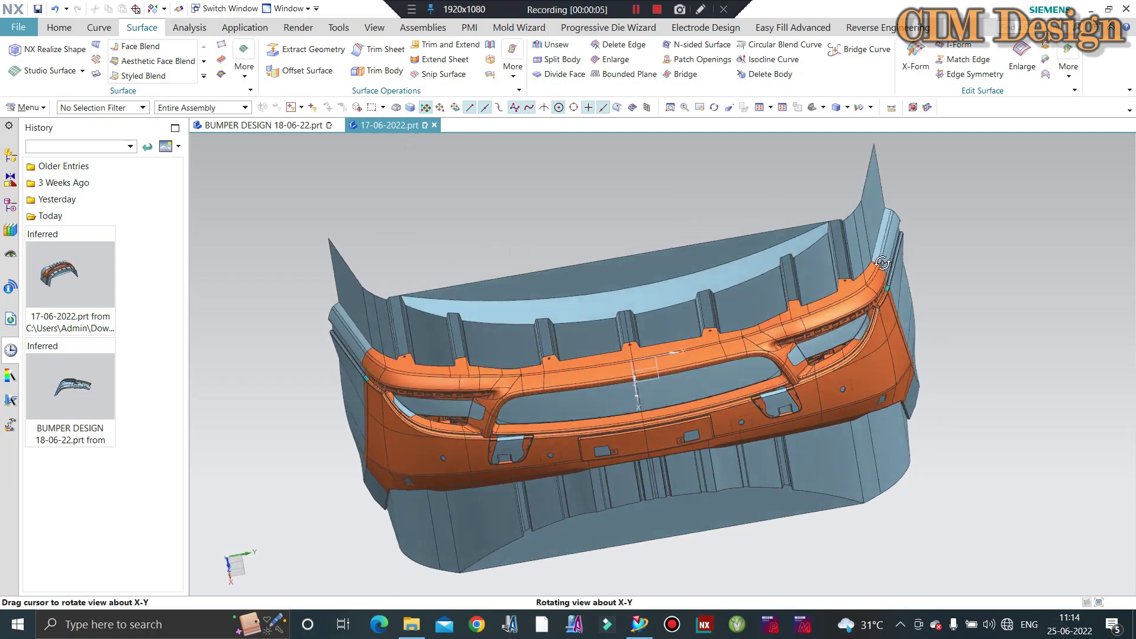
Orbit, zoom and snap views to inspect the bumper from front, below and oblique angles
mouse_move(627, 225)
middle_mouse_down()
mouse_move(666, 208)
mouse_move(691, 335)
mouse_move(596, 344)
middle_mouse_up()
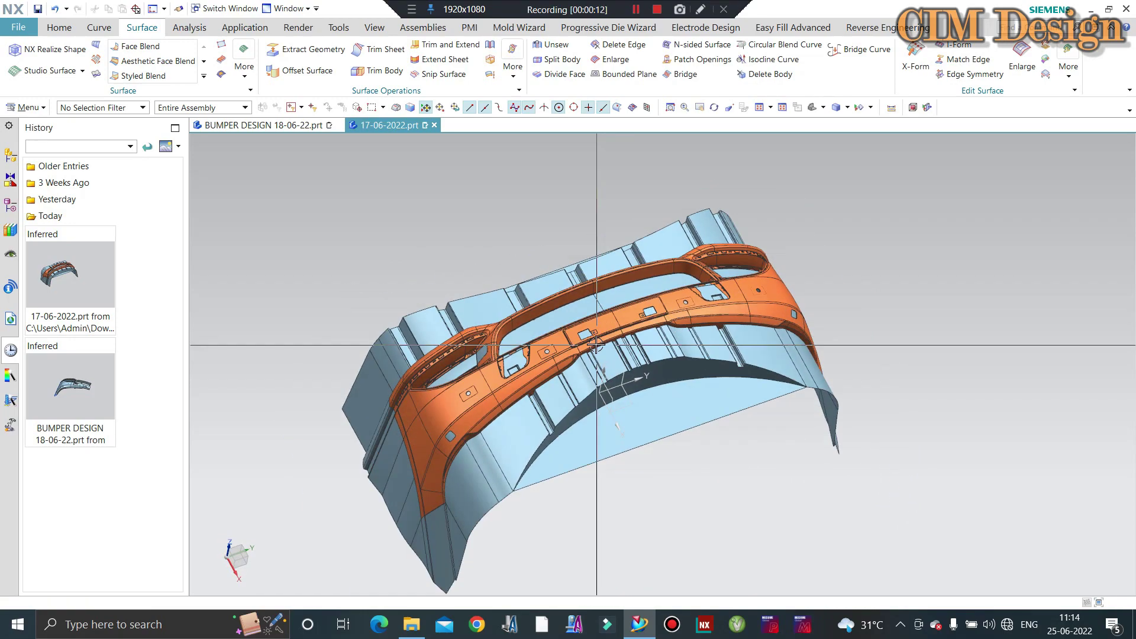
key("F8")
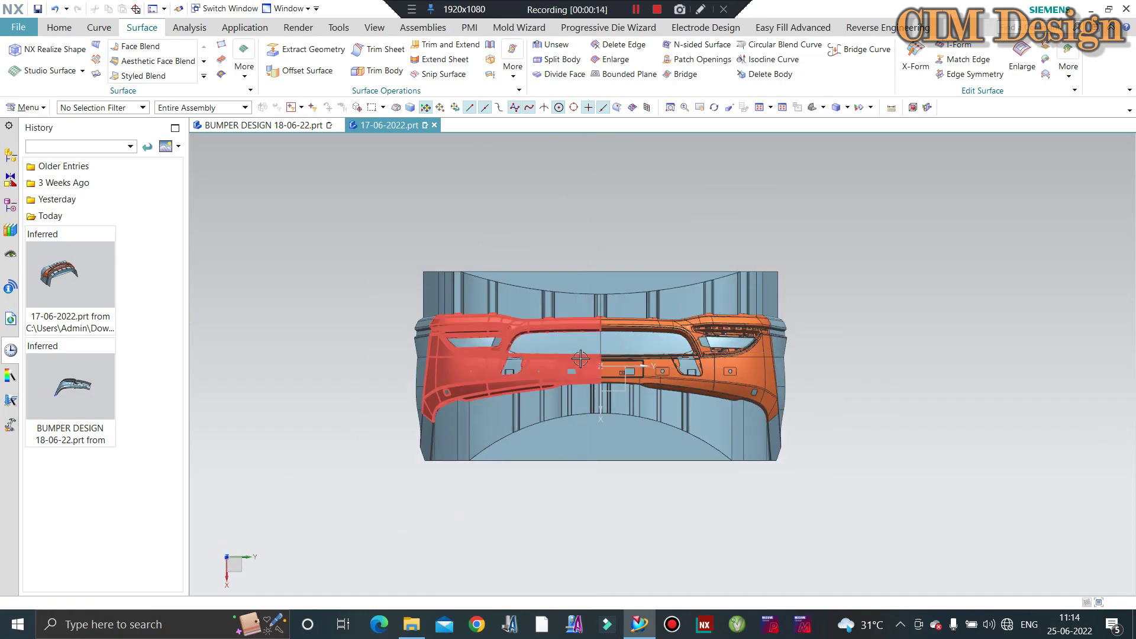
mouse_move(594, 325)
middle_mouse_down()
mouse_move(577, 300)
mouse_move(575, 446)
middle_mouse_up()
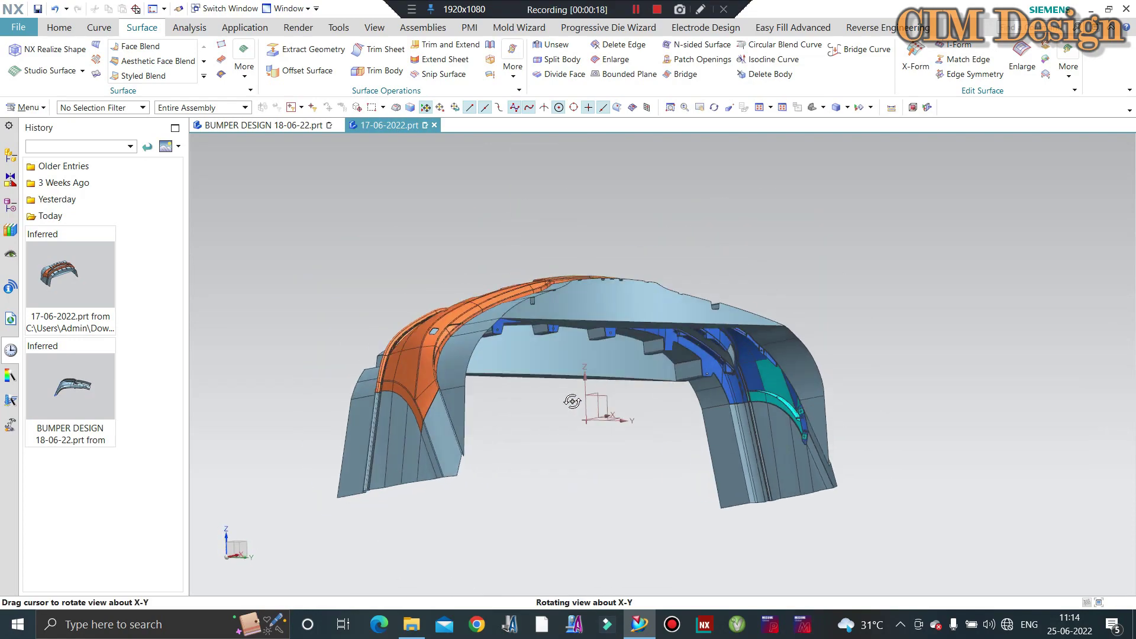
middle_click_drag(575, 447, 581, 434)
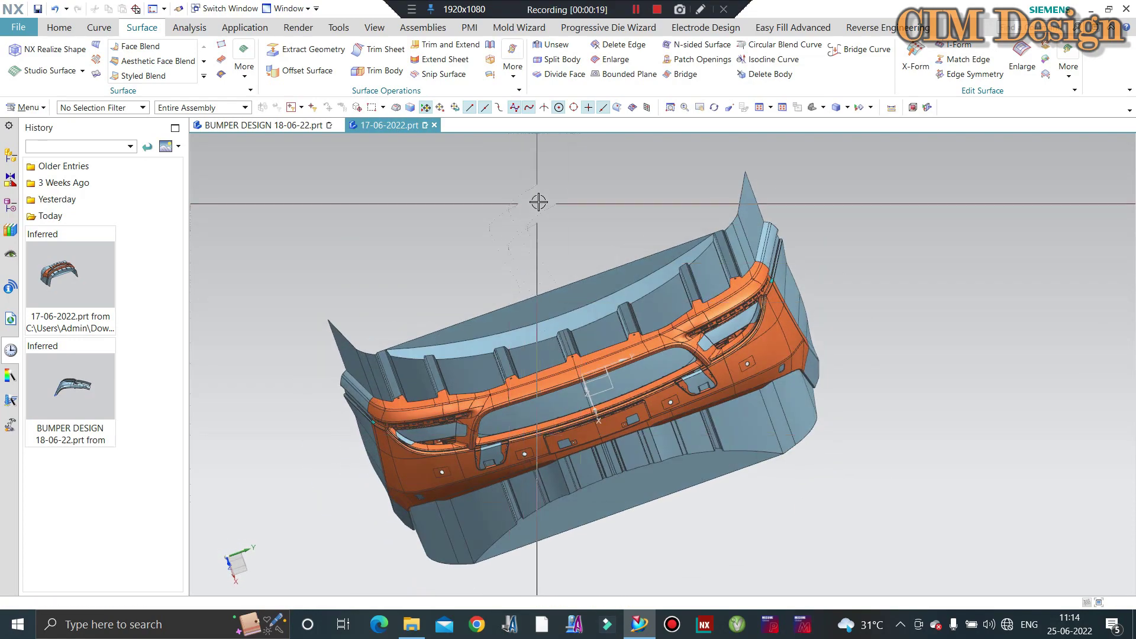
key("F8")
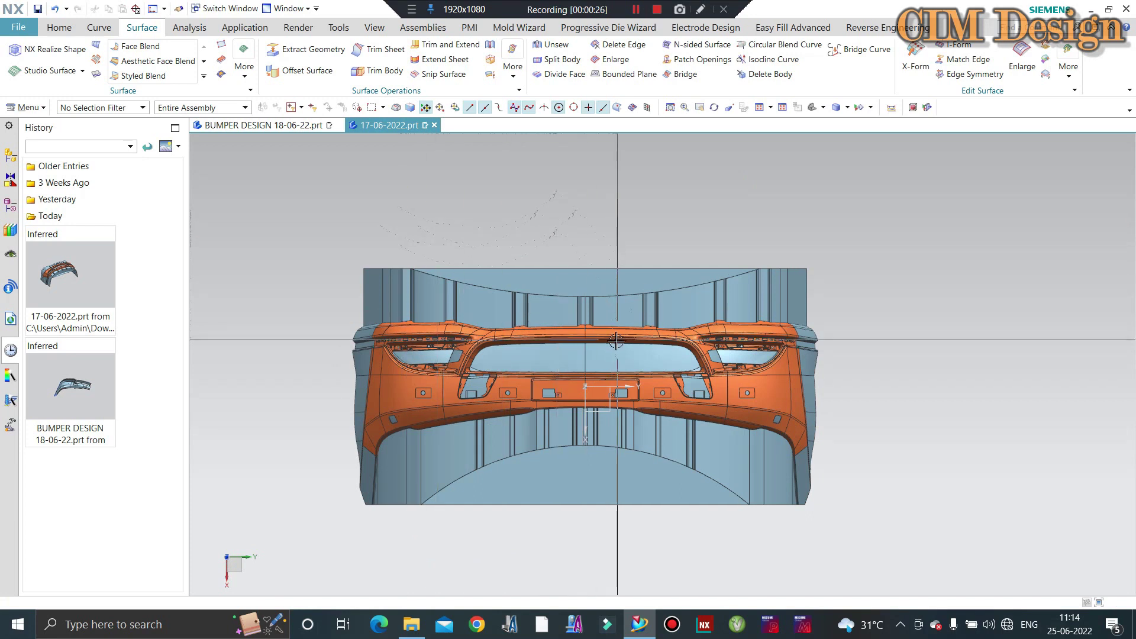
middle_click_drag(616, 342, 590, 342)
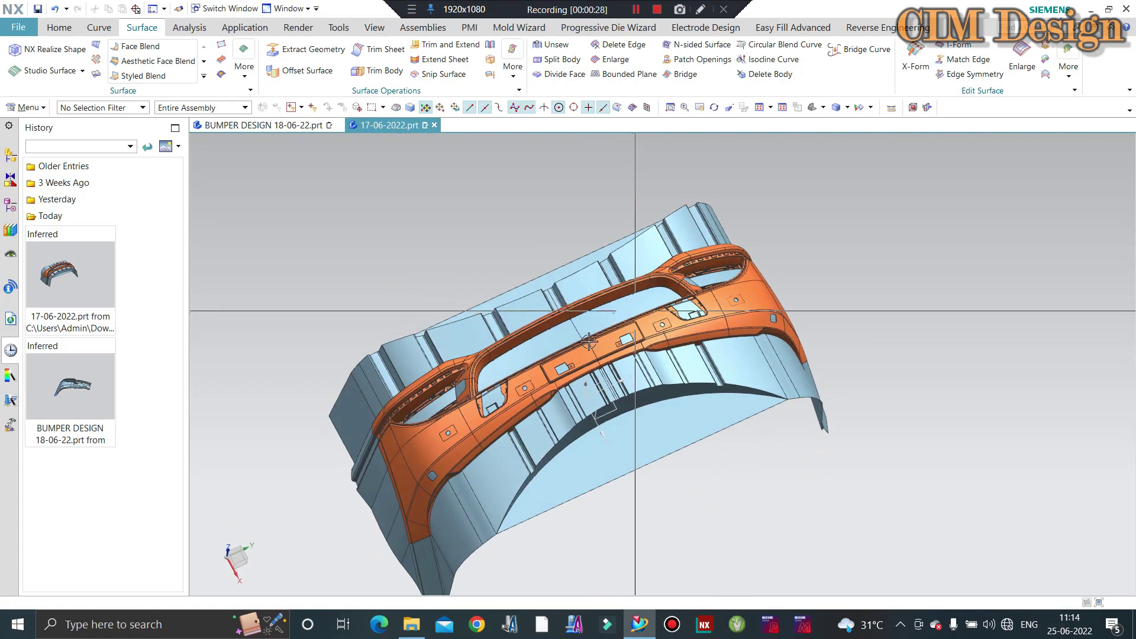
middle_click_drag(452, 347, 497, 351)
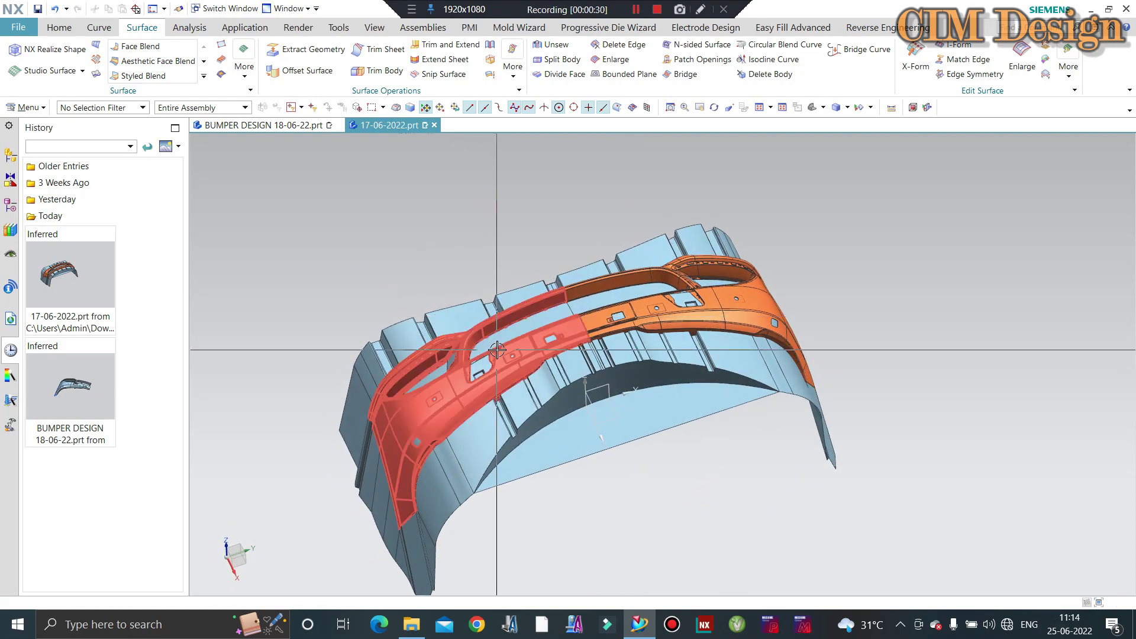
mouse_move(503, 229)
middle_mouse_down()
mouse_move(502, 243)
mouse_move(578, 231)
mouse_move(392, 242)
middle_mouse_up()
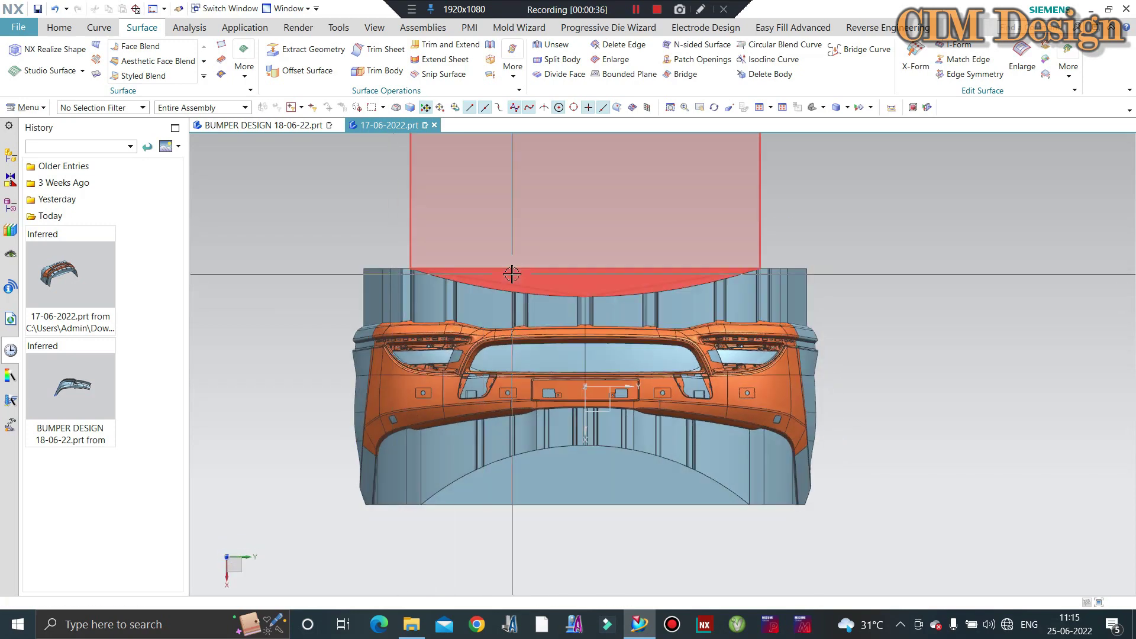
mouse_move(396, 245)
middle_mouse_down()
mouse_move(532, 285)
mouse_move(491, 260)
mouse_move(464, 284)
mouse_move(453, 274)
middle_mouse_up()
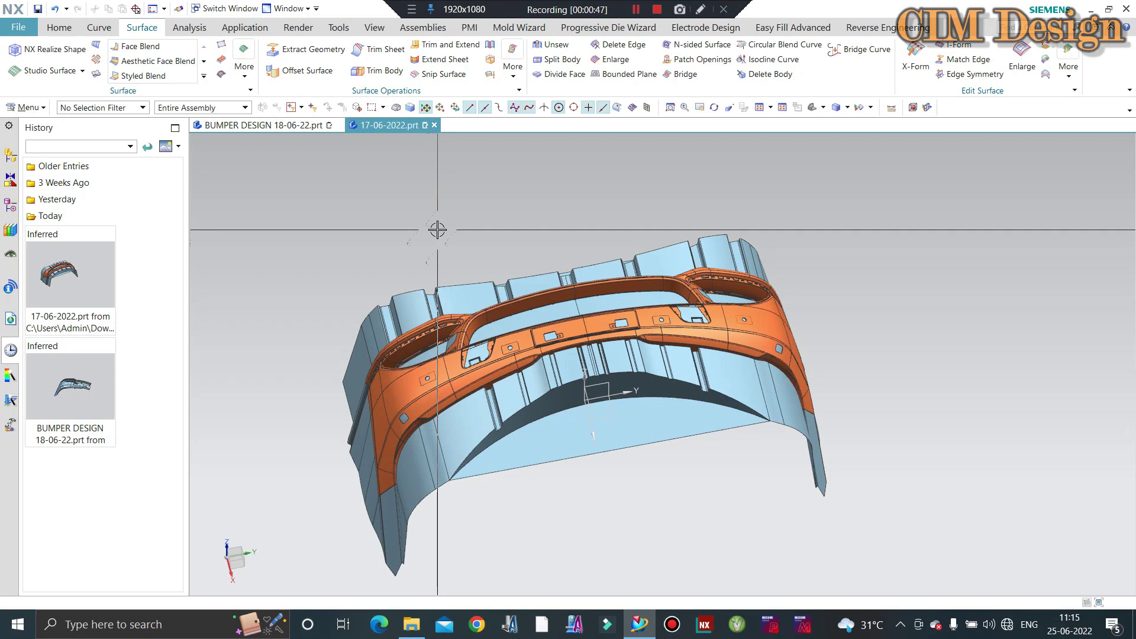
scroll(444, 231, "down", 2)
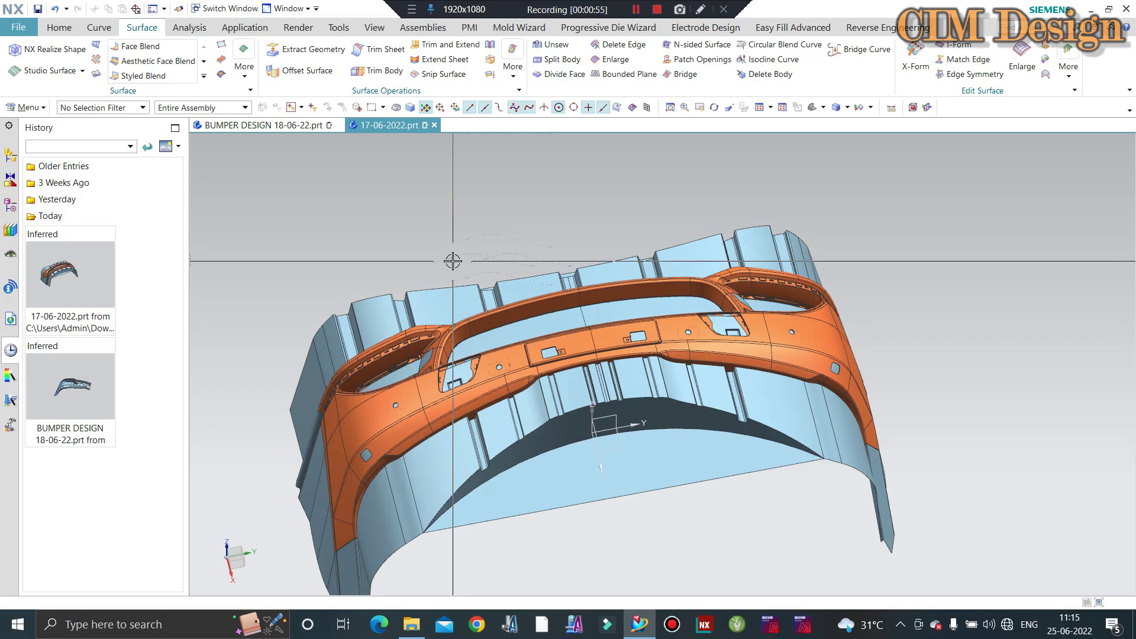
scroll(349, 368, "down", 1)
scroll(385, 368, "down", 1)
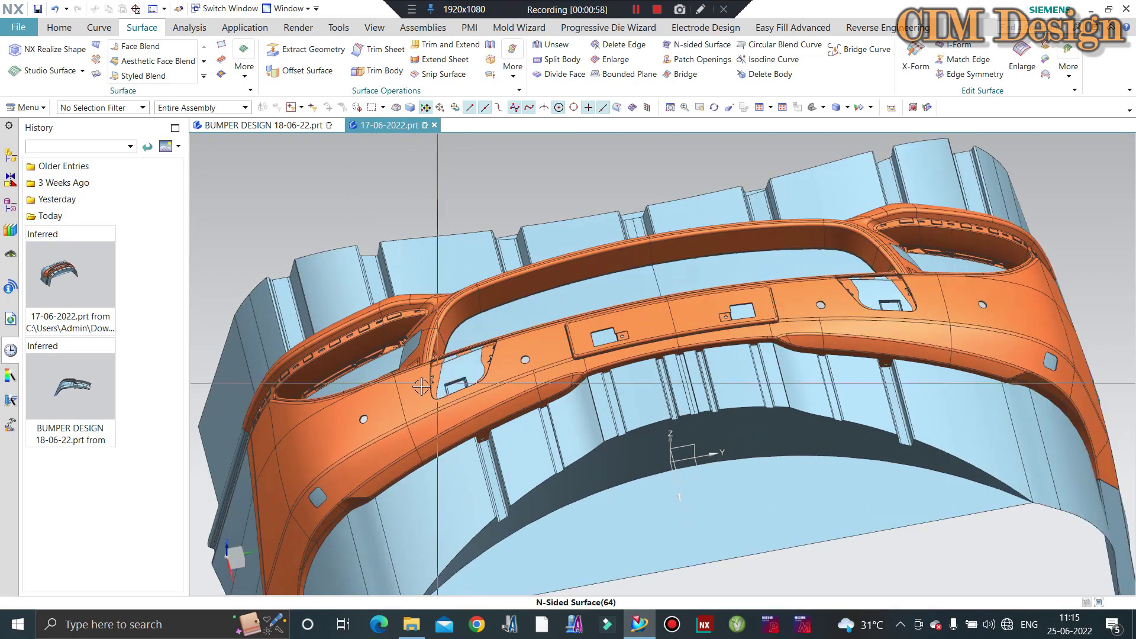
scroll(436, 368, "up", 2)
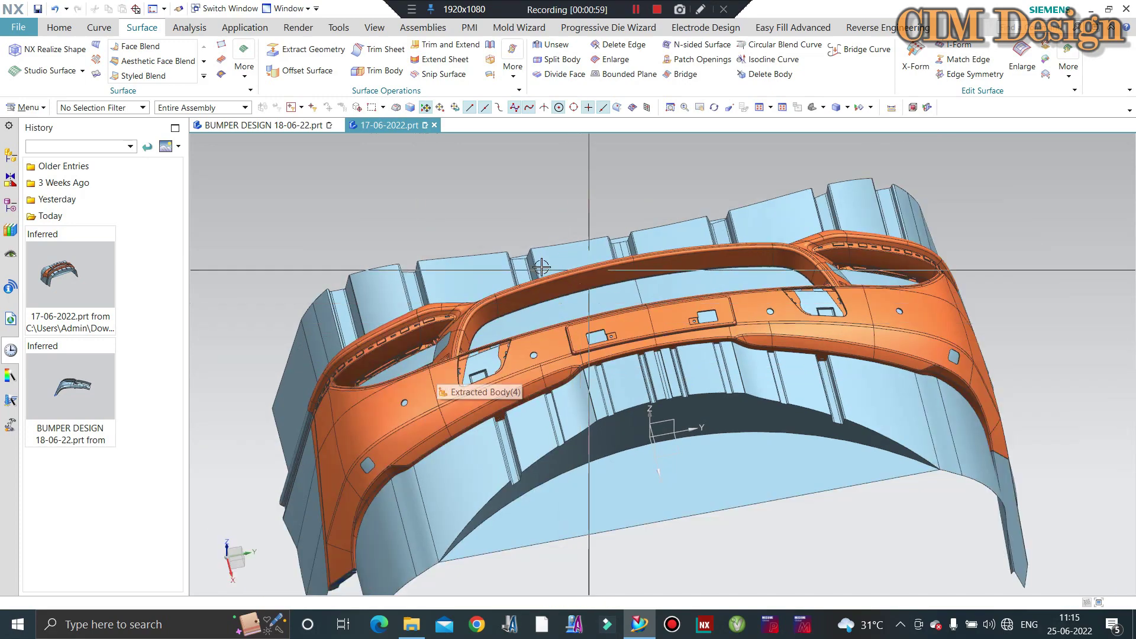
mouse_move(464, 385)
middle_mouse_down()
mouse_move(509, 240)
mouse_move(525, 275)
middle_mouse_up()
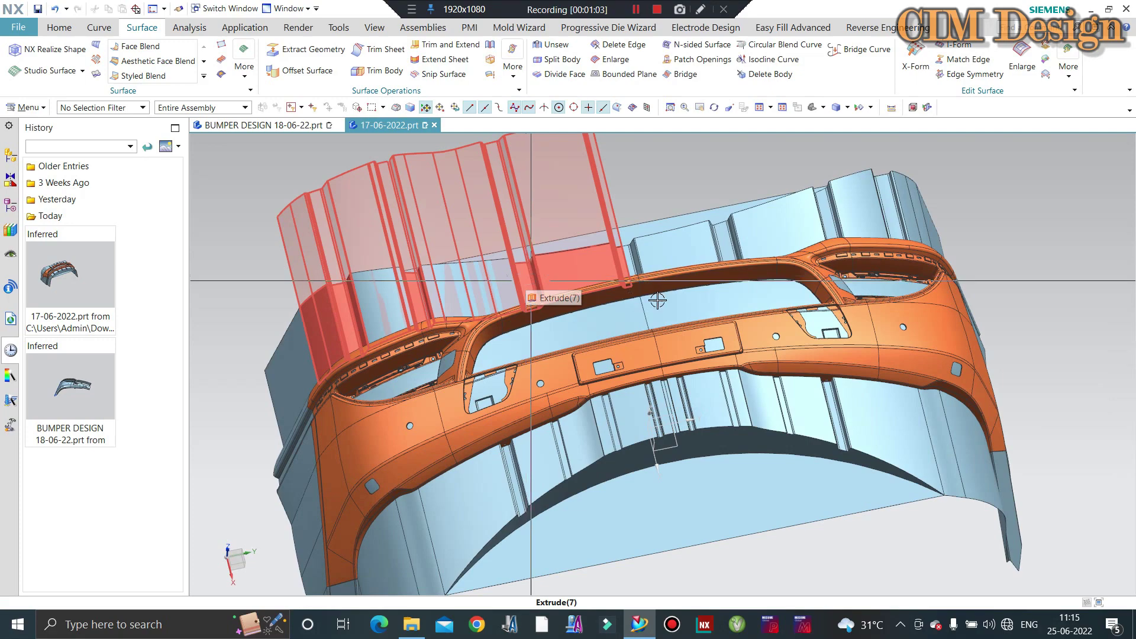
scroll(497, 355, "down", 2)
scroll(493, 364, "down", 2)
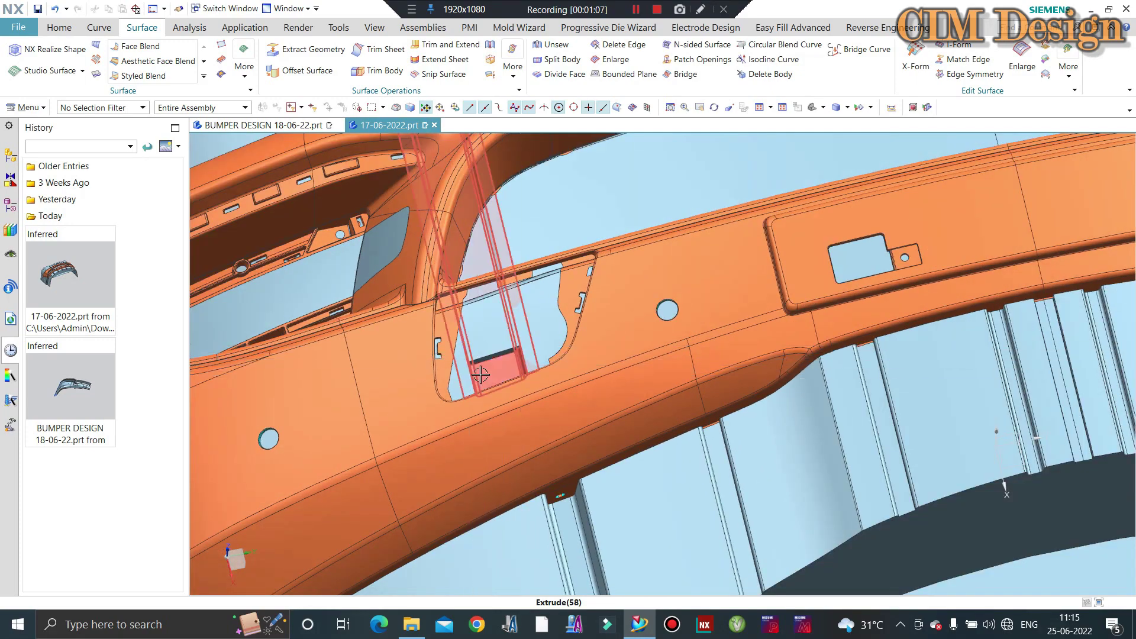
scroll(547, 367, "up", 1)
scroll(549, 368, "up", 1)
middle_click_drag(549, 367, 902, 409)
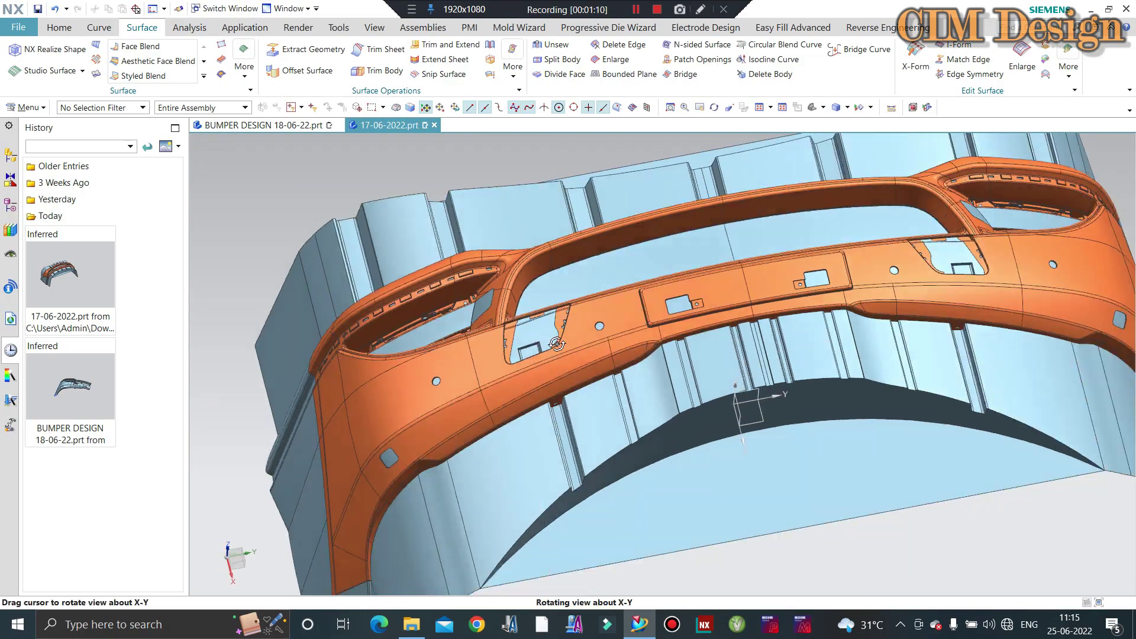
scroll(902, 409, "down", 3)
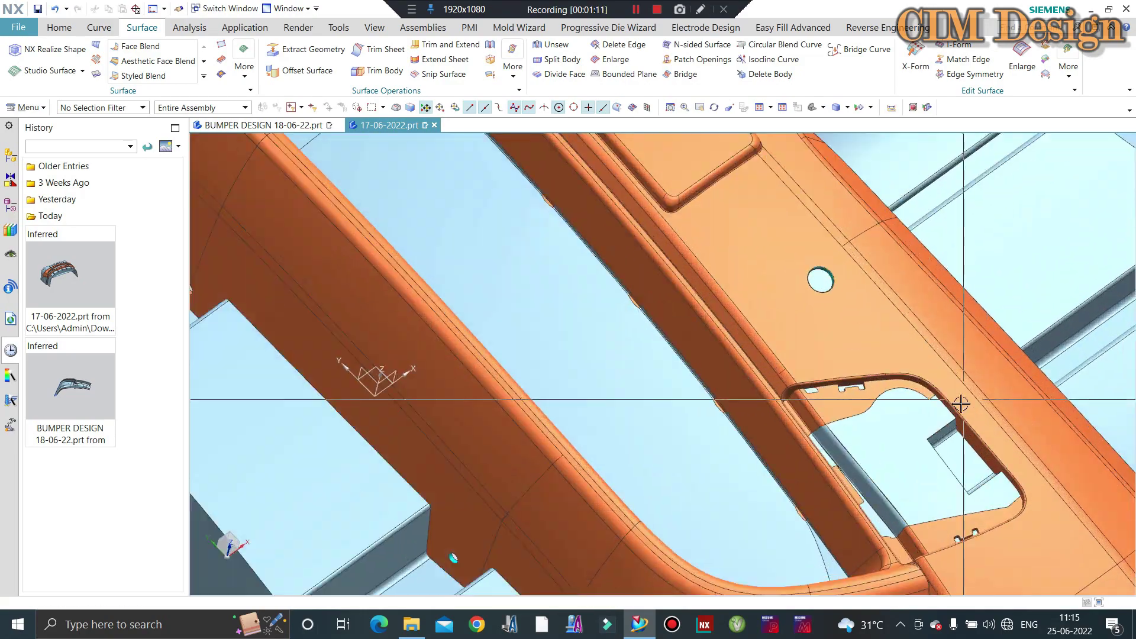
scroll(958, 398, "down", 4)
scroll(752, 385, "up", 3)
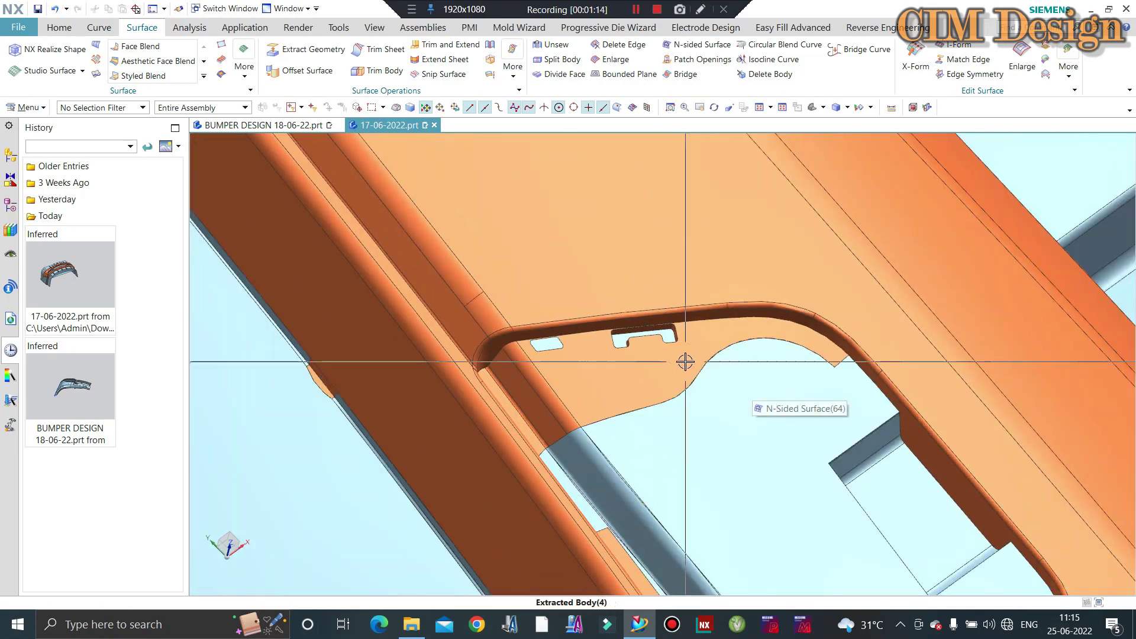
mouse_move(752, 385)
middle_mouse_down()
mouse_move(752, 373)
mouse_move(367, 278)
middle_mouse_up()
key("ctrl+alt+f")
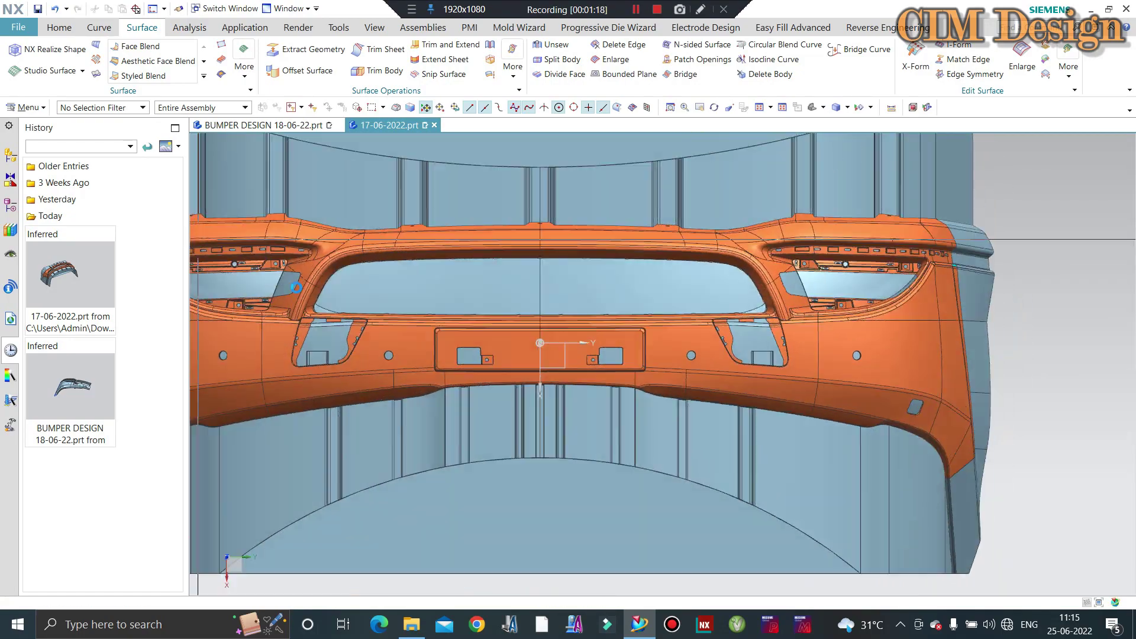
scroll(292, 348, "down", 3)
scroll(313, 339, "down", 3)
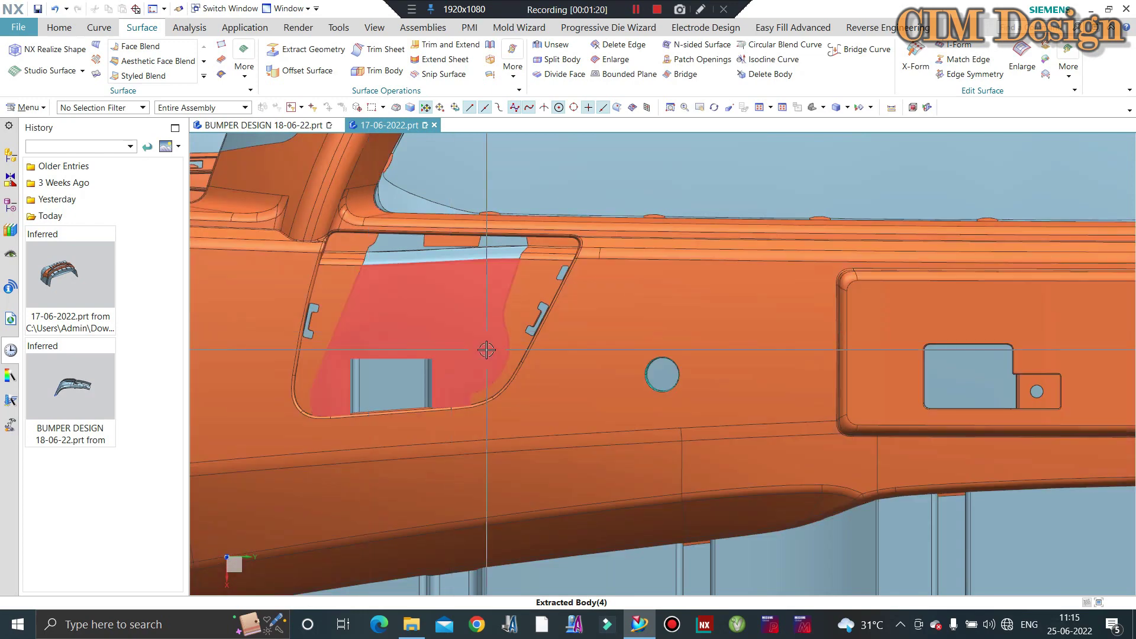
scroll(559, 389, "up", 3)
scroll(431, 375, "down", 3)
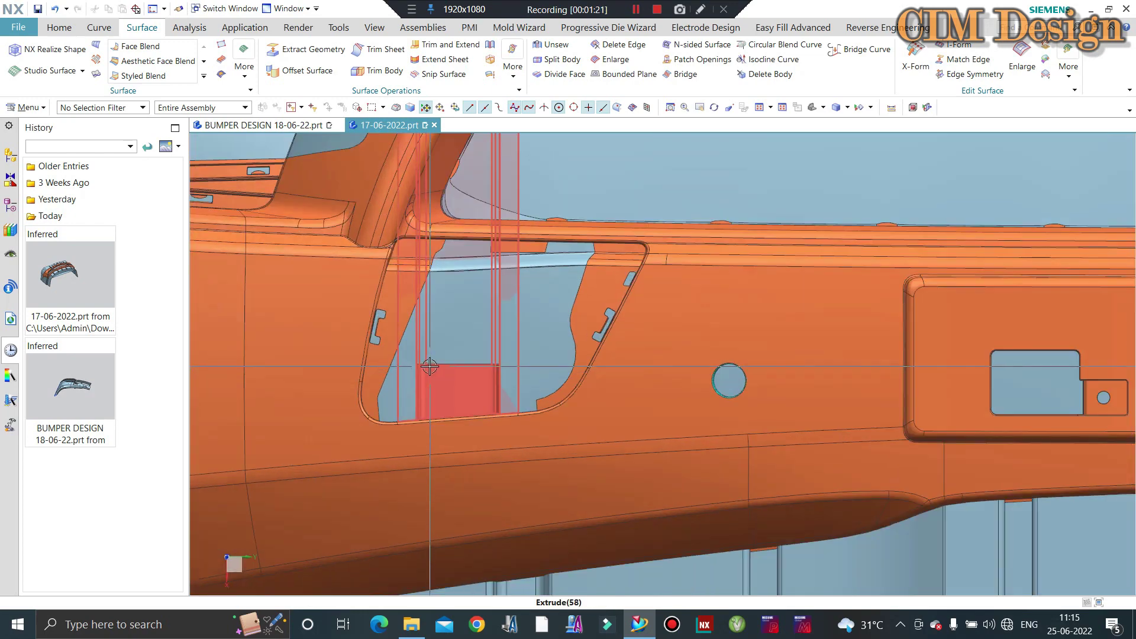
scroll(429, 367, "down", 2)
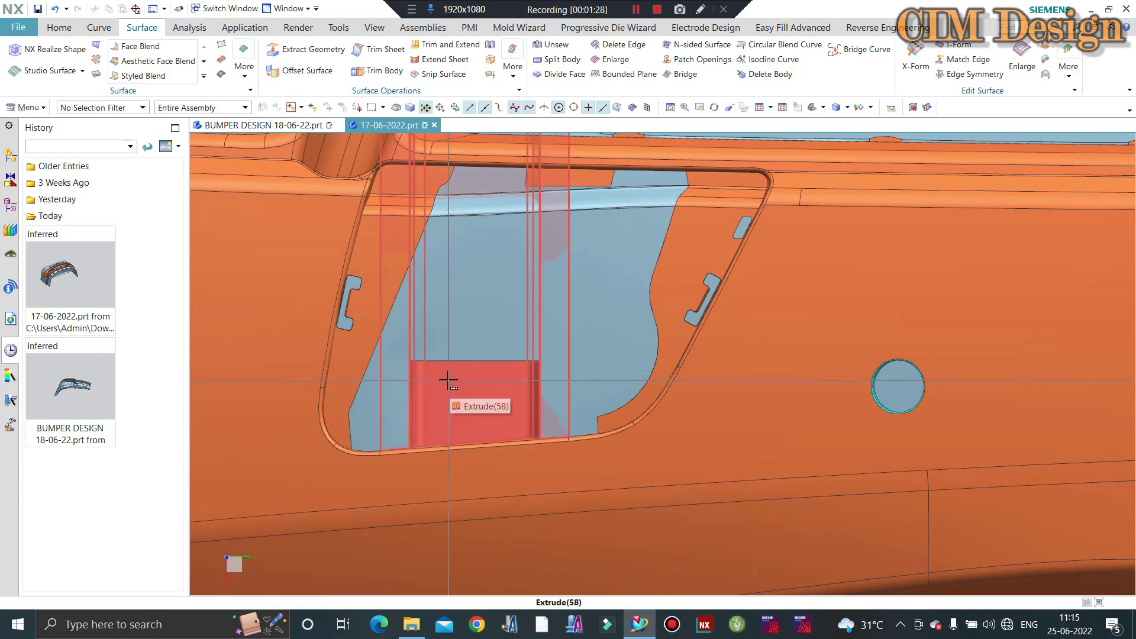
scroll(448, 382, "up", 2)
scroll(485, 381, "up", 2)
scroll(517, 379, "up", 1)
scroll(526, 376, "up", 2)
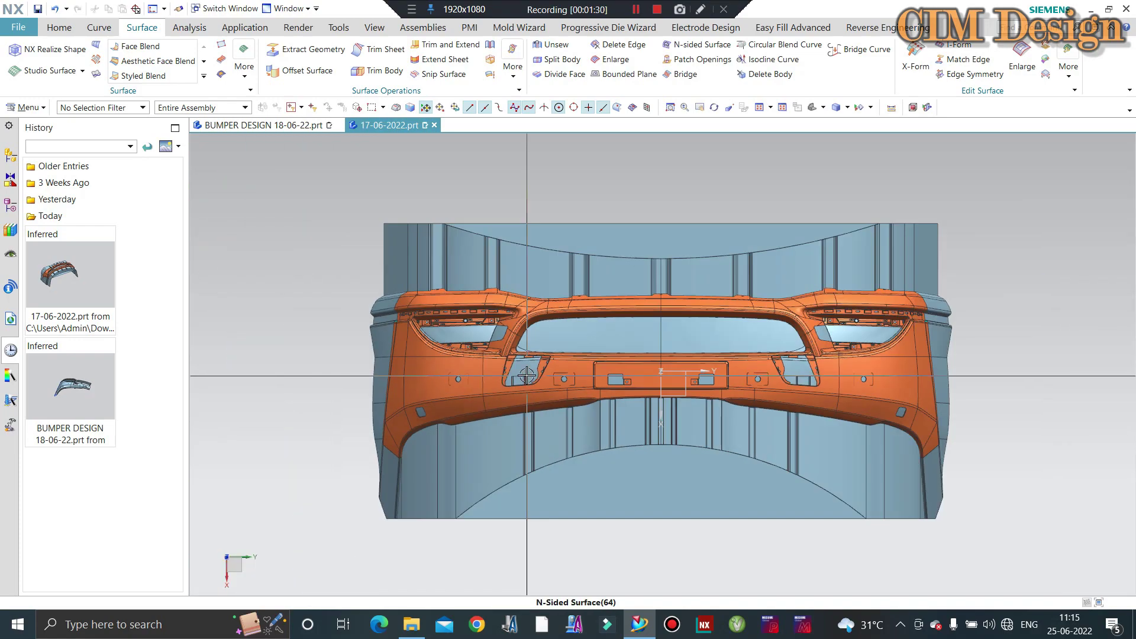
mouse_move(856, 324)
middle_mouse_down("shift")
mouse_move(793, 335)
mouse_move(747, 259)
middle_mouse_up("shift")
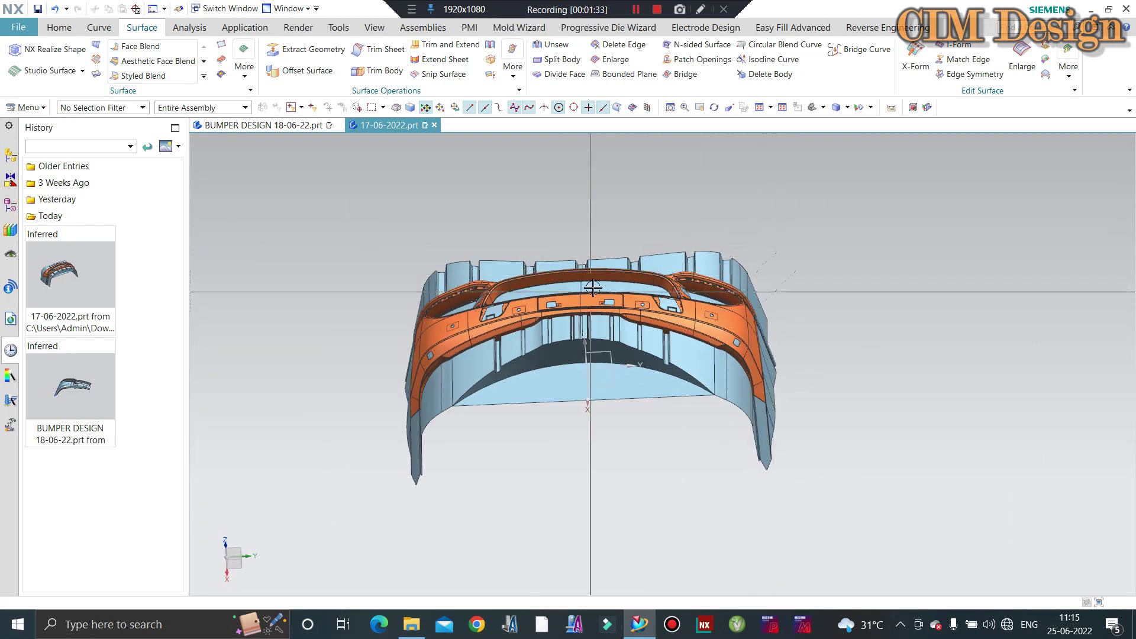
mouse_move(355, 366)
middle_mouse_down()
mouse_move(601, 303)
mouse_move(658, 273)
mouse_move(602, 282)
middle_mouse_up()
scroll(657, 273, "up", 2)
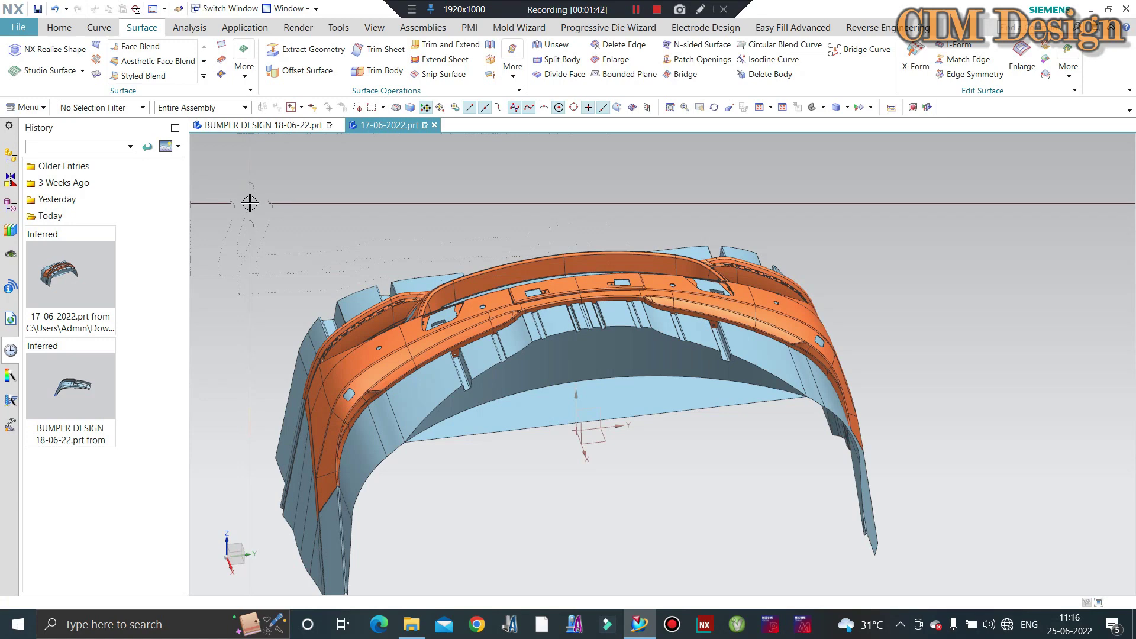
mouse_move(250, 203)
middle_mouse_down()
mouse_move(651, 228)
mouse_move(363, 244)
mouse_move(387, 209)
middle_mouse_up()
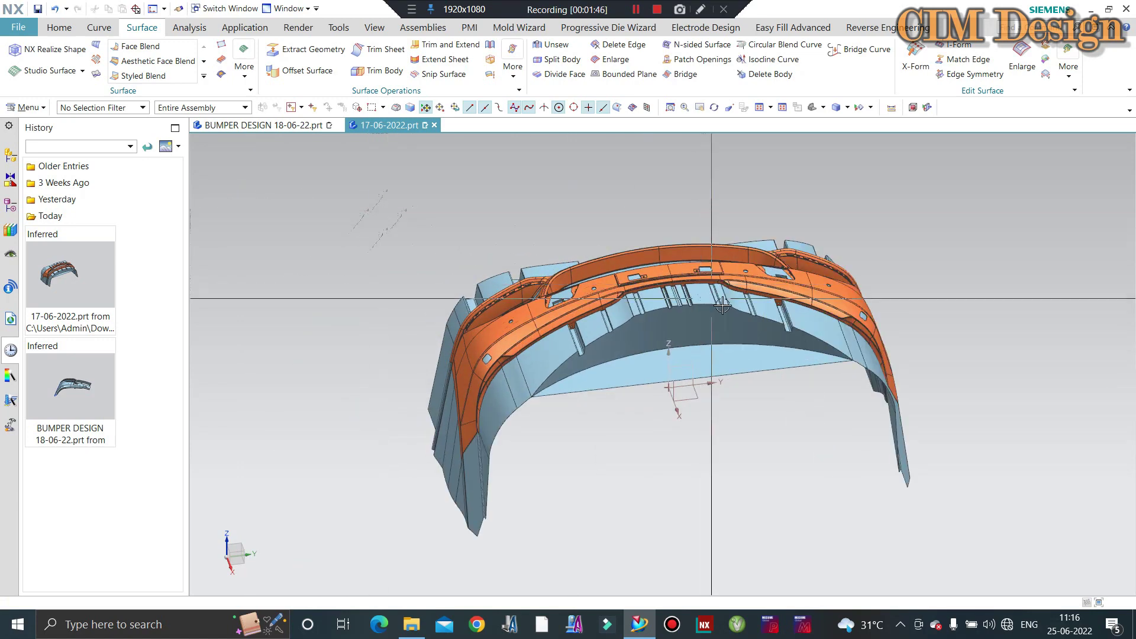
middle_click_drag(723, 304, 658, 267)
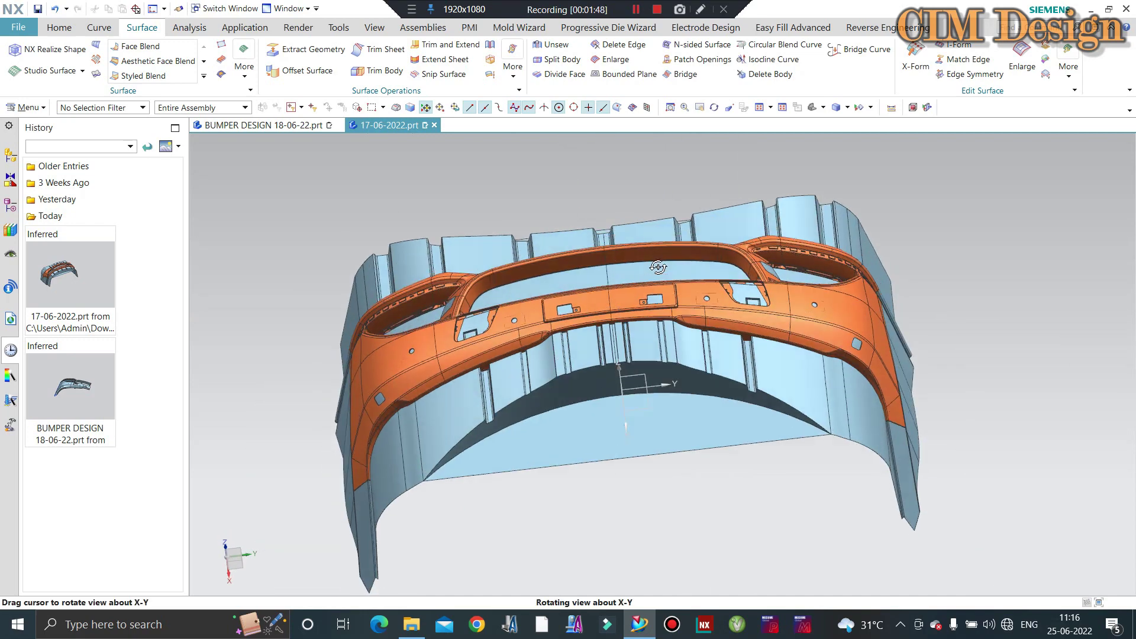
key("F8")
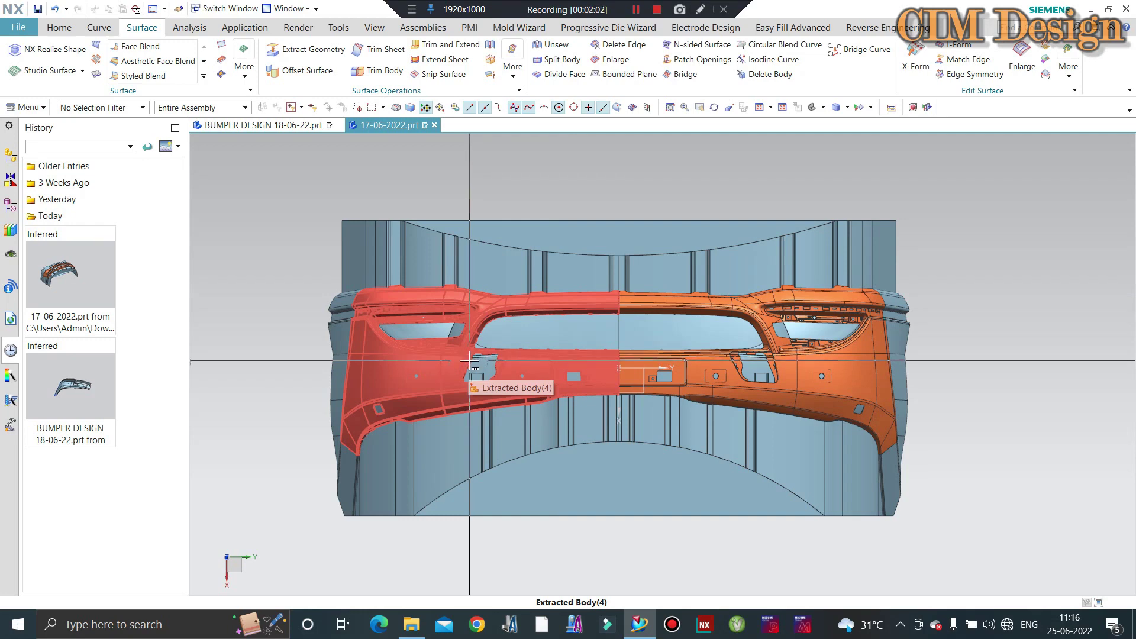
Orbit and zoom around the bumper to examine its underside, grille opening and upper edge
mouse_move(469, 361)
middle_mouse_down()
mouse_move(494, 222)
mouse_move(497, 232)
middle_mouse_up()
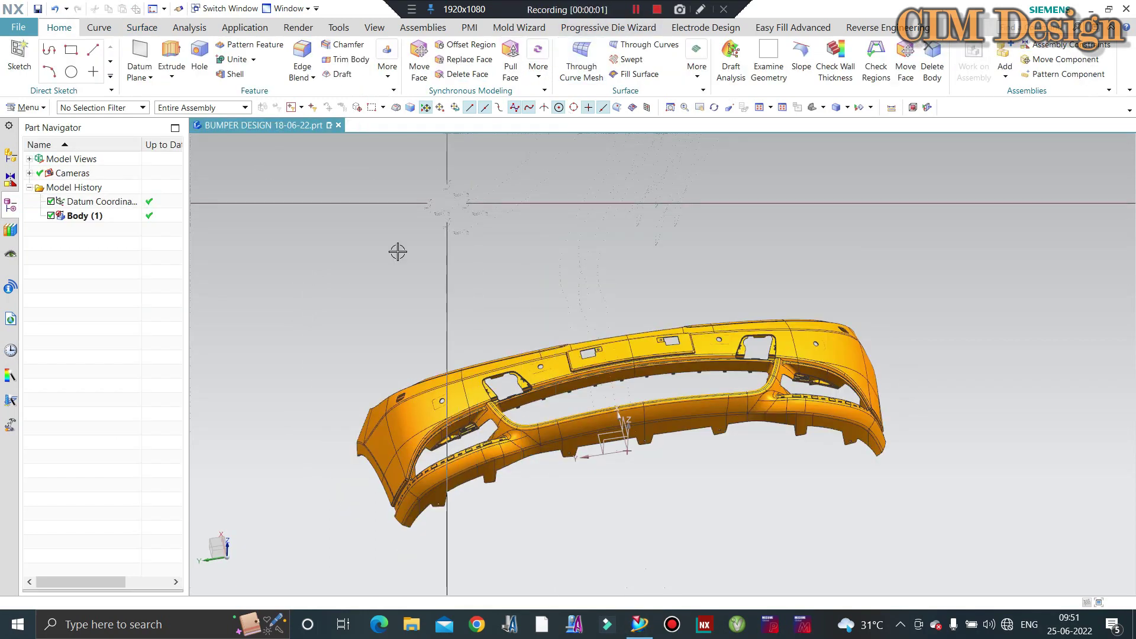
scroll(657, 432, "down", 2)
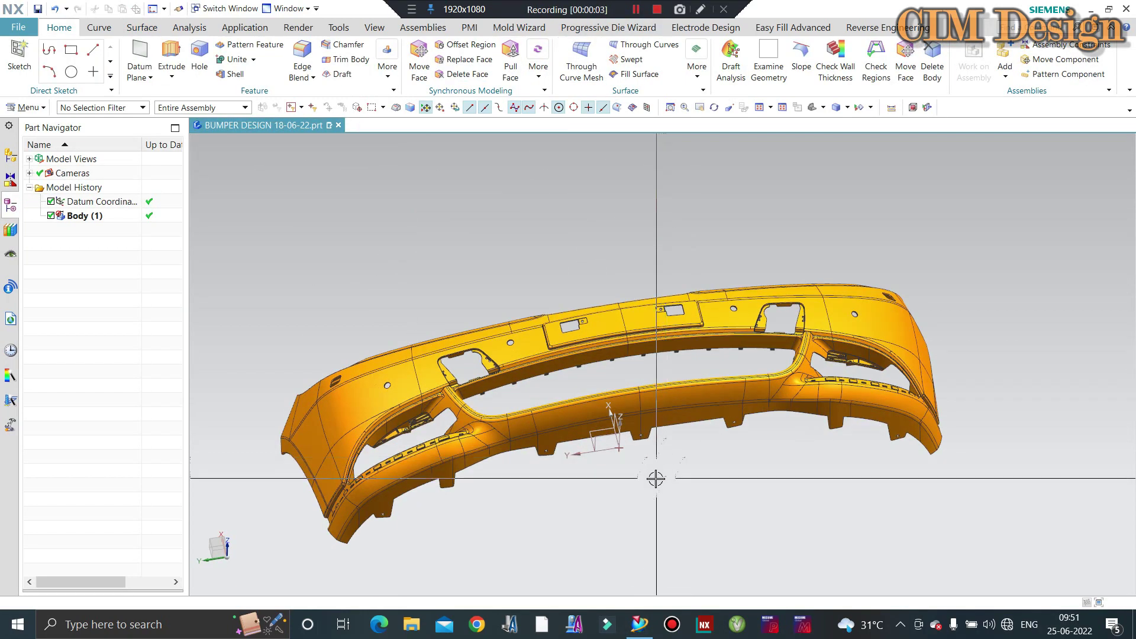
mouse_move(655, 478)
middle_mouse_down()
mouse_move(657, 391)
mouse_move(691, 333)
mouse_move(609, 235)
mouse_move(297, 306)
mouse_move(591, 367)
middle_mouse_up()
middle_click_drag(644, 403, 644, 403)
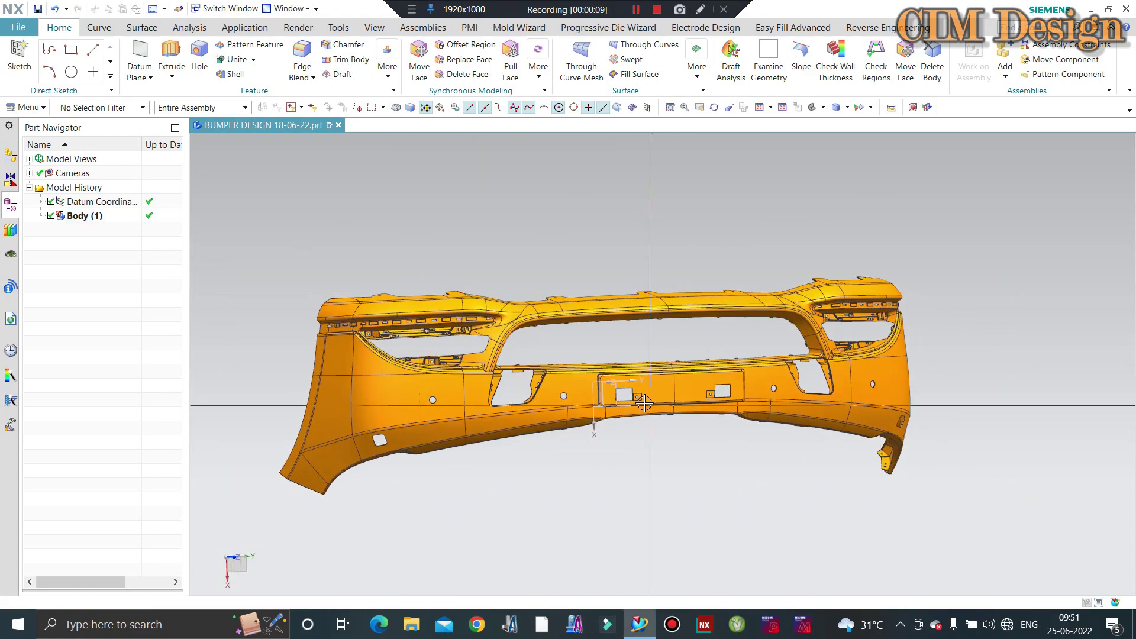
scroll(650, 399, "up", 3)
scroll(650, 390, "up", 2)
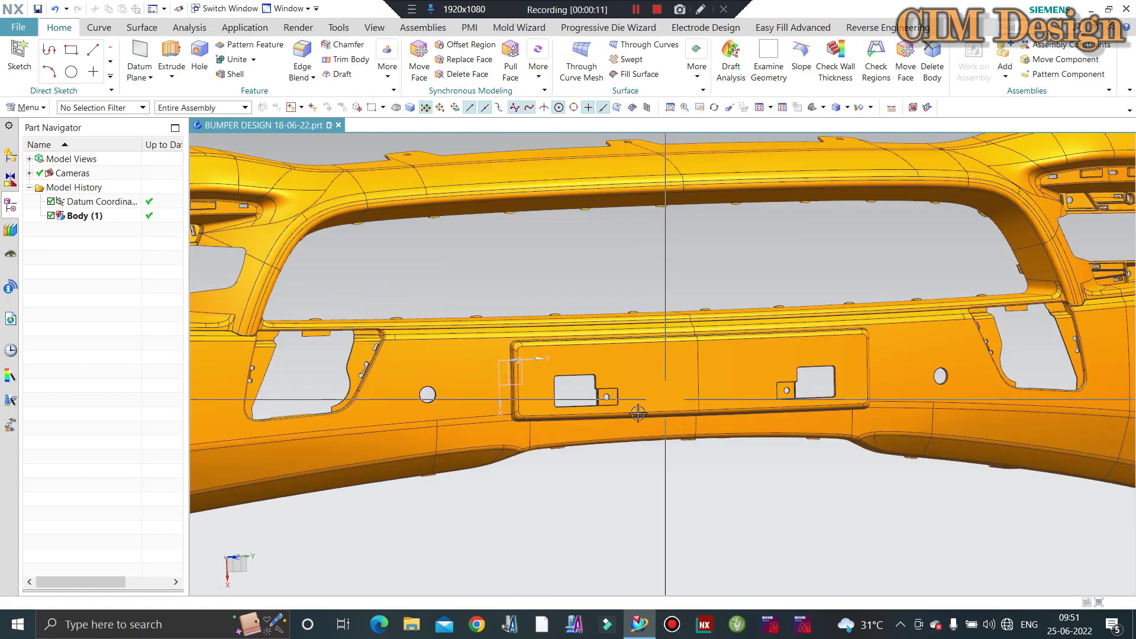
scroll(666, 366, "down", 2)
mouse_move(671, 354)
middle_mouse_down()
mouse_move(377, 391)
mouse_move(581, 309)
middle_mouse_up()
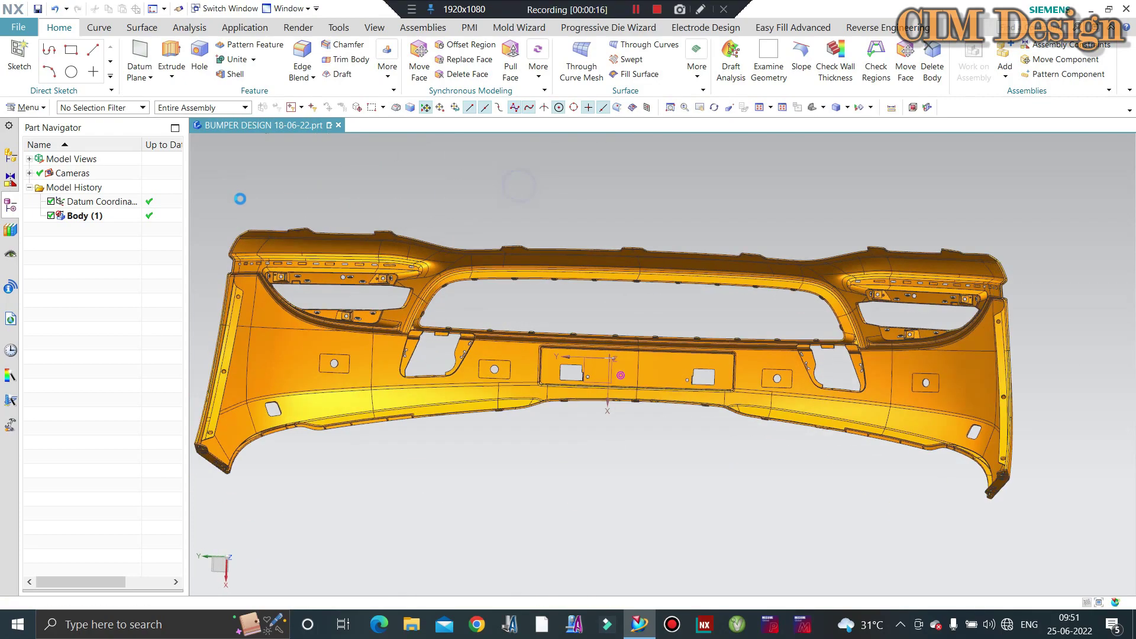
scroll(414, 266, "up", 3)
scroll(367, 301, "up", 2)
scroll(366, 301, "up", 2)
scroll(676, 314, "down", 3)
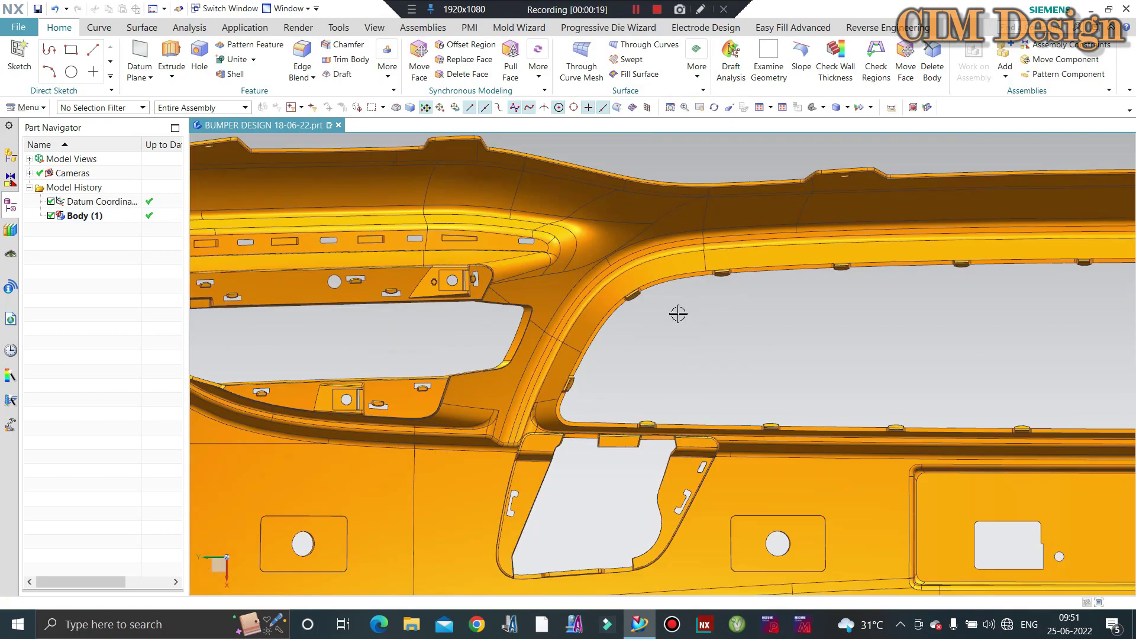
scroll(669, 322, "down", 2)
middle_click_drag(670, 322, 568, 341)
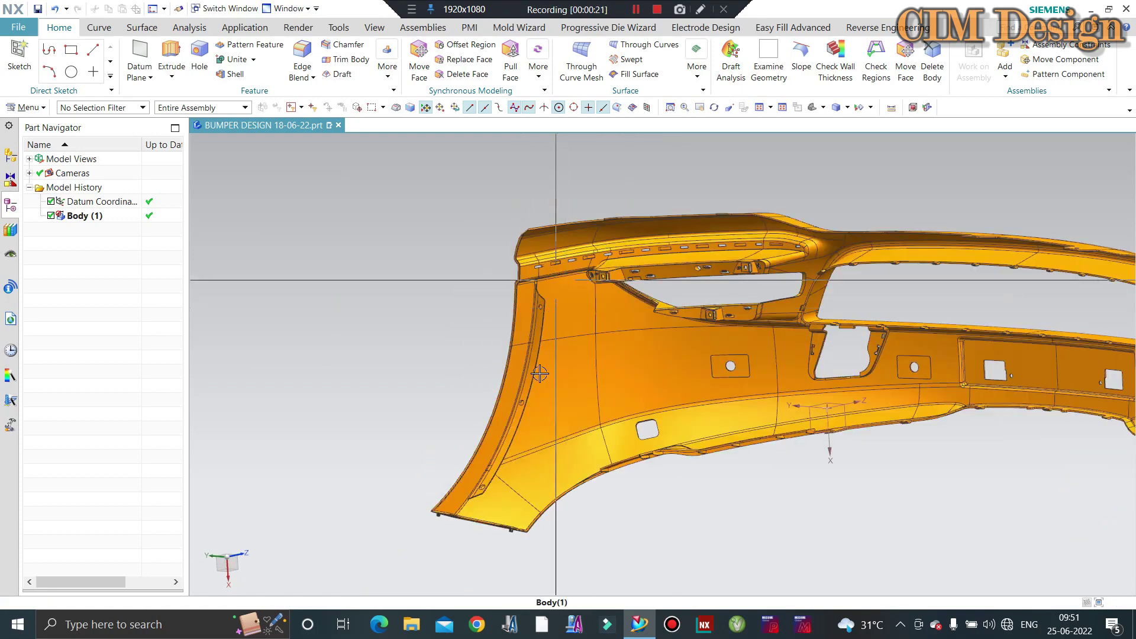
scroll(549, 300, "up", 2)
scroll(443, 534, "down", 1)
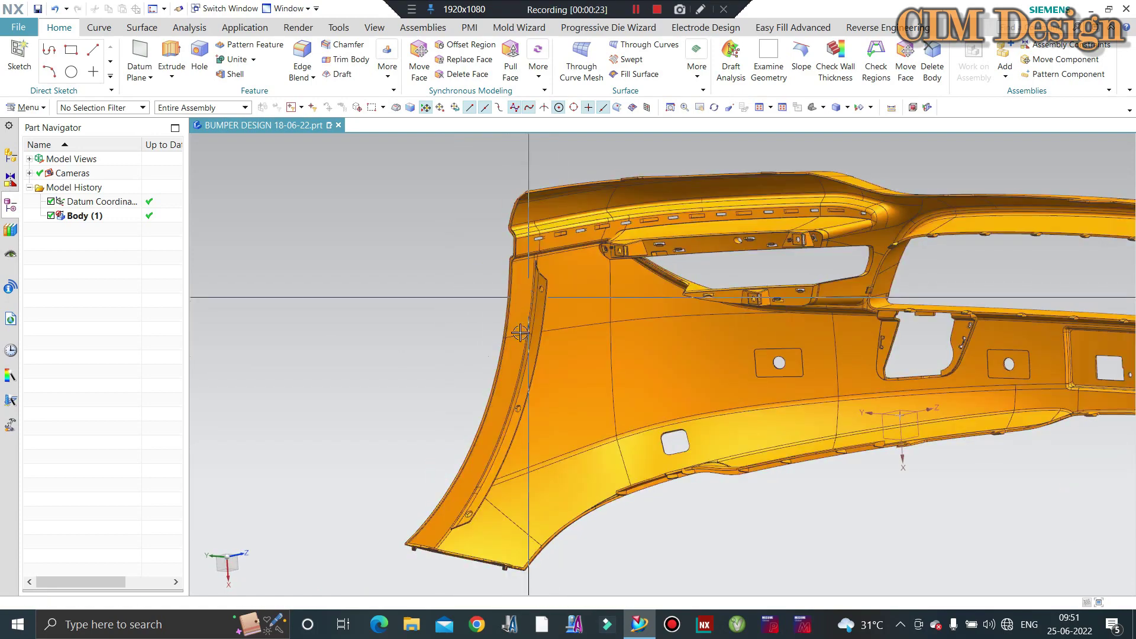
scroll(443, 534, "down", 3)
middle_click_drag(443, 535, 800, 400)
scroll(859, 394, "up", 2)
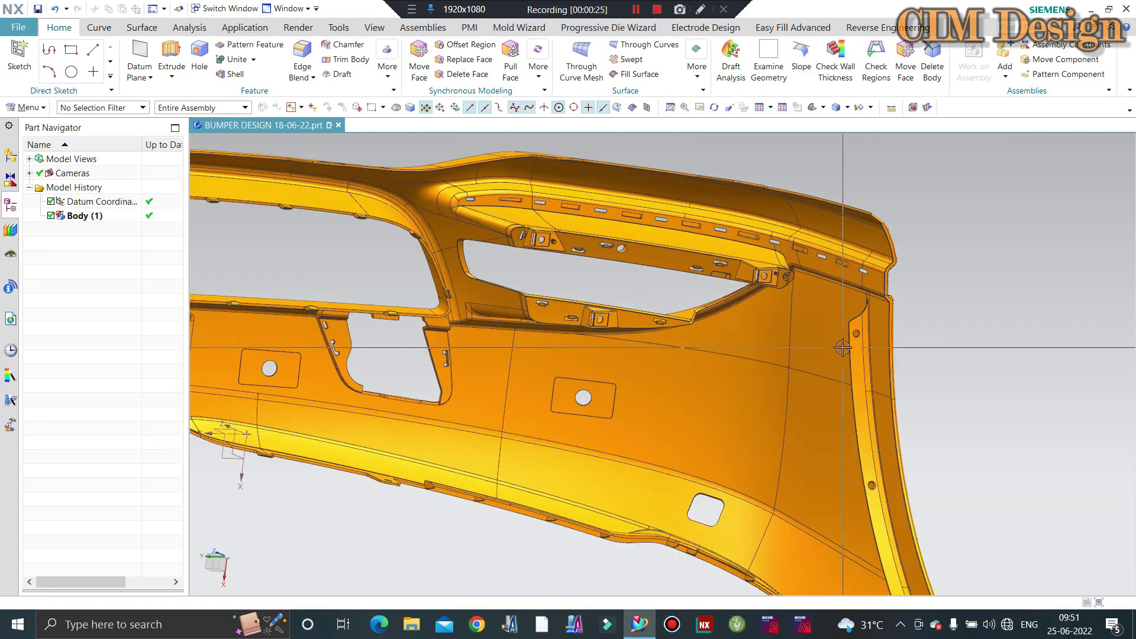
middle_click_drag(844, 348, 839, 332)
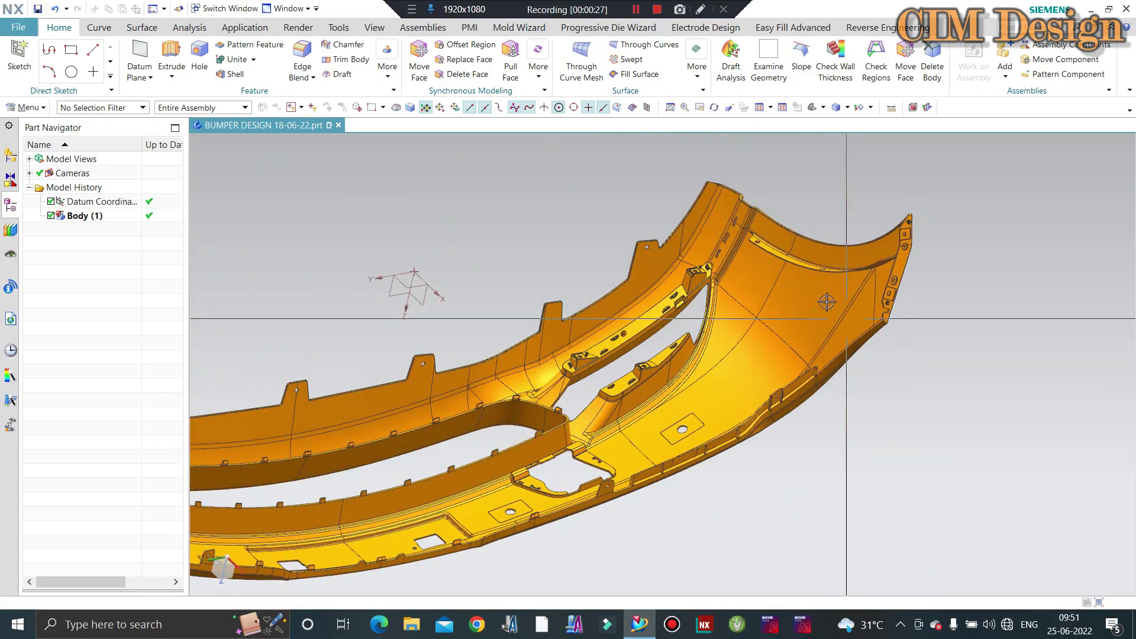
scroll(946, 337, "up", 2)
scroll(1006, 339, "up", 2)
scroll(1023, 339, "up", 2)
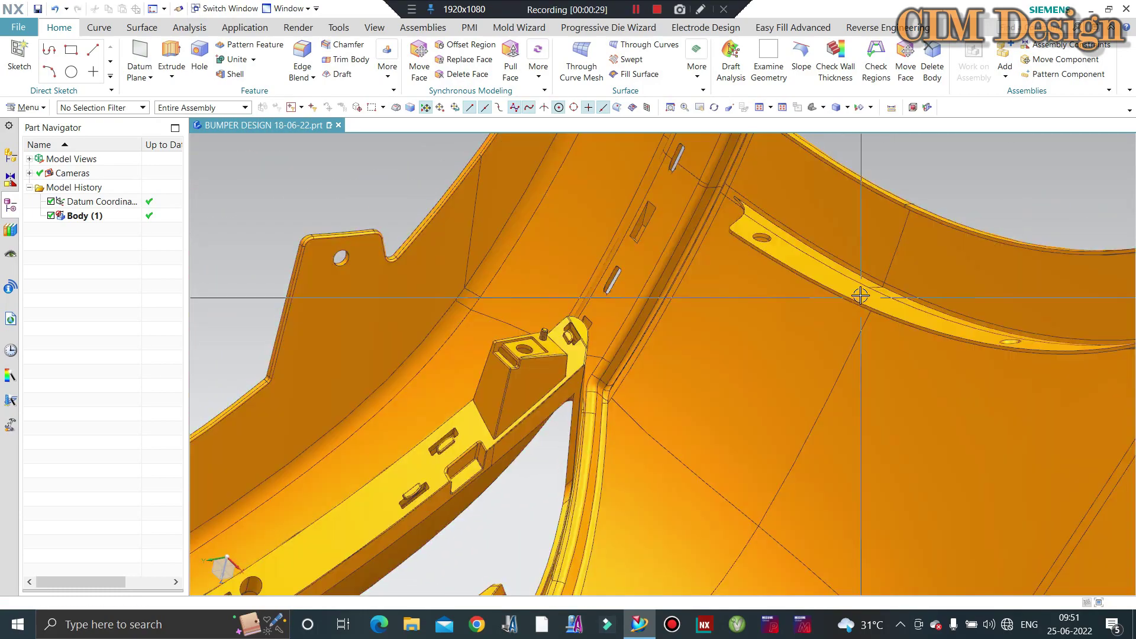
scroll(860, 295, "down", 3)
middle_click_drag(809, 386, 700, 453)
scroll(700, 452, "up", 3)
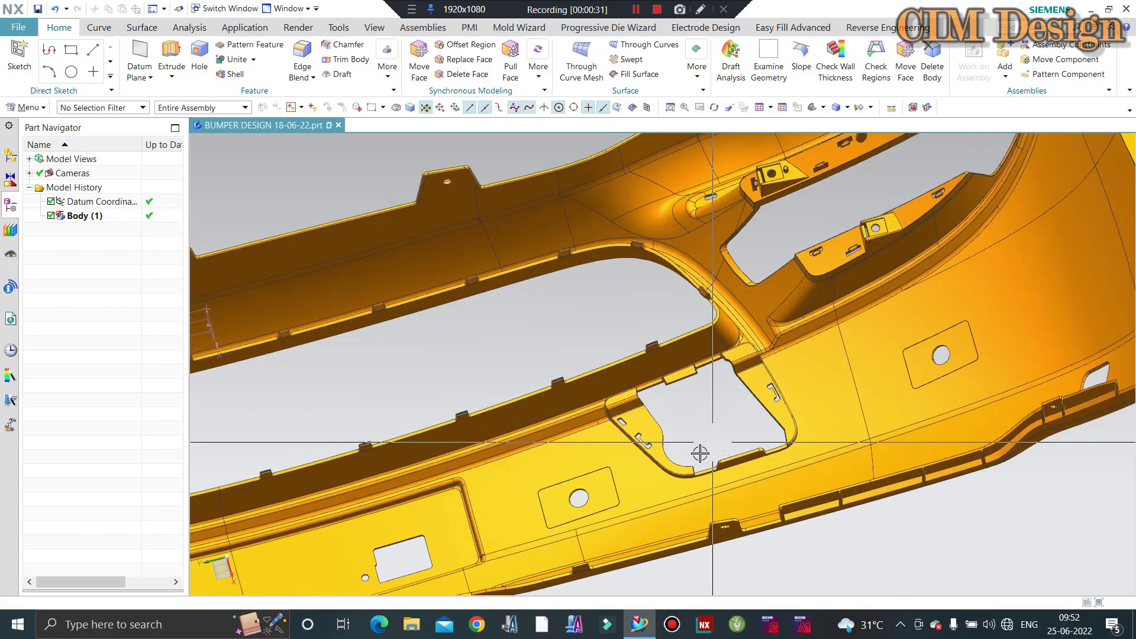
scroll(704, 453, "down", 2)
scroll(745, 467, "down", 2)
scroll(795, 485, "down", 2)
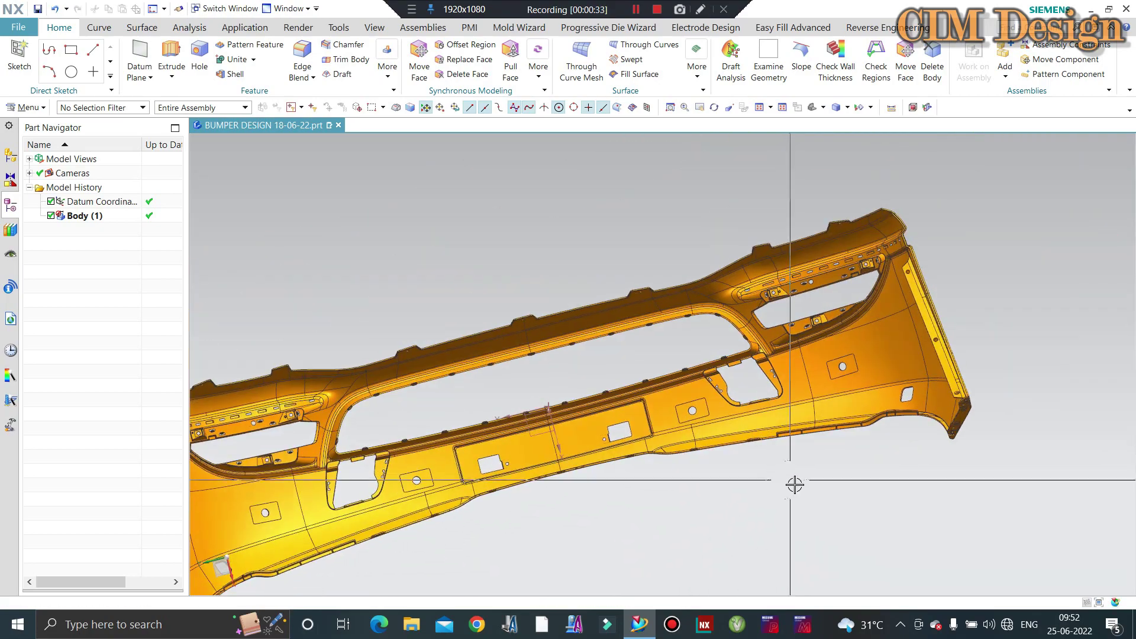
middle_click_drag(794, 485, 763, 491)
scroll(763, 491, "up", 1)
scroll(687, 489, "up", 2)
scroll(723, 417, "up", 2)
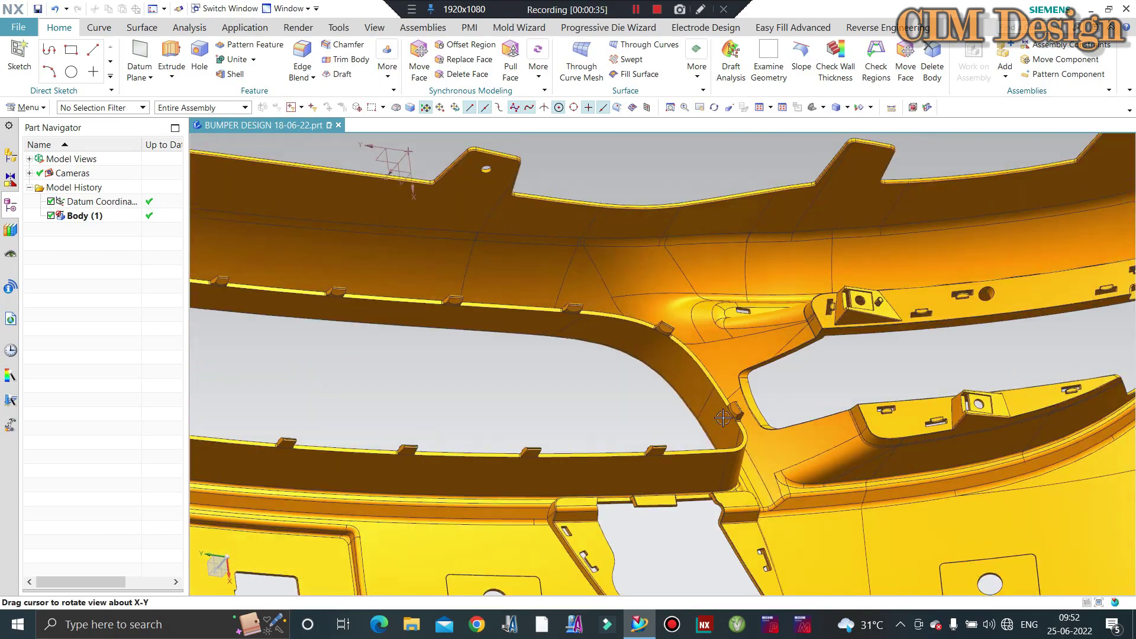
scroll(723, 417, "down", 3)
scroll(862, 444, "up", 3)
scroll(893, 363, "up", 1)
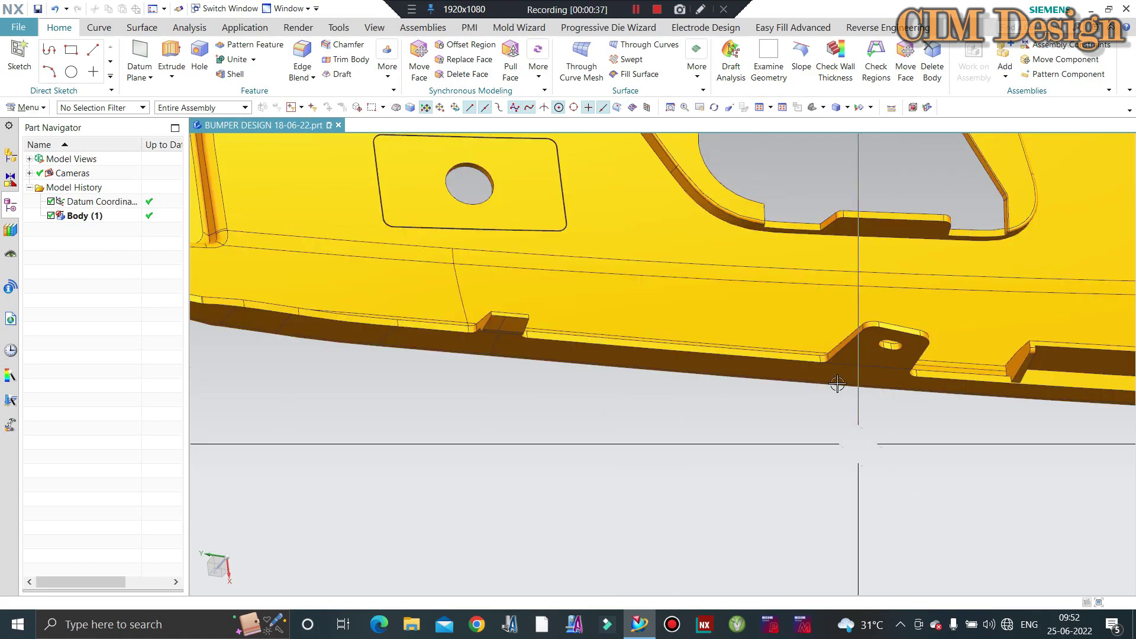
scroll(753, 388, "down", 2)
scroll(655, 350, "up", 2)
scroll(654, 351, "up", 2)
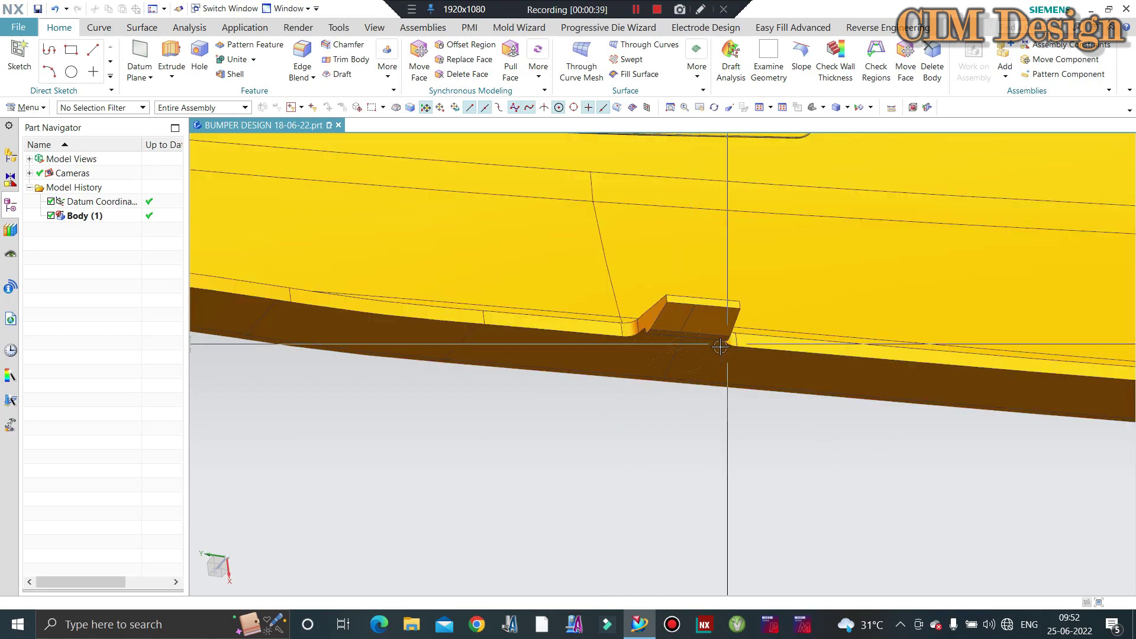
scroll(720, 348, "down", 3)
scroll(1034, 345, "down", 1)
scroll(980, 349, "up", 2)
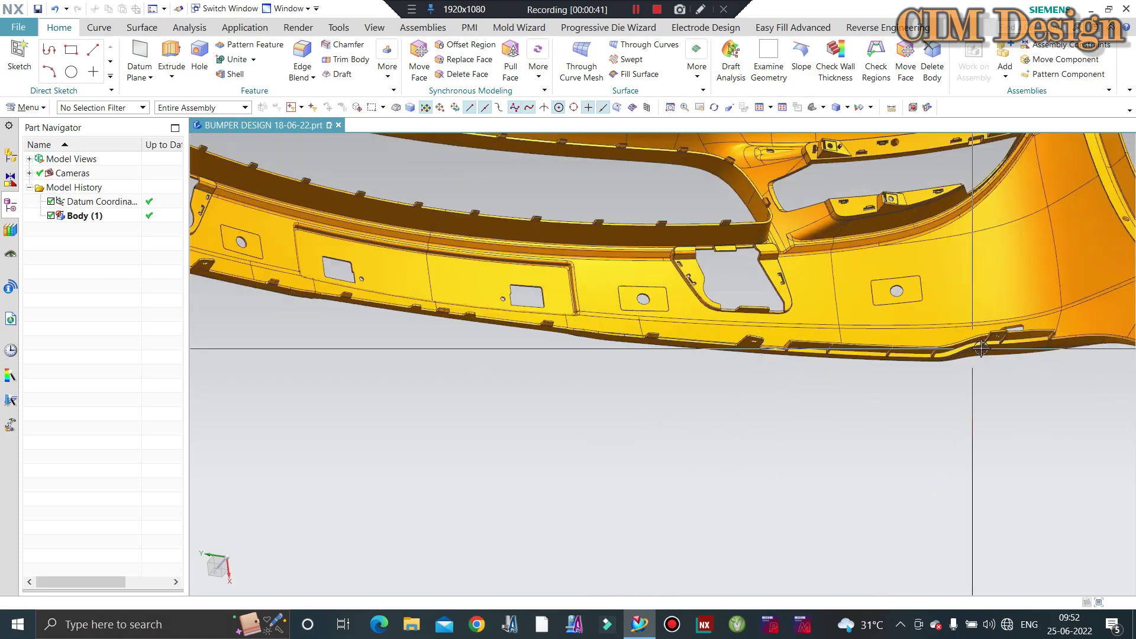
scroll(971, 337, "up", 2)
scroll(952, 313, "up", 1)
scroll(944, 303, "up", 1)
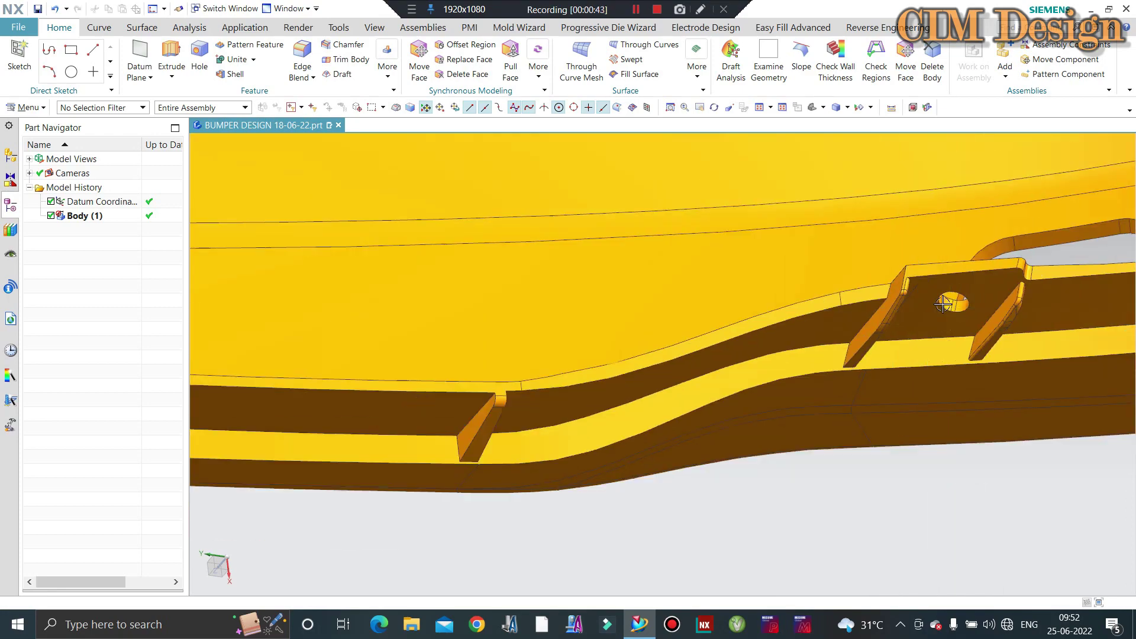
scroll(943, 304, "down", 2)
scroll(799, 347, "down", 2)
scroll(349, 296, "up", 1)
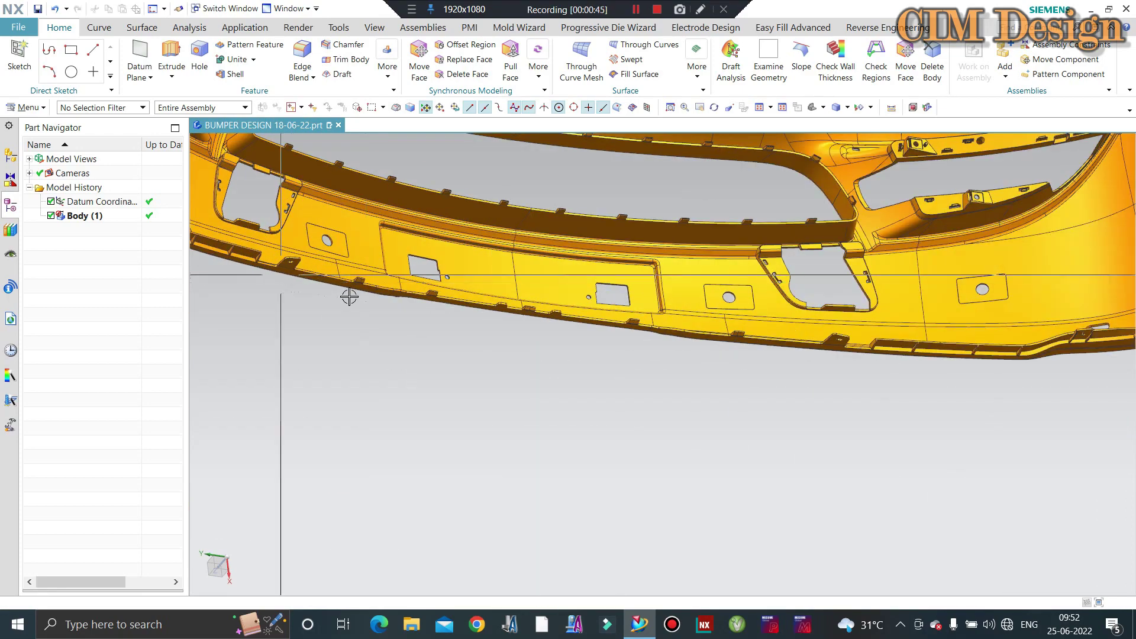
scroll(349, 297, "down", 3)
scroll(368, 317, "up", 2)
middle_click_drag(368, 317, 553, 406)
scroll(636, 302, "down", 1)
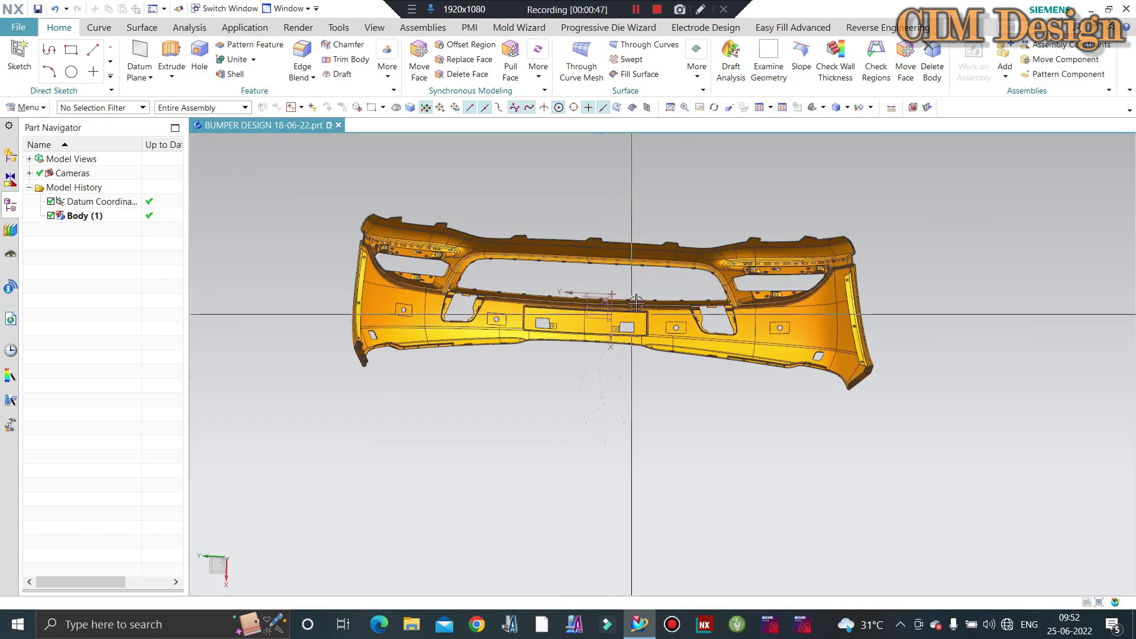
scroll(636, 303, "up", 3)
middle_click_drag(760, 279, 735, 329)
scroll(723, 329, "up", 2)
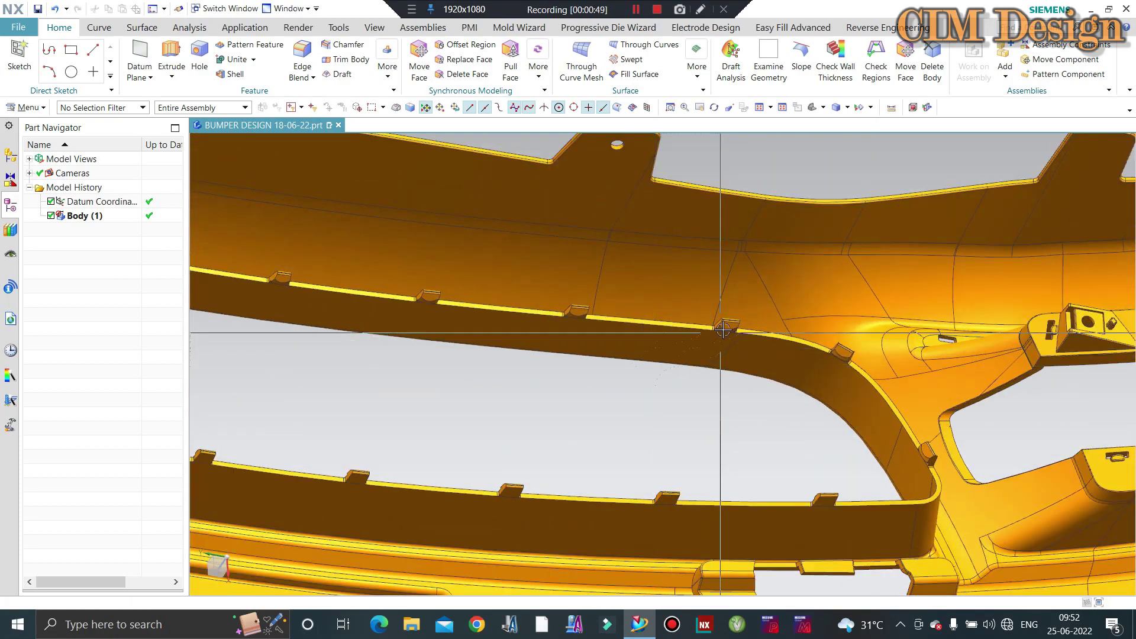
scroll(723, 330, "up", 1)
scroll(733, 343, "down", 2)
scroll(737, 349, "down", 1)
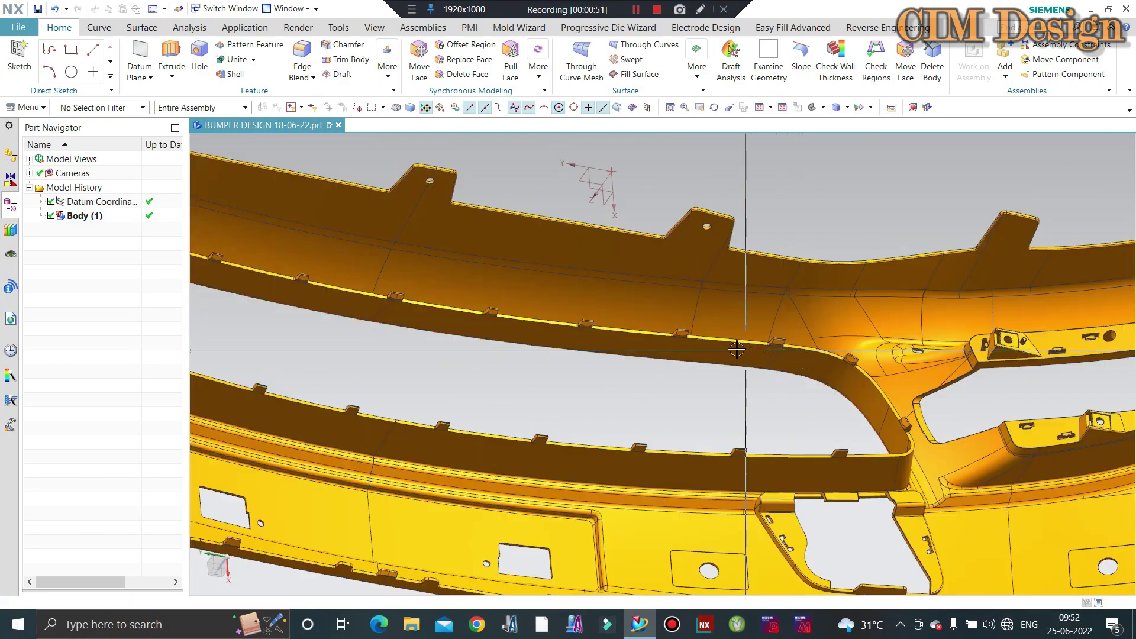
scroll(700, 246, "up", 2)
scroll(847, 246, "down", 2)
scroll(930, 278, "down", 2)
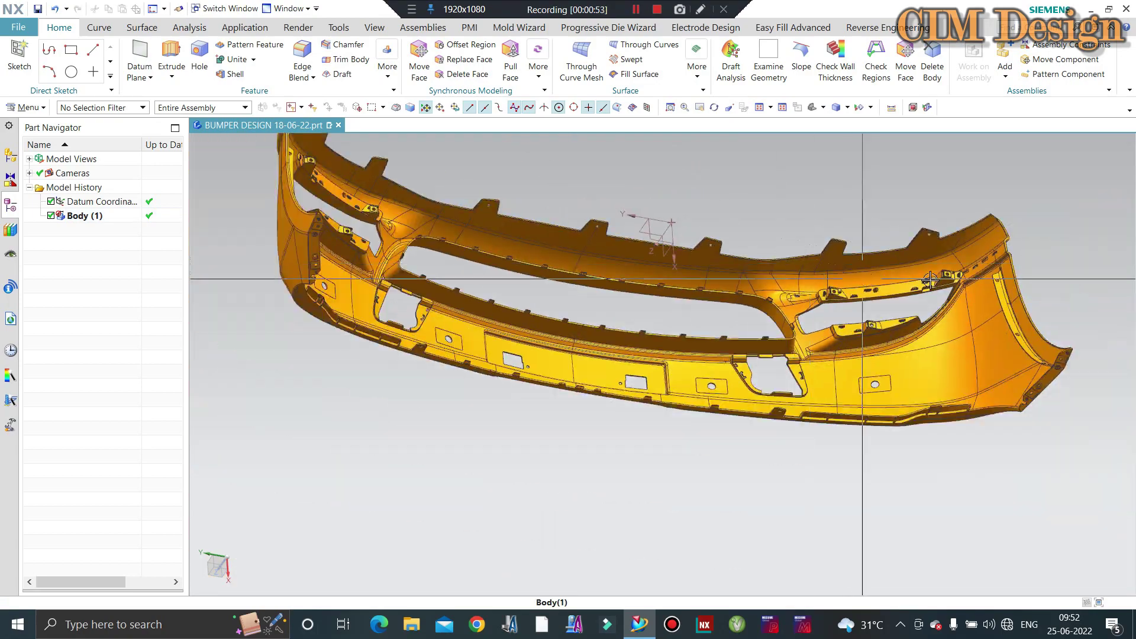
Select the bumper body and review it from front-top, underside and oblique views
left_click(998, 324)
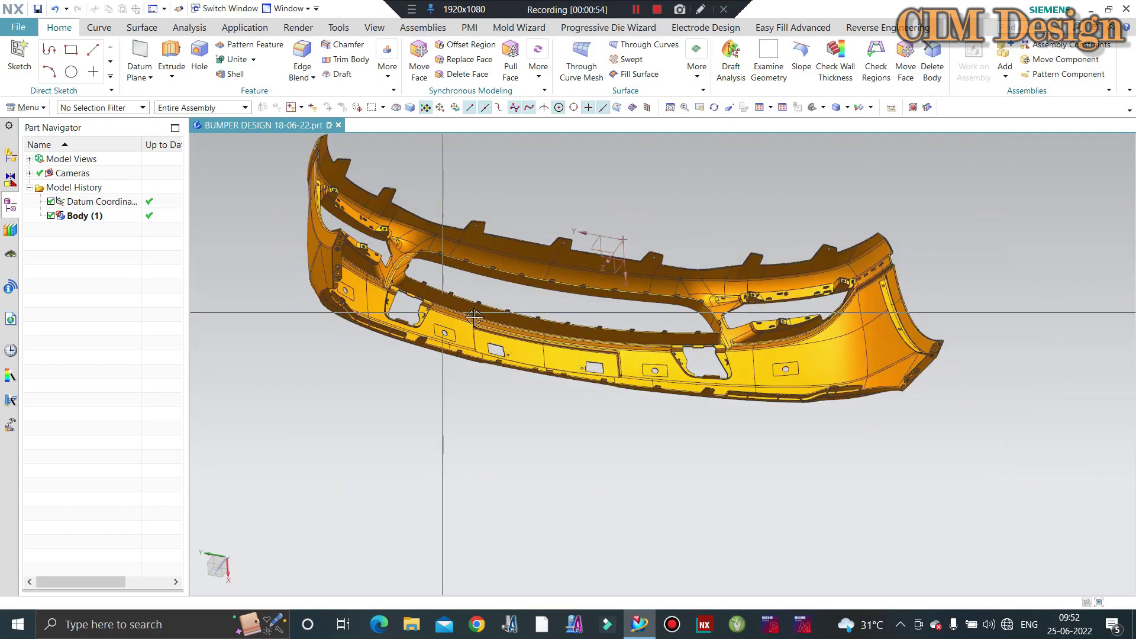
mouse_move(426, 355)
middle_mouse_down()
mouse_move(379, 236)
mouse_move(392, 366)
middle_mouse_up()
scroll(361, 204, "up", 5)
scroll(361, 204, "down", 2)
scroll(361, 203, "down", 3)
scroll(583, 322, "down", 3)
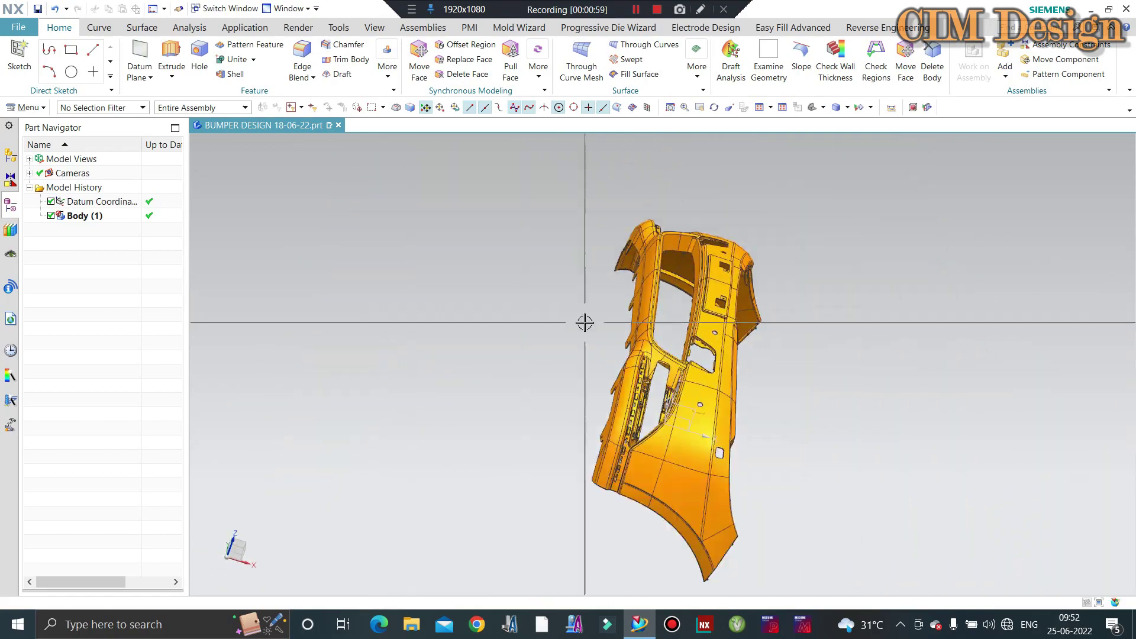
mouse_move(583, 322)
middle_mouse_down()
mouse_move(505, 297)
mouse_move(583, 398)
mouse_move(497, 411)
mouse_move(520, 393)
middle_mouse_up()
scroll(563, 411, "up", 3)
scroll(533, 385, "up", 2)
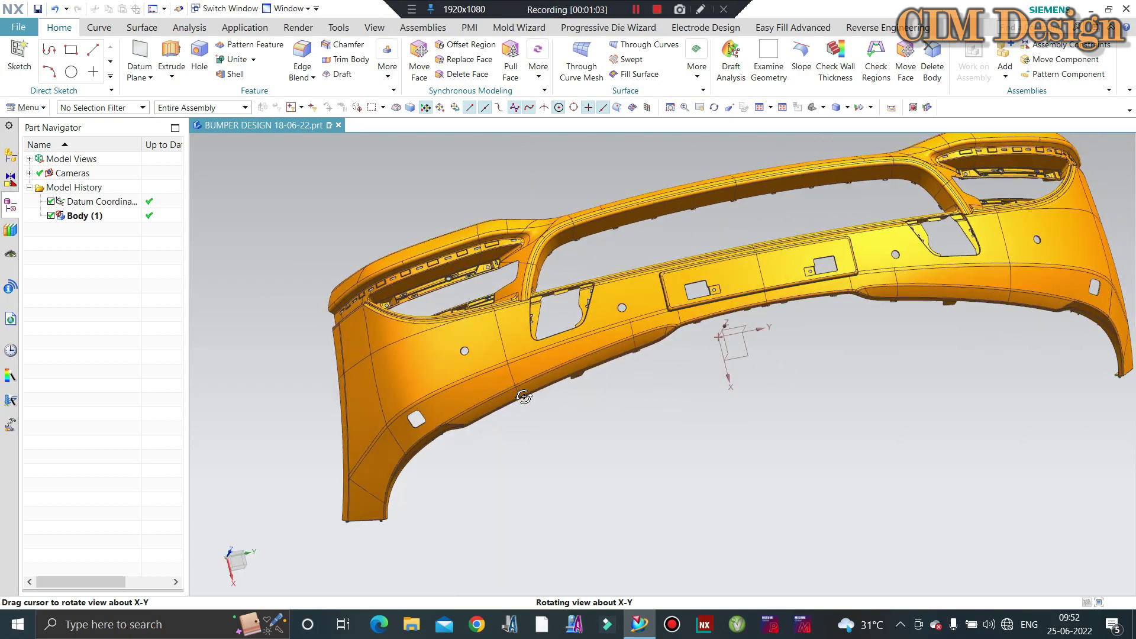
scroll(456, 431, "up", 3)
scroll(414, 429, "up", 3)
scroll(403, 430, "down", 3)
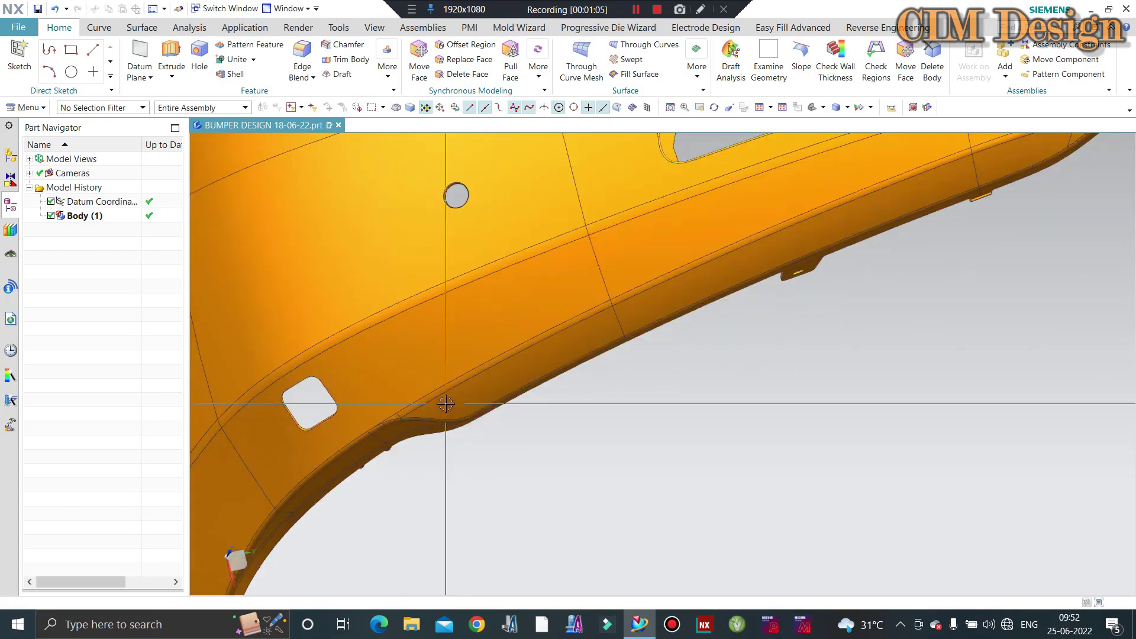
scroll(426, 420, "down", 4)
mouse_move(550, 438)
middle_mouse_down()
mouse_move(570, 386)
mouse_move(561, 413)
middle_mouse_up()
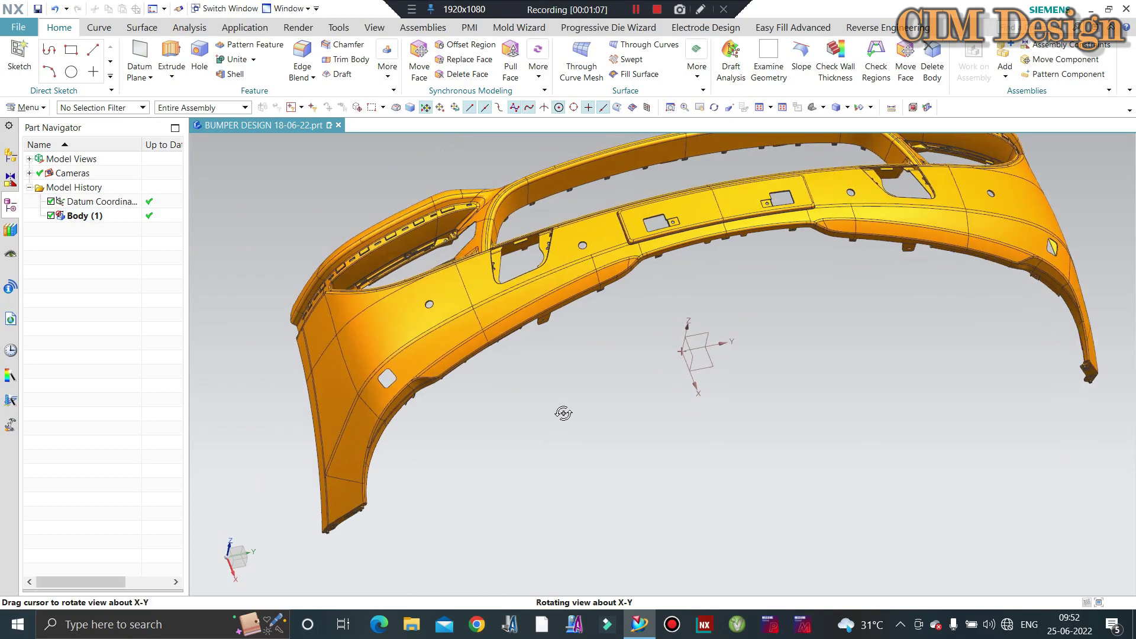
scroll(592, 390, "down", 3)
mouse_move(664, 375)
middle_mouse_down()
mouse_move(609, 266)
mouse_move(597, 278)
middle_mouse_up()
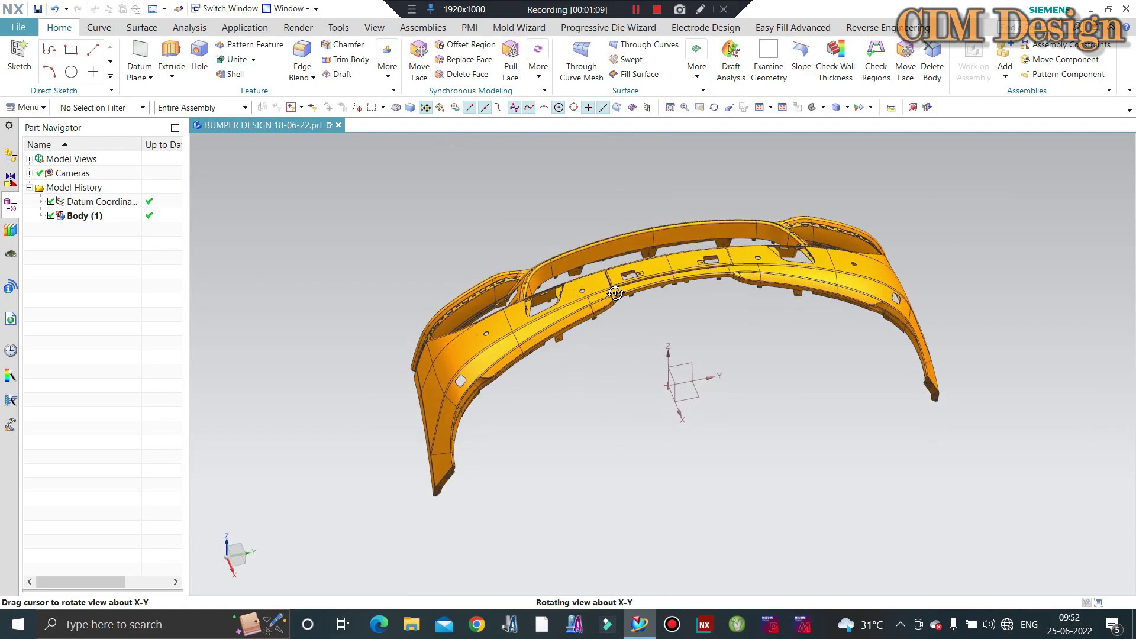
scroll(479, 303, "up", 3)
scroll(633, 345, "down", 3)
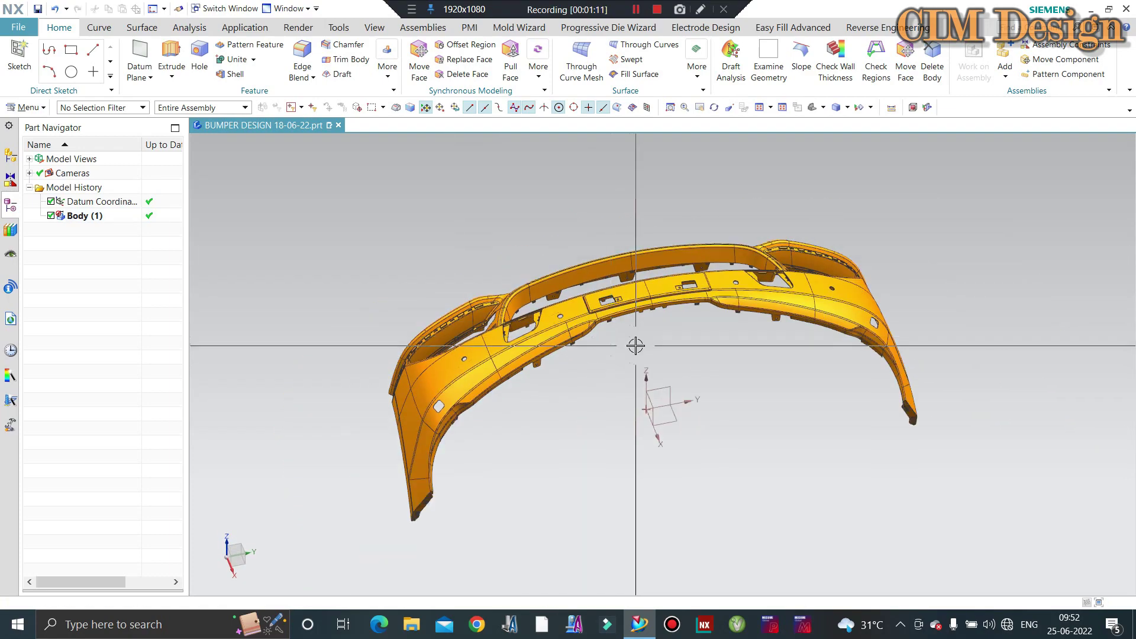
middle_click_drag(638, 367, 633, 393)
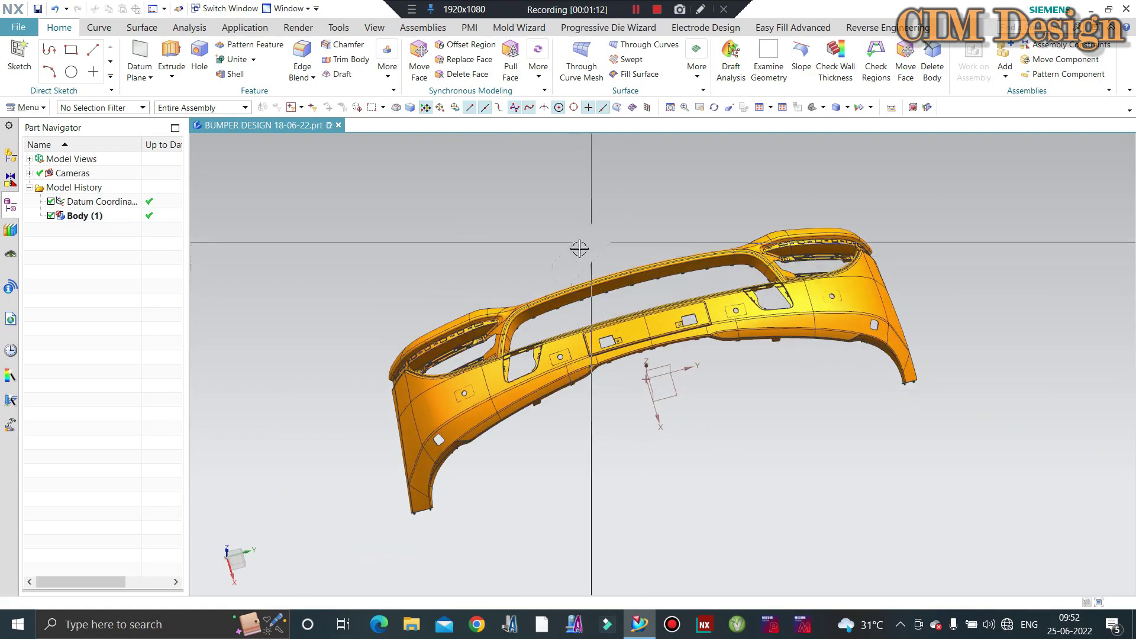
key("F8")
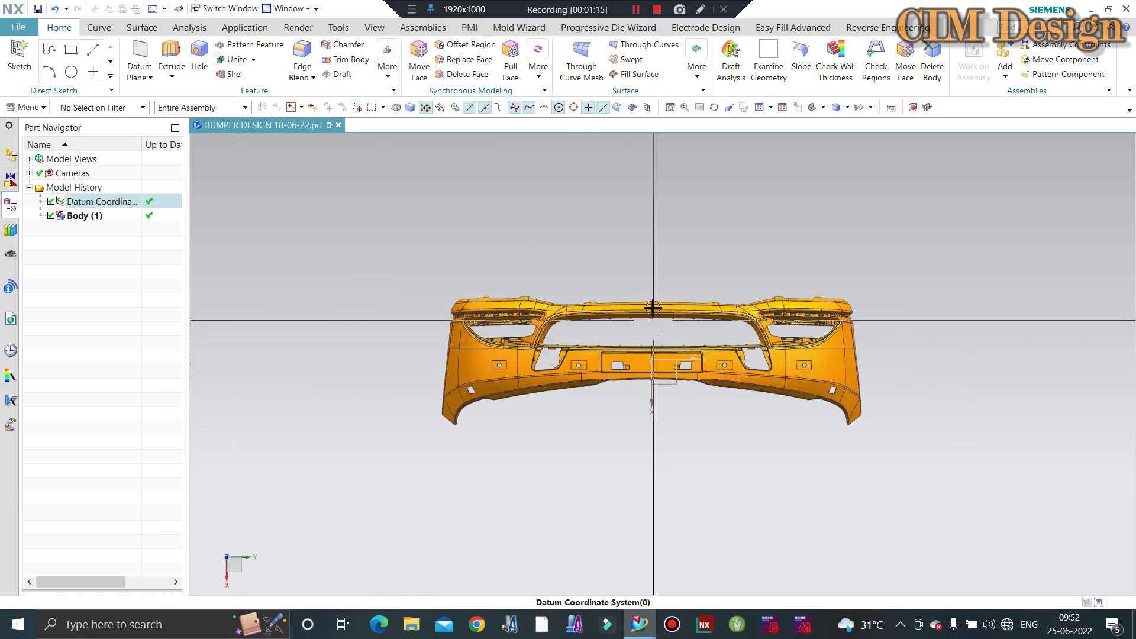
scroll(653, 225, "up", 1)
scroll(653, 224, "up", 2)
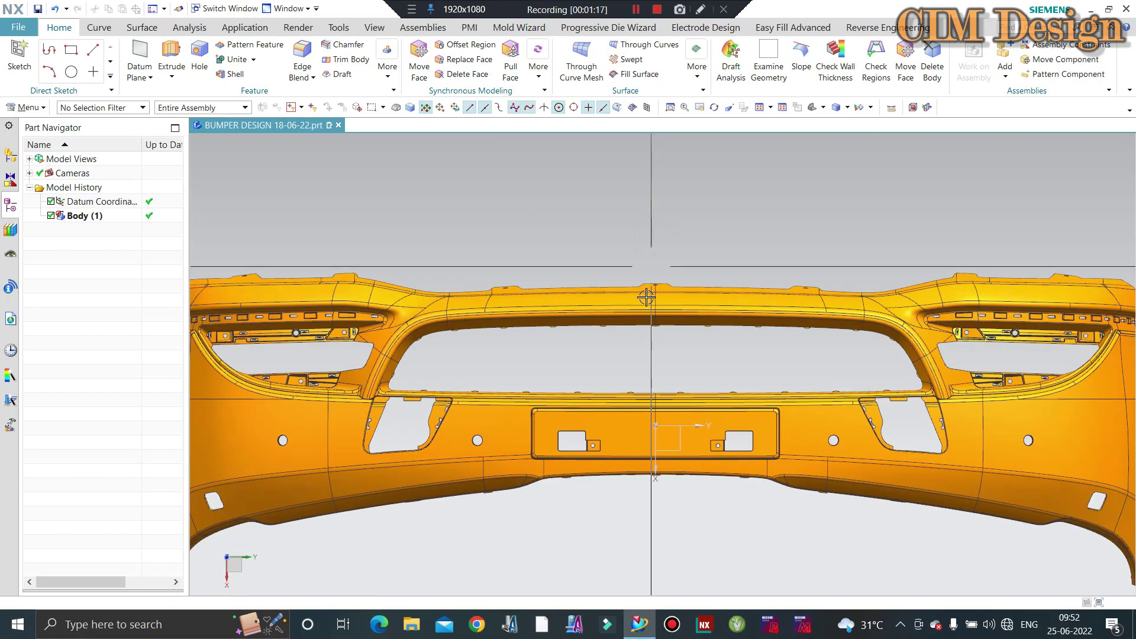
scroll(651, 266, "down", 3)
mouse_move(648, 249)
middle_mouse_down()
mouse_move(667, 278)
mouse_move(467, 199)
middle_mouse_up()
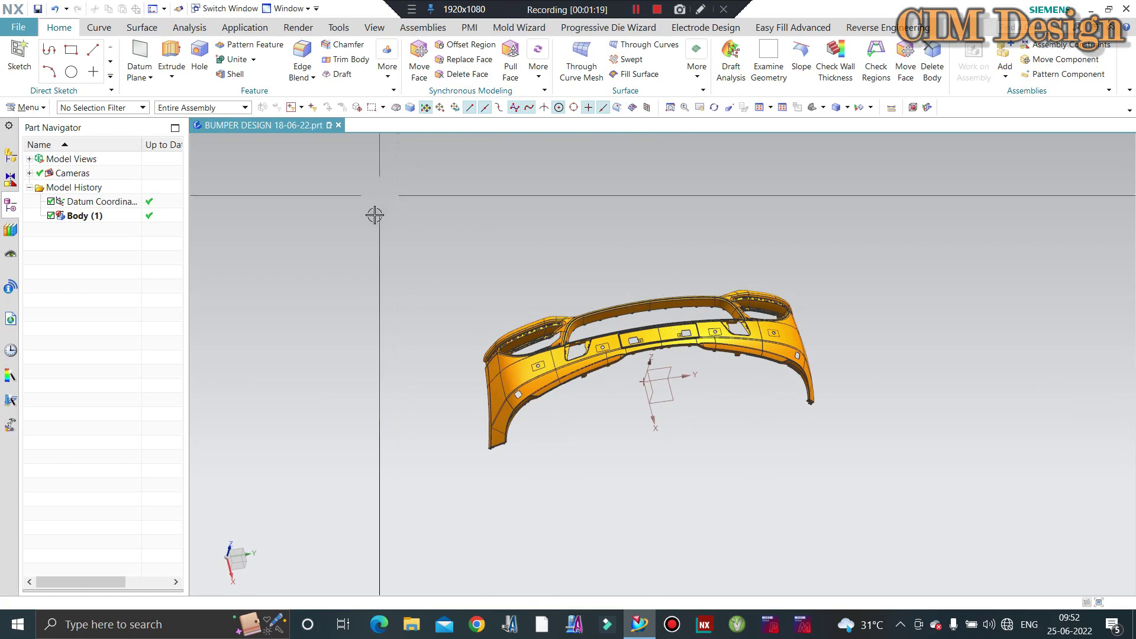
Scale the bumper body uniformly by 1.015 using Scale Body
left_click(389, 81)
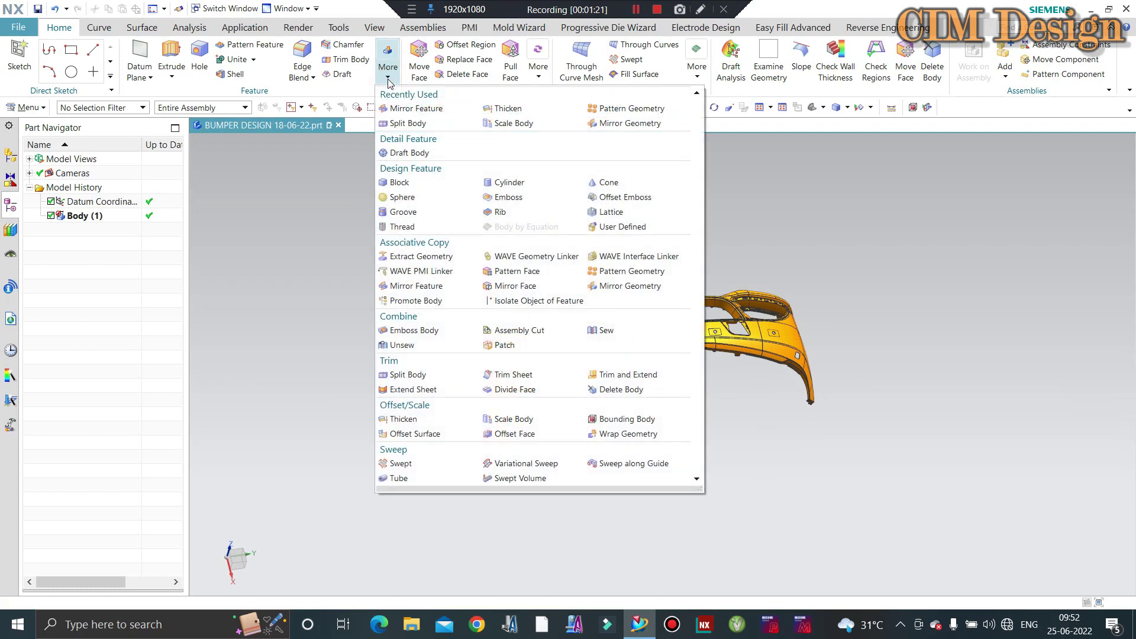
left_click(512, 419)
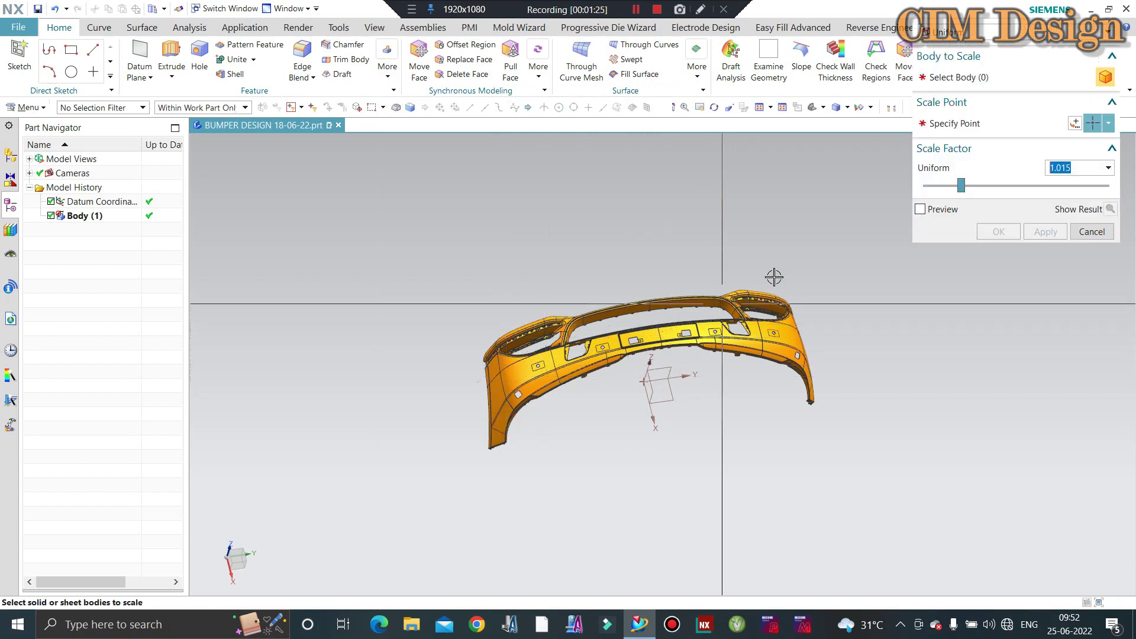
left_click(687, 327)
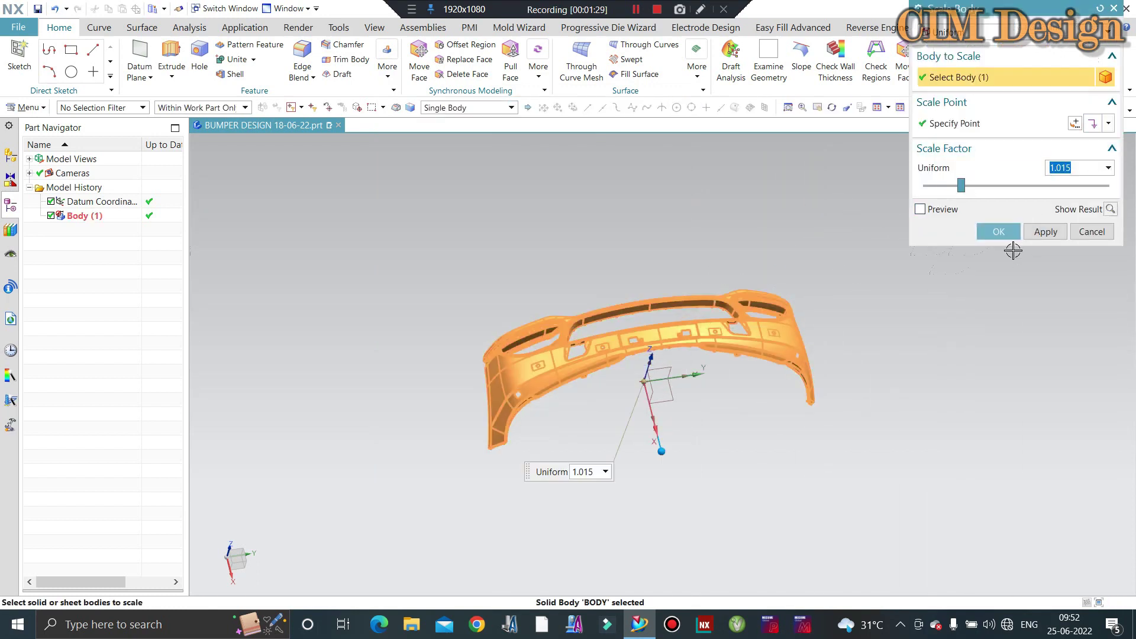
left_click(997, 232)
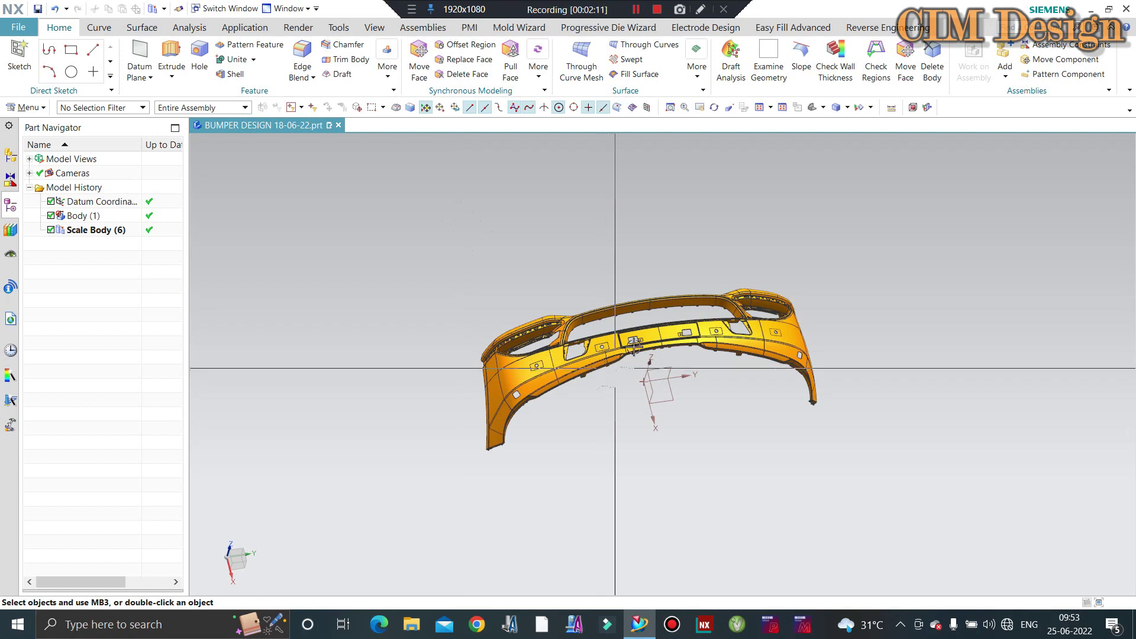
scroll(637, 342, "up", 2)
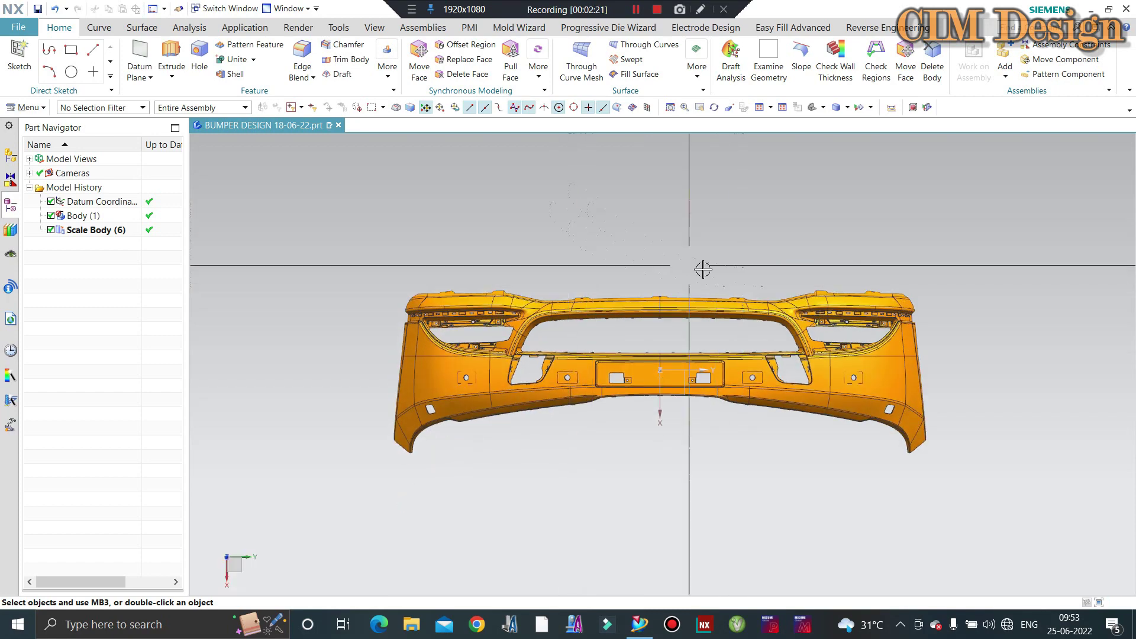
scroll(702, 268, "down", 1)
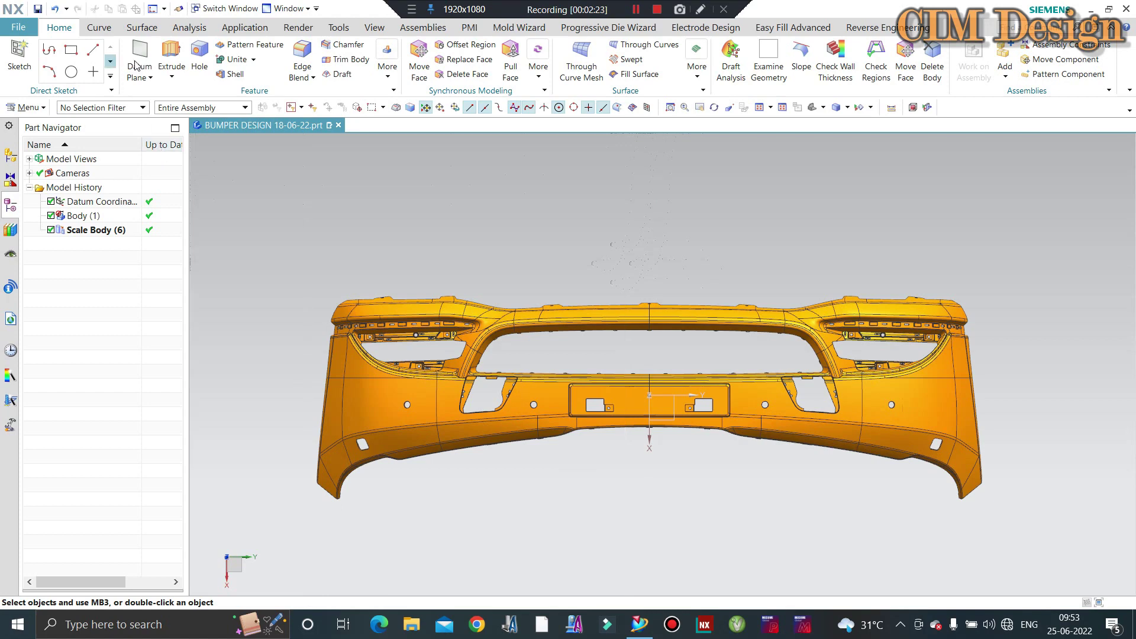
left_click(801, 62)
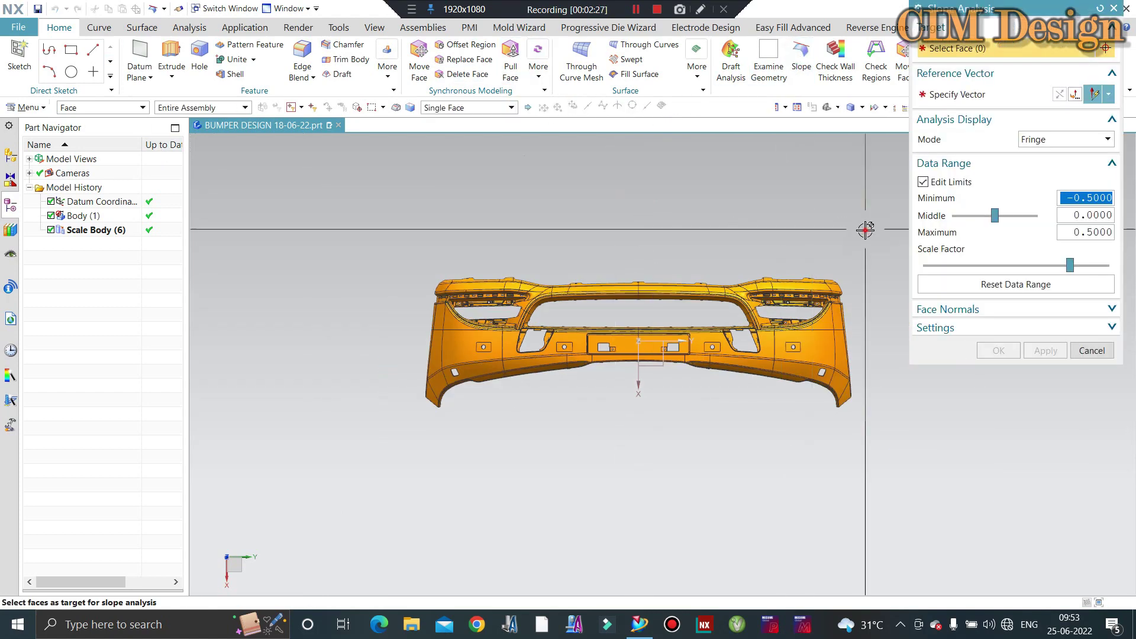
left_click_drag(865, 229, 360, 450)
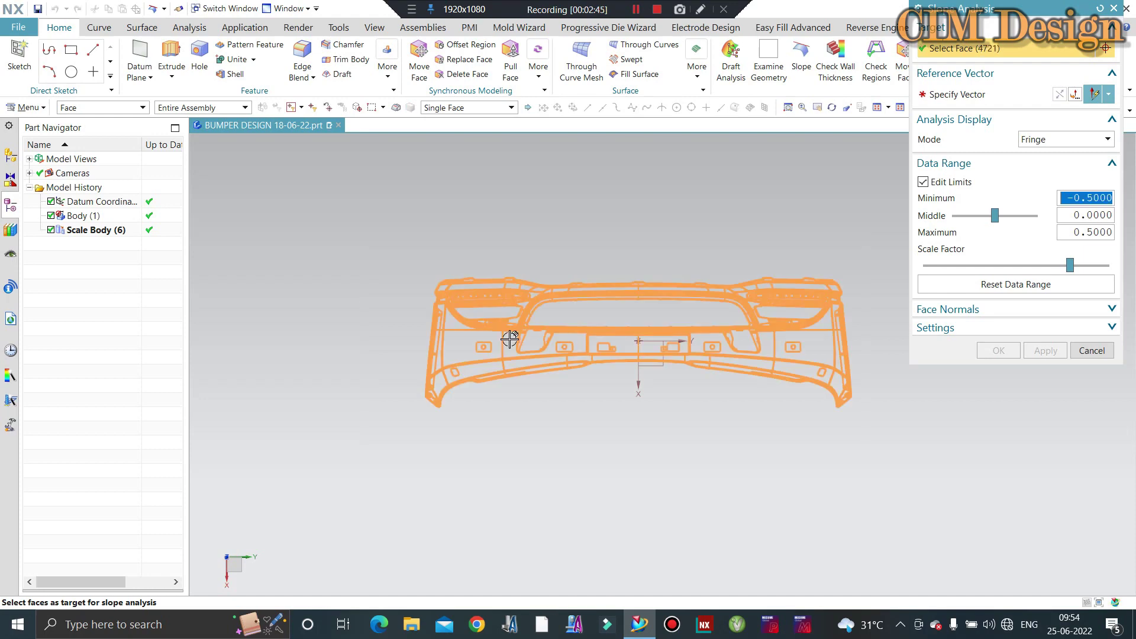
left_click(962, 93)
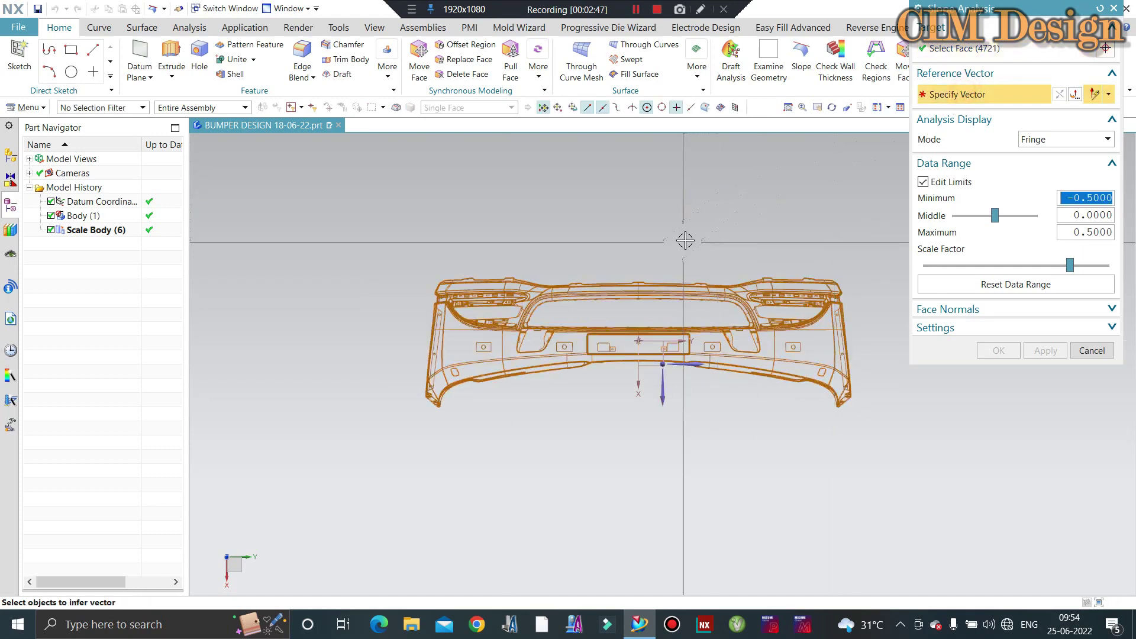
middle_click_drag(690, 167, 718, 173)
left_click(672, 334)
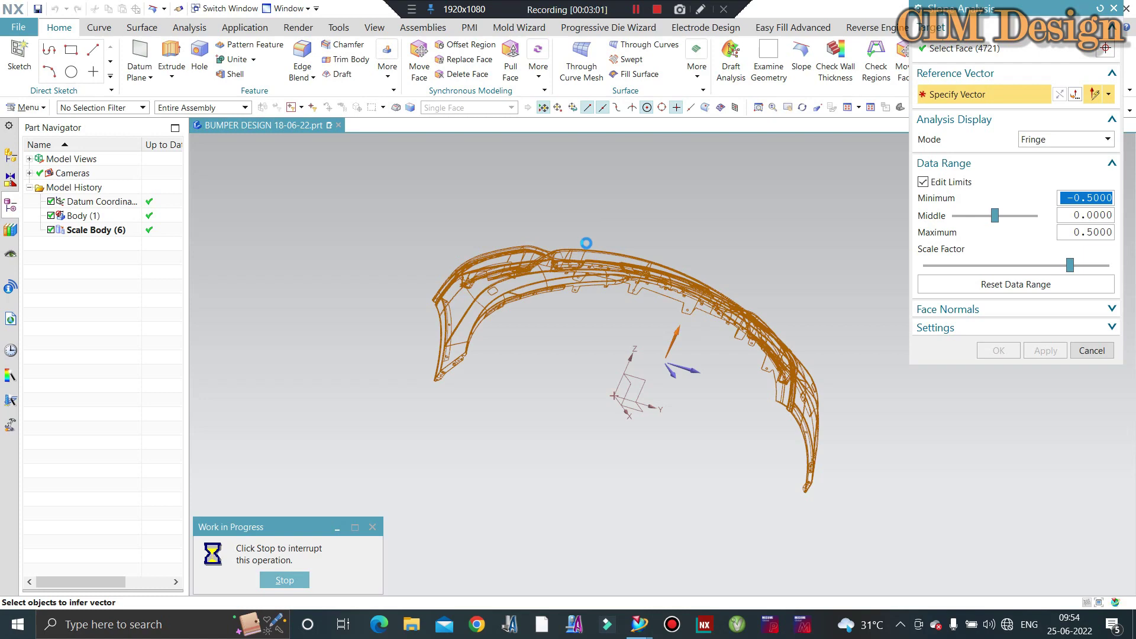
mouse_move(748, 274)
middle_mouse_down()
mouse_move(752, 325)
mouse_move(536, 332)
middle_mouse_up()
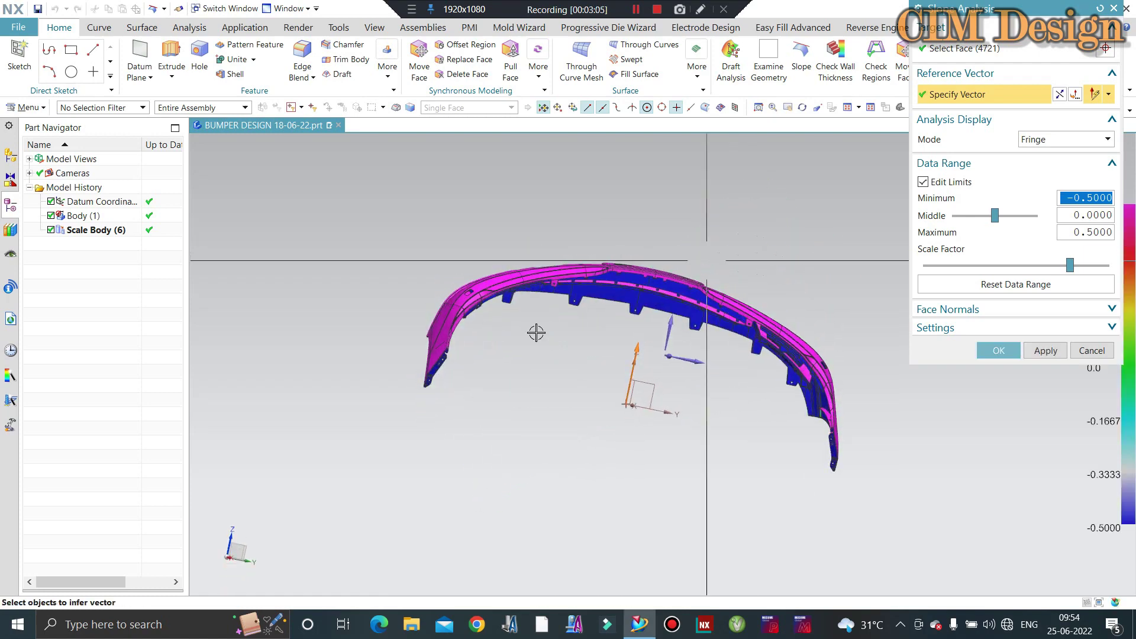
scroll(719, 415, "up", 3)
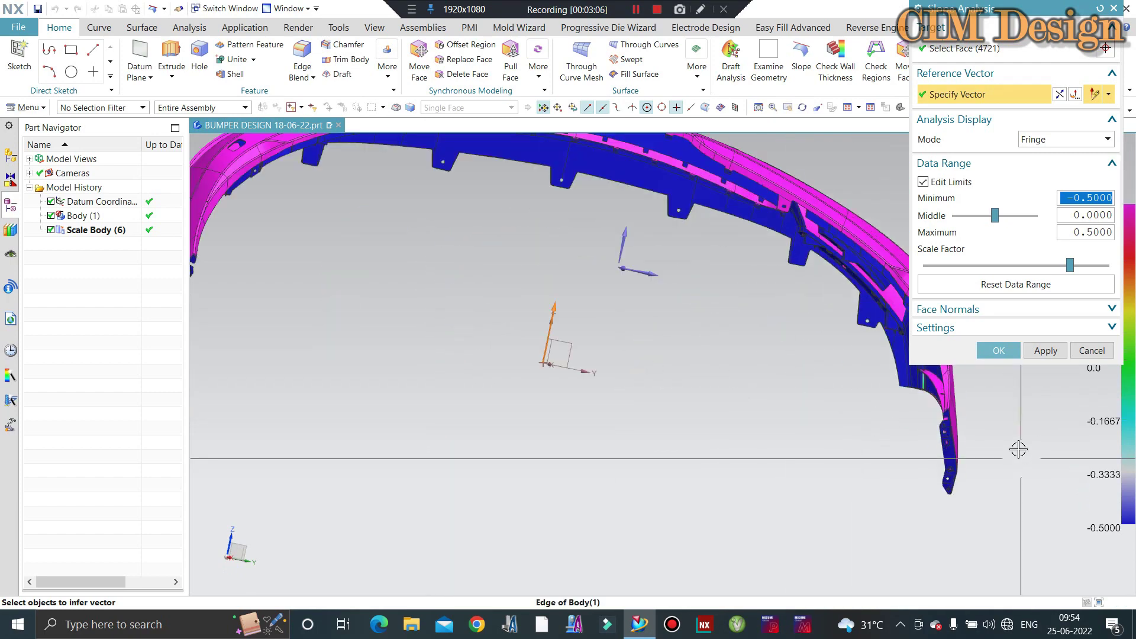
scroll(1018, 449, "up", 2)
scroll(946, 426, "up", 2)
scroll(855, 393, "up", 2)
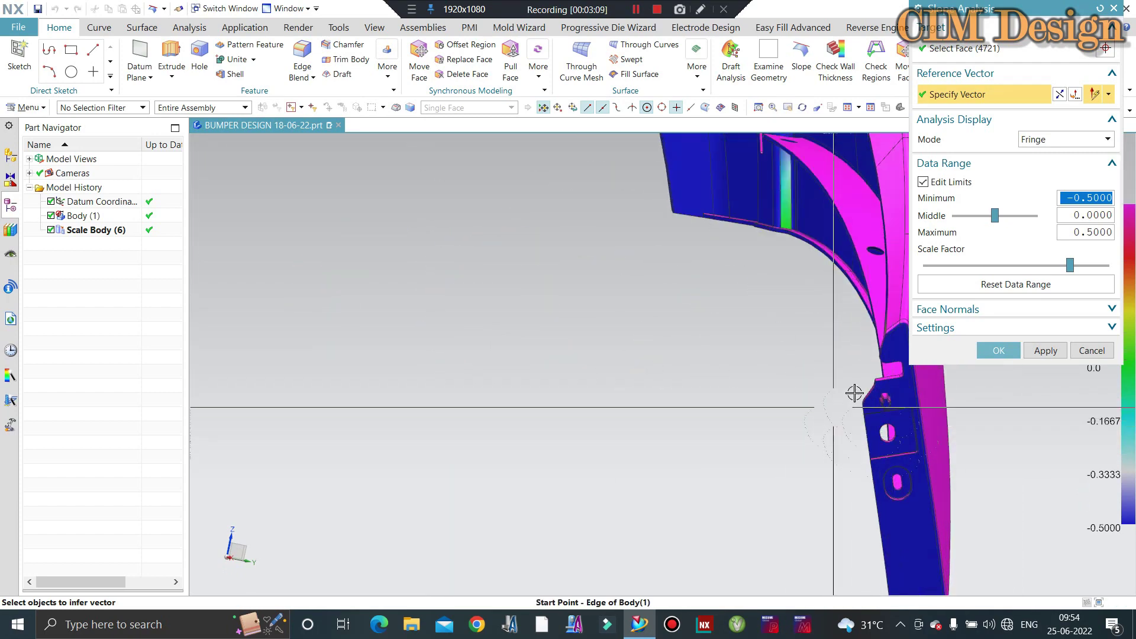
scroll(855, 393, "down", 3)
middle_click_drag(854, 393, 869, 474)
scroll(797, 418, "up", 3)
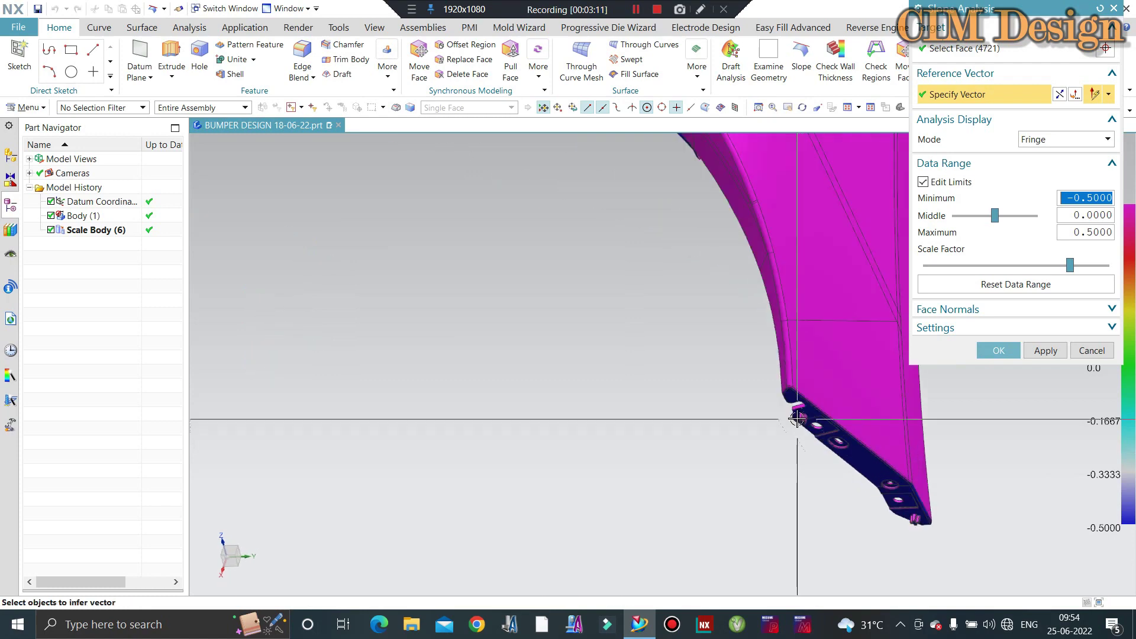
scroll(797, 419, "down", 1)
scroll(879, 517, "down", 2)
scroll(876, 464, "down", 2)
scroll(894, 445, "down", 2)
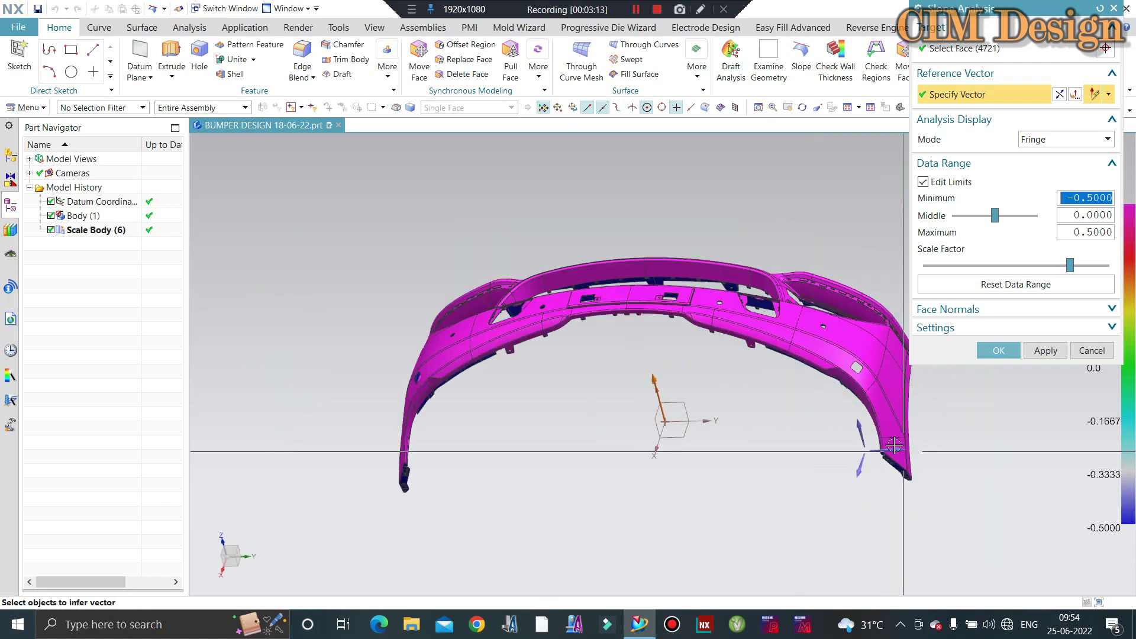
middle_click_drag(894, 445, 451, 505)
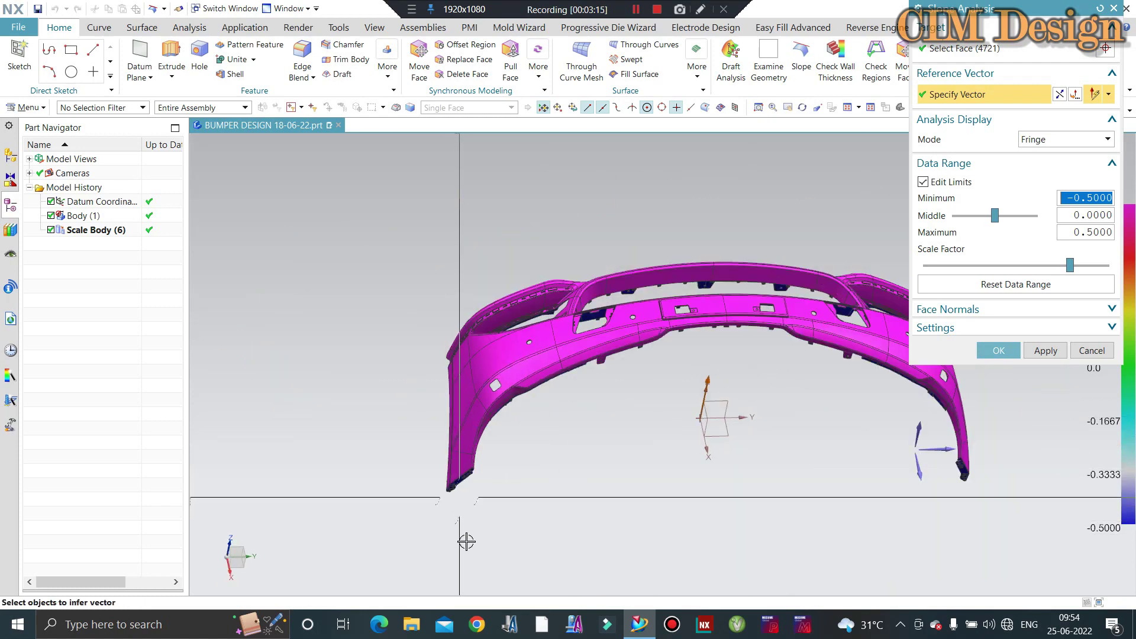
scroll(911, 415, "up", 1)
scroll(949, 448, "up", 1)
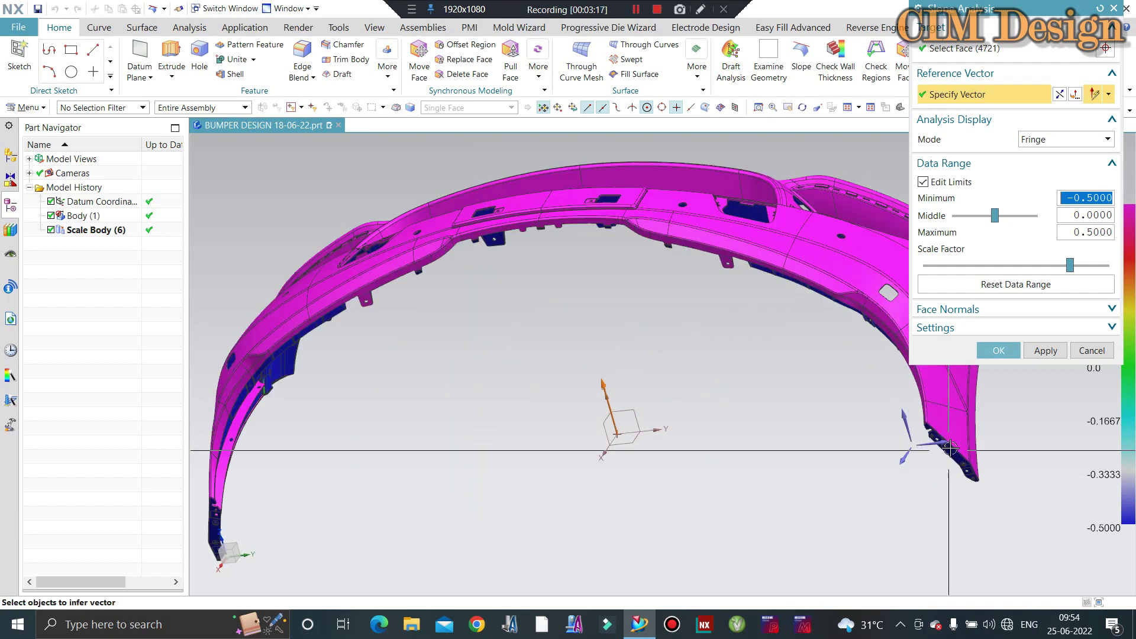
scroll(949, 448, "up", 1)
scroll(935, 441, "up", 1)
scroll(888, 435, "up", 1)
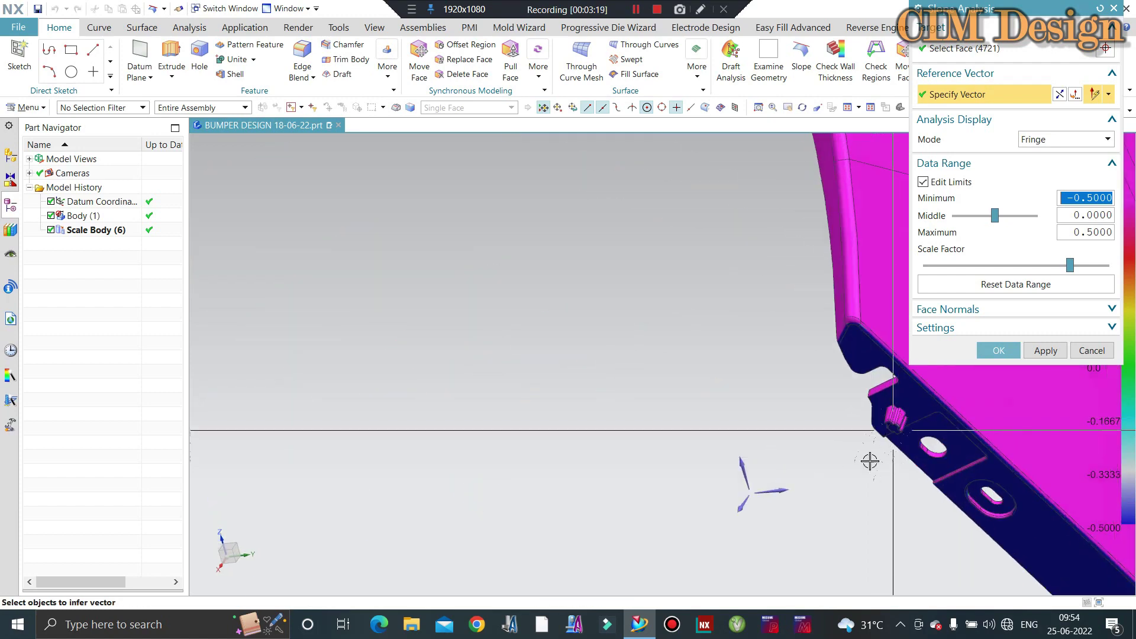
scroll(870, 460, "down", 2)
scroll(863, 440, "up", 1)
scroll(864, 438, "down", 1)
scroll(868, 424, "up", 1)
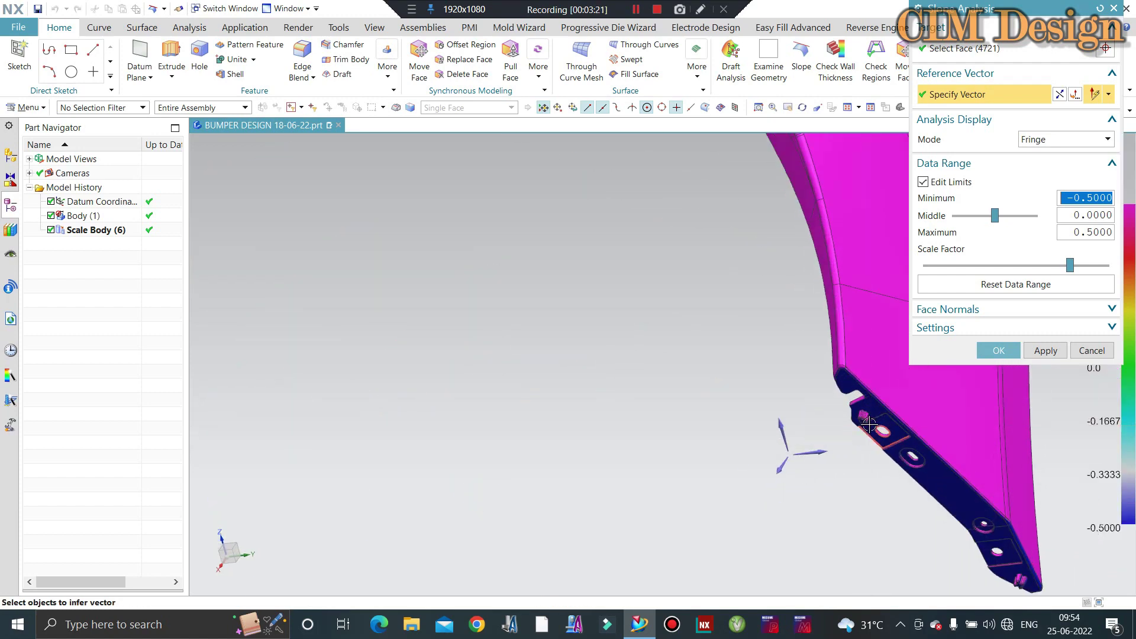
scroll(868, 424, "down", 2)
scroll(870, 429, "down", 2)
scroll(887, 438, "down", 2)
middle_click_drag(715, 386, 755, 409)
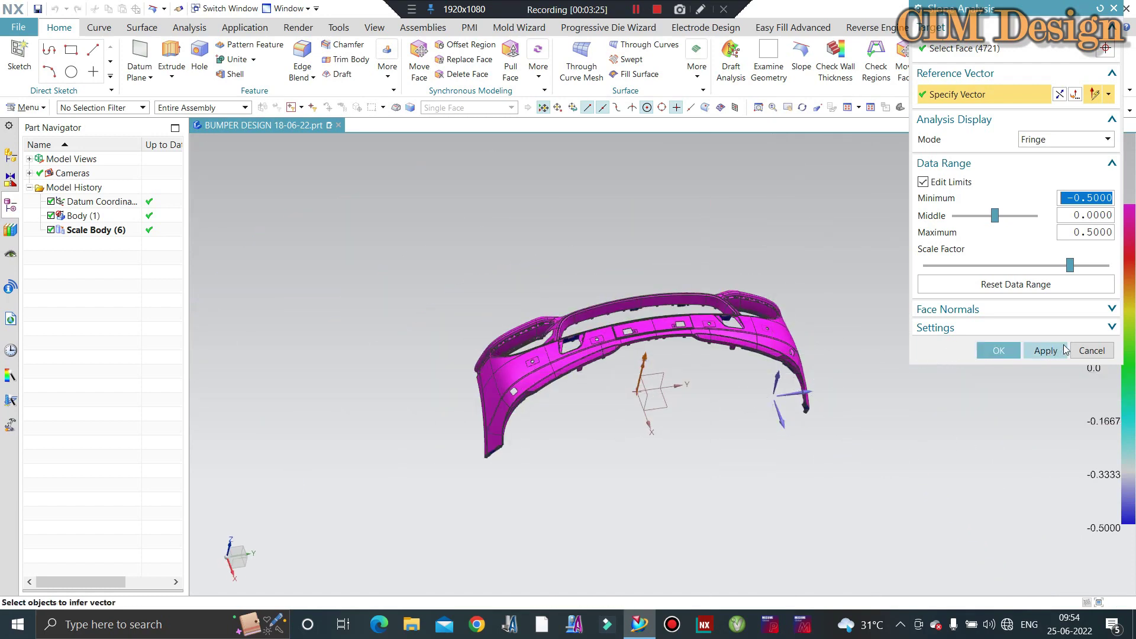
left_click(1089, 350)
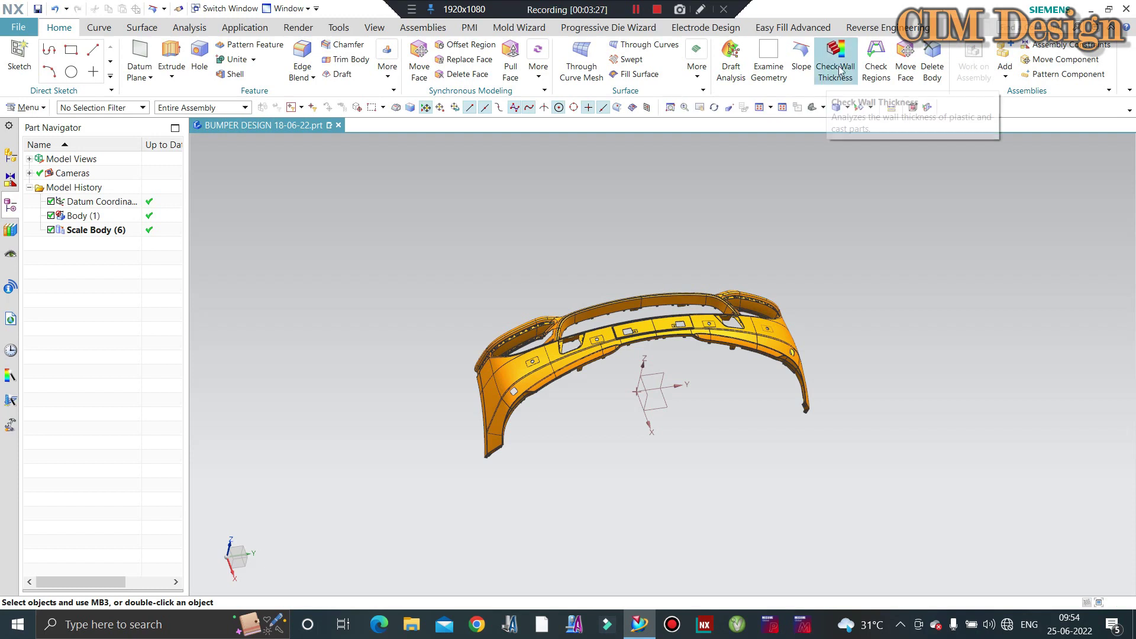
Calculate Check Regions on the bumper and show faces coloured as cavity, core and undefined
left_click(876, 59)
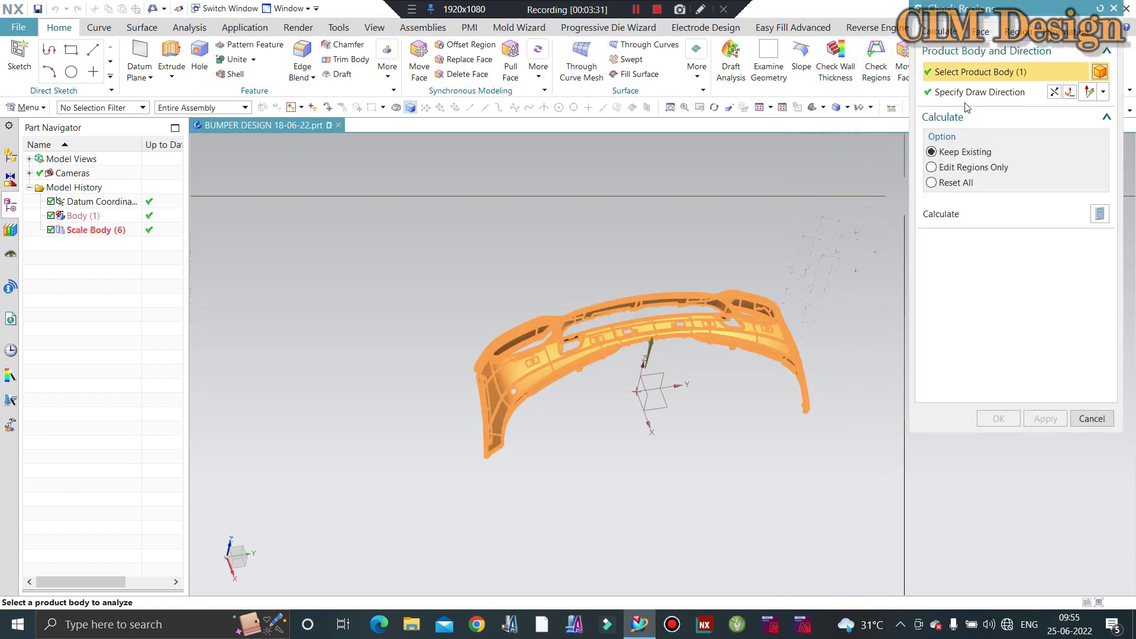
middle_click_drag(763, 251, 738, 263)
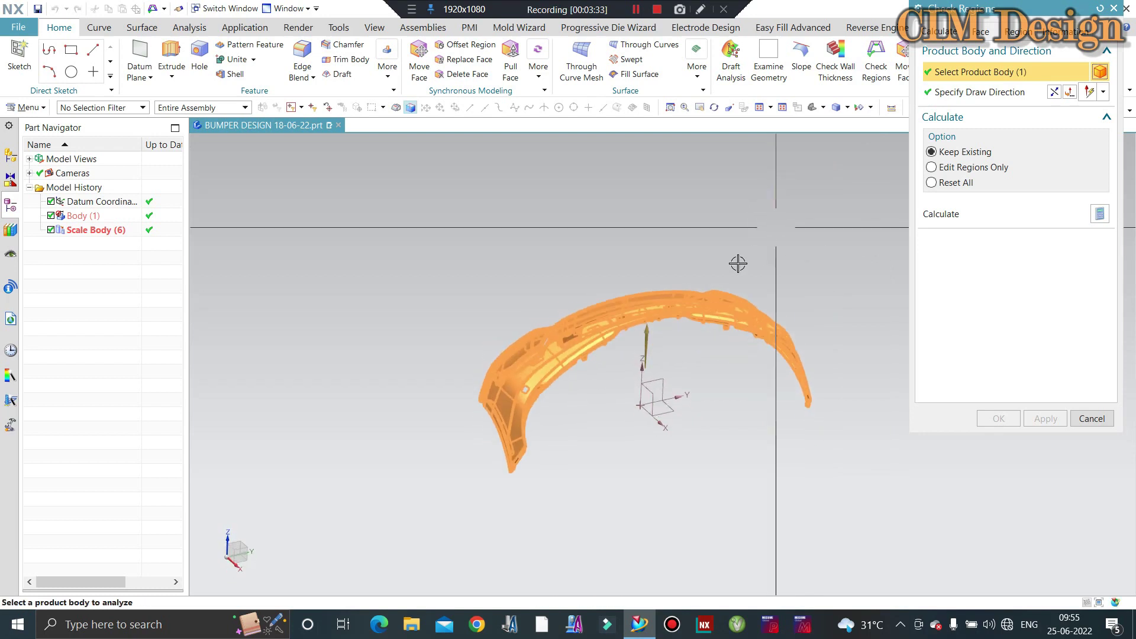
left_click(1100, 215)
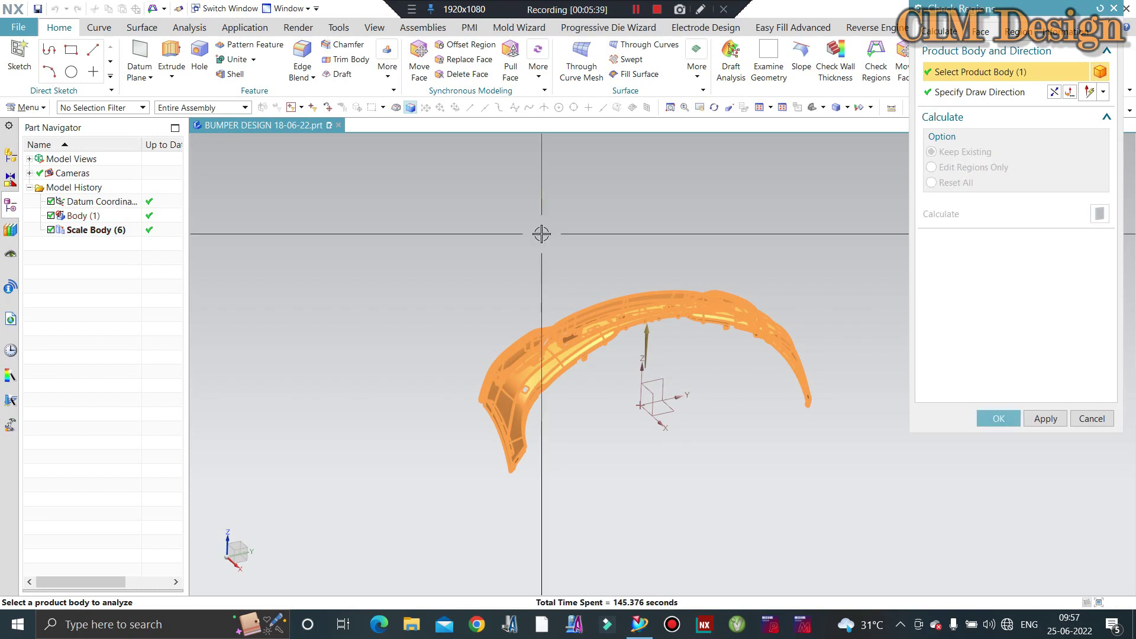
left_click(1017, 31)
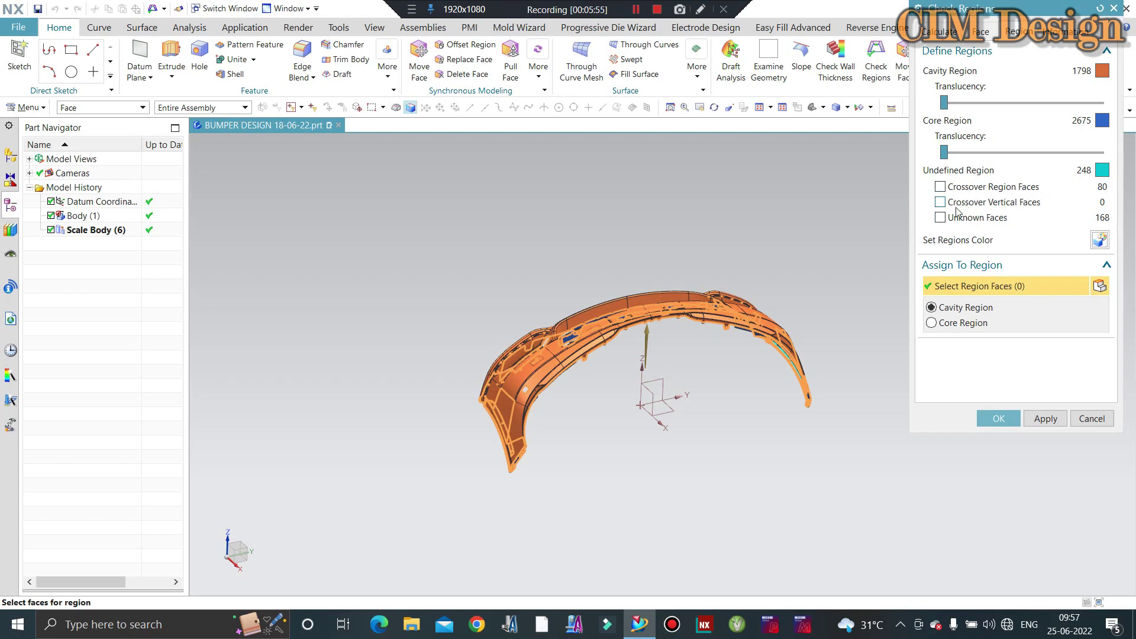
Zoom into the bumper corner and inspect the 80 crossover region faces and the crossover vertical faces
scroll(471, 456, "up", 5)
scroll(581, 437, "up", 3)
scroll(580, 438, "down", 5)
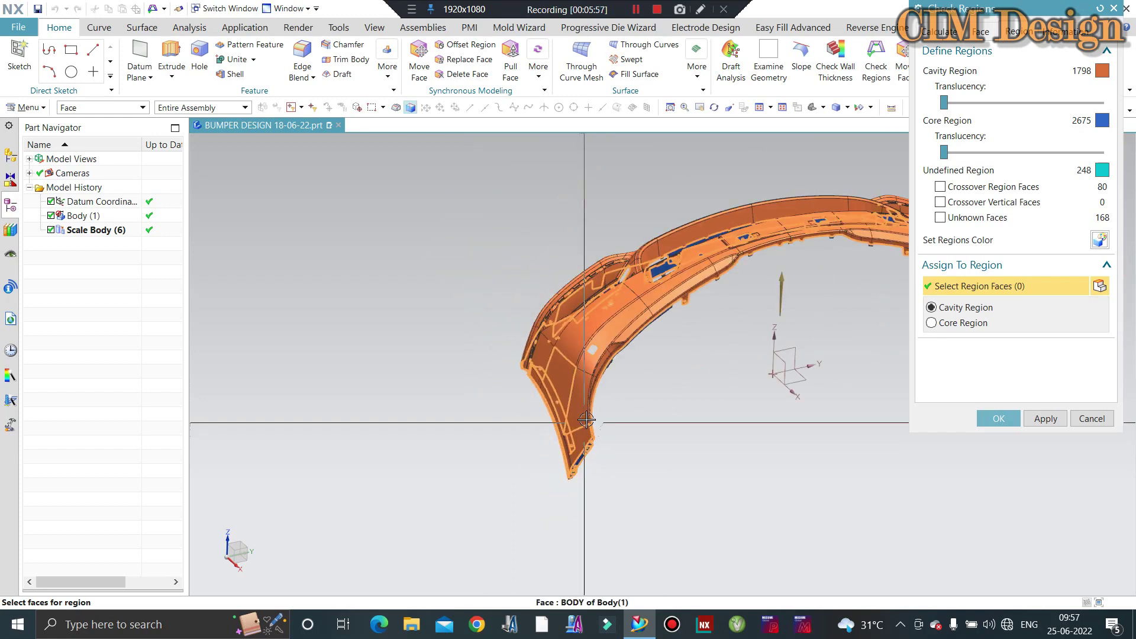
middle_click_drag(650, 314, 687, 322)
scroll(721, 266, "up", 4)
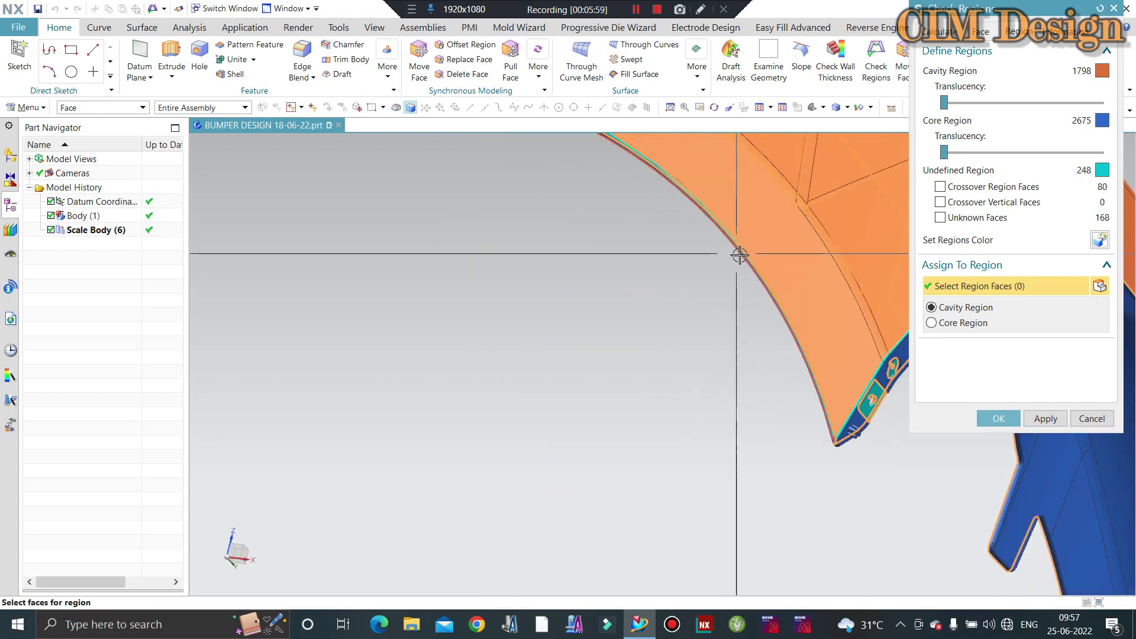
middle_click_drag(720, 266, 629, 284)
scroll(761, 380, "up", 3)
scroll(715, 492, "up", 3)
scroll(715, 492, "up", 2)
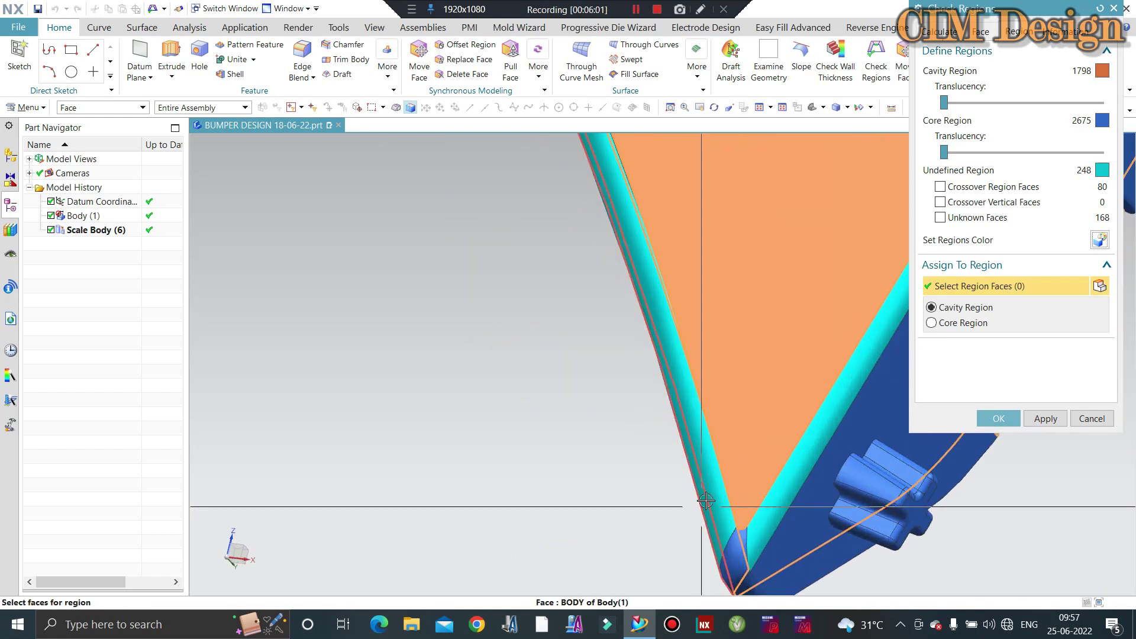
scroll(716, 491, "up", 2)
scroll(664, 436, "down", 2)
scroll(736, 499, "down", 2)
scroll(737, 498, "up", 2)
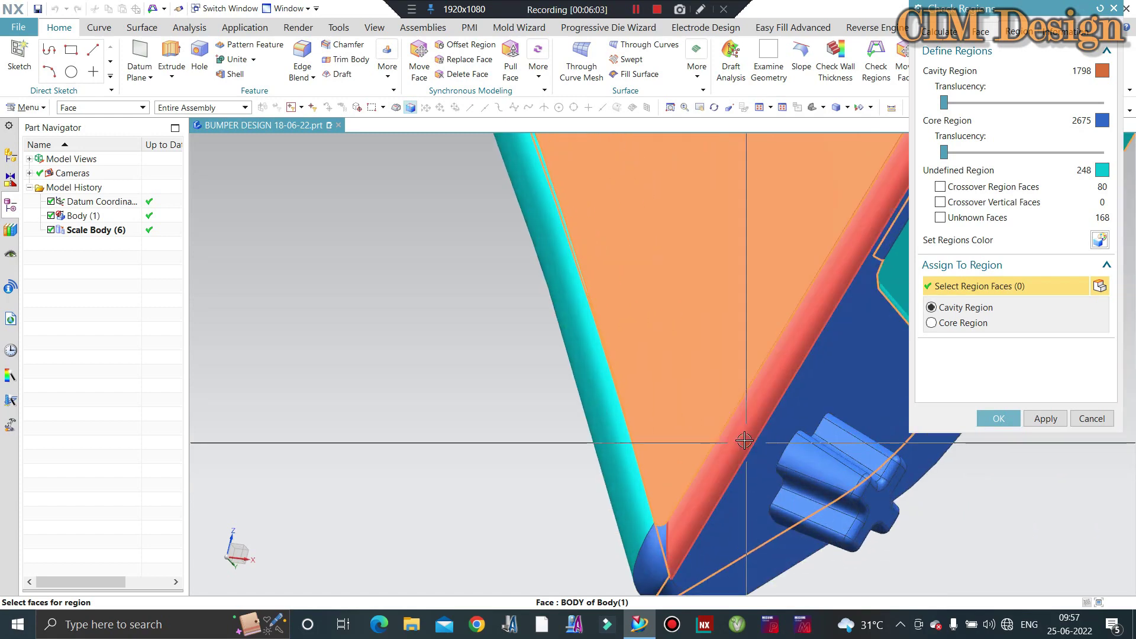
middle_click_drag(744, 442, 637, 506)
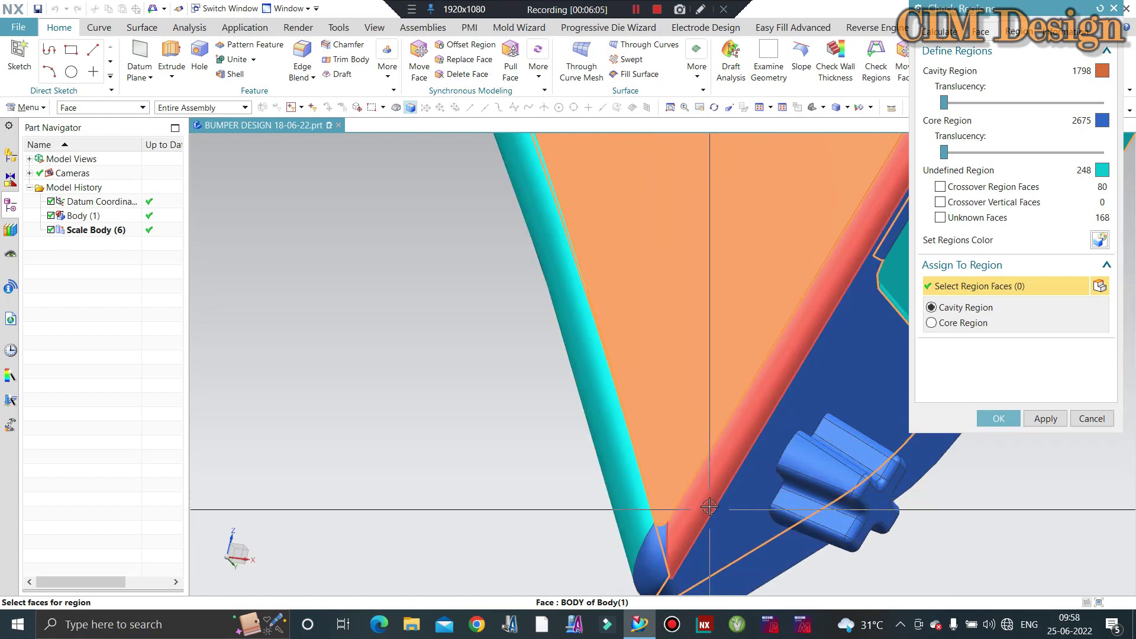
left_click(939, 185)
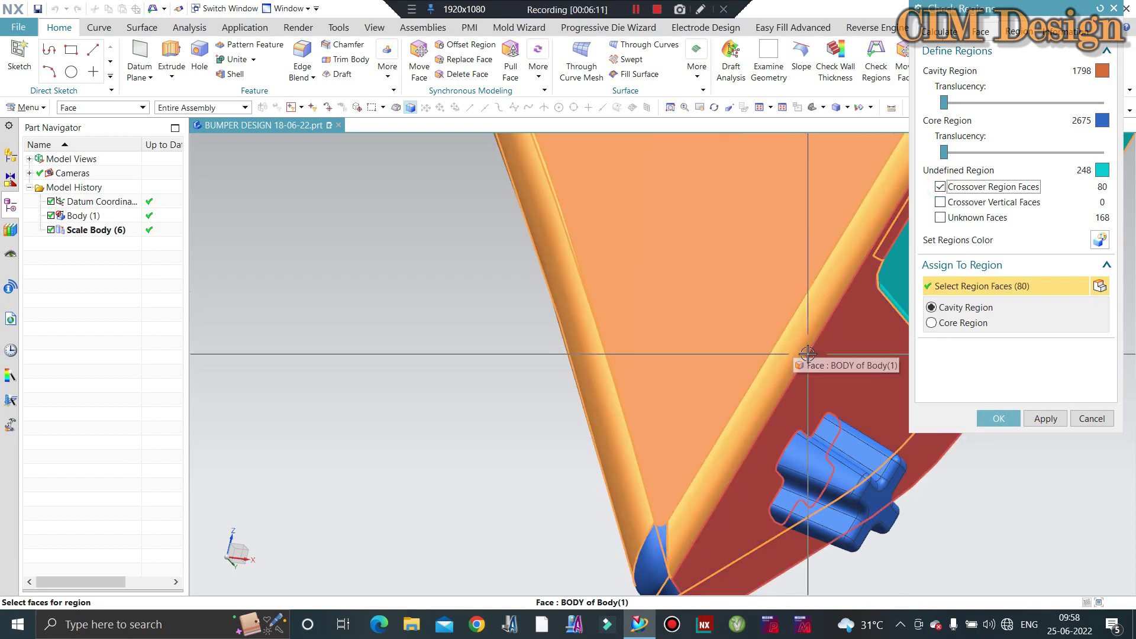
left_click(940, 187)
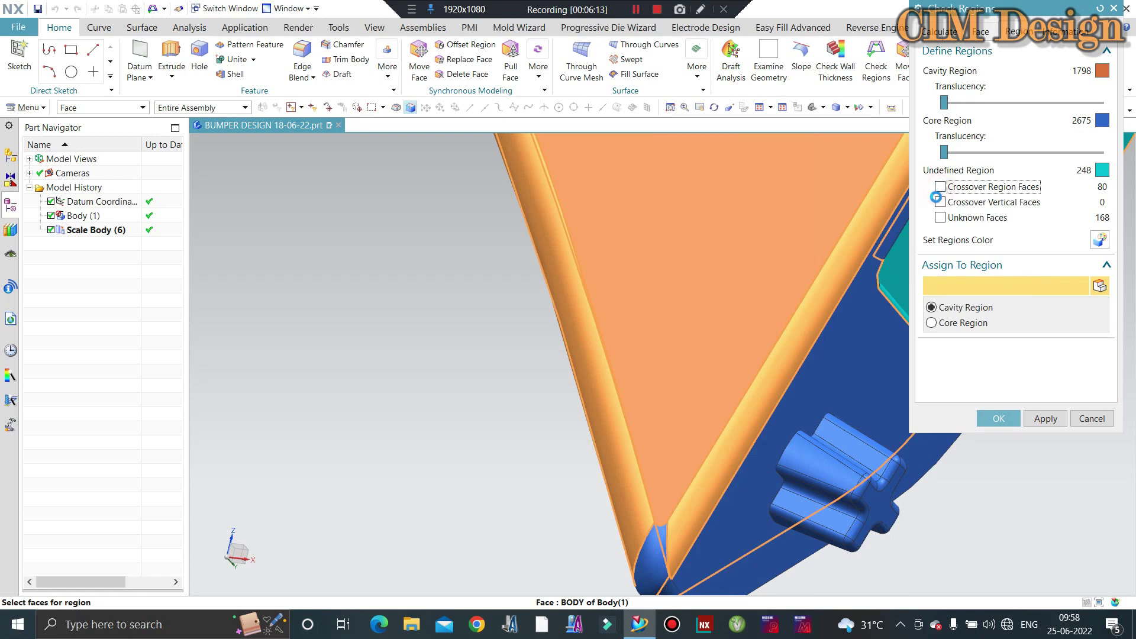
left_click(940, 203)
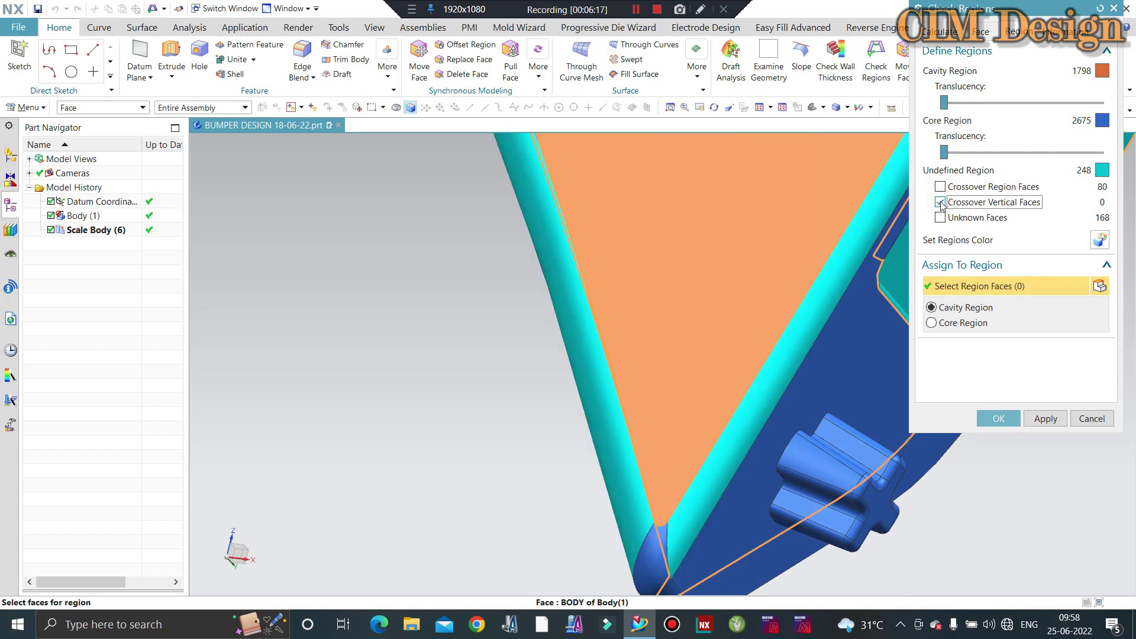
left_click(940, 203)
Inspect the 168 unknown faces, then finish Check Regions keeping the cavity, core and undefined colours
scroll(638, 374, "down", 3)
scroll(752, 338, "up", 3)
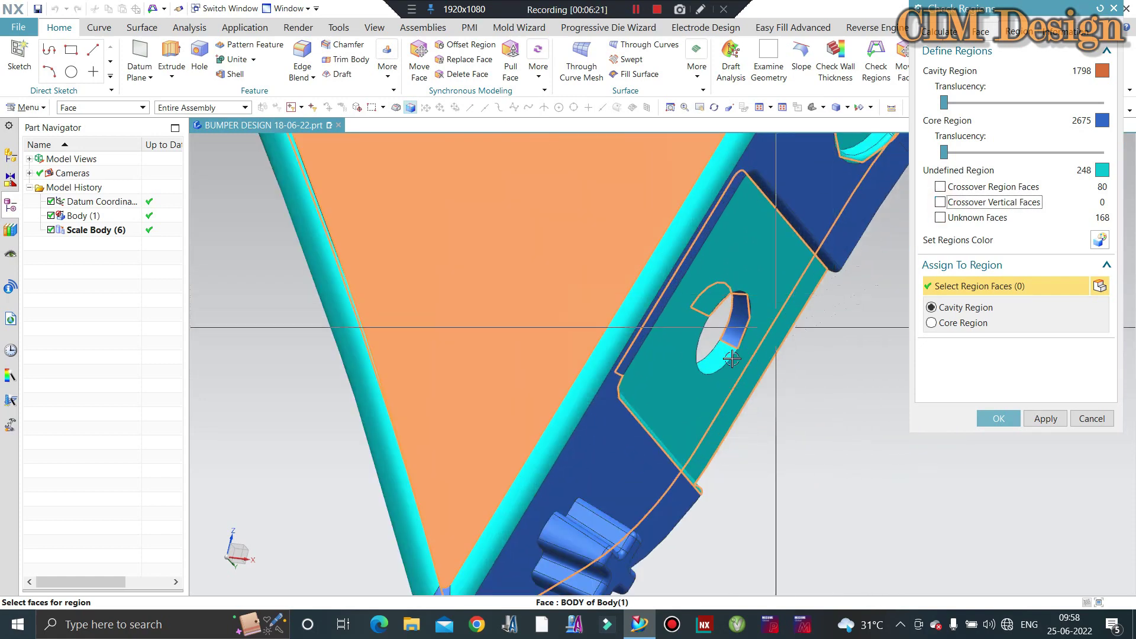
left_click(940, 218)
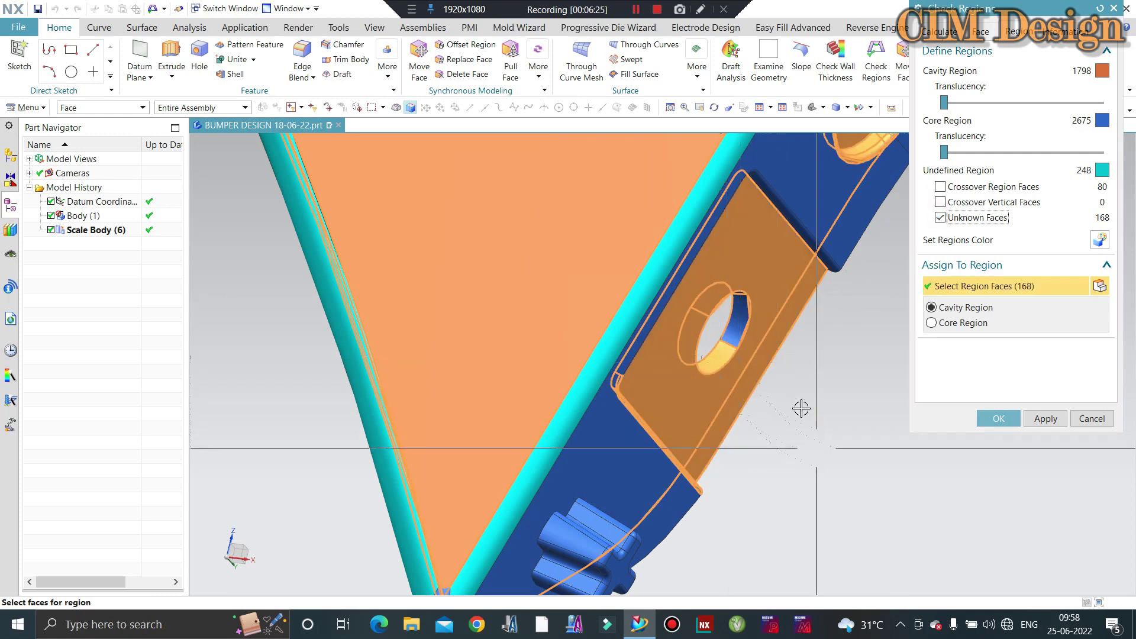
scroll(818, 349, "down", 3)
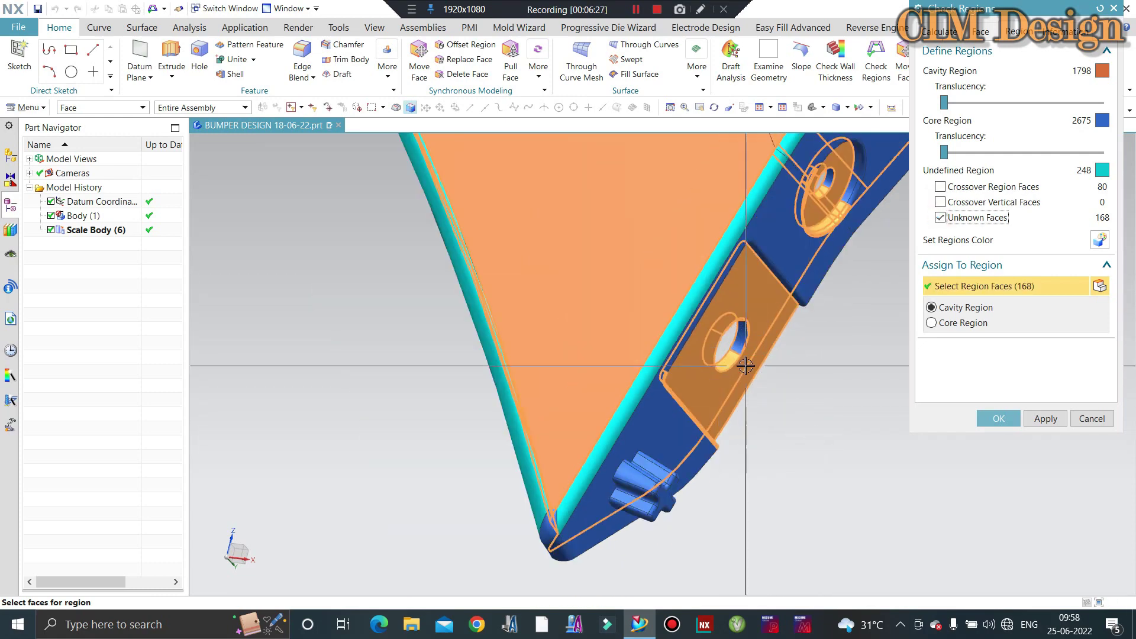
left_click(940, 218)
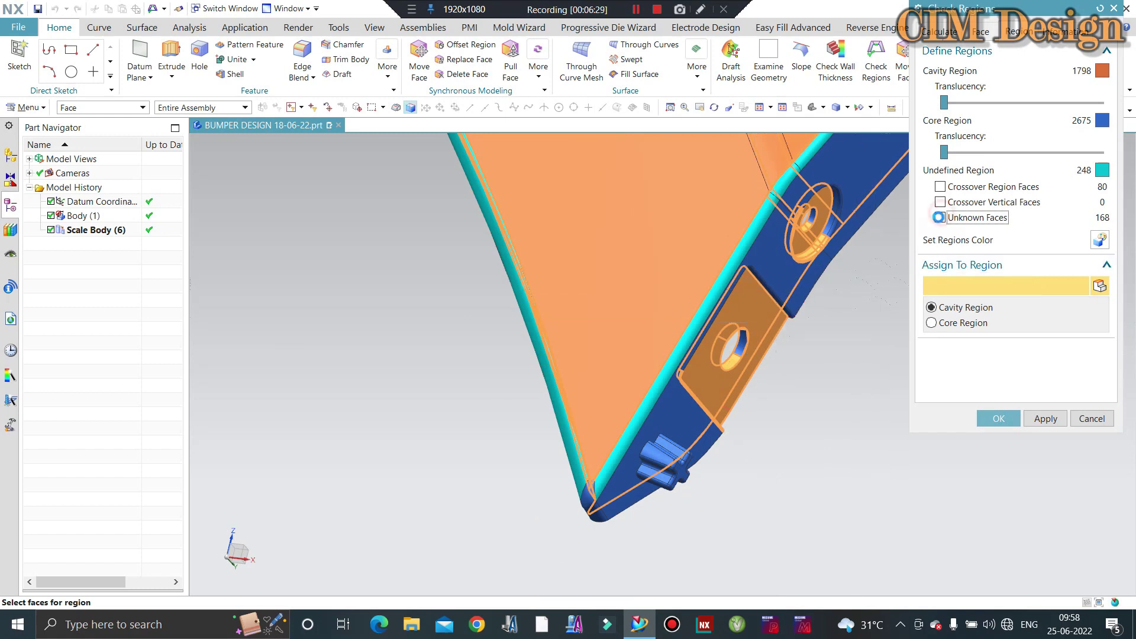
left_click(998, 418)
Orbit around the colour-coded bumper from front-top and underside, then show the Surface tools
scroll(665, 406, "up", 3)
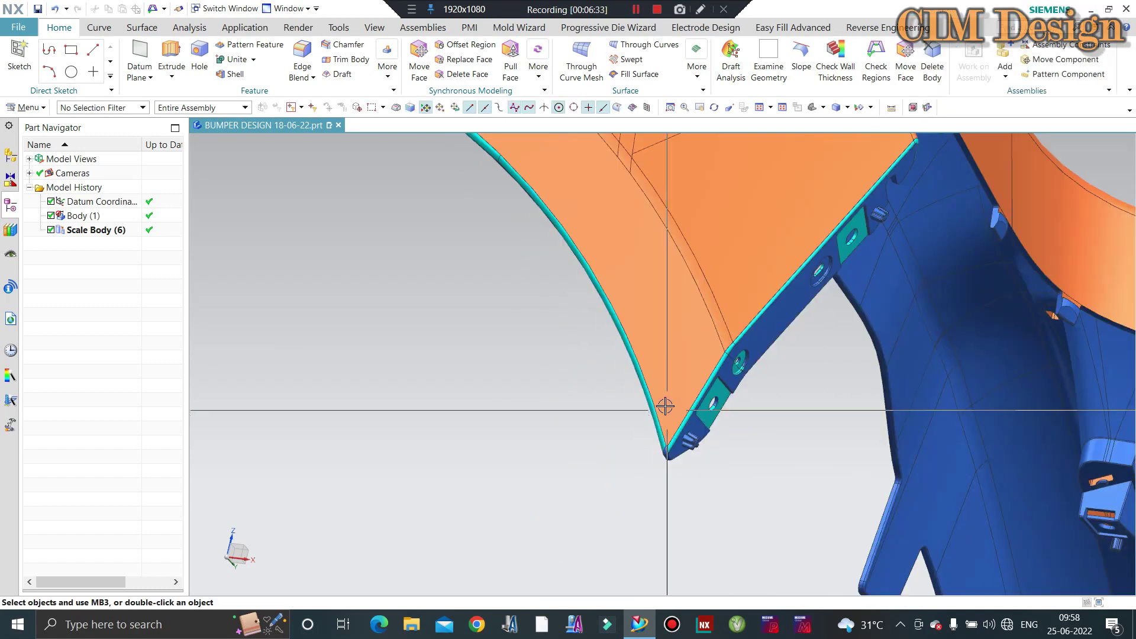
scroll(665, 407, "down", 3)
scroll(680, 329, "down", 3)
mouse_move(680, 329)
middle_mouse_down()
mouse_move(757, 276)
mouse_move(603, 367)
middle_mouse_up()
middle_click_drag(585, 444, 572, 427)
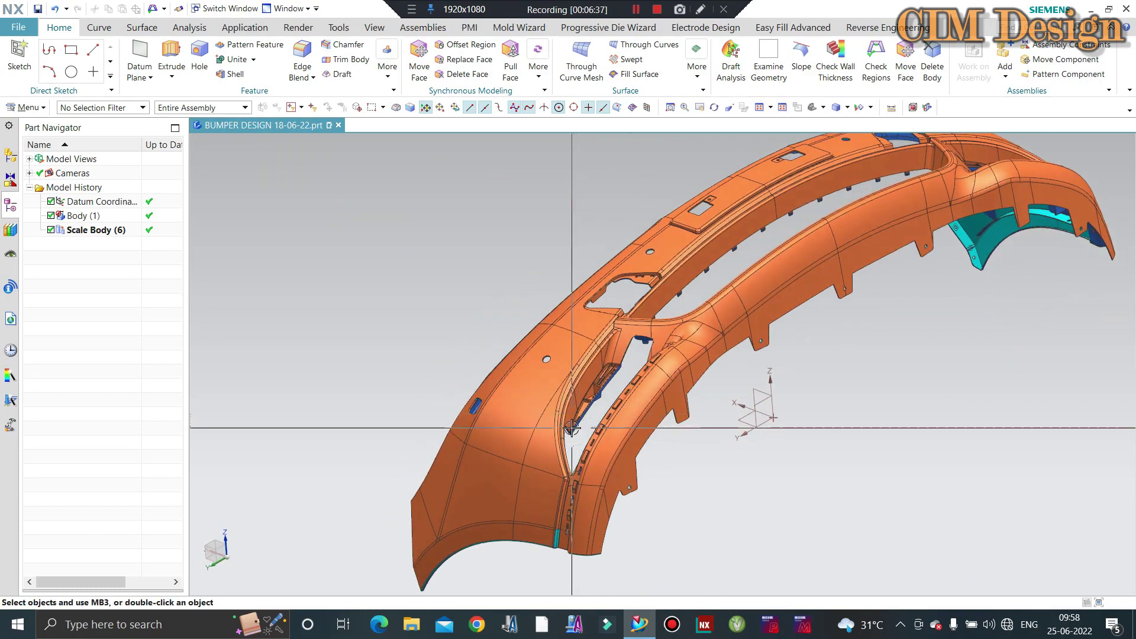
mouse_move(704, 327)
middle_mouse_down()
mouse_move(837, 355)
mouse_move(819, 327)
mouse_move(679, 385)
mouse_move(702, 413)
mouse_move(674, 334)
mouse_move(664, 362)
mouse_move(699, 306)
middle_mouse_up()
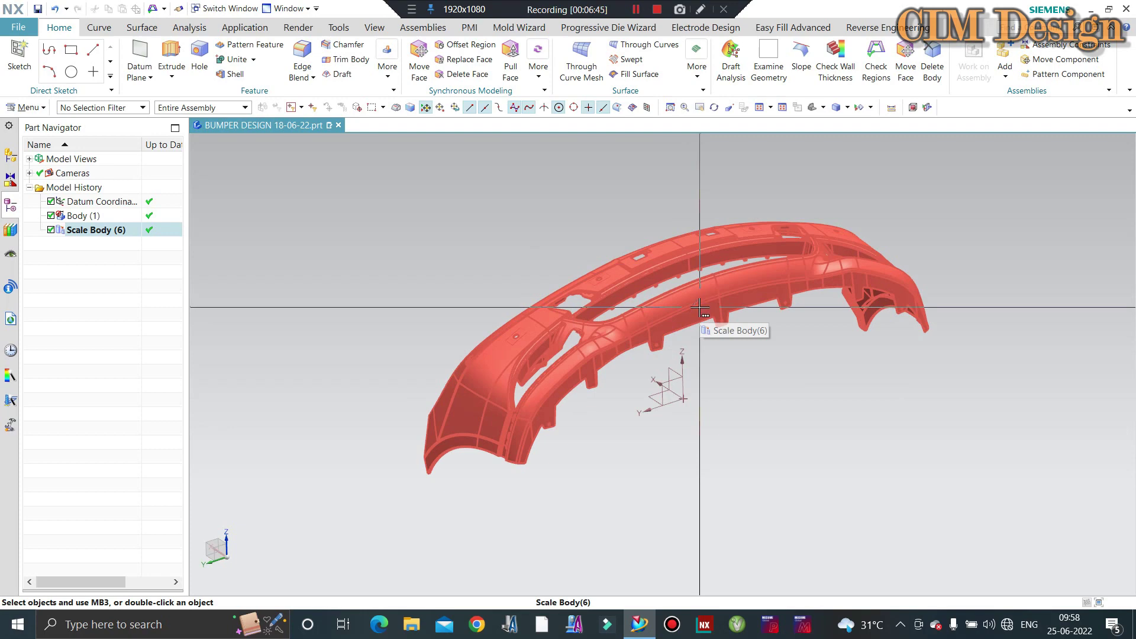
middle_click_drag(699, 307, 502, 324)
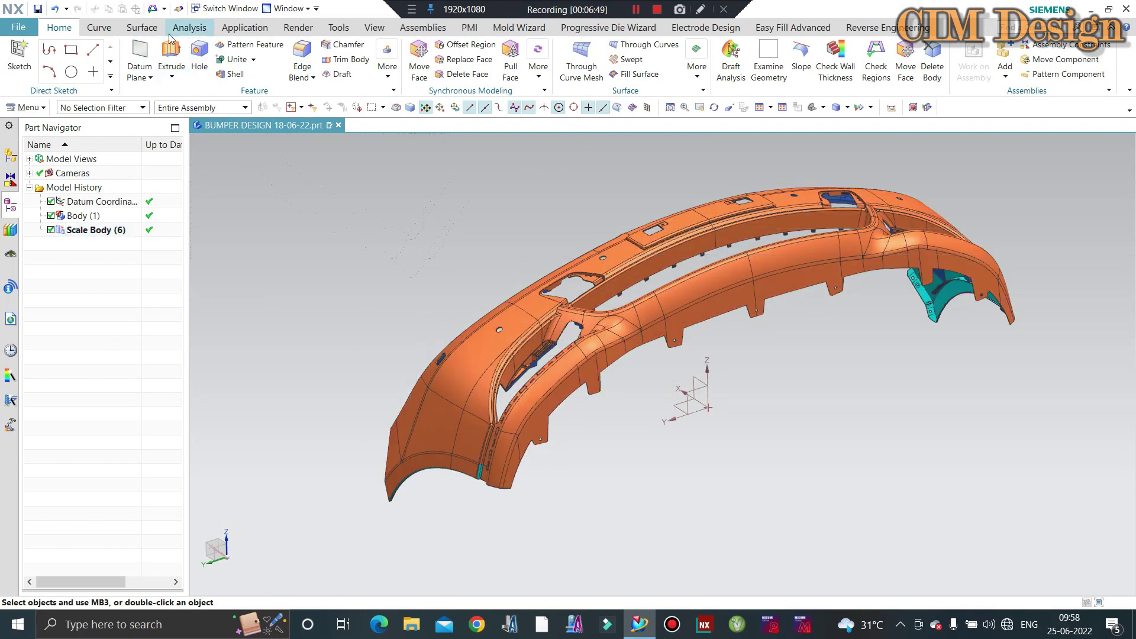
left_click(142, 27)
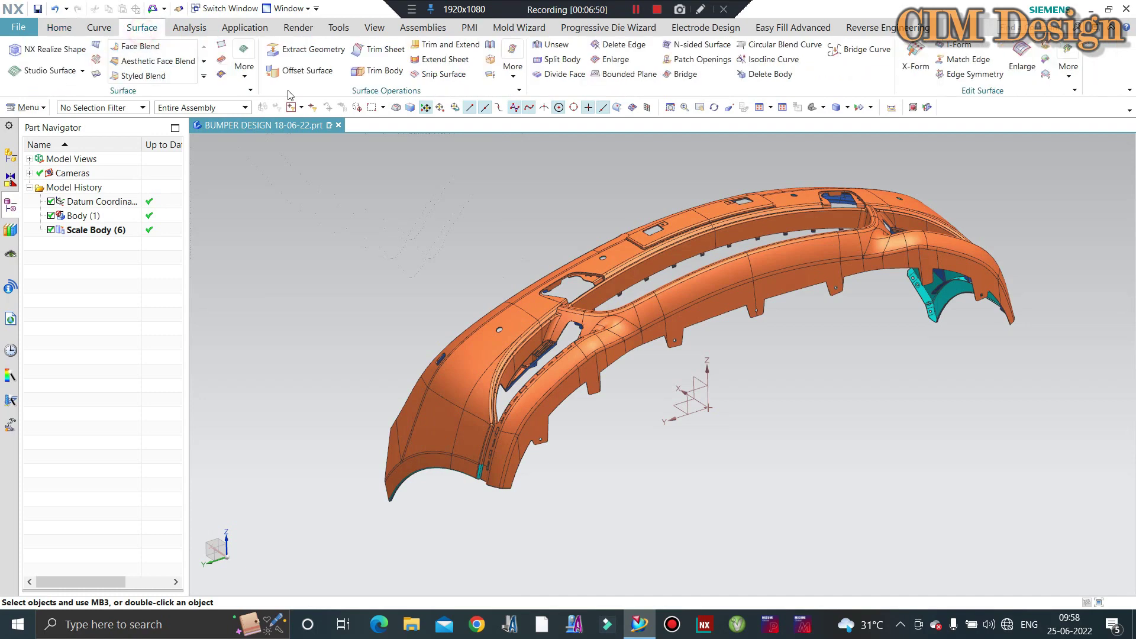
Extract a non-associative Body copy of the bumper with Extract Geometry
left_click(299, 49)
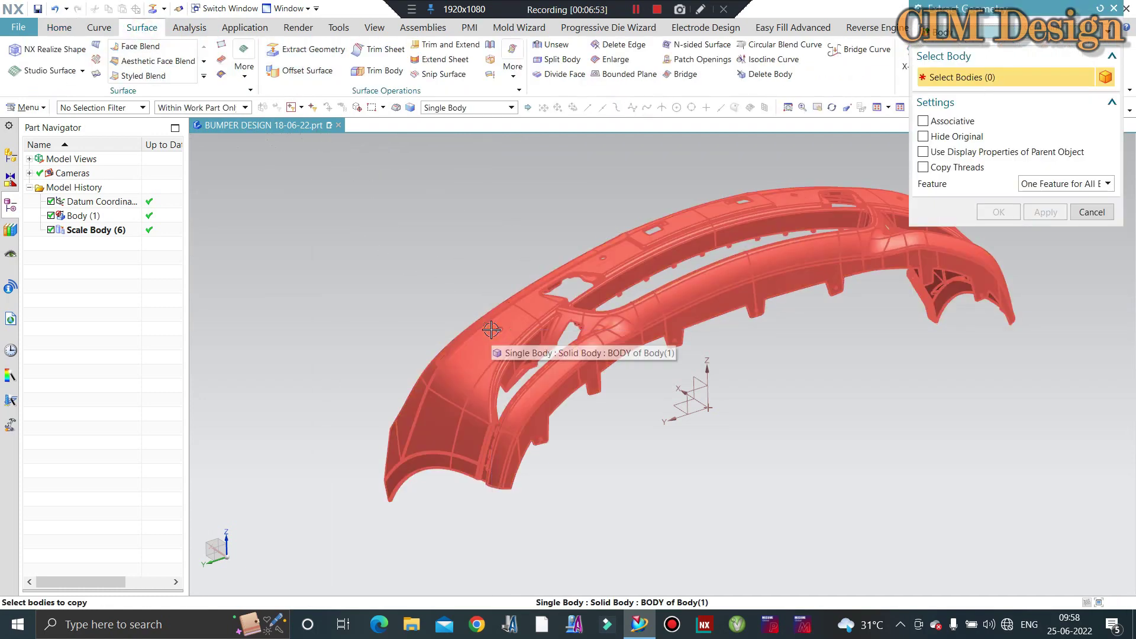
left_click(491, 330)
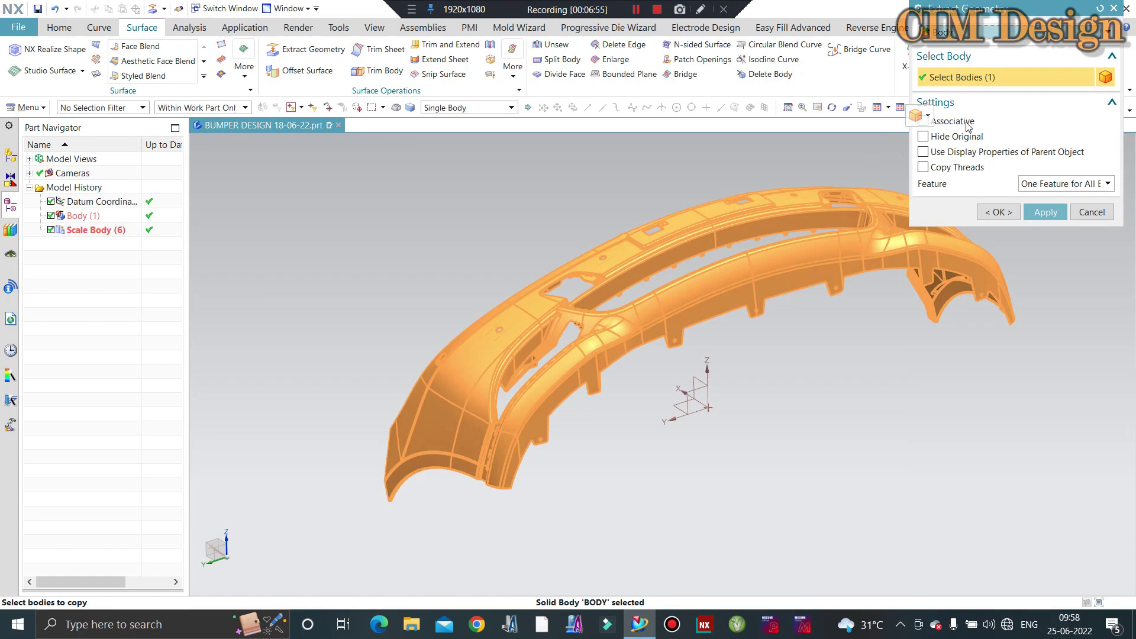
left_click(953, 122)
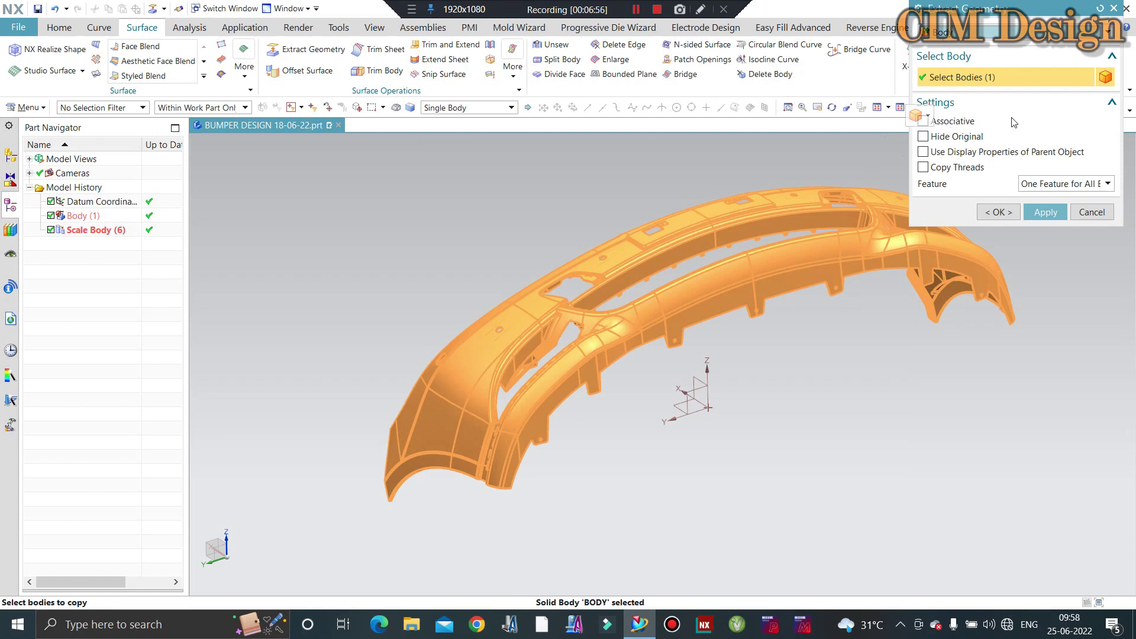
left_click(1053, 211)
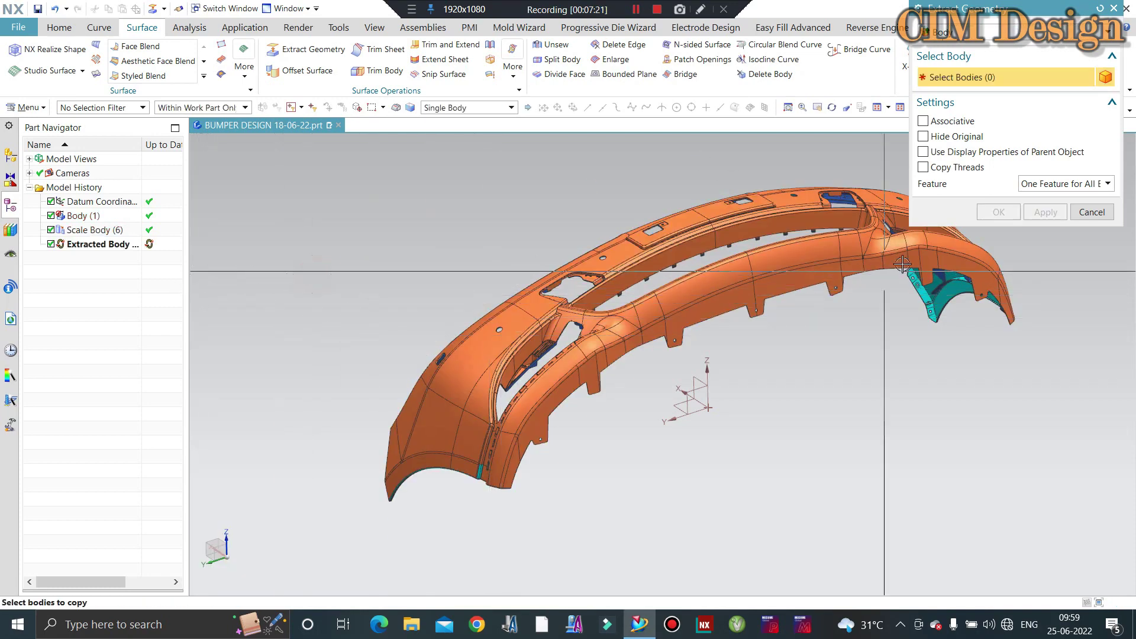
left_click(1092, 212)
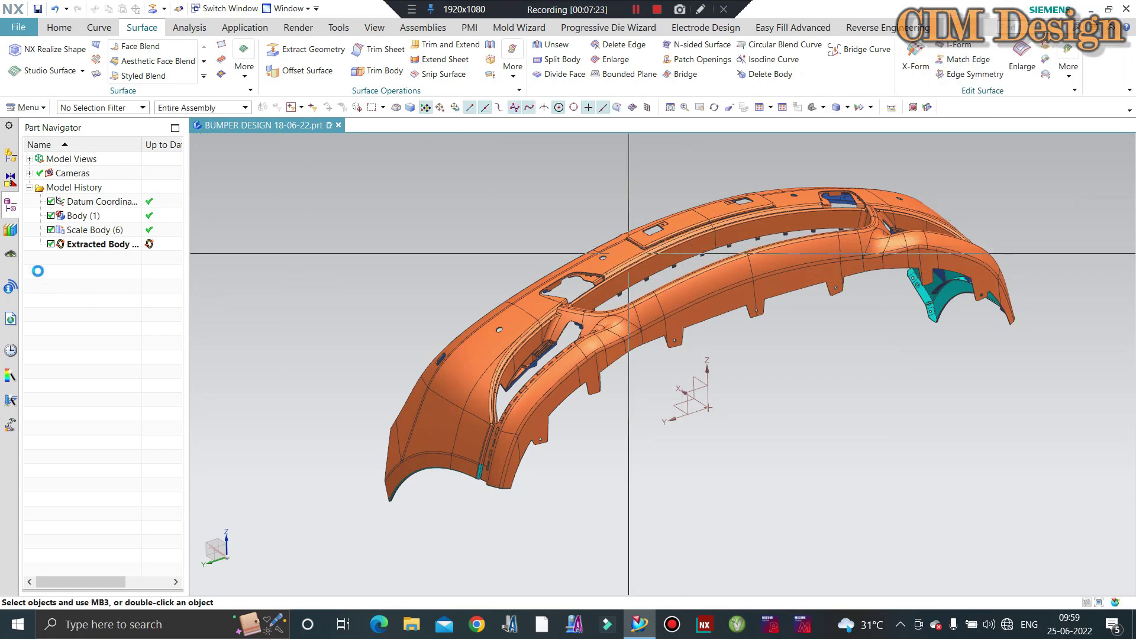
Move the original bumper body to layer 3, switch that layer off, and turn to a front view
key("ctrl+j")
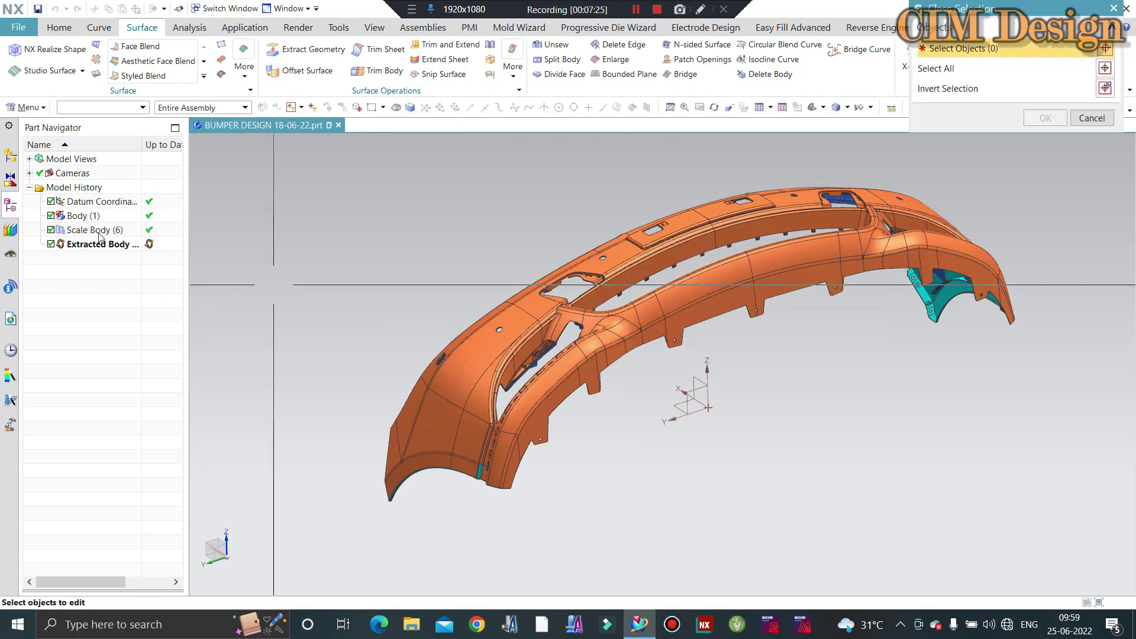
left_click(99, 236)
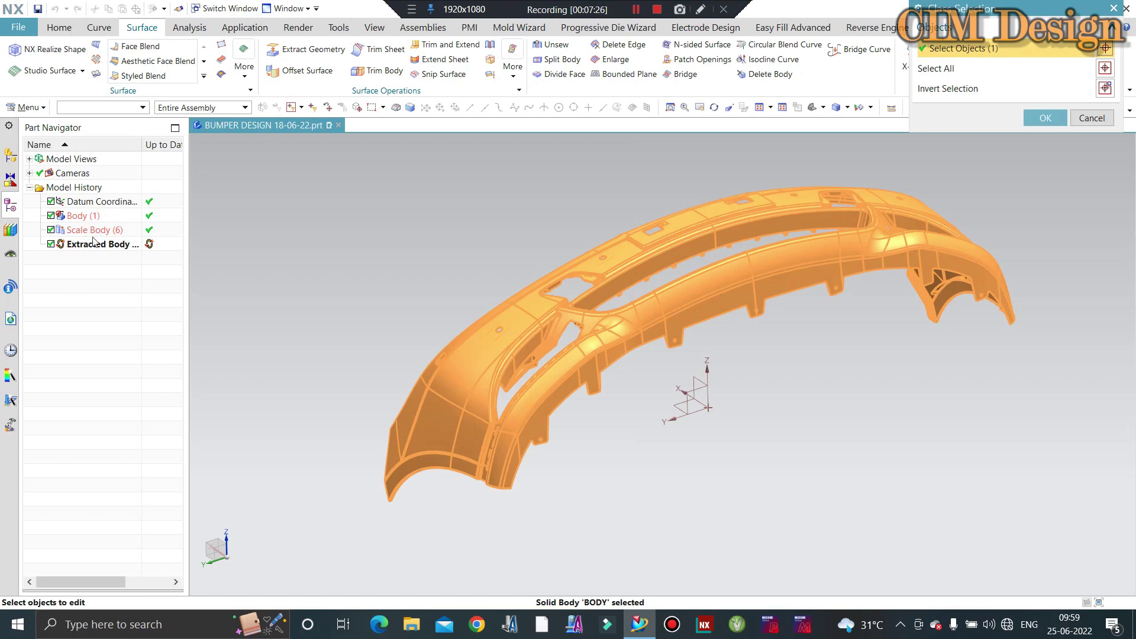
left_click(1037, 118)
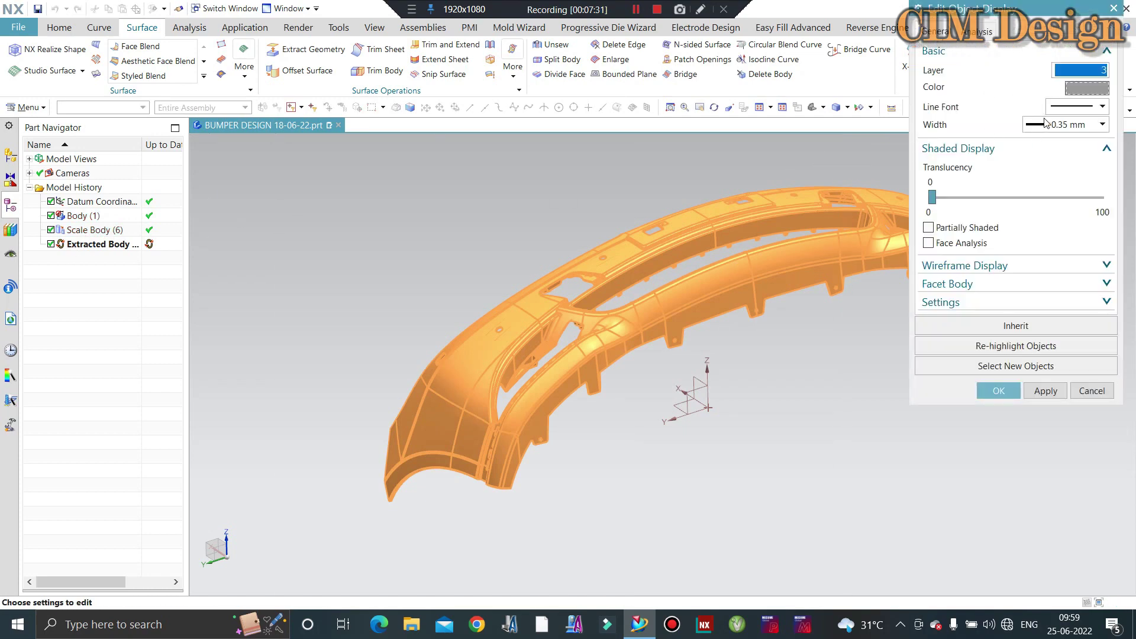
left_click(998, 390)
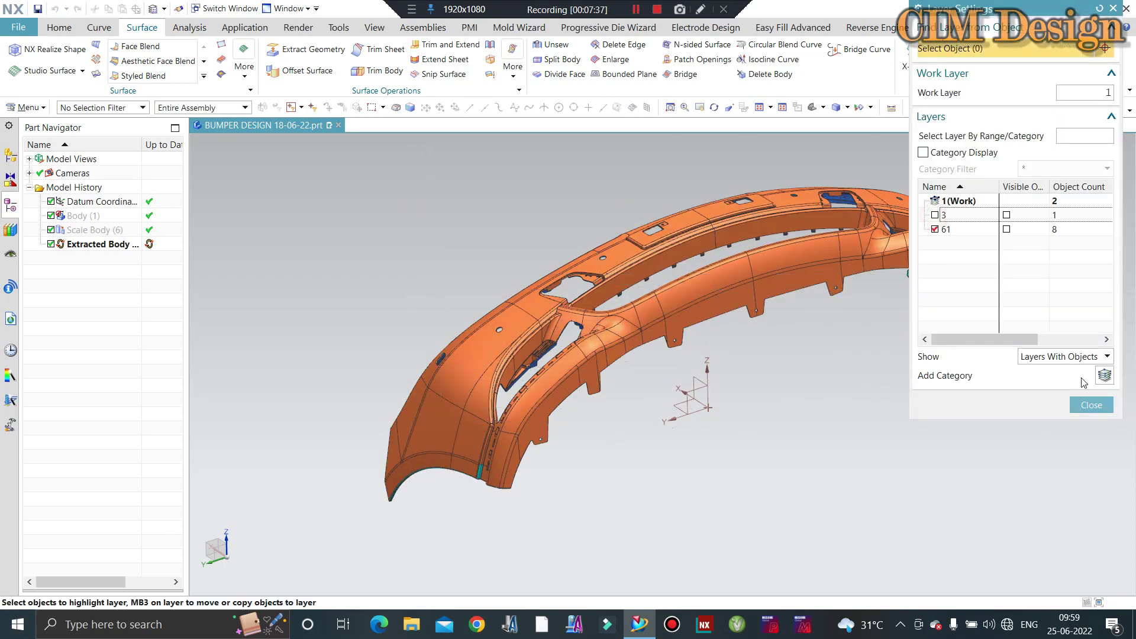
left_click(1091, 404)
scroll(510, 399, "down", 2)
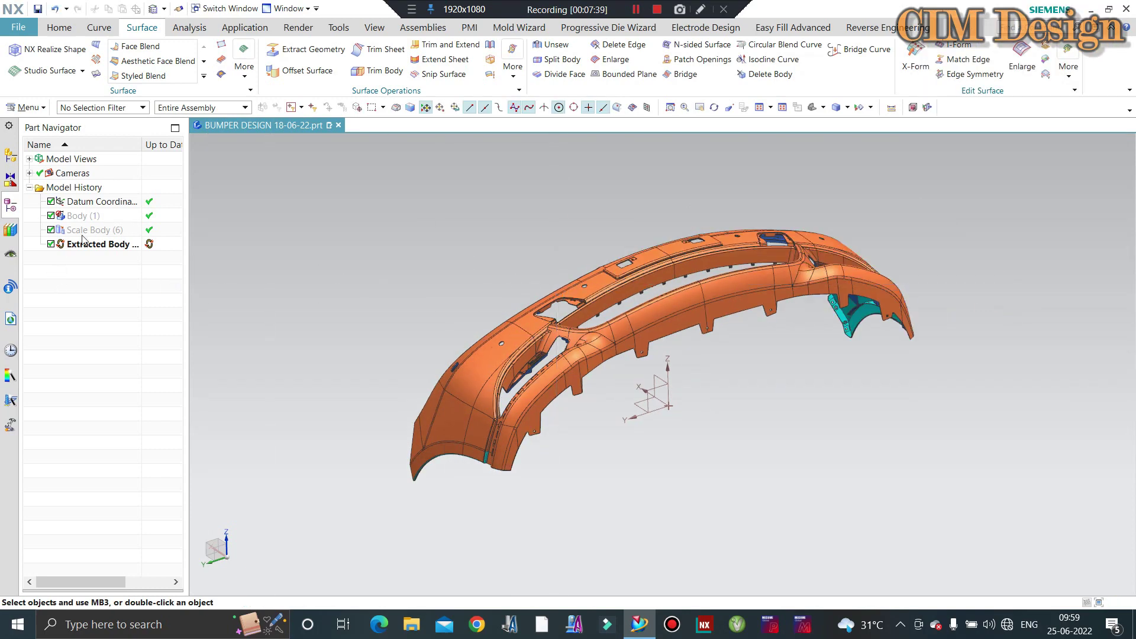
mouse_move(413, 227)
middle_mouse_down()
mouse_move(413, 218)
mouse_move(434, 267)
mouse_move(416, 266)
middle_mouse_up()
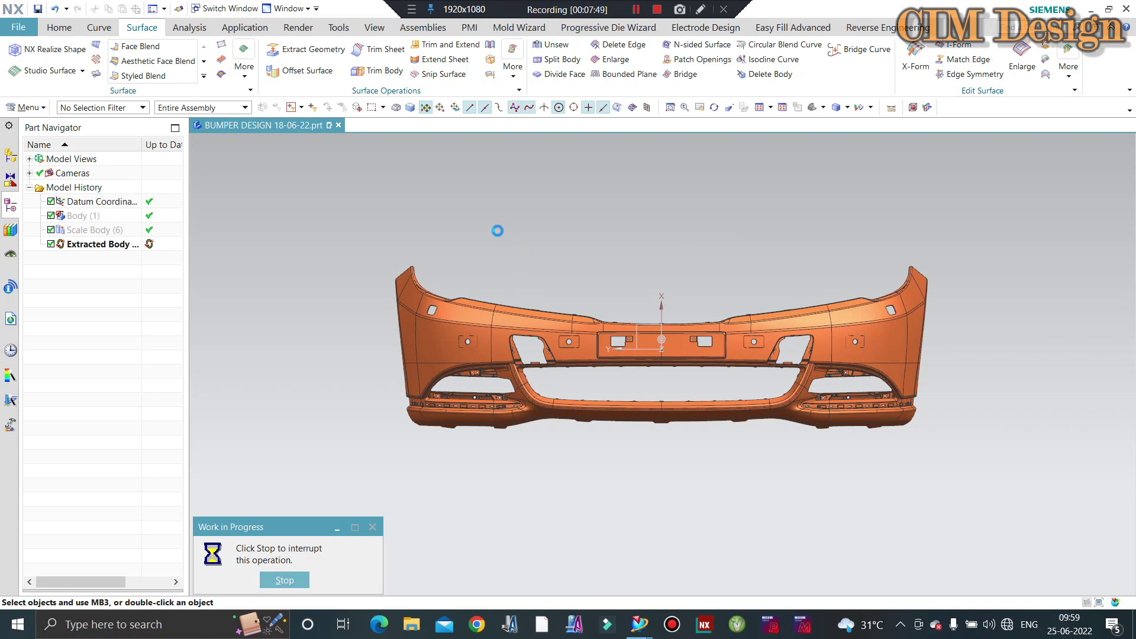
Trim Body the extracted bumper with the YC plane and show the result in an oblique view
left_click(385, 71)
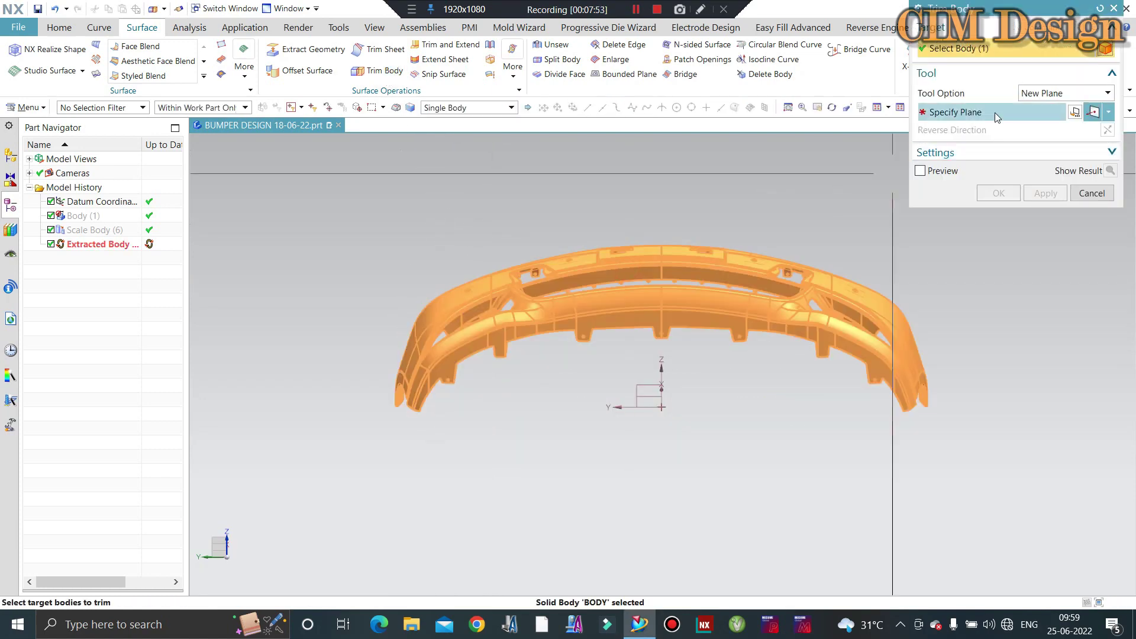
left_click(1109, 113)
left_click(1093, 325)
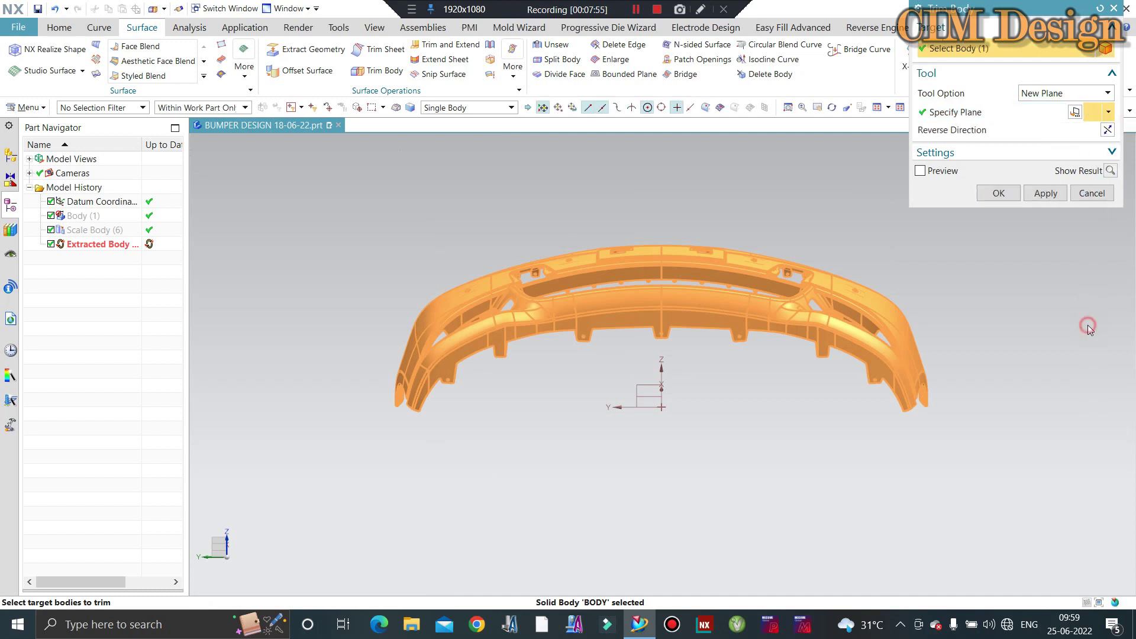
left_click(1109, 113)
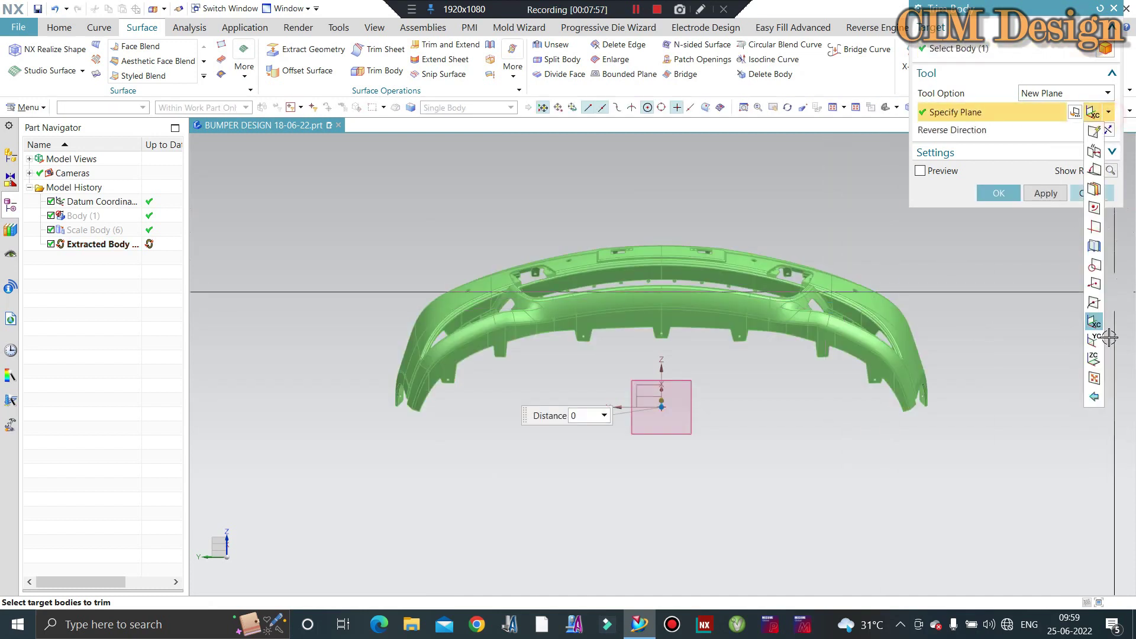
left_click(1095, 339)
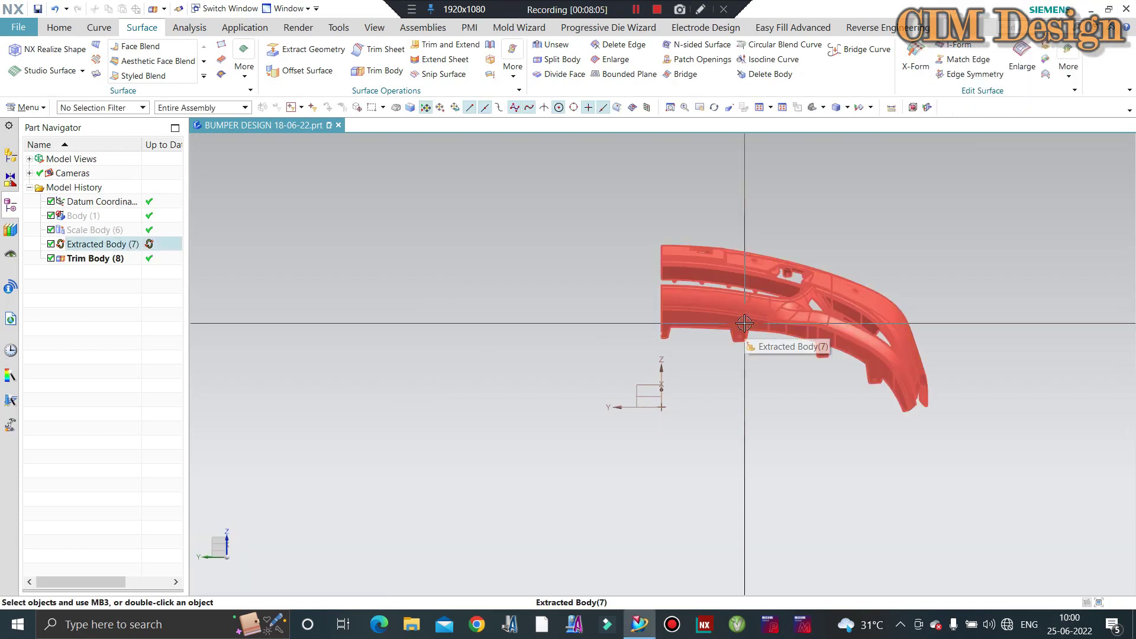
key("Home")
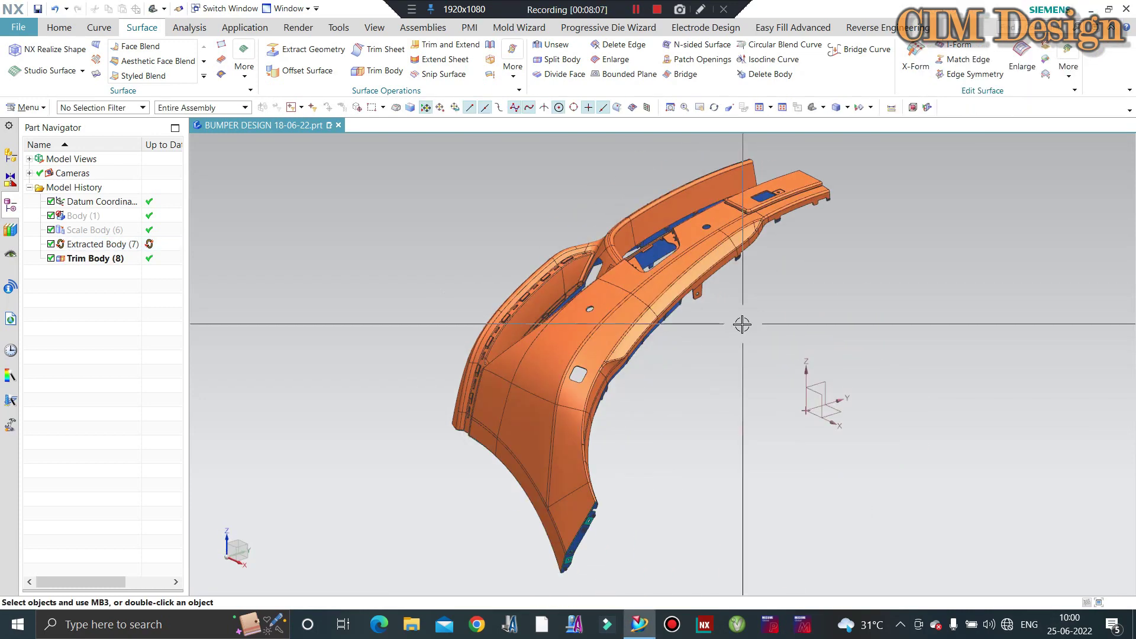
Orbit and zoom to examine the trimmed half-bumper's blue underside
middle_click_drag(633, 421, 640, 226)
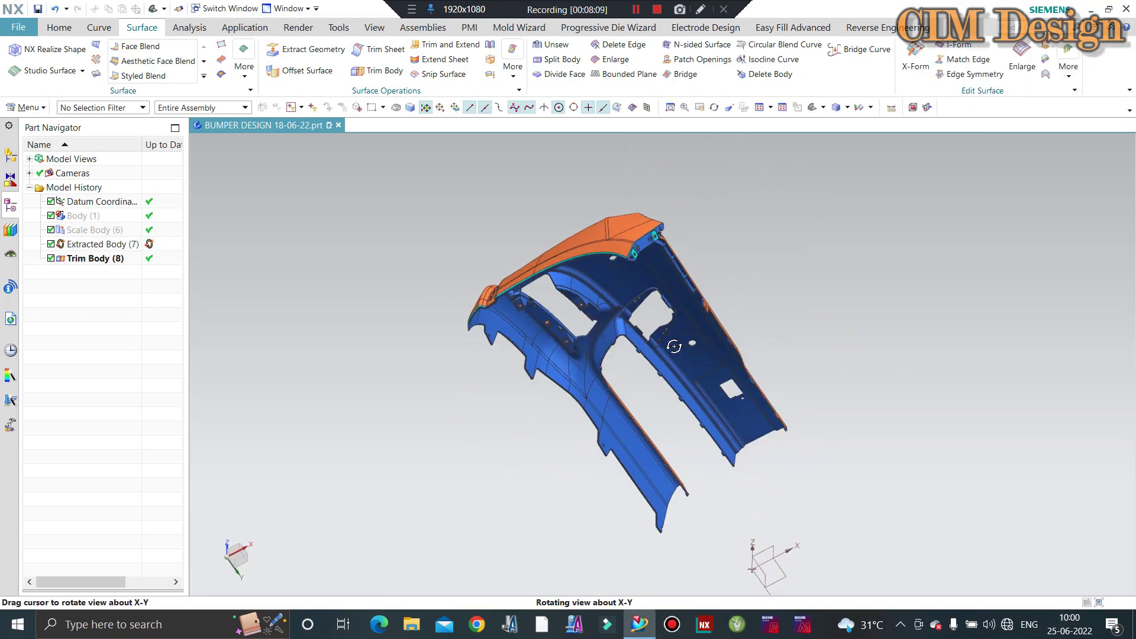
scroll(640, 227, "up", 5)
scroll(641, 227, "up", 2)
scroll(591, 289, "up", 2)
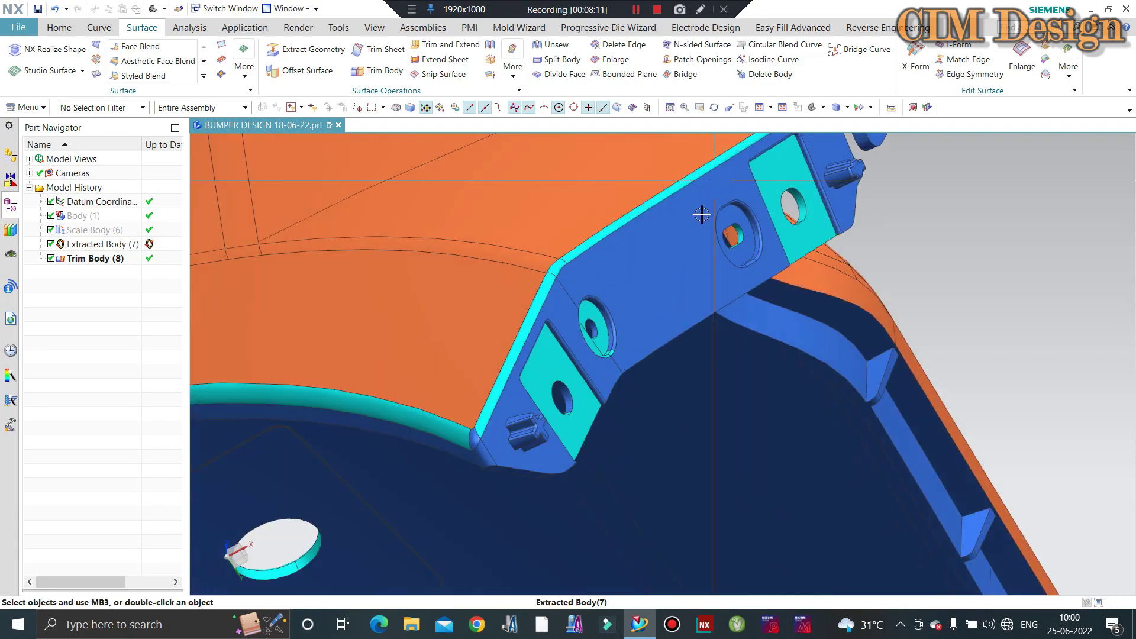
scroll(543, 350, "up", 2)
scroll(501, 360, "down", 5)
scroll(501, 360, "down", 3)
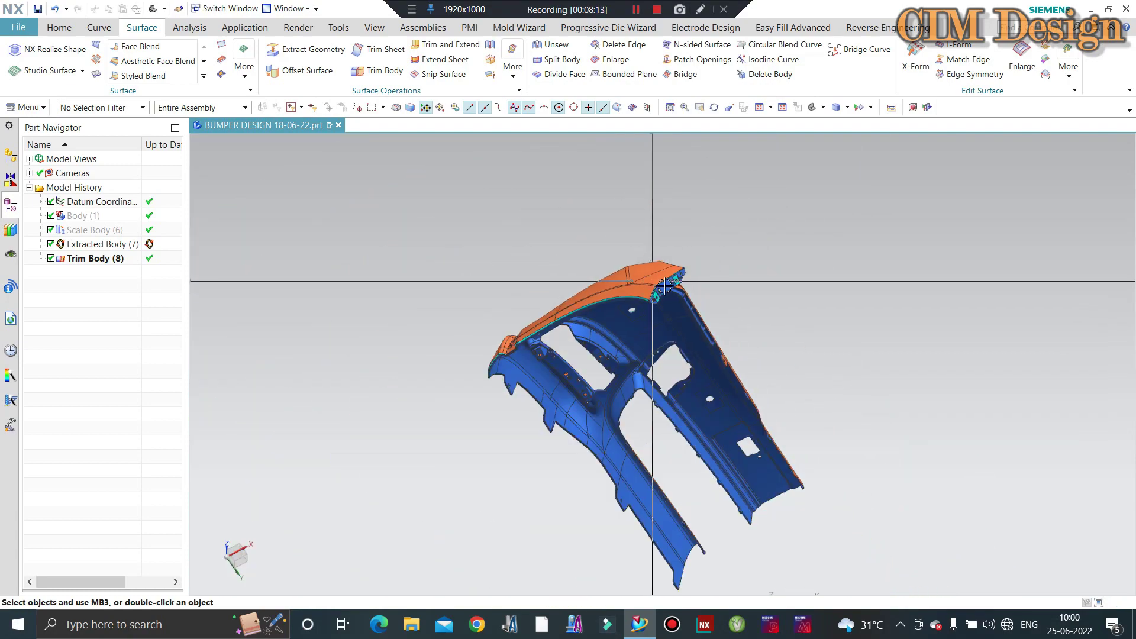
Orbit back to the orange top, check the bracket flange, and show the whole half-bumper
mouse_move(501, 360)
middle_mouse_down()
mouse_move(652, 347)
mouse_move(495, 308)
middle_mouse_up()
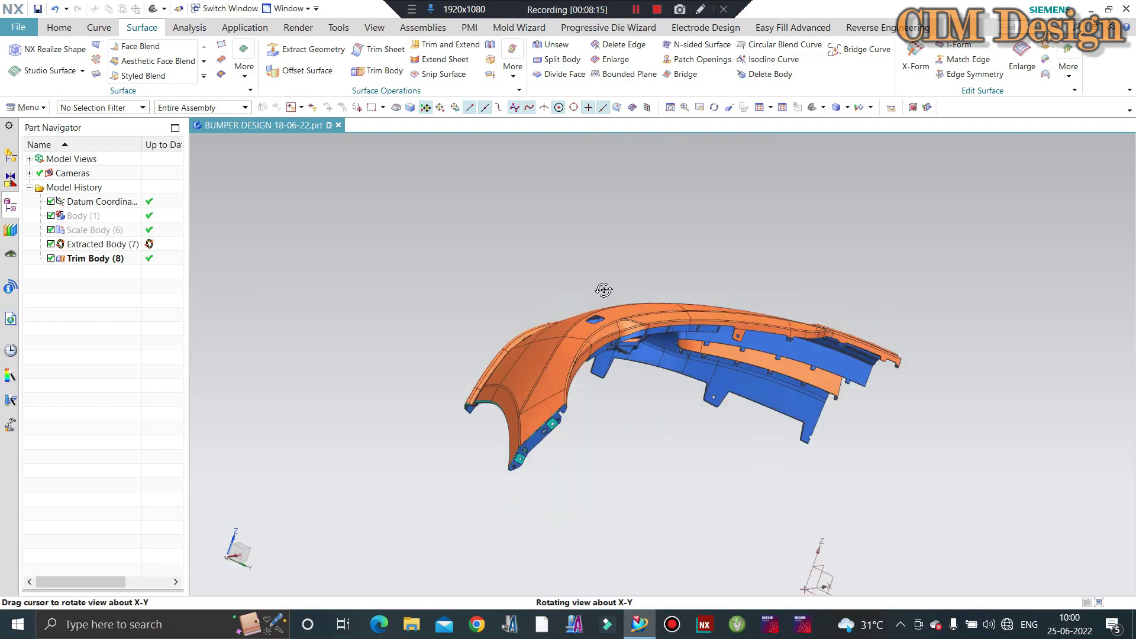
scroll(496, 307, "up", 3)
scroll(496, 307, "up", 3)
scroll(496, 307, "up", 2)
mouse_move(398, 268)
middle_mouse_down()
mouse_move(398, 243)
mouse_move(384, 310)
mouse_move(628, 302)
mouse_move(698, 284)
mouse_move(799, 364)
mouse_move(748, 395)
mouse_move(715, 384)
mouse_move(700, 398)
middle_mouse_up()
scroll(414, 308, "down", 3)
scroll(801, 363, "down", 2)
scroll(788, 310, "down", 3)
middle_click_drag(583, 373, 749, 331)
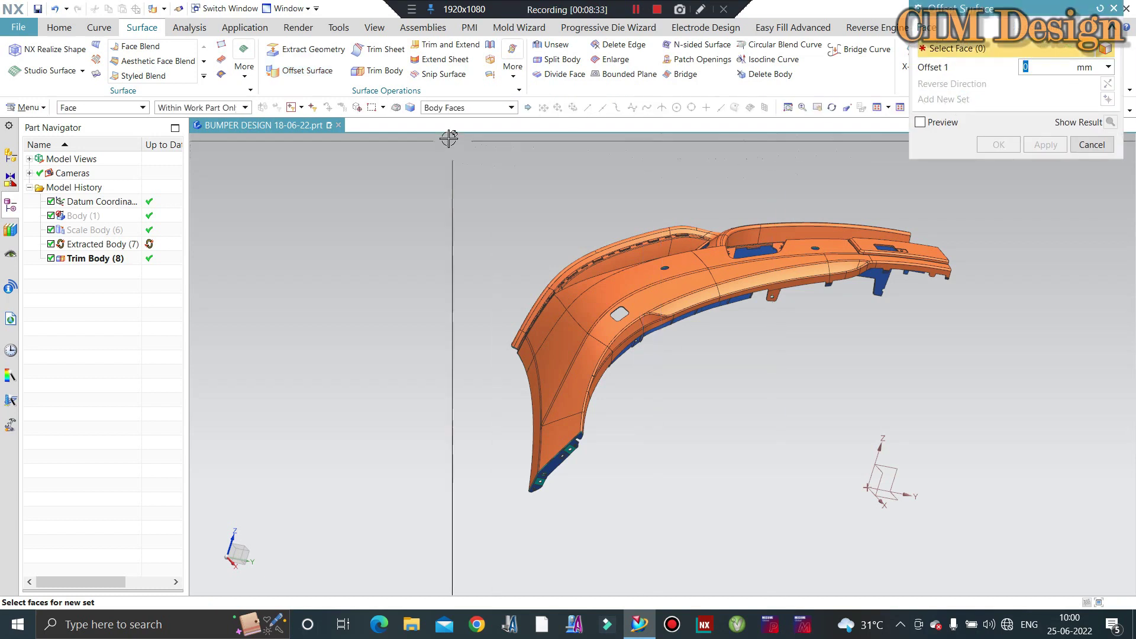
Switch to the Tangent Faces rule and pick the bumper's outer faces for the offset
left_click(447, 108)
left_click(454, 136)
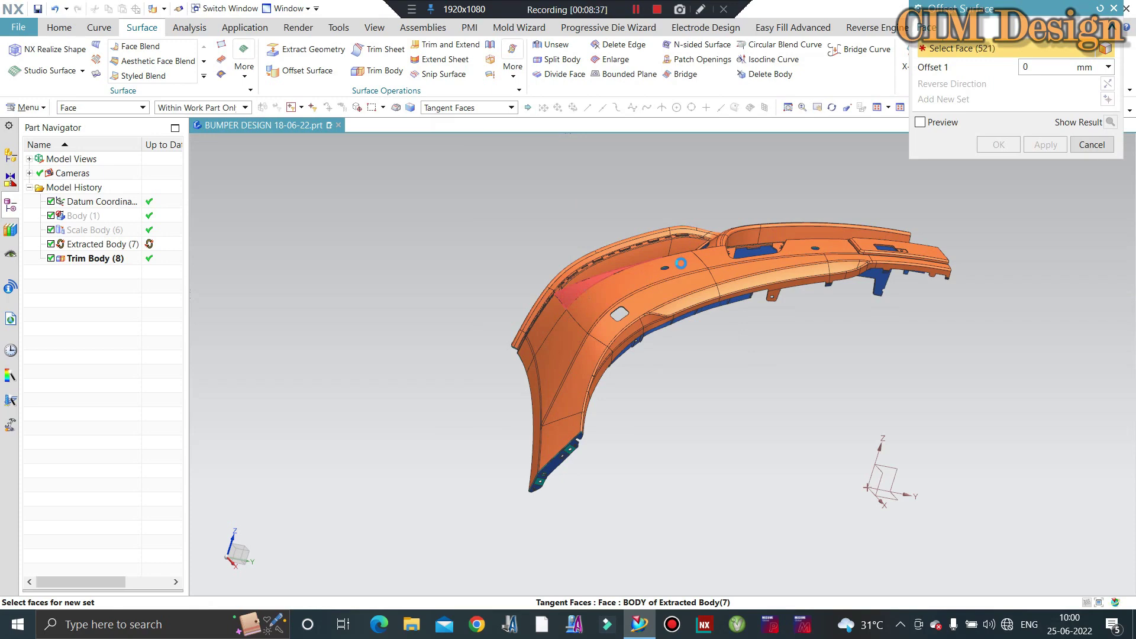
left_click(680, 263)
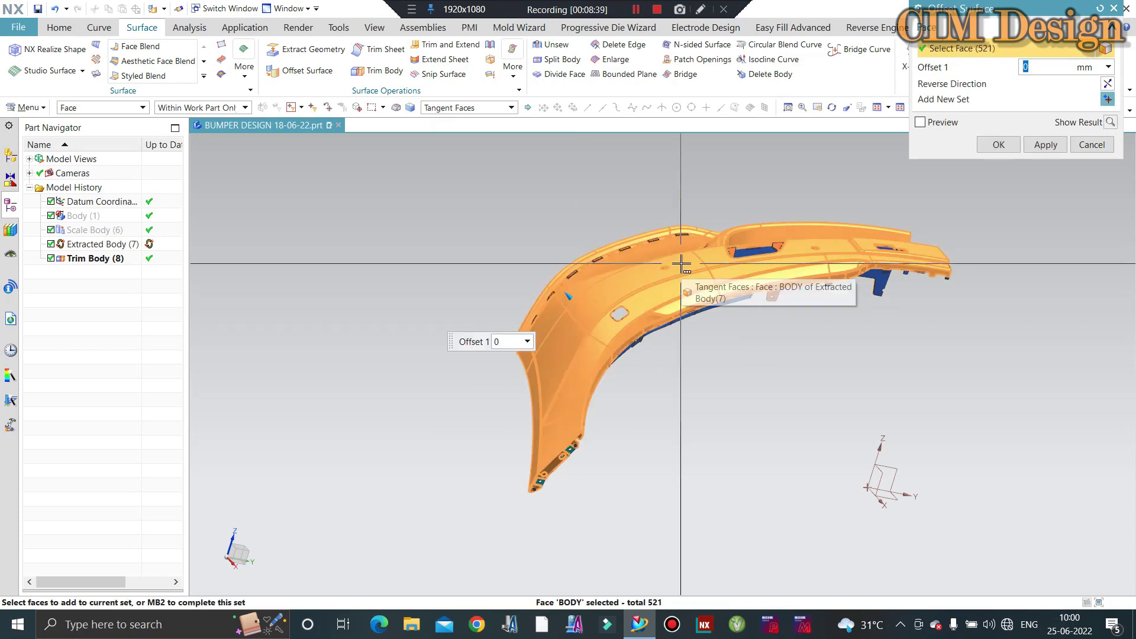
mouse_move(769, 373)
middle_mouse_down()
mouse_move(754, 373)
mouse_move(748, 401)
mouse_move(751, 355)
middle_mouse_up()
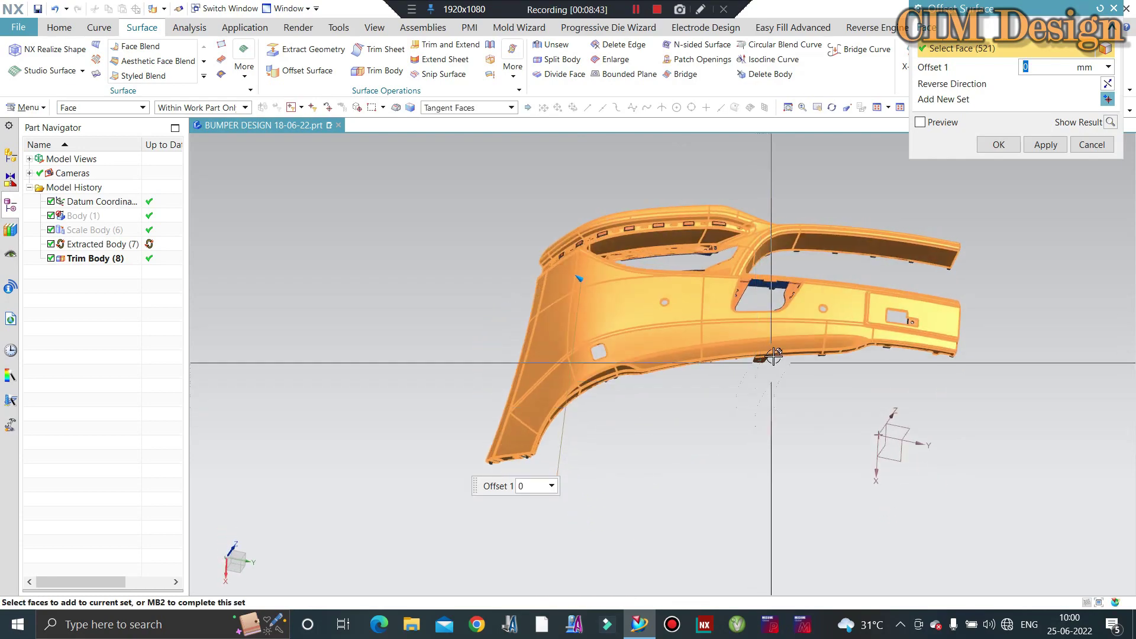
scroll(752, 355, "up", 5)
scroll(752, 346, "up", 3)
scroll(752, 347, "down", 2)
scroll(751, 348, "down", 3)
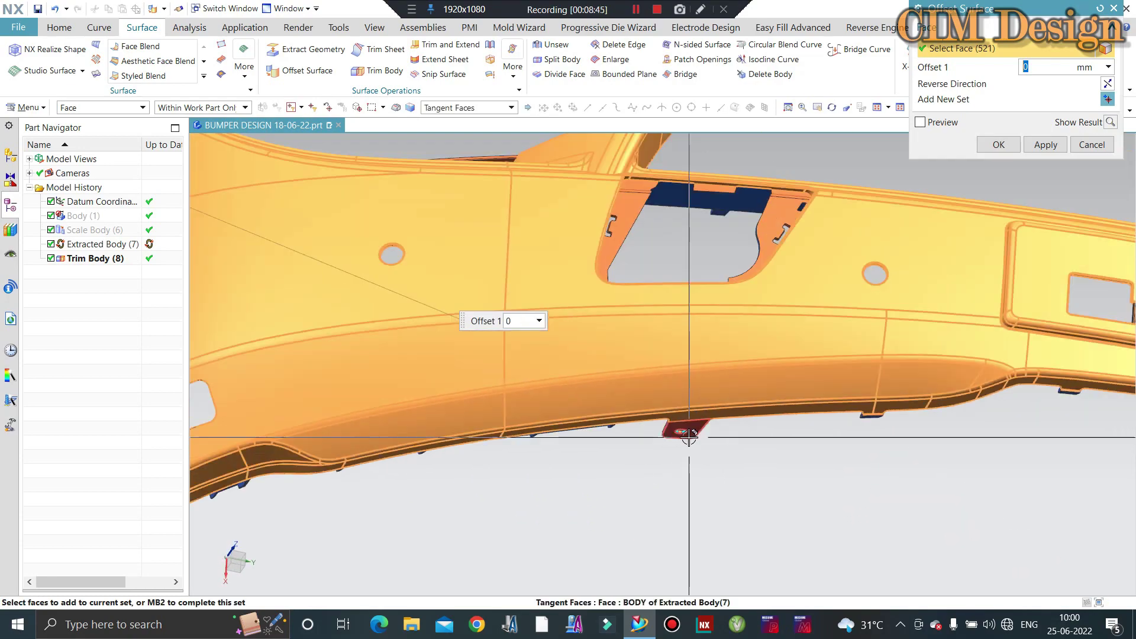
scroll(751, 347, "down", 3)
mouse_move(752, 348)
middle_mouse_down()
mouse_move(838, 405)
mouse_move(670, 288)
middle_mouse_up()
scroll(670, 288, "up", 3)
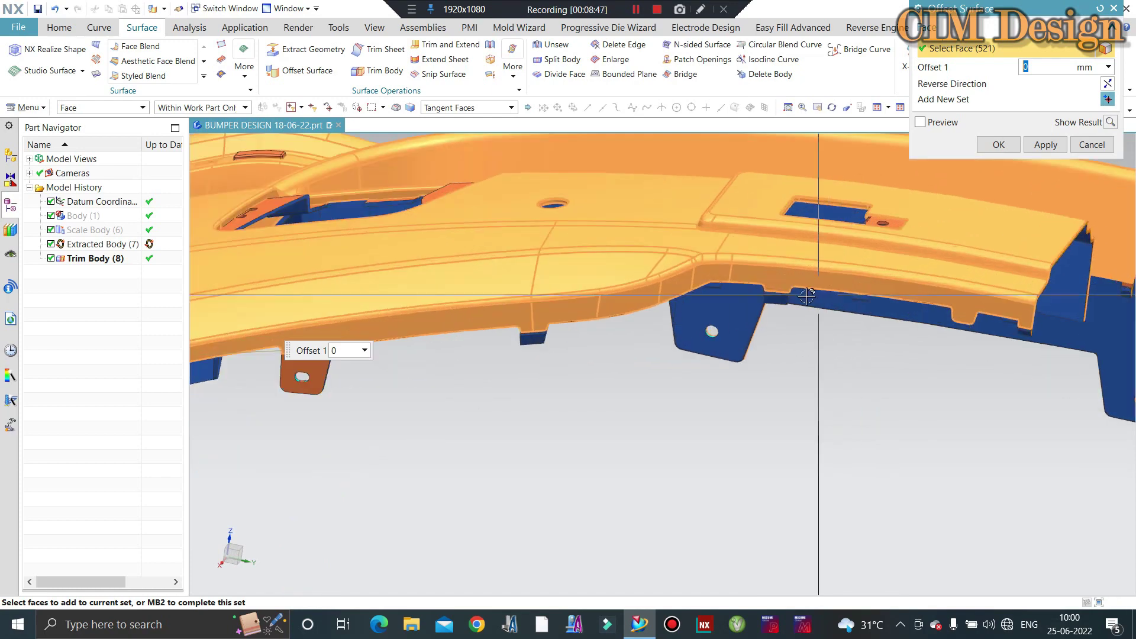
scroll(671, 288, "up", 3)
scroll(670, 288, "up", 3)
scroll(670, 288, "down", 2)
scroll(671, 288, "down", 3)
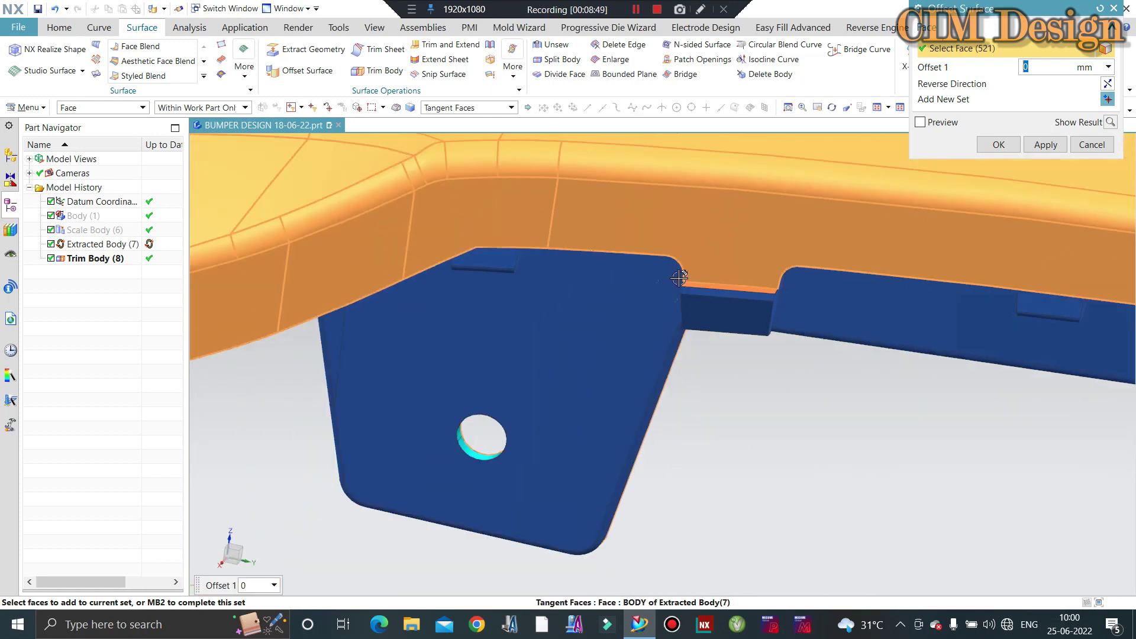
scroll(901, 160, "down", 2)
Add a corner tab's bevel face and the small tab's top face to the offset set
middle_click_drag(862, 277, 979, 416)
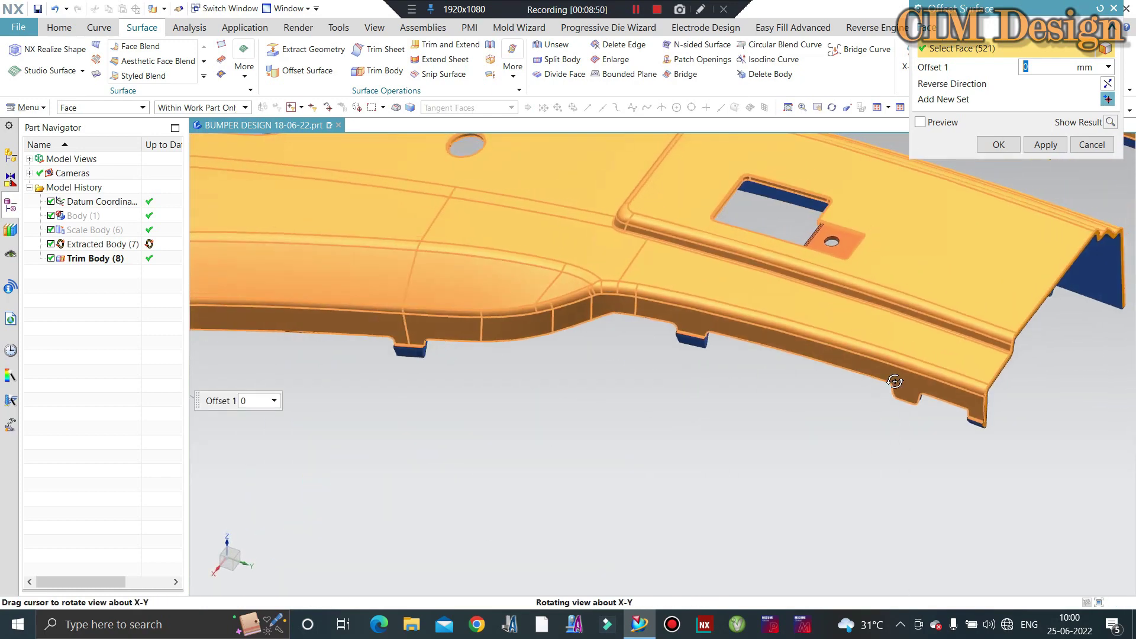
scroll(1002, 402, "up", 5)
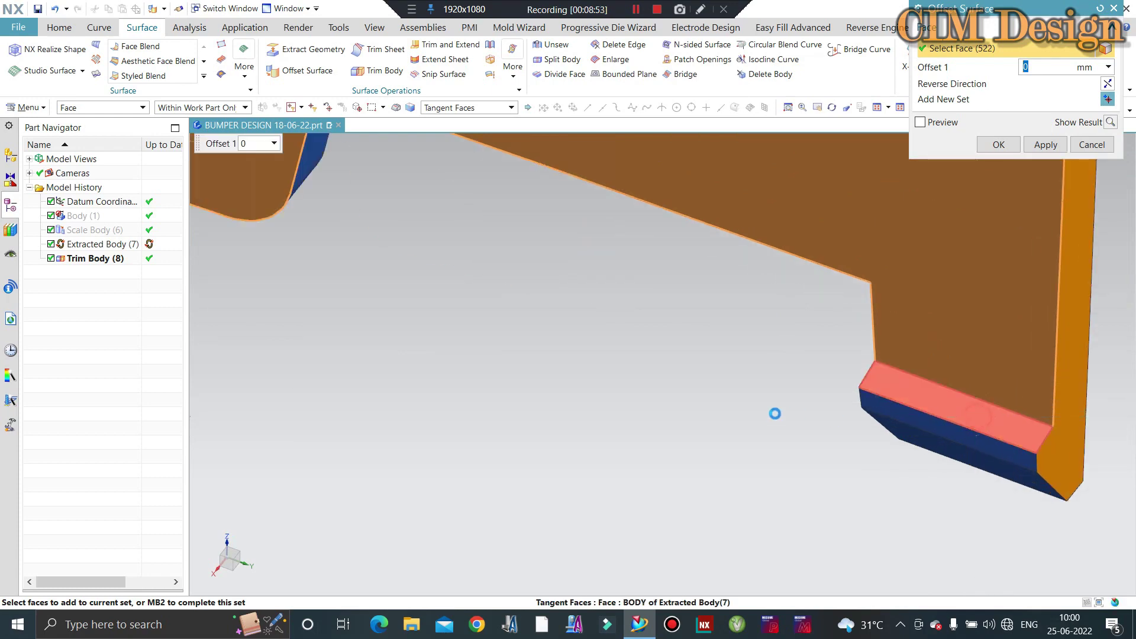
left_click(890, 417)
scroll(918, 406, "down", 3)
scroll(951, 401, "down", 3)
scroll(769, 378, "down", 2)
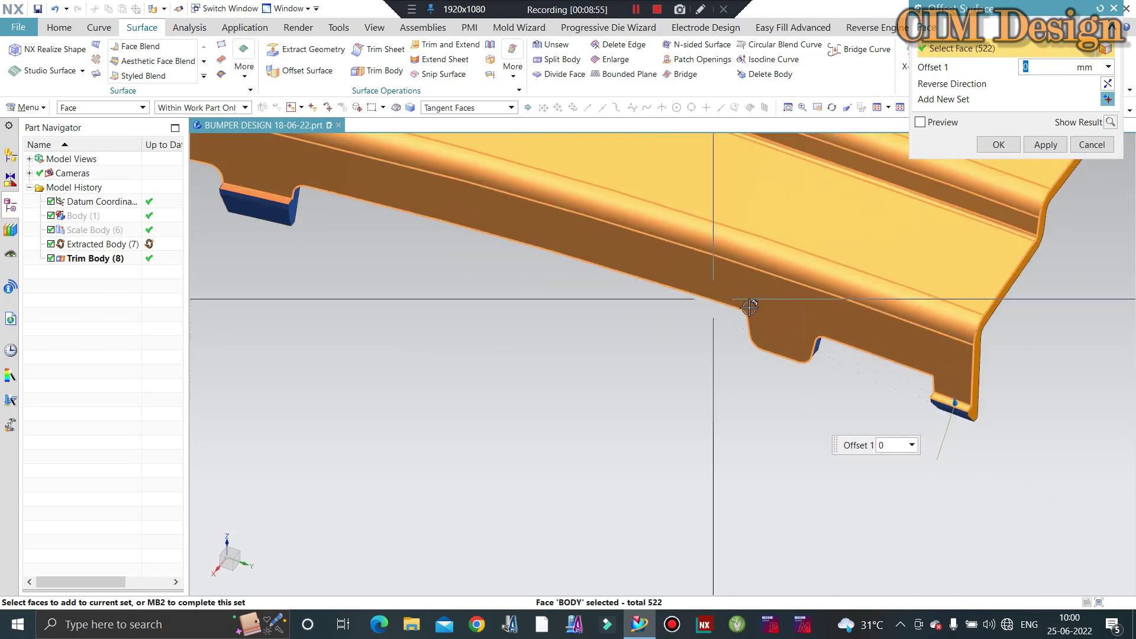
scroll(638, 330, "up", 3)
scroll(604, 286, "up", 3)
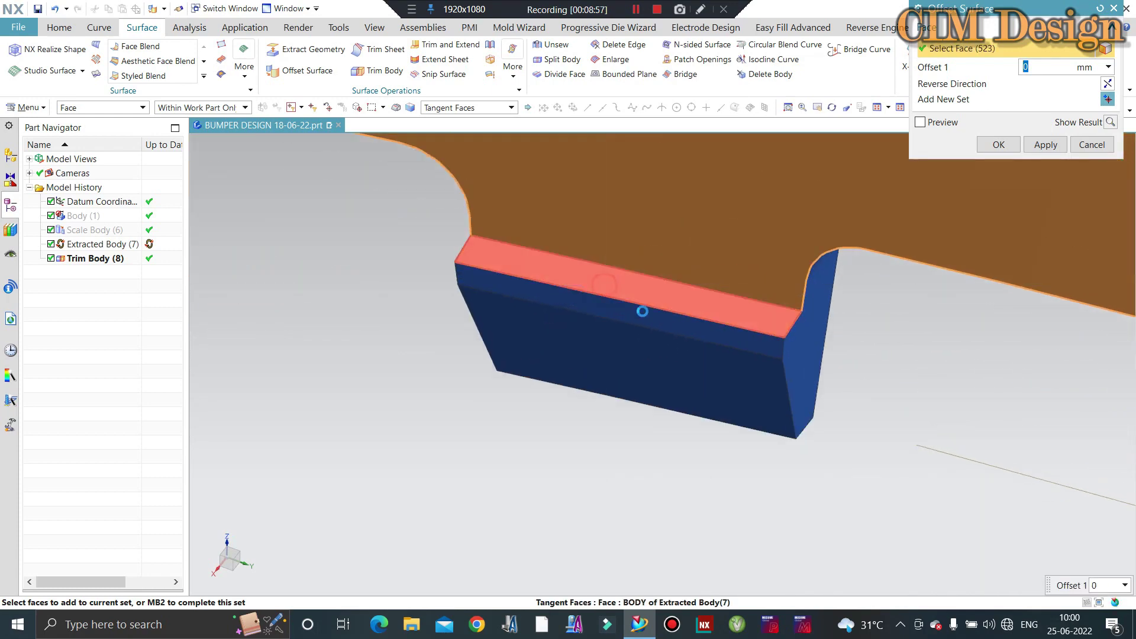
scroll(890, 373, "down", 2)
scroll(887, 379, "down", 3)
scroll(882, 385, "down", 3)
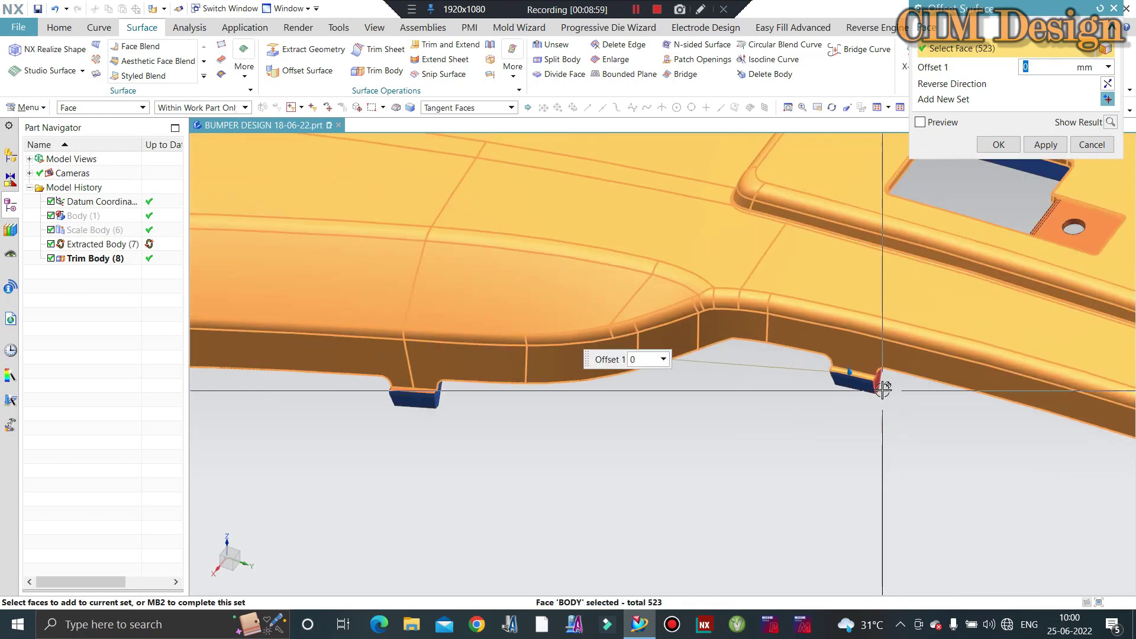
scroll(565, 386, "down", 3)
scroll(565, 386, "up", 3)
scroll(580, 390, "up", 3)
left_click(591, 396)
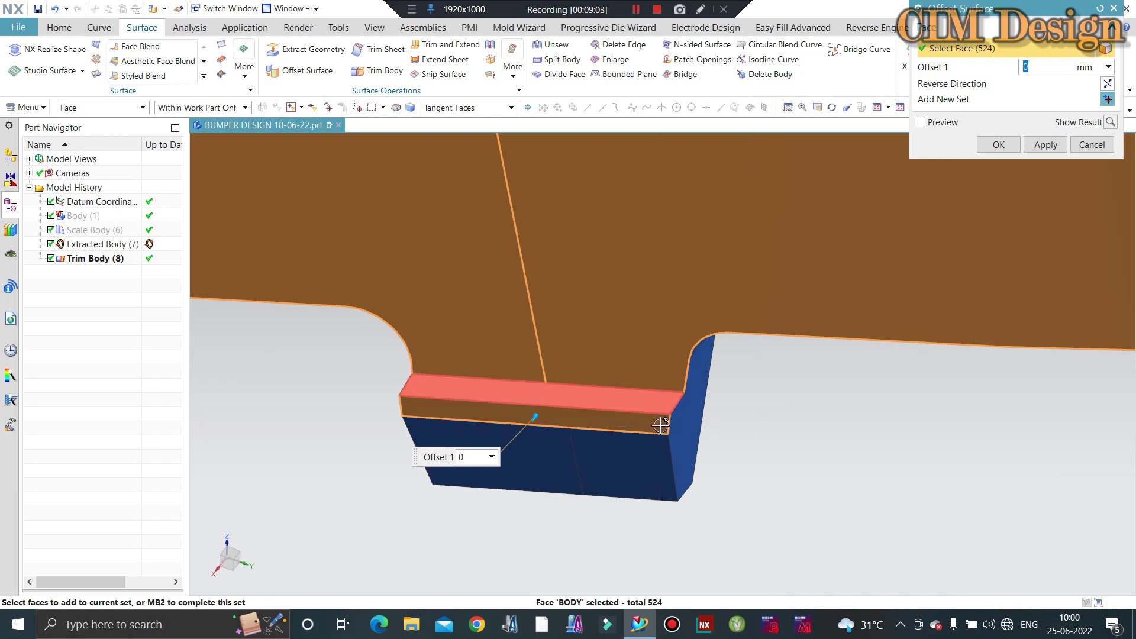
Orbit and zoom around the bumper corner to bring its tabs into view
scroll(648, 385, "up", 2)
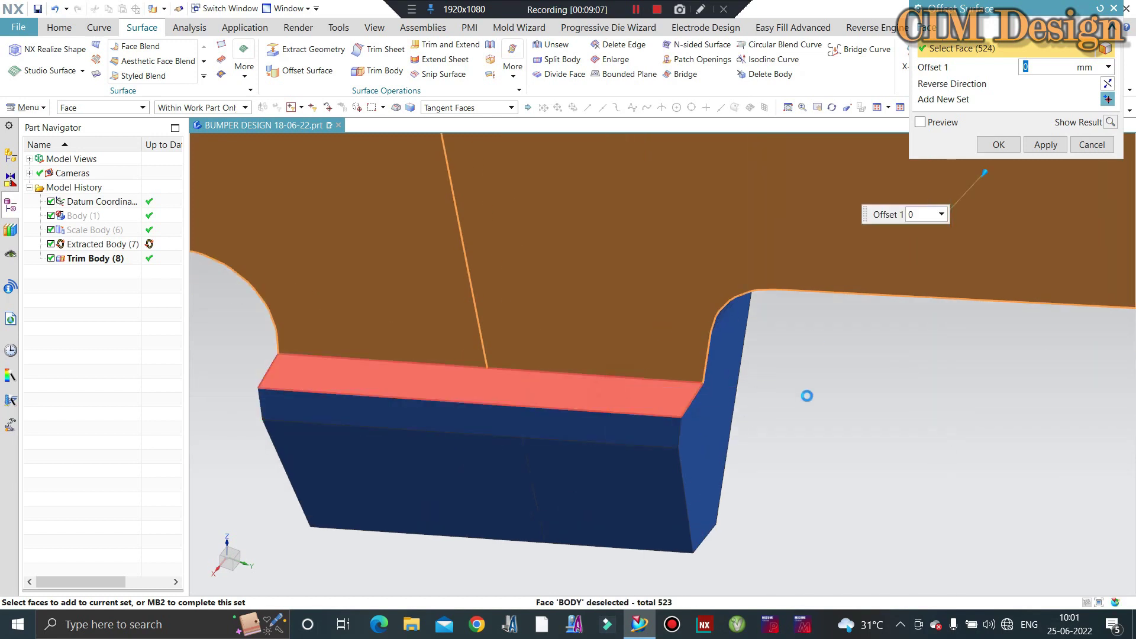
scroll(810, 396, "down", 1)
scroll(825, 397, "down", 2)
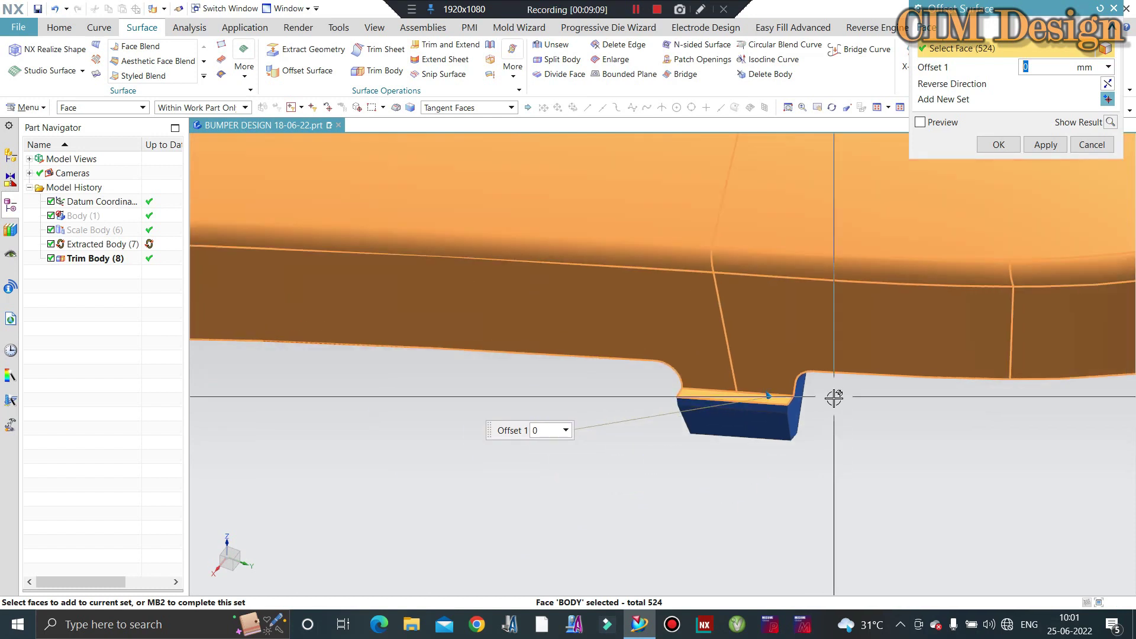
scroll(799, 397, "down", 2)
scroll(498, 386, "up", 4)
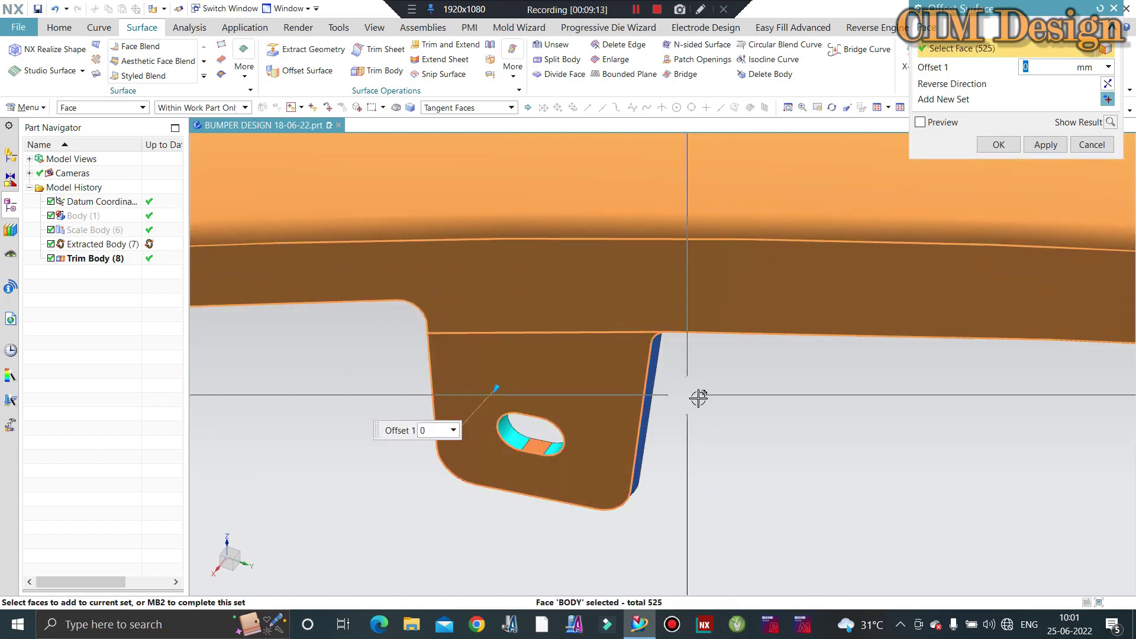
scroll(698, 397, "down", 2)
scroll(748, 385, "down", 1)
scroll(651, 408, "down", 1)
scroll(580, 433, "down", 1)
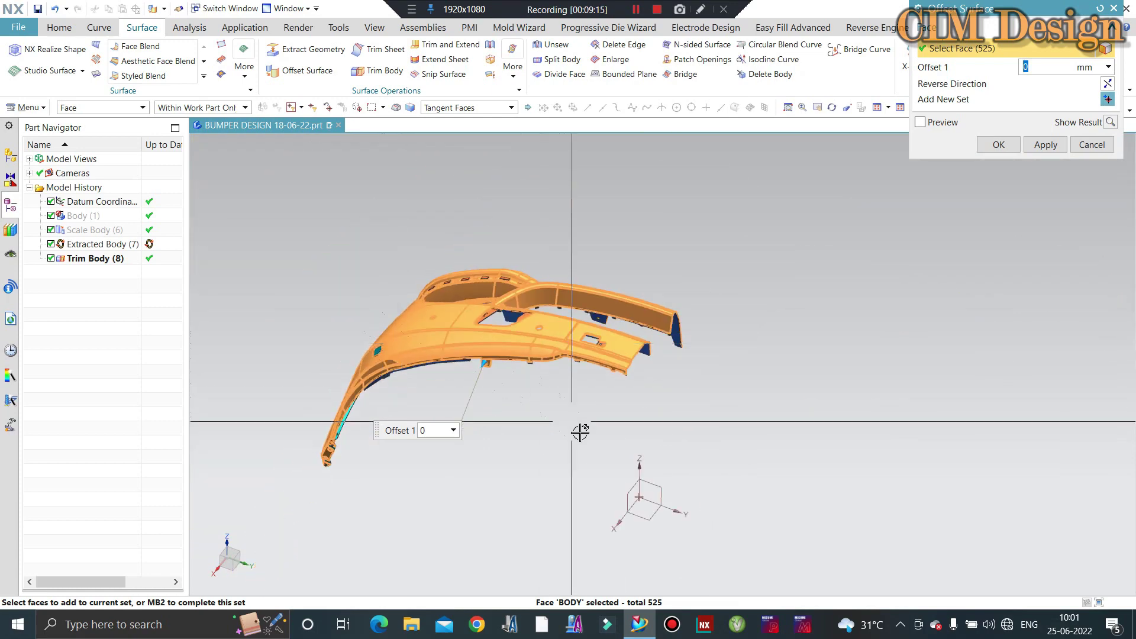
mouse_move(684, 380)
middle_mouse_down()
mouse_move(758, 355)
mouse_move(687, 411)
middle_mouse_up()
scroll(462, 467, "up", 4)
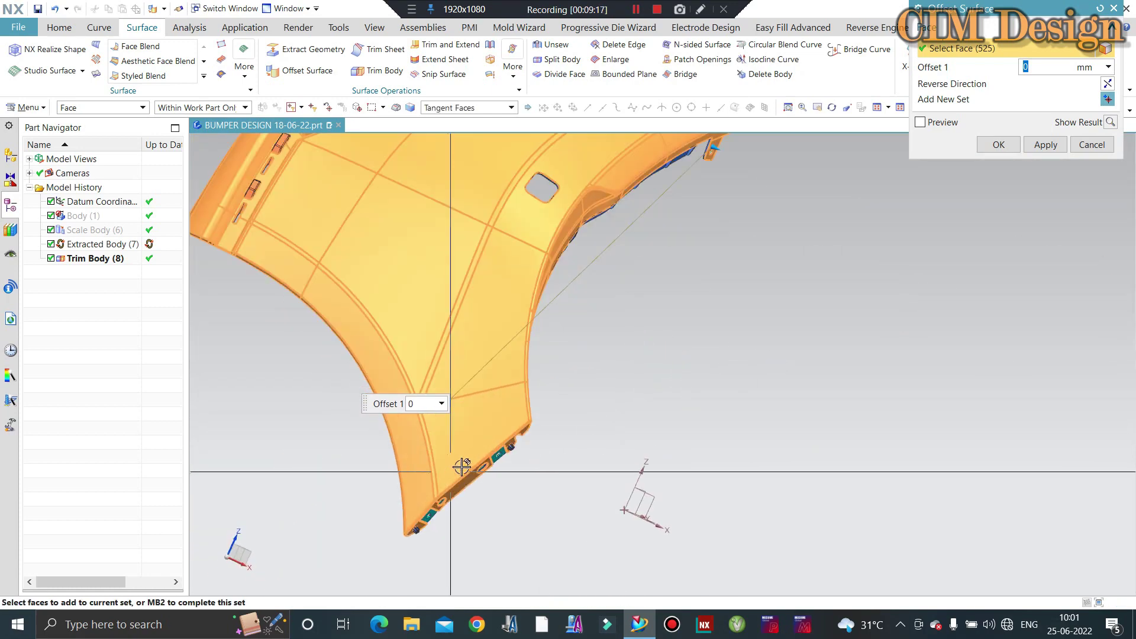
scroll(462, 467, "up", 2)
scroll(522, 413, "up", 1)
mouse_move(624, 370)
middle_mouse_down("shift")
mouse_move(801, 373)
mouse_move(875, 389)
middle_mouse_up("shift")
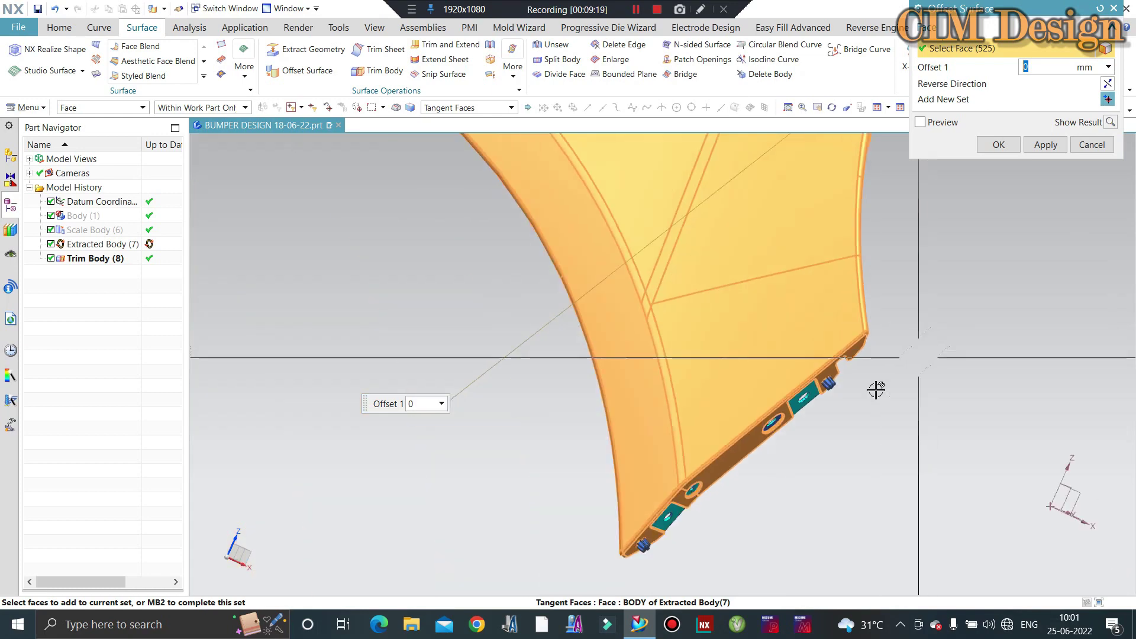
scroll(627, 515, "down", 2)
scroll(630, 503, "down", 2)
Orbit and zoom to review the roughly 550 selected faces from above
middle_click_drag(630, 503, 679, 380)
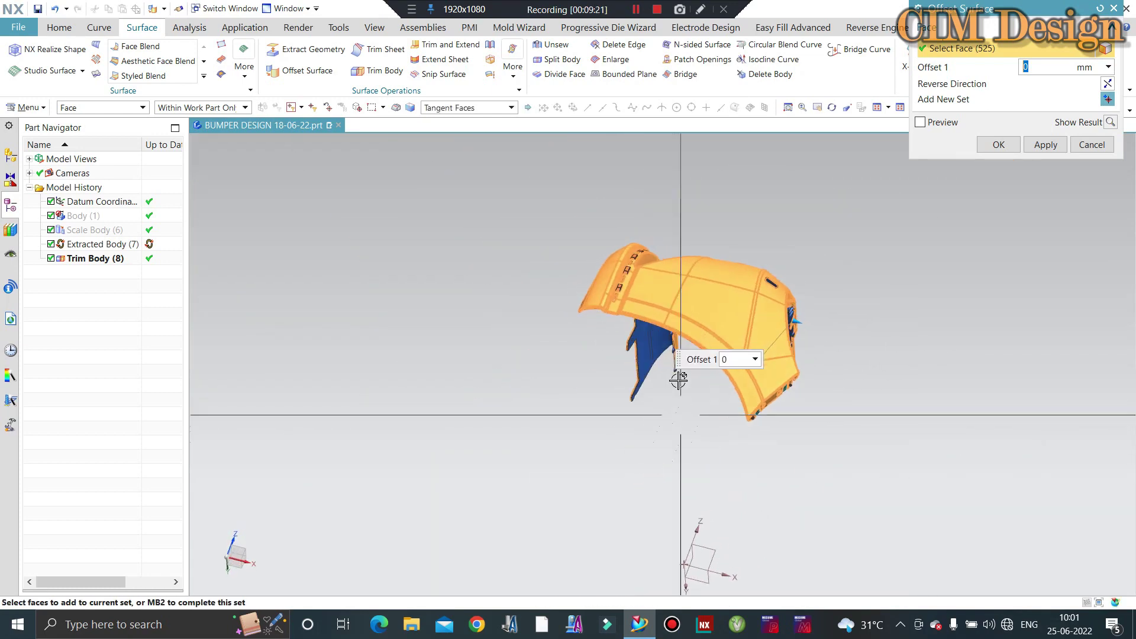
scroll(588, 273, "up", 3)
scroll(588, 274, "up", 2)
scroll(441, 299, "down", 2)
scroll(550, 317, "down", 3)
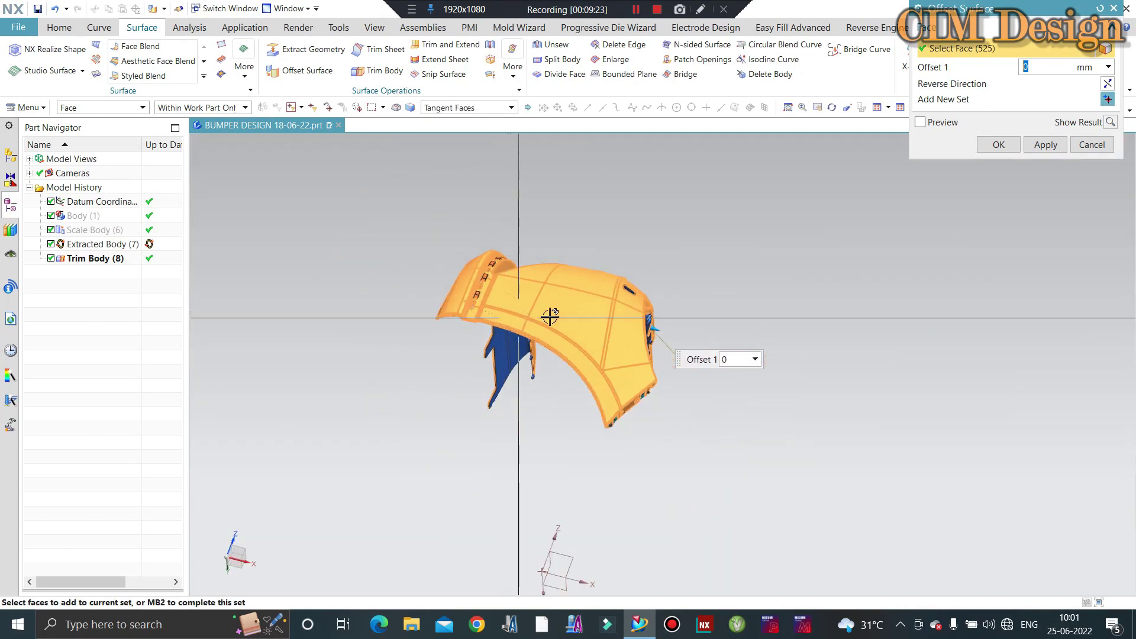
scroll(549, 318, "down", 2)
scroll(608, 319, "up", 3)
scroll(580, 315, "up", 2)
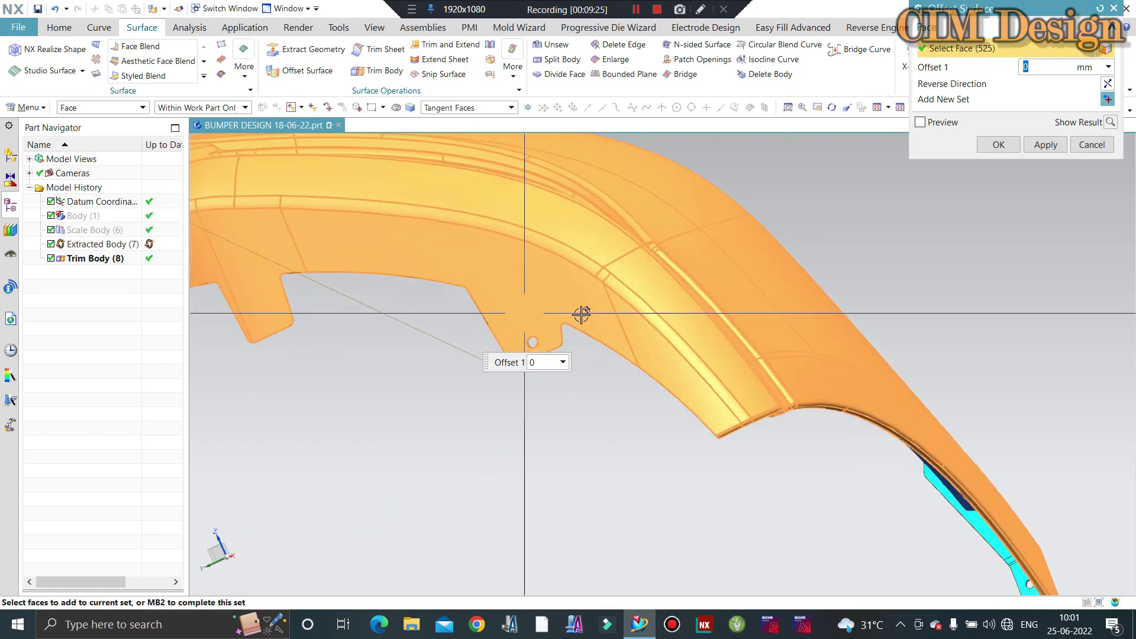
scroll(563, 381, "down", 5)
scroll(455, 409, "up", 2)
scroll(580, 307, "up", 3)
scroll(365, 438, "up", 2)
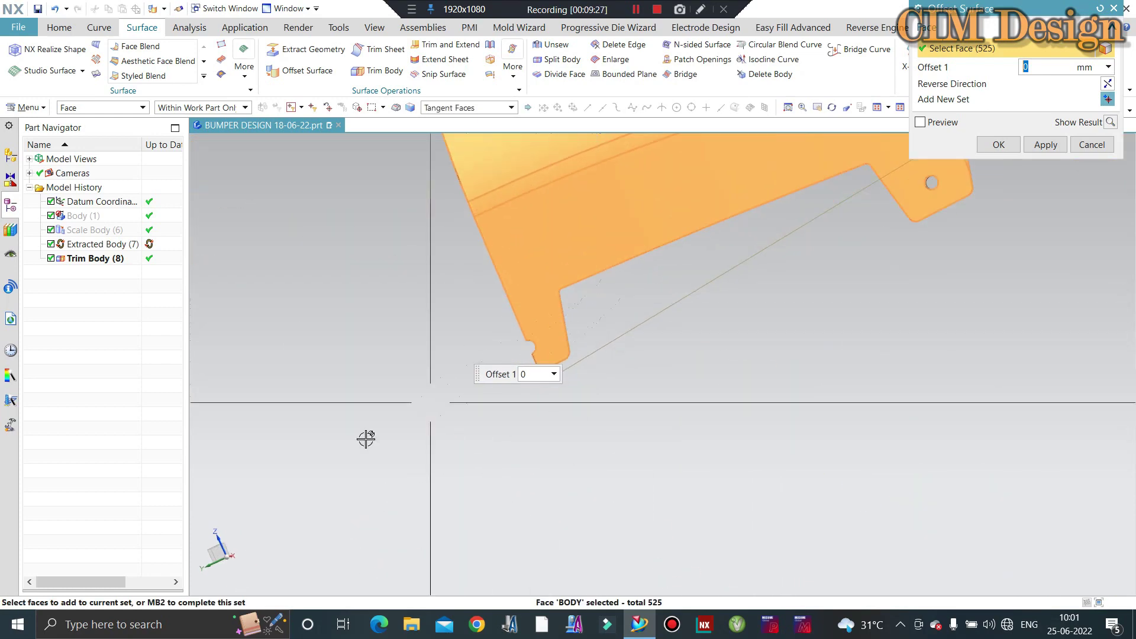
scroll(815, 380, "down", 6)
middle_click_drag(751, 469, 735, 489)
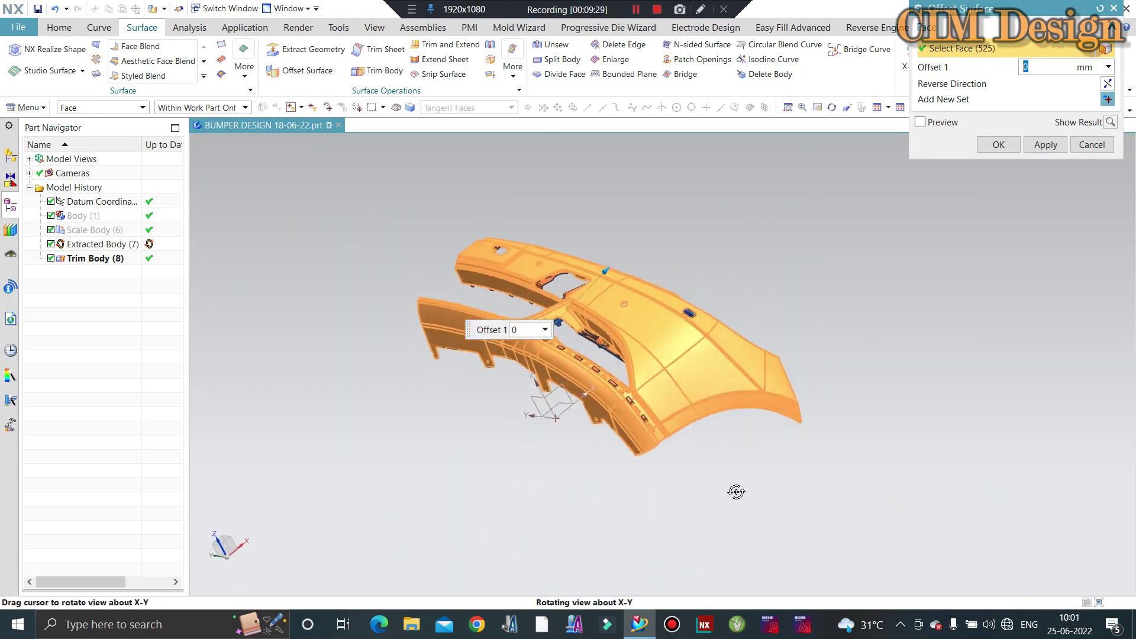
scroll(657, 445, "up", 4)
scroll(657, 447, "up", 2)
scroll(663, 438, "up", 2)
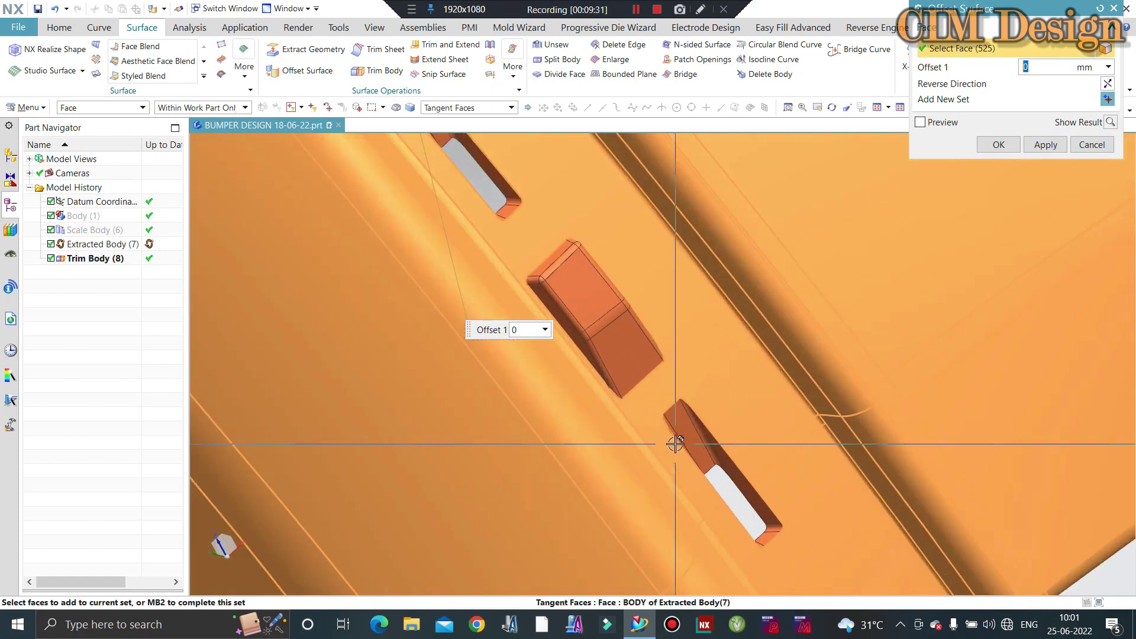
scroll(686, 423, "up", 2)
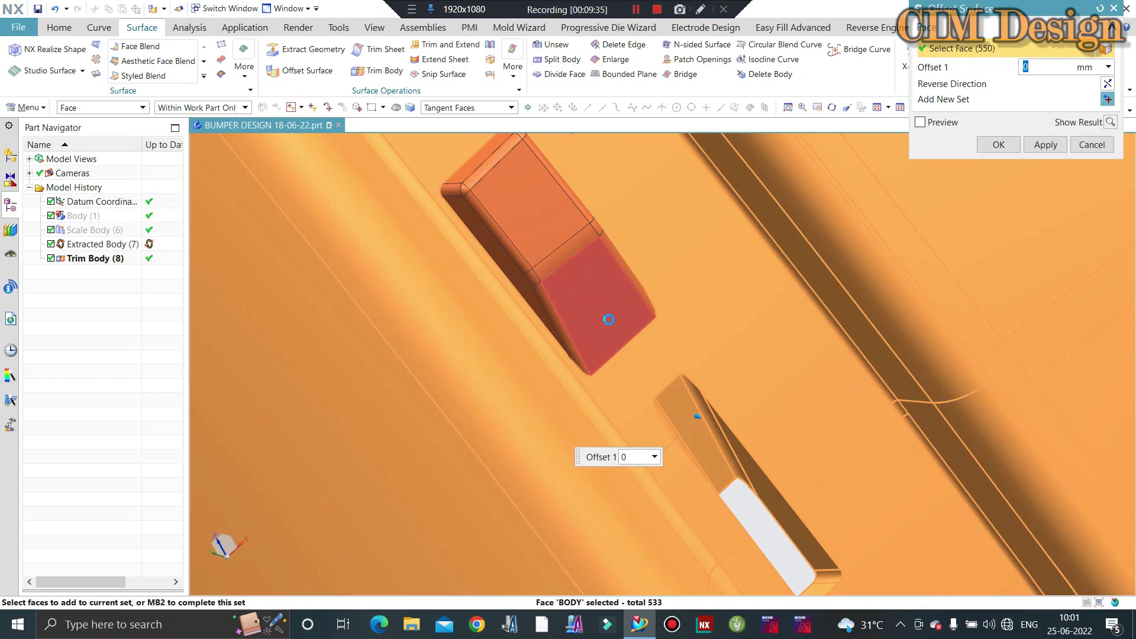
Add the two slot end faces along the bumper rib to the offset face set
left_click(608, 320)
scroll(599, 298, "down", 1)
scroll(633, 317, "down", 2)
scroll(596, 300, "up", 2)
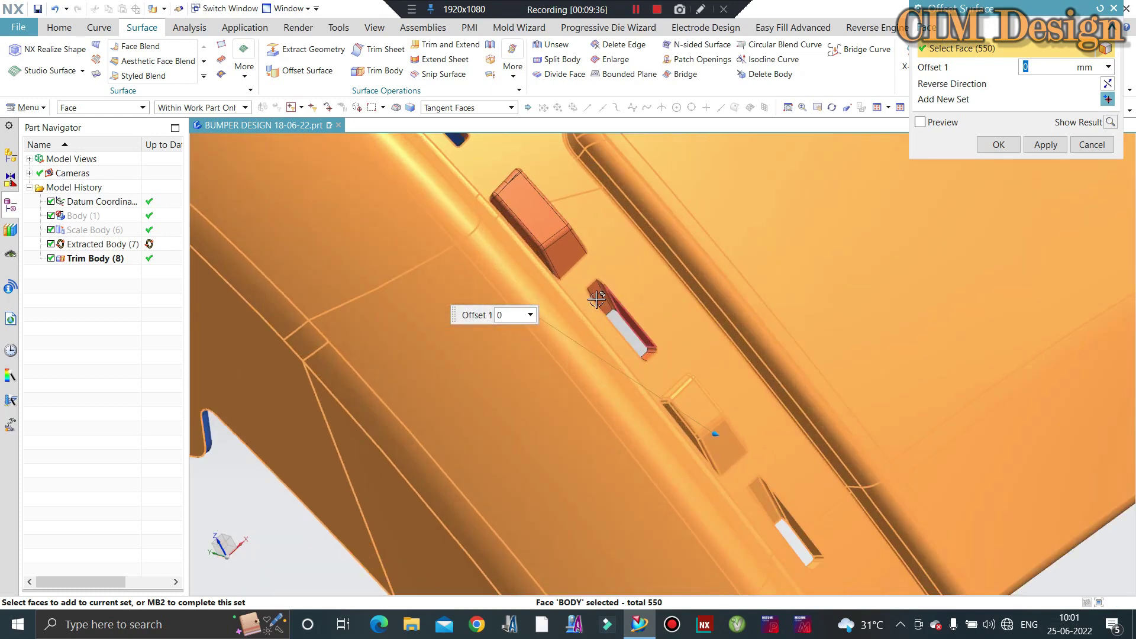
scroll(596, 300, "up", 1)
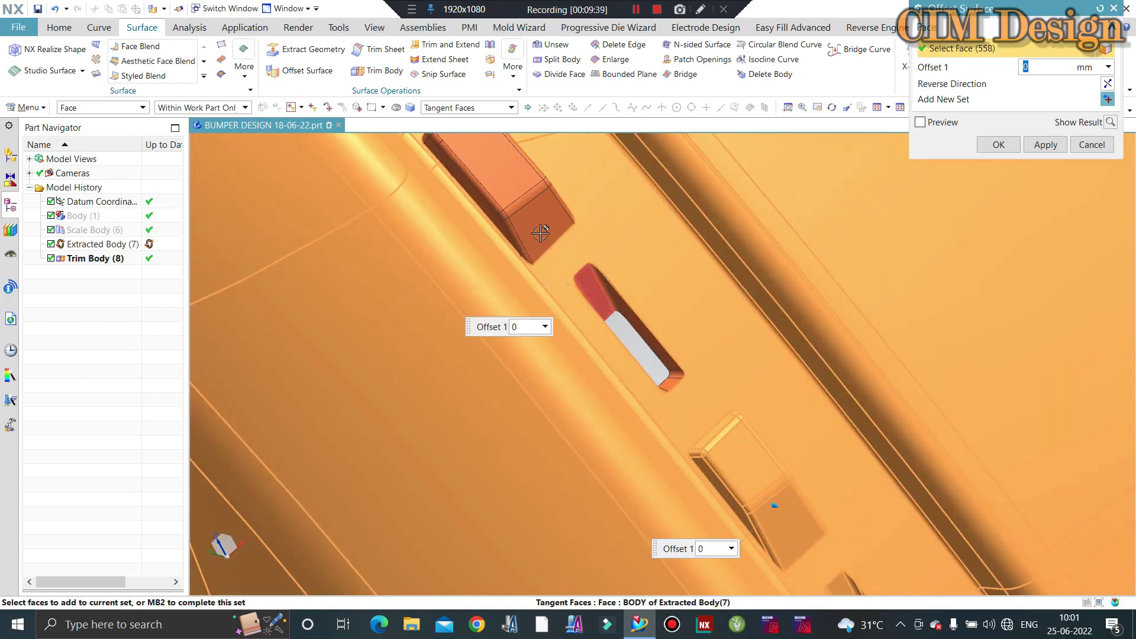
scroll(615, 334, "down", 1)
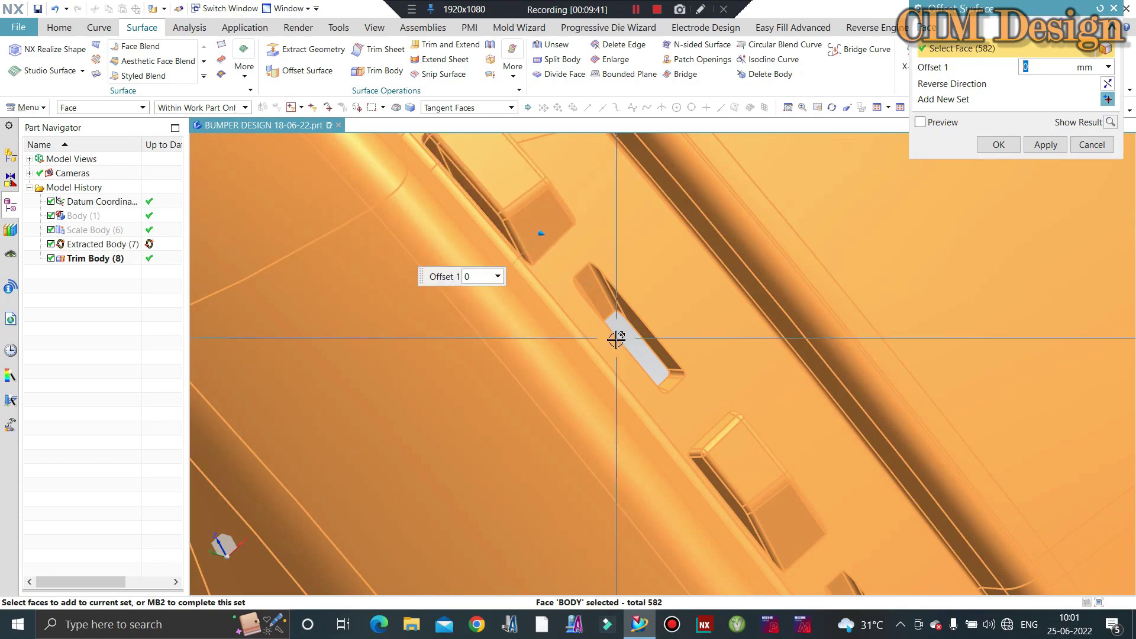
scroll(651, 385, "down", 2)
scroll(615, 384, "up", 1)
scroll(573, 308, "up", 2)
scroll(574, 308, "up", 3)
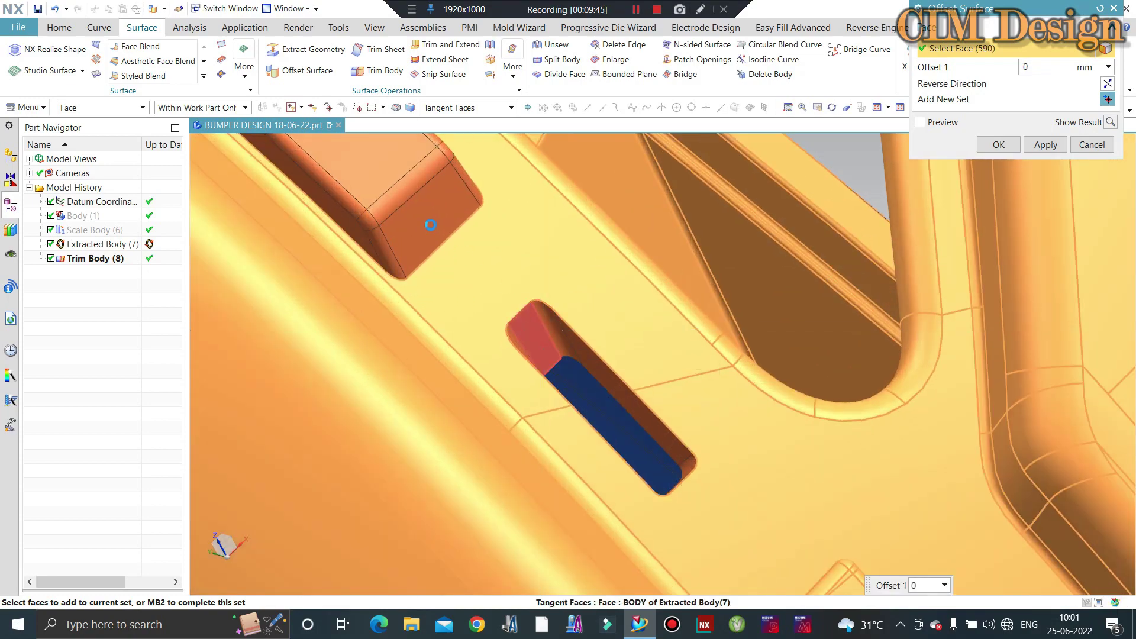
left_click(545, 330)
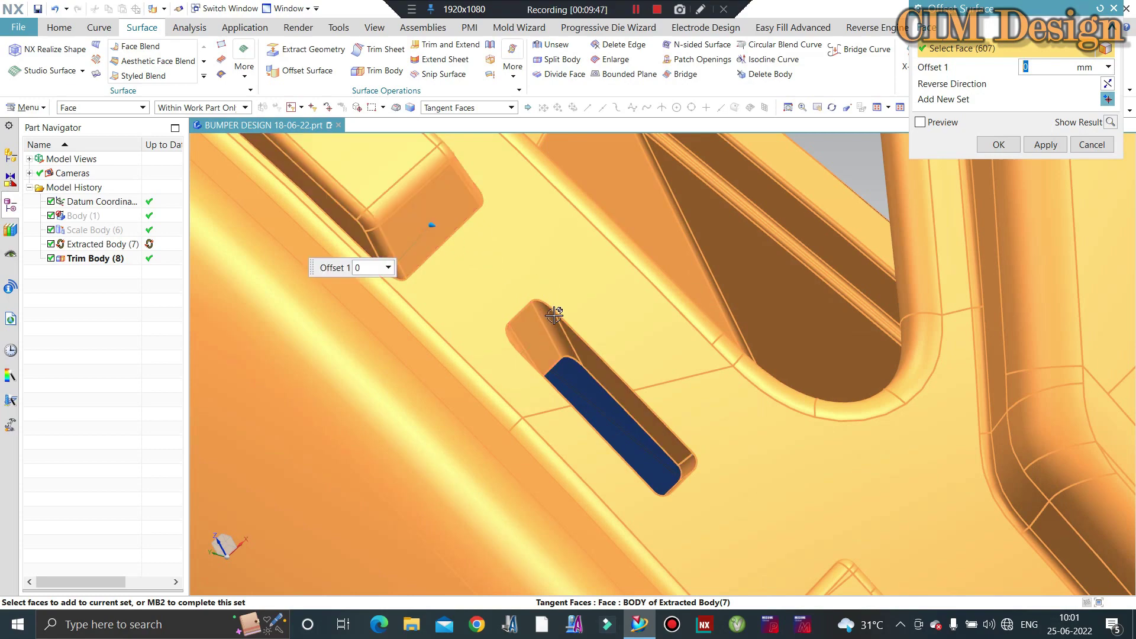
scroll(555, 311, "down", 1)
scroll(632, 311, "down", 2)
scroll(531, 228, "down", 1)
scroll(531, 228, "up", 2)
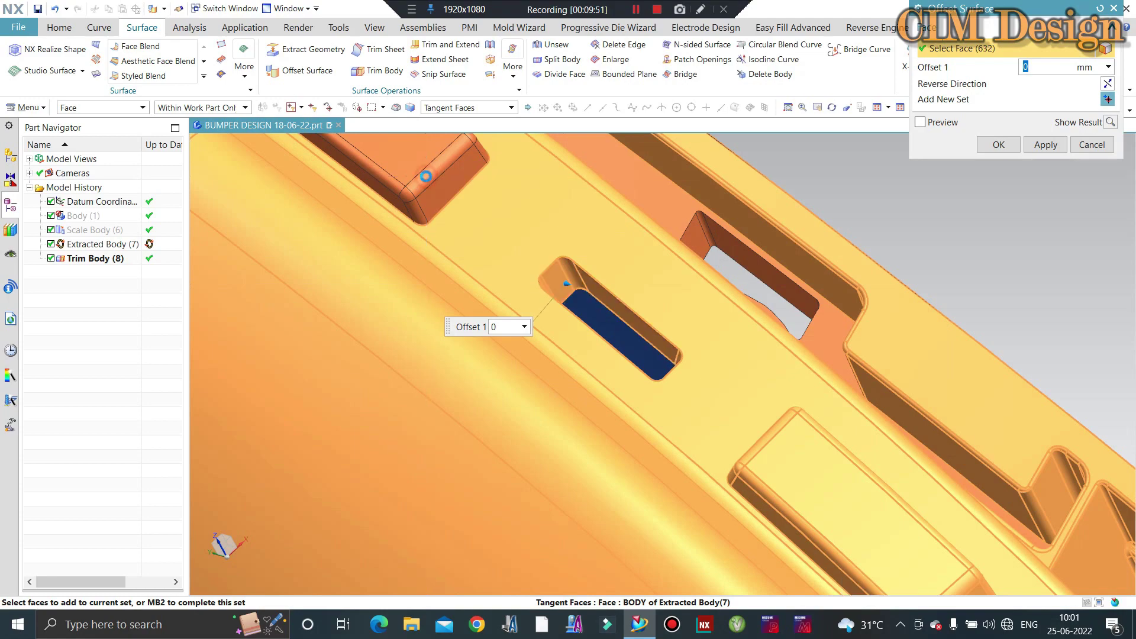
Add the raised pad face on the rib, bringing the offset face set to 715
mouse_move(637, 261)
middle_mouse_down()
mouse_move(649, 292)
mouse_move(687, 322)
mouse_move(538, 226)
middle_mouse_up()
scroll(631, 236, "up", 3)
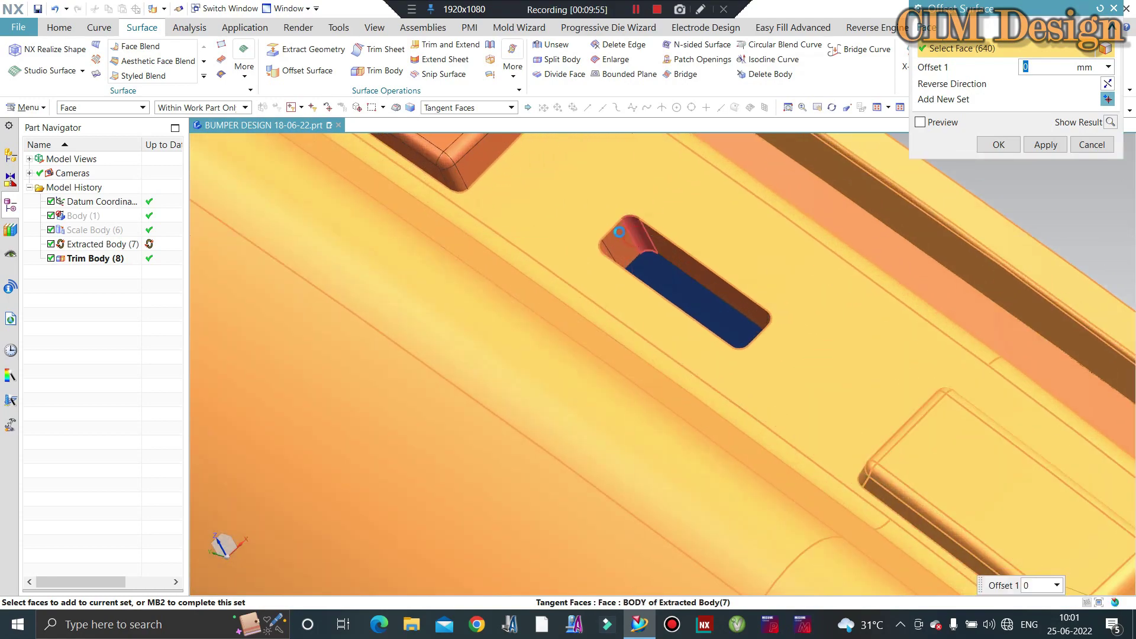
left_click(598, 326)
scroll(540, 336, "down", 3)
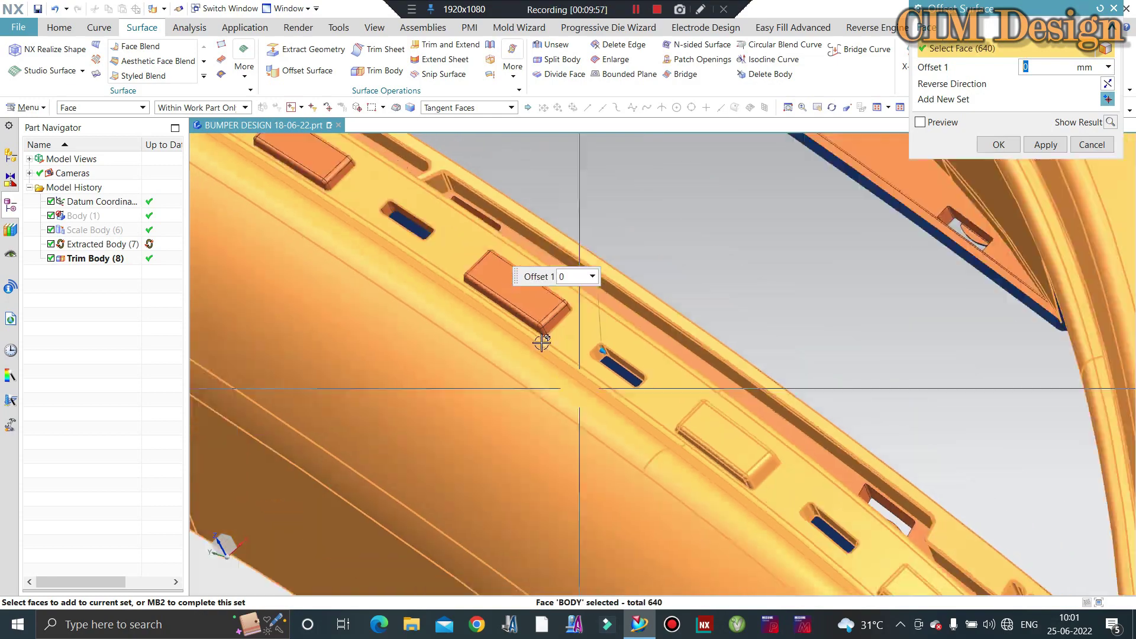
scroll(500, 267, "up", 3)
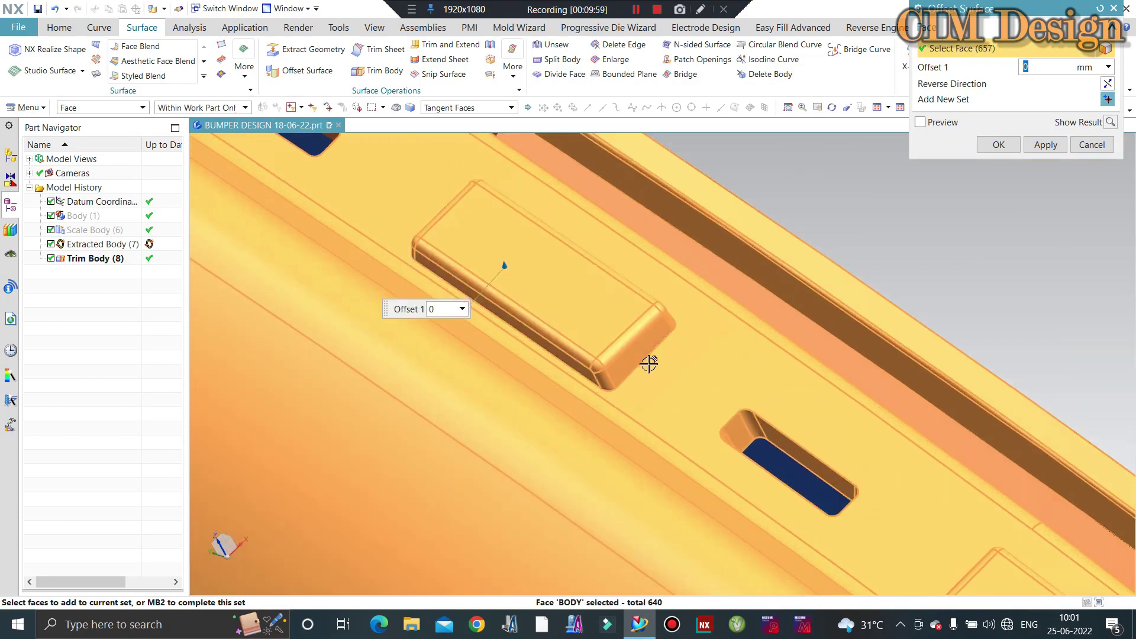
scroll(598, 323, "down", 3)
scroll(540, 280, "up", 3)
scroll(512, 320, "up", 2)
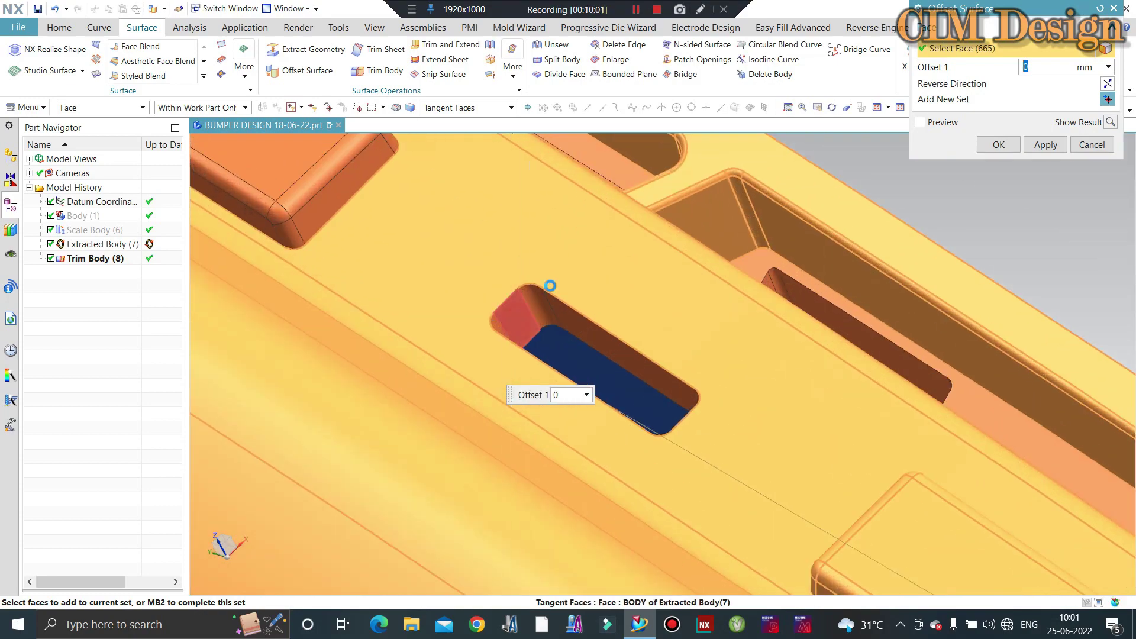
scroll(583, 272, "down", 1)
scroll(679, 360, "down", 2)
scroll(502, 262, "up", 2)
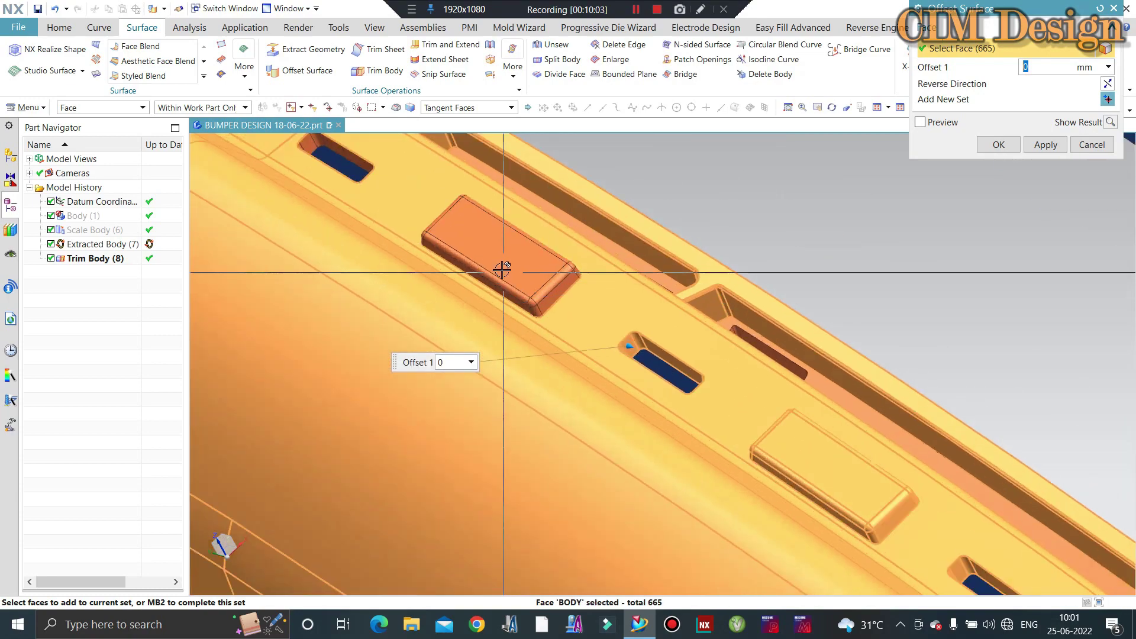
scroll(498, 258, "up", 2)
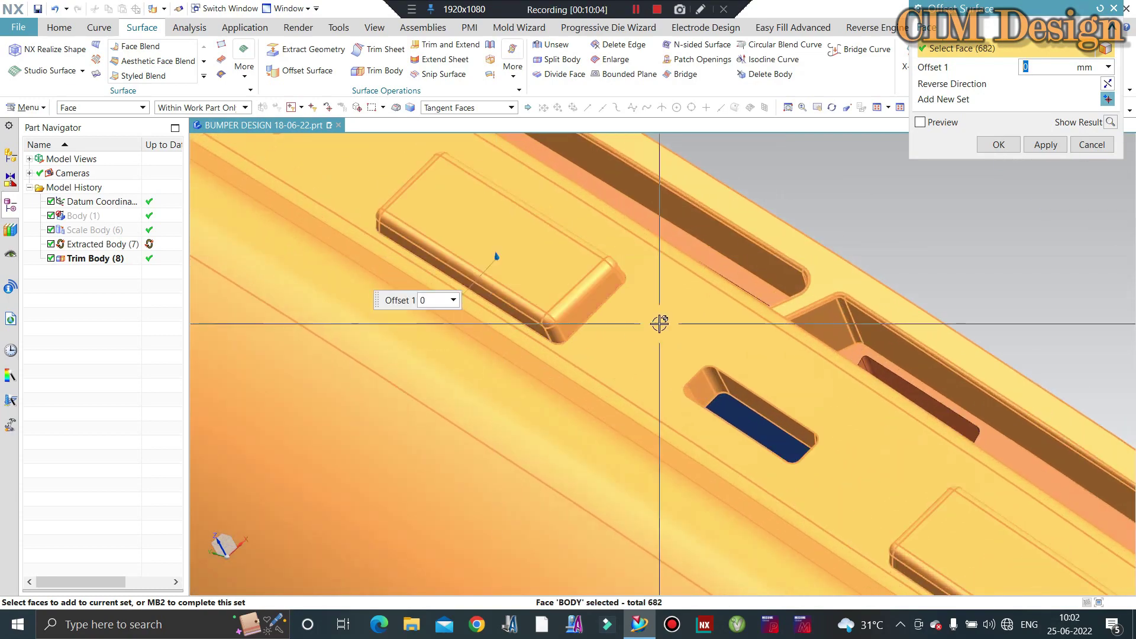
scroll(699, 365, "down", 2)
scroll(549, 288, "up", 2)
scroll(549, 288, "up", 1)
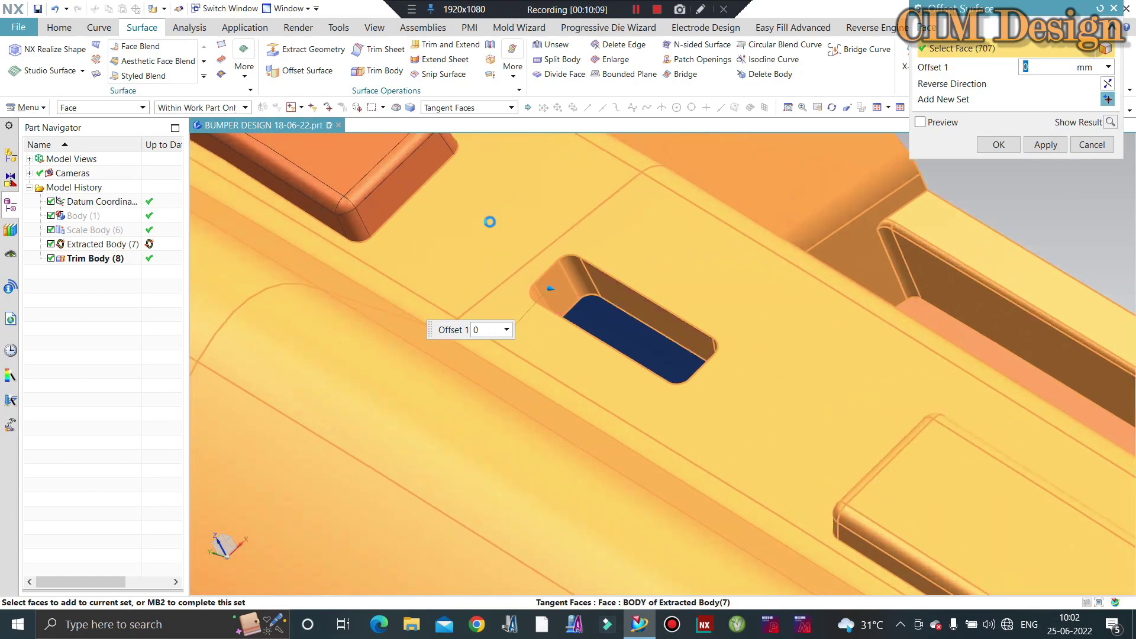
scroll(491, 221, "down", 1)
scroll(629, 343, "down", 1)
scroll(608, 300, "down", 1)
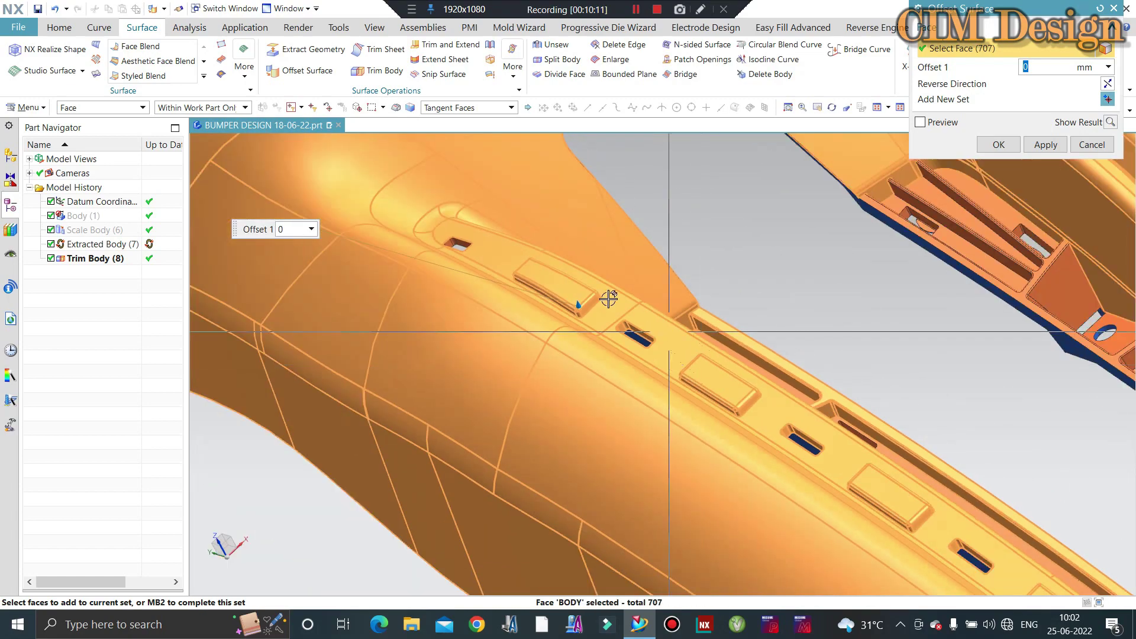
scroll(458, 259, "up", 2)
scroll(408, 236, "up", 2)
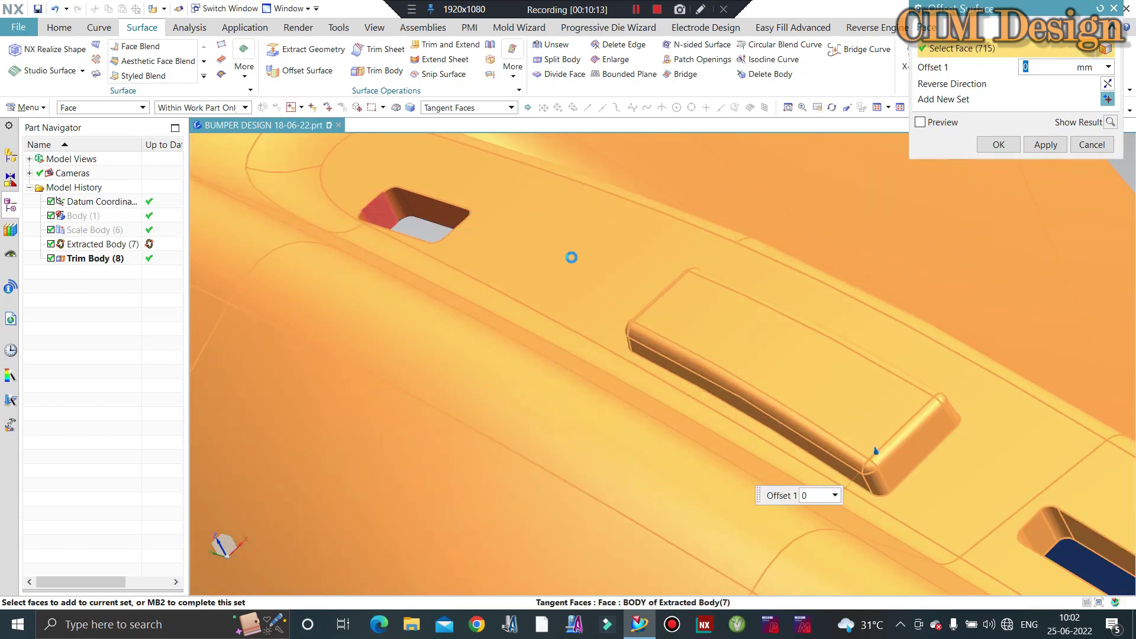
scroll(507, 280, "down", 2)
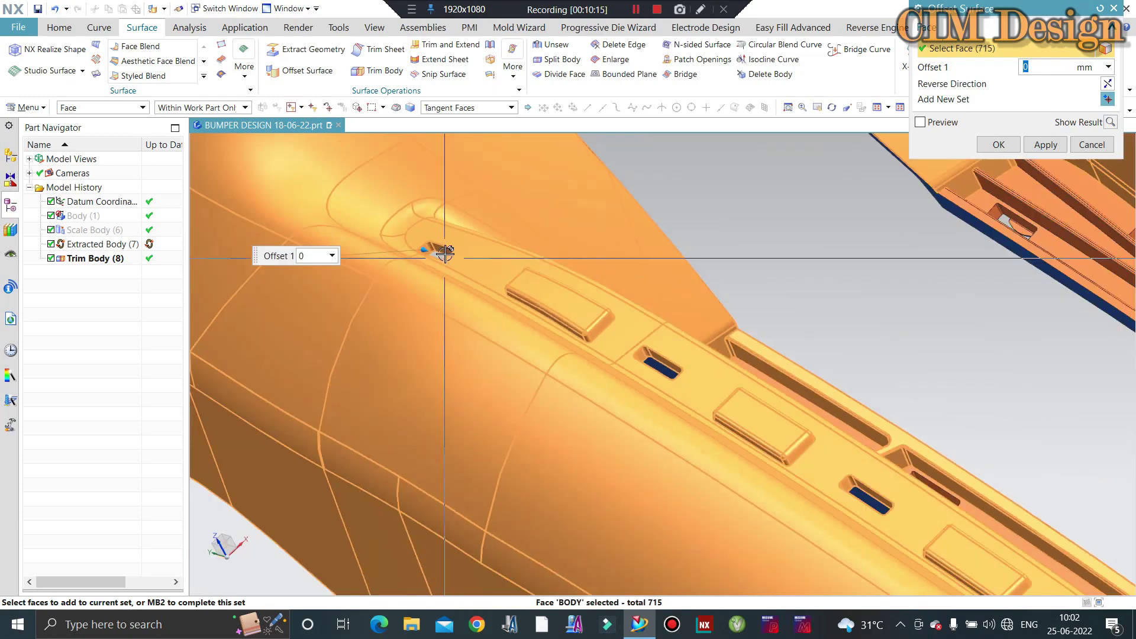
scroll(682, 251, "up", 1)
scroll(681, 250, "down", 2)
middle_click_drag(736, 292, 625, 387)
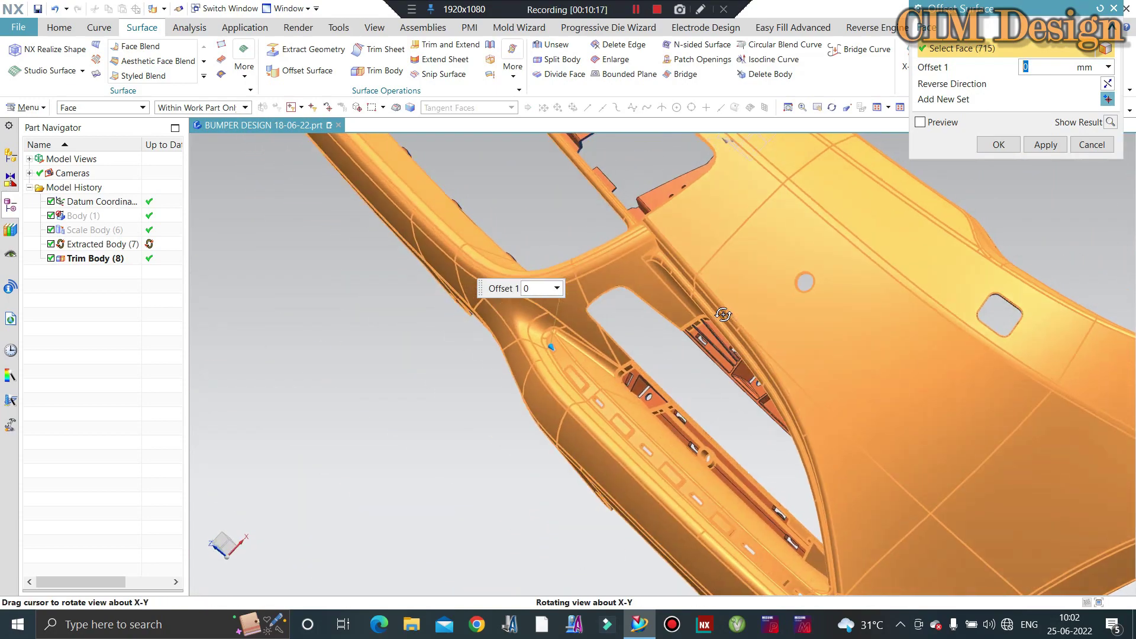
Add a slot side face and the red pad face to the offset face set
scroll(625, 387, "up", 2)
scroll(639, 379, "up", 2)
scroll(636, 332, "up", 2)
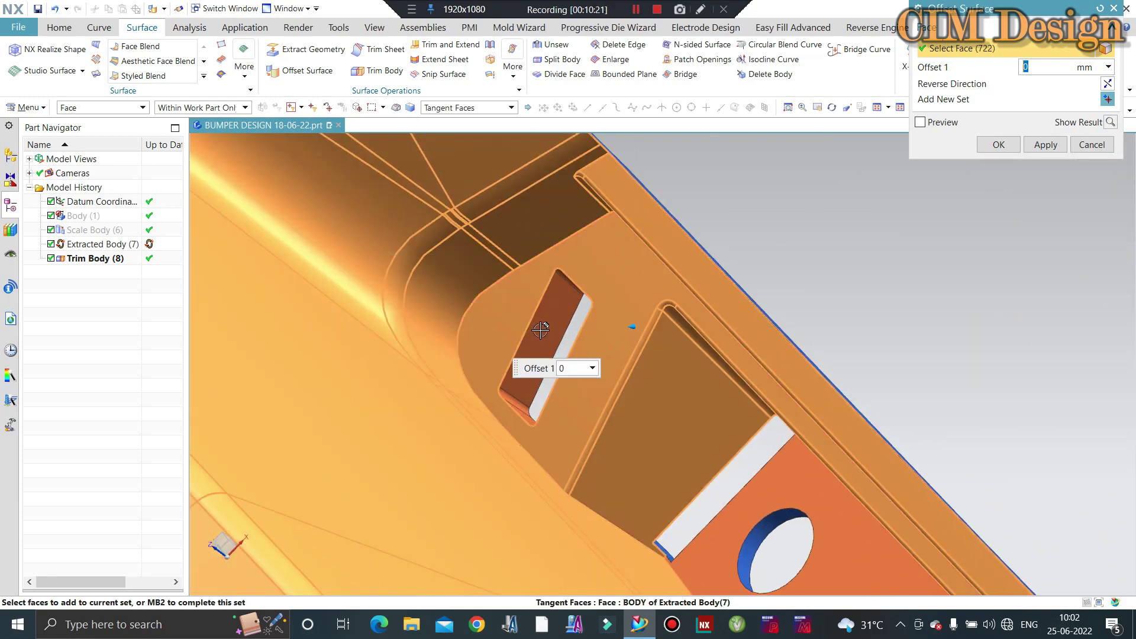
left_click(802, 482)
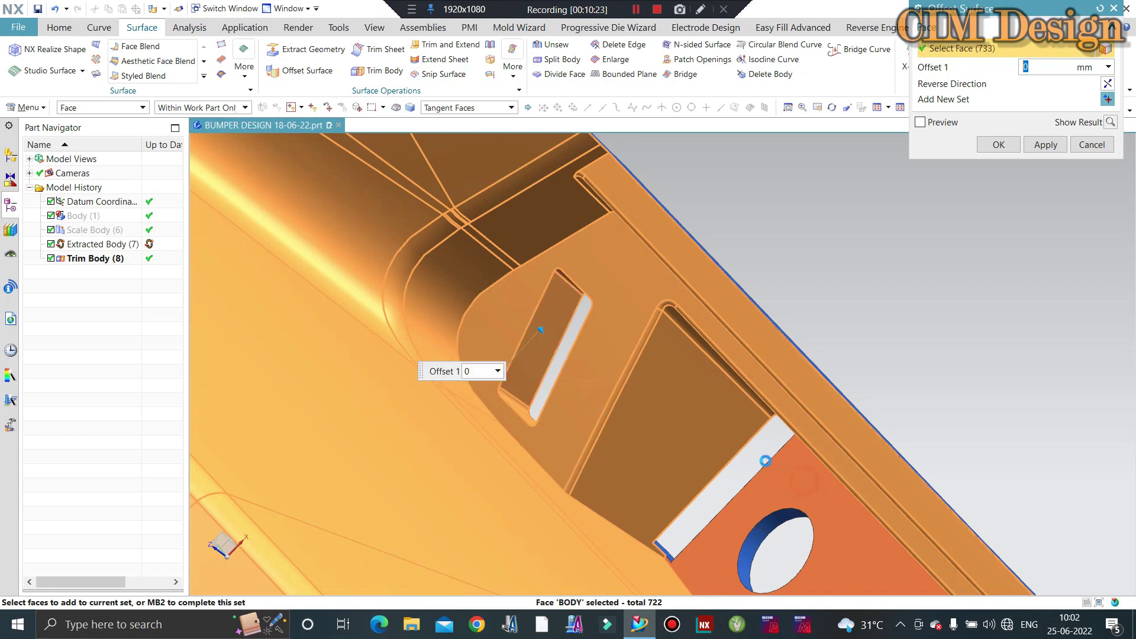
scroll(802, 482, "down", 2)
scroll(769, 462, "down", 3)
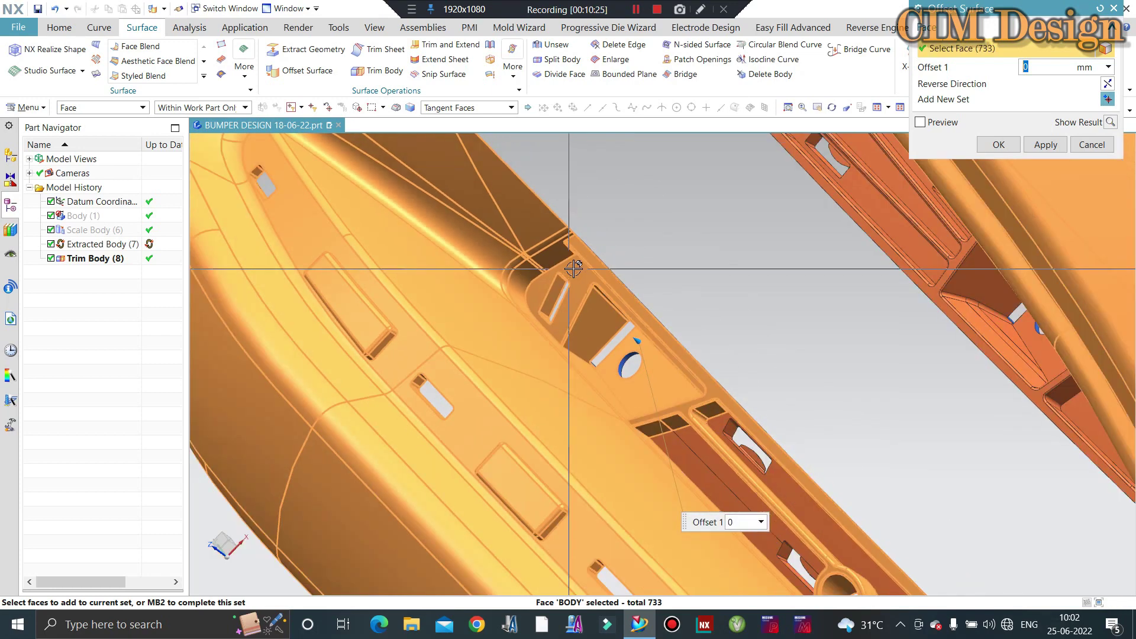
scroll(739, 443, "up", 2)
scroll(720, 429, "up", 4)
left_click(721, 429)
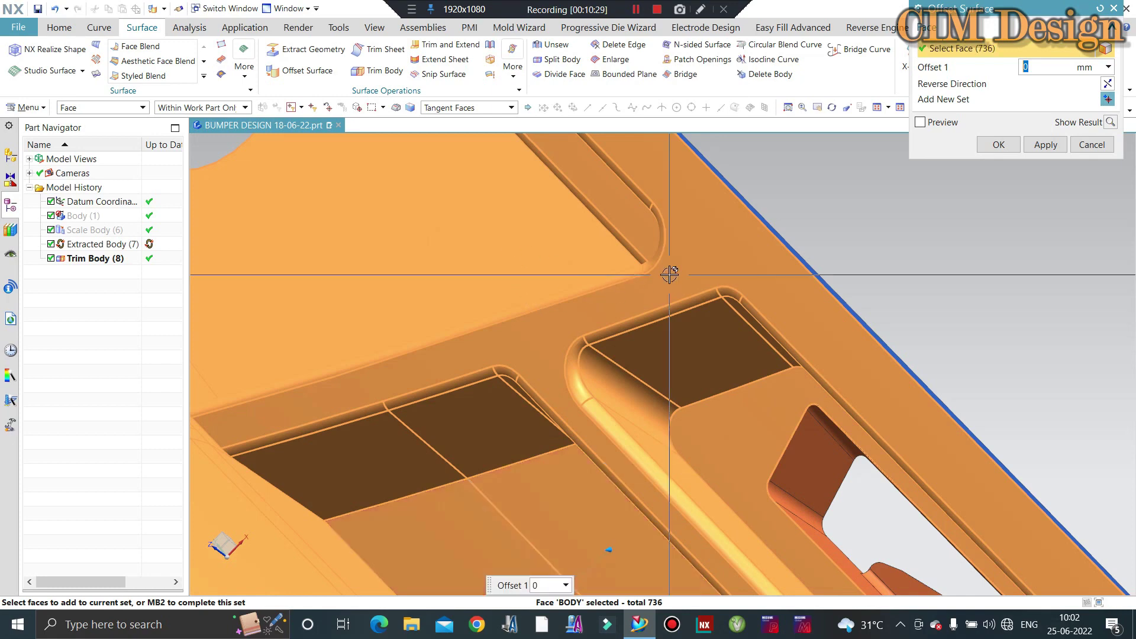
scroll(669, 273, "down", 2)
scroll(615, 265, "up", 2)
scroll(738, 384, "up", 2)
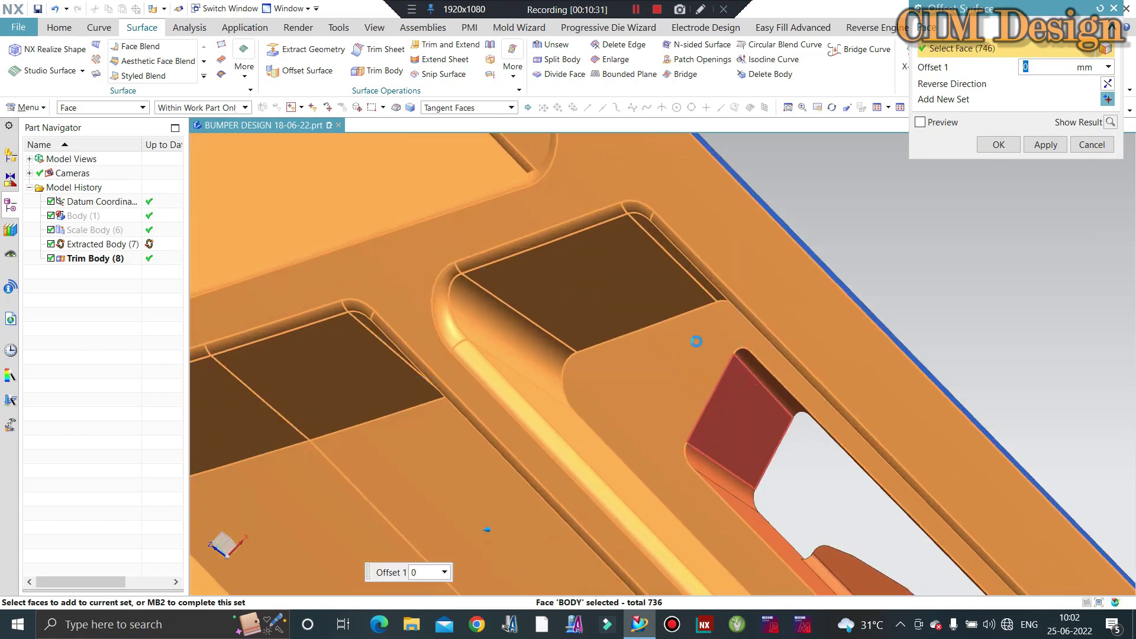
scroll(668, 484, "down", 2)
scroll(669, 484, "down", 2)
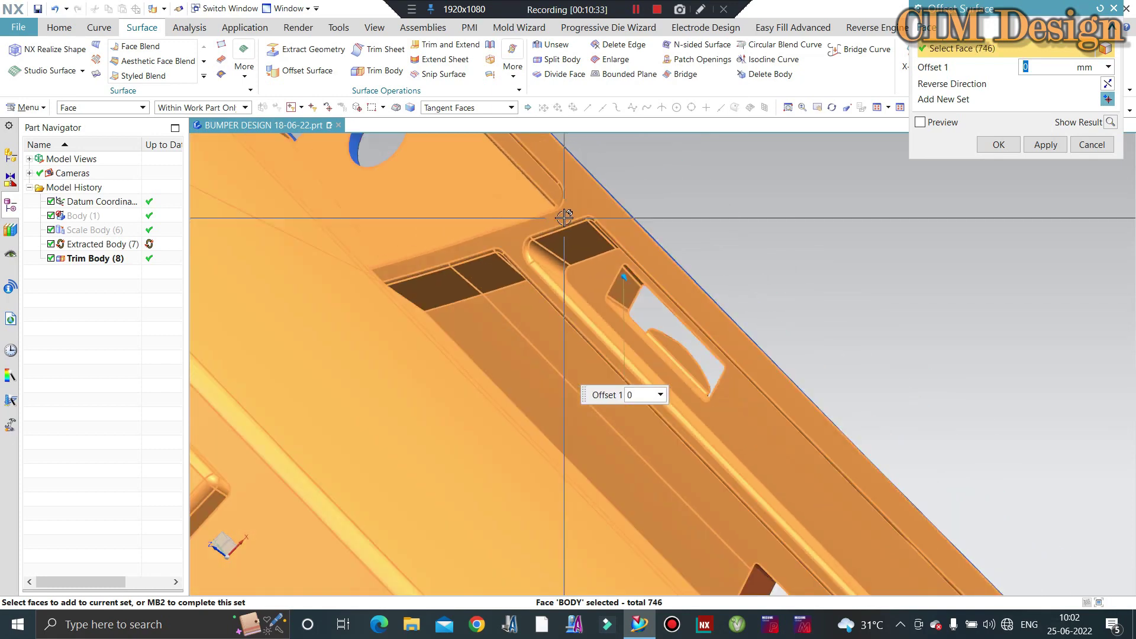
scroll(668, 484, "down", 1)
scroll(667, 483, "up", 2)
scroll(639, 269, "up", 2)
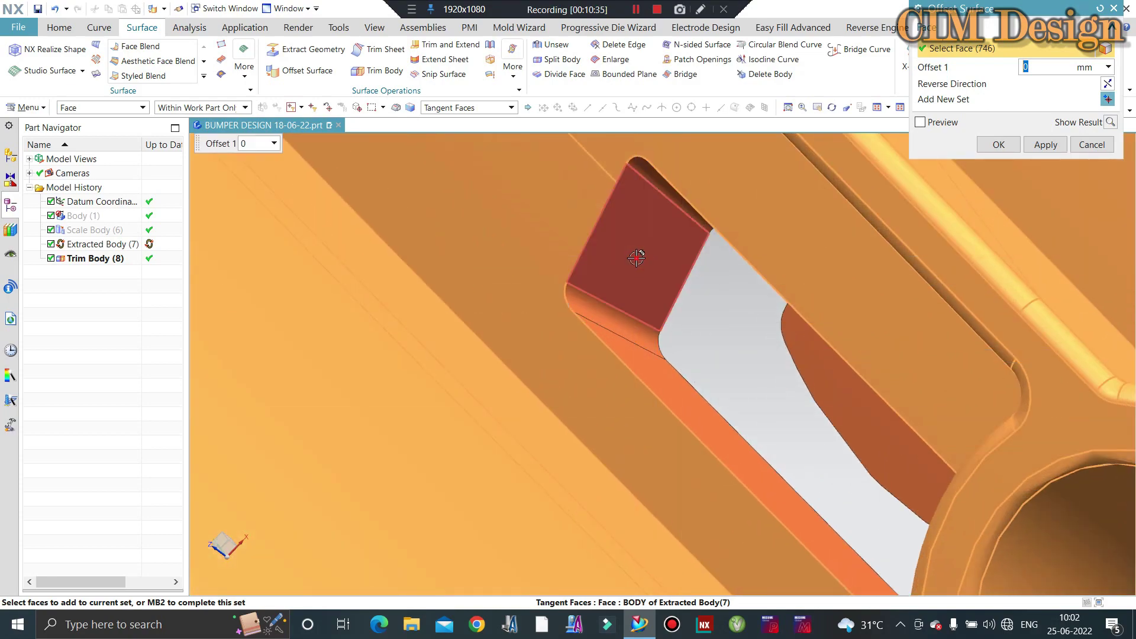
scroll(867, 434, "down", 1)
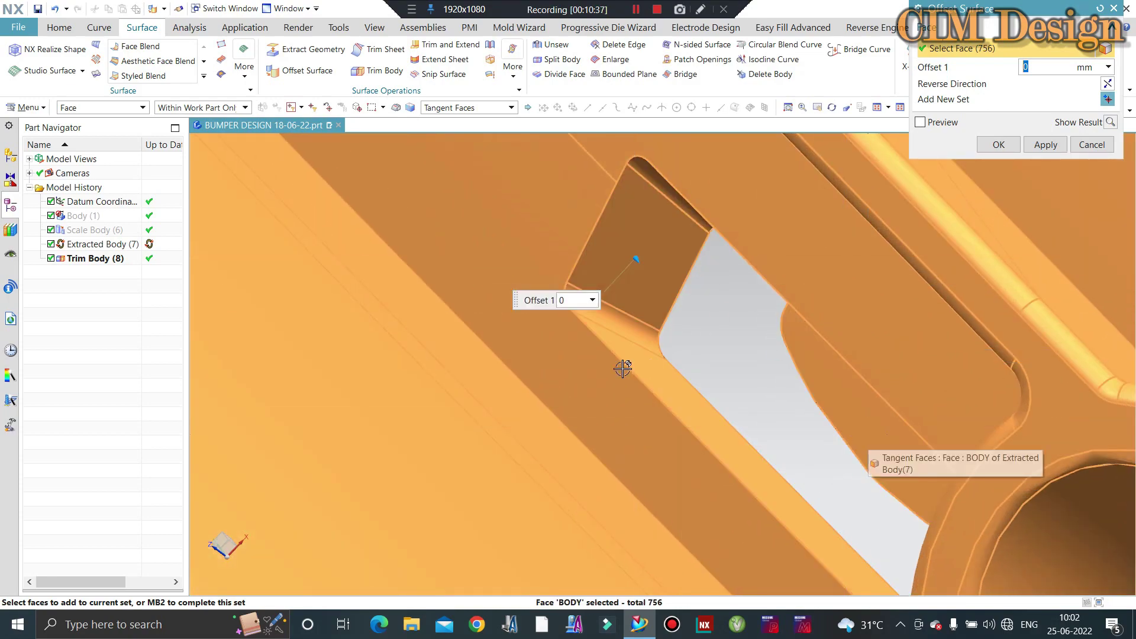
scroll(621, 371, "down", 2)
scroll(717, 343, "down", 2)
Add the face around the round hole and the small slot face, reaching 780 faces
middle_click_drag(717, 344, 762, 280)
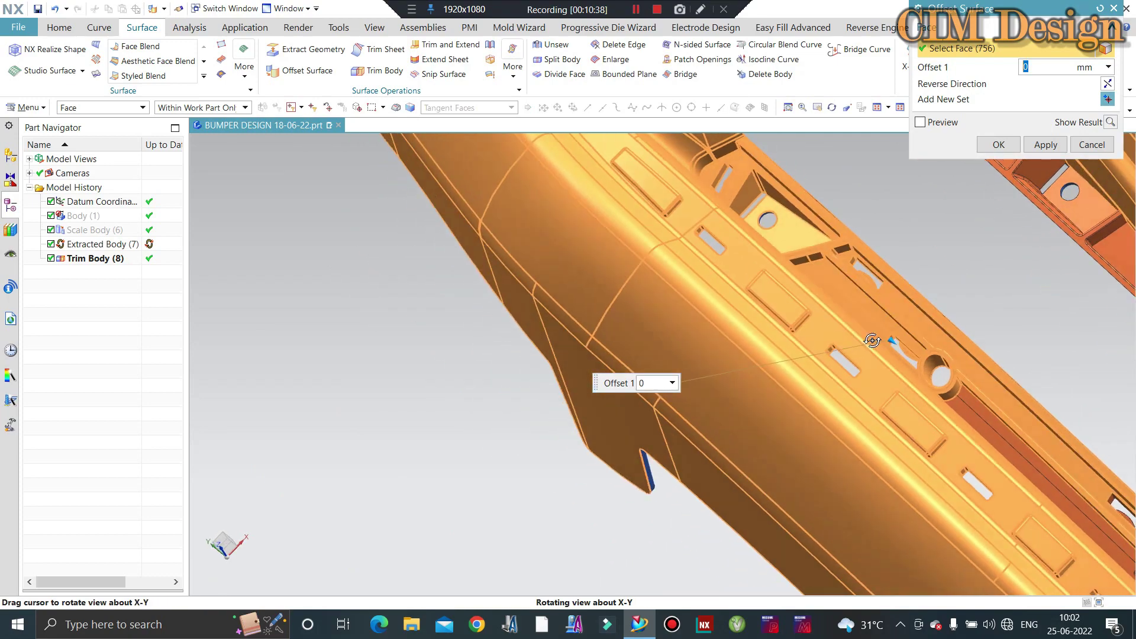
scroll(761, 280, "up", 2)
scroll(804, 343, "up", 3)
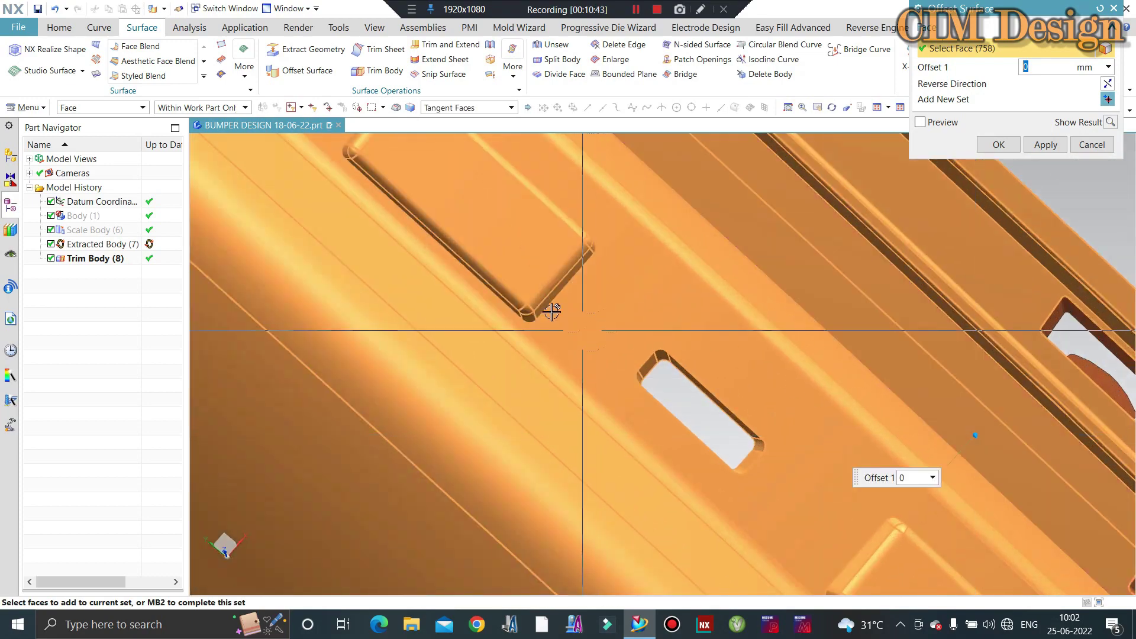
scroll(650, 334, "down", 2)
scroll(710, 367, "up", 2)
scroll(644, 333, "up", 2)
scroll(644, 333, "up", 2)
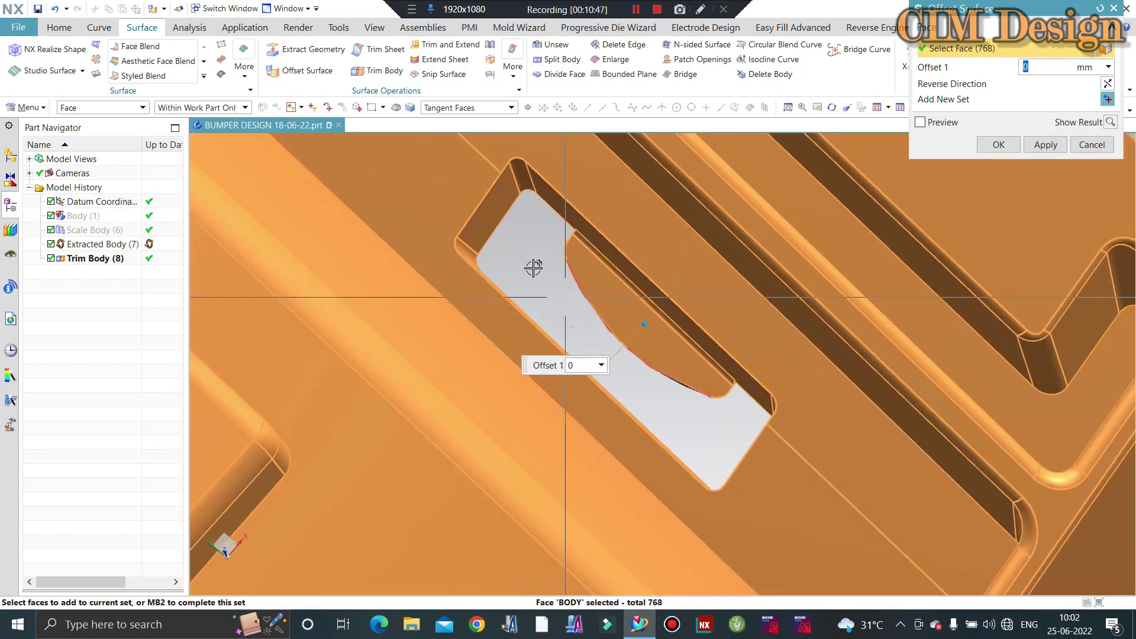
scroll(533, 268, "down", 2)
scroll(871, 498, "up", 2)
left_click(871, 498)
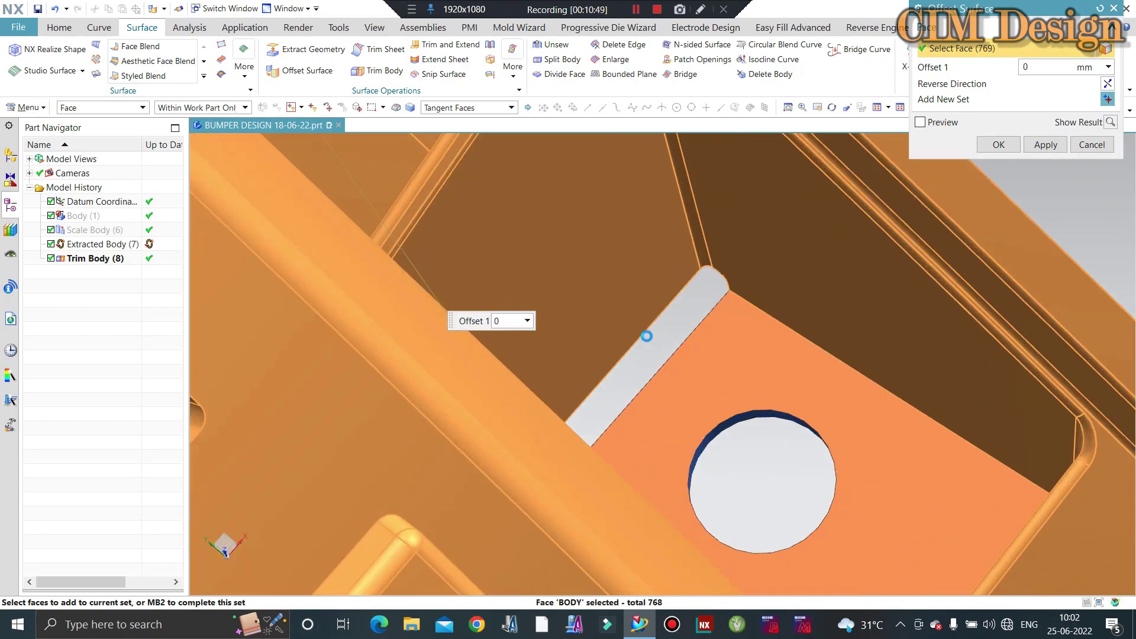
scroll(753, 337, "down", 1)
scroll(752, 376, "down", 2)
scroll(787, 391, "down", 2)
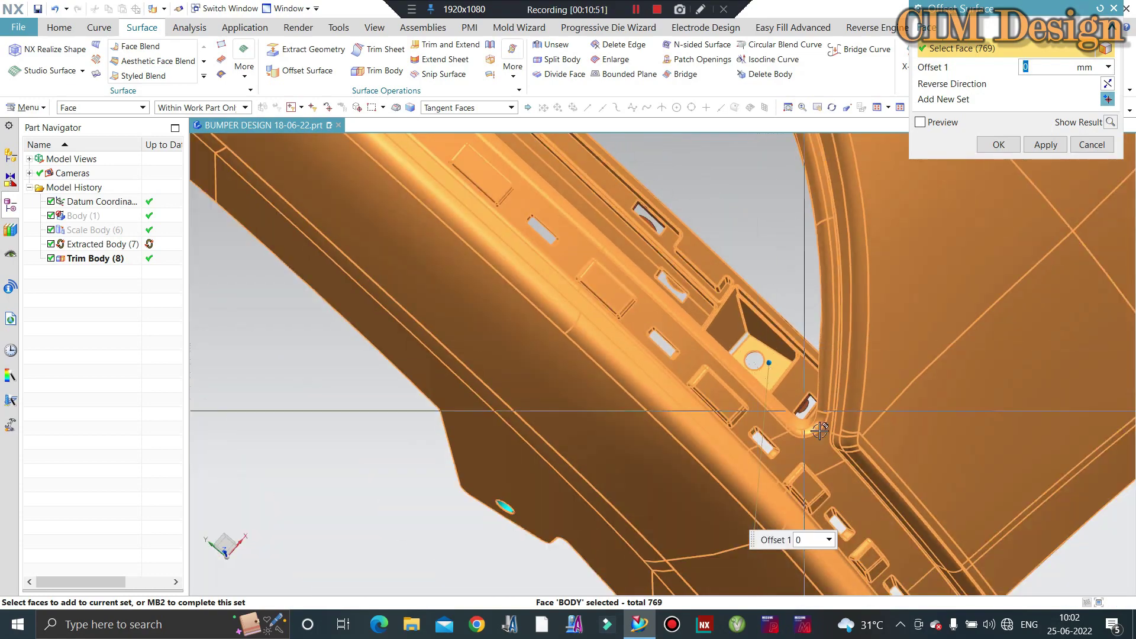
scroll(812, 404, "up", 1)
scroll(812, 404, "up", 2)
scroll(763, 385, "up", 2)
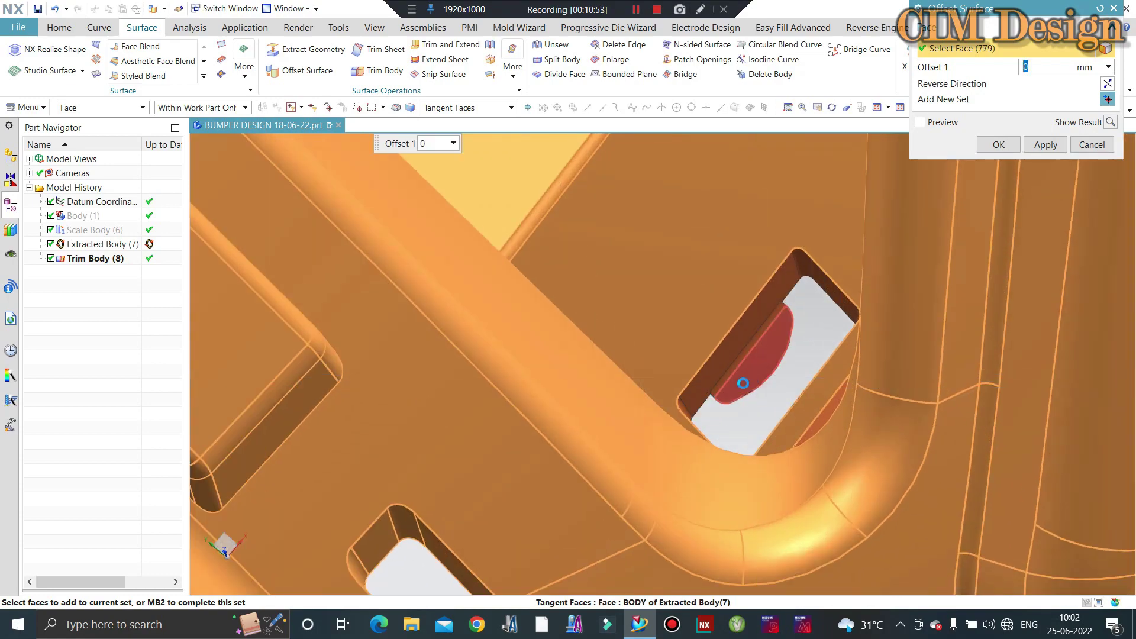
left_click(734, 390)
scroll(764, 373, "up", 3)
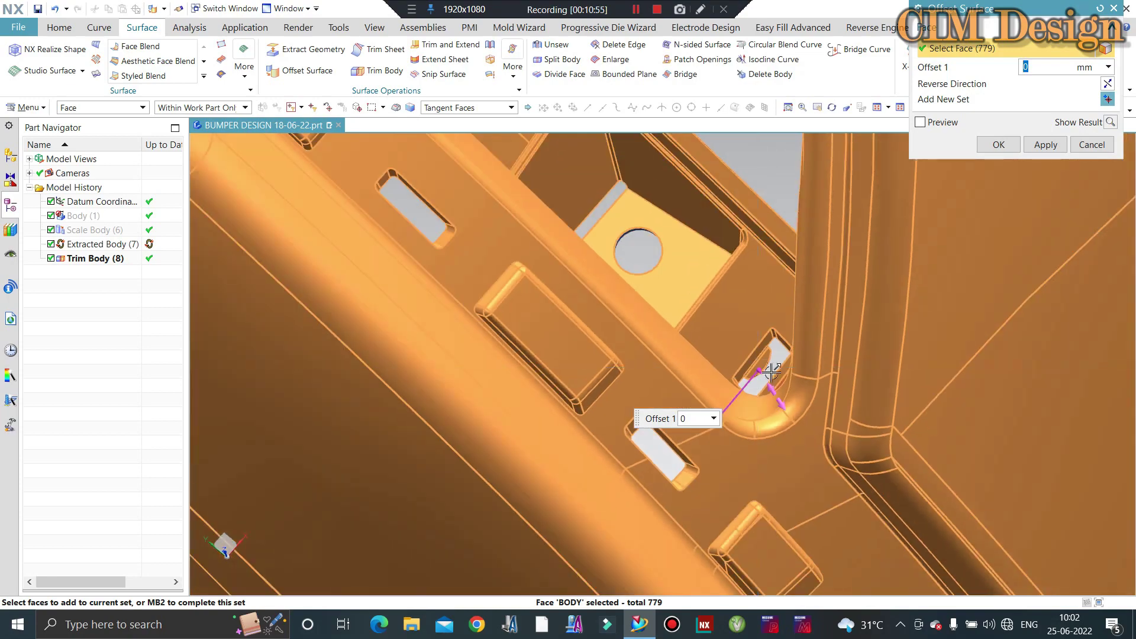
middle_click_drag(796, 389, 794, 401)
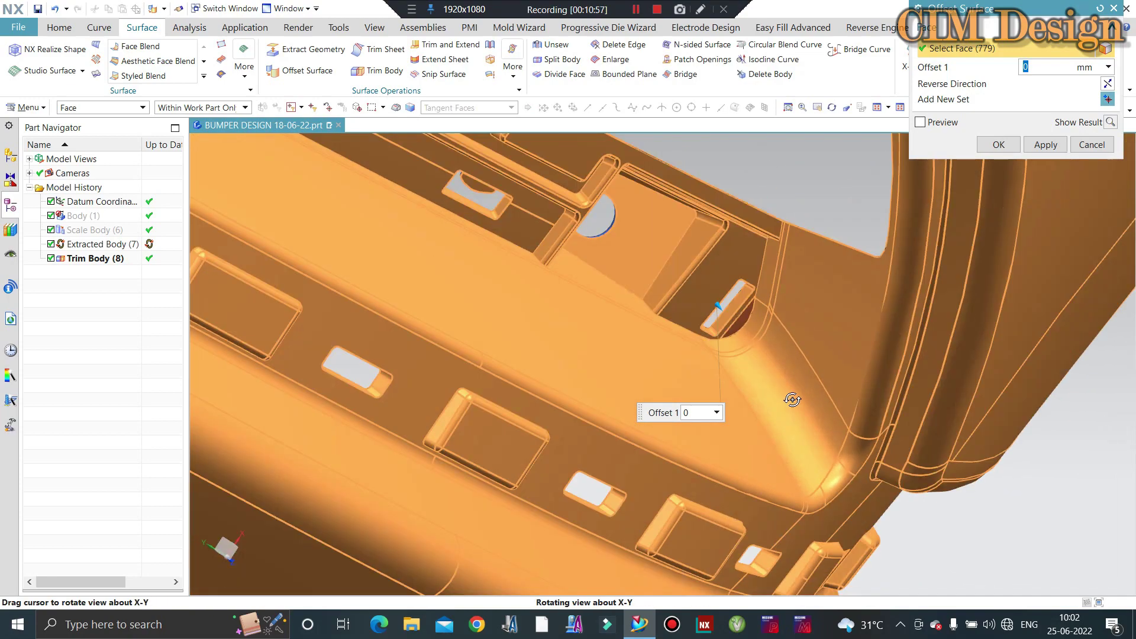
scroll(742, 320, "down", 3)
scroll(741, 320, "down", 2)
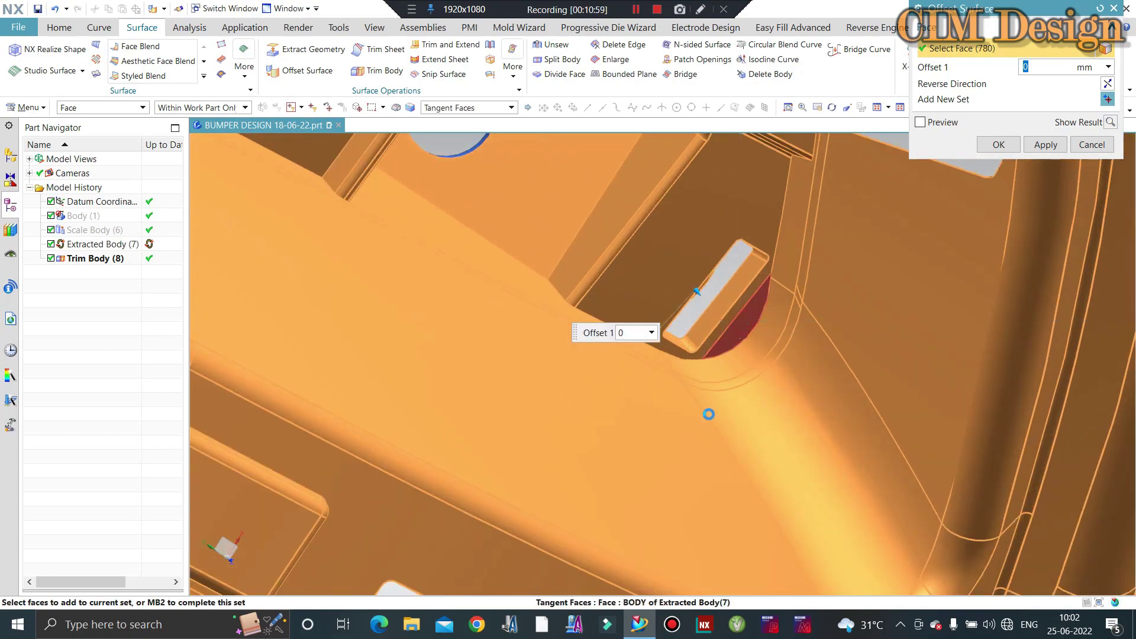
Create the 0 mm offset surface from the 780 faces and reopen Offset Surface (9) for editing
left_click(989, 145)
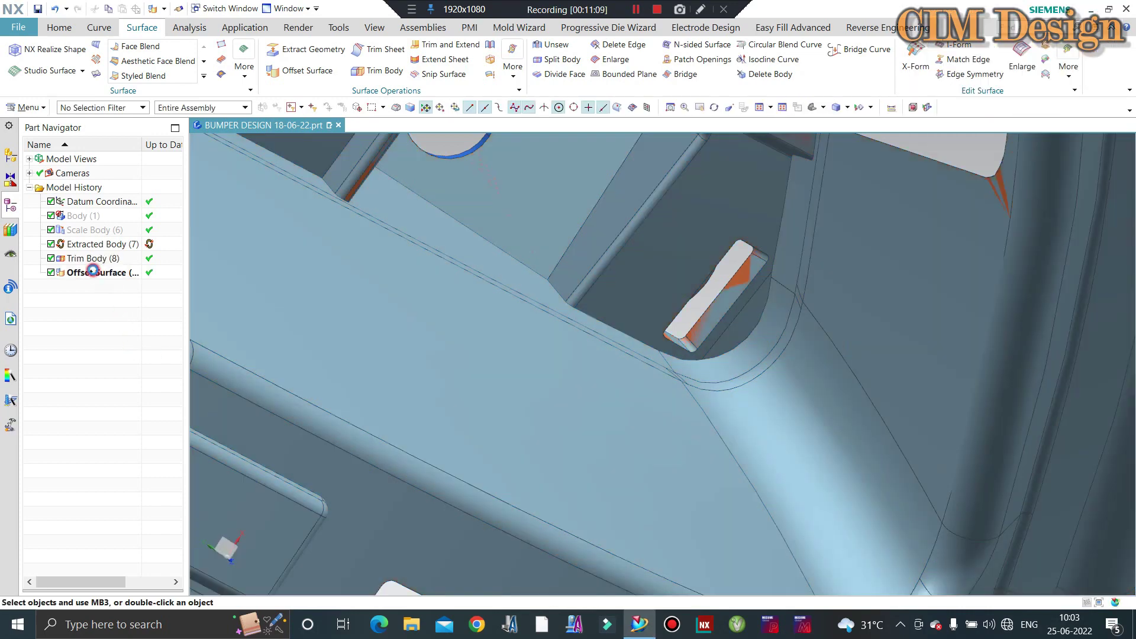
double_click(93, 272)
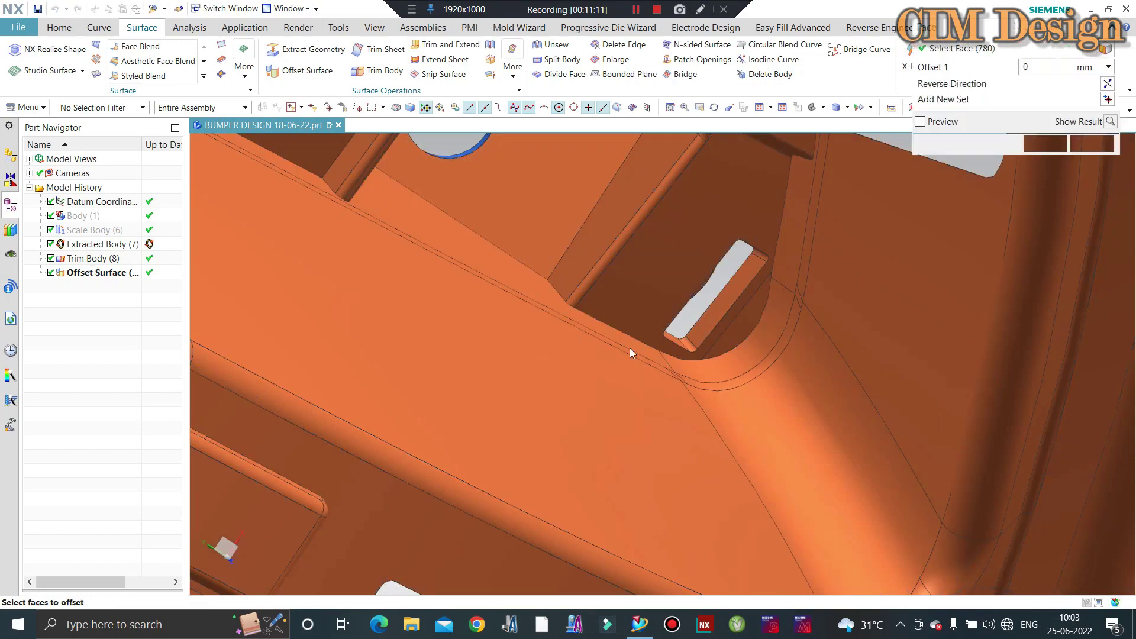
Add the slot faces and the bumper's edge face to the offset face set
scroll(773, 325, "down", 2)
scroll(769, 322, "down", 2)
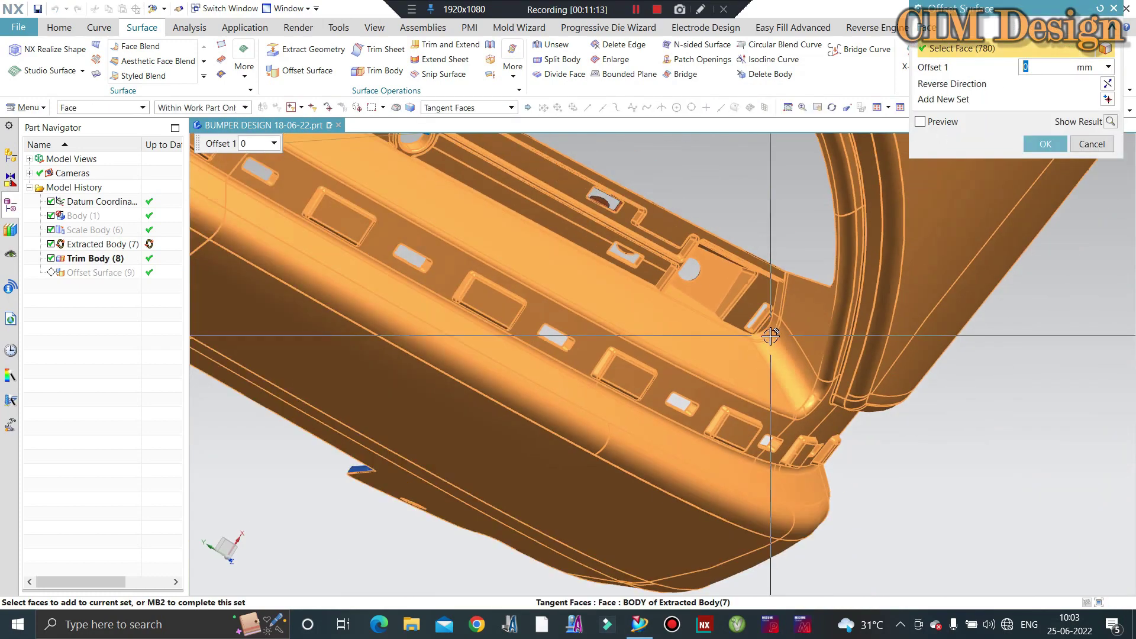
scroll(757, 320, "down", 2)
scroll(744, 317, "down", 1)
scroll(743, 316, "up", 2)
scroll(710, 318, "up", 2)
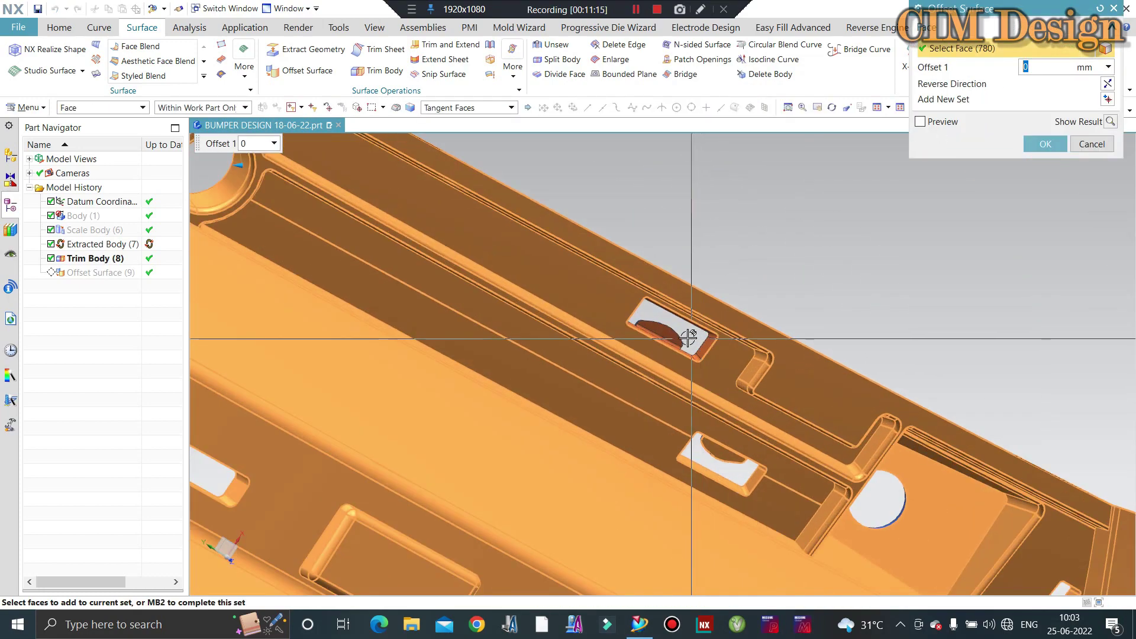
scroll(674, 319, "up", 2)
scroll(645, 320, "up", 1)
left_click(633, 321)
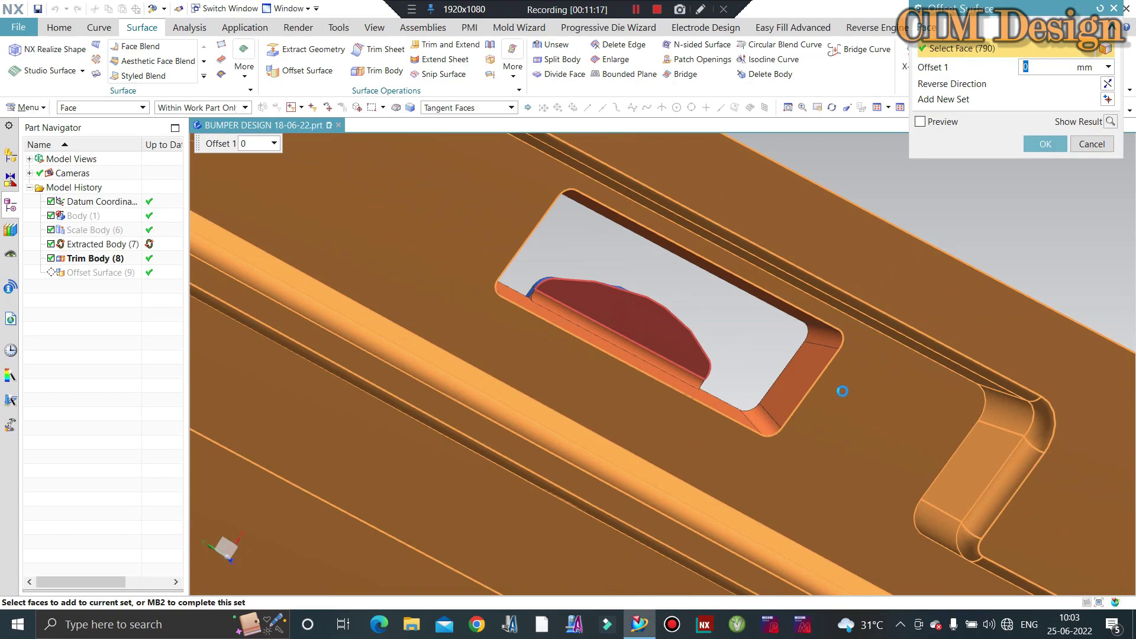
scroll(842, 392, "down", 1)
scroll(842, 394, "down", 2)
scroll(585, 262, "down", 2)
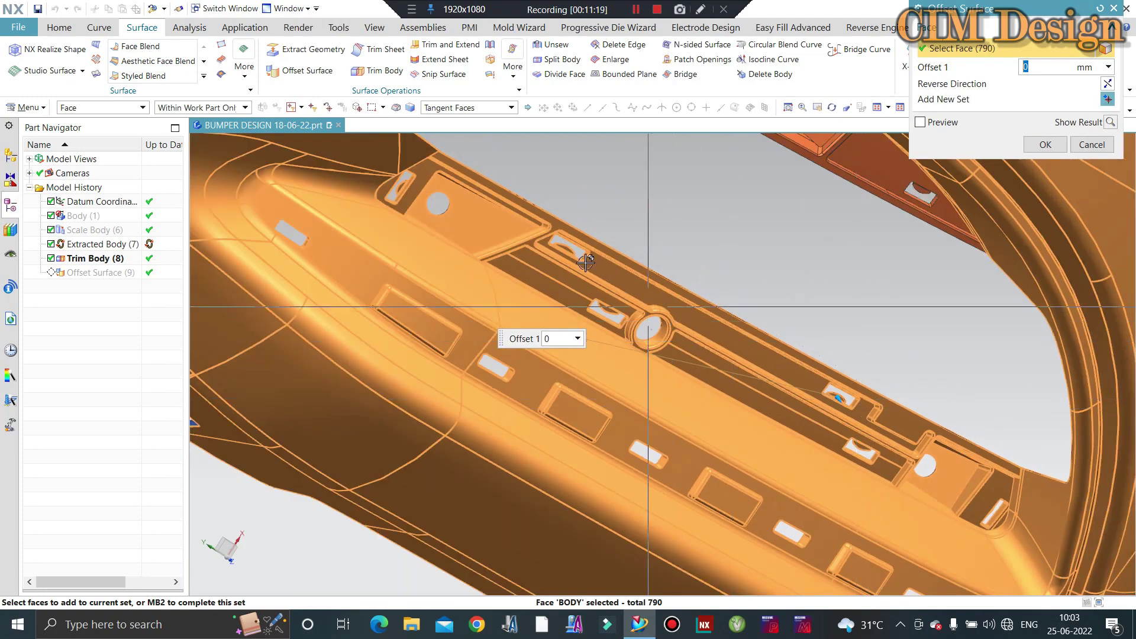
scroll(680, 331, "up", 2)
scroll(659, 296, "down", 2)
middle_click_drag(634, 268, 626, 258)
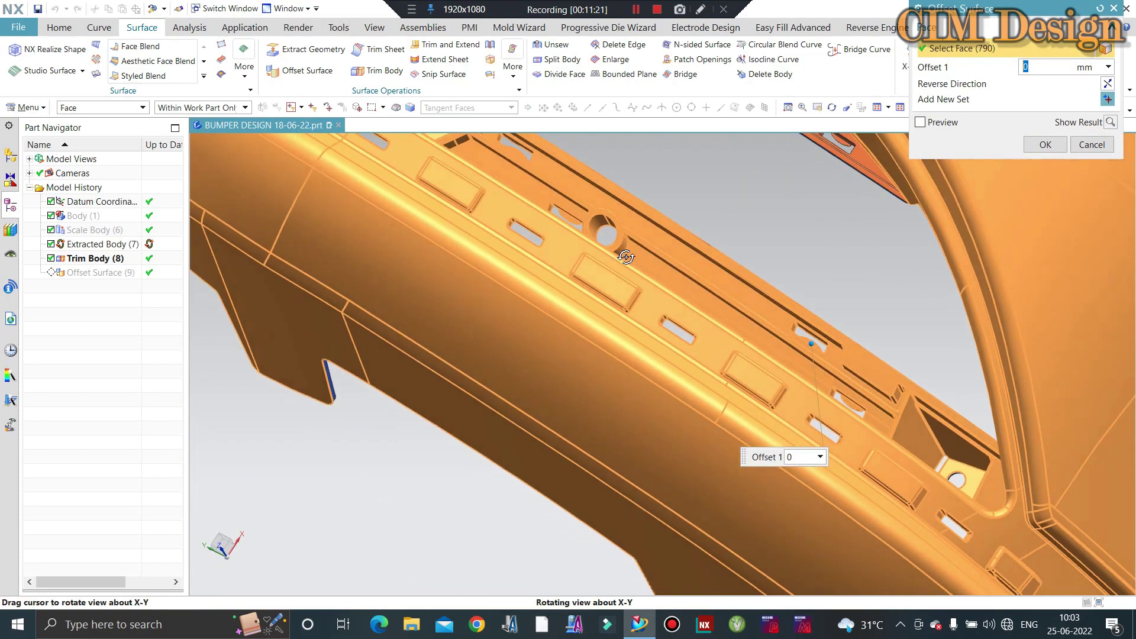
scroll(685, 385, "down", 2)
scroll(769, 324, "down", 2)
scroll(760, 272, "up", 2)
scroll(755, 267, "up", 2)
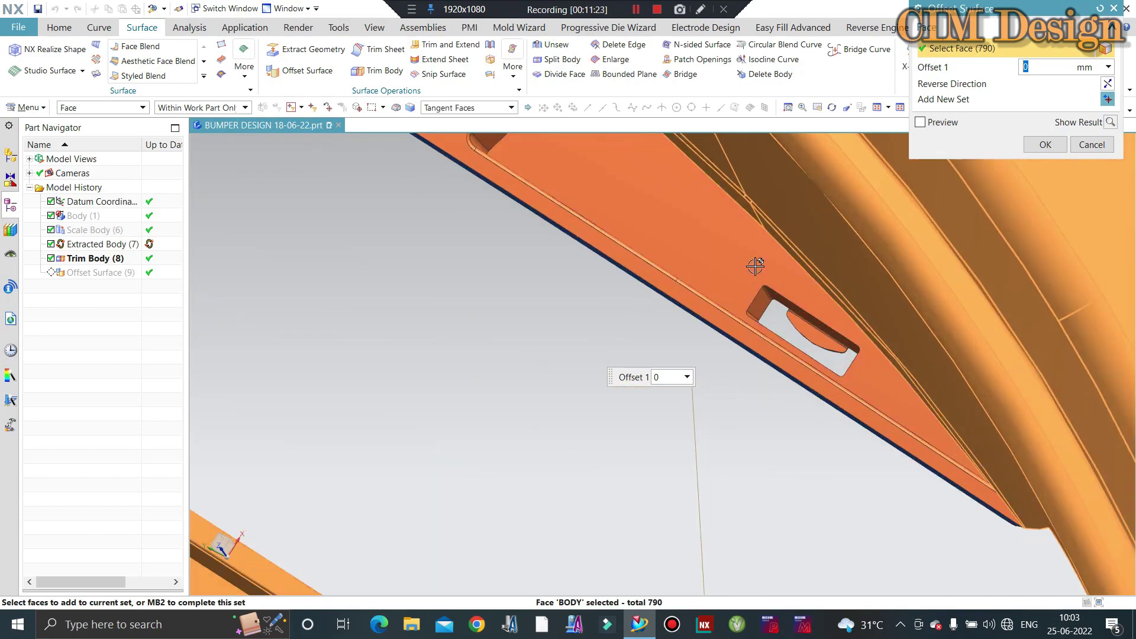
left_click(755, 267)
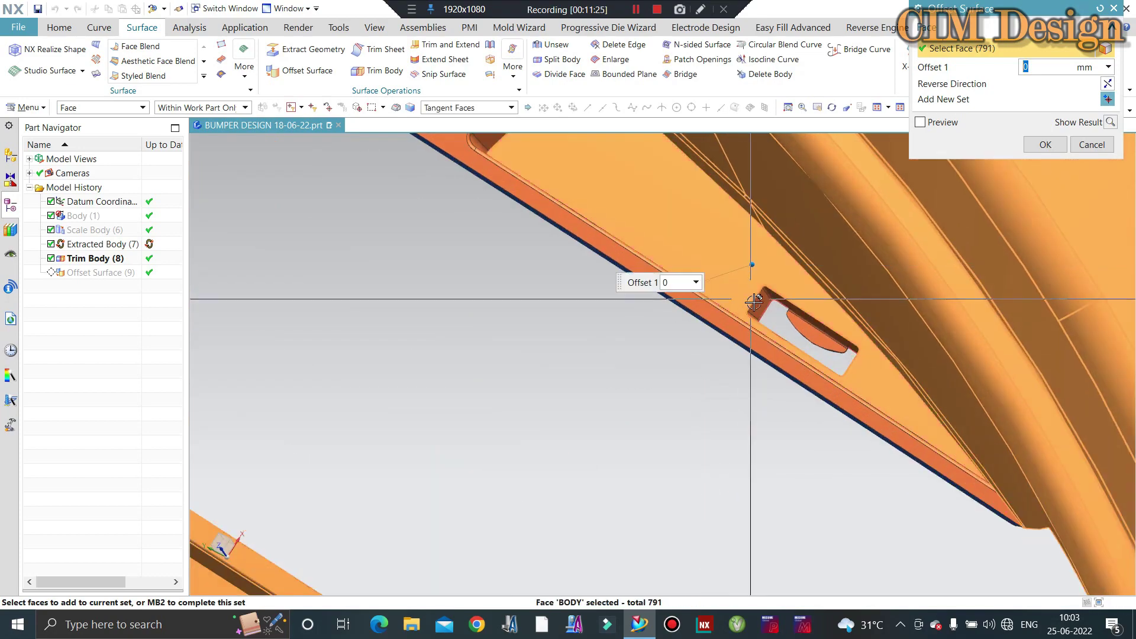
scroll(757, 302, "up", 2)
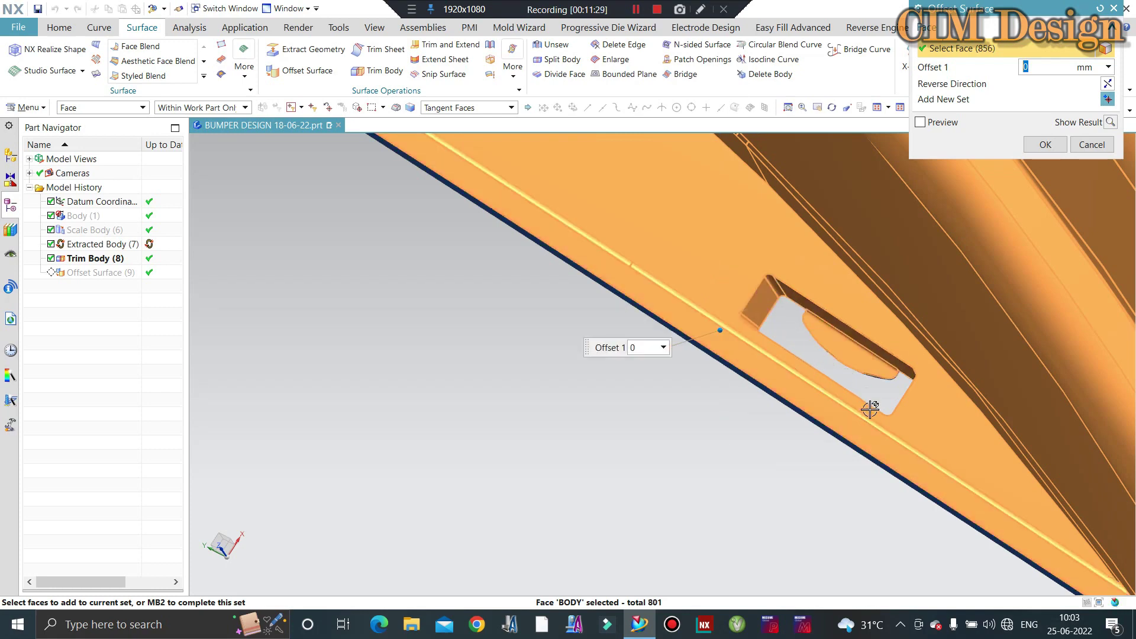
scroll(869, 398, "down", 4)
scroll(775, 342, "up", 4)
Add the rib pocket, top rib, and upper and lower rib strip faces
left_click(776, 342)
scroll(775, 342, "up", 2)
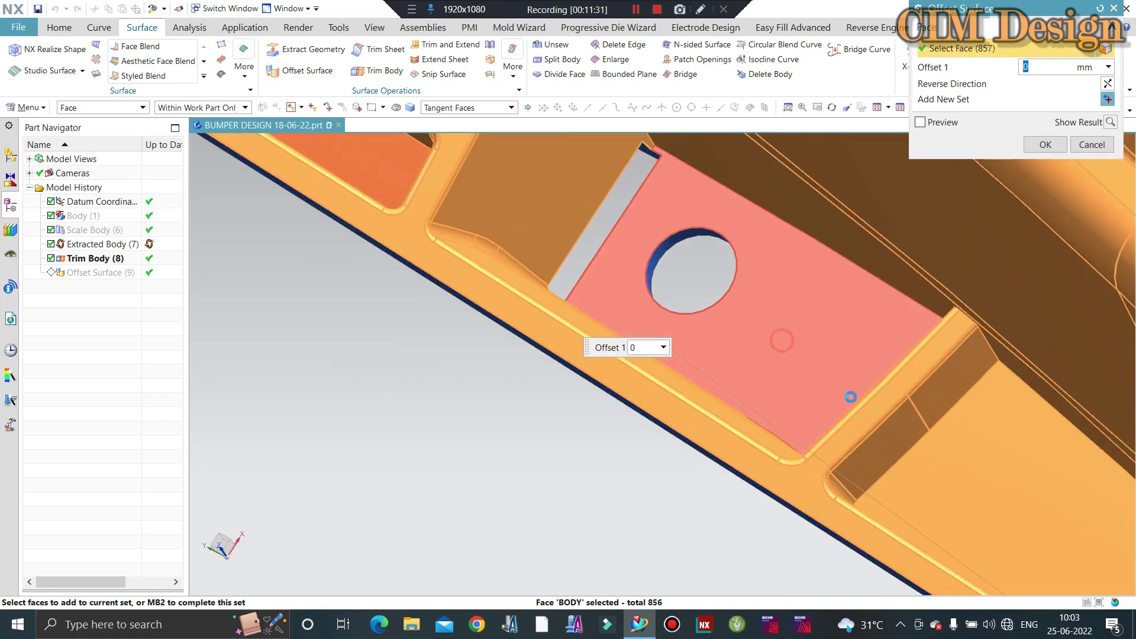
scroll(849, 402, "down", 3)
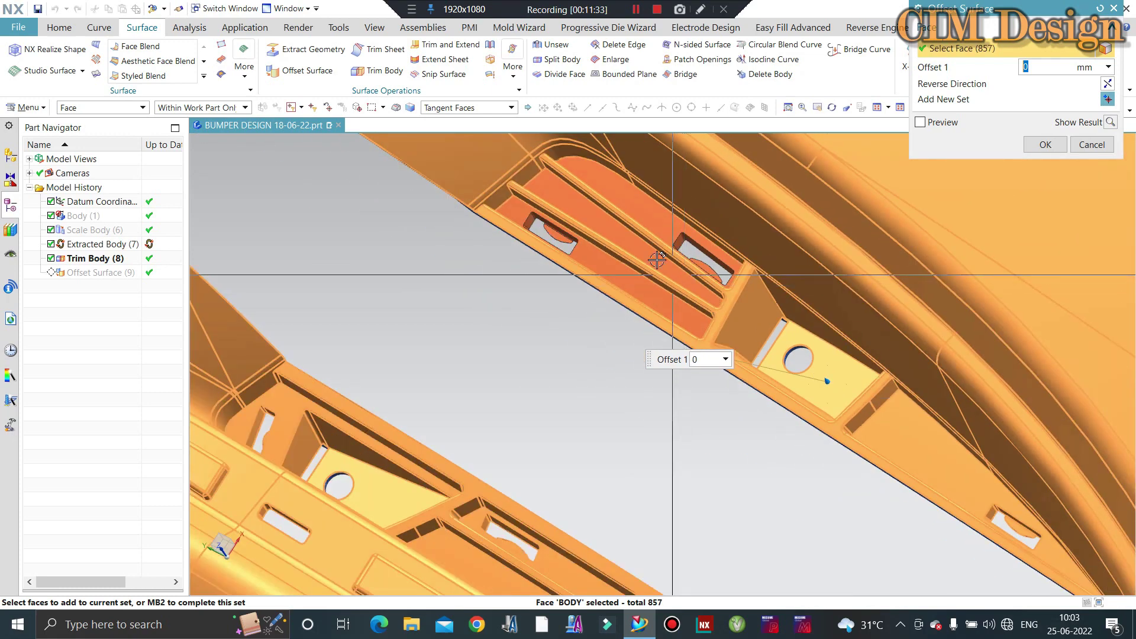
scroll(601, 182, "up", 3)
left_click(603, 206)
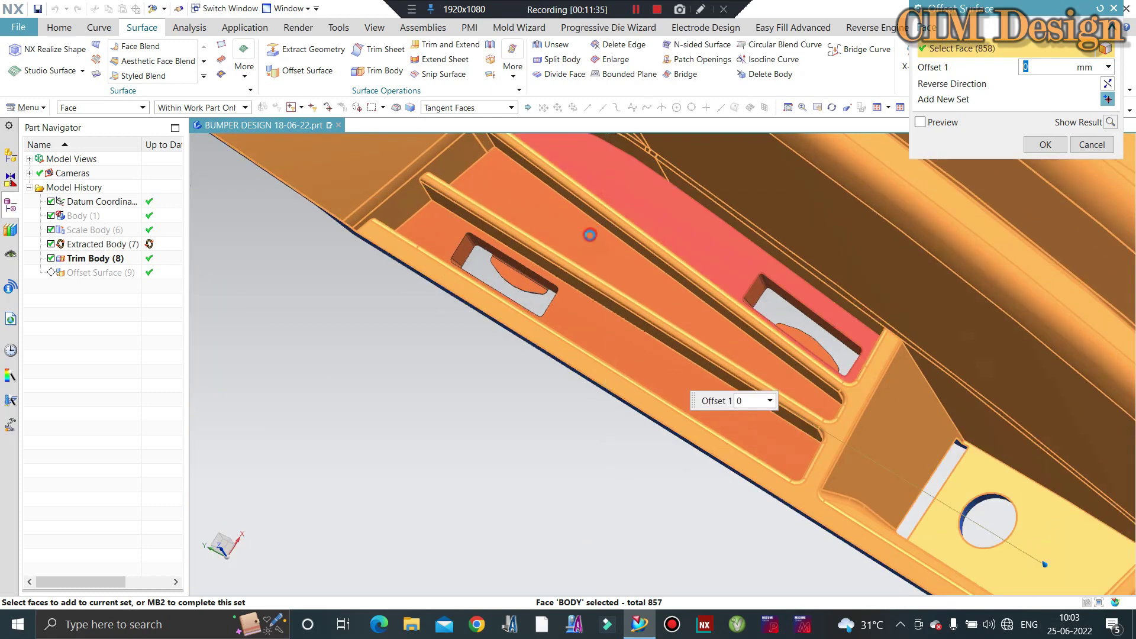
left_click(590, 315)
left_click(514, 274)
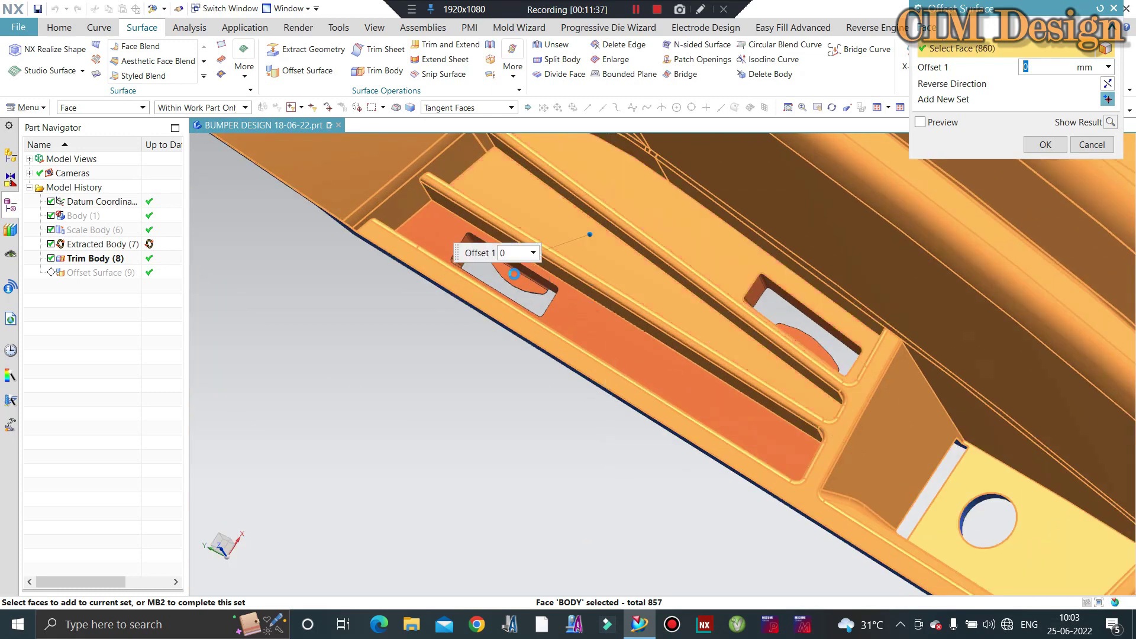
left_click(515, 274)
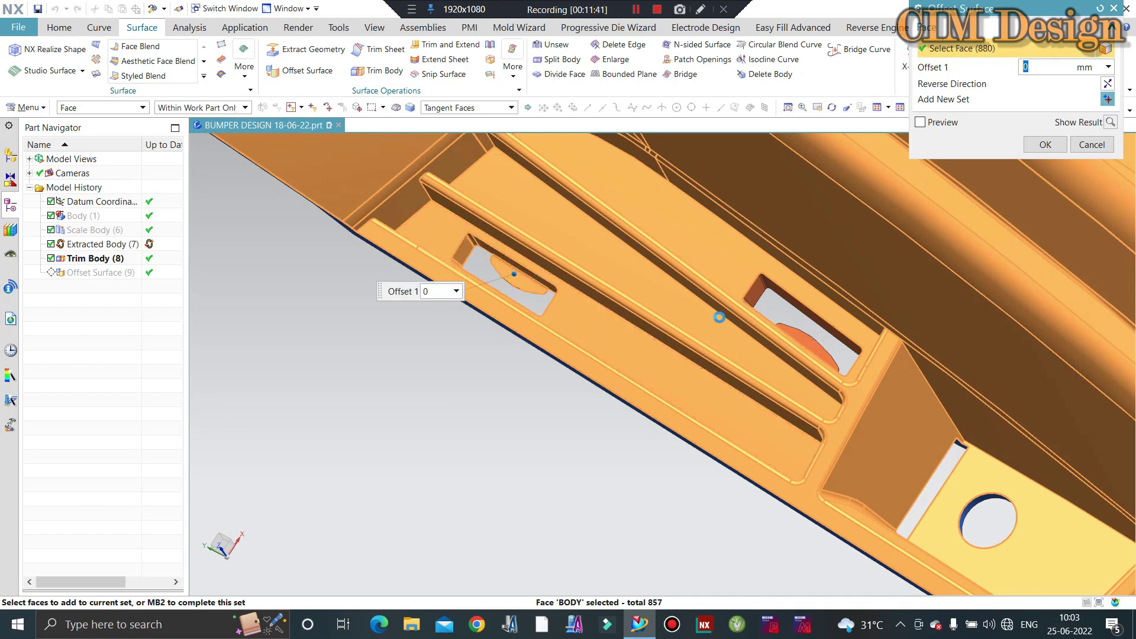
Add the flat flange face and a face near the opening, reaching 891 faces
scroll(719, 317, "down", 1)
scroll(721, 315, "down", 1)
scroll(731, 301, "down", 1)
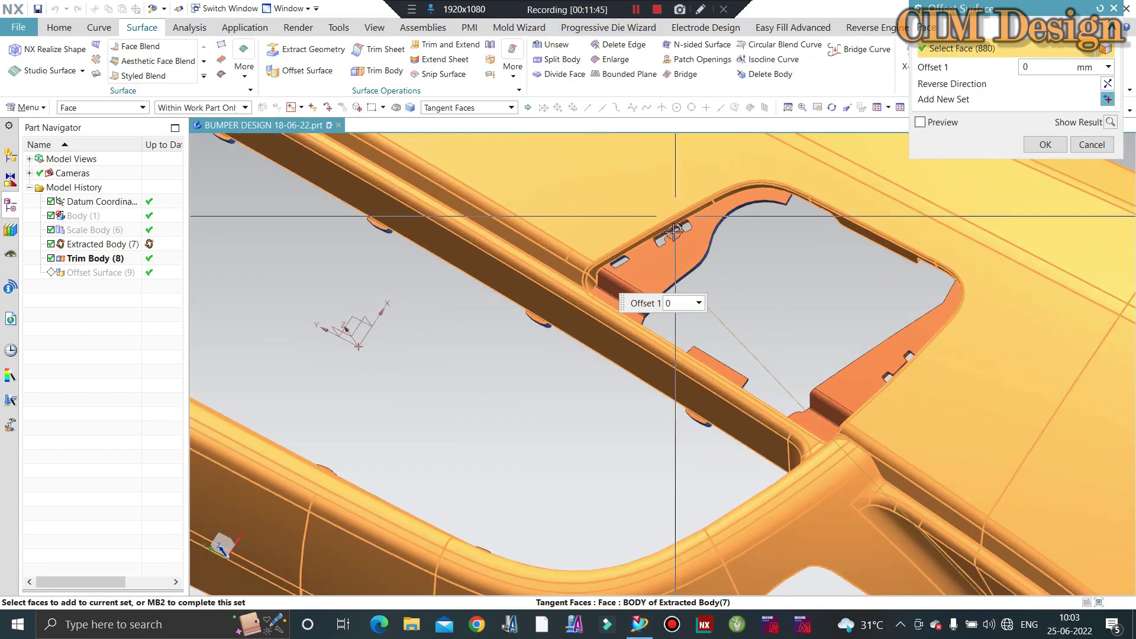
scroll(674, 232, "up", 3)
left_click(667, 279)
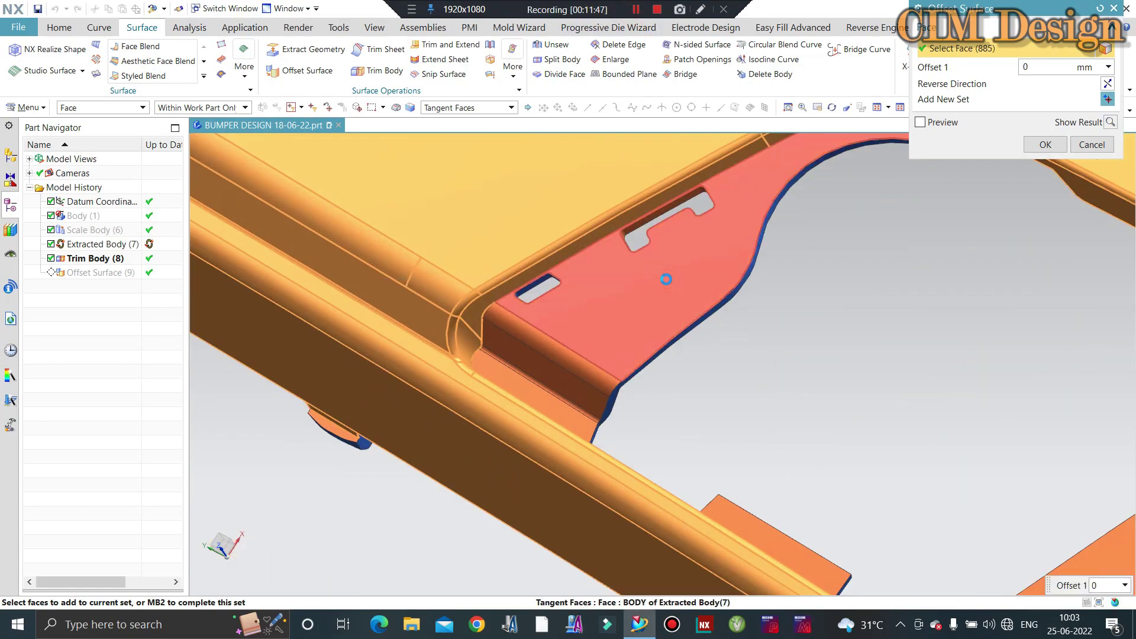
scroll(663, 286, "down", 3)
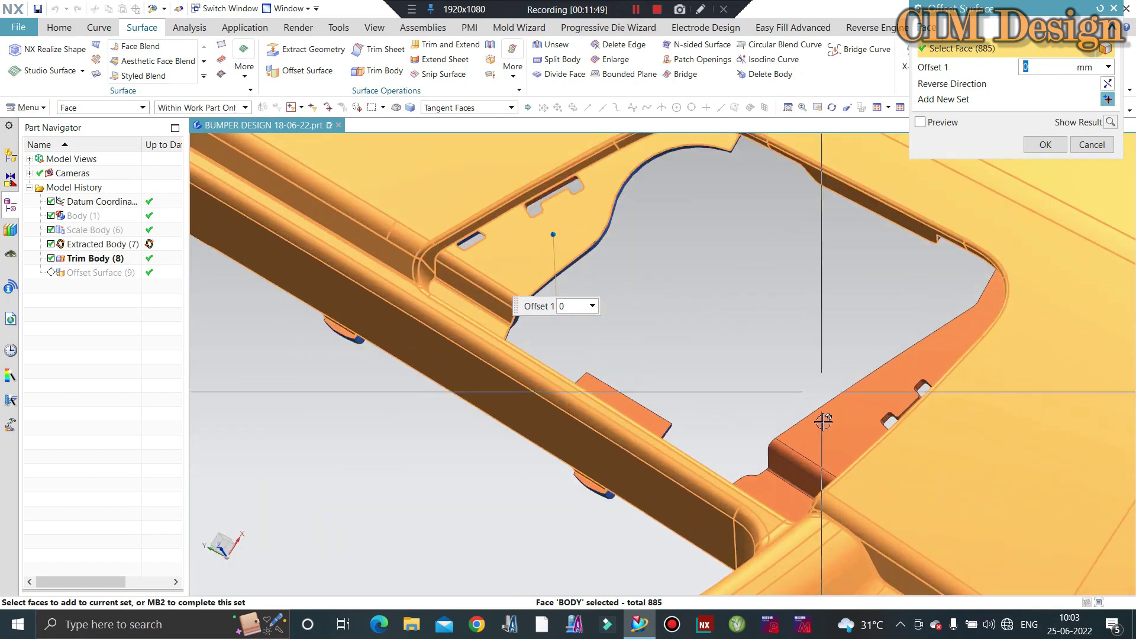
scroll(822, 421, "up", 2)
left_click(817, 430)
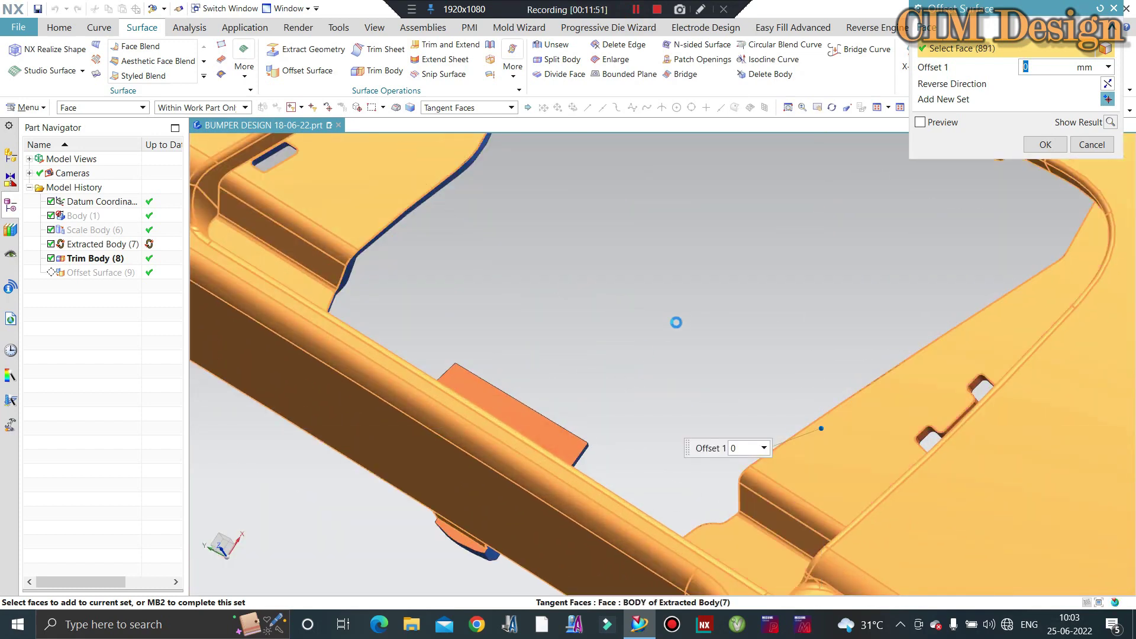
scroll(676, 317, "down", 3)
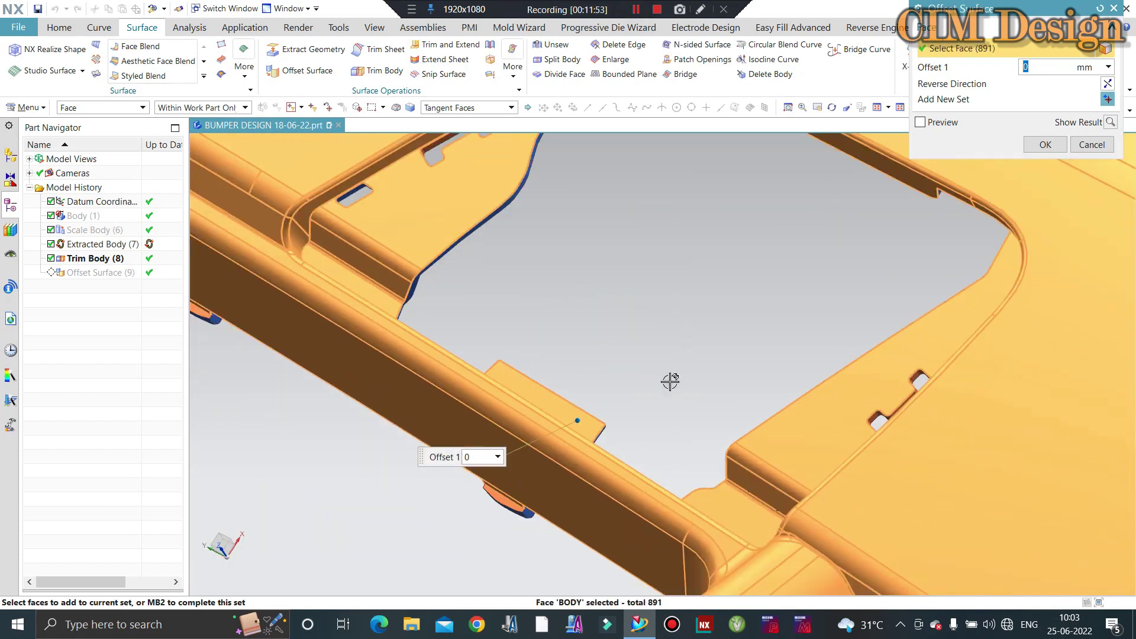
scroll(700, 287, "up", 2)
middle_click_drag(698, 272, 715, 291)
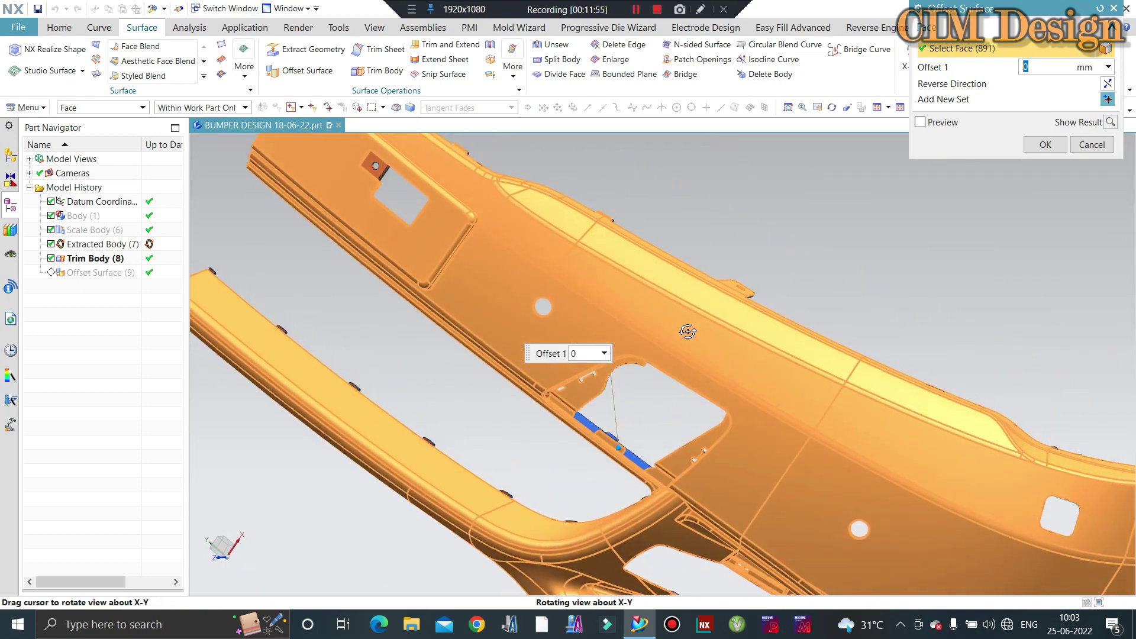
scroll(698, 302, "up", 2)
Add the top faces of the first two small rib tabs to the offset face set
scroll(680, 308, "up", 2)
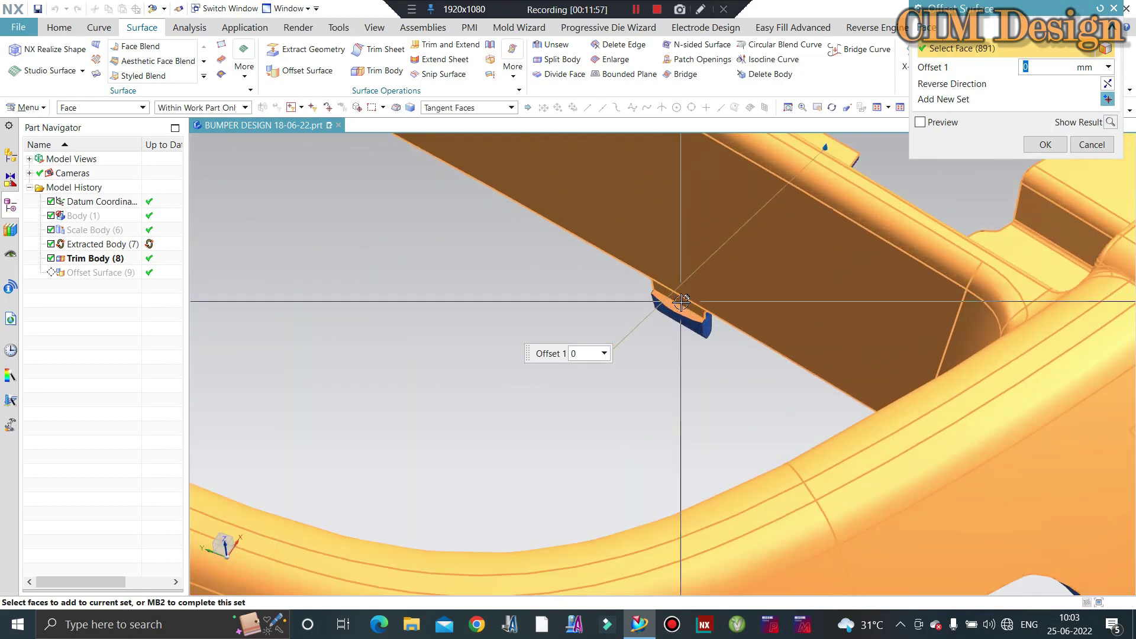
scroll(678, 313, "up", 2)
scroll(676, 317, "up", 1)
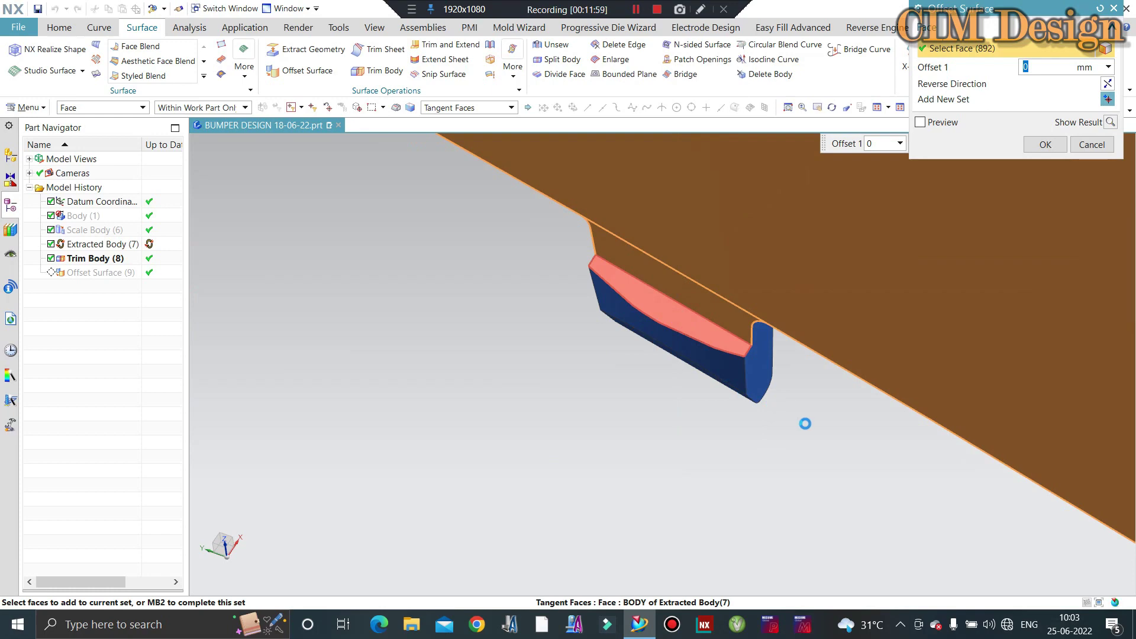
scroll(763, 429, "down", 2)
scroll(745, 446, "down", 2)
scroll(710, 426, "up", 2)
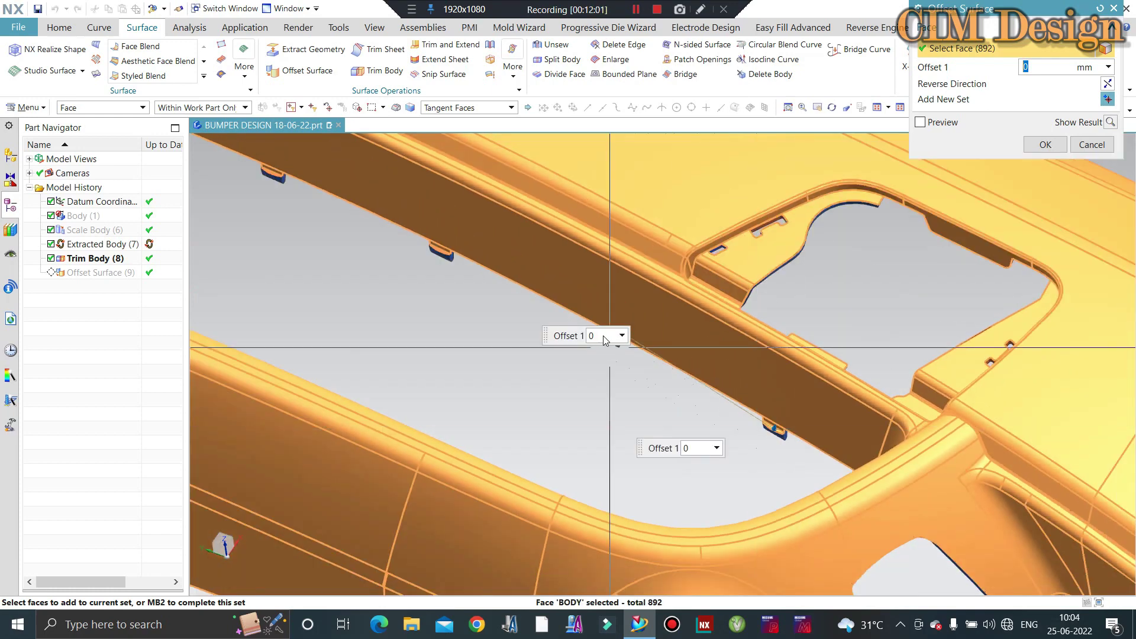
scroll(618, 336, "up", 2)
scroll(617, 336, "up", 3)
scroll(575, 344, "up", 1)
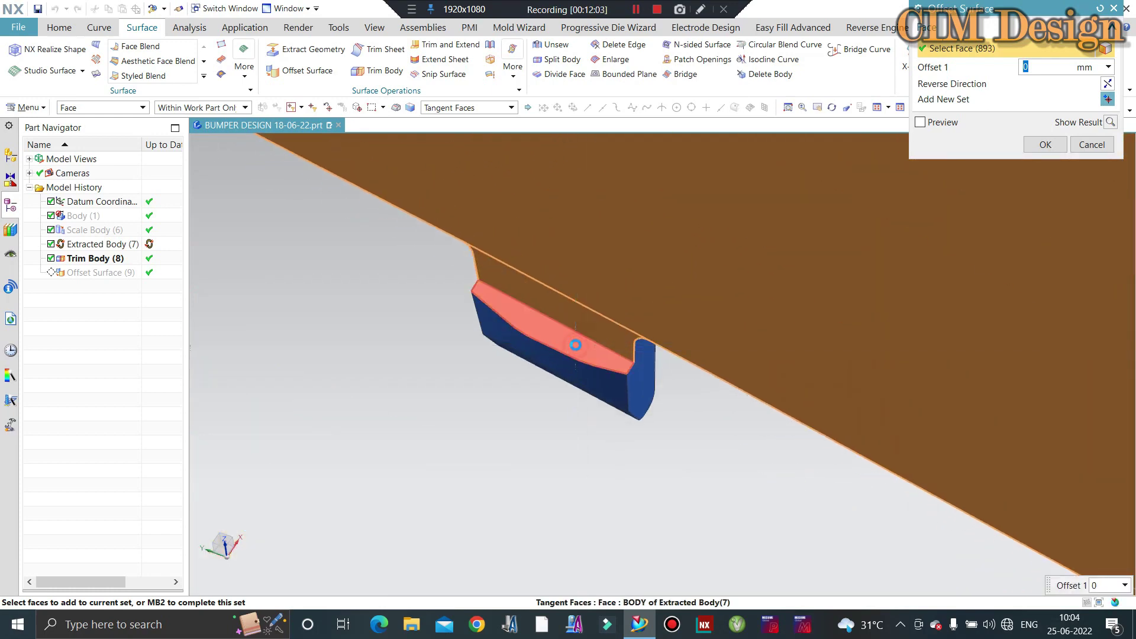
left_click(599, 362)
scroll(717, 380, "down", 2)
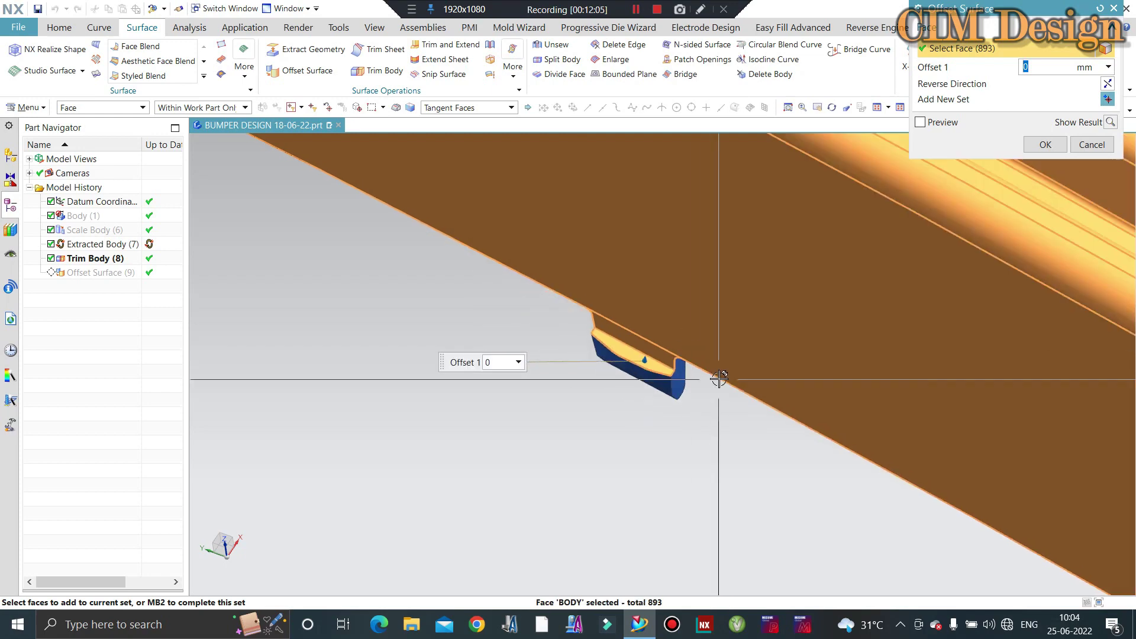
scroll(693, 368, "down", 2)
scroll(468, 252, "up", 3)
scroll(518, 260, "up", 3)
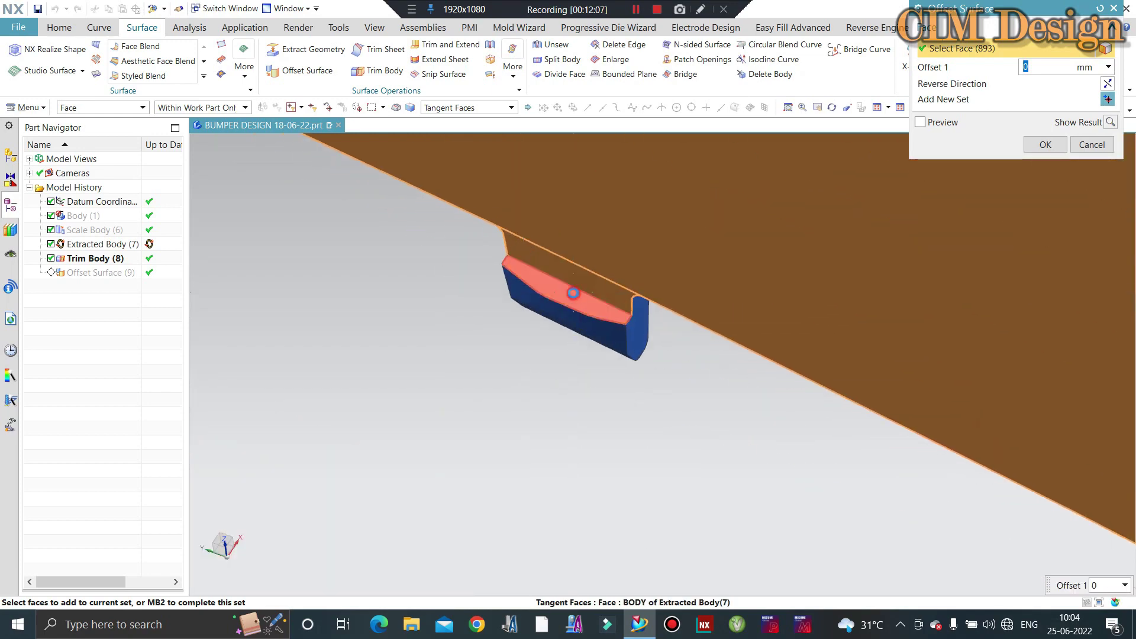
scroll(699, 358, "down", 2)
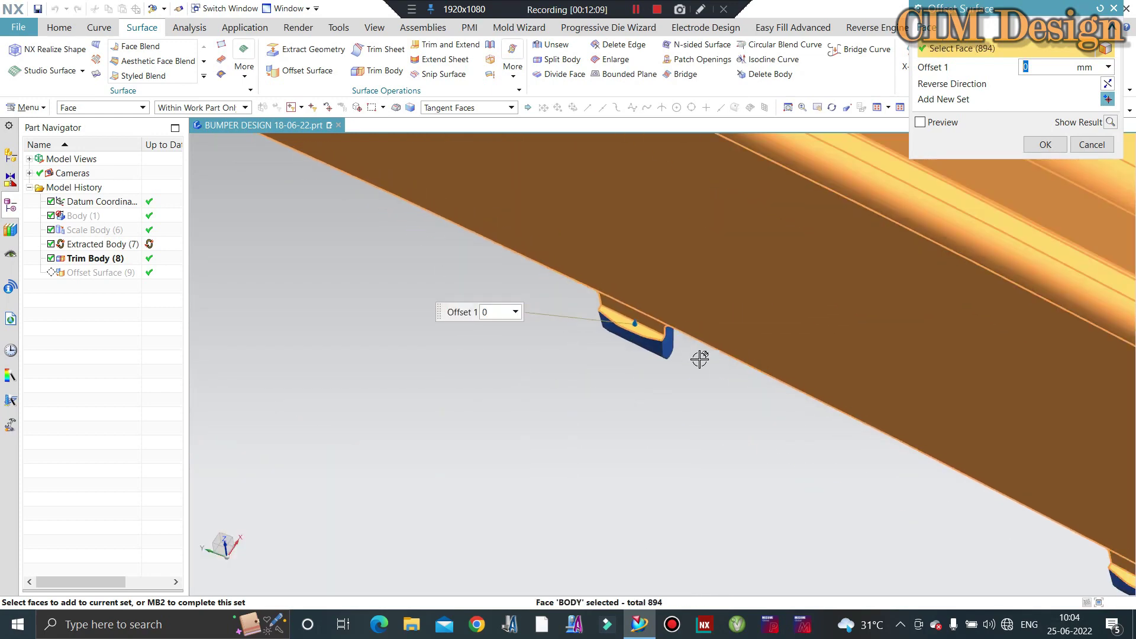
scroll(698, 356, "down", 2)
scroll(465, 251, "up", 3)
scroll(454, 219, "up", 2)
left_click(455, 219)
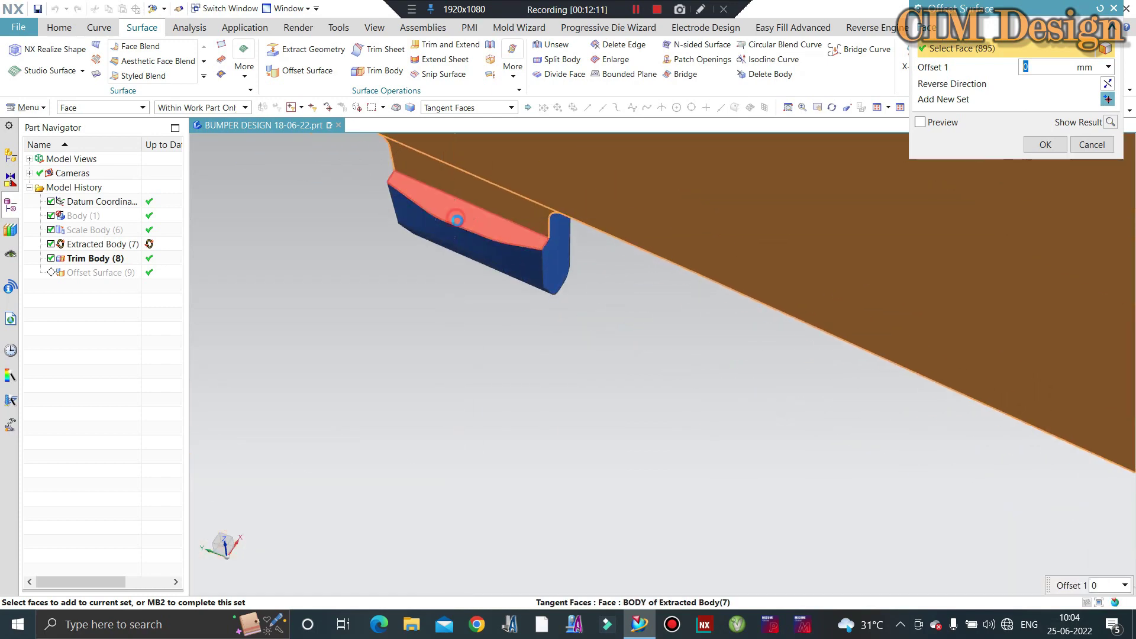
Add two more tab top faces, including the one beside the rectangular opening
scroll(679, 329, "down", 1)
scroll(781, 398, "down", 2)
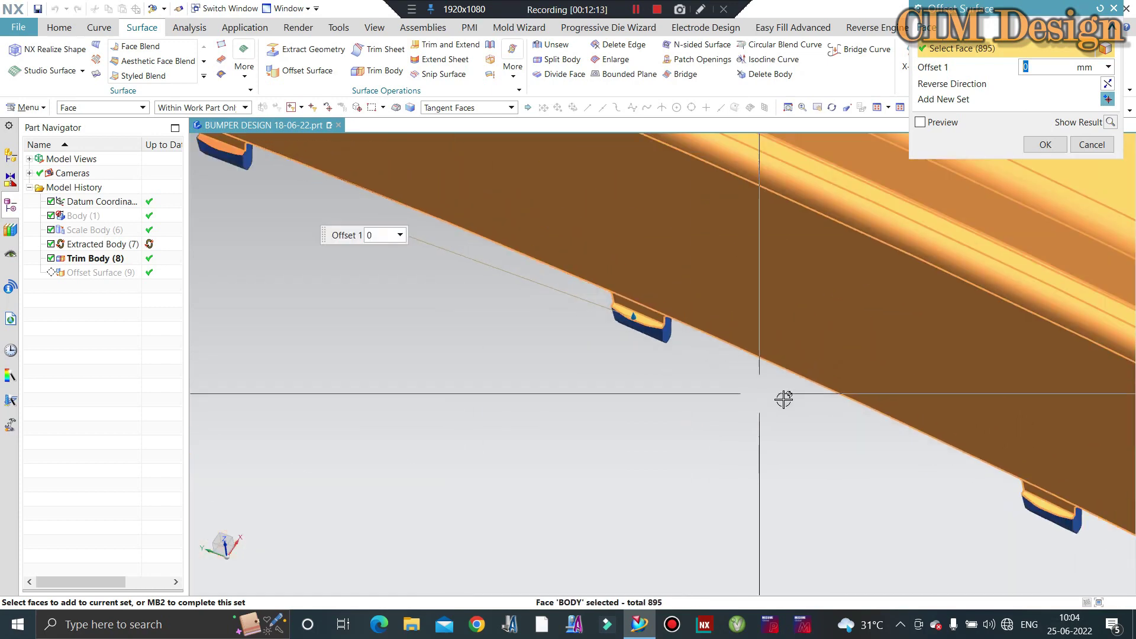
scroll(739, 355, "down", 2)
scroll(609, 315, "up", 1)
scroll(603, 320, "up", 2)
scroll(598, 324, "up", 2)
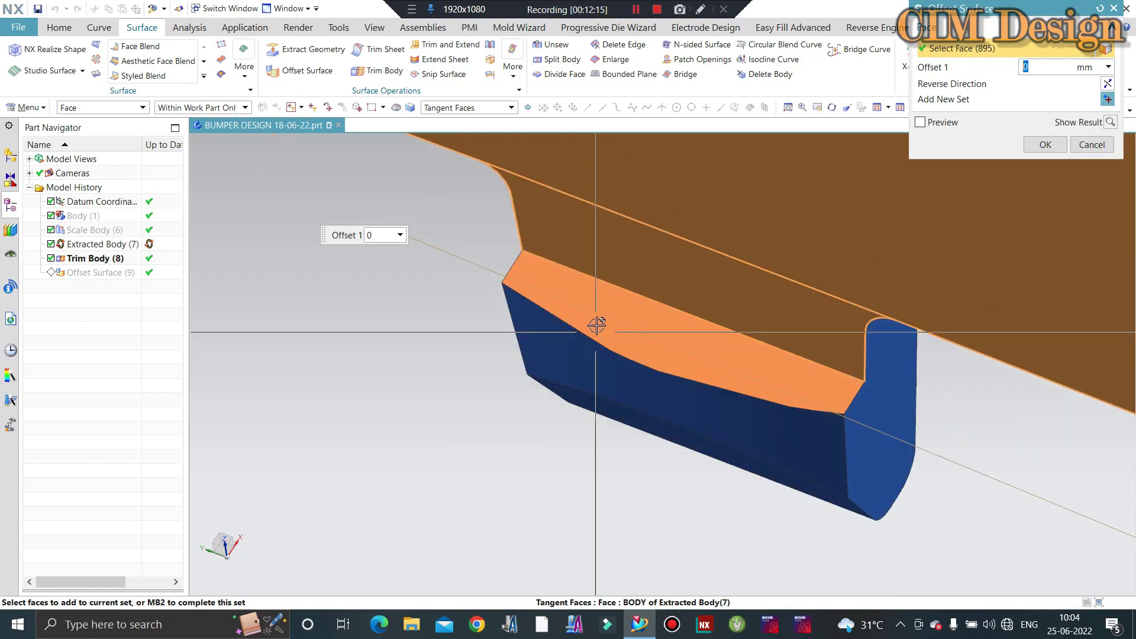
left_click(596, 322)
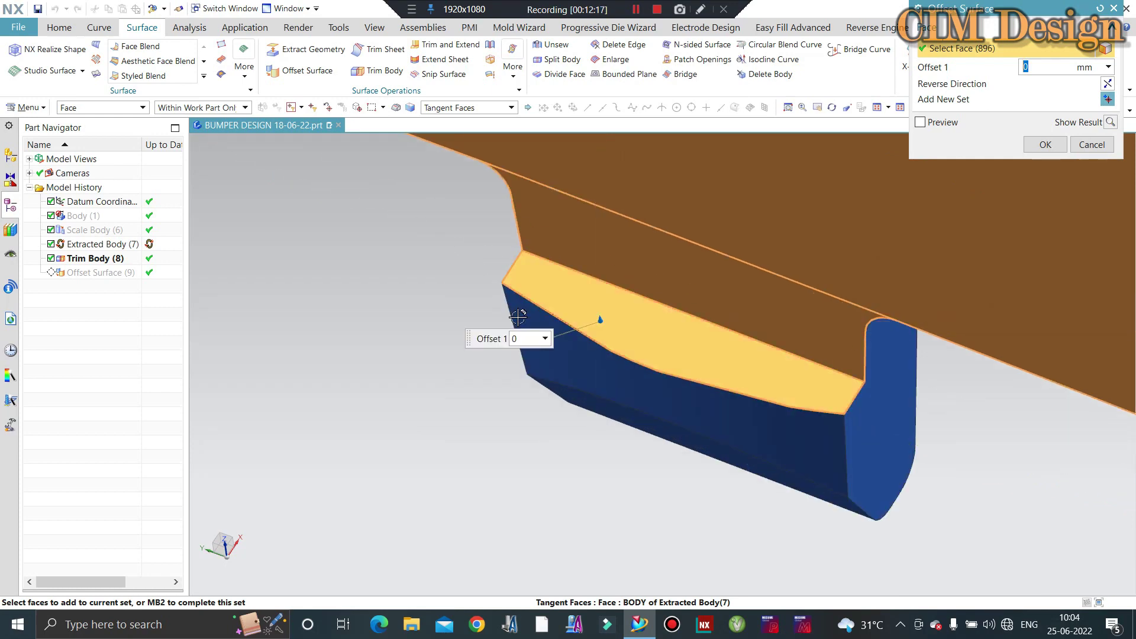
scroll(599, 319, "down", 1)
scroll(598, 319, "down", 2)
scroll(598, 319, "down", 2)
scroll(556, 299, "down", 2)
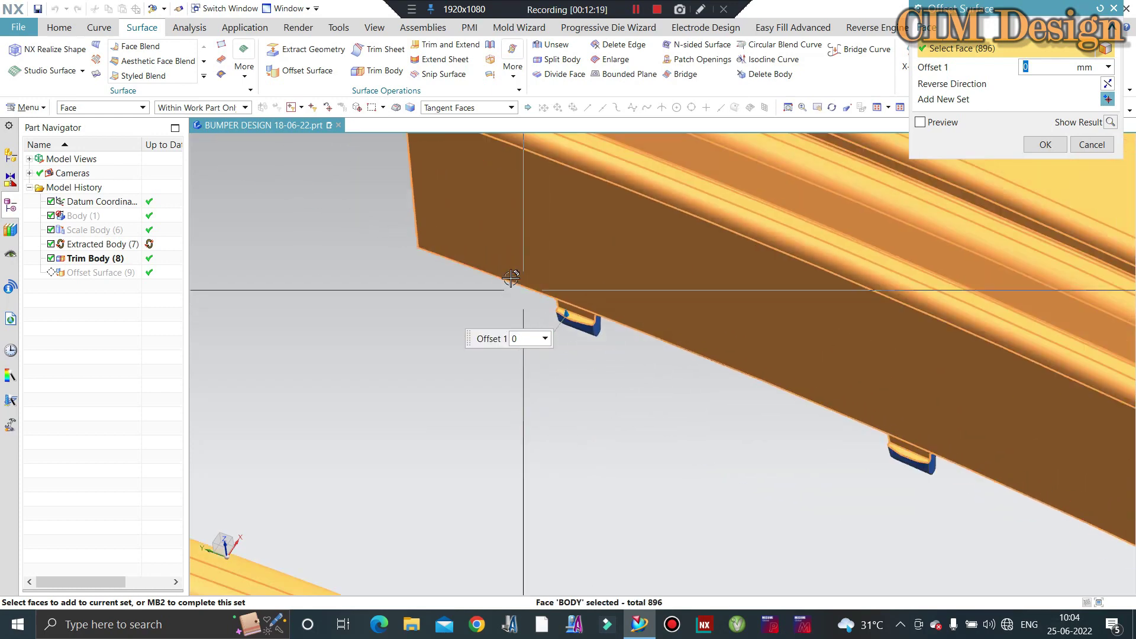
scroll(509, 278, "down", 3)
scroll(532, 263, "down", 2)
scroll(603, 219, "up", 2)
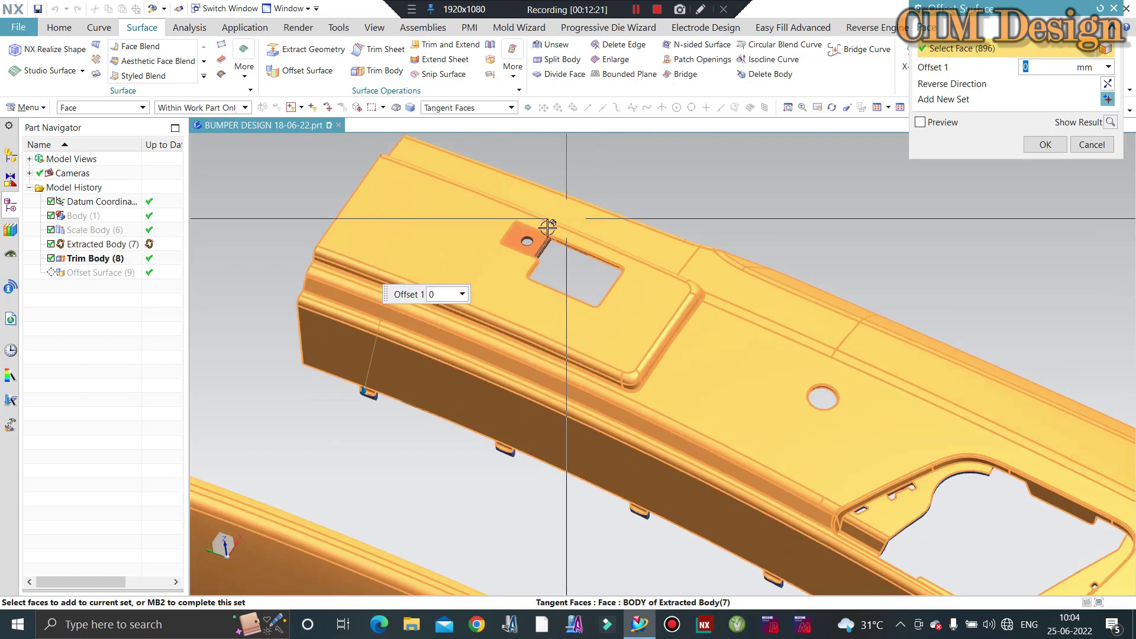
scroll(540, 228, "up", 2)
scroll(532, 255, "up", 2)
left_click(551, 268)
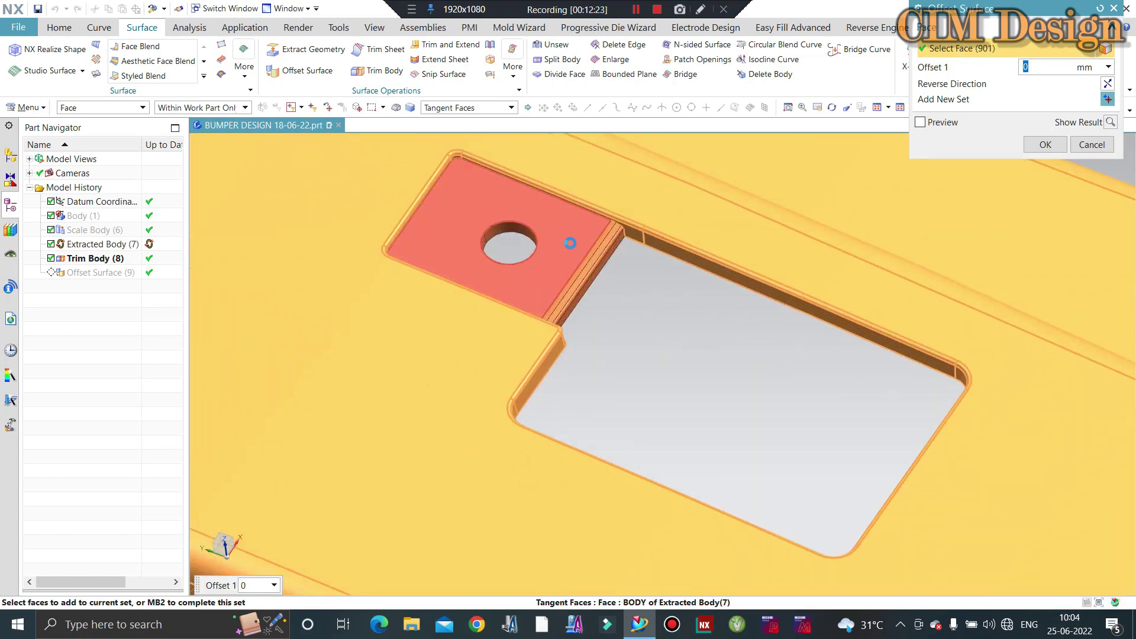
Orbit and zoom around the bumper's other side to check the 903-face selection
scroll(580, 235, "down", 2)
scroll(507, 247, "down", 2)
scroll(507, 235, "down", 2)
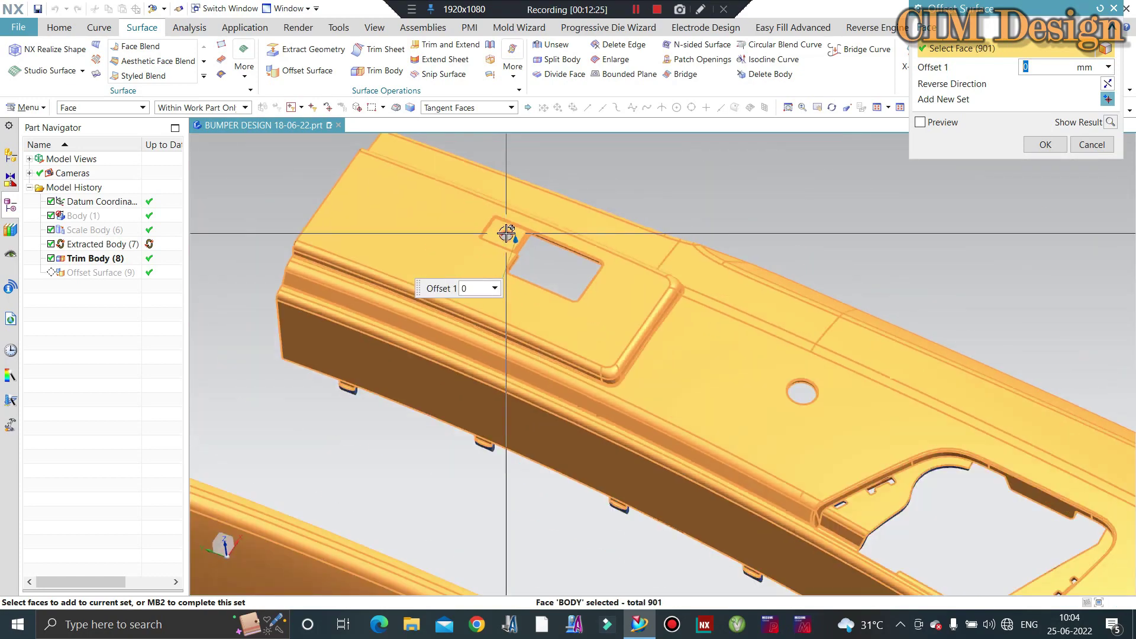
scroll(704, 325, "up", 2)
scroll(634, 324, "down", 3)
scroll(717, 375, "up", 4)
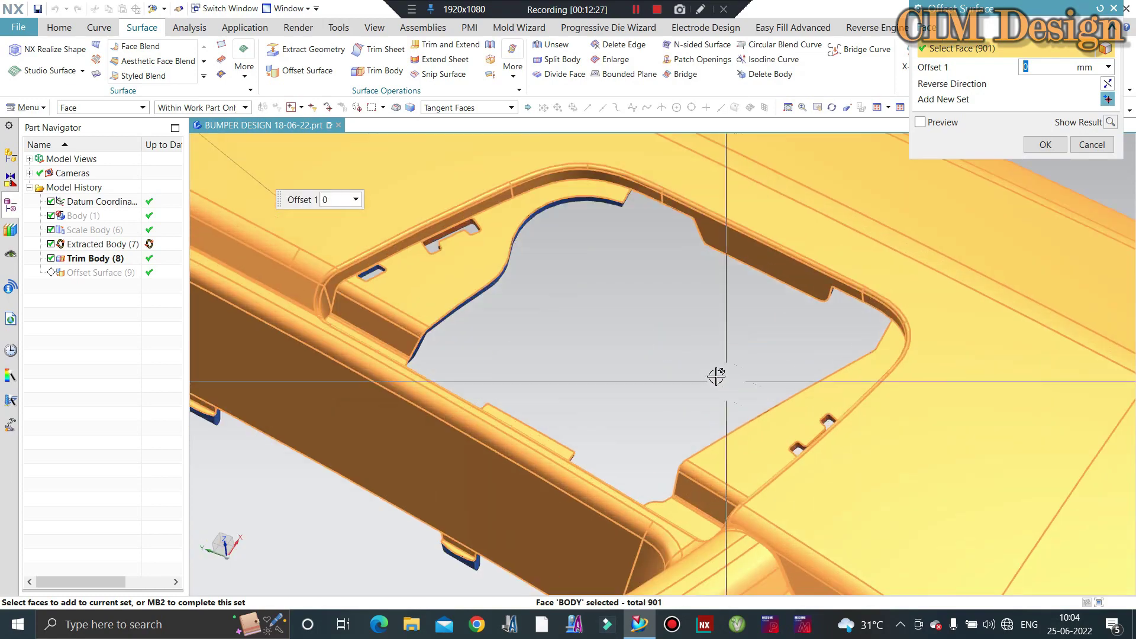
scroll(669, 322, "down", 3)
scroll(651, 307, "up", 1)
scroll(730, 413, "up", 3)
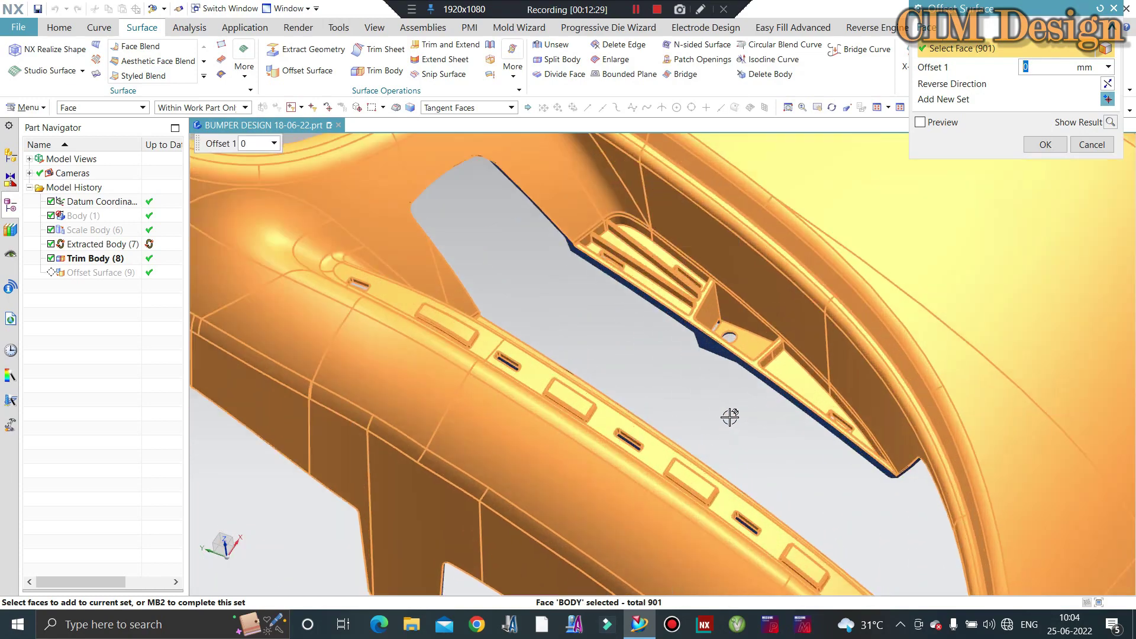
scroll(679, 356, "up", 2)
scroll(679, 356, "down", 3)
mouse_move(733, 393)
middle_mouse_down()
mouse_move(713, 366)
mouse_move(733, 379)
middle_mouse_up()
scroll(654, 355, "up", 4)
scroll(630, 358, "up", 2)
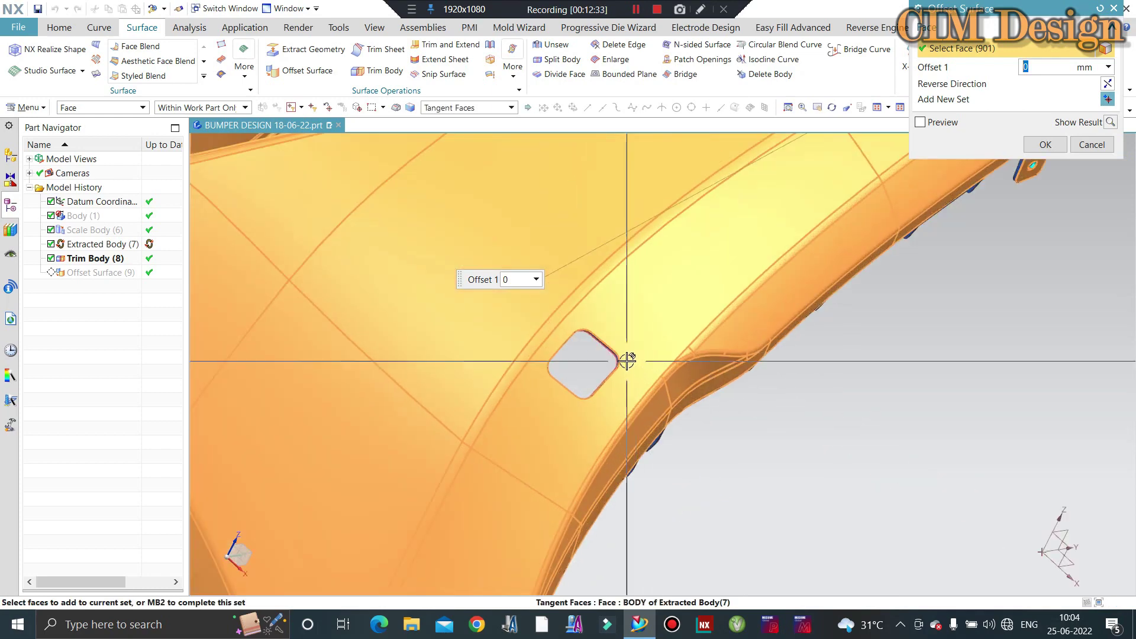
scroll(763, 393, "down", 4)
middle_click_drag(804, 380, 719, 358)
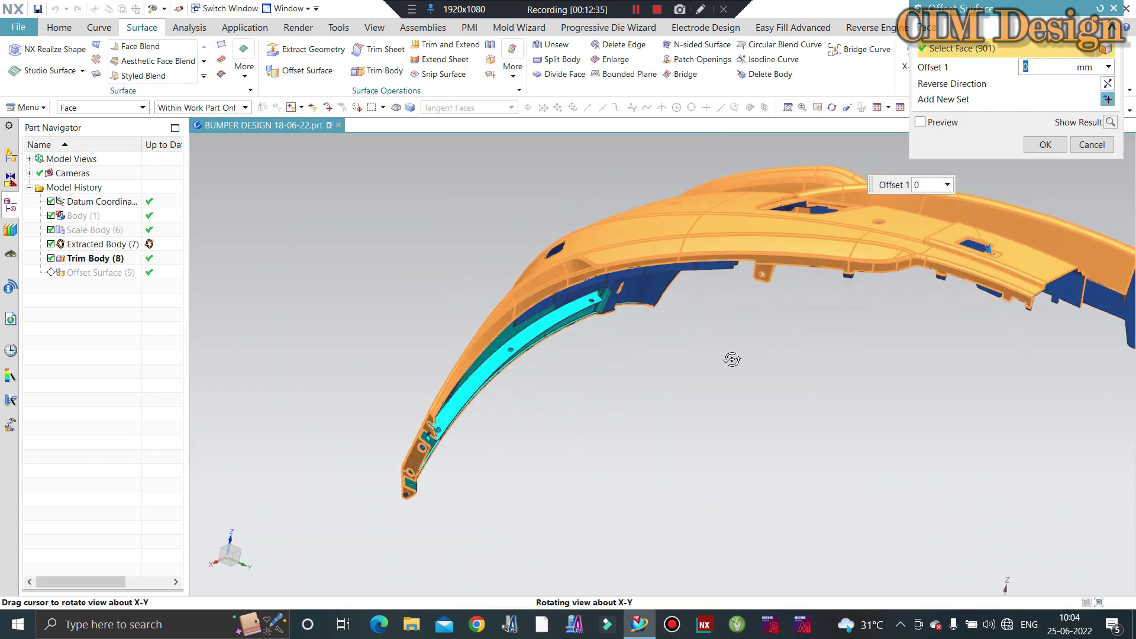
scroll(829, 296, "up", 2)
scroll(888, 255, "up", 2)
scroll(917, 207, "up", 2)
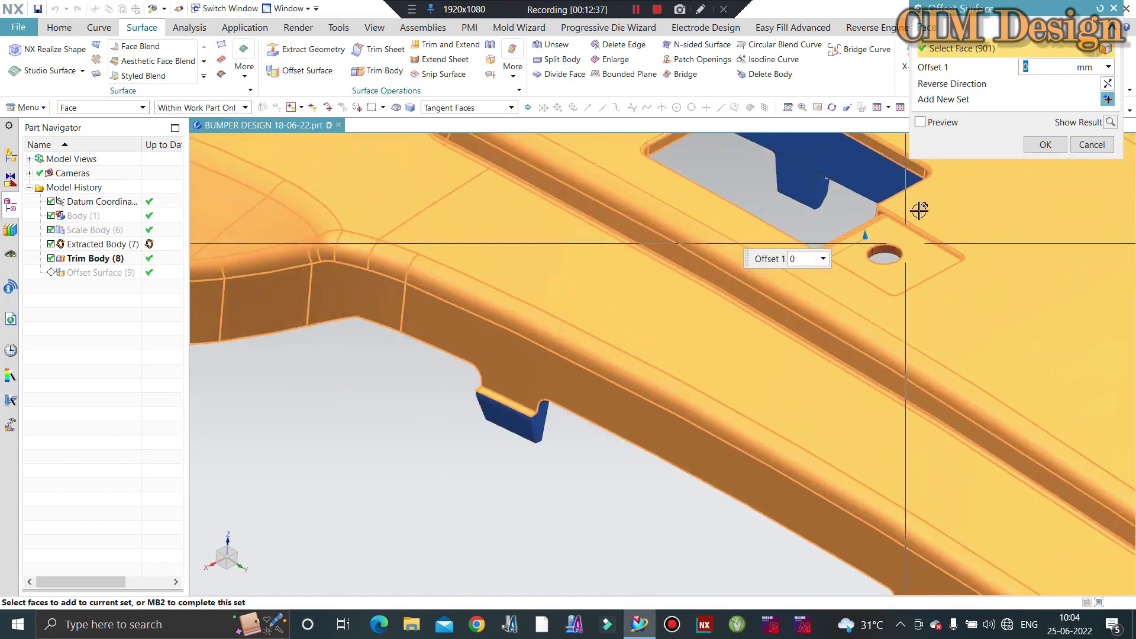
scroll(882, 266, "up", 3)
scroll(882, 266, "up", 2)
scroll(855, 291, "up", 2)
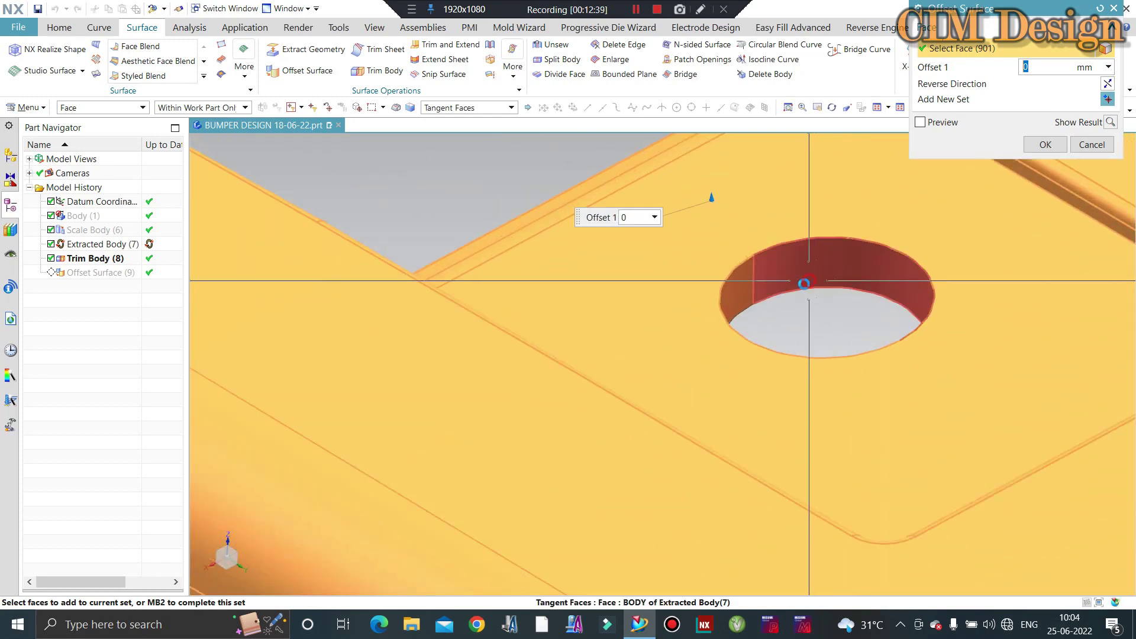
scroll(786, 322, "down", 1)
scroll(822, 313, "down", 2)
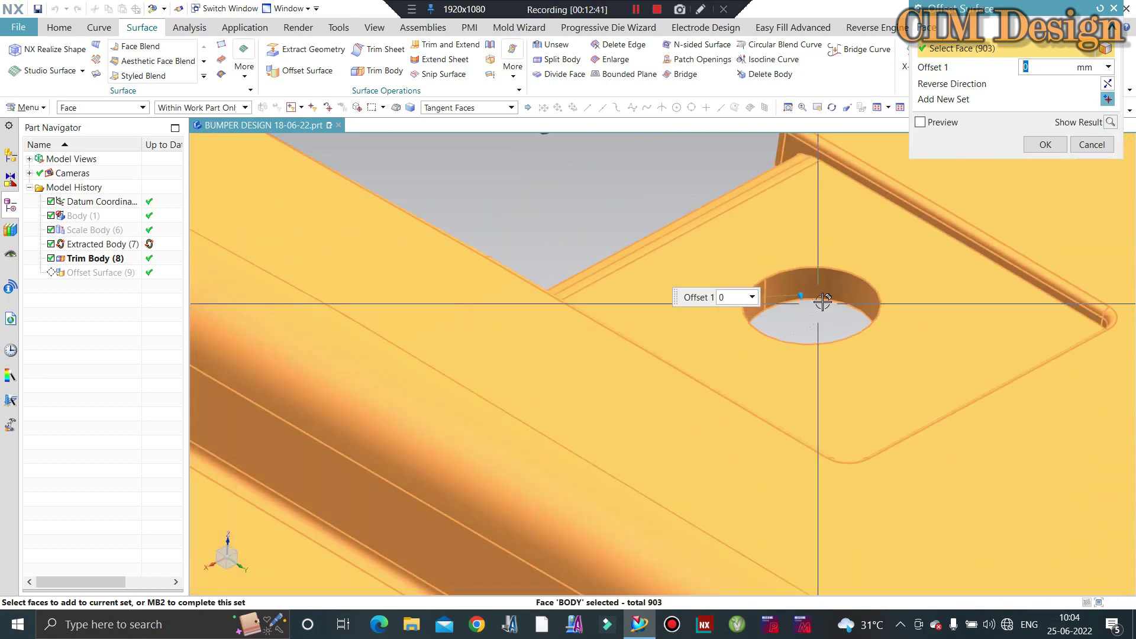
scroll(846, 319, "down", 2)
scroll(788, 300, "down", 2)
scroll(788, 300, "down", 3)
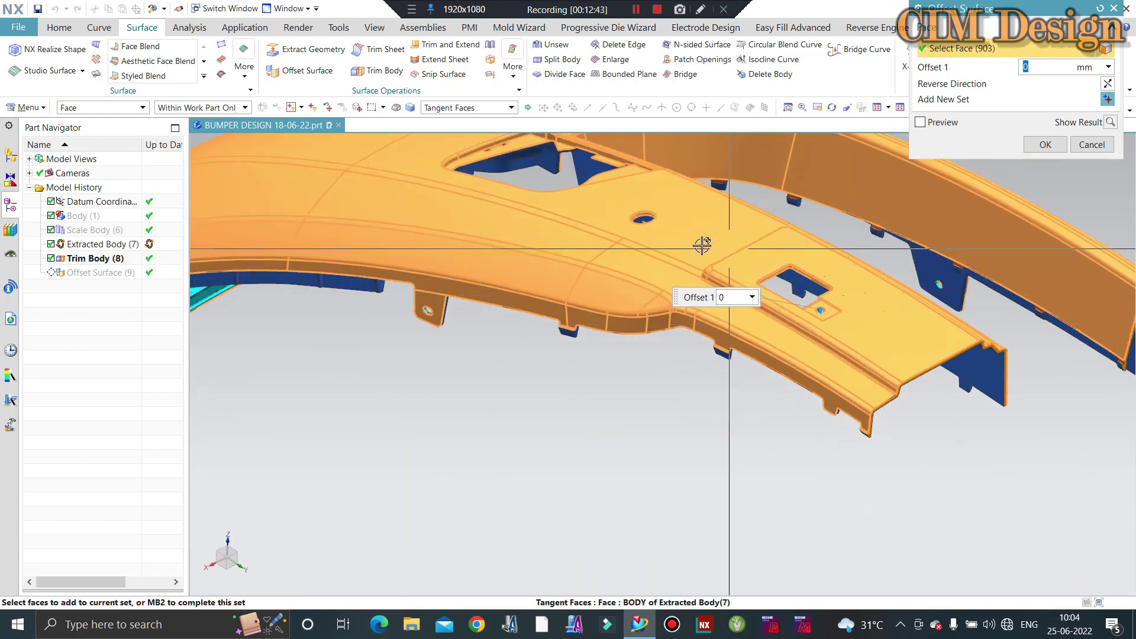
scroll(654, 192, "up", 2)
scroll(651, 201, "up", 3)
Apply the 0 mm Offset Surface from the 903 faces and zoom out to the whole half-bumper
left_click(1046, 145)
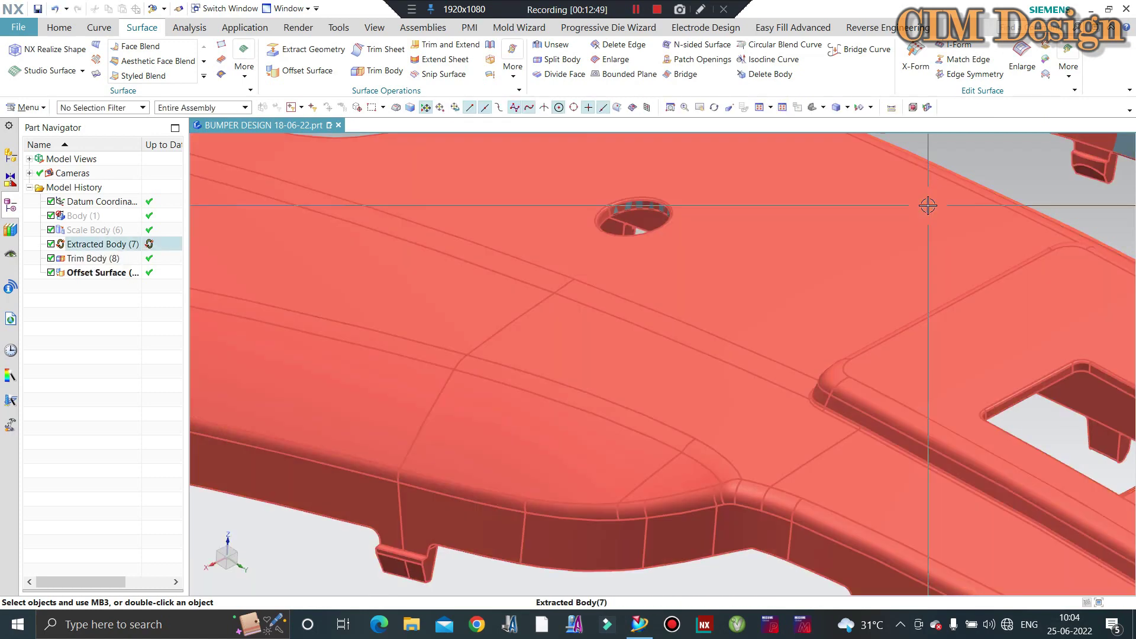
scroll(915, 210, "down", 3)
scroll(771, 251, "down", 5)
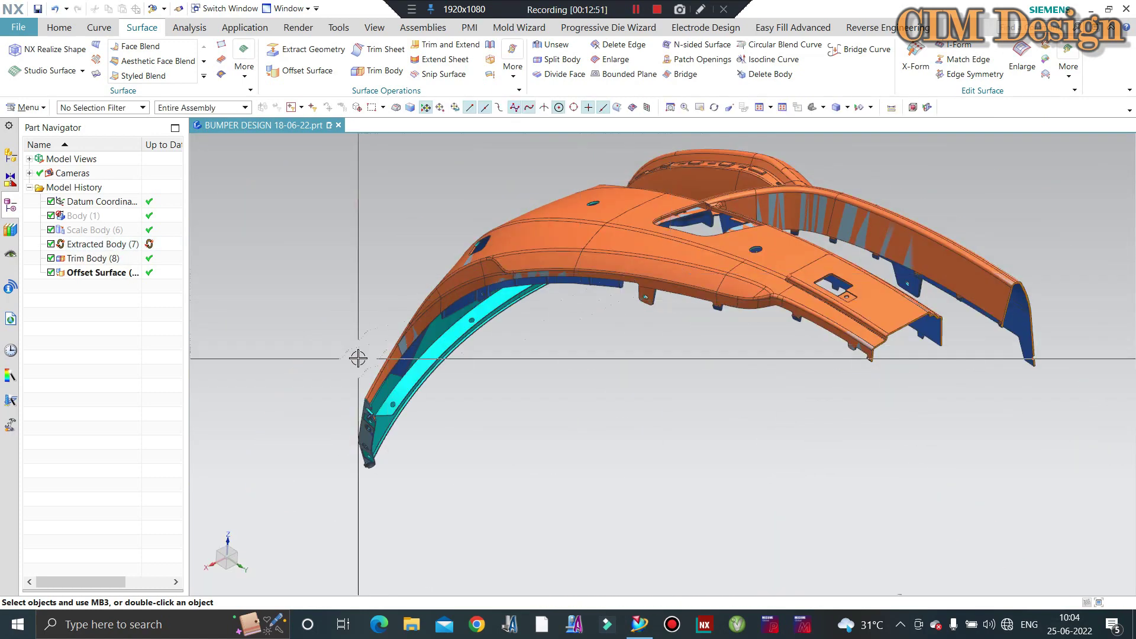
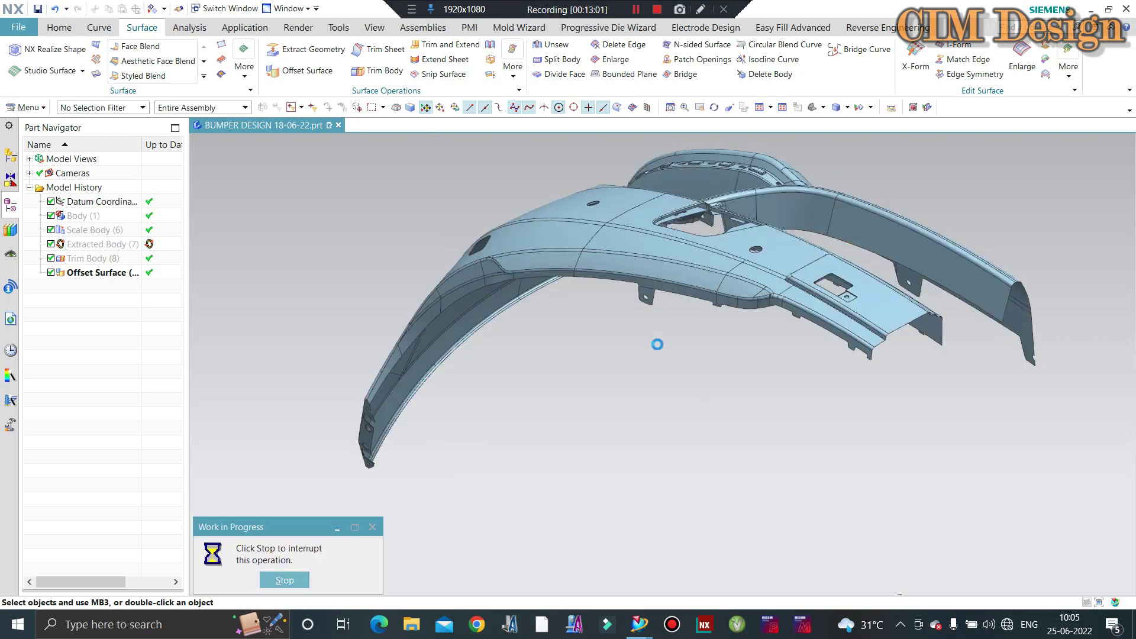
Orbit and zoom around the bumper to inspect its inner side
scroll(649, 373, "down", 3)
mouse_move(638, 396)
middle_mouse_down()
mouse_move(712, 403)
mouse_move(655, 329)
mouse_move(614, 347)
mouse_move(621, 313)
middle_mouse_up()
scroll(656, 329, "up", 3)
scroll(629, 326, "down", 3)
scroll(622, 313, "up", 3)
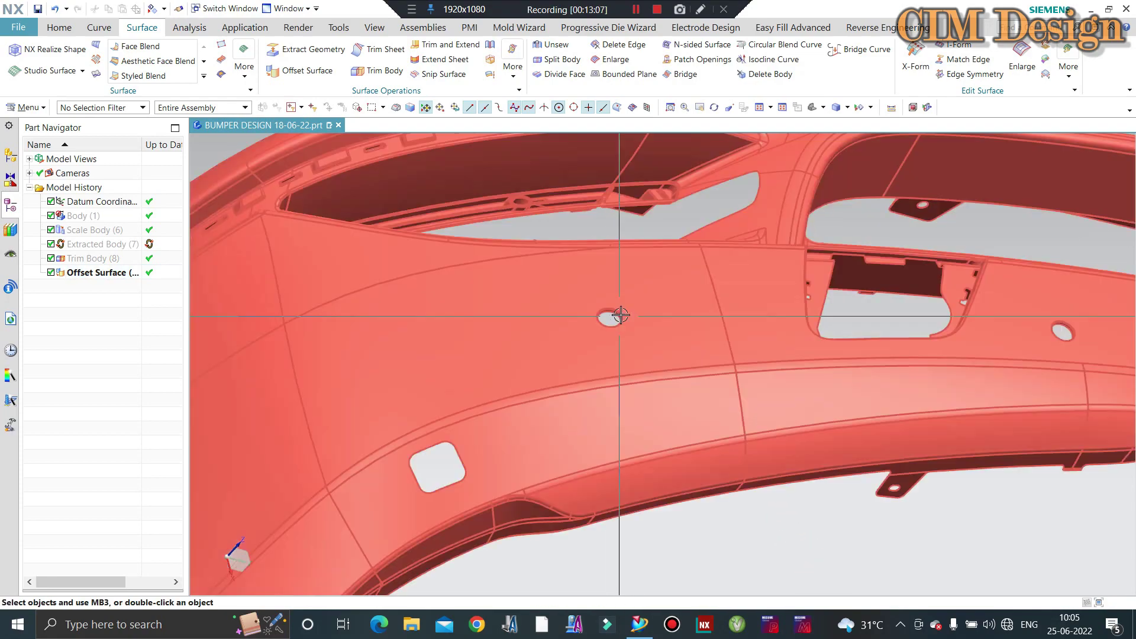
scroll(578, 357, "up", 2)
scroll(556, 385, "up", 3)
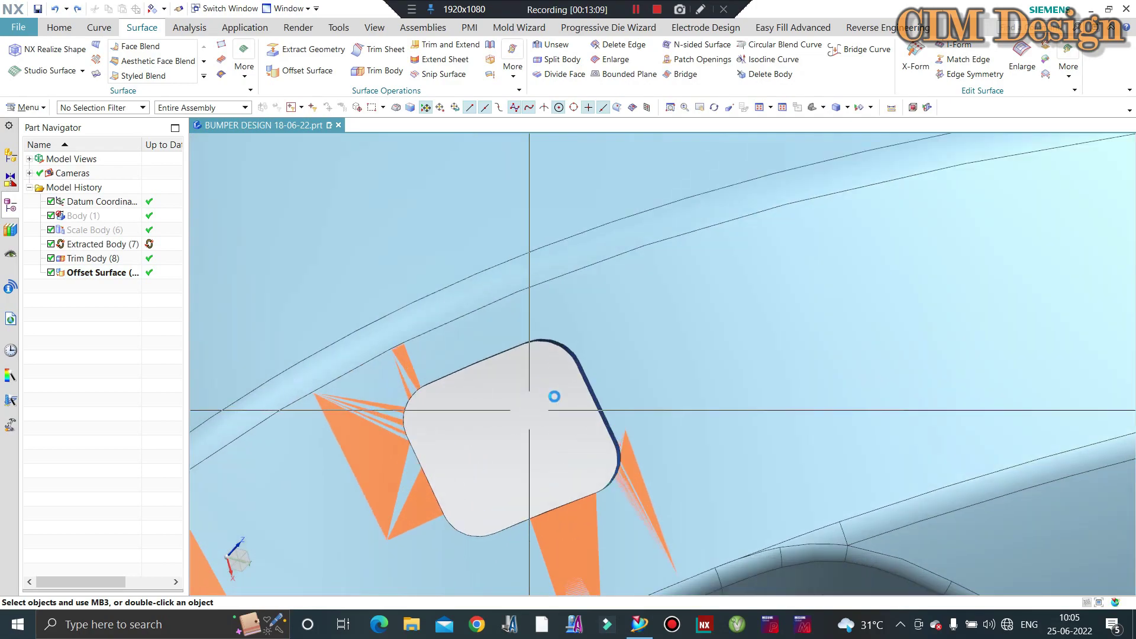
scroll(563, 372, "up", 1)
scroll(563, 373, "down", 3)
mouse_move(603, 373)
middle_mouse_down()
mouse_move(616, 350)
mouse_move(517, 337)
middle_mouse_up()
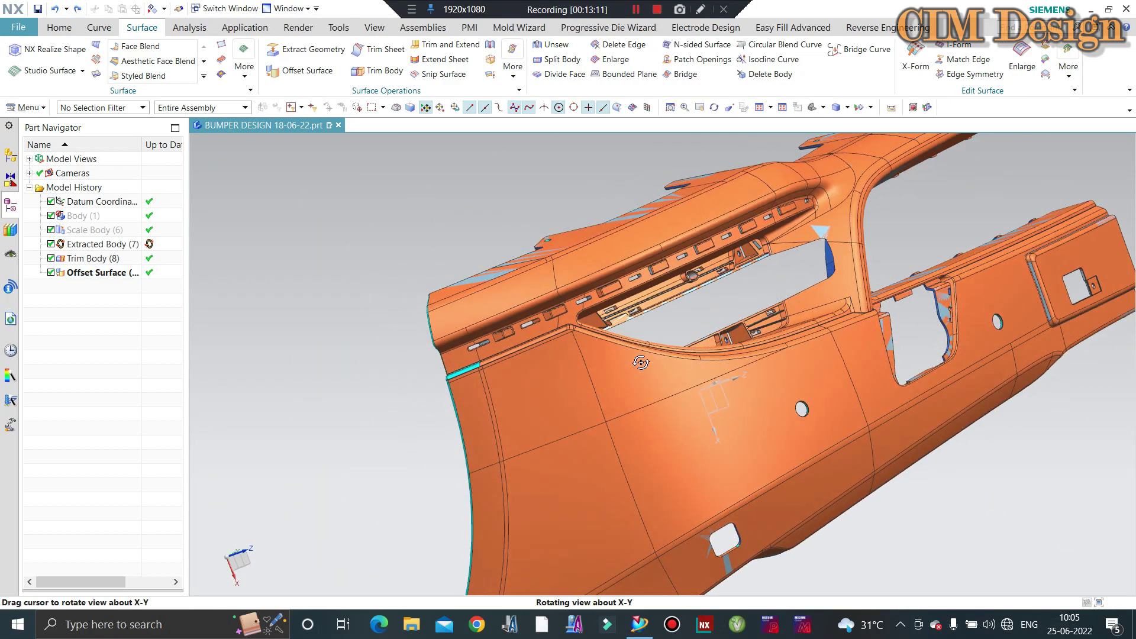
scroll(518, 337, "up", 2)
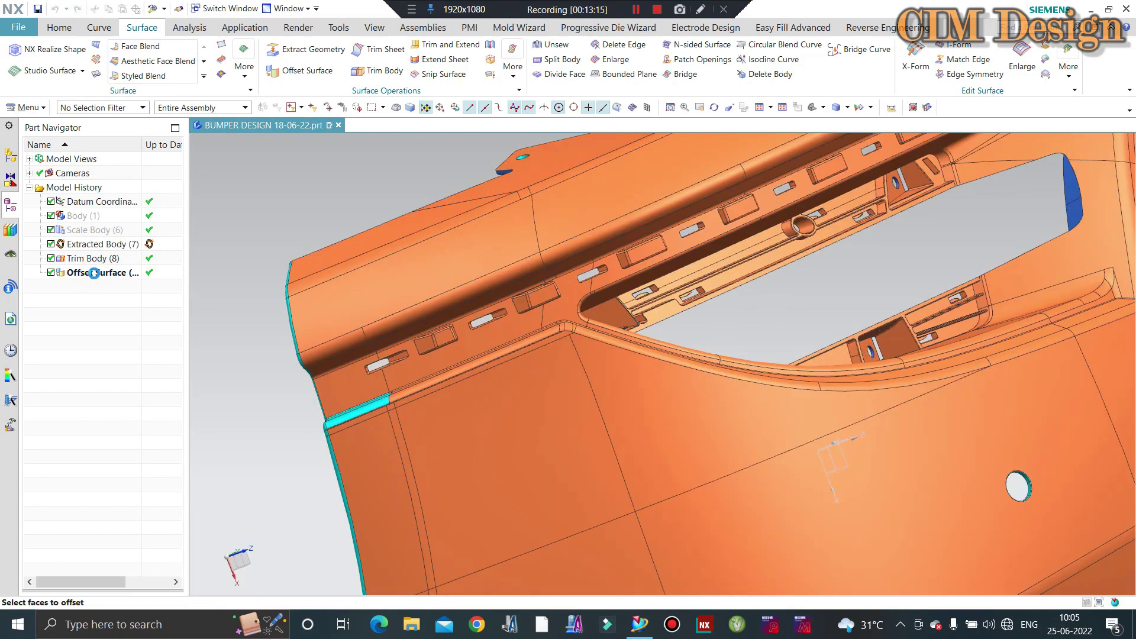
Orbit and zoom to show the bumper's inner side
scroll(691, 323, "down", 4)
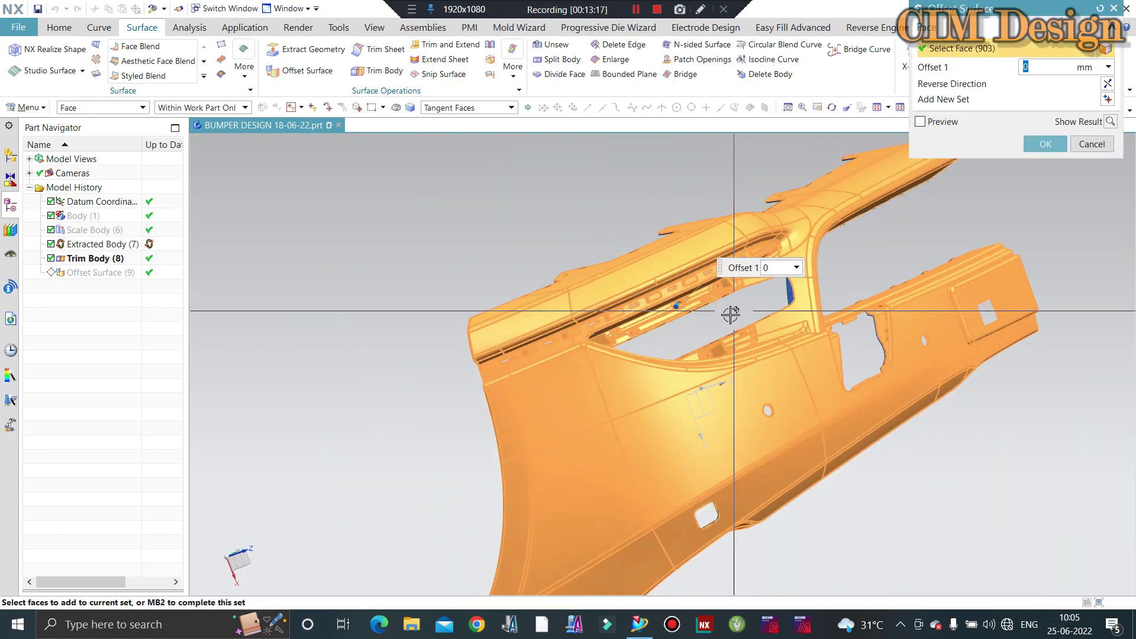
middle_click_drag(730, 315, 562, 406)
scroll(563, 406, "up", 3)
scroll(495, 449, "up", 1)
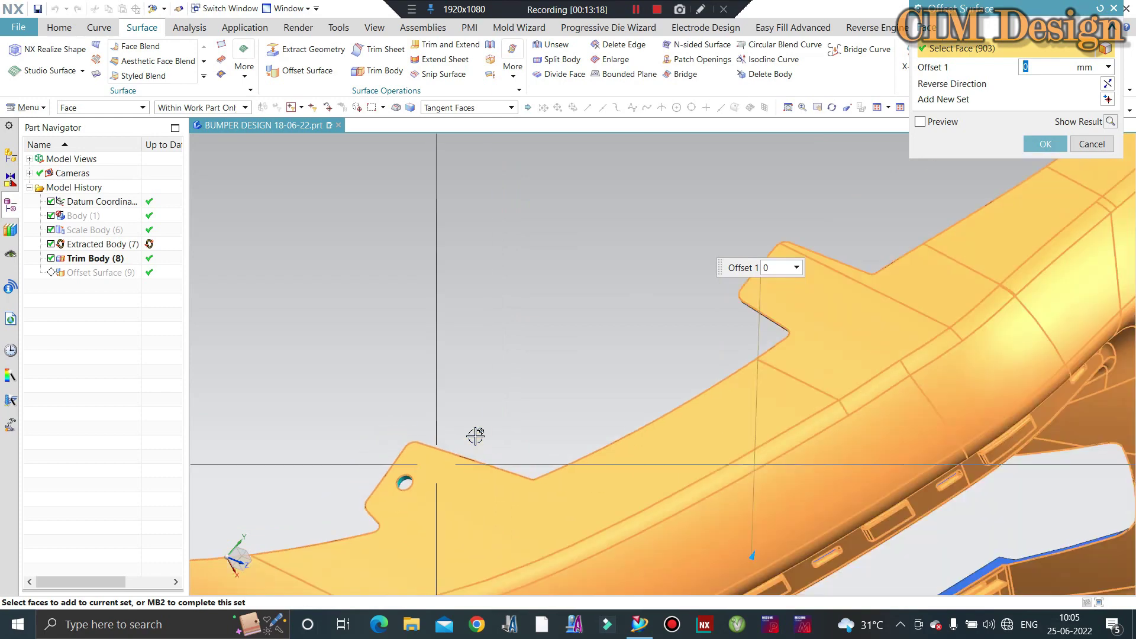
scroll(271, 527, "down", 3)
scroll(296, 517, "up", 4)
scroll(332, 489, "up", 1)
scroll(409, 462, "down", 3)
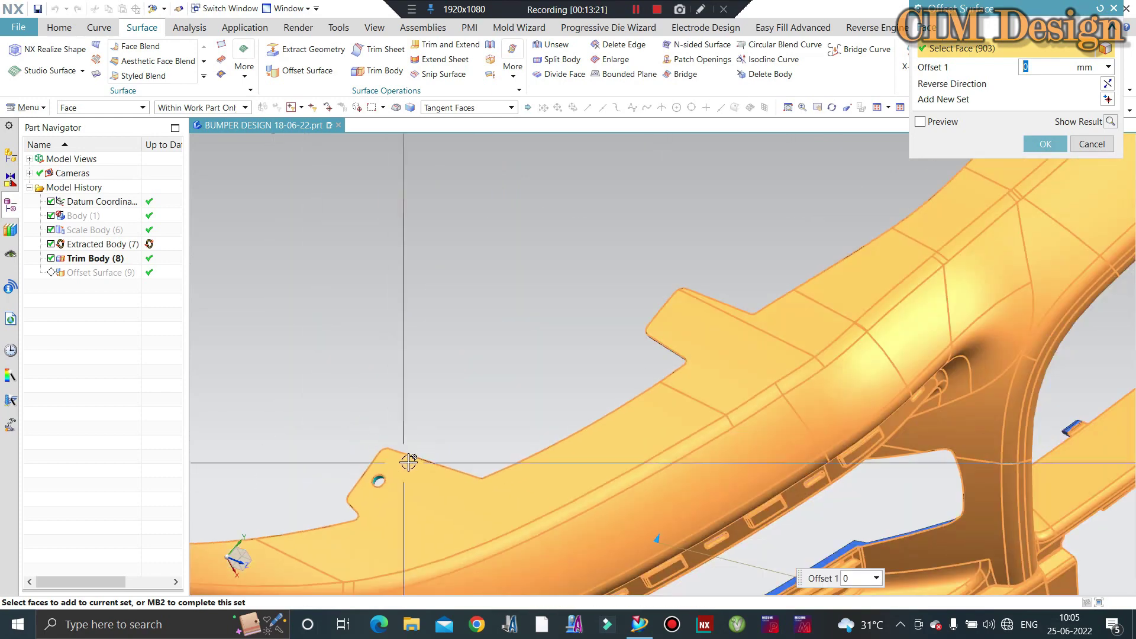
scroll(409, 462, "down", 3)
scroll(708, 317, "up", 2)
scroll(707, 317, "up", 2)
scroll(758, 361, "down", 3)
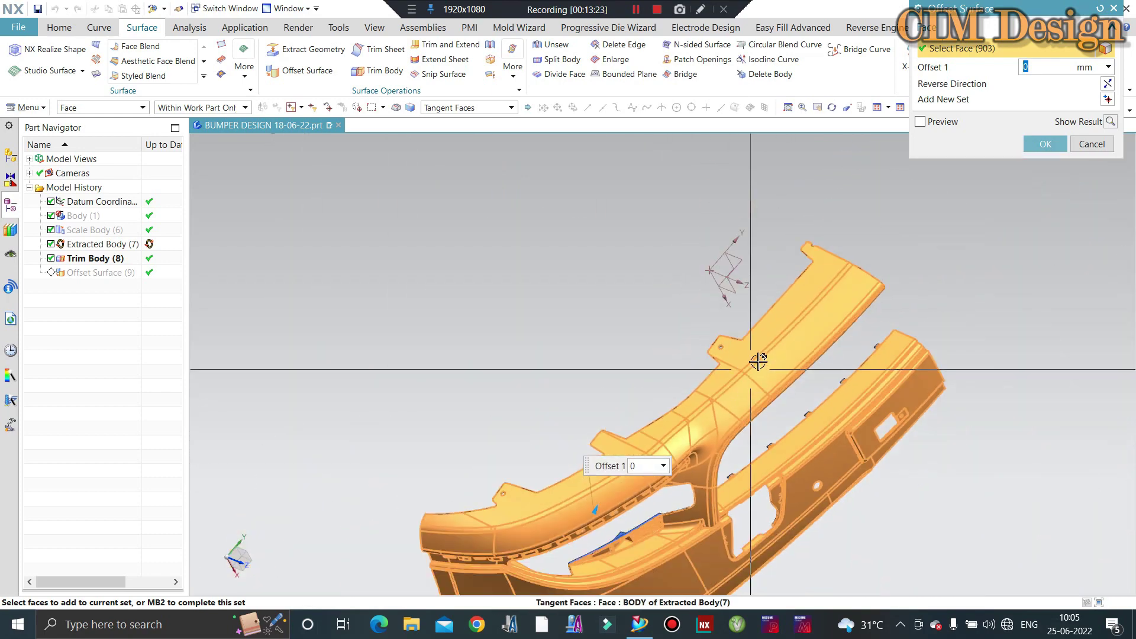
Reorient and zoom in on the lower flange strip at the bumper's right end
mouse_move(758, 361)
middle_mouse_down()
mouse_move(811, 261)
mouse_move(862, 272)
mouse_move(816, 320)
mouse_move(842, 256)
mouse_move(769, 332)
middle_mouse_up()
scroll(621, 431, "up", 2)
scroll(684, 400, "down", 2)
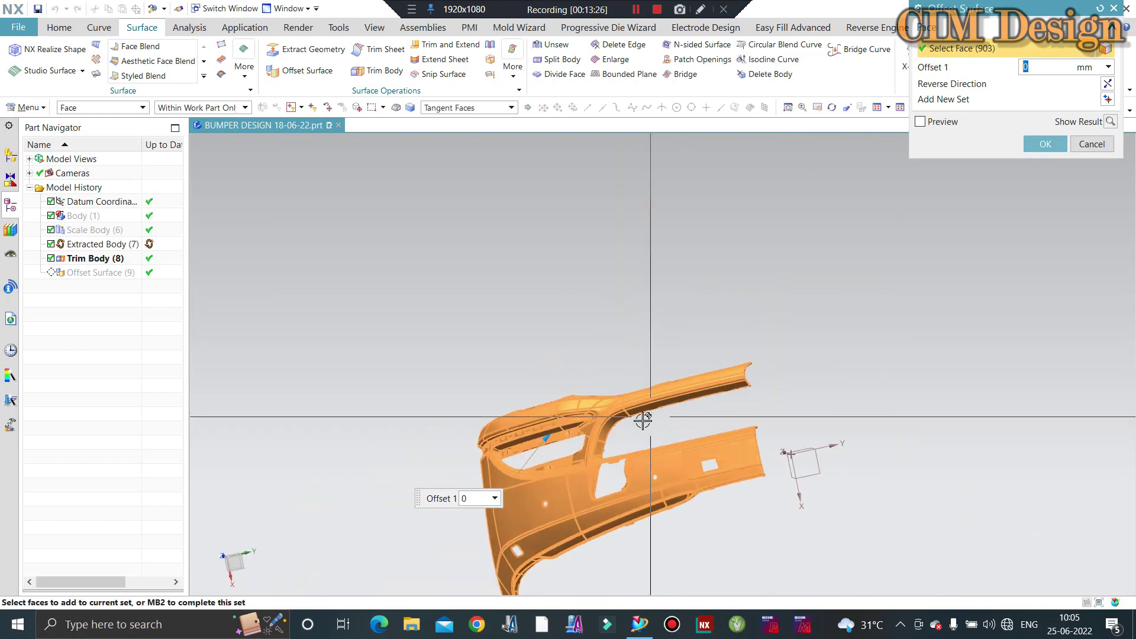
scroll(643, 420, "up", 3)
scroll(591, 423, "up", 2)
scroll(651, 355, "up", 1)
scroll(624, 338, "up", 2)
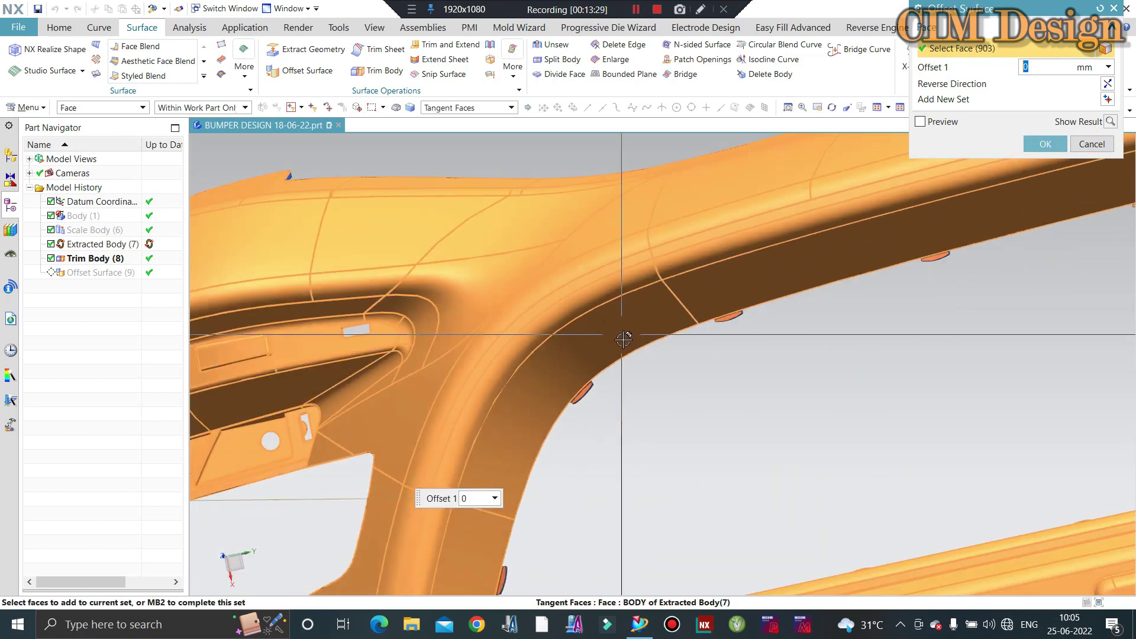
scroll(624, 338, "down", 5)
scroll(928, 253, "up", 3)
scroll(960, 249, "up", 2)
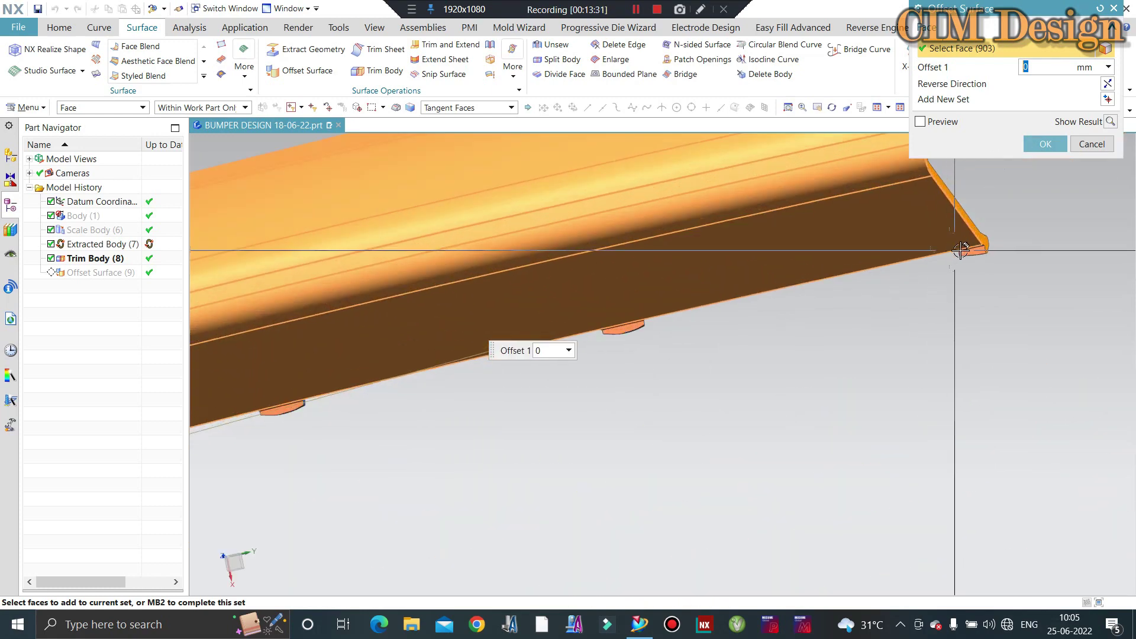
scroll(960, 250, "up", 2)
scroll(1007, 229, "up", 2)
scroll(882, 325, "up", 1)
scroll(985, 240, "up", 2)
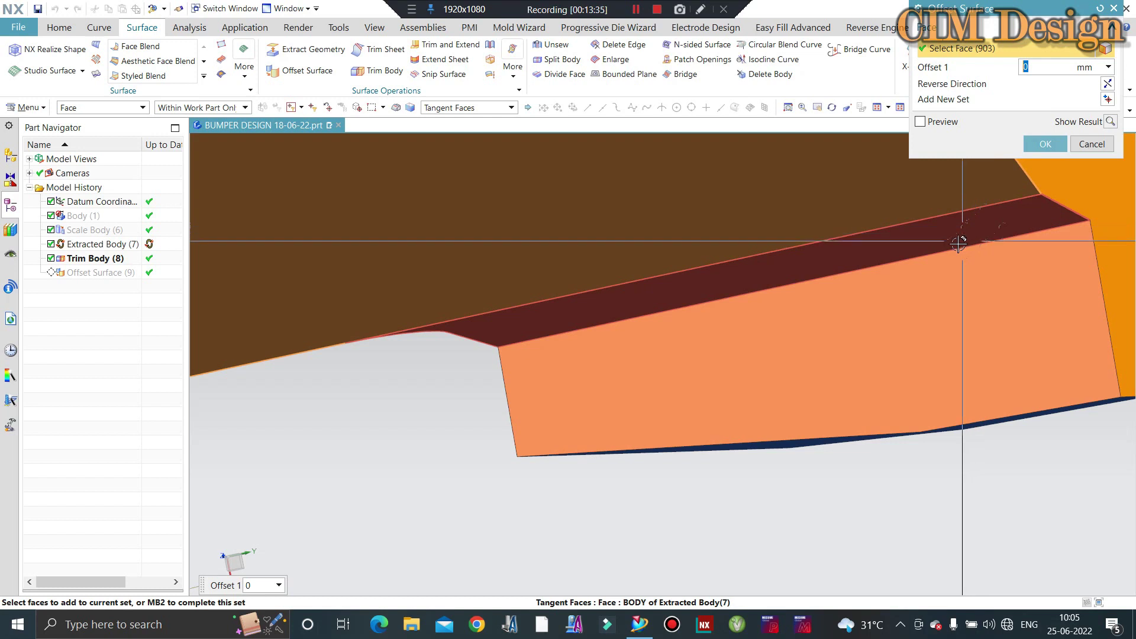
Add the dark lower strip face and another lower edge strip face to the offset
left_click(960, 305)
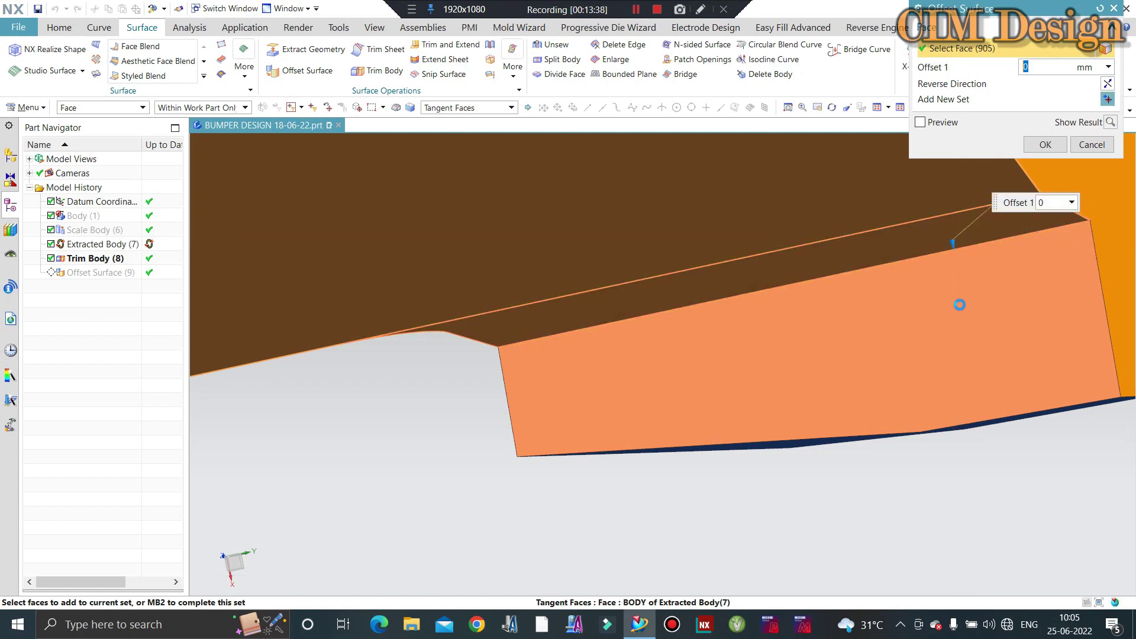
left_click(636, 10)
mouse_move(727, 197)
middle_mouse_down()
mouse_move(652, 334)
mouse_move(414, 423)
mouse_move(271, 398)
middle_mouse_up()
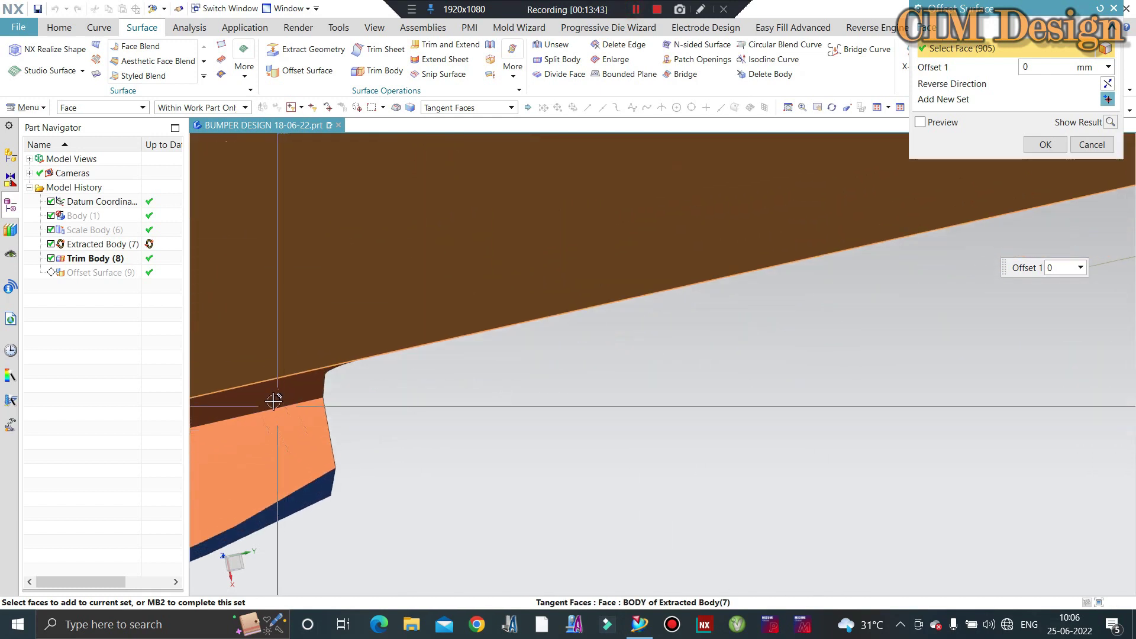
left_click(272, 396)
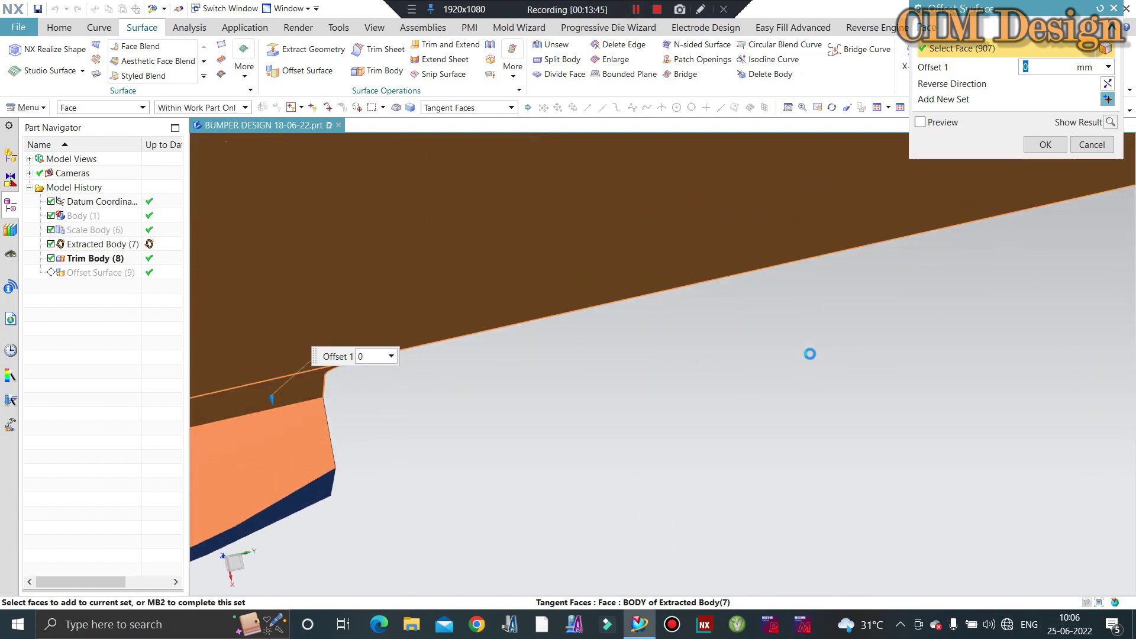
scroll(884, 314, "down", 2)
scroll(890, 314, "down", 2)
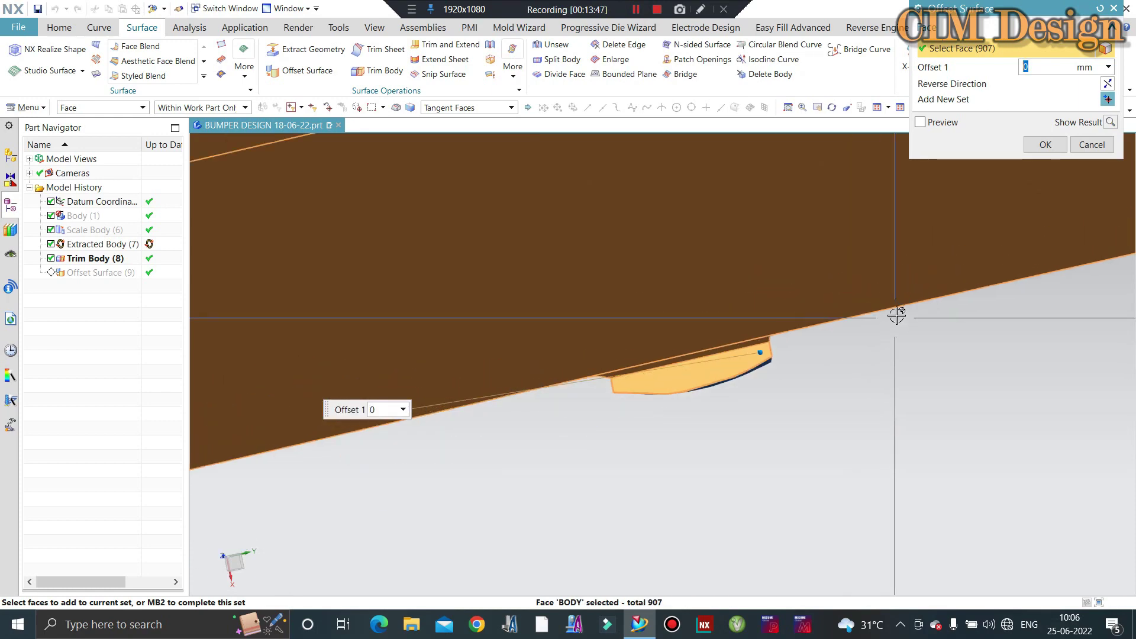
scroll(894, 314, "down", 3)
scroll(694, 366, "up", 3)
scroll(562, 355, "up", 2)
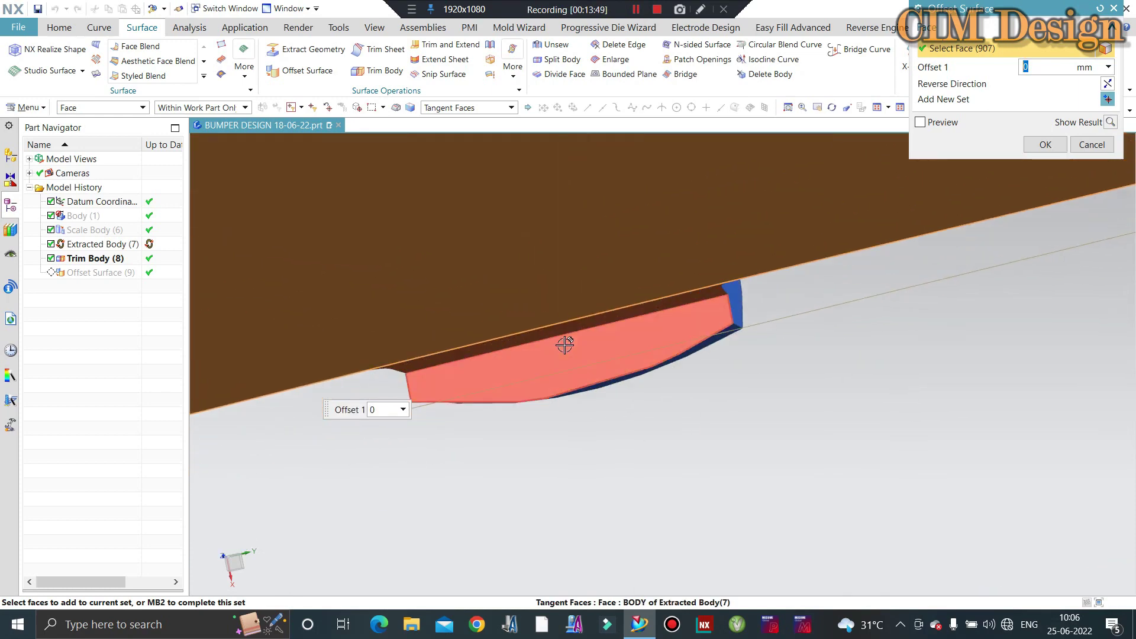
scroll(609, 309, "up", 2)
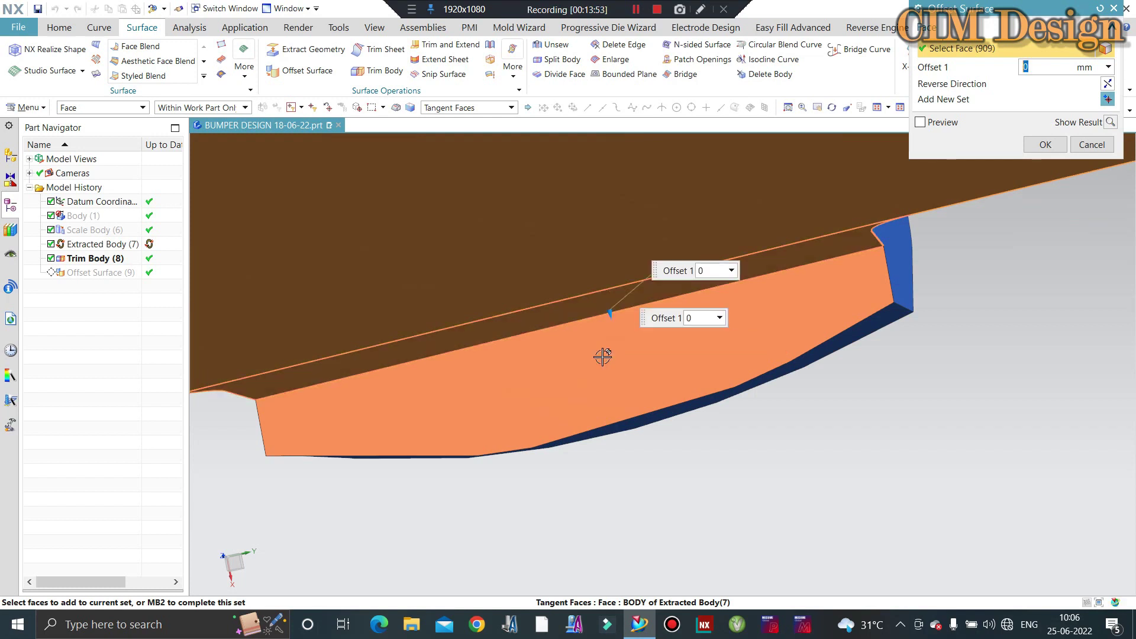
Tilt the view under the top face and add the lower flange strip face
scroll(602, 356, "down", 2)
scroll(599, 355, "down", 2)
scroll(799, 317, "down", 2)
scroll(560, 346, "down", 1)
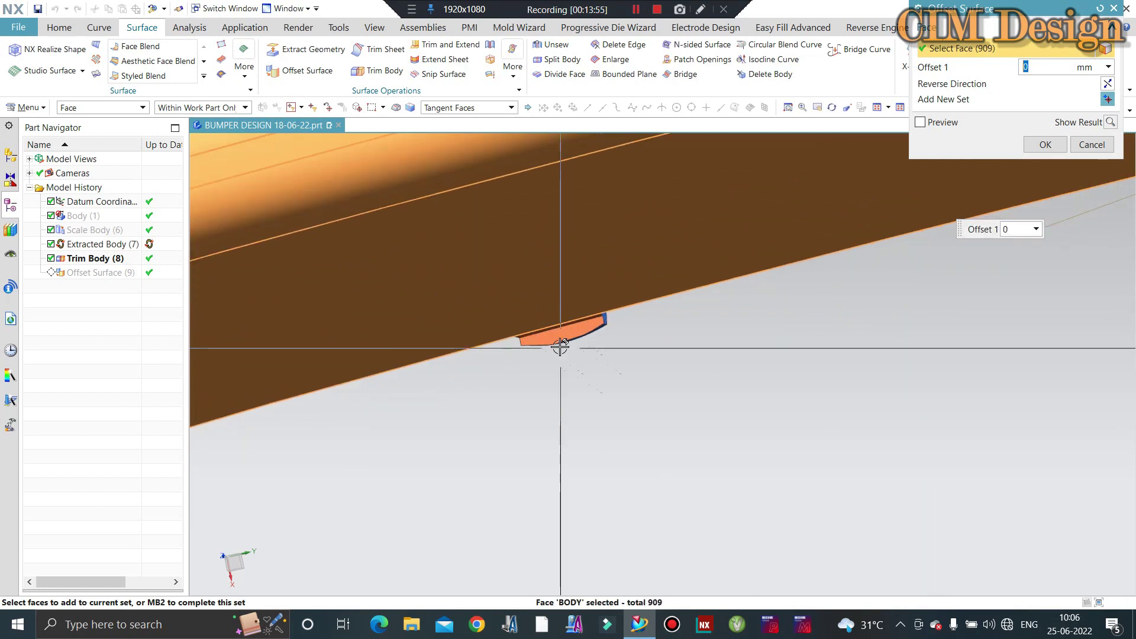
scroll(560, 347, "up", 2)
scroll(535, 314, "up", 2)
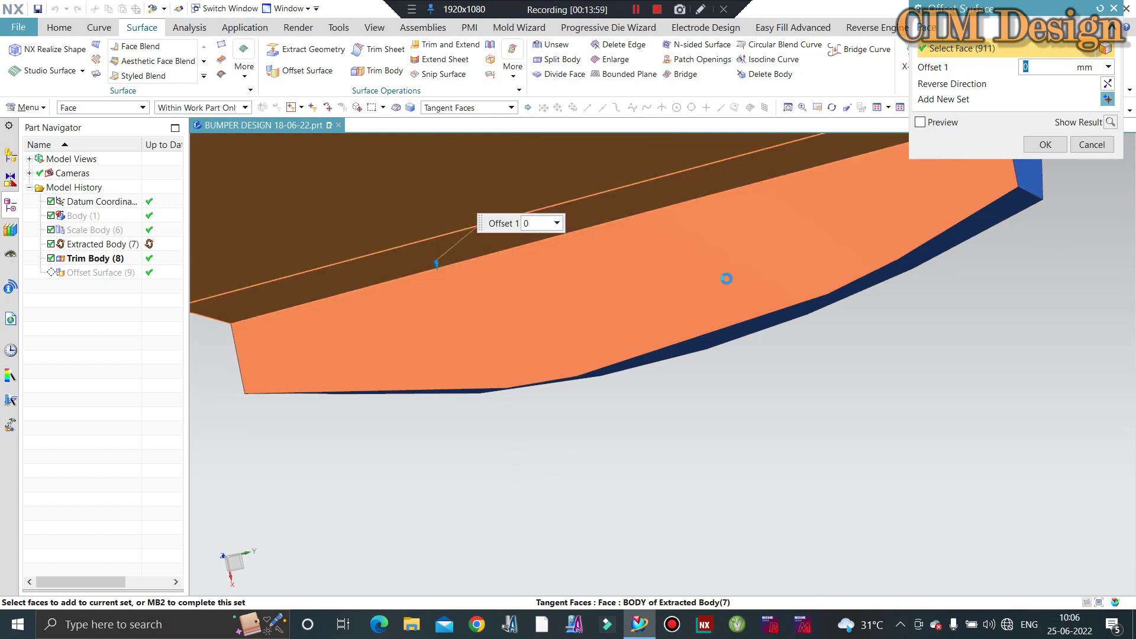
mouse_move(727, 276)
middle_mouse_down()
mouse_move(959, 264)
mouse_move(865, 255)
middle_mouse_up()
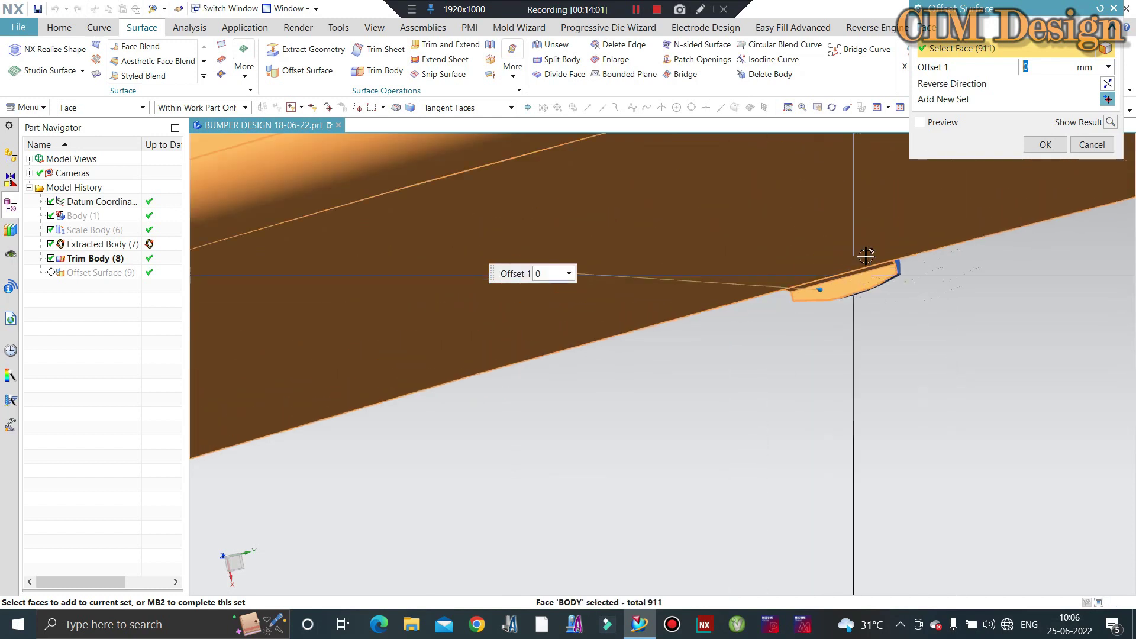
scroll(840, 278, "down", 3)
scroll(596, 320, "up", 3)
middle_click_drag(596, 319, 609, 355)
scroll(587, 292, "up", 2)
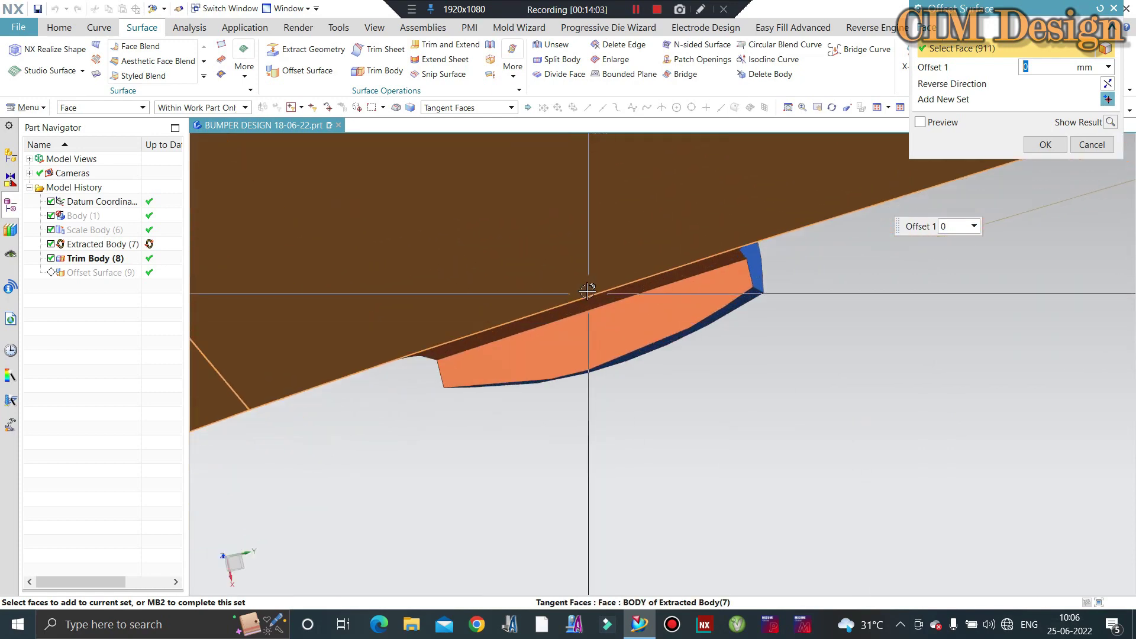
scroll(588, 291, "up", 2)
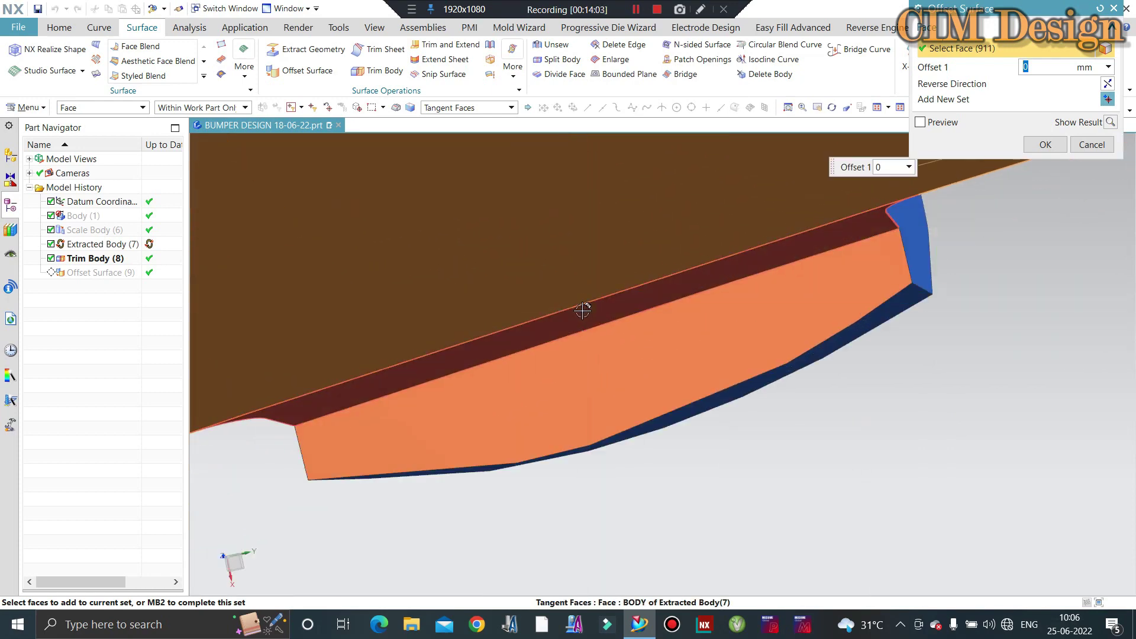
left_click(583, 372)
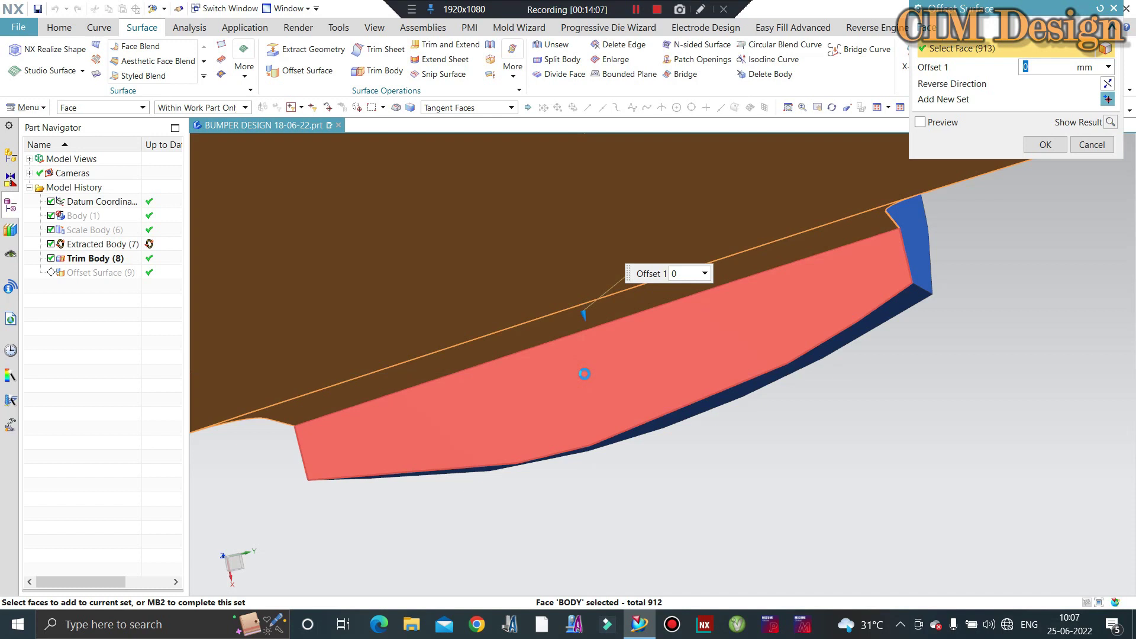
Add the next strip face and the narrow flange strip face along the edge
scroll(642, 363, "down", 3)
scroll(504, 435, "down", 3)
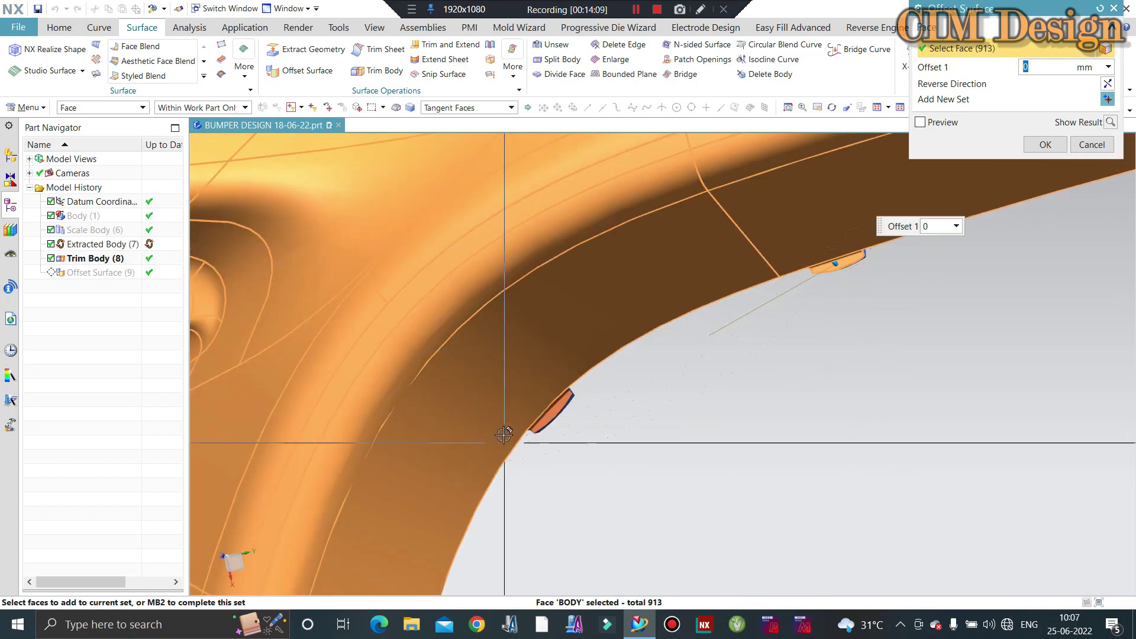
scroll(503, 435, "up", 2)
scroll(645, 358, "up", 2)
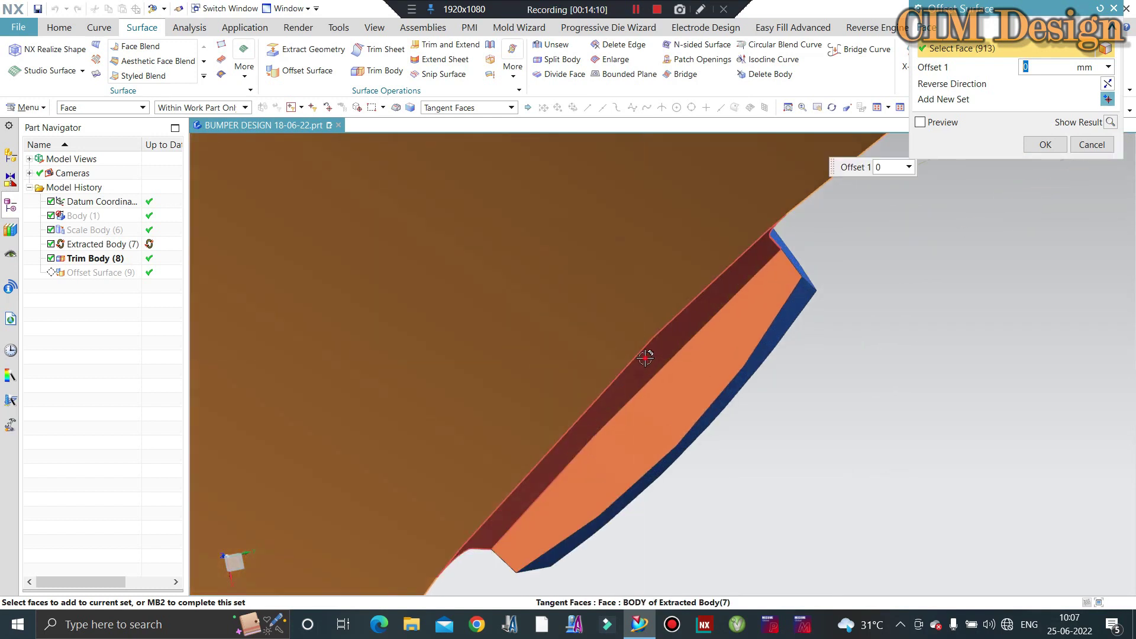
left_click(659, 407)
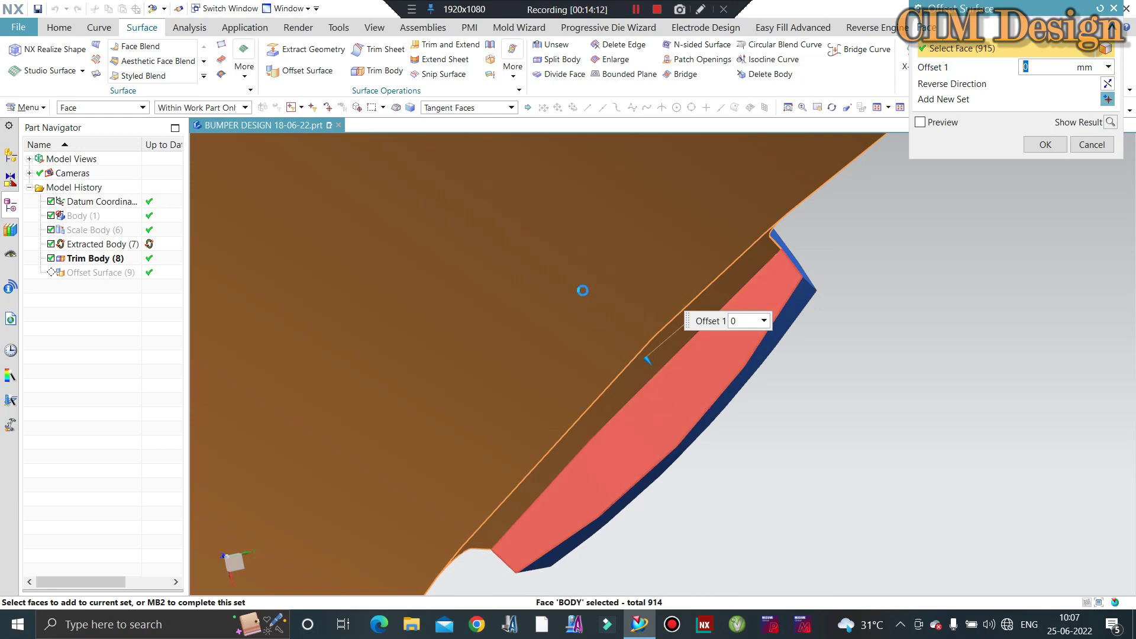
scroll(583, 290, "down", 2)
scroll(627, 260, "down", 5)
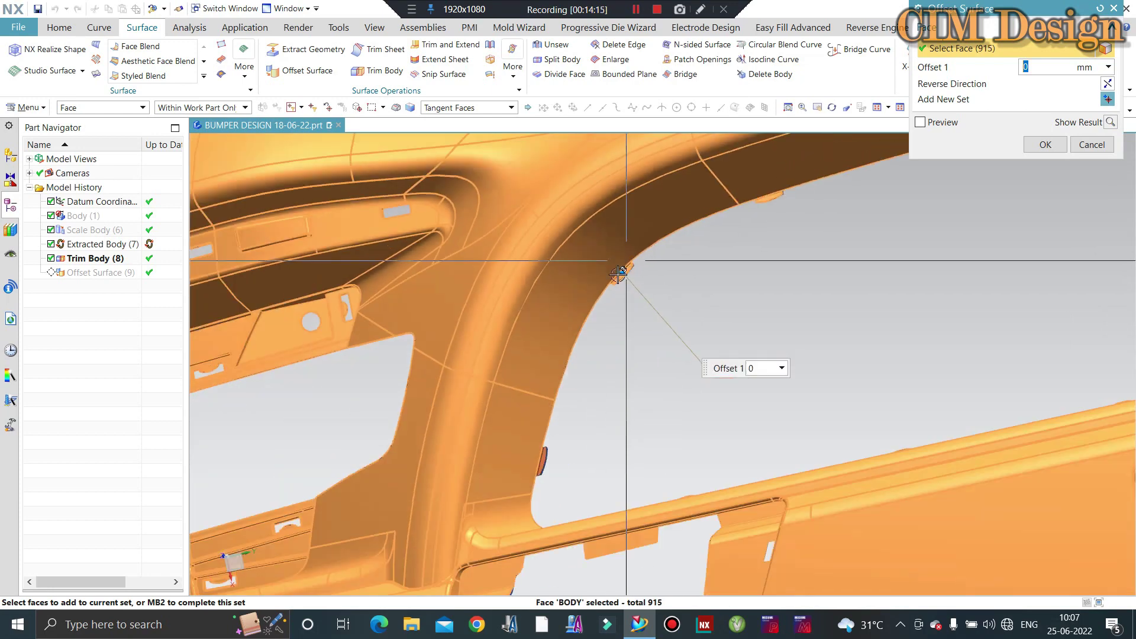
scroll(532, 482, "up", 3)
scroll(532, 413, "up", 2)
scroll(550, 395, "up", 2)
scroll(550, 395, "up", 2)
left_click(575, 375)
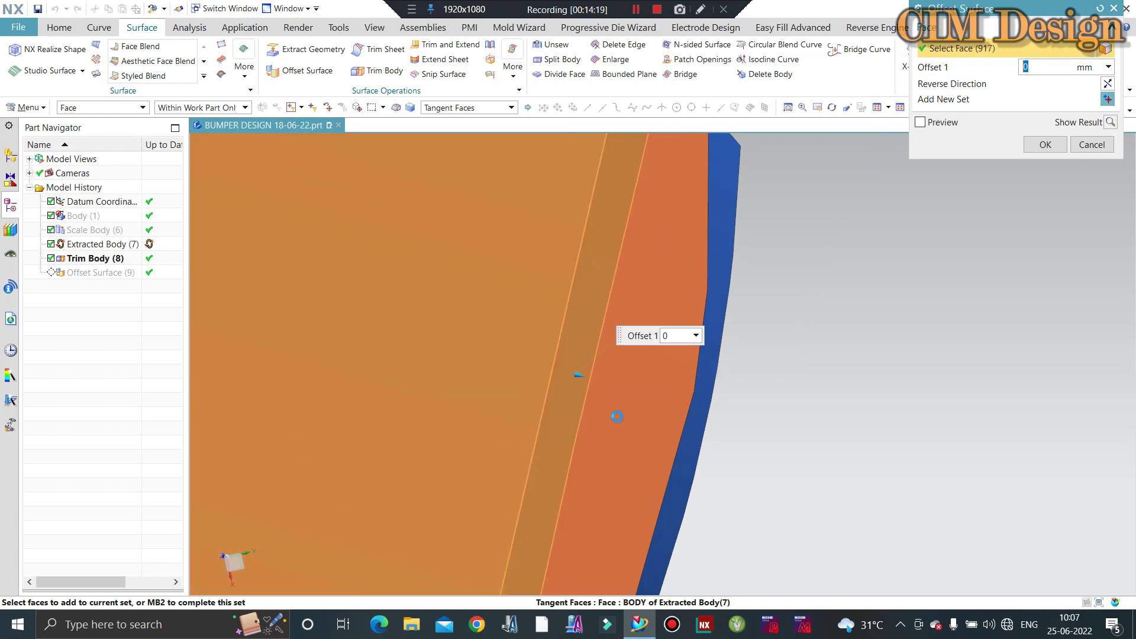
Rotate and zoom around the bumper to check the 917 selected faces
scroll(534, 279, "down", 1)
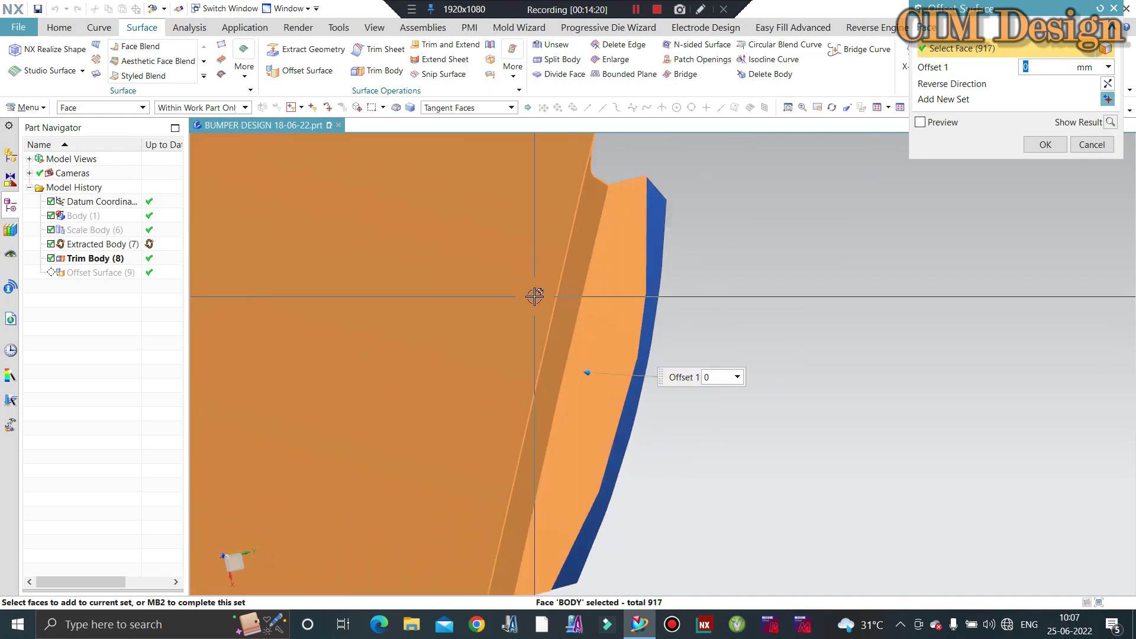
scroll(535, 296, "down", 2)
scroll(535, 292, "down", 2)
scroll(603, 363, "down", 2)
middle_click_drag(682, 256, 700, 271)
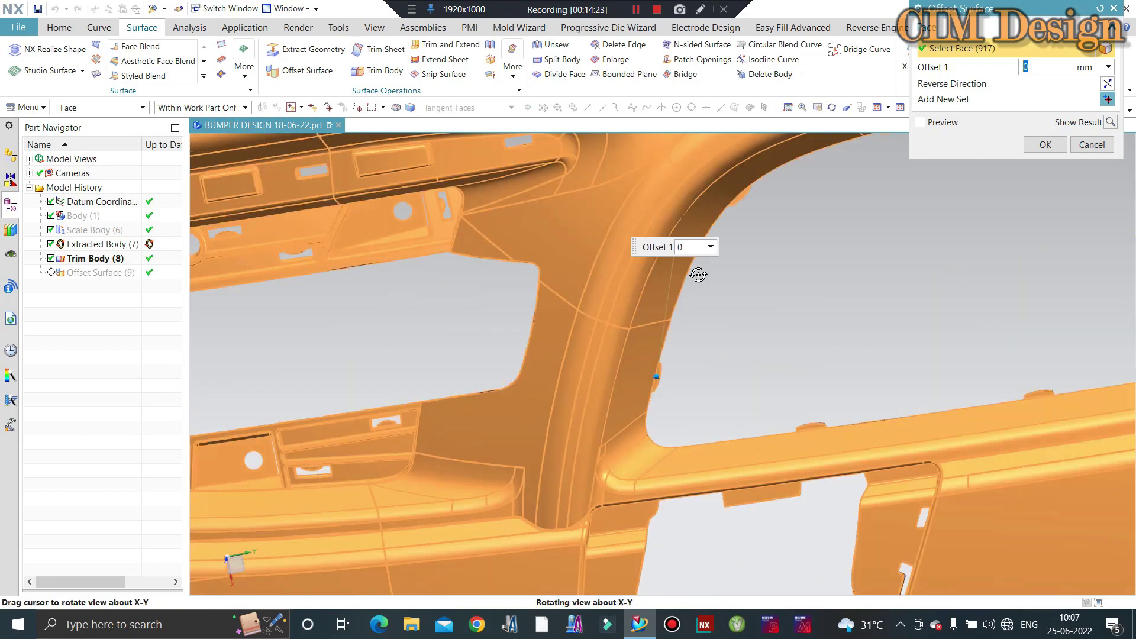
scroll(700, 271, "up", 2)
scroll(651, 332, "up", 2)
scroll(519, 447, "up", 2)
scroll(519, 448, "down", 3)
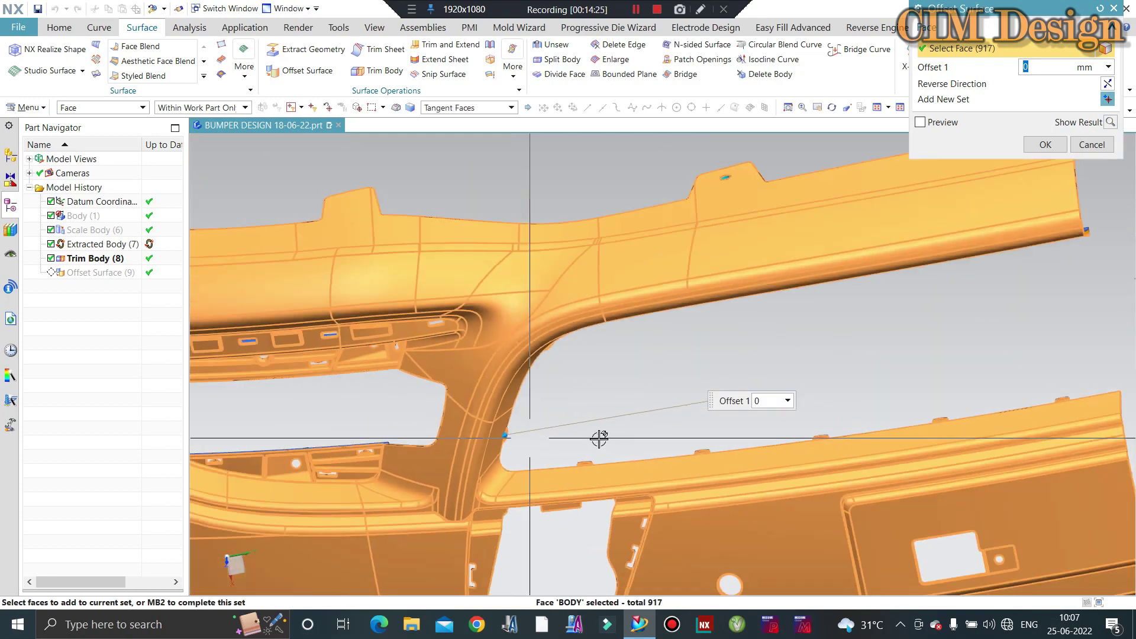
scroll(846, 399, "up", 1)
scroll(846, 399, "up", 1)
scroll(846, 399, "down", 3)
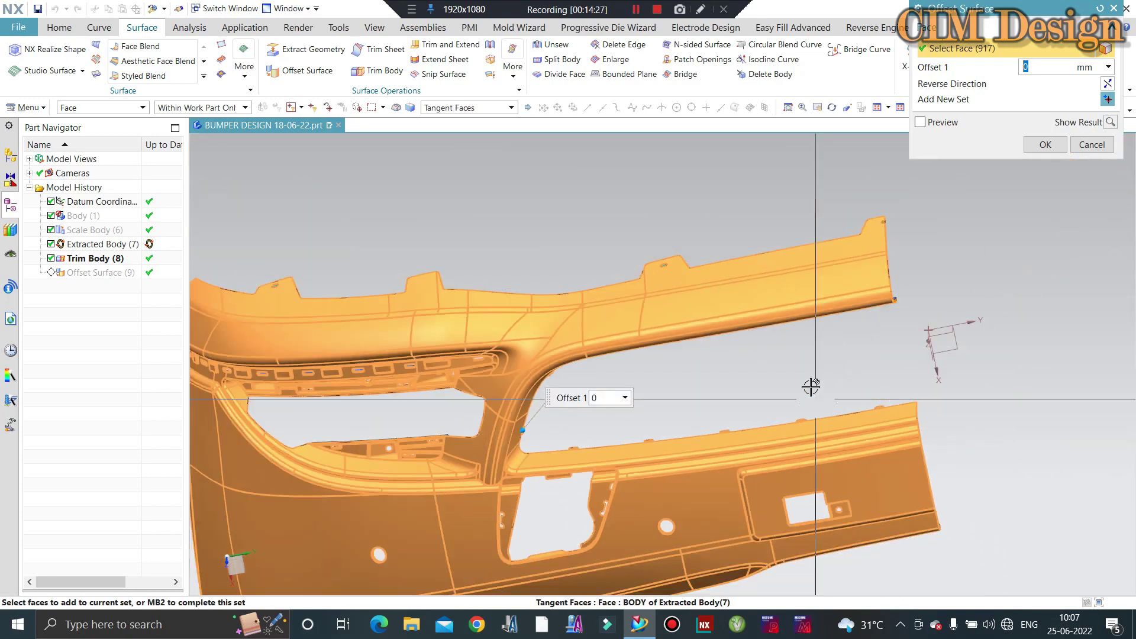
mouse_move(812, 386)
middle_mouse_down()
mouse_move(803, 355)
mouse_move(823, 361)
middle_mouse_up()
scroll(475, 355, "up", 3)
scroll(475, 355, "up", 2)
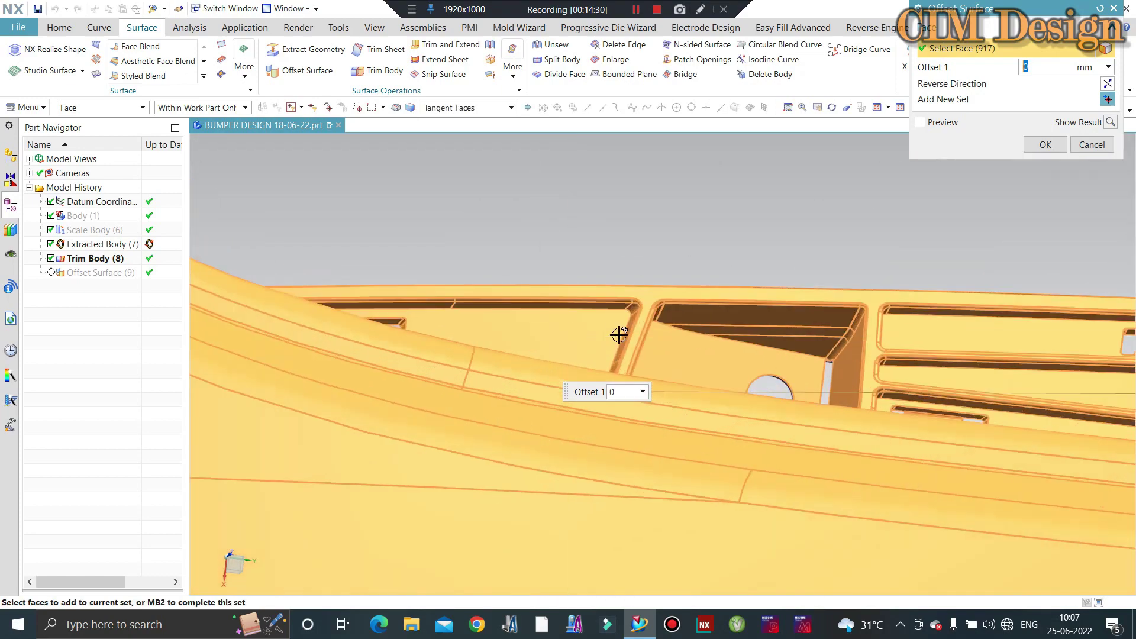
scroll(615, 333, "down", 2)
scroll(614, 334, "down", 3)
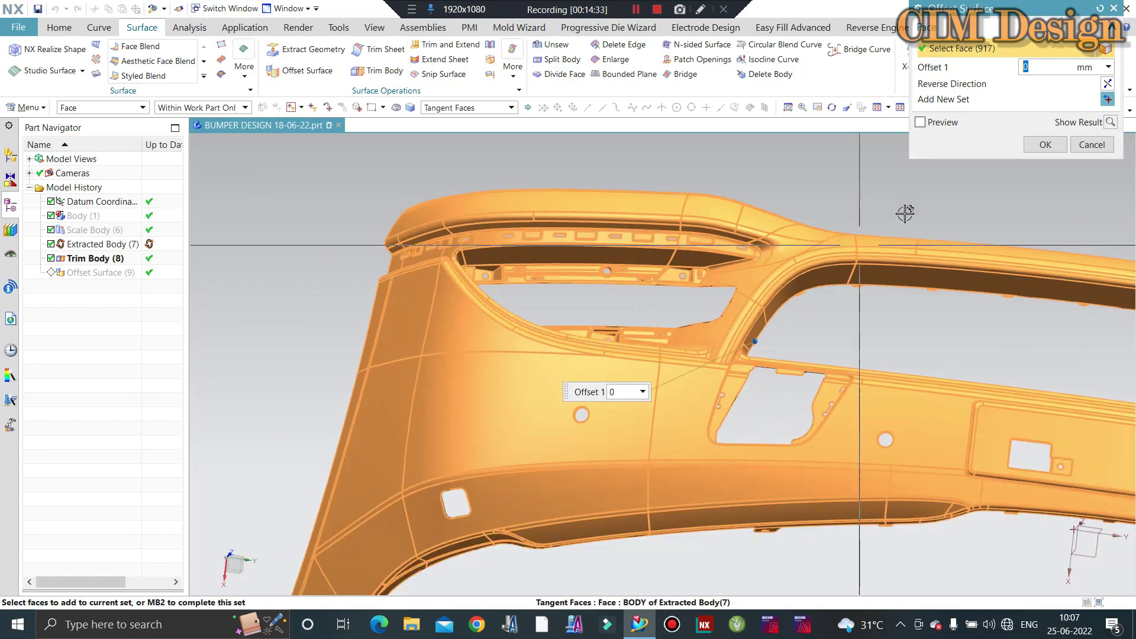
Apply the 0 mm offset of all 917 faces and rotate to inspect the new sheet
left_click(1044, 144)
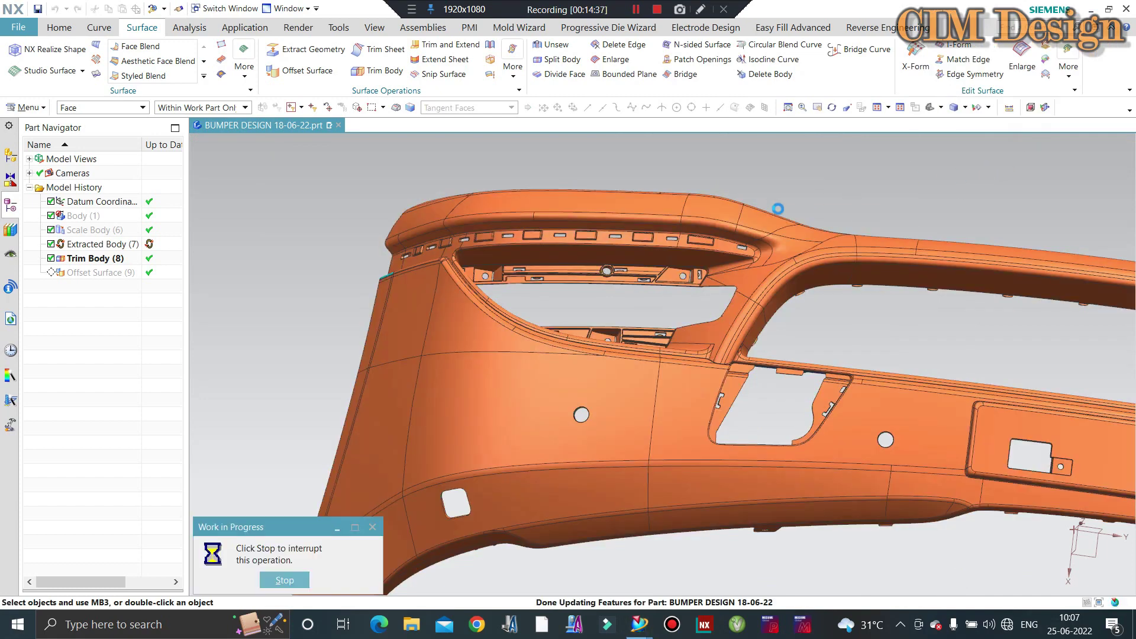
scroll(657, 348, "down", 5)
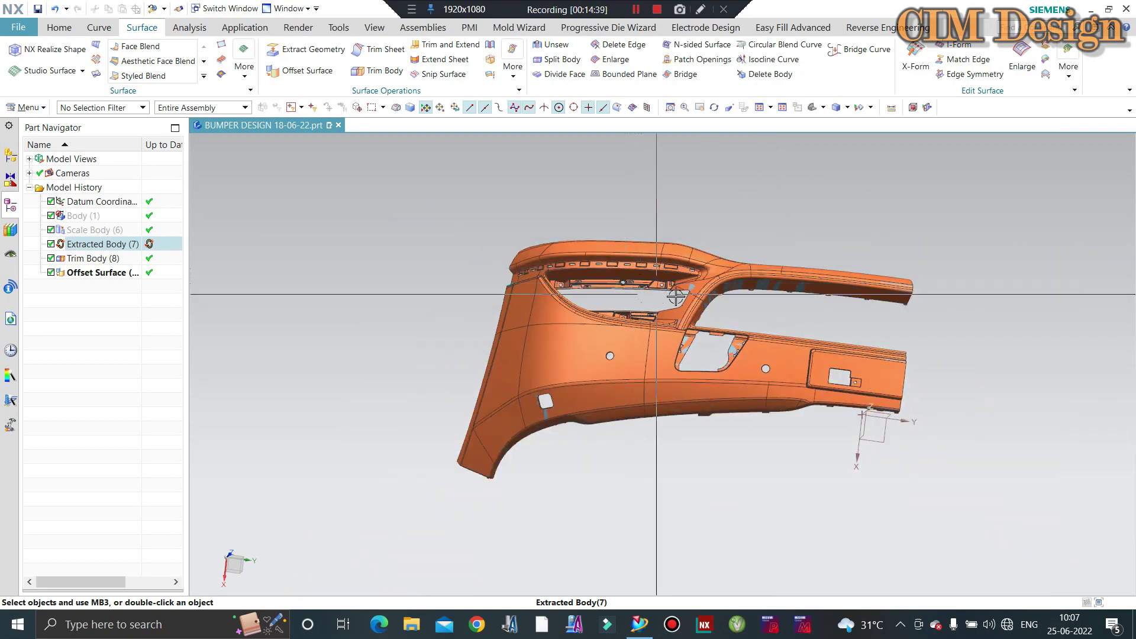
middle_click_drag(657, 349, 605, 307)
scroll(606, 307, "up", 3)
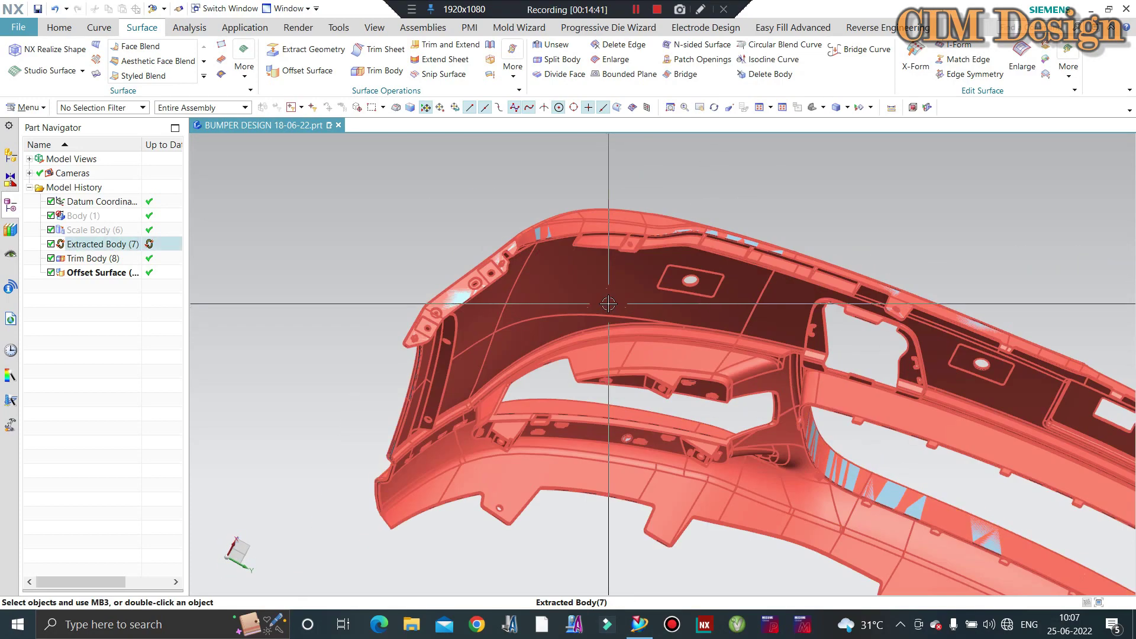
scroll(602, 302, "down", 3)
mouse_move(603, 303)
middle_mouse_down()
mouse_move(630, 375)
mouse_move(601, 272)
middle_mouse_up()
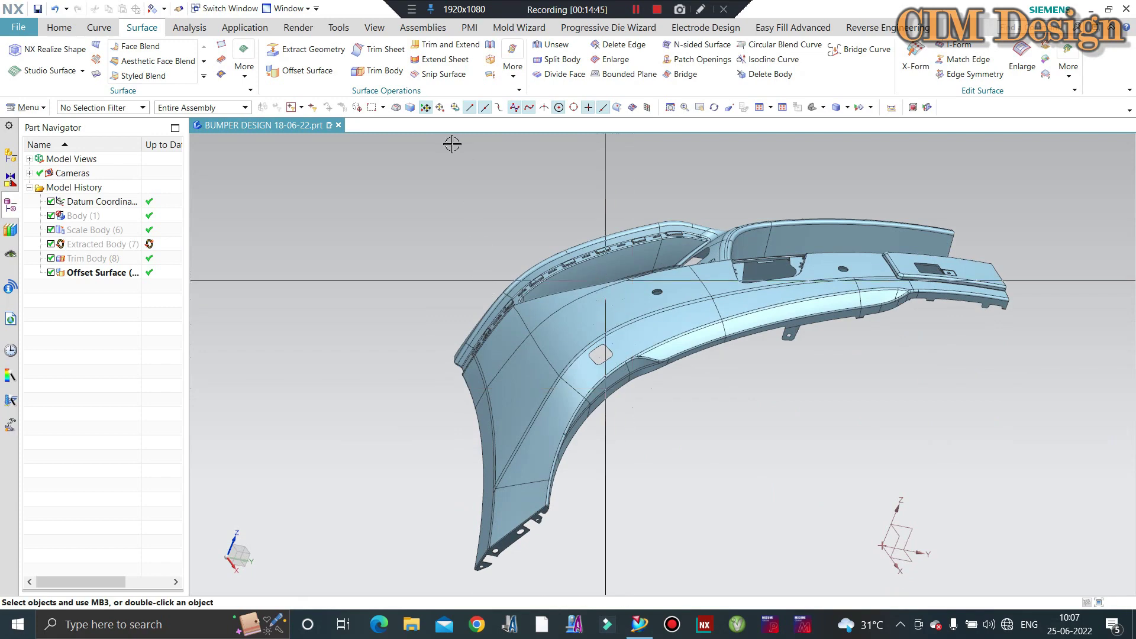
left_click(59, 29)
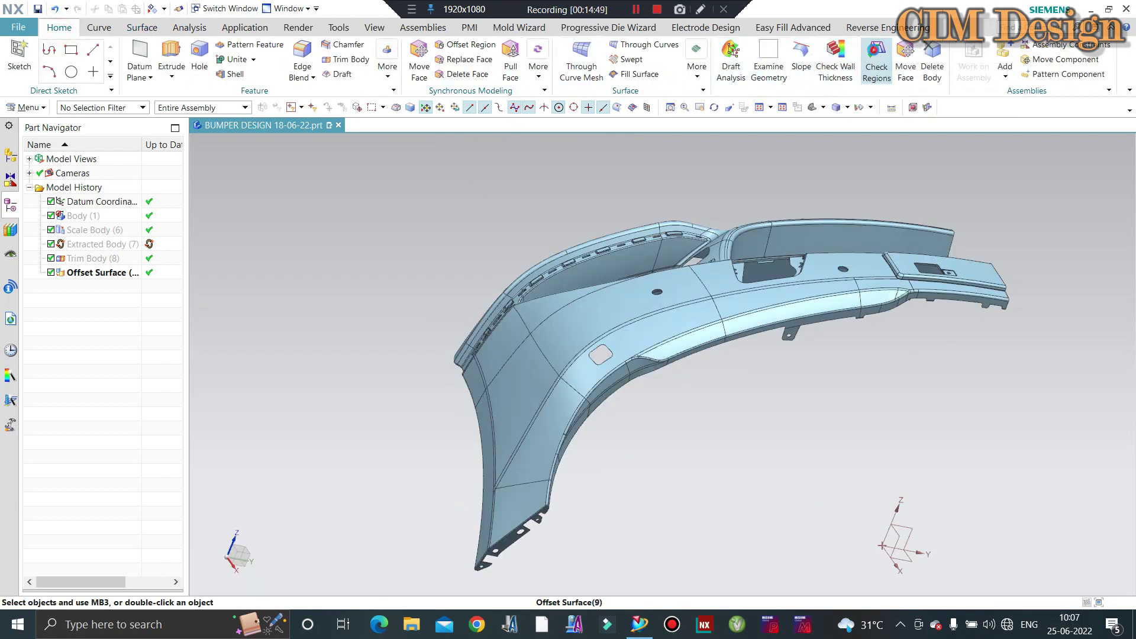
left_click(691, 303)
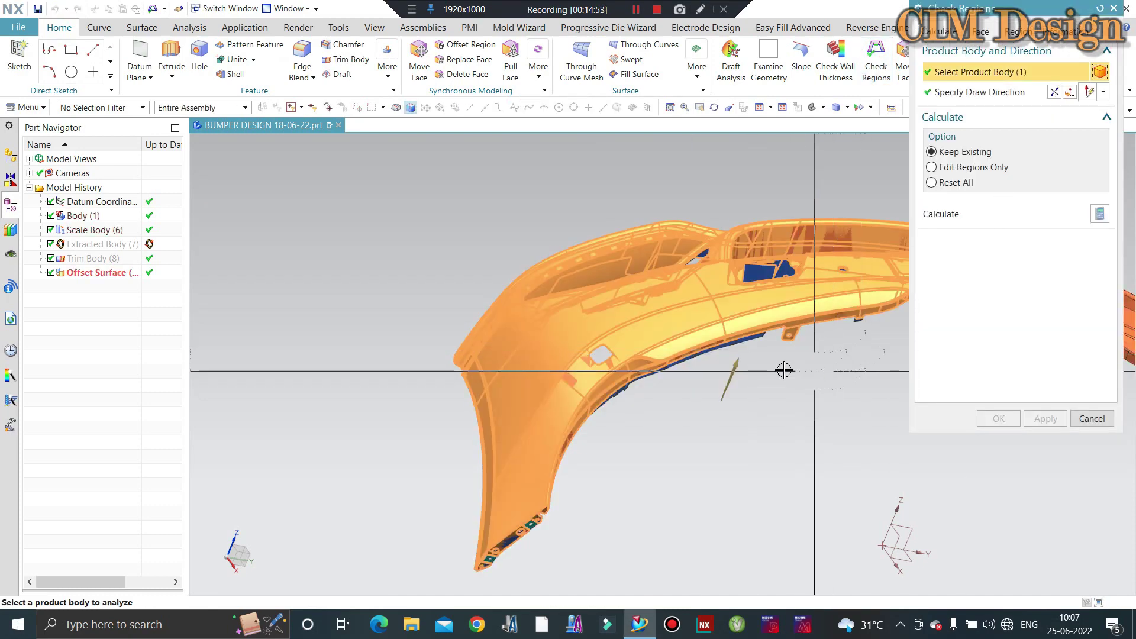
key("Escape")
mouse_move(742, 321)
middle_mouse_down()
mouse_move(618, 243)
mouse_move(540, 376)
middle_mouse_up()
scroll(541, 376, "up", 3)
scroll(540, 375, "up", 3)
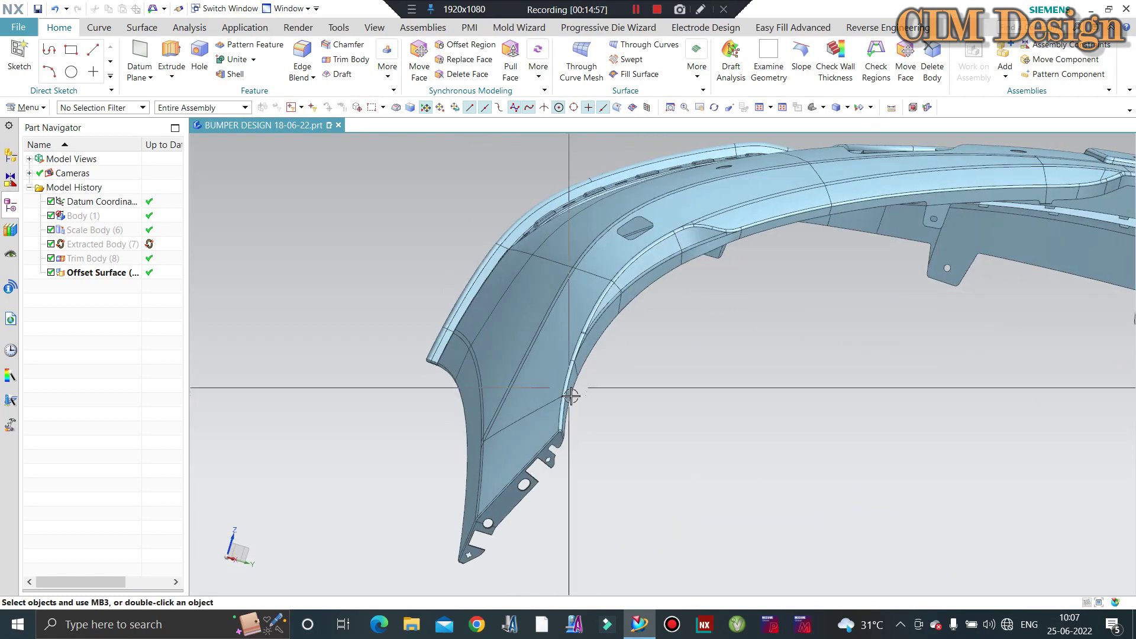
scroll(540, 376, "up", 3)
scroll(540, 376, "down", 5)
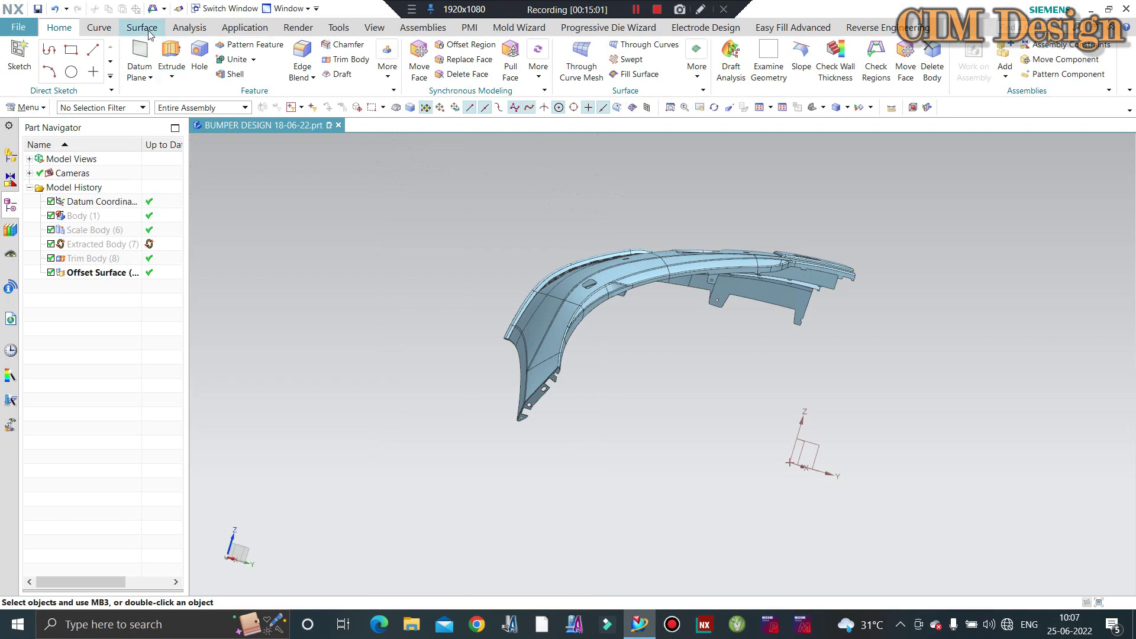
Start an isocline curve and box-select the wheel-arch and lower flange faces
mouse_move(584, 349)
middle_mouse_down()
mouse_move(492, 267)
mouse_move(444, 253)
middle_mouse_up()
scroll(577, 343, "up", 3)
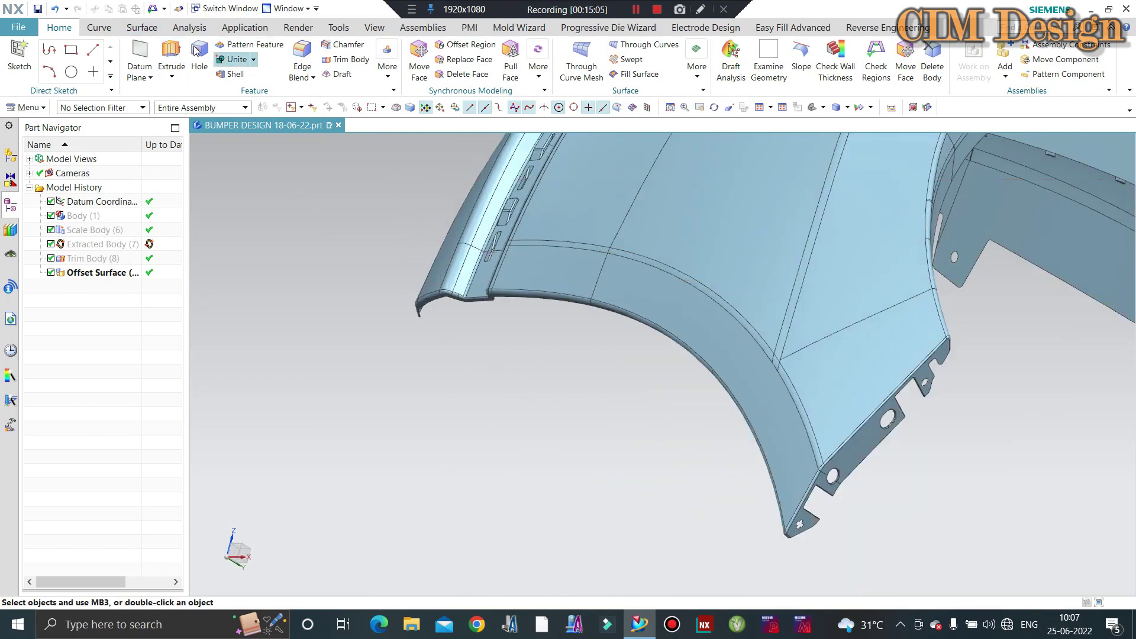
left_click(145, 28)
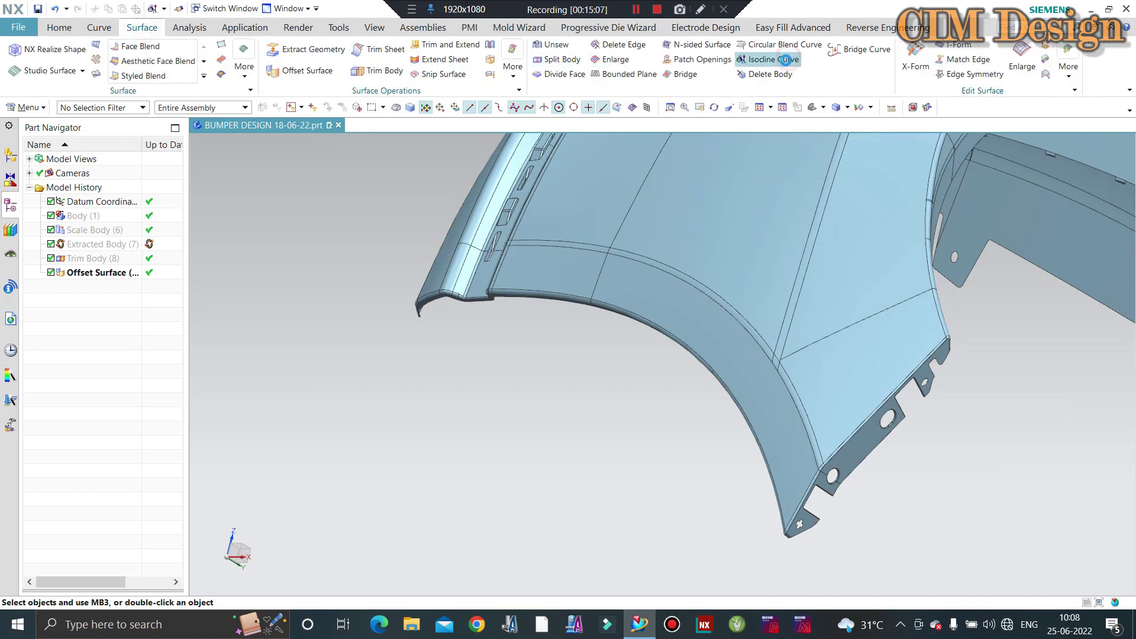
left_click(785, 59)
scroll(684, 250, "down", 2)
scroll(767, 287, "up", 2)
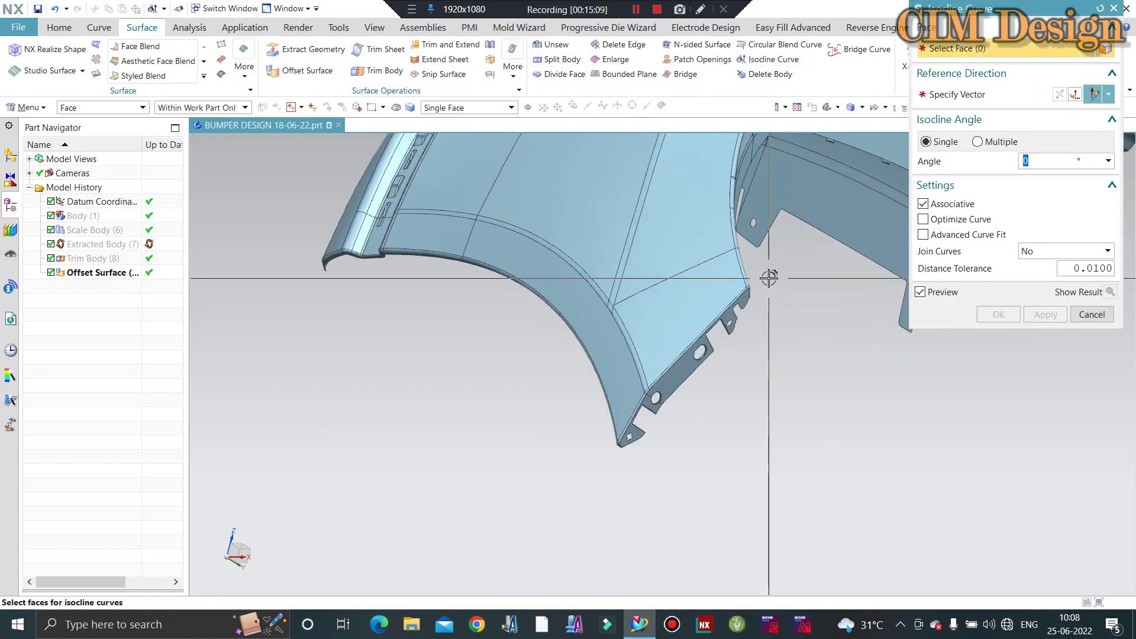
left_click_drag(768, 267, 536, 499)
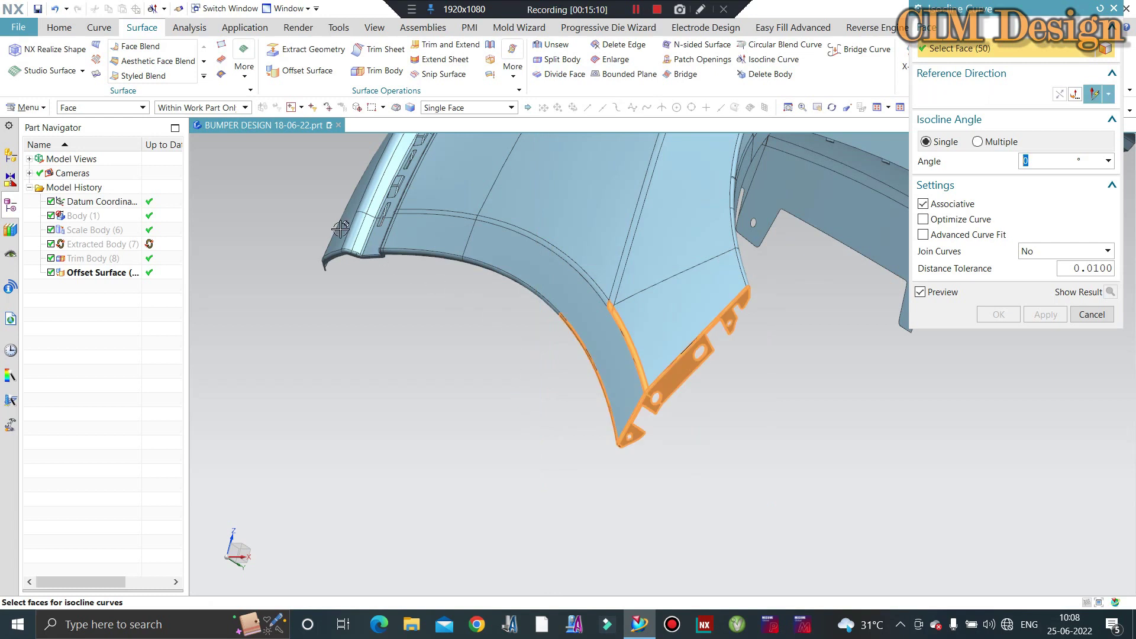
left_click_drag(286, 221, 714, 500)
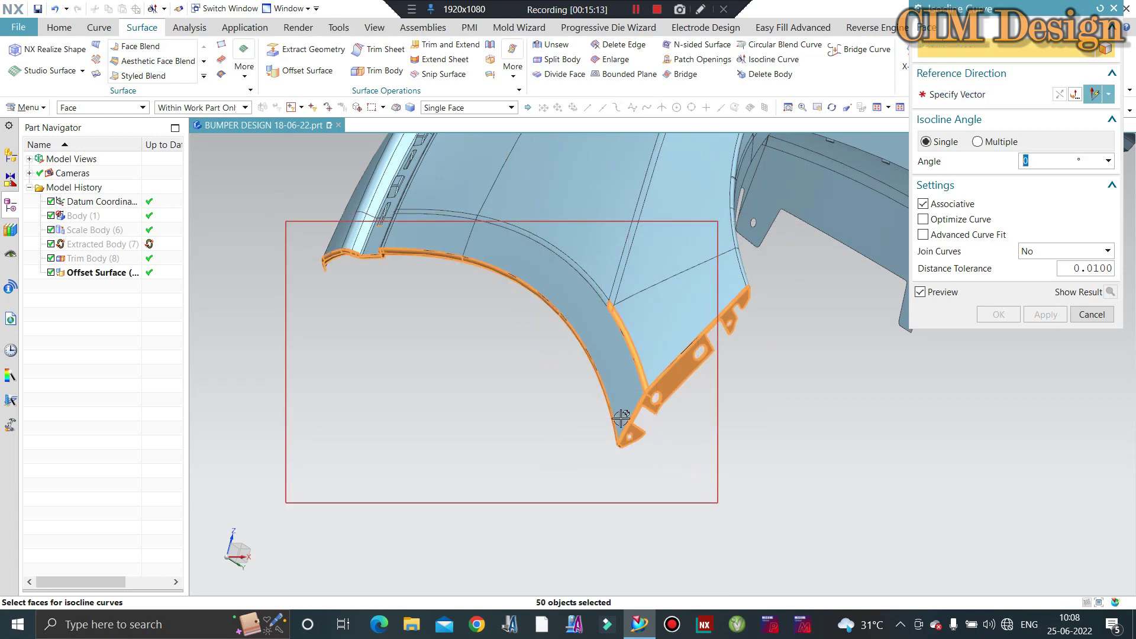
scroll(340, 204, "up", 2)
scroll(385, 213, "up", 1)
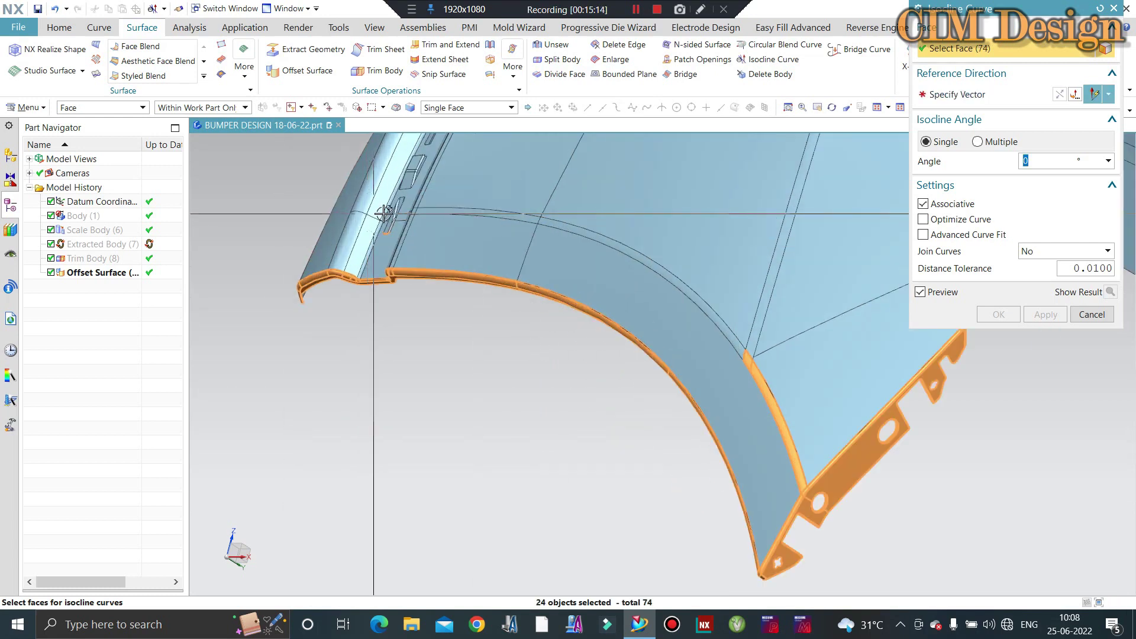
Reference the isocline curve to the Z axis and create it on the 74 faces
left_click(942, 99)
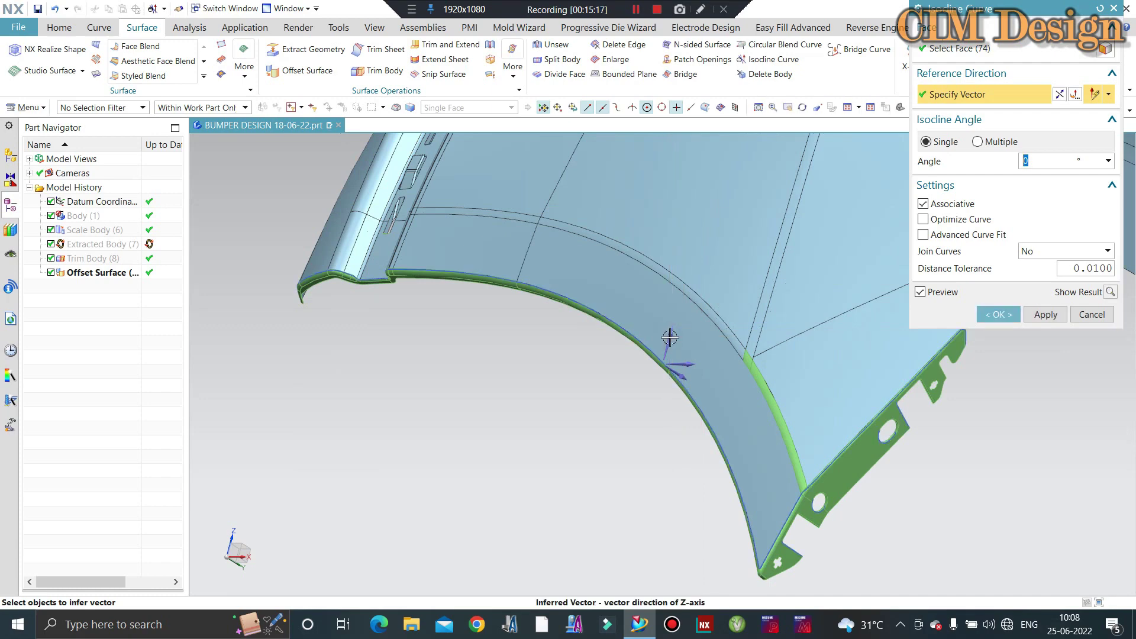
scroll(654, 381, "down", 1)
scroll(715, 421, "down", 2)
scroll(829, 381, "up", 3)
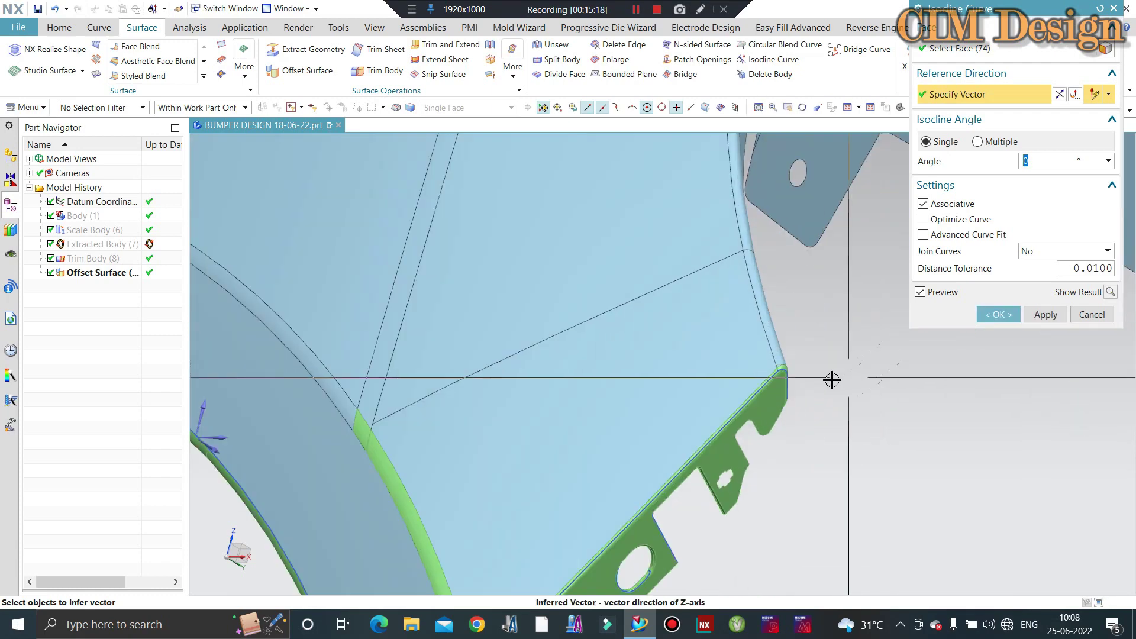
scroll(831, 380, "up", 2)
middle_click(831, 380)
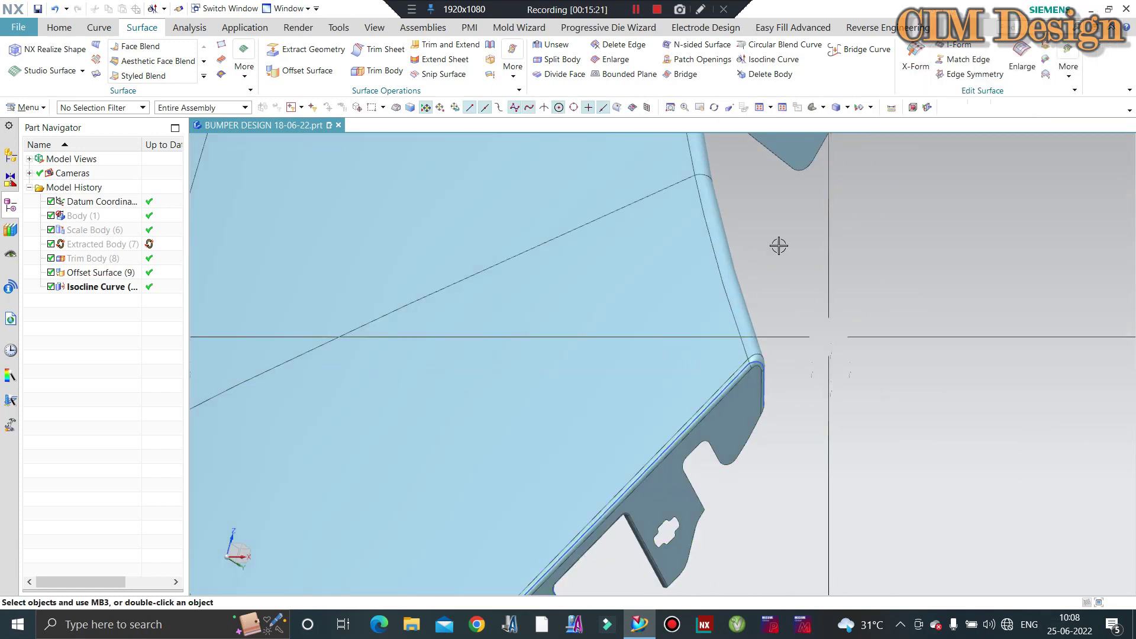
scroll(813, 287, "down", 1)
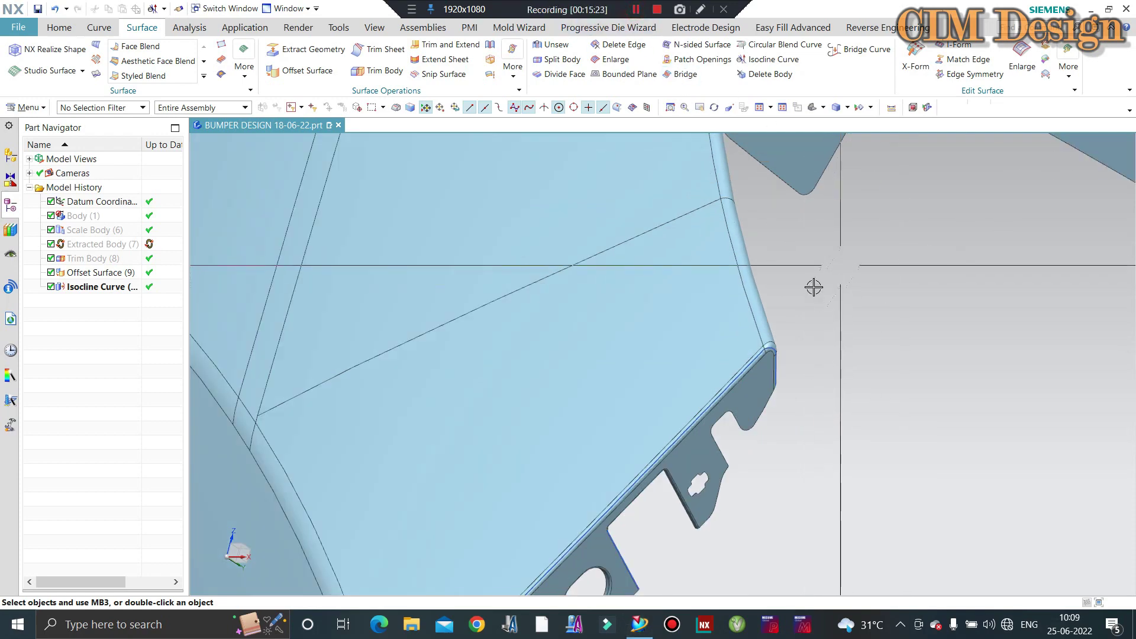
scroll(783, 364, "up", 1)
scroll(781, 322, "up", 1)
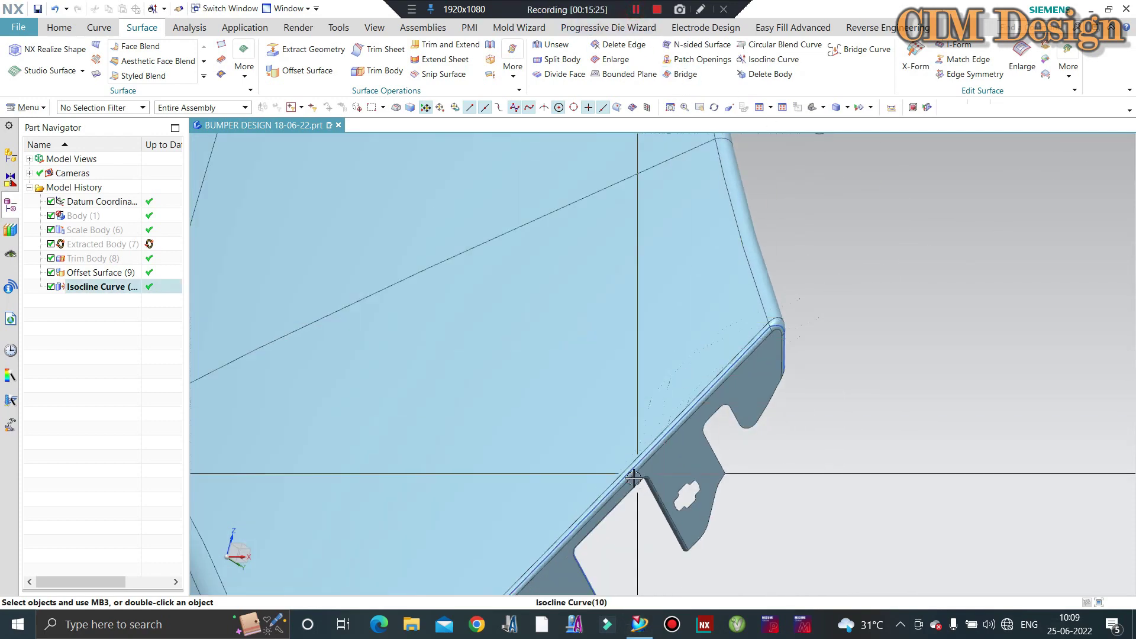
scroll(787, 338, "up", 1)
scroll(769, 326, "up", 1)
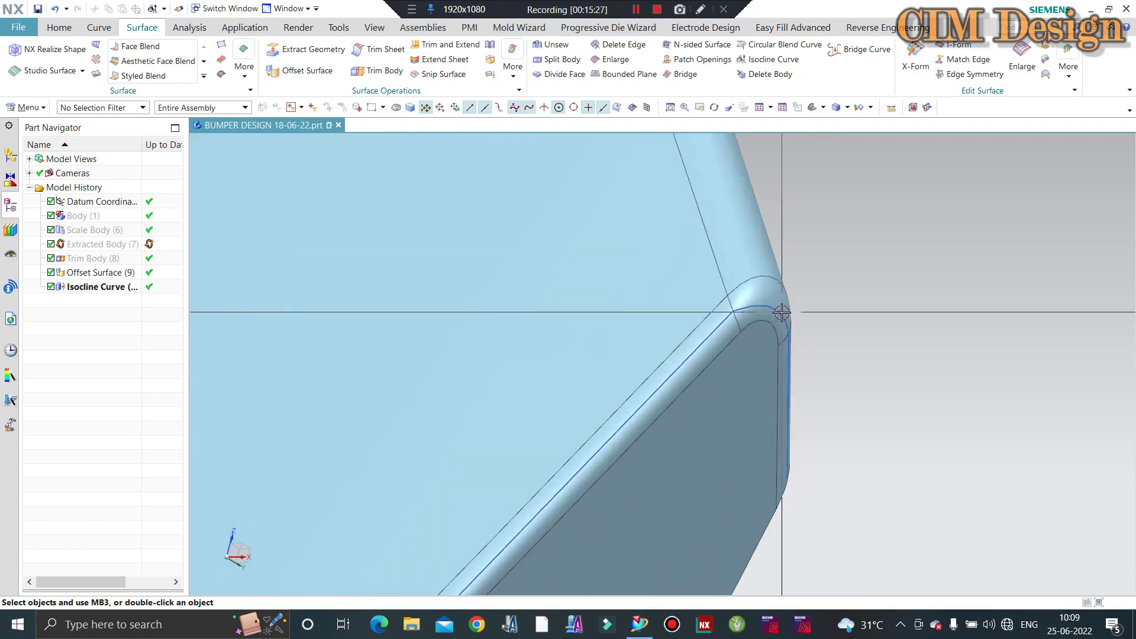
scroll(745, 296, "down", 2)
scroll(757, 302, "up", 1)
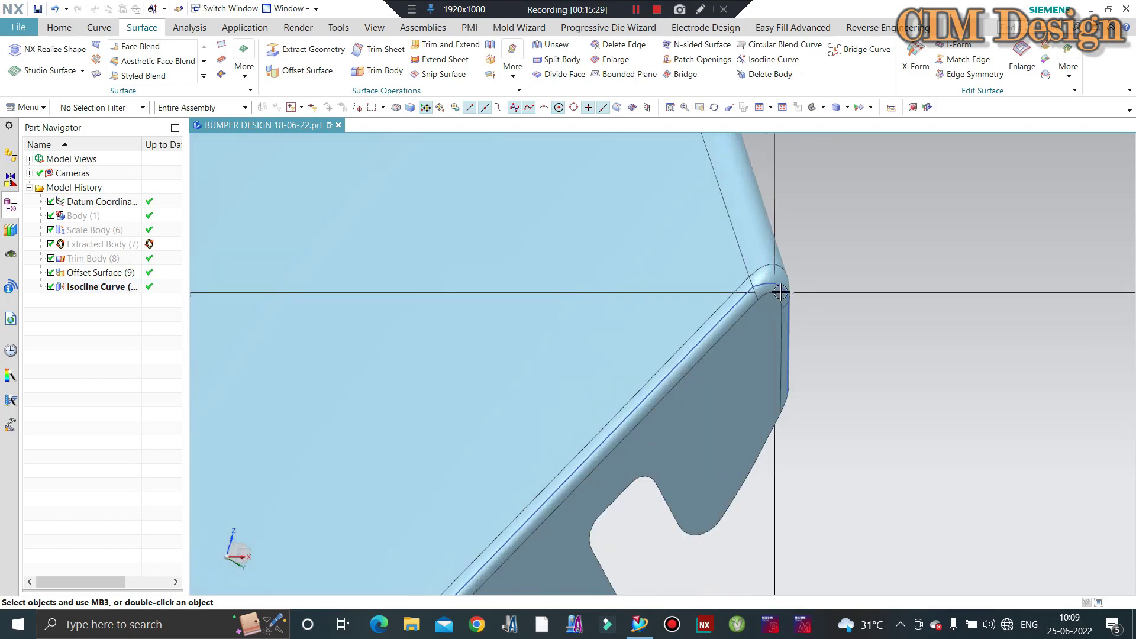
scroll(780, 308, "up", 1)
scroll(705, 344, "up", 1)
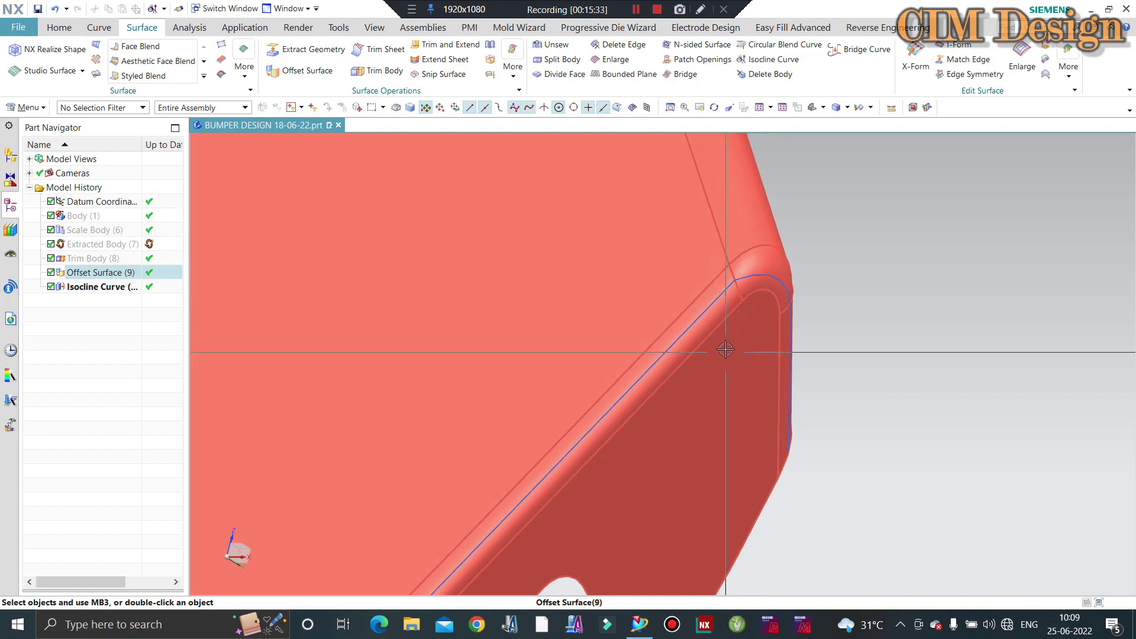
scroll(708, 342, "up", 1)
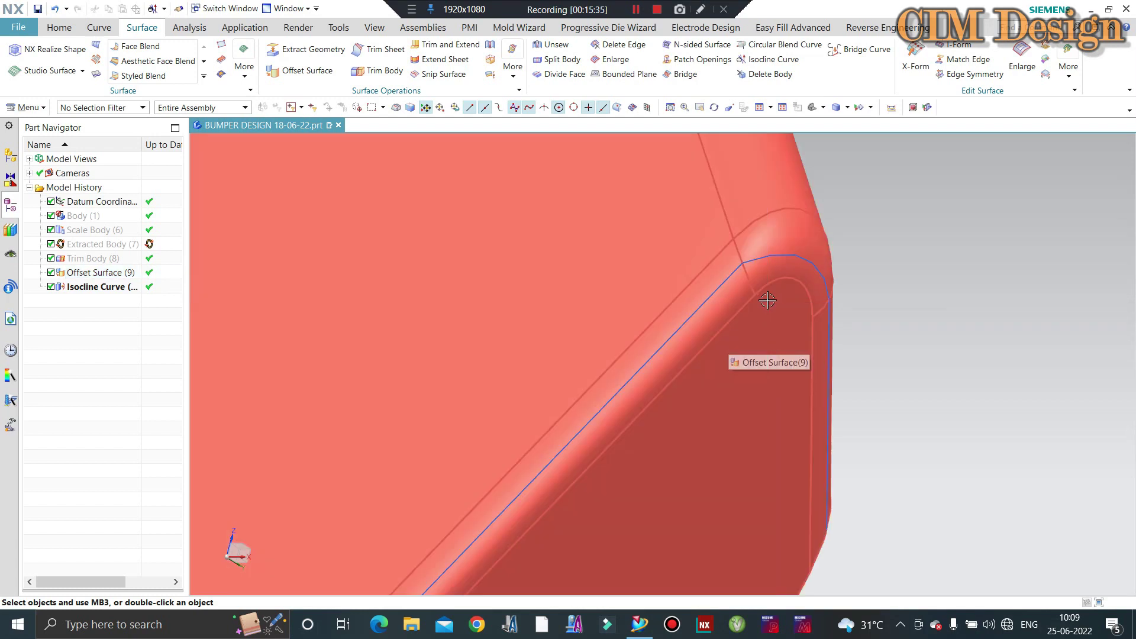
scroll(782, 295, "down", 2)
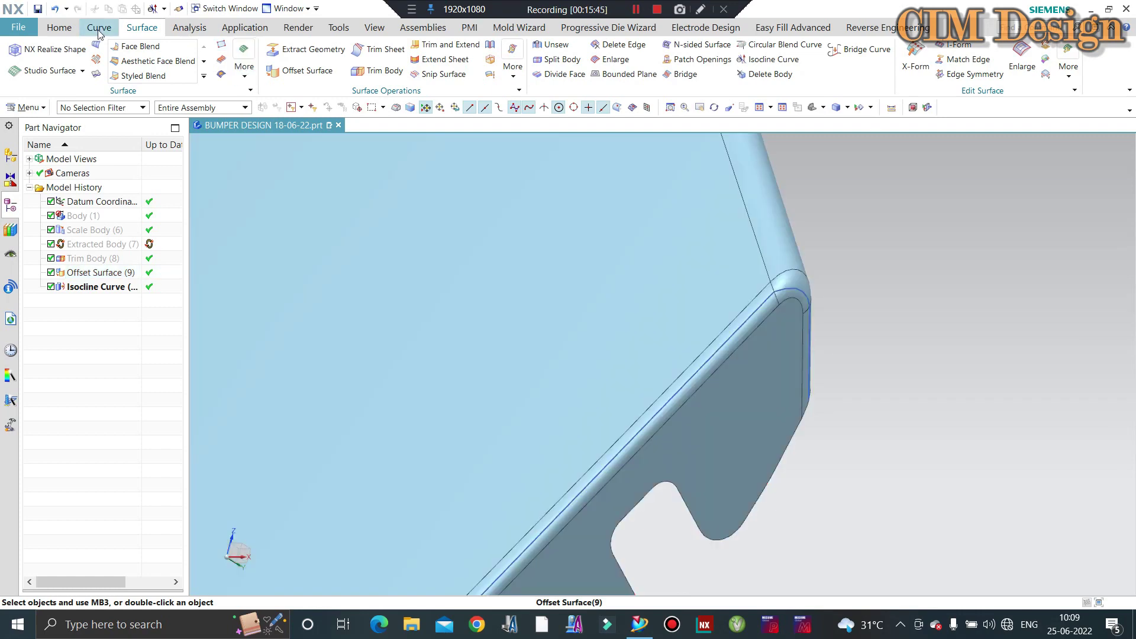
Start Unsew and pick the flange's side strip and corner blend faces as single faces
left_click(59, 28)
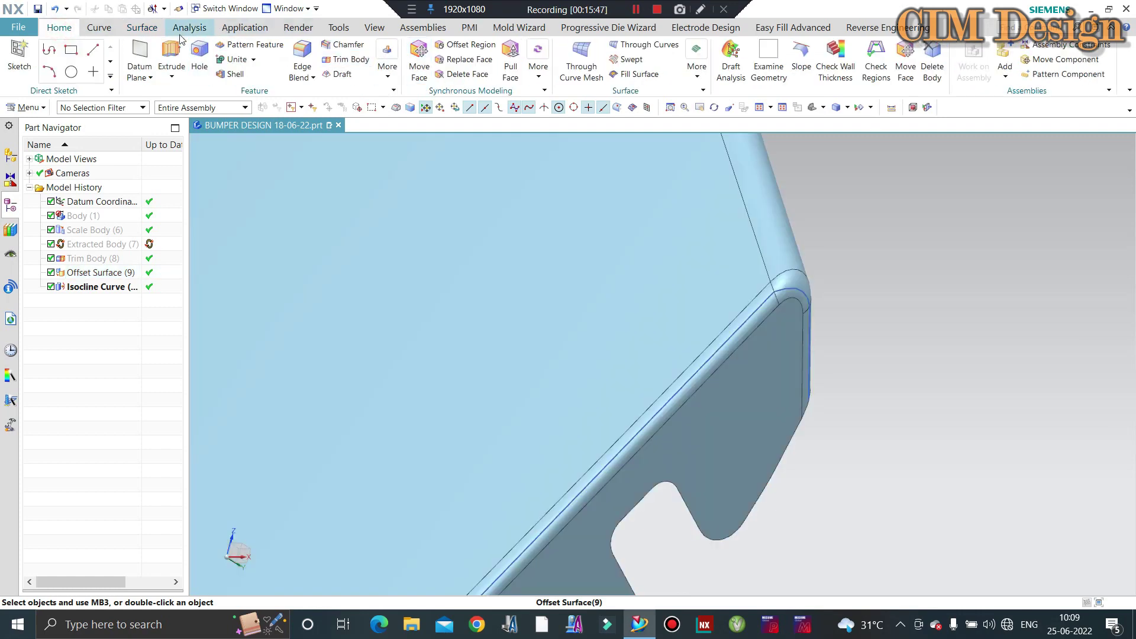
left_click(158, 27)
left_click(551, 45)
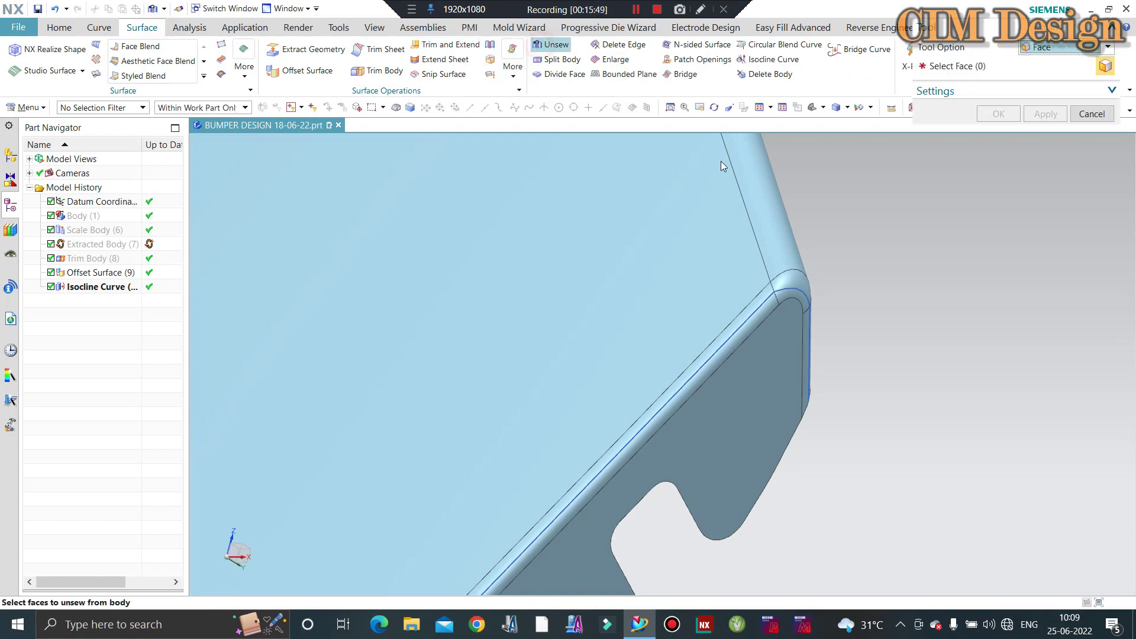
scroll(812, 329, "down", 5)
key("Home")
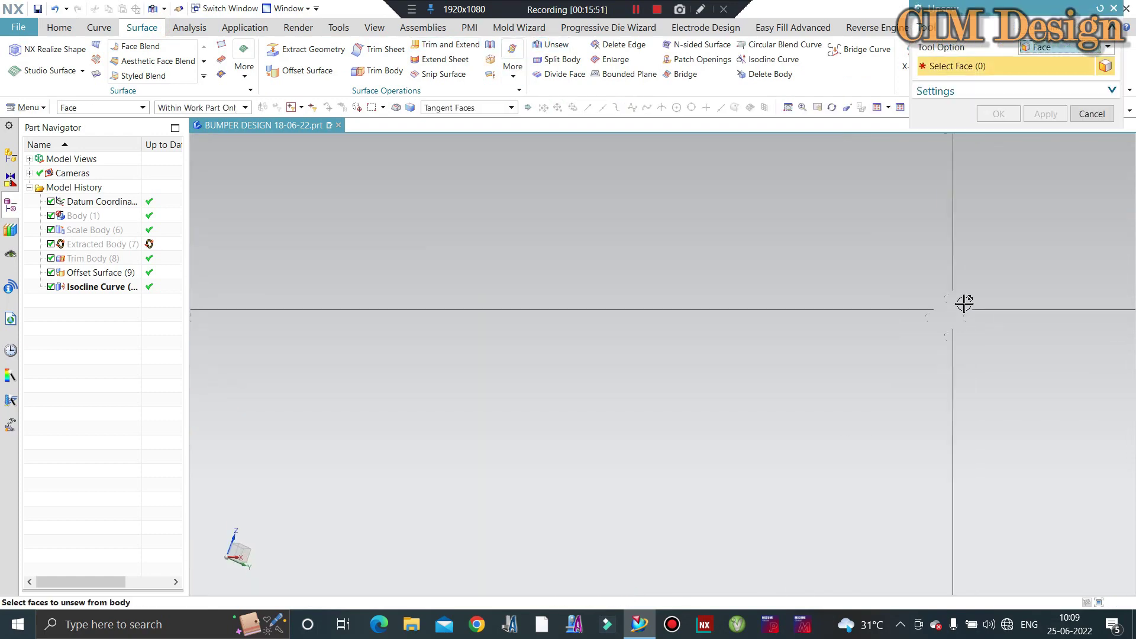
scroll(624, 300, "up", 3)
scroll(740, 392, "up", 3)
scroll(790, 343, "up", 2)
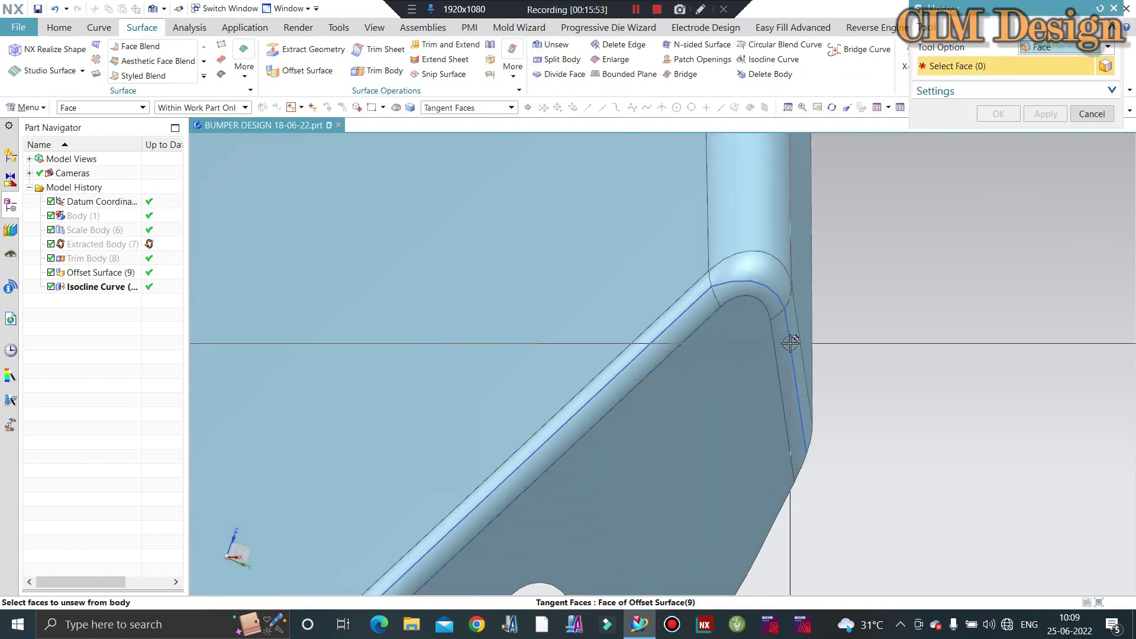
left_click(681, 329)
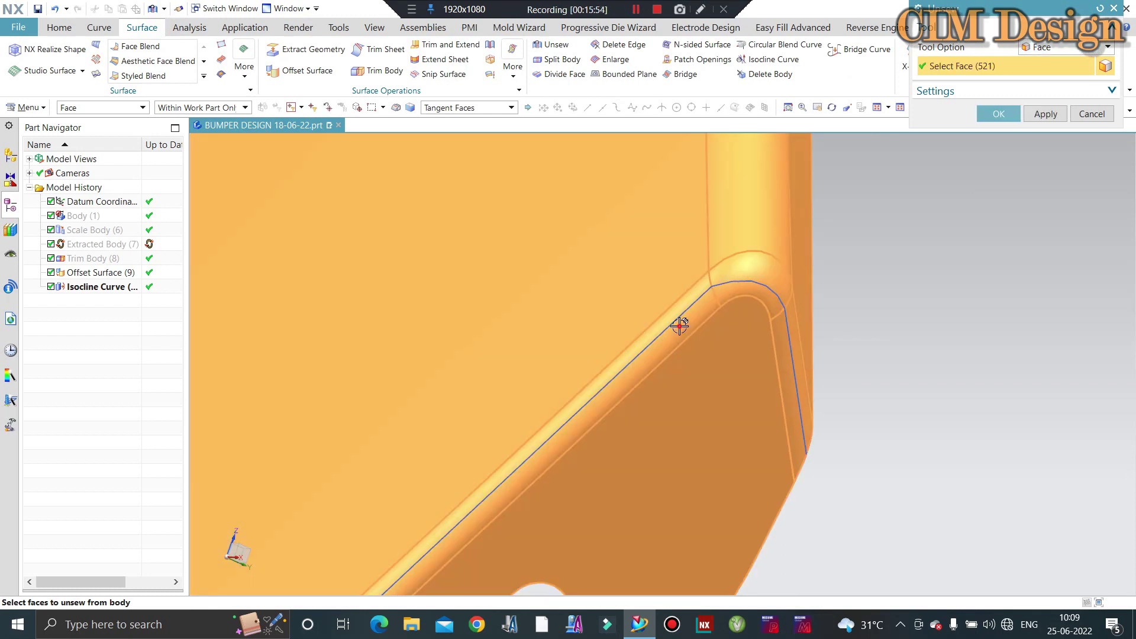
left_click(680, 324, "shift")
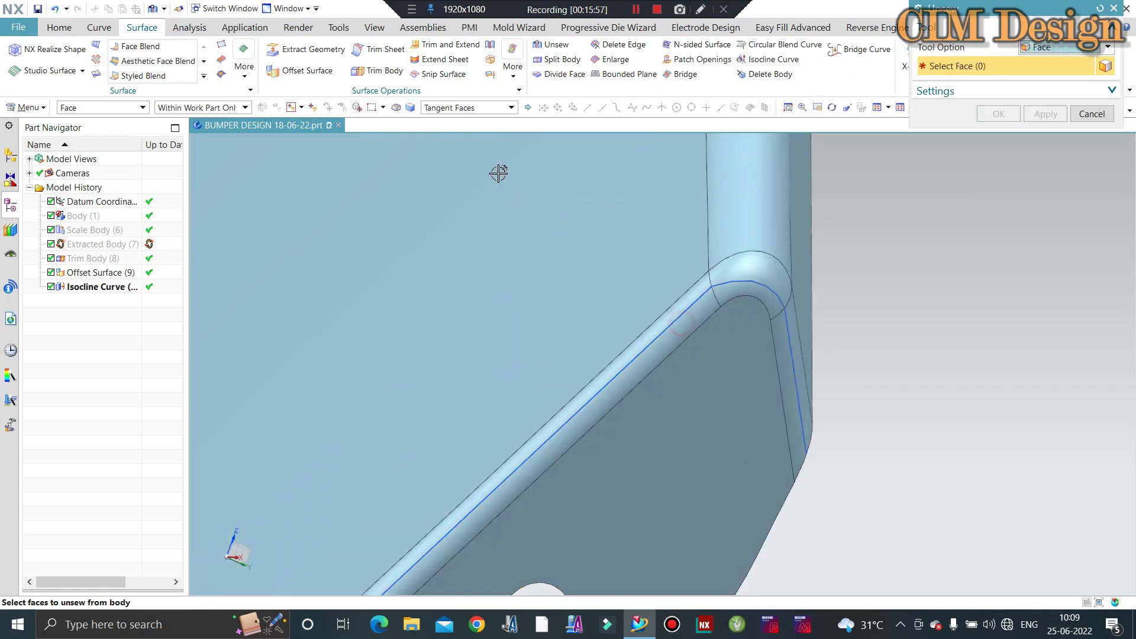
left_click(464, 107)
left_click(785, 325)
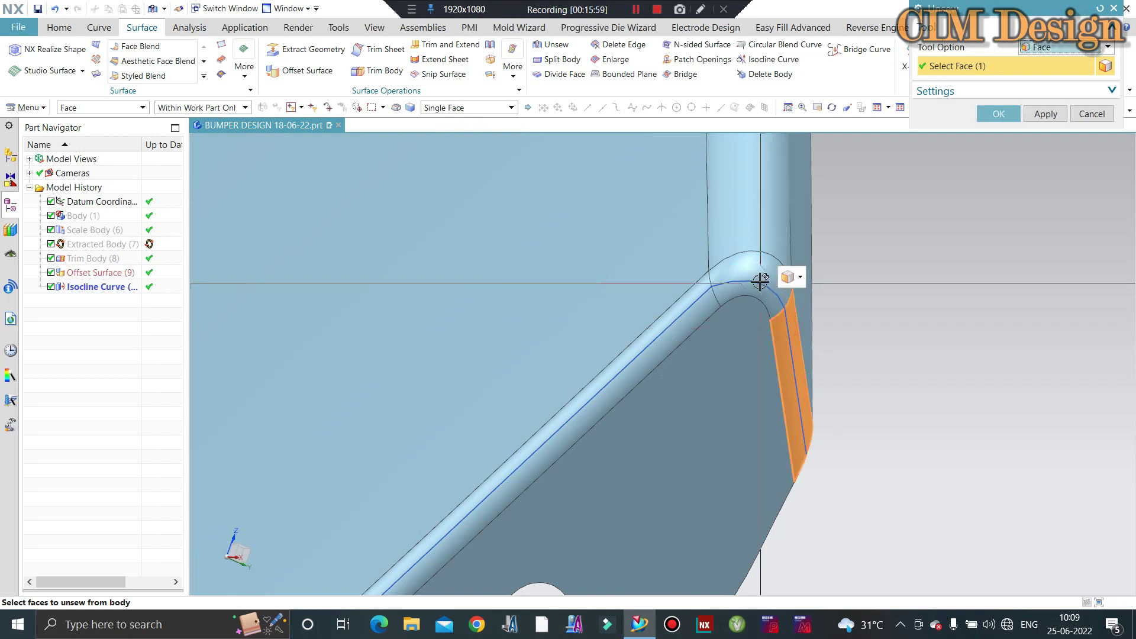
left_click(752, 267)
left_click(727, 329)
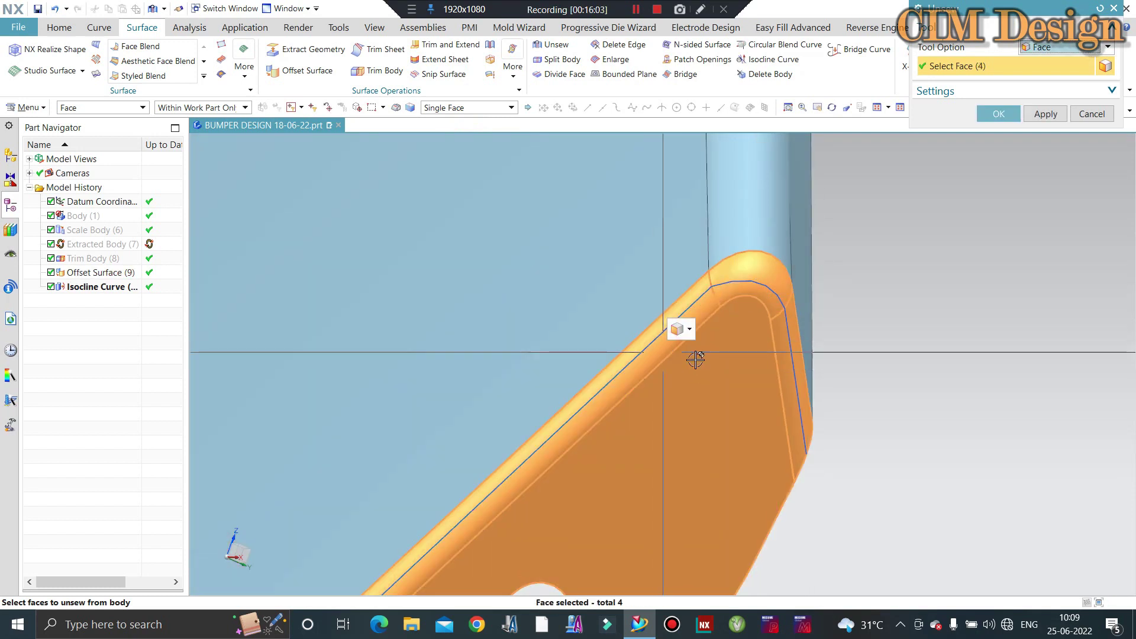
left_click(728, 367, "shift")
scroll(929, 304, "down", 2)
scroll(929, 305, "down", 3)
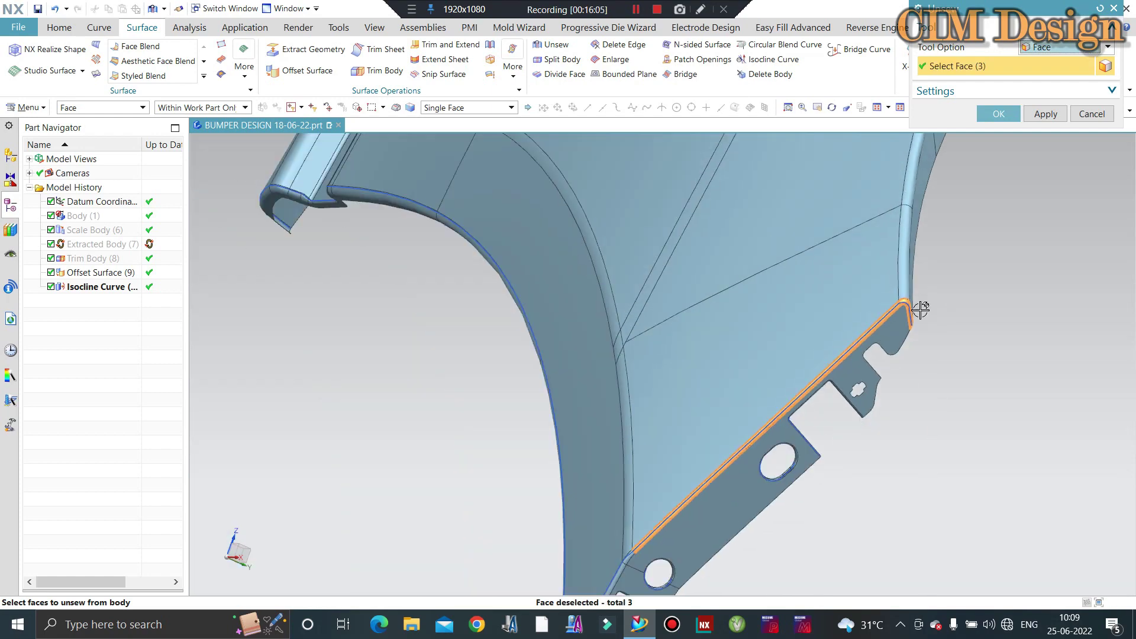
scroll(730, 358, "up", 2)
scroll(749, 346, "up", 2)
scroll(752, 343, "up", 2)
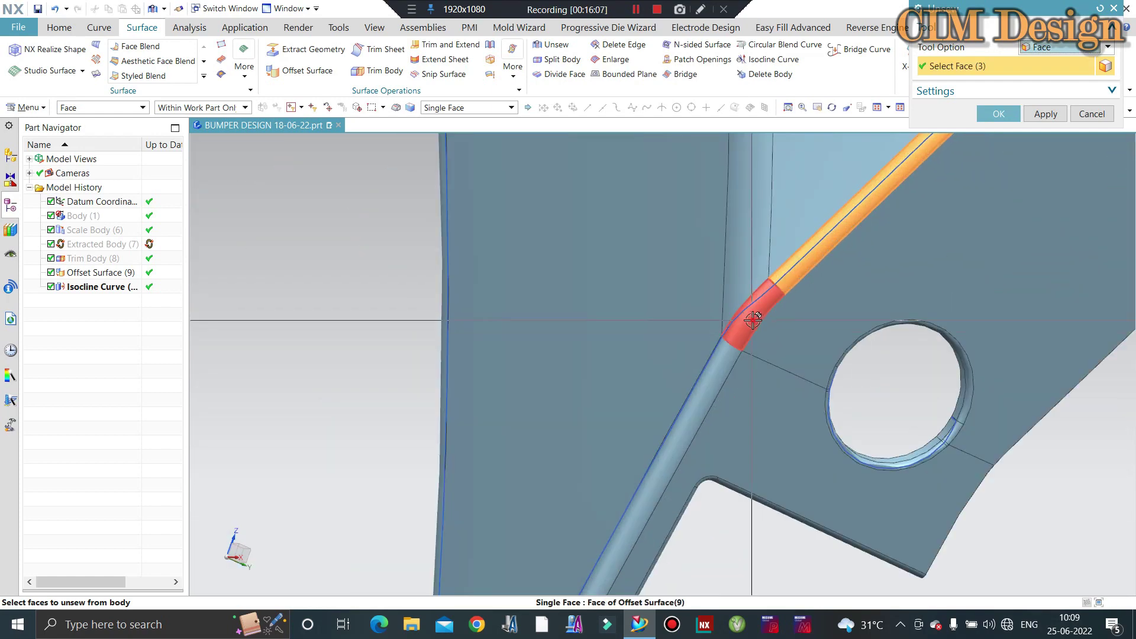
Add the fillet faces along the flange edge, including the corner and left side fillets
left_click(687, 328)
left_click(741, 340)
scroll(616, 337, "down", 2)
scroll(643, 422, "down", 2)
middle_click_drag(642, 422, 718, 447)
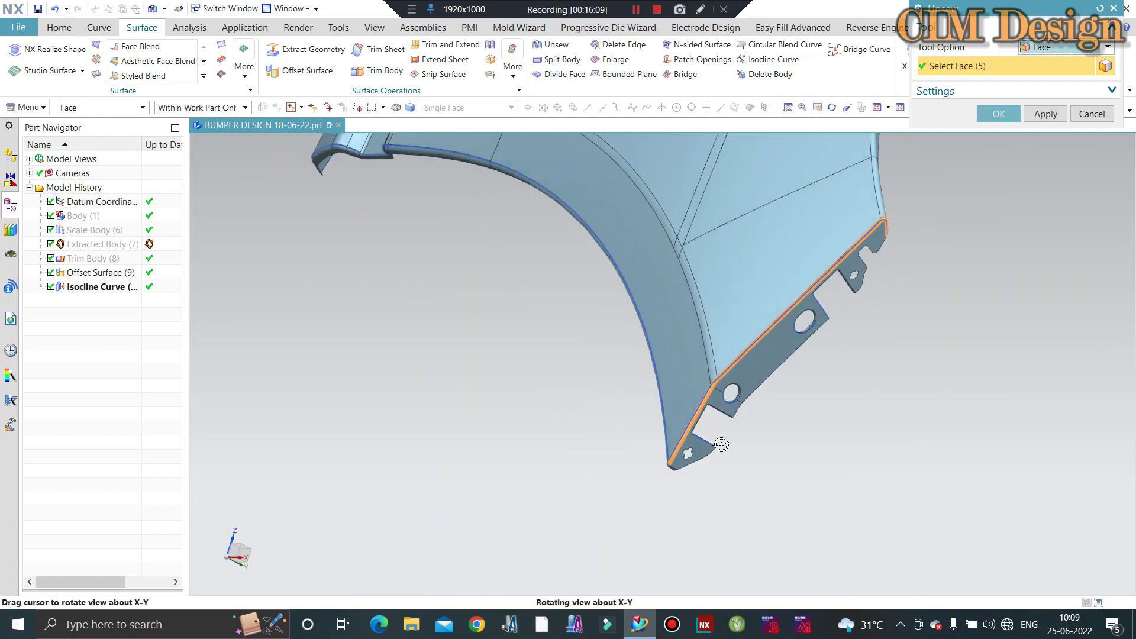
scroll(760, 438, "up", 2)
scroll(781, 473, "up", 2)
scroll(776, 481, "up", 2)
left_click(776, 481)
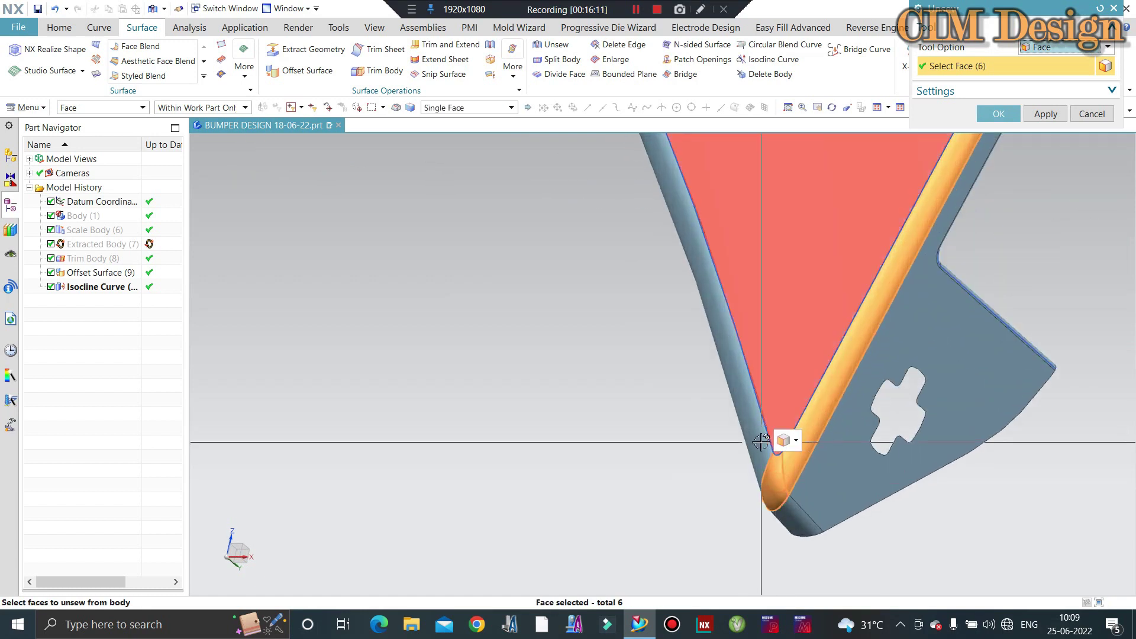
left_click(760, 456)
left_click(733, 378)
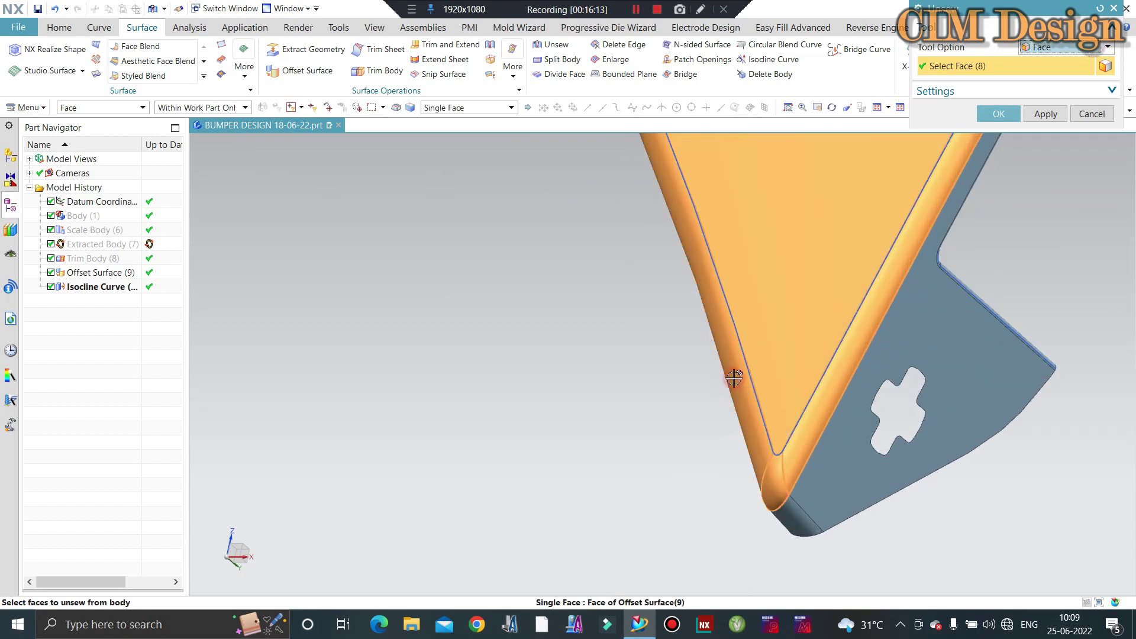
left_click(803, 268, "shift")
middle_click_drag(803, 268, 685, 443)
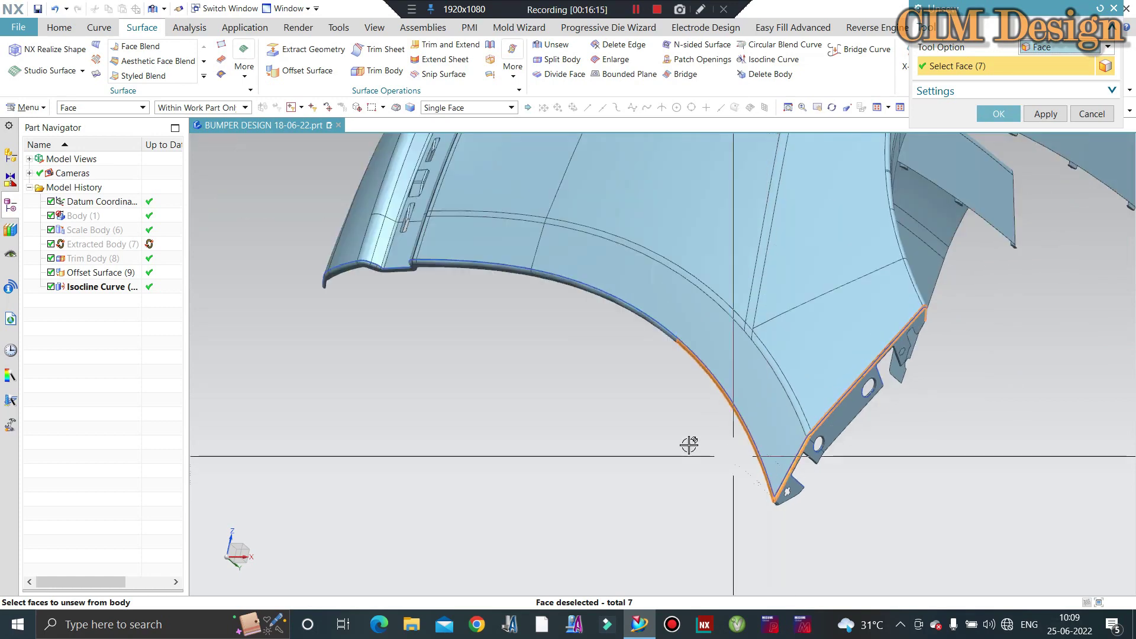
scroll(671, 327, "up", 3)
scroll(670, 326, "up", 2)
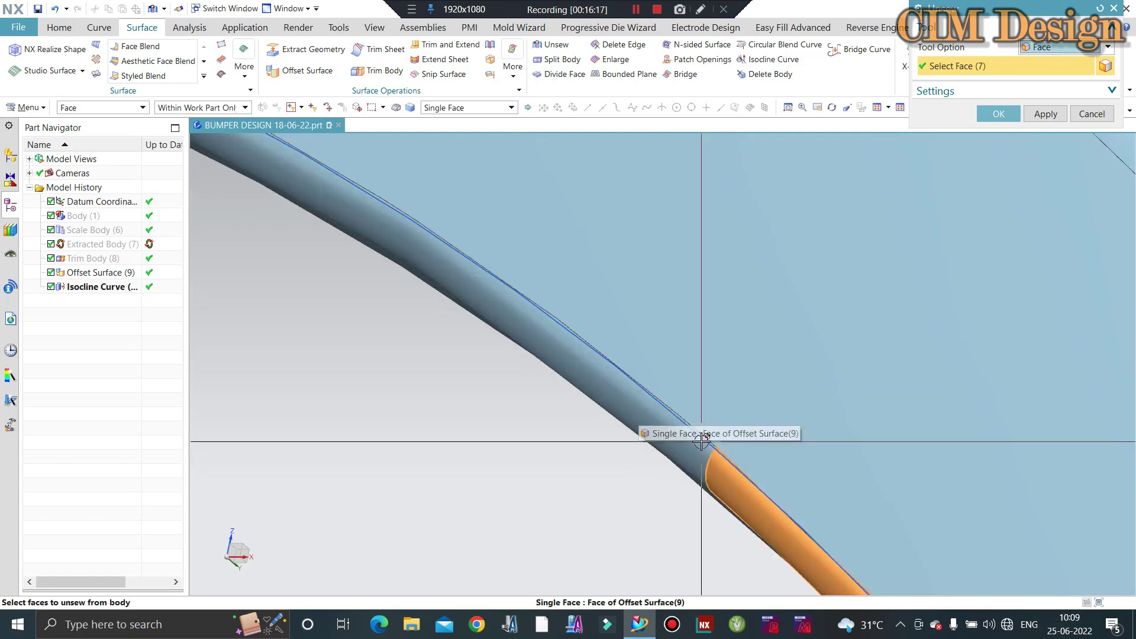
scroll(774, 365, "down", 3)
scroll(509, 424, "down", 3)
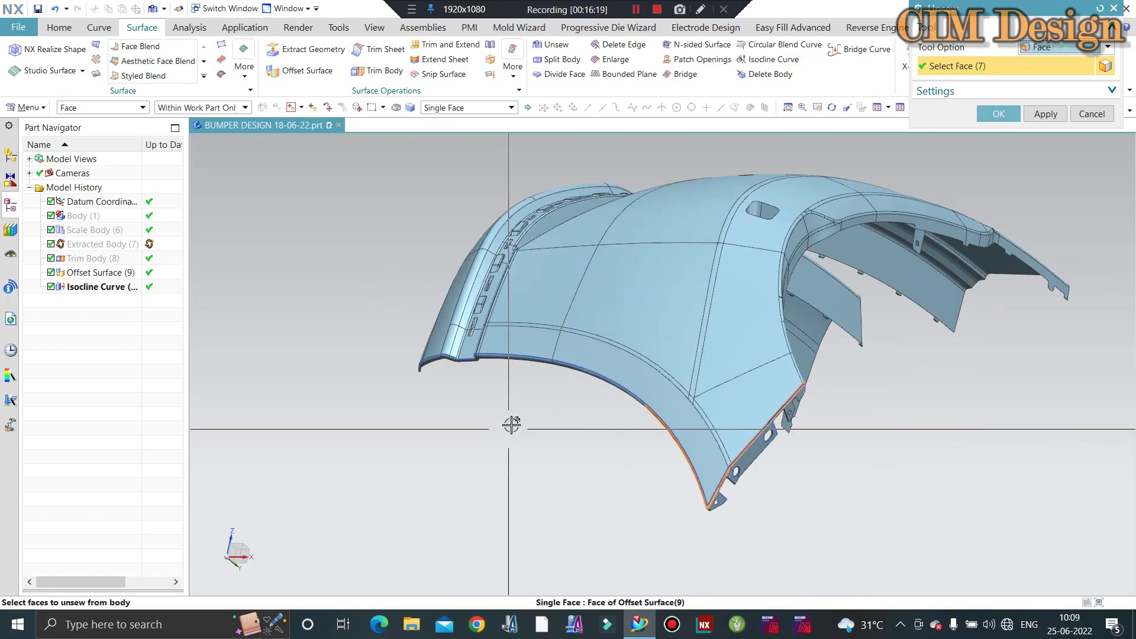
mouse_move(509, 424)
middle_mouse_down()
mouse_move(538, 477)
mouse_move(737, 309)
middle_mouse_up()
scroll(736, 309, "up", 3)
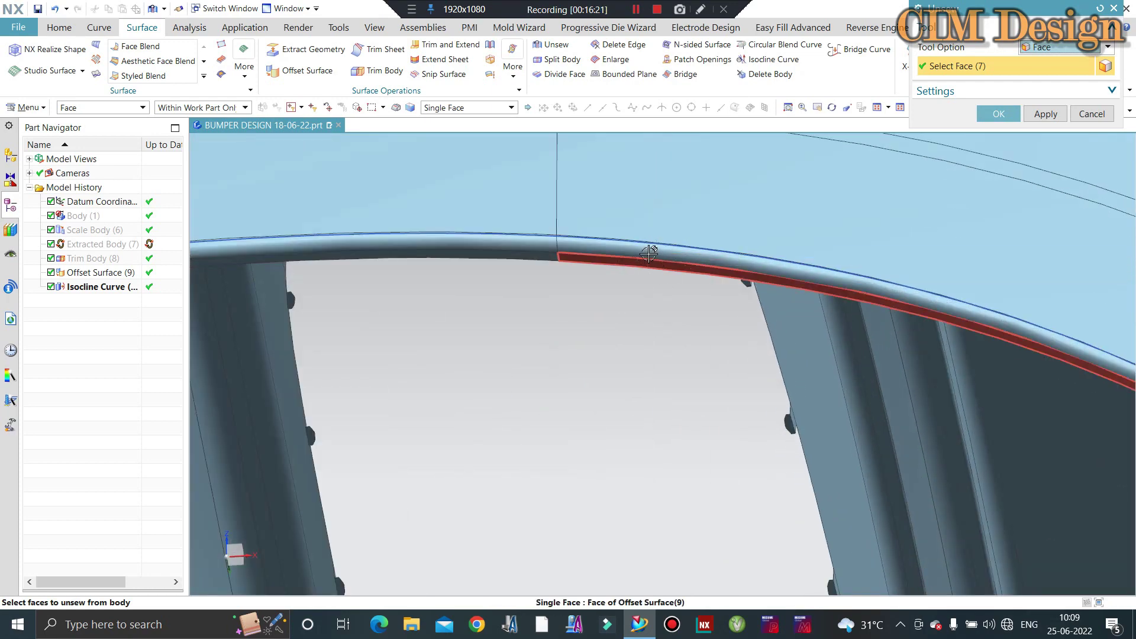
scroll(649, 253, "up", 3)
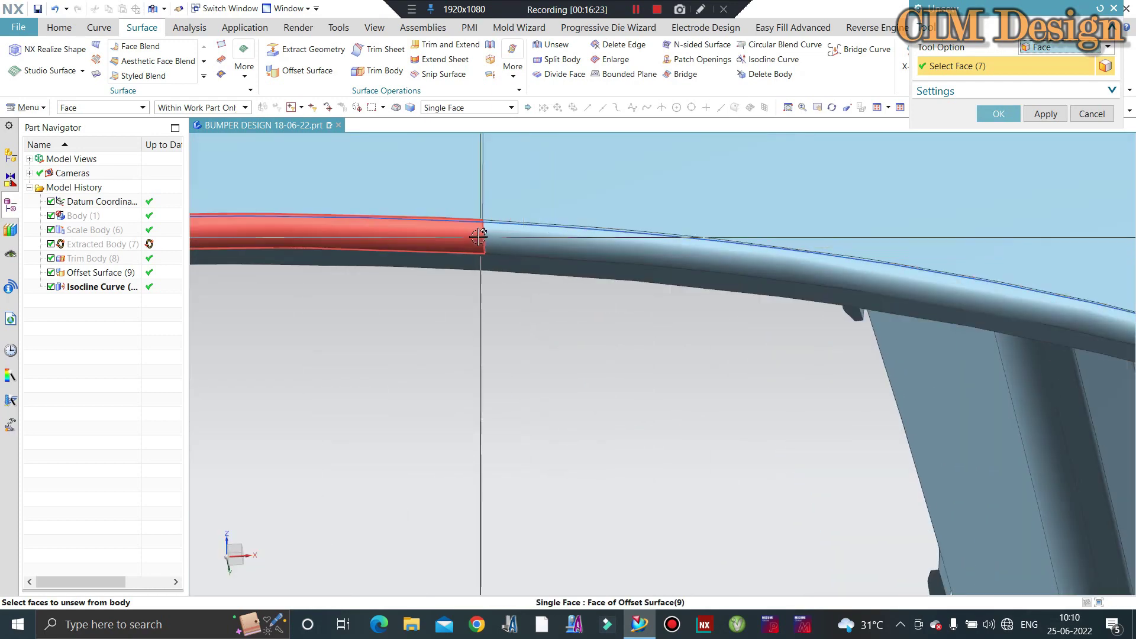
Add the left rail fillet plus the rail-end bend, corner and straight rail faces
left_click(478, 236)
left_click(537, 239)
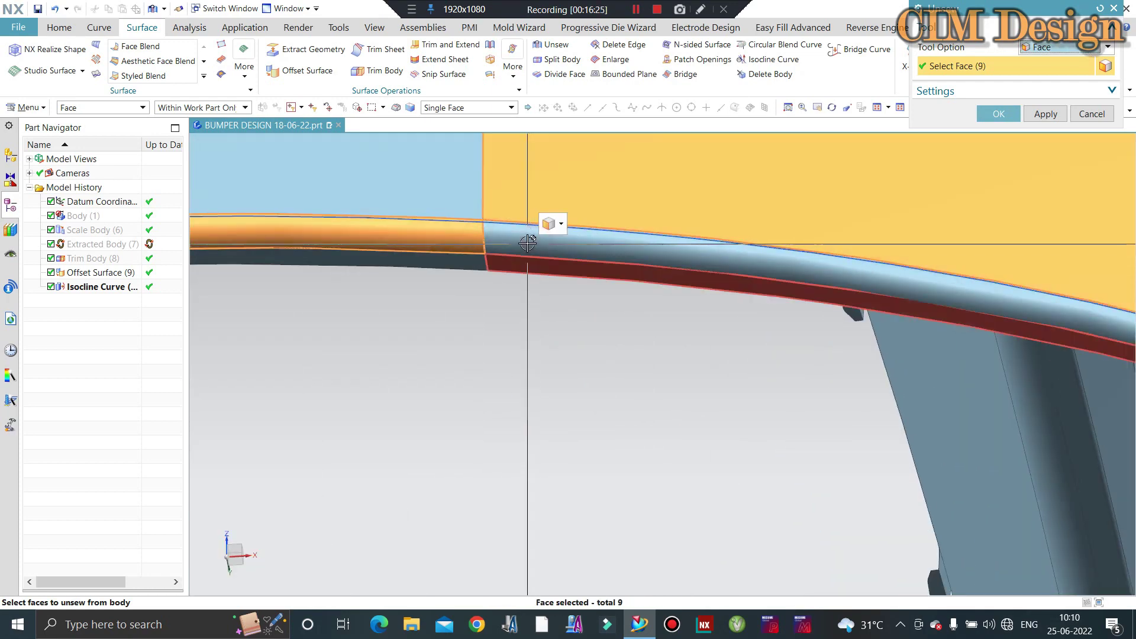
left_click(534, 266)
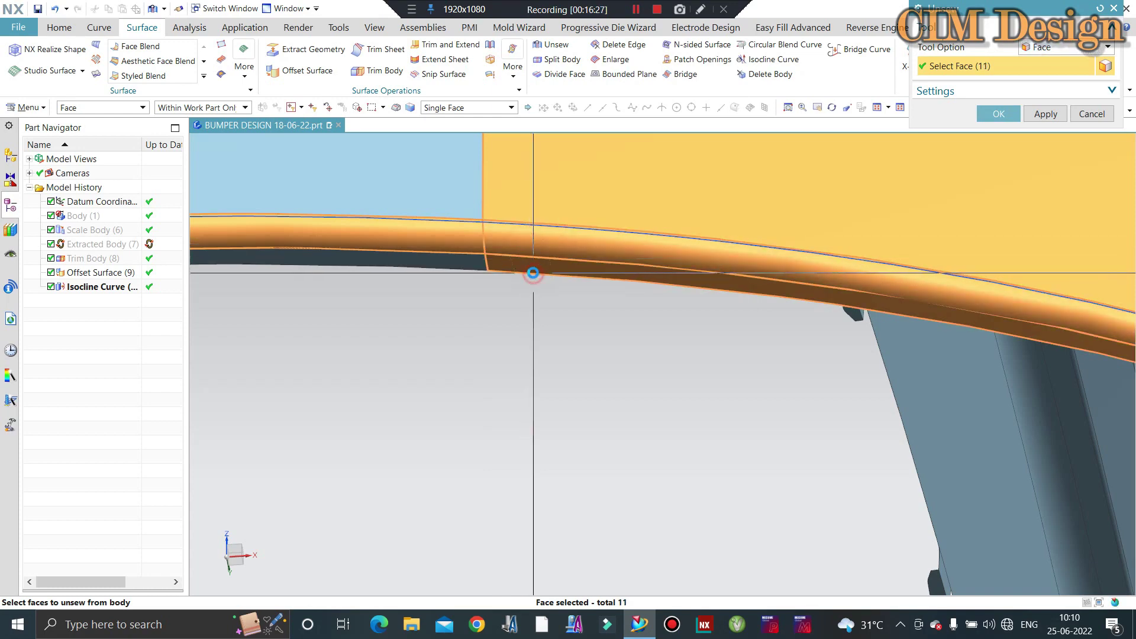
left_click(533, 275, "shift")
left_click(534, 195, "shift")
scroll(679, 290, "down", 3)
scroll(675, 294, "down", 3)
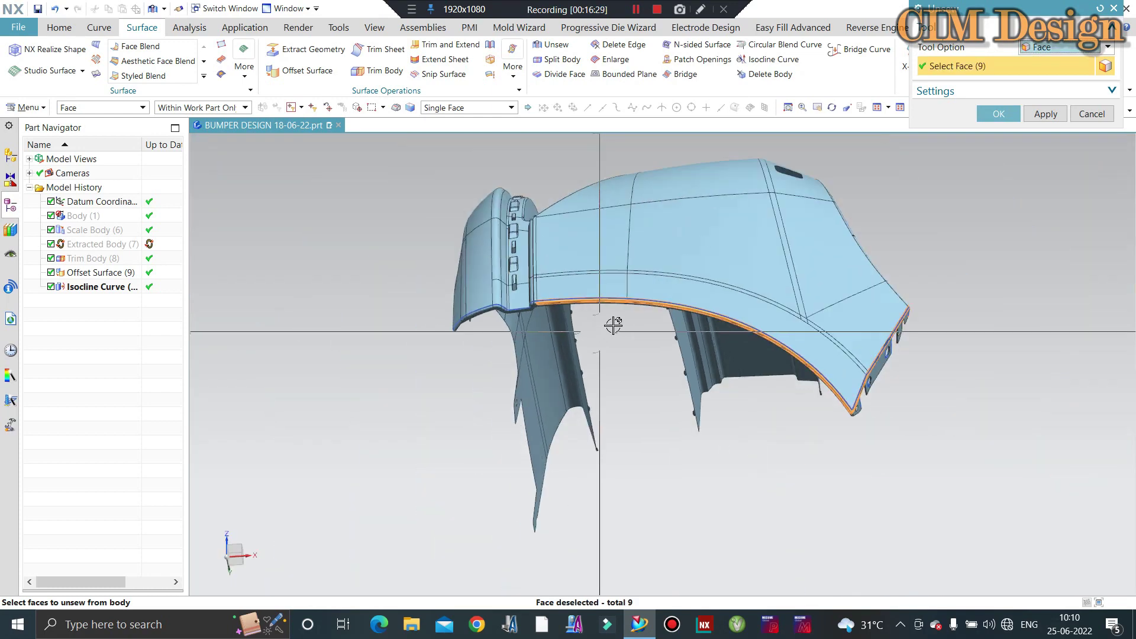
middle_click_drag(674, 294, 658, 258)
scroll(658, 258, "up", 3)
scroll(658, 258, "up", 2)
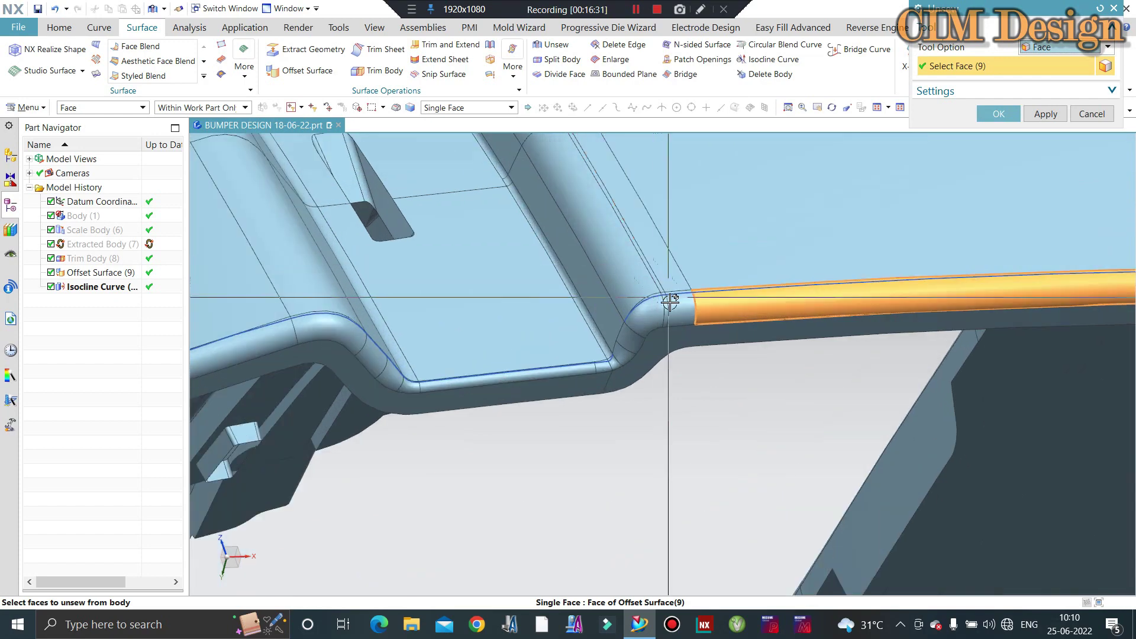
scroll(664, 304, "up", 2)
left_click(666, 303)
left_click(623, 348)
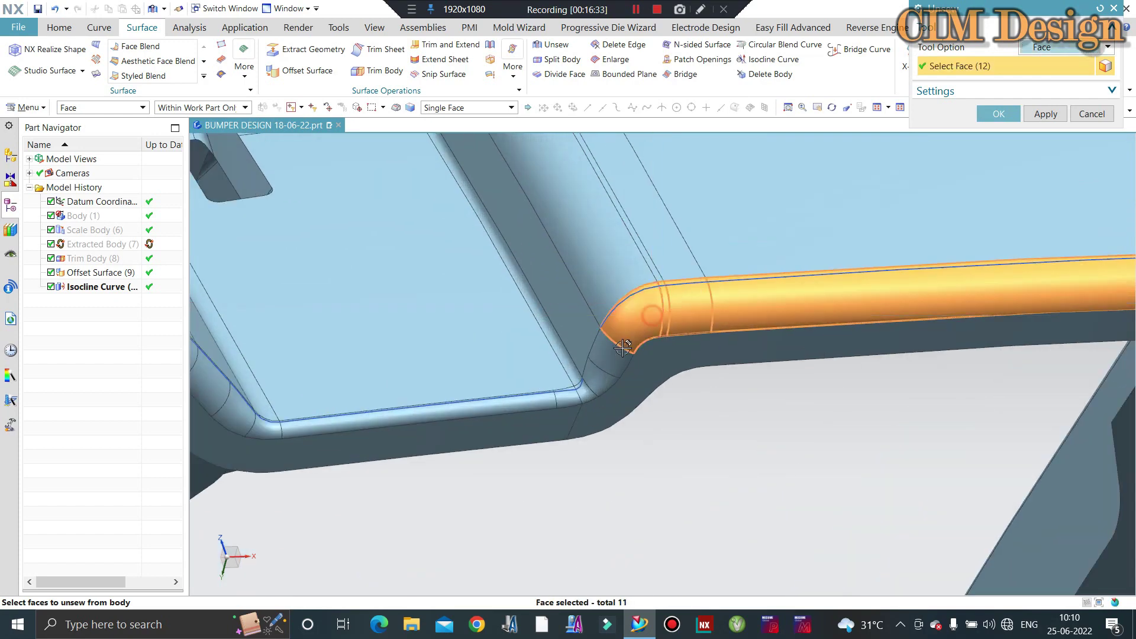
left_click(614, 355)
scroll(609, 367, "up", 2)
scroll(576, 393, "up", 1)
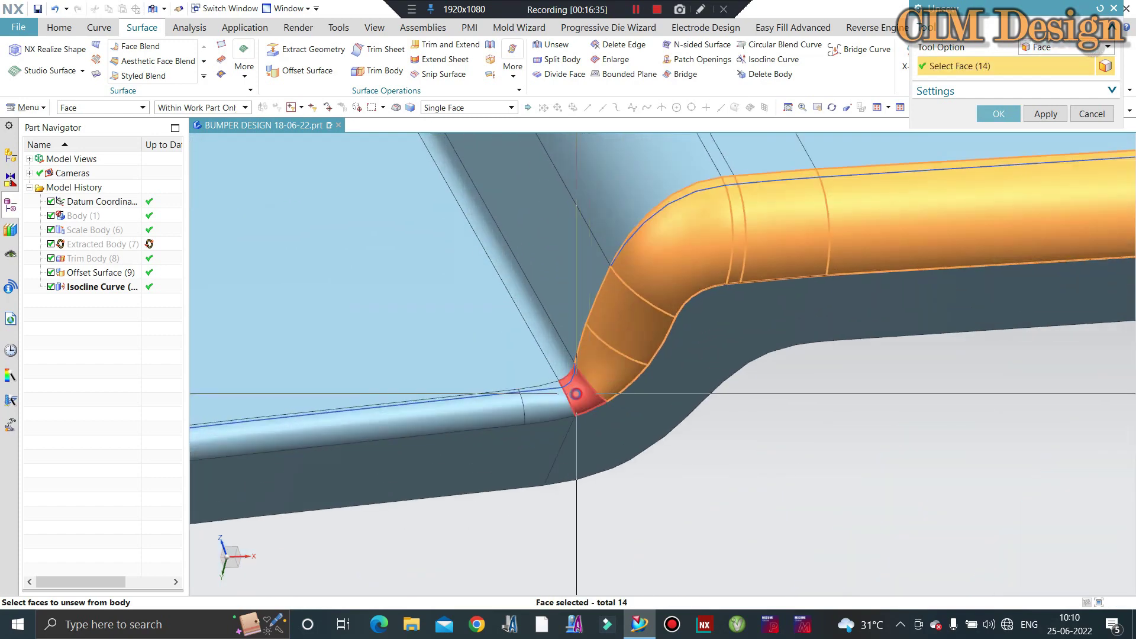
left_click(507, 421)
left_click(507, 398)
Add the left bend and inner side band faces, then unsew all 24 selected faces
scroll(589, 363, "down", 2)
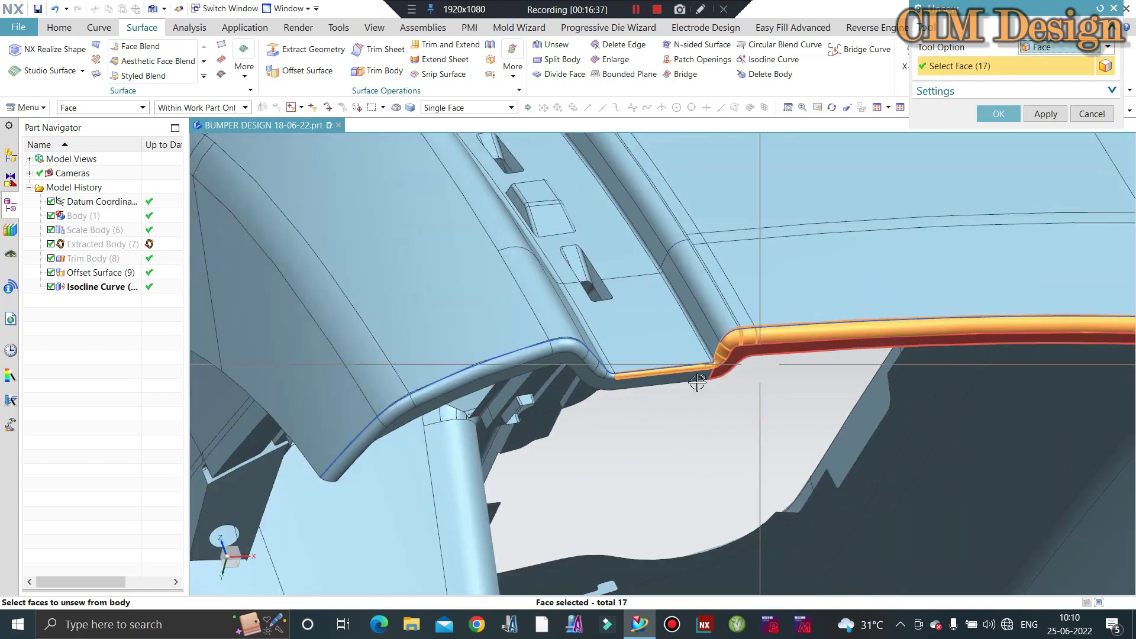
scroll(589, 364, "up", 1)
scroll(588, 364, "up", 1)
left_click(551, 355)
left_click(530, 323)
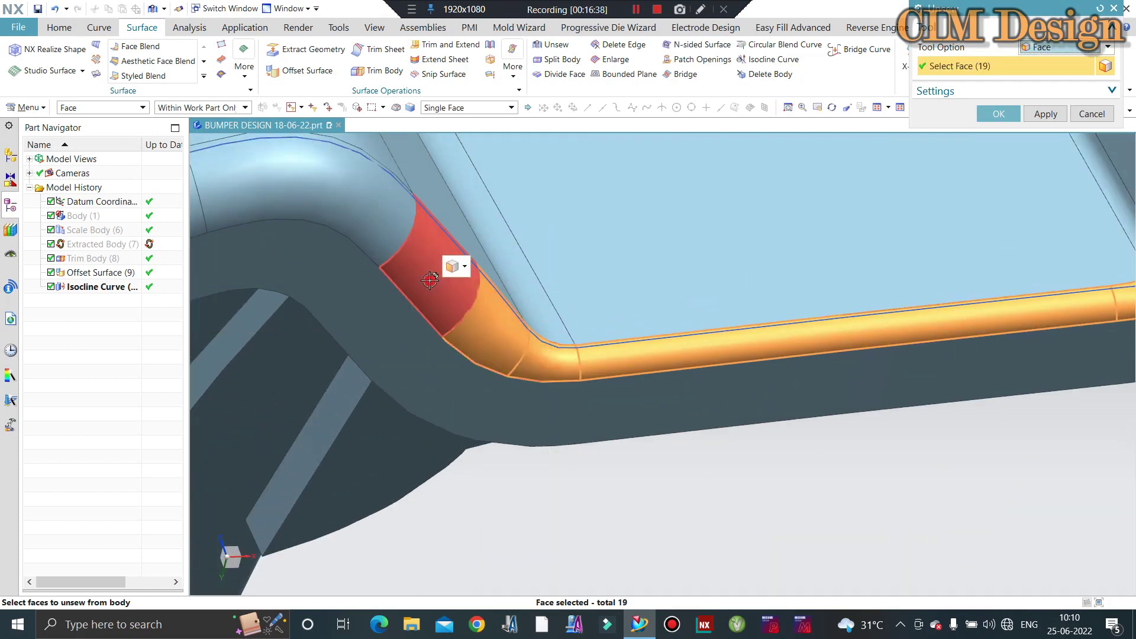
left_click(456, 261)
scroll(386, 309, "down", 2)
left_click(386, 309)
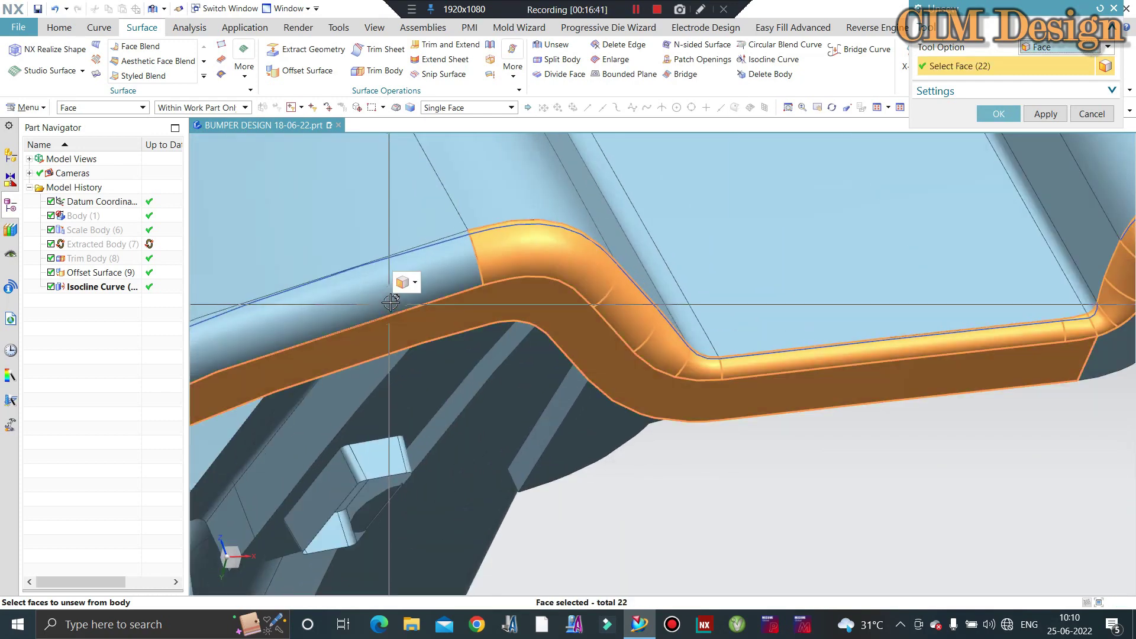
mouse_move(374, 291)
middle_mouse_down()
mouse_move(716, 371)
mouse_move(462, 399)
mouse_move(547, 304)
middle_mouse_up()
left_click(456, 399)
scroll(546, 304, "down", 3)
left_click(1011, 117)
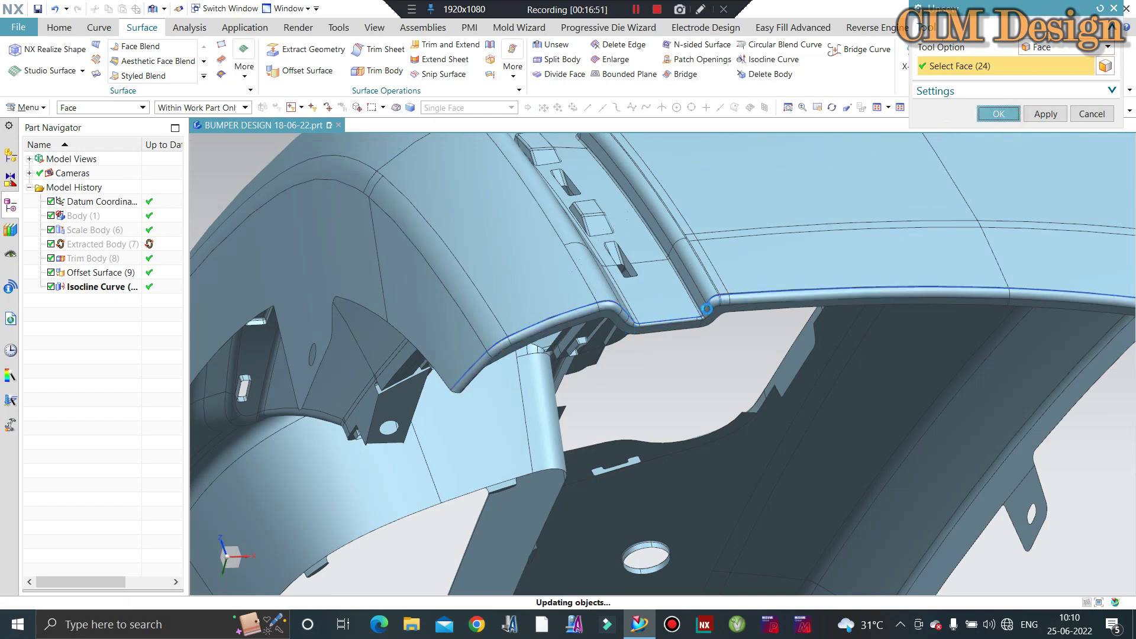
Unsew the corner fillet face as its own sheet
middle_click_drag(700, 315, 693, 294)
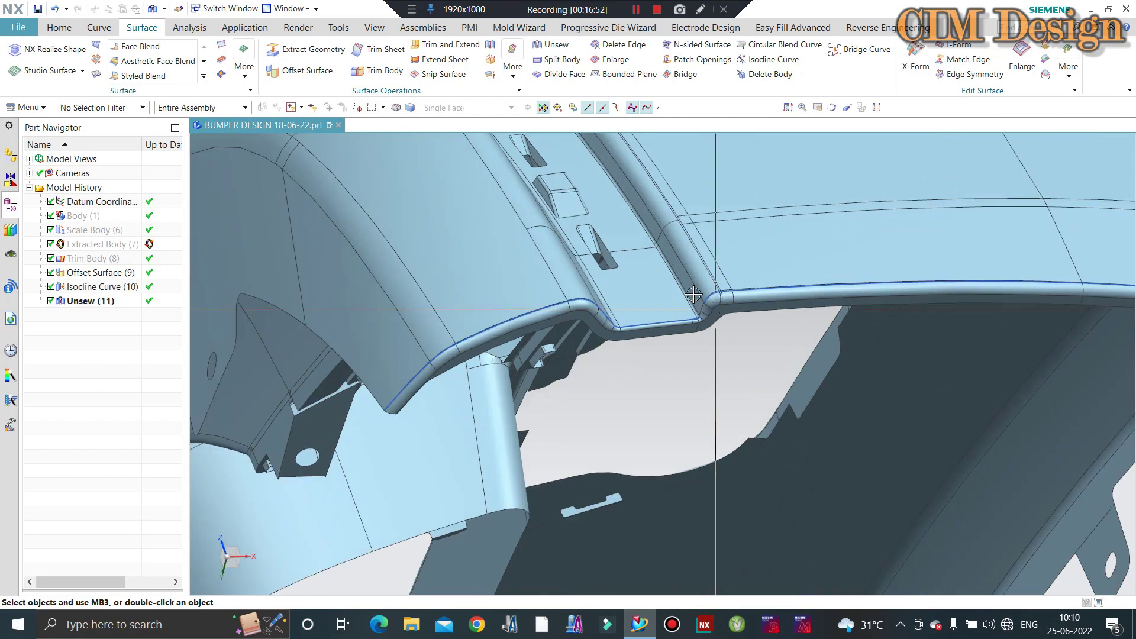
left_click(562, 50)
scroll(690, 253, "up", 5)
left_click(723, 385)
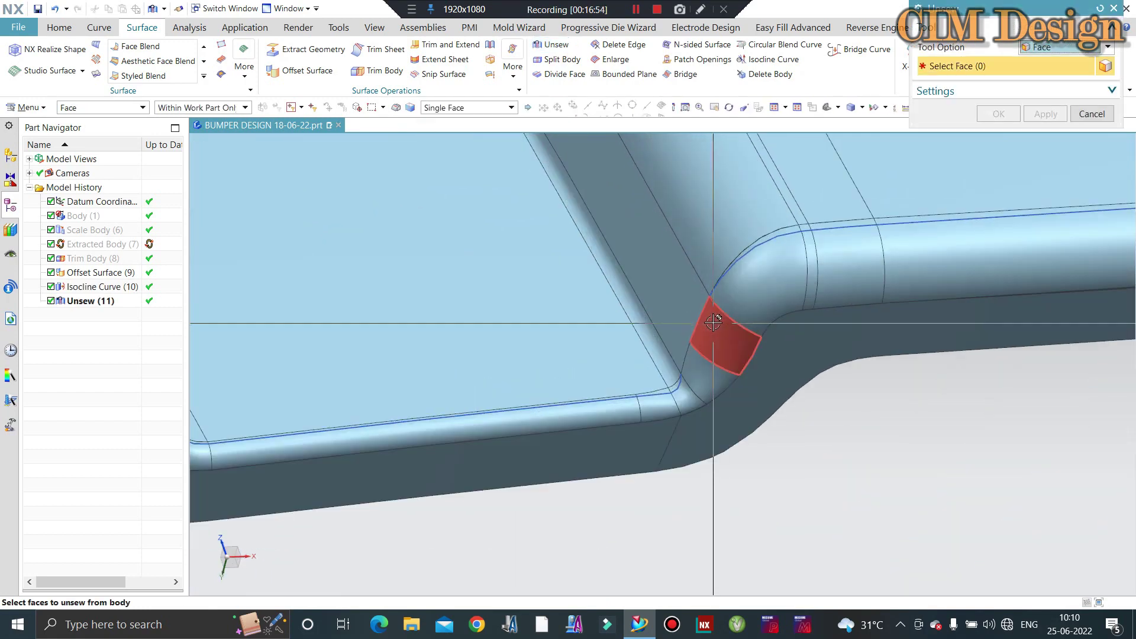
middle_click(606, 294)
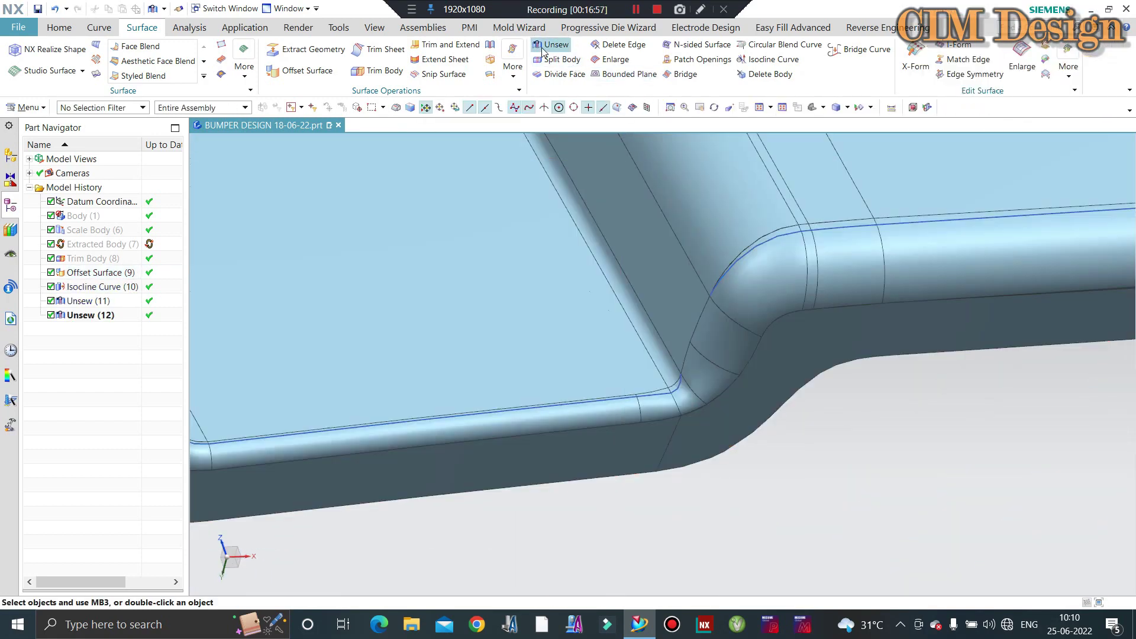
Unsew one more fillet face, creating Unsew (13)
left_click(543, 50)
left_click(680, 358)
middle_click(670, 253)
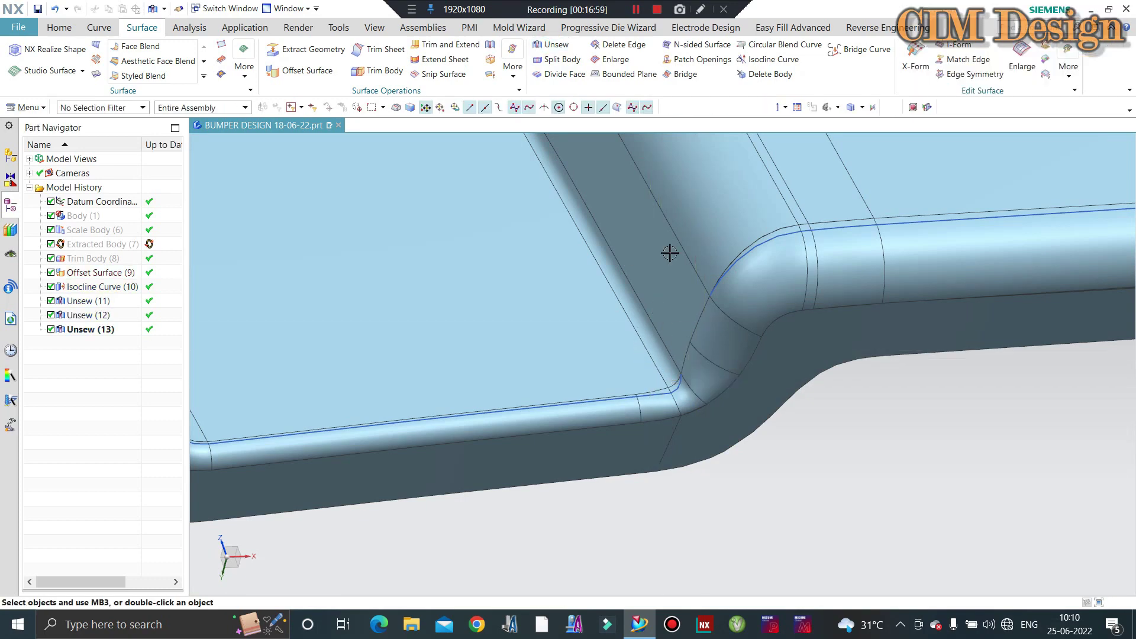
Trim the lower fillet sheet using the isocline curves along the bumper edge as boundaries
left_click(386, 52)
left_click(553, 414)
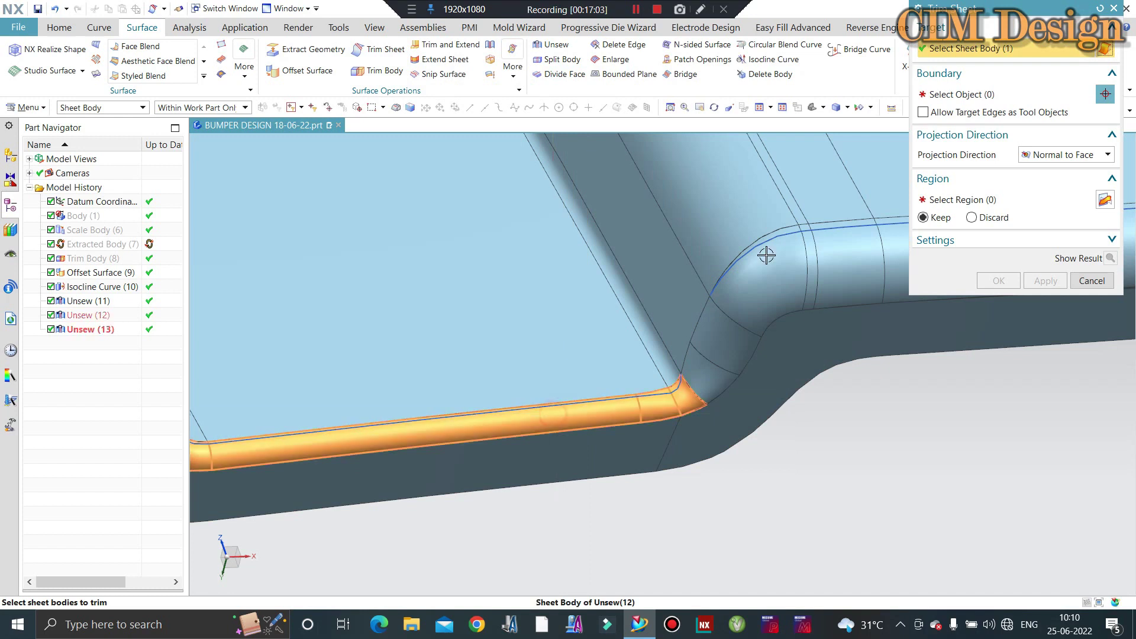
left_click(979, 98)
scroll(657, 397, "up", 2)
scroll(657, 397, "up", 2)
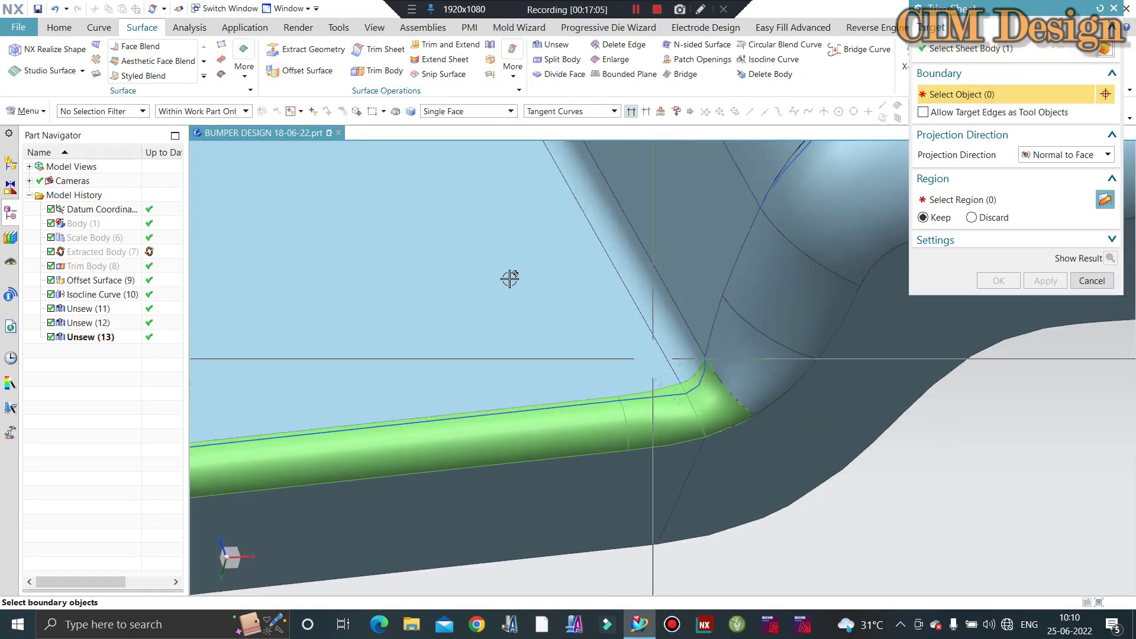
left_click(697, 392)
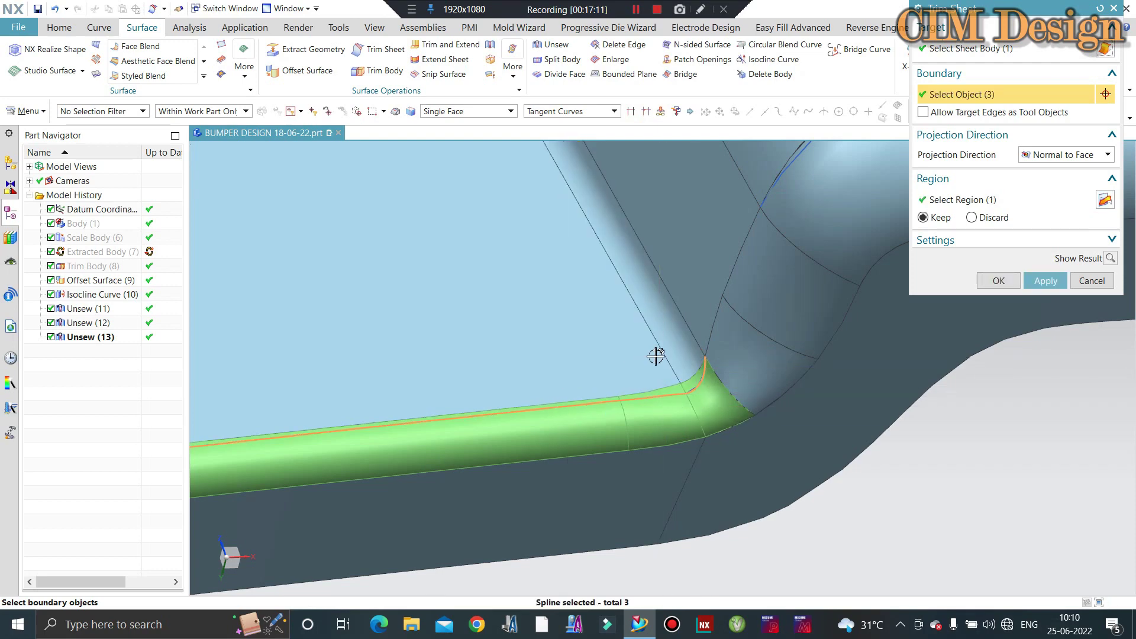
scroll(656, 356, "down", 3)
middle_click_drag(656, 356, 236, 485, "shift")
scroll(414, 414, "up", 2)
scroll(432, 419, "up", 3)
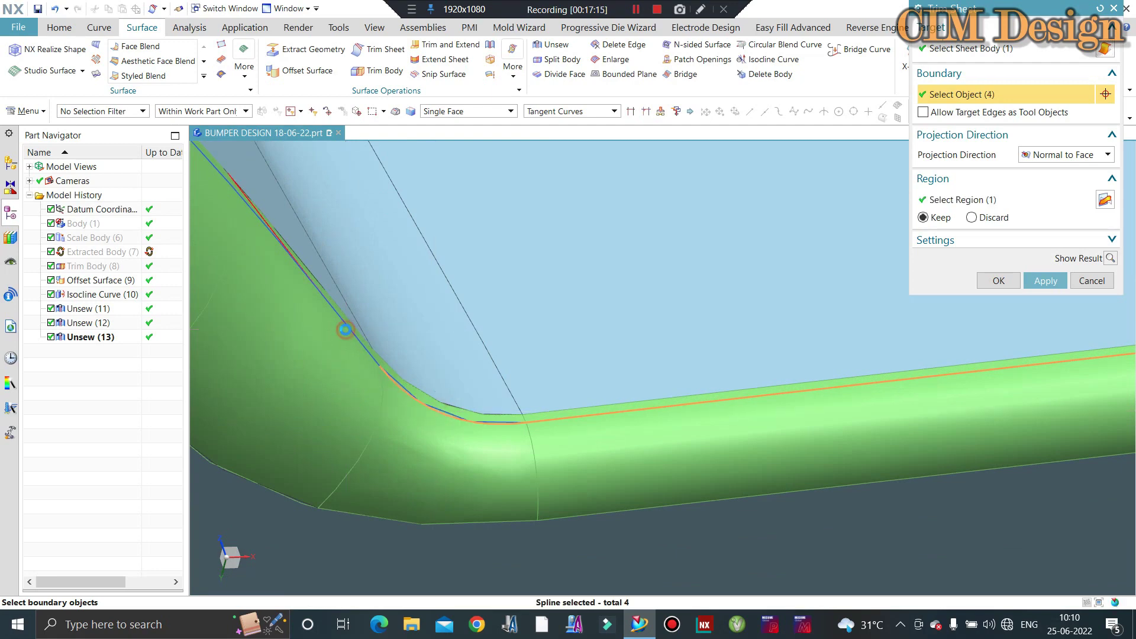
left_click(345, 330)
left_click(479, 355)
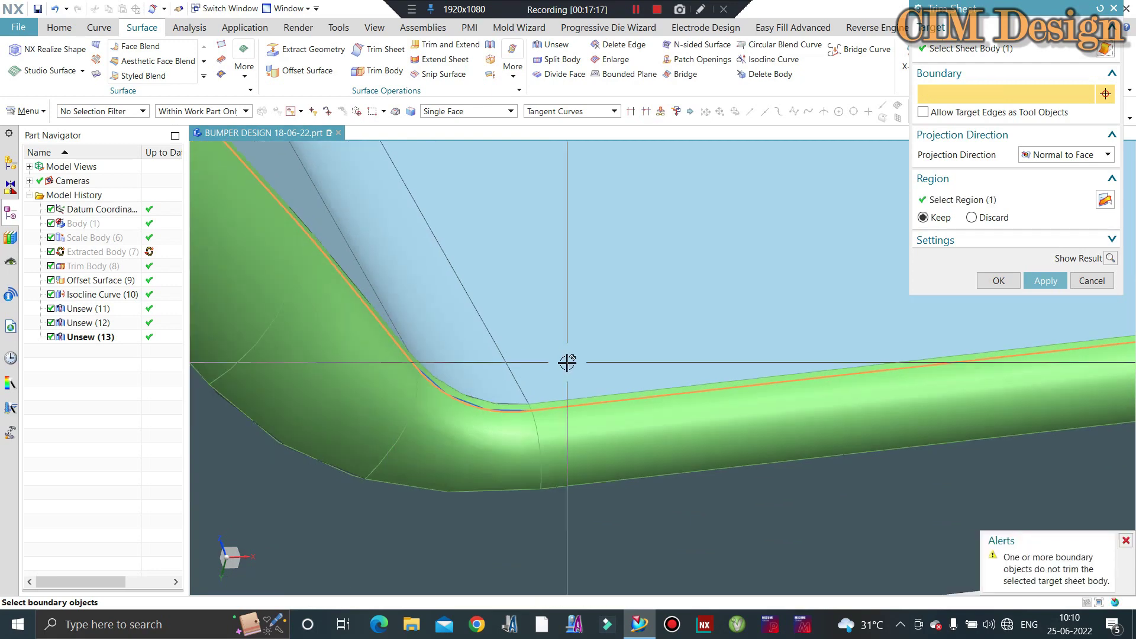
scroll(568, 362, "down", 3)
scroll(631, 356, "down", 2)
middle_click_drag(632, 355, 608, 335)
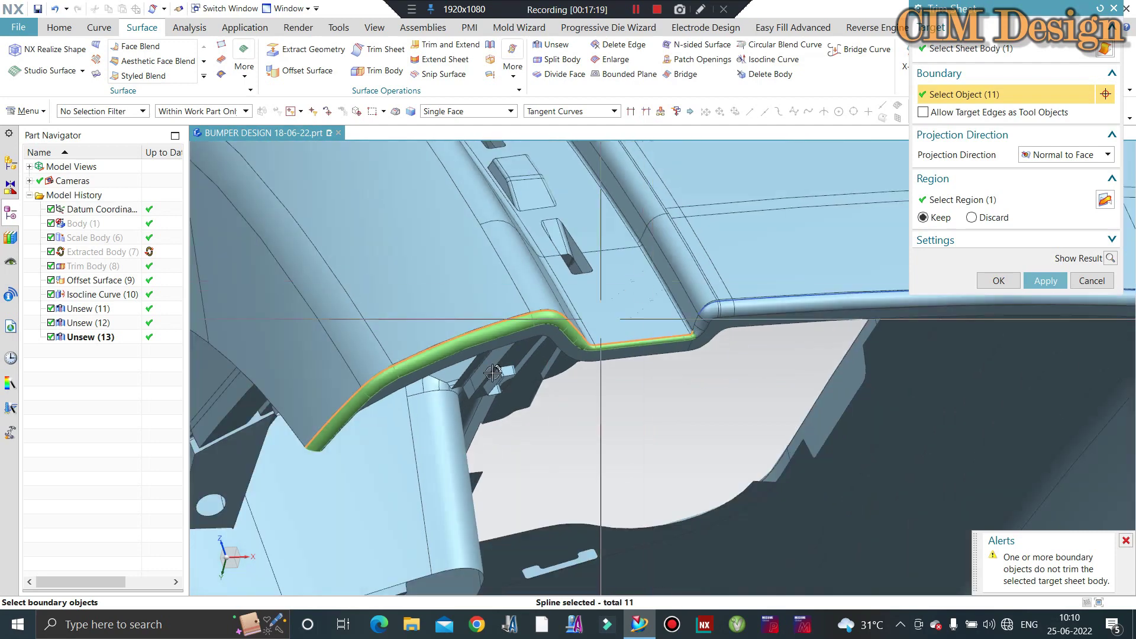
middle_click(608, 334)
scroll(608, 335, "up", 3)
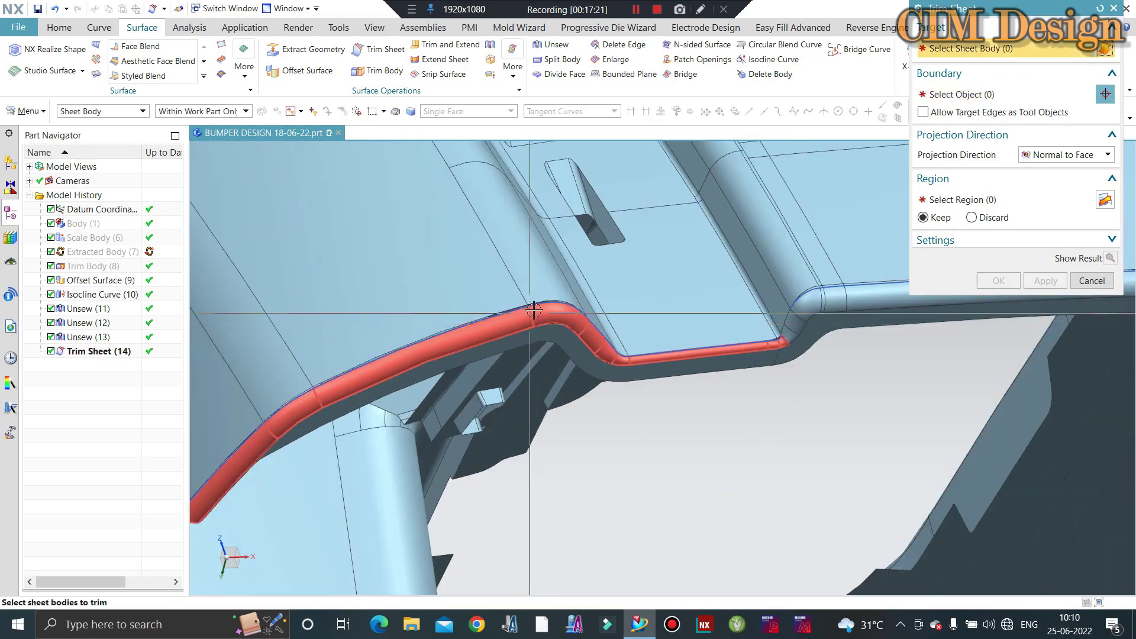
Edit Trim Sheet (14) so its selected region is discarded
left_click(78, 354)
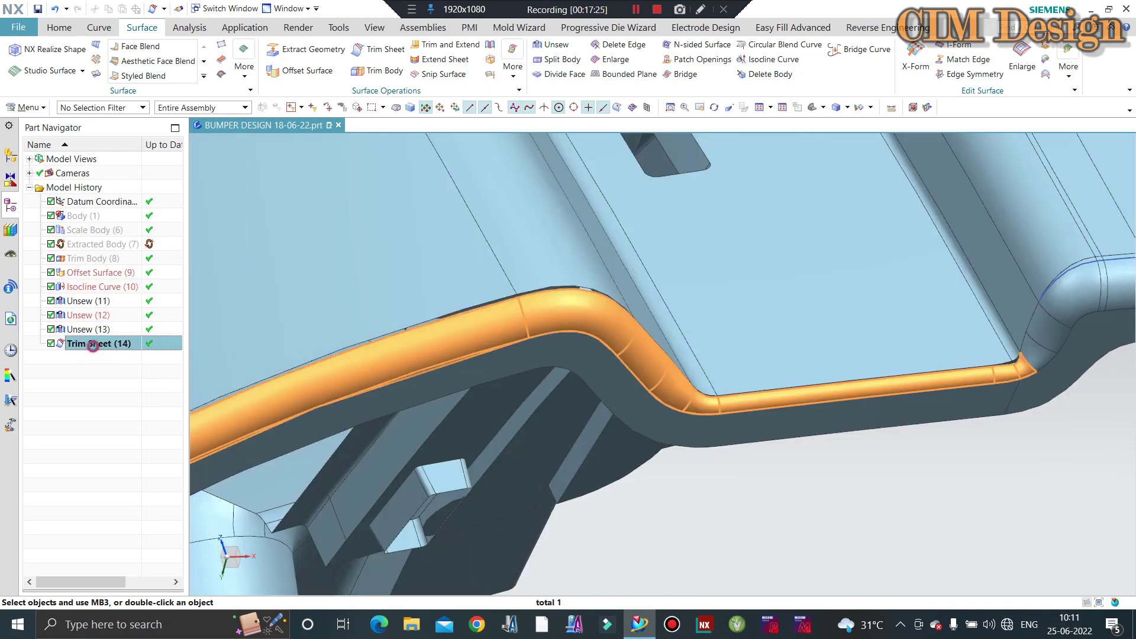
double_click(97, 343)
left_click(986, 219)
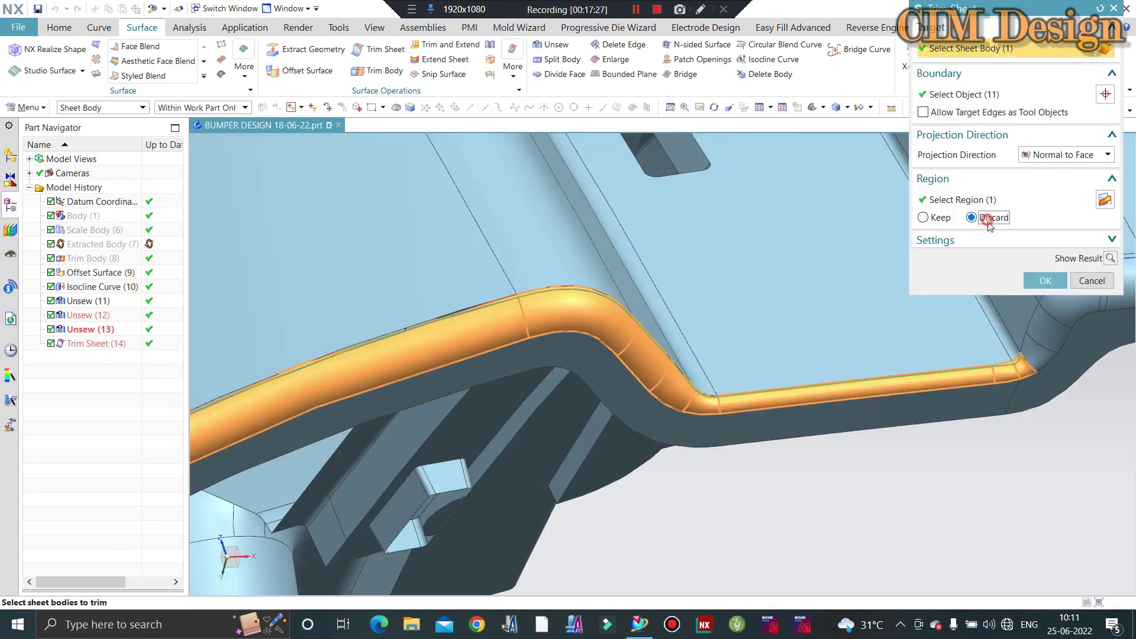
left_click(1044, 279)
middle_click_drag(728, 304, 549, 321)
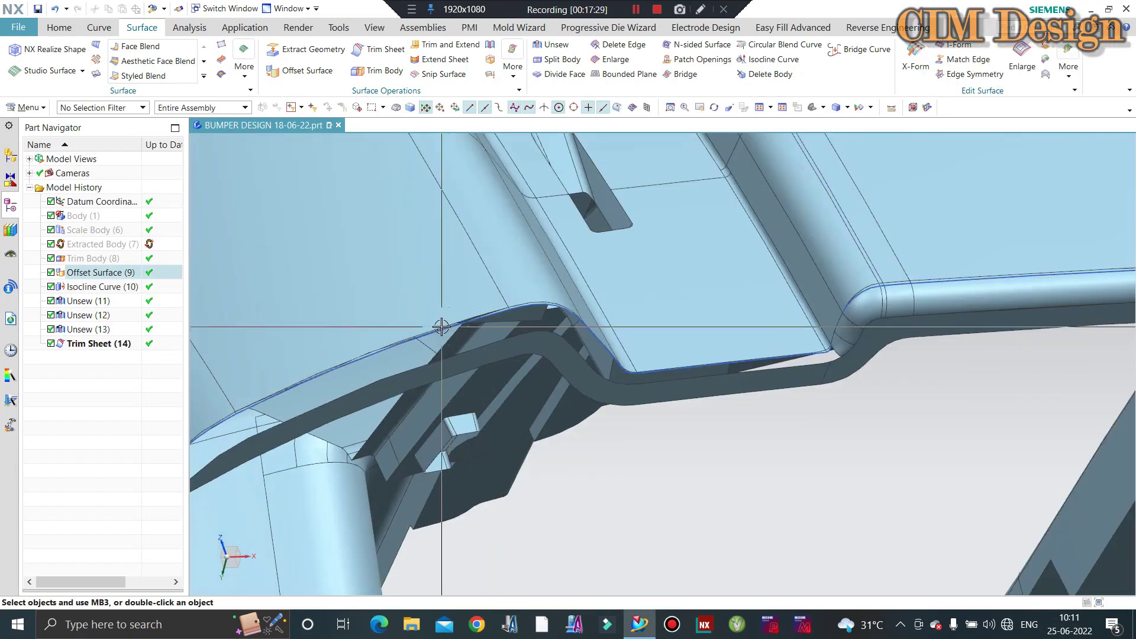
scroll(548, 321, "up", 3)
scroll(654, 240, "up", 2)
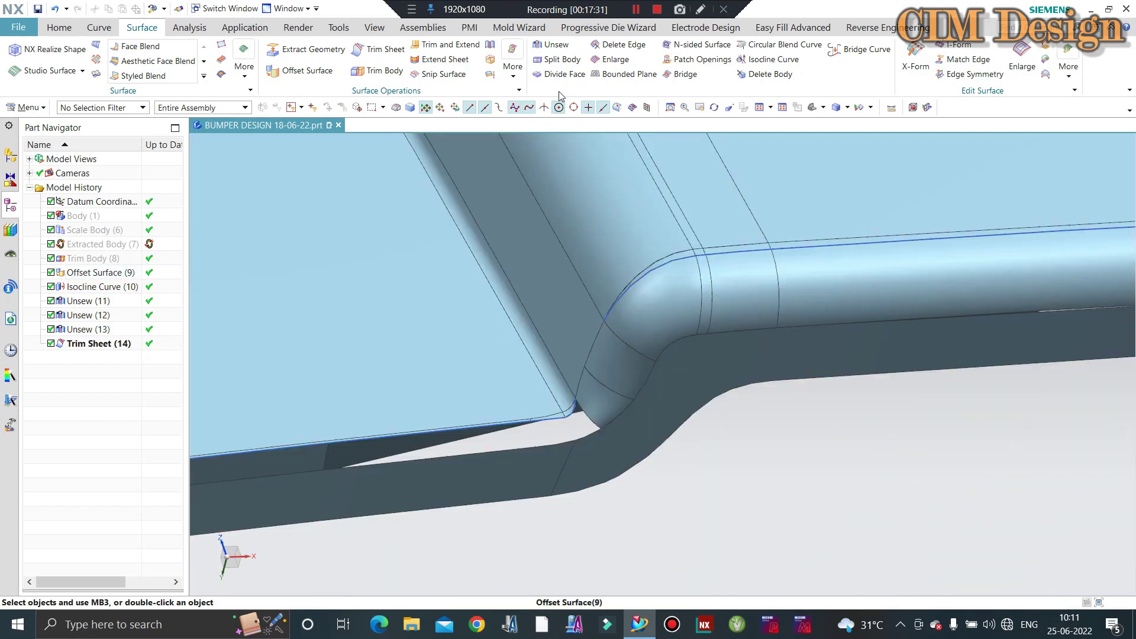
Try to unsew the corner blend face, then cancel after the failure message
left_click(548, 55)
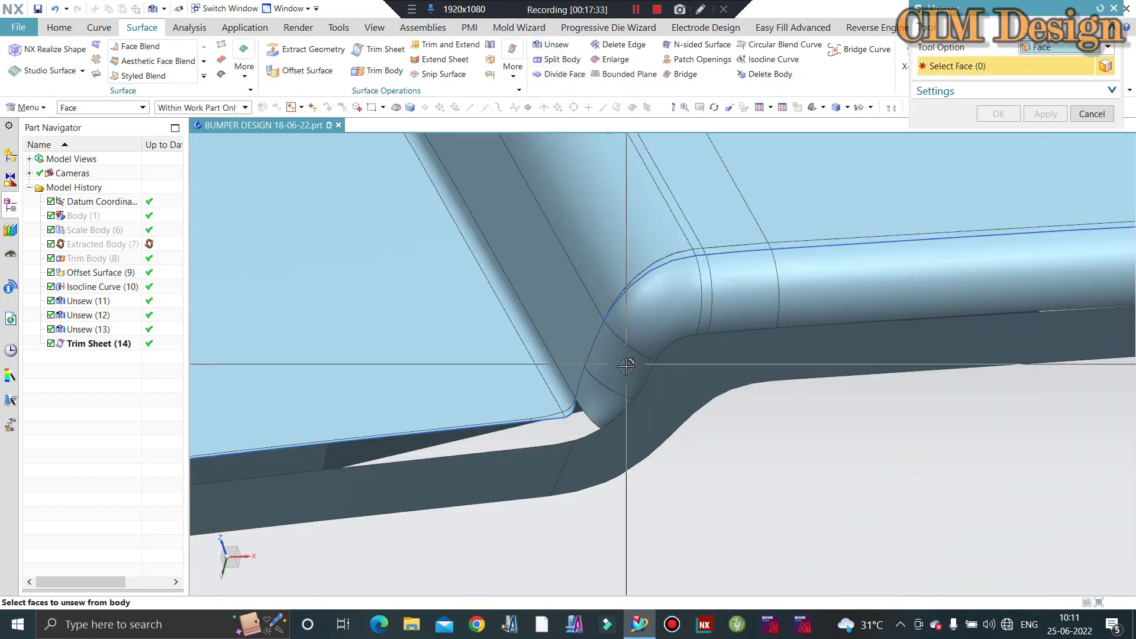
left_click(613, 379)
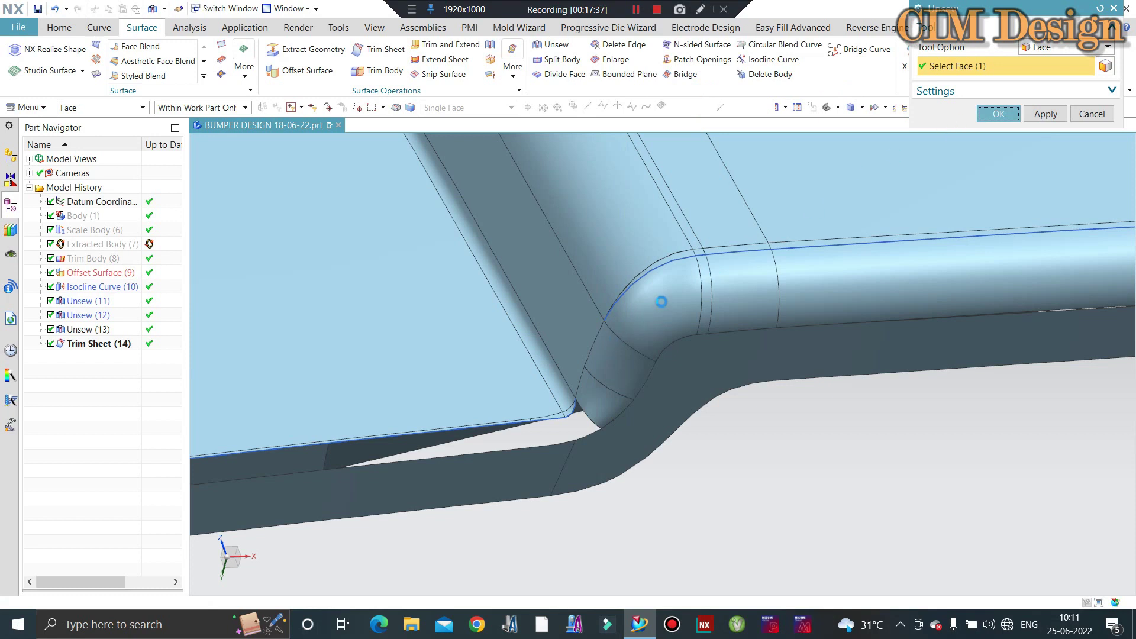
key("Return")
key("Escape")
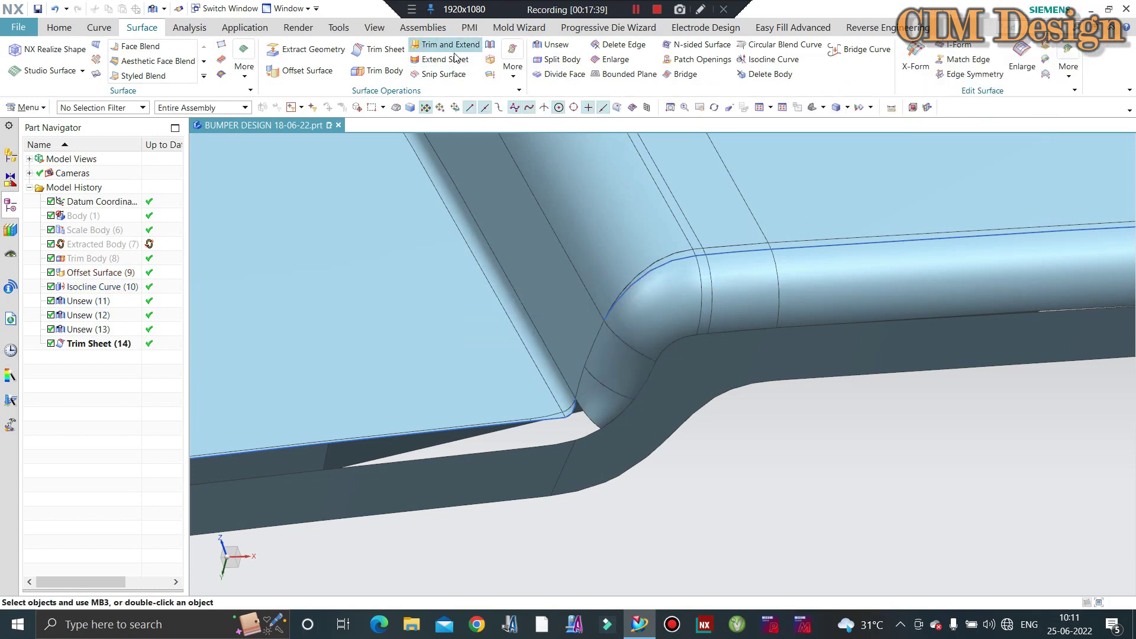
Begin a Trim Sheet on the tube sheet with the region's right-edge curve as boundary
left_click(366, 52)
left_click(654, 309)
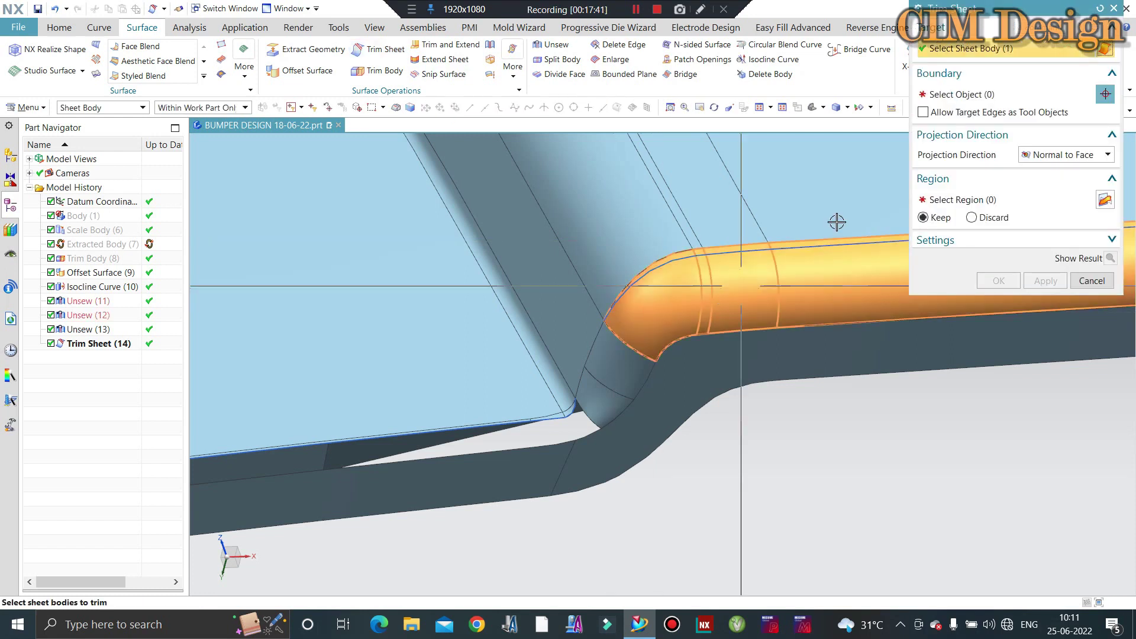
left_click(961, 98)
scroll(668, 266, "up", 3)
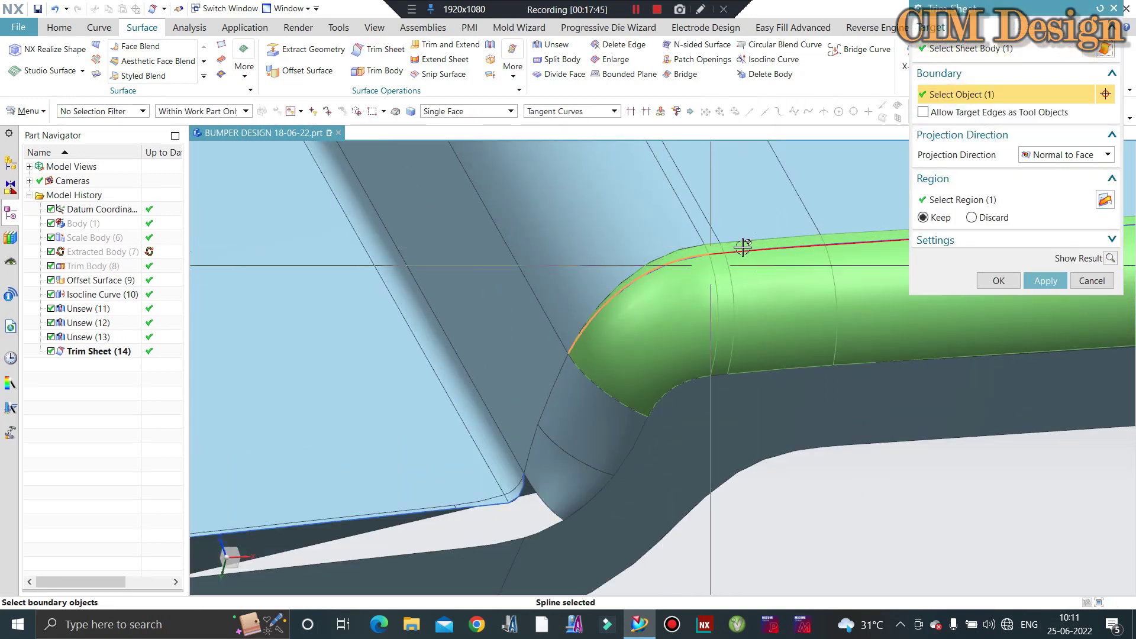
scroll(443, 271, "down", 3)
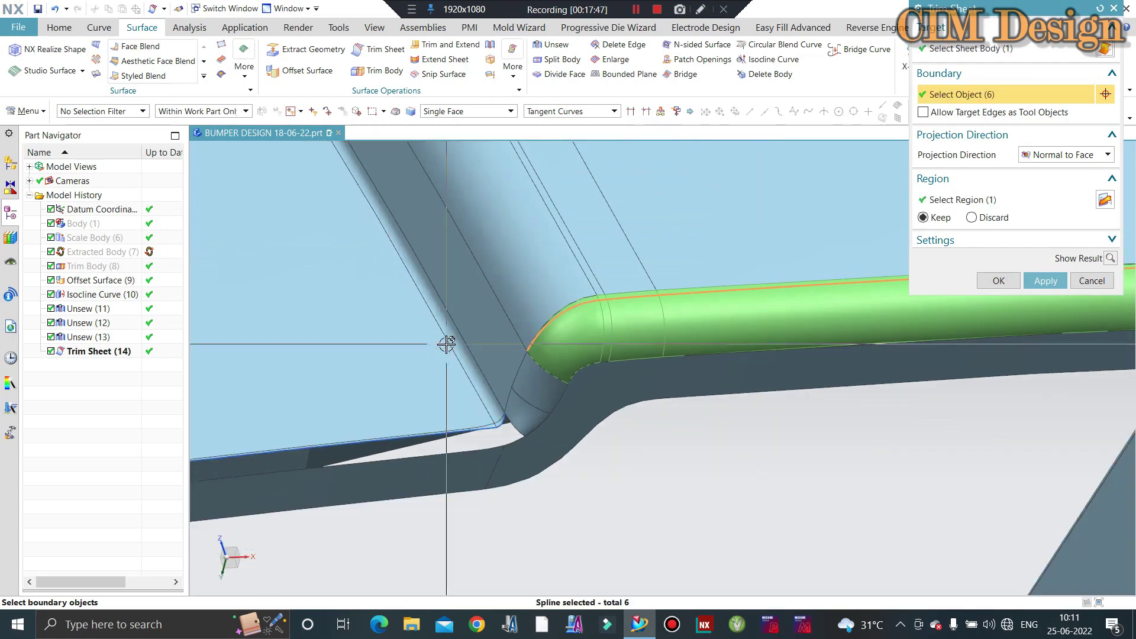
scroll(411, 337, "down", 2)
scroll(806, 368, "down", 3)
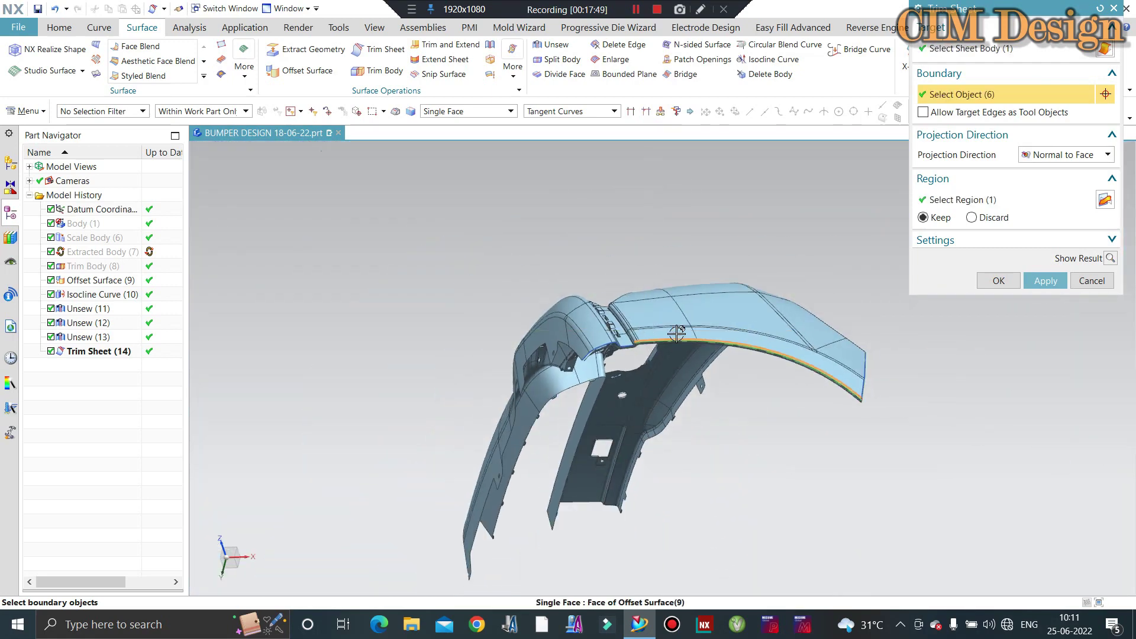
scroll(870, 398, "up", 4)
scroll(793, 384, "up", 3)
scroll(829, 349, "up", 2)
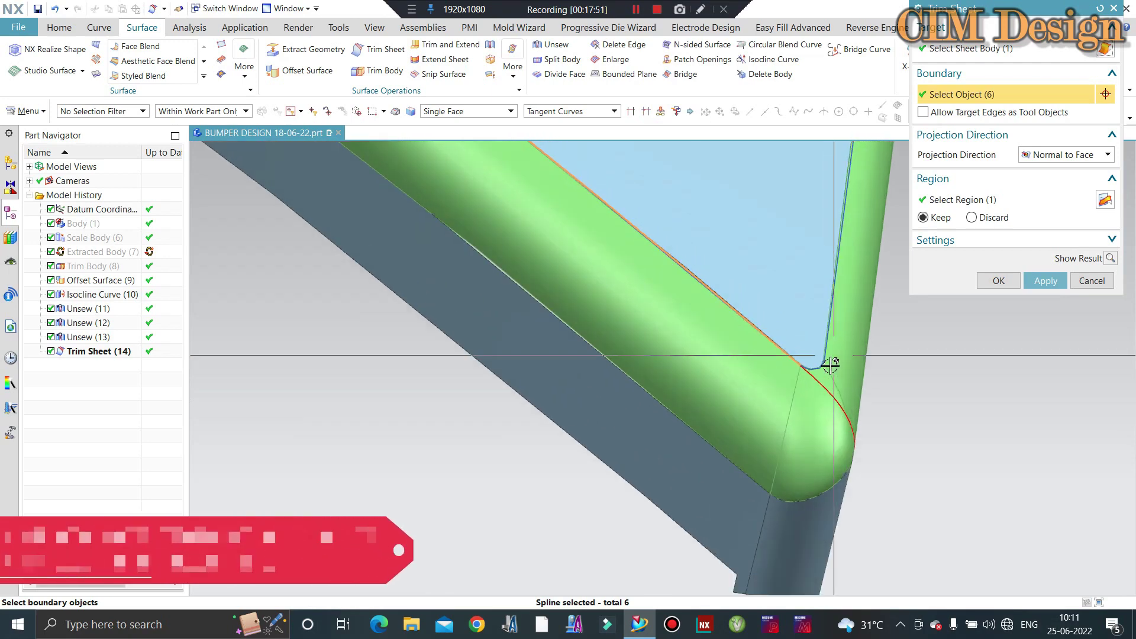
scroll(820, 364, "up", 2)
scroll(810, 355, "up", 2)
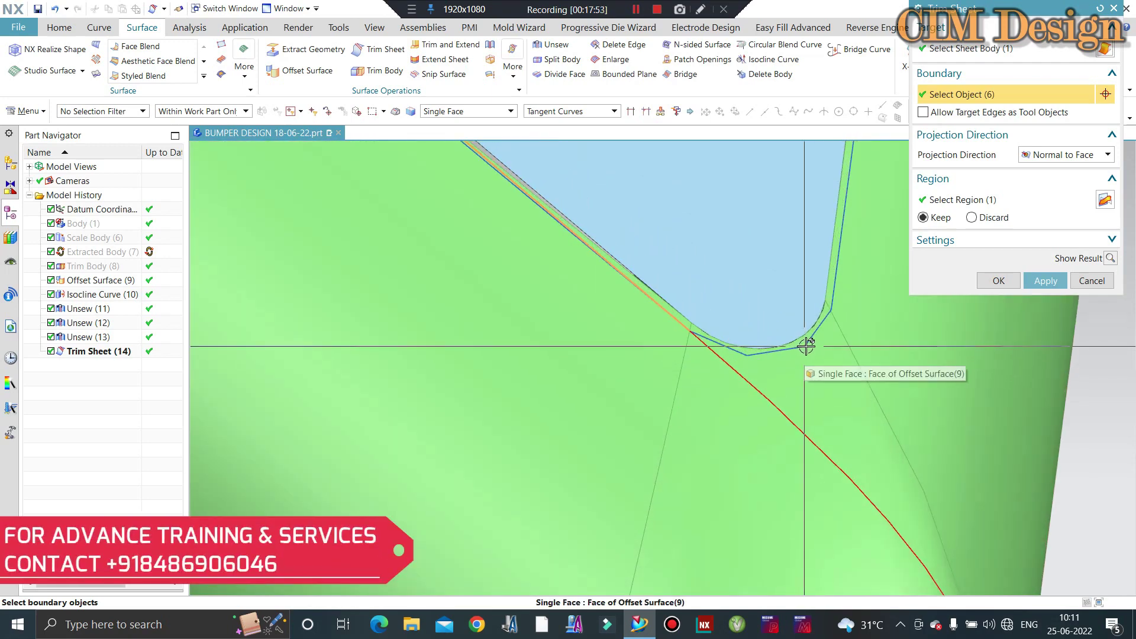
left_click(832, 314)
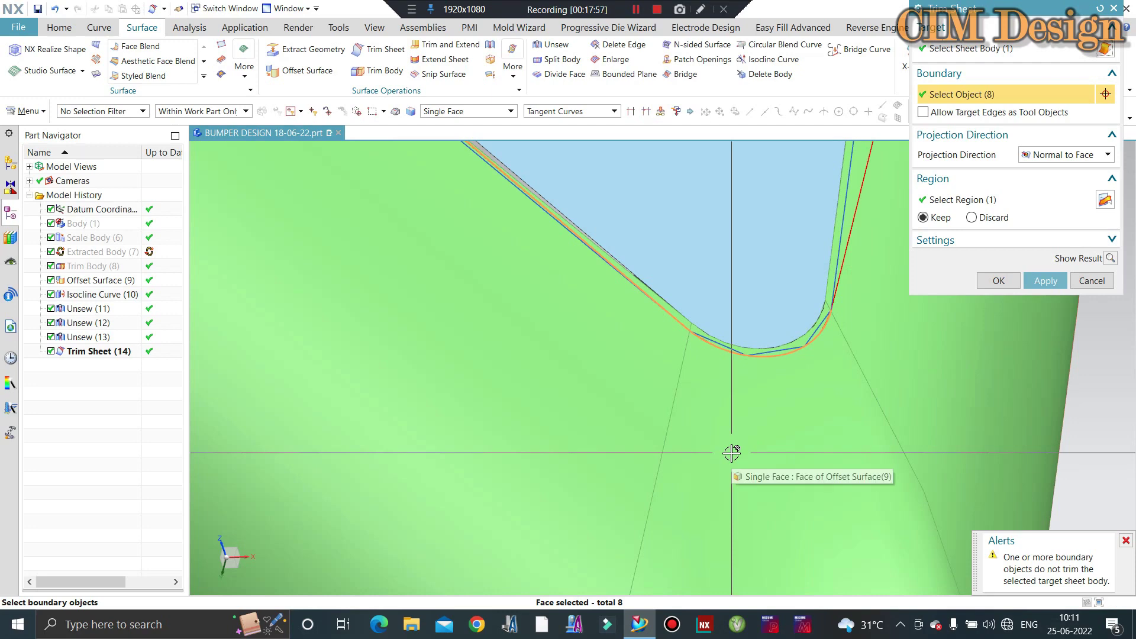
scroll(731, 452, "down", 2)
Add the tube-corner and blue and red edge curves, then apply the discard trim
left_click(785, 312)
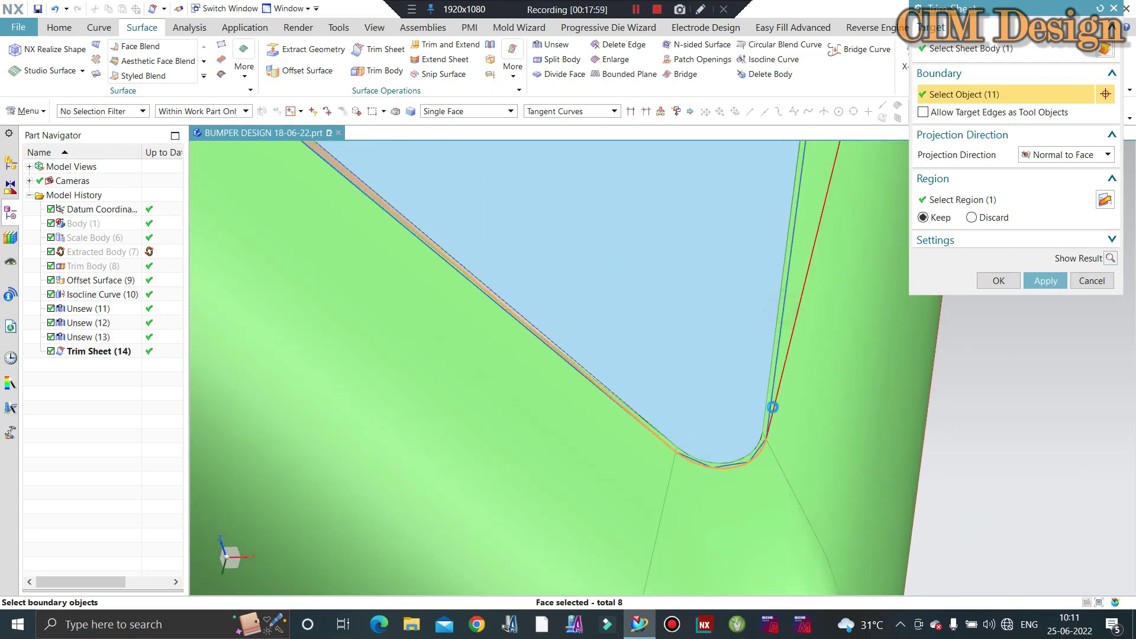
scroll(763, 491, "down", 4)
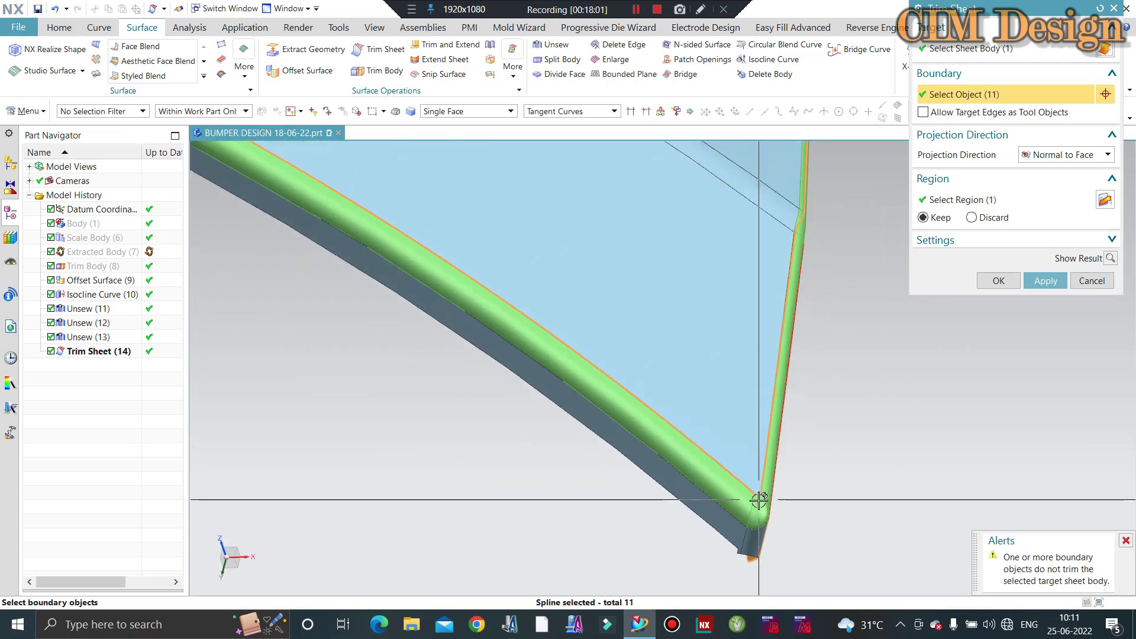
middle_click_drag(892, 427, 584, 392)
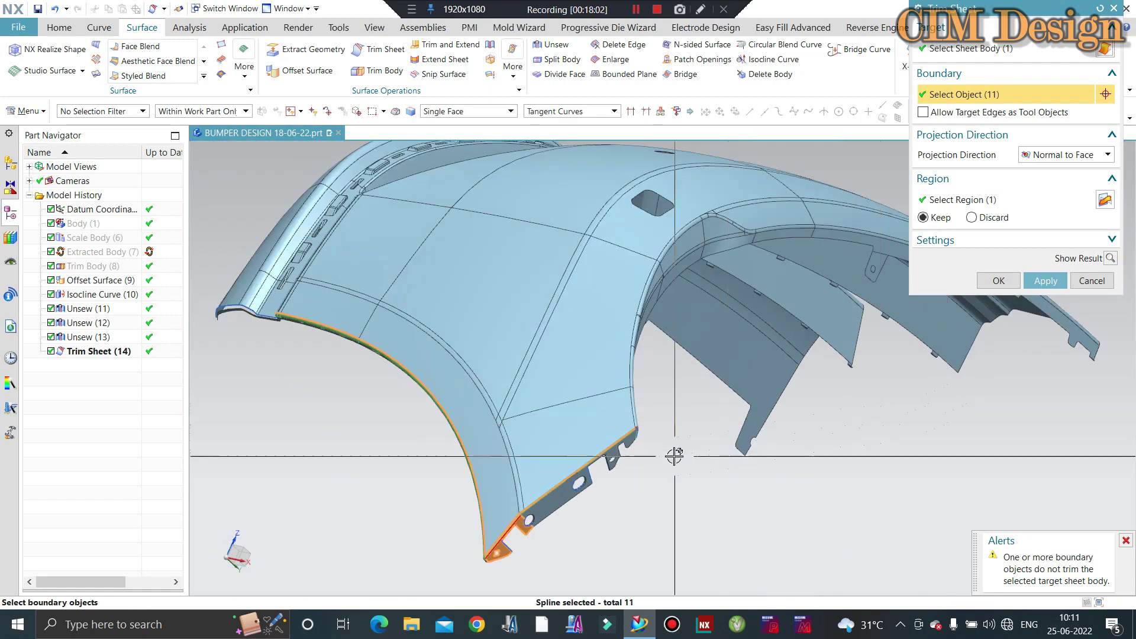
scroll(584, 392, "down", 3)
scroll(521, 325, "down", 2)
scroll(444, 270, "down", 2)
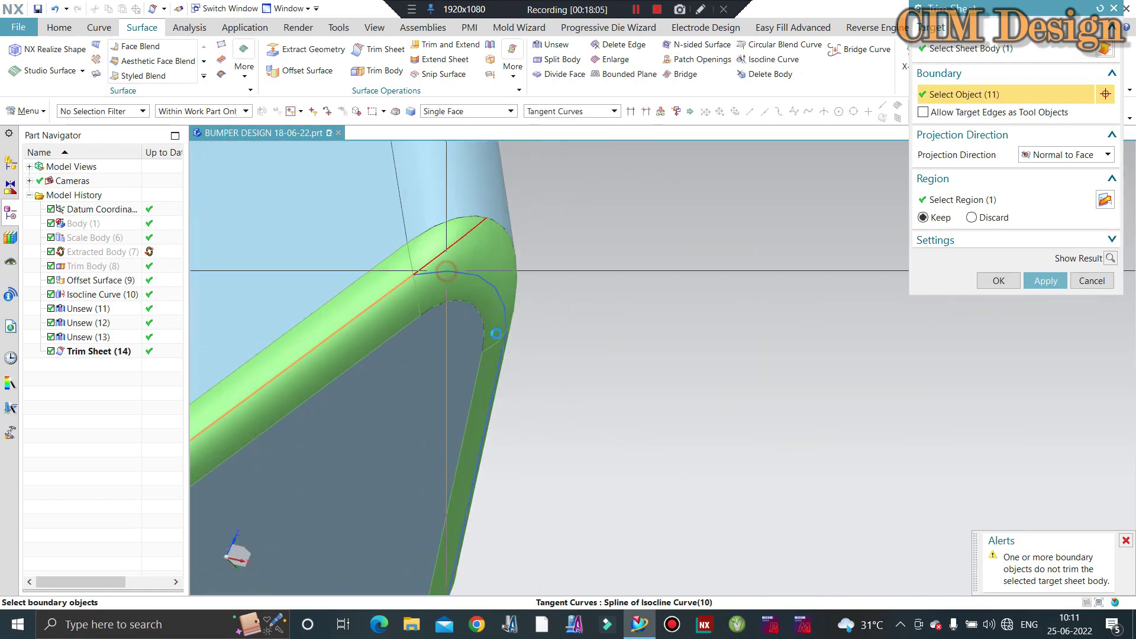
left_click(499, 370)
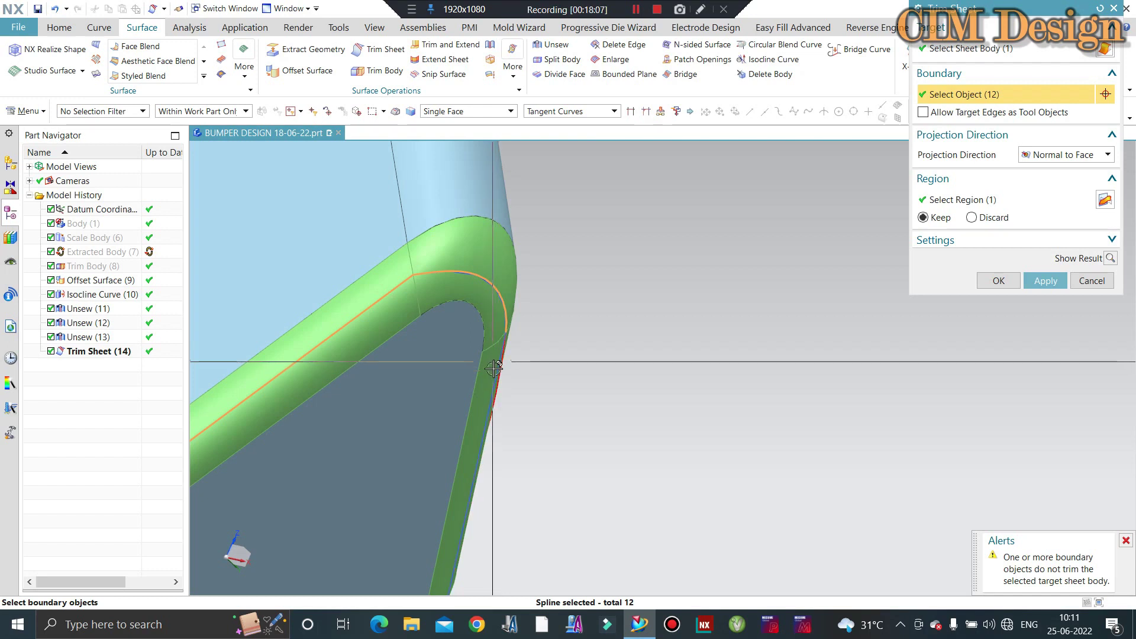
left_click(495, 372)
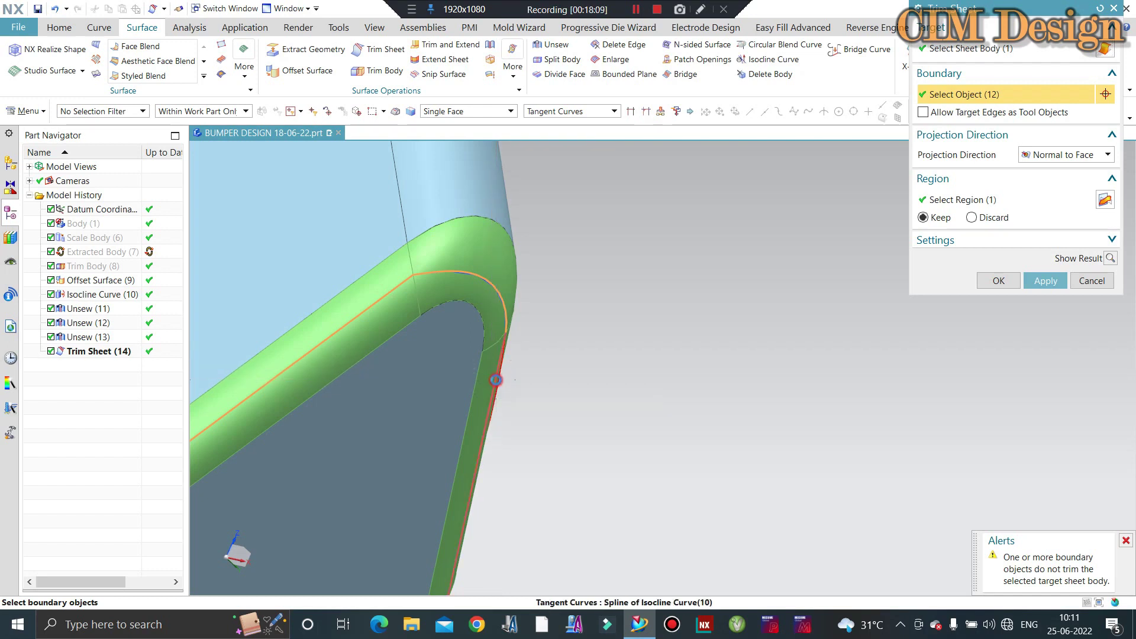
scroll(671, 310, "down", 4)
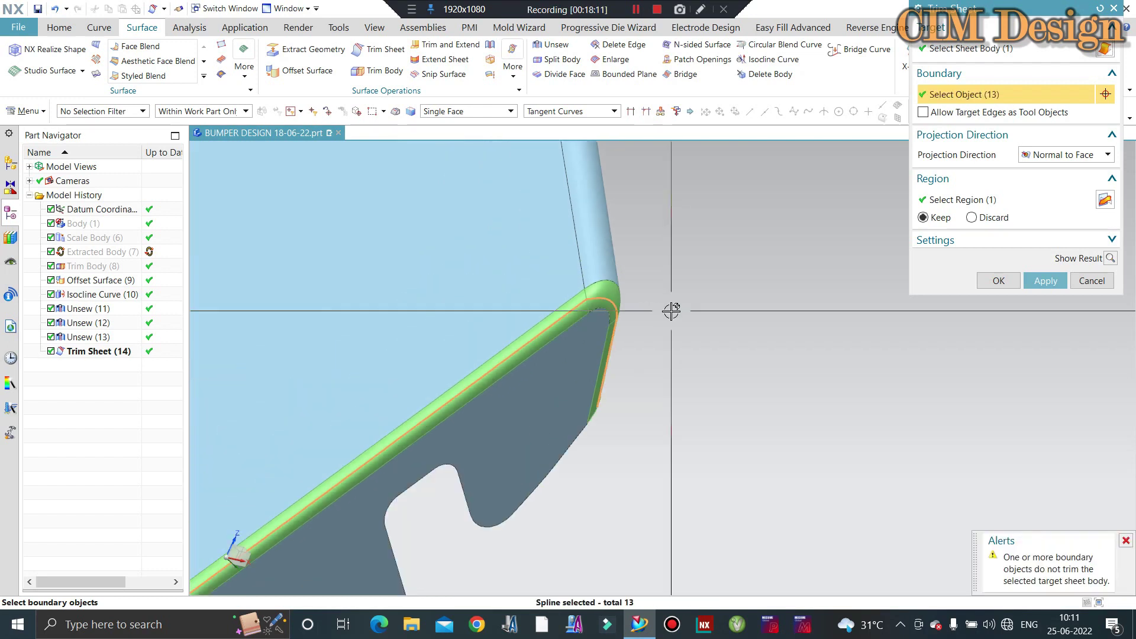
left_click(998, 281)
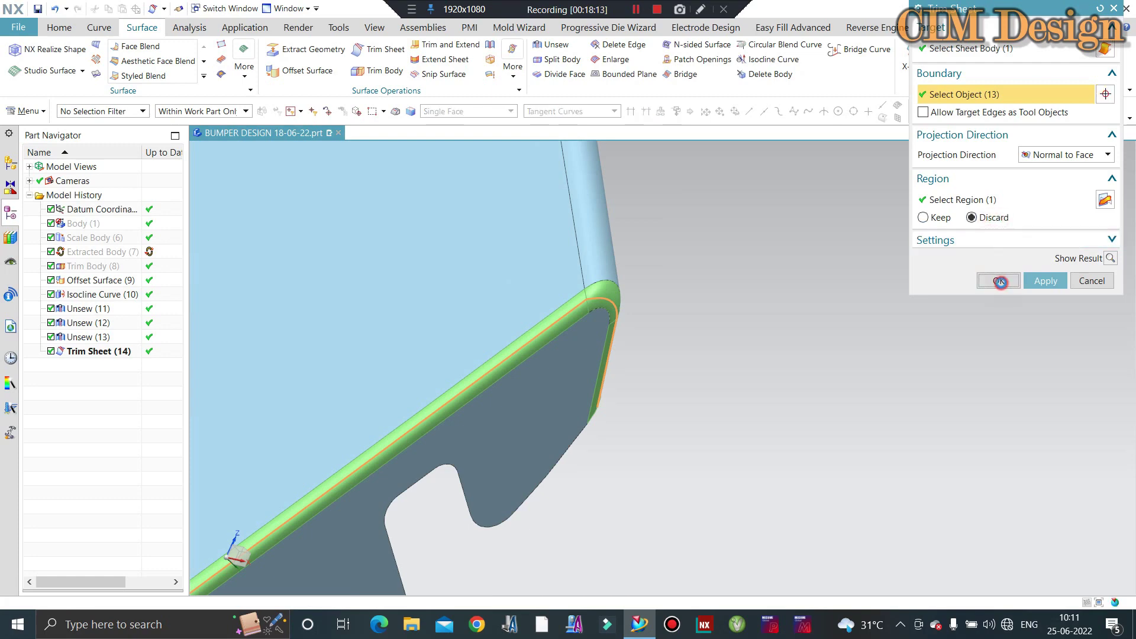
mouse_move(807, 320)
middle_mouse_down()
mouse_move(976, 286)
mouse_move(650, 449)
middle_mouse_up()
Delete the Offset Surface and Unsew (11) sheet bodies with Delete Body, then check the bumper's flange
left_click(769, 74)
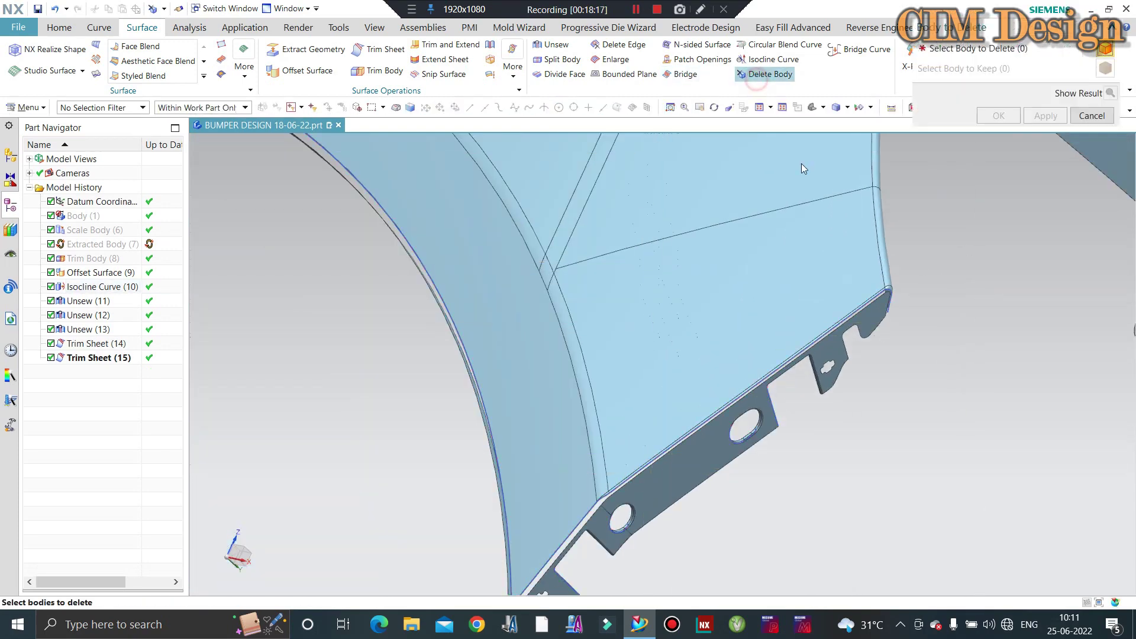
left_click(819, 360)
mouse_move(819, 360)
middle_mouse_down()
mouse_move(556, 362)
mouse_move(502, 343)
mouse_move(540, 342)
middle_mouse_up()
scroll(568, 307, "up", 5)
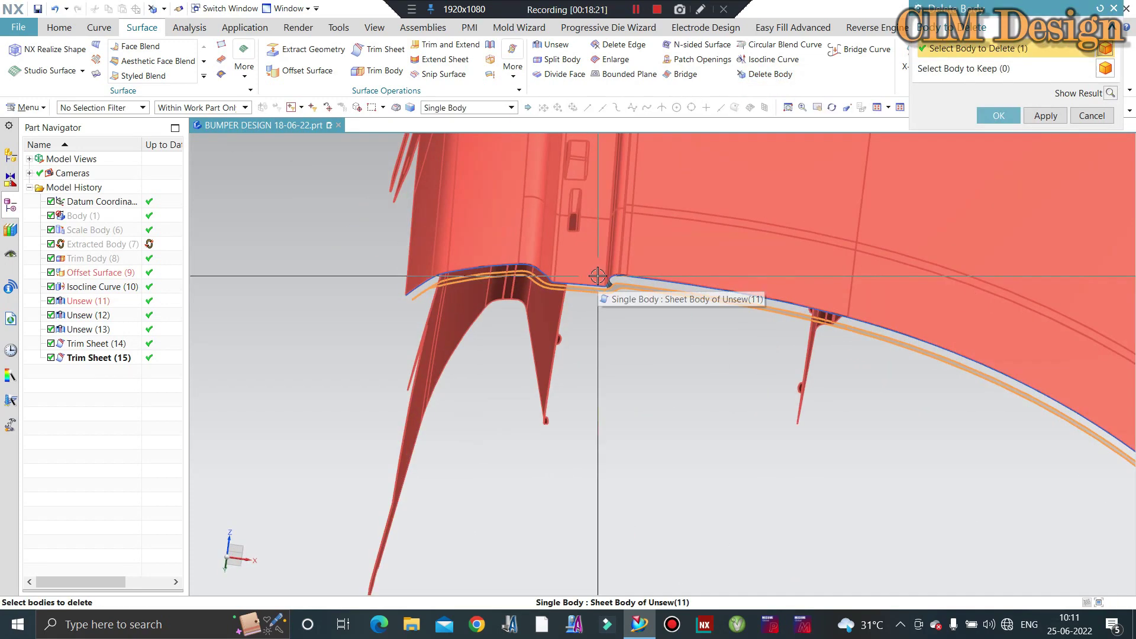
left_click(597, 276)
scroll(597, 279, "up", 3)
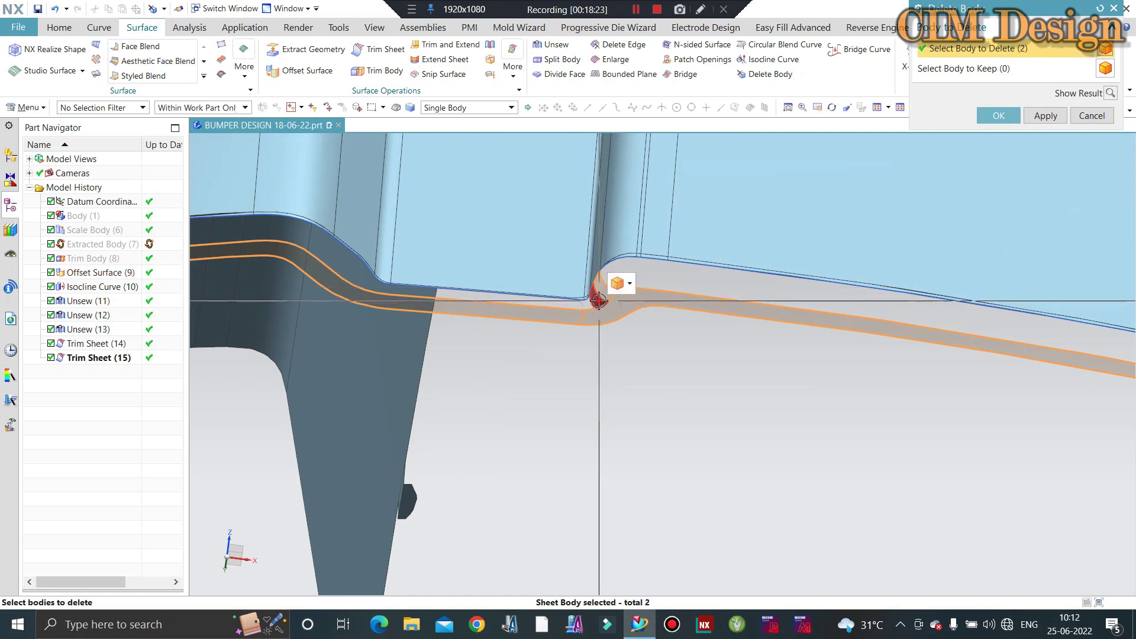
middle_click(598, 301)
scroll(581, 317, "down", 4)
scroll(674, 316, "down", 3)
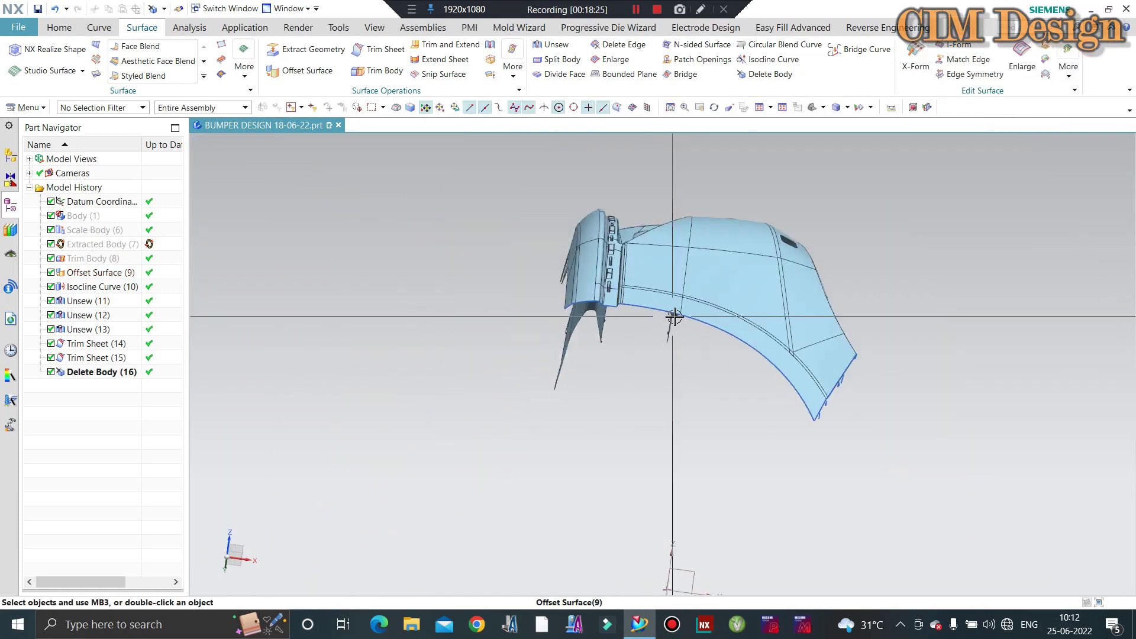
middle_click_drag(674, 317, 598, 385)
scroll(596, 387, "up", 4)
scroll(657, 343, "up", 1)
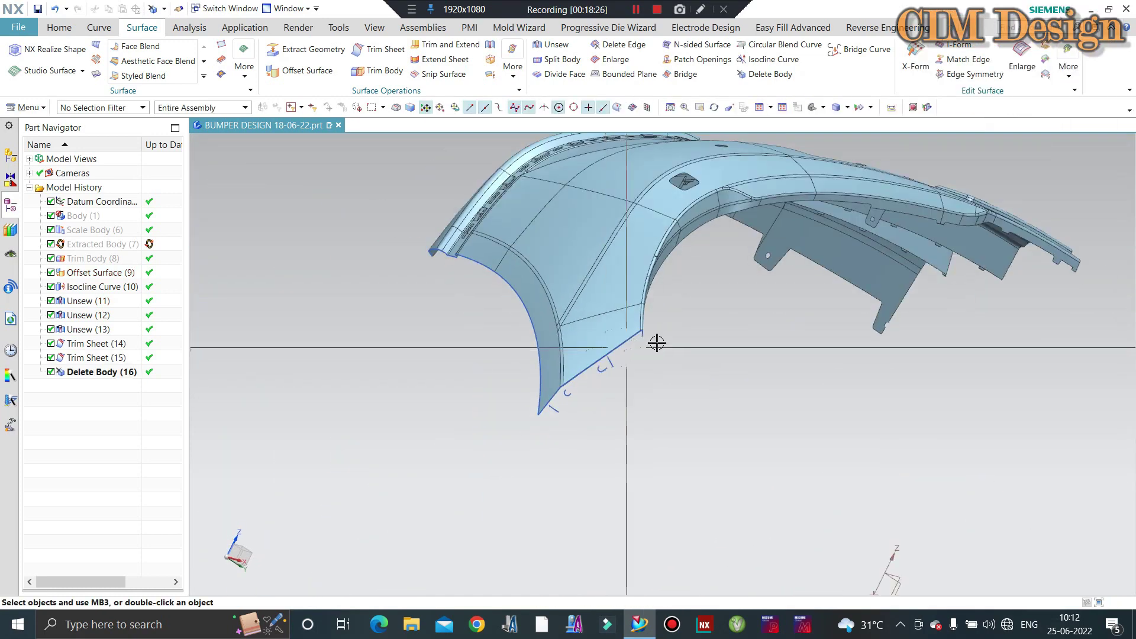
scroll(656, 343, "down", 3)
middle_click_drag(633, 342, 857, 437)
scroll(950, 367, "up", 5)
scroll(849, 403, "up", 3)
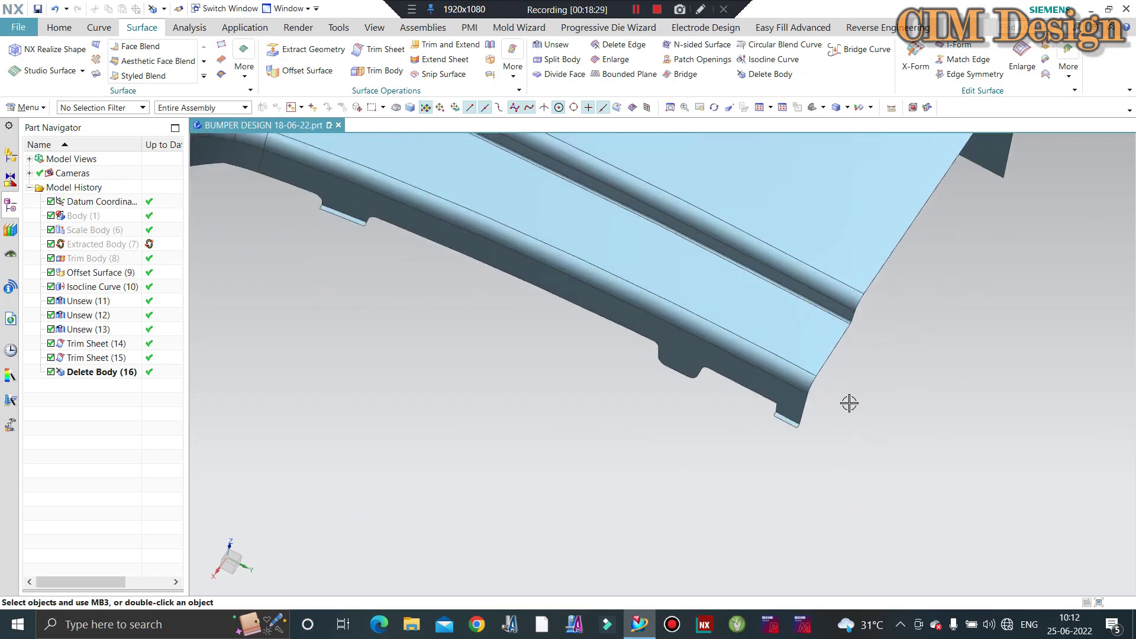
scroll(849, 403, "down", 2)
scroll(564, 311, "down", 2)
mouse_move(563, 312)
middle_mouse_down()
mouse_move(654, 261)
mouse_move(775, 302)
middle_mouse_up()
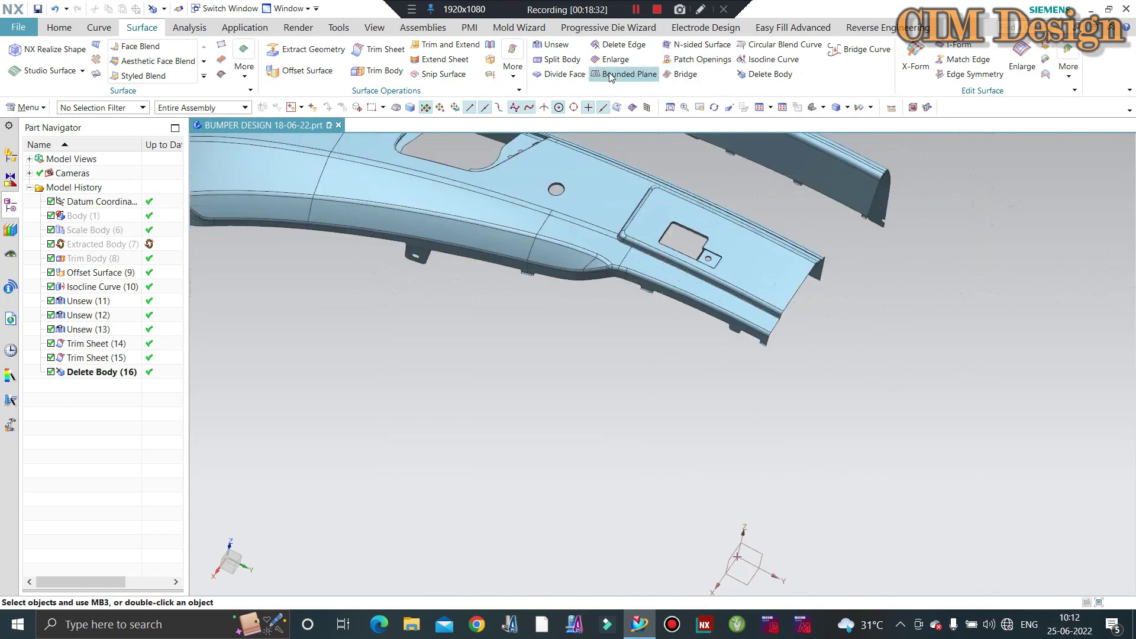
Cover the flange slot with an N-sided surface built from its closed edge loop
left_click(712, 46)
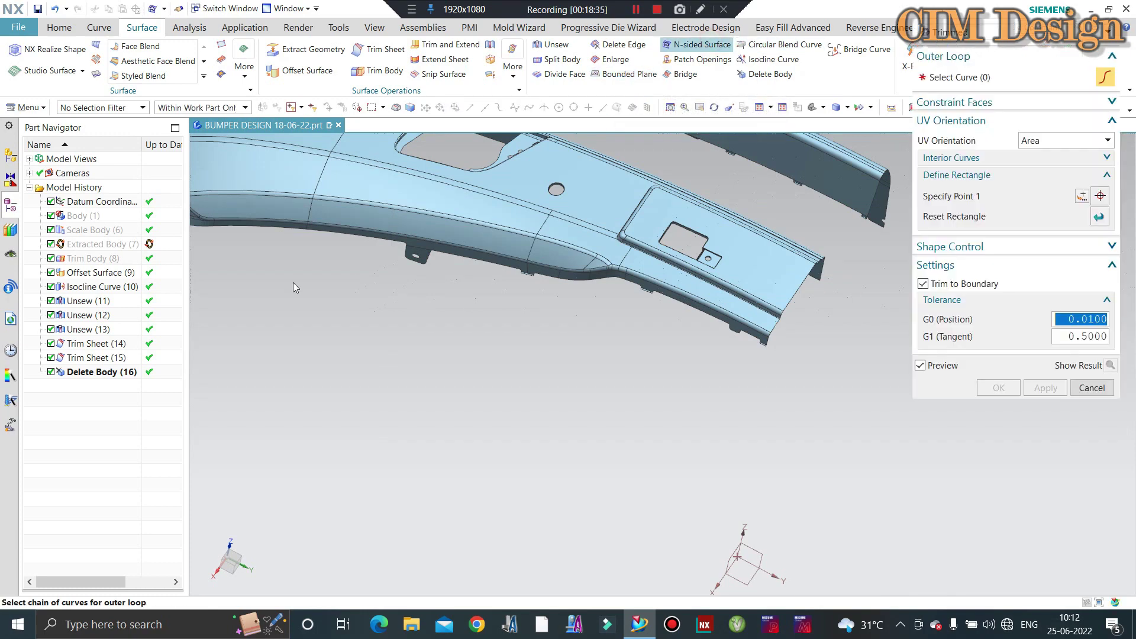
scroll(393, 251, "up", 3)
scroll(551, 208, "up", 3)
scroll(551, 208, "up", 2)
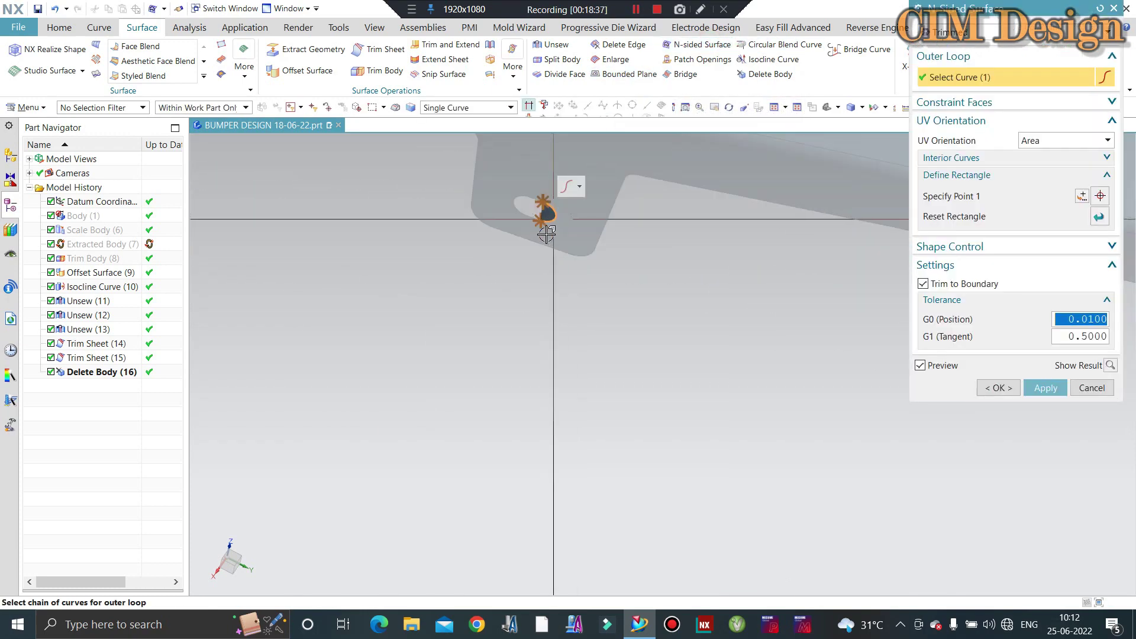
left_click(526, 205)
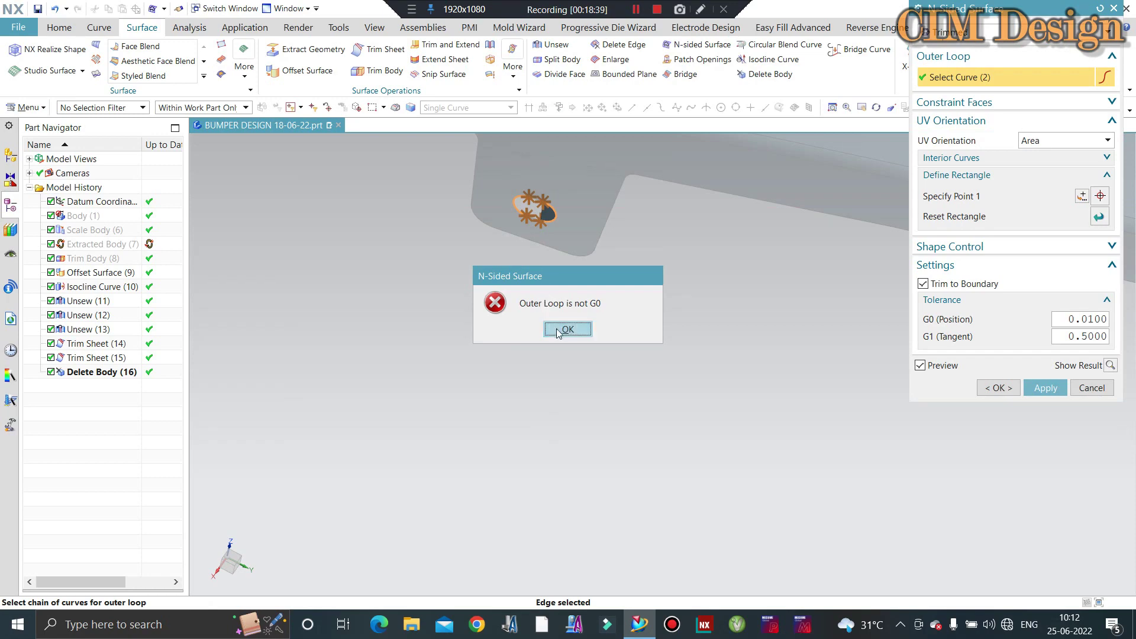
left_click(567, 329)
scroll(586, 256, "up", 3)
left_click(532, 216)
left_click(521, 248)
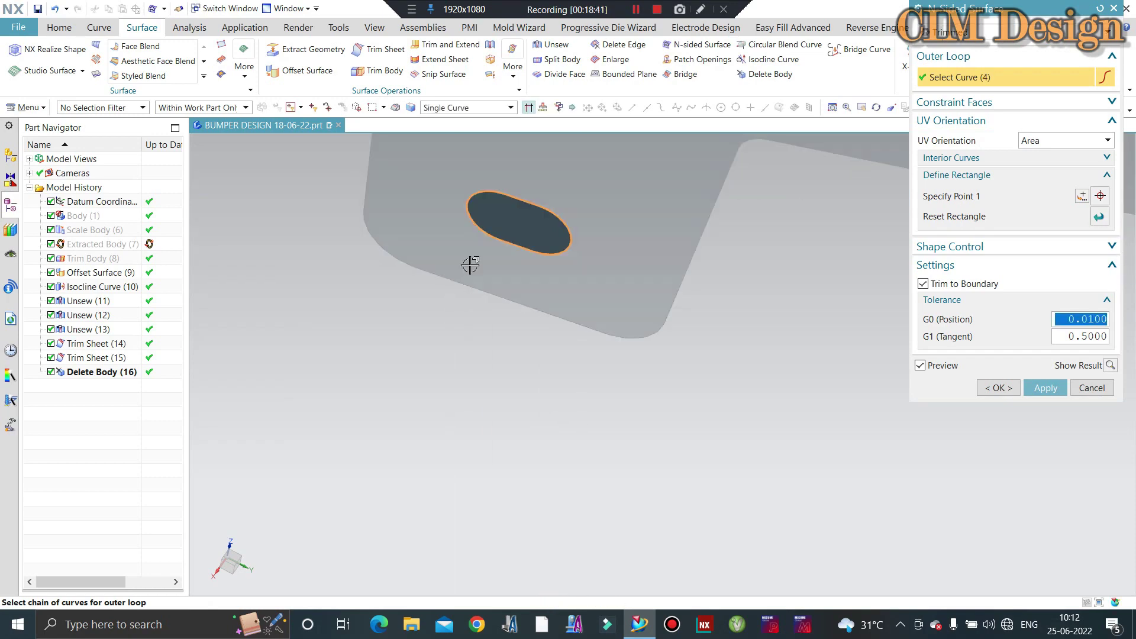
left_click(1045, 388)
Fill the small square opening with an N-sided surface using Tangent Curves selection
scroll(654, 357, "down", 2)
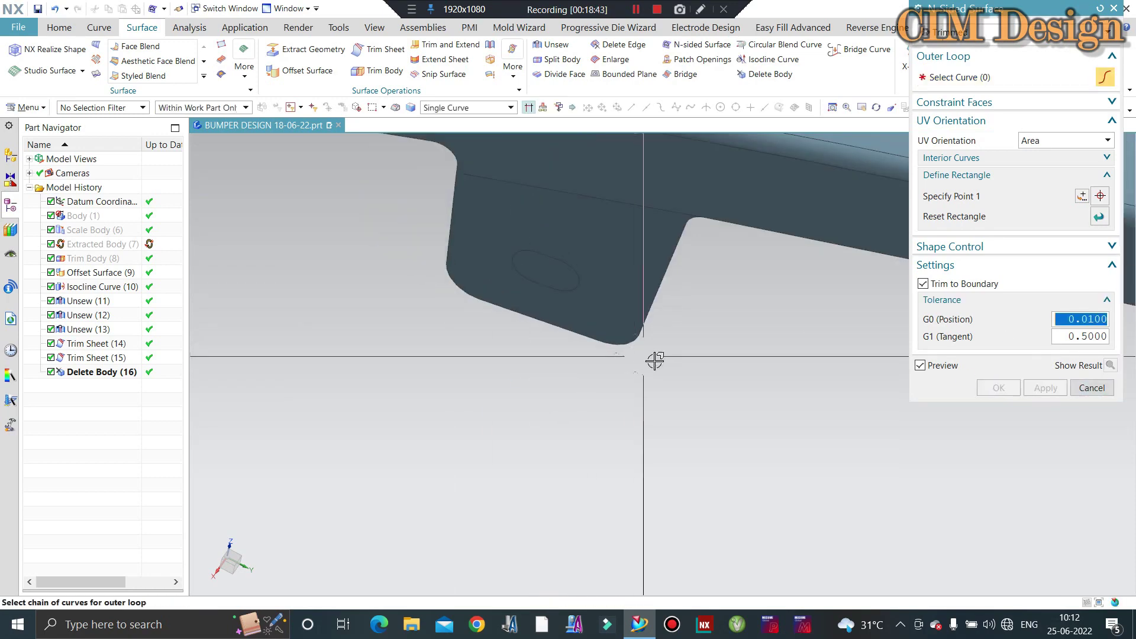
scroll(764, 348, "down", 3)
scroll(633, 342, "down", 3)
scroll(444, 406, "up", 3)
scroll(469, 380, "down", 2)
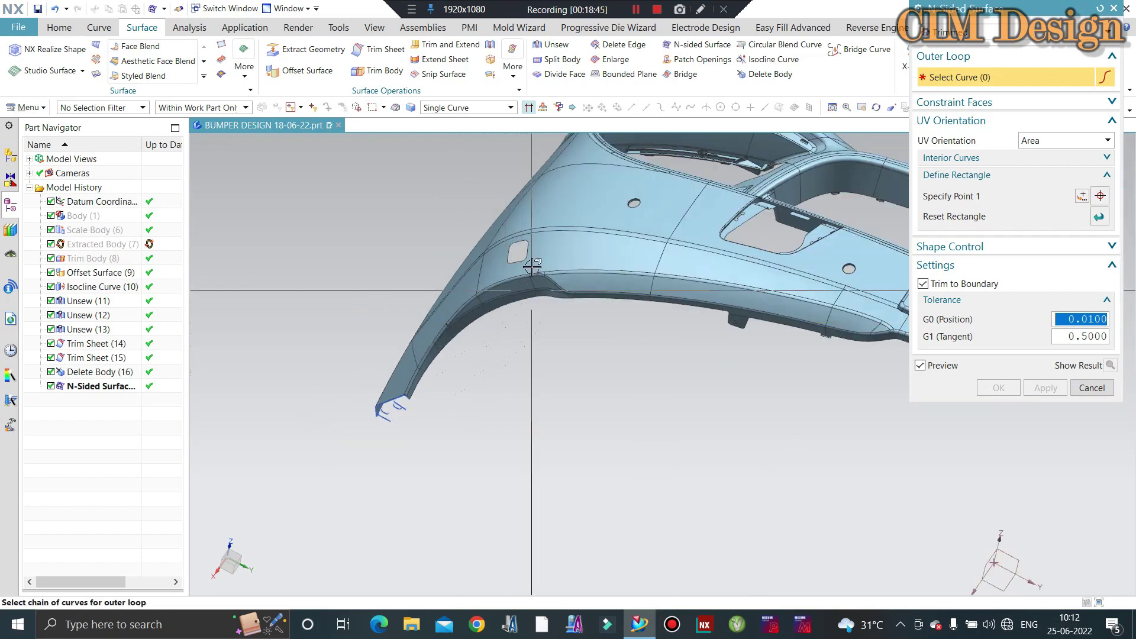
scroll(525, 245, "up", 3)
left_click(523, 256)
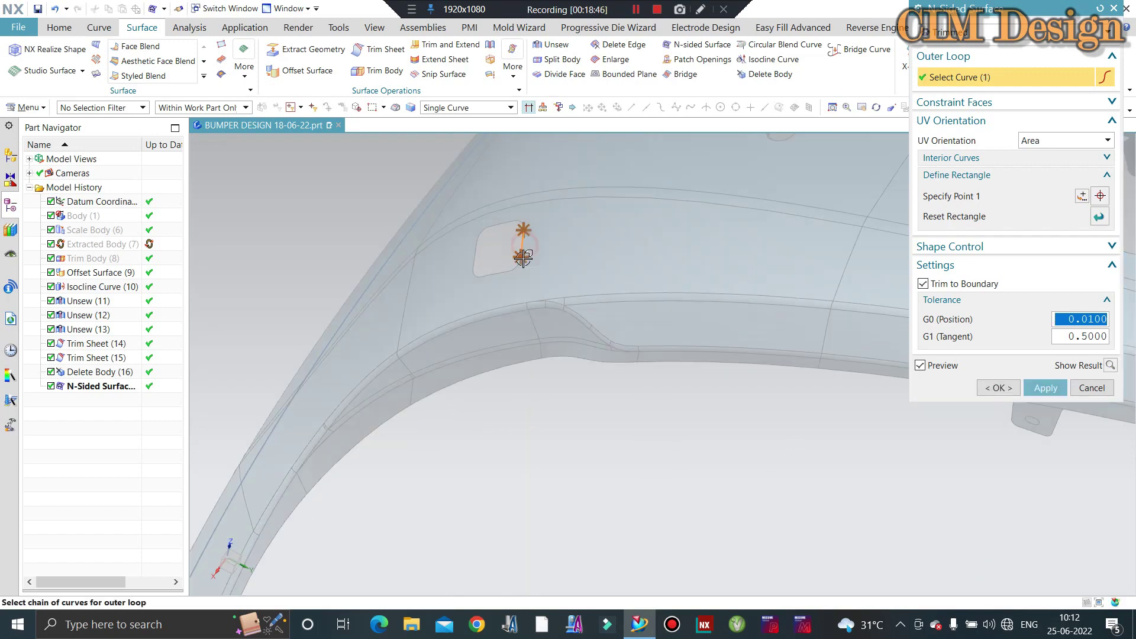
left_click(489, 108)
left_click(470, 148)
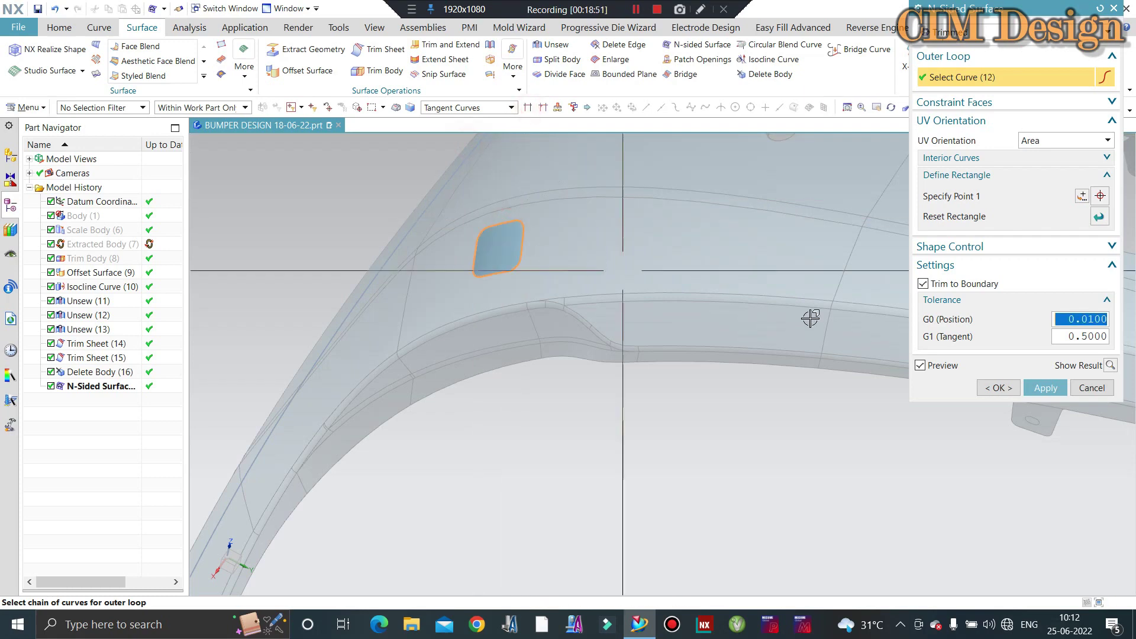
left_click(1052, 388)
Patch two round holes with N-sided surfaces, one per hole edge
middle_click_drag(769, 296, 662, 214)
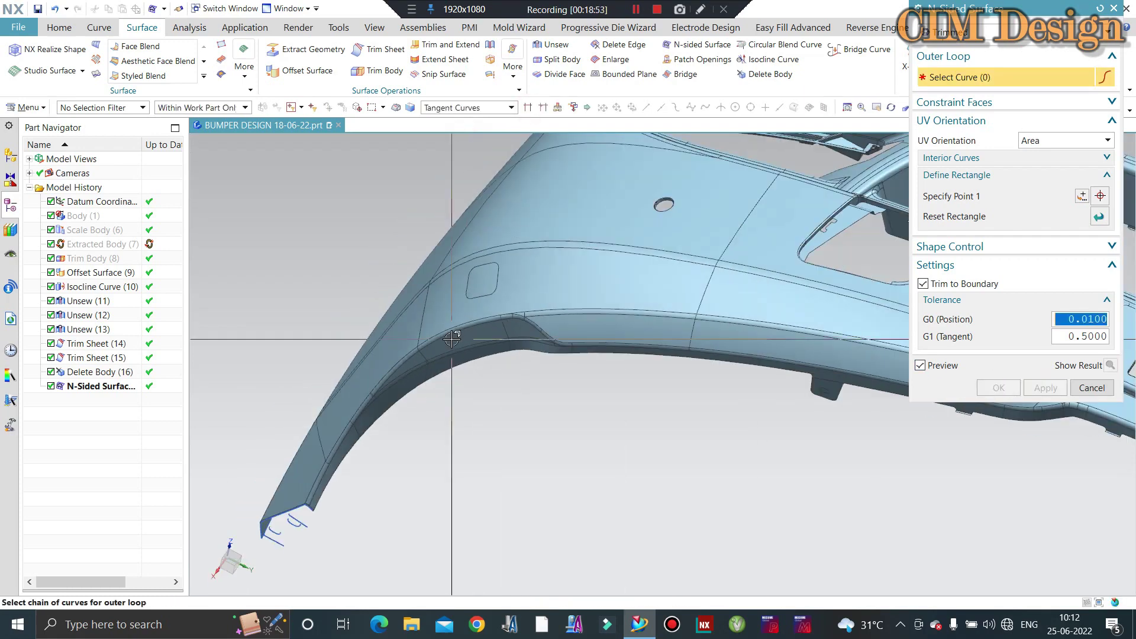
scroll(661, 195, "up", 5)
left_click(661, 195)
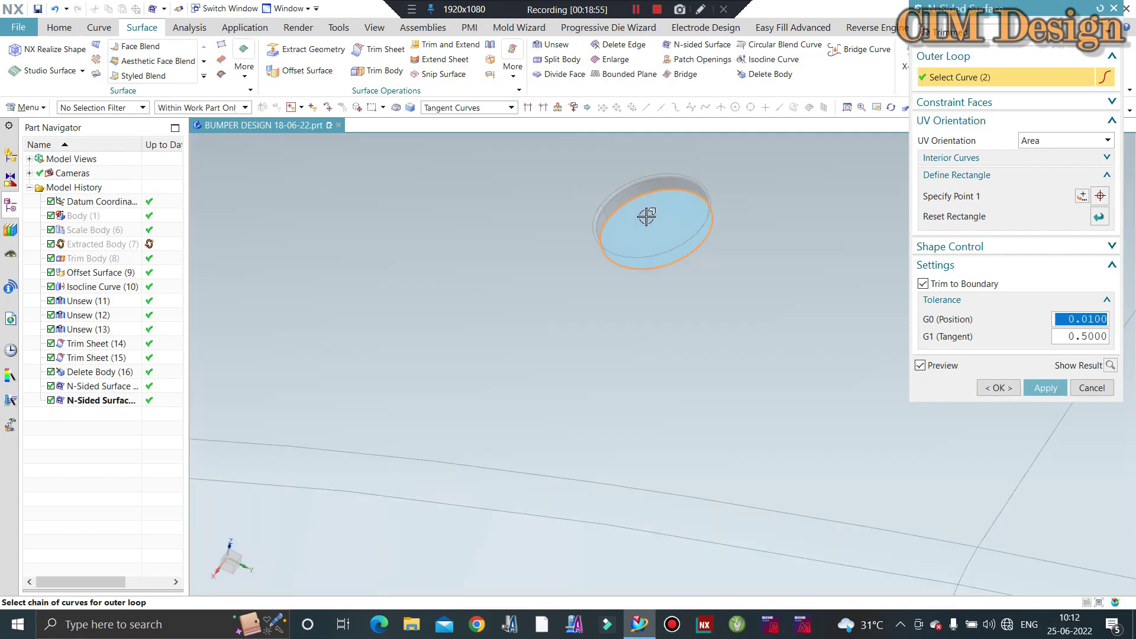
left_click(1046, 387)
scroll(507, 339, "down", 2)
scroll(456, 328, "down", 2)
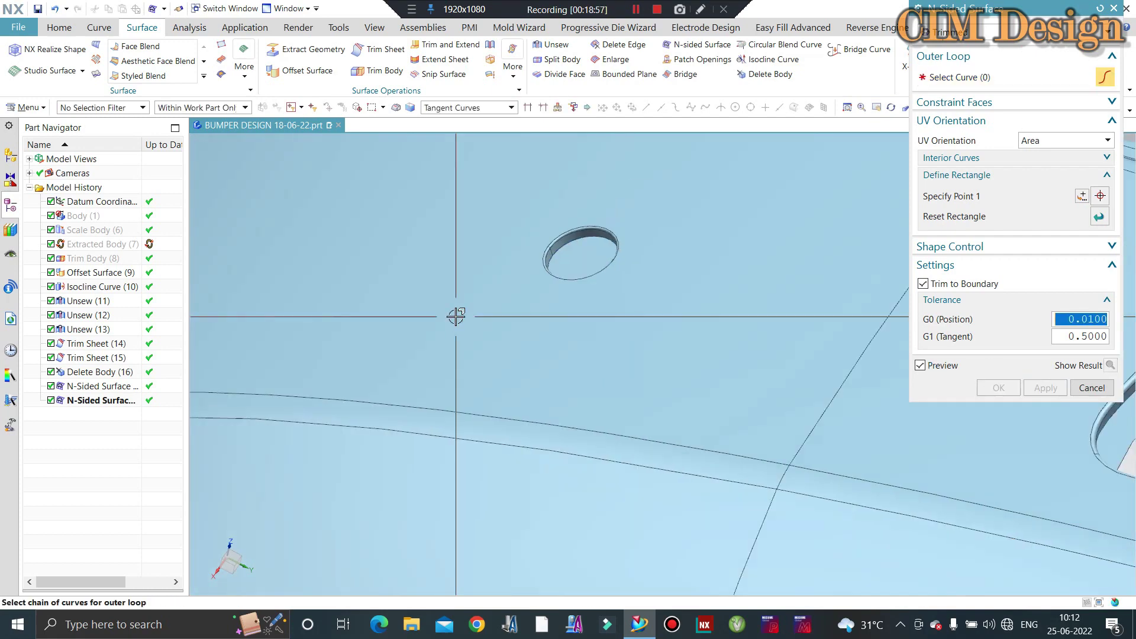
scroll(456, 327, "down", 3)
scroll(630, 342, "up", 3)
scroll(581, 342, "up", 3)
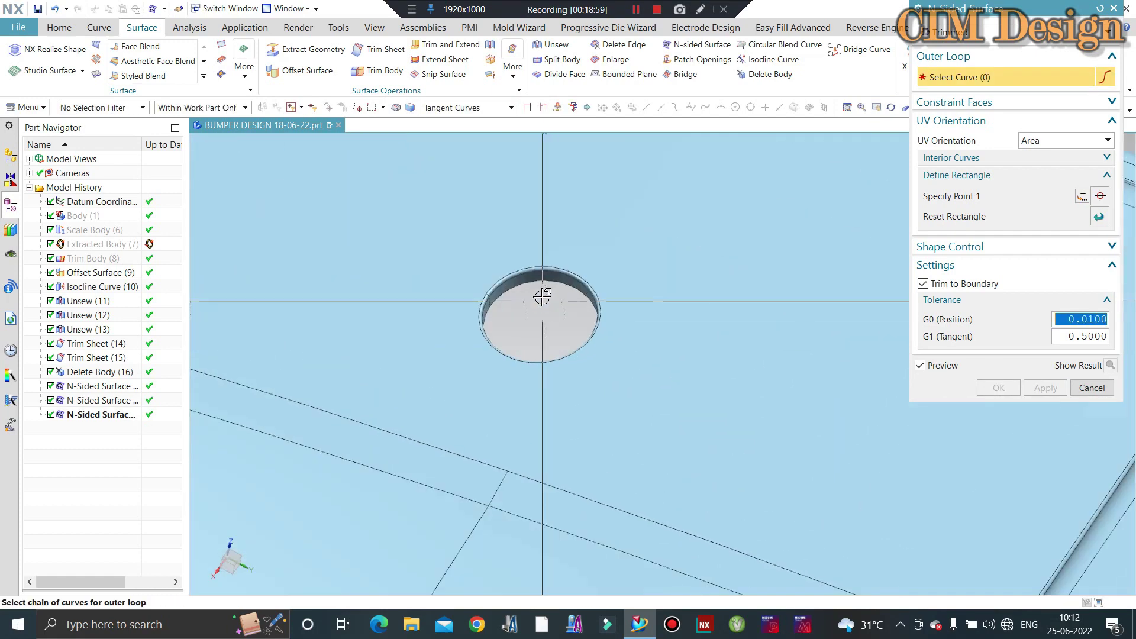
left_click(530, 291)
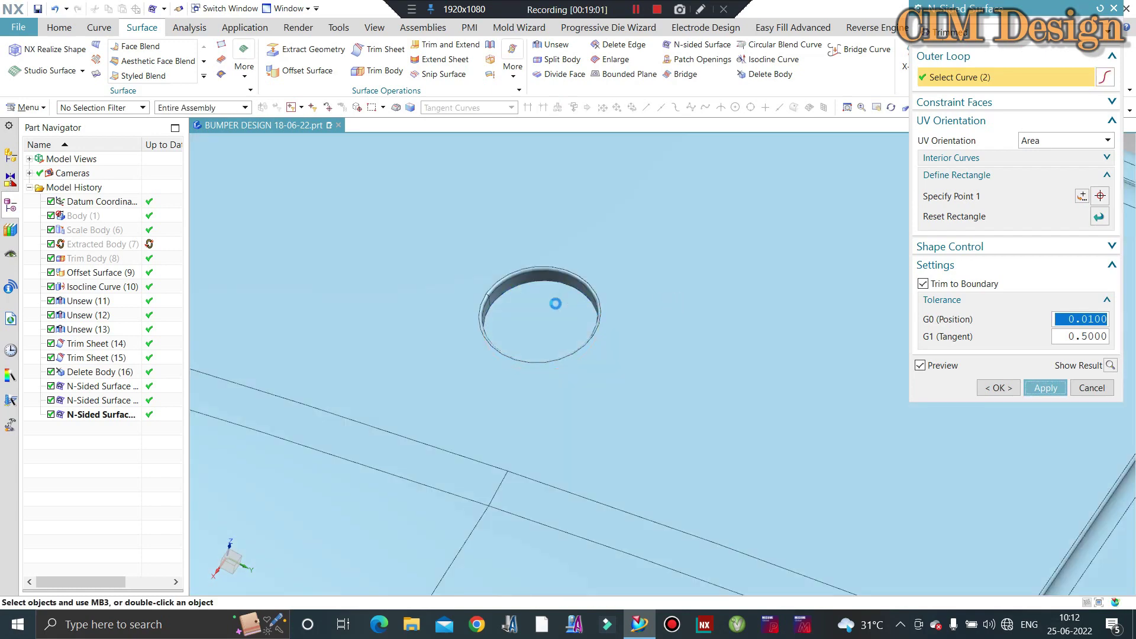
left_click(1045, 388)
Patch the small round hole with another N-sided surface
scroll(769, 455, "down", 4)
scroll(771, 456, "up", 4)
scroll(768, 437, "up", 6)
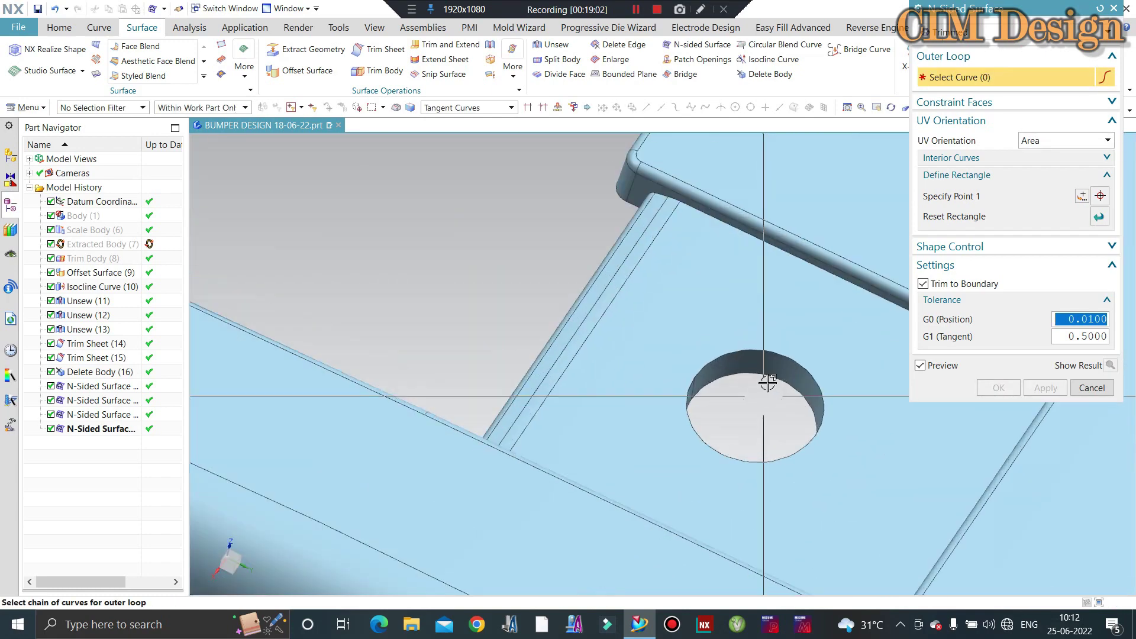
left_click(772, 377)
scroll(757, 390, "down", 2)
middle_click(721, 396)
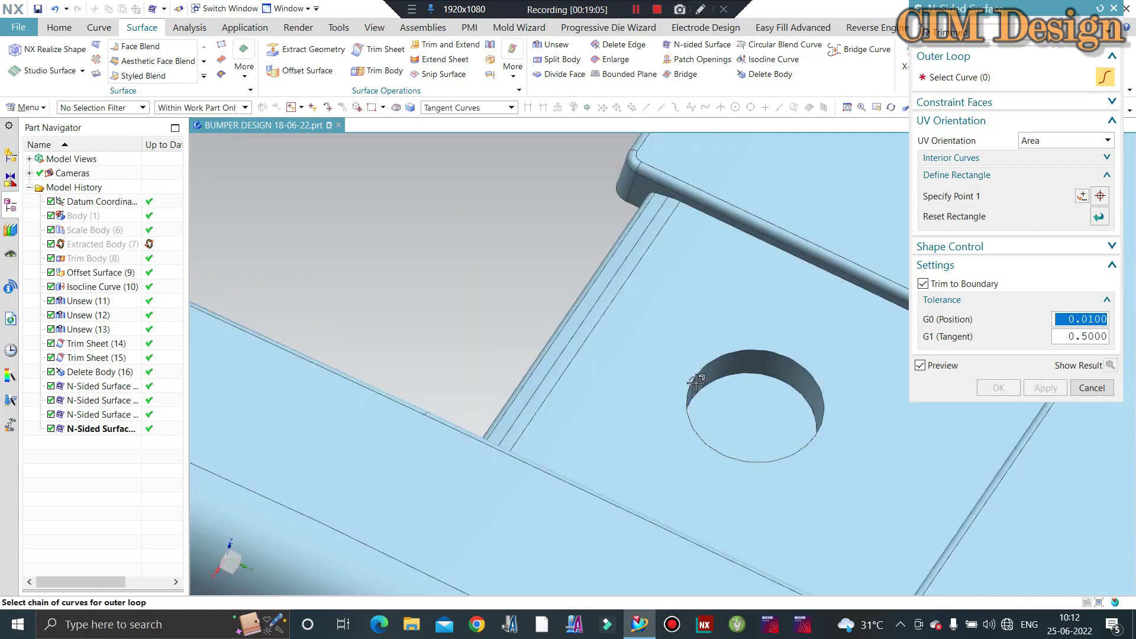
scroll(684, 395, "down", 2)
scroll(683, 395, "down", 2)
scroll(654, 355, "down", 2)
Fill the first tab slot in the large opening with an N-sided surface
middle_click_drag(654, 355, 360, 302)
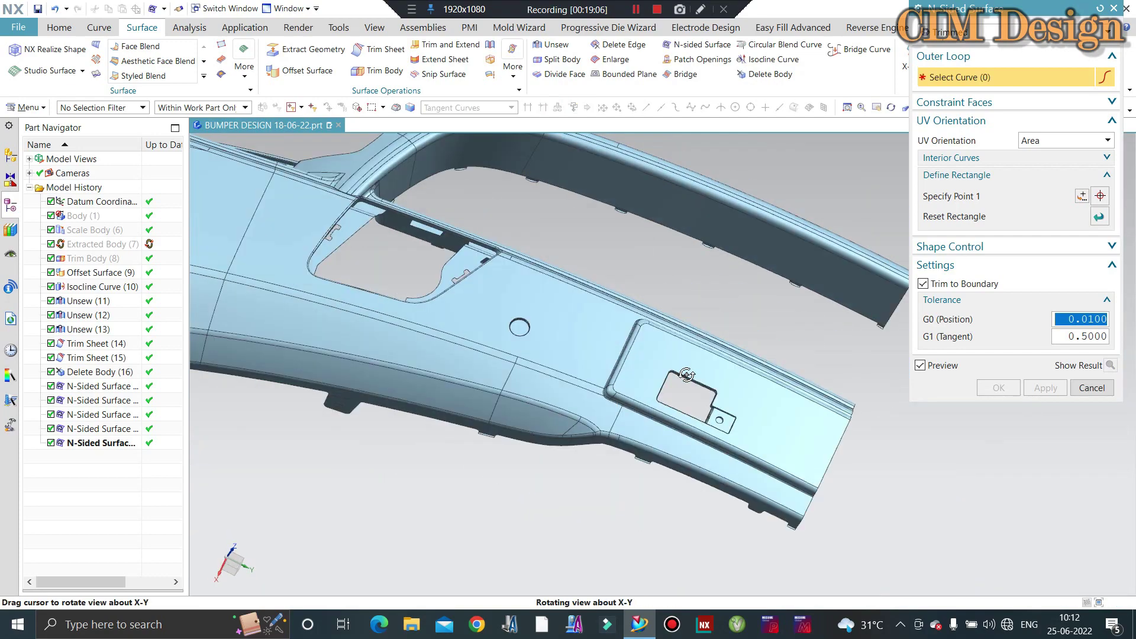
scroll(621, 245, "up", 2)
scroll(621, 245, "up", 2)
scroll(622, 296, "down", 2)
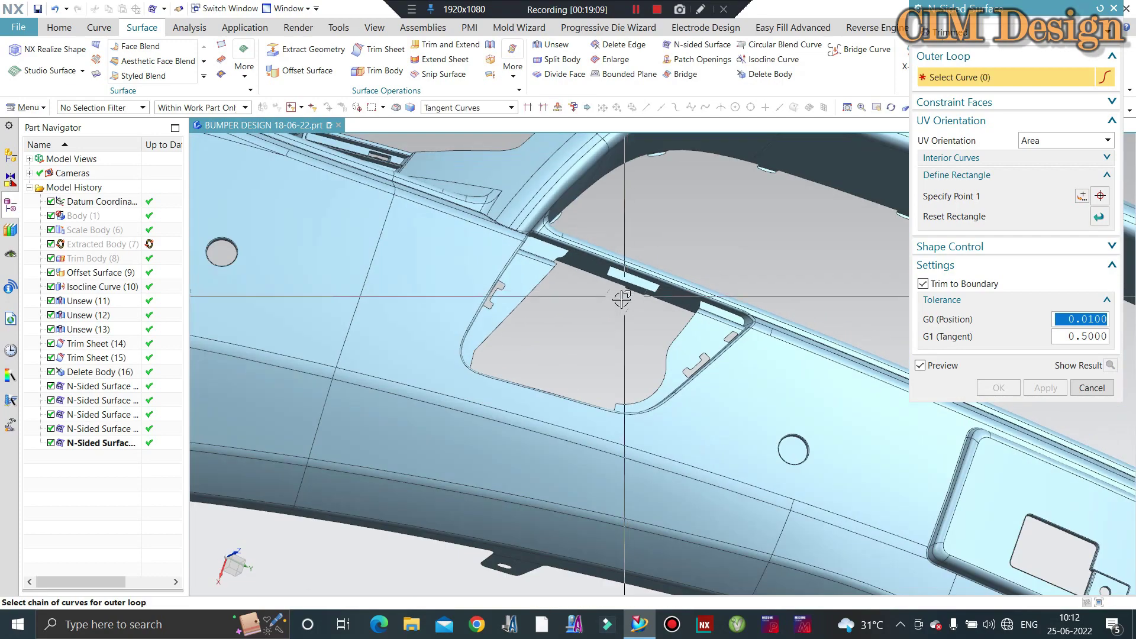
scroll(622, 297, "up", 3)
middle_click_drag(622, 297, 588, 322)
scroll(520, 310, "up", 2)
scroll(278, 348, "up", 4)
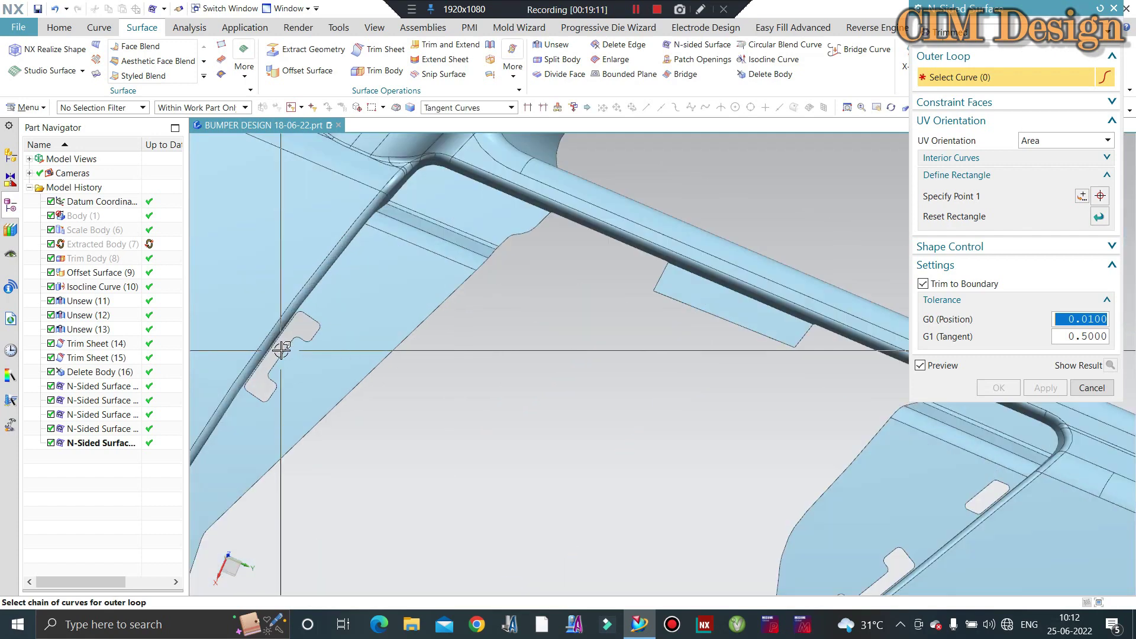
scroll(296, 339, "up", 2)
left_click(296, 339)
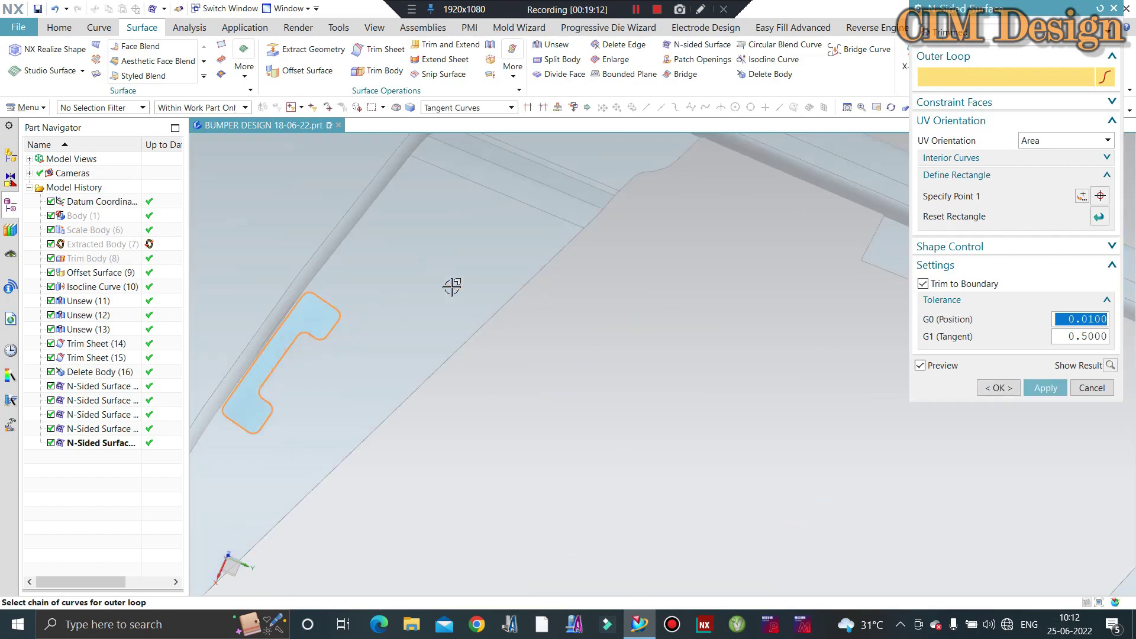
left_click(1059, 389)
Patch the second tab slot and the next selected loop with N-sided surfaces
scroll(601, 342, "down", 2)
scroll(495, 302, "down", 3)
scroll(527, 352, "down", 2)
scroll(705, 403, "up", 2)
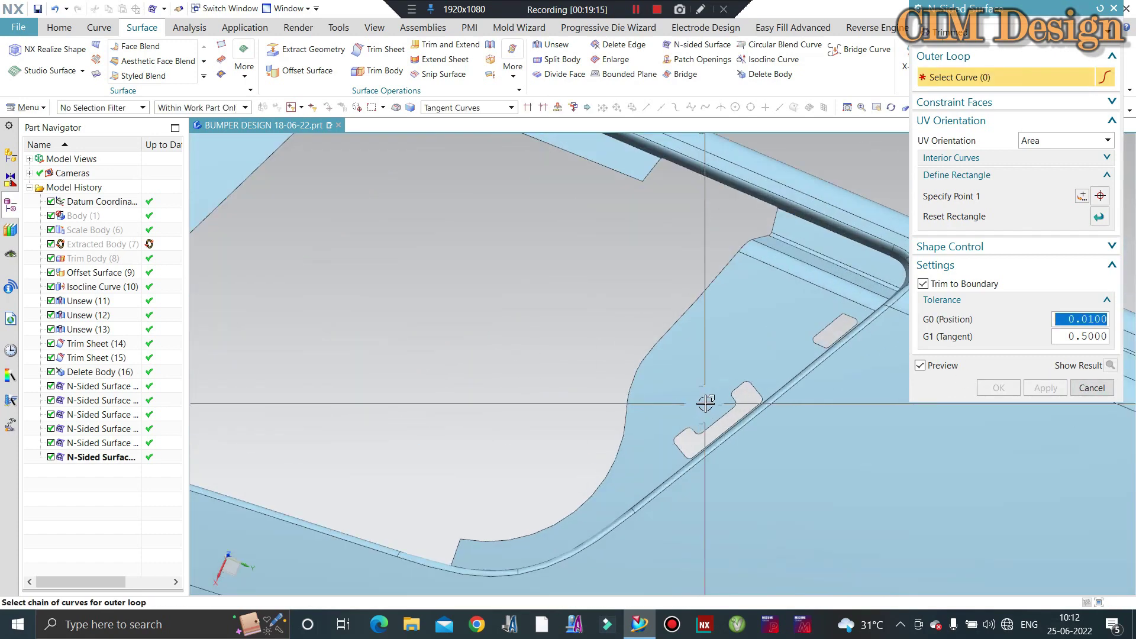
scroll(705, 403, "up", 2)
left_click(718, 404)
scroll(718, 404, "down", 3)
scroll(510, 335, "down", 2)
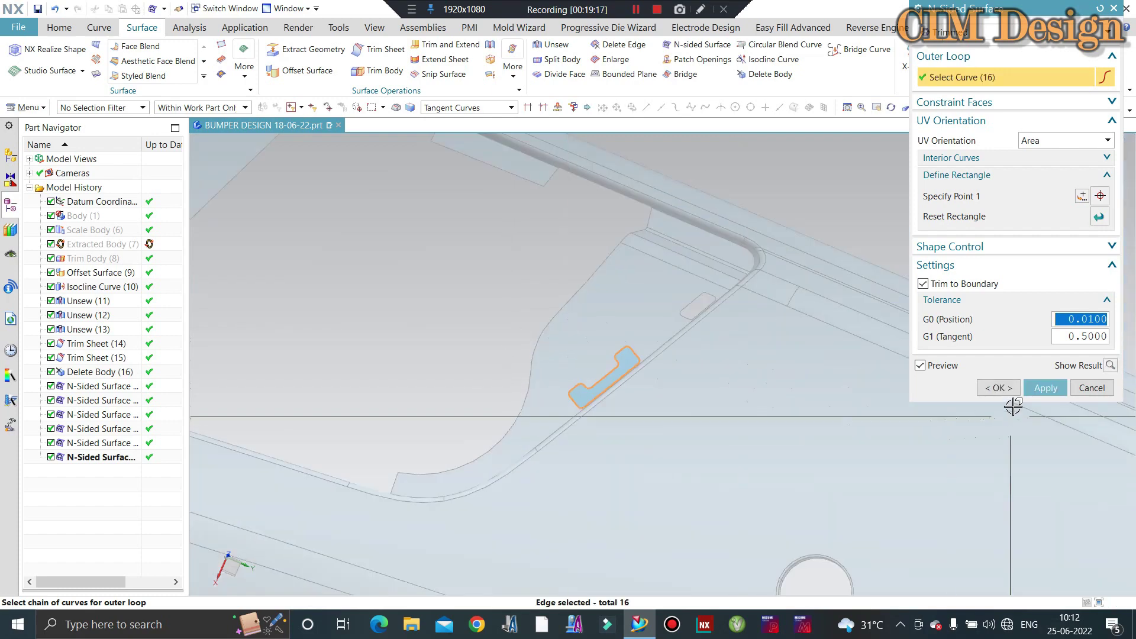
left_click(1042, 388)
scroll(704, 303, "up", 2)
scroll(699, 286, "up", 1)
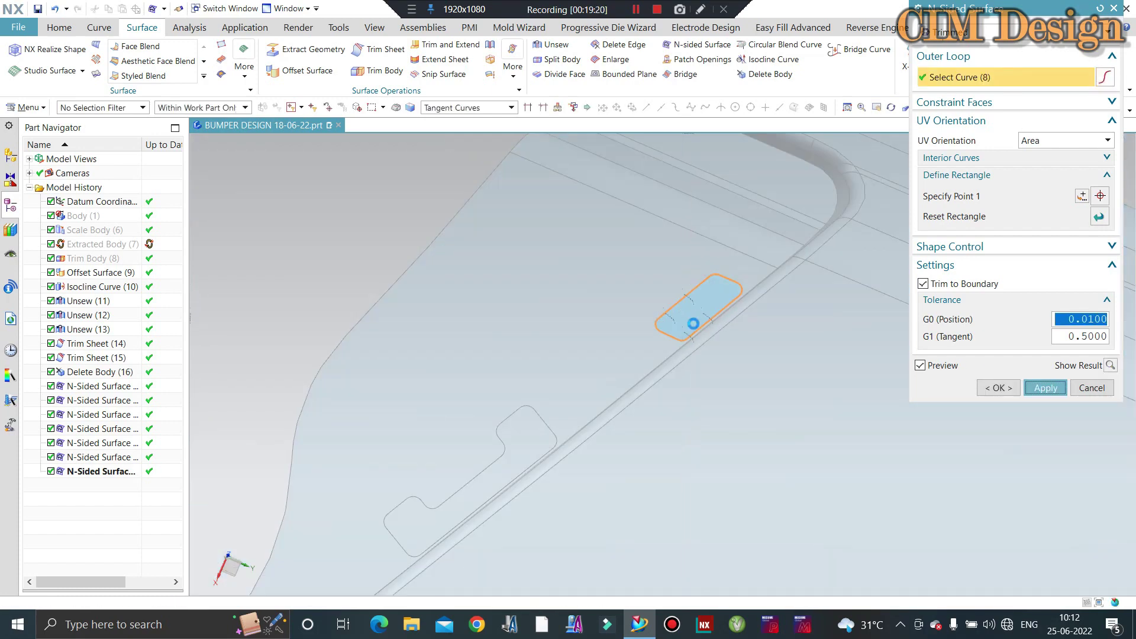
middle_click(693, 324)
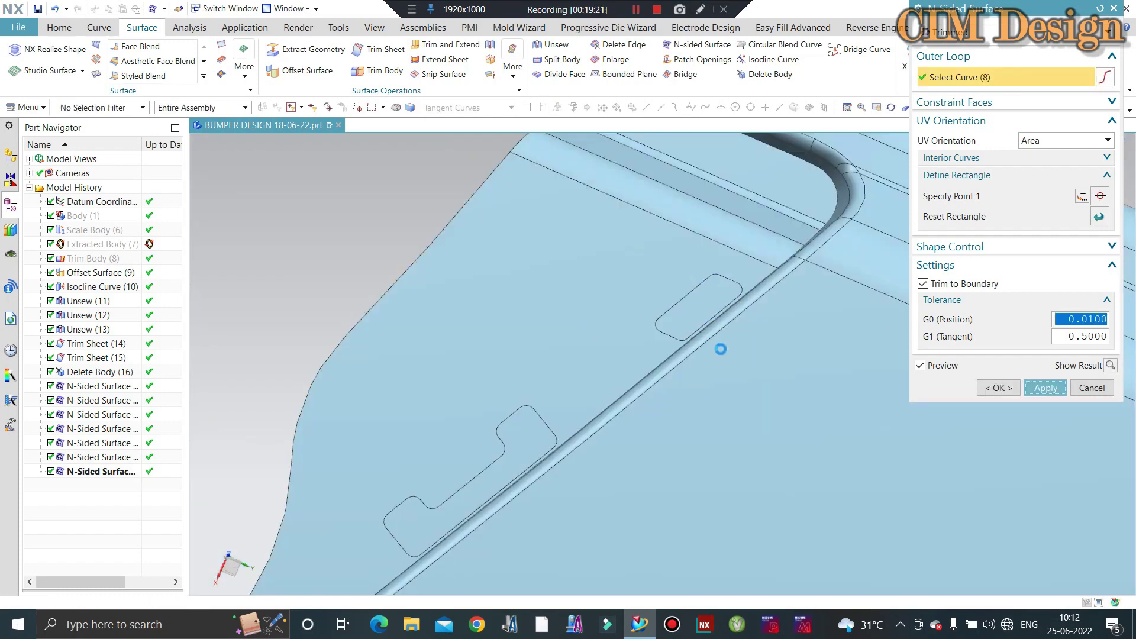
scroll(740, 375, "down", 2)
scroll(738, 393, "down", 2)
scroll(712, 408, "down", 2)
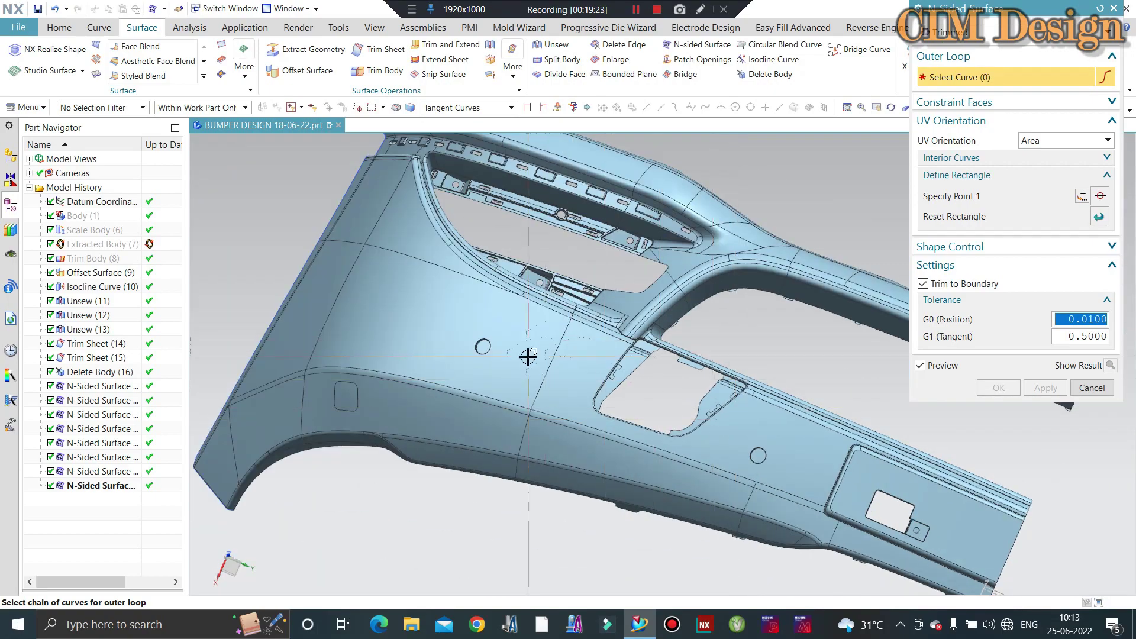
Patch the bracket tab hole with an N-sided surface from its edge
mouse_move(528, 357)
middle_mouse_down()
mouse_move(578, 373)
mouse_move(594, 311)
mouse_move(680, 385)
middle_mouse_up()
scroll(720, 423, "up", 5)
scroll(744, 426, "up", 3)
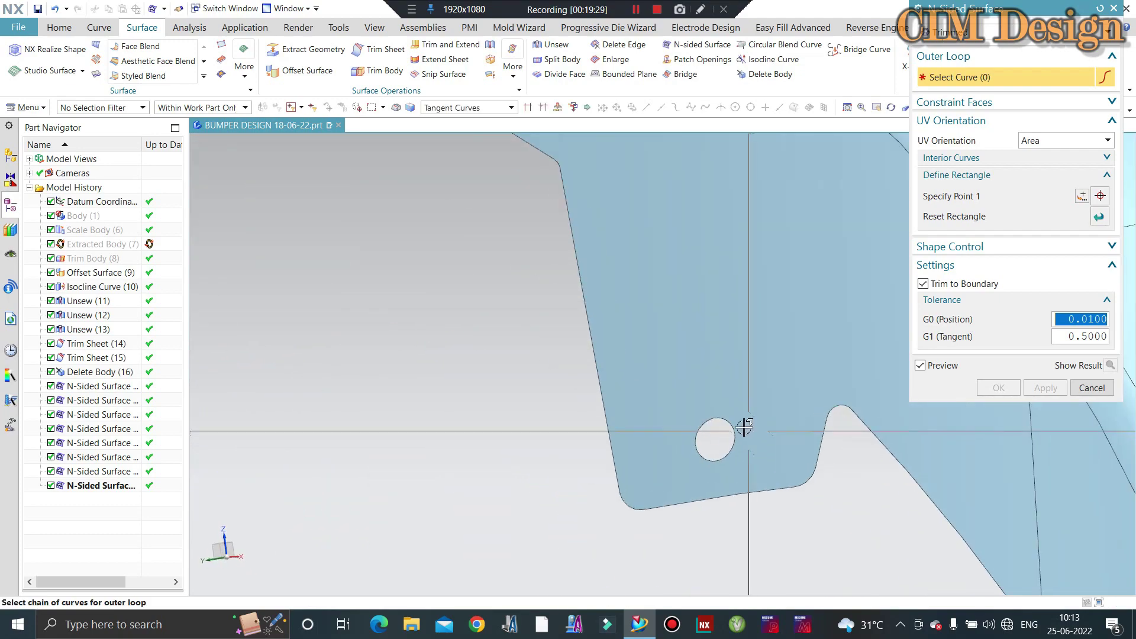
scroll(734, 423, "up", 2)
scroll(728, 420, "down", 3)
scroll(719, 417, "down", 1)
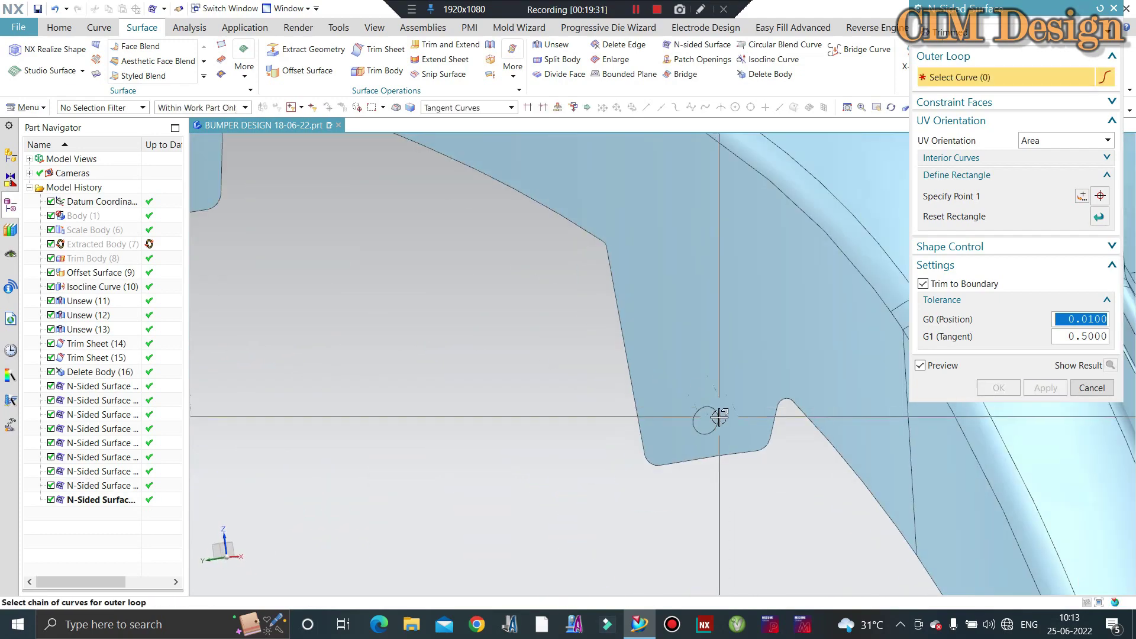
scroll(599, 337, "down", 5)
scroll(680, 348, "up", 5)
scroll(401, 347, "down", 5)
scroll(481, 312, "up", 5)
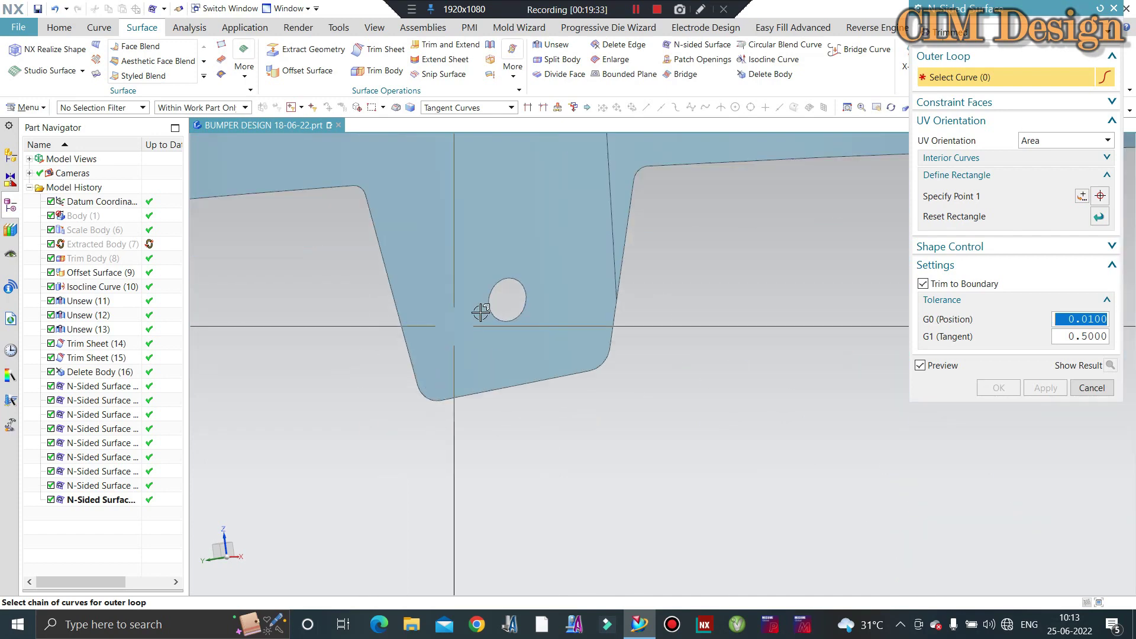
scroll(476, 315, "up", 1)
scroll(529, 315, "down", 1)
scroll(592, 320, "down", 1)
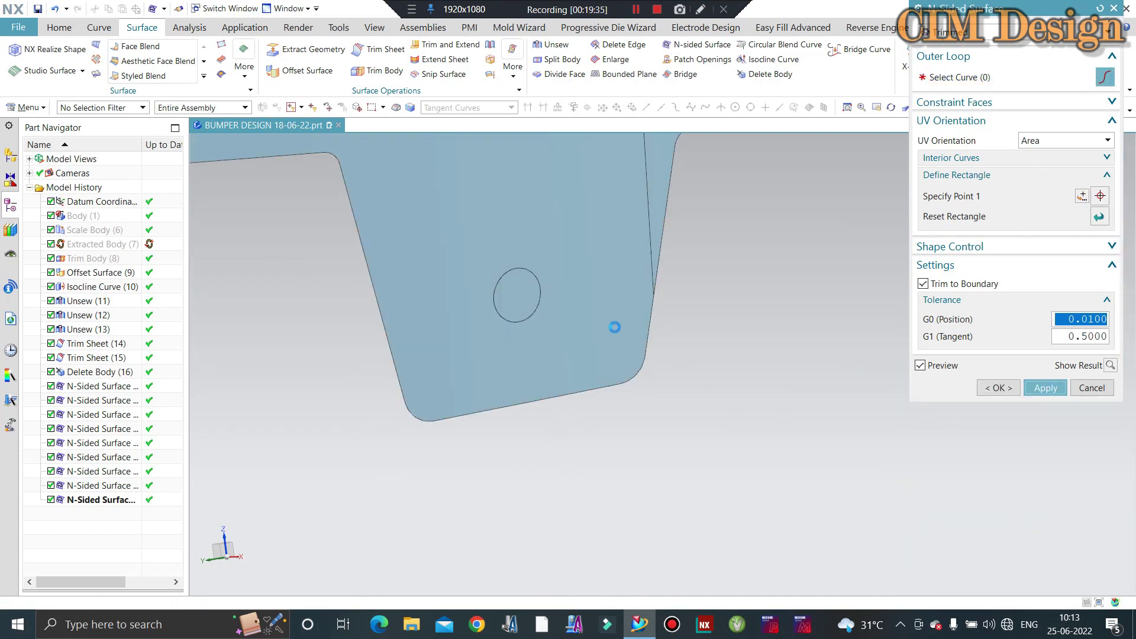
scroll(621, 326, "down", 3)
scroll(630, 319, "down", 2)
scroll(482, 316, "up", 2)
scroll(482, 317, "up", 2)
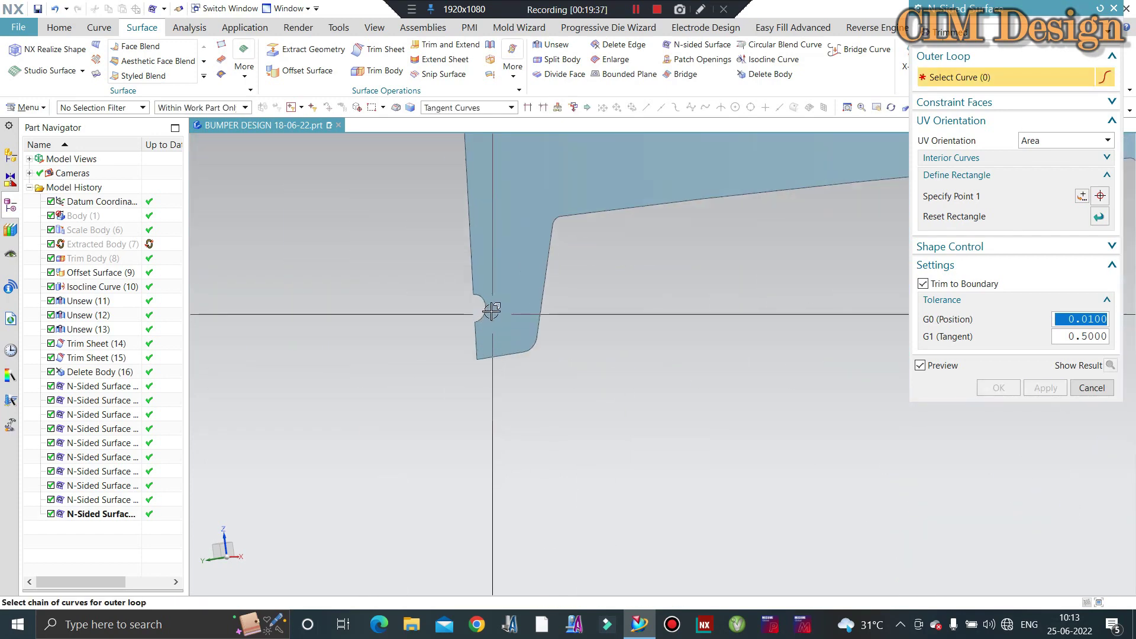
scroll(482, 313, "up", 1)
left_click(483, 320)
scroll(476, 317, "down", 2)
left_click(473, 313, "shift")
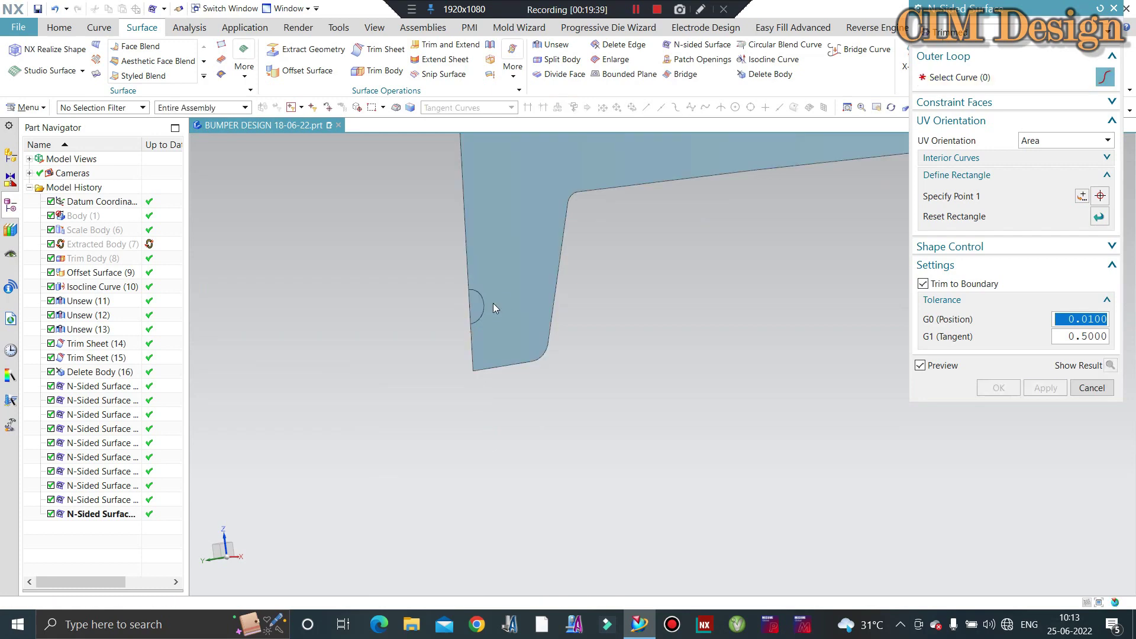
scroll(471, 296, "down", 2)
scroll(449, 332, "down", 3)
scroll(437, 345, "down", 3)
mouse_move(437, 345)
middle_mouse_down()
mouse_move(700, 432)
mouse_move(769, 479)
middle_mouse_up()
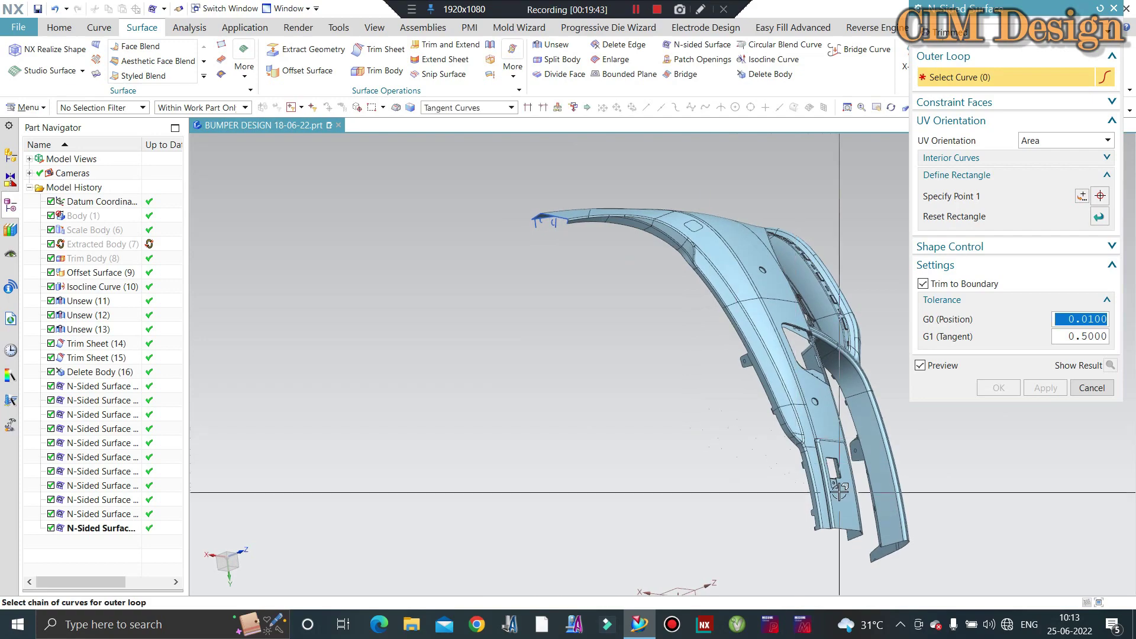
Fill the first recess hole with an N-sided patch on its circular edge
scroll(775, 482, "up", 2)
scroll(778, 484, "up", 2)
scroll(778, 484, "down", 3)
mouse_move(700, 463)
middle_mouse_down()
mouse_move(687, 392)
mouse_move(576, 325)
mouse_move(560, 342)
mouse_move(559, 319)
middle_mouse_up()
scroll(576, 322, "up", 3)
scroll(574, 322, "up", 2)
scroll(559, 319, "up", 3)
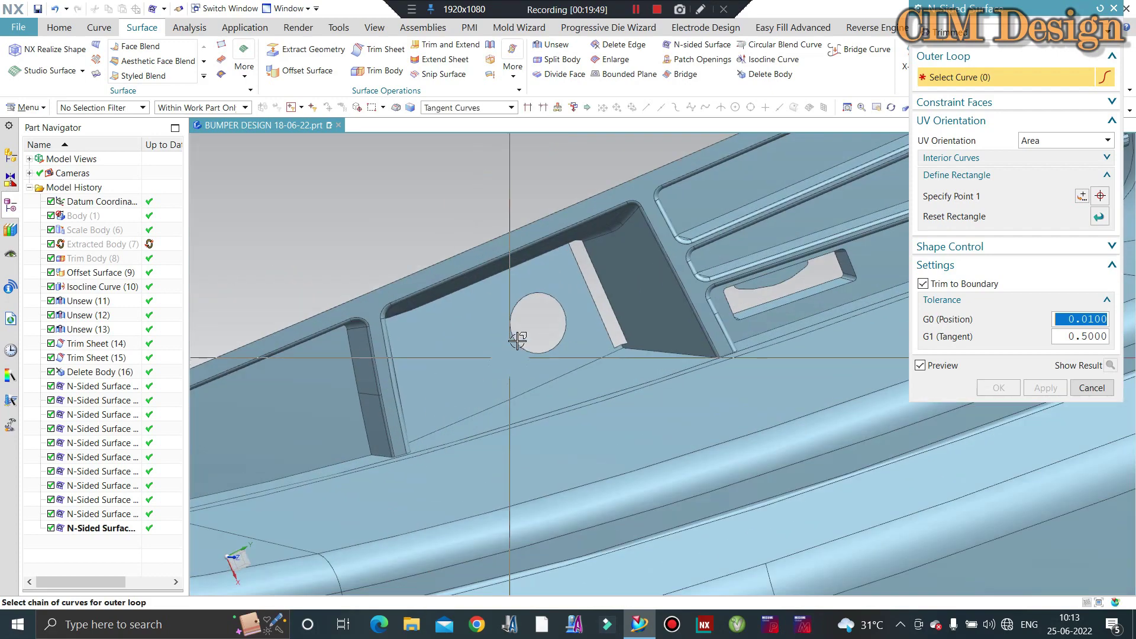
scroll(560, 318, "up", 2)
left_click(563, 286)
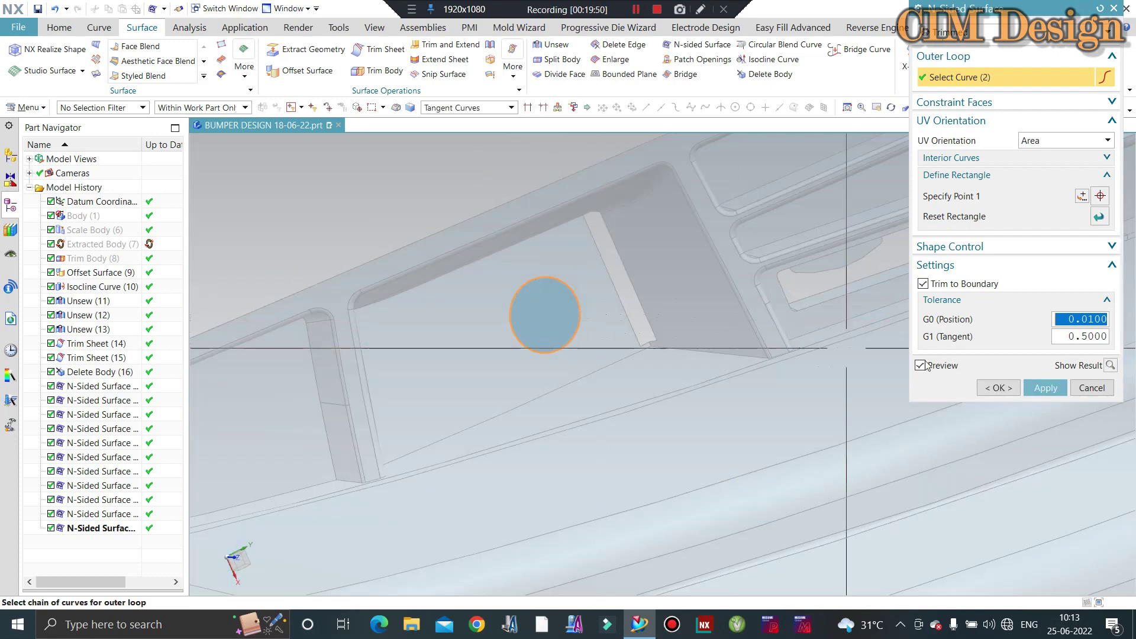
left_click(1045, 388)
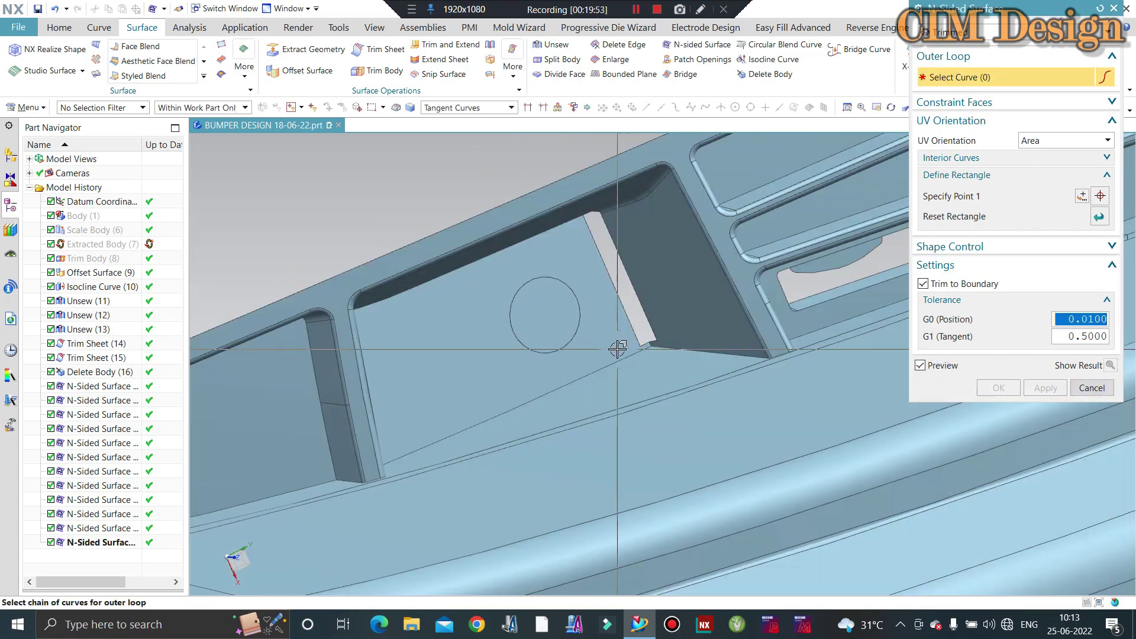
Move to the next round hole and apply another N-sided patch over it
scroll(615, 347, "down", 2)
scroll(603, 326, "down", 2)
scroll(545, 294, "down", 2)
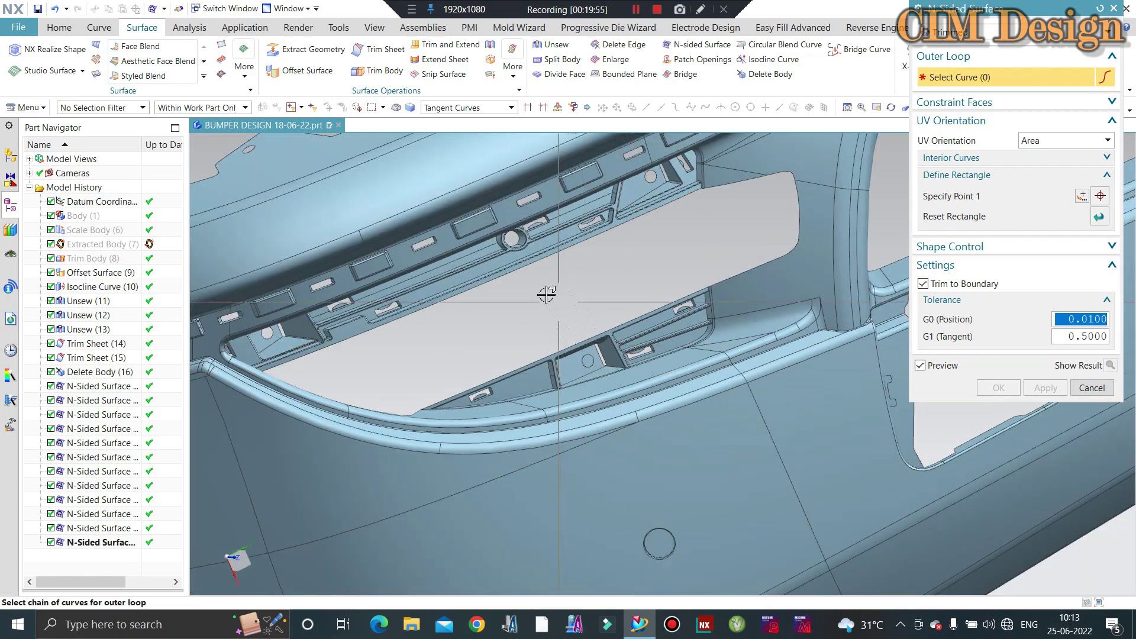
middle_click_drag(545, 294, 477, 292, "shift")
scroll(554, 245, "up", 3)
scroll(577, 231, "down", 2)
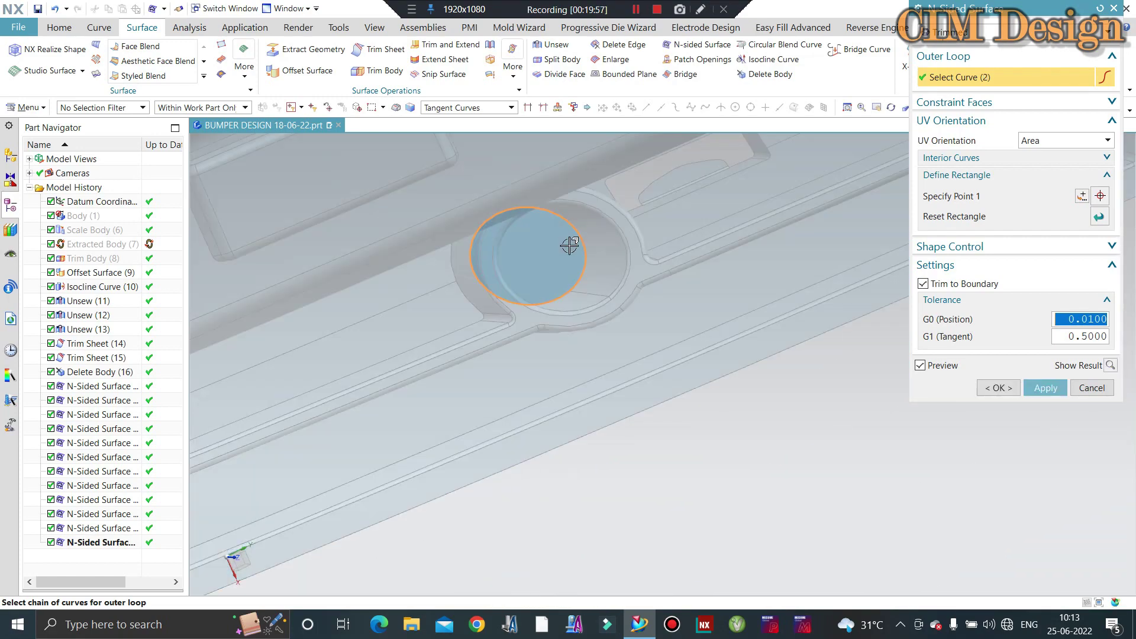
scroll(660, 331, "down", 1)
scroll(661, 333, "down", 2)
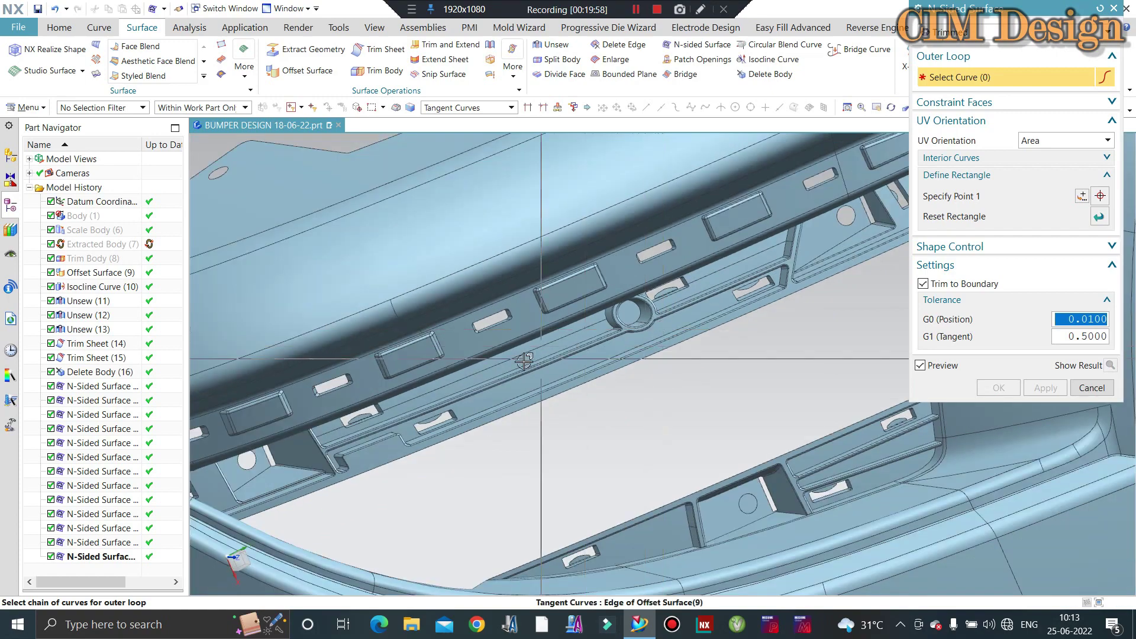
middle_click_drag(661, 333, 418, 400)
scroll(418, 399, "up", 3)
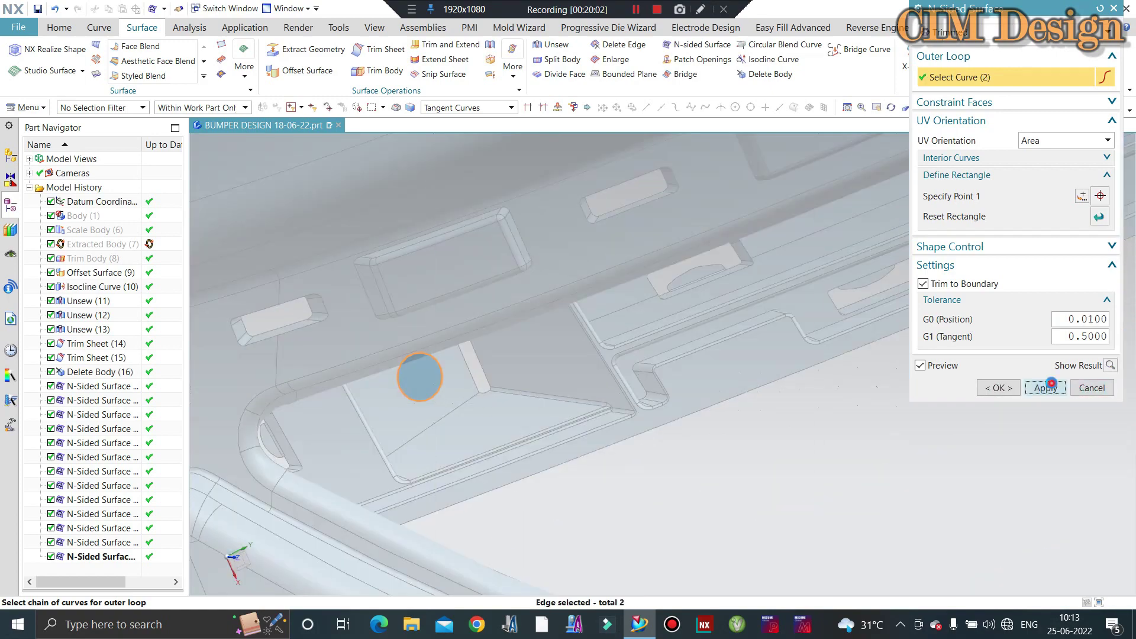
left_click(1051, 384)
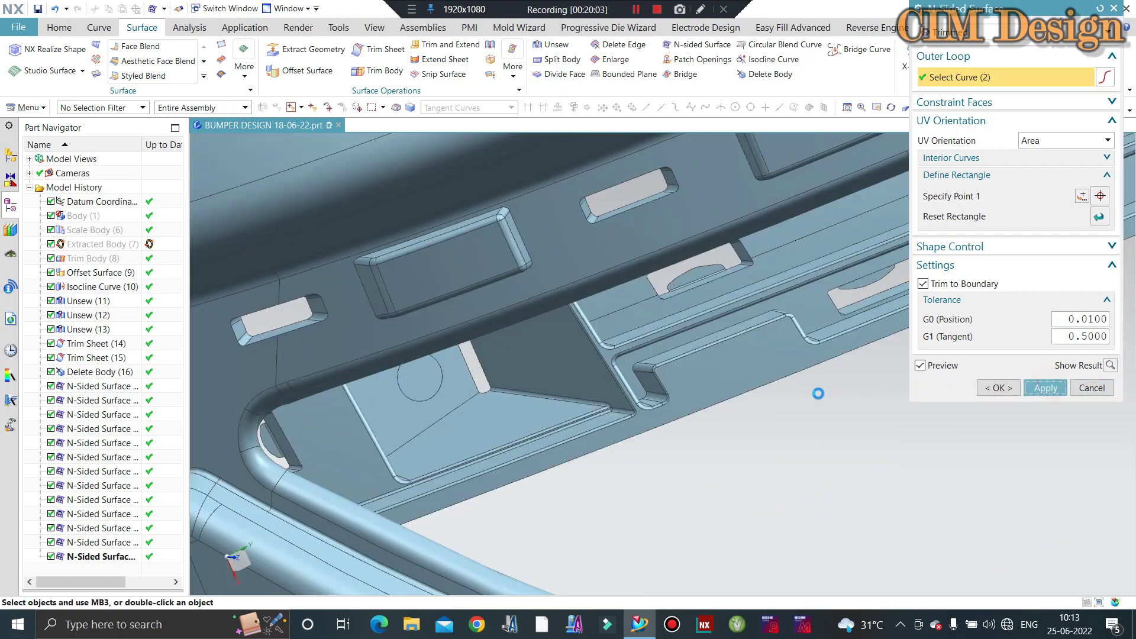
Orbit around the slot row and opening to check for remaining unfilled holes
scroll(735, 411, "down", 3)
mouse_move(736, 411)
middle_mouse_down()
mouse_move(357, 435)
mouse_move(588, 382)
mouse_move(848, 212)
middle_mouse_up()
scroll(358, 435, "up", 2)
scroll(358, 435, "down", 2)
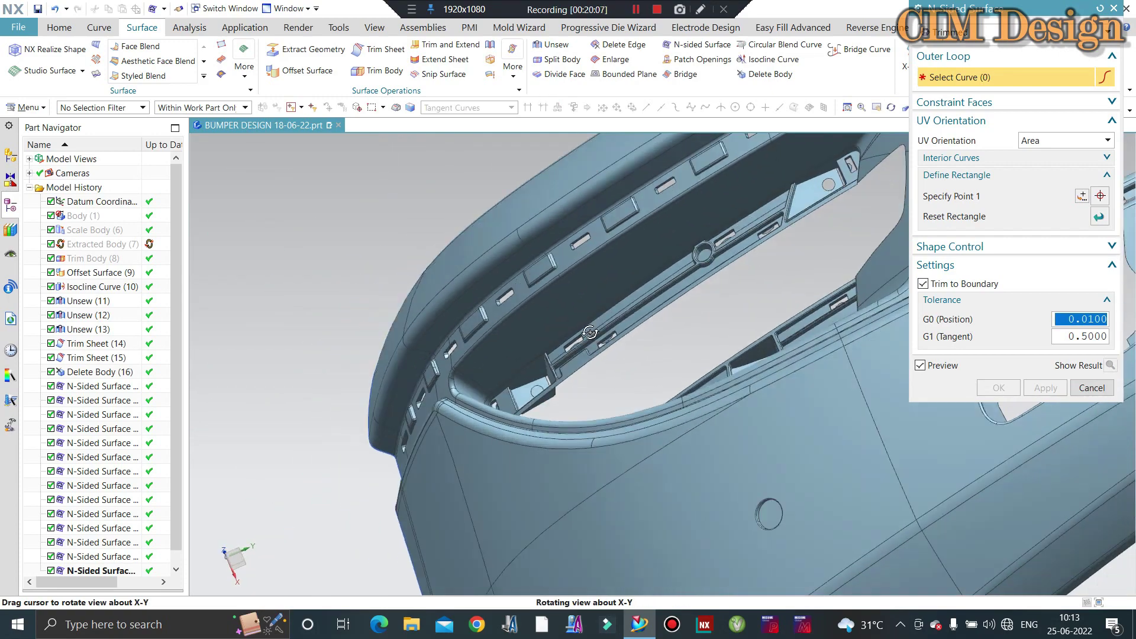
scroll(848, 212, "up", 5)
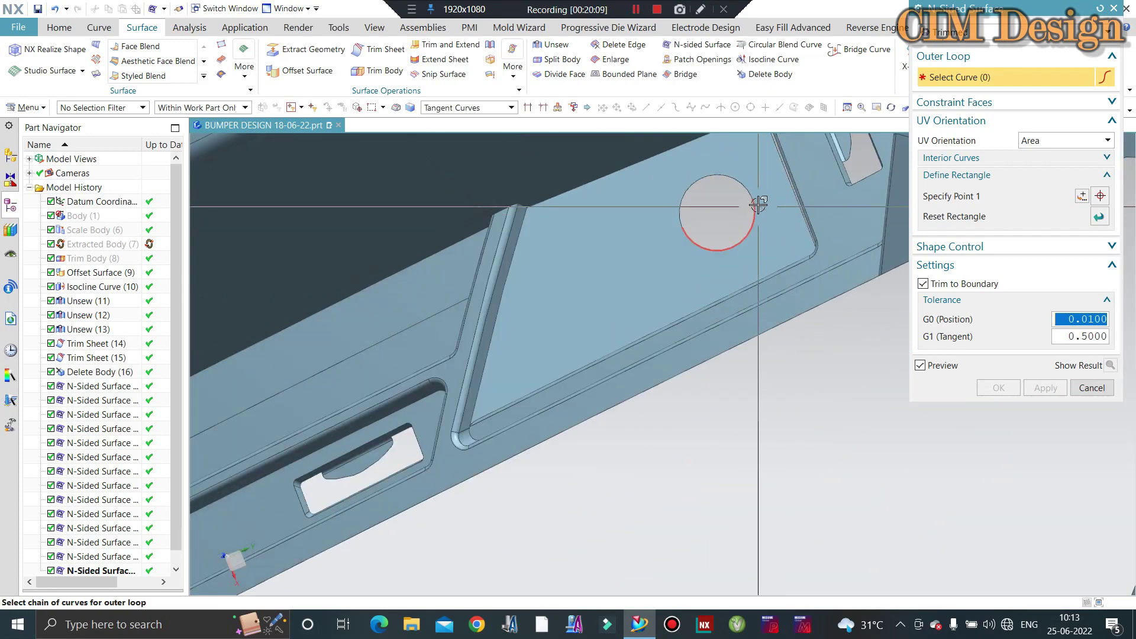
scroll(757, 202, "down", 1)
scroll(722, 259, "down", 2)
middle_click_drag(722, 258, 481, 408)
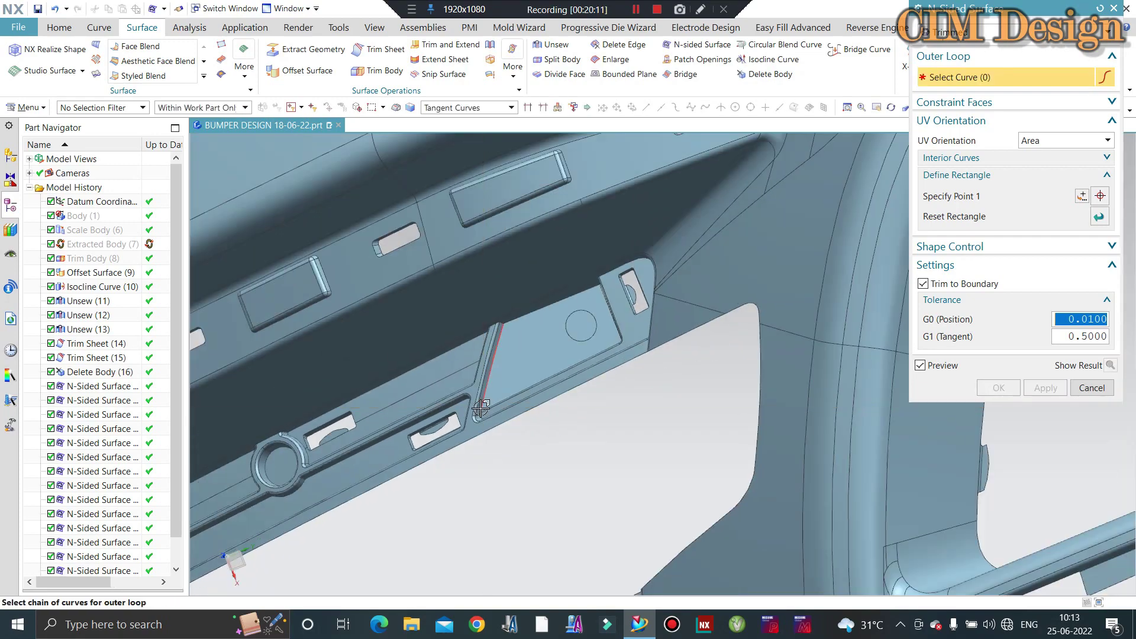
scroll(481, 408, "down", 3)
scroll(481, 409, "down", 2)
middle_click_drag(533, 355, 654, 284)
scroll(588, 337, "up", 3)
scroll(588, 324, "up", 2)
mouse_move(588, 325)
middle_mouse_down()
mouse_move(584, 299)
mouse_move(590, 310)
middle_mouse_up()
scroll(584, 298, "down", 3)
scroll(589, 309, "up", 2)
scroll(589, 309, "up", 2)
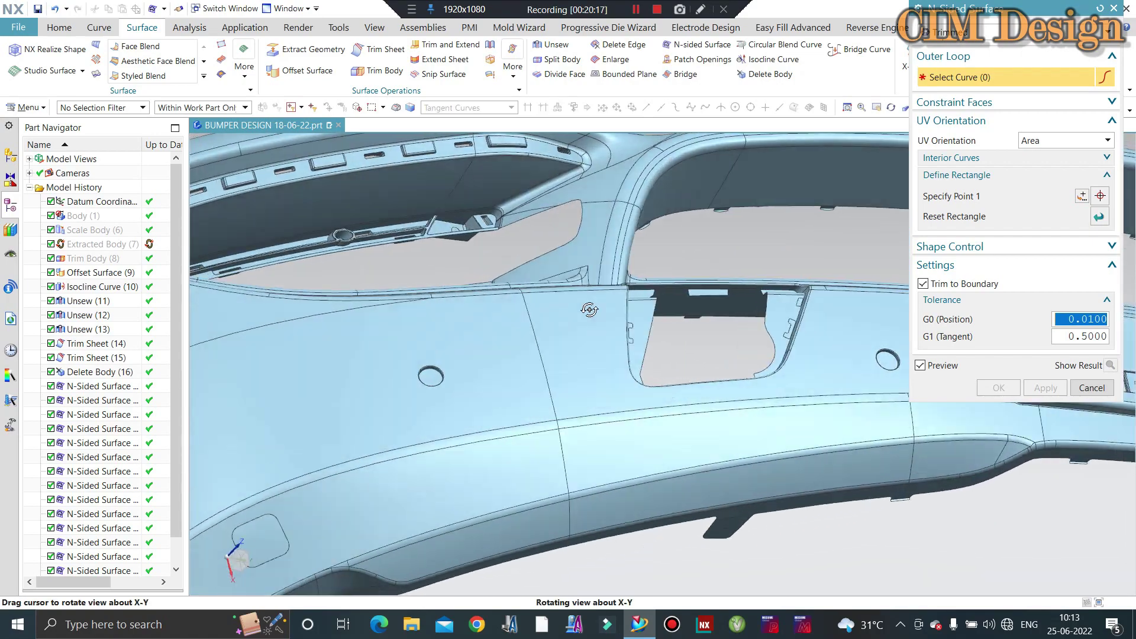
scroll(589, 309, "down", 3)
scroll(710, 320, "down", 2)
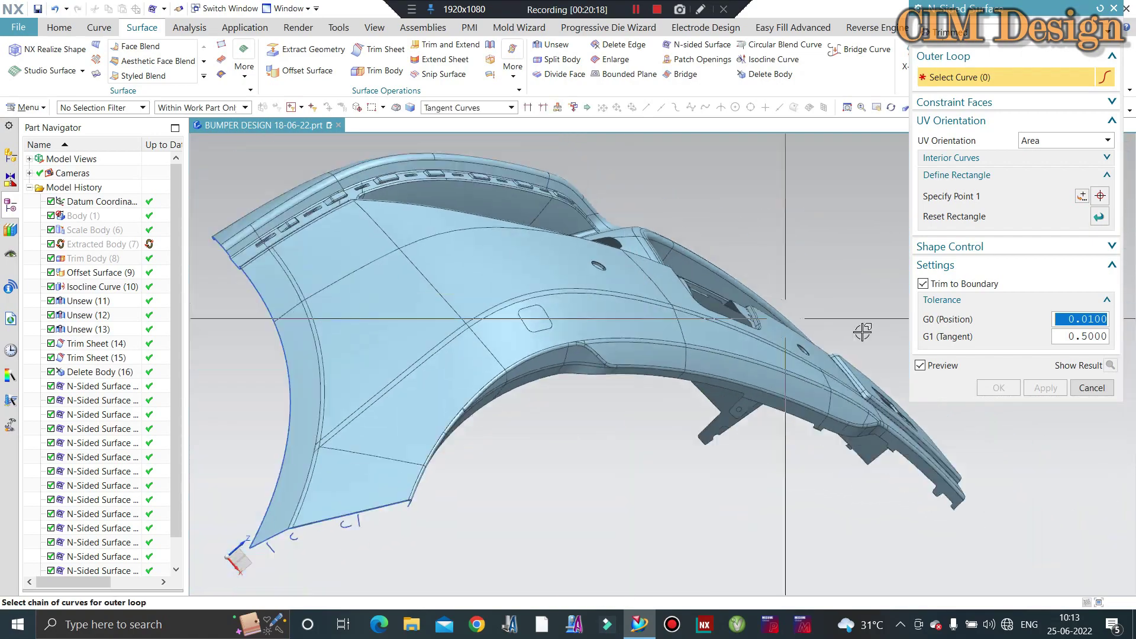
Close the N-Sided Surface tool and return to a level front view
left_click(1109, 387)
scroll(680, 343, "down", 3)
middle_click_drag(680, 344, 705, 359)
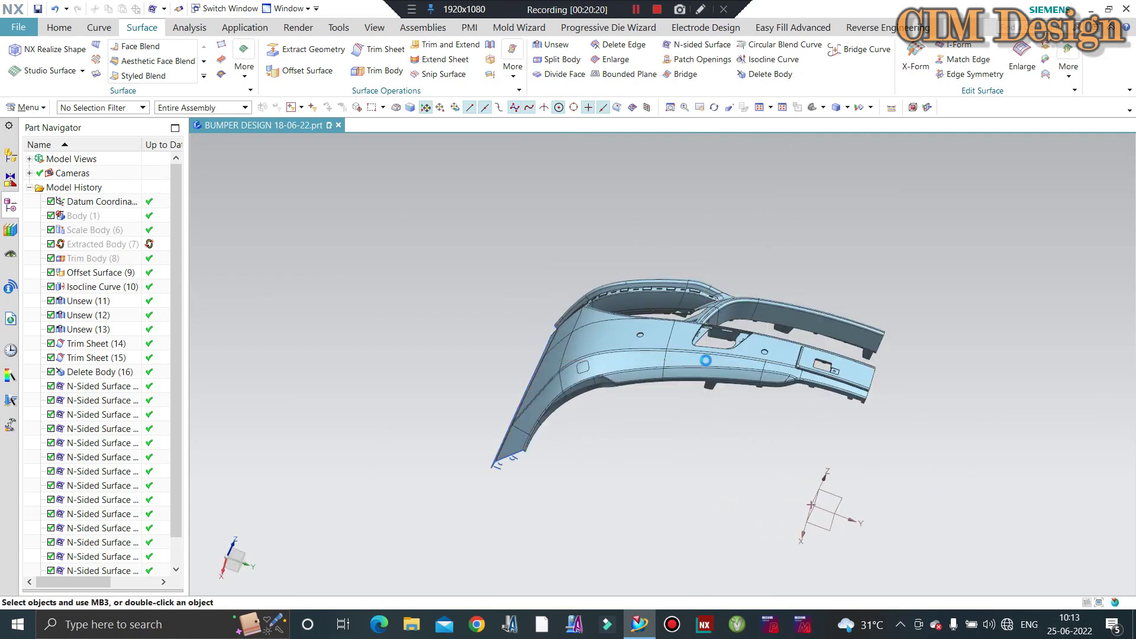
Save the BUMPER DESIGN 18-06-22 part with Ctrl+S
key("ctrl+s")
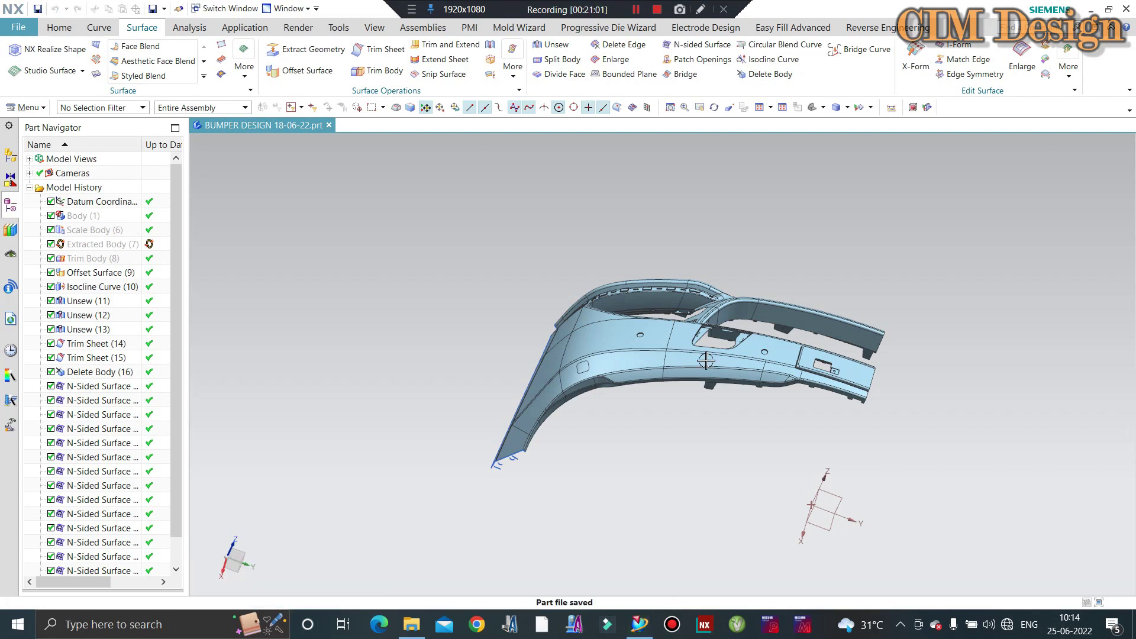
Edit the display of all curves around the bumper using a curves-only selection filter
key("ctrl+j")
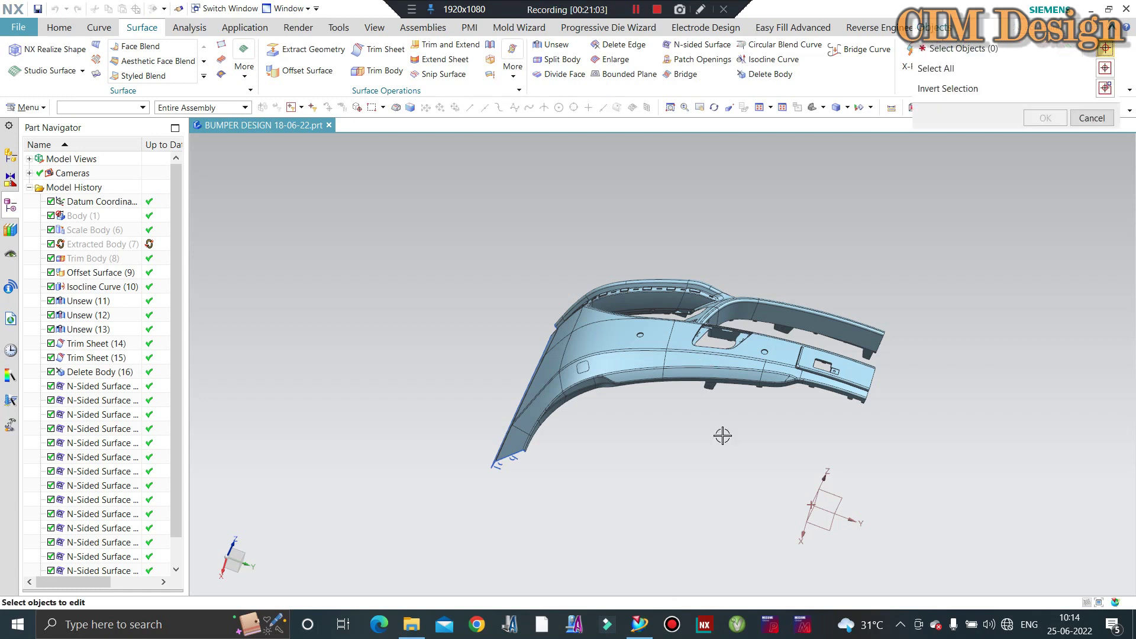
left_click(104, 108)
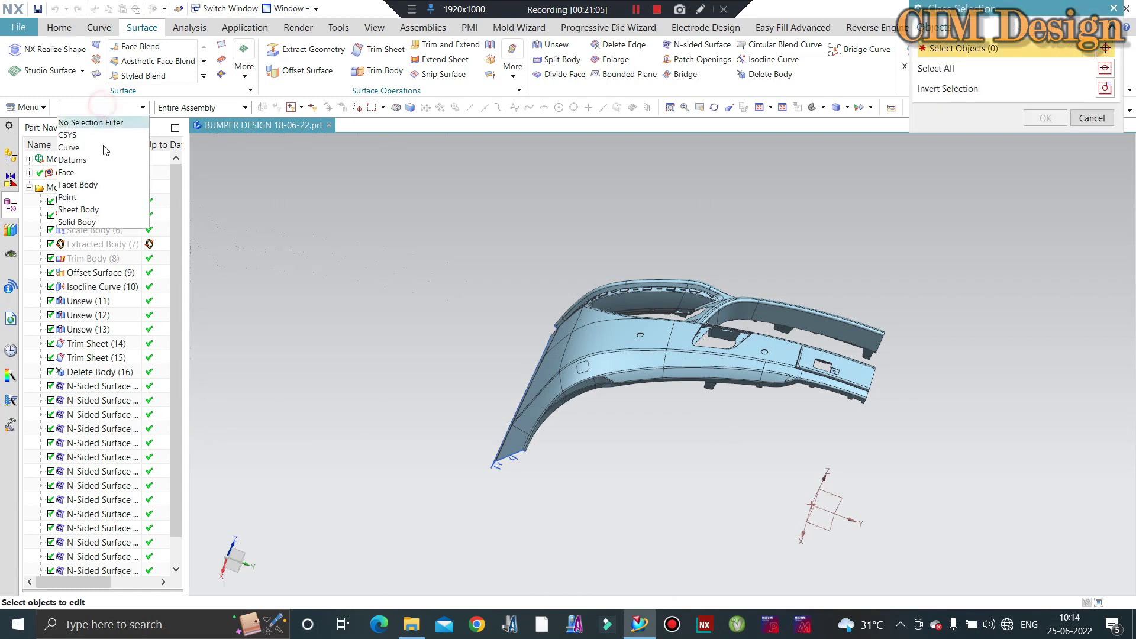
left_click(102, 149)
left_click_drag(925, 253, 437, 521)
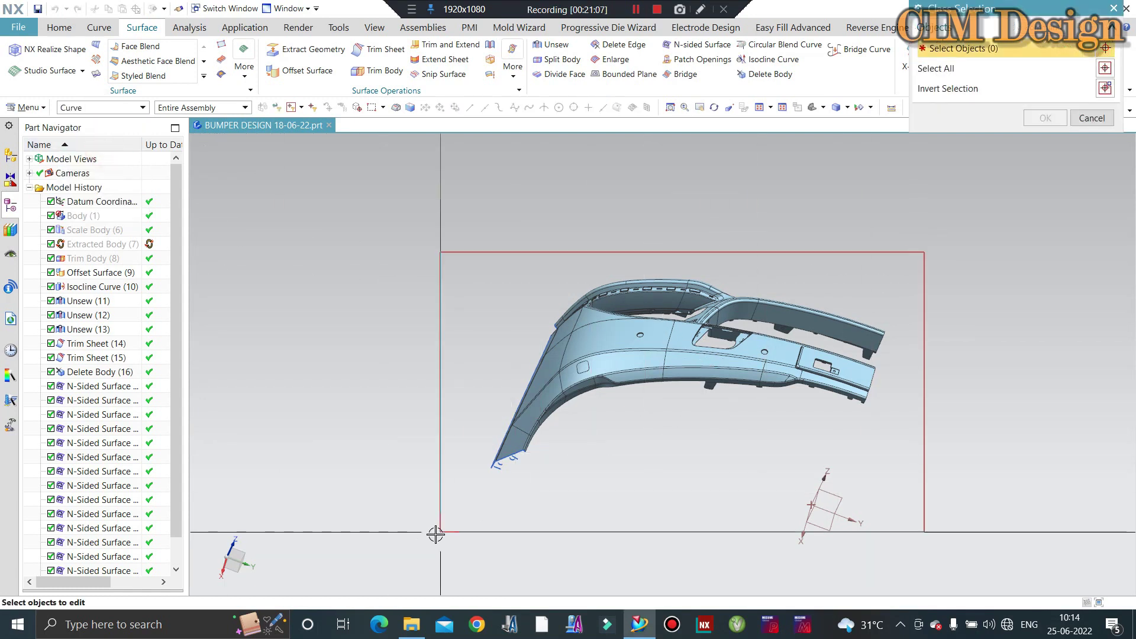
middle_click(681, 224)
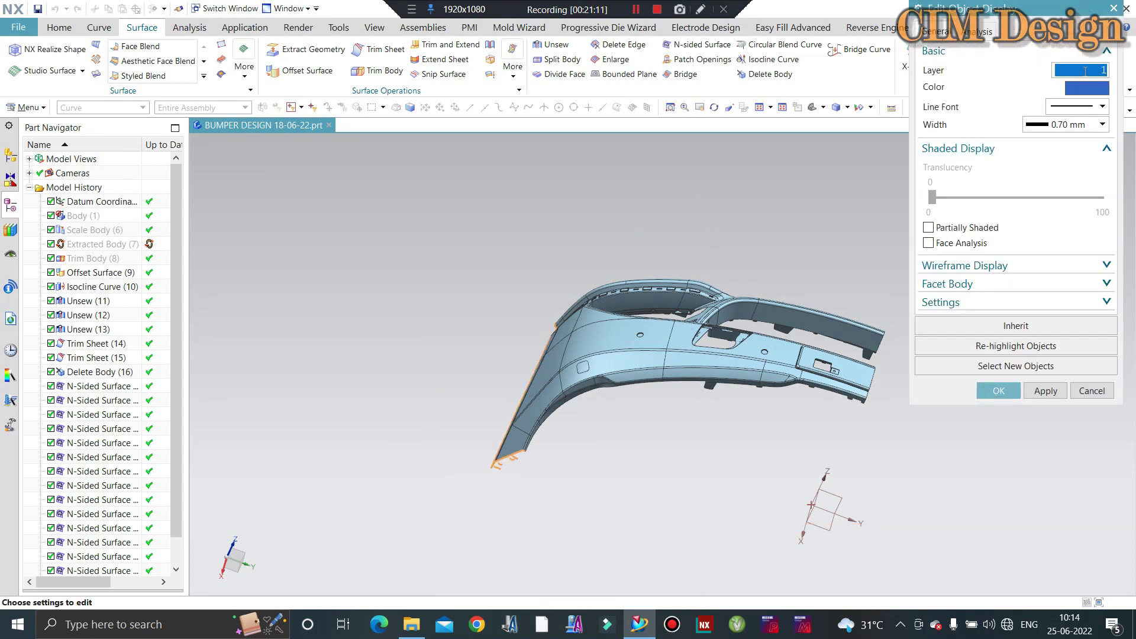
key("Return")
Check the layer settings, inspect the bumper's lower corner, and return to Home tools
key("ctrl+l")
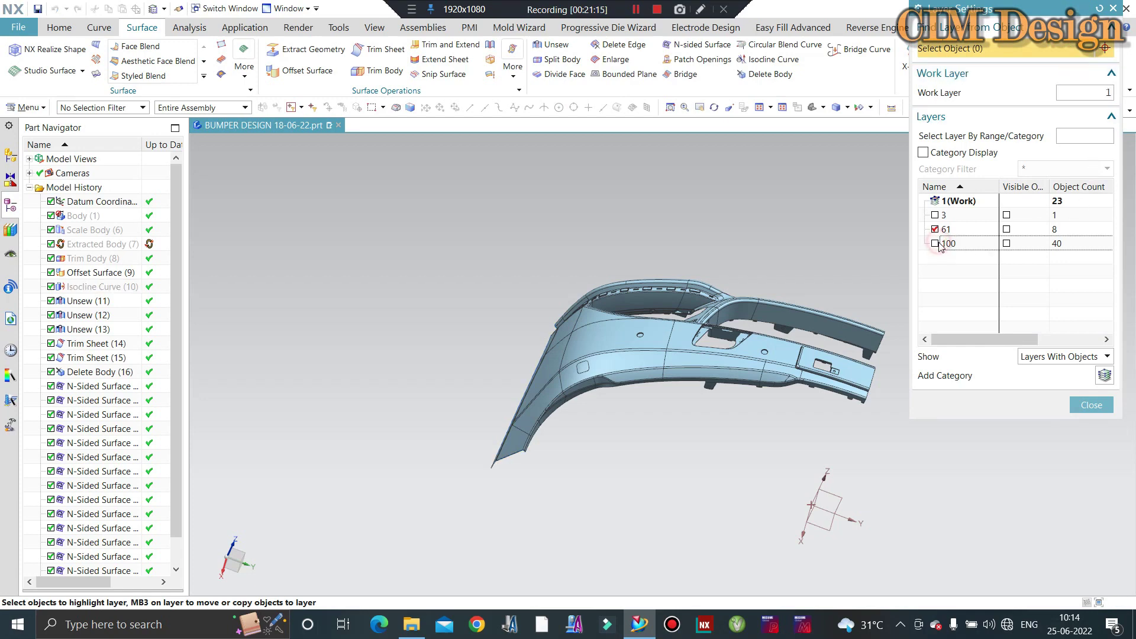
middle_click(940, 246)
middle_click_drag(1001, 294, 652, 402)
scroll(558, 435, "up", 3)
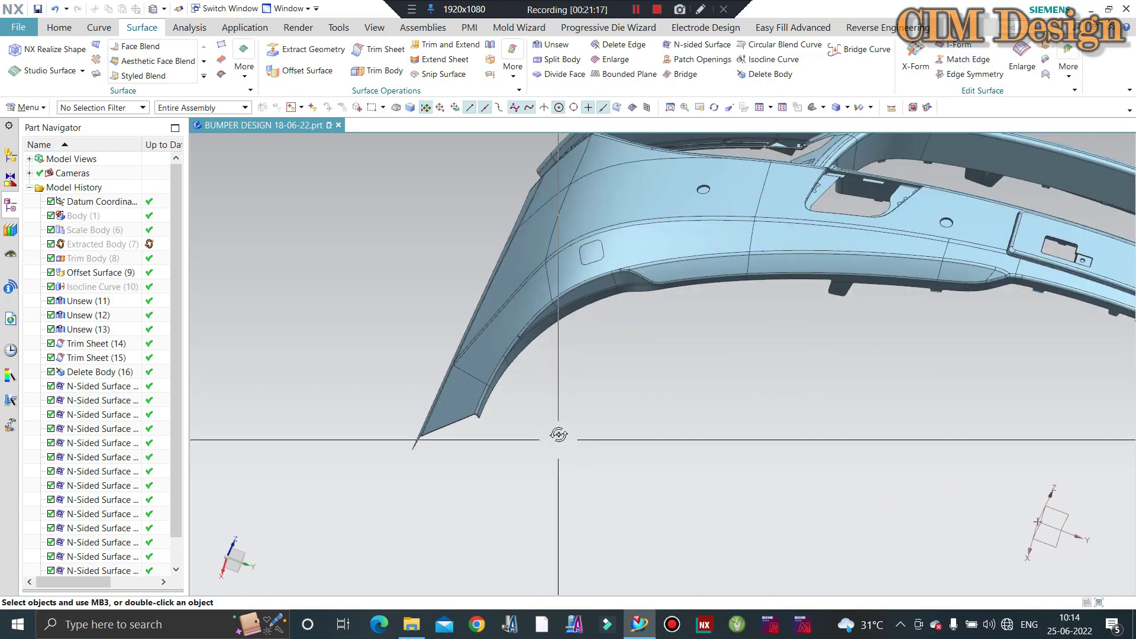
middle_click_drag(558, 435, 594, 426)
scroll(647, 497, "up", 2)
mouse_move(647, 497)
middle_mouse_down()
mouse_move(629, 475)
mouse_move(694, 362)
mouse_move(661, 420)
mouse_move(664, 348)
mouse_move(637, 370)
middle_mouse_up()
scroll(687, 385, "down", 3)
scroll(637, 371, "up", 3)
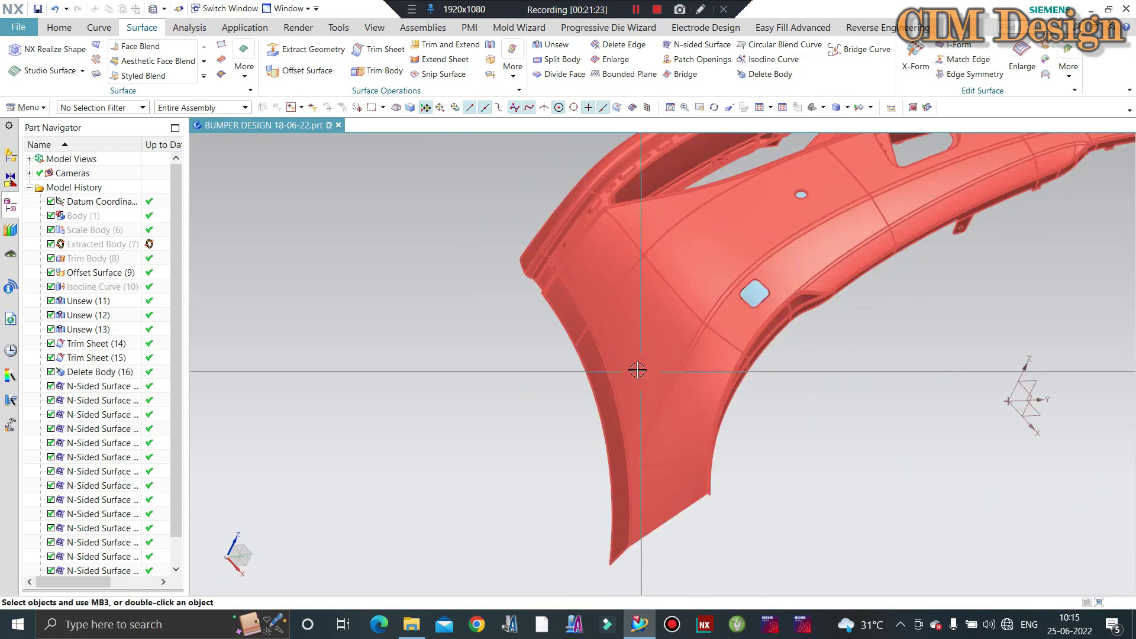
scroll(637, 371, "down", 3)
mouse_move(603, 328)
middle_mouse_down()
mouse_move(530, 314)
mouse_move(642, 332)
mouse_move(616, 320)
middle_mouse_up()
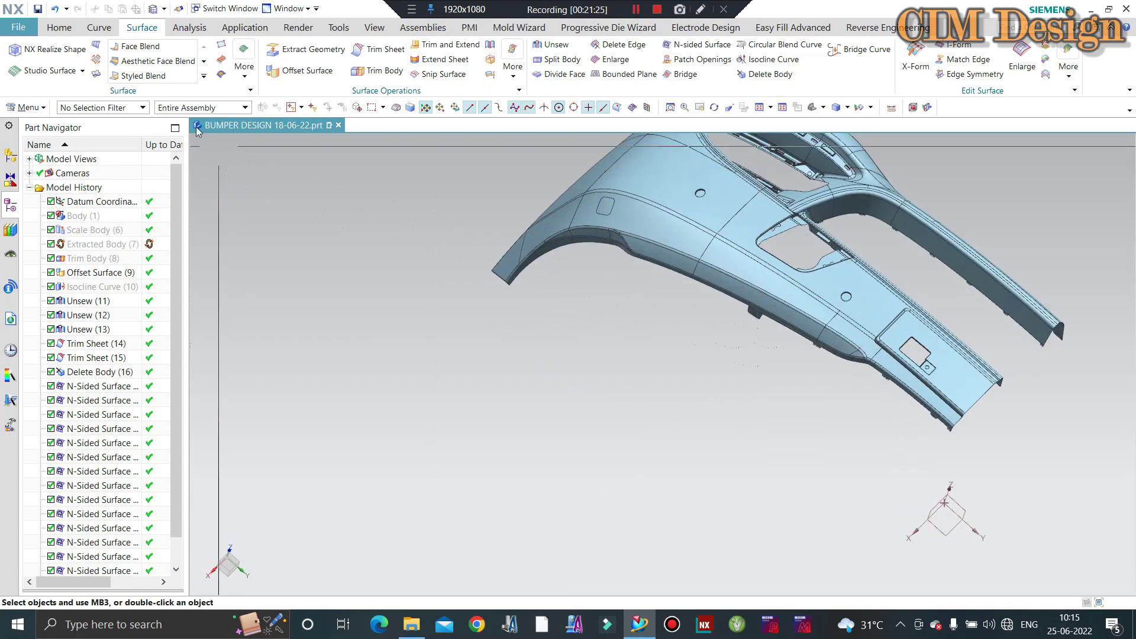
left_click(50, 26)
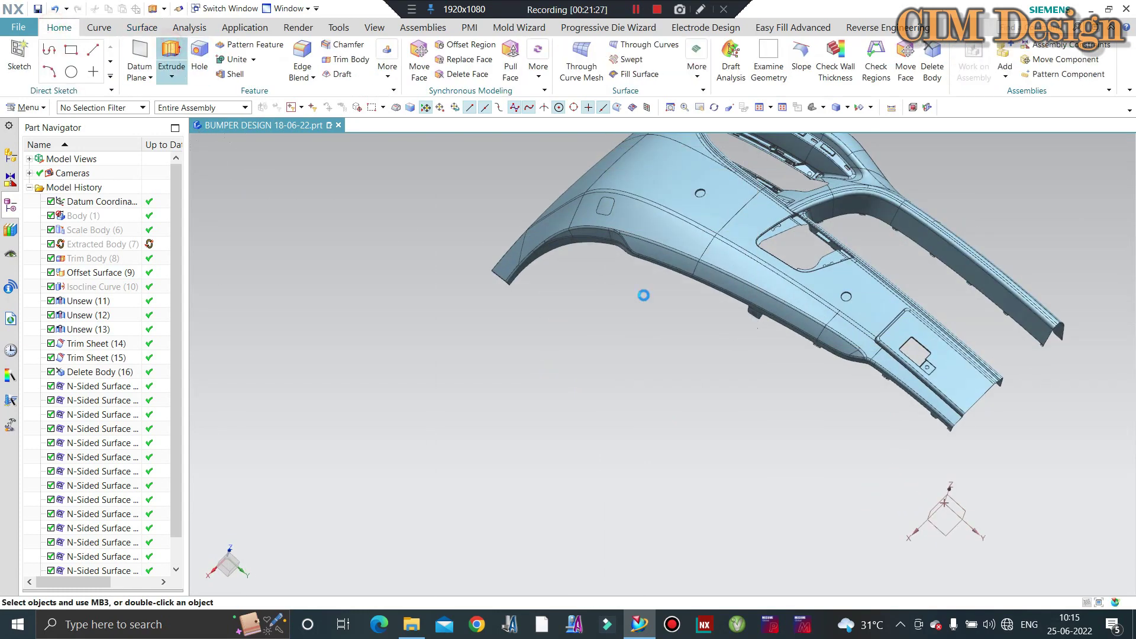
View the bumper's lower corner and specify the extrusion direction vector
mouse_move(537, 337)
middle_mouse_down()
mouse_move(684, 347)
mouse_move(665, 292)
mouse_move(662, 302)
middle_mouse_up()
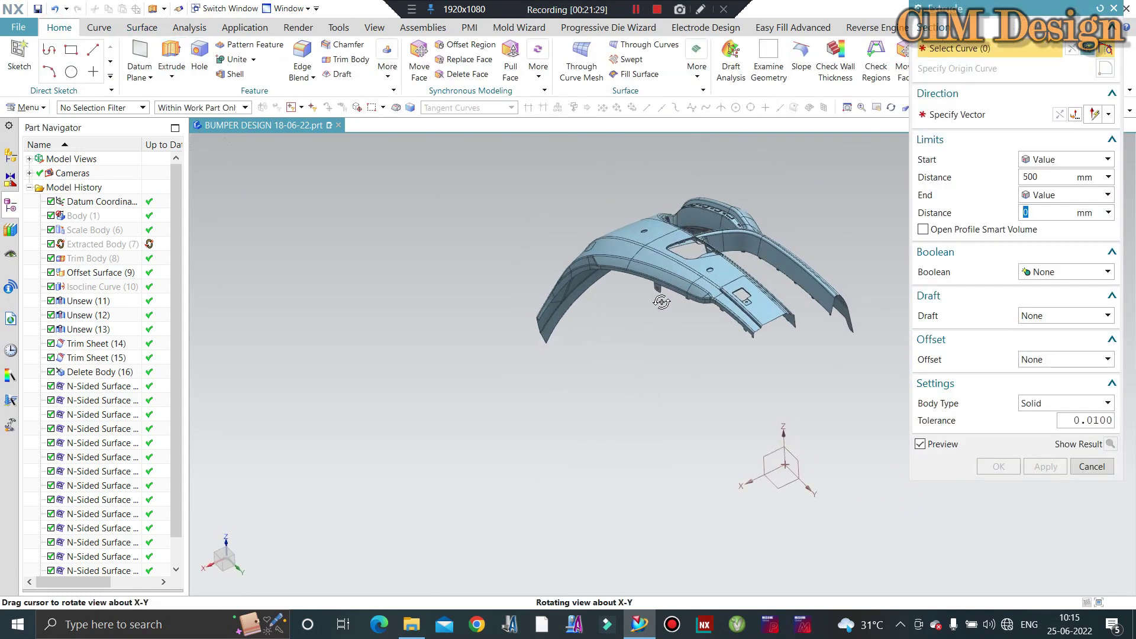
scroll(753, 332, "up", 3)
scroll(814, 355, "up", 3)
scroll(814, 362, "up", 2)
scroll(806, 368, "up", 2)
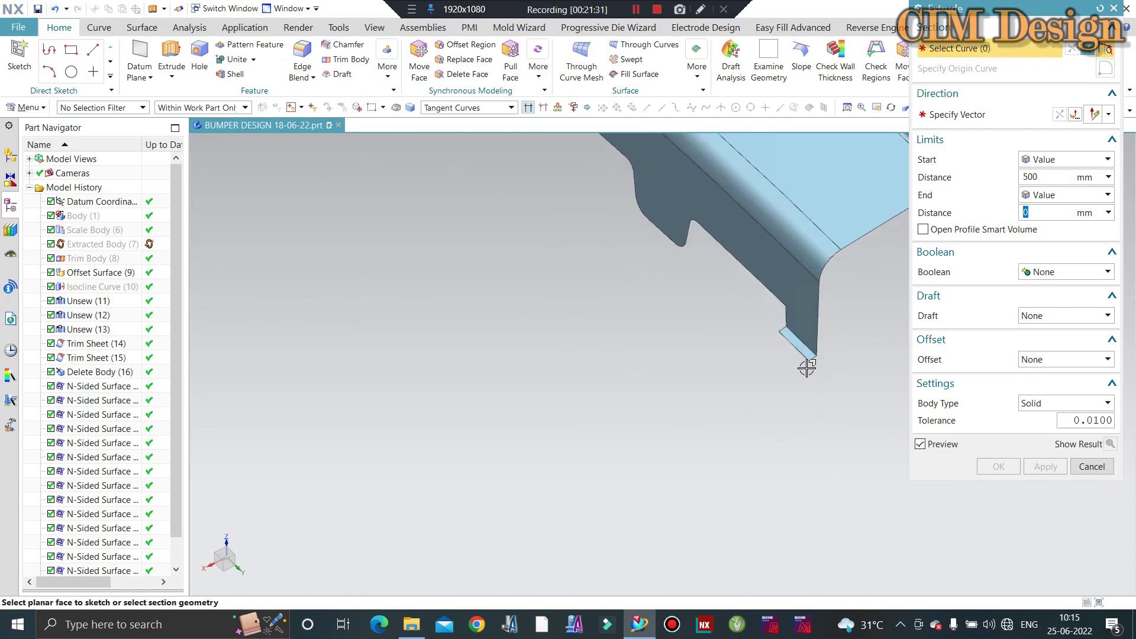
scroll(806, 368, "up", 2)
scroll(770, 277, "down", 2)
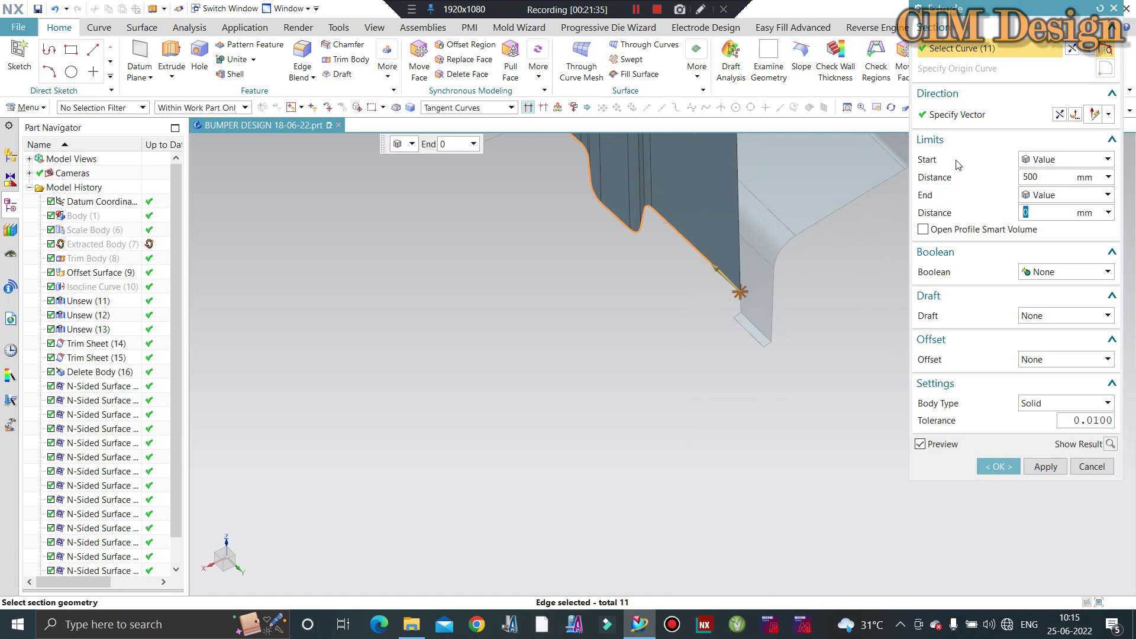
left_click(956, 116)
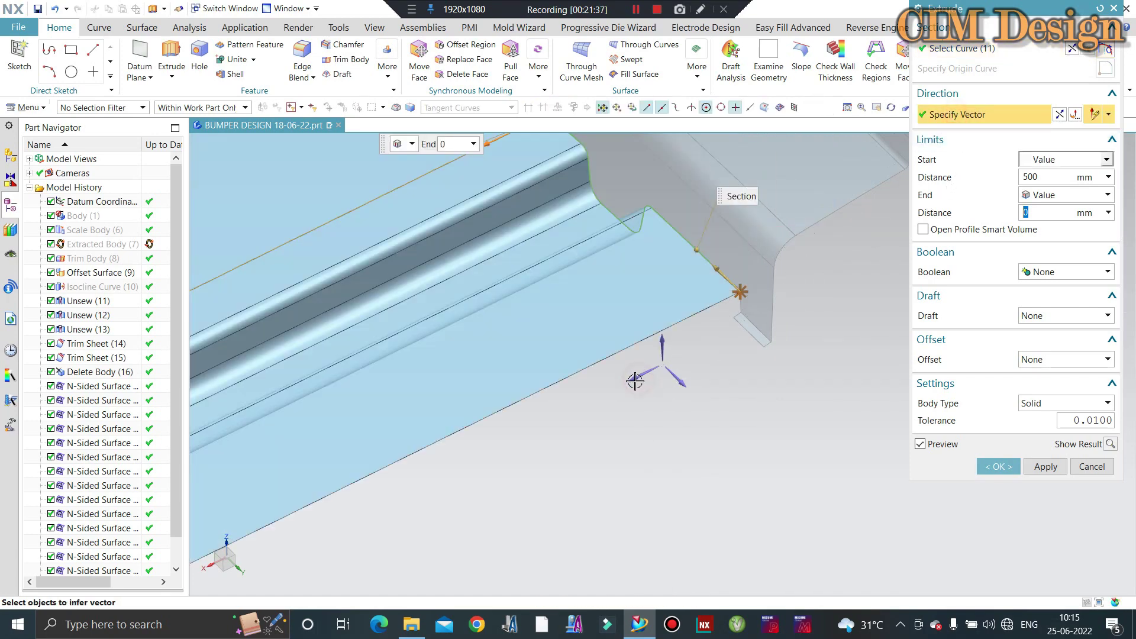
scroll(630, 391, "up", 2)
scroll(532, 355, "down", 2)
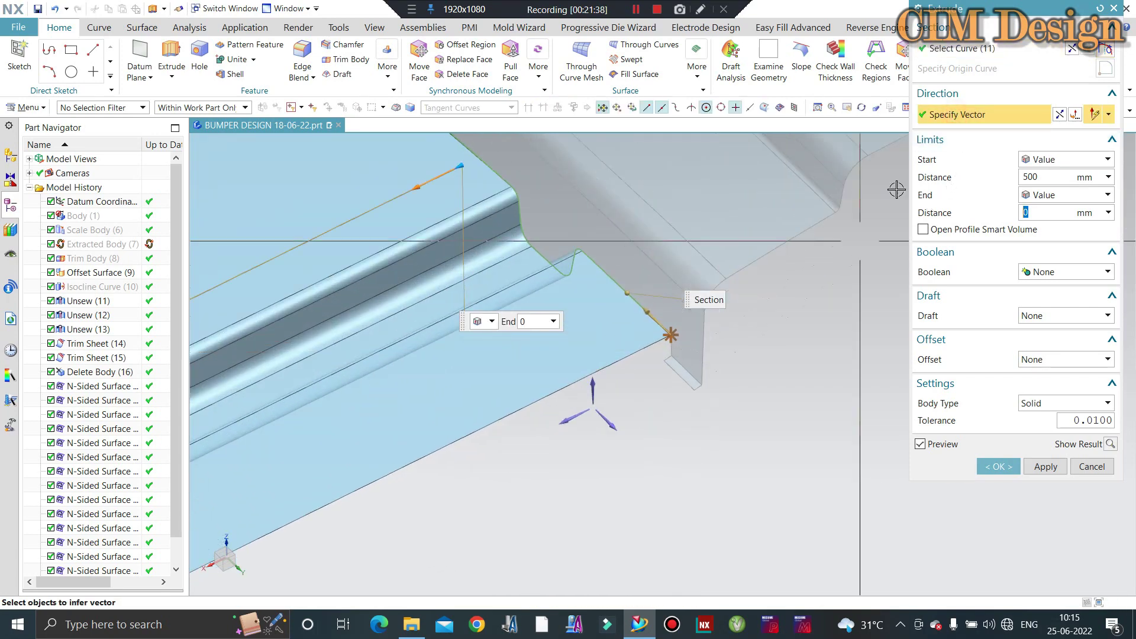
Add the vertical, diagonal and adjacent flange edges to the extrude section
left_click(959, 48)
scroll(674, 350, "up", 3)
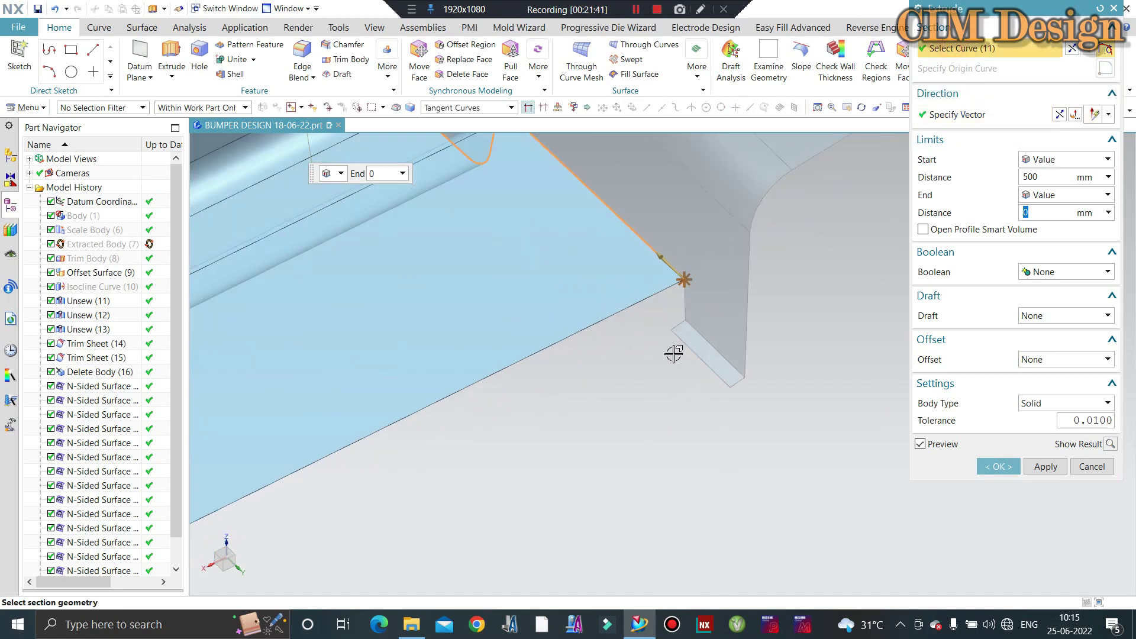
left_click(685, 284)
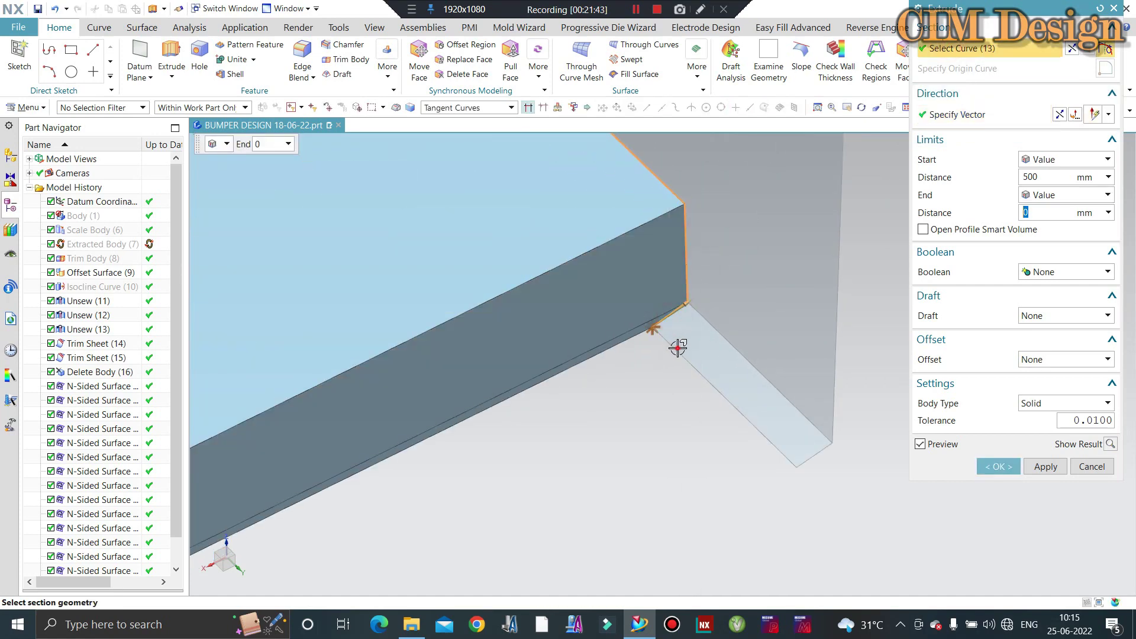
left_click(771, 432)
scroll(810, 451, "down", 2)
scroll(801, 464, "down", 2)
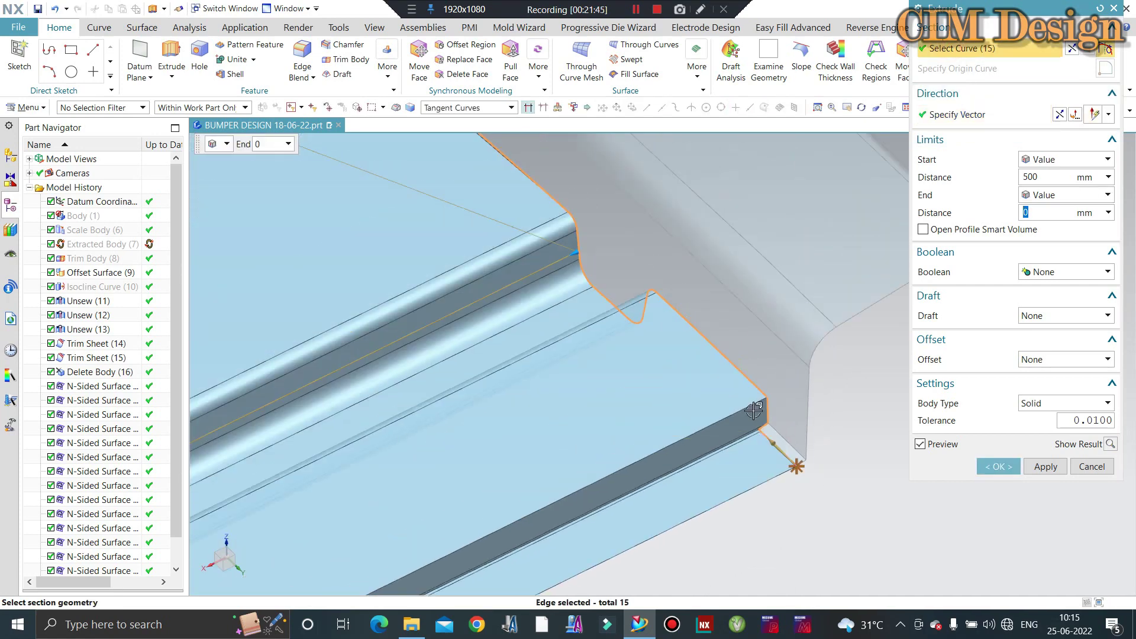
scroll(789, 467, "down", 2)
middle_click_drag(569, 326, 567, 336)
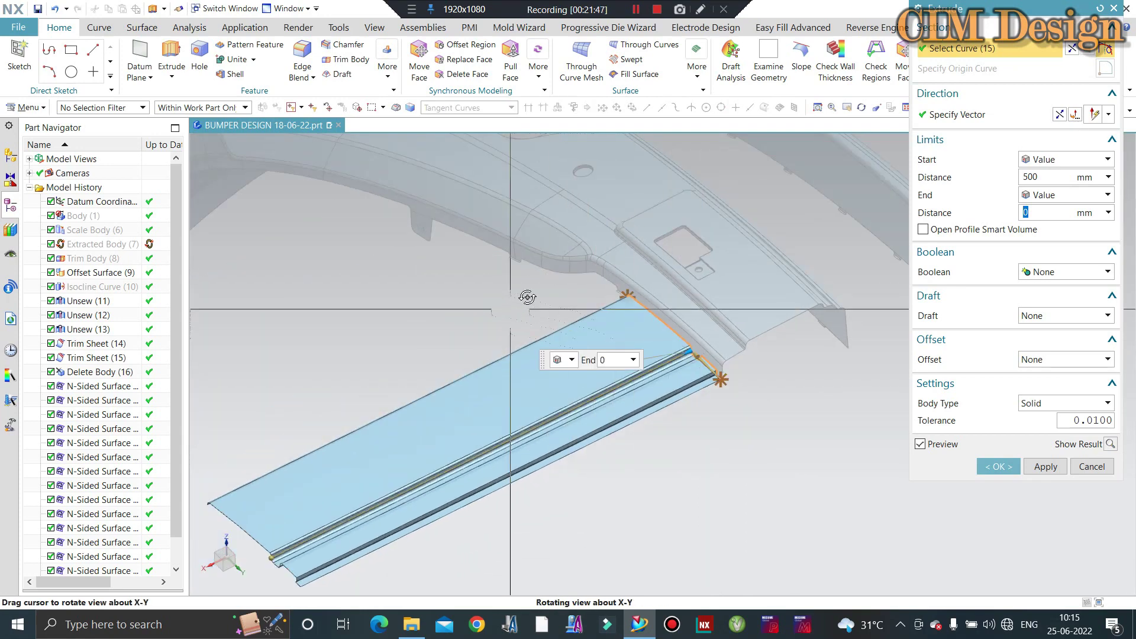
scroll(824, 267, "up", 2)
scroll(685, 343, "up", 2)
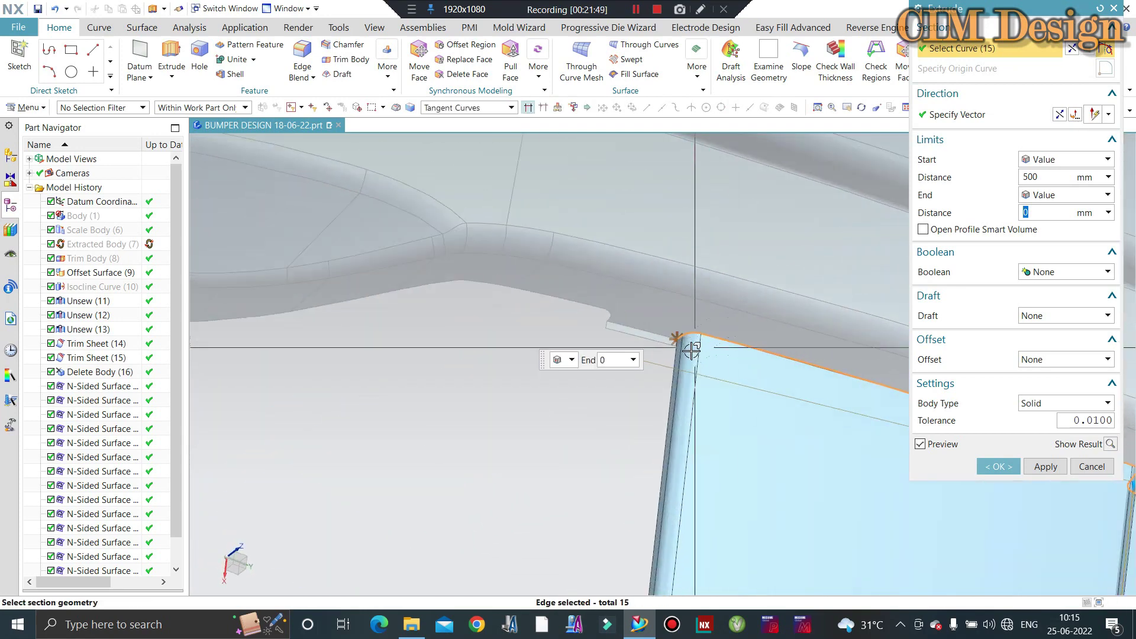
scroll(651, 338, "up", 2)
scroll(678, 324, "up", 1)
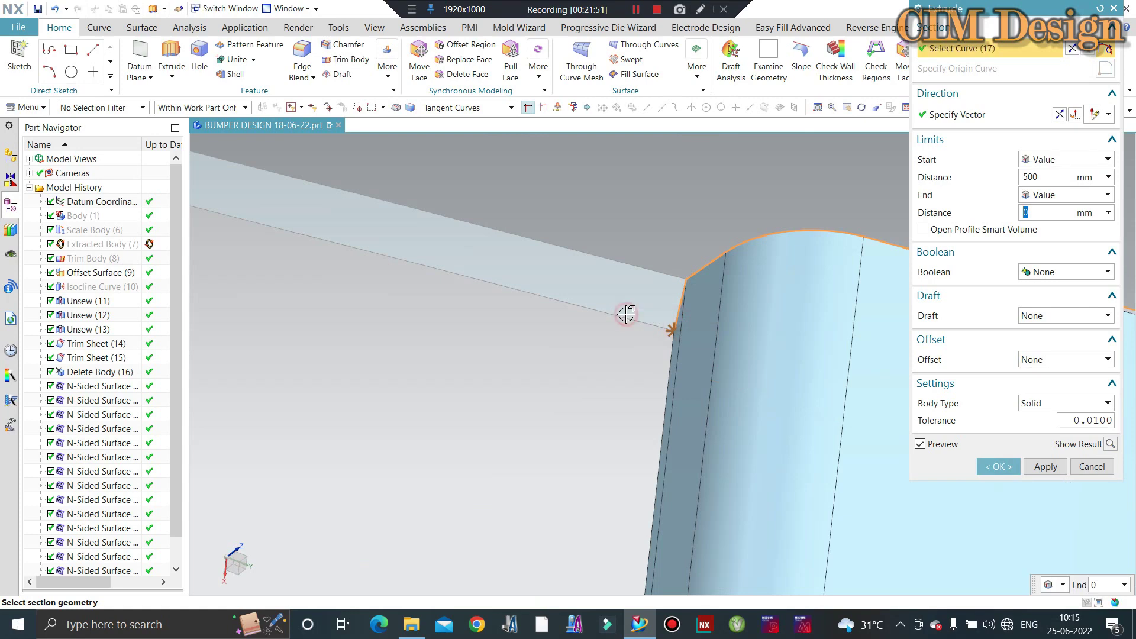
left_click(652, 326)
Add the tangent chain of lower flange edges, bringing the section to 68 curves
scroll(734, 358, "down", 2)
scroll(545, 295, "down", 1)
scroll(545, 294, "up", 2)
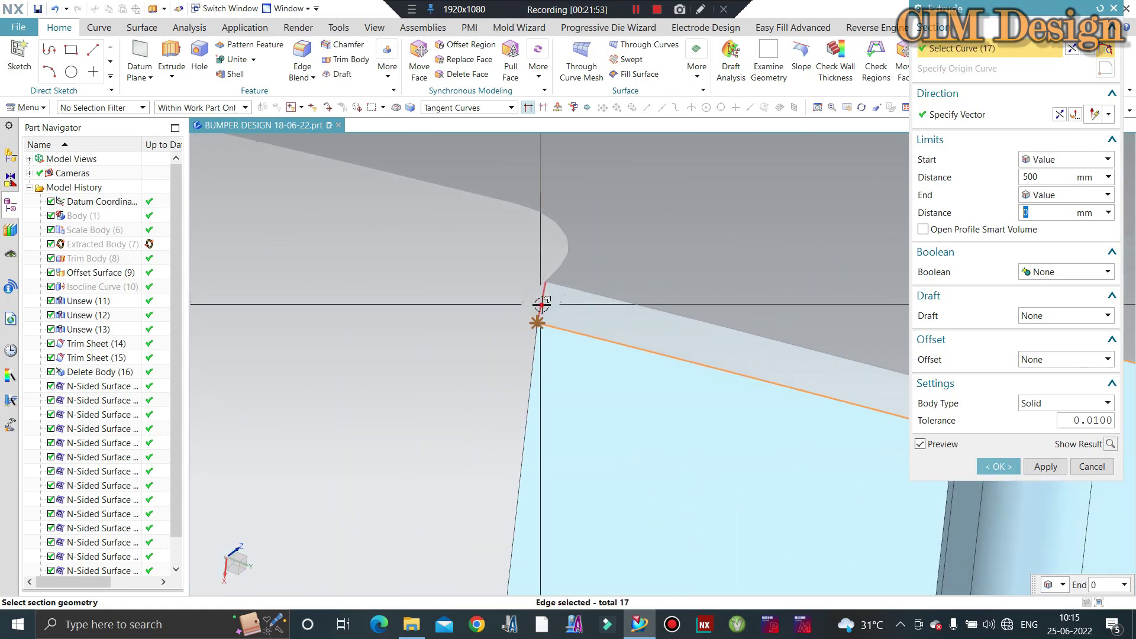
scroll(548, 221, "down", 2)
left_click(670, 279)
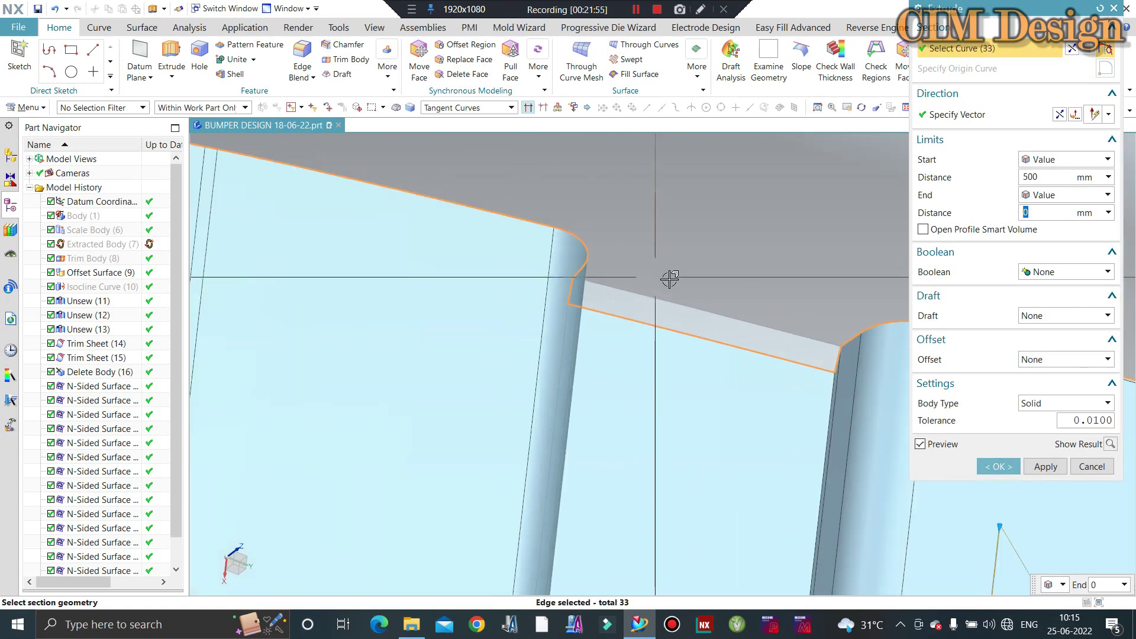
Zoom and rotate the view to face the left flange corner
scroll(715, 295, "up", 2)
scroll(715, 296, "down", 2)
scroll(438, 260, "up", 1)
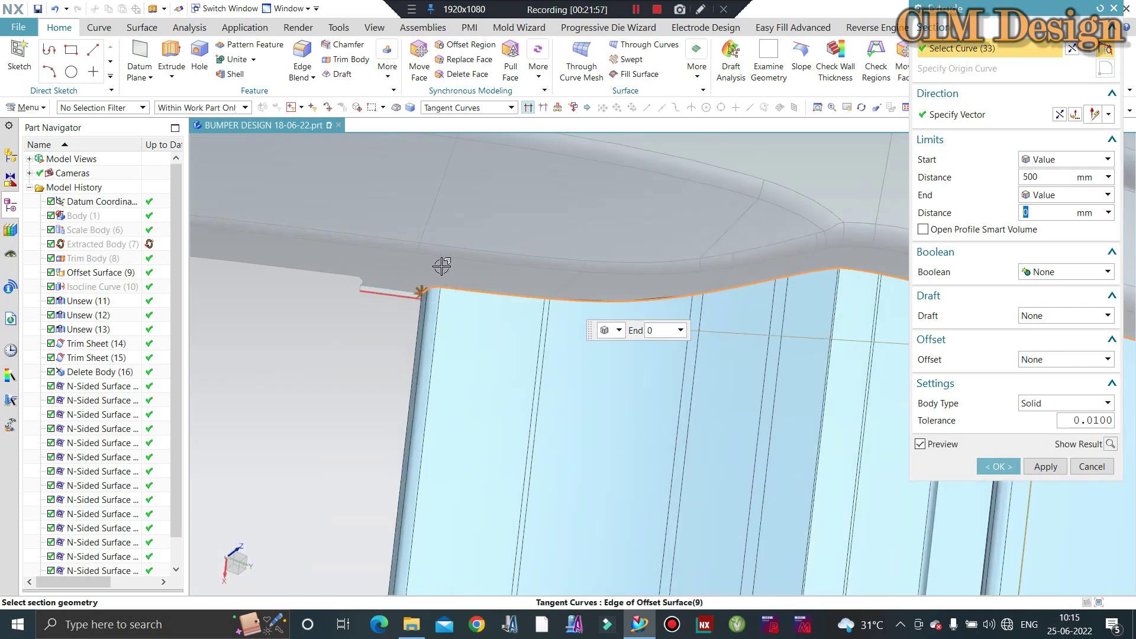
scroll(431, 304, "up", 1)
scroll(329, 379, "up", 1)
scroll(328, 379, "up", 2)
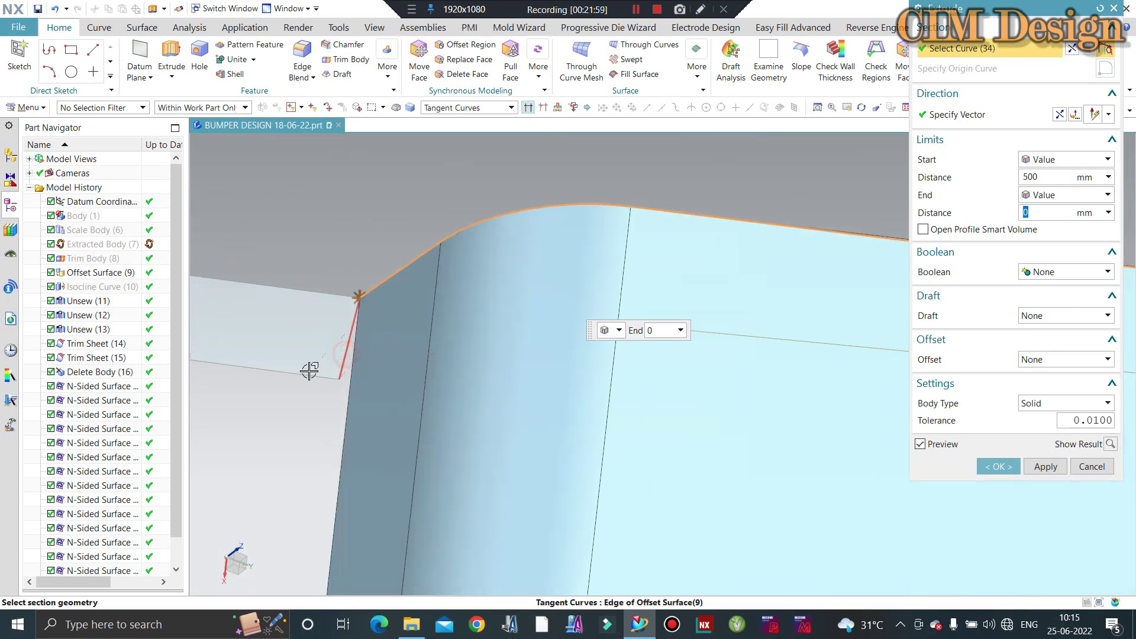
scroll(573, 348, "down", 1)
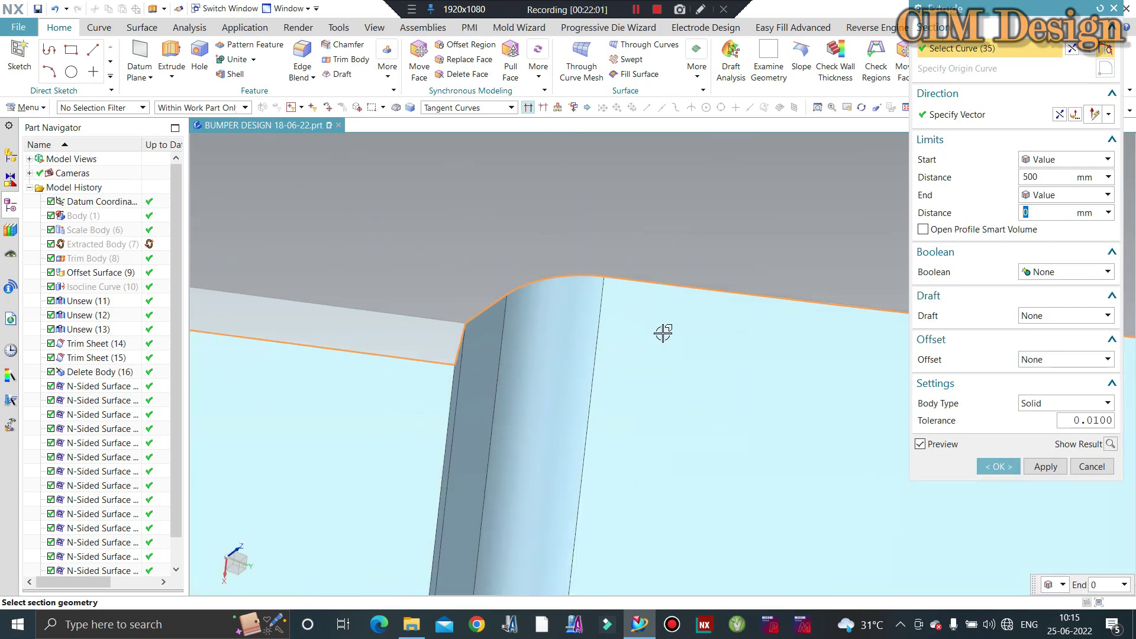
scroll(665, 332, "down", 1)
scroll(259, 318, "up", 1)
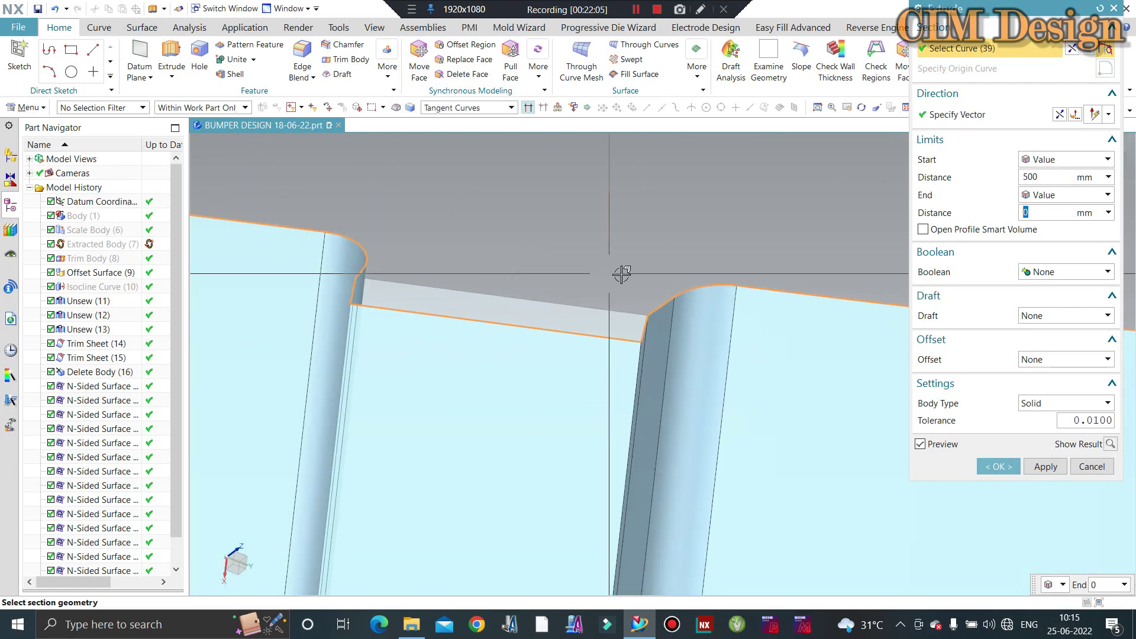
scroll(621, 271, "down", 2)
scroll(487, 278, "up", 1)
scroll(459, 266, "up", 1)
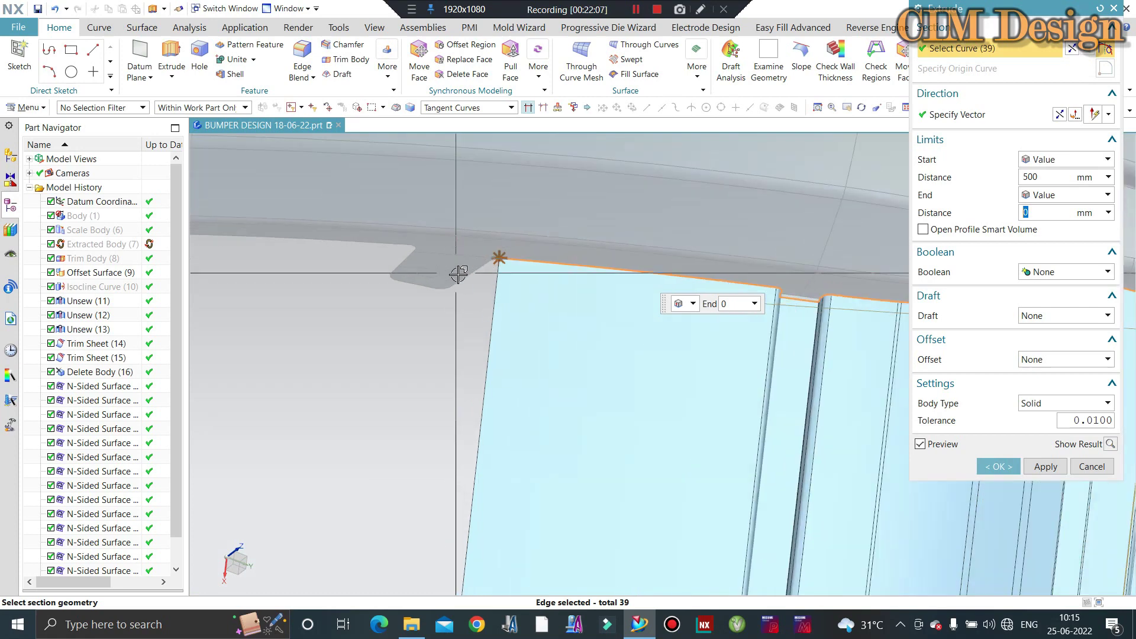
scroll(488, 268, "up", 1)
scroll(495, 256, "up", 2)
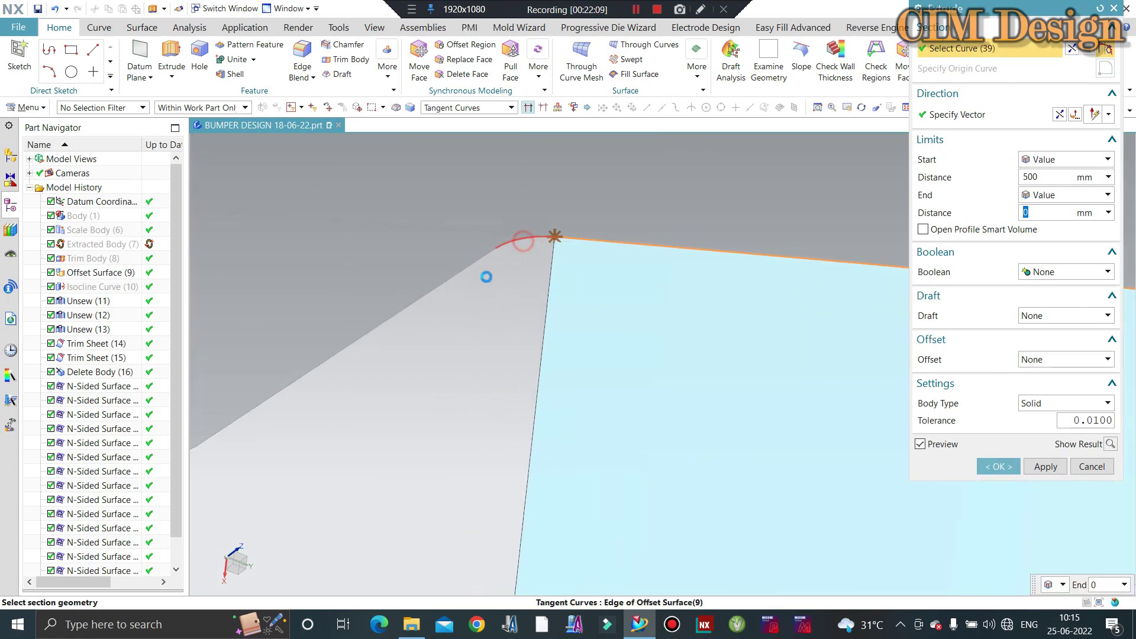
scroll(453, 280, "down", 1)
scroll(609, 299, "down", 1)
scroll(485, 290, "down", 1)
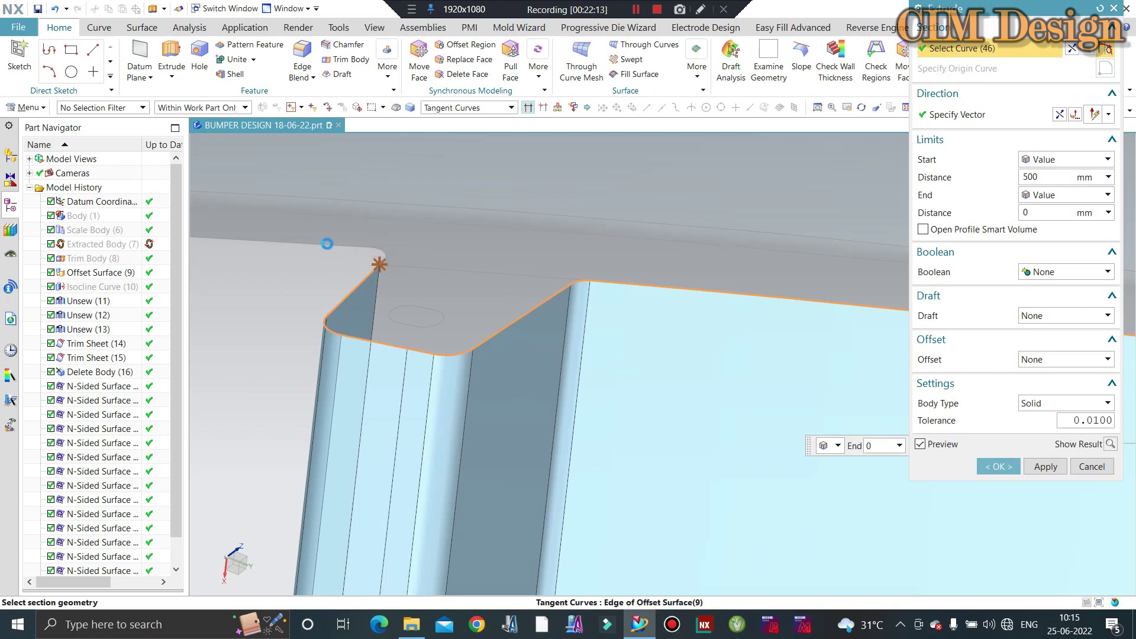
scroll(355, 243, "down", 1)
scroll(578, 286, "down", 1)
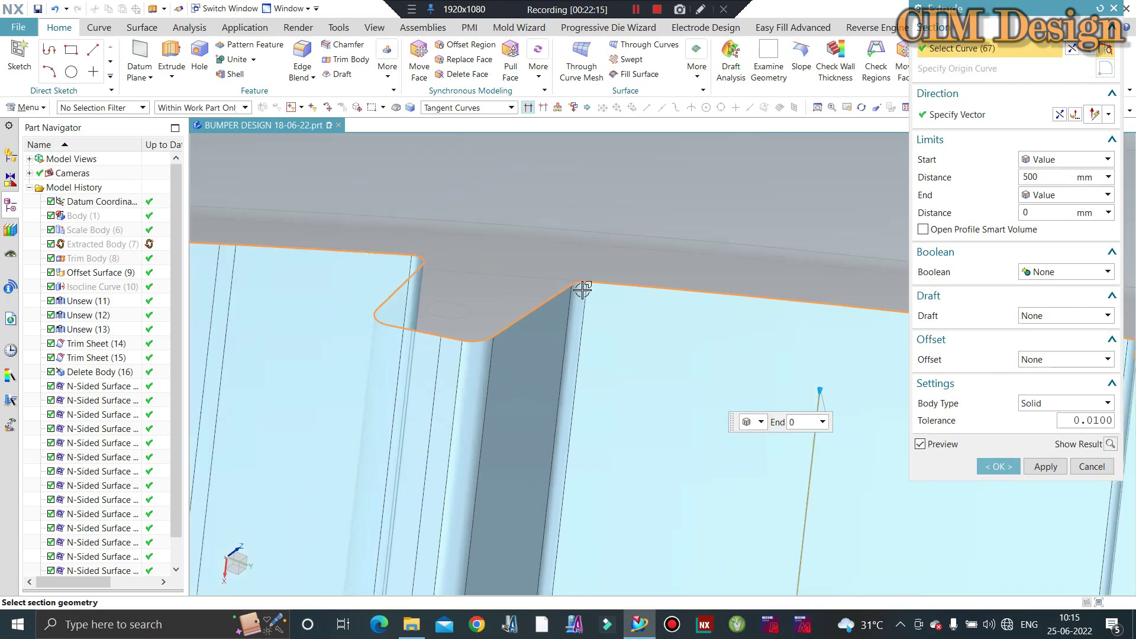
scroll(601, 299, "down", 1)
scroll(598, 305, "down", 2)
scroll(599, 304, "up", 1)
scroll(371, 363, "up", 2)
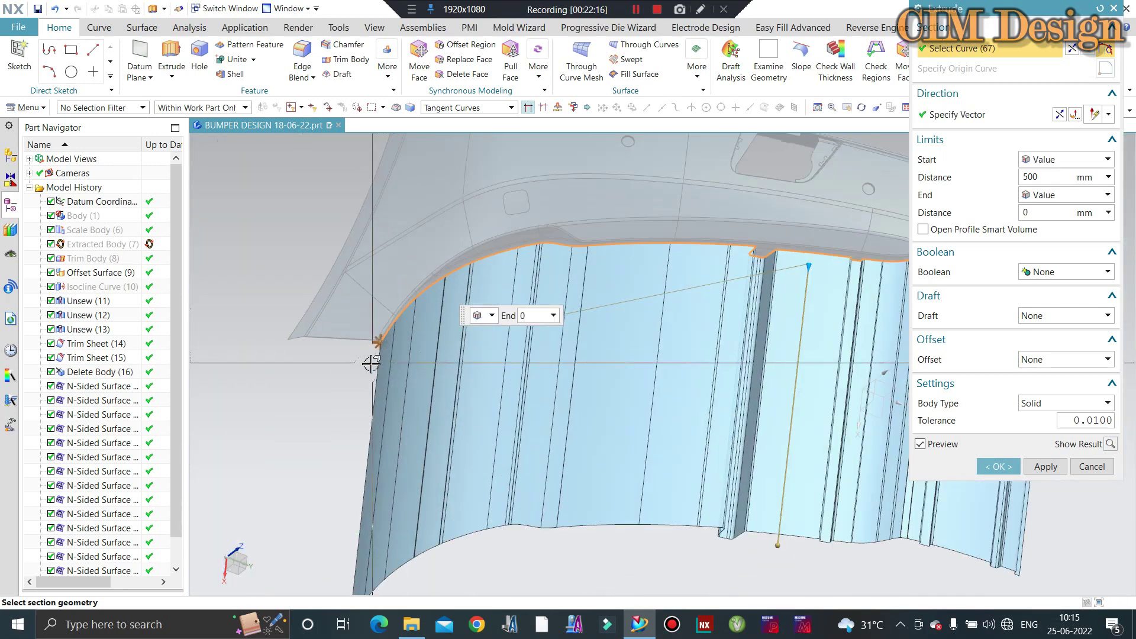
mouse_move(371, 362)
middle_mouse_down()
mouse_move(370, 337)
mouse_move(385, 352)
middle_mouse_up()
scroll(384, 353, "up", 2)
scroll(393, 348, "up", 2)
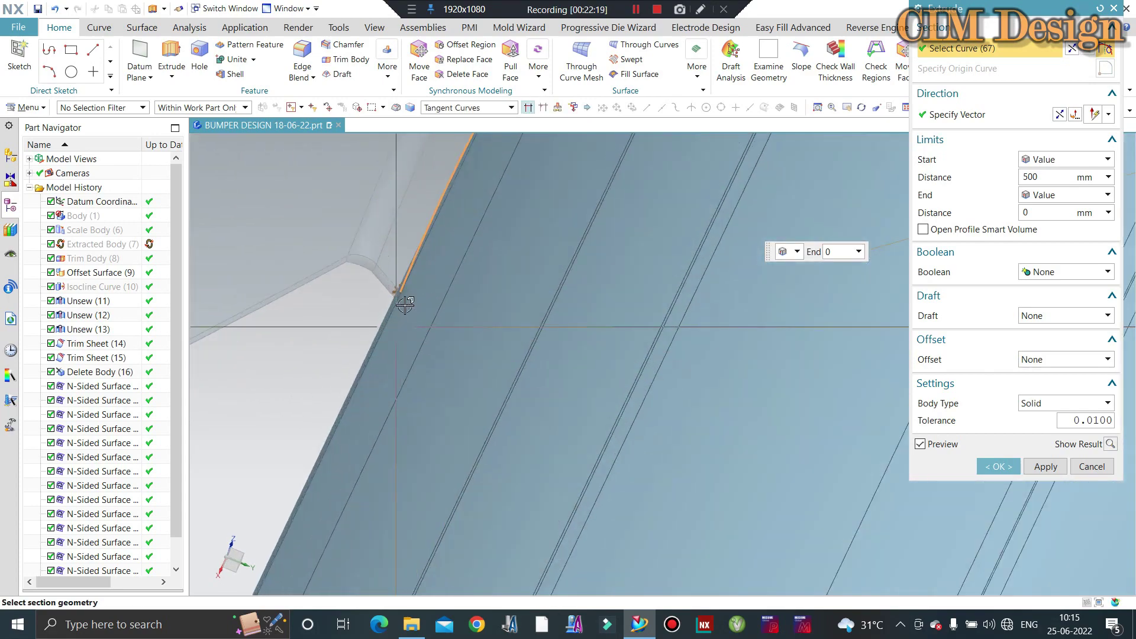
scroll(398, 299, "up", 2)
middle_click_drag(401, 298, 507, 279)
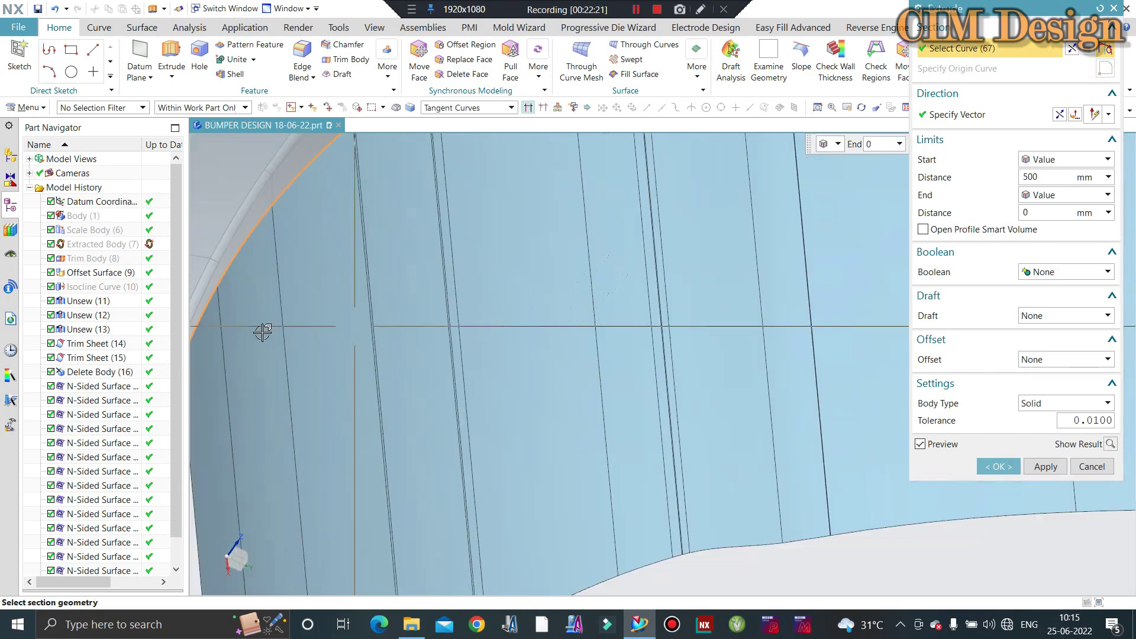
scroll(342, 330, "down", 2)
scroll(317, 317, "up", 1)
scroll(317, 317, "up", 1)
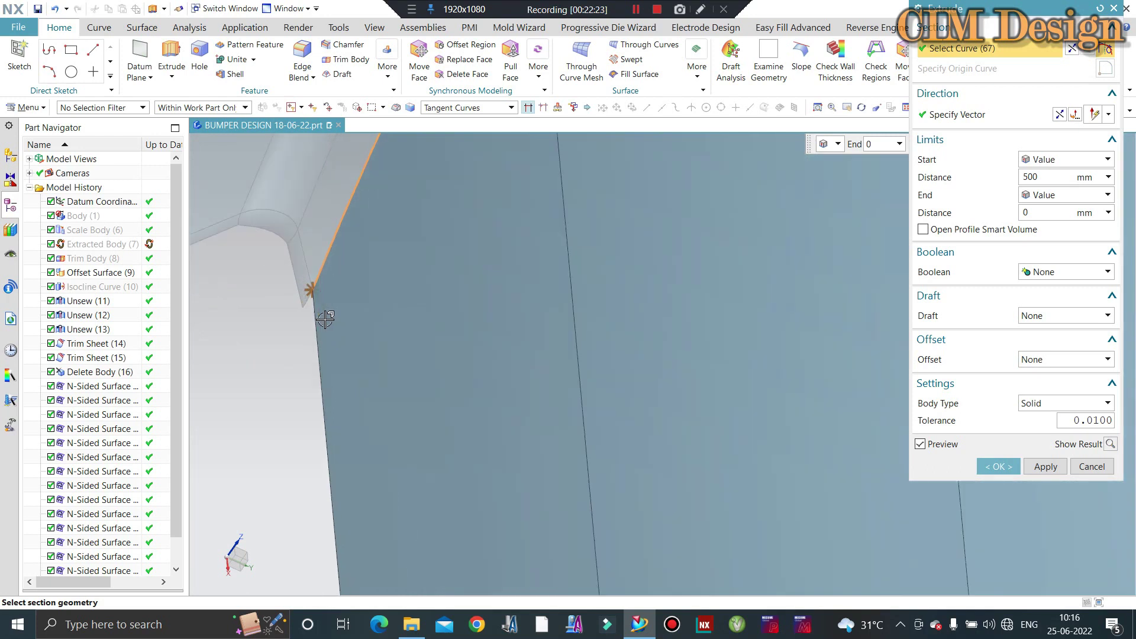
scroll(313, 305, "up", 1)
scroll(313, 305, "up", 1)
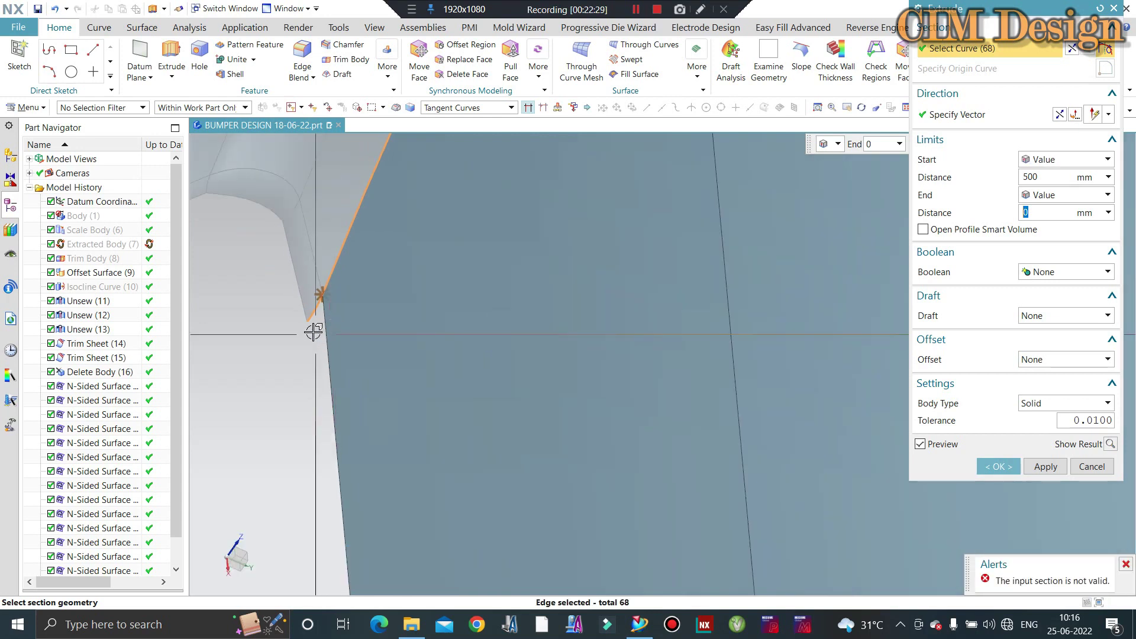
Orbit around the flange corner and pick its lower corner edge
scroll(322, 260, "up", 2)
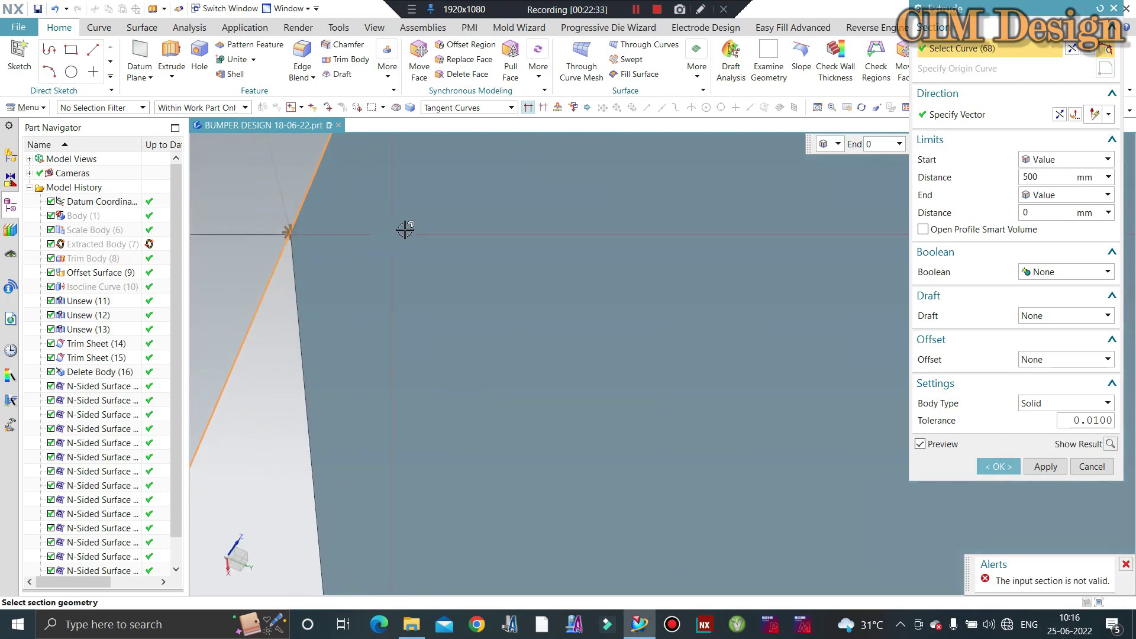
mouse_move(405, 230)
middle_mouse_down()
mouse_move(477, 307)
mouse_move(438, 346)
middle_mouse_up()
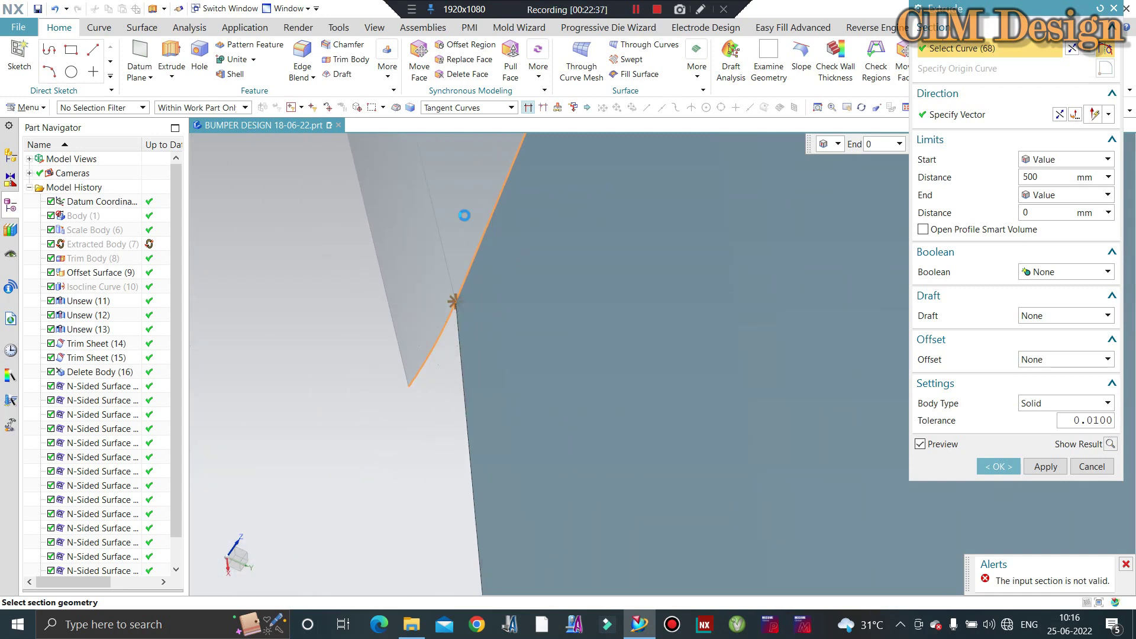
scroll(456, 225, "down", 2)
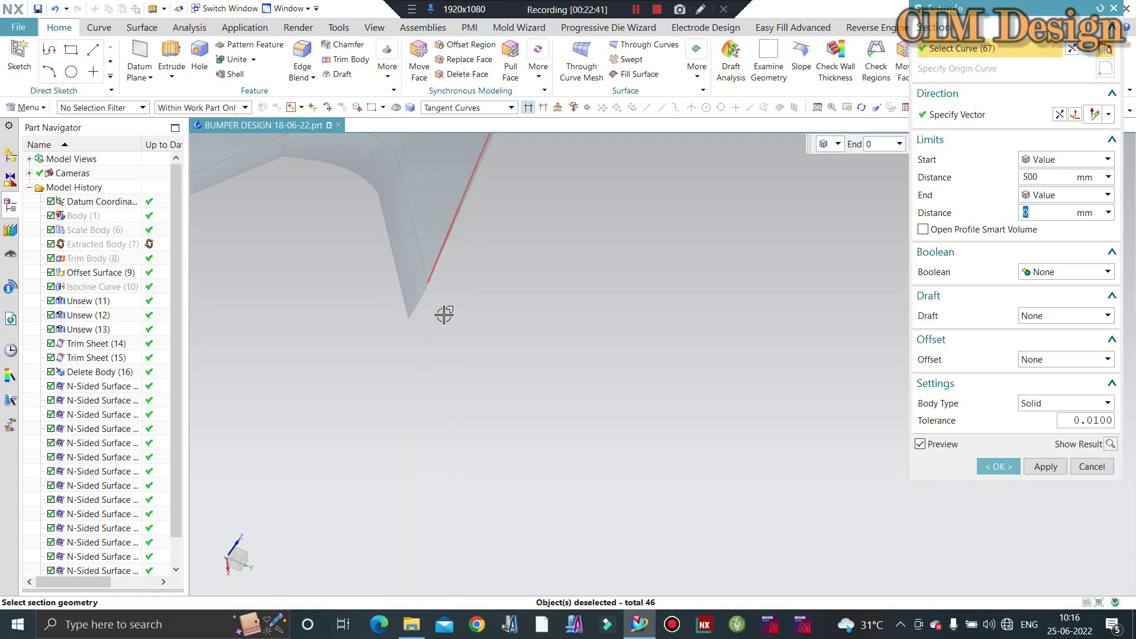
left_click(476, 341)
Switch the curve rule to Single Curve and add the single corner edge
scroll(461, 323, "up", 2)
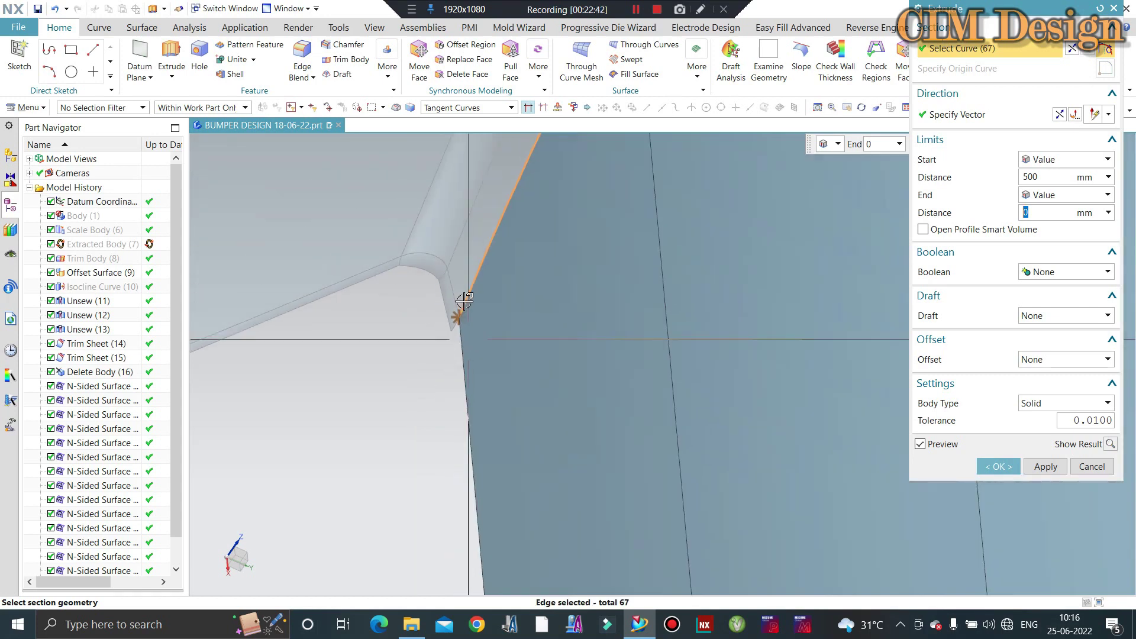
left_click(510, 108)
left_click(471, 126)
scroll(457, 323, "up", 2)
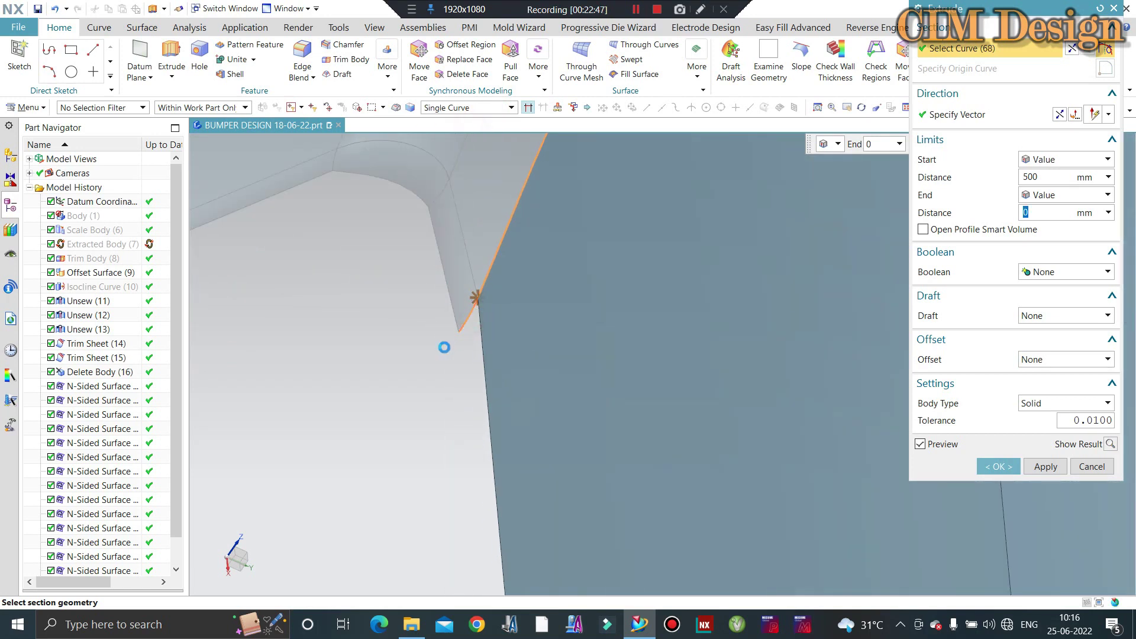
scroll(480, 284, "up", 1)
scroll(482, 278, "up", 1)
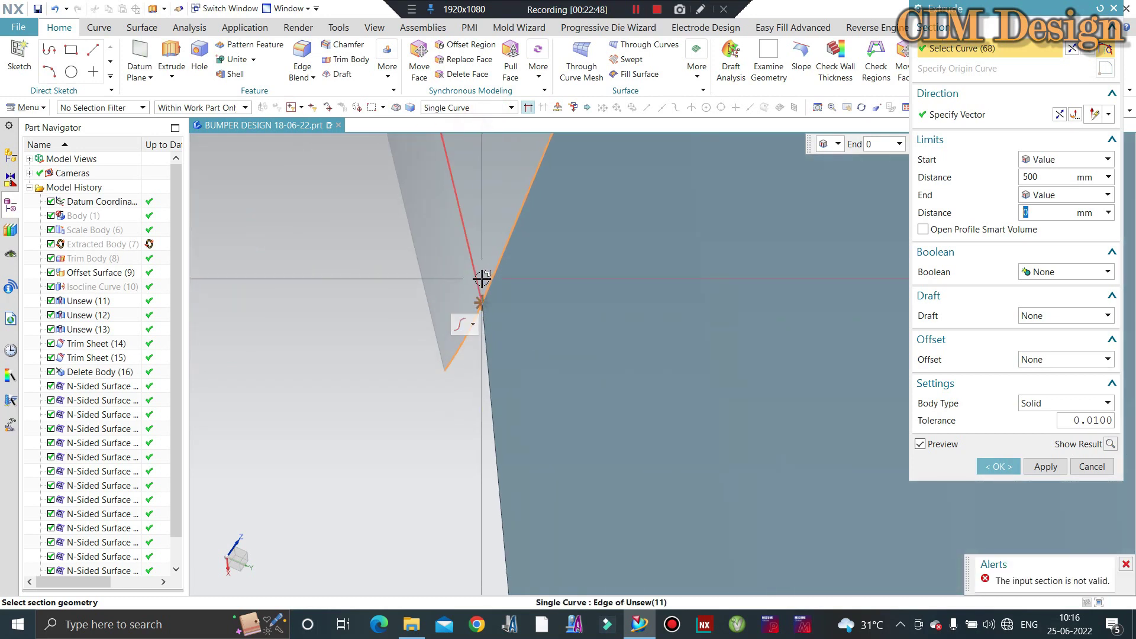
left_click(480, 315)
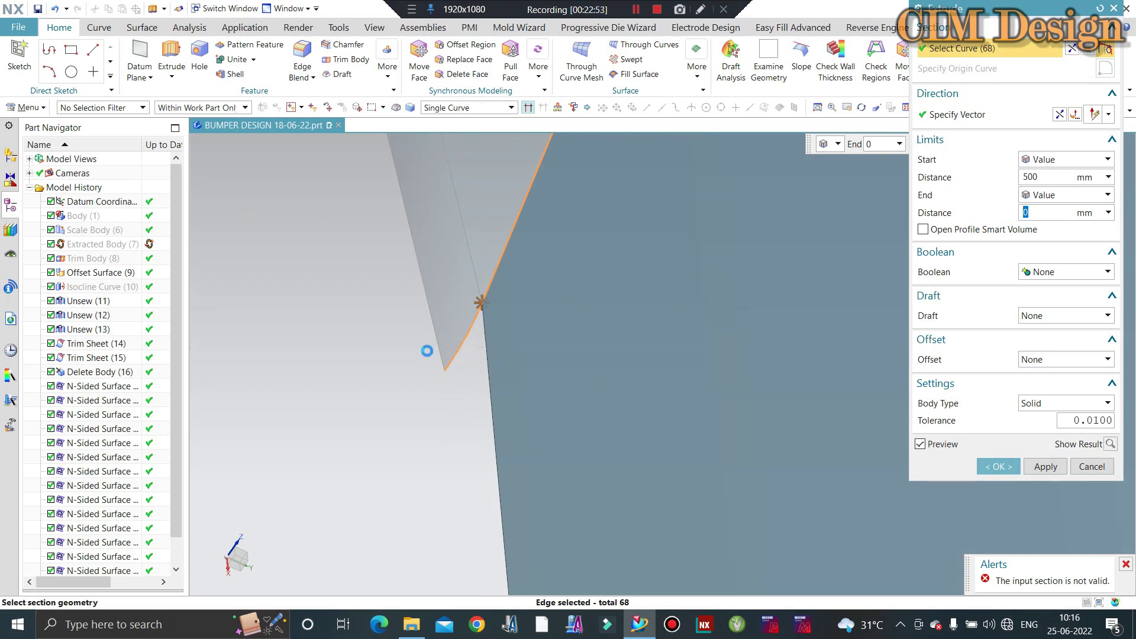
Create the extrusion with Start 500 and End 0
scroll(427, 351, "down", 1)
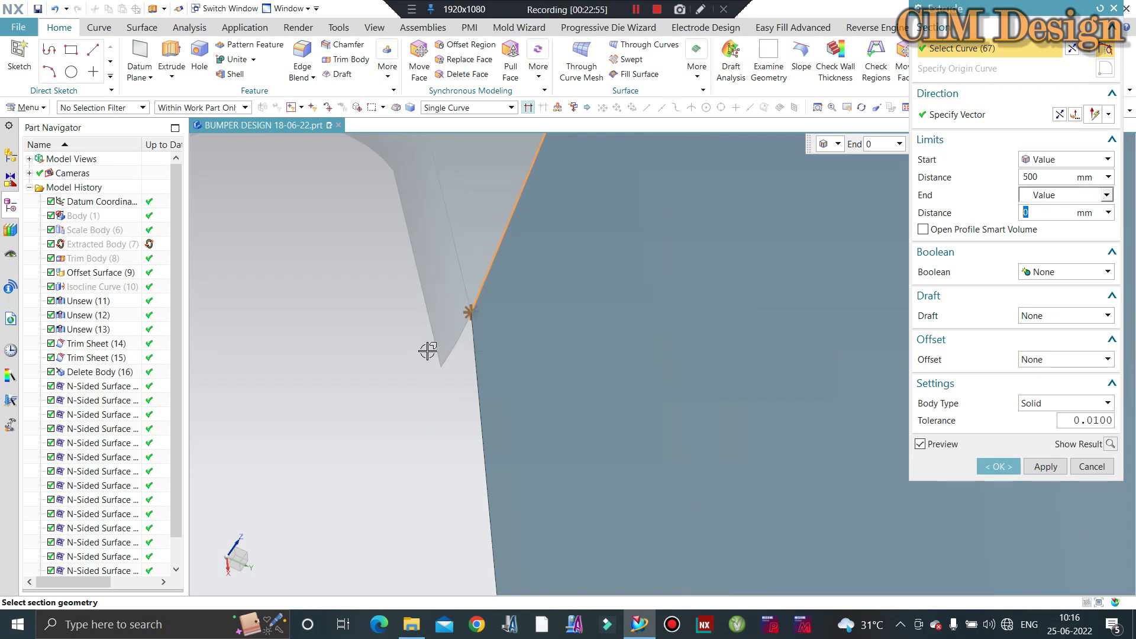
scroll(427, 351, "down", 1)
left_click(987, 468)
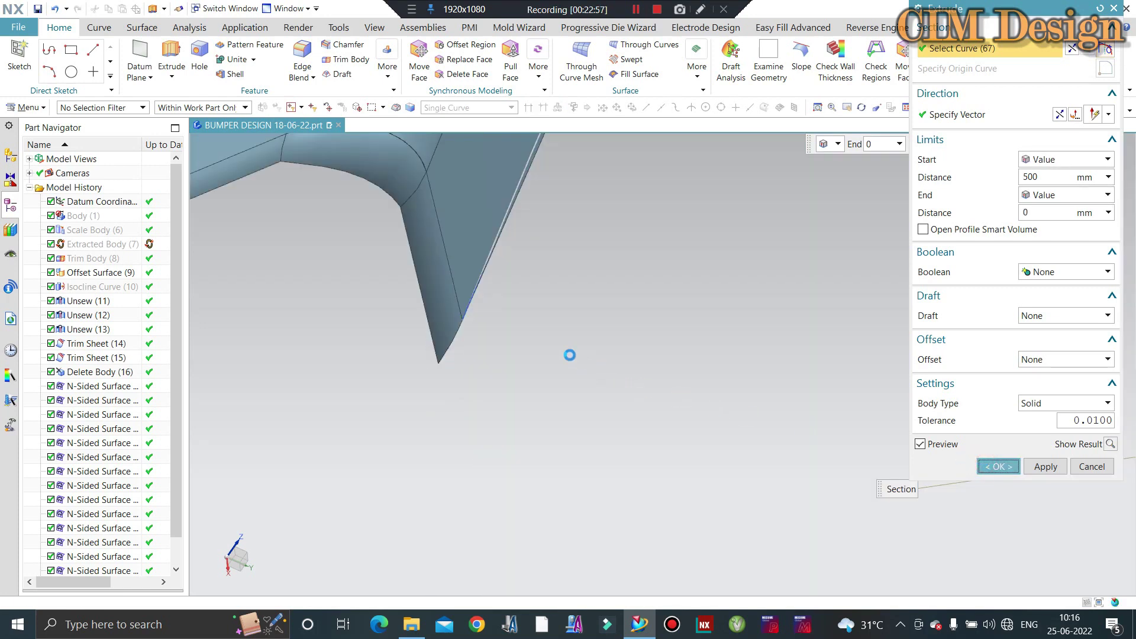
scroll(467, 309, "up", 2)
scroll(396, 340, "up", 1)
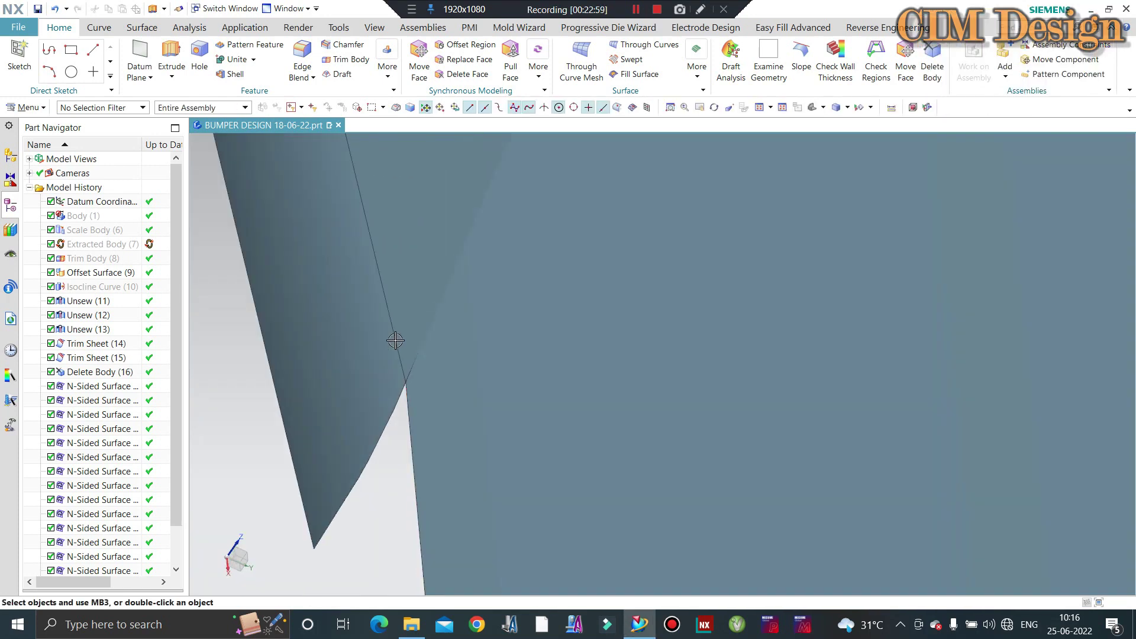
scroll(396, 341, "down", 2)
mouse_move(414, 355)
middle_mouse_down()
mouse_move(495, 332)
mouse_move(519, 349)
middle_mouse_up()
scroll(458, 284, "up", 2)
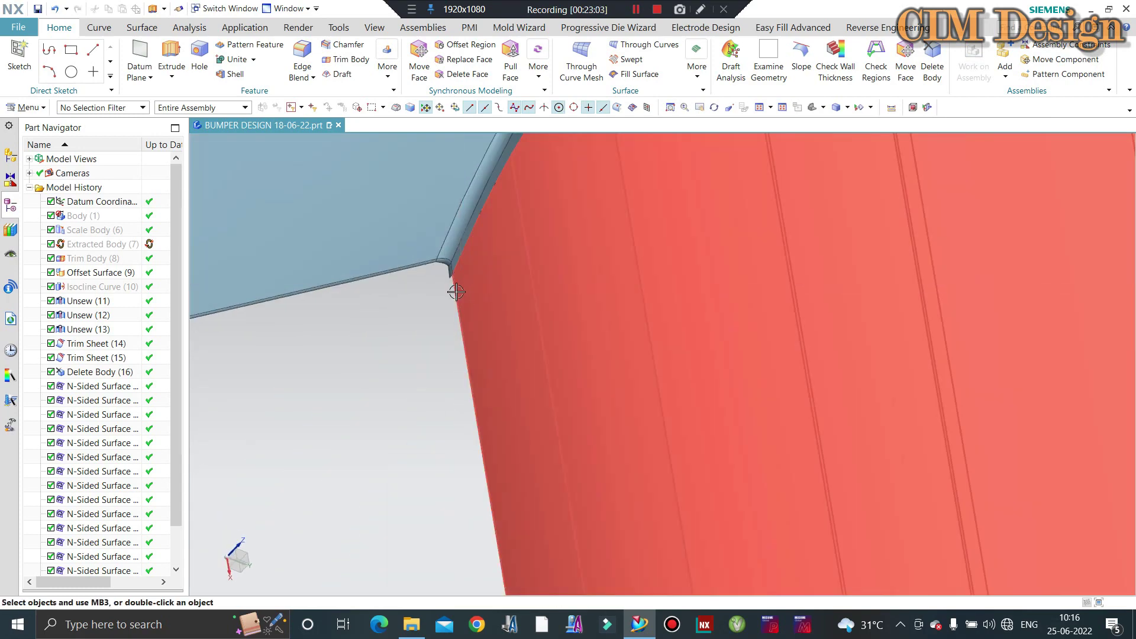
scroll(469, 217, "up", 2)
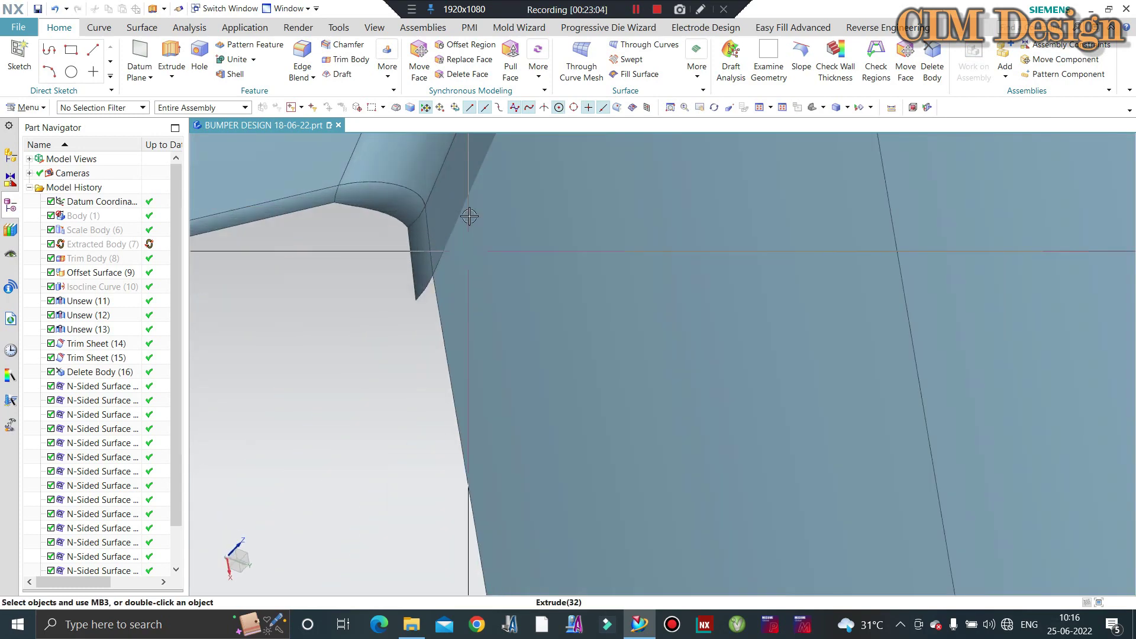
left_click(139, 29)
left_click(554, 45)
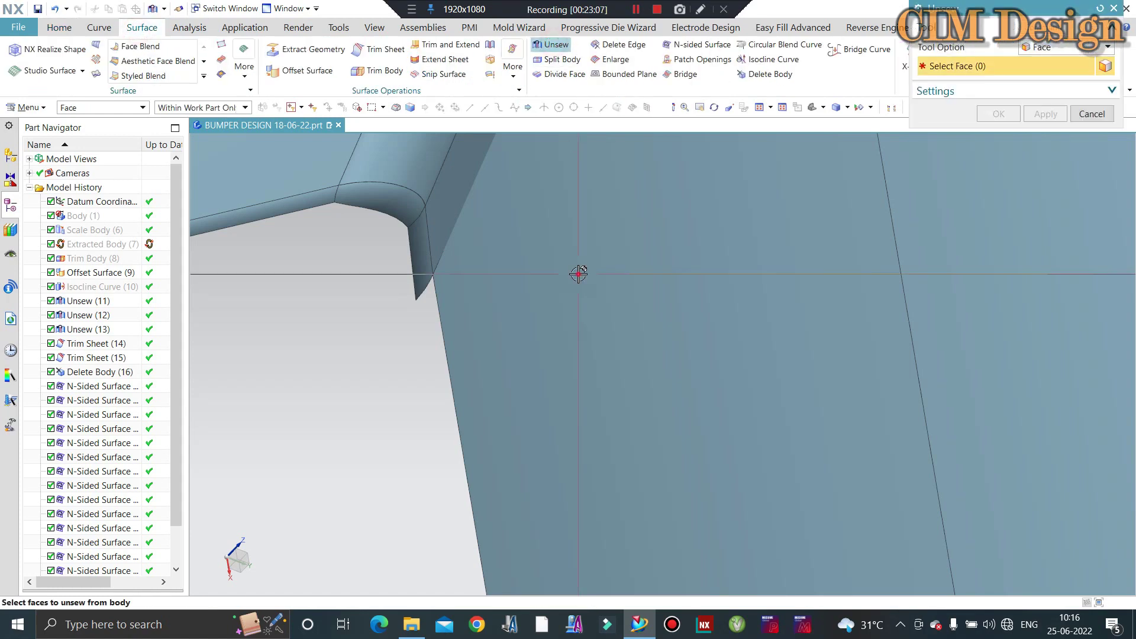
middle_click_drag(614, 267, 554, 310)
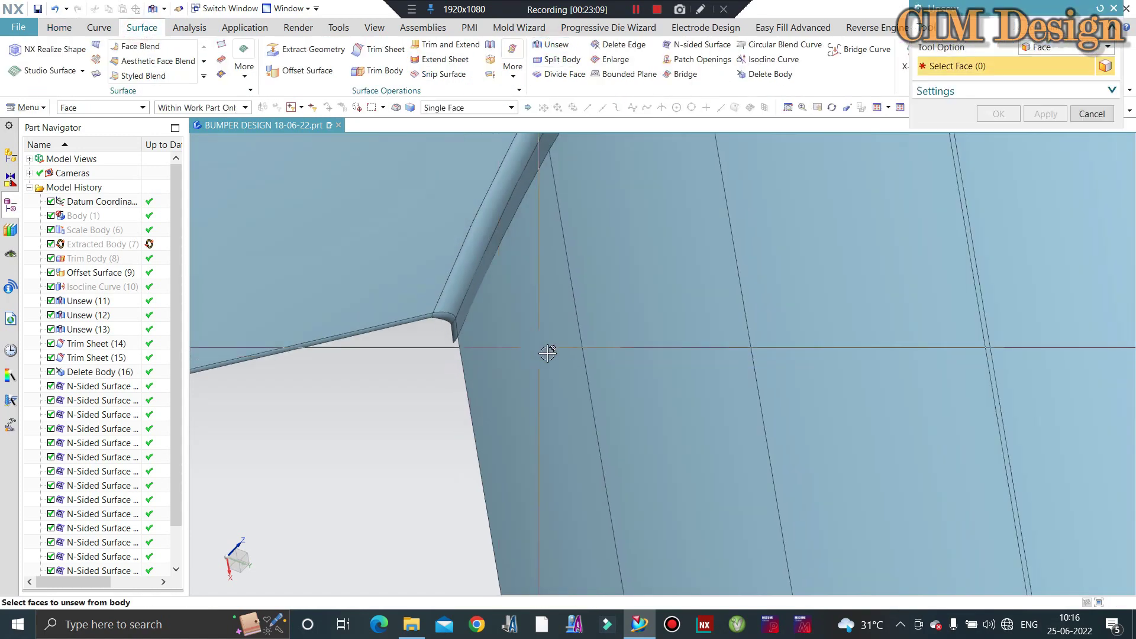
scroll(555, 310, "down", 2)
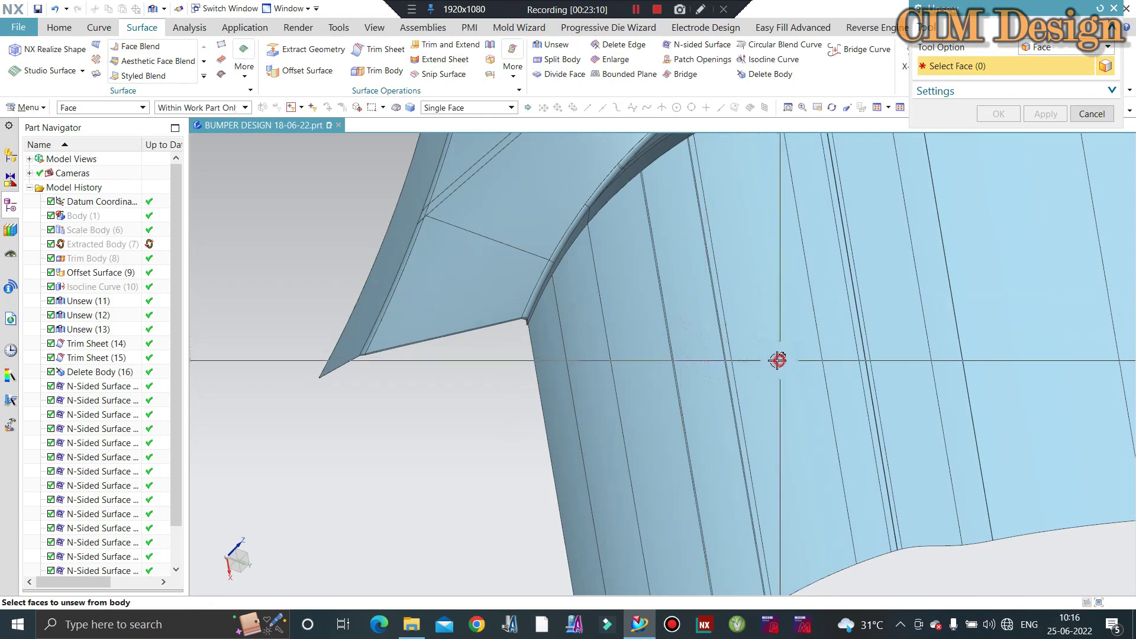
scroll(553, 333, "down", 2)
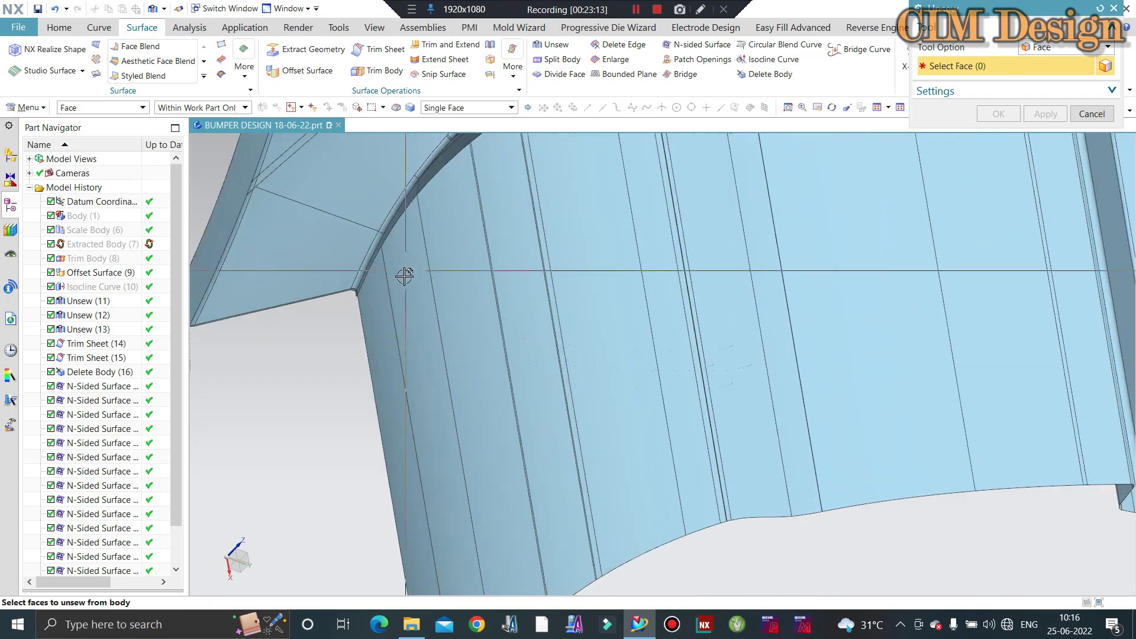
scroll(479, 348, "down", 1)
scroll(480, 347, "down", 1)
middle_click_drag(674, 328, 633, 313)
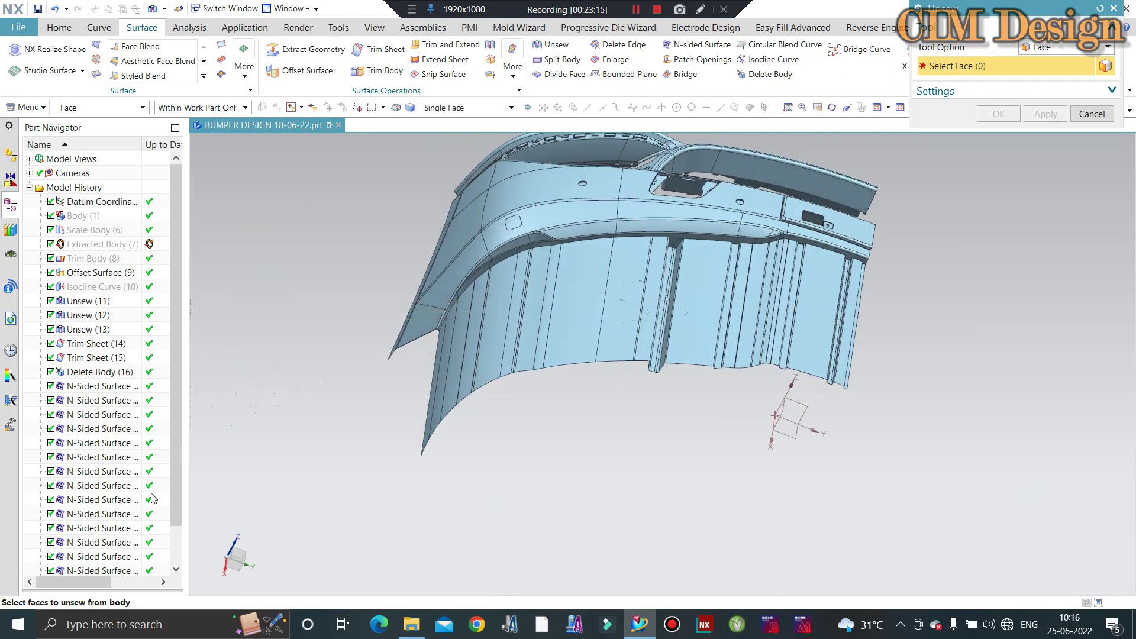
key("Escape")
scroll(98, 549, "down", 1)
Reopen the Extrude (32) feature and accept it unchanged
double_click(108, 556)
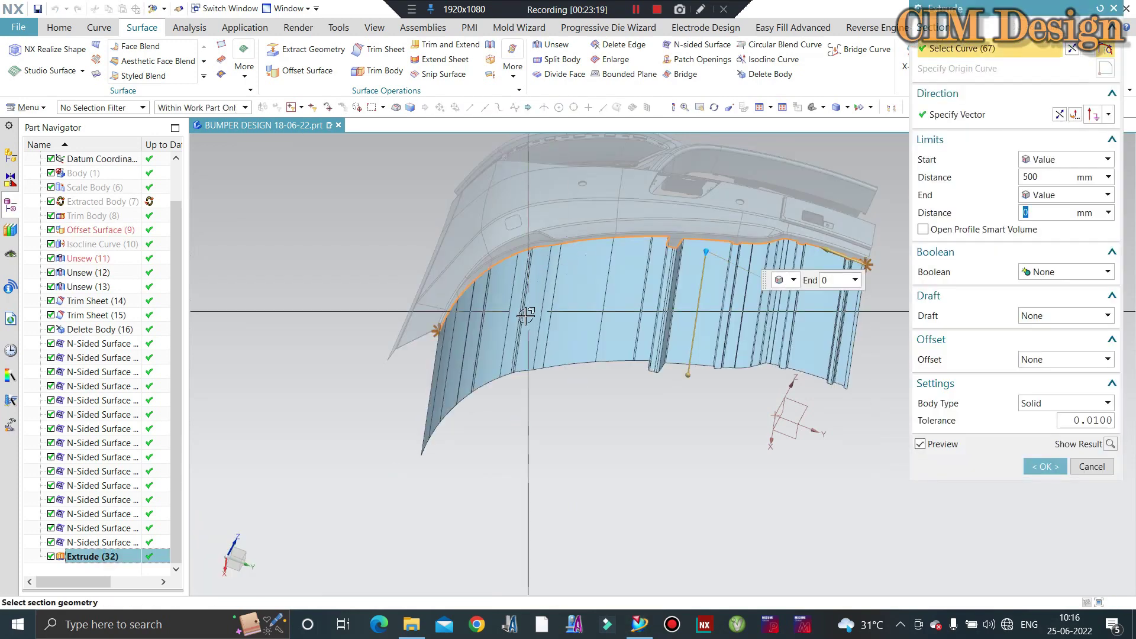
middle_click_drag(532, 331, 473, 361)
scroll(481, 267, "up", 3)
scroll(504, 261, "up", 3)
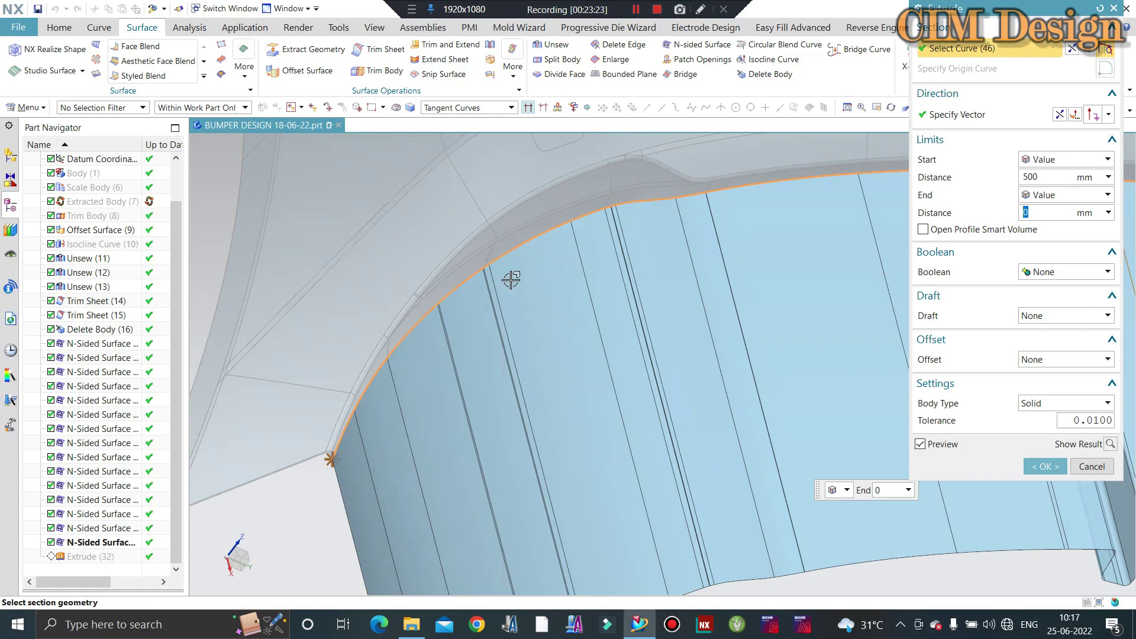
scroll(505, 300, "down", 3)
middle_click(606, 312)
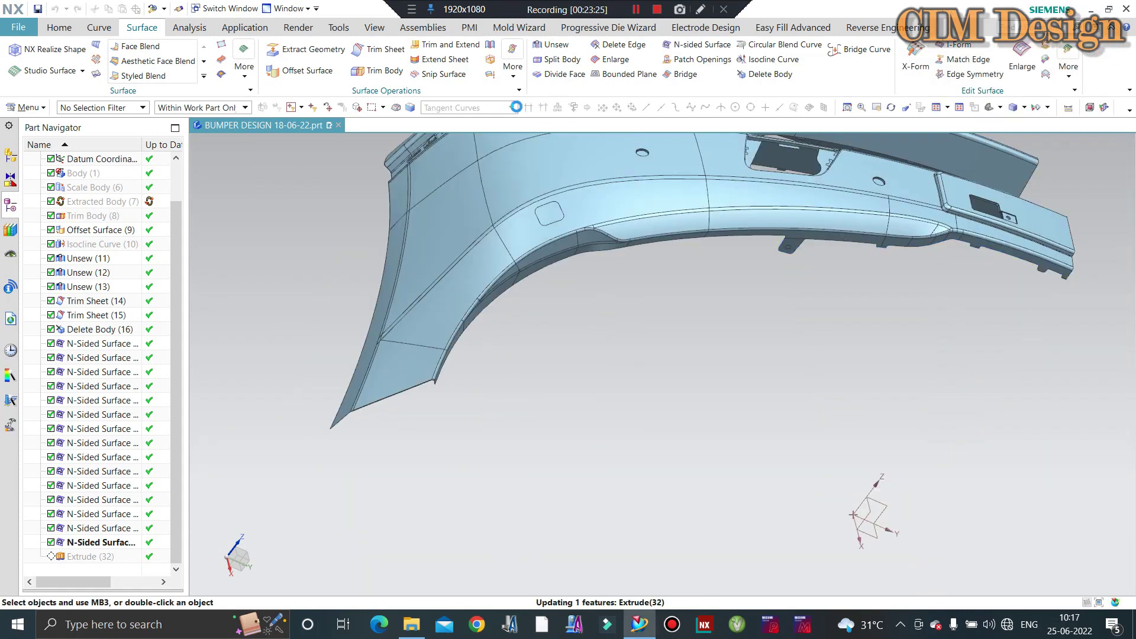
Cancel Unsew and delete the Extrude (32) feature from the Part Navigator
left_click(549, 46)
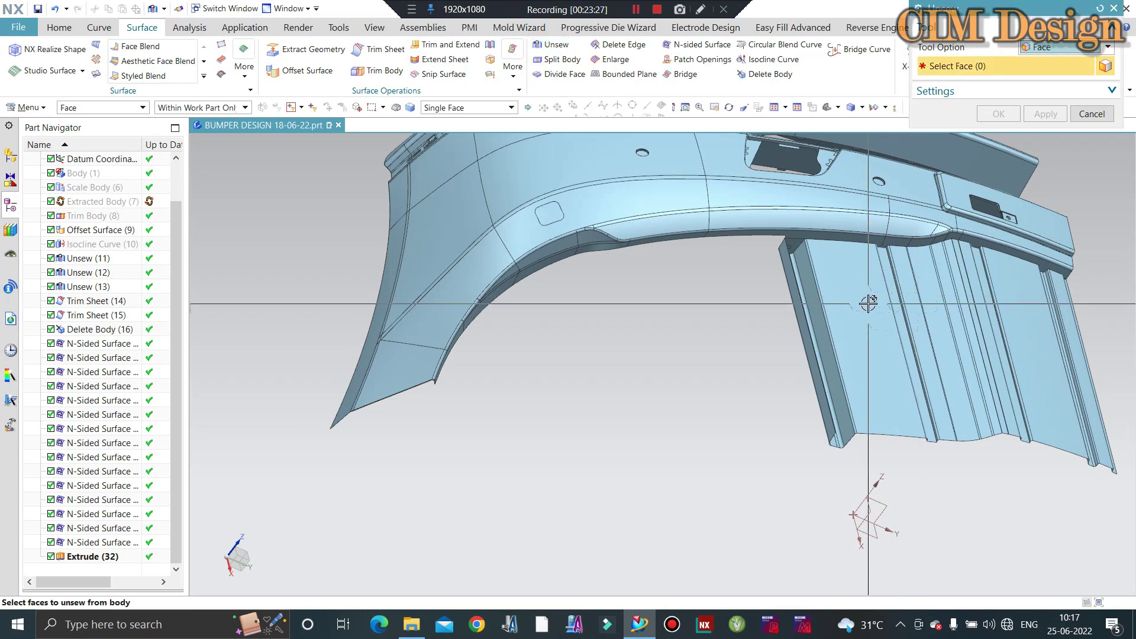
key("Escape")
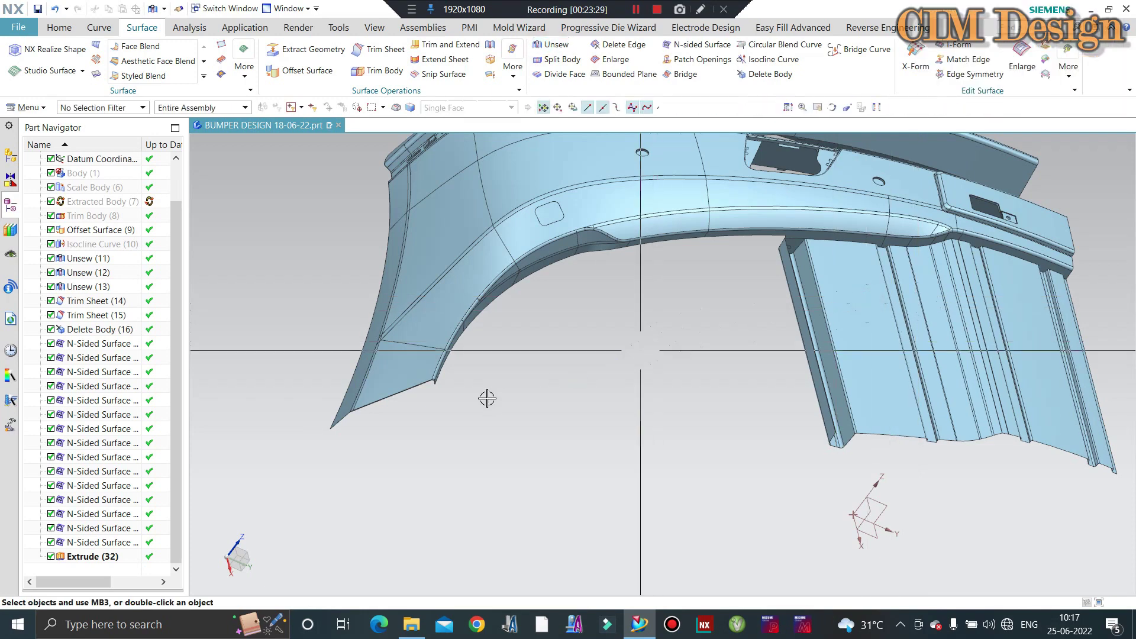
right_click(111, 556)
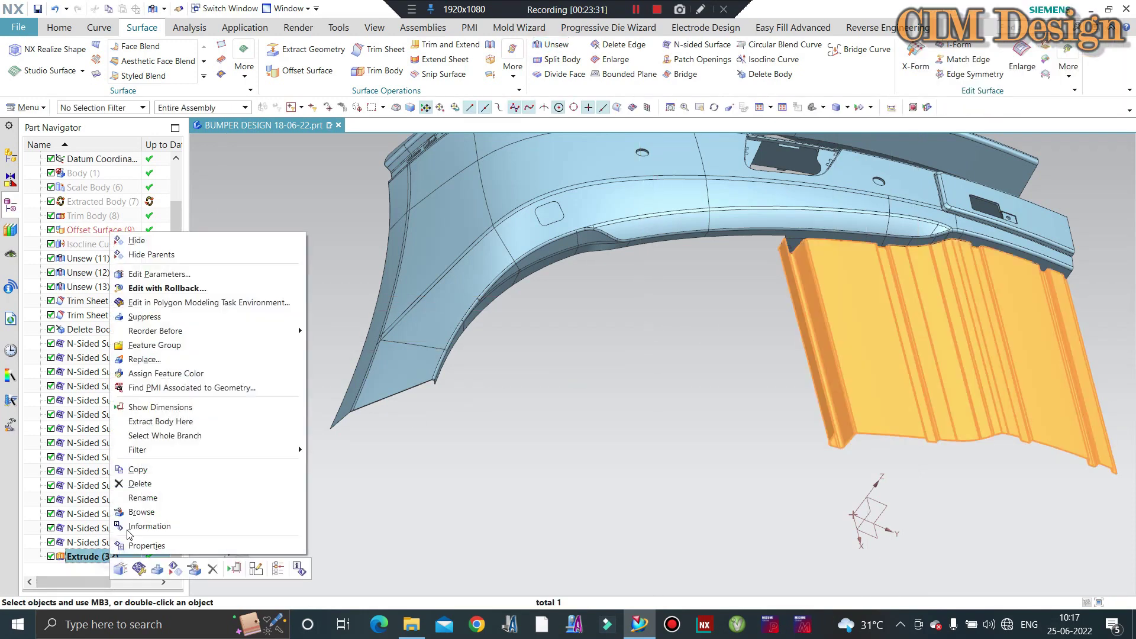
left_click(142, 486)
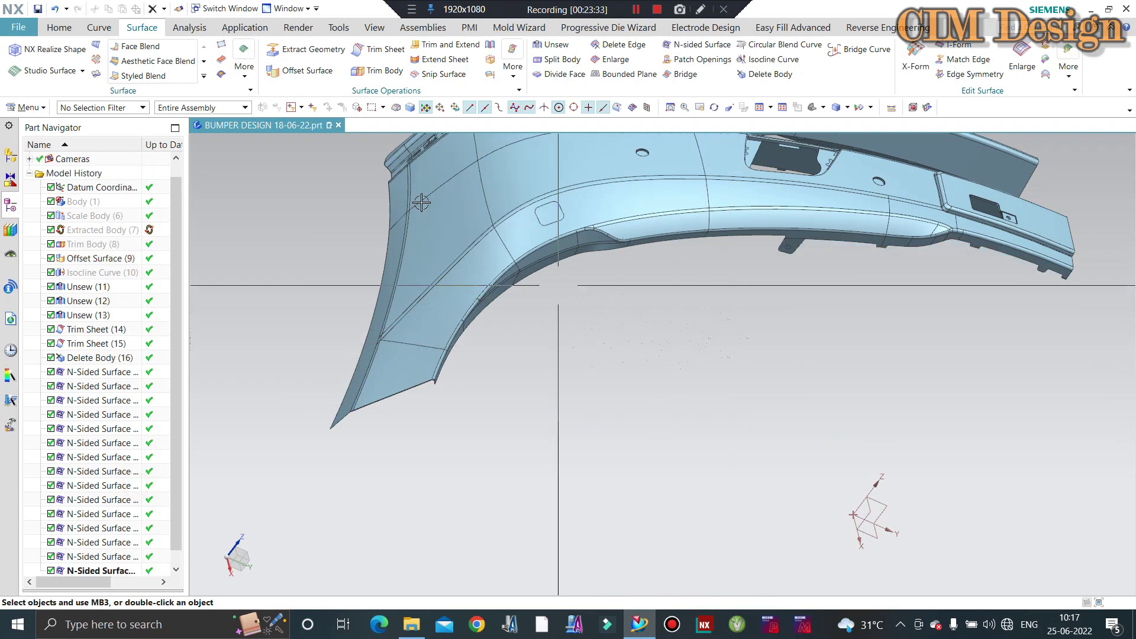
Start a new extrusion and pick the bumper's lower edge as its section
left_click(62, 29)
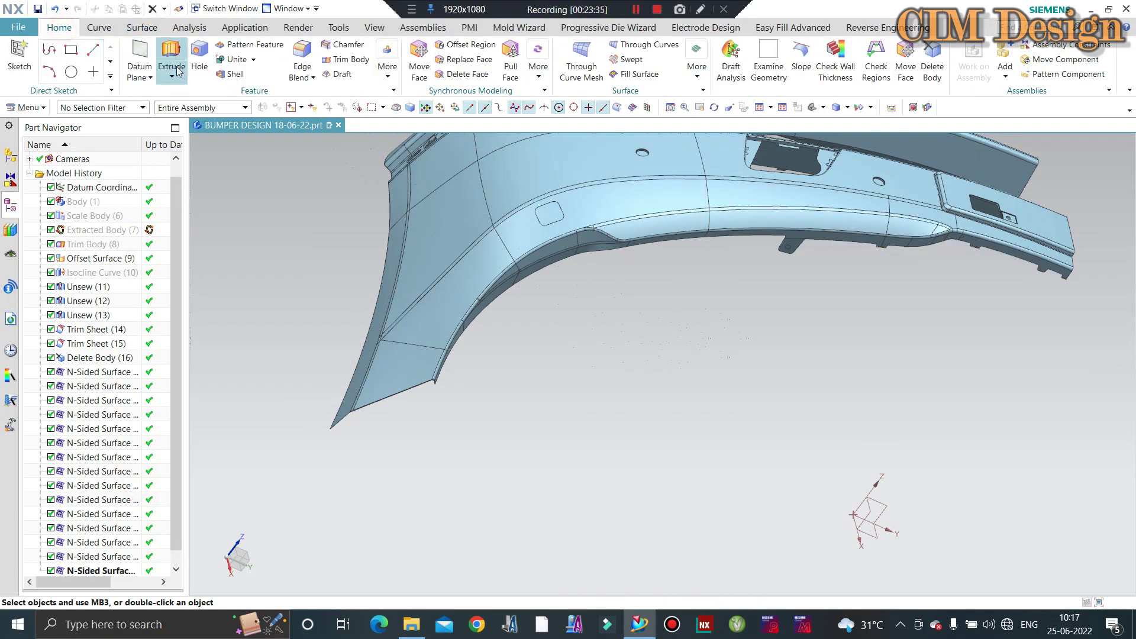
left_click(172, 60)
middle_click_drag(575, 324, 551, 346)
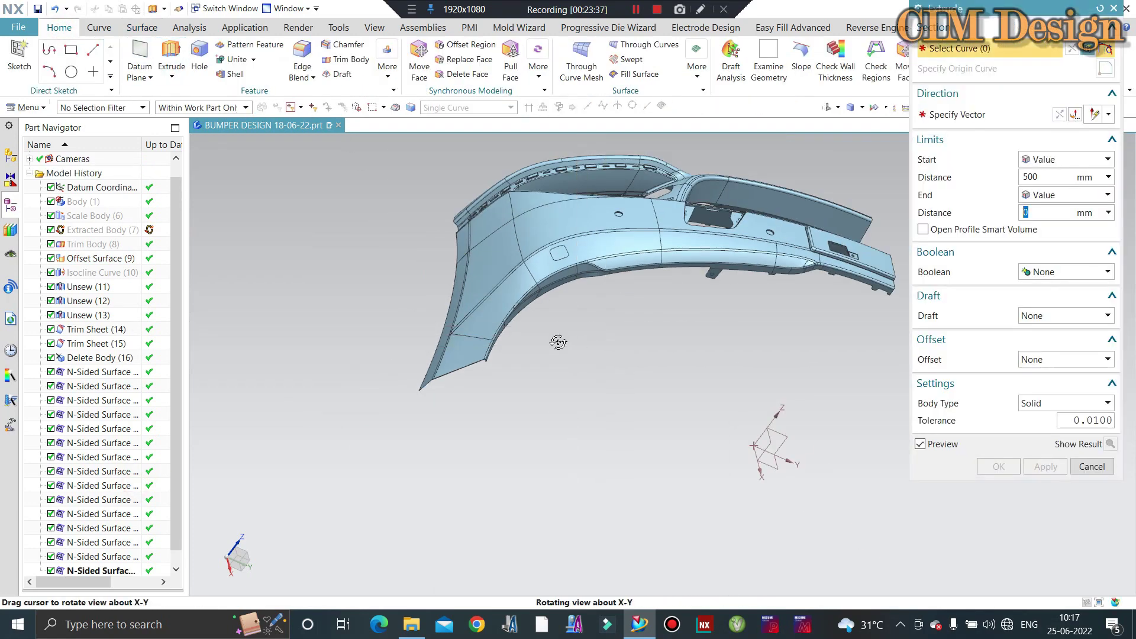
scroll(472, 362, "up", 3)
scroll(465, 300, "up", 2)
scroll(451, 283, "up", 2)
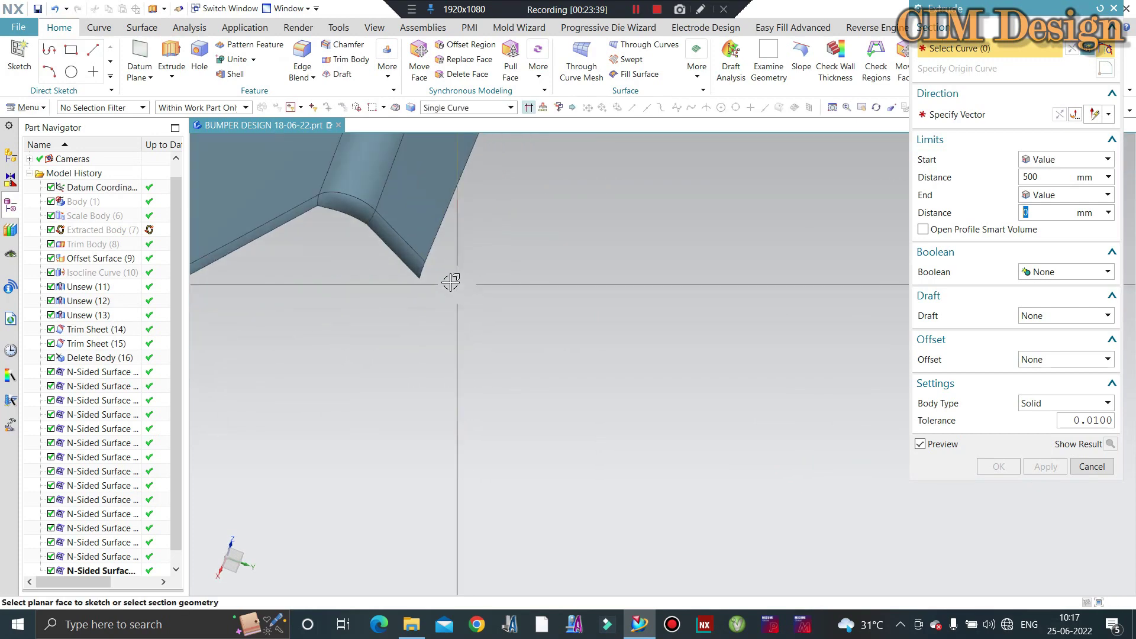
scroll(304, 368, "down", 2)
scroll(467, 380, "down", 2)
mouse_move(467, 380)
middle_mouse_down()
mouse_move(473, 351)
mouse_move(467, 370)
middle_mouse_up()
scroll(436, 406, "up", 2)
scroll(392, 294, "up", 2)
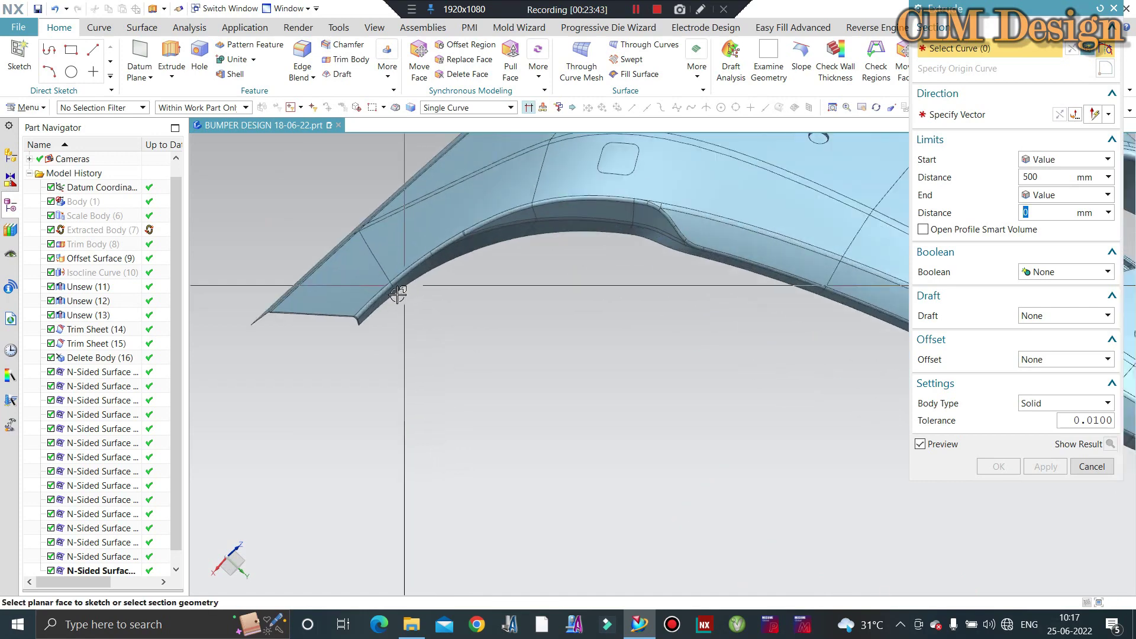
scroll(372, 299, "up", 2)
left_click(371, 297)
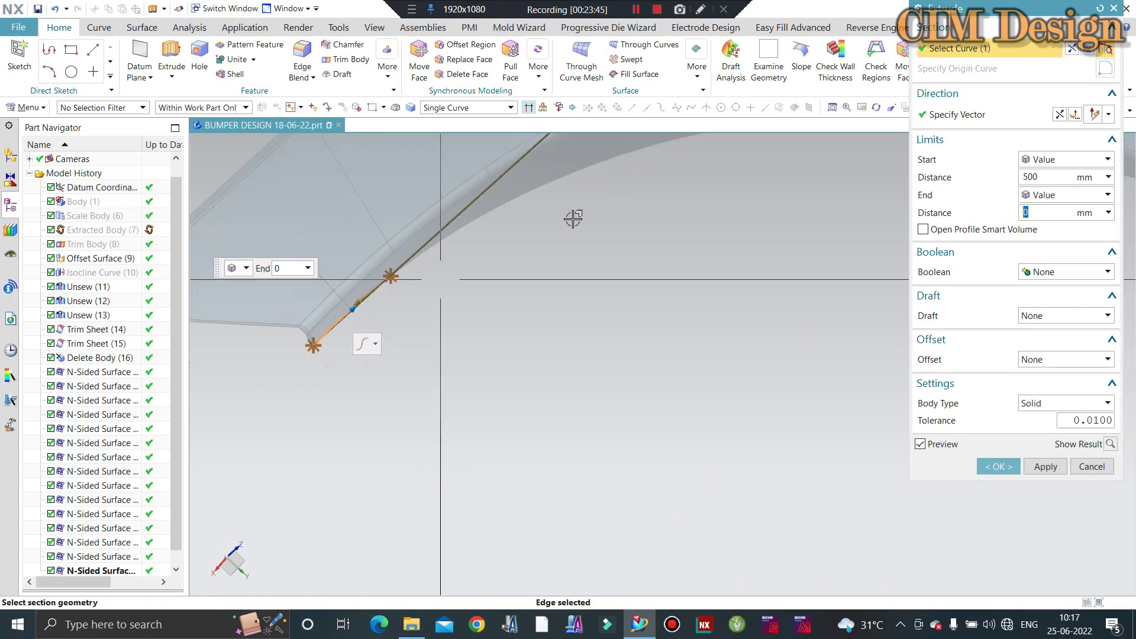
Set the extrusion direction, reselect the section edges, and extrude Start 500 mm, End 0
left_click(978, 120)
scroll(479, 355, "down", 1)
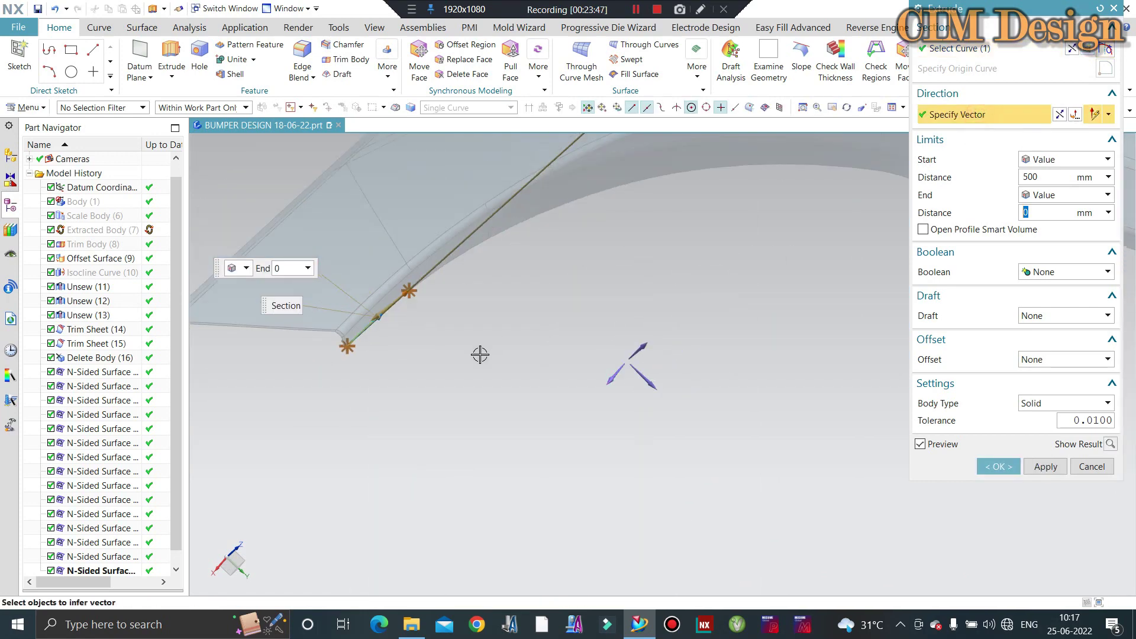
scroll(659, 363, "down", 3)
mouse_move(659, 363)
middle_mouse_down()
mouse_move(672, 355)
mouse_move(671, 296)
mouse_move(643, 326)
mouse_move(644, 431)
middle_mouse_up()
left_click(564, 201)
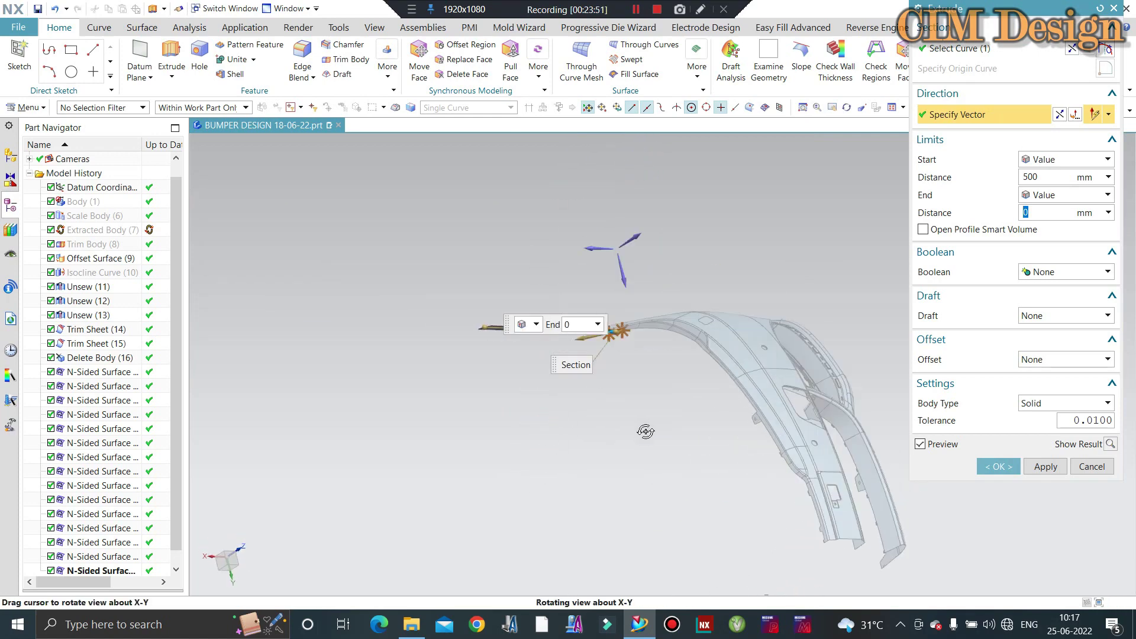
scroll(598, 324, "up", 3)
scroll(593, 271, "up", 3)
scroll(586, 309, "up", 2)
scroll(586, 309, "up", 2)
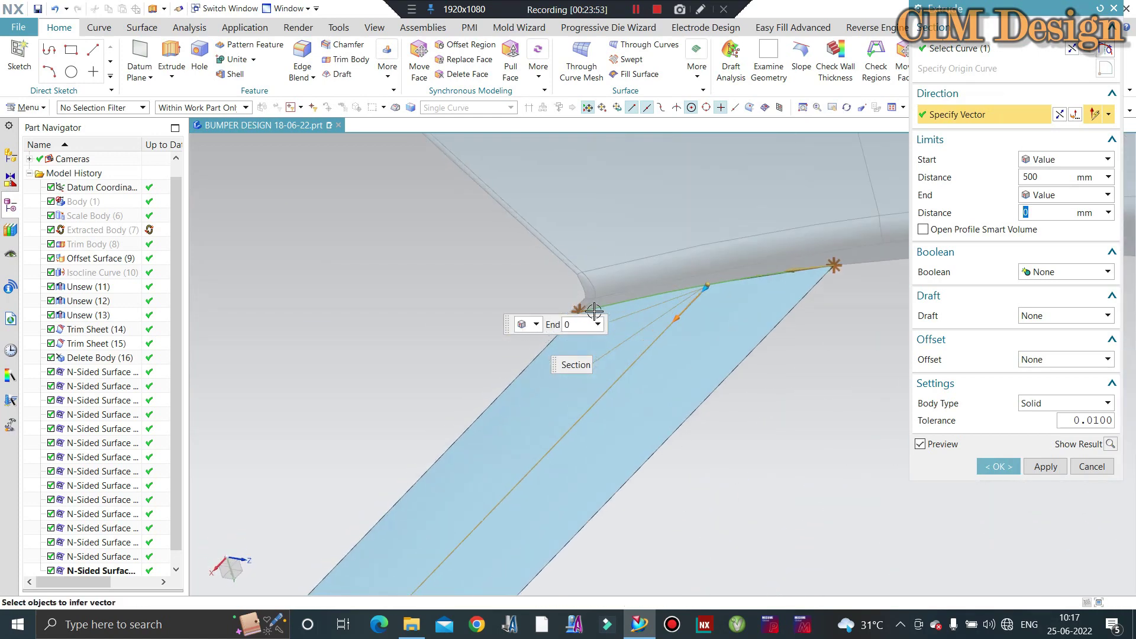
scroll(585, 310, "up", 2)
scroll(533, 331, "up", 2)
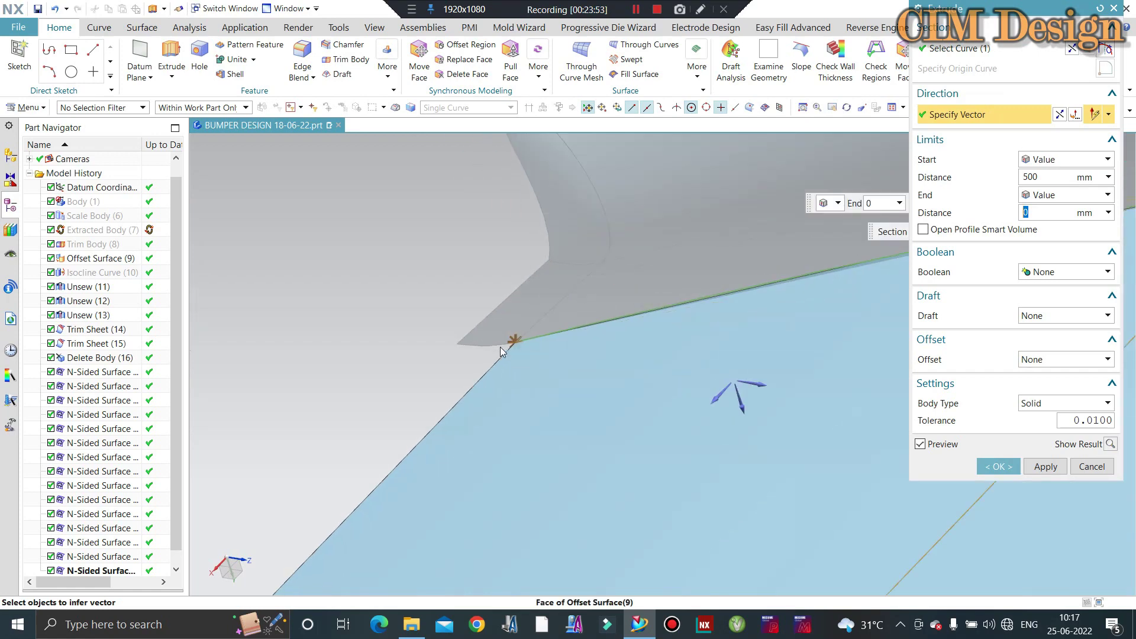
left_click(969, 52)
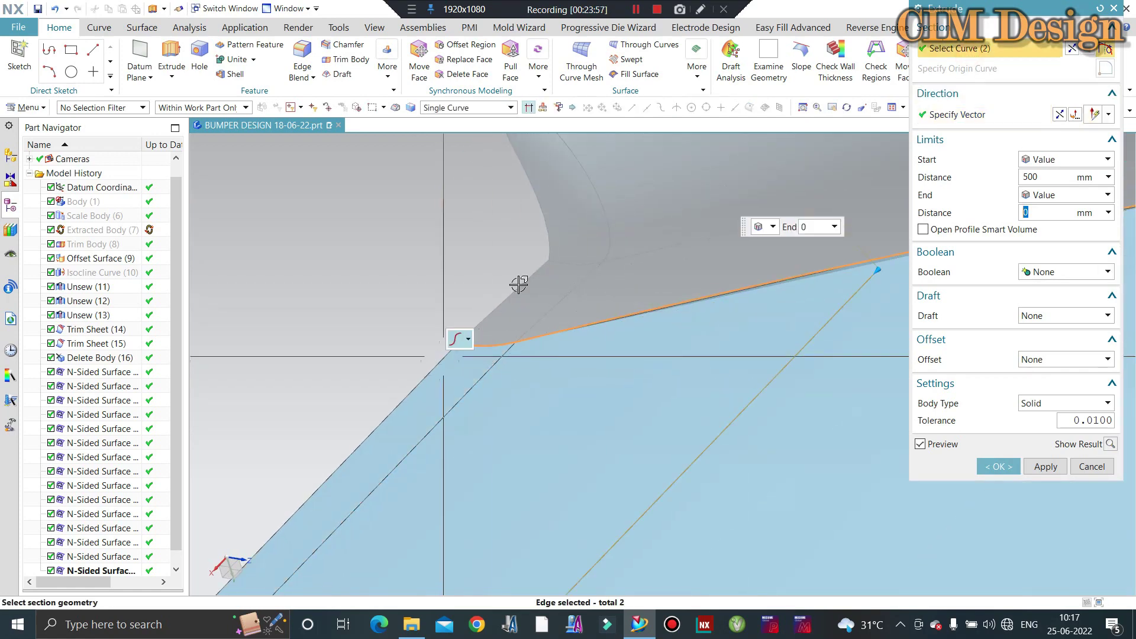
middle_click(508, 249)
Unsew the flat 500 mm strip face from the bumper body using Surface > Unsew
key("s")
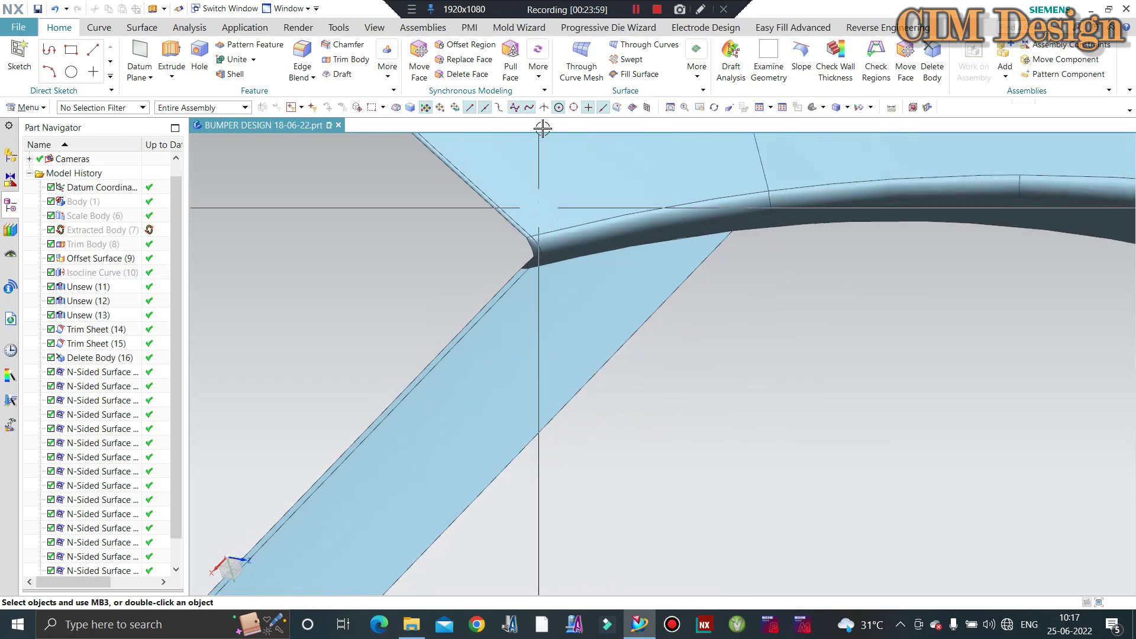
left_click(143, 28)
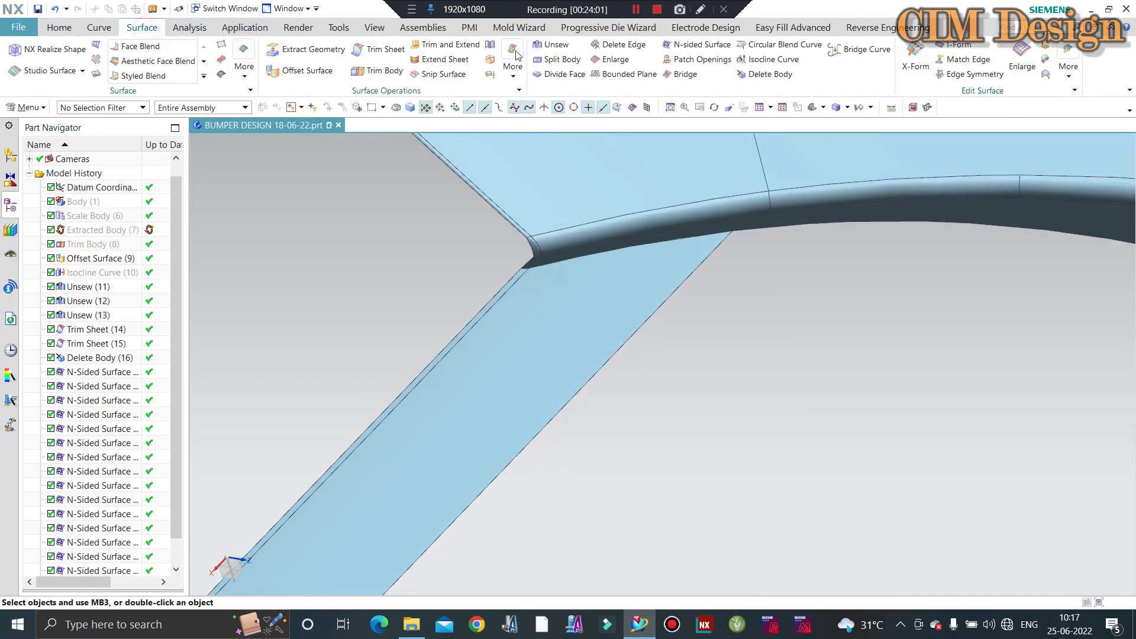
left_click(544, 50)
left_click(547, 291)
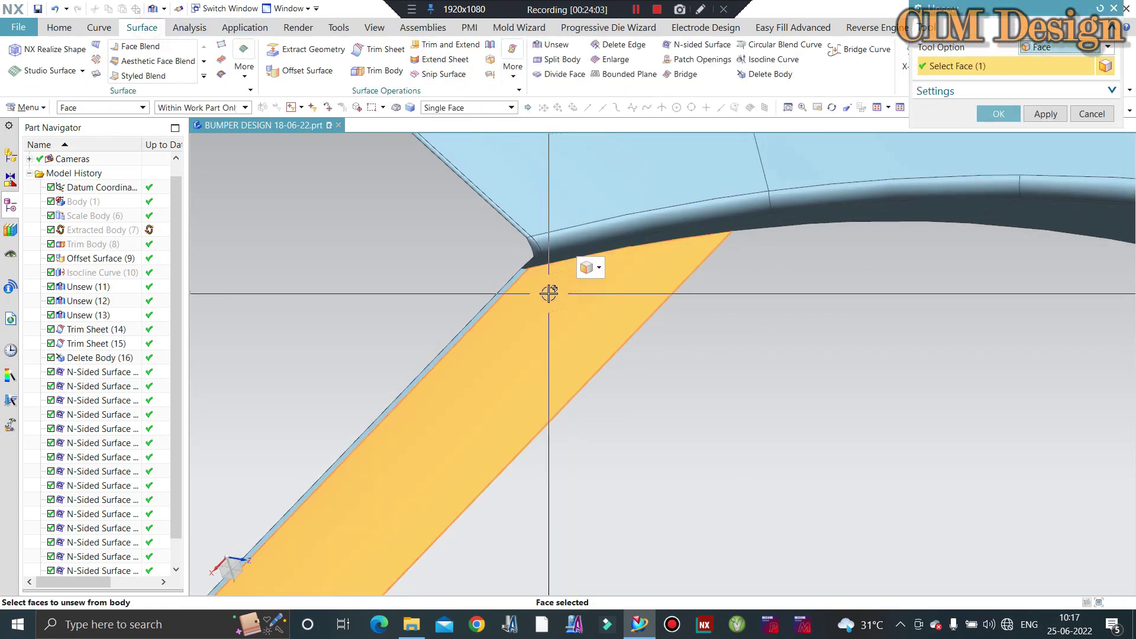
middle_click(507, 246)
scroll(507, 247, "down", 5)
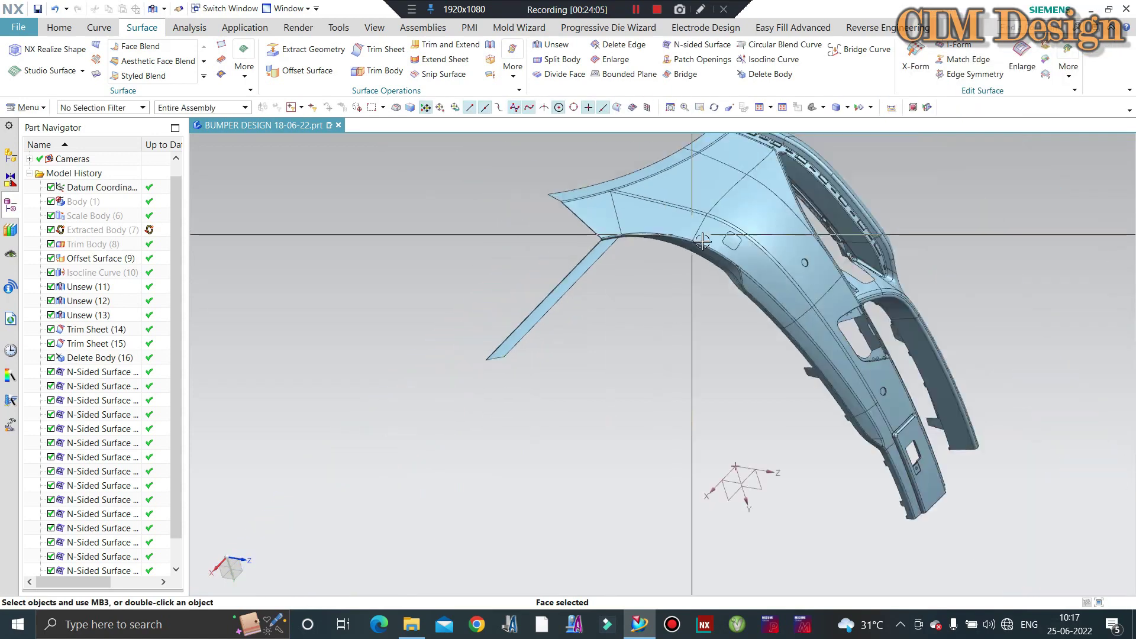
mouse_move(651, 255)
middle_mouse_down()
mouse_move(677, 261)
mouse_move(673, 250)
middle_mouse_up()
scroll(673, 251, "up", 2)
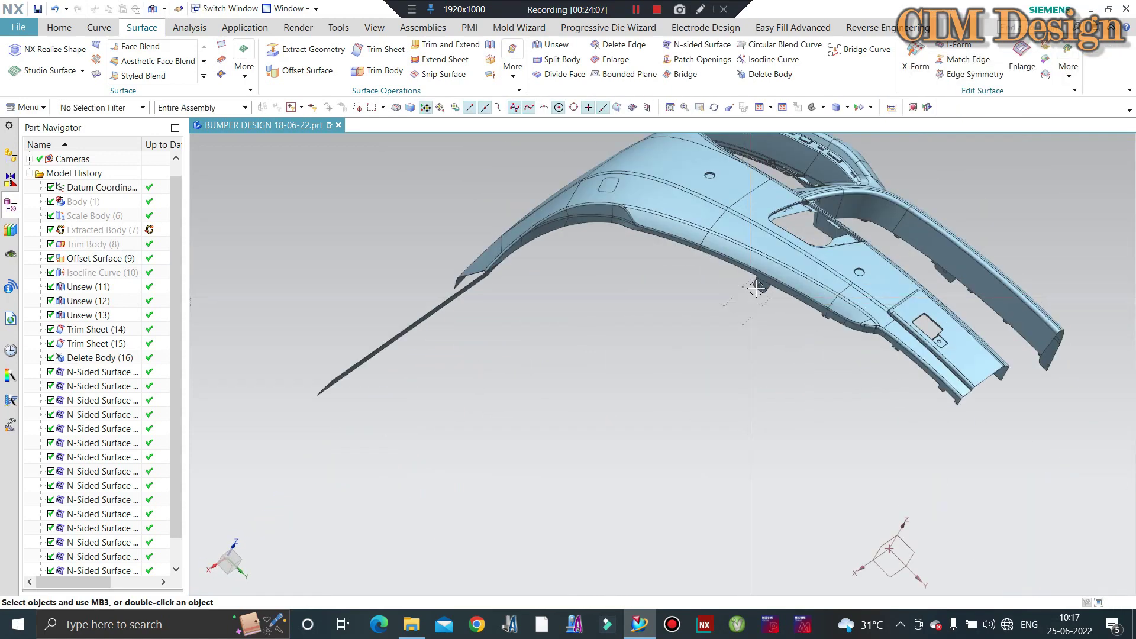
scroll(673, 250, "up", 3)
left_click(59, 27)
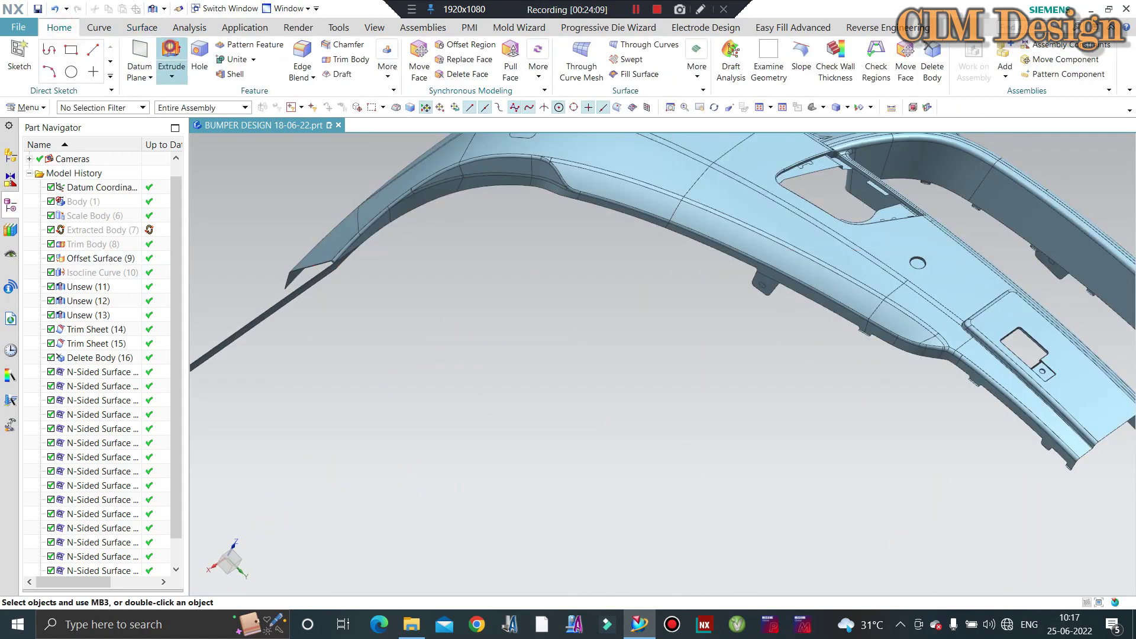
Start an extrusion and select the bracket's connected channel profile edges
left_click(171, 56)
scroll(751, 269, "up", 3)
scroll(768, 273, "up", 2)
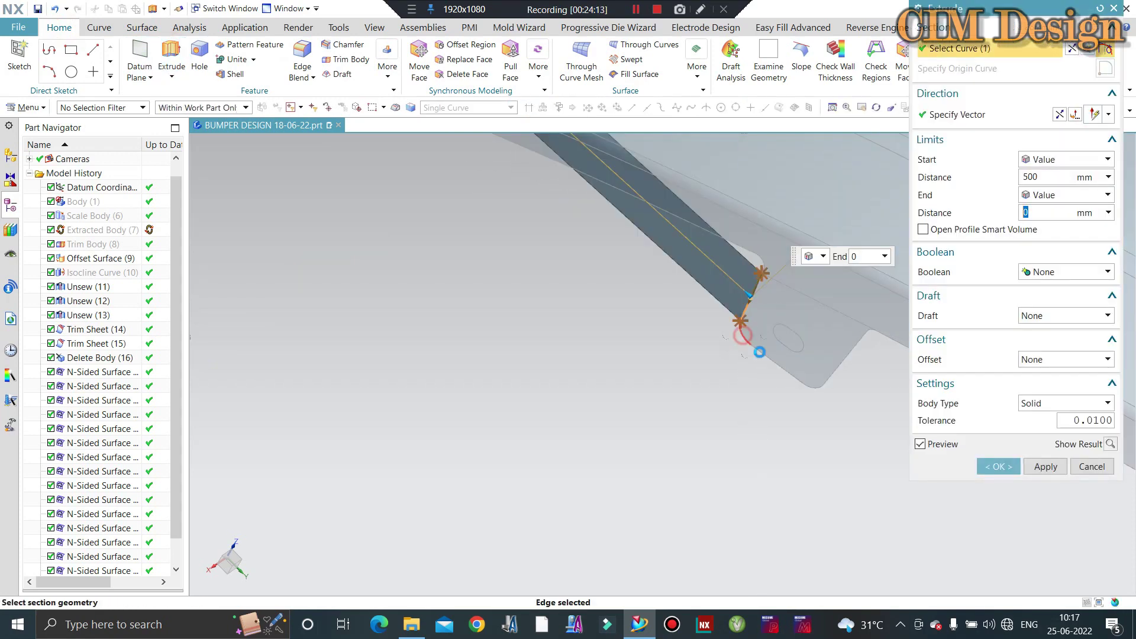
left_click(760, 352)
left_click(781, 368)
left_click(808, 386)
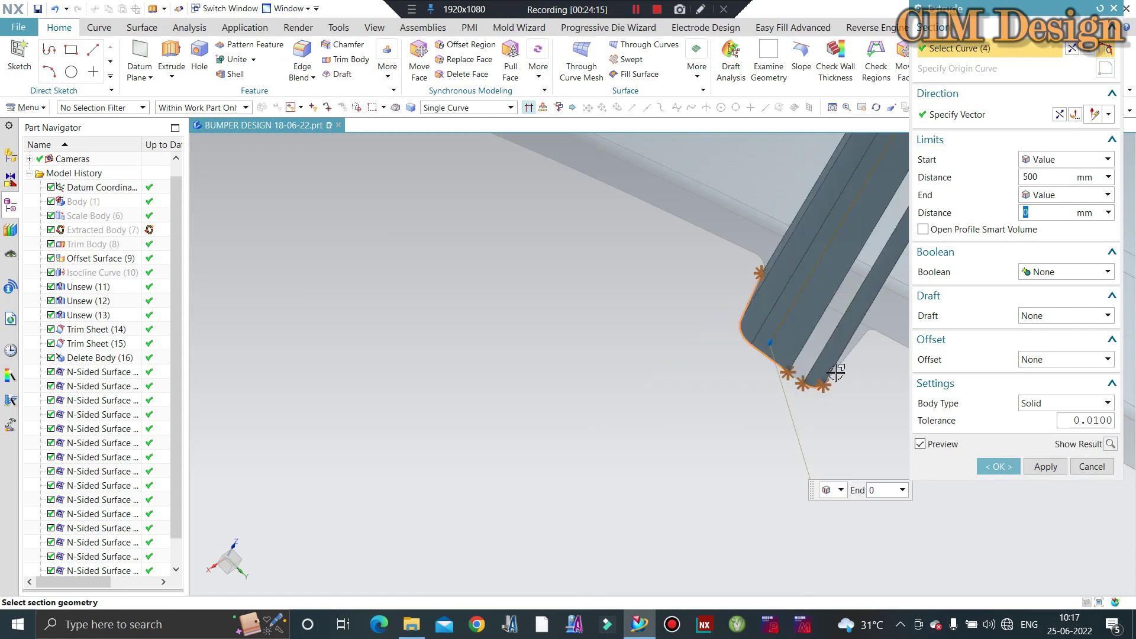
left_click(798, 378)
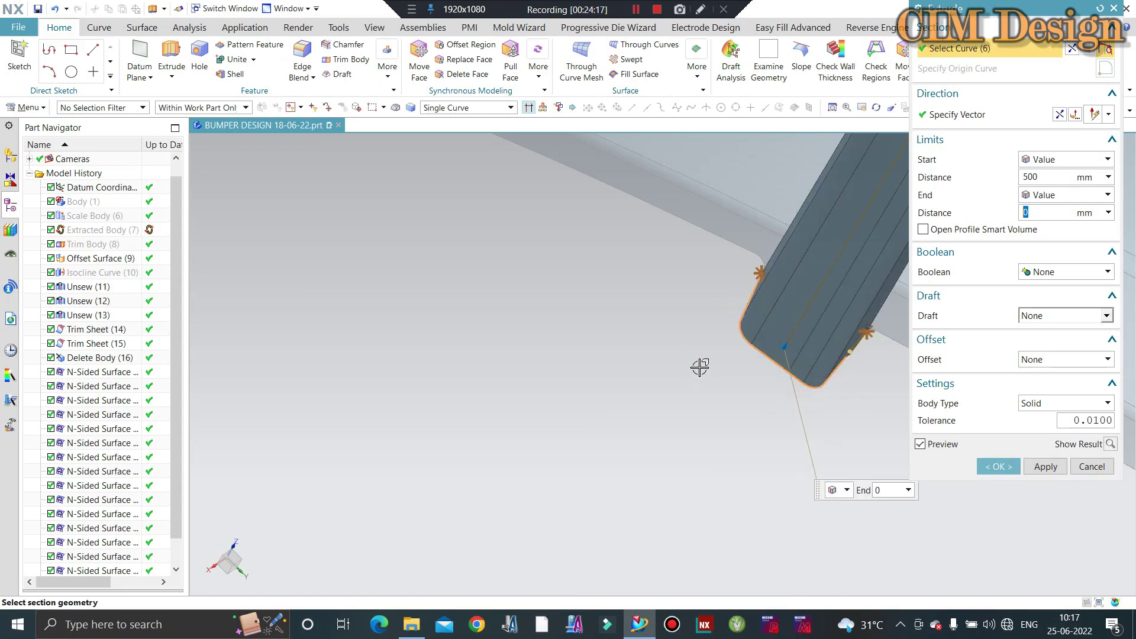
scroll(700, 368, "down", 2)
middle_click(718, 337)
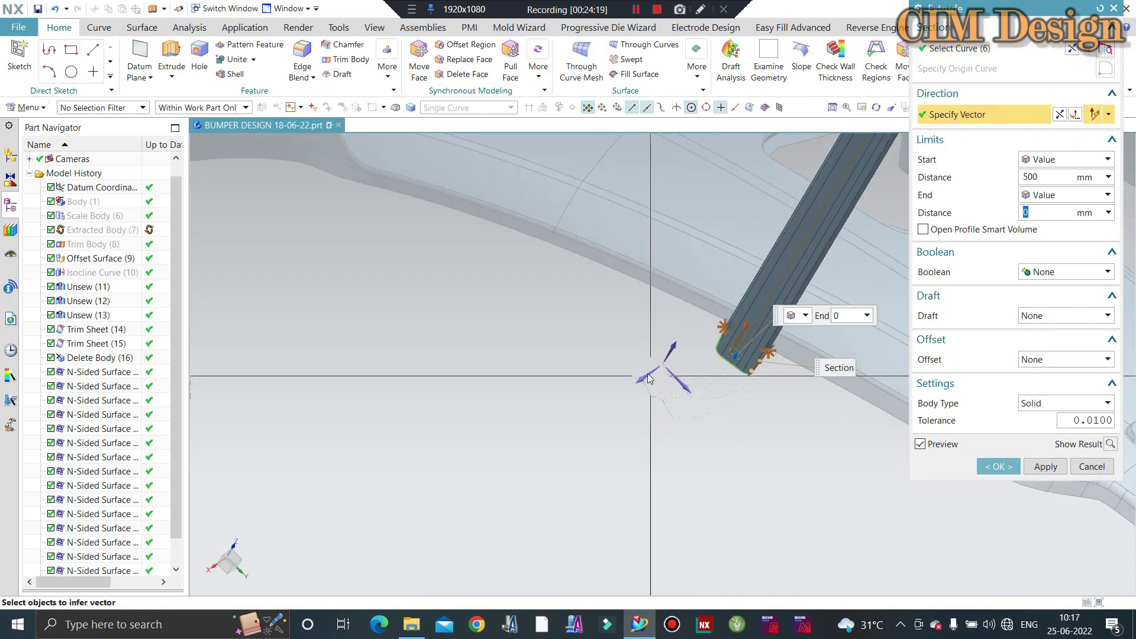
Set the direction along the triad axis, add the fillet corner edge, and extrude 500 mm
left_click(648, 377)
scroll(746, 334, "up", 2)
scroll(739, 316, "up", 2)
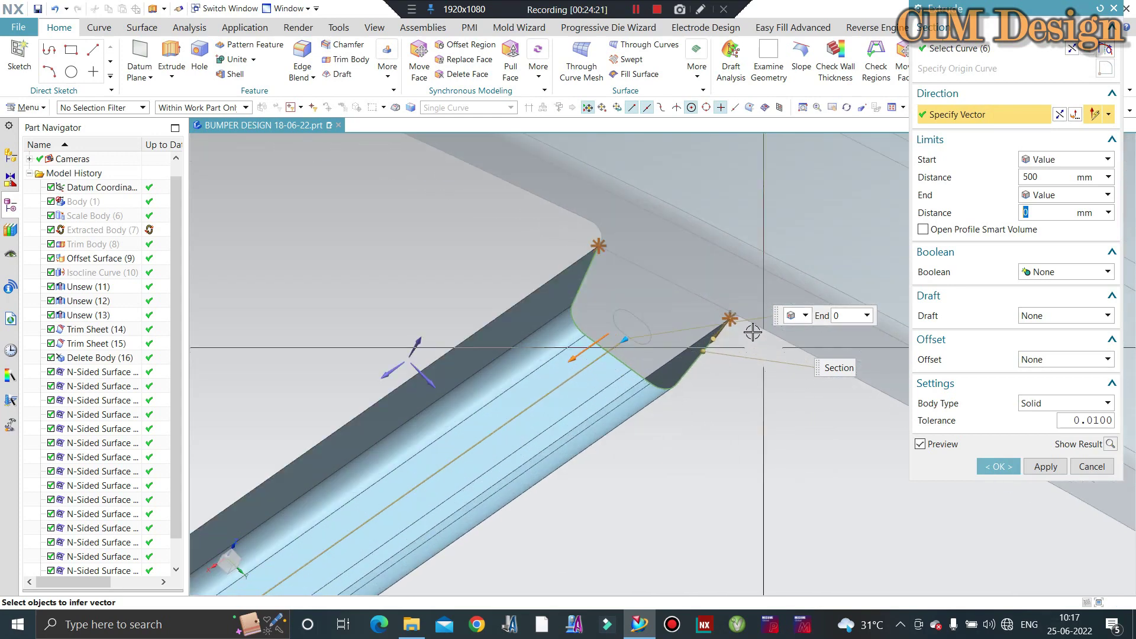
scroll(729, 296, "up", 2)
left_click(719, 303)
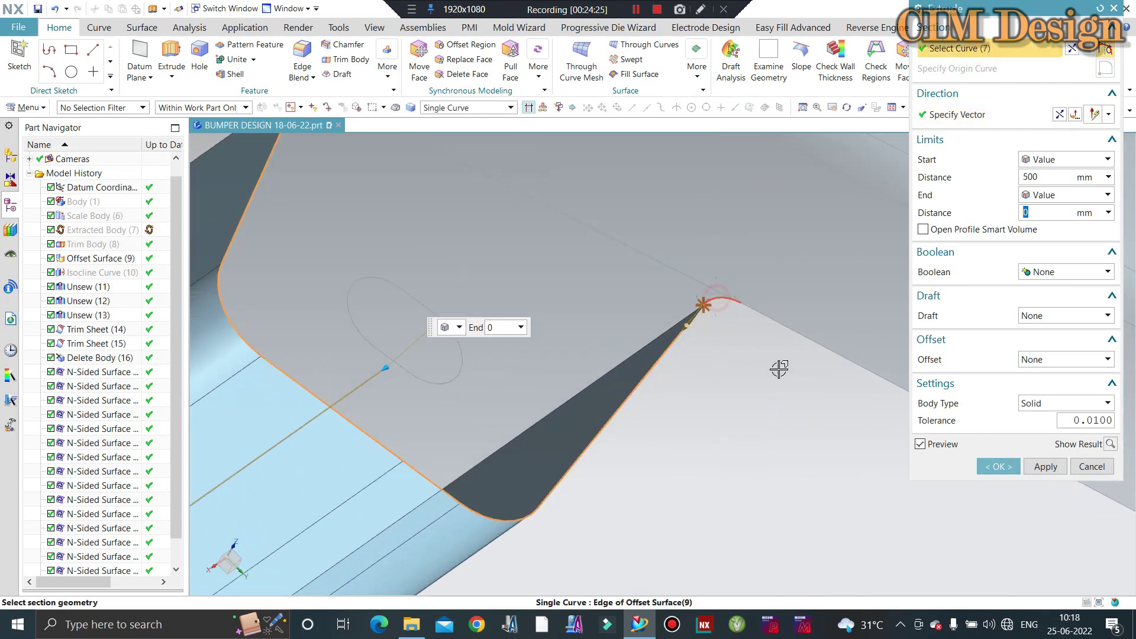
scroll(781, 379, "down", 3)
scroll(532, 213, "up", 3)
left_click(539, 231)
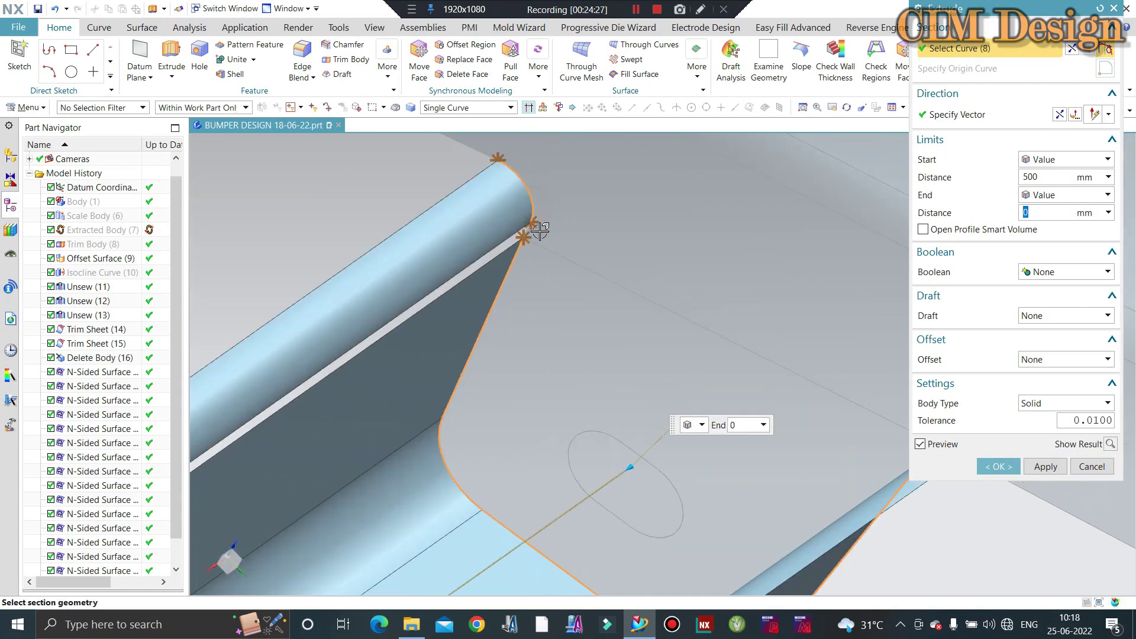
scroll(553, 248, "down", 2)
scroll(530, 241, "up", 2)
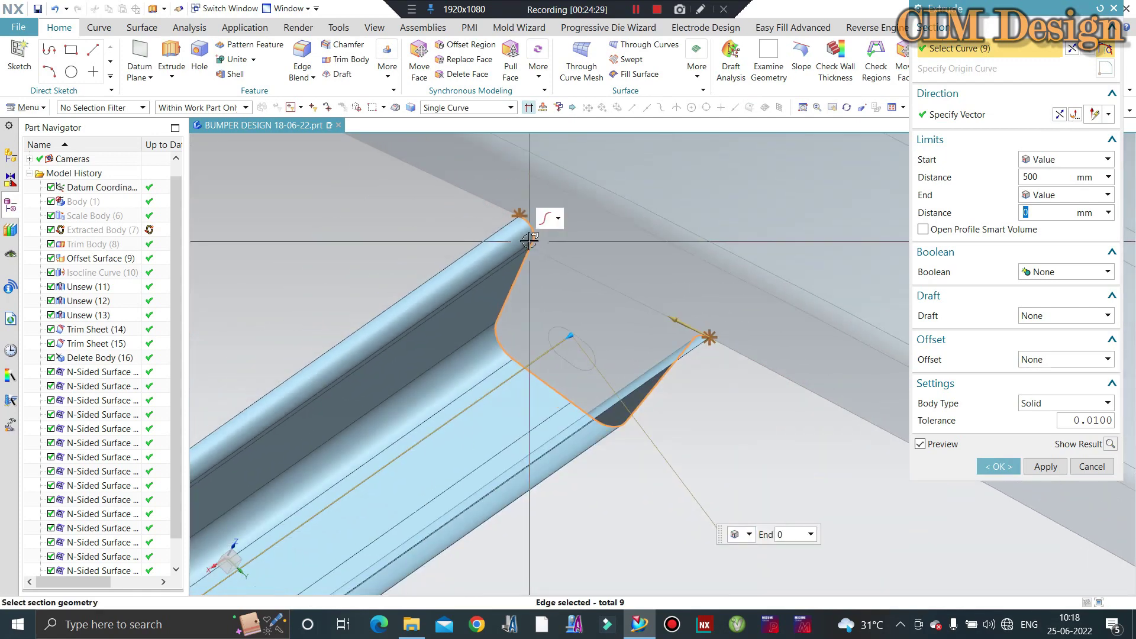
scroll(593, 257, "down", 2)
scroll(603, 325, "down", 3)
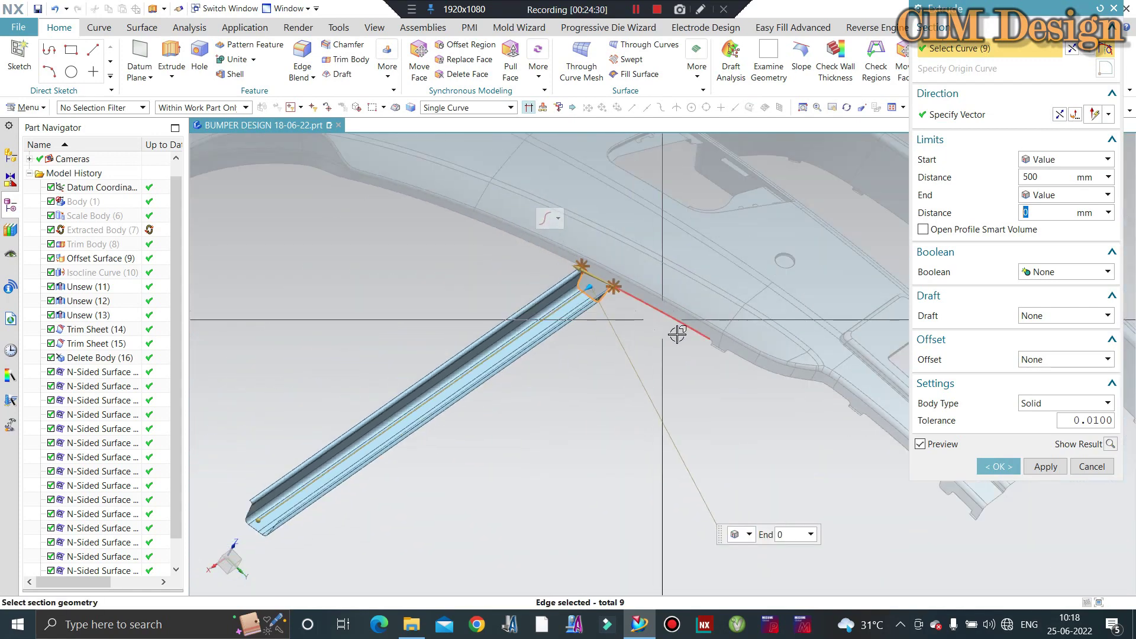
scroll(727, 373, "down", 2)
middle_click(726, 370)
Begin the sweep's Section 1 with the first lower bumper boundary edges
scroll(739, 355, "down", 2)
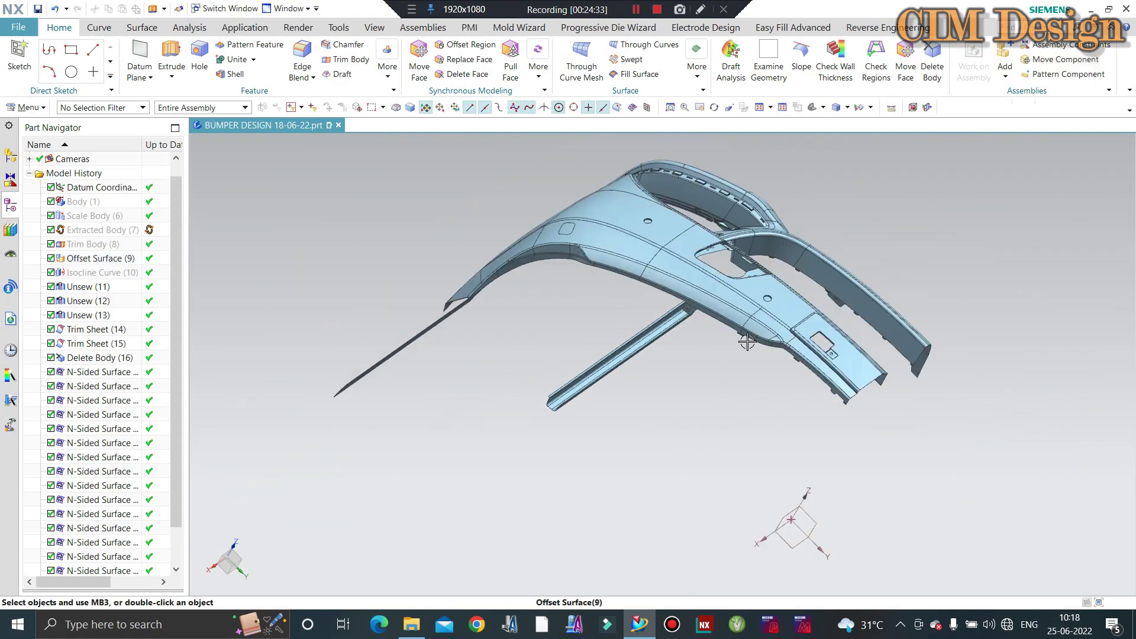
middle_click_drag(747, 342, 735, 357)
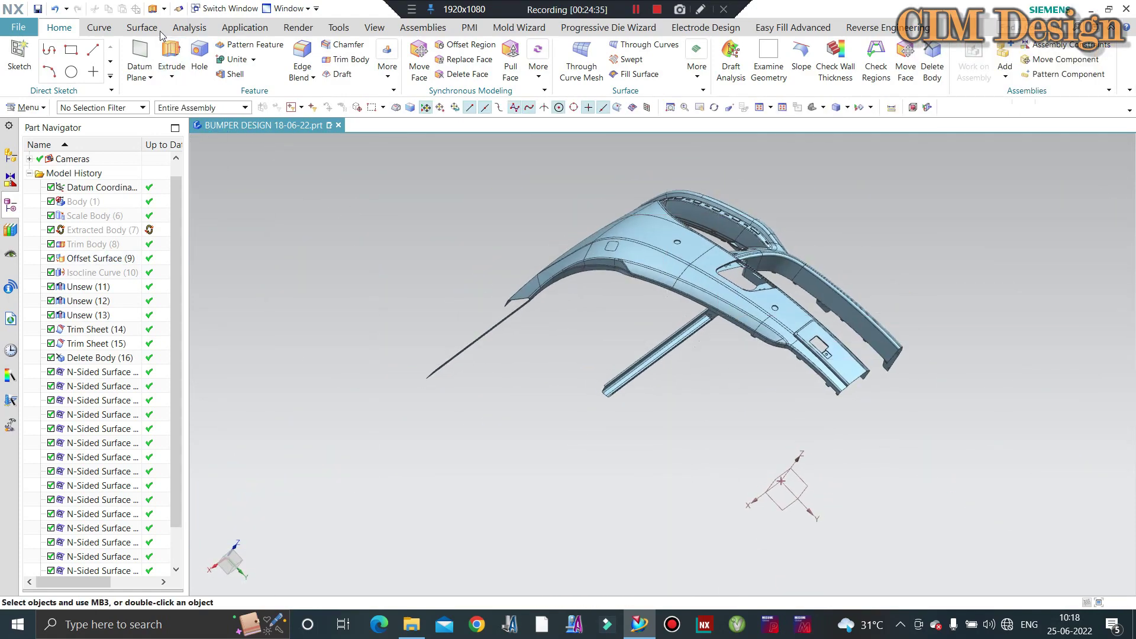
left_click(142, 28)
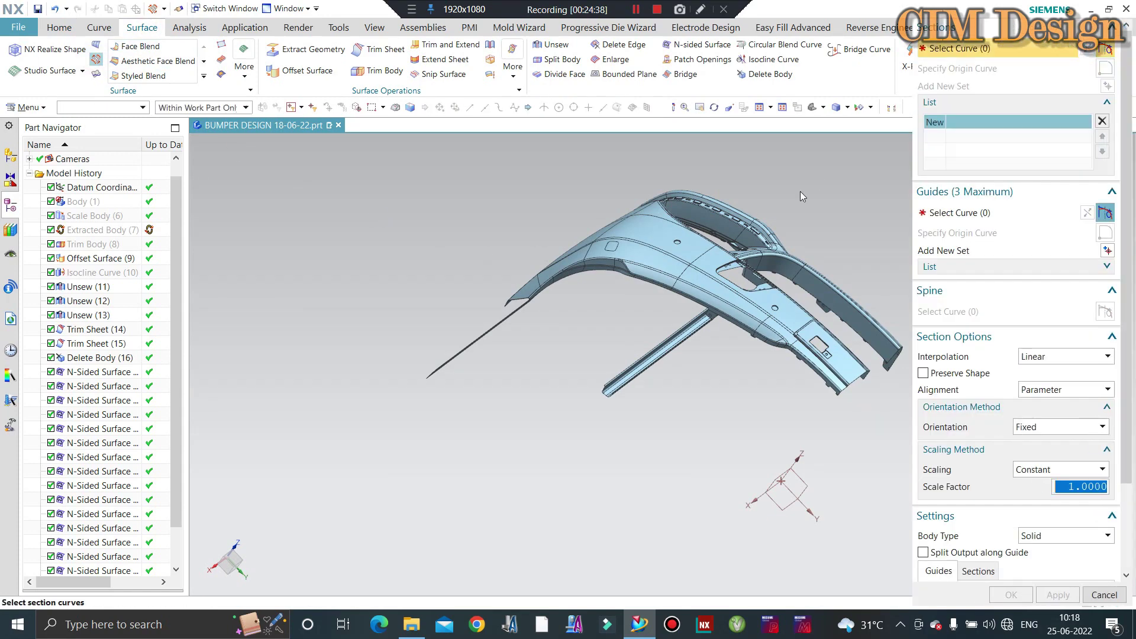
middle_click_drag(800, 190, 541, 266)
scroll(509, 265, "up", 5)
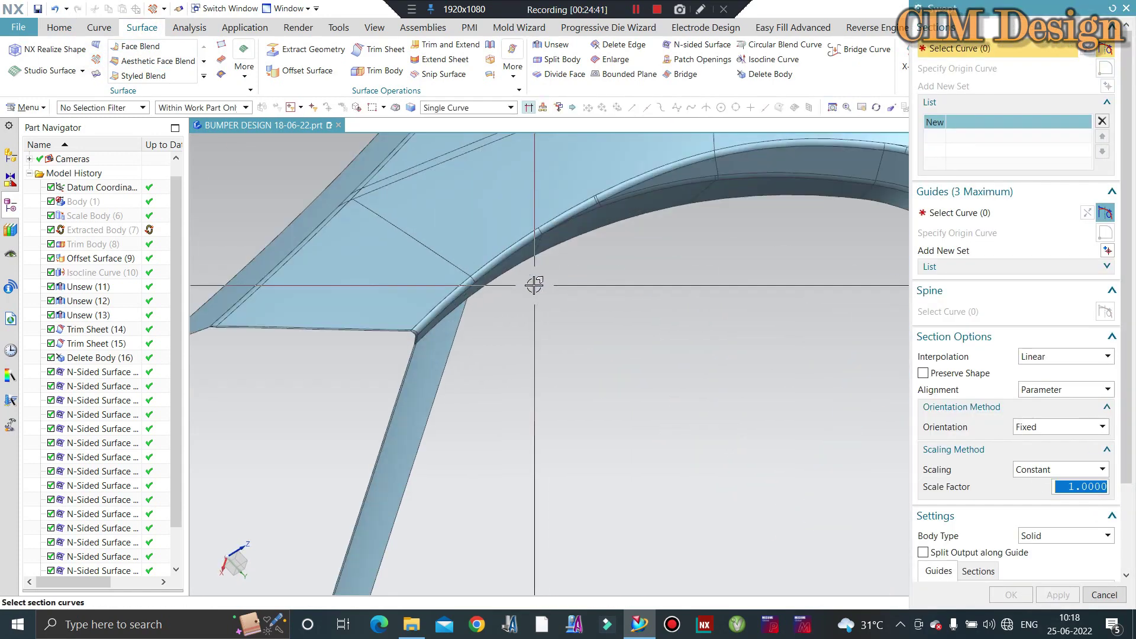
scroll(499, 265, "up", 2)
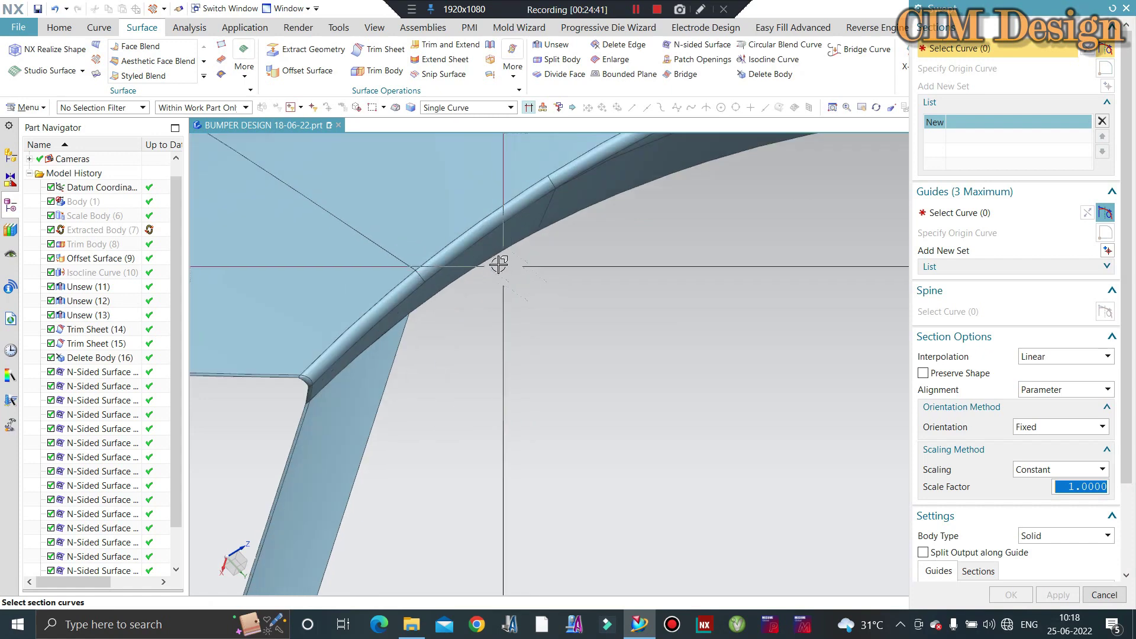
left_click(568, 222)
middle_click_drag(568, 223, 652, 195)
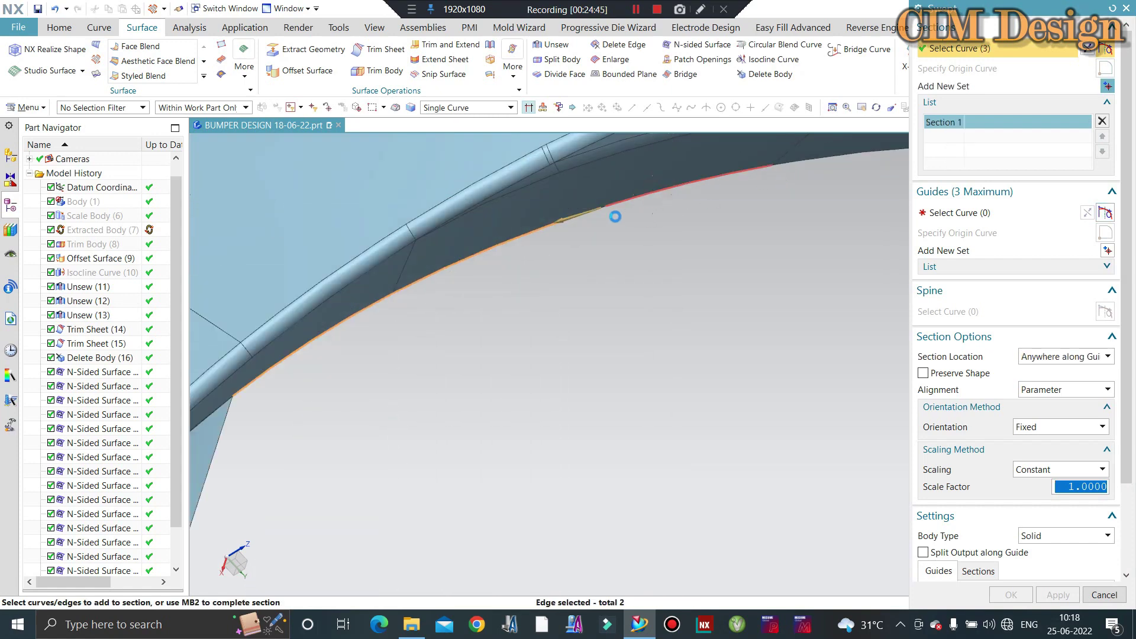
left_click(610, 194)
mouse_move(610, 194)
middle_mouse_down()
mouse_move(582, 244)
mouse_move(583, 209)
mouse_move(567, 219)
middle_mouse_up()
left_click(574, 218)
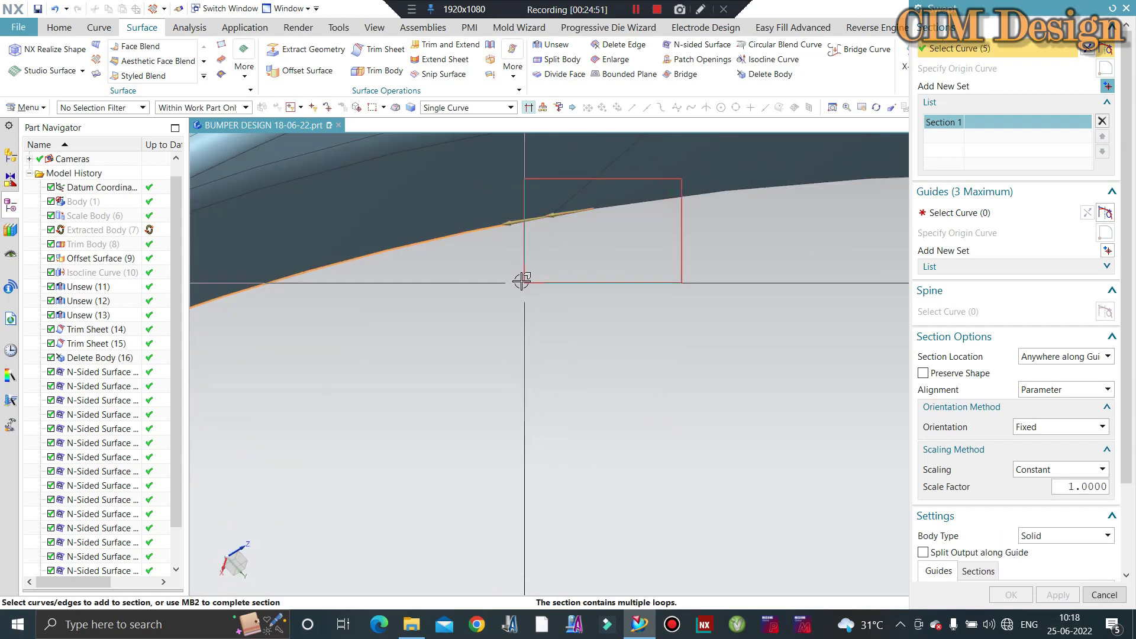
Add the remaining lower boundary edges to Section 1, reaching 17 curves, and move to Guides
mouse_move(637, 221)
middle_mouse_down()
mouse_move(516, 241)
mouse_move(673, 223)
middle_mouse_up()
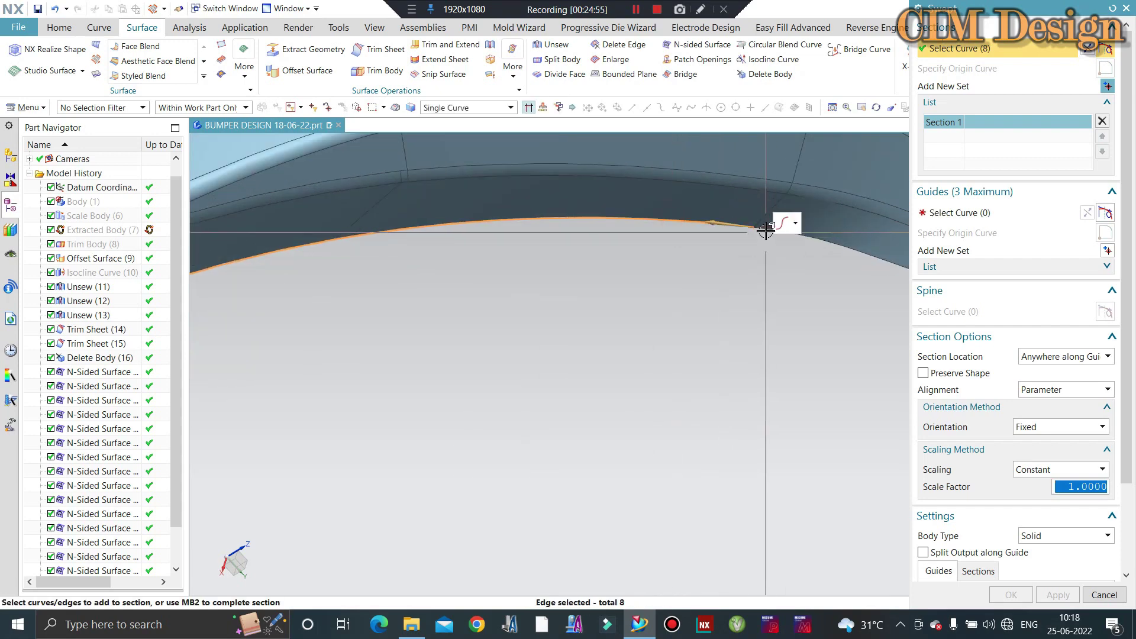
mouse_move(649, 279)
middle_mouse_down()
mouse_move(749, 275)
mouse_move(712, 236)
mouse_move(710, 253)
mouse_move(646, 283)
middle_mouse_up()
left_click(693, 265)
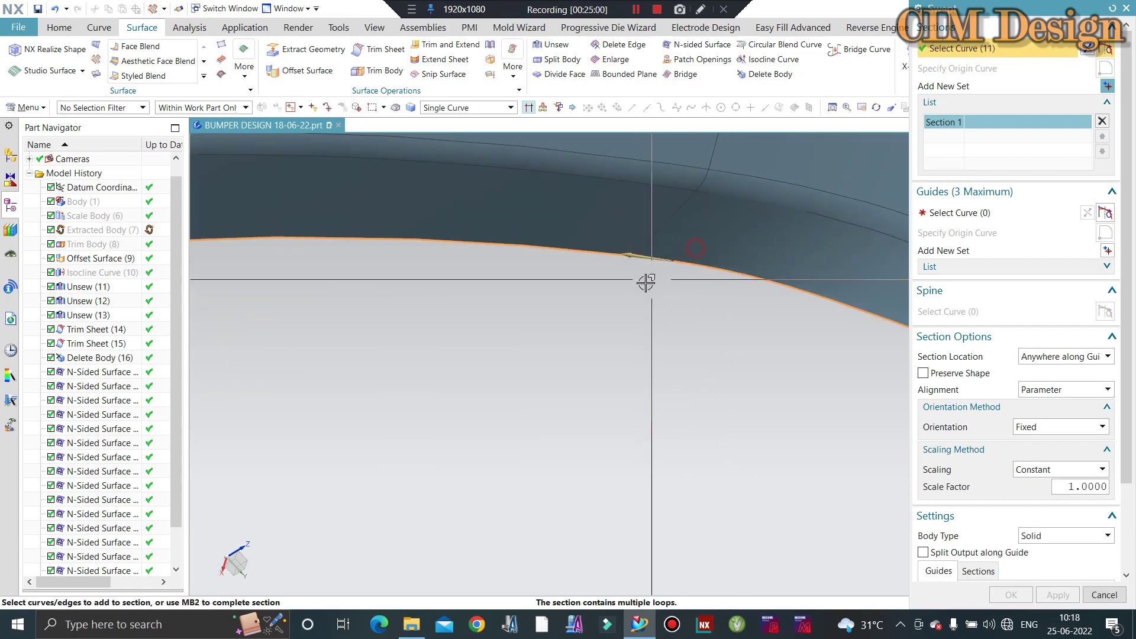
middle_click_drag(528, 249, 770, 303)
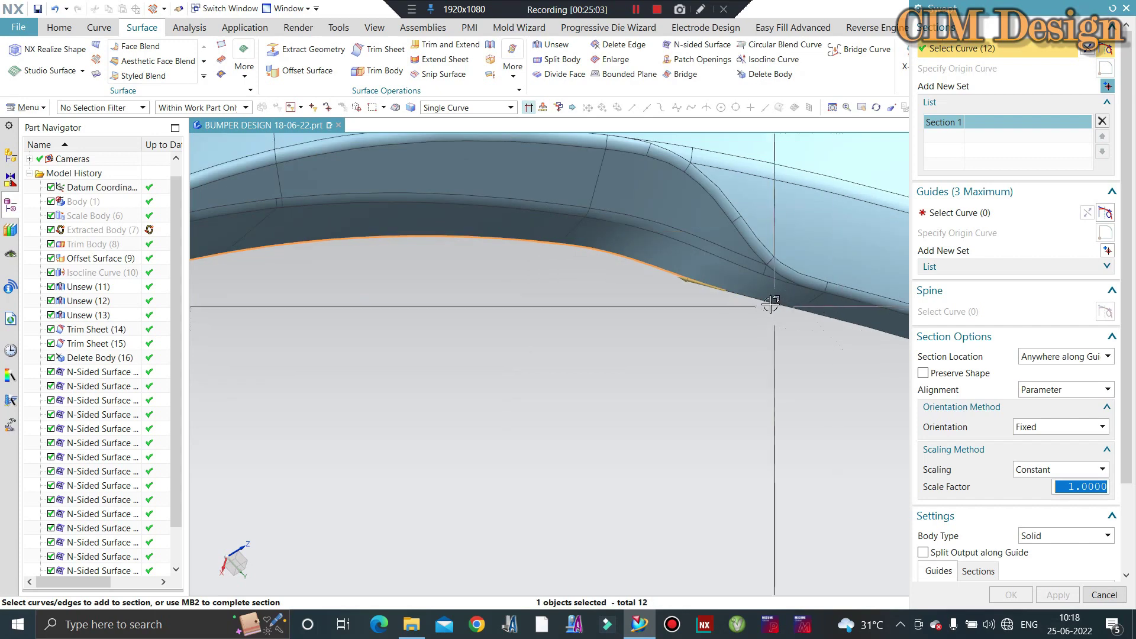
left_click(836, 323)
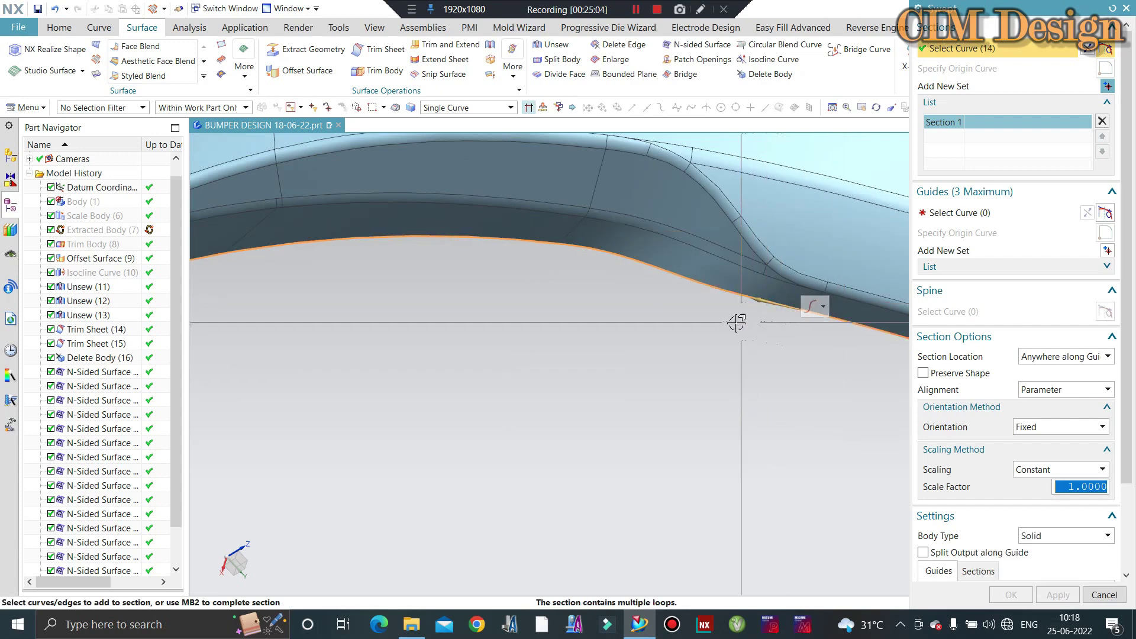
mouse_move(735, 325)
middle_mouse_down()
mouse_move(809, 338)
mouse_move(721, 350)
mouse_move(598, 328)
middle_mouse_up()
scroll(720, 355, "up", 2)
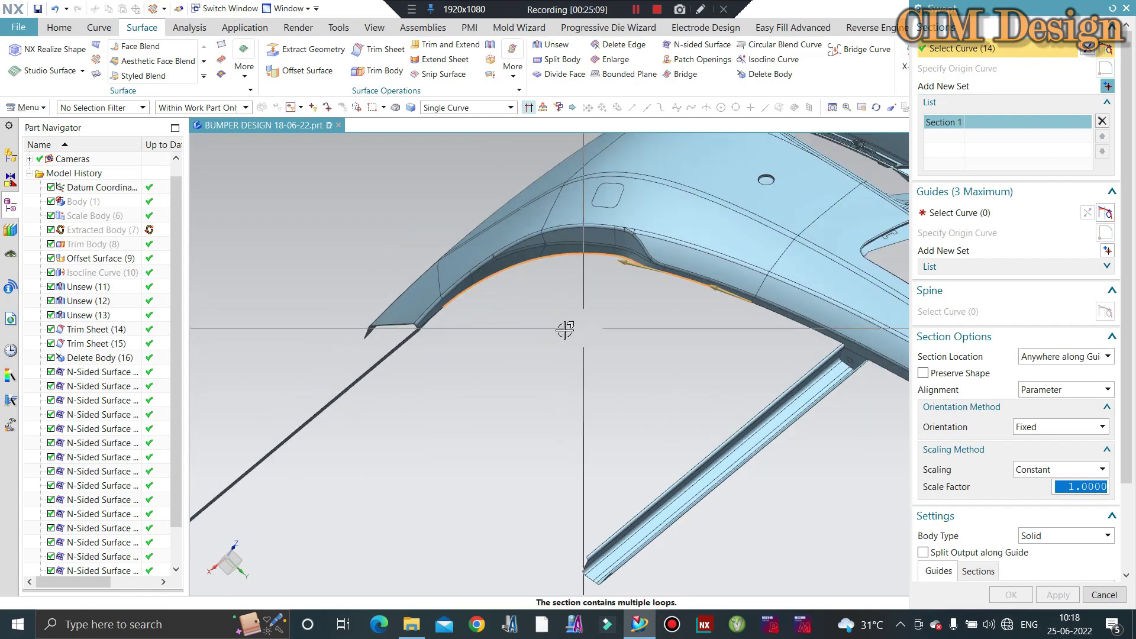
scroll(718, 356, "up", 3)
scroll(718, 356, "up", 2)
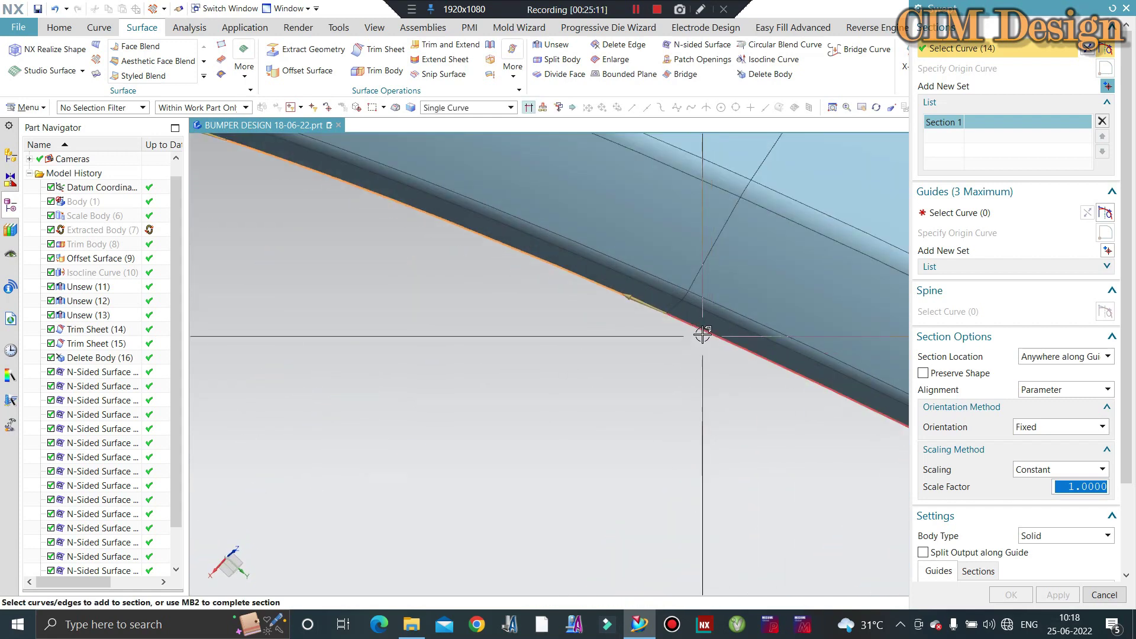
scroll(698, 330, "down", 1)
scroll(716, 337, "down", 2)
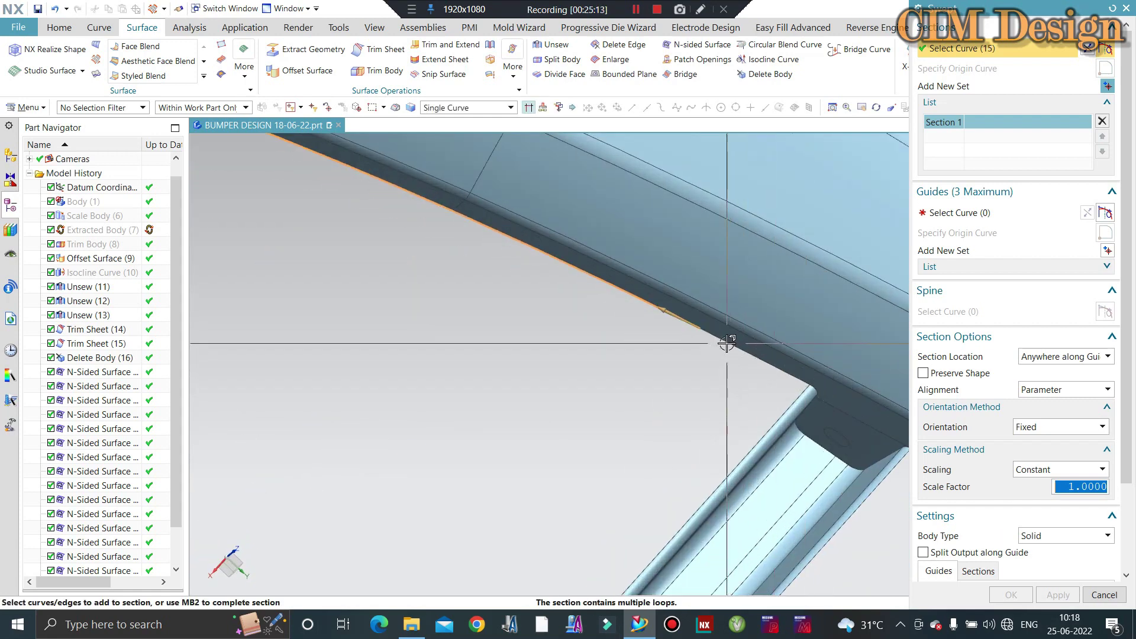
scroll(740, 343, "up", 2)
left_click(736, 338)
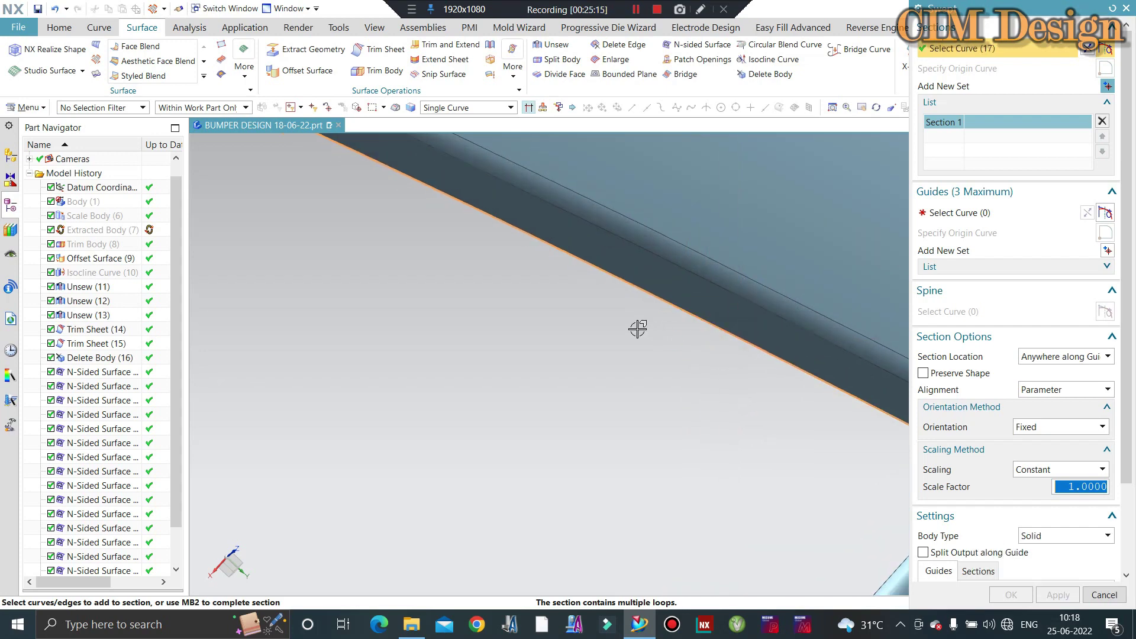
scroll(850, 404, "up", 2)
left_click(986, 210)
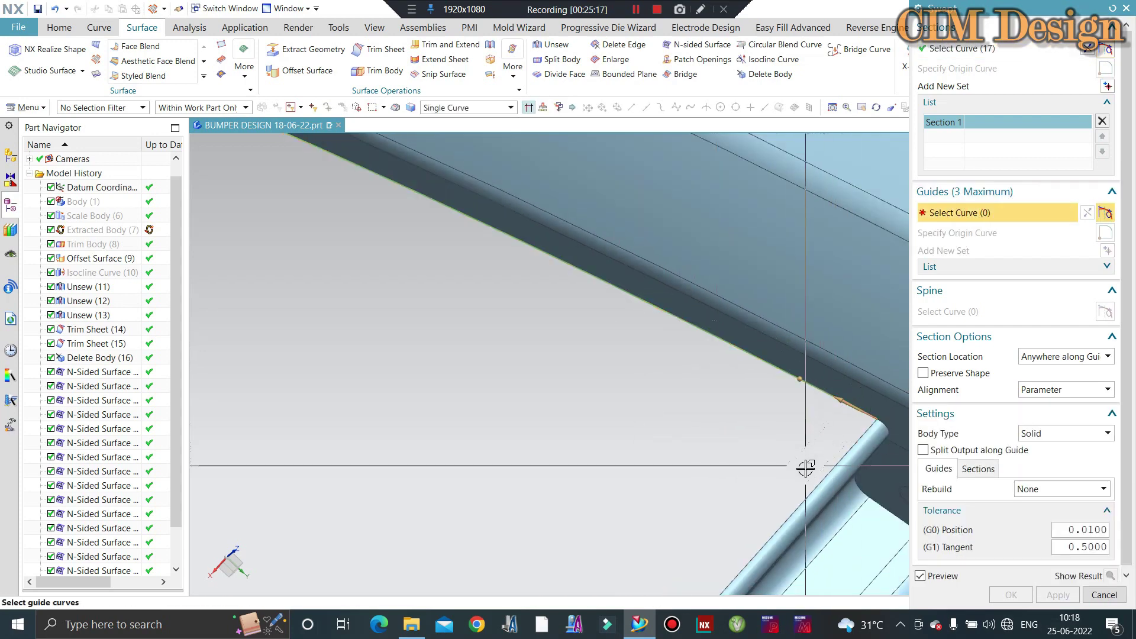
Pick the slanted bumper edge as the sweep's guide curve
left_click(811, 487)
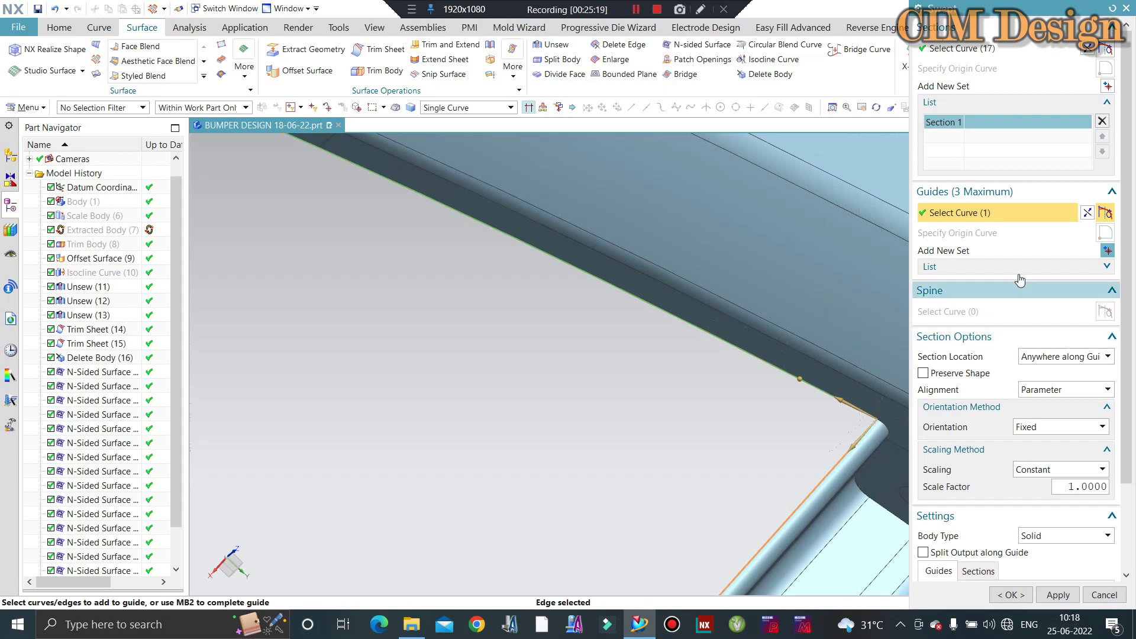
scroll(708, 371, "down", 2)
scroll(709, 371, "down", 2)
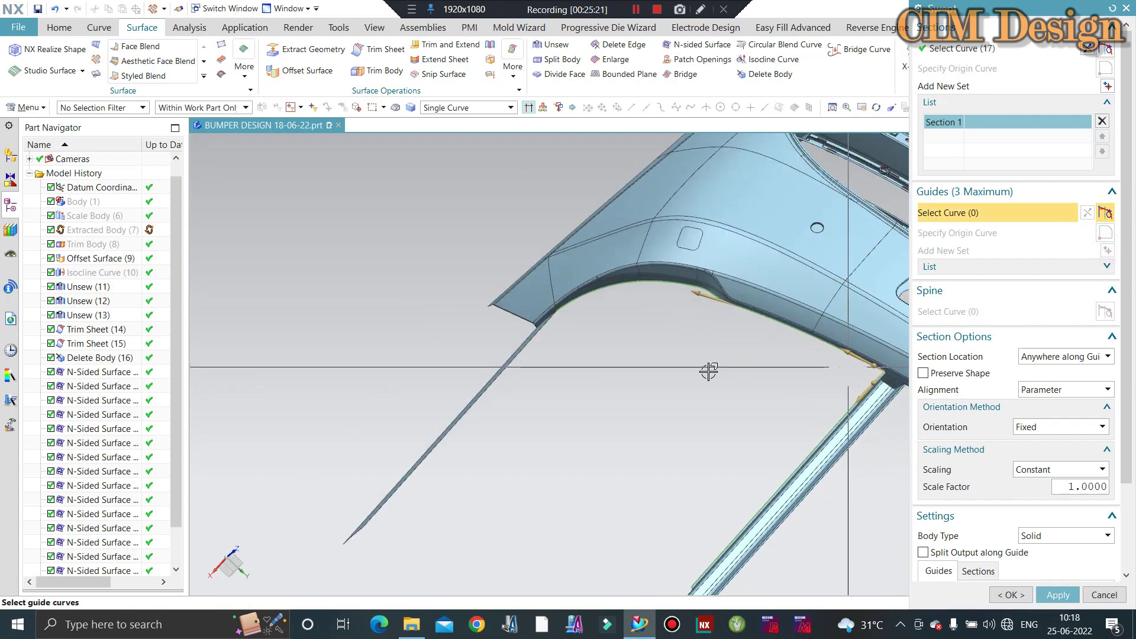
mouse_move(587, 418)
middle_mouse_down()
mouse_move(598, 431)
mouse_move(499, 401)
middle_mouse_up()
left_click(499, 400)
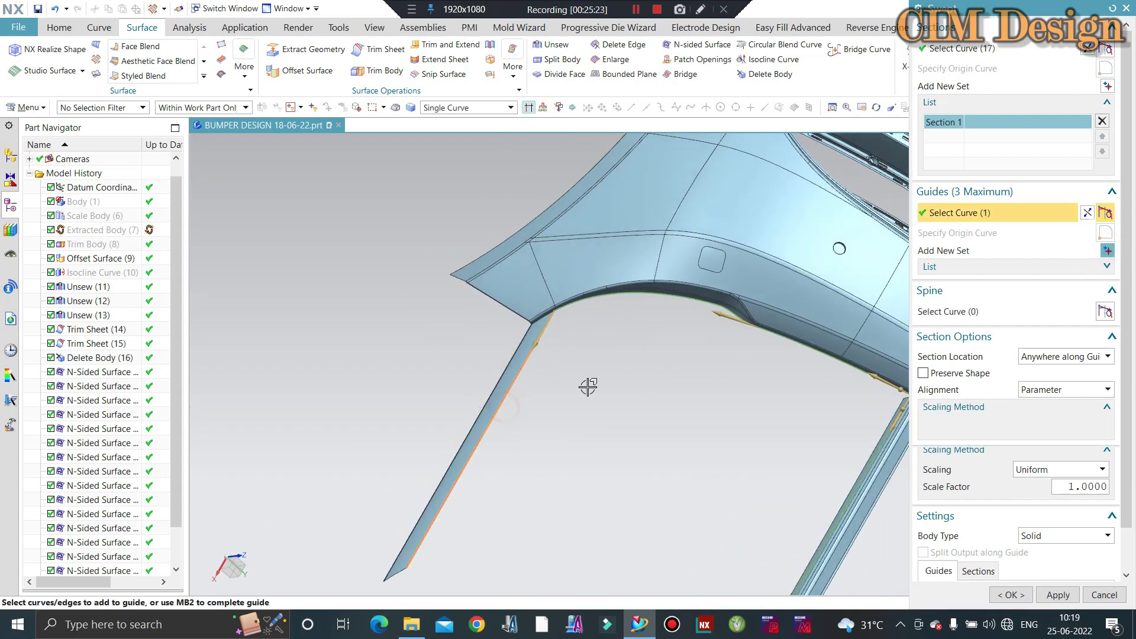
scroll(656, 342, "down", 2)
scroll(655, 342, "up", 1)
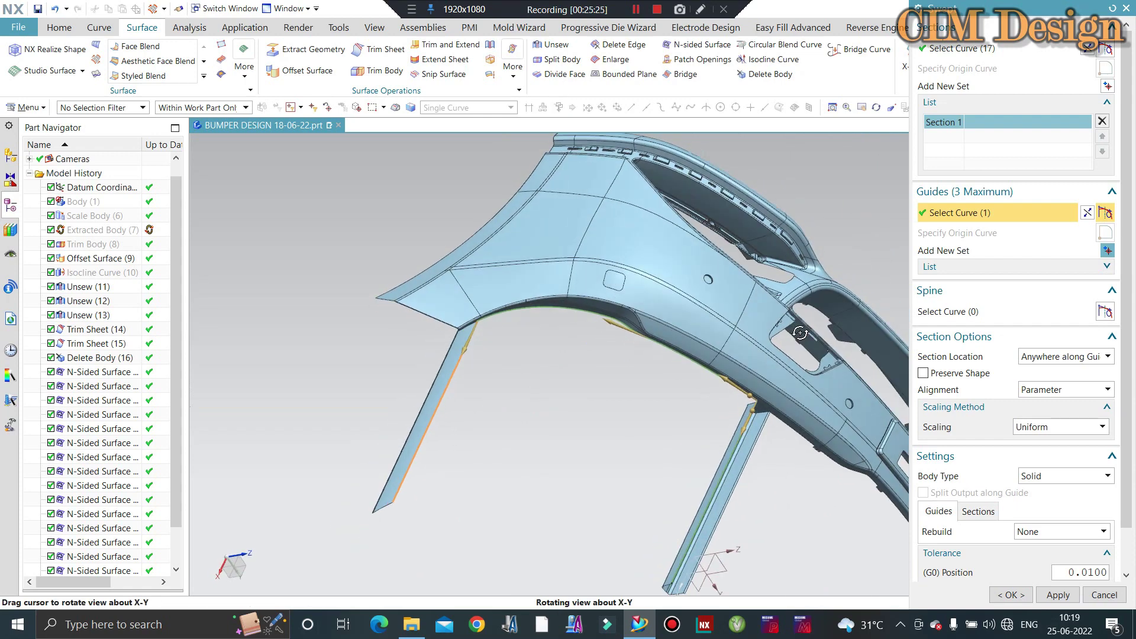
Pick the short corner edge and create the swept flange sheet
middle_click_drag(655, 342, 777, 321)
scroll(672, 367, "up", 4)
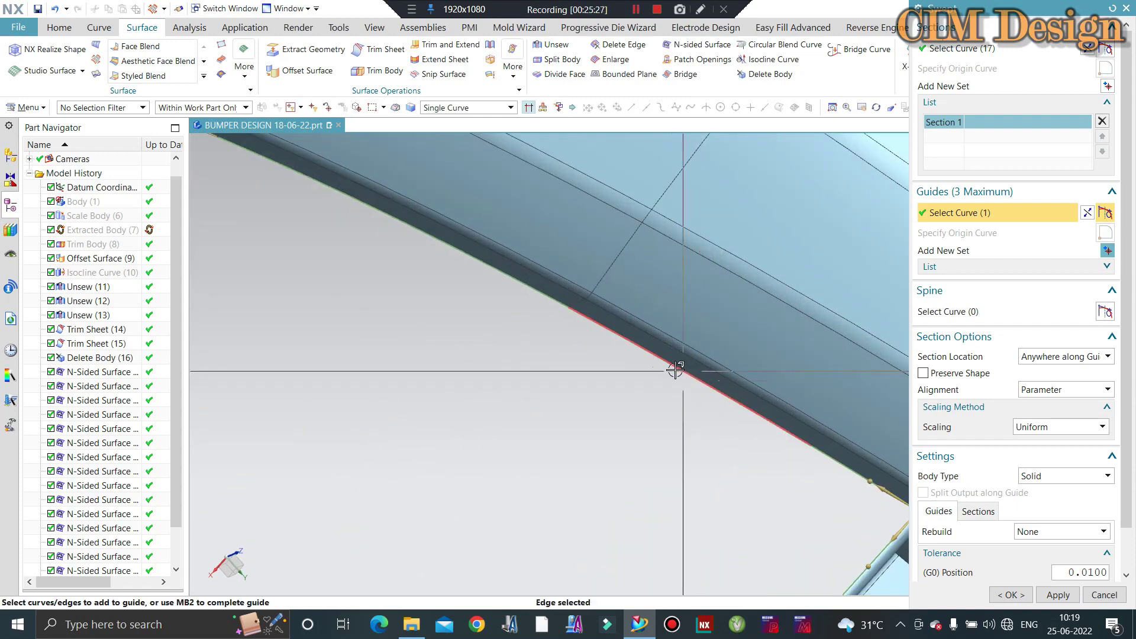
mouse_move(675, 369)
middle_mouse_down()
mouse_move(786, 431)
mouse_move(672, 436)
middle_mouse_up()
scroll(627, 362, "up", 3)
scroll(551, 328, "up", 2)
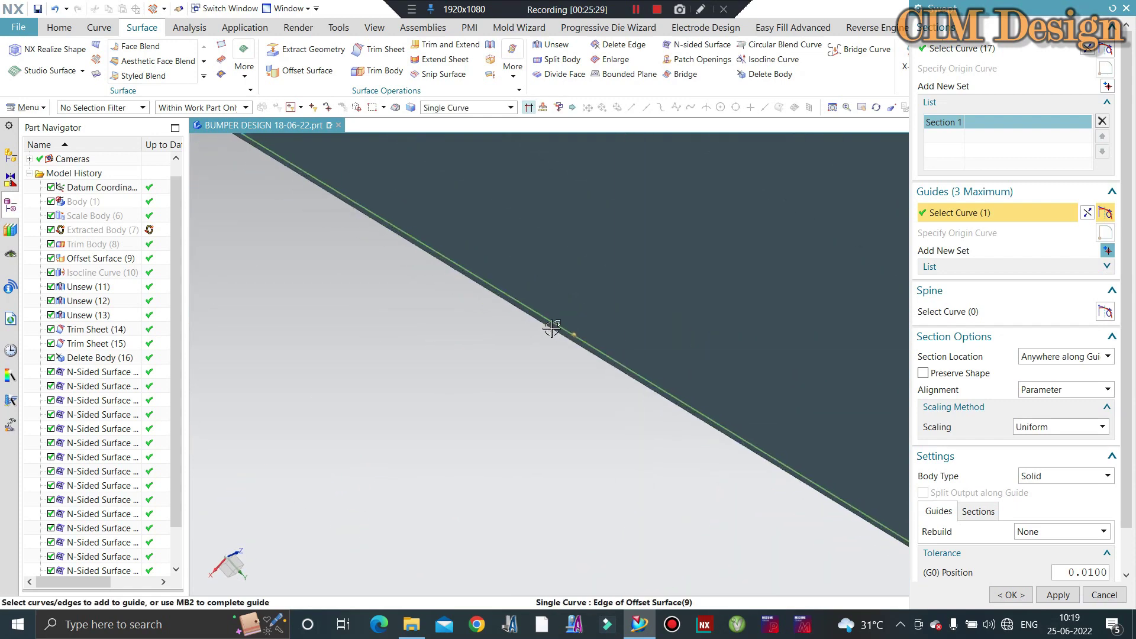
scroll(551, 328, "down", 2)
mouse_move(593, 294)
middle_mouse_down()
mouse_move(768, 443)
mouse_move(743, 342)
middle_mouse_up()
scroll(743, 342, "up", 2)
left_click(747, 343)
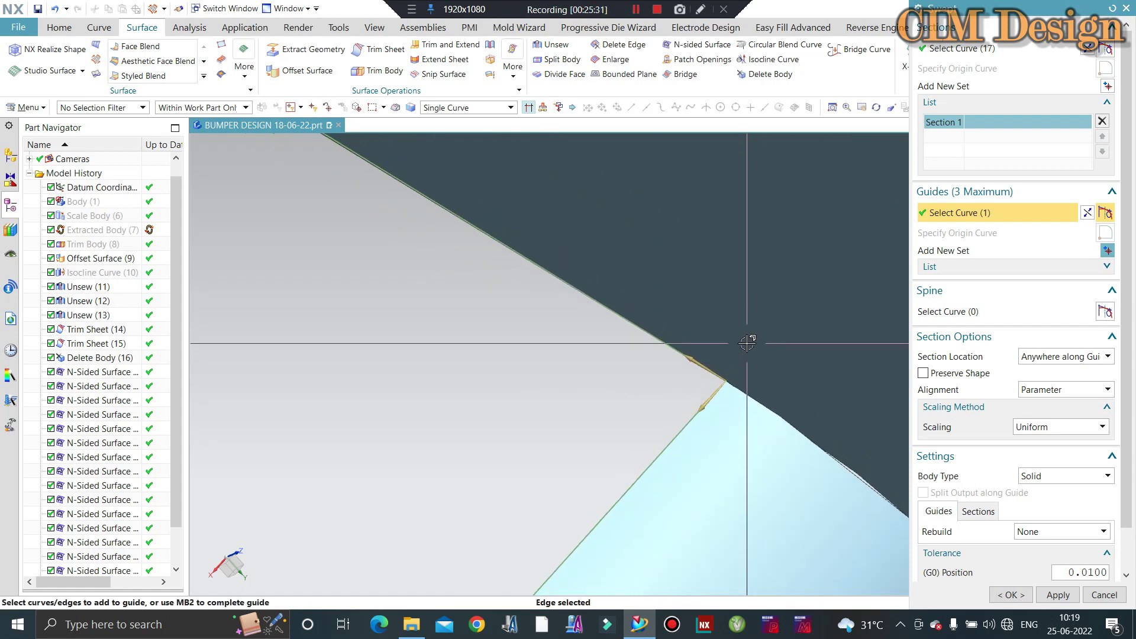
scroll(747, 343, "down", 1)
scroll(740, 349, "down", 1)
scroll(730, 355, "down", 1)
scroll(720, 365, "down", 1)
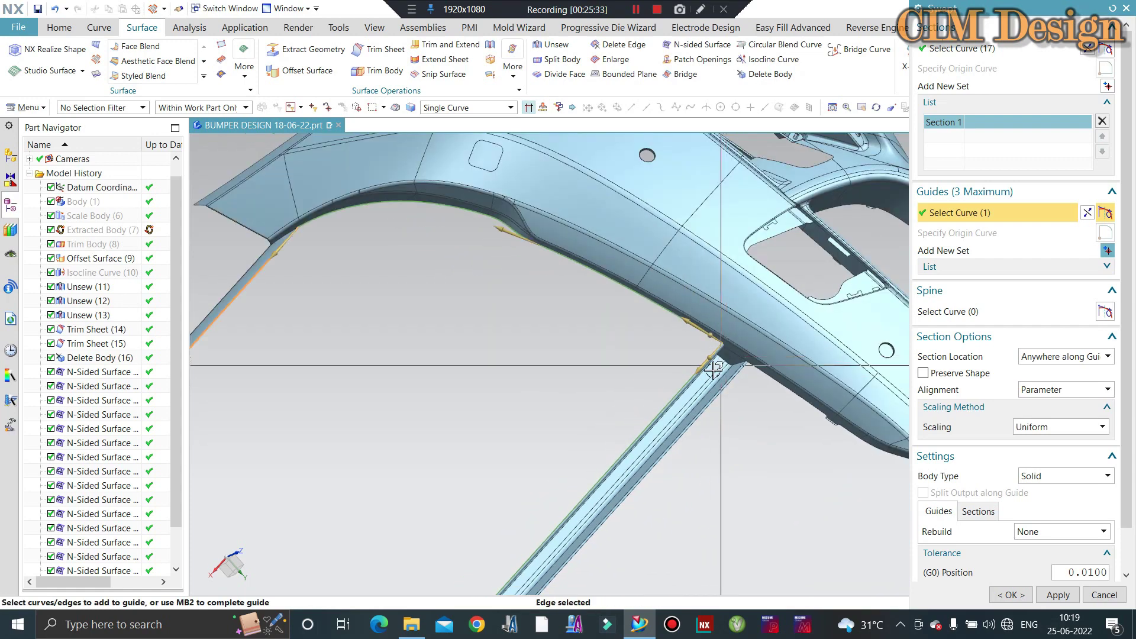
scroll(681, 371, "down", 5)
mouse_move(659, 373)
middle_mouse_down()
mouse_move(739, 361)
mouse_move(710, 393)
middle_mouse_up()
middle_click(757, 355)
scroll(689, 355, "up", 2)
Unsew the bracket's channel faces from the bracket body
scroll(720, 354, "up", 3)
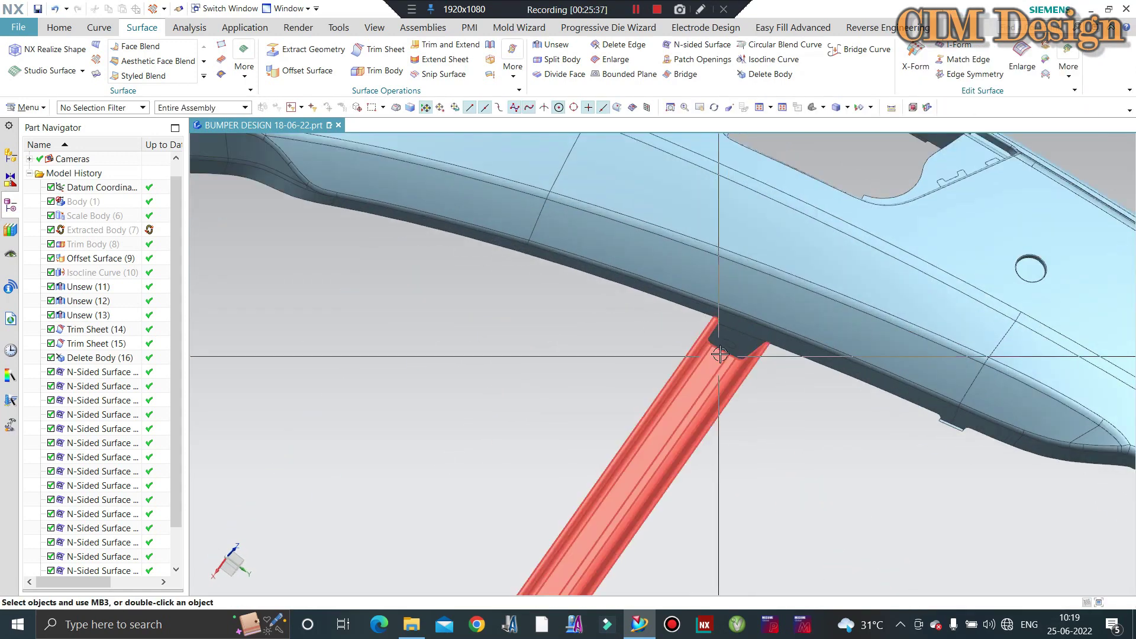
mouse_move(720, 354)
middle_mouse_down()
mouse_move(695, 274)
mouse_move(707, 337)
middle_mouse_up()
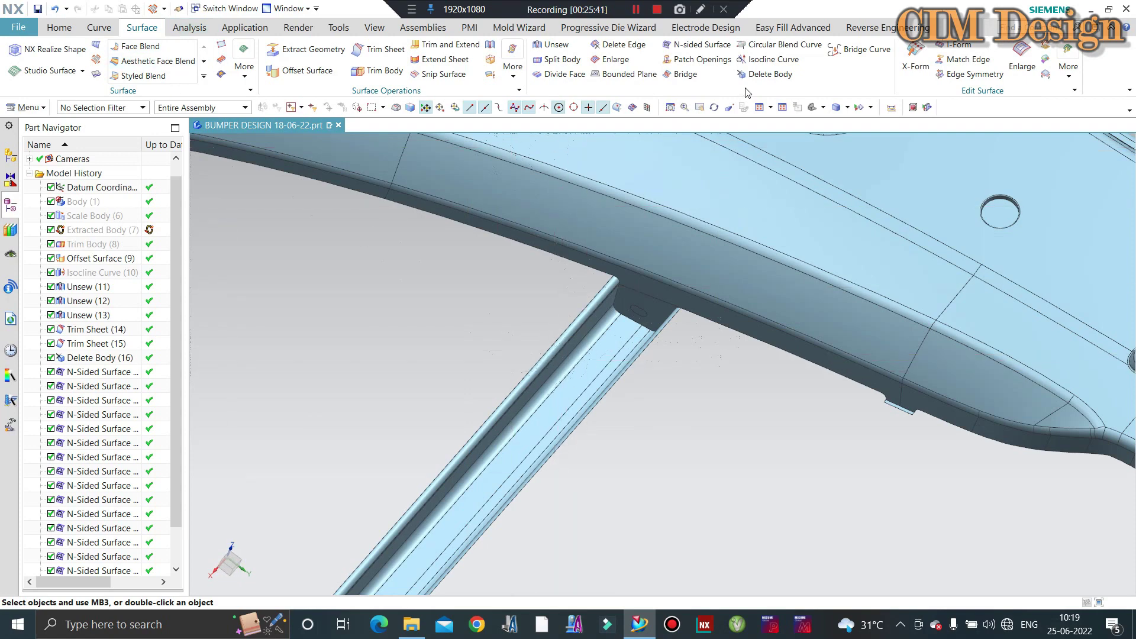
left_click(547, 45)
scroll(595, 288, "up", 2)
scroll(616, 260, "up", 2)
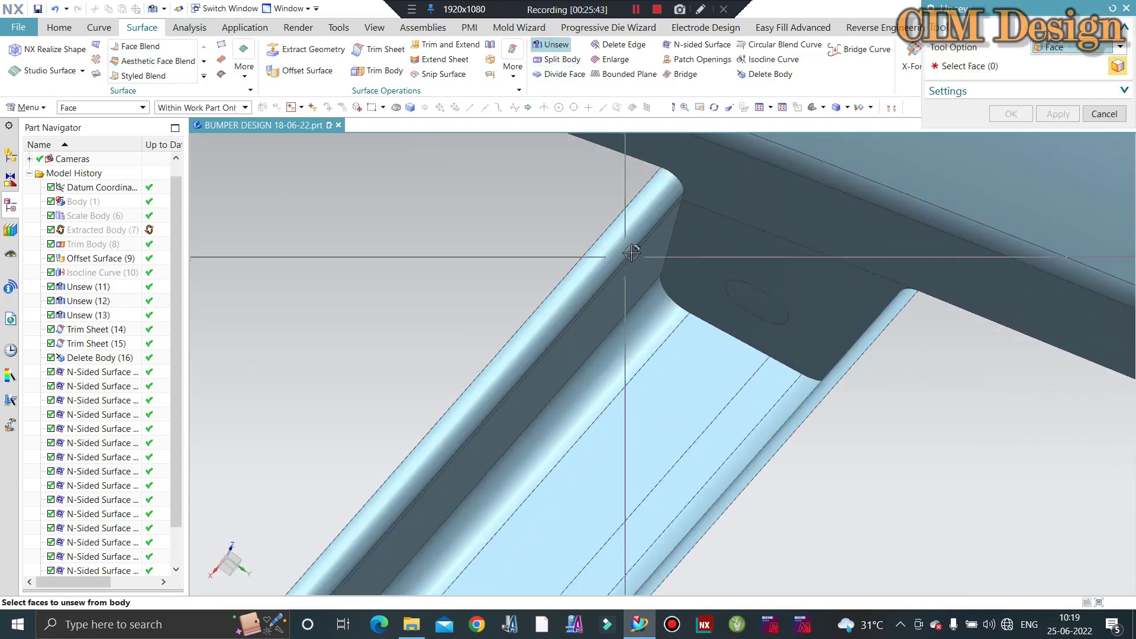
scroll(633, 253, "up", 2)
scroll(633, 253, "down", 2)
left_click(598, 399)
left_click(639, 398)
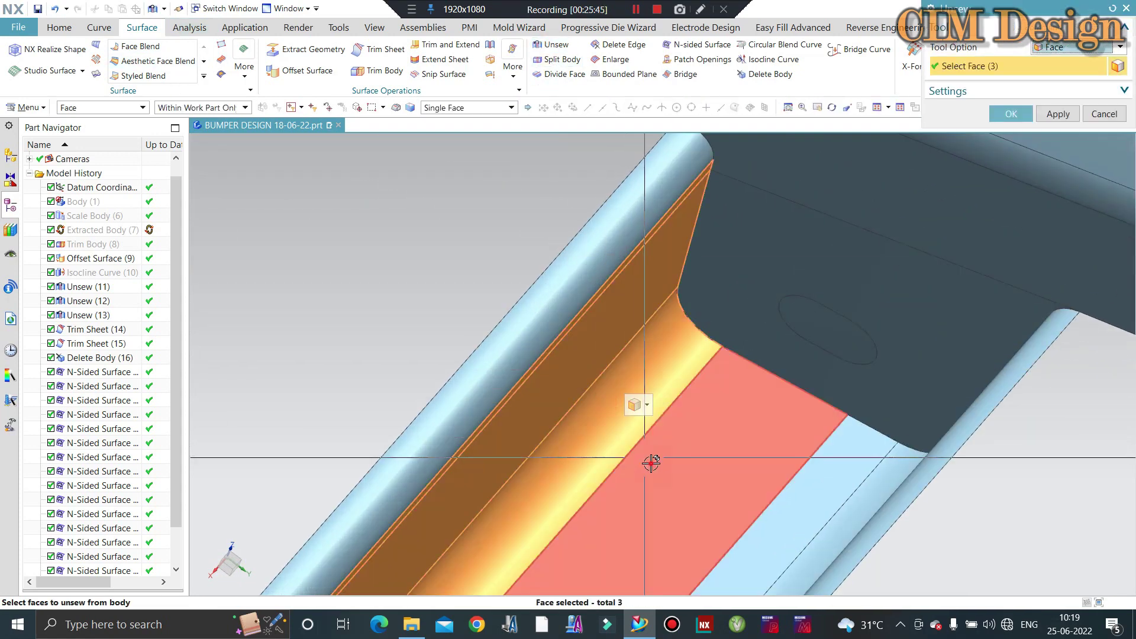
scroll(449, 292, "down", 2)
mouse_move(450, 291)
middle_mouse_down()
mouse_move(756, 431)
mouse_move(834, 498)
middle_mouse_up()
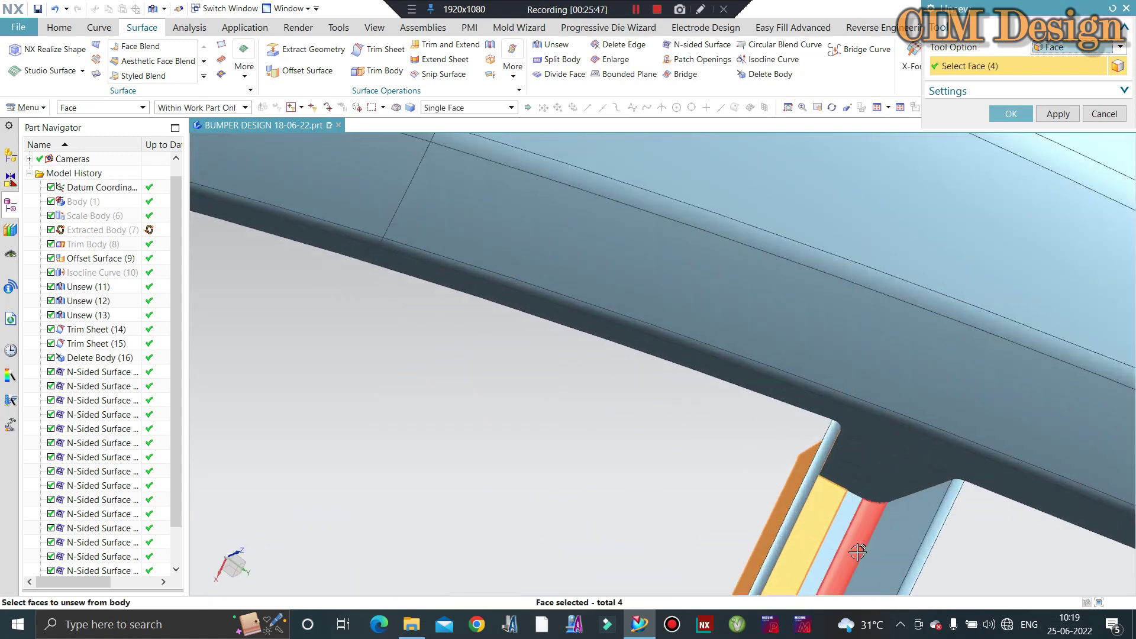
left_click(855, 513)
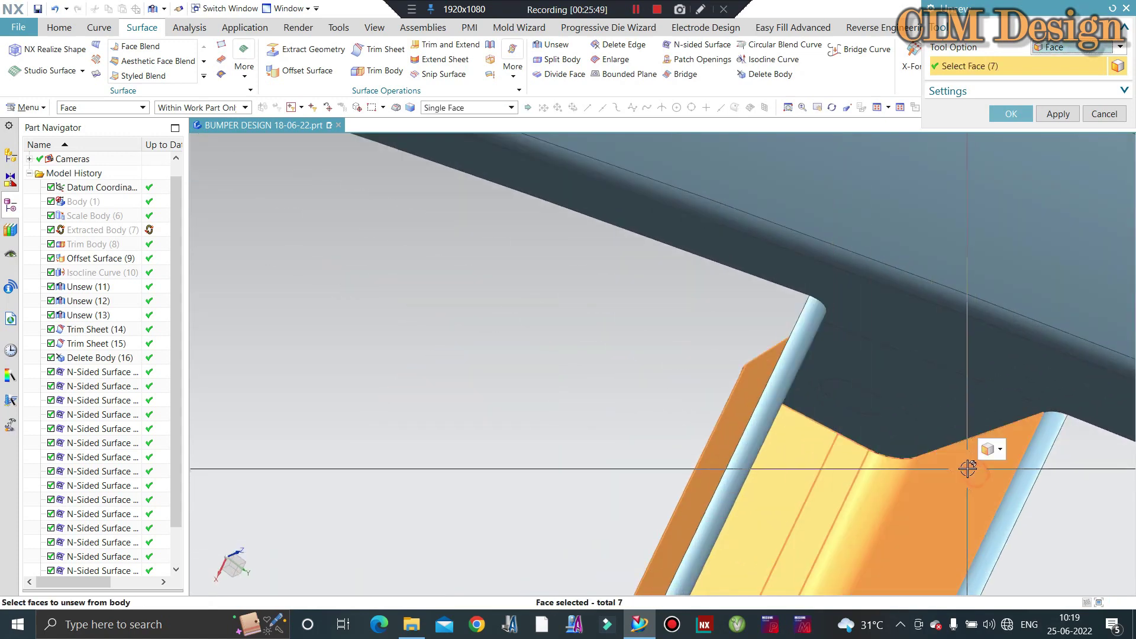
middle_click(931, 398)
Delete the separated channel faces with Delete Body
left_click(762, 74)
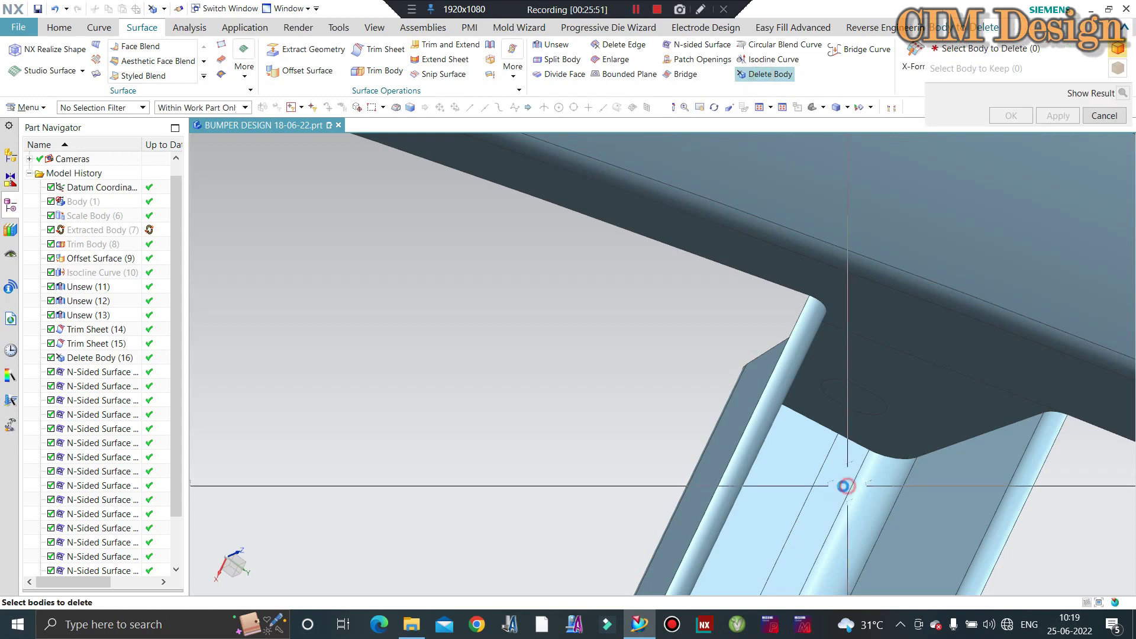
left_click(844, 482)
middle_click(629, 314)
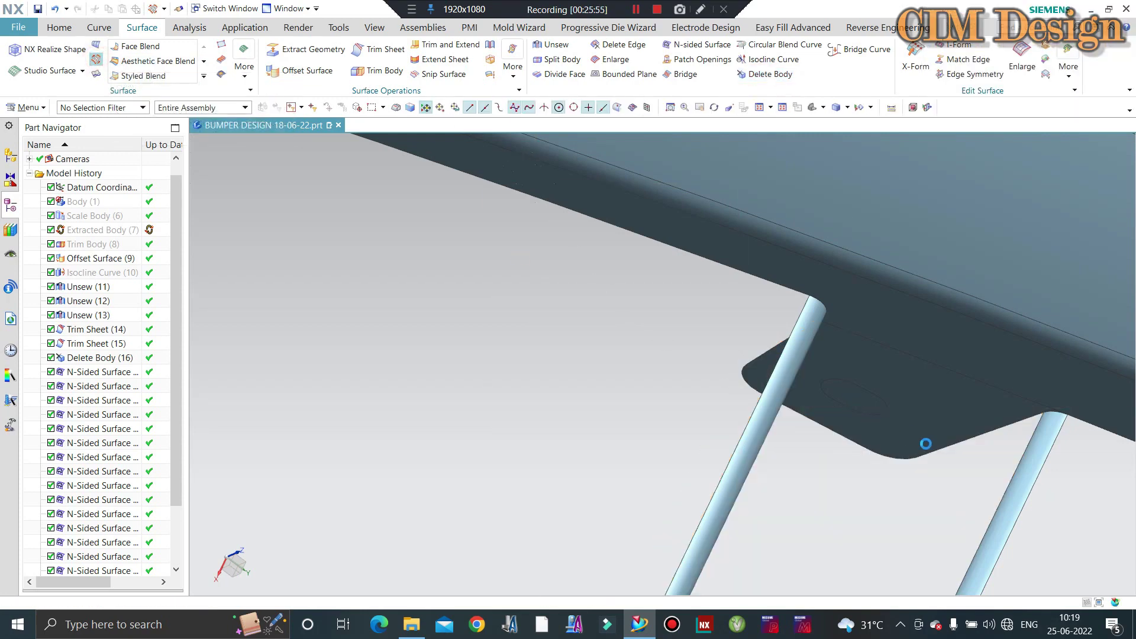
mouse_move(605, 225)
middle_mouse_down()
mouse_move(553, 256)
mouse_move(667, 279)
middle_mouse_up()
Select the seven bracket end profile edges as the sweep section
scroll(543, 202, "up", 3)
scroll(609, 223, "up", 3)
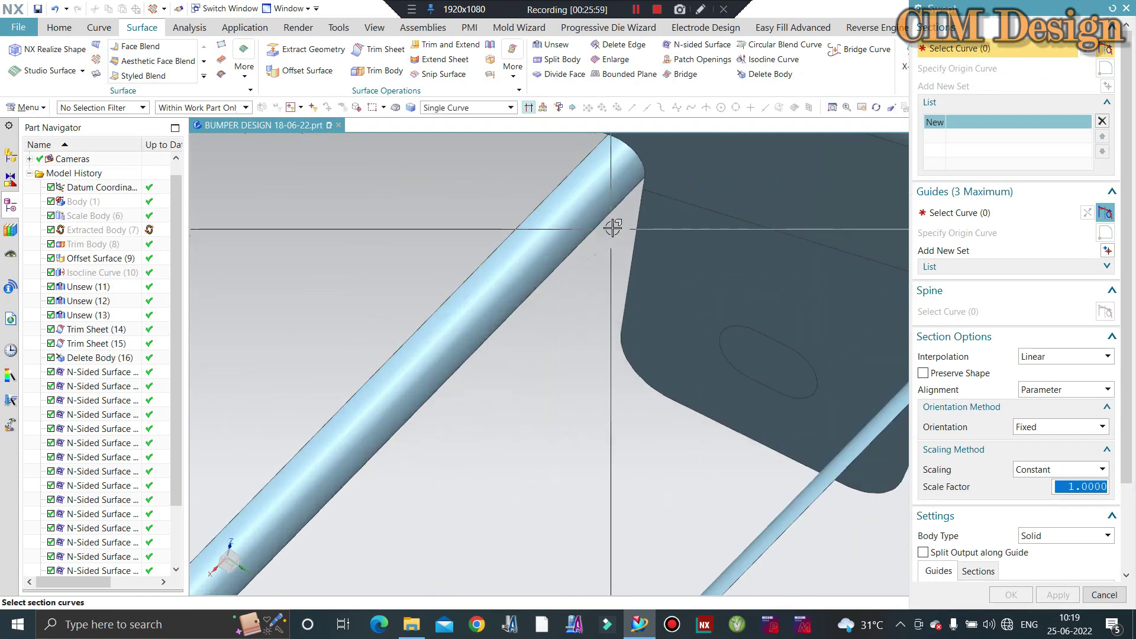
scroll(642, 193, "up", 2)
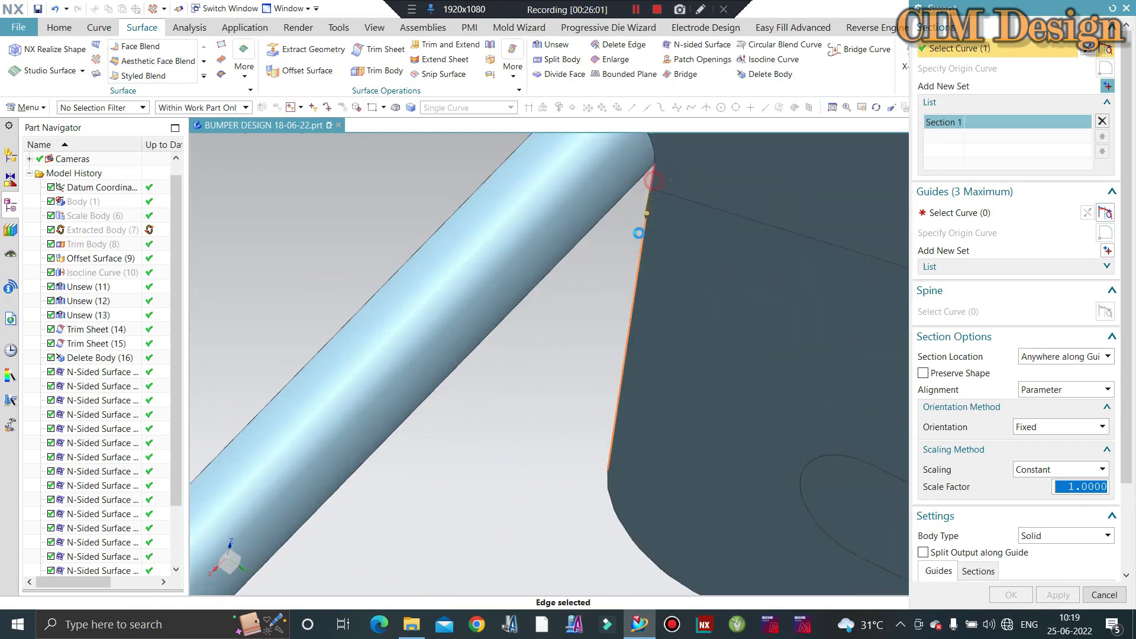
left_click(638, 233)
scroll(608, 419, "down", 2)
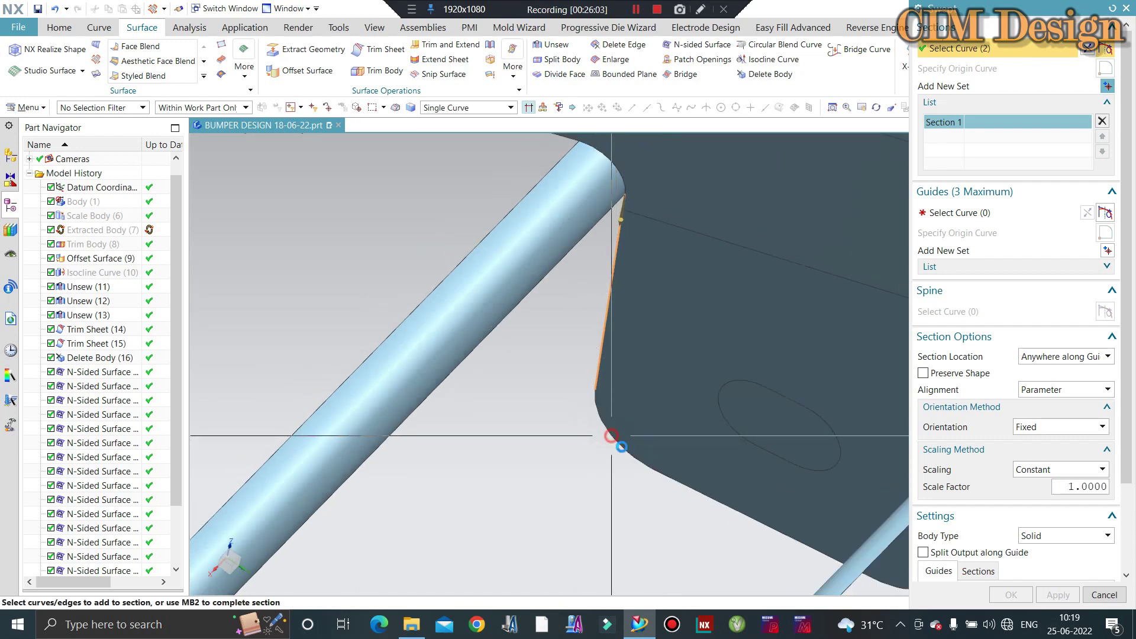
left_click(691, 491)
scroll(691, 491, "down", 1)
scroll(755, 525, "down", 1)
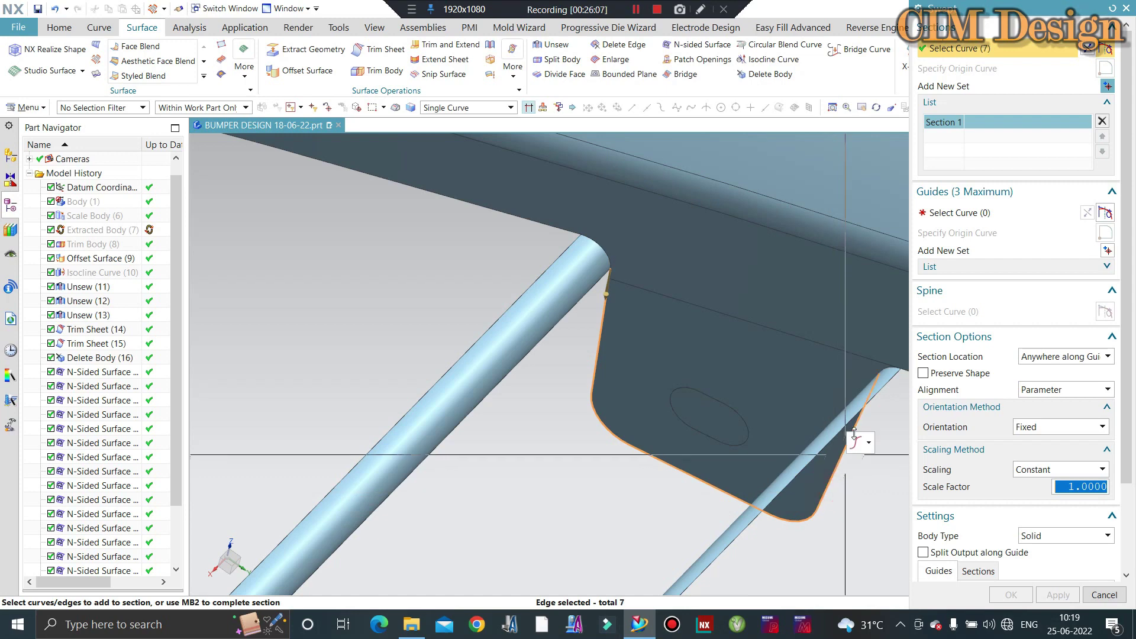
scroll(854, 433, "down", 2)
middle_click_drag(775, 342, 788, 435)
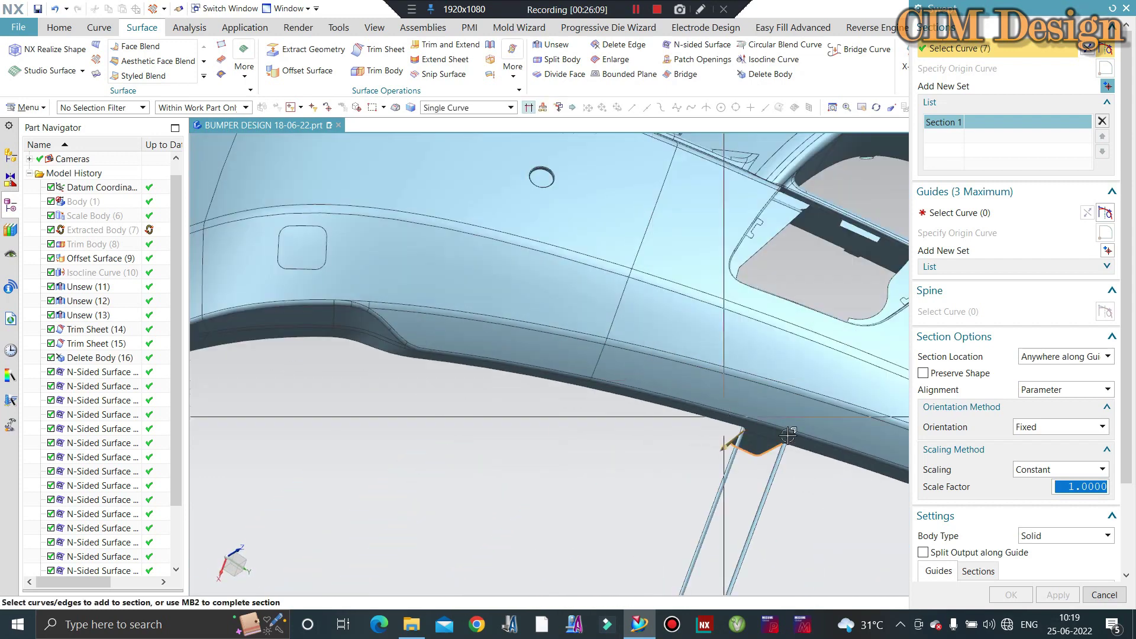
scroll(788, 435, "up", 5)
Pick a channel edge on each side as guides, using a second guide set
left_click(971, 214)
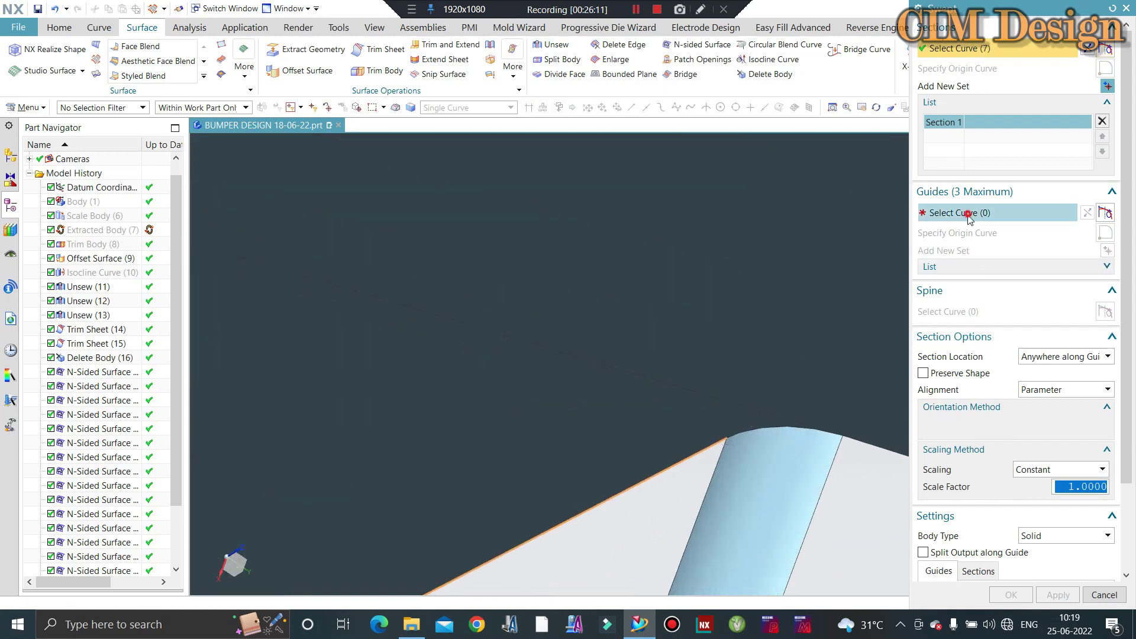
scroll(762, 445, "down", 3)
left_click(801, 360)
middle_click_drag(801, 361, 836, 322)
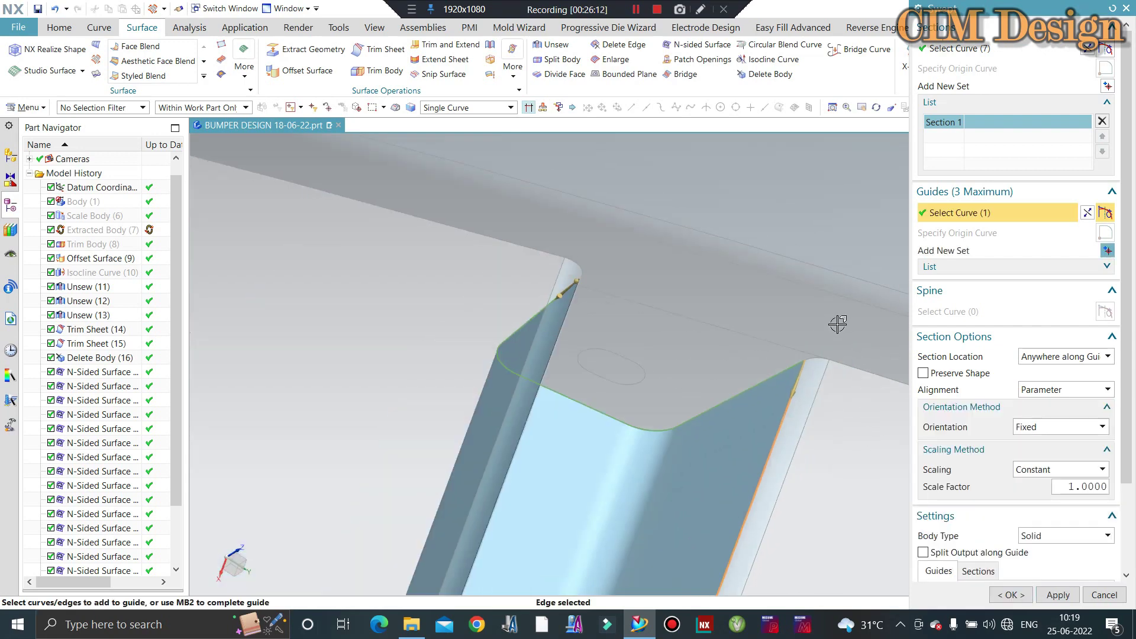
scroll(837, 322, "up", 2)
scroll(862, 329, "up", 1)
left_click(1108, 255)
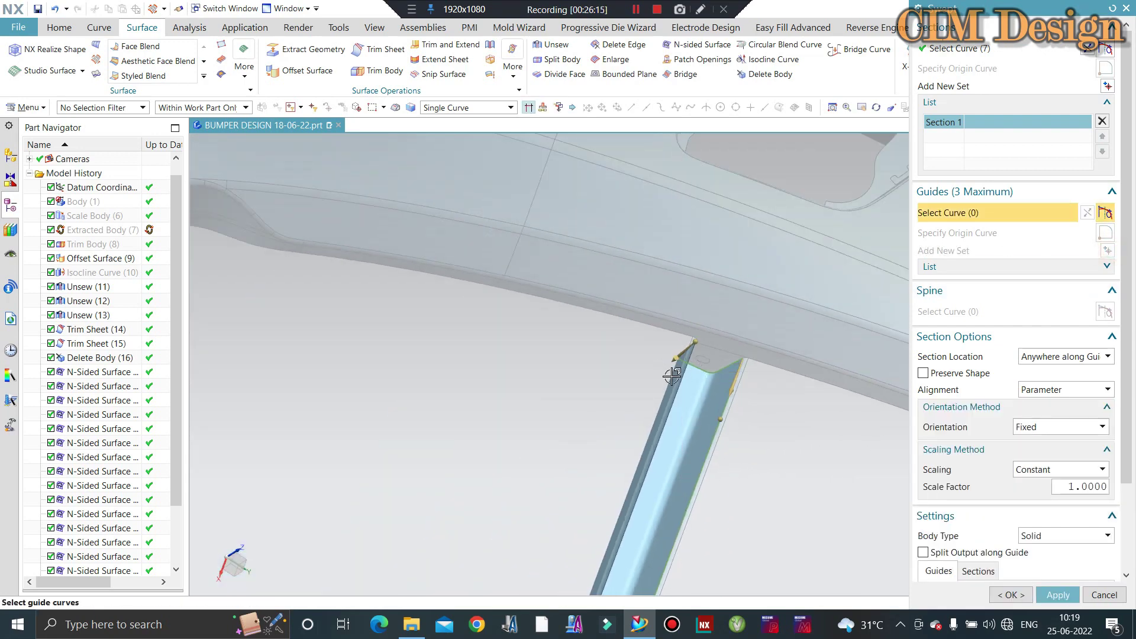
mouse_move(686, 355)
middle_mouse_down()
mouse_move(647, 362)
mouse_move(432, 325)
middle_mouse_up()
scroll(431, 325, "up", 3)
left_click(405, 299)
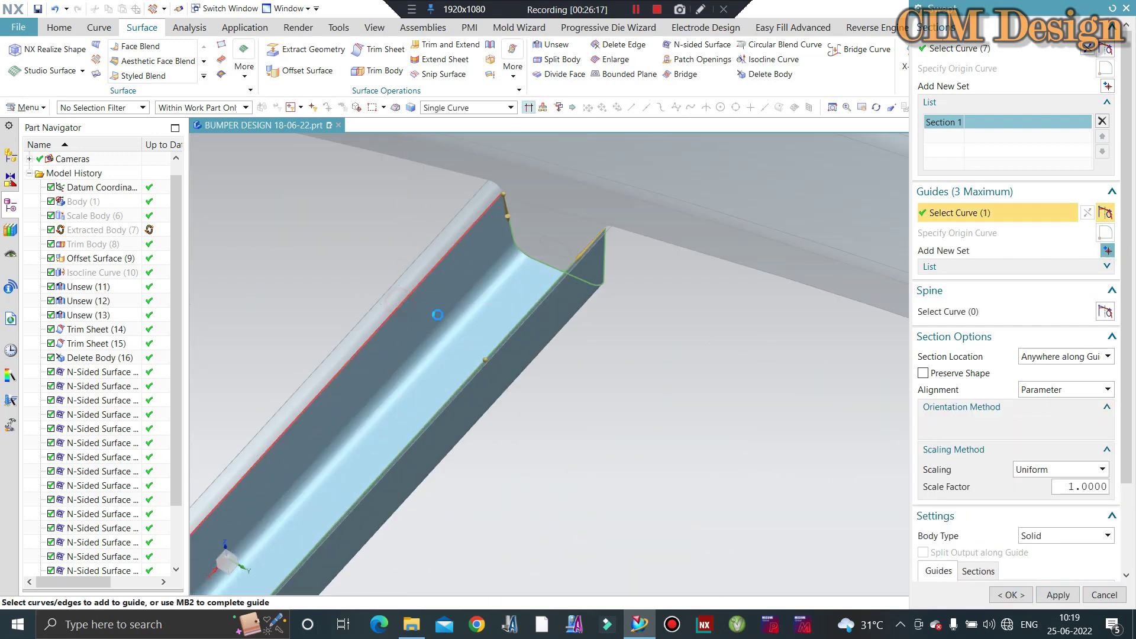
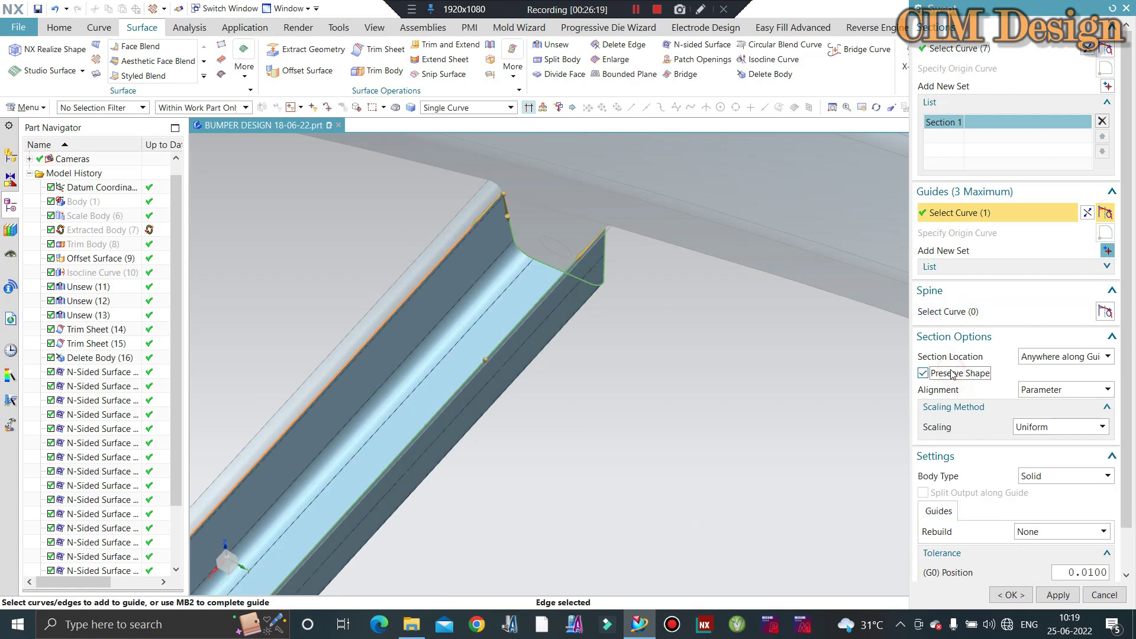
Apply the rib-channel sweep, close the Sweep dialog, and orbit to view the whole bumper
middle_click(778, 366)
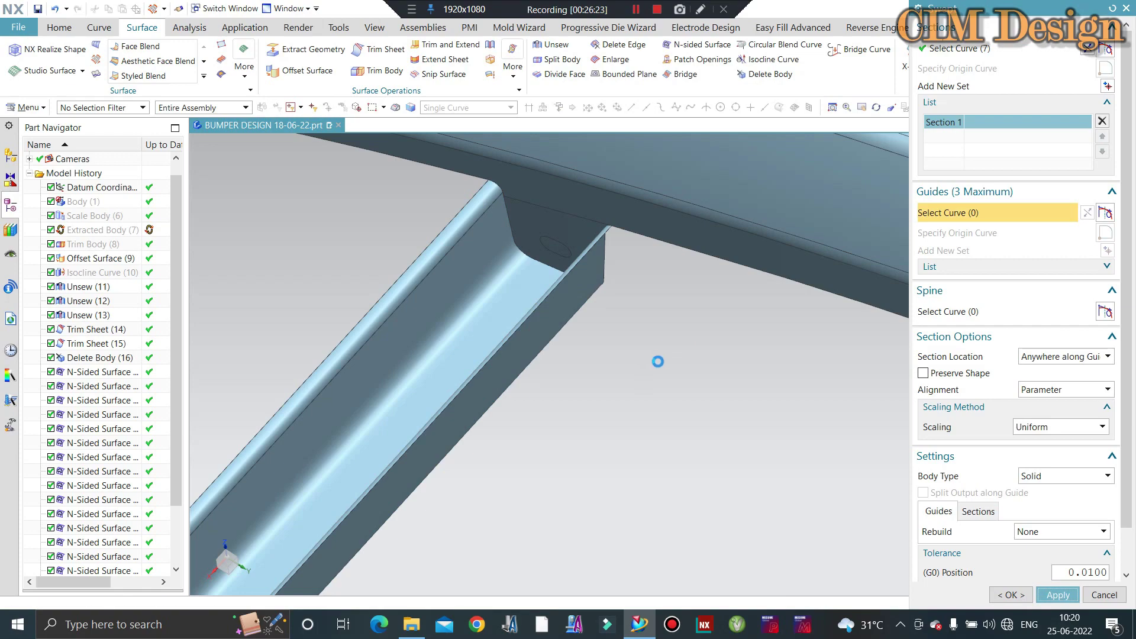
middle_click(558, 365)
mouse_move(596, 337)
middle_mouse_down()
mouse_move(680, 325)
mouse_move(659, 392)
mouse_move(663, 371)
middle_mouse_up()
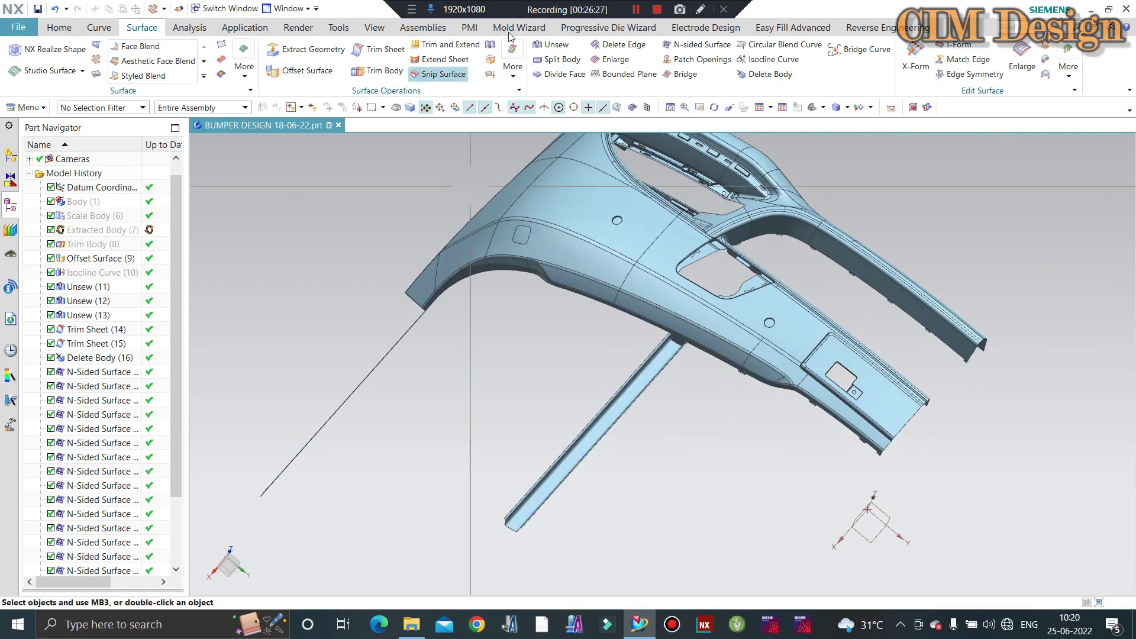
left_click(637, 14)
mouse_move(550, 333)
middle_mouse_down()
mouse_move(520, 310)
mouse_move(634, 284)
middle_mouse_up()
scroll(517, 307, "up", 3)
scroll(633, 284, "up", 3)
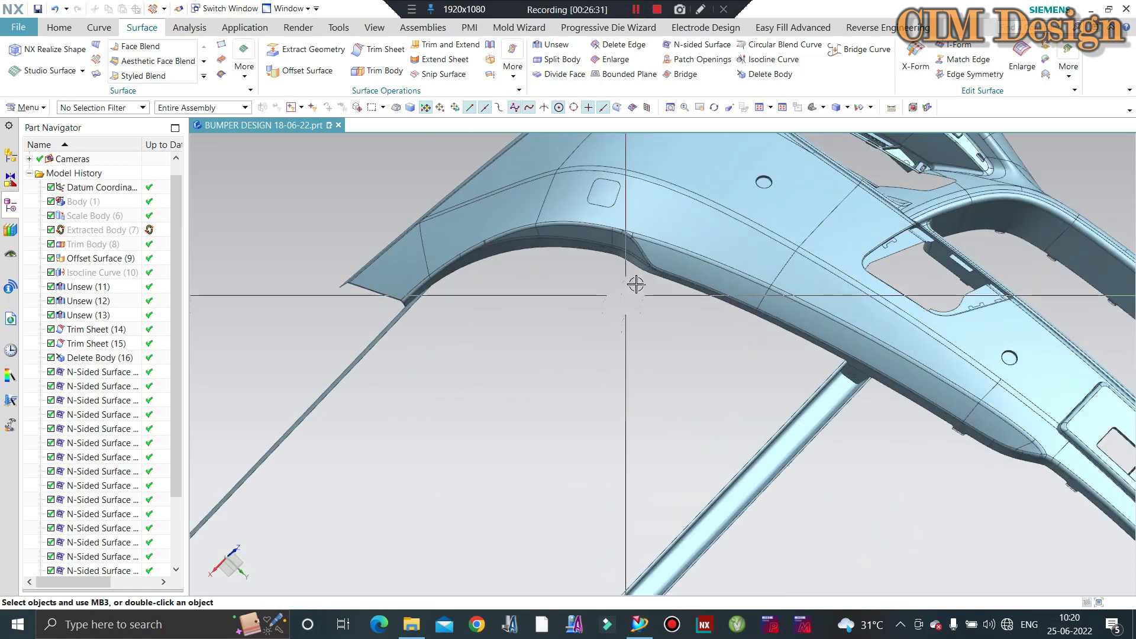
left_click(70, 26)
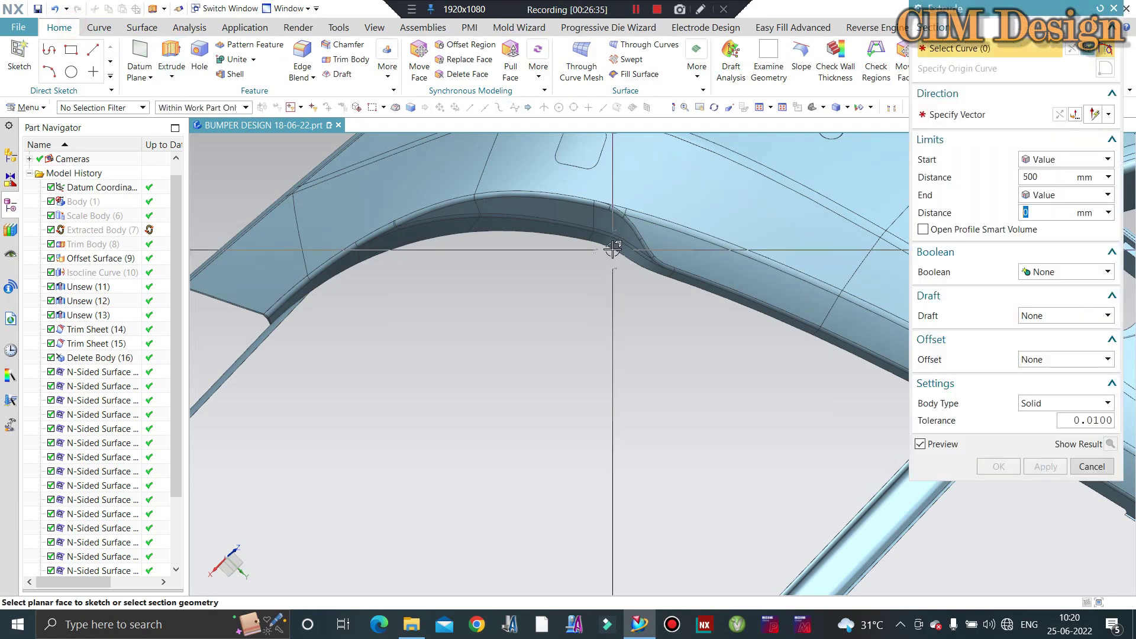
Set the curve rule to Tangent Curves, then pick and drop the tangent bumper edge chain
scroll(597, 245, "up", 2)
scroll(604, 250, "up", 3)
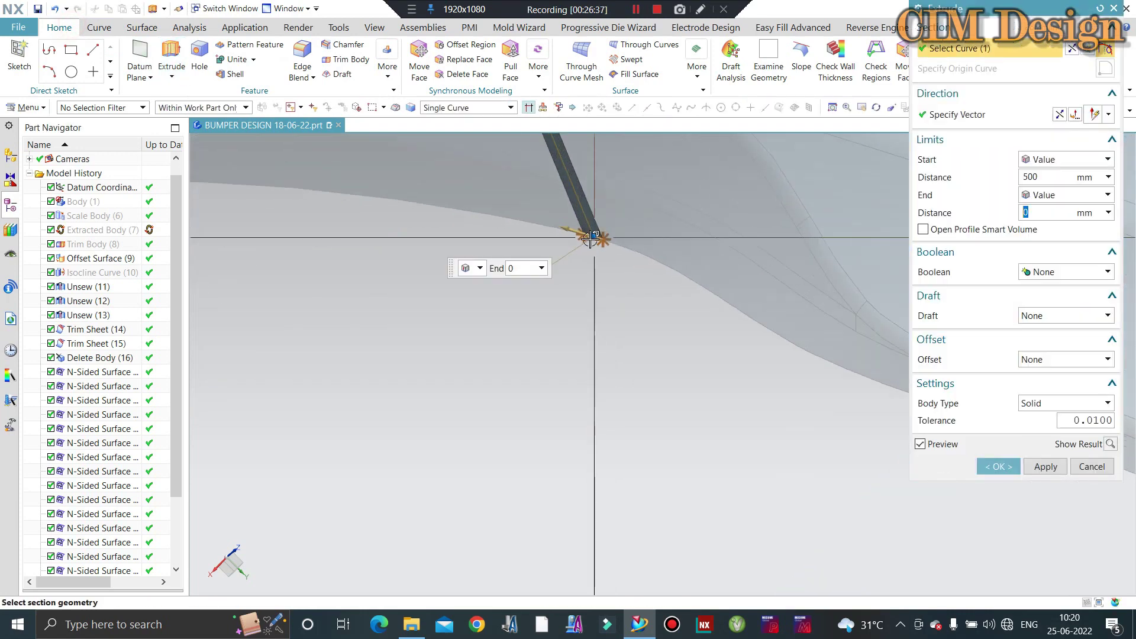
left_click(508, 109)
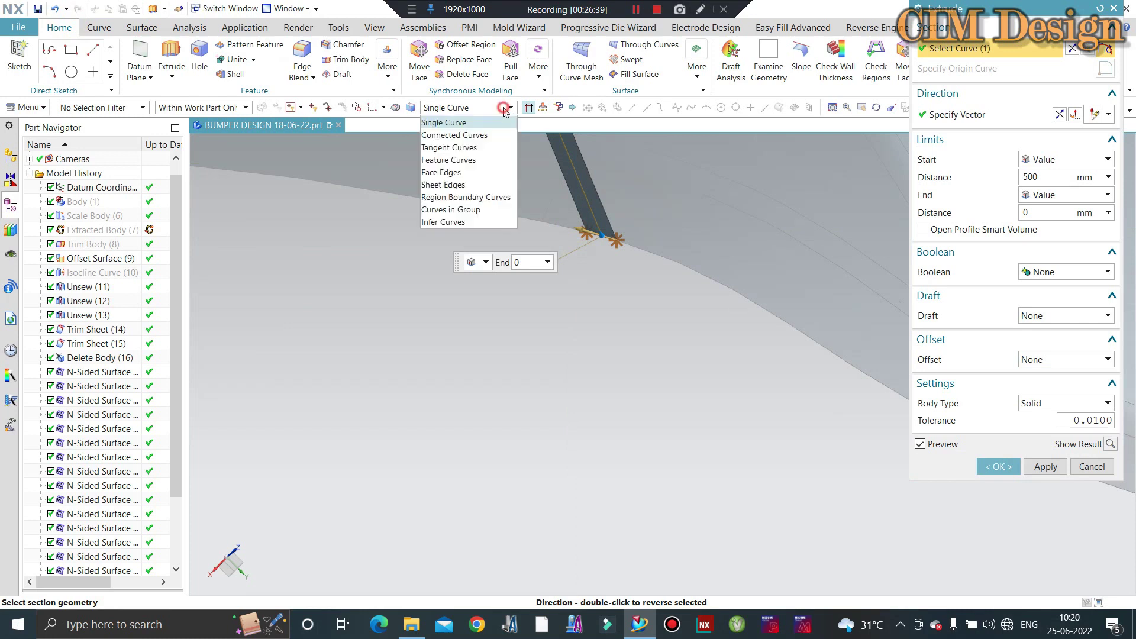
left_click(475, 148)
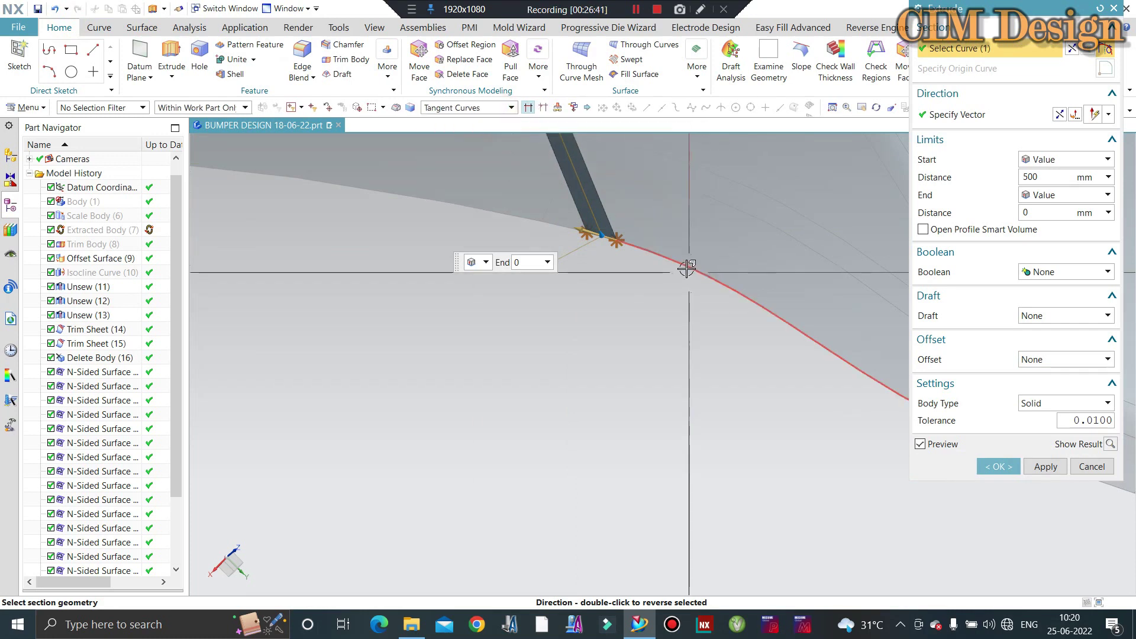
left_click(671, 277)
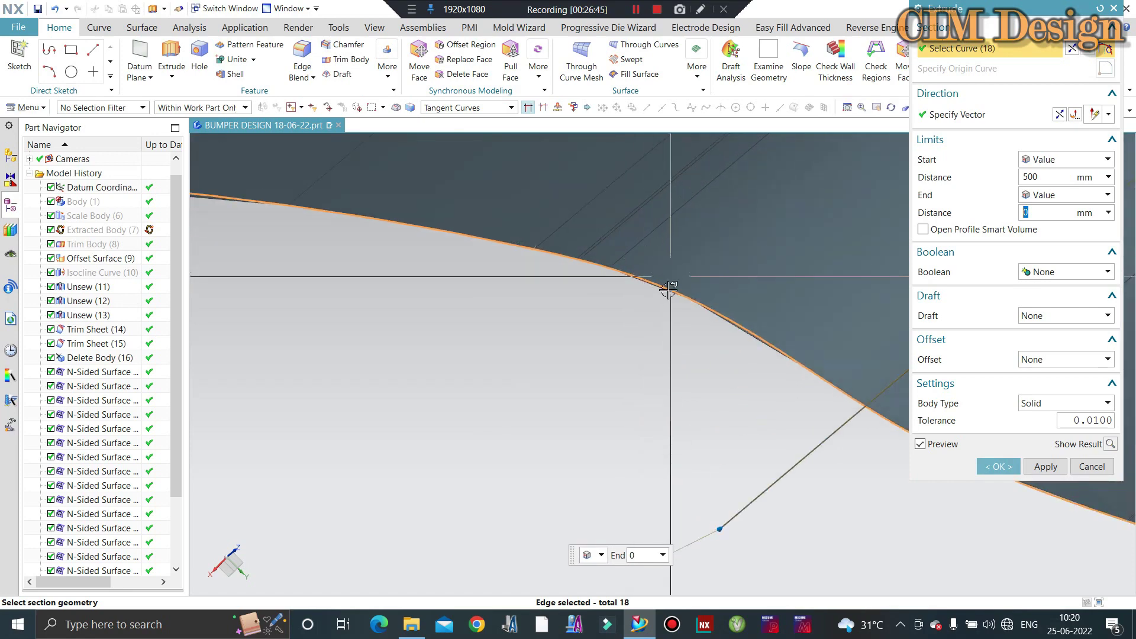
left_click(669, 288, "shift")
Switch to Single Curve and select the five bumper boundary edges as the extrude profile
middle_click_drag(610, 243, 505, 183)
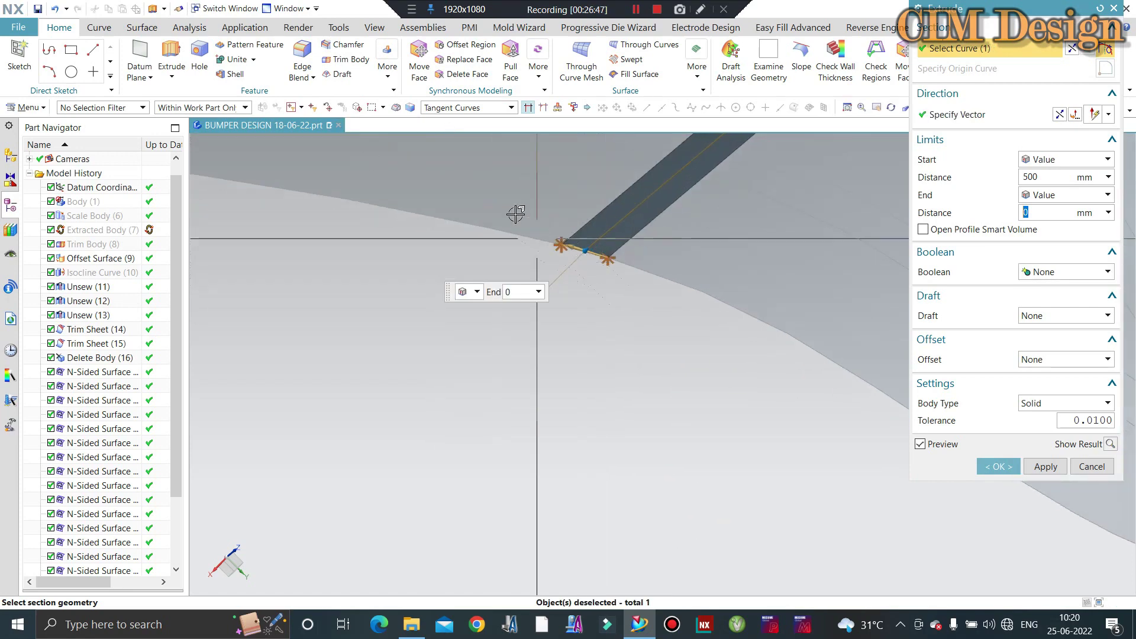
left_click(468, 108)
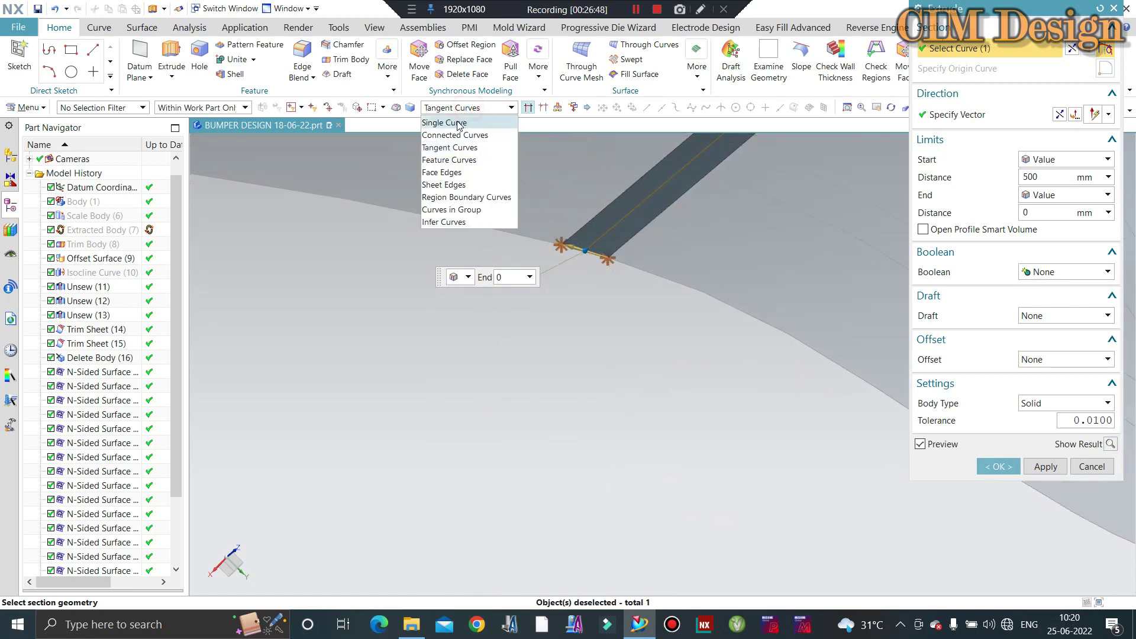
left_click(521, 240)
left_click(556, 229)
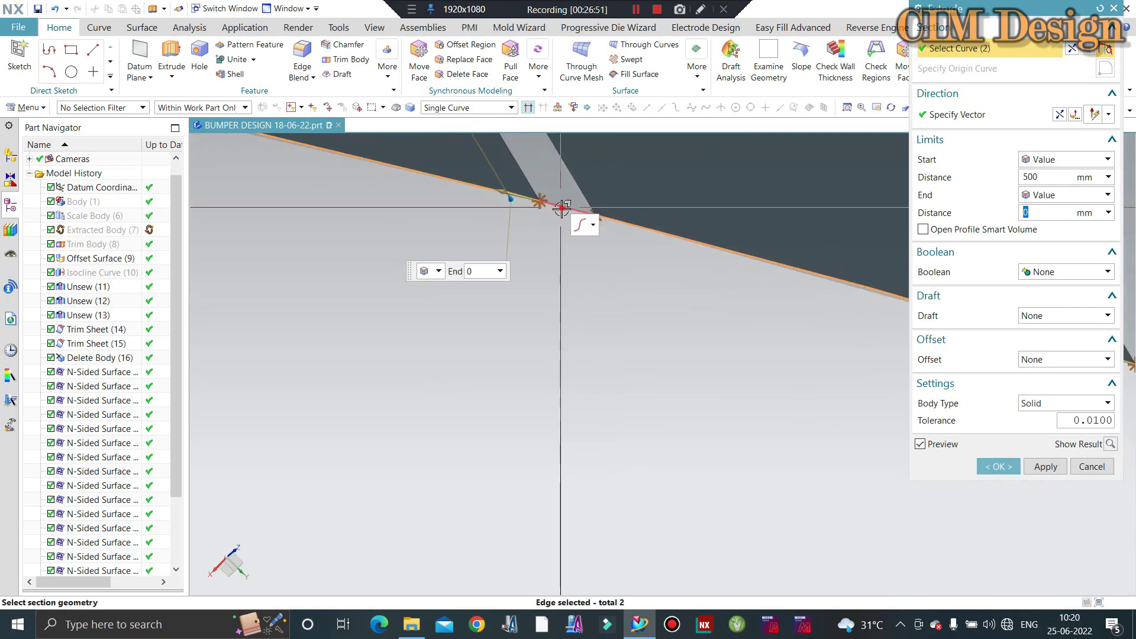
mouse_move(394, 227)
middle_mouse_down()
mouse_move(672, 279)
mouse_move(463, 251)
middle_mouse_up()
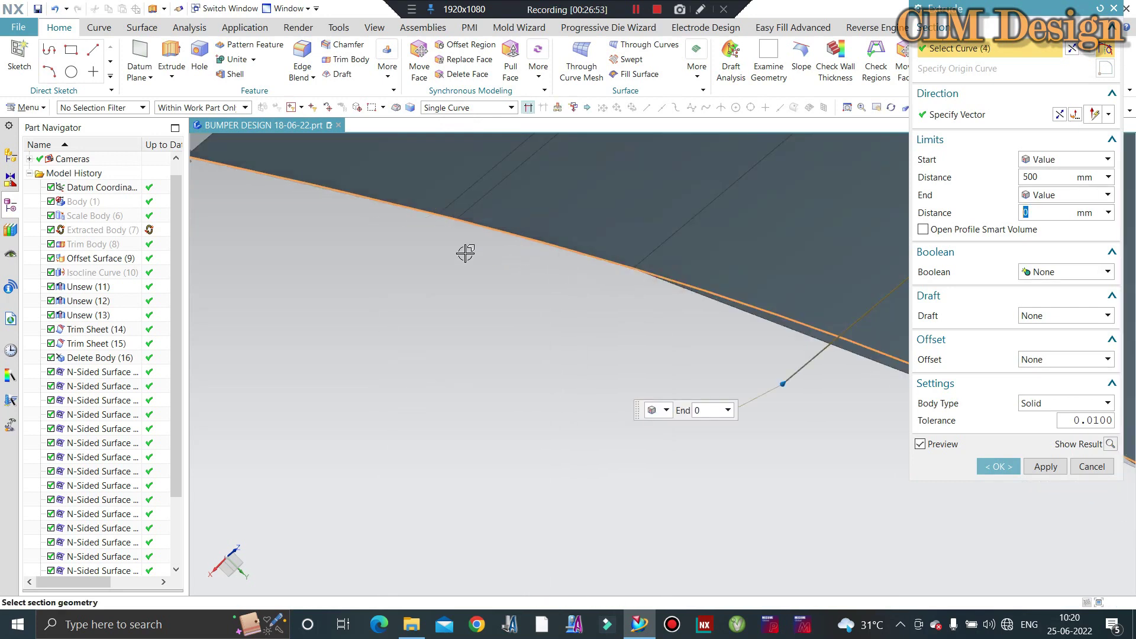
left_click(430, 241)
scroll(438, 249, "down", 4)
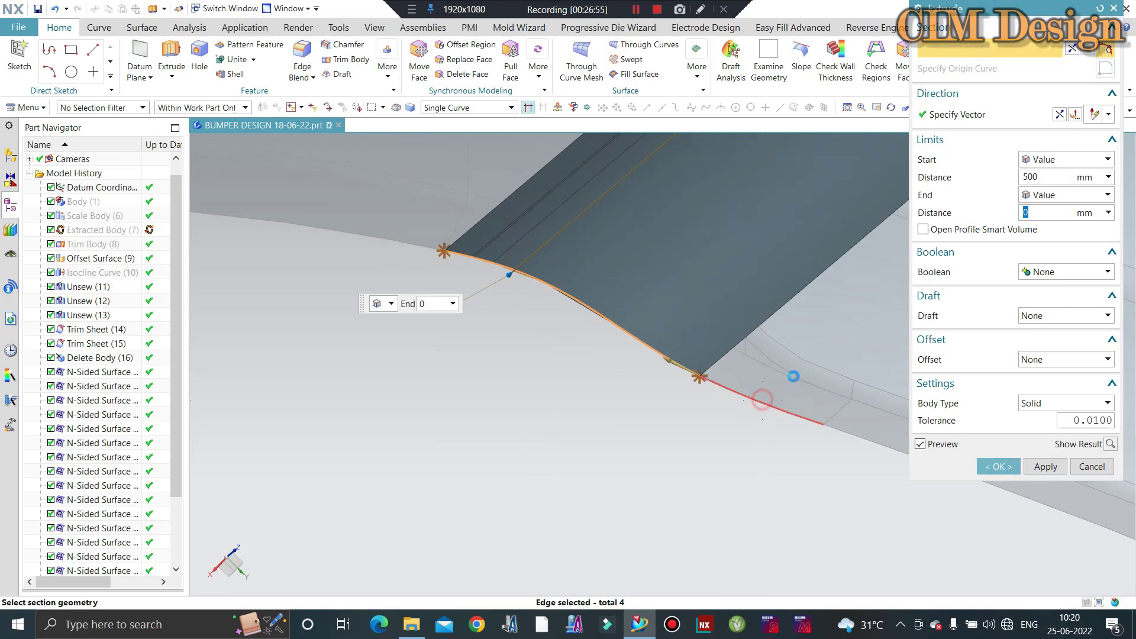
left_click(762, 399)
Specify the extrusion direction and finish the 500 mm extrude into a solid wall
left_click(959, 118)
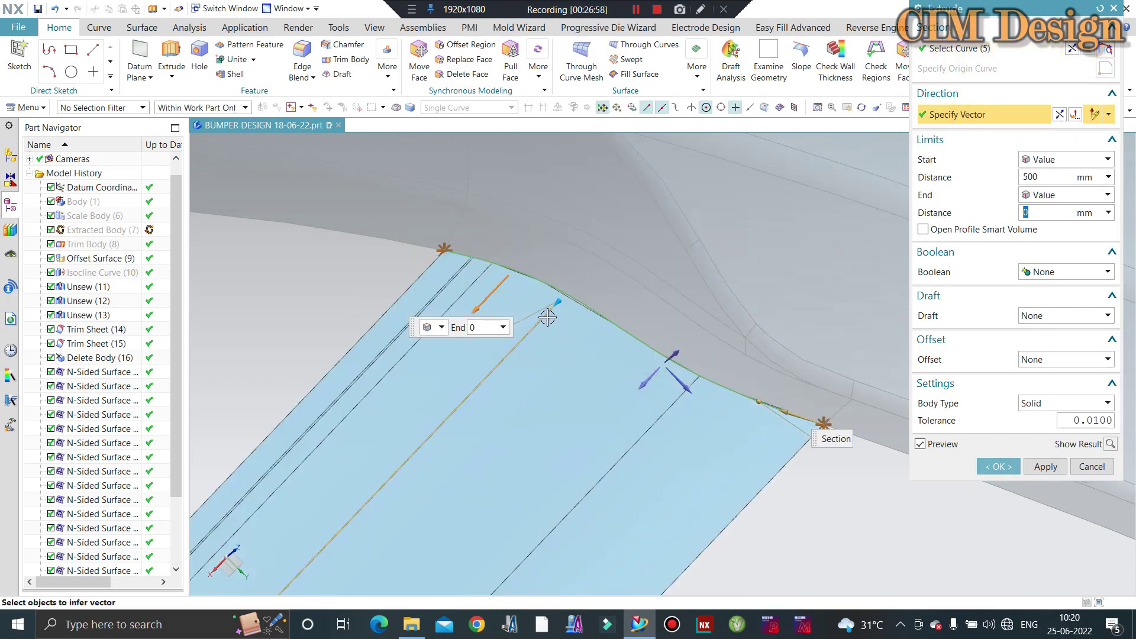
mouse_move(646, 383)
middle_mouse_down()
mouse_move(639, 331)
mouse_move(648, 418)
mouse_move(643, 373)
middle_mouse_up()
key("Escape")
scroll(615, 319, "down", 5)
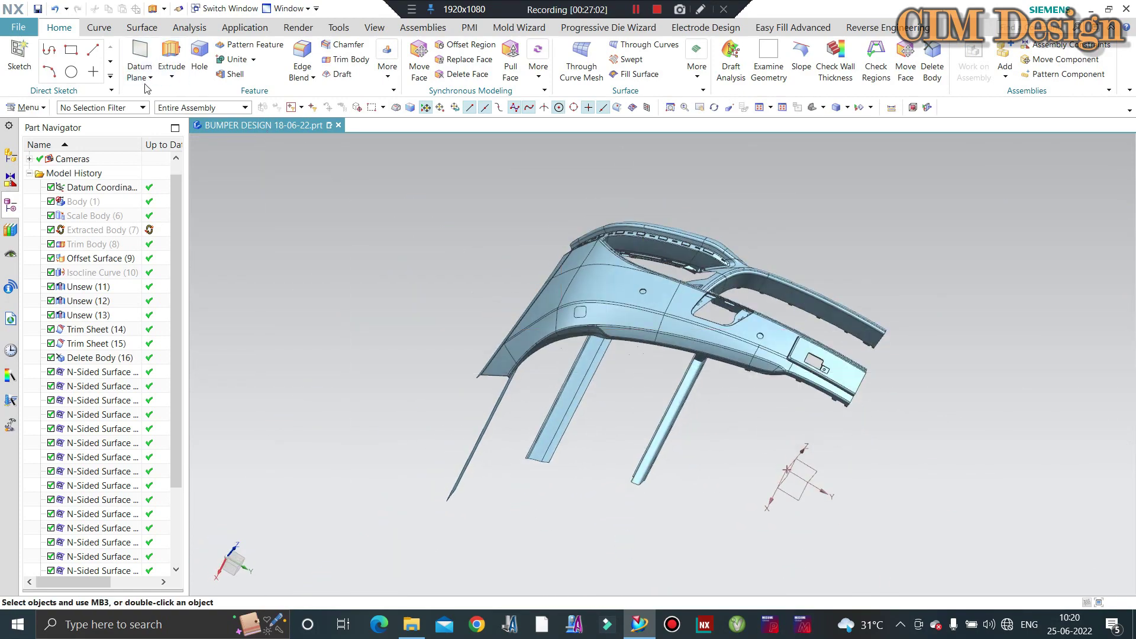
Pick two bumper edges as the first section of the new sweep
left_click(142, 27)
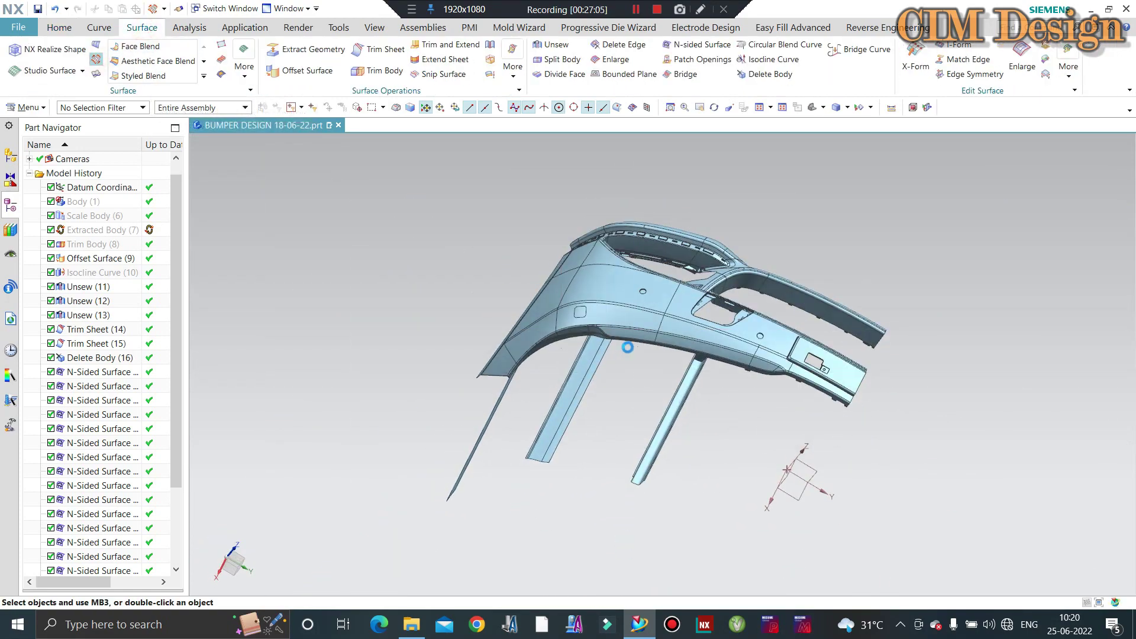
scroll(629, 354, "up", 3)
scroll(609, 333, "up", 3)
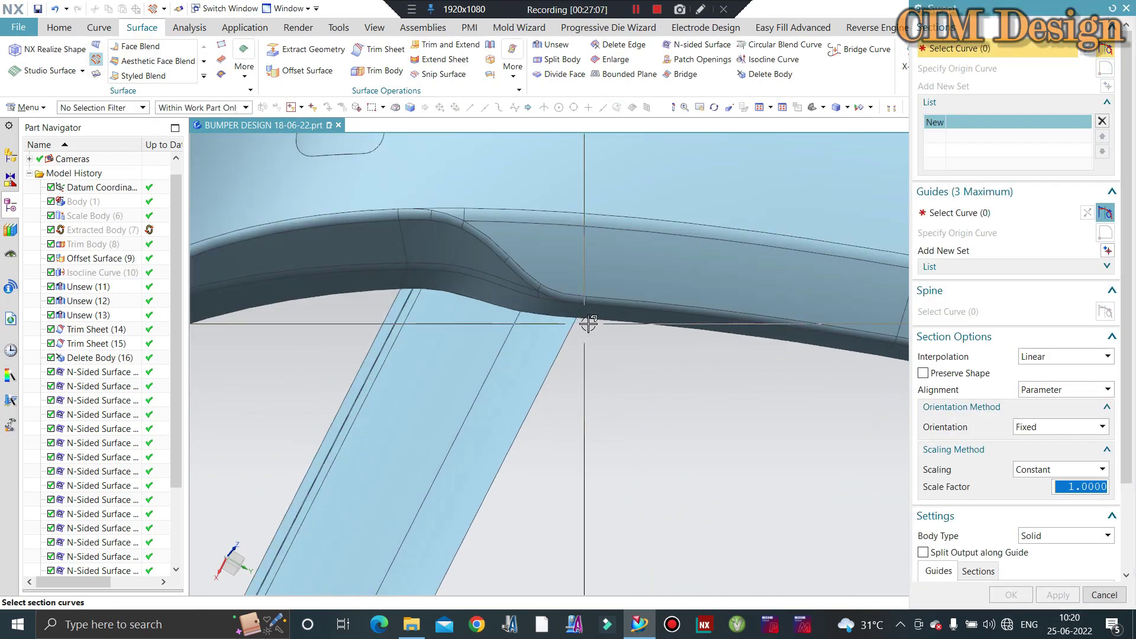
left_click(610, 333)
scroll(616, 330, "down", 2)
scroll(690, 329, "up", 3)
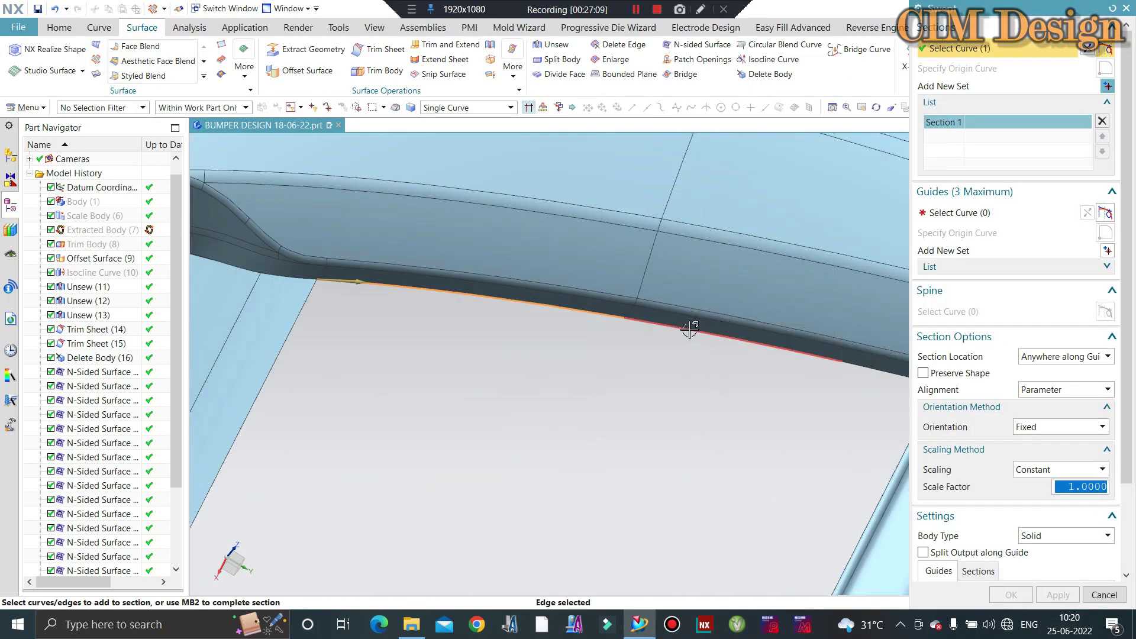
scroll(682, 338, "down", 3)
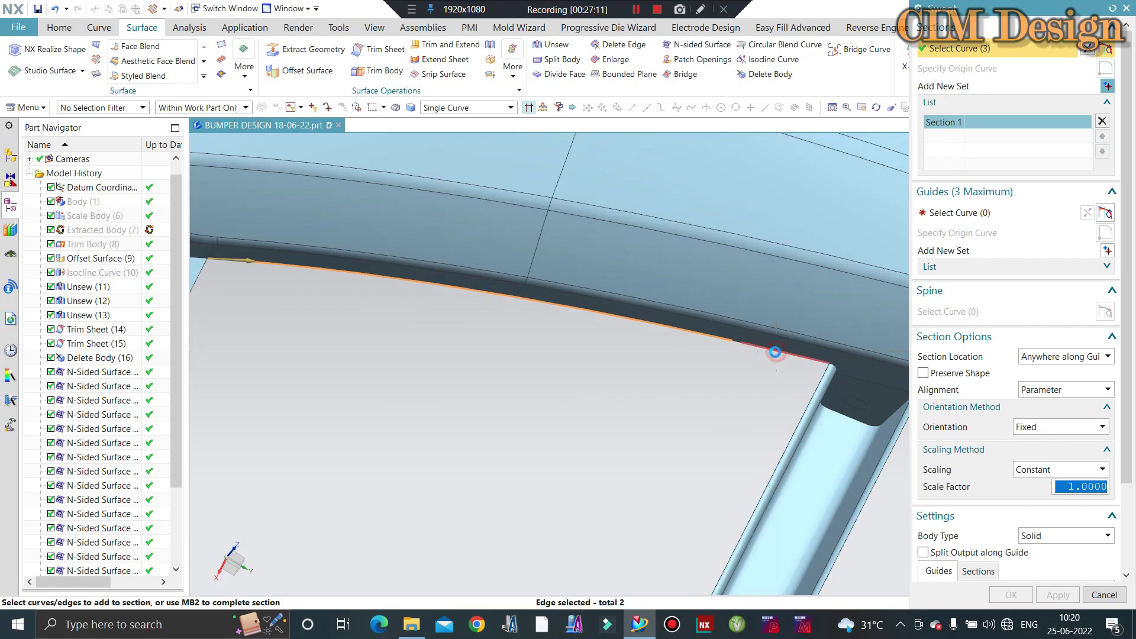
left_click(740, 338)
scroll(742, 342, "up", 3)
scroll(769, 301, "down", 2)
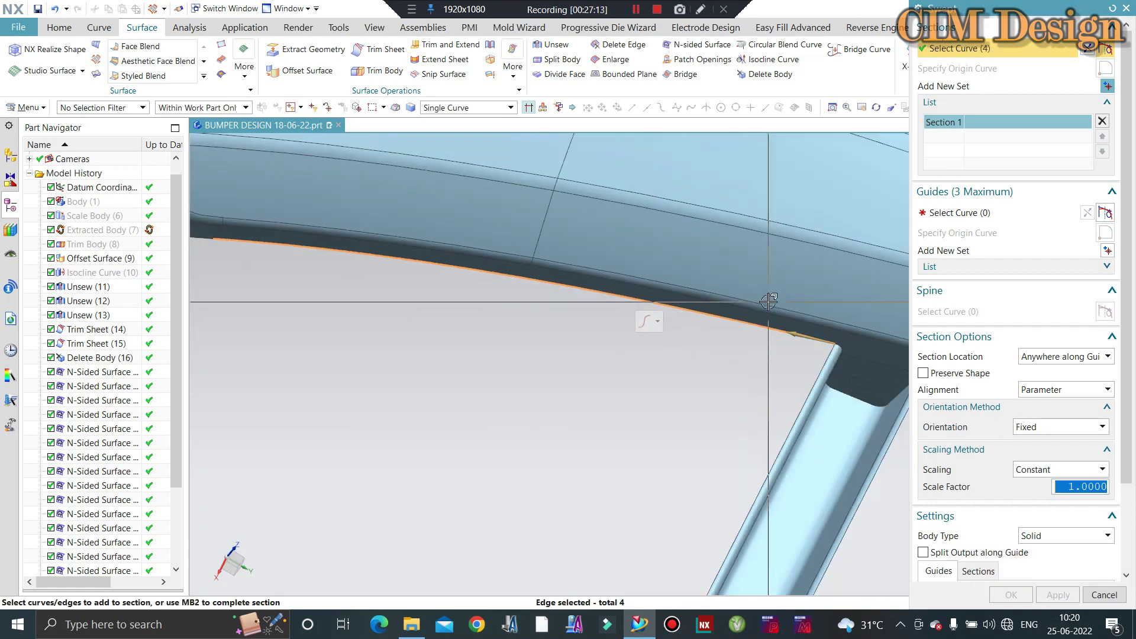
Replace the first guide pick with the slanted surface edge as the sweep guide
left_click(953, 216)
left_click(805, 392)
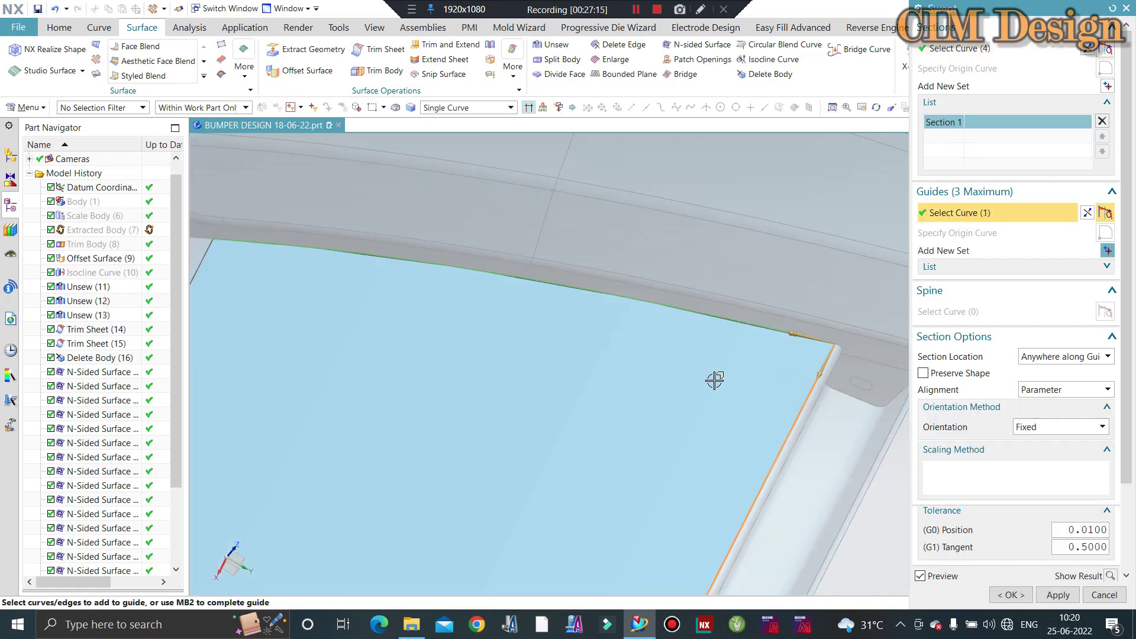
scroll(1057, 520, "down", 3)
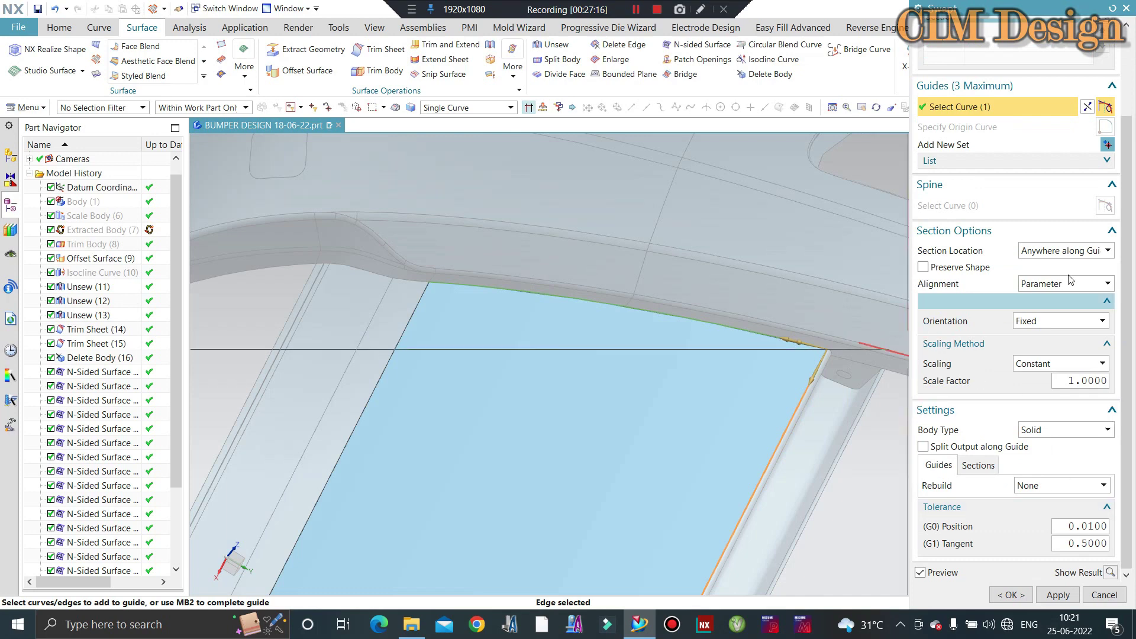
left_click(1087, 107)
scroll(419, 312, "up", 2)
scroll(438, 241, "up", 2)
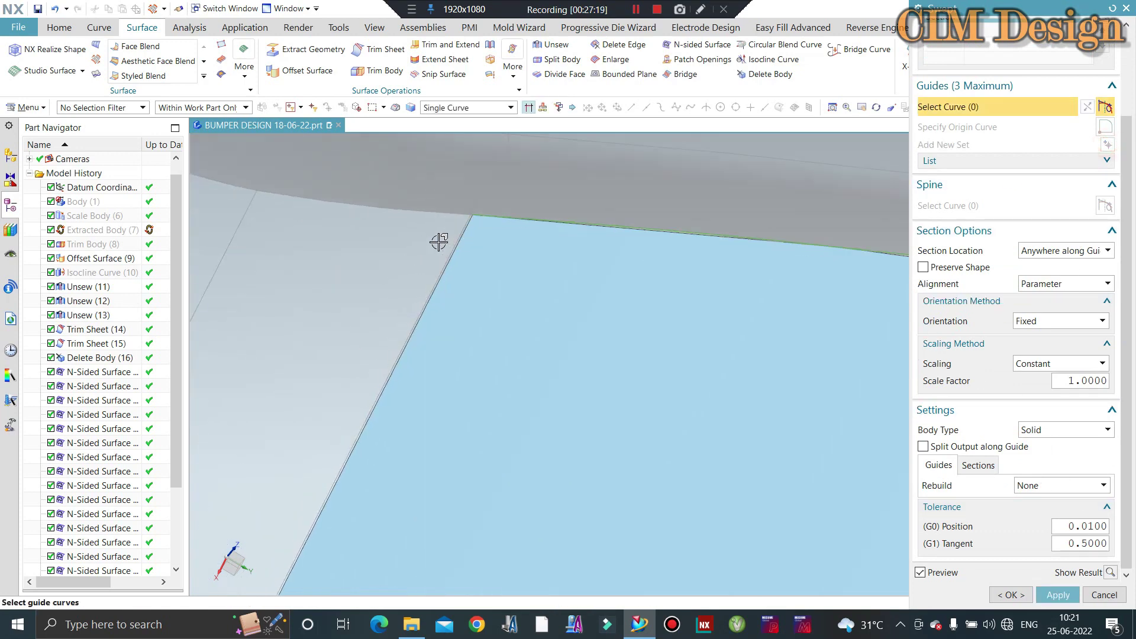
scroll(439, 242, "up", 2)
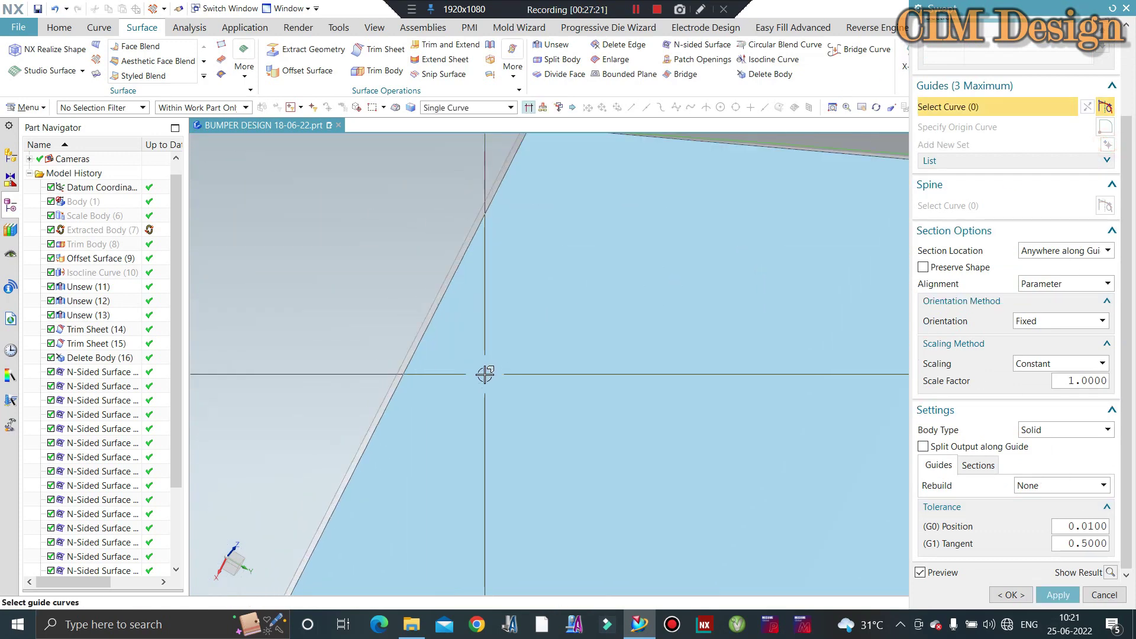
left_click(418, 355)
scroll(475, 355, "down", 5)
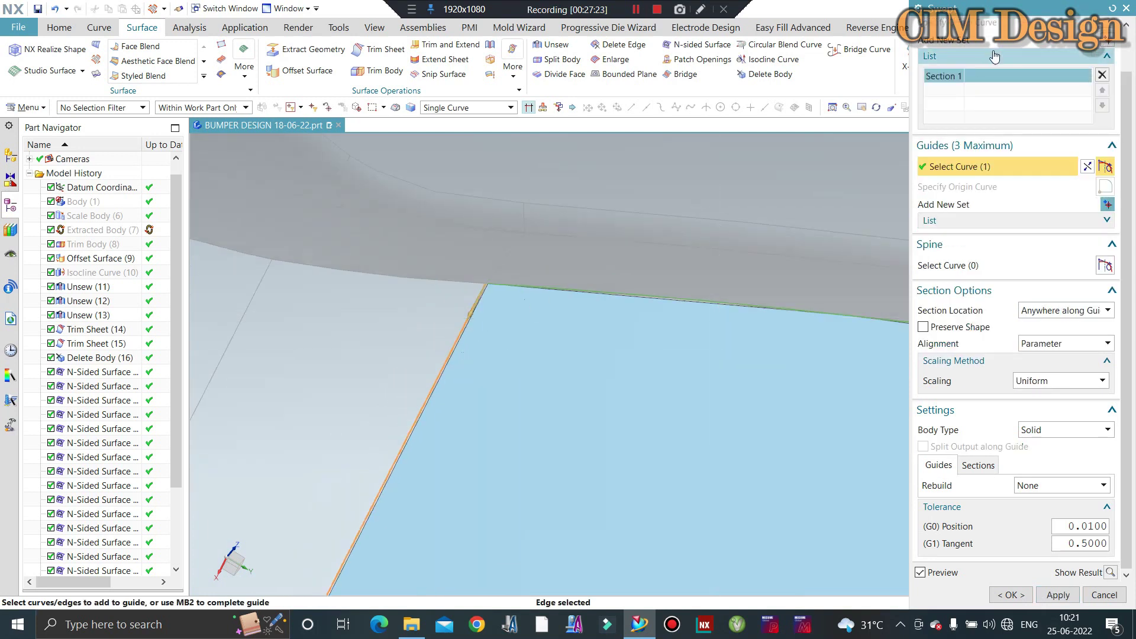
Add the corner edge to the section and confirm the swept panel between the ribs
middle_click(479, 314)
scroll(495, 408, "up", 2)
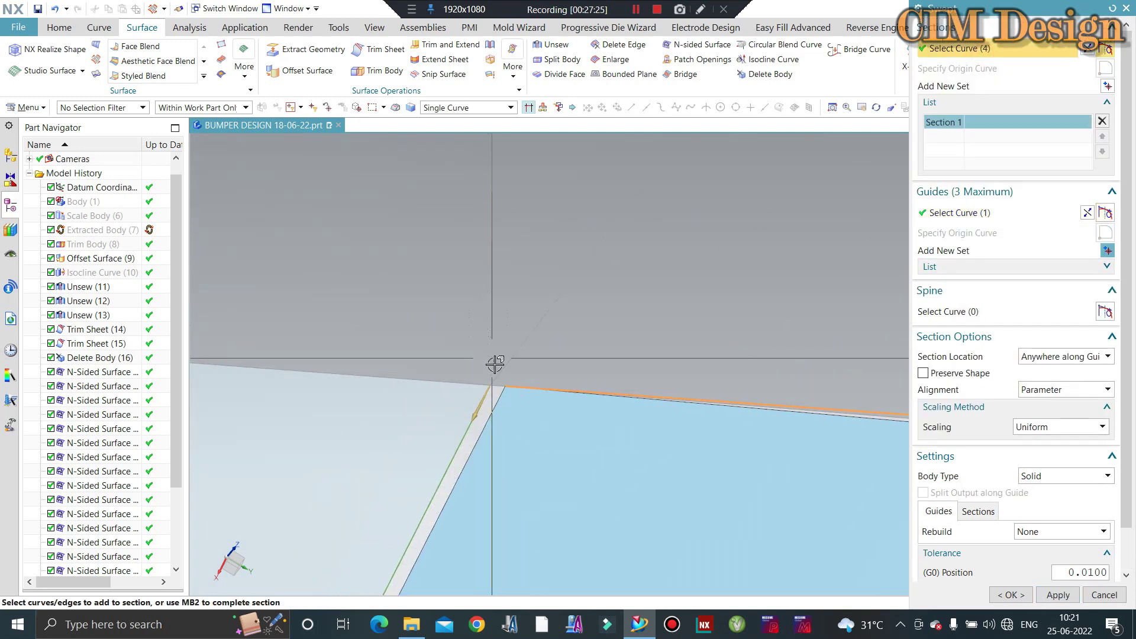
left_click(496, 409)
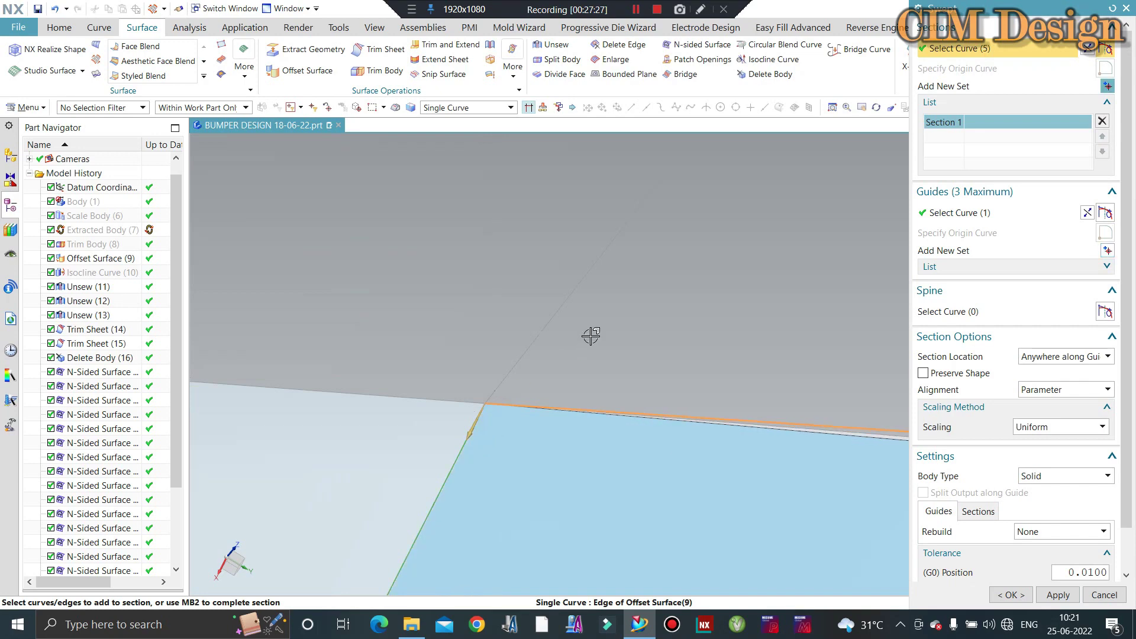
middle_click_drag(589, 336, 631, 361)
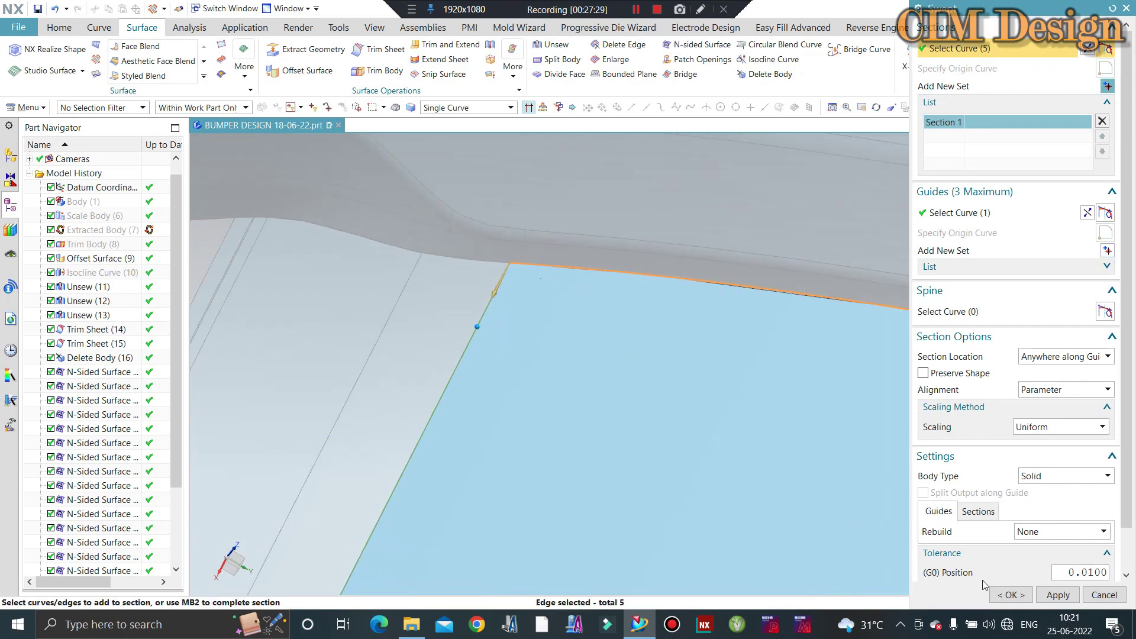
left_click(1008, 588)
scroll(657, 413, "down", 3)
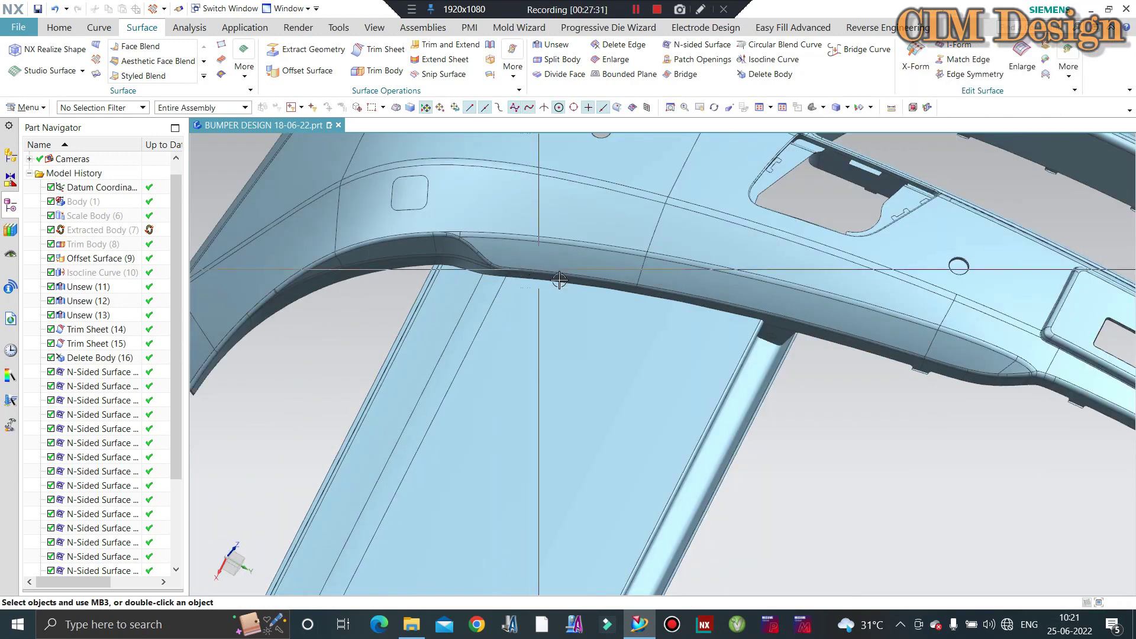
mouse_move(495, 284)
middle_mouse_down()
mouse_move(616, 329)
mouse_move(718, 314)
middle_mouse_up()
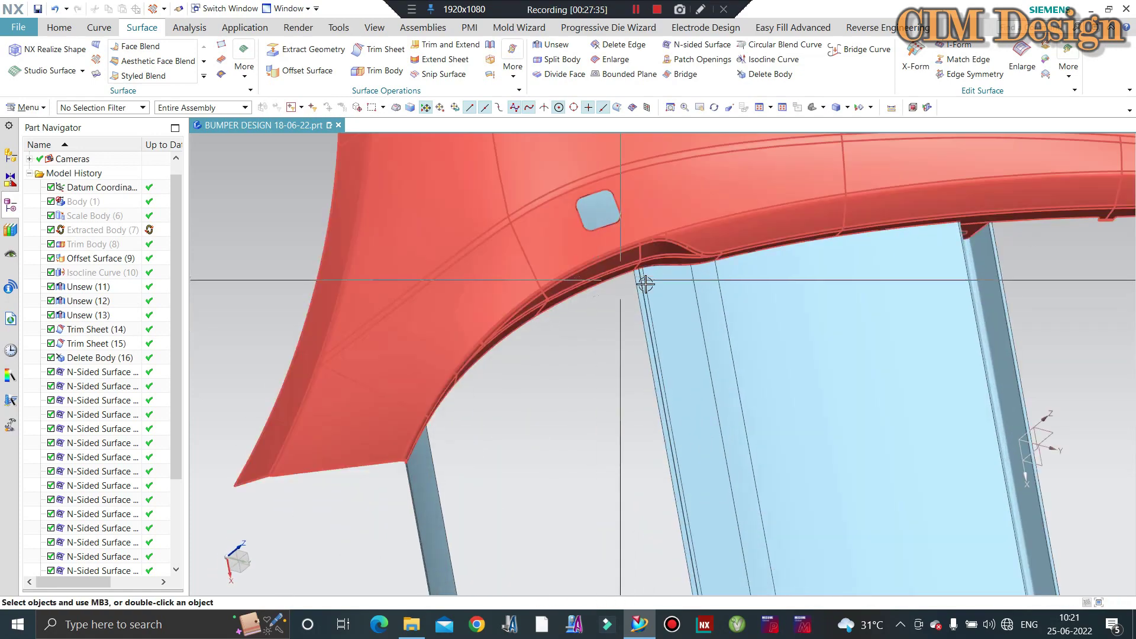
scroll(643, 284, "down", 3)
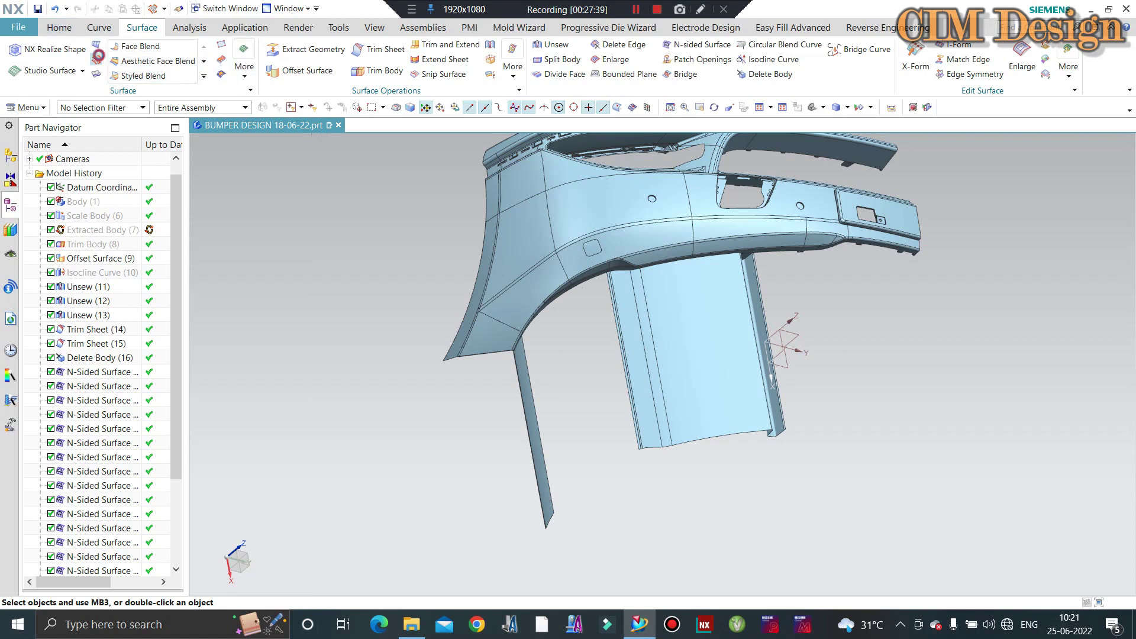
Select the arch's two lower edges as the sweep section, zooming in to check them
scroll(609, 274, "up", 2)
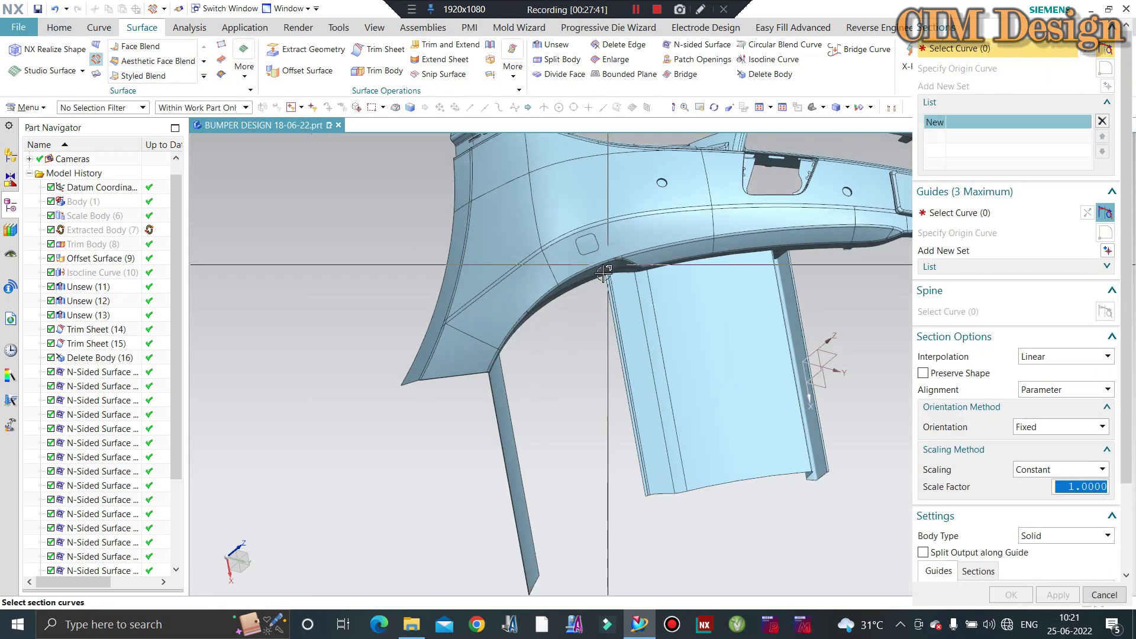
scroll(618, 264, "up", 2)
scroll(627, 253, "up", 2)
left_click(548, 289)
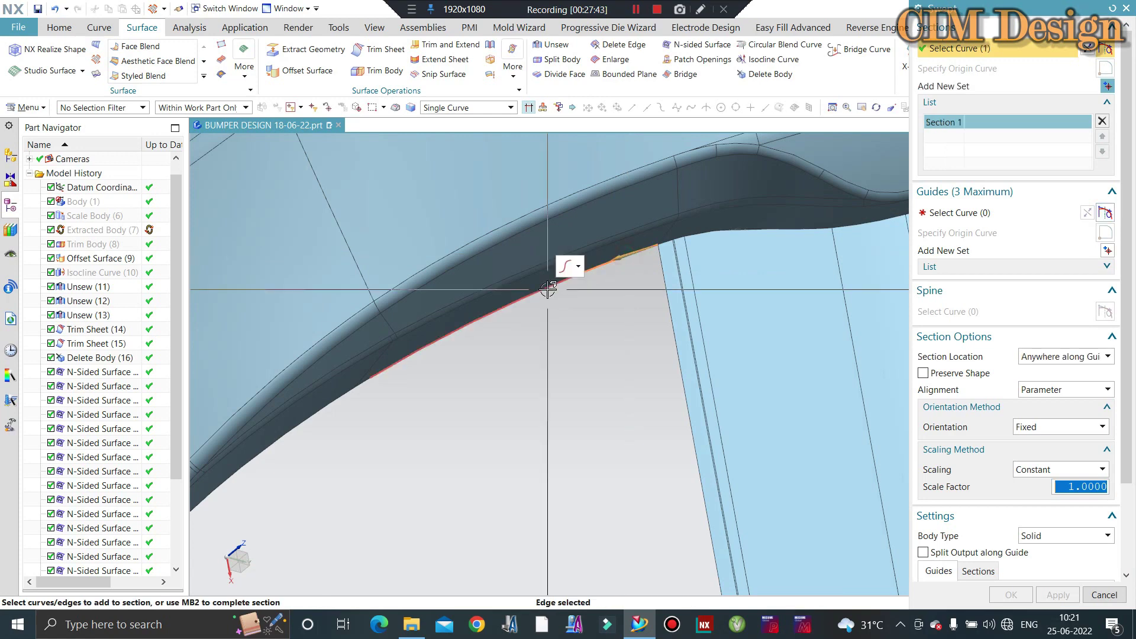
left_click(353, 395)
scroll(366, 384, "up", 2)
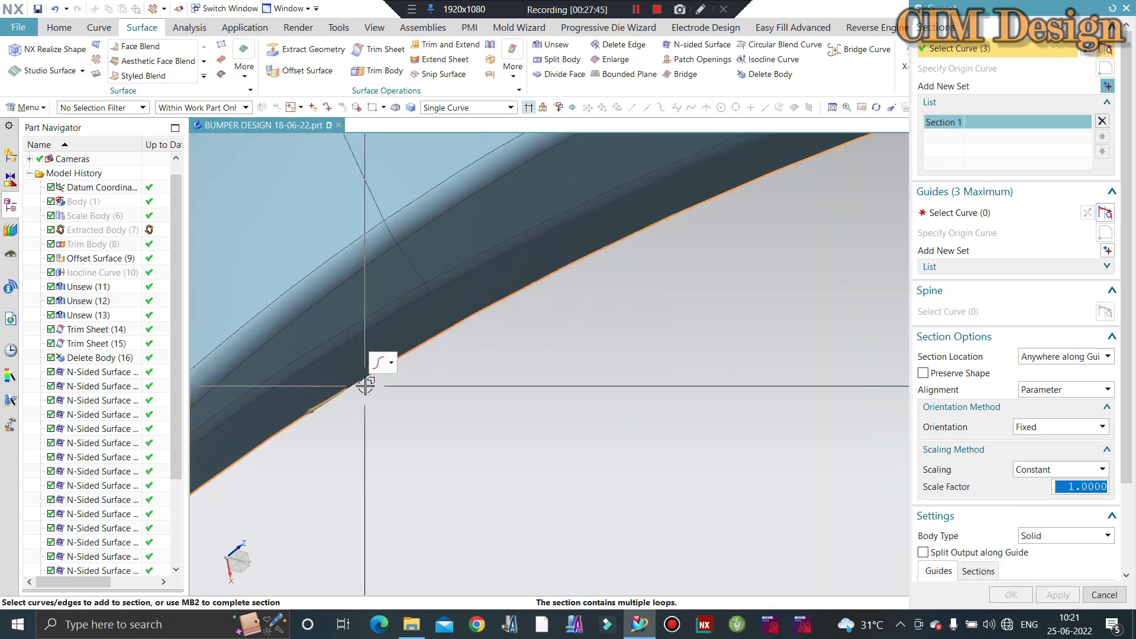
scroll(361, 377, "up", 2)
scroll(343, 387, "up", 2)
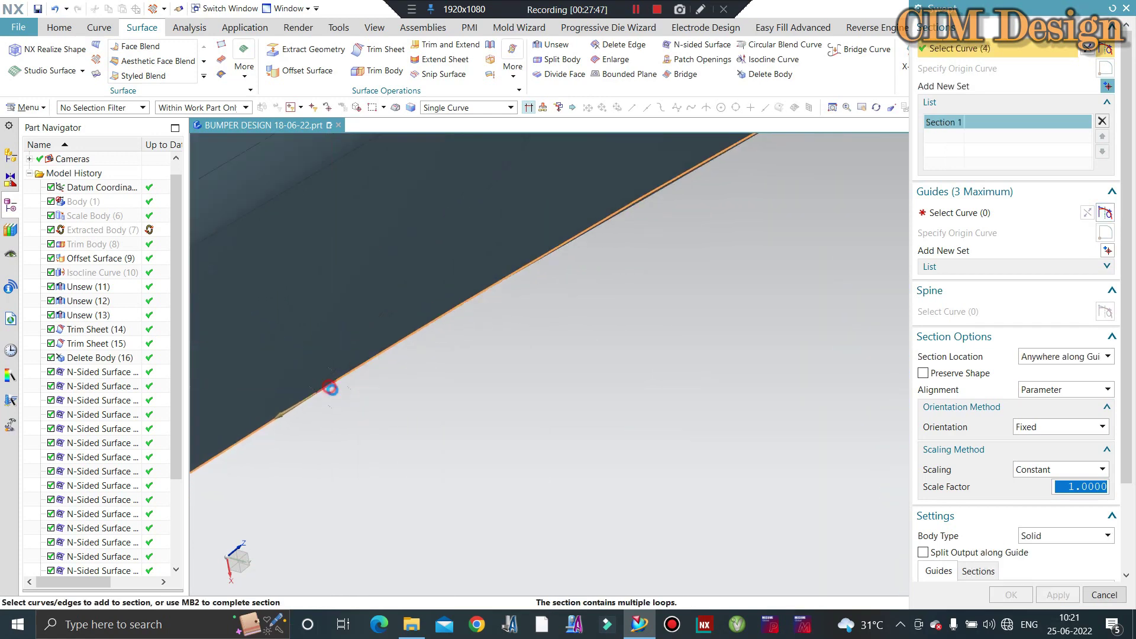
scroll(573, 264, "down", 1)
scroll(562, 255, "down", 2)
scroll(431, 375, "down", 2)
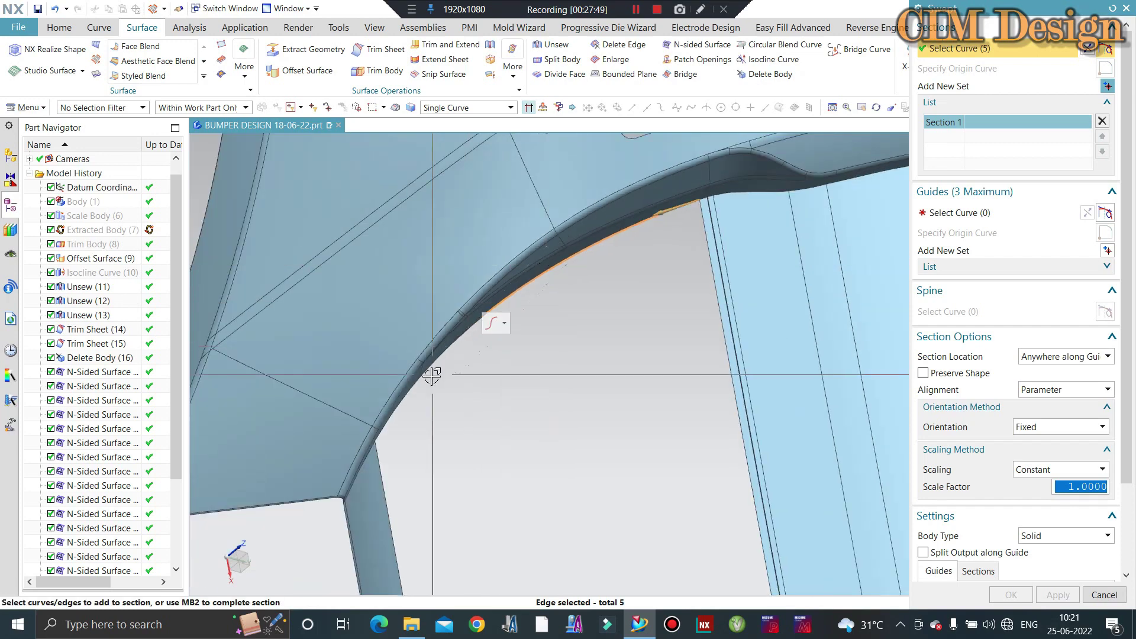
scroll(526, 266, "up", 2)
scroll(539, 253, "up", 2)
scroll(573, 247, "up", 2)
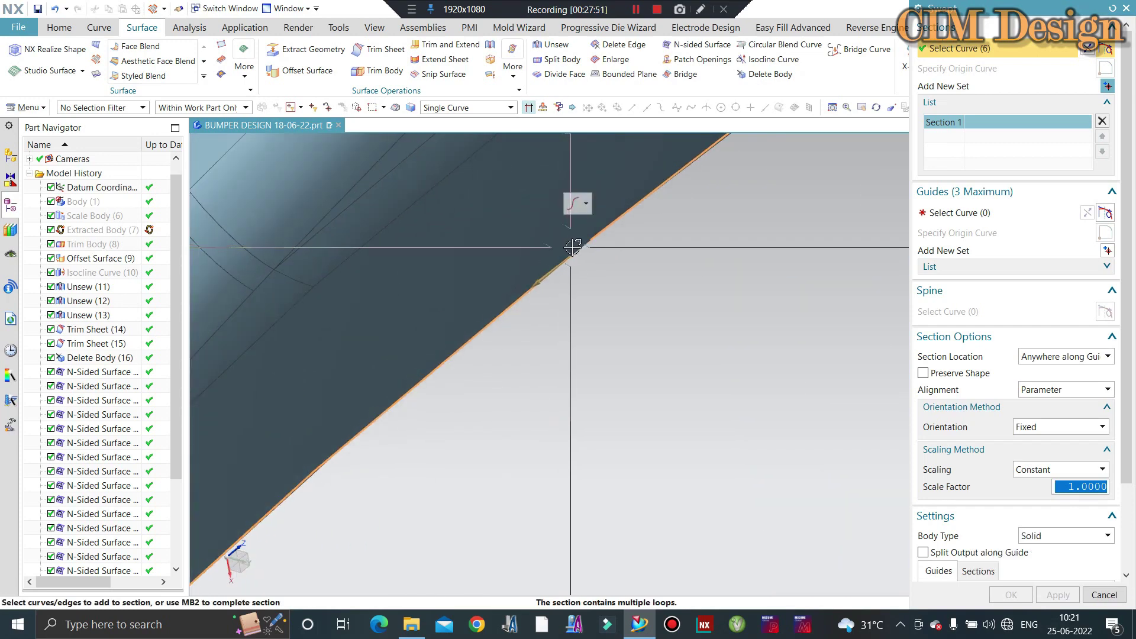
scroll(571, 253, "down", 1)
scroll(532, 253, "down", 2)
scroll(426, 367, "down", 2)
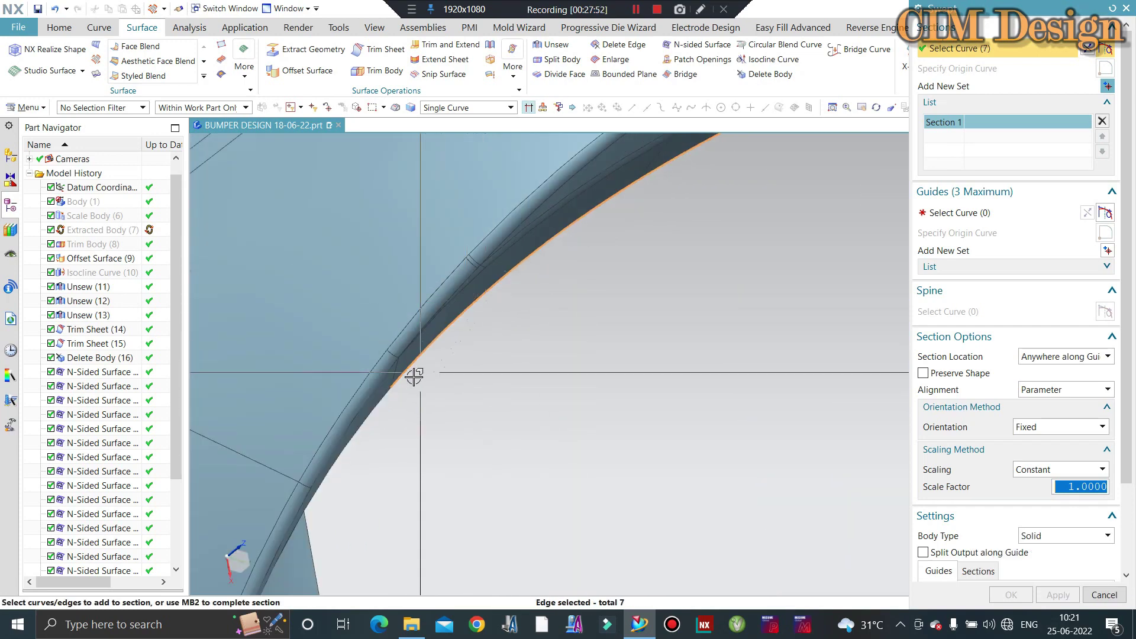
scroll(390, 393, "up", 3)
scroll(387, 396, "up", 1)
scroll(471, 285, "down", 1)
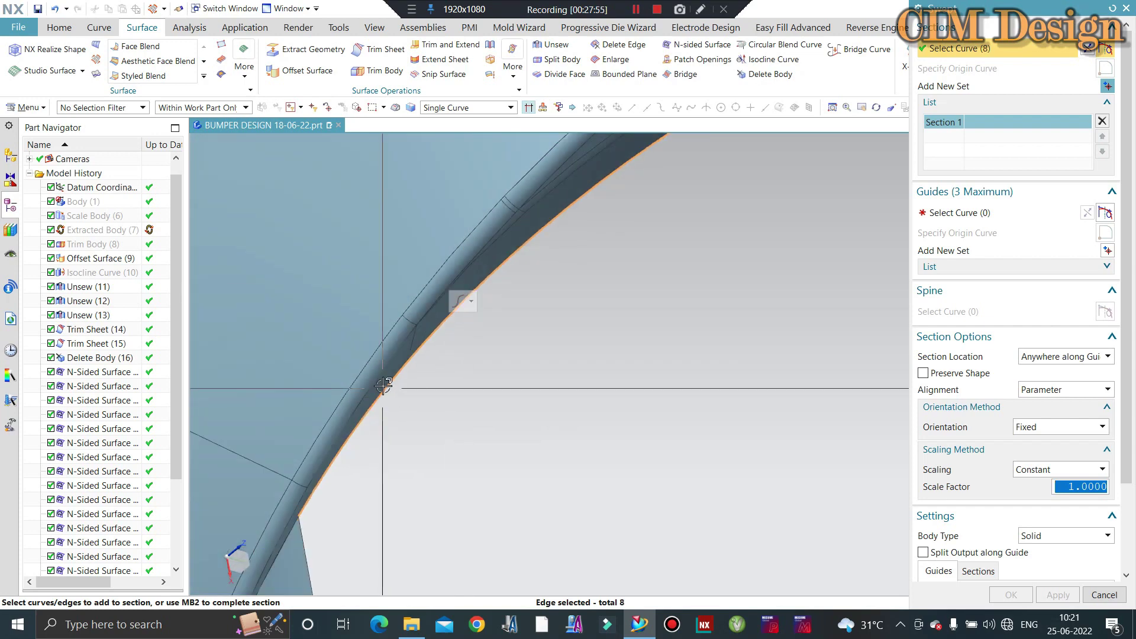
scroll(378, 335, "down", 1)
scroll(459, 302, "down", 2)
scroll(459, 301, "down", 1)
middle_click(831, 161)
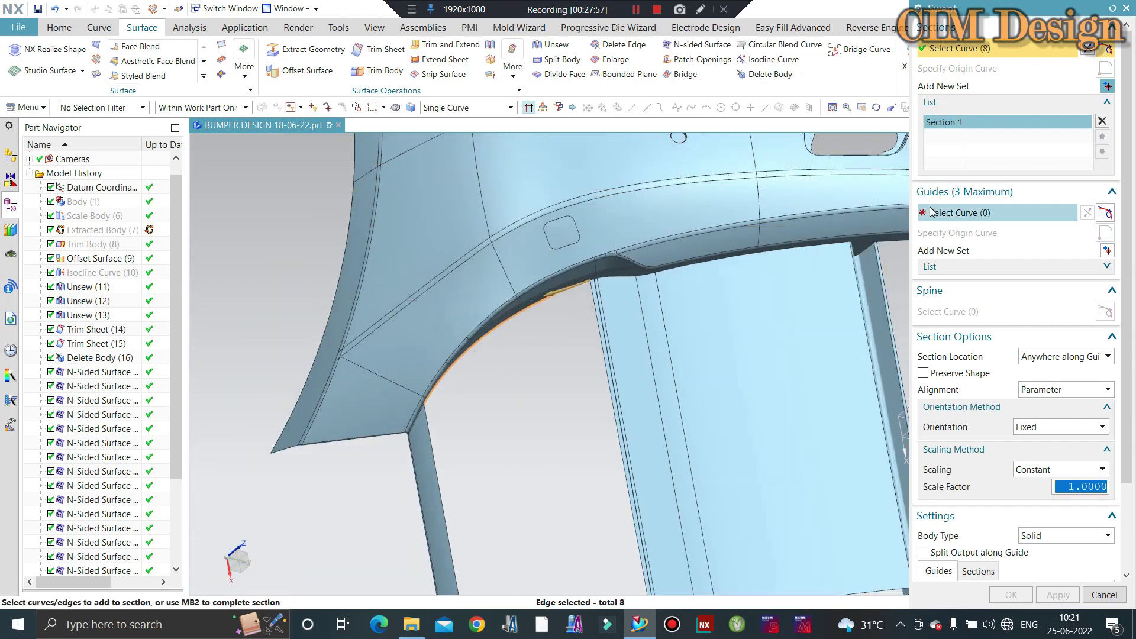
Use the two vertical side edges as separate guide sets and create the swept solid
scroll(614, 300, "up", 2)
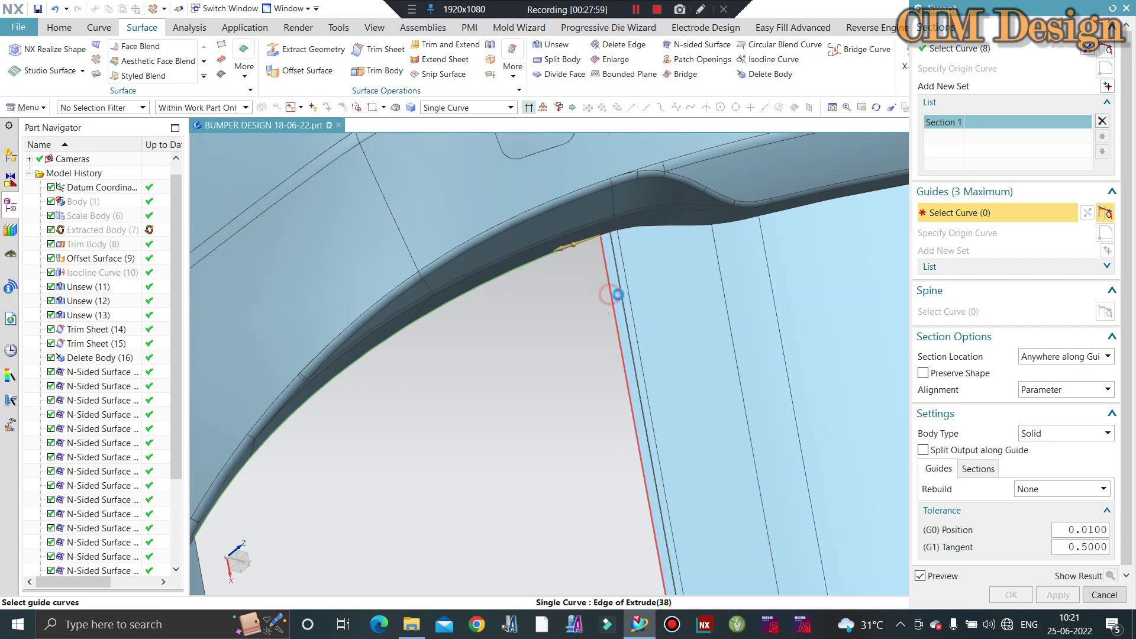
left_click(617, 294)
left_click(1106, 252)
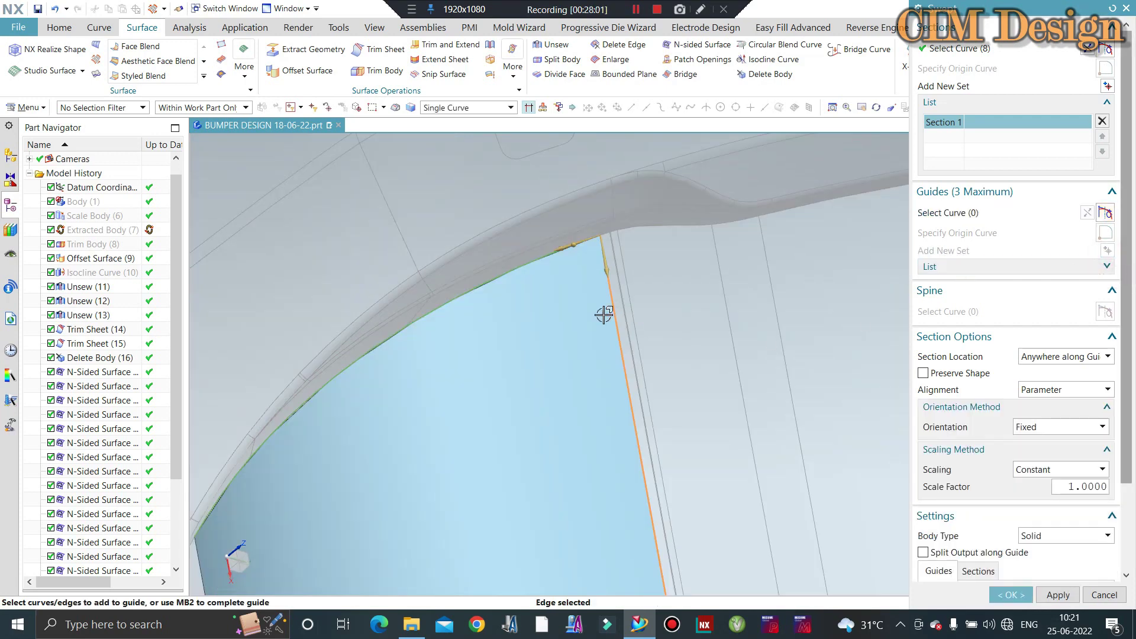
scroll(570, 317, "up", 1)
scroll(451, 482, "up", 2)
scroll(379, 389, "up", 1)
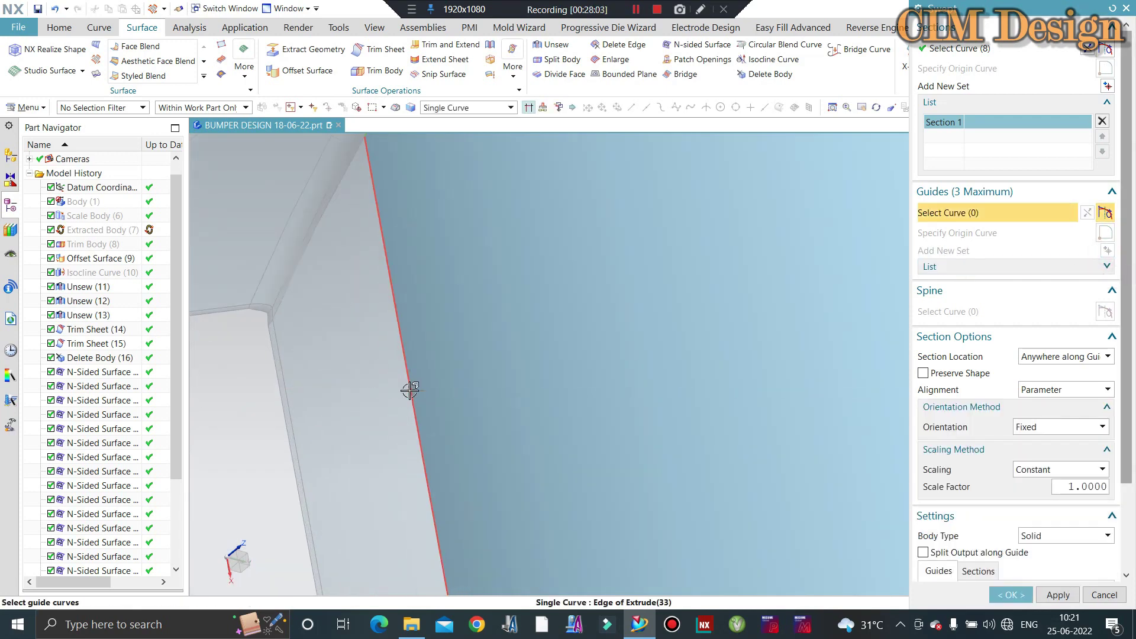
left_click(408, 388)
scroll(424, 340, "down", 2)
middle_click(428, 340)
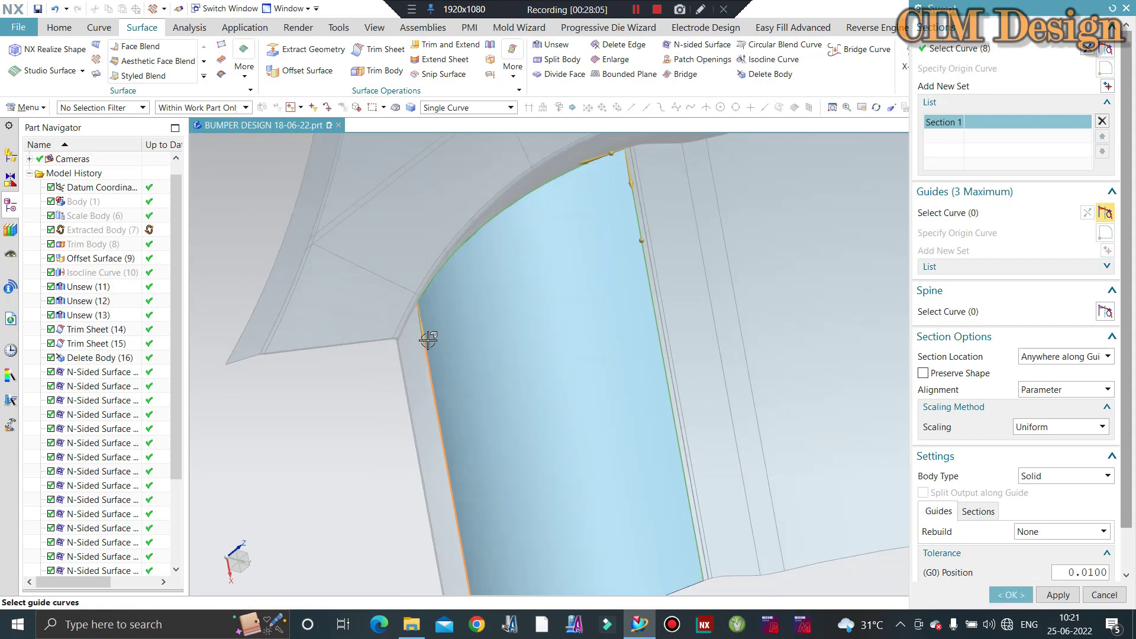
scroll(426, 337, "down", 3)
mouse_move(844, 316)
middle_mouse_down()
mouse_move(844, 340)
mouse_move(834, 314)
mouse_move(845, 296)
mouse_move(620, 211)
middle_mouse_up()
Attempt to unsew the vertical rib-strip faces from the sewn body
scroll(591, 207, "up", 3)
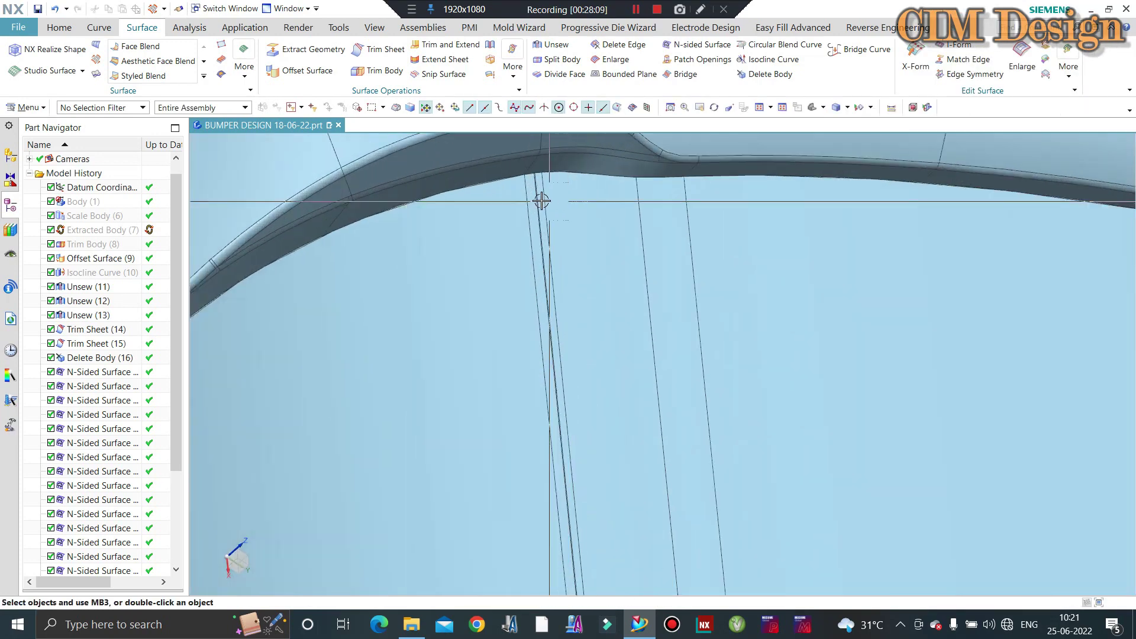
scroll(527, 204, "up", 2)
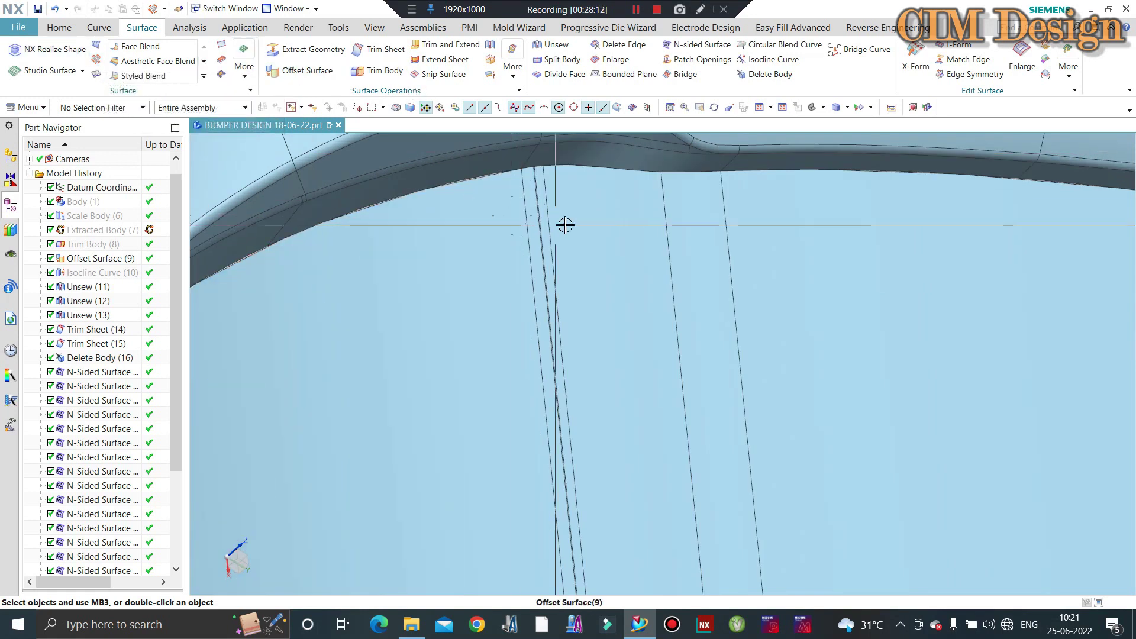
left_click(568, 53)
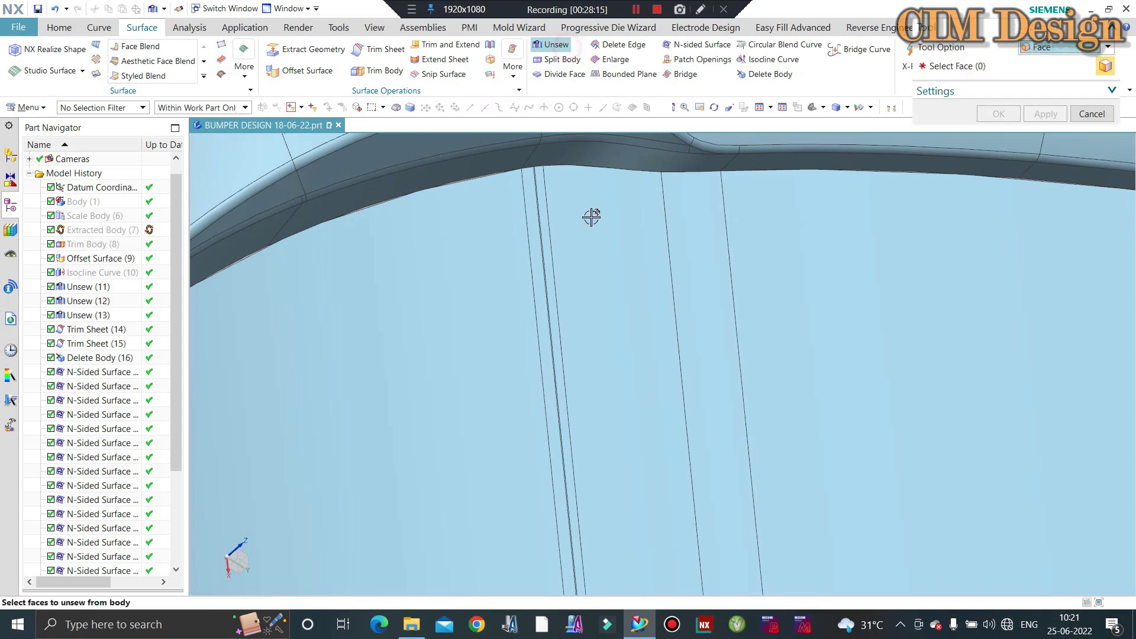
left_click(591, 220)
left_click(538, 232)
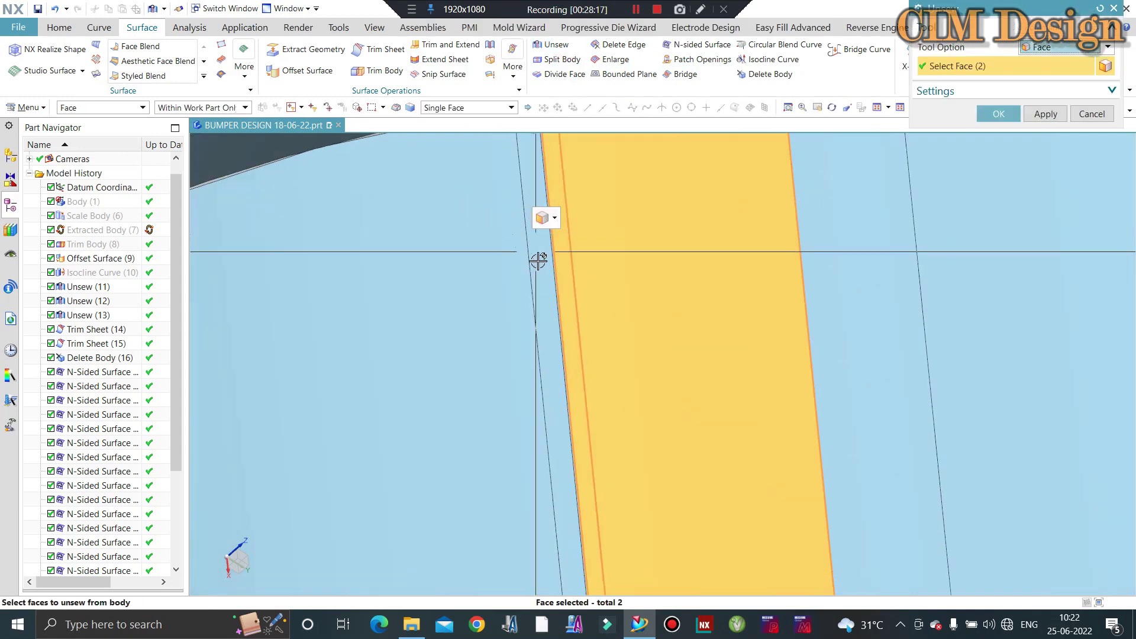
scroll(553, 299, "up", 2)
left_click(564, 284)
scroll(563, 284, "up", 2)
scroll(440, 366, "down", 3)
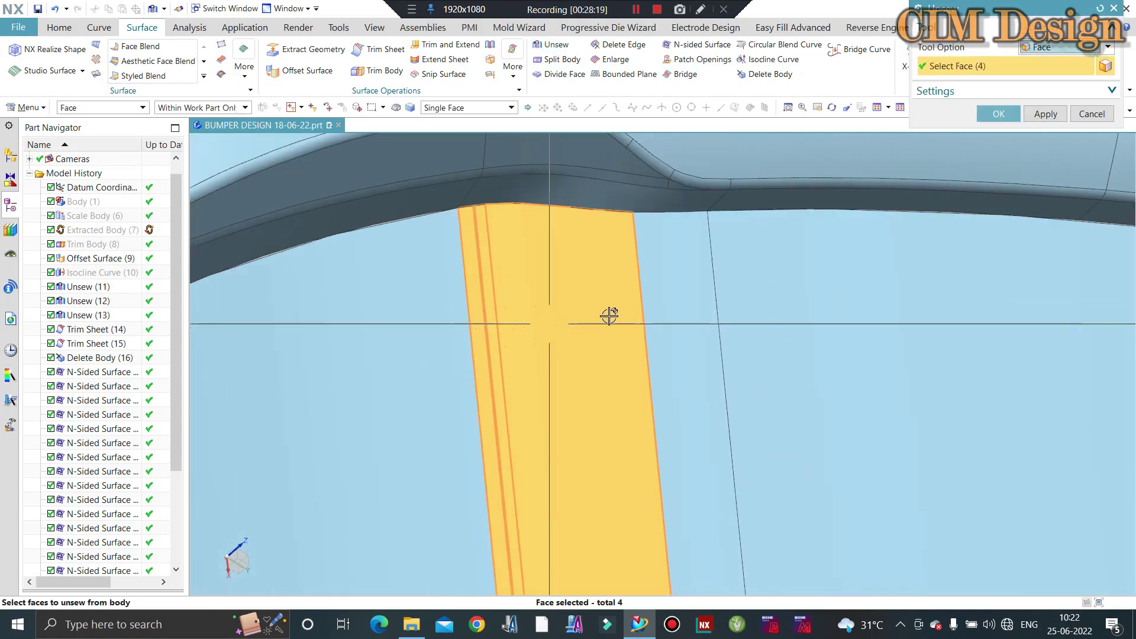
left_click(667, 307)
middle_click(616, 175)
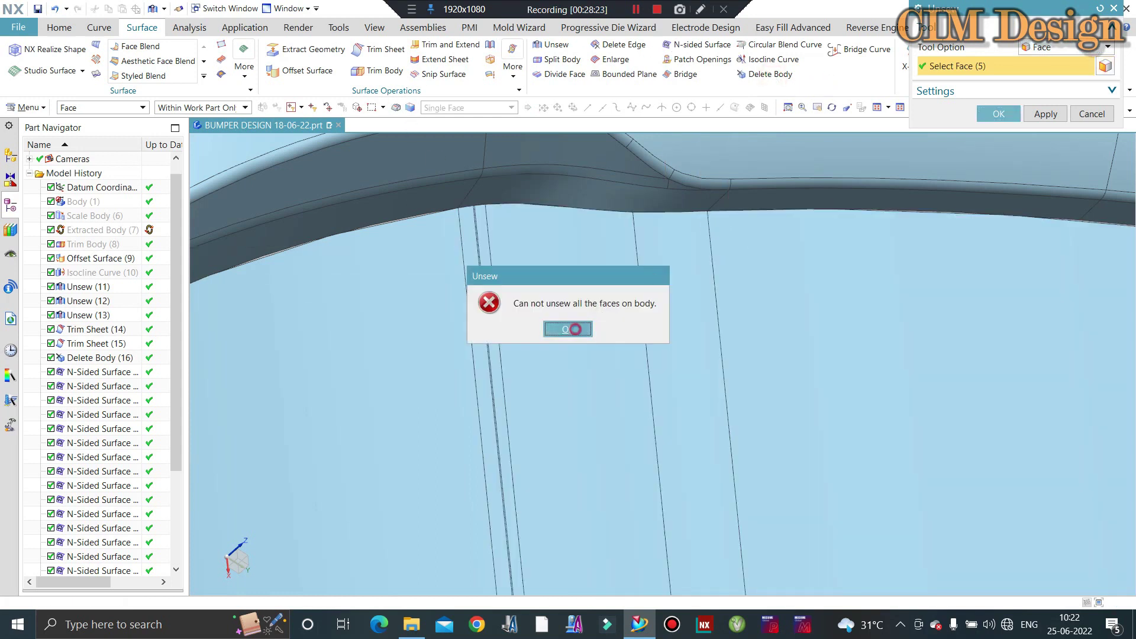
Dismiss the 'Can not unsew' error and delete the vertical strip body
left_click(574, 329)
left_click(590, 301)
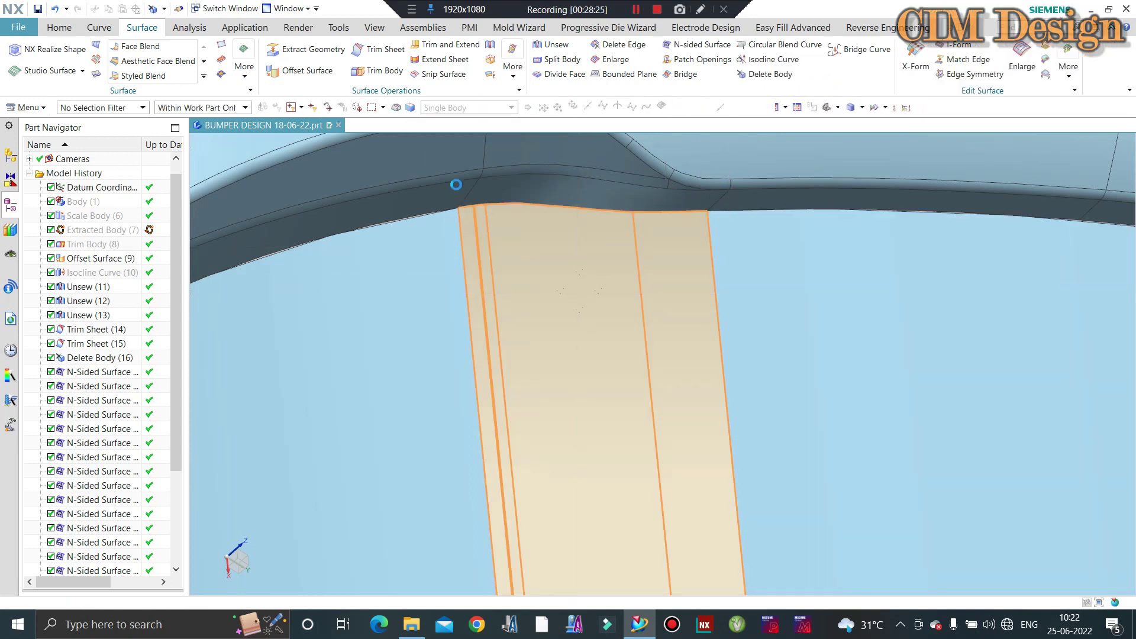
middle_click(456, 183)
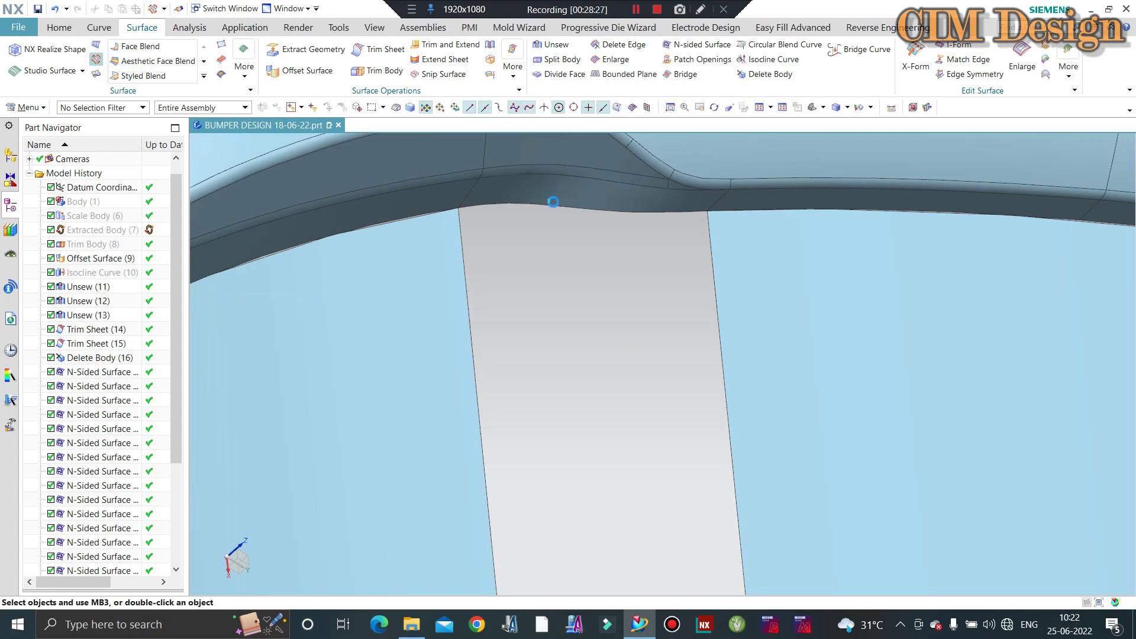
Select the strip opening's two top edges as the sweep section
left_click(473, 208)
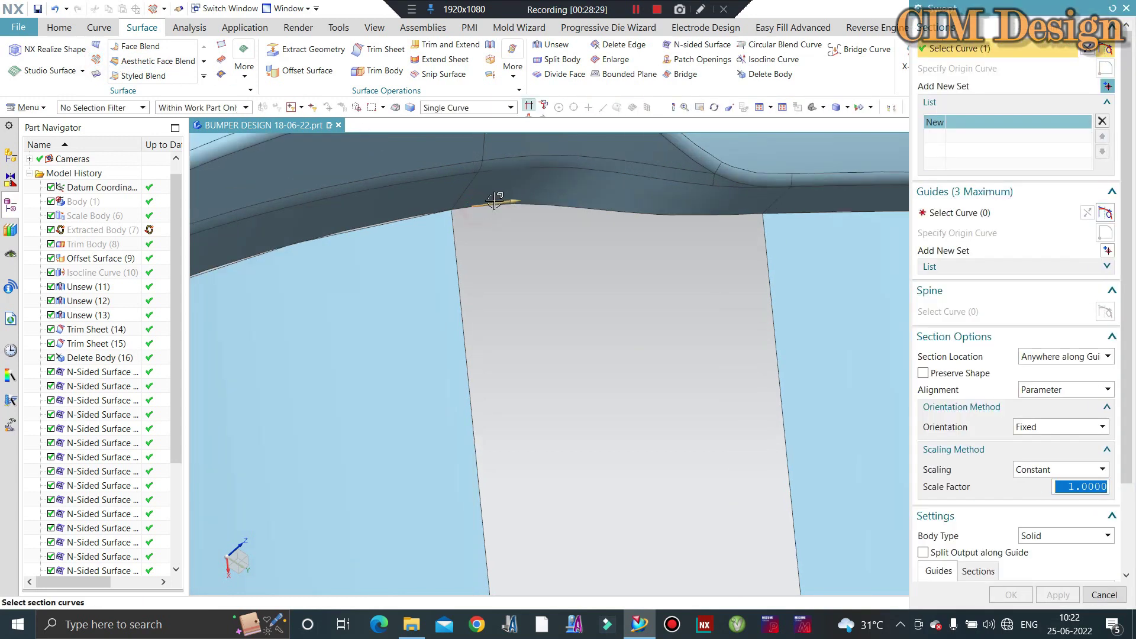
scroll(451, 219, "up", 2)
left_click(451, 217)
scroll(449, 225, "down", 2)
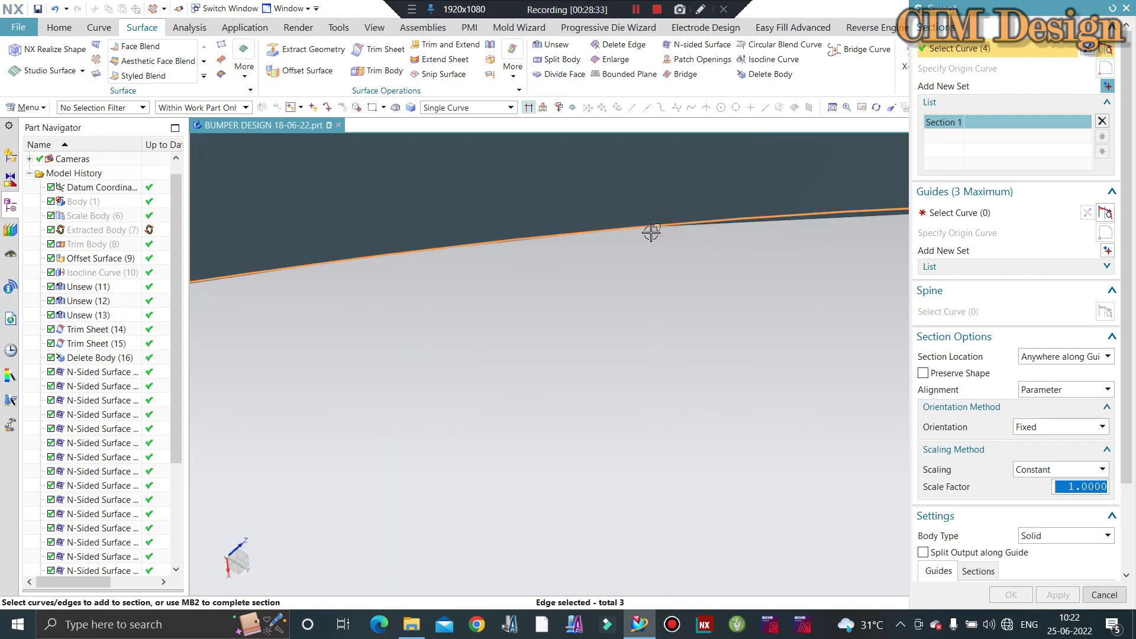
scroll(651, 232, "down", 2)
scroll(734, 239, "down", 1)
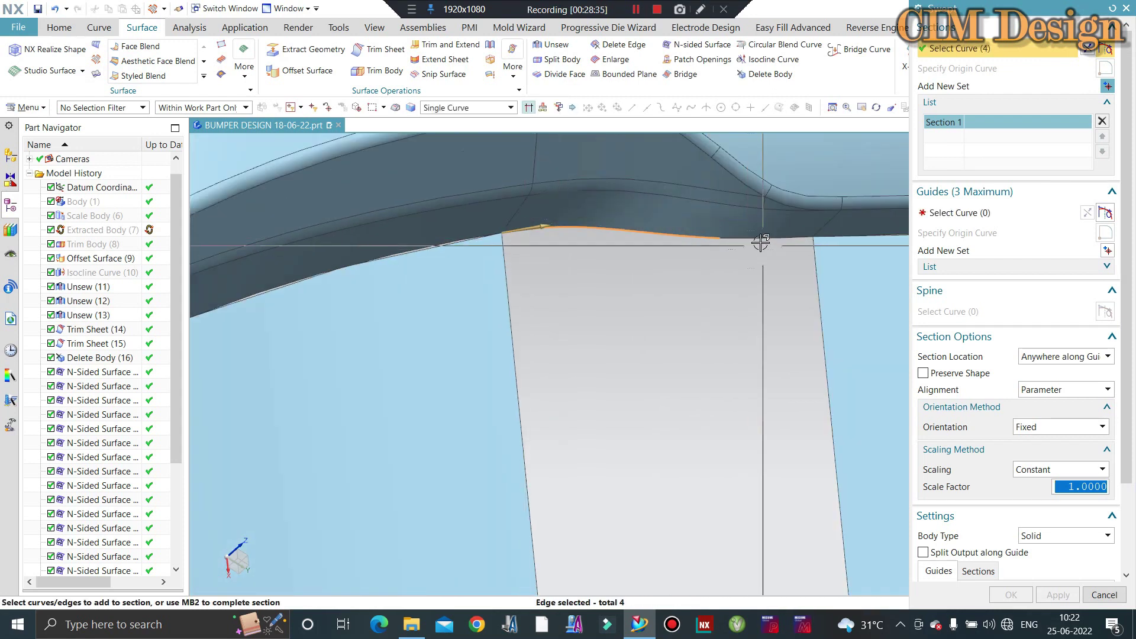
Add the right and left vertical edges as two guide sets and create the swept solid
left_click(815, 309)
left_click(1107, 251)
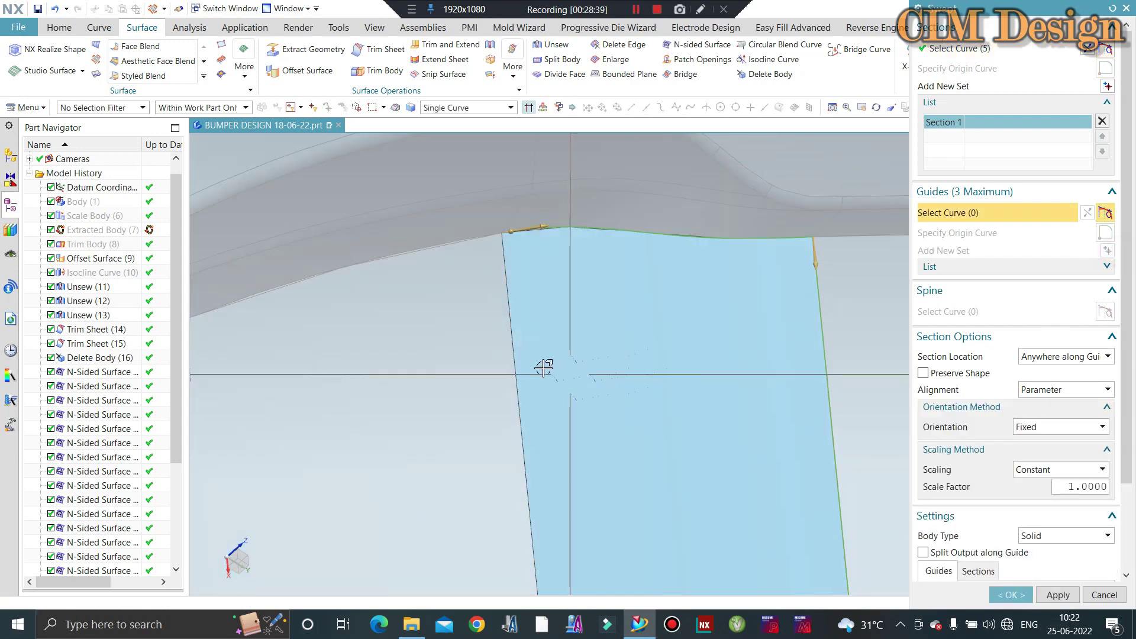
left_click(514, 345)
scroll(576, 325, "down", 2)
scroll(537, 294, "down", 2)
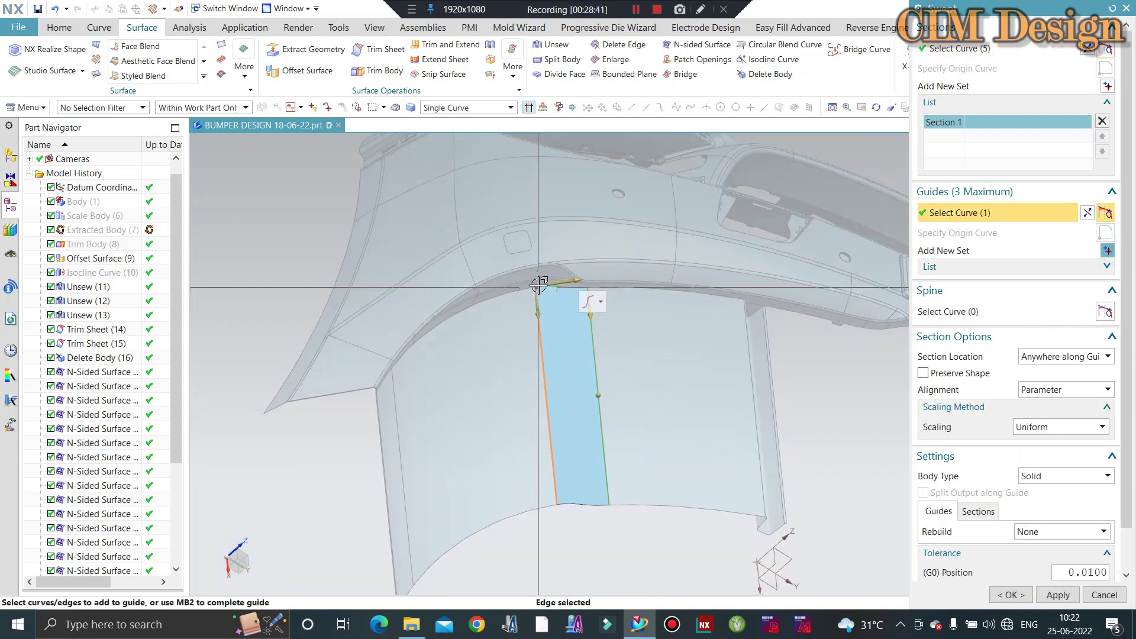
scroll(537, 294, "down", 2)
middle_click(643, 320)
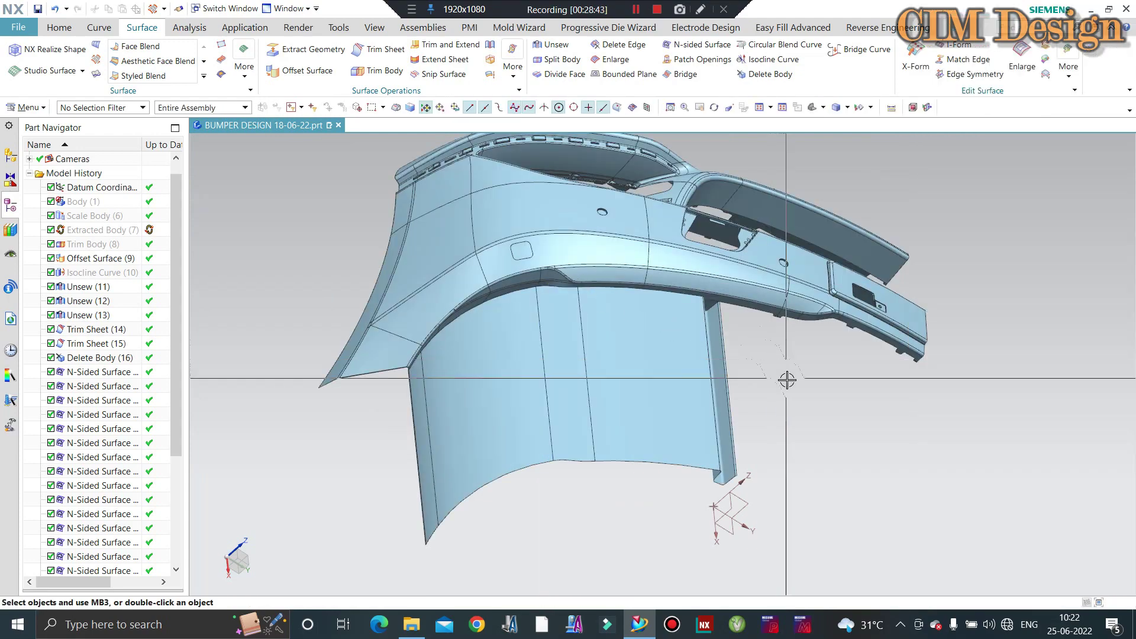
Orbit and zoom to inspect the new swept solids beneath the bumper
mouse_move(797, 379)
middle_mouse_down()
mouse_move(610, 312)
mouse_move(597, 320)
middle_mouse_up()
scroll(708, 371, "up", 3)
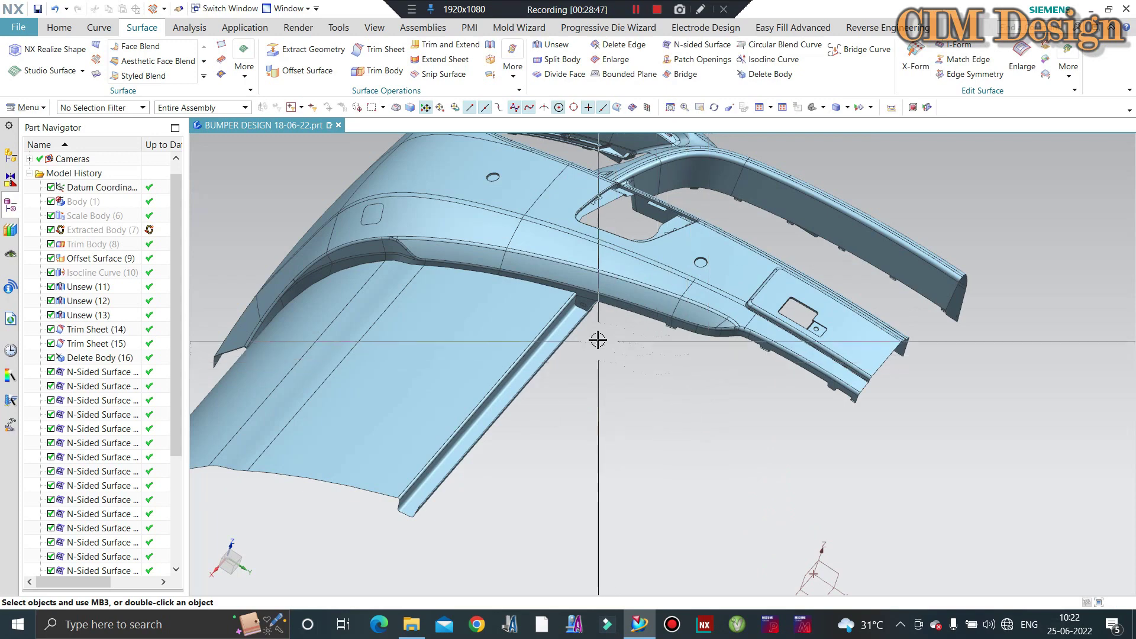
scroll(562, 314, "up", 2)
scroll(562, 314, "up", 2)
scroll(551, 288, "up", 2)
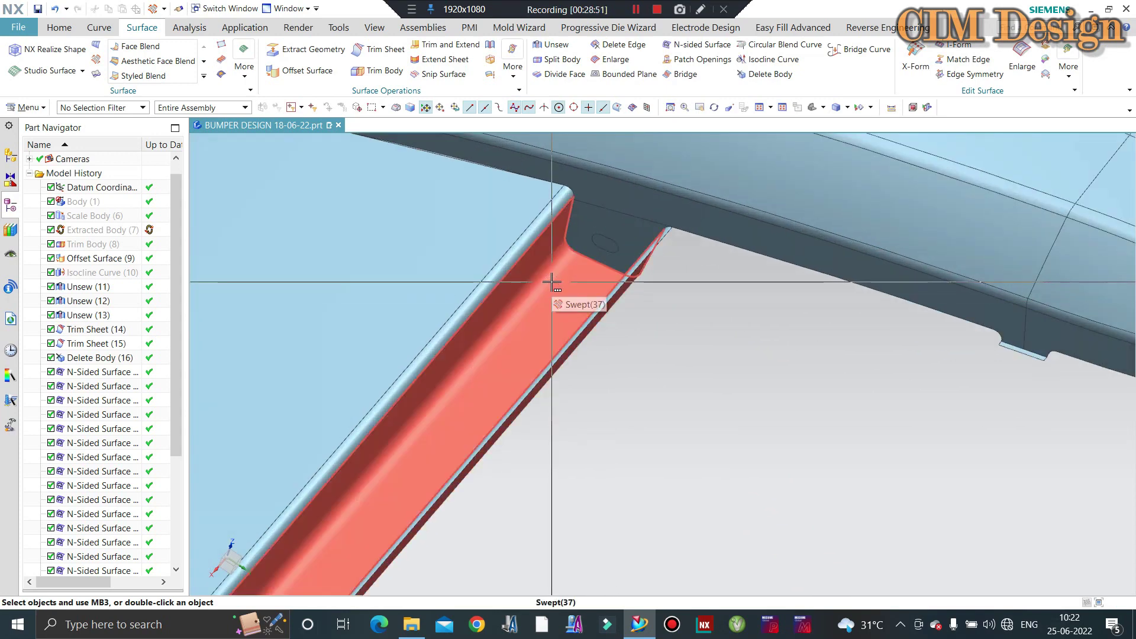
scroll(613, 274, "down", 1)
scroll(601, 261, "down", 2)
scroll(578, 243, "up", 4)
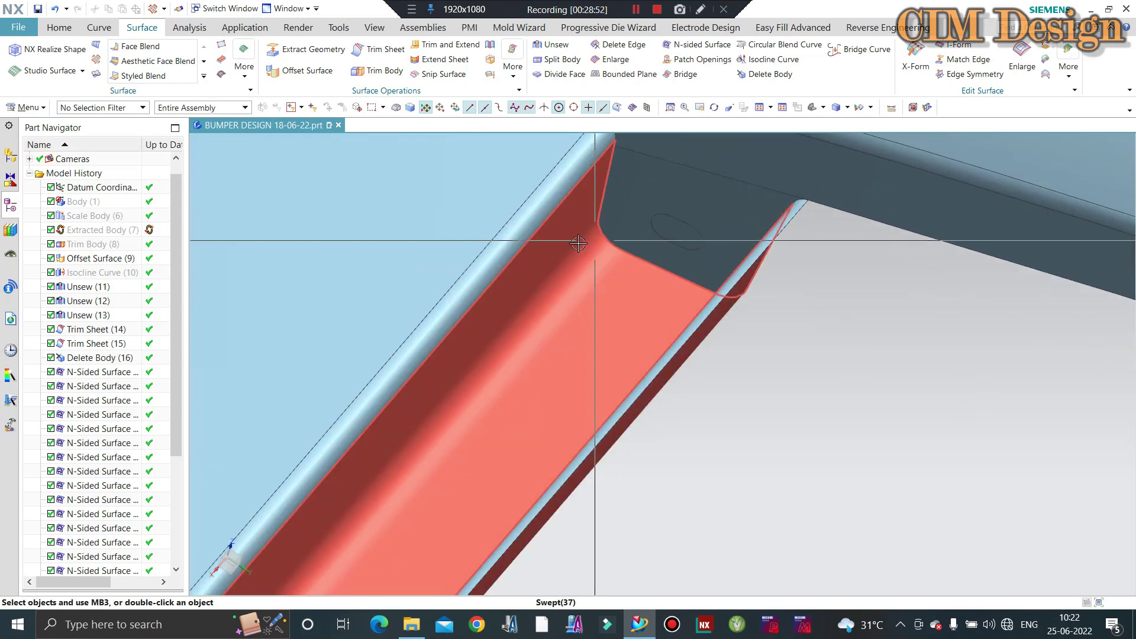
Cancel a started Unsew and turn the view to the bumper front's rib opening
left_click(552, 45)
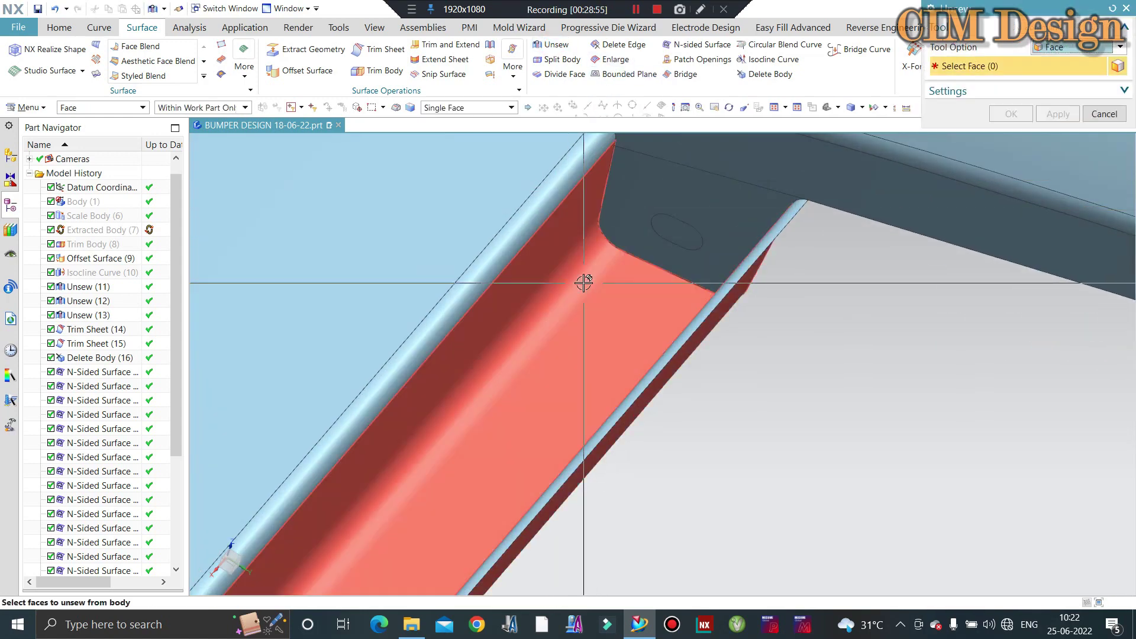
scroll(580, 278, "down", 2)
scroll(579, 275, "down", 2)
key("Escape")
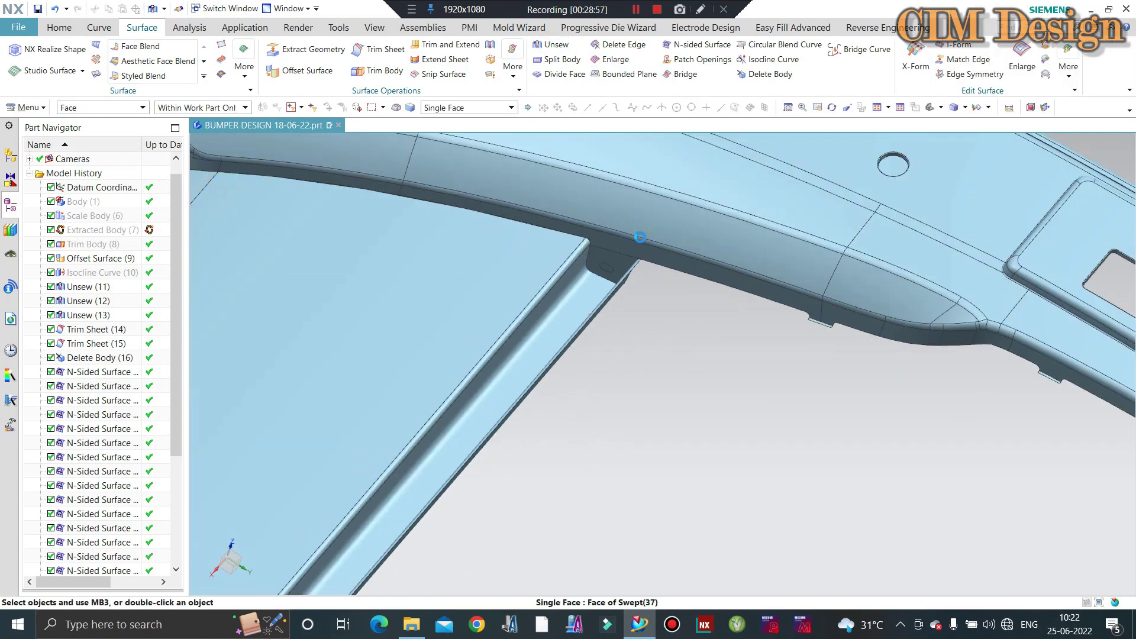
scroll(615, 284, "down", 2)
scroll(633, 291, "down", 2)
middle_click_drag(633, 291, 606, 299)
scroll(622, 252, "up", 3)
scroll(622, 252, "up", 2)
scroll(603, 303, "up", 2)
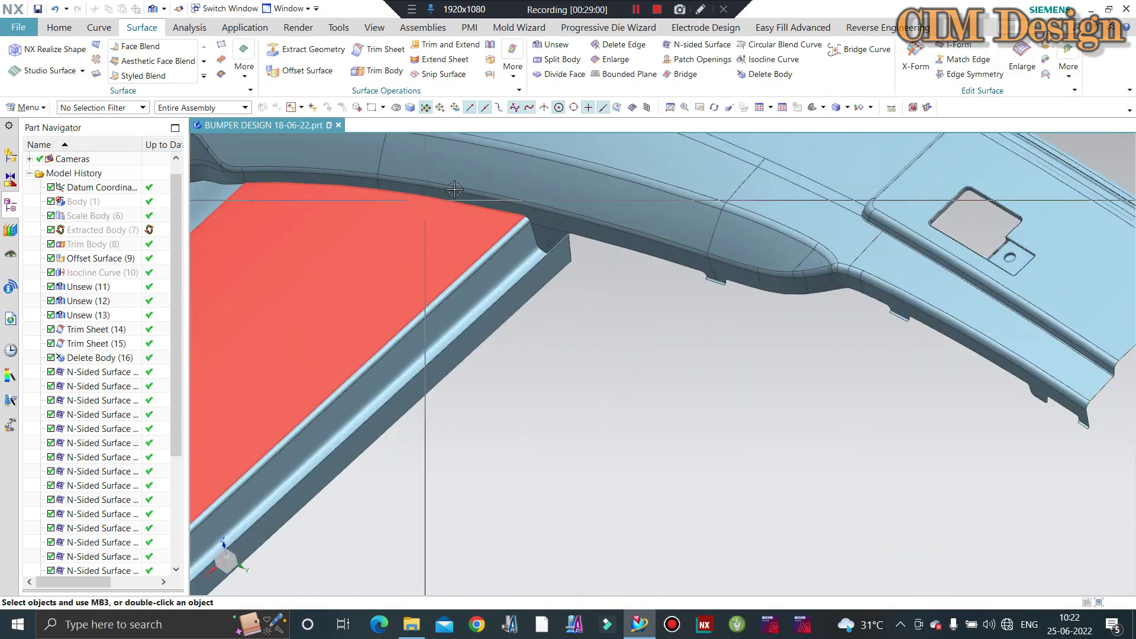
left_click(59, 27)
Start an extrusion from the rib opening's first boundary edge and reverse its direction toward the opening
left_click(171, 56)
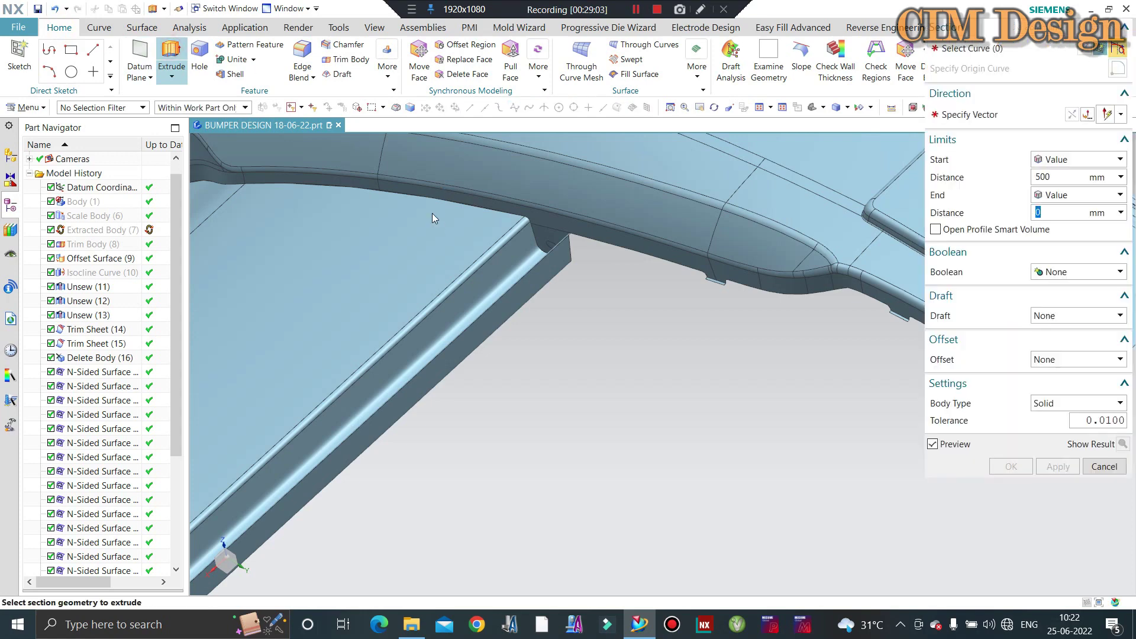
scroll(608, 253, "up", 1)
scroll(654, 269, "up", 1)
scroll(655, 269, "up", 2)
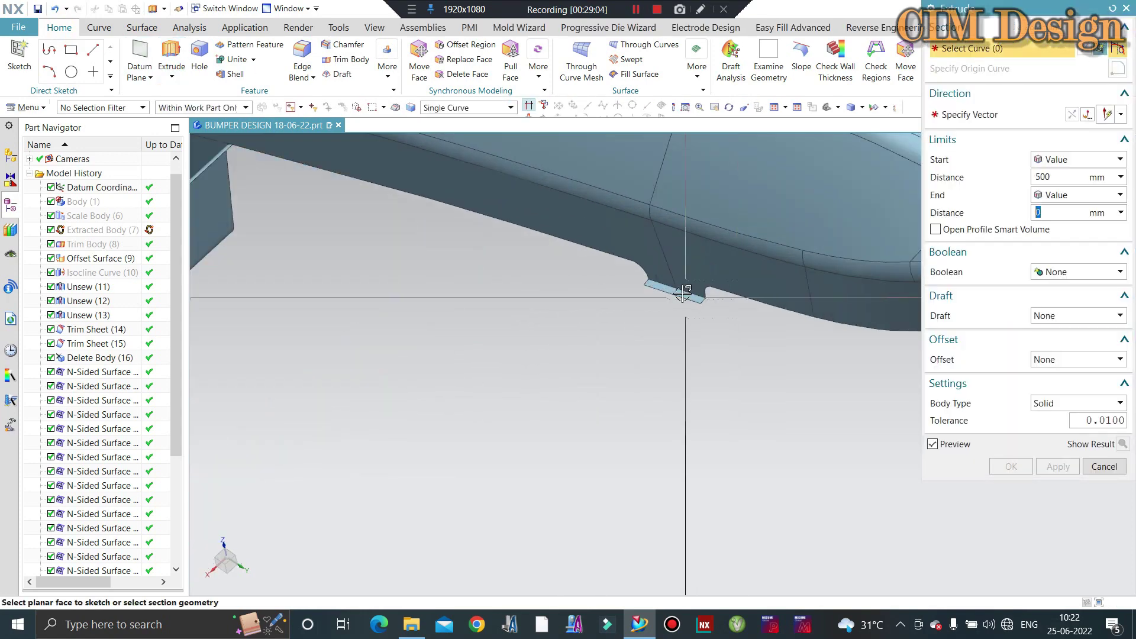
scroll(652, 294, "up", 1)
left_click(652, 294)
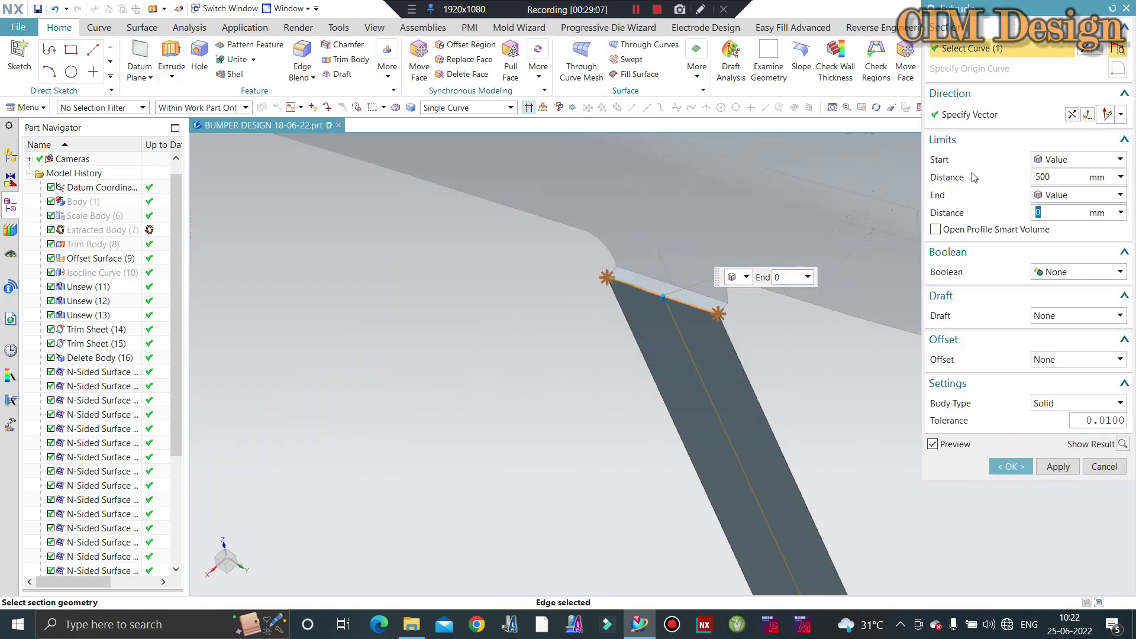
left_click(979, 115)
left_click(717, 318)
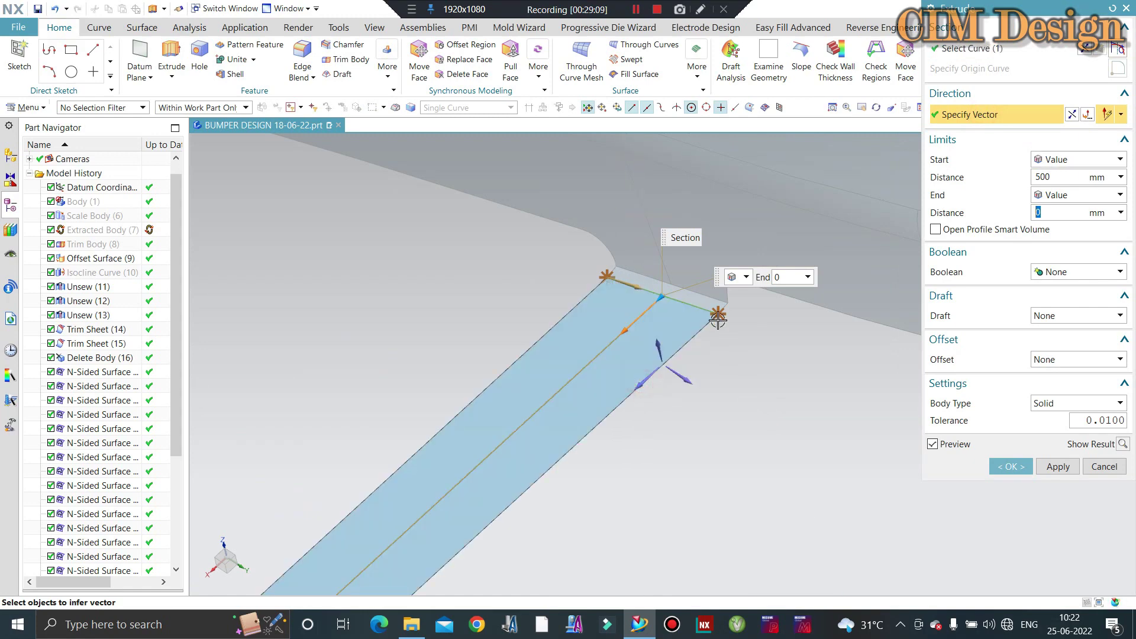
left_click(970, 49)
Add the next rib-opening boundary edges to the section, including the curved and short corner edges
scroll(731, 305, "up", 2)
scroll(731, 304, "up", 3)
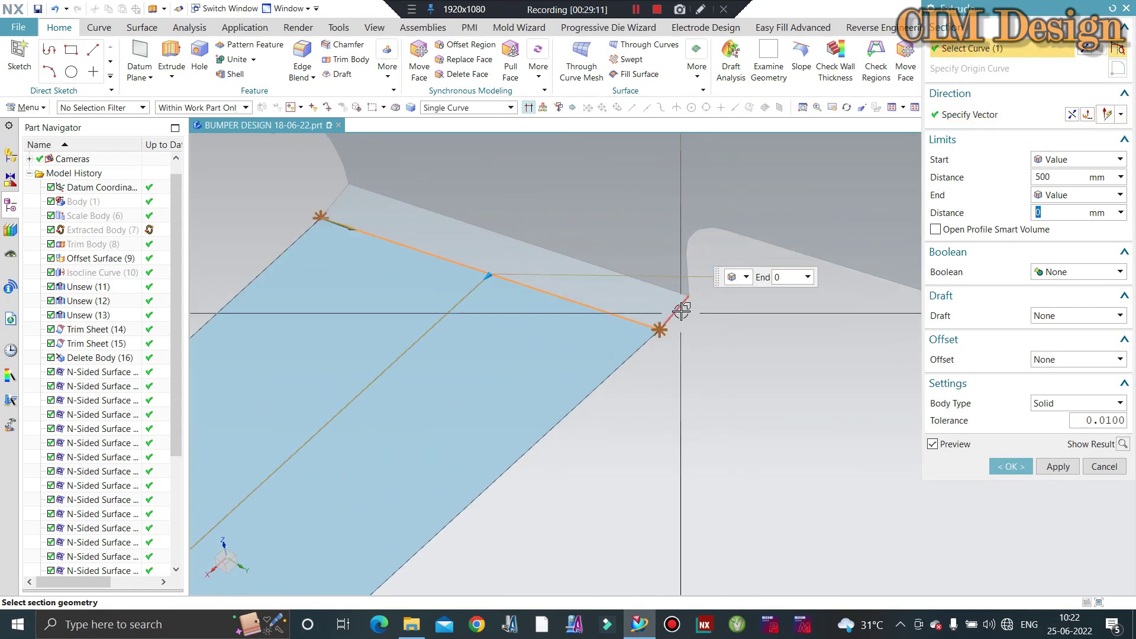
left_click(701, 286)
left_click(686, 249)
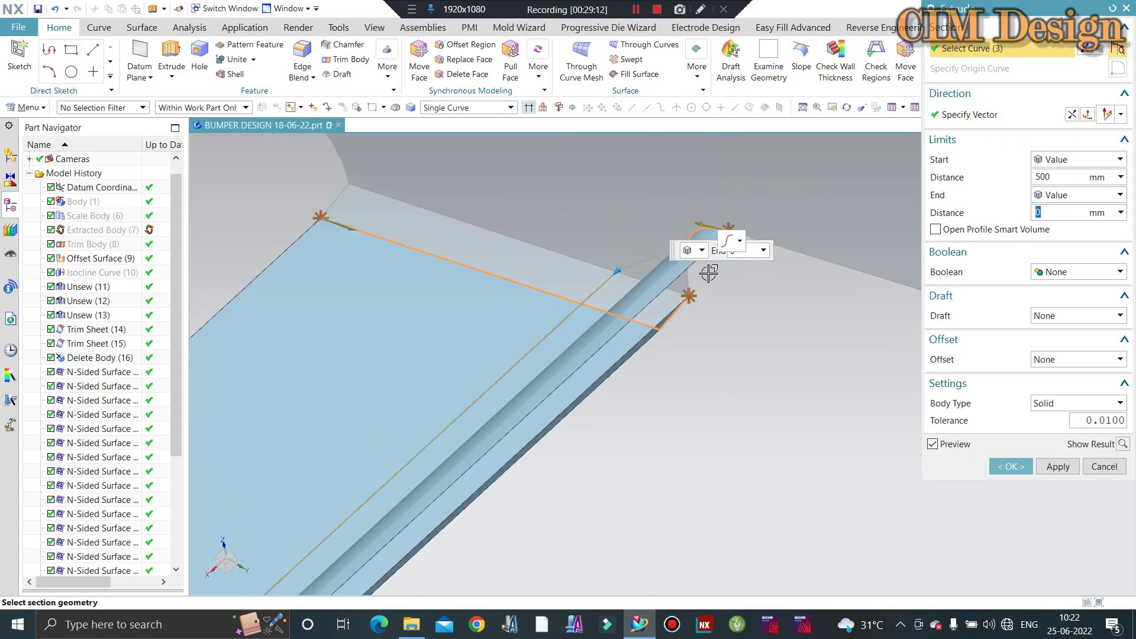
left_click(691, 278)
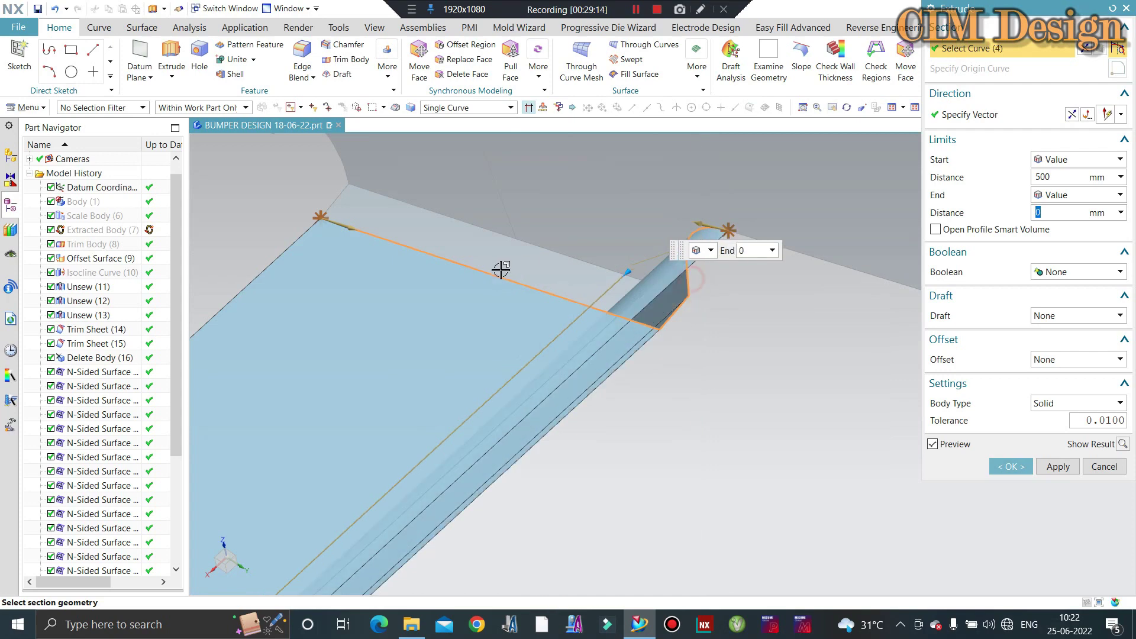
left_click(336, 198)
middle_click_drag(526, 354, 464, 292)
scroll(437, 256, "up", 3)
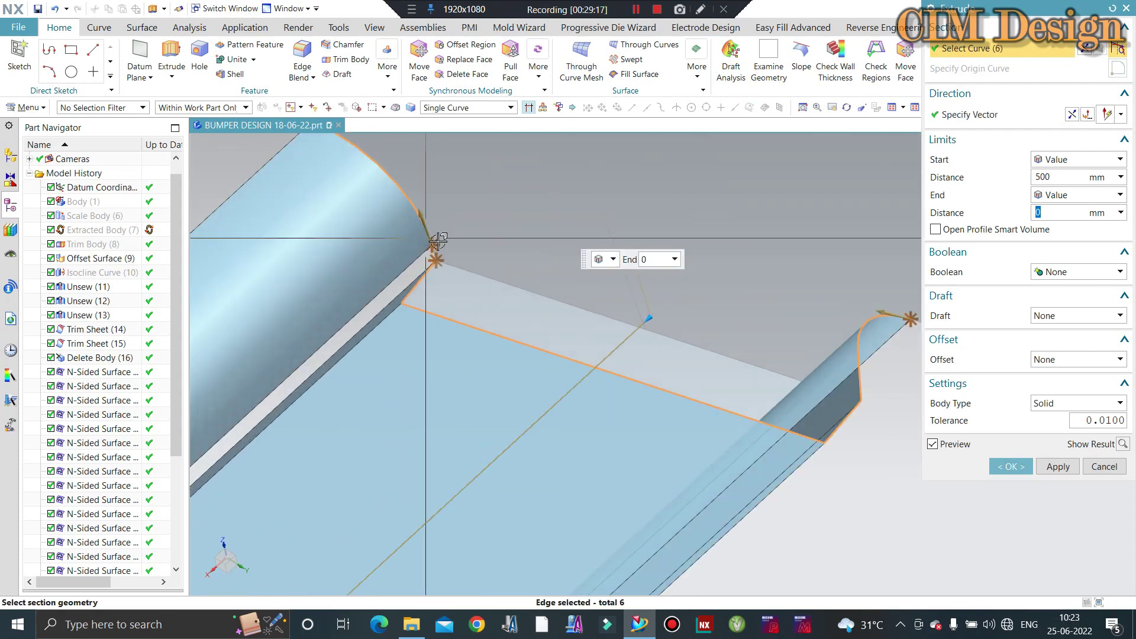
scroll(437, 258, "up", 3)
scroll(437, 259, "up", 2)
left_click(436, 258)
scroll(440, 278, "down", 1)
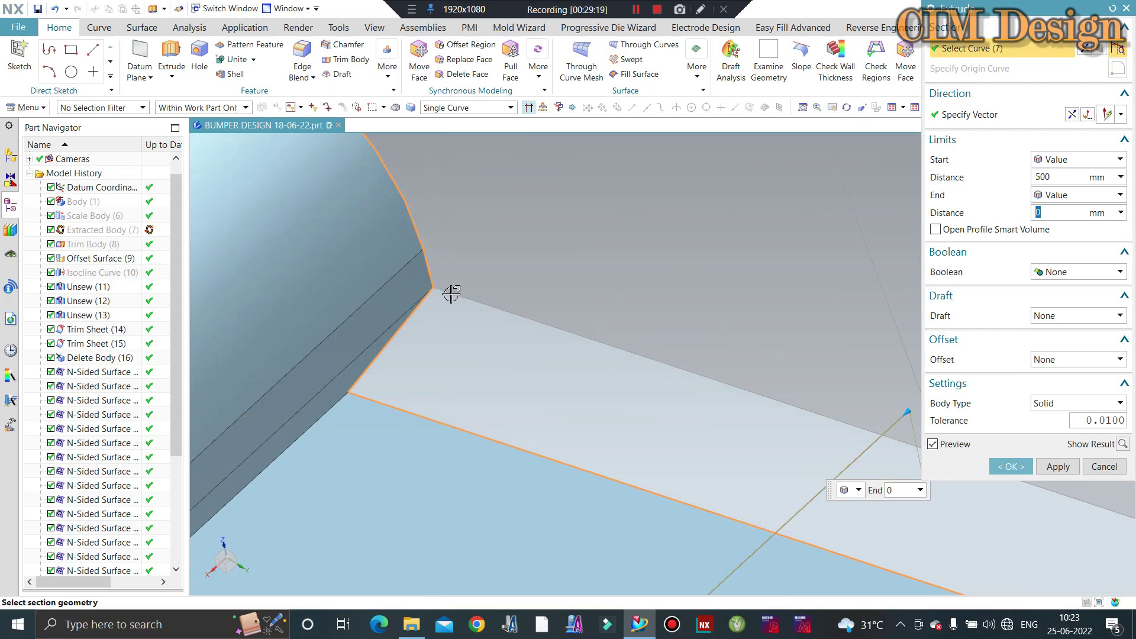
scroll(452, 292, "down", 2)
scroll(465, 280, "down", 2)
scroll(578, 264, "down", 2)
scroll(464, 253, "down", 2)
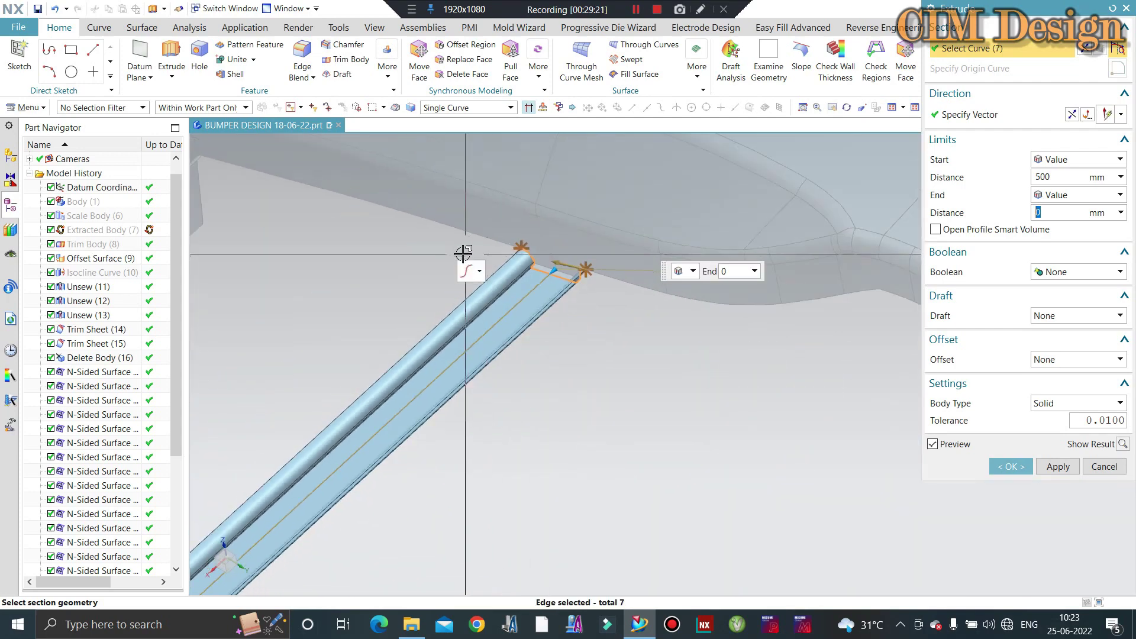
scroll(469, 260, "down", 2)
scroll(742, 286, "up", 2)
scroll(708, 307, "up", 3)
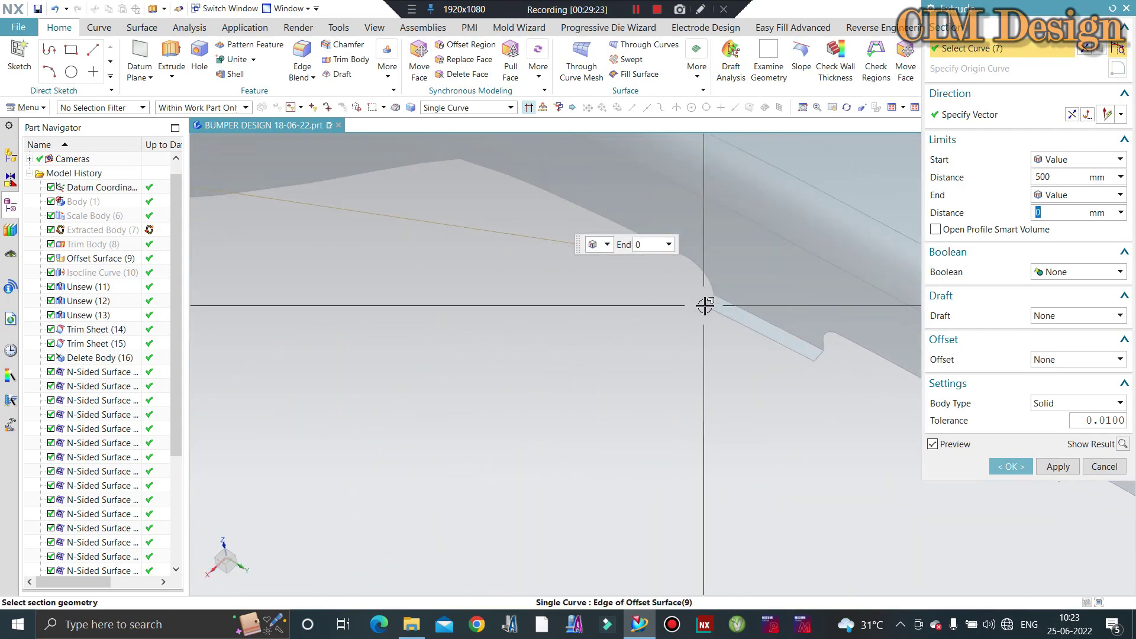
scroll(709, 271, "up", 1)
scroll(707, 296, "up", 2)
scroll(719, 278, "up", 1)
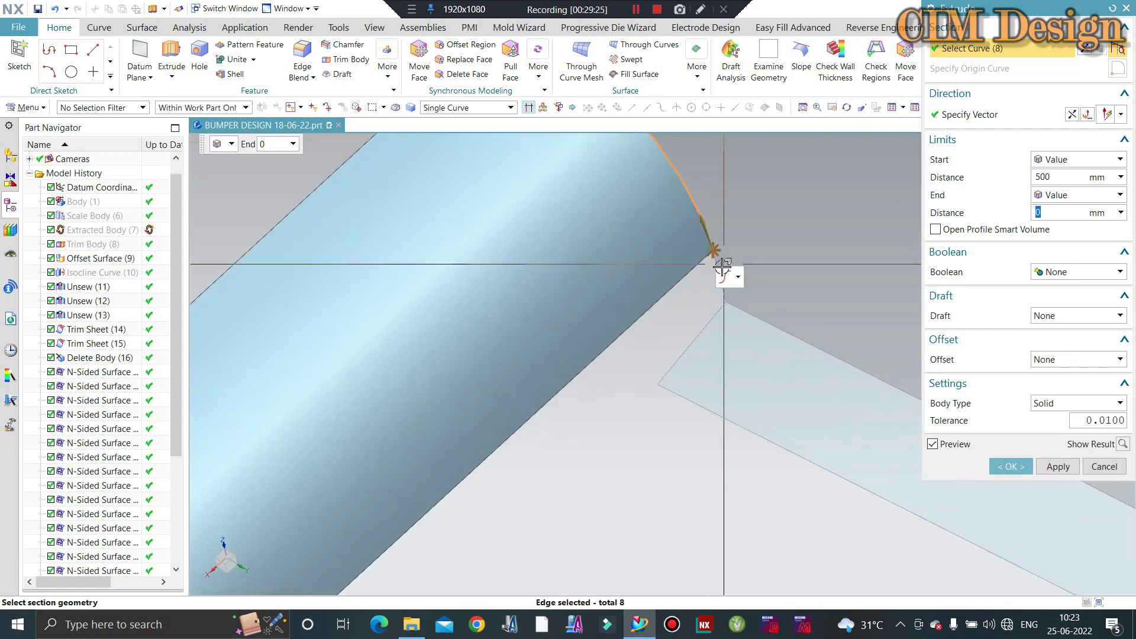
Add the remaining edges, for 25 in total, and create the Extrude (43) solid
left_click(711, 325)
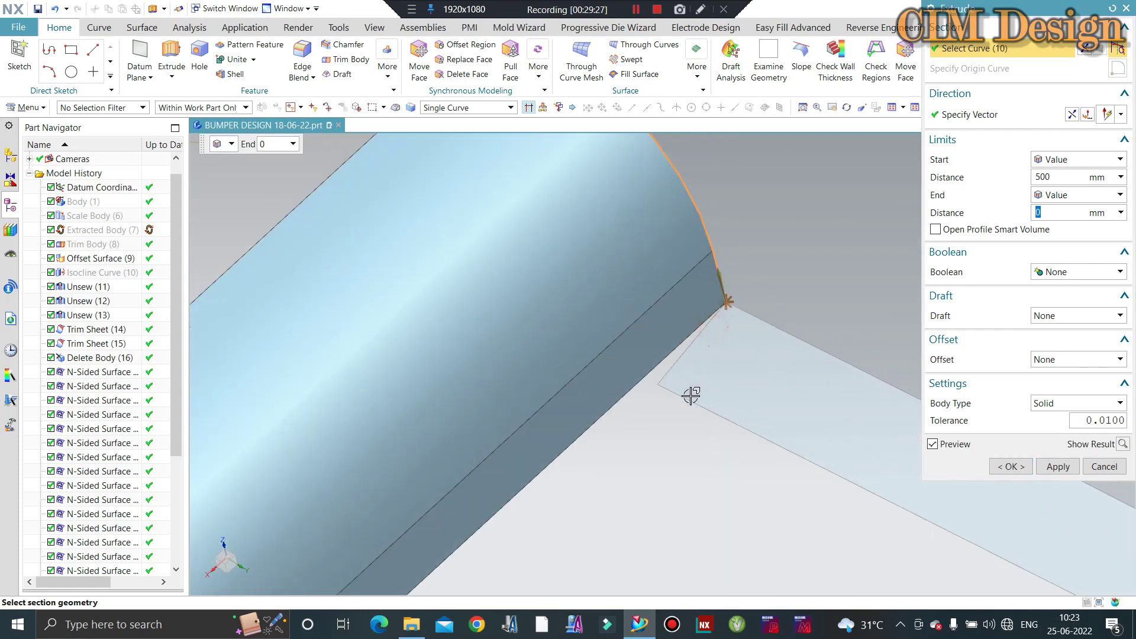
scroll(520, 287, "down", 2)
left_click(520, 286)
scroll(801, 456, "down", 2)
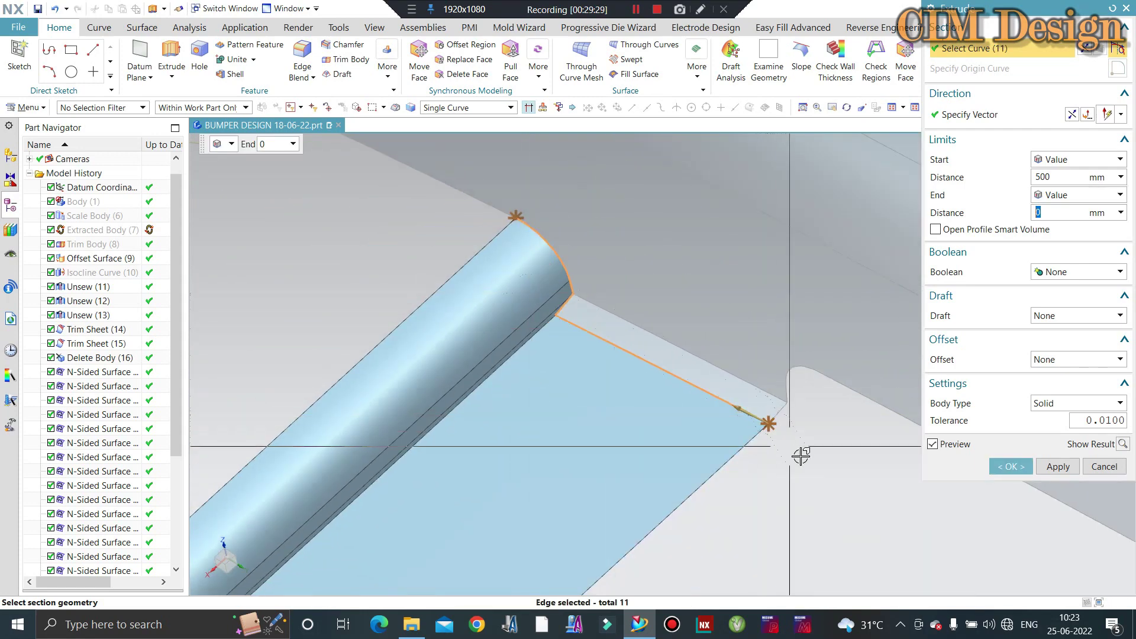
scroll(801, 456, "up", 2)
left_click(776, 344)
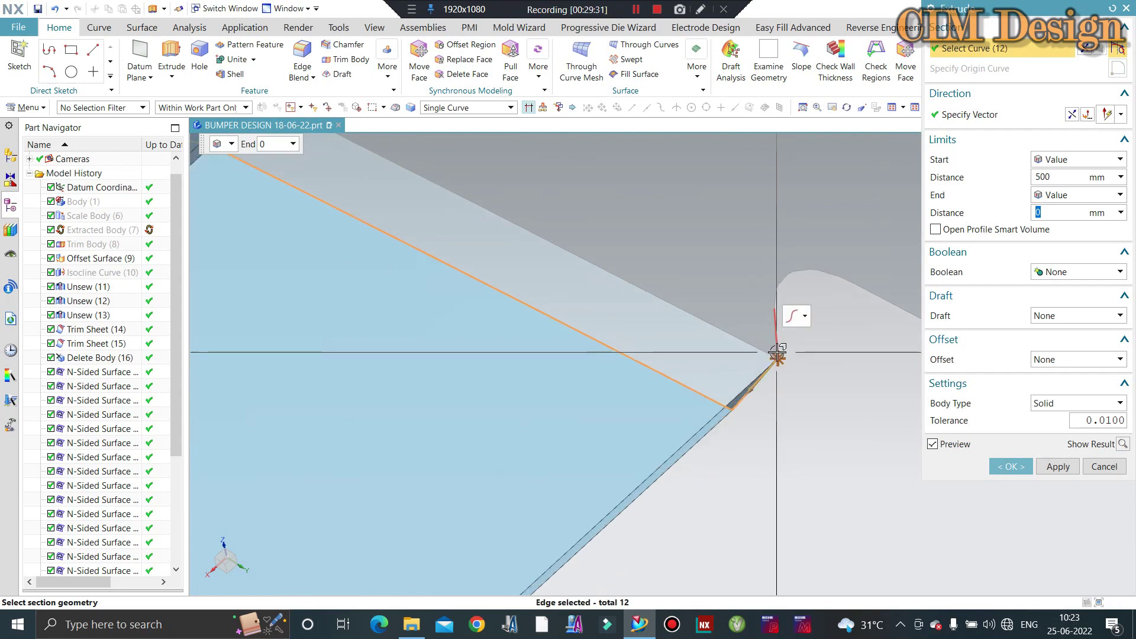
scroll(776, 343, "up", 3)
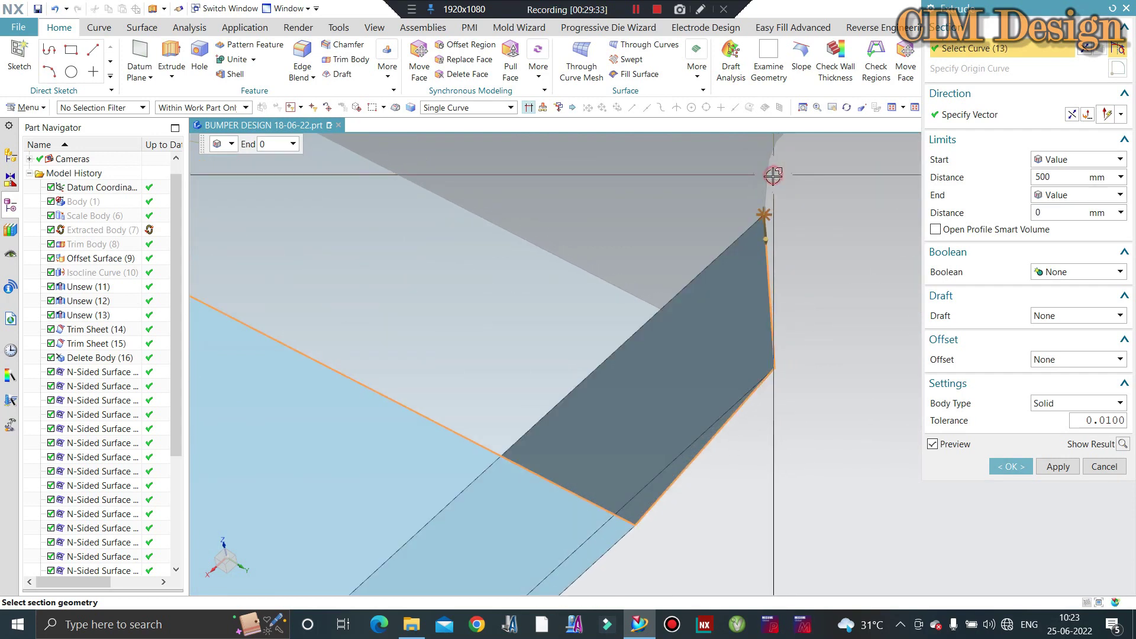
scroll(766, 177, "down", 3)
scroll(642, 305, "up", 2)
left_click(657, 269)
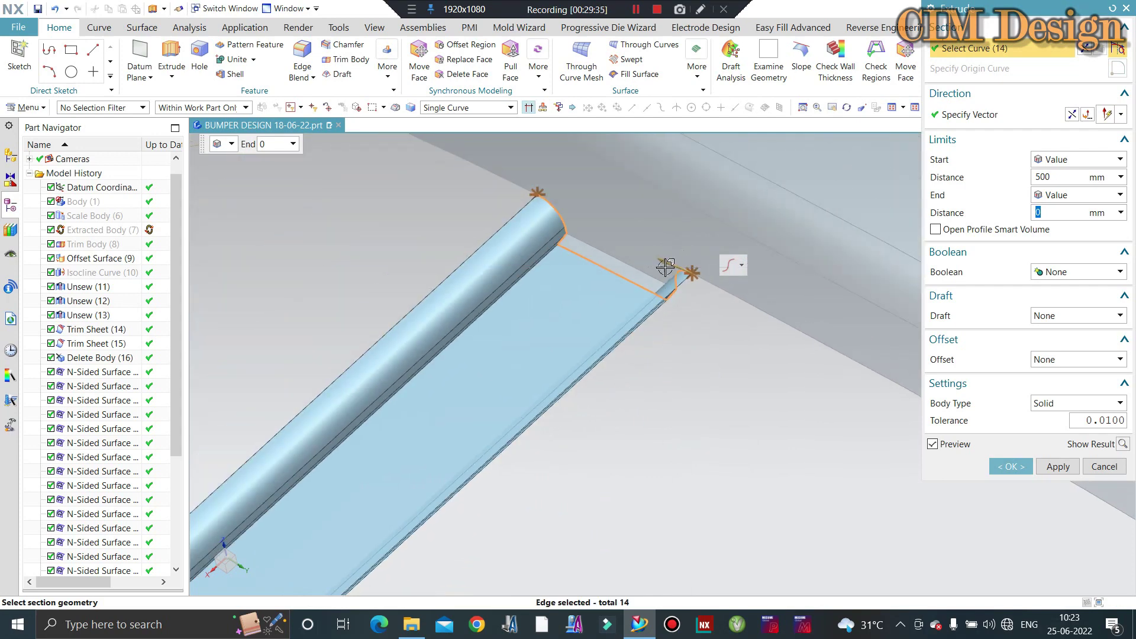
scroll(645, 271, "up", 2)
scroll(645, 271, "down", 3)
scroll(761, 337, "up", 2)
scroll(789, 336, "up", 3)
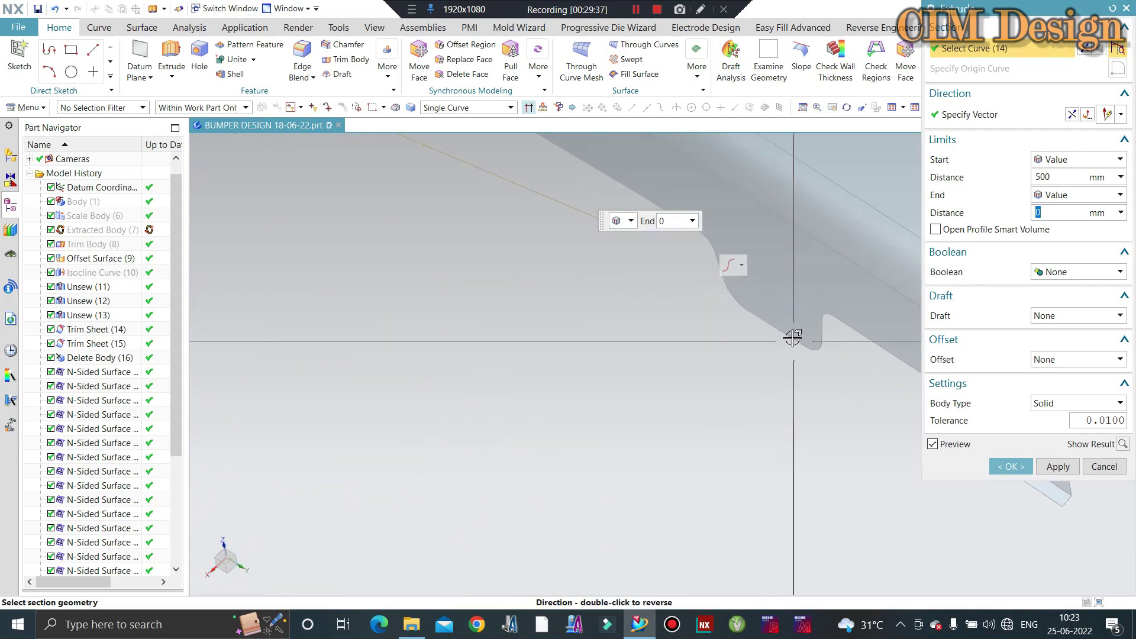
left_click(815, 350)
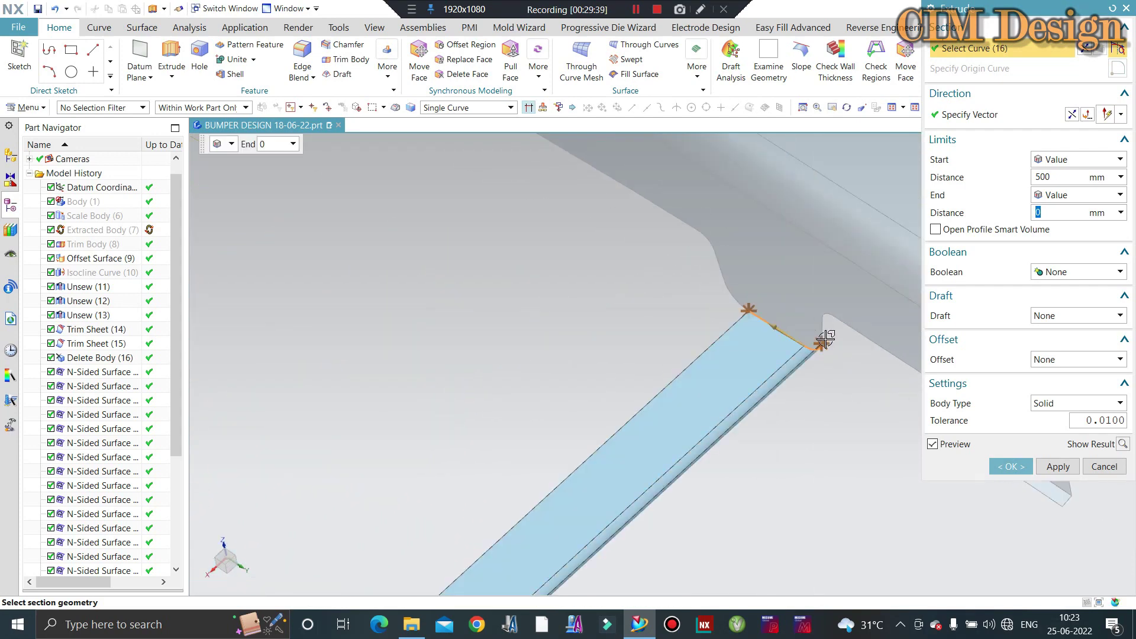
scroll(821, 337, "up", 2)
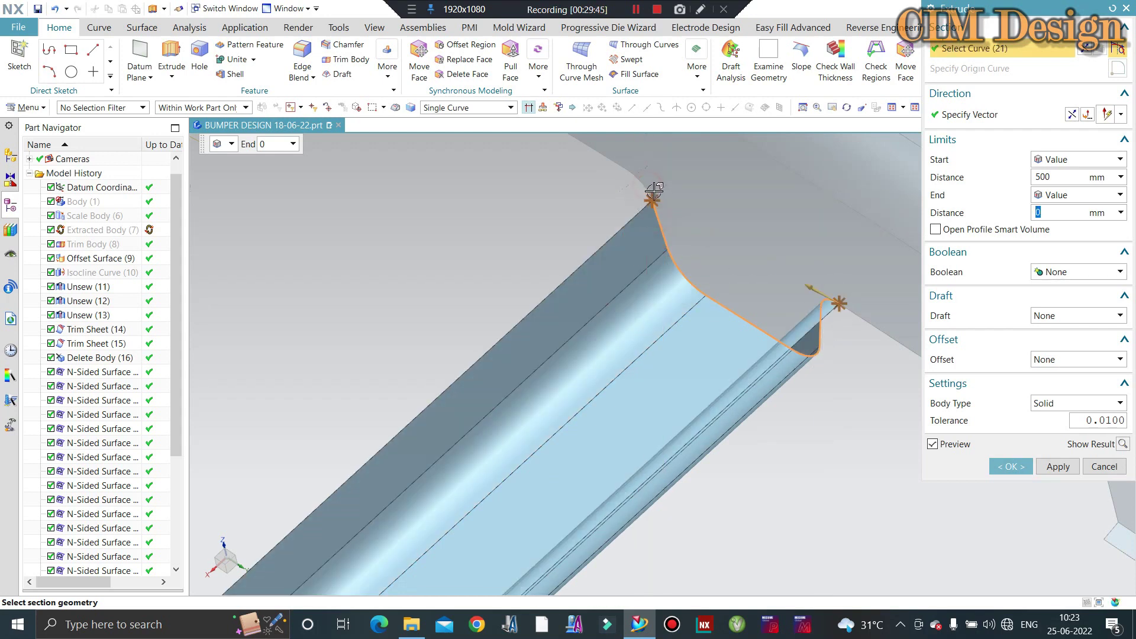
scroll(654, 190, "down", 3)
scroll(740, 337, "down", 2)
scroll(750, 311, "up", 6)
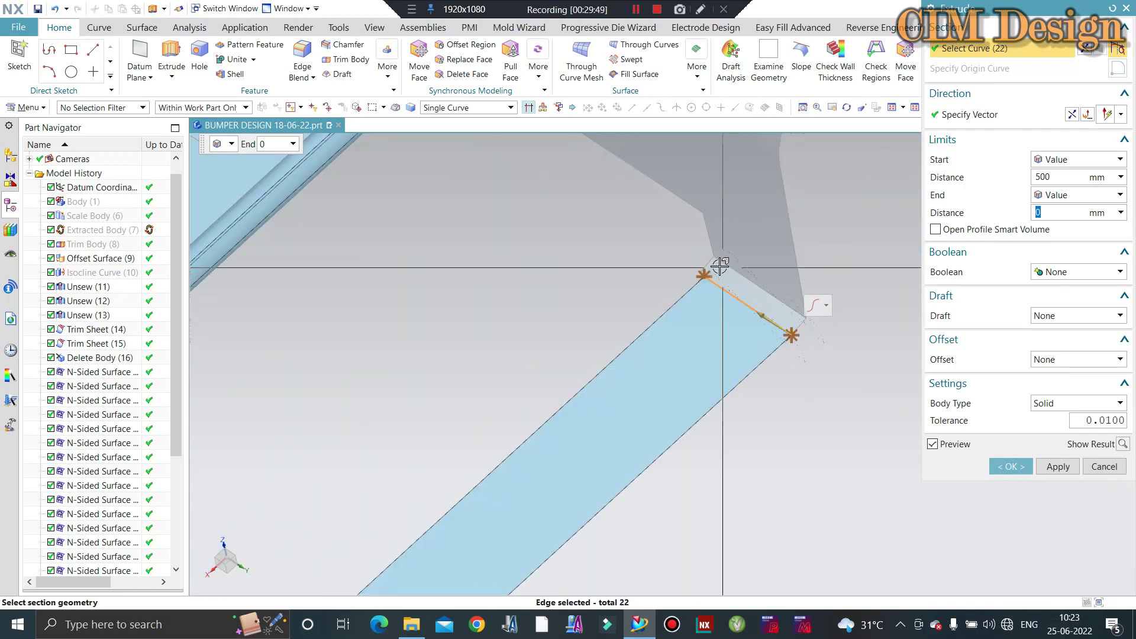
left_click(702, 272)
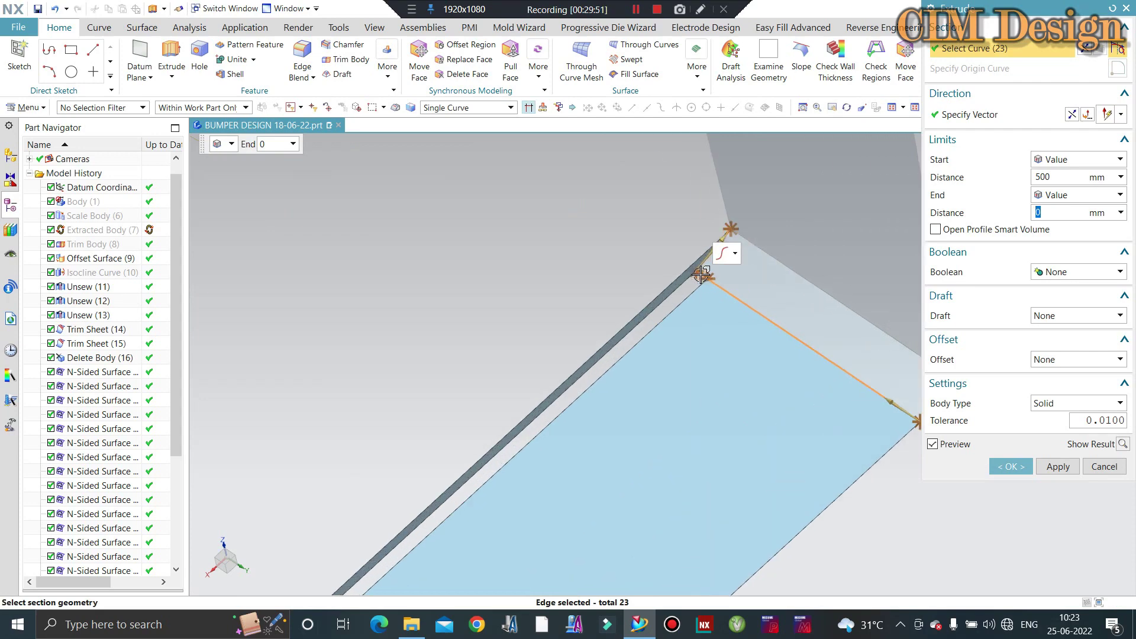
left_click(722, 202)
middle_click_drag(704, 308, 737, 259)
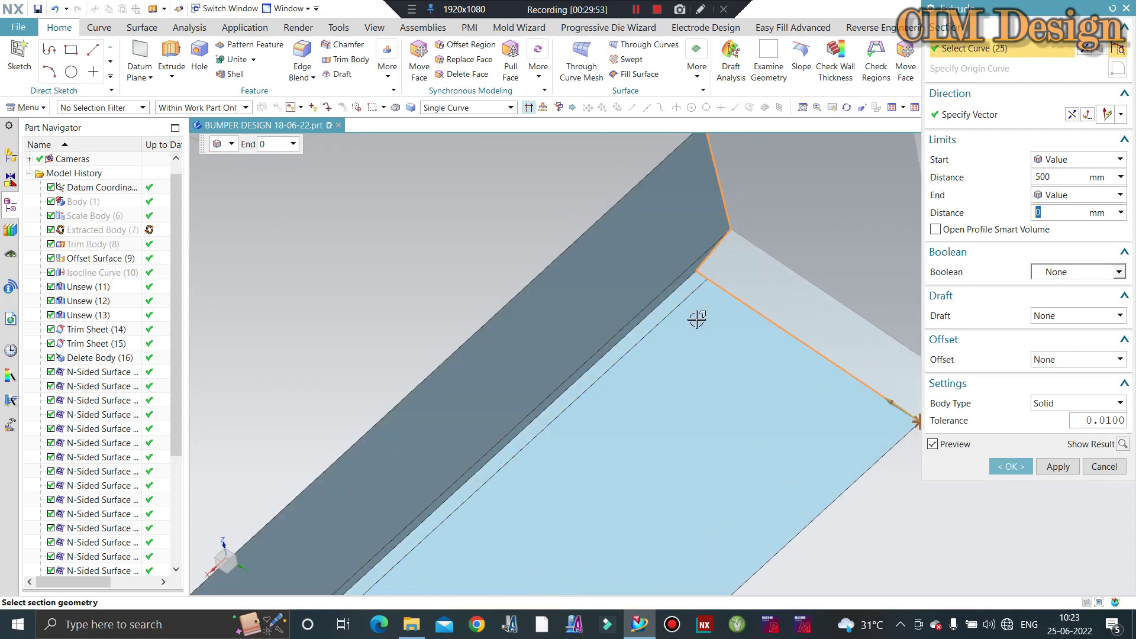
left_click(1011, 466)
Start a sweep with the wall opening's top edge as its section
scroll(703, 353, "down", 3)
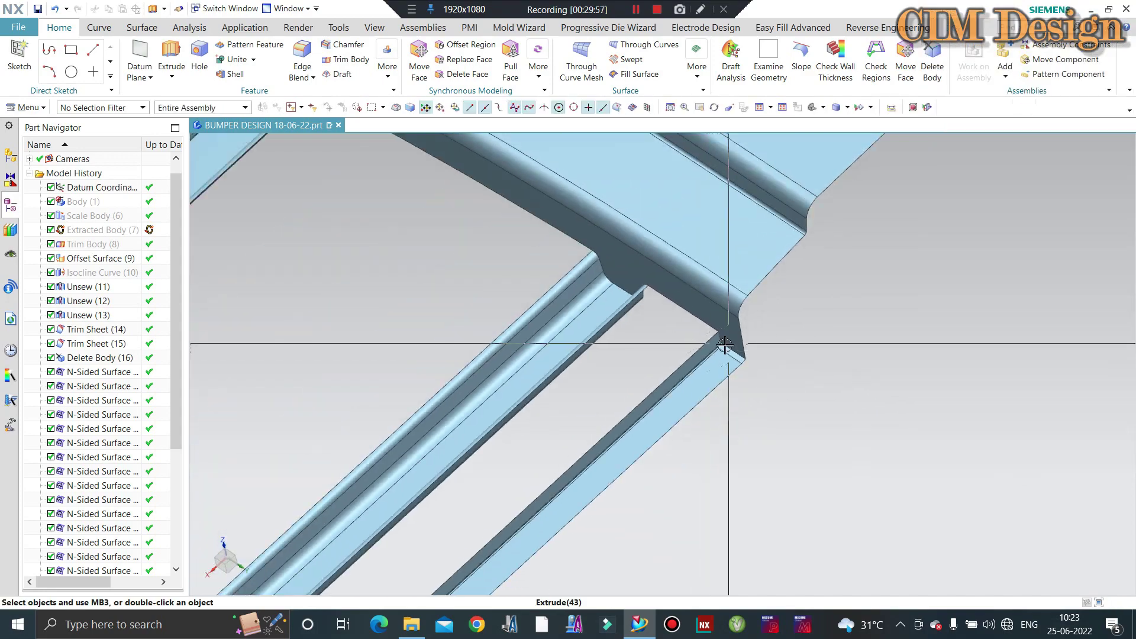
scroll(703, 354, "down", 3)
mouse_move(703, 354)
middle_mouse_down()
mouse_move(600, 376)
mouse_move(639, 323)
middle_mouse_up()
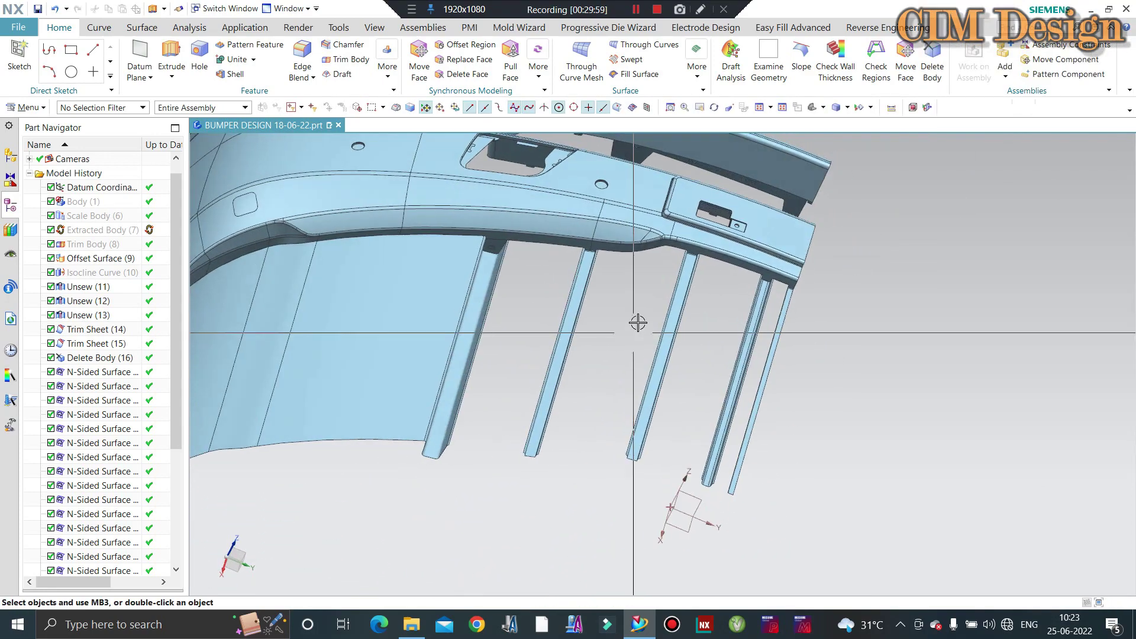
scroll(548, 262, "up", 2)
scroll(486, 222, "up", 2)
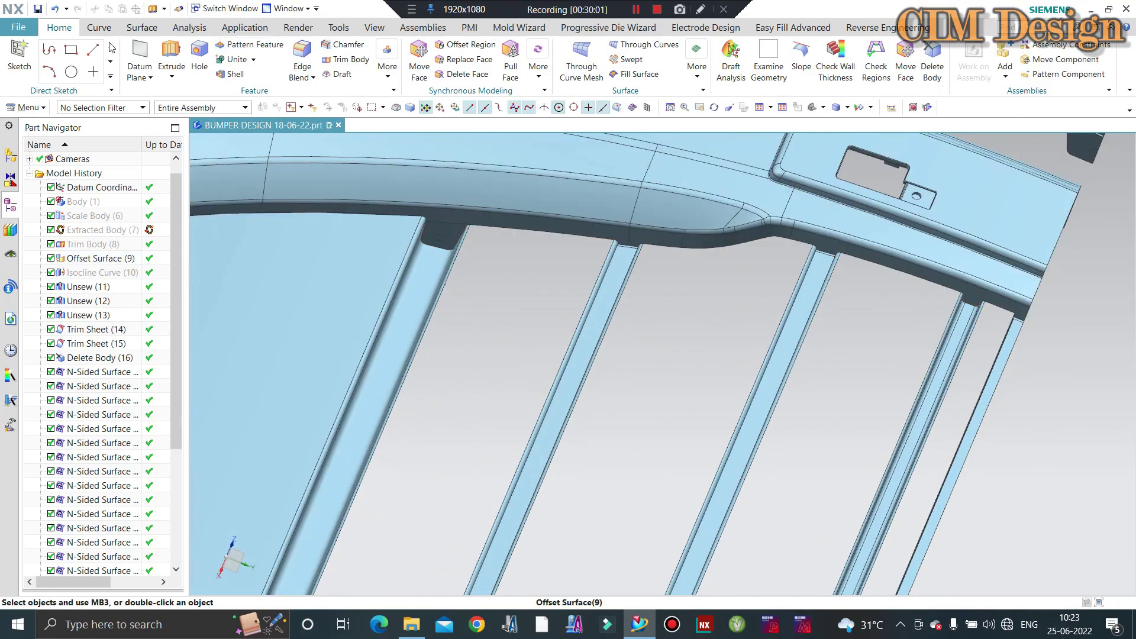
left_click(138, 26)
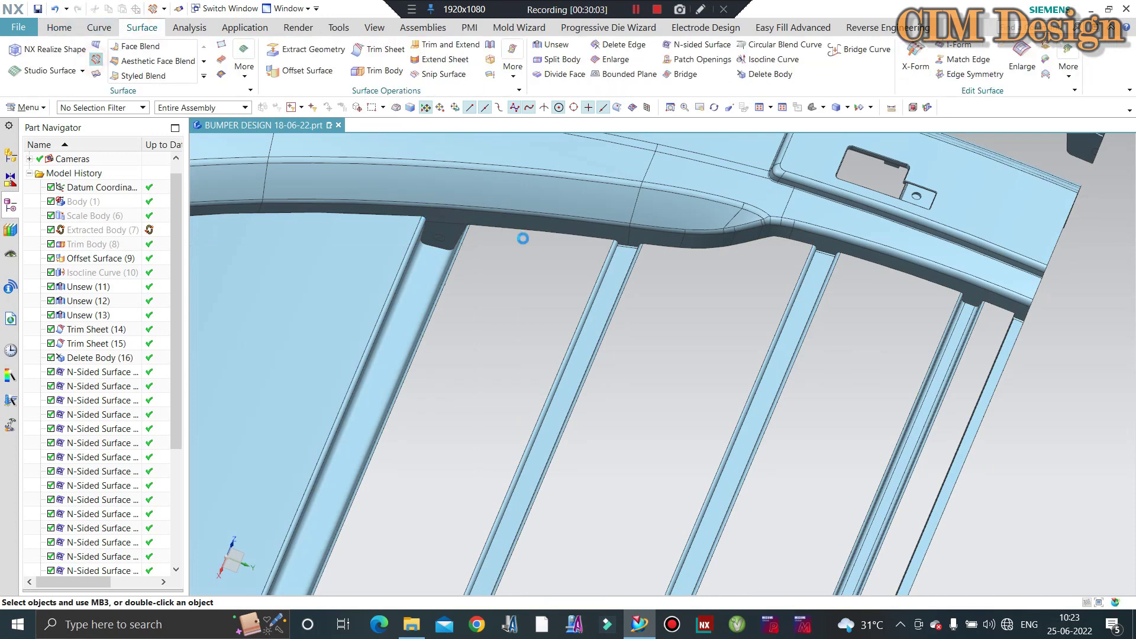
scroll(457, 224, "up", 2)
scroll(470, 223, "up", 2)
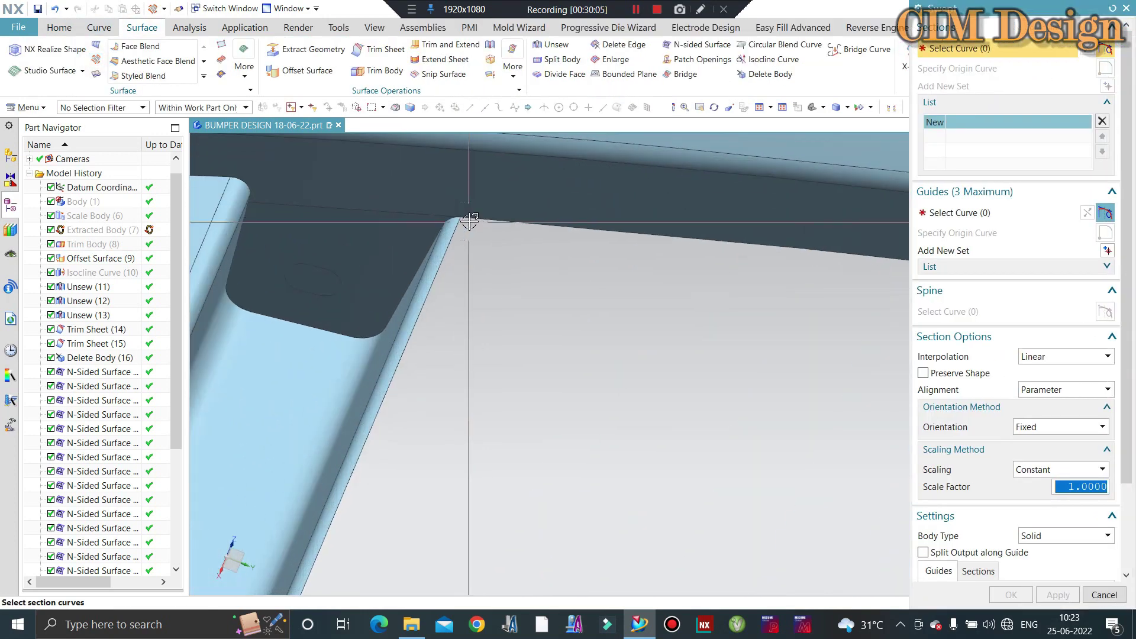
left_click(473, 225)
scroll(533, 223, "down", 1)
scroll(529, 228, "down", 1)
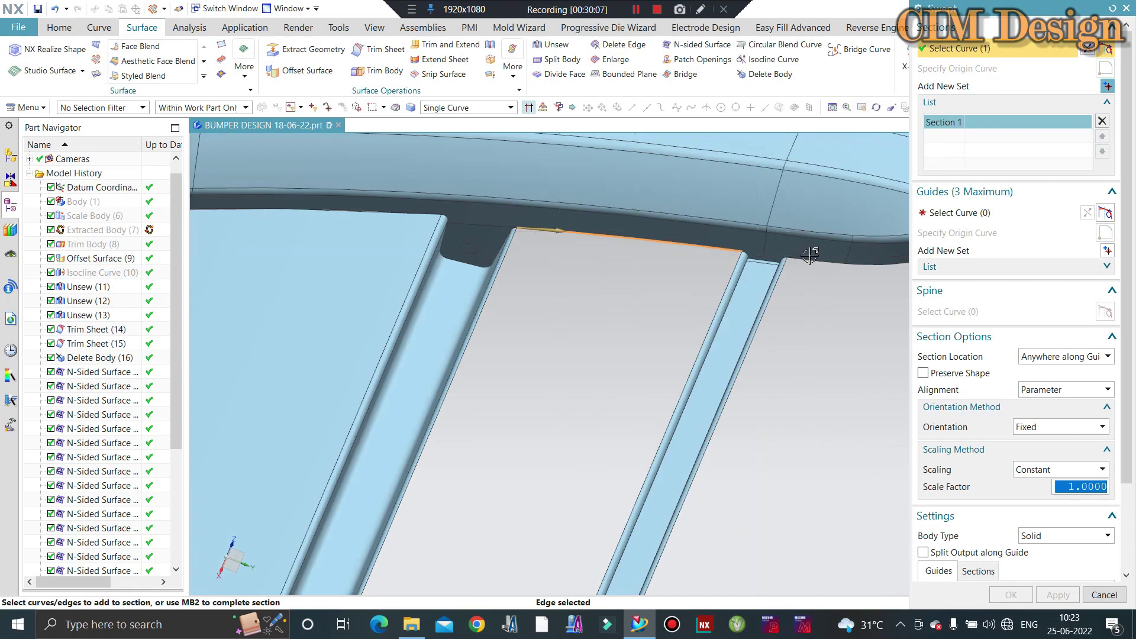
scroll(523, 233, "down", 1)
scroll(523, 233, "up", 1)
Set the long side edge as the sweep guide, check the preview, then cancel the sweep
left_click(1024, 212)
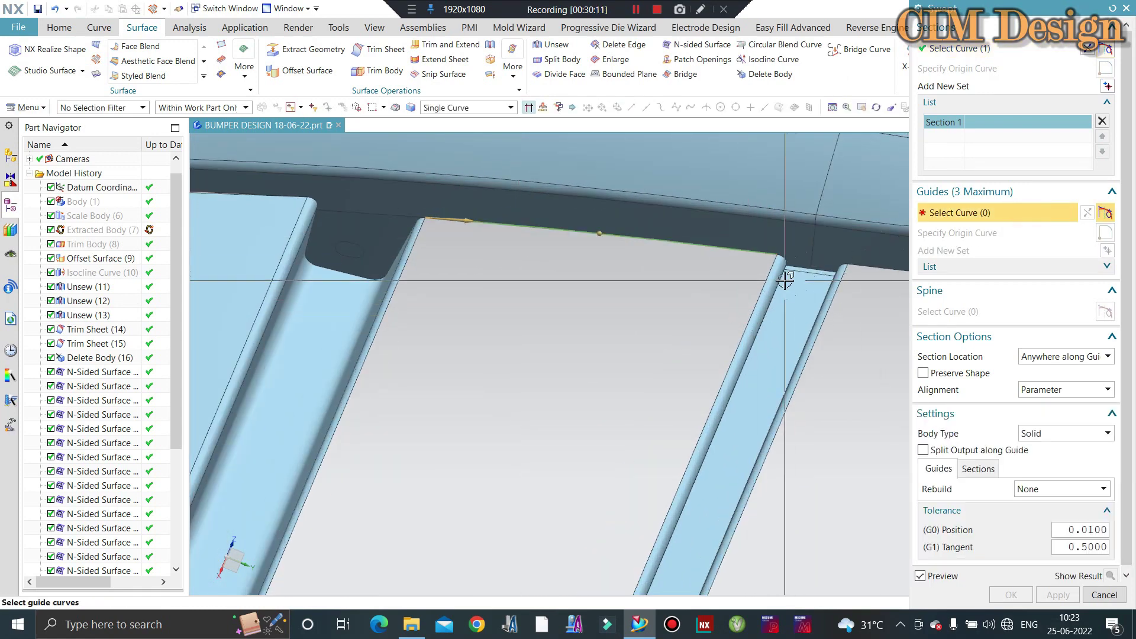
left_click(398, 336)
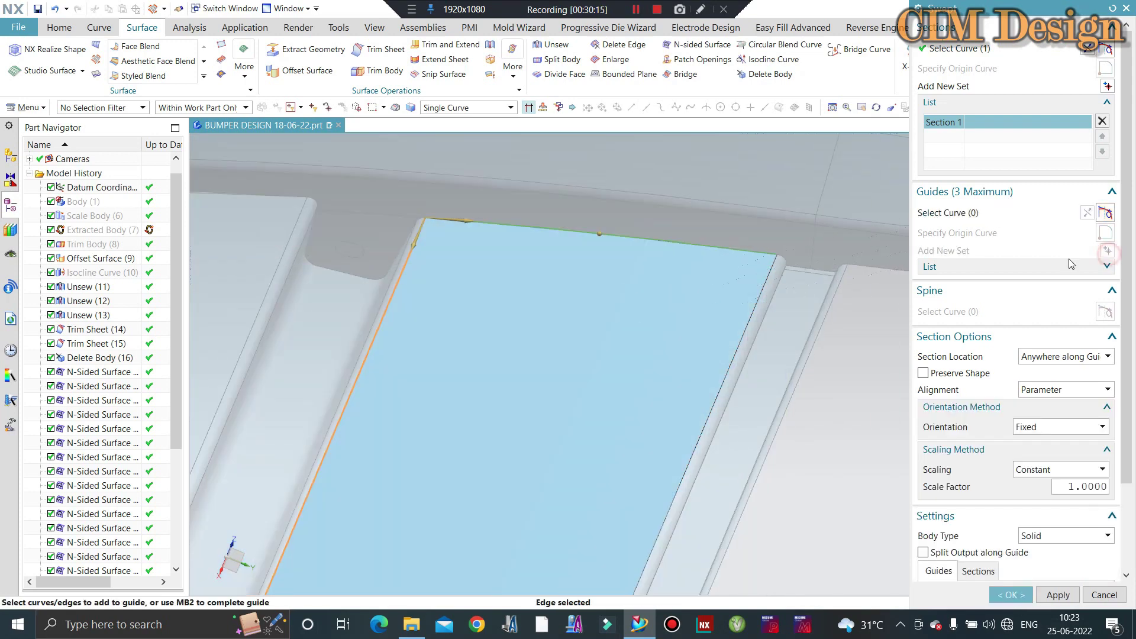
middle_click_drag(730, 363, 783, 299)
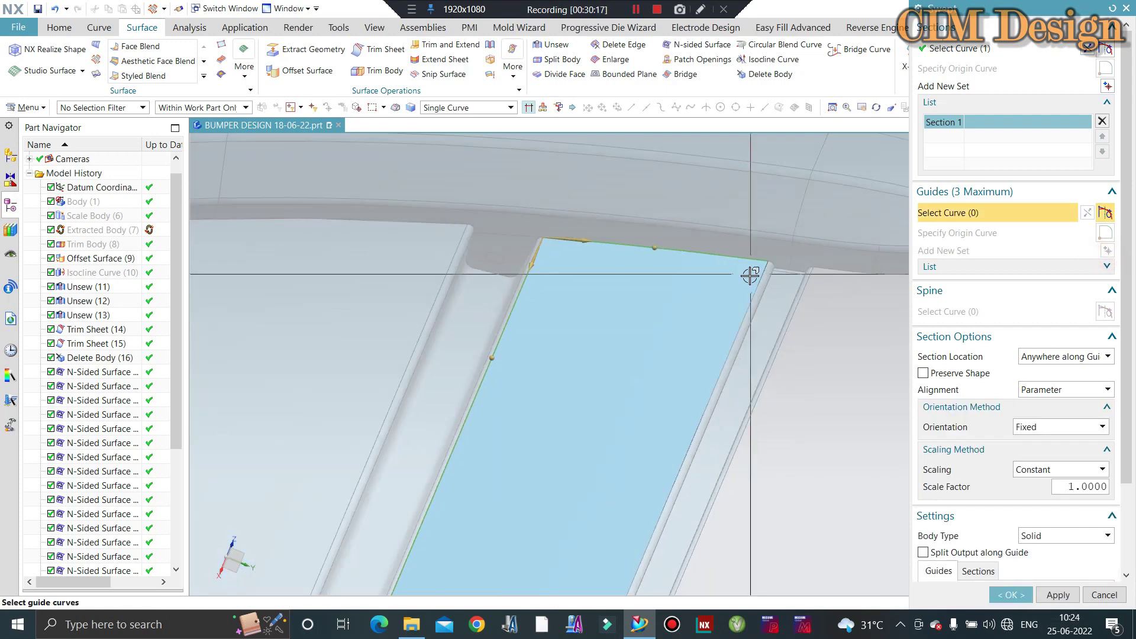
key("Escape")
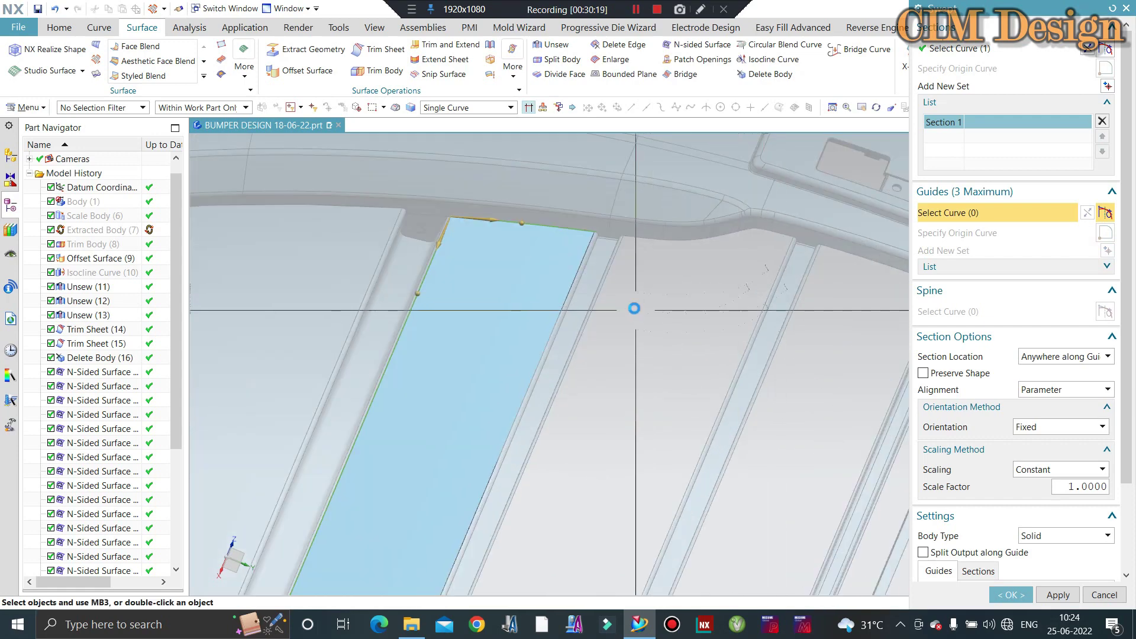
Delete the Extrude (43) feature and its rib fill bodies
double_click(117, 557)
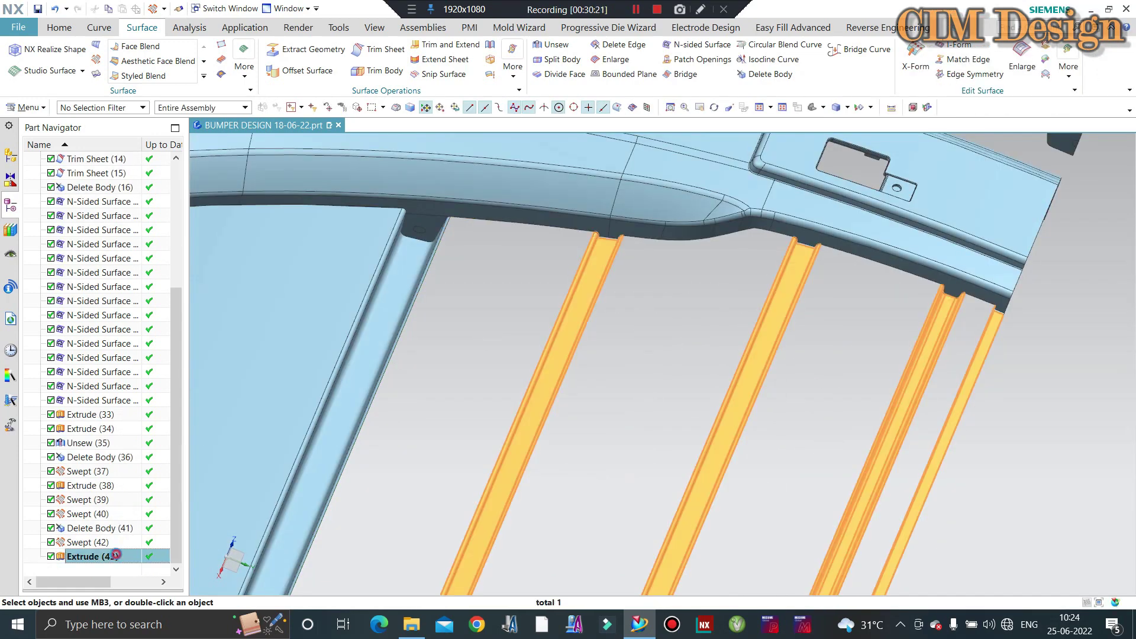
key("Escape")
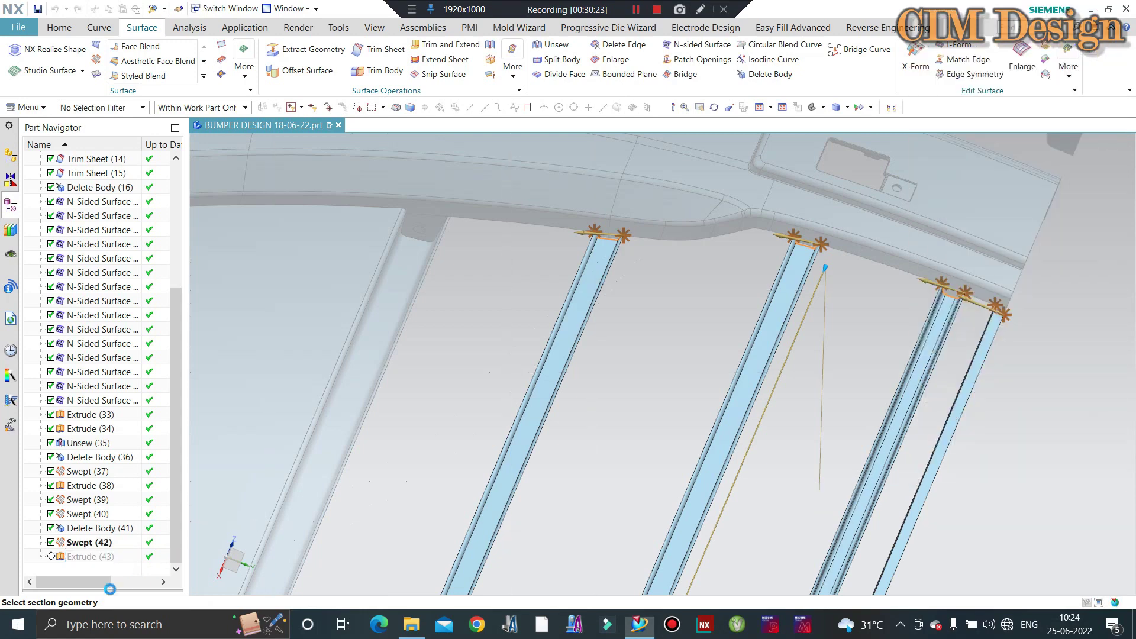
right_click(90, 557)
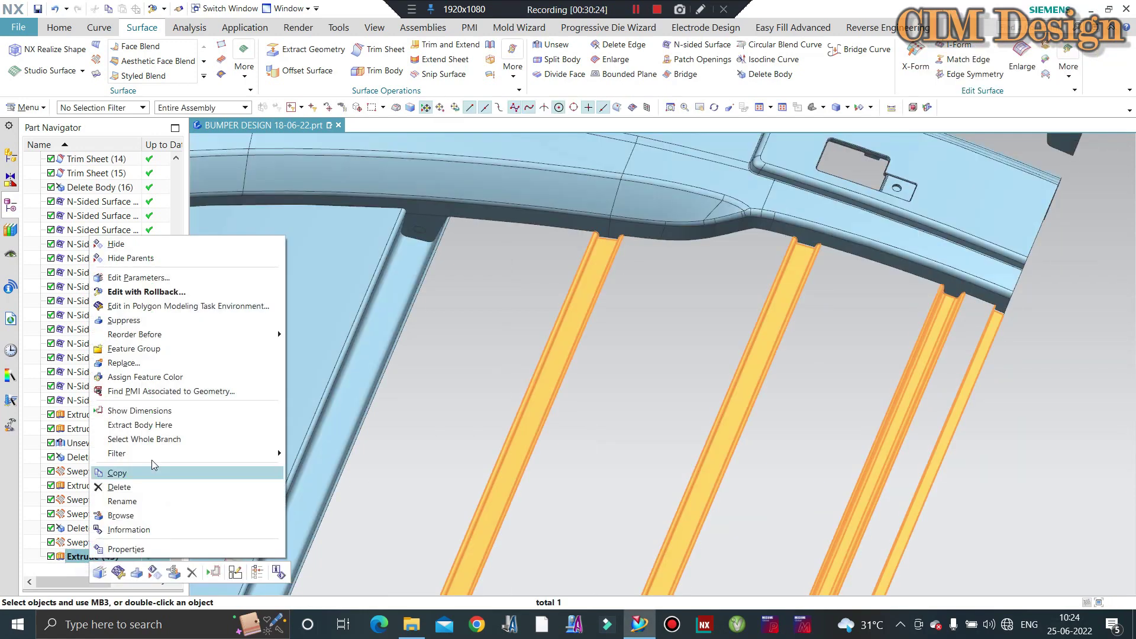
left_click(130, 486)
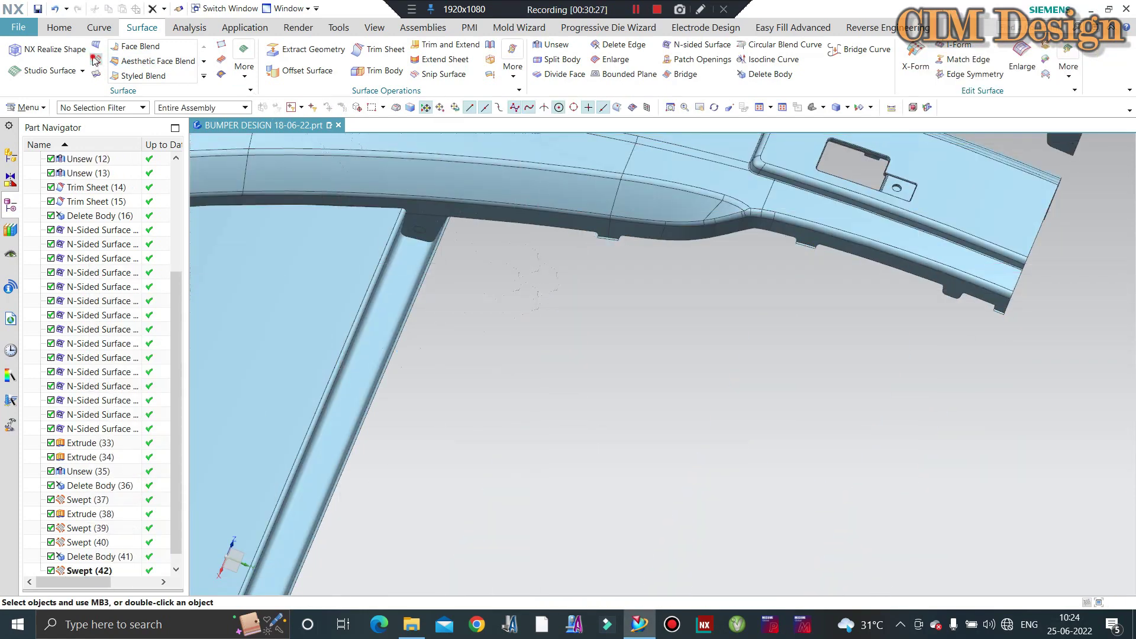
Sweep the top edge along the side edge guide to create a solid filling the wide opening
key("F4")
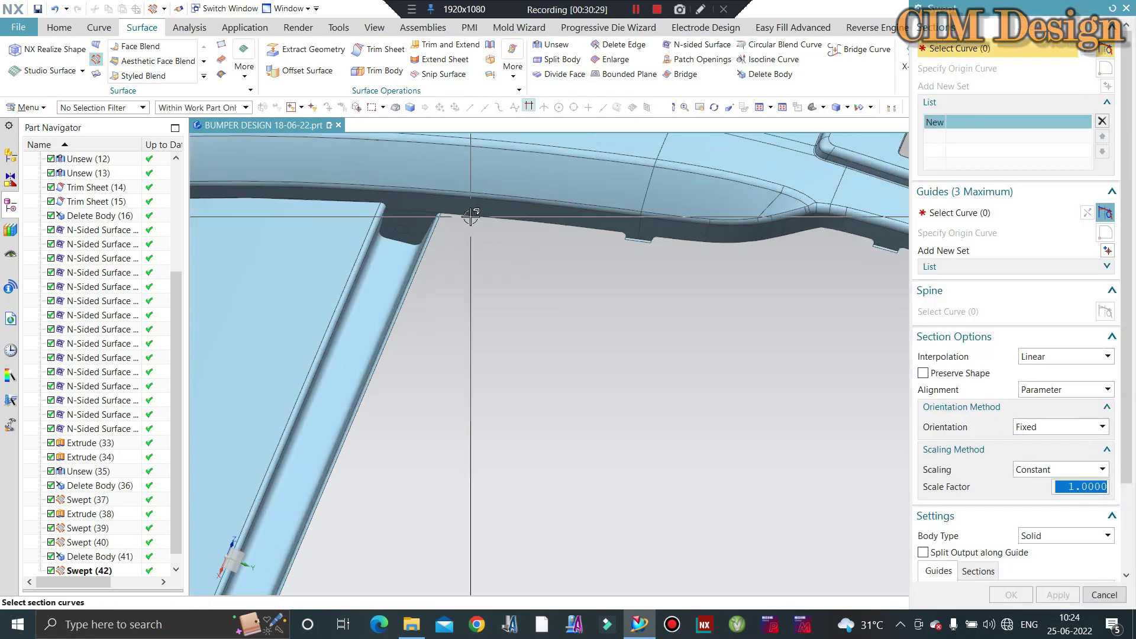
scroll(618, 232, "down", 2)
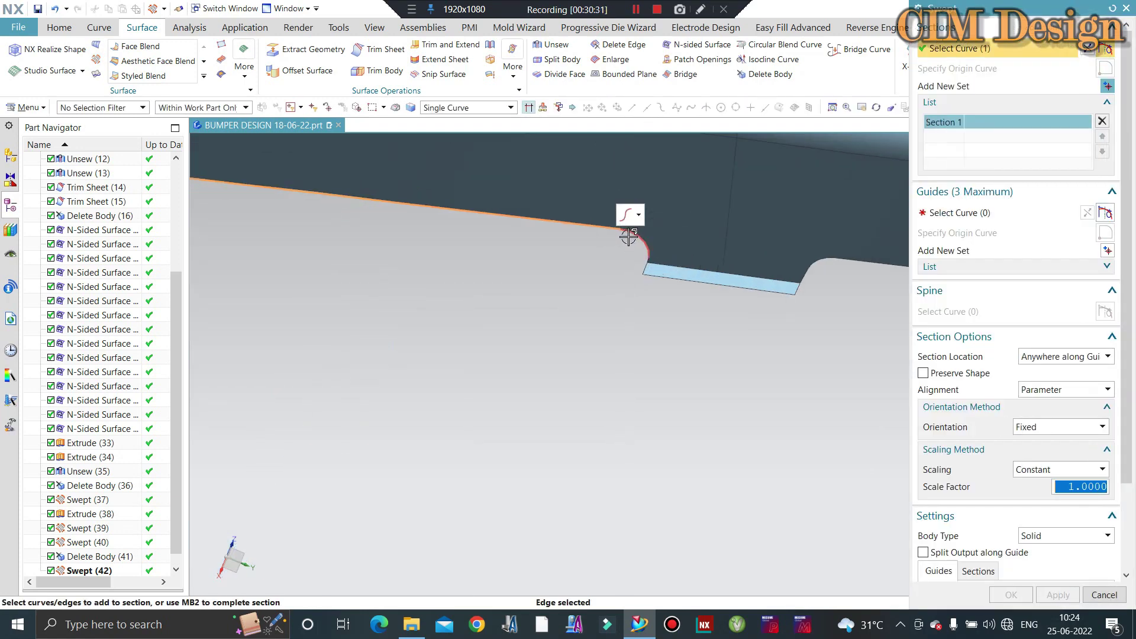
scroll(629, 228, "down", 2)
left_click(927, 216)
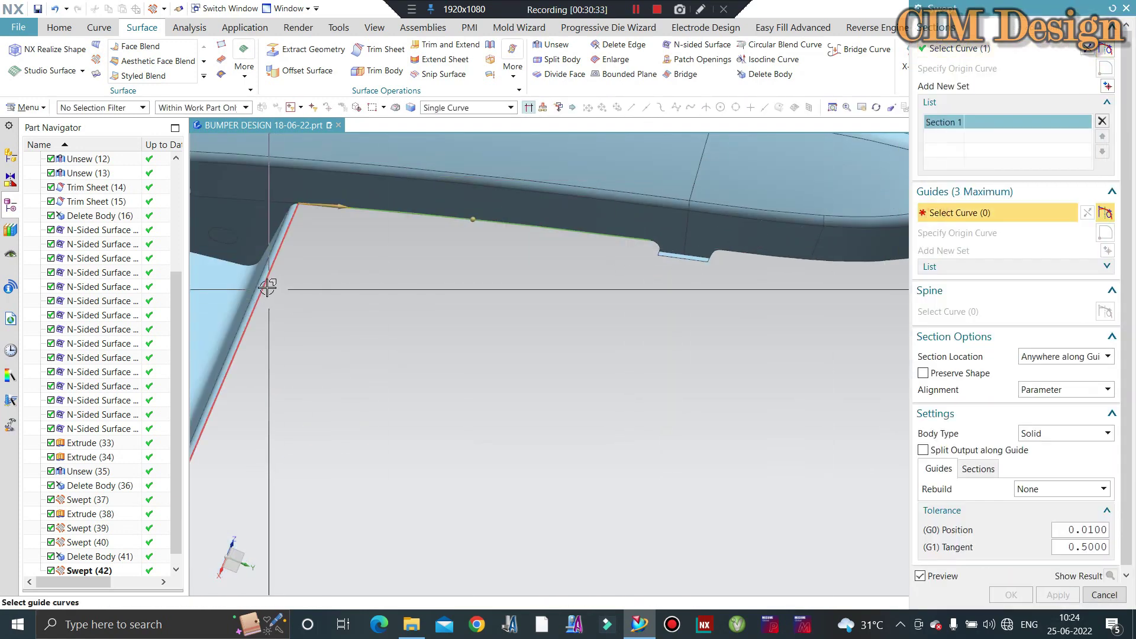
left_click(1057, 594)
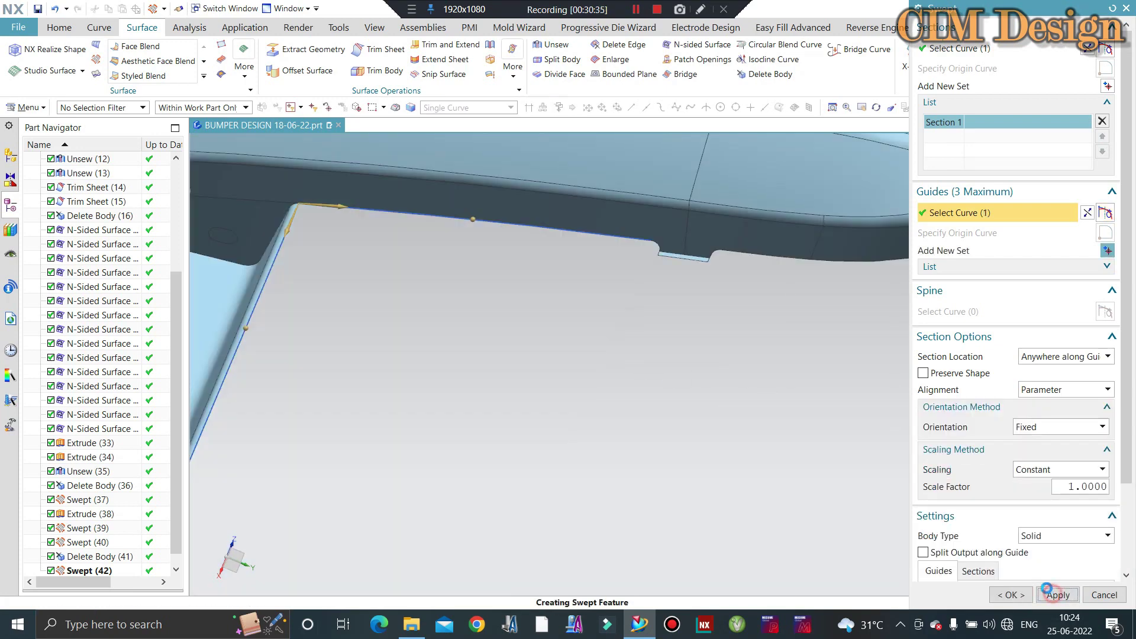
scroll(441, 279, "up", 3)
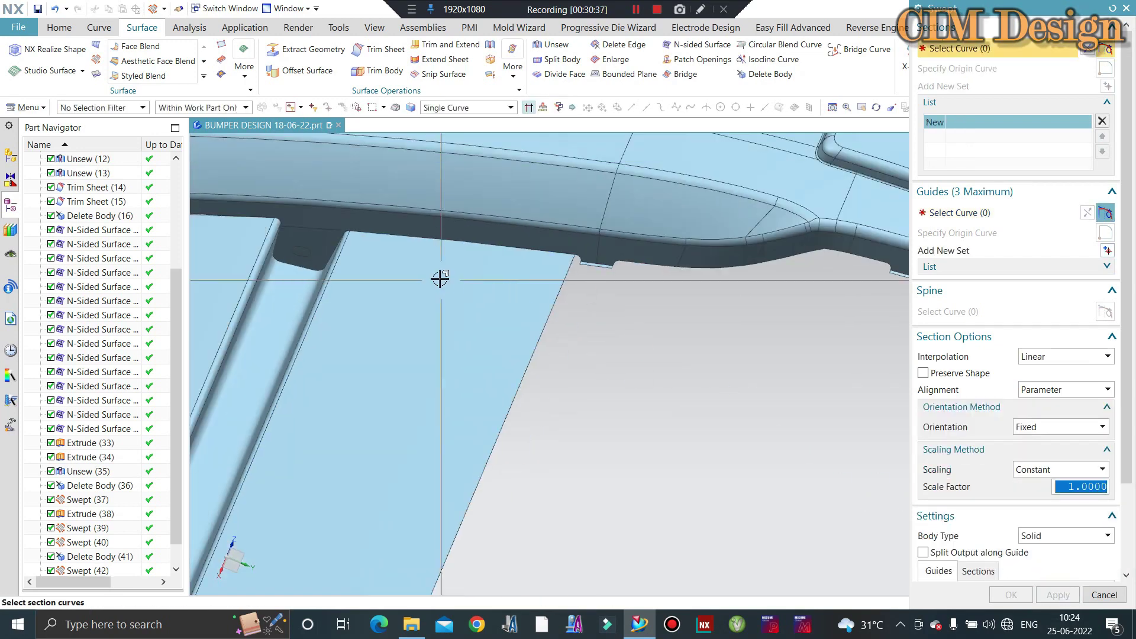
key("Escape")
Extrude the rounded notch edges and the corner edges into a solid that fills the notch
left_click(52, 31)
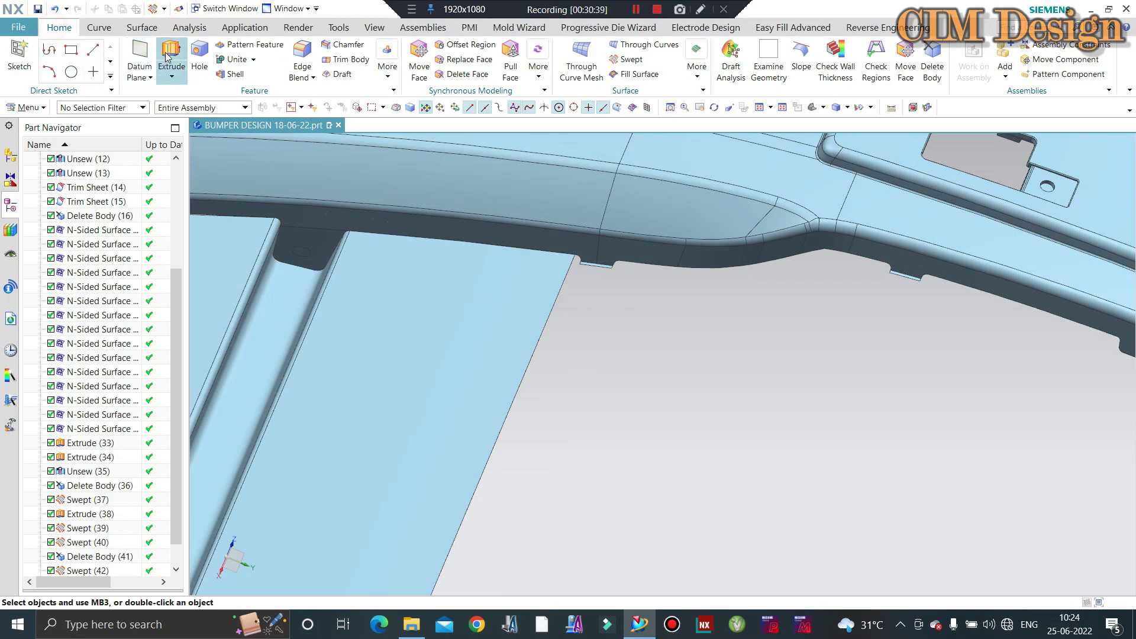
scroll(572, 251, "down", 5)
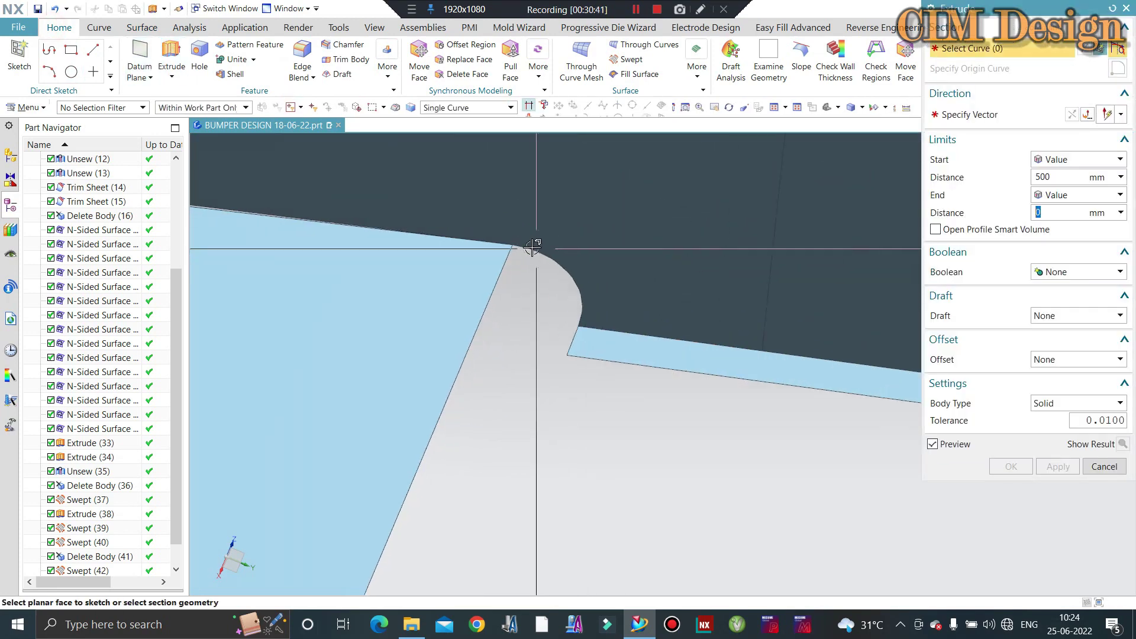
left_click(564, 305)
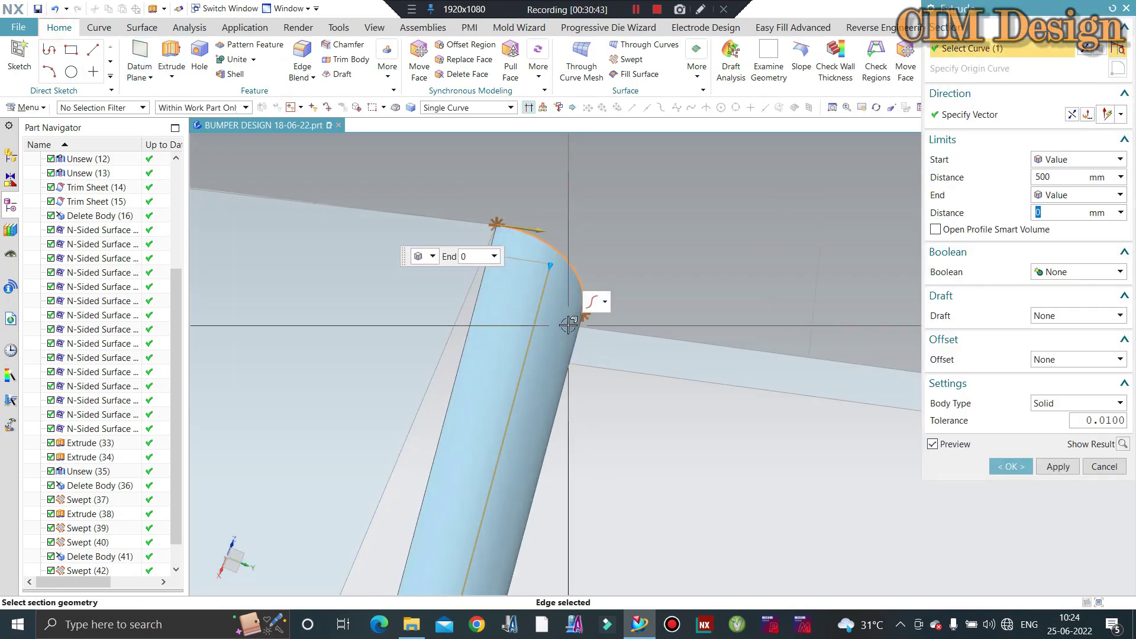
scroll(586, 331, "down", 2)
mouse_move(582, 354)
middle_mouse_down()
mouse_move(573, 334)
mouse_move(722, 308)
middle_mouse_up()
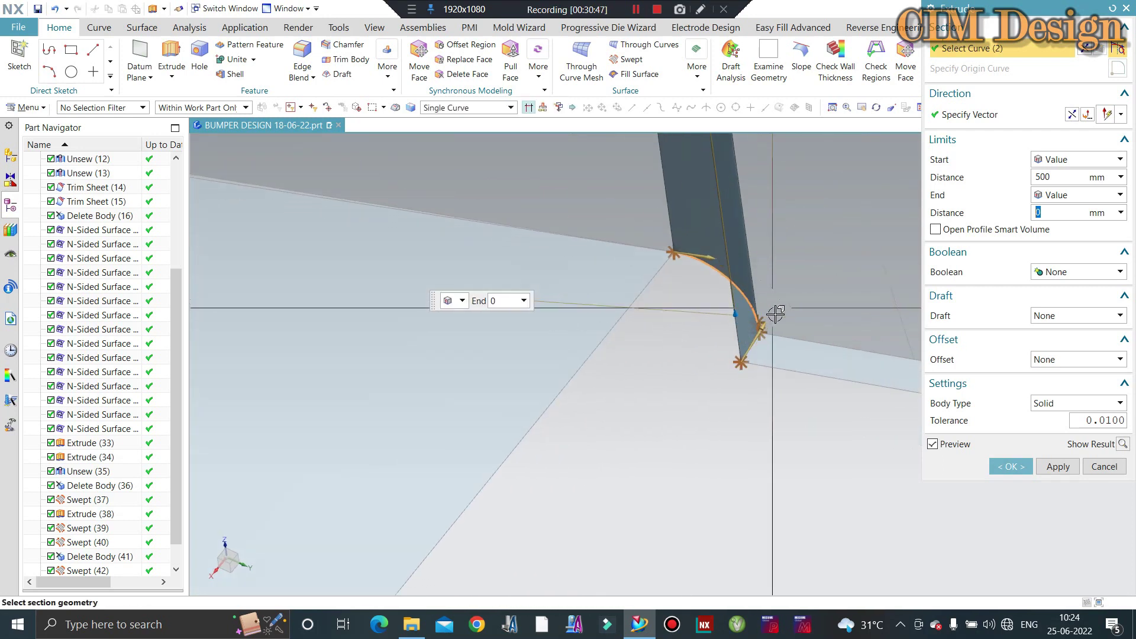
left_click(721, 308)
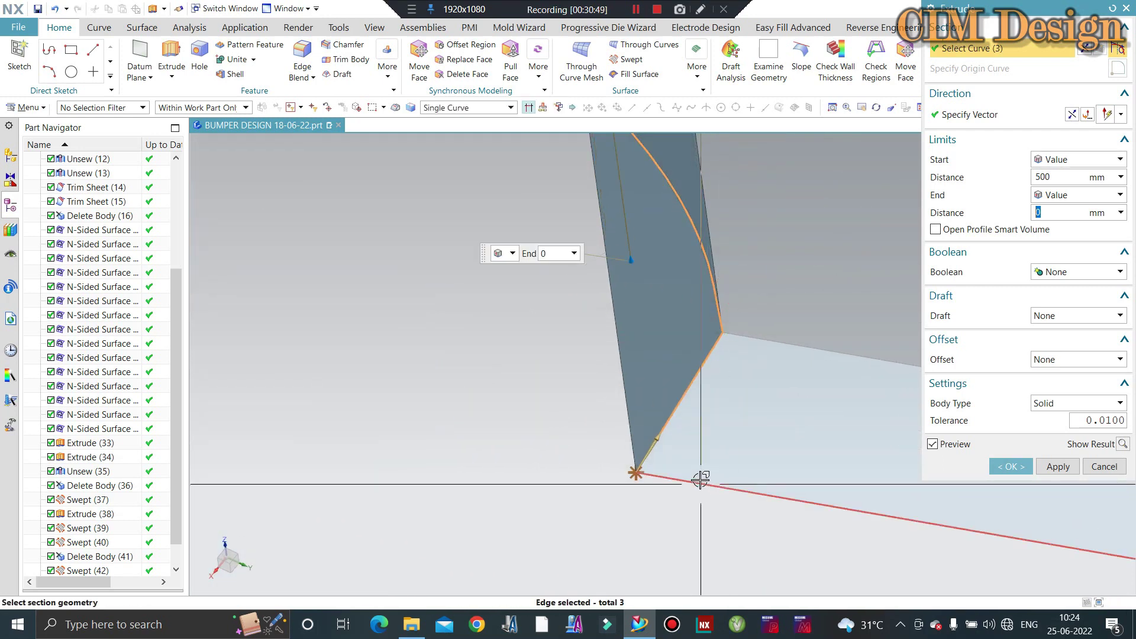
middle_click_drag(699, 479, 796, 374)
left_click(797, 374)
middle_click(796, 374)
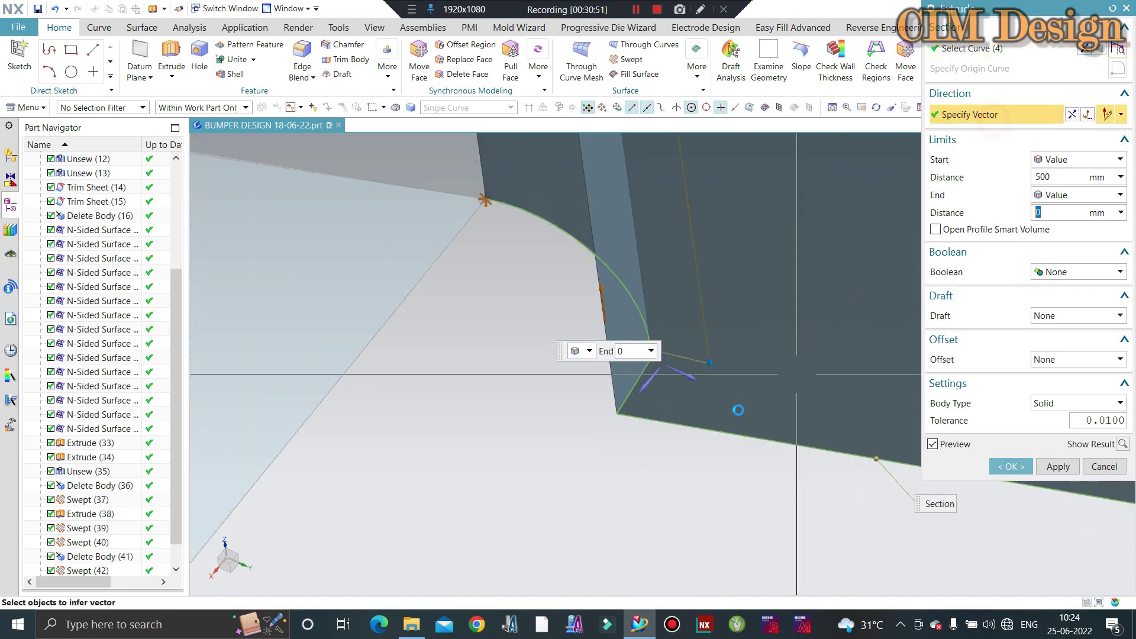
mouse_move(650, 385)
middle_mouse_down()
mouse_move(659, 367)
mouse_move(406, 274)
mouse_move(872, 358)
mouse_move(902, 166)
middle_mouse_up()
scroll(671, 351, "up", 2)
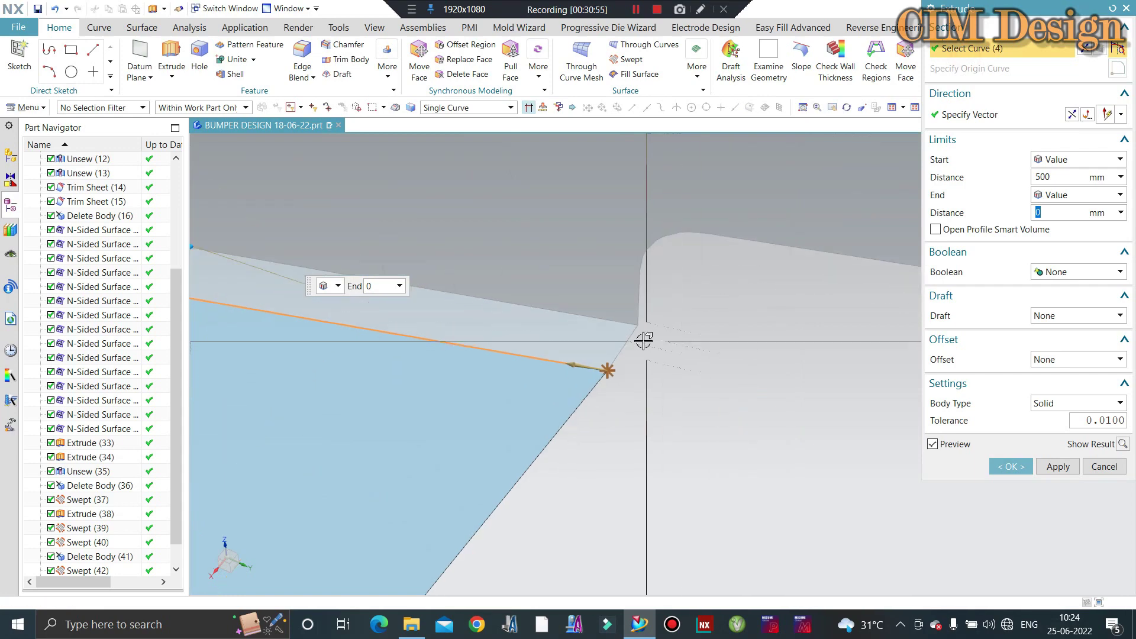
left_click(649, 359)
scroll(642, 329, "up", 2)
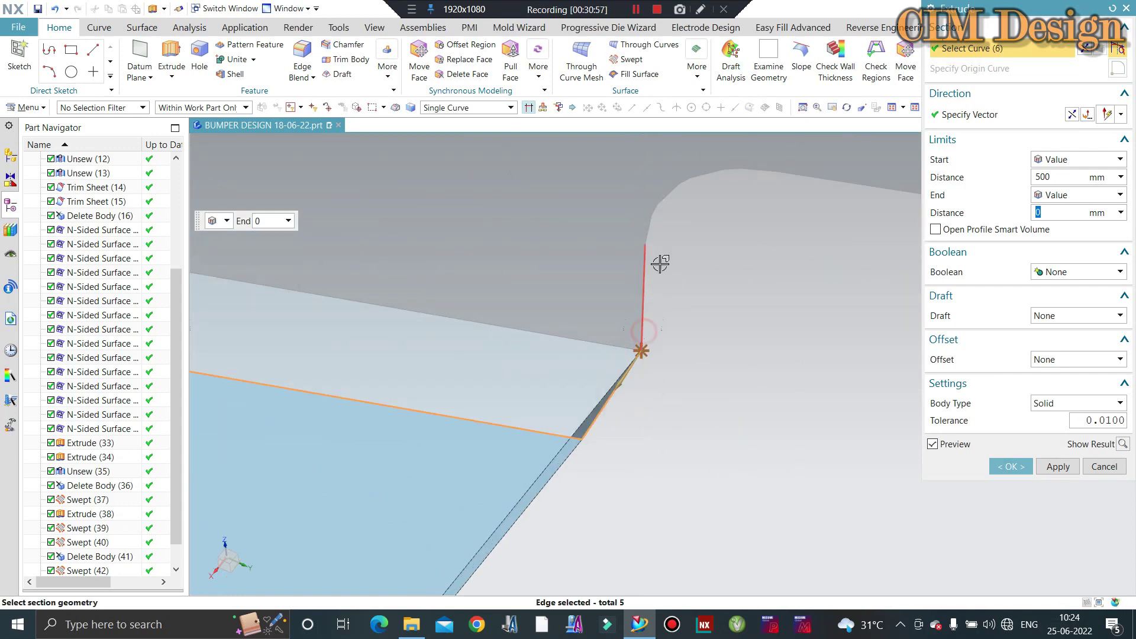
left_click(658, 243)
scroll(645, 302, "down", 2)
scroll(685, 291, "down", 2)
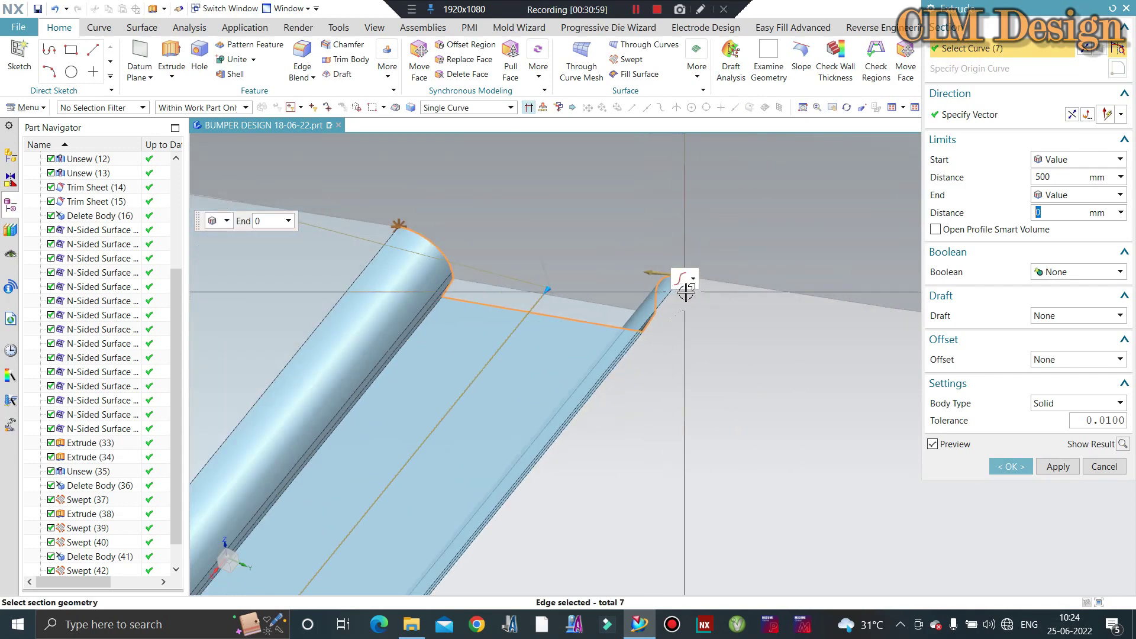
left_click(1053, 461)
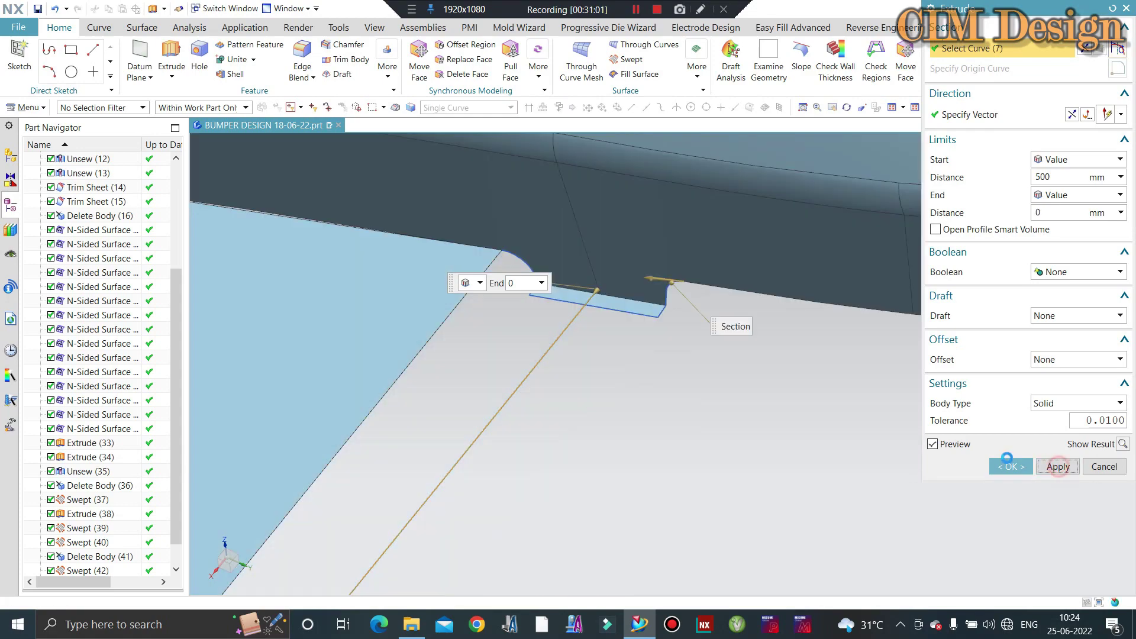
Pick four bumper edges for another extrusion, then cancel it and switch to Surface tools
scroll(578, 359, "down", 2)
scroll(482, 325, "down", 1)
scroll(473, 302, "down", 2)
scroll(472, 302, "down", 2)
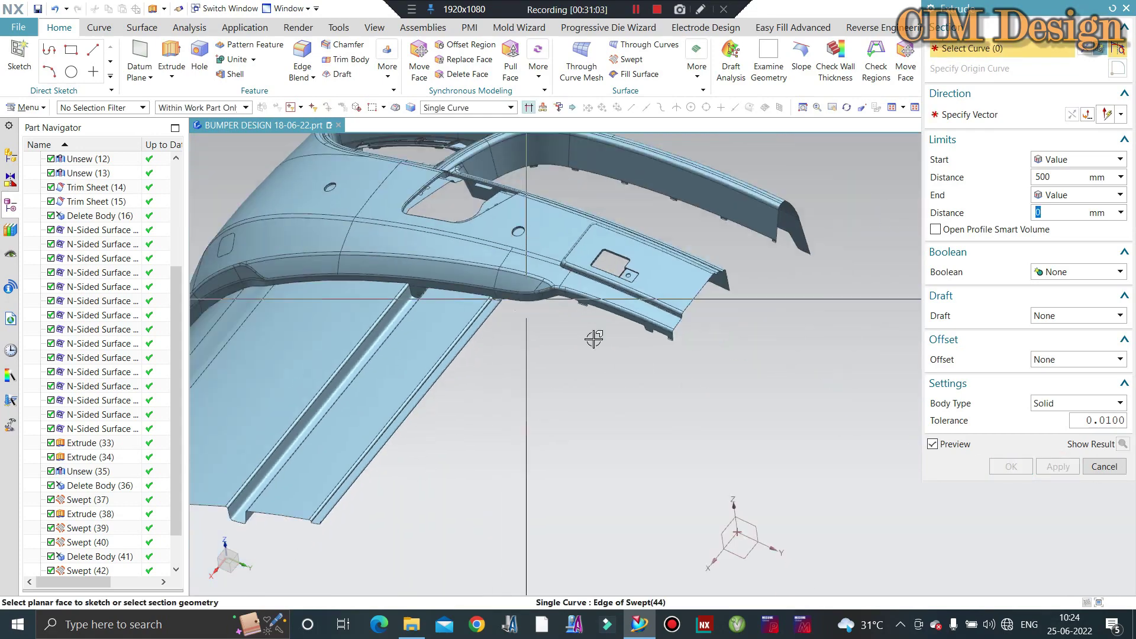
middle_click_drag(594, 338, 622, 353)
scroll(623, 361, "up", 3)
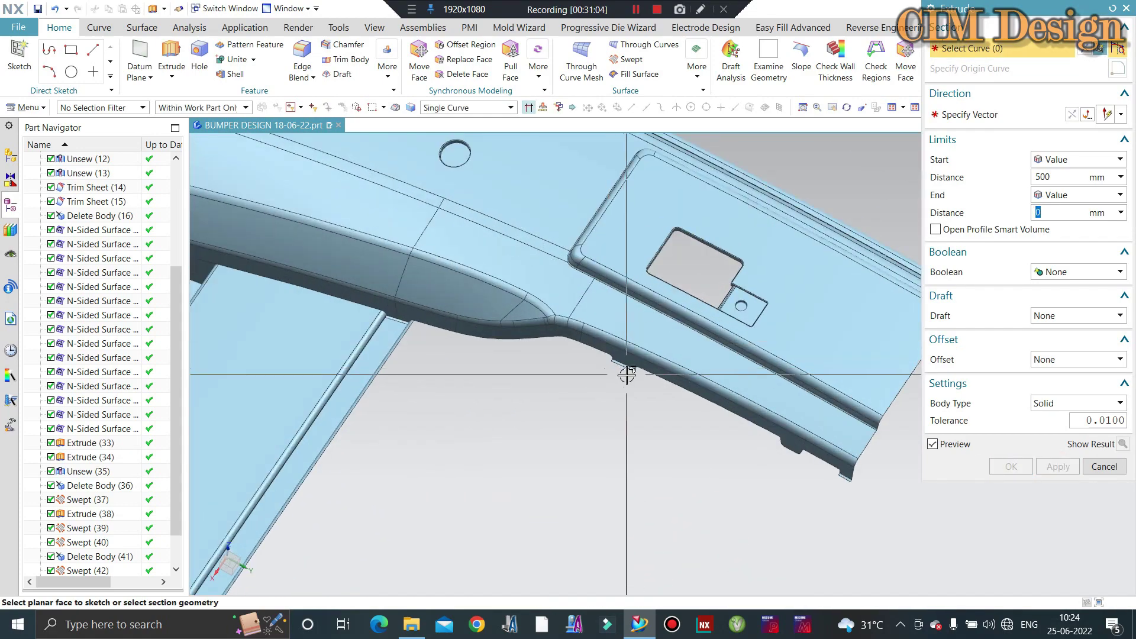
scroll(599, 348, "up", 3)
left_click(601, 344)
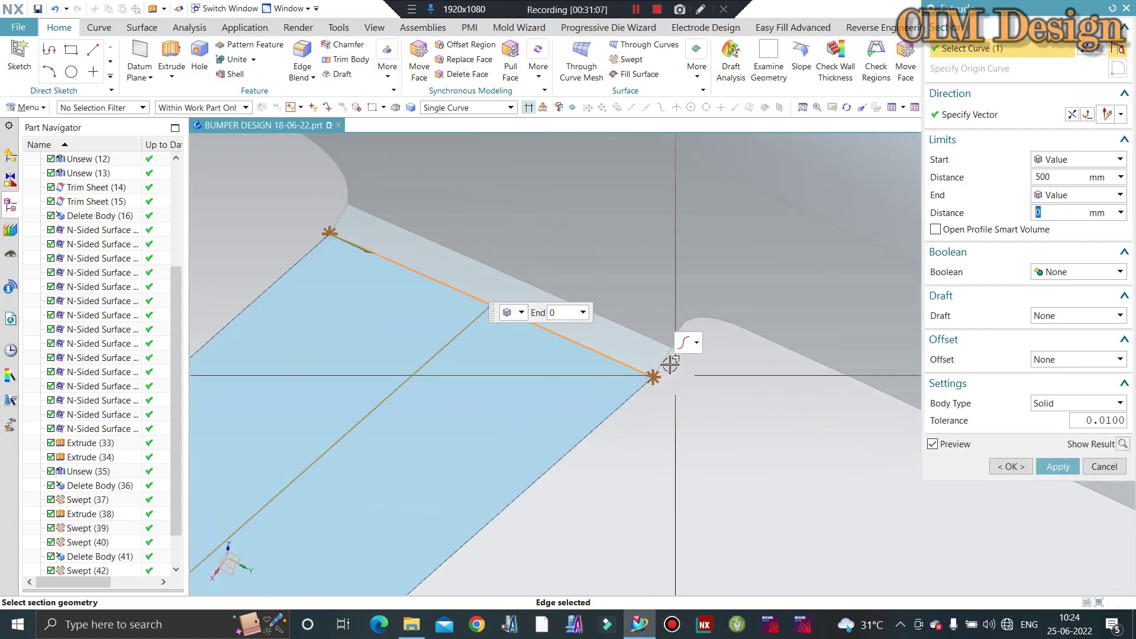
left_click(672, 349)
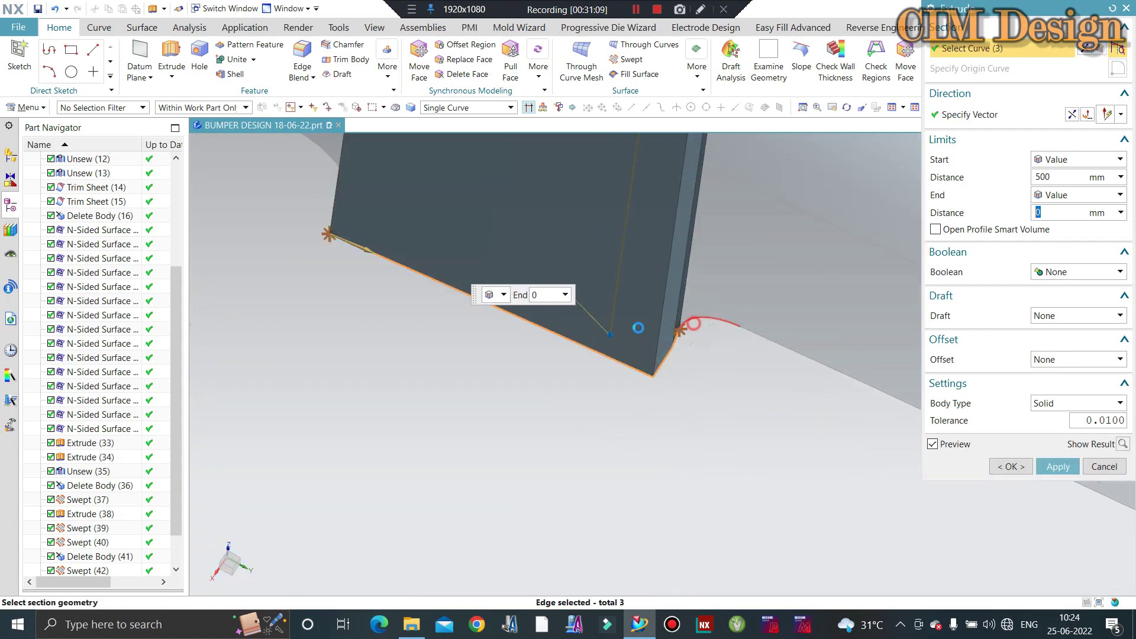
left_click(694, 323)
left_click(342, 201)
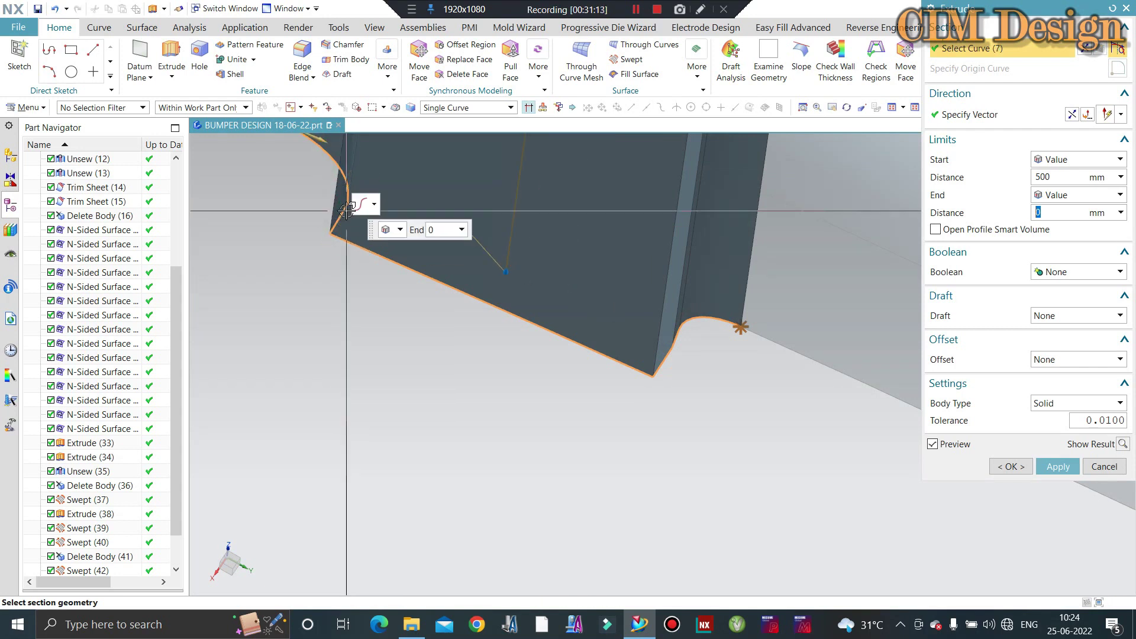
scroll(506, 310, "down", 3)
middle_click(671, 315)
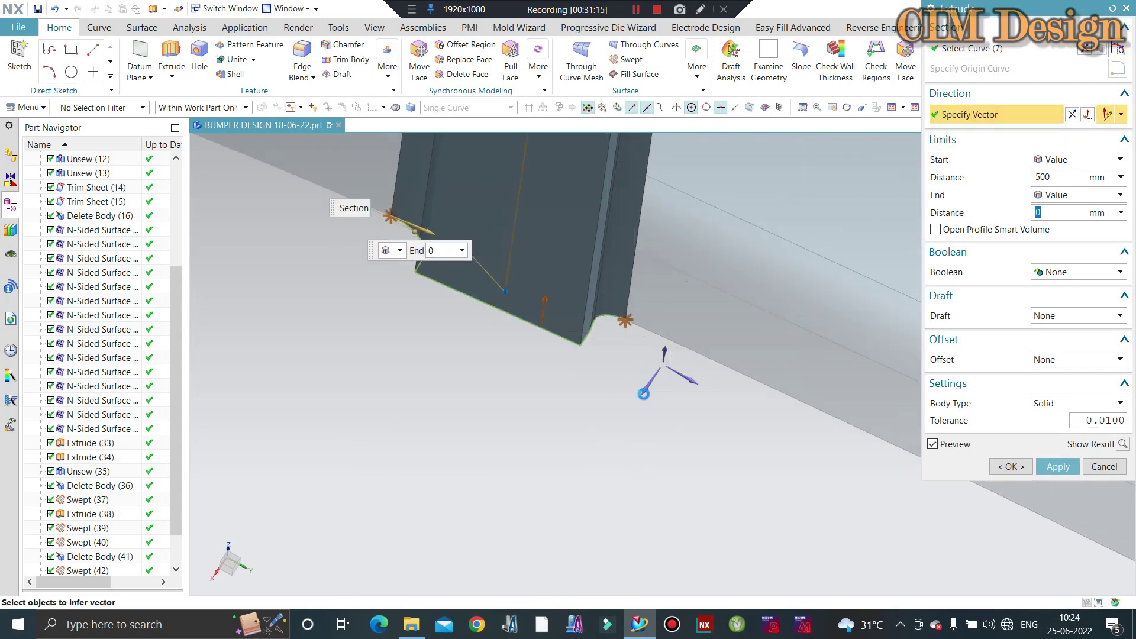
scroll(673, 322, "down", 3)
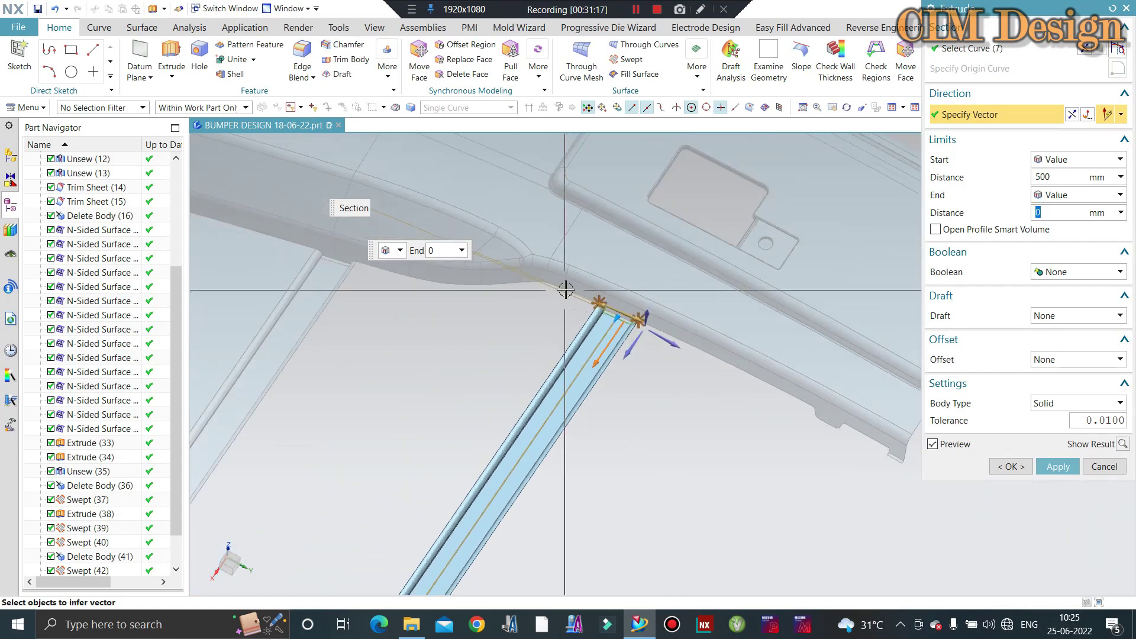
scroll(570, 292, "up", 3)
key("Escape")
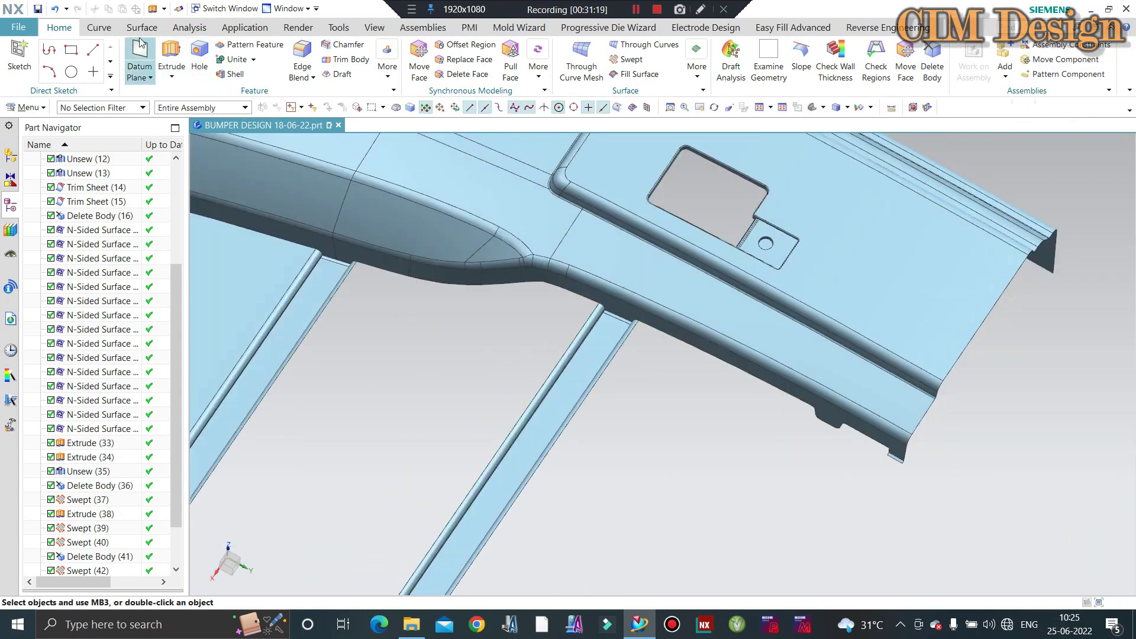
left_click(142, 27)
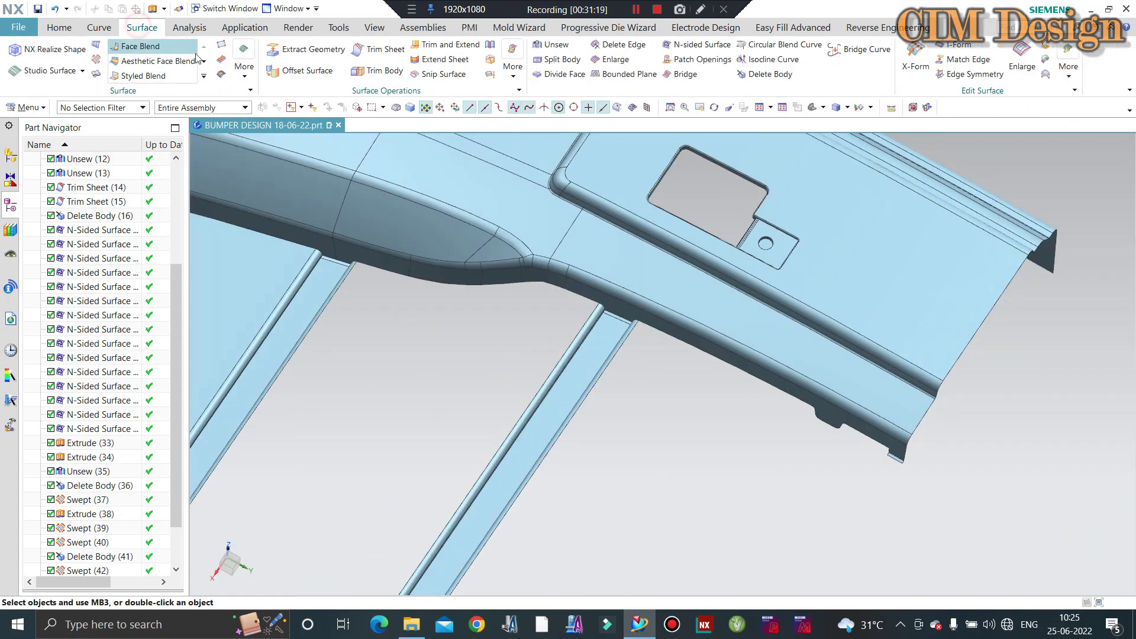
Start a swept solid and chain the lower bumper-wall edges, including the short segment, as Section 1
scroll(368, 267, "up", 2)
left_click(381, 265)
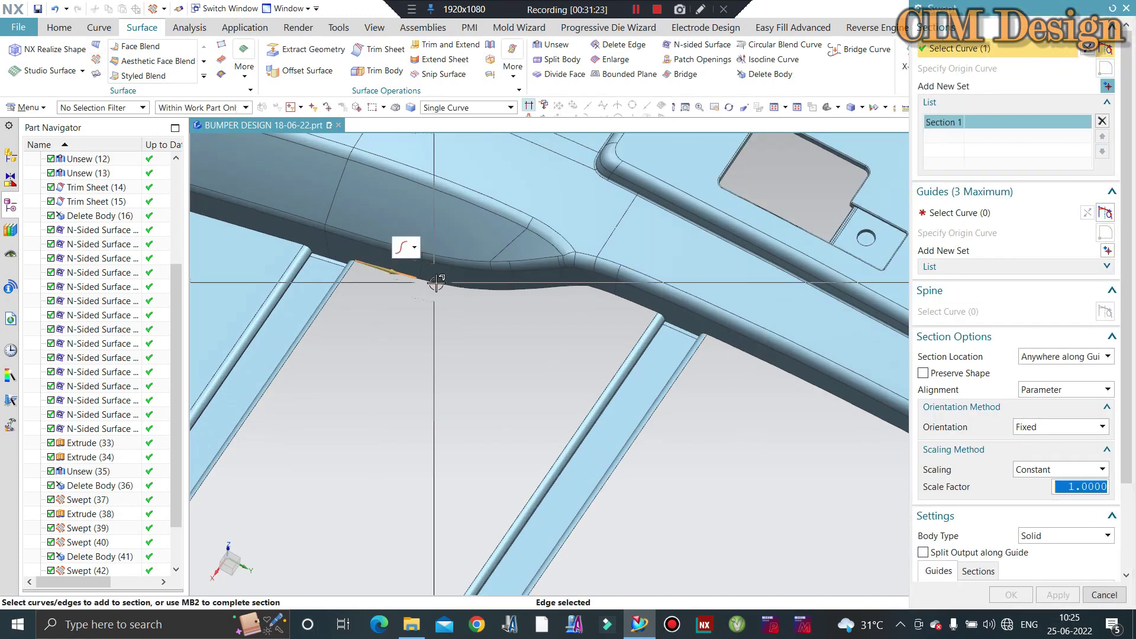
left_click(475, 289)
scroll(413, 267, "up", 2)
scroll(362, 251, "up", 2)
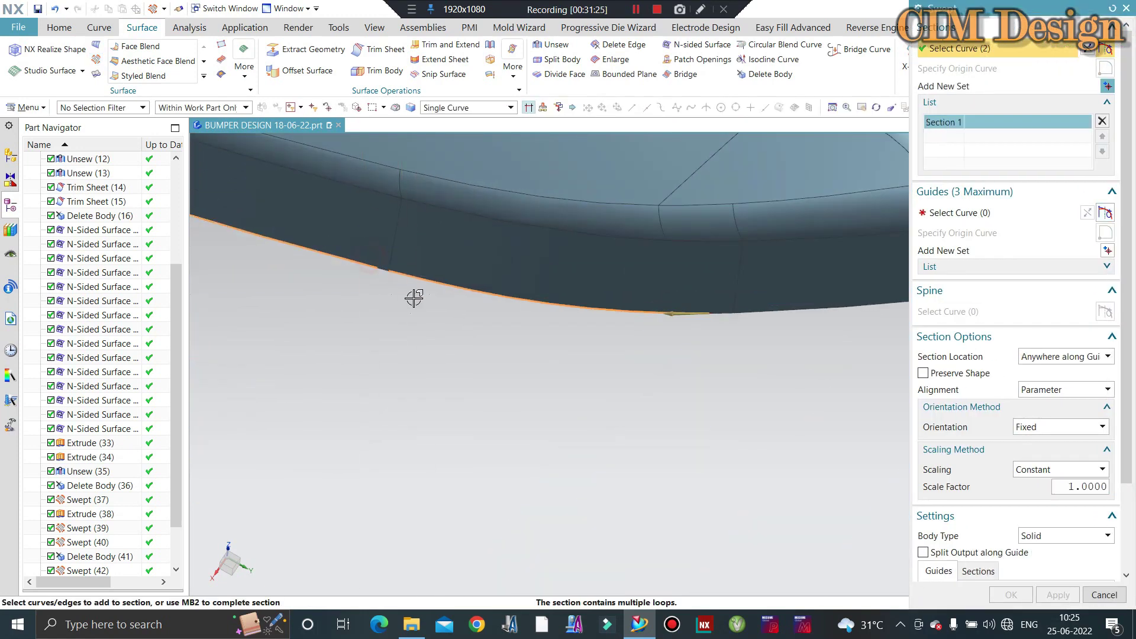
scroll(402, 300, "down", 2)
scroll(394, 297, "down", 1)
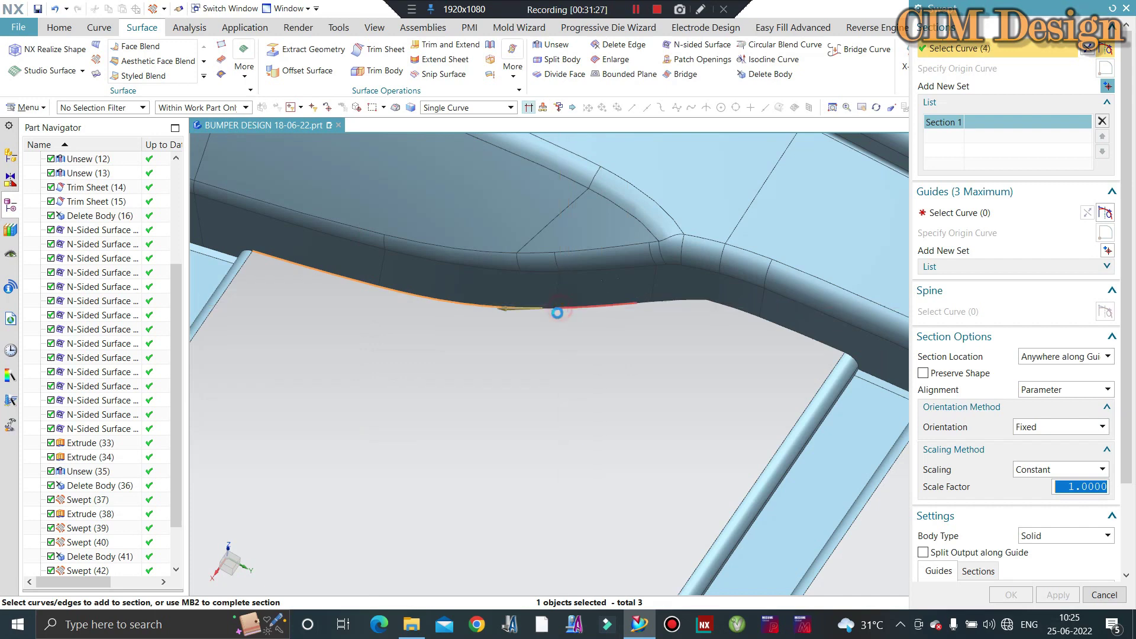
left_click(556, 313)
scroll(551, 308, "up", 2)
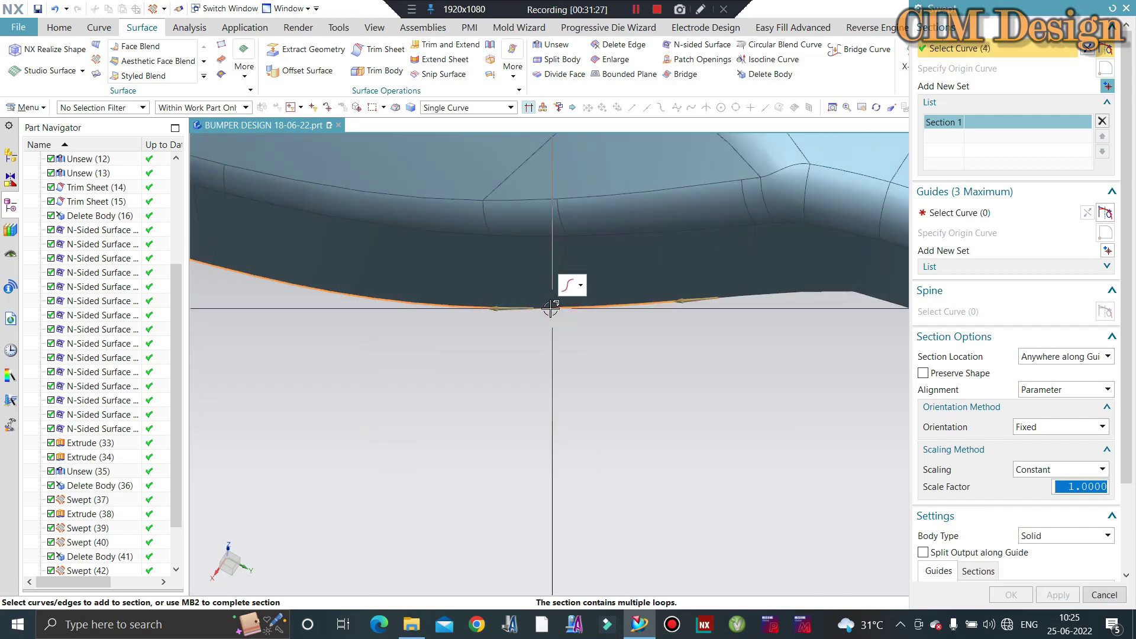
left_click(806, 296)
scroll(604, 279, "down", 1)
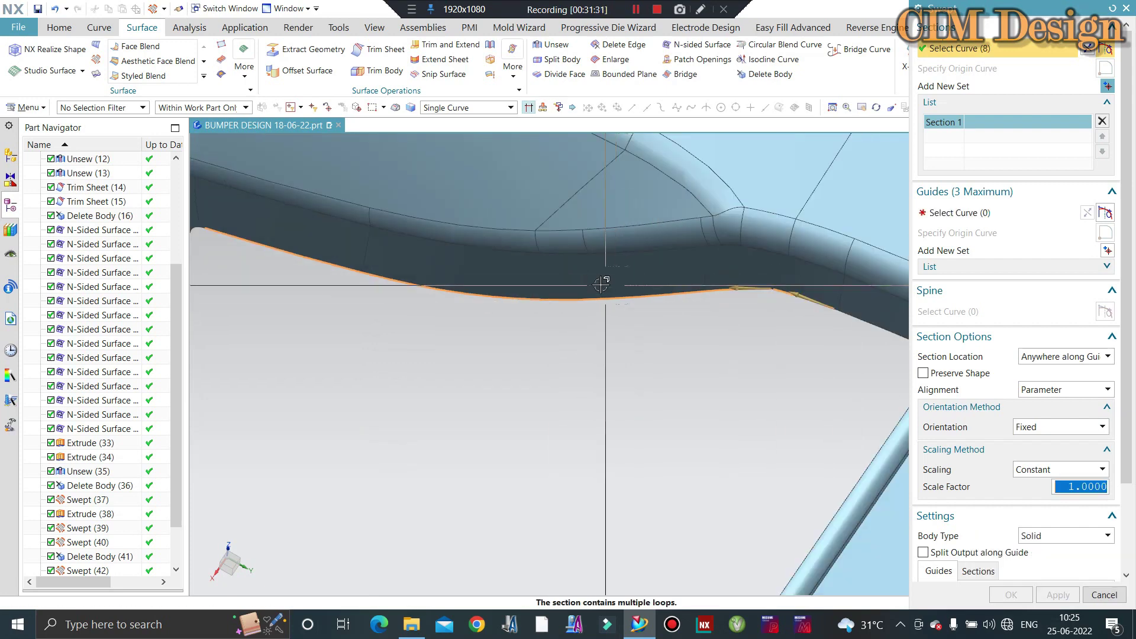
scroll(786, 278, "down", 1)
scroll(740, 309, "up", 2)
scroll(704, 319, "up", 1)
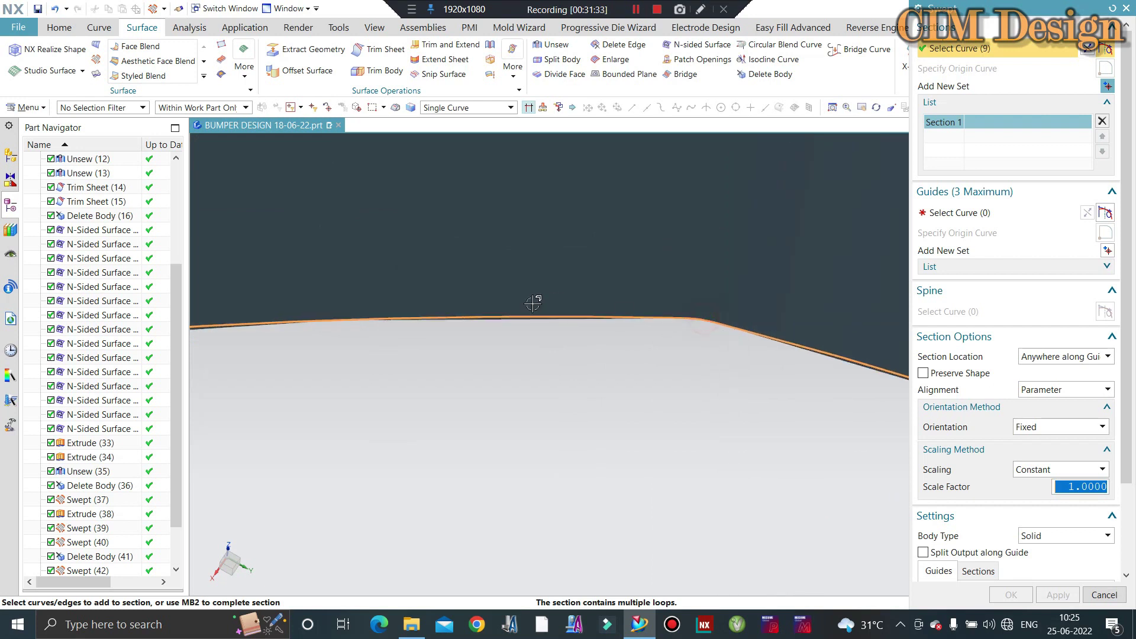
scroll(563, 274, "down", 1)
scroll(718, 363, "down", 1)
scroll(665, 348, "up", 2)
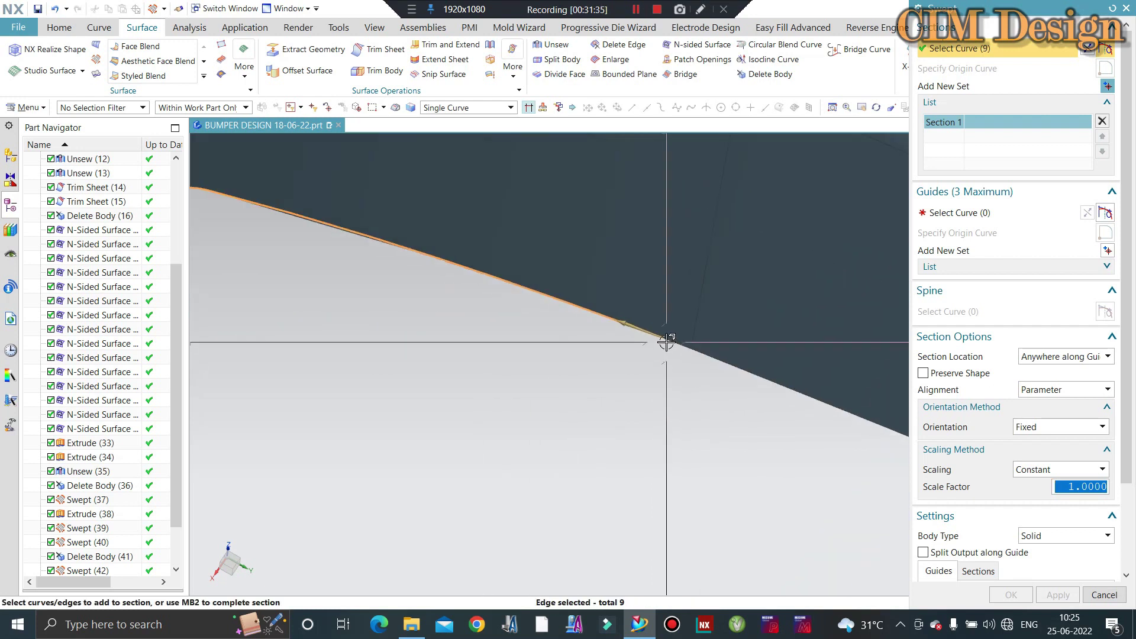
scroll(510, 295, "down", 1)
scroll(634, 332, "down", 1)
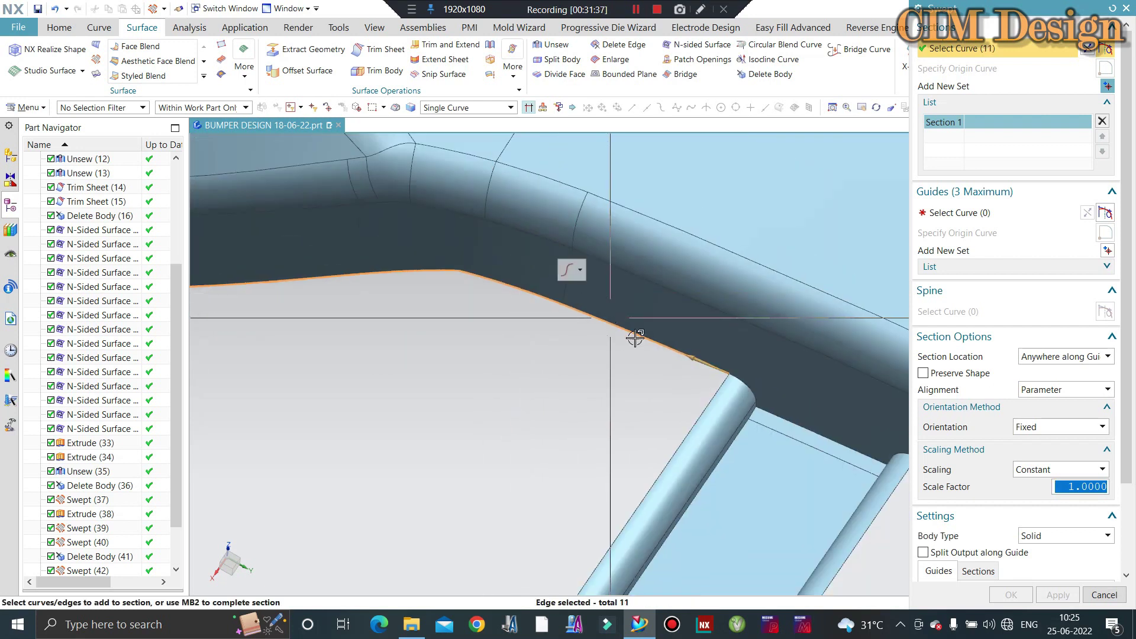
middle_click(634, 332)
Pick a bumper edge as guide, deselect an unwanted section edge, and complete the section set
left_click(703, 414)
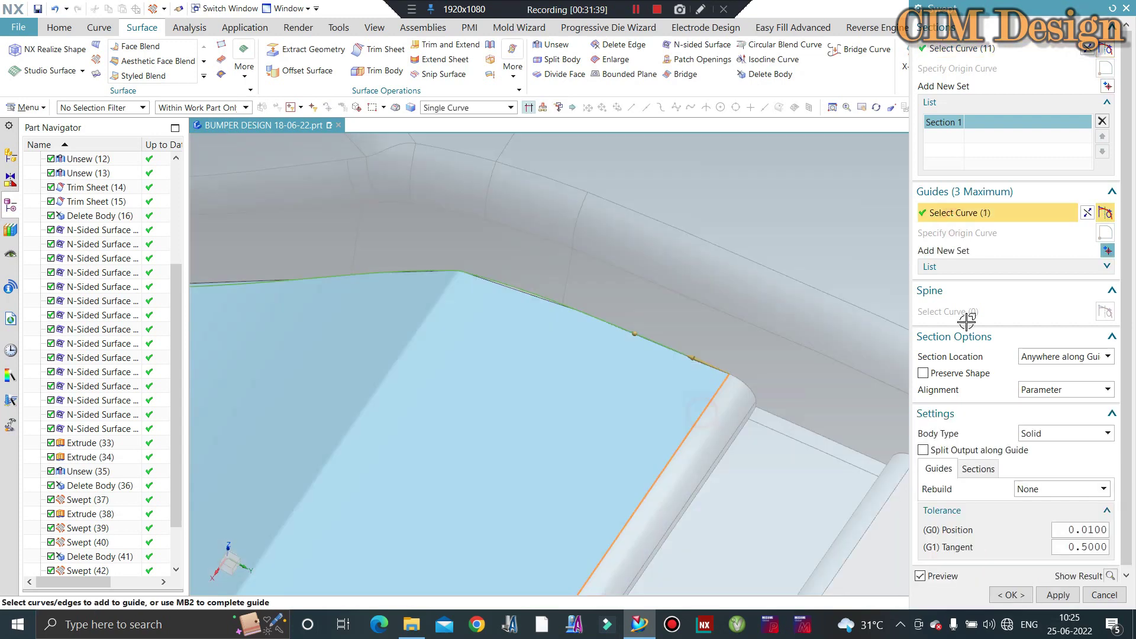
left_click(1107, 251)
scroll(857, 335, "down", 1)
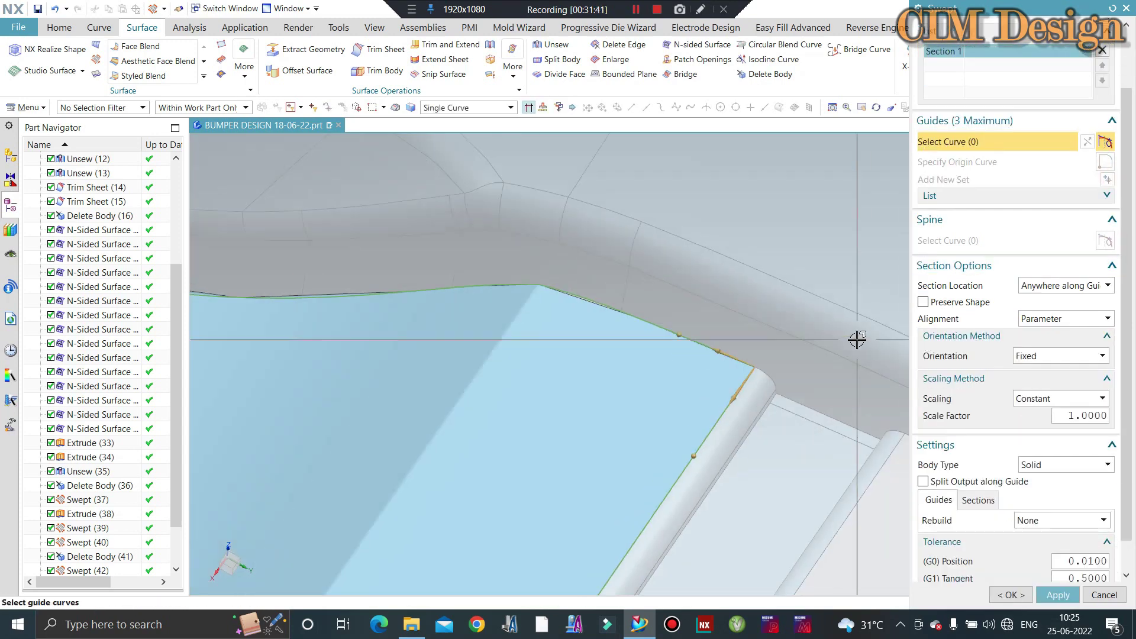
scroll(801, 319, "up", 1)
scroll(482, 333, "up", 2)
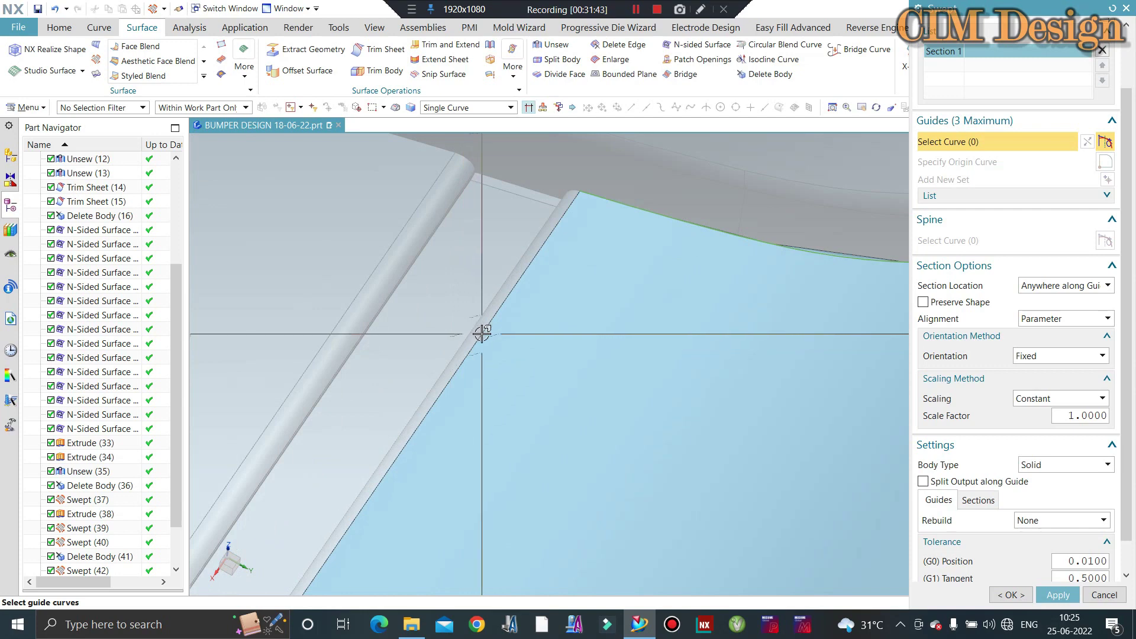
scroll(487, 326, "down", 2)
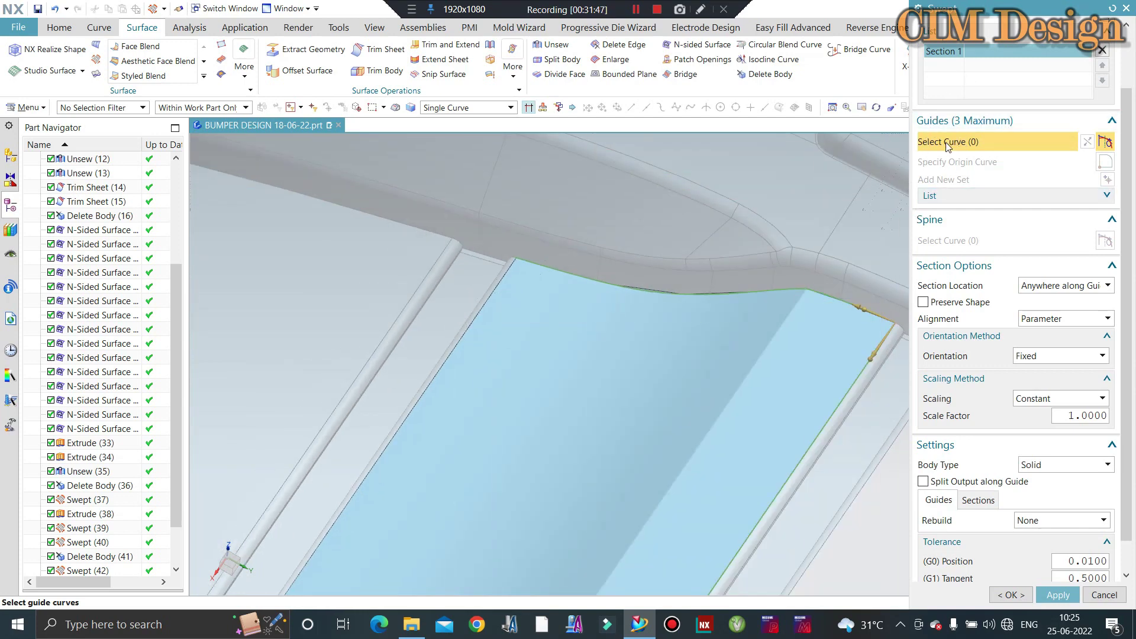
scroll(963, 90, "up", 2)
scroll(763, 393, "up", 3)
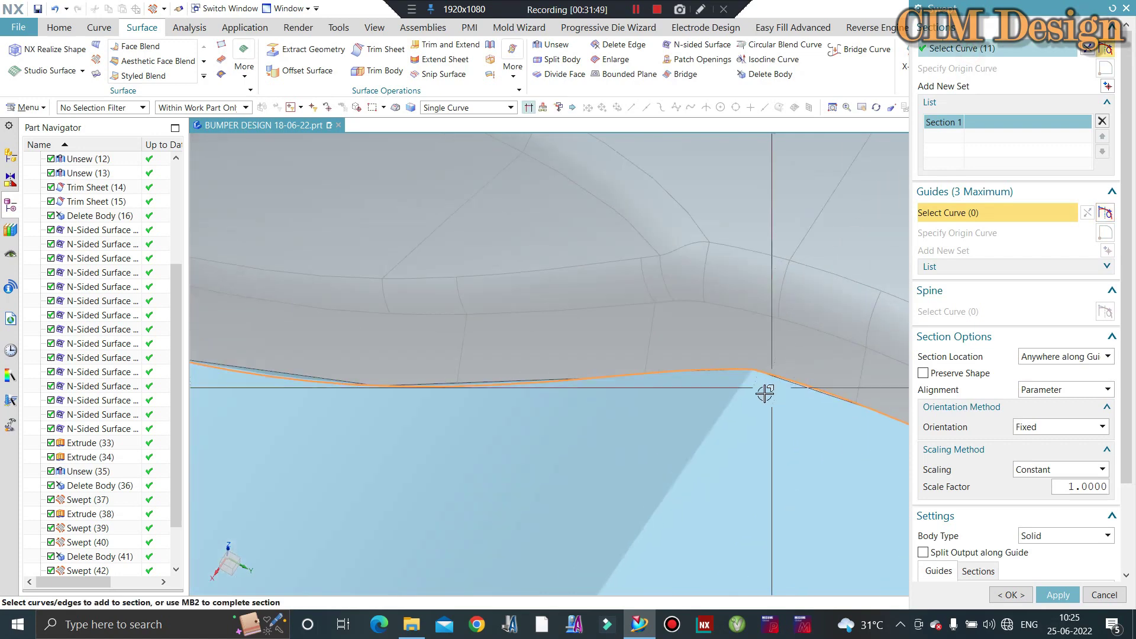
scroll(748, 370, "up", 2)
left_click(746, 348, "shift")
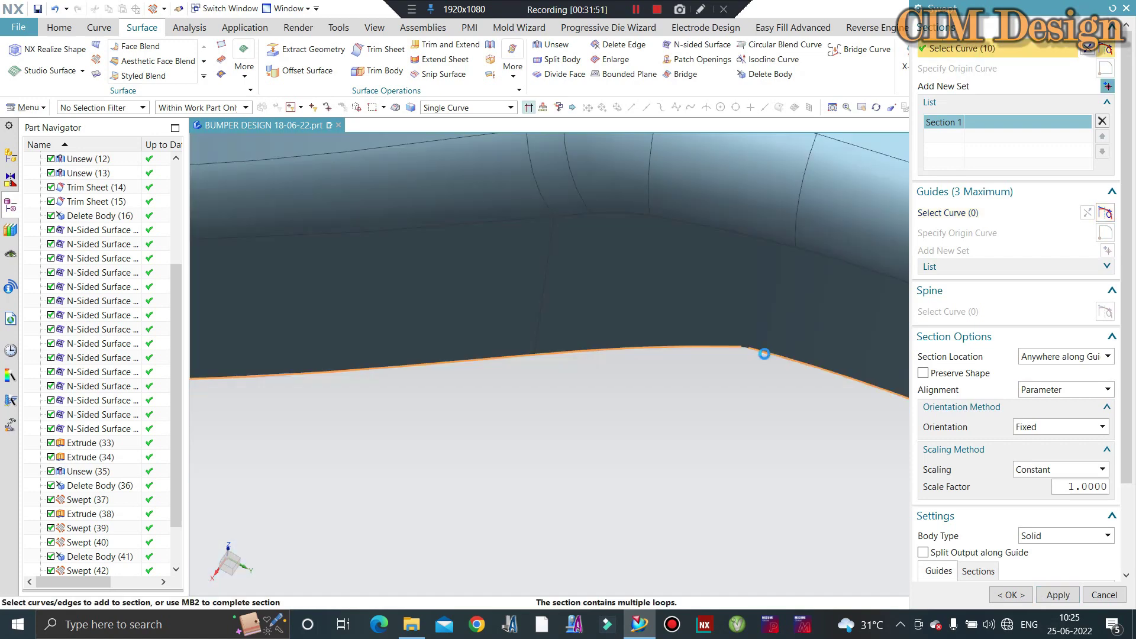
scroll(707, 348, "down", 3)
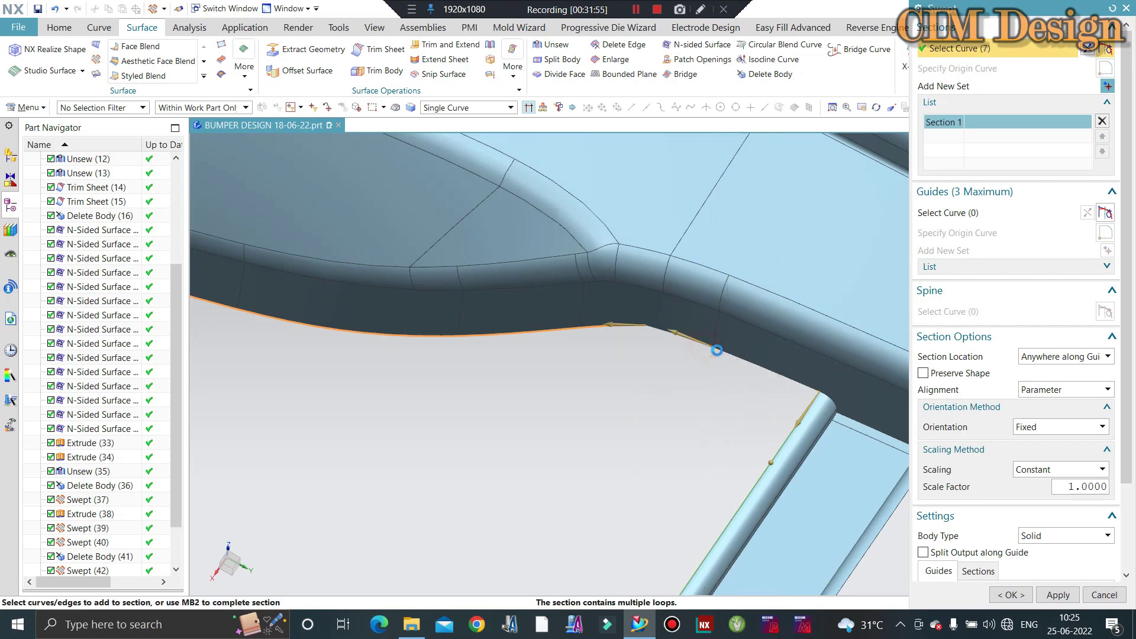
middle_click_drag(716, 350, 733, 308)
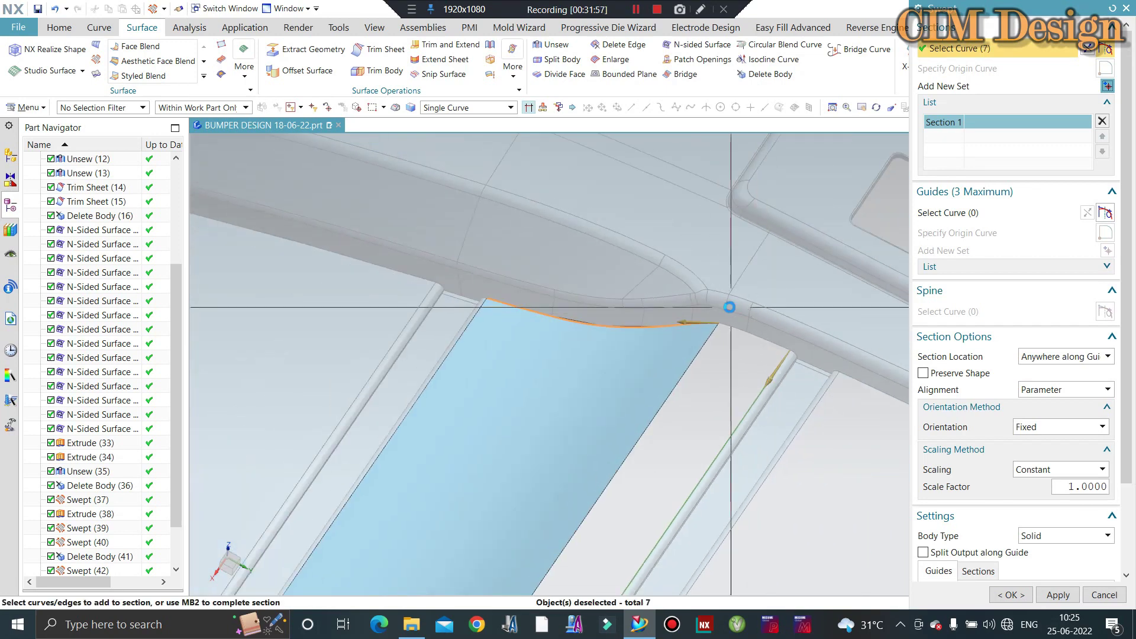
middle_click(729, 307)
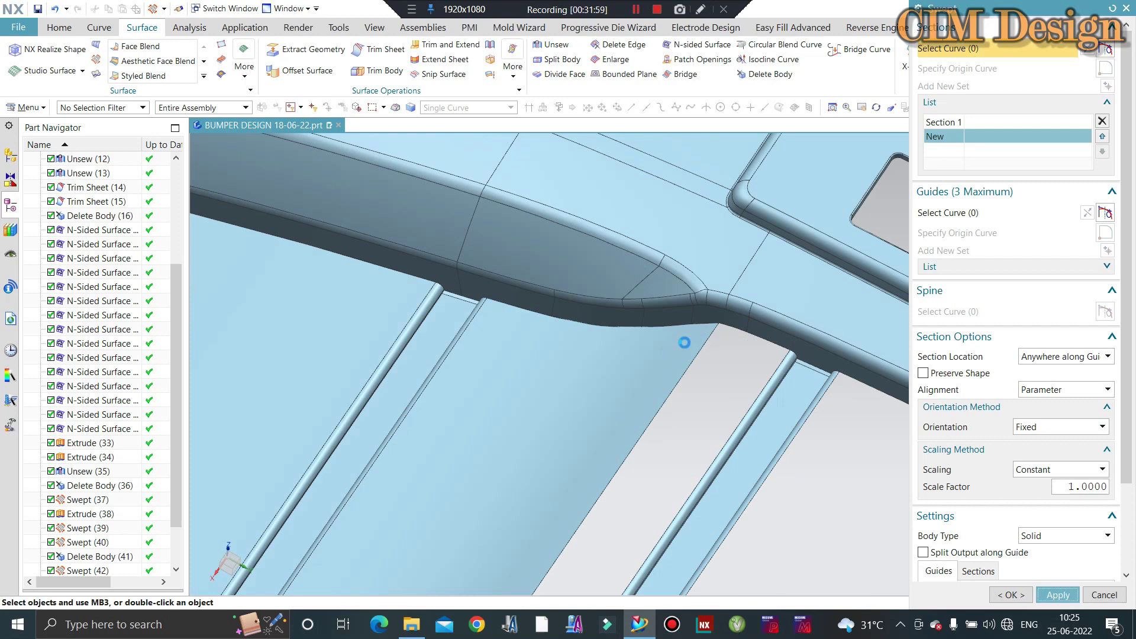
Cancel the unfinished sweep and sweep the wall edge along the slanted rib edge into the rib opening
key("Escape")
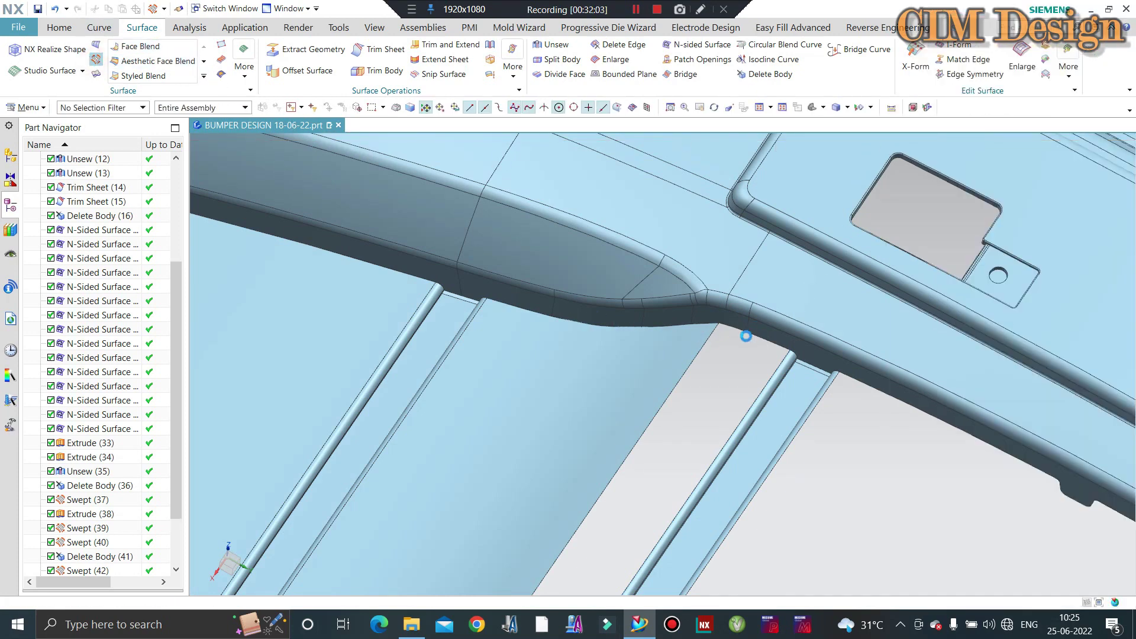
scroll(653, 316, "down", 5)
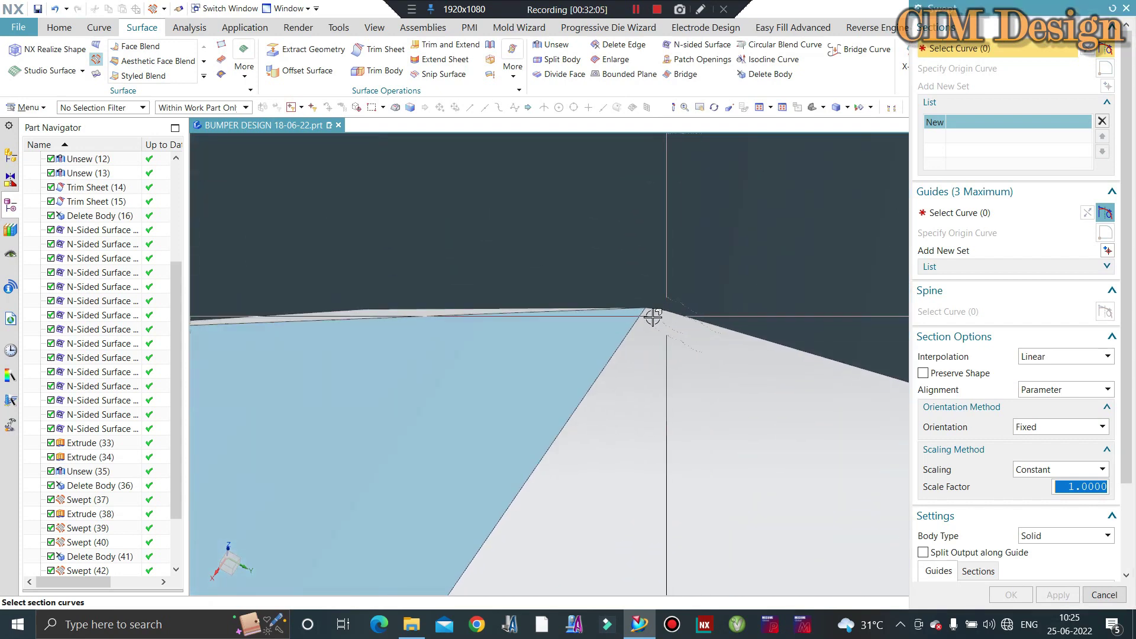
left_click(670, 318)
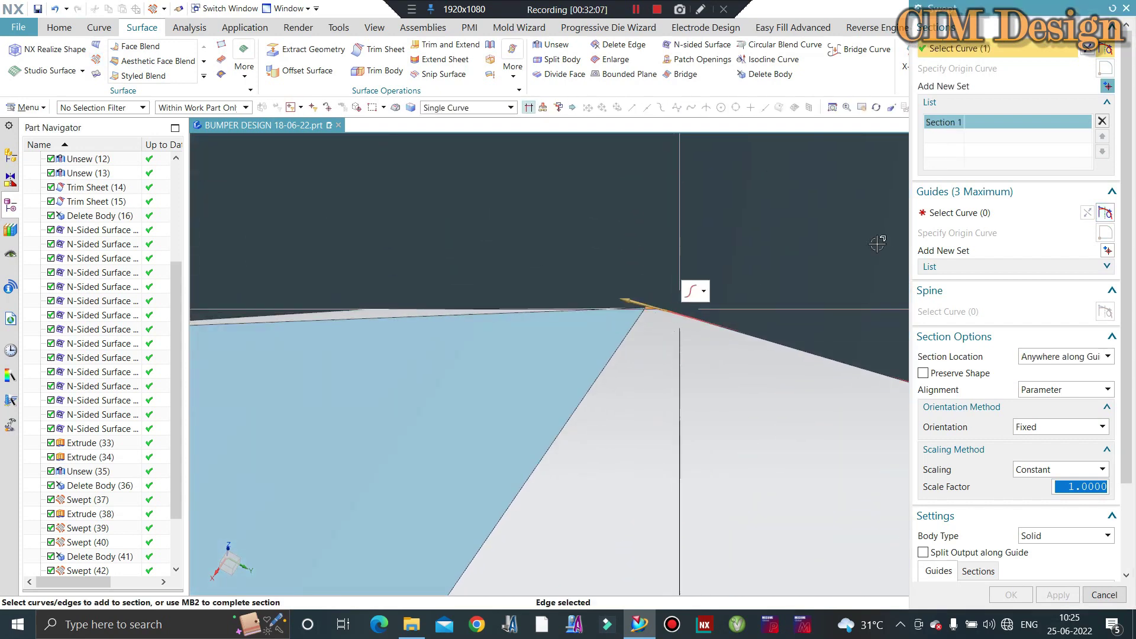
left_click(946, 204)
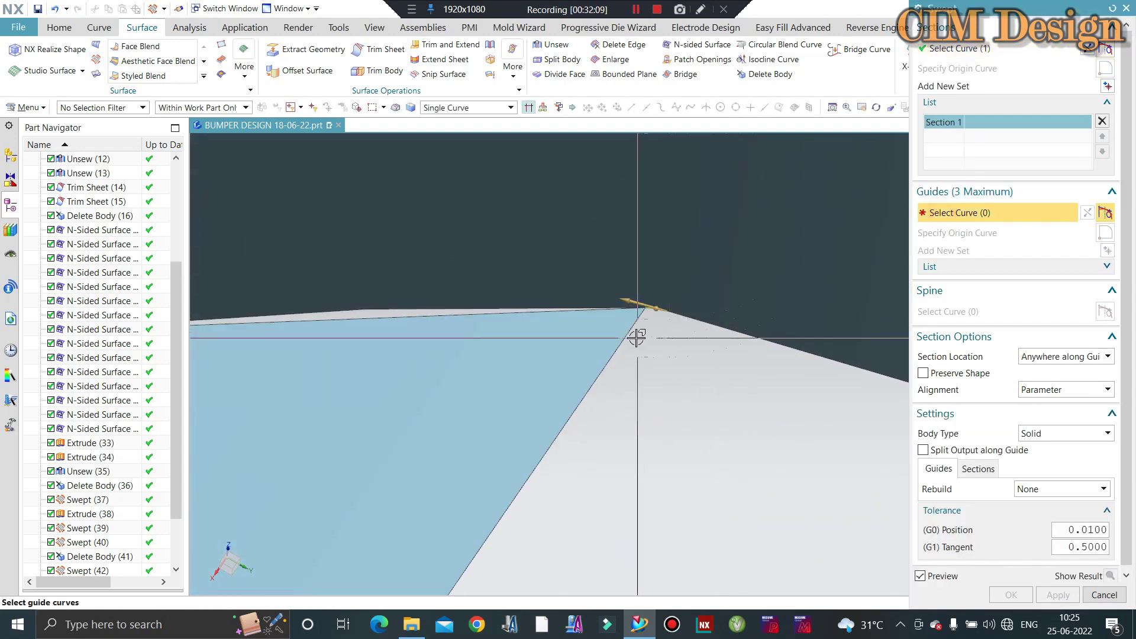
left_click(631, 322)
middle_click(787, 322)
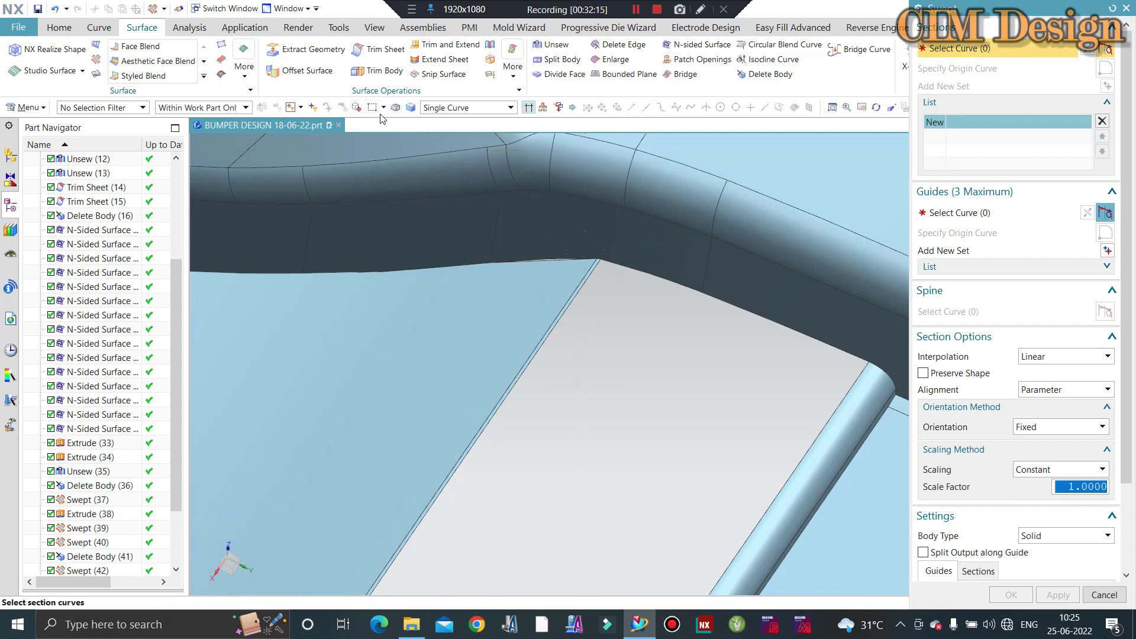
middle_click(799, 340)
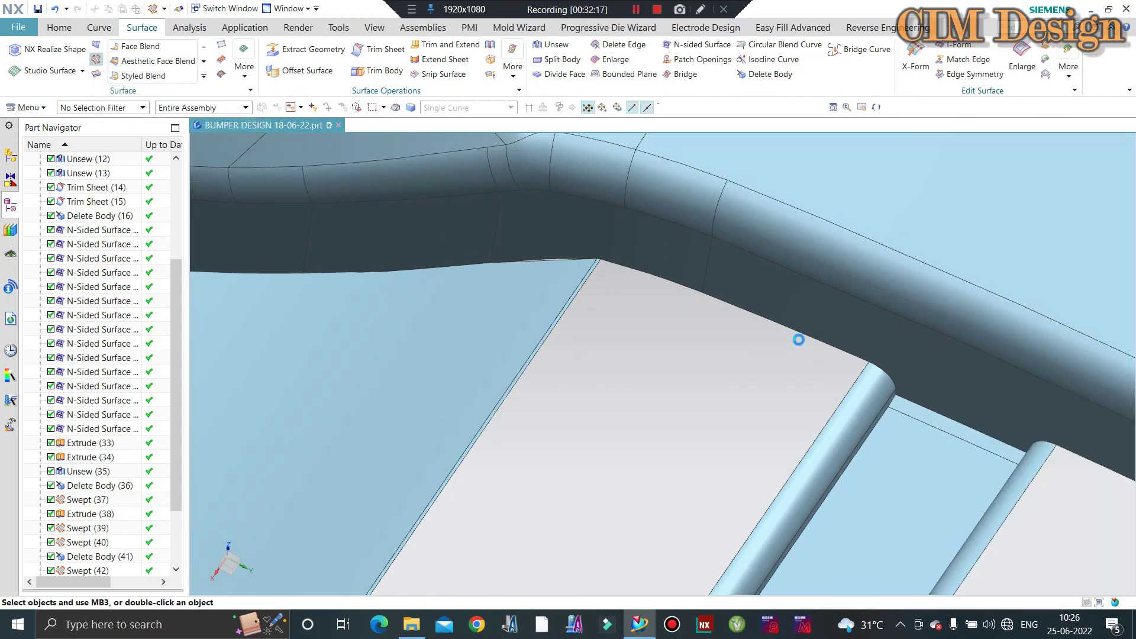
Begin another sweep using a wall edge as section and the rib-side edge as guide
left_click(750, 314)
scroll(704, 292, "up", 3)
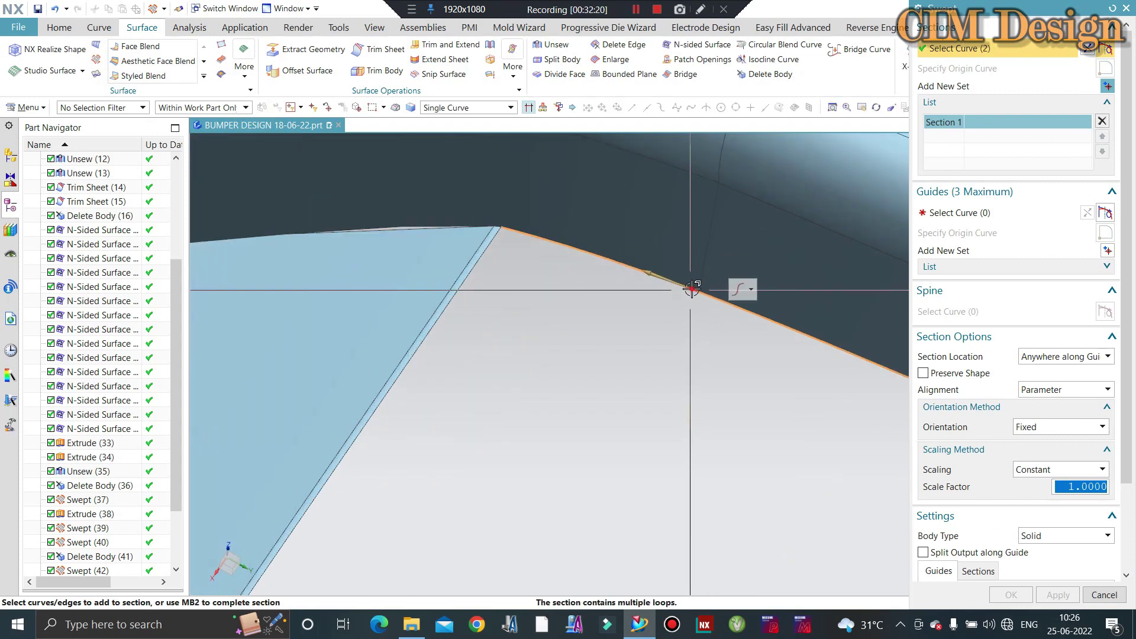
left_click(957, 212)
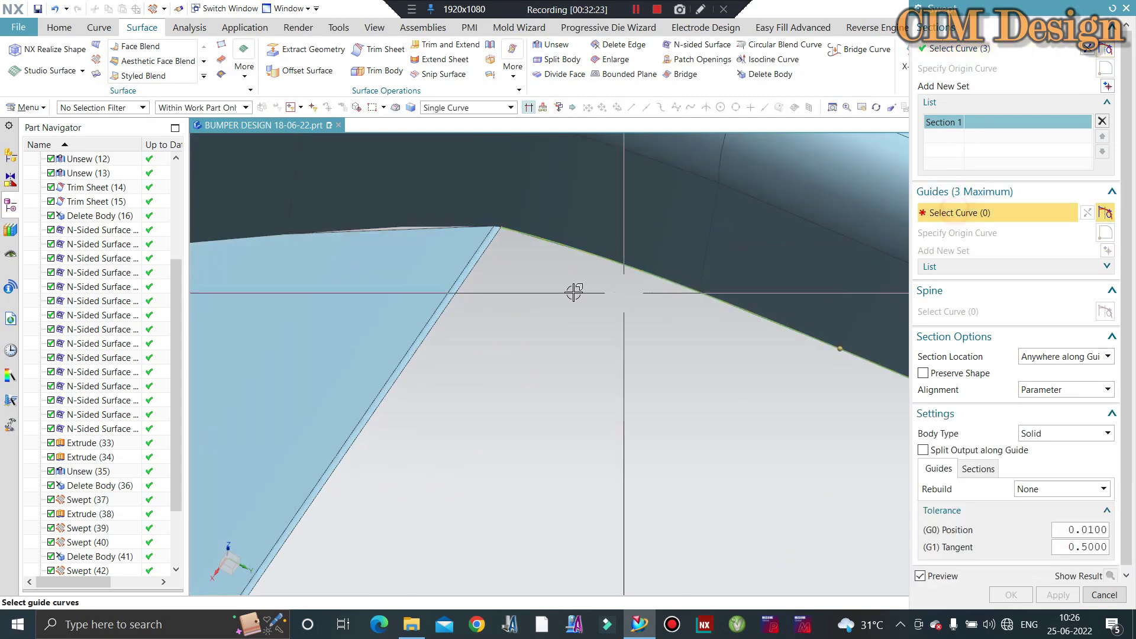
left_click(470, 275)
scroll(577, 251, "down", 3)
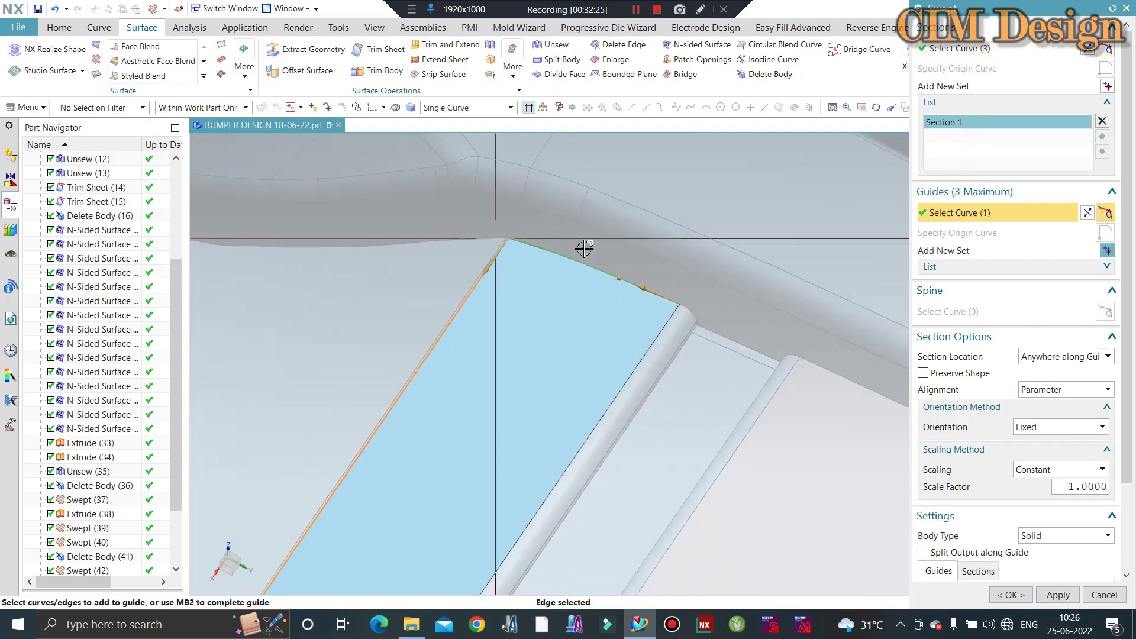
left_click(1106, 250)
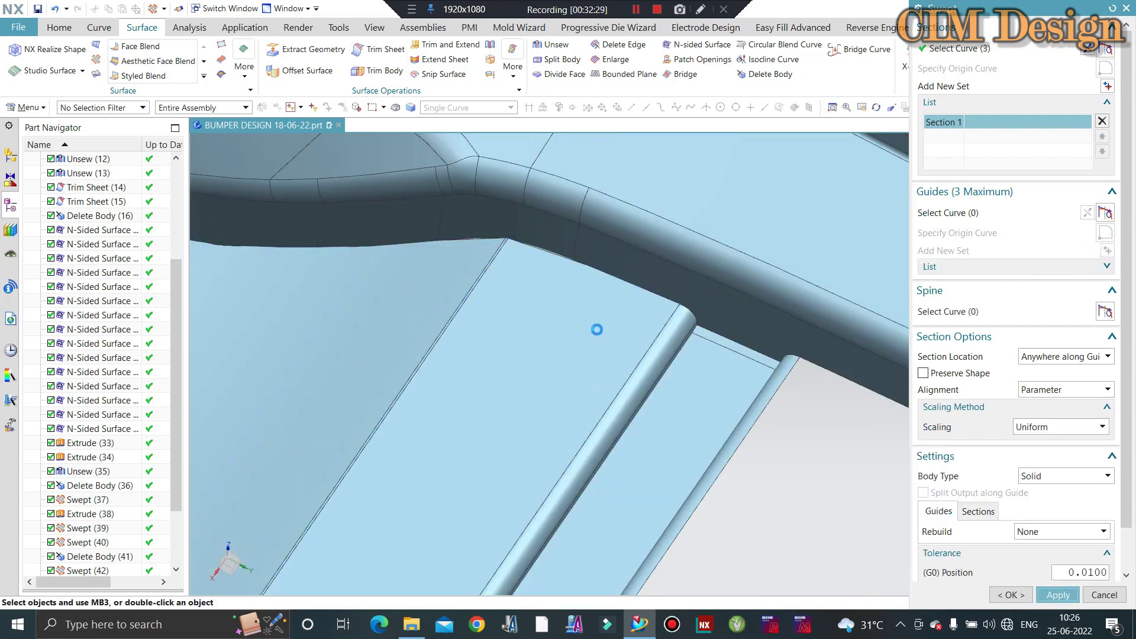
Orbit and zoom around the bumper flange and filled rib walls, then bring up the Home solid tools
scroll(533, 284, "down", 4)
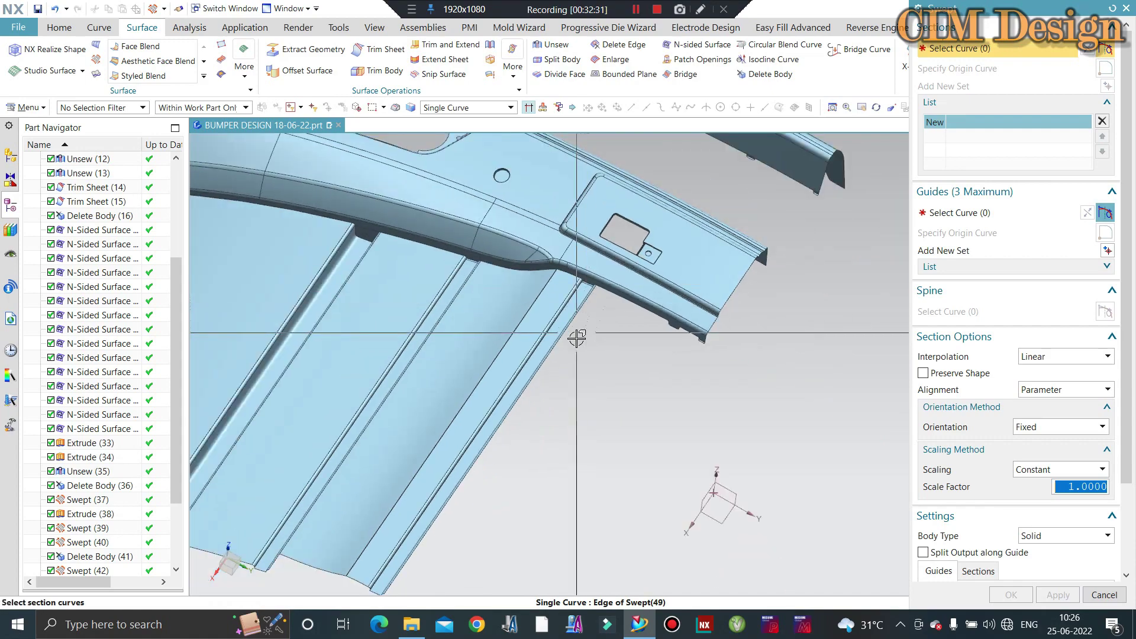
middle_click_drag(577, 338, 644, 253)
scroll(645, 253, "up", 3)
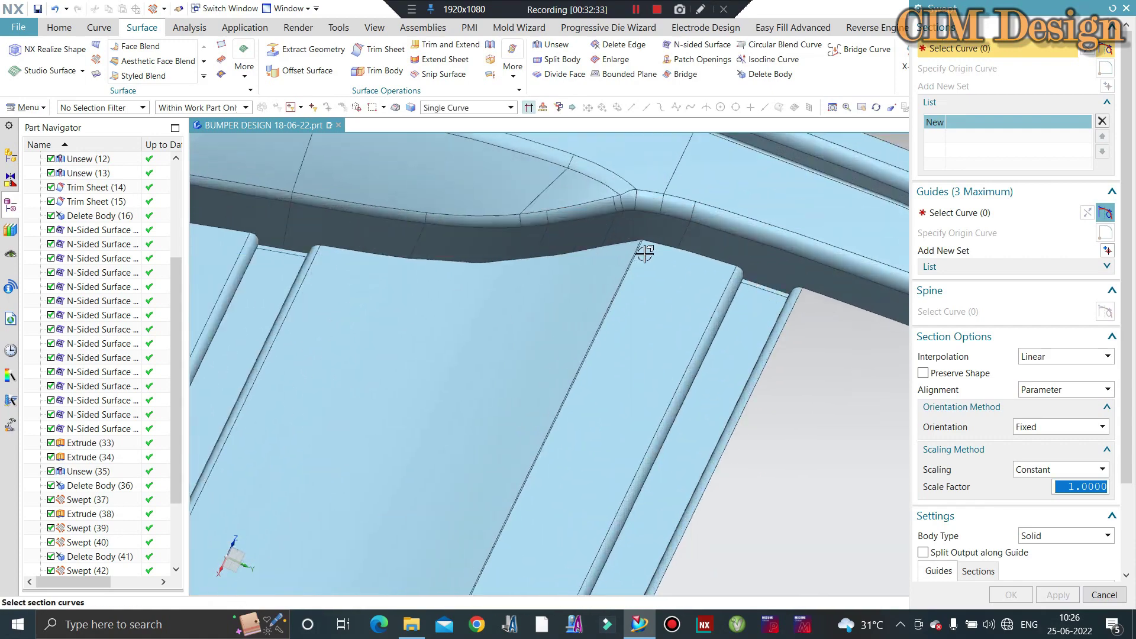
scroll(645, 254, "up", 2)
middle_click_drag(645, 253, 832, 397)
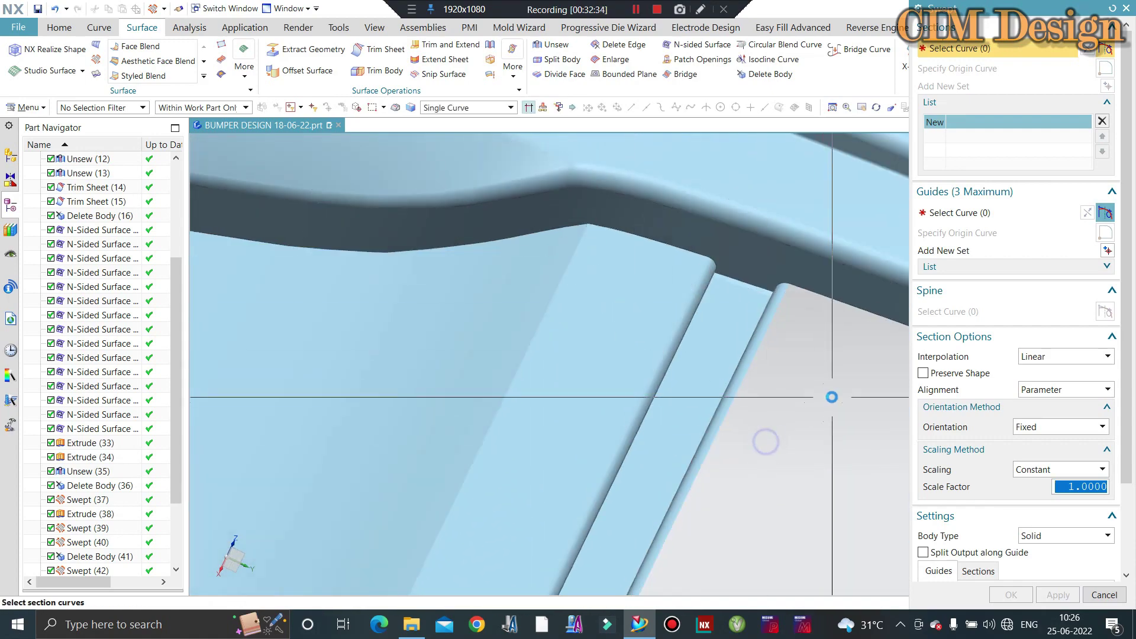
scroll(679, 332, "down", 2)
scroll(718, 322, "down", 2)
middle_click_drag(718, 321, 699, 375)
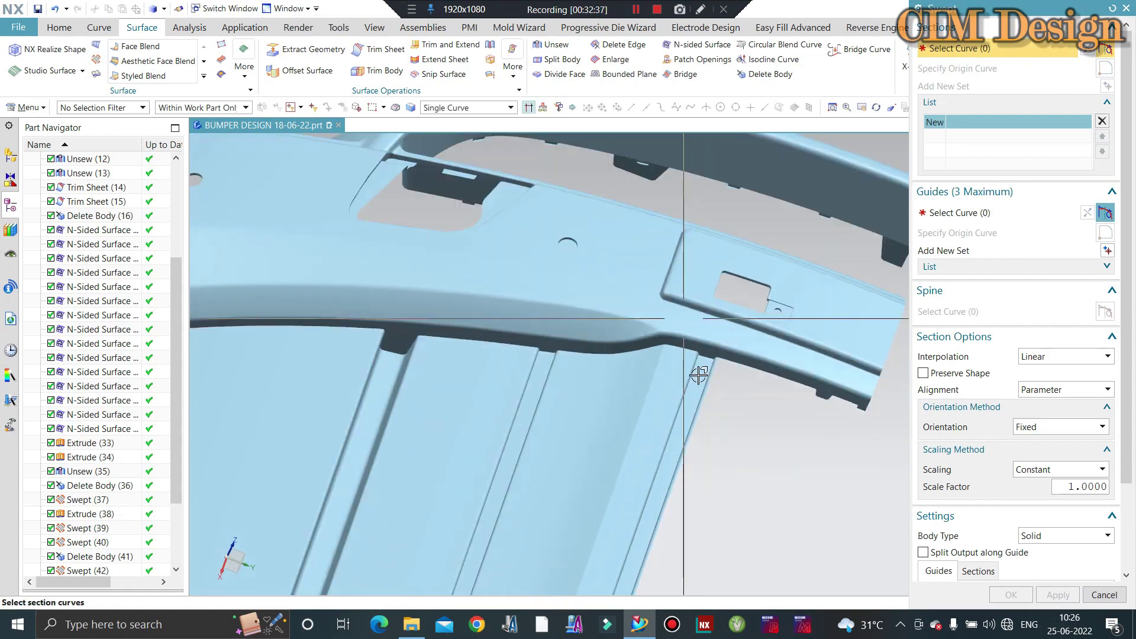
scroll(705, 414, "down", 3)
mouse_move(705, 414)
middle_mouse_down()
mouse_move(671, 432)
mouse_move(702, 396)
mouse_move(680, 408)
mouse_move(627, 391)
middle_mouse_up()
scroll(629, 386, "up", 3)
scroll(593, 372, "up", 2)
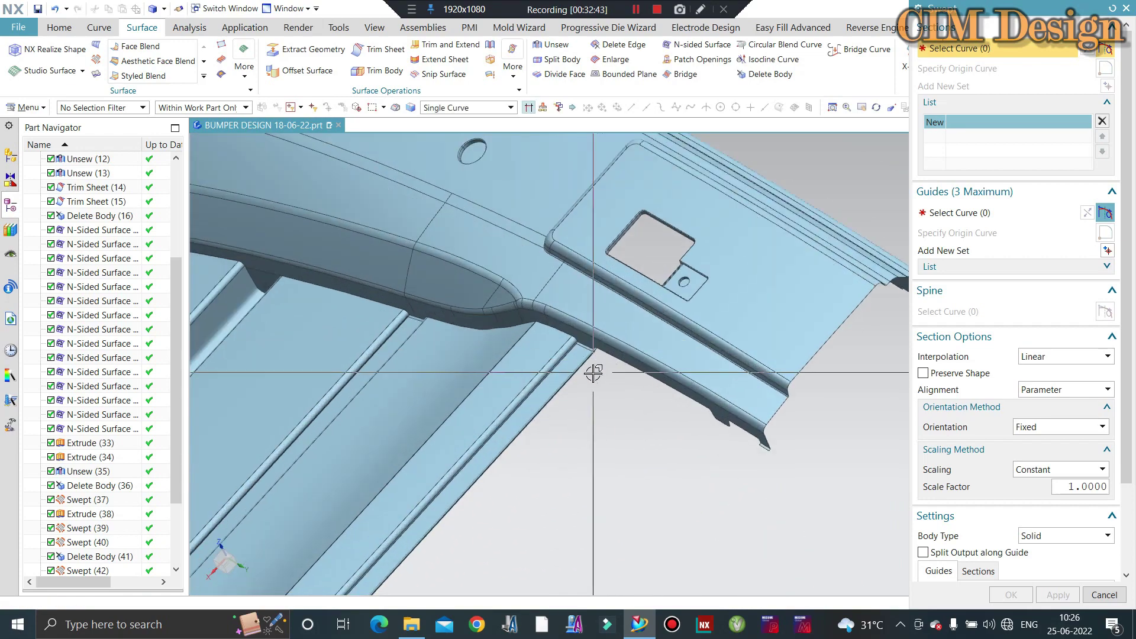
scroll(615, 364, "up", 2)
scroll(459, 373, "down", 2)
scroll(300, 184, "down", 2)
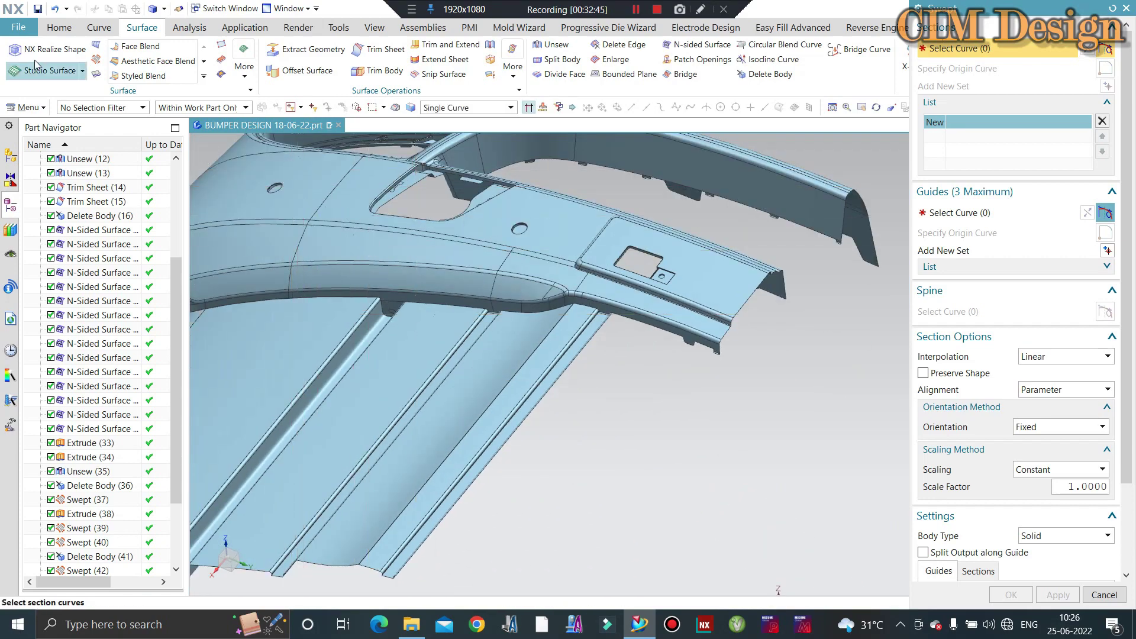
left_click(57, 28)
Extrude the notch edges where the rib meets the wall 500 mm to fill the notch
left_click(171, 56)
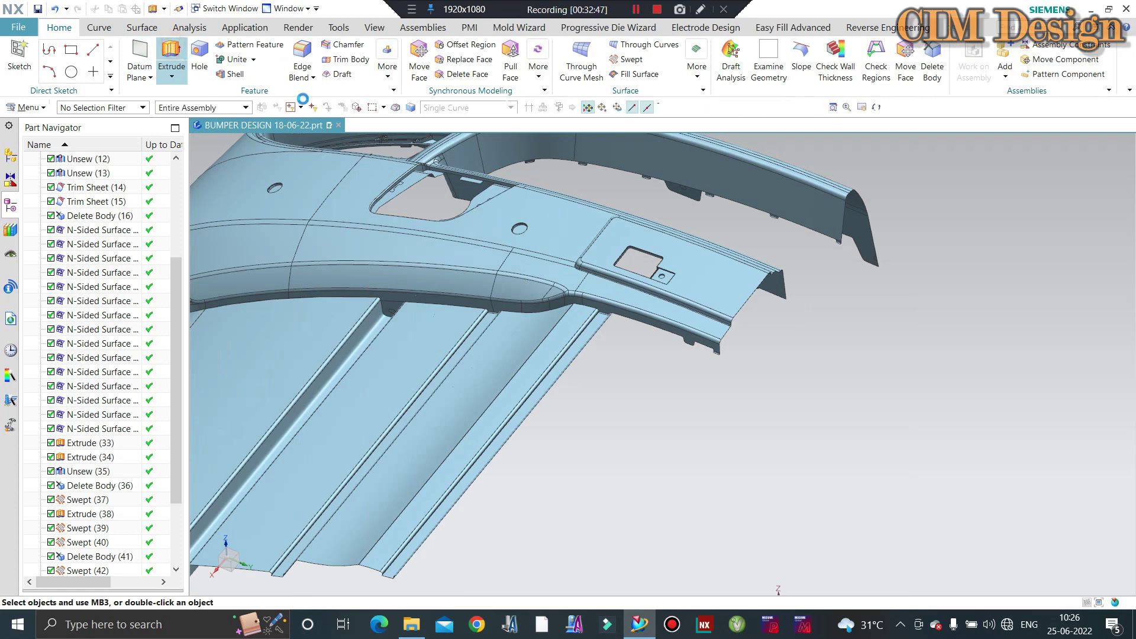
scroll(673, 397, "up", 2)
scroll(699, 355, "up", 2)
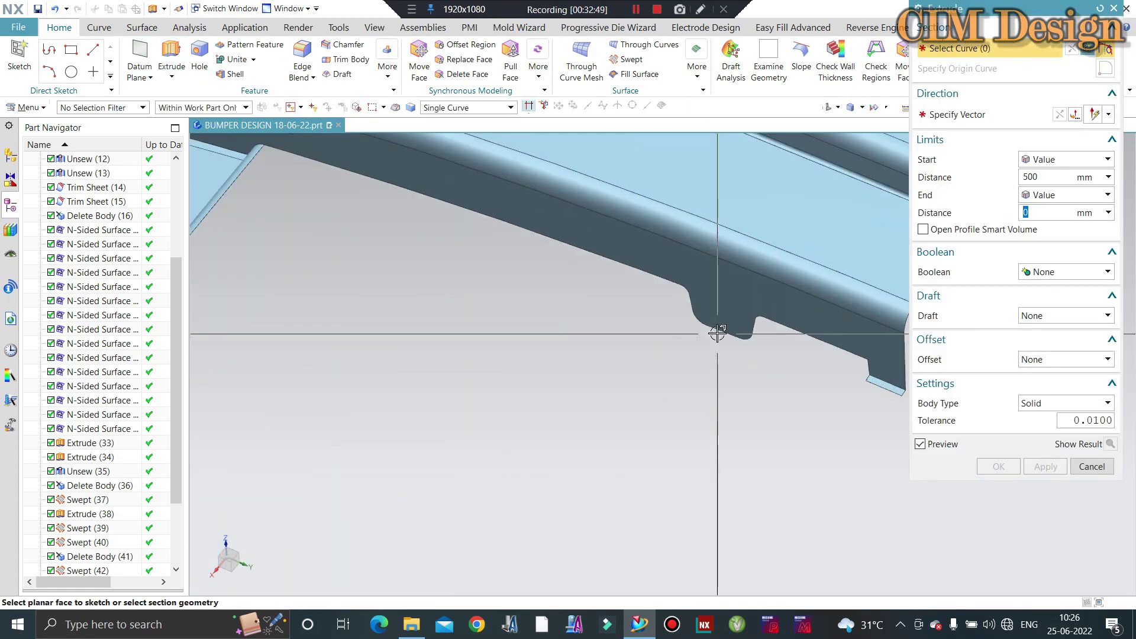
scroll(716, 325, "up", 2)
left_click(714, 323)
left_click(778, 319)
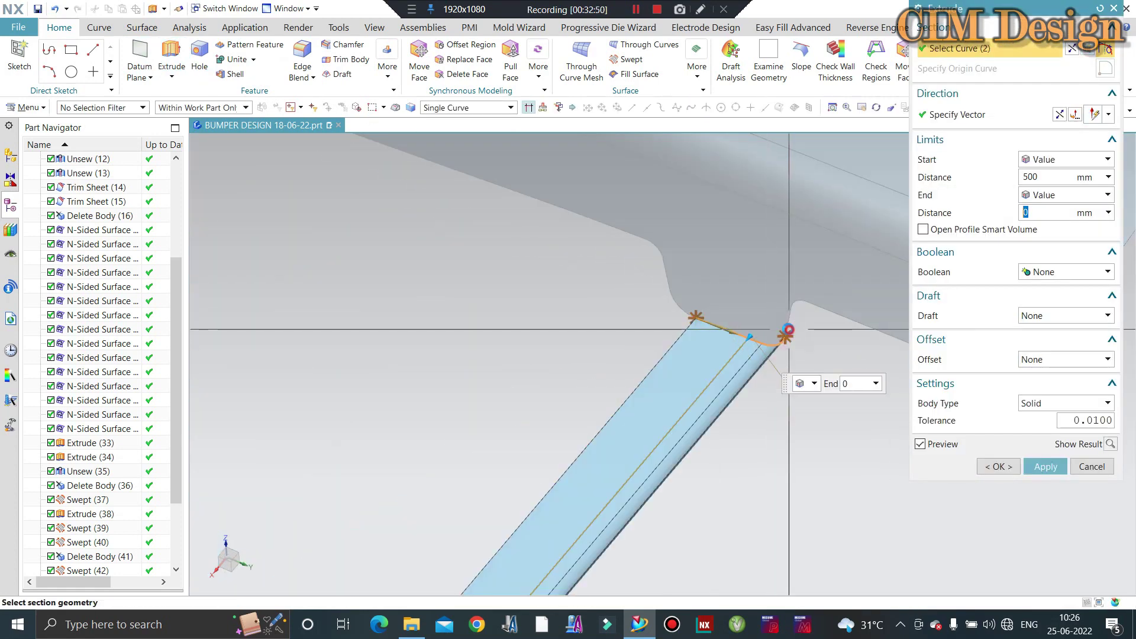
left_click(682, 305)
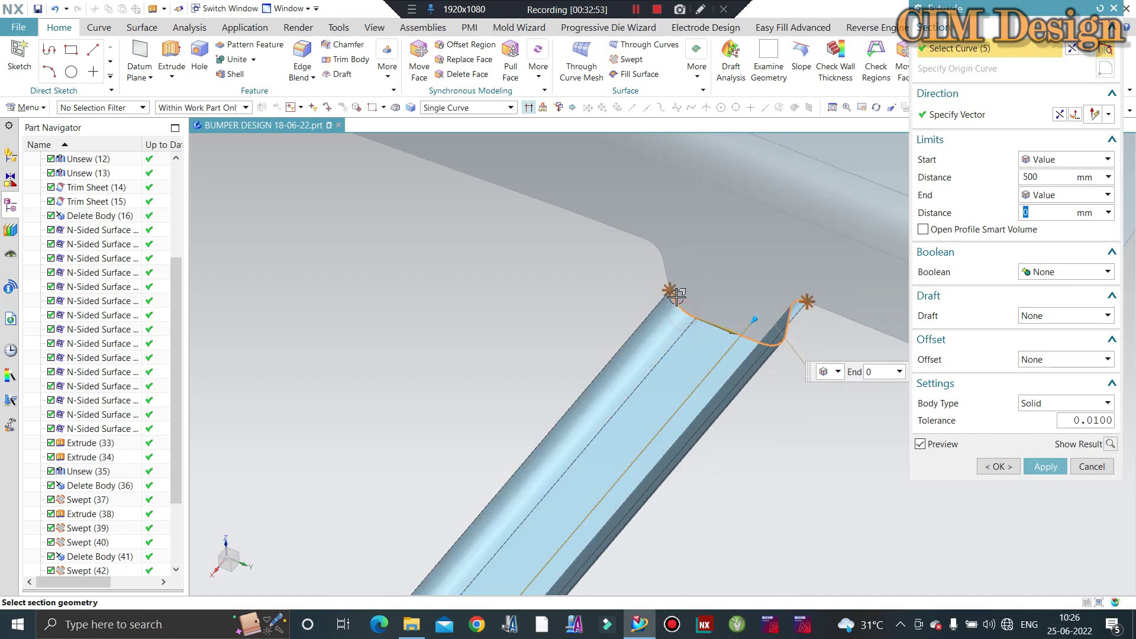
left_click(669, 264)
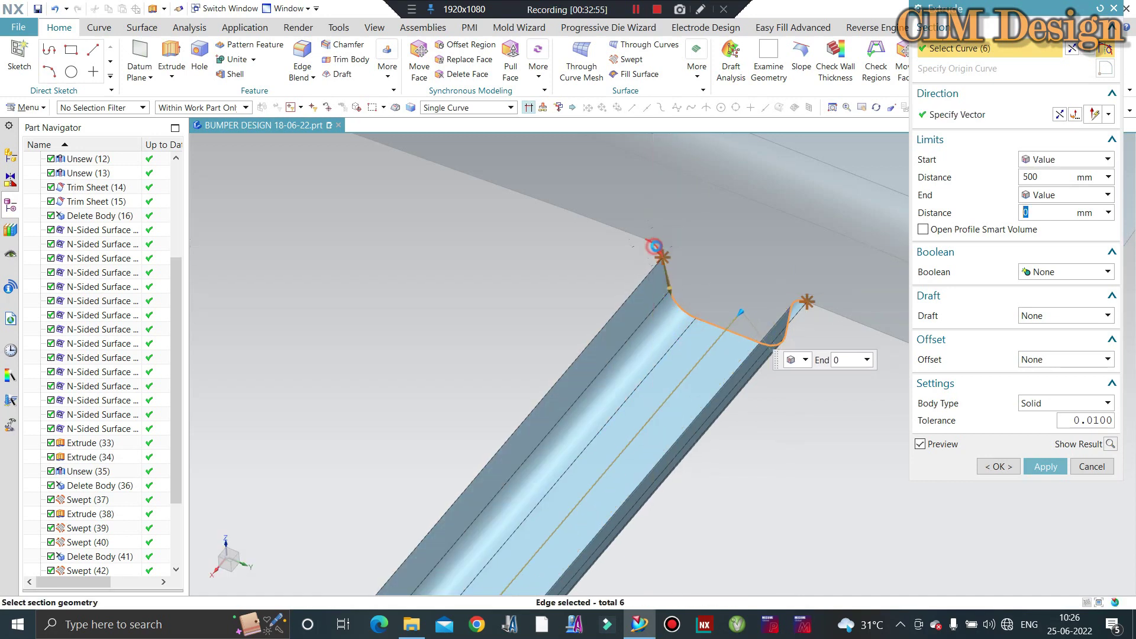
left_click(653, 246)
left_click(959, 117)
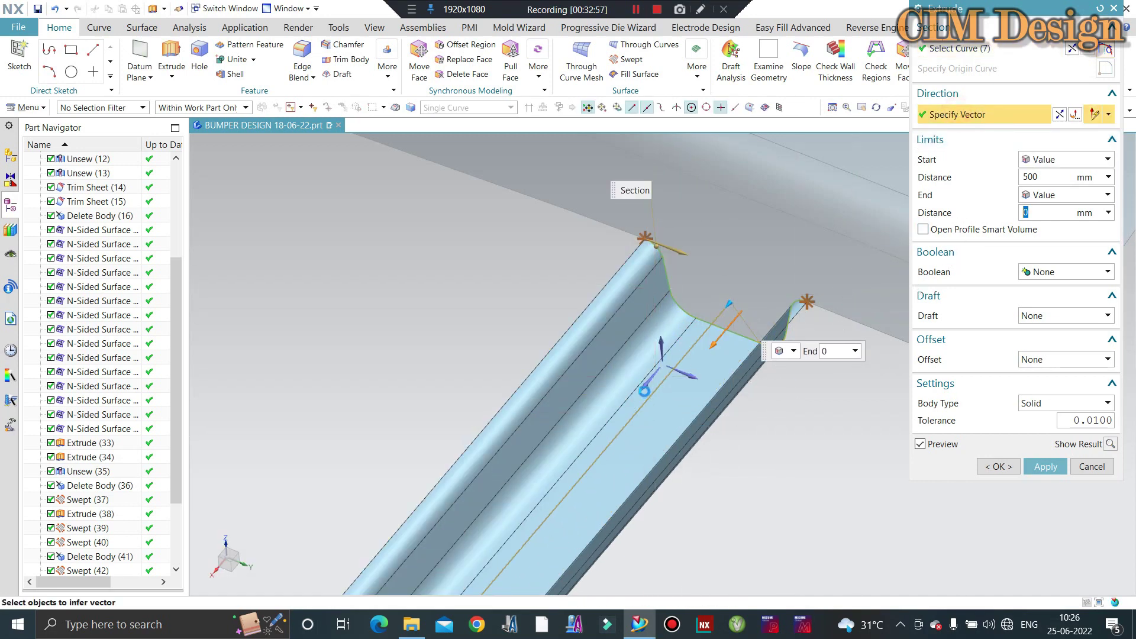
scroll(644, 402, "up", 3)
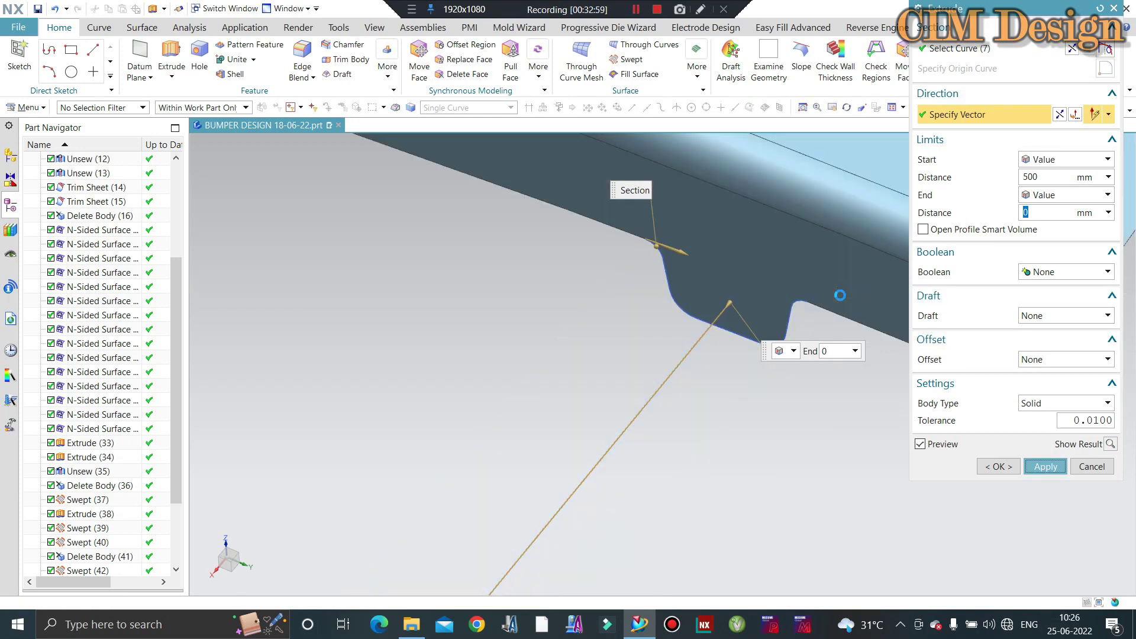
middle_click(590, 302)
Extrude the neighbouring corner-gap edges in the flipped direction as a second fill solid
scroll(591, 301, "up", 2)
scroll(615, 305, "down", 2)
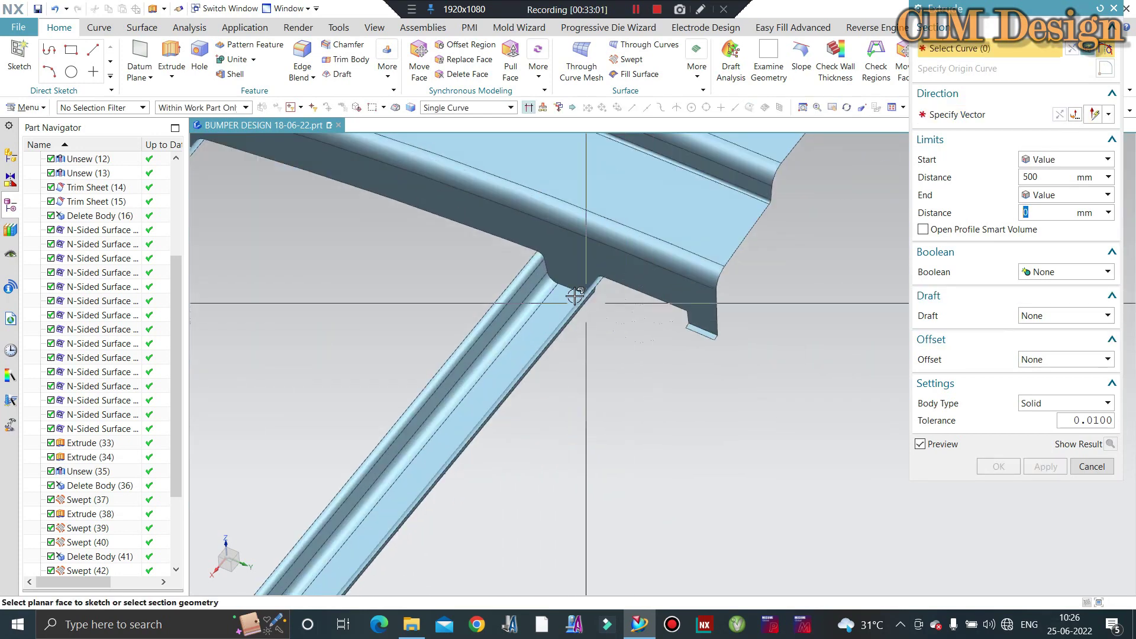
scroll(687, 314, "up", 3)
left_click(688, 302)
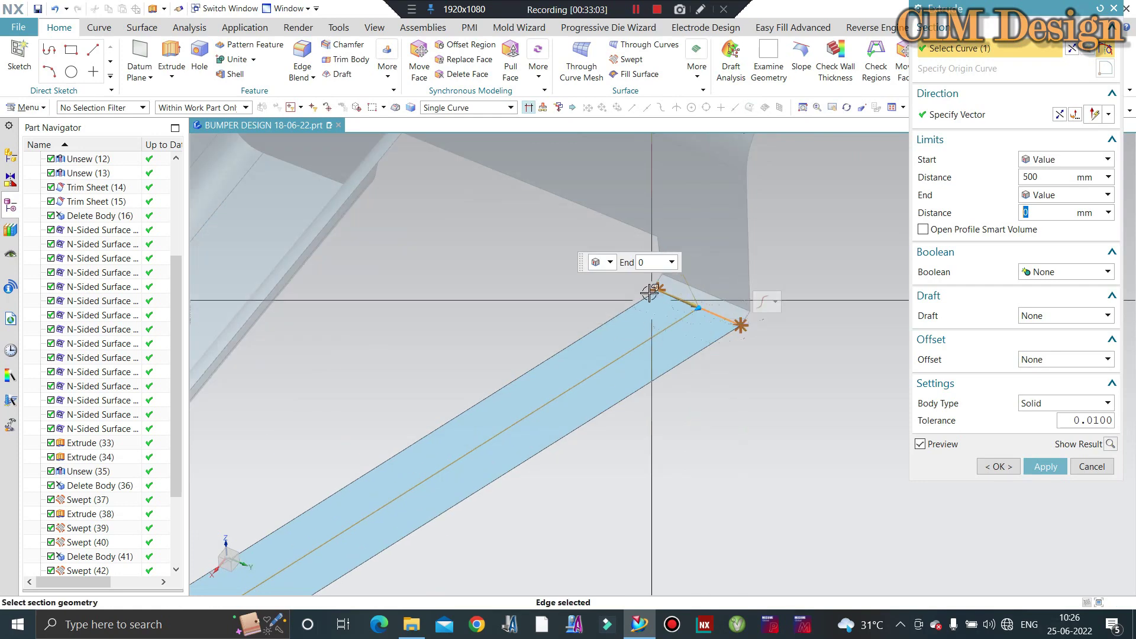
left_click(655, 285)
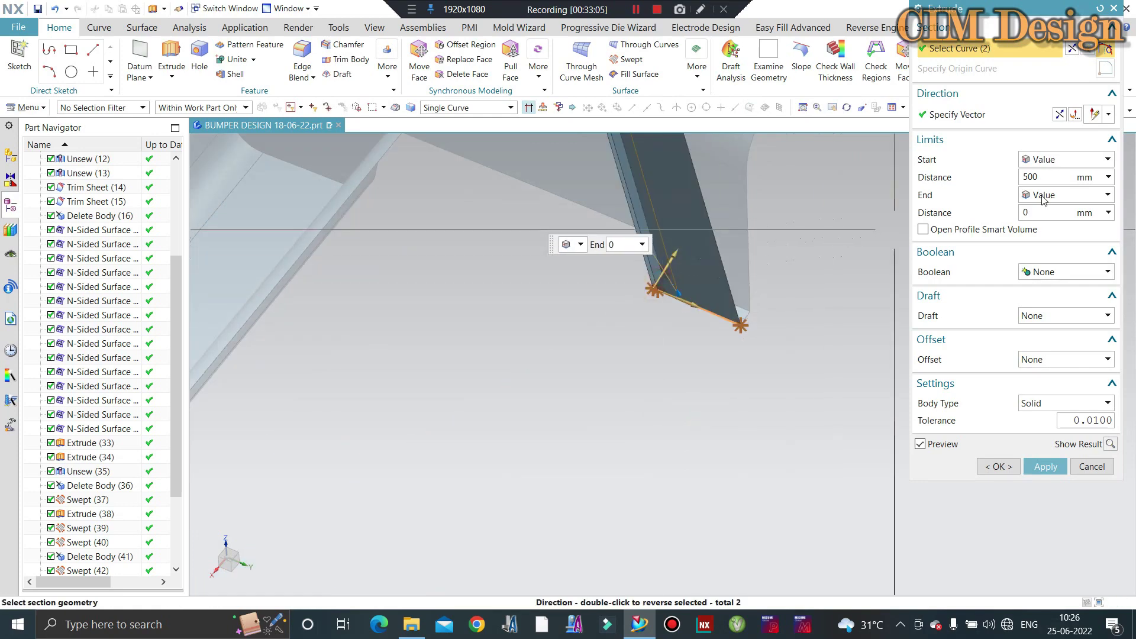
left_click(962, 127)
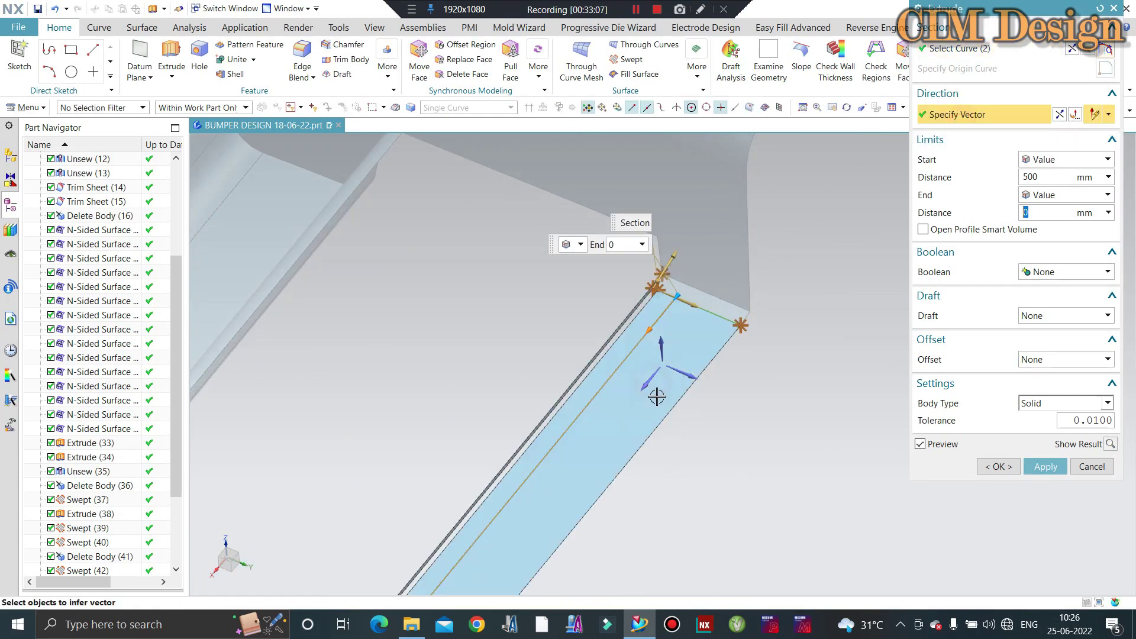
scroll(651, 380, "up", 5)
left_click(623, 298)
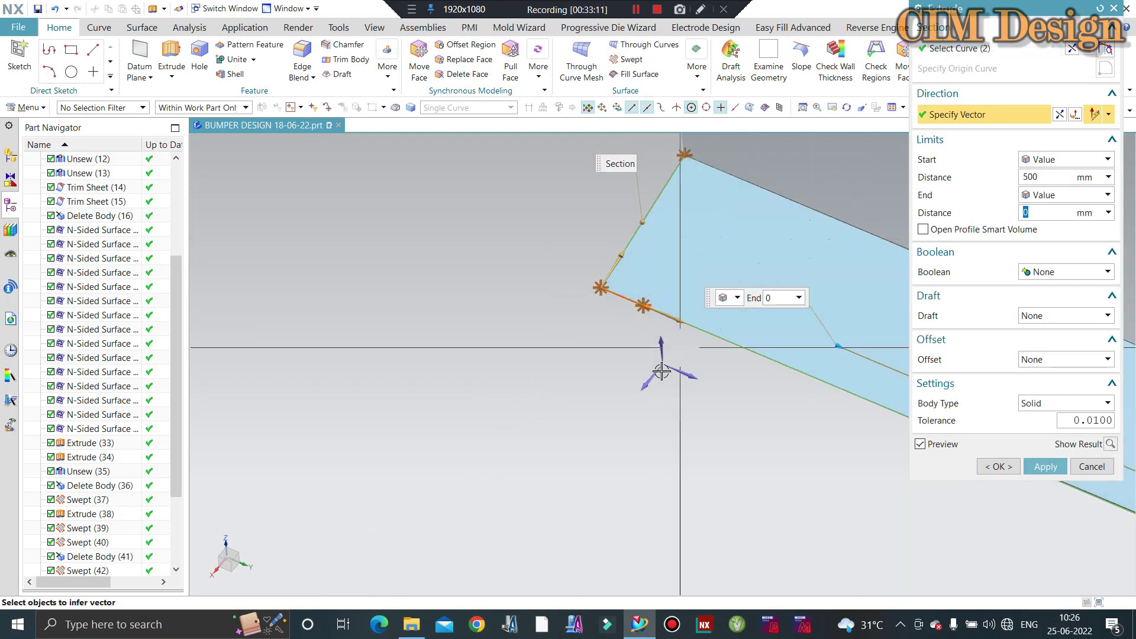
left_click(645, 379)
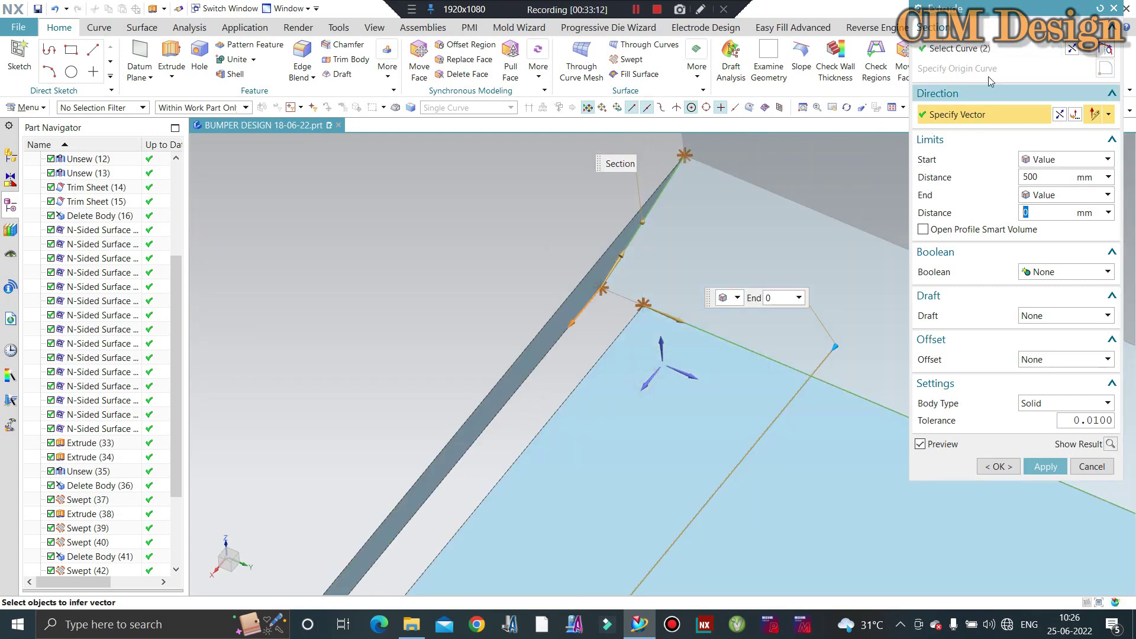
left_click(632, 308)
left_click(677, 248)
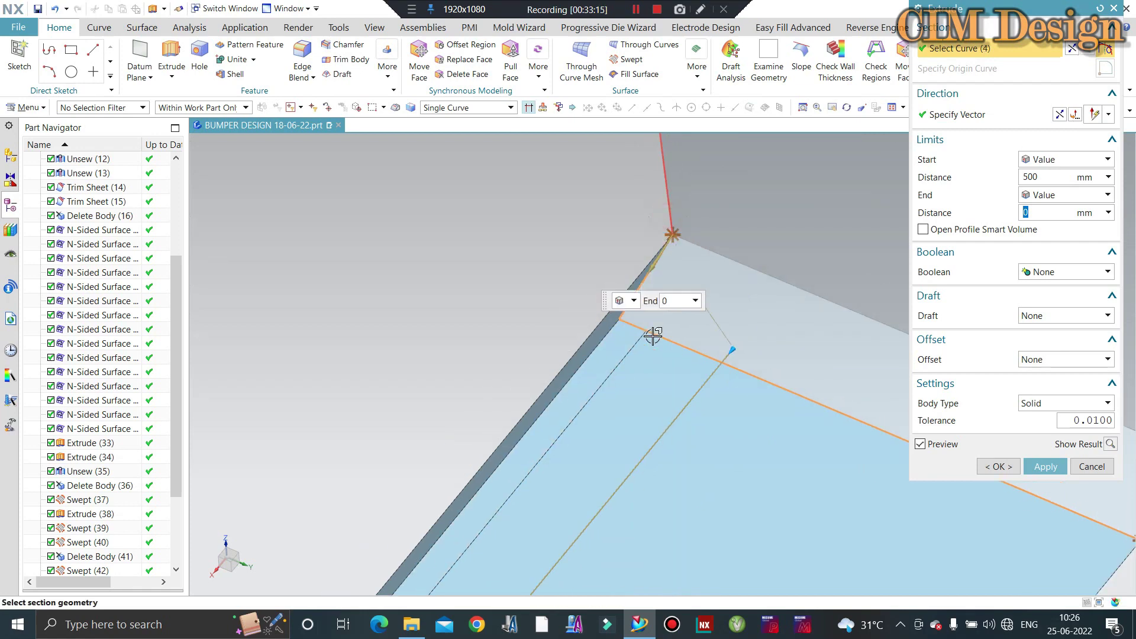
middle_click(722, 249)
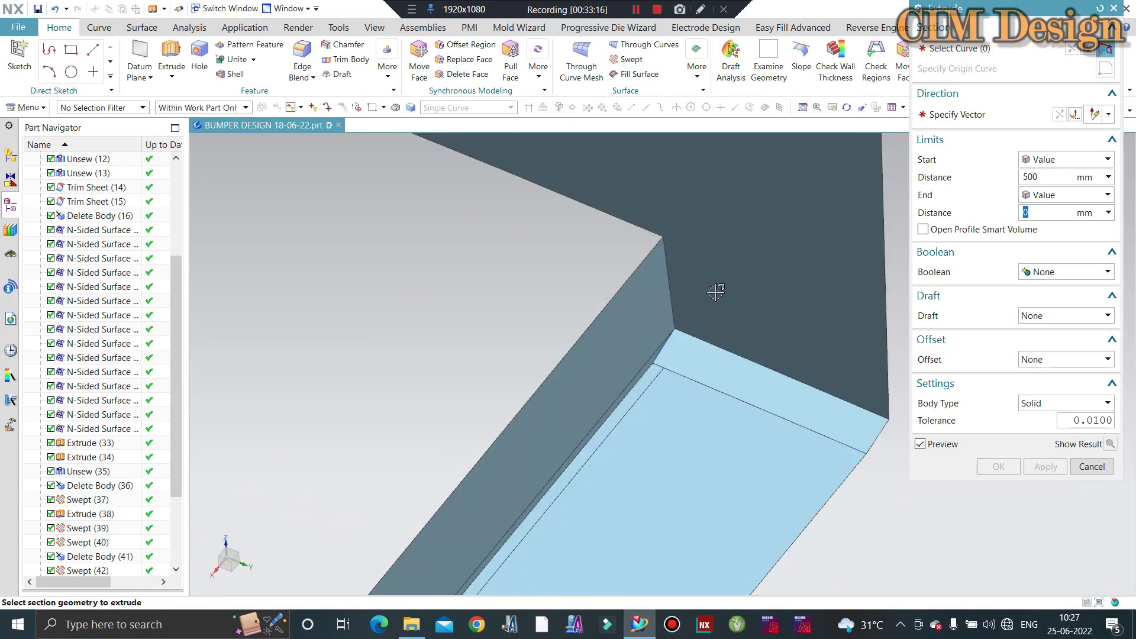
scroll(716, 292, "down", 2)
scroll(636, 294, "down", 2)
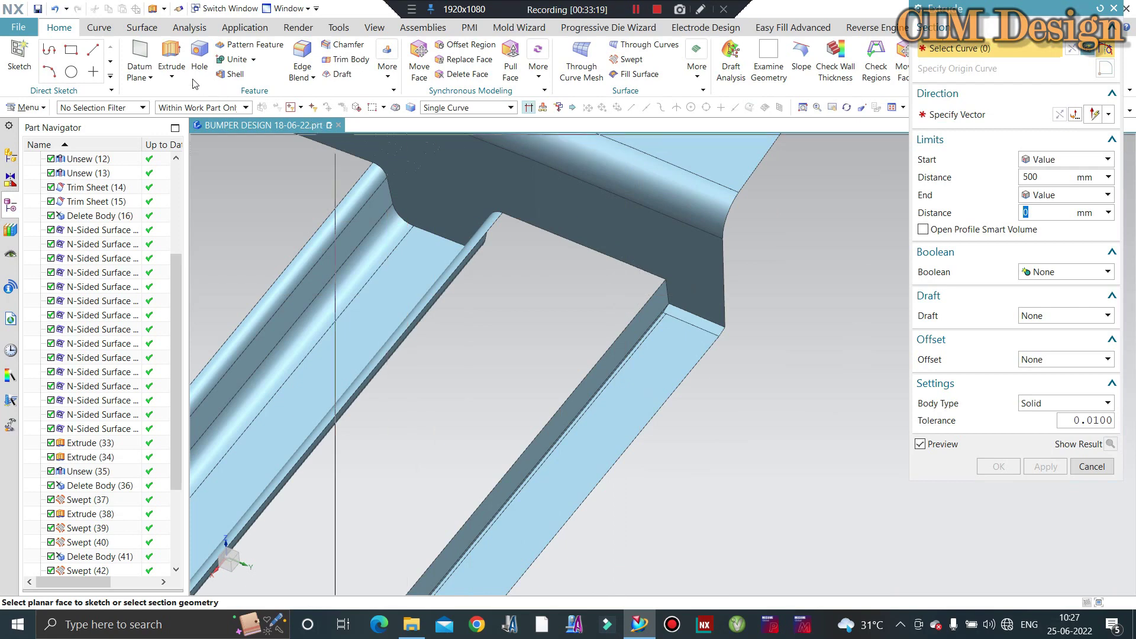
key("Escape")
Sweep a flange section edge along the long right and left rib edges to fill the flat opening
left_click(140, 27)
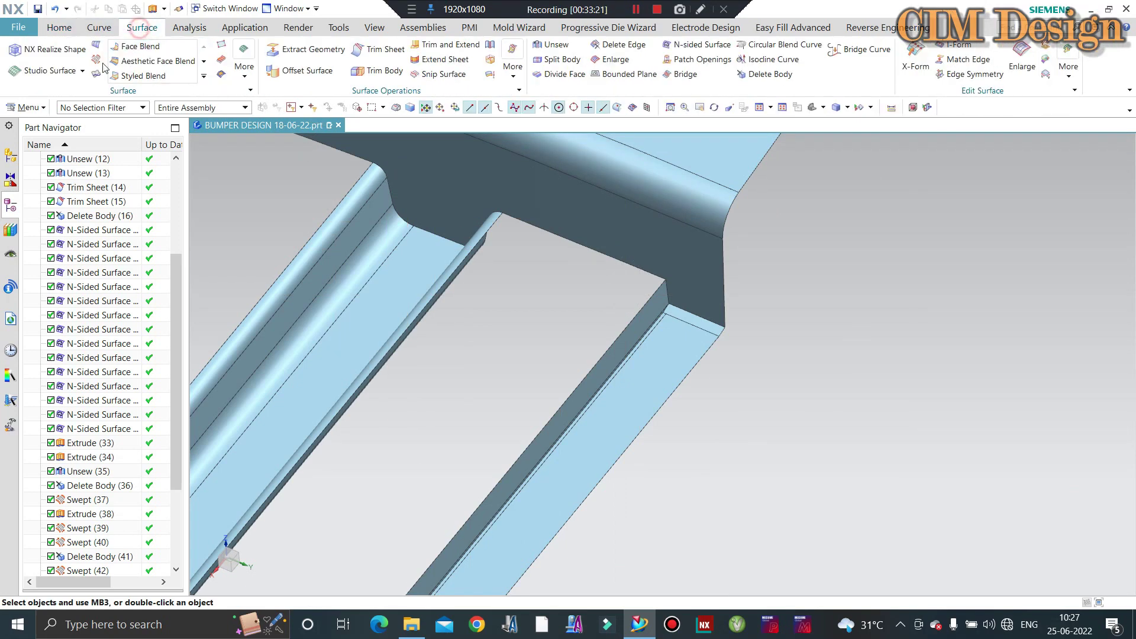
left_click(524, 222)
left_click(980, 210)
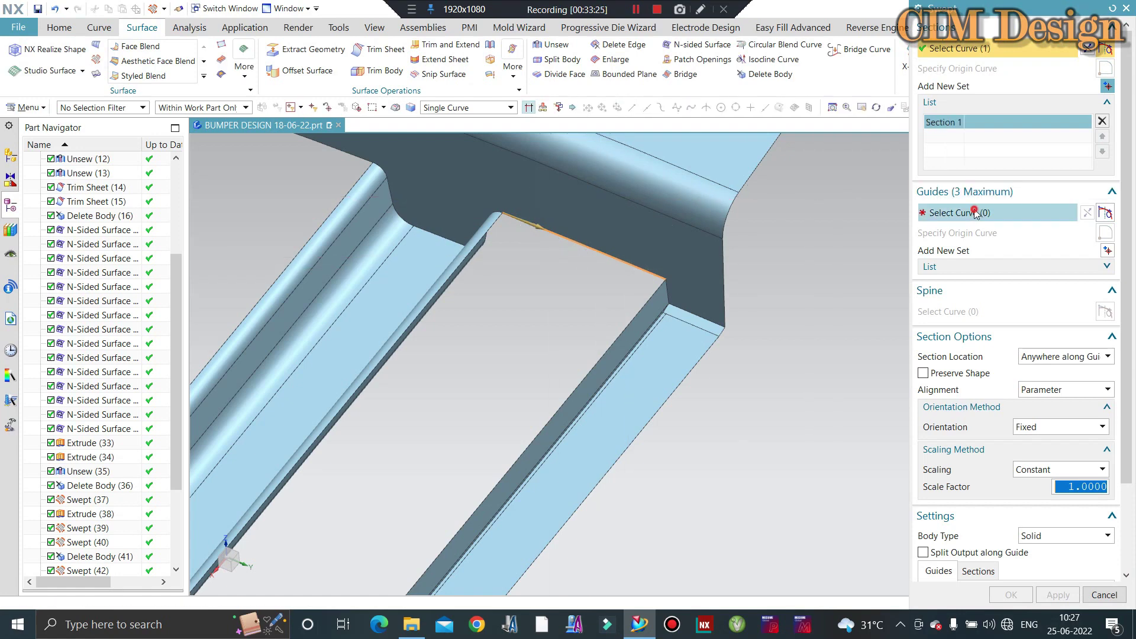
left_click(634, 317)
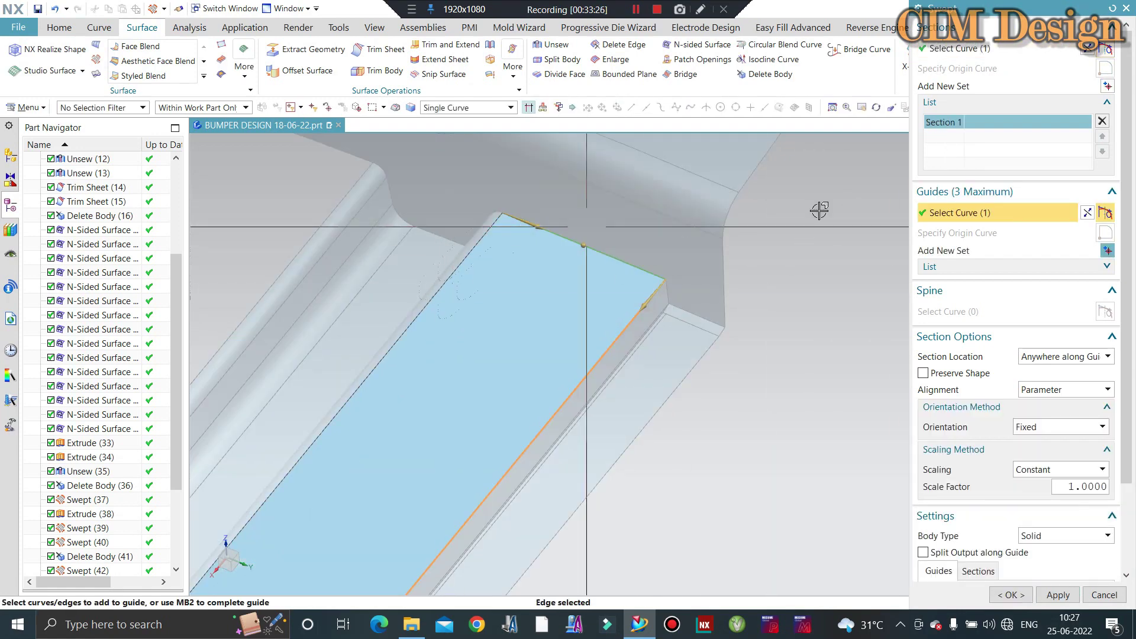
left_click(1108, 254)
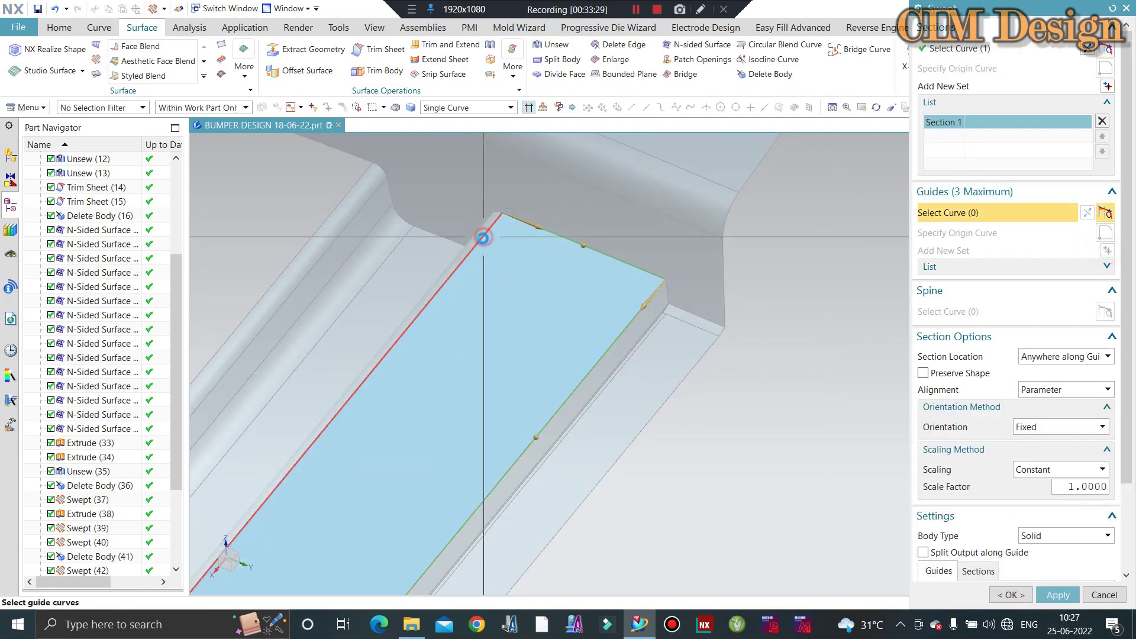
left_click(337, 414)
middle_click(785, 326)
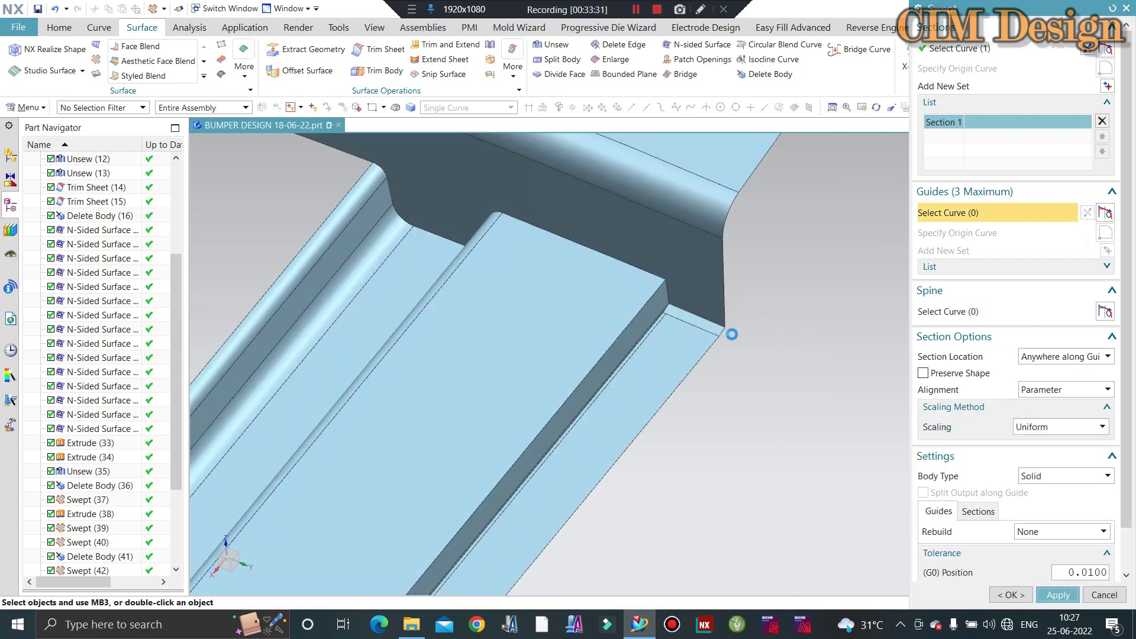
scroll(710, 344, "up", 3)
scroll(684, 322, "up", 3)
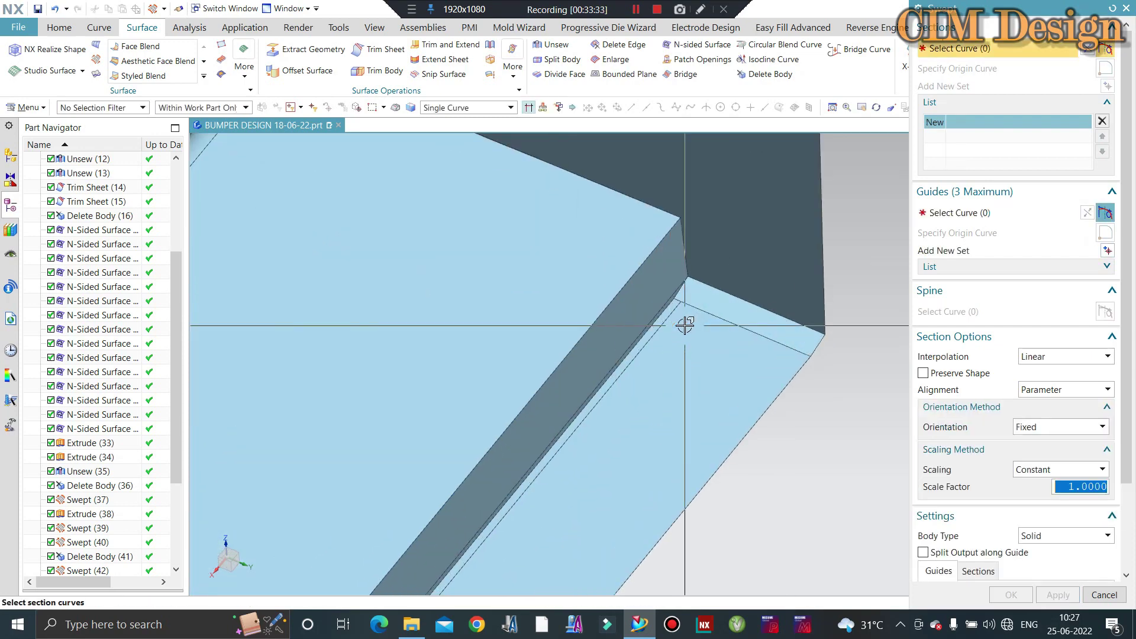
scroll(689, 310, "up", 2)
scroll(675, 303, "up", 1)
scroll(549, 306, "down", 1)
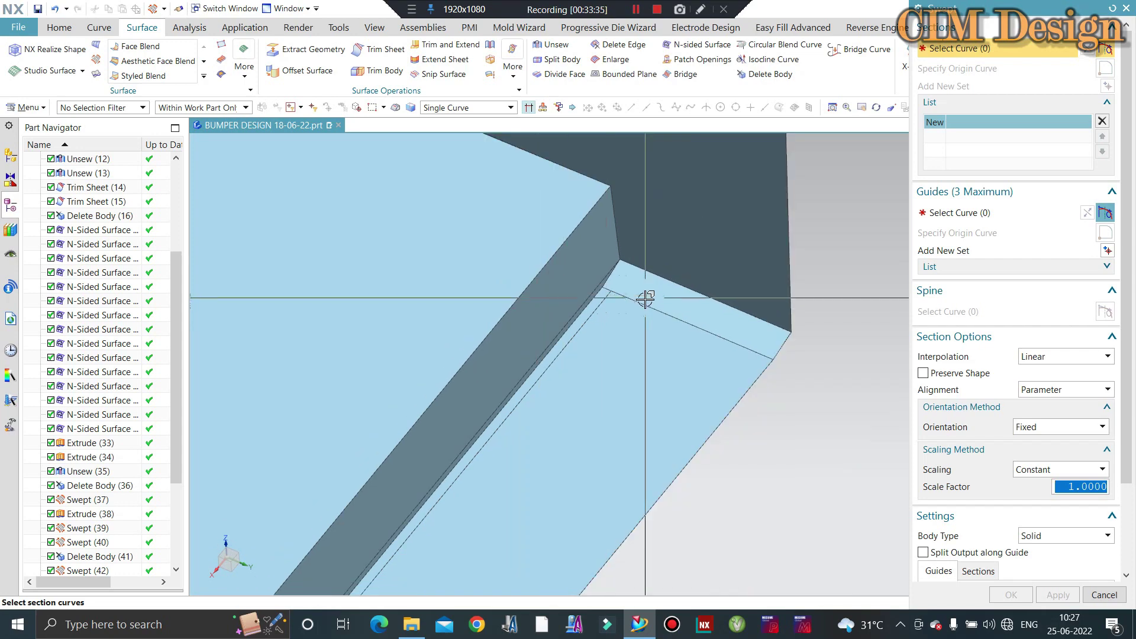
key("Escape")
scroll(621, 316, "down", 3)
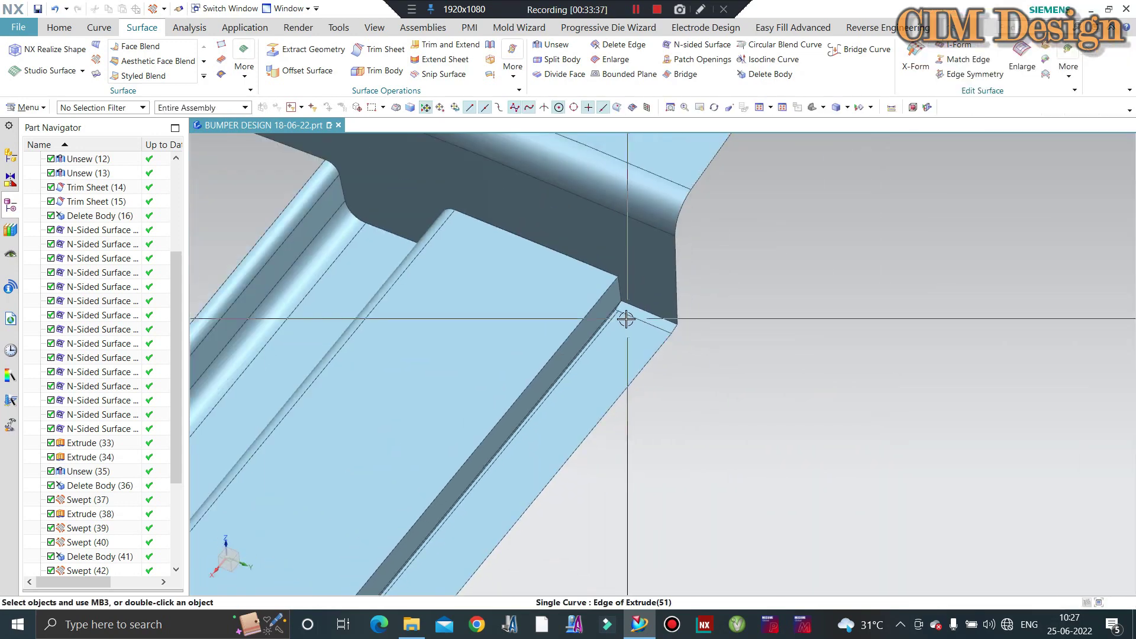
scroll(529, 322, "down", 1)
Sweep a section edge along the rib's long guide edge to fill the wall opening, then zoom onto the ribs
scroll(402, 267, "down", 2)
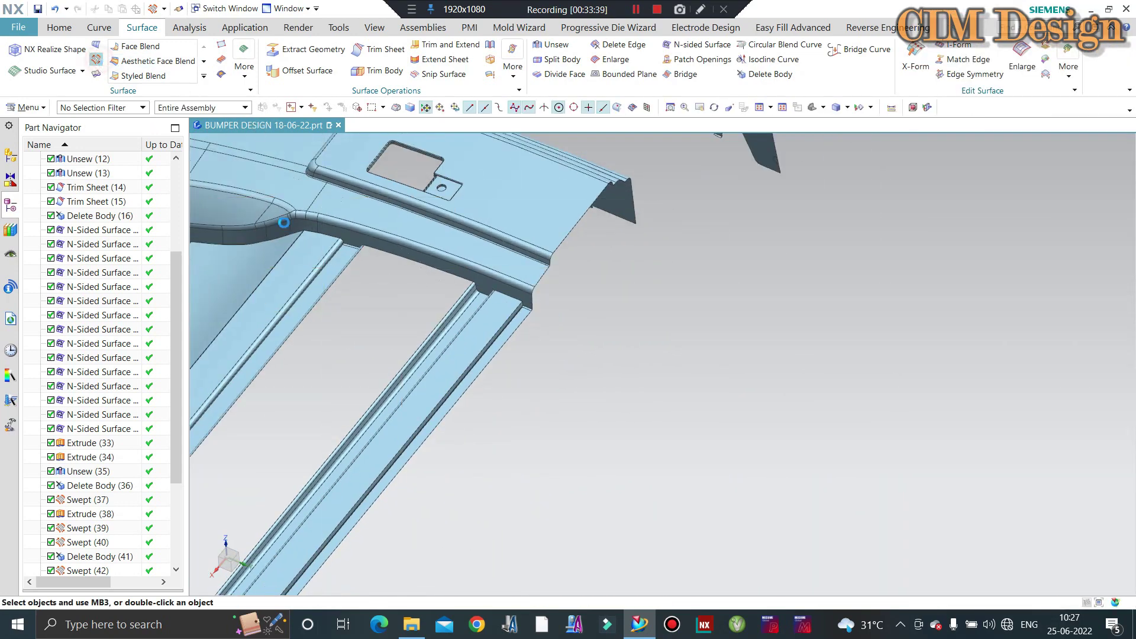
left_click(382, 247)
middle_click(646, 210)
scroll(461, 334, "up", 3)
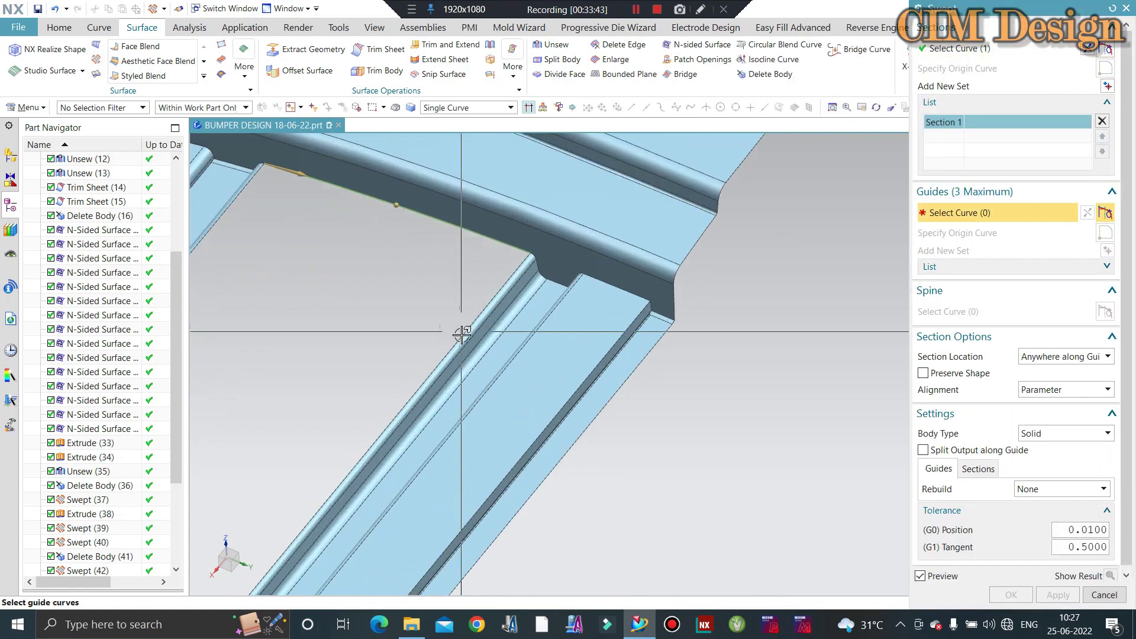
left_click(465, 337)
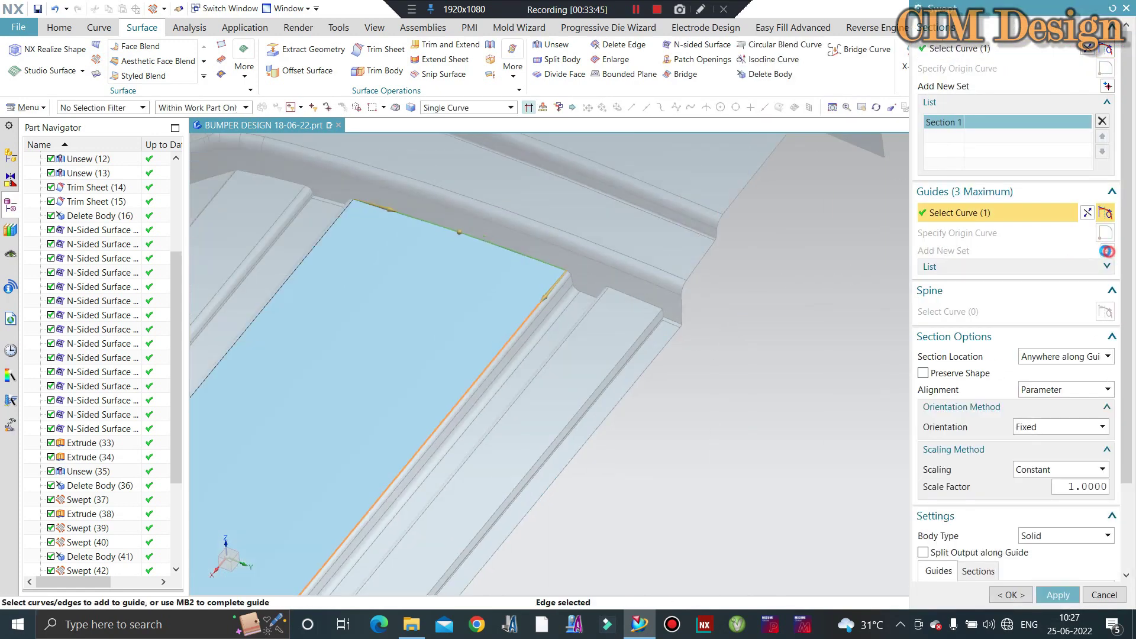
scroll(304, 257, "up", 3)
scroll(304, 253, "up", 2)
middle_click(451, 281)
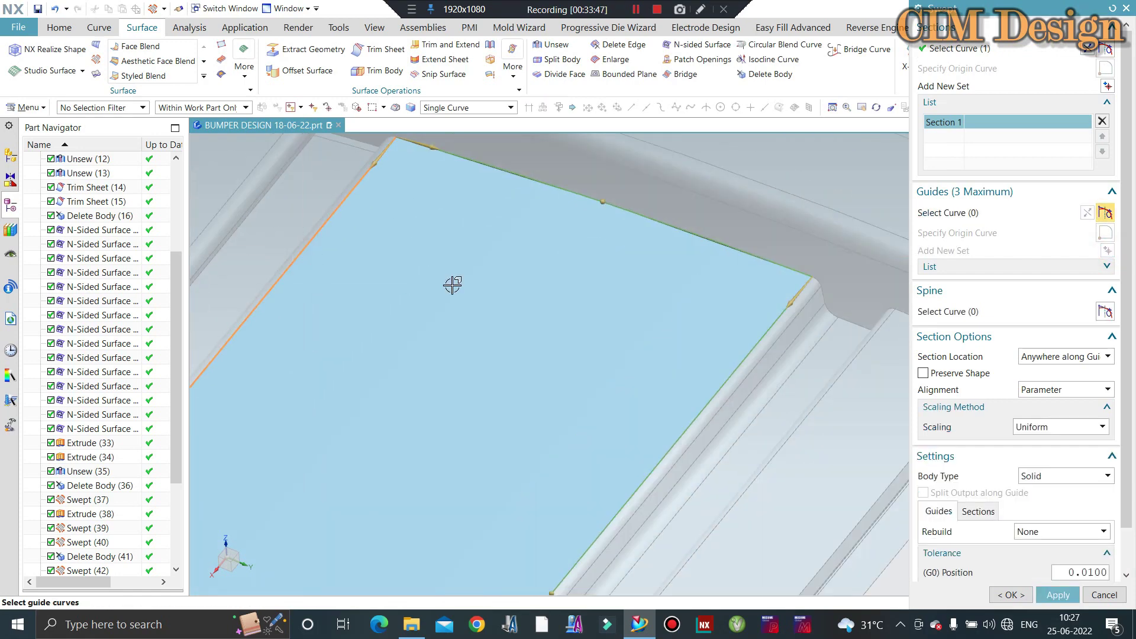
middle_click(451, 285)
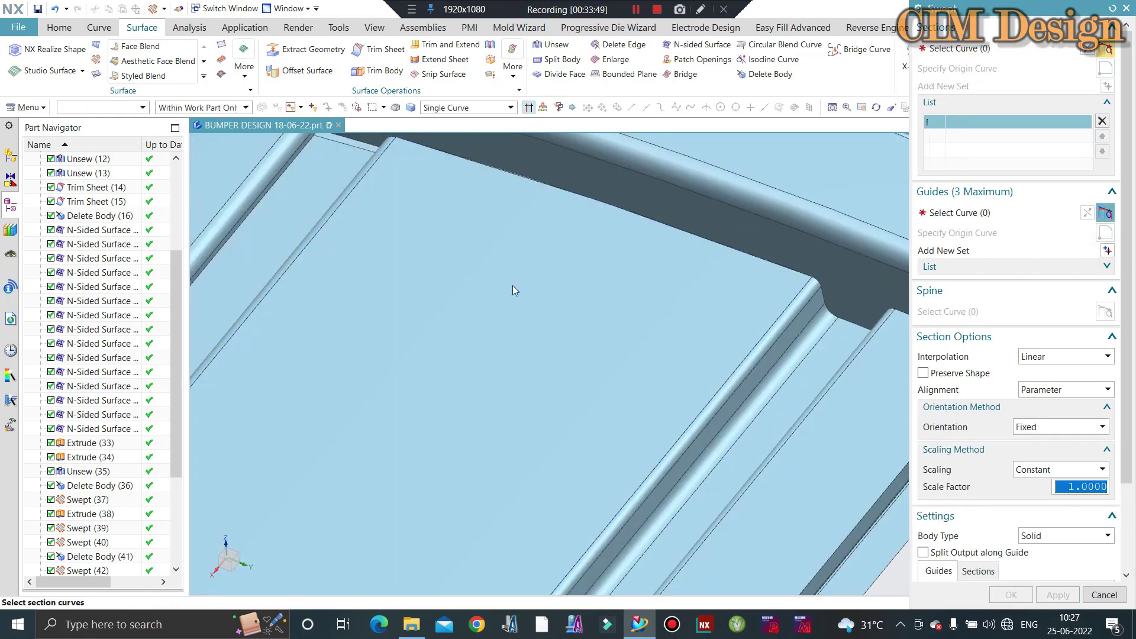
scroll(514, 287, "down", 5)
mouse_move(530, 292)
middle_mouse_down()
mouse_move(596, 357)
mouse_move(602, 342)
middle_mouse_up()
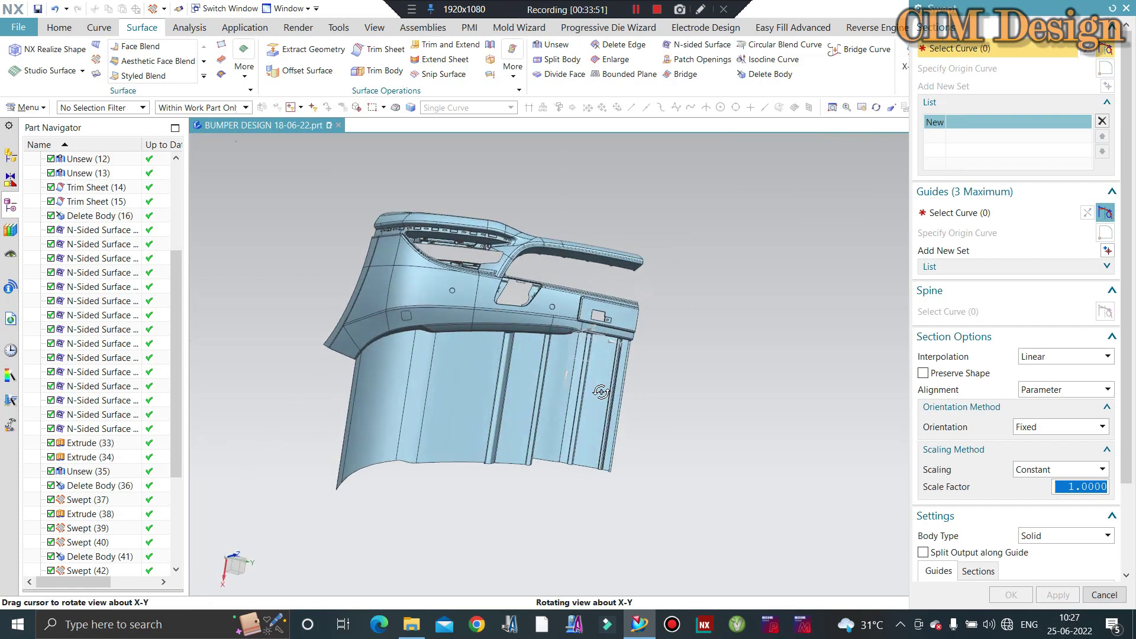
scroll(602, 342, "up", 3)
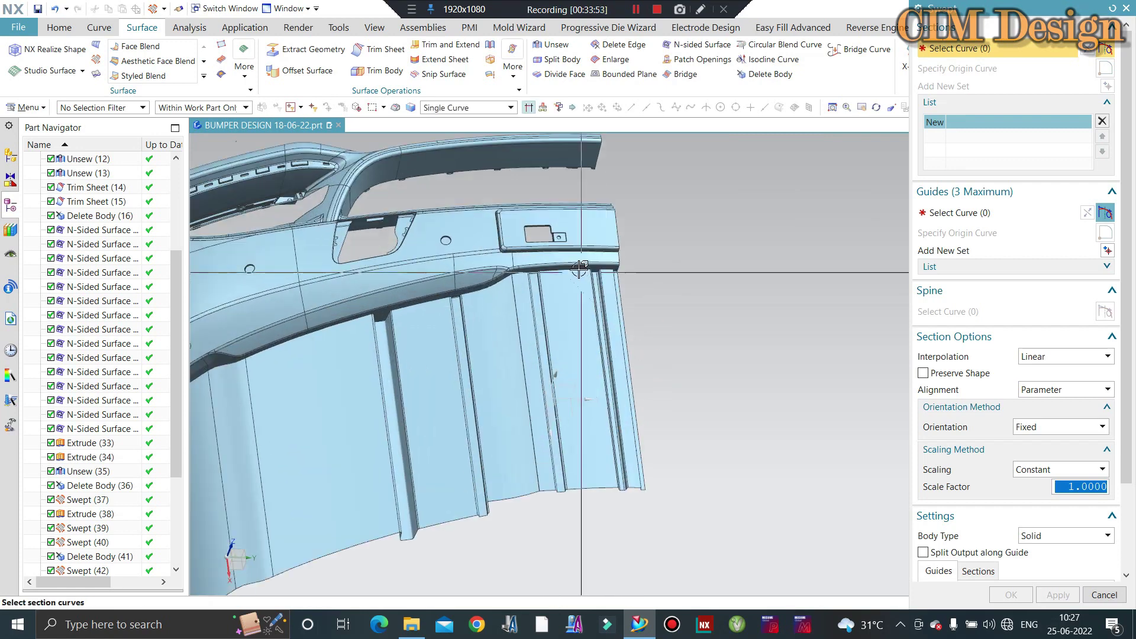
scroll(592, 320, "up", 1)
scroll(582, 296, "up", 2)
scroll(578, 285, "up", 2)
scroll(578, 285, "up", 2)
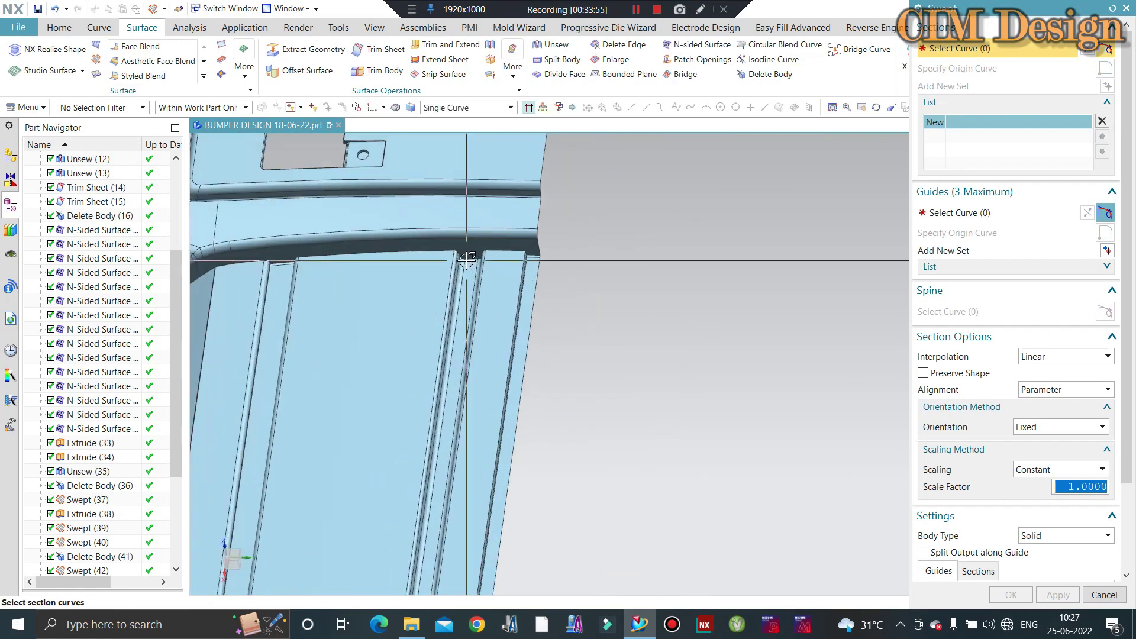
scroll(578, 285, "up", 2)
Unsew the rib slot faces from the bumper skin
key("Escape")
left_click(550, 46)
scroll(456, 245, "up", 3)
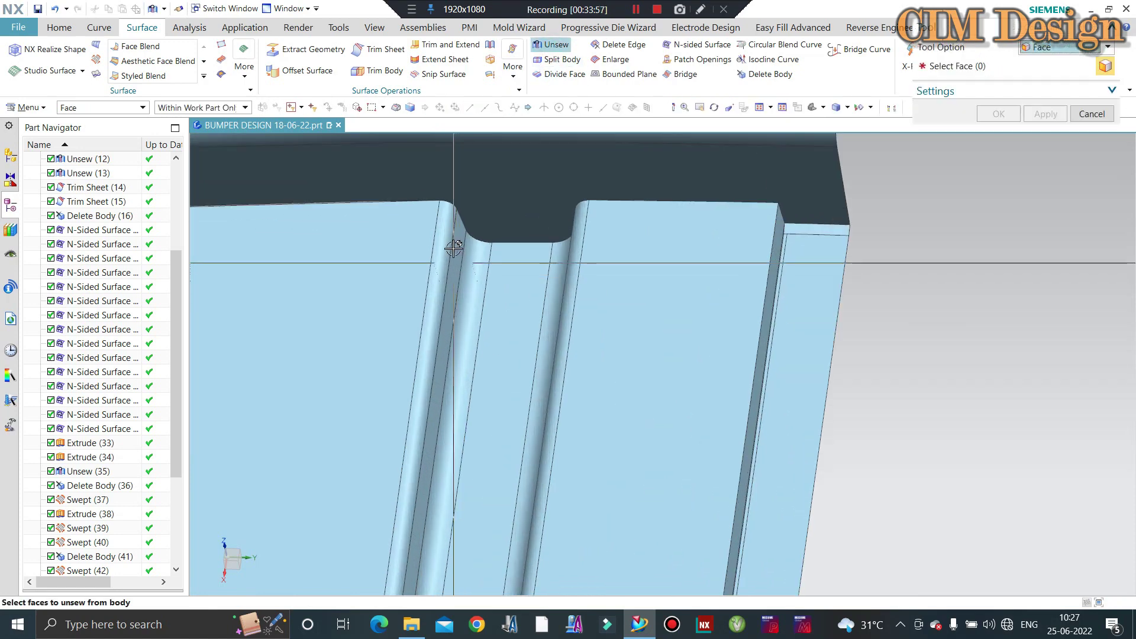
left_click(458, 245)
left_click(477, 223)
left_click(500, 234)
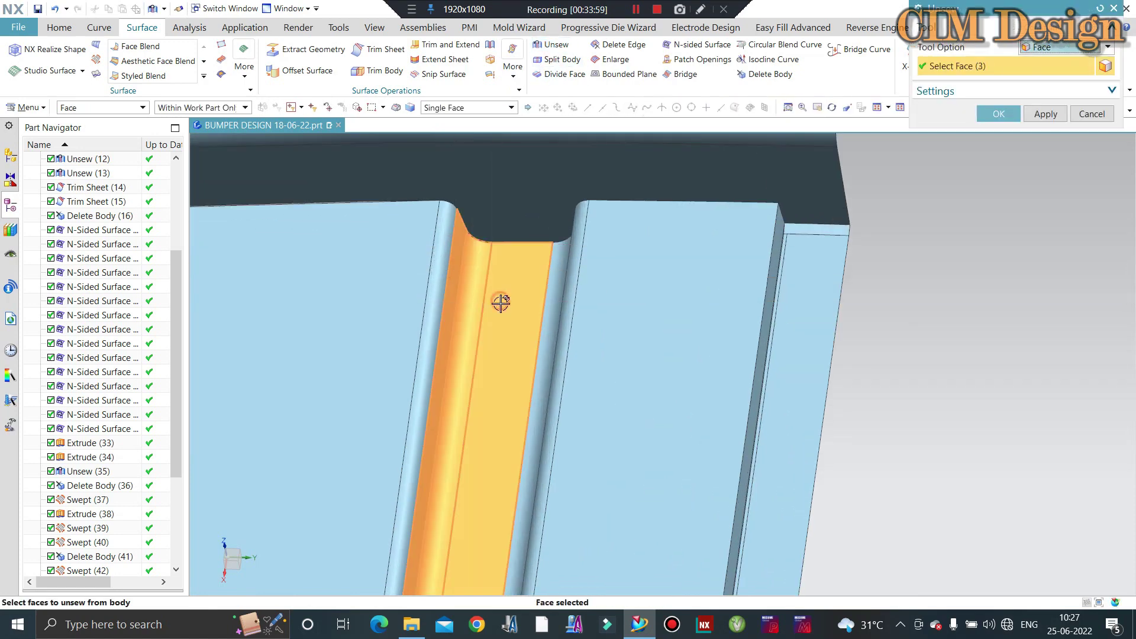
scroll(705, 287, "down", 2)
scroll(725, 299, "down", 4)
scroll(746, 331, "up", 2)
scroll(801, 385, "up", 3)
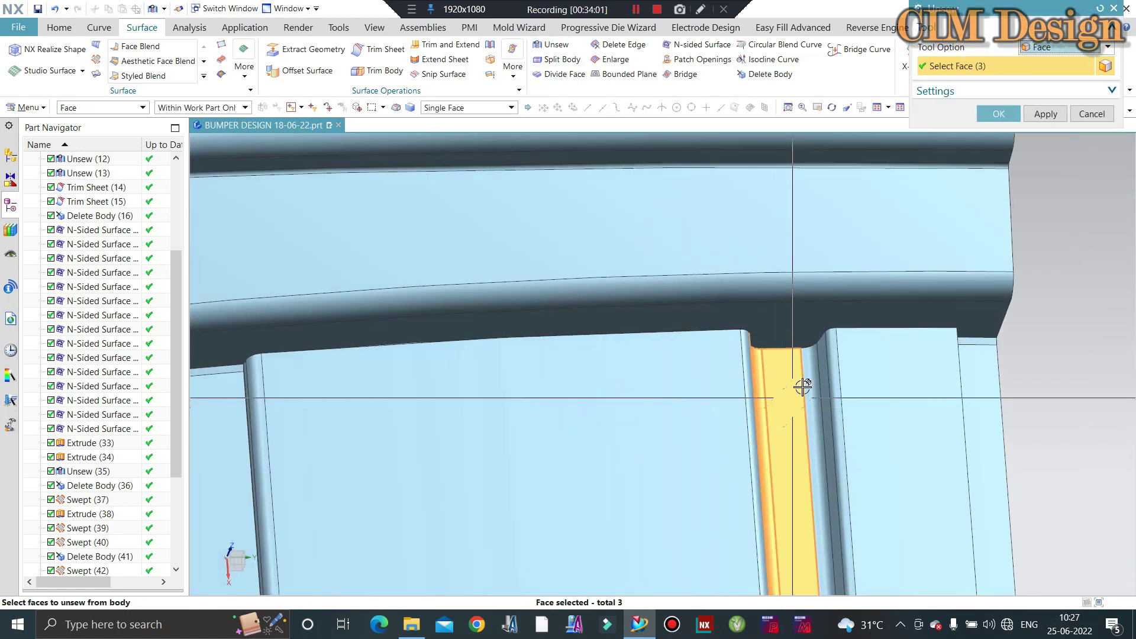
scroll(817, 354, "up", 2)
left_click(844, 337)
middle_click(571, 294)
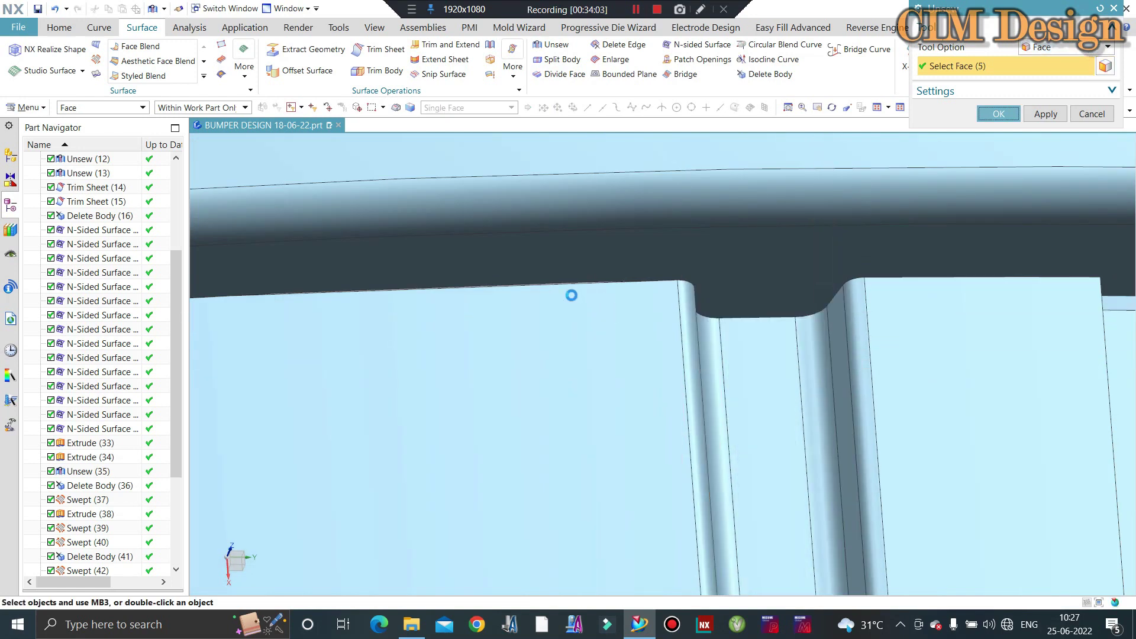
Delete the detached slot sheet body
left_click(769, 76)
left_click(750, 452)
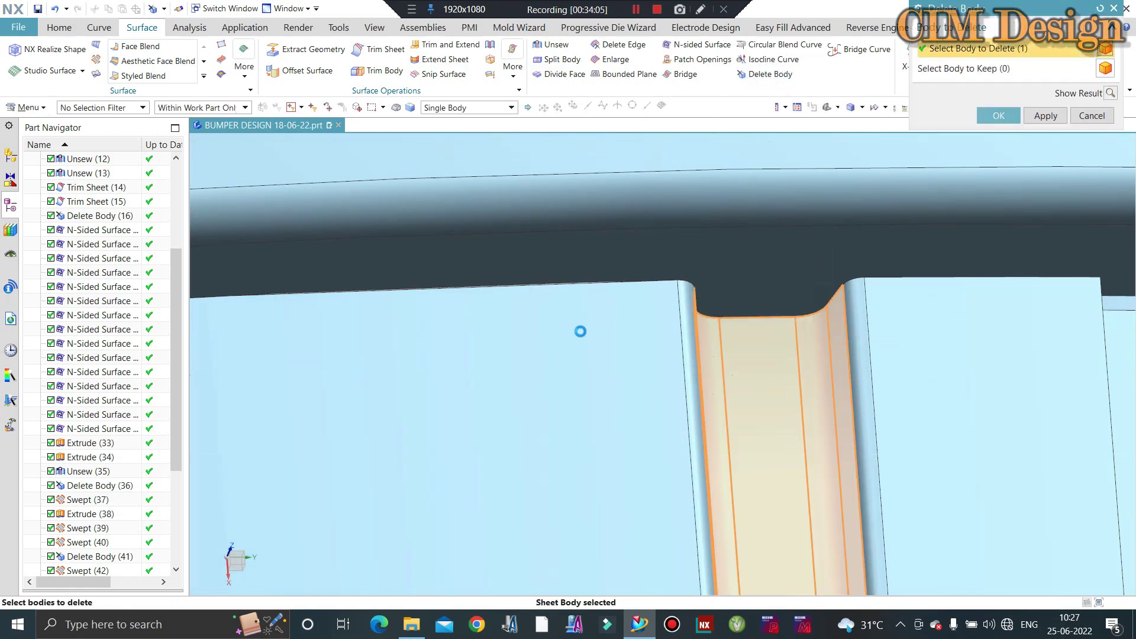
middle_click(581, 330)
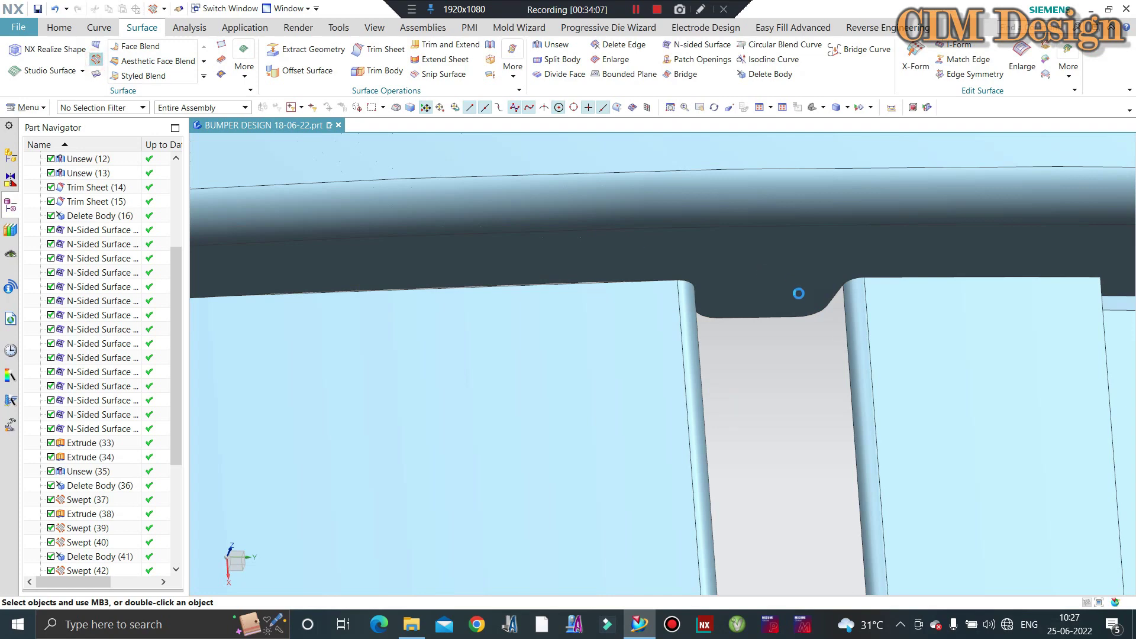
Sweep the slot's top profile along its left and right edges to fill the rib slot
left_click(822, 315)
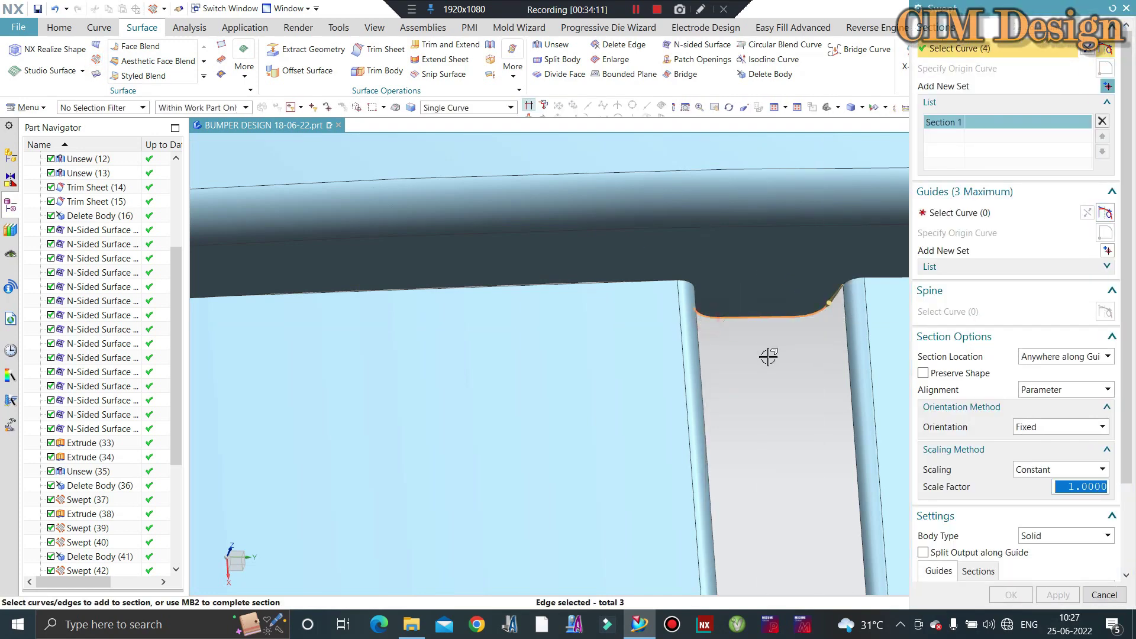
mouse_move(769, 356)
middle_mouse_down()
mouse_move(753, 363)
mouse_move(562, 294)
mouse_move(395, 251)
middle_mouse_up()
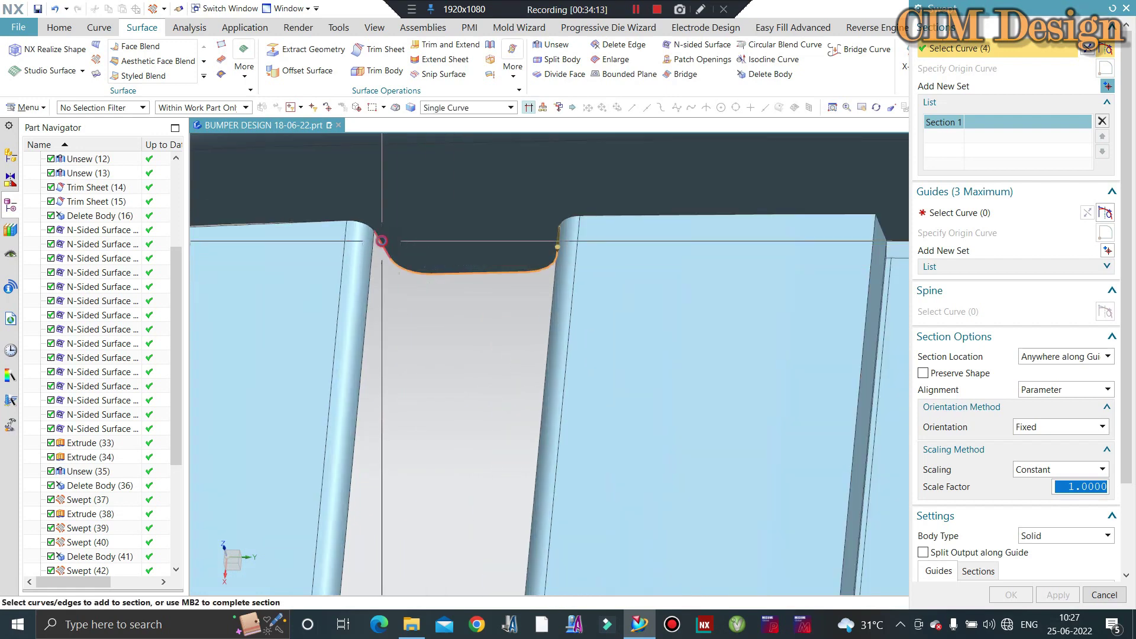
left_click(973, 219)
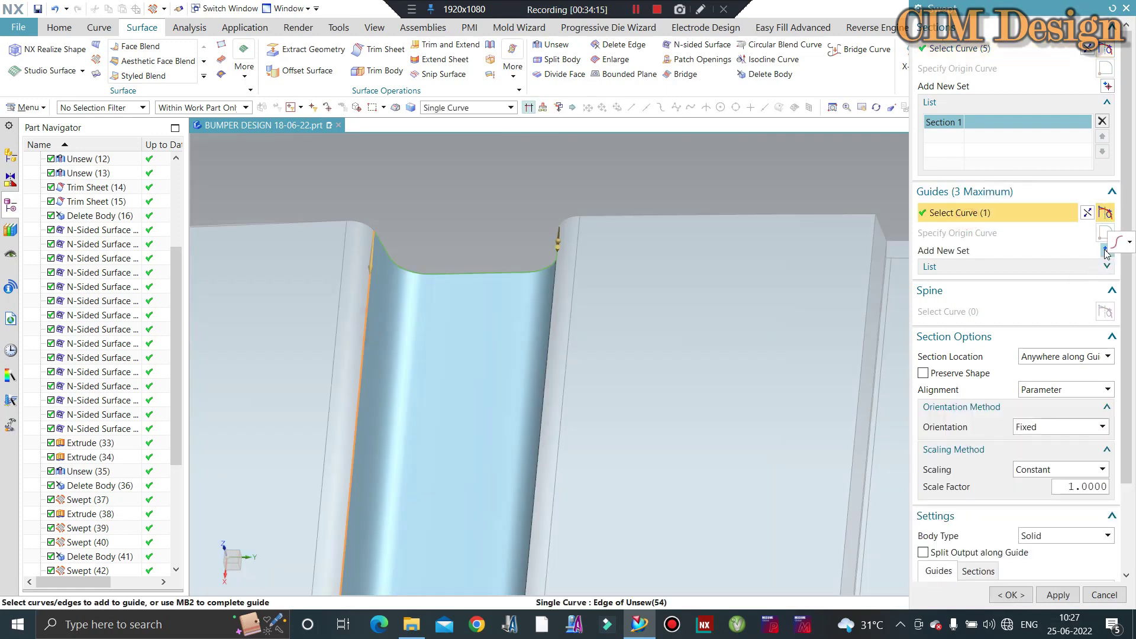
middle_click(593, 358)
left_click(544, 329)
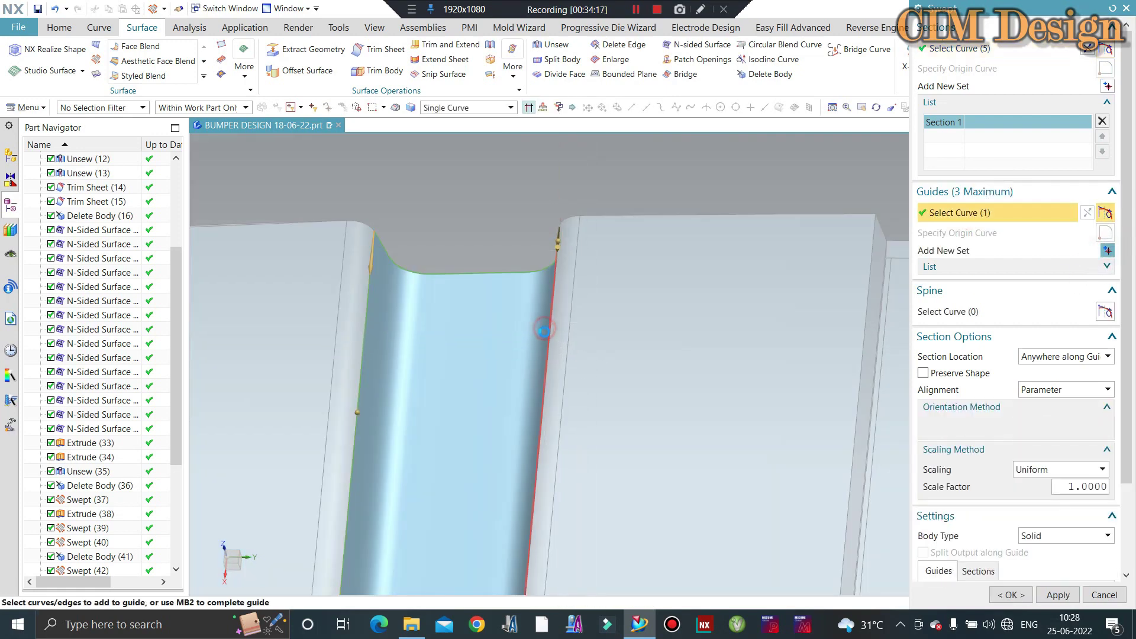
middle_click(571, 363)
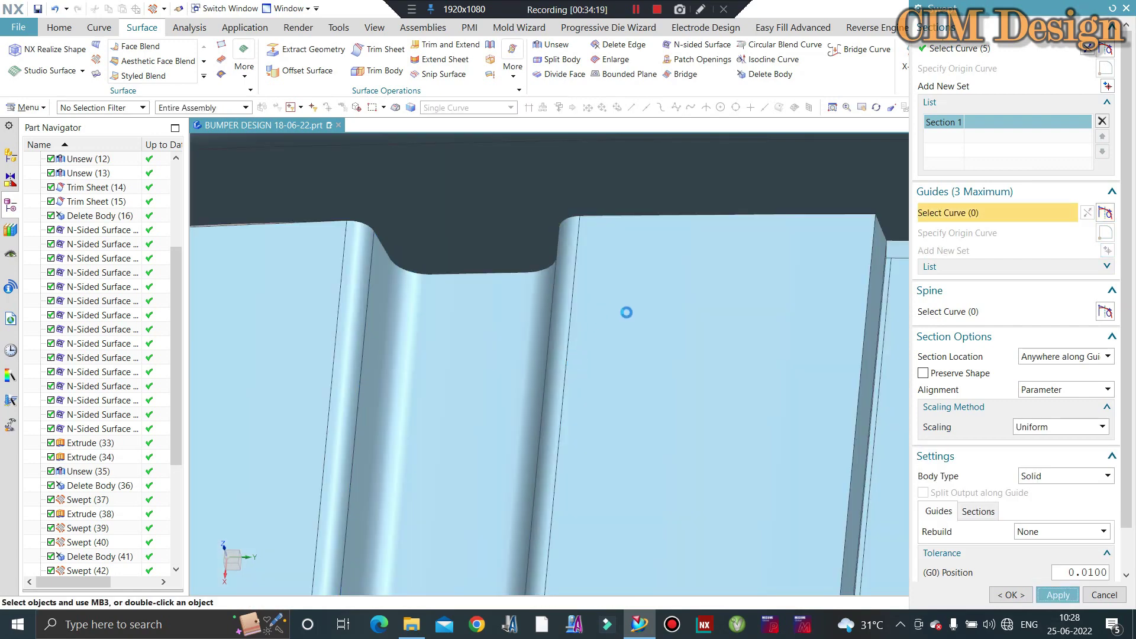
Inspect the bumper for other gaps and pick the rib's top edge as the next section
scroll(624, 314, "down", 2)
scroll(584, 317, "down", 3)
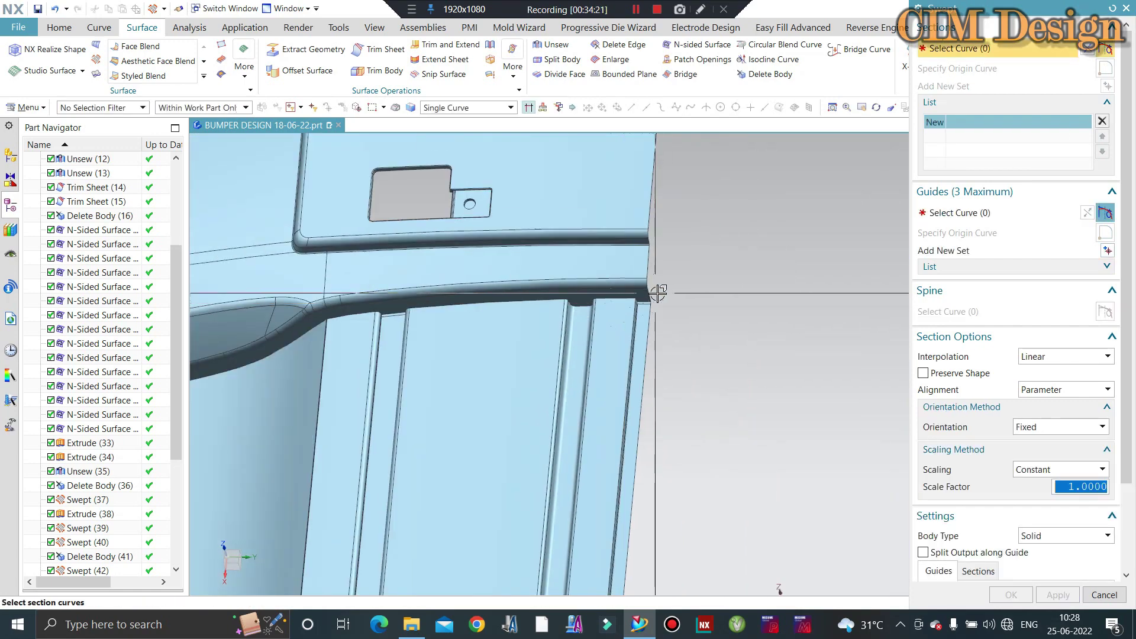
scroll(651, 296, "down", 2)
middle_click_drag(648, 341, 642, 332)
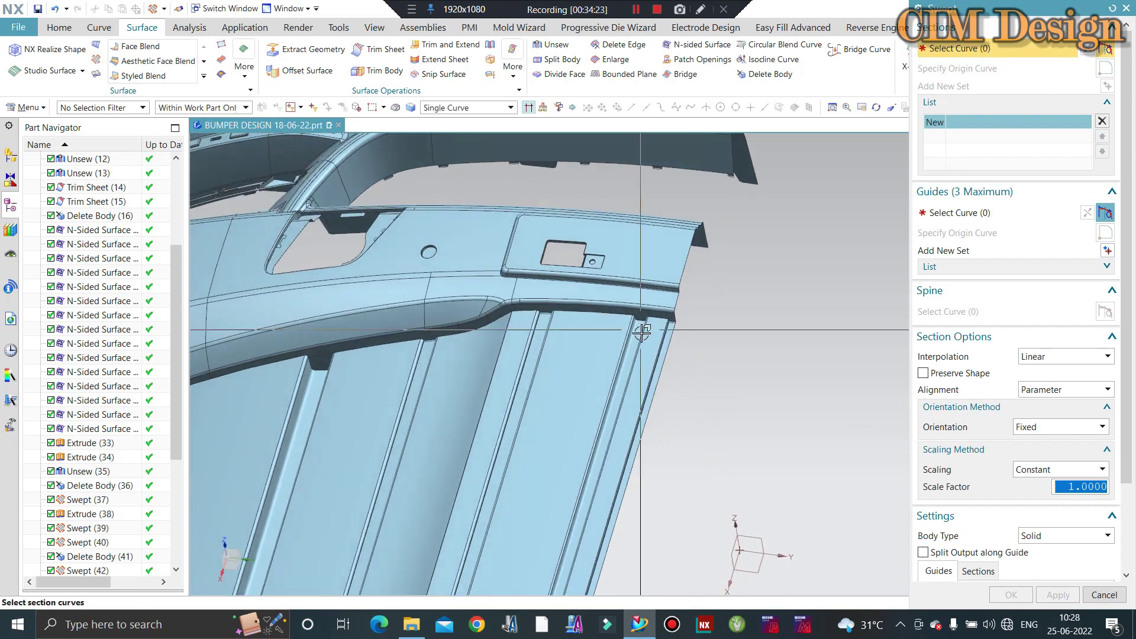
scroll(591, 342, "up", 2)
scroll(663, 326, "up", 2)
scroll(769, 290, "up", 2)
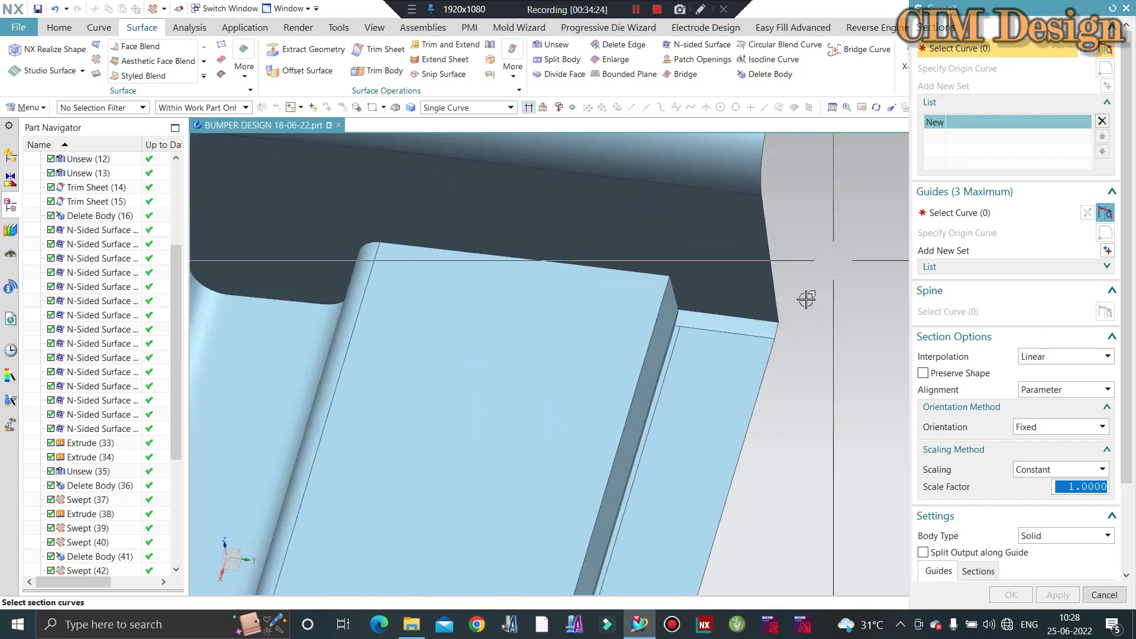
scroll(593, 324, "up", 2)
scroll(688, 326, "up", 2)
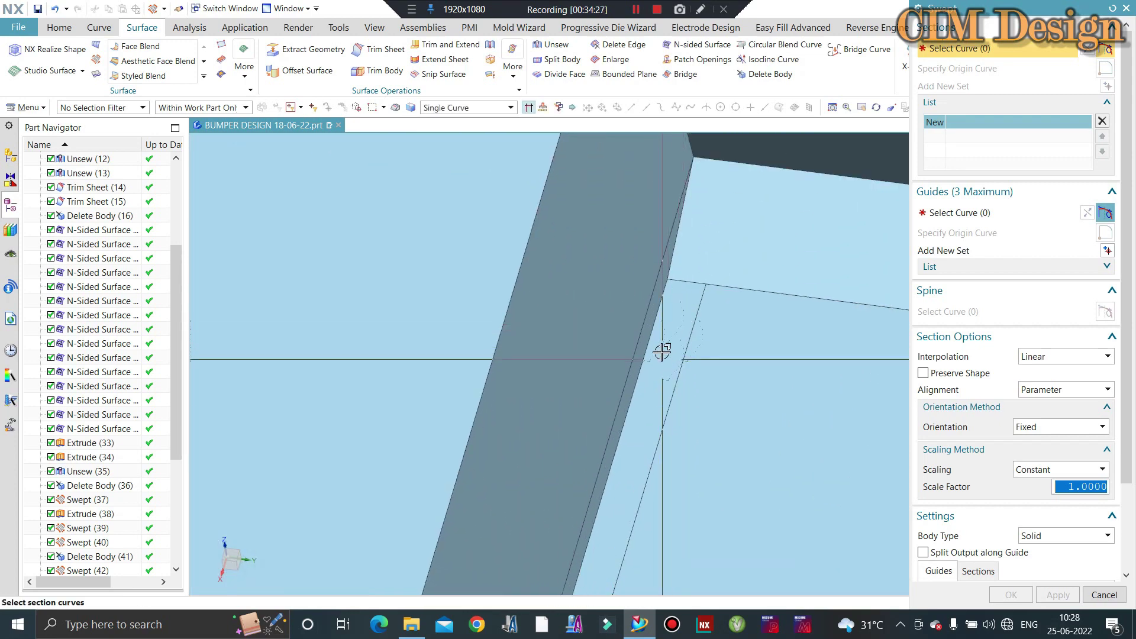
left_click(657, 299)
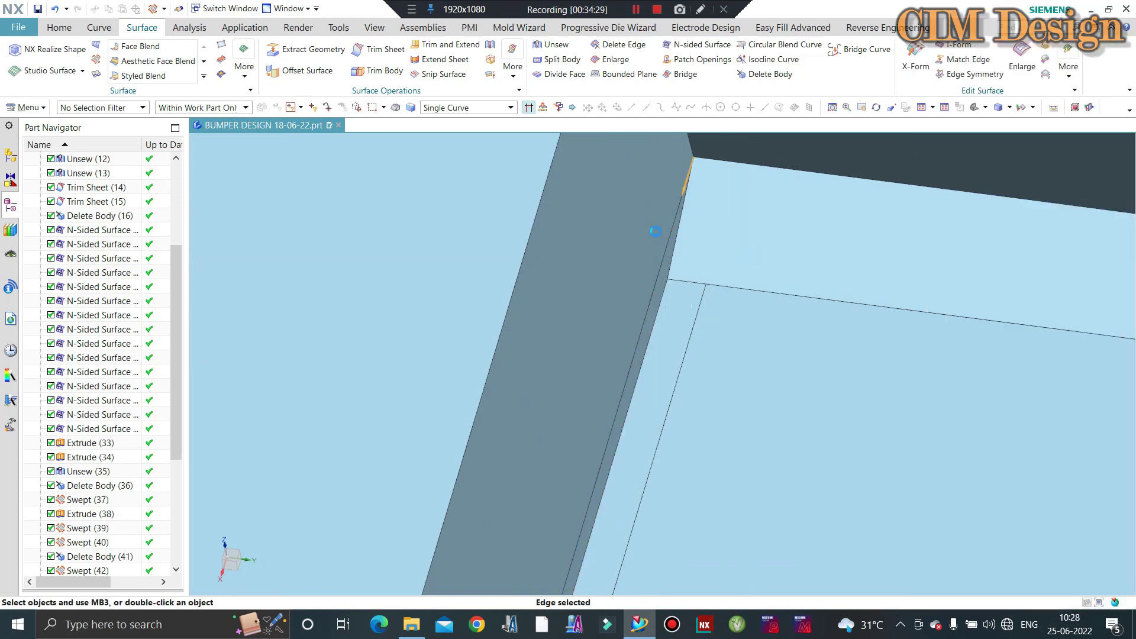
middle_click_drag(538, 196, 620, 266)
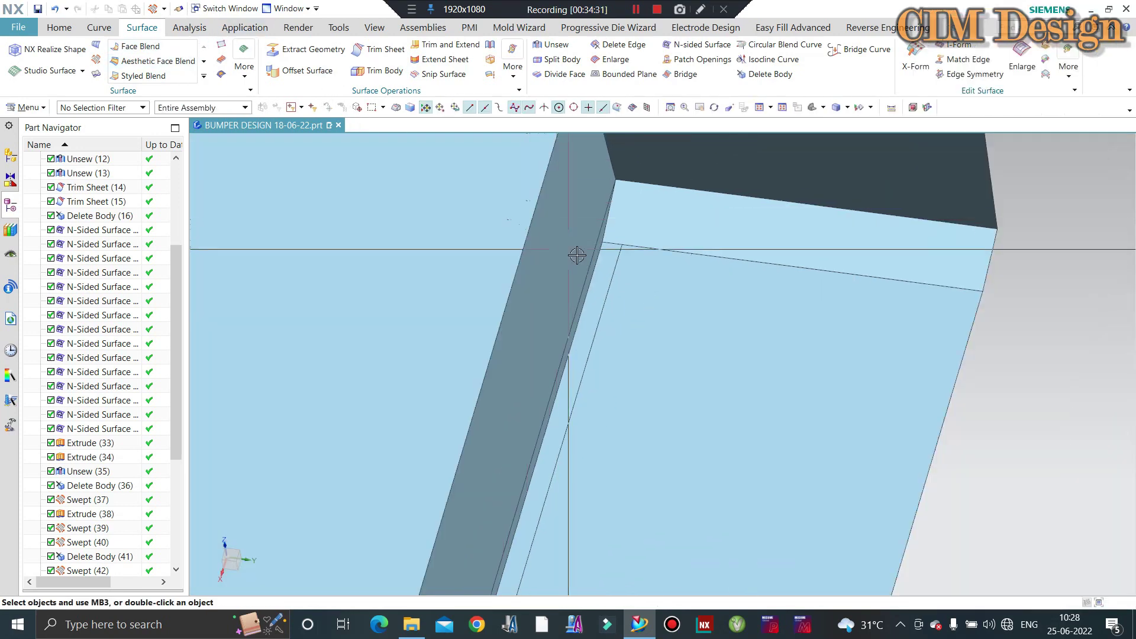
middle_click_drag(701, 269, 440, 152)
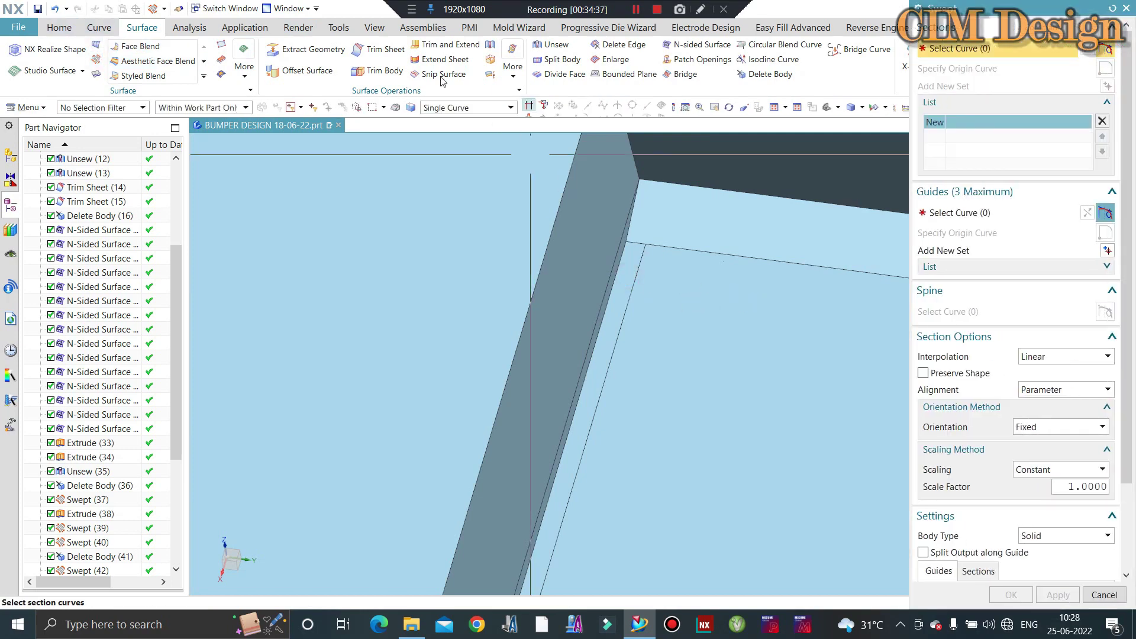
Unsew the large face beside the rib and delete the detached sheet body
key("Escape")
left_click(681, 266)
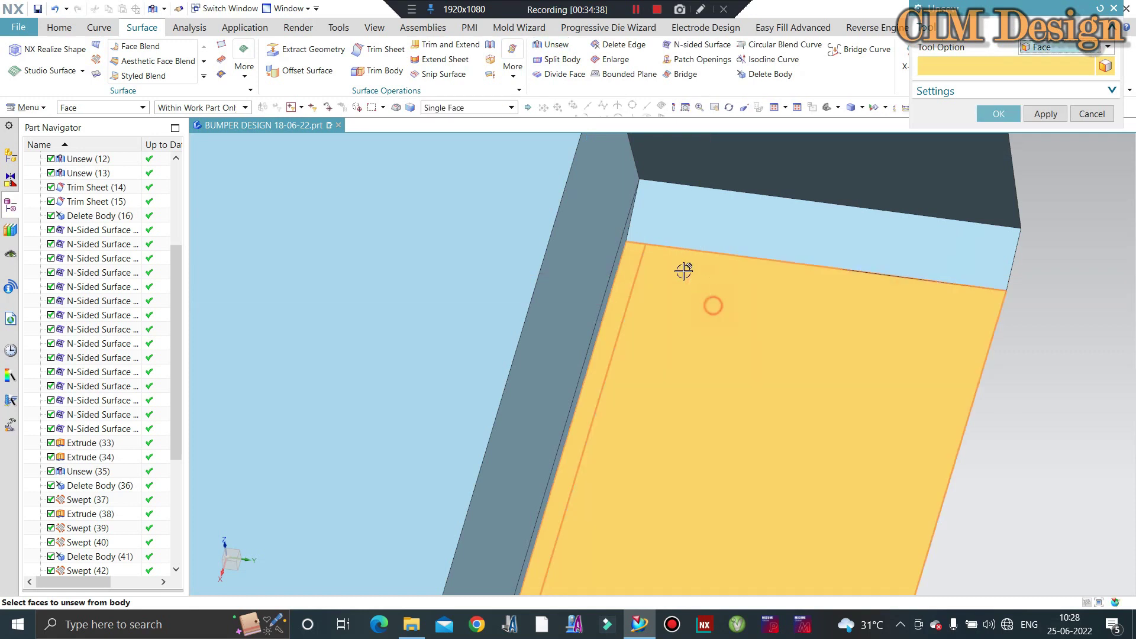
middle_click(713, 304)
left_click(763, 74)
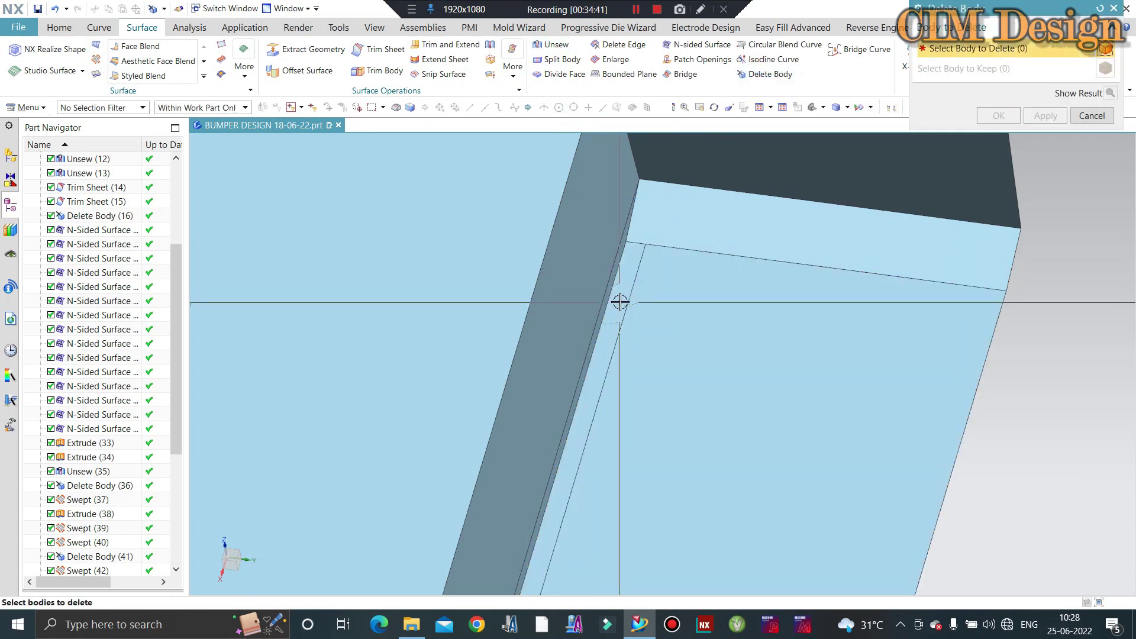
left_click(707, 317)
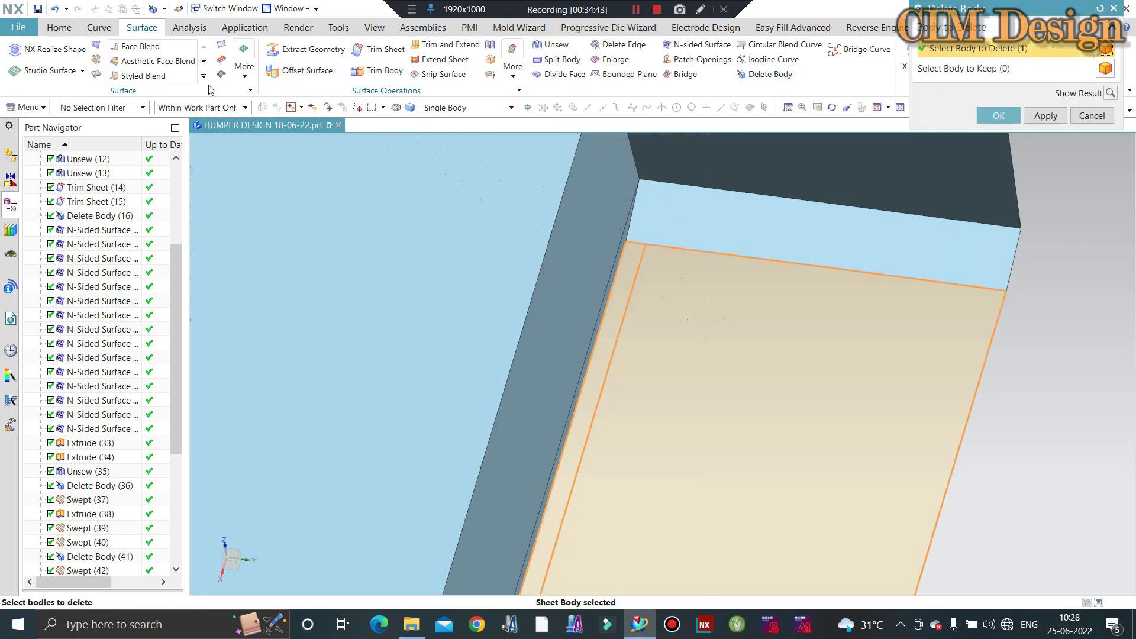
key("Escape")
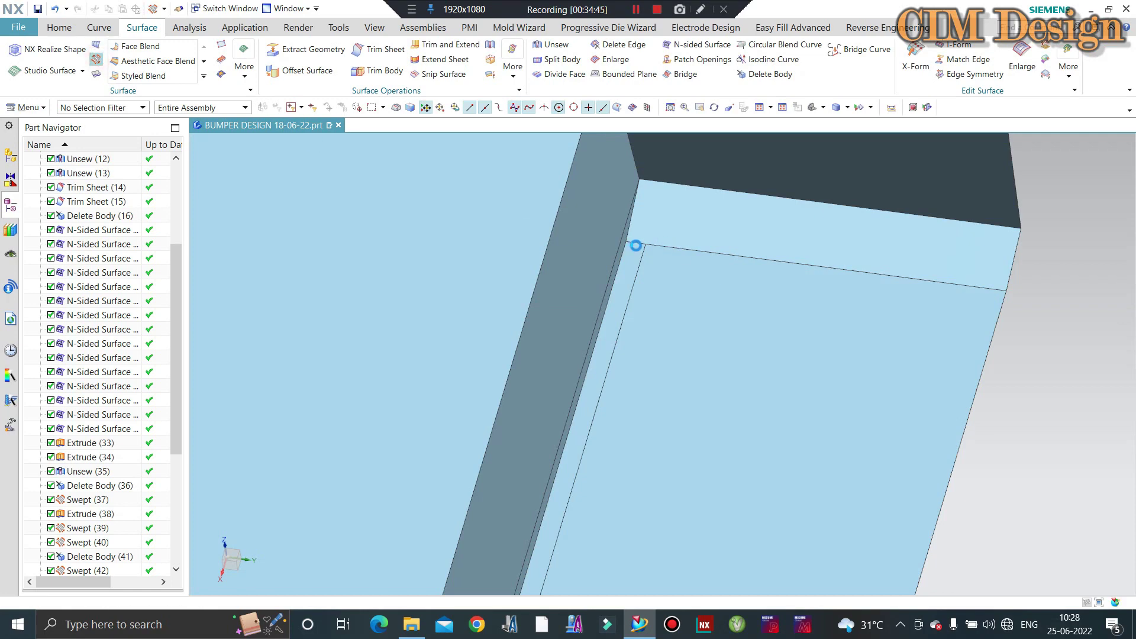
left_click(763, 74)
left_click(688, 285)
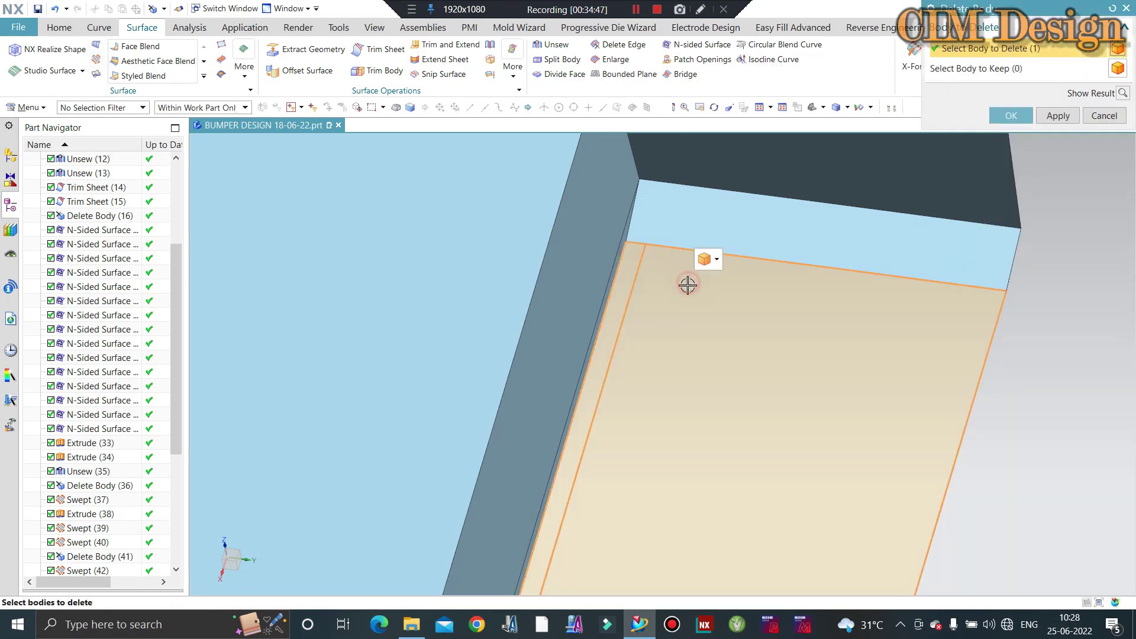
middle_click(688, 285)
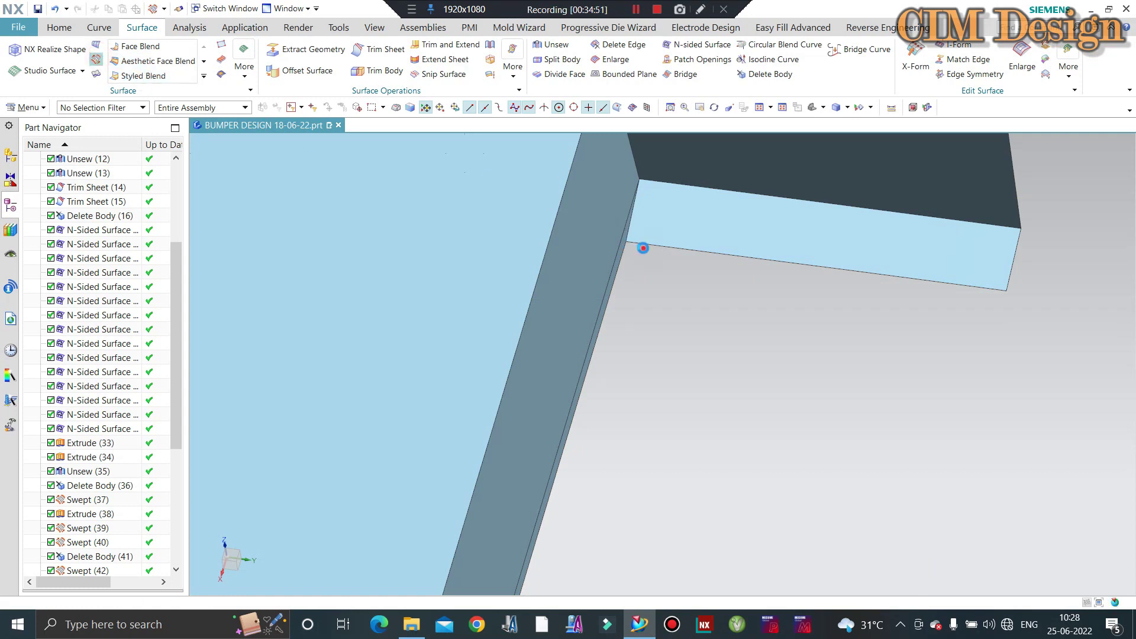
Sweep the rib's top edge along the rib edge to fill the gap beside the rib
left_click(708, 254)
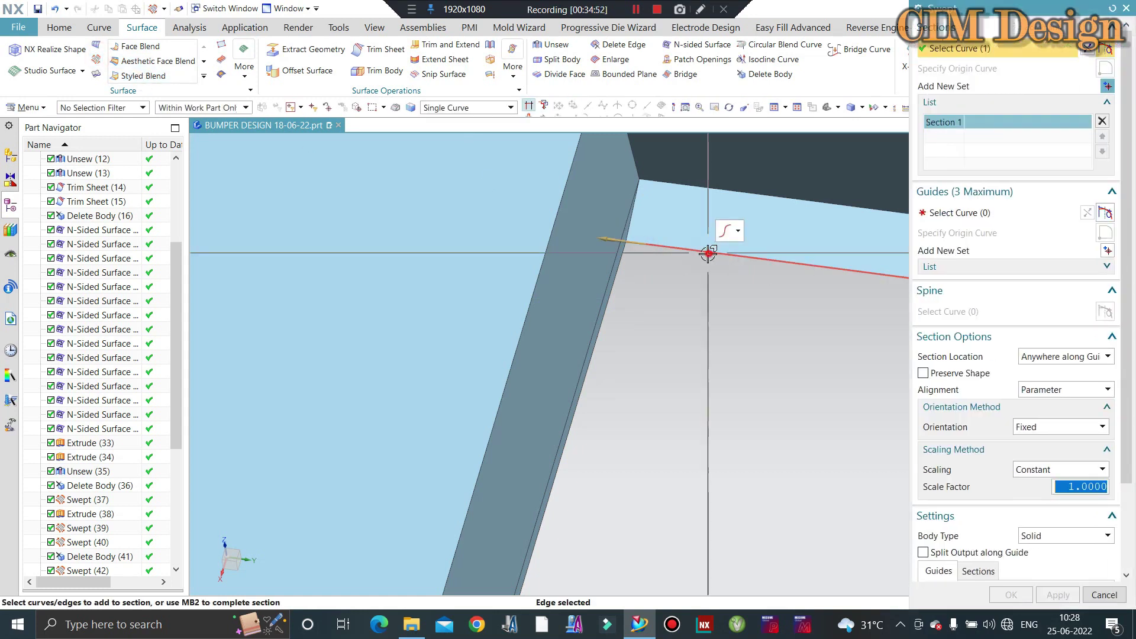
middle_click(971, 254)
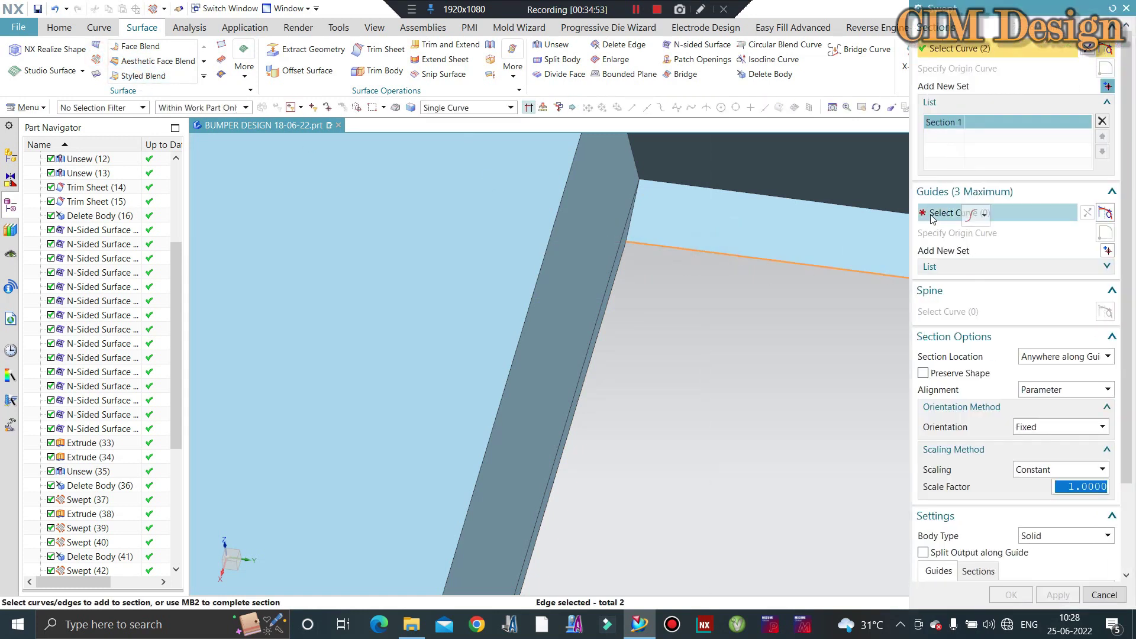
left_click(602, 326)
left_click(1004, 591)
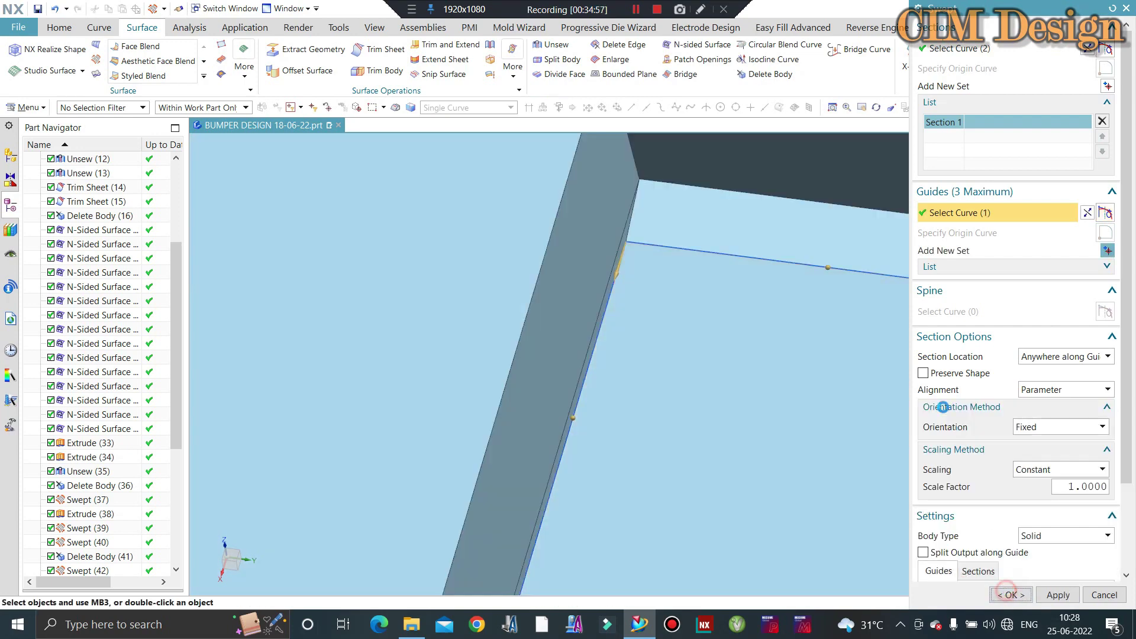
scroll(651, 304, "down", 2)
scroll(645, 259, "down", 2)
scroll(645, 259, "up", 1)
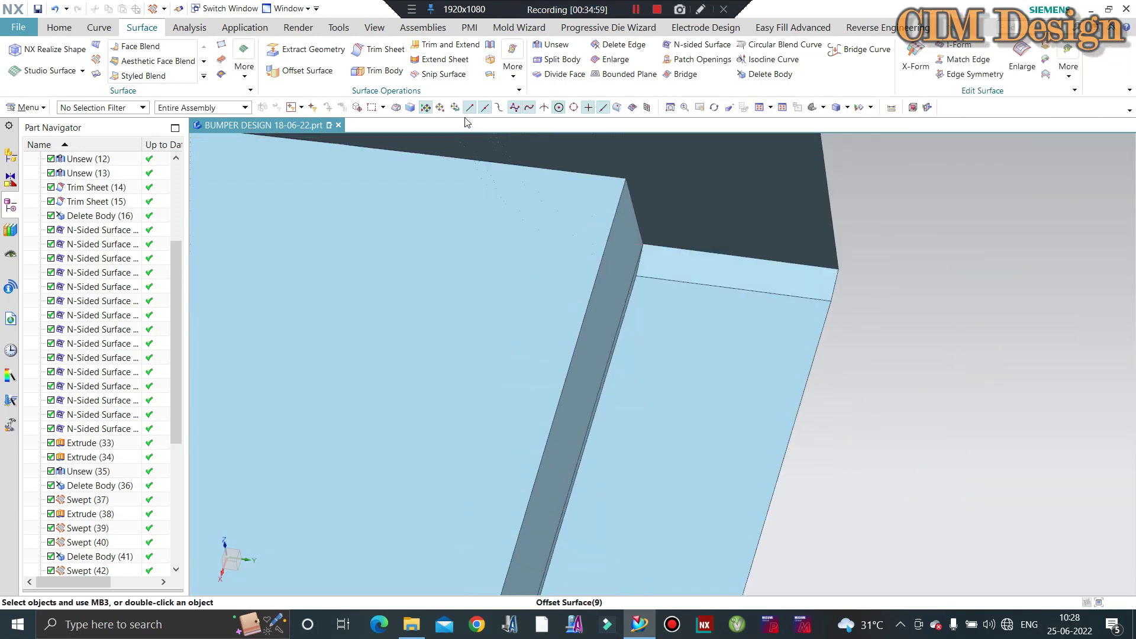
left_click(550, 45)
Attempt to unsew the slanted face, then delete the leftover left sheet body
scroll(616, 314, "down", 2)
left_click(623, 325)
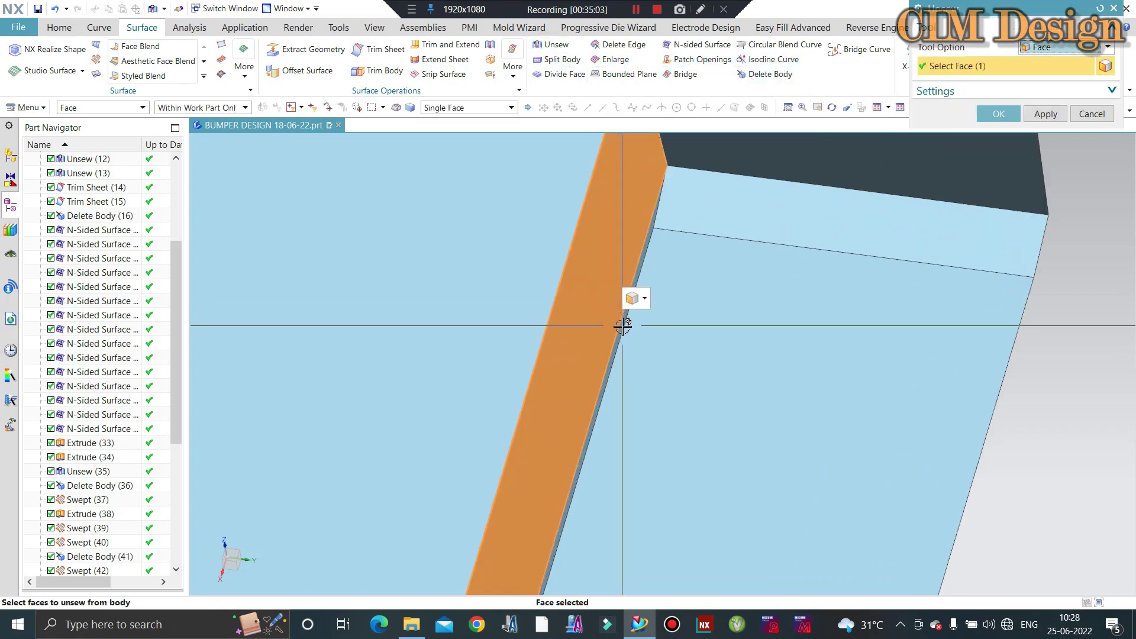
middle_click(615, 331)
key("Escape")
key("Escape")
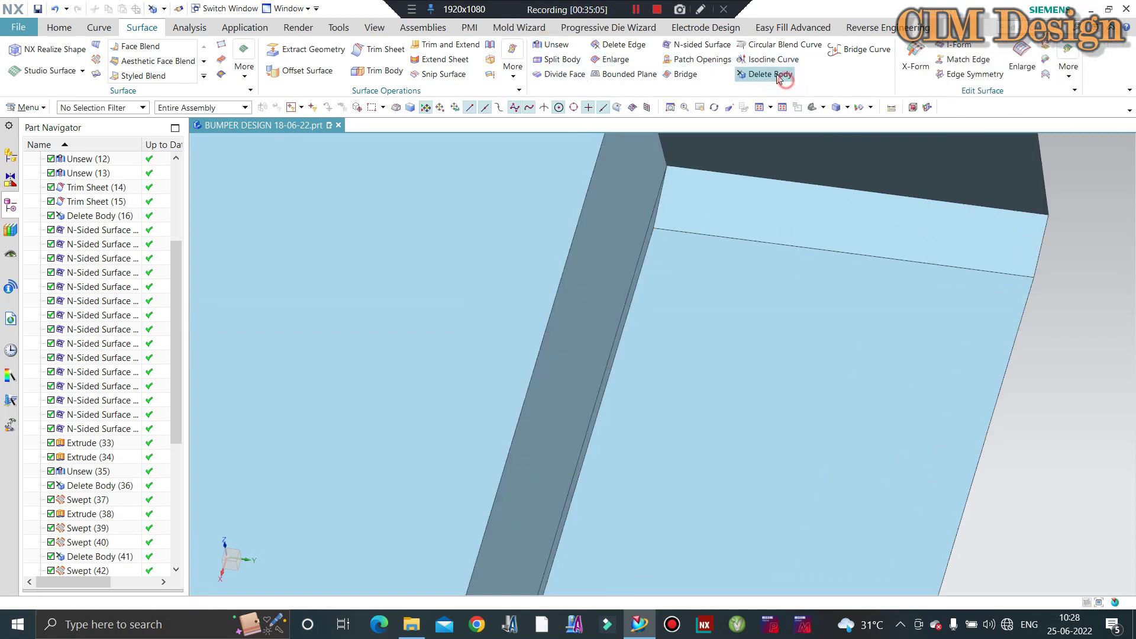
left_click(779, 78)
left_click(550, 260)
middle_click(578, 296)
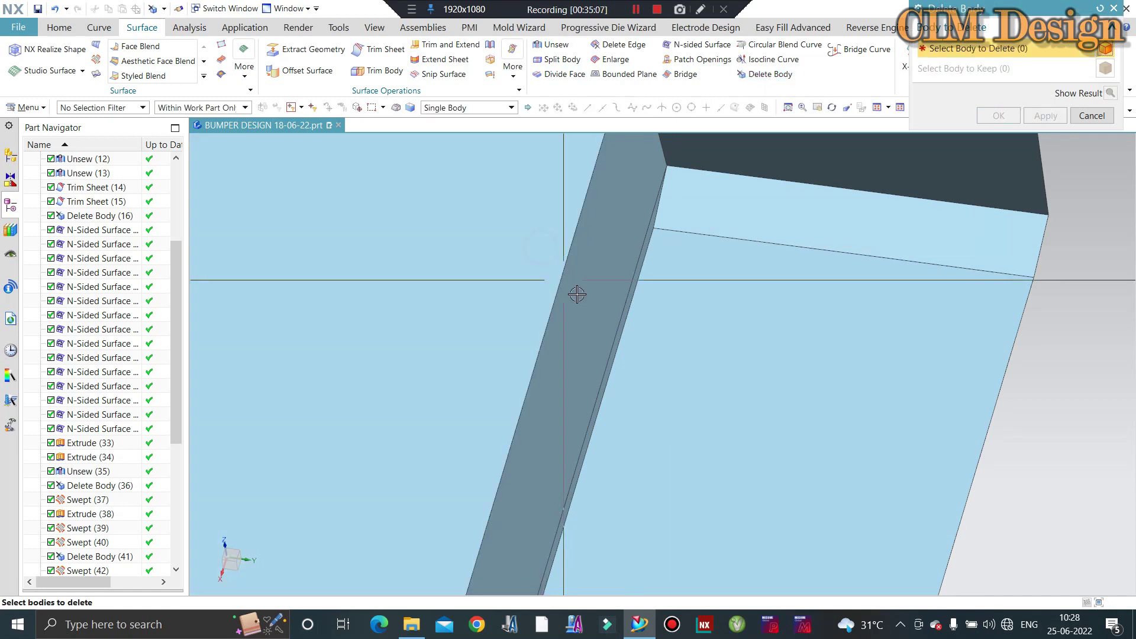
middle_click(581, 296)
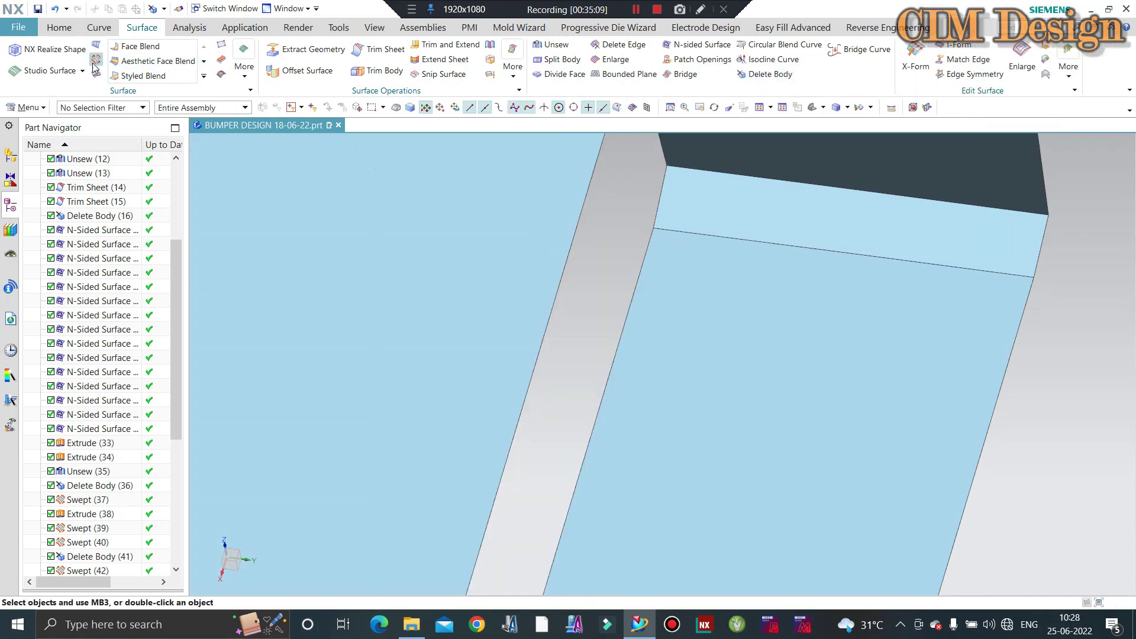
Create a swept solid guided by the bar's left and lower right edges
key("ctrl+shift+s")
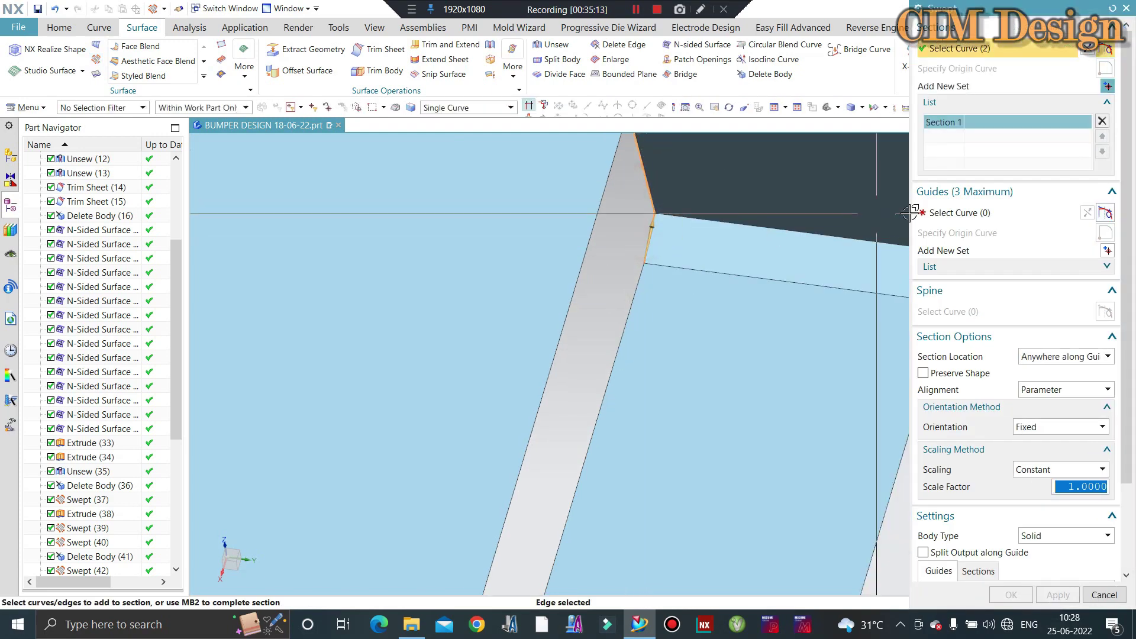
left_click(1092, 212)
left_click(562, 338)
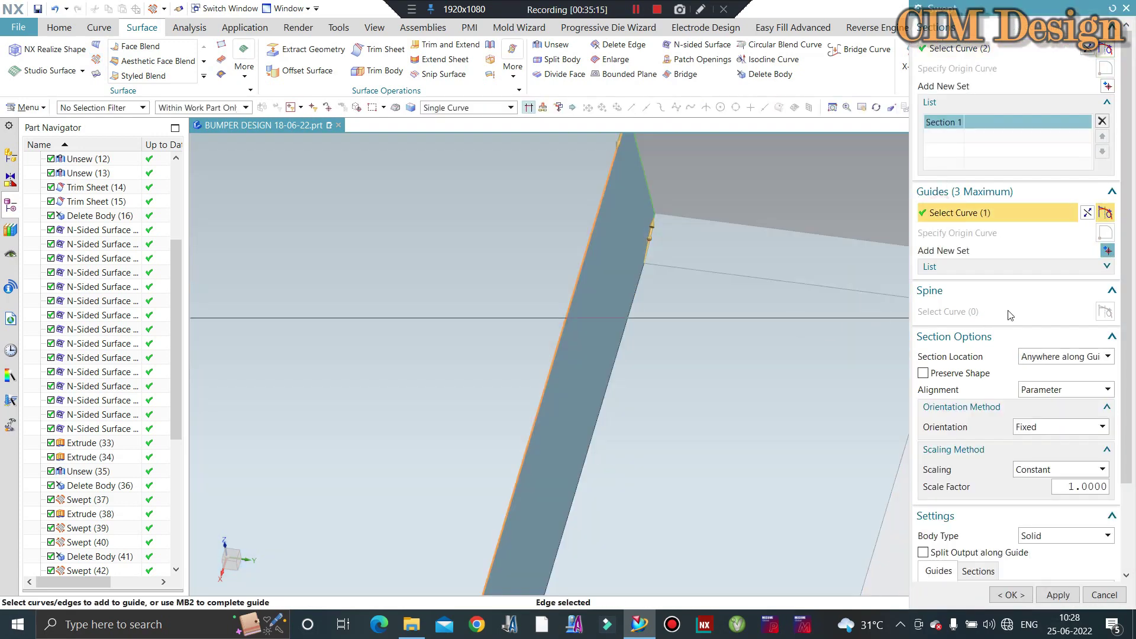
left_click(615, 360)
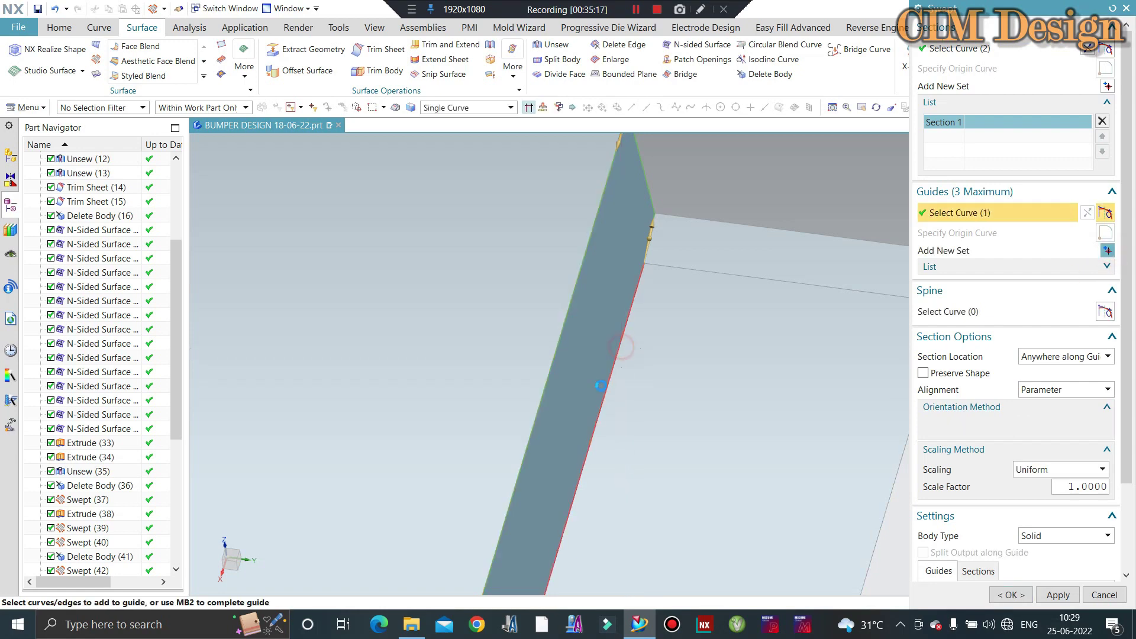
middle_click(601, 387)
middle_click_drag(590, 373, 650, 354)
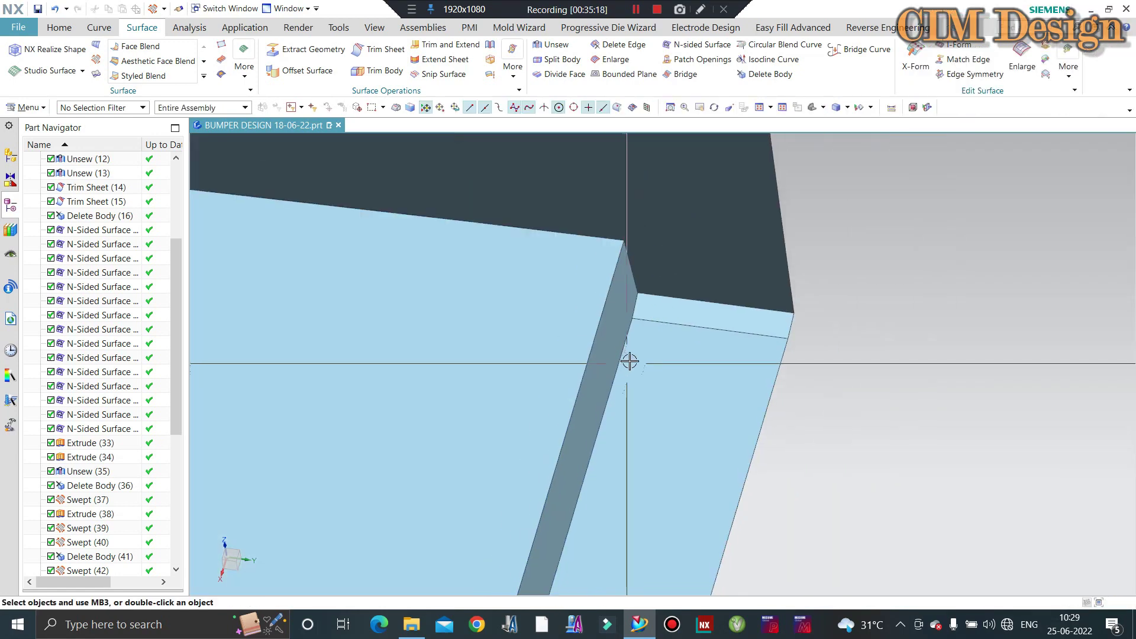
scroll(649, 354, "down", 5)
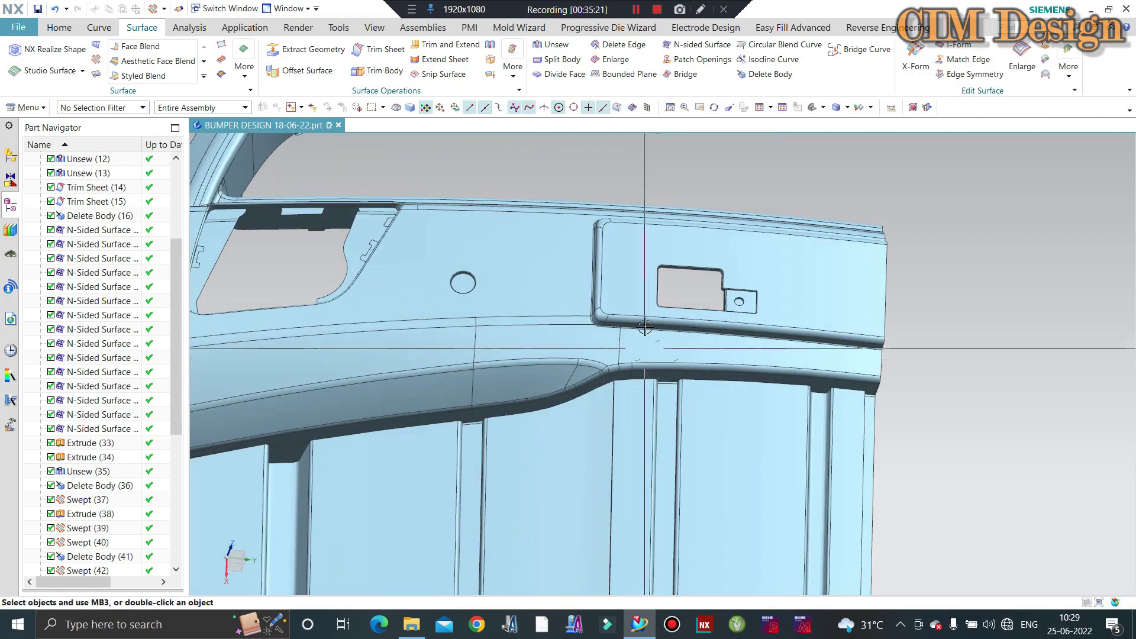
mouse_move(650, 353)
middle_mouse_down()
mouse_move(343, 408)
mouse_move(779, 348)
middle_mouse_up()
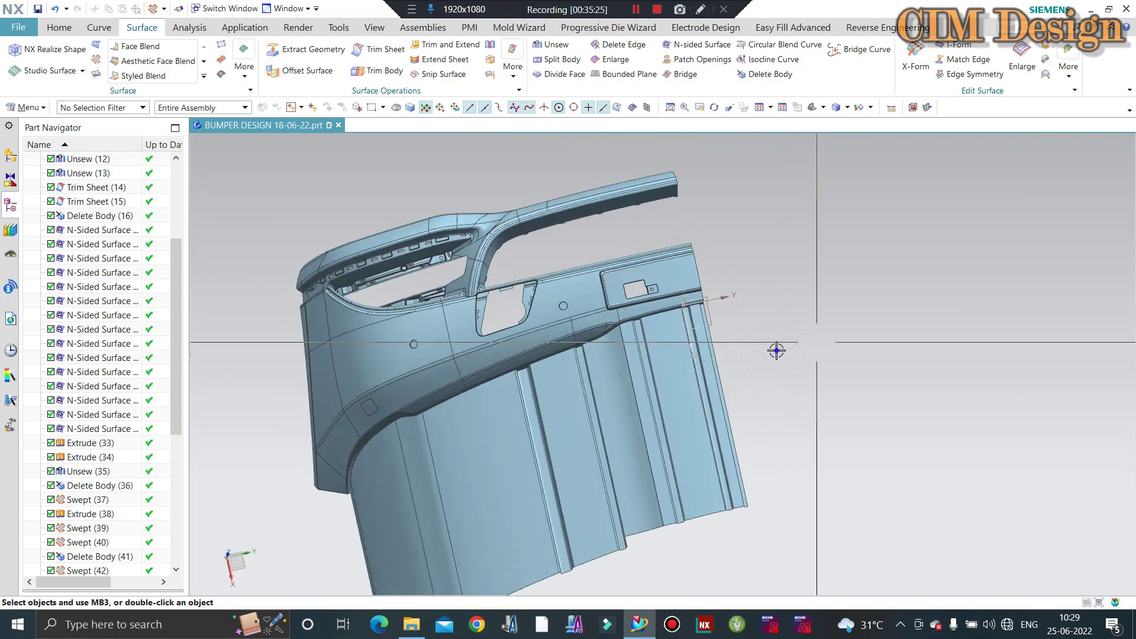
scroll(327, 452, "up", 3)
scroll(328, 451, "up", 3)
scroll(328, 451, "down", 2)
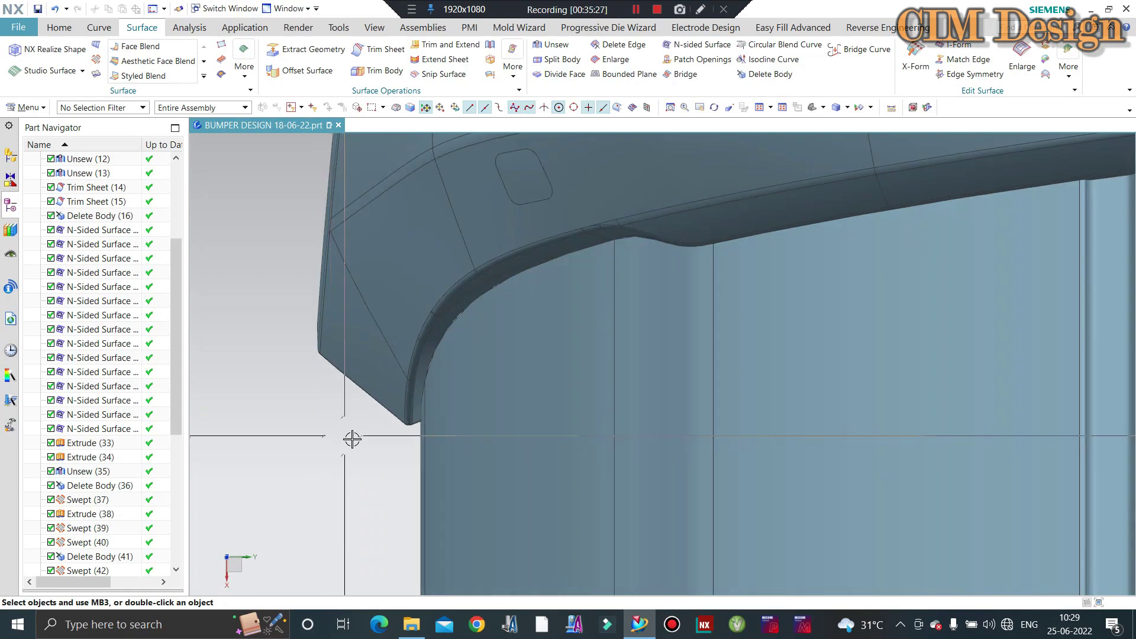
scroll(349, 438, "down", 3)
mouse_move(355, 432)
middle_mouse_down()
mouse_move(459, 269)
mouse_move(274, 392)
middle_mouse_up()
scroll(361, 420, "up", 3)
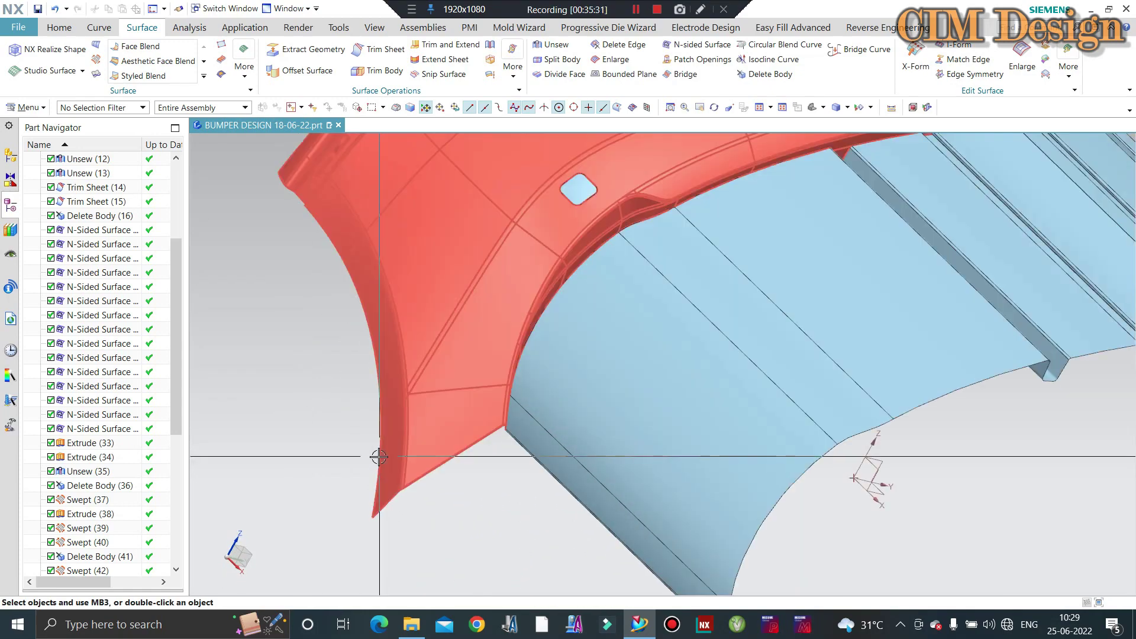
scroll(373, 438, "down", 3)
mouse_move(373, 438)
middle_mouse_down()
mouse_move(402, 414)
mouse_move(452, 489)
mouse_move(393, 414)
middle_mouse_up()
scroll(404, 418, "up", 3)
scroll(414, 418, "down", 3)
scroll(355, 391, "down", 2)
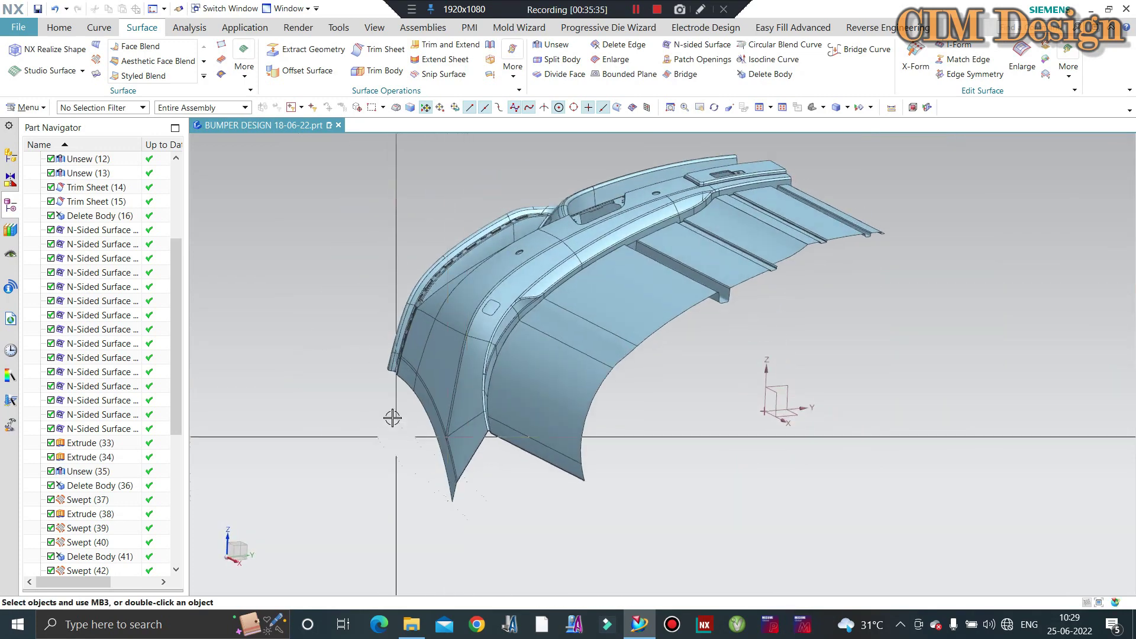
scroll(396, 382, "up", 3)
scroll(525, 438, "down", 3)
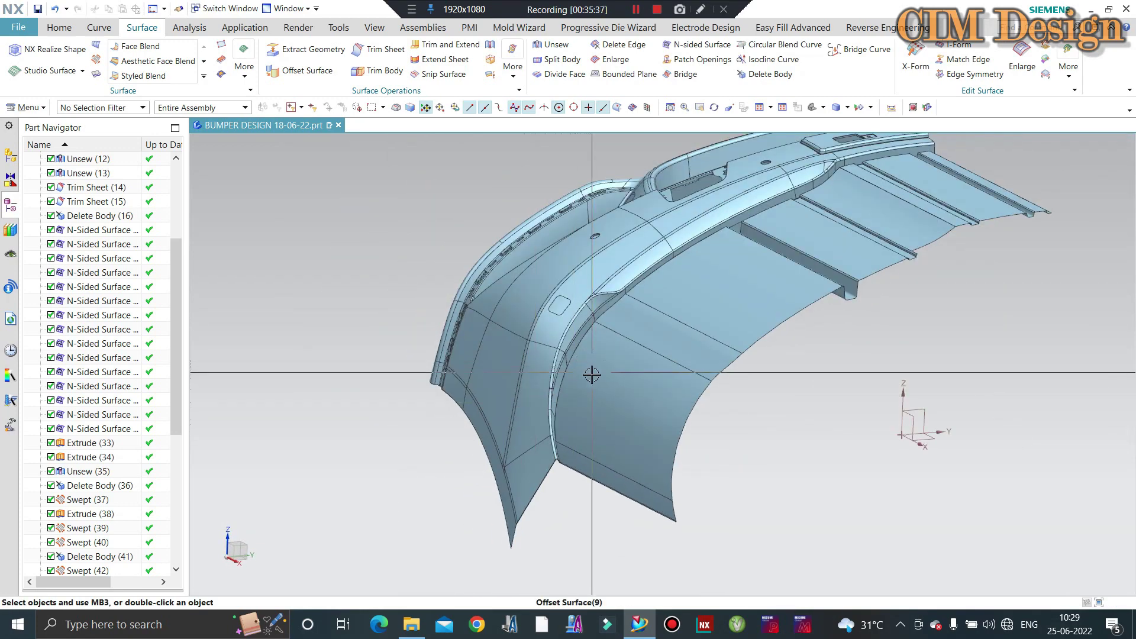
scroll(489, 475, "up", 3)
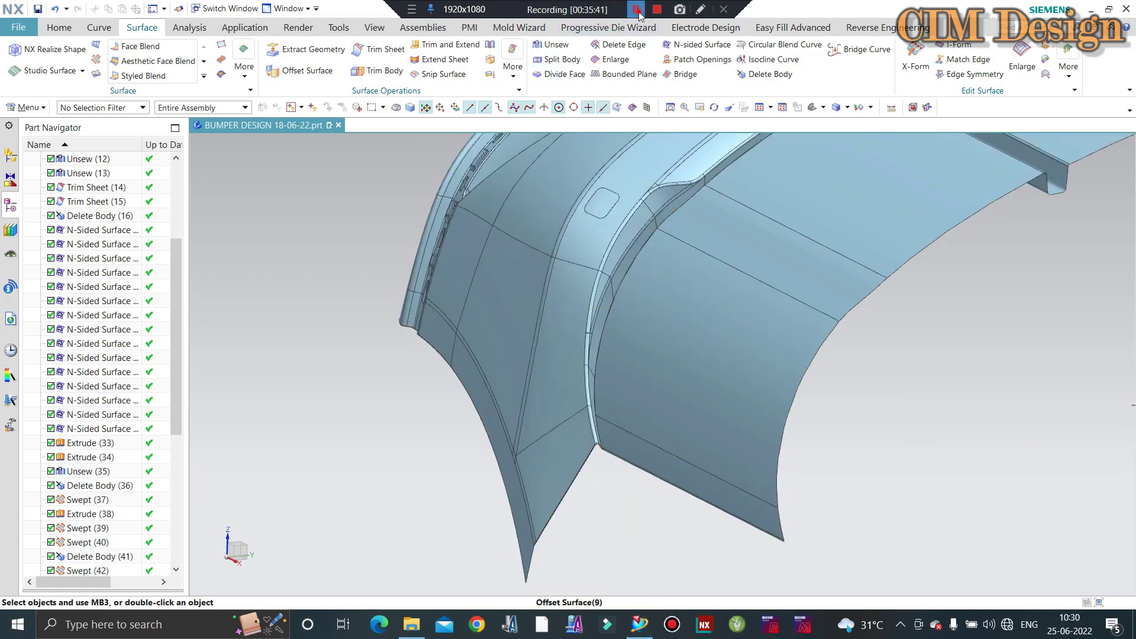
scroll(476, 338, "down", 3)
mouse_move(730, 474)
middle_mouse_down()
mouse_move(577, 333)
mouse_move(598, 349)
middle_mouse_up()
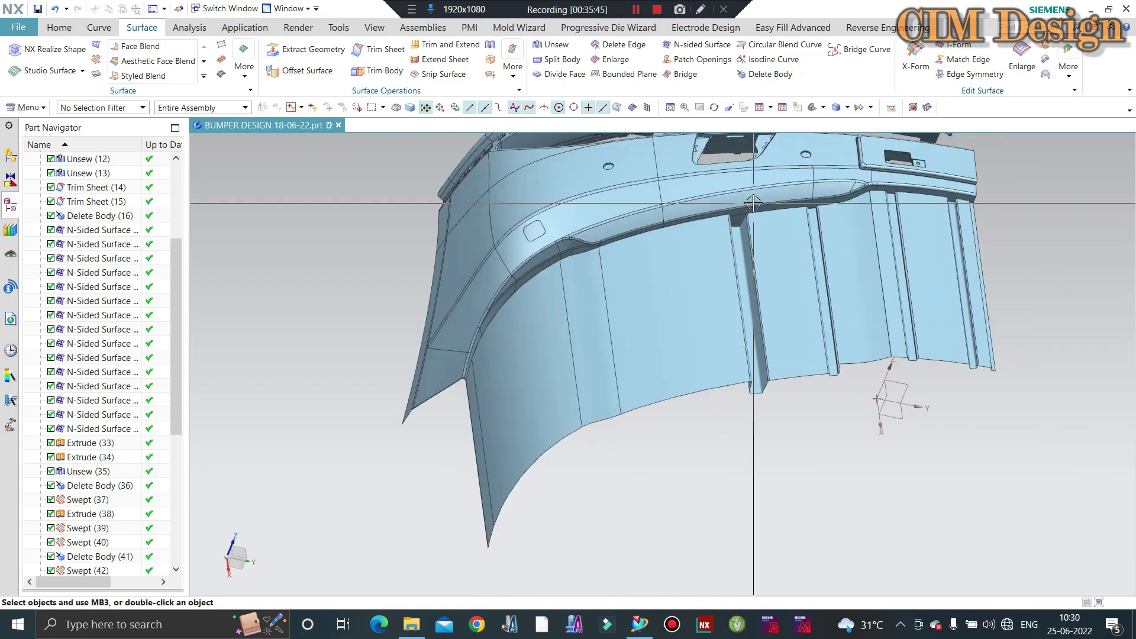
scroll(736, 219, "up", 5)
scroll(737, 219, "down", 5)
middle_click_drag(686, 309, 801, 330)
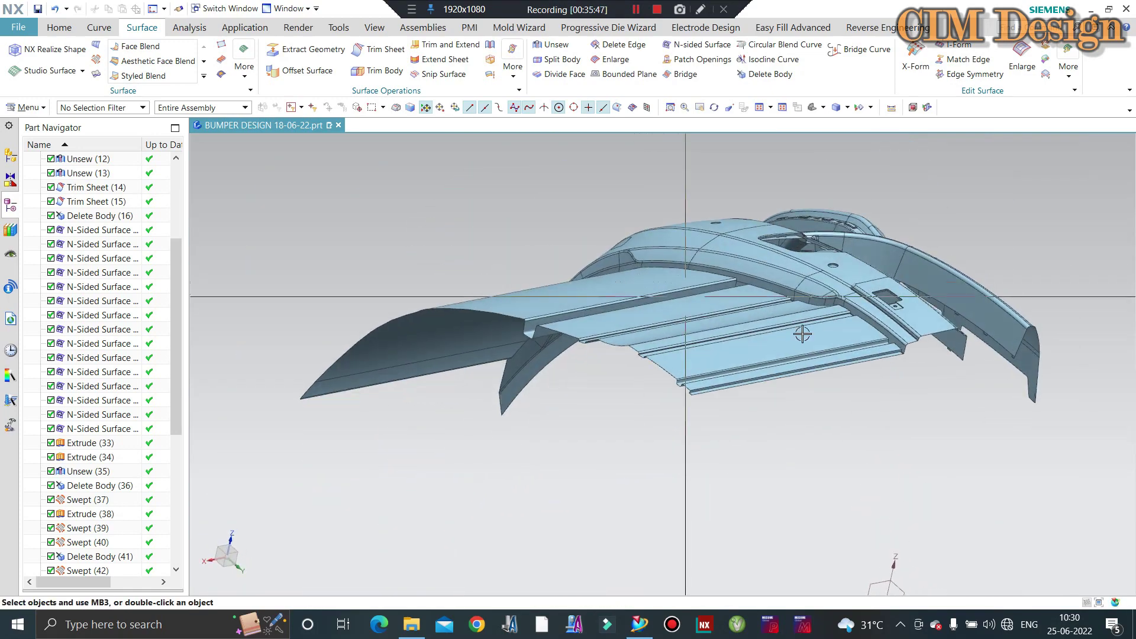
scroll(875, 343, "up", 5)
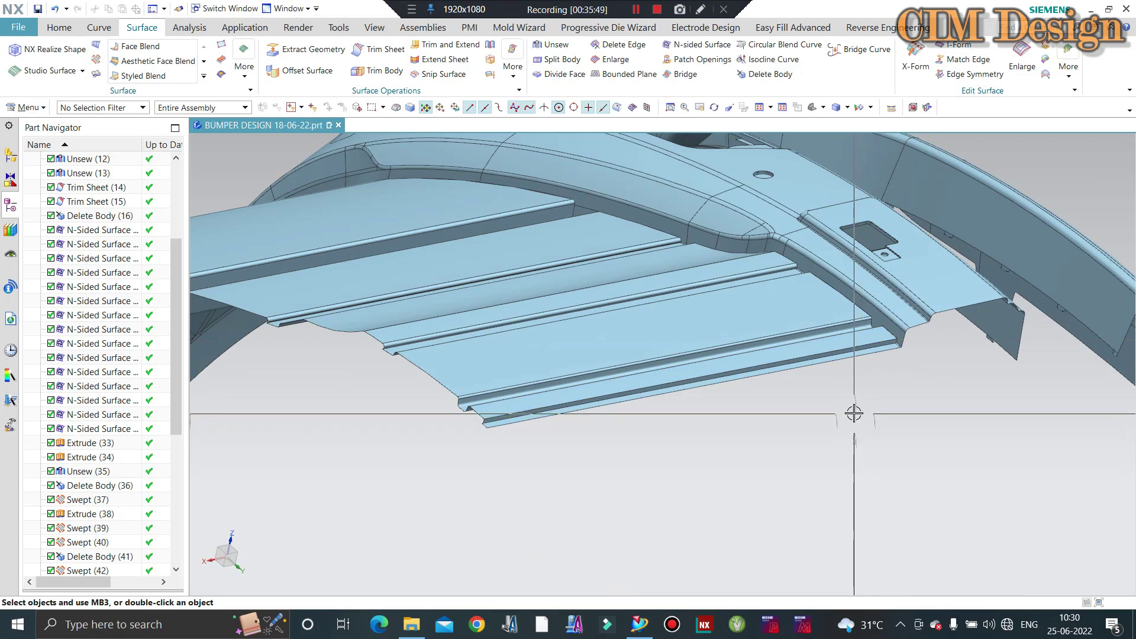
scroll(854, 414, "down", 5)
middle_click_drag(684, 343, 707, 368)
middle_click_drag(581, 318, 548, 315)
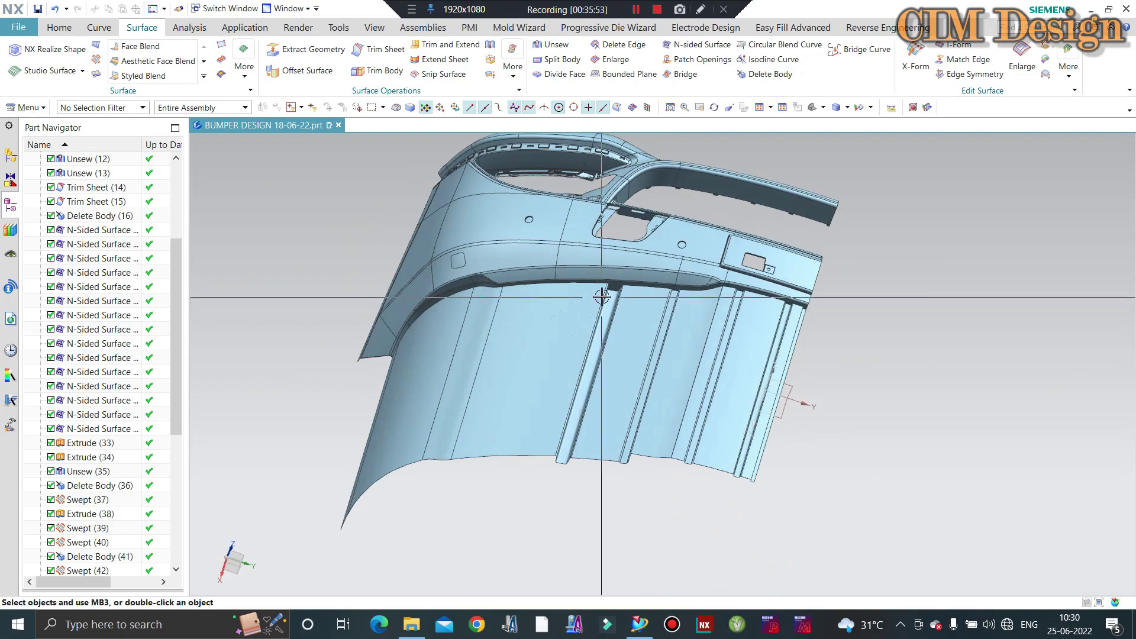
scroll(603, 296, "up", 2)
scroll(609, 293, "up", 4)
scroll(608, 293, "up", 2)
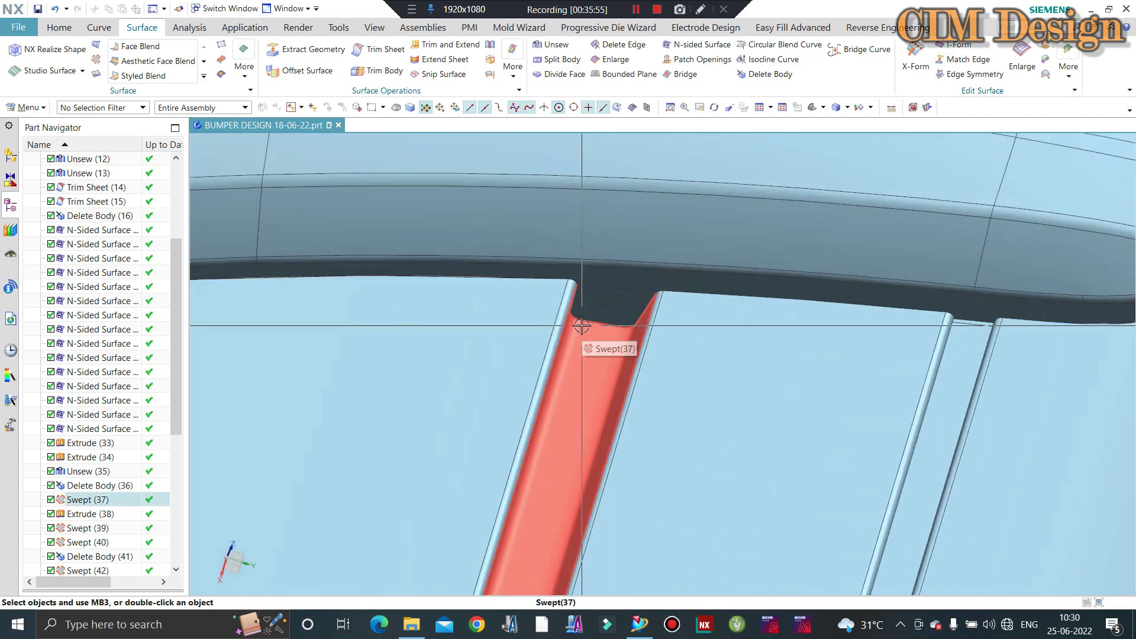
scroll(583, 320, "down", 2)
scroll(582, 319, "down", 4)
middle_click_drag(582, 322, 571, 334)
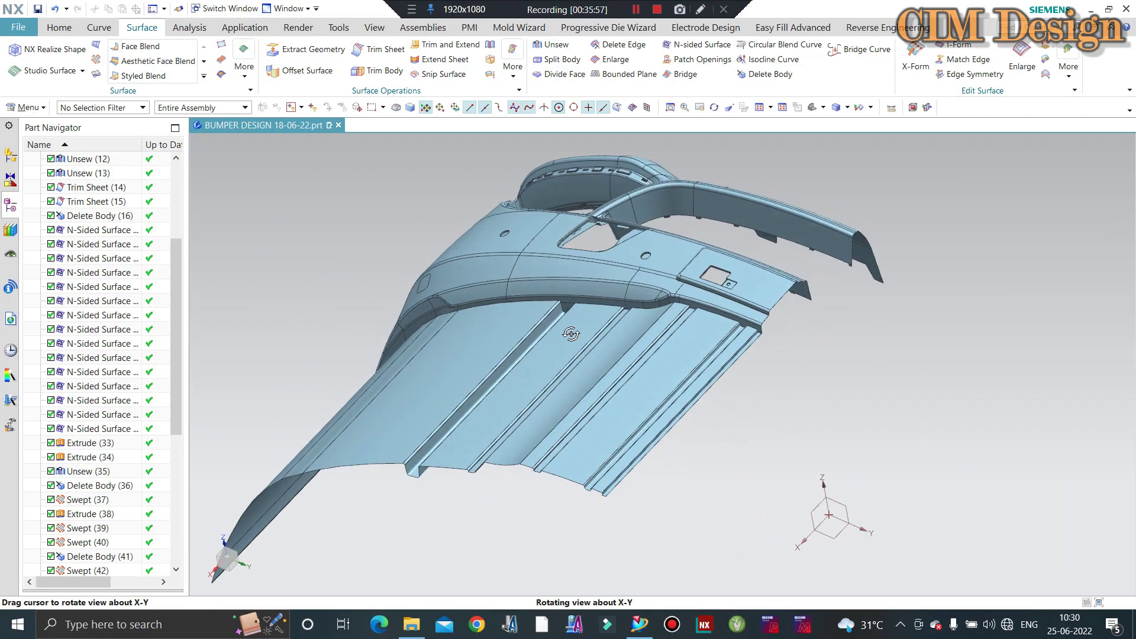
scroll(570, 329, "up", 2)
scroll(567, 320, "up", 3)
scroll(566, 313, "up", 2)
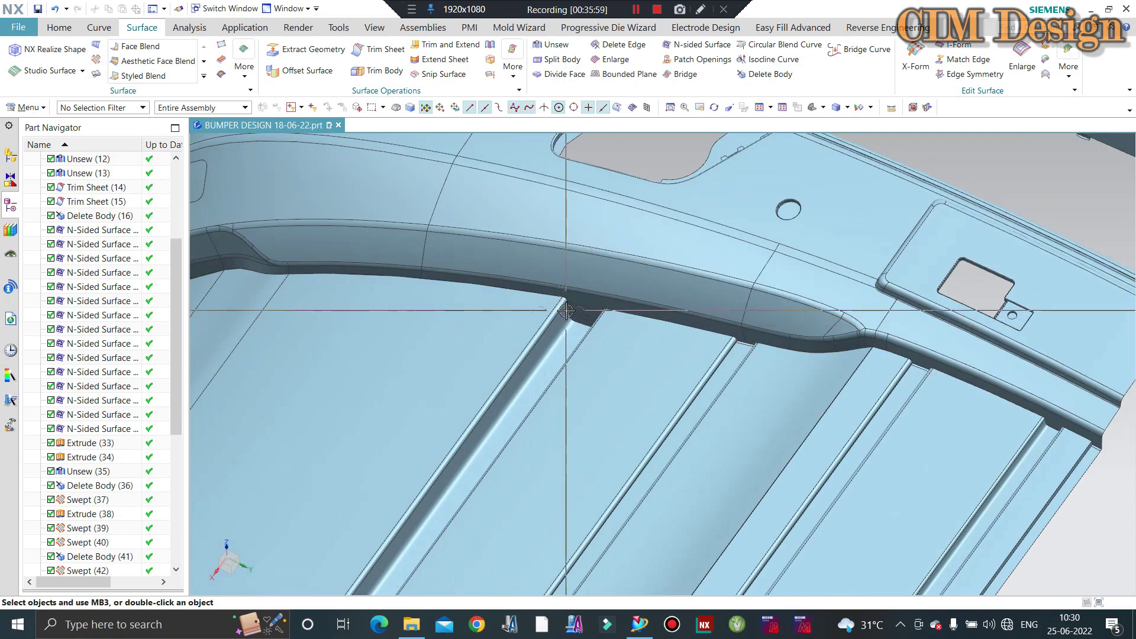
scroll(566, 310, "up", 2)
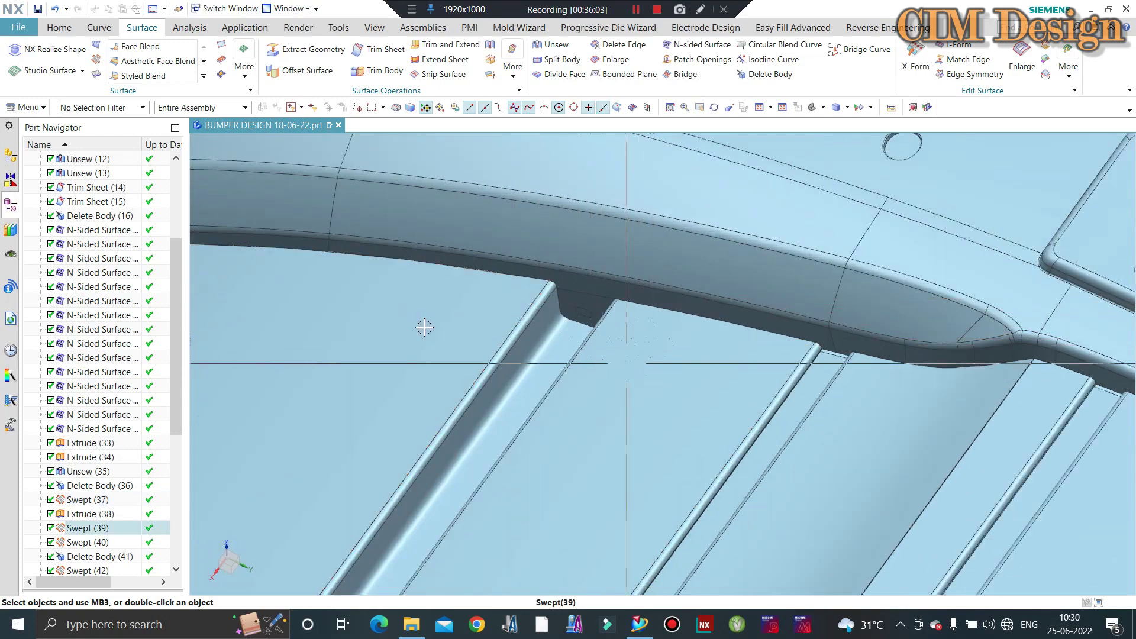
scroll(488, 330, "down", 2)
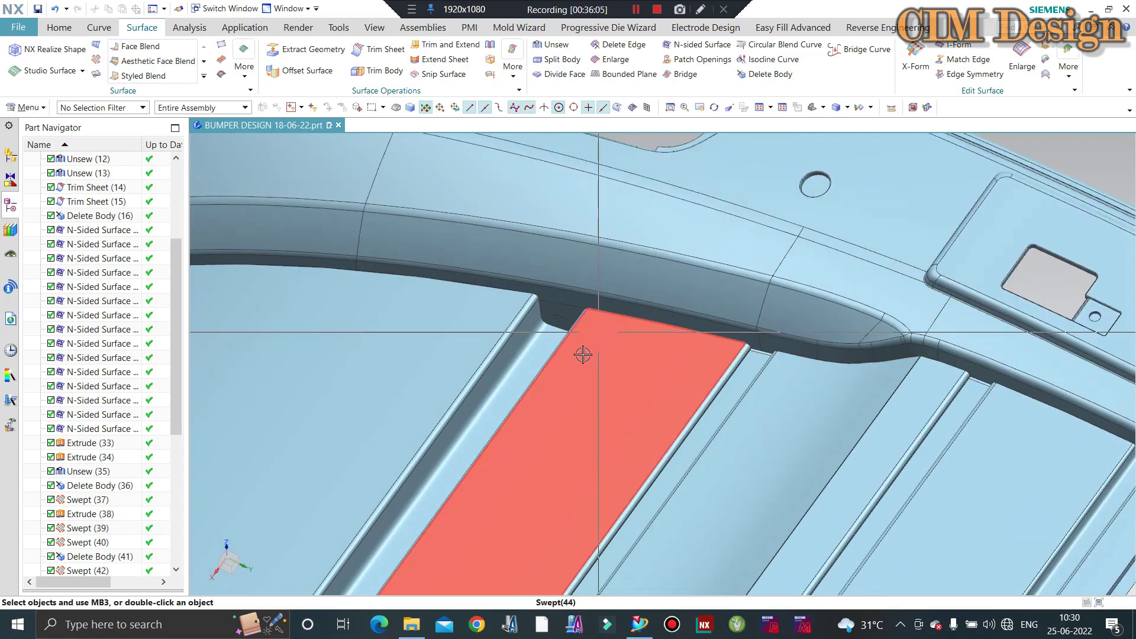
scroll(550, 378, "up", 1)
scroll(553, 367, "up", 1)
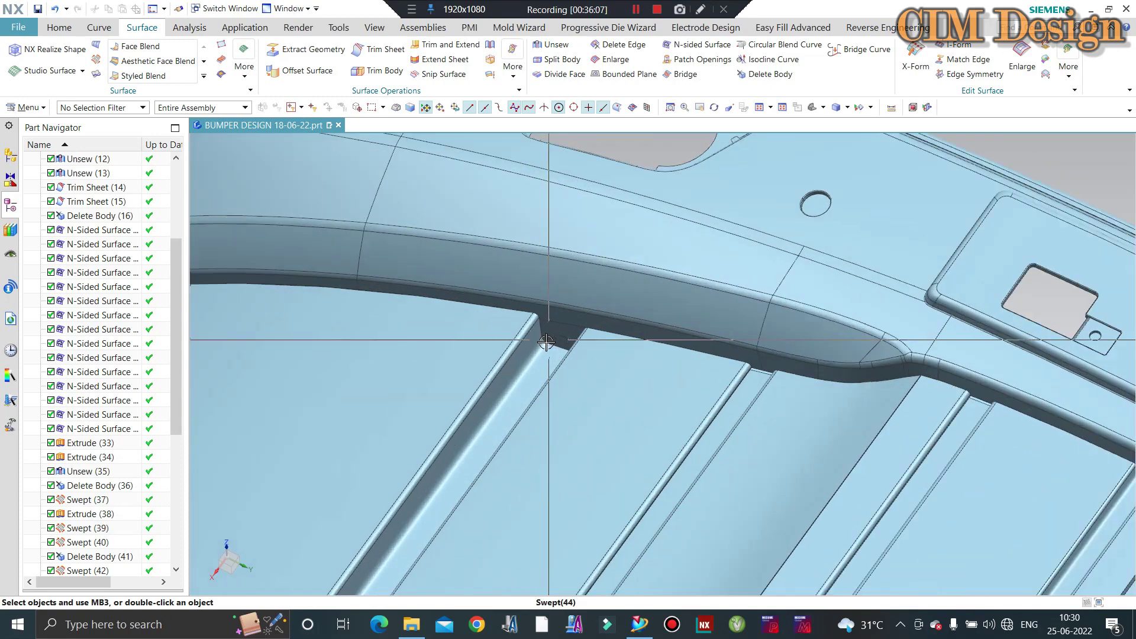
scroll(562, 349, "up", 1)
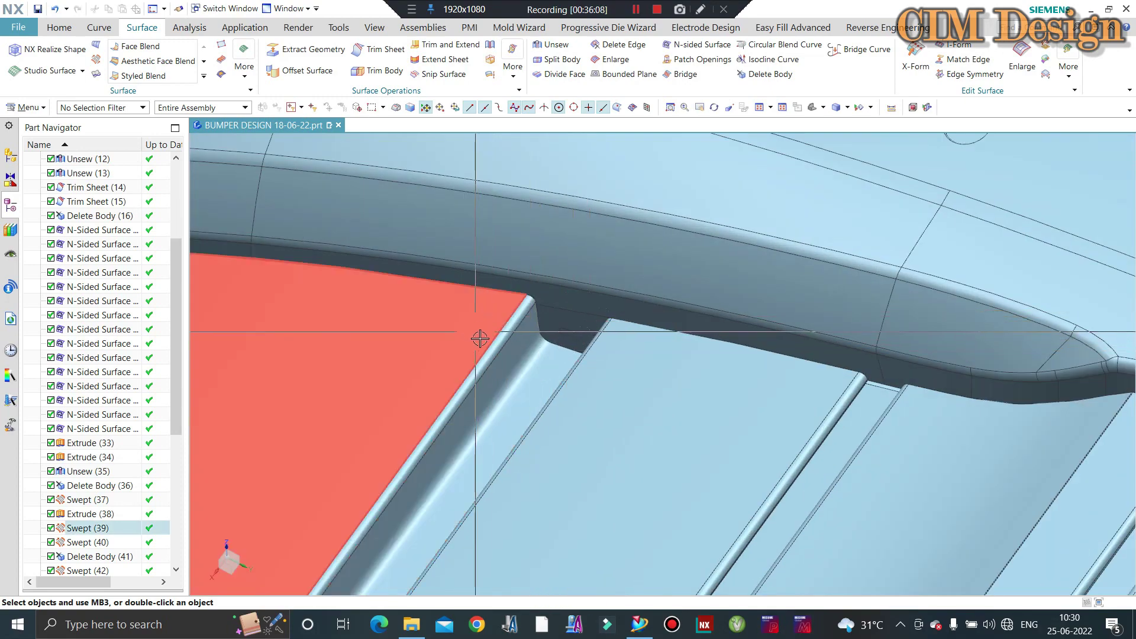
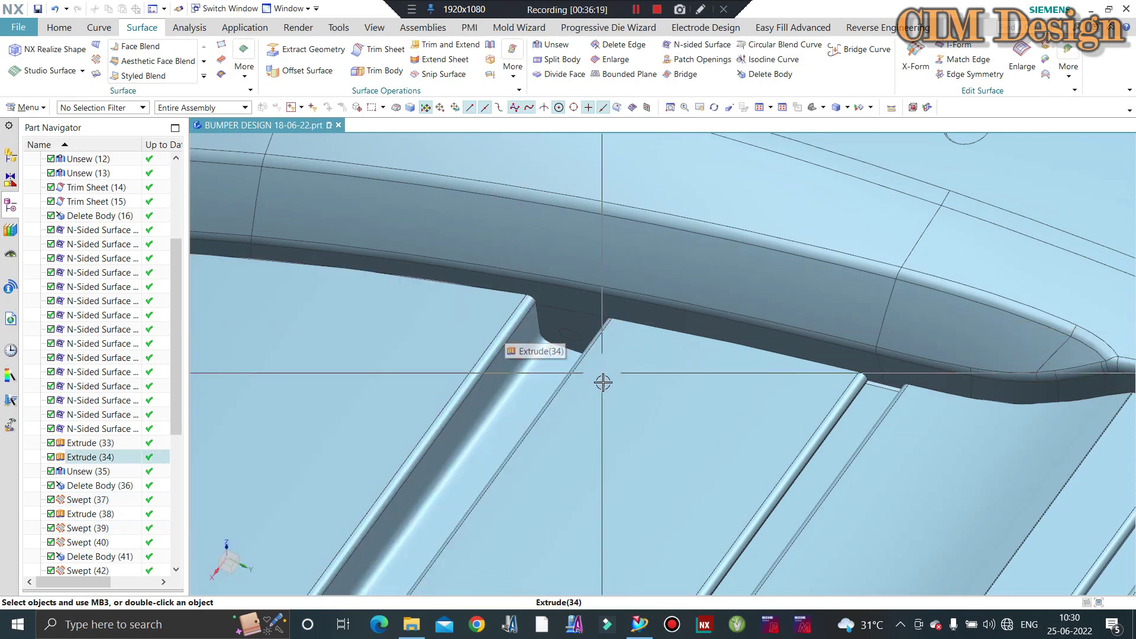
Zoom and orbit around the bumper to inspect the gap area
scroll(598, 395, "down", 3)
scroll(599, 409, "up", 2)
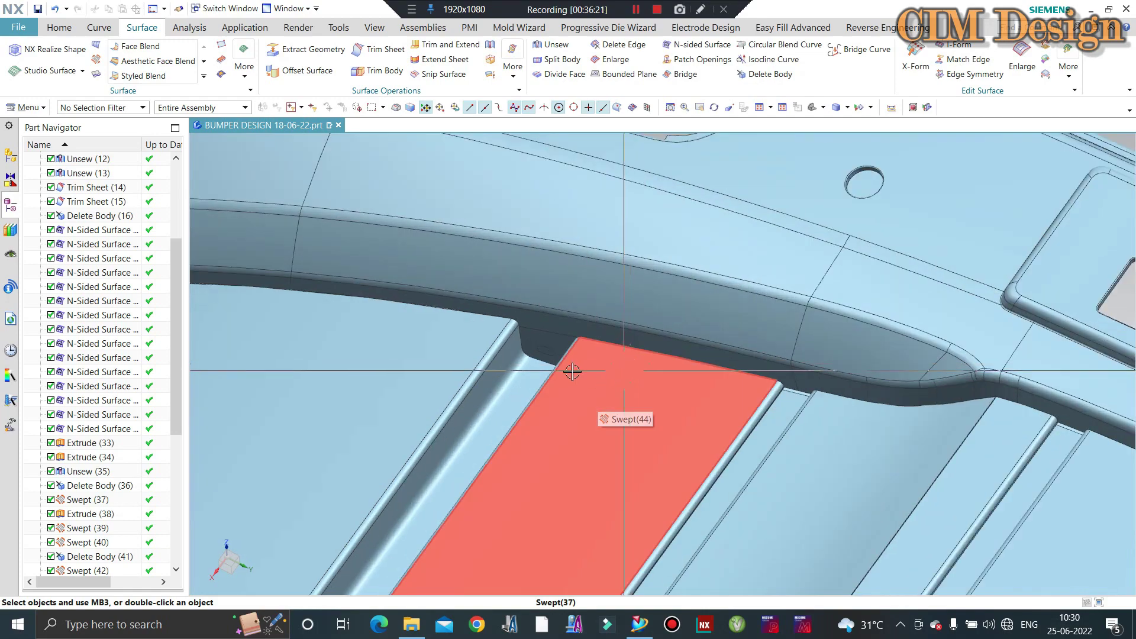
scroll(769, 398, "down", 2)
scroll(689, 477, "up", 1)
scroll(689, 477, "down", 1)
scroll(608, 418, "down", 3)
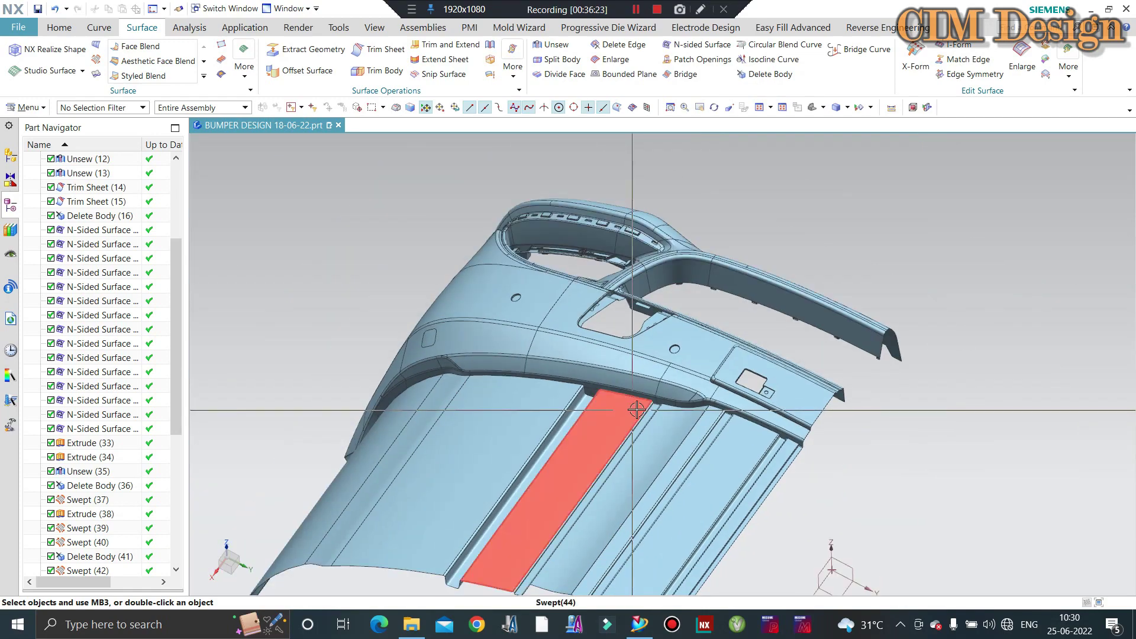
mouse_move(651, 426)
middle_mouse_down()
mouse_move(736, 381)
mouse_move(413, 368)
mouse_move(366, 379)
middle_mouse_up()
scroll(410, 373, "up", 3)
scroll(472, 357, "down", 2)
scroll(317, 418, "down", 2)
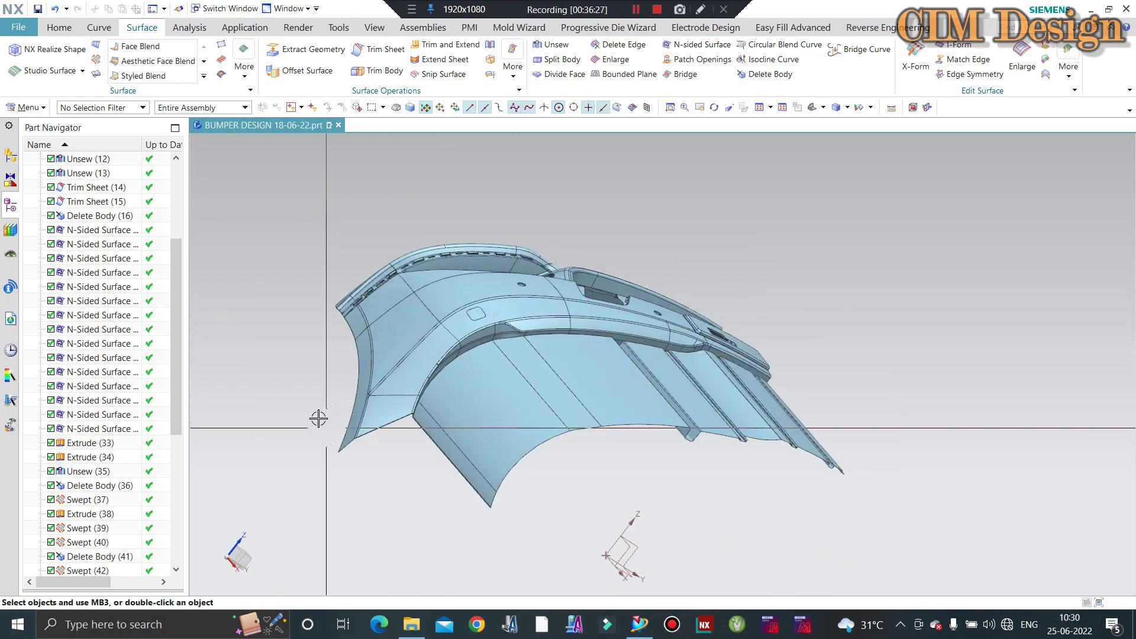
scroll(383, 311, "up", 2)
scroll(305, 371, "up", 2)
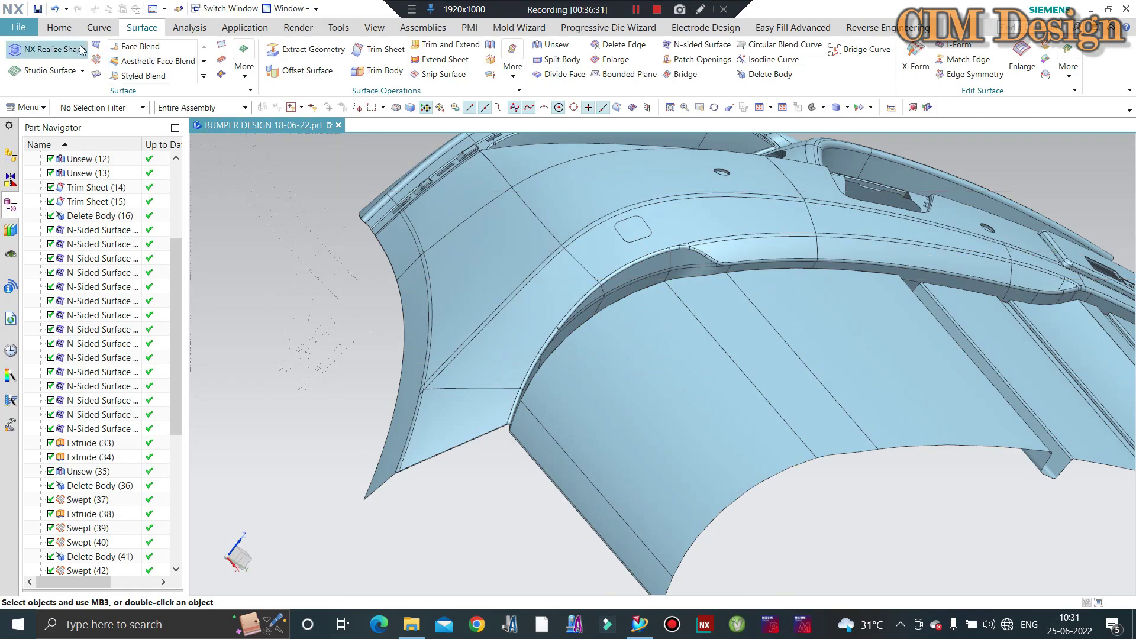
Start a new extrude and pick the first three trim sheet edges as its section
left_click(60, 30)
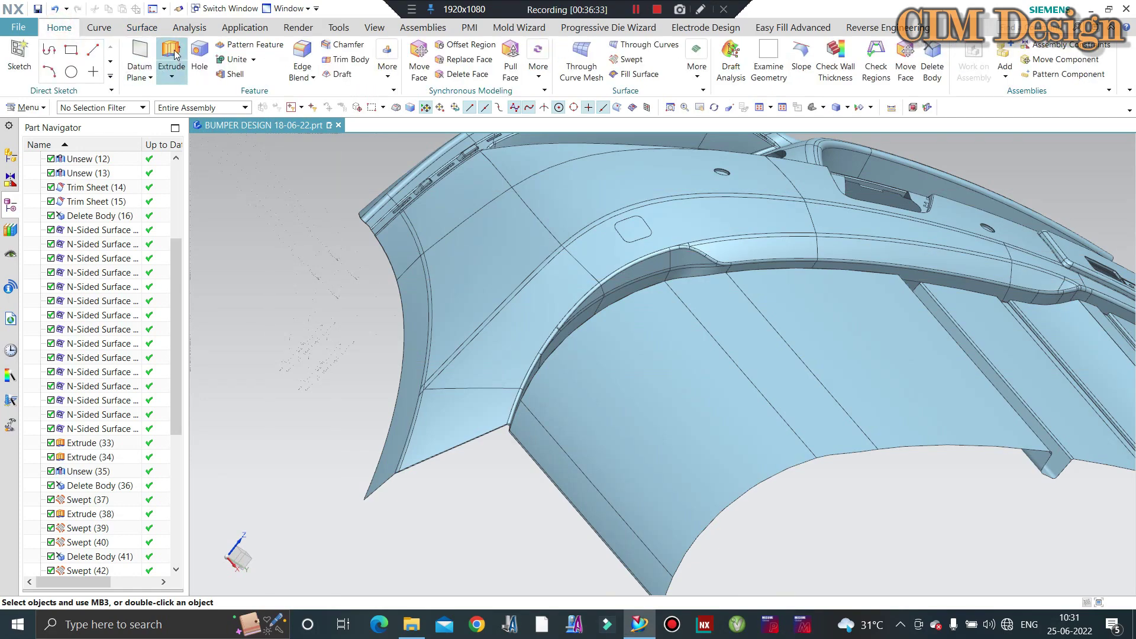
middle_click_drag(359, 291, 350, 261)
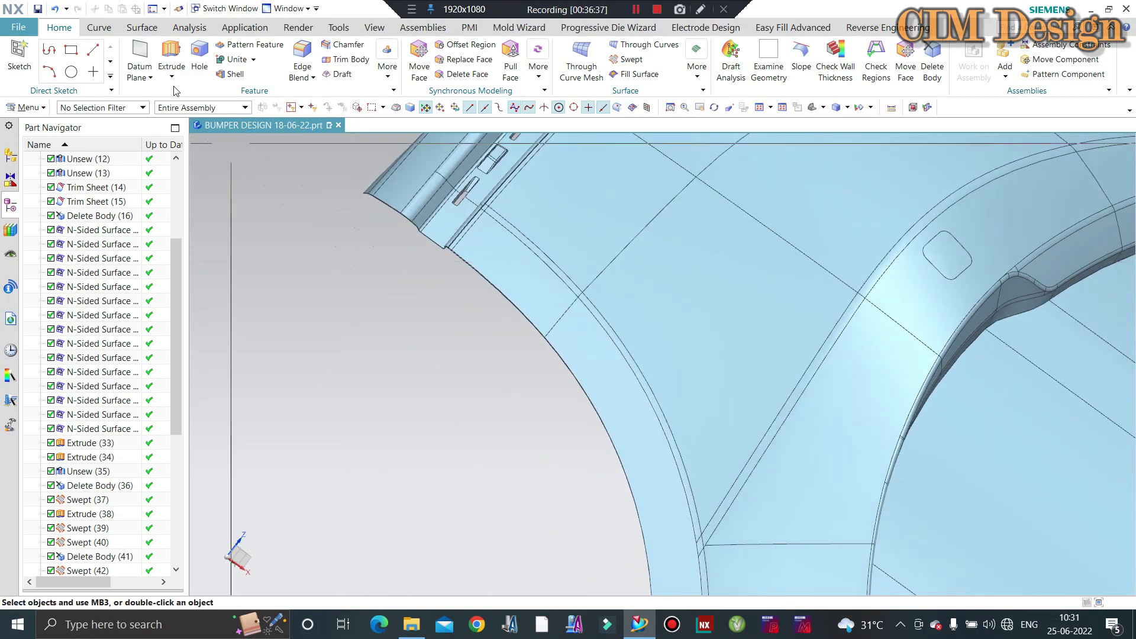
left_click(169, 55)
scroll(367, 185, "up", 5)
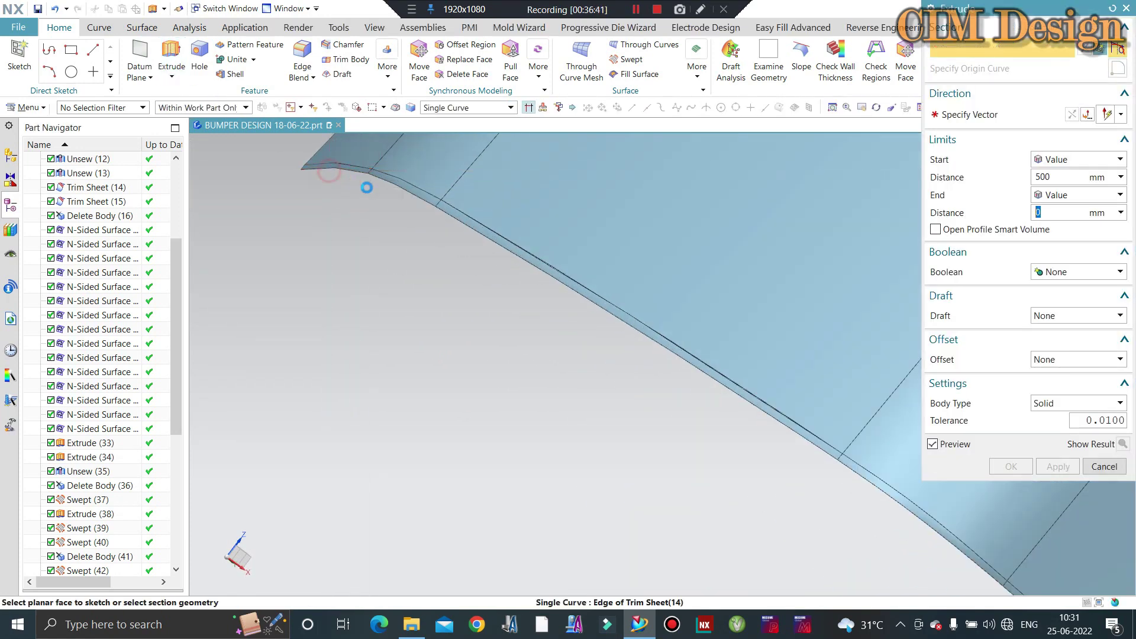
left_click(367, 186)
left_click(405, 191)
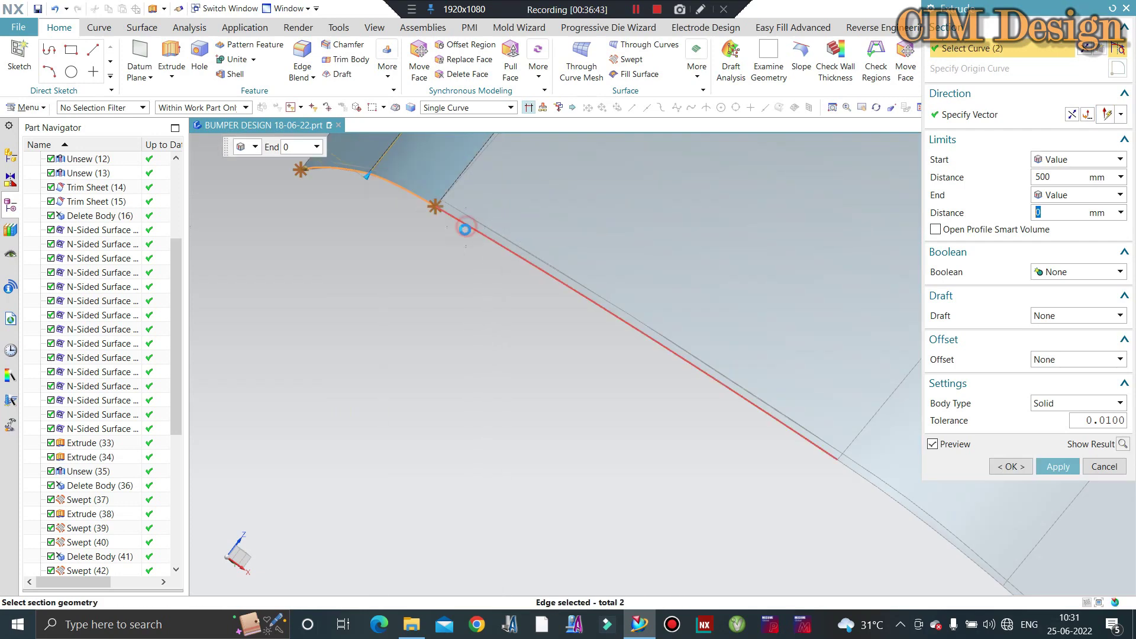
left_click(465, 229)
scroll(322, 244, "down", 3)
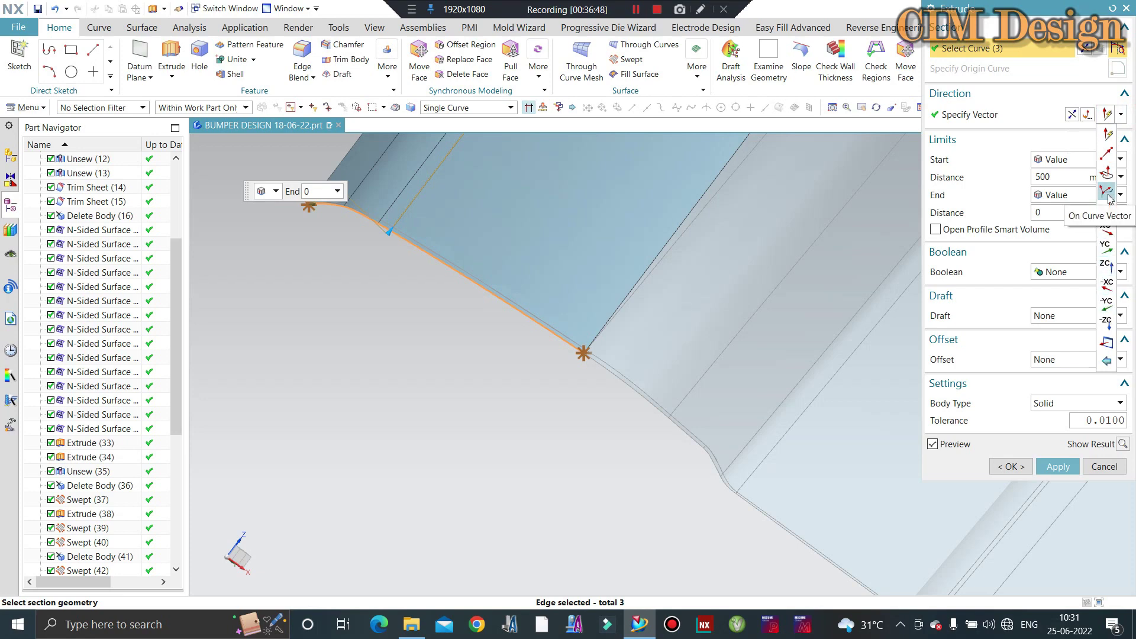
Set the extrude direction to On Curve Vector along the bumper edge
left_click(1106, 192)
scroll(595, 347, "up", 2)
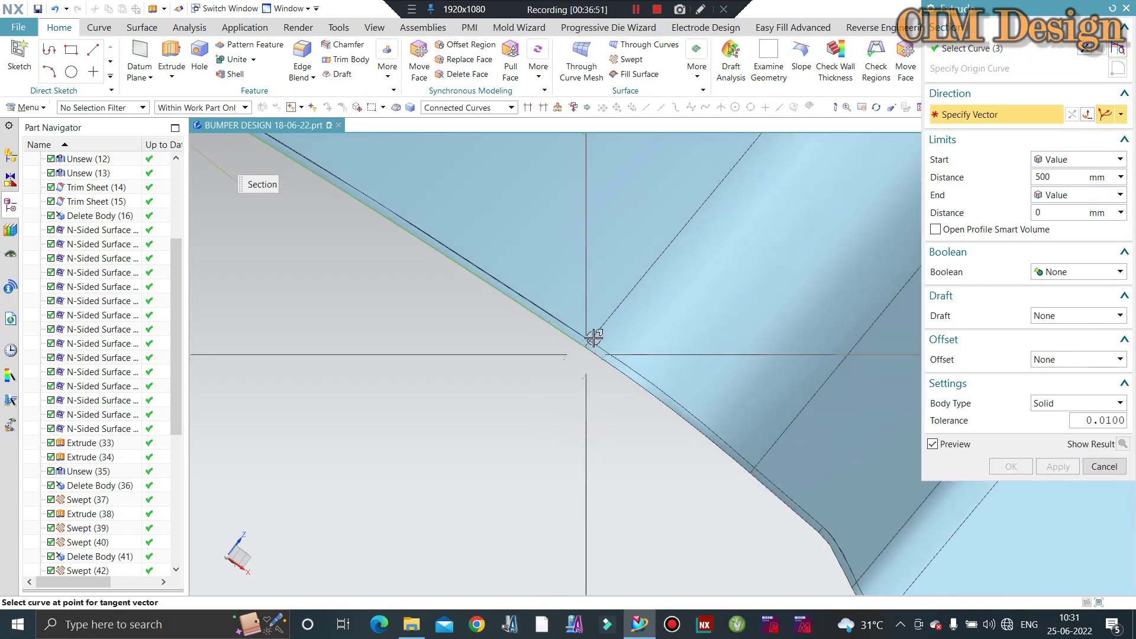
scroll(614, 305, "up", 2)
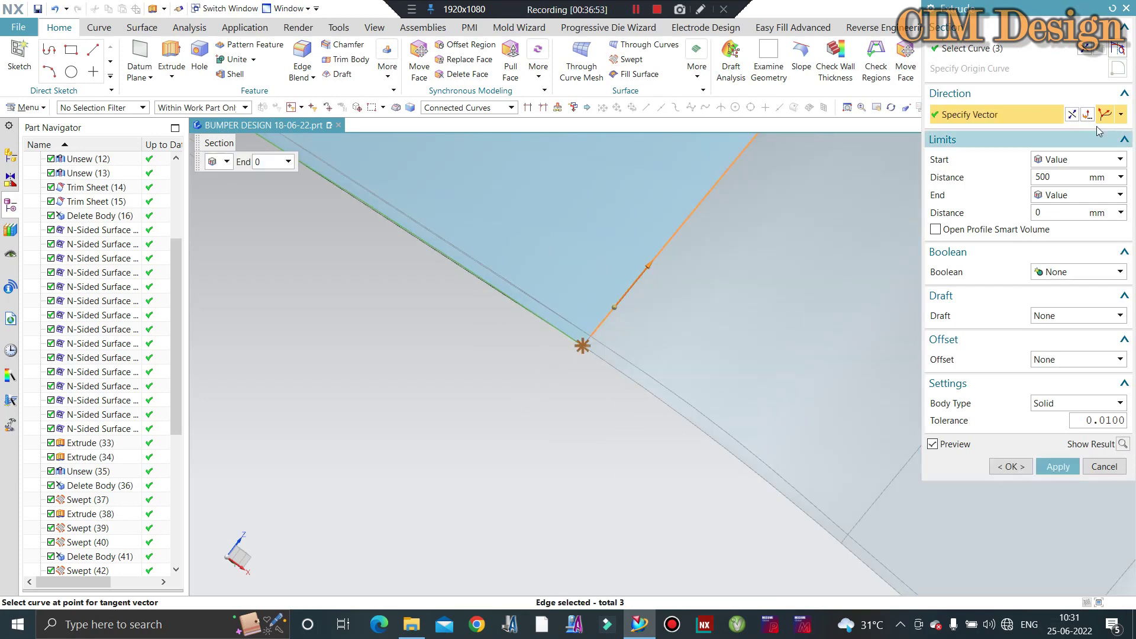
left_click(1074, 117)
scroll(651, 304, "down", 2)
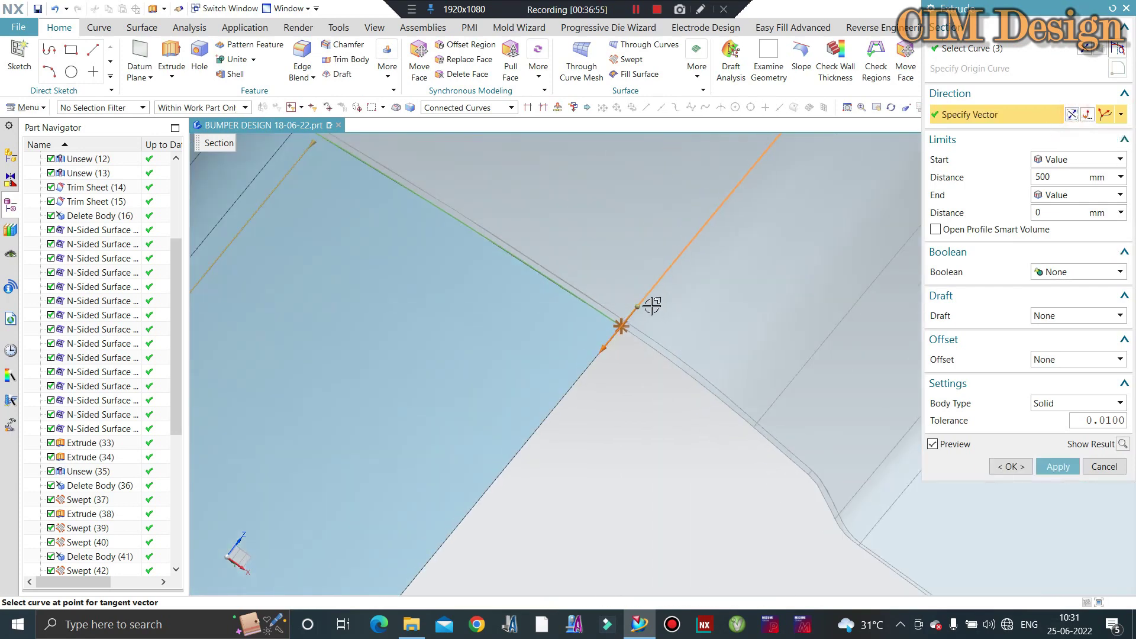
scroll(646, 334, "down", 2)
scroll(647, 338, "down", 3)
scroll(647, 337, "down", 2)
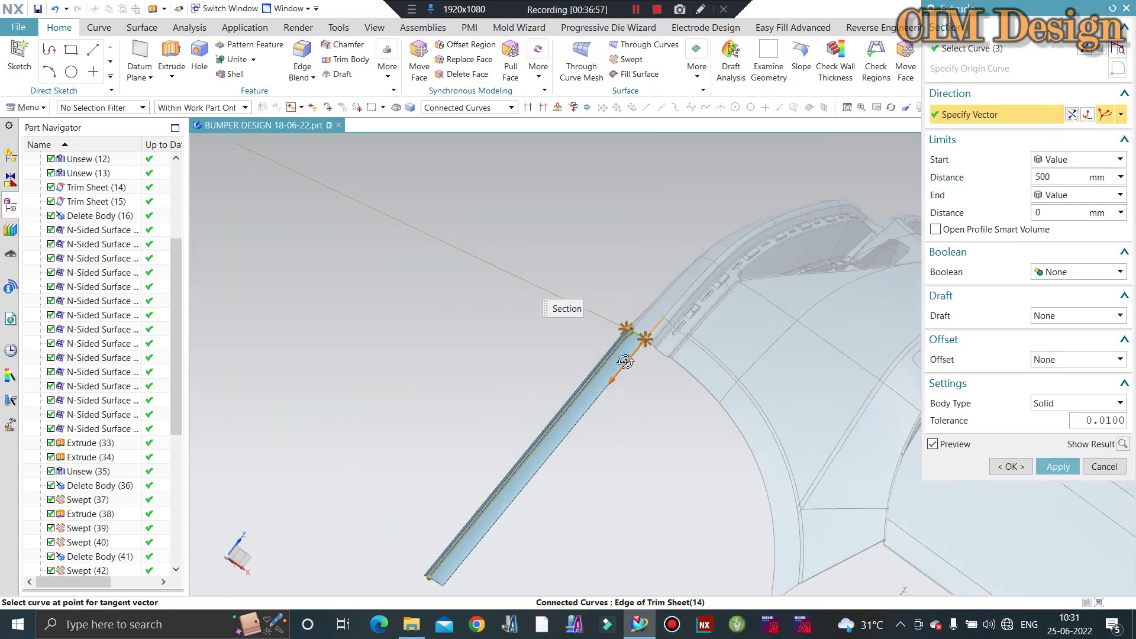
middle_click_drag(646, 337, 724, 308)
scroll(725, 308, "up", 2)
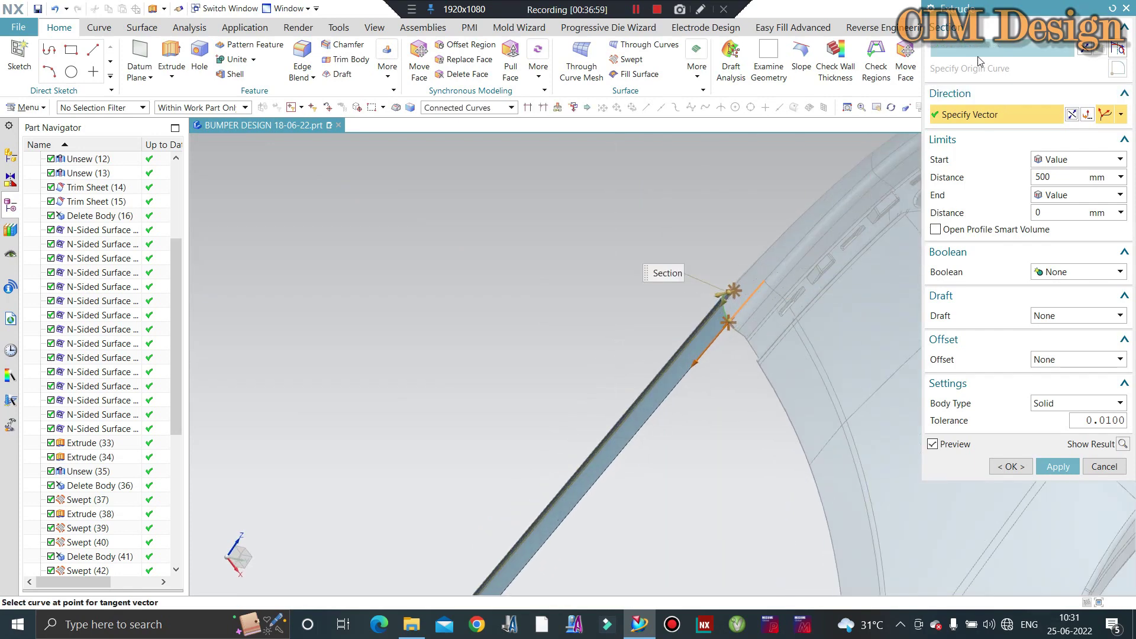
scroll(740, 316, "up", 3)
scroll(740, 316, "up", 2)
scroll(690, 297, "up", 2)
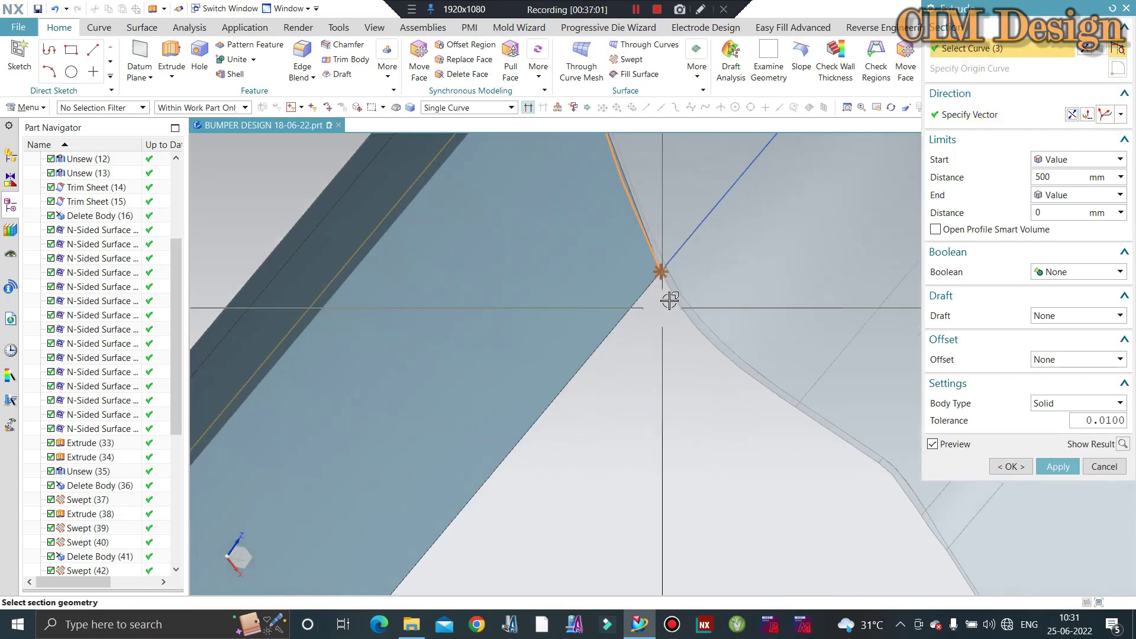
Add the arc edge and the straight edge to the extrude section
left_click(674, 299)
left_click(807, 419)
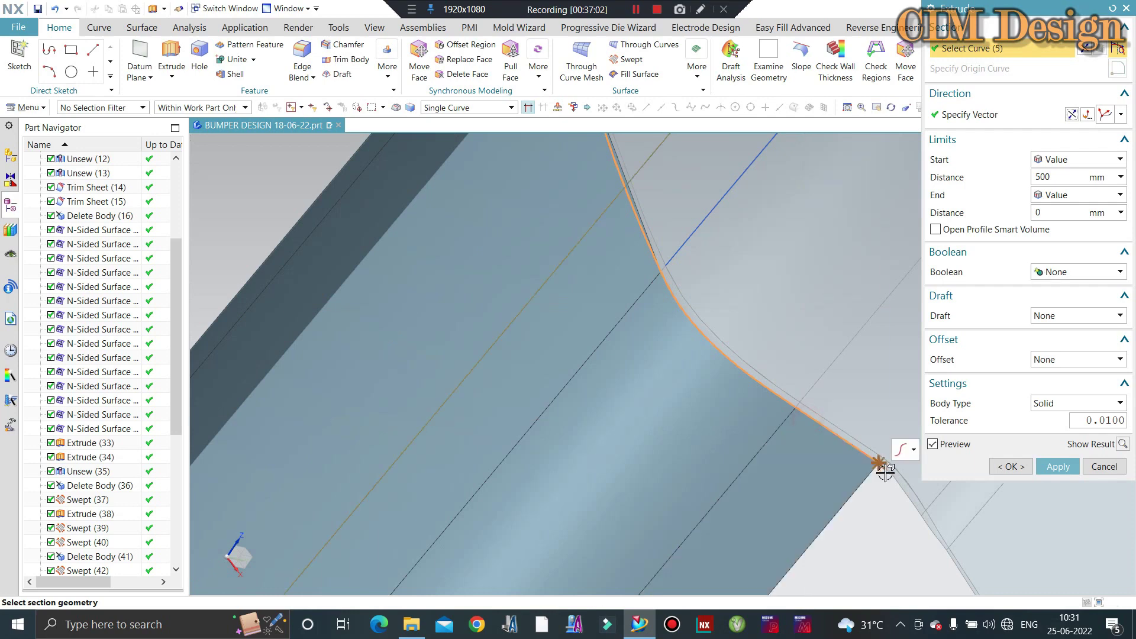
scroll(864, 467, "up", 3)
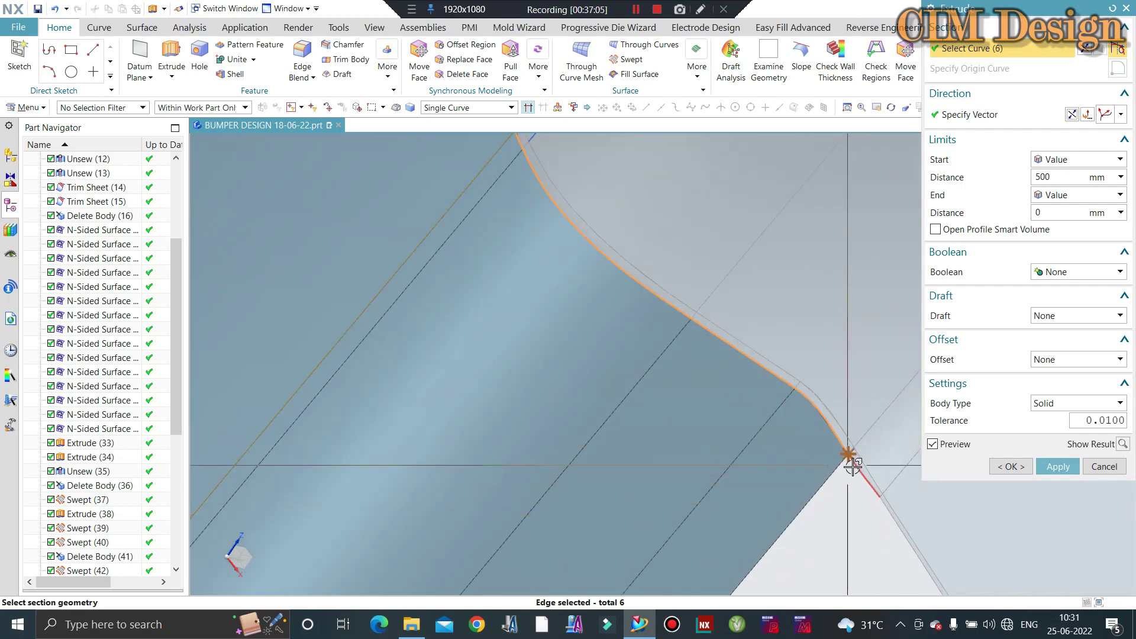
scroll(886, 509, "down", 3)
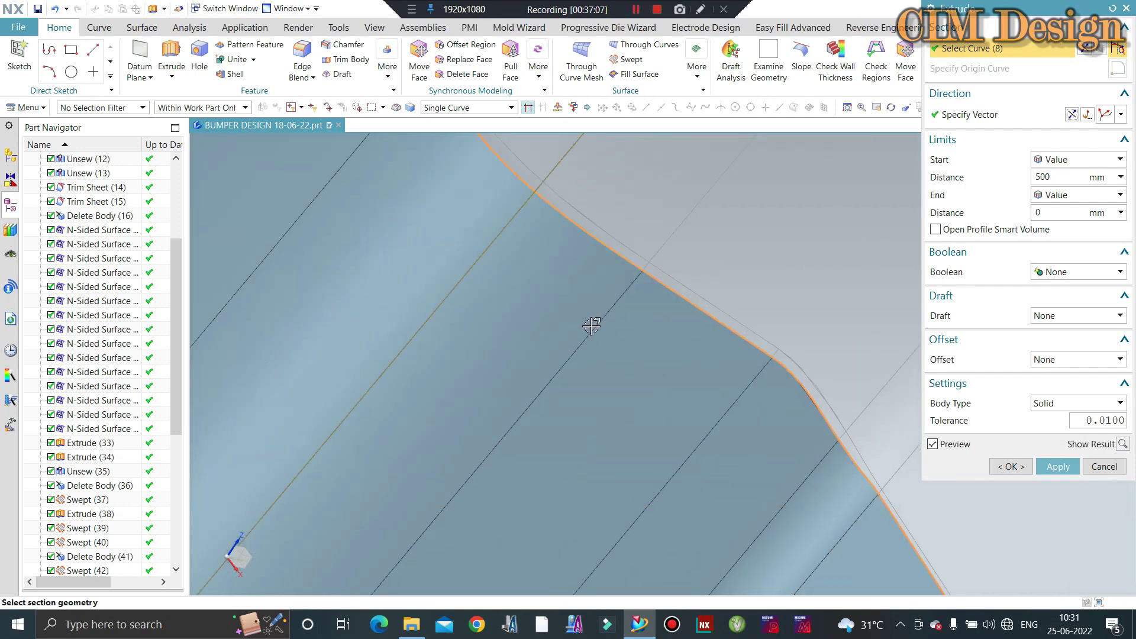
scroll(583, 313, "down", 3)
scroll(657, 441, "up", 3)
scroll(649, 393, "up", 3)
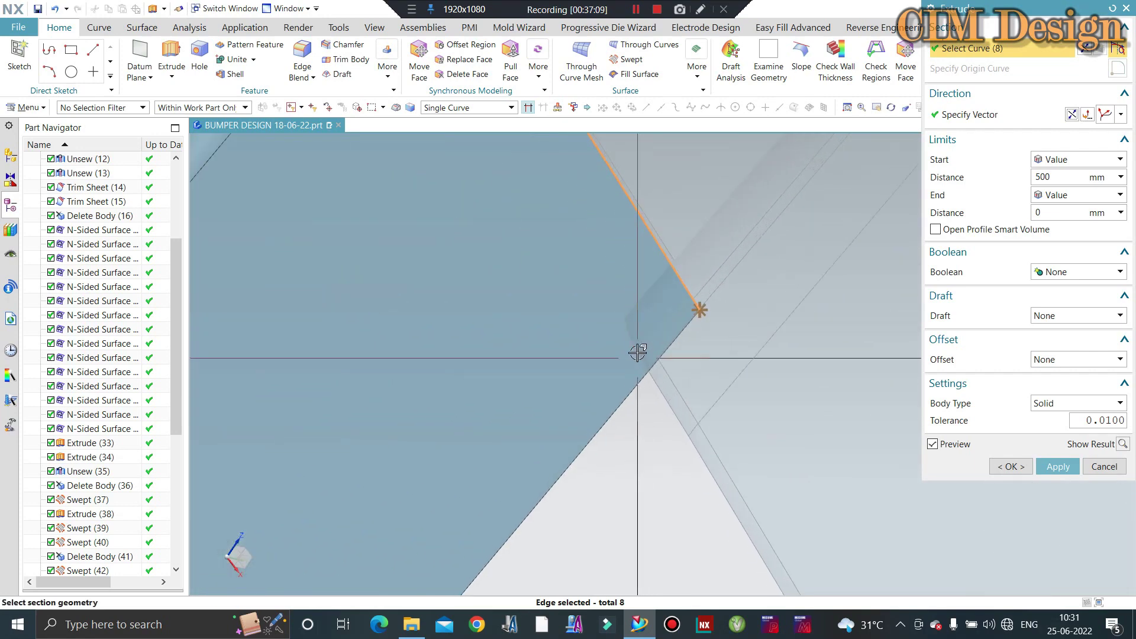
scroll(688, 342, "down", 3)
Add four lower edges, including the fillet curve, to the section chain (Start 500, End 0)
mouse_move(592, 350)
middle_mouse_down()
mouse_move(688, 418)
mouse_move(684, 405)
middle_mouse_up()
scroll(686, 408, "up", 2)
scroll(657, 381, "up", 2)
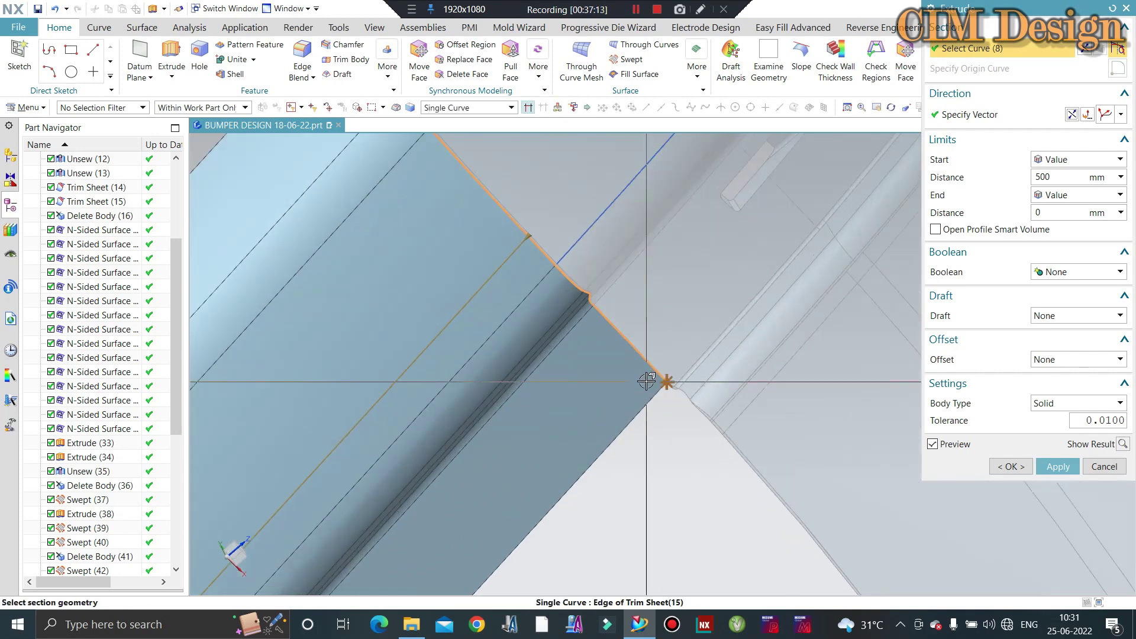
scroll(681, 395, "up", 2)
scroll(681, 379, "up", 2)
left_click(685, 359)
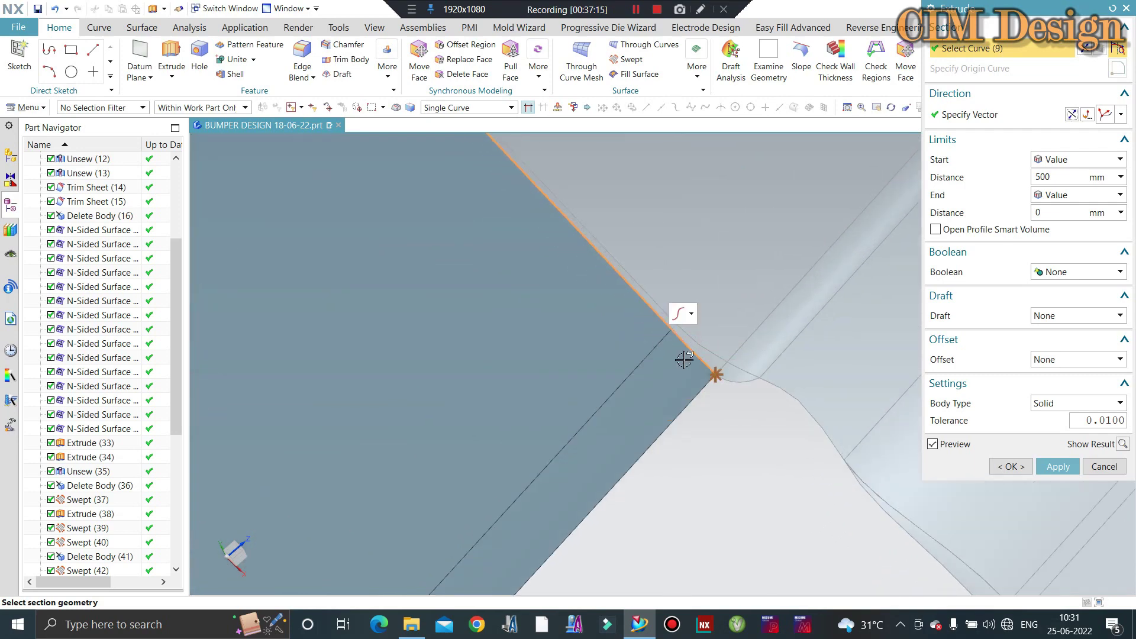
left_click(804, 397)
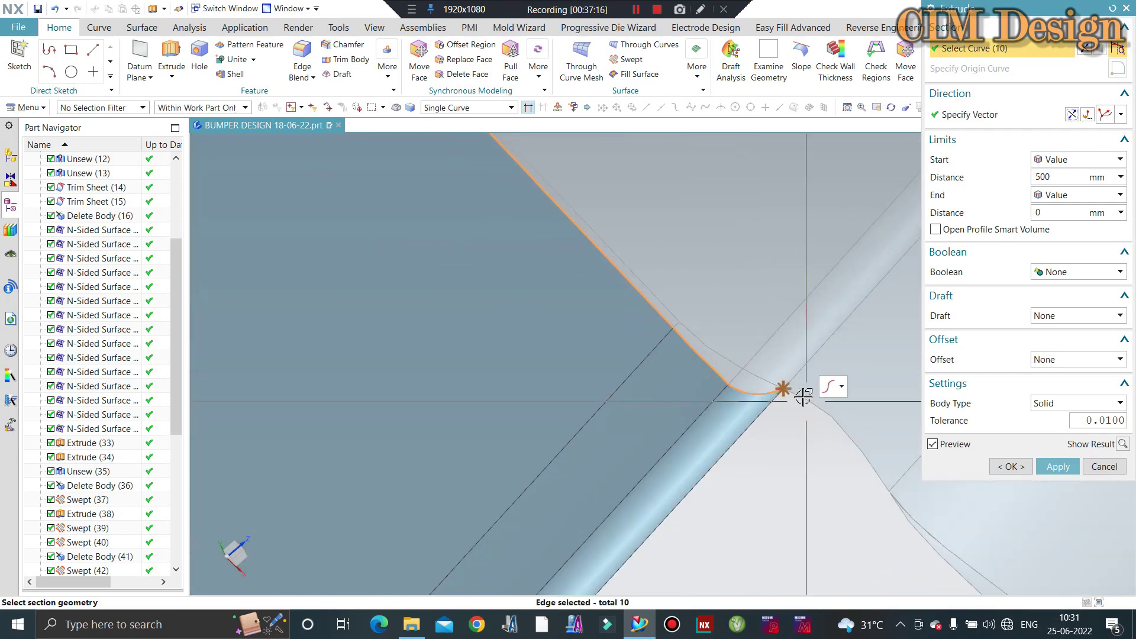
left_click(844, 467)
left_click(839, 424)
scroll(907, 518, "up", 1)
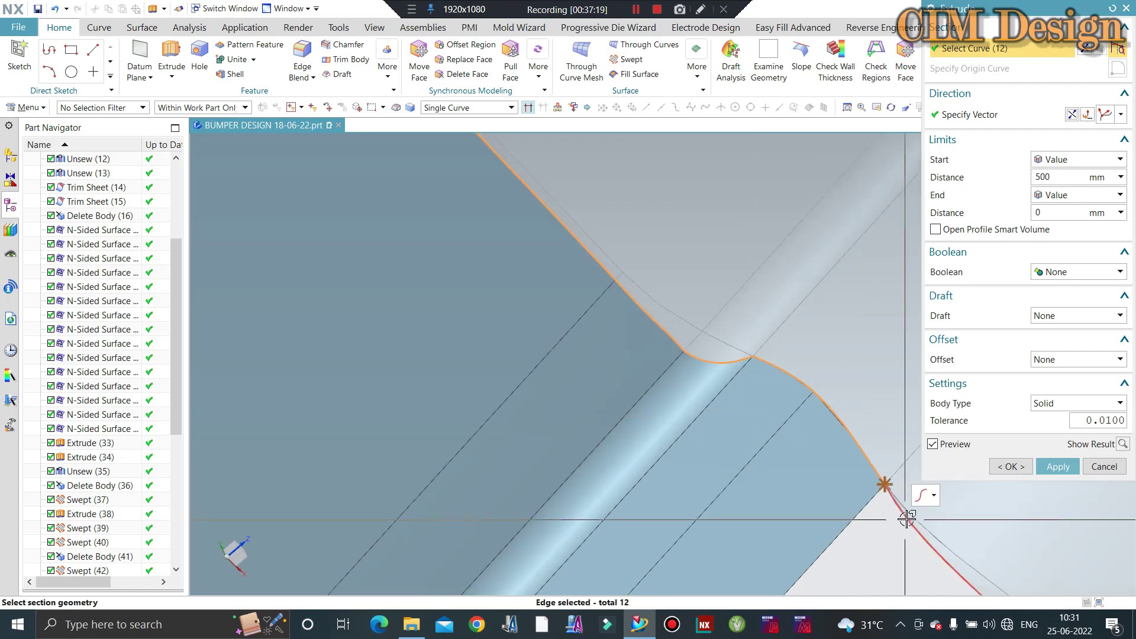
scroll(652, 382, "up", 2)
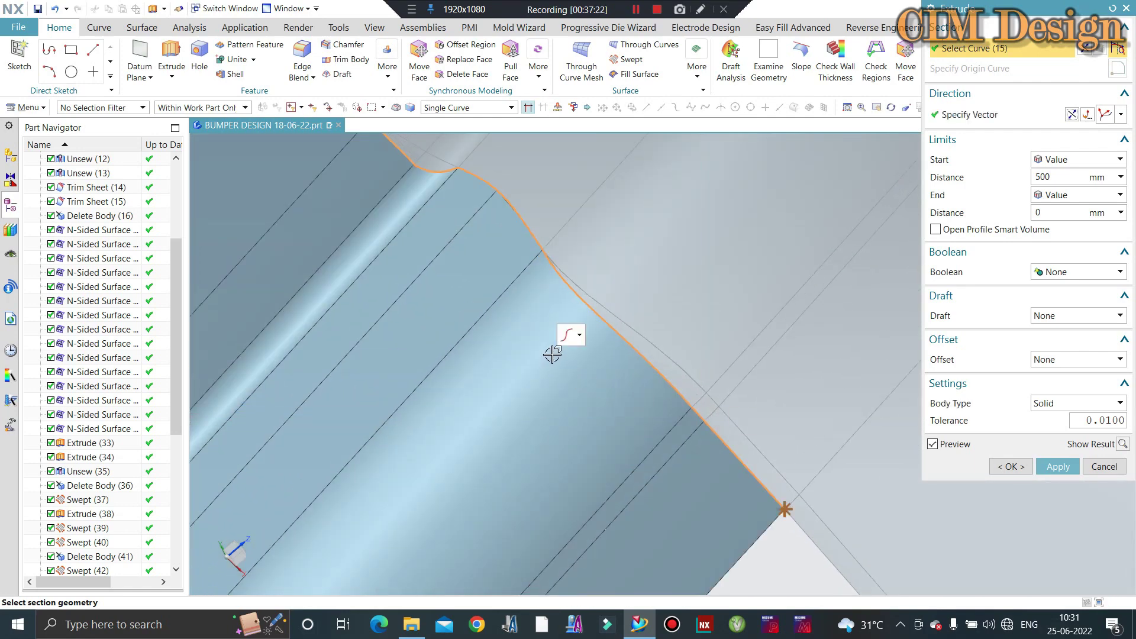
scroll(586, 364, "down", 4)
scroll(573, 381, "up", 2)
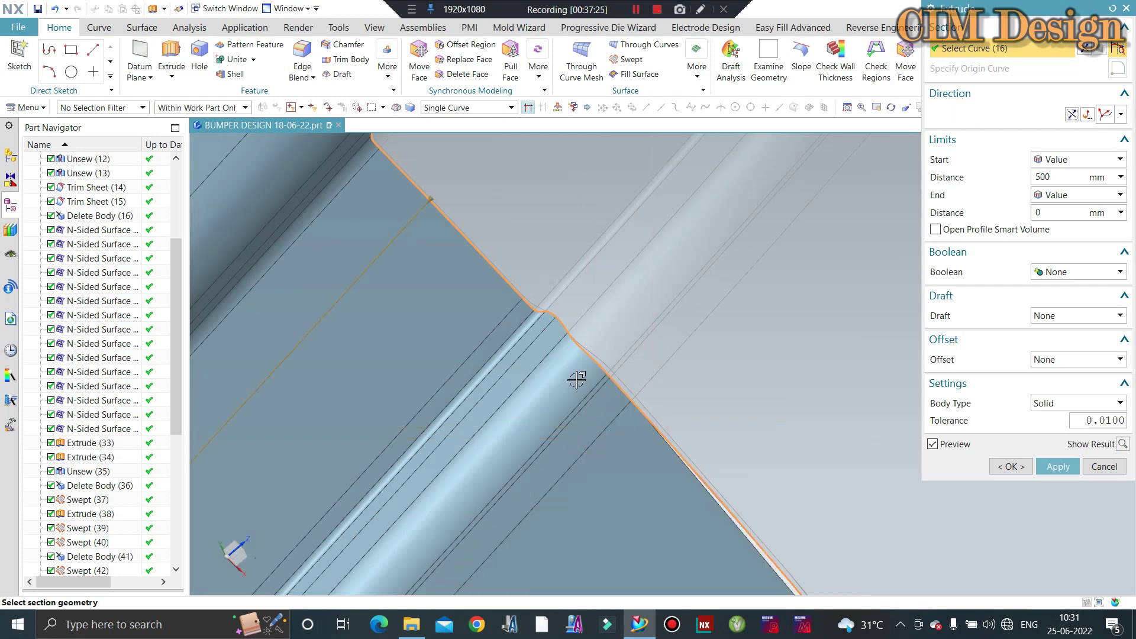
scroll(641, 365, "up", 2)
scroll(644, 368, "down", 4)
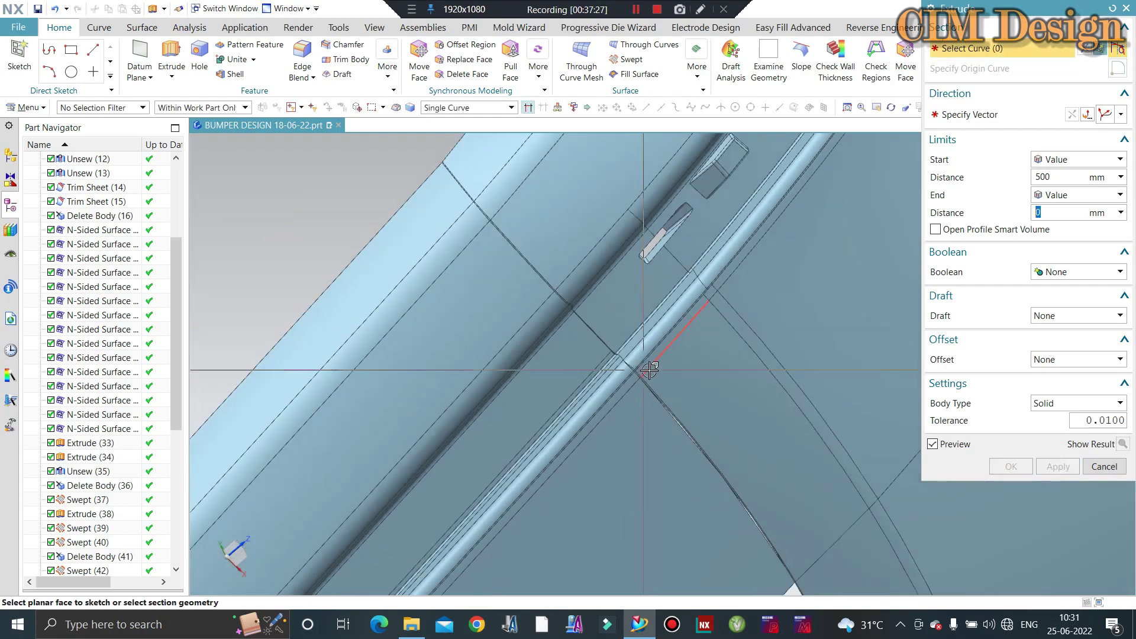
mouse_move(643, 368)
middle_mouse_down()
mouse_move(631, 373)
mouse_move(385, 256)
mouse_move(377, 316)
mouse_move(375, 283)
middle_mouse_up()
key("F8")
scroll(264, 288, "down", 3)
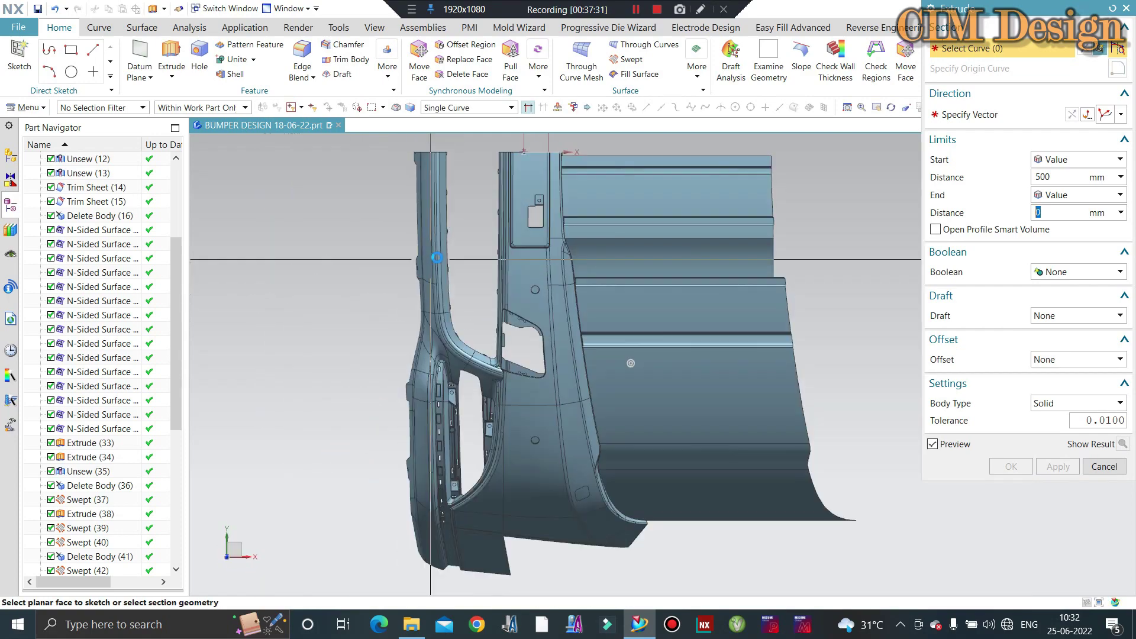
scroll(414, 502, "up", 5)
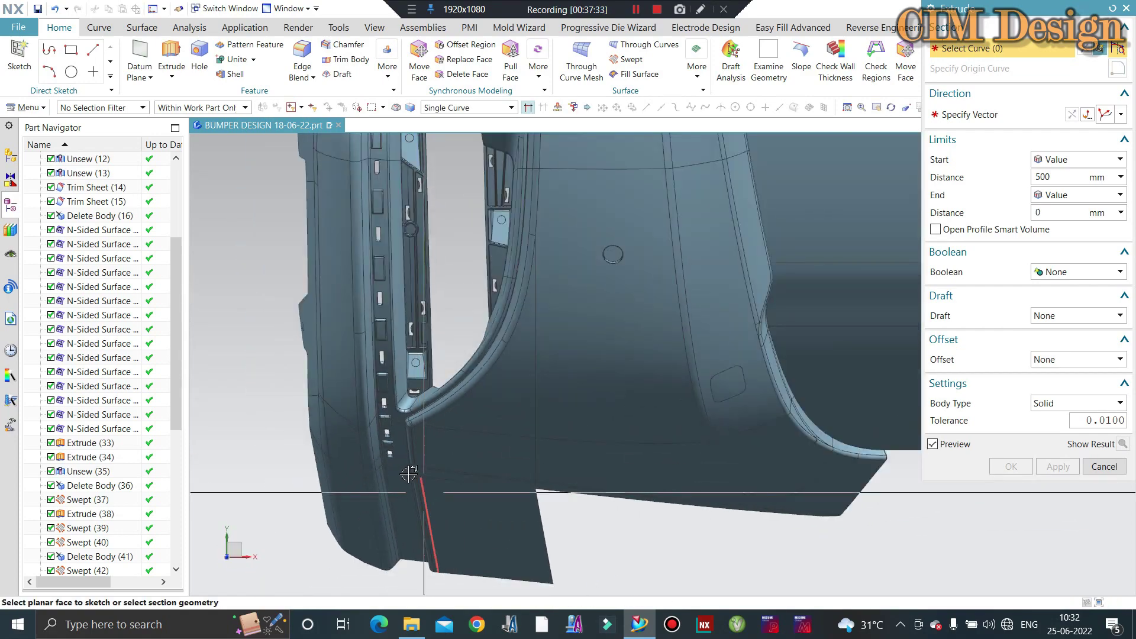
scroll(414, 480, "up", 2)
scroll(415, 466, "up", 2)
mouse_move(420, 460)
middle_mouse_down()
mouse_move(438, 426)
mouse_move(457, 432)
middle_mouse_up()
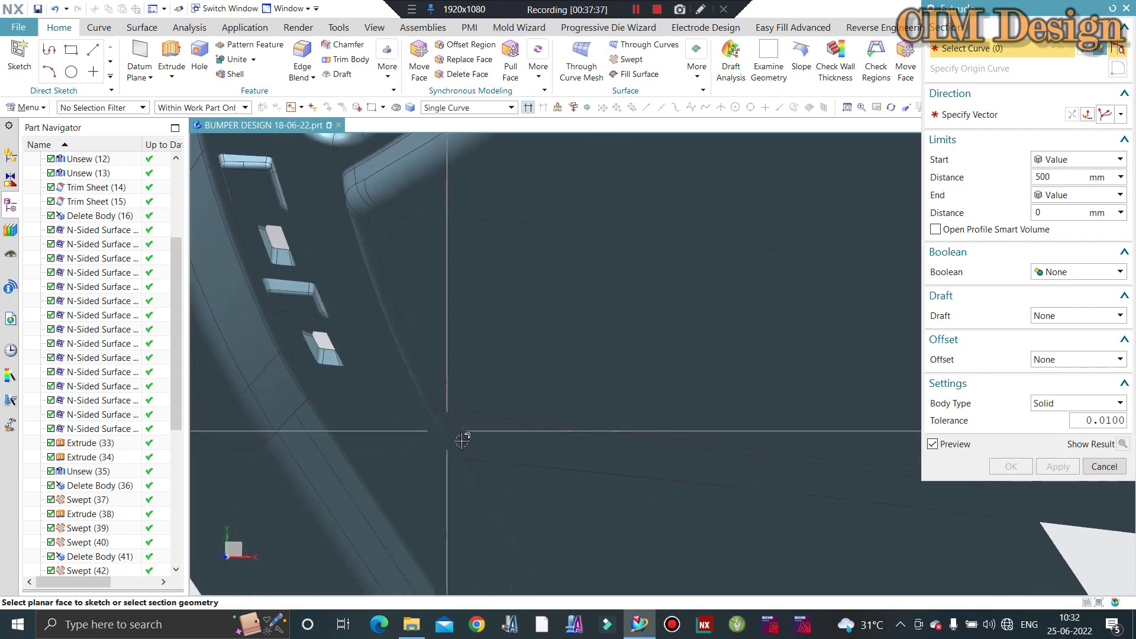
scroll(301, 444, "down", 2)
middle_click_drag(262, 468, 326, 442)
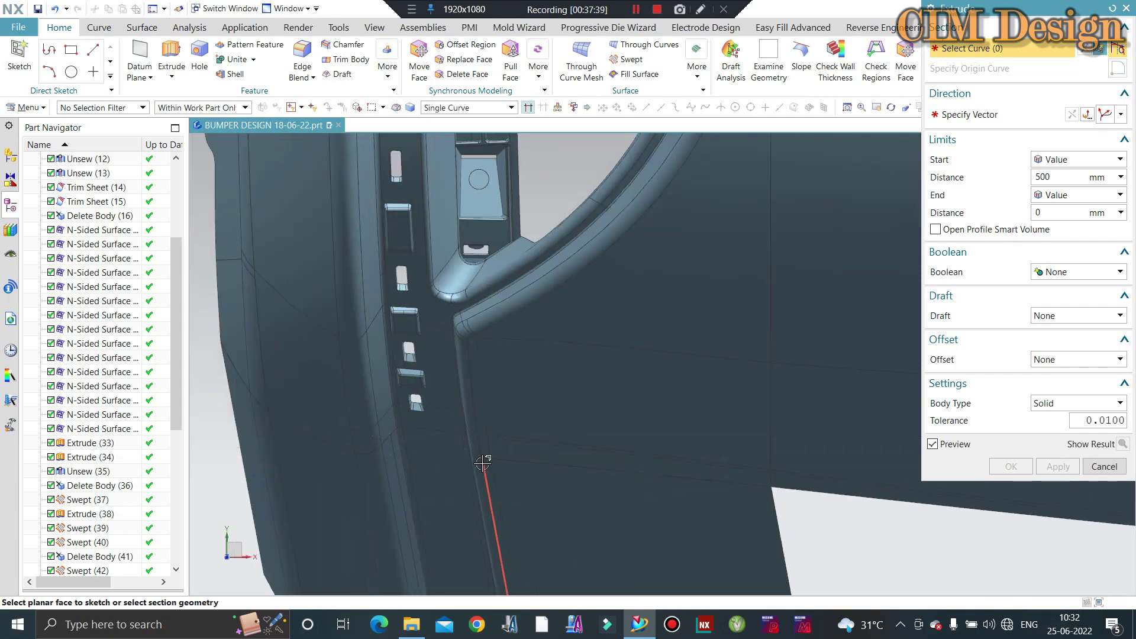
scroll(483, 463, "up", 3)
scroll(445, 422, "up", 2)
scroll(456, 417, "down", 2)
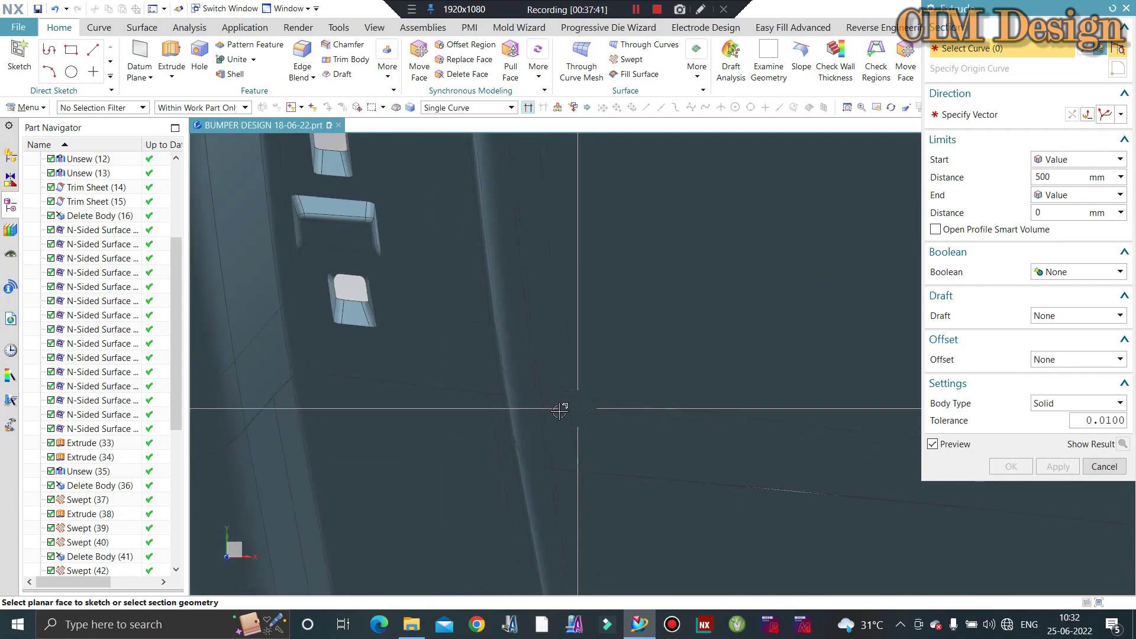
scroll(418, 393, "up", 2)
scroll(469, 436, "up", 1)
scroll(447, 424, "up", 1)
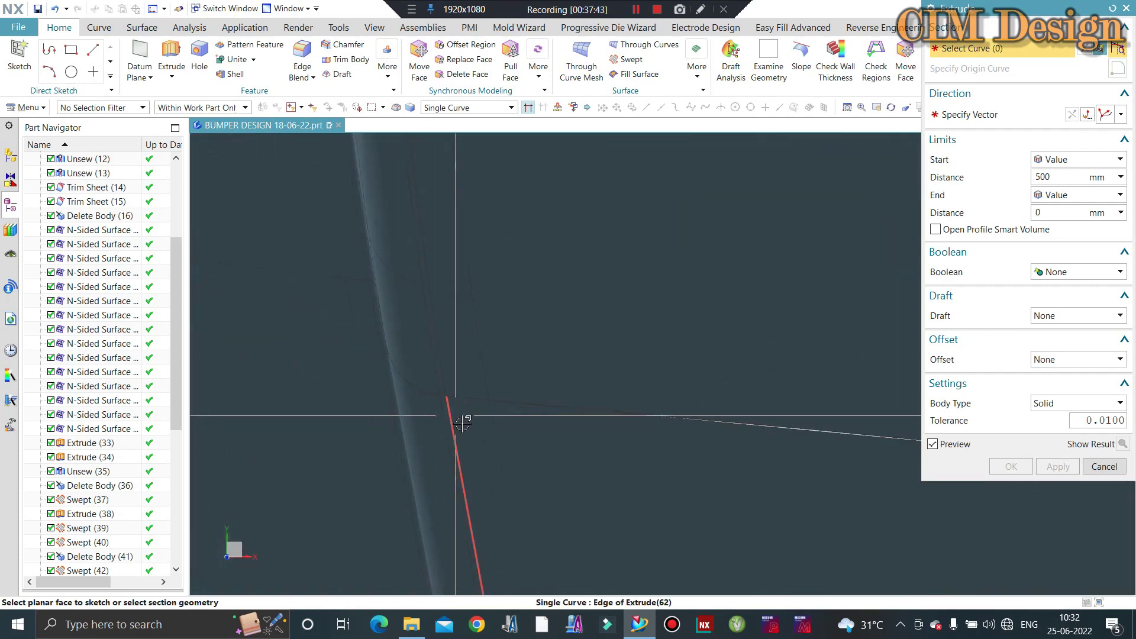
scroll(472, 413, "down", 1)
scroll(459, 373, "down", 2)
scroll(442, 321, "up", 1)
scroll(450, 324, "down", 1)
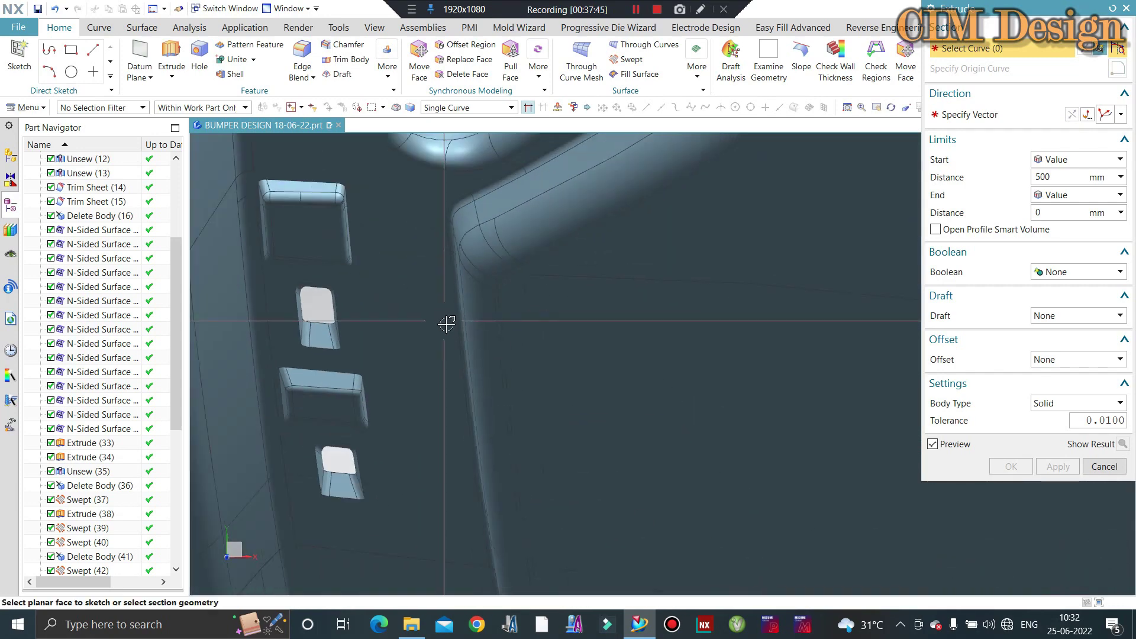
scroll(479, 334, "down", 1)
middle_click_drag(585, 358, 585, 353)
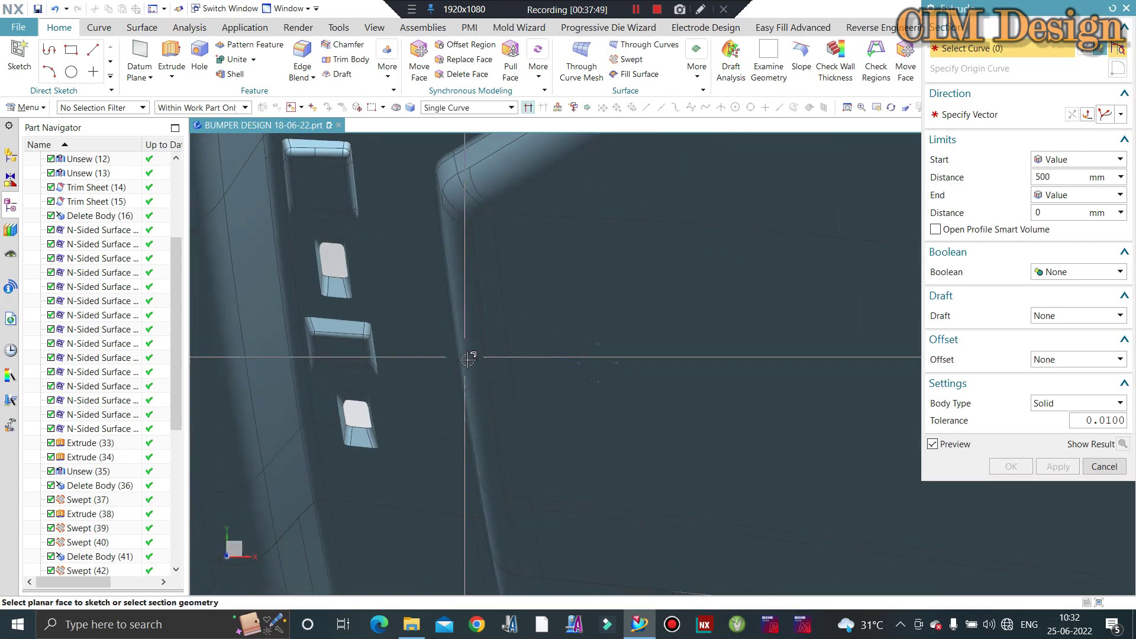
scroll(467, 359, "down", 2)
scroll(336, 396, "down", 1)
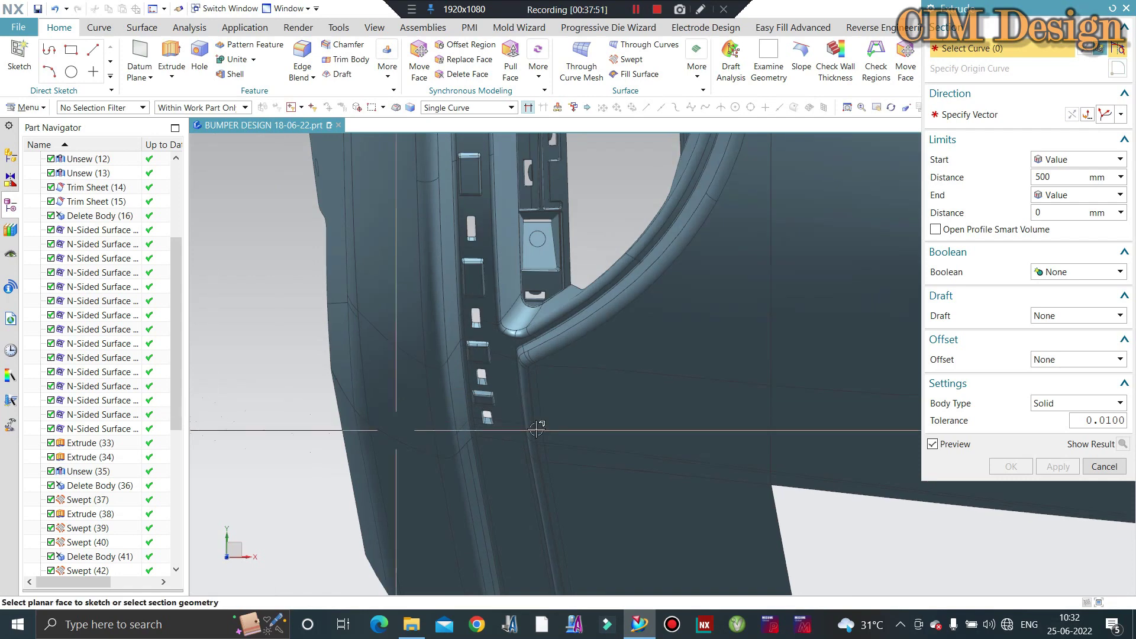
scroll(524, 468, "up", 3)
scroll(474, 436, "up", 3)
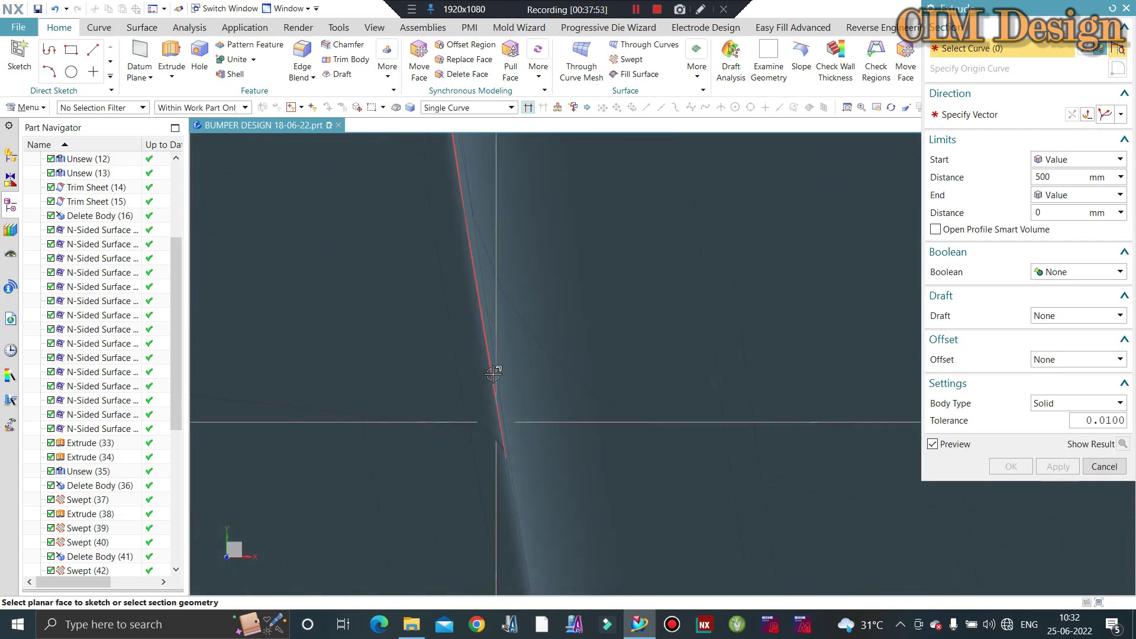
scroll(481, 418, "down", 2)
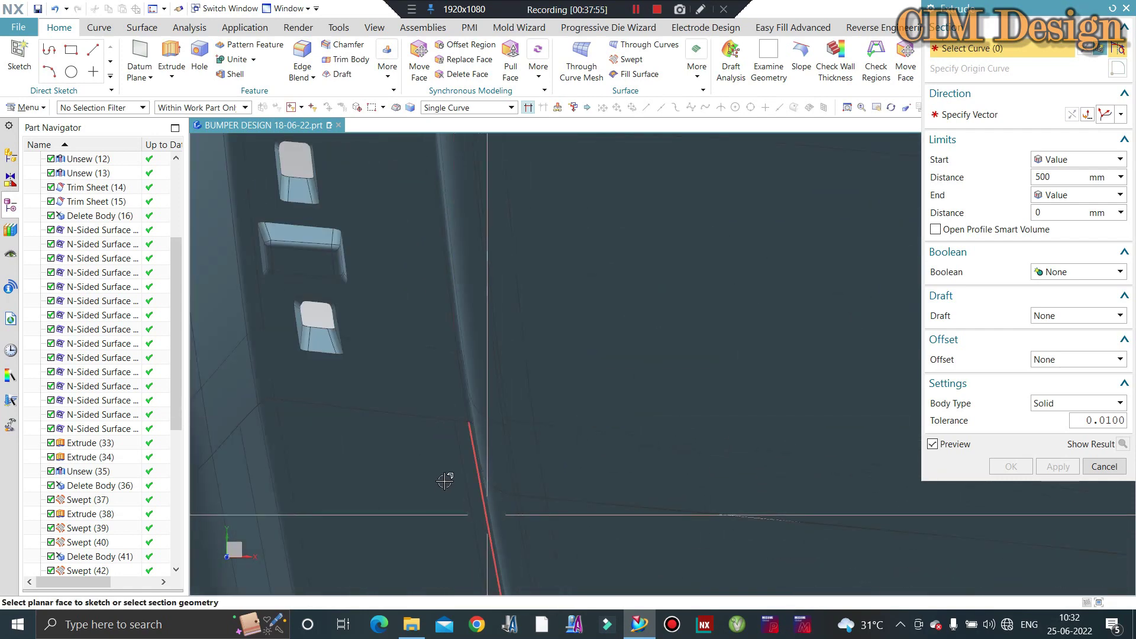
scroll(445, 481, "down", 3)
scroll(521, 455, "down", 1)
mouse_move(529, 449)
middle_mouse_down()
mouse_move(534, 425)
mouse_move(621, 507)
mouse_move(550, 498)
middle_mouse_up()
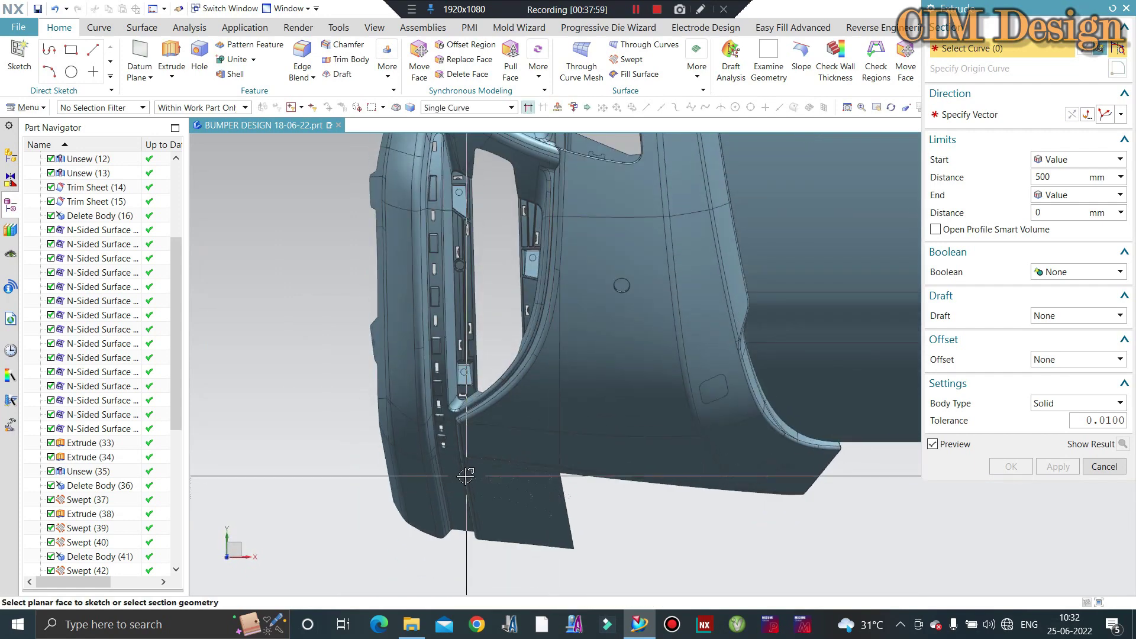
middle_click_drag(501, 440, 503, 425)
scroll(107, 532, "down", 3)
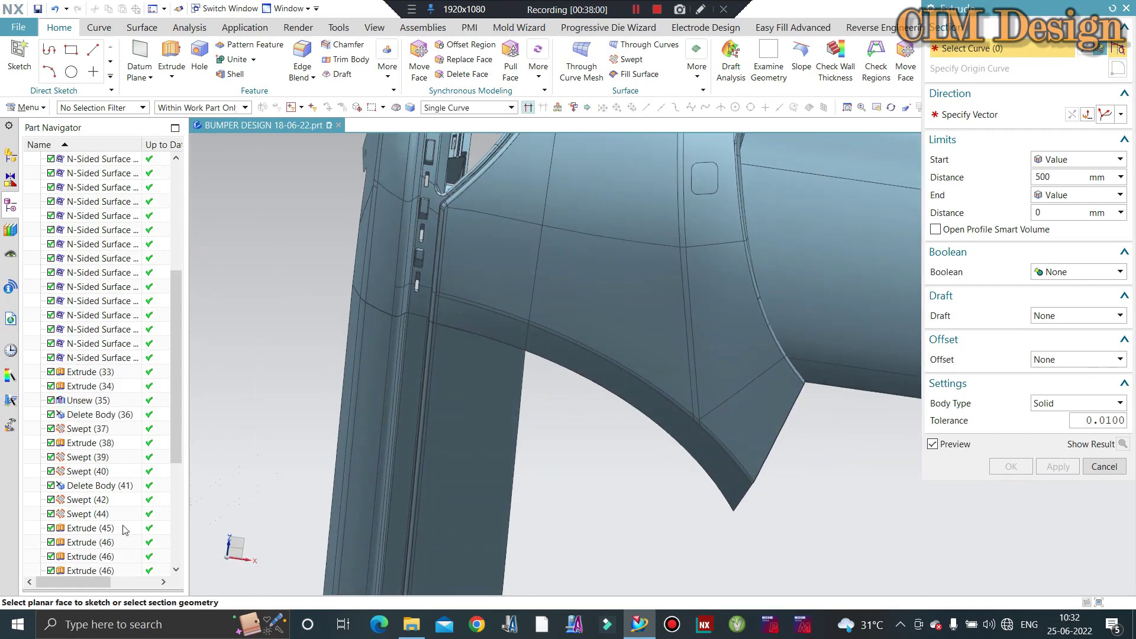
scroll(107, 567, "down", 4)
Cancel the pending extrude and reopen Extrude (62) for editing
double_click(106, 557)
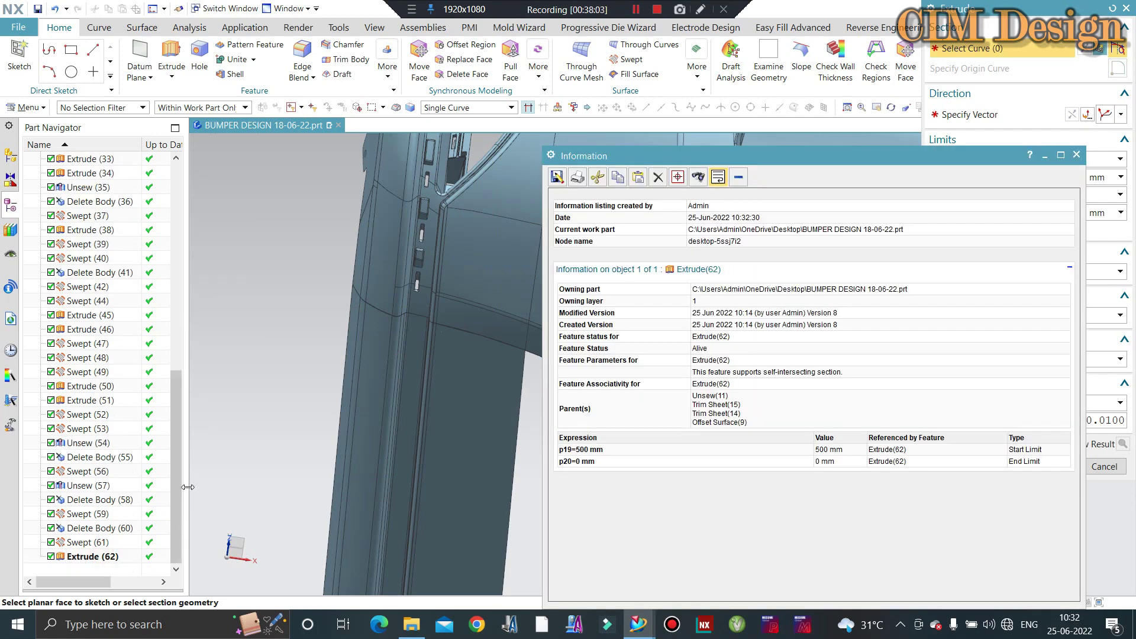
key("Escape")
key("Escape")
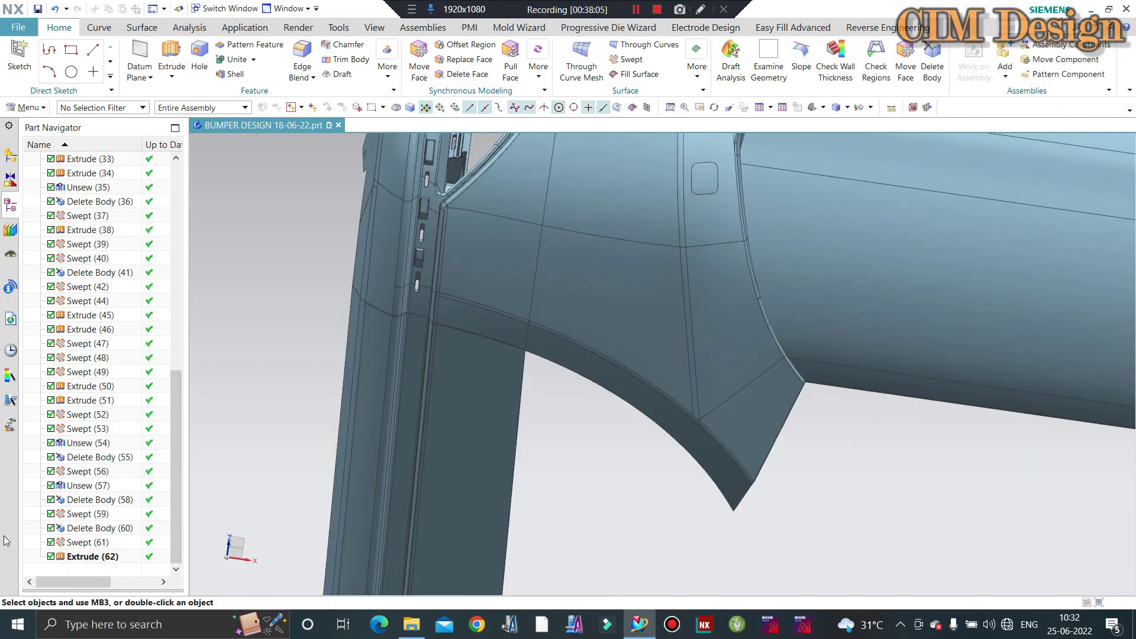
left_click(82, 561)
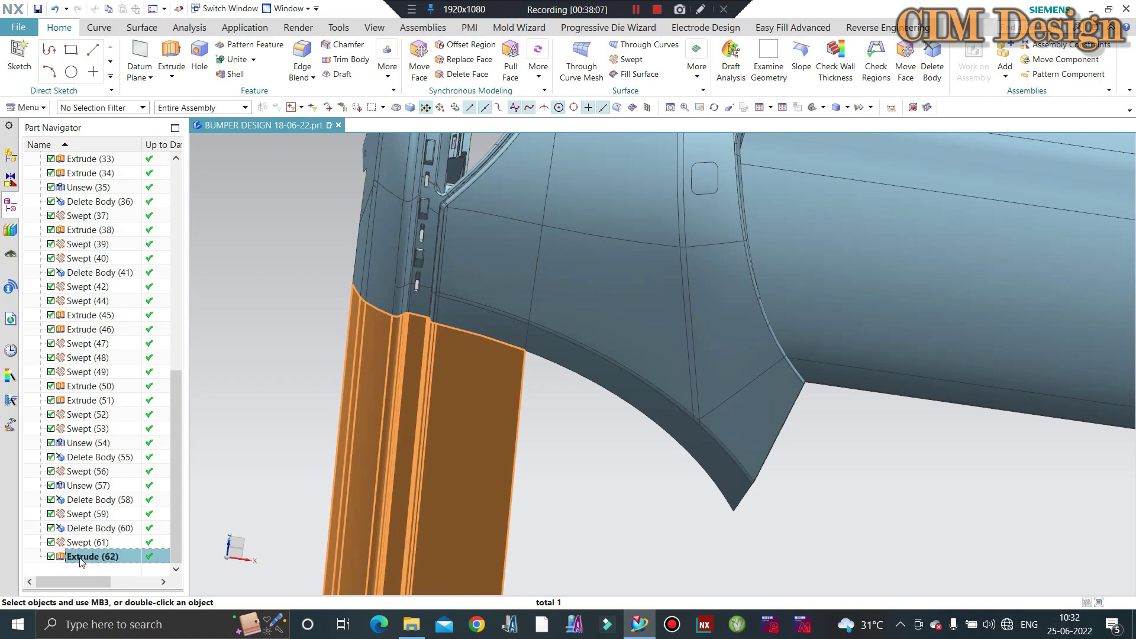
double_click(81, 558)
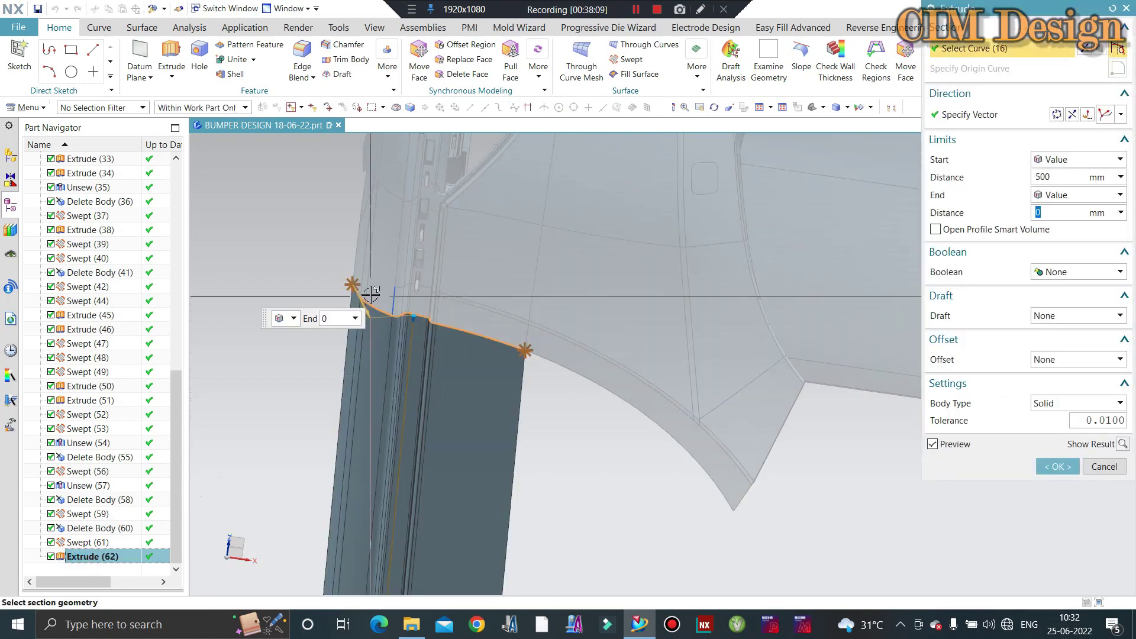
Redefine Extrude (62)'s direction as tangent to its section curve and confirm it
middle_click(996, 147)
scroll(409, 285, "up", 2)
scroll(408, 285, "up", 2)
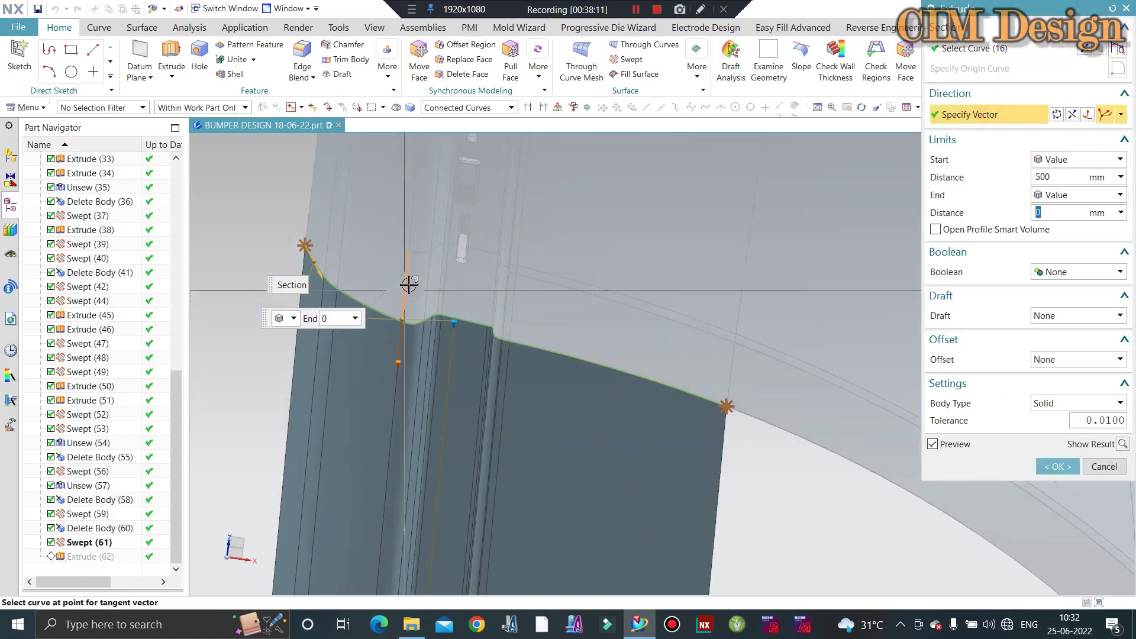
left_click(725, 378)
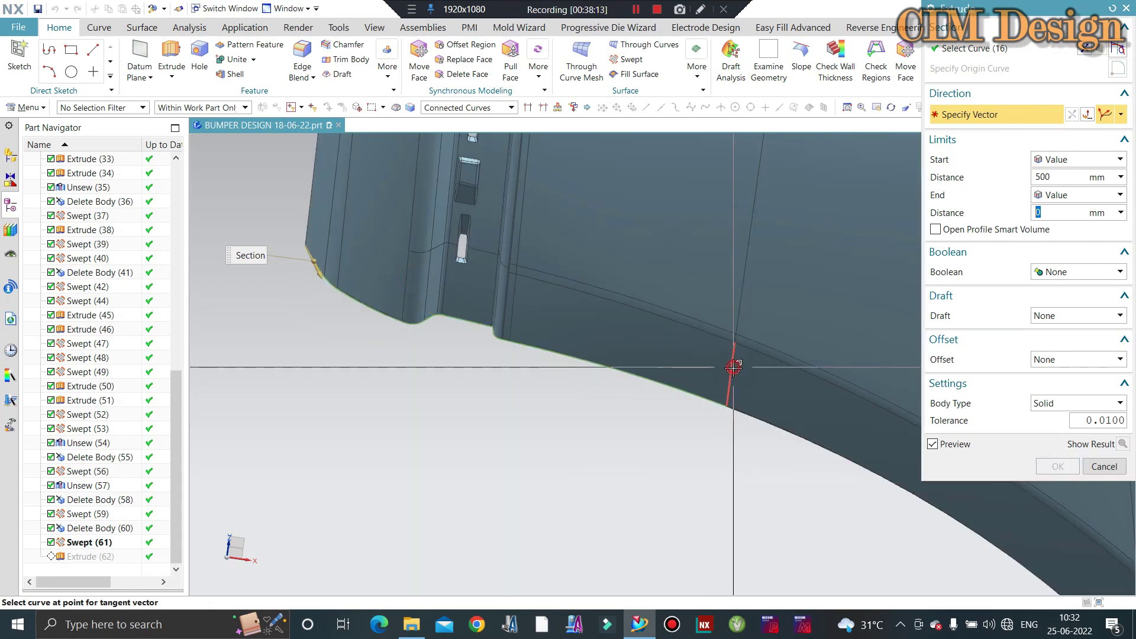
left_click(733, 367)
middle_click(402, 410)
middle_click_drag(402, 410, 578, 444)
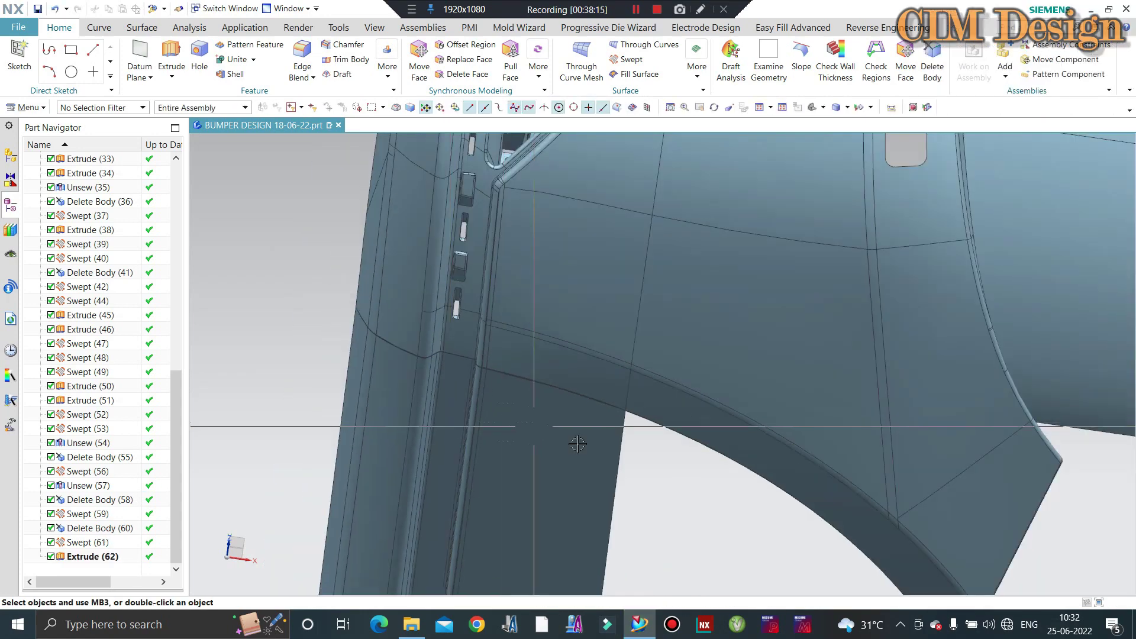
middle_click_drag(583, 515, 510, 397)
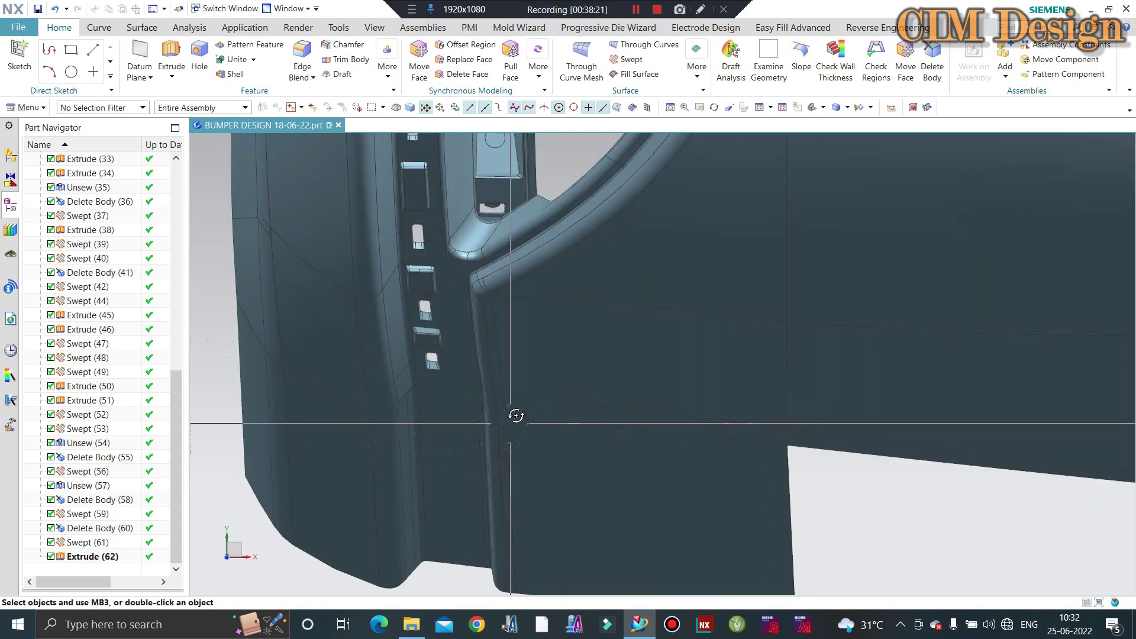
mouse_move(516, 416)
middle_mouse_down()
mouse_move(408, 399)
mouse_move(515, 393)
mouse_move(497, 388)
mouse_move(508, 378)
middle_mouse_up()
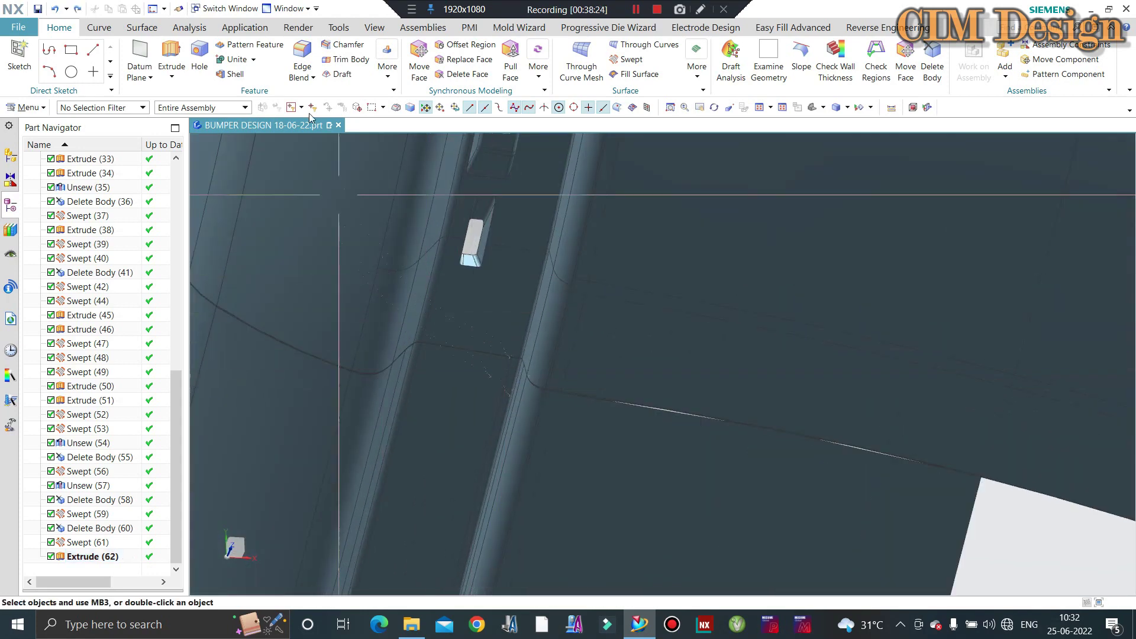
left_click(148, 26)
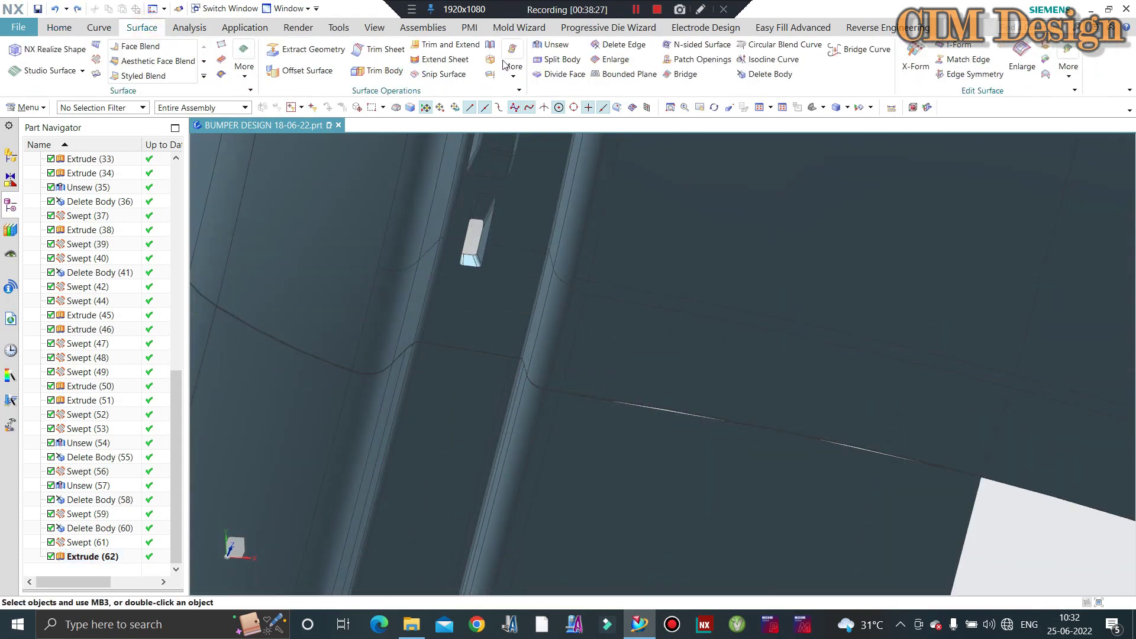
Unsew the extruded strip's faces from the bumper body
left_click(543, 47)
scroll(514, 355, "up", 3)
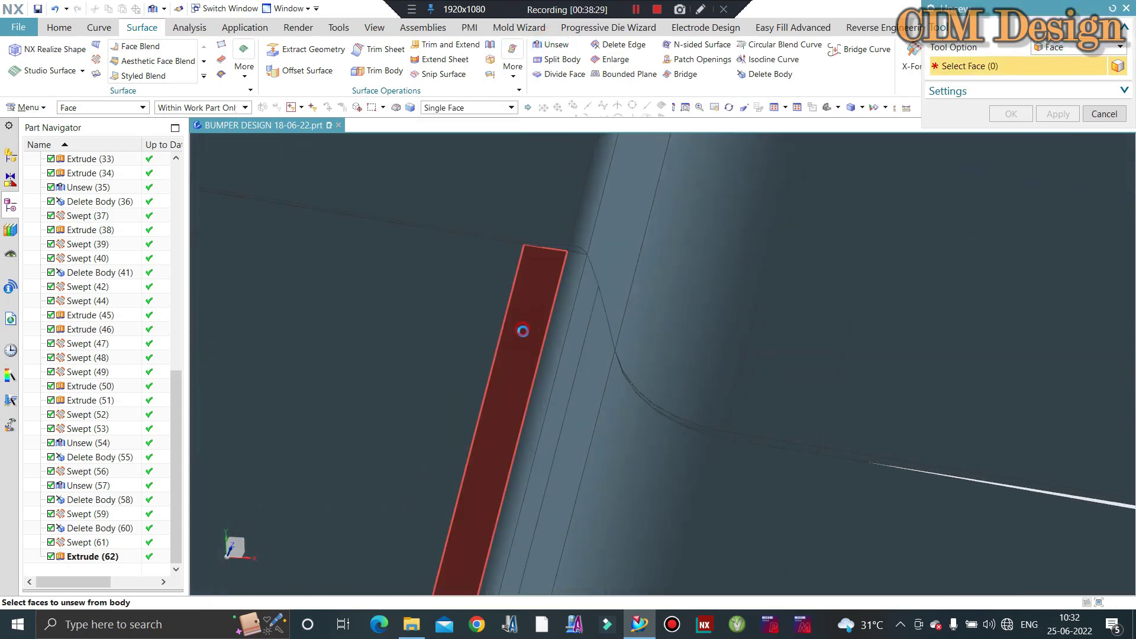
left_click(533, 329)
left_click(569, 284)
left_click(582, 313)
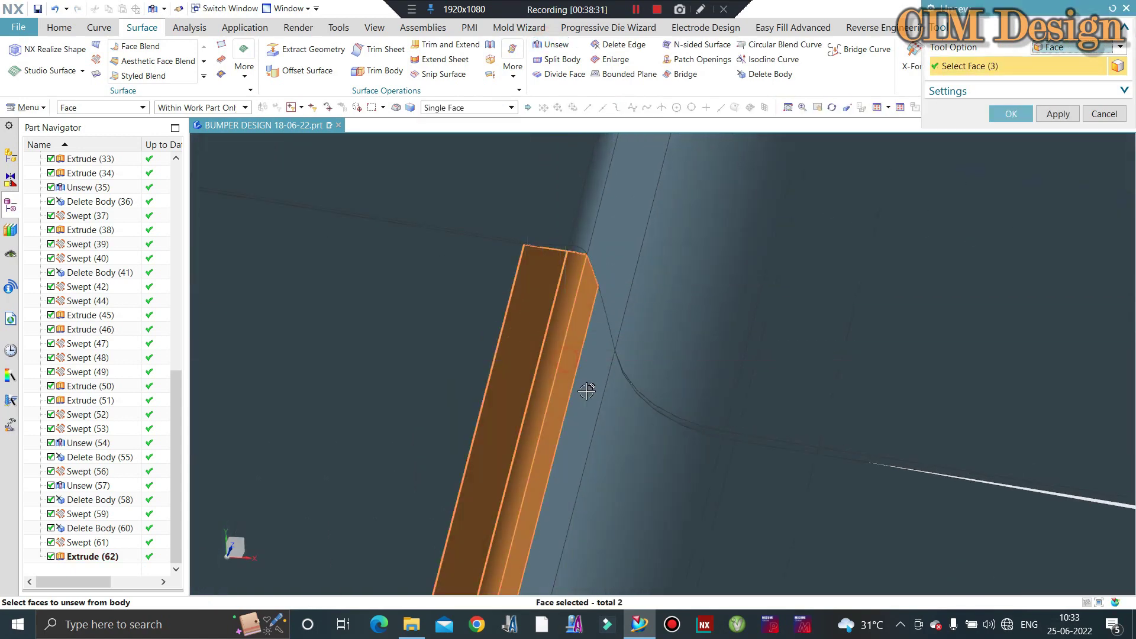
left_click(600, 367)
left_click(619, 435)
left_click(728, 468)
left_click(763, 494)
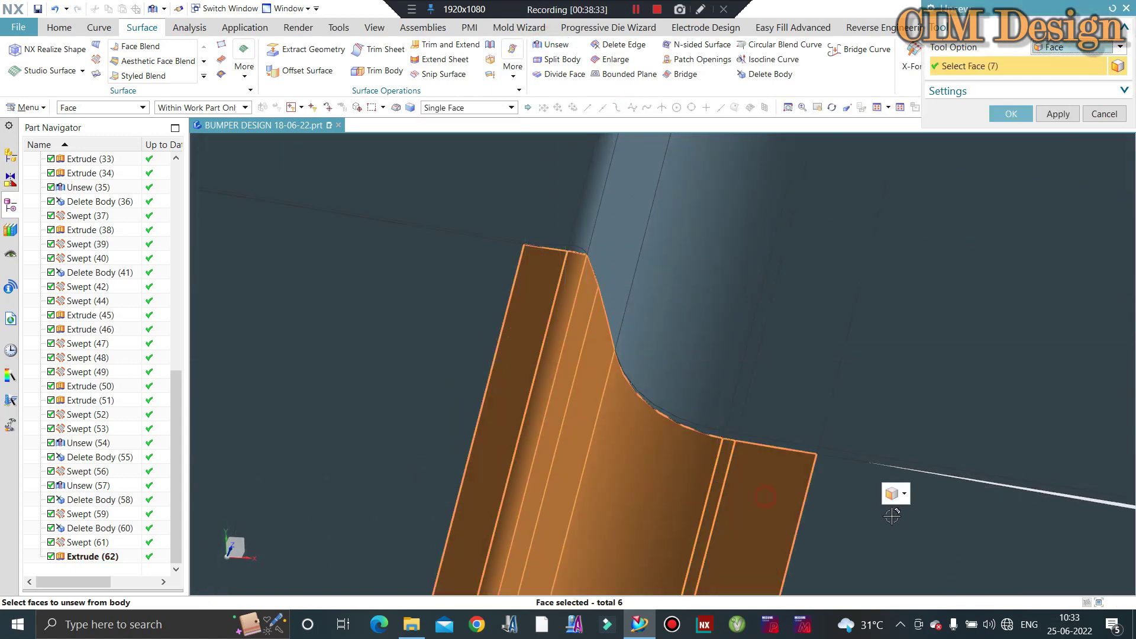
left_click(892, 497)
scroll(354, 320, "down", 3)
scroll(373, 314, "up", 2)
middle_click(502, 330)
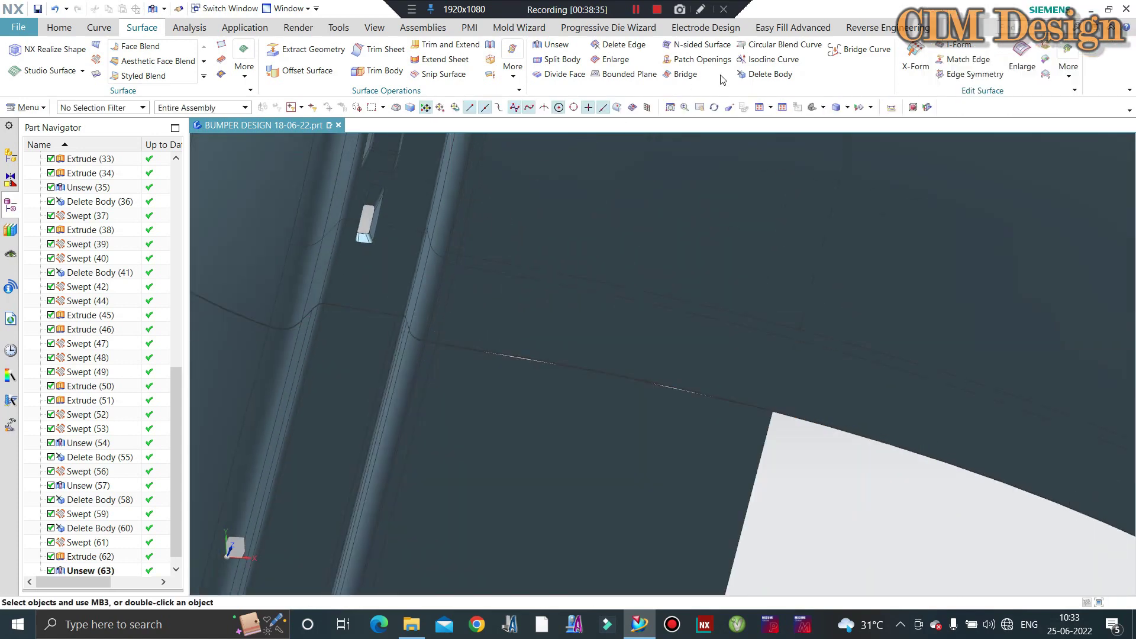
Delete the loose strip sheet body
left_click(487, 414)
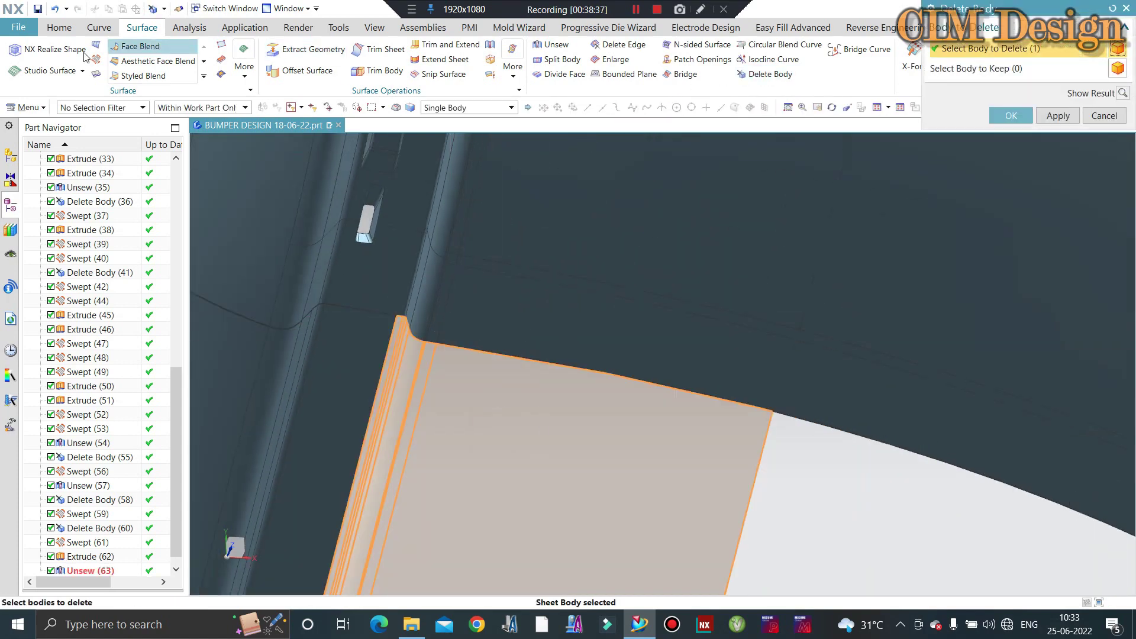
middle_click(145, 61)
scroll(141, 57, "up", 2)
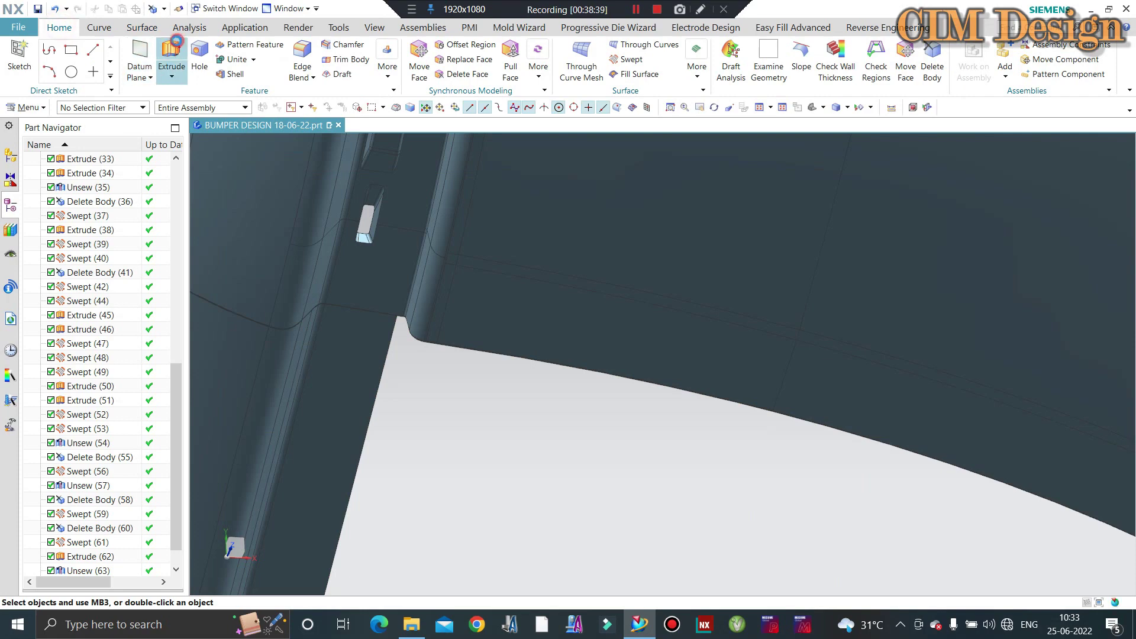
Start a new extrusion on the seven selected bumper edges
left_click(172, 50)
scroll(406, 325, "up", 3)
scroll(378, 255, "up", 3)
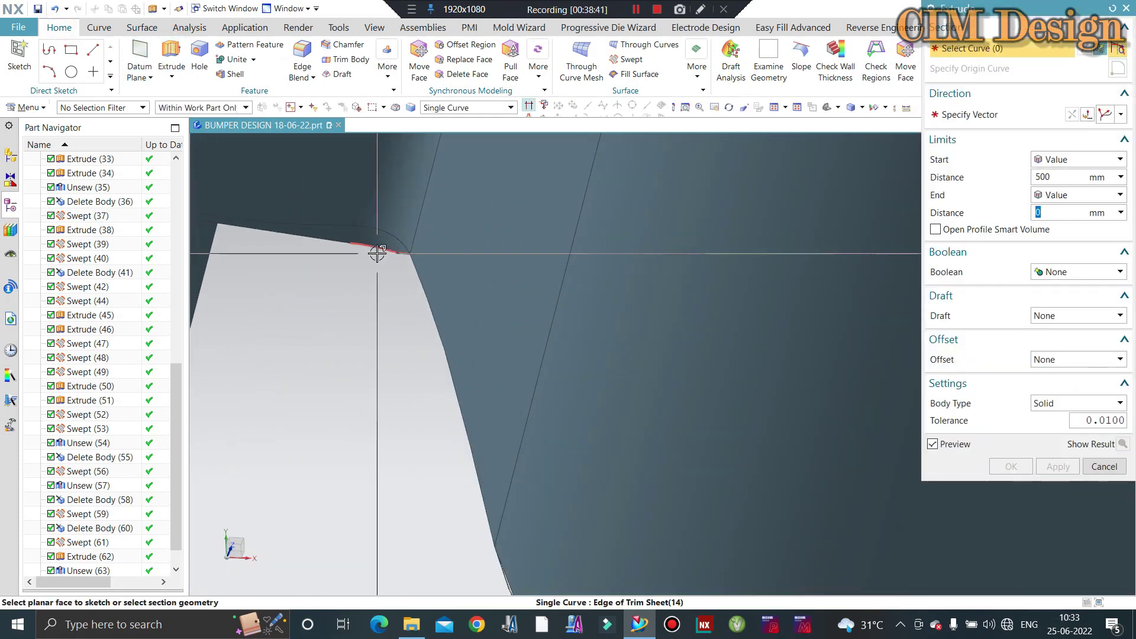
scroll(397, 296, "down", 2)
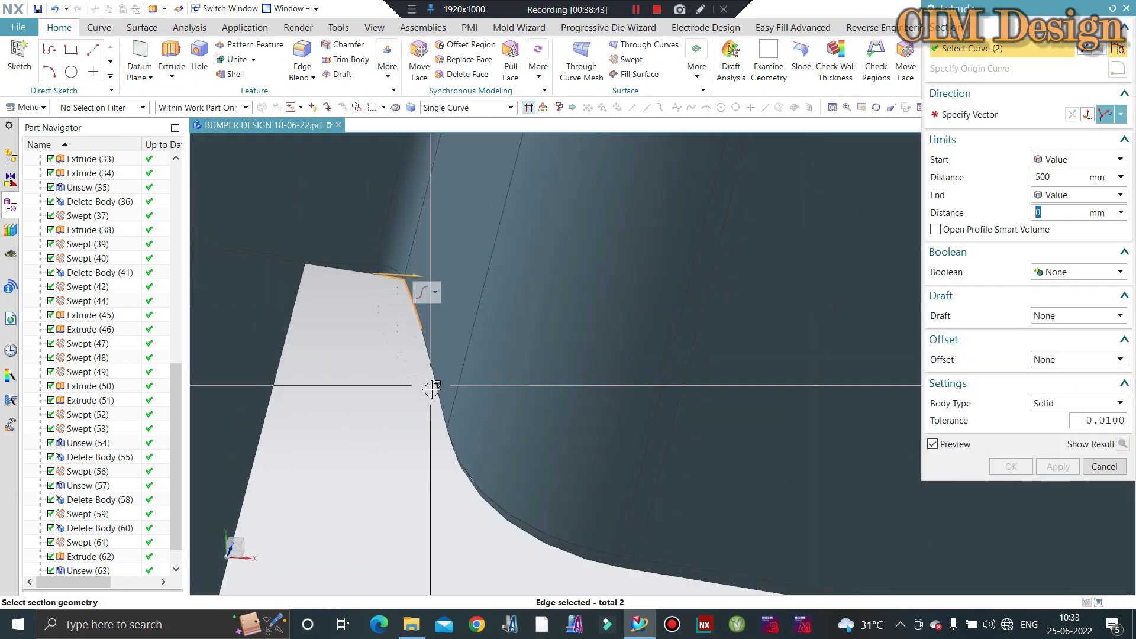
scroll(450, 473, "up", 2)
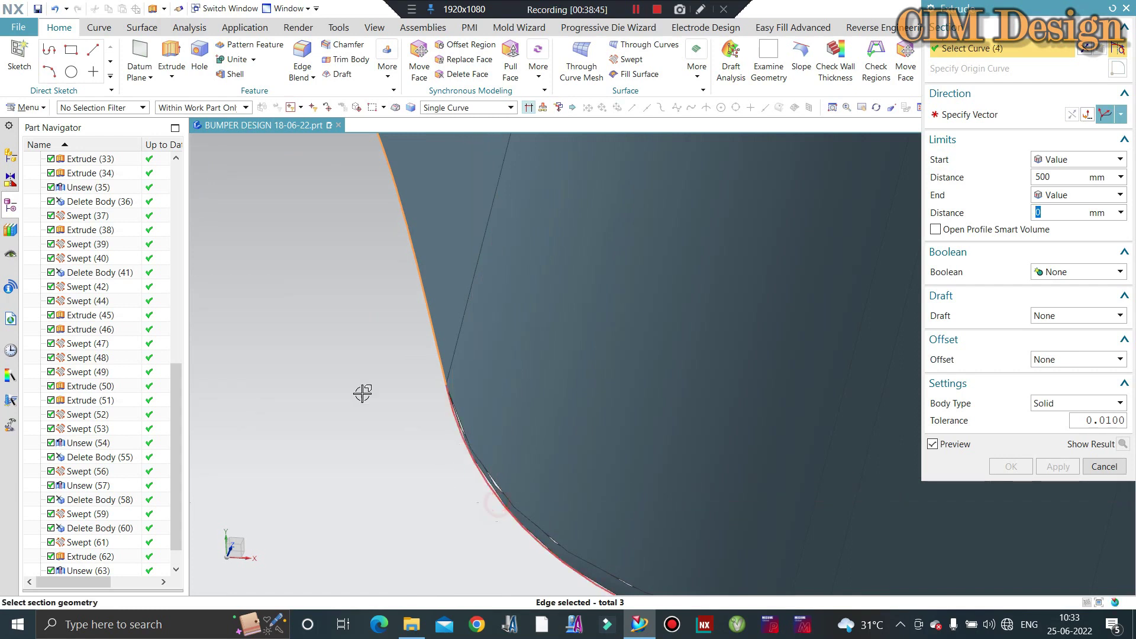
scroll(306, 325, "down", 2)
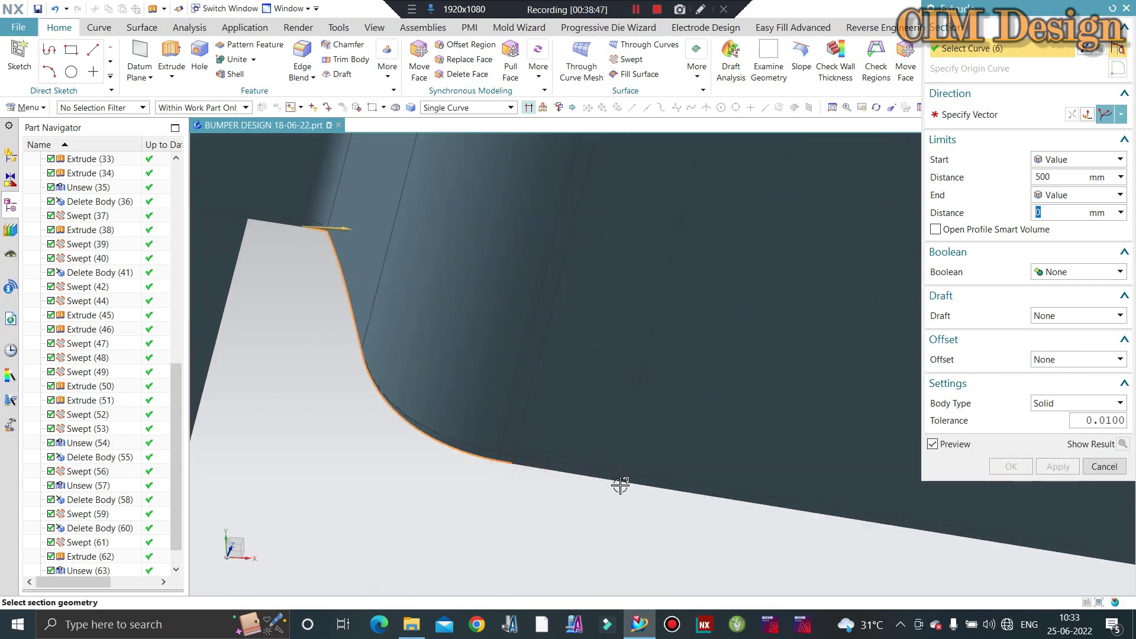
scroll(470, 349, "down", 3)
Set the tangent extrude direction and confirm the 500 mm patch extrusion
left_click(994, 114)
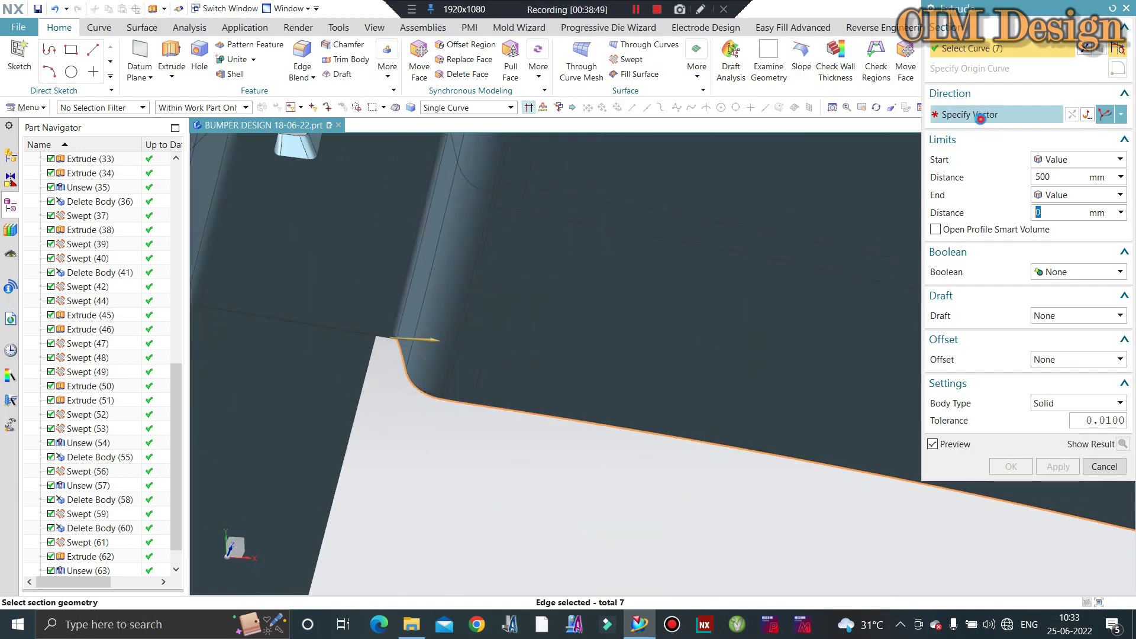
scroll(458, 292, "down", 1)
scroll(499, 322, "down", 1)
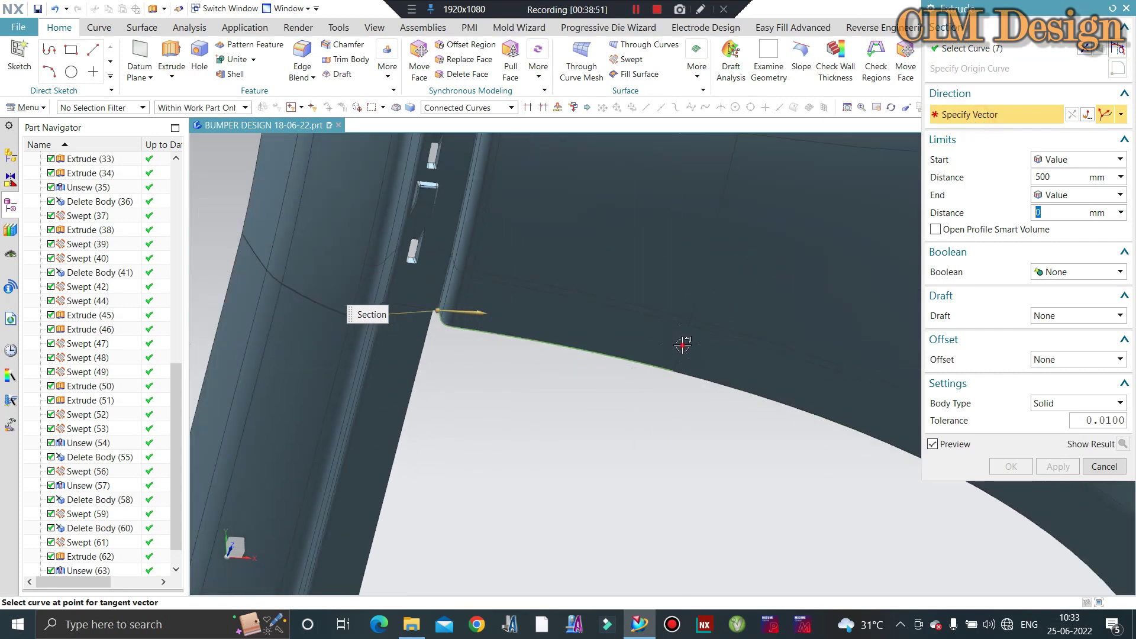
middle_click_drag(608, 383, 541, 379)
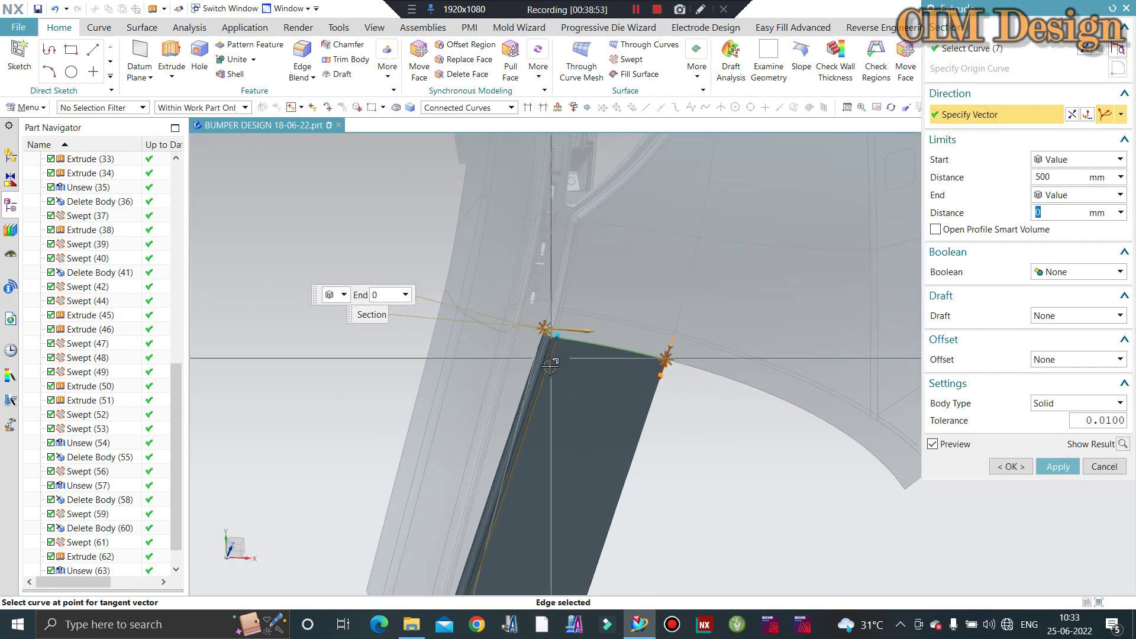
scroll(609, 254, "up", 3)
scroll(615, 261, "up", 2)
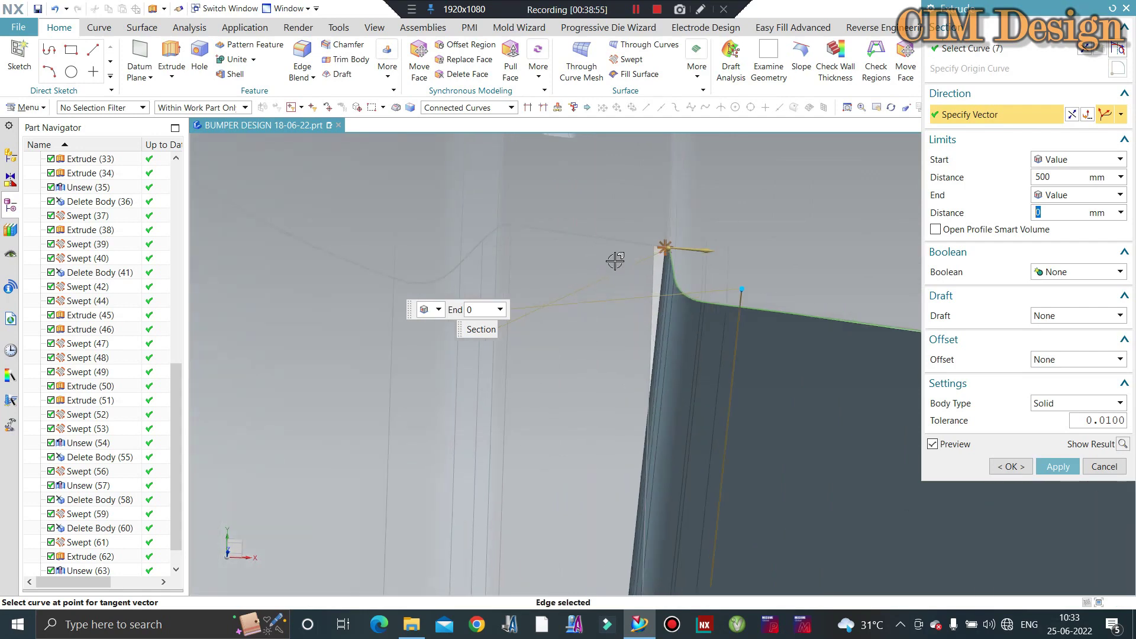
left_click(1011, 466)
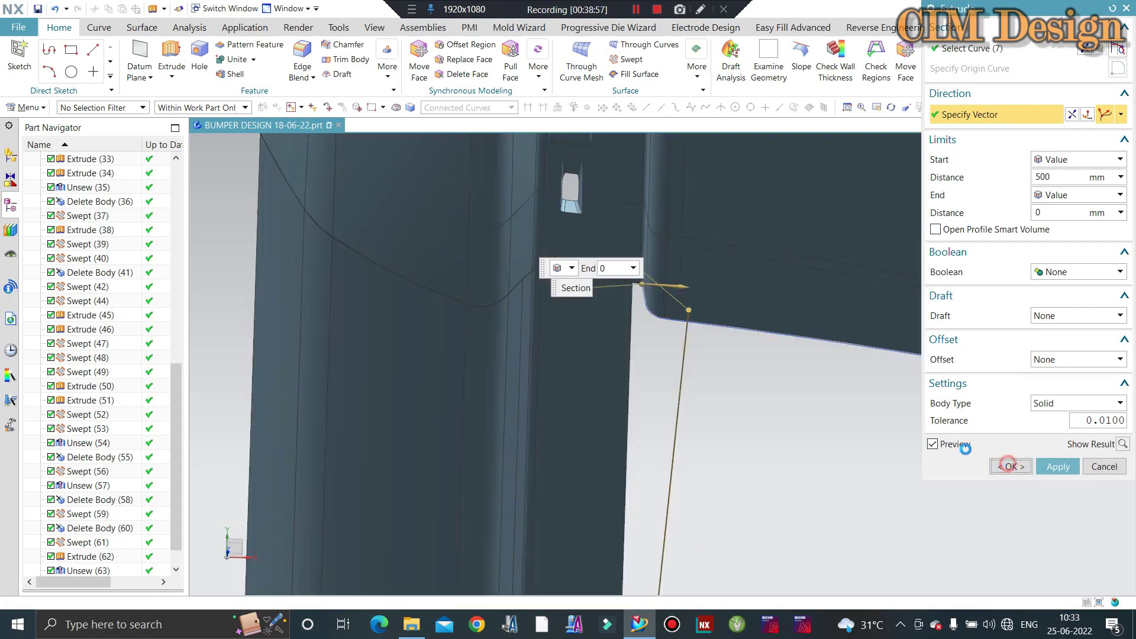
middle_click_drag(630, 398, 946, 502)
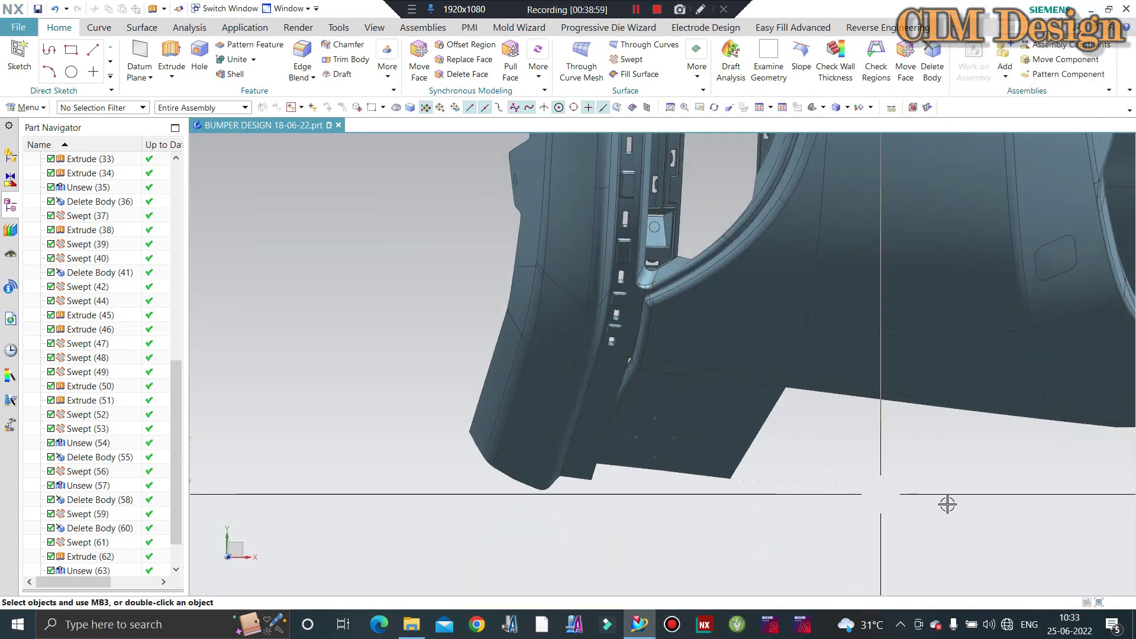
Unsew the bumper face beside the gap from its body
scroll(630, 374, "up", 2)
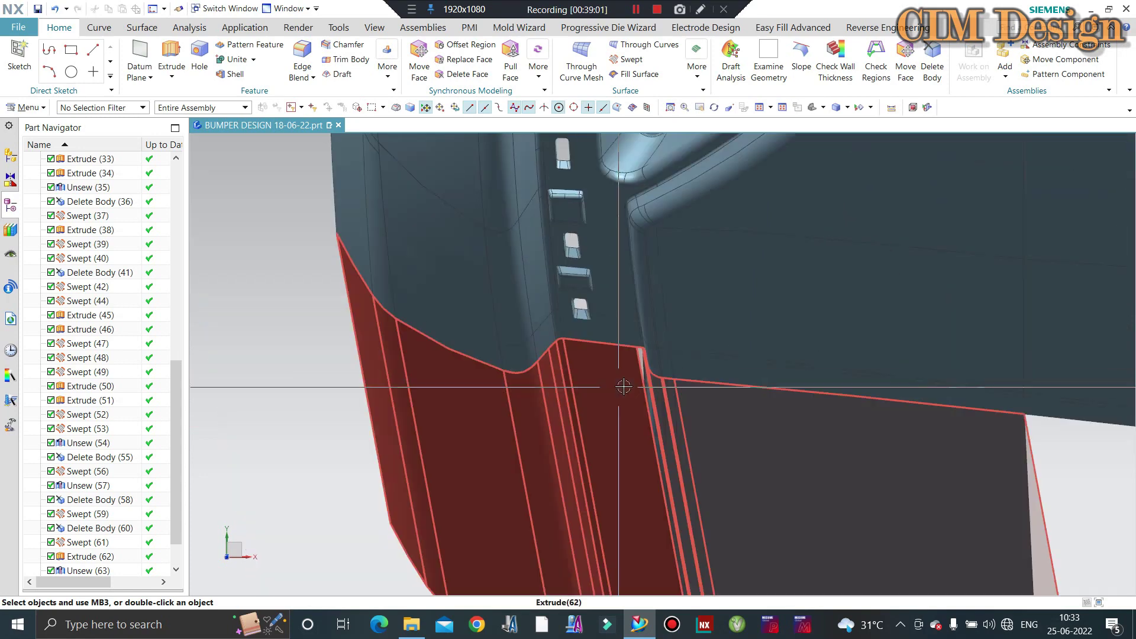
mouse_move(630, 374)
middle_mouse_down()
mouse_move(633, 320)
mouse_move(639, 329)
middle_mouse_up()
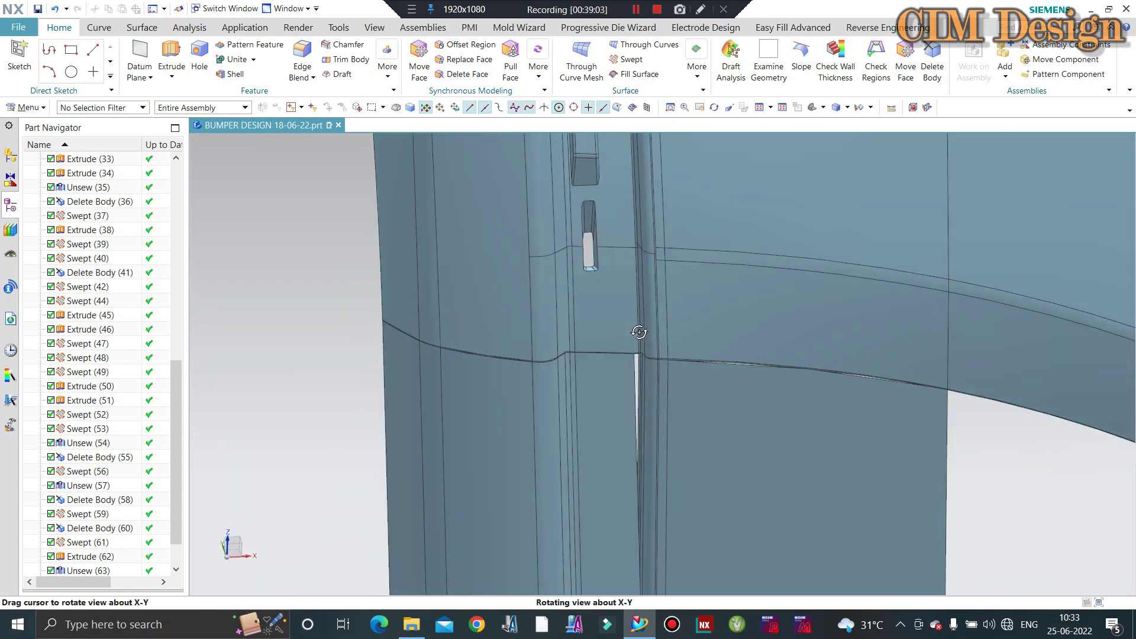
scroll(640, 330, "up", 2)
scroll(626, 376, "up", 2)
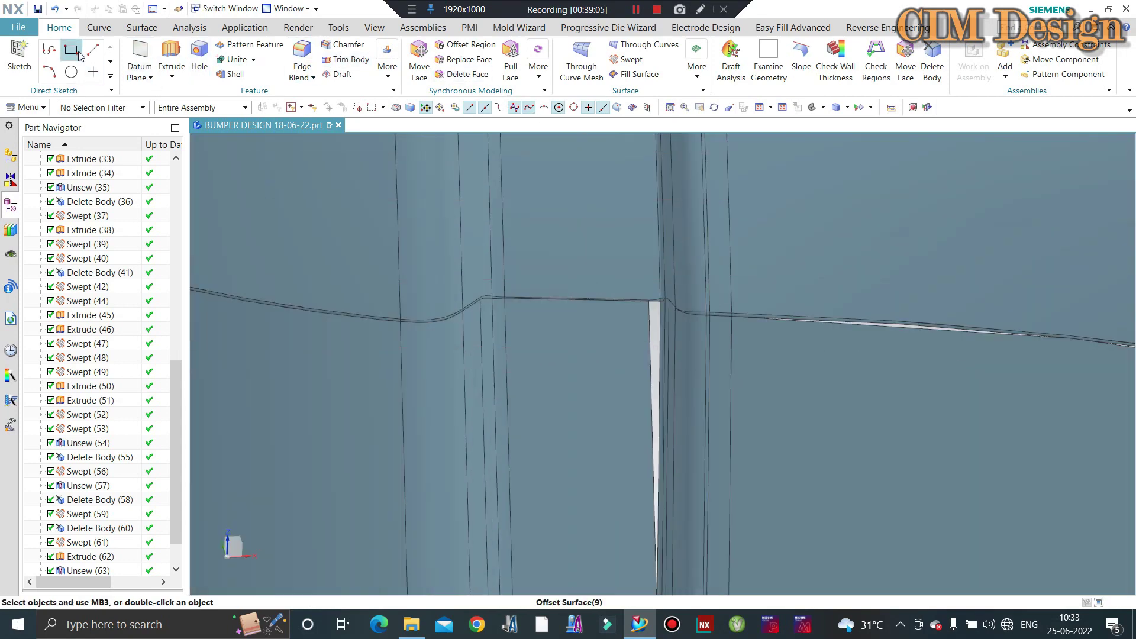
left_click(149, 29)
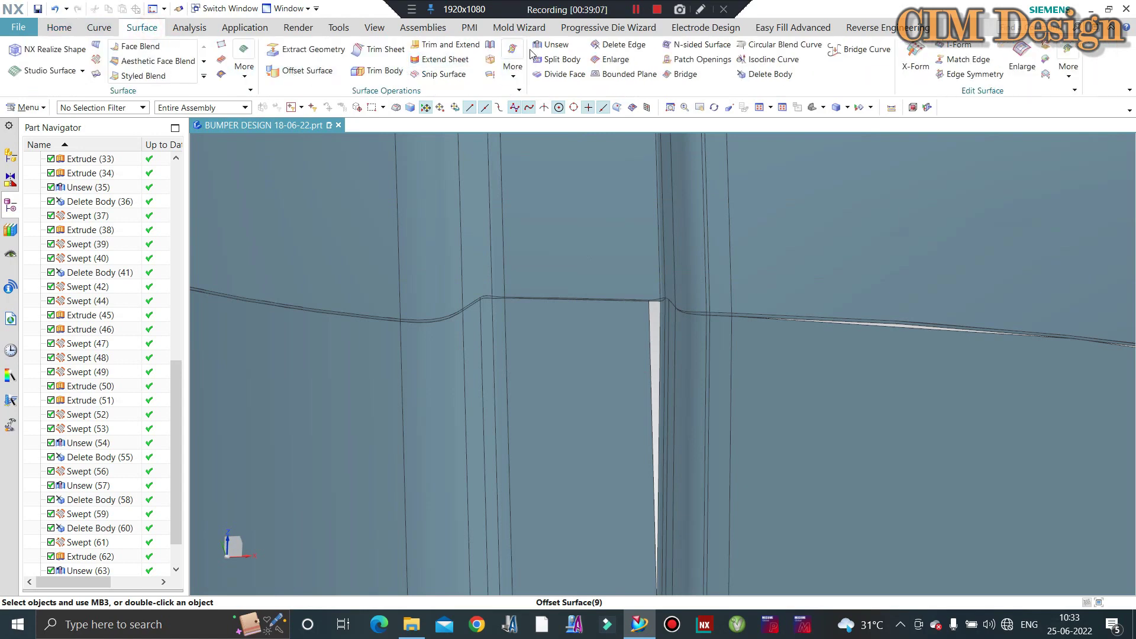
left_click(586, 337)
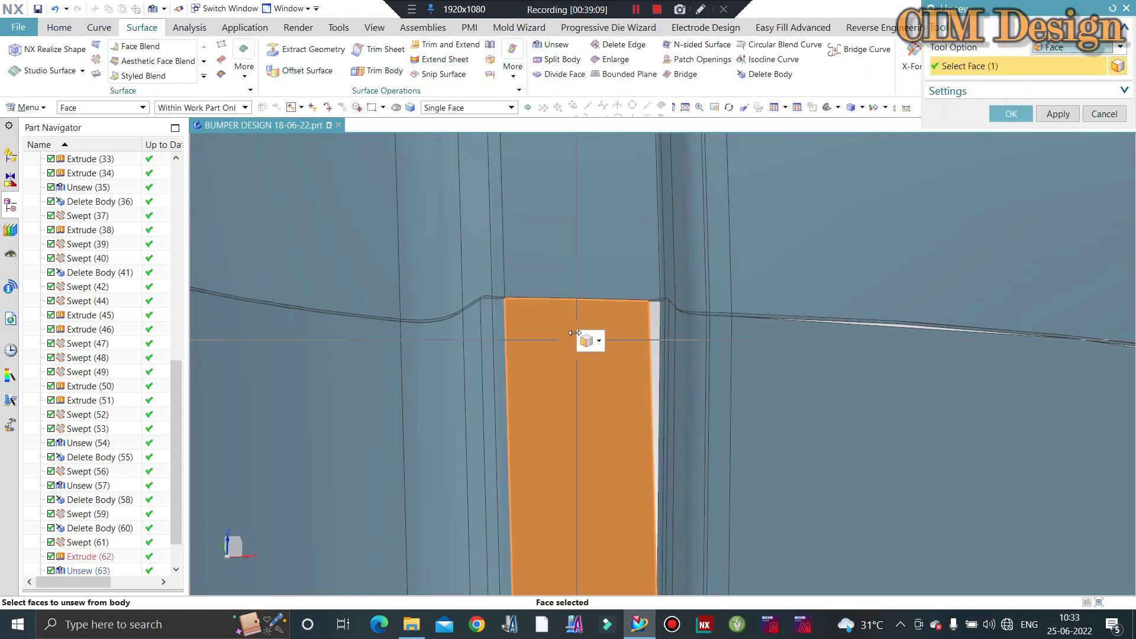
middle_click(558, 325)
Delete the unsewn face body, leaving an open rectangular gap
left_click(781, 75)
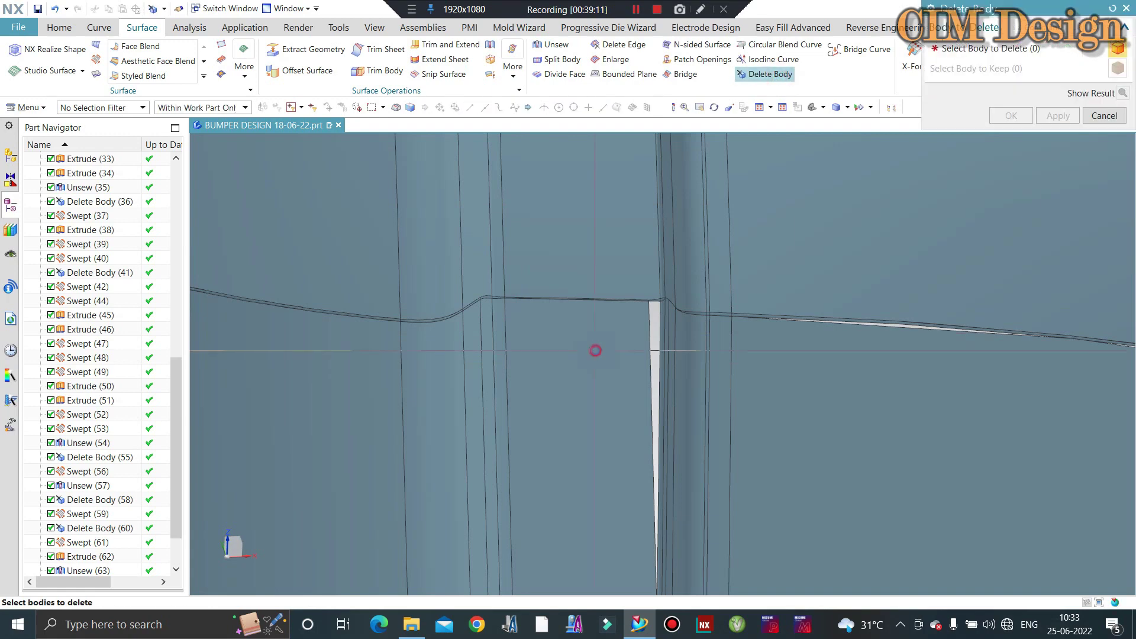
left_click(596, 348)
middle_click(595, 347)
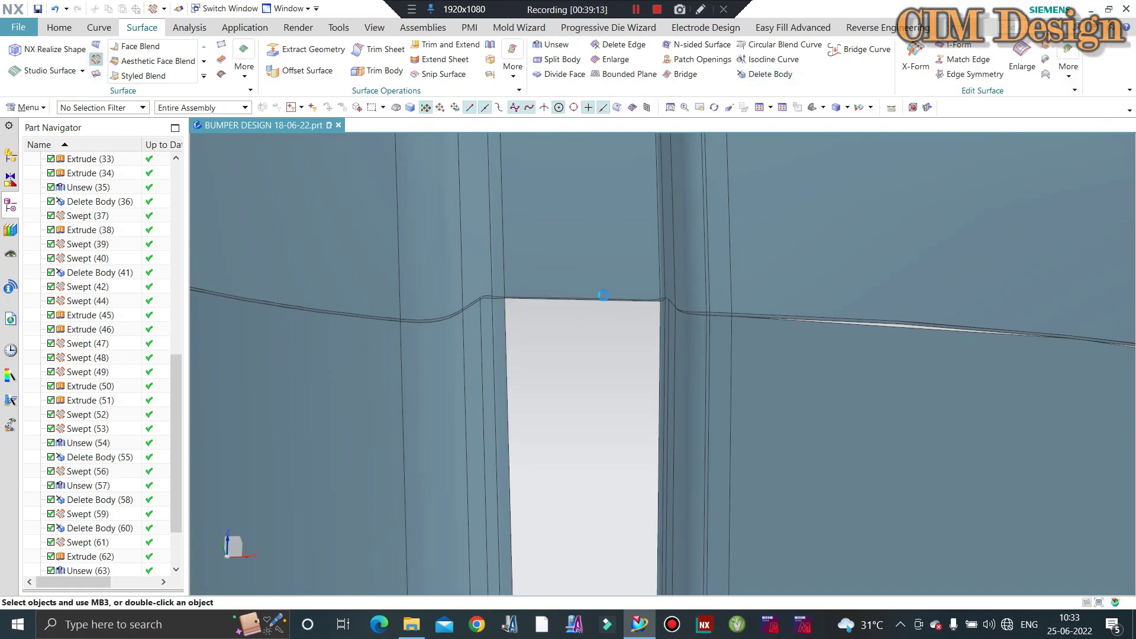
key("F4")
Sweep the opening's top edge along both vertical side edges as guides
scroll(657, 299, "up", 3)
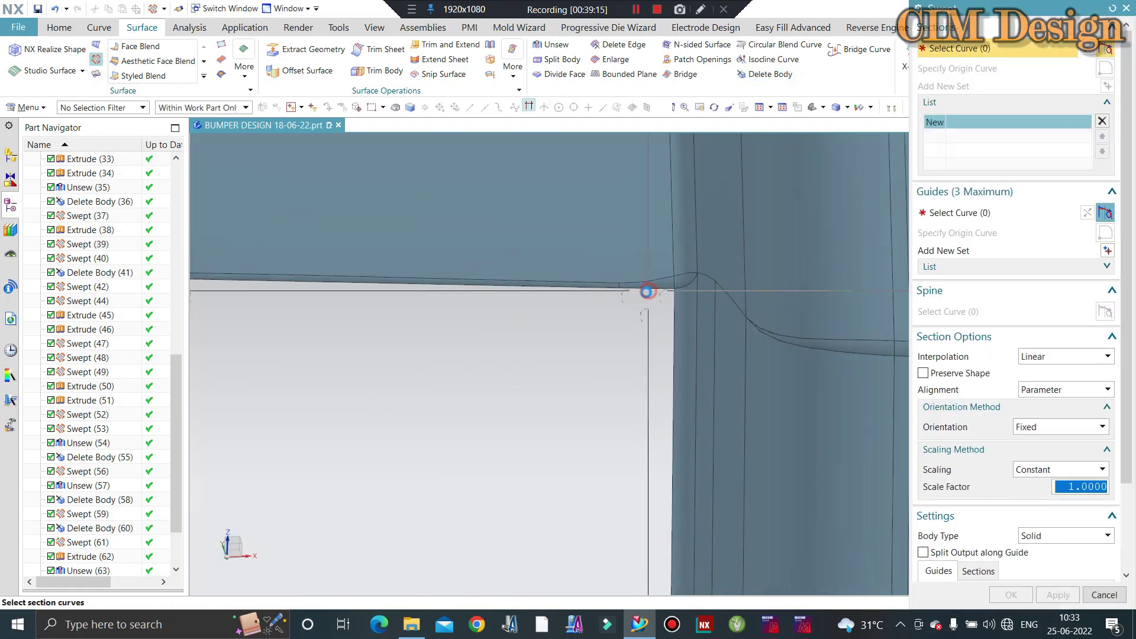
middle_click(706, 292)
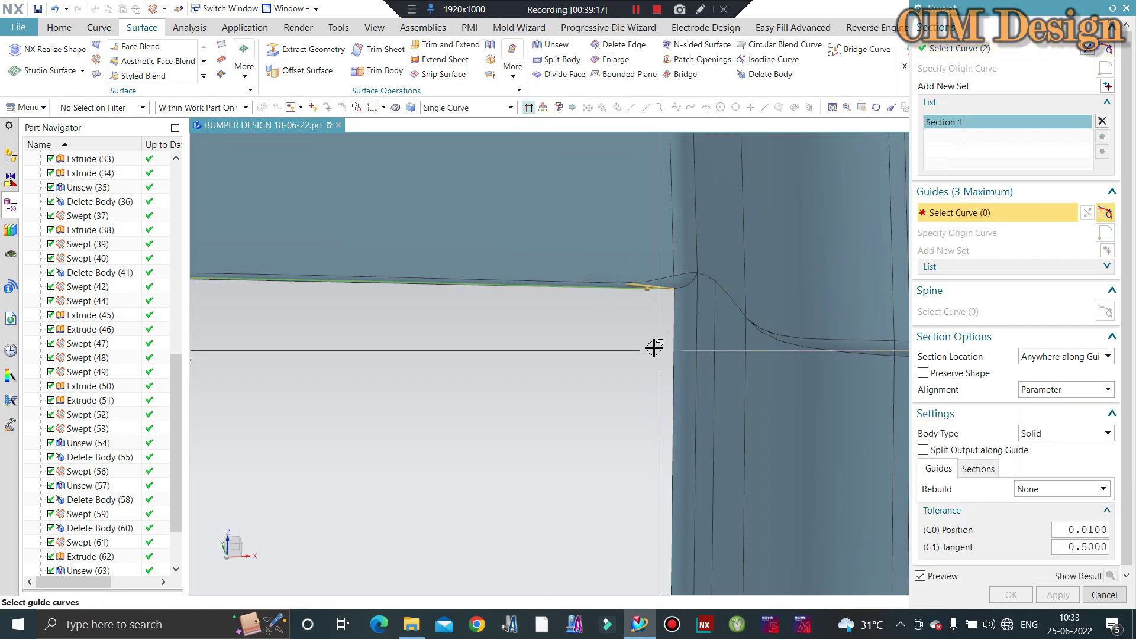
left_click(670, 342)
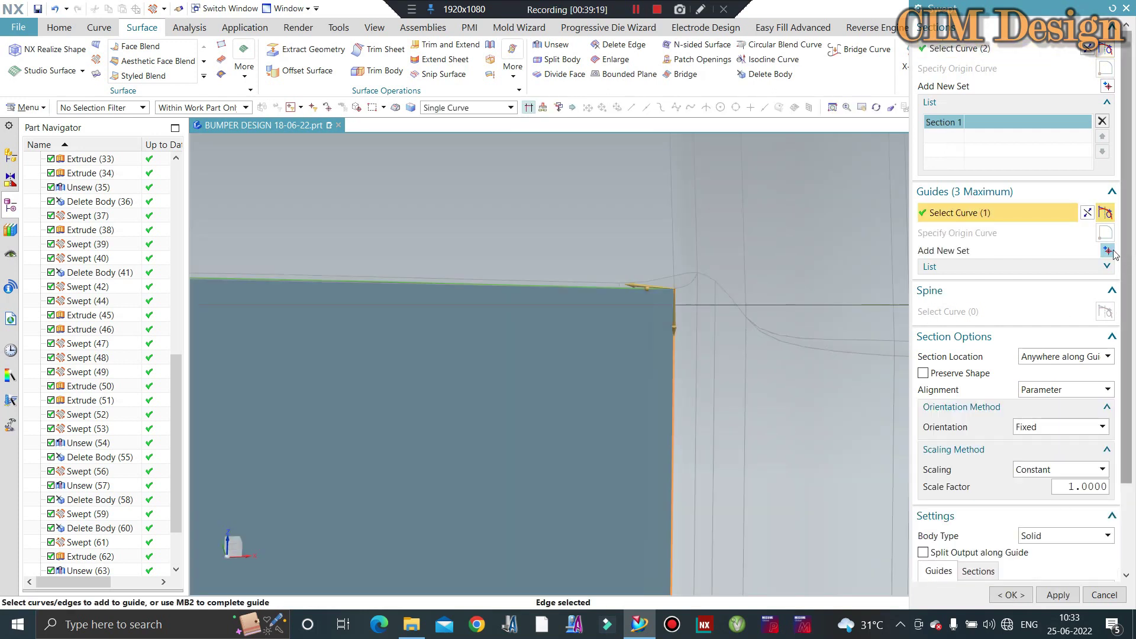
mouse_move(901, 361)
middle_mouse_down()
mouse_move(608, 357)
mouse_move(472, 375)
middle_mouse_up()
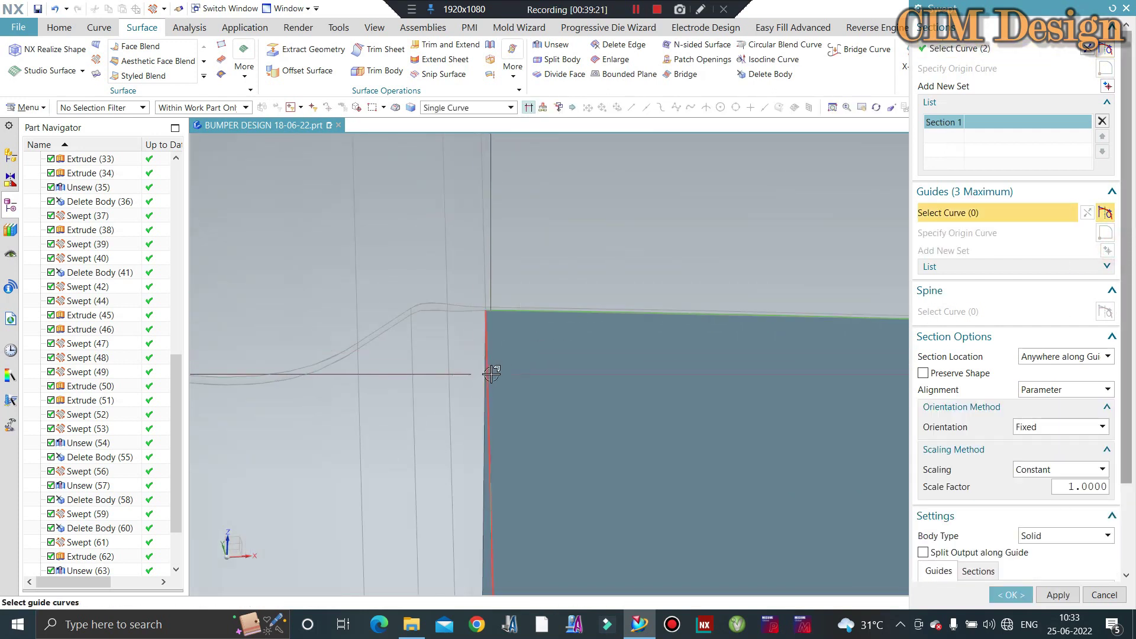
left_click(488, 374)
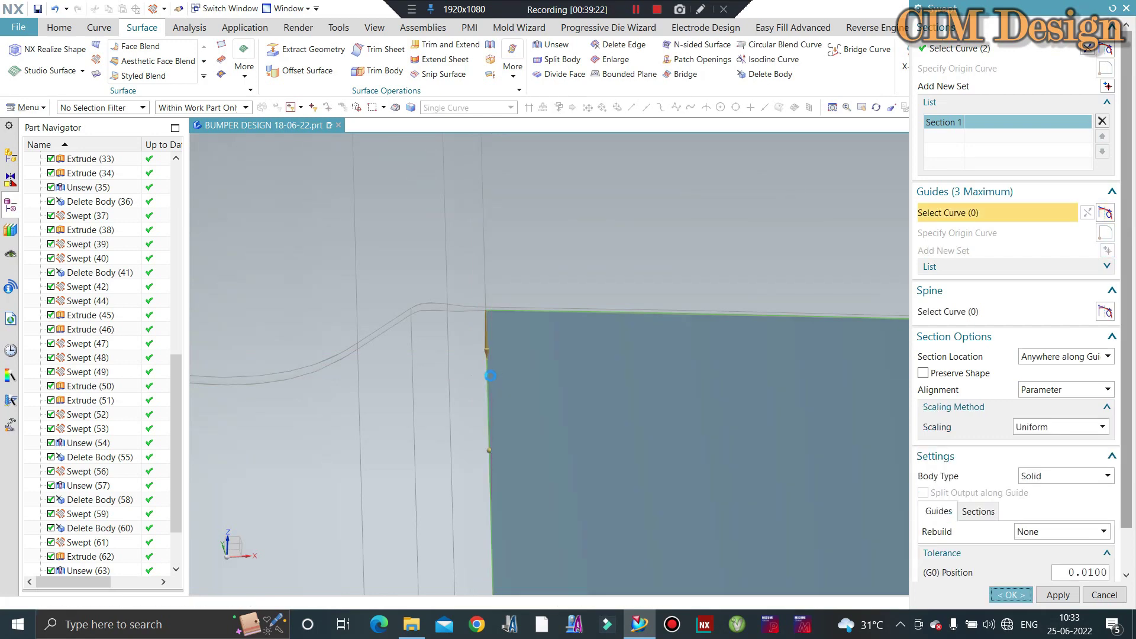
middle_click(491, 376)
scroll(486, 349, "up", 3)
Orbit and zoom around the patched fender arch to inspect it from several angles
scroll(486, 349, "up", 2)
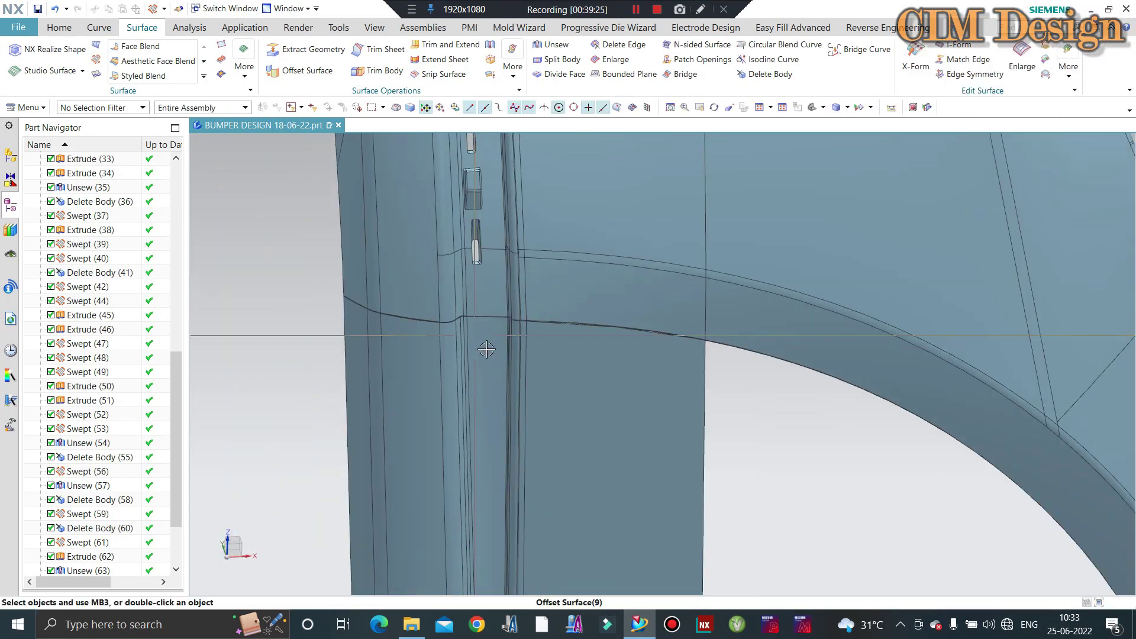
middle_click_drag(486, 349, 524, 402)
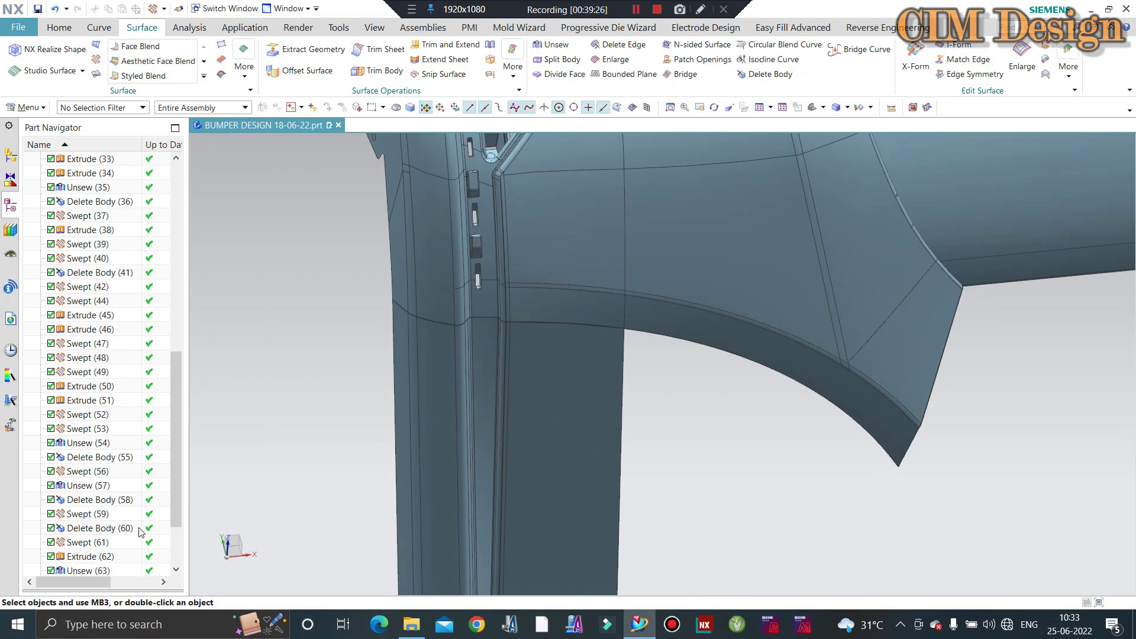
scroll(503, 361, "down", 3)
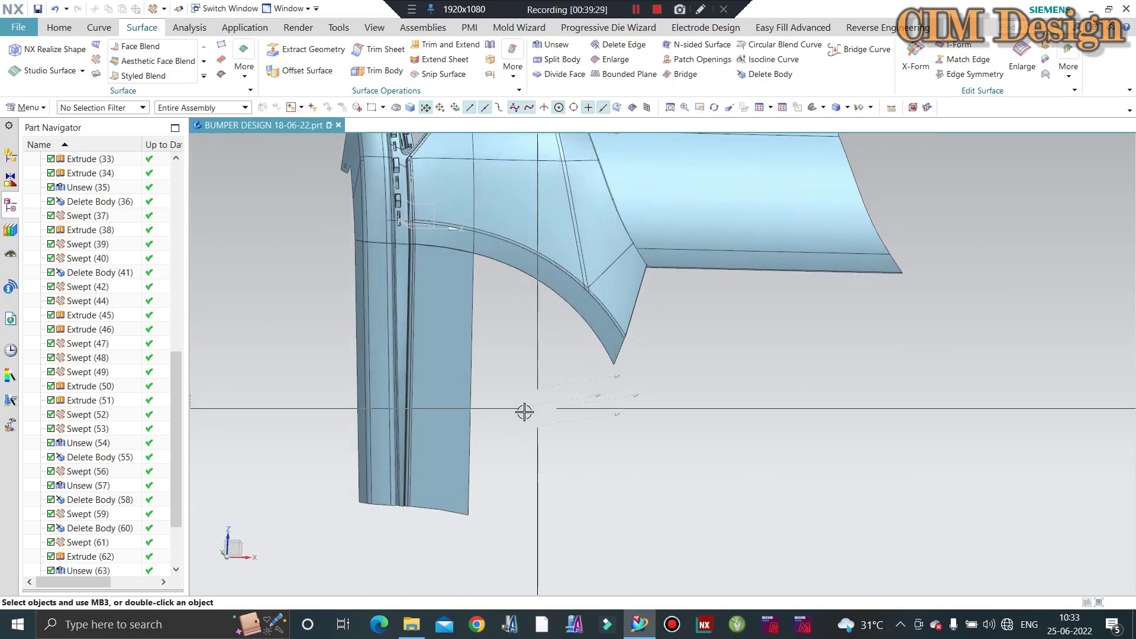
scroll(519, 399, "down", 2)
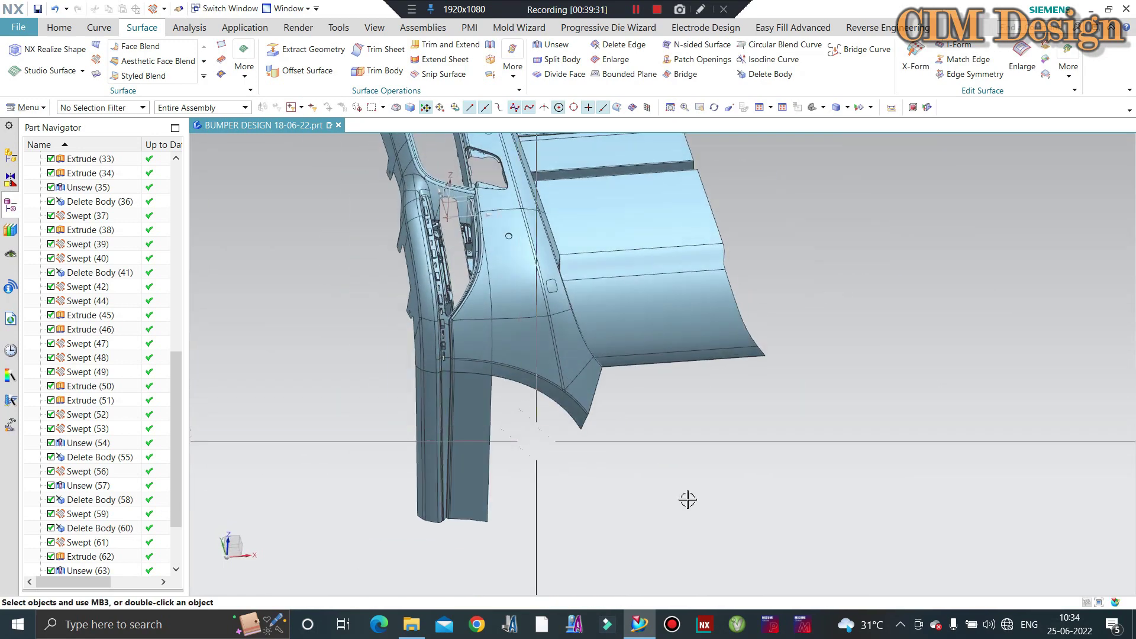
scroll(452, 451, "up", 2)
scroll(434, 286, "up", 2)
scroll(416, 254, "up", 2)
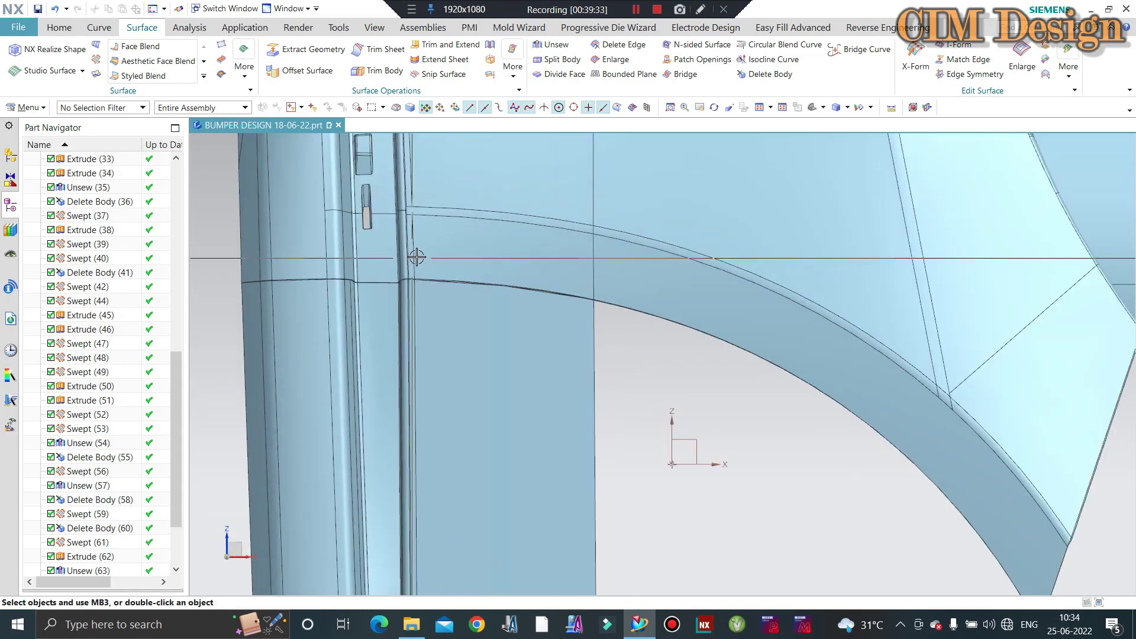
scroll(520, 229, "up", 2)
scroll(519, 229, "down", 3)
scroll(553, 413, "down", 2)
scroll(393, 497, "up", 1)
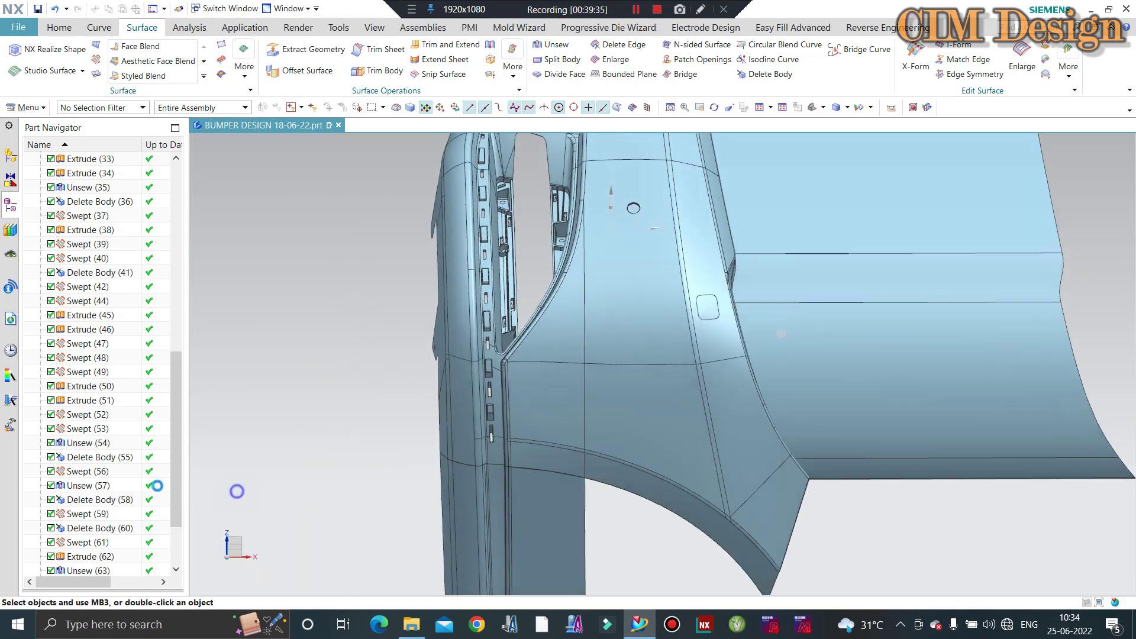
scroll(338, 359, "up", 2)
mouse_move(353, 332)
middle_mouse_down()
mouse_move(609, 570)
mouse_move(473, 531)
middle_mouse_up()
scroll(426, 471, "up", 2)
scroll(537, 420, "up", 3)
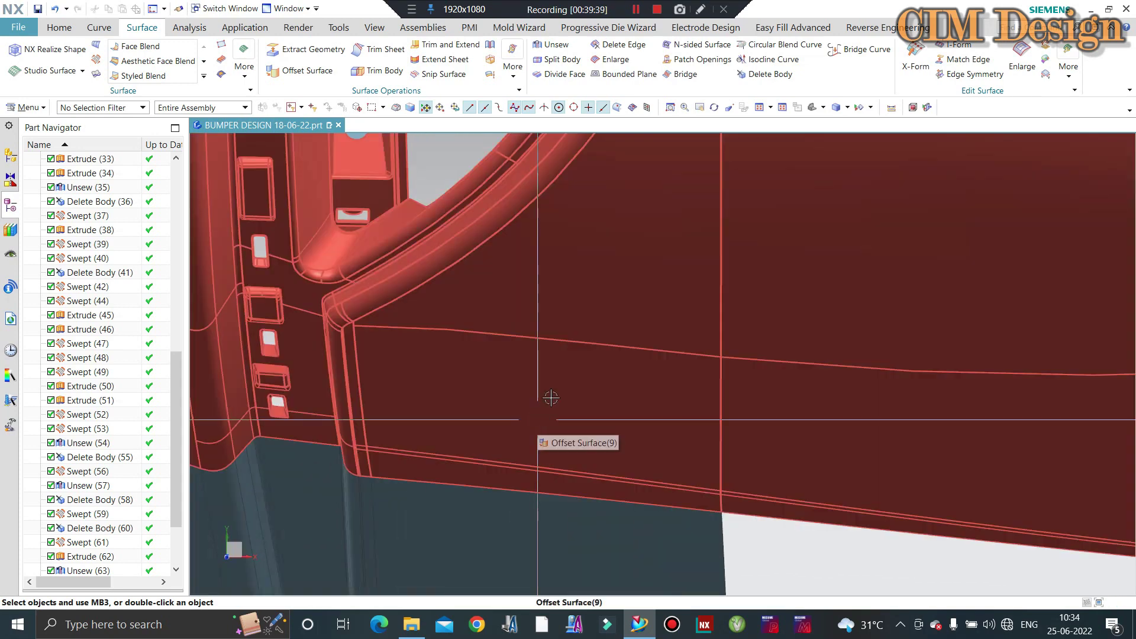
scroll(385, 339, "down", 3)
mouse_move(385, 339)
middle_mouse_down()
mouse_move(601, 375)
mouse_move(573, 342)
middle_mouse_up()
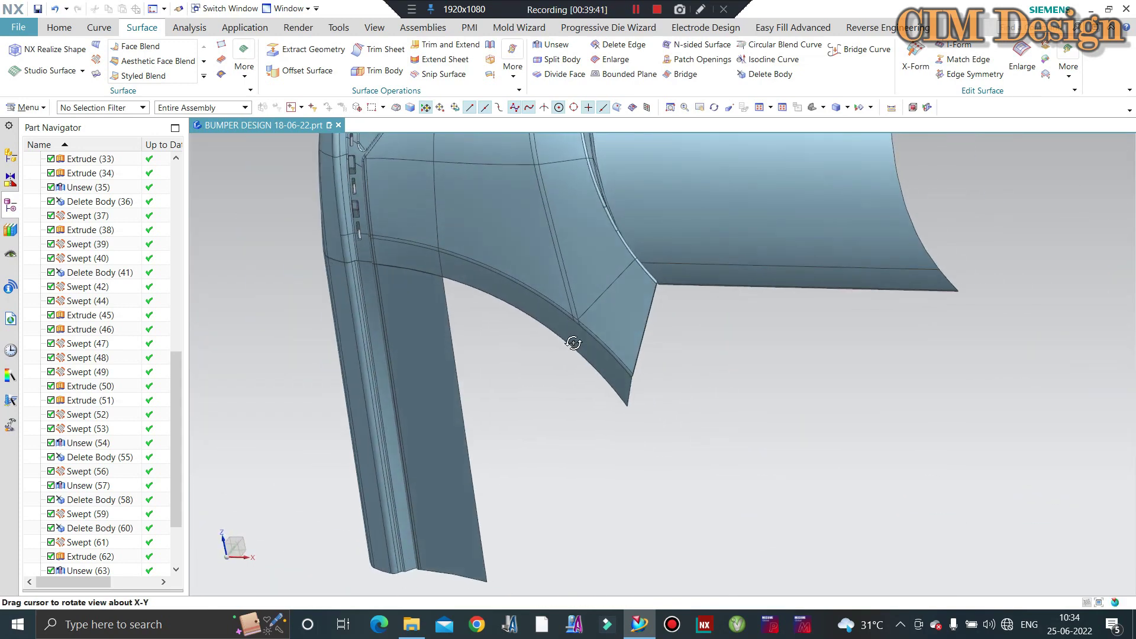
left_click(60, 28)
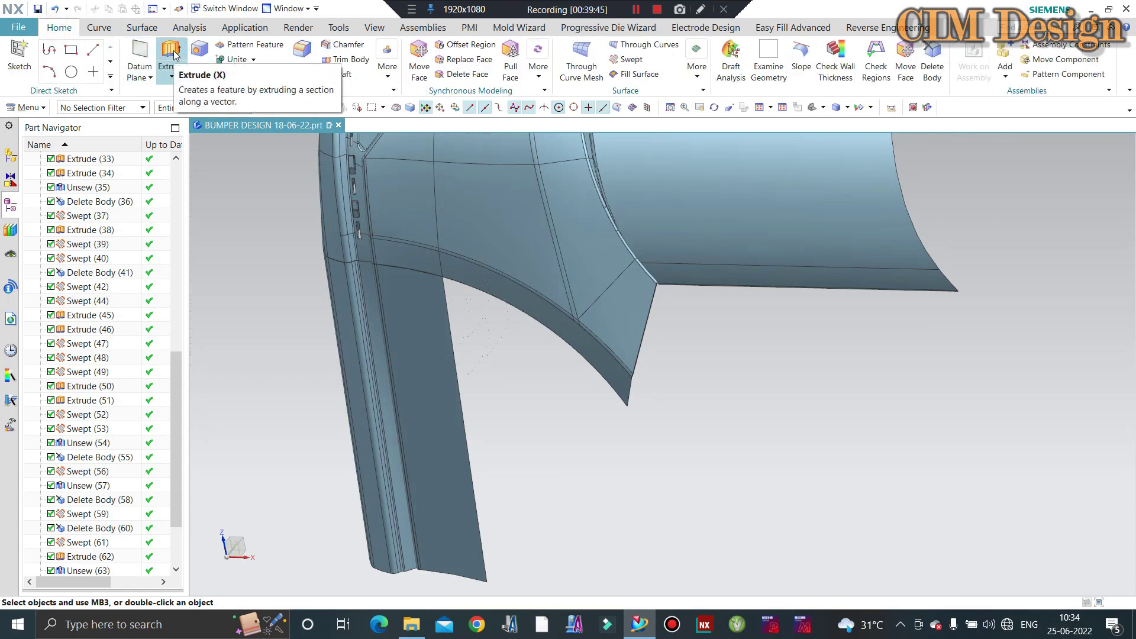
Cancel the pending extrusion and reopen Extrude (65) for editing
scroll(467, 288, "up", 2)
scroll(471, 285, "up", 2)
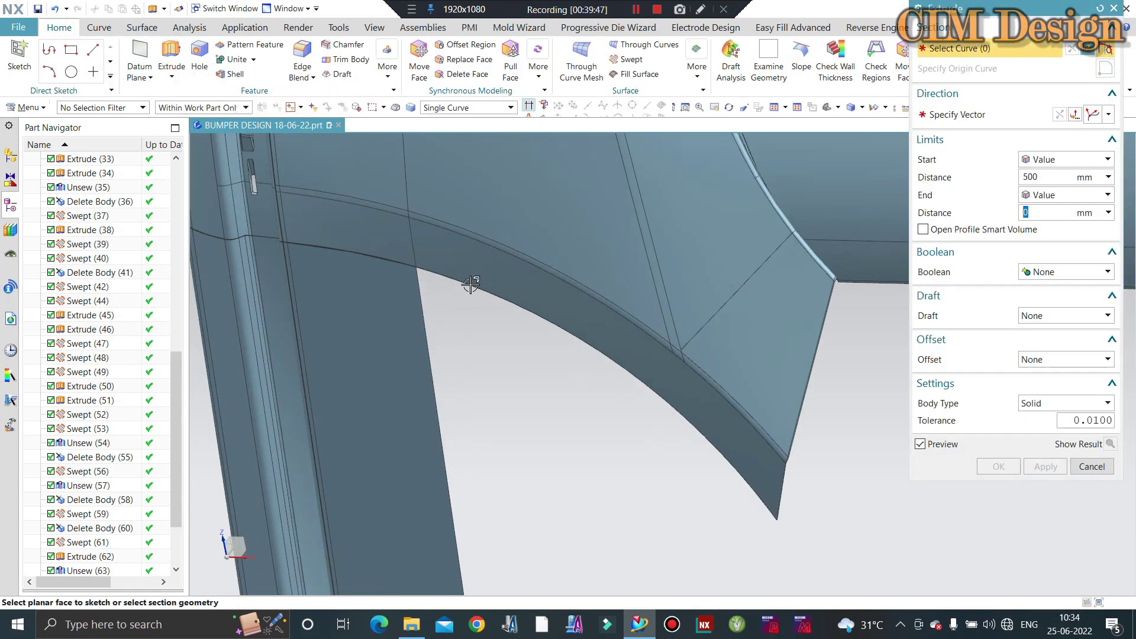
key("Escape")
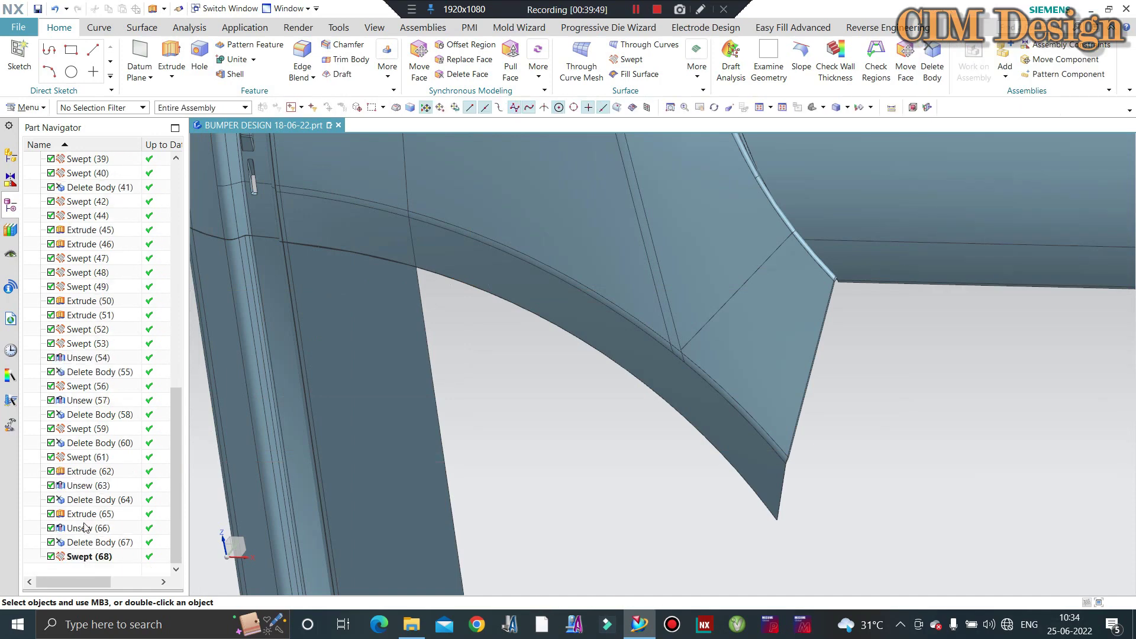
left_click(83, 515)
double_click(82, 514)
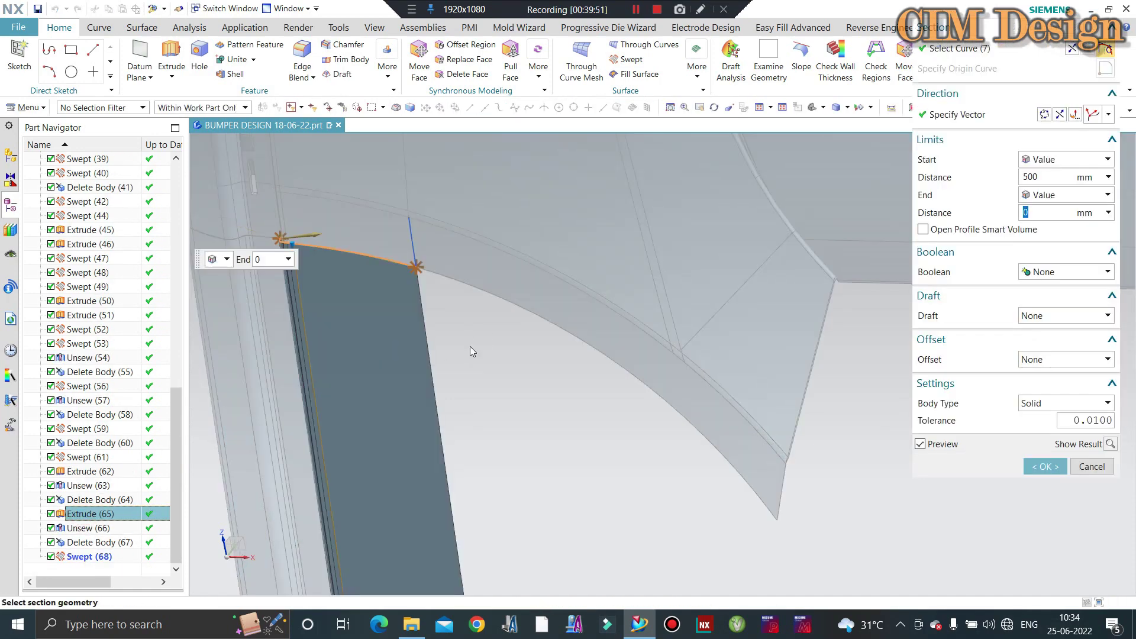
Add the next edge and the curved fender edge to Extrude (65)'s section, making nine curves
scroll(447, 272, "up", 3)
middle_click_drag(447, 272, 450, 213)
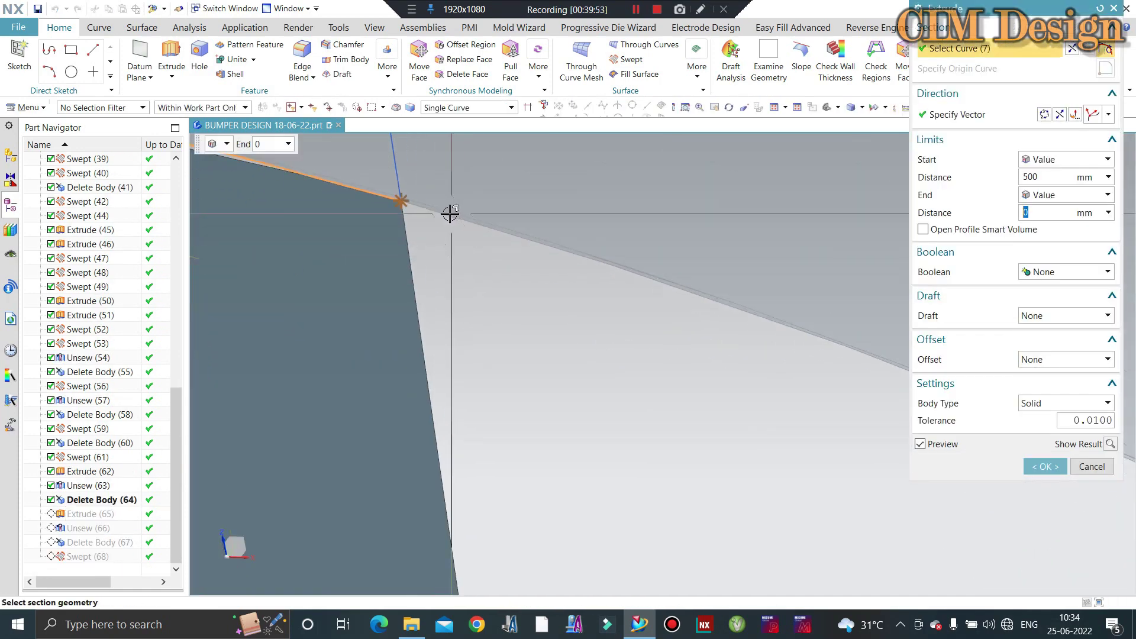
middle_click_drag(522, 260, 415, 238, "shift")
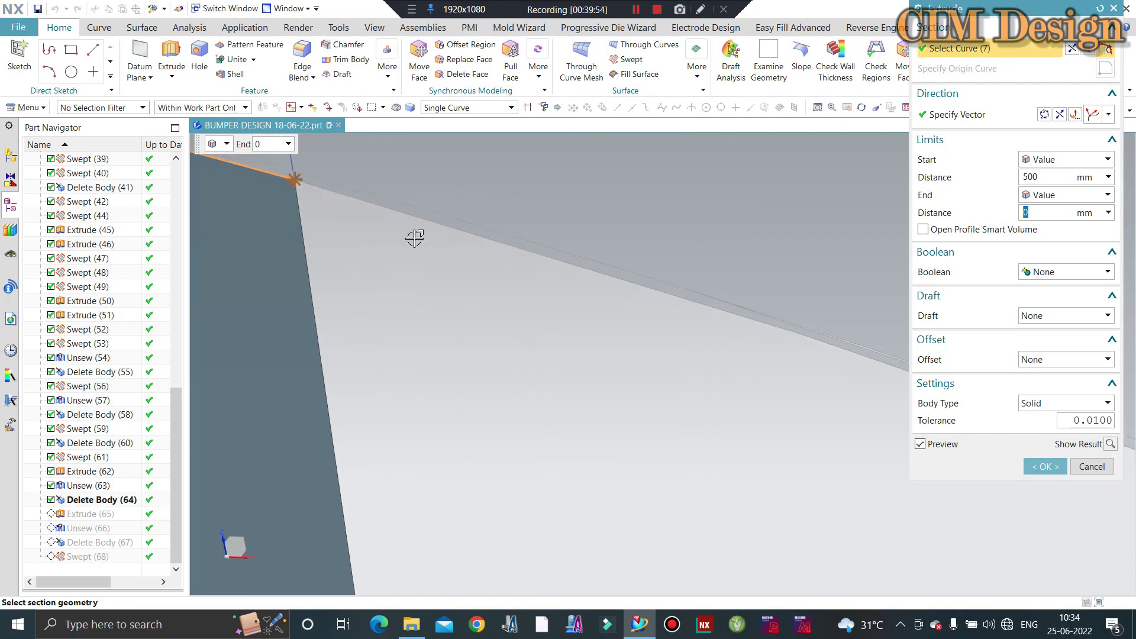
left_click(387, 211)
scroll(390, 247, "down", 2)
scroll(367, 247, "down", 3)
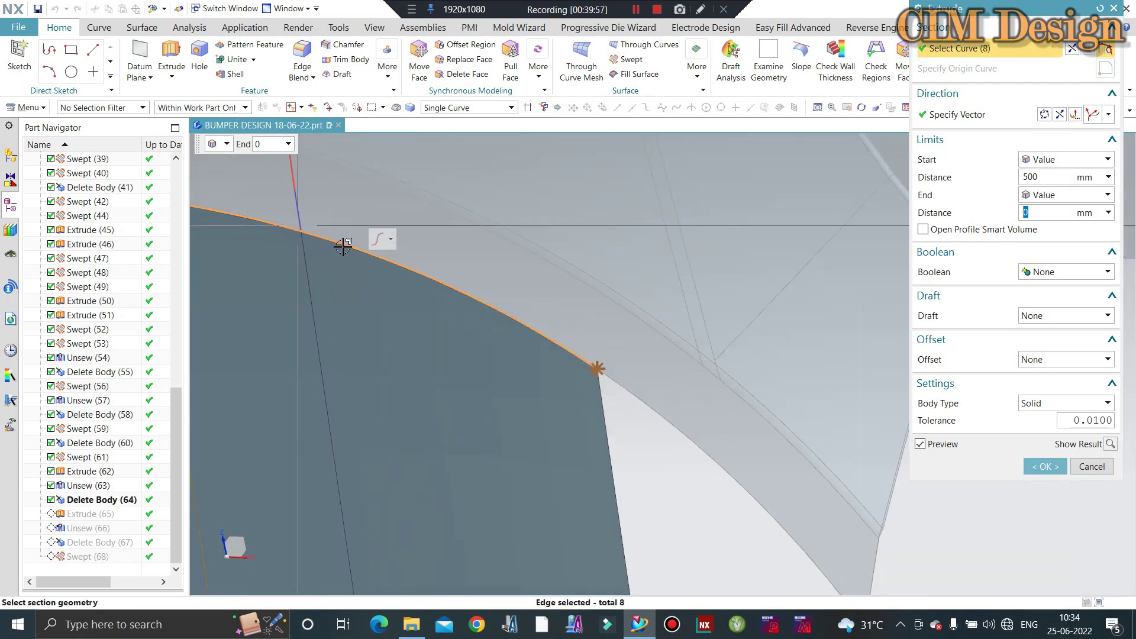
scroll(619, 368, "up", 2)
scroll(578, 319, "up", 1)
scroll(595, 303, "up", 2)
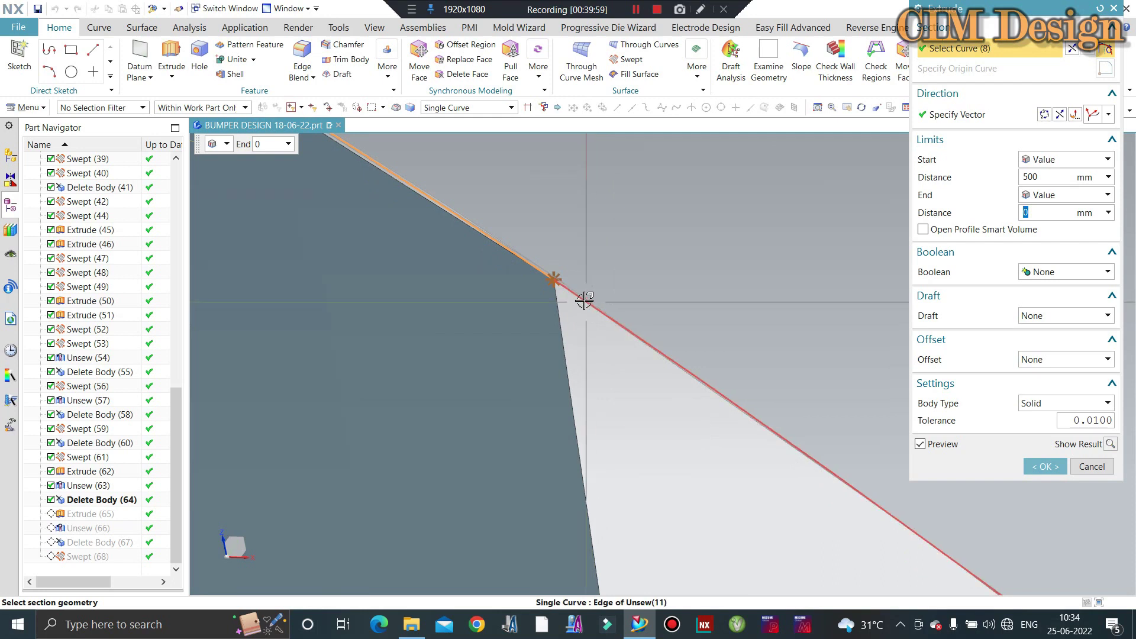
left_click(582, 300)
scroll(581, 300, "down", 3)
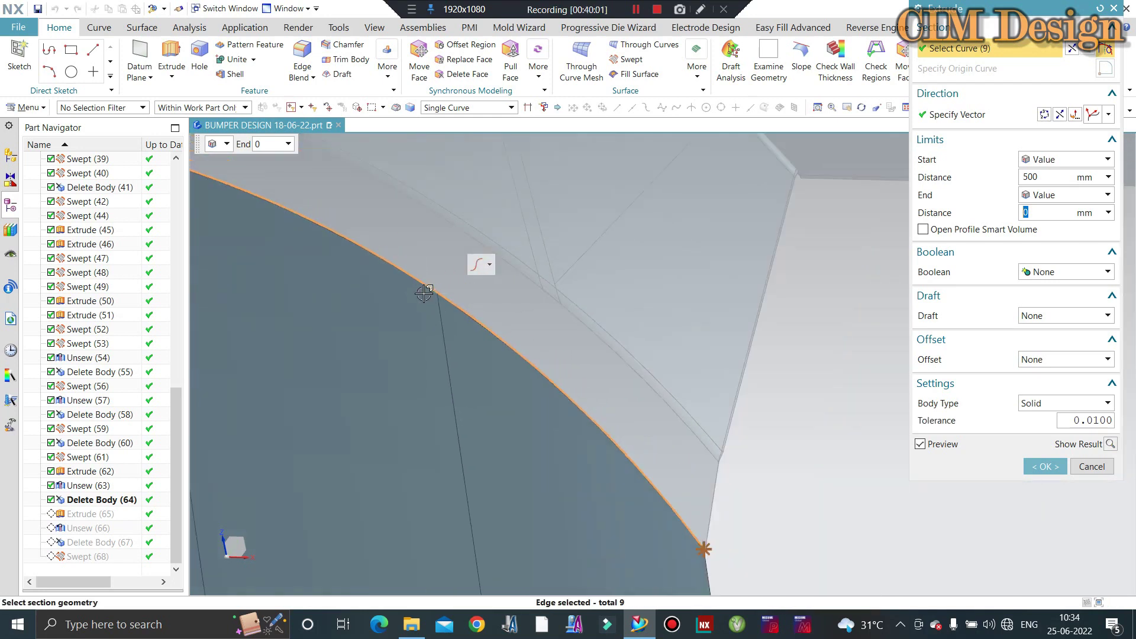
scroll(552, 377, "up", 3)
scroll(552, 378, "up", 2)
scroll(548, 396, "up", 2)
scroll(559, 399, "up", 2)
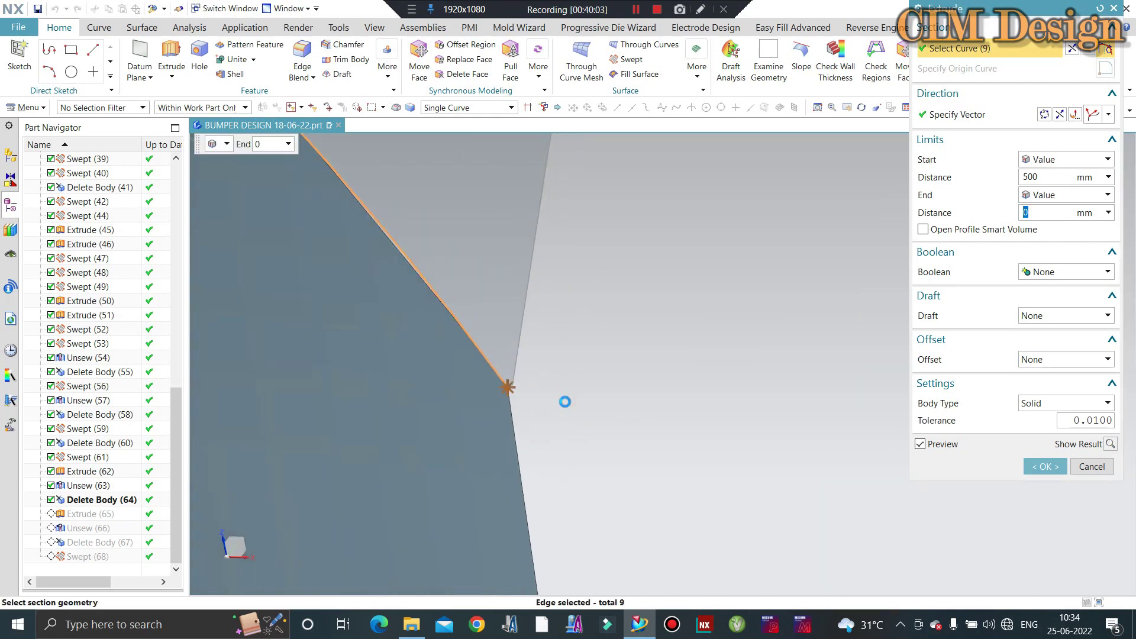
key("Escape")
scroll(577, 388, "down", 5)
Start a new extrusion and select the connected curved lower edges at the bumper corner
middle_click_drag(601, 401, 727, 493)
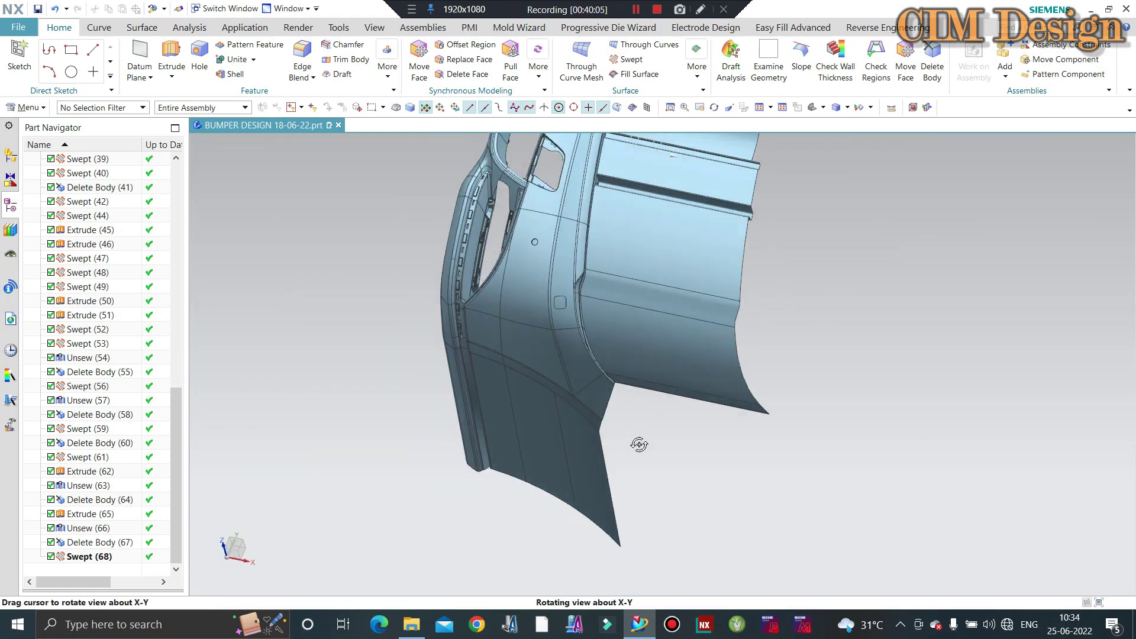
key("ctrl+alt+f")
scroll(650, 442, "up", 5)
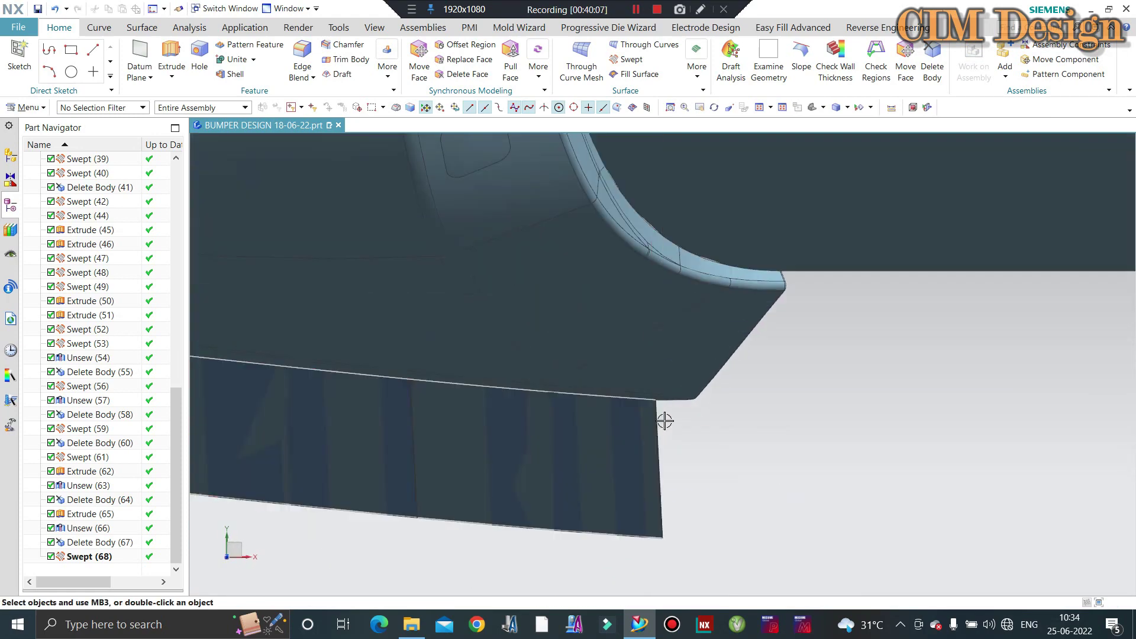
mouse_move(665, 420)
middle_mouse_down()
mouse_move(670, 289)
mouse_move(639, 273)
mouse_move(652, 266)
mouse_move(668, 330)
mouse_move(618, 351)
mouse_move(655, 361)
mouse_move(667, 337)
mouse_move(619, 395)
mouse_move(639, 349)
middle_mouse_up()
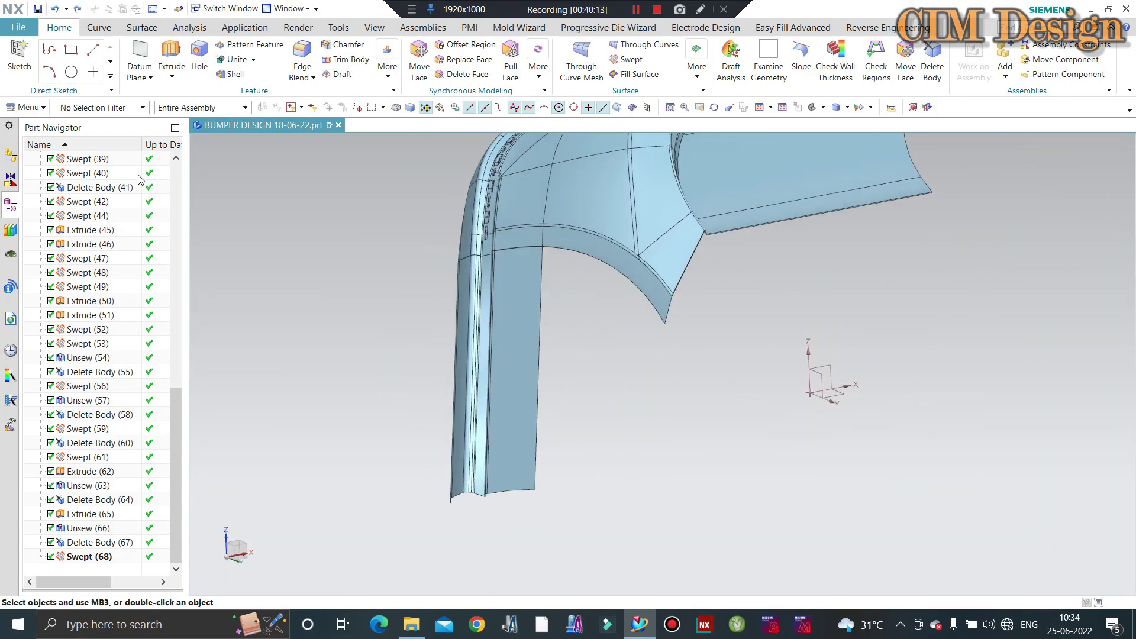
left_click(173, 52)
scroll(658, 305, "up", 3)
scroll(671, 360, "up", 3)
scroll(708, 391, "up", 3)
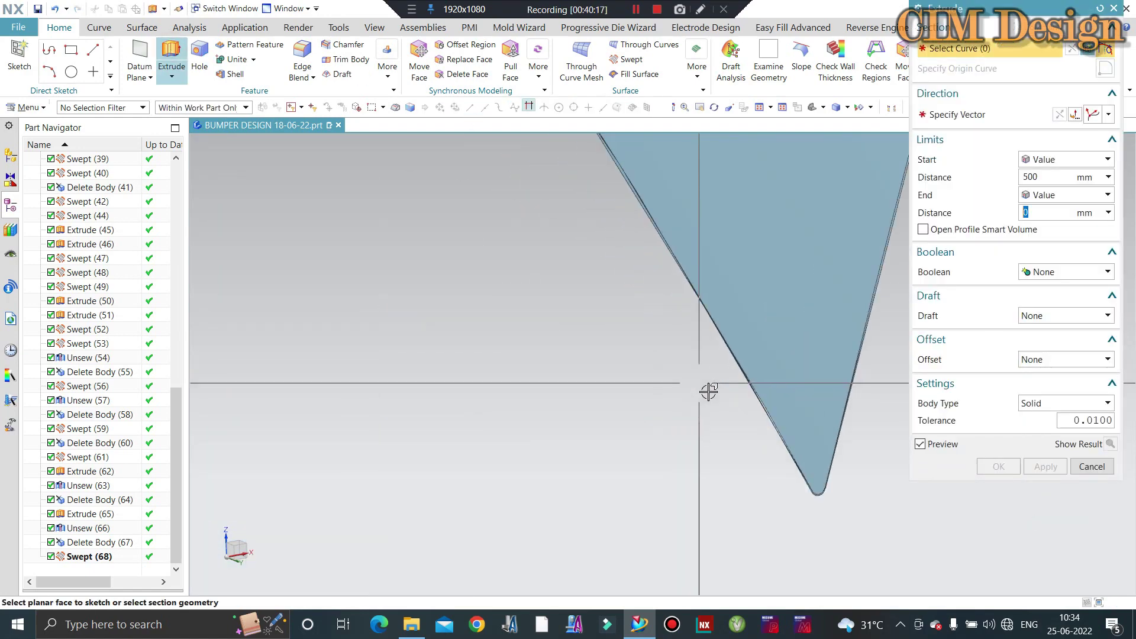
middle_click_drag(709, 392, 800, 433, "shift")
scroll(728, 290, "up", 2)
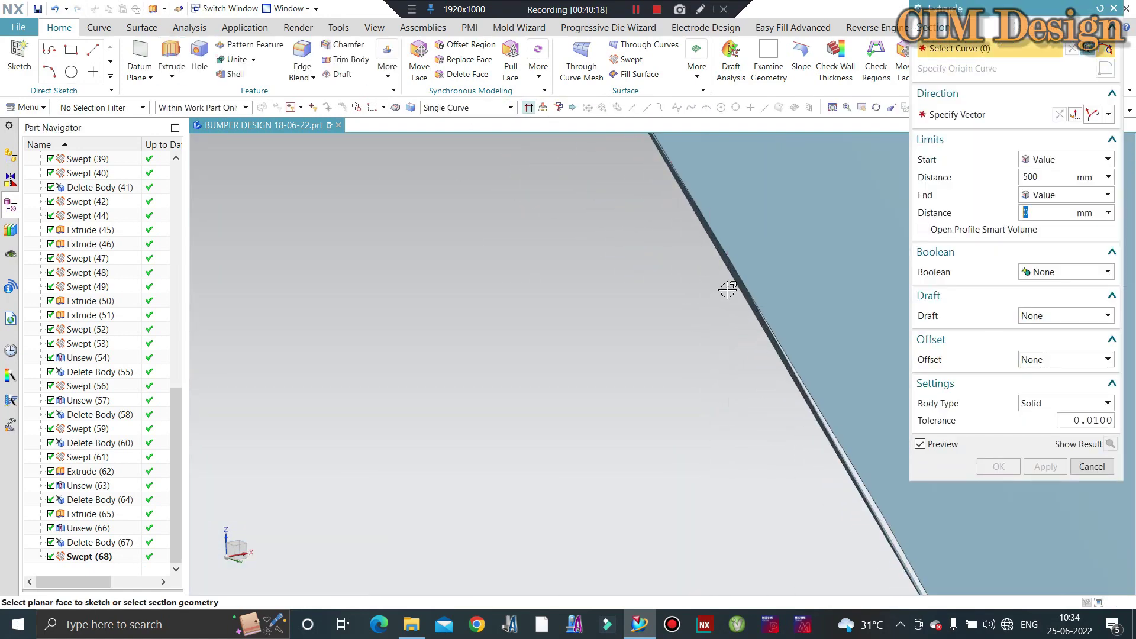
right_click(620, 287)
left_click(666, 382)
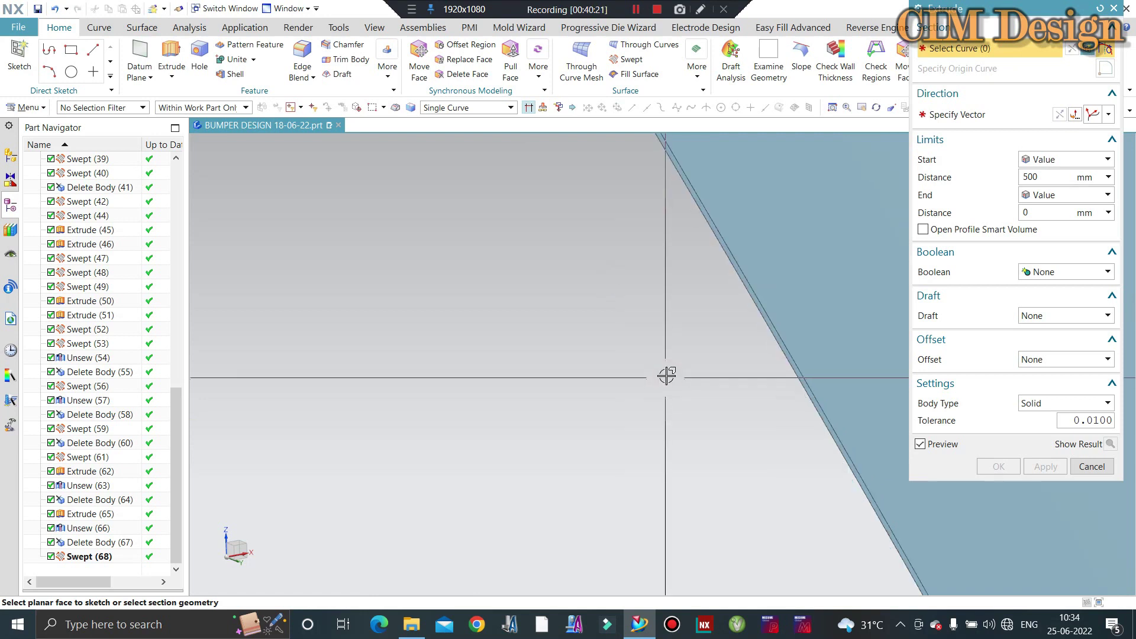
scroll(530, 291, "down", 3)
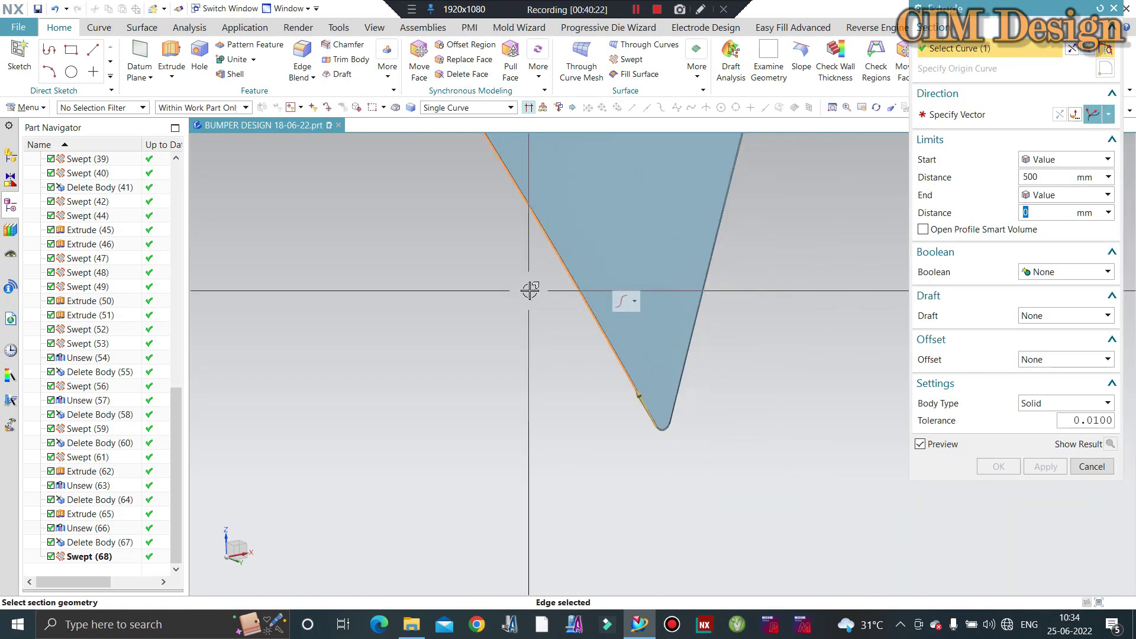
scroll(698, 456, "up", 2)
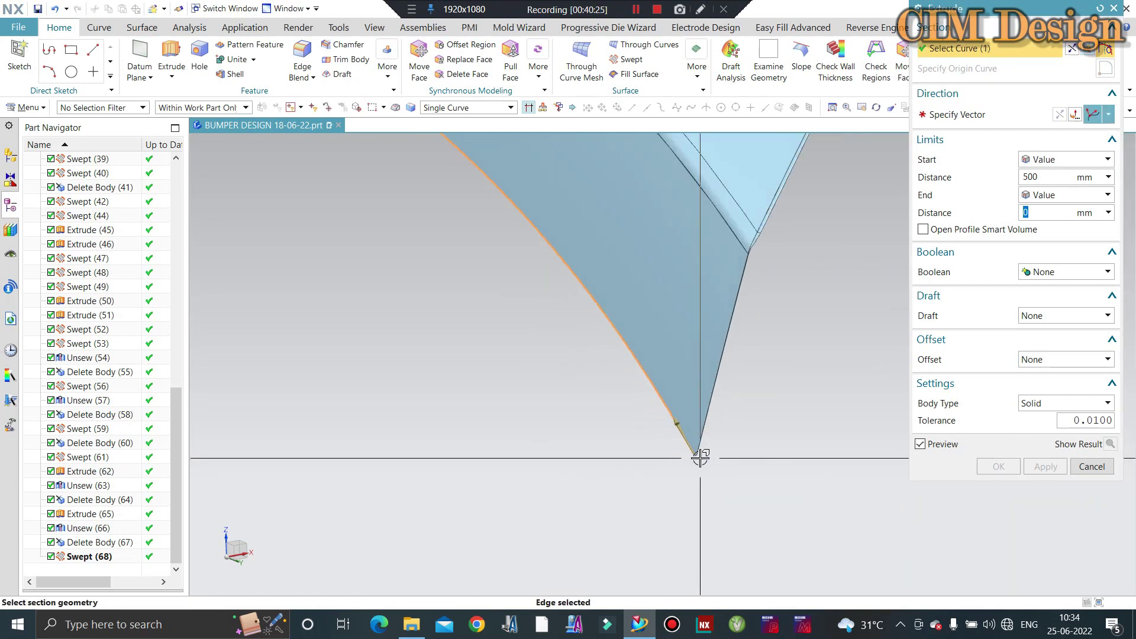
scroll(698, 455, "up", 3)
scroll(464, 230, "up", 2)
scroll(500, 223, "up", 2)
scroll(502, 229, "up", 1)
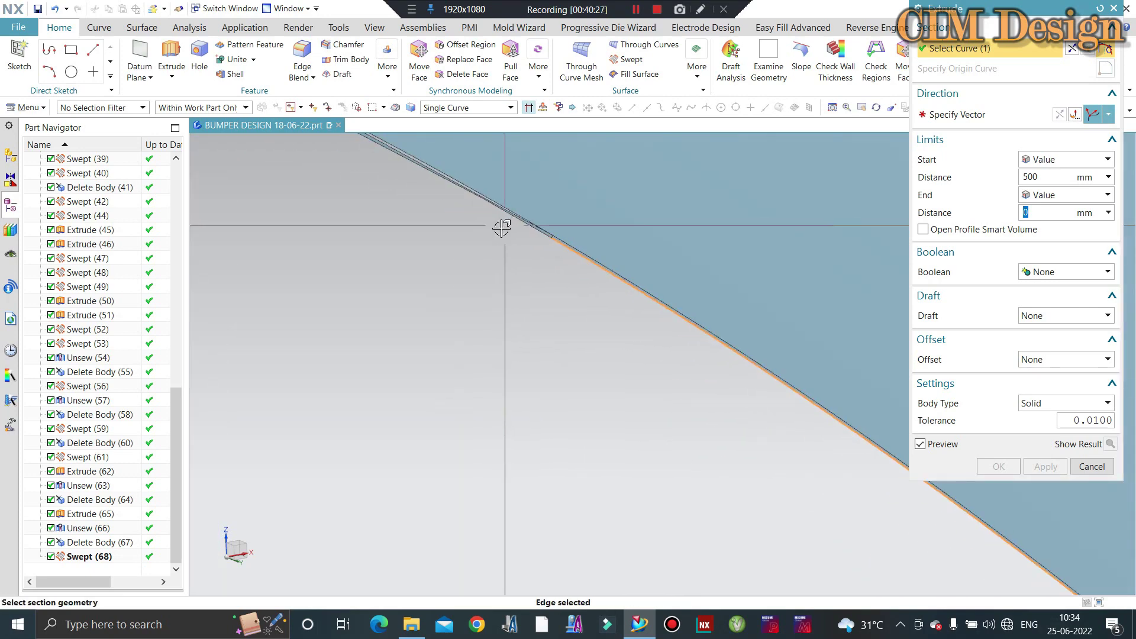
scroll(392, 239, "up", 2)
scroll(811, 240, "down", 3)
Extrude along a tangent direction with Start 500 mm and End 0, creating Extrude (69)
left_click(956, 115)
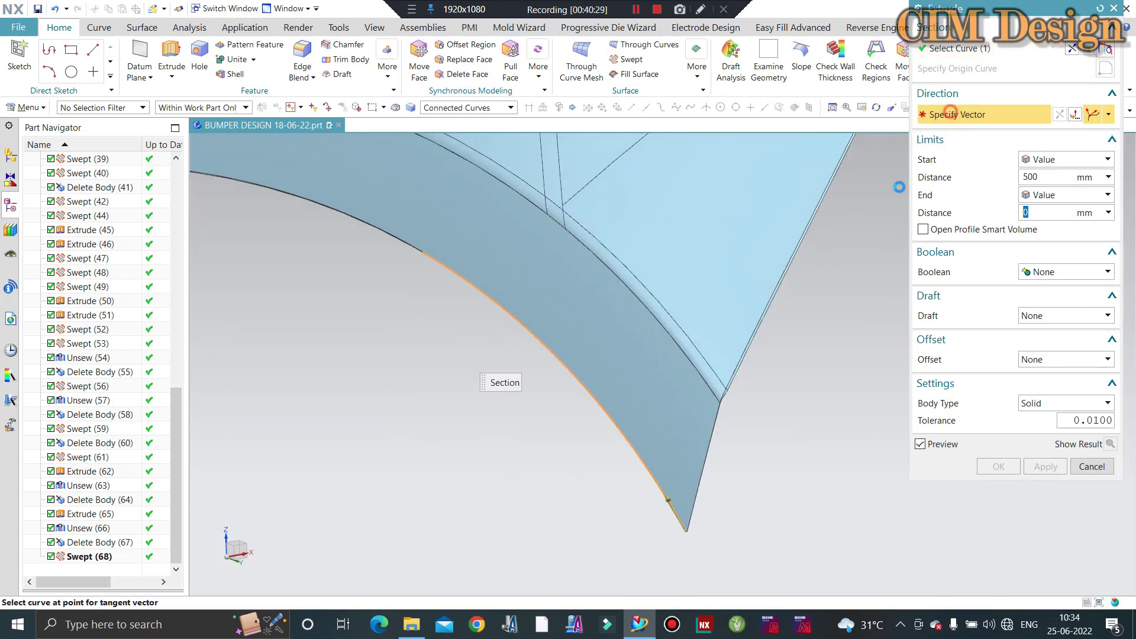
scroll(699, 529, "up", 2)
scroll(699, 530, "up", 2)
scroll(699, 529, "up", 1)
scroll(698, 530, "up", 1)
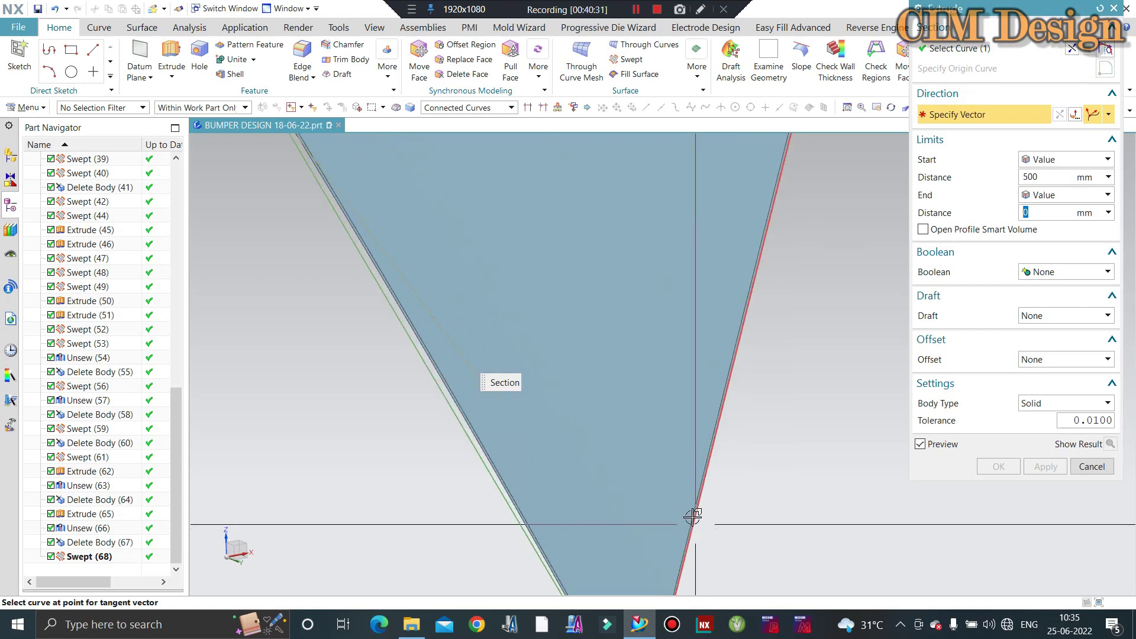
scroll(628, 336, "down", 3)
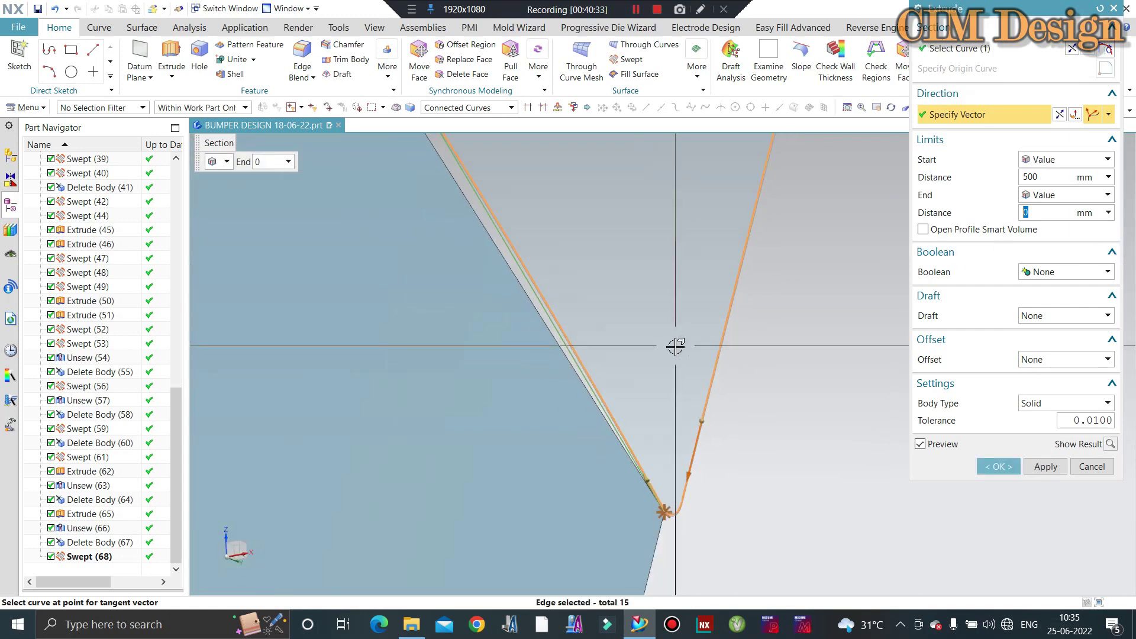
scroll(681, 379, "up", 1)
scroll(708, 441, "up", 1)
scroll(571, 317, "down", 2)
scroll(500, 286, "down", 1)
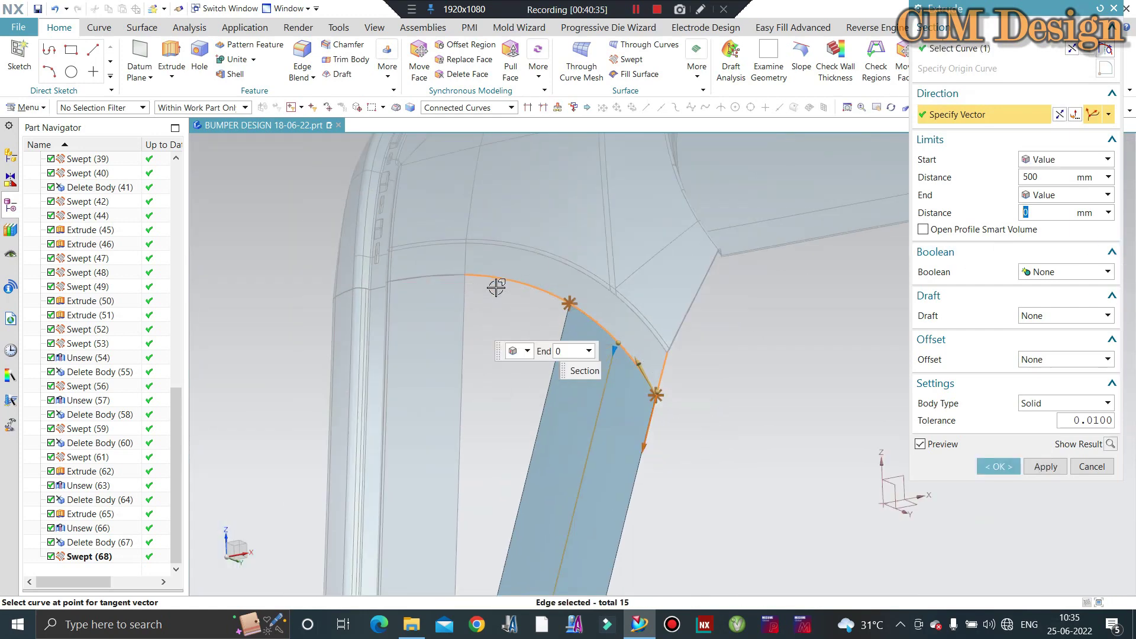
mouse_move(634, 362)
middle_mouse_down()
mouse_move(656, 387)
mouse_move(604, 367)
middle_mouse_up()
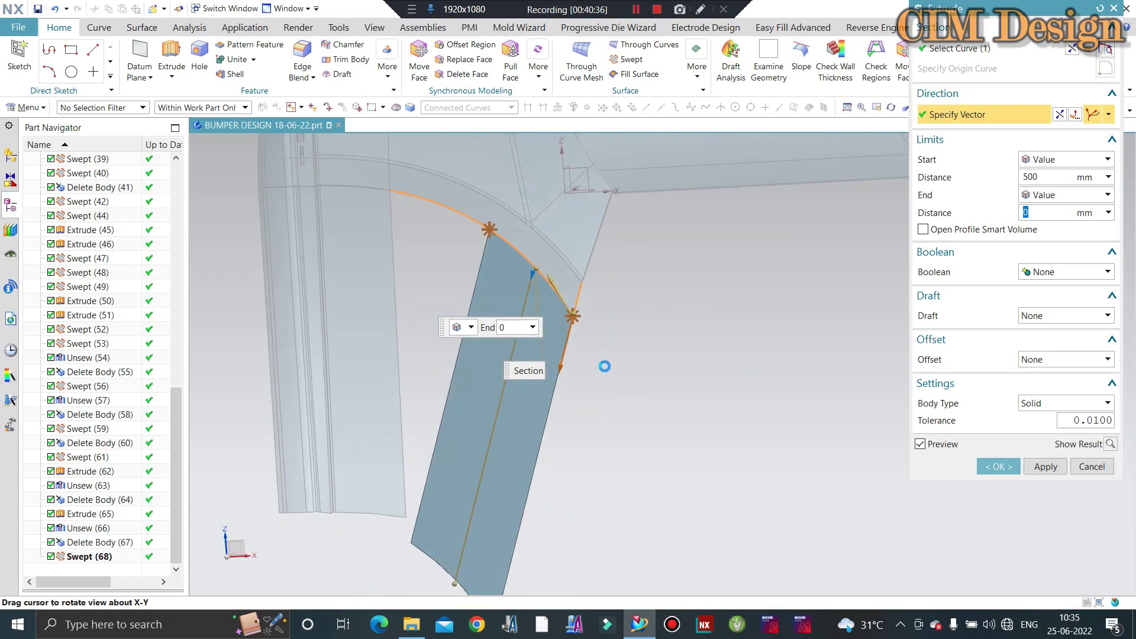
middle_click(583, 293)
scroll(598, 294, "down", 2)
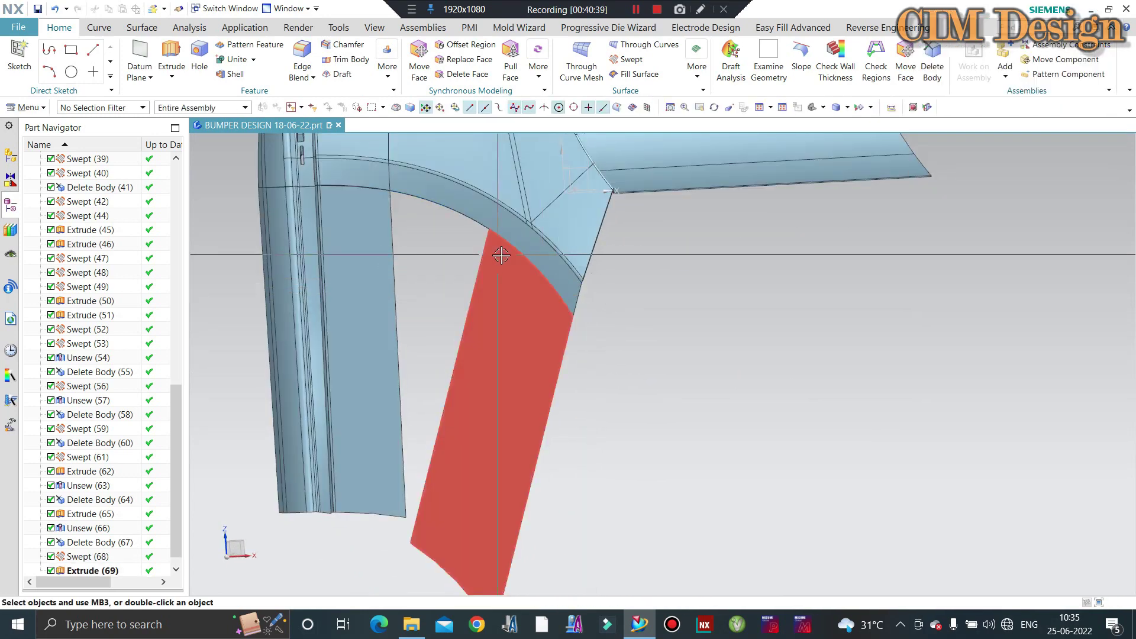
middle_click_drag(599, 294, 495, 339)
Orbit the bumper to inspect the new sheet along its lower edge and corner
key("ctrl+alt+t")
scroll(615, 494, "up", 2)
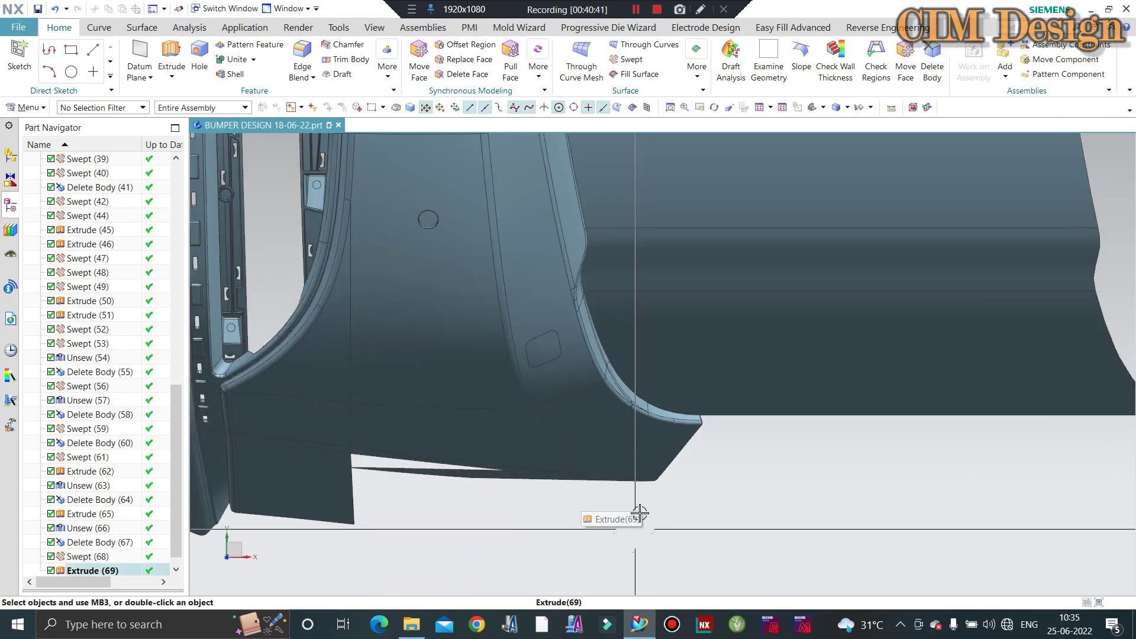
scroll(628, 491, "up", 3)
middle_click_drag(626, 489, 620, 482)
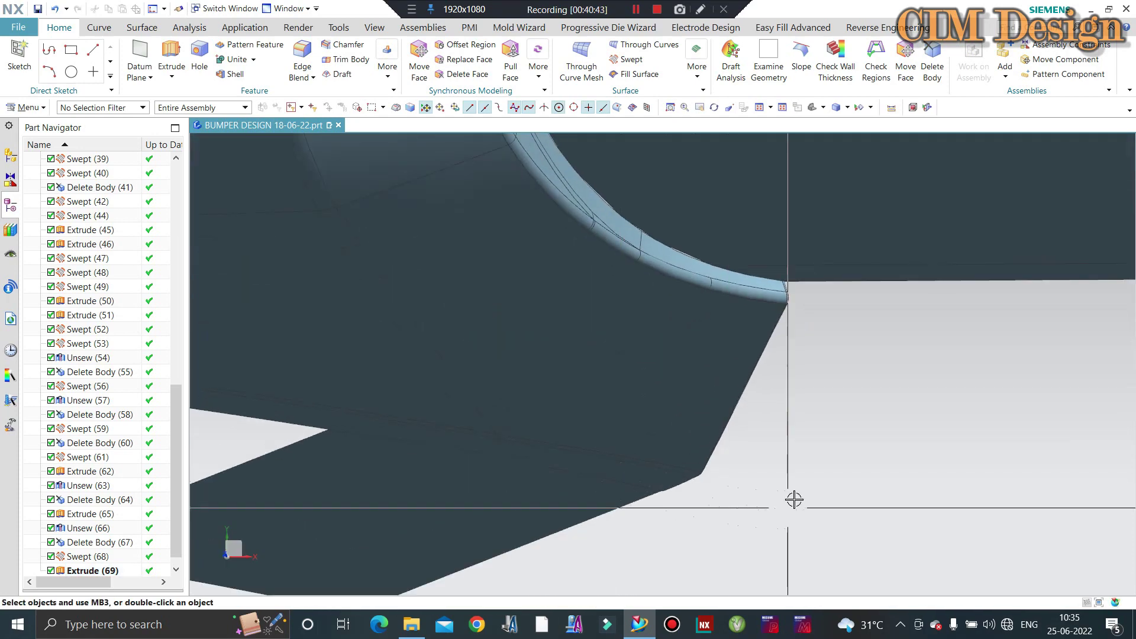
middle_click_drag(794, 500, 636, 495)
scroll(544, 444, "down", 3)
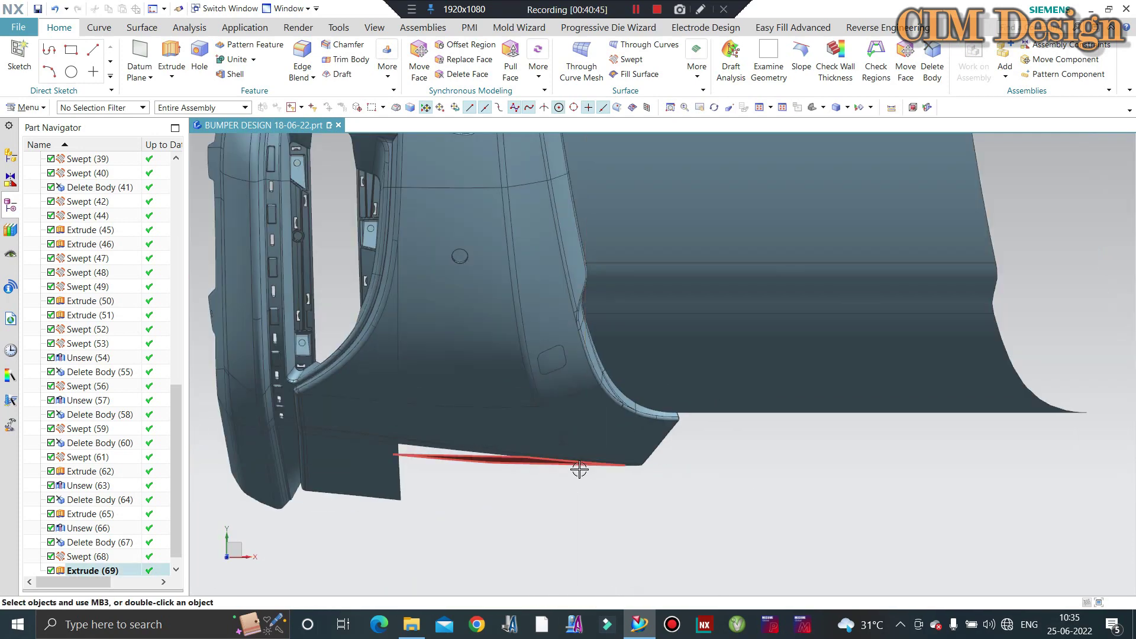
scroll(535, 426, "up", 2)
scroll(531, 418, "up", 1)
mouse_move(532, 417)
middle_mouse_down()
mouse_move(523, 406)
mouse_move(789, 525)
mouse_move(674, 500)
mouse_move(656, 447)
mouse_move(578, 456)
mouse_move(565, 471)
mouse_move(532, 464)
mouse_move(534, 443)
middle_mouse_up()
Try editing Offset Surface(9), then drop Extrude (69) so history ends at Swept (68)
scroll(533, 396, "down", 3)
scroll(564, 385, "down", 2)
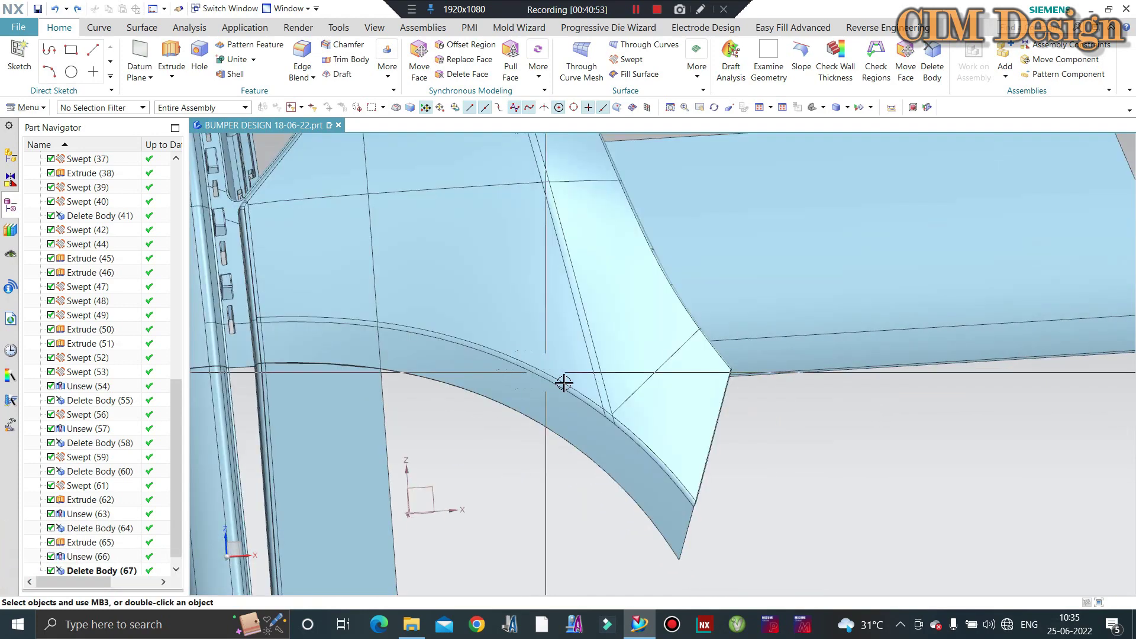
scroll(576, 398, "down", 2)
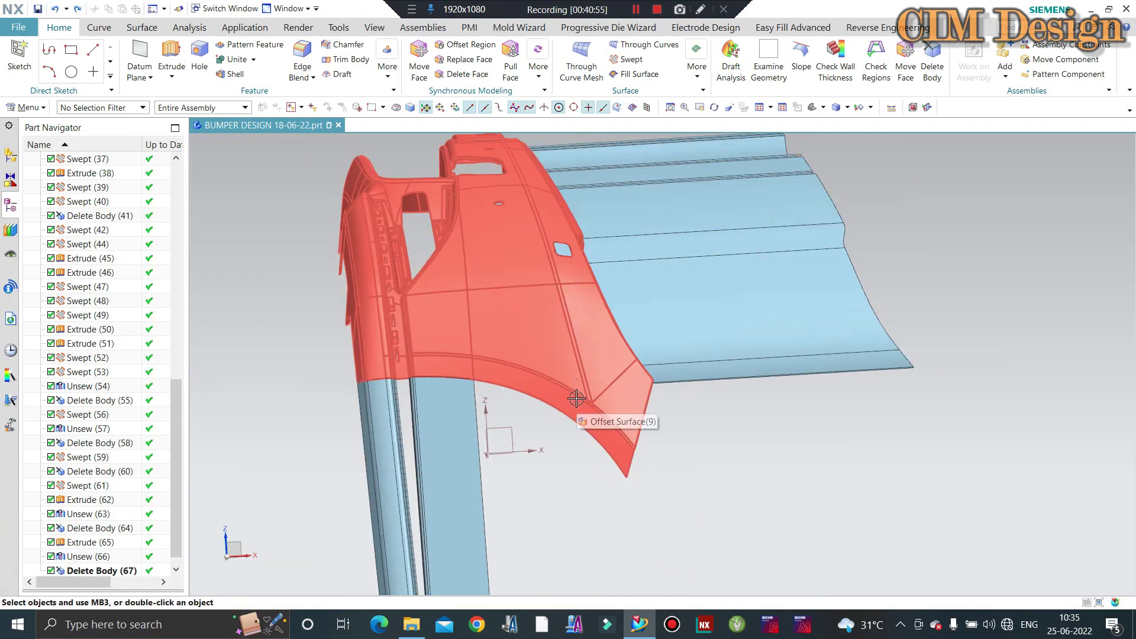
double_click(576, 398)
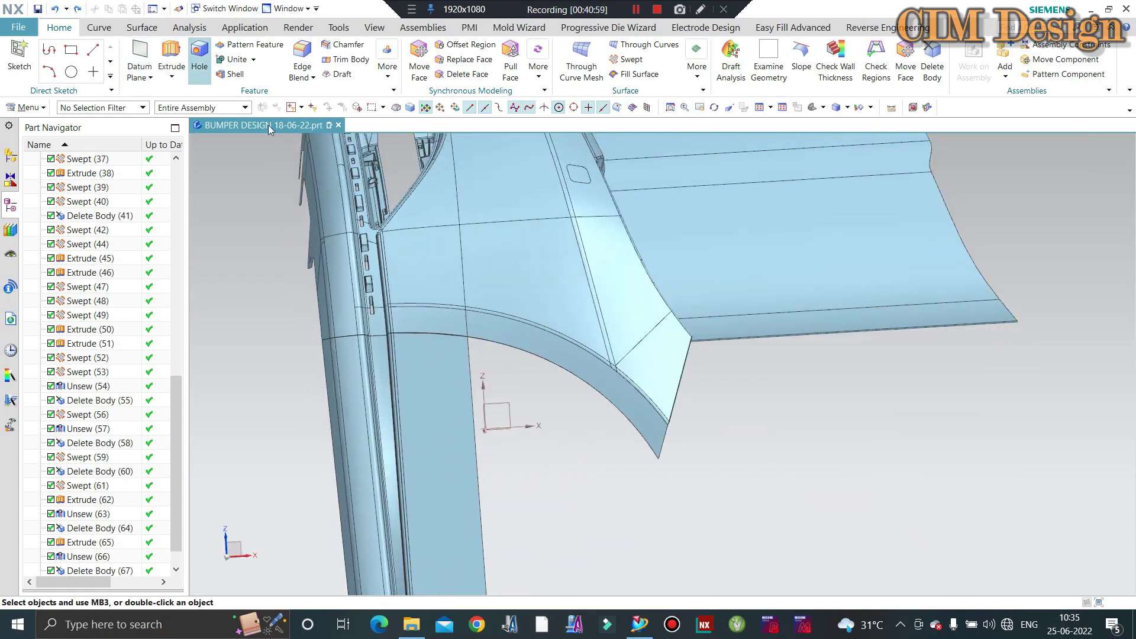
scroll(93, 531, "down", 1)
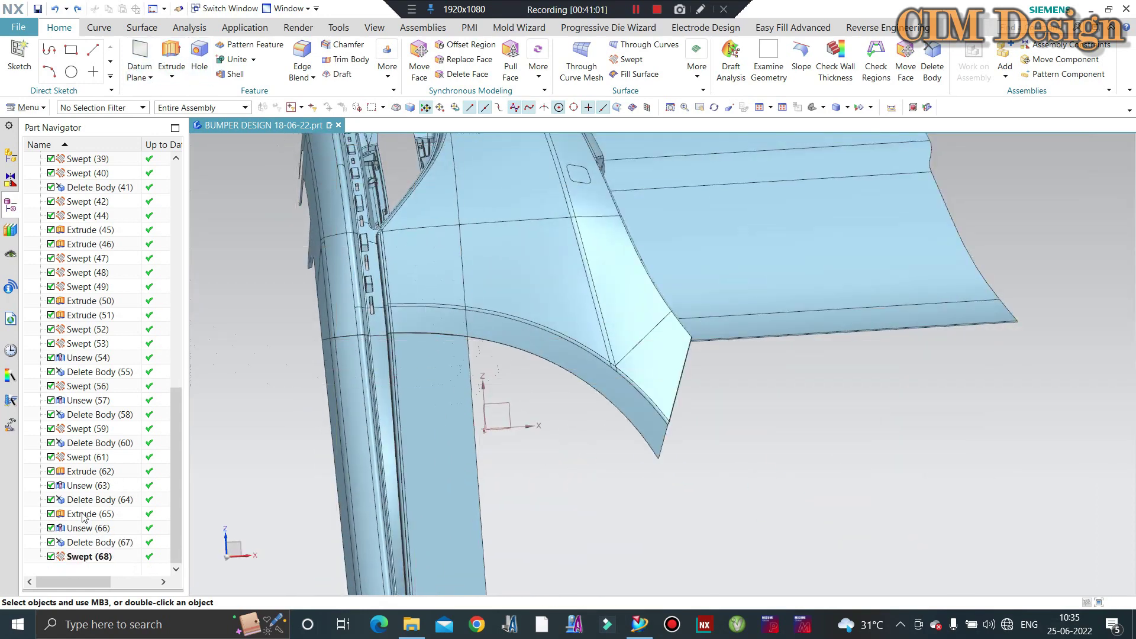
Re-edit Extrude (65), adding two curved corner edges for a nine-edge section
double_click(83, 515)
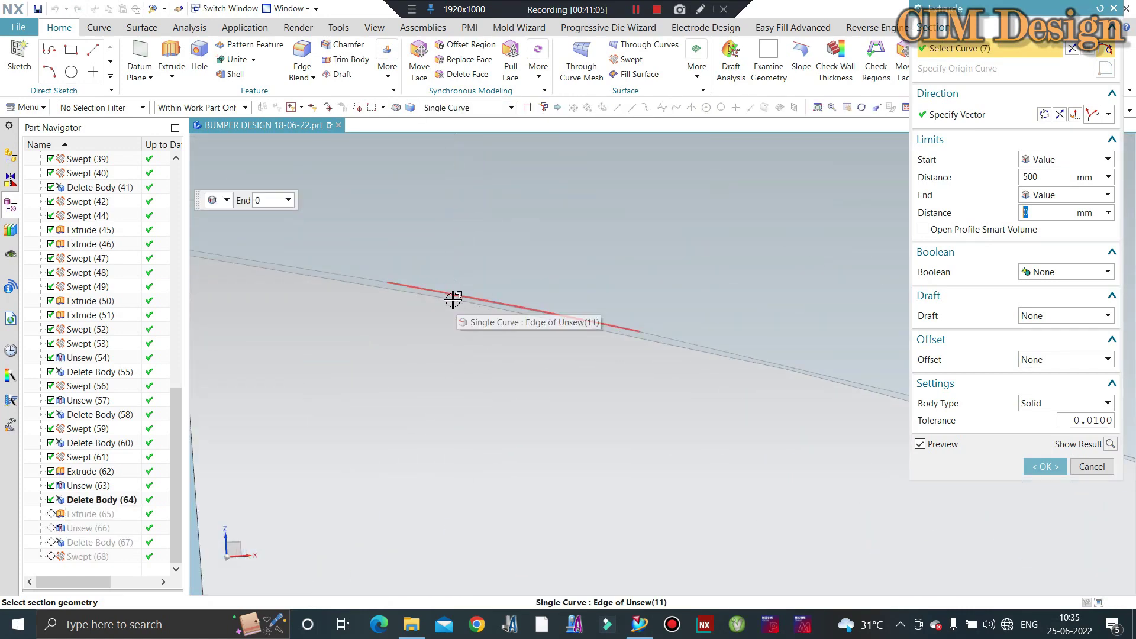
left_click(446, 302)
scroll(616, 355, "down", 5)
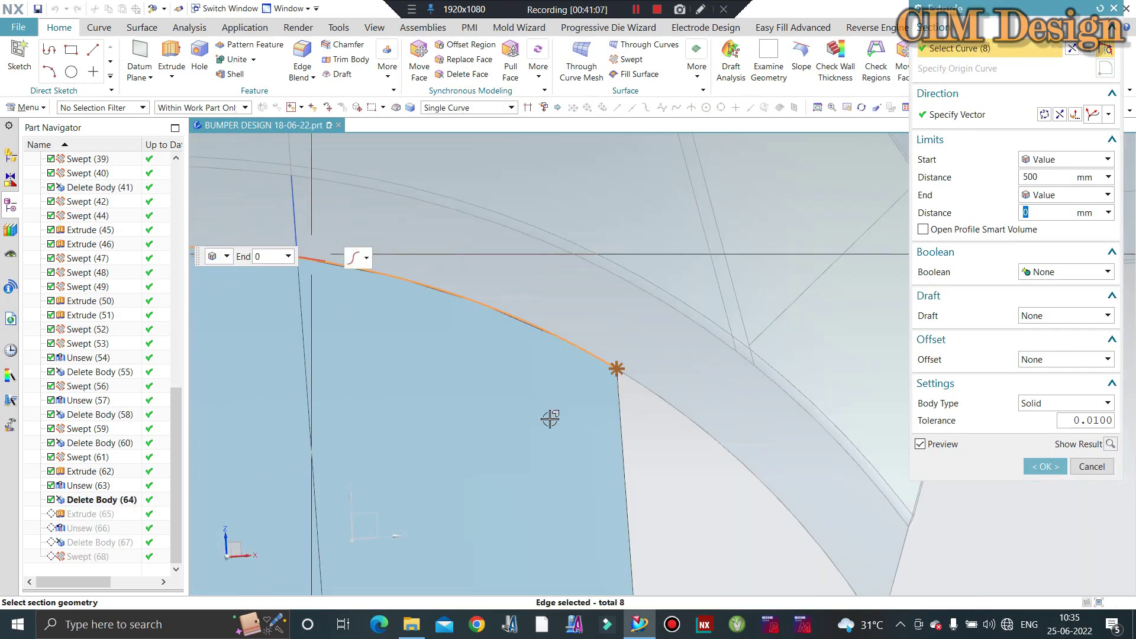
scroll(661, 304, "down", 5)
left_click(496, 282)
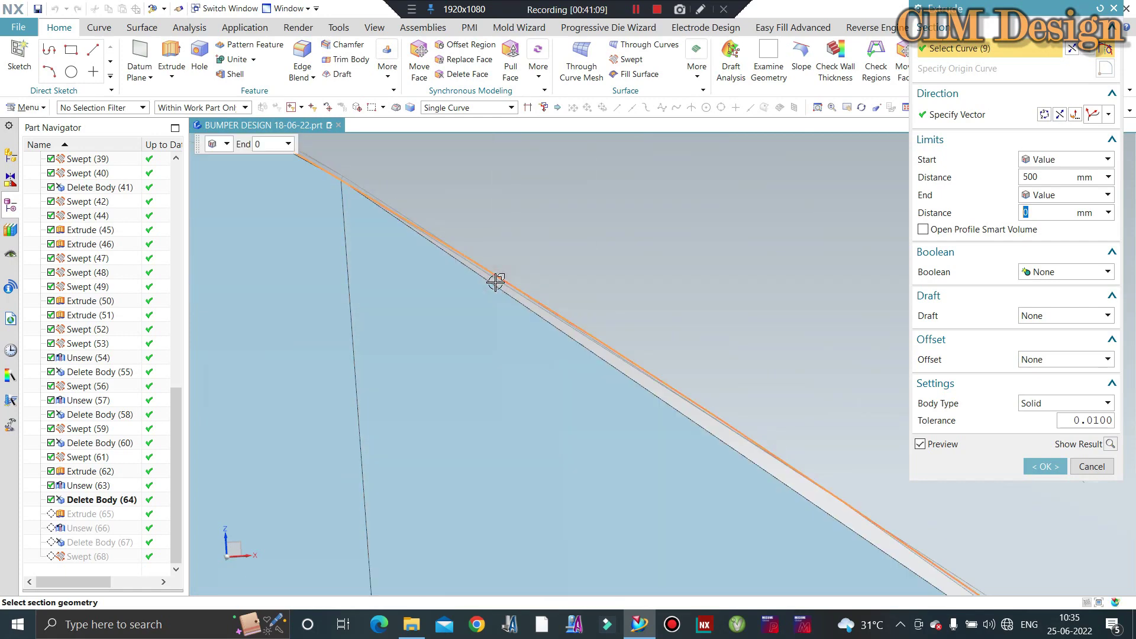
scroll(437, 267, "up", 5)
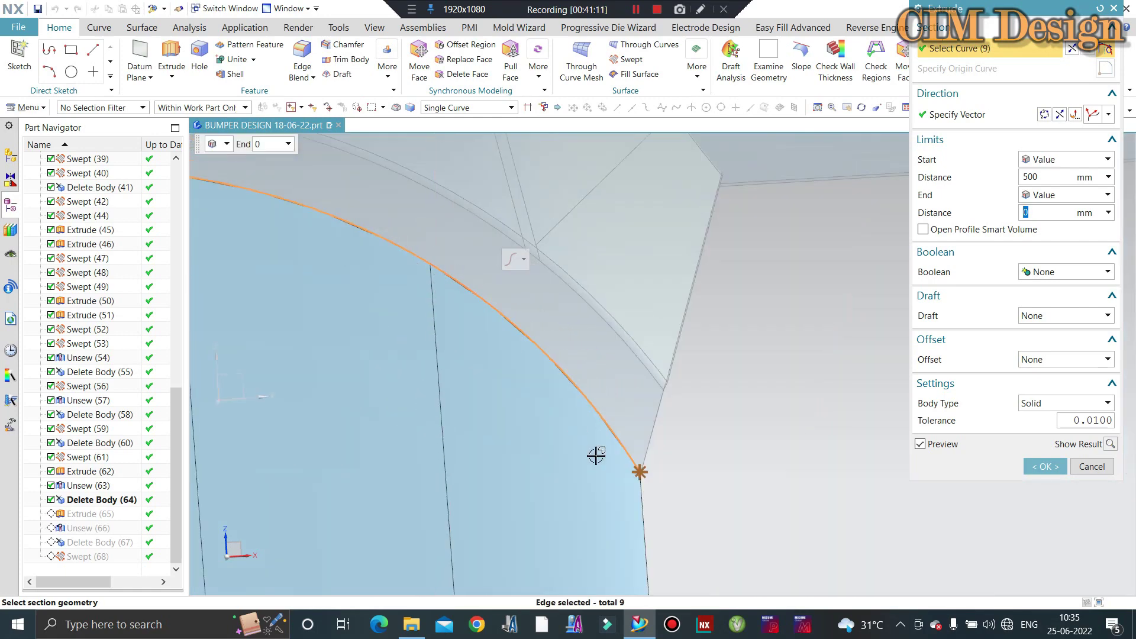
scroll(674, 476, "down", 3)
middle_click(674, 476)
scroll(651, 444, "down", 3)
Refresh the view and pick the corner edge for a new extrusion
scroll(710, 441, "down", 2)
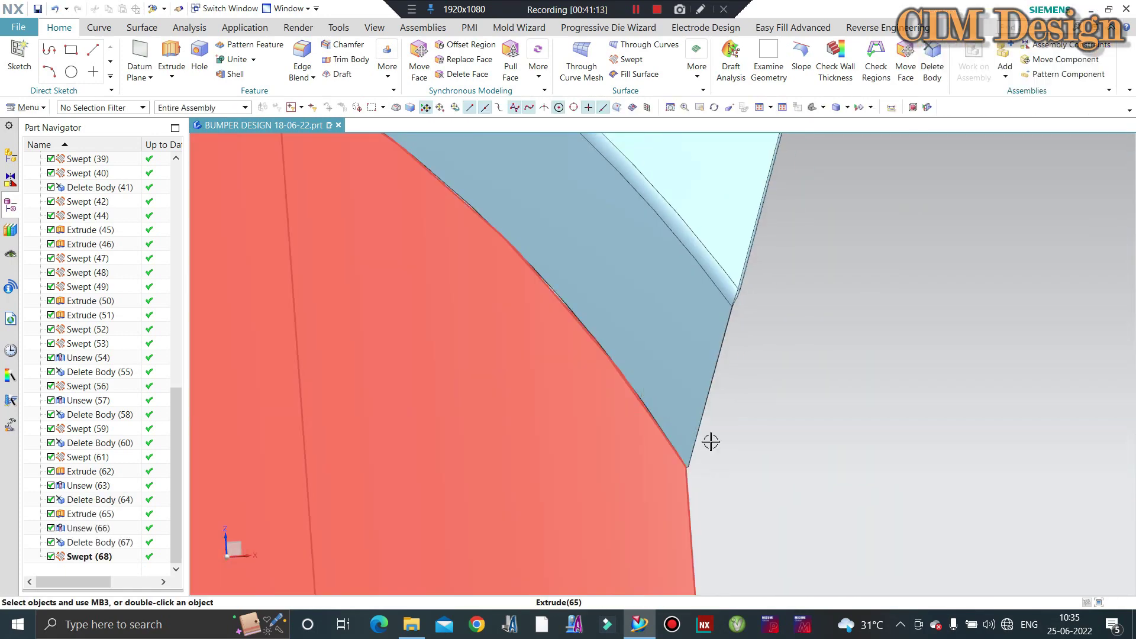
right_click(729, 426)
left_click(769, 254)
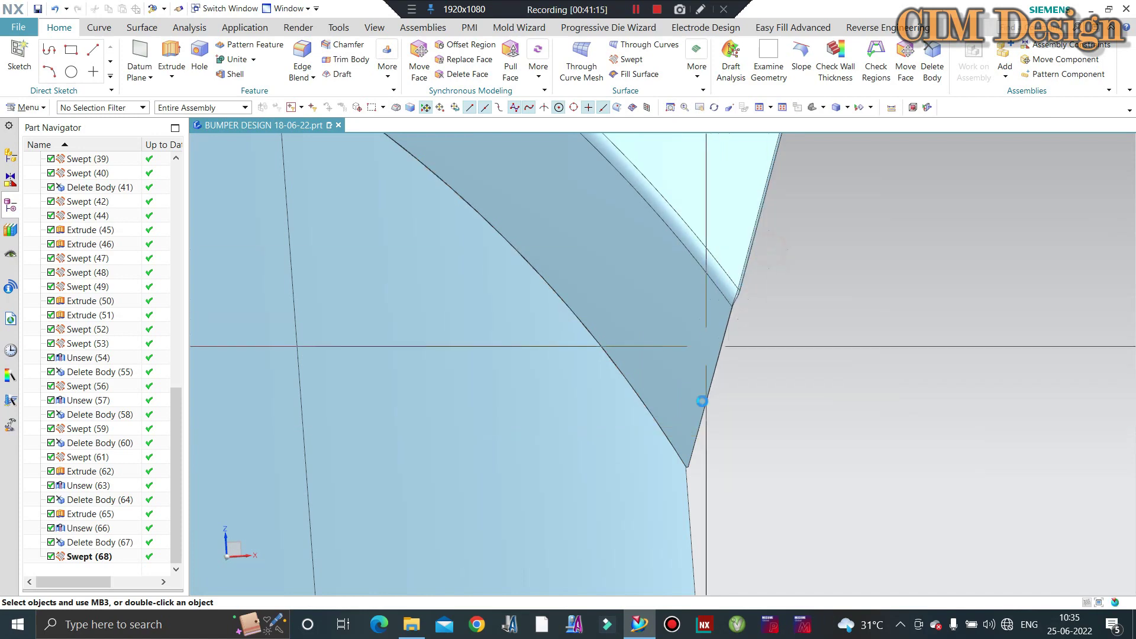
scroll(720, 469, "down", 2)
scroll(675, 452, "down", 2)
scroll(646, 439, "down", 2)
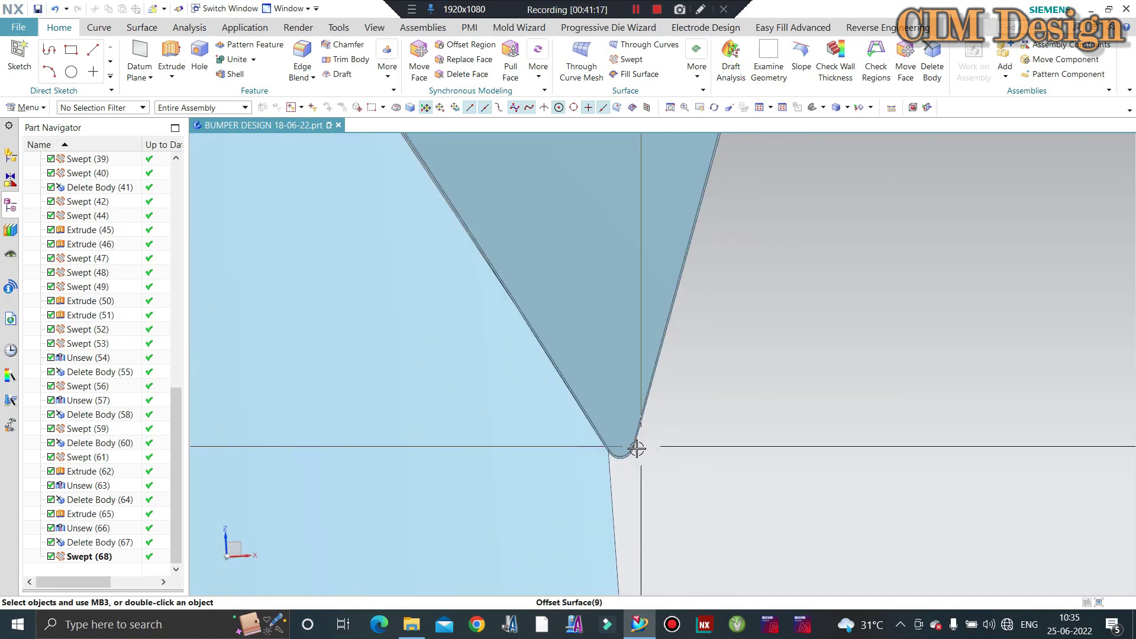
scroll(644, 443, "up", 2)
scroll(666, 431, "up", 2)
scroll(714, 436, "up", 3)
mouse_move(715, 436)
middle_mouse_down()
mouse_move(744, 409)
mouse_move(834, 488)
mouse_move(685, 419)
mouse_move(701, 415)
mouse_move(581, 409)
middle_mouse_up()
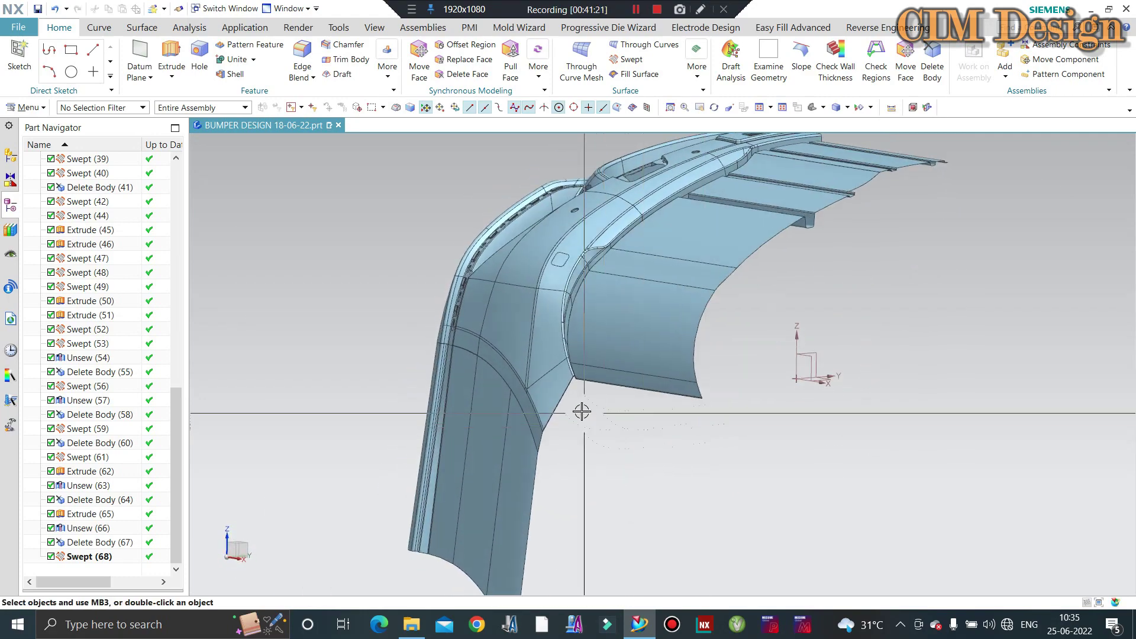
scroll(545, 375, "down", 3)
scroll(576, 365, "down", 2)
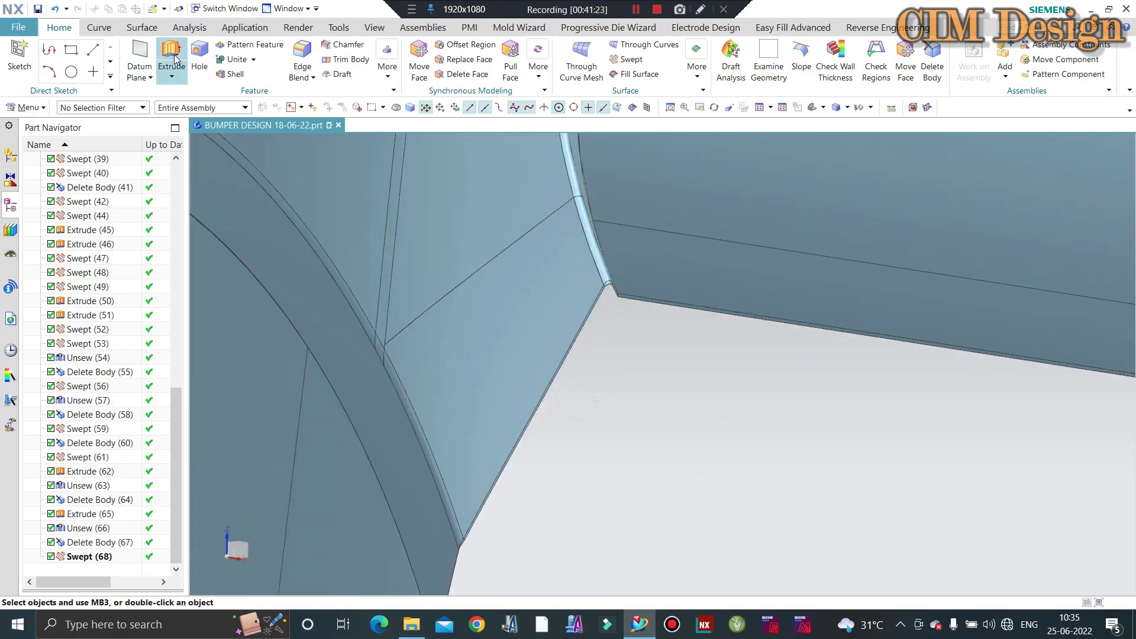
scroll(515, 449, "down", 3)
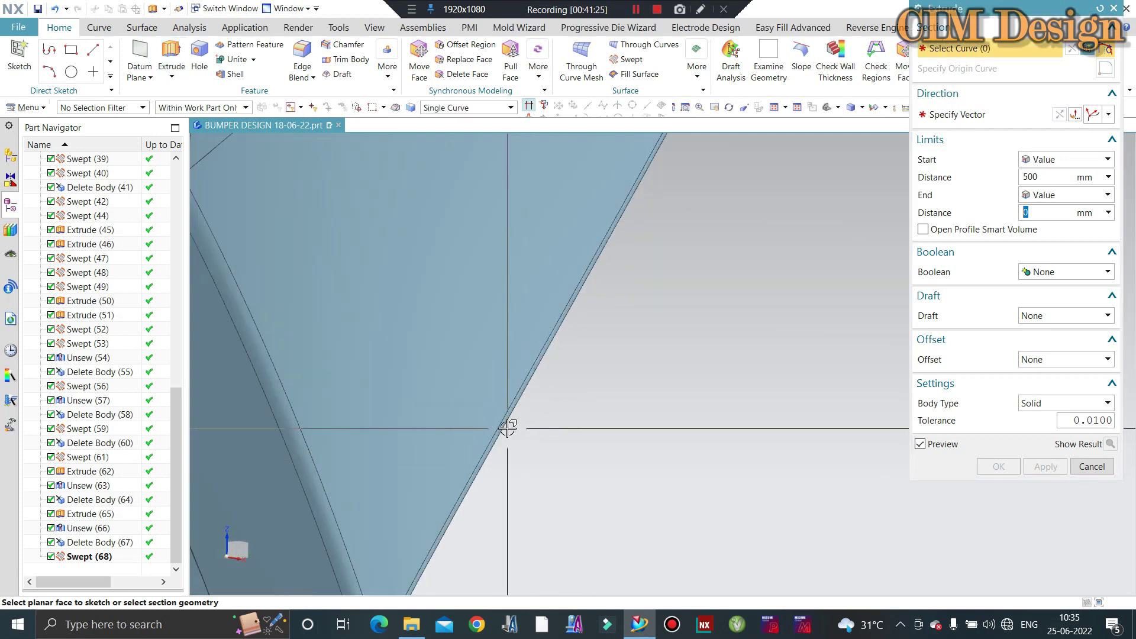
left_click(508, 427)
Extrude tangent to the curve with Start 500 mm and End 0, creating Extrude (69)
left_click(954, 116)
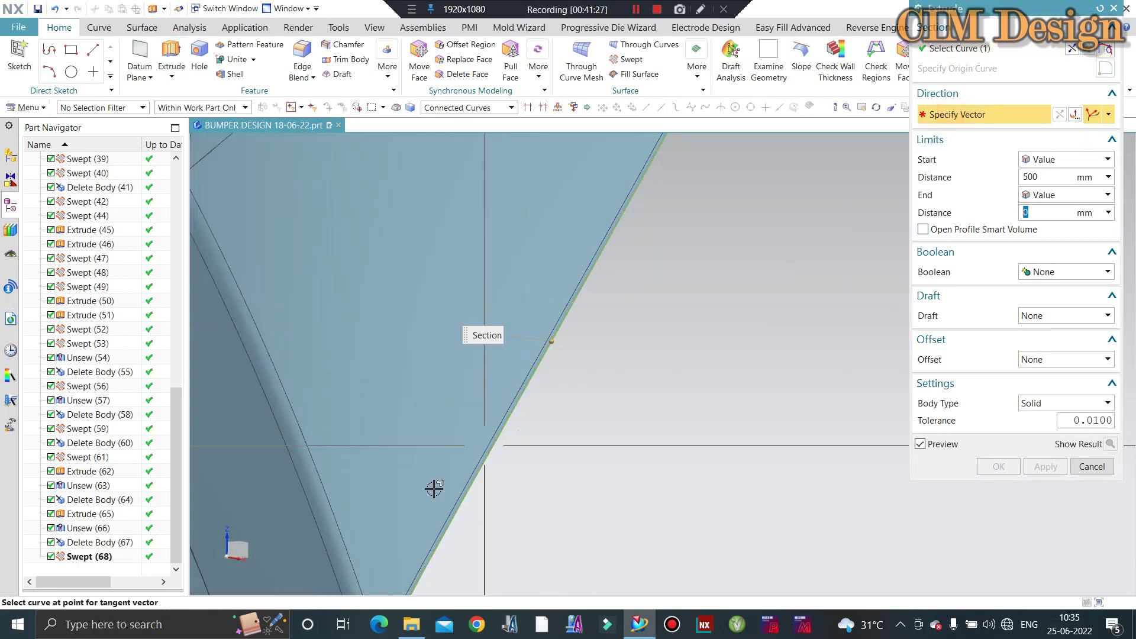
left_click(319, 486)
scroll(385, 406, "up", 3)
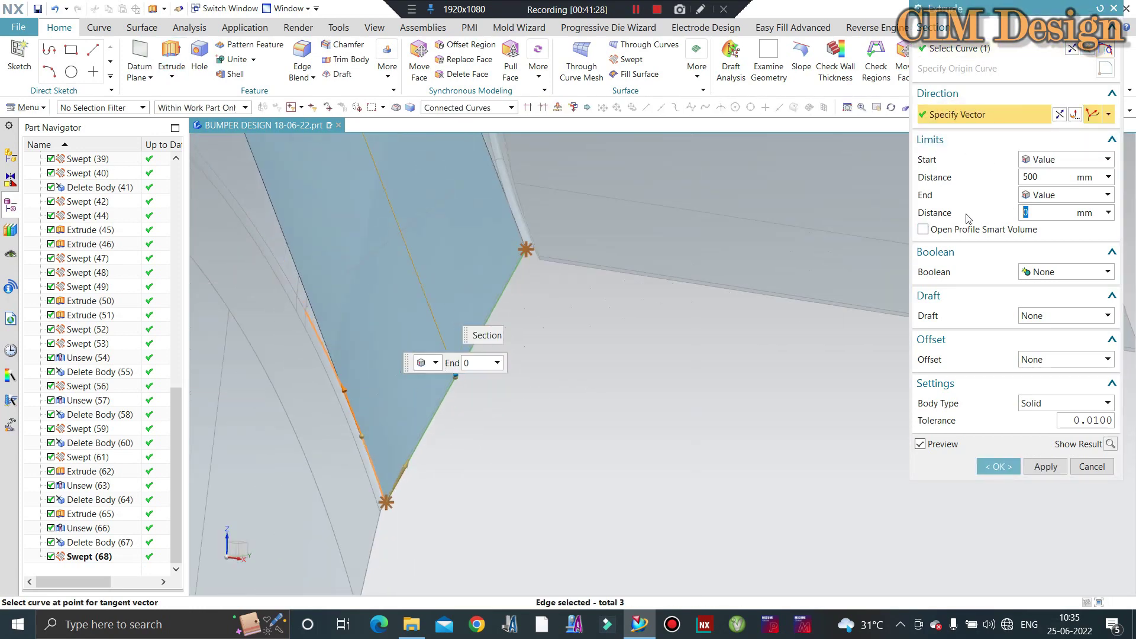
mouse_move(786, 246)
middle_mouse_down()
mouse_move(423, 389)
mouse_move(543, 391)
middle_mouse_up()
middle_click(544, 392)
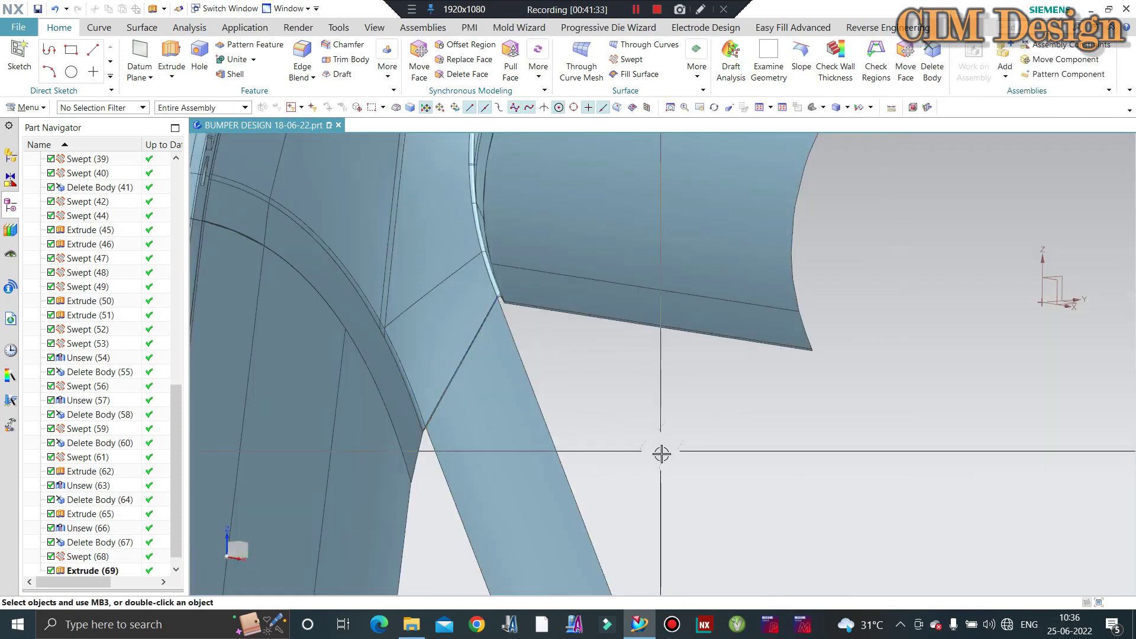
scroll(661, 453, "up", 3)
middle_click_drag(661, 453, 582, 451)
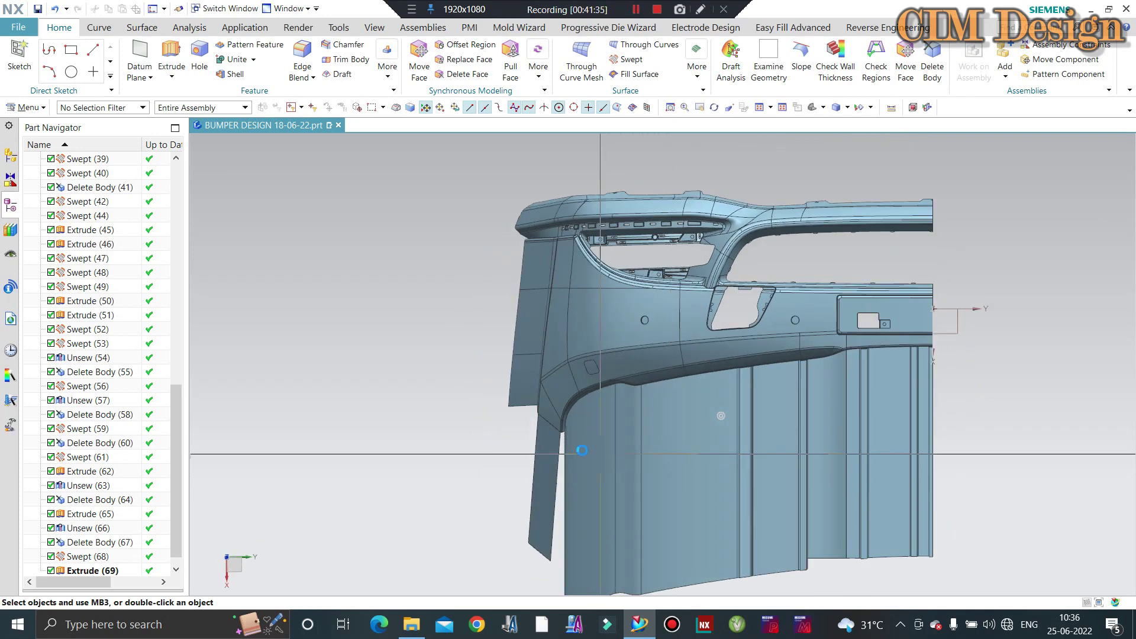
Add two adjacent bumper edges to Extrude (69)'s section, keeping the 500 mm start
scroll(582, 450, "down", 3)
scroll(540, 436, "down", 2)
mouse_move(520, 411)
middle_mouse_down()
mouse_move(550, 380)
mouse_move(651, 460)
middle_mouse_up()
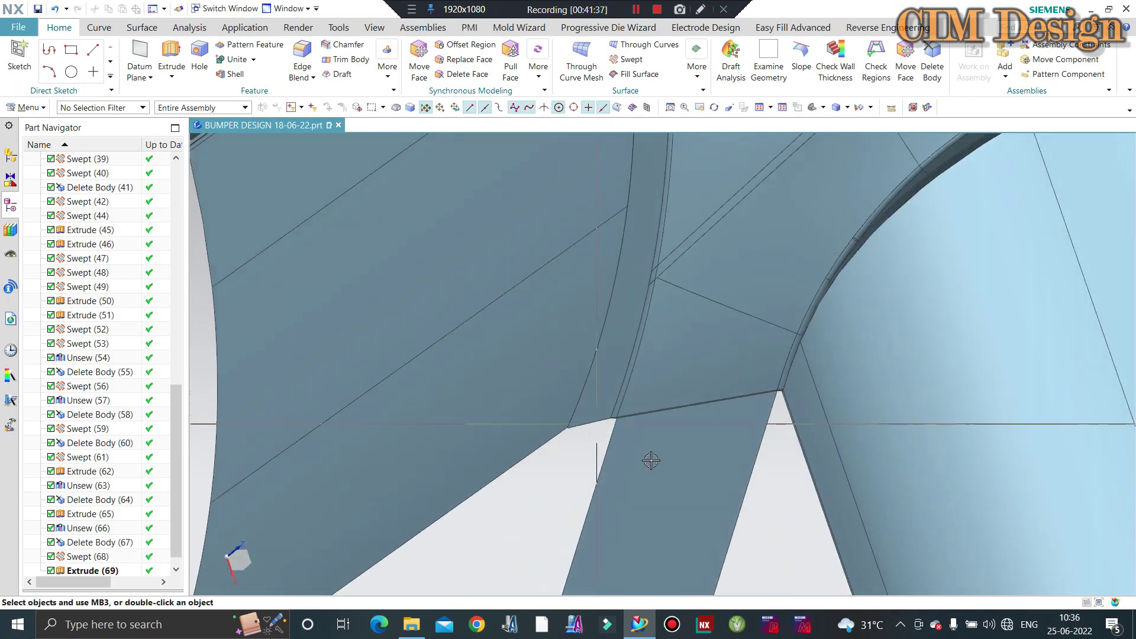
scroll(651, 460, "down", 3)
double_click(102, 560)
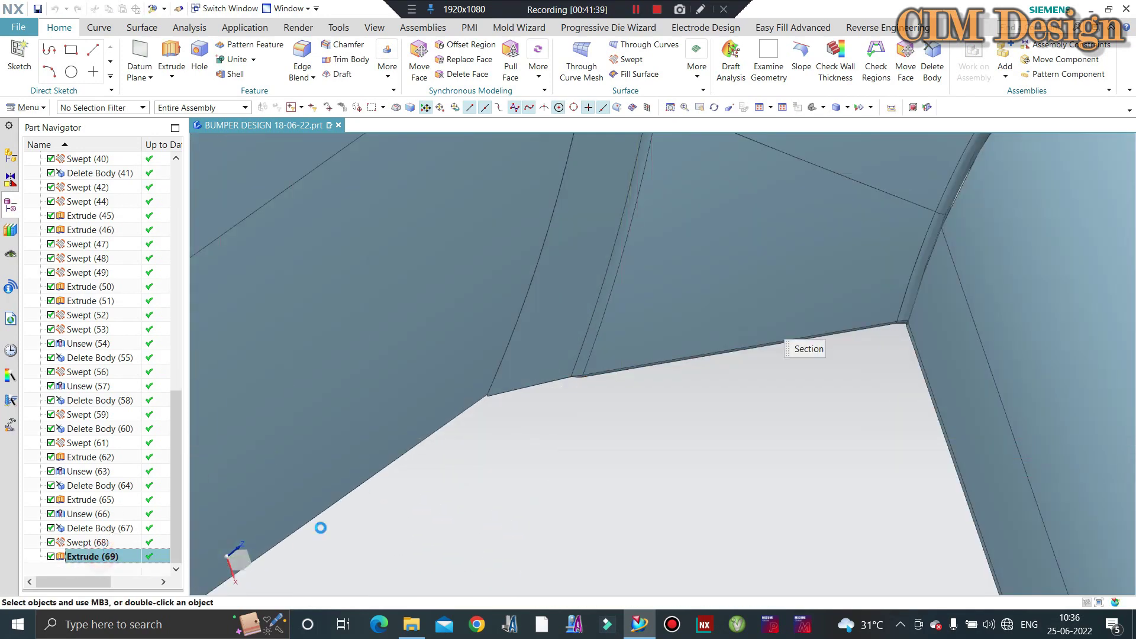
left_click(558, 374)
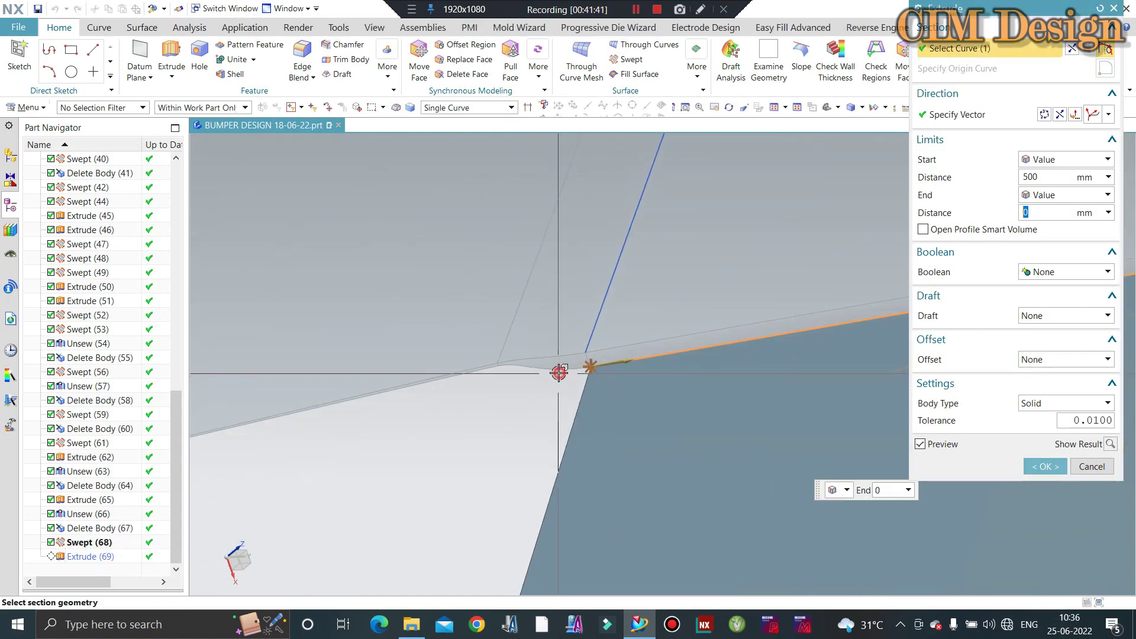
scroll(463, 375, "up", 2)
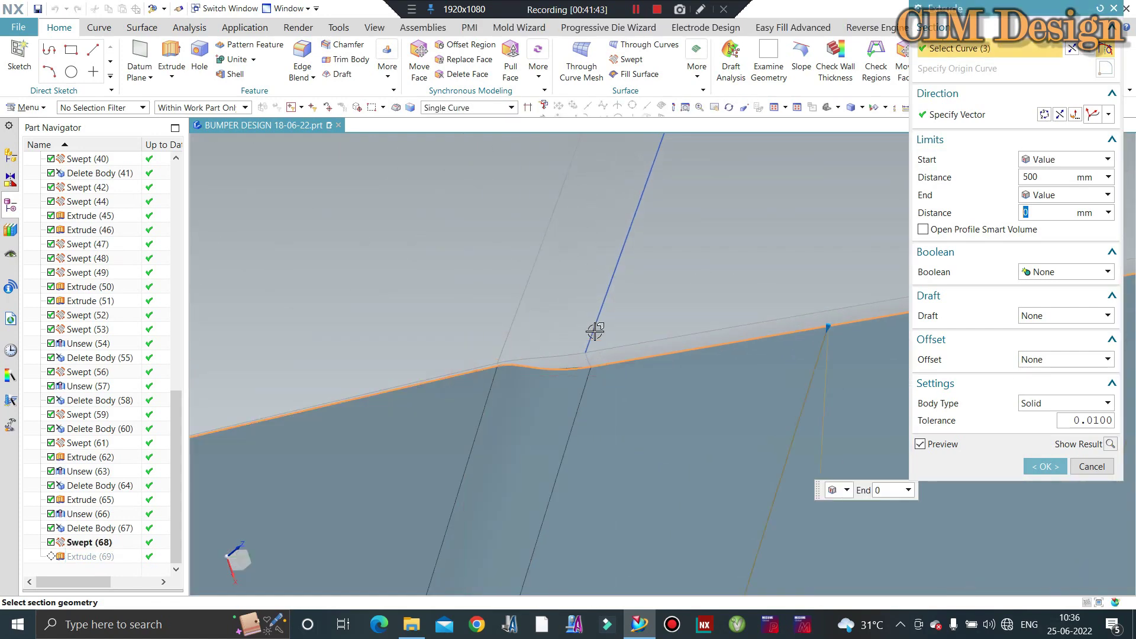
left_click(540, 331)
scroll(543, 345, "up", 1)
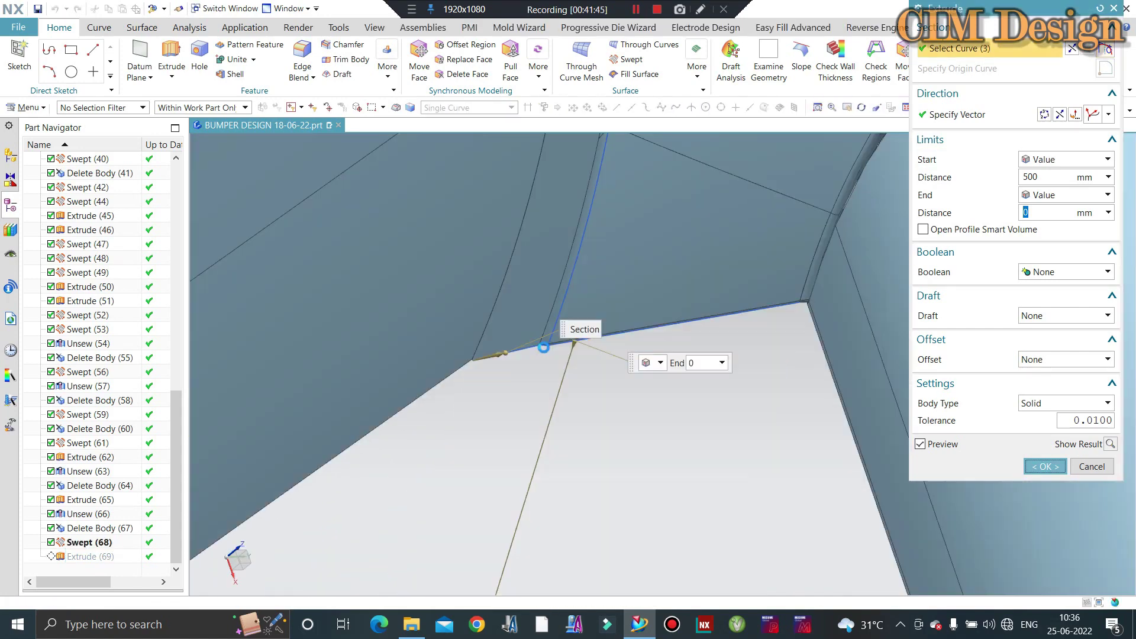
middle_click(544, 343)
scroll(540, 342, "up", 2)
scroll(582, 401, "up", 3)
mouse_move(582, 401)
middle_mouse_down()
mouse_move(371, 414)
mouse_move(357, 426)
mouse_move(464, 406)
middle_mouse_up()
scroll(558, 317, "down", 5)
scroll(526, 361, "down", 3)
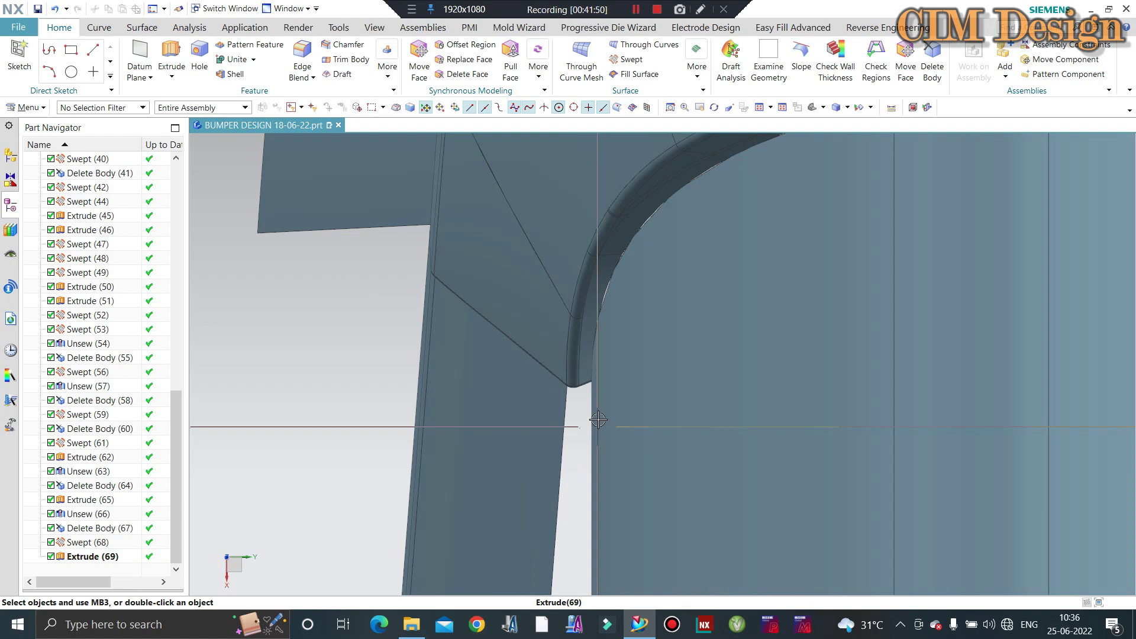
Sweep the corner fillet edge along the left edge as guide, creating Swept (70)
mouse_move(598, 419)
middle_mouse_down()
mouse_move(608, 375)
mouse_move(604, 241)
middle_mouse_up()
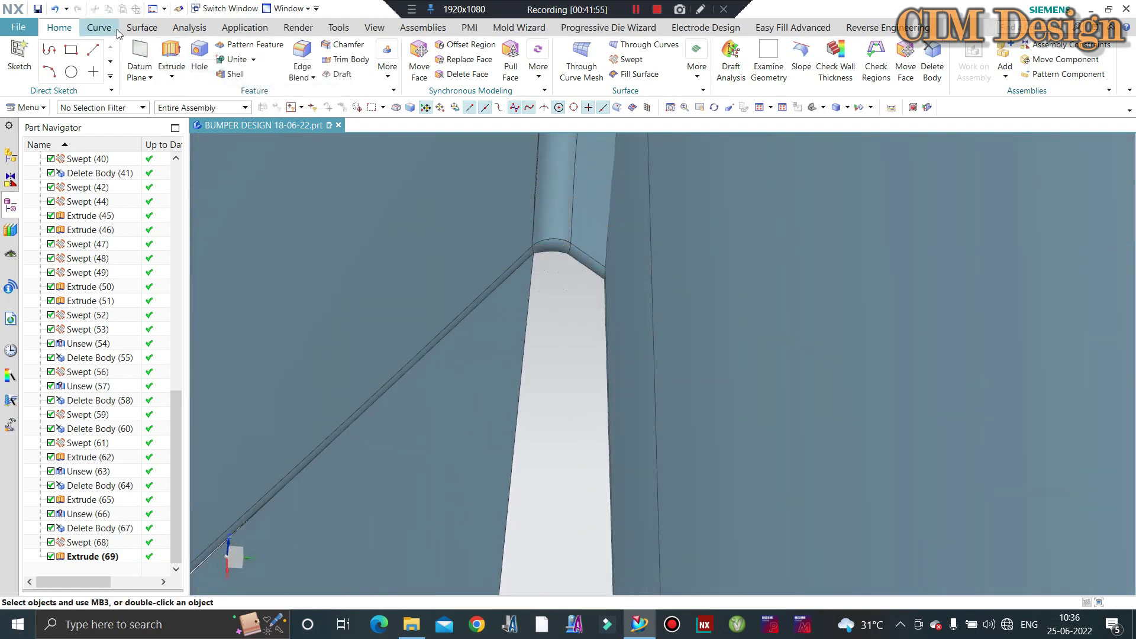
left_click(135, 27)
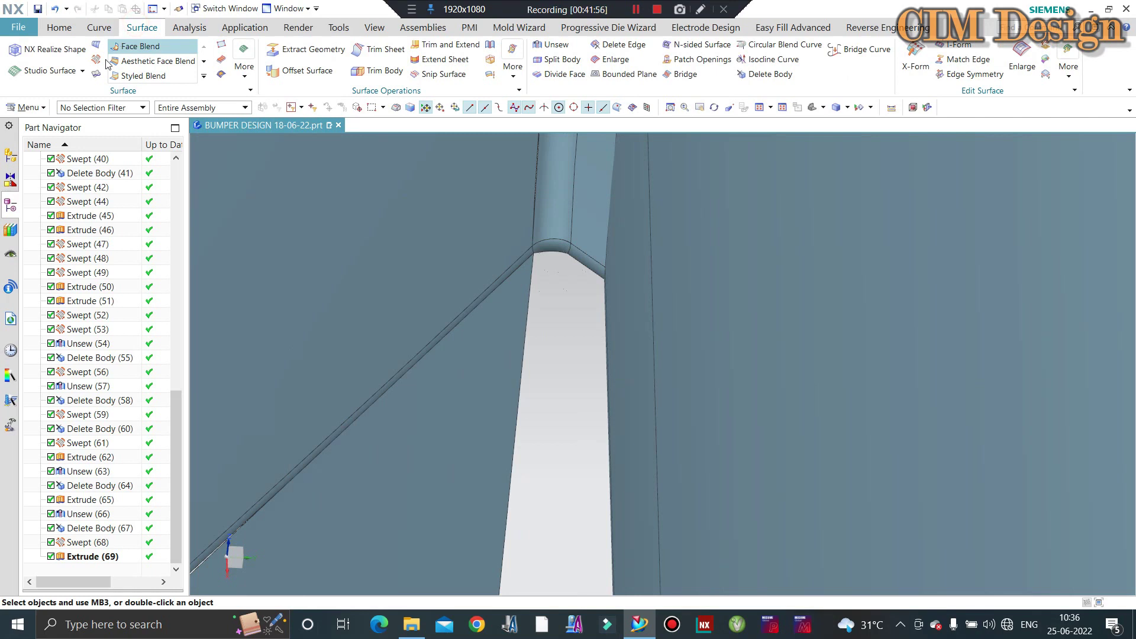
key("F4")
left_click(583, 265)
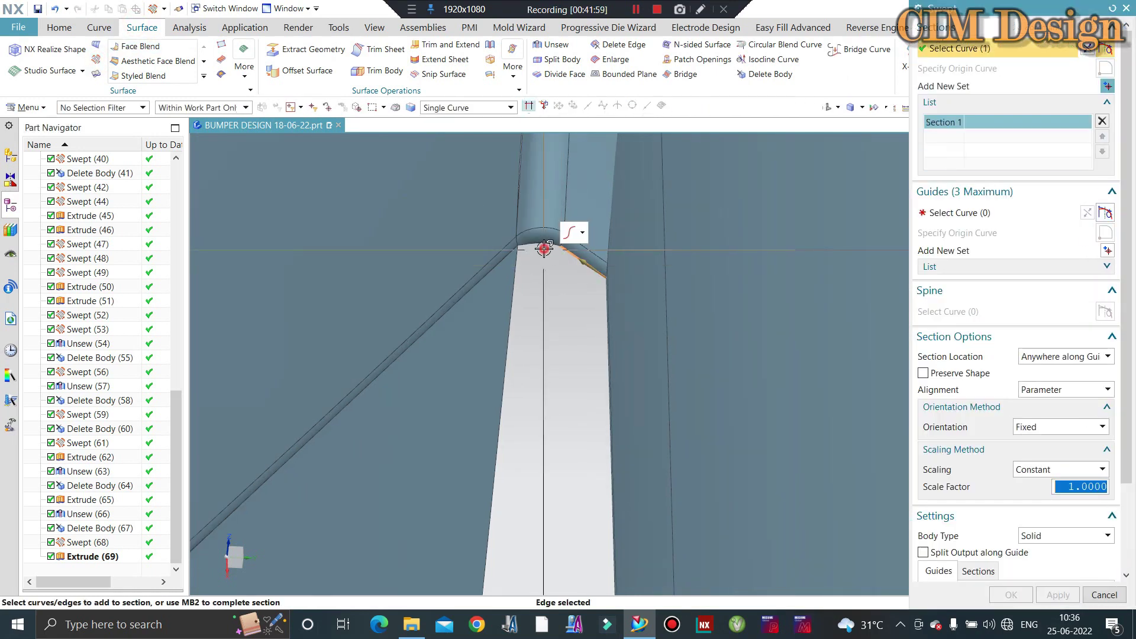
left_click(949, 212)
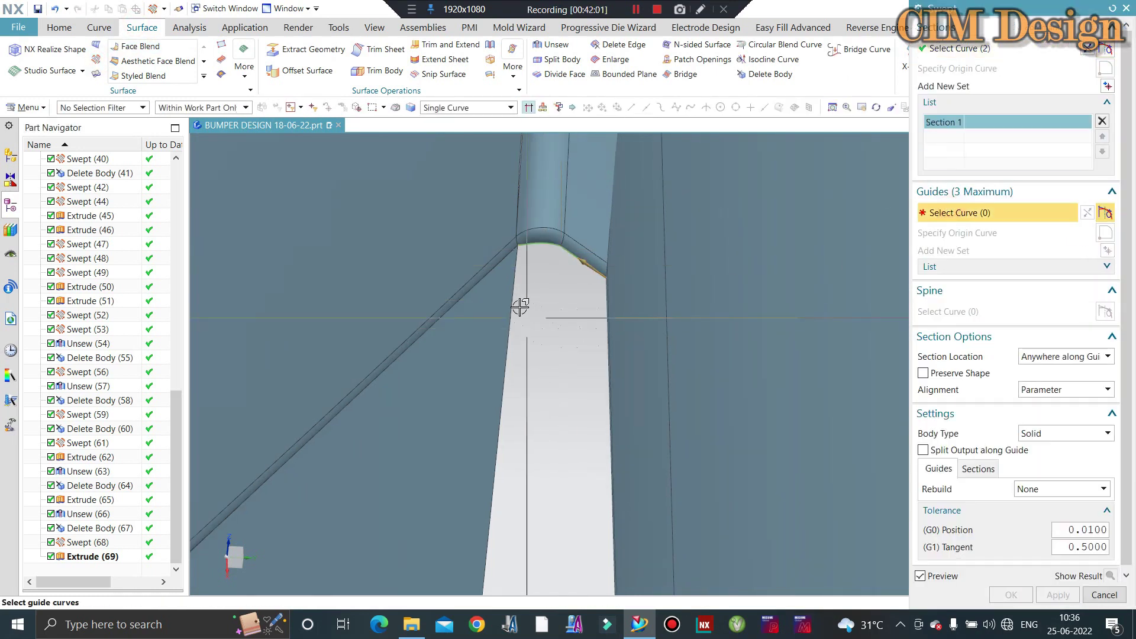
left_click(516, 297)
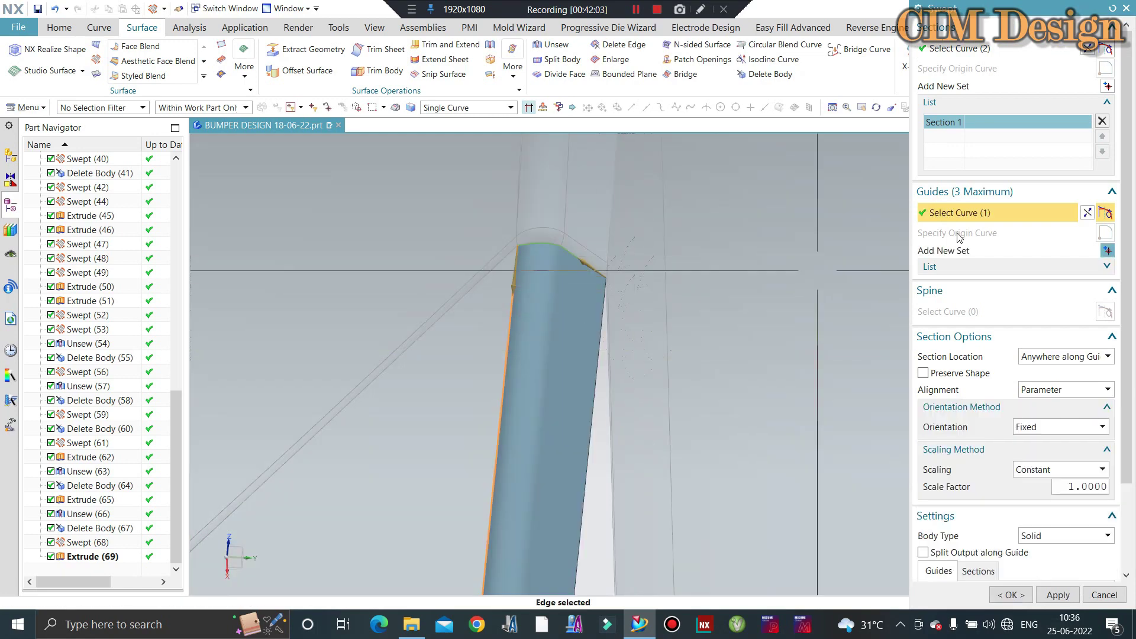
mouse_move(545, 300)
middle_mouse_down()
mouse_move(633, 290)
mouse_move(649, 332)
middle_mouse_up()
middle_click(650, 330)
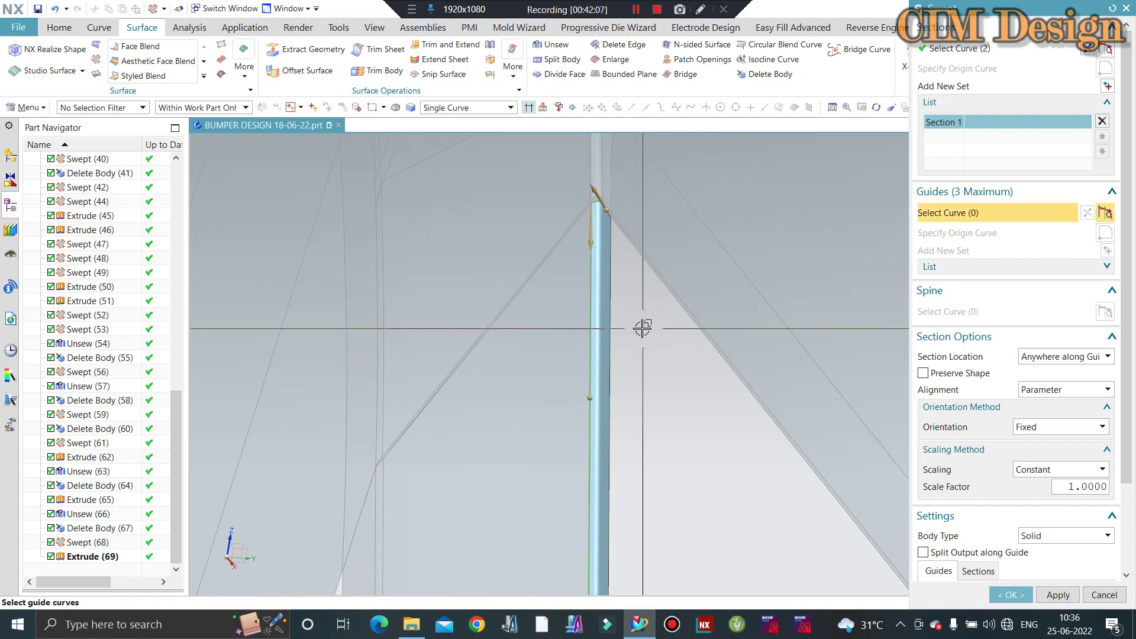
middle_click(698, 380)
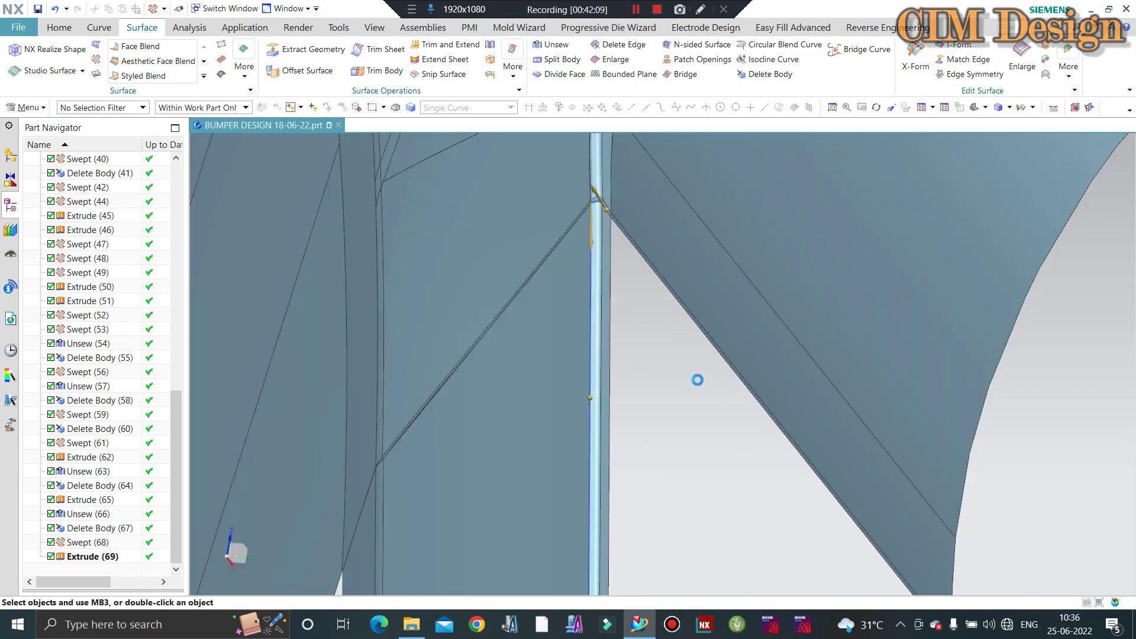
Orbit out and down to a low close-up of the new swept corner
scroll(632, 345, "down", 5)
mouse_move(893, 452)
middle_mouse_down()
mouse_move(677, 361)
mouse_move(347, 471)
middle_mouse_up()
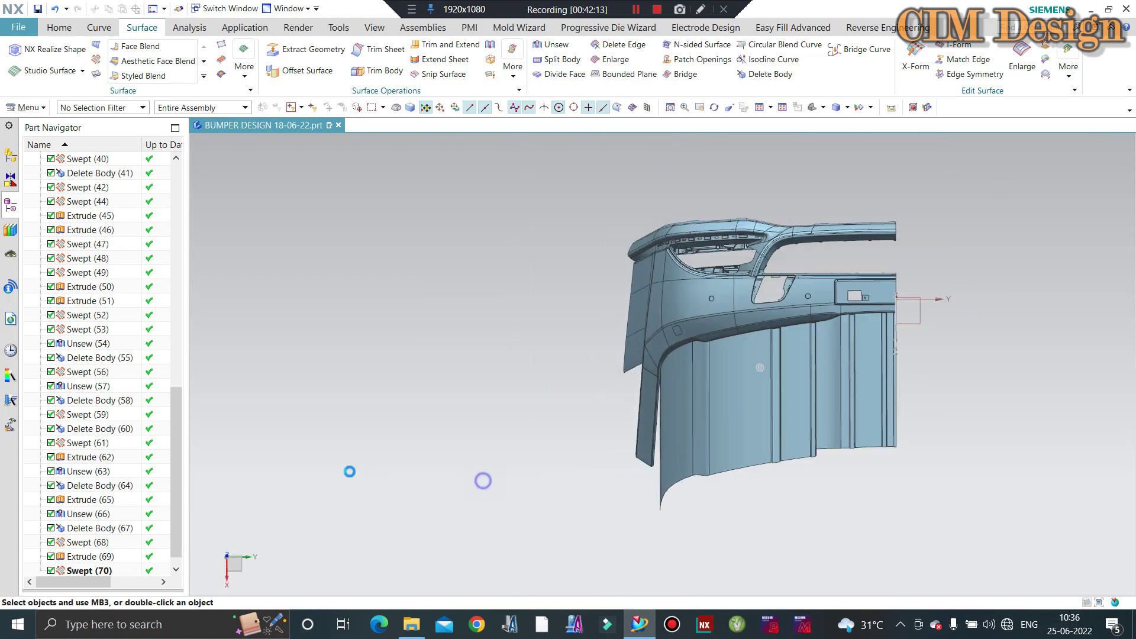
scroll(715, 368, "up", 3)
mouse_move(716, 367)
middle_mouse_down()
mouse_move(649, 381)
mouse_move(664, 343)
middle_mouse_up()
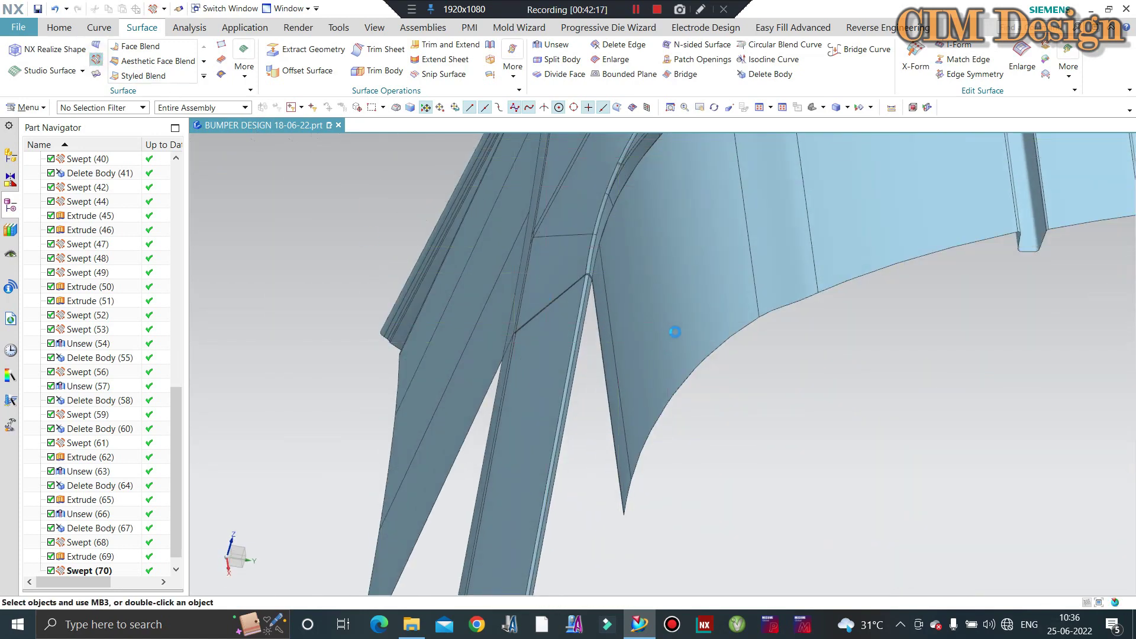
scroll(596, 288, "up", 3)
Create Swept (71) along the gap's other edge, using the red edge as guide
scroll(596, 288, "up", 2)
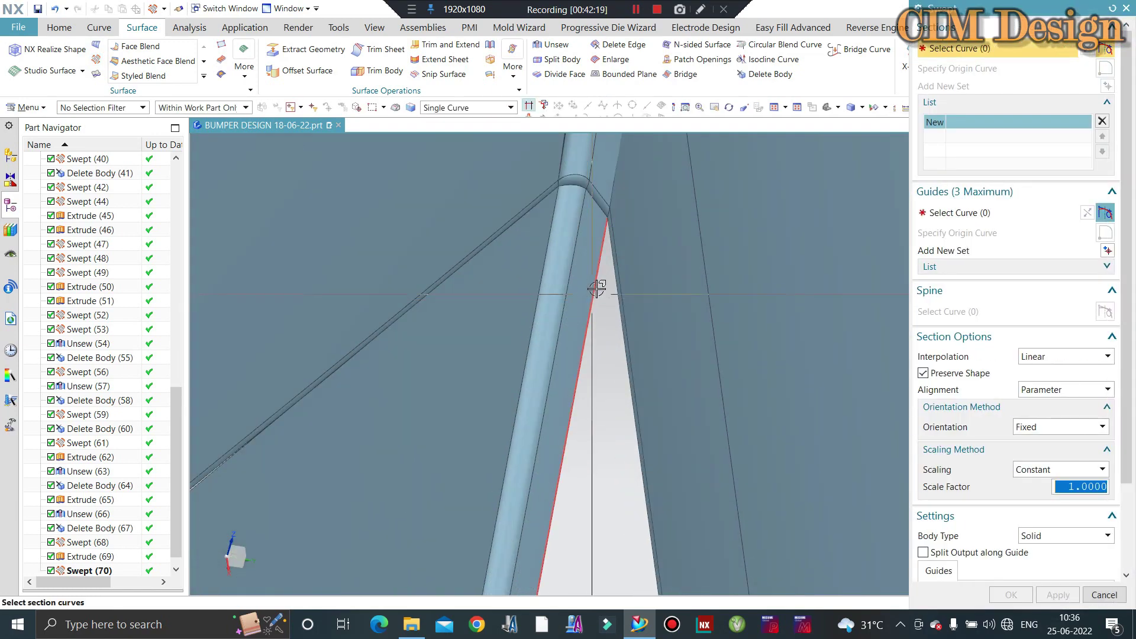
left_click(952, 213)
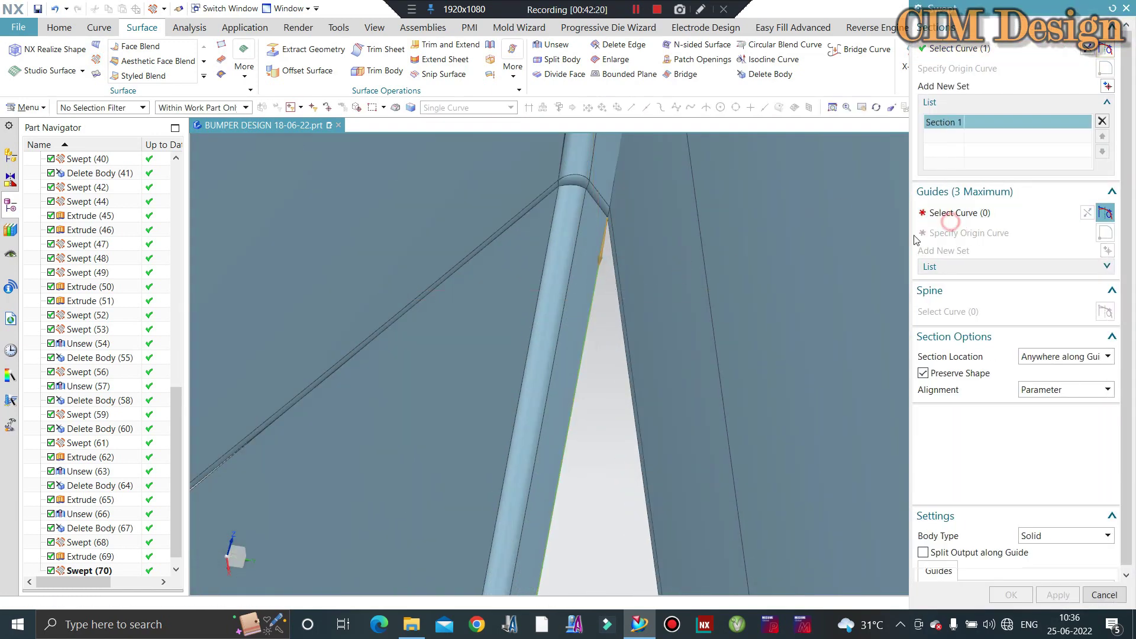
left_click(619, 312)
middle_click(659, 234)
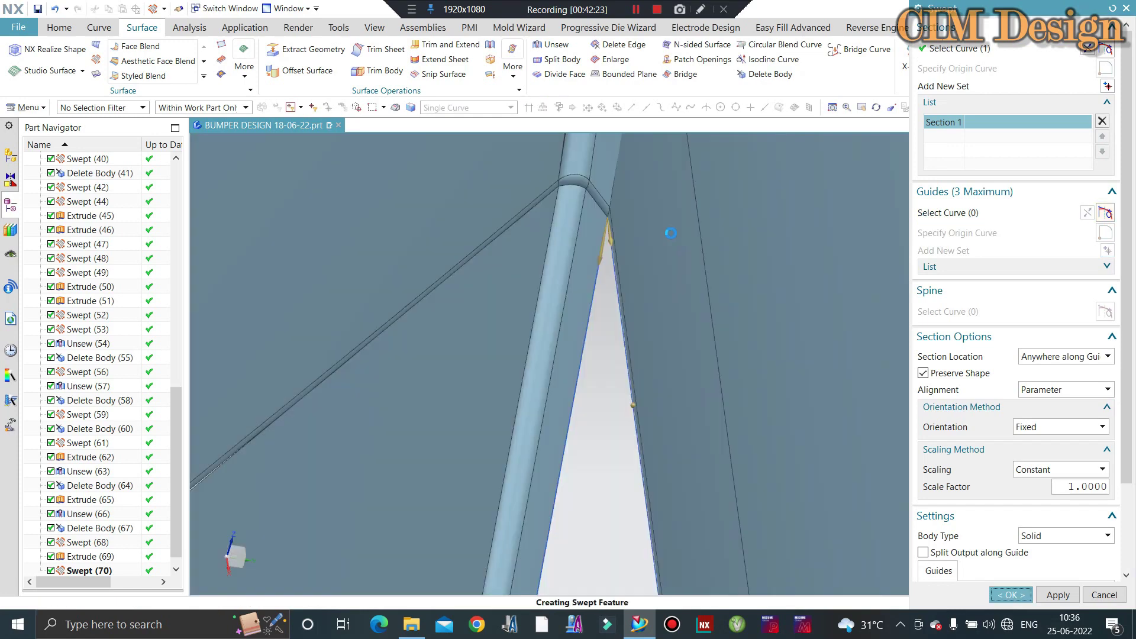
Orbit and zoom around the bumper corner to inspect the new swept surface
mouse_move(626, 235)
middle_mouse_down()
mouse_move(785, 187)
mouse_move(798, 278)
mouse_move(669, 220)
middle_mouse_up()
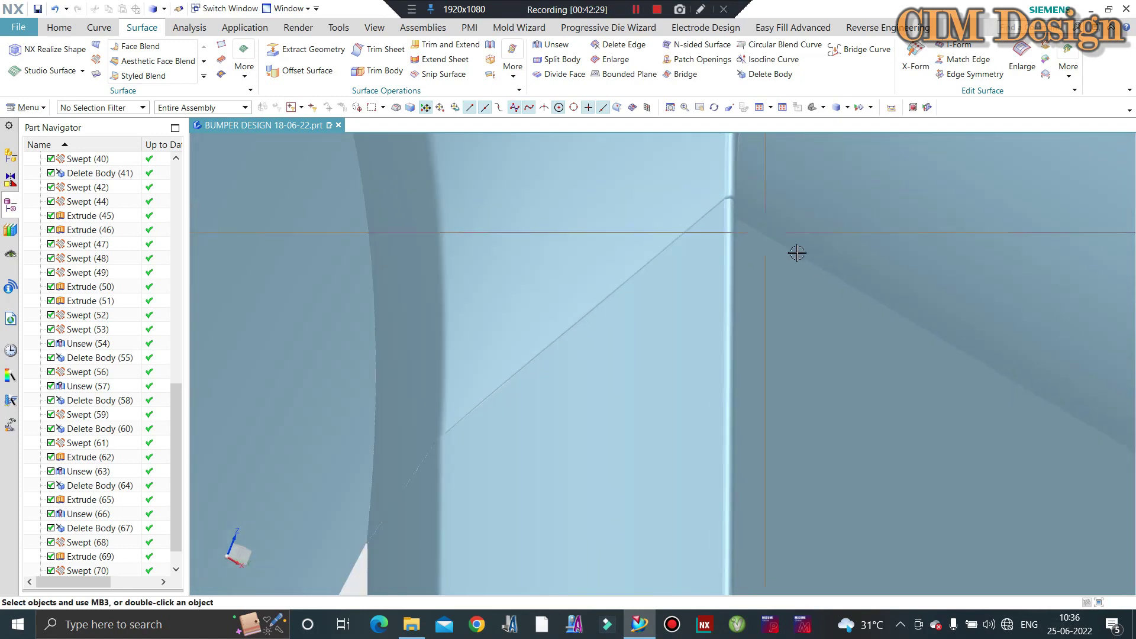
scroll(648, 249, "down", 3)
scroll(599, 294, "up", 4)
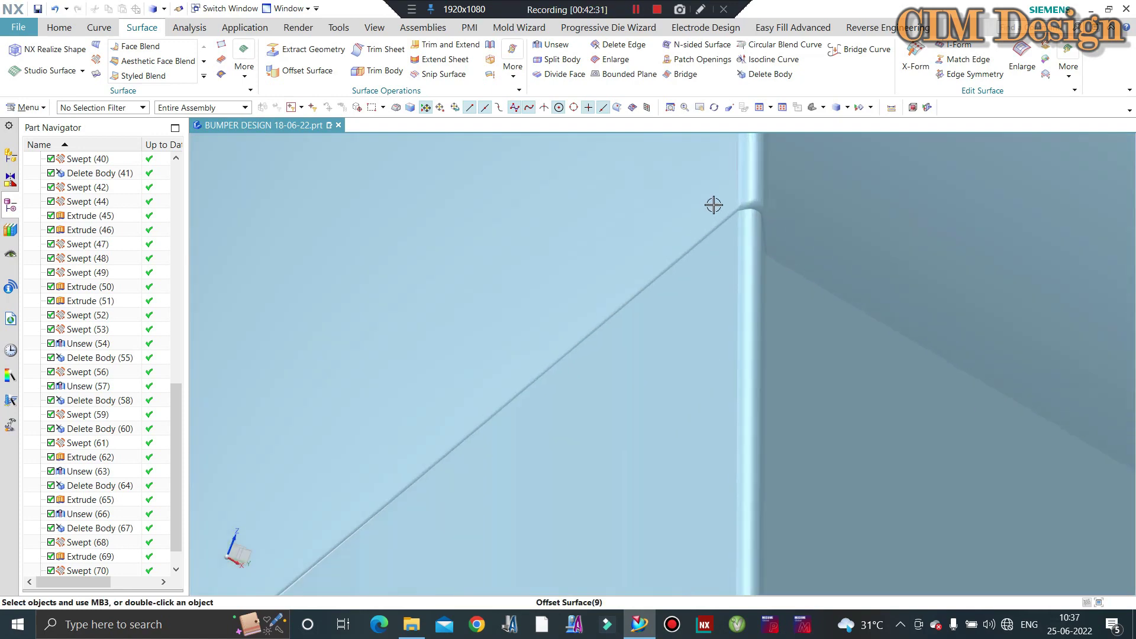
mouse_move(563, 226)
middle_mouse_down()
mouse_move(631, 300)
mouse_move(586, 317)
middle_mouse_up()
scroll(601, 342, "up", 3)
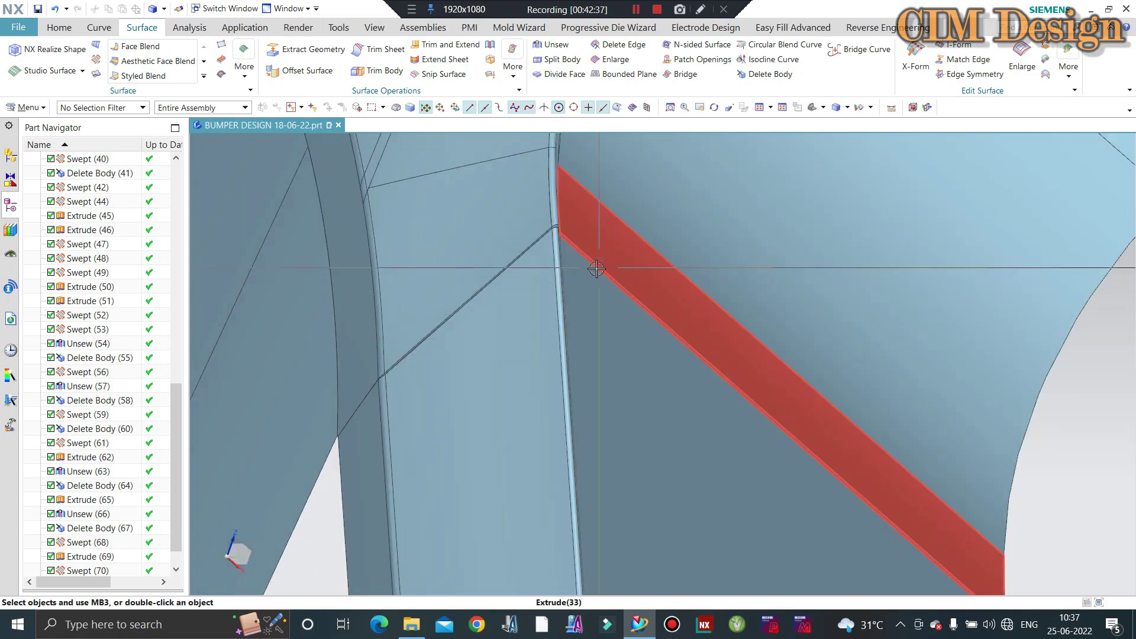
middle_click_drag(593, 271, 549, 221)
scroll(549, 221, "up", 2)
scroll(544, 229, "up", 1)
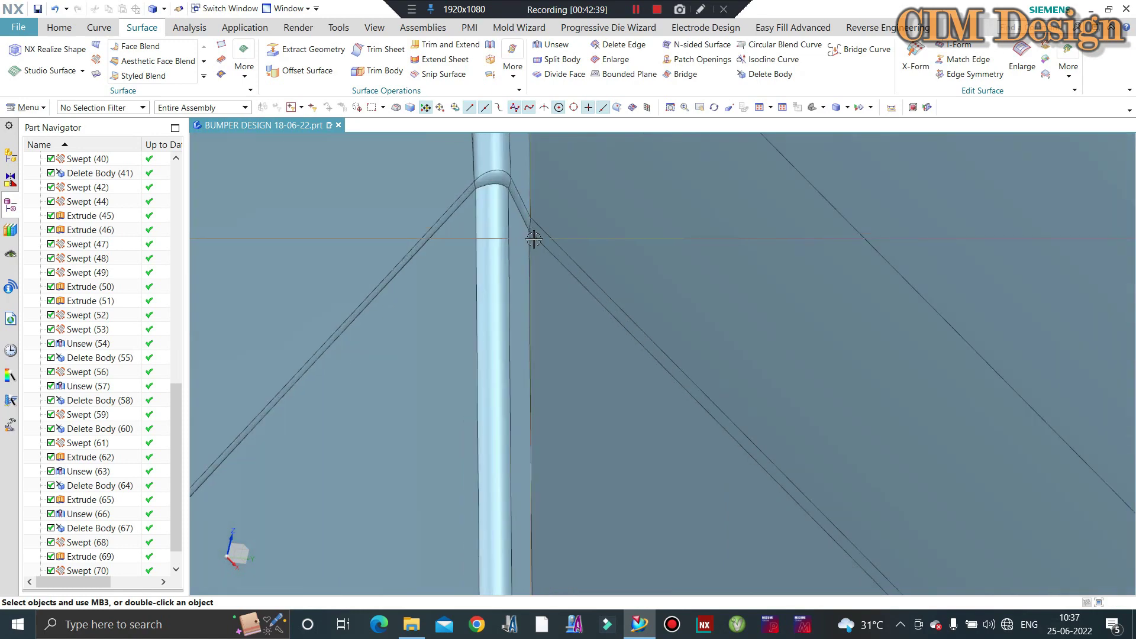
scroll(537, 236, "up", 2)
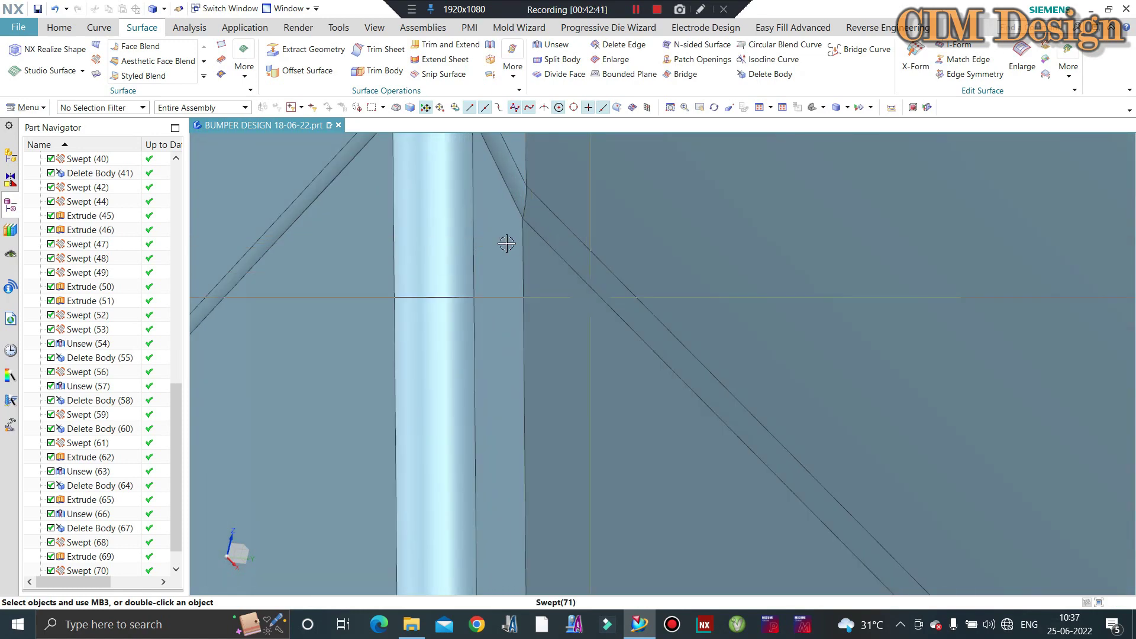
scroll(521, 248, "down", 2)
scroll(559, 276, "down", 2)
scroll(664, 355, "down", 3)
mouse_move(664, 355)
middle_mouse_down()
mouse_move(674, 432)
mouse_move(614, 495)
middle_mouse_up()
scroll(612, 360, "up", 2)
middle_click_drag(611, 359, 646, 322)
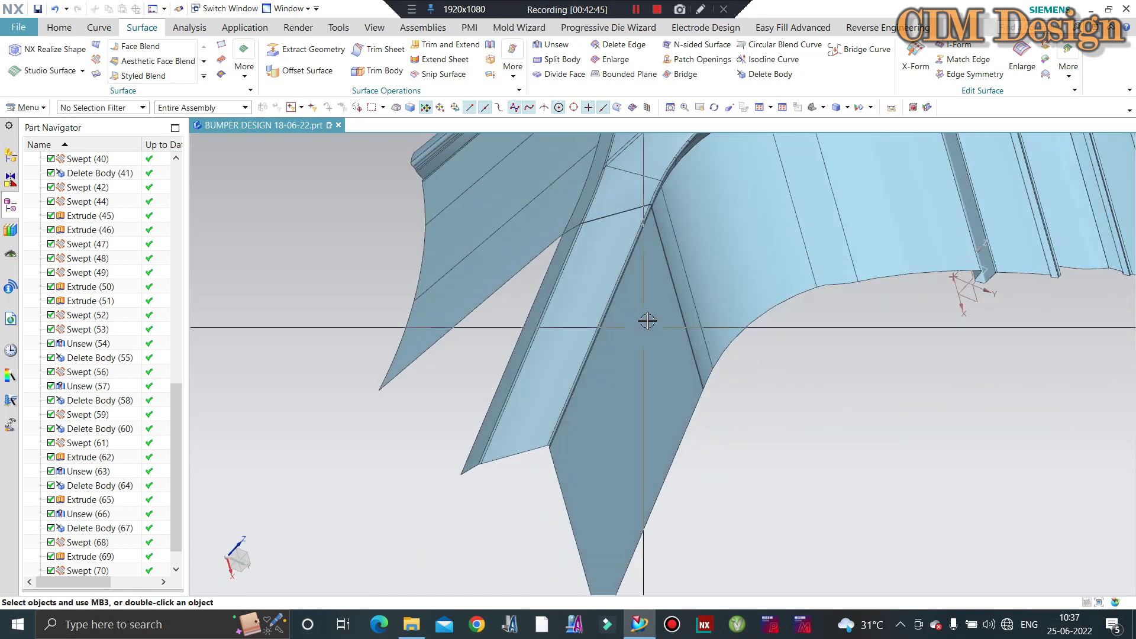
scroll(647, 233, "up", 2)
scroll(642, 243, "up", 2)
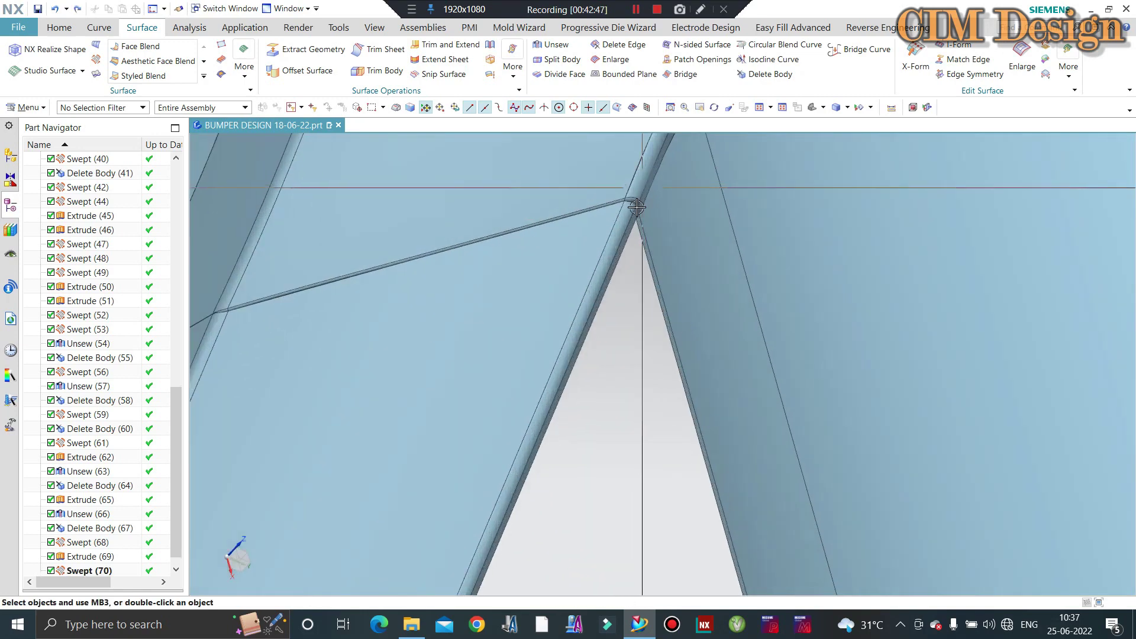
scroll(636, 255, "up", 2)
scroll(633, 261, "up", 1)
scroll(633, 261, "down", 1)
scroll(527, 284, "down", 2)
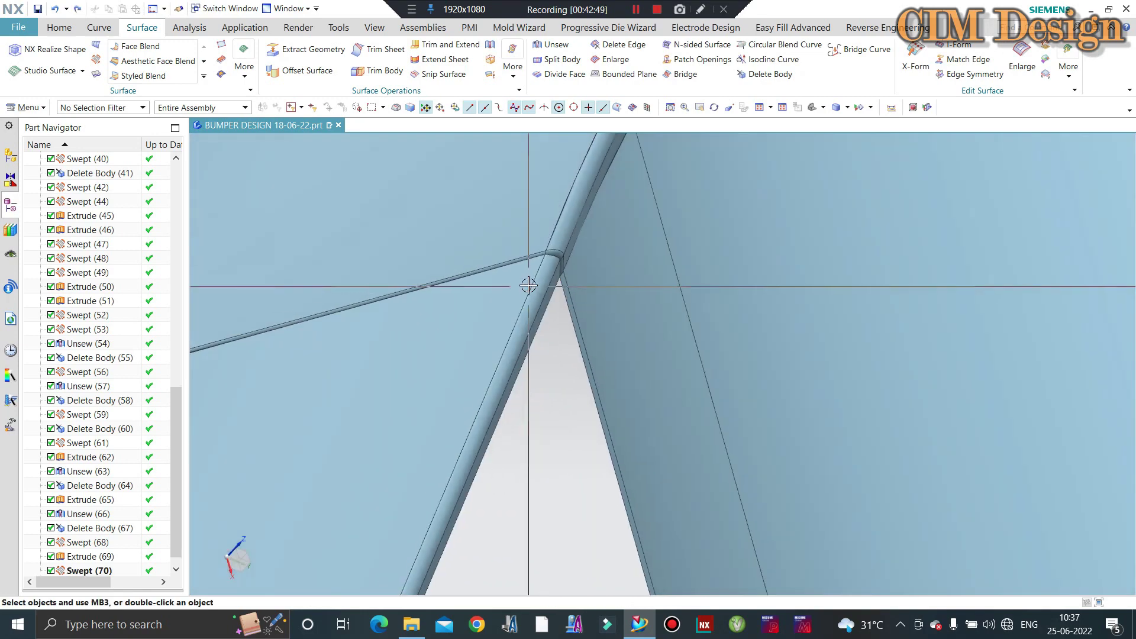
scroll(560, 271, "down", 2)
scroll(480, 317, "down", 2)
middle_click_drag(479, 317, 723, 415)
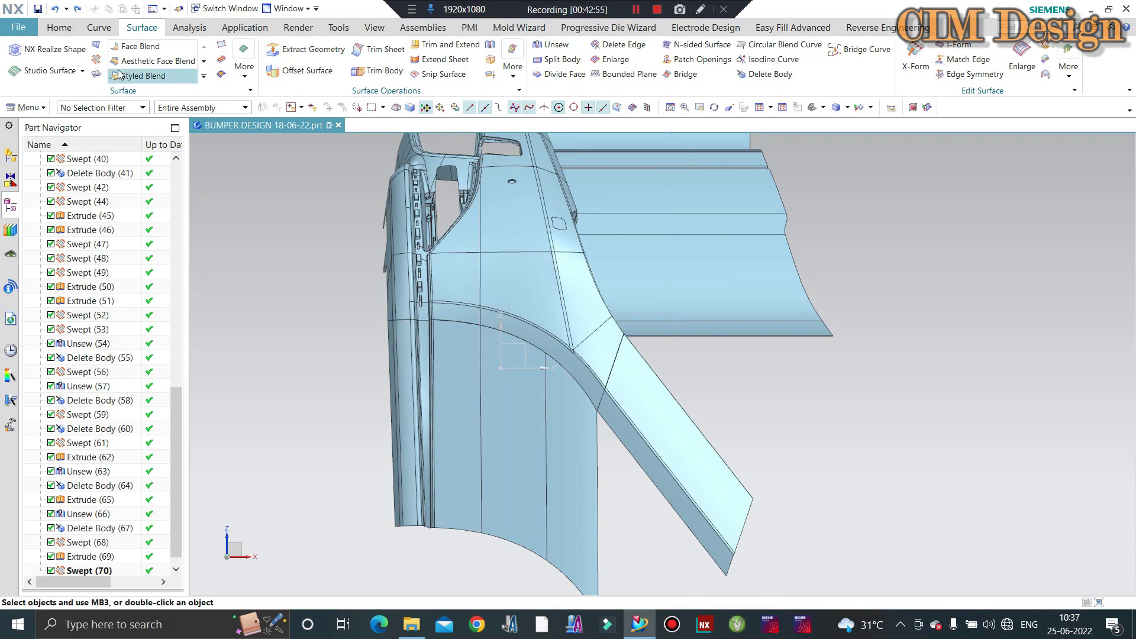
Trim both vertical strips and the slanted sheet with a plane at the sheet's corner point
left_click(377, 75)
left_click(512, 449)
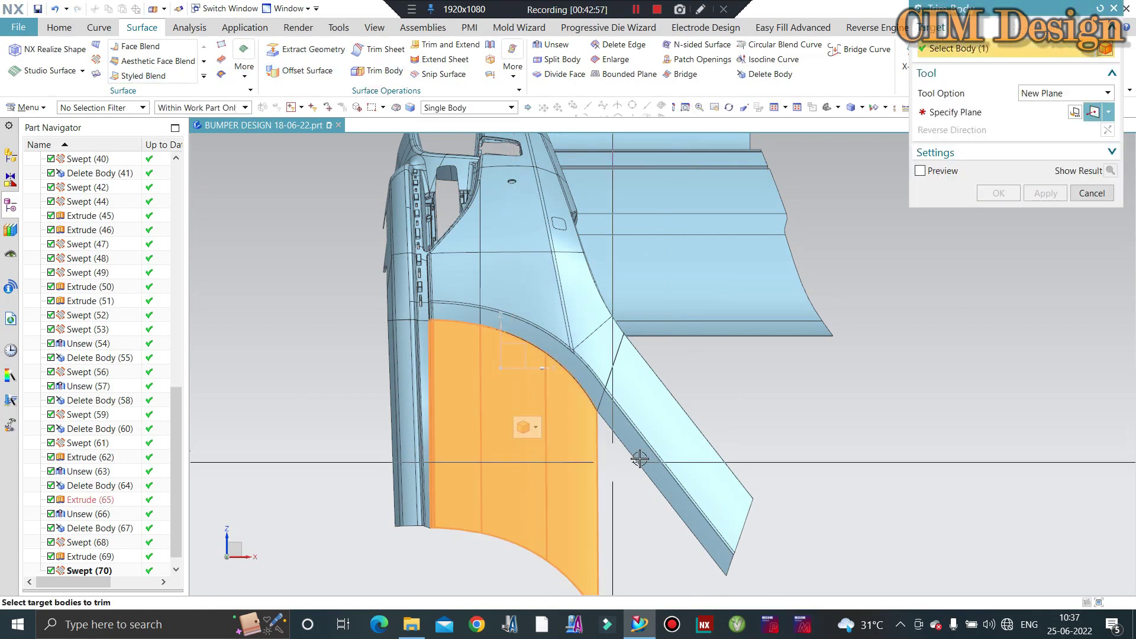
left_click(676, 480)
left_click(424, 455)
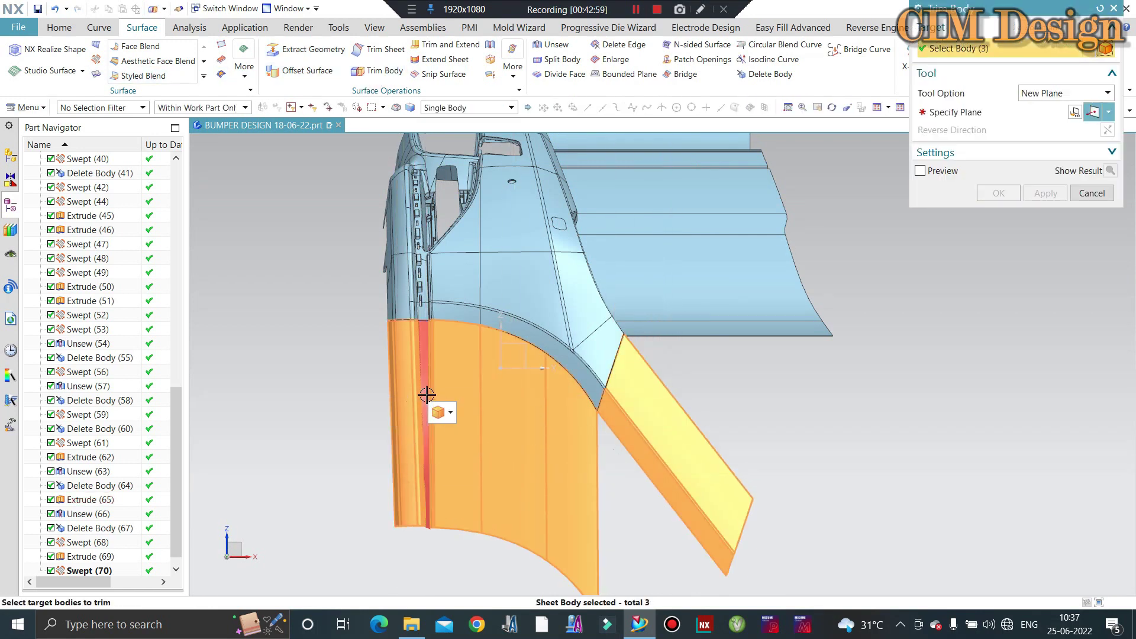
middle_click(1012, 206)
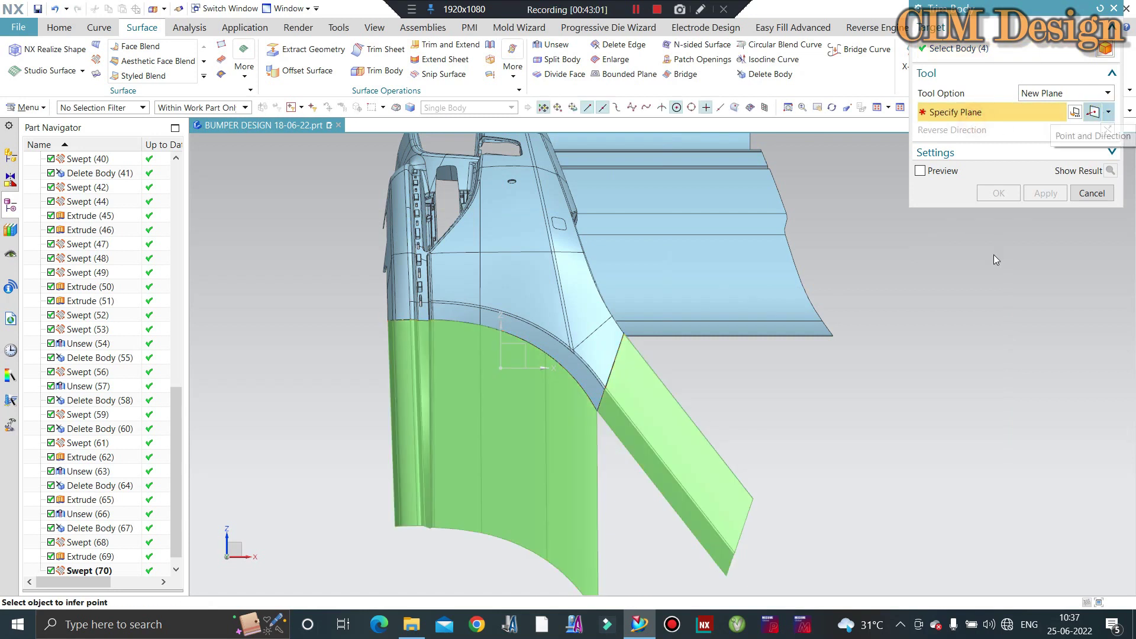
left_click(751, 499)
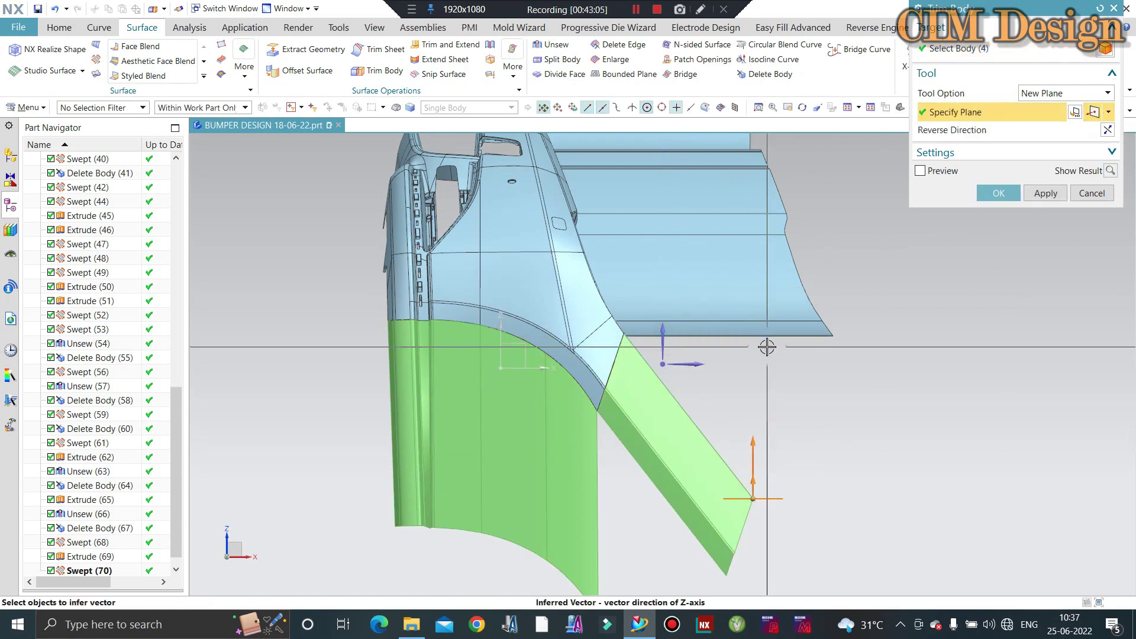
left_click(998, 193)
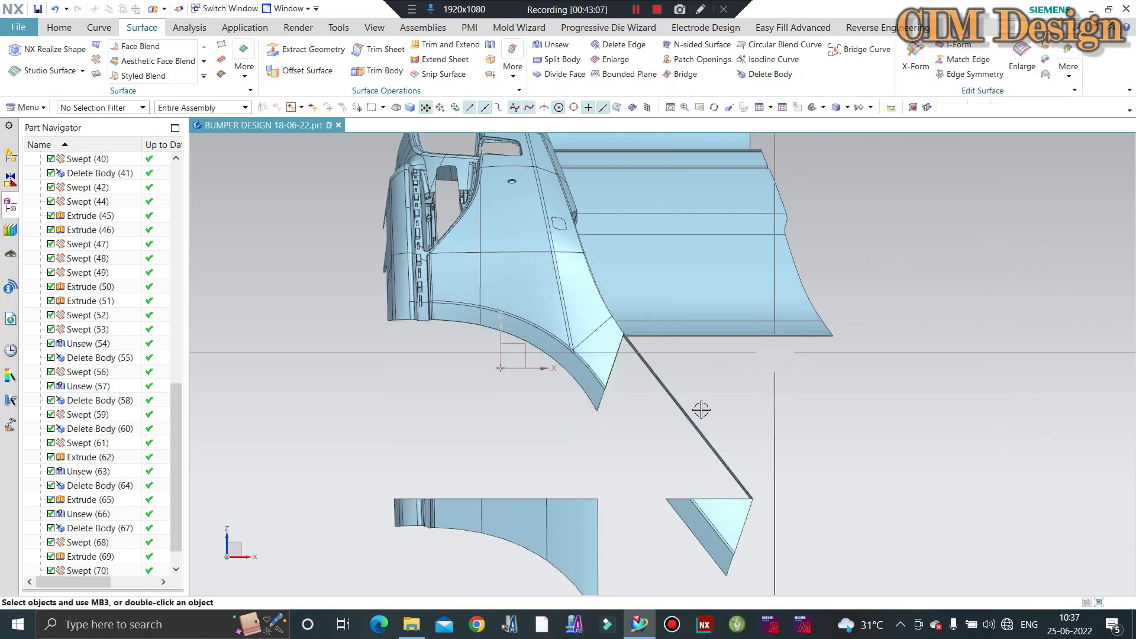
Re-edit and confirm Trim Body (71), checking the trimmed bodies from several angles
double_click(77, 556)
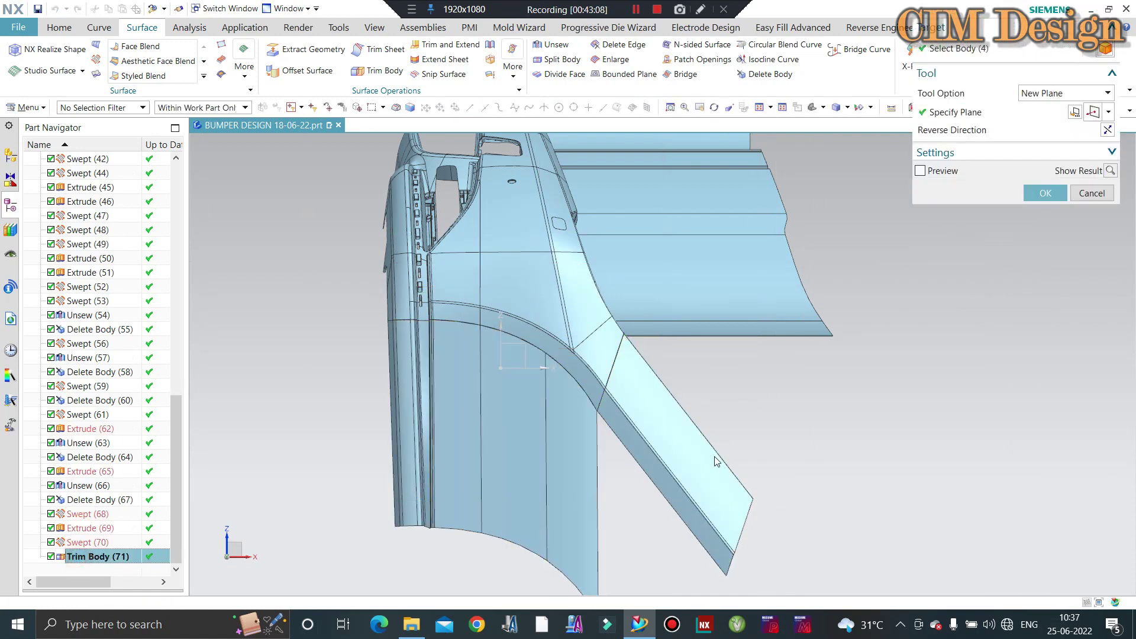
left_click(1045, 193)
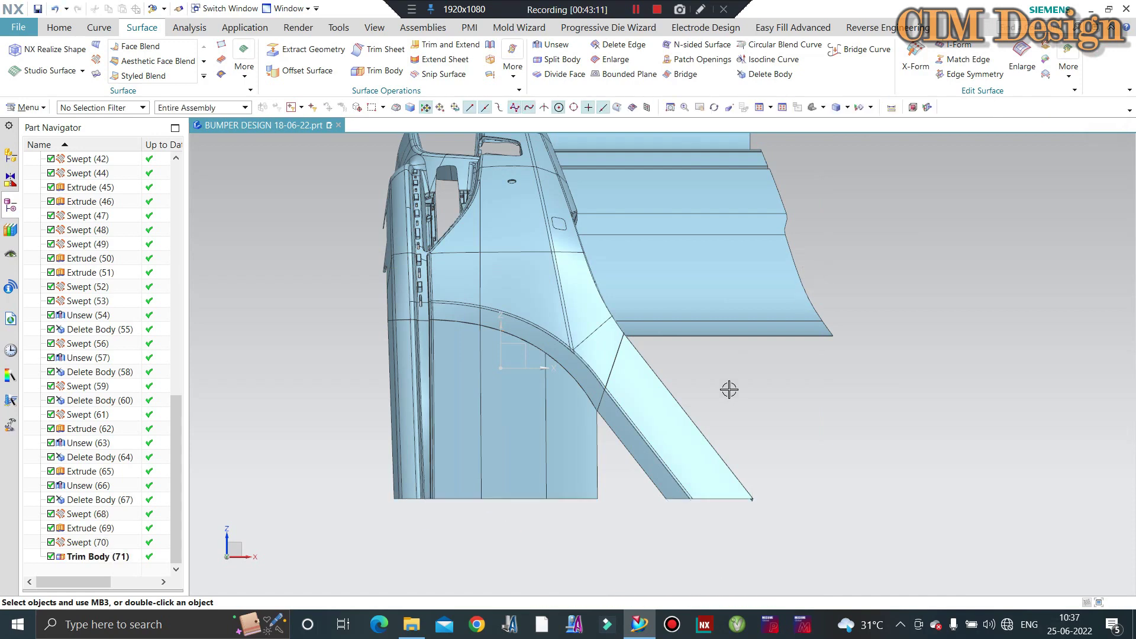
scroll(757, 508, "up", 4)
double_click(100, 556)
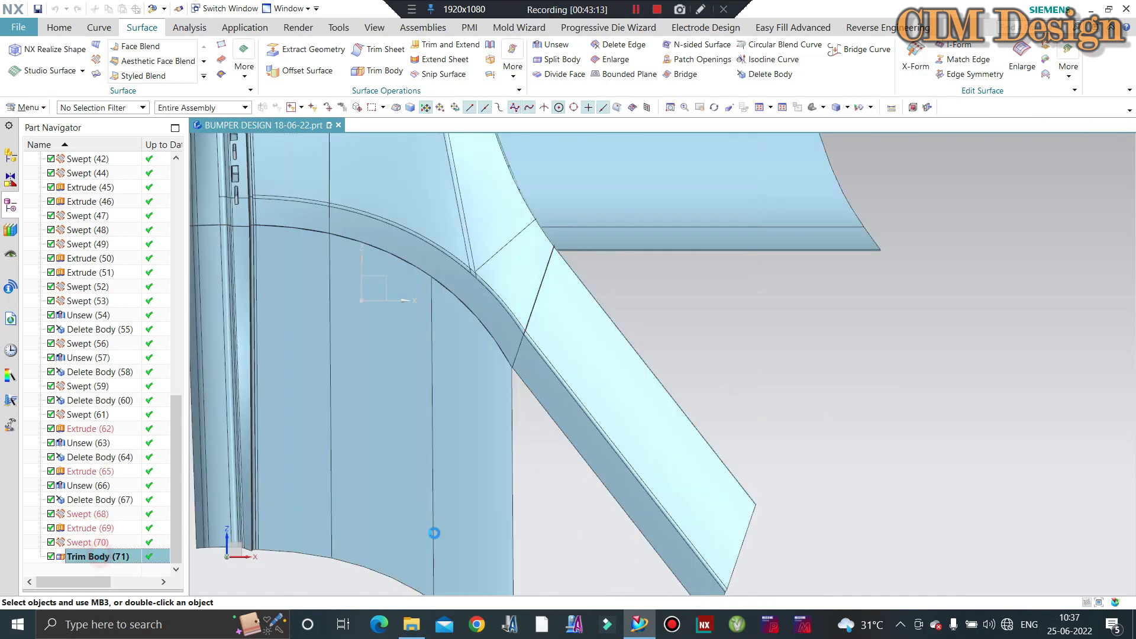
scroll(736, 494, "down", 3)
mouse_move(735, 494)
middle_mouse_down()
mouse_move(775, 449)
mouse_move(679, 481)
middle_mouse_up()
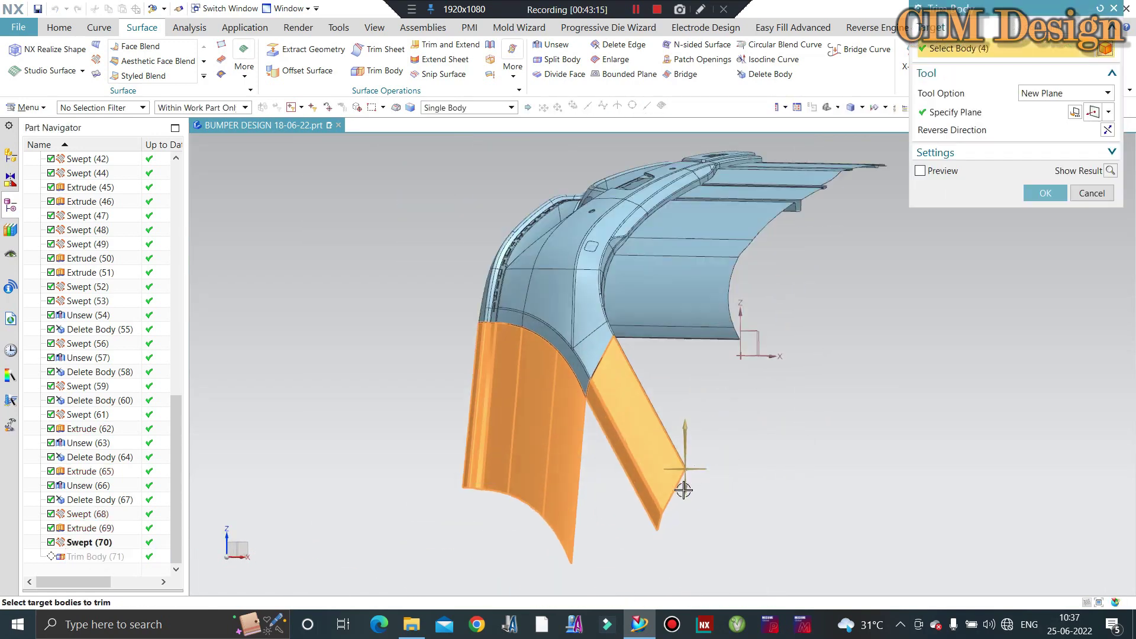
scroll(679, 444, "up", 5)
scroll(639, 398, "up", 3)
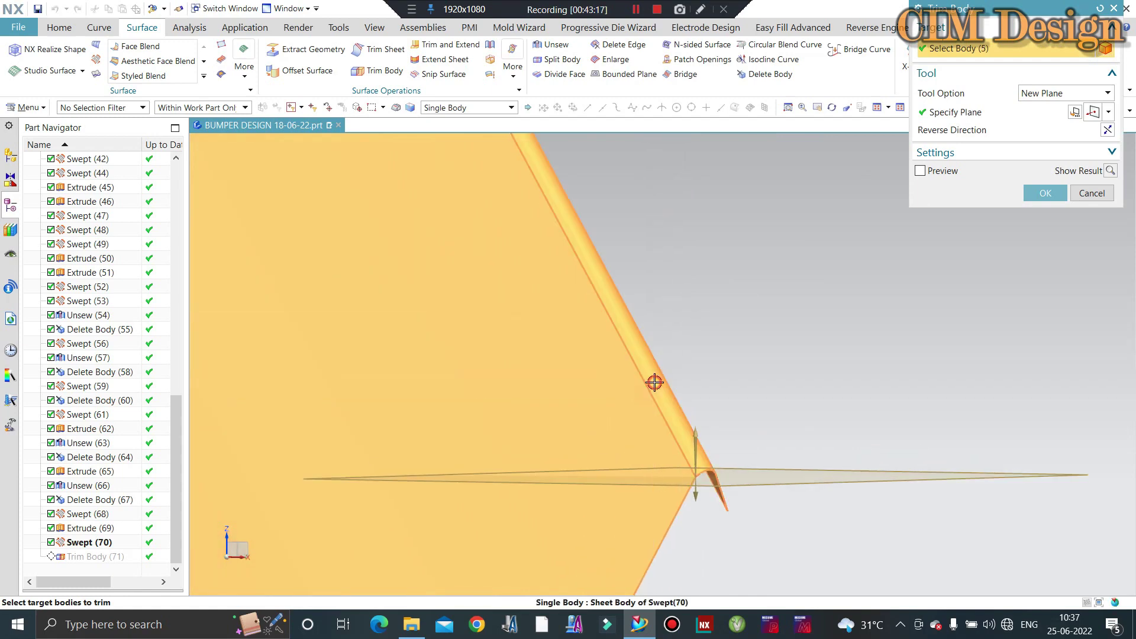
middle_click(766, 418)
scroll(766, 413, "up", 3)
scroll(751, 406, "up", 3)
scroll(744, 429, "up", 2)
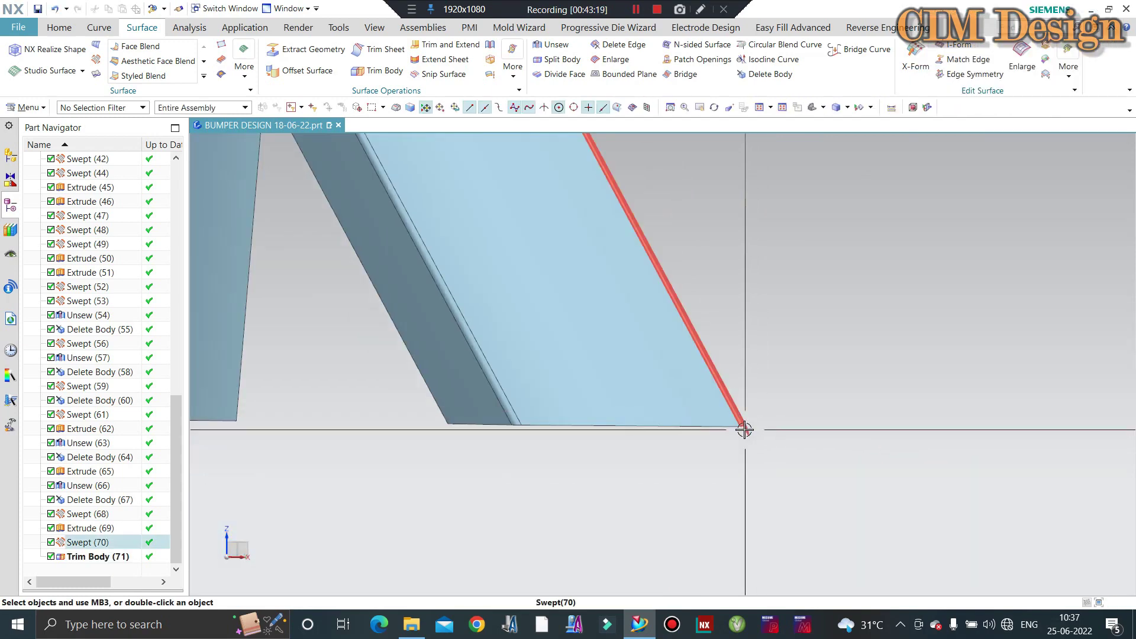
scroll(744, 429, "down", 3)
mouse_move(554, 348)
middle_mouse_down()
mouse_move(566, 386)
mouse_move(570, 373)
middle_mouse_up()
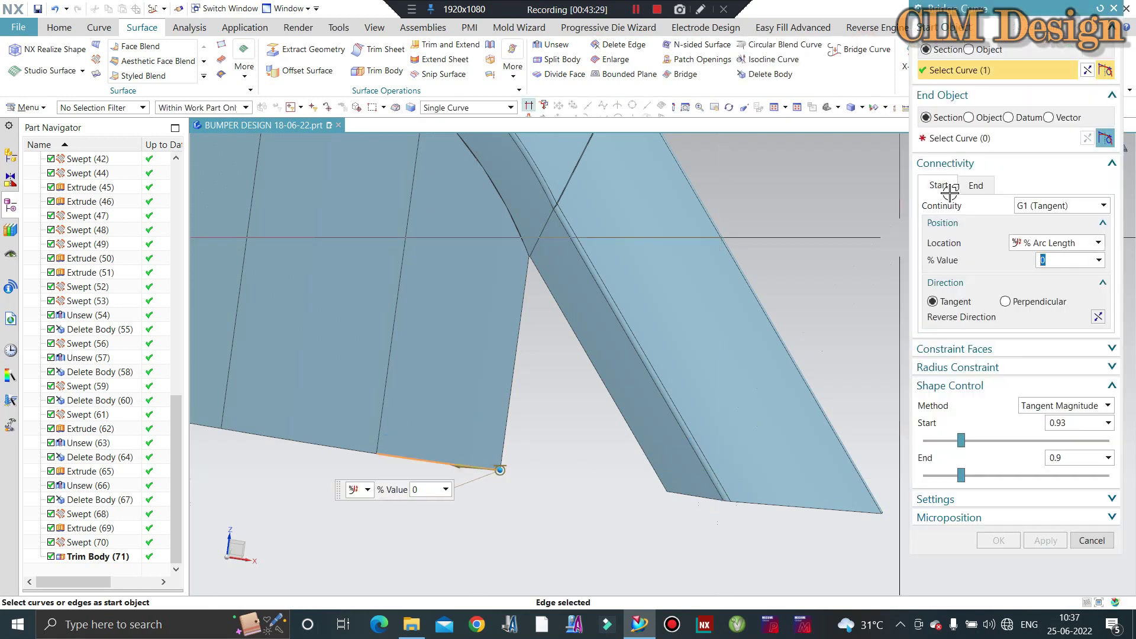
Finish a Bridge Curve spanning the bottom edges of the triangular gap
middle_click(949, 191)
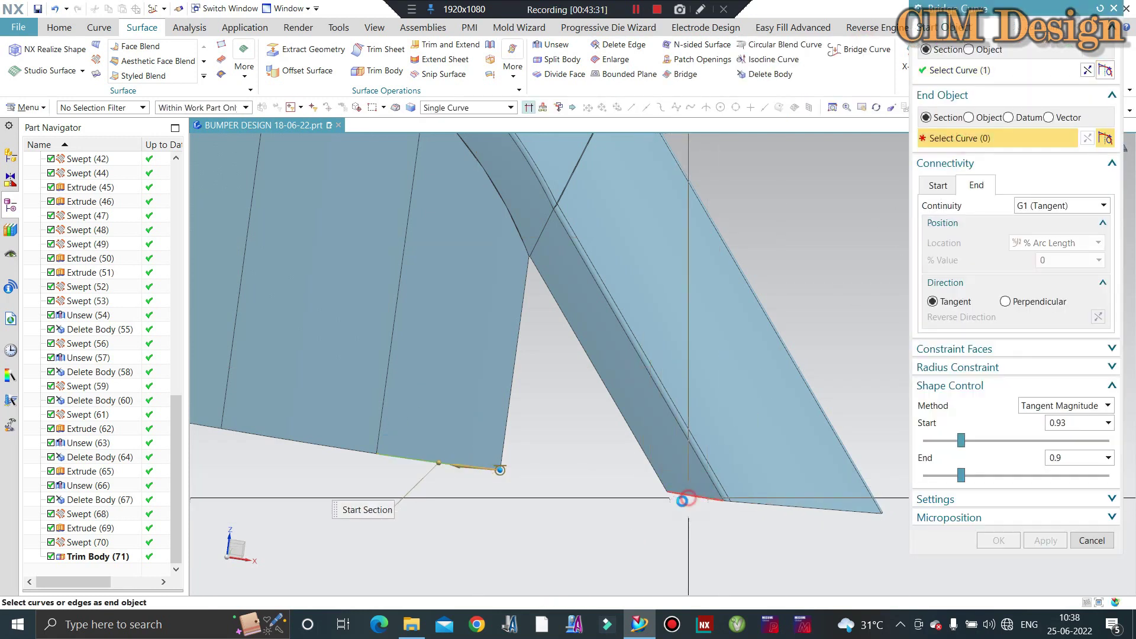
middle_click(439, 510)
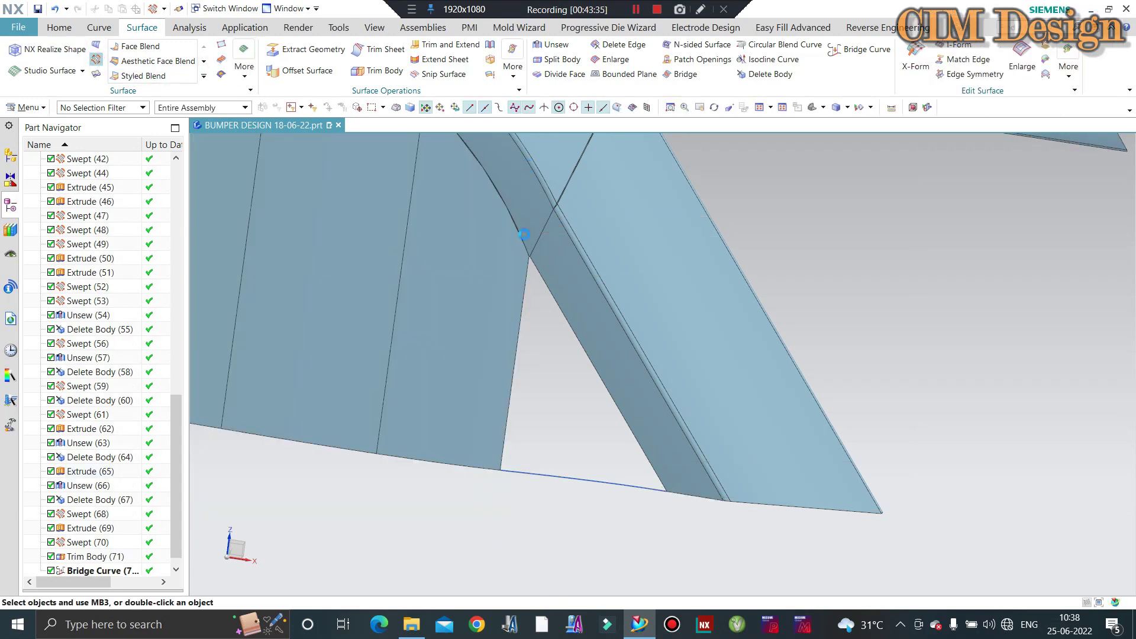
scroll(545, 259, "down", 3)
scroll(527, 246, "down", 2)
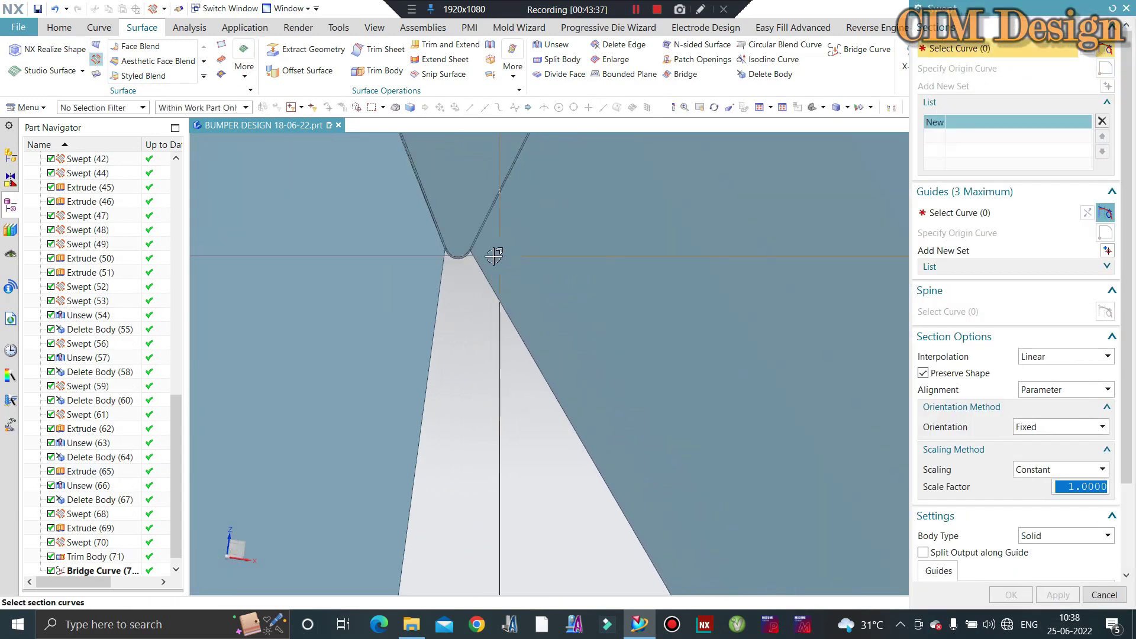
scroll(495, 253, "down", 2)
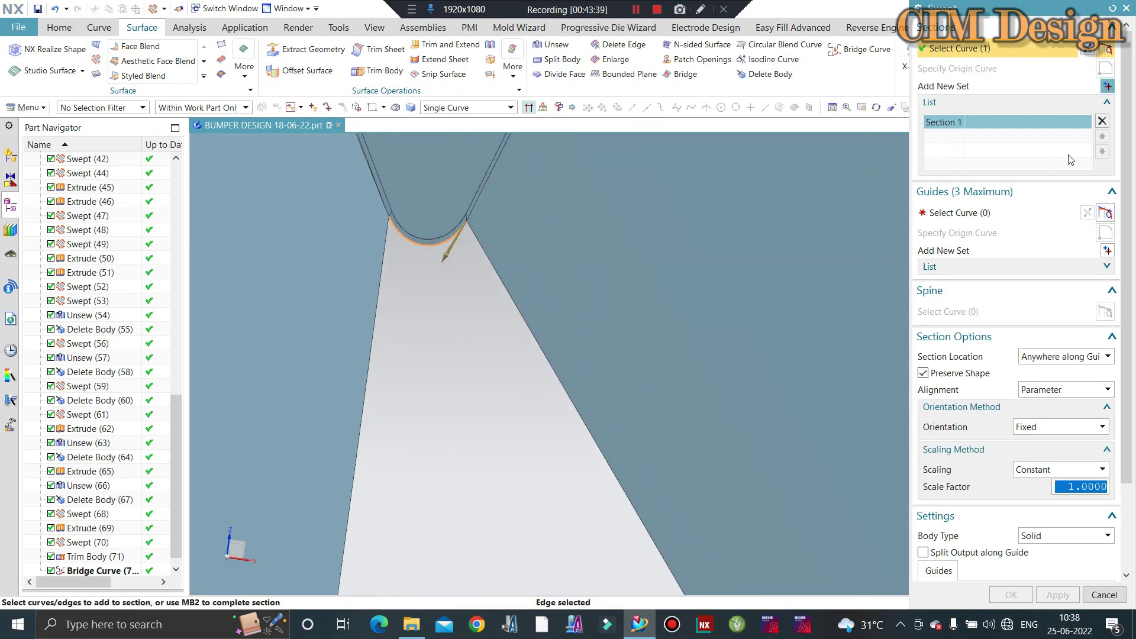
Sweep a patch with the bridge curve as second section, two gap edges as guides, one direction reversed
left_click(1107, 86)
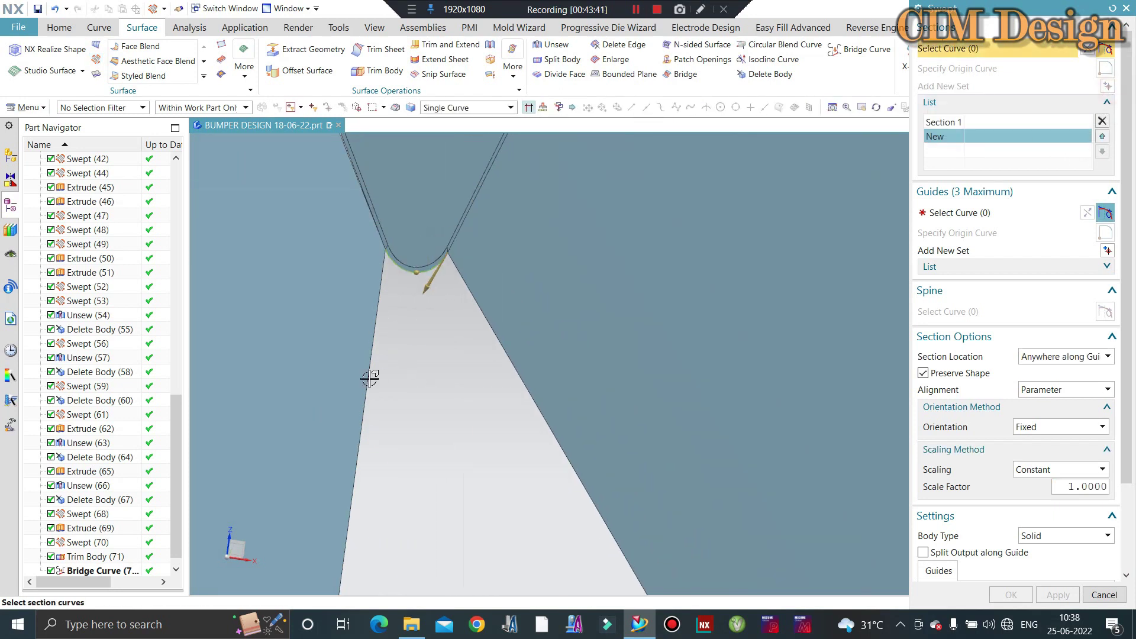
scroll(368, 375, "up", 2)
scroll(474, 296, "down", 2)
scroll(536, 516, "down", 2)
scroll(537, 516, "up", 2)
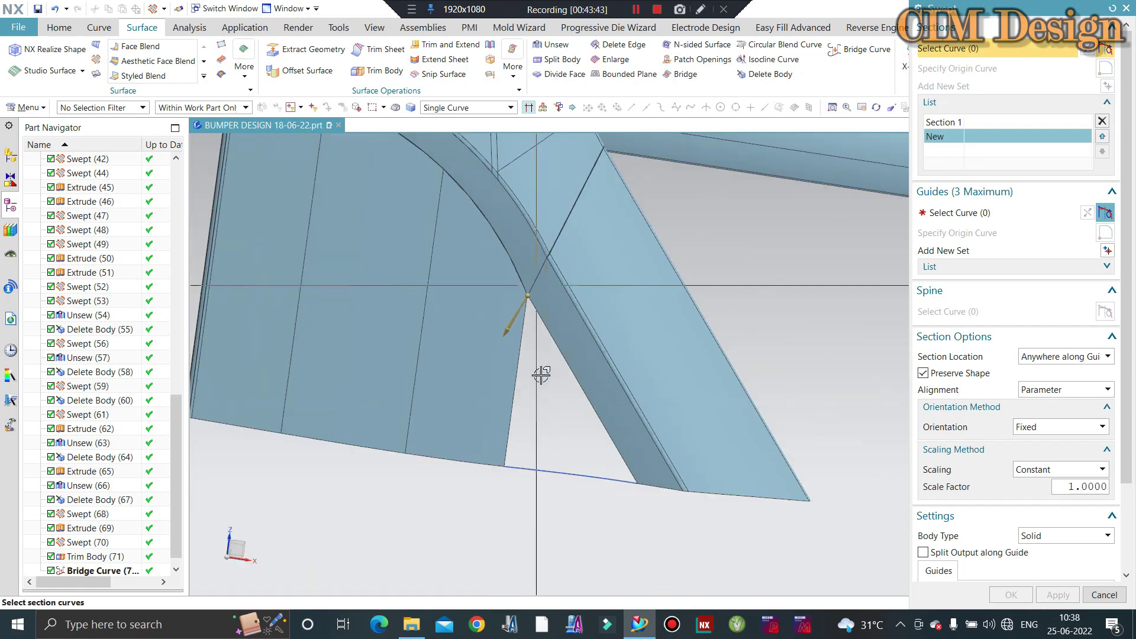
scroll(551, 468, "down", 2)
left_click(942, 214)
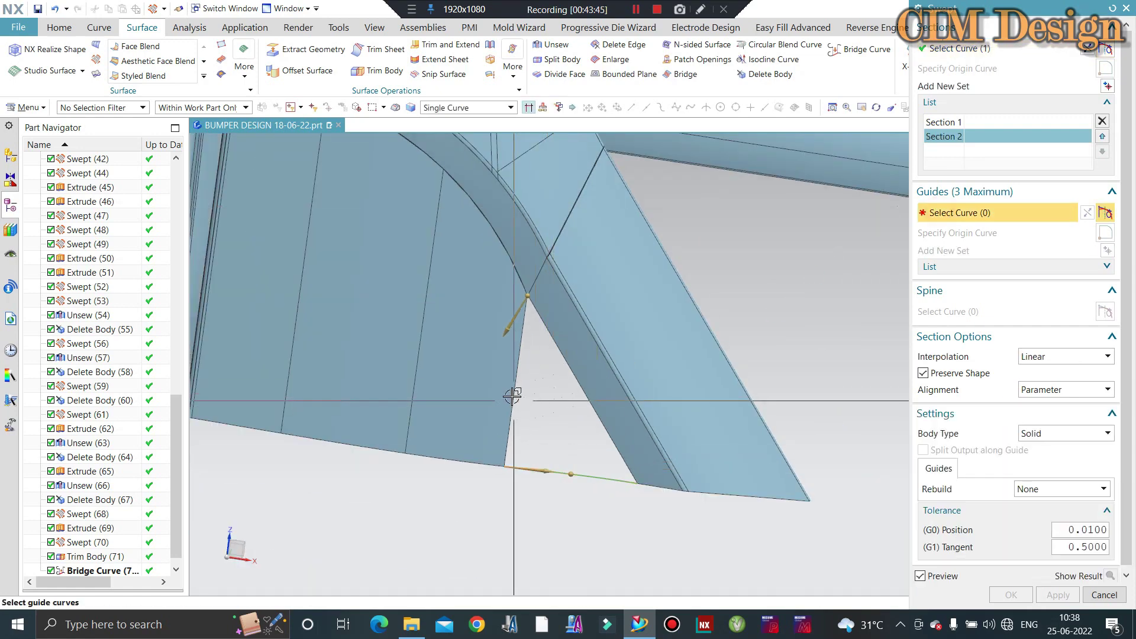
left_click(508, 391)
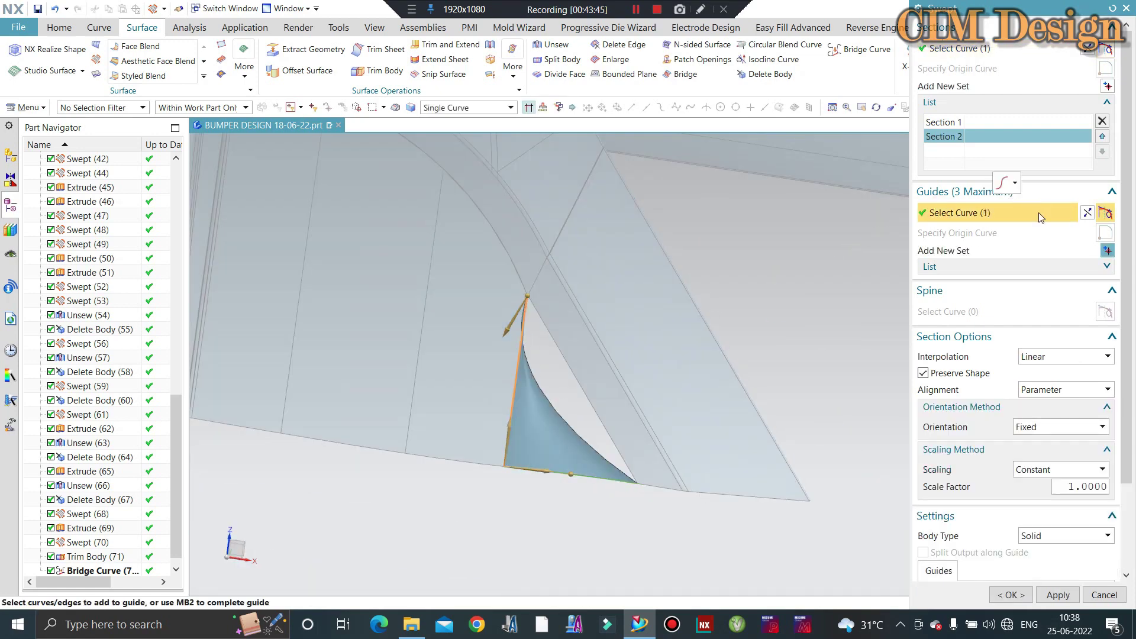
left_click(1107, 251)
left_click(567, 361)
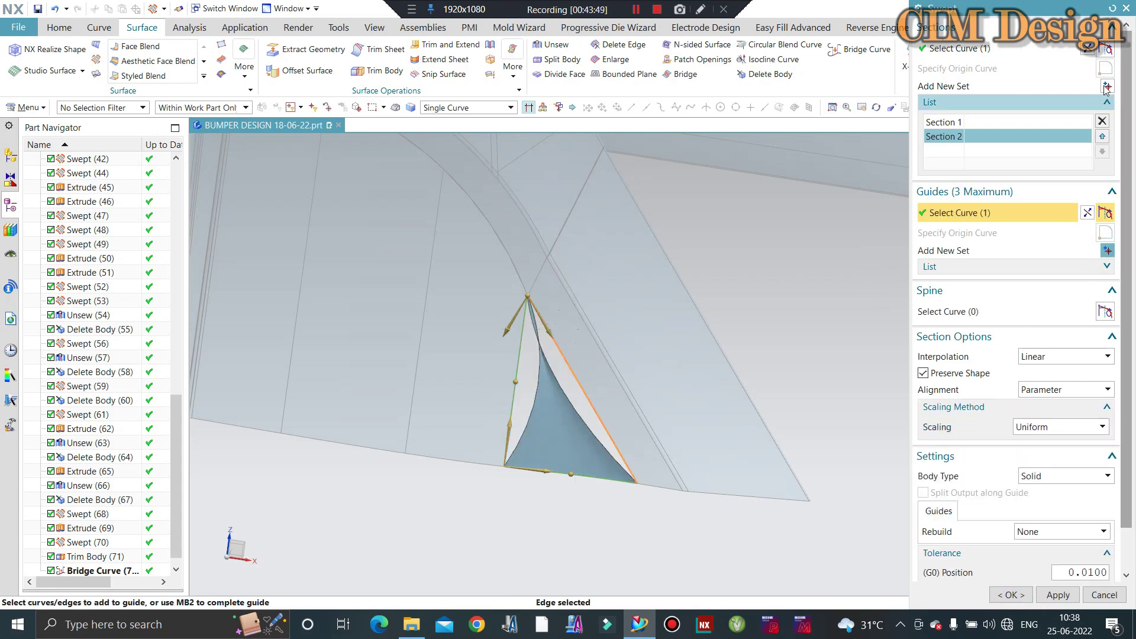
left_click(1090, 54)
middle_click(527, 361)
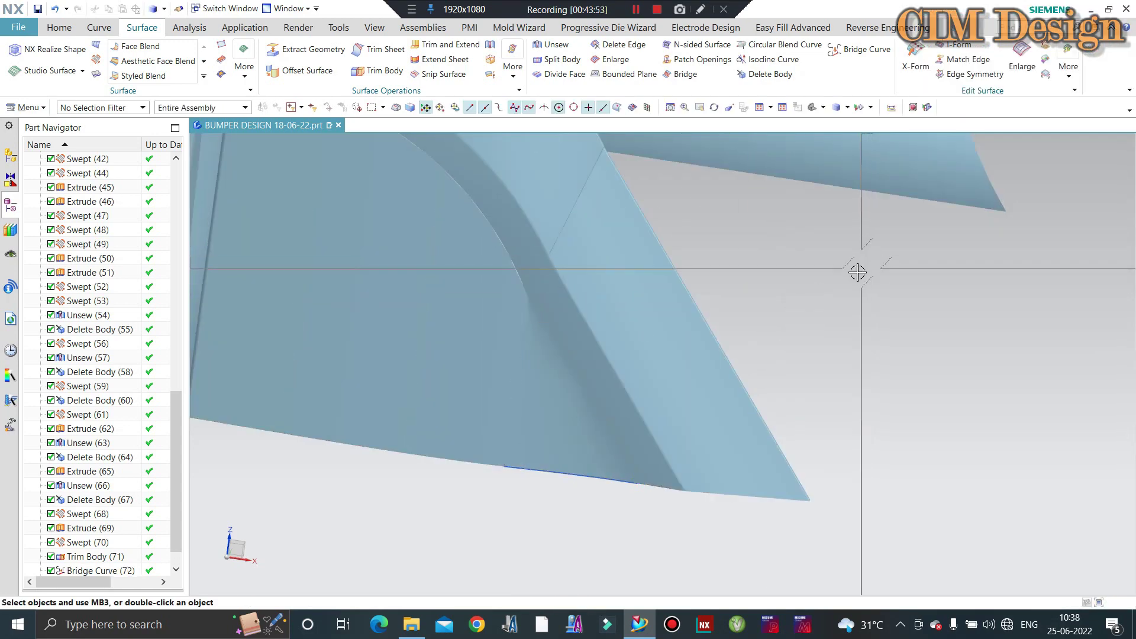
Make Trim Body (71) the current feature, deactivating Bridge Curve (72) and Swept (73)
scroll(561, 297, "up", 2)
scroll(561, 298, "up", 3)
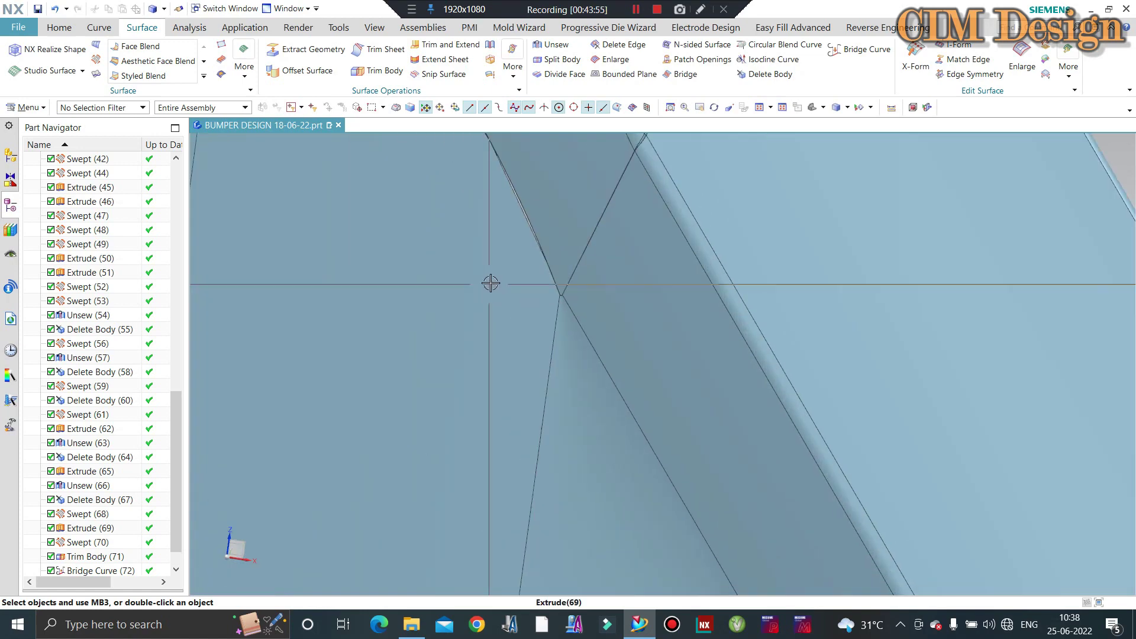
scroll(561, 298, "up", 3)
scroll(560, 298, "up", 3)
scroll(561, 298, "up", 2)
scroll(582, 286, "up", 1)
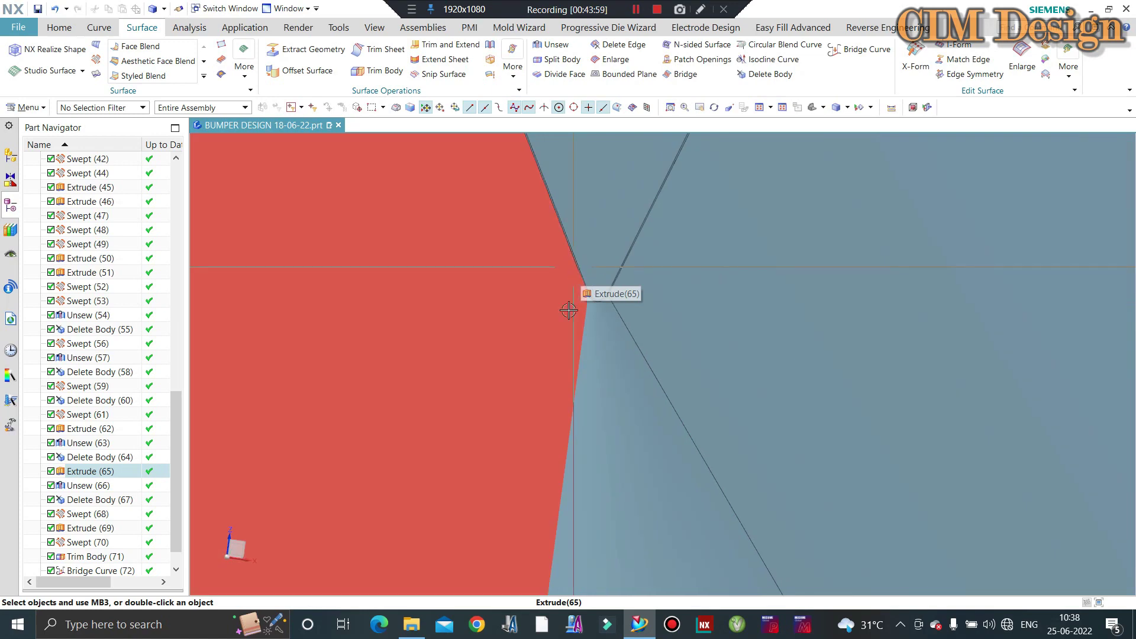
scroll(585, 233, "down", 2)
scroll(573, 227, "down", 2)
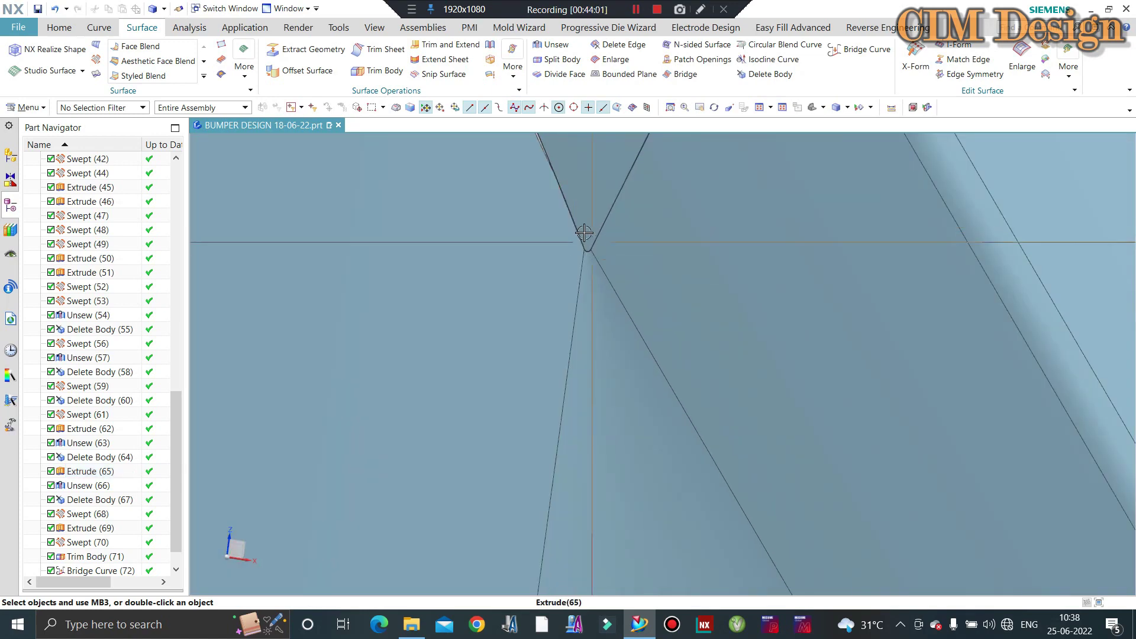
scroll(576, 228, "down", 2)
scroll(557, 229, "down", 3)
middle_click_drag(557, 236, 947, 291, "shift")
scroll(720, 233, "up", 3)
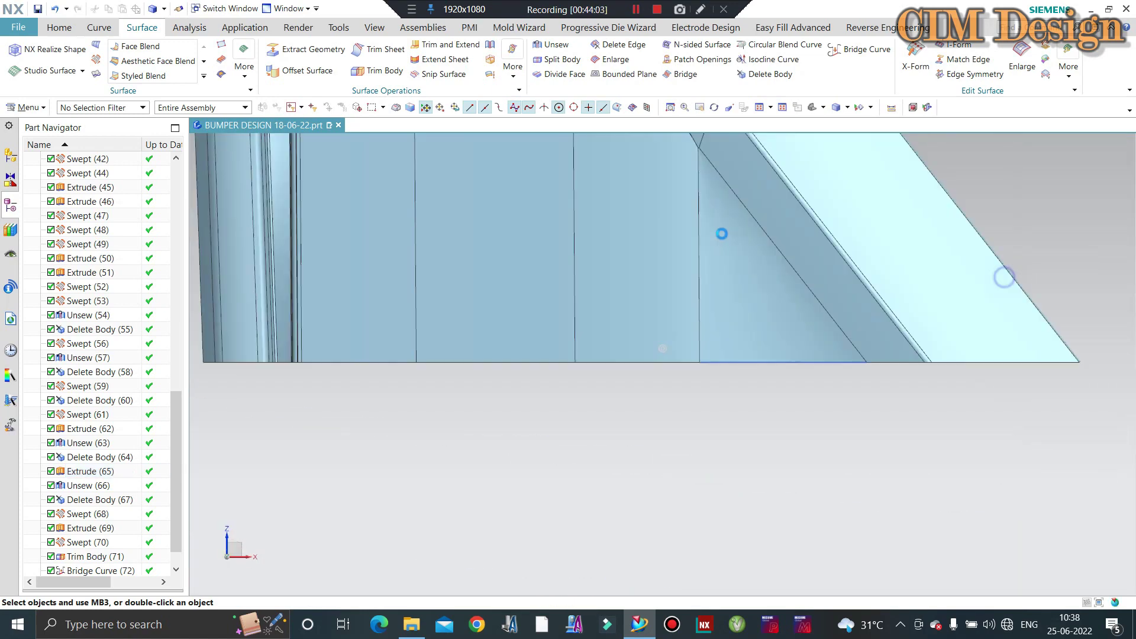
scroll(674, 233, "up", 2)
scroll(622, 233, "up", 2)
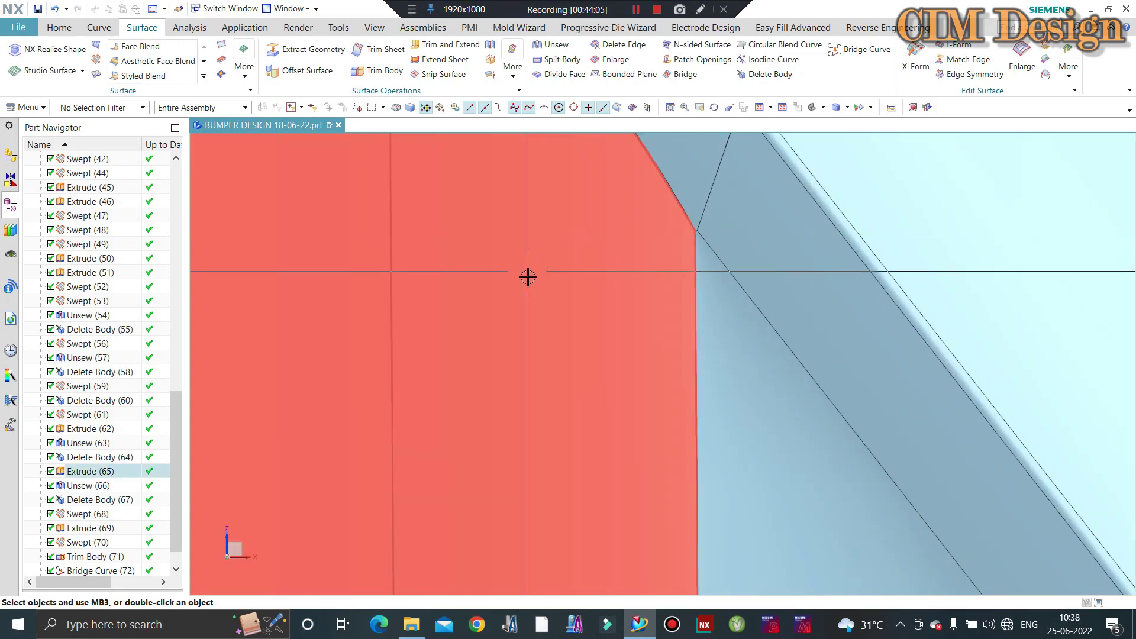
scroll(87, 507, "down", 1)
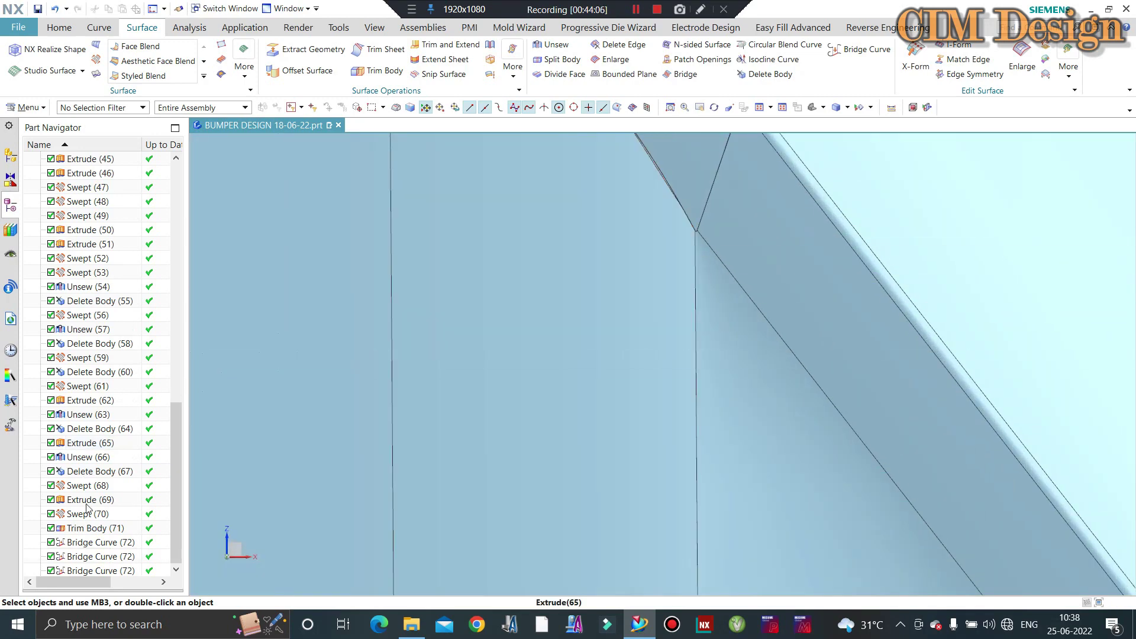
left_click(96, 532)
right_click(96, 532)
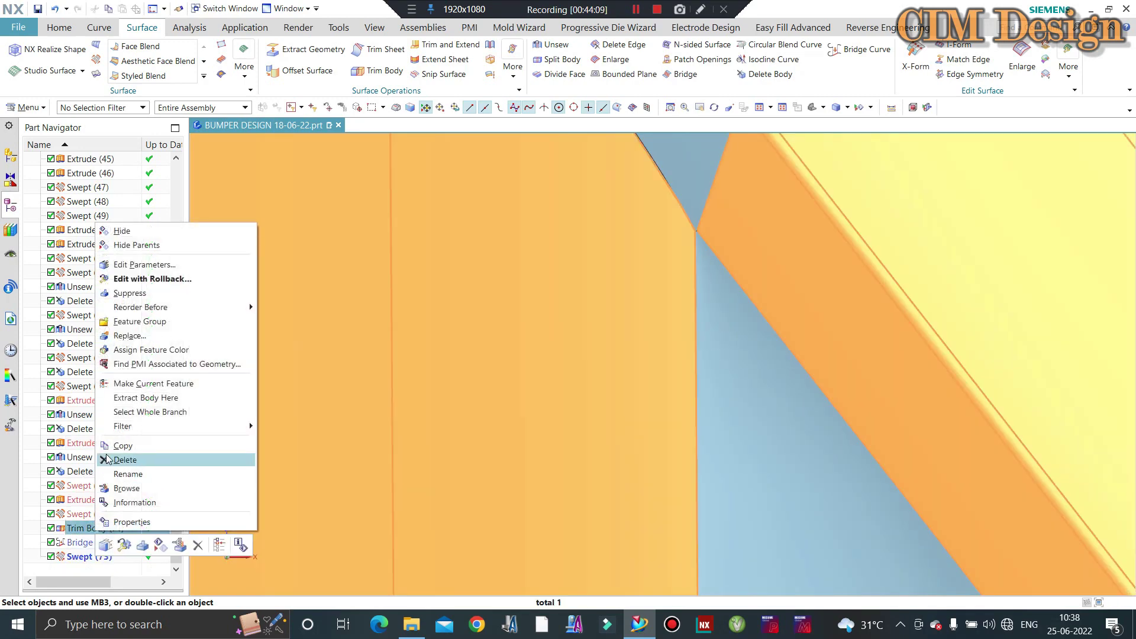
left_click(127, 388)
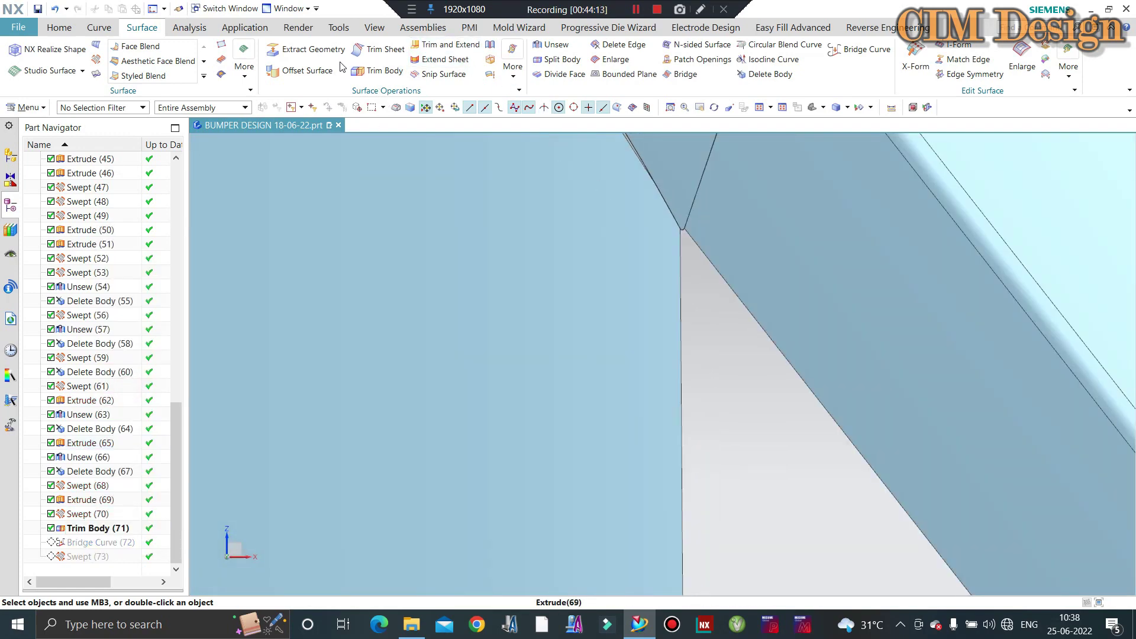
Extend the trimmed sheet's vertical edge with a -1 mm offset limit
left_click(680, 297)
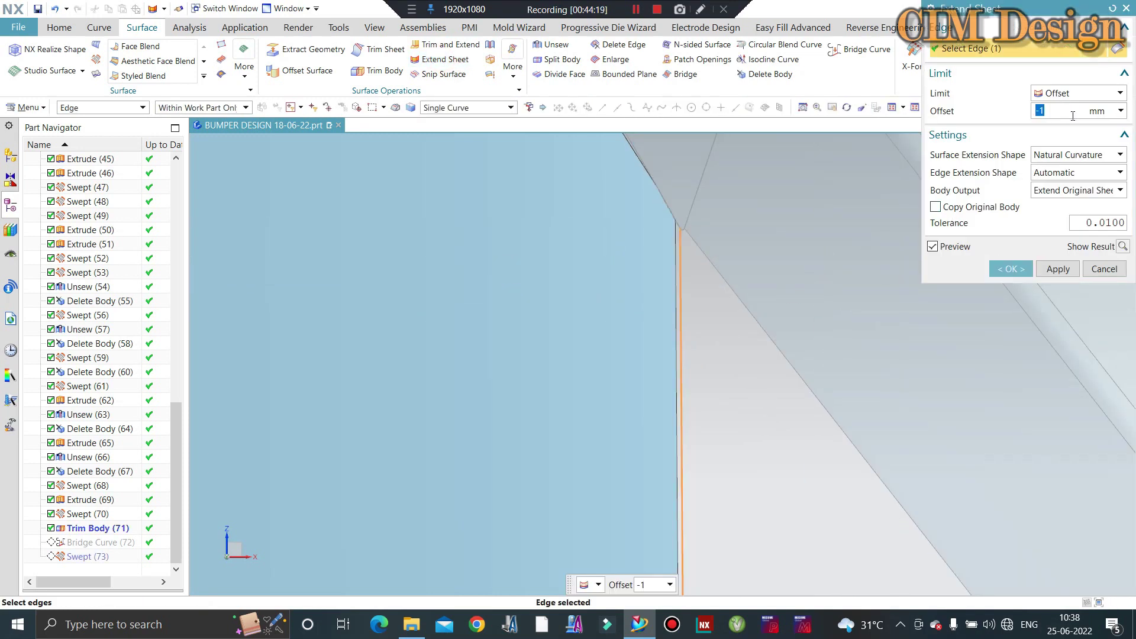
middle_click(675, 229)
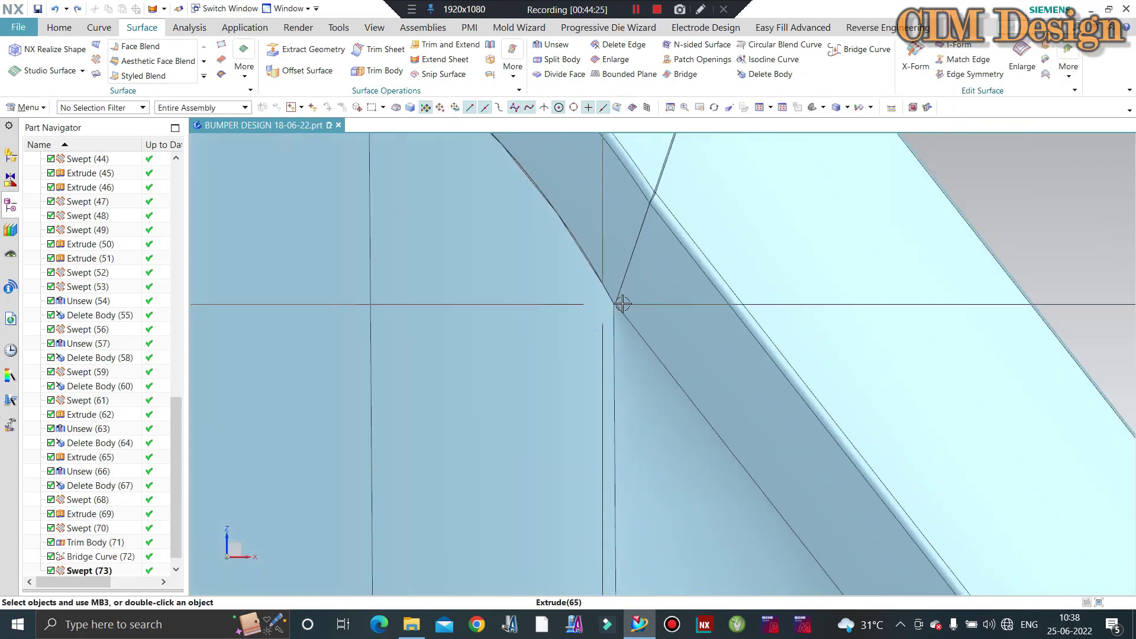
scroll(621, 305, "up", 10)
mouse_move(765, 319)
middle_mouse_down()
mouse_move(744, 295)
mouse_move(736, 363)
mouse_move(758, 264)
middle_mouse_up()
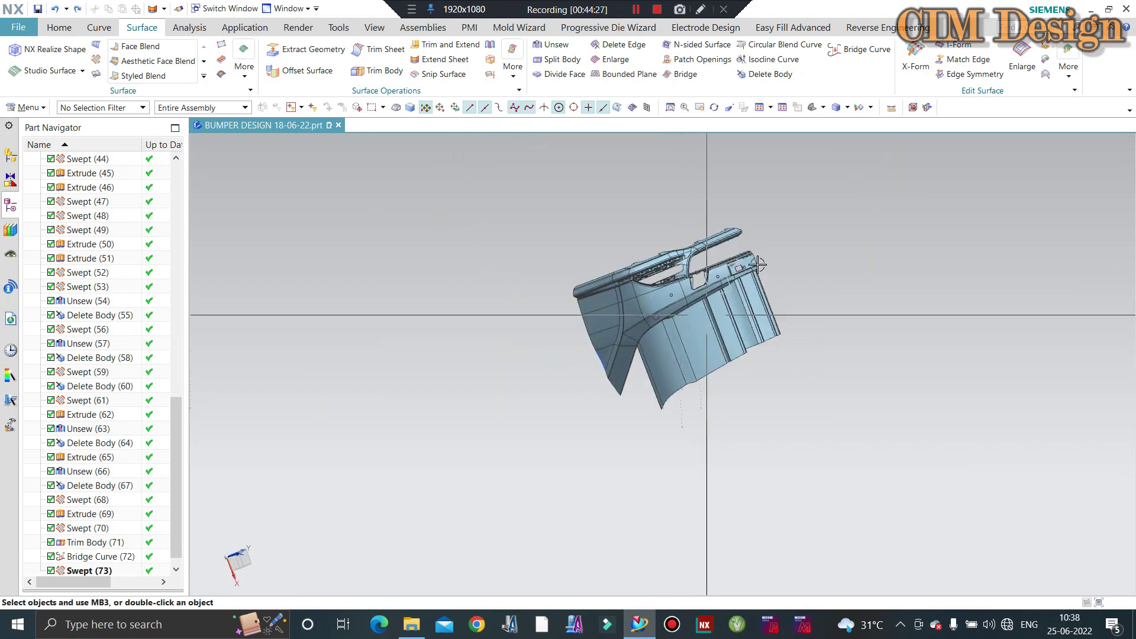
scroll(554, 258, "down", 3)
scroll(562, 406, "down", 3)
scroll(603, 300, "down", 3)
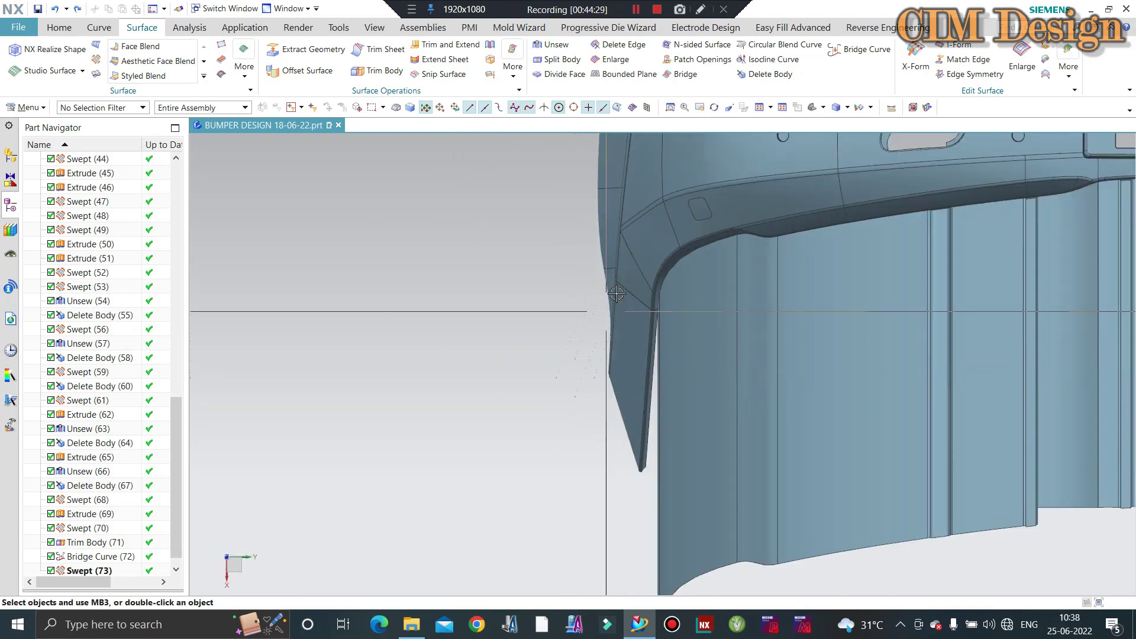
mouse_move(603, 300)
middle_mouse_down()
mouse_move(637, 268)
mouse_move(563, 375)
middle_mouse_up()
scroll(401, 436, "down", 2)
scroll(599, 287, "up", 2)
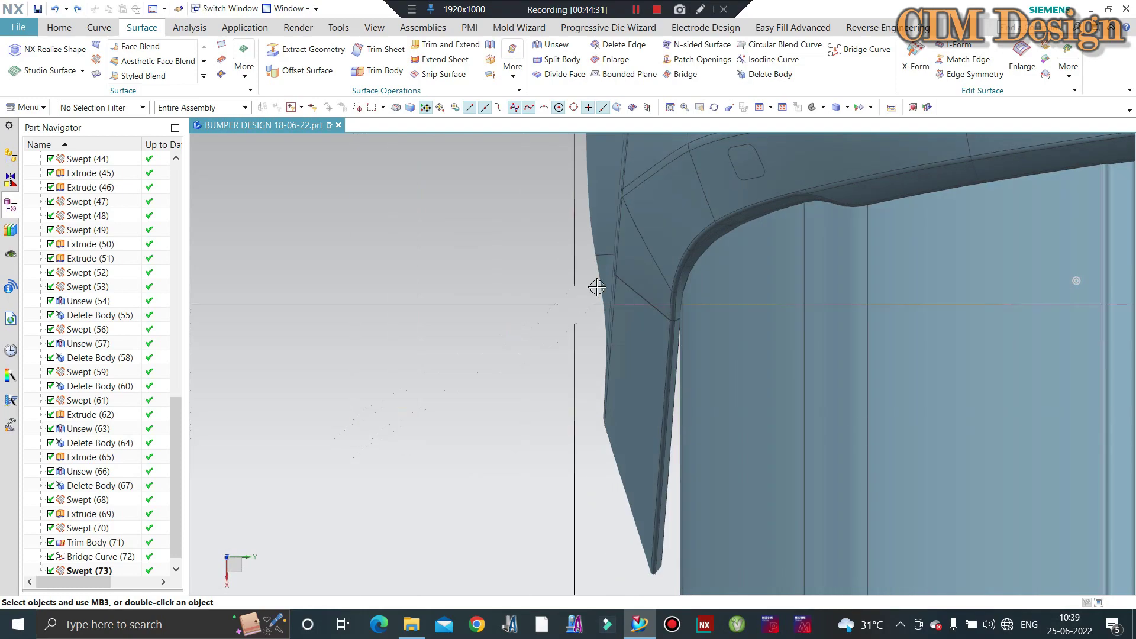
scroll(606, 408, "down", 2)
mouse_move(653, 399)
middle_mouse_down()
mouse_move(613, 360)
mouse_move(682, 377)
mouse_move(635, 374)
mouse_move(652, 375)
mouse_move(637, 288)
mouse_move(657, 274)
mouse_move(633, 190)
mouse_move(515, 494)
middle_mouse_up()
scroll(635, 374, "up", 3)
scroll(637, 289, "up", 5)
scroll(632, 190, "up", 2)
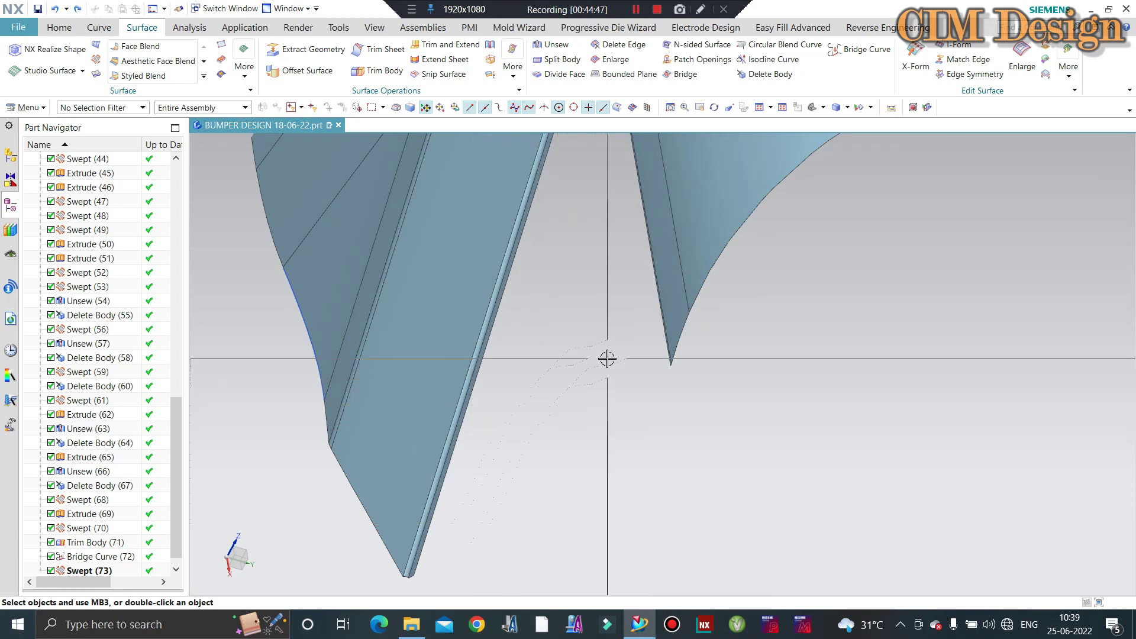
middle_click_drag(607, 358, 621, 225)
scroll(624, 220, "up", 3)
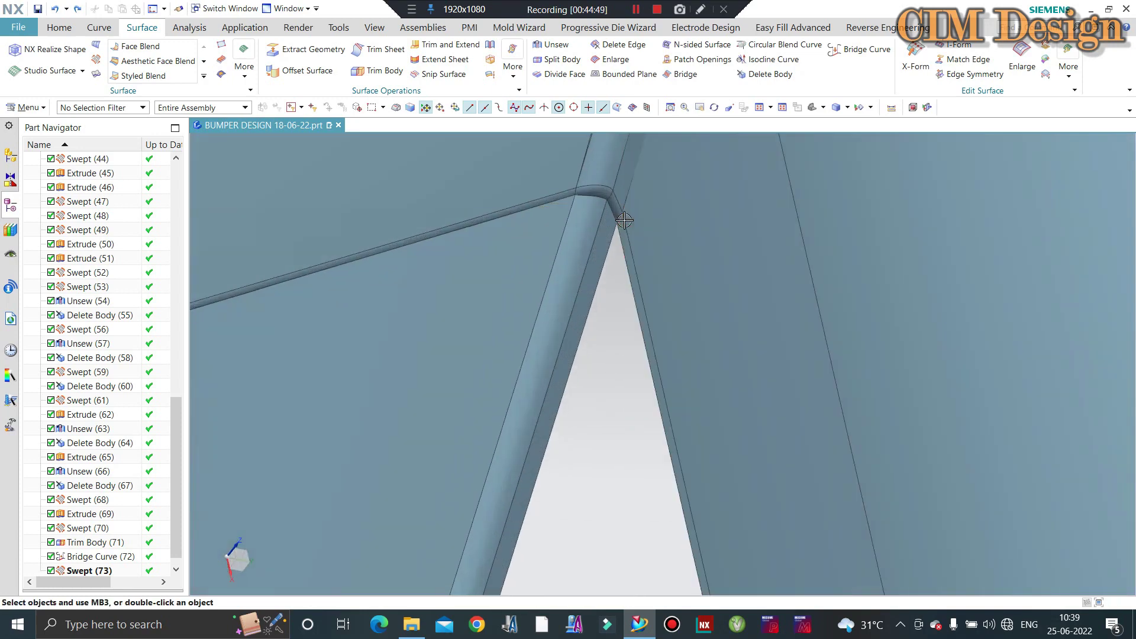
scroll(625, 237, "up", 2)
scroll(625, 255, "down", 1)
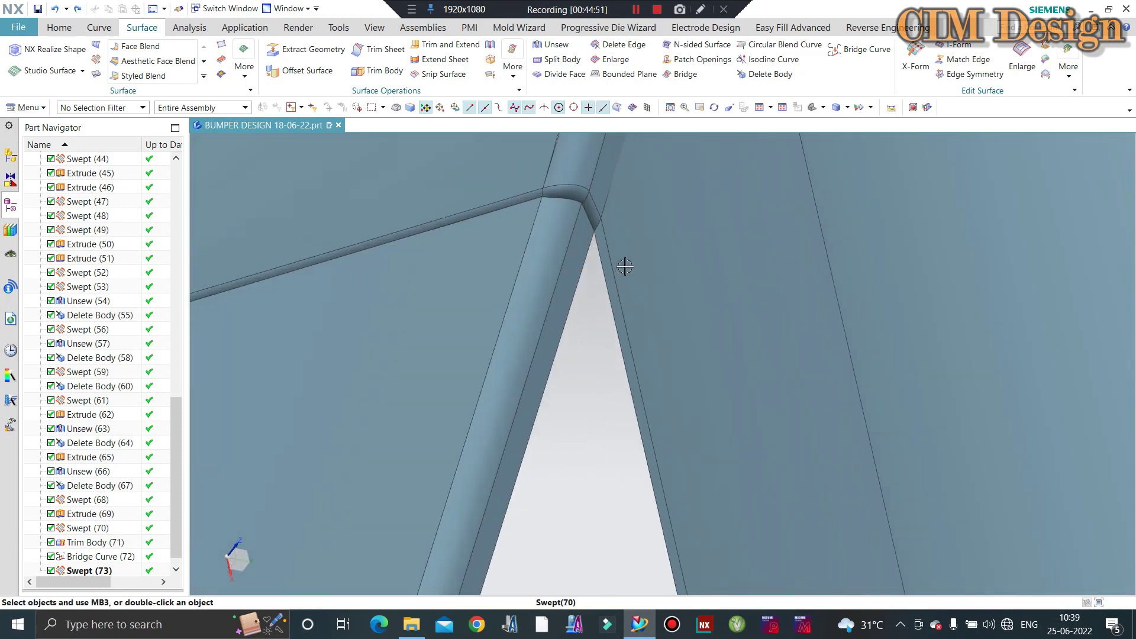
scroll(625, 266, "down", 1)
scroll(566, 456, "down", 2)
scroll(609, 223, "down", 2)
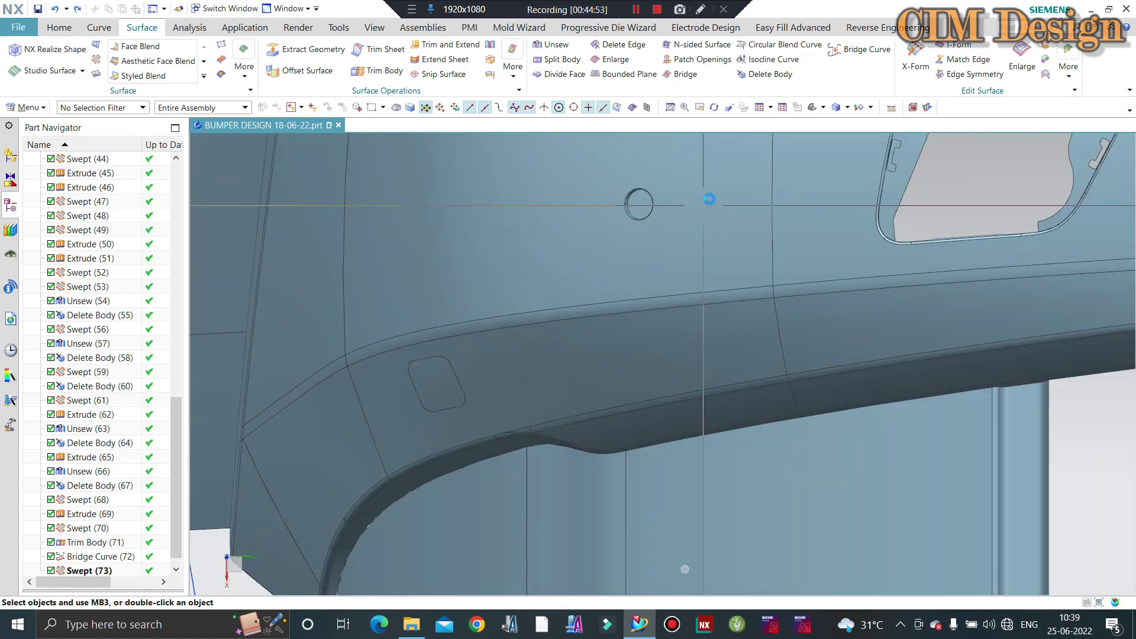
scroll(709, 199, "down", 1)
scroll(603, 394, "up", 2)
scroll(490, 416, "up", 3)
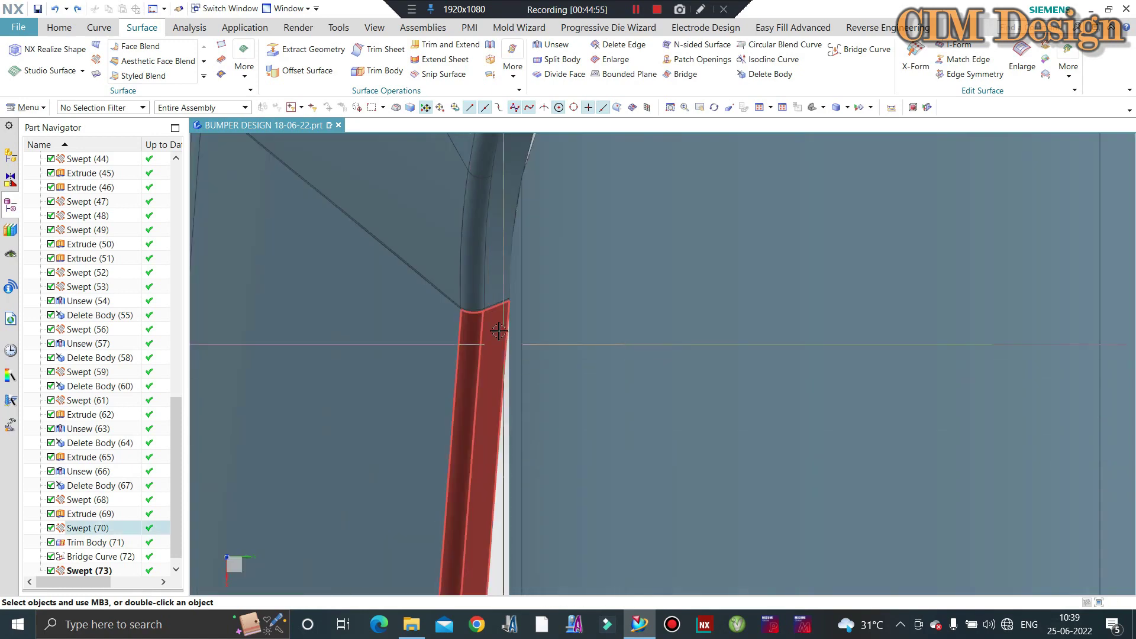
scroll(488, 279, "down", 2)
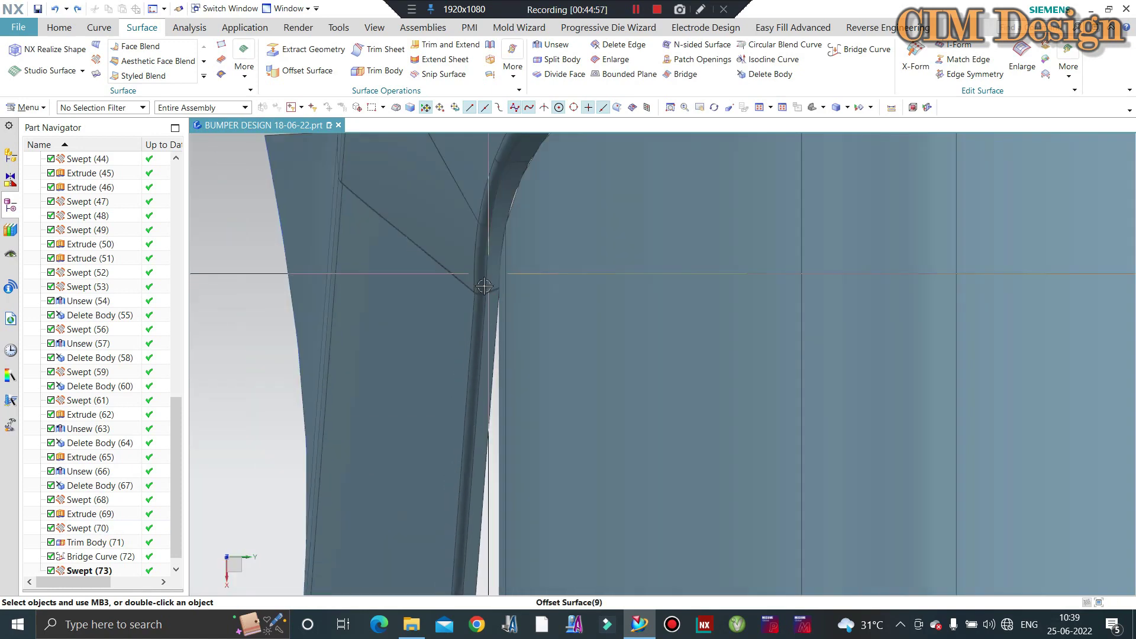
scroll(490, 333, "down", 1)
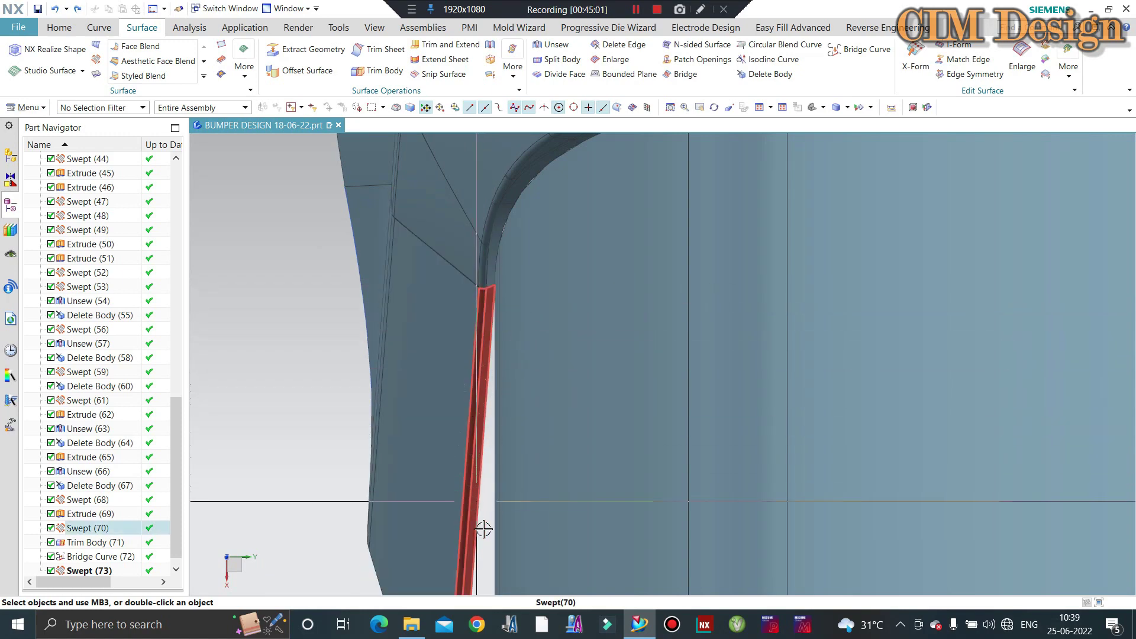
scroll(483, 529, "down", 3)
middle_click_drag(483, 528, 488, 315)
scroll(489, 315, "up", 3)
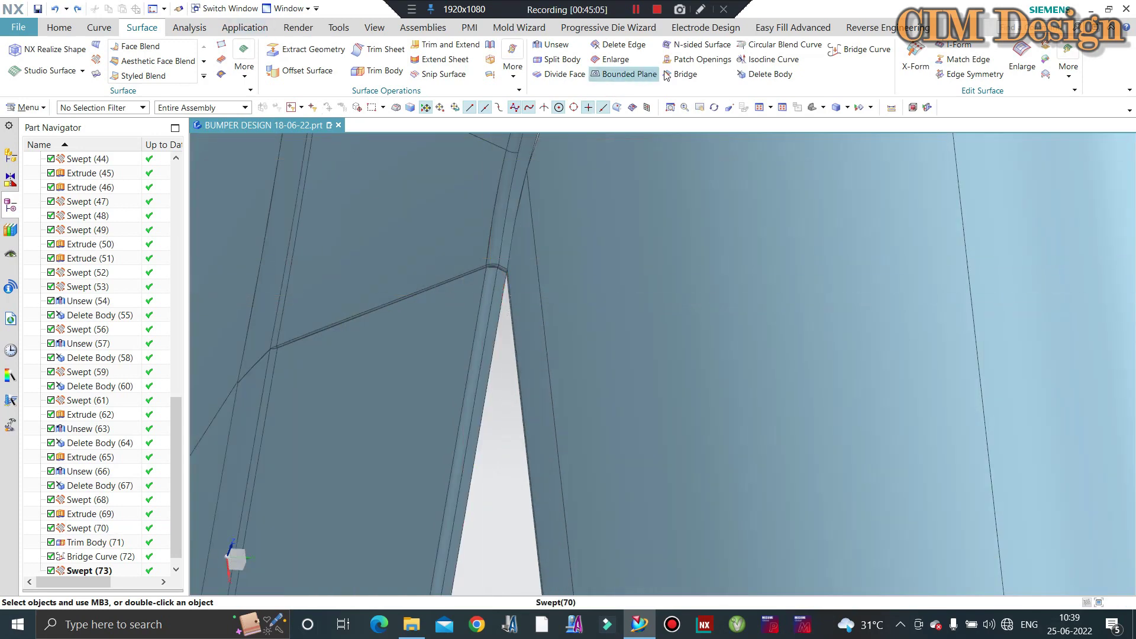
Delete the Swept (70) tube sheet at the corner gap
left_click(759, 79)
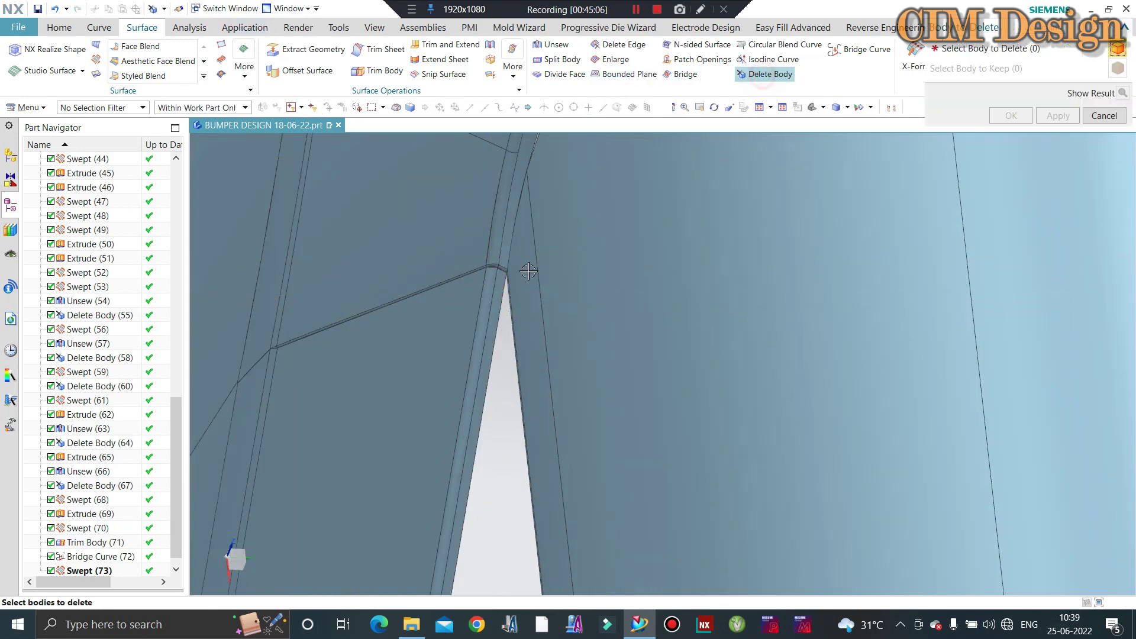
left_click(493, 282)
middle_click(493, 283)
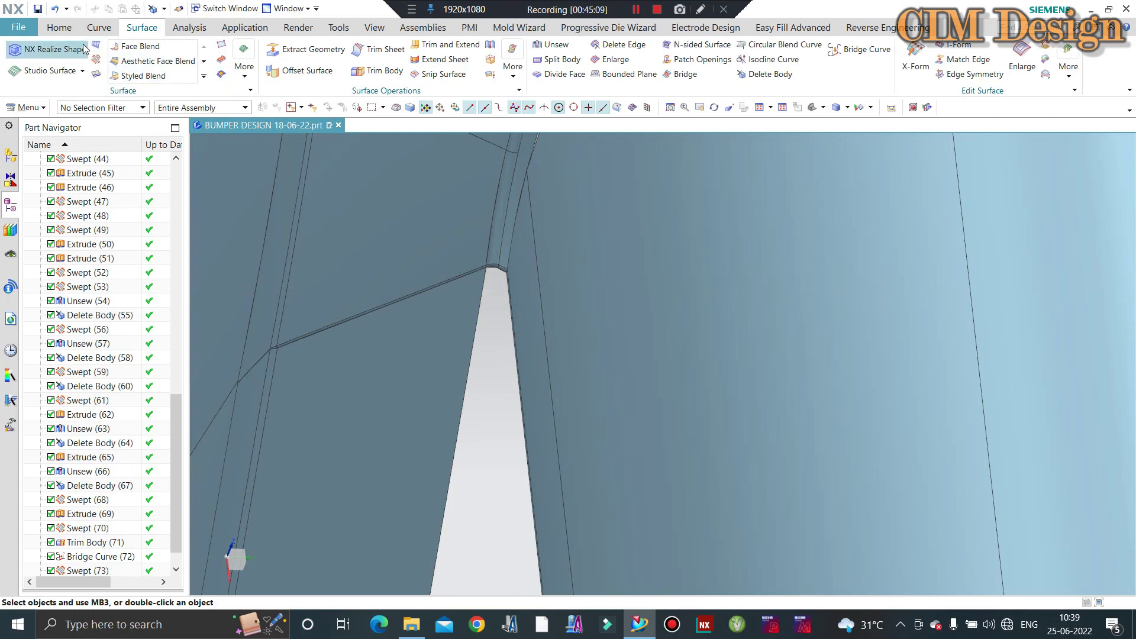
Extrude the two corner gap edges 500 mm along the edge tangent into a patch sheet
left_click(57, 27)
left_click(172, 54)
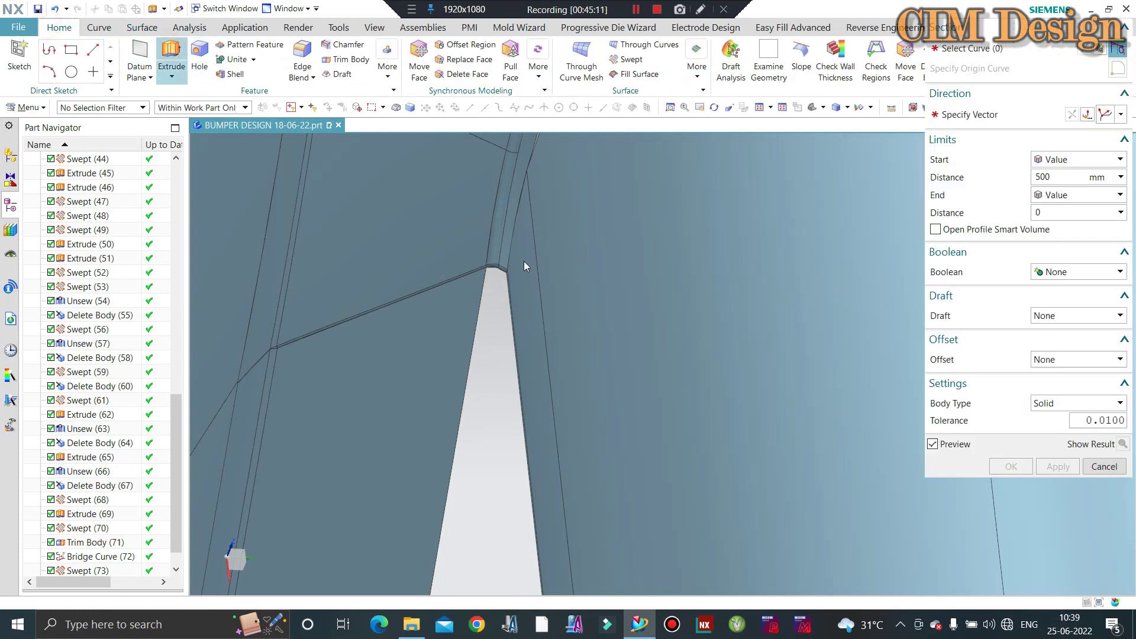
scroll(505, 272, "up", 2)
scroll(533, 258, "up", 3)
scroll(566, 239, "up", 2)
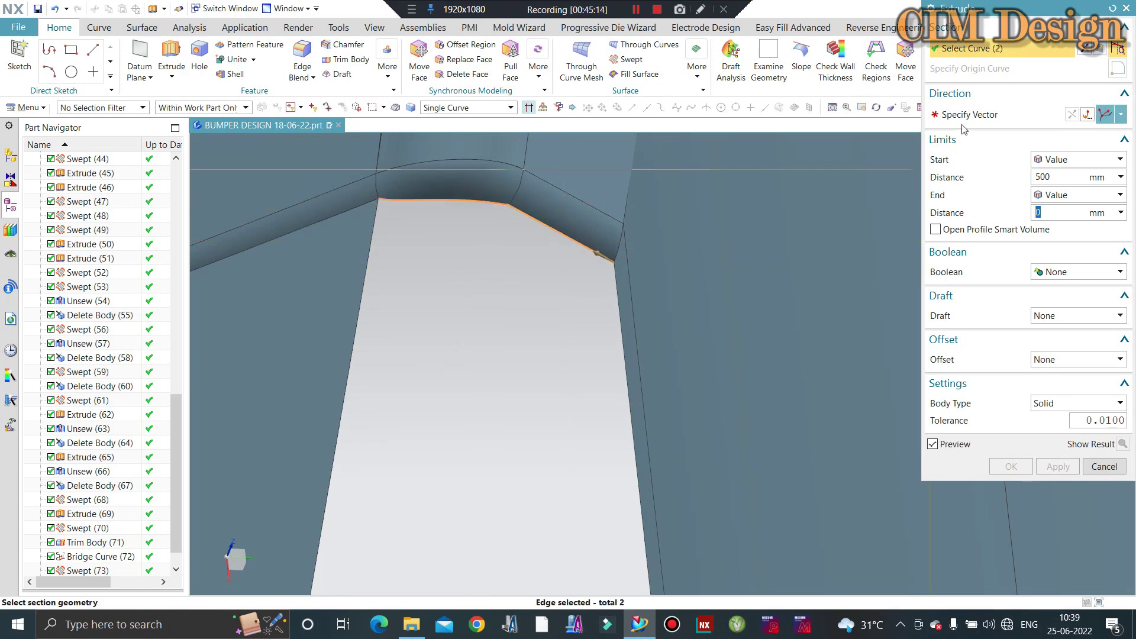
left_click(975, 112)
left_click(535, 219)
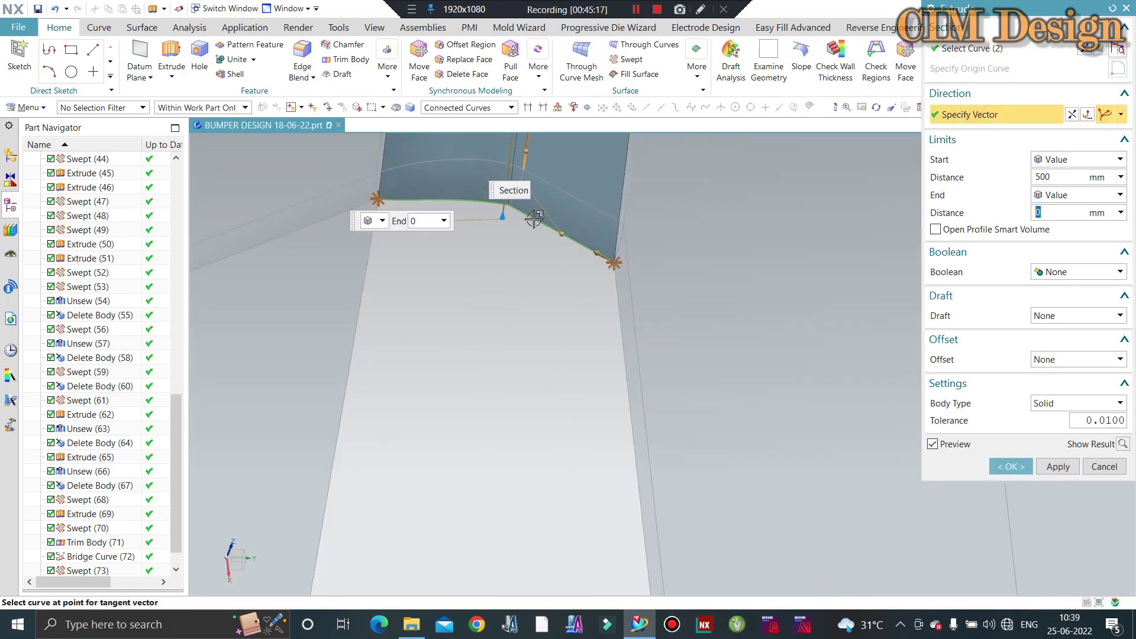
mouse_move(887, 242)
middle_mouse_down()
mouse_move(600, 243)
mouse_move(639, 329)
middle_mouse_up()
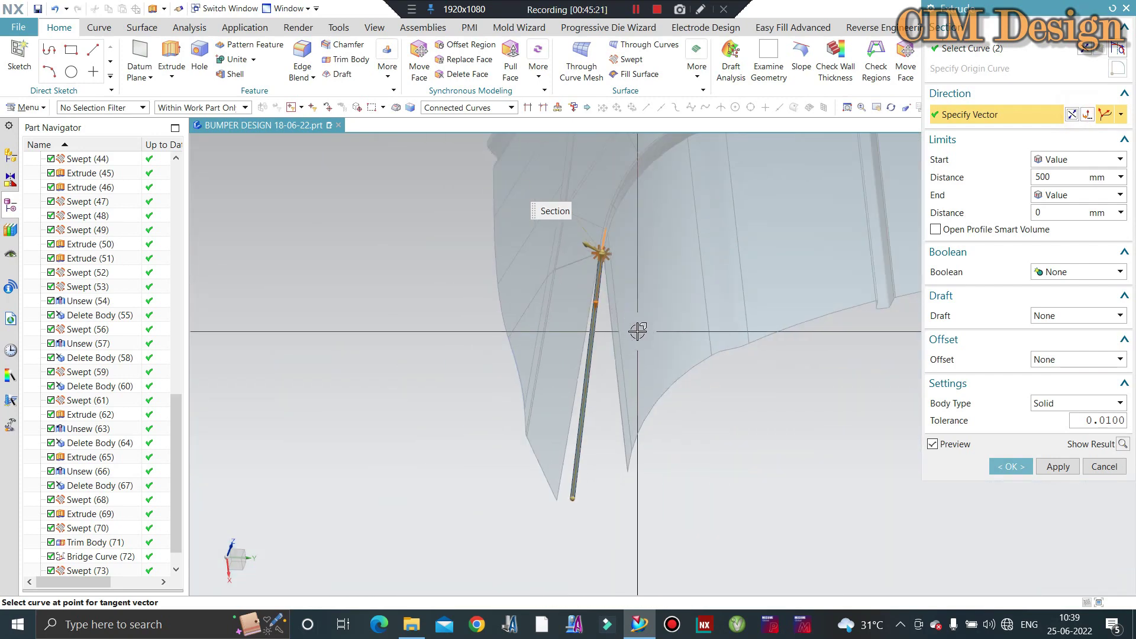
middle_click(603, 307)
middle_click_drag(597, 267, 450, 196)
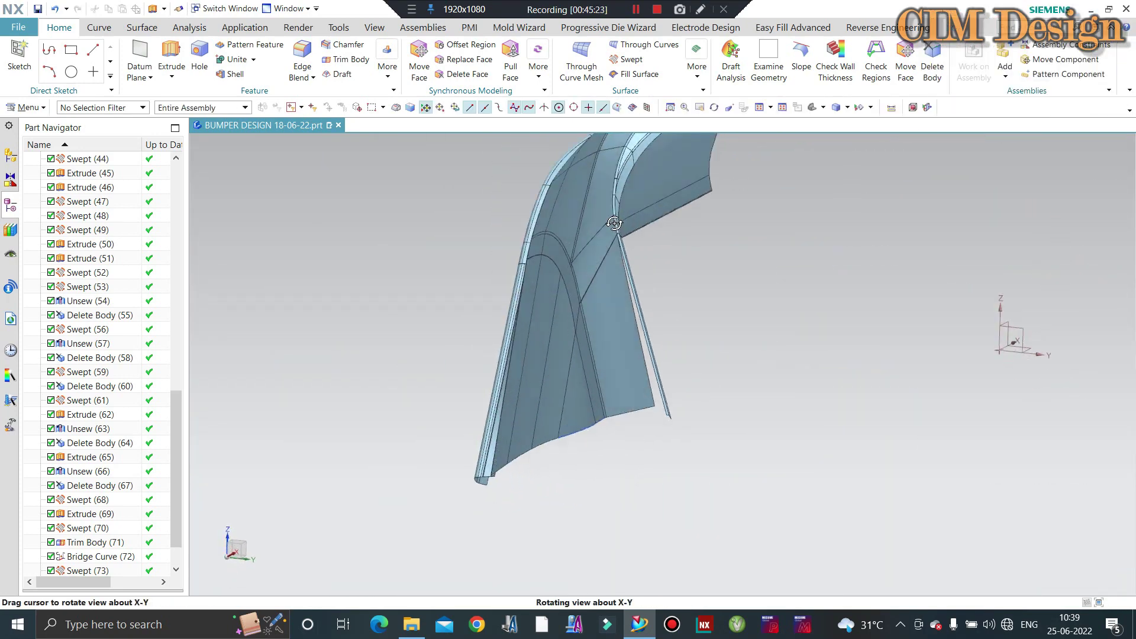
left_click(124, 29)
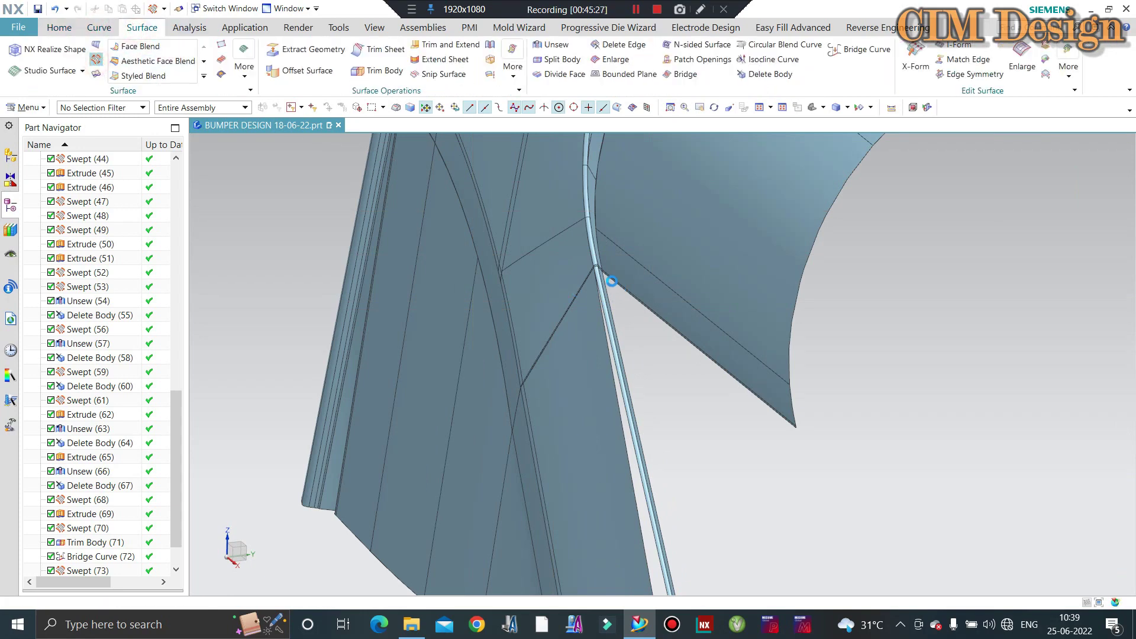
scroll(606, 271, "up", 2)
scroll(602, 274, "up", 3)
scroll(608, 258, "up", 2)
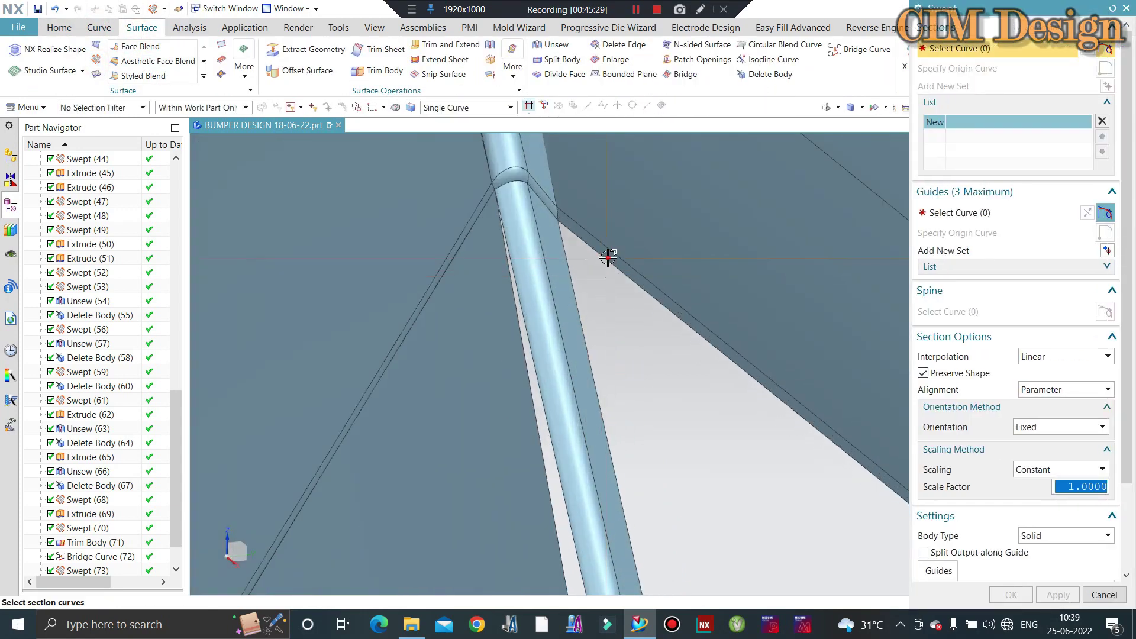
left_click(618, 258)
left_click(1011, 217)
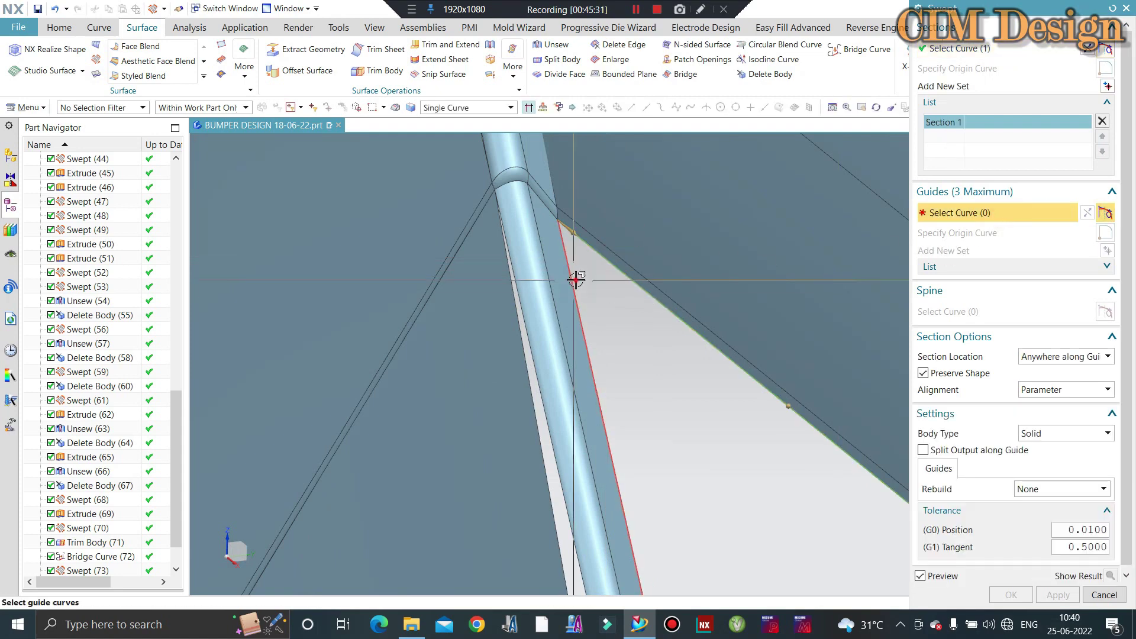
scroll(576, 280, "down", 2)
key("Escape")
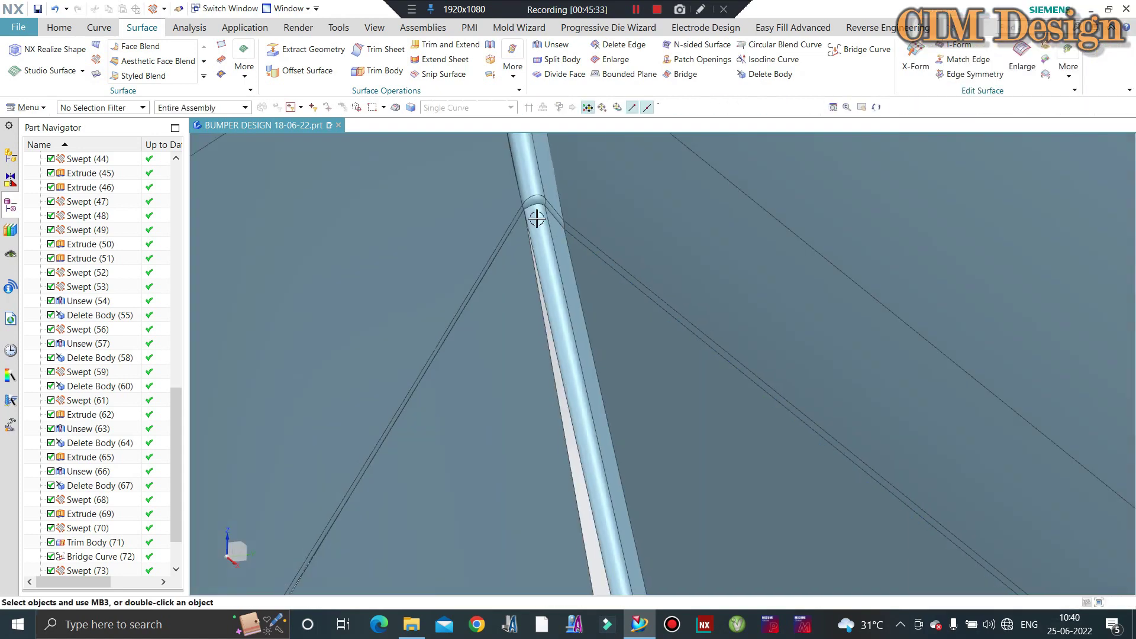
scroll(666, 180, "down", 2)
scroll(710, 248, "down", 2)
scroll(773, 327, "down", 2)
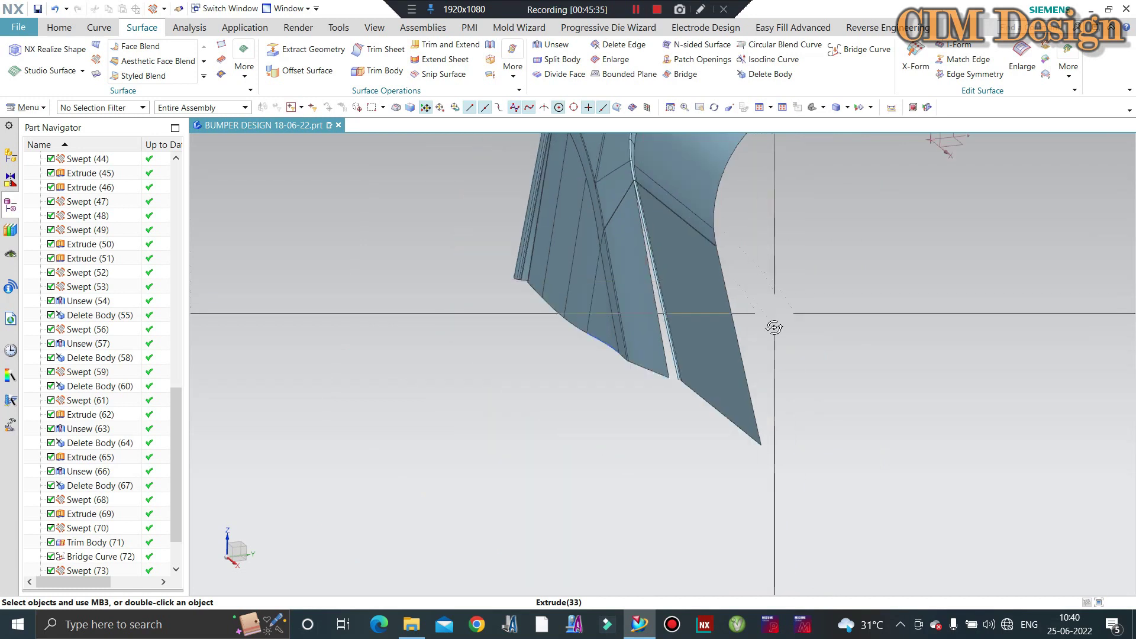
scroll(865, 413, "down", 1)
key("F8")
scroll(710, 373, "up", 1)
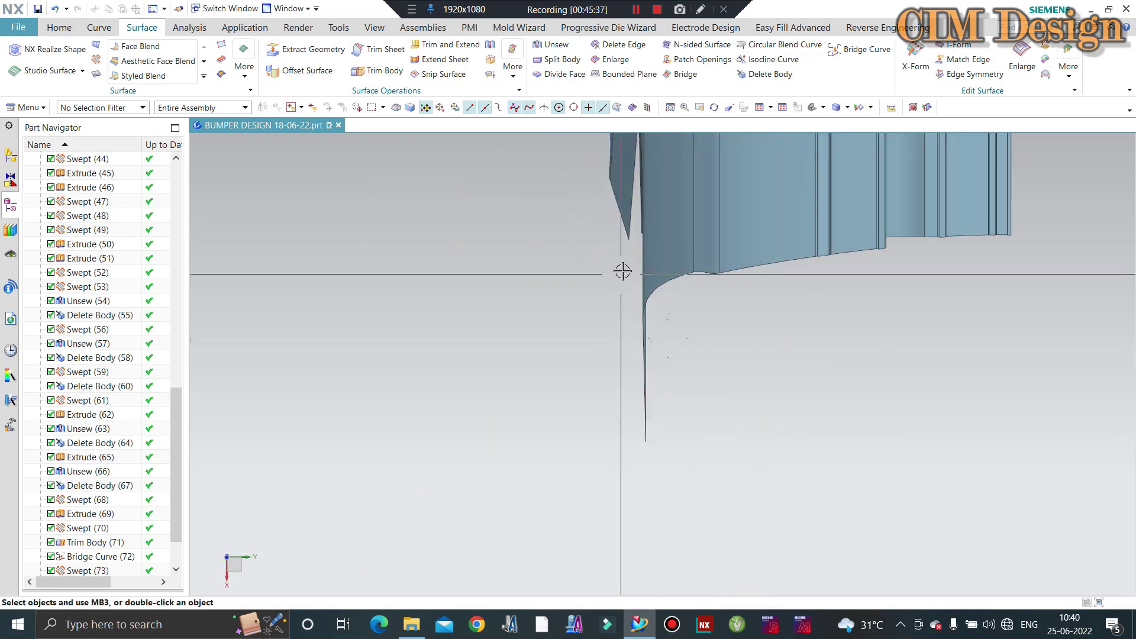
scroll(624, 270, "up", 2)
scroll(677, 363, "up", 1)
scroll(643, 348, "up", 1)
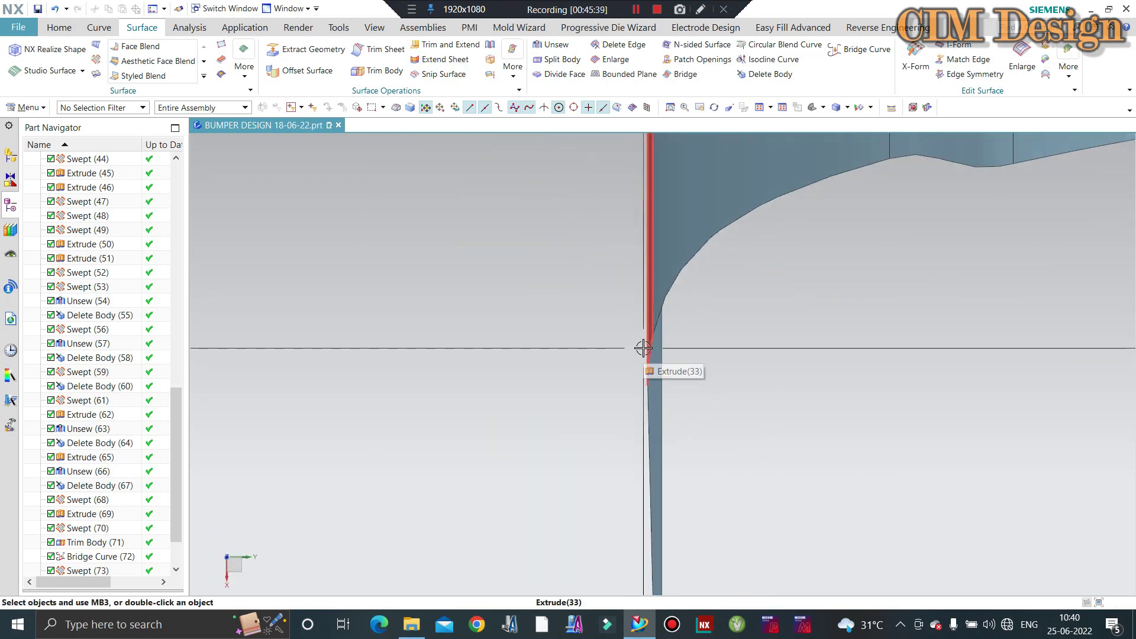
scroll(651, 368, "down", 1)
scroll(675, 357, "down", 1)
mouse_move(675, 358)
middle_mouse_down()
mouse_move(690, 337)
mouse_move(705, 349)
mouse_move(716, 393)
middle_mouse_up()
scroll(719, 408, "down", 2)
scroll(720, 359, "down", 1)
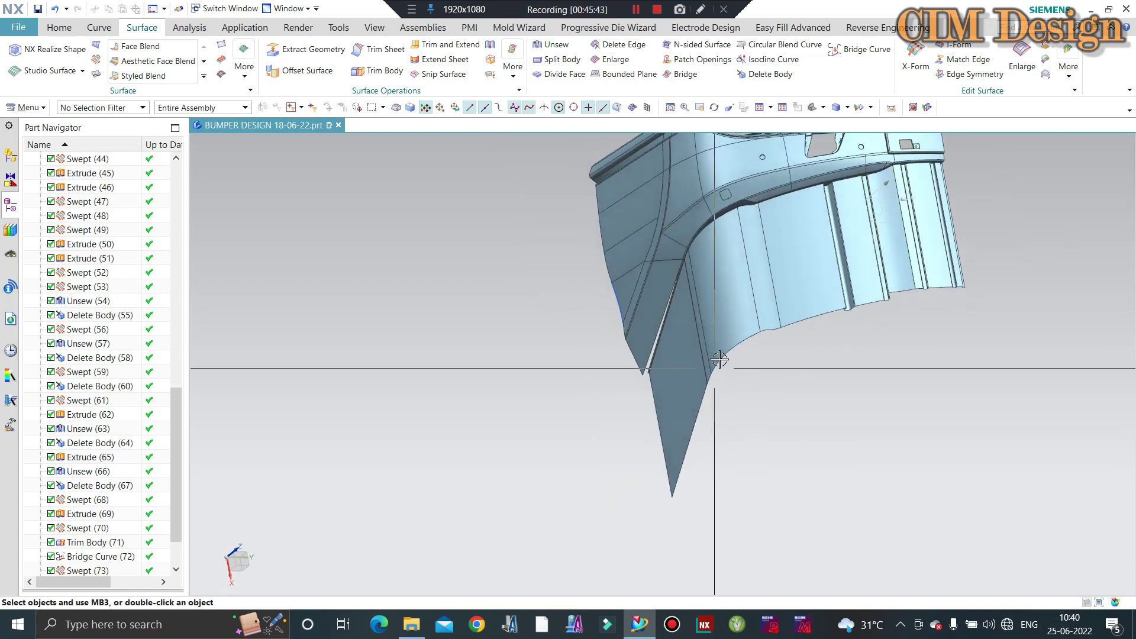
scroll(691, 273, "down", 3)
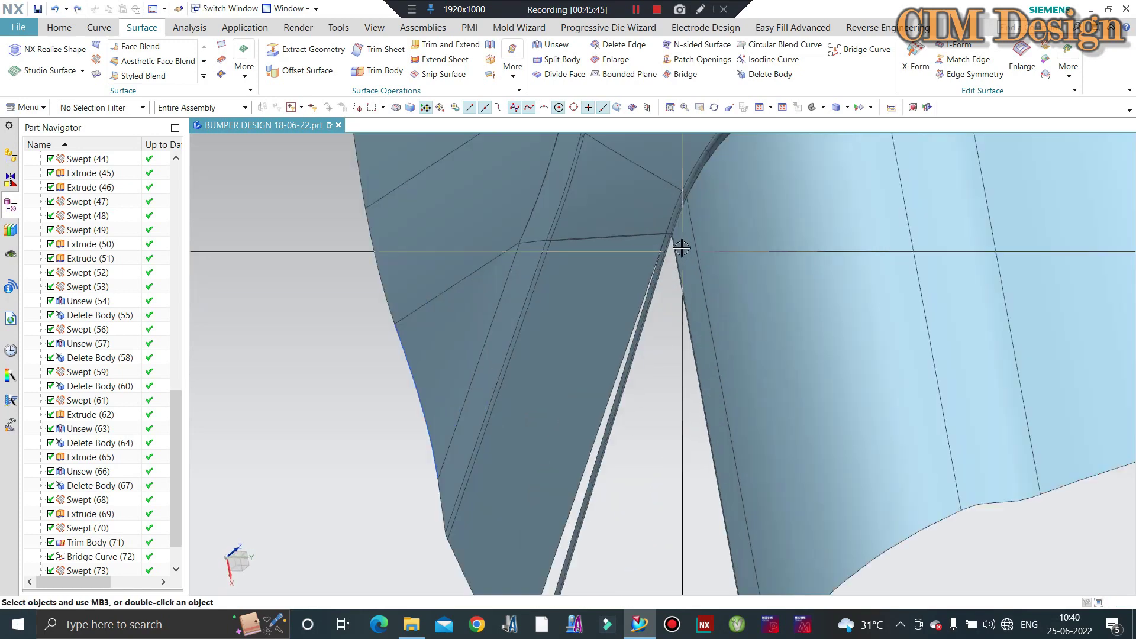
scroll(651, 266, "down", 2)
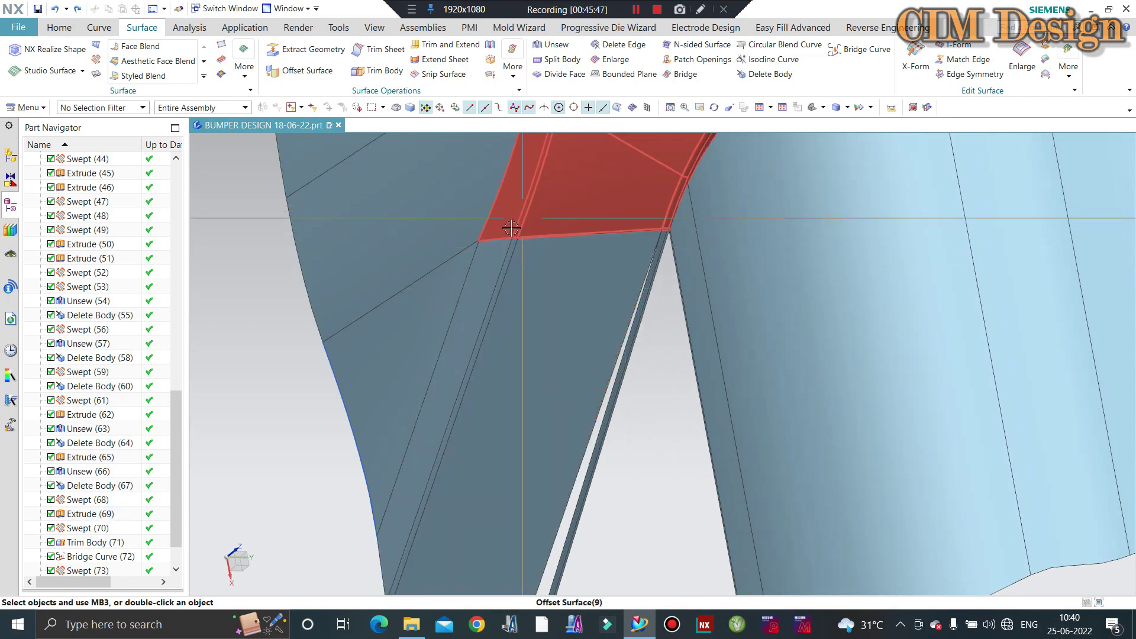
scroll(87, 563, "down", 1)
Edit Extrude (75) so it runs along another edge's tangent
double_click(87, 556)
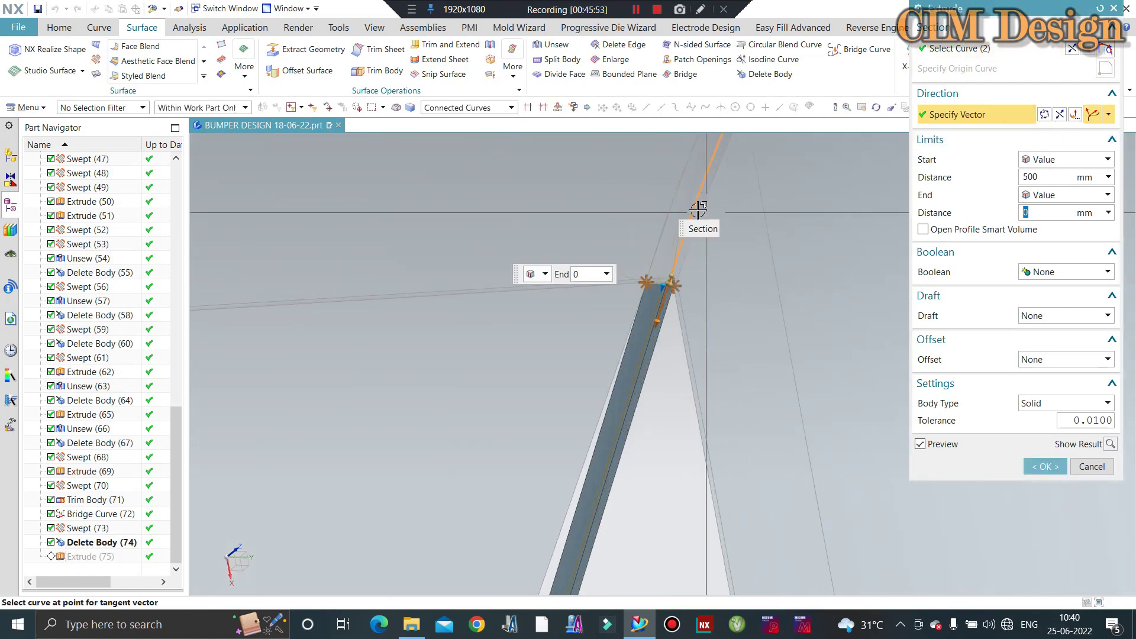
mouse_move(658, 201)
middle_mouse_down()
mouse_move(528, 284)
mouse_move(407, 279)
middle_mouse_up()
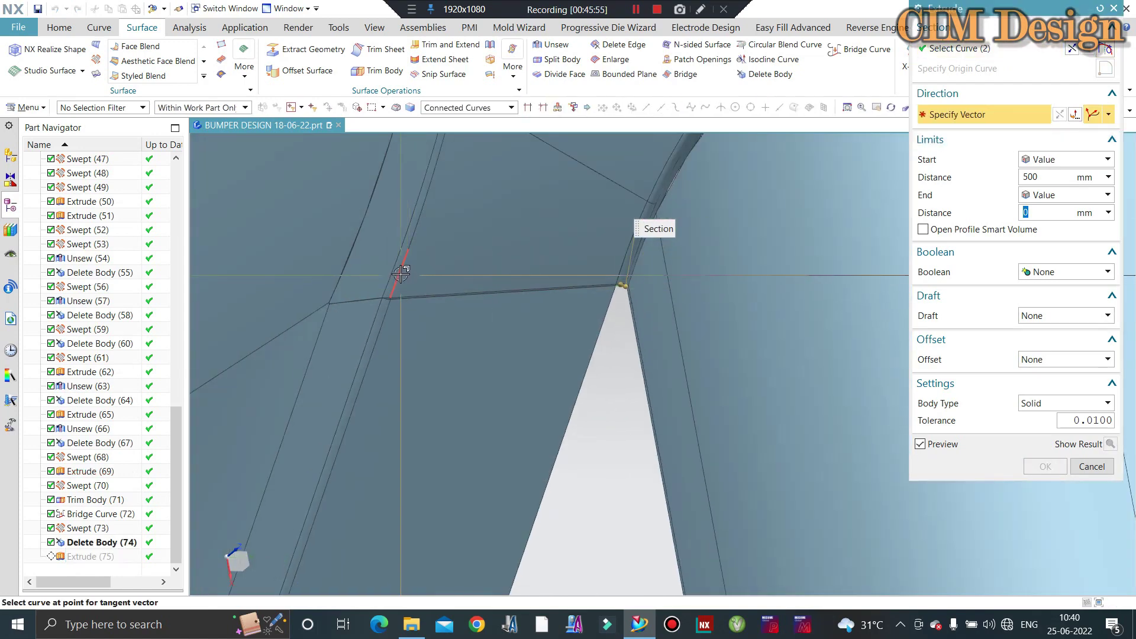
left_click(407, 274)
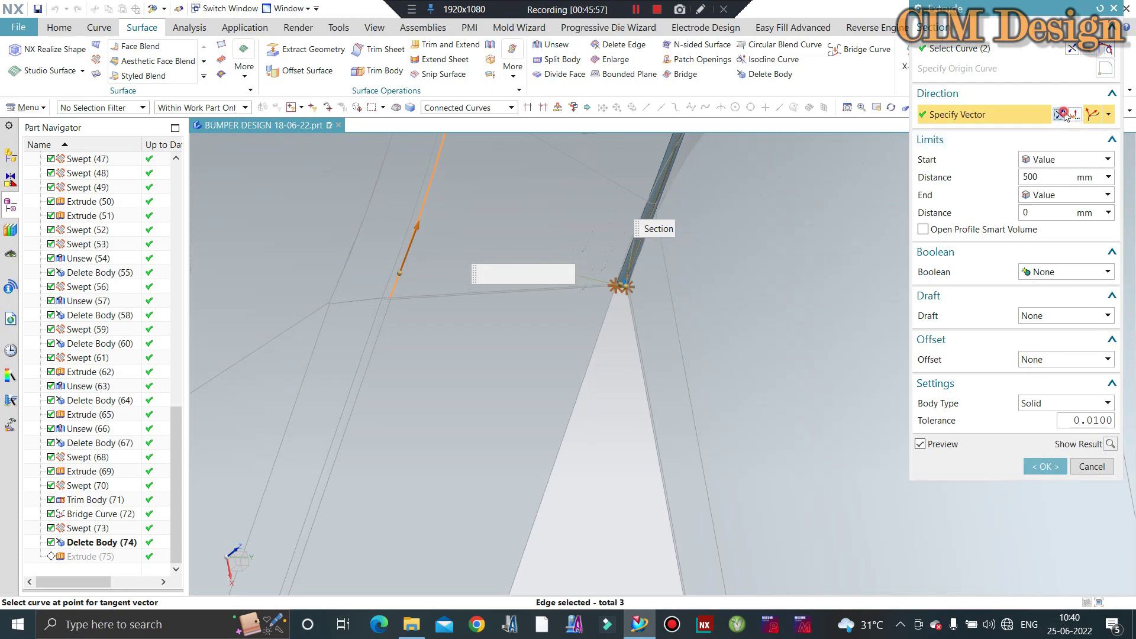
middle_click(827, 244)
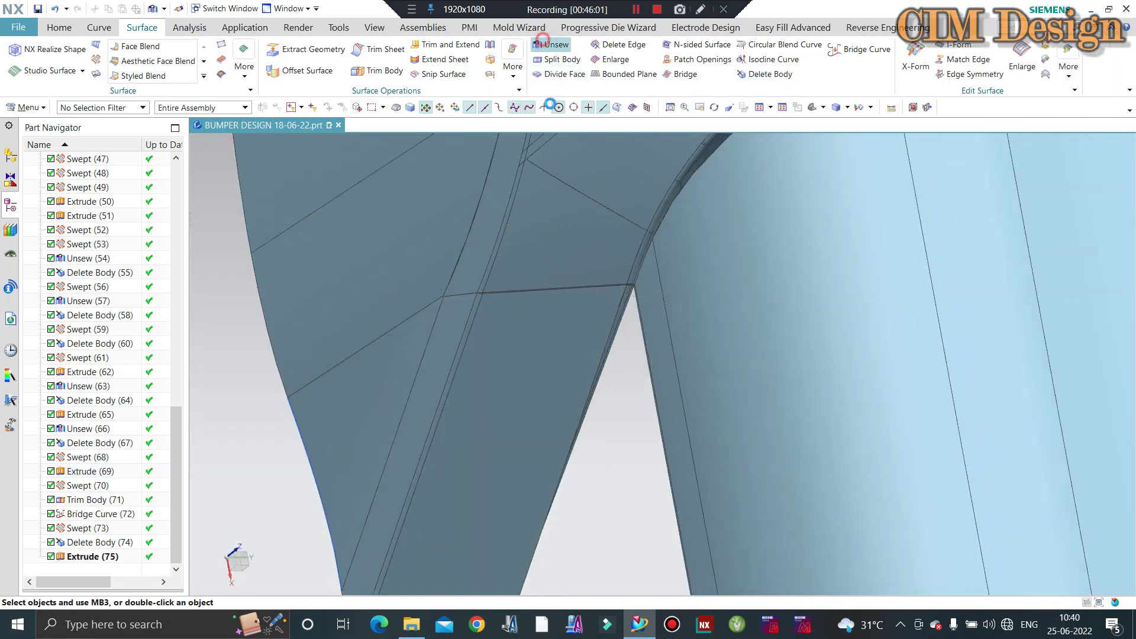
Unsew the unwanted face and delete its sheet body, reopening the gap beside the rod
left_click(575, 342)
middle_click(649, 276)
left_click(764, 74)
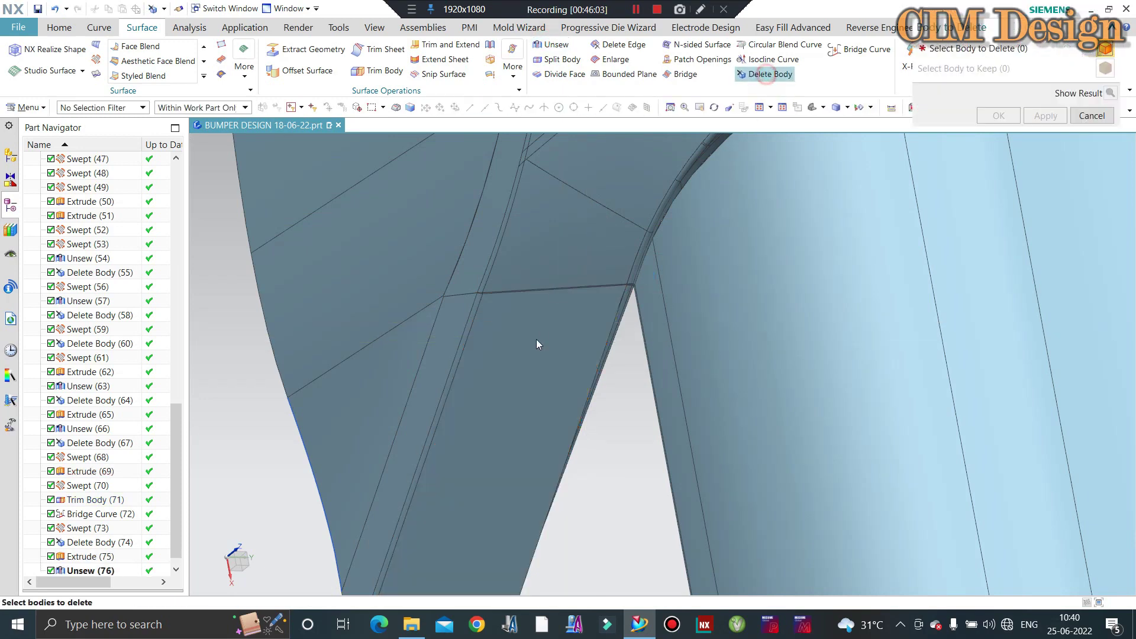
left_click(536, 353)
middle_click(600, 402)
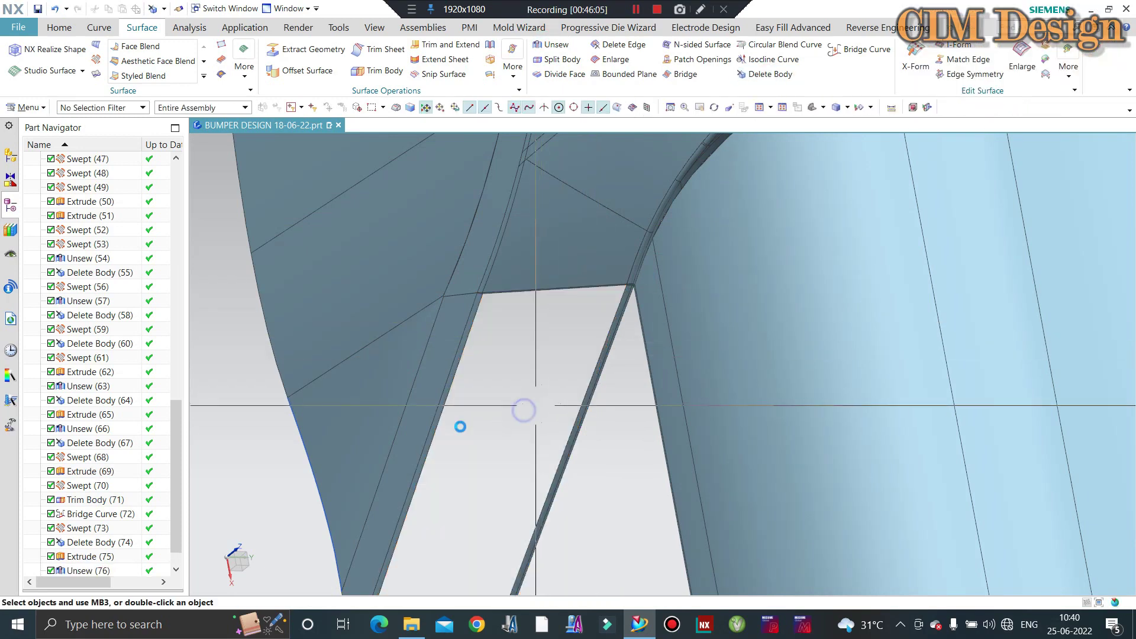
mouse_move(535, 405)
middle_mouse_down()
mouse_move(462, 426)
mouse_move(544, 375)
mouse_move(537, 317)
middle_mouse_up()
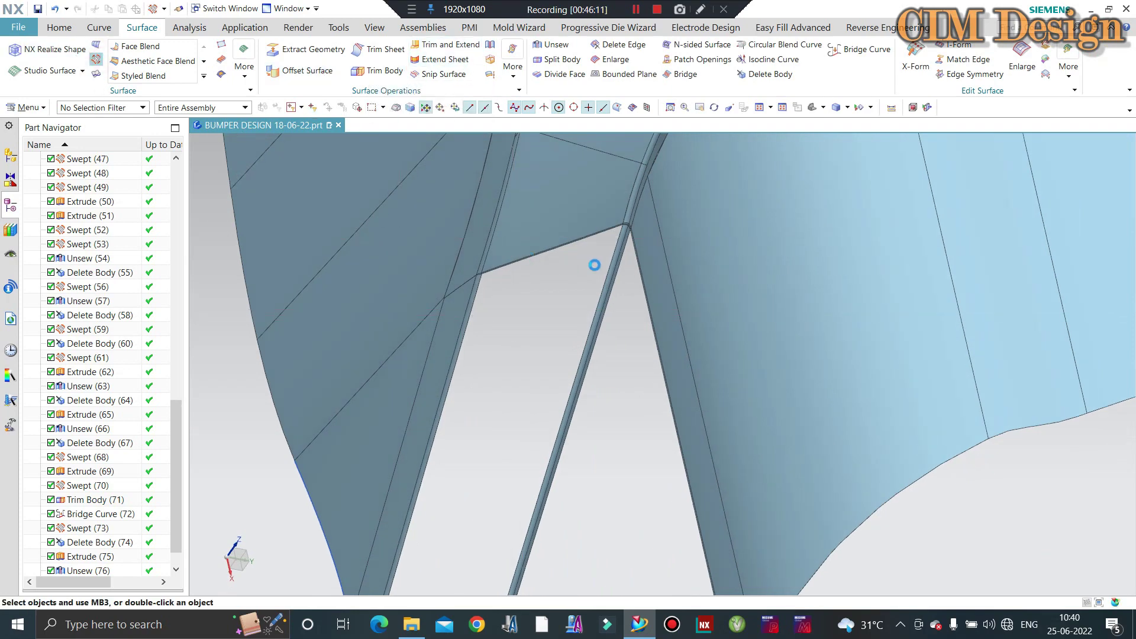
Sweep a sheet between the rod's two opposite edges as sections to fill the first gap
scroll(644, 266, "up", 3)
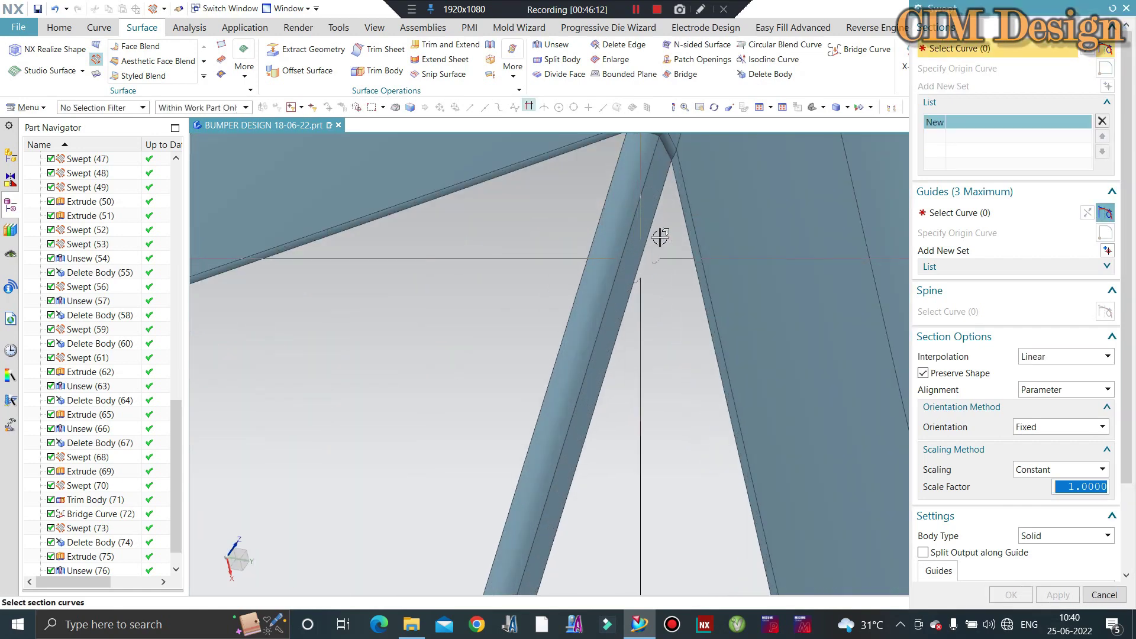
left_click(684, 217)
middle_click(655, 278)
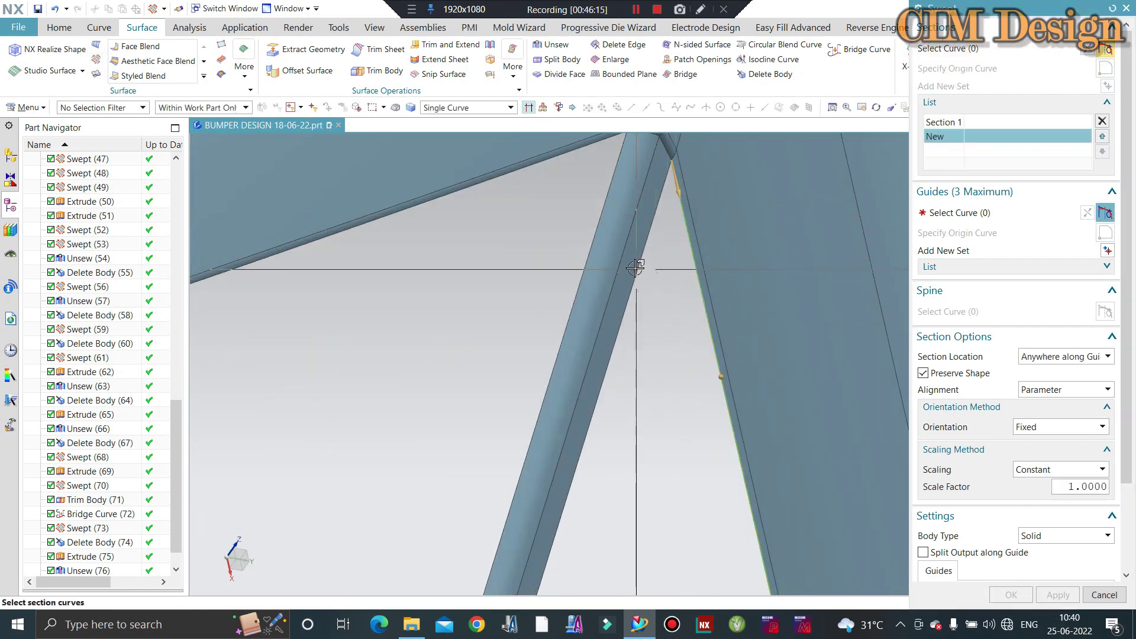
left_click(650, 278)
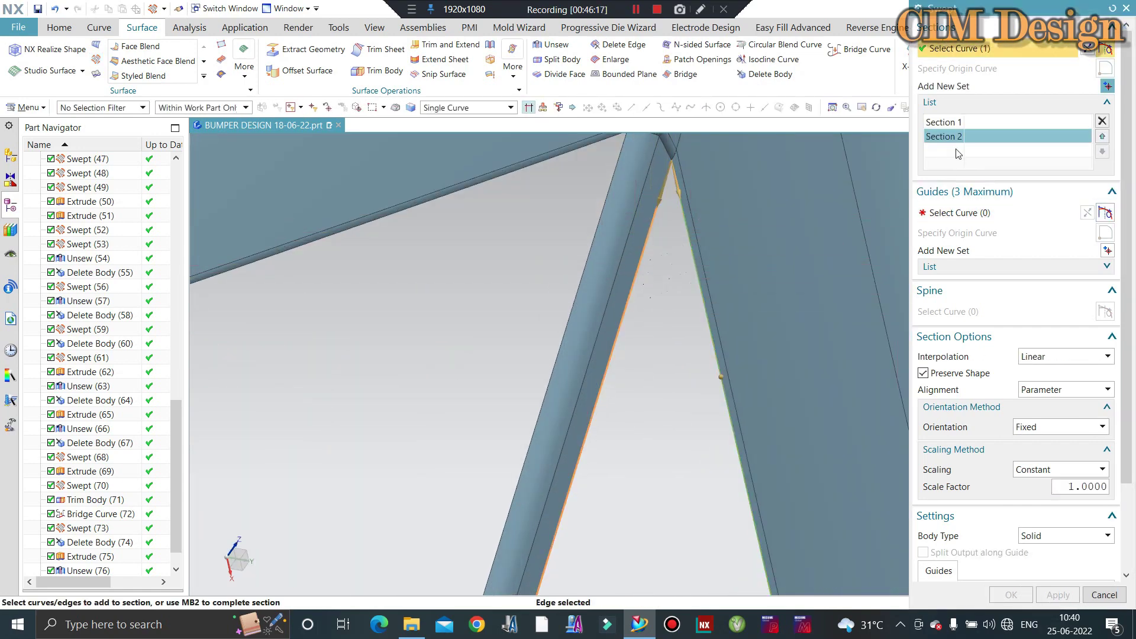
middle_click(640, 265)
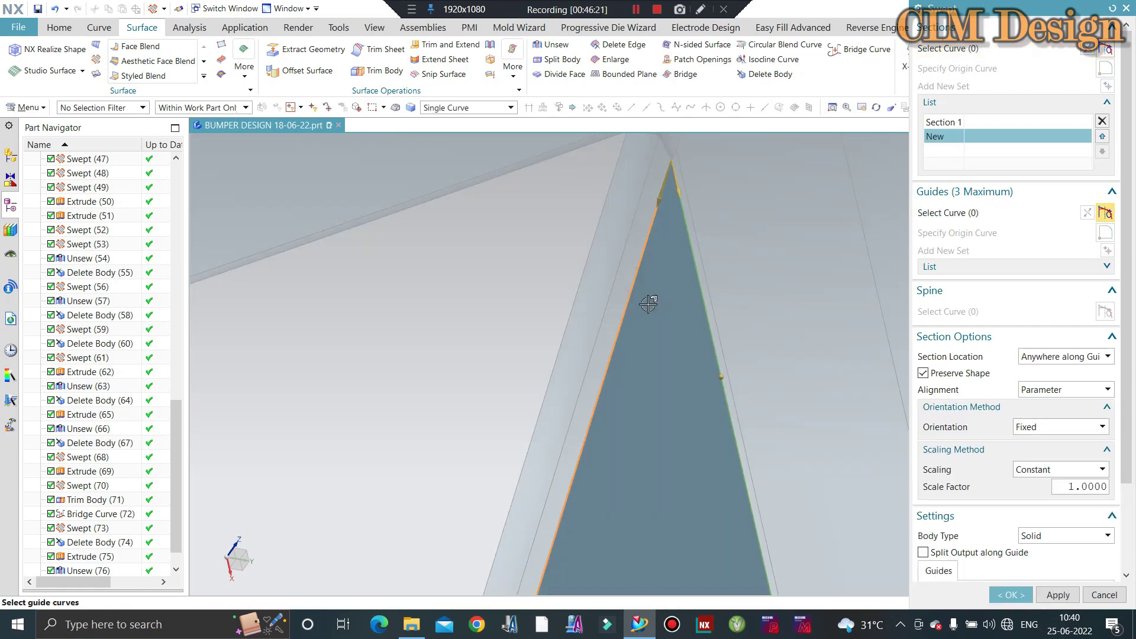
middle_click(648, 303)
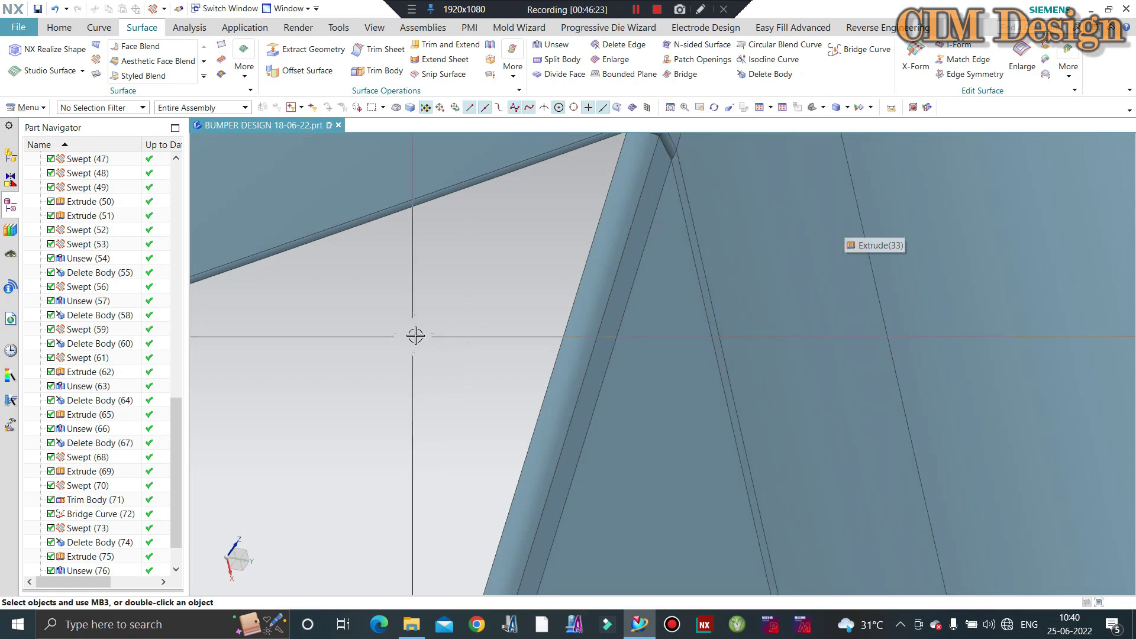
Sweep a second patch using a Trim Sheet edge as section and an Extrude (75) edge as guide
scroll(638, 223, "down", 3)
middle_click_drag(744, 222, 311, 490)
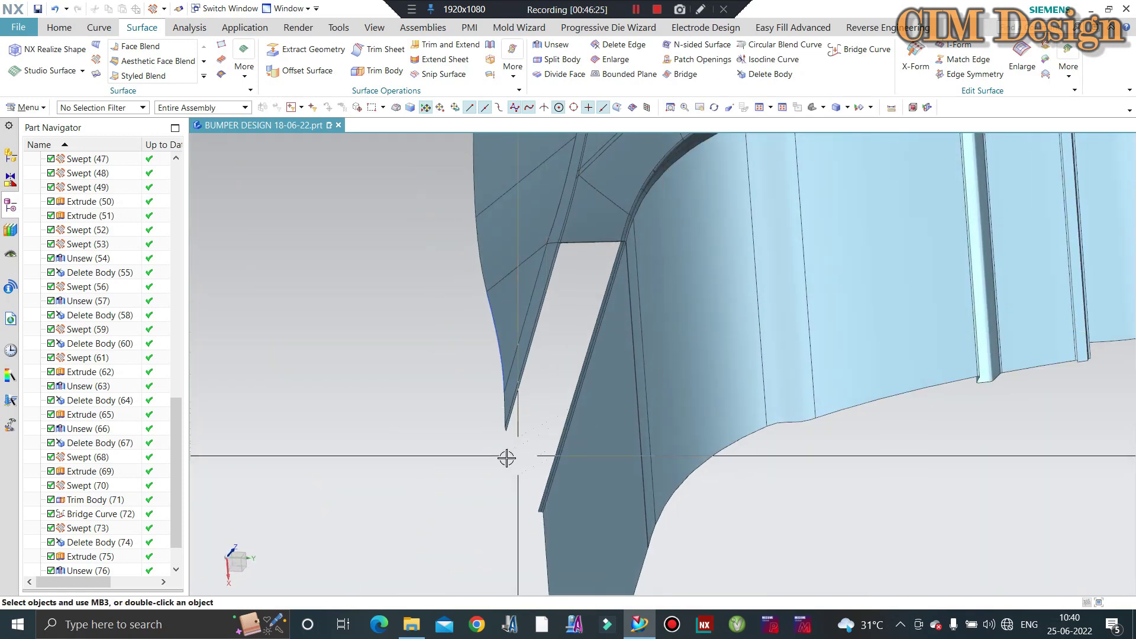
middle_click_drag(459, 371, 425, 210)
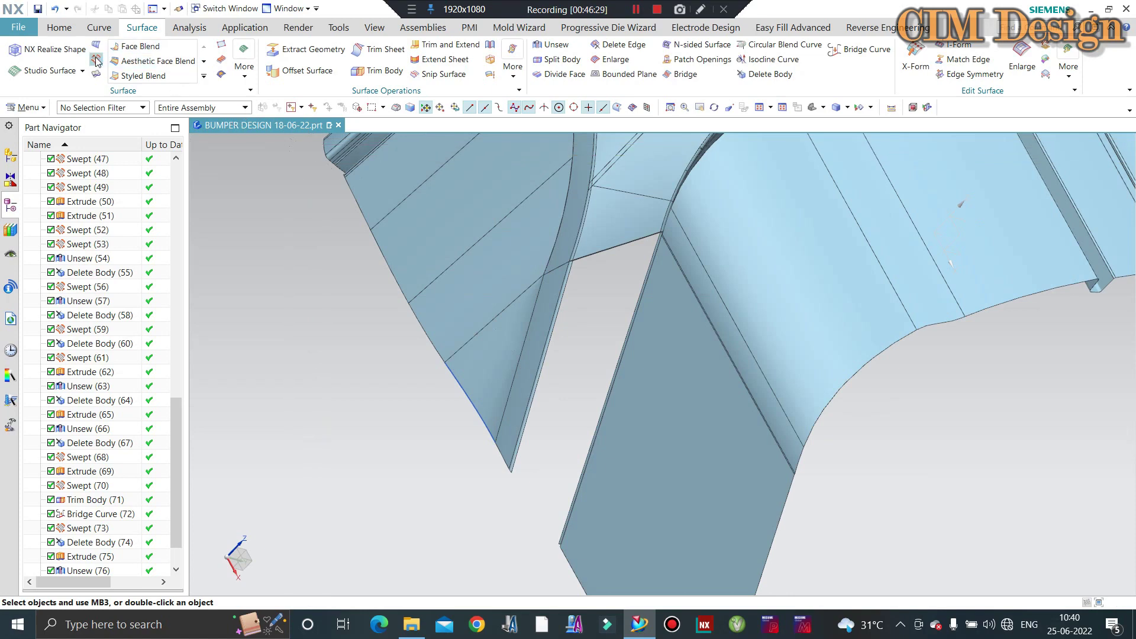
scroll(608, 251, "up", 2)
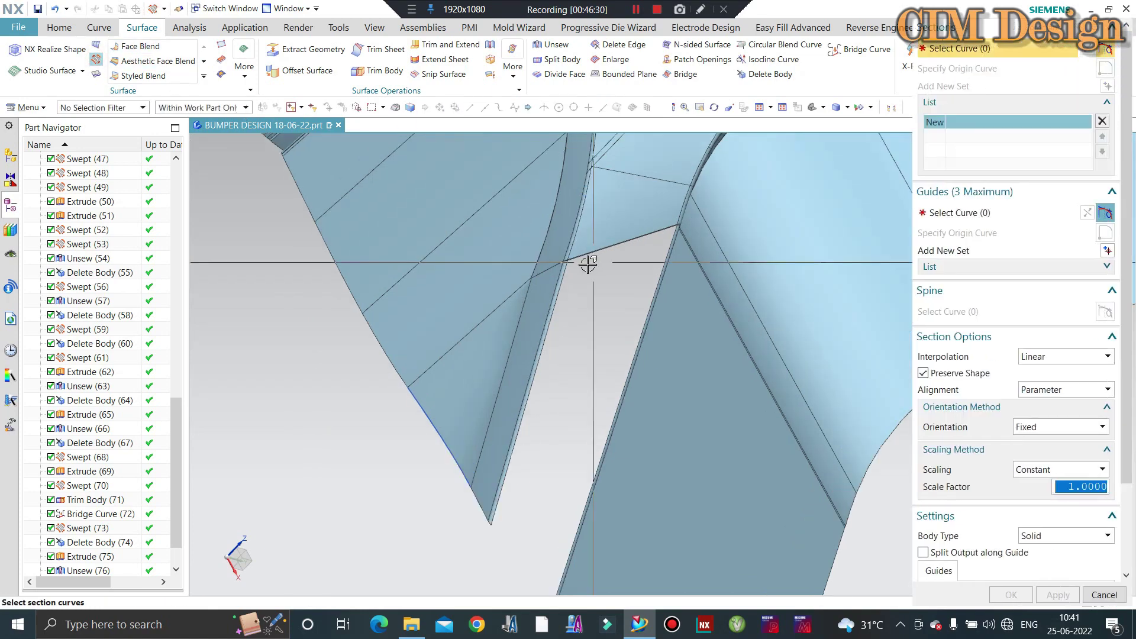
scroll(588, 264, "up", 2)
scroll(572, 253, "up", 2)
left_click(567, 239)
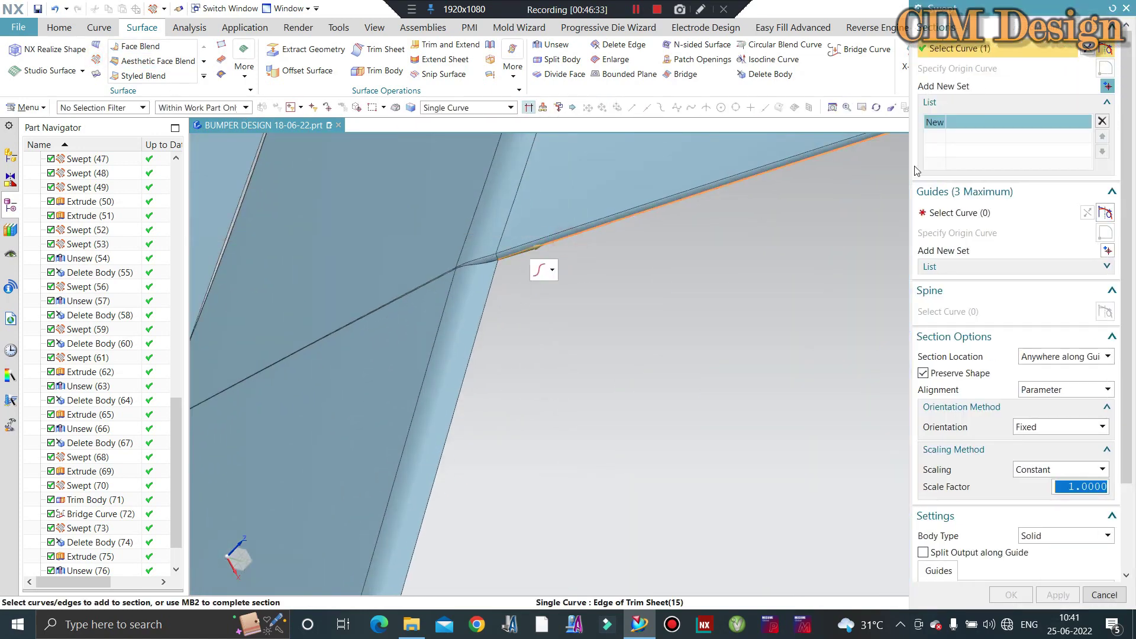
left_click(954, 207)
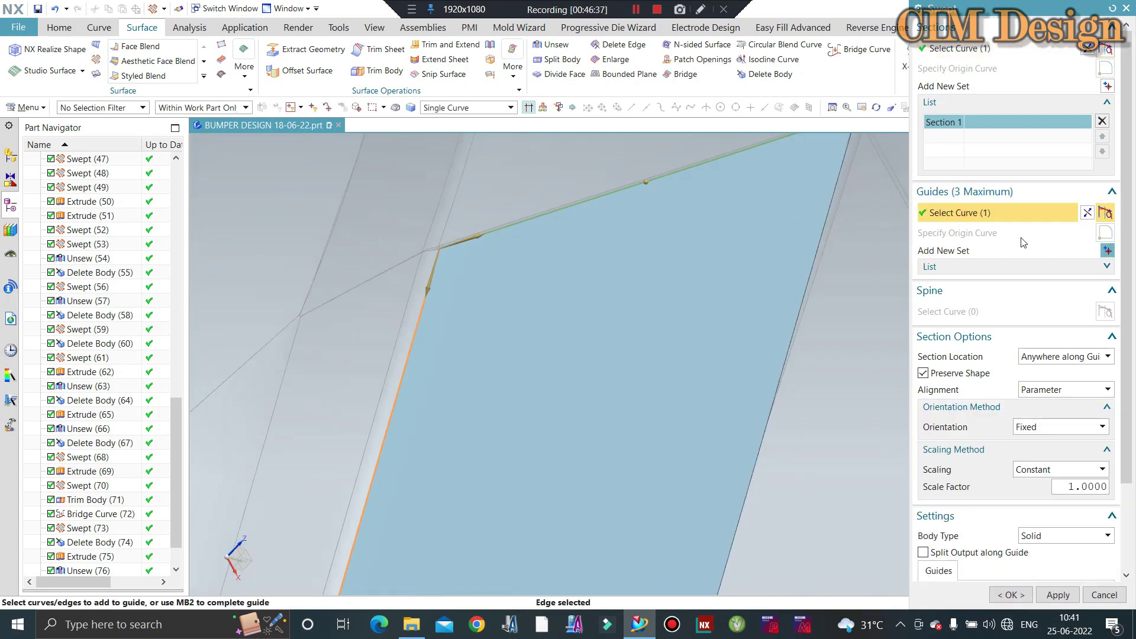
left_click(833, 195)
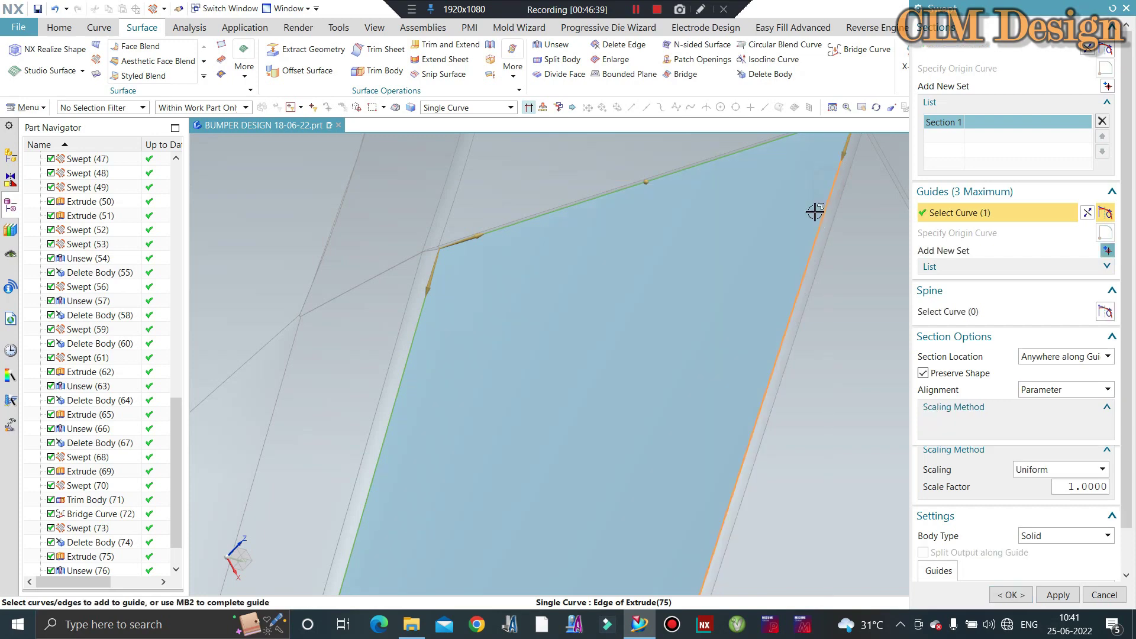
scroll(769, 231, "down", 3)
scroll(708, 253, "down", 2)
middle_click(708, 254)
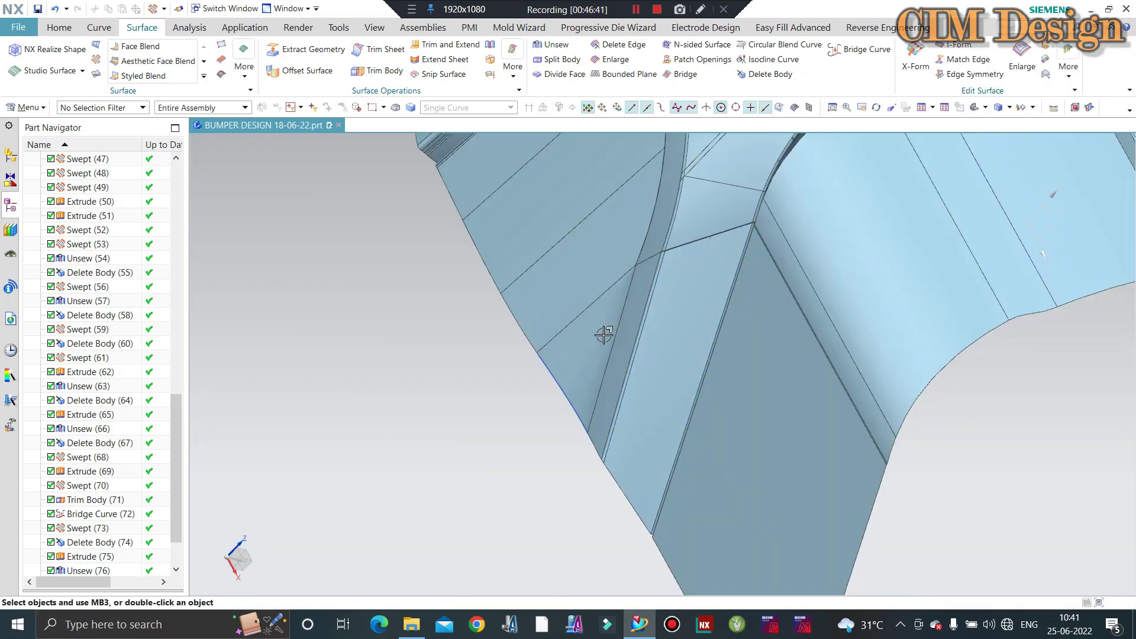
middle_click_drag(507, 375, 376, 475)
scroll(541, 406, "down", 5)
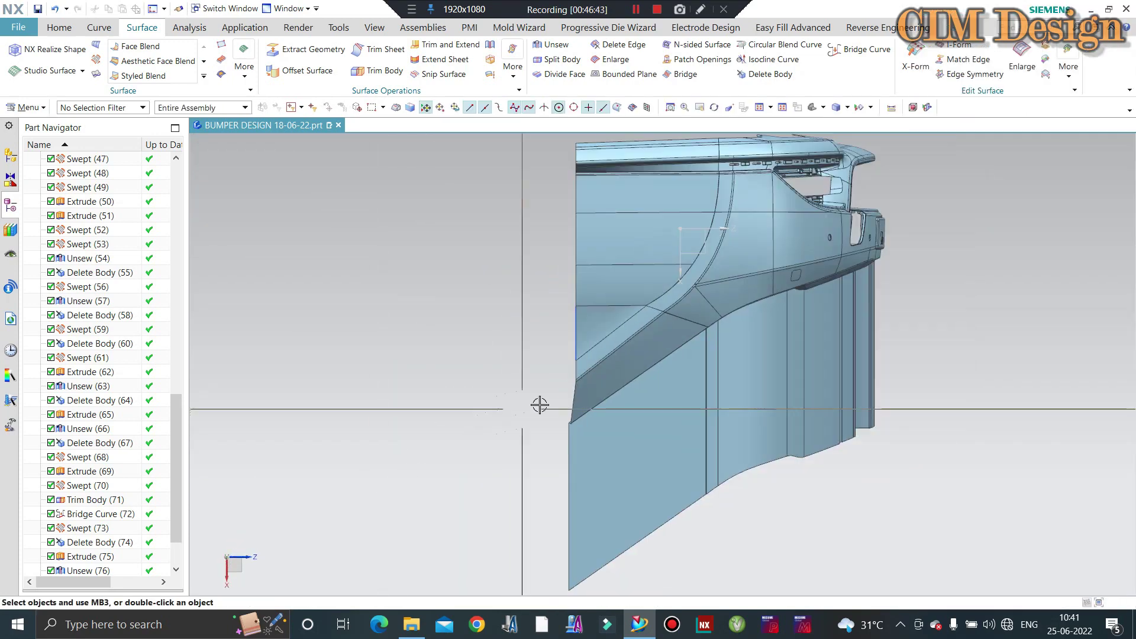
mouse_move(545, 411)
middle_mouse_down()
mouse_move(483, 391)
mouse_move(481, 434)
mouse_move(314, 444)
middle_mouse_up()
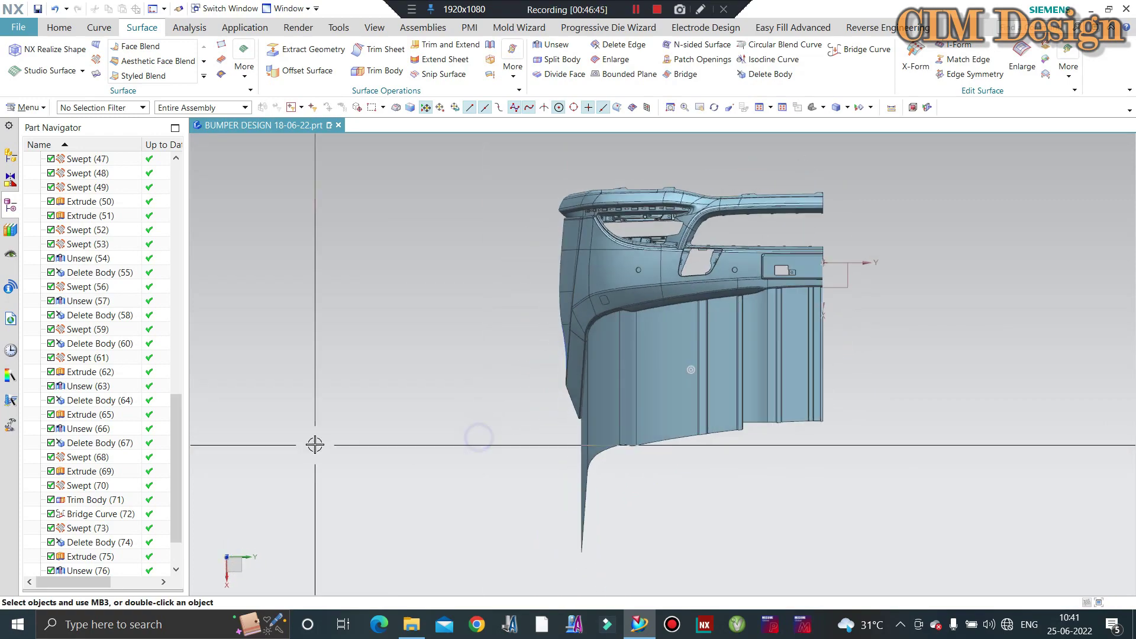
scroll(555, 319, "up", 3)
scroll(620, 297, "up", 2)
scroll(620, 297, "down", 5)
mouse_move(620, 297)
middle_mouse_down()
mouse_move(613, 405)
mouse_move(801, 380)
middle_mouse_up()
key("F8")
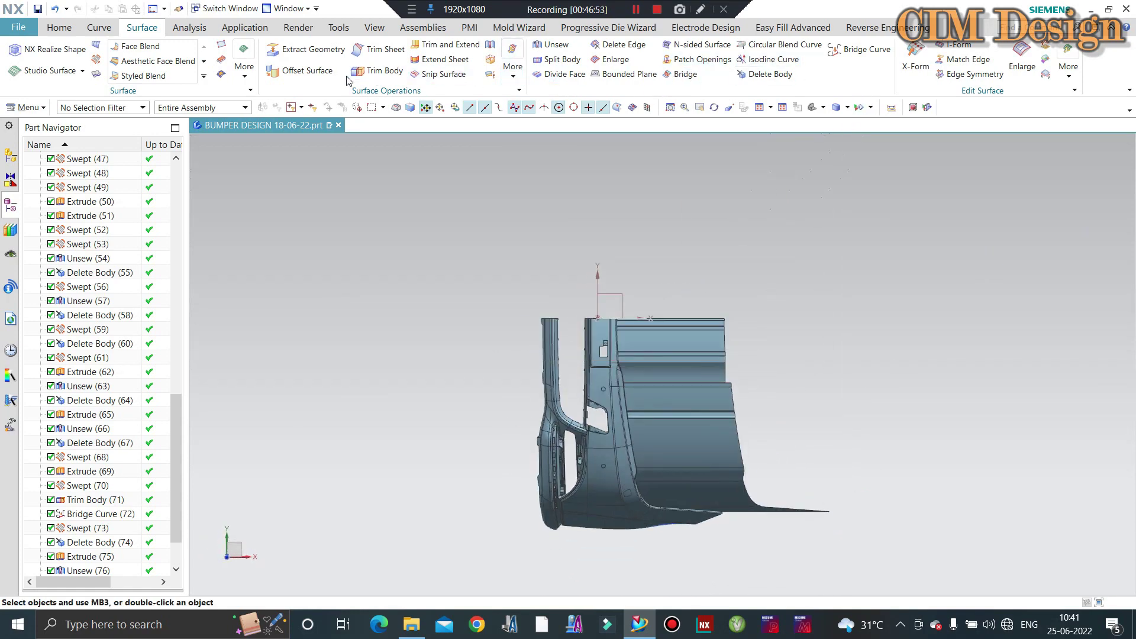
key("Escape")
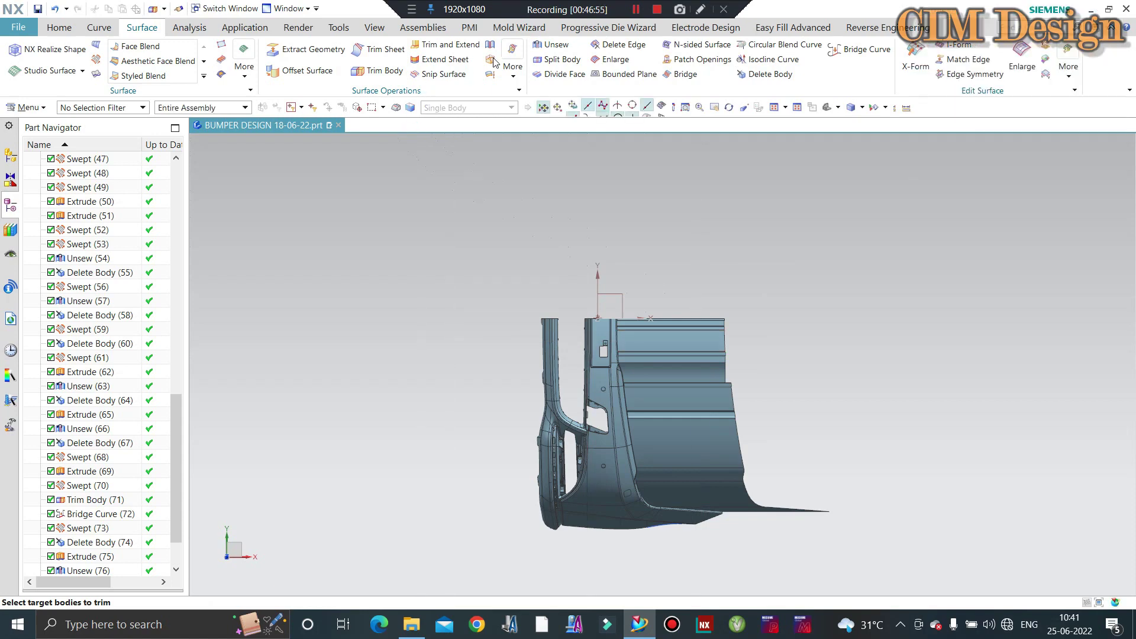
left_click(490, 47)
mouse_move(736, 368)
middle_mouse_down()
mouse_move(822, 305)
mouse_move(776, 272)
mouse_move(701, 492)
middle_mouse_up()
scroll(662, 411, "up", 2)
scroll(661, 413, "up", 2)
left_click(662, 413)
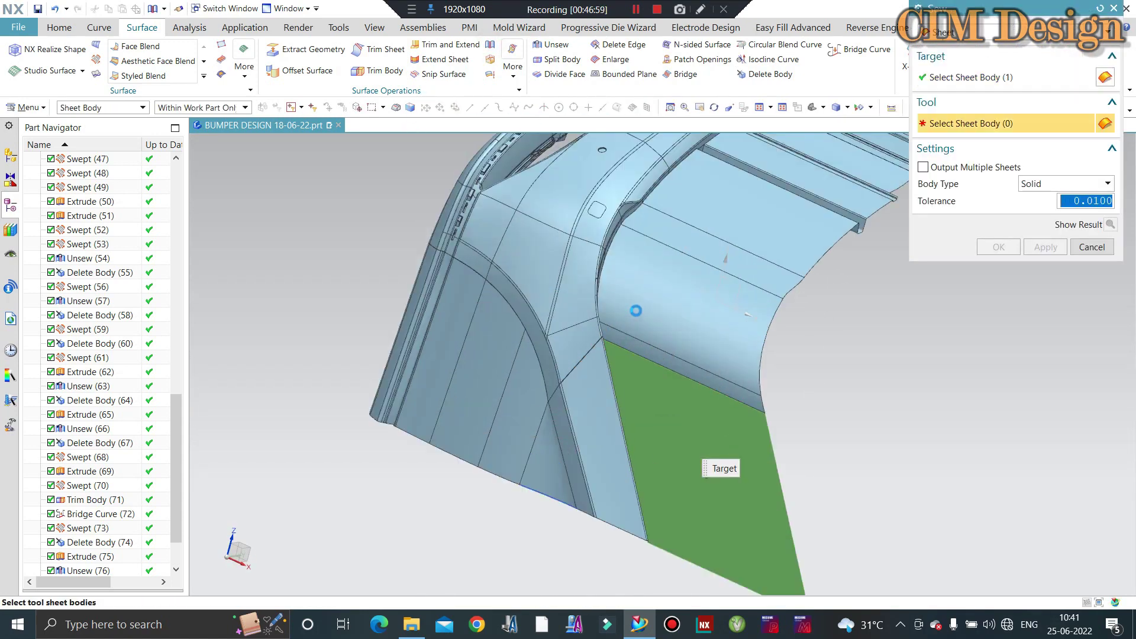
scroll(670, 356, "up", 4)
left_click(670, 356)
left_click(674, 378)
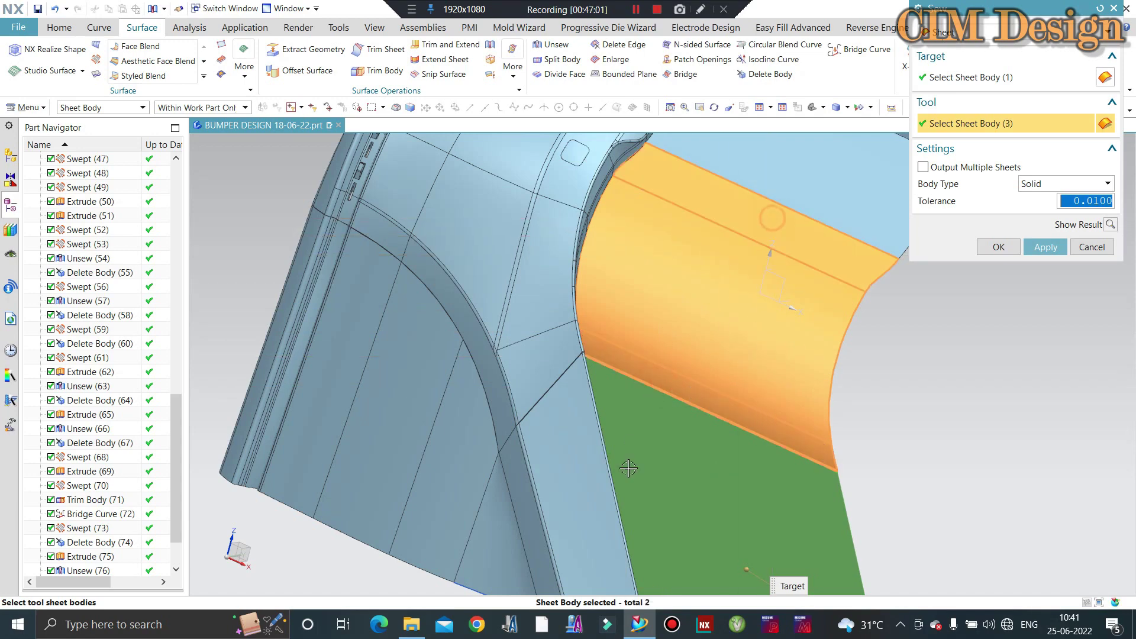
scroll(629, 468, "down", 3)
left_click(781, 247)
left_click(826, 225)
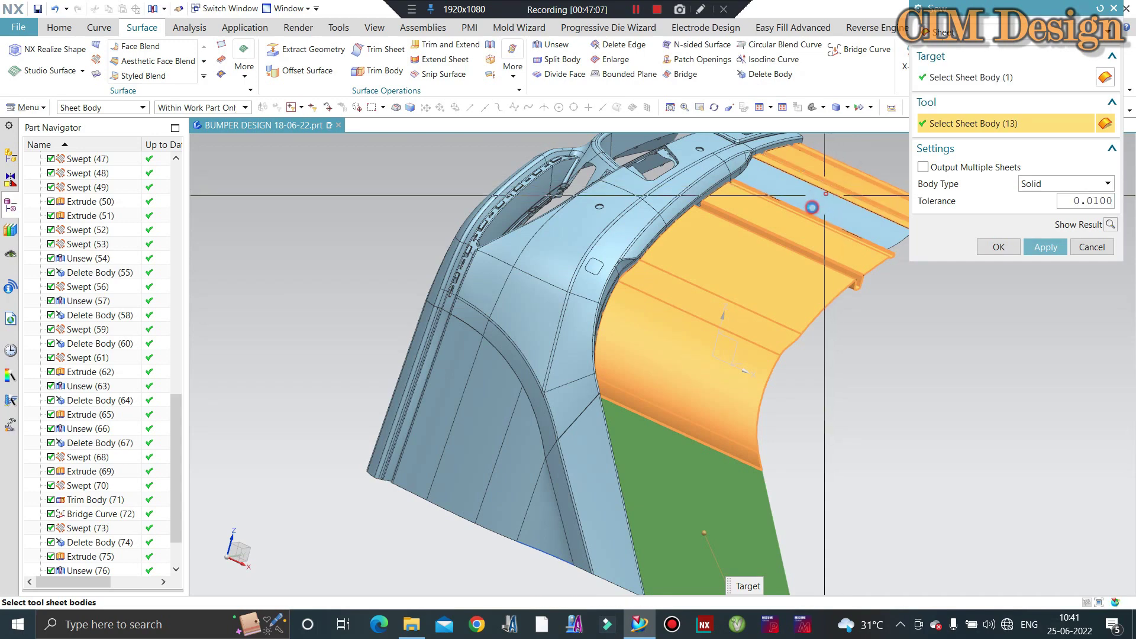
middle_click_drag(646, 355, 698, 331)
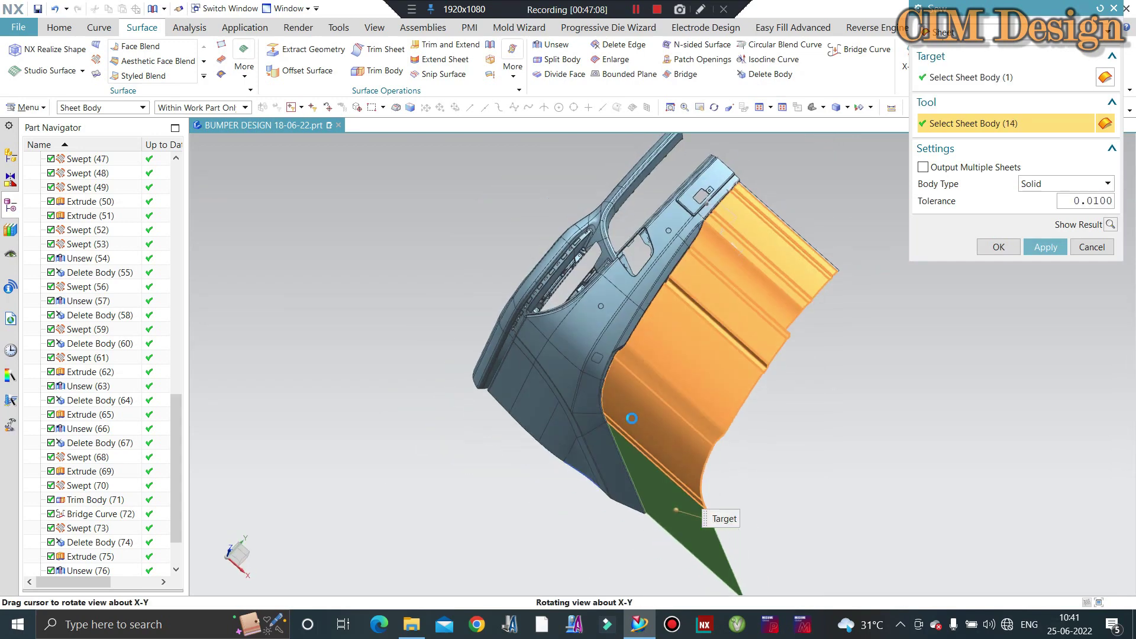
scroll(647, 413, "up", 5)
scroll(647, 413, "up", 3)
left_click(650, 311)
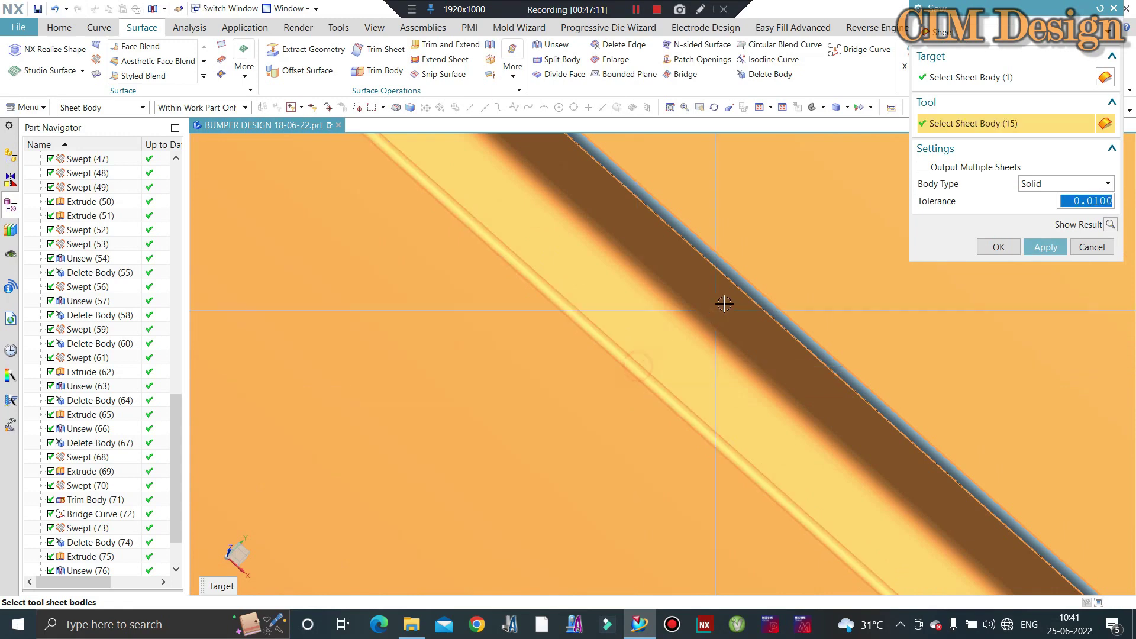
scroll(651, 312, "down", 5)
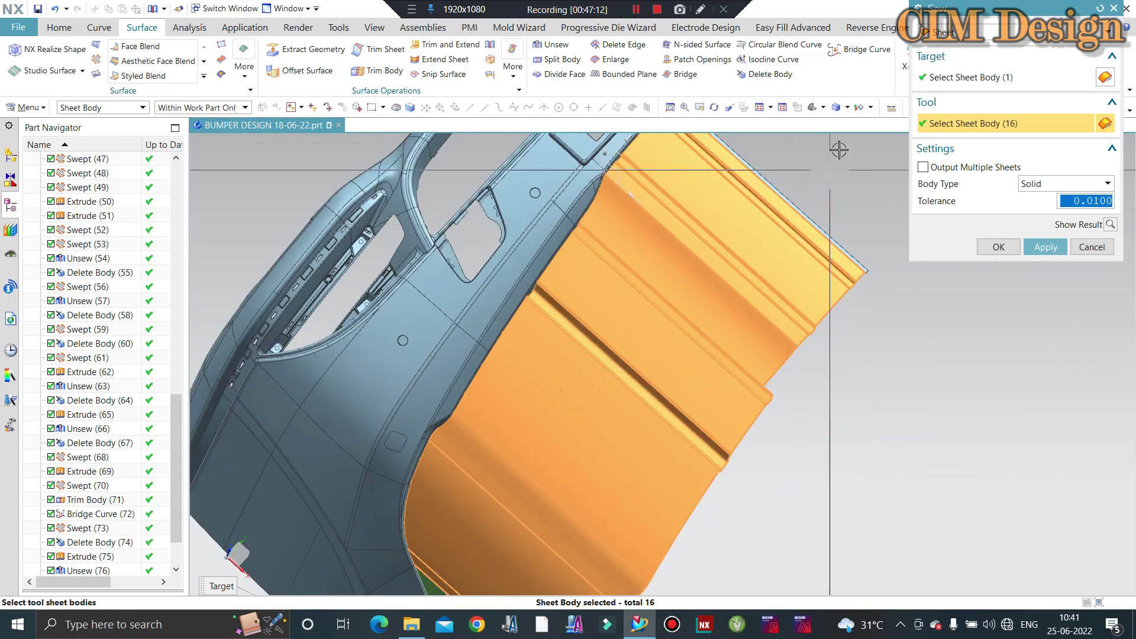
scroll(787, 266, "up", 5)
left_click(793, 244)
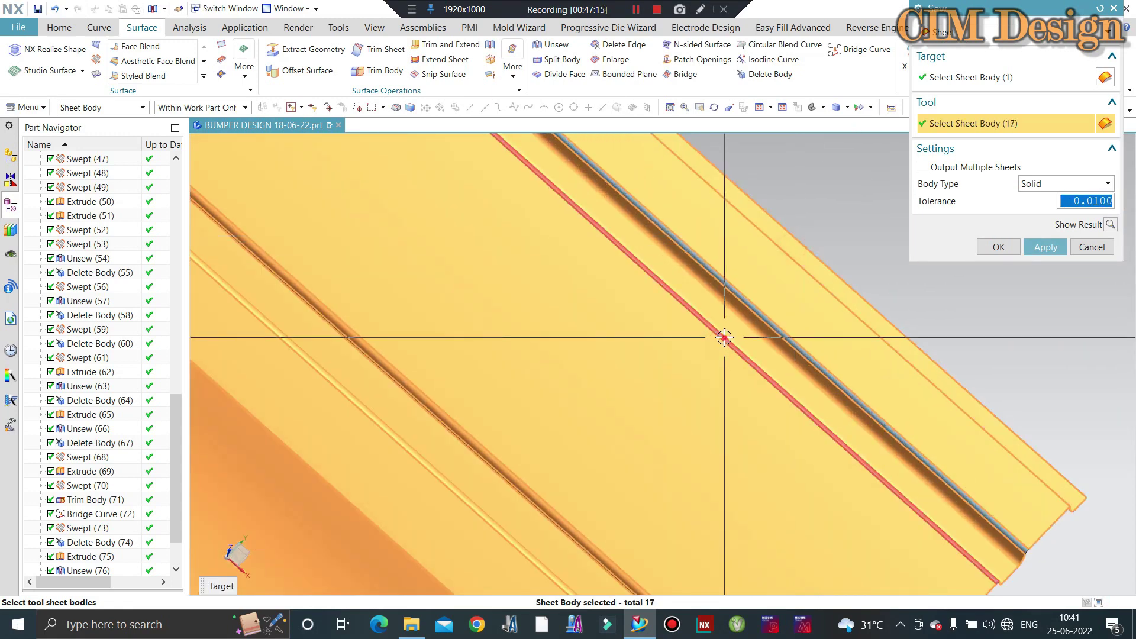
left_click(724, 336)
left_click(734, 310)
scroll(722, 296, "down", 2)
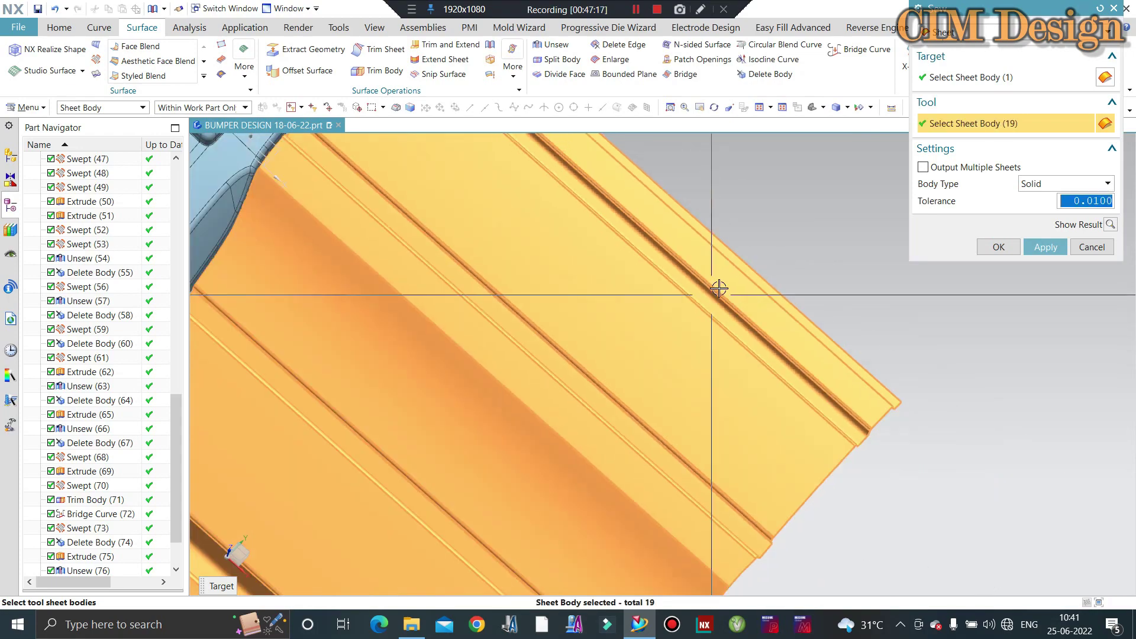
scroll(718, 287, "down", 2)
scroll(581, 203, "down", 2)
scroll(574, 222, "down", 3)
scroll(629, 211, "down", 2)
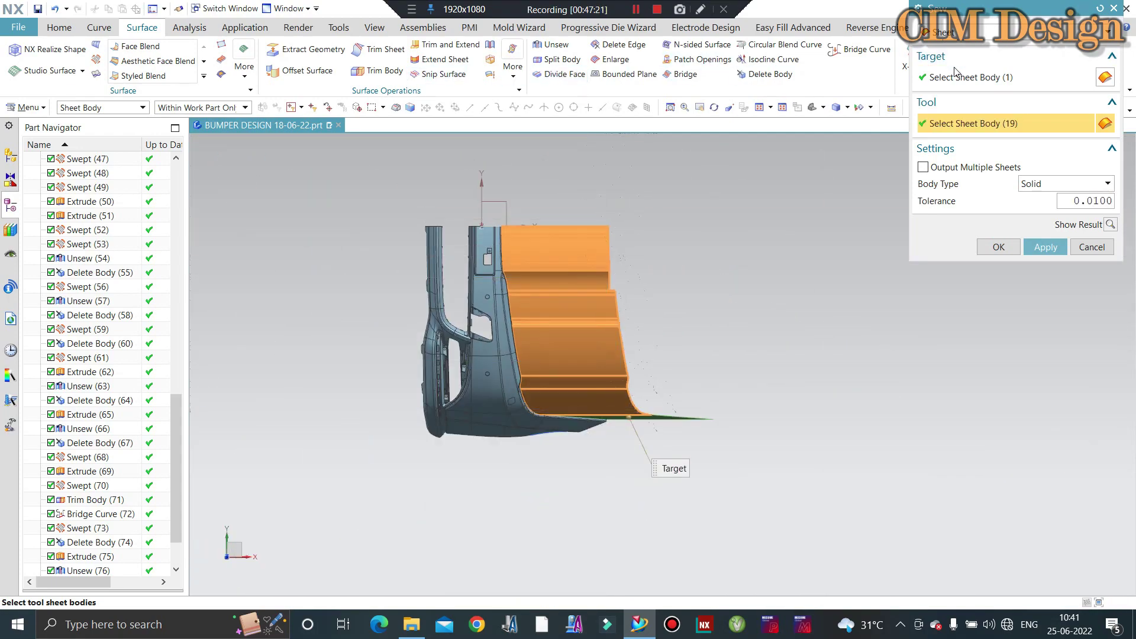
middle_click(672, 235)
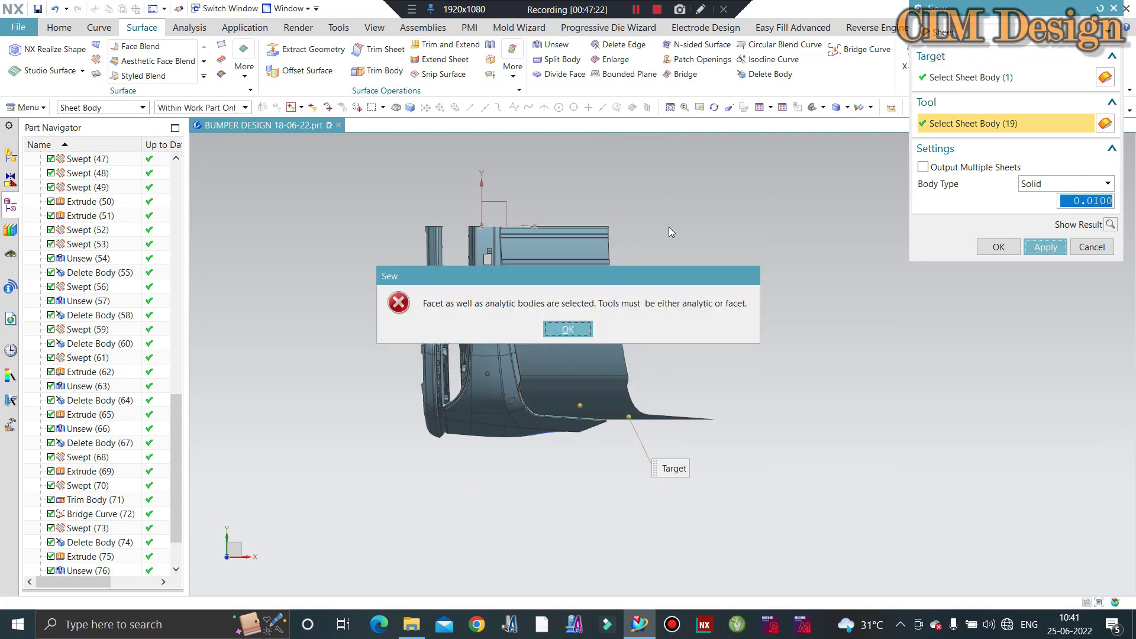
left_click(568, 329)
key("Escape")
mouse_move(573, 332)
middle_mouse_down()
mouse_move(675, 355)
mouse_move(683, 302)
mouse_move(617, 388)
mouse_move(519, 317)
mouse_move(575, 354)
middle_mouse_up()
Start a new extrusion and orient the view toward the bumper's lower corner
scroll(618, 388, "up", 2)
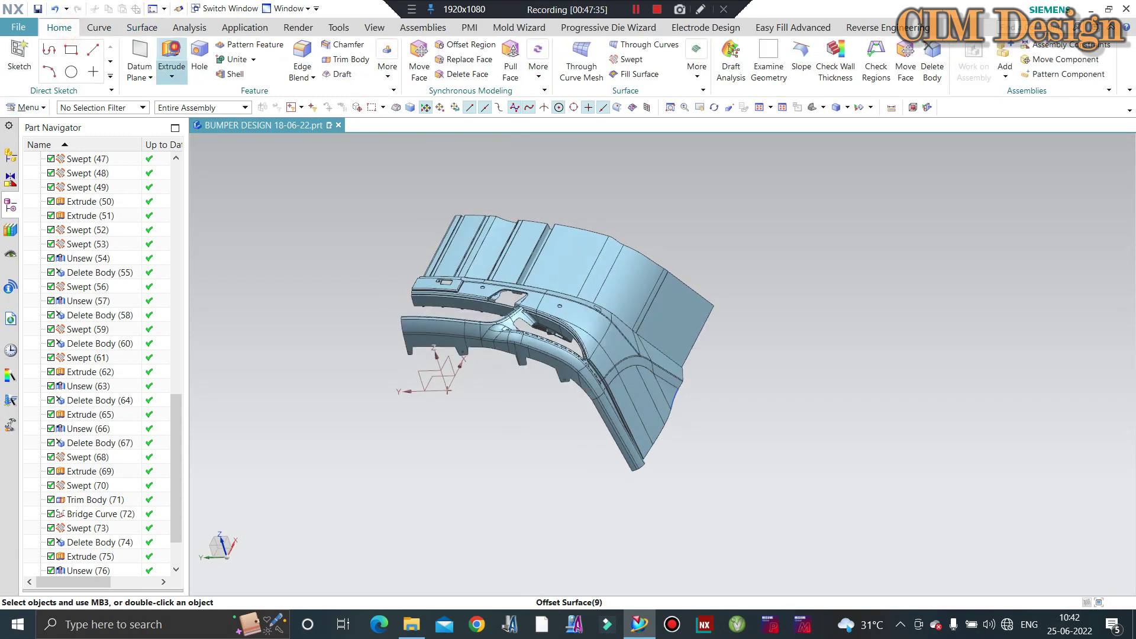
key("x")
mouse_move(509, 393)
middle_mouse_down()
mouse_move(469, 423)
mouse_move(489, 464)
mouse_move(434, 284)
middle_mouse_up()
scroll(451, 310, "up", 3)
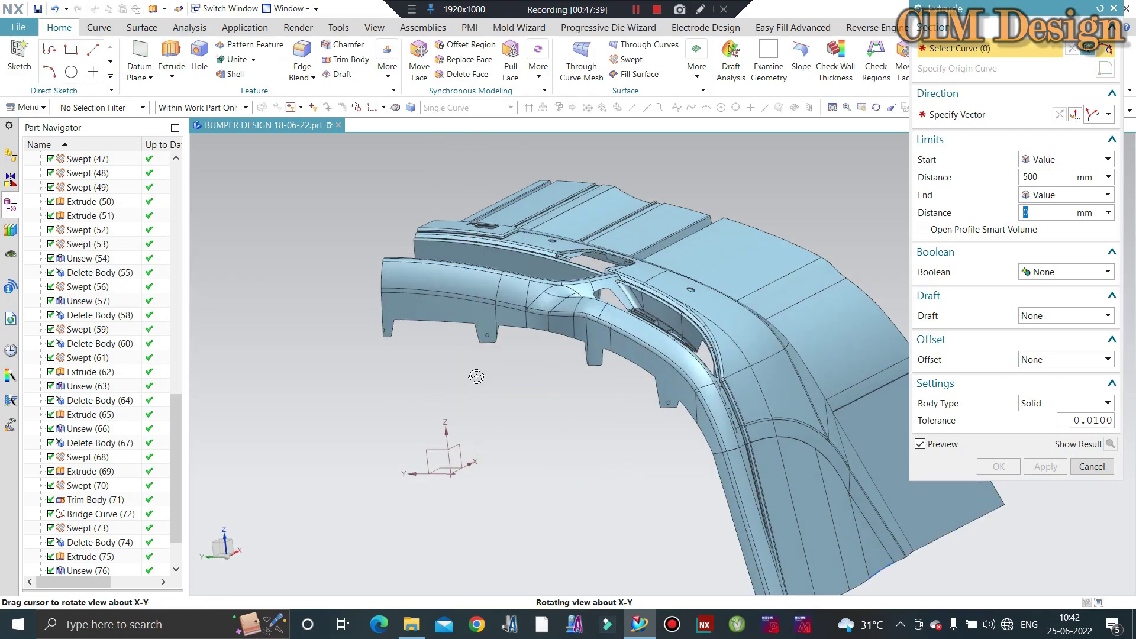
middle_click_drag(476, 377, 533, 378)
scroll(581, 379, "up", 2)
scroll(581, 379, "down", 2)
scroll(581, 379, "up", 3)
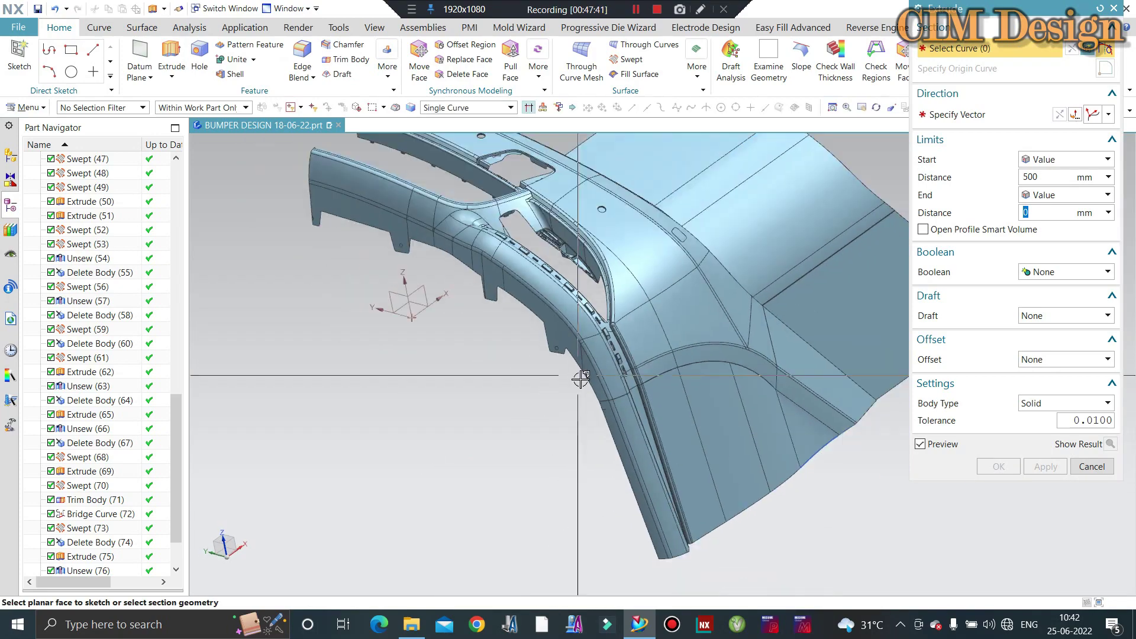
scroll(626, 501, "up", 2)
scroll(558, 398, "down", 2)
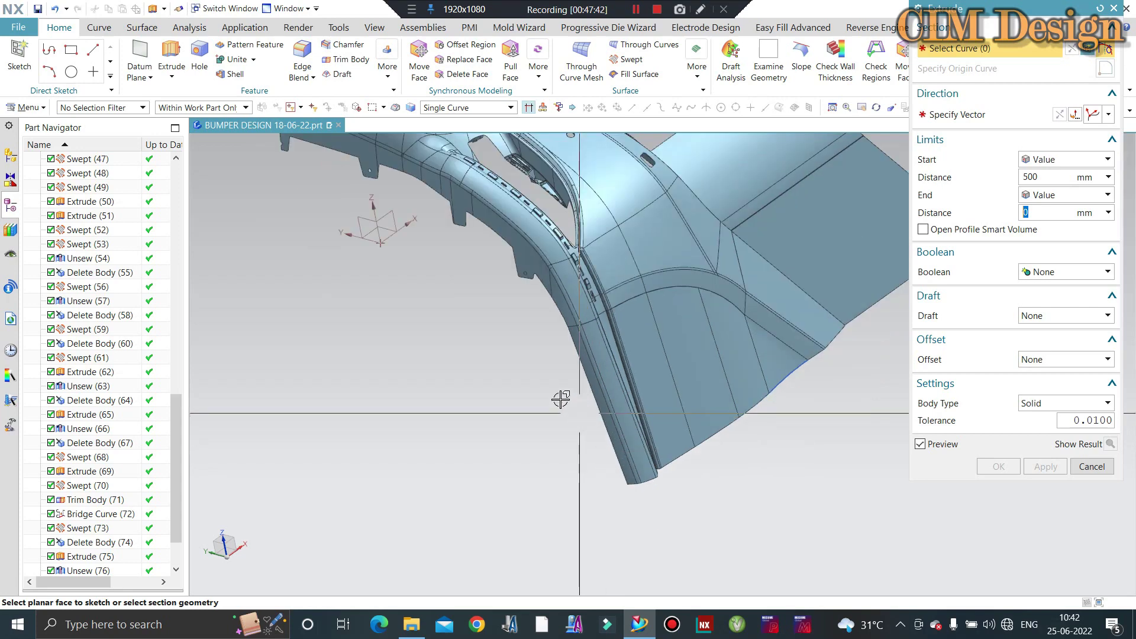
scroll(563, 310, "up", 2)
scroll(586, 341, "up", 2)
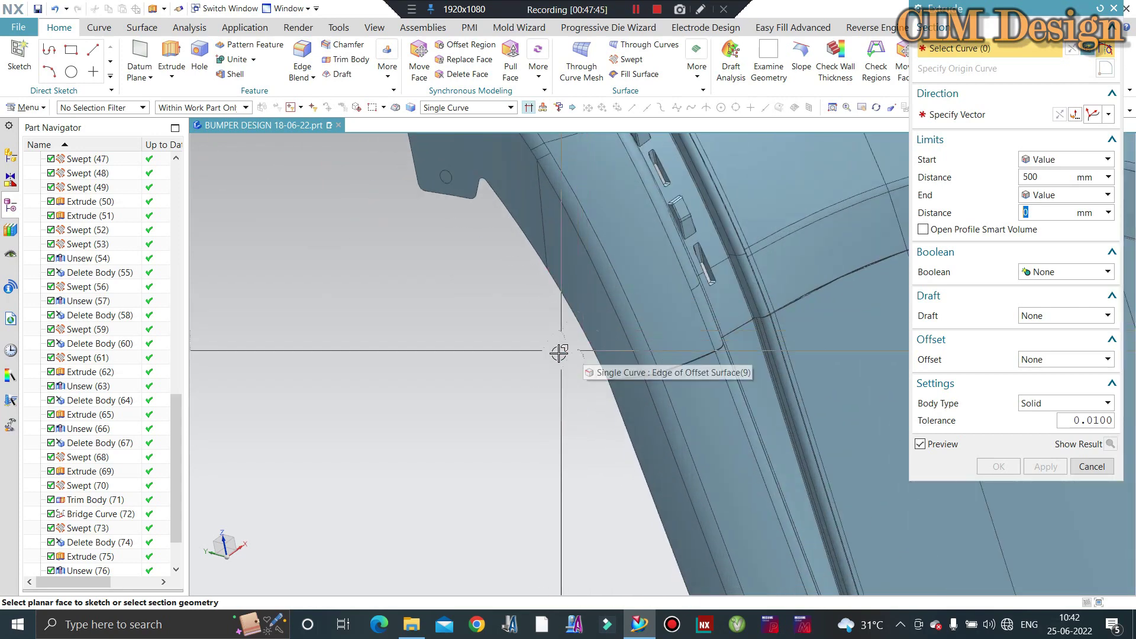
scroll(558, 355, "down", 1)
scroll(562, 329, "down", 1)
scroll(563, 299, "up", 1)
scroll(563, 300, "up", 2)
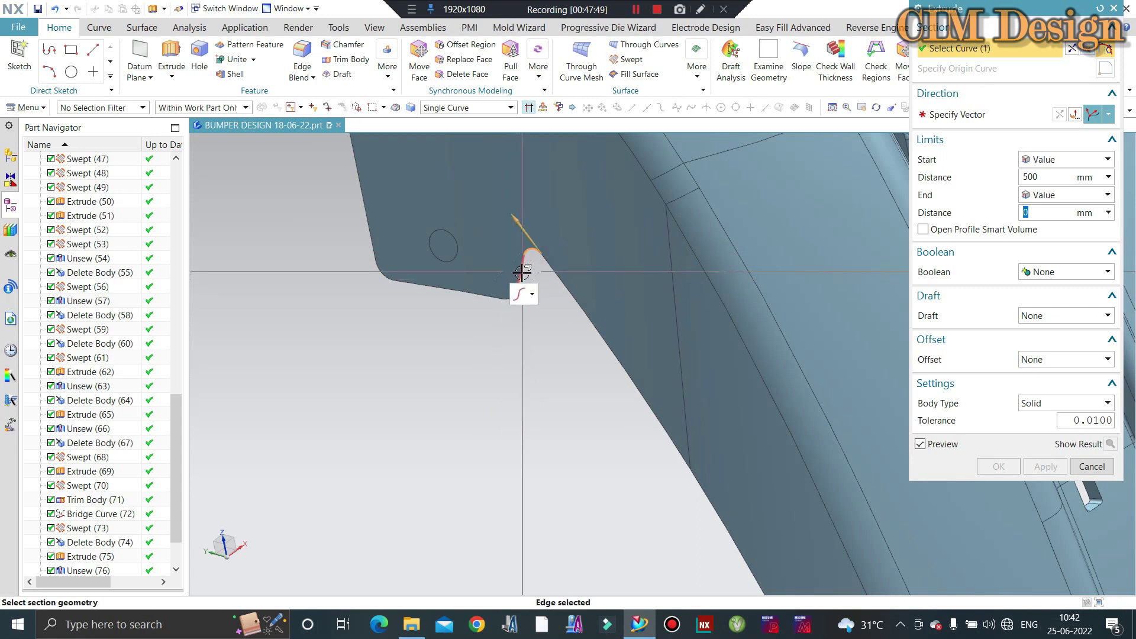
Set the extrude direction to Inferred Vector along the X axis
left_click(1107, 117)
left_click(1083, 139)
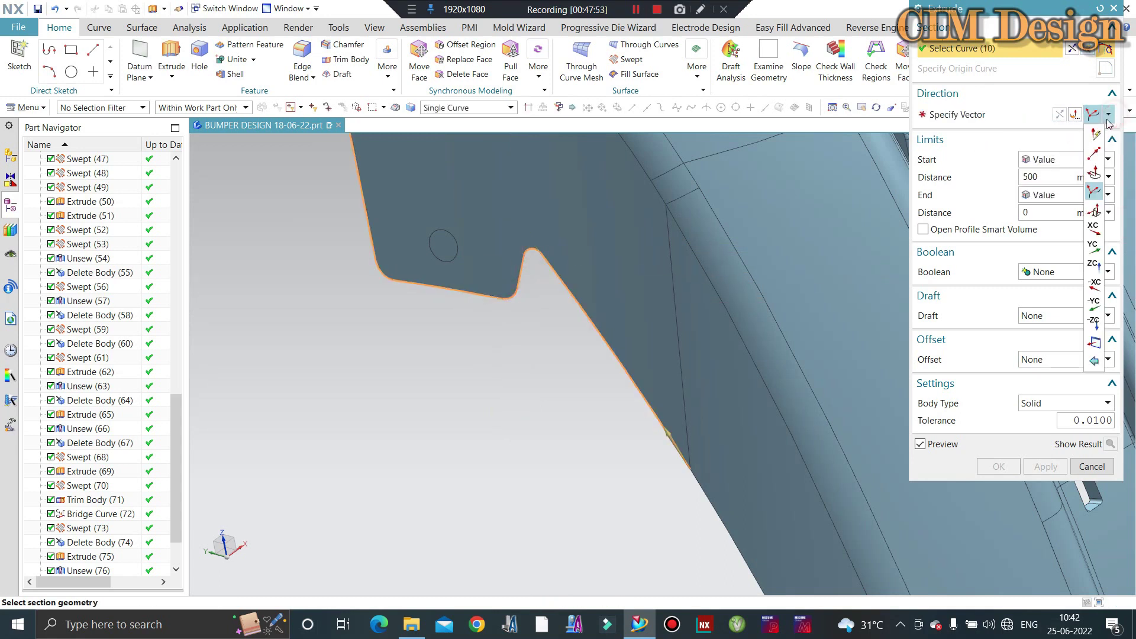
left_click(1096, 135)
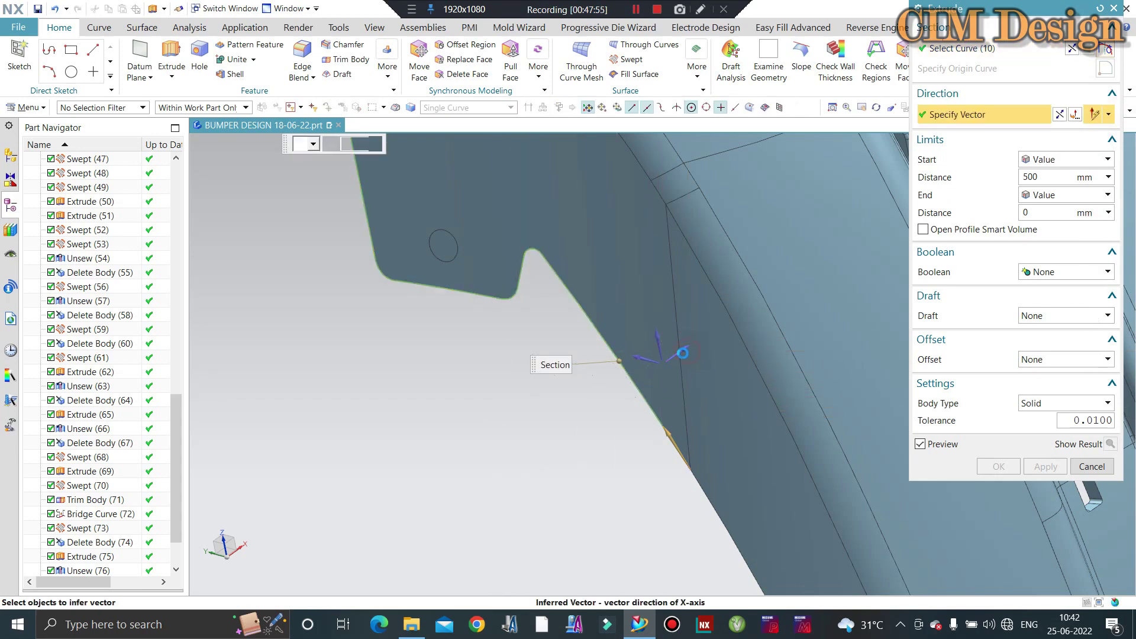
left_click(682, 353)
Add further notch edges, including the notch corner edge, to the extrude section
mouse_move(751, 254)
middle_mouse_down()
mouse_move(745, 335)
mouse_move(689, 324)
mouse_move(587, 258)
mouse_move(678, 360)
middle_mouse_up()
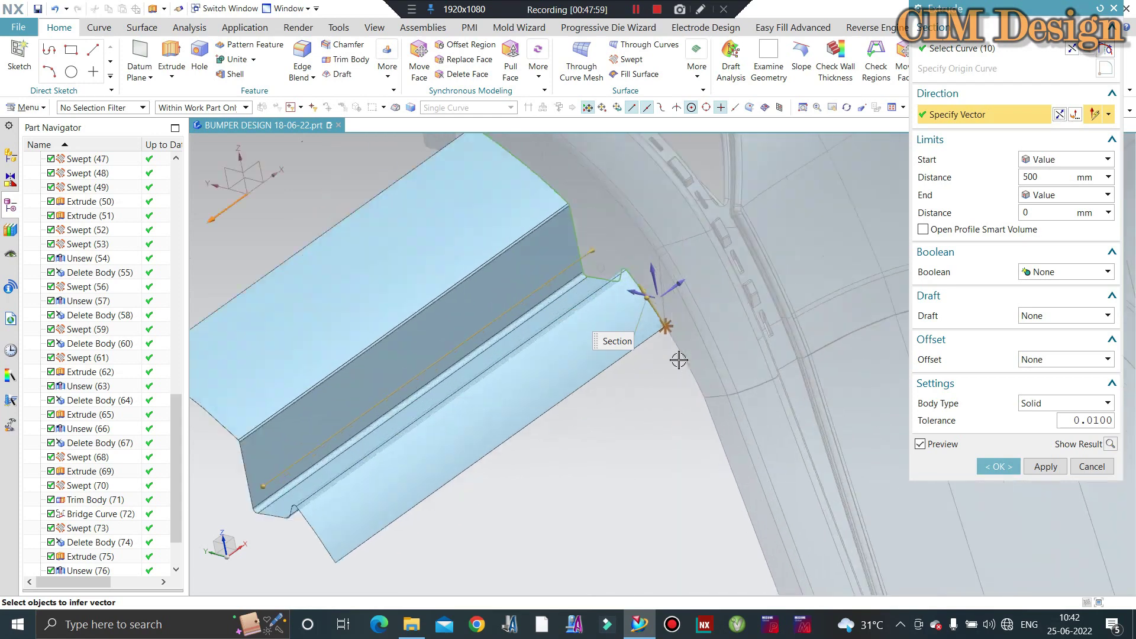
scroll(540, 452, "down", 3)
scroll(363, 353, "down", 3)
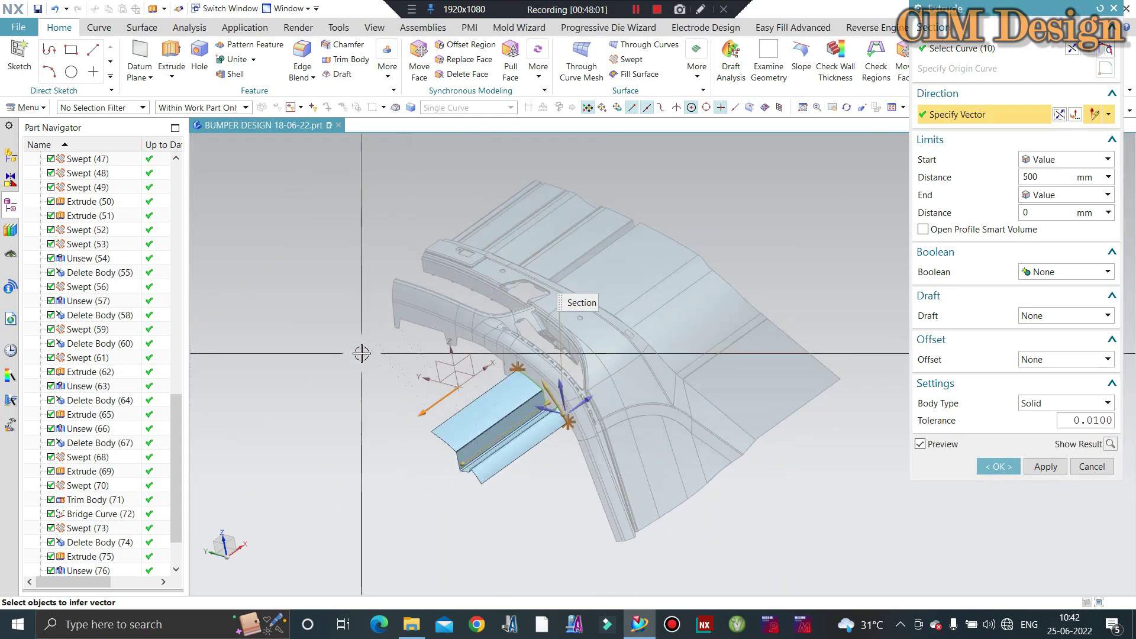
left_click(933, 47)
scroll(576, 411, "up", 5)
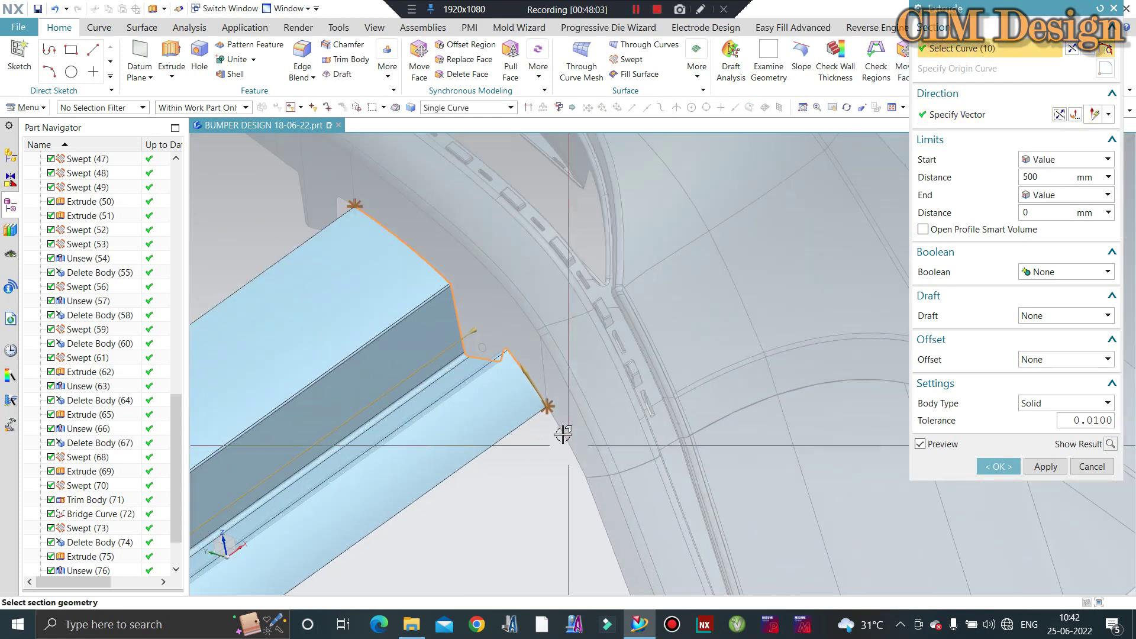
left_click(570, 423)
scroll(571, 423, "down", 3)
middle_click_drag(509, 327, 558, 336)
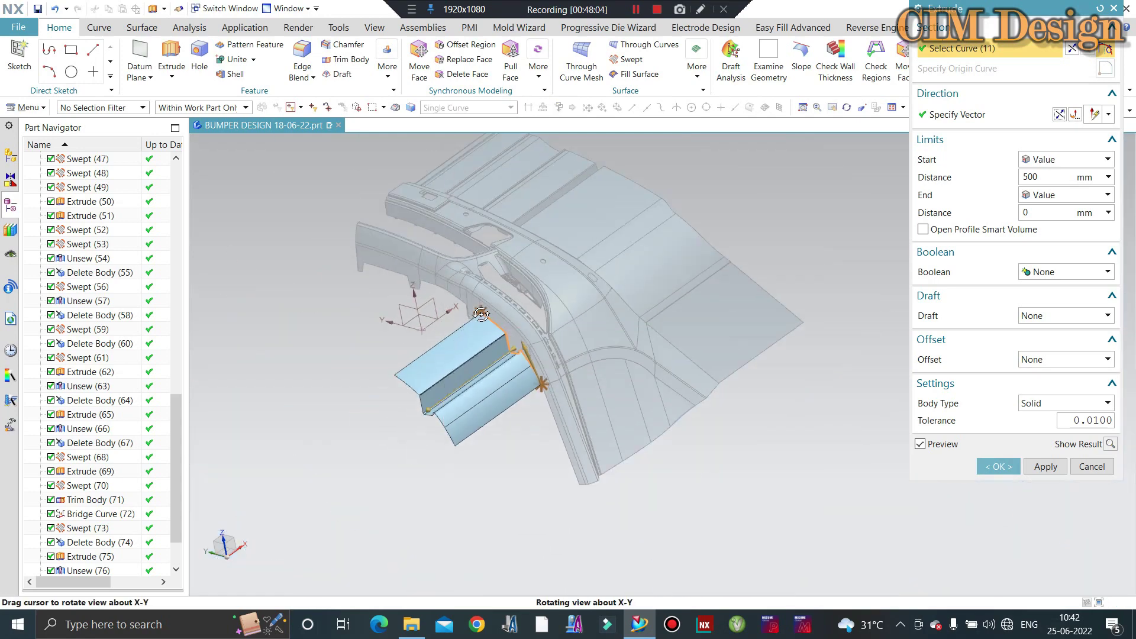
scroll(583, 328, "up", 3)
scroll(583, 327, "up", 3)
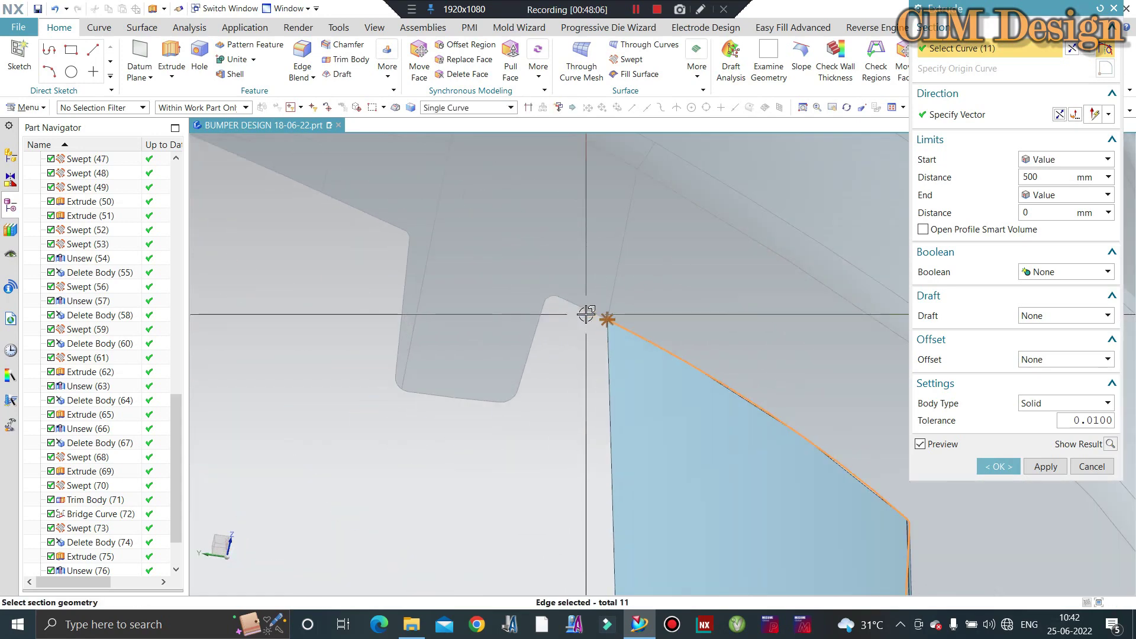
left_click(554, 320)
scroll(573, 319, "up", 3)
Complete the 22-edge section with the short notch, lower, left vertical and corner arc edges
left_click(567, 312)
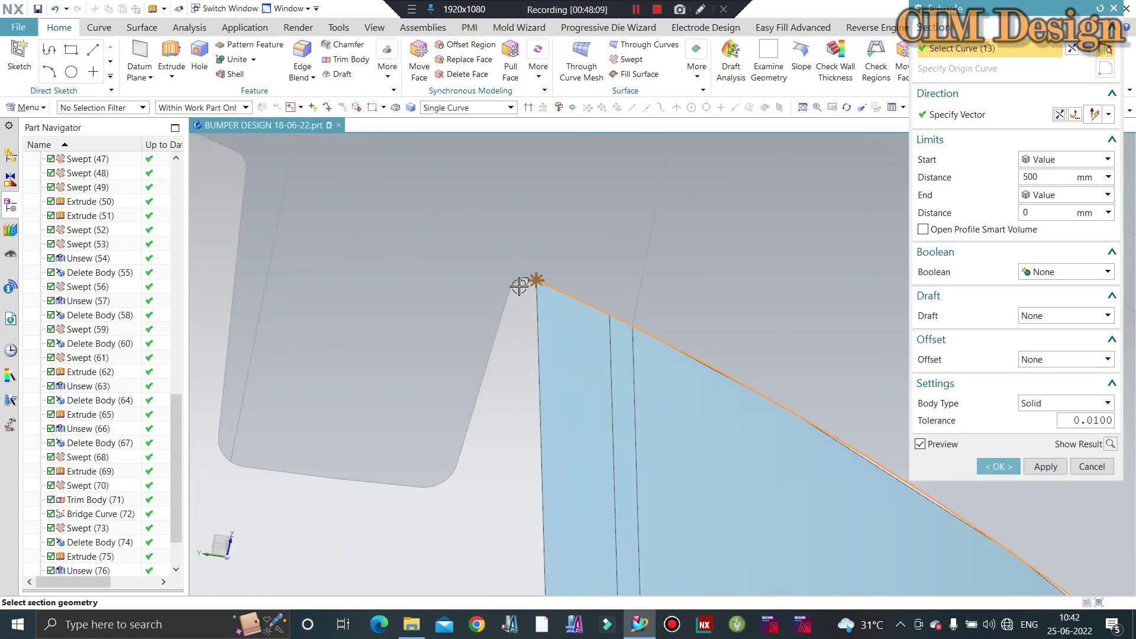
left_click(501, 302)
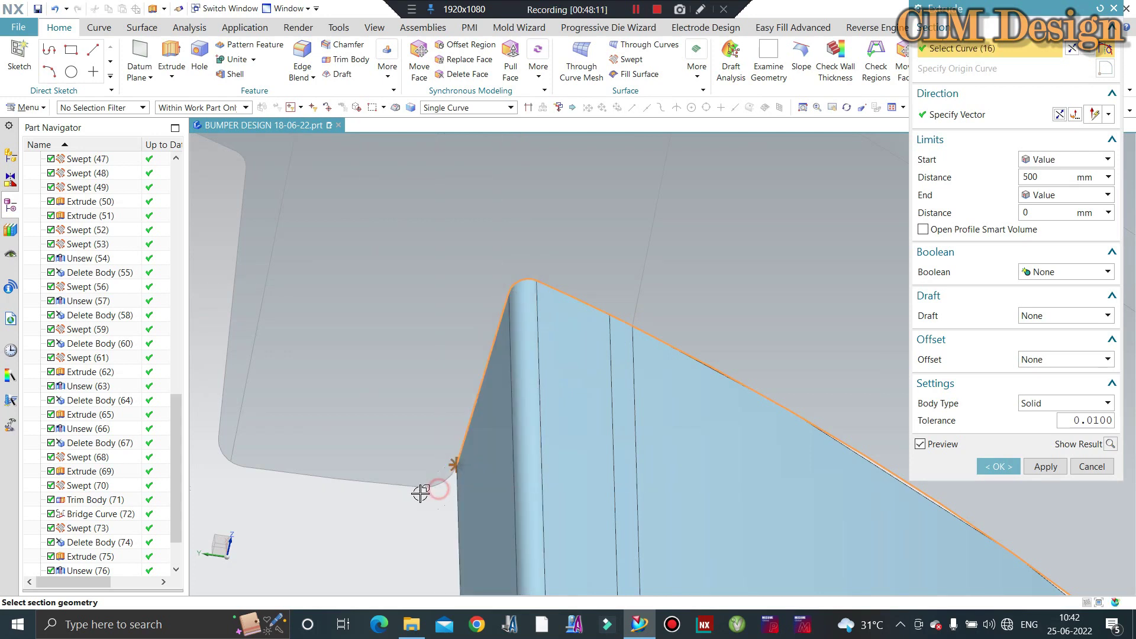
left_click(375, 484)
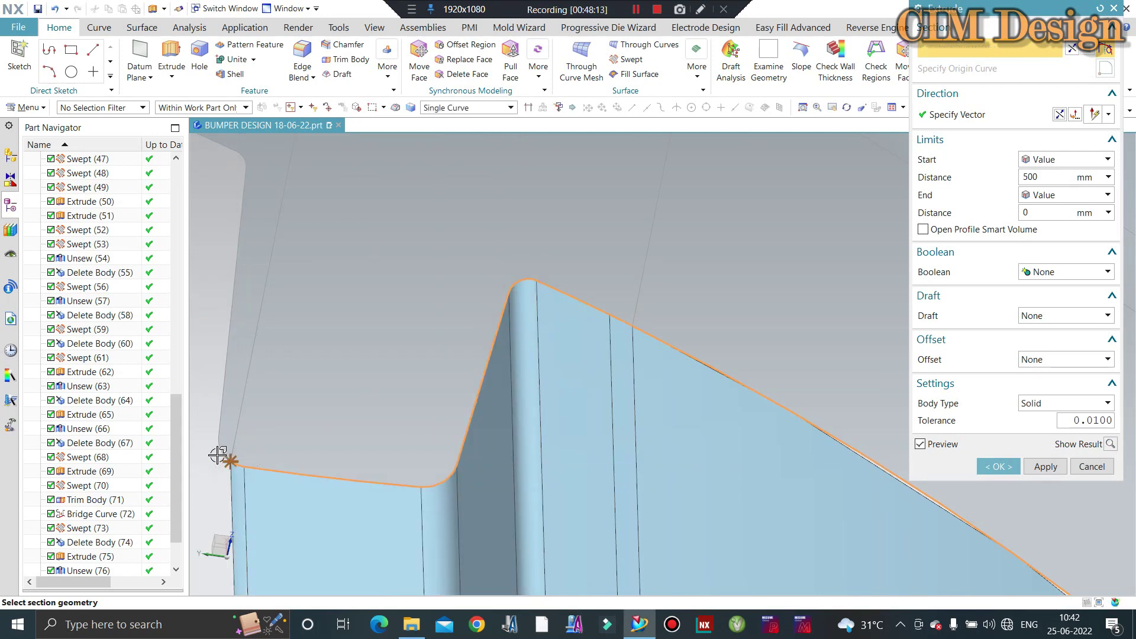
left_click(220, 403)
middle_click_drag(195, 135, 524, 337, "shift")
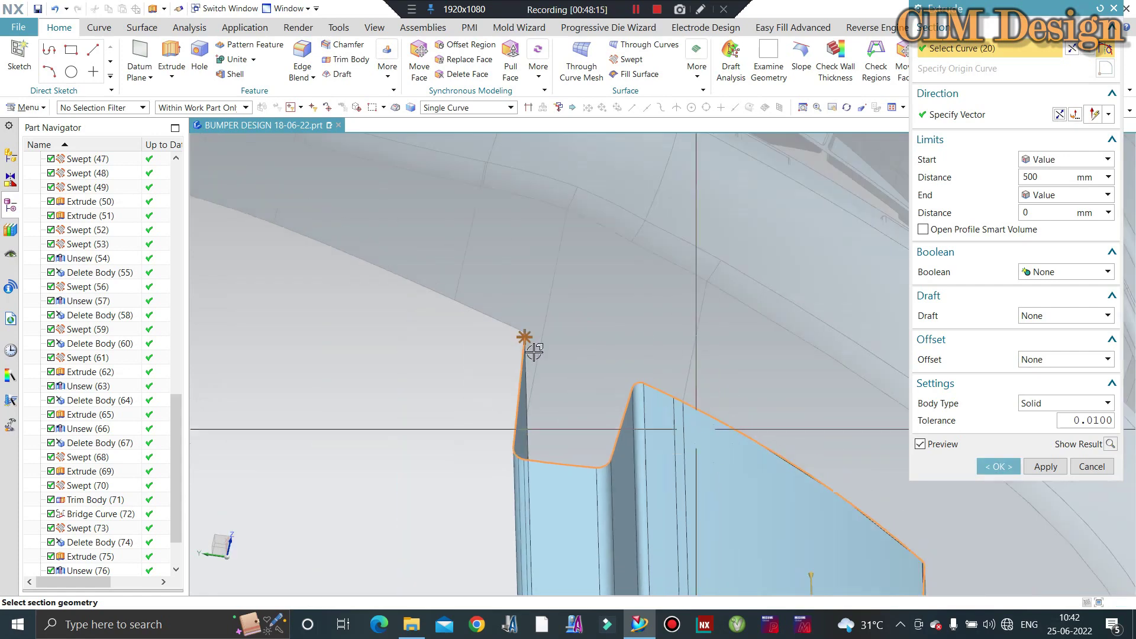
left_click(523, 329)
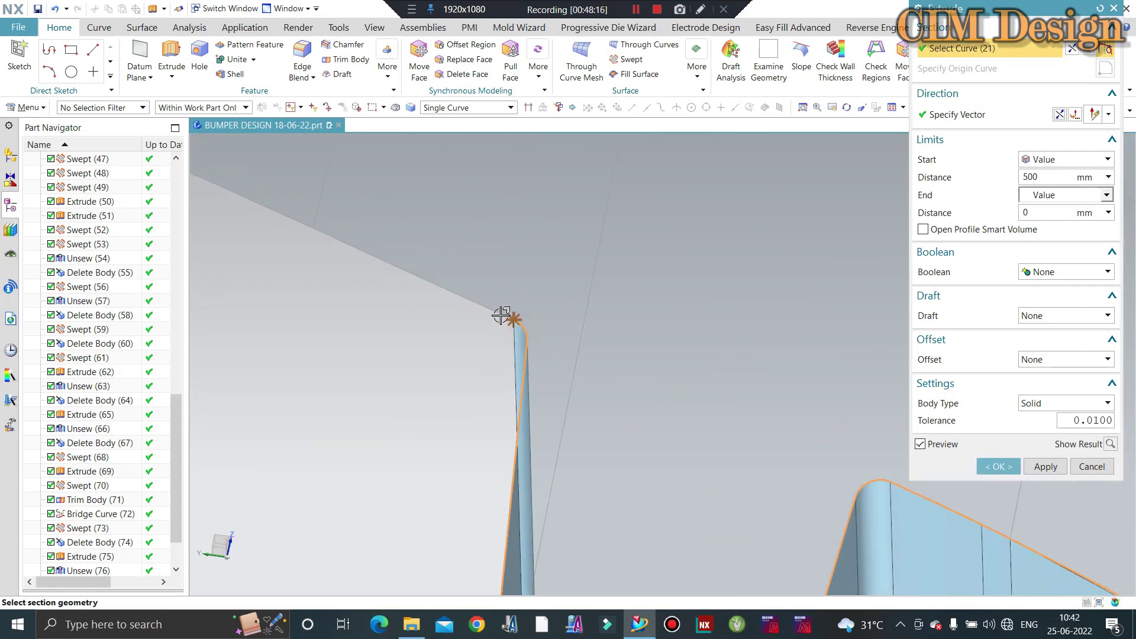
scroll(543, 314, "down", 3)
scroll(651, 340, "down", 3)
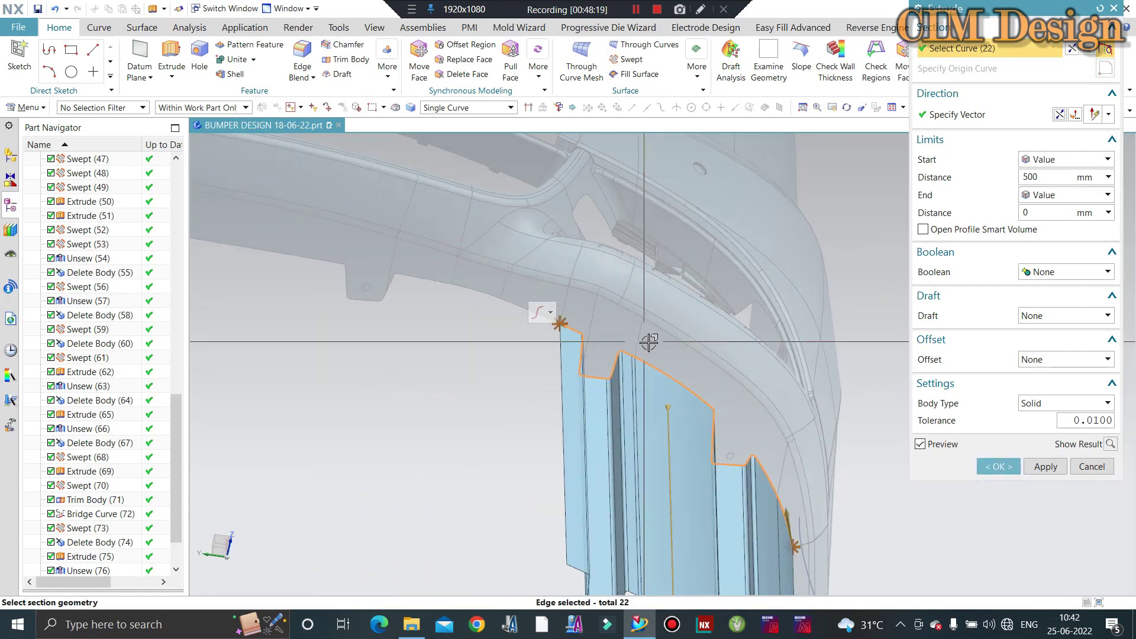
middle_click_drag(640, 347, 509, 332)
scroll(509, 332, "up", 2)
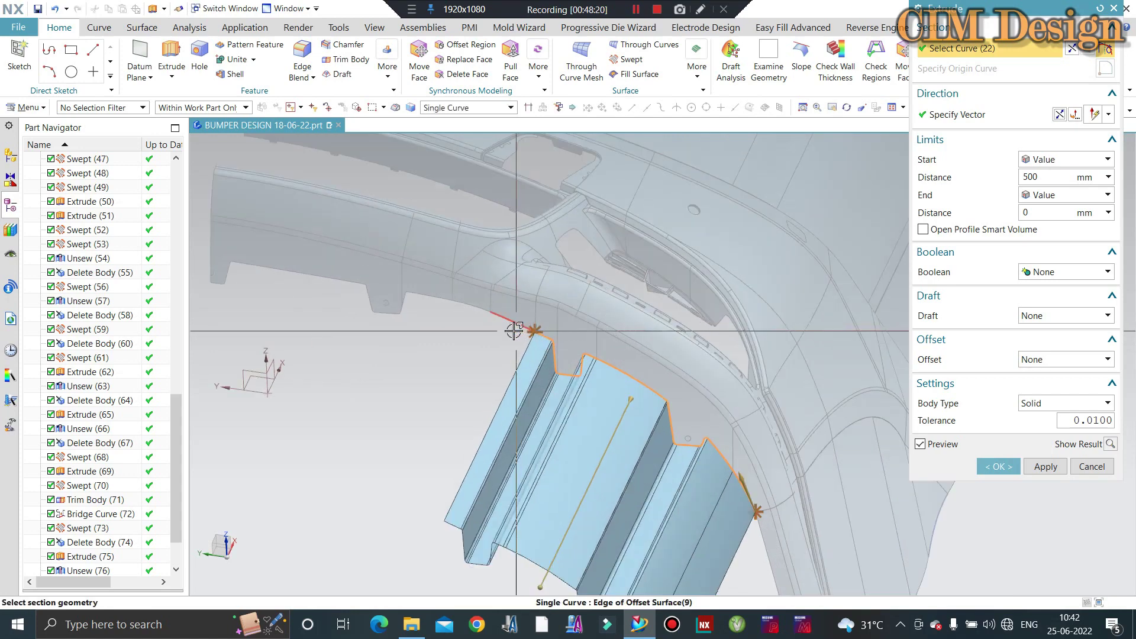
scroll(509, 332, "up", 2)
Create the extruded sheet and unsew five of its faces
middle_click(508, 332)
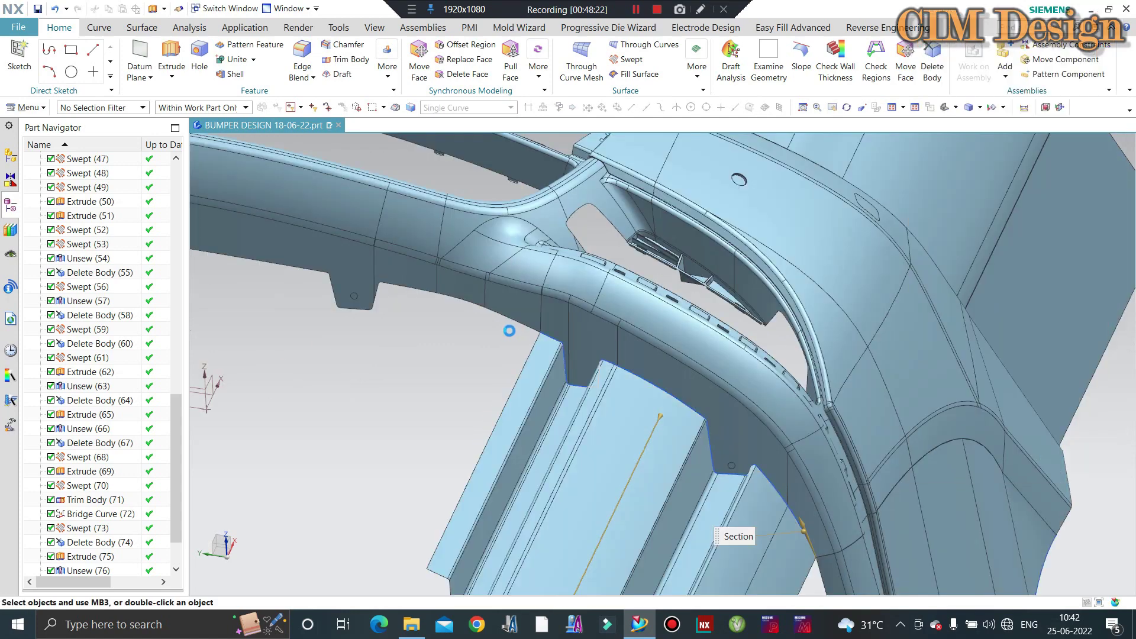
left_click(155, 27)
left_click(552, 45)
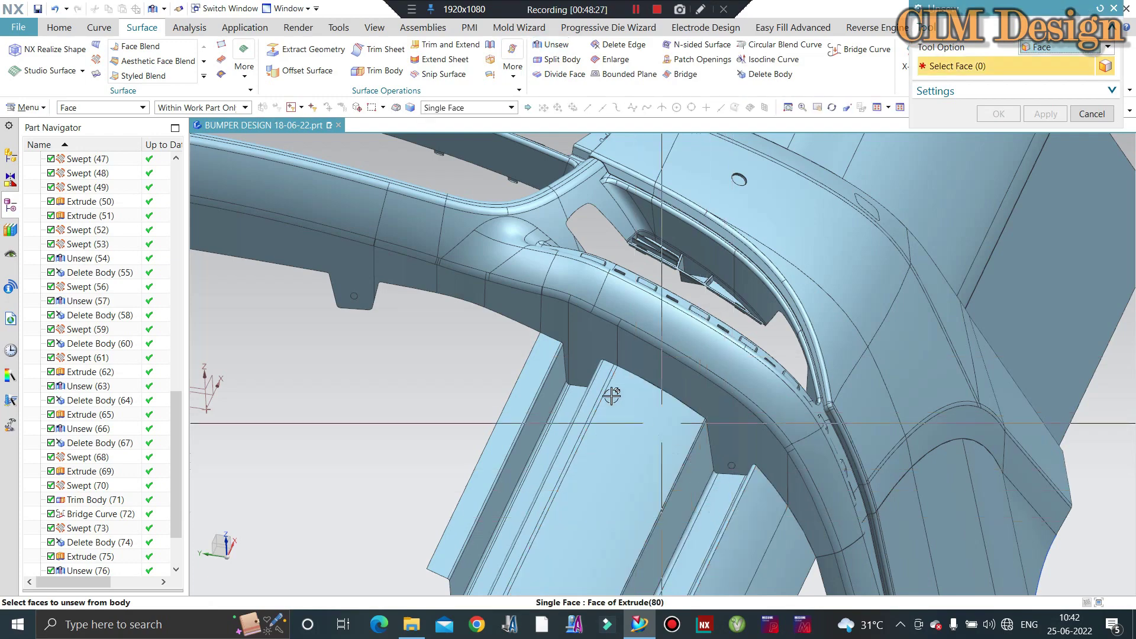
mouse_move(591, 403)
middle_mouse_down()
mouse_move(604, 420)
mouse_move(562, 363)
middle_mouse_up()
scroll(560, 360, "up", 5)
left_click(560, 361)
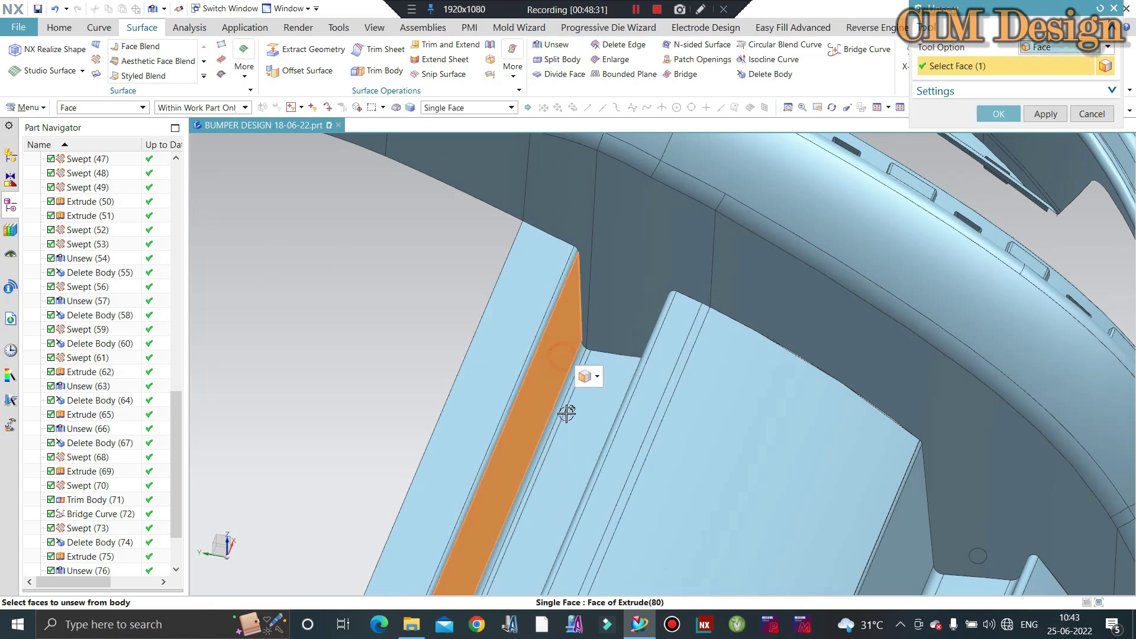
scroll(578, 375, "up", 3)
left_click(550, 380)
scroll(592, 355, "down", 5)
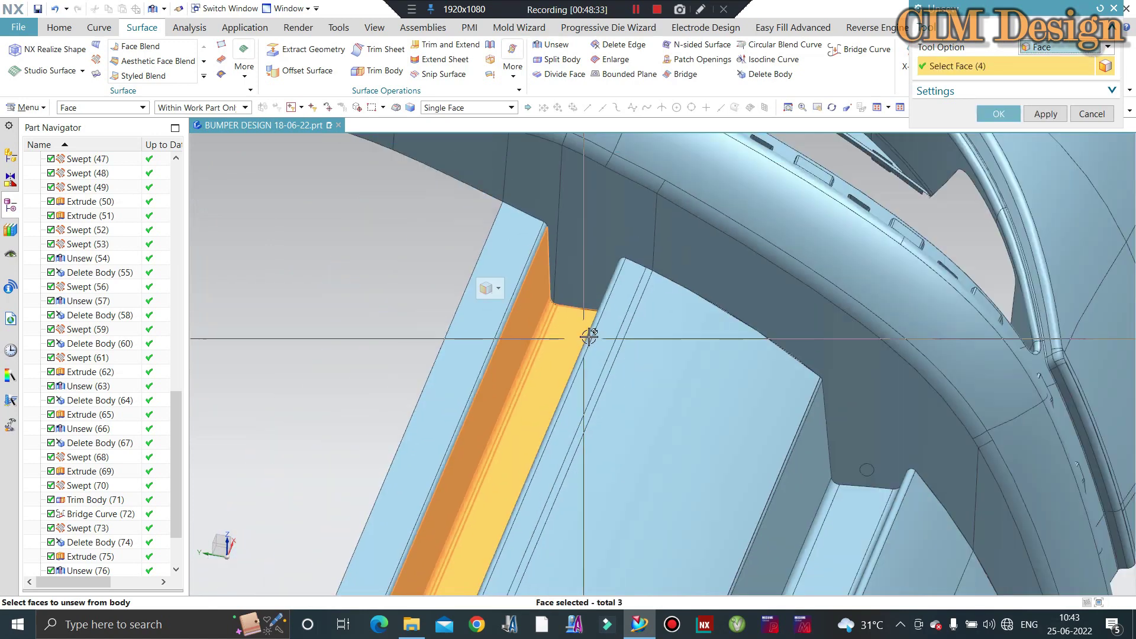
middle_click_drag(589, 329, 627, 342)
scroll(889, 406, "up", 5)
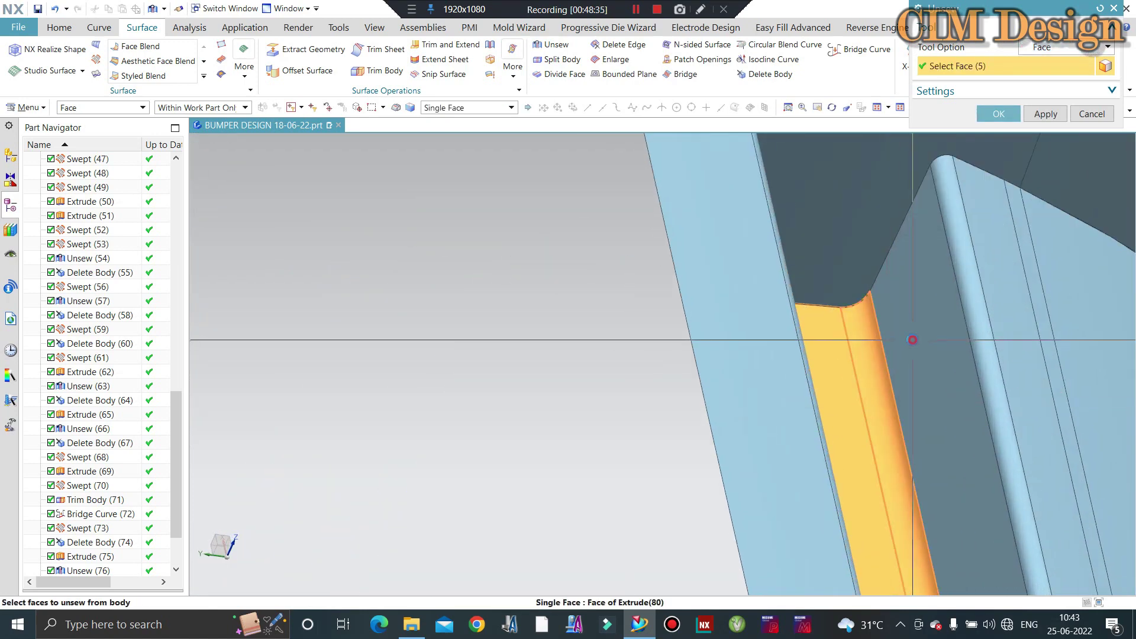
left_click(913, 340)
middle_click(844, 332)
Delete the unsewn sheet body
left_click(768, 74)
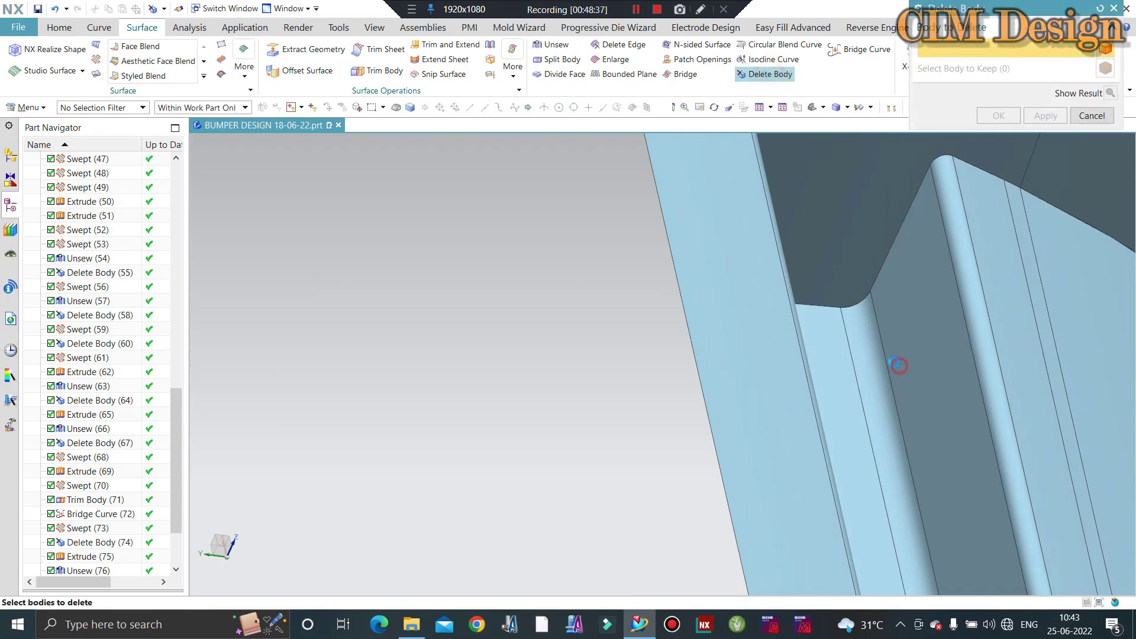
left_click(895, 366)
middle_click(452, 155)
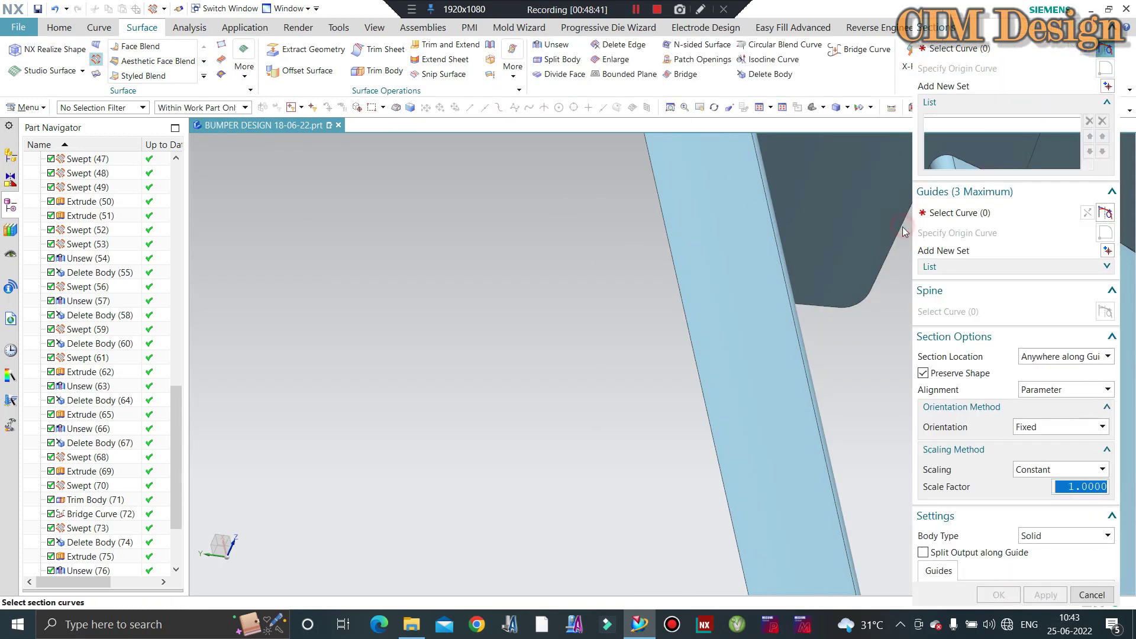
Start a swept surface with four notch edges along the rounded top as Section 1
key("ctrl+shift+s")
left_click(723, 247)
middle_click_drag(723, 247, 503, 299)
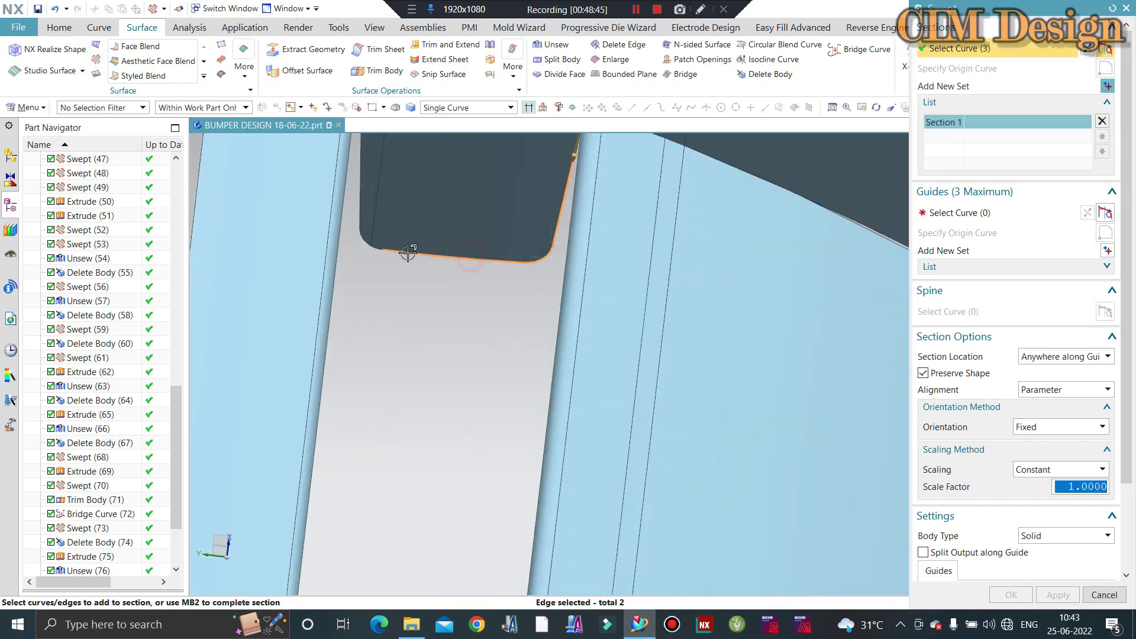
left_click(373, 245)
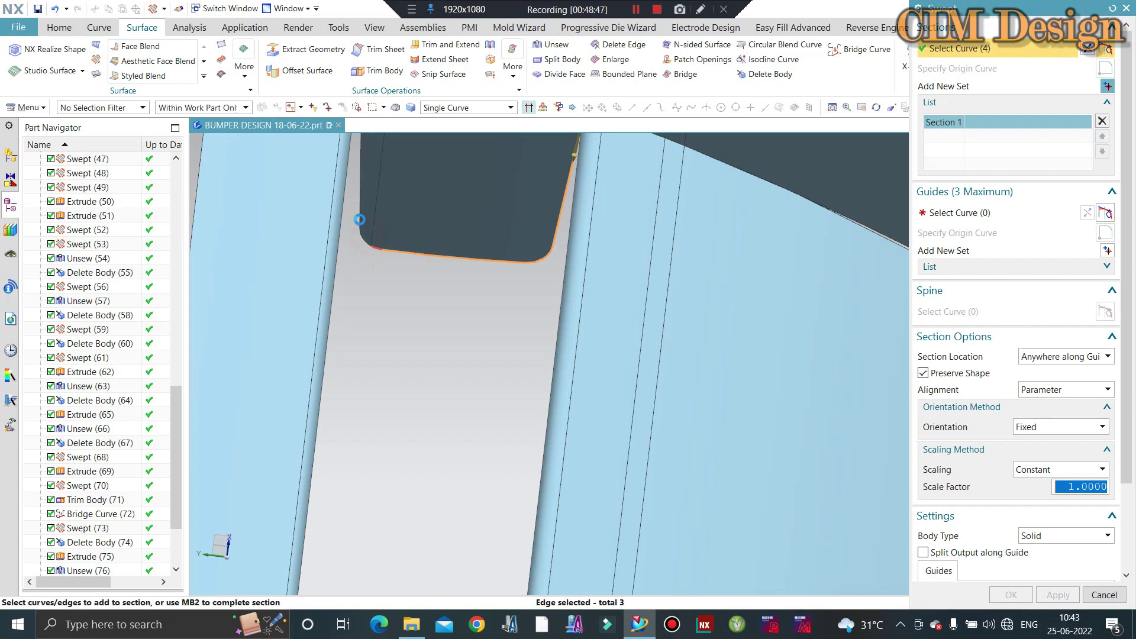
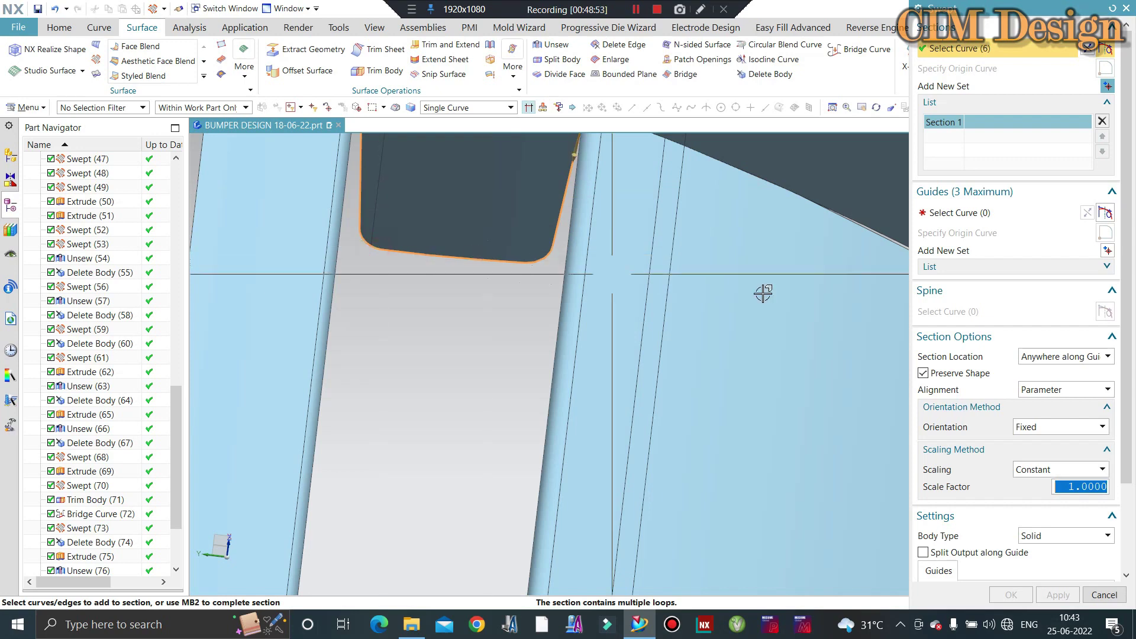
Sweep along the pocket's side wall with two guide edge sets and Preserve Shape off
left_click(958, 213)
mouse_move(533, 320)
middle_mouse_down()
mouse_move(494, 341)
mouse_move(407, 326)
middle_mouse_up()
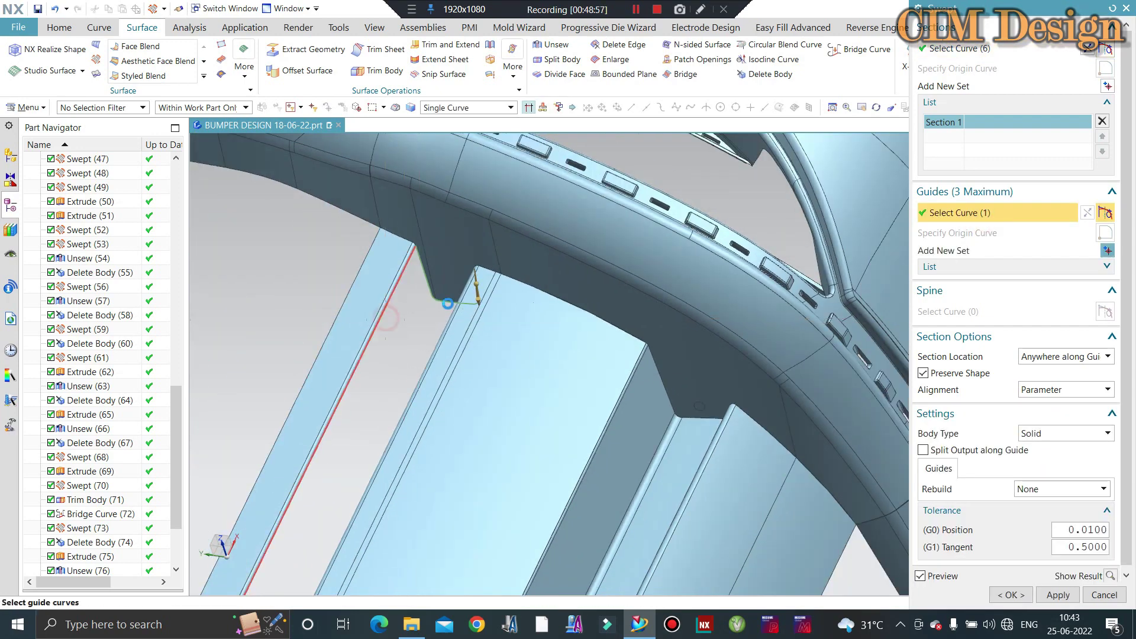
left_click(384, 317)
left_click(1104, 251)
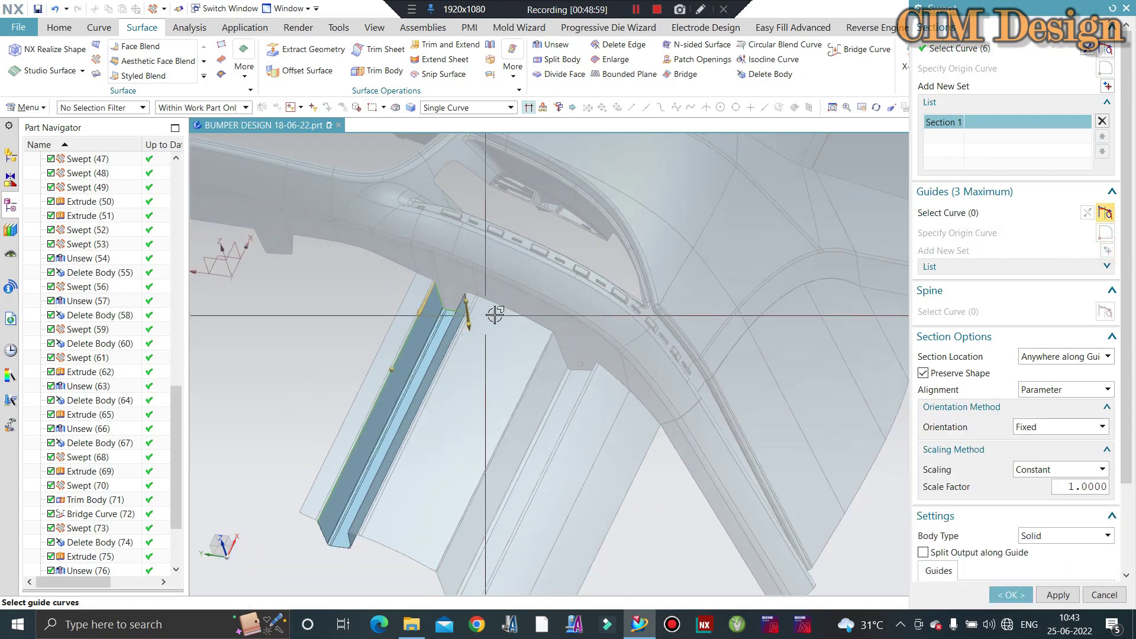
mouse_move(494, 317)
middle_mouse_down()
mouse_move(613, 375)
mouse_move(720, 287)
middle_mouse_up()
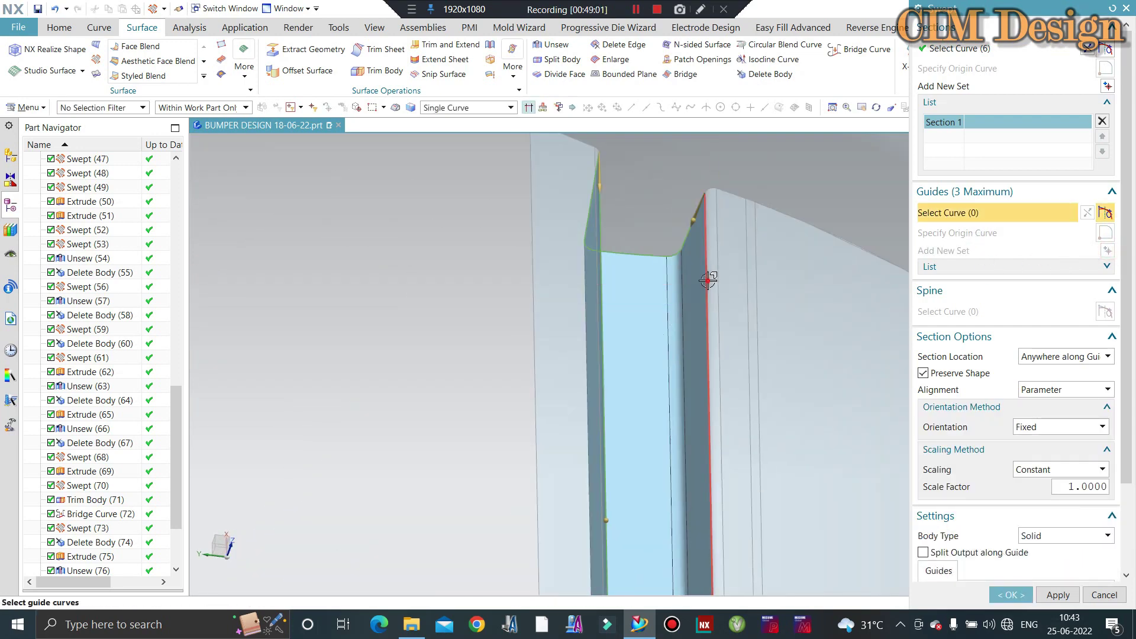
left_click(923, 372)
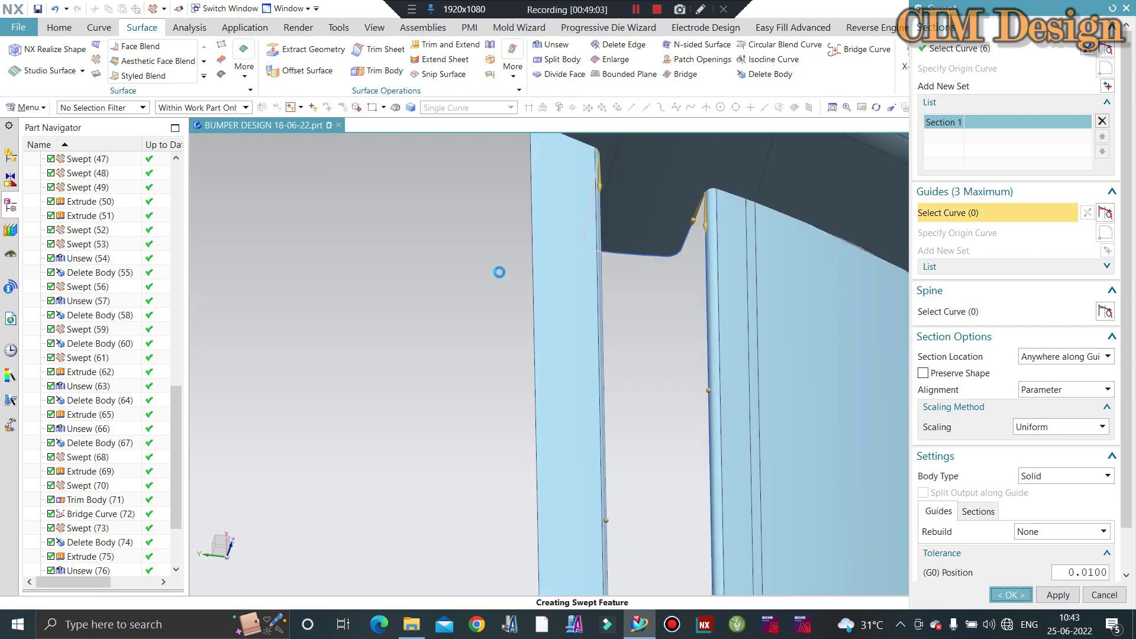
middle_click(500, 272)
mouse_move(438, 251)
middle_mouse_down()
mouse_move(541, 248)
mouse_move(473, 250)
middle_mouse_up()
scroll(474, 249, "up", 3)
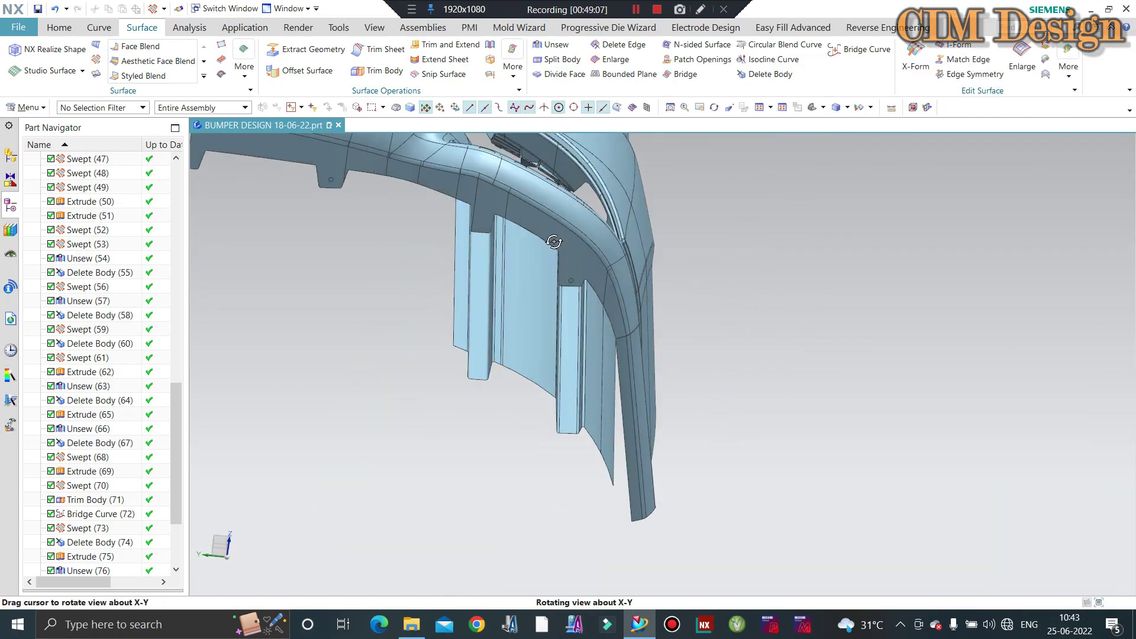
Unsew the narrow strip face inside the pocket from the body
mouse_move(542, 255)
middle_mouse_down()
mouse_move(586, 251)
mouse_move(612, 380)
mouse_move(471, 254)
middle_mouse_up()
scroll(478, 203, "up", 3)
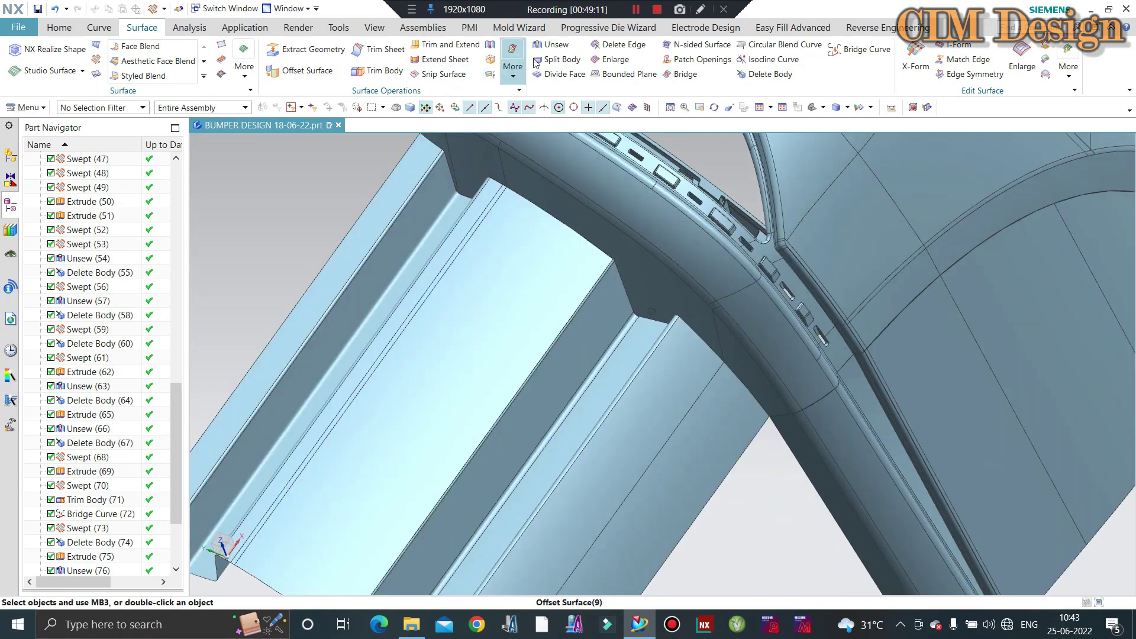
left_click(558, 52)
scroll(494, 193, "up", 3)
left_click(489, 198)
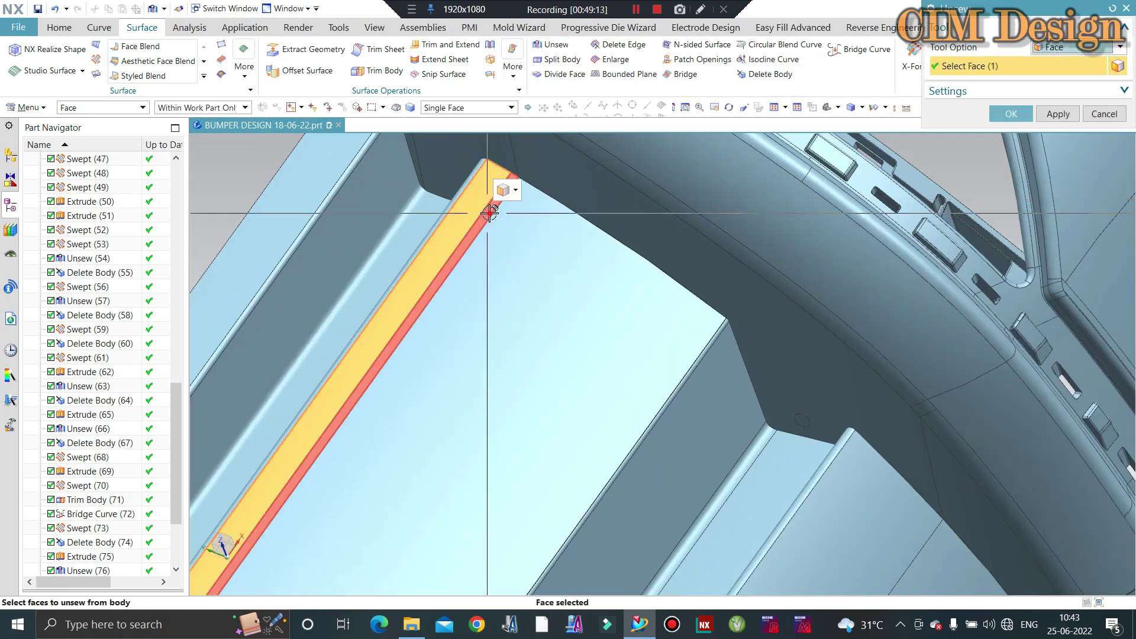
middle_click(560, 300)
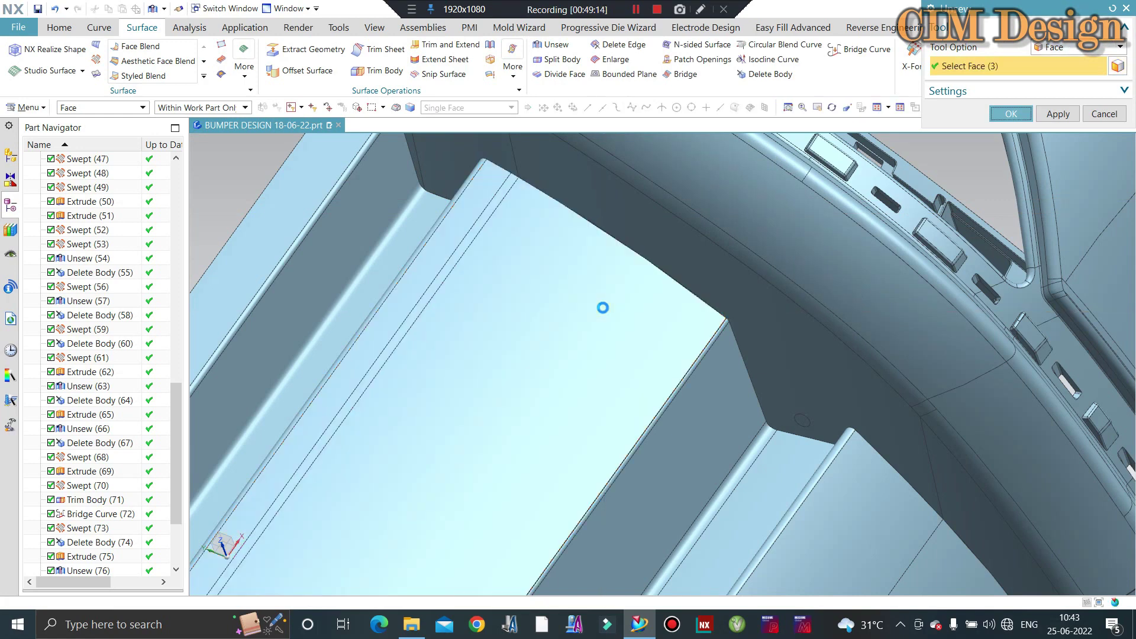
Delete the loose light-blue sheet body and pick the top edge as a new sweep's section
left_click(796, 77)
left_click(528, 322)
middle_click(542, 349)
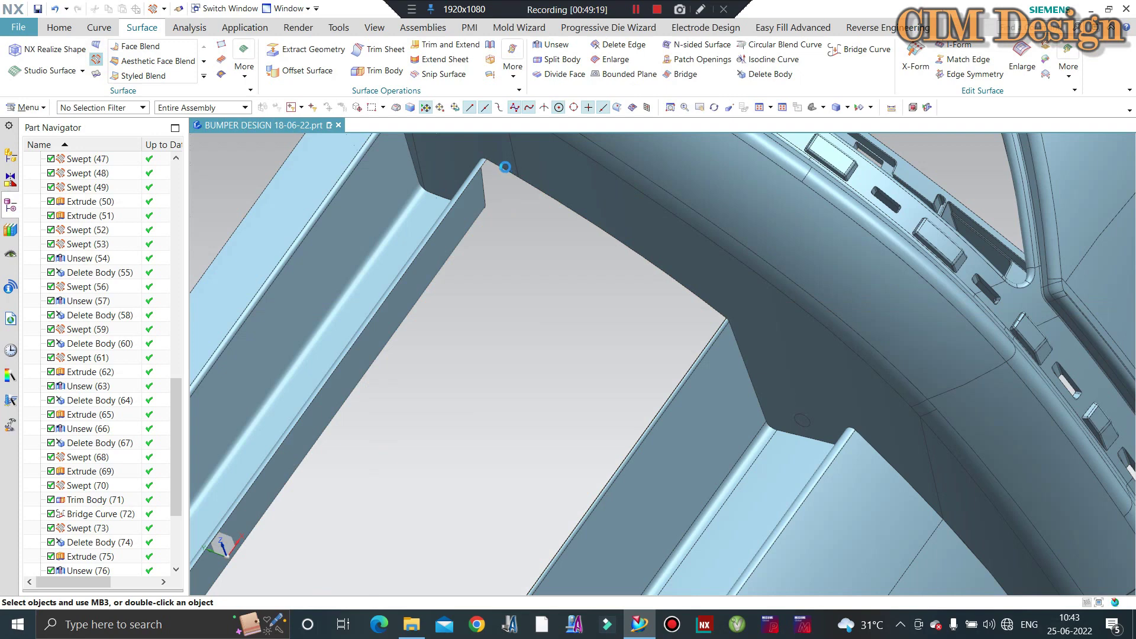
key("ctrl+shift+s")
left_click(504, 168)
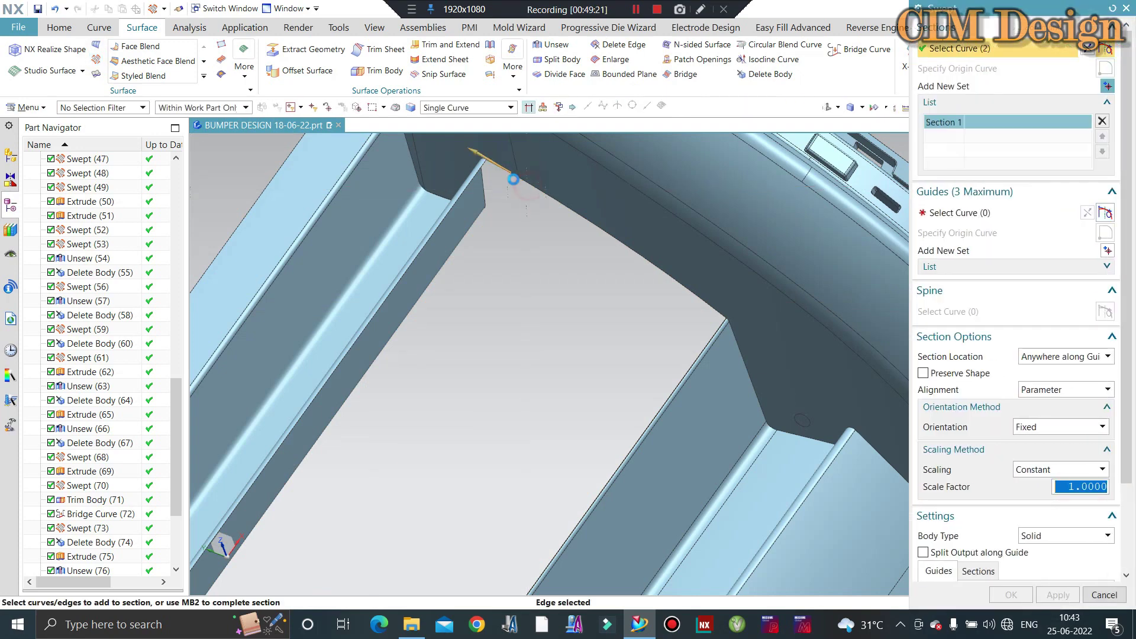
Add the corner edge to the section, pick side guide edges, and create the sweep
scroll(513, 176, "up", 2)
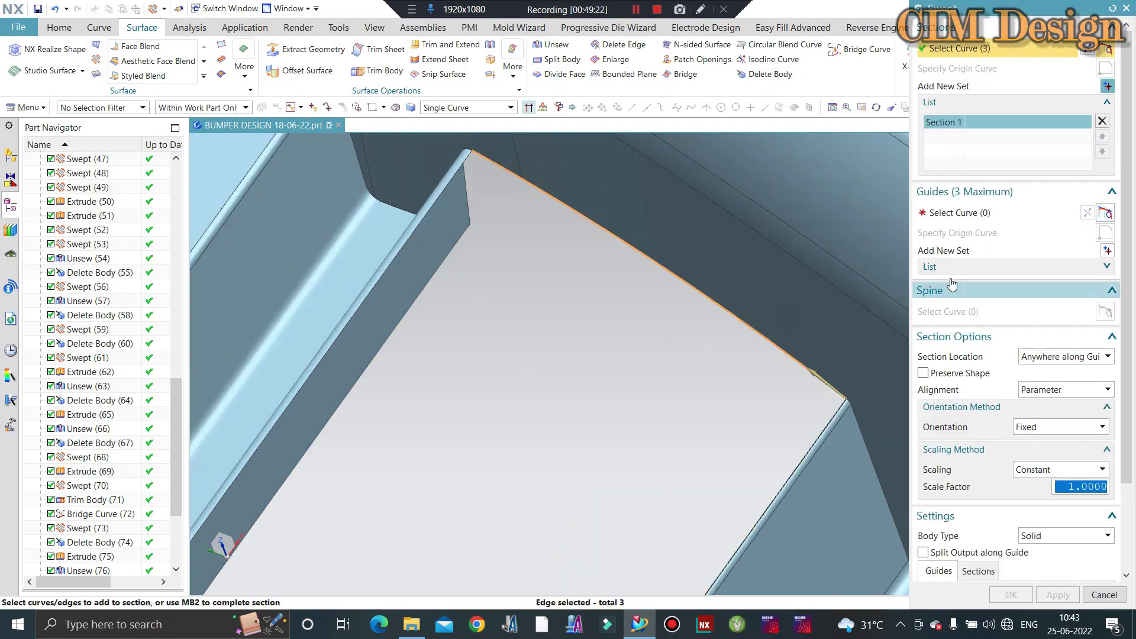
middle_click_drag(840, 379, 850, 357)
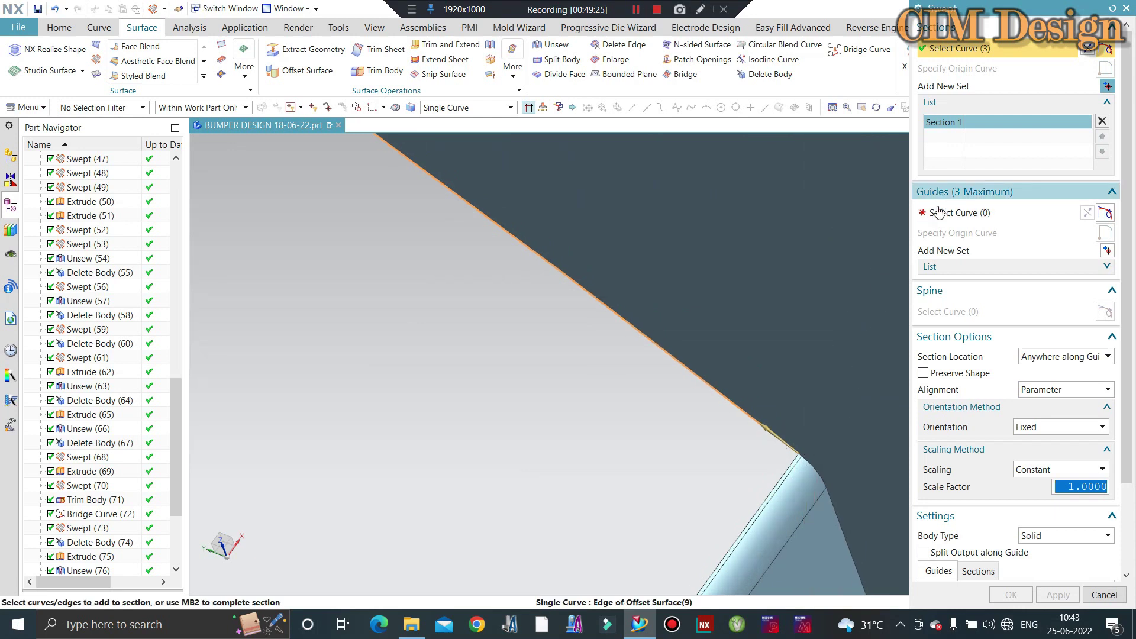
middle_click_drag(828, 403, 800, 447)
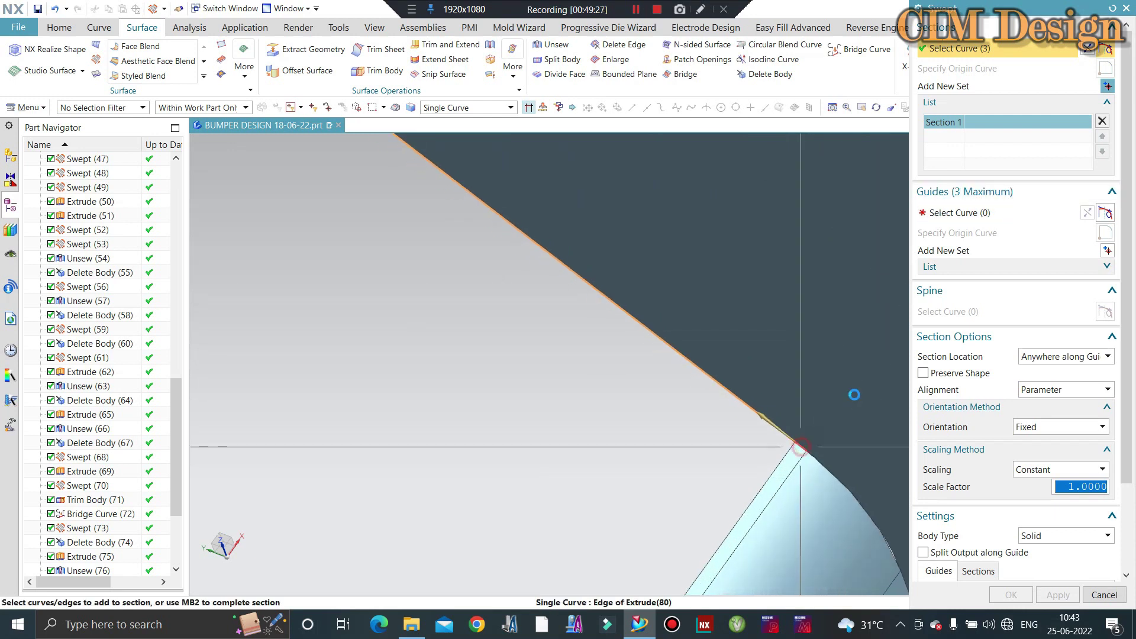
left_click(800, 447)
middle_click(800, 446)
left_click(793, 475)
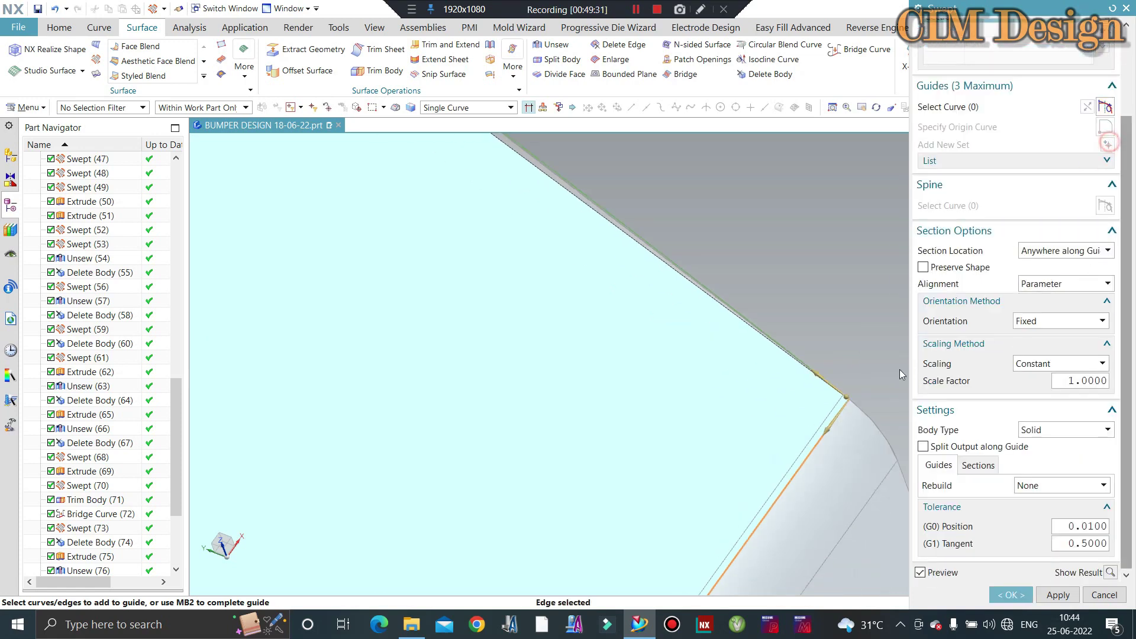
middle_click(834, 446)
scroll(844, 431, "up", 5)
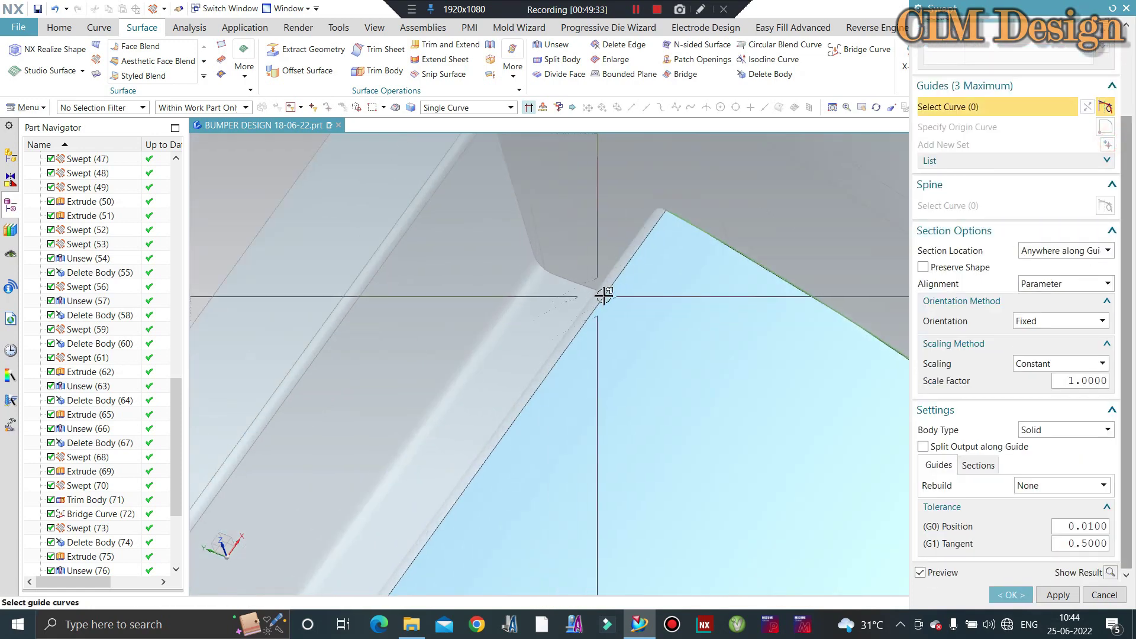
left_click(606, 296)
middle_click(532, 385)
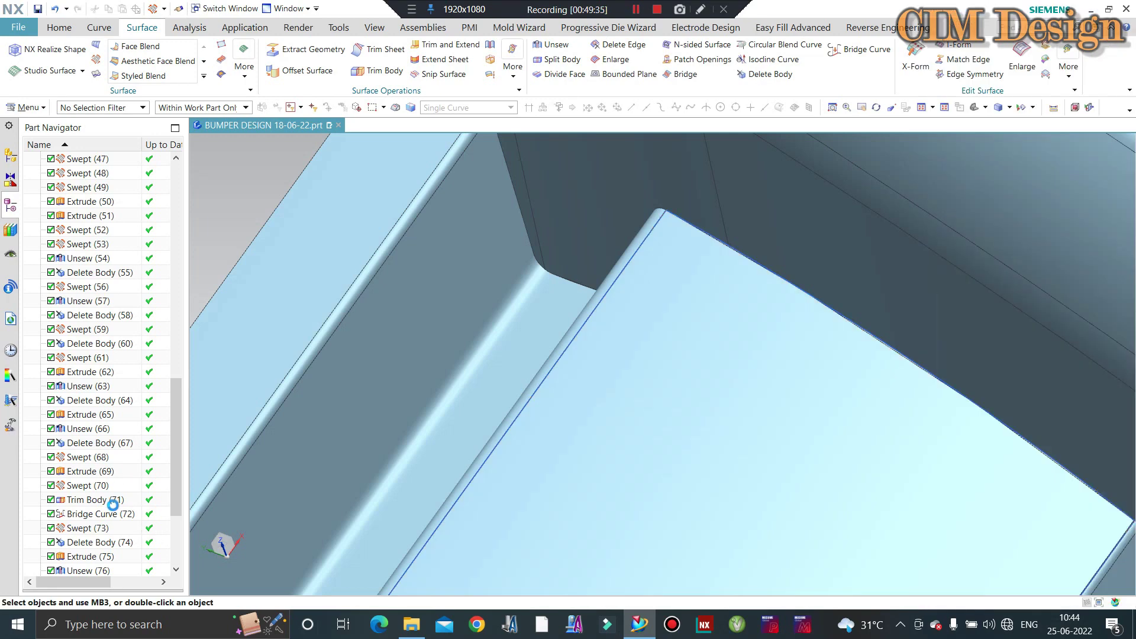
Edit Unsew (84) to also separate the narrow blend strip face, dismissing the failure report
double_click(93, 528)
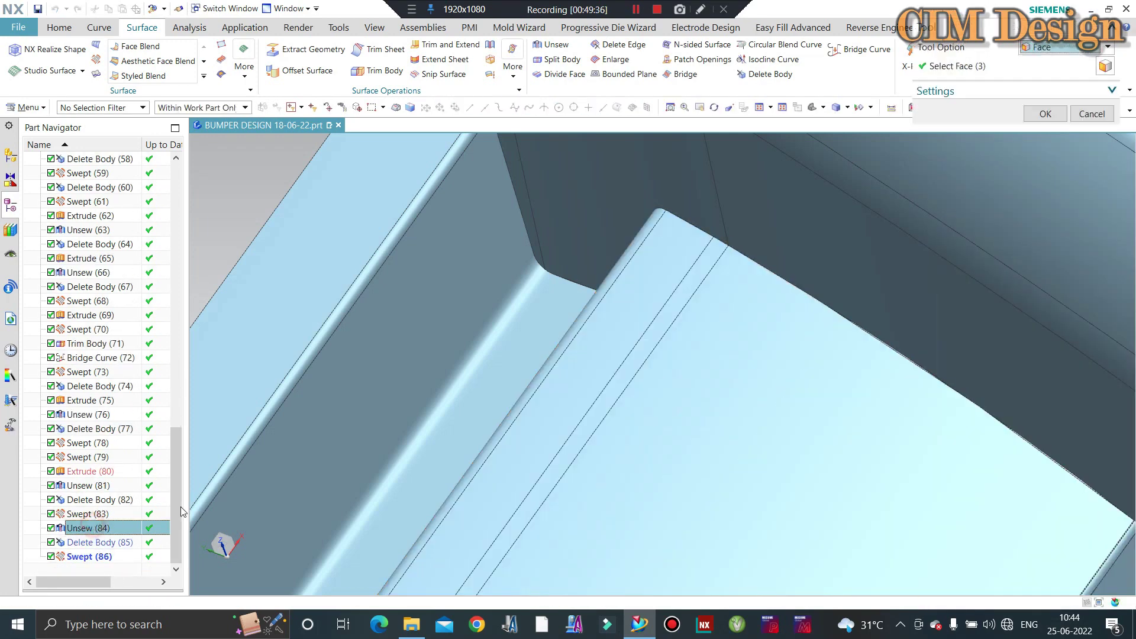
scroll(537, 299, "down", 3)
scroll(673, 403, "up", 5)
scroll(672, 403, "up", 2)
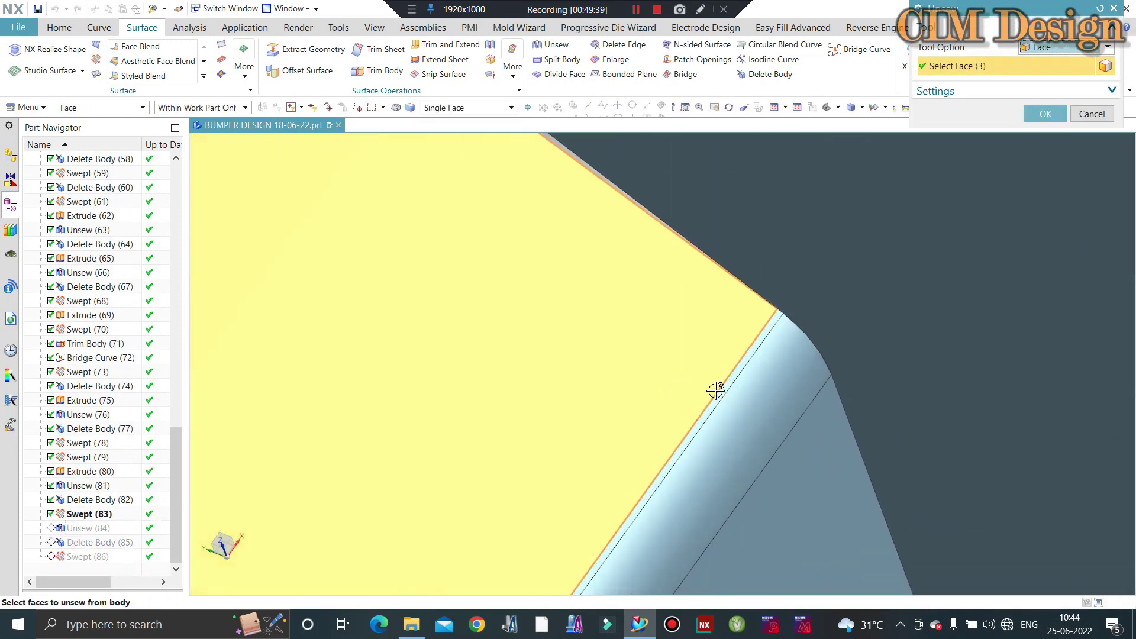
left_click(723, 385)
middle_click(682, 390)
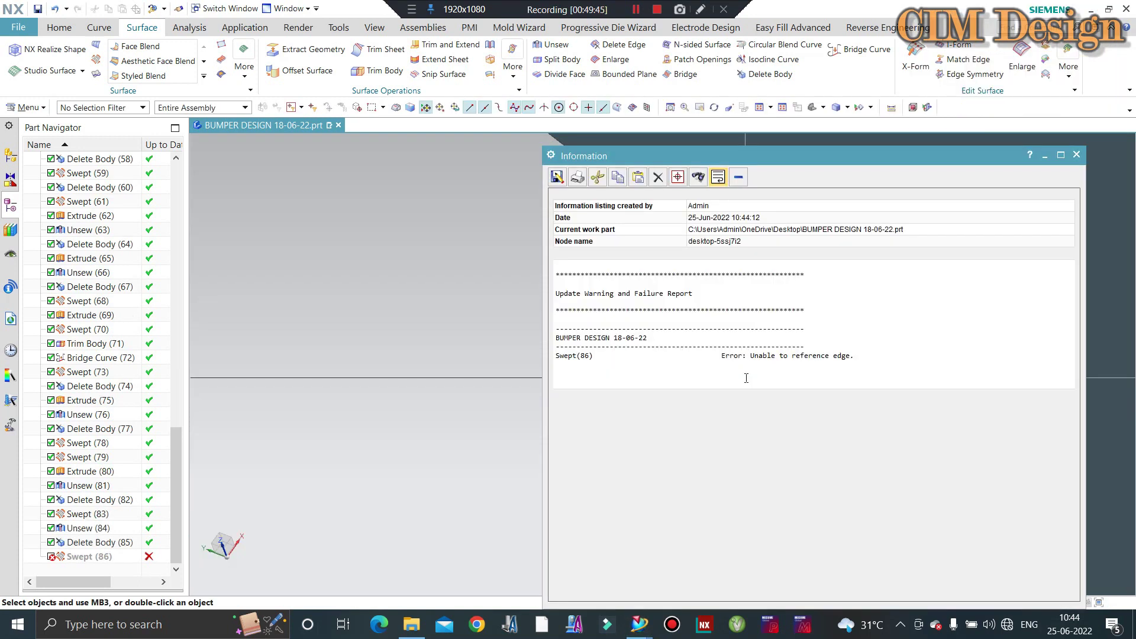
left_click(1078, 153)
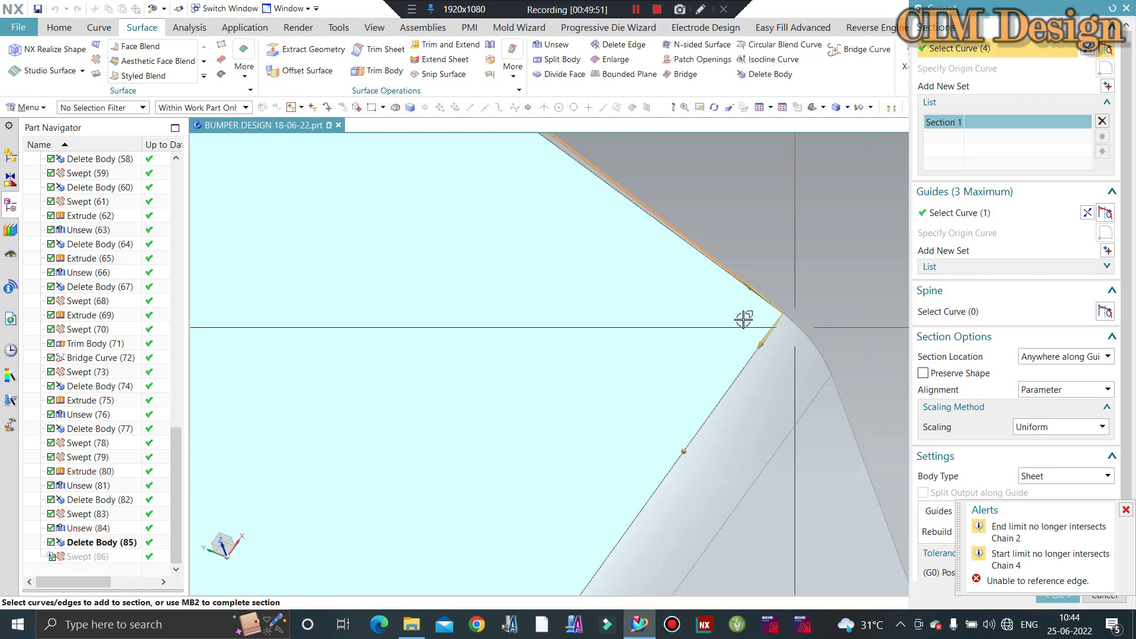
Give the sweep an additional guide set using the corner edge
left_click(1029, 217)
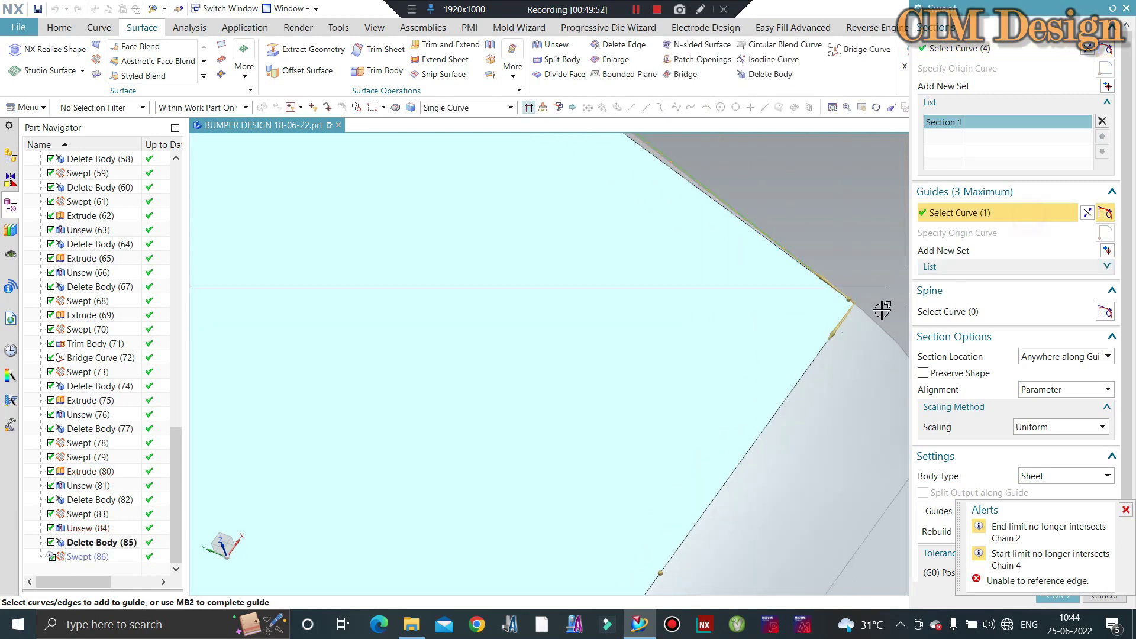
left_click(1107, 251)
left_click(799, 376)
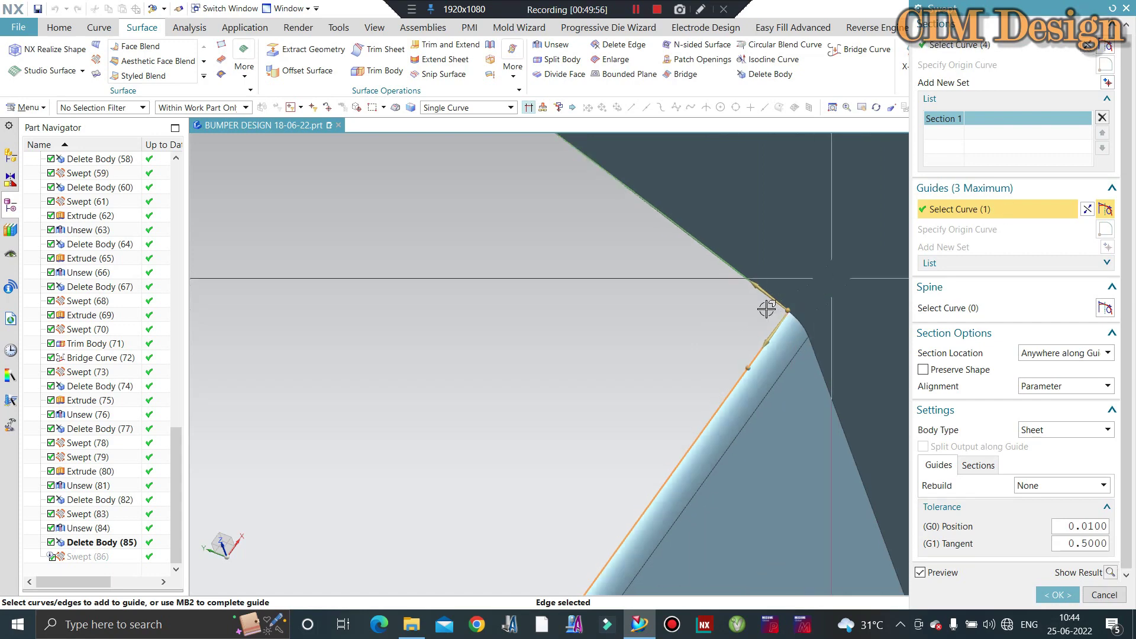
middle_click(765, 306)
Delete the failed Swept (86) and start a new sweep from the top edge
right_click(105, 556)
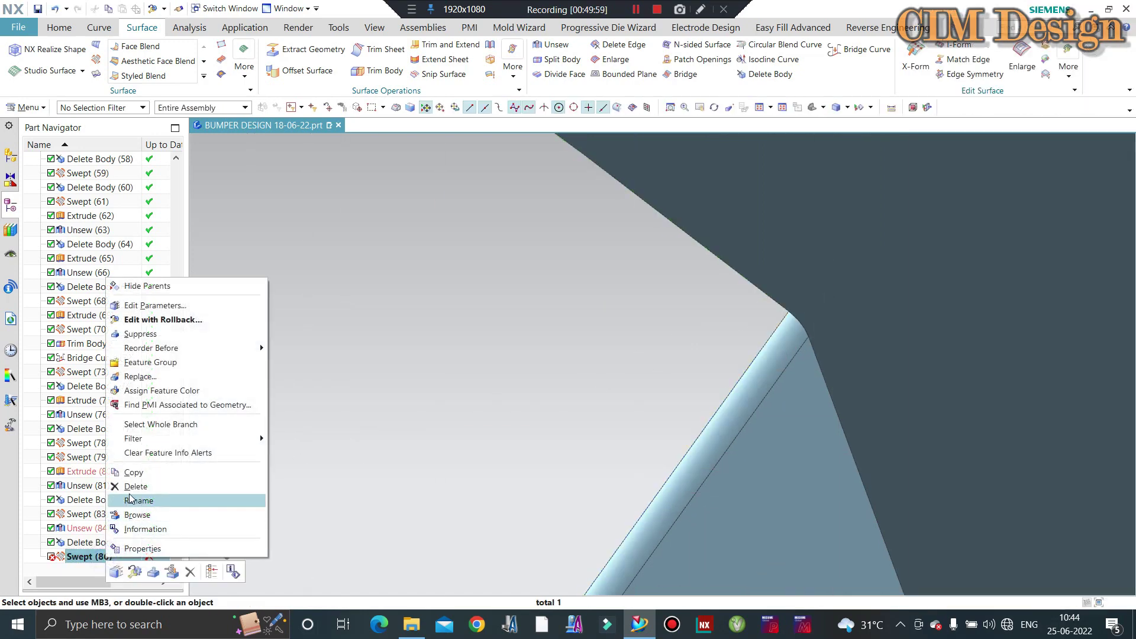
left_click(148, 501)
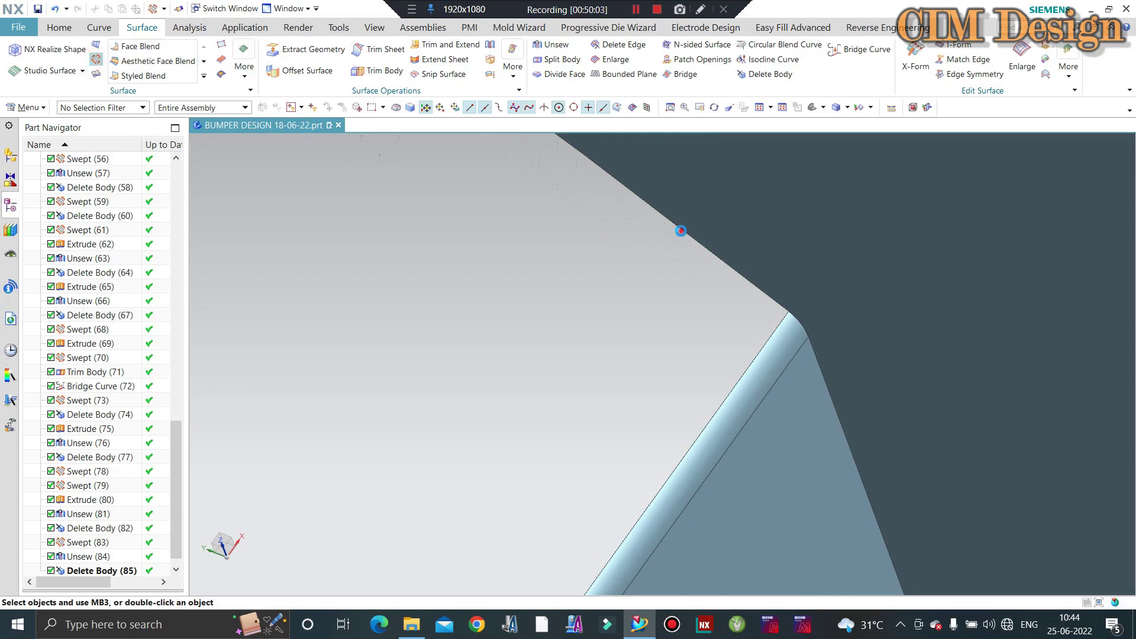
key("F4")
left_click(683, 232)
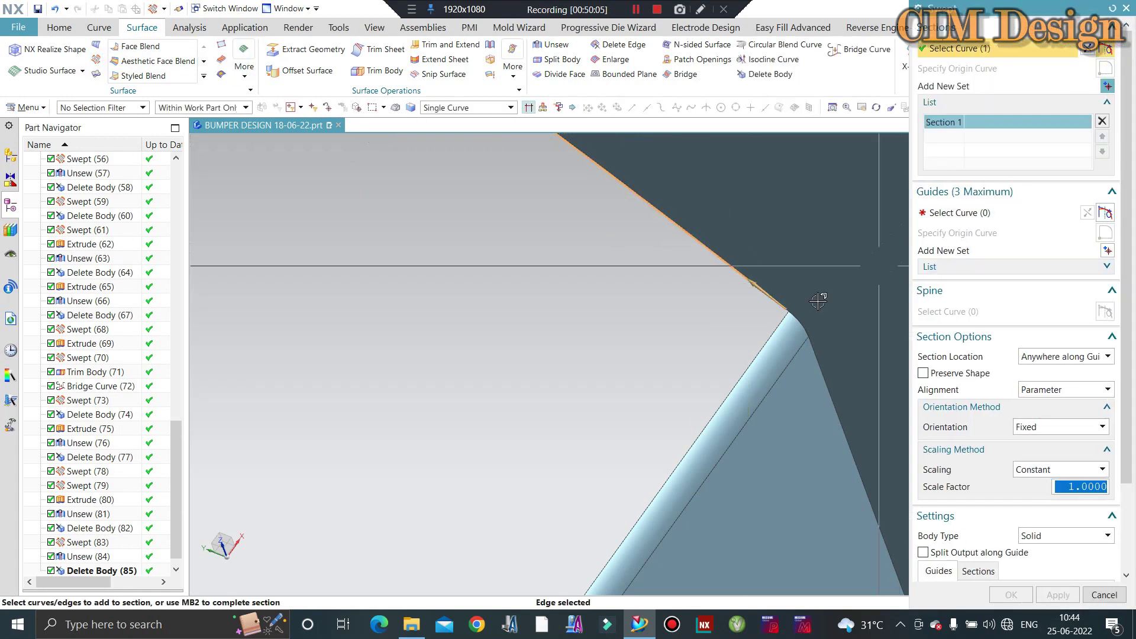
Pick the side edge as the guide for the corner sweep
middle_click_drag(818, 302, 758, 310)
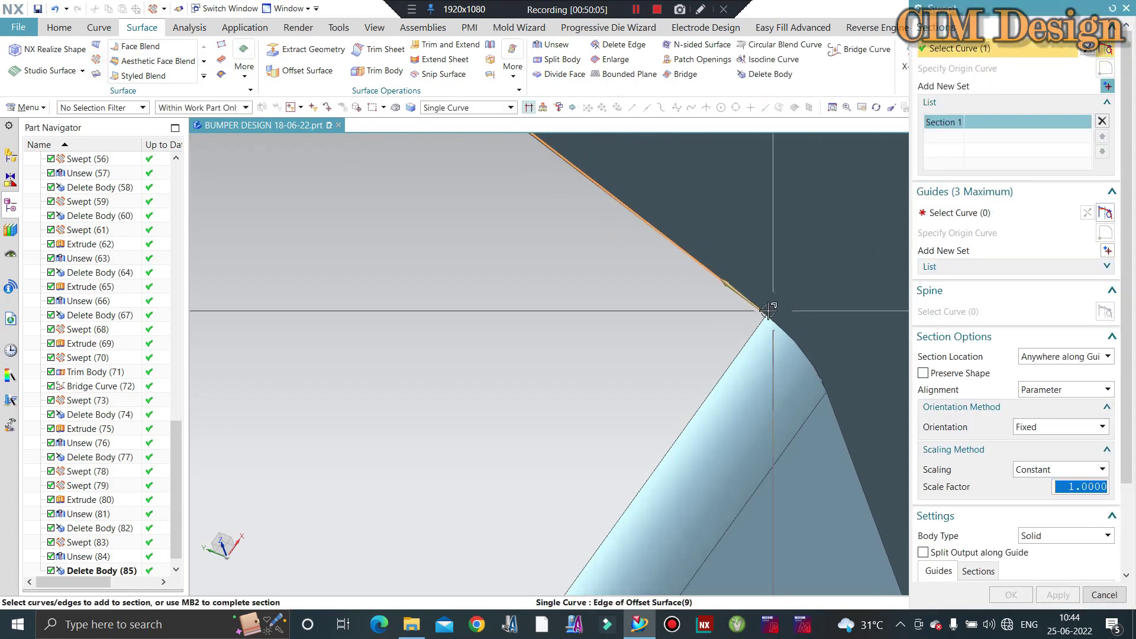
left_click(964, 213)
left_click(739, 351)
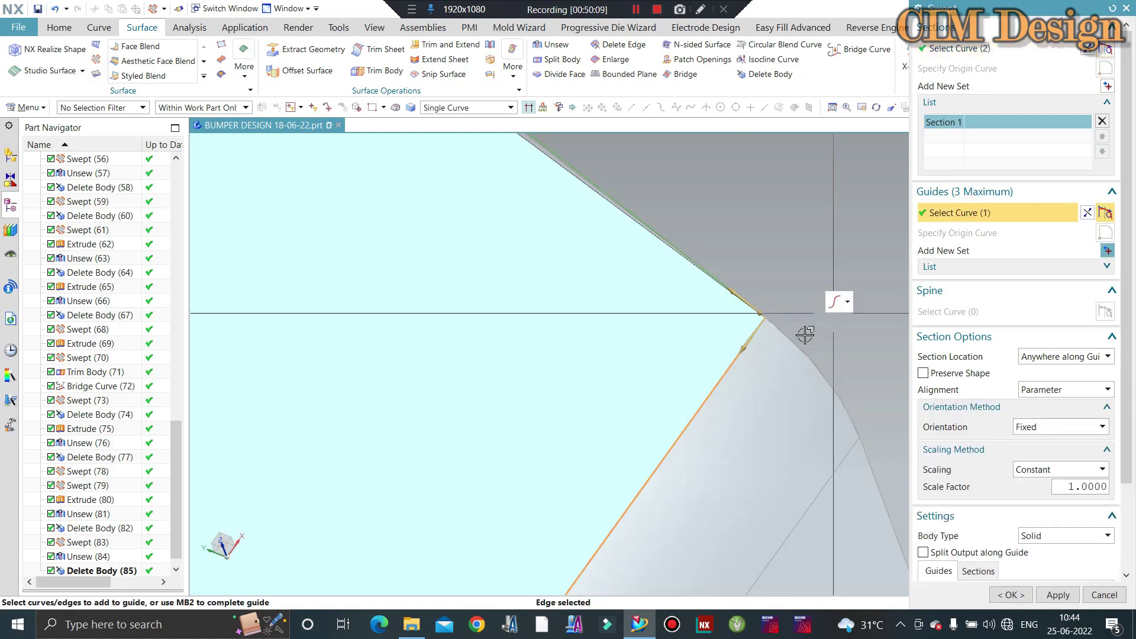
scroll(769, 355, "down", 3)
scroll(769, 355, "down", 2)
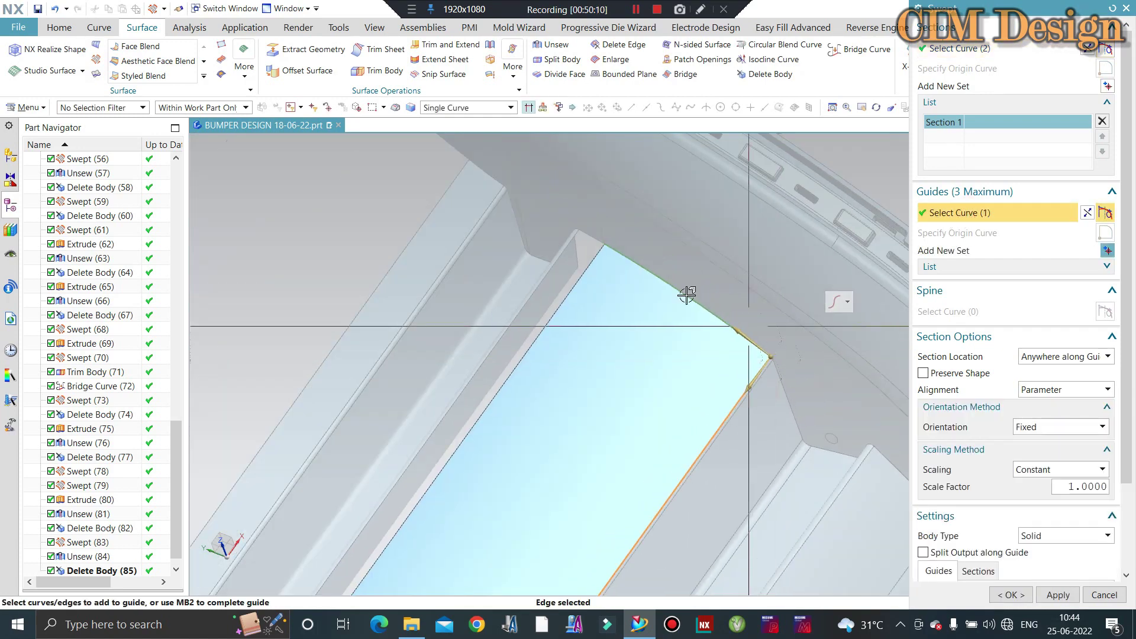
middle_click(879, 137)
Add two more section edges and a corner guide edge, then create the swept surface
scroll(675, 301, "up", 3)
scroll(684, 302, "up", 2)
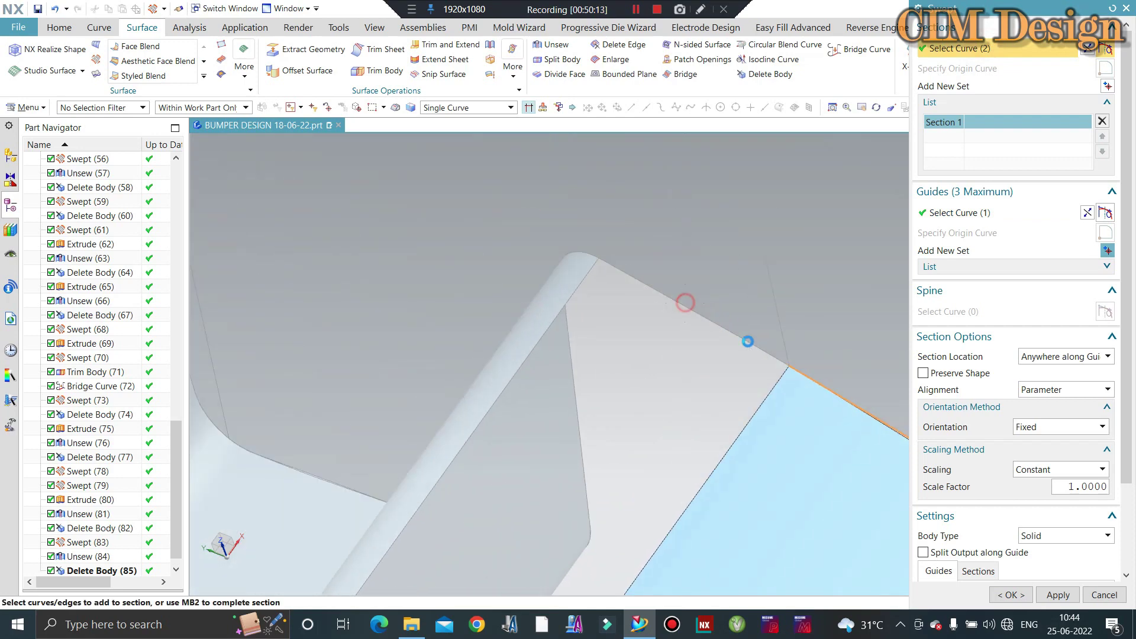
left_click(747, 342)
left_click(735, 322)
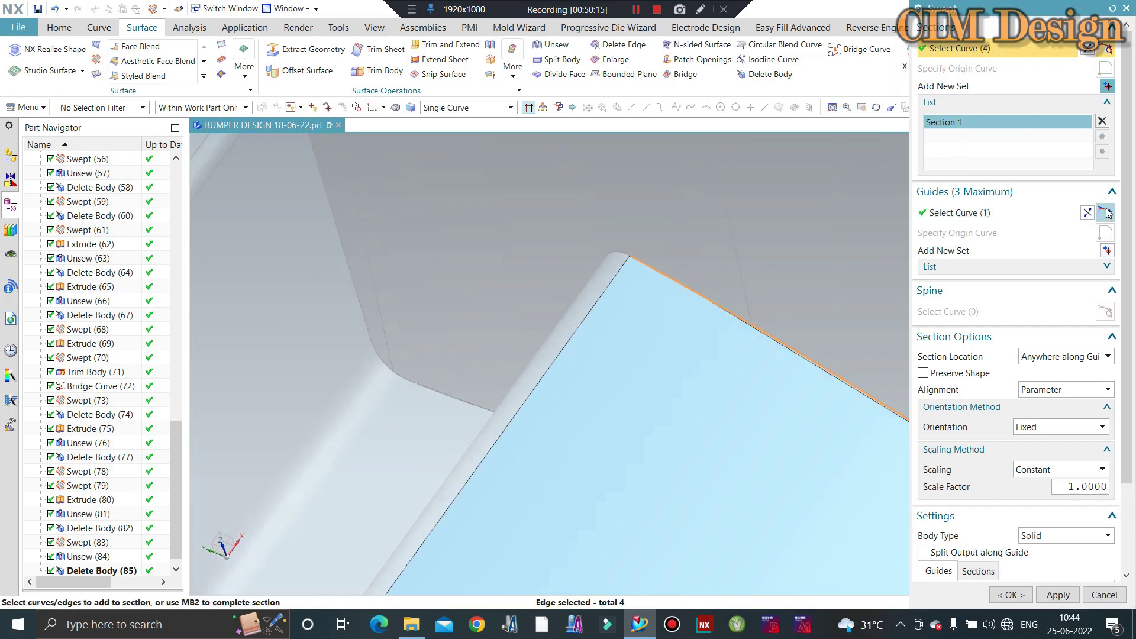
middle_click(597, 323)
left_click(586, 322)
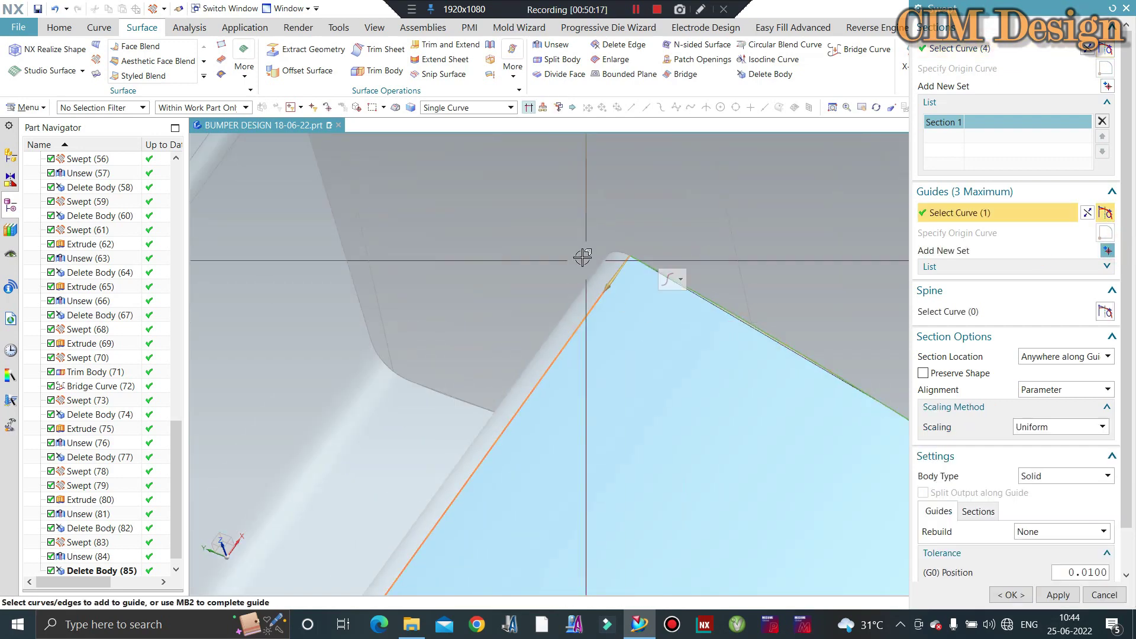
middle_click(580, 255)
scroll(528, 237, "down", 5)
mouse_move(528, 237)
middle_mouse_down()
mouse_move(609, 304)
mouse_move(477, 334)
mouse_move(307, 114)
middle_mouse_up()
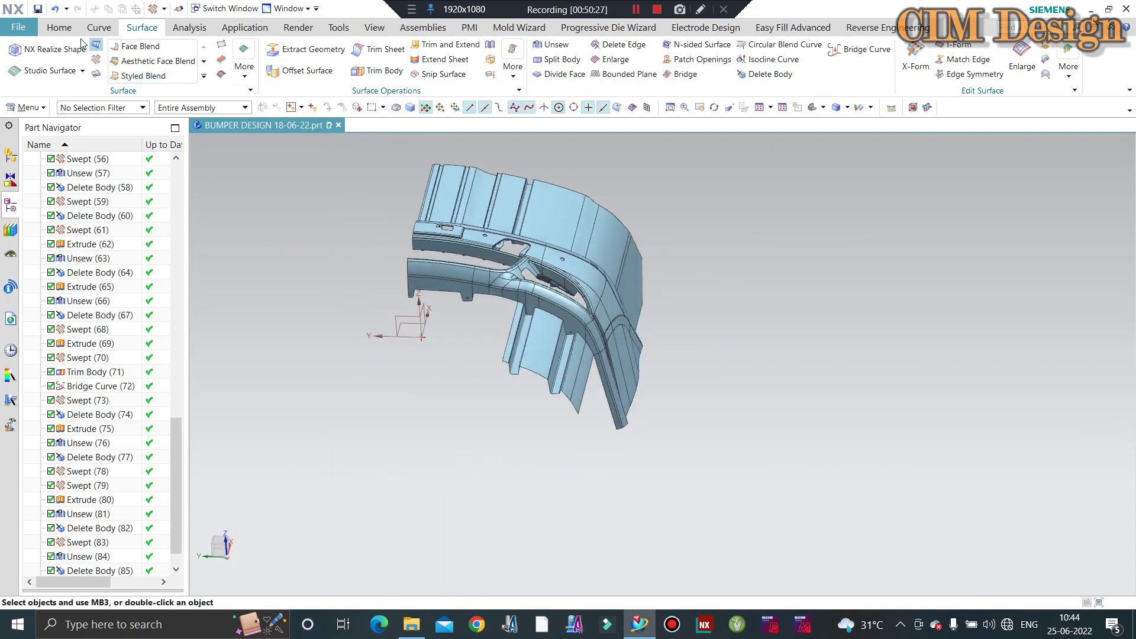
left_click(59, 27)
Start a 500 mm extrusion with its direction reversed
left_click(172, 56)
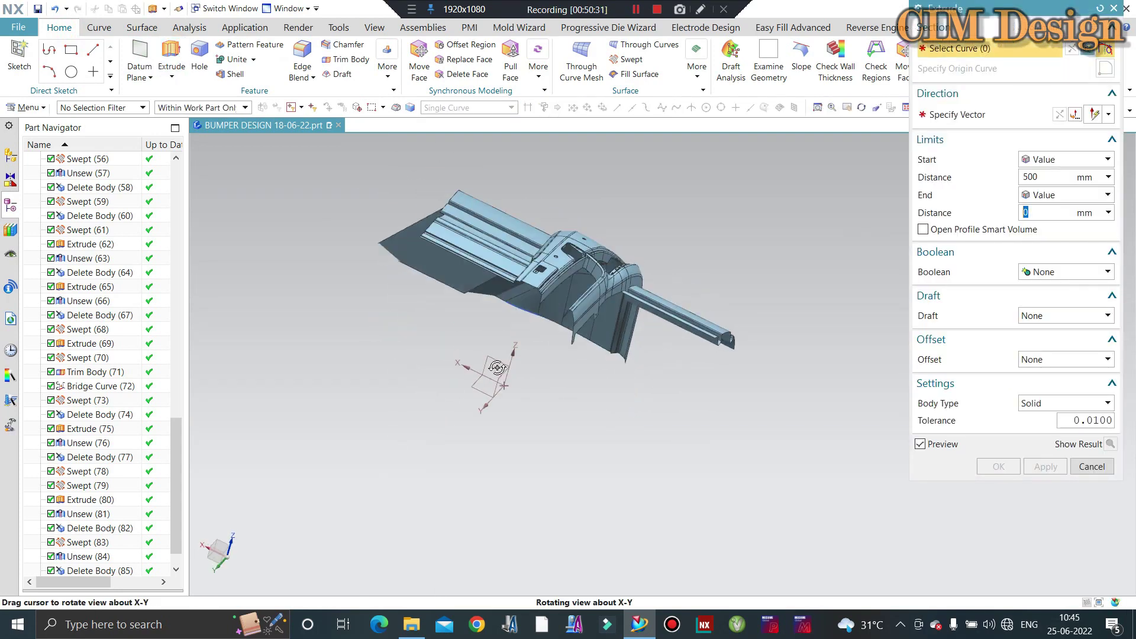
middle_click_drag(450, 324, 439, 391)
scroll(438, 390, "up", 5)
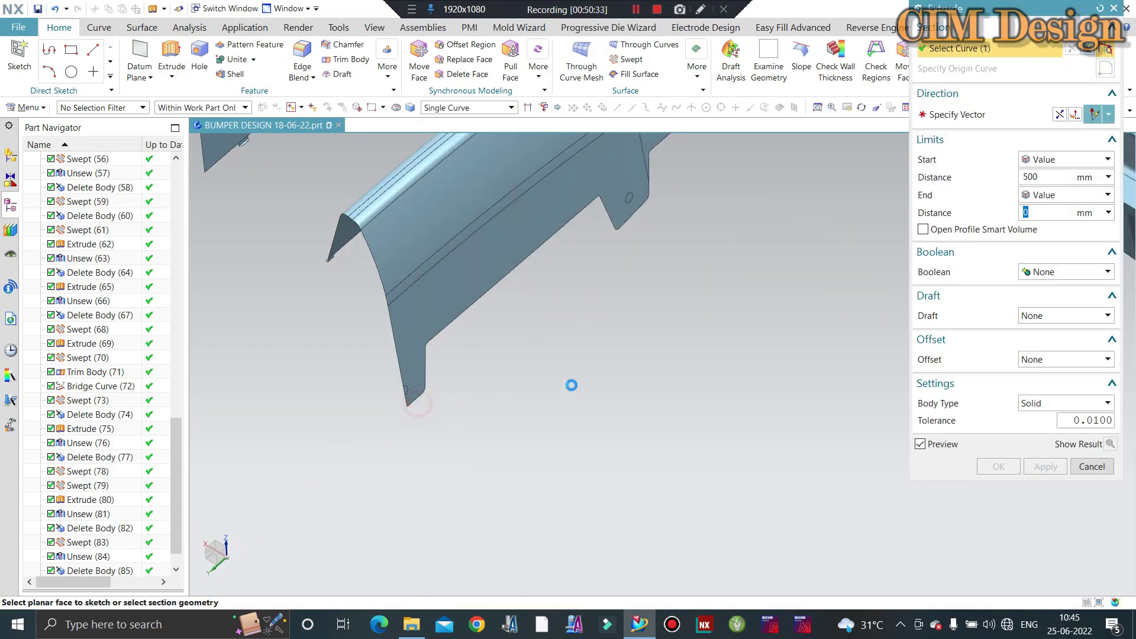
left_click(924, 114)
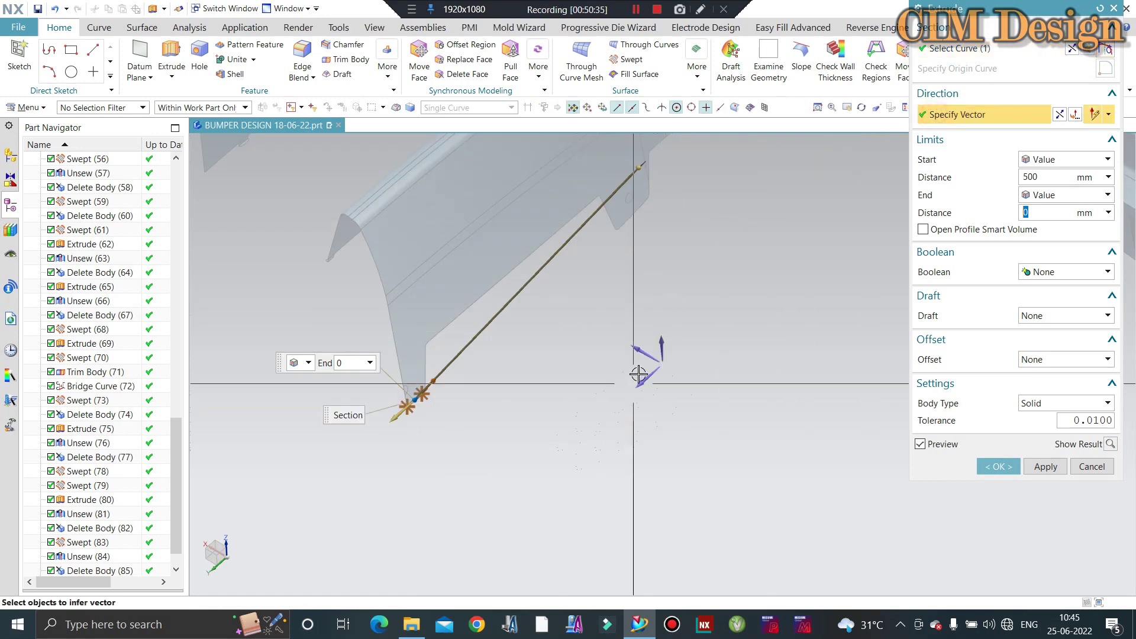
left_click(1059, 115)
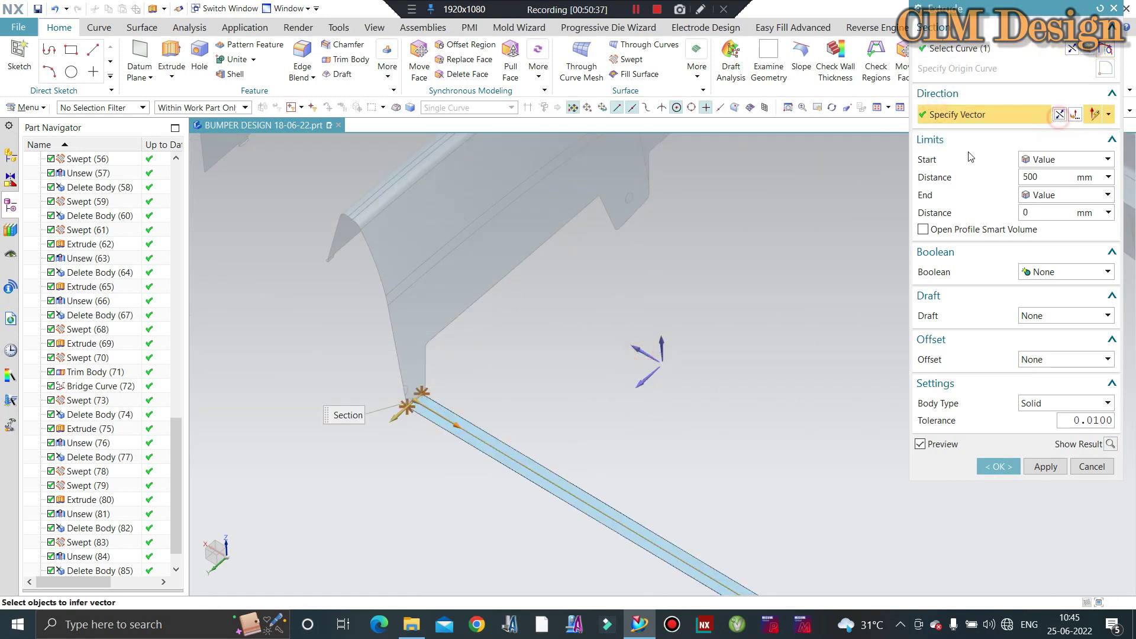
scroll(505, 353, "up", 5)
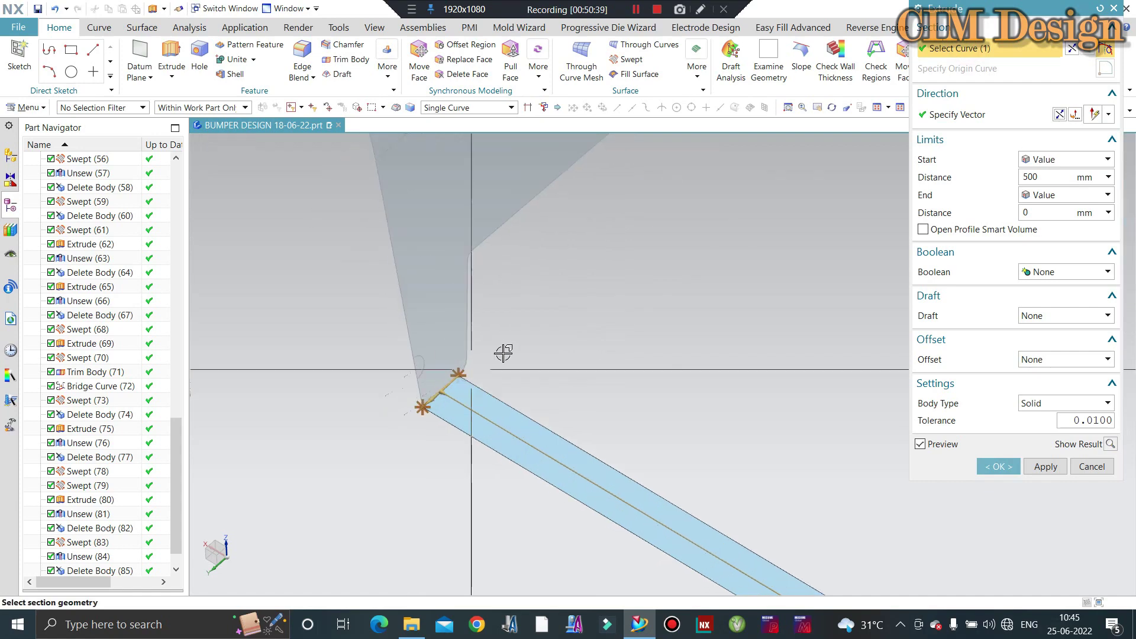
Use the fillet, vertical and corner edges as the section and create the flange extrusion
left_click(400, 386)
left_click(407, 337)
mouse_move(407, 337)
middle_mouse_down()
mouse_move(488, 326)
mouse_move(398, 416)
mouse_move(631, 306)
middle_mouse_up()
left_click(476, 303)
left_click(398, 416)
scroll(631, 306, "down", 3)
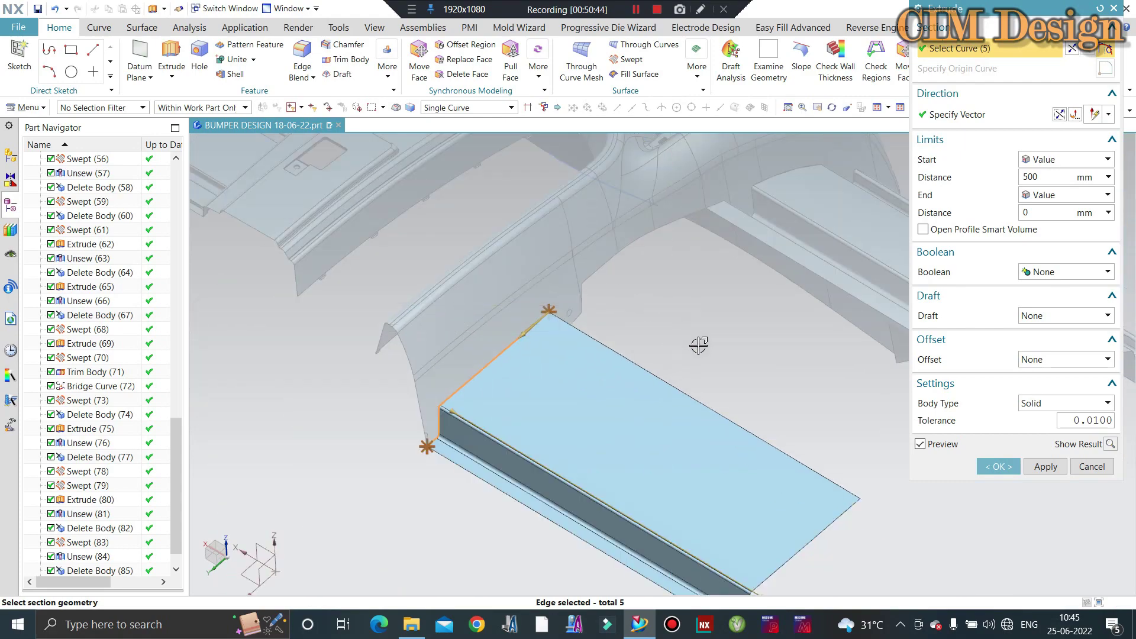
middle_click_drag(651, 348, 670, 355)
scroll(670, 355, "up", 3)
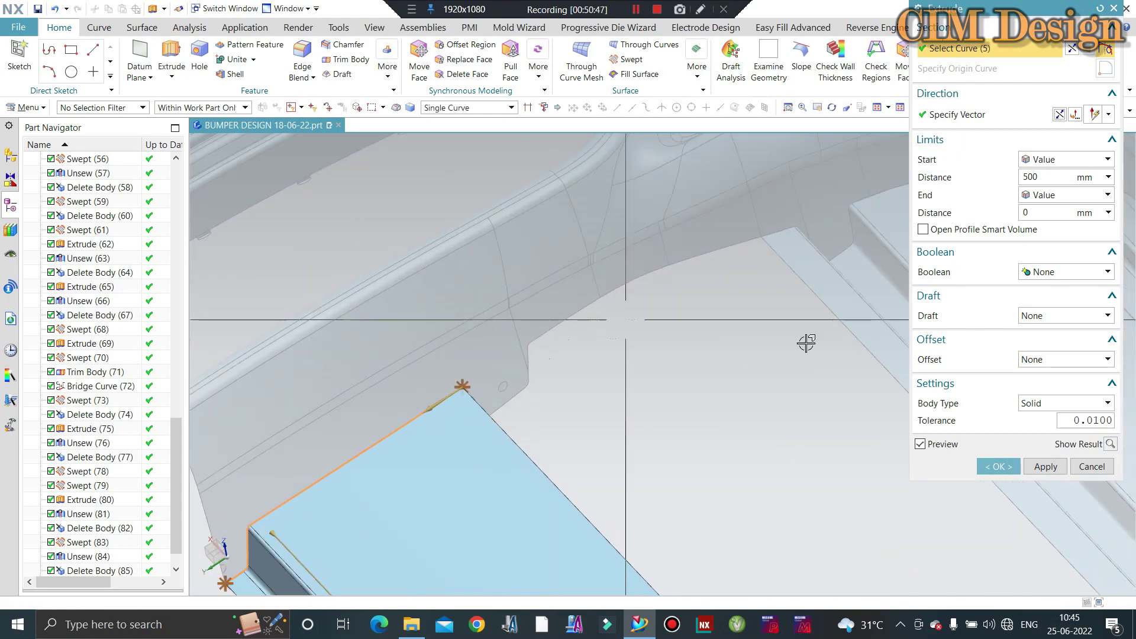
left_click(992, 473)
mouse_move(639, 320)
middle_mouse_down()
mouse_move(629, 329)
mouse_move(640, 309)
mouse_move(452, 375)
middle_mouse_up()
scroll(452, 376, "up", 3)
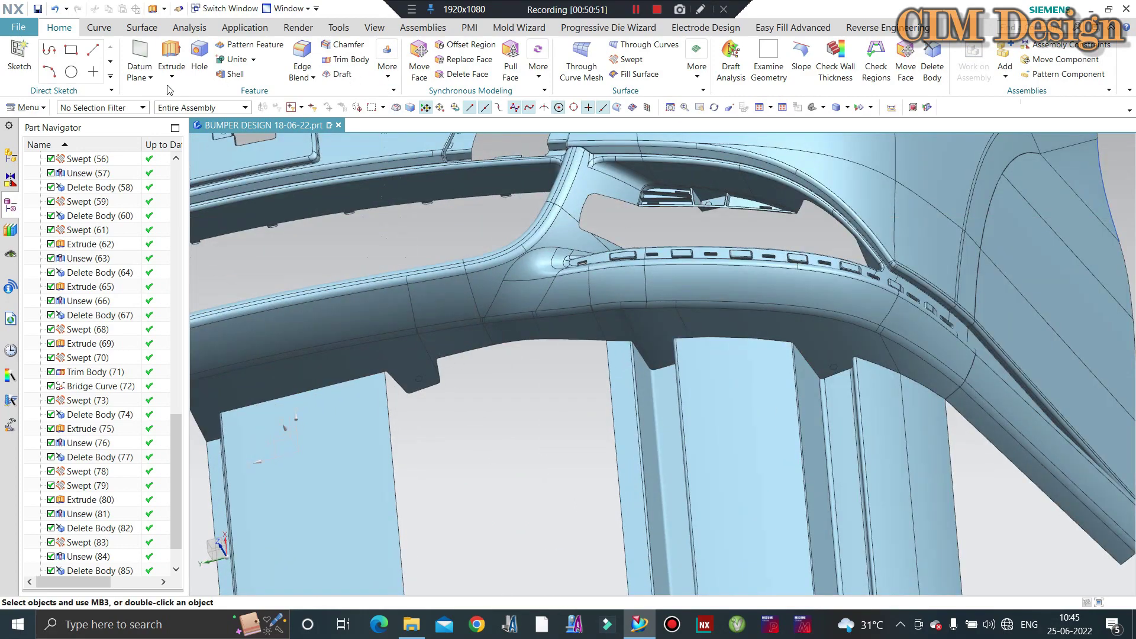
Extrude the bumper's three lower curved edges 500 mm straight down vertically
left_click(173, 58)
scroll(446, 354, "up", 3)
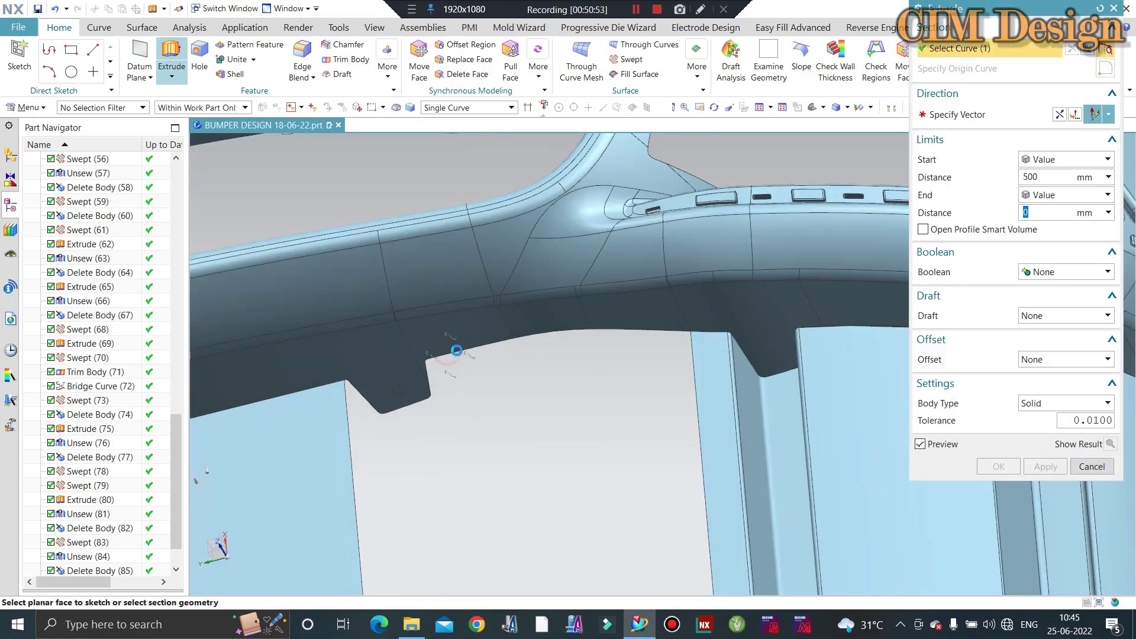
scroll(456, 350, "up", 2)
left_click(520, 335)
left_click(593, 328)
scroll(385, 370, "up", 1)
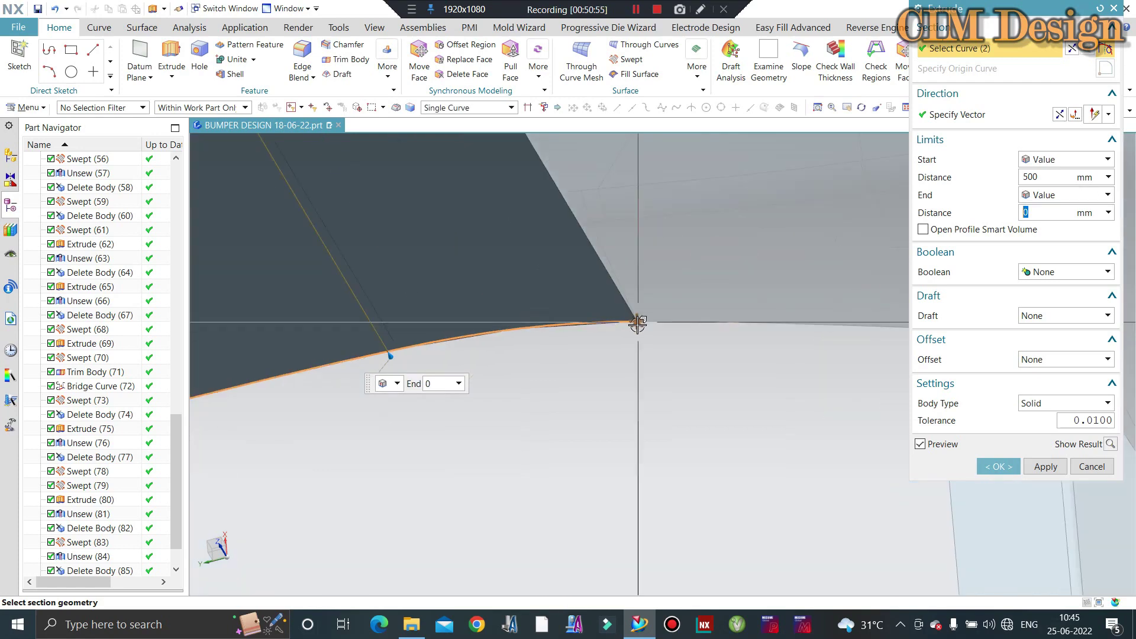
left_click(537, 329)
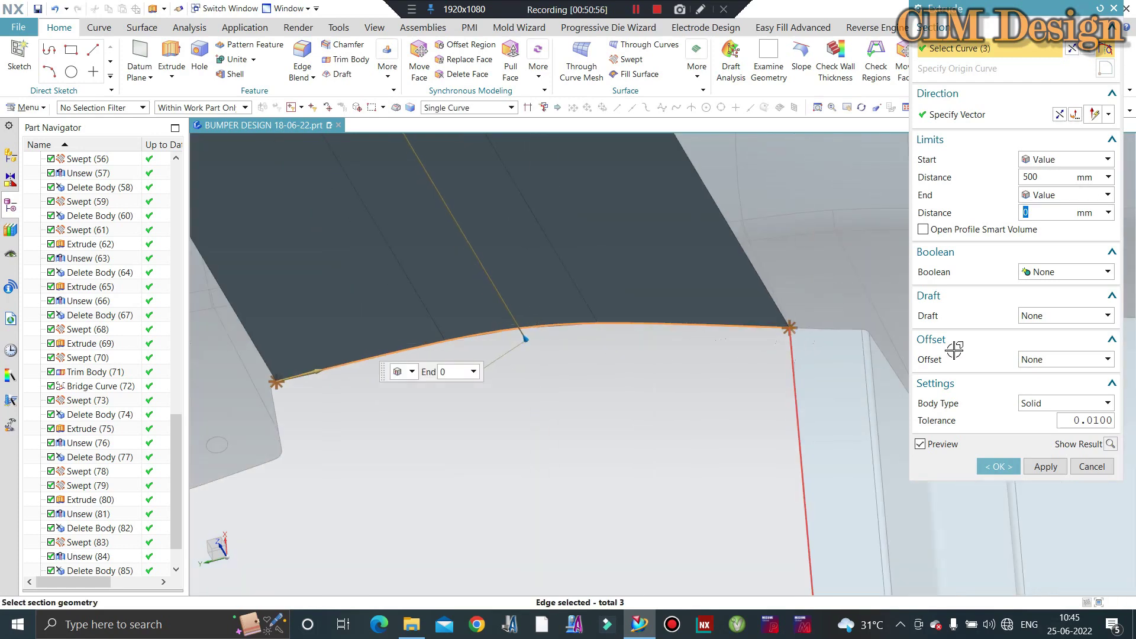
left_click(970, 114)
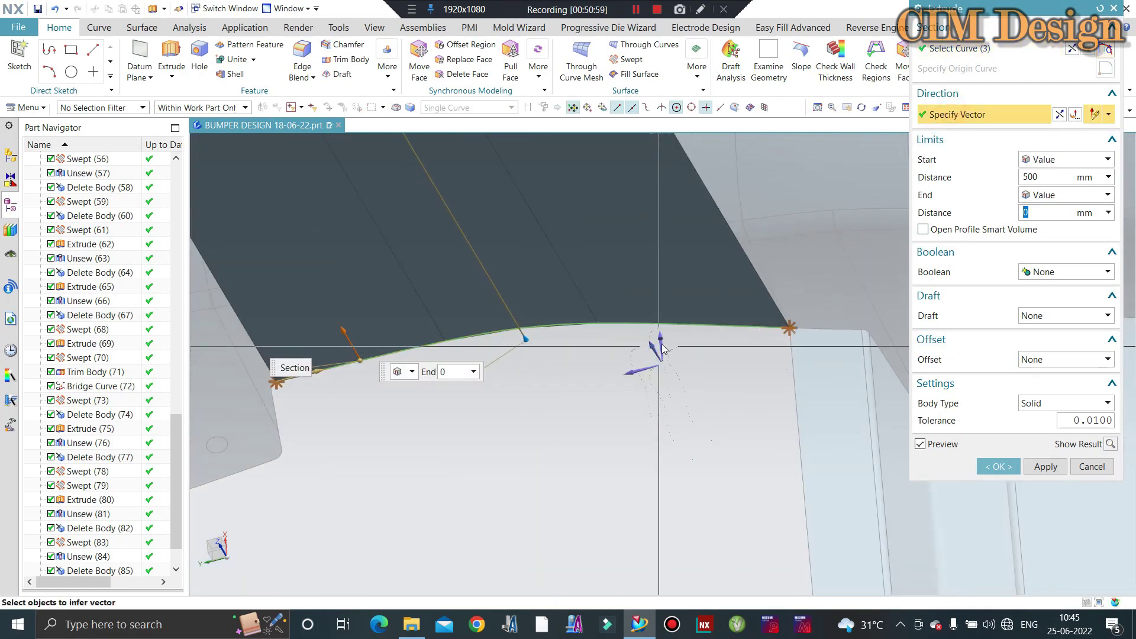
left_click(1073, 116)
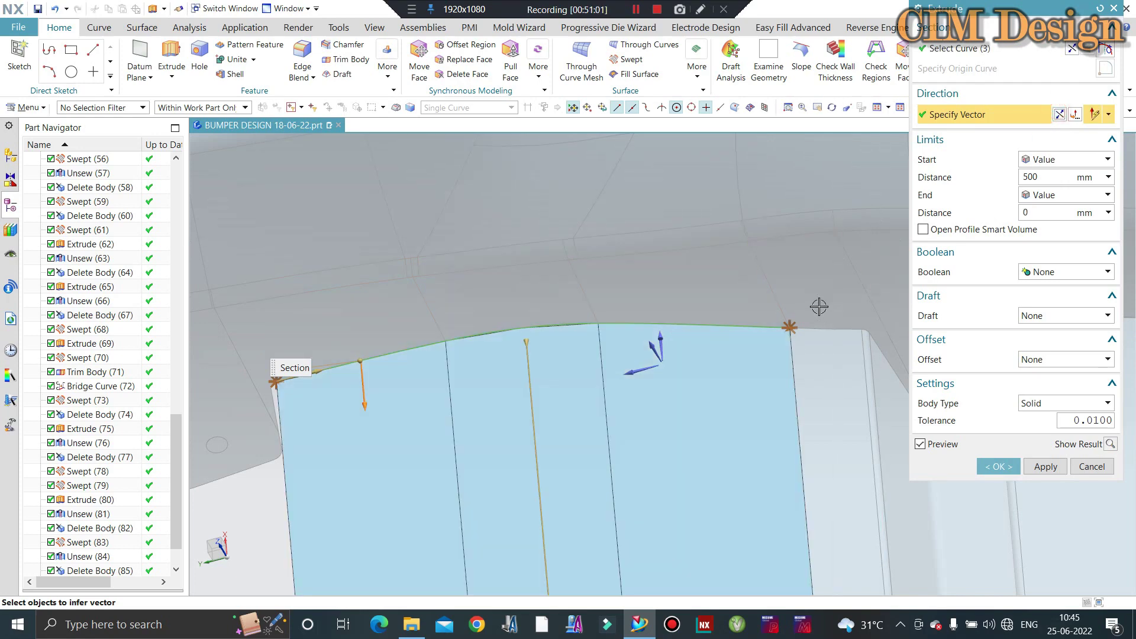
middle_click(750, 329)
mouse_move(751, 330)
middle_mouse_down()
mouse_move(666, 372)
mouse_move(244, 35)
middle_mouse_up()
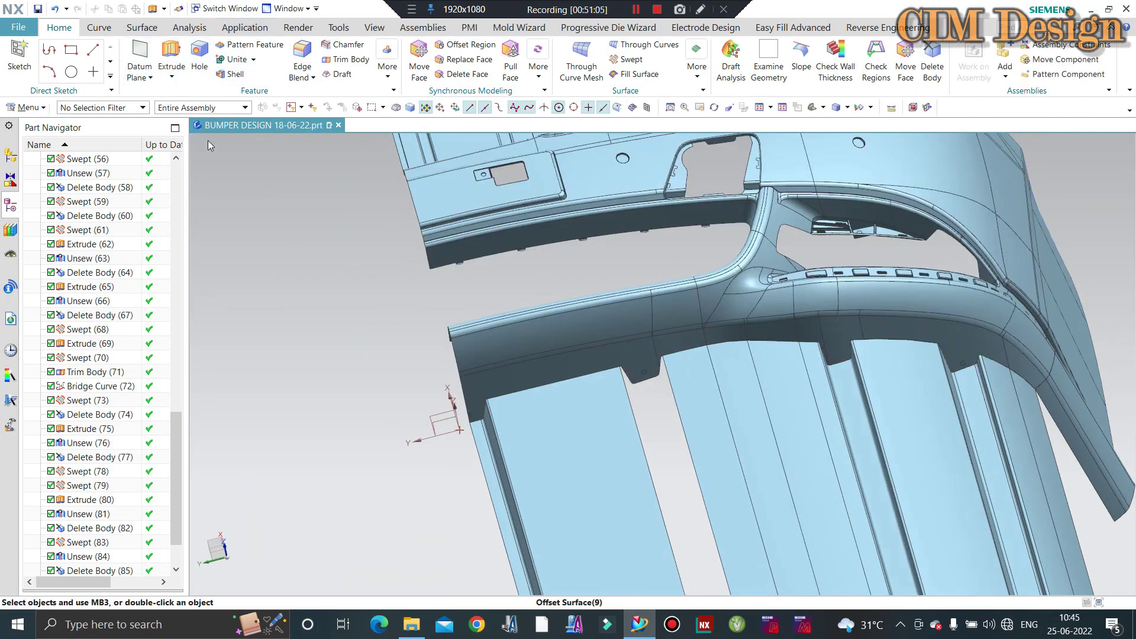
scroll(132, 531, "down", 2)
Edit Extrude (89) to add one more edge to its section
double_click(108, 559)
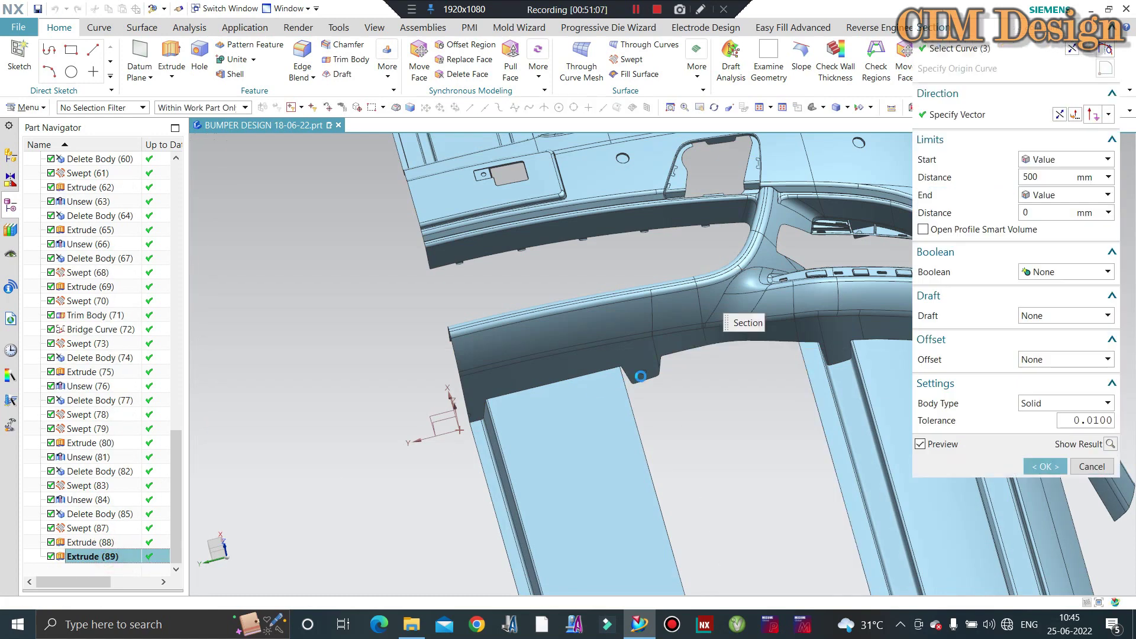
scroll(665, 367, "down", 5)
scroll(656, 349, "down", 2)
left_click(651, 340)
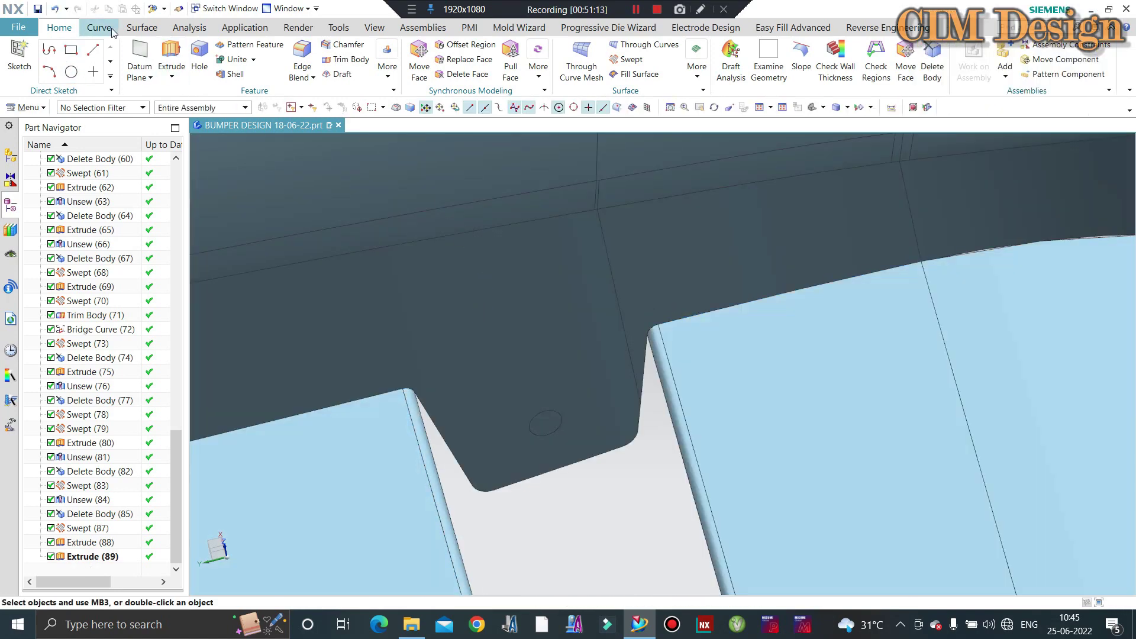
scroll(113, 32, "down", 1)
scroll(110, 35, "down", 1)
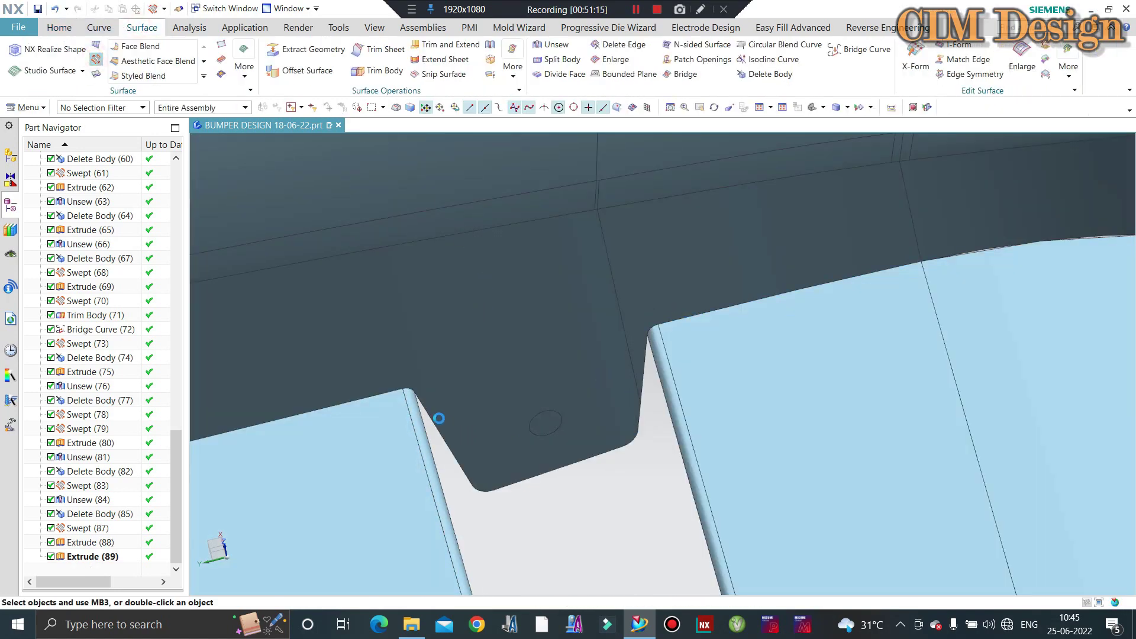
Sweep the U-shaped notch outline along a vertical guide edge to create Swept (90)
left_click(471, 476)
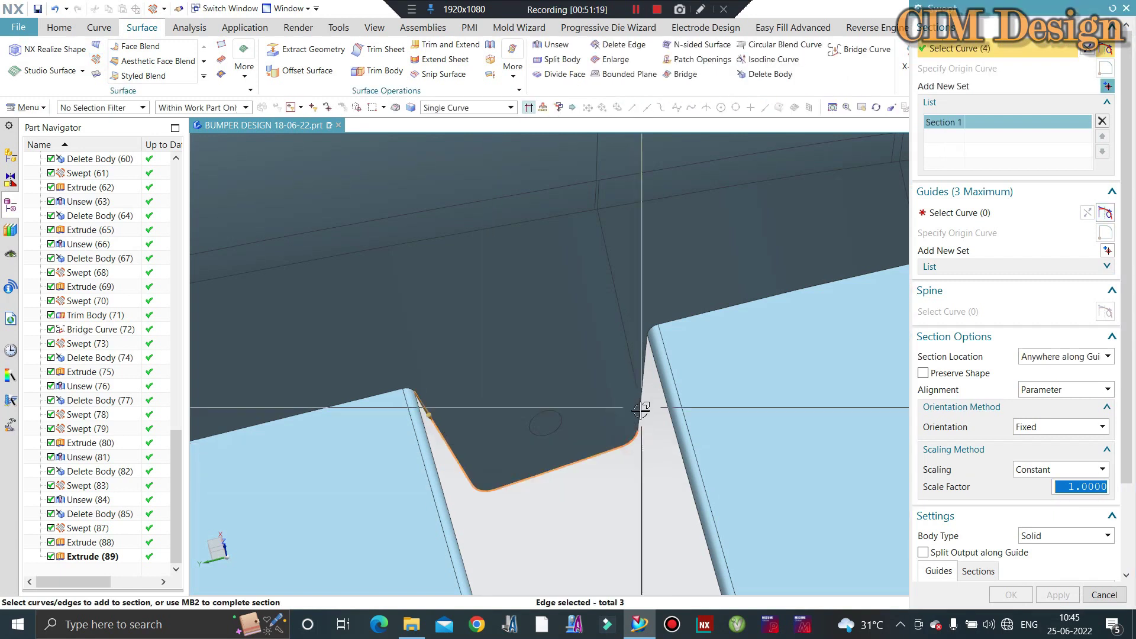
left_click(973, 212)
left_click(682, 459)
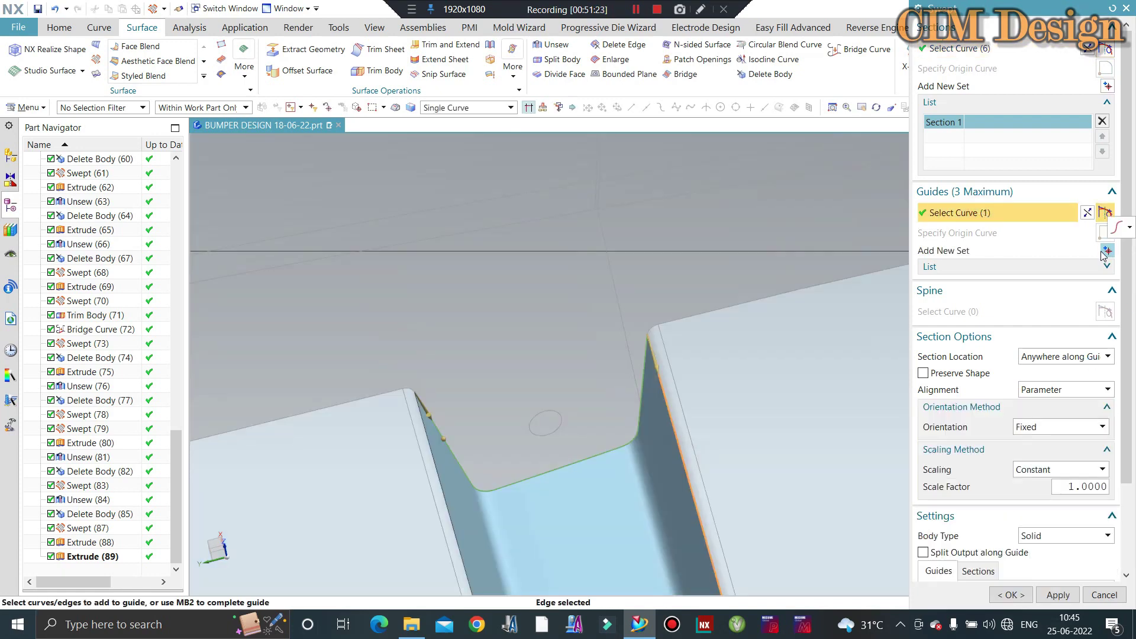
left_click(439, 489)
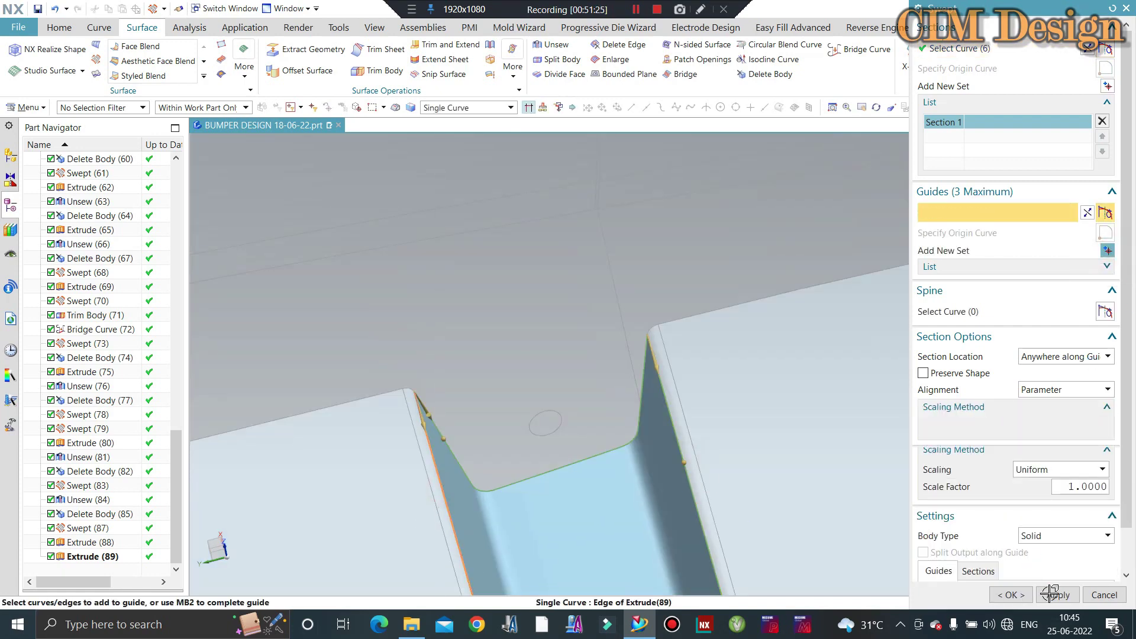
left_click(1049, 594)
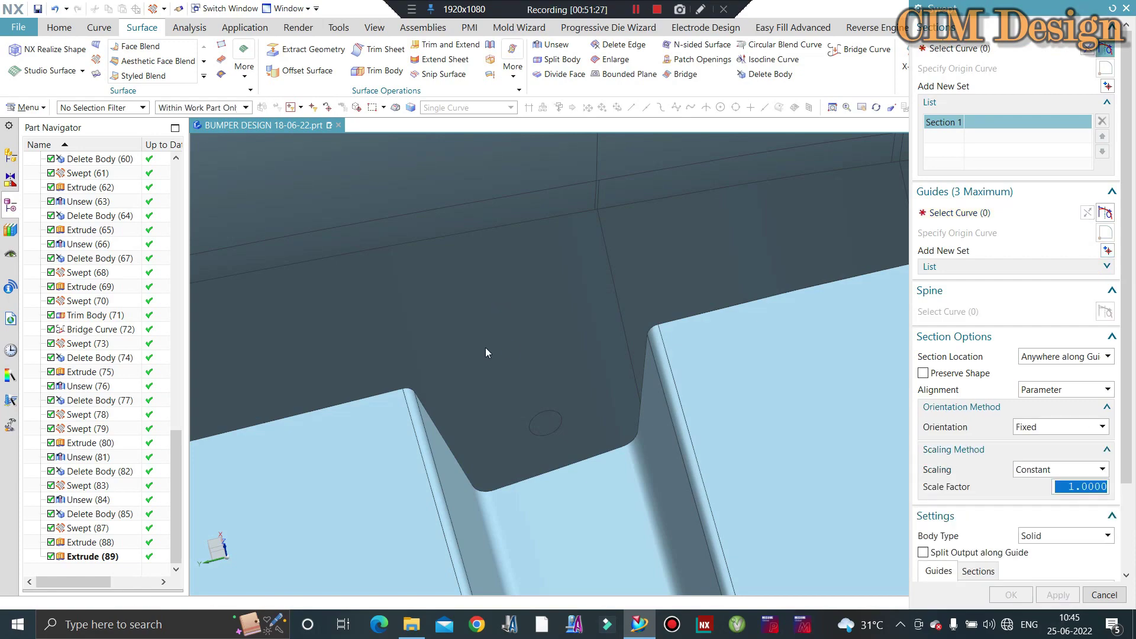
scroll(467, 370, "down", 3)
scroll(438, 393, "down", 3)
scroll(642, 390, "down", 3)
middle_click_drag(642, 390, 469, 355)
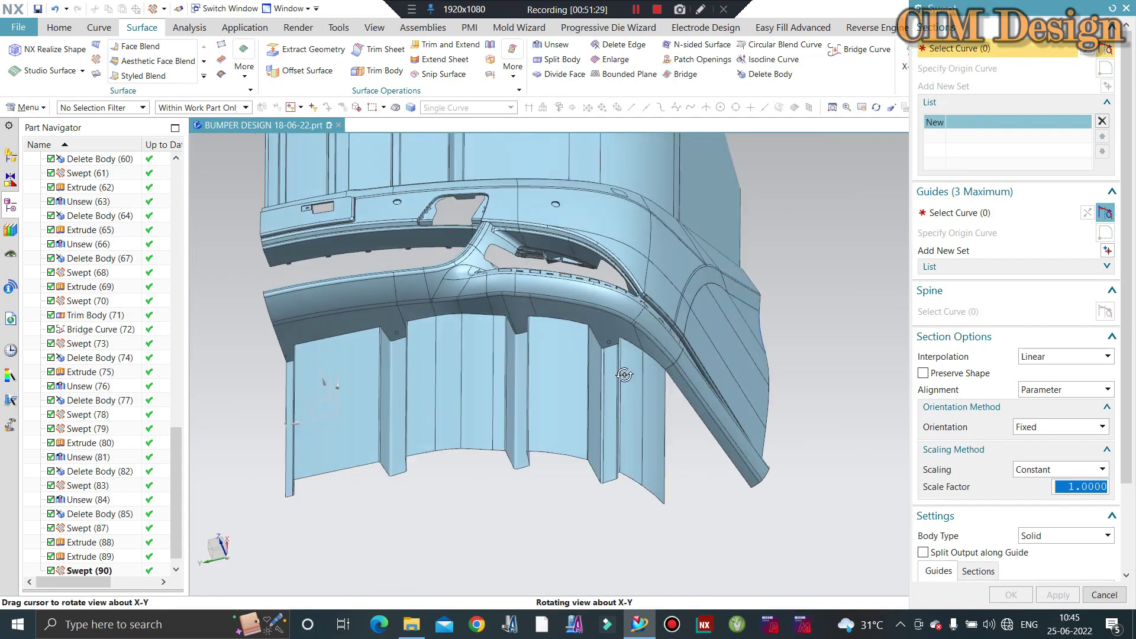
scroll(472, 357, "up", 3)
Unsew the three faces of the middle hanging panel
left_click(1104, 594)
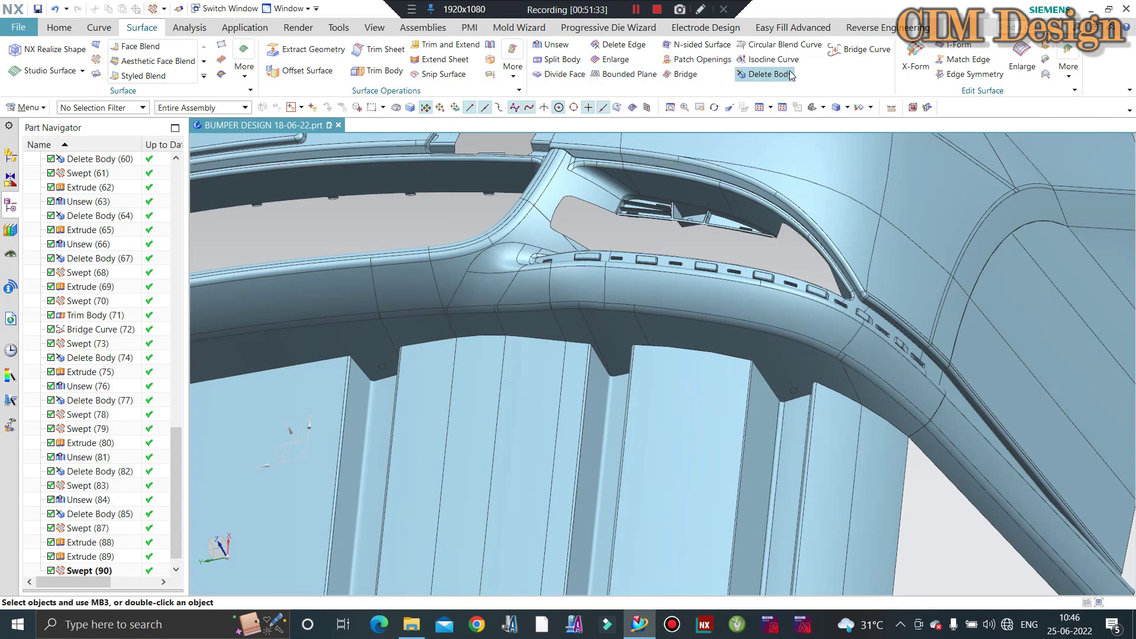
left_click(556, 44)
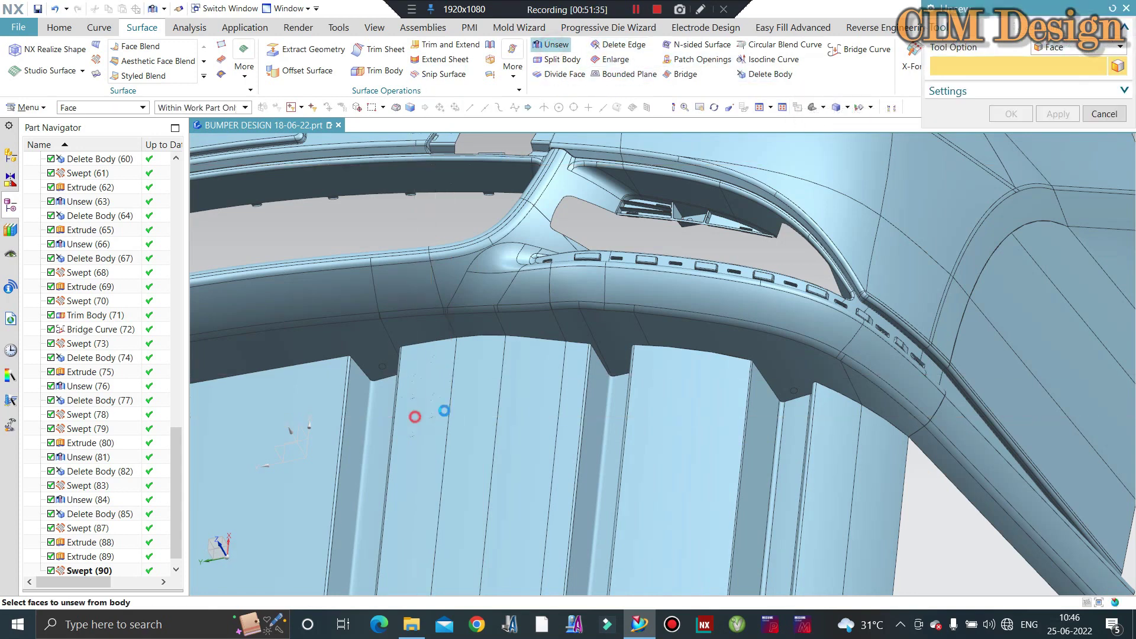
left_click(444, 408)
left_click(526, 404)
right_click(556, 398)
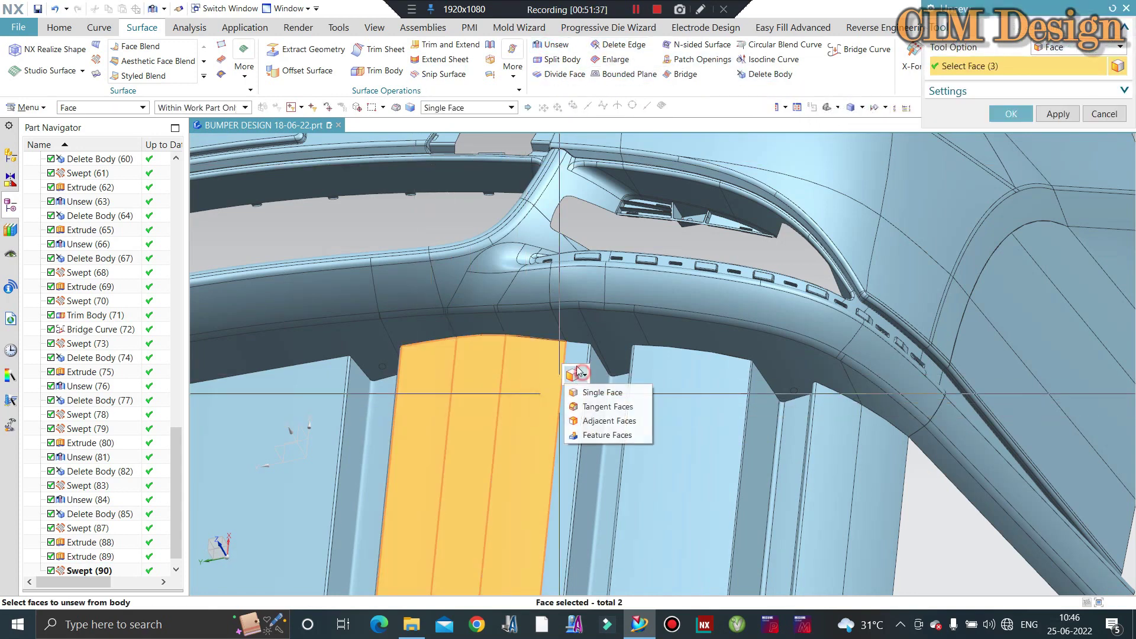
middle_click(510, 370)
Delete the separated middle panel sheet body and begin a new sweep
left_click(767, 71)
left_click(444, 473)
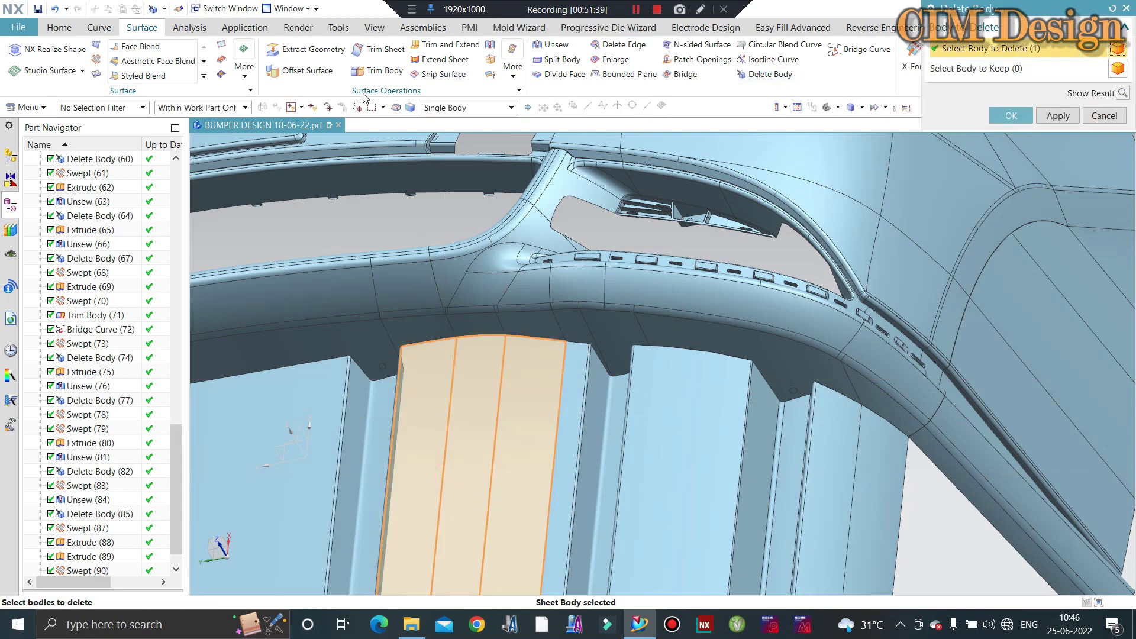
middle_click(443, 473)
left_click(120, 63)
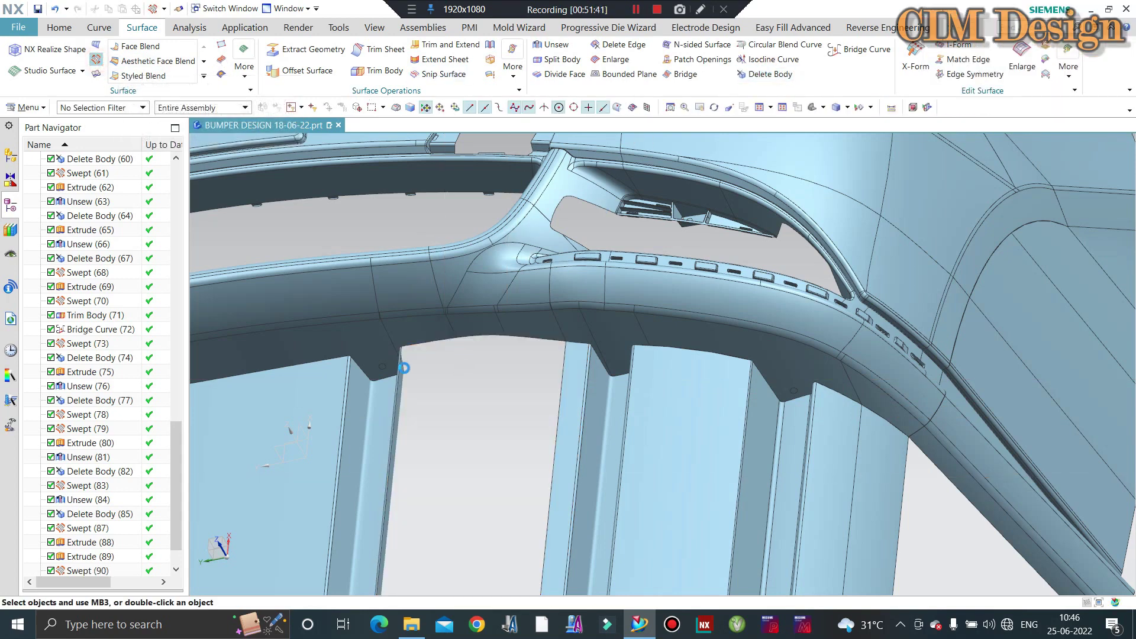
scroll(414, 349, "up", 5)
Sweep the lower edge along the left vertical guide edge, then cancel the Swept dialog
left_click(470, 338)
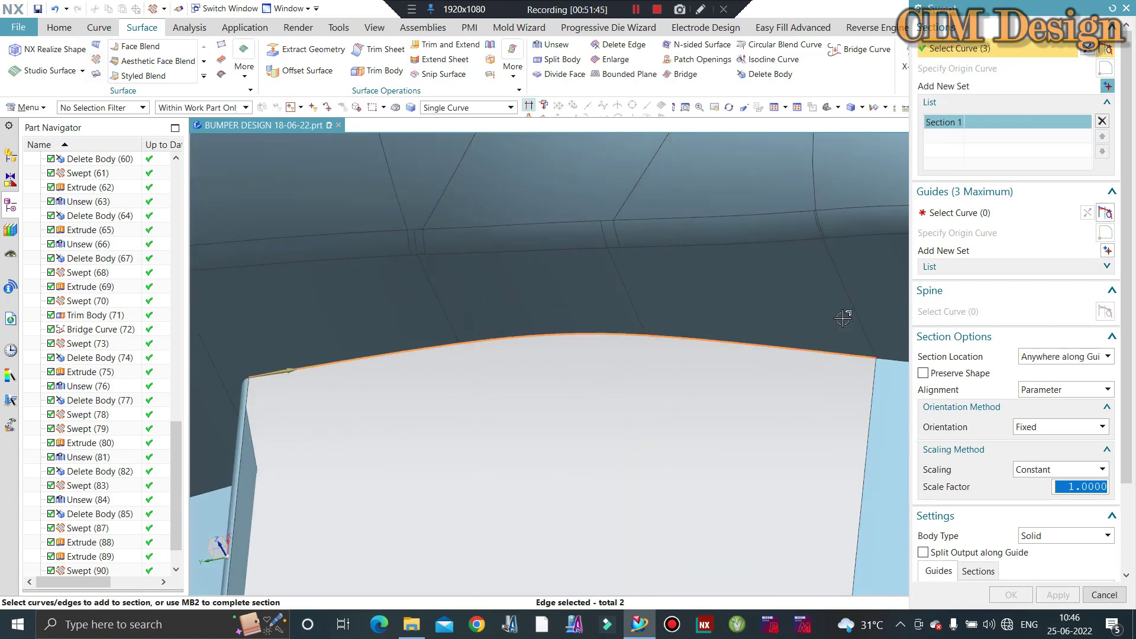
left_click(962, 213)
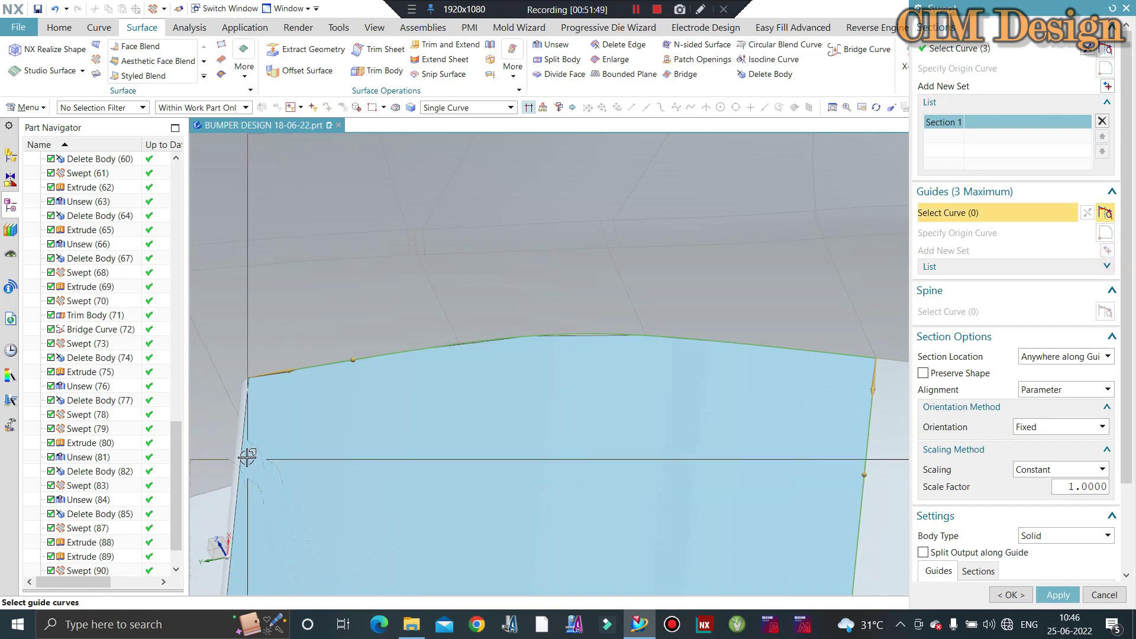
left_click(246, 458)
middle_click(357, 428)
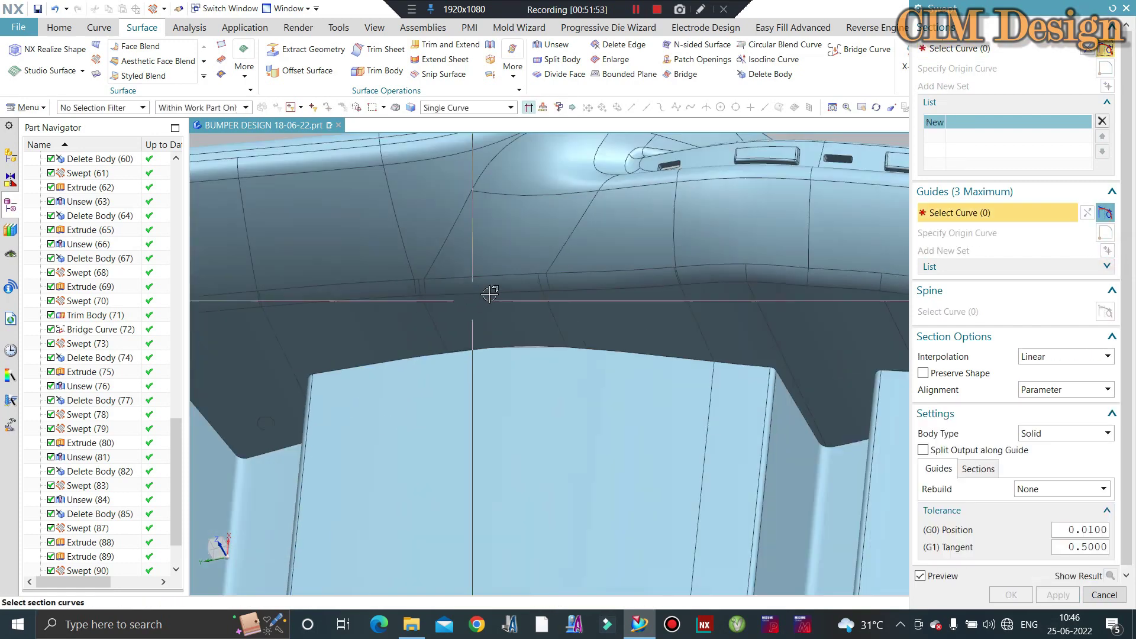
scroll(601, 372, "down", 5)
middle_click_drag(601, 372, 617, 387)
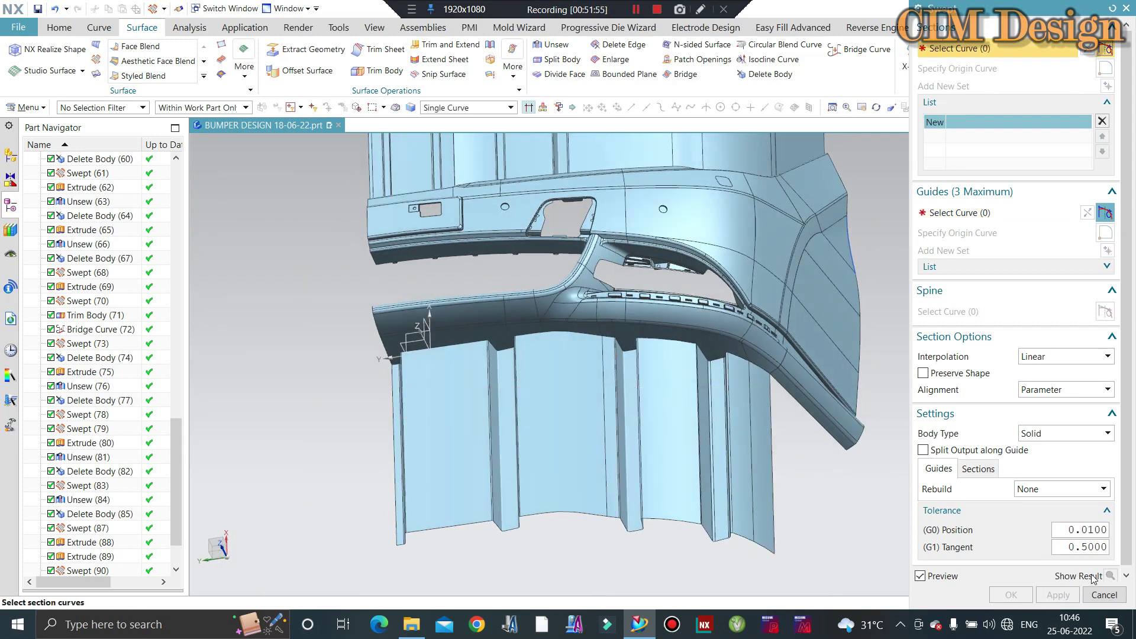
left_click(1102, 595)
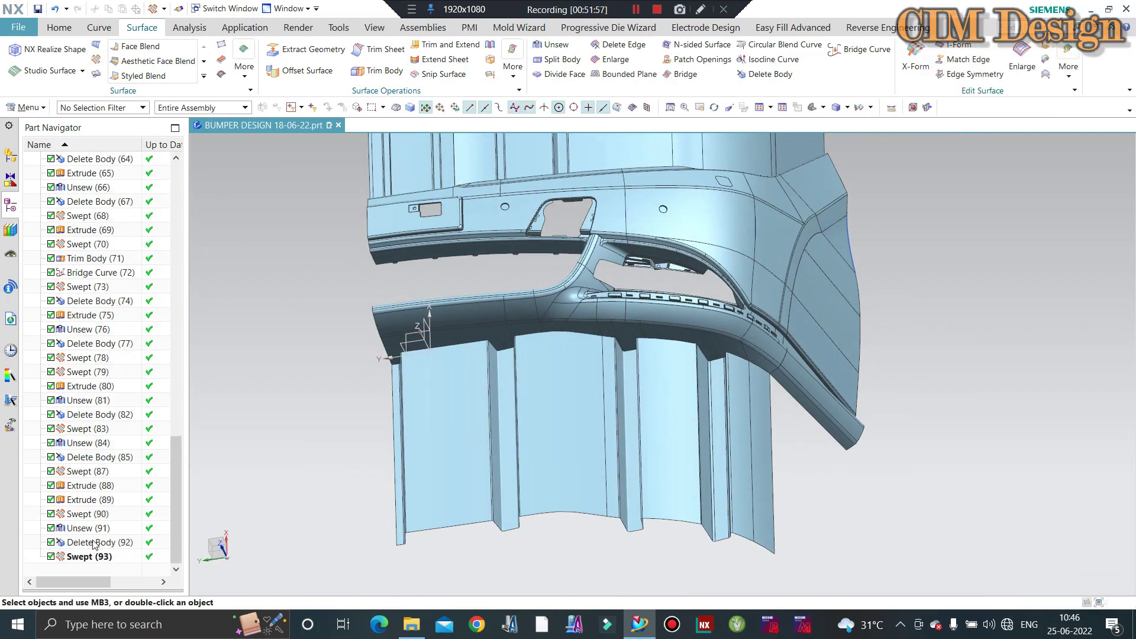
Review Unsew (91) and Swept (93) without changes, rolling back before Swept (93)
double_click(88, 529)
scroll(602, 353, "up", 3)
scroll(603, 352, "up", 2)
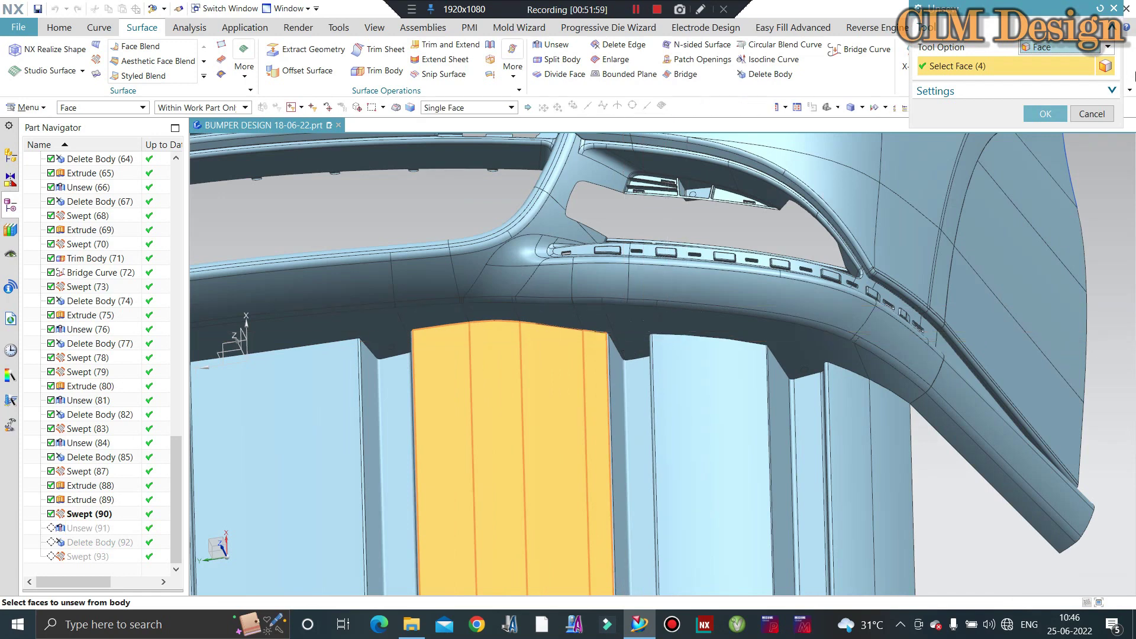
left_click(1095, 113)
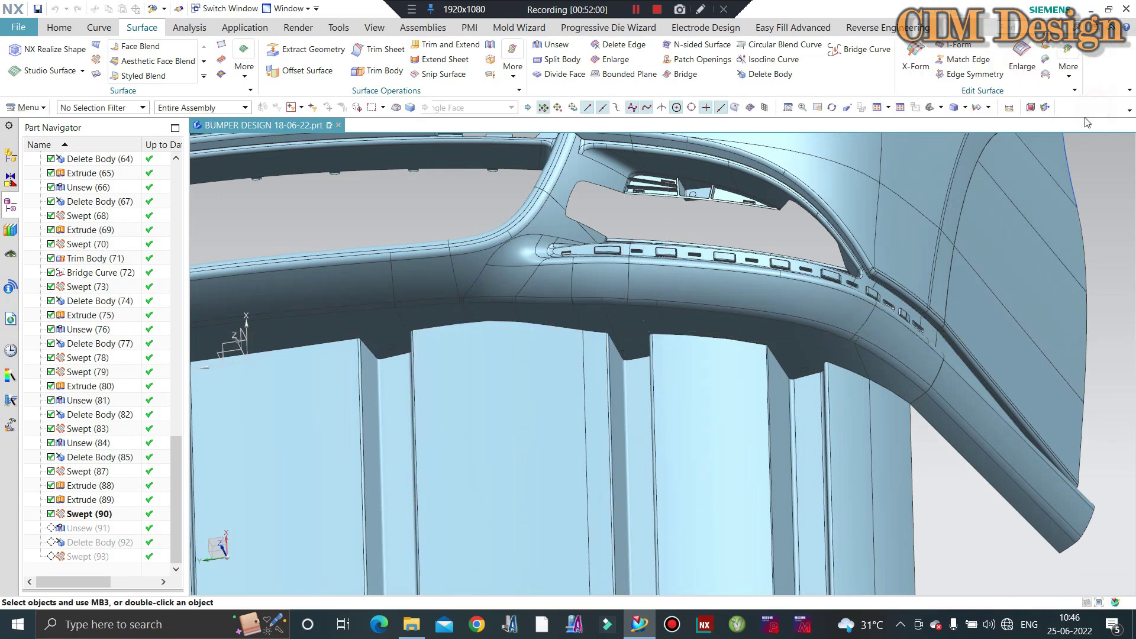
double_click(97, 561)
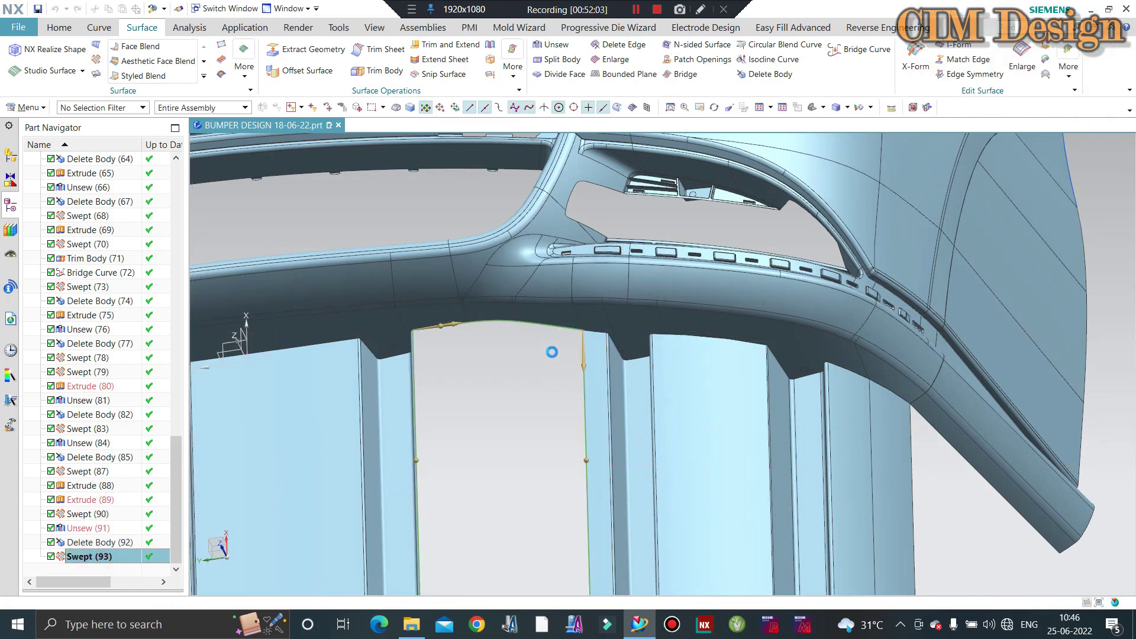
key("Escape")
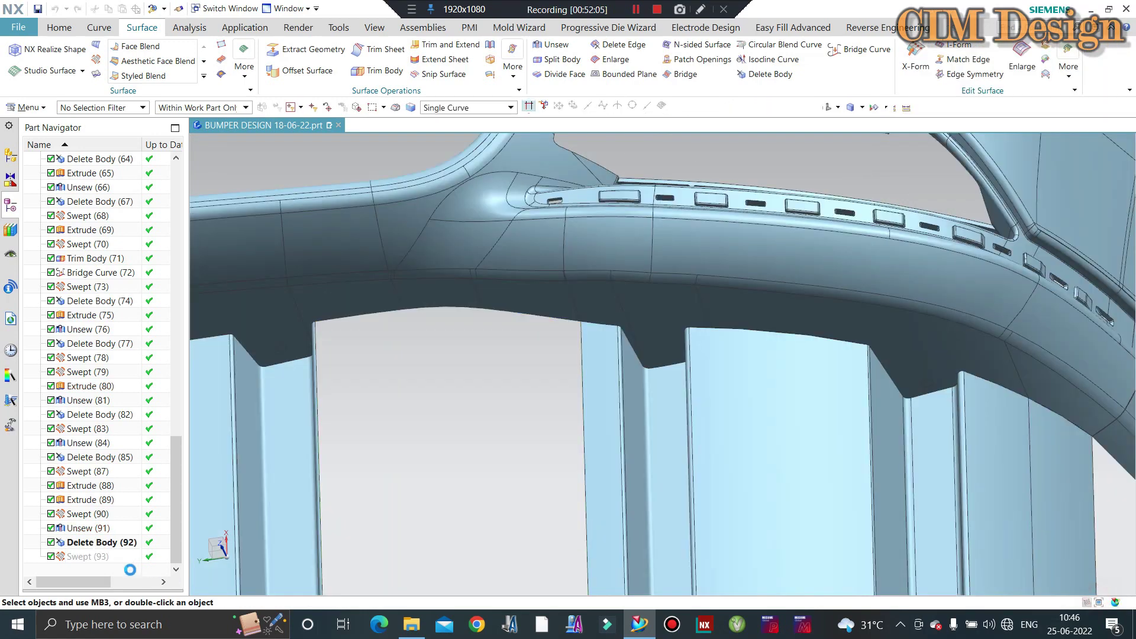
Edit Delete Body (92) to also delete a second sheet strip
double_click(92, 543)
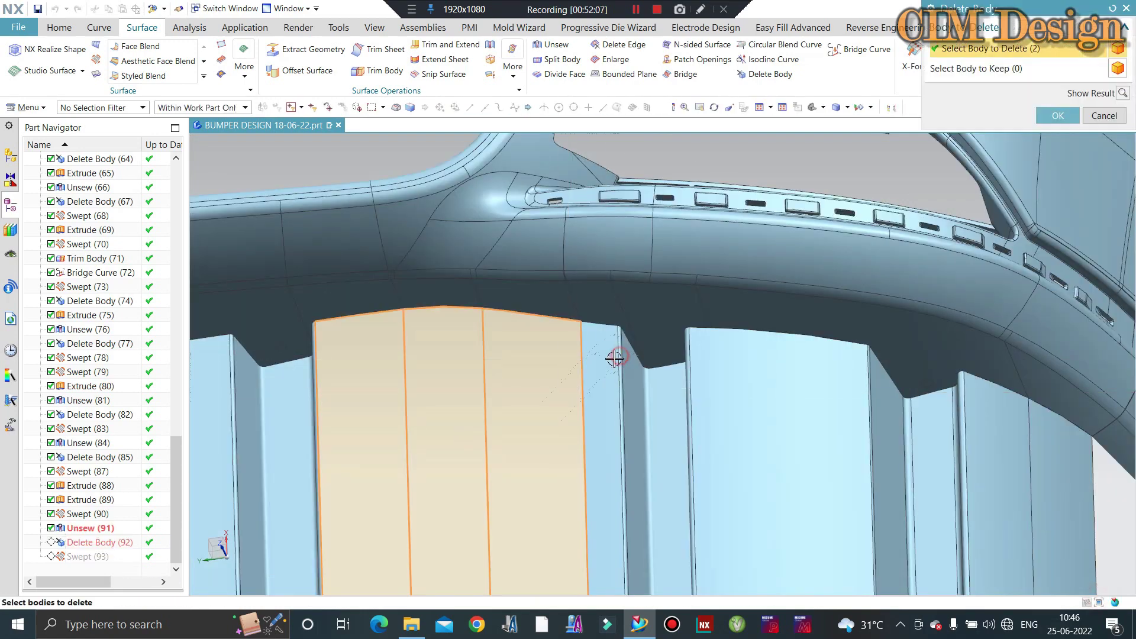
left_click(612, 378)
scroll(614, 391, "down", 2)
scroll(614, 391, "down", 3)
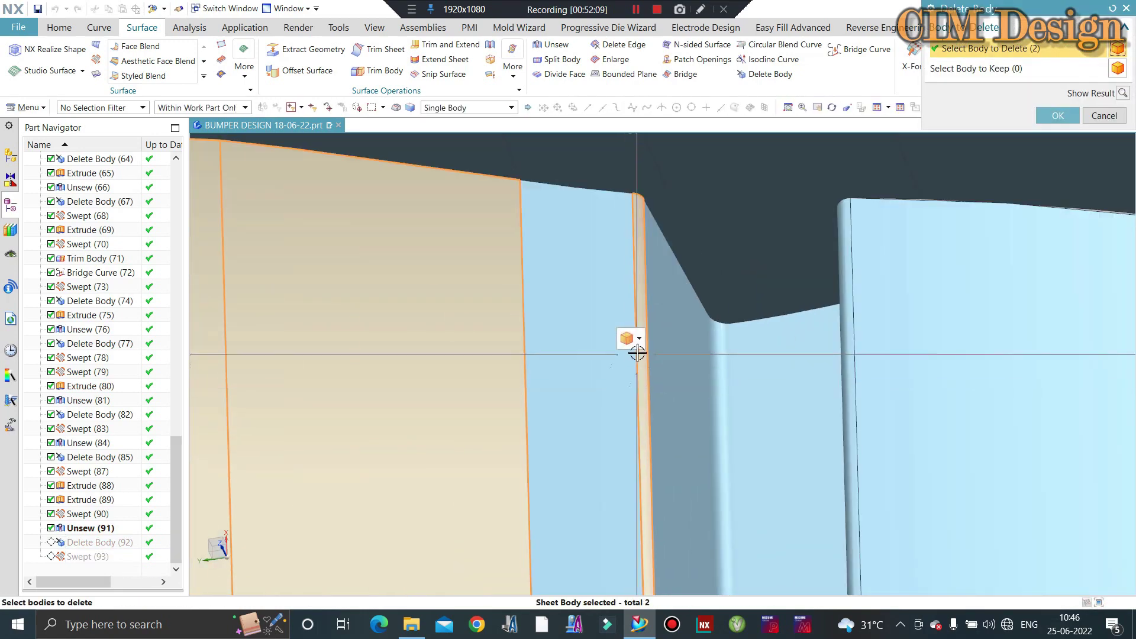
middle_click(541, 364)
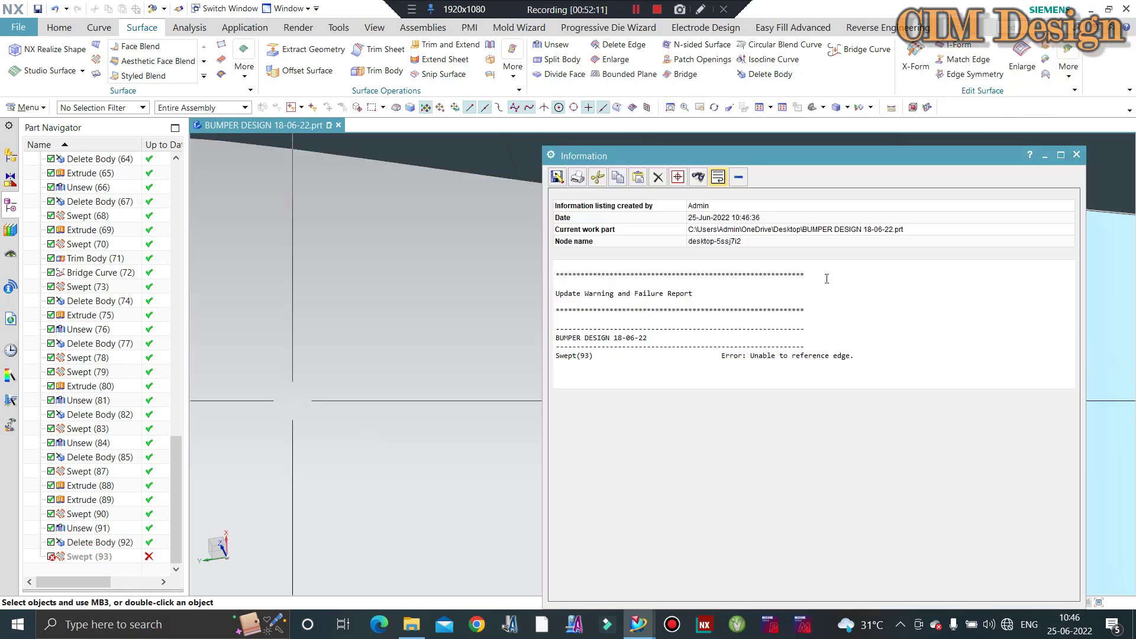
Rebuild Swept (93) with the top edge as section and the side edge as guide
left_click(1076, 156)
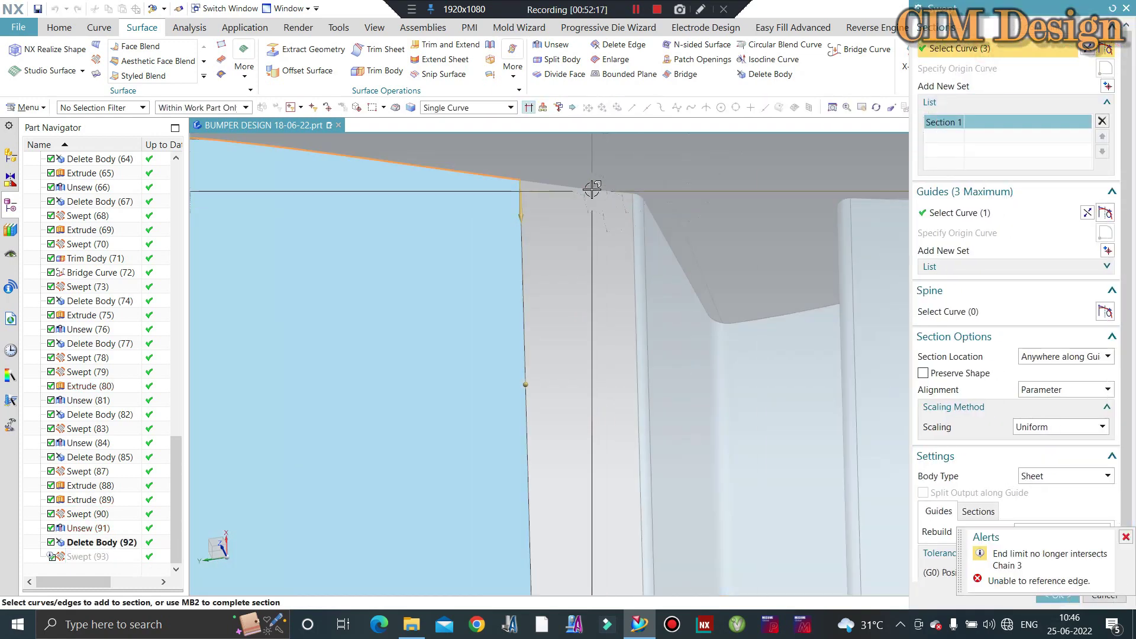
left_click(591, 187)
left_click(987, 214)
middle_click_drag(813, 246, 1049, 225)
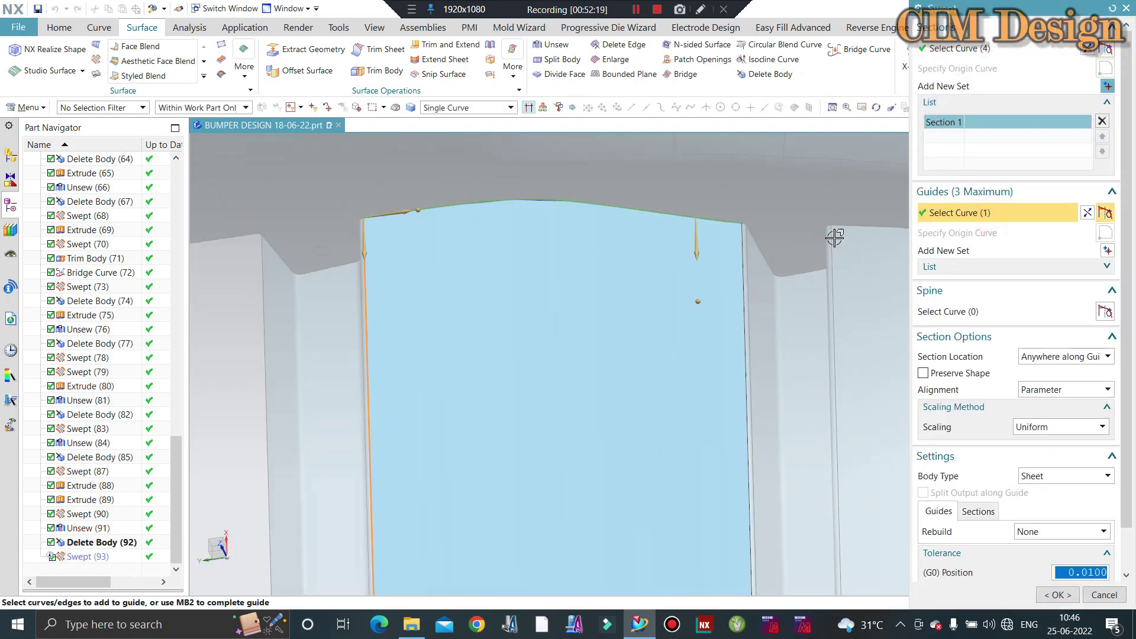
scroll(748, 272, "up", 5)
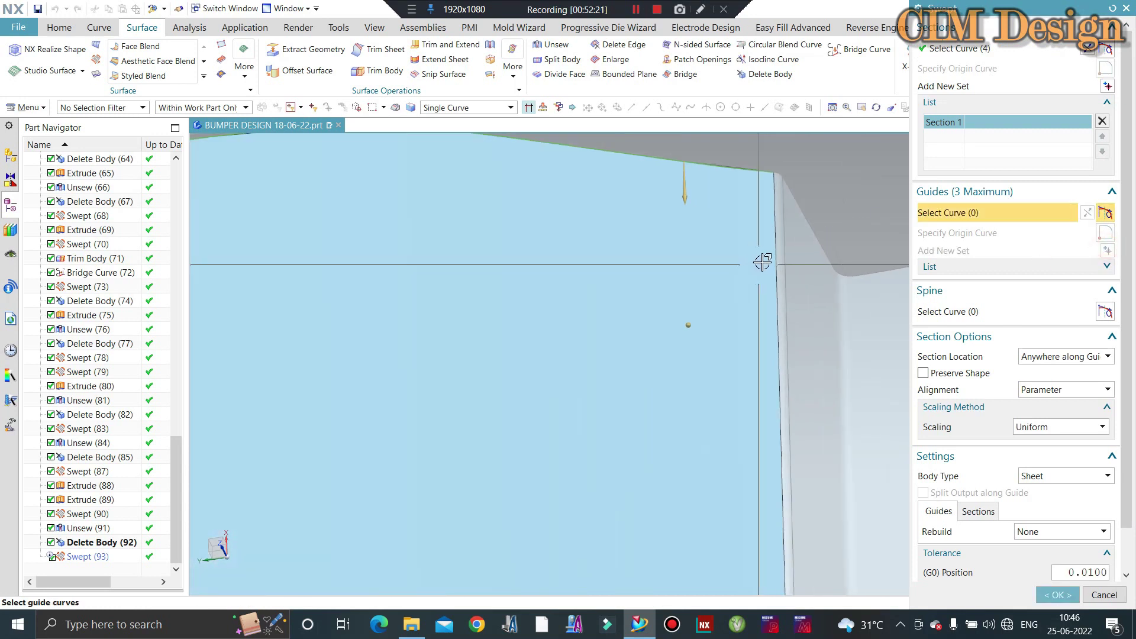
left_click(772, 250)
middle_click(738, 251)
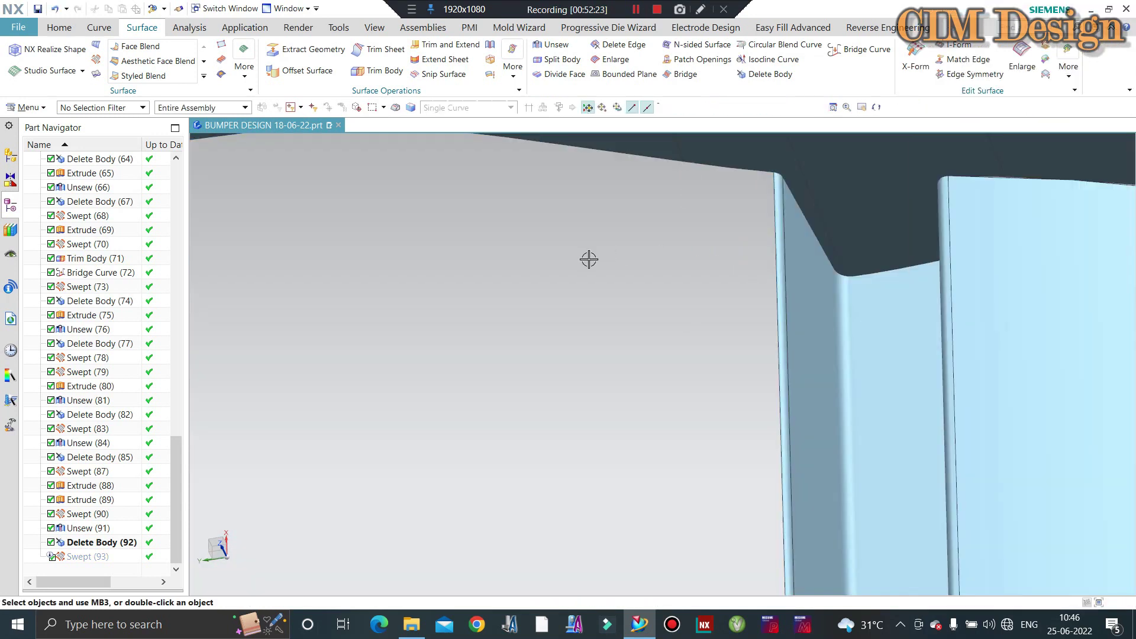
scroll(589, 259, "down", 3)
scroll(537, 272, "down", 3)
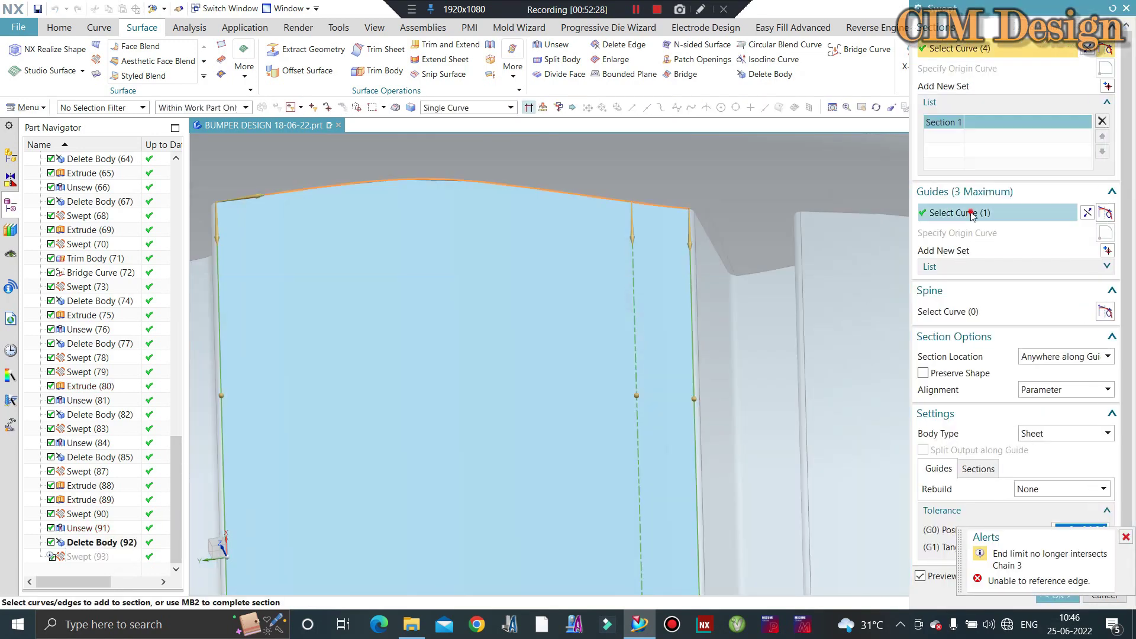
Reverse the direction of one guide curve in Swept (93)'s guide list
left_click(971, 213)
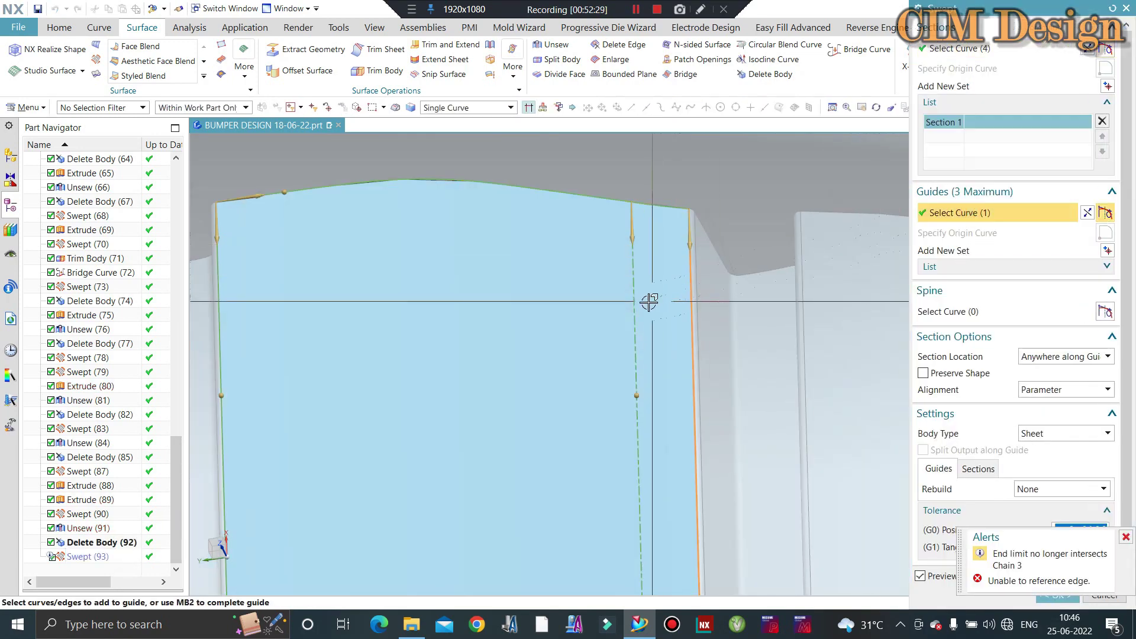
left_click(954, 269)
left_click(953, 301)
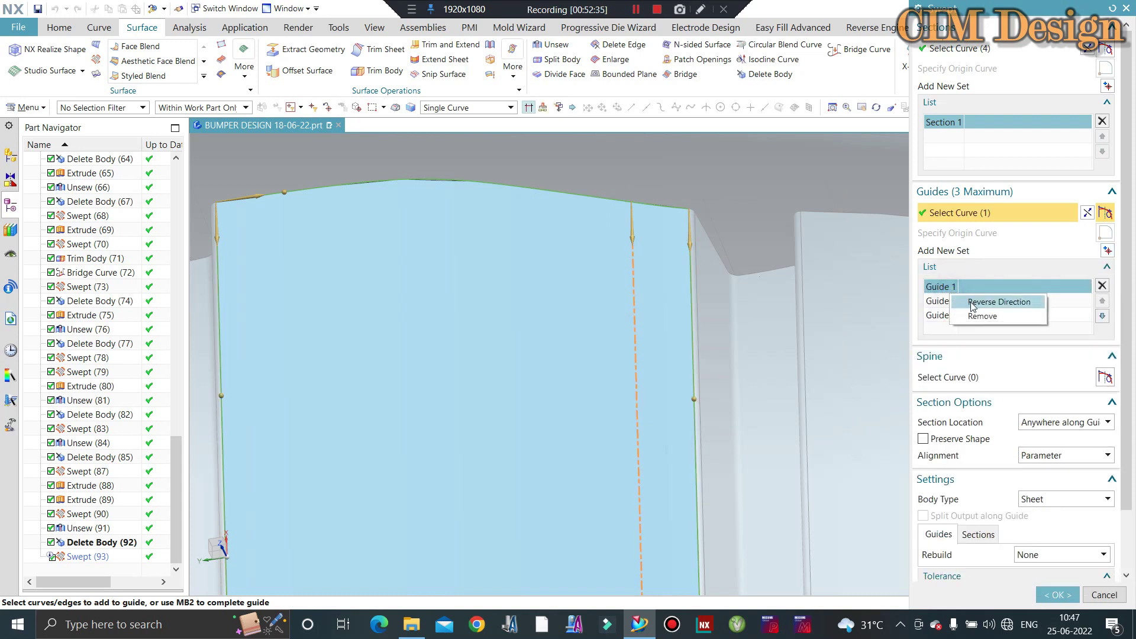
left_click(972, 306)
middle_click(787, 299)
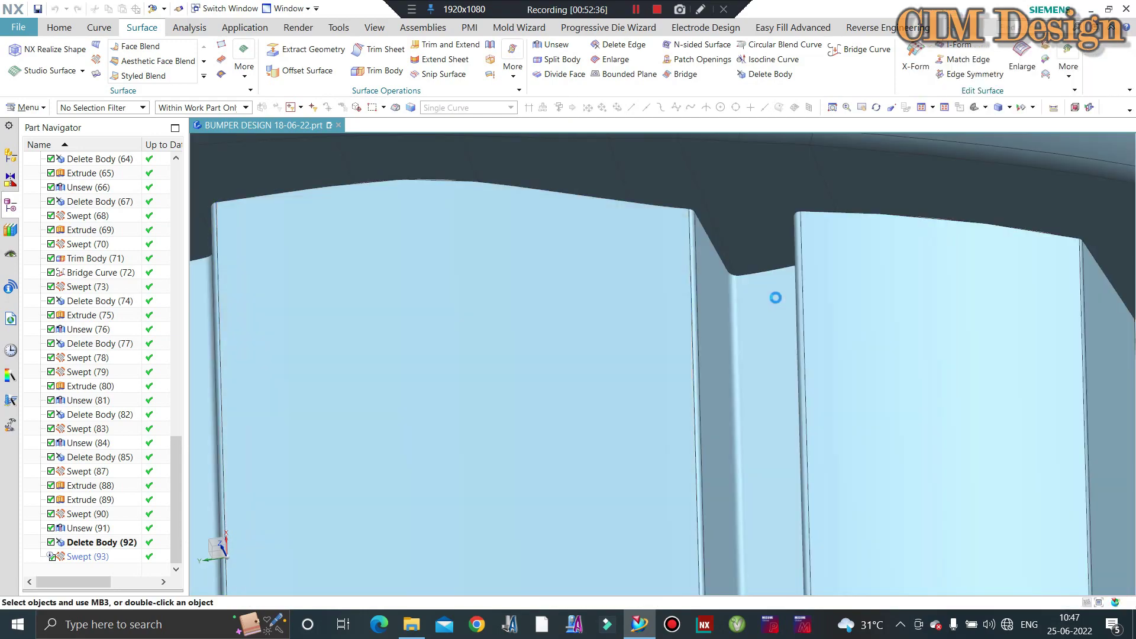
scroll(775, 298, "down", 5)
Create Swept (94) from a section edge and a guide edge along the lower bumper
mouse_move(644, 274)
middle_mouse_down()
mouse_move(732, 343)
mouse_move(81, 424)
middle_mouse_up()
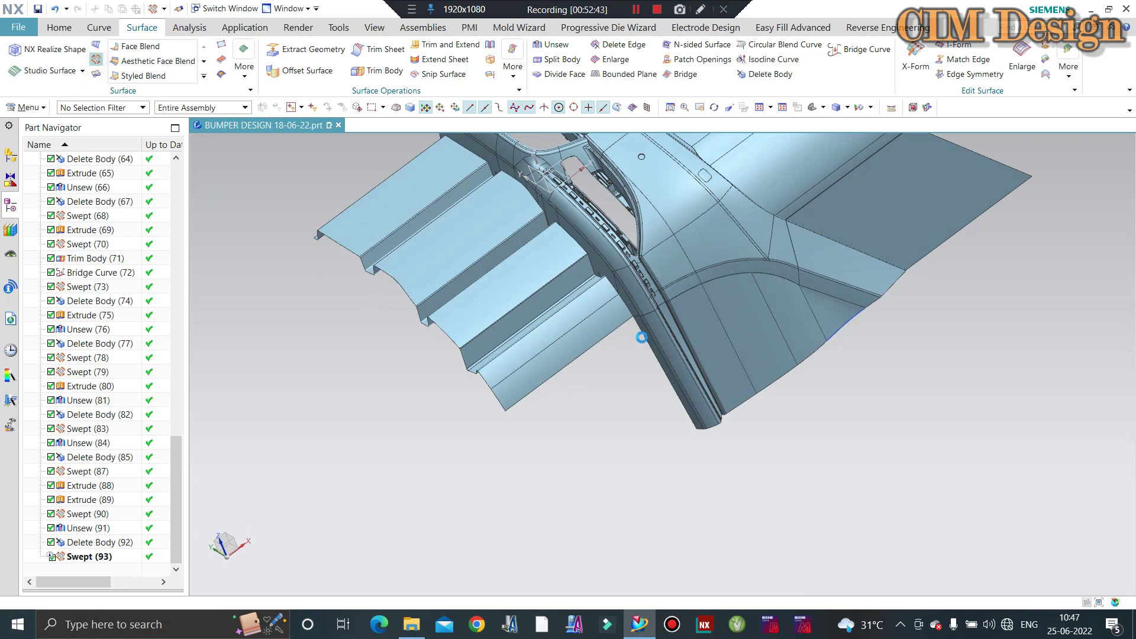
left_click(644, 340)
left_click(941, 219)
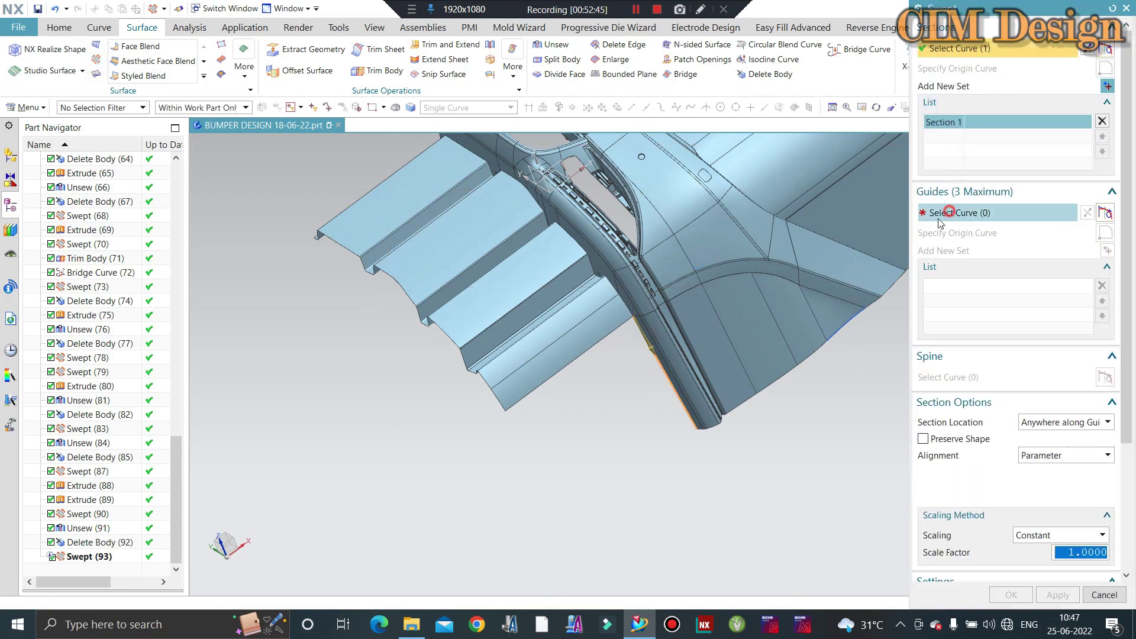
scroll(600, 338, "up", 3)
left_click(608, 334)
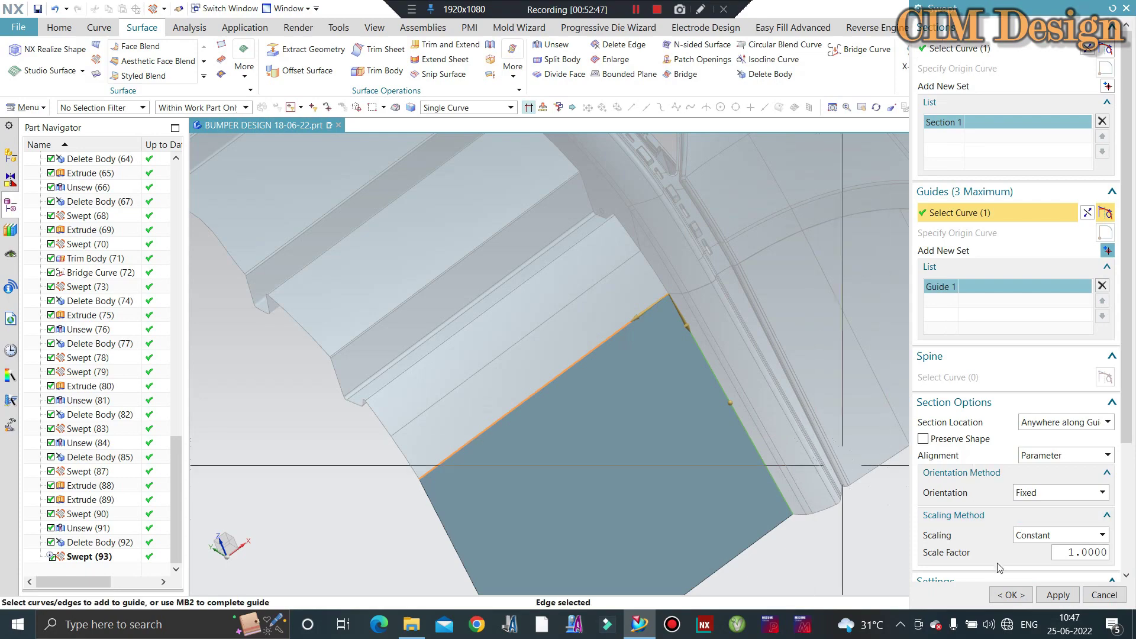
left_click(1009, 596)
scroll(697, 361, "down", 3)
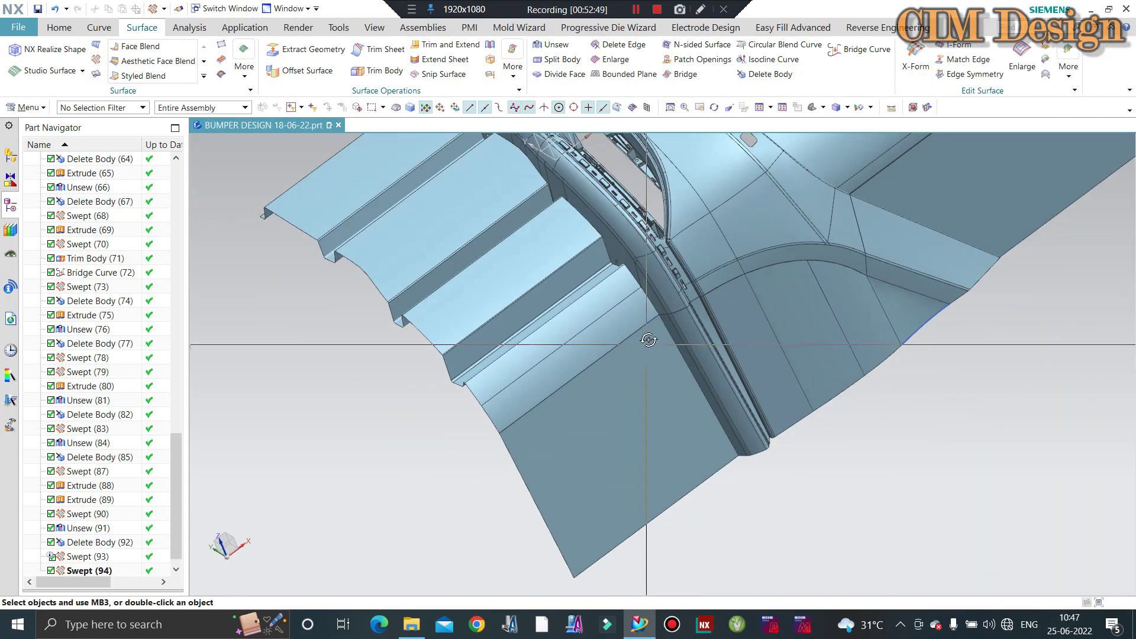
Orbit and zoom in to inspect the corner where the new swept faces meet
middle_click_drag(650, 329, 635, 528)
middle_click_drag(426, 503, 979, 366)
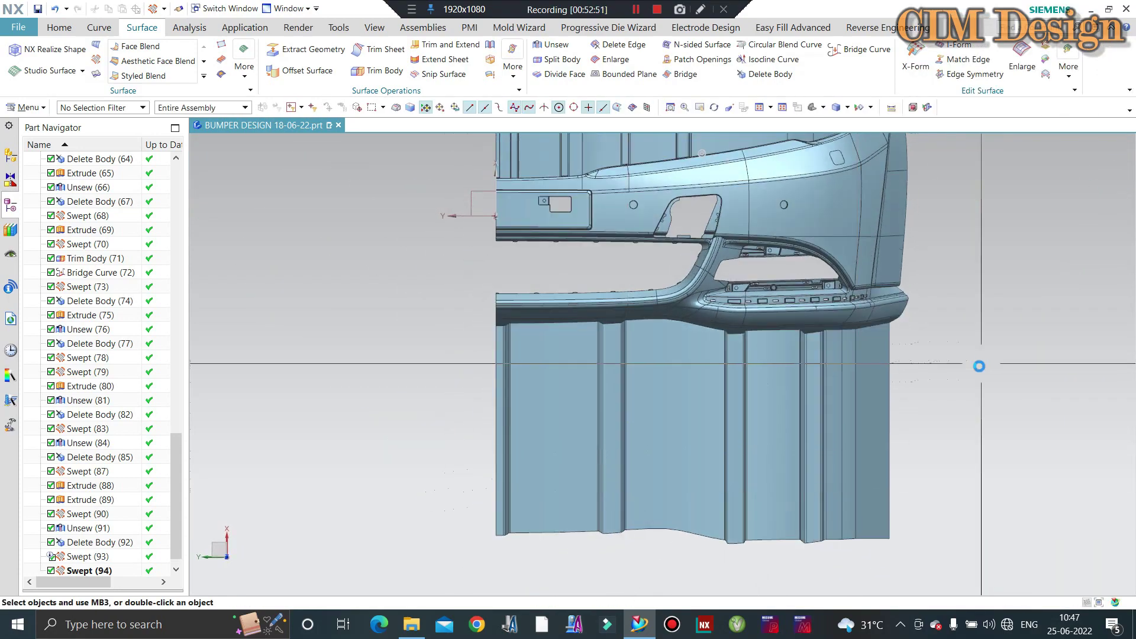
mouse_move(1027, 279)
middle_mouse_down()
mouse_move(907, 337)
mouse_move(867, 322)
middle_mouse_up()
scroll(828, 331, "up", 3)
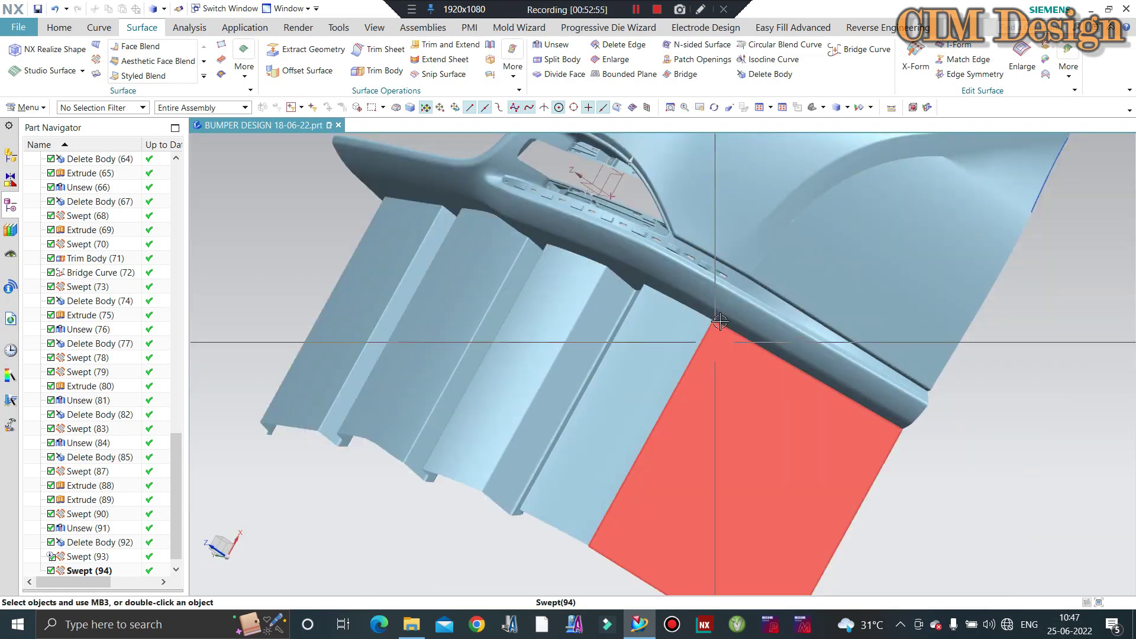
scroll(706, 339, "up", 4)
scroll(698, 355, "up", 3)
scroll(697, 304, "up", 2)
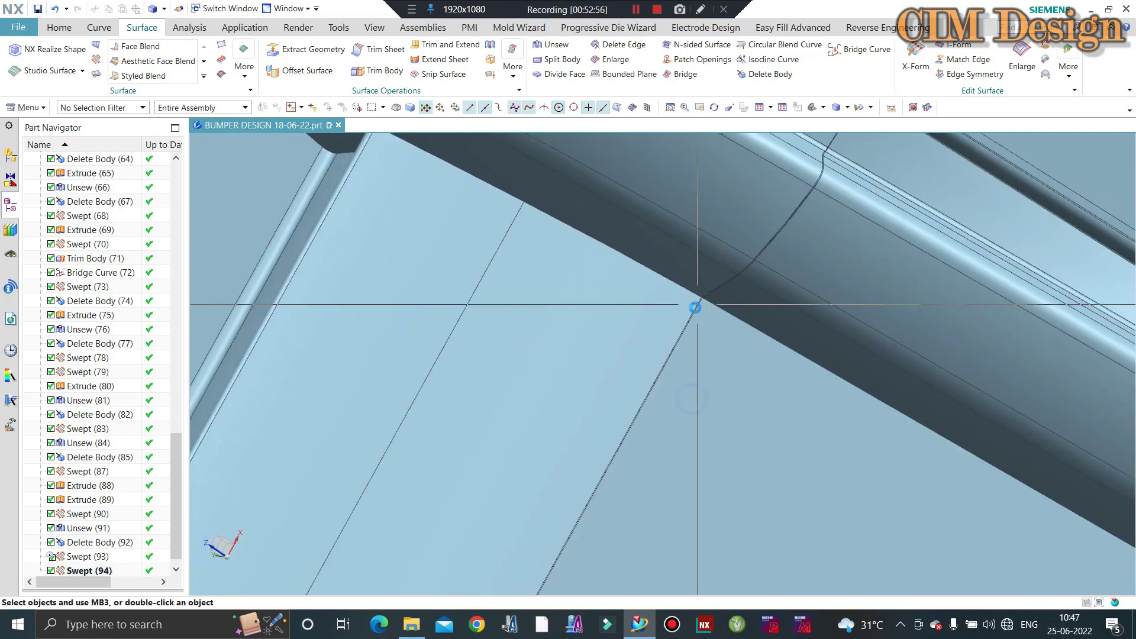
scroll(693, 309, "up", 2)
scroll(710, 308, "up", 2)
scroll(708, 301, "up", 2)
mouse_move(708, 301)
middle_mouse_down()
mouse_move(614, 299)
mouse_move(603, 330)
mouse_move(621, 321)
mouse_move(680, 228)
middle_mouse_up()
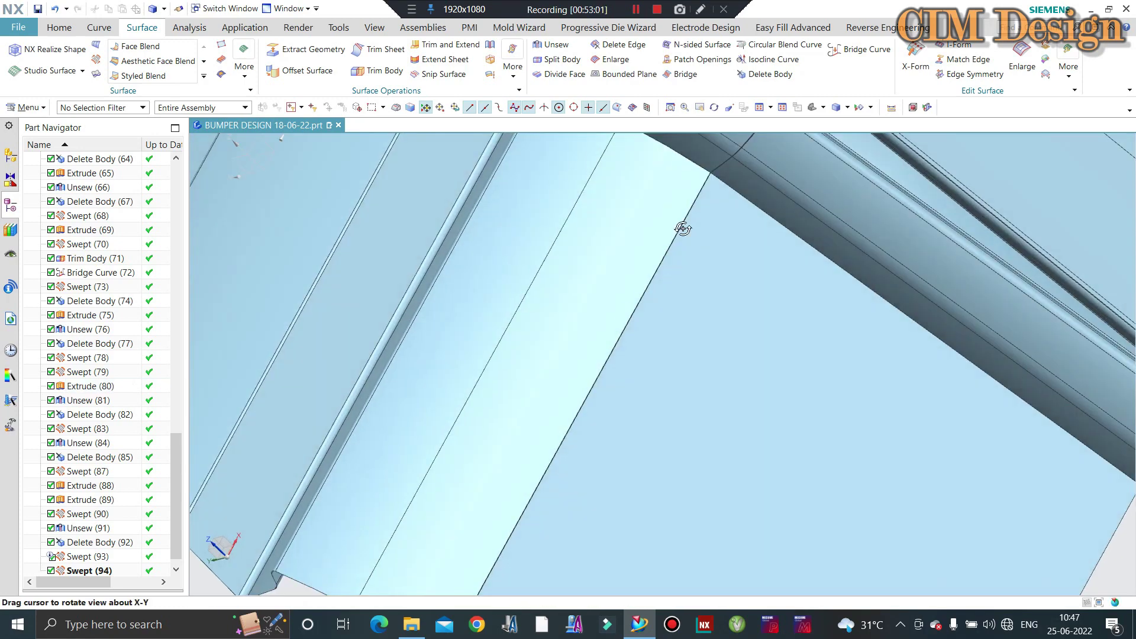
scroll(621, 325, "up", 2)
scroll(562, 418, "up", 2)
scroll(209, 502, "up", 2)
mouse_move(209, 502)
middle_mouse_down()
mouse_move(771, 193)
mouse_move(587, 269)
middle_mouse_up()
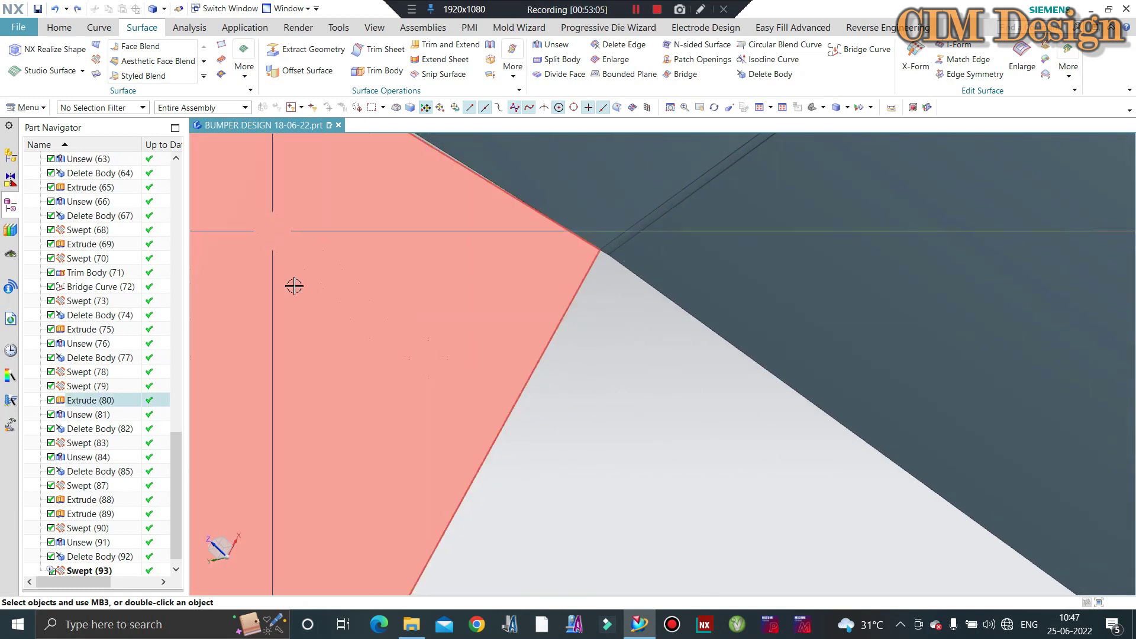
Reapply Extrude (80) with 500 mm and 0 mm limits, then sweep a sheet filling the corner gap
double_click(309, 301)
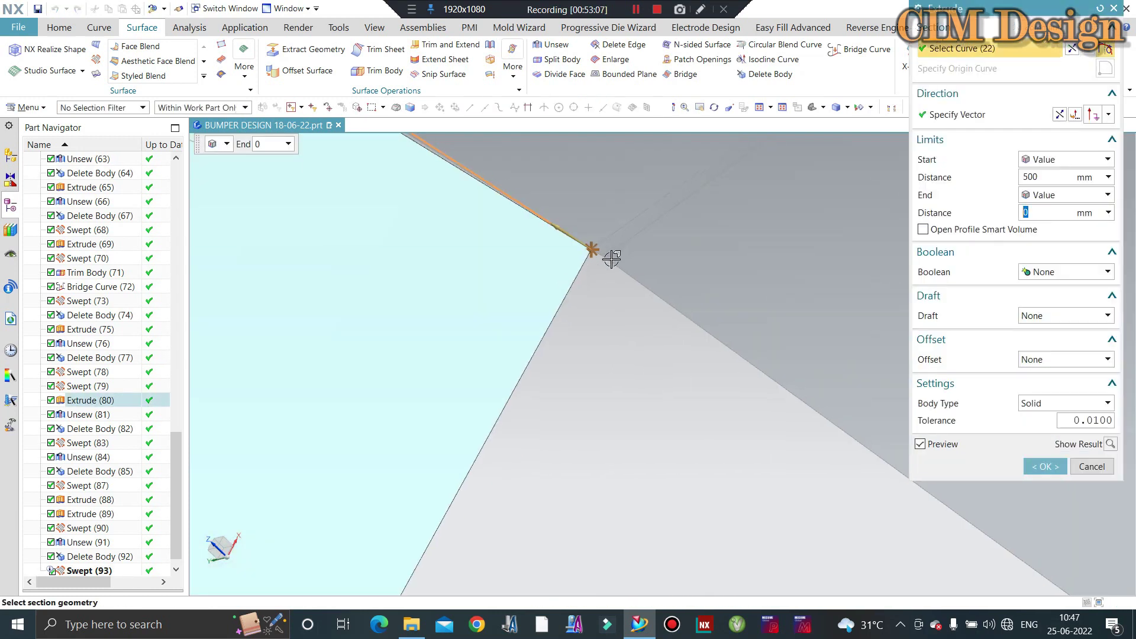
middle_click(575, 299)
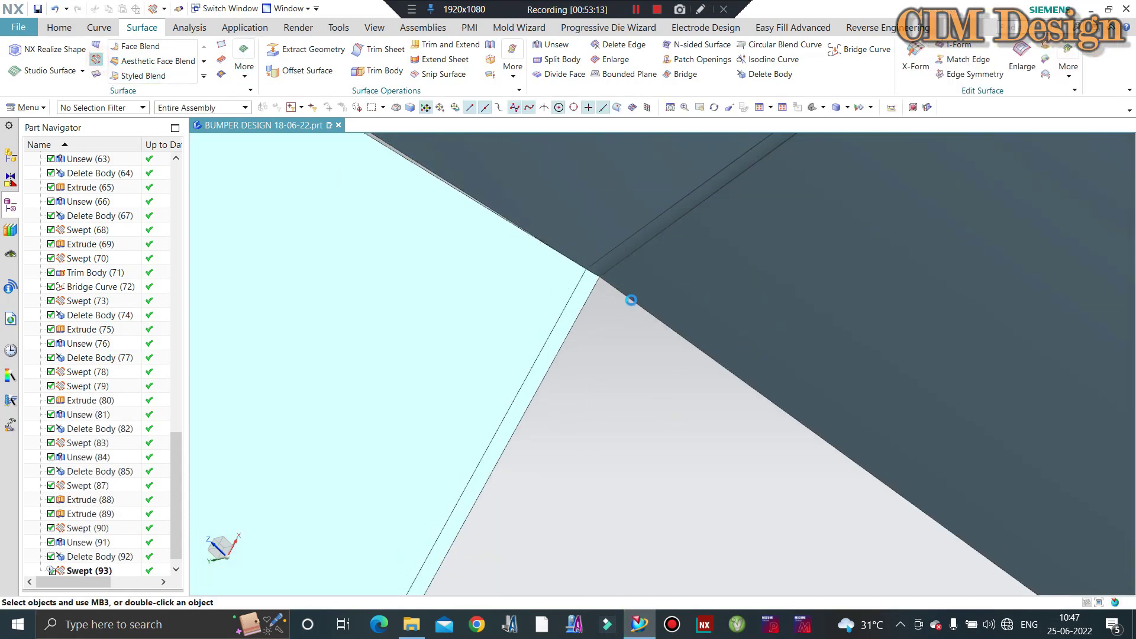
left_click(631, 299)
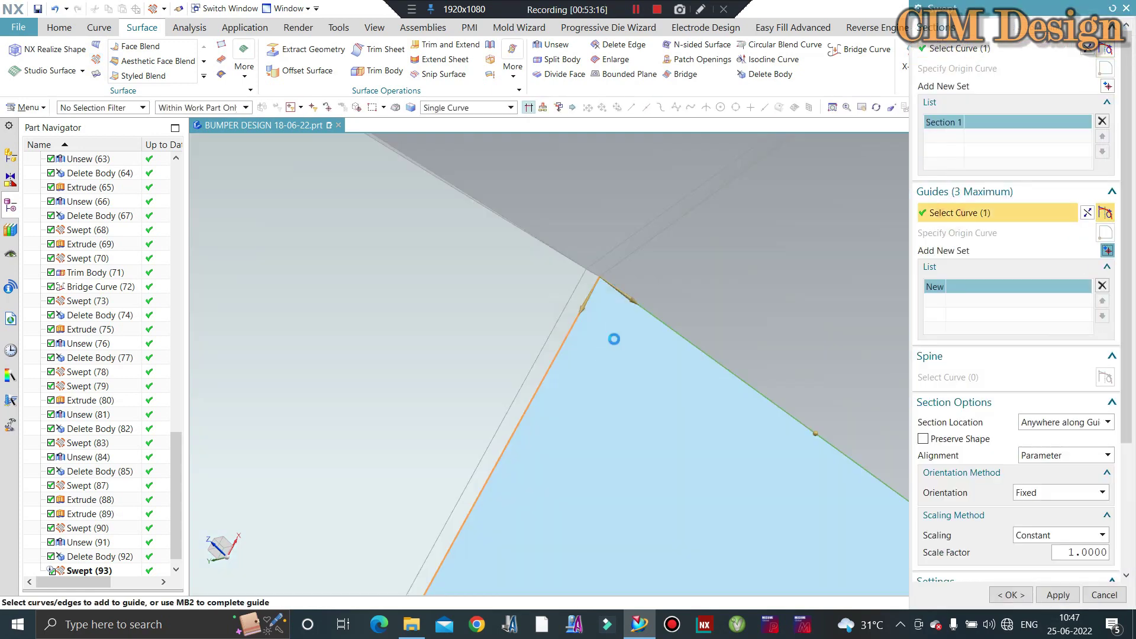
middle_click(613, 335)
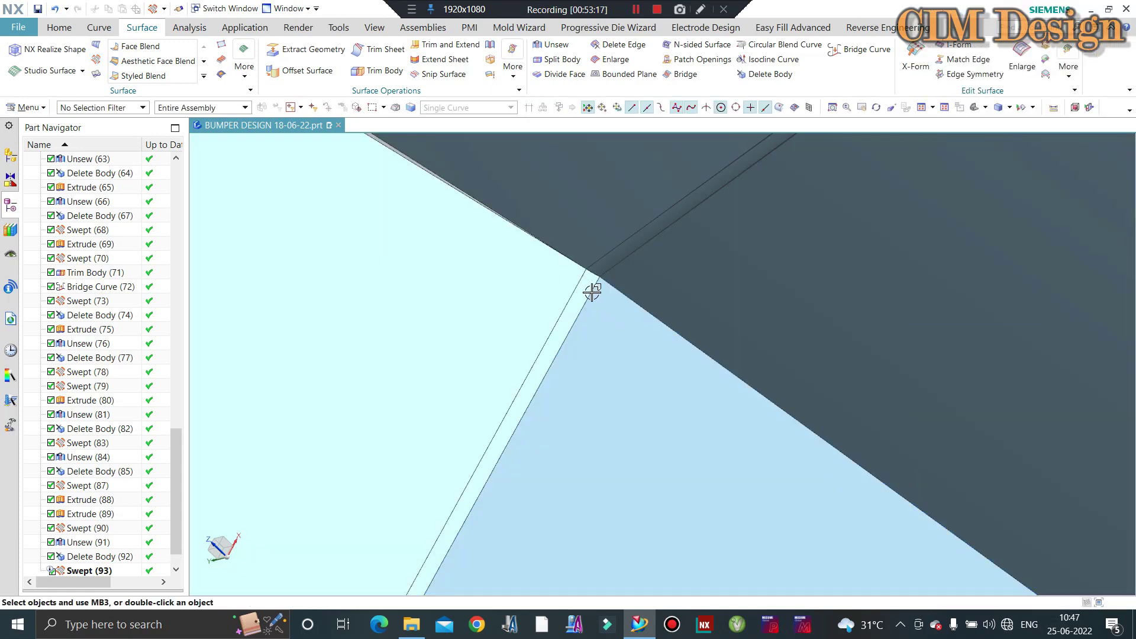
scroll(579, 305, "down", 2)
scroll(592, 322, "down", 2)
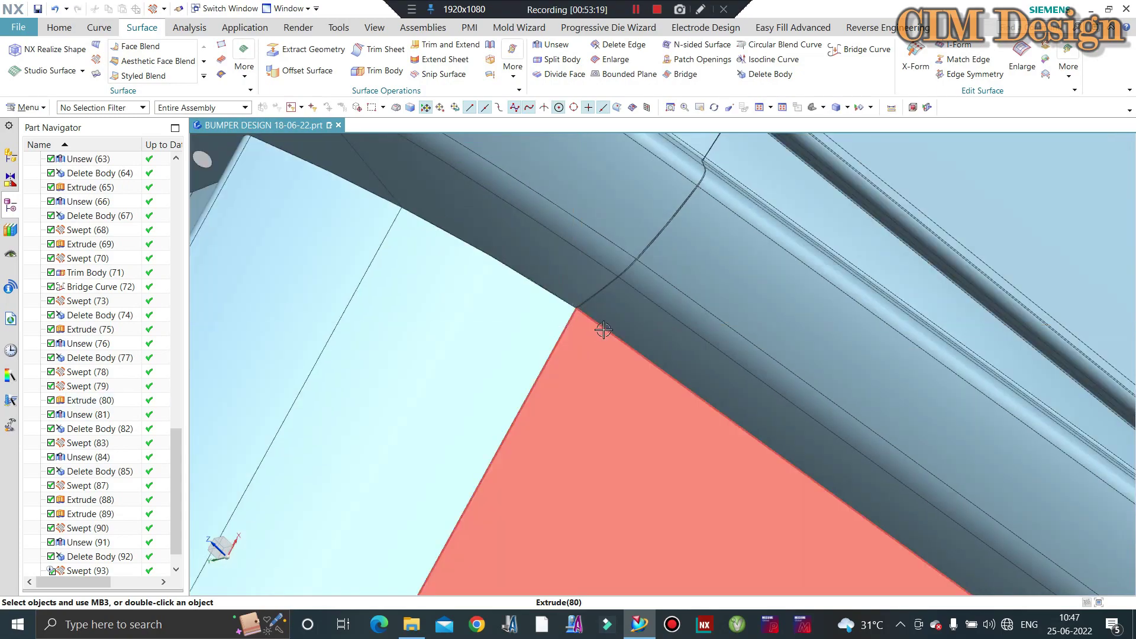
middle_click_drag(603, 329, 1030, 353)
key("F8")
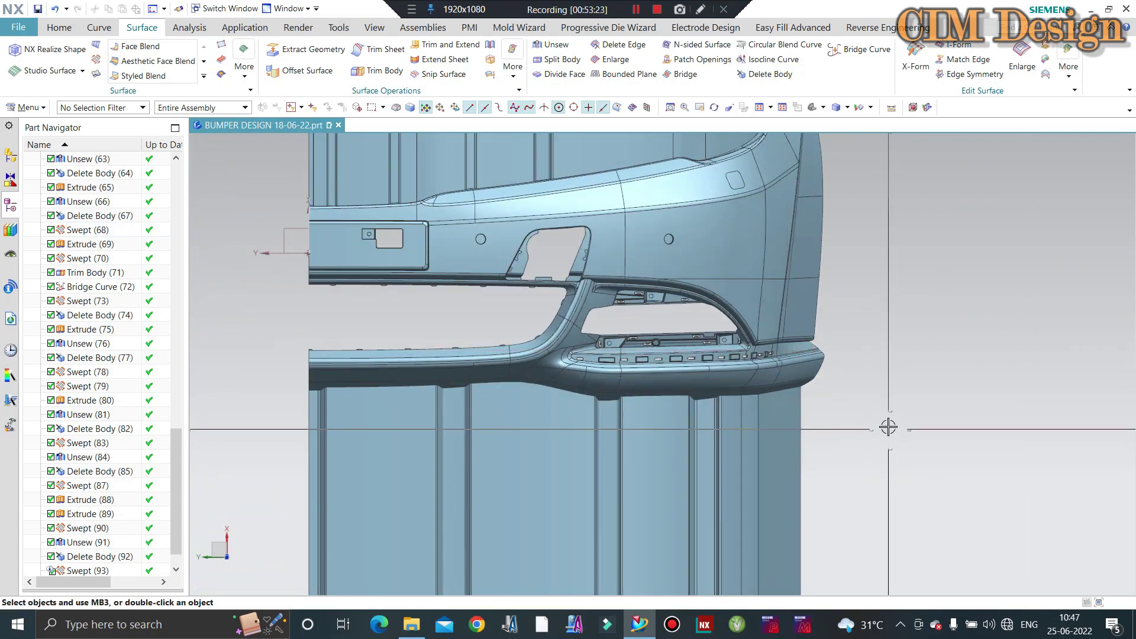
mouse_move(888, 426)
middle_mouse_down()
mouse_move(885, 383)
mouse_move(970, 370)
middle_mouse_up()
key("F8")
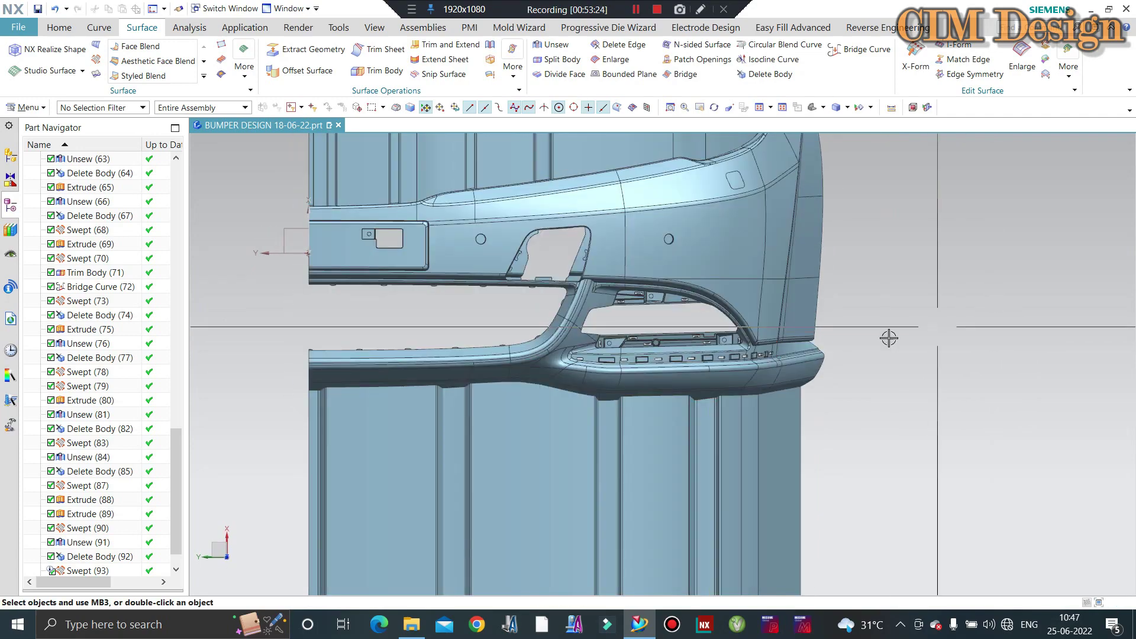
scroll(831, 350, "up", 3)
scroll(829, 350, "up", 2)
mouse_move(827, 350)
middle_mouse_down()
mouse_move(829, 341)
mouse_move(736, 355)
middle_mouse_up()
scroll(816, 368, "down", 3)
scroll(626, 337, "up", 3)
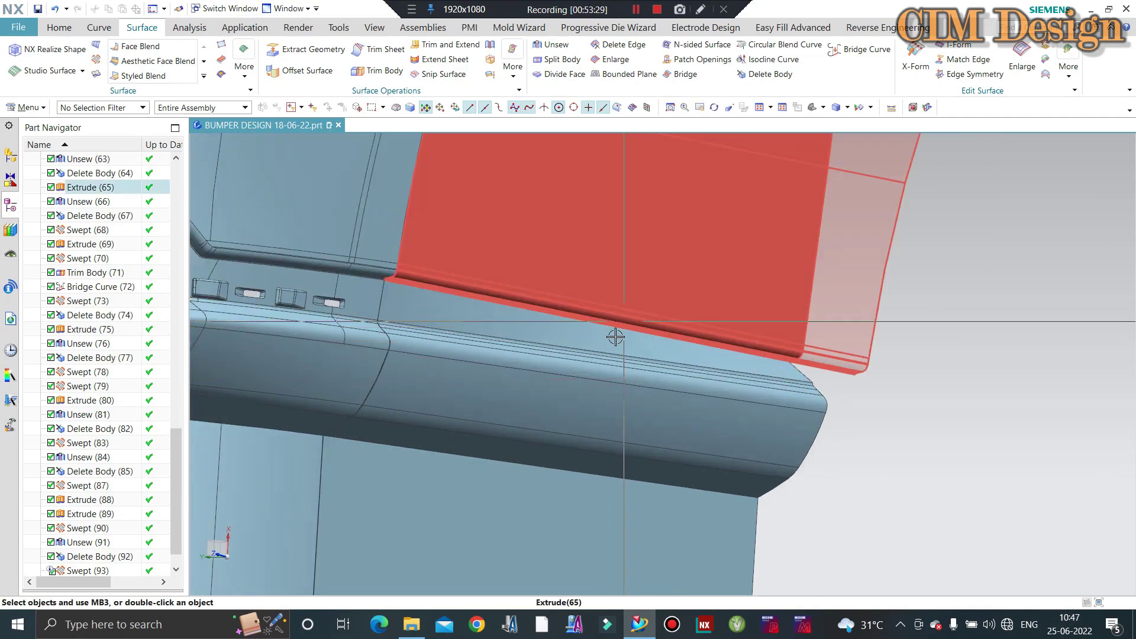
scroll(616, 336, "down", 3)
mouse_move(615, 336)
middle_mouse_down()
mouse_move(623, 319)
mouse_move(718, 299)
mouse_move(783, 343)
mouse_move(688, 244)
mouse_move(521, 307)
mouse_move(586, 280)
mouse_move(606, 358)
middle_mouse_up()
scroll(724, 343, "down", 2)
scroll(606, 355, "up", 2)
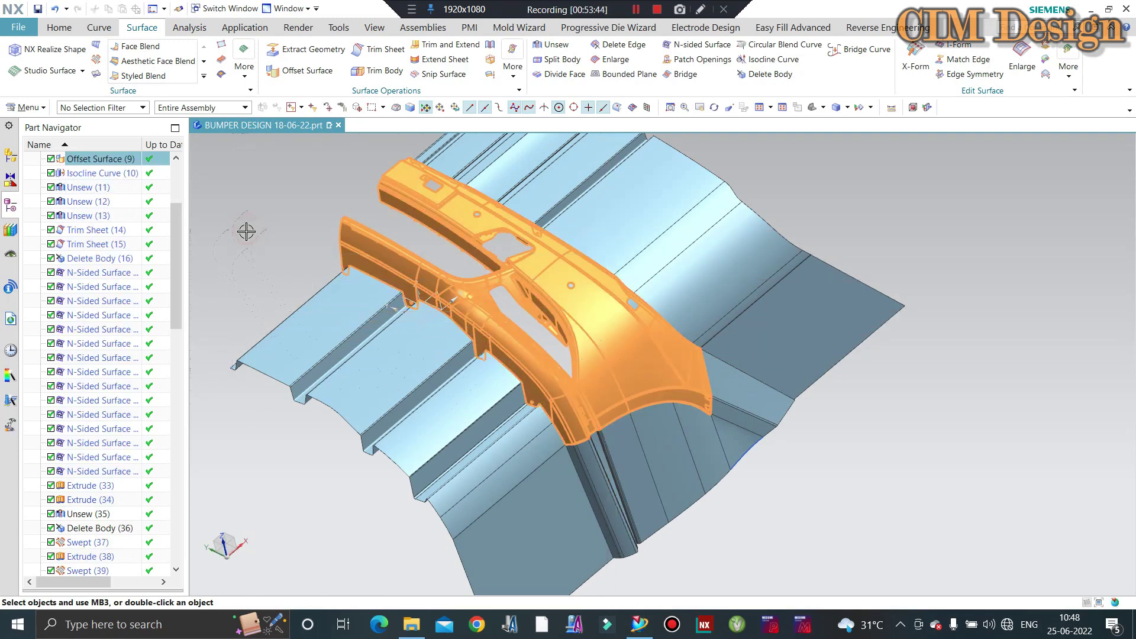
Change the bumper body's display colour to orange with Ctrl+J
key("Escape")
key("ctrl+j")
left_click(461, 210)
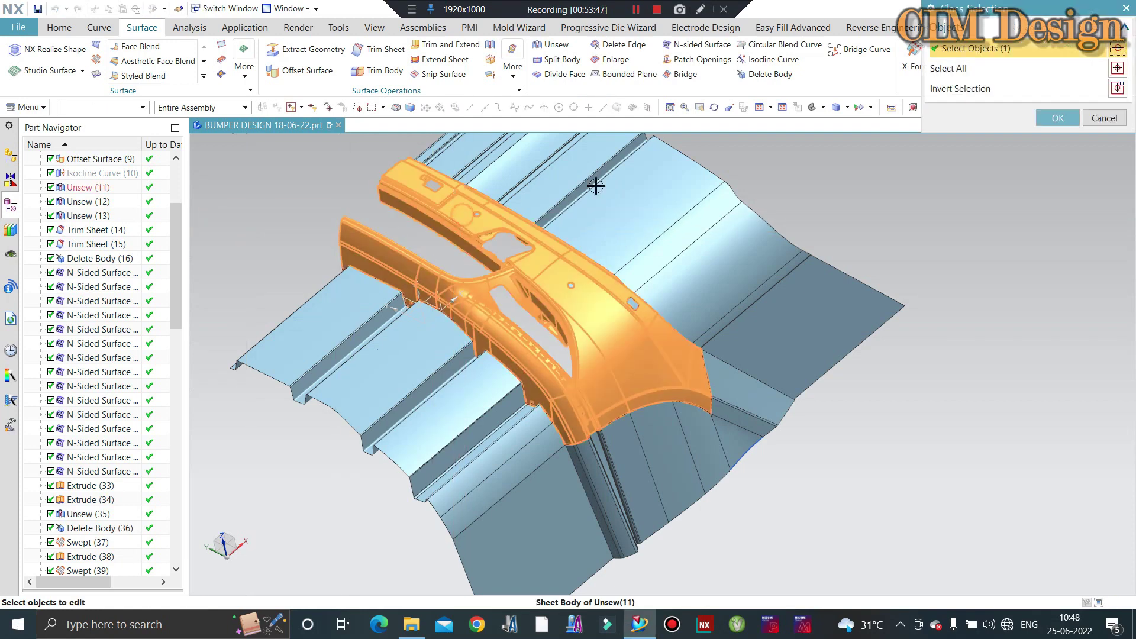
middle_click(465, 174)
left_click(1100, 89)
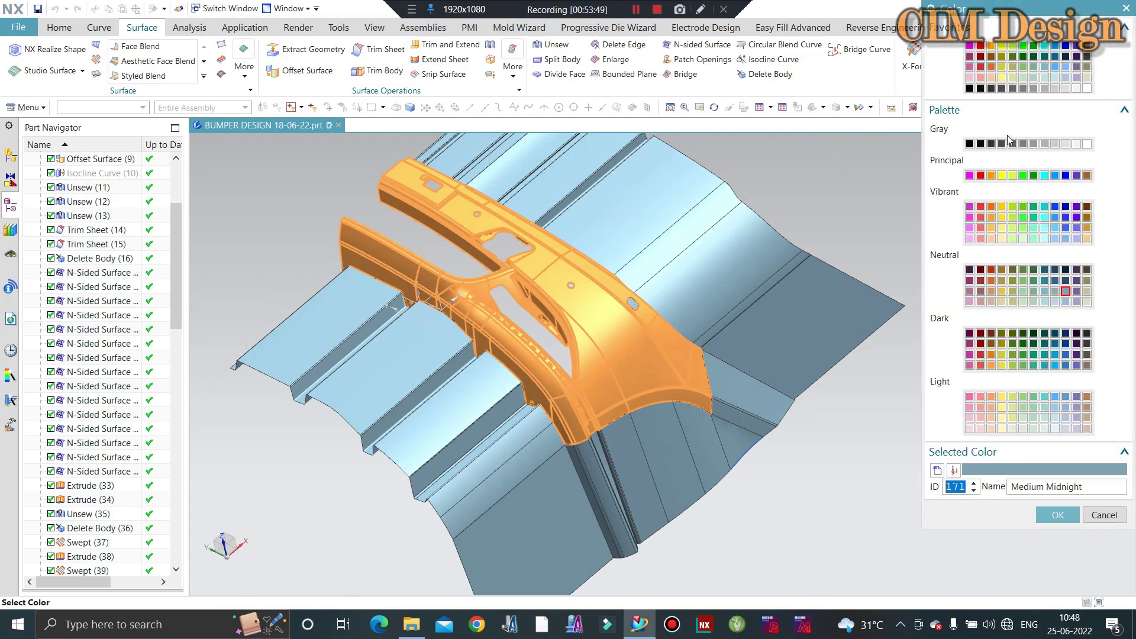
middle_click(909, 248)
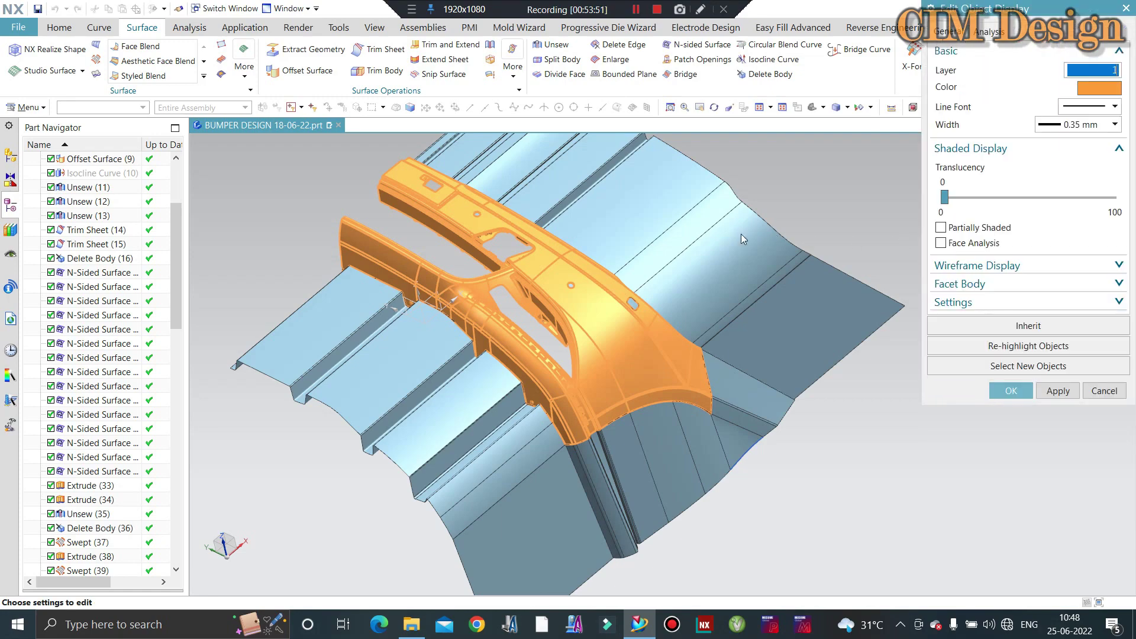
middle_click(741, 234)
Orbit around the orange bumper and Offset Surface (9) to inspect it from several angles
mouse_move(715, 230)
middle_mouse_down()
mouse_move(715, 284)
mouse_move(640, 327)
middle_mouse_up()
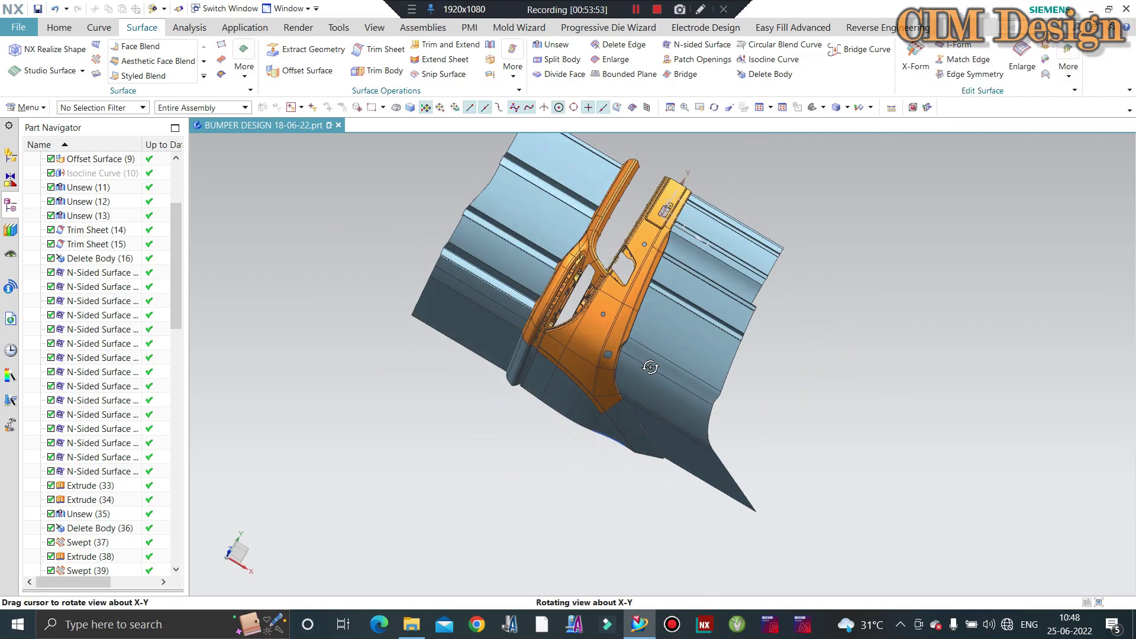
scroll(641, 326, "down", 5)
scroll(641, 326, "up", 5)
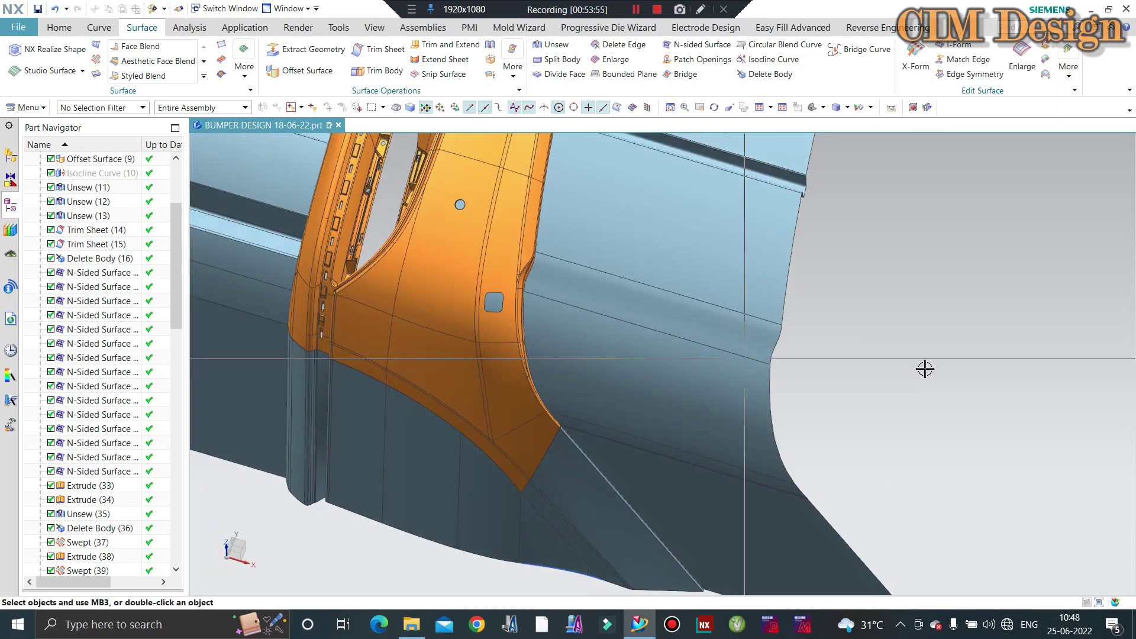
middle_click_drag(925, 368, 682, 248)
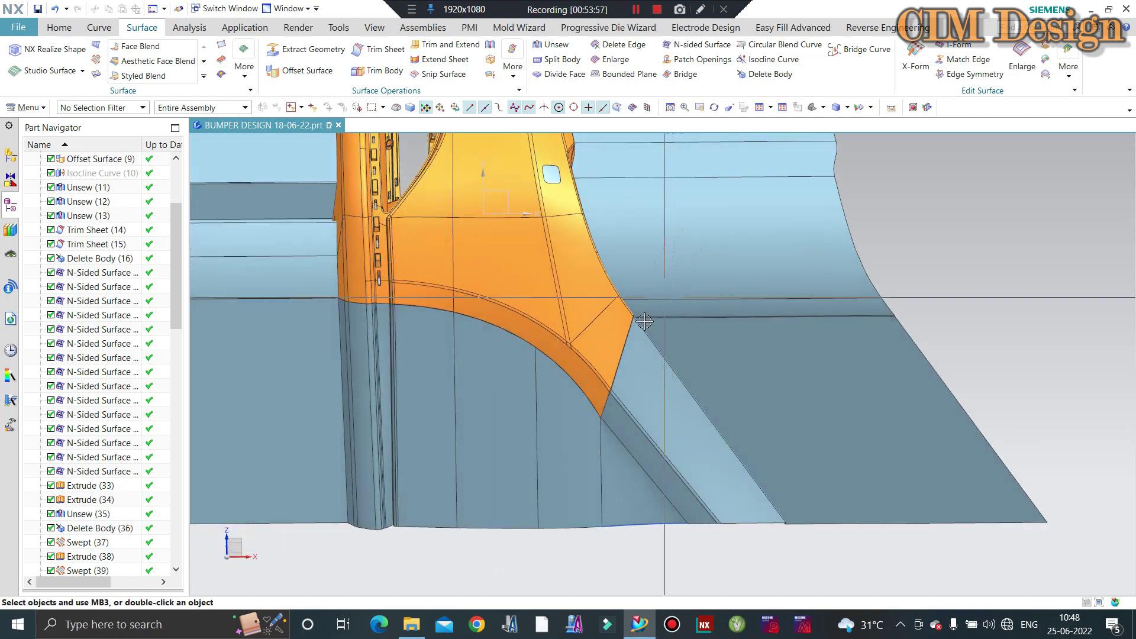
scroll(644, 320, "up", 5)
mouse_move(644, 320)
middle_mouse_down()
mouse_move(908, 319)
mouse_move(522, 455)
mouse_move(474, 390)
middle_mouse_up()
scroll(497, 337, "down", 3)
scroll(497, 337, "up", 3)
mouse_move(497, 337)
middle_mouse_down()
mouse_move(846, 309)
mouse_move(959, 276)
mouse_move(755, 375)
middle_mouse_up()
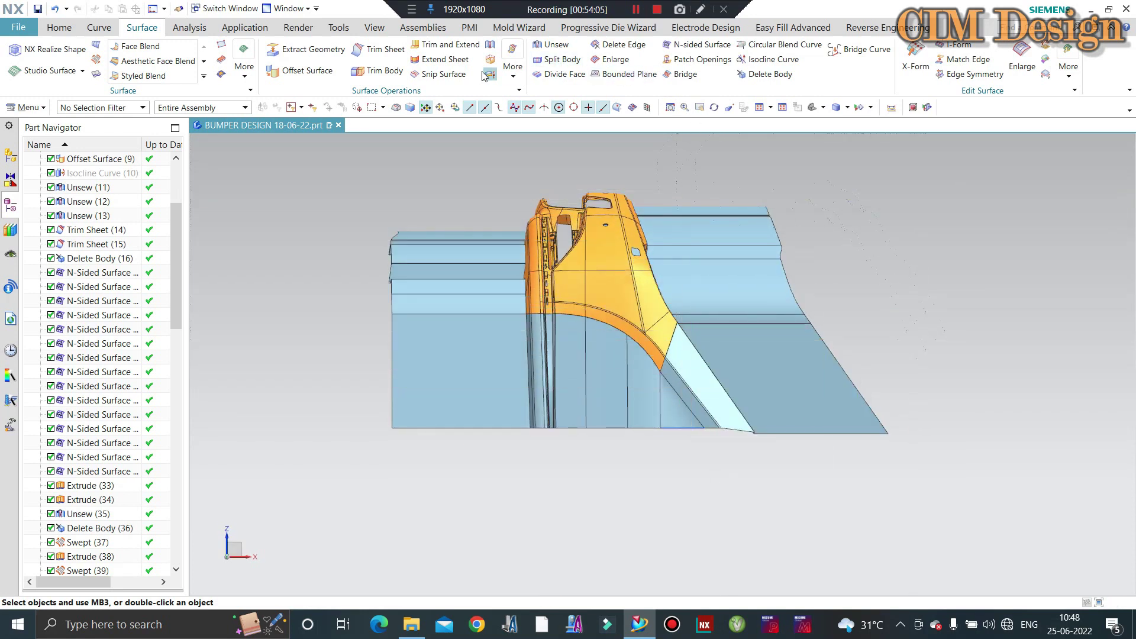
mouse_move(452, 250)
middle_mouse_down()
mouse_move(598, 368)
mouse_move(591, 356)
middle_mouse_up()
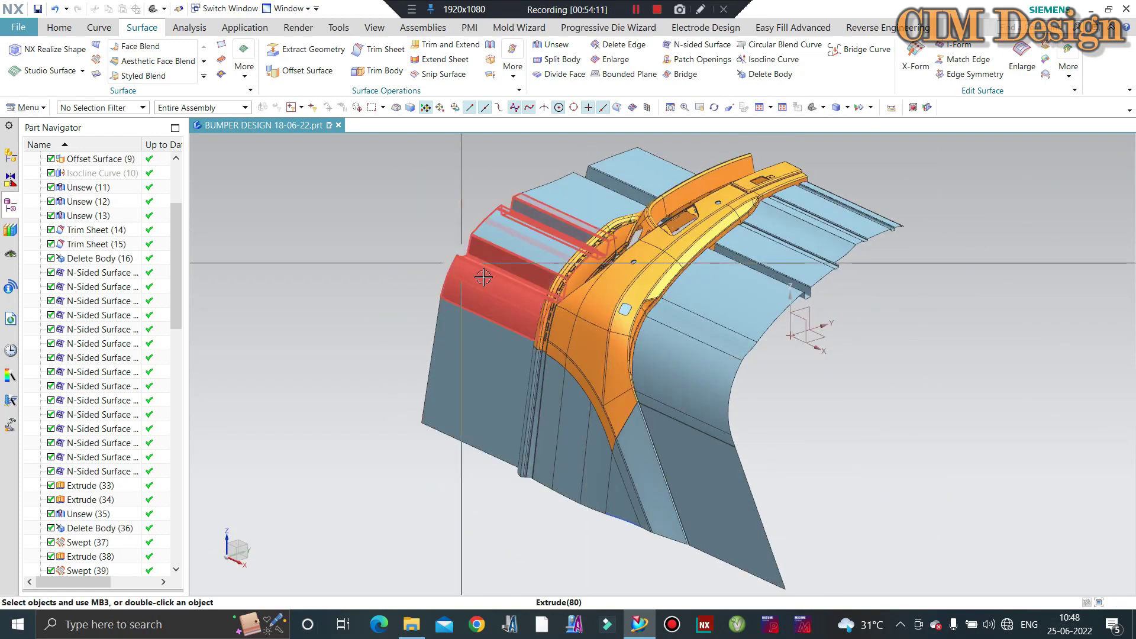
middle_click_drag(399, 308, 520, 348)
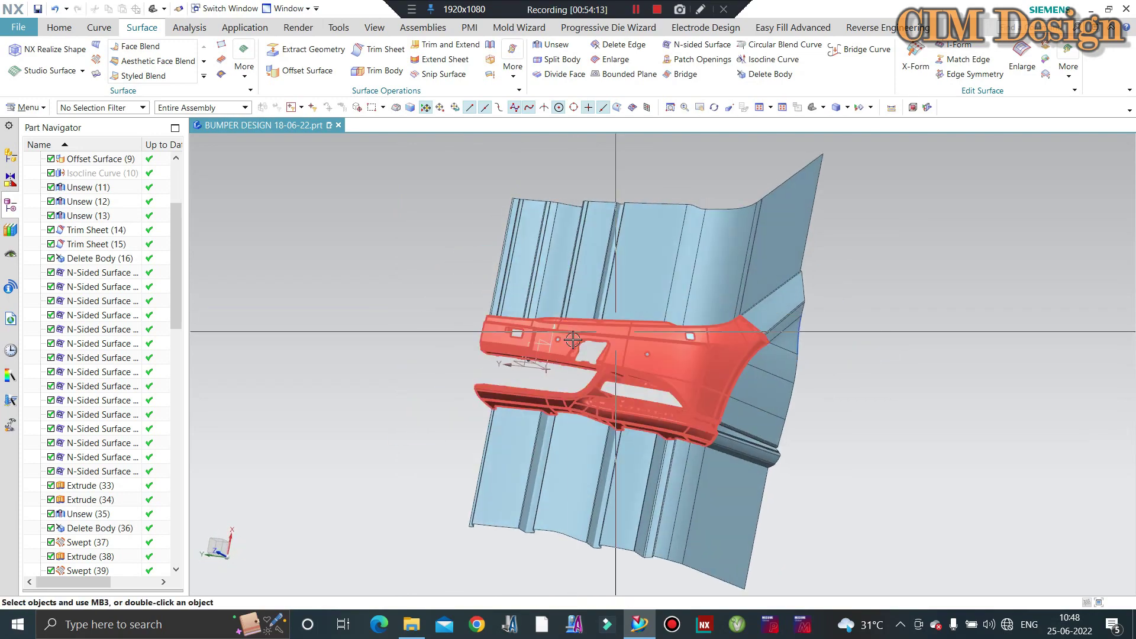
scroll(520, 347, "up", 3)
left_click(678, 358)
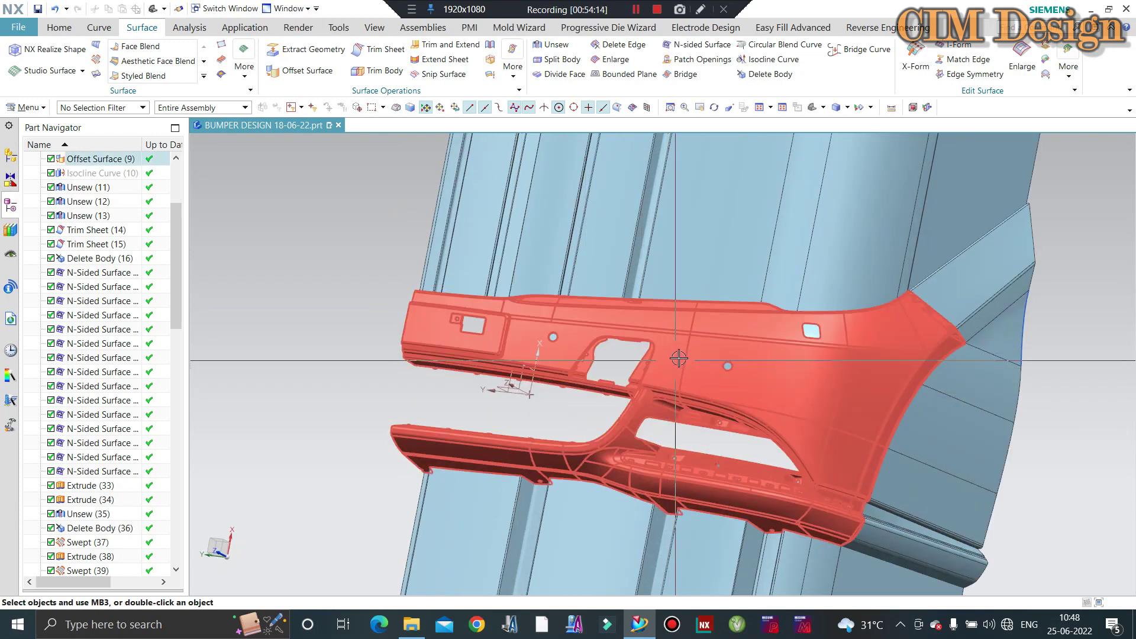
middle_click_drag(656, 349, 245, 378)
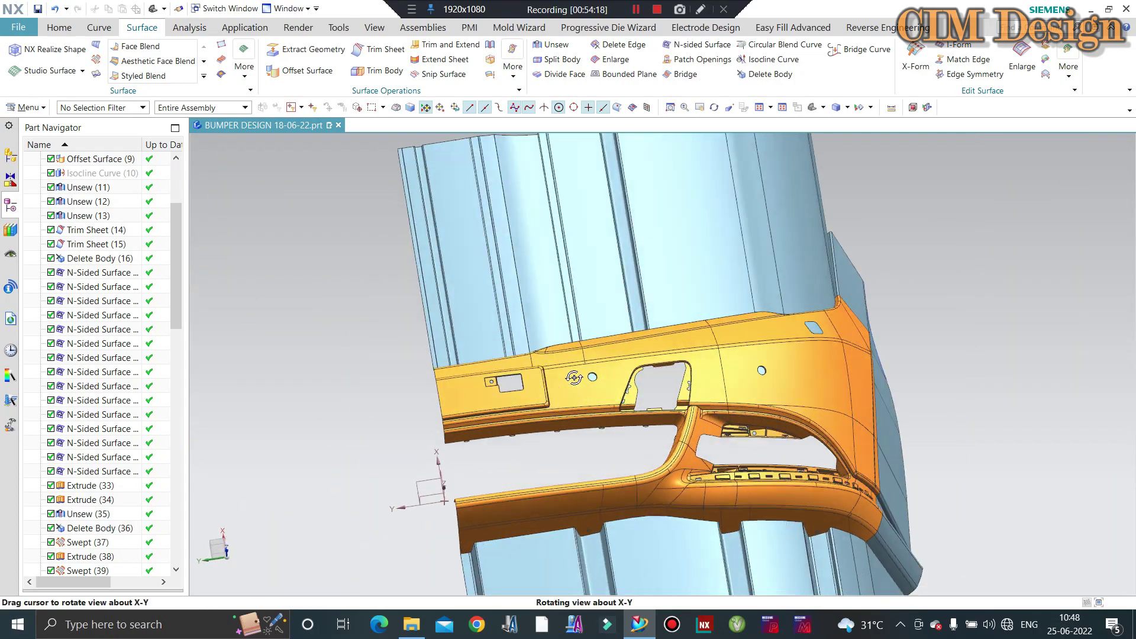
middle_click_drag(370, 246, 275, 277)
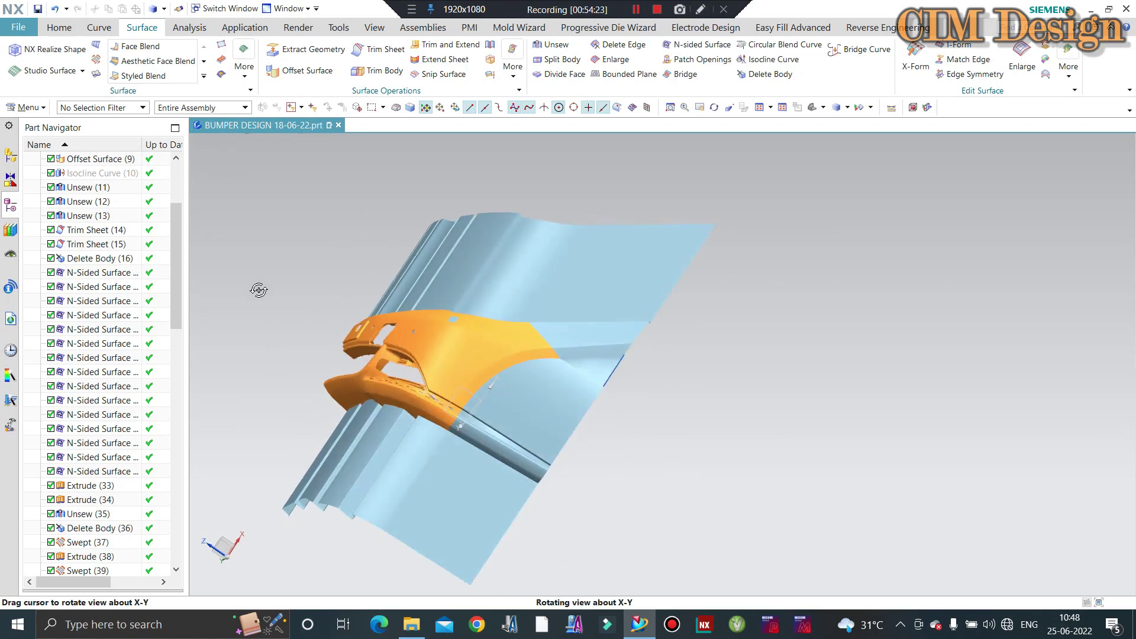
middle_click_drag(275, 277, 442, 406)
scroll(694, 399, "up", 3)
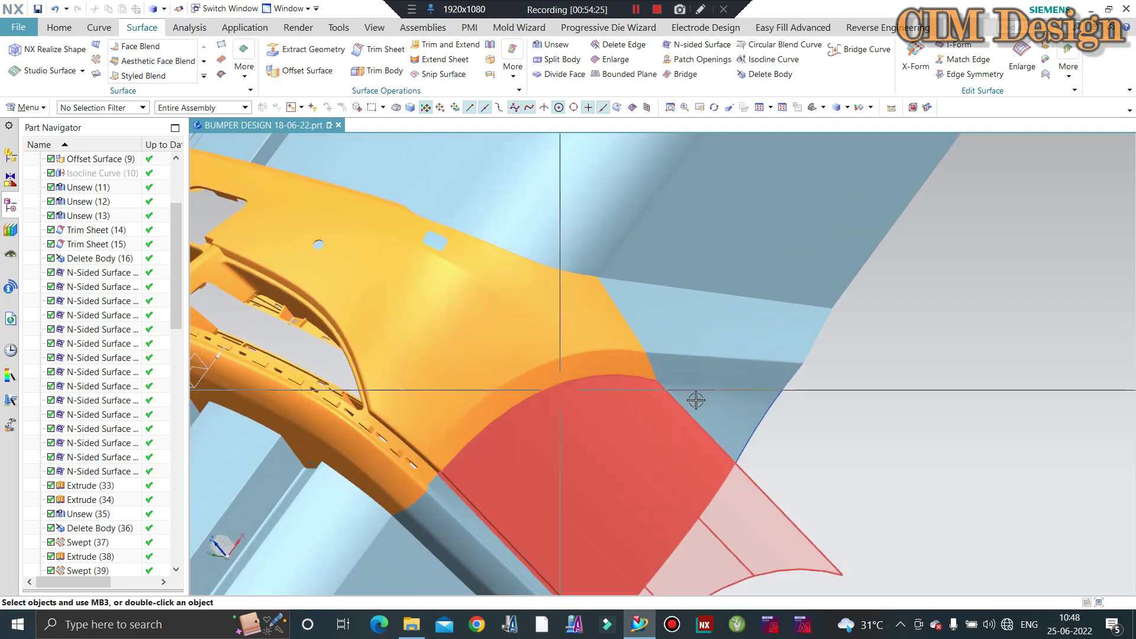
scroll(649, 373, "up", 2)
scroll(633, 345, "up", 2)
scroll(614, 322, "up", 2)
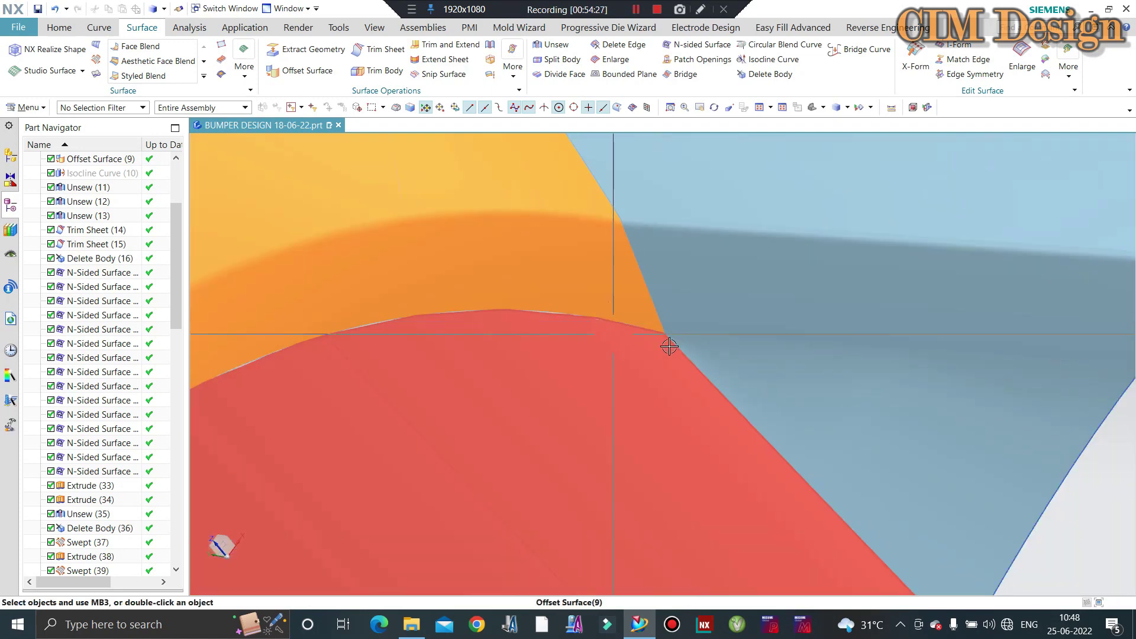
scroll(656, 332, "up", 3)
scroll(629, 365, "down", 2)
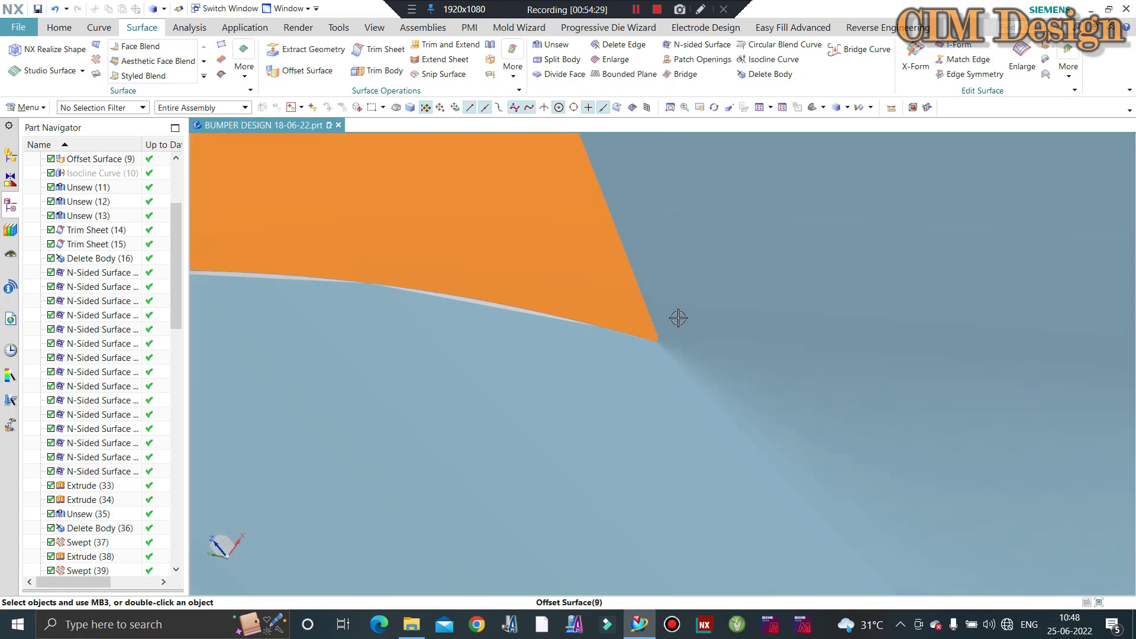
scroll(677, 317, "down", 3)
scroll(665, 304, "down", 3)
scroll(542, 448, "down", 2)
mouse_move(541, 448)
middle_mouse_down()
mouse_move(550, 418)
mouse_move(569, 428)
mouse_move(544, 401)
mouse_move(540, 476)
mouse_move(502, 406)
middle_mouse_up()
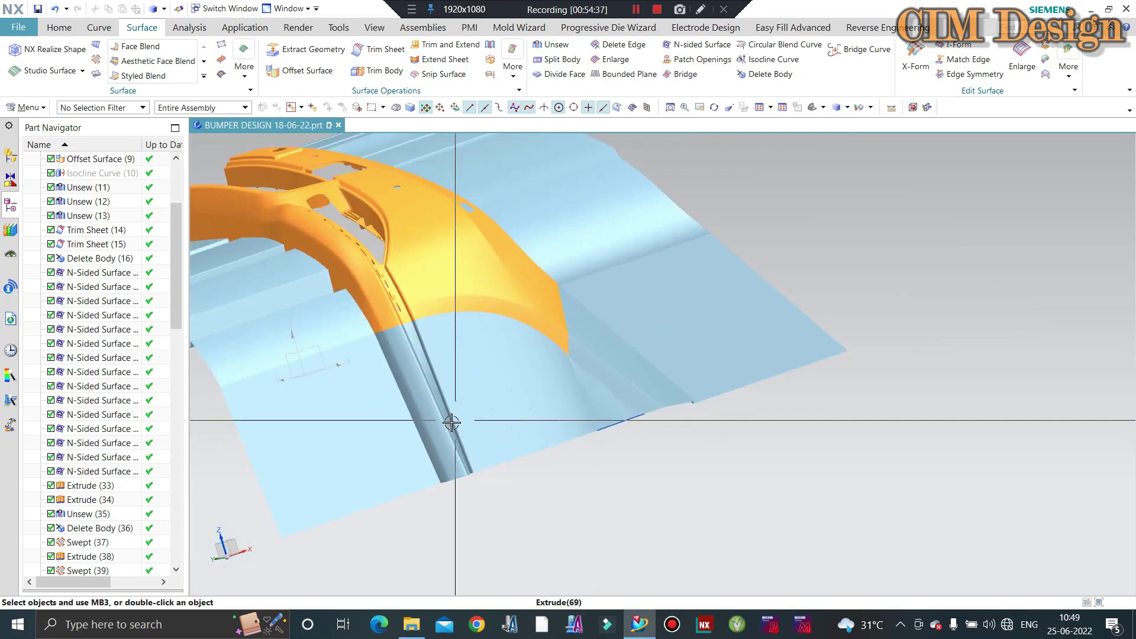
scroll(451, 422, "down", 3)
scroll(362, 393, "up", 3)
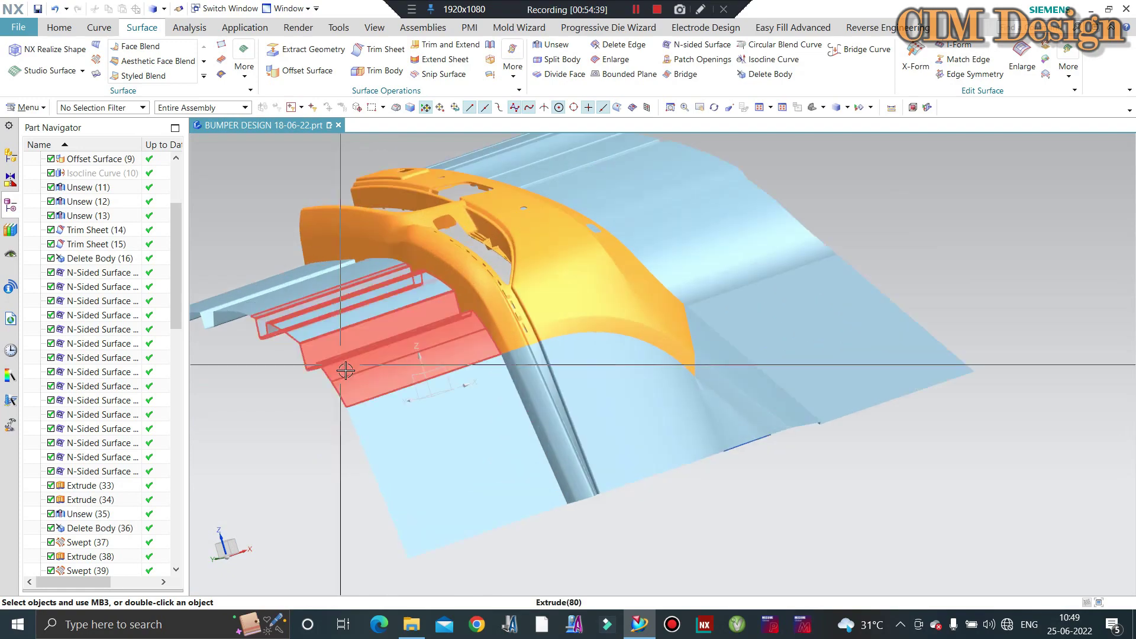
mouse_move(362, 394)
middle_mouse_down()
mouse_move(371, 426)
mouse_move(681, 313)
middle_mouse_up()
scroll(681, 313, "down", 2)
middle_click_drag(794, 226, 778, 180)
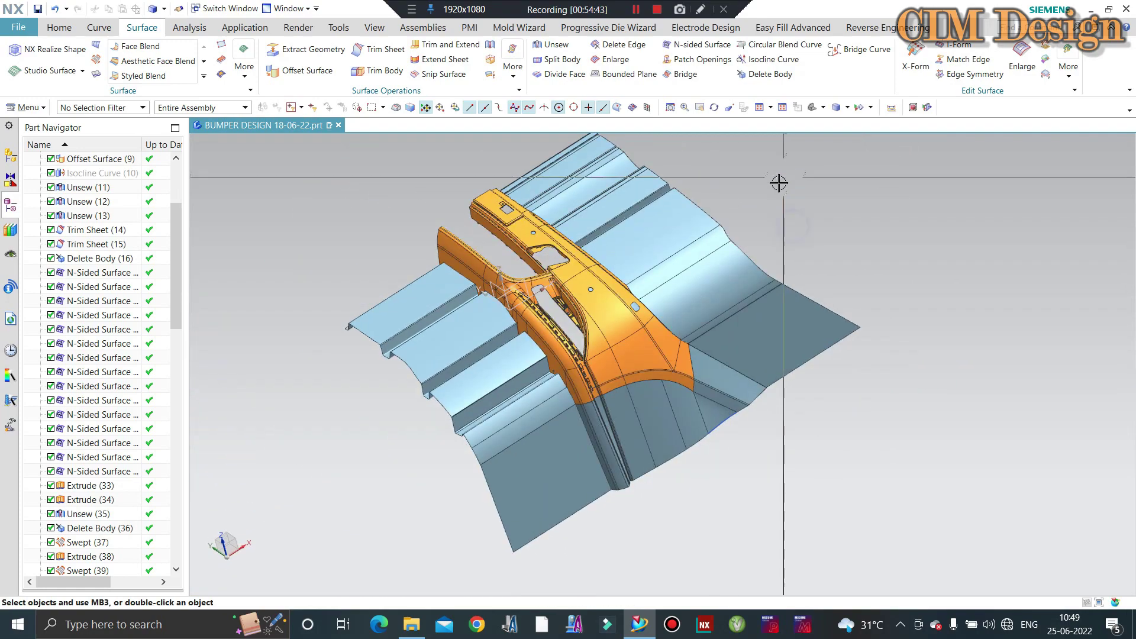
scroll(413, 326, "down", 2)
middle_click_drag(404, 332, 360, 251)
key("ctrl+alt+t")
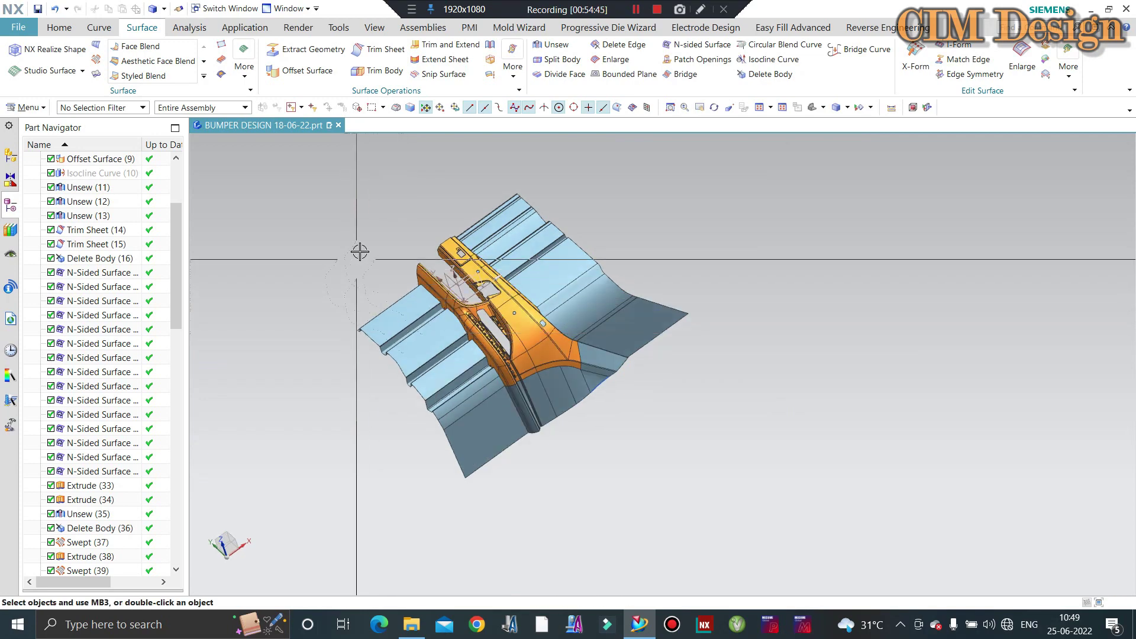
scroll(595, 282, "up", 2)
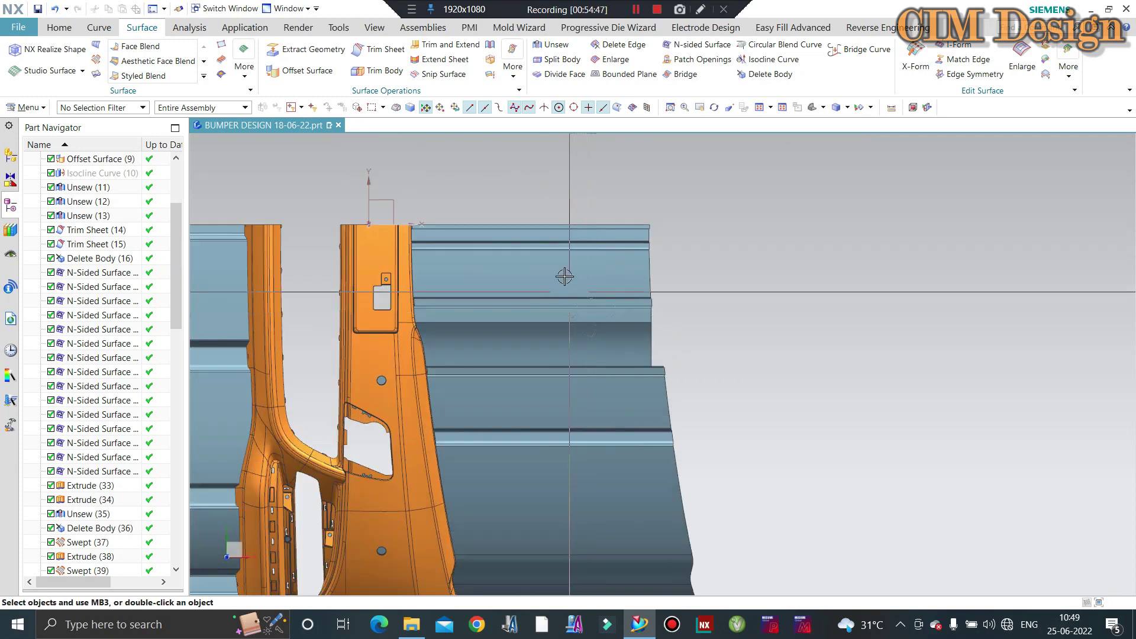
scroll(584, 219, "down", 3)
mouse_move(585, 219)
middle_mouse_down()
mouse_move(368, 194)
mouse_move(247, 219)
middle_mouse_up()
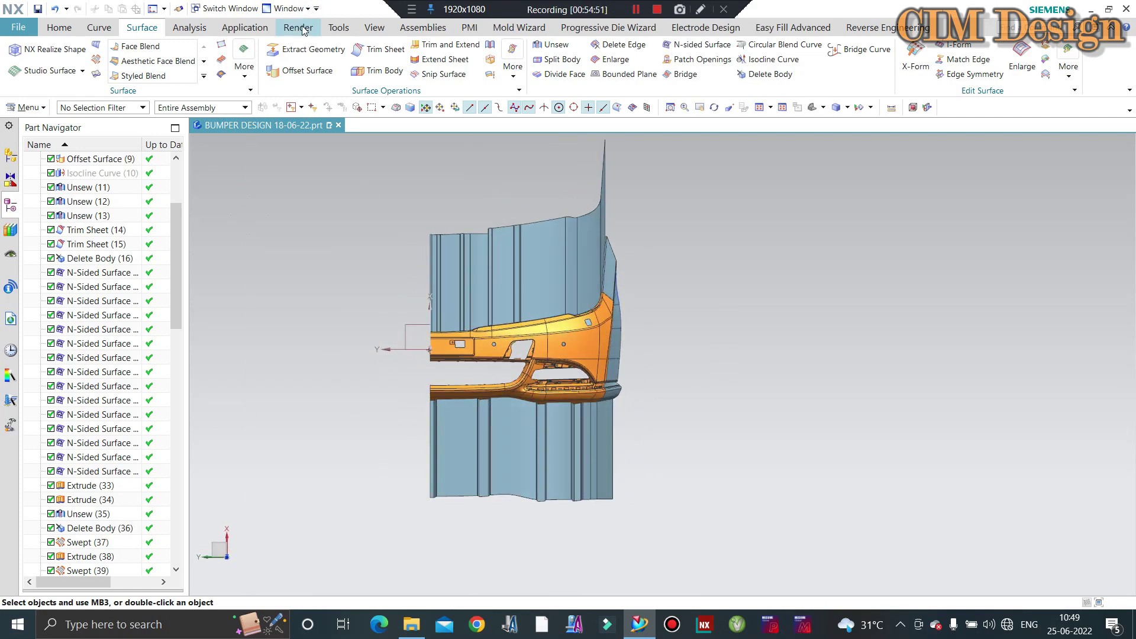
scroll(516, 367, "up", 3)
scroll(518, 319, "up", 2)
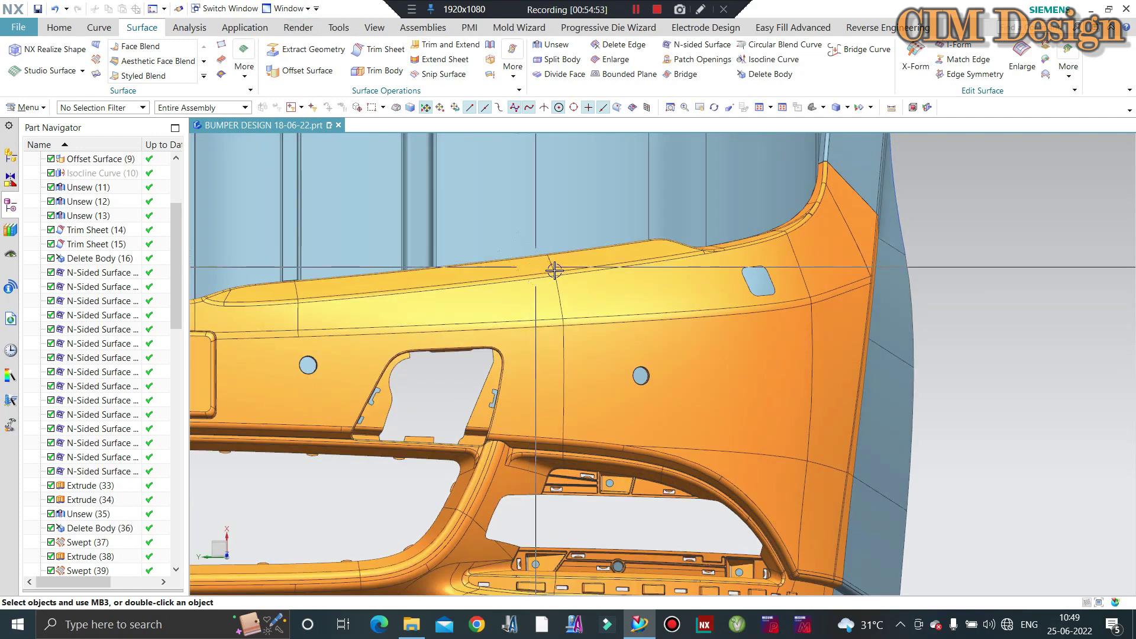
scroll(554, 271, "down", 3)
middle_click_drag(554, 271, 474, 275)
scroll(461, 273, "up", 3)
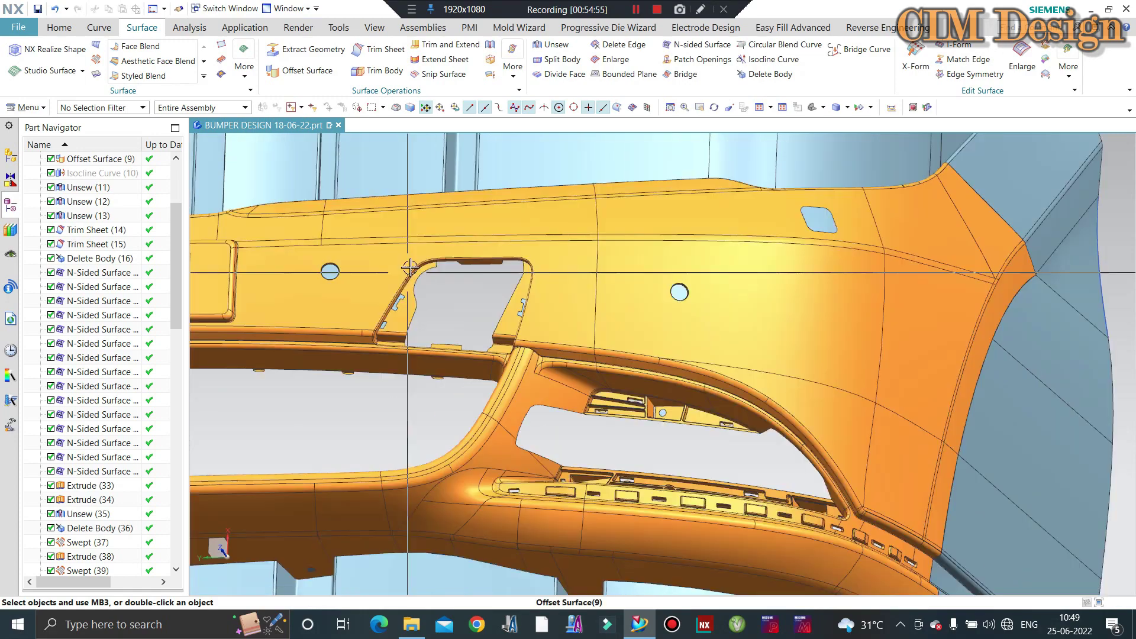
scroll(459, 274, "up", 2)
scroll(459, 274, "up", 2)
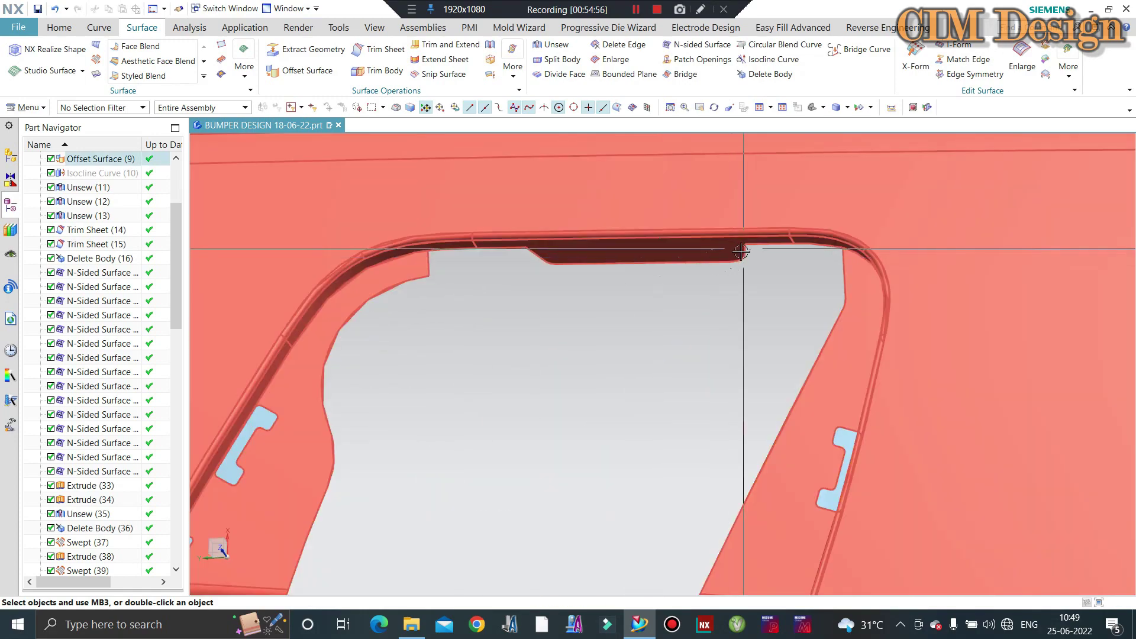
scroll(544, 317, "down", 2)
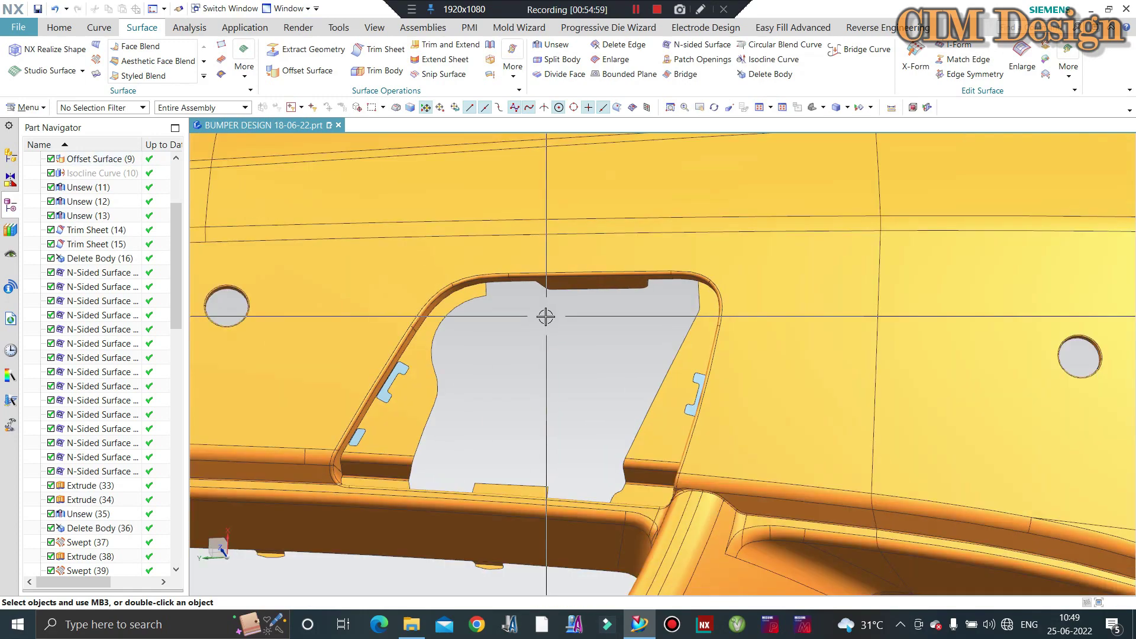
scroll(554, 323, "down", 2)
scroll(527, 362, "up", 3)
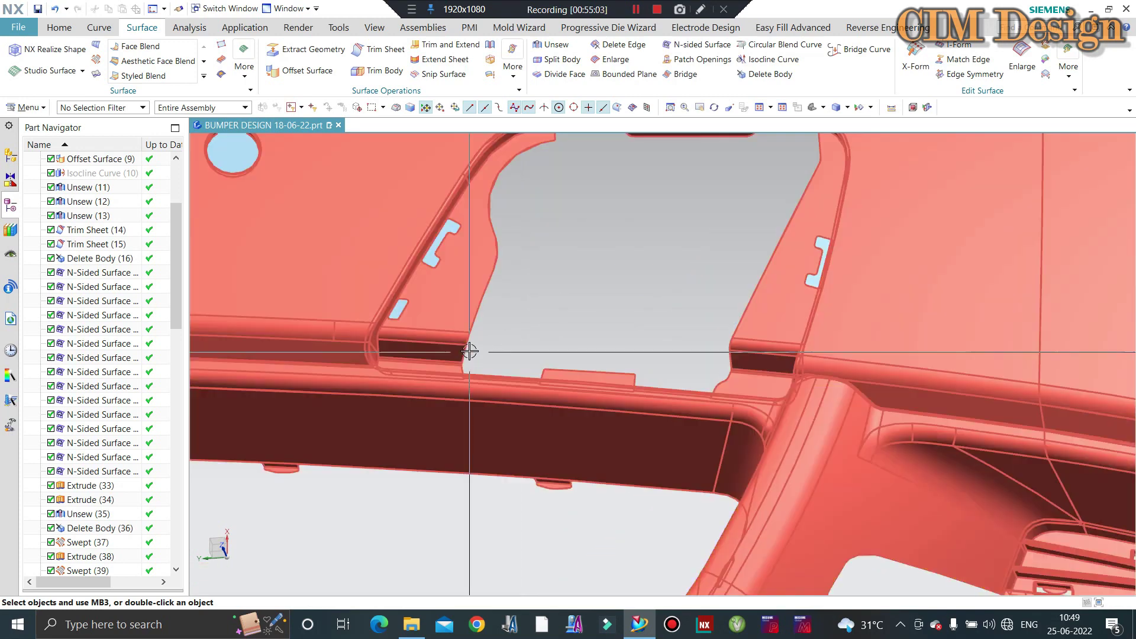
scroll(500, 331, "up", 2)
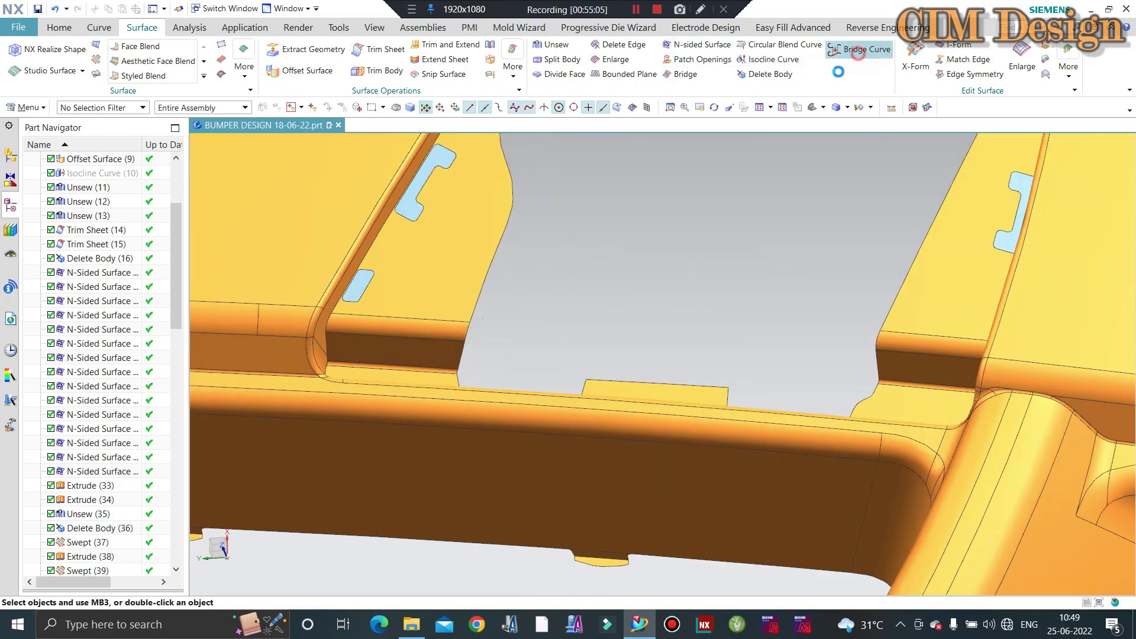
Bridge a tangent curve from the opening's left edge to the opposite right edge
left_click(468, 321)
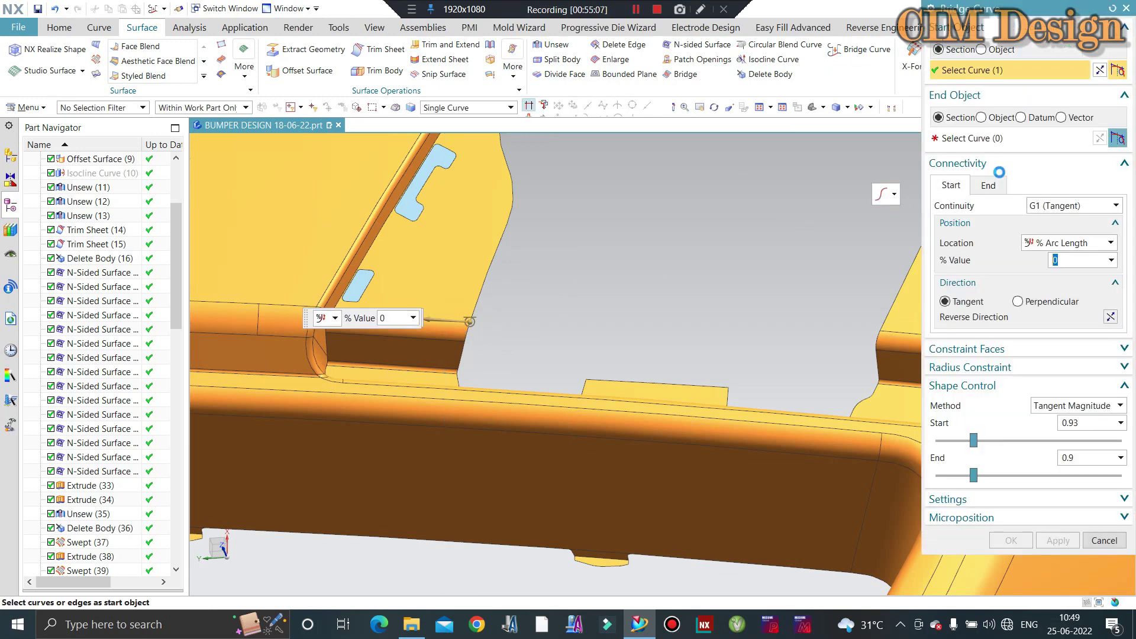
left_click(1003, 145)
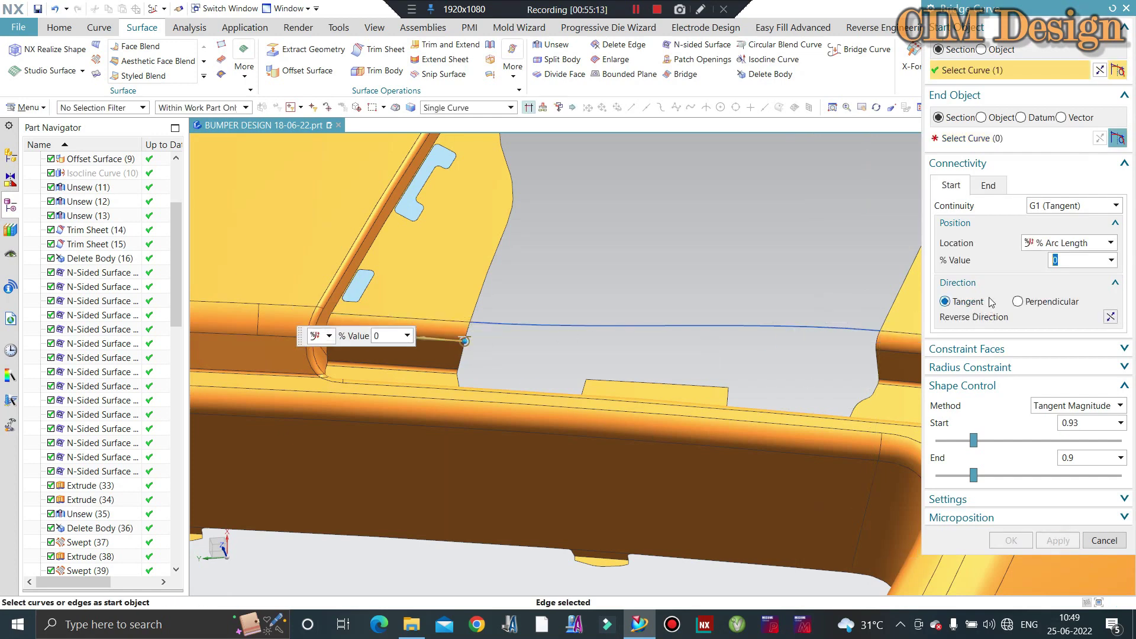
left_click(989, 184)
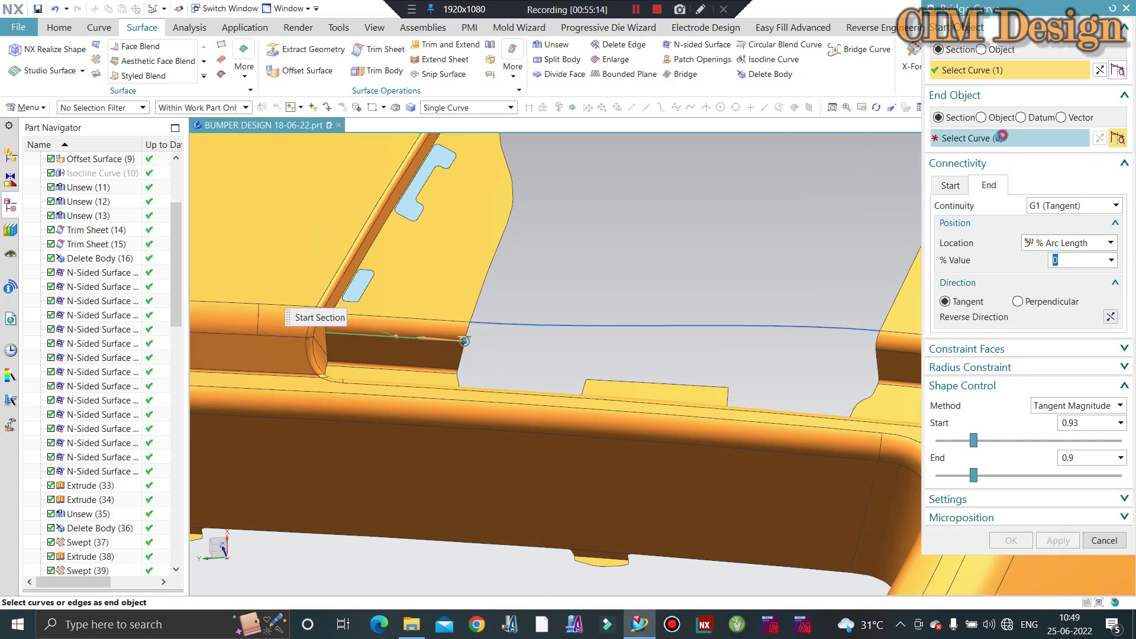
left_click(894, 348)
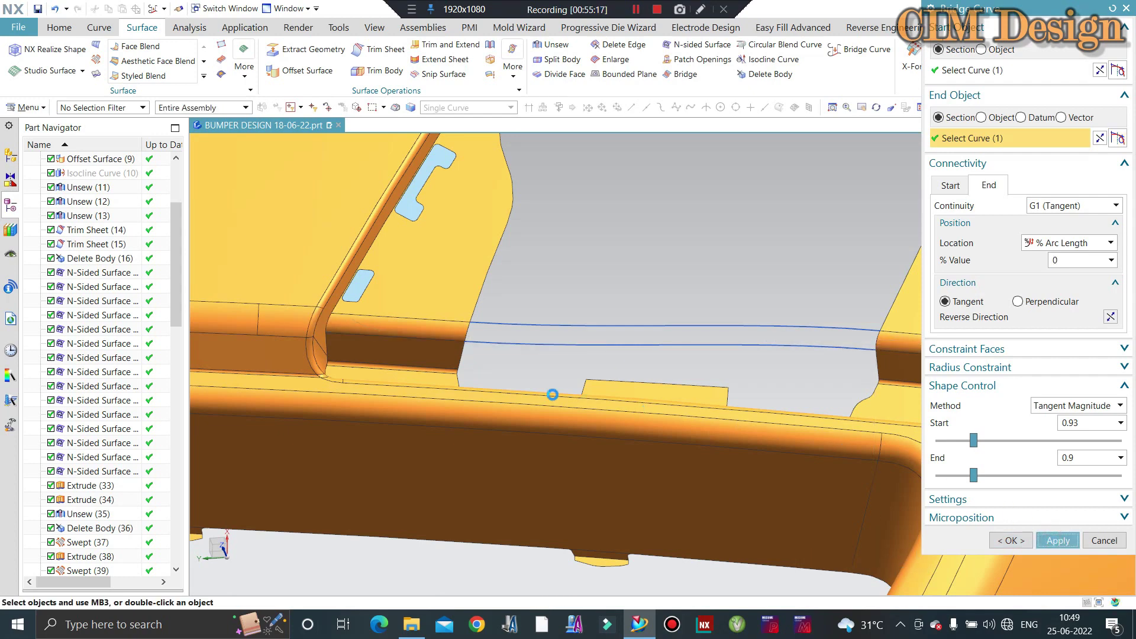
left_click(1029, 142)
left_click(895, 377)
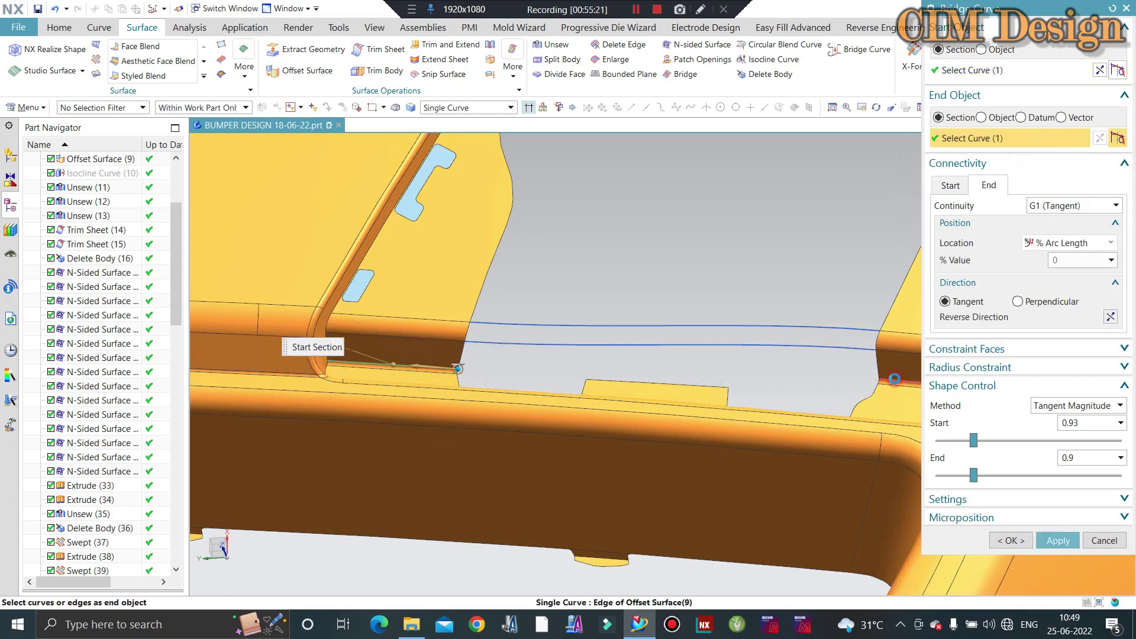
left_click(1064, 540)
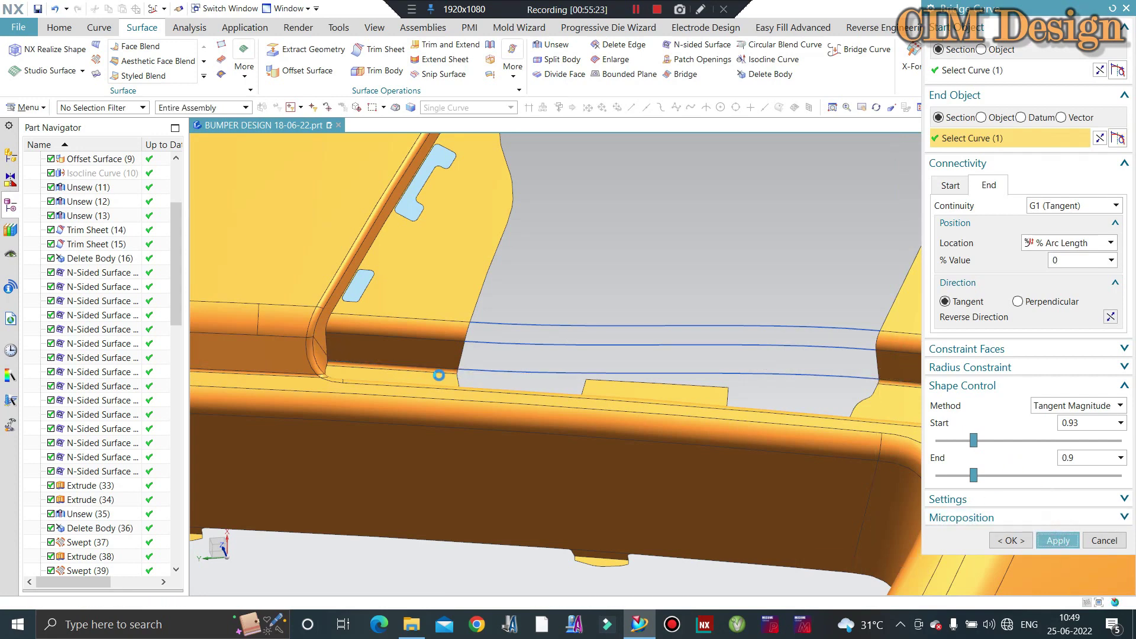
Add a final bridge curve between another pair of edges across the opening
left_click(970, 138)
left_click(886, 385)
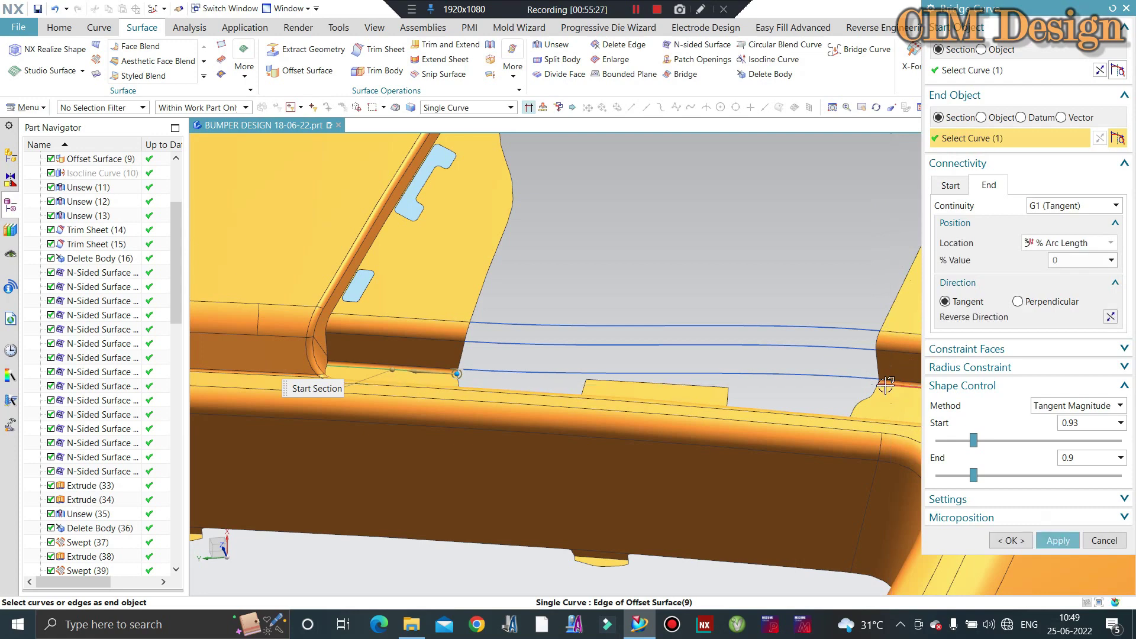
left_click(1009, 540)
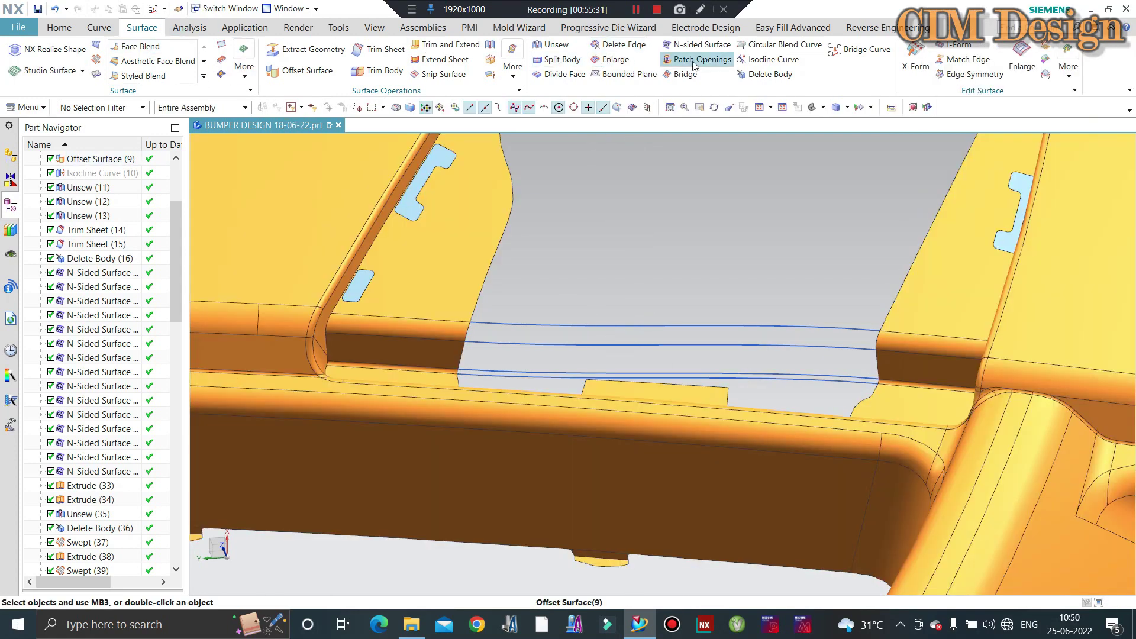
Tilt toward the bottom strip and start picking its boundary edges, then clear them
mouse_move(472, 317)
middle_mouse_down()
mouse_move(553, 421)
mouse_move(562, 271)
middle_mouse_up()
scroll(562, 441, "down", 3)
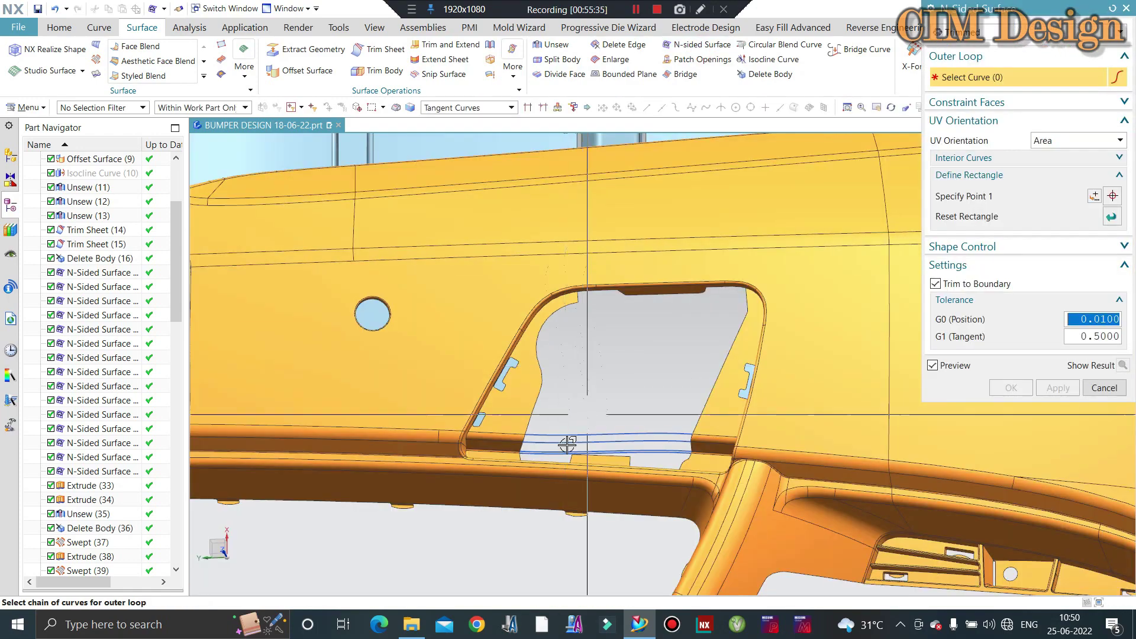
scroll(506, 451, "down", 3)
scroll(474, 394, "down", 3)
scroll(483, 377, "down", 2)
left_click(481, 372)
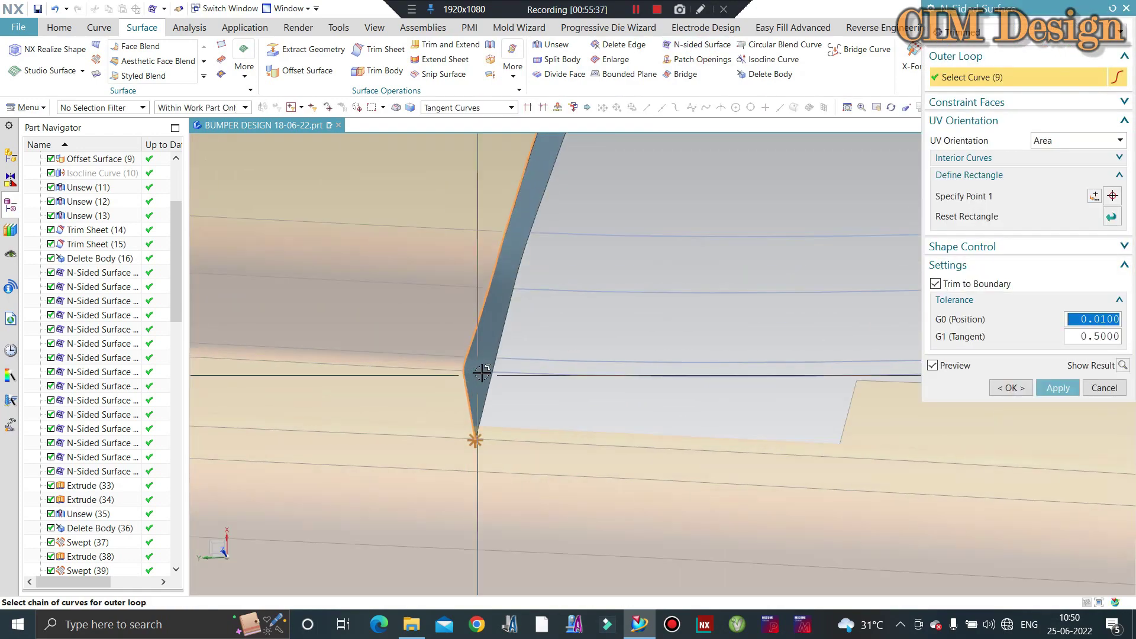
middle_click(471, 353)
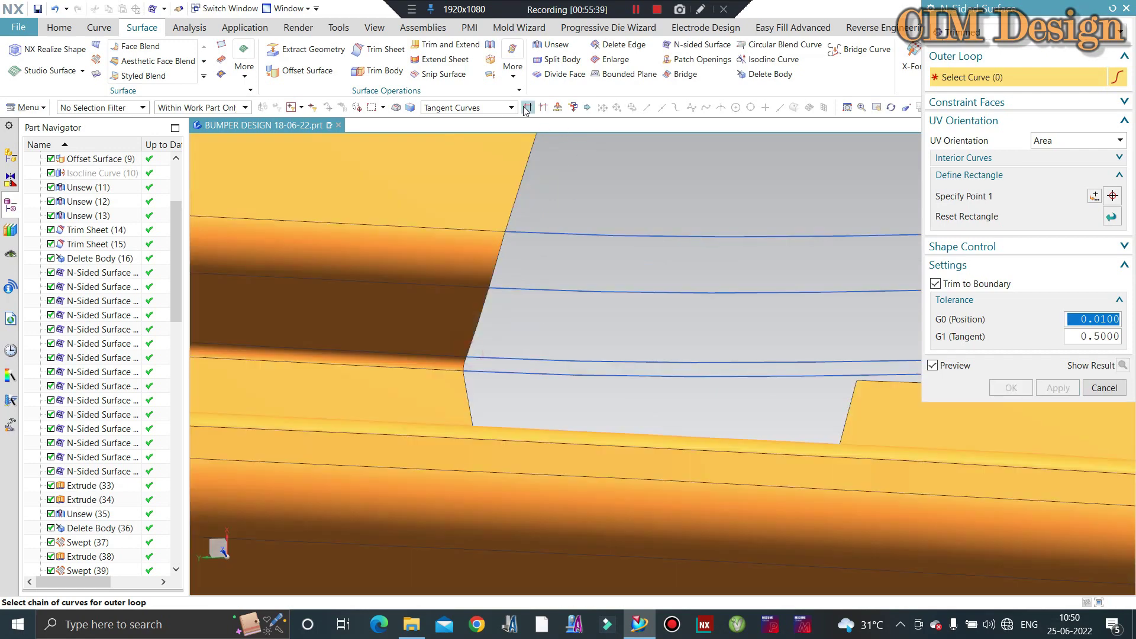
Change the edge chaining rule and pick the strip's short left-end edge for the outer loop
left_click(526, 108)
left_click(499, 372)
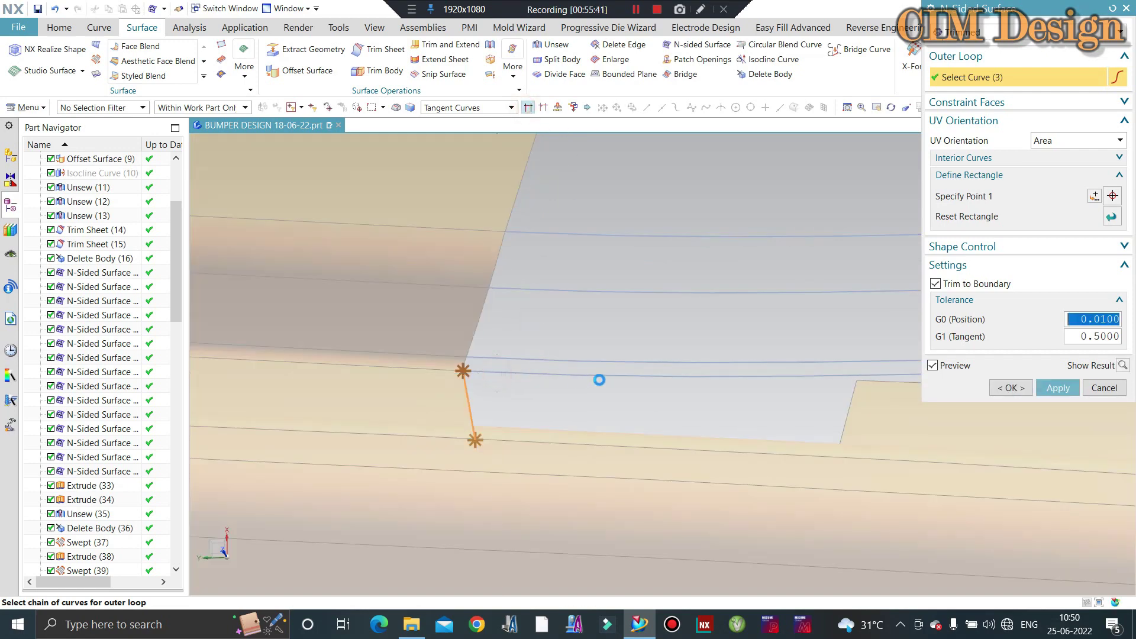
scroll(655, 426, "down", 3)
scroll(503, 386, "down", 3)
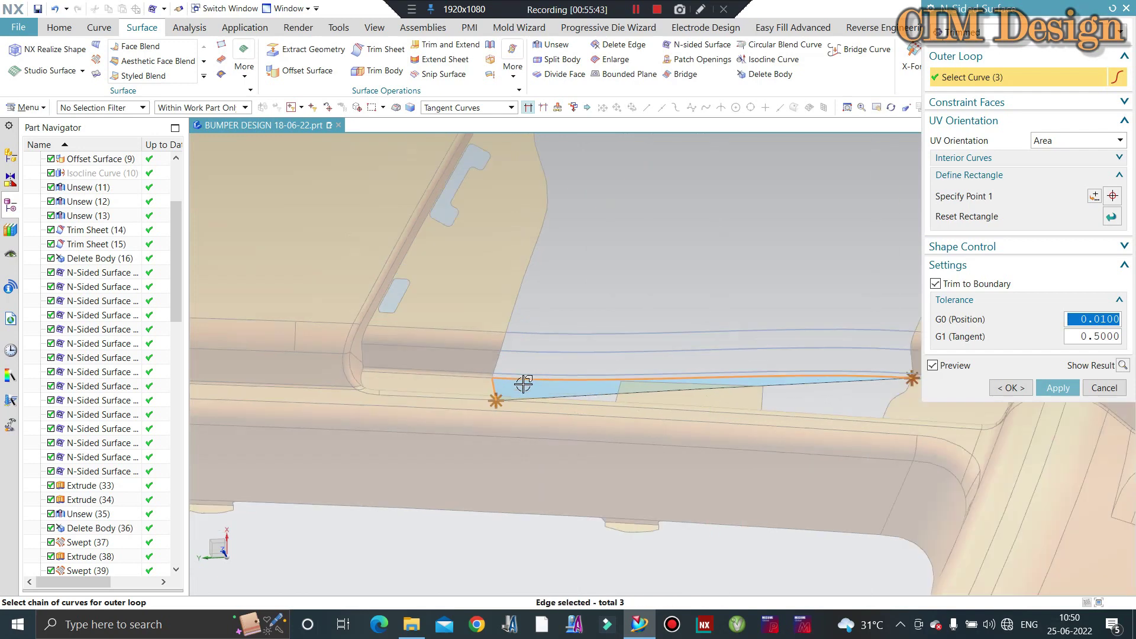
scroll(844, 388, "up", 2)
scroll(856, 373, "up", 2)
scroll(760, 426, "down", 2)
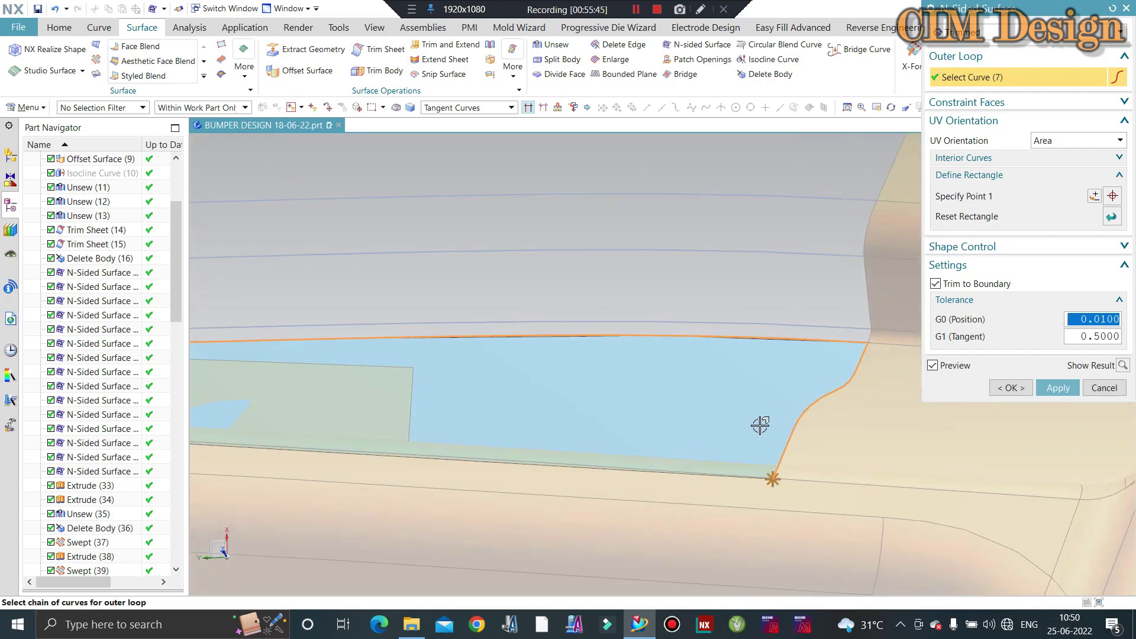
scroll(616, 384, "down", 2)
scroll(616, 394, "down", 2)
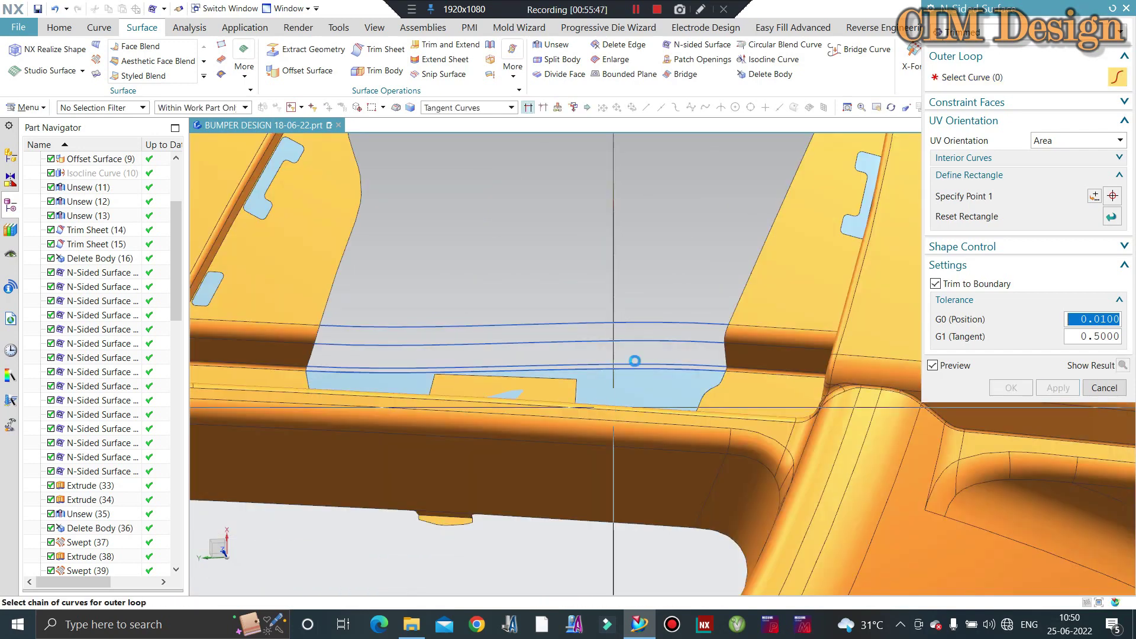
scroll(633, 362, "down", 2)
scroll(598, 379, "up", 1)
Orbit to view the pocket and reopen N-Sided Surface (99) for editing
middle_click_drag(598, 379, 586, 408)
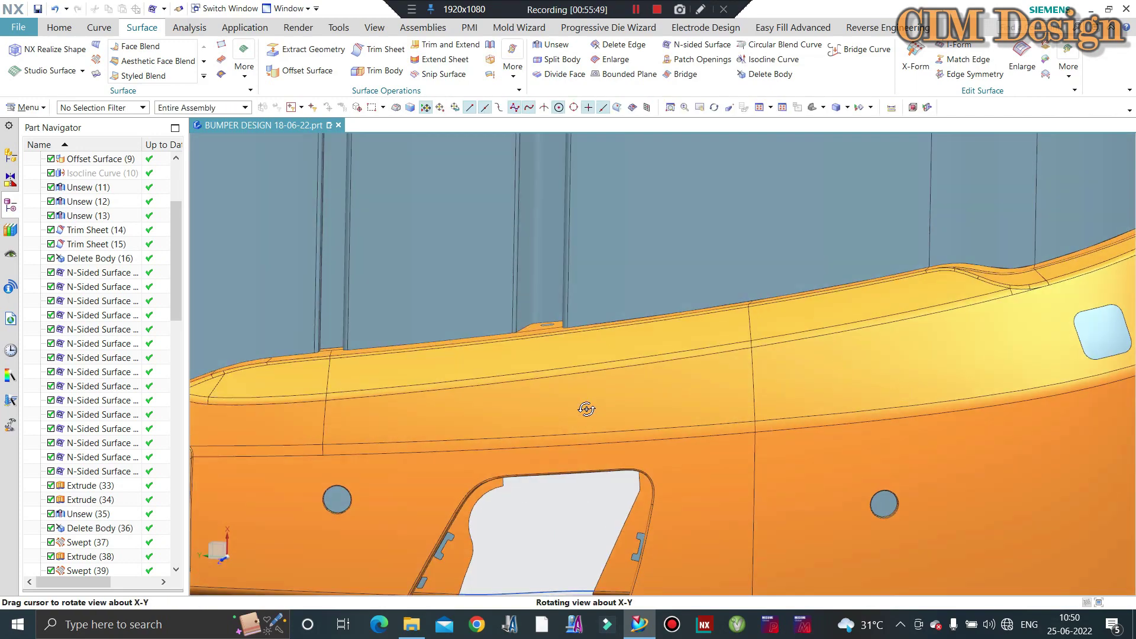
middle_click_drag(609, 314, 507, 583)
scroll(507, 584, "up", 3)
scroll(128, 542, "down", 10)
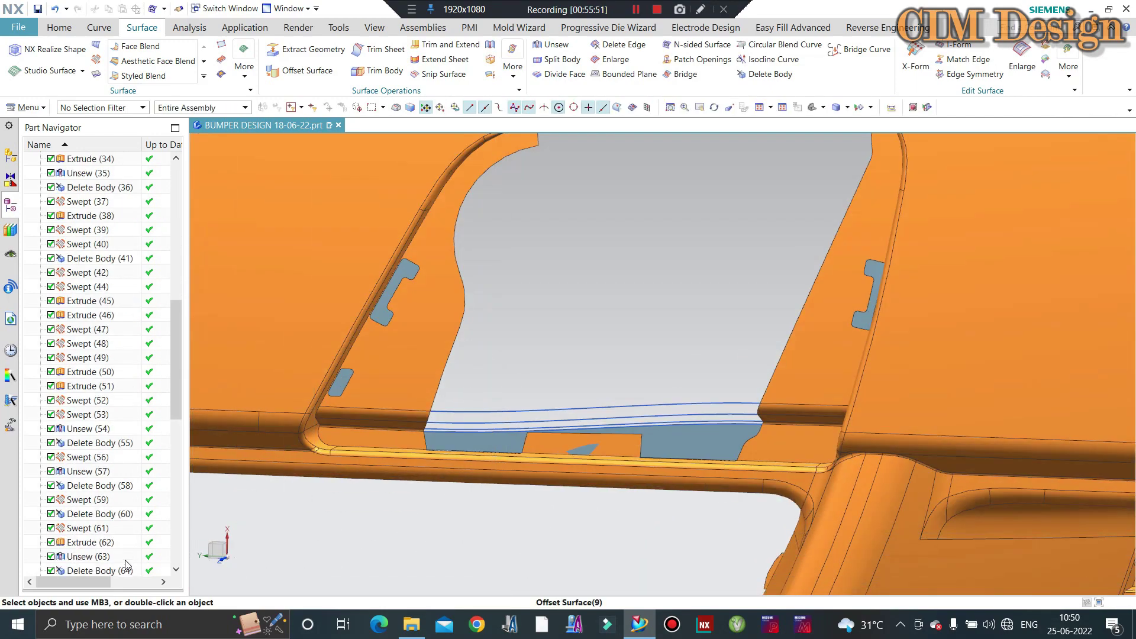
scroll(129, 542, "down", 10)
scroll(118, 568, "down", 1)
double_click(106, 556)
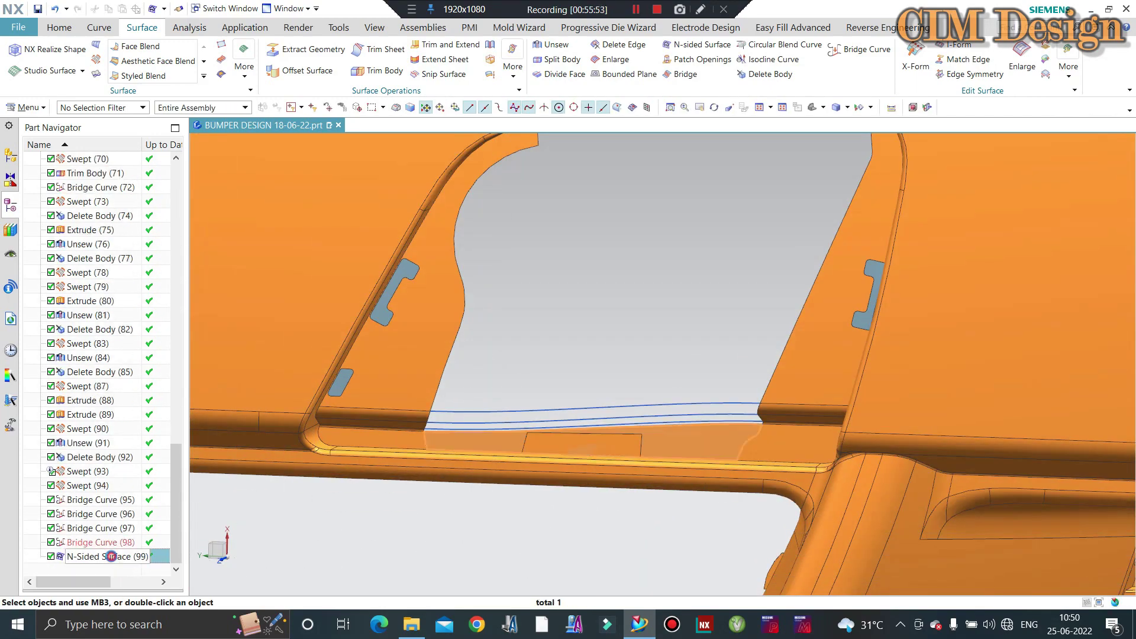
scroll(666, 367, "down", 3)
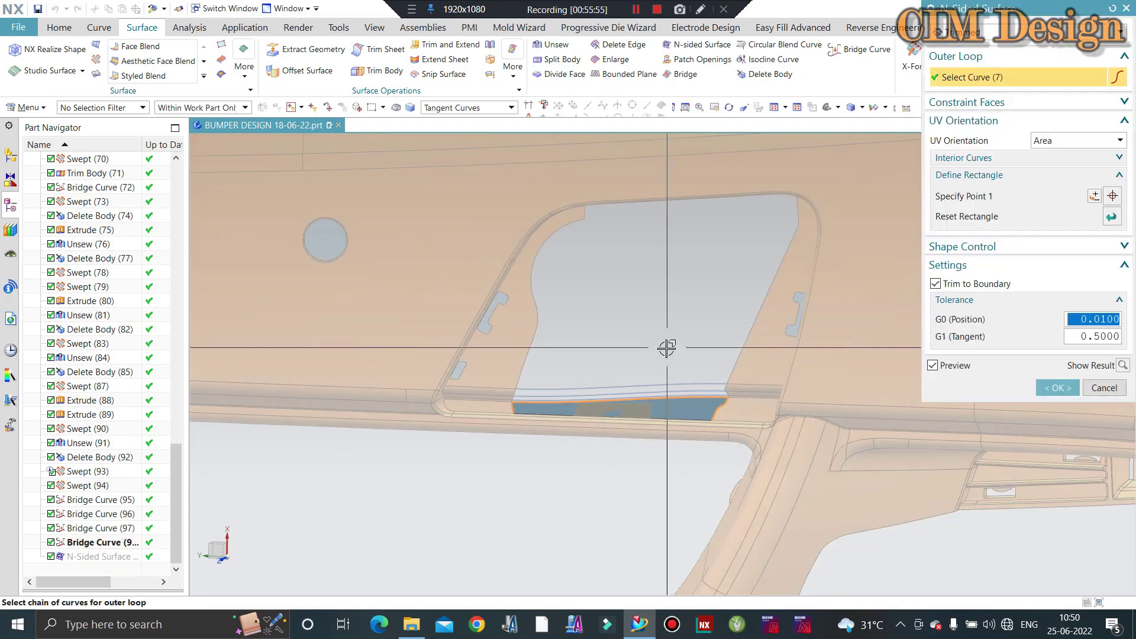
Try adding the bottom edge, dismiss the G0 error, remove it, and keep the seven-edge boundary
middle_click_drag(661, 356, 654, 365)
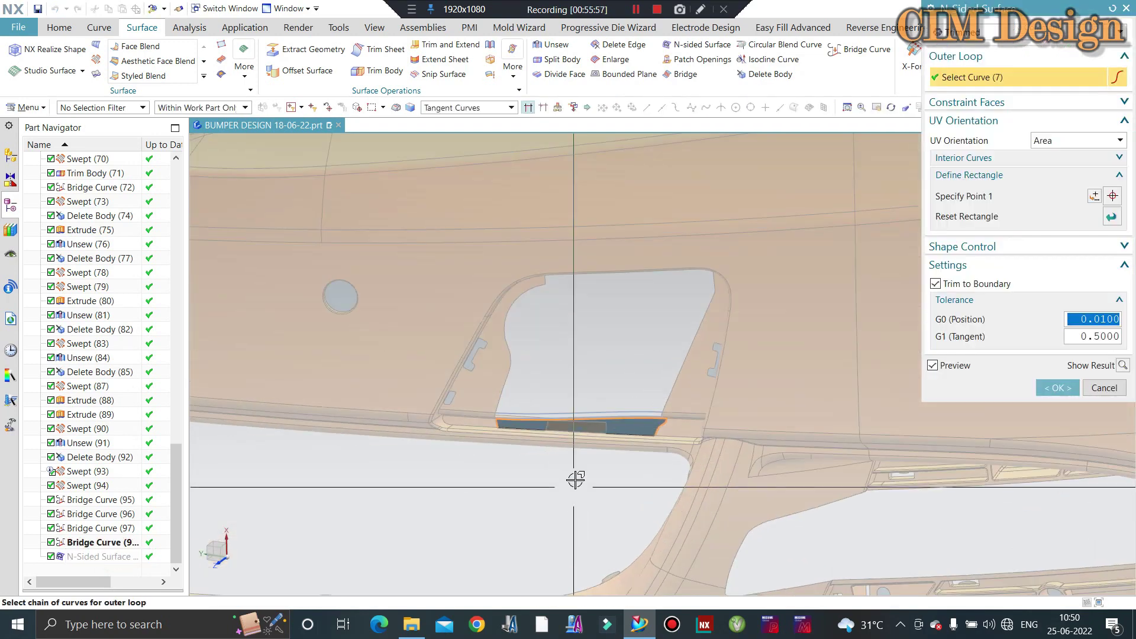
scroll(661, 414, "up", 3)
scroll(673, 462, "up", 2)
left_click(662, 479)
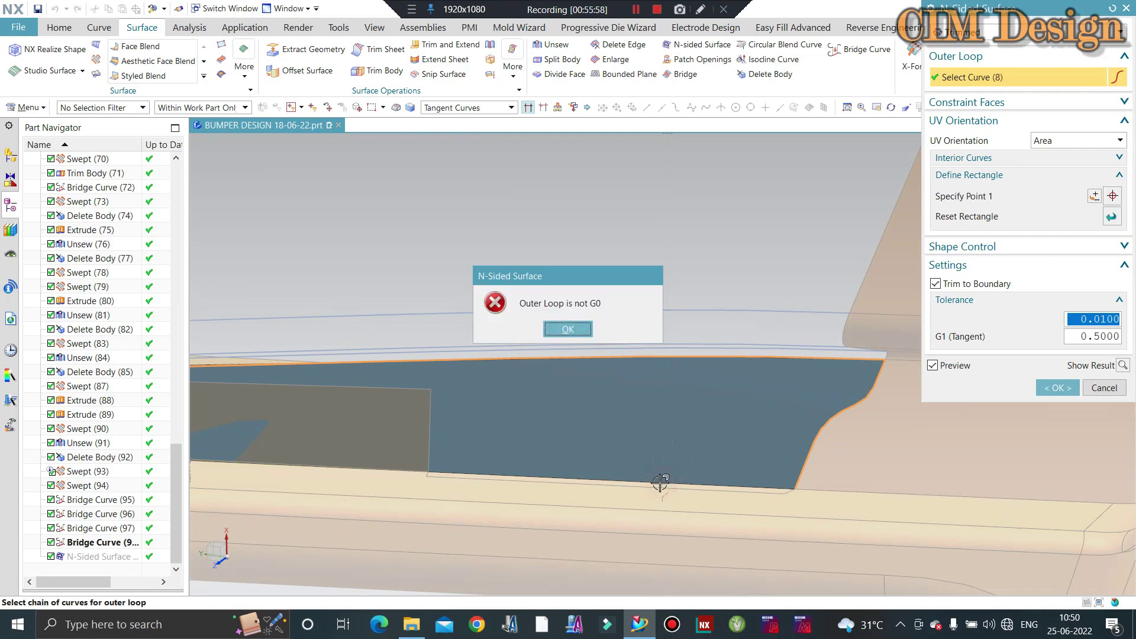
left_click(582, 333)
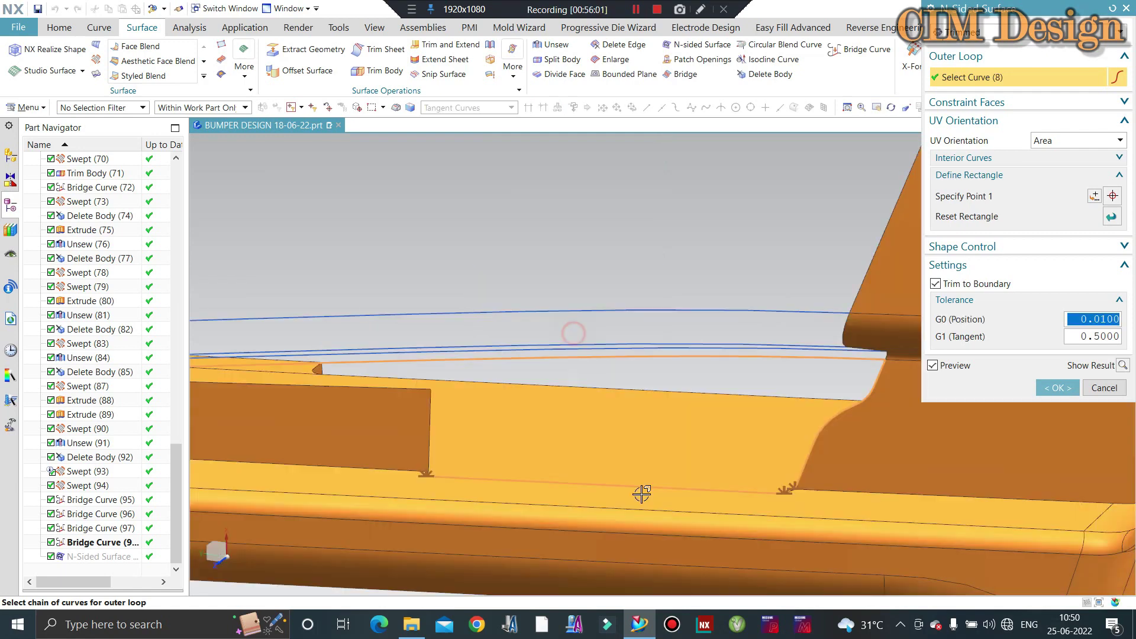
left_click(636, 485, "shift")
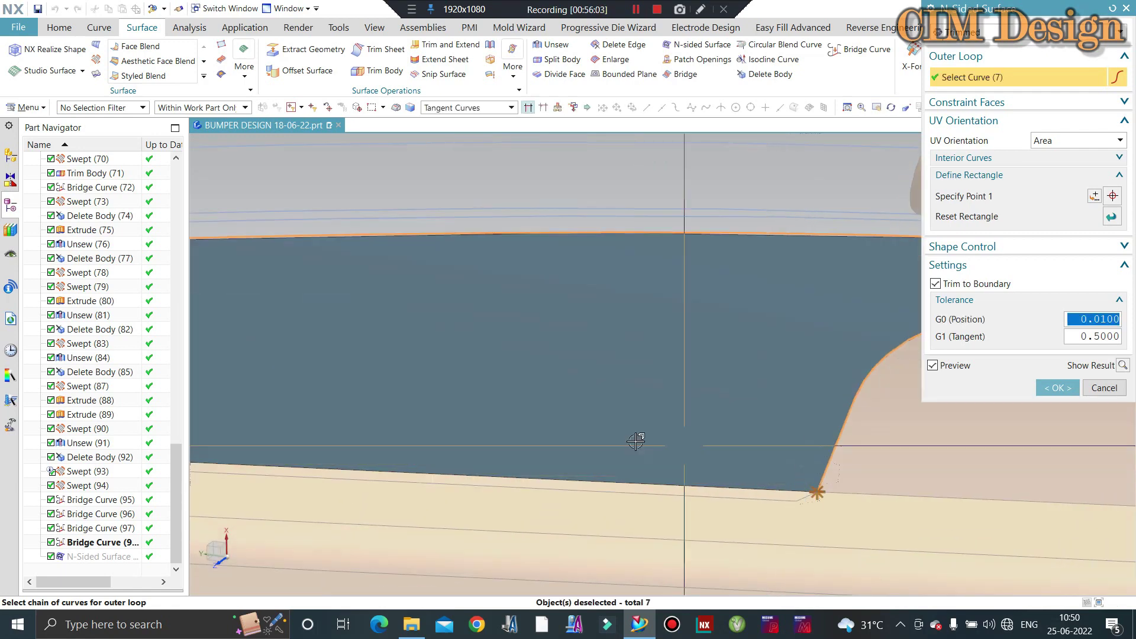
middle_click(734, 421)
middle_click_drag(735, 420, 615, 425)
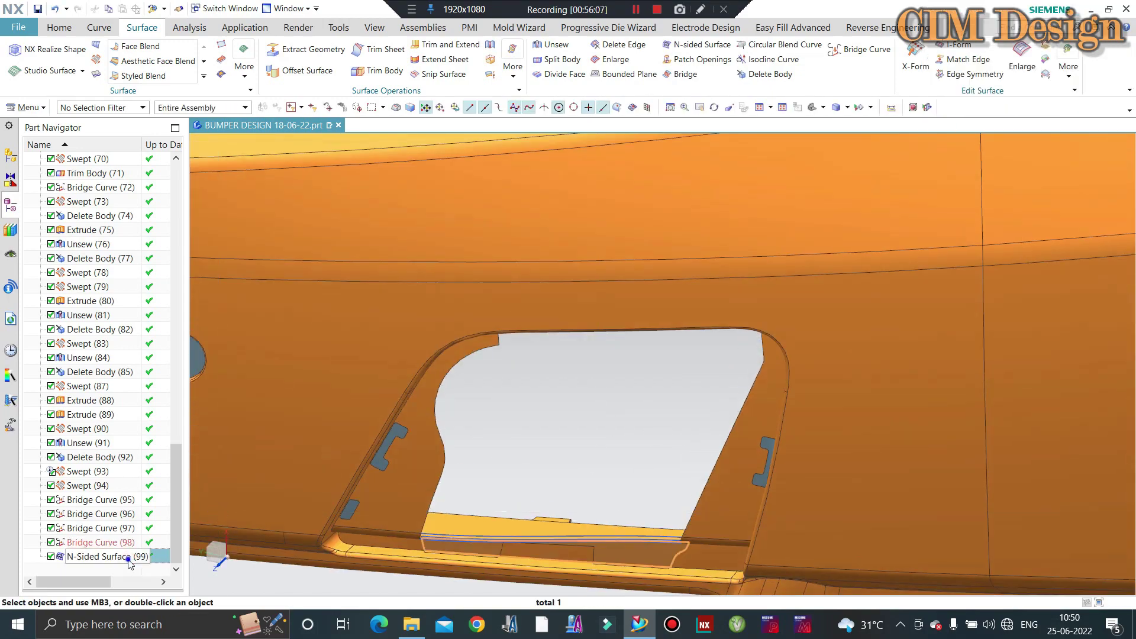
Delete the N-Sided Surface (99) feature and orbit back toward the opening
right_click(101, 556)
left_click(255, 493)
scroll(559, 357, "down", 5)
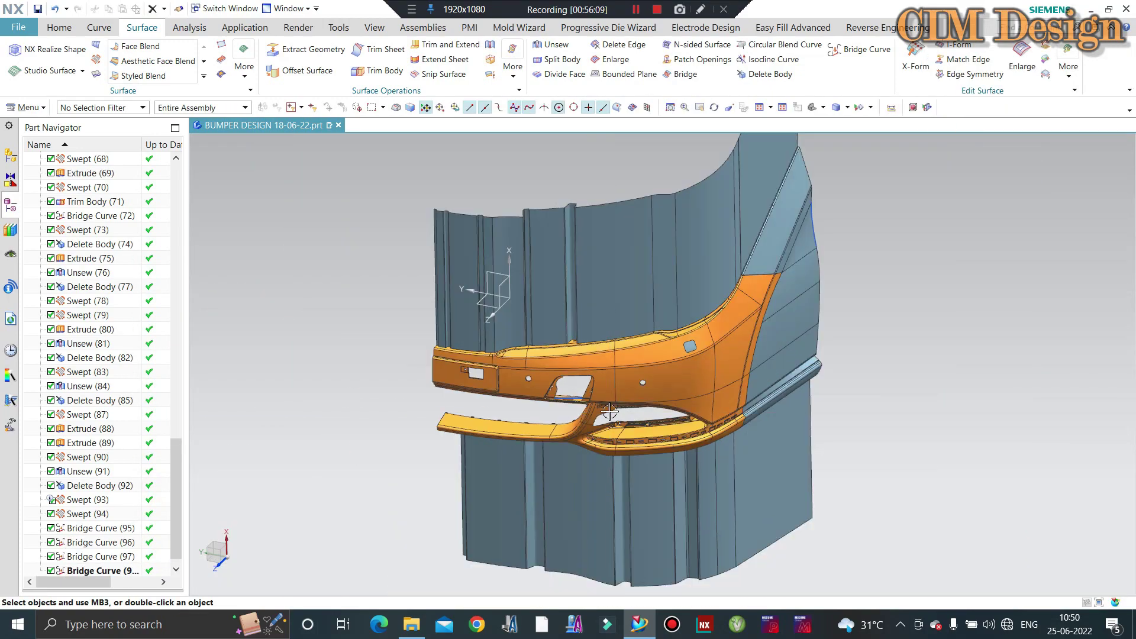
mouse_move(559, 356)
middle_mouse_down()
mouse_move(639, 229)
mouse_move(641, 195)
middle_mouse_up()
scroll(639, 229, "up", 5)
scroll(641, 195, "down", 4)
scroll(619, 308, "up", 8)
scroll(619, 308, "up", 2)
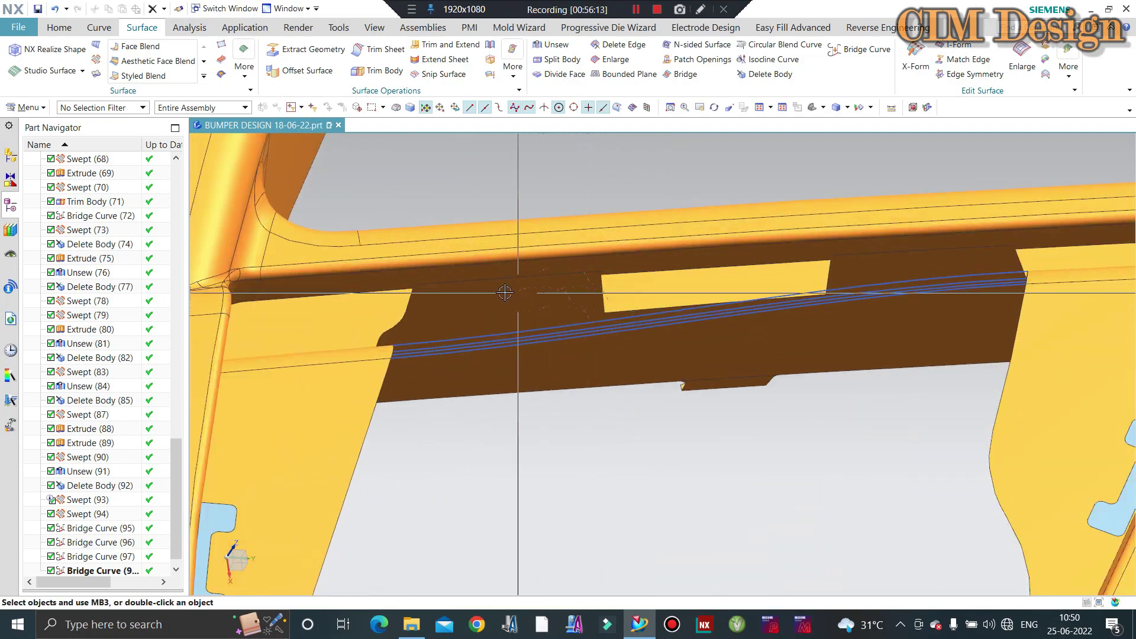
scroll(521, 298, "up", 3)
scroll(398, 296, "up", 3)
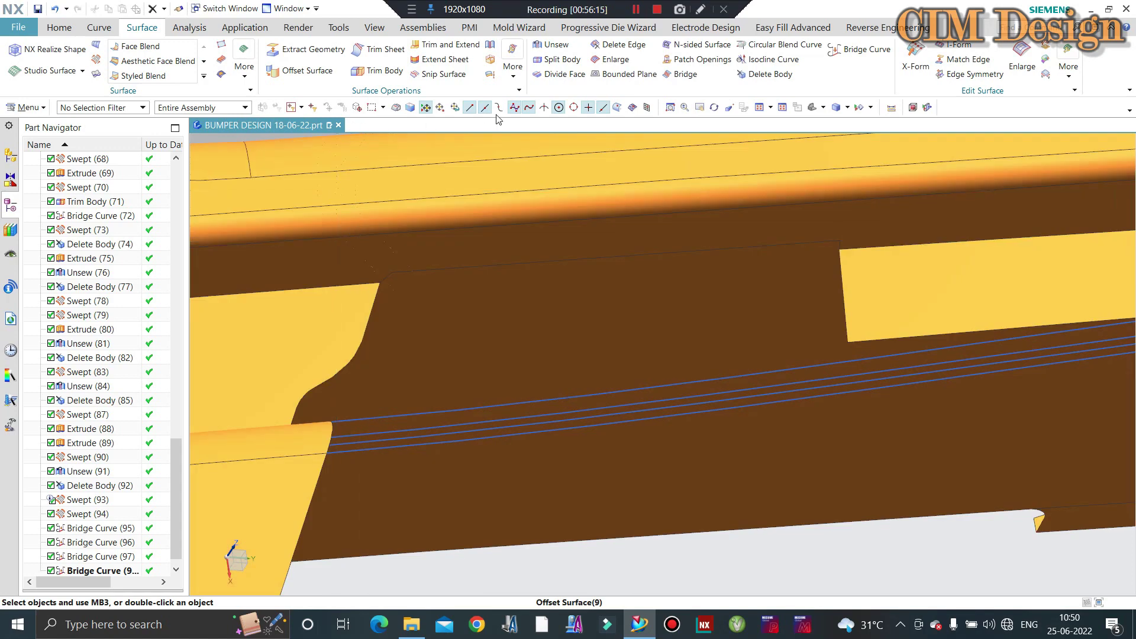
Delete the short corner edge and long top edge of the offset surface
left_click(624, 47)
scroll(386, 271, "up", 3)
left_click(388, 272)
scroll(435, 261, "up", 2)
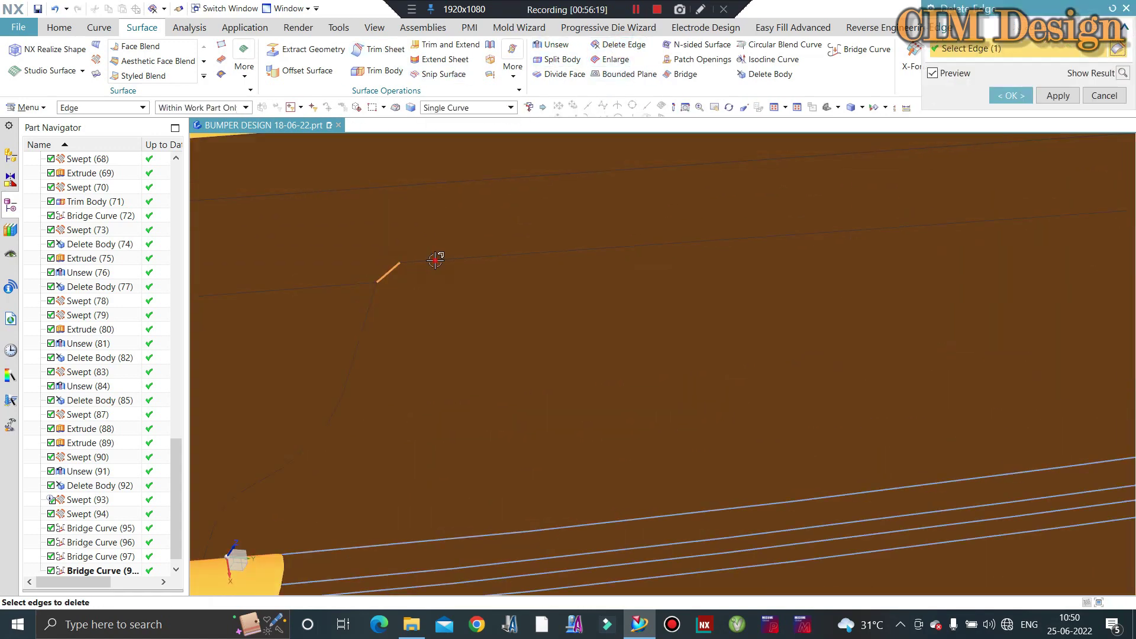
scroll(416, 259, "down", 3)
scroll(426, 236, "down", 2)
scroll(773, 215, "up", 3)
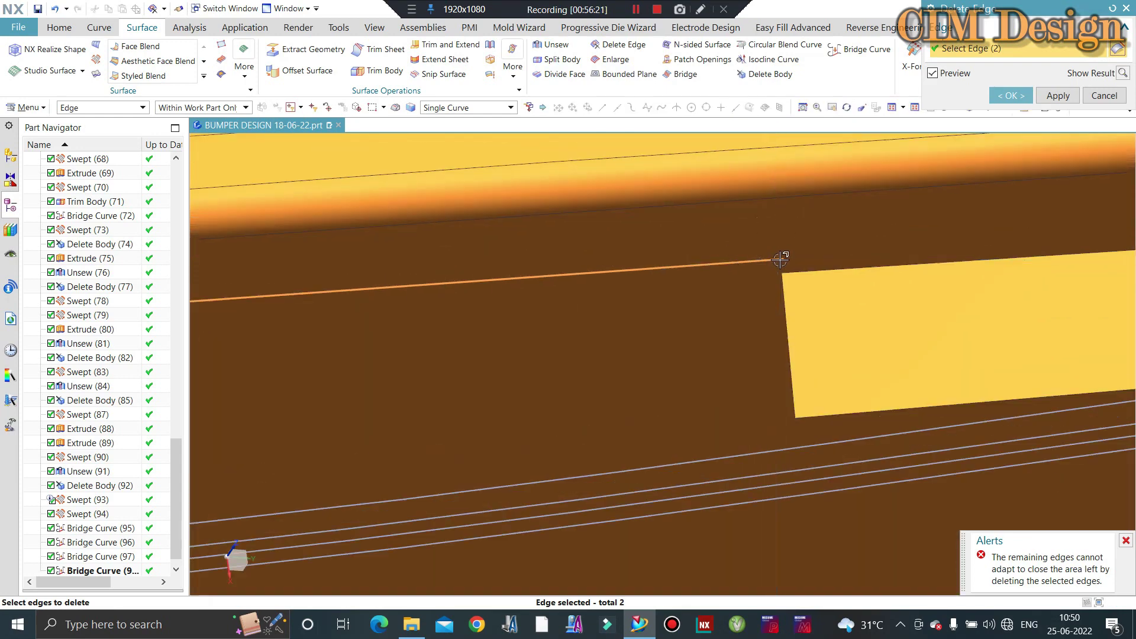
left_click(778, 264)
scroll(622, 265, "down", 2)
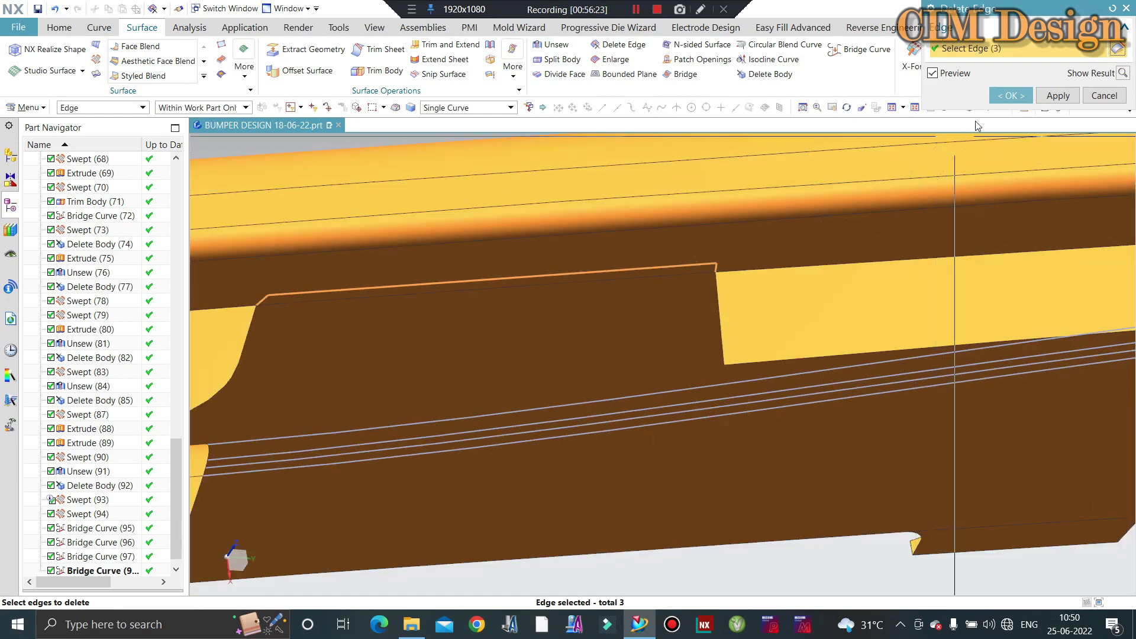
left_click(1048, 96)
Remove the second short corner edge and long top edge at the opening's other end
scroll(355, 312, "down", 2)
scroll(631, 266, "down", 2)
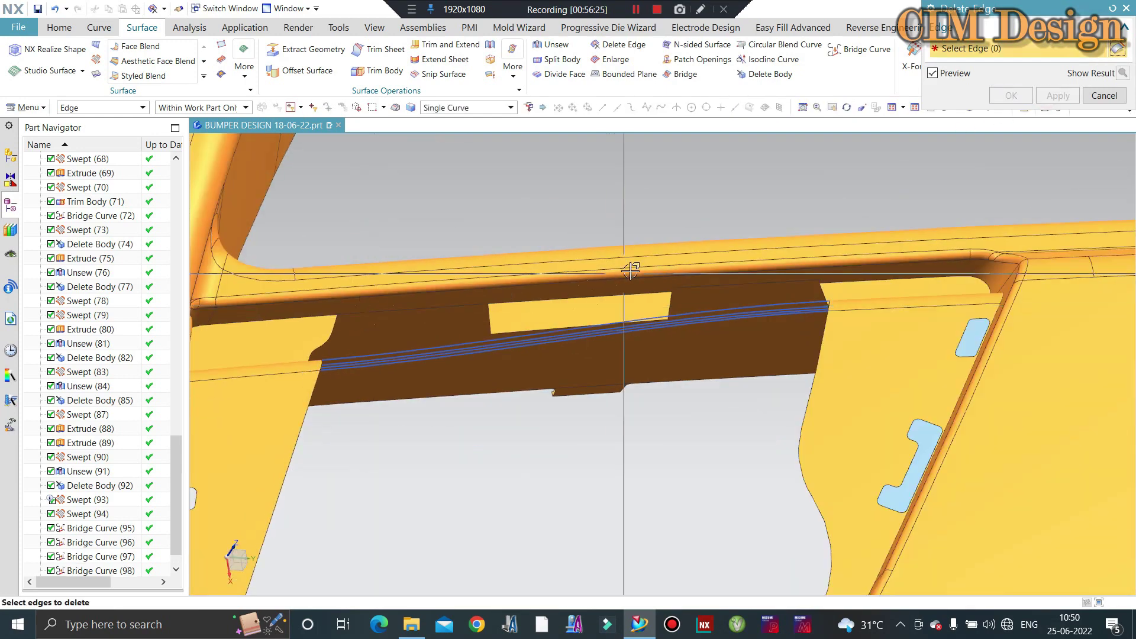
scroll(736, 283, "up", 3)
scroll(736, 282, "up", 2)
left_click(540, 301)
scroll(621, 261, "up", 1)
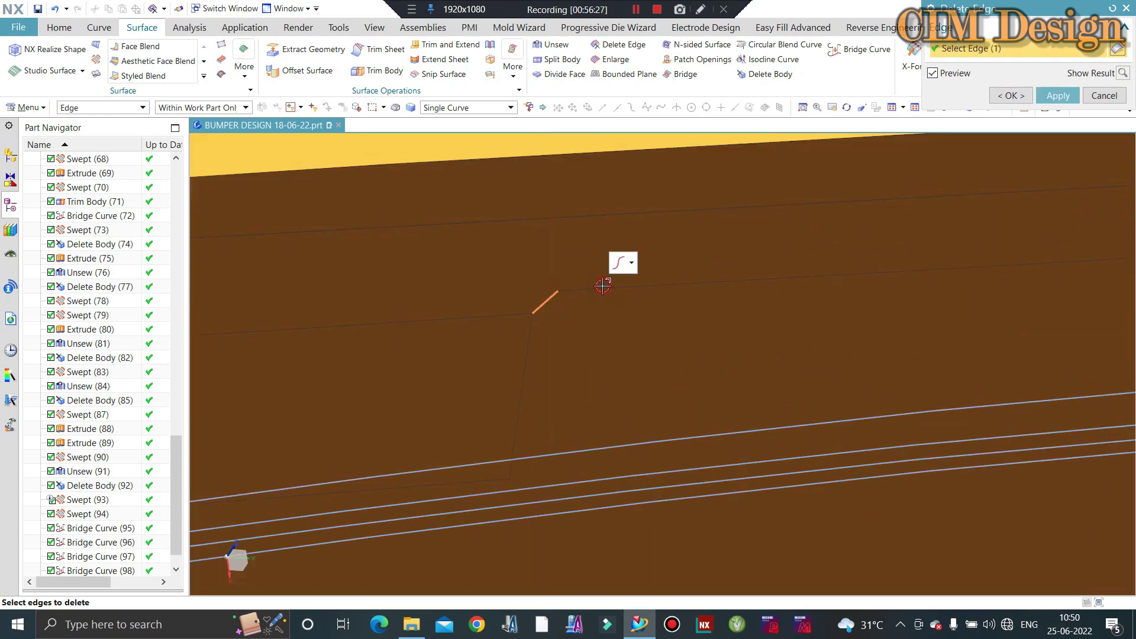
scroll(609, 278, "down", 1)
left_click(601, 289)
scroll(601, 289, "down", 2)
scroll(899, 288, "up", 2)
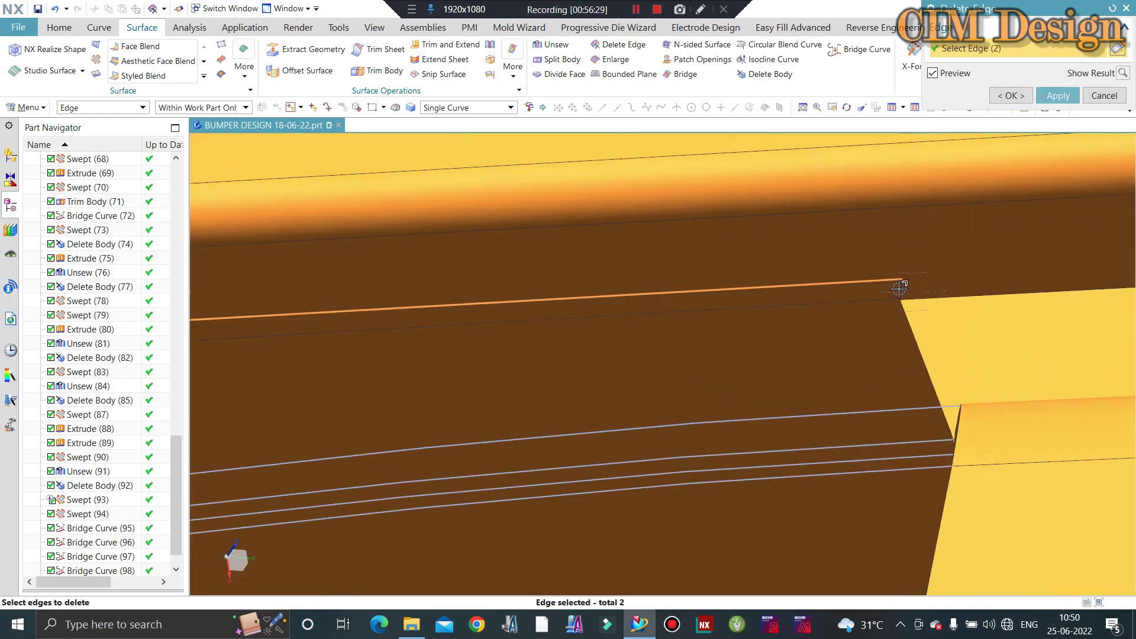
middle_click(692, 299)
scroll(793, 279, "down", 3)
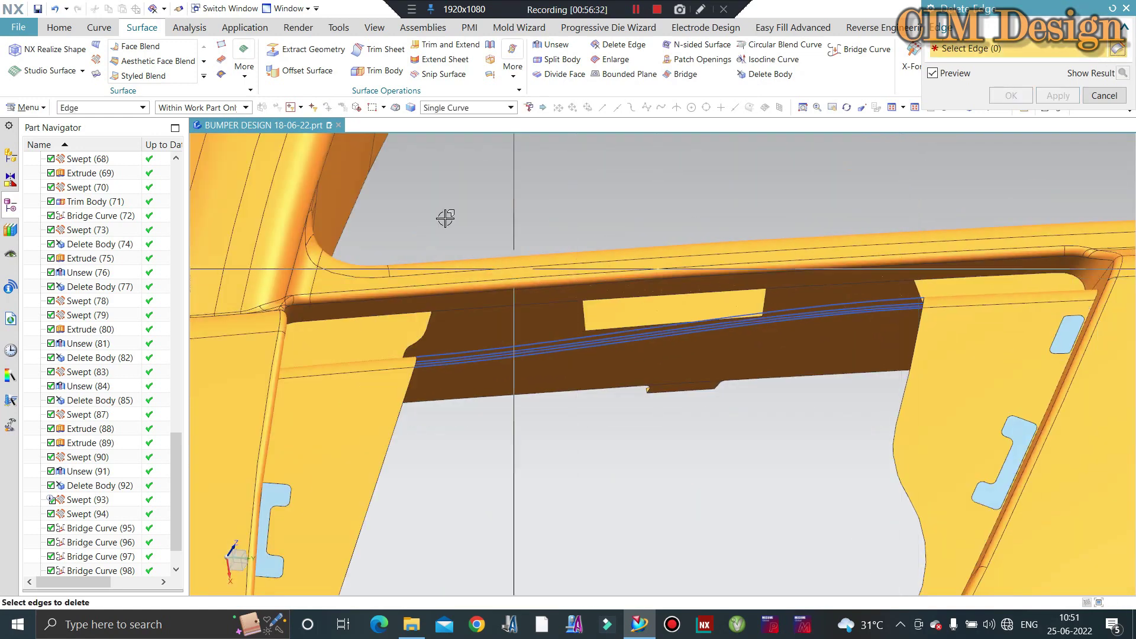
middle_click(445, 218)
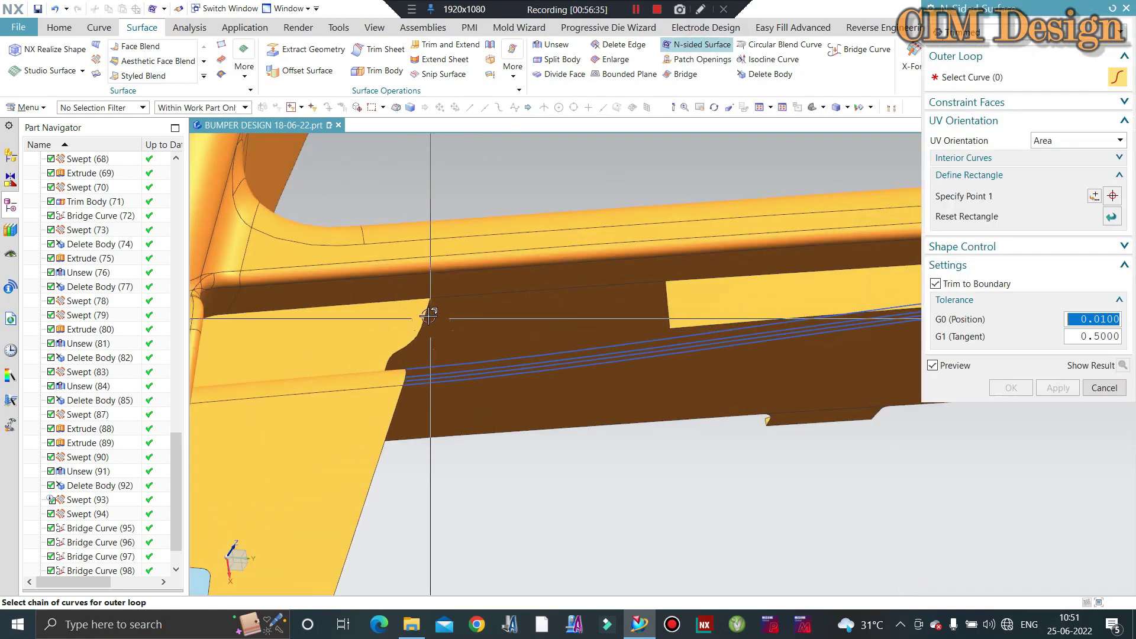
Try the left and top edge chains as the boundary, then remove the wrongly picked top chain
left_click(456, 298)
scroll(458, 296, "up", 3)
left_click(662, 288)
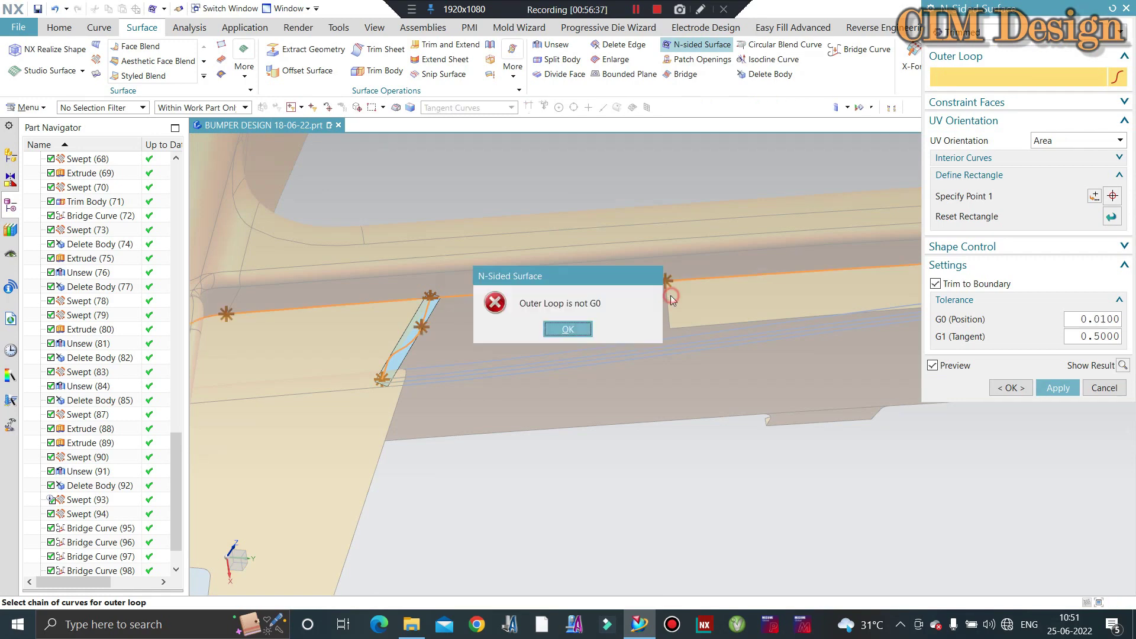
left_click(567, 329)
scroll(413, 325, "up", 3)
scroll(413, 325, "up", 3)
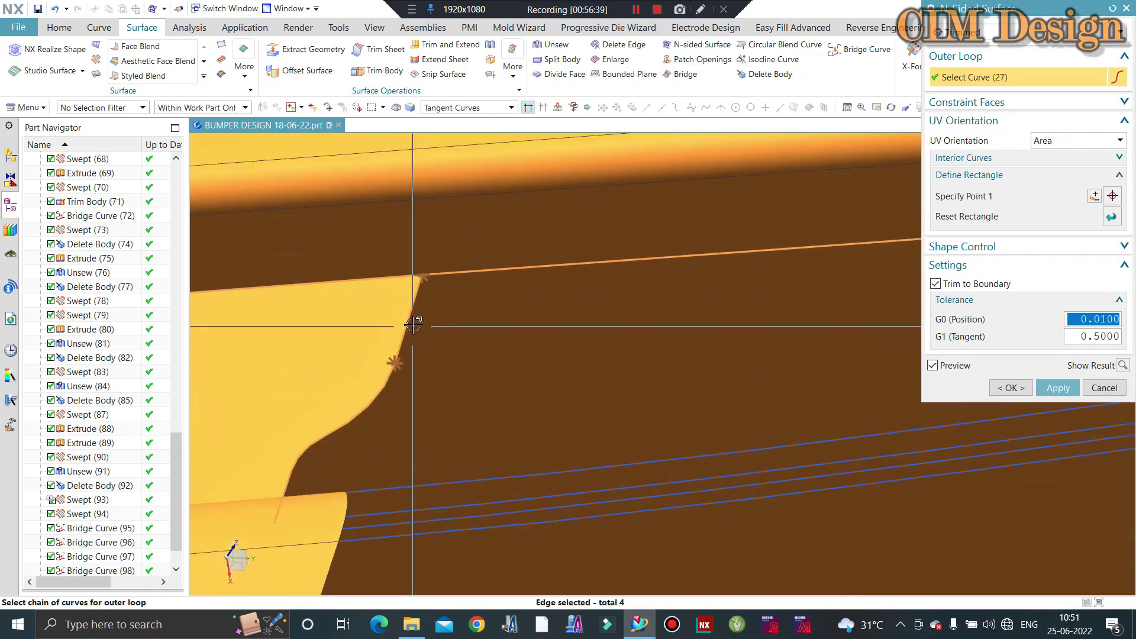
left_click(444, 275, "shift")
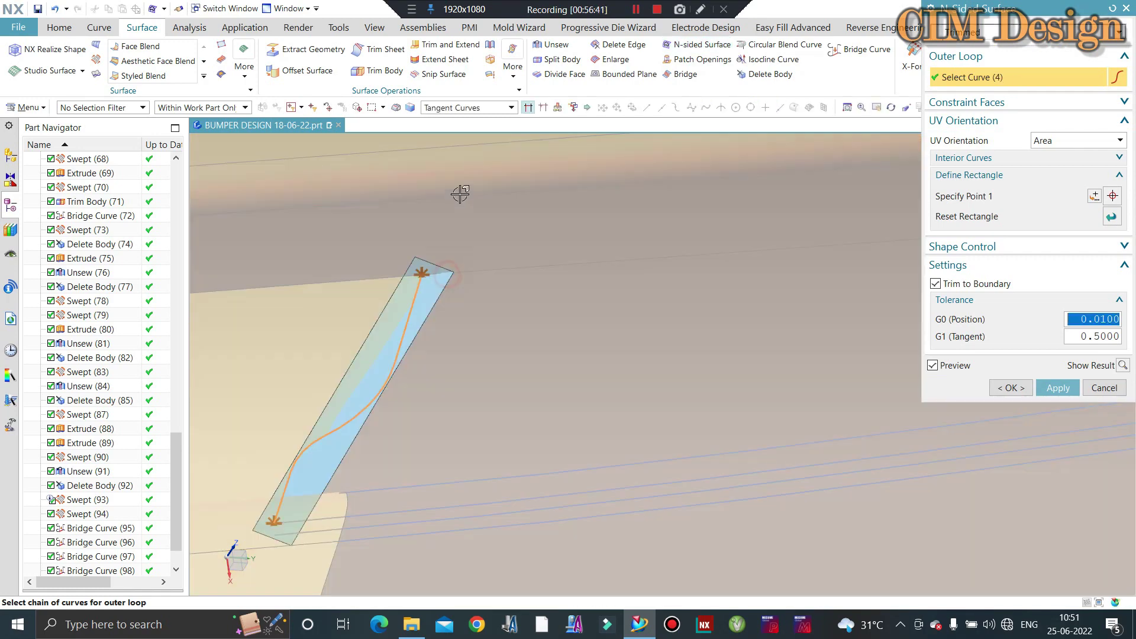
Switch the curve rule to Single Curve and pick the vertical and right-side boundary edges
left_click(510, 107)
left_click(443, 117)
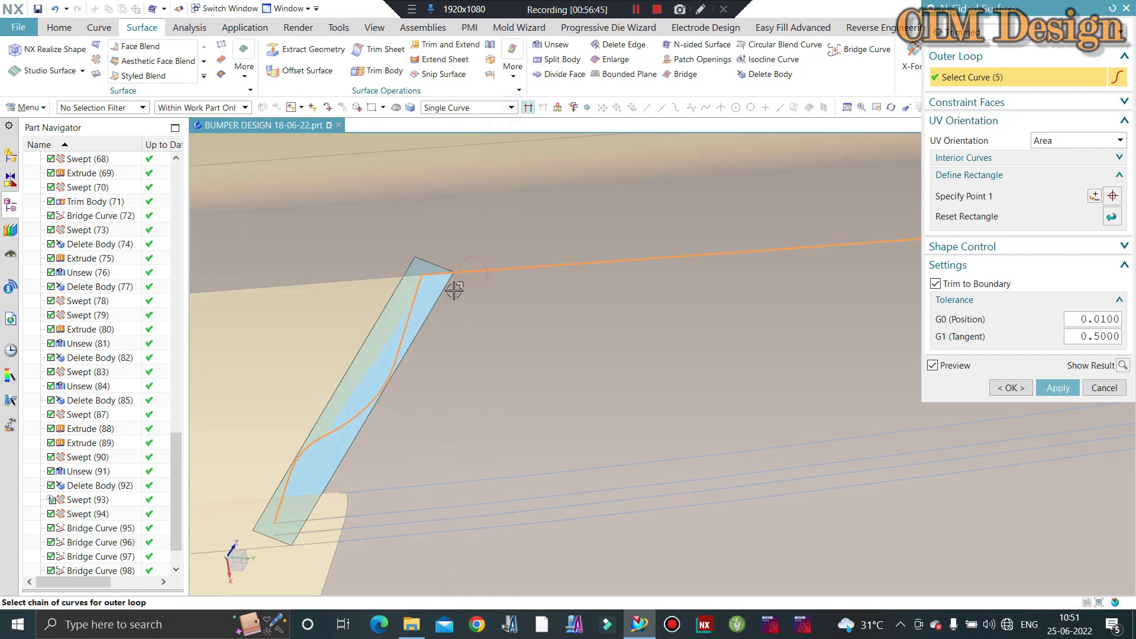
middle_click_drag(454, 290, 661, 292)
left_click(661, 292)
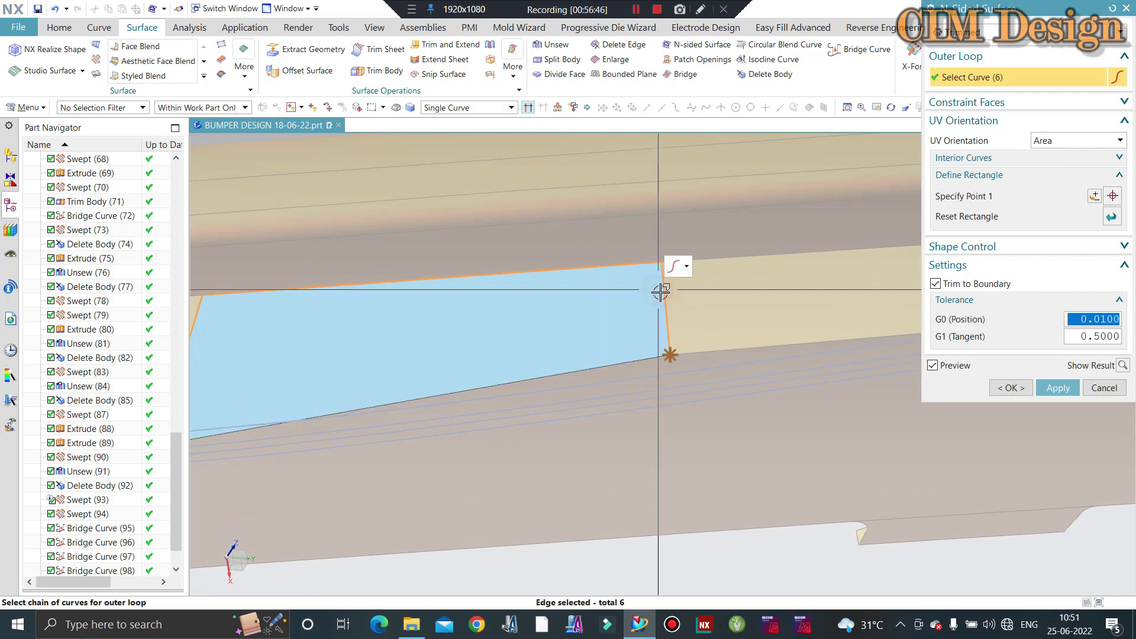
left_click(684, 353)
mouse_move(684, 354)
middle_mouse_down()
mouse_move(363, 343)
mouse_move(390, 328)
middle_mouse_up()
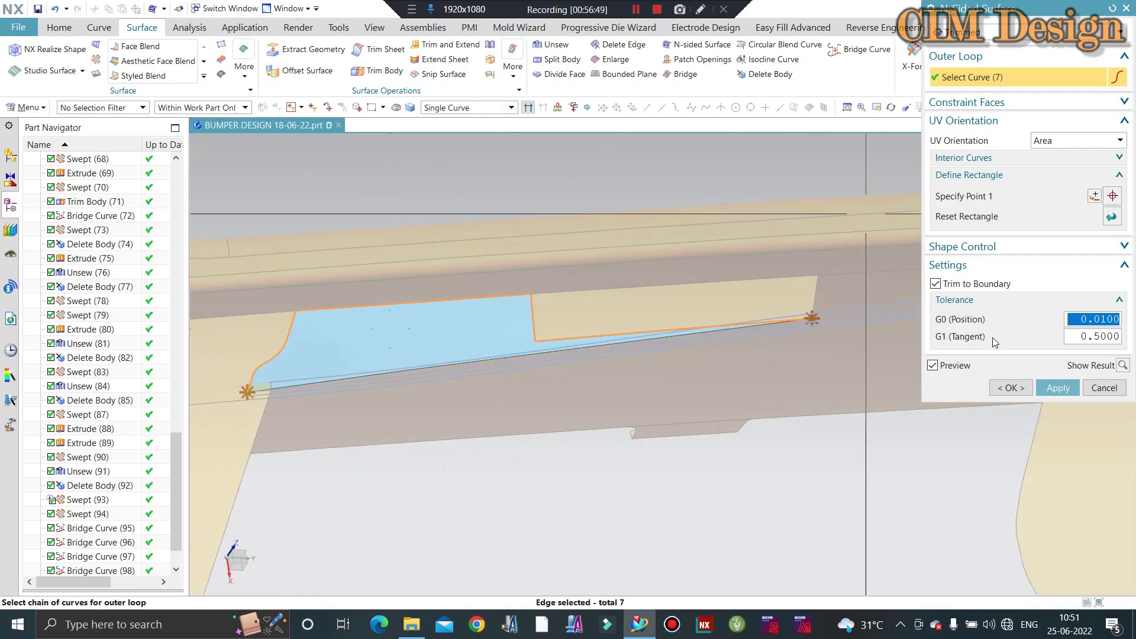
scroll(814, 324, "up", 2)
left_click(806, 329)
left_click(847, 249)
mouse_move(846, 249)
middle_mouse_down()
mouse_move(557, 305)
mouse_move(797, 297)
mouse_move(801, 278)
middle_mouse_up()
left_click(800, 323)
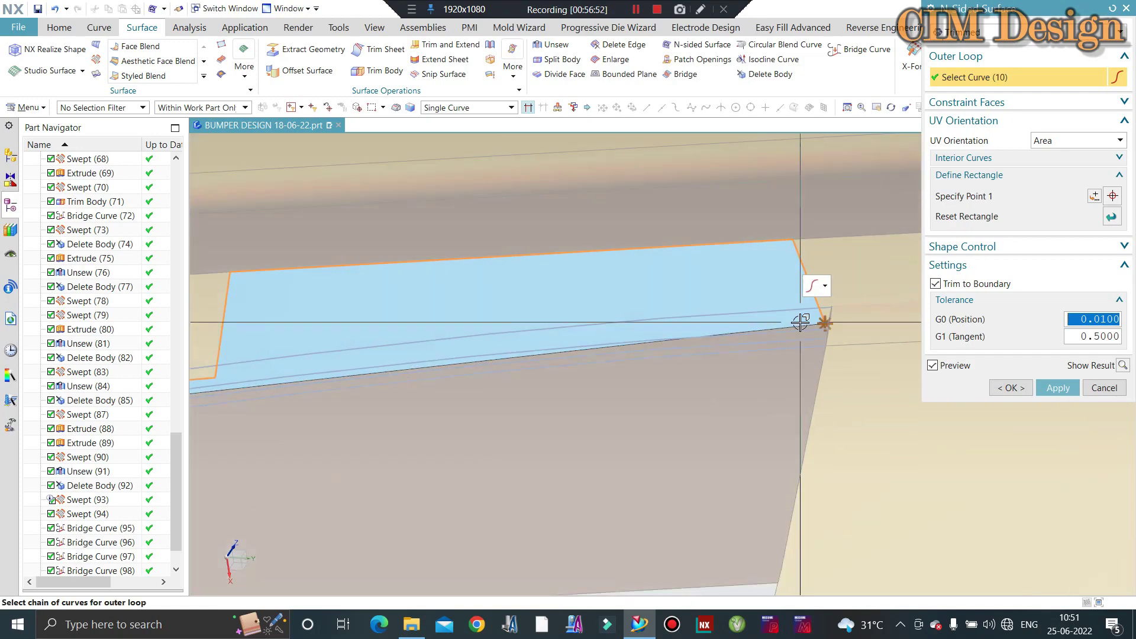
Check the boundary around the pocket and create the 12-curve N-sided patch
scroll(610, 263, "down", 5)
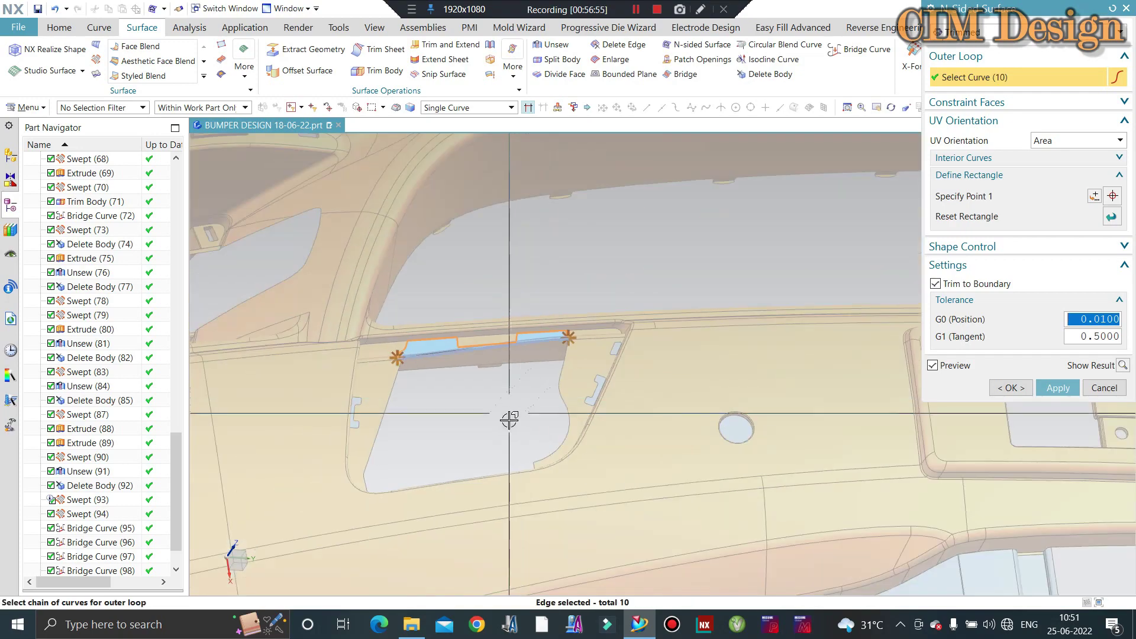
mouse_move(558, 426)
middle_mouse_down()
mouse_move(588, 456)
mouse_move(540, 472)
mouse_move(593, 406)
mouse_move(543, 446)
mouse_move(685, 360)
mouse_move(700, 233)
mouse_move(706, 255)
middle_mouse_up()
scroll(690, 376, "up", 3)
scroll(763, 405, "up", 3)
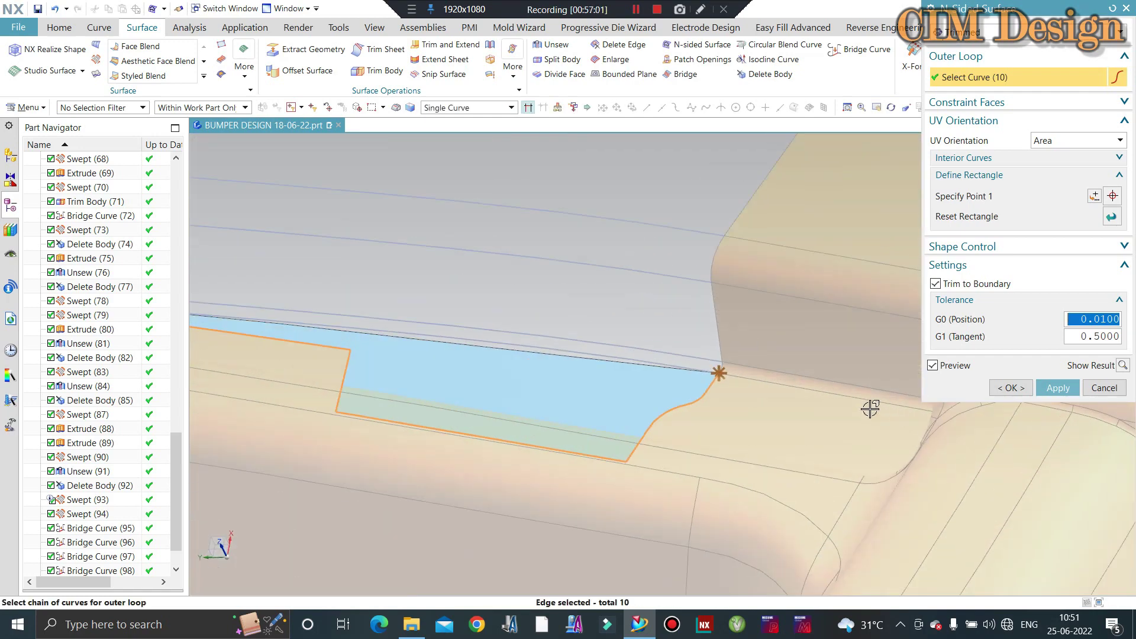
scroll(604, 334, "up", 3)
middle_click_drag(604, 335, 580, 323)
scroll(823, 355, "down", 3)
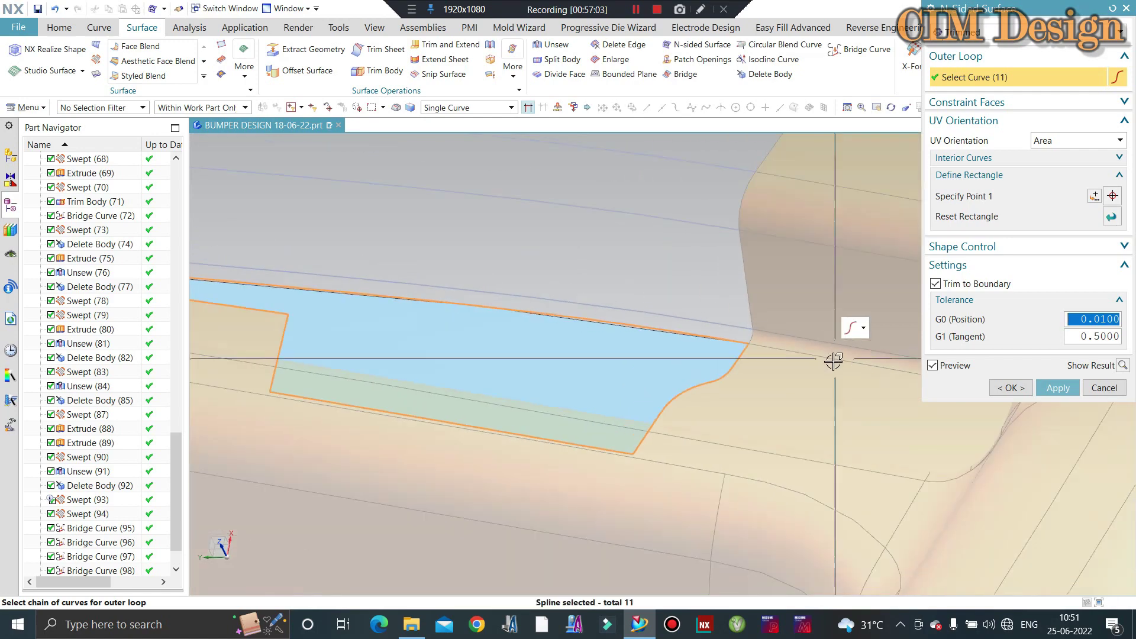
middle_click_drag(831, 360, 314, 307)
scroll(204, 275, "up", 3)
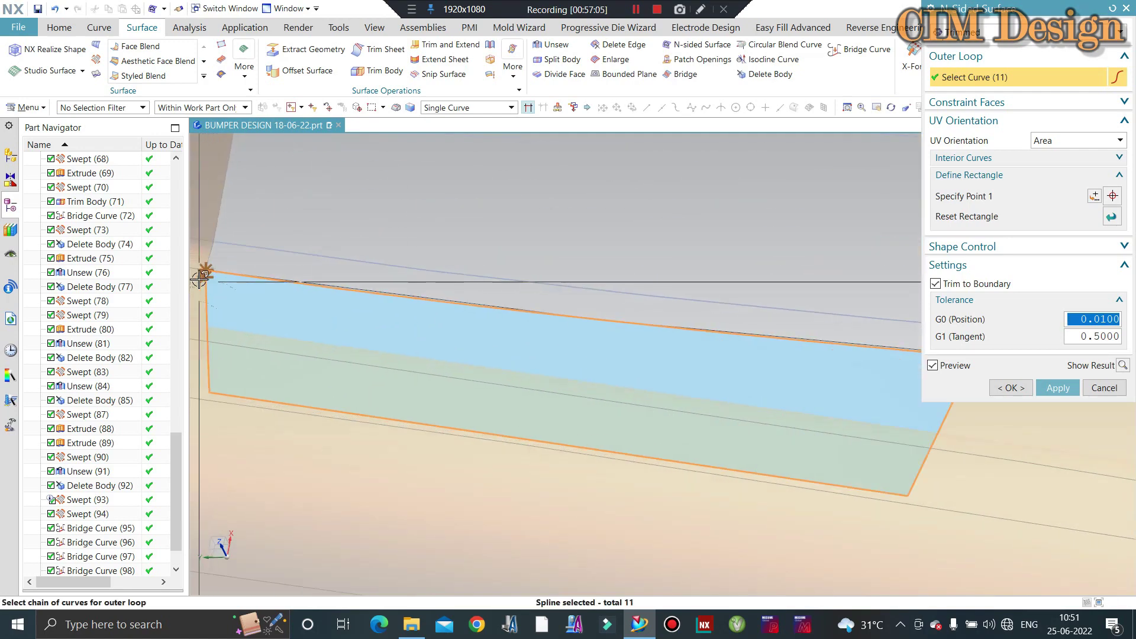
scroll(222, 257, "up", 2)
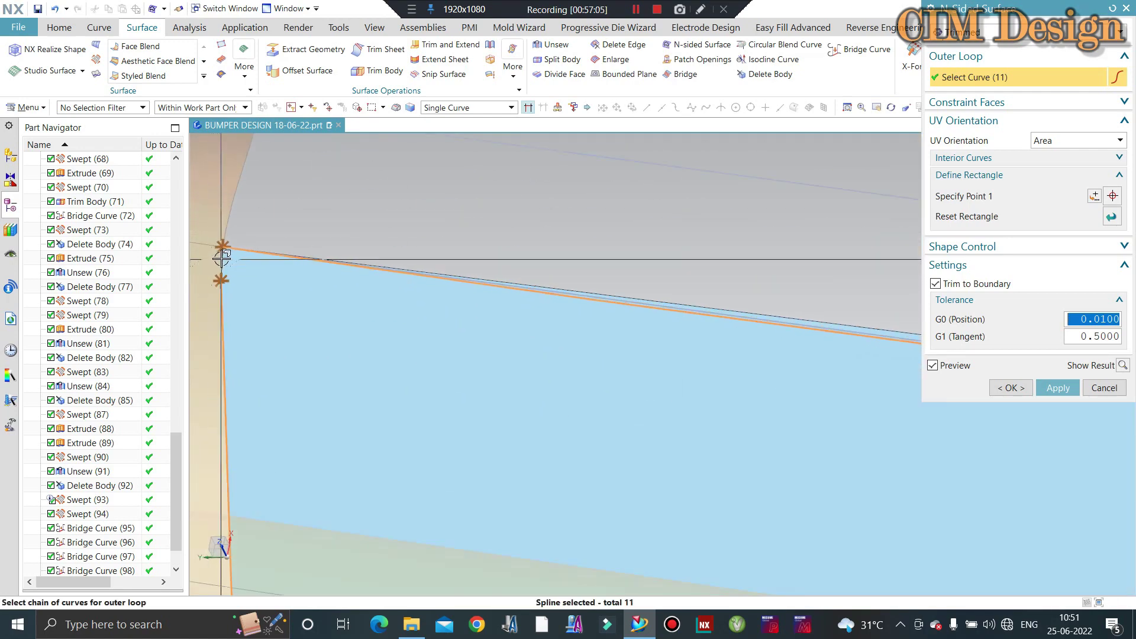
left_click(1000, 388)
scroll(592, 314, "down", 3)
Zoom and rotate to inspect the new patch and the bumper side with the pocket
scroll(509, 281, "down", 2)
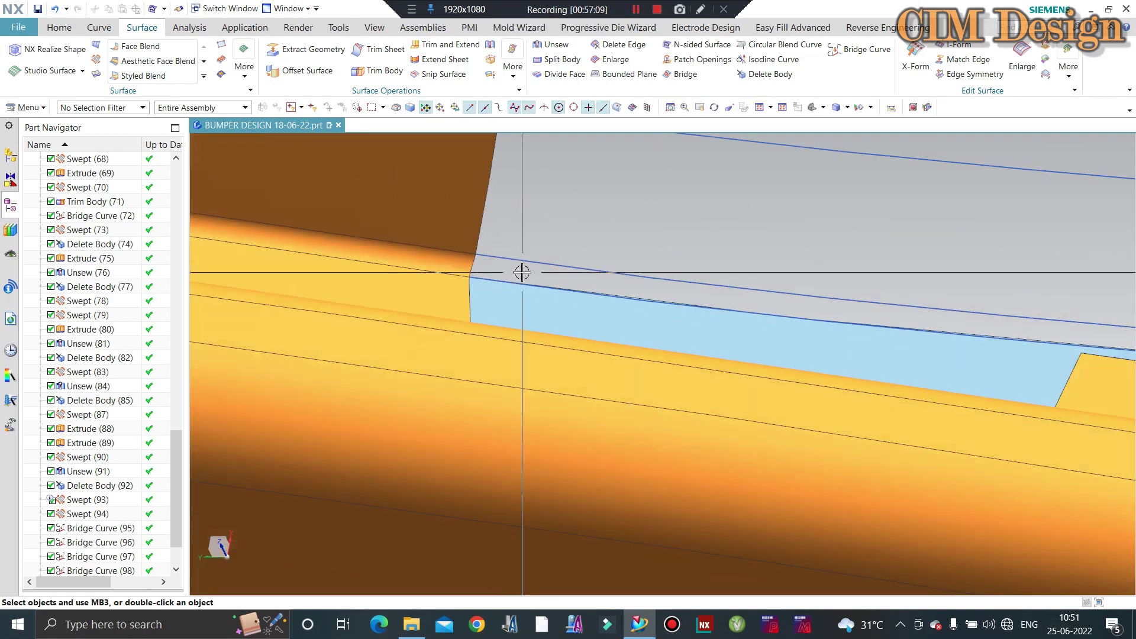
middle_click_drag(609, 307, 519, 266)
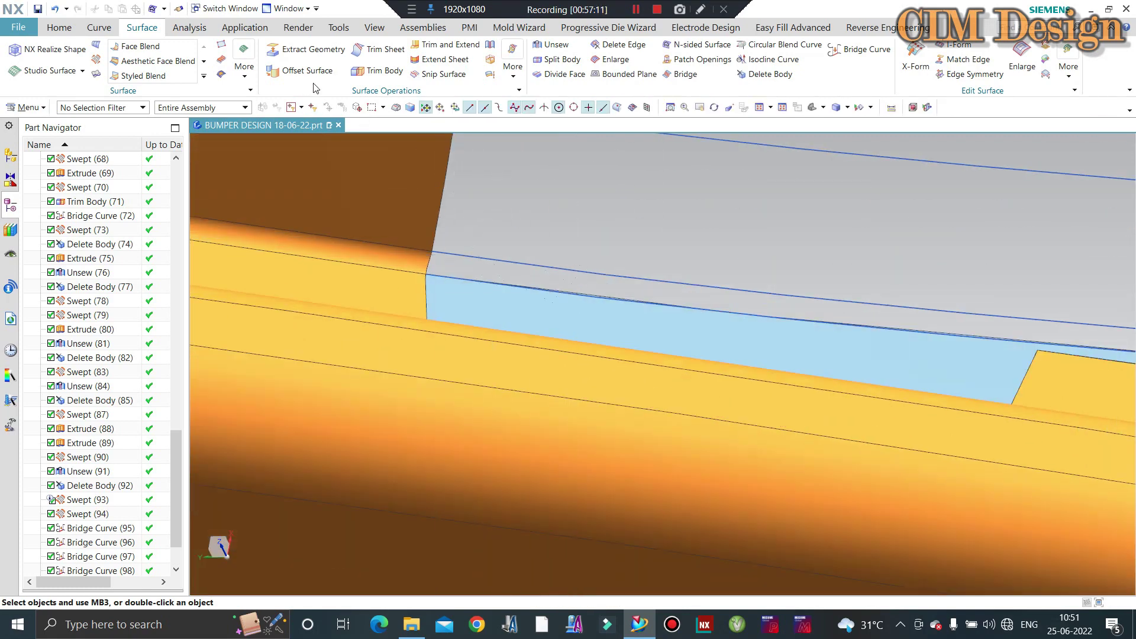
scroll(507, 316, "down", 2)
scroll(520, 317, "down", 3)
scroll(553, 287, "down", 2)
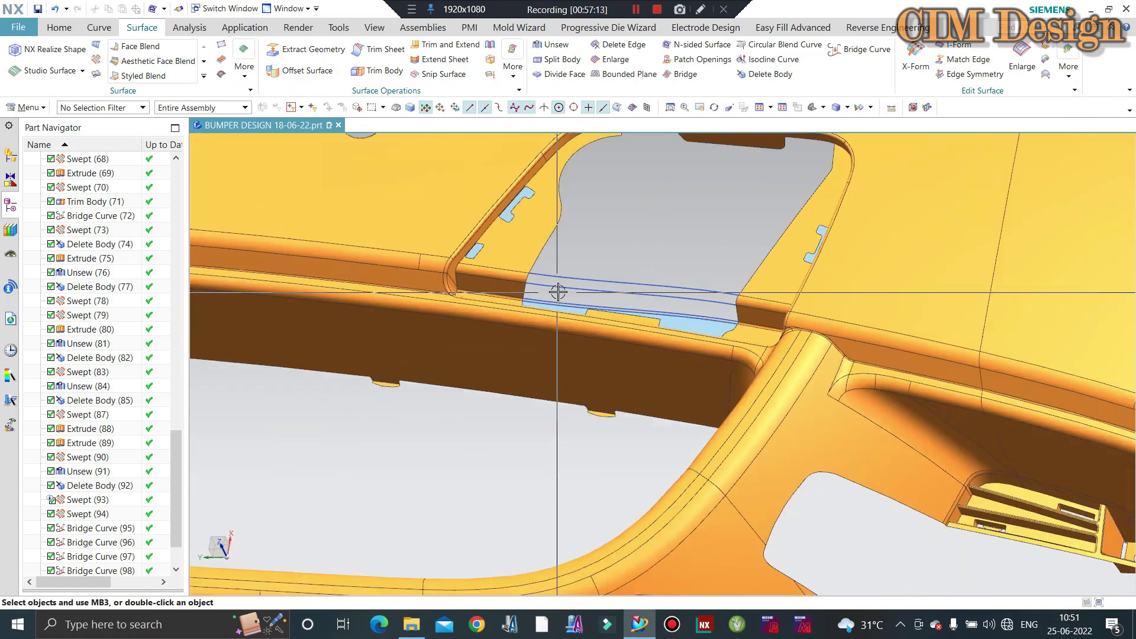
scroll(631, 201, "up", 3)
scroll(633, 178, "up", 2)
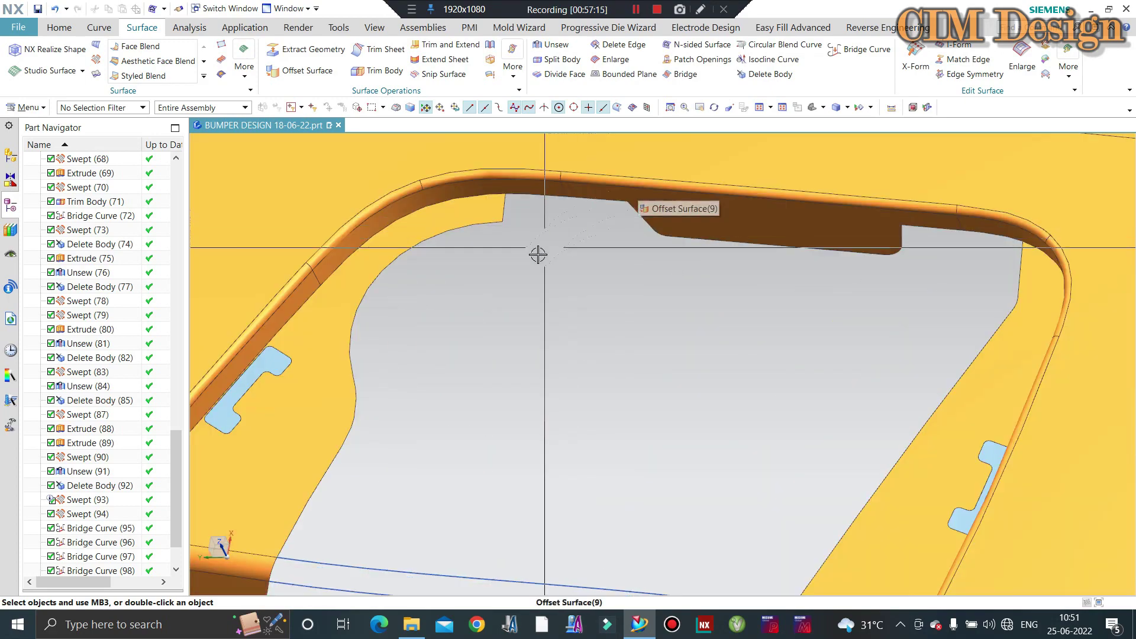
scroll(494, 299, "down", 3)
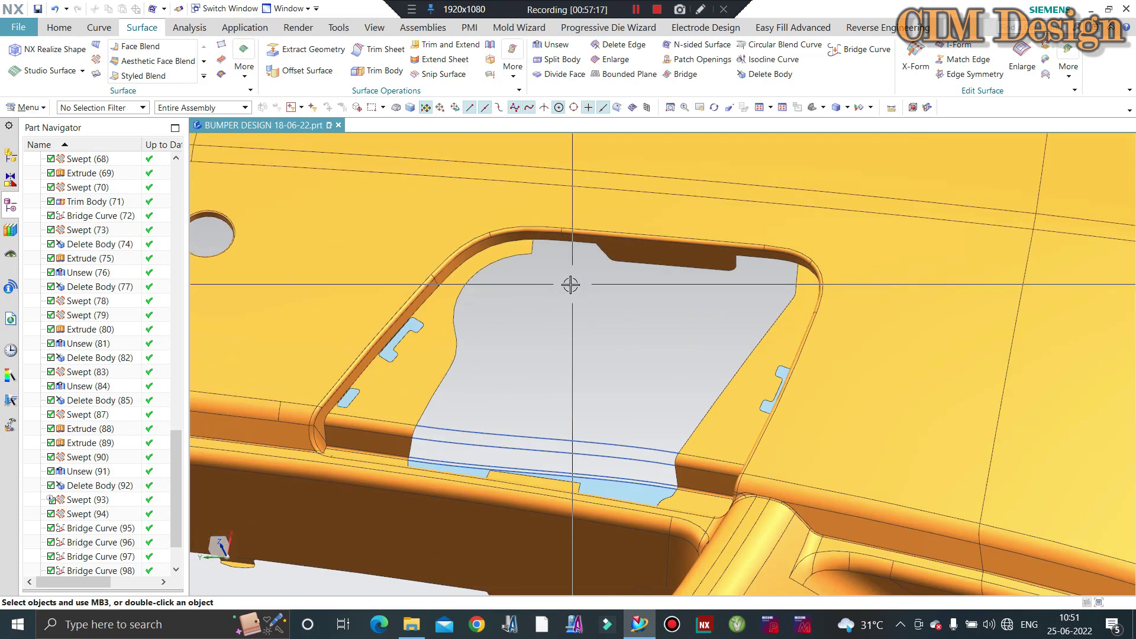
mouse_move(568, 284)
middle_mouse_down()
mouse_move(640, 287)
mouse_move(649, 276)
middle_mouse_up()
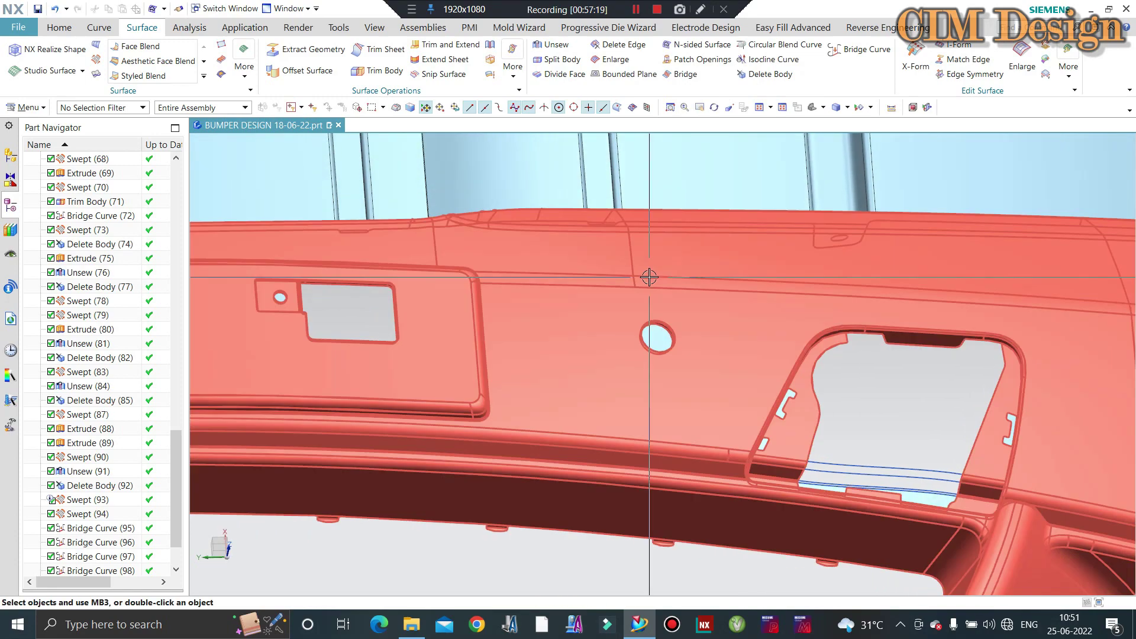
scroll(1005, 328, "up", 1)
scroll(971, 342, "up", 3)
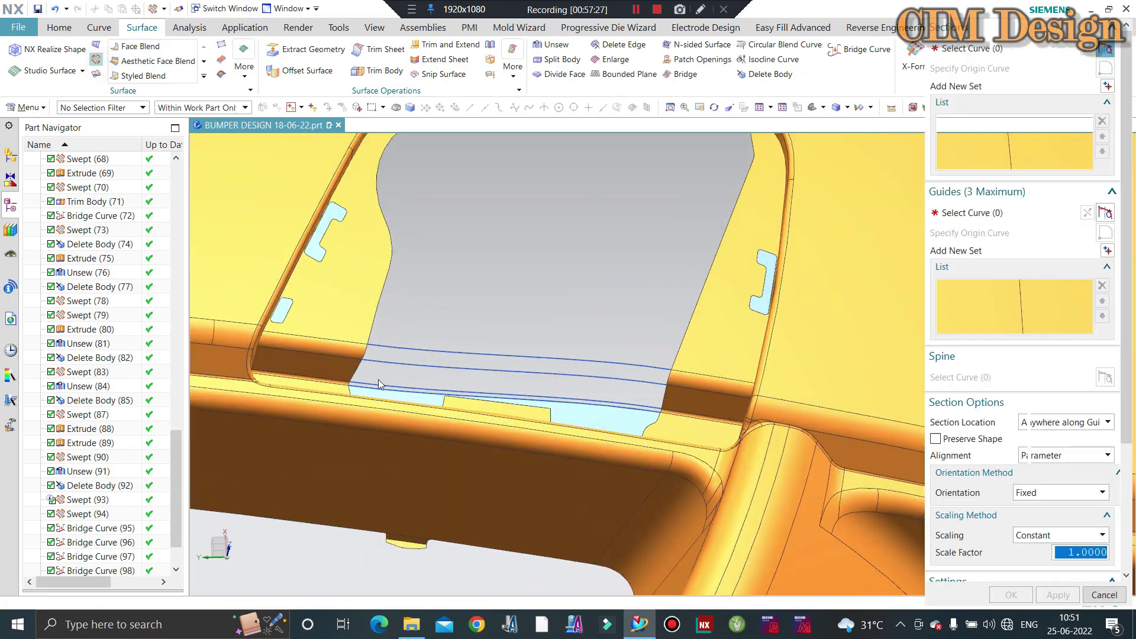
Pick the first section edge and two guide curves for the sweep
scroll(354, 368, "up", 4)
left_click(354, 366)
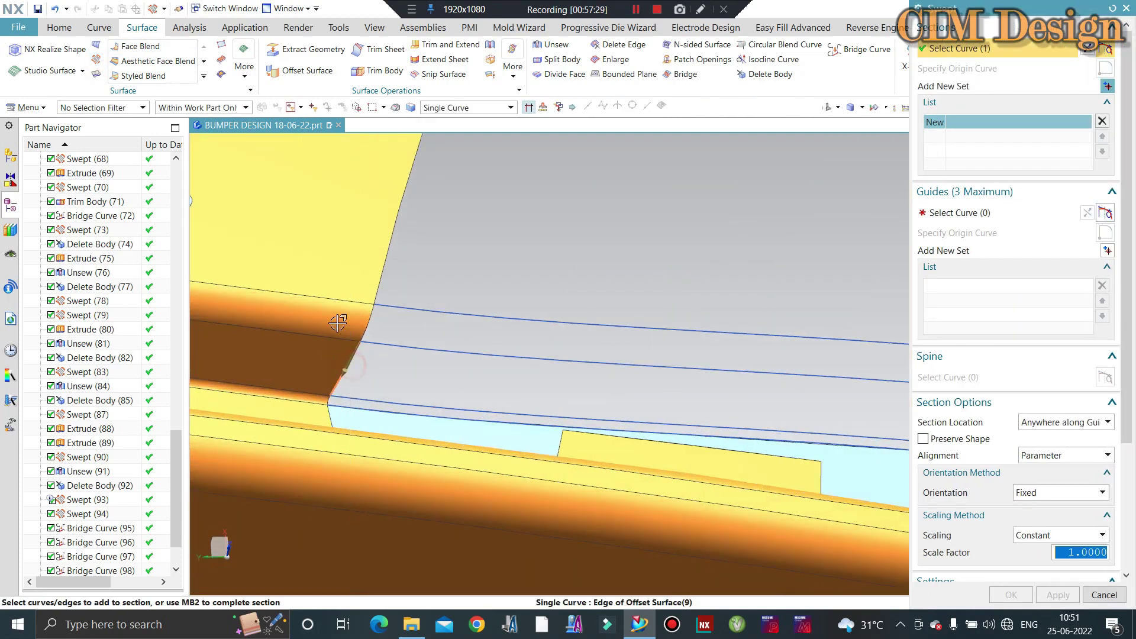
left_click(1107, 88)
scroll(740, 391, "down", 3)
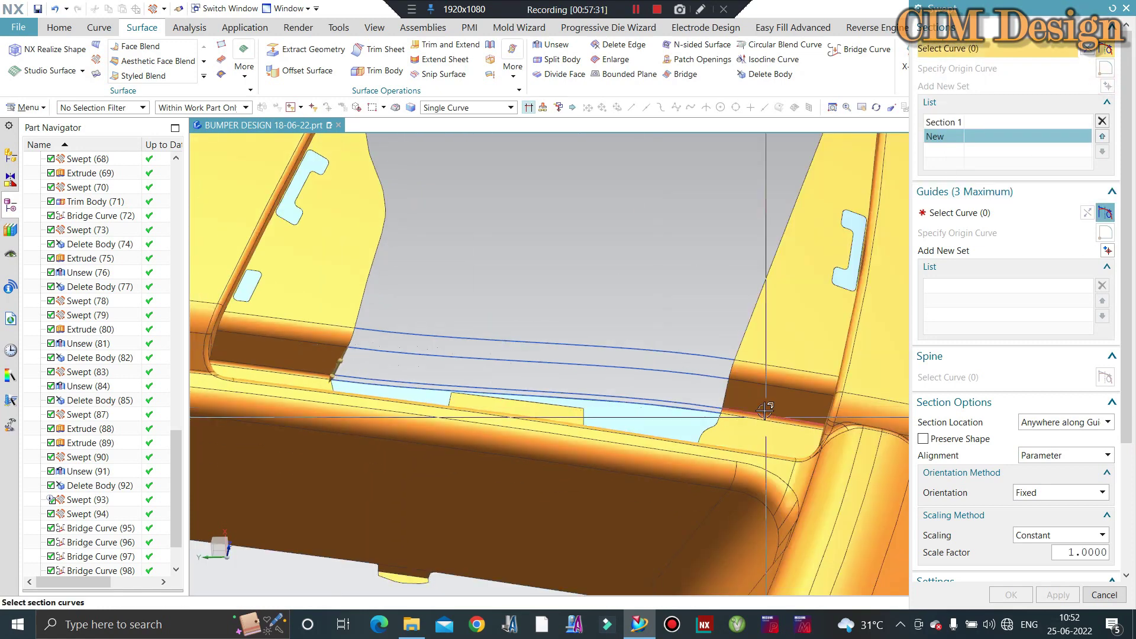
scroll(718, 385, "up", 4)
middle_click(562, 368)
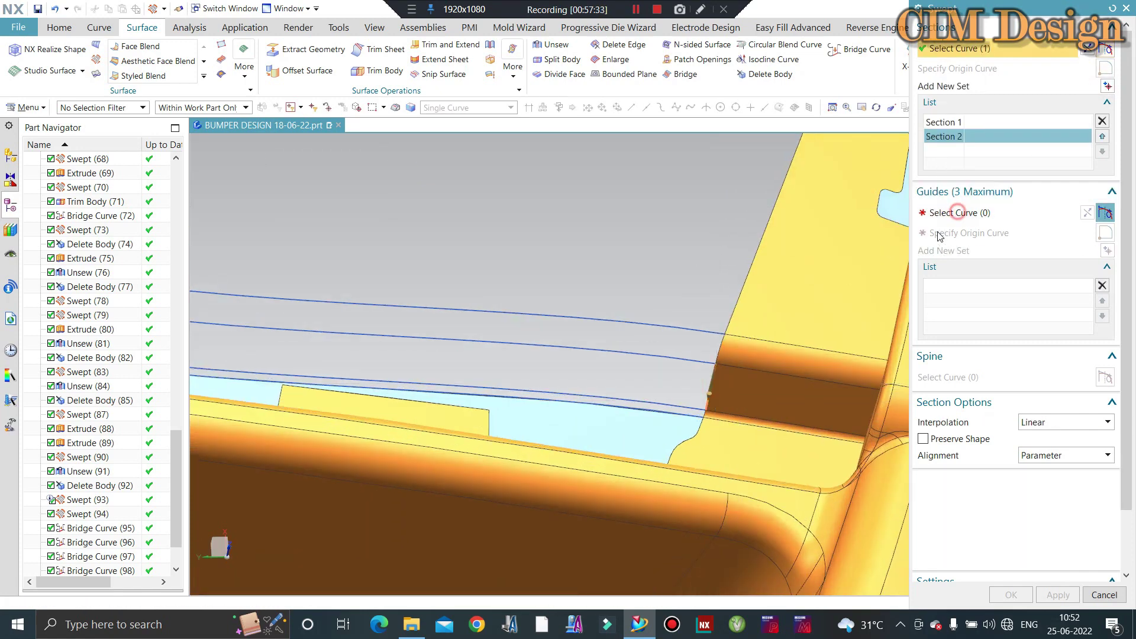
middle_click(843, 305)
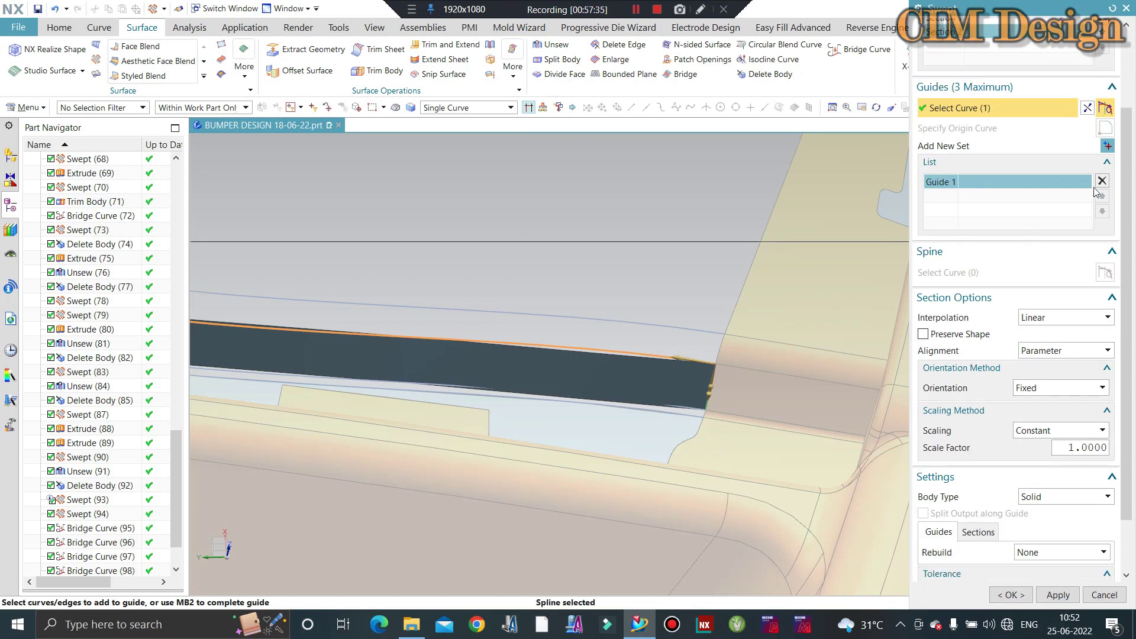
left_click(1106, 146)
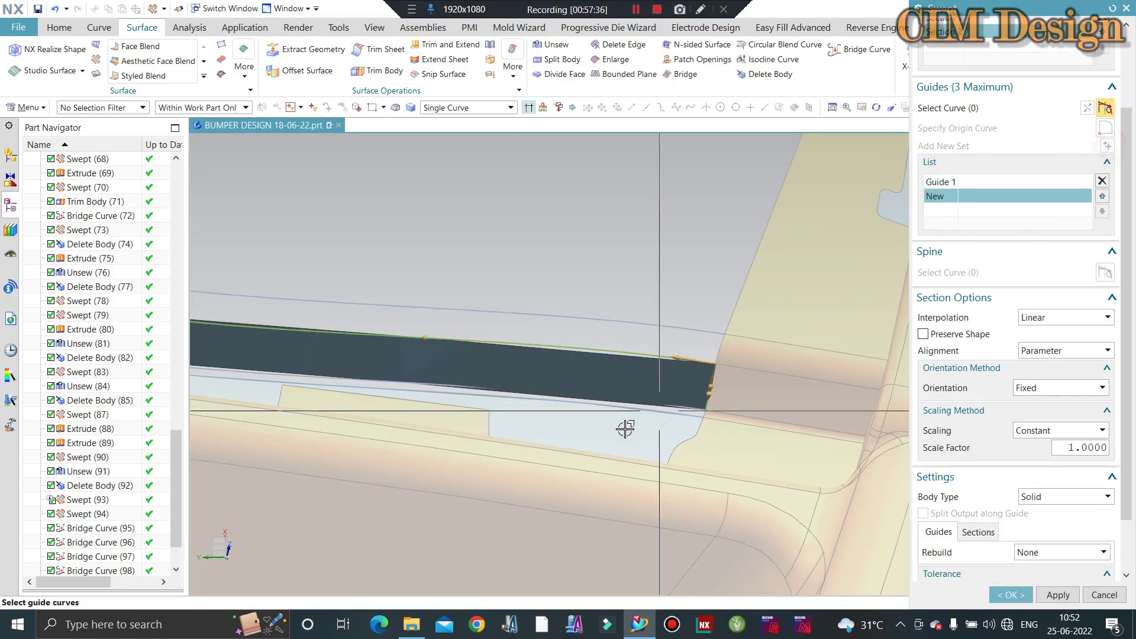
left_click(661, 402)
scroll(787, 392, "up", 2)
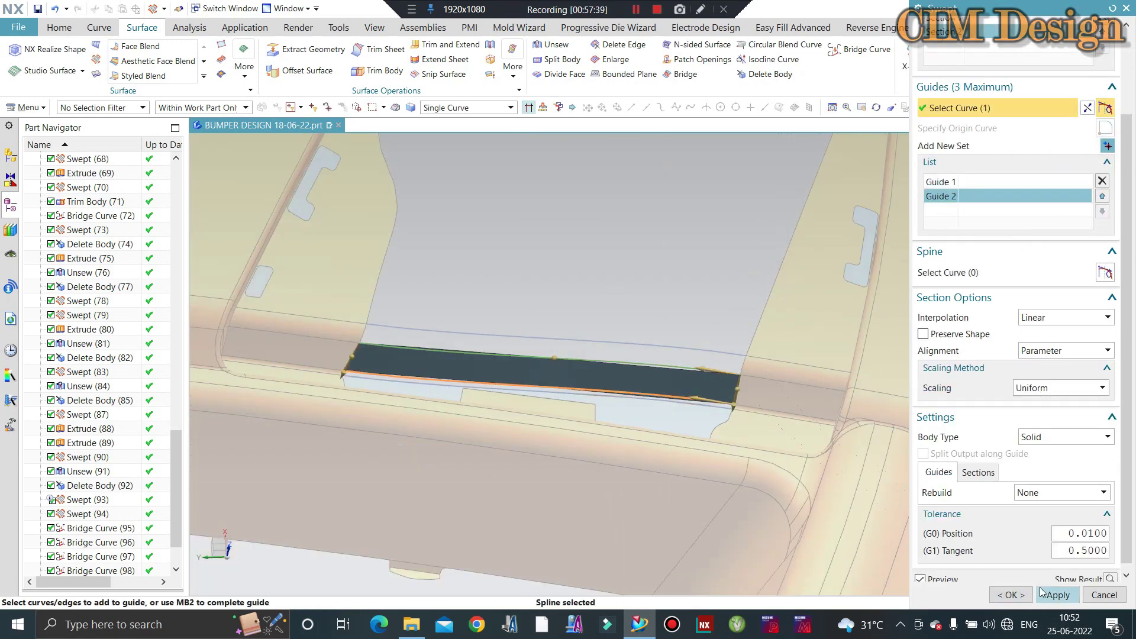
left_click(1058, 595)
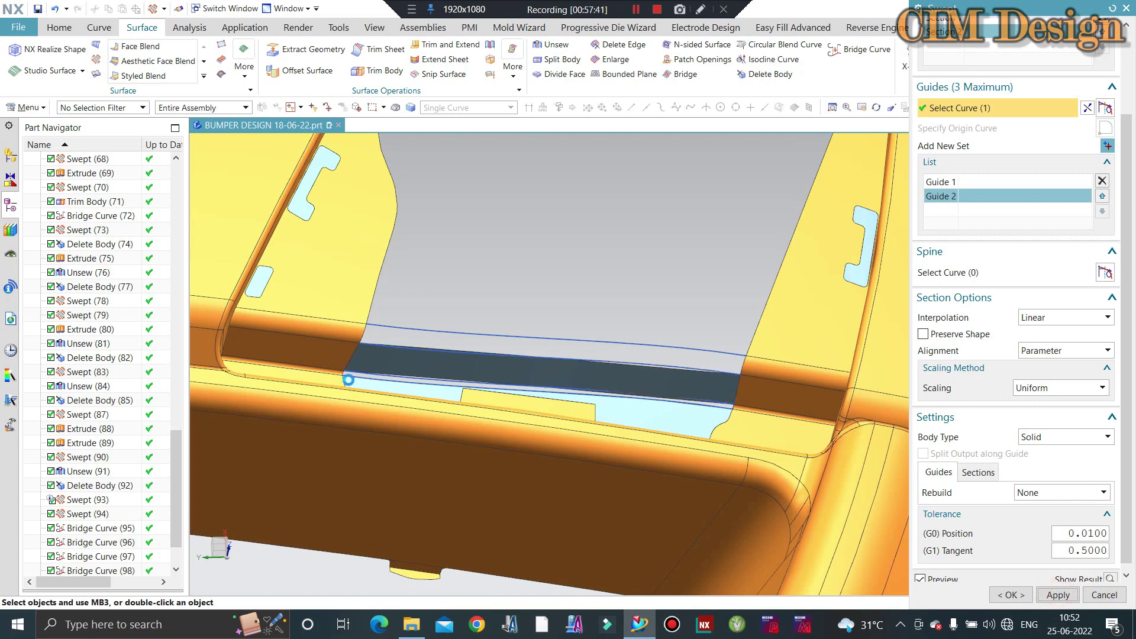
Add a second edge to the first section and finish the section
scroll(349, 379, "down", 3)
scroll(342, 367, "down", 2)
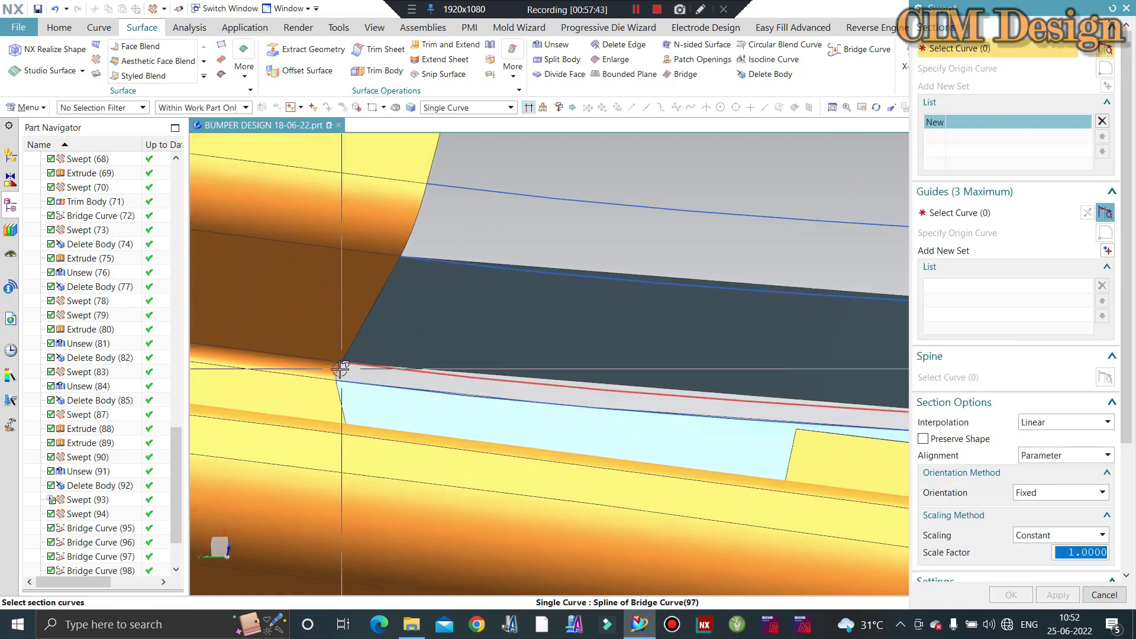
scroll(343, 367, "down", 2)
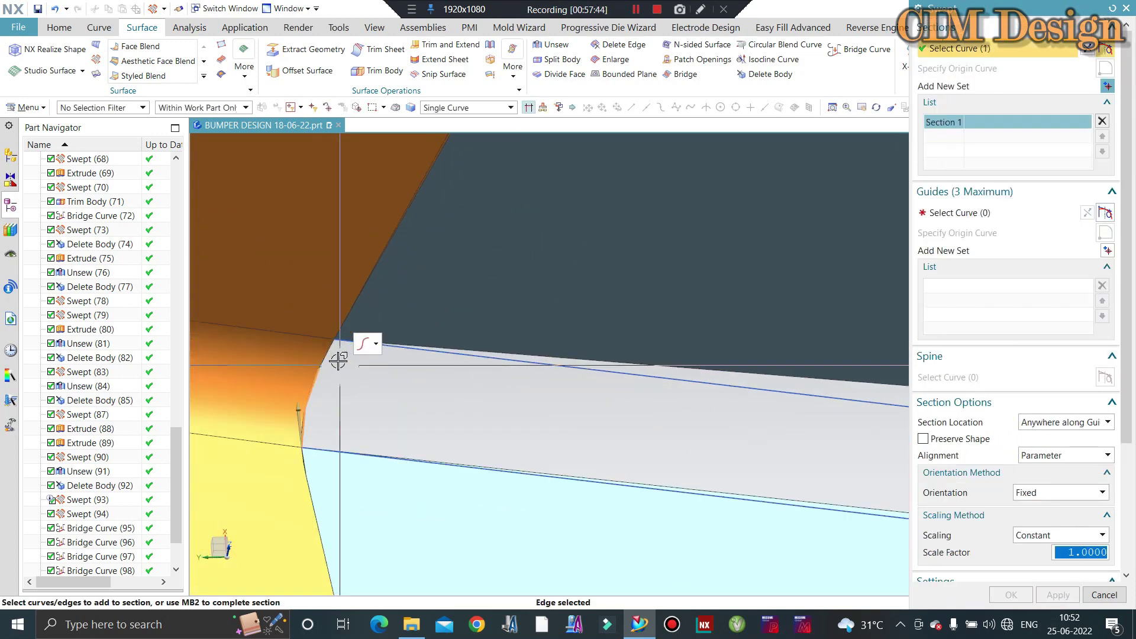
left_click(316, 394)
middle_click_drag(325, 381, 880, 252)
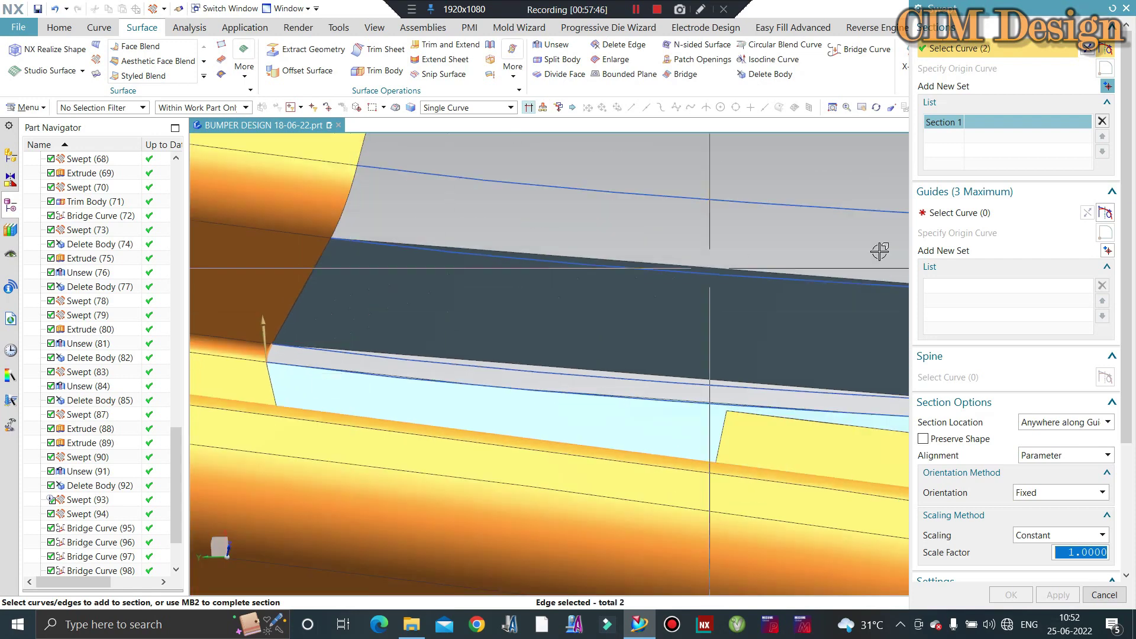
middle_click(1056, 172)
middle_click_drag(876, 366, 740, 386)
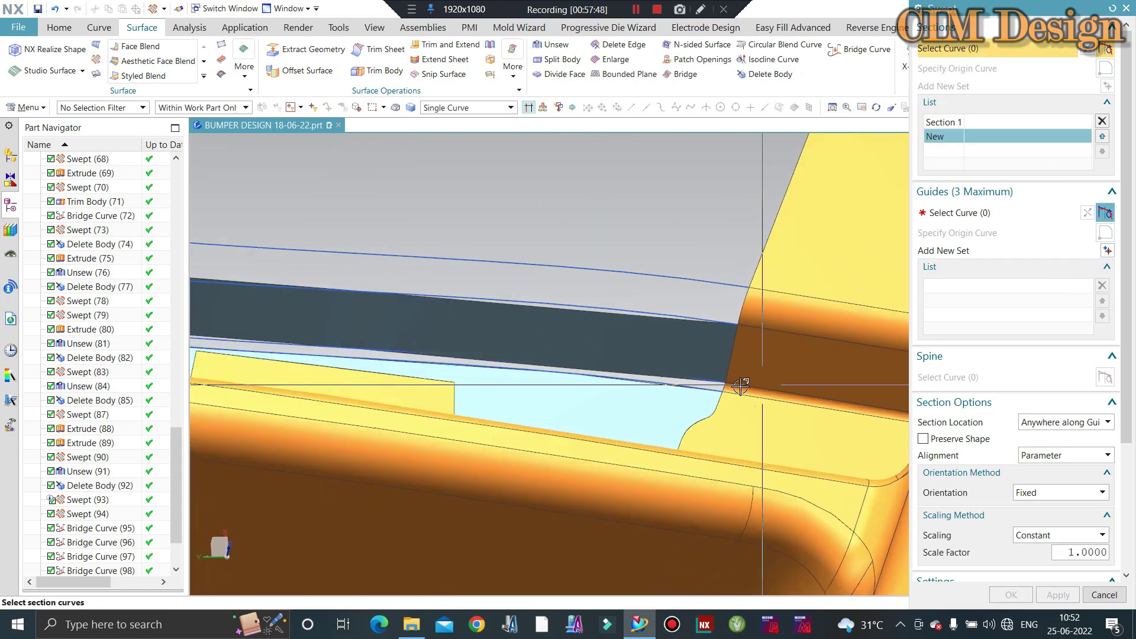
scroll(740, 386, "down", 3)
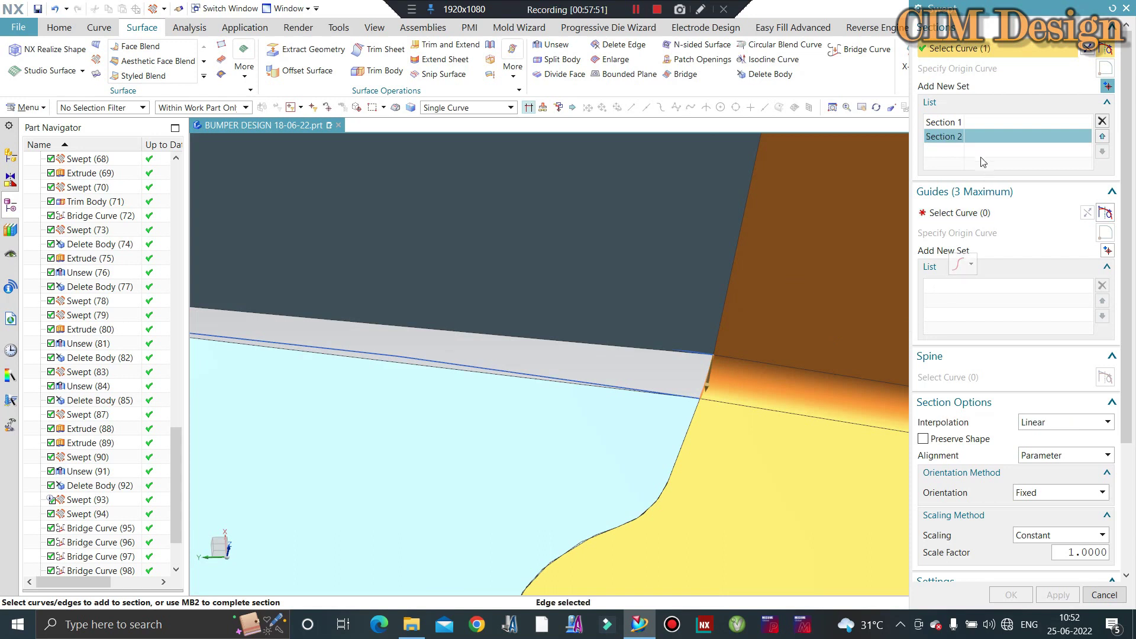
Pick the lower edge and a second curve as the two sweep guides and apply
left_click(948, 208)
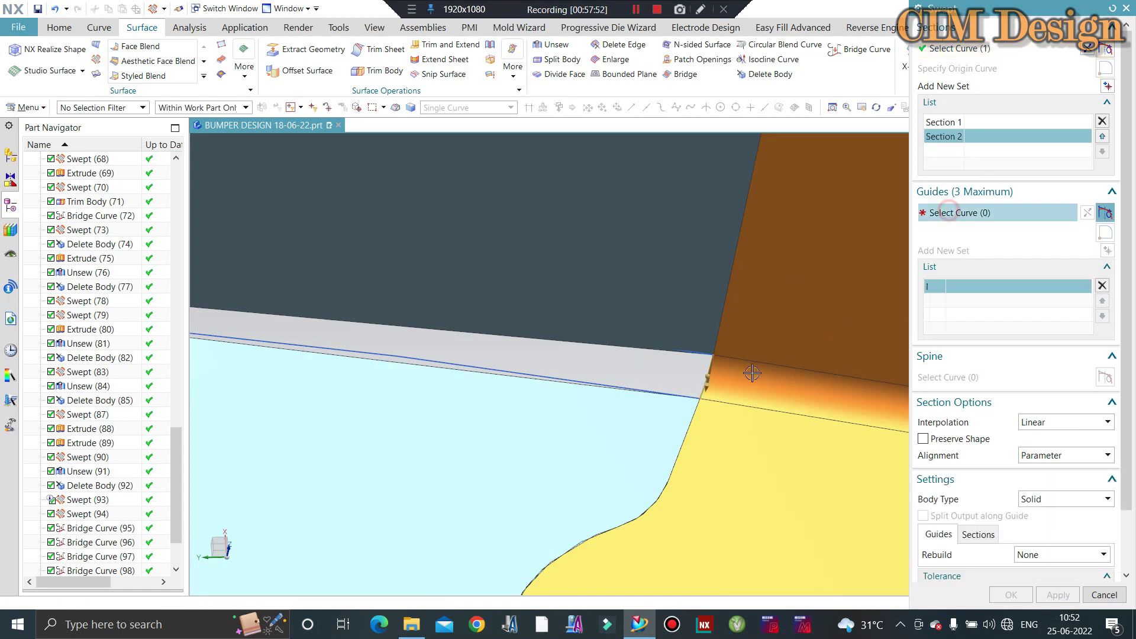
left_click(675, 384)
middle_click(512, 358)
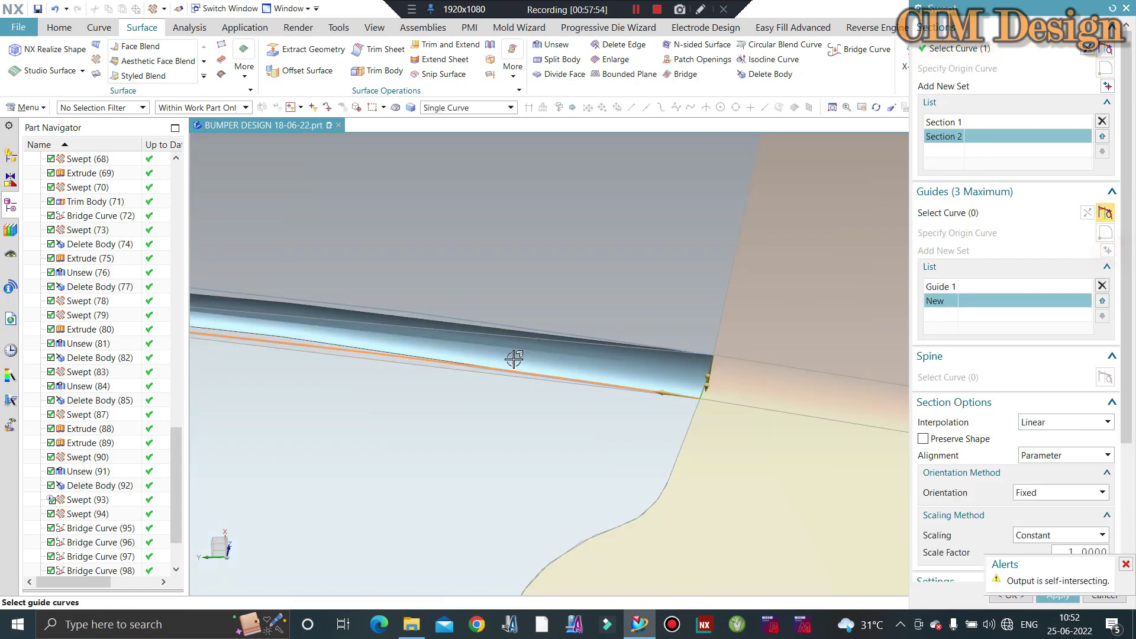
left_click(488, 325)
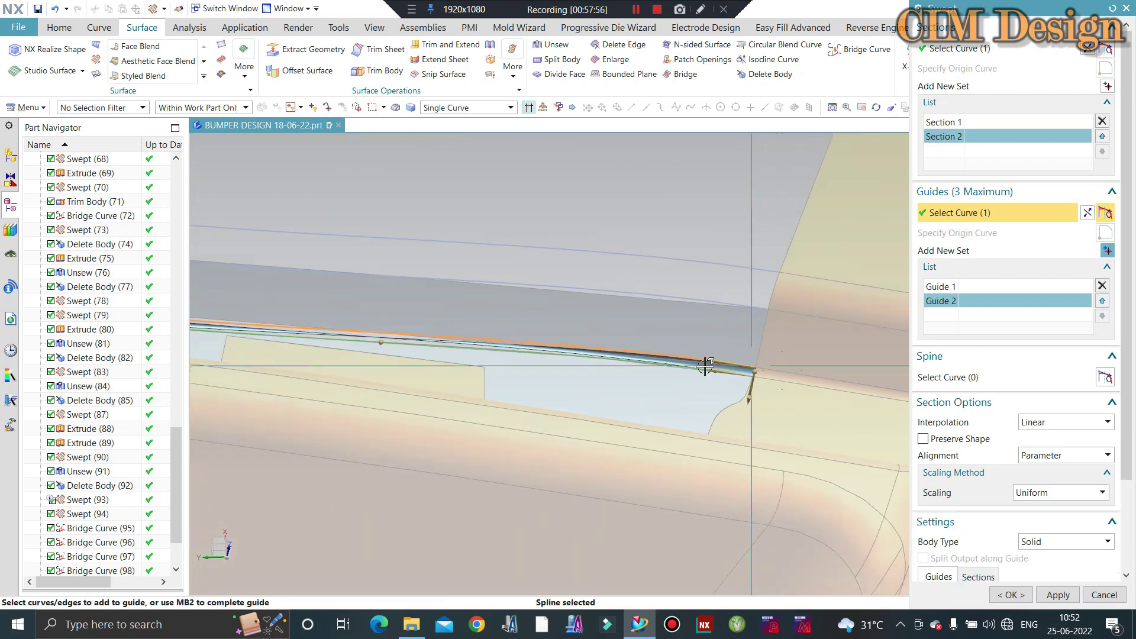
scroll(473, 319, "up", 3)
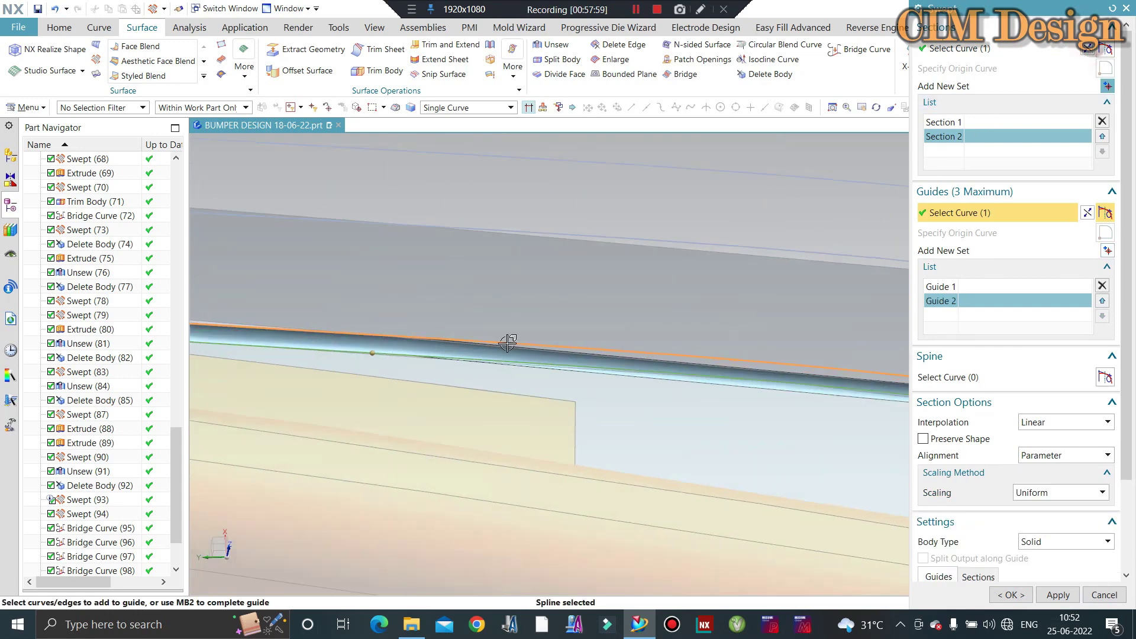
middle_click(512, 338)
middle_click(497, 319)
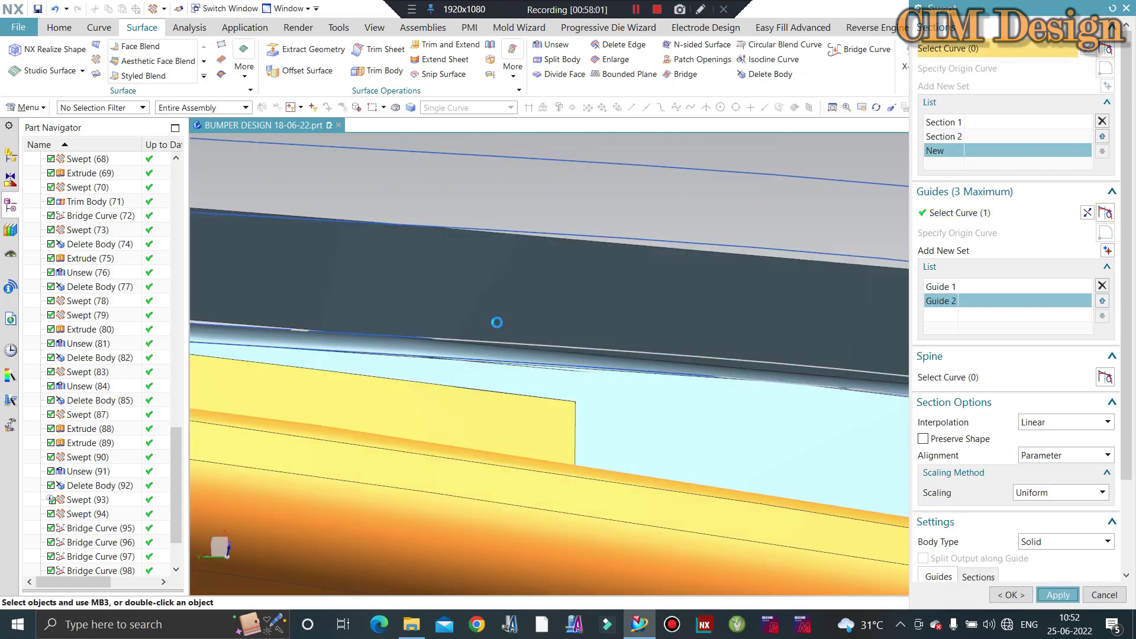
Fit the bumper in view and pick the two section edges of the dark strip
right_click(502, 293)
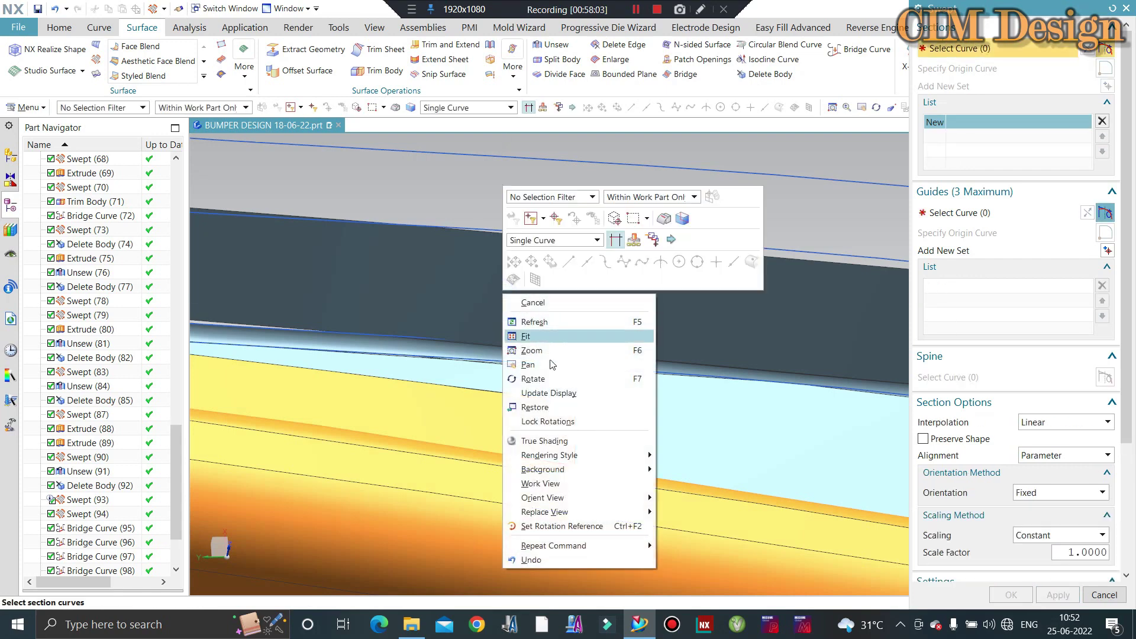
left_click(552, 393)
scroll(538, 373, "down", 3)
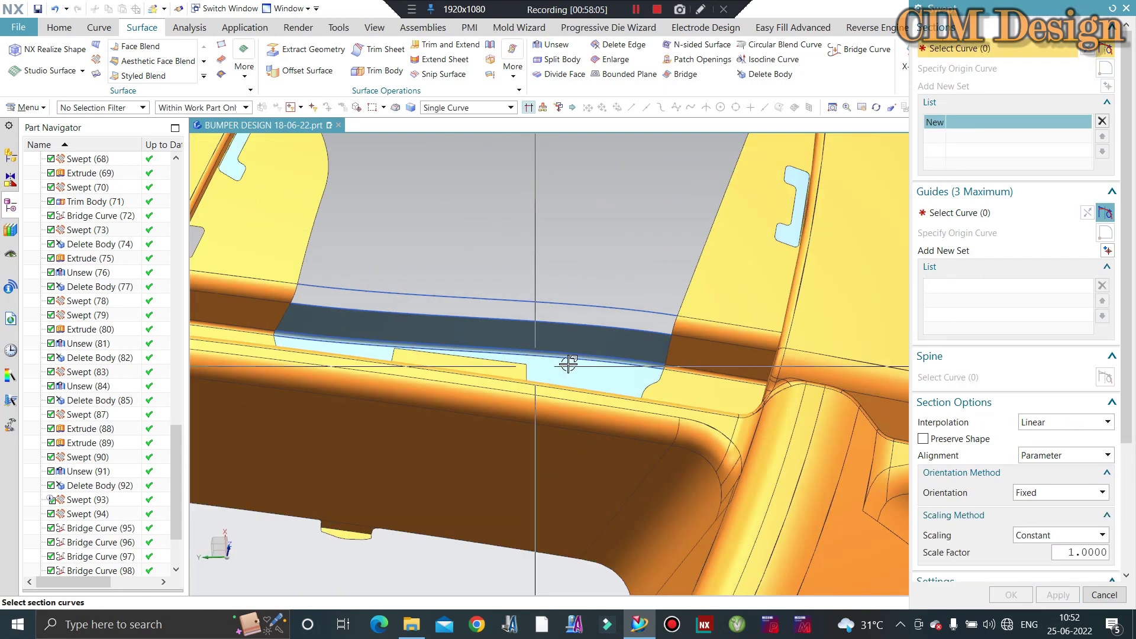
scroll(497, 193, "up", 1)
scroll(424, 285, "up", 1)
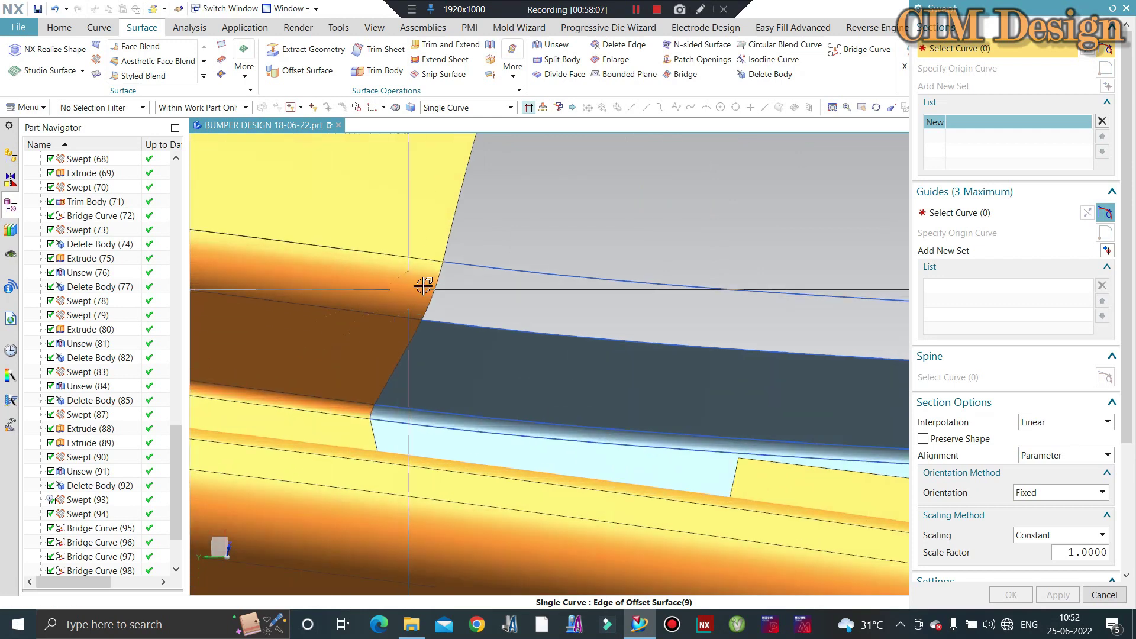
left_click(433, 281)
scroll(327, 298, "down", 2)
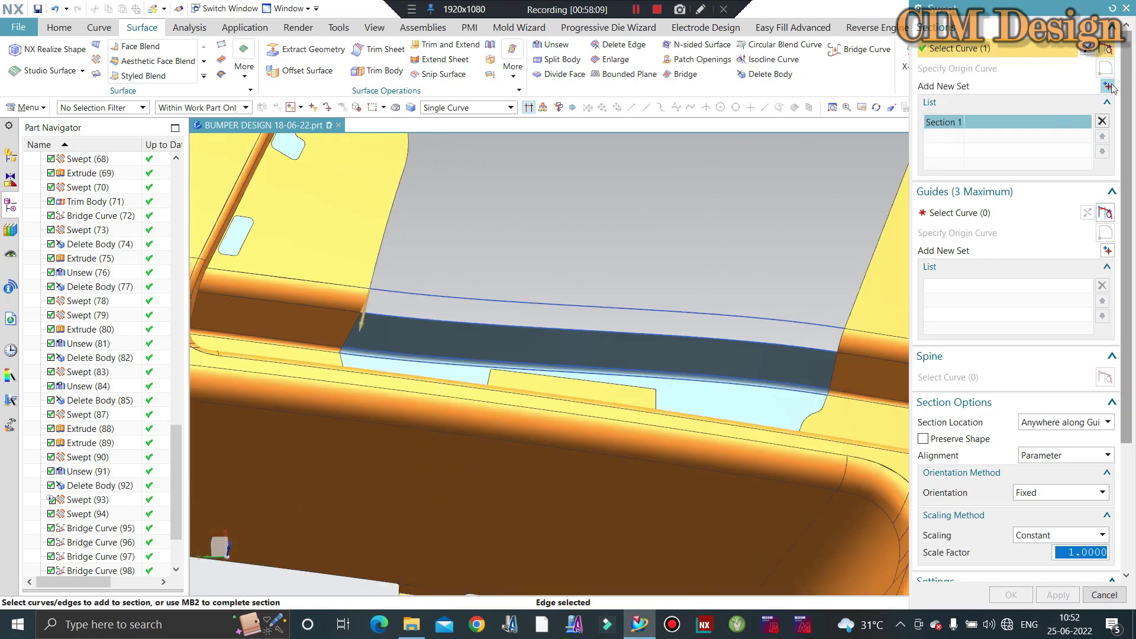
left_click(1107, 86)
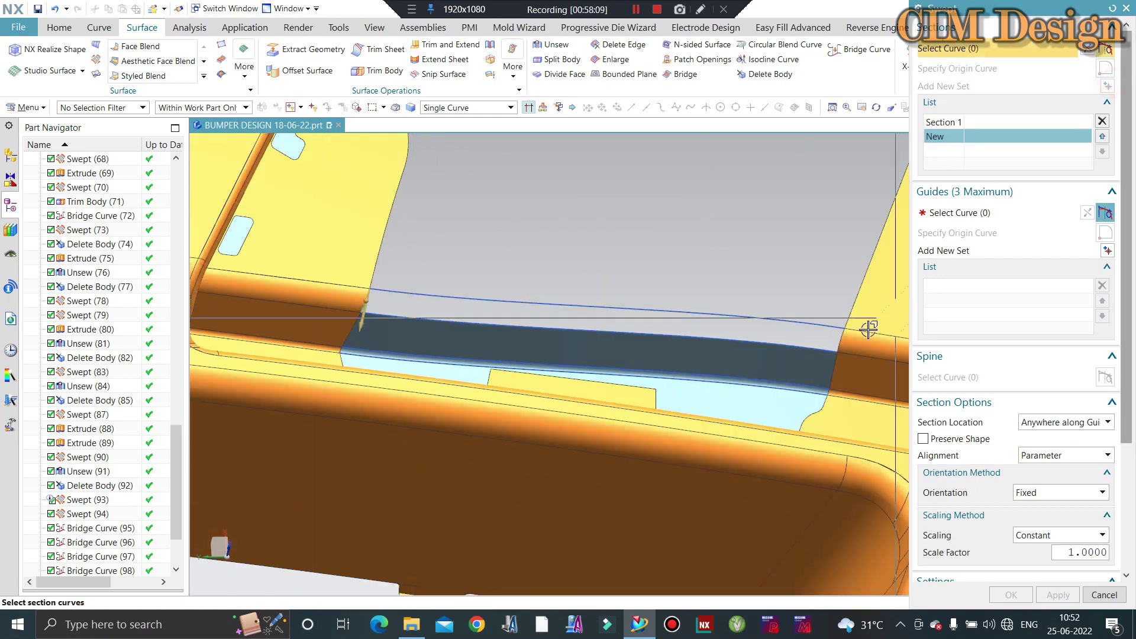
left_click(988, 214)
Pick two guide curves, including the lower bumper edge, apply the sweep and close the Swept tool
left_click(659, 309)
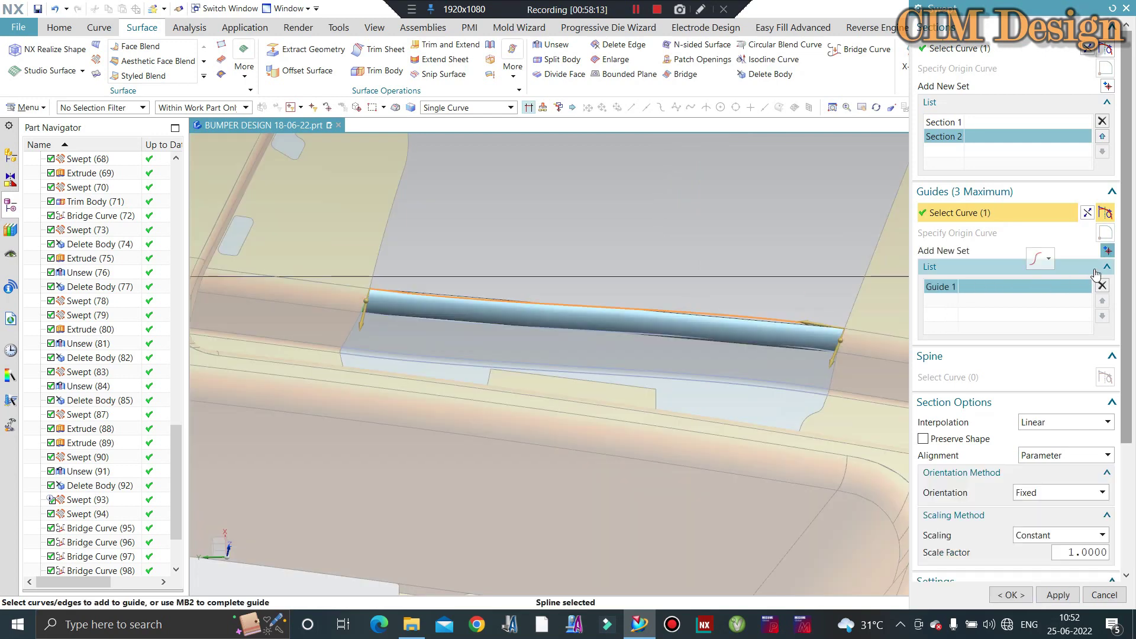
left_click(1107, 251)
left_click(452, 322)
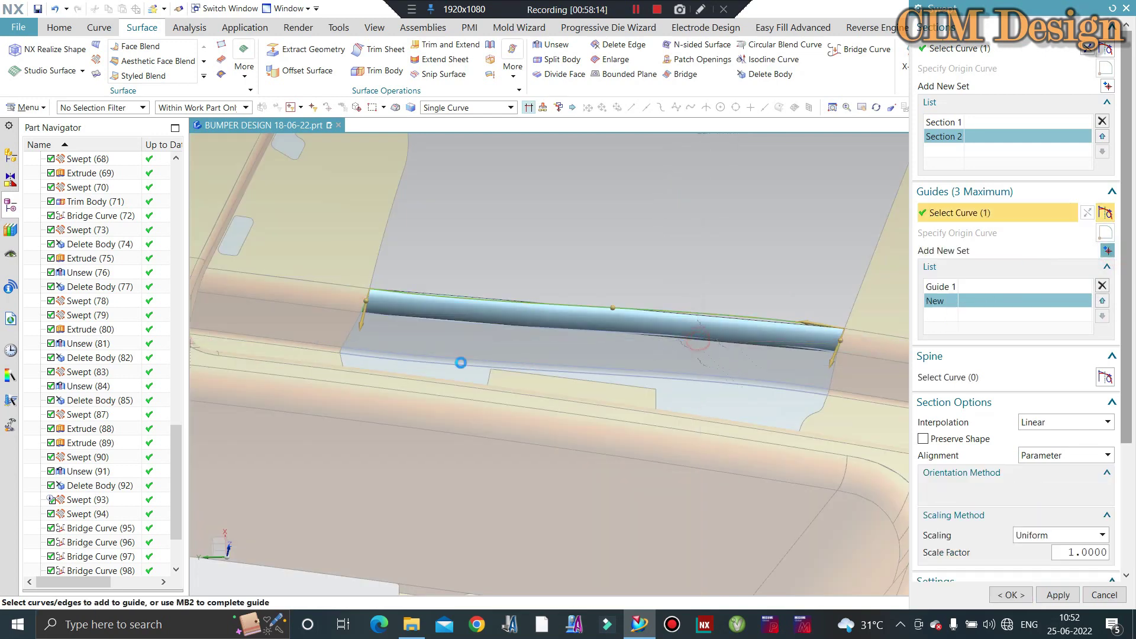
middle_click(417, 386)
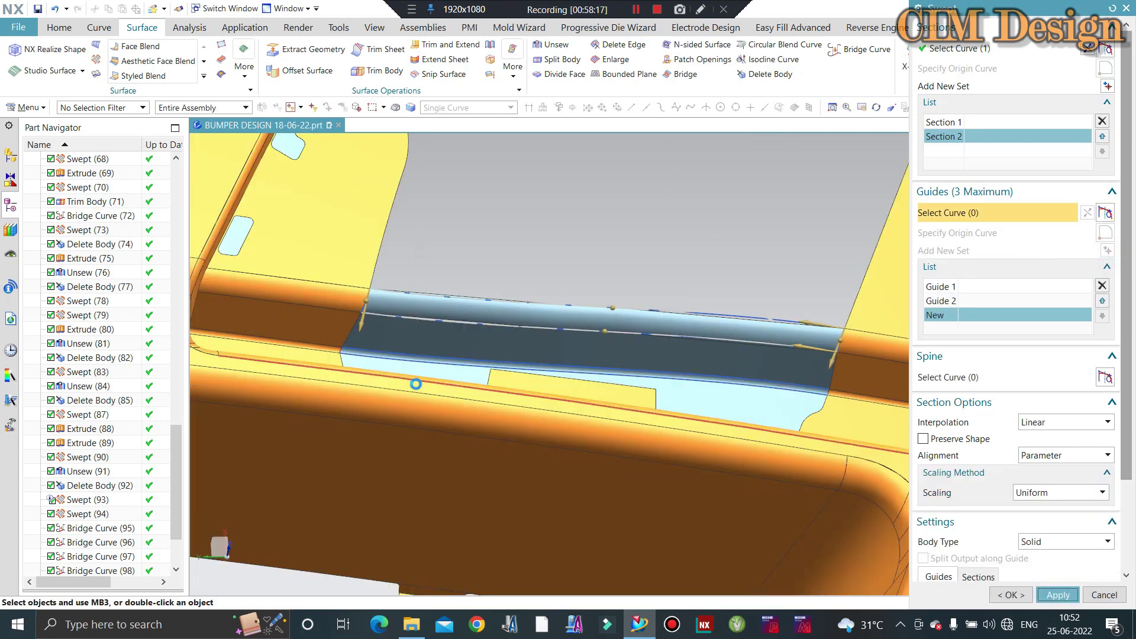
middle_click(539, 338)
middle_click_drag(540, 338, 518, 266)
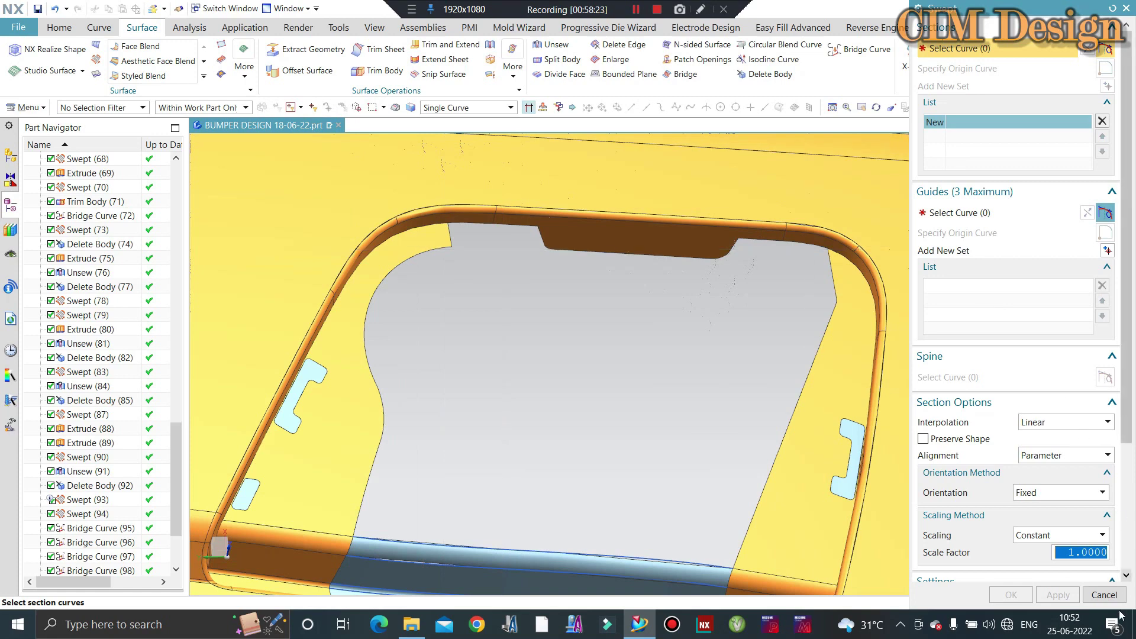
left_click(1104, 596)
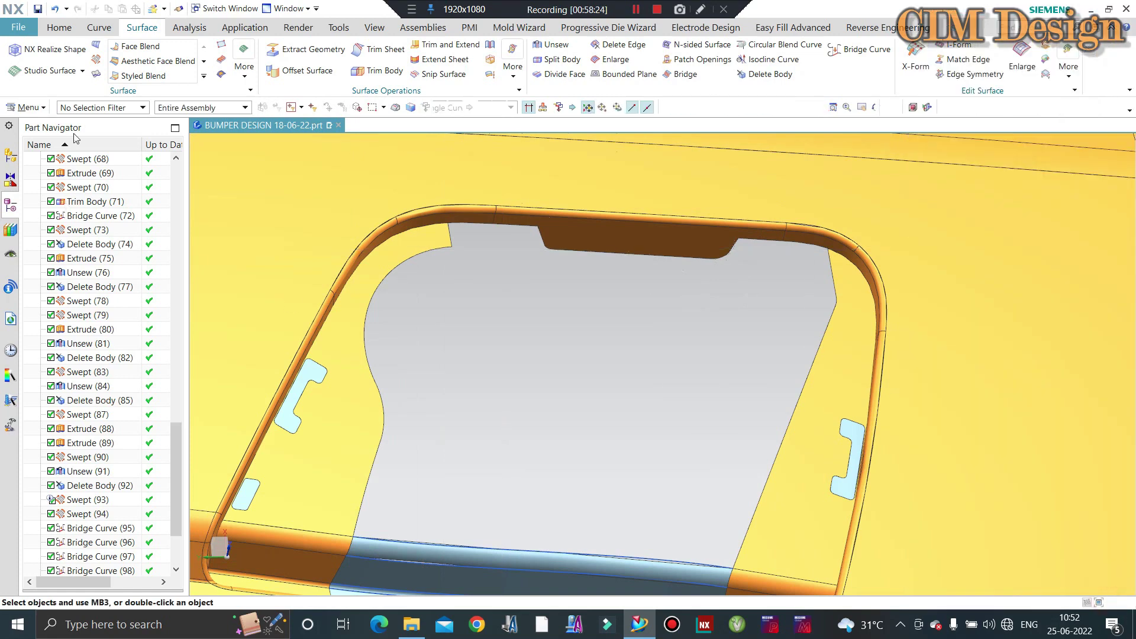
Start an extrusion from the notch outline edges, including the corner arc and long straight edge
left_click(74, 29)
left_click(171, 56)
scroll(530, 201, "up", 4)
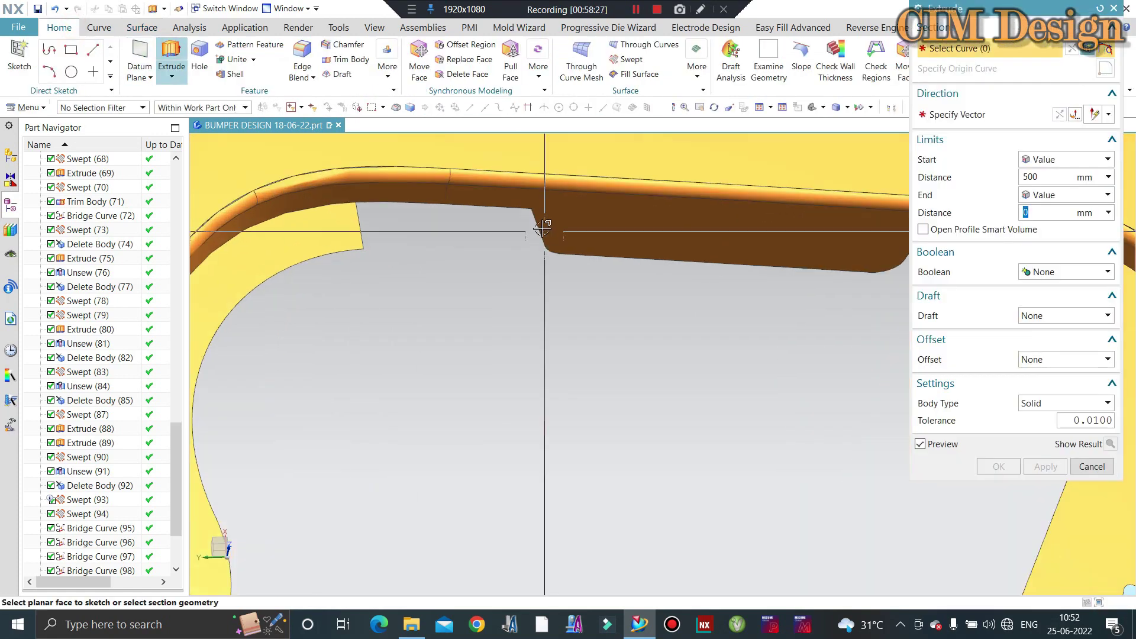
left_click(534, 228)
left_click(552, 260)
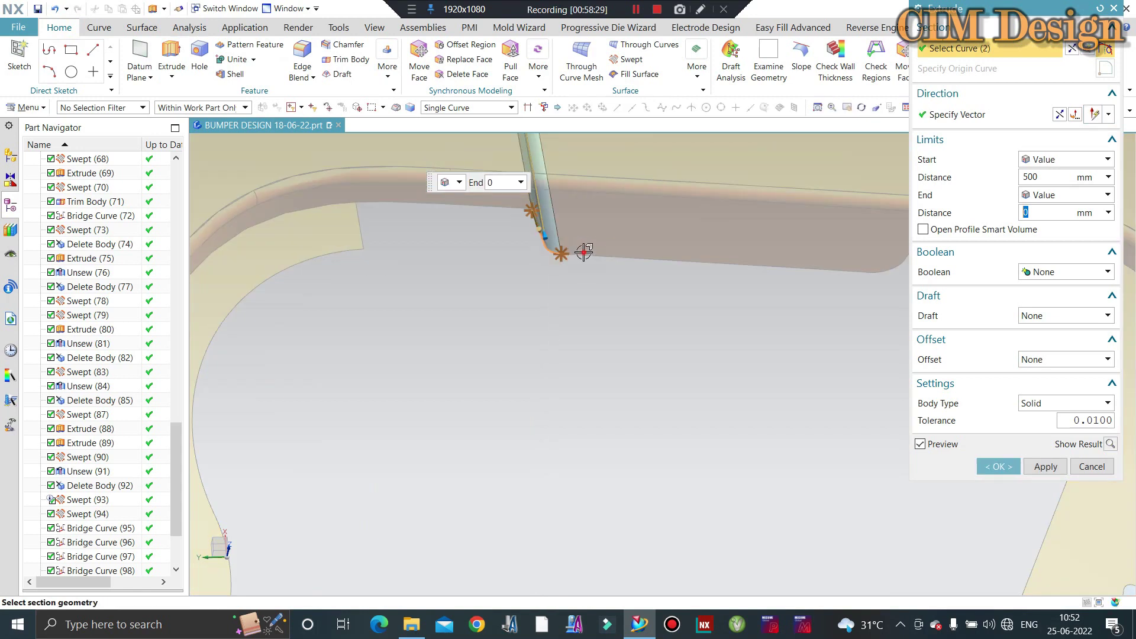
left_click(582, 251)
scroll(696, 251, "down", 2)
scroll(696, 251, "up", 2)
left_click(712, 256)
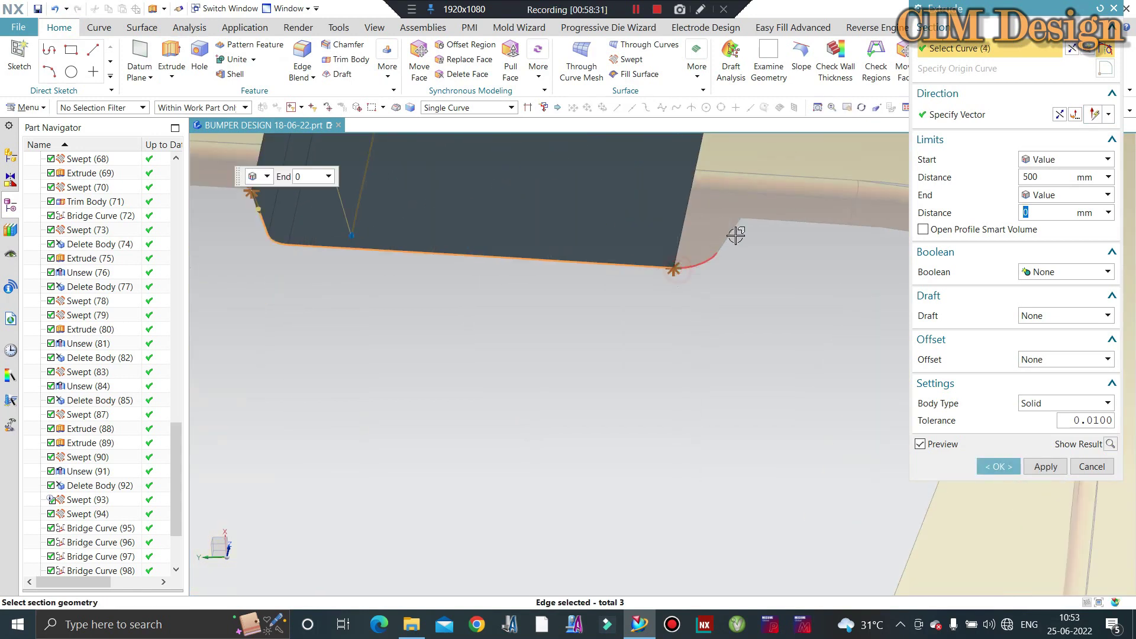
scroll(751, 216, "up", 2)
scroll(751, 216, "up", 2)
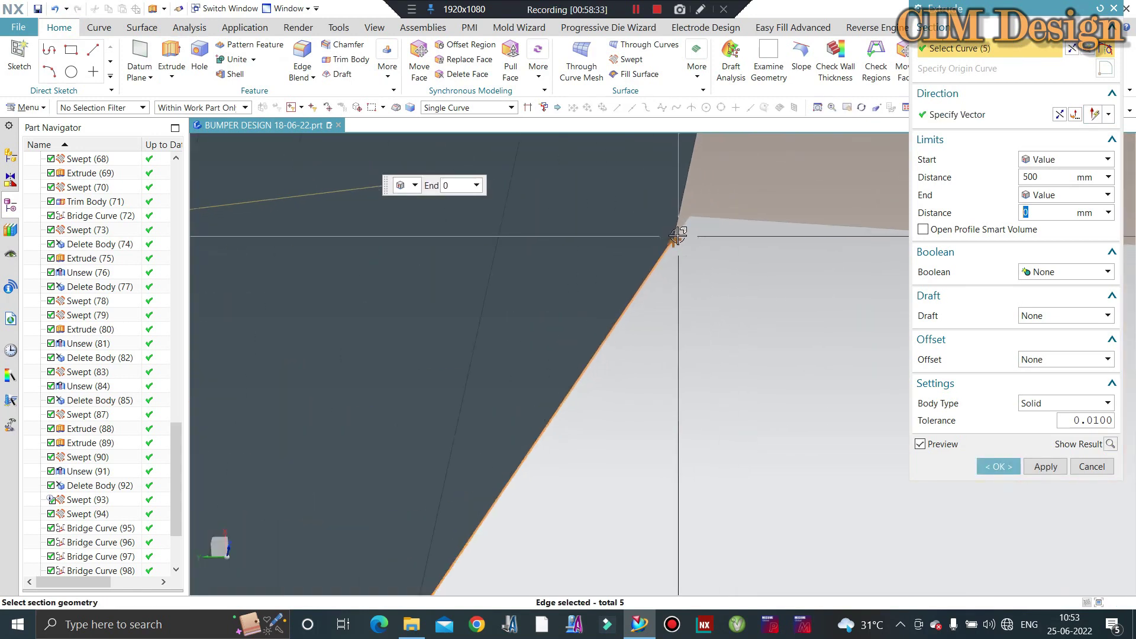
left_click(668, 248)
Set the extrude direction and change the start distance to 50 mm
scroll(724, 281, "down", 2)
scroll(730, 254, "down", 2)
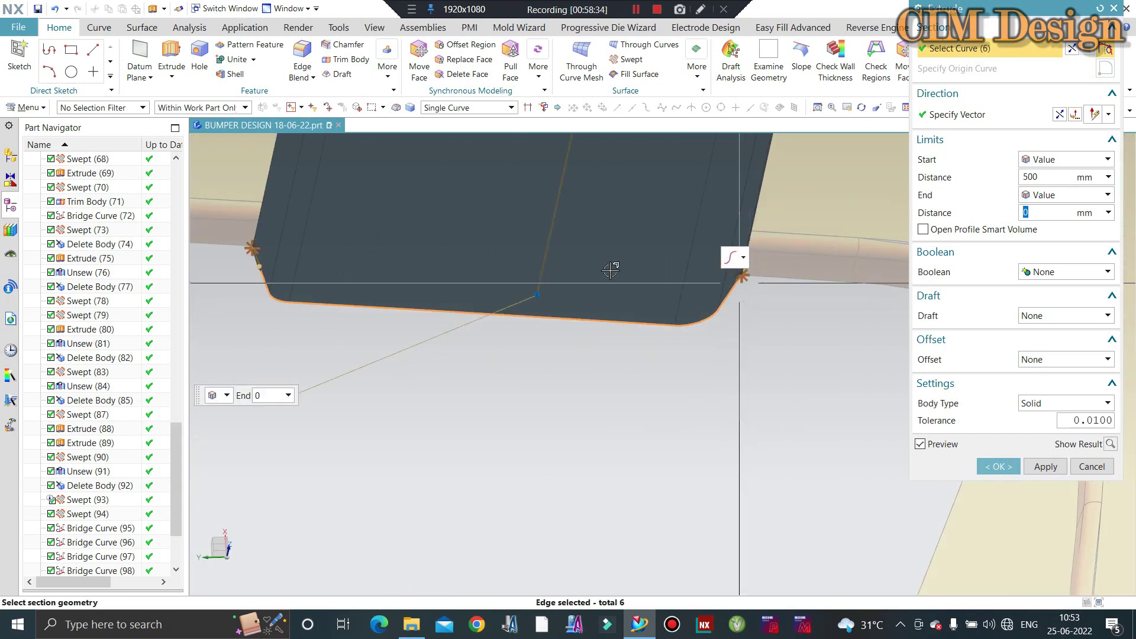
scroll(229, 260, "up", 2)
scroll(229, 260, "up", 2)
scroll(231, 257, "up", 1)
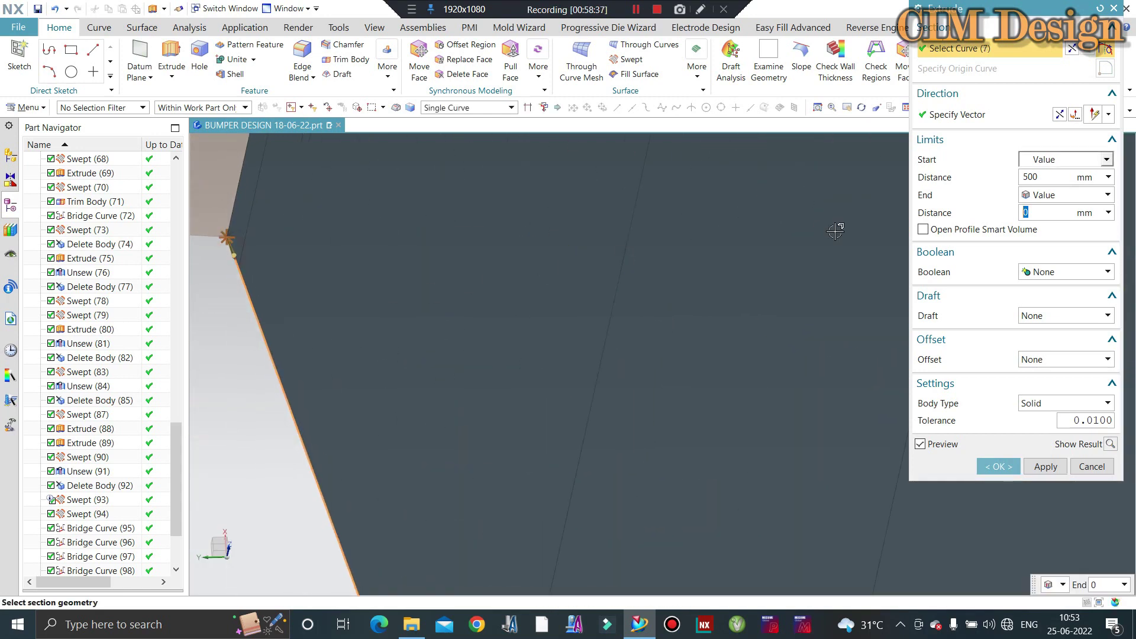
left_click(953, 118)
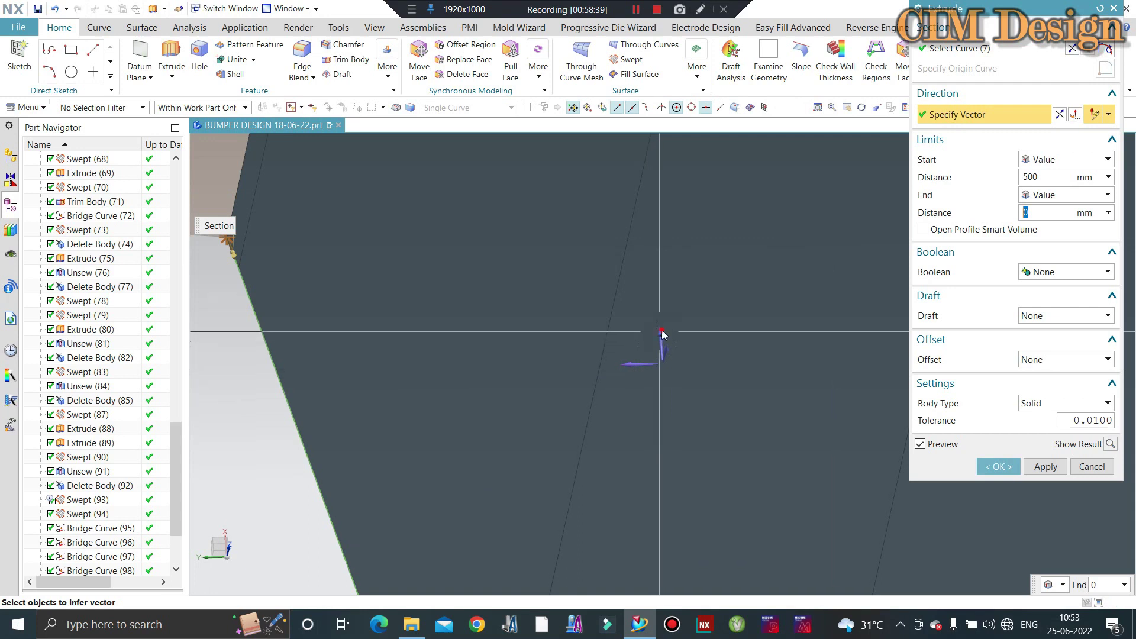
scroll(847, 198, "down", 2)
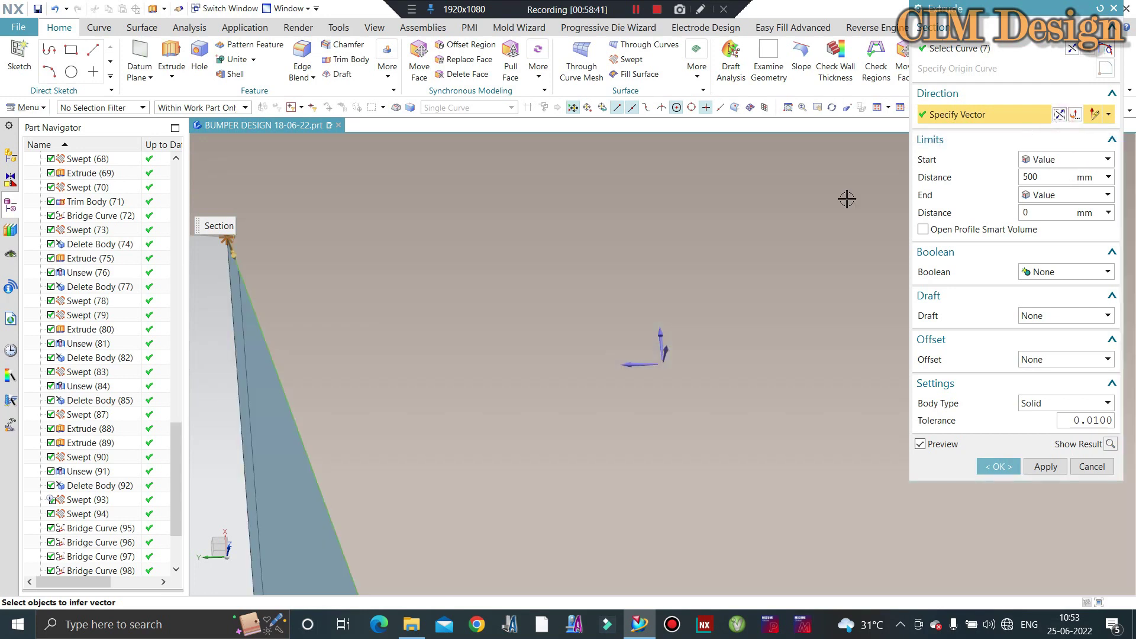
scroll(633, 254, "down", 2)
scroll(532, 245, "down", 2)
scroll(512, 247, "down", 1)
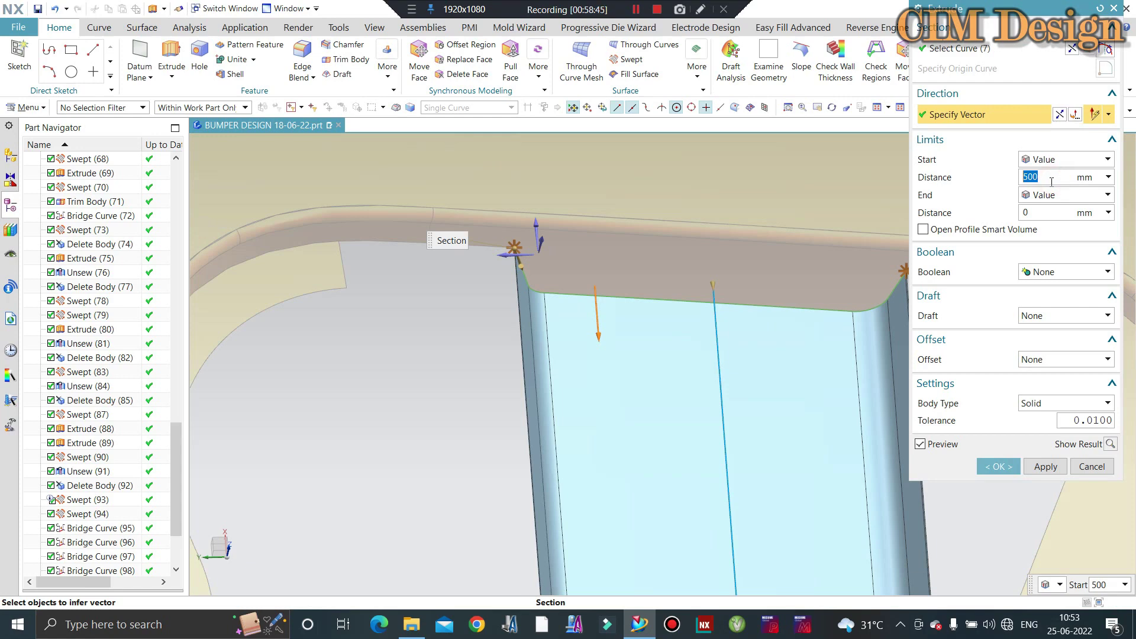
scroll(722, 429, "down", 3)
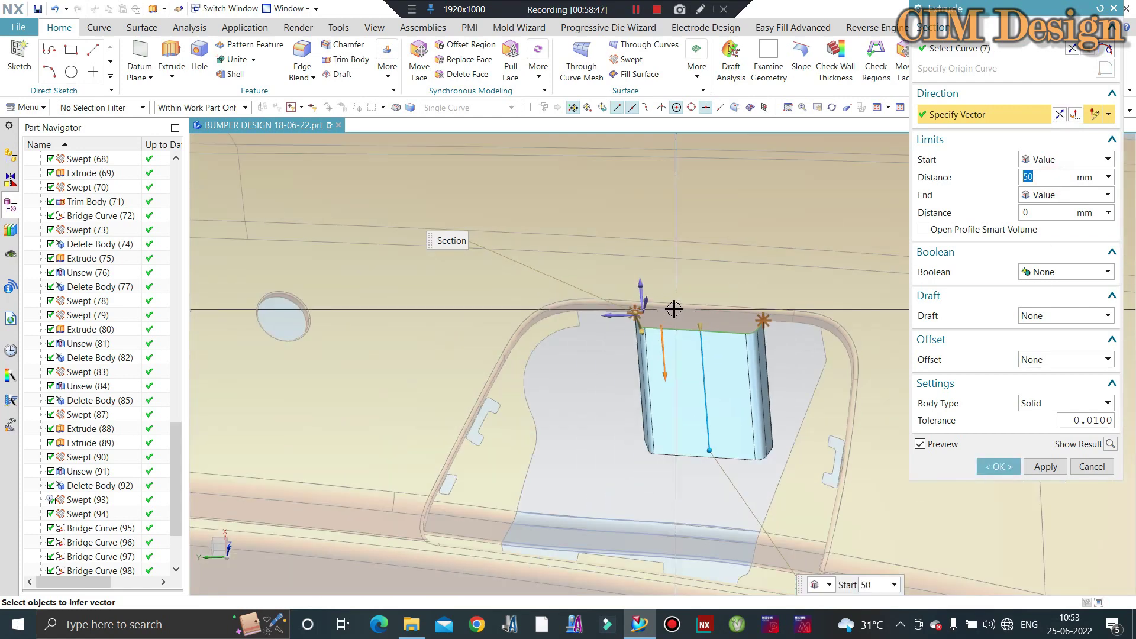
Confirm the extrusion and bring the whole bumper opening into view
middle_click(680, 317)
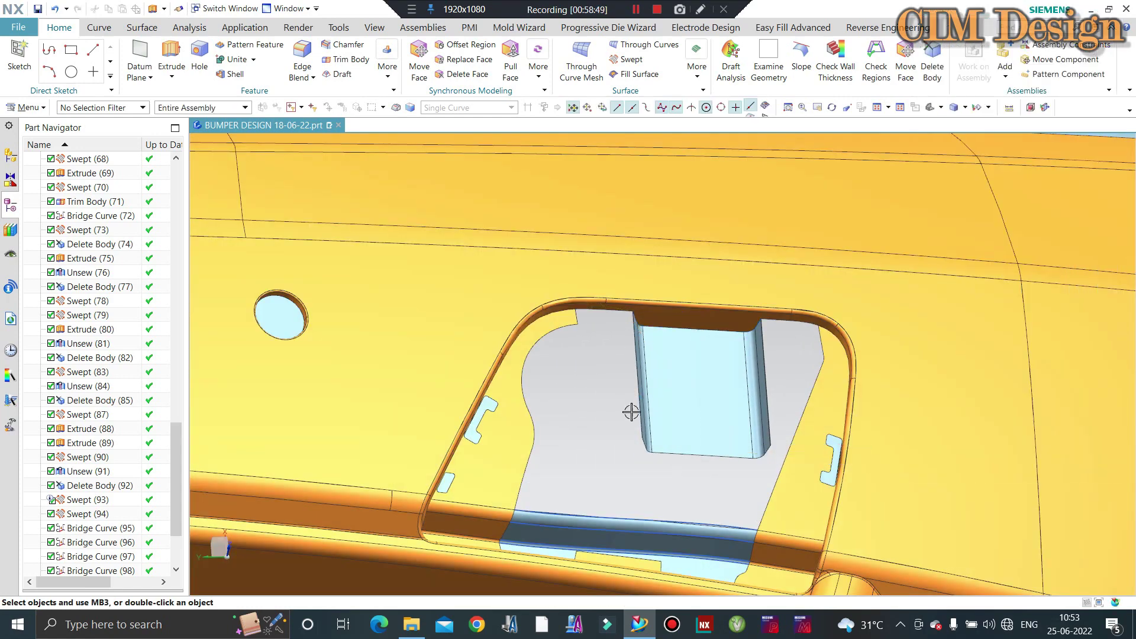
scroll(591, 329, "up", 3)
scroll(633, 270, "up", 2)
scroll(634, 270, "down", 4)
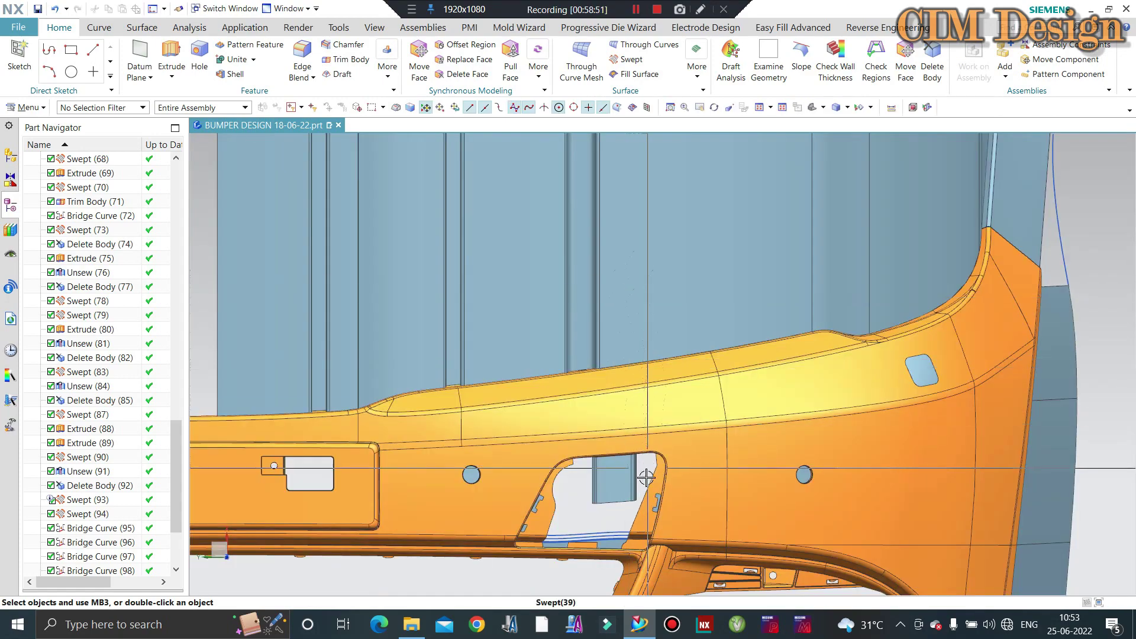
scroll(634, 500, "up", 3)
scroll(614, 399, "down", 1)
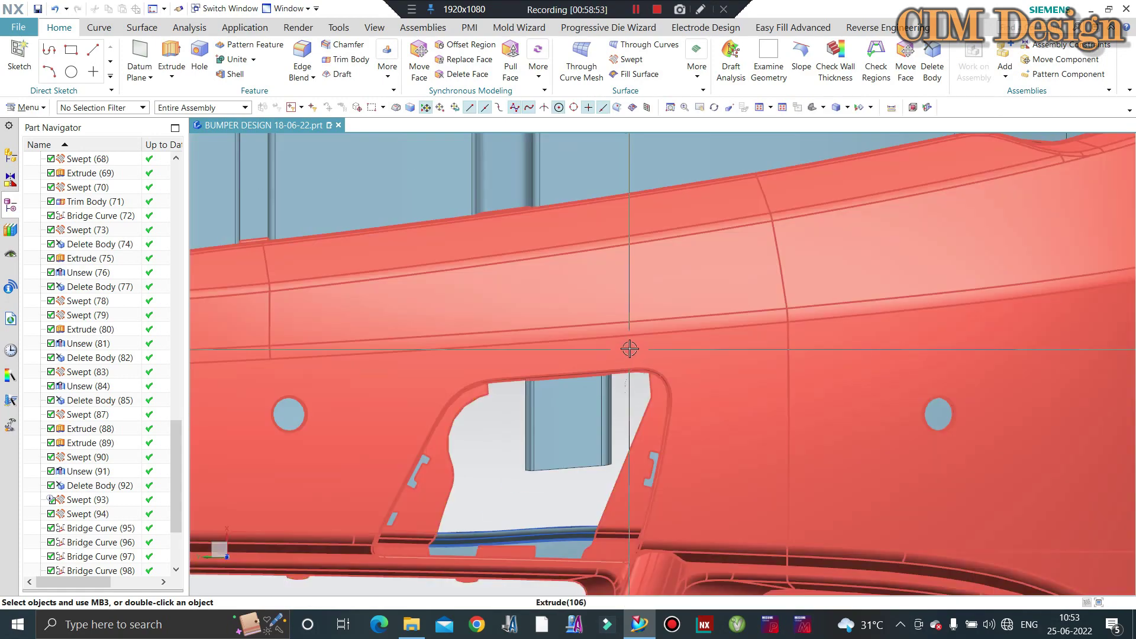
scroll(601, 385, "down", 4)
middle_click_drag(601, 385, 607, 354)
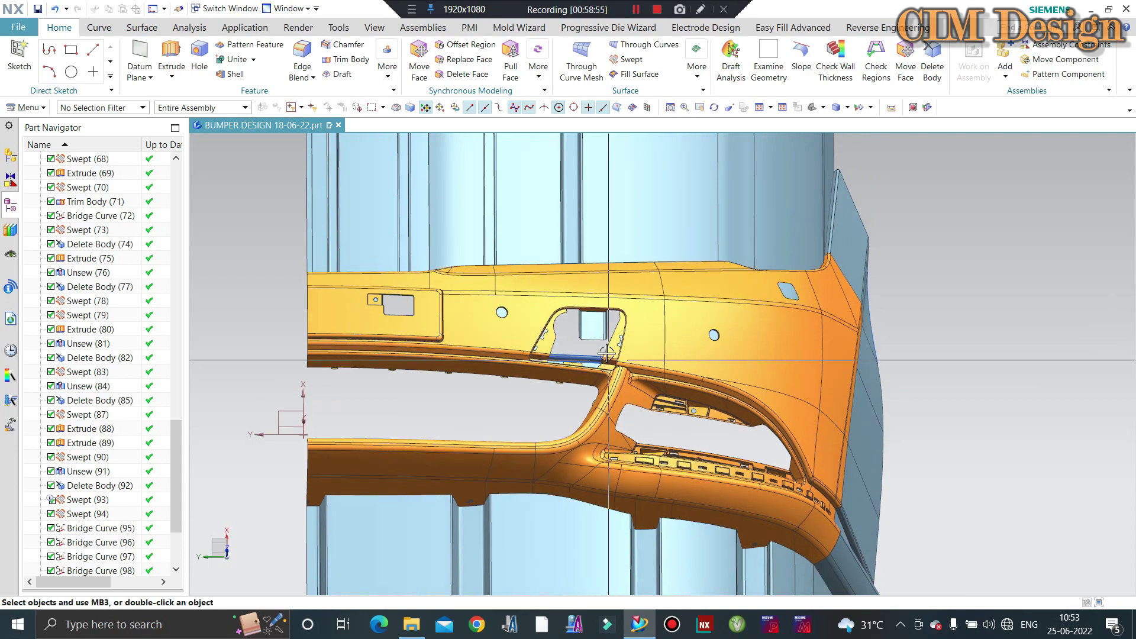
scroll(587, 329, "up", 2)
middle_click_drag(525, 254, 575, 368, "shift")
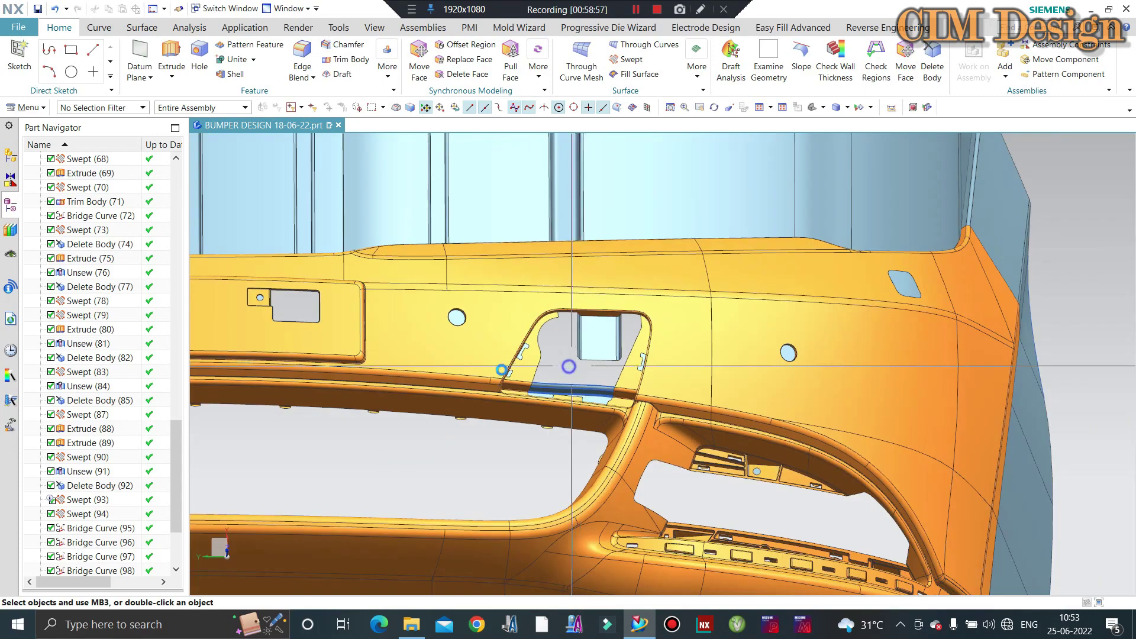
scroll(572, 365, "up", 2)
scroll(601, 444, "up", 2)
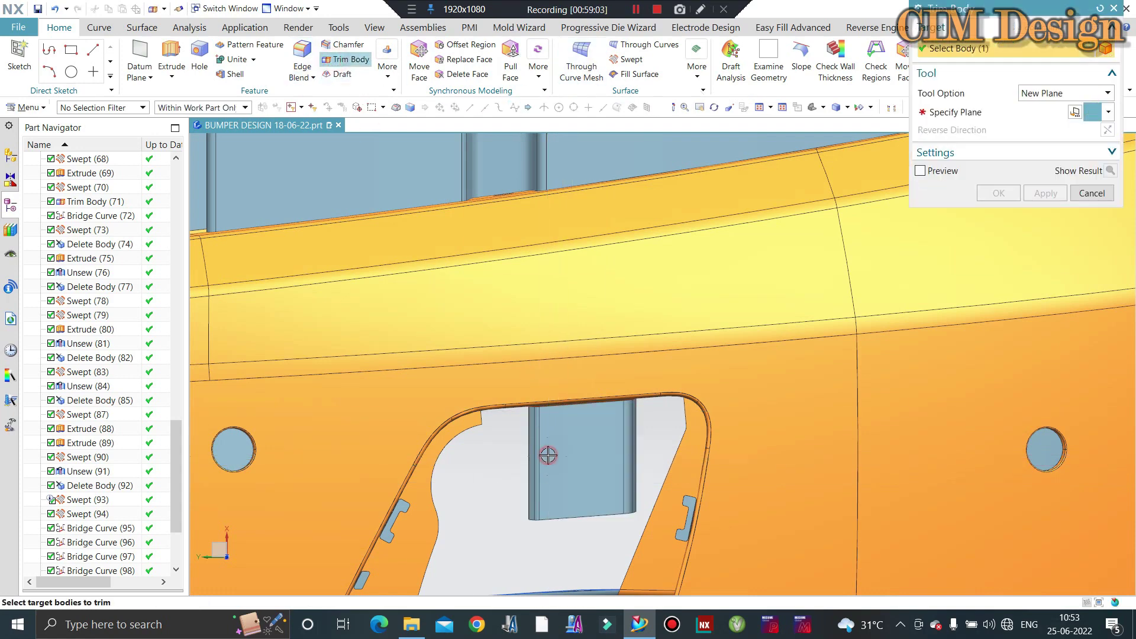
Trim the extruded block with a plane at its edge midpoint
left_click(566, 431)
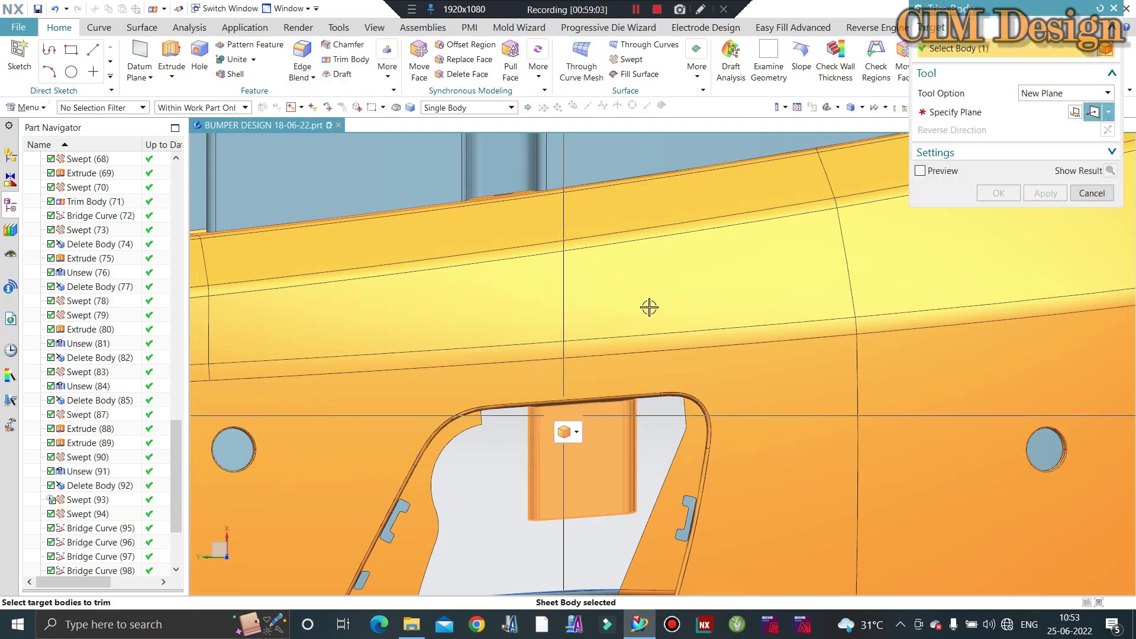
left_click(529, 462)
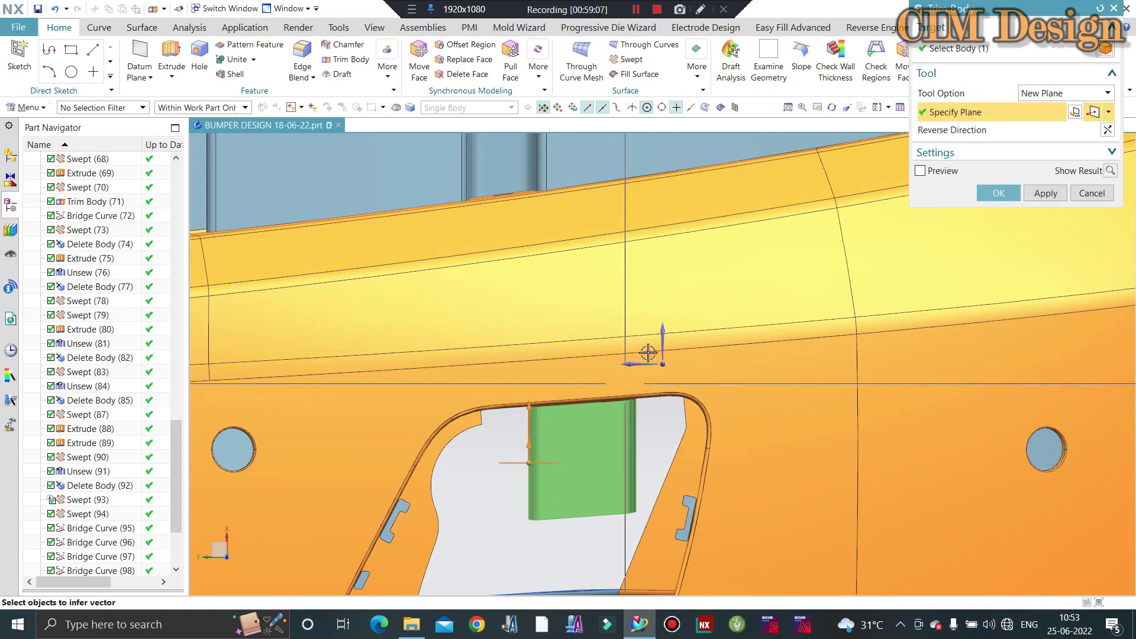
middle_click(624, 410)
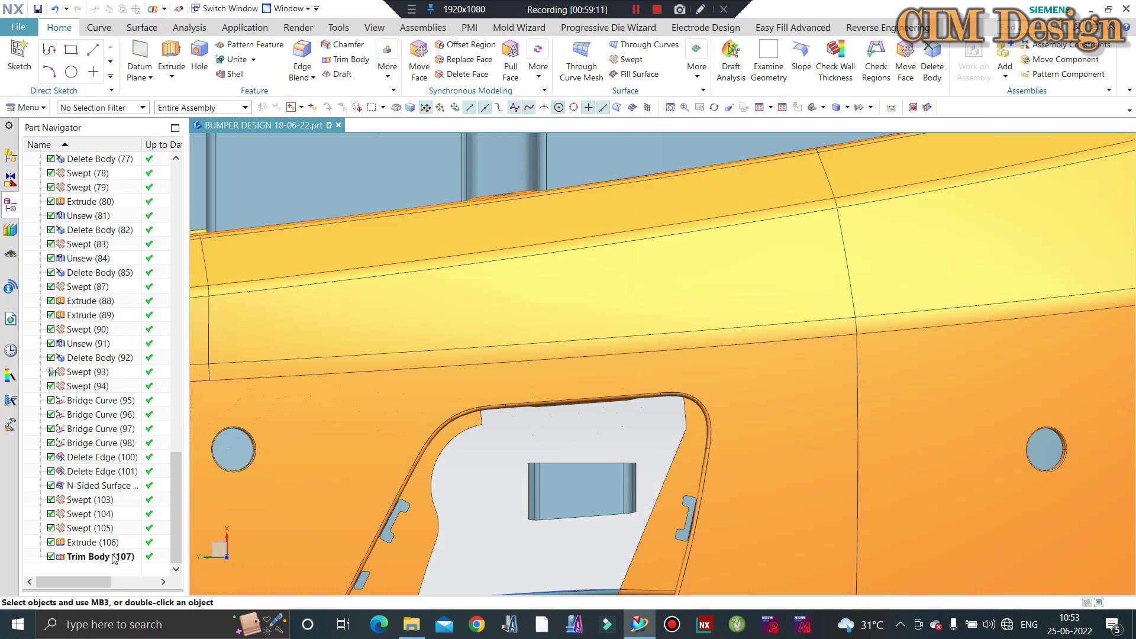
Edit Trim Body (107) to reverse the kept side, then inspect the pocket
double_click(114, 557)
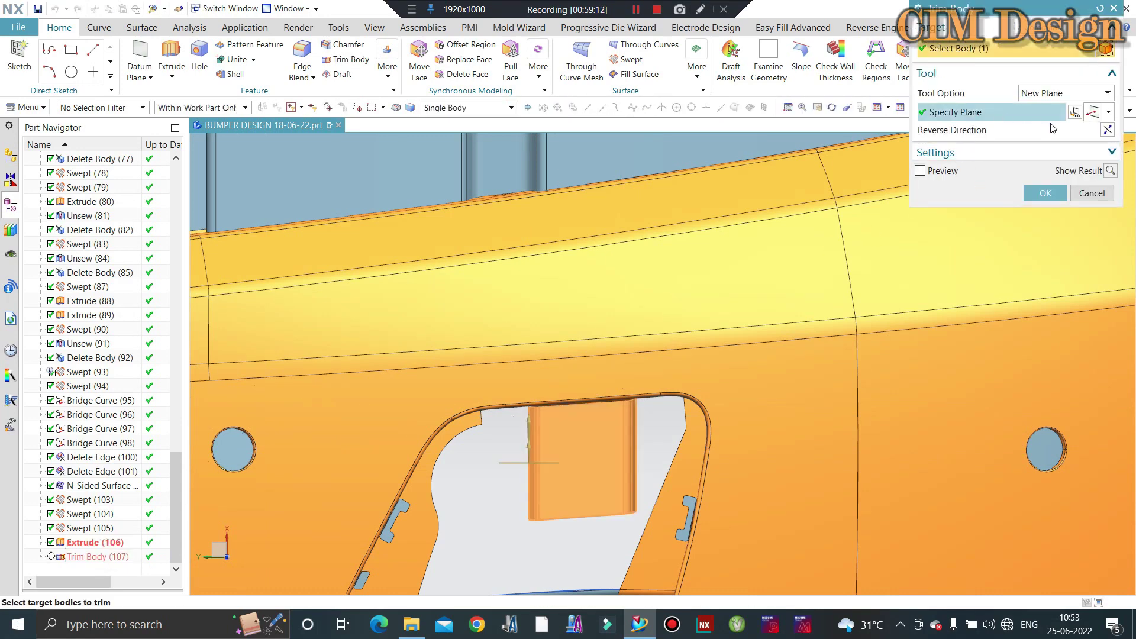
left_click(1107, 130)
middle_click(617, 347)
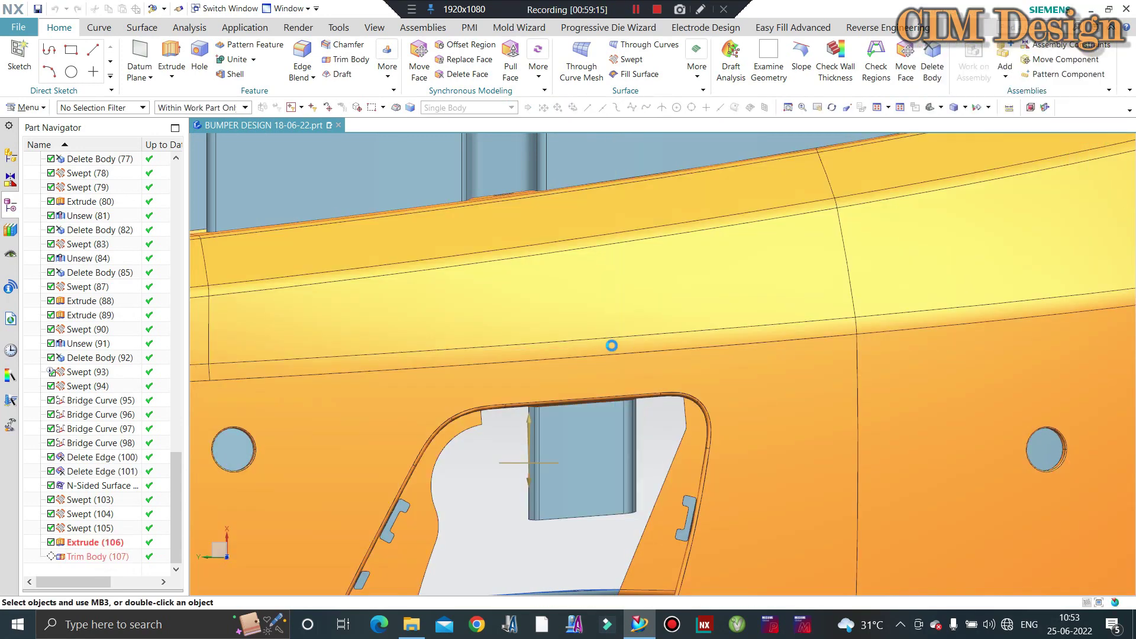
mouse_move(609, 343)
middle_mouse_down()
mouse_move(523, 482)
mouse_move(535, 438)
mouse_move(616, 497)
middle_mouse_up()
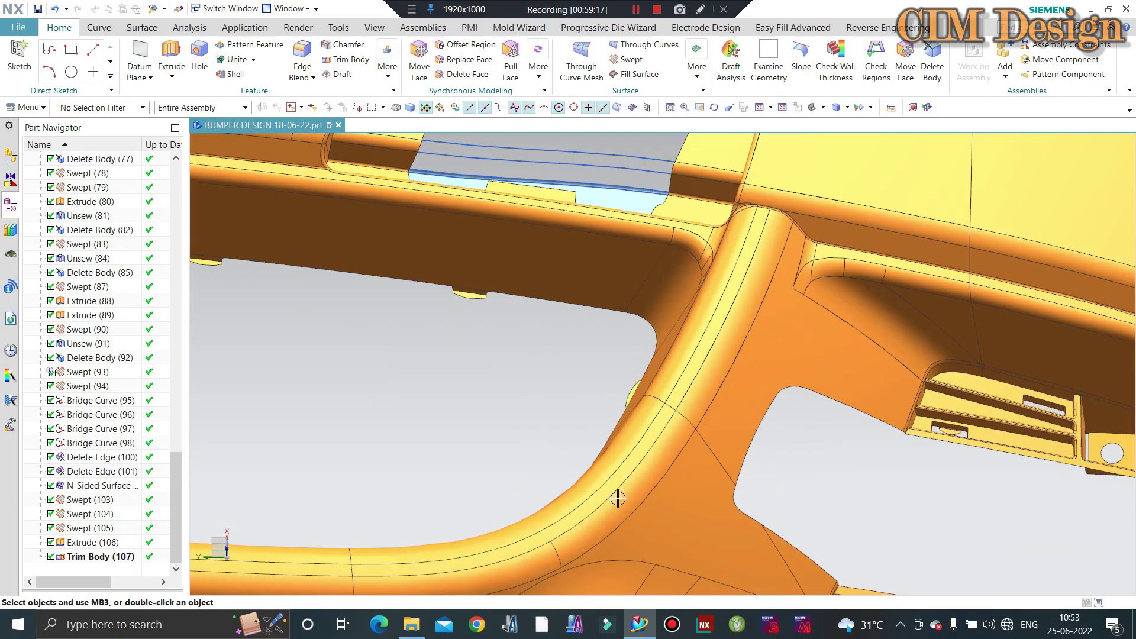
scroll(598, 347, "down", 3)
scroll(599, 198, "up", 3)
scroll(571, 229, "up", 2)
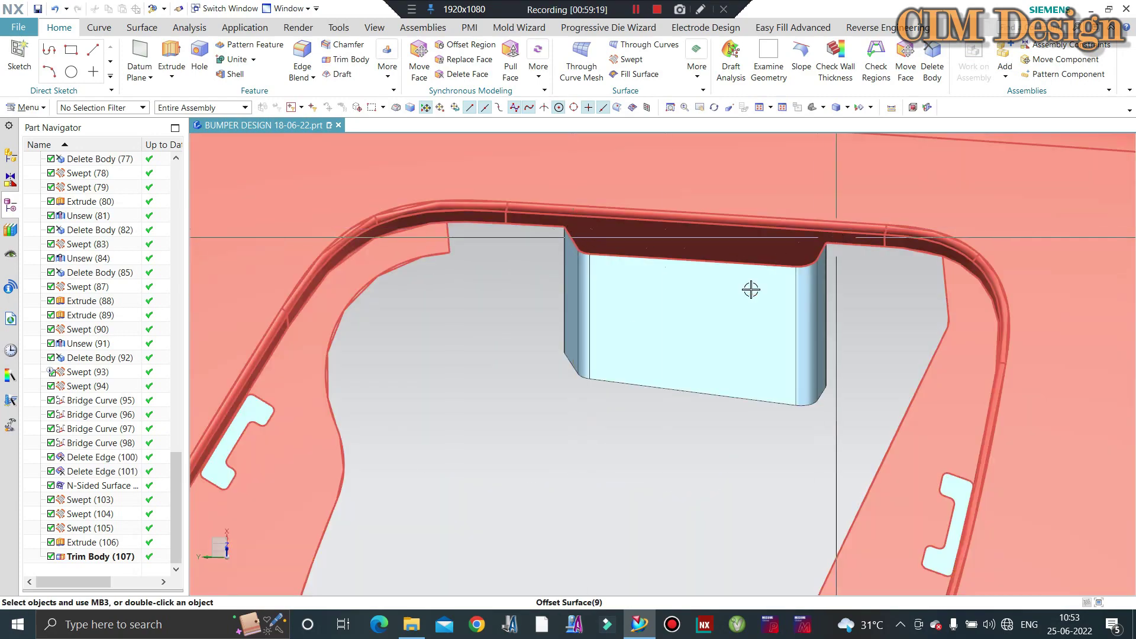
scroll(794, 370, "up", 2)
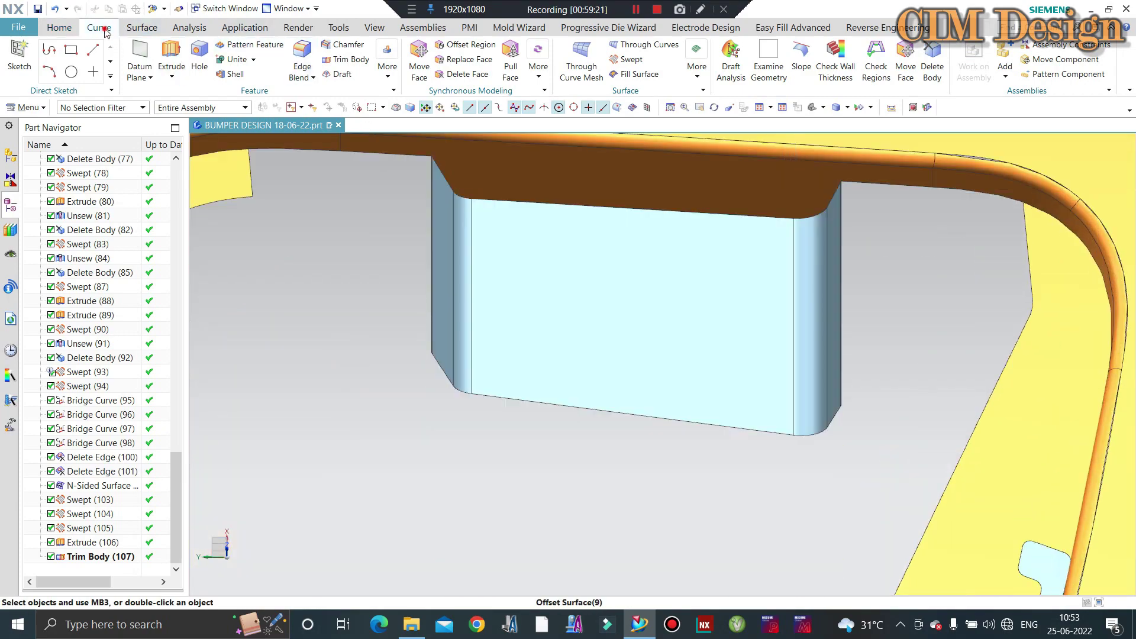
Draw Line (108) from the block corner, ending at 272° to the block edge
left_click(104, 31)
left_click(161, 42)
scroll(414, 349, "up", 3)
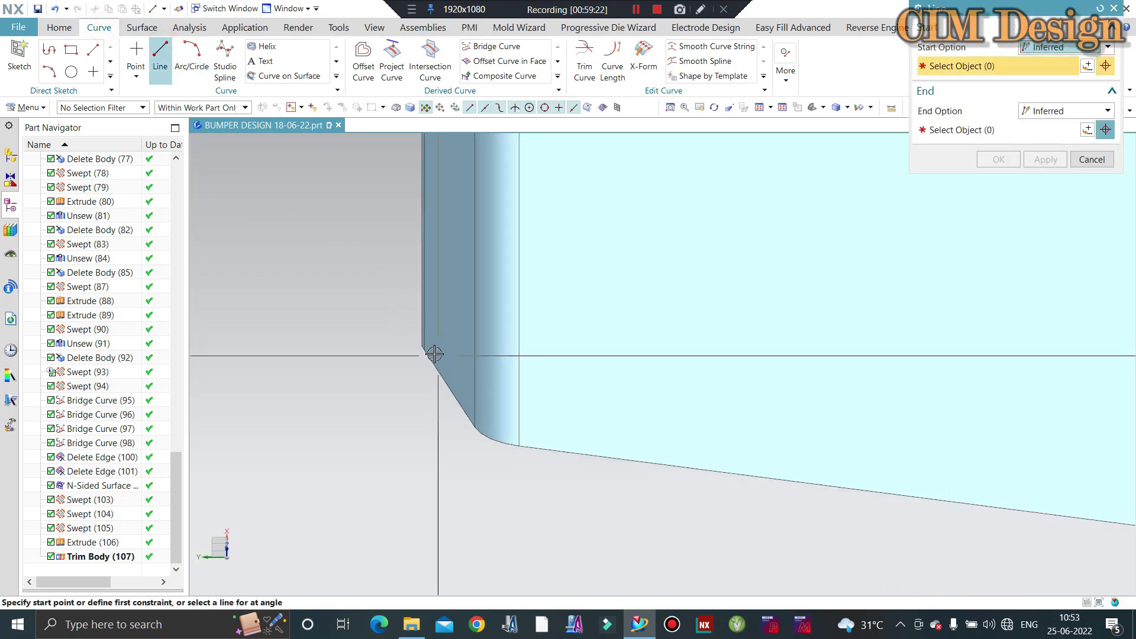
scroll(431, 350, "up", 2)
scroll(418, 337, "up", 2)
left_click(409, 342)
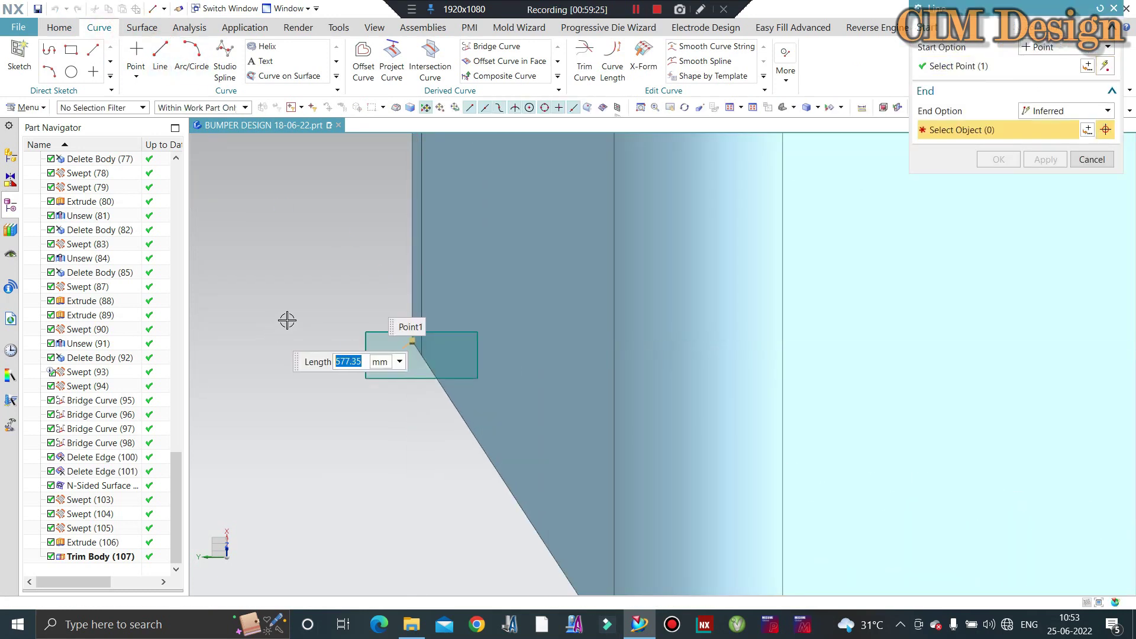
scroll(286, 319, "down", 2)
scroll(388, 321, "down", 2)
scroll(919, 429, "up", 1)
scroll(920, 429, "up", 2)
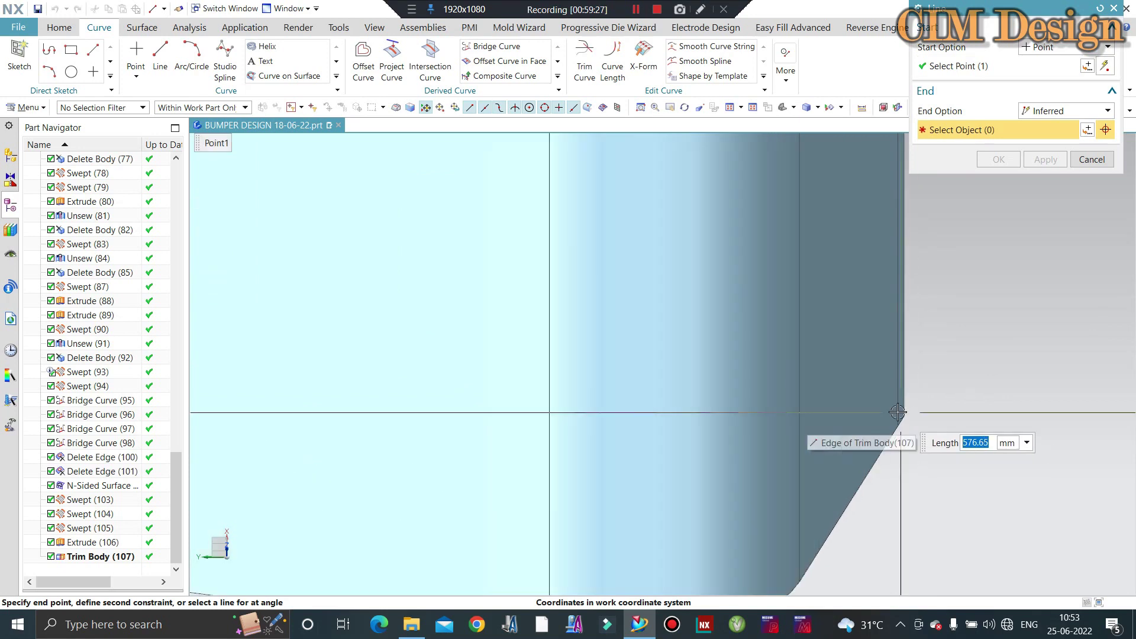
left_click(901, 226)
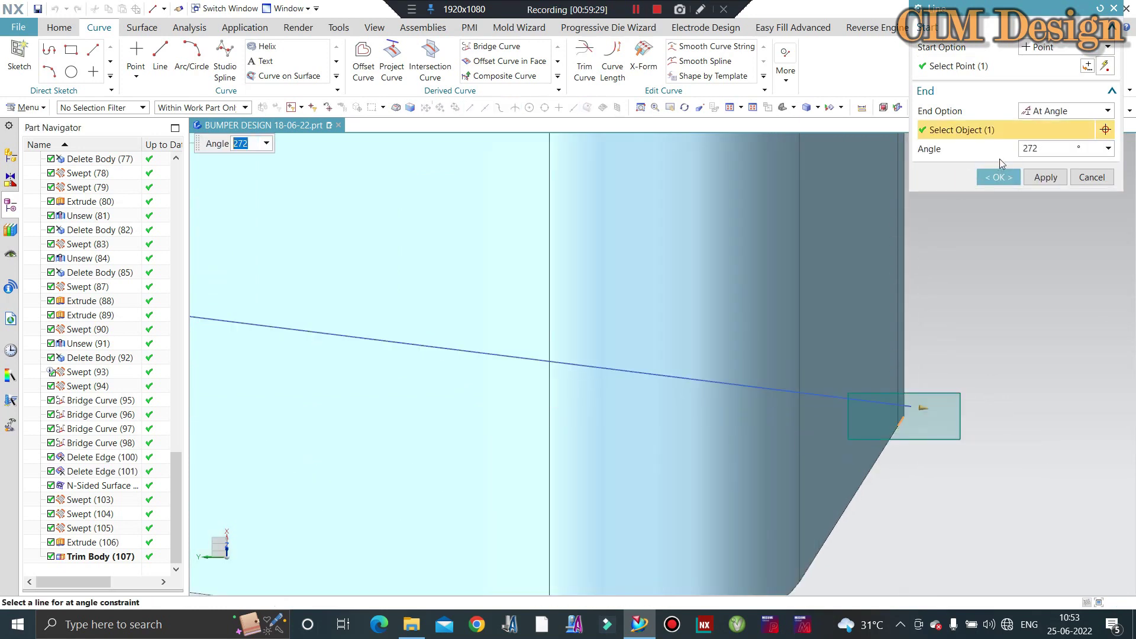
left_click(1004, 187)
Move the line's start point onto the block edge and confirm the edit
scroll(862, 408, "down", 1)
scroll(874, 411, "down", 1)
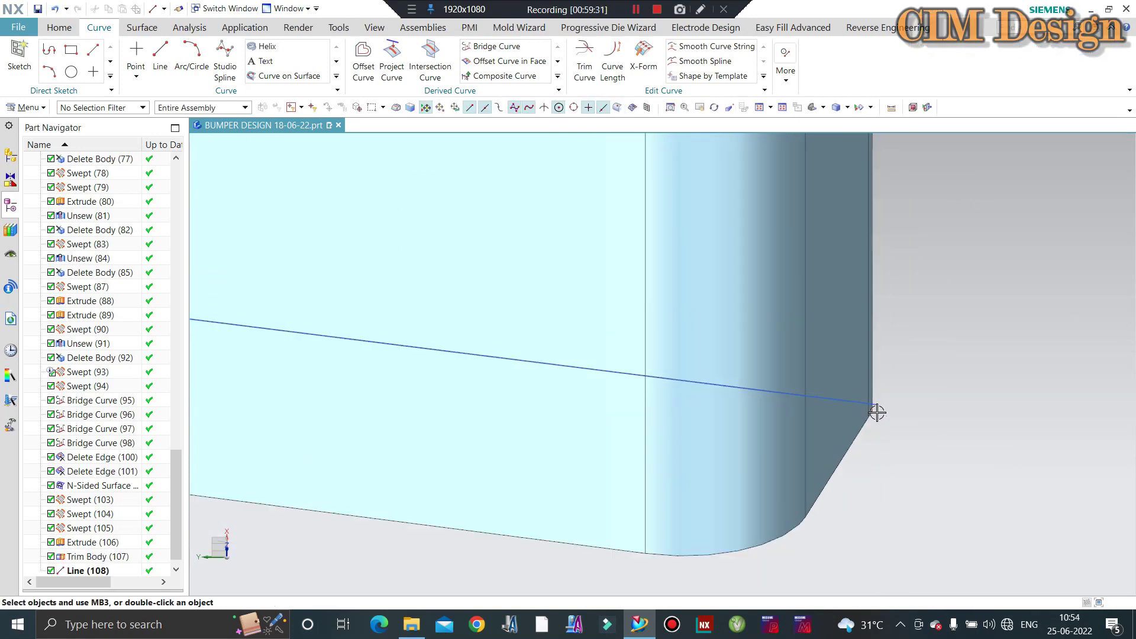
scroll(872, 362, "down", 1)
scroll(871, 363, "down", 3)
scroll(906, 406, "up", 3)
middle_click_drag(906, 405, 722, 248)
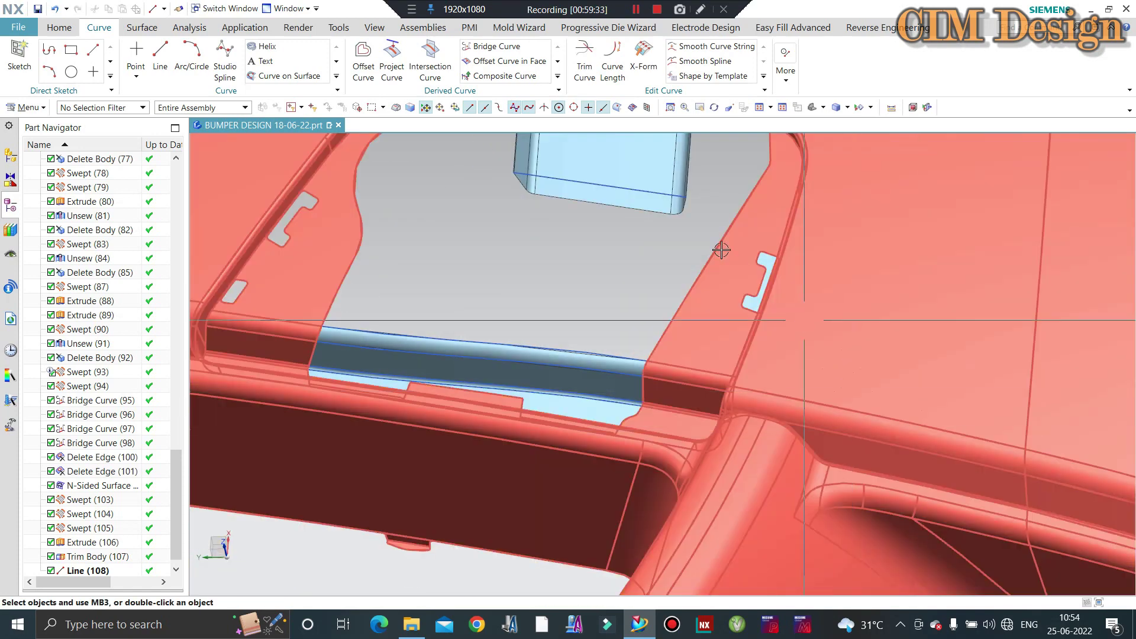
scroll(648, 199, "up", 1)
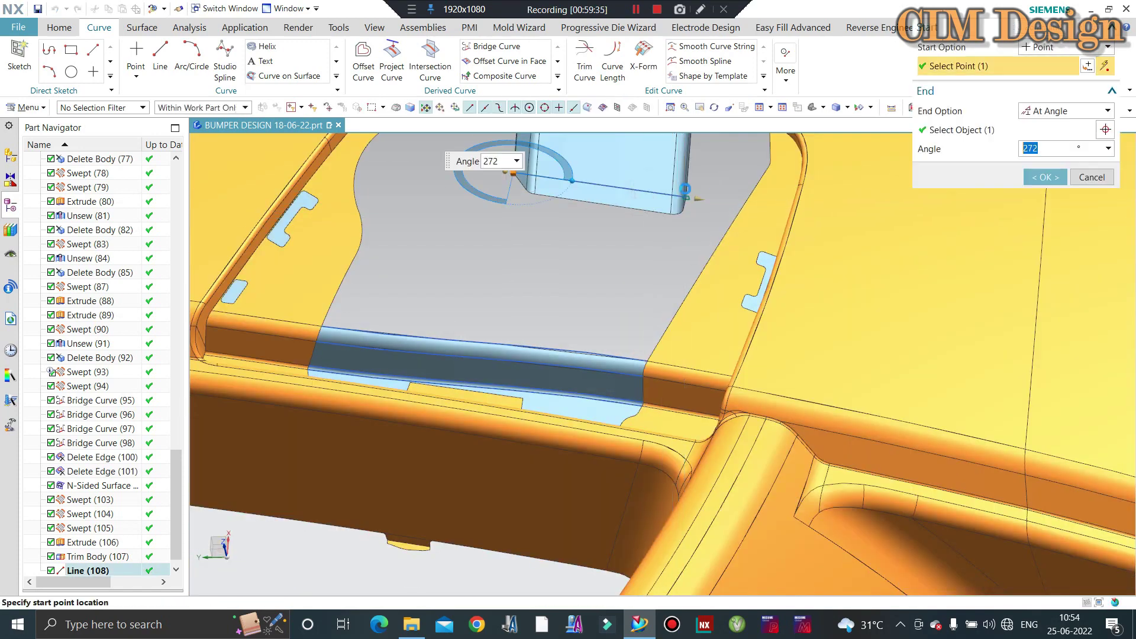
scroll(692, 204, "up", 3)
scroll(686, 199, "up", 2)
scroll(683, 249, "up", 2)
scroll(683, 249, "up", 2)
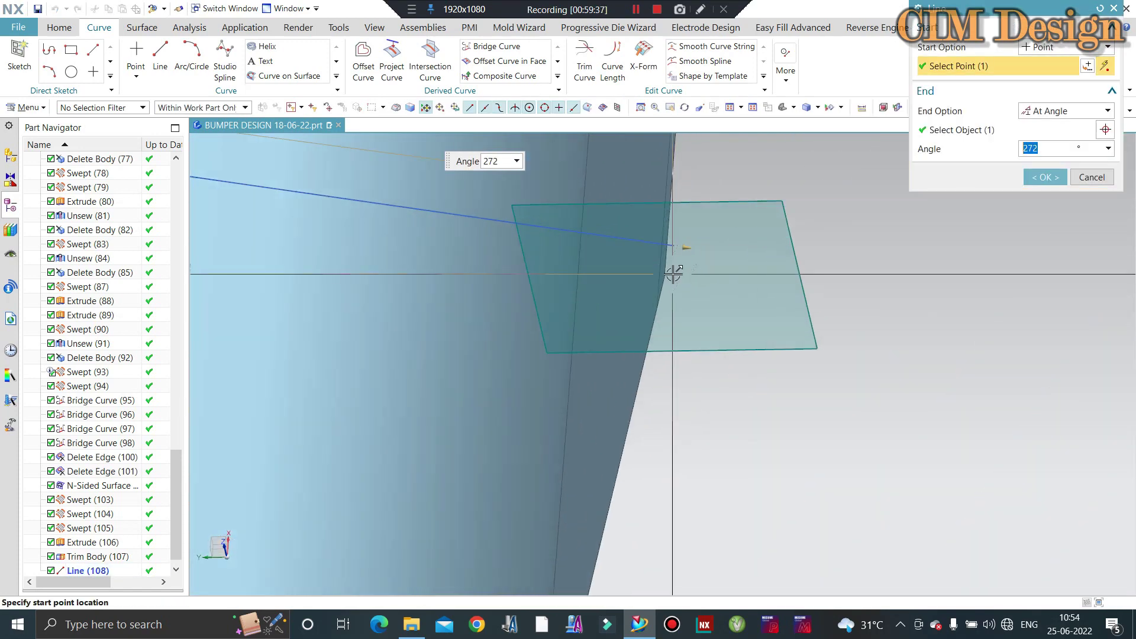
left_click(666, 278)
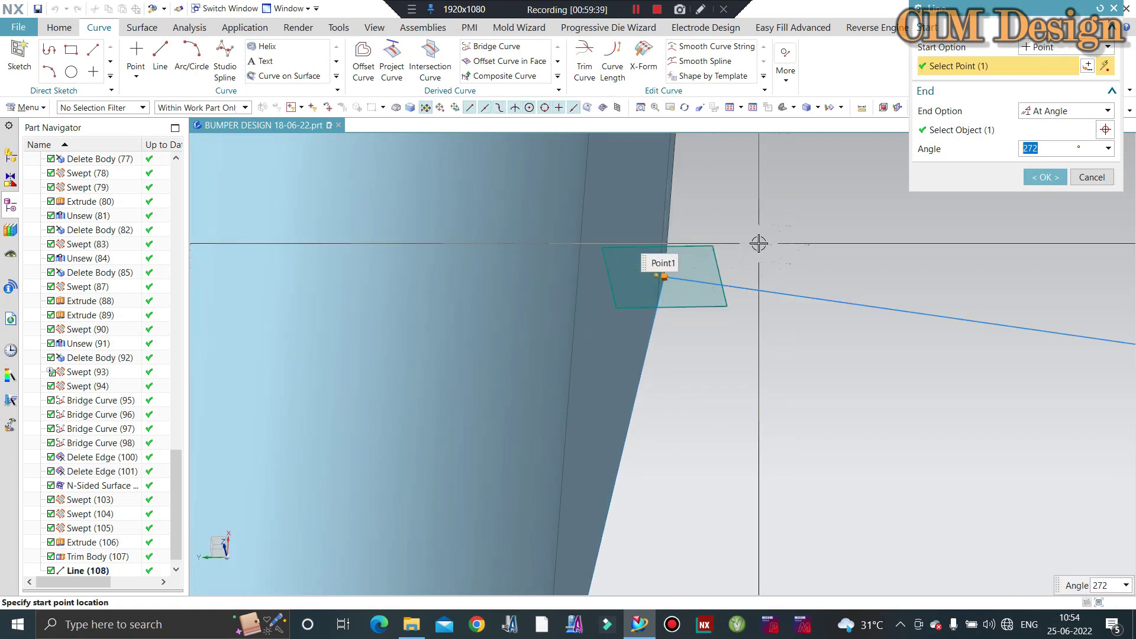
left_click(1030, 173)
scroll(726, 325, "down", 3)
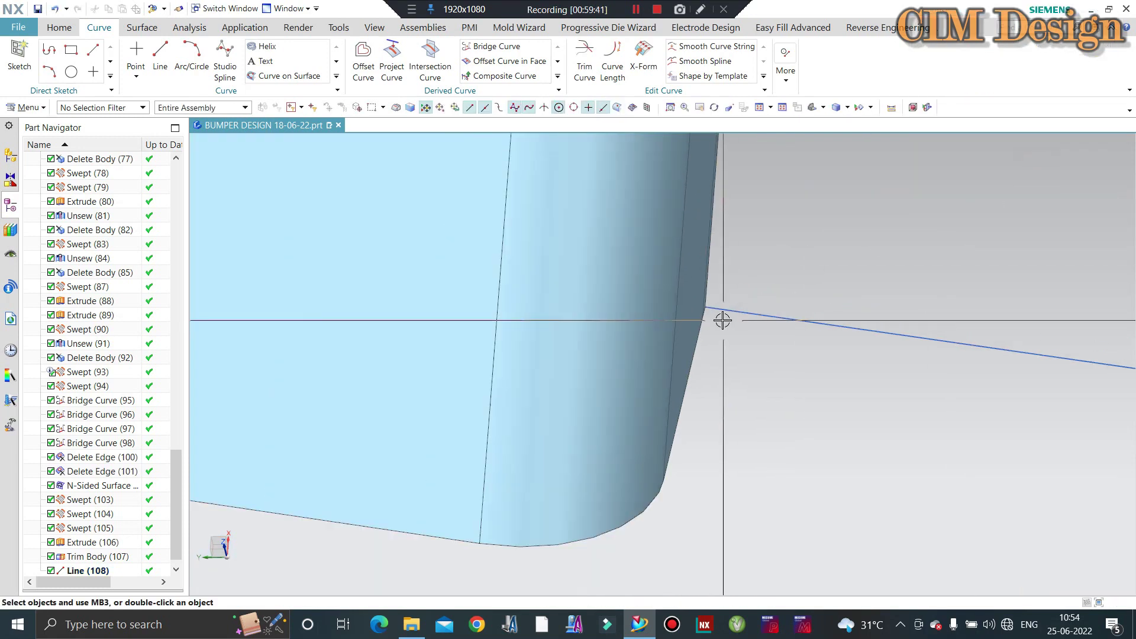
scroll(718, 318, "down", 2)
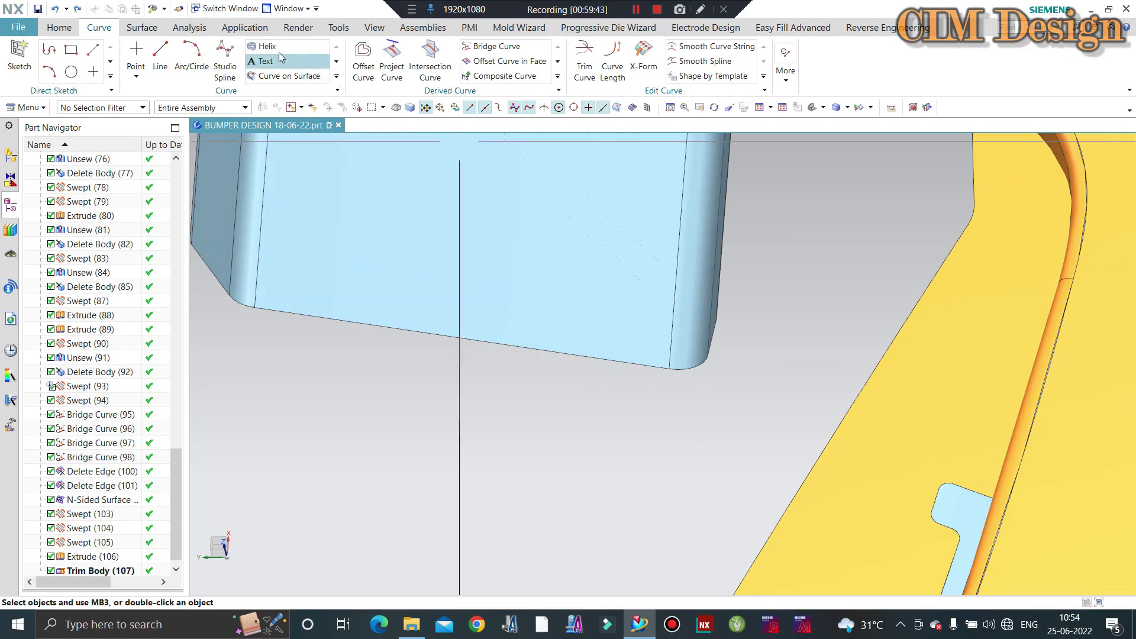
scroll(654, 375, "down", 3)
Draw a second line from another block corner at 302° to the Extrude (106) edge
scroll(654, 375, "down", 2)
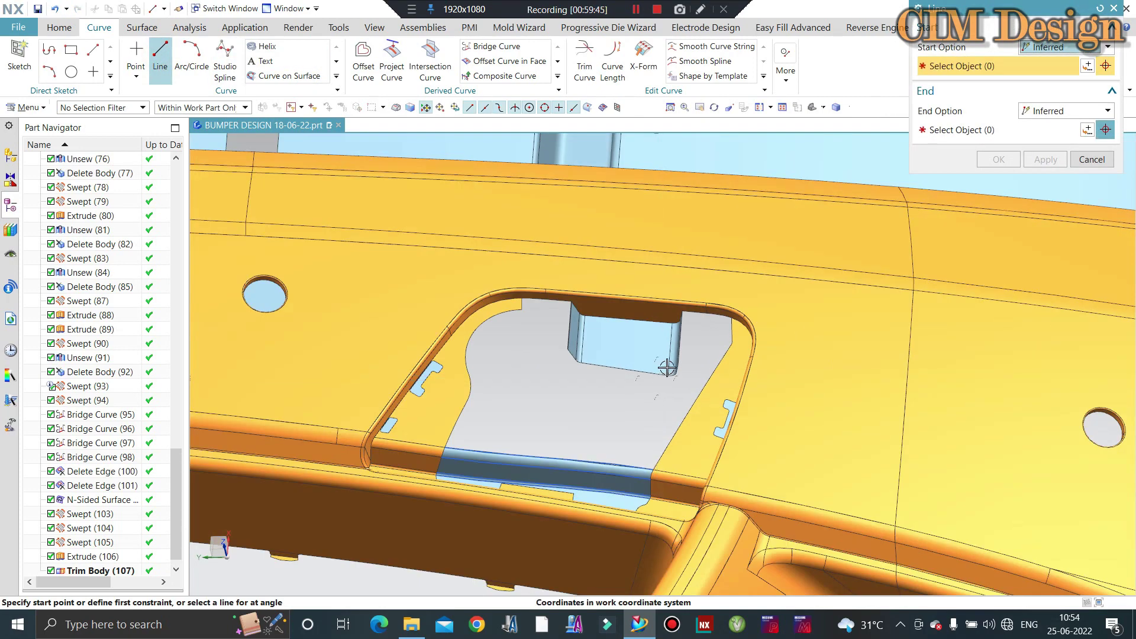
middle_click_drag(654, 375, 680, 361)
scroll(946, 248, "up", 3)
scroll(807, 302, "up", 2)
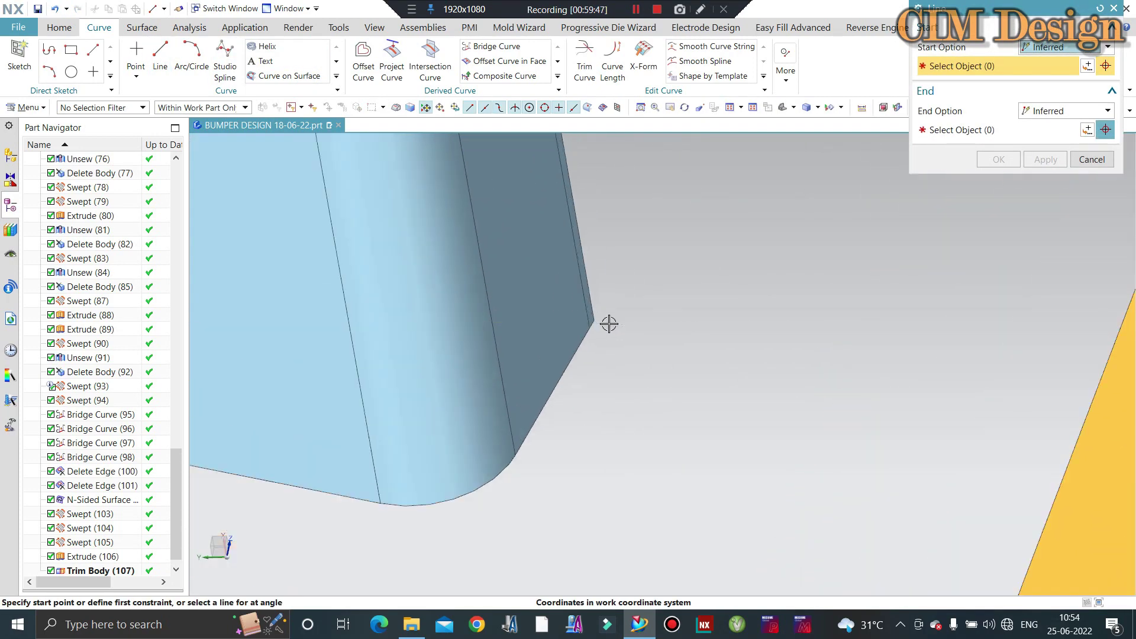
scroll(609, 322, "up", 2)
left_click(580, 316)
scroll(802, 376, "down", 3)
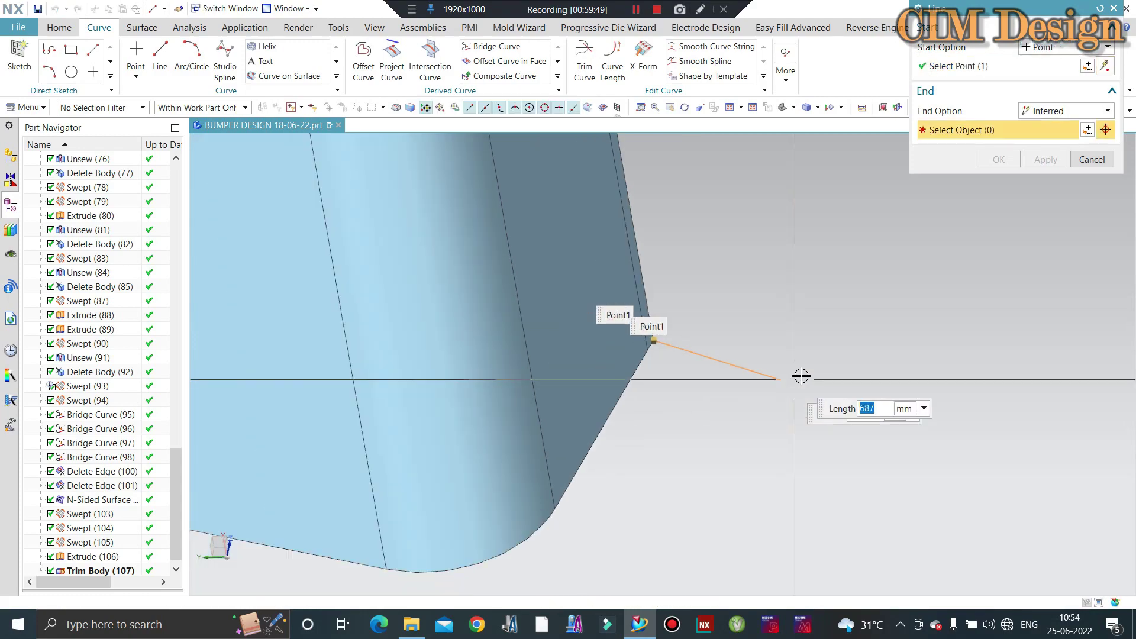
scroll(802, 368, "down", 2)
middle_click_drag(801, 368, 510, 301)
scroll(551, 351, "up", 4)
scroll(551, 352, "down", 1)
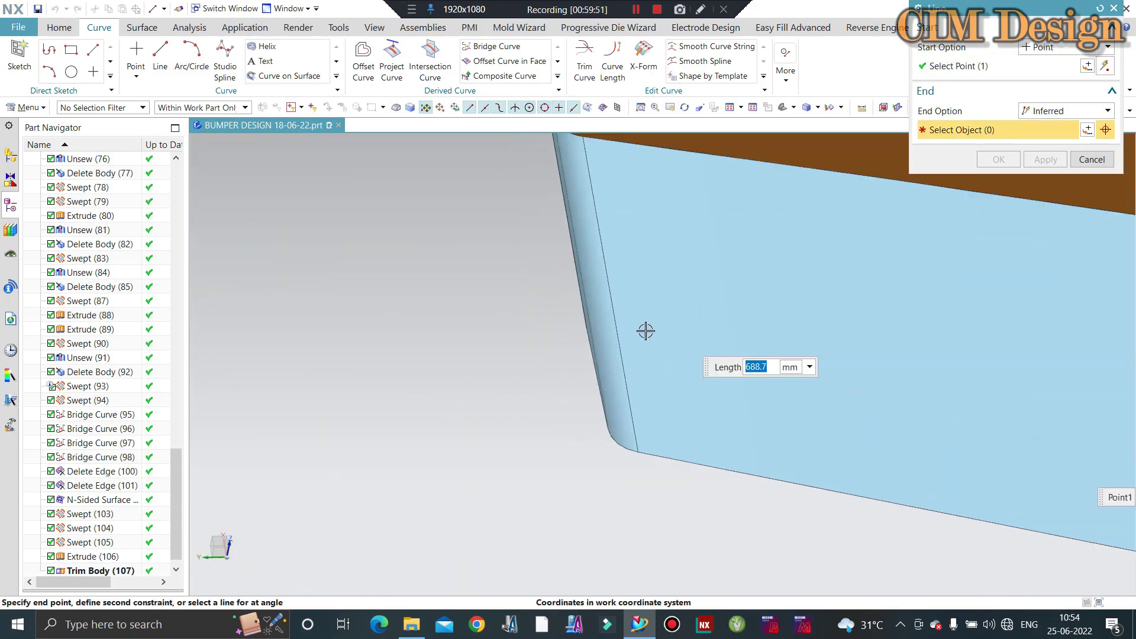
scroll(644, 330, "down", 3)
middle_click_drag(558, 348, 540, 350)
scroll(540, 351, "up", 3)
scroll(548, 329, "down", 3)
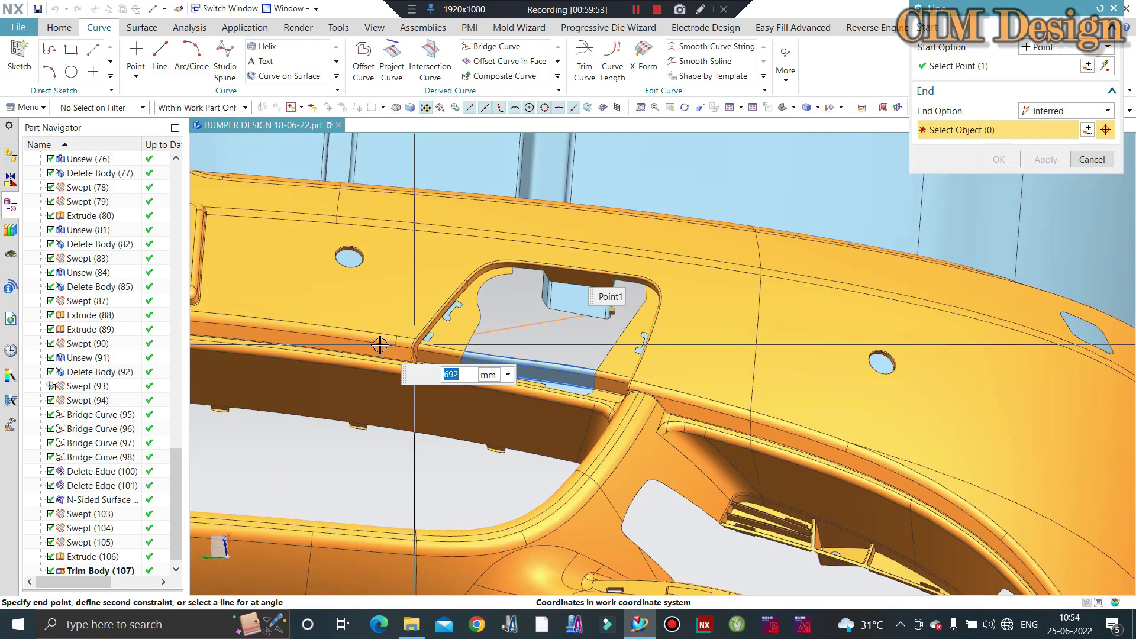
scroll(659, 271, "up", 2)
scroll(659, 271, "up", 3)
scroll(675, 310, "up", 1)
scroll(674, 310, "up", 2)
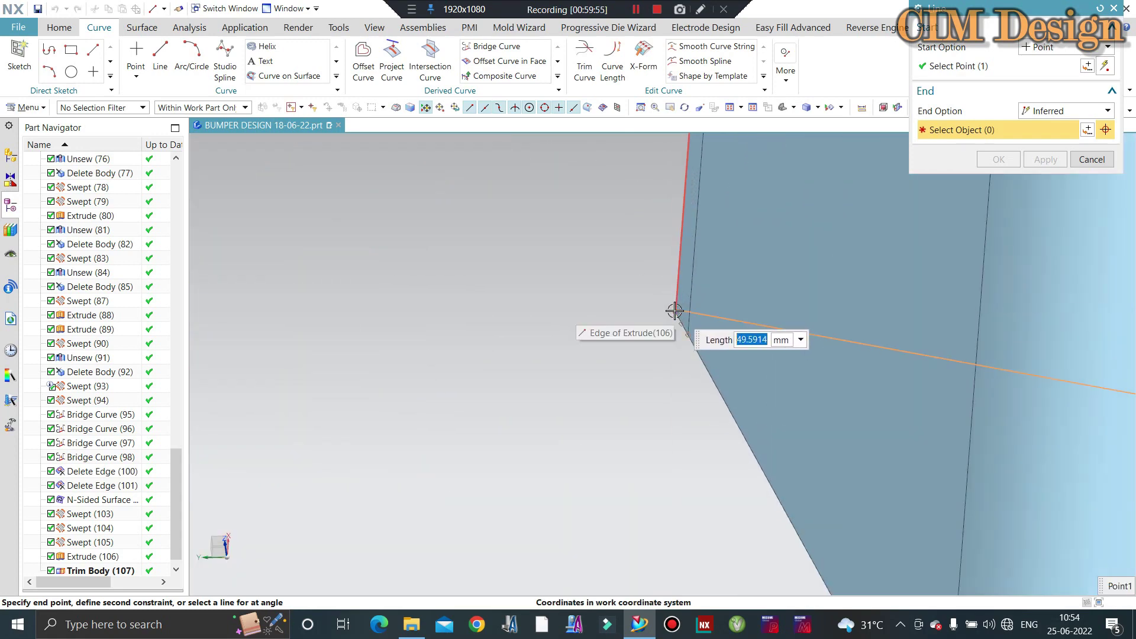
left_click(677, 313)
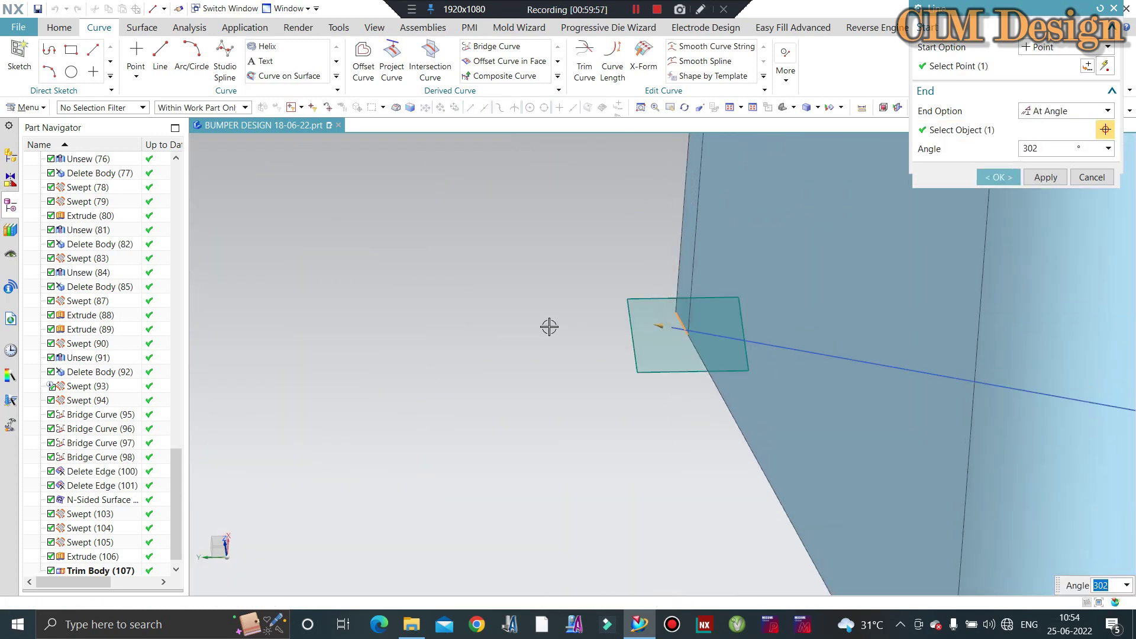
middle_click(633, 306)
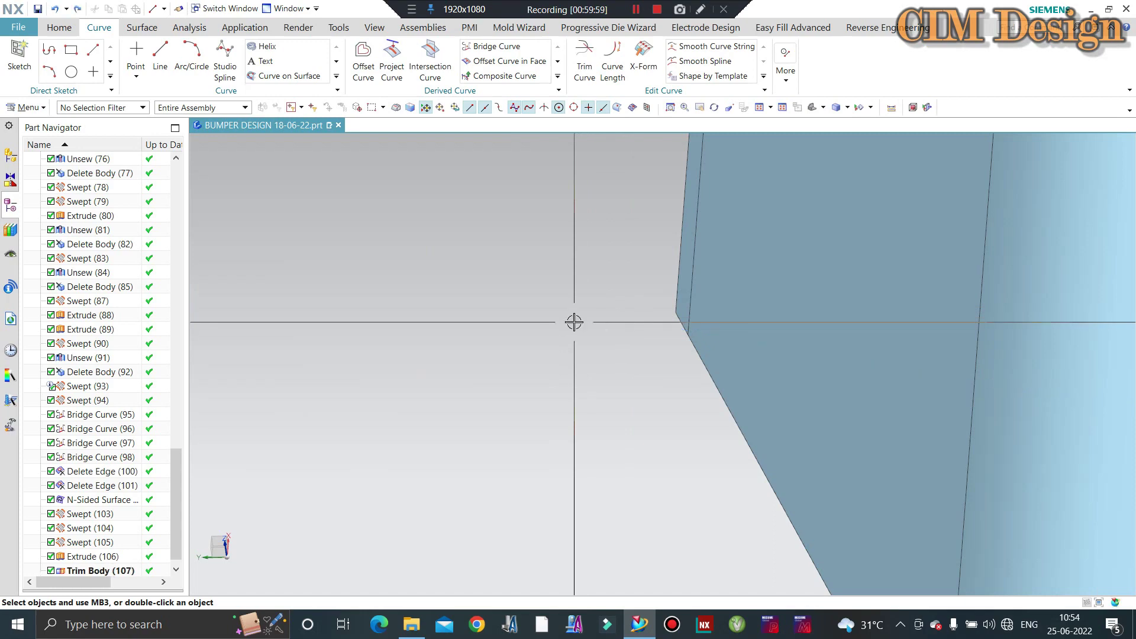
Orbit and zoom around the pocket to inspect the new line
scroll(574, 322, "down", 1)
scroll(482, 292, "down", 2)
scroll(538, 292, "down", 1)
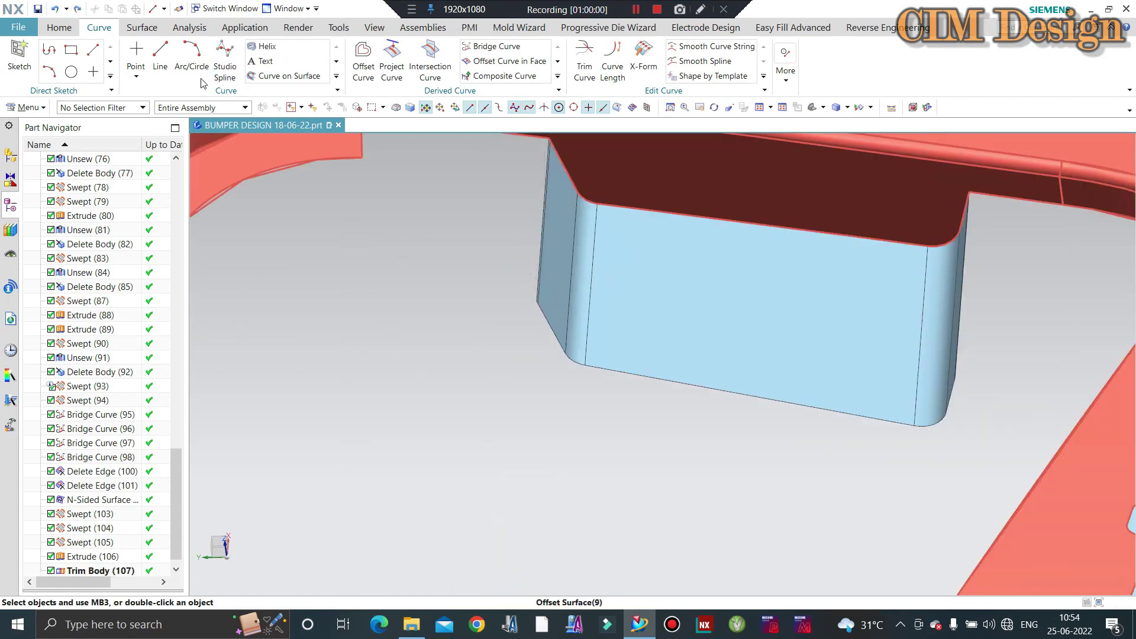
scroll(598, 307, "down", 3)
middle_click_drag(598, 284, 582, 216)
scroll(581, 216, "up", 3)
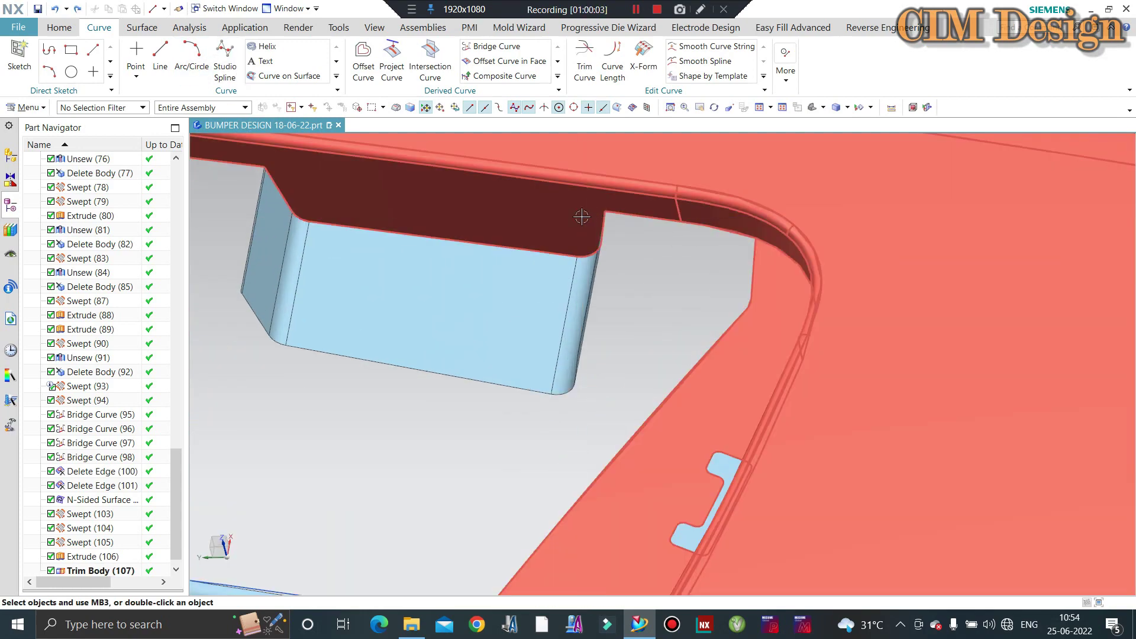
scroll(626, 218, "up", 2)
scroll(626, 221, "up", 1)
scroll(626, 221, "down", 4)
scroll(416, 201, "up", 2)
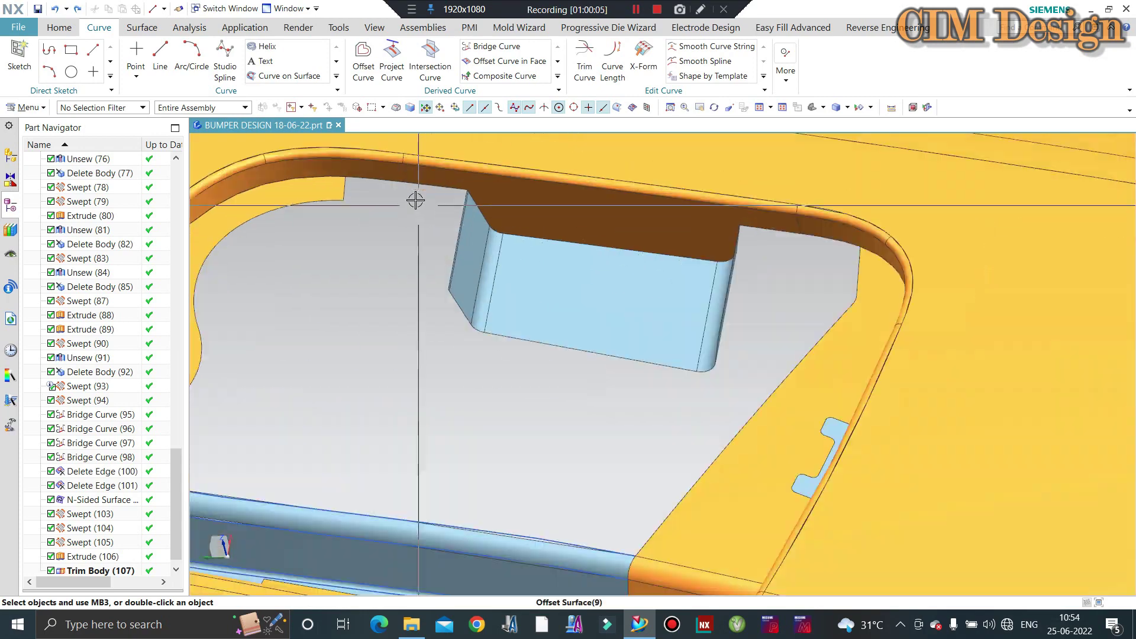
scroll(415, 201, "up", 1)
scroll(487, 229, "down", 2)
scroll(398, 157, "down", 2)
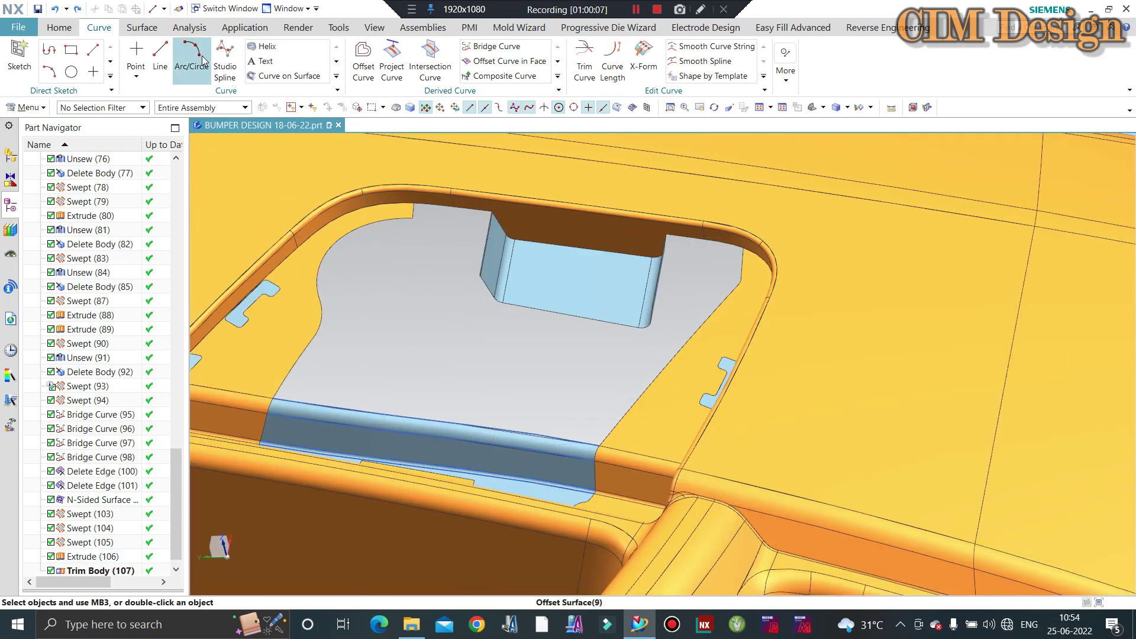
scroll(494, 284, "up", 2)
Draw a straight line across the pocket from the Extrude(106) edge to the opposite Trim Body edge
scroll(494, 284, "up", 3)
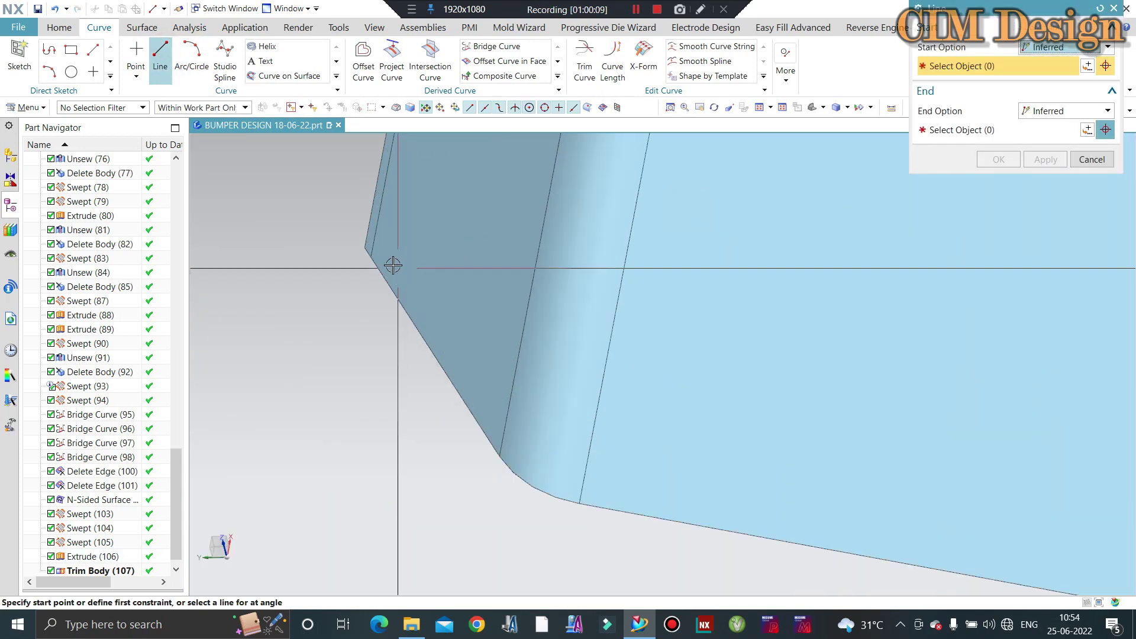
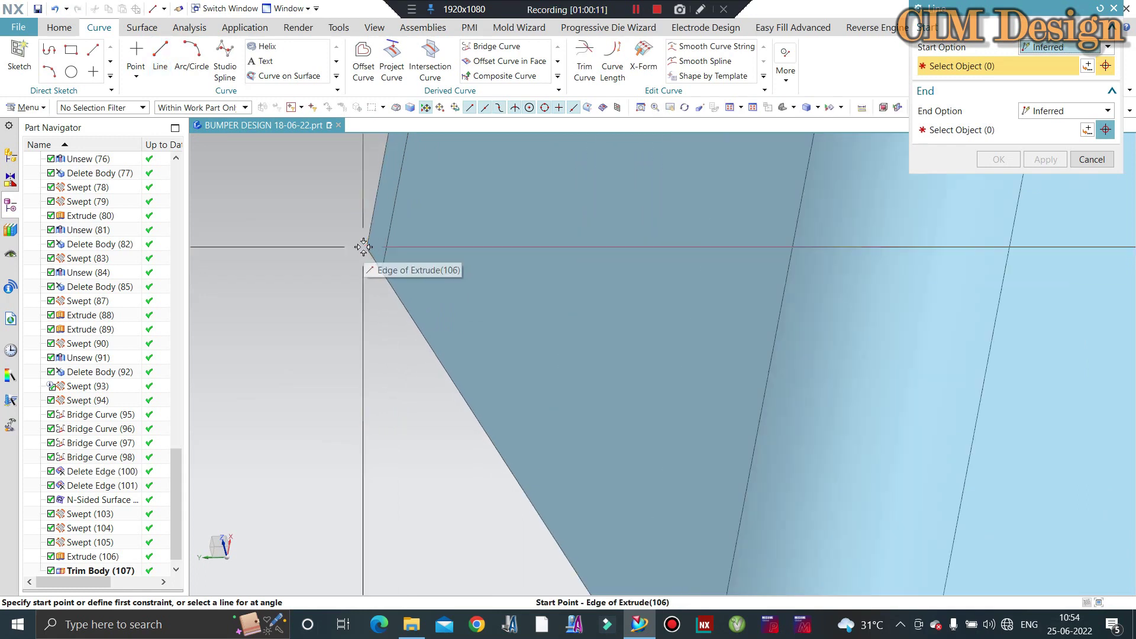
scroll(364, 248, "up", 2)
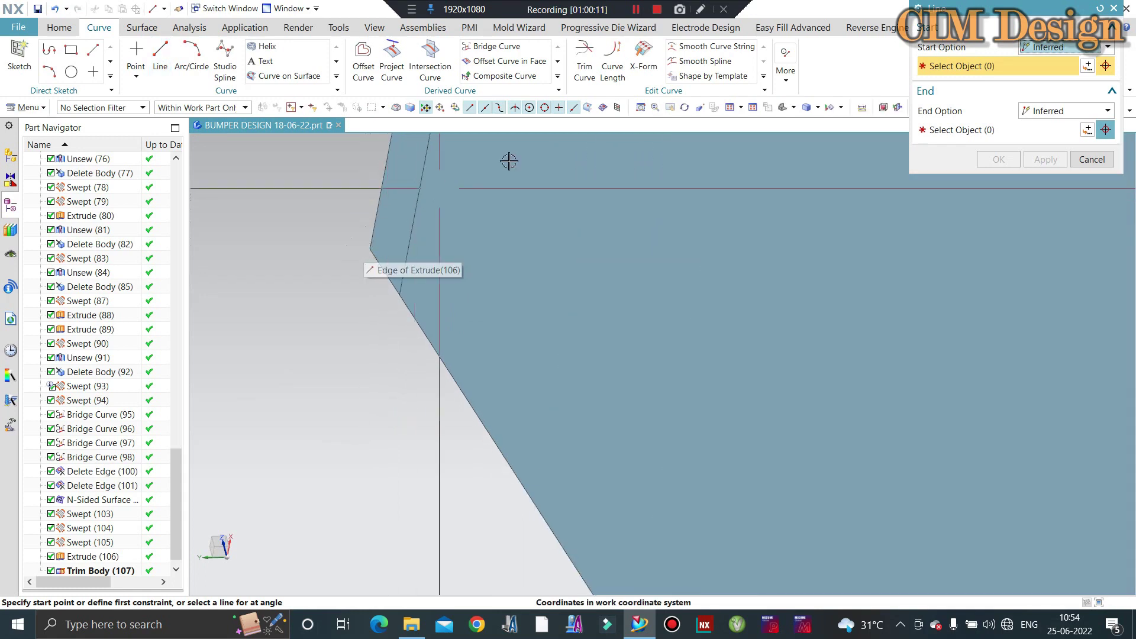
Draw a straight line across the pocket from the Extrude(106) edge to the opposite Trim Body edge
left_click(370, 249)
scroll(325, 286, "down", 2)
scroll(304, 299, "down", 3)
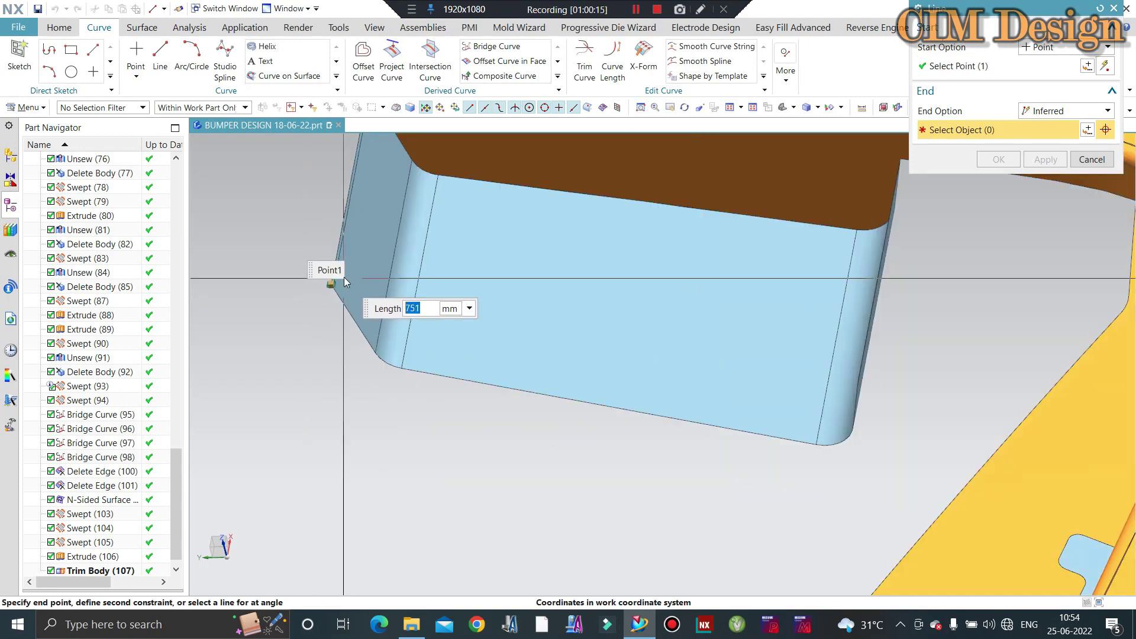
scroll(772, 352, "down", 3)
mouse_move(766, 352)
middle_mouse_down()
mouse_move(744, 347)
mouse_move(1028, 322)
mouse_move(496, 276)
middle_mouse_up()
scroll(495, 276, "up", 3)
scroll(426, 322, "up", 3)
scroll(436, 310, "up", 2)
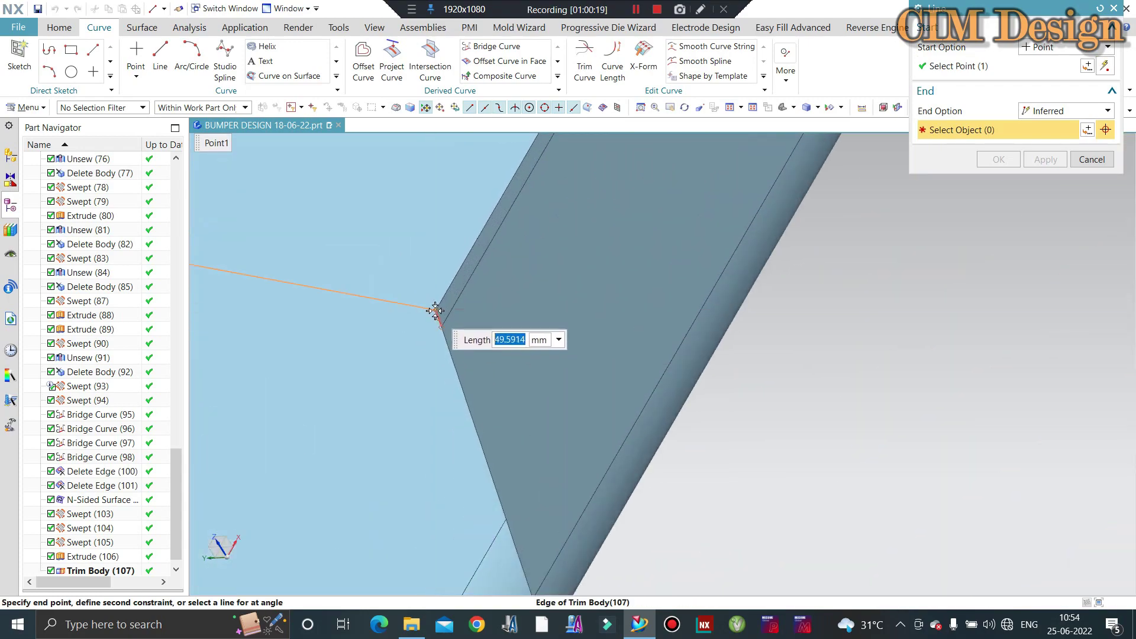
left_click(436, 310)
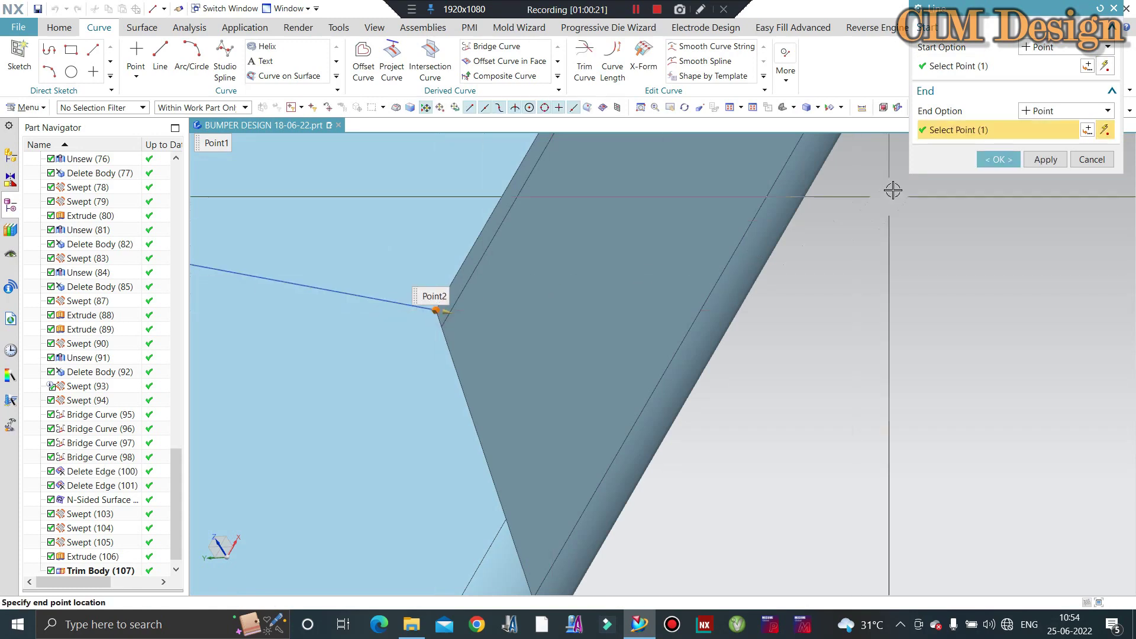
left_click(998, 161)
scroll(755, 321, "down", 2)
scroll(711, 312, "down", 3)
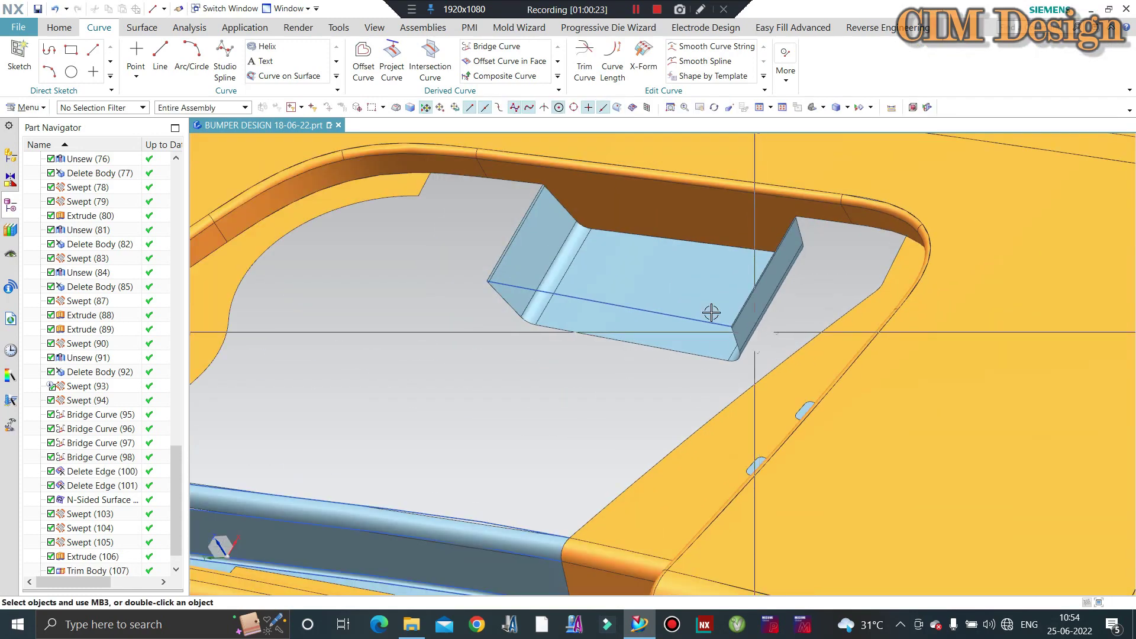
Start an N-sided surface, picking the pocket edges, the new line and the rounded-corner edges
left_click(142, 27)
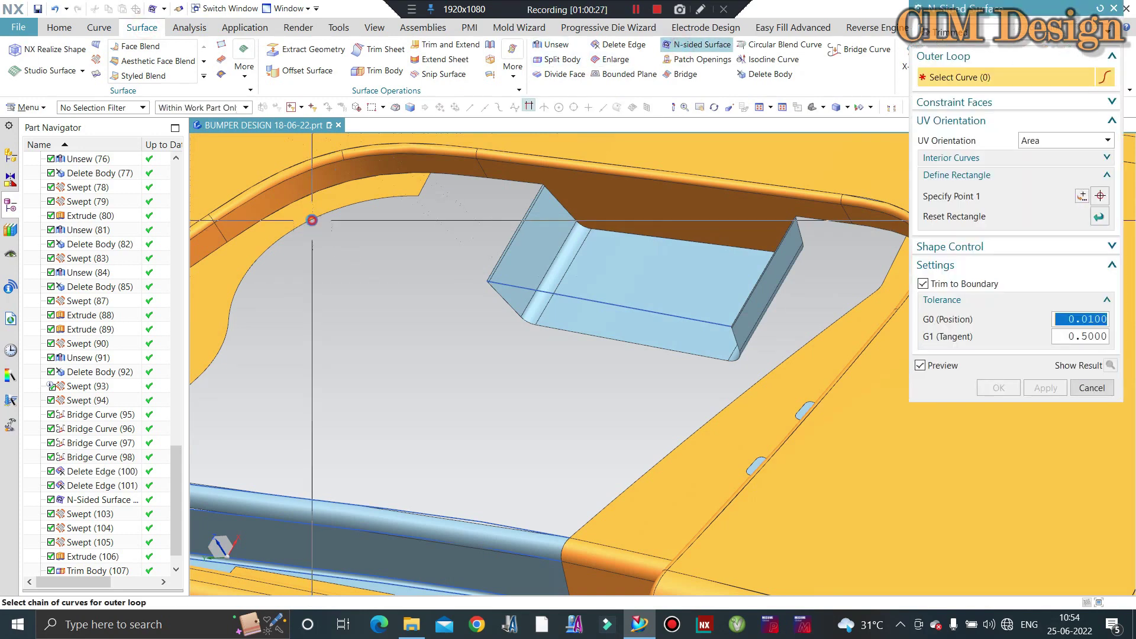
left_click(414, 196)
scroll(451, 176, "up", 2)
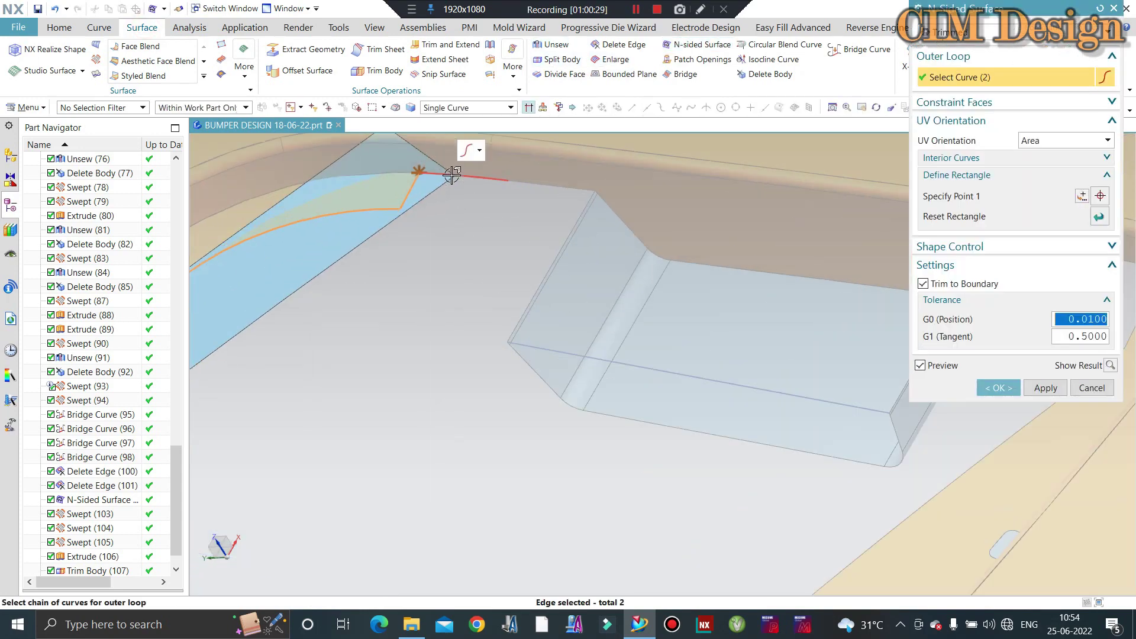
left_click(461, 176)
left_click(569, 230)
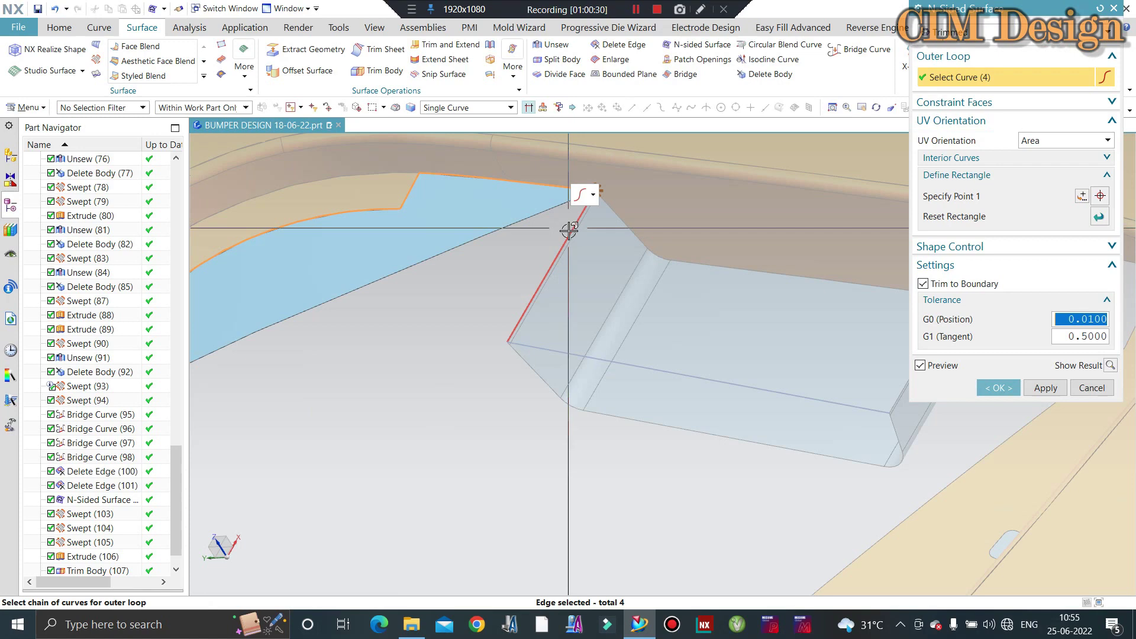
left_click(544, 351)
middle_click_drag(544, 350, 603, 276)
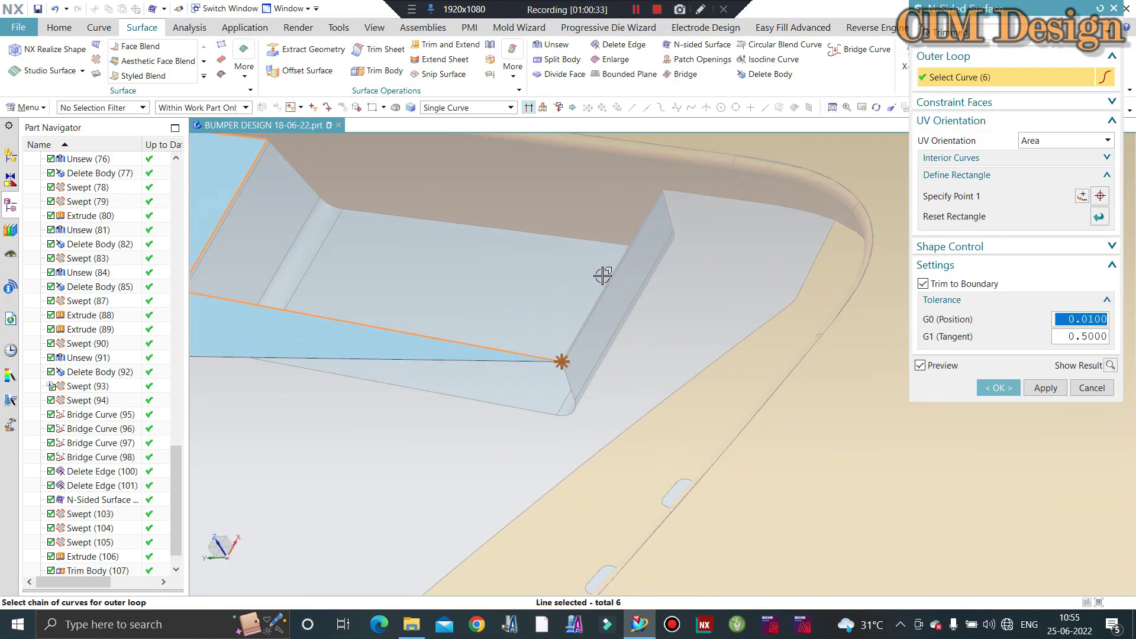
left_click(605, 282)
left_click(797, 213)
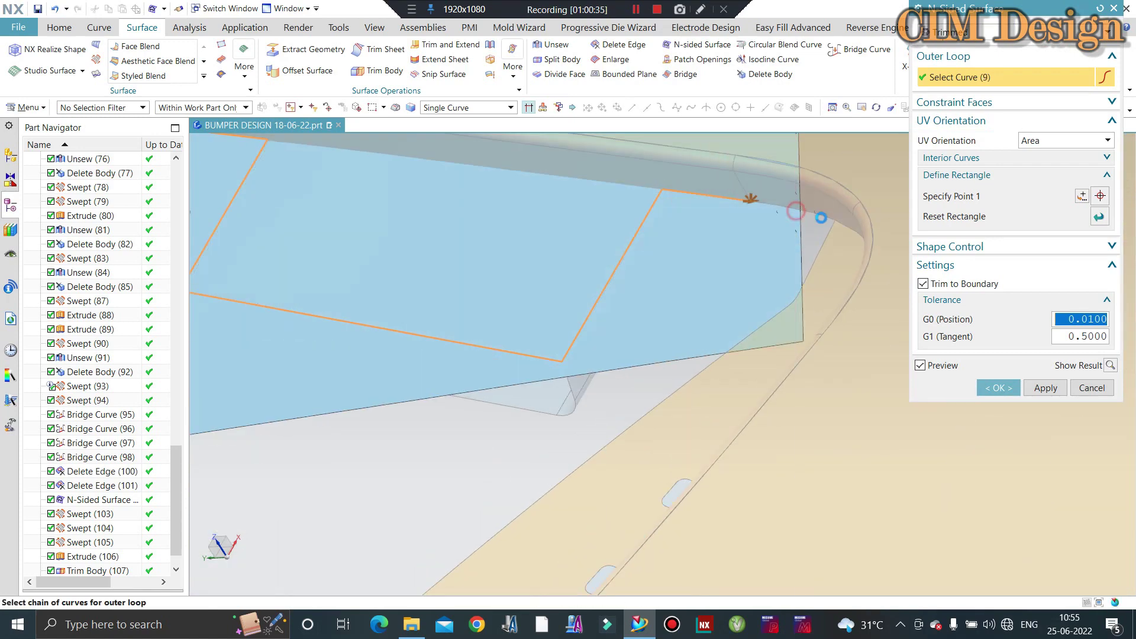
left_click(829, 228)
left_click(774, 319)
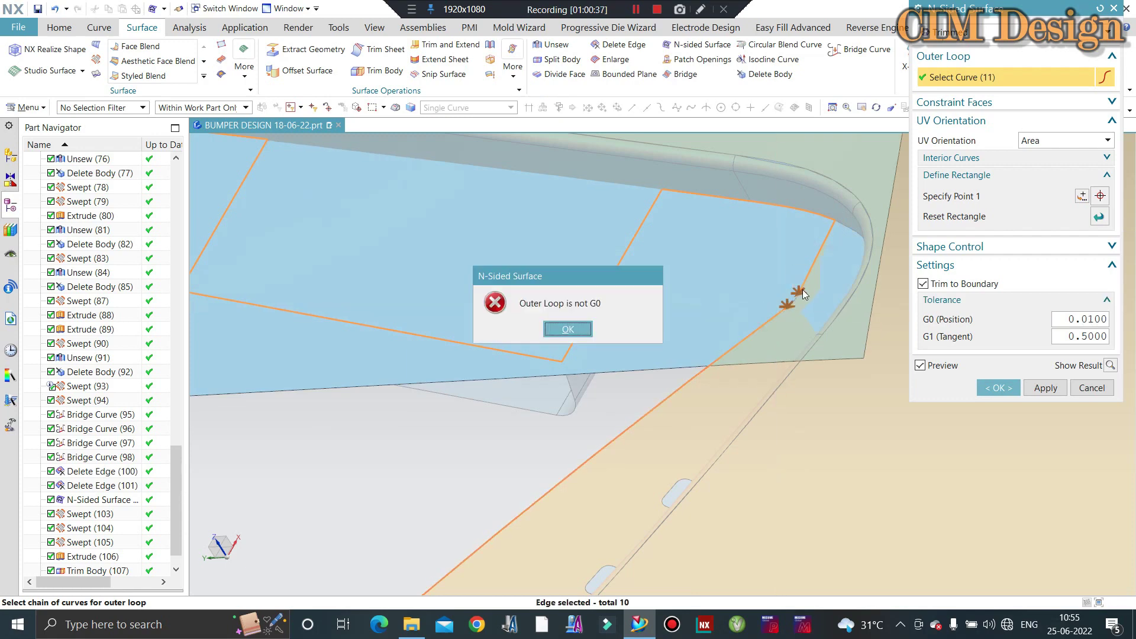
Dismiss the G0 error, add the last edges to close the 15-curve loop, and create the surface
left_click(578, 324)
scroll(797, 300, "down", 3)
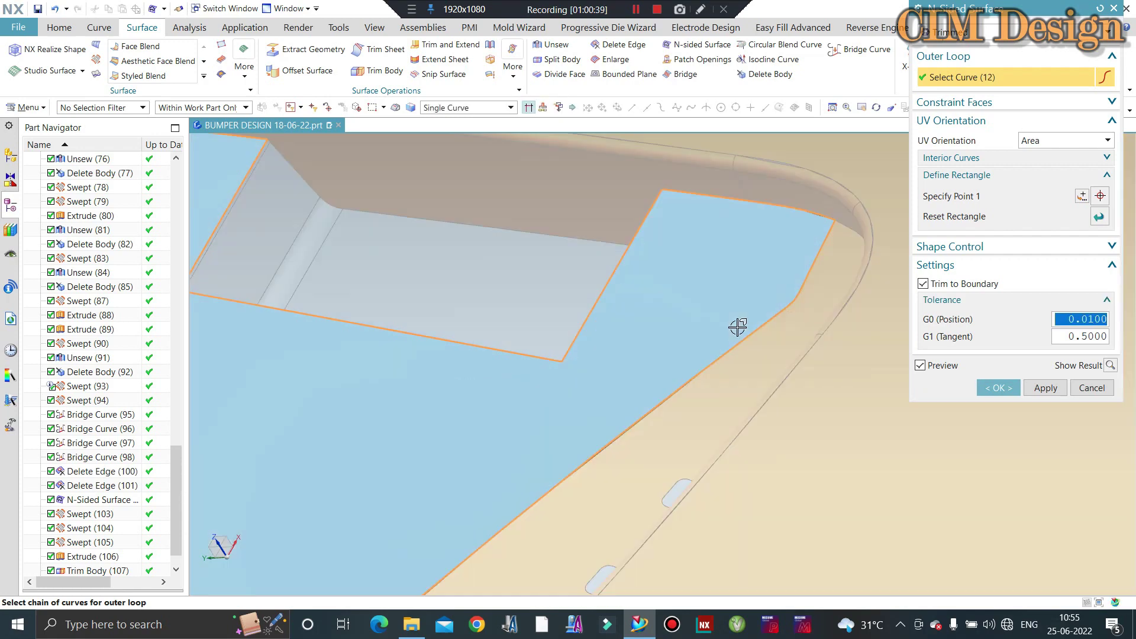
scroll(736, 313, "down", 2)
middle_click_drag(736, 312, 570, 426)
left_click(574, 426)
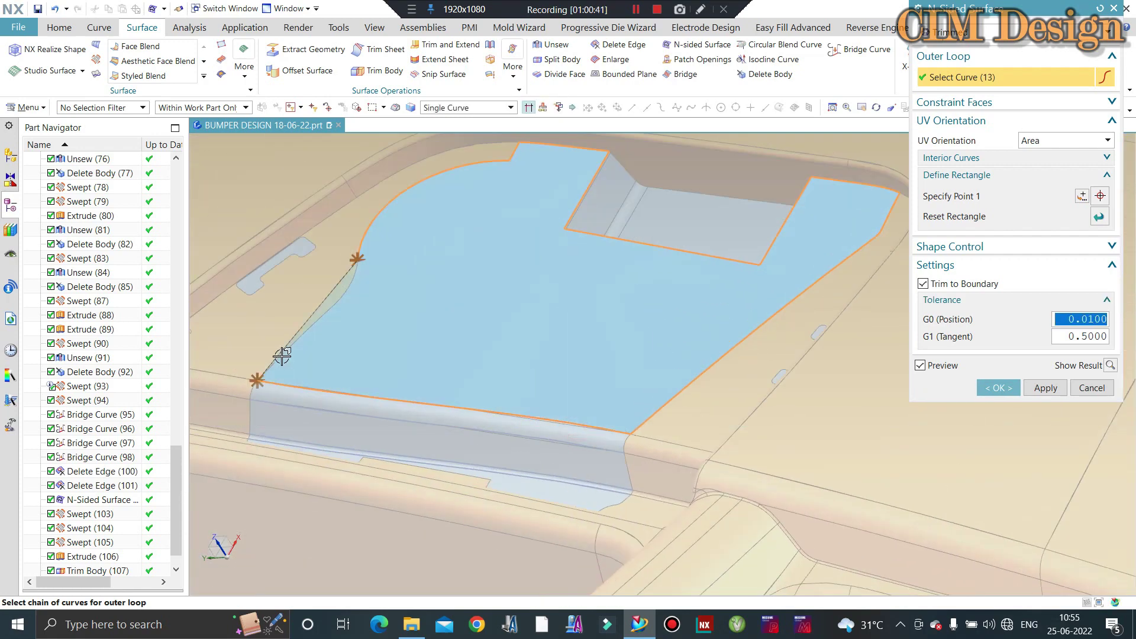
left_click(348, 314)
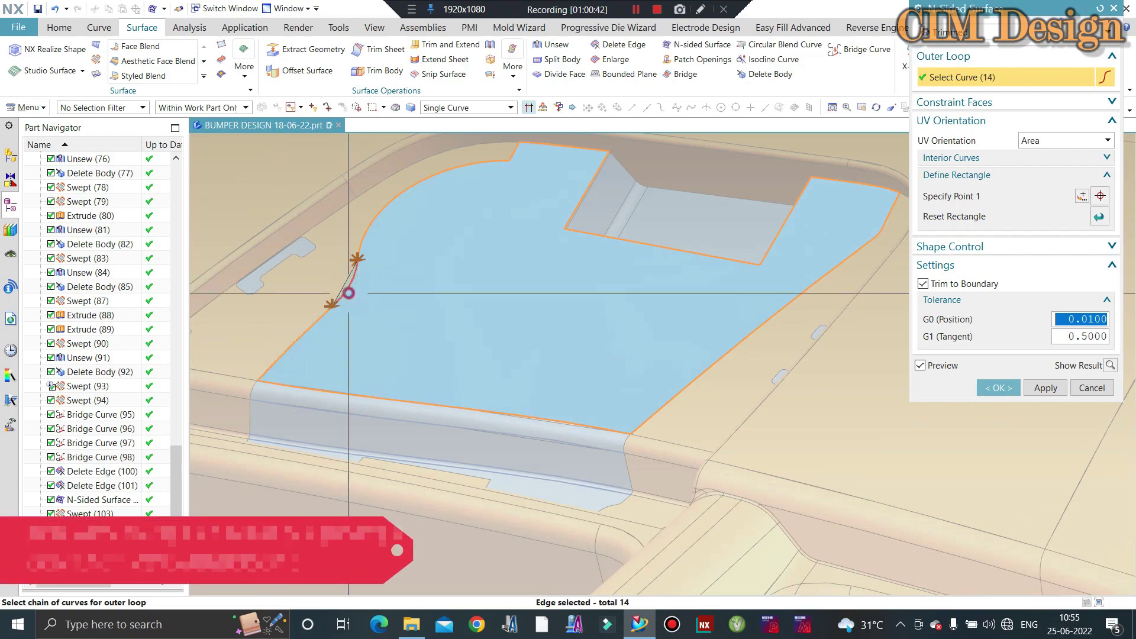
middle_click(520, 316)
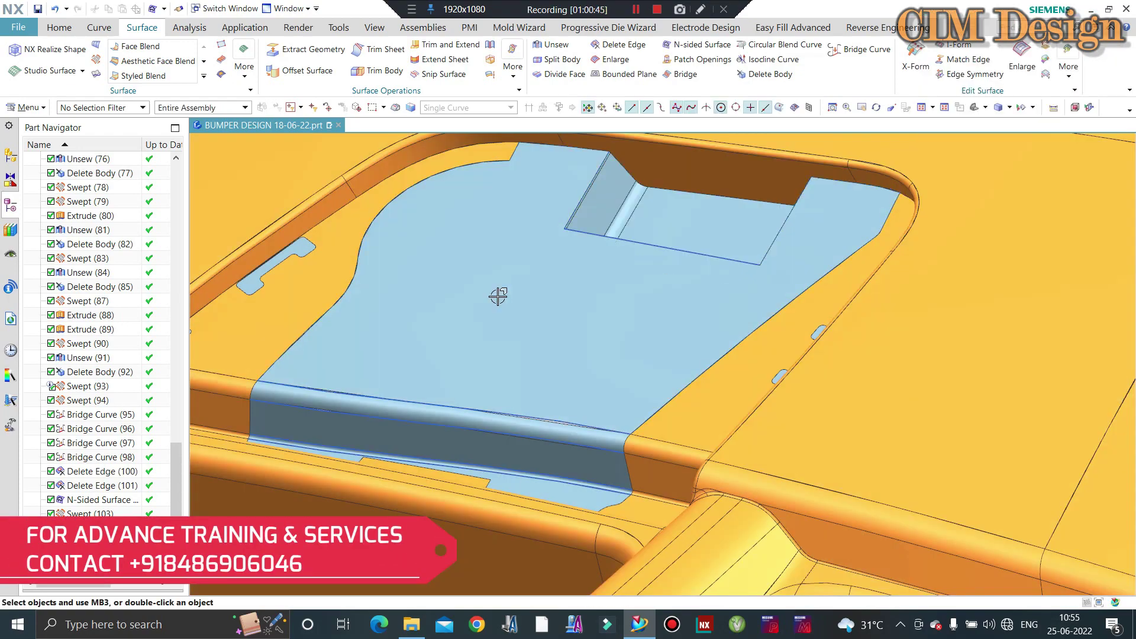
Fill the sliver gap beside the pocket with a bounded plane from its edge chain and closing edge
scroll(502, 293, "down", 2)
scroll(533, 296, "down", 2)
scroll(555, 300, "down", 3)
middle_click_drag(554, 300, 544, 319)
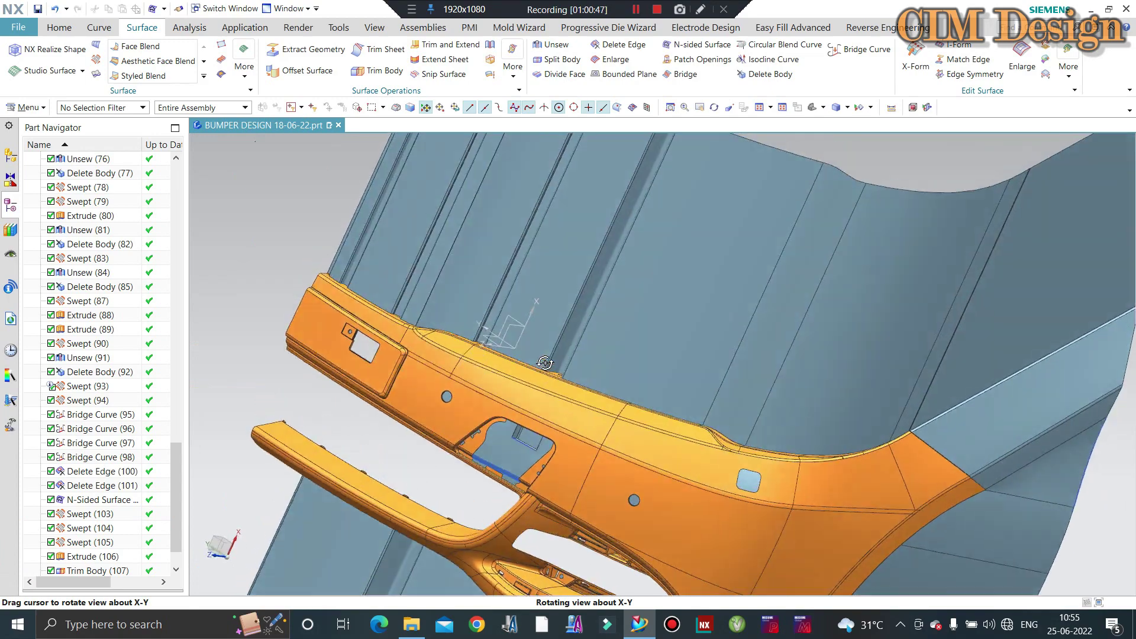
scroll(544, 323, "up", 5)
scroll(543, 322, "up", 3)
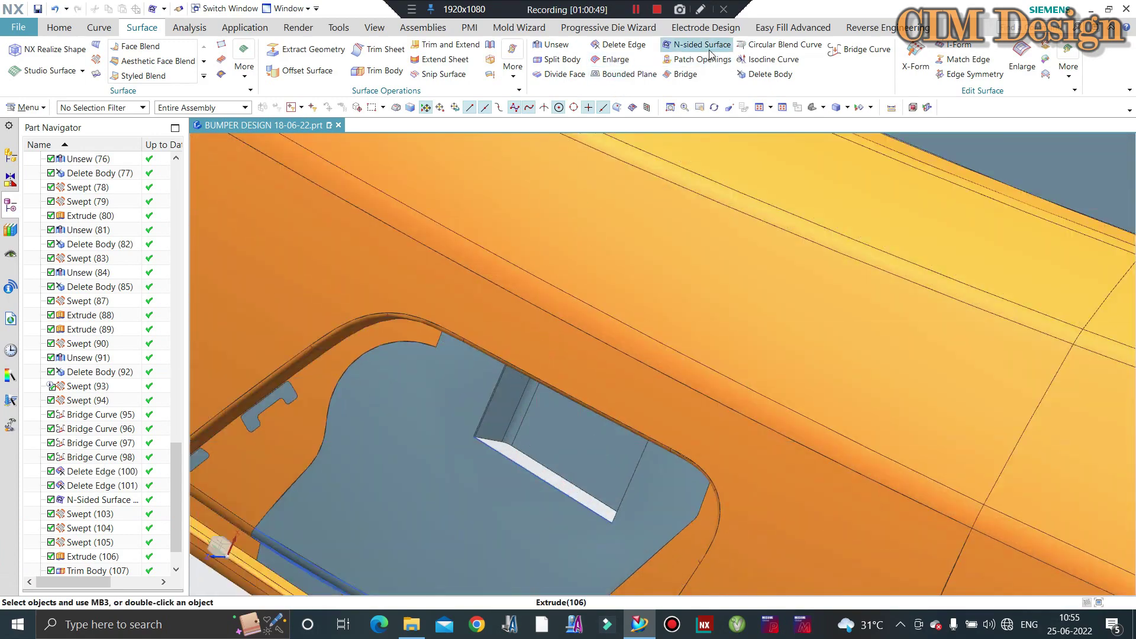
left_click(627, 74)
scroll(472, 464, "up", 3)
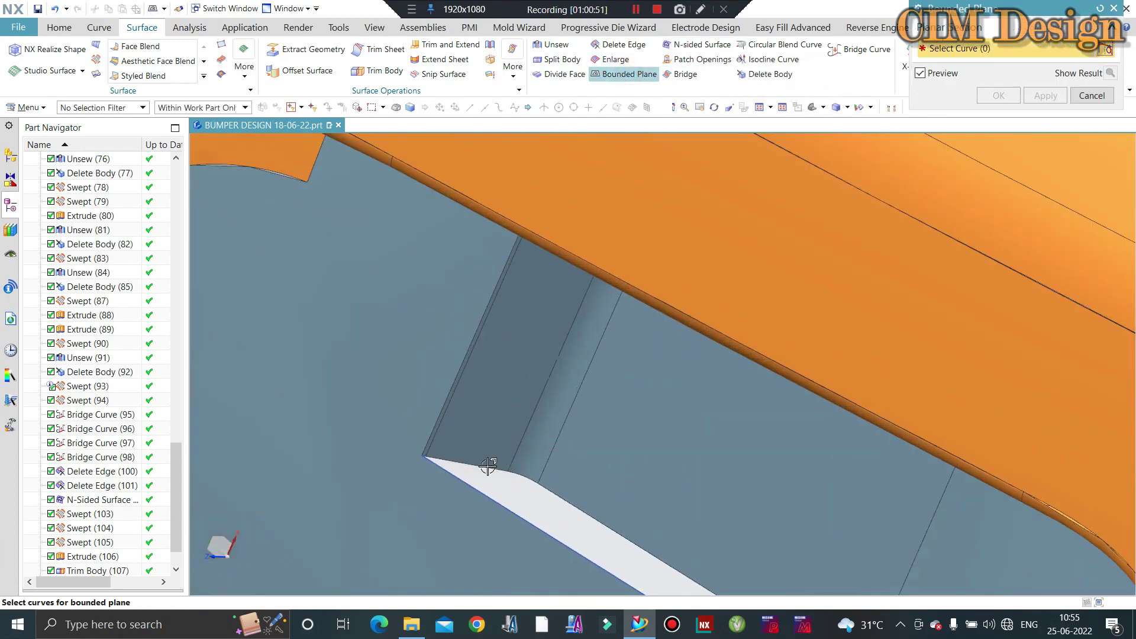
scroll(472, 465, "up", 2)
left_click(528, 478)
left_click(477, 510)
scroll(428, 414, "down", 3)
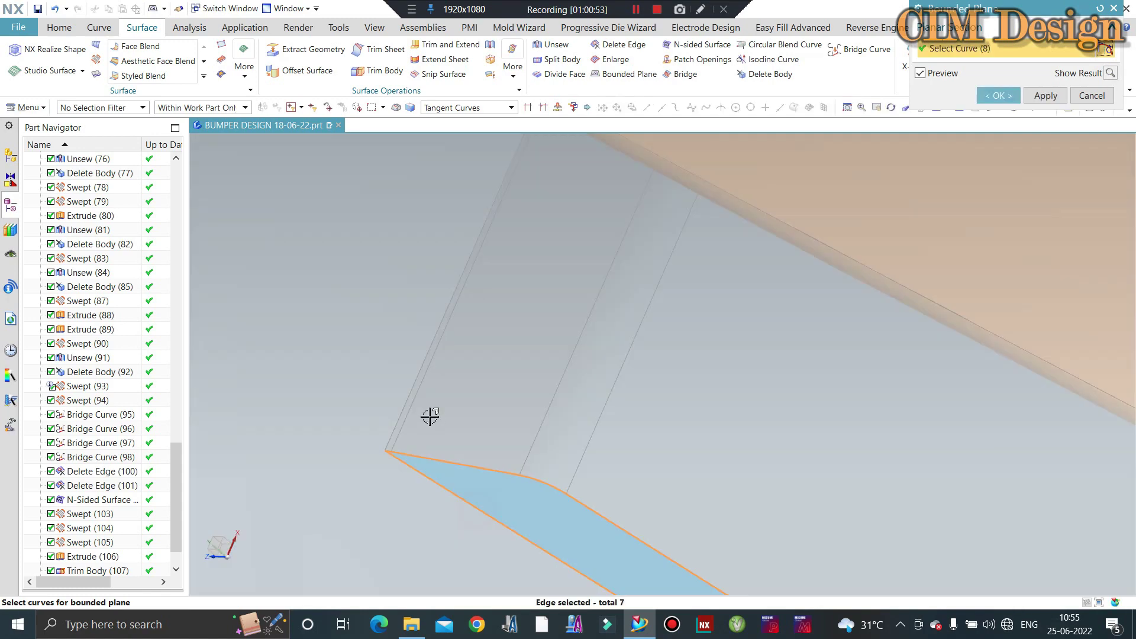
scroll(375, 337, "down", 3)
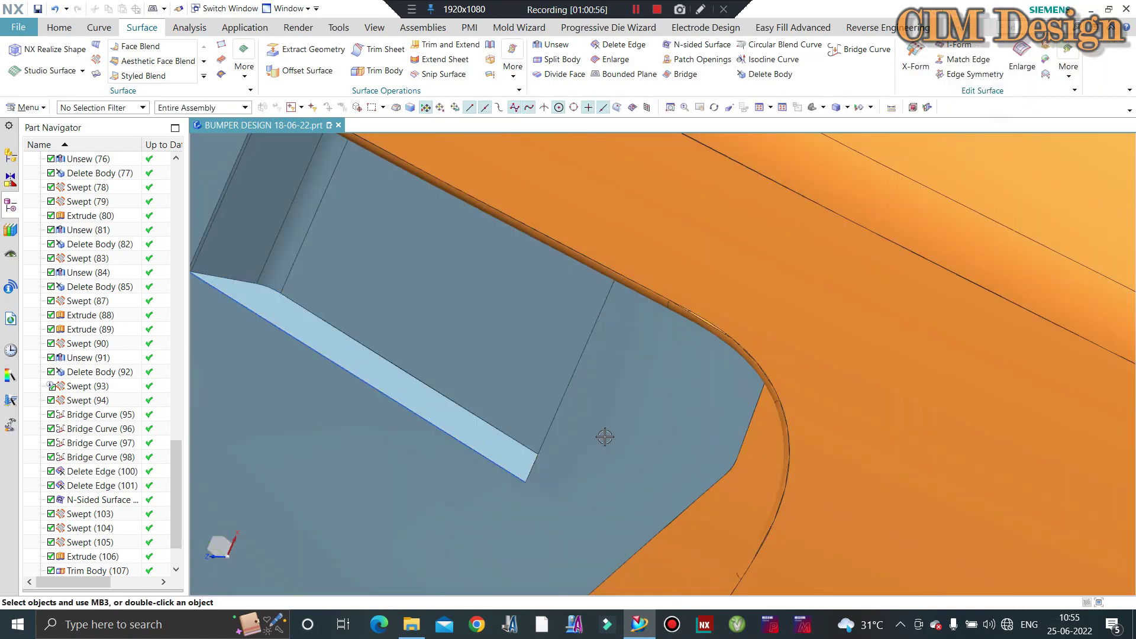
Orbit and zoom around the bumper to inspect the side and slot openings
middle_click_drag(905, 176, 645, 391)
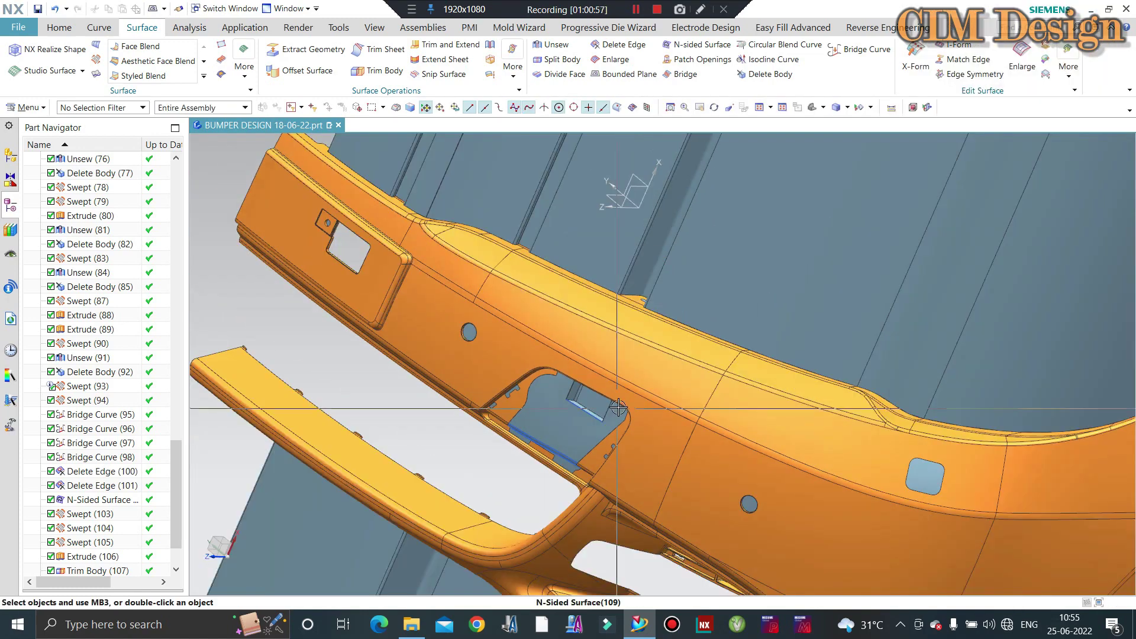
scroll(644, 390, "up", 2)
scroll(669, 384, "up", 2)
scroll(695, 379, "up", 1)
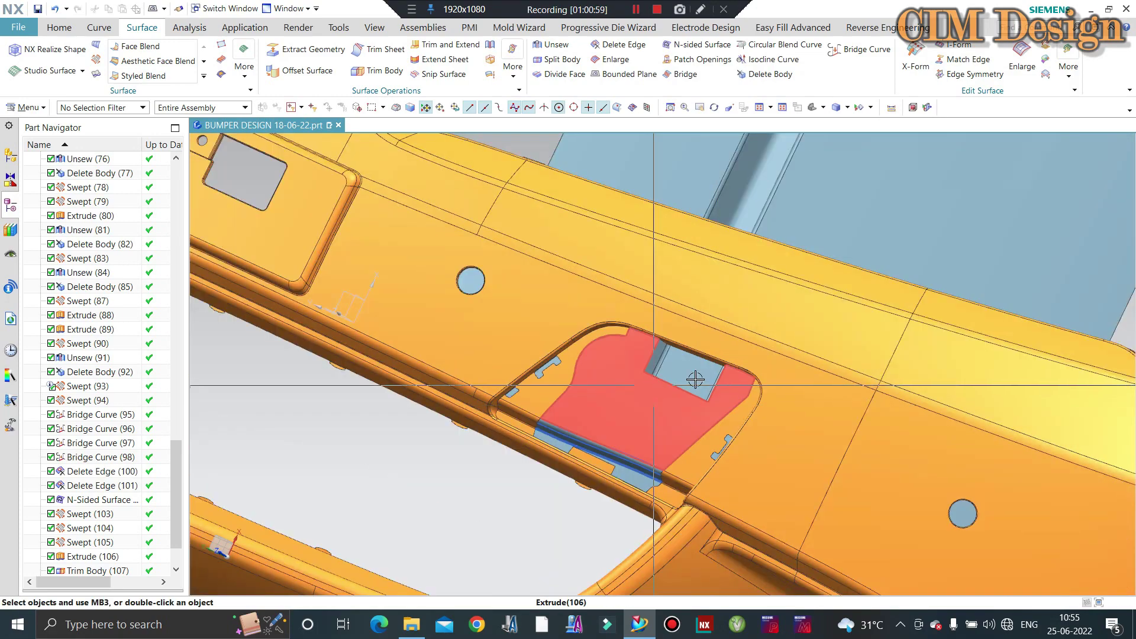
scroll(457, 497, "down", 3)
middle_click_drag(398, 399, 583, 337)
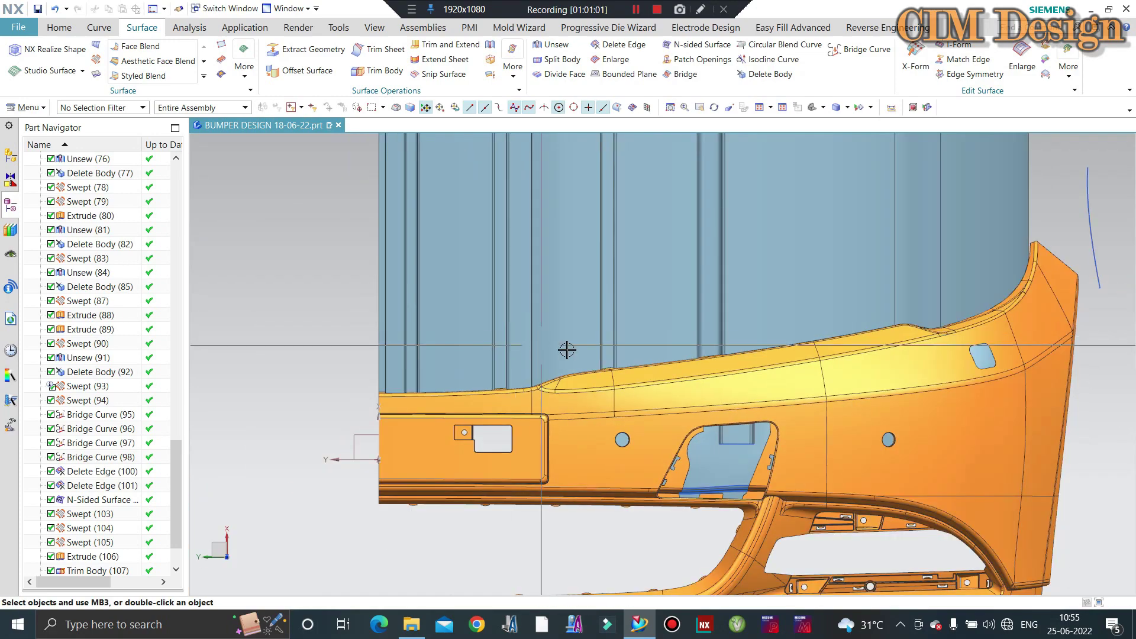
scroll(621, 407, "up", 3)
scroll(621, 407, "down", 2)
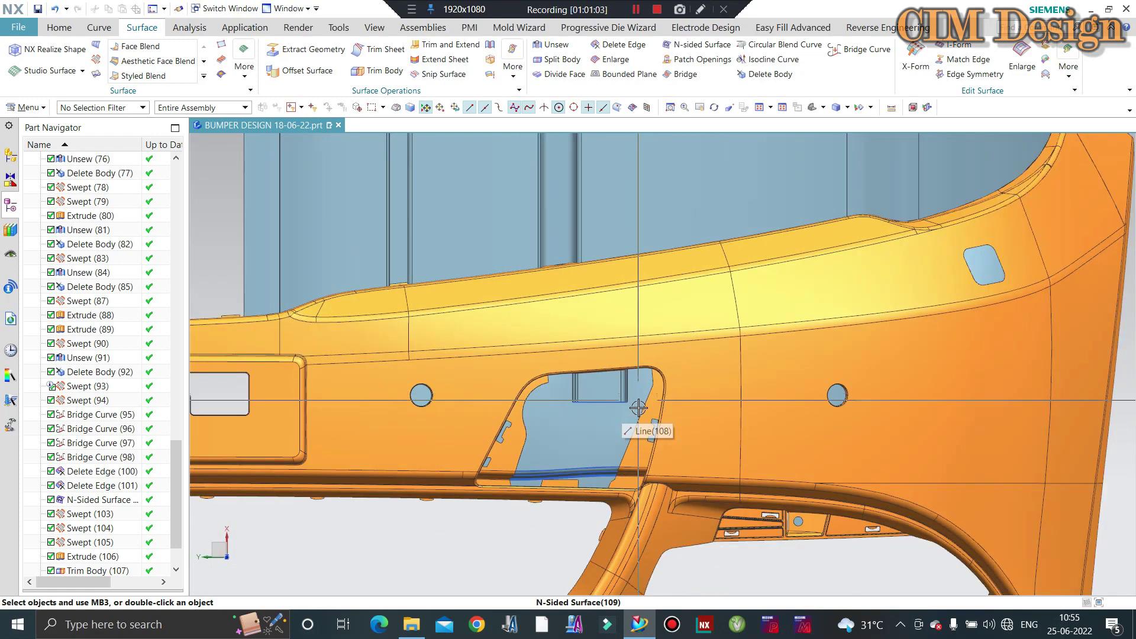
scroll(630, 423, "down", 2)
middle_click_drag(648, 385, 477, 401)
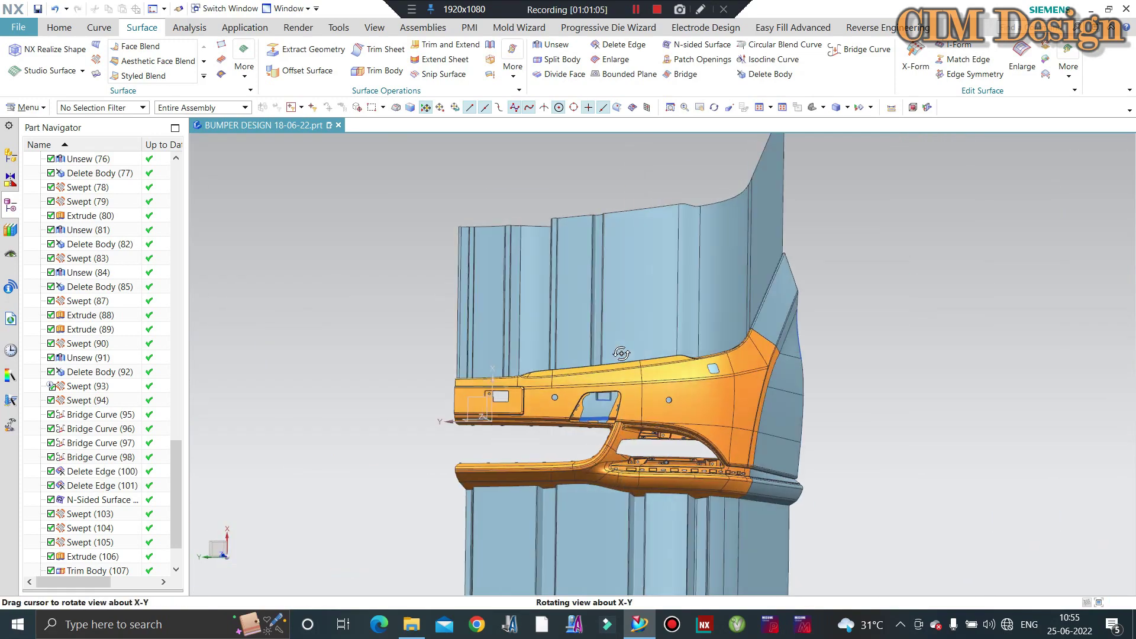
scroll(476, 401, "up", 3)
scroll(707, 322, "up", 2)
scroll(707, 323, "up", 2)
middle_click_drag(664, 322, 657, 309)
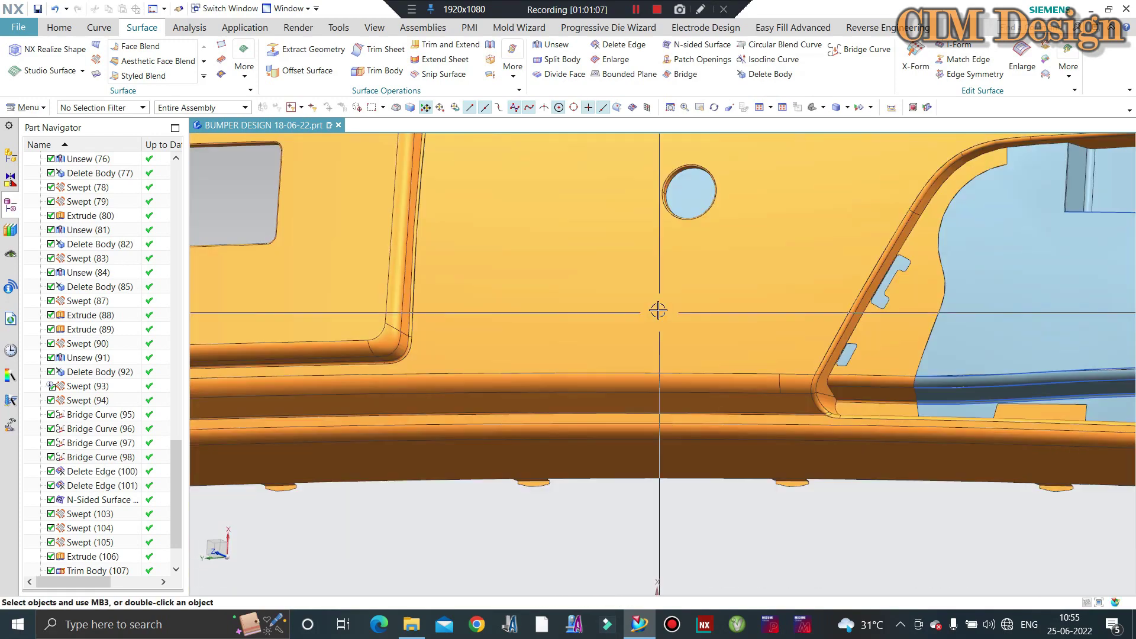
scroll(657, 310, "down", 3)
scroll(538, 277, "up", 4)
scroll(537, 278, "up", 3)
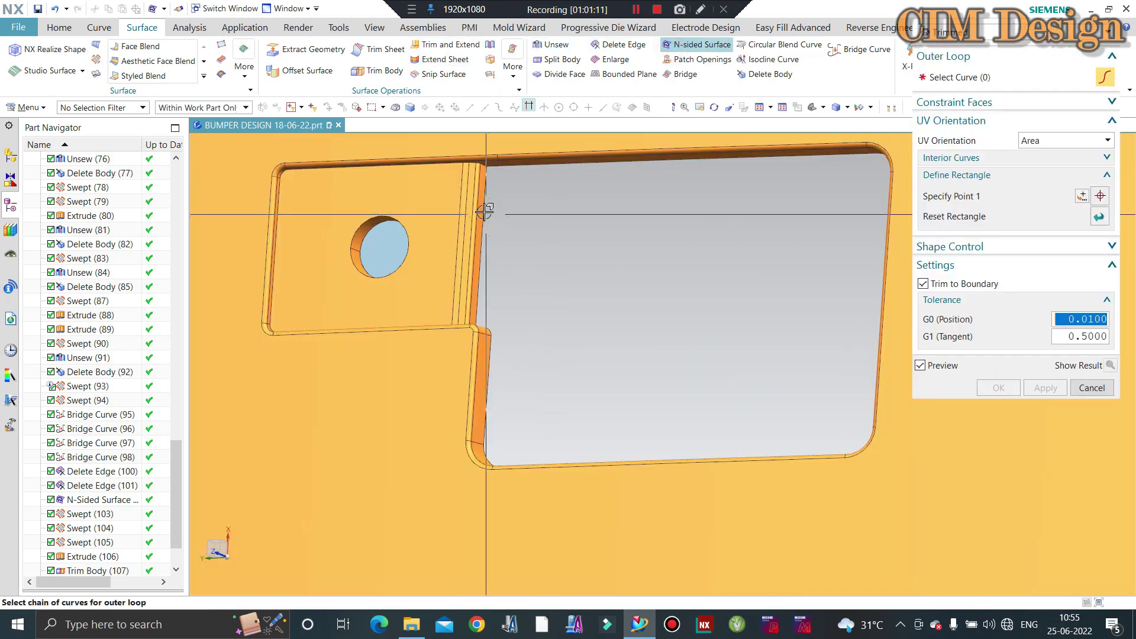
Pick the upper and corner edges of the notched opening for the N-sided outer loop
left_click(482, 204)
scroll(479, 164, "up", 3)
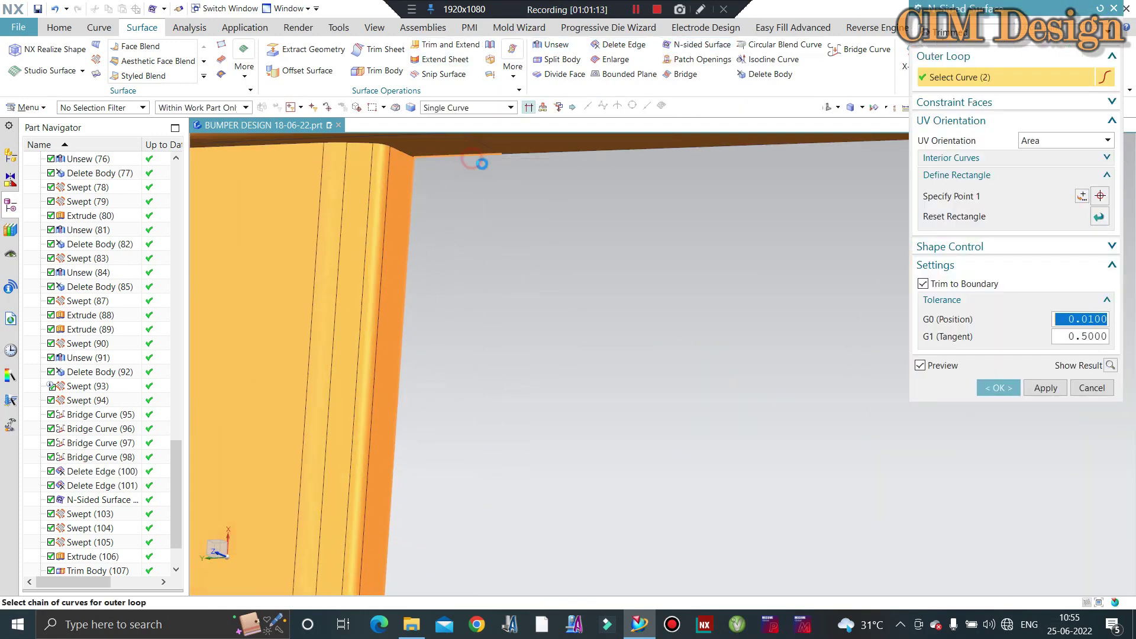
scroll(479, 165, "down", 2)
left_click(538, 145)
scroll(472, 221, "down", 2)
scroll(487, 376, "down", 2)
scroll(486, 376, "up", 2)
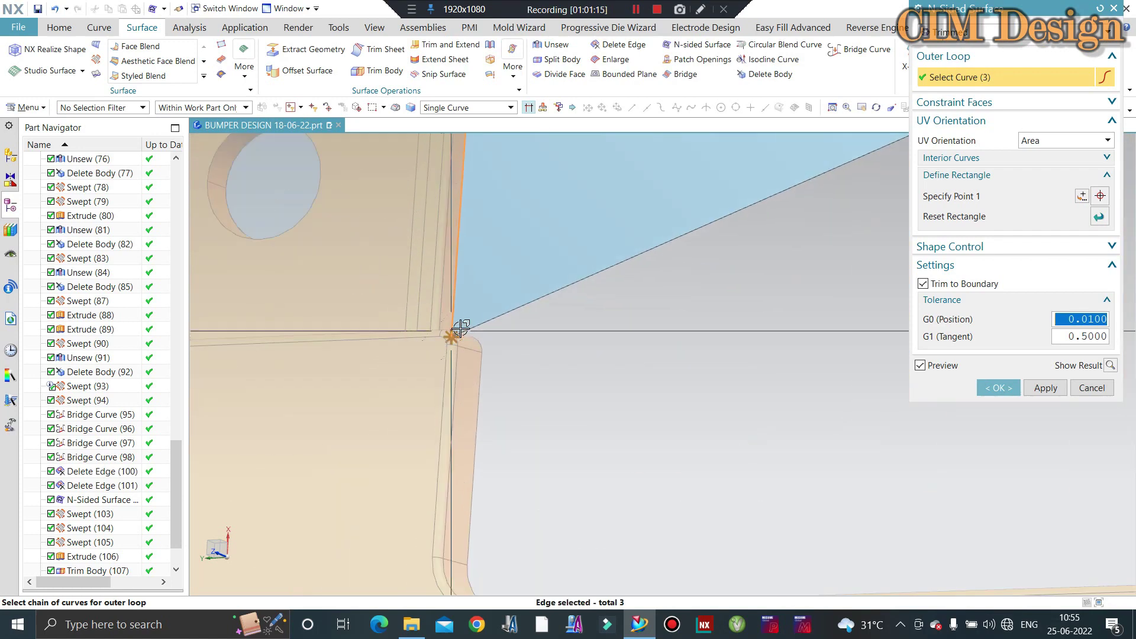
scroll(458, 329, "up", 2)
left_click(514, 364)
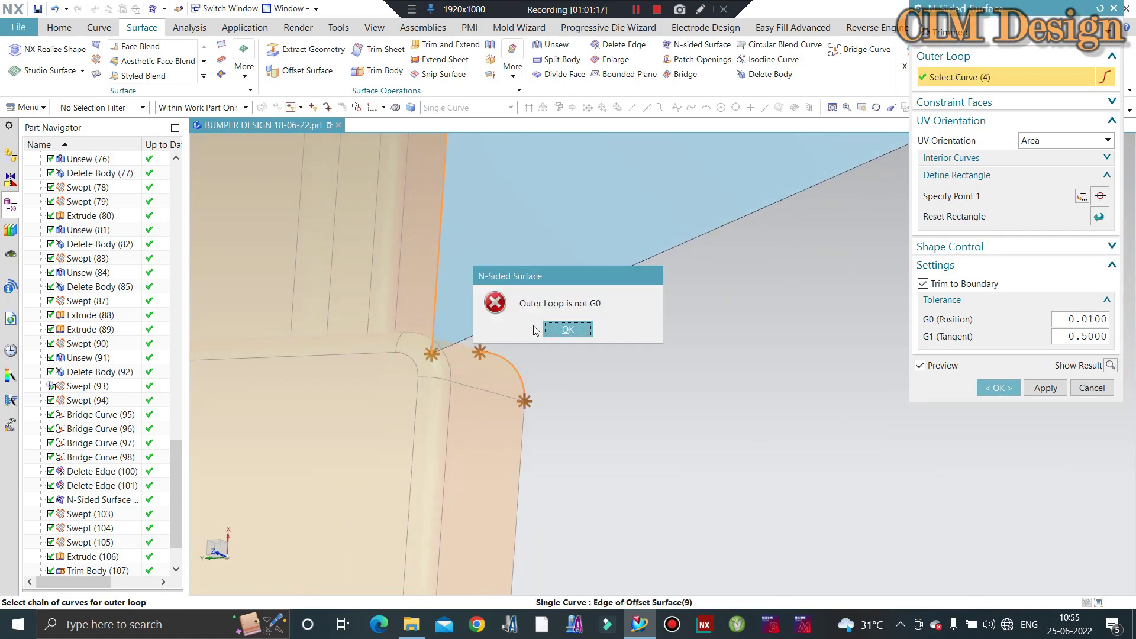
scroll(487, 337, "down", 2)
scroll(502, 322, "down", 2)
scroll(517, 348, "down", 2)
Add the lower-left corner and bottom edges to complete the 10-curve outer loop
middle_click_drag(518, 349, 347, 545)
scroll(355, 510, "up", 2)
scroll(278, 504, "up", 2)
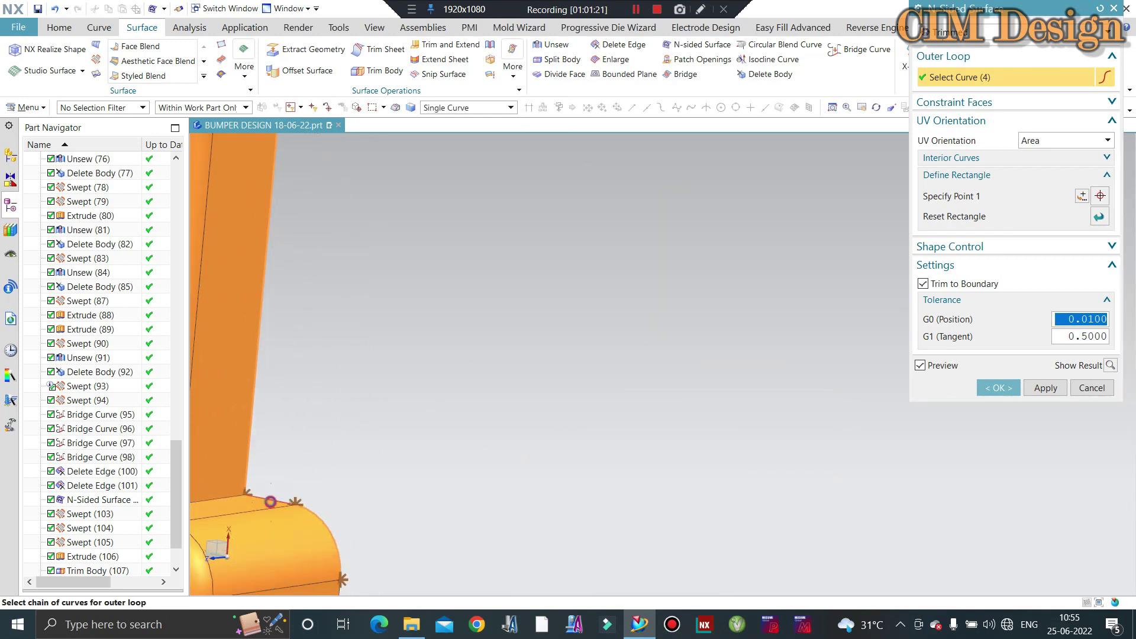
left_click(270, 501)
scroll(380, 385, "down", 2)
left_click(361, 514)
scroll(403, 515, "down", 2)
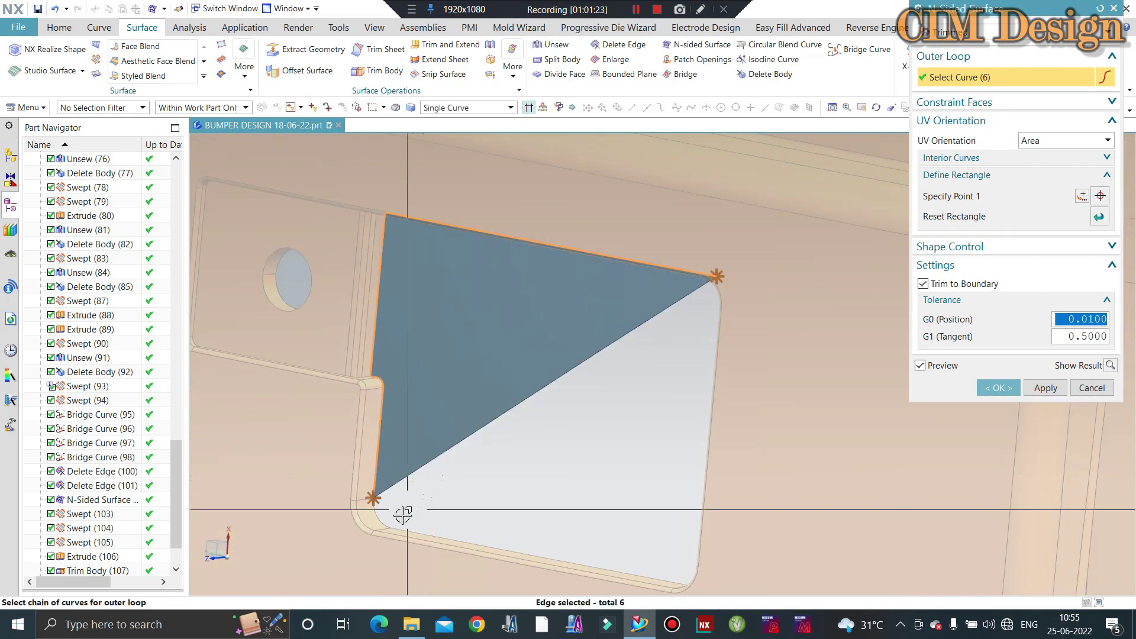
scroll(403, 515, "up", 2)
left_click(355, 490)
left_click(420, 540)
scroll(322, 432, "down", 3)
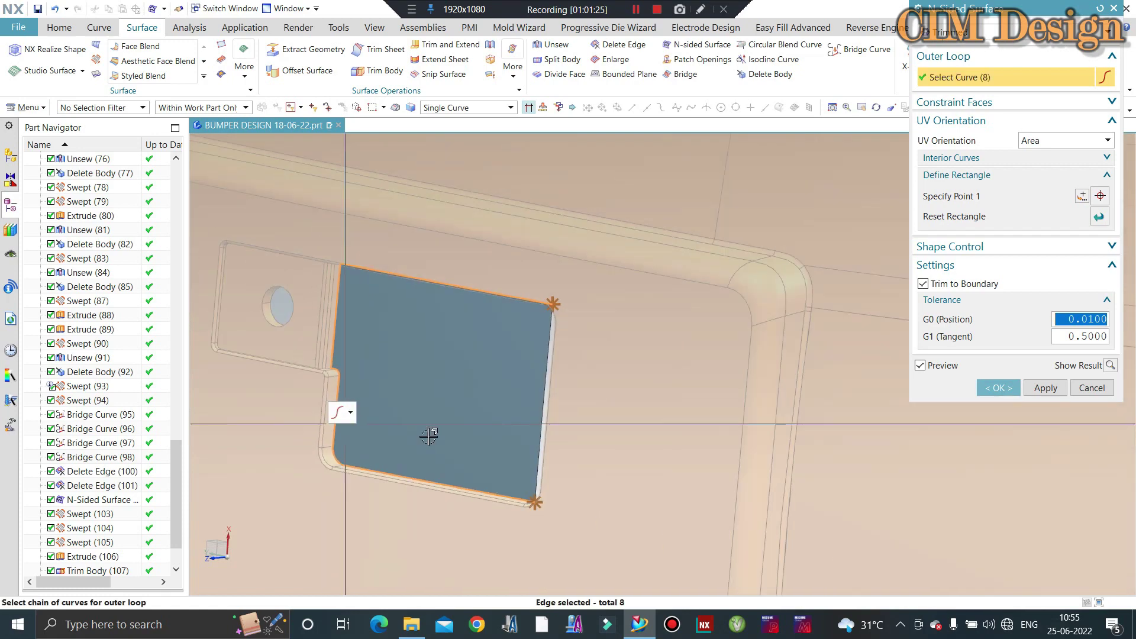
Check the patch preview face-on and create the N-sided surface over the recess
mouse_move(491, 402)
middle_mouse_down()
mouse_move(507, 385)
mouse_move(530, 398)
mouse_move(592, 379)
middle_mouse_up()
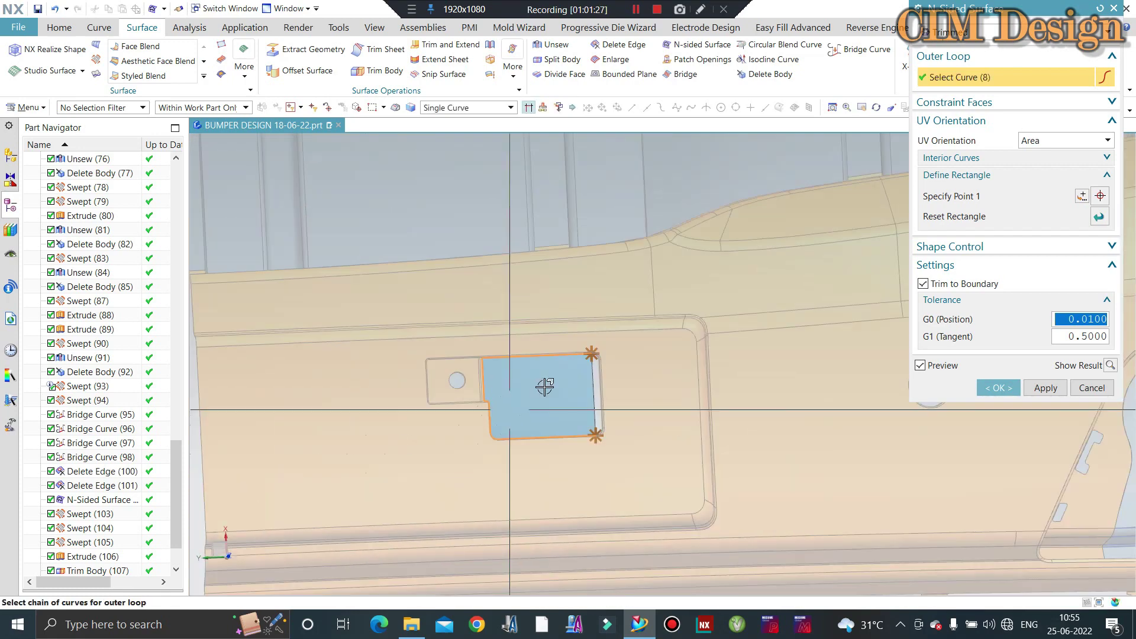
scroll(655, 303, "up", 3)
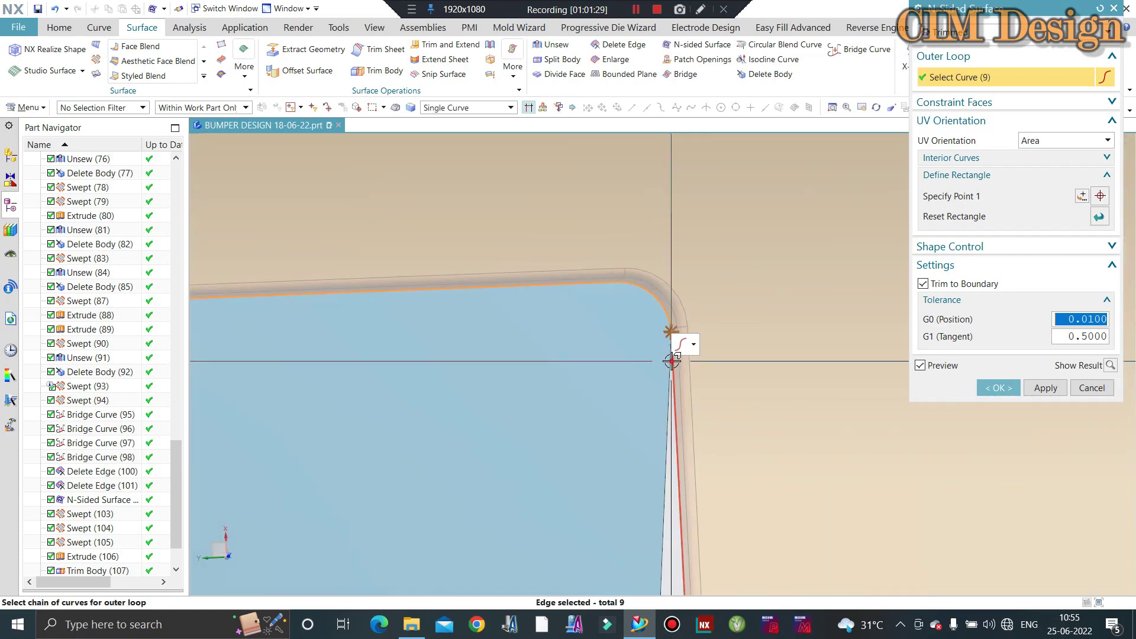
scroll(578, 436, "down", 5)
scroll(589, 473, "up", 3)
scroll(602, 415, "up", 3)
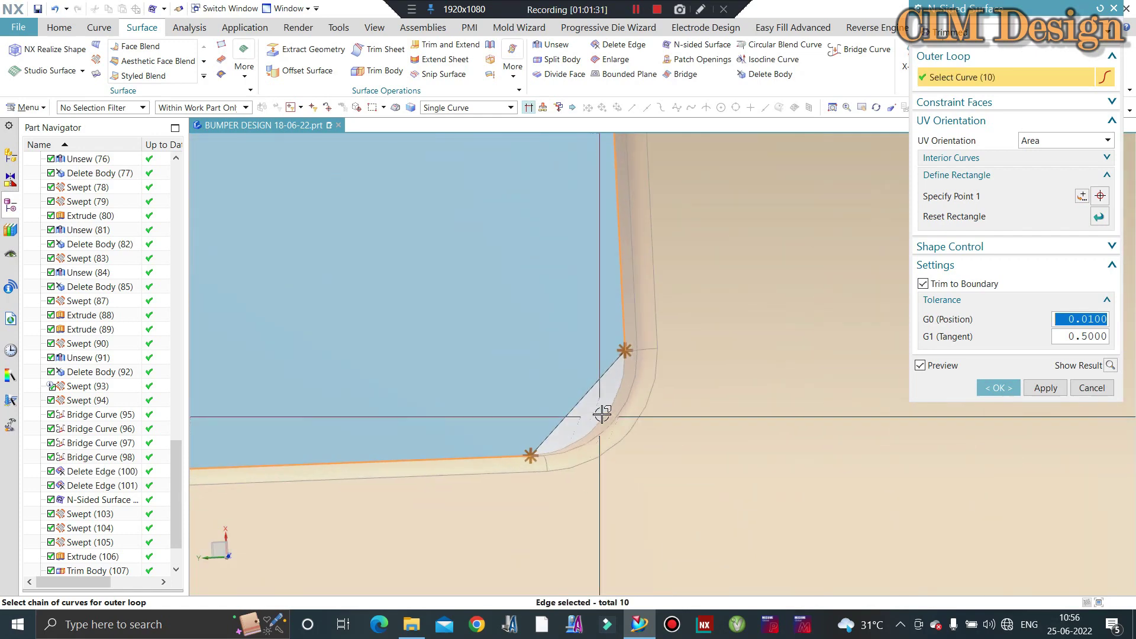
scroll(525, 412, "down", 2)
middle_click(491, 410)
scroll(470, 414, "down", 2)
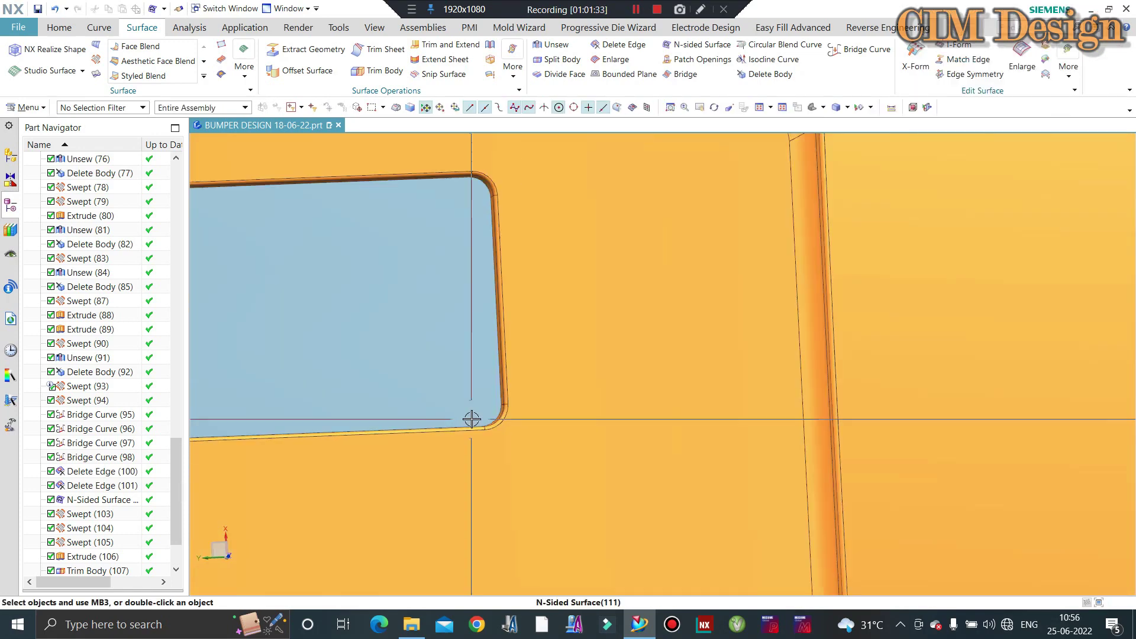
scroll(463, 423, "down", 2)
Set N-sided Surface selection intent to Tangent Curves and patch the first lower slot
scroll(463, 423, "down", 4)
mouse_move(463, 424)
middle_mouse_down()
mouse_move(571, 419)
mouse_move(533, 449)
middle_mouse_up()
scroll(503, 474, "up", 3)
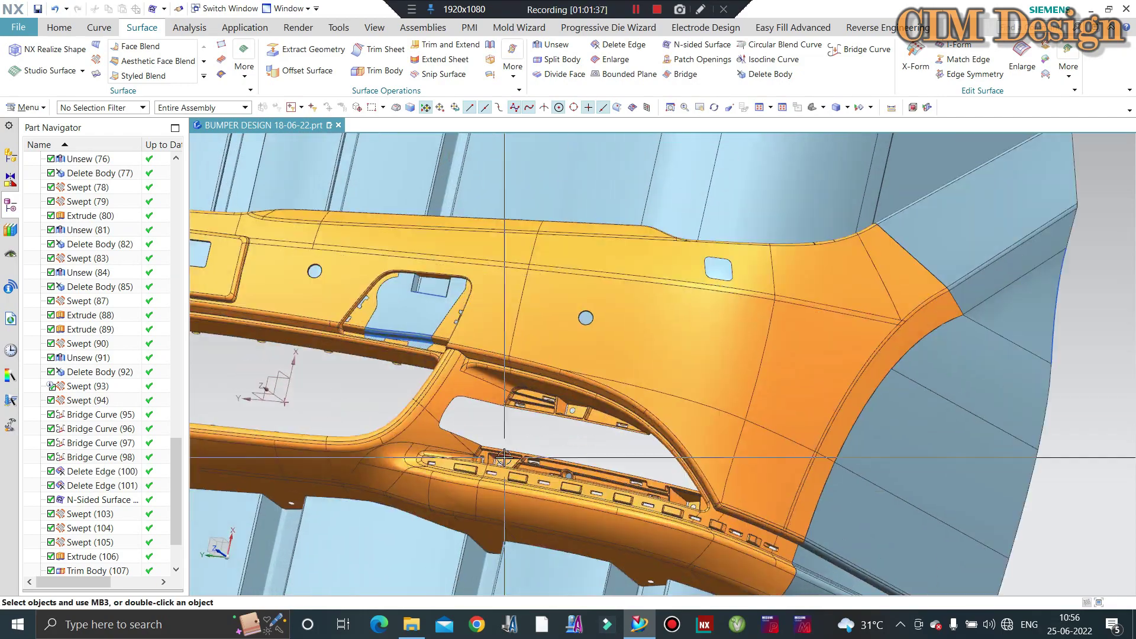
scroll(496, 481, "up", 3)
scroll(496, 481, "up", 3)
scroll(461, 390, "up", 2)
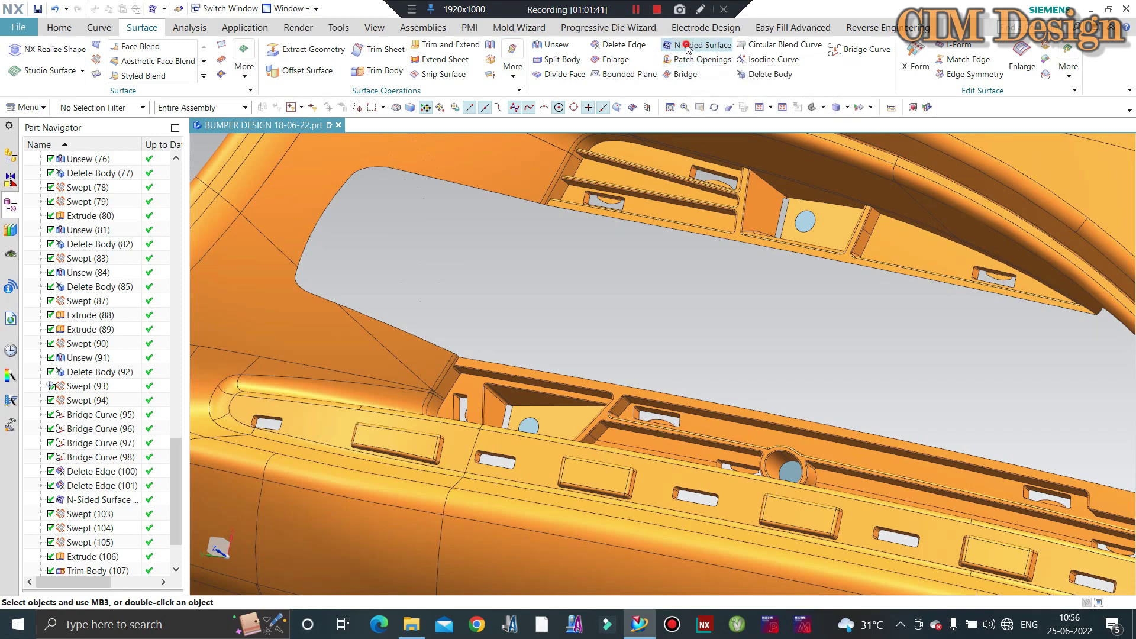
left_click(686, 46)
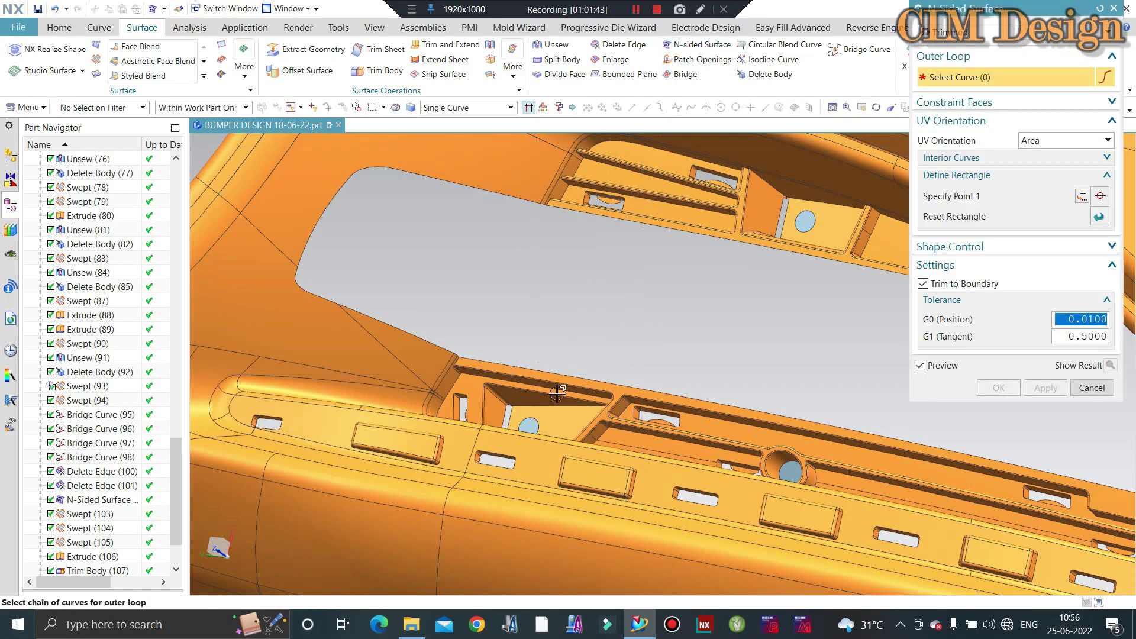
scroll(249, 435, "up", 3)
scroll(280, 402, "up", 3)
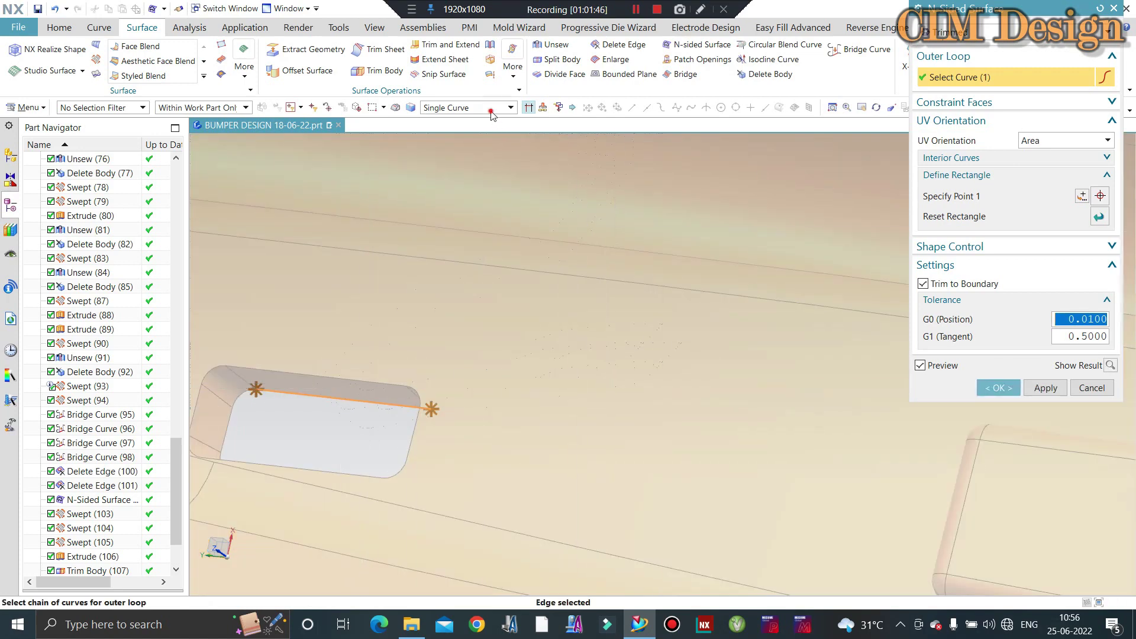
left_click(491, 113)
left_click(455, 142)
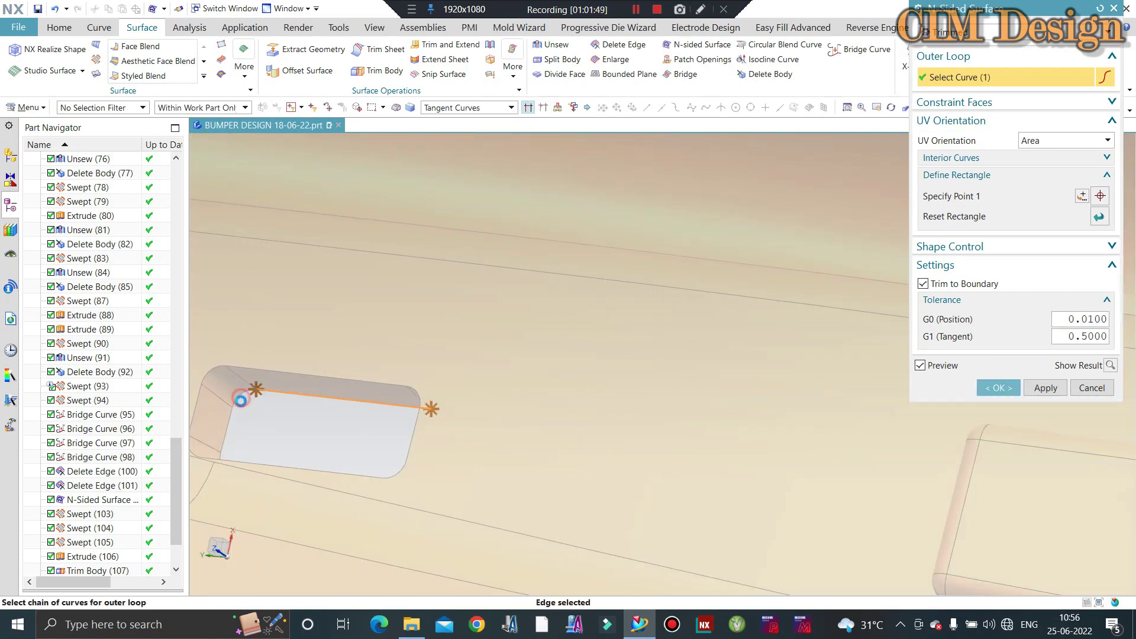
left_click(240, 400)
left_click(1038, 387)
Patch the neighbouring pocket with an N-sided surface from its edge loop
scroll(419, 368, "down", 3)
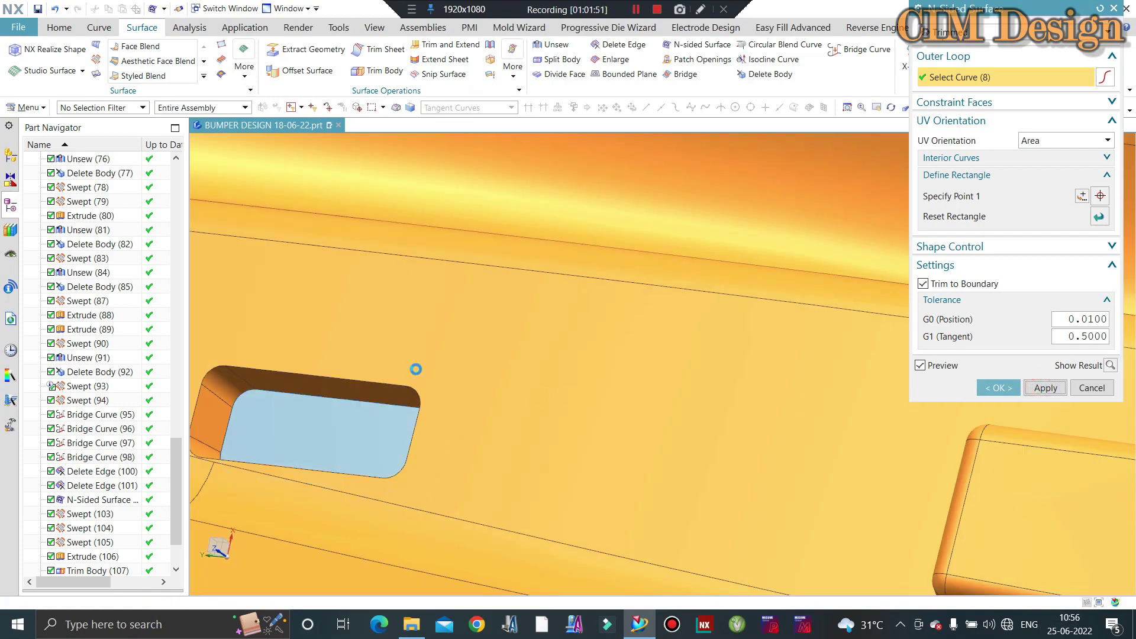
scroll(337, 355, "down", 3)
scroll(467, 360, "up", 5)
scroll(675, 416, "up", 4)
left_click(674, 408)
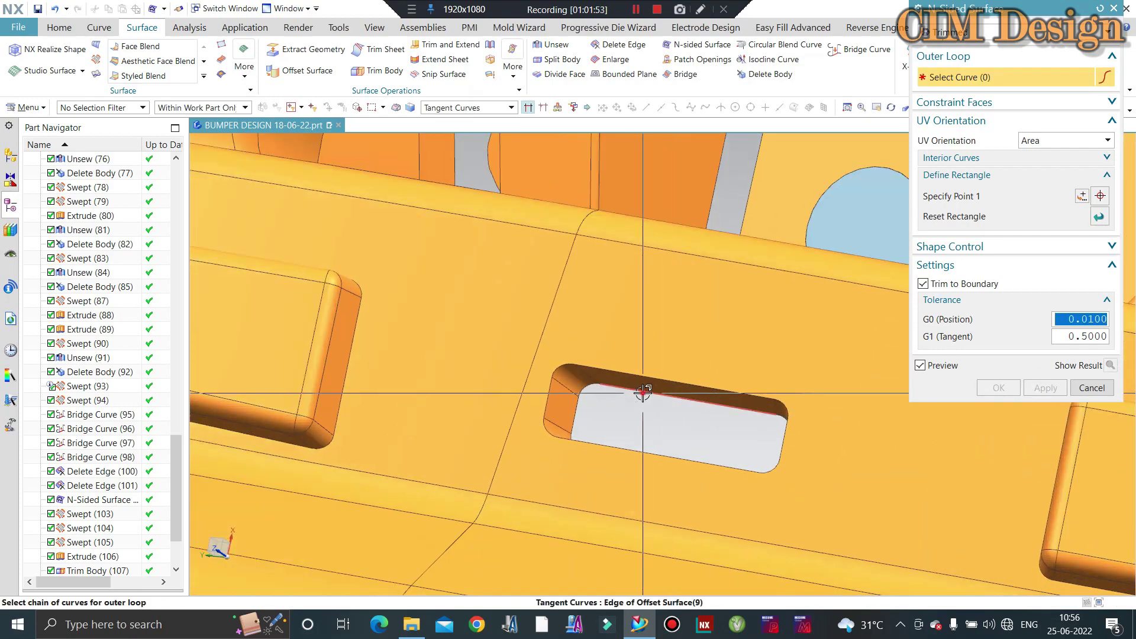
scroll(577, 401, "up", 3)
left_click(1046, 389)
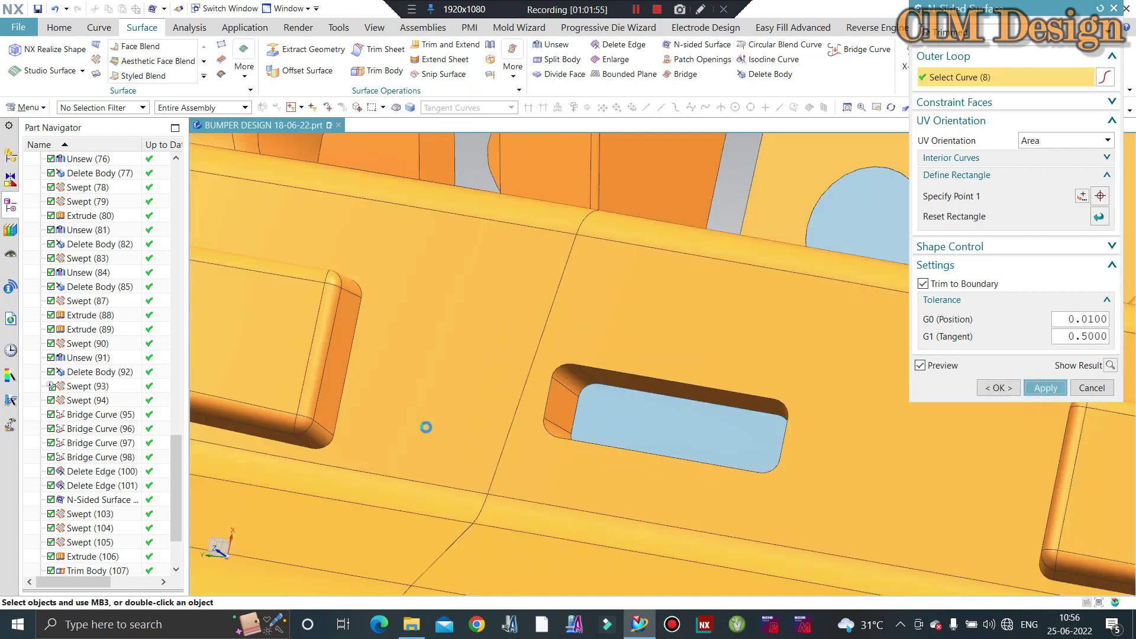
Select the next two slot edge loops and apply an N-sided patch
scroll(370, 395, "down", 4)
scroll(571, 426, "up", 3)
scroll(524, 372, "up", 2)
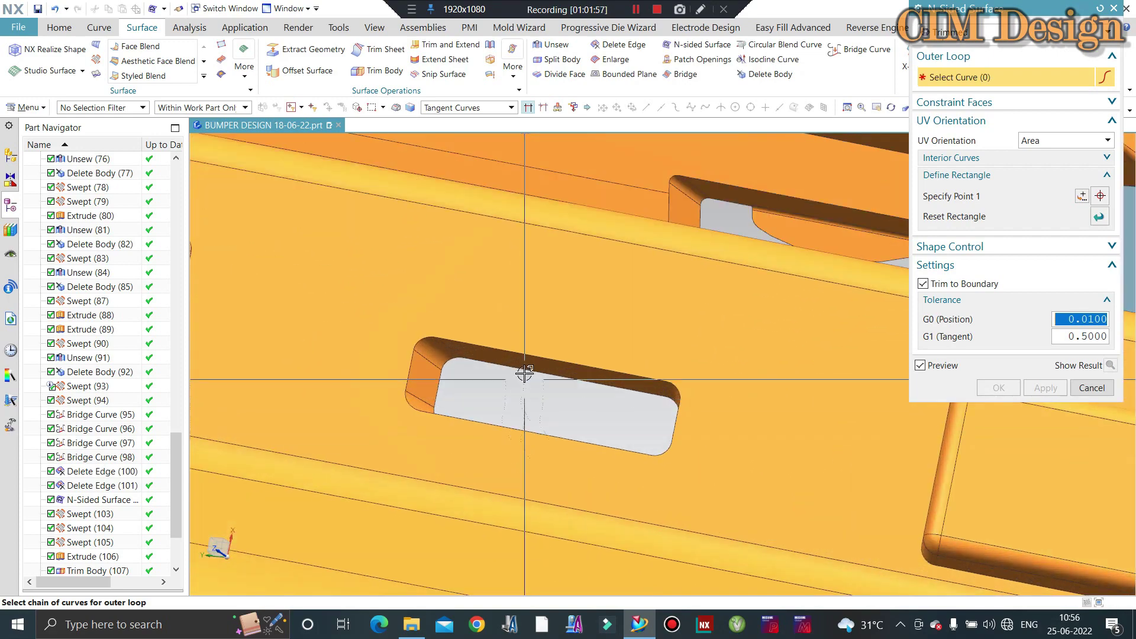
left_click(506, 386)
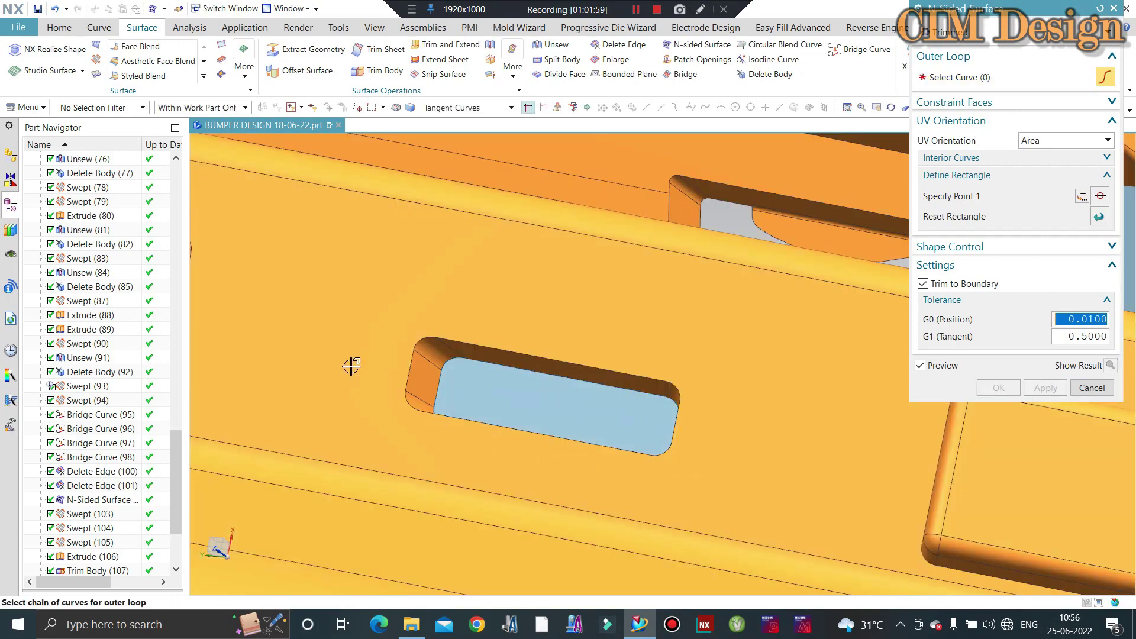
scroll(649, 400, "down", 3)
scroll(649, 438, "up", 2)
scroll(621, 426, "up", 2)
left_click(595, 432)
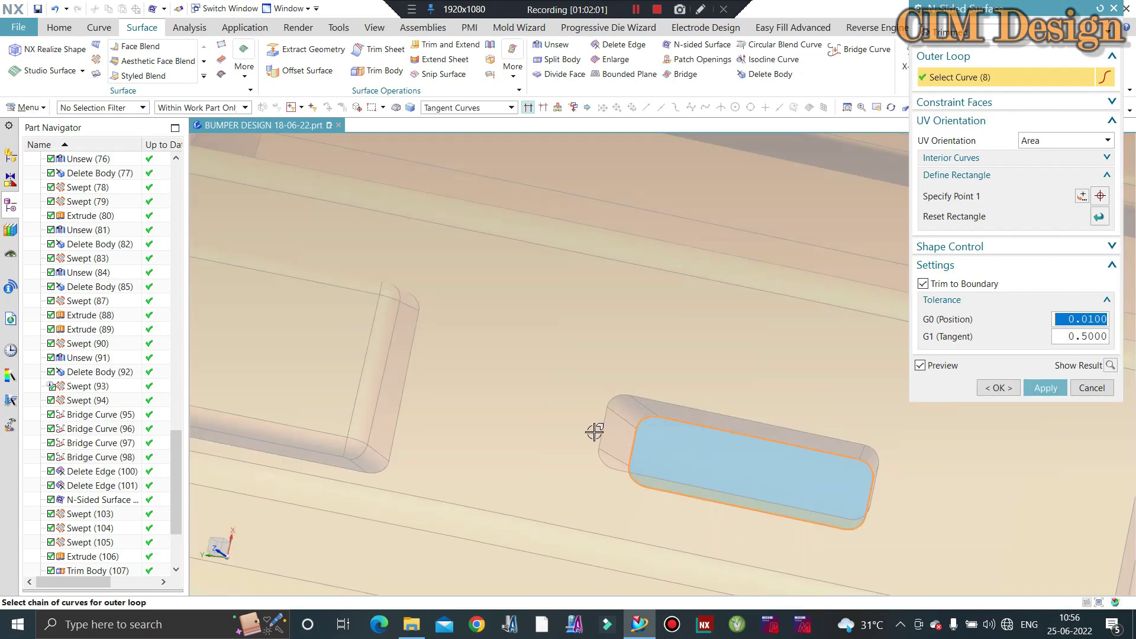
middle_click(549, 419)
Patch two more lower slots, one tangent edge loop each
scroll(452, 406, "down", 2)
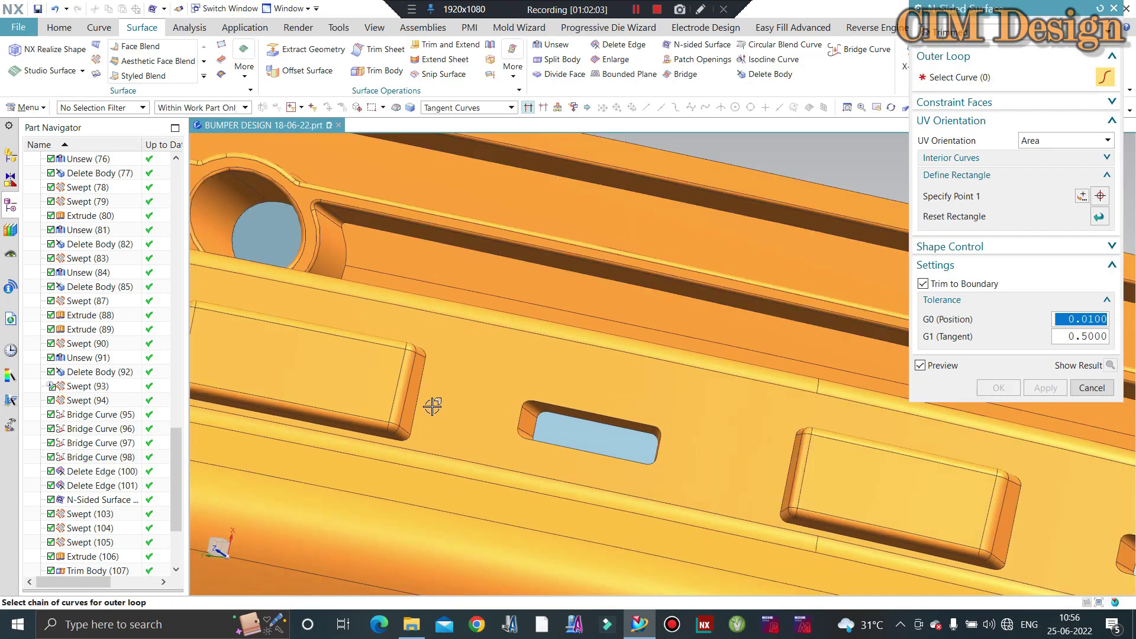
scroll(551, 398, "down", 2)
scroll(584, 499, "up", 3)
scroll(562, 485, "up", 4)
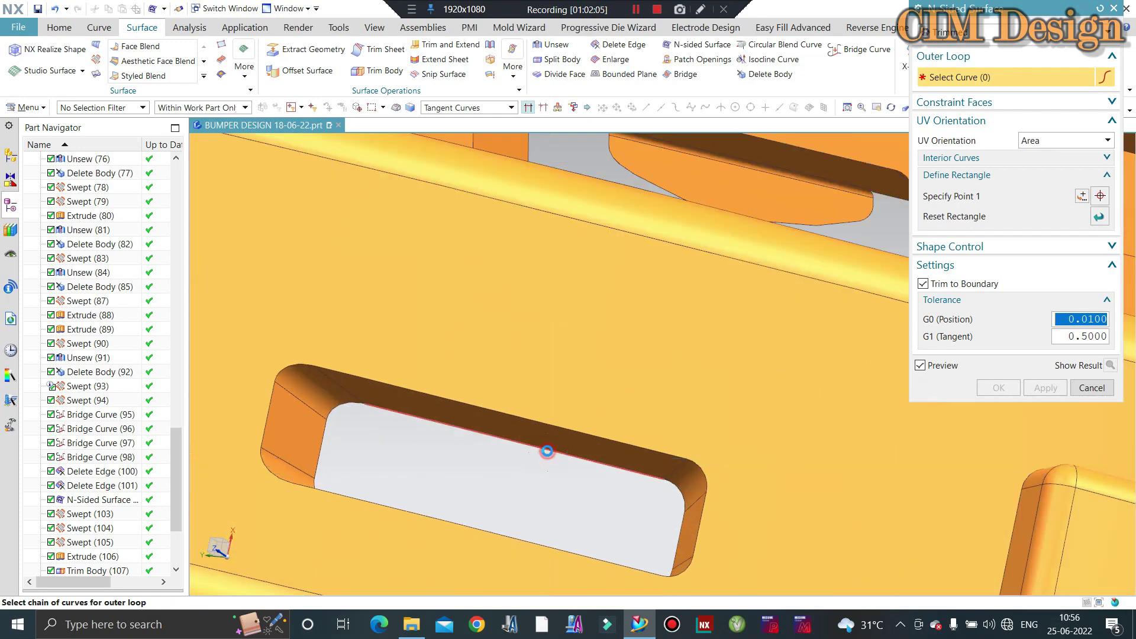
left_click(547, 452)
middle_click(545, 456)
scroll(495, 413, "down", 2)
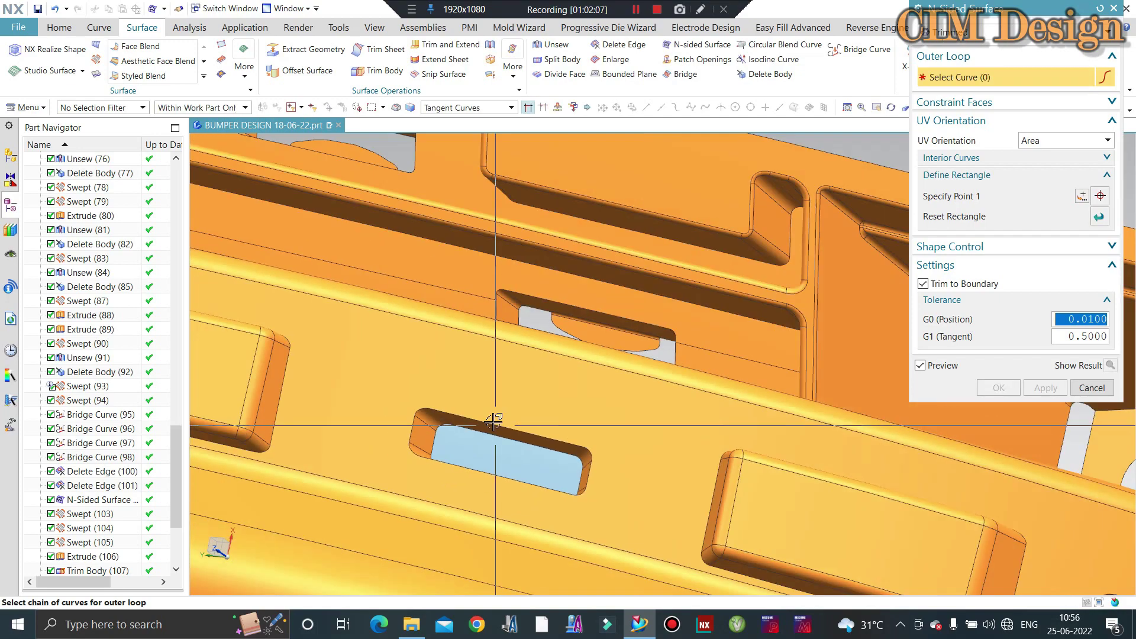
scroll(645, 436, "down", 2)
scroll(650, 450, "up", 2)
scroll(674, 463, "up", 2)
left_click(674, 463)
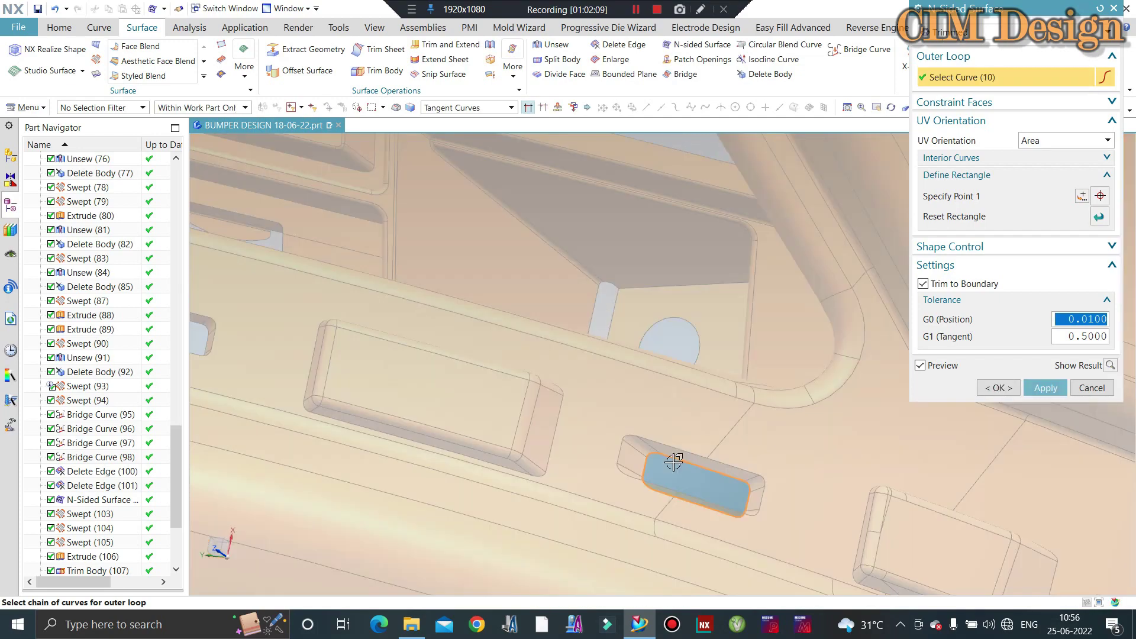
middle_click(674, 460)
Patch the following slot, then orbit back to a frontal view of the bumper
scroll(674, 460, "down", 2)
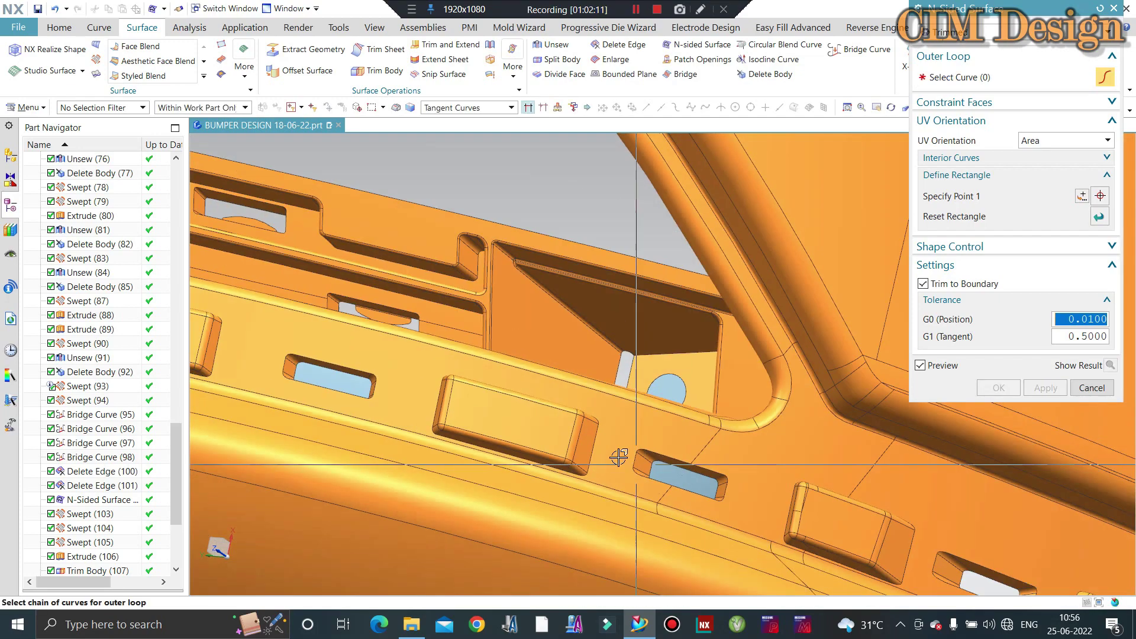
scroll(723, 493, "up", 1)
scroll(681, 481, "up", 3)
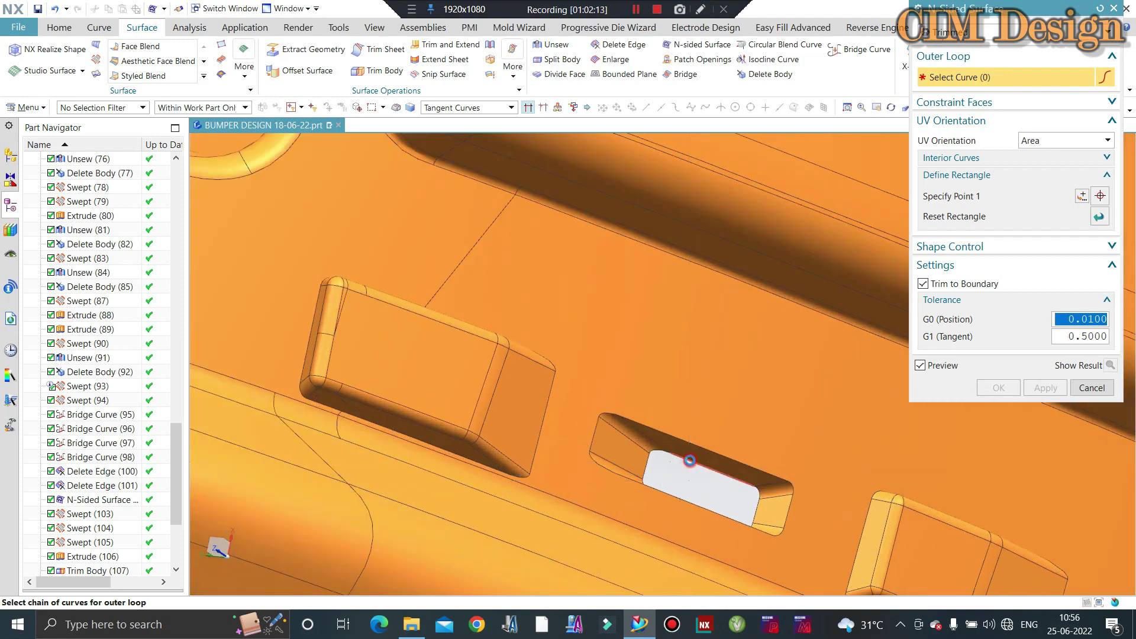
left_click(690, 461)
scroll(634, 387, "down", 3)
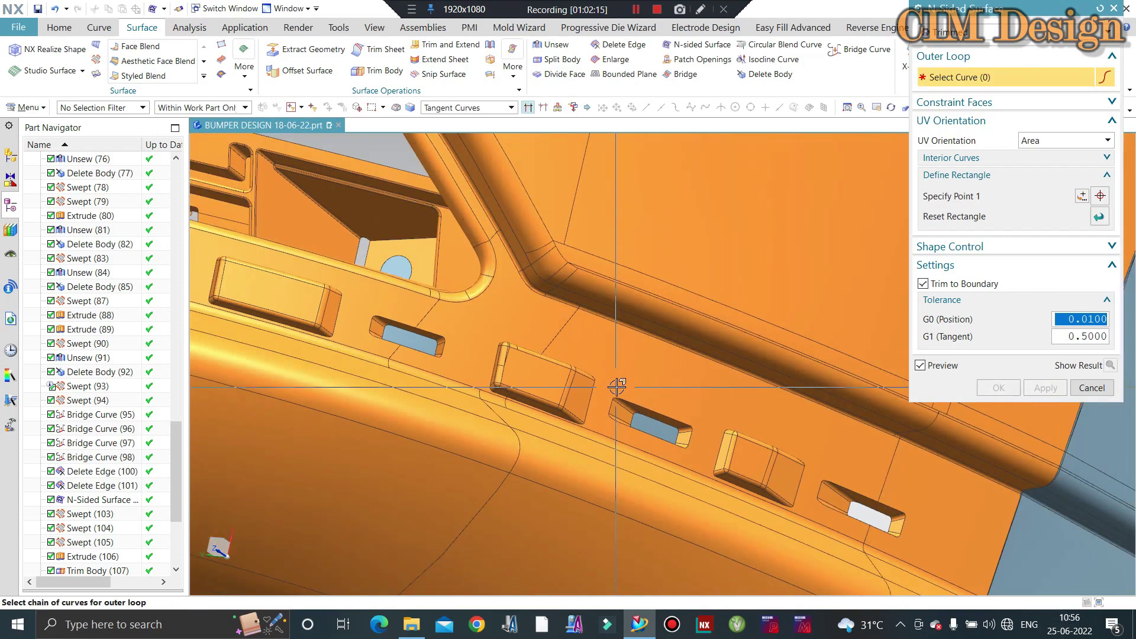
middle_click_drag(635, 387, 813, 459)
scroll(813, 458, "up", 3)
middle_click(813, 460)
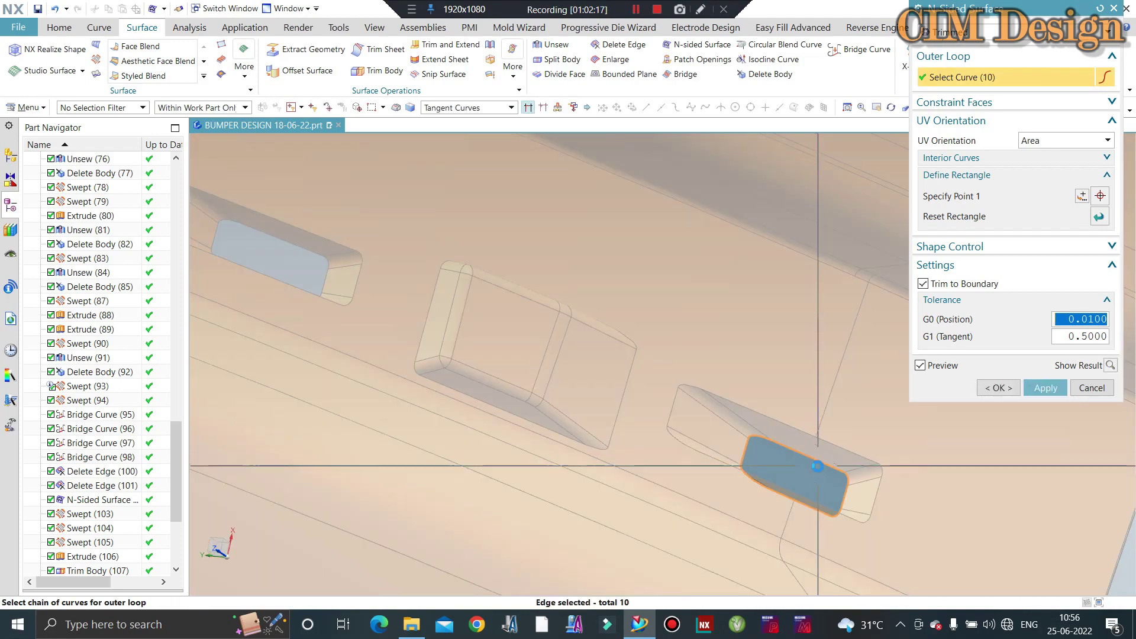
scroll(723, 460, "down", 3)
scroll(719, 457, "down", 2)
scroll(699, 462, "down", 3)
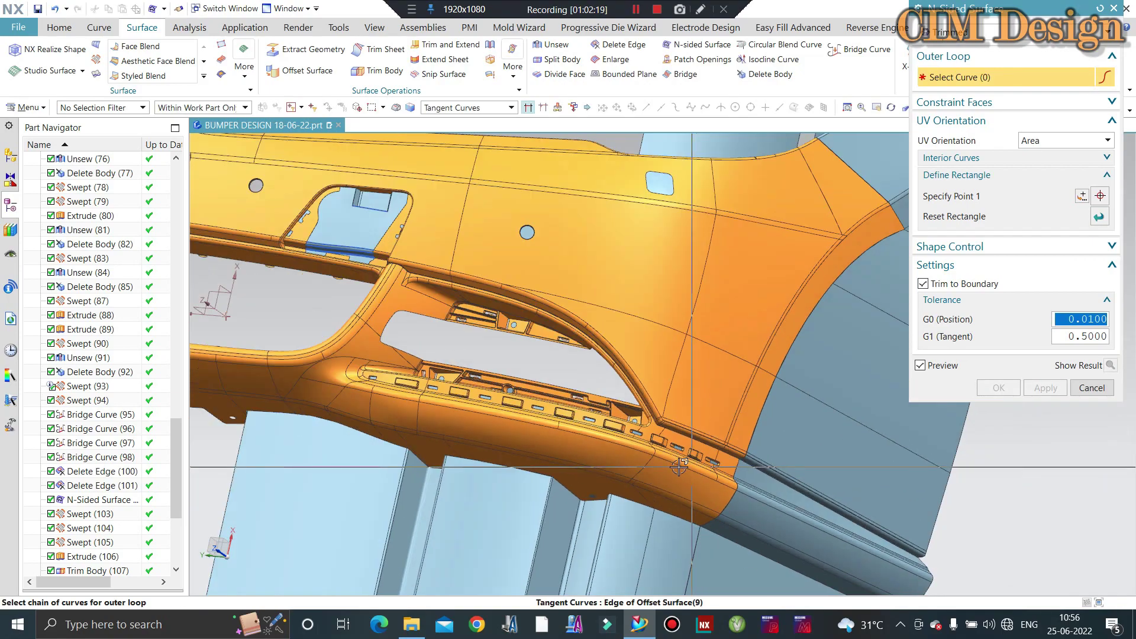
middle_click_drag(703, 480, 533, 331)
scroll(517, 298, "up", 2)
scroll(517, 298, "up", 3)
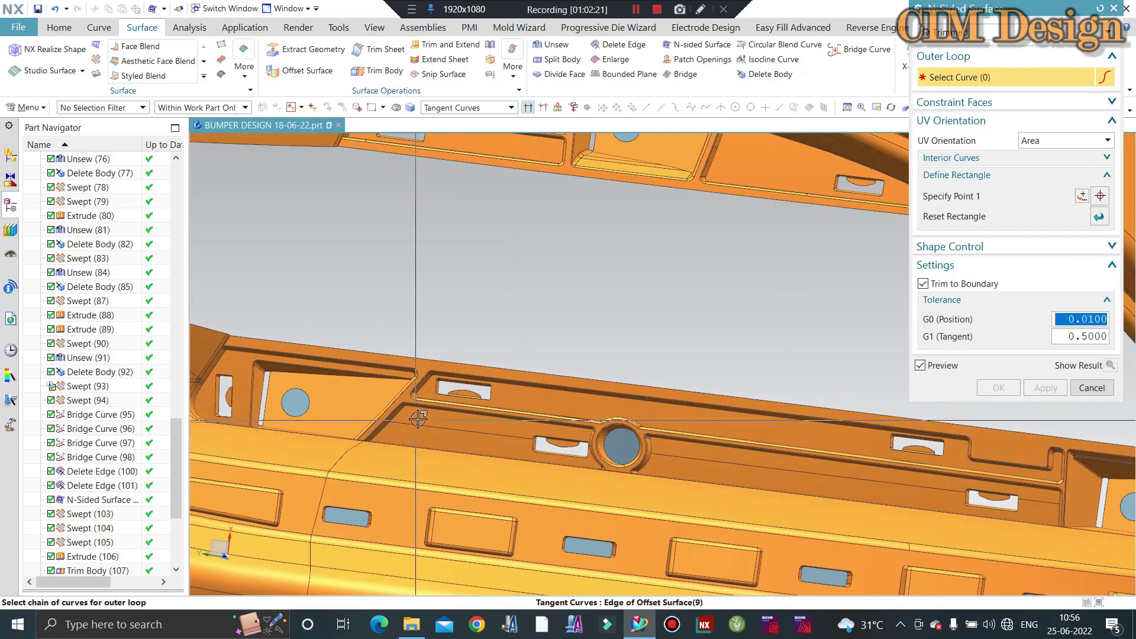
scroll(518, 298, "up", 2)
scroll(517, 299, "up", 2)
scroll(463, 275, "up", 2)
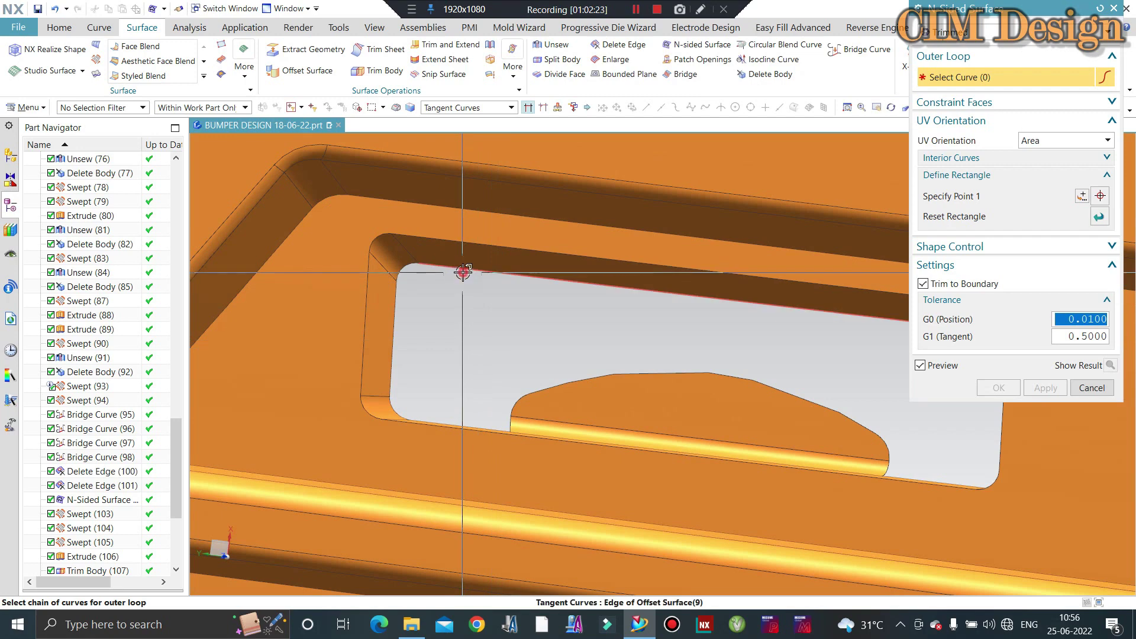
Build the notched pocket's outer loop from its edge chain and notch edge, dismissing loop errors
left_click(463, 272)
left_click(557, 386)
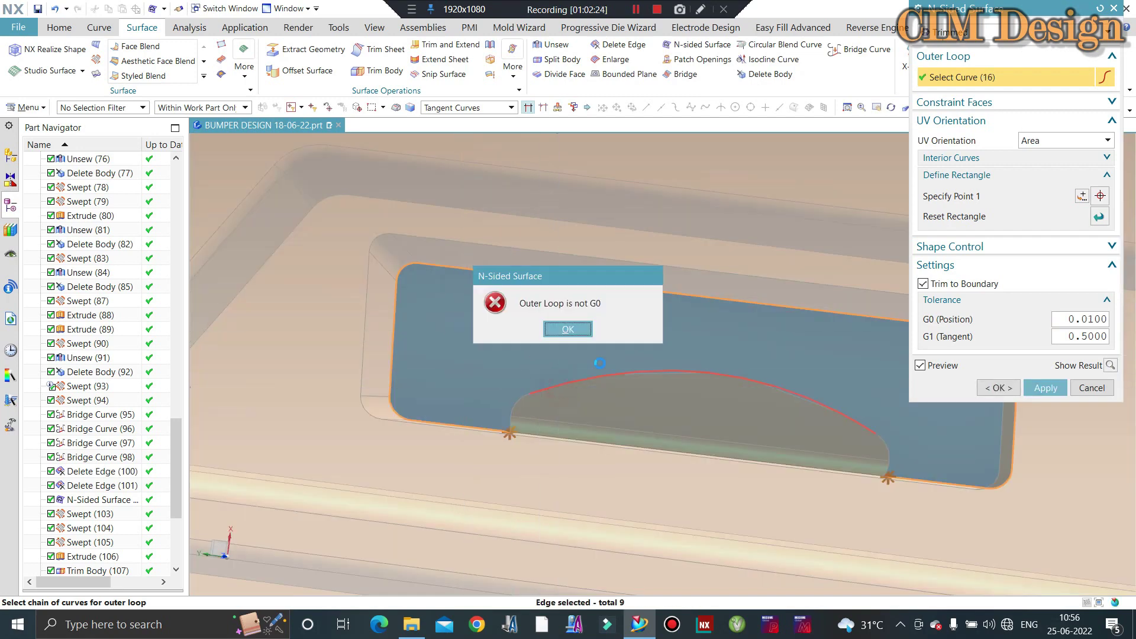
left_click(561, 330)
scroll(507, 417, "up", 3)
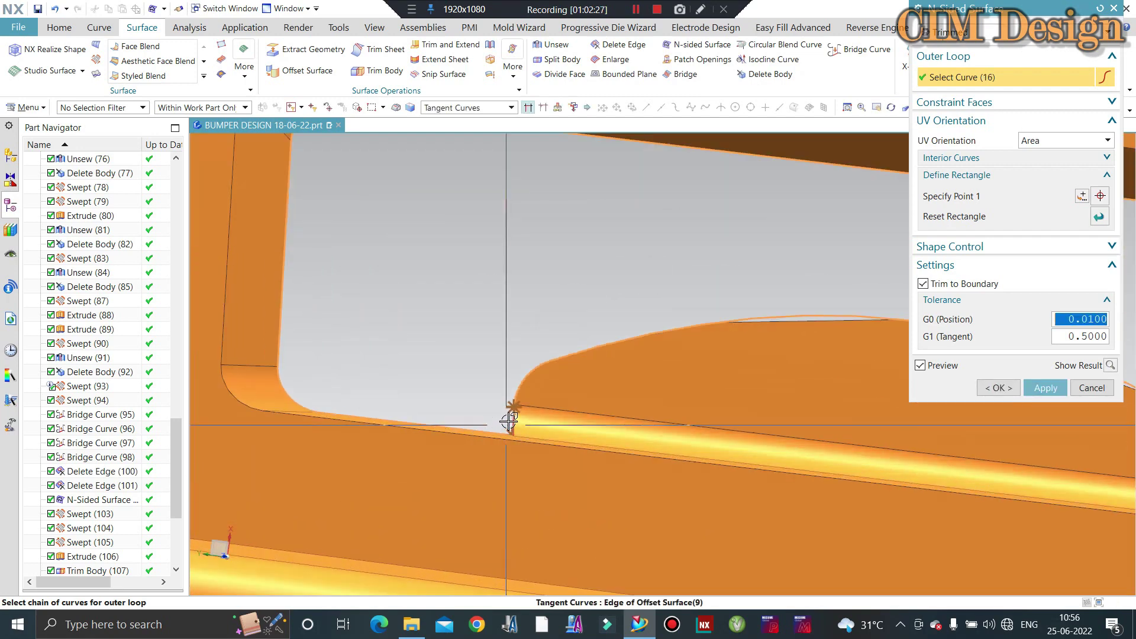
left_click(507, 414)
left_click(567, 335)
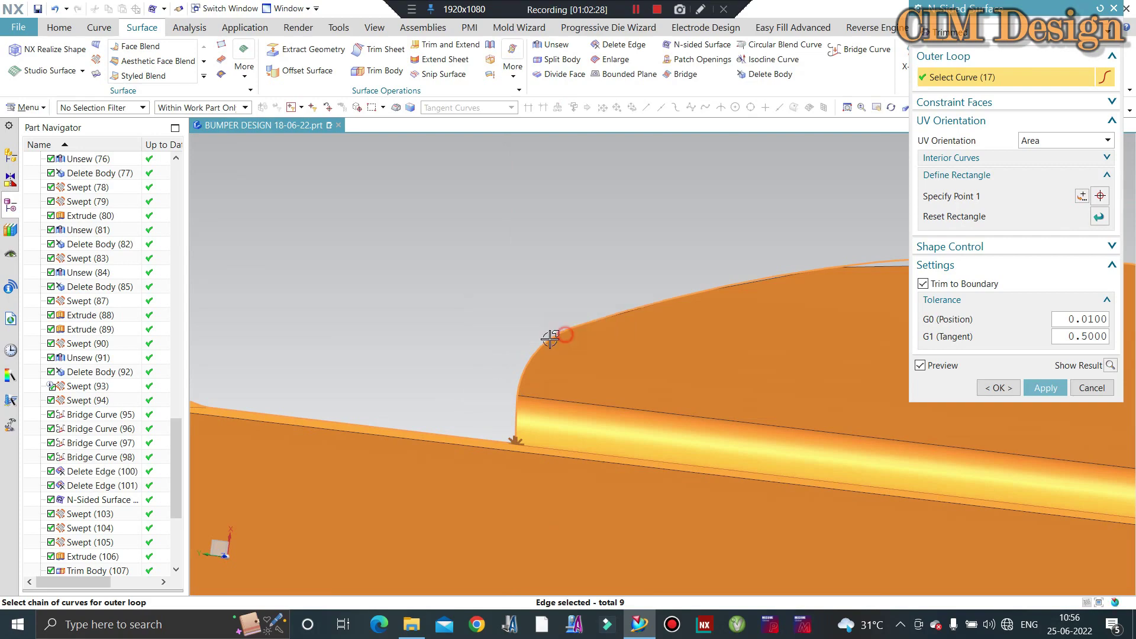
Orbit and zoom to check the 17-curve loop around the notched pocket
scroll(444, 329, "down", 3)
scroll(717, 355, "down", 2)
scroll(710, 368, "down", 1)
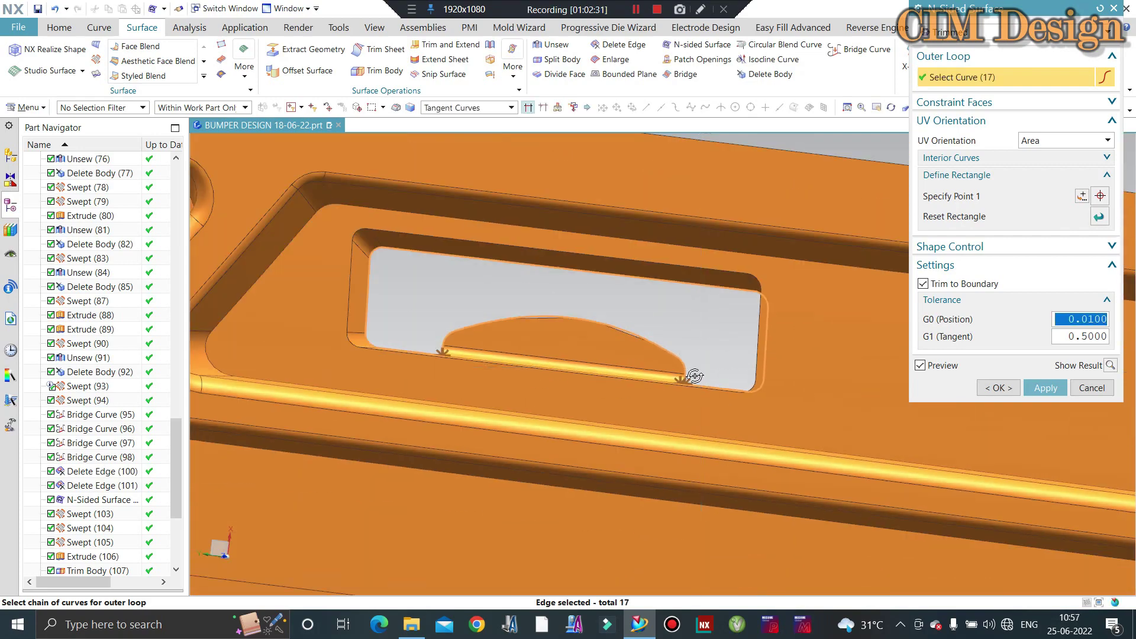
mouse_move(692, 373)
middle_mouse_down()
mouse_move(704, 374)
mouse_move(702, 342)
mouse_move(772, 435)
middle_mouse_up()
scroll(702, 342, "down", 3)
scroll(772, 435, "up", 2)
scroll(772, 434, "up", 2)
scroll(771, 435, "up", 2)
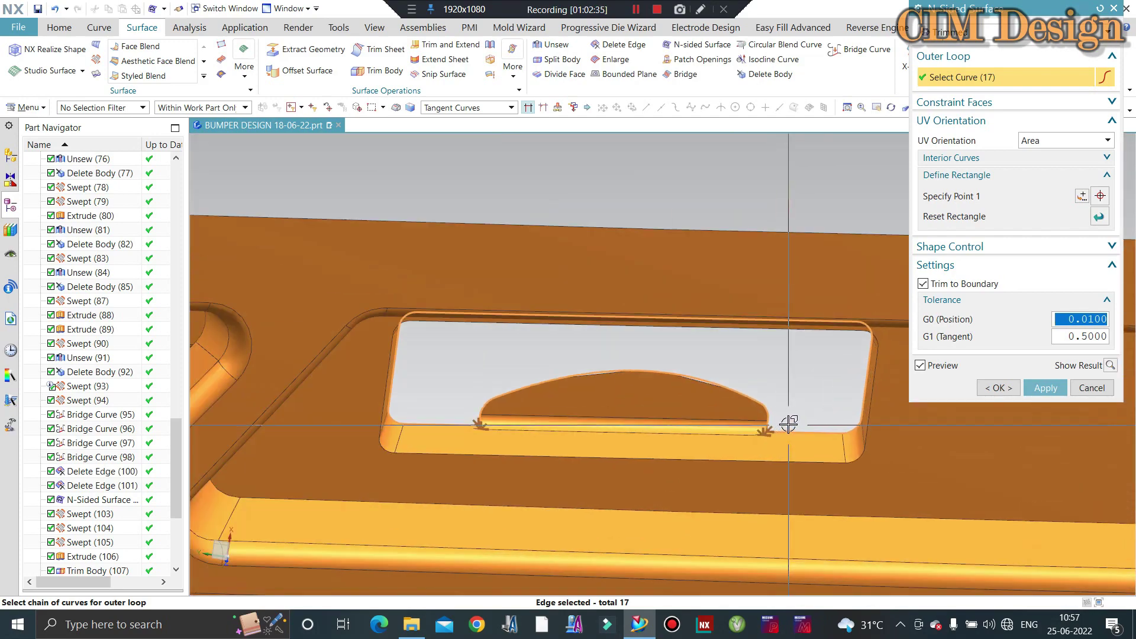
scroll(787, 421, "up", 2)
scroll(740, 450, "up", 2)
scroll(732, 449, "up", 1)
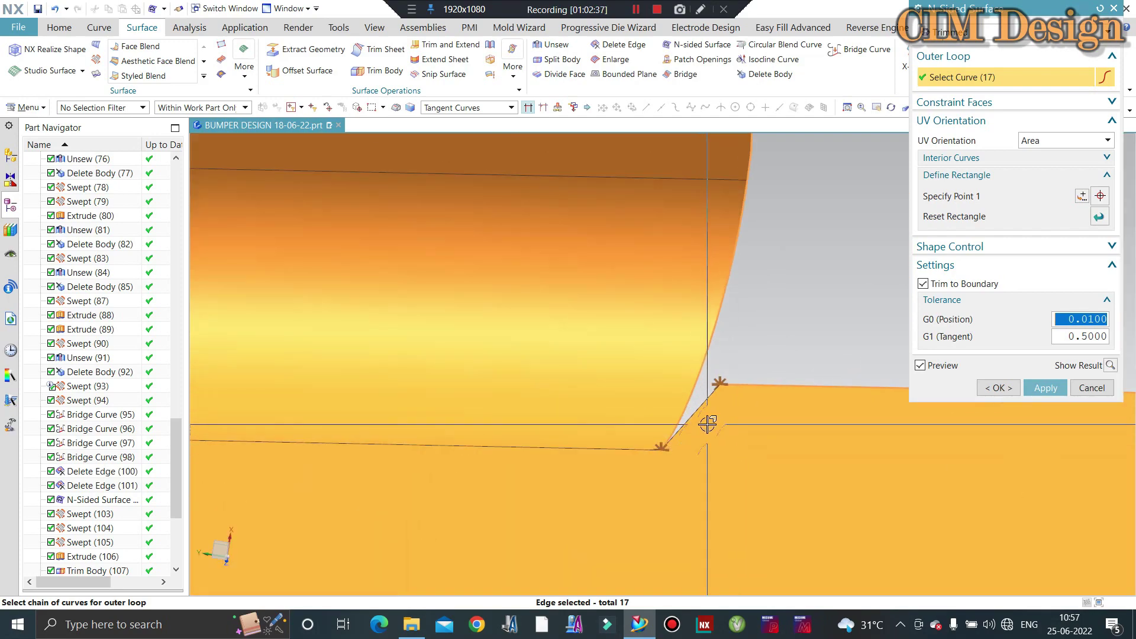
scroll(710, 417, "down", 2)
scroll(693, 402, "down", 2)
scroll(692, 401, "down", 2)
middle_click(694, 401)
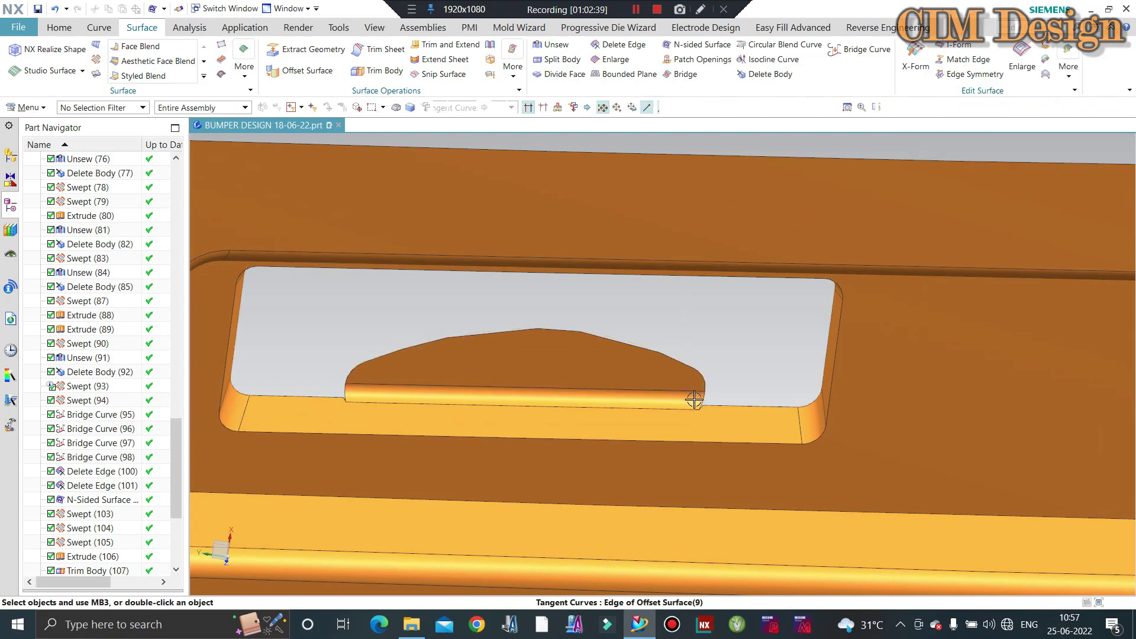
scroll(291, 396, "up", 1)
scroll(381, 386, "up", 3)
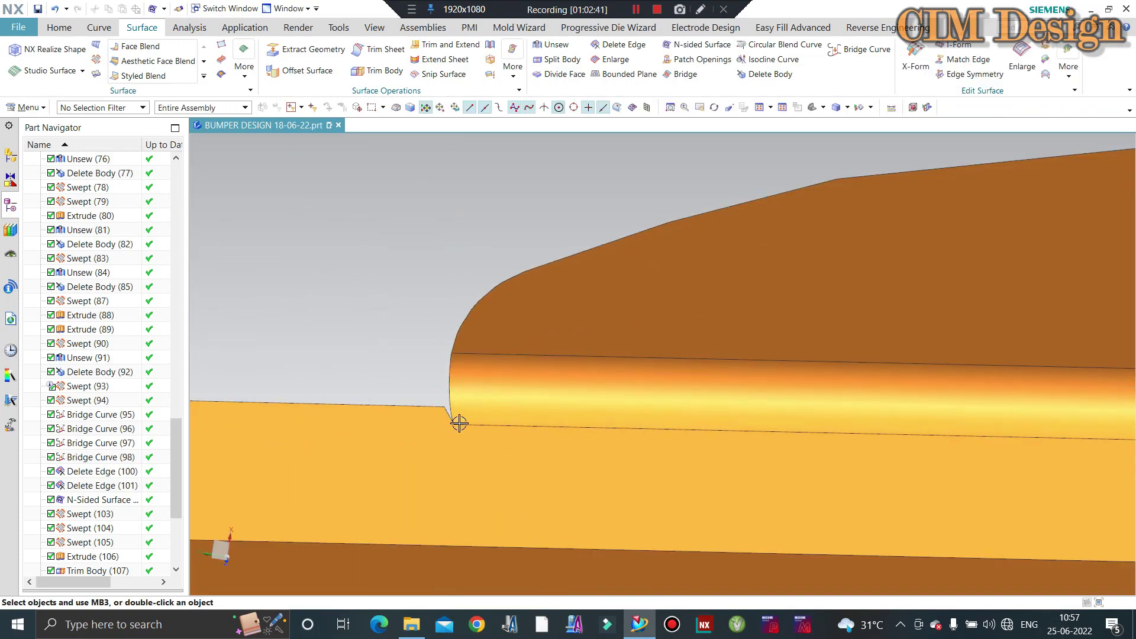
scroll(459, 423, "down", 1)
scroll(426, 410, "down", 2)
scroll(436, 395, "down", 2)
scroll(520, 408, "down", 1)
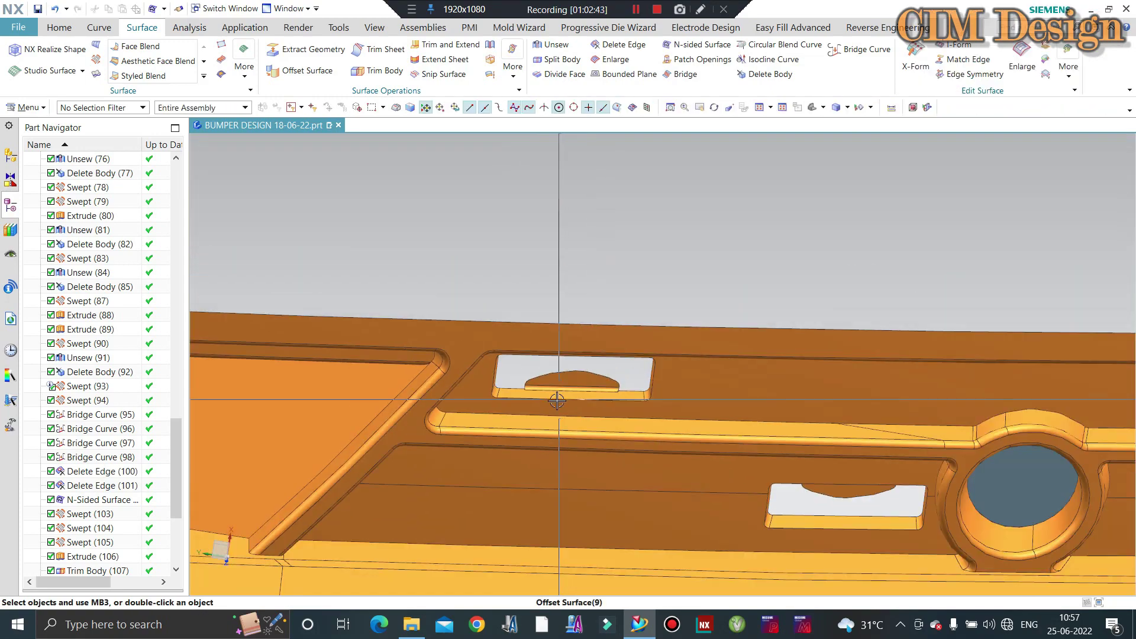
mouse_move(556, 401)
middle_mouse_down()
mouse_move(680, 414)
mouse_move(624, 329)
mouse_move(625, 303)
mouse_move(819, 415)
middle_mouse_up()
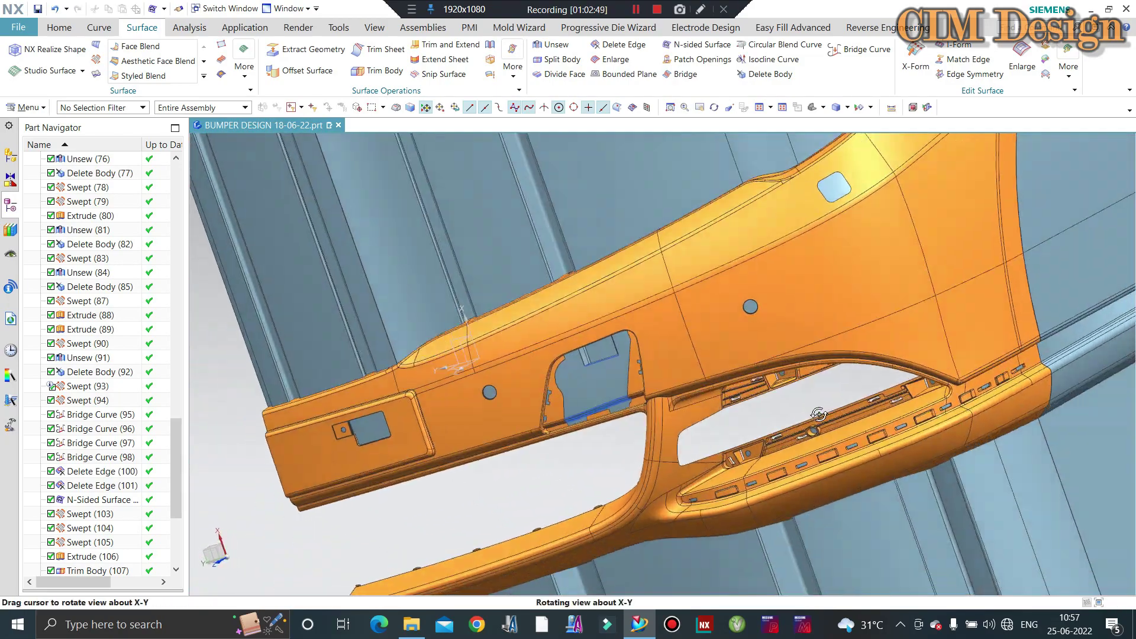
scroll(819, 414, "up", 2)
scroll(672, 406, "up", 2)
middle_click_drag(672, 406, 685, 386)
scroll(686, 387, "up", 2)
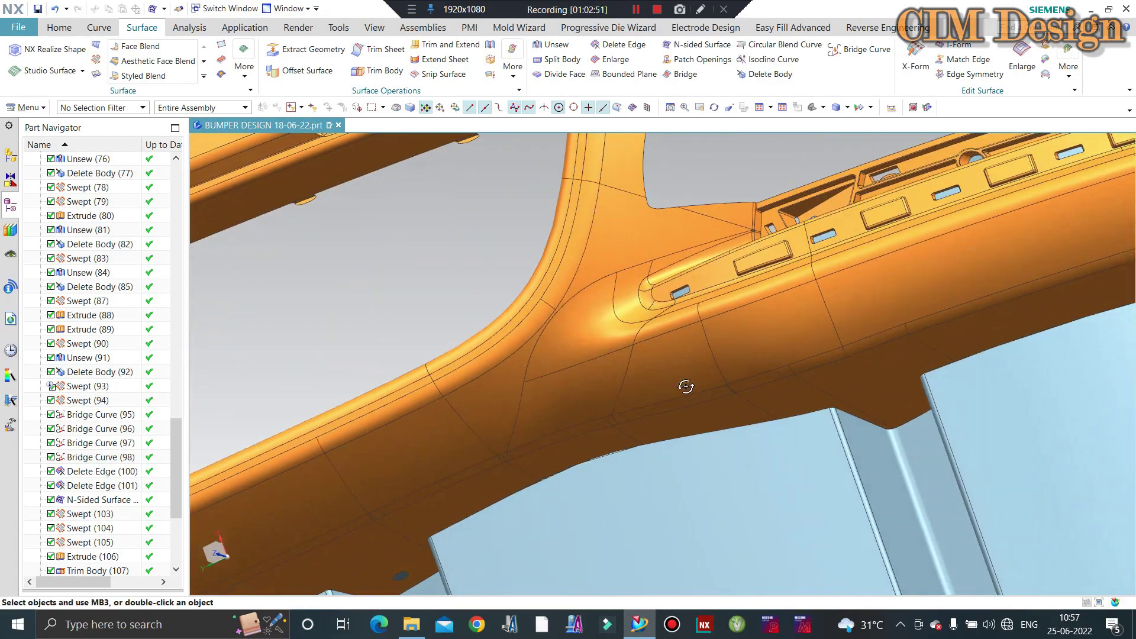
scroll(685, 386, "down", 2)
mouse_move(609, 413)
middle_mouse_down()
mouse_move(406, 279)
mouse_move(627, 338)
mouse_move(631, 442)
mouse_move(777, 249)
mouse_move(887, 255)
middle_mouse_up()
scroll(973, 263, "up", 3)
scroll(994, 272, "up", 2)
Create a G1 tangent bridge curve from the corner edge across the lower opening
scroll(1016, 279, "up", 2)
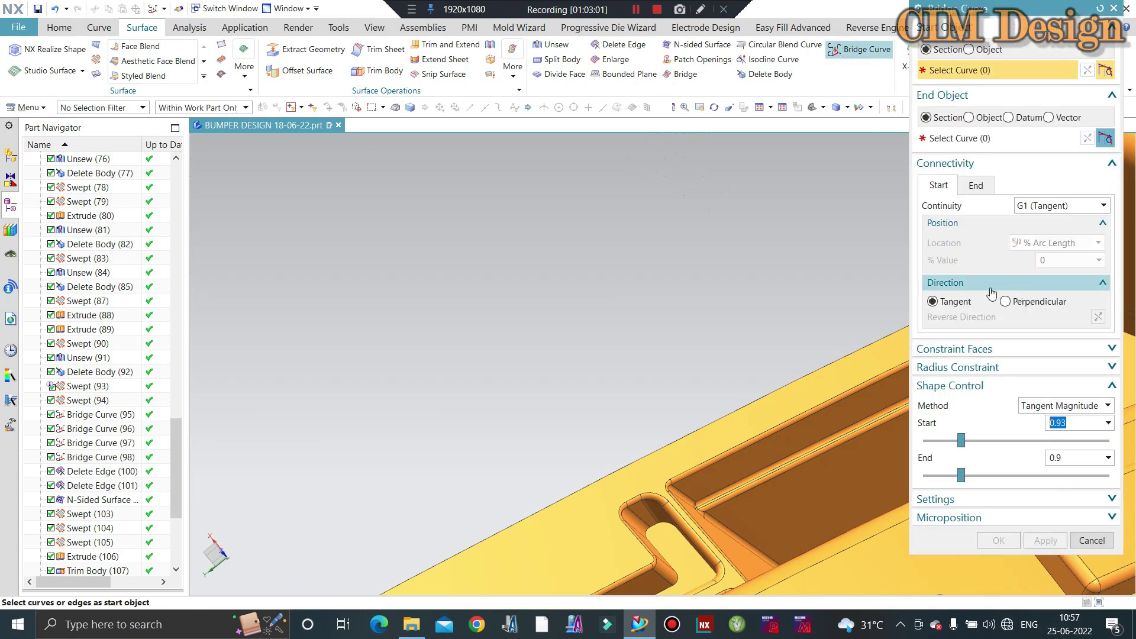
scroll(688, 398, "down", 3)
scroll(792, 329, "up", 3)
scroll(823, 504, "up", 3)
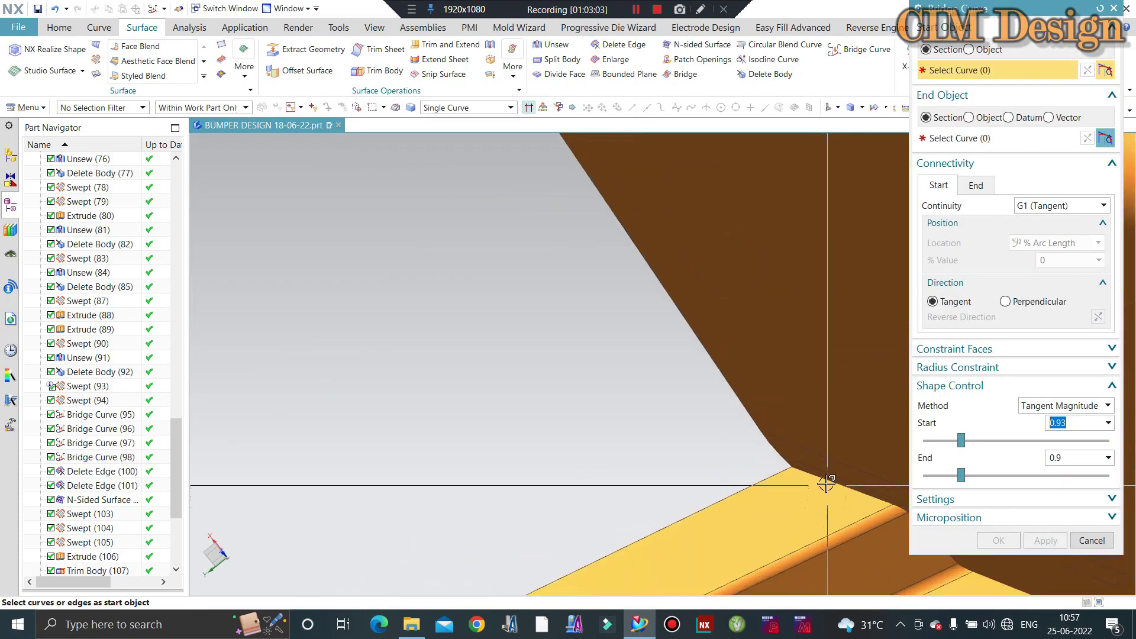
scroll(852, 474, "down", 4)
scroll(875, 462, "down", 2)
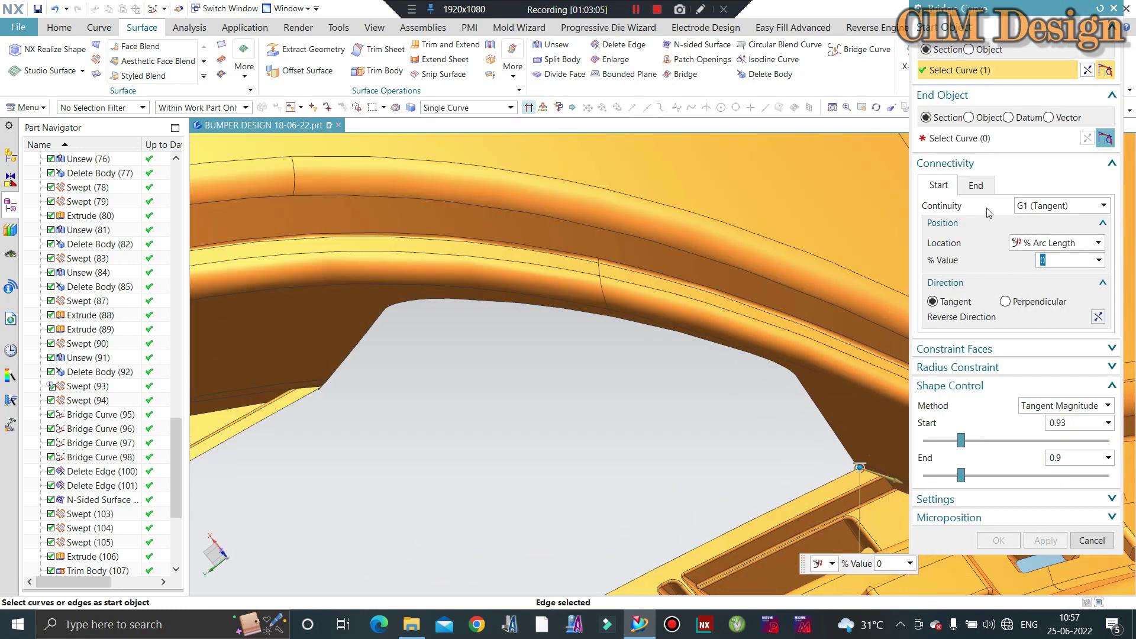
scroll(379, 402, "up", 2)
scroll(421, 387, "up", 3)
scroll(472, 375, "up", 2)
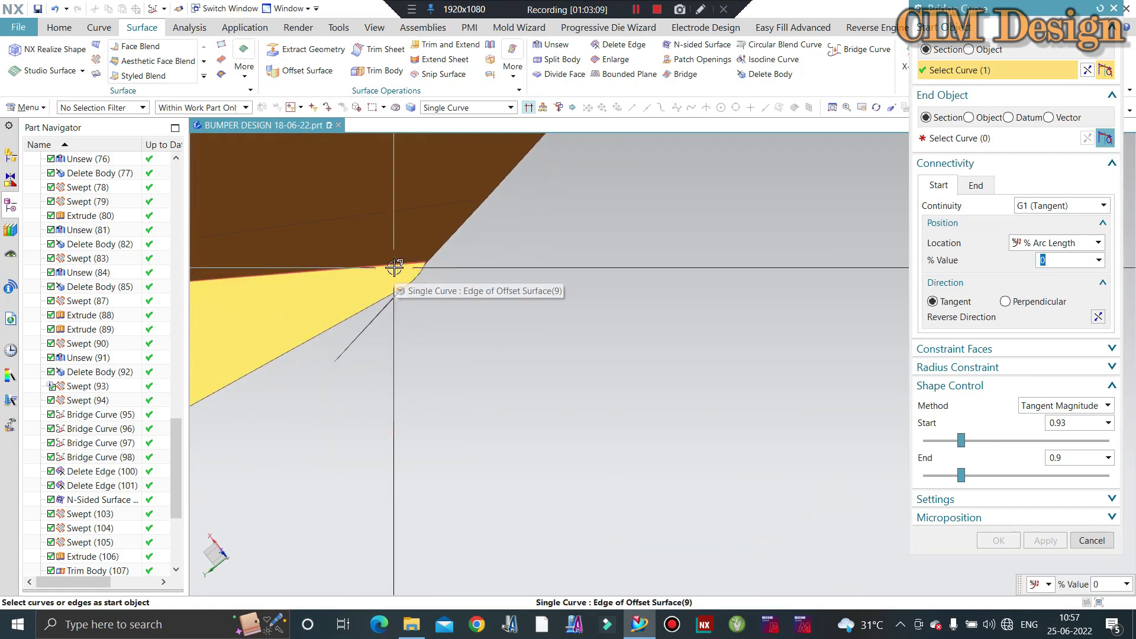
left_click(394, 267)
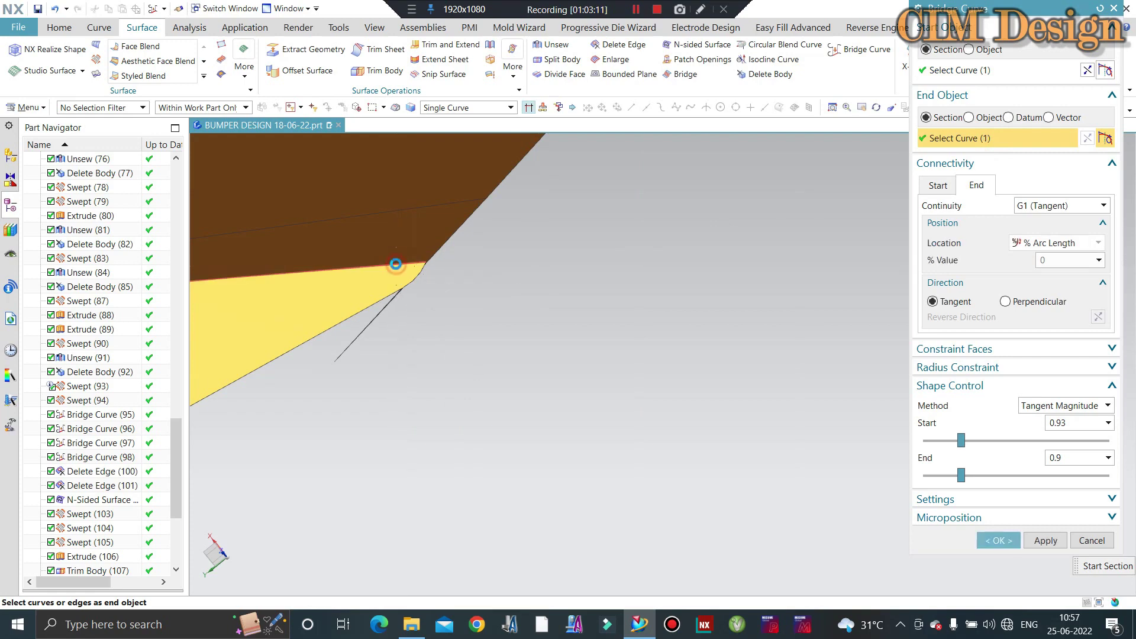
scroll(426, 307, "down", 2)
scroll(414, 319, "down", 1)
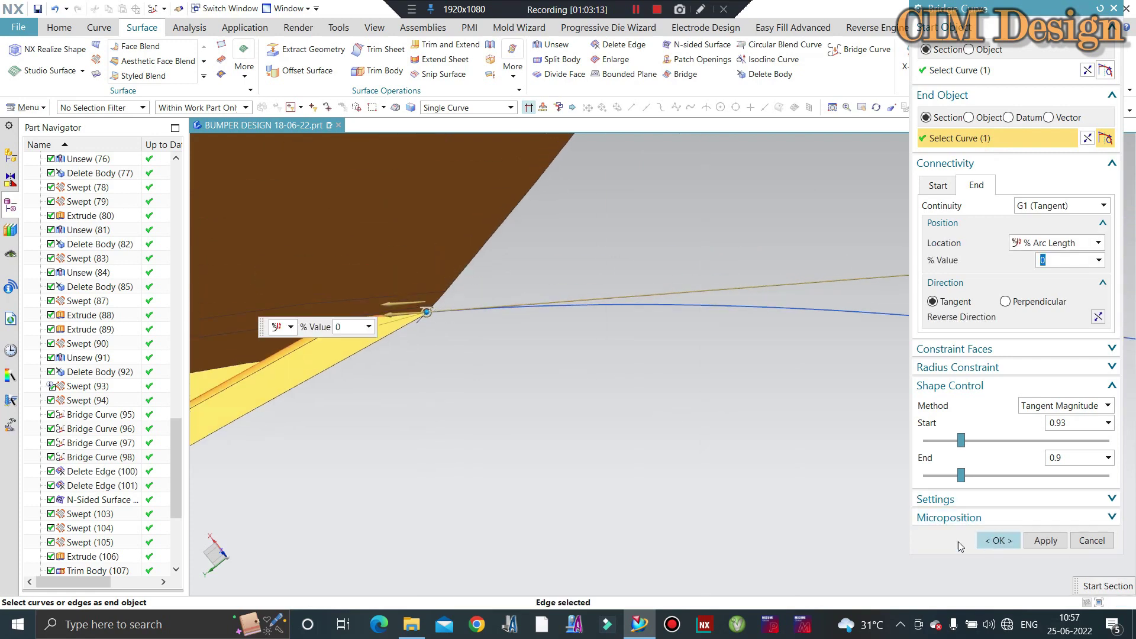
scroll(401, 369, "down", 2)
left_click(999, 540)
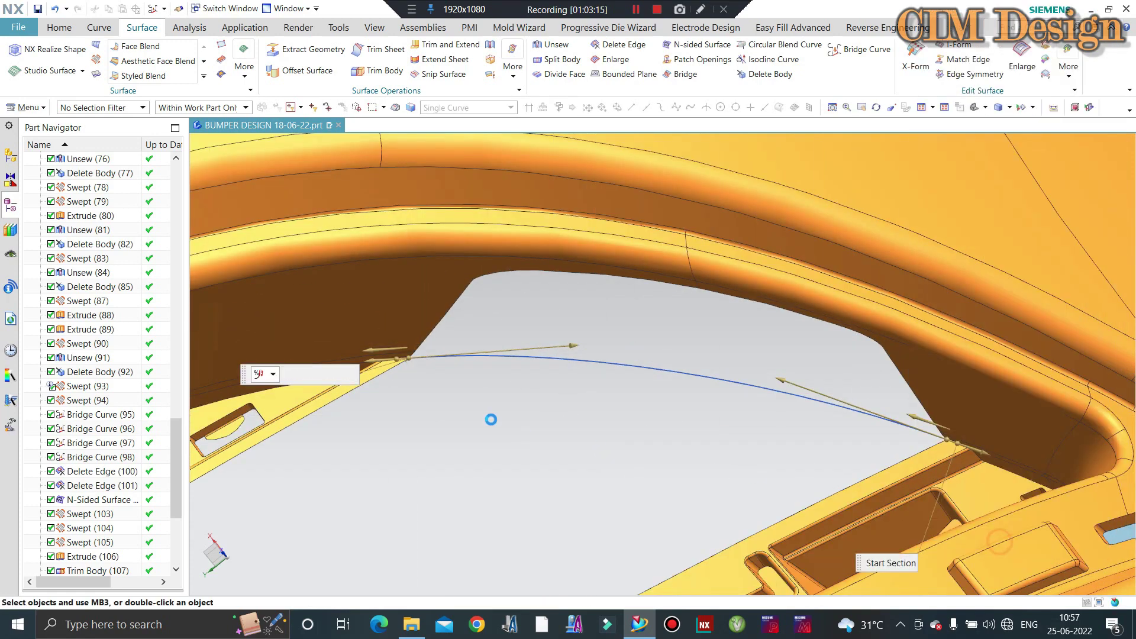
Unsew the corner face beside the bridge curve from Offset Surface(9)
scroll(392, 358, "up", 2)
scroll(436, 362, "up", 1)
scroll(449, 363, "up", 1)
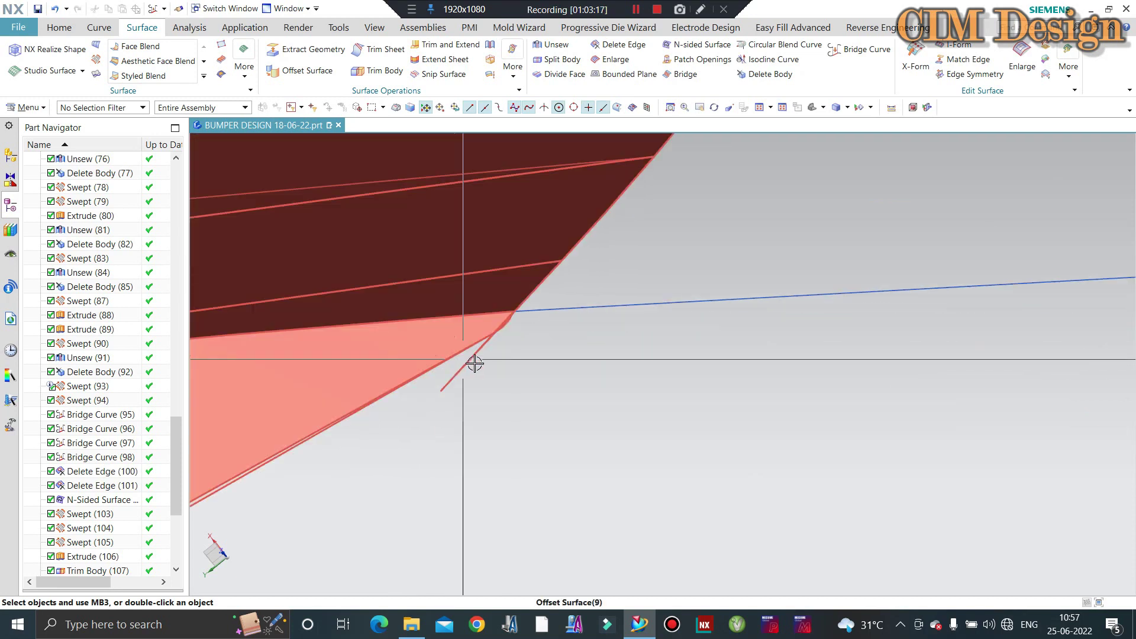
scroll(471, 362, "up", 1)
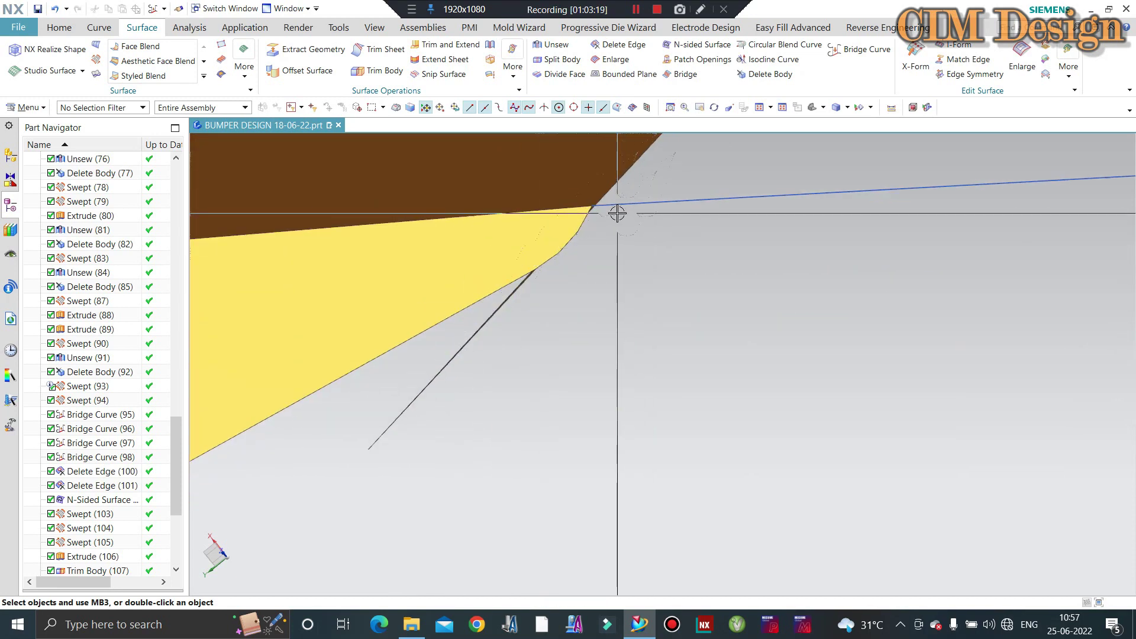
scroll(559, 224, "down", 1)
scroll(544, 236, "down", 2)
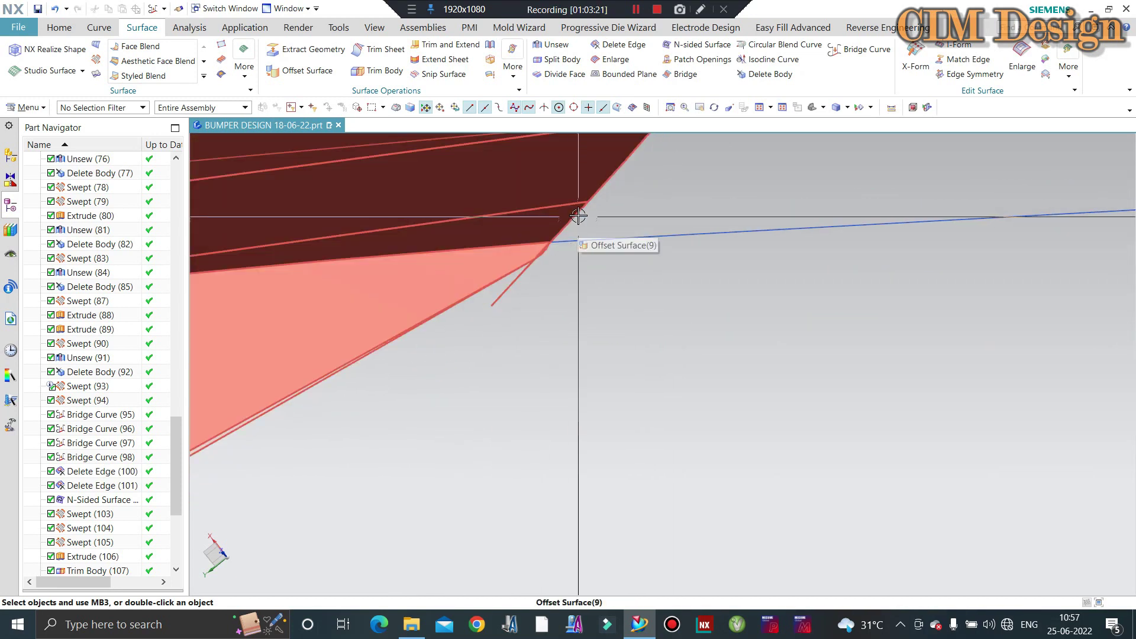
left_click(543, 47)
scroll(526, 284, "up", 2)
scroll(524, 279, "up", 2)
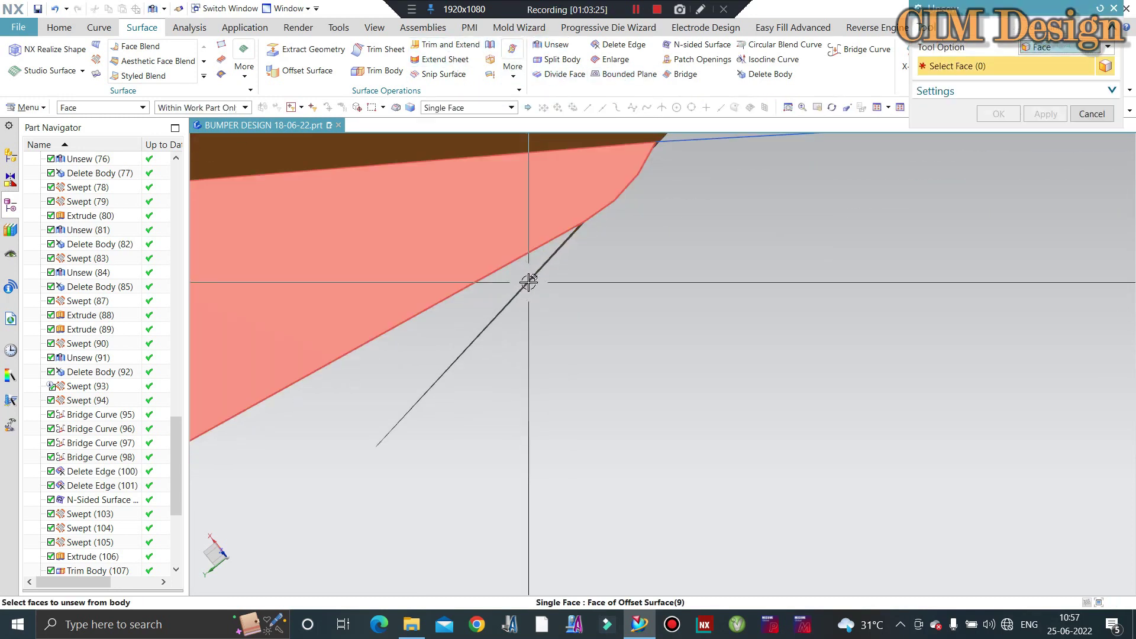
left_click(536, 277)
scroll(516, 244, "down", 2)
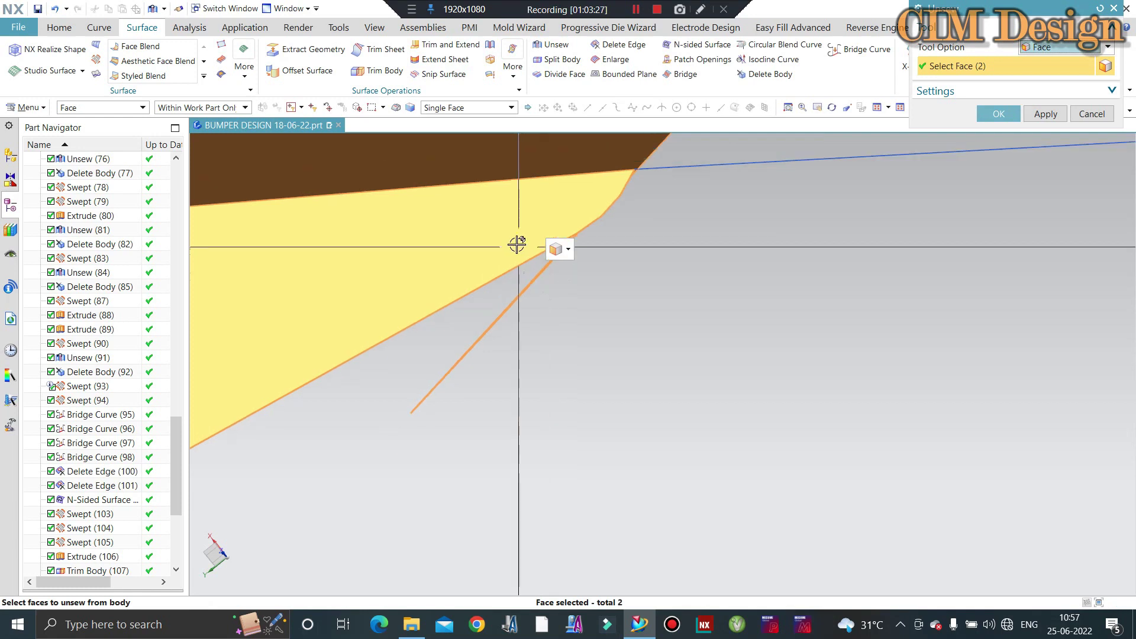
middle_click(494, 254)
middle_click(485, 278)
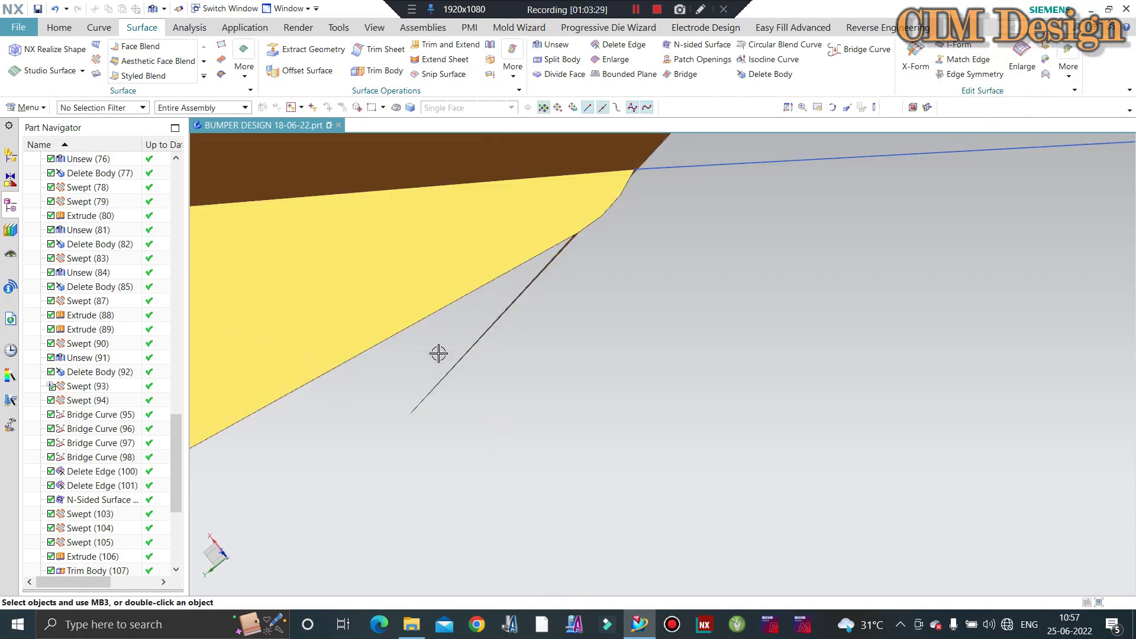
Reopen Unsew on Offset Surface(9) and cancel without changes
scroll(583, 261, "down", 1)
scroll(604, 247, "down", 2)
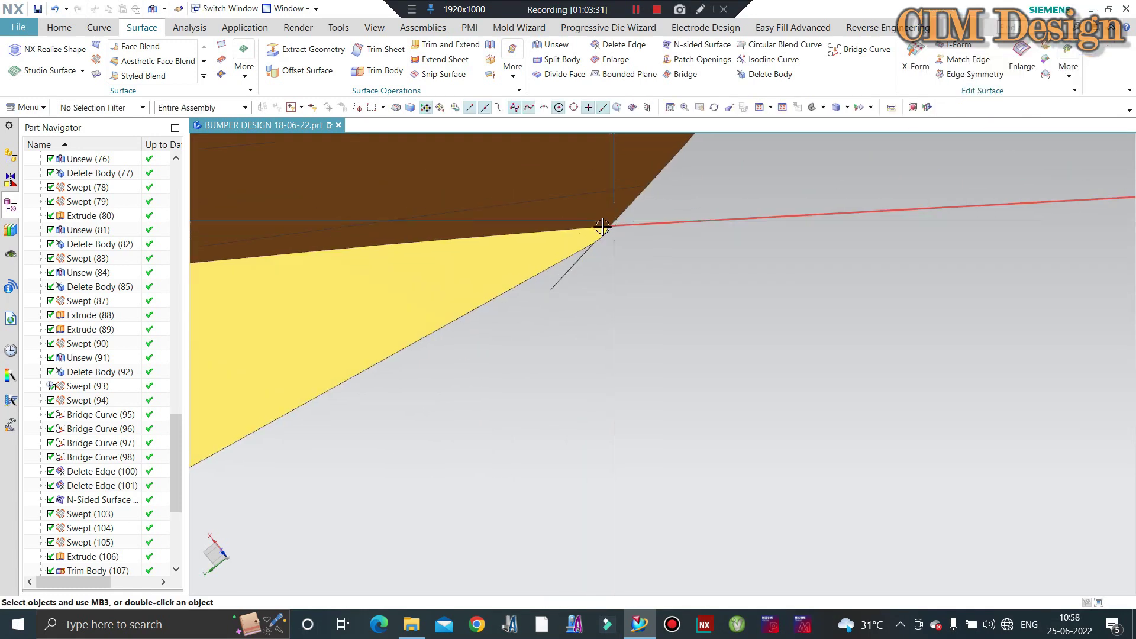
scroll(598, 263, "up", 3)
scroll(572, 256, "down", 2)
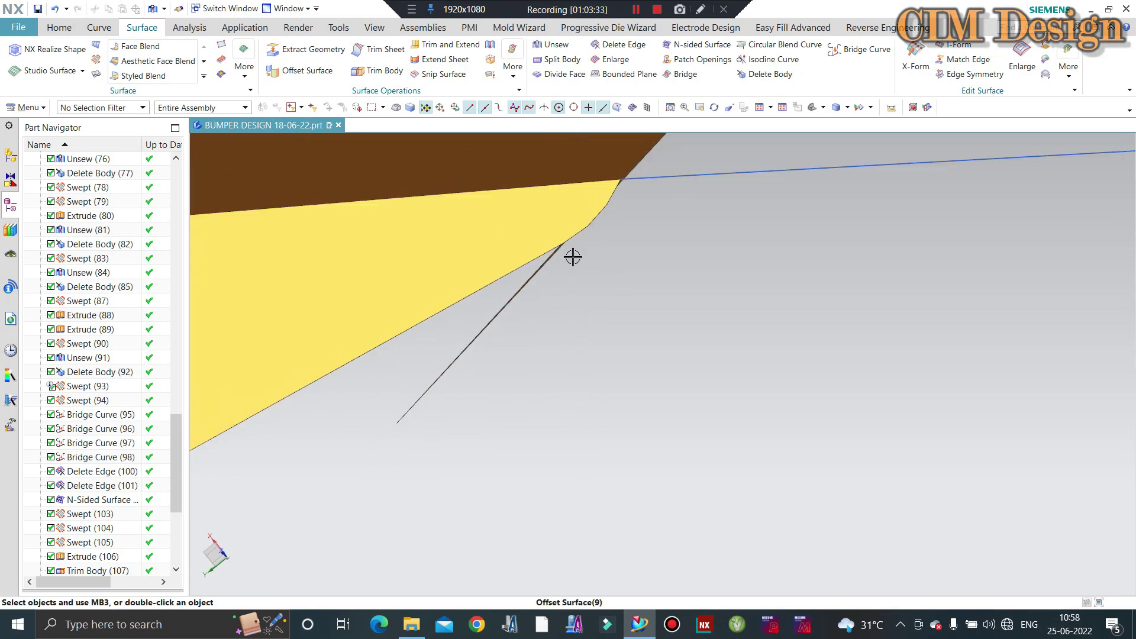
scroll(598, 228, "down", 1)
scroll(603, 198, "up", 2)
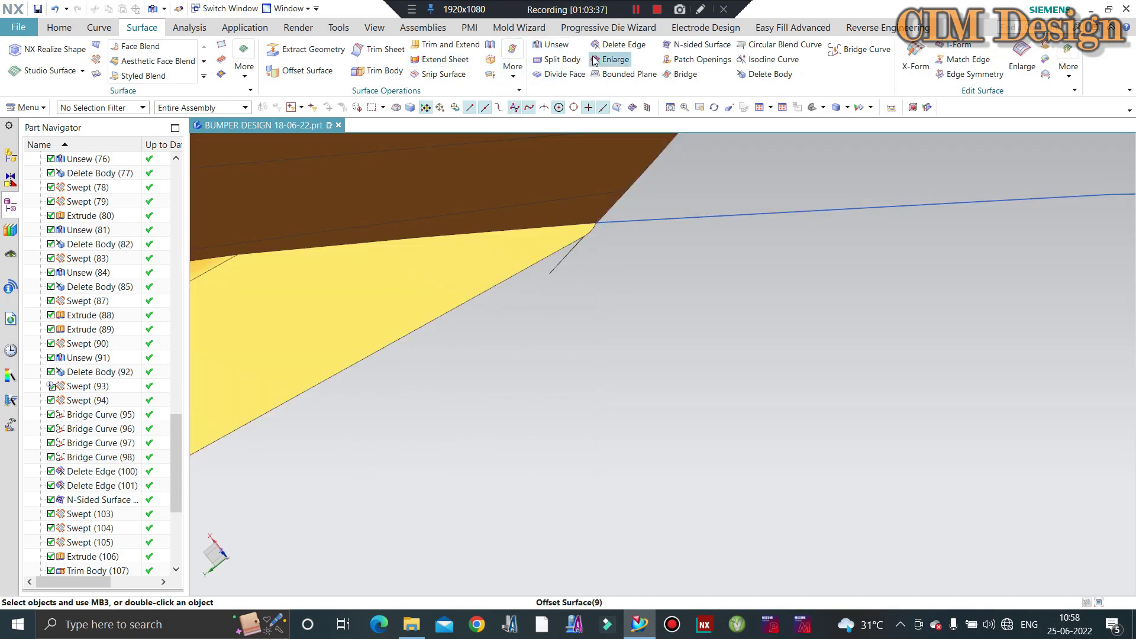
left_click(559, 46)
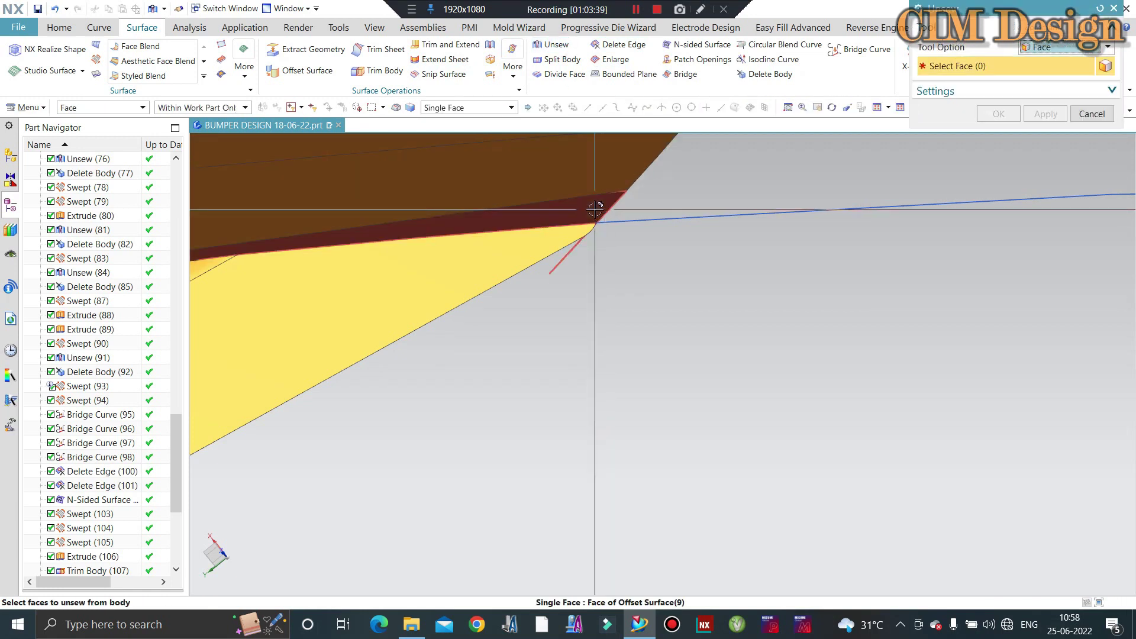
left_click(1092, 114)
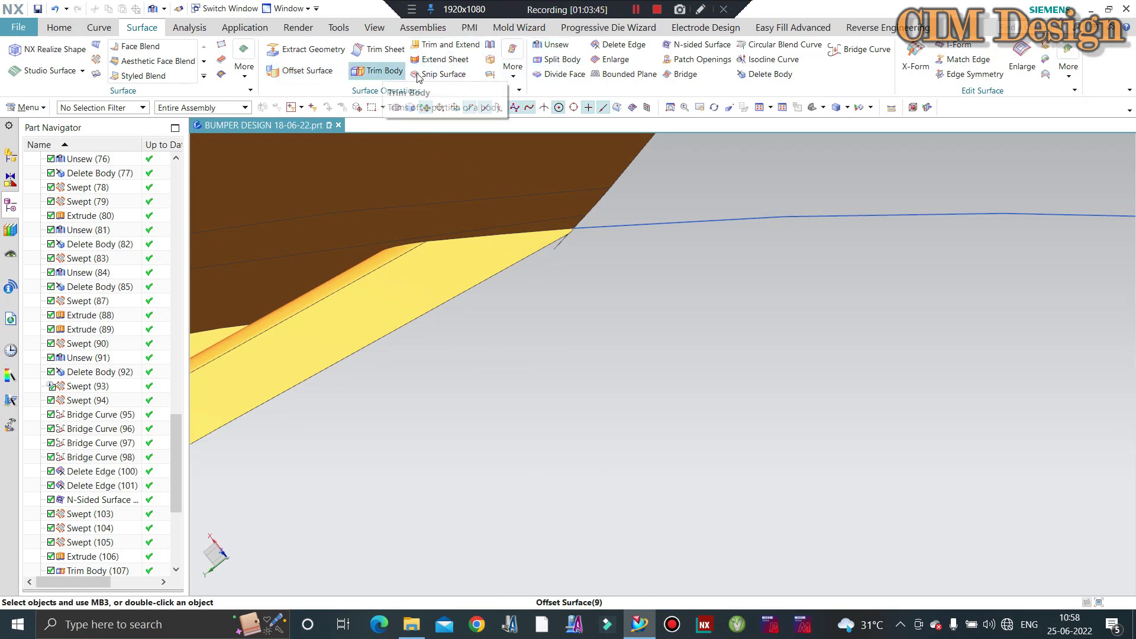
Split the offset sheet body by extruding the blue bridge curve
left_click(560, 61)
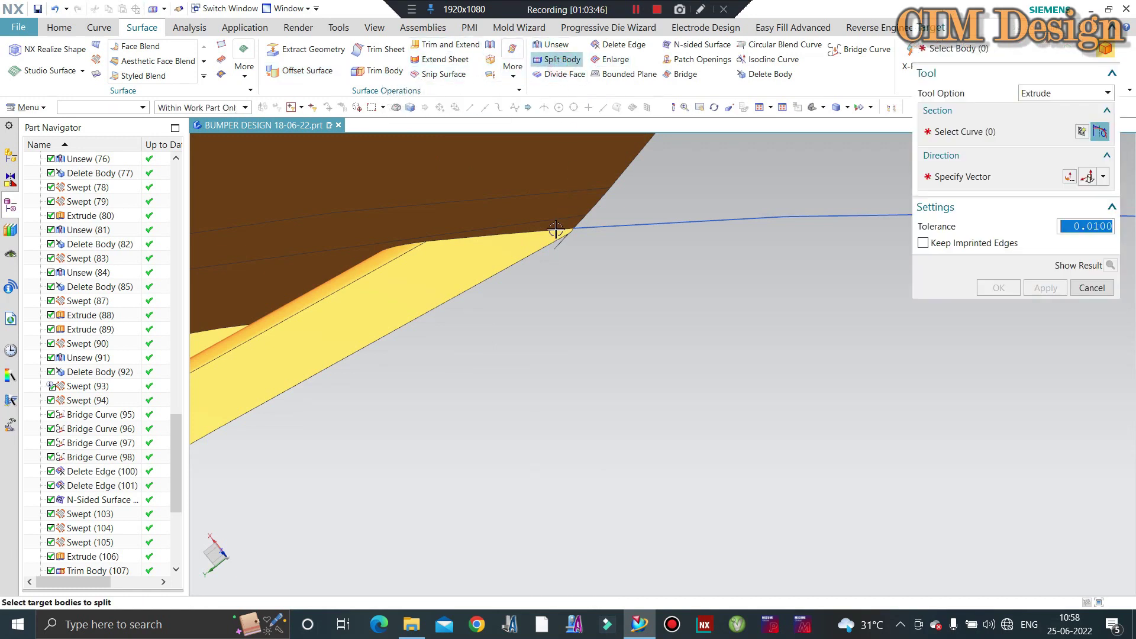
left_click(553, 248)
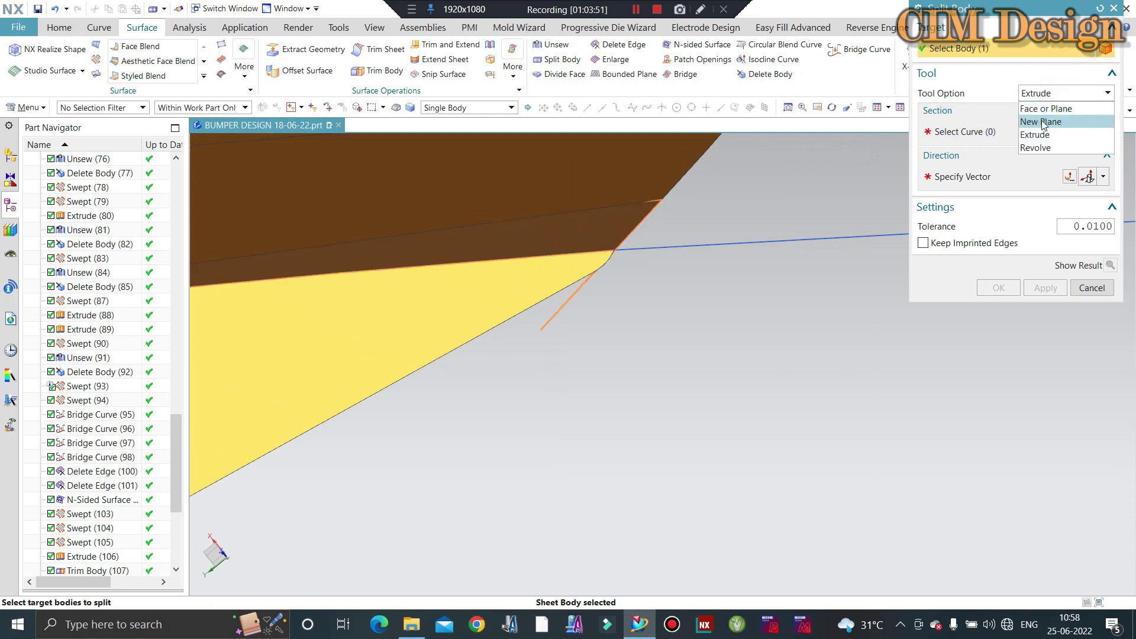
left_click(1041, 136)
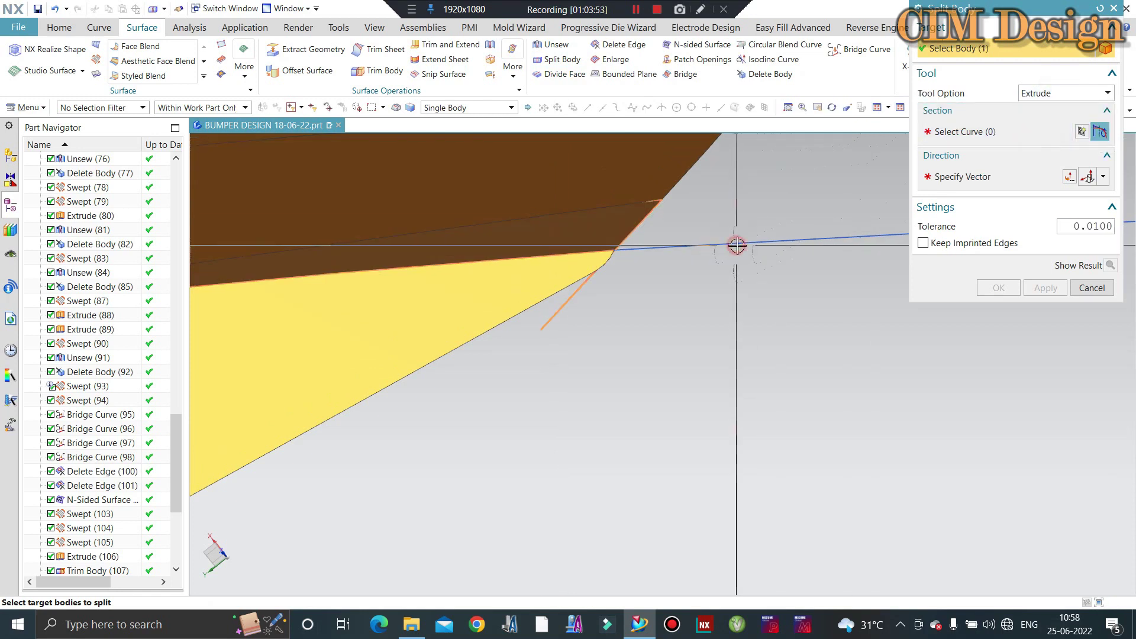
left_click(974, 133)
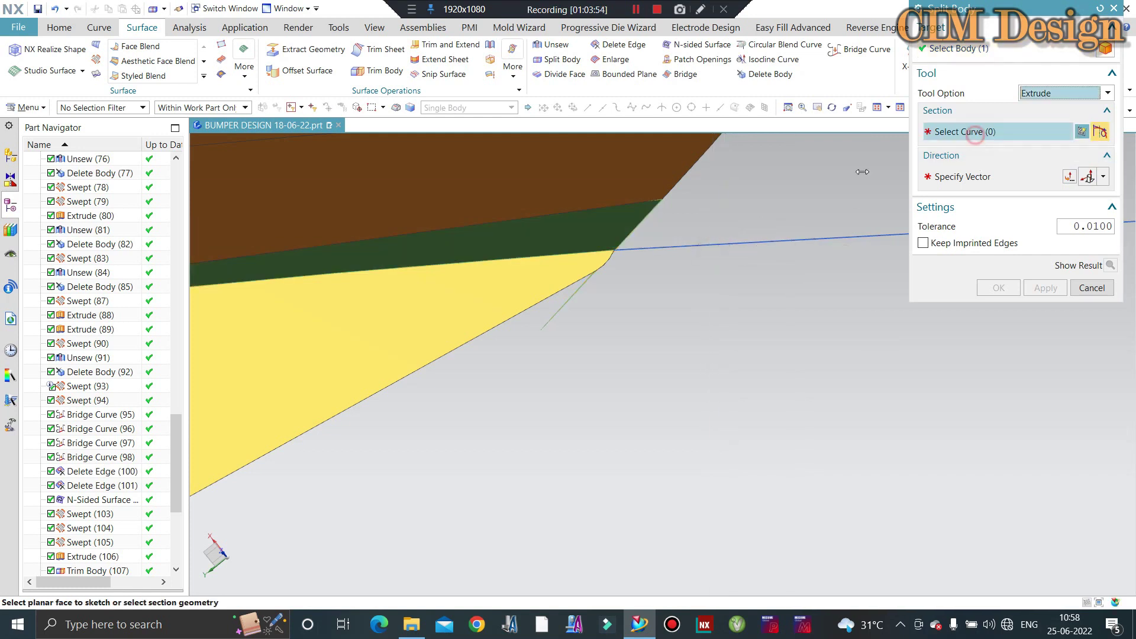
left_click(677, 246)
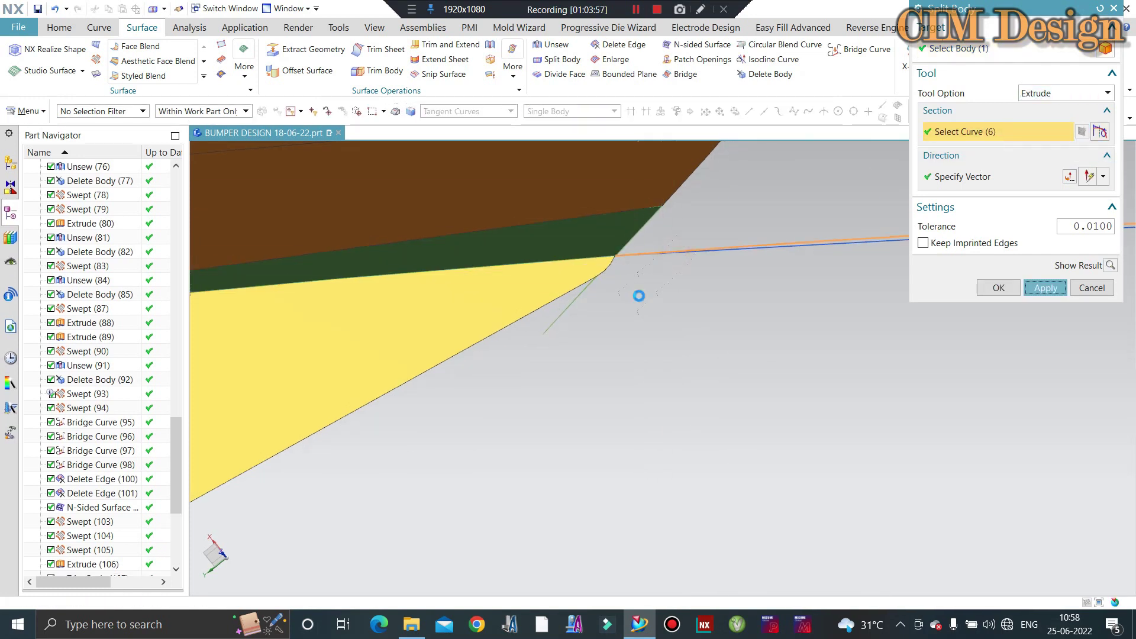
middle_click(639, 295)
Delete the cut-off corner piece and turn the view toward the offset surface edge
left_click(1083, 289)
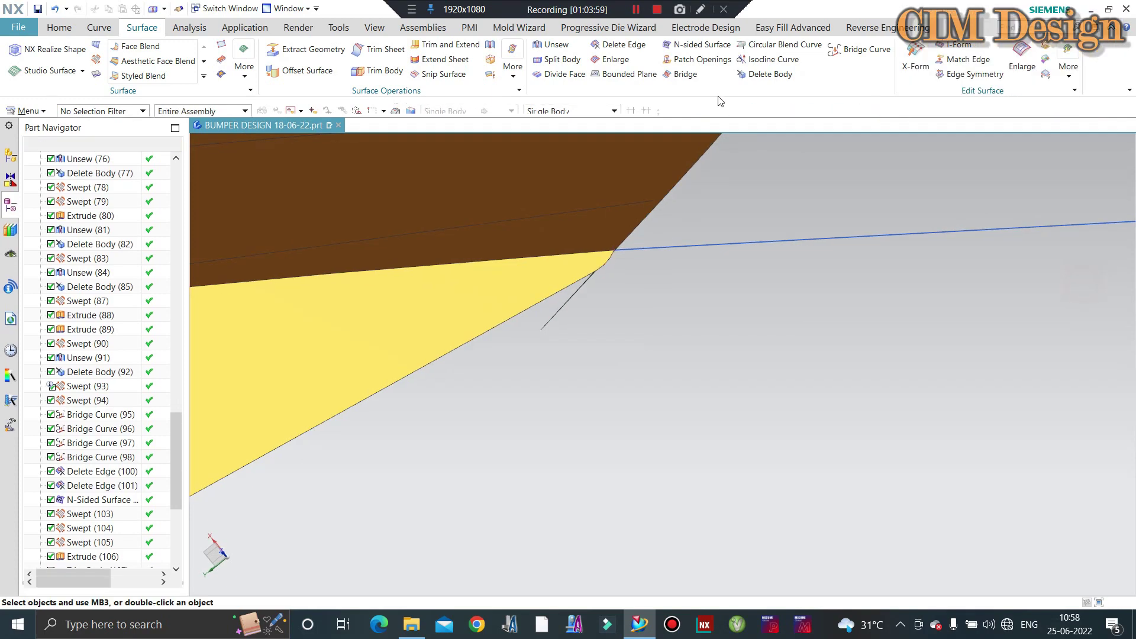
left_click(768, 74)
scroll(573, 313, "up", 3)
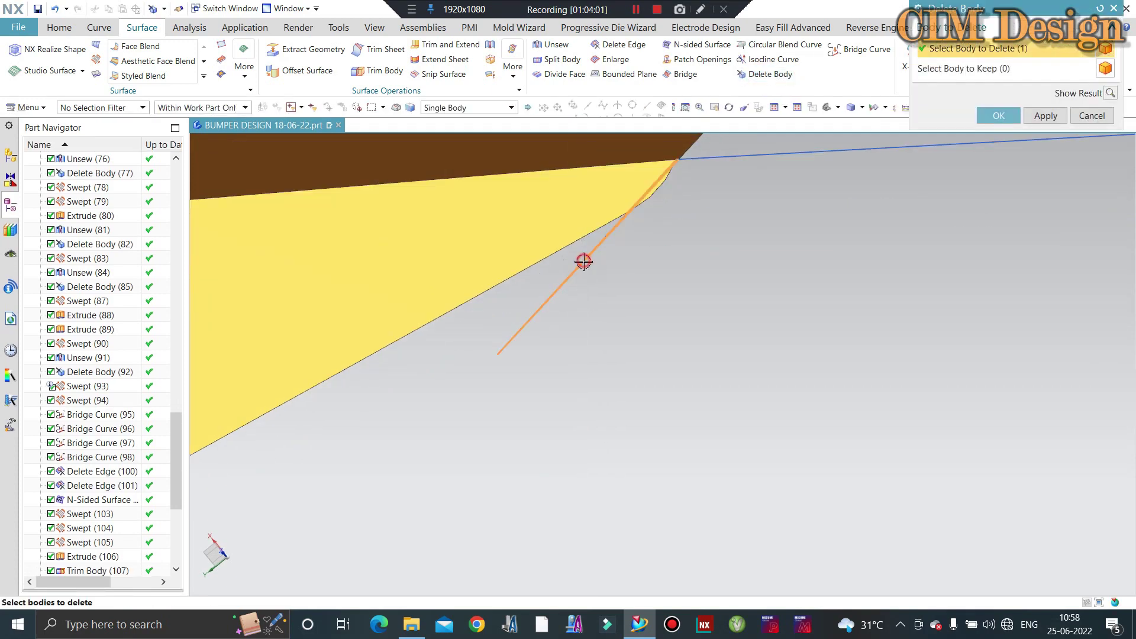
middle_click(583, 261)
mouse_move(593, 264)
middle_mouse_down()
mouse_move(586, 249)
mouse_move(651, 267)
middle_mouse_up()
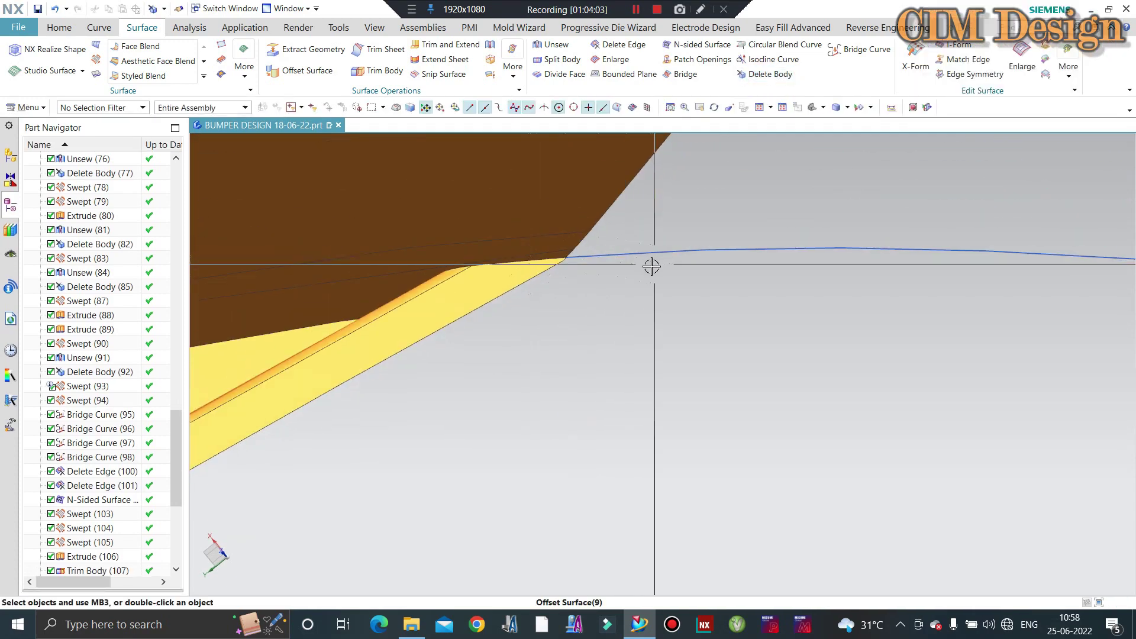
scroll(651, 267, "down", 3)
scroll(589, 215, "down", 2)
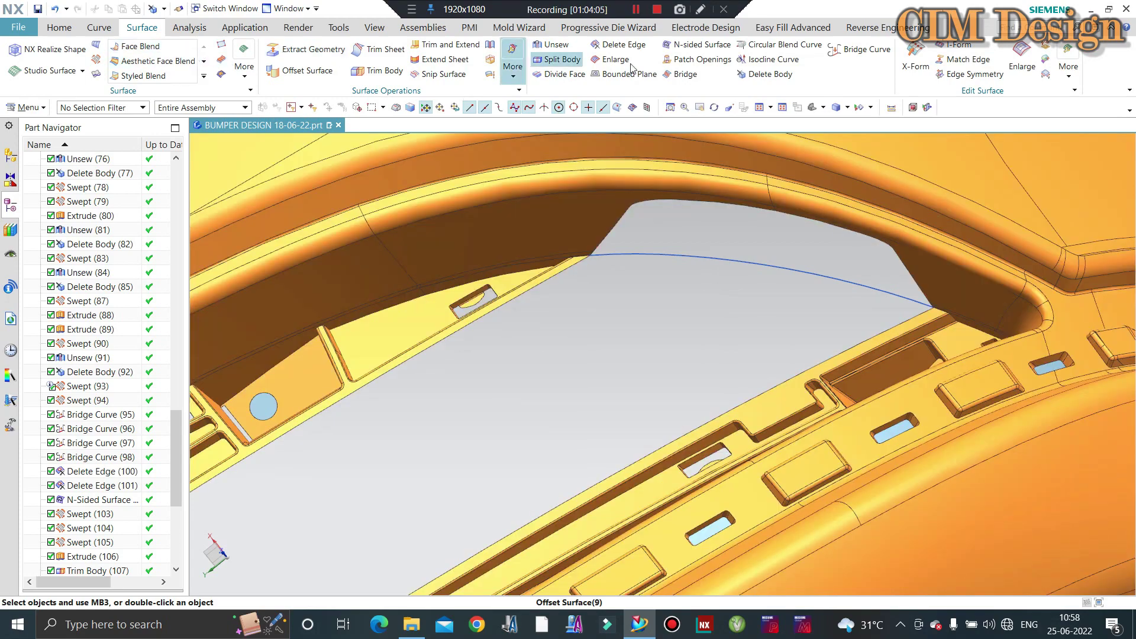
Close the large underside opening with an N-sided surface bounded by its 16-curve edge loop
scroll(616, 230, "up", 1)
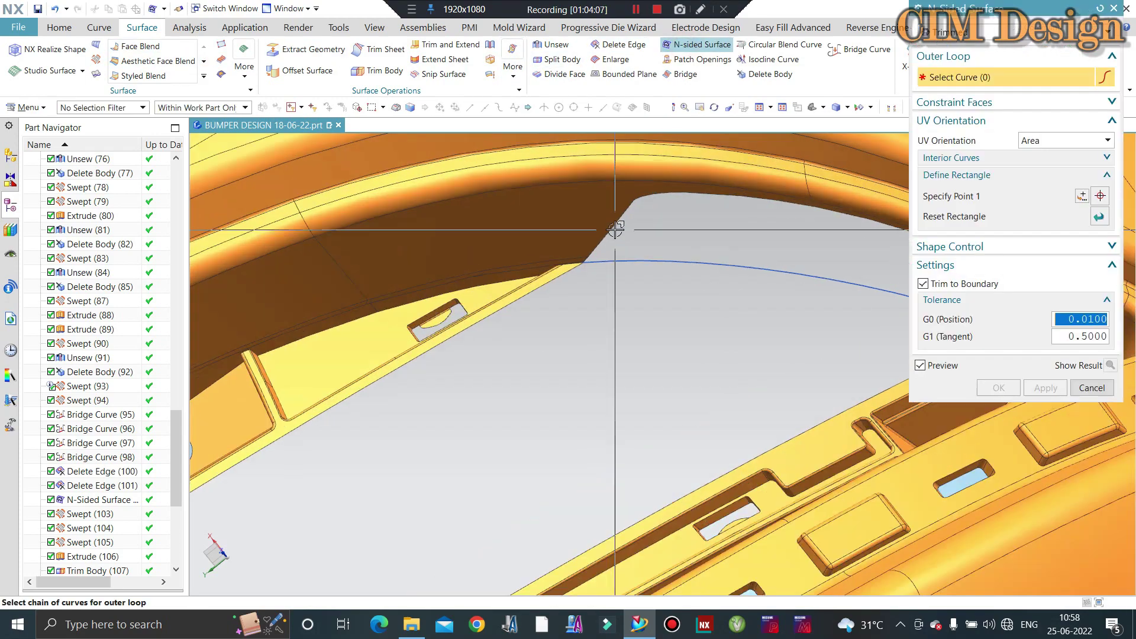
left_click(685, 195)
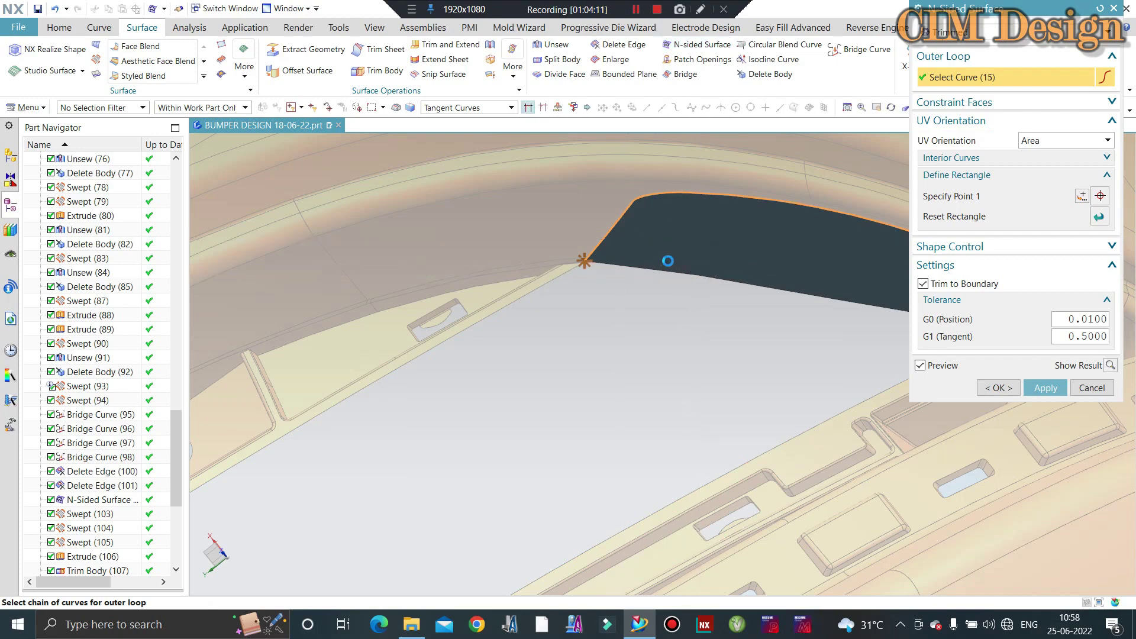
scroll(599, 254, "up", 2)
scroll(521, 240, "up", 2)
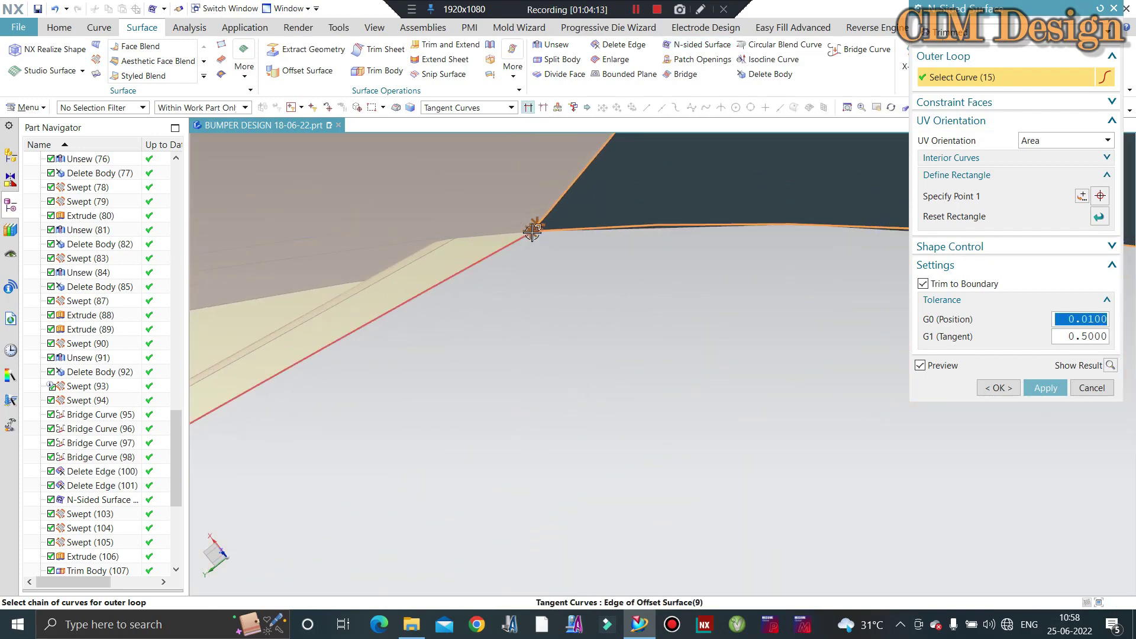
scroll(535, 228, "up", 2)
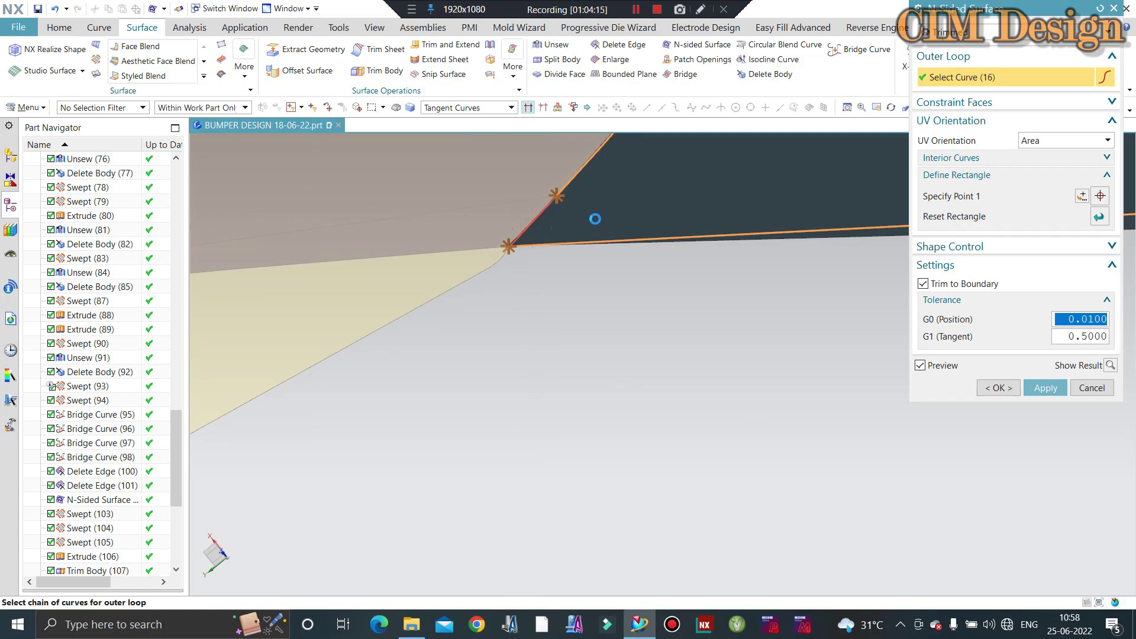
left_click(1002, 388)
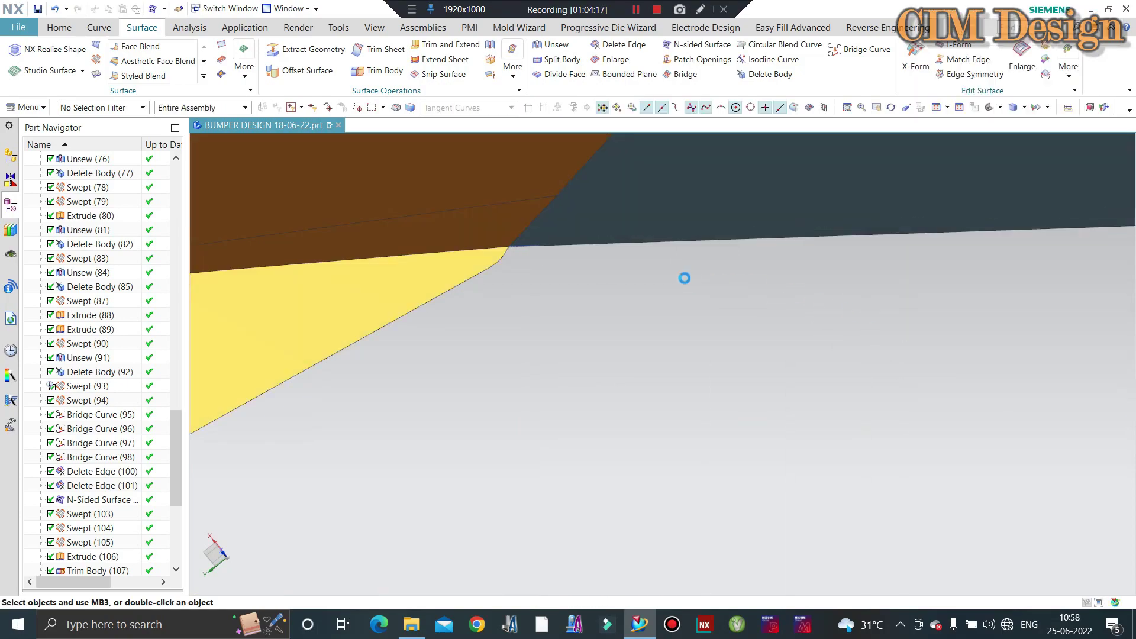
scroll(536, 272, "down", 2)
scroll(673, 284, "down", 3)
scroll(672, 283, "up", 5)
Create the first tangent bridge curve from the rib corner edge to the opposite edge
mouse_move(735, 292)
middle_mouse_down()
mouse_move(816, 296)
mouse_move(806, 215)
mouse_move(793, 289)
middle_mouse_up()
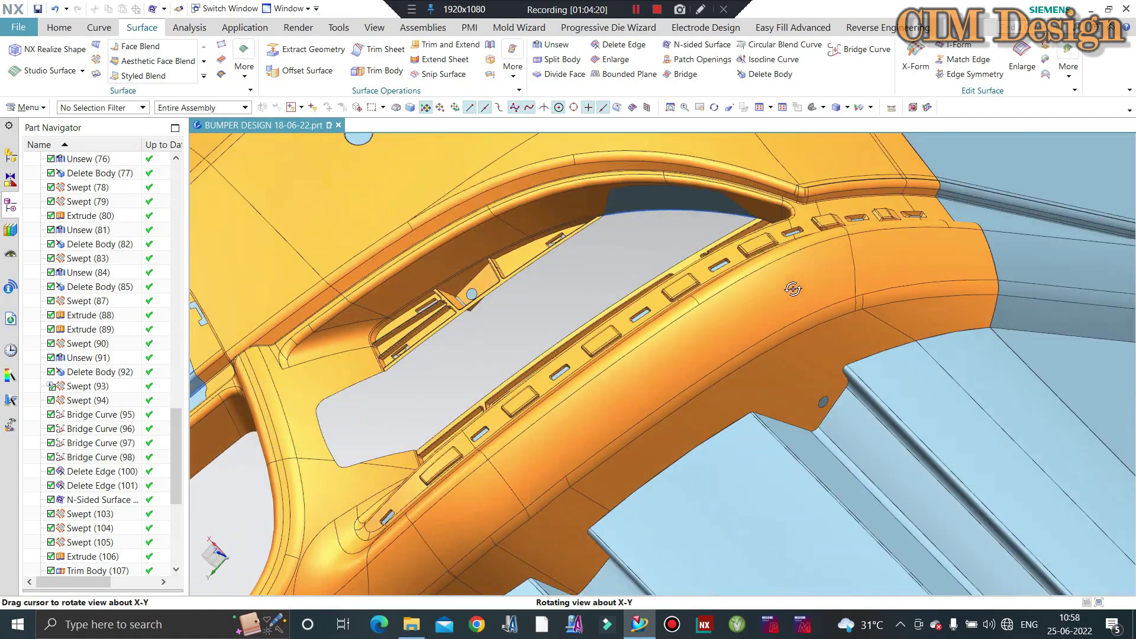
scroll(390, 464, "down", 2)
scroll(418, 441, "down", 2)
scroll(436, 436, "down", 1)
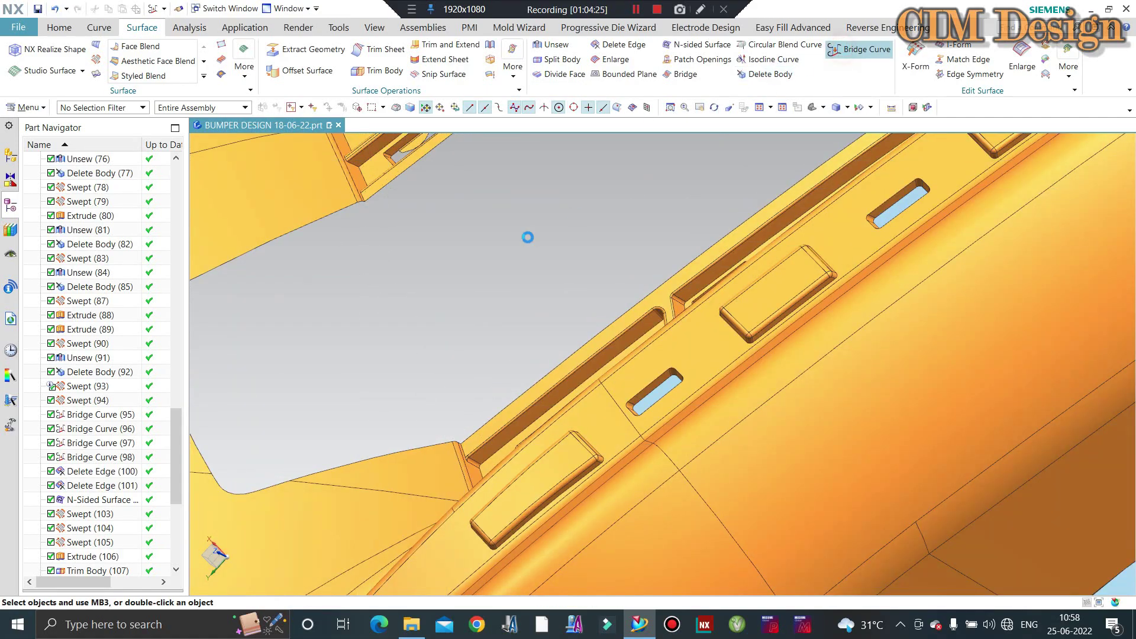
scroll(355, 200, "down", 3)
left_click(374, 213)
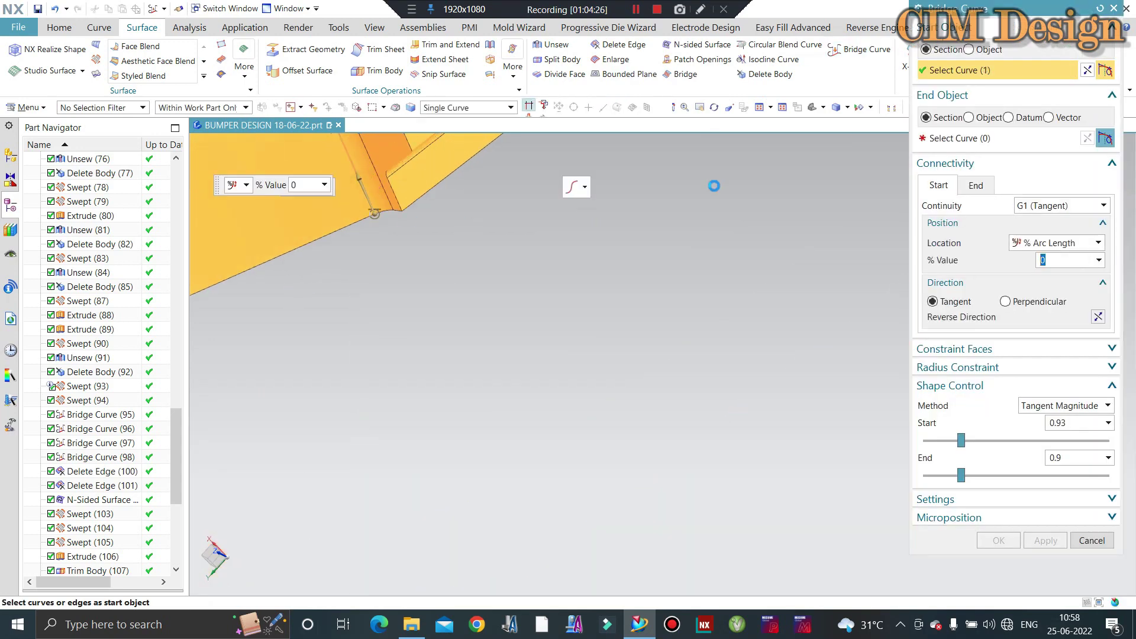
scroll(488, 468, "up", 1)
scroll(488, 468, "up", 2)
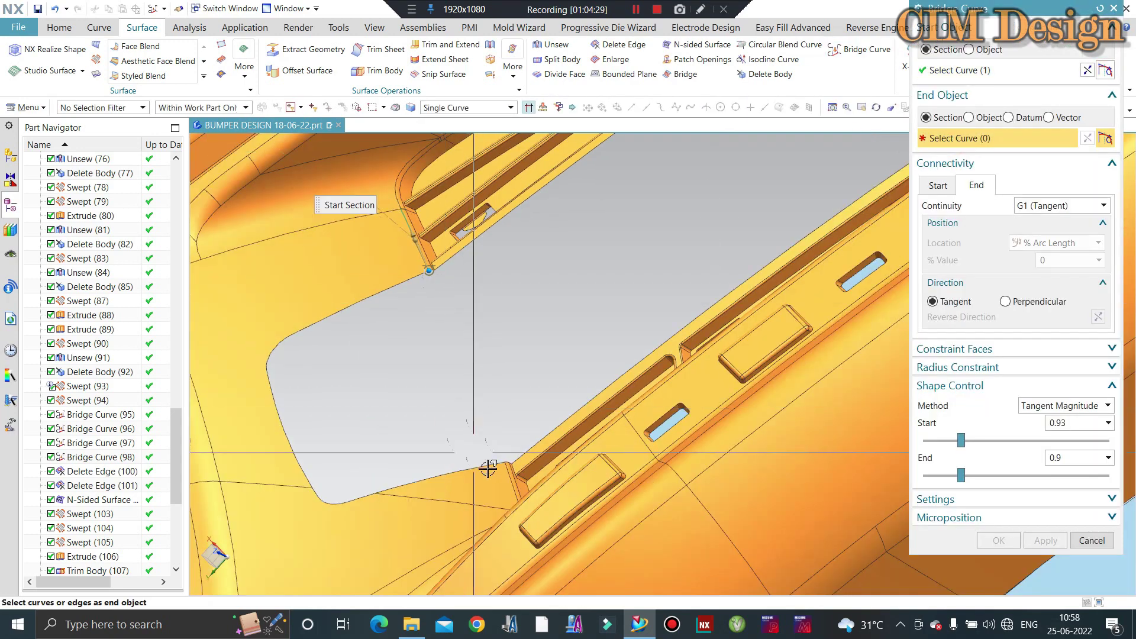
scroll(488, 468, "down", 2)
left_click(529, 462)
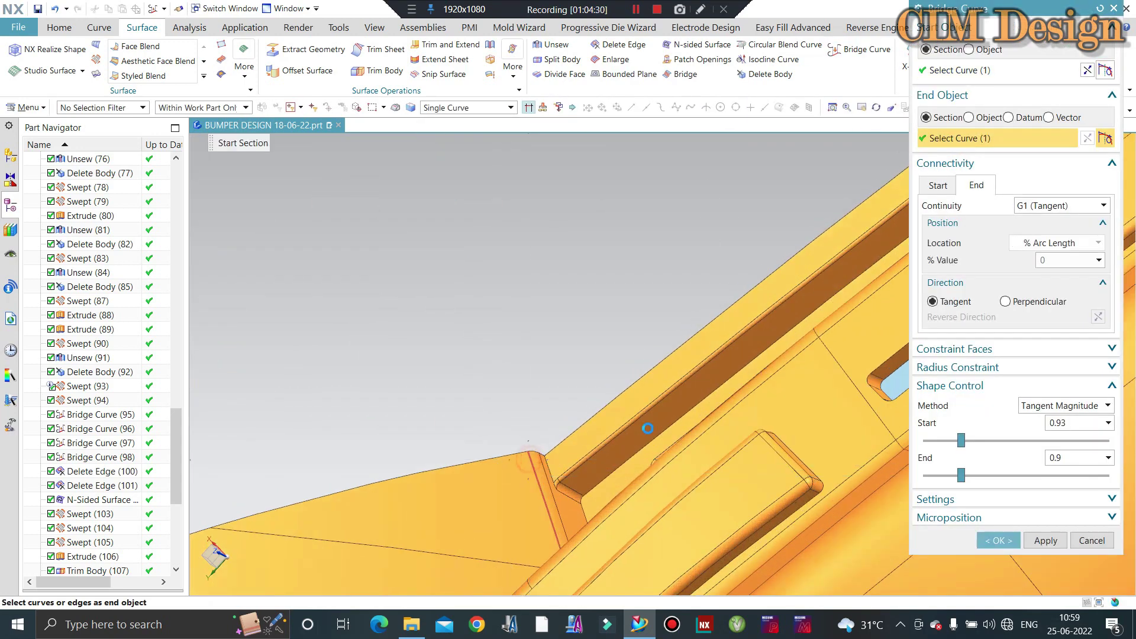
left_click(1046, 540)
Add a second tangent bridge curve from the adjacent corner edge to its end edge
scroll(553, 460, "down", 2)
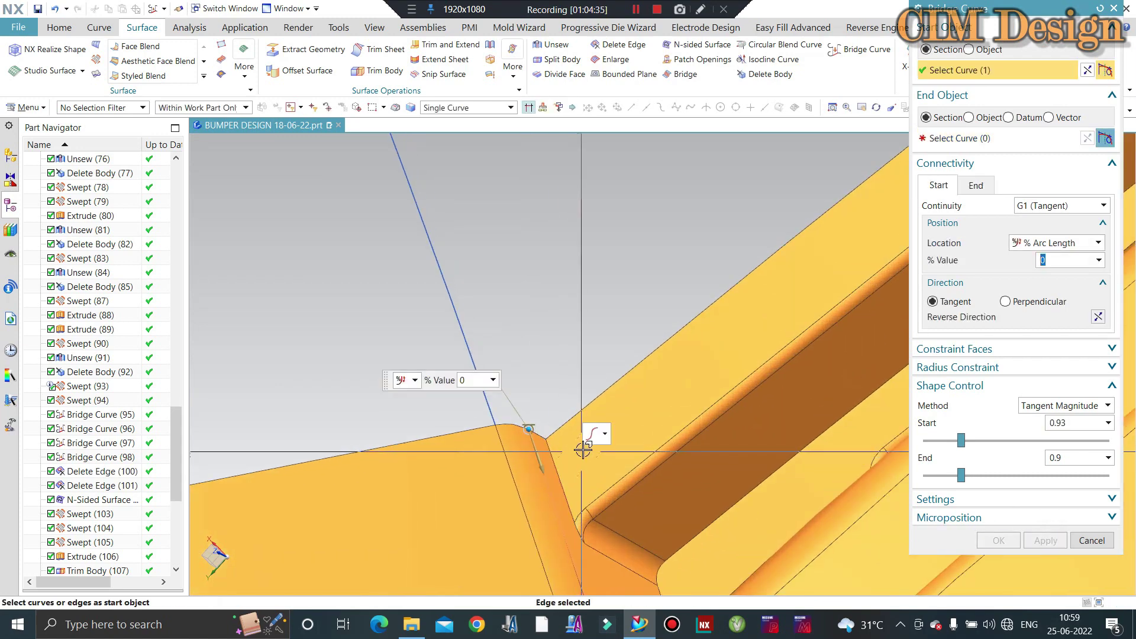
scroll(544, 499, "down", 2)
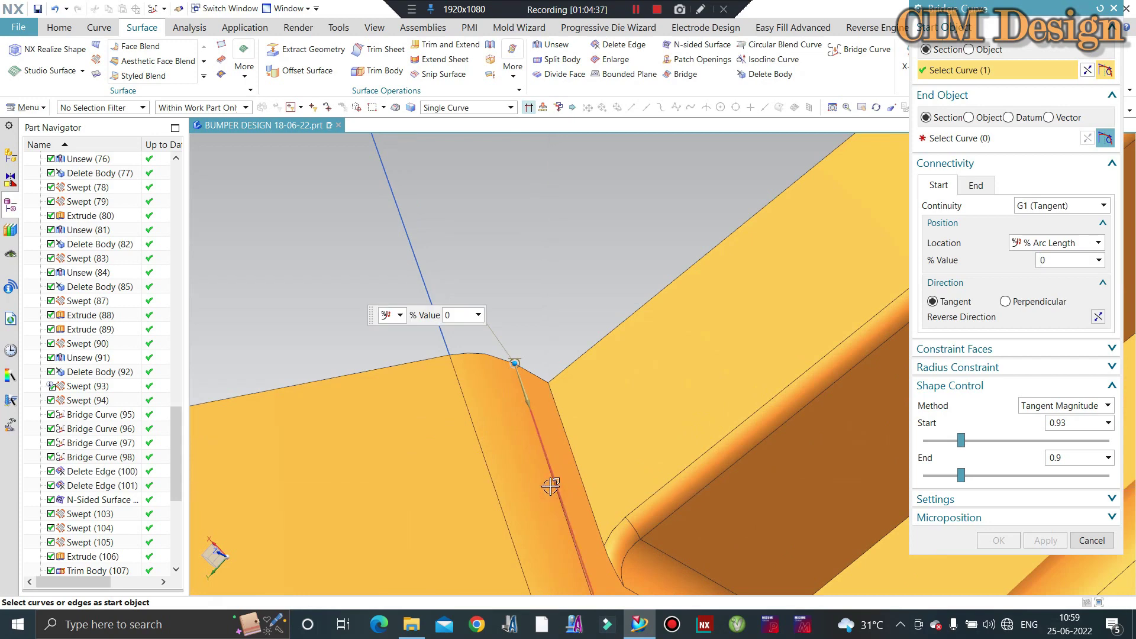
left_click(551, 486, "shift")
left_click(568, 438)
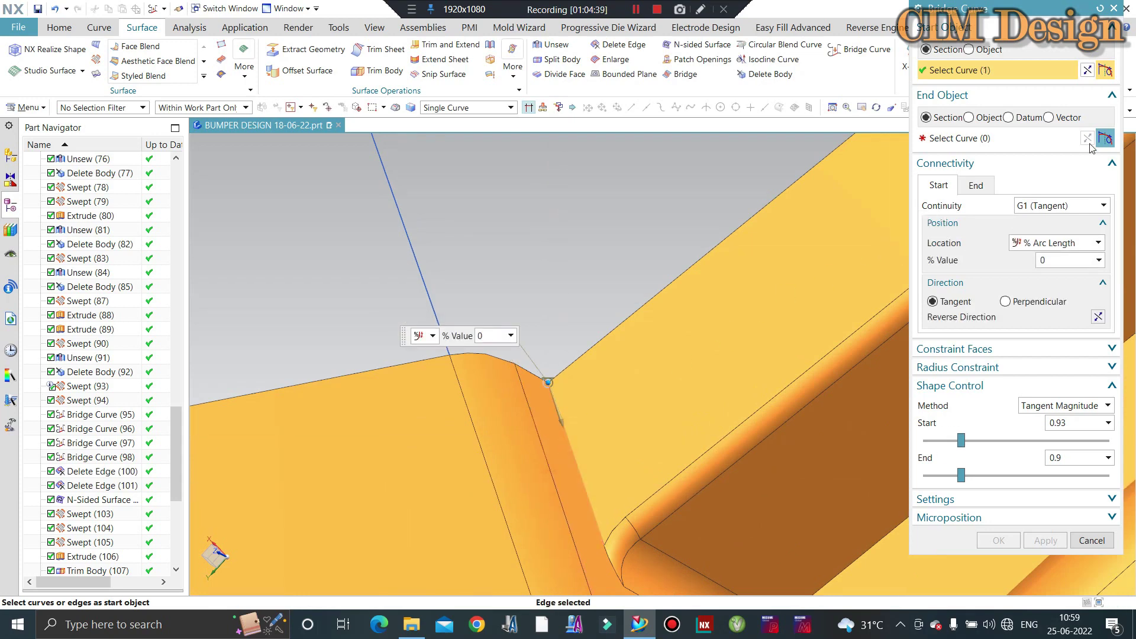
left_click(999, 138)
mouse_move(651, 473)
middle_mouse_down()
mouse_move(614, 459)
mouse_move(540, 336)
middle_mouse_up()
scroll(539, 336, "up", 3)
scroll(528, 249, "up", 2)
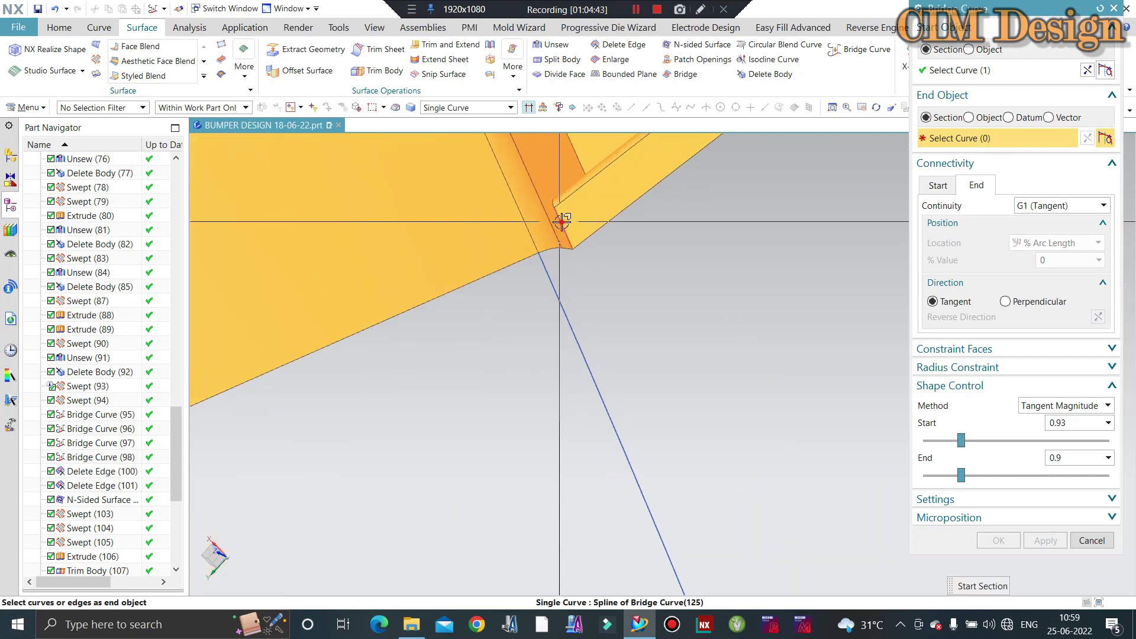
left_click(562, 221)
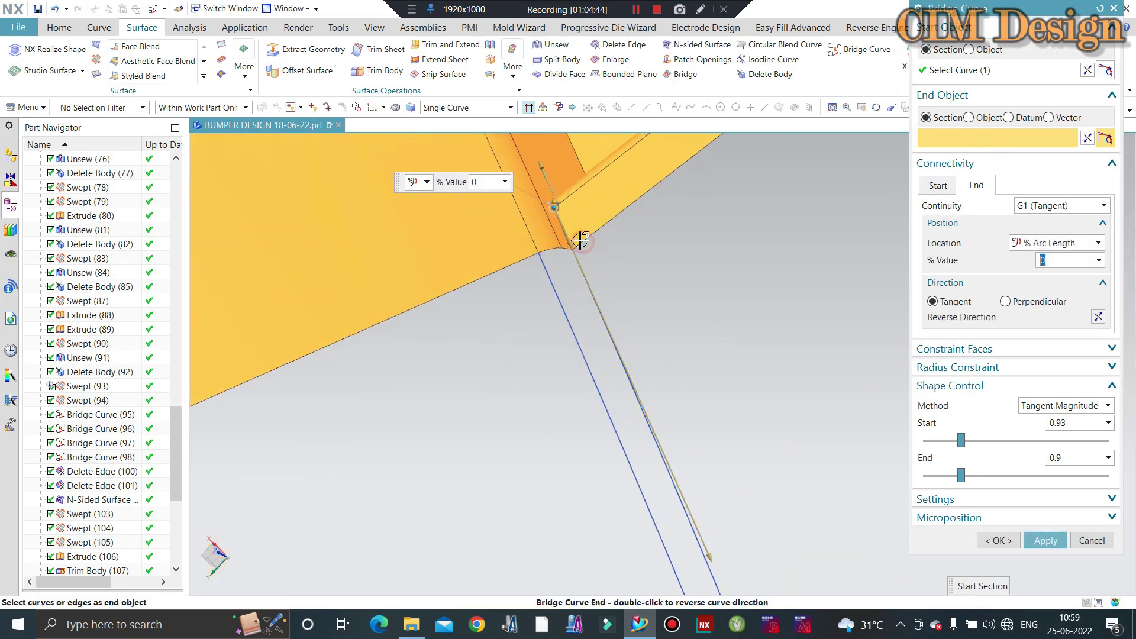
middle_click(631, 251)
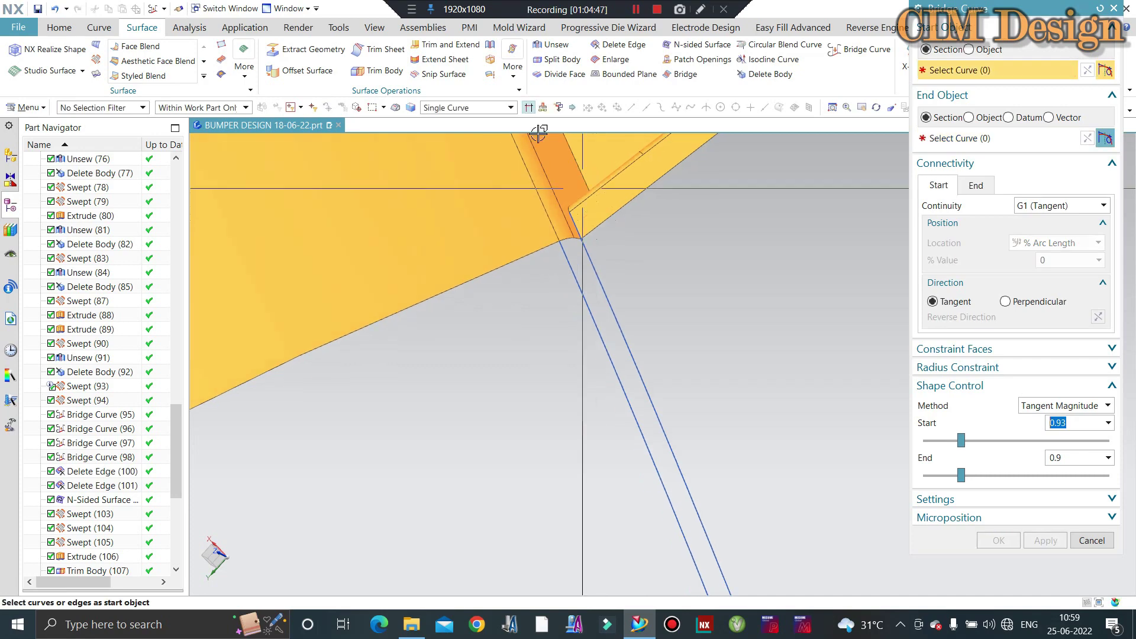
left_click(703, 48)
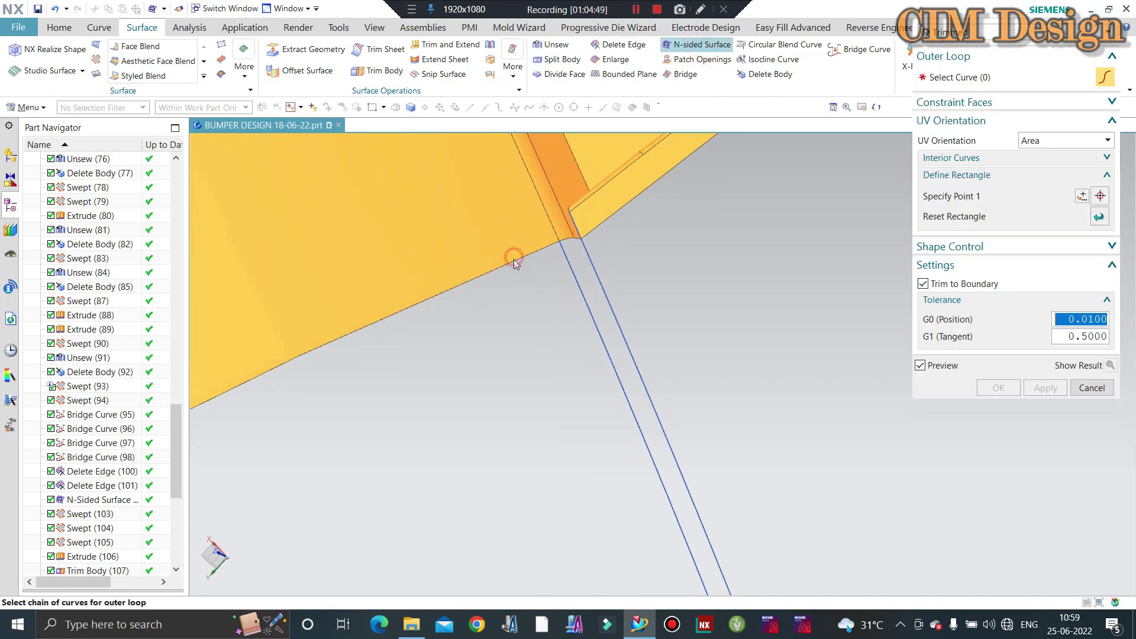
Fill the rounded opening between the bridge curves with an N-sided patch
left_click(562, 263)
scroll(597, 290, "down", 2)
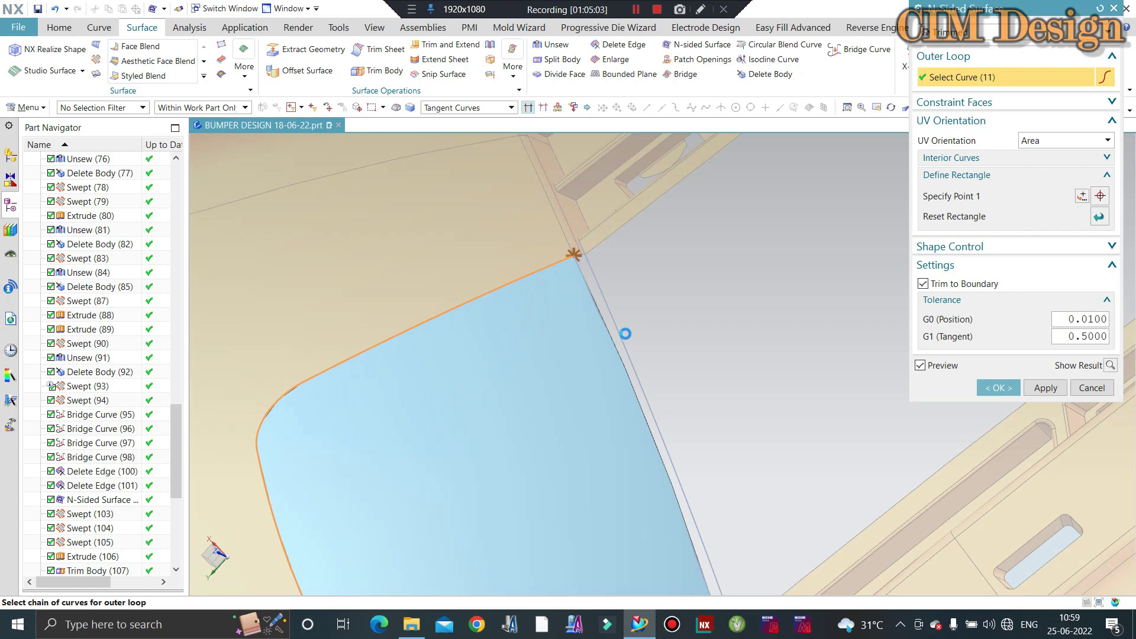
scroll(566, 335, "up", 1)
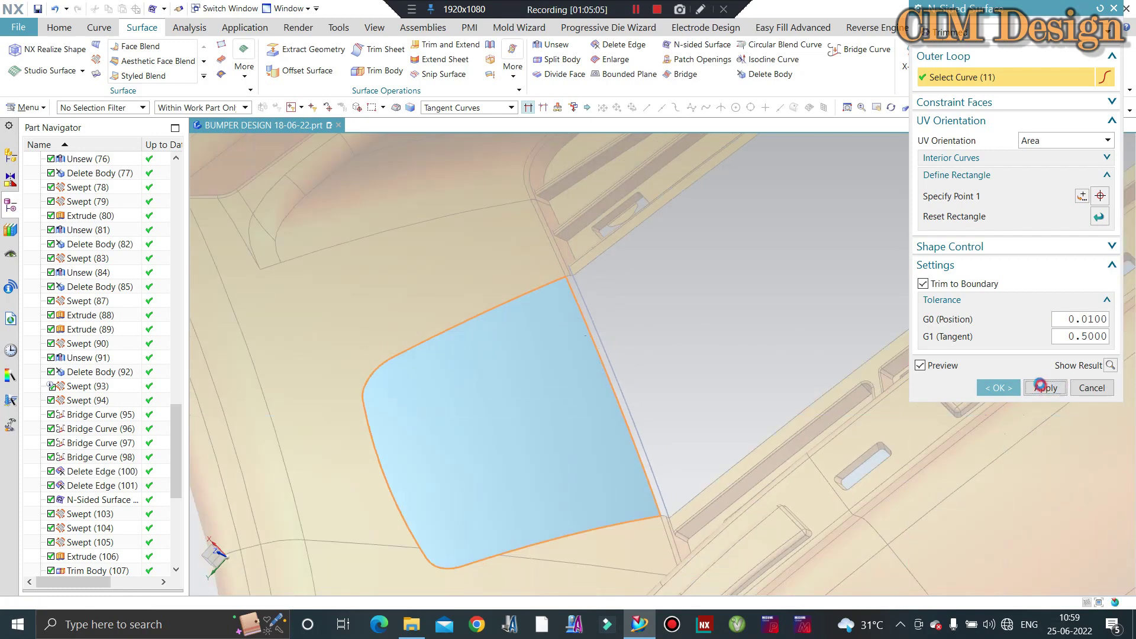
left_click(1041, 387)
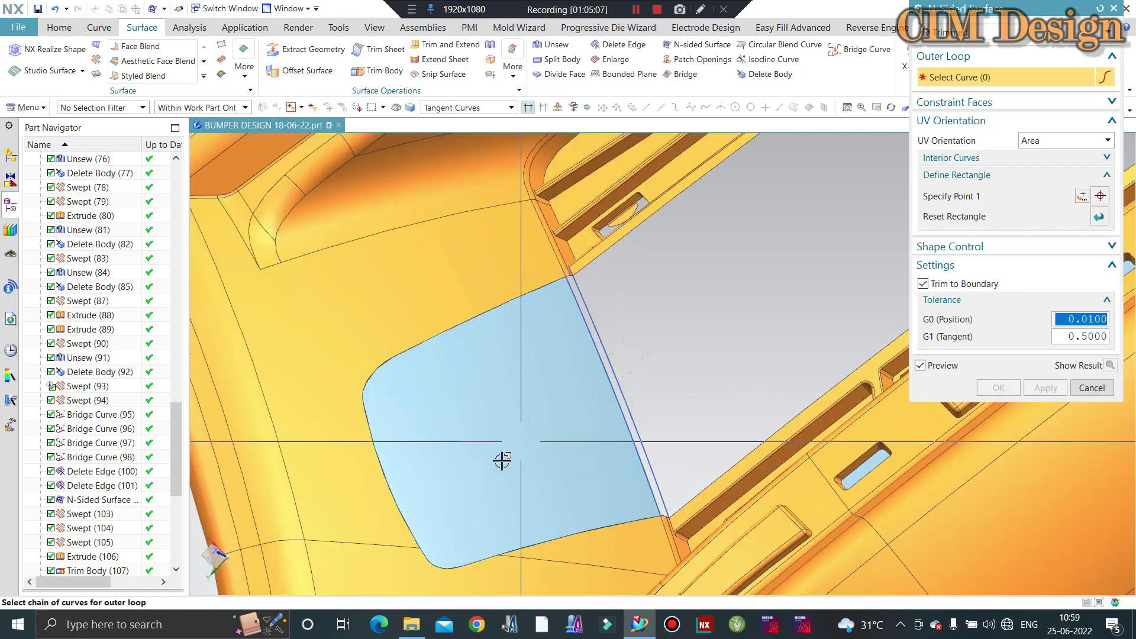
mouse_move(501, 461)
middle_mouse_down()
mouse_move(535, 400)
mouse_move(516, 407)
middle_mouse_up()
Abandon the thin corner-gap fill and pick the curved corner edge as the first sweep section
scroll(517, 407, "down", 3)
scroll(534, 275, "down", 3)
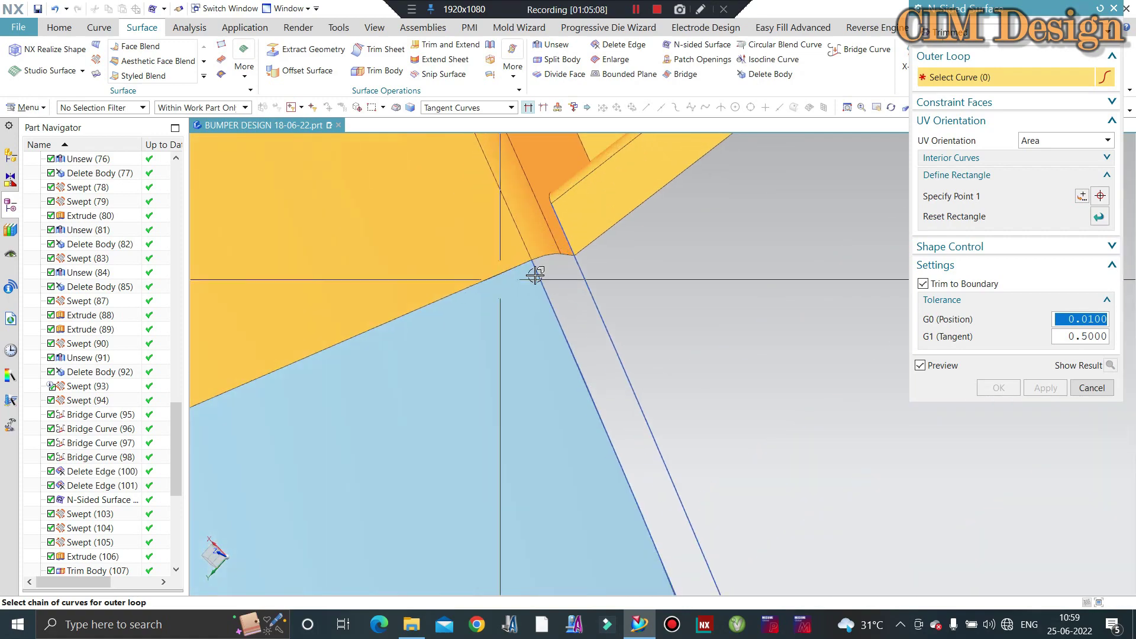
left_click(559, 259)
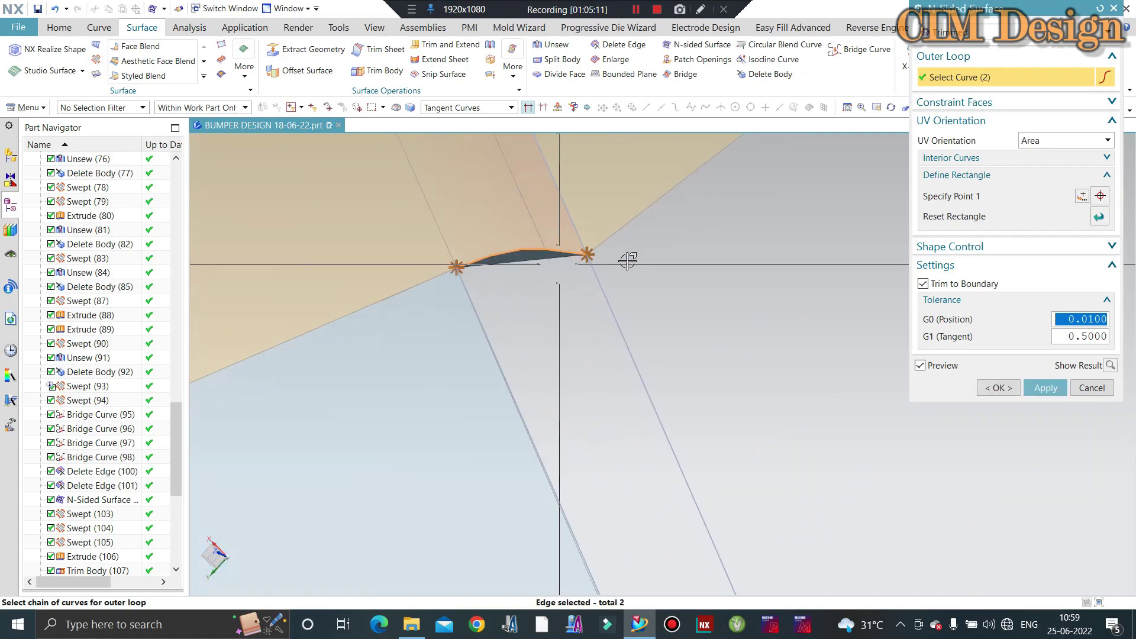
left_click(1104, 394)
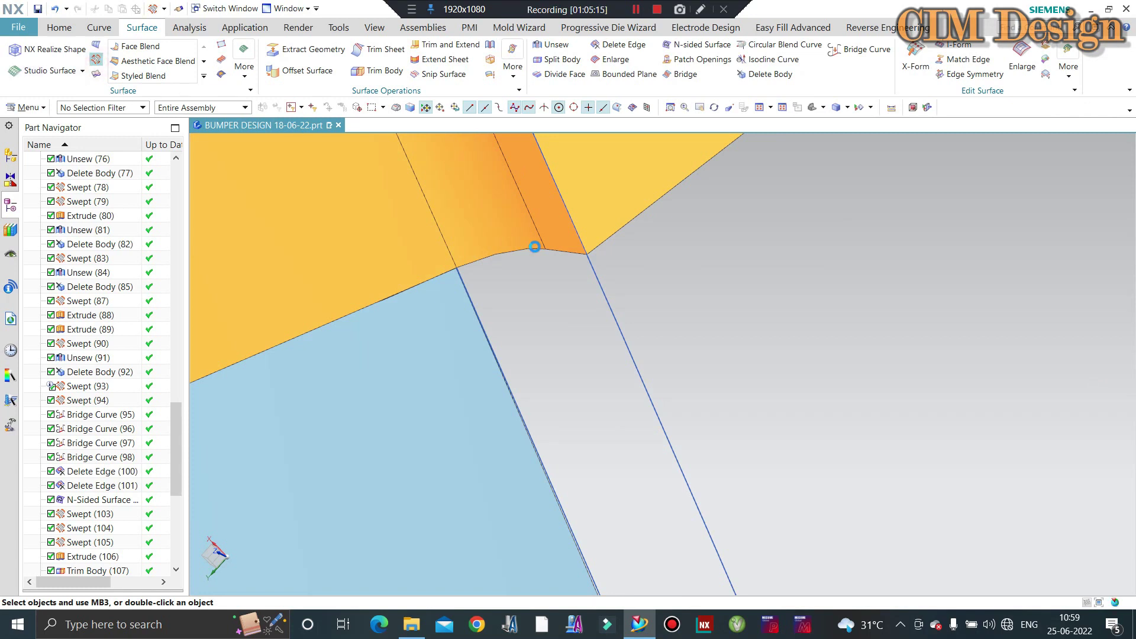
left_click(580, 247)
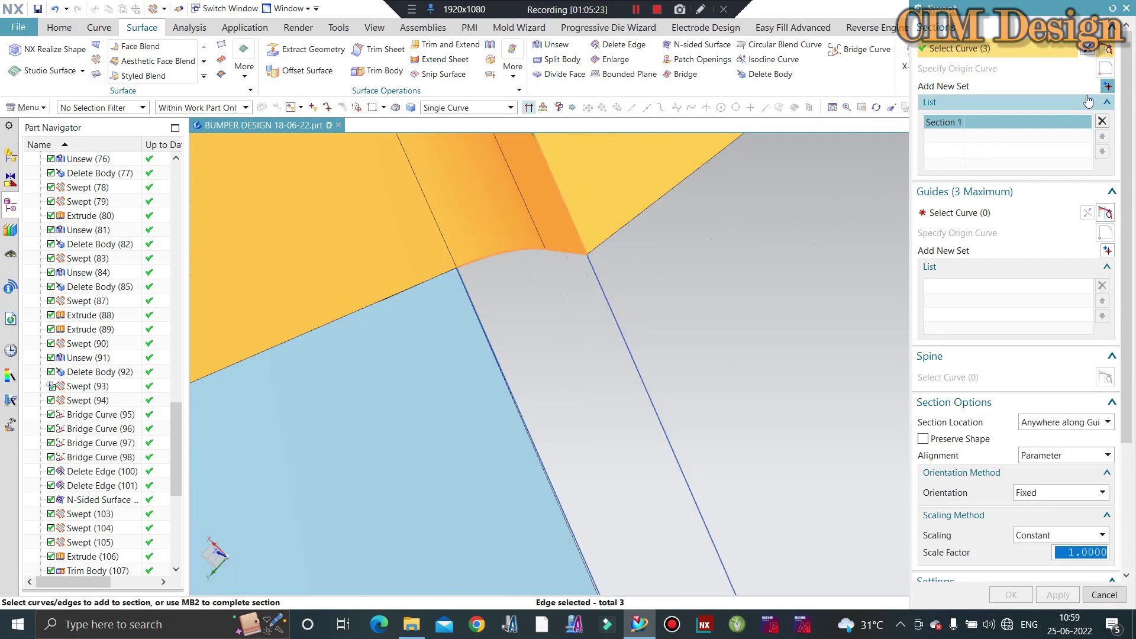
Add the second sweep section and pick both bridge curves as guide curves
left_click(1107, 86)
mouse_move(406, 244)
middle_mouse_down()
mouse_move(457, 255)
mouse_move(525, 515)
mouse_move(607, 424)
middle_mouse_up()
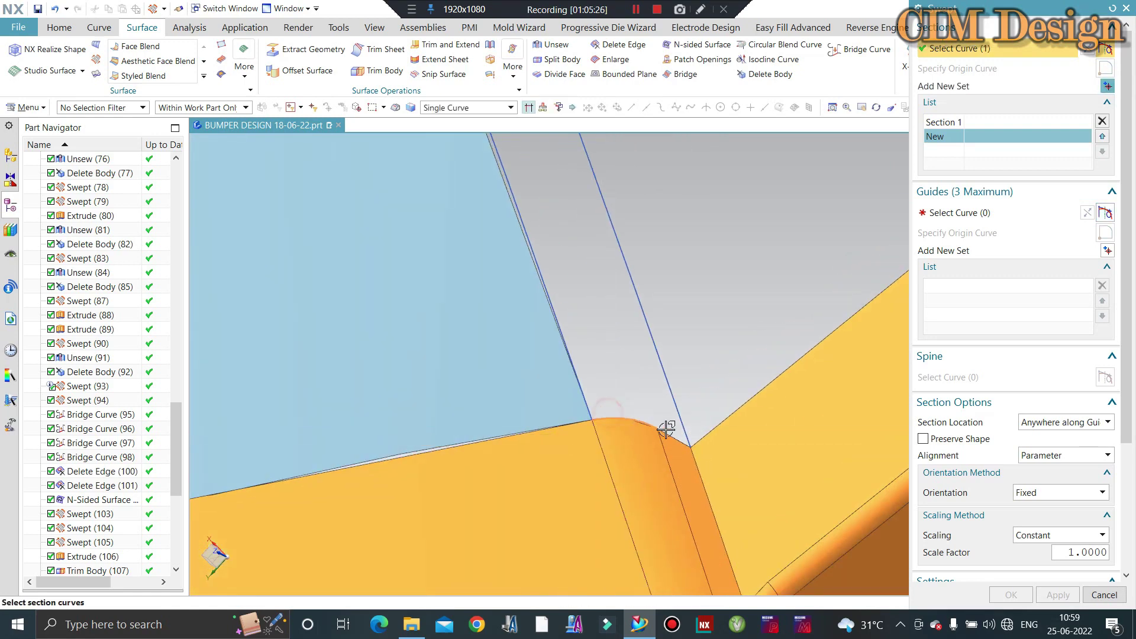
left_click(1011, 221)
left_click(653, 332)
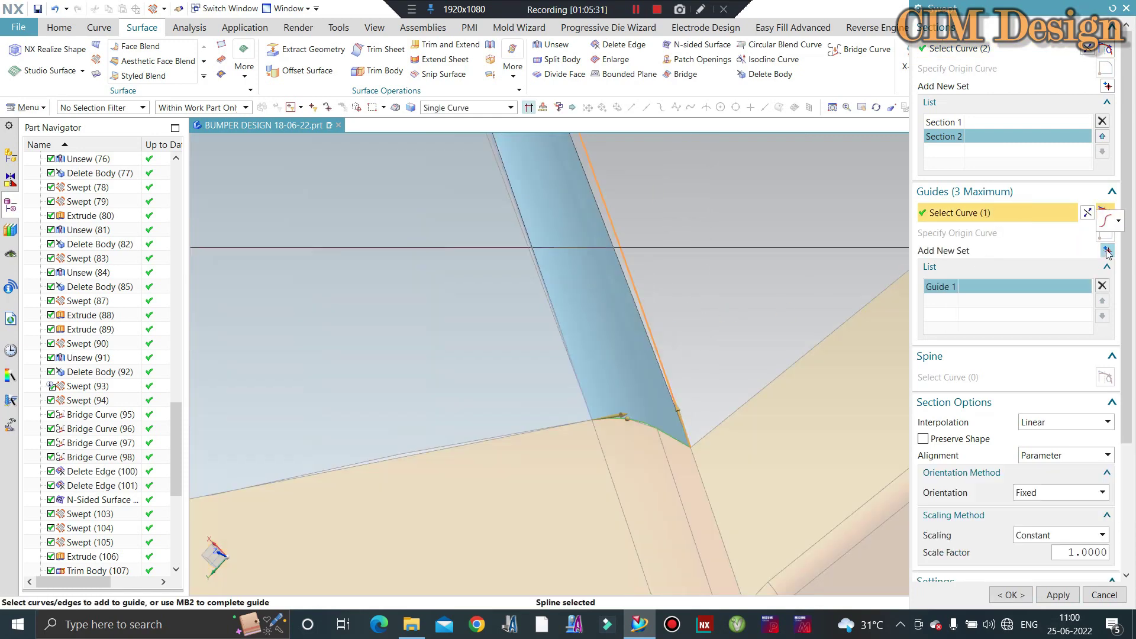
middle_click(559, 310)
left_click(654, 443)
Apply the swept surface along the rib edge strip and orbit to review the opening
middle_click_drag(654, 444, 634, 408)
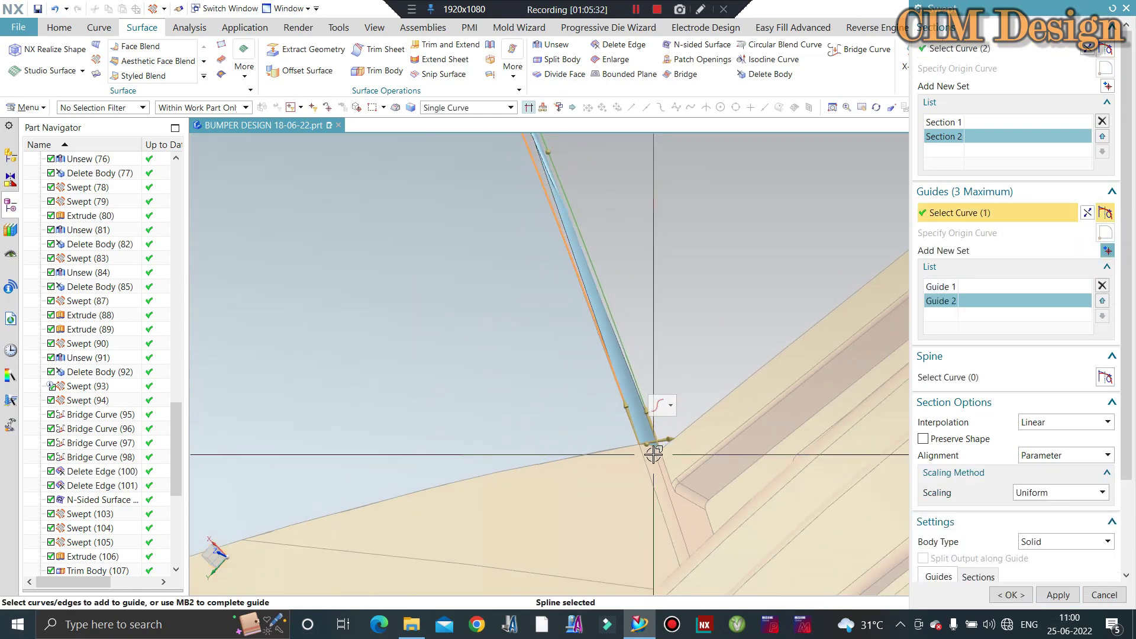
scroll(634, 408, "up", 2)
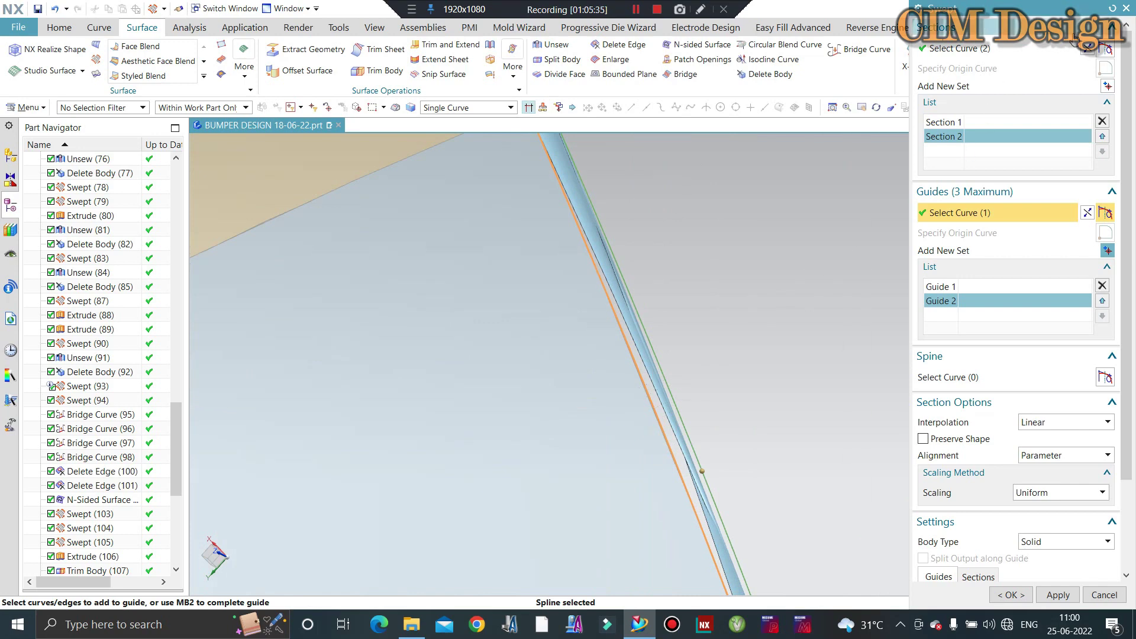
left_click(1107, 83)
scroll(728, 326, "down", 2)
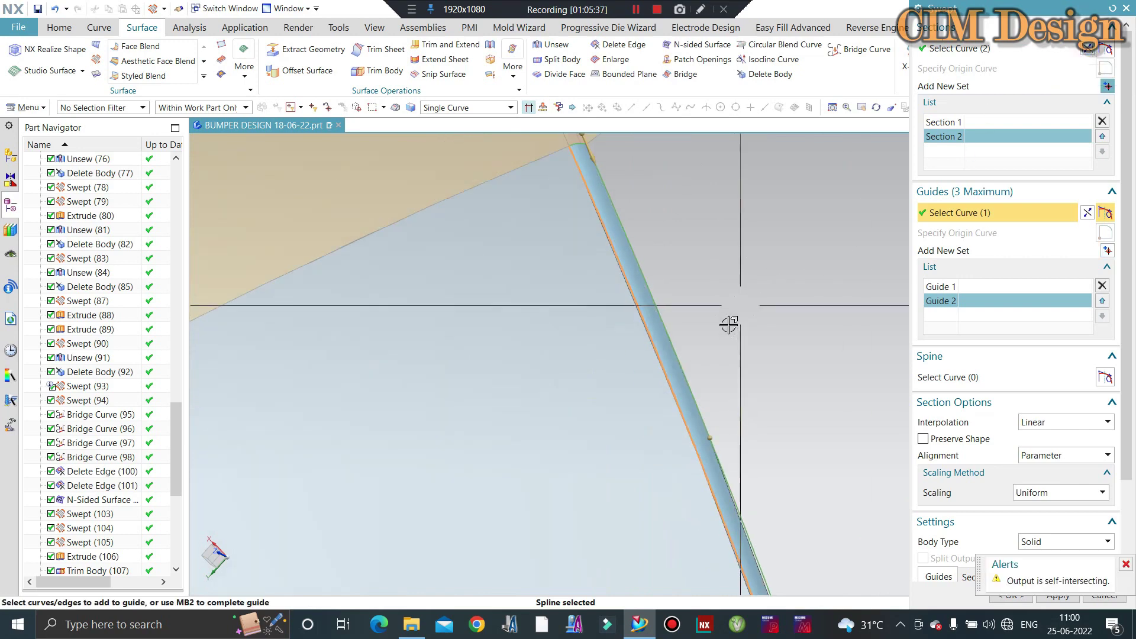
scroll(728, 331, "down", 2)
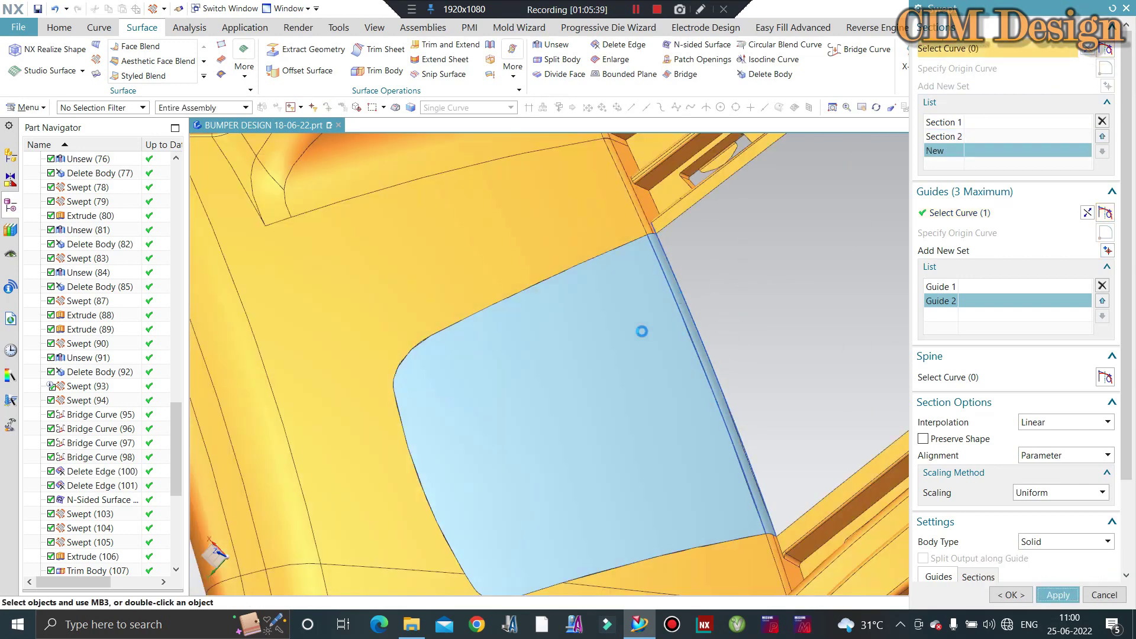
scroll(525, 371, "down", 2)
scroll(526, 353, "down", 2)
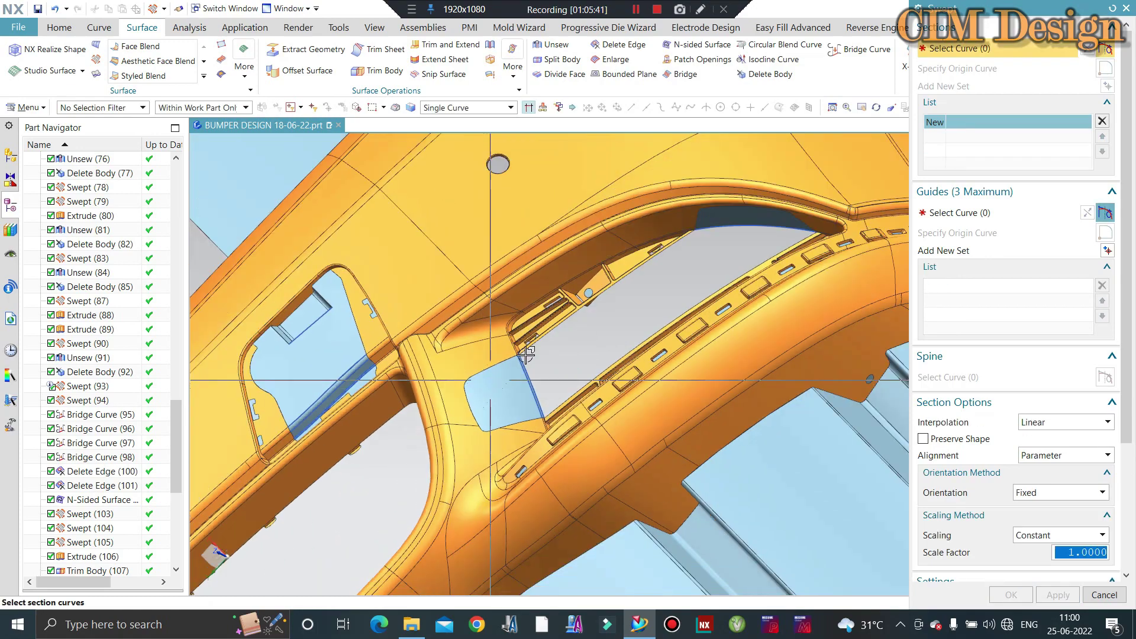
middle_click_drag(739, 244, 621, 266)
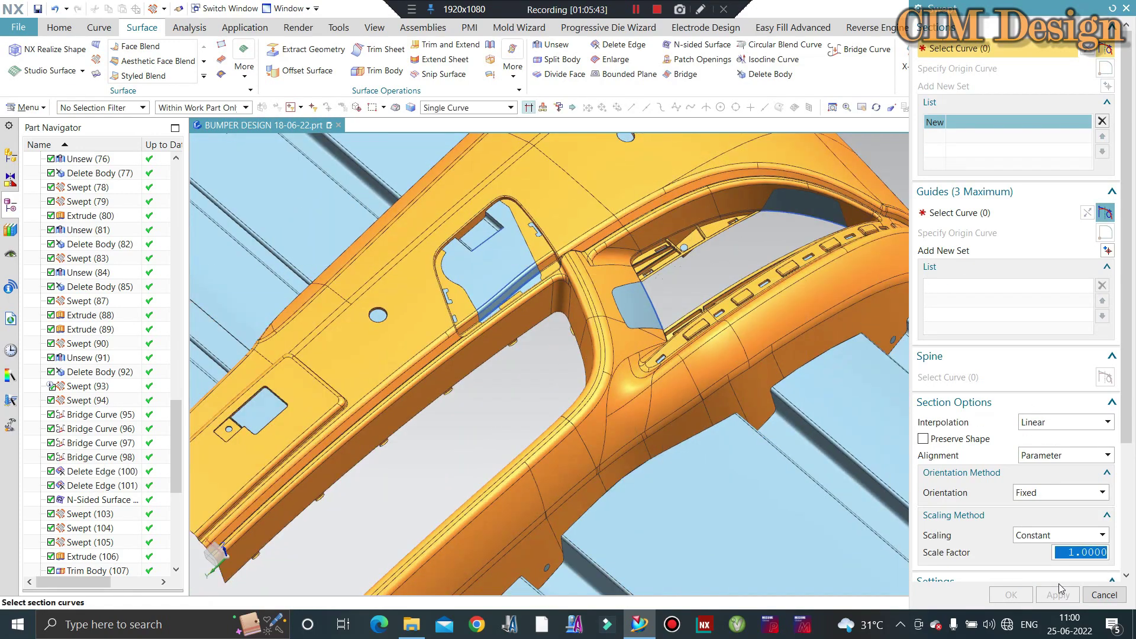
Select the bridge-curve chain around the window opening as the N-sided patch boundary
left_click(694, 45)
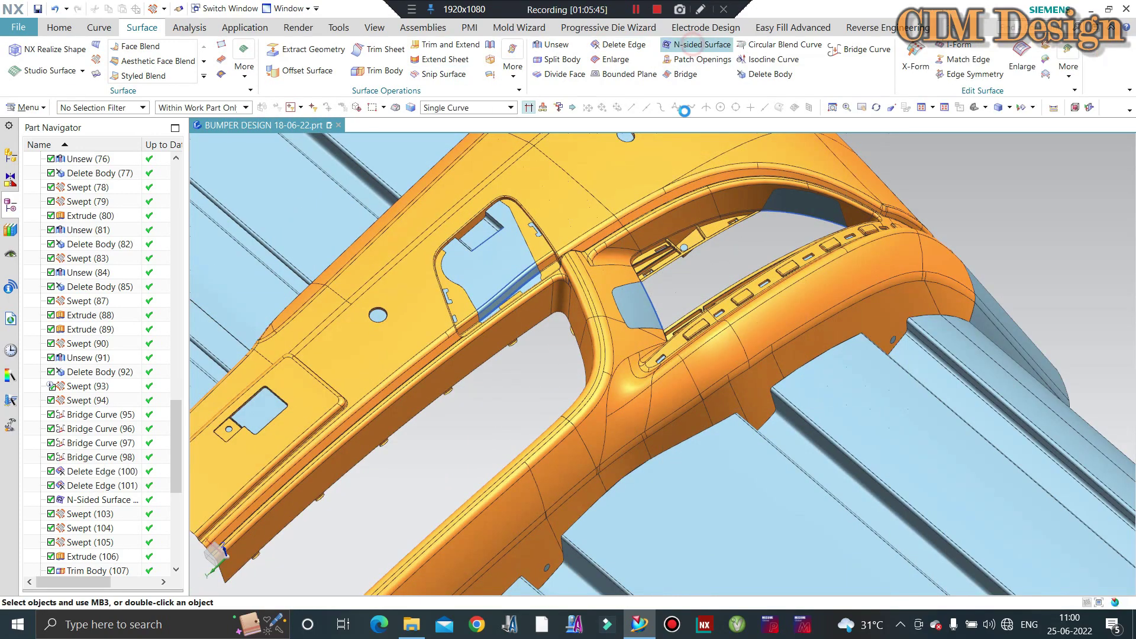
scroll(591, 242, "up", 5)
scroll(589, 245, "up", 2)
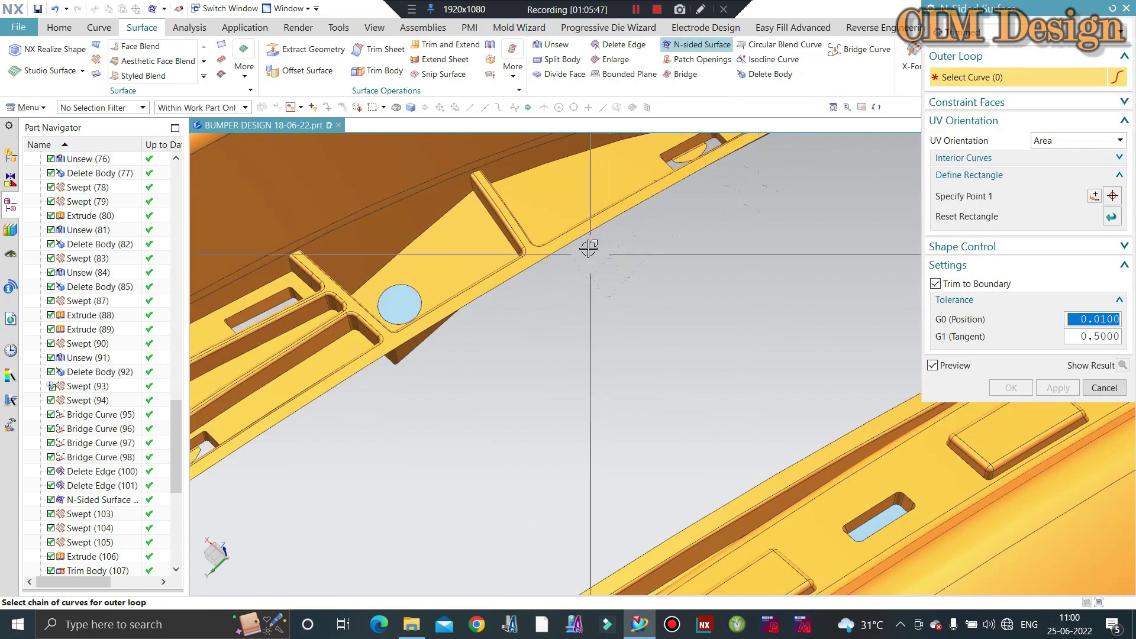
left_click(618, 242)
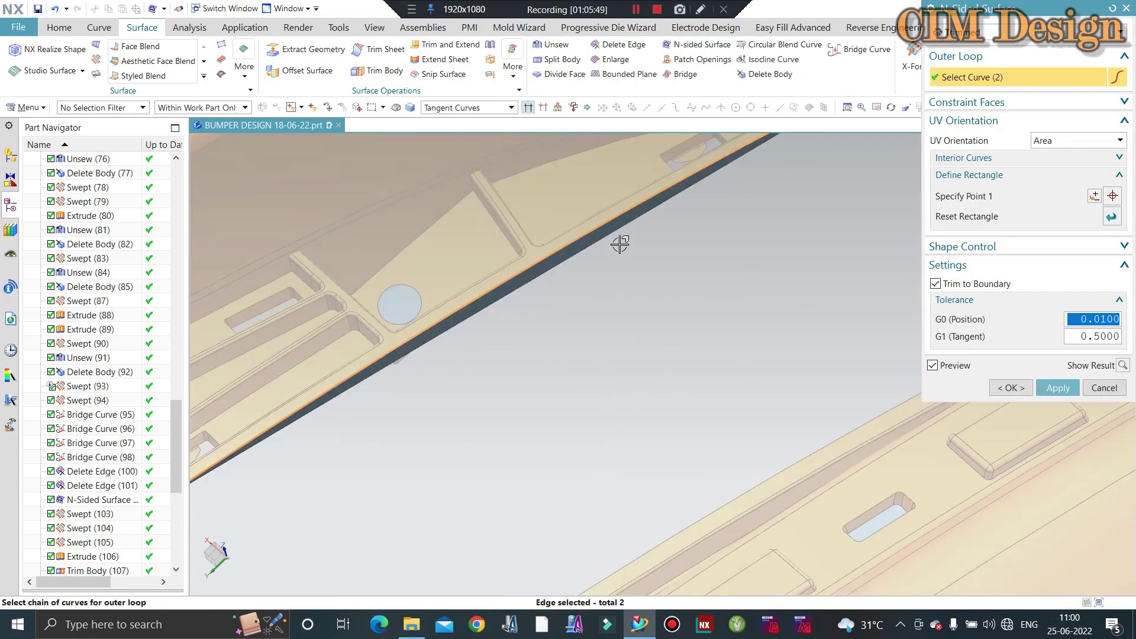
scroll(619, 339, "down", 3)
scroll(613, 358, "down", 2)
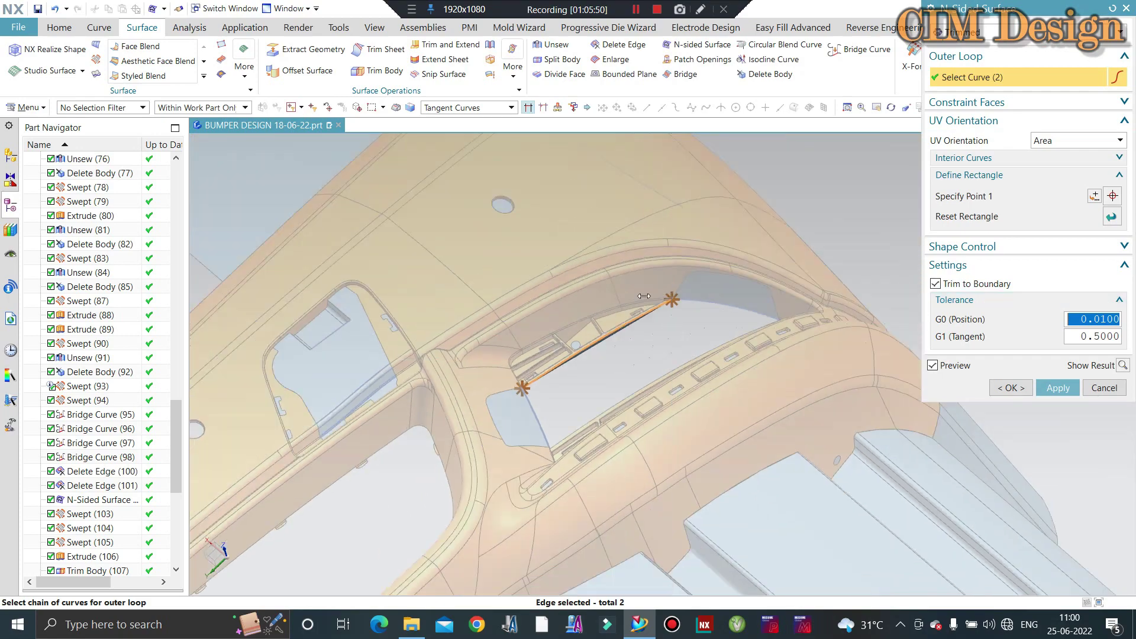
scroll(826, 299, "up", 3)
scroll(813, 269, "up", 2)
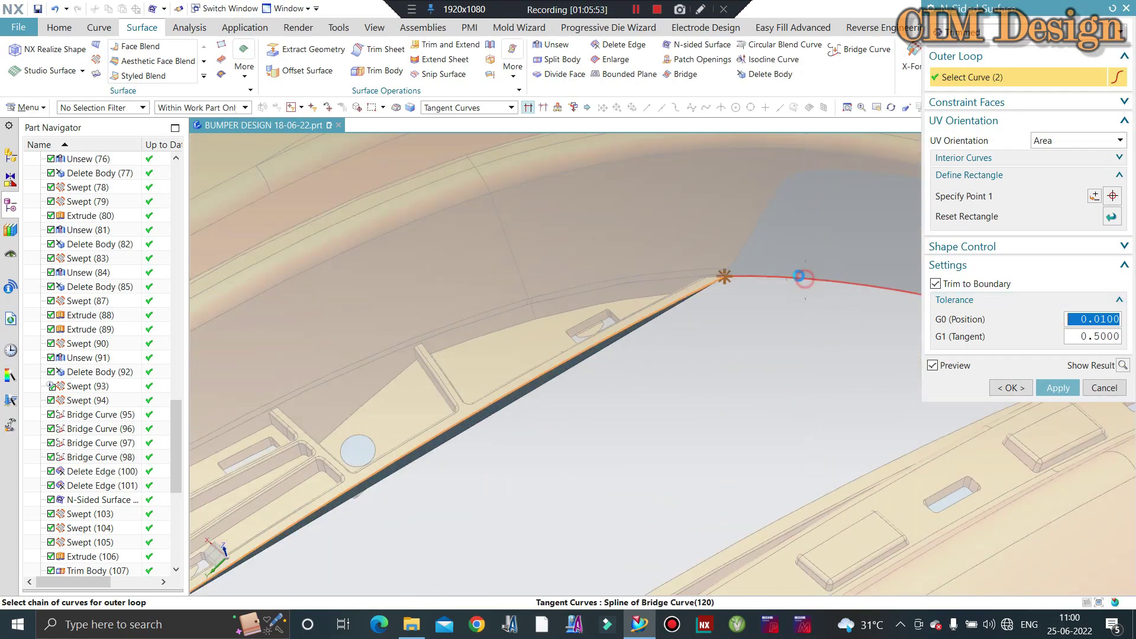
mouse_move(629, 303)
middle_mouse_down()
mouse_move(616, 370)
mouse_move(627, 378)
middle_mouse_up()
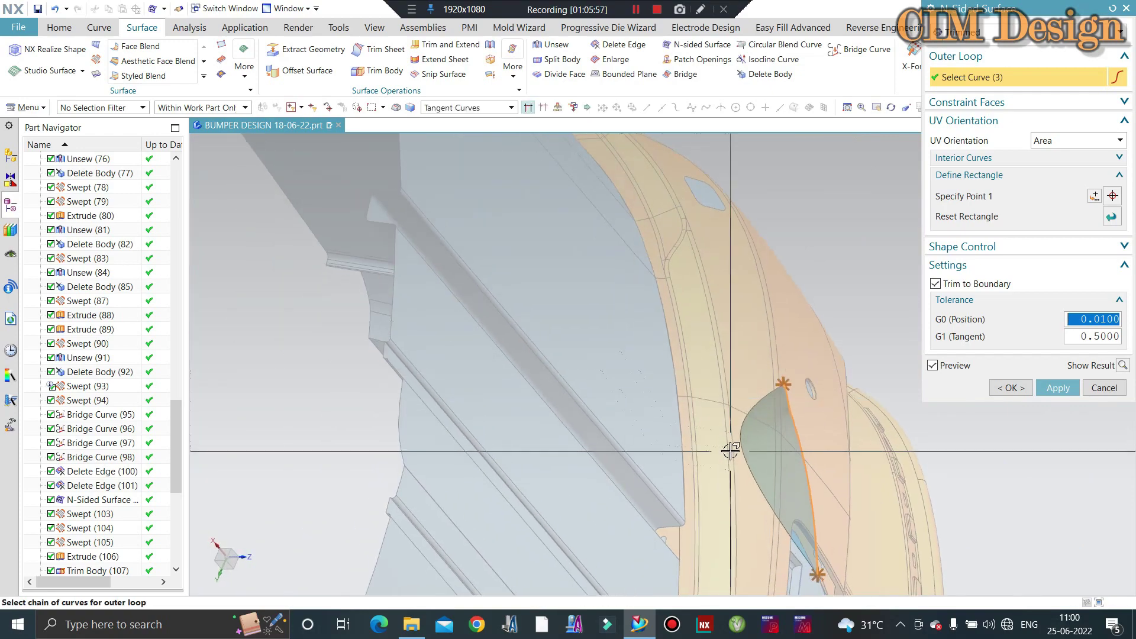
mouse_move(710, 463)
middle_mouse_down()
mouse_move(690, 457)
mouse_move(827, 345)
middle_mouse_up()
scroll(826, 345, "up", 2)
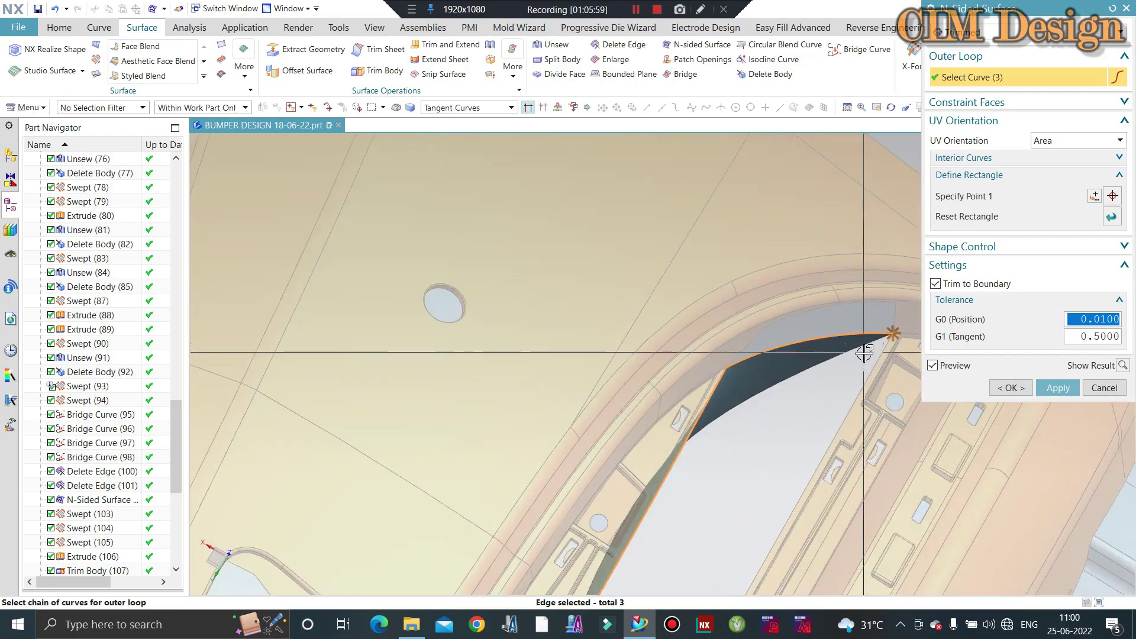
scroll(862, 349, "up", 3)
scroll(819, 482, "down", 2)
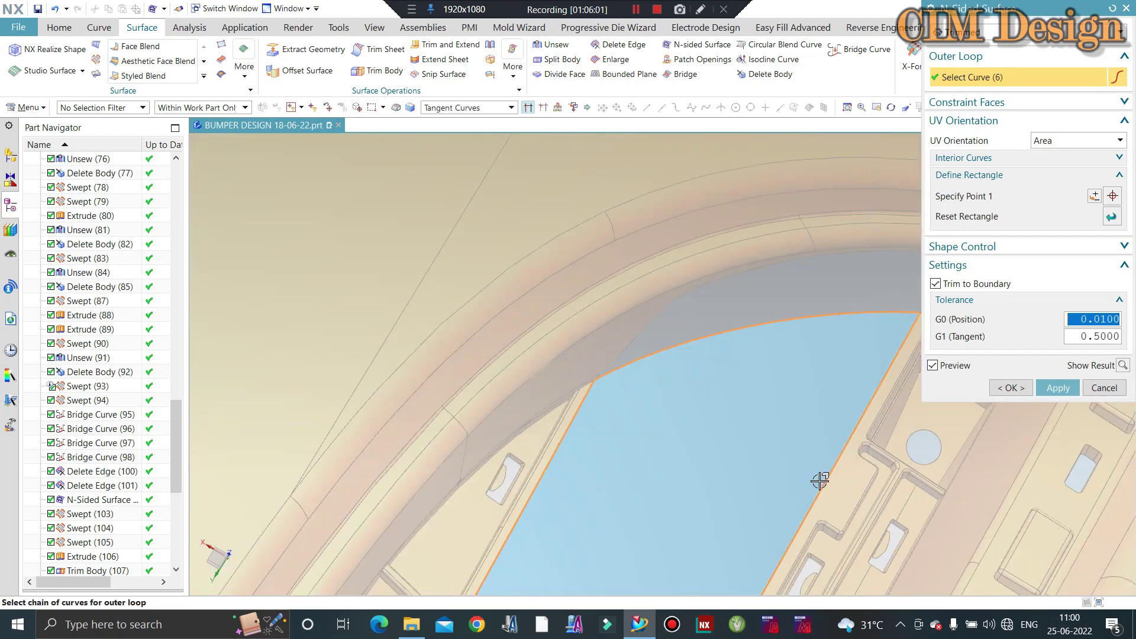
Complete the 7-curve outer loop with Tangent Curves and create the N-sided patch
left_click(819, 480)
scroll(685, 289, "down", 3)
mouse_move(685, 289)
middle_mouse_down()
mouse_move(733, 345)
mouse_move(592, 385)
middle_mouse_up()
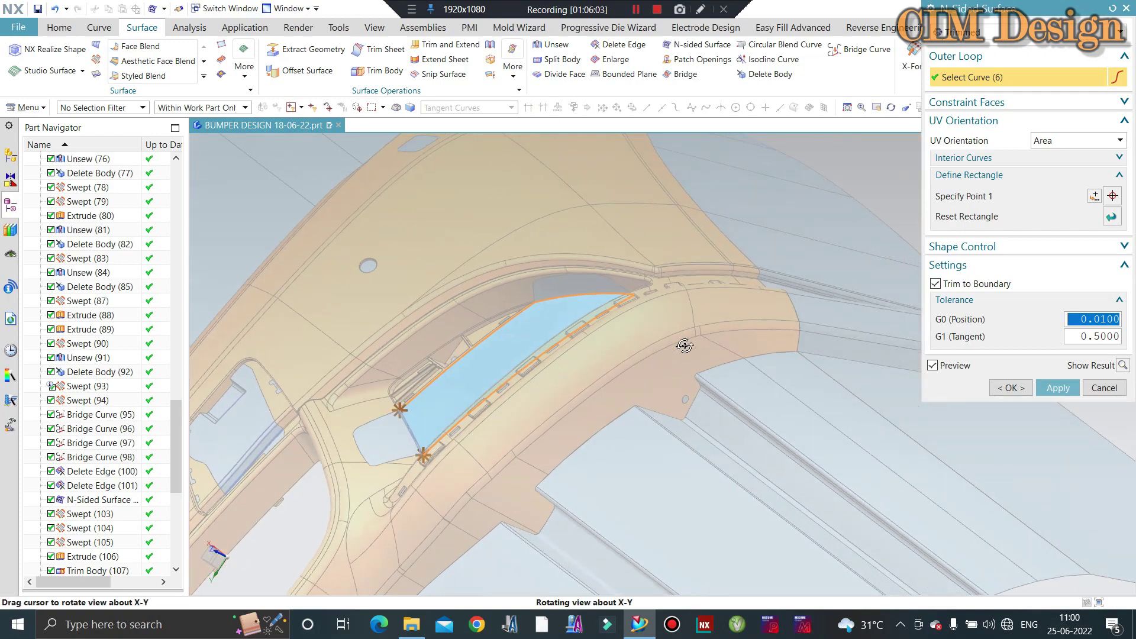
scroll(532, 414, "up", 3)
scroll(520, 456, "down", 2)
scroll(527, 333, "up", 3)
scroll(528, 334, "up", 4)
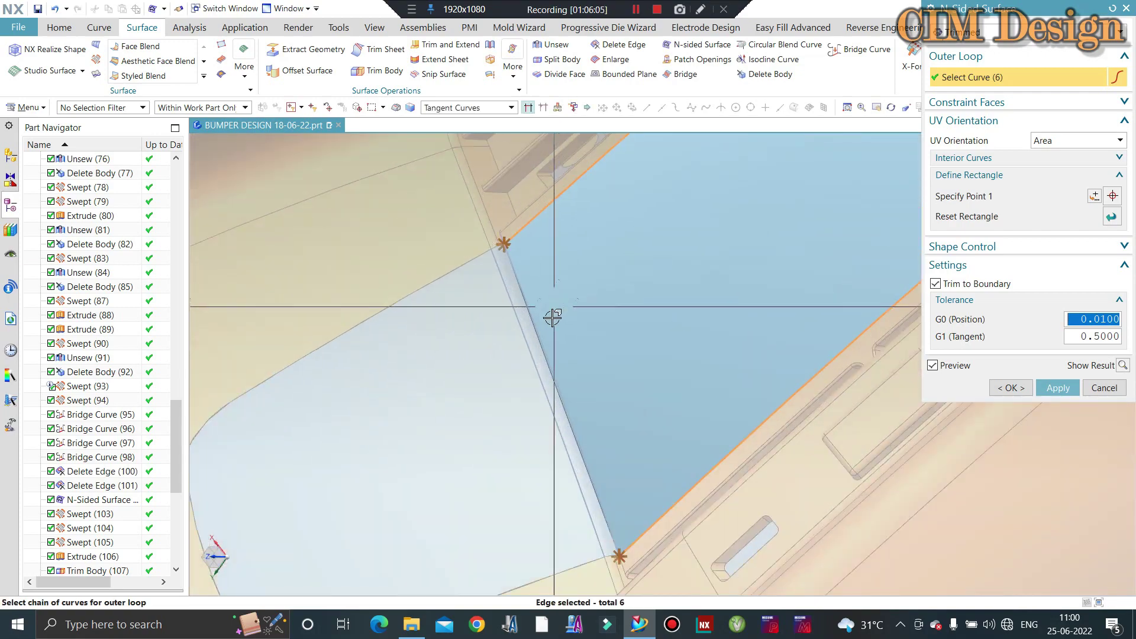
scroll(597, 253, "down", 2)
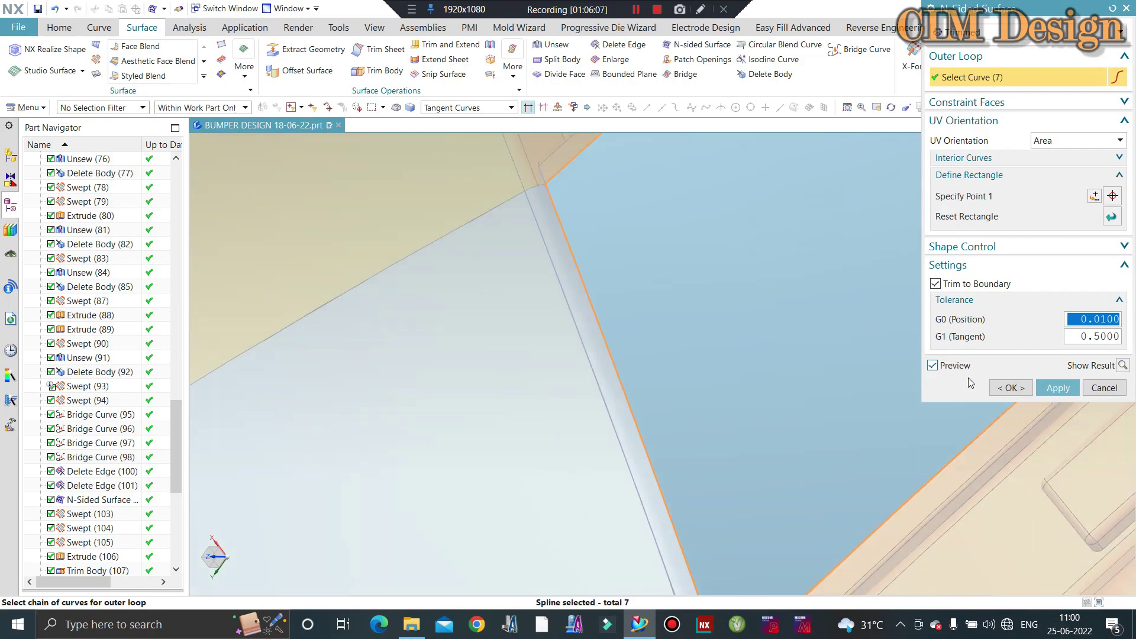
left_click(1024, 389)
Zoom and orbit to inspect the new patch and the offset surface around the rib's tab
scroll(681, 328, "down", 3)
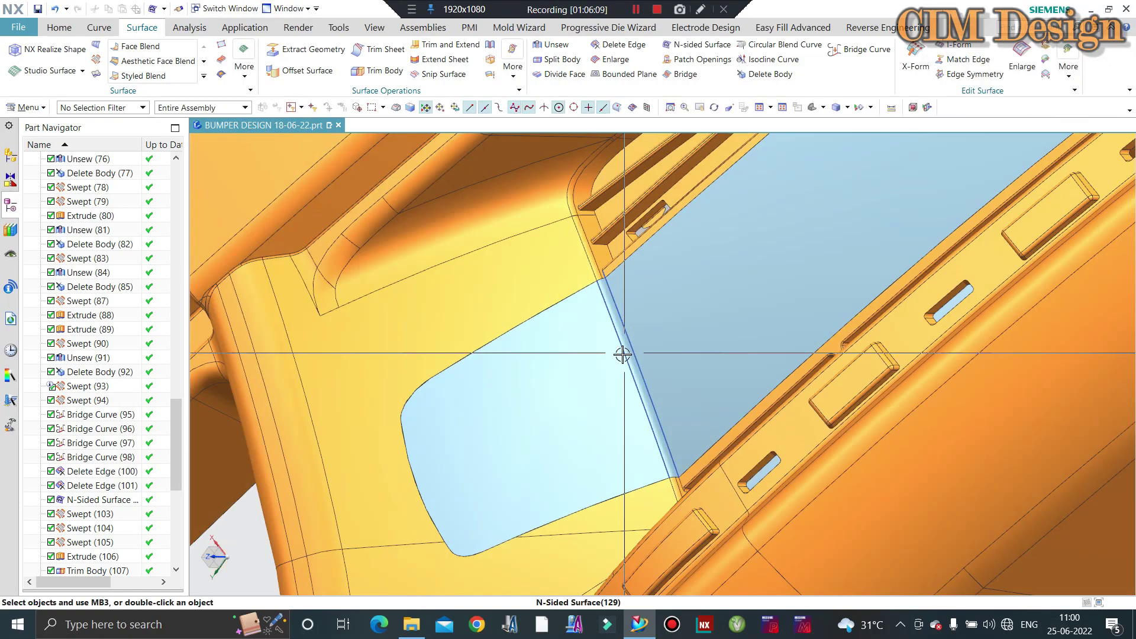
scroll(617, 340, "down", 2)
scroll(613, 368, "down", 3)
mouse_move(613, 368)
middle_mouse_down()
mouse_move(785, 325)
mouse_move(771, 308)
mouse_move(739, 319)
middle_mouse_up()
scroll(710, 322, "up", 5)
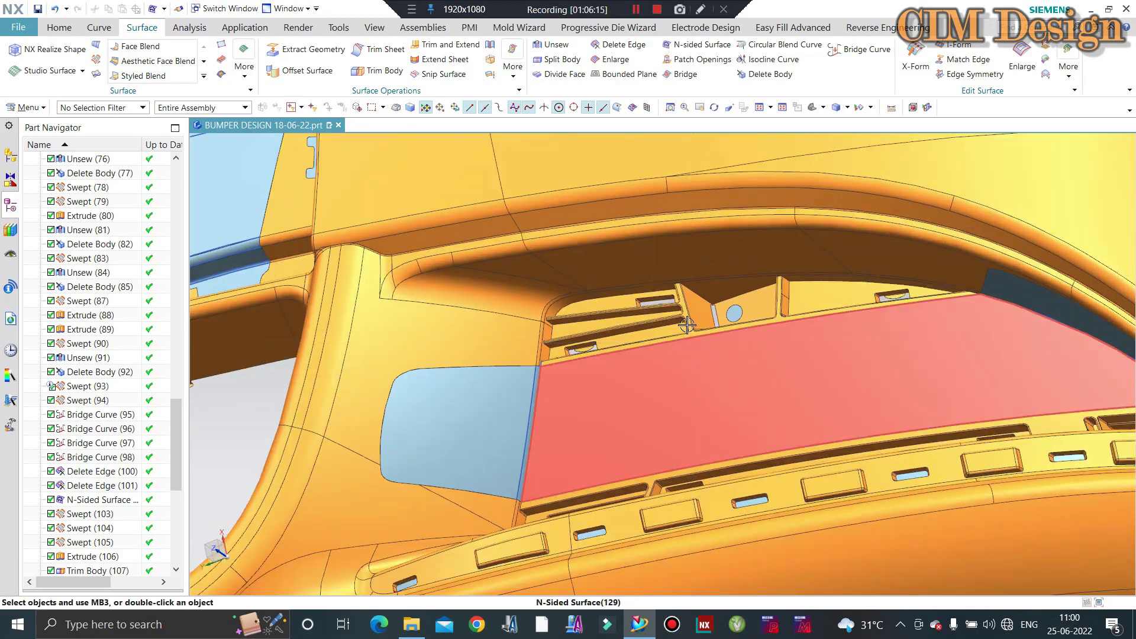
scroll(688, 324, "up", 3)
scroll(688, 324, "down", 2)
scroll(699, 324, "down", 1)
scroll(710, 325, "down", 2)
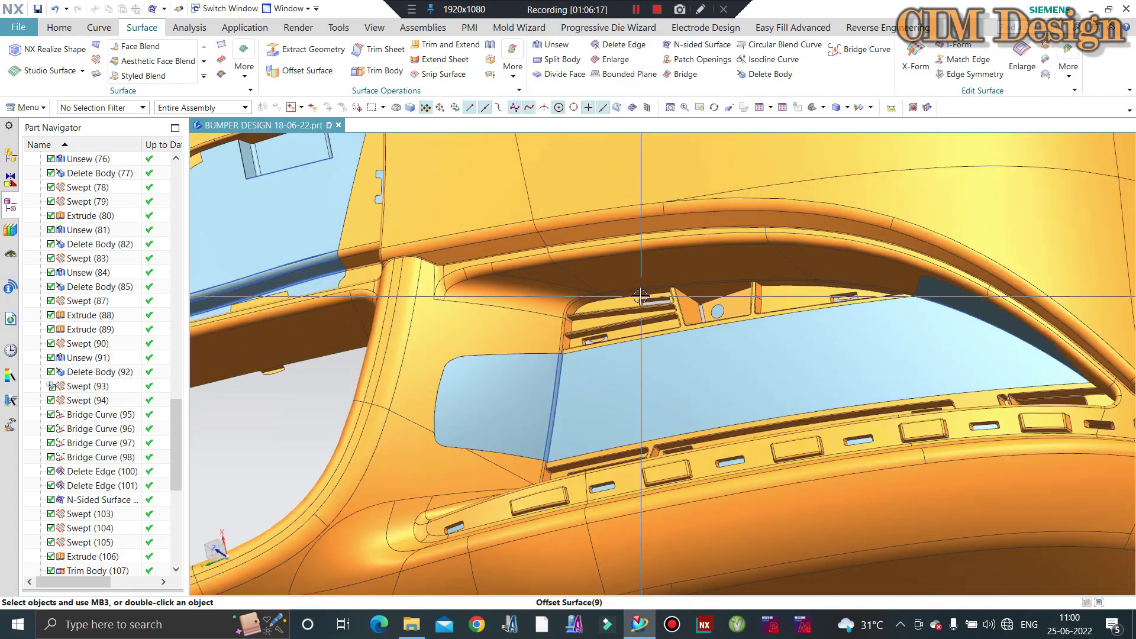
scroll(721, 326, "down", 2)
scroll(721, 326, "up", 2)
scroll(699, 314, "up", 3)
scroll(678, 285, "up", 2)
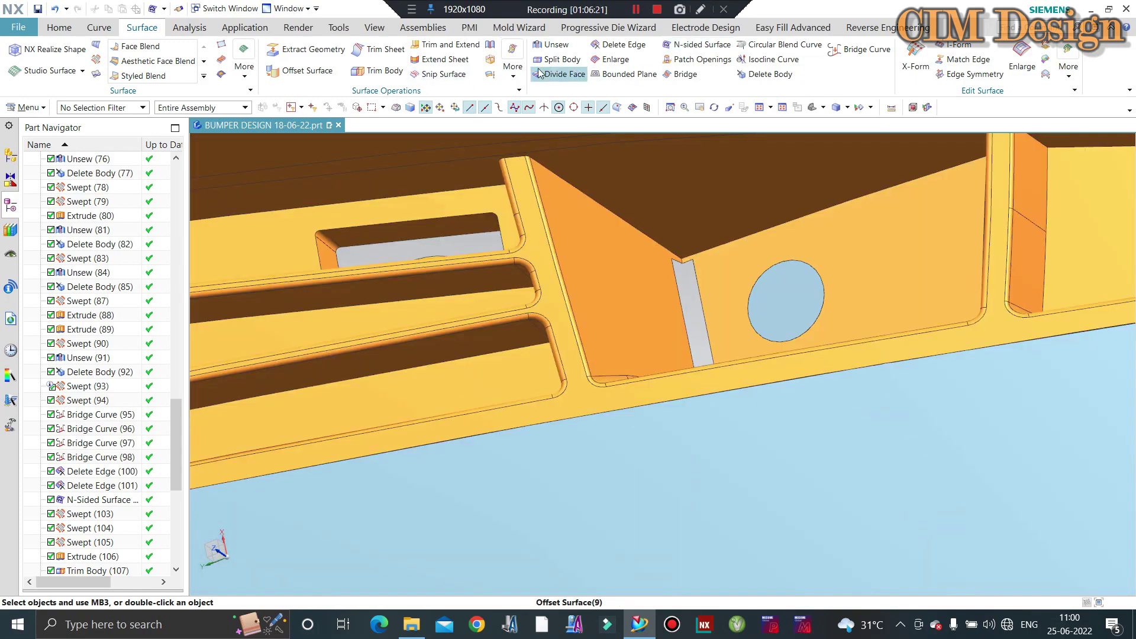
Select the grey tab's edges at its lower corner for Delete Edge
left_click(608, 46)
scroll(654, 243, "up", 3)
scroll(670, 194, "up", 2)
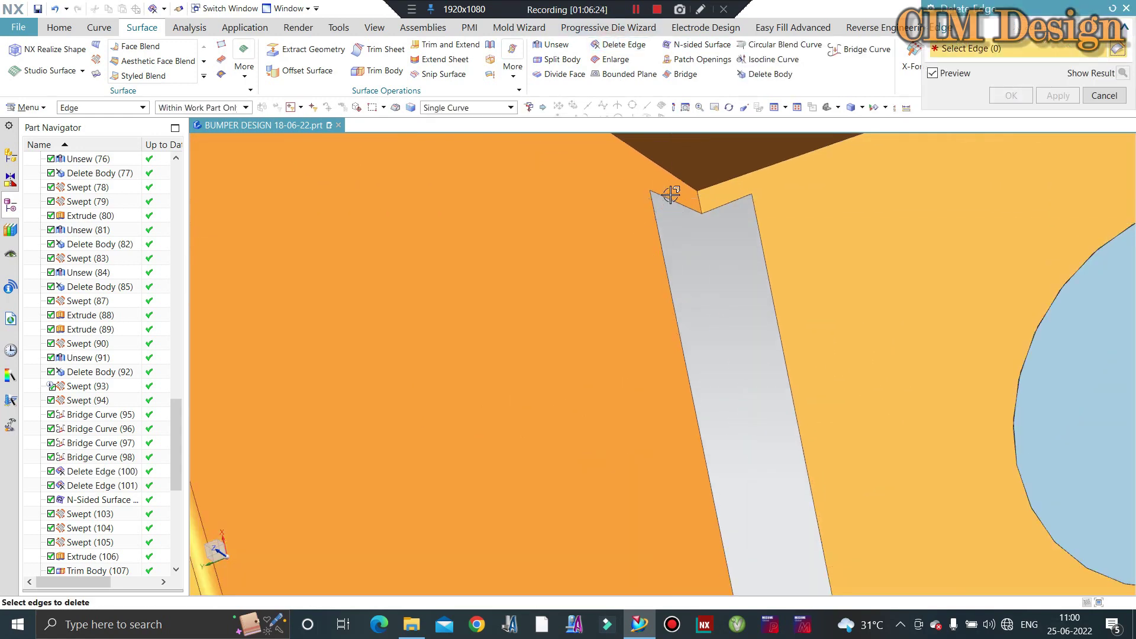
left_click(659, 243)
scroll(652, 300, "down", 5)
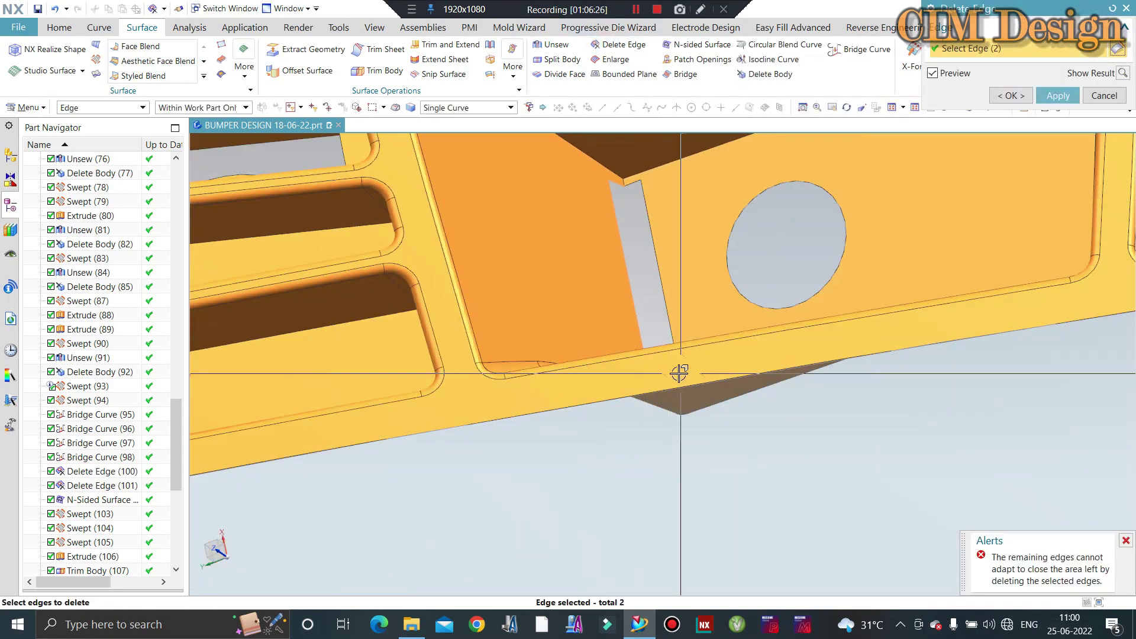
mouse_move(680, 373)
middle_mouse_down()
mouse_move(666, 380)
mouse_move(640, 198)
middle_mouse_up()
scroll(600, 332, "down", 2)
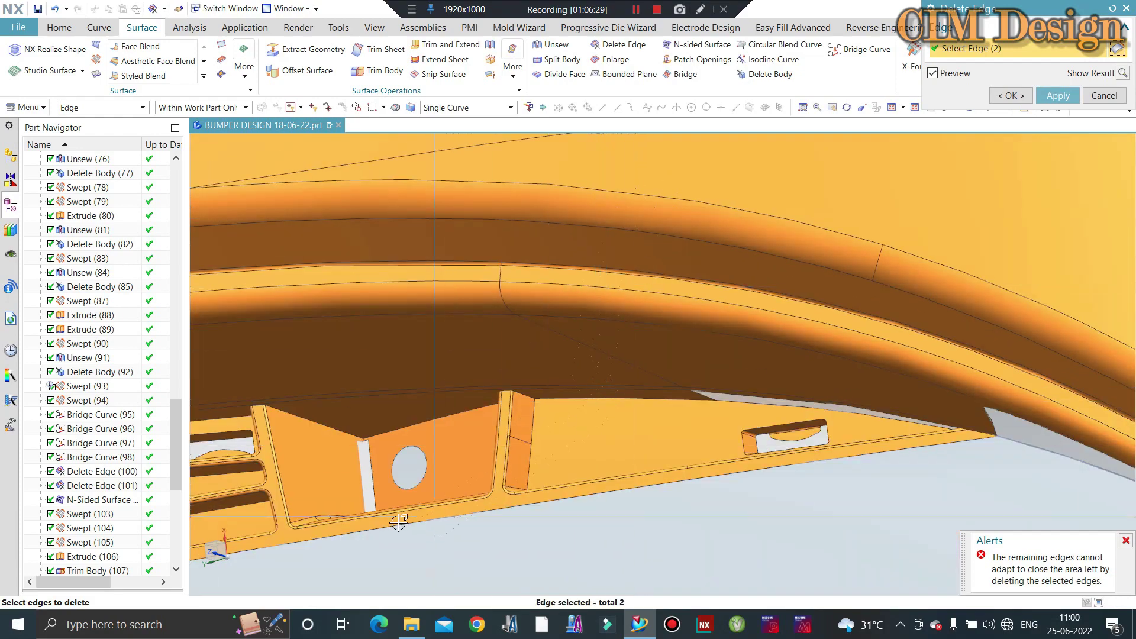
mouse_move(398, 522)
middle_mouse_down()
mouse_move(464, 355)
mouse_move(679, 267)
mouse_move(674, 284)
mouse_move(525, 261)
mouse_move(529, 425)
middle_mouse_up()
scroll(529, 424, "up", 5)
scroll(529, 425, "up", 3)
scroll(530, 423, "up", 1)
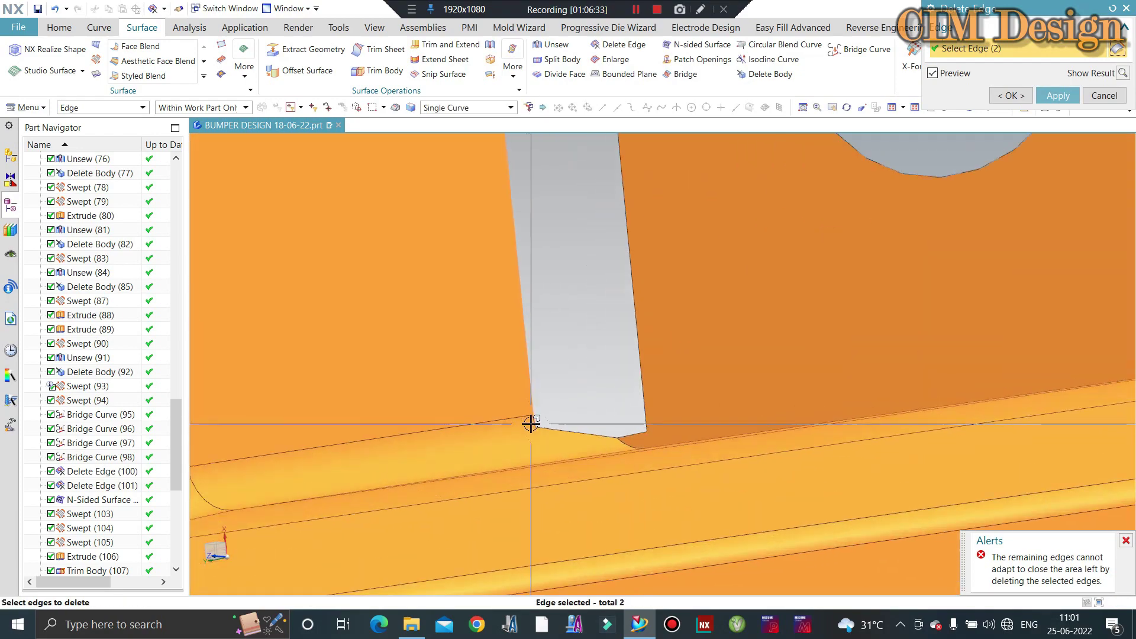
left_click(563, 429)
left_click(568, 382)
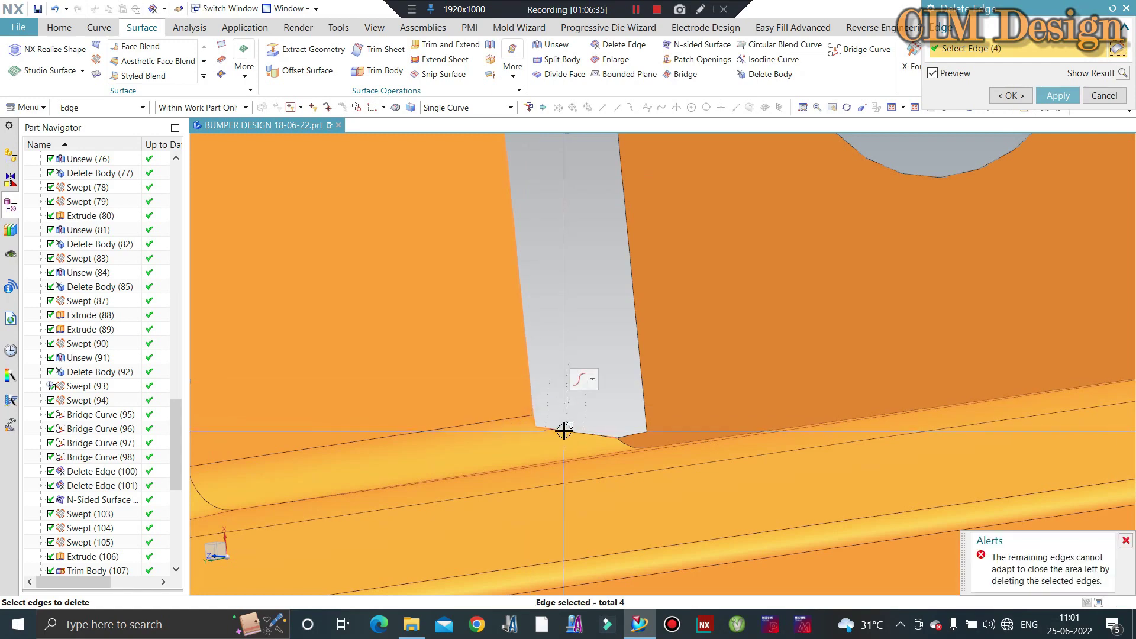
Attempt the edge deletion, dismiss the resulting error and close the dialog
scroll(564, 431, "down", 4)
scroll(532, 436, "up", 4)
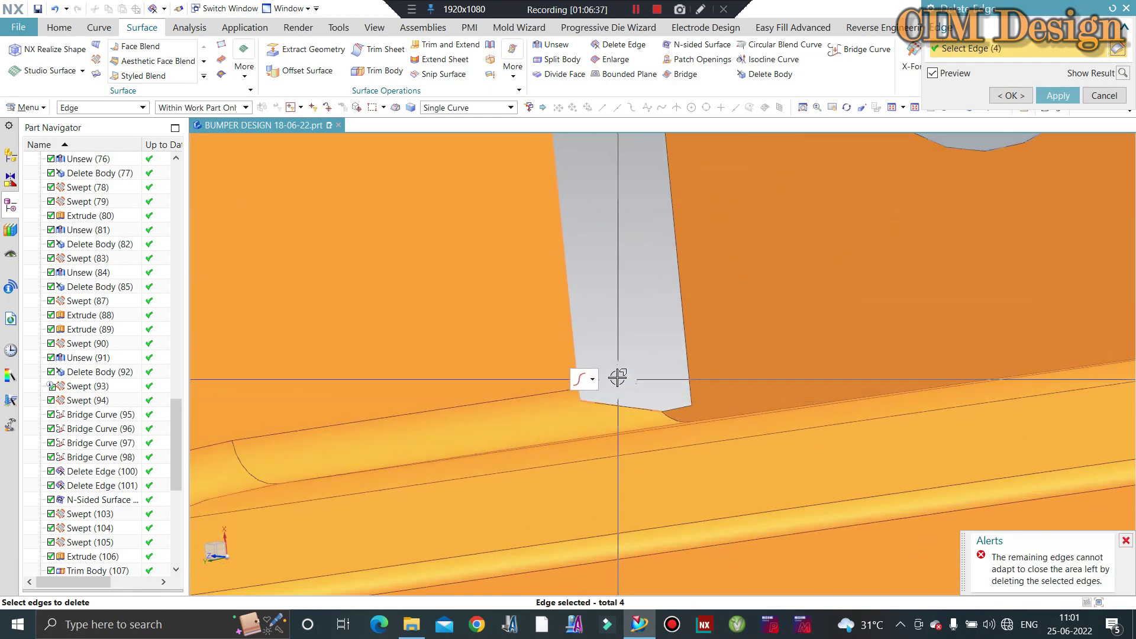
left_click(1077, 95)
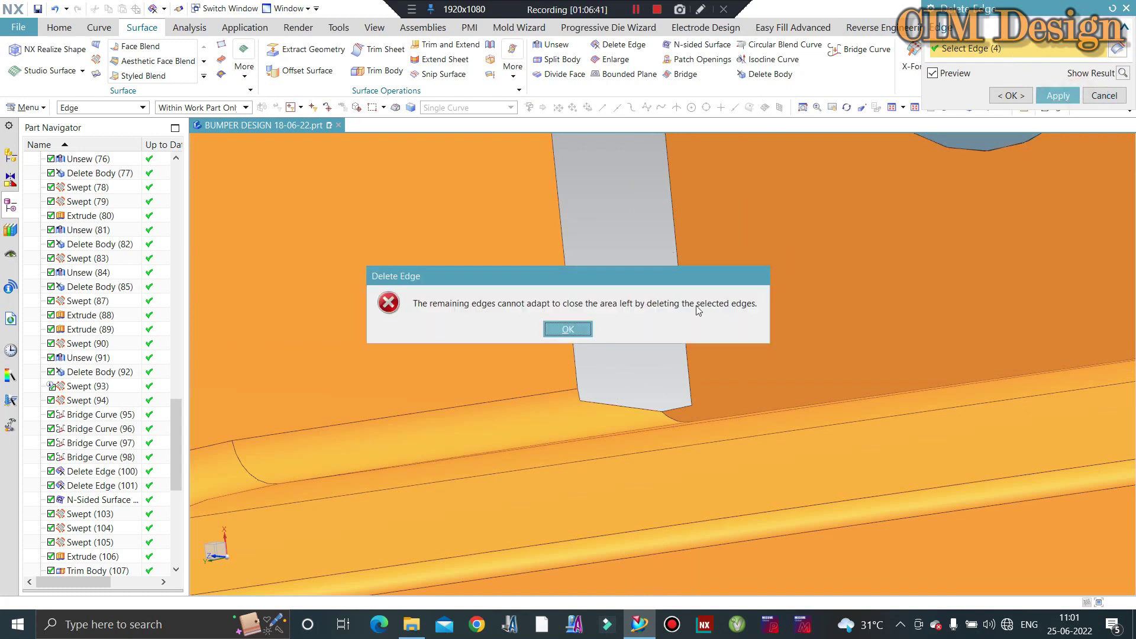
left_click(566, 329)
left_click(1104, 95)
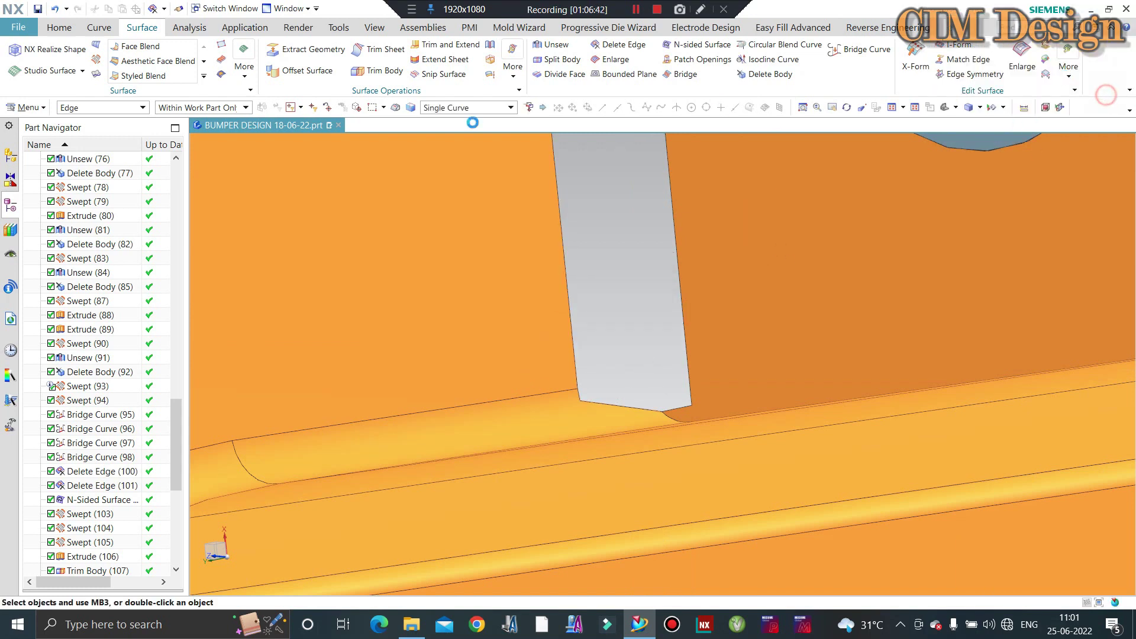
Rerun Delete Edge on the tab's lower-corner edge and the grey face's lower boundary edge
left_click(615, 52)
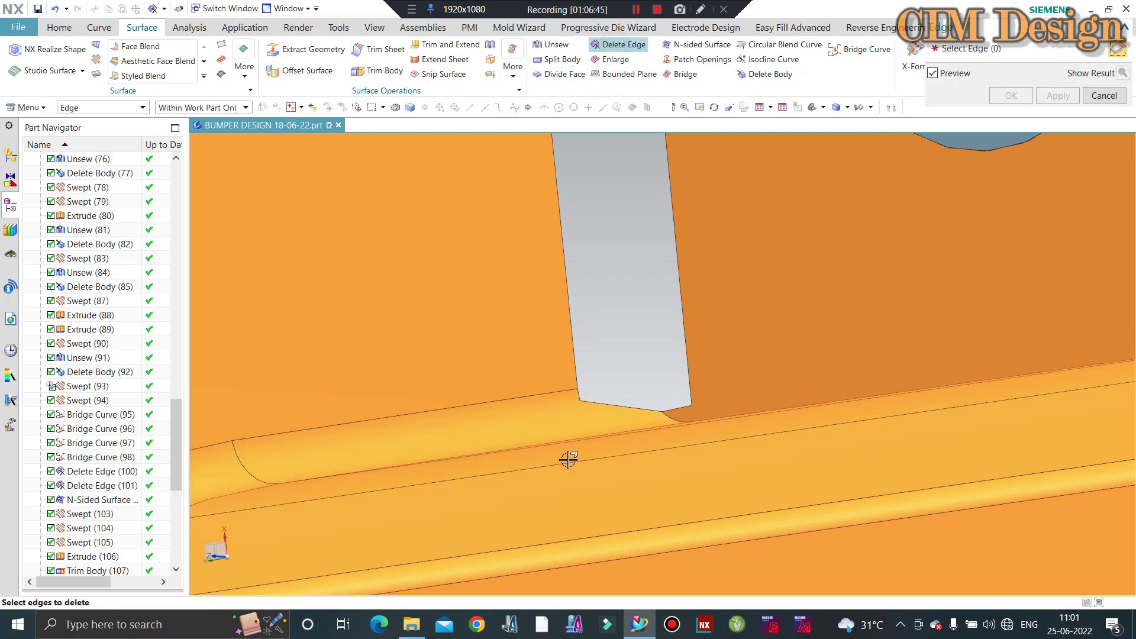
scroll(583, 398, "up", 2)
scroll(588, 393, "up", 1)
left_click(571, 378)
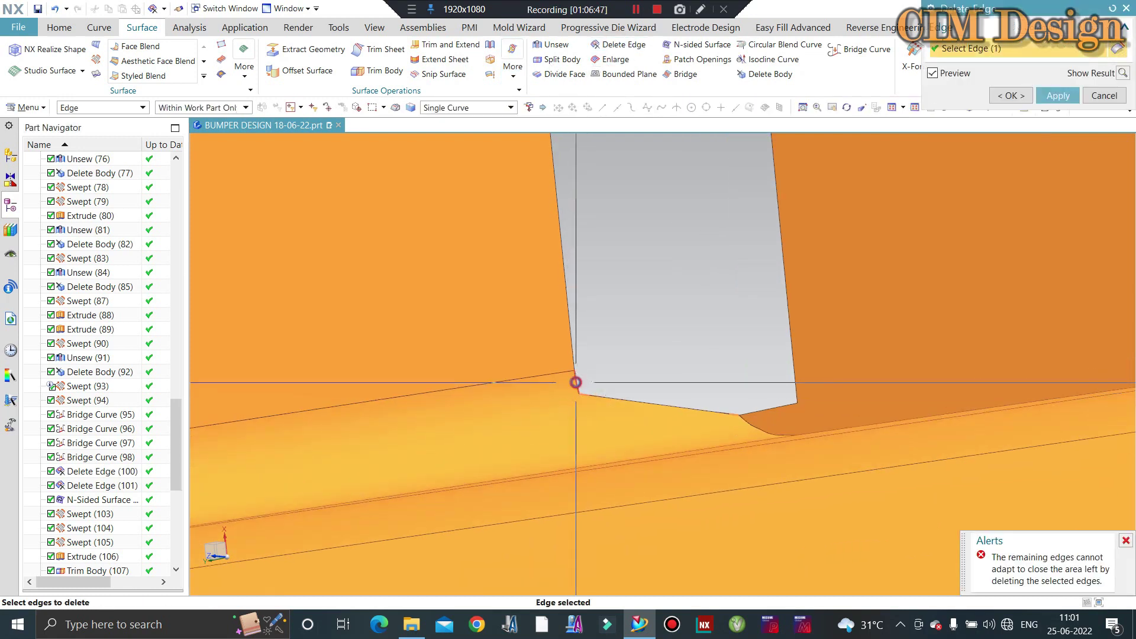
left_click(701, 407)
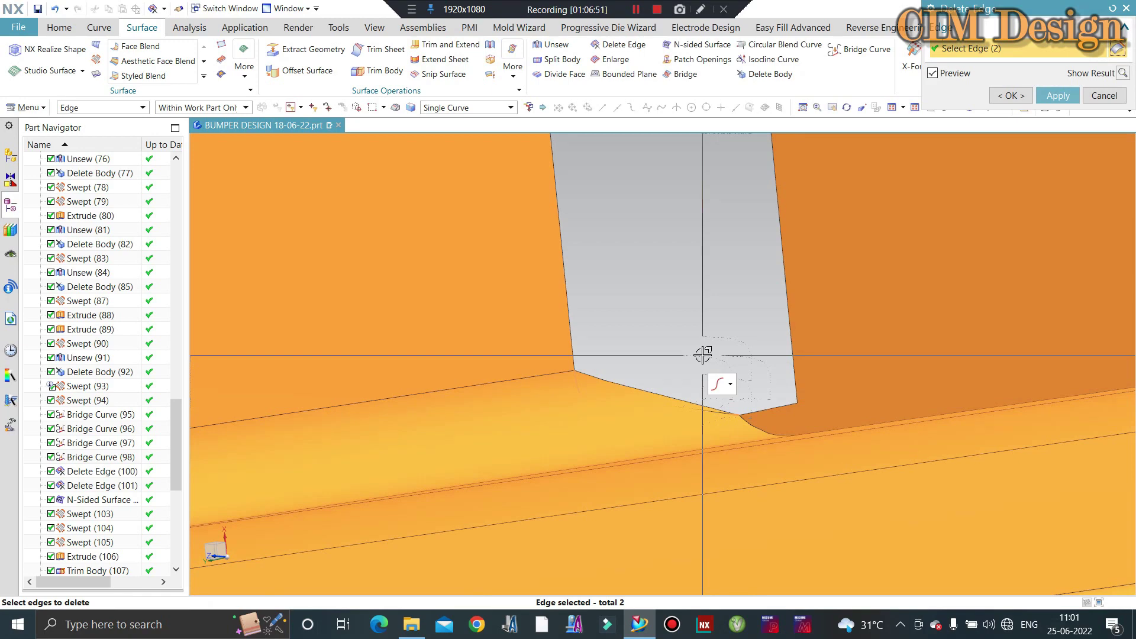
scroll(669, 407, "down", 2)
scroll(669, 405, "down", 2)
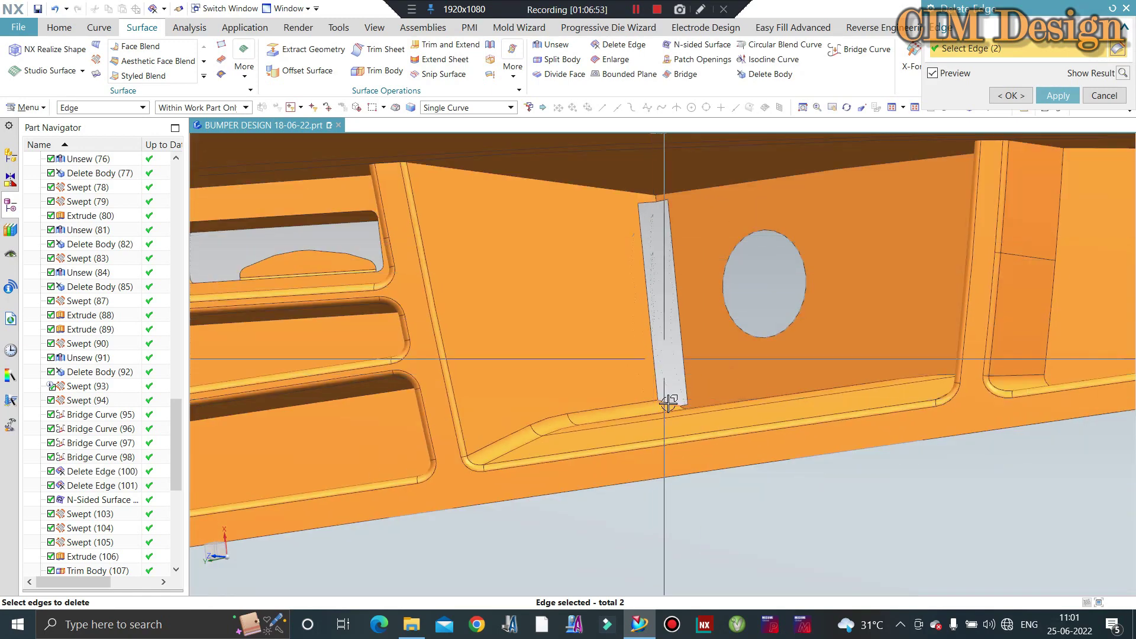
scroll(669, 405, "up", 1)
scroll(680, 378, "up", 2)
middle_click(692, 367)
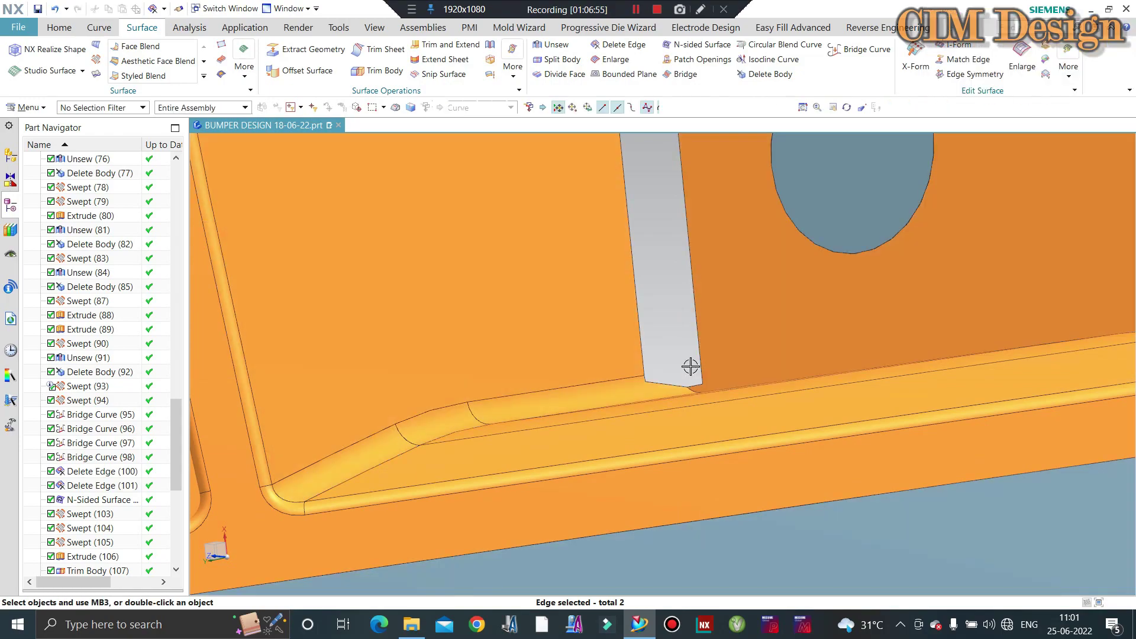
scroll(712, 369, "down", 5)
Orbit and zoom to review the whole bumper model
mouse_move(690, 287)
middle_mouse_down()
mouse_move(758, 304)
mouse_move(704, 268)
mouse_move(734, 299)
mouse_move(703, 267)
mouse_move(772, 297)
mouse_move(680, 298)
middle_mouse_up()
scroll(654, 299, "up", 3)
scroll(749, 314, "up", 3)
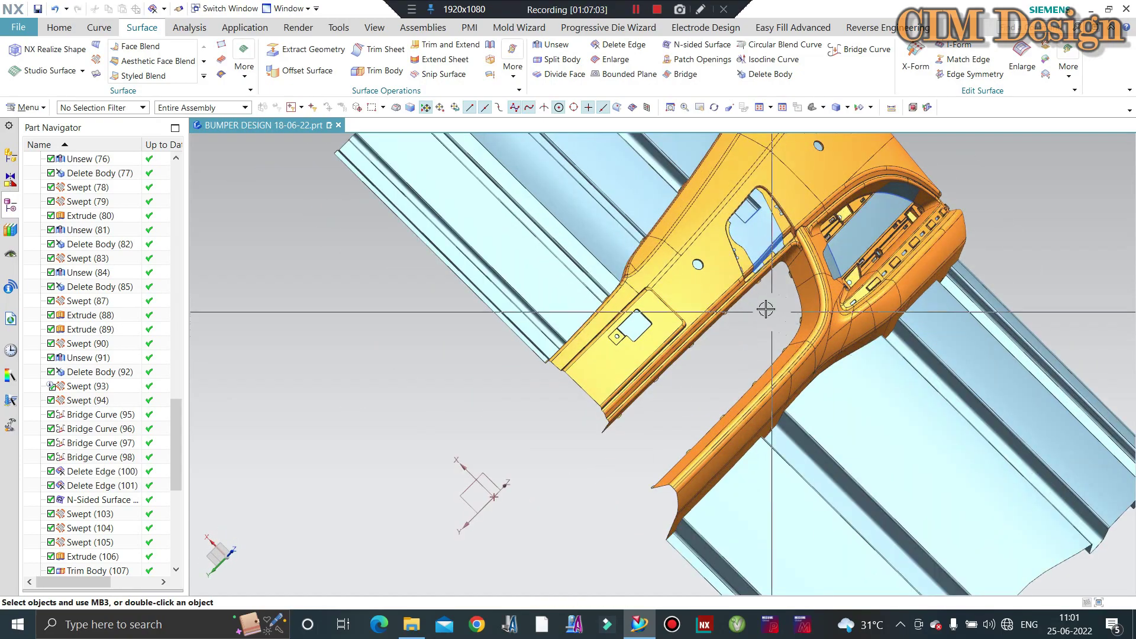
scroll(749, 313, "up", 3)
scroll(749, 313, "down", 5)
scroll(763, 311, "up", 3)
scroll(775, 309, "up", 3)
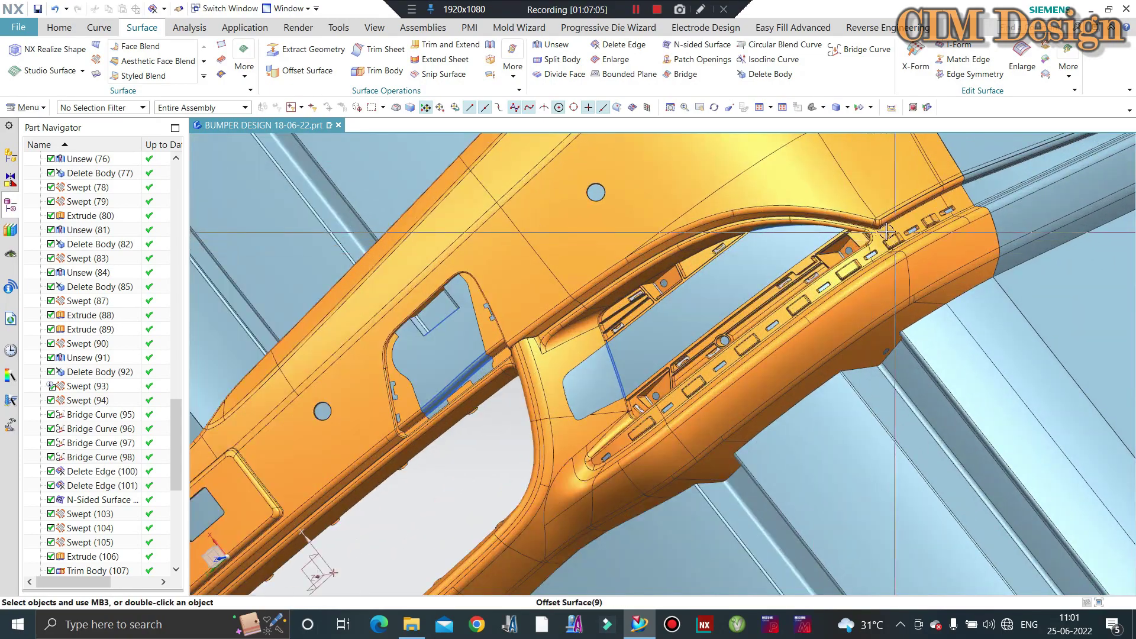
scroll(779, 308, "up", 2)
scroll(779, 309, "down", 2)
scroll(730, 271, "down", 3)
scroll(730, 271, "down", 3)
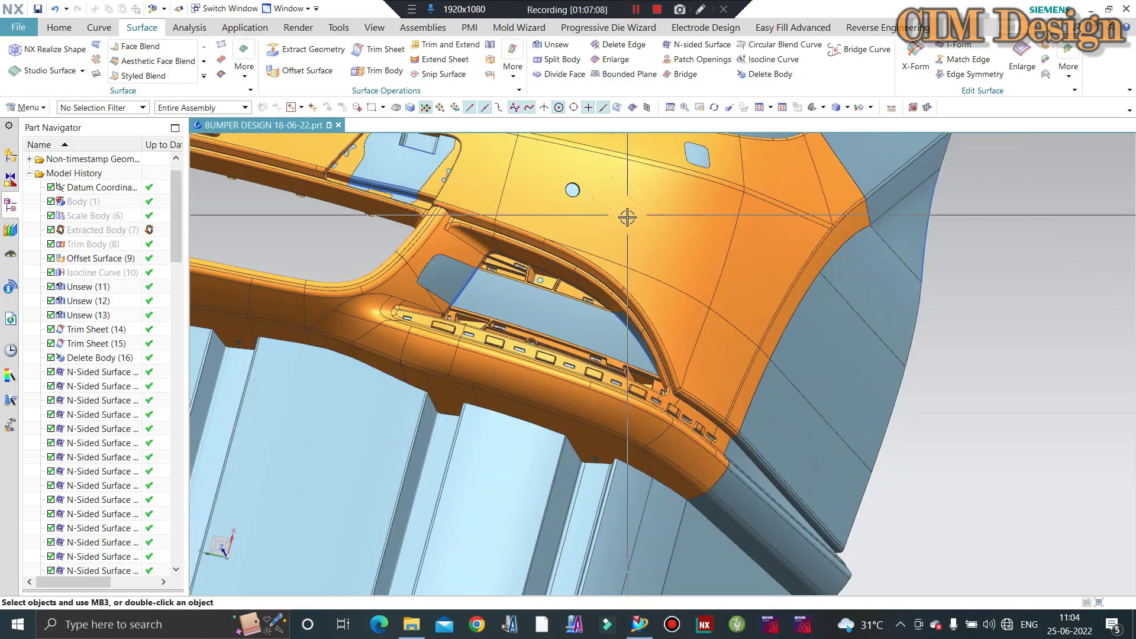
Orbit and zoom in on the unfinished corner of the bumper slot
middle_click_drag(626, 215, 653, 277)
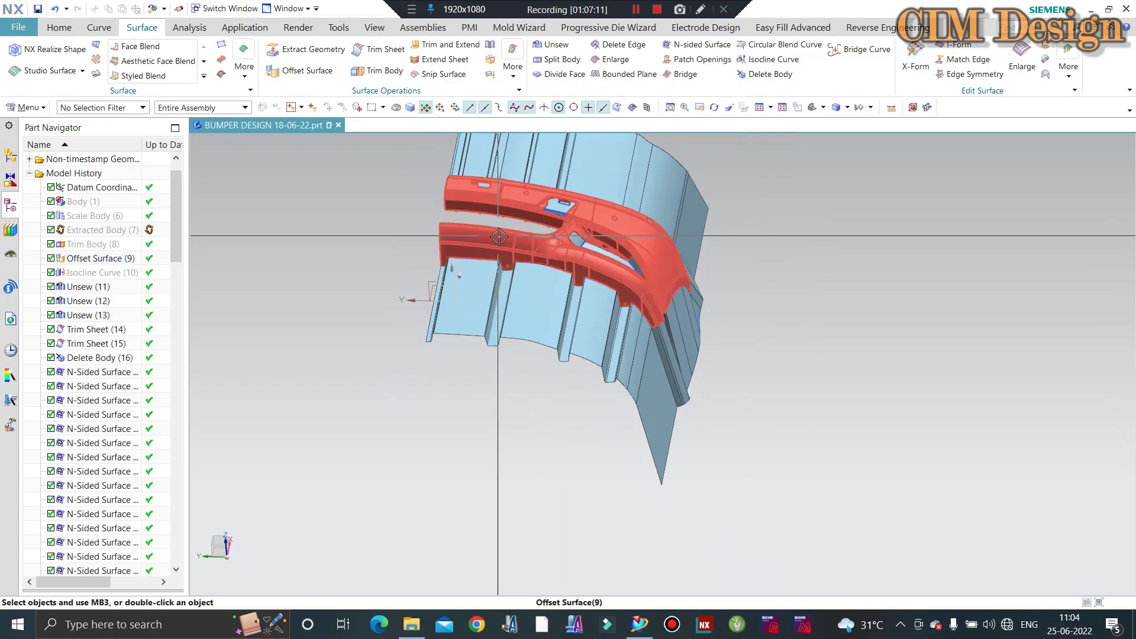
mouse_move(570, 245)
middle_mouse_down()
mouse_move(568, 290)
mouse_move(559, 269)
mouse_move(592, 261)
mouse_move(716, 410)
middle_mouse_up()
scroll(578, 284, "up", 5)
scroll(591, 260, "up", 5)
scroll(590, 261, "up", 2)
scroll(589, 261, "down", 2)
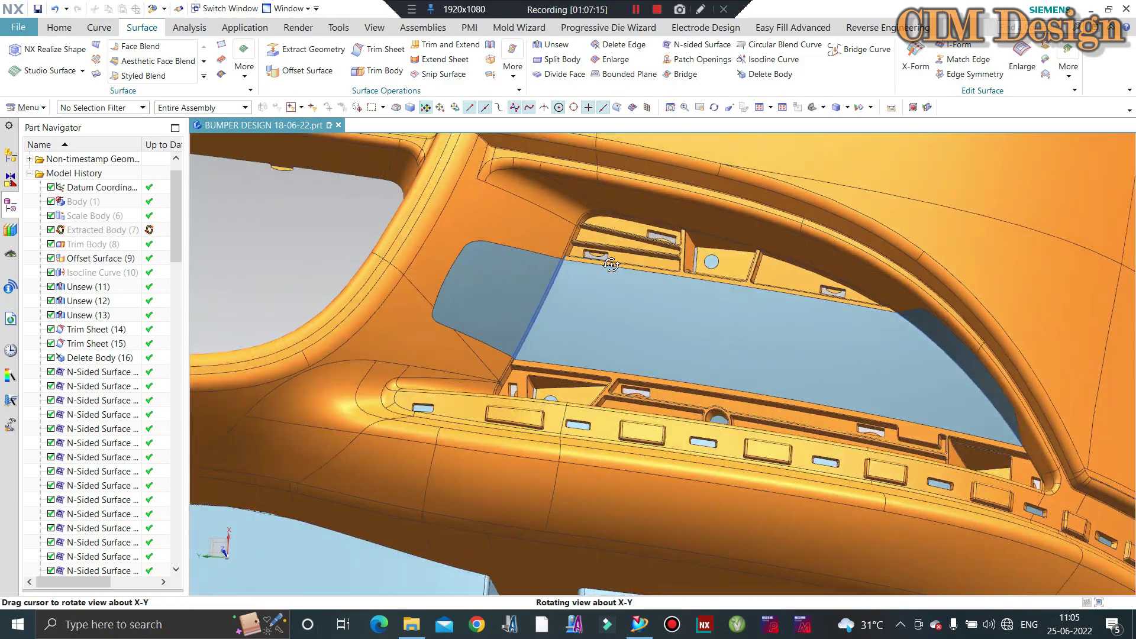
scroll(717, 410, "up", 3)
scroll(717, 410, "up", 3)
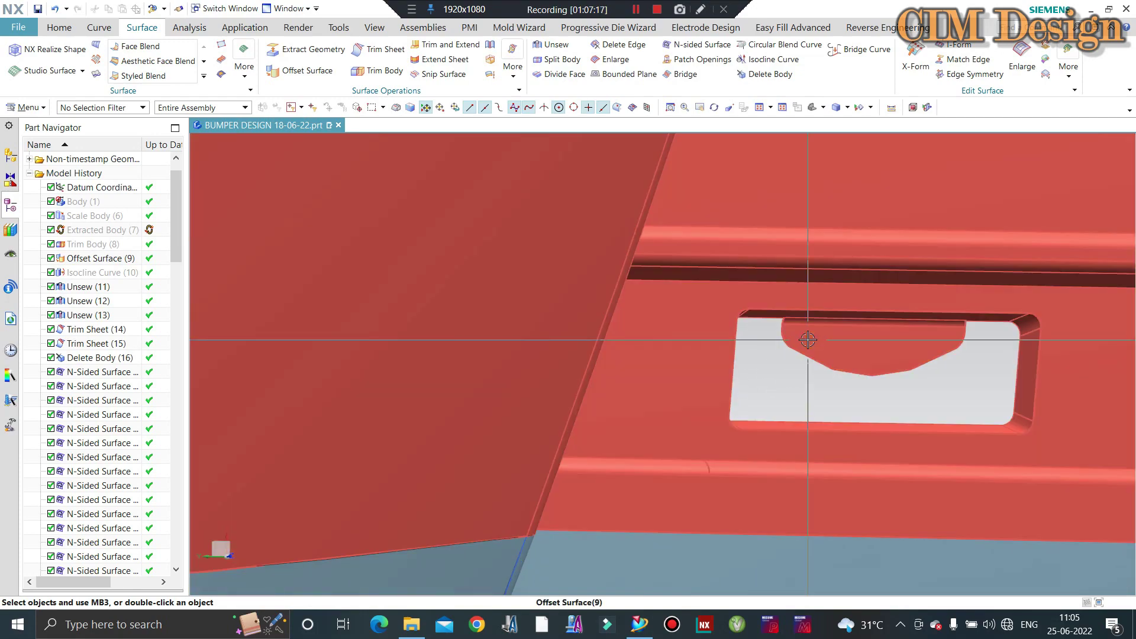
scroll(733, 355, "up", 3)
middle_click_drag(769, 312, 695, 307)
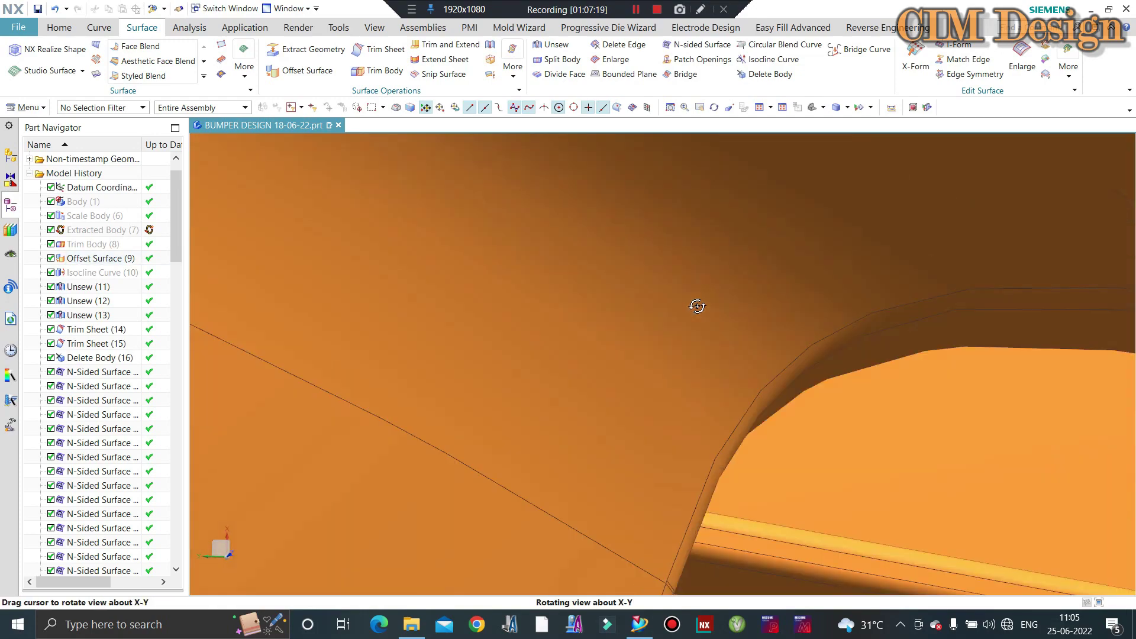
scroll(705, 386, "down", 3)
scroll(765, 343, "up", 3)
scroll(764, 342, "up", 3)
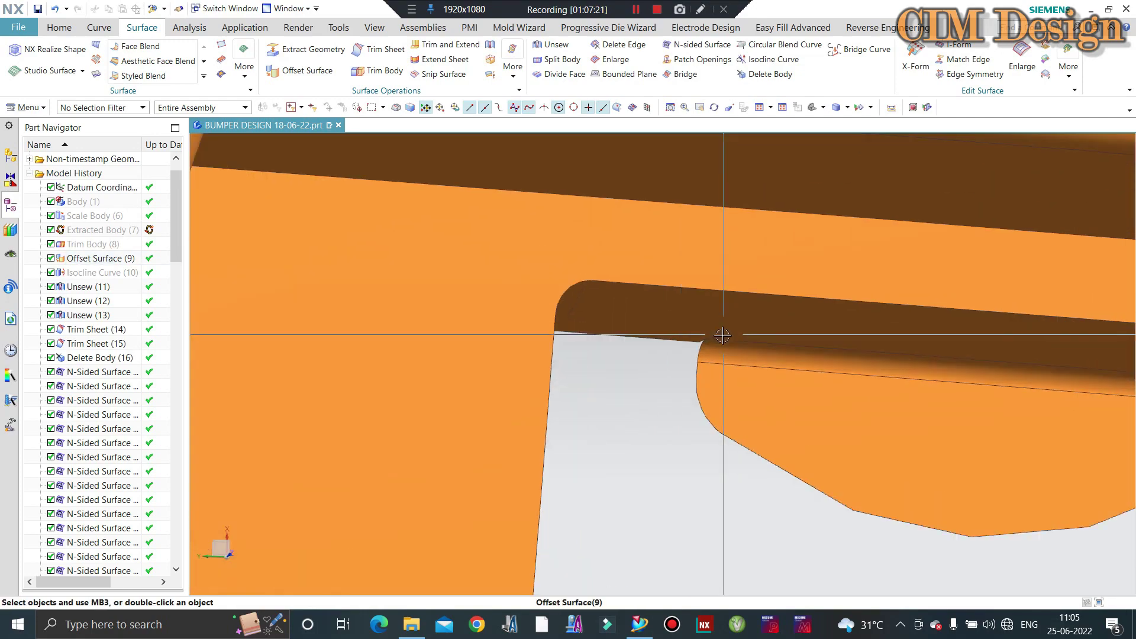
scroll(765, 343, "up", 3)
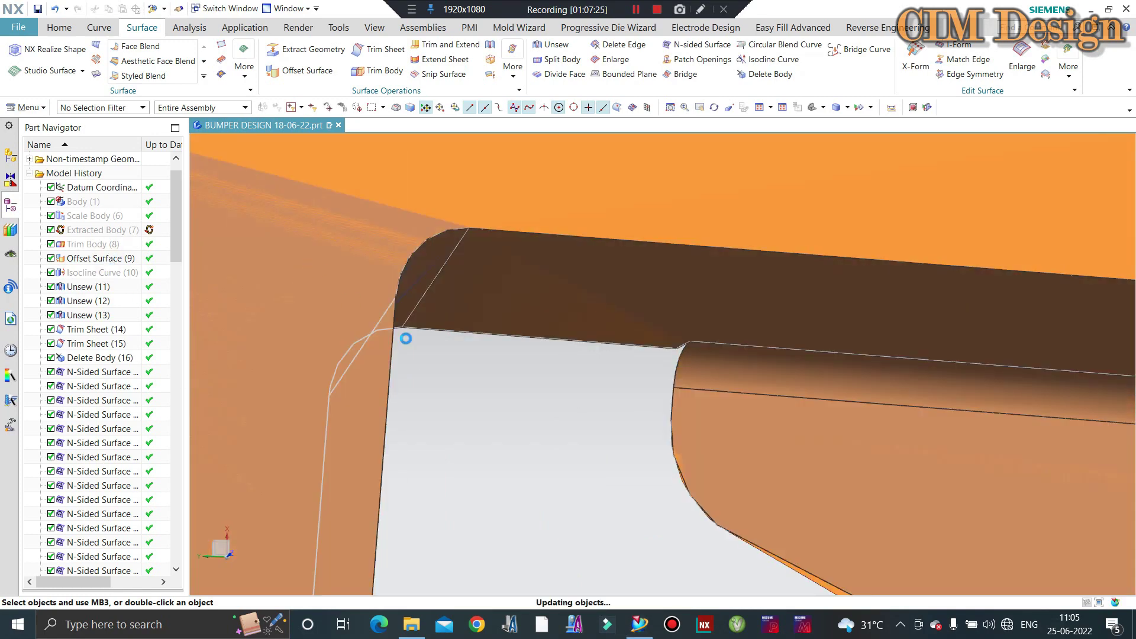
scroll(680, 355, "up", 2)
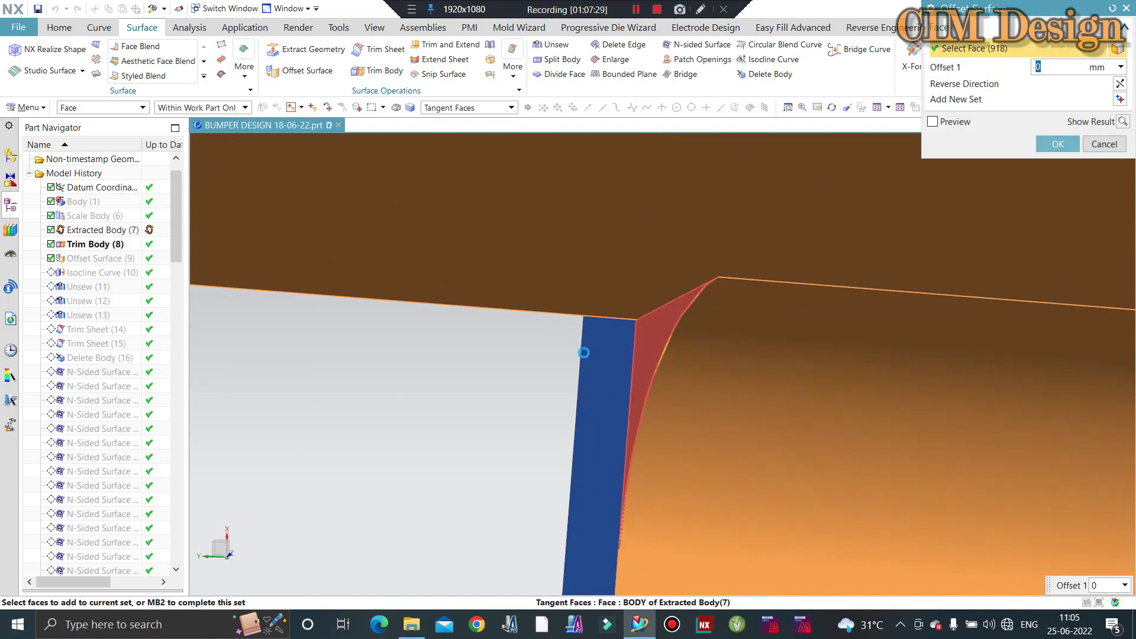
Add the slot's corner face to the Offset Surface at 0 mm offset and apply the edit
scroll(584, 352, "down", 1)
scroll(510, 322, "down", 2)
scroll(545, 317, "down", 2)
scroll(676, 318, "down", 2)
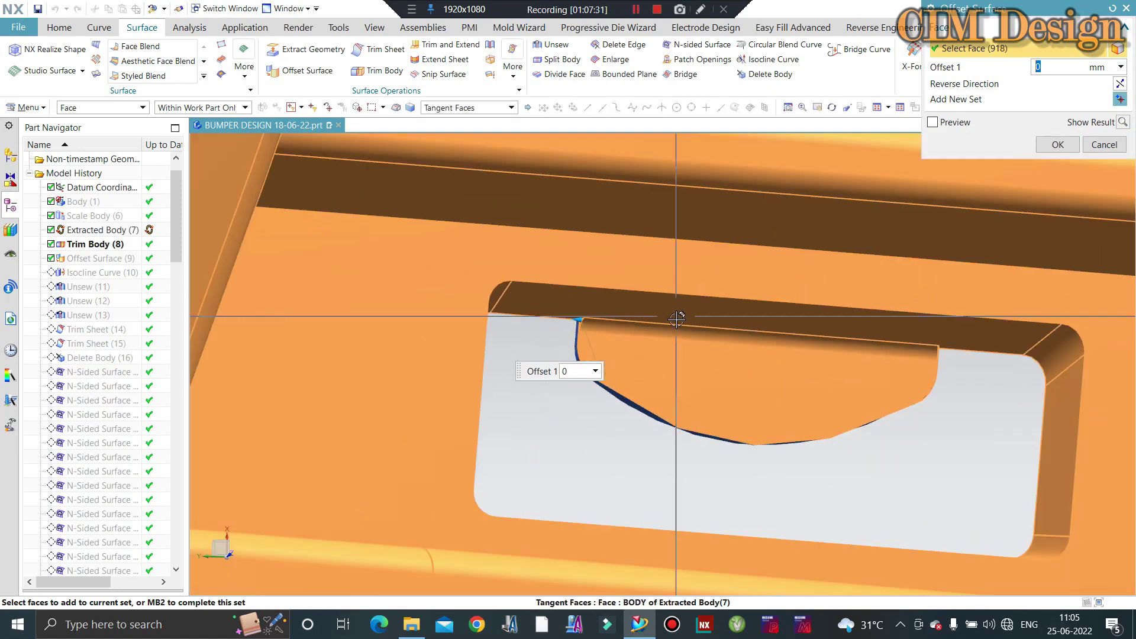
scroll(676, 318, "down", 2)
mouse_move(769, 355)
middle_mouse_down()
mouse_move(724, 269)
mouse_move(347, 402)
middle_mouse_up()
scroll(457, 346, "up", 3)
scroll(518, 299, "down", 2)
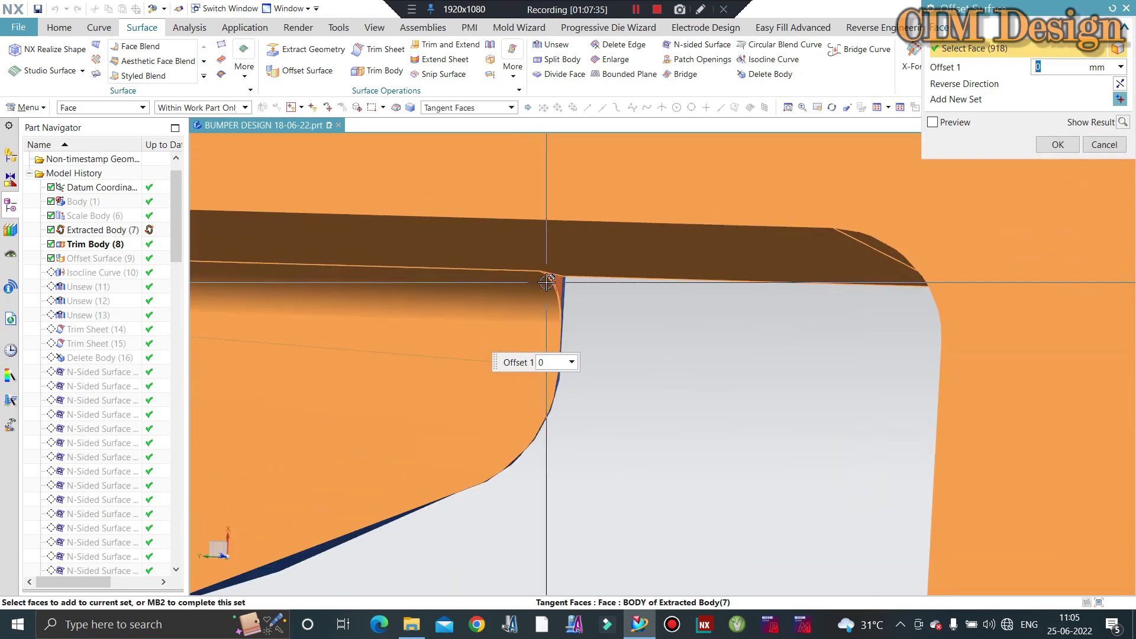
scroll(545, 284, "down", 2)
scroll(565, 269, "down", 2)
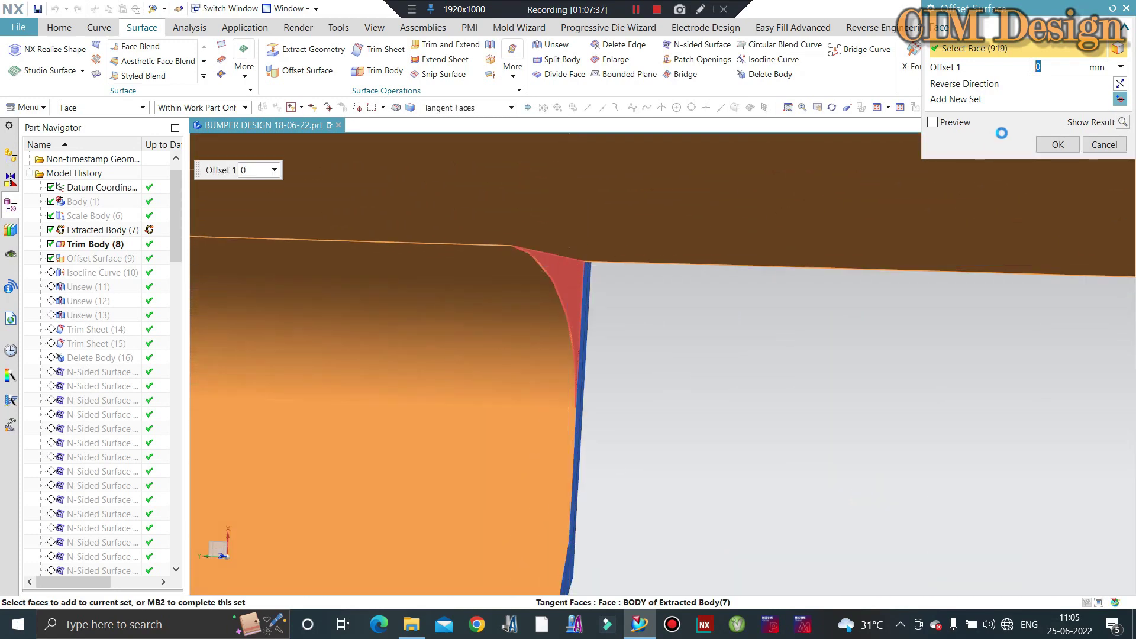
left_click(565, 272)
left_click(1039, 146)
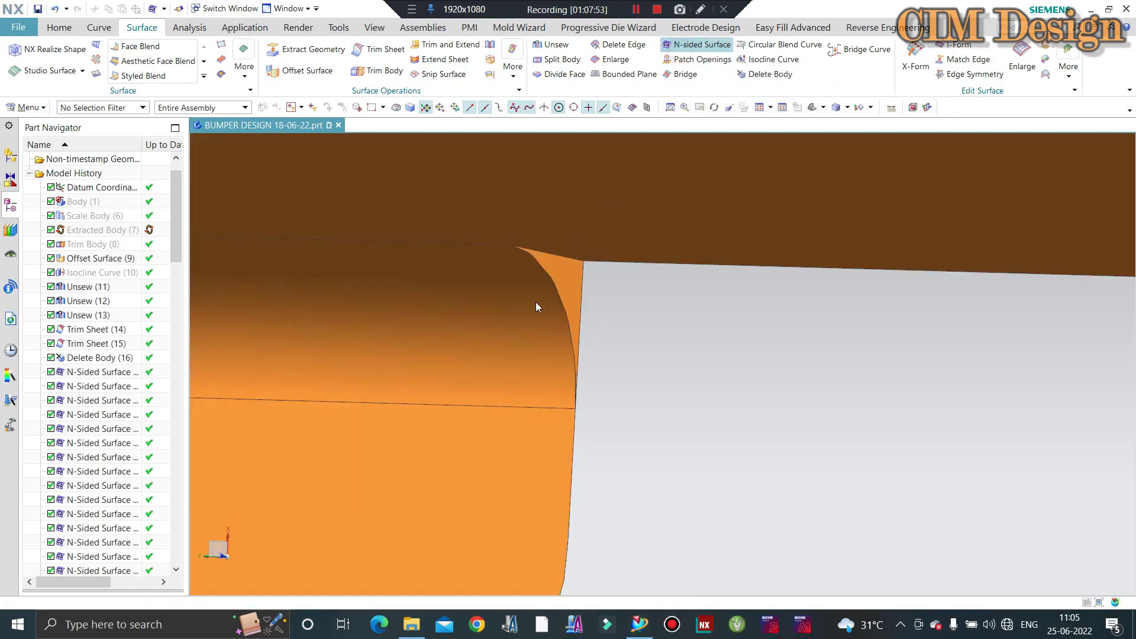
Pick the slot's boundary edges and its vertical corner edge as the N-sided outer loop
scroll(532, 296, "up", 3)
scroll(554, 304, "up", 3)
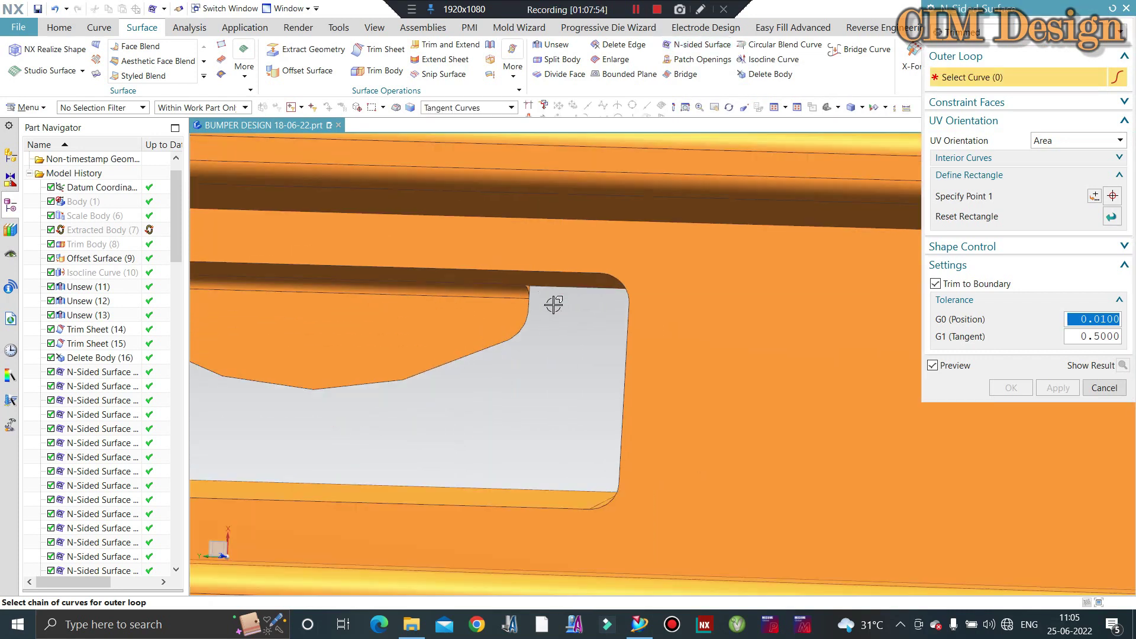
left_click(526, 334)
scroll(552, 289, "down", 3)
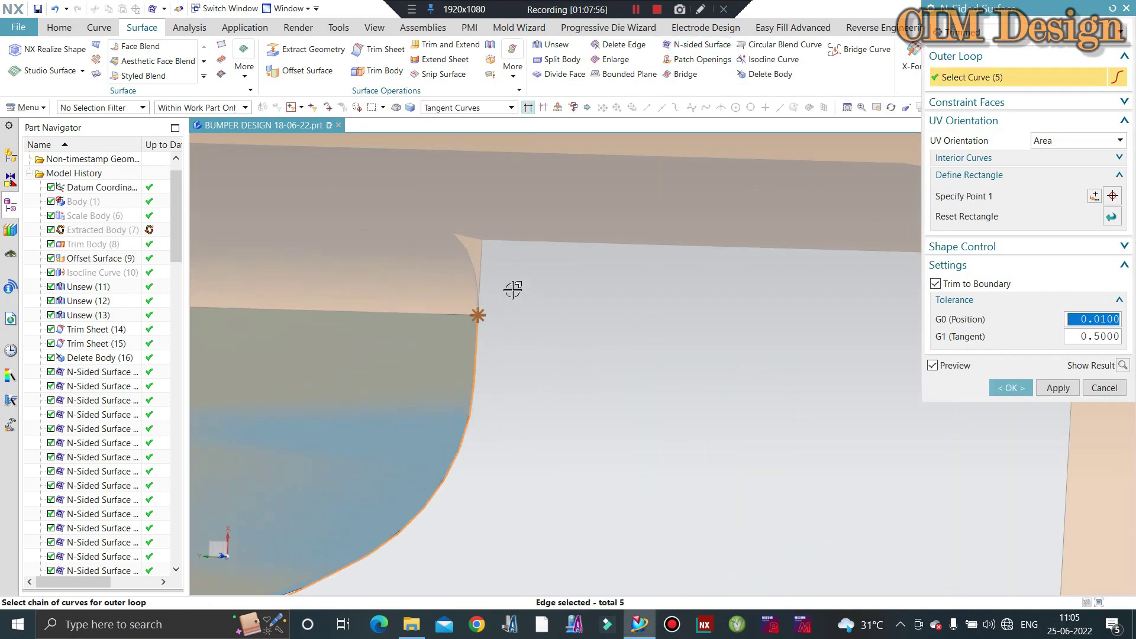
left_click(481, 254)
Turn the view toward the larger opening and pick one more boundary edge for the loop
scroll(634, 246, "up", 2)
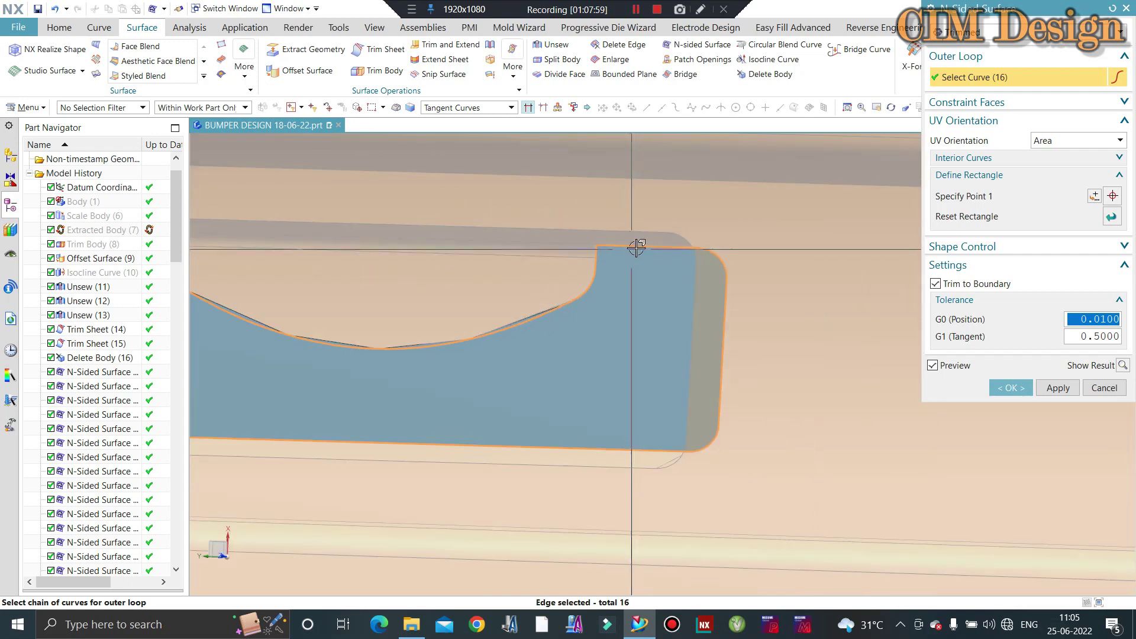
scroll(472, 284, "up", 2)
scroll(562, 315, "up", 2)
scroll(614, 287, "up", 2)
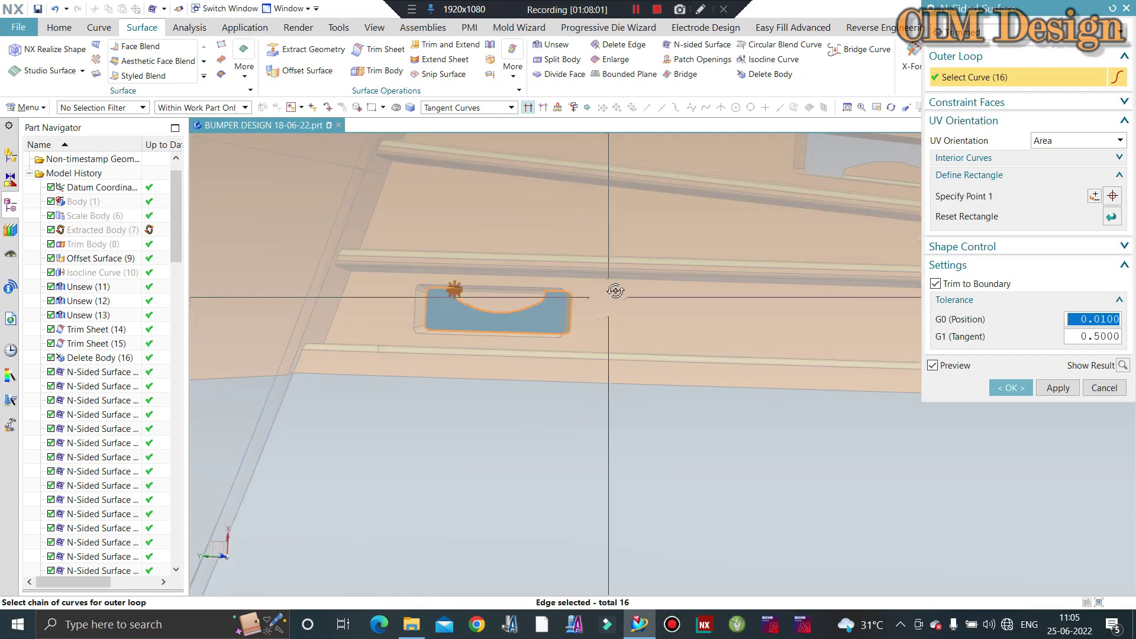
mouse_move(614, 286)
middle_mouse_down()
mouse_move(429, 351)
mouse_move(474, 337)
middle_mouse_up()
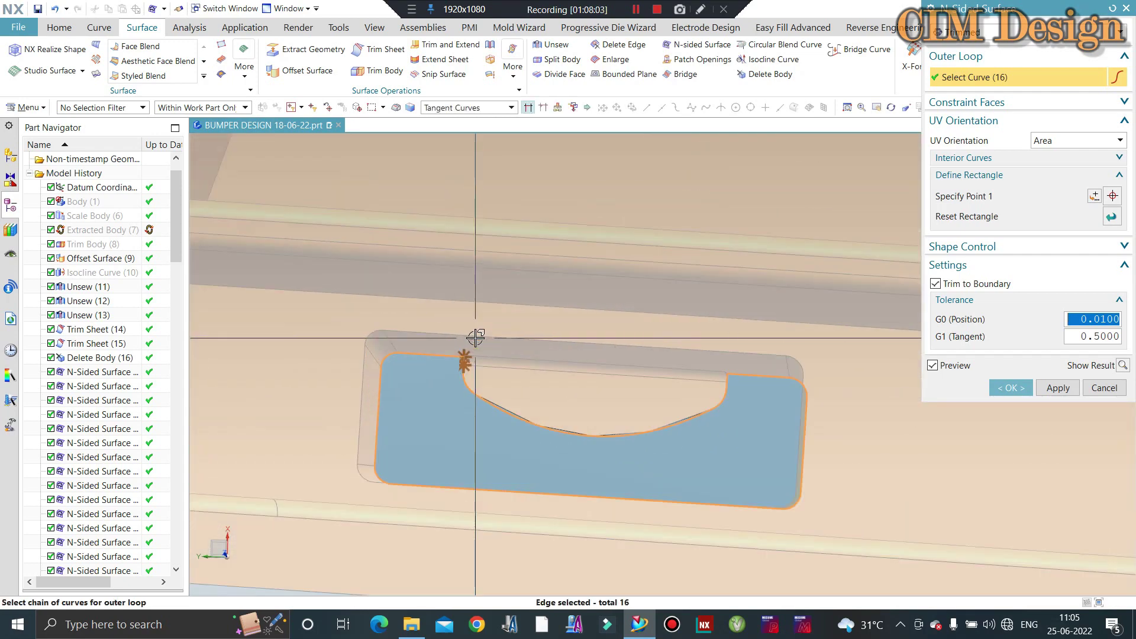
scroll(468, 355, "down", 3)
scroll(461, 361, "down", 2)
scroll(449, 337, "down", 2)
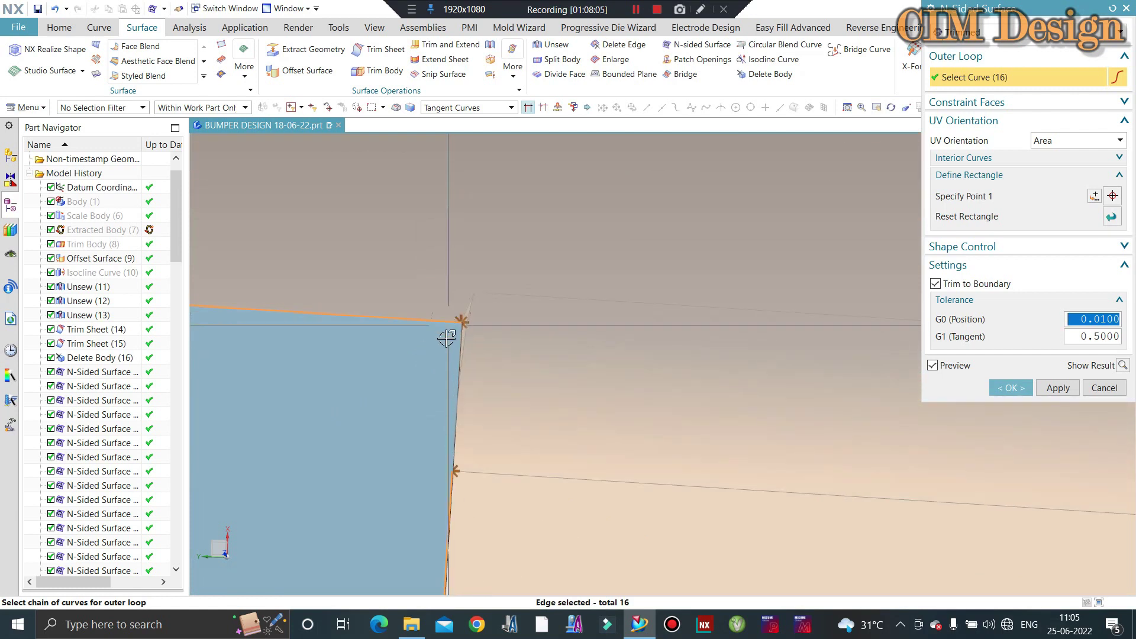
scroll(477, 304, "down", 2)
left_click(472, 325)
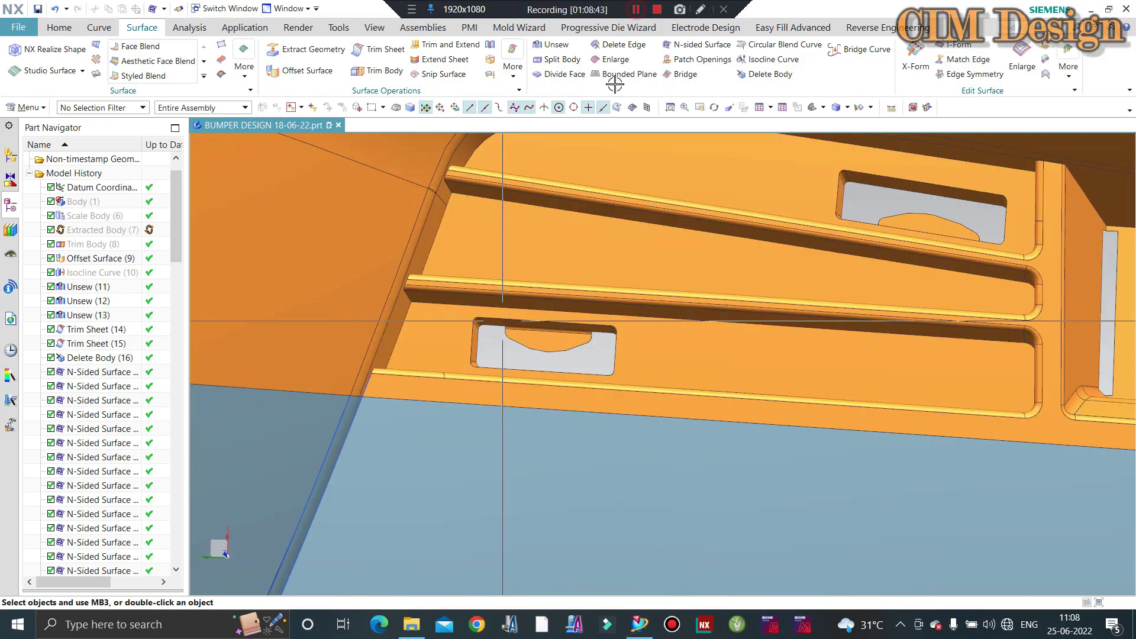
scroll(658, 300, "up", 3)
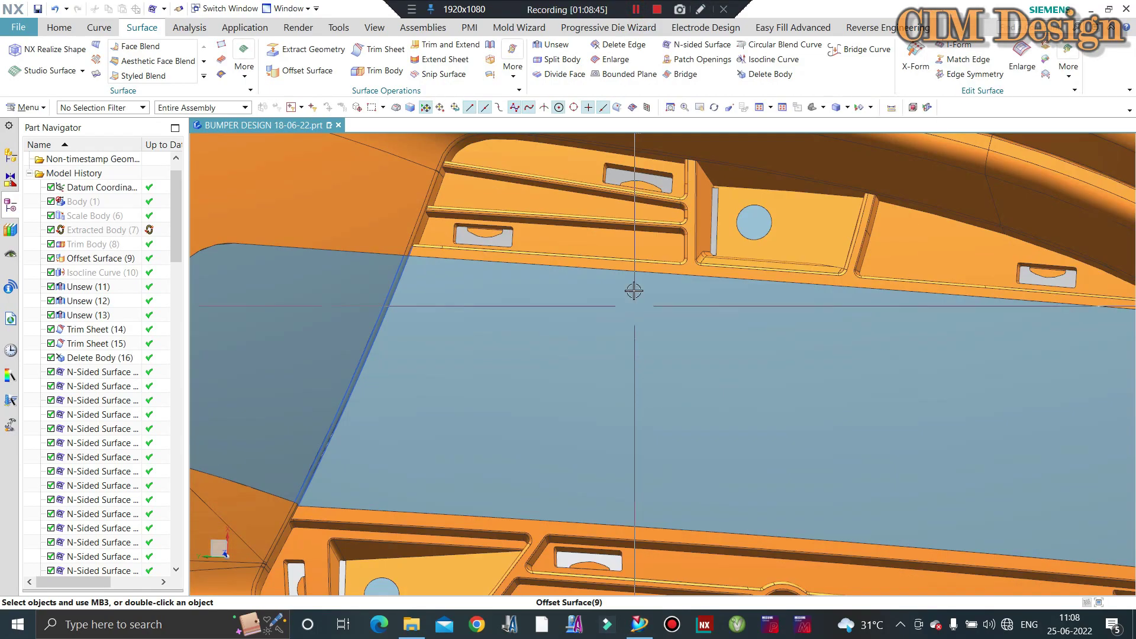
scroll(563, 287, "up", 2)
scroll(563, 286, "down", 4)
scroll(838, 377, "up", 2)
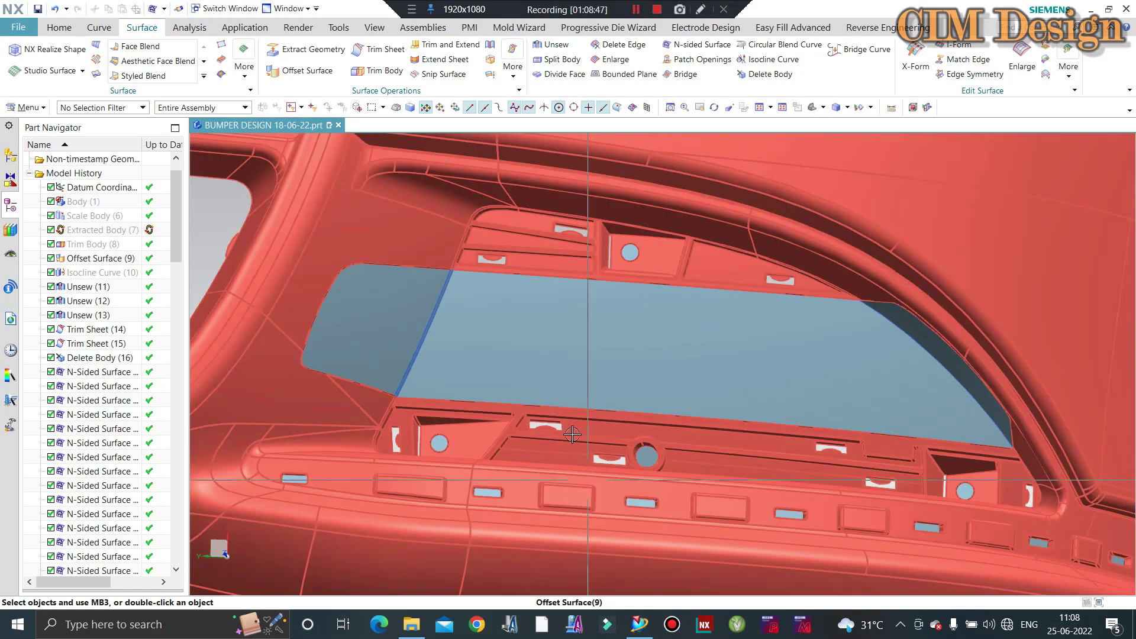
scroll(533, 404, "up", 4)
scroll(532, 404, "down", 2)
scroll(533, 404, "down", 5)
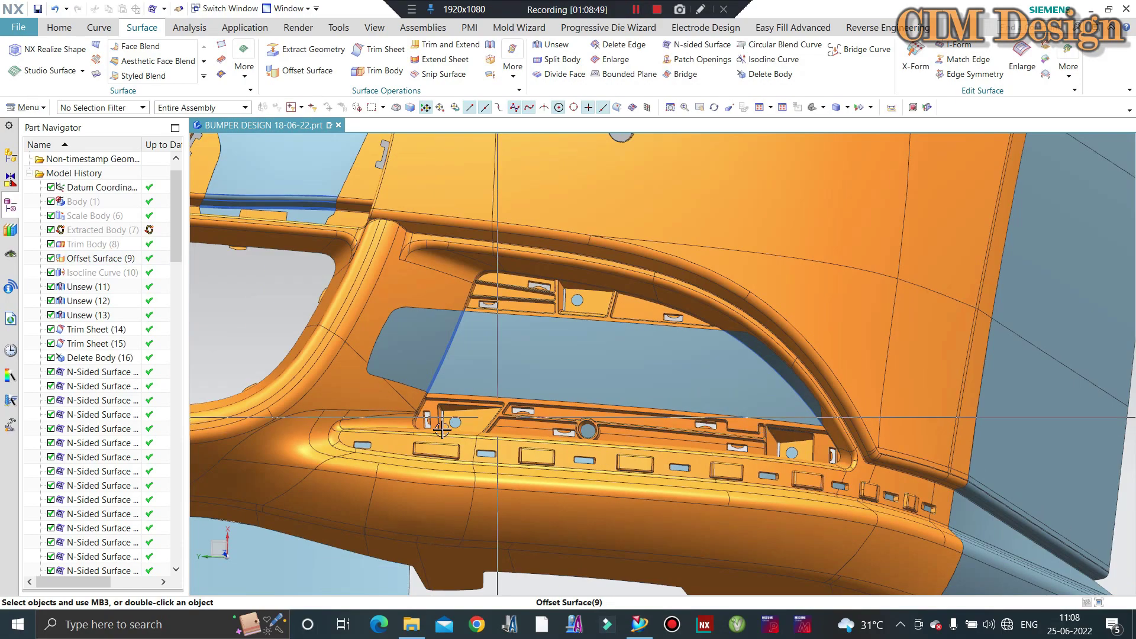
mouse_move(598, 414)
middle_mouse_down()
mouse_move(578, 350)
mouse_move(314, 284)
middle_mouse_up()
scroll(595, 322, "up", 3)
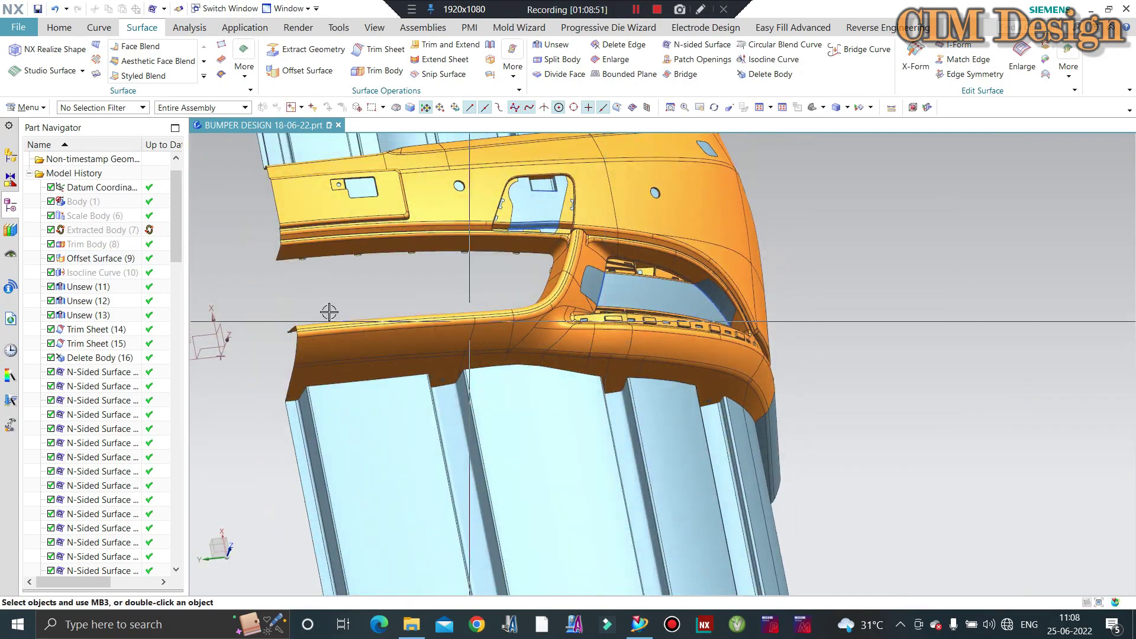
scroll(300, 271, "up", 3)
scroll(306, 223, "up", 3)
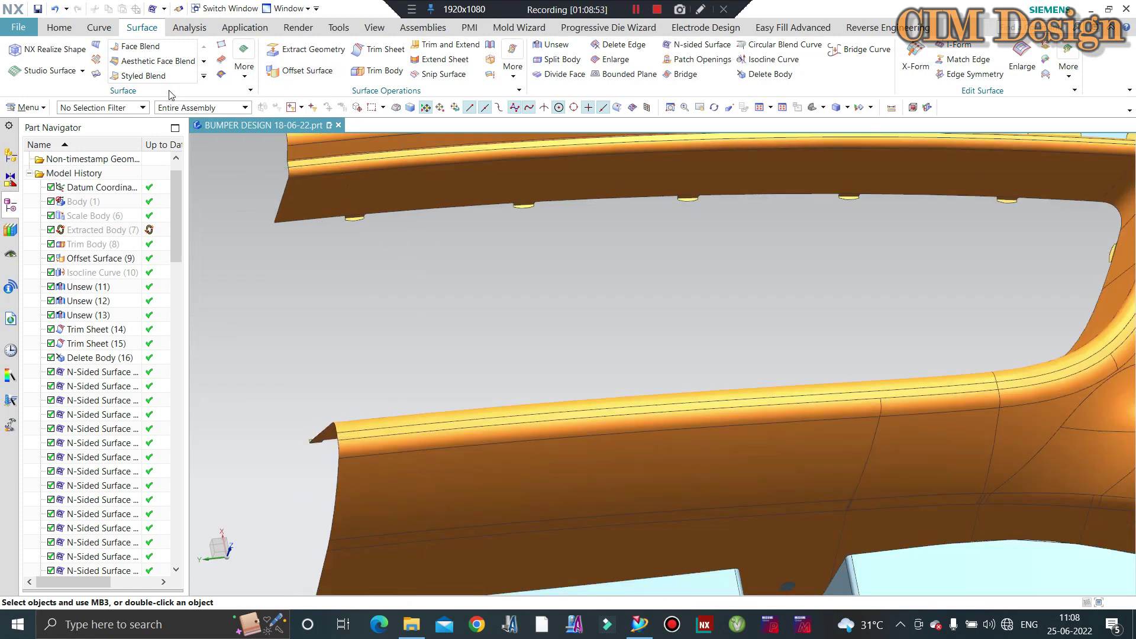
scroll(266, 203, "up", 2)
scroll(495, 183, "up", 3)
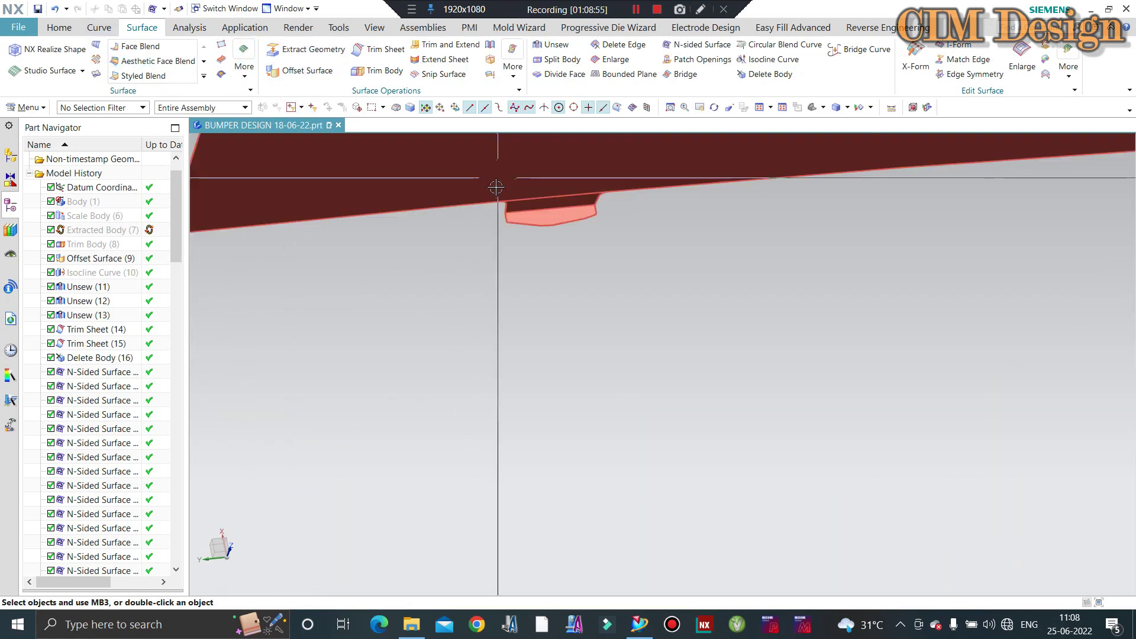
scroll(510, 211, "up", 2)
scroll(554, 197, "up", 2)
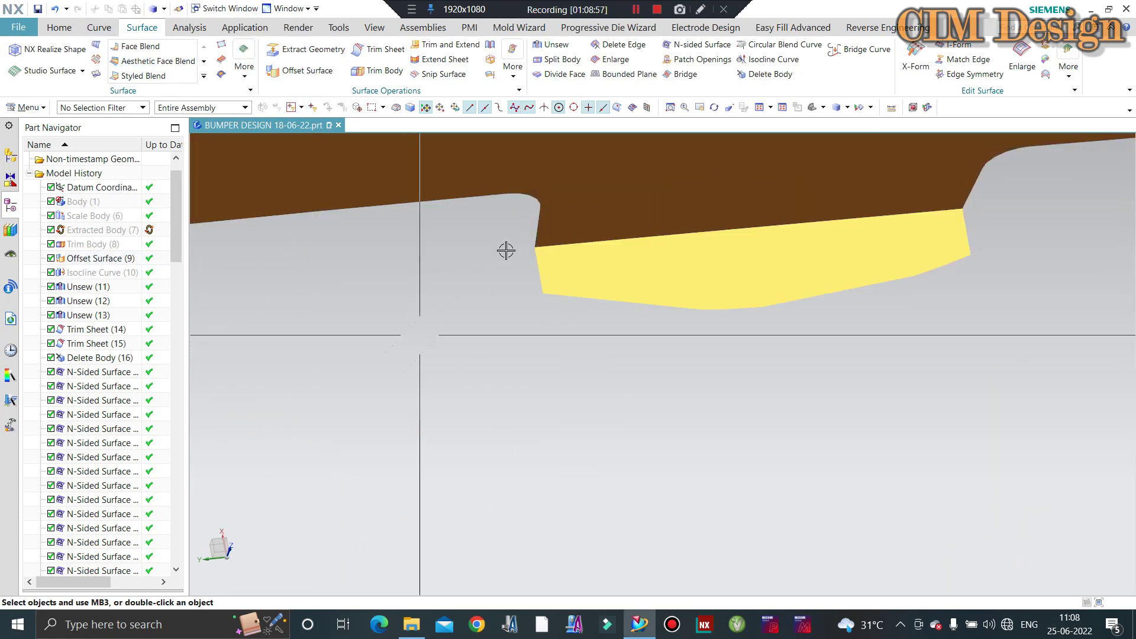
scroll(590, 234, "down", 3)
scroll(585, 234, "down", 1)
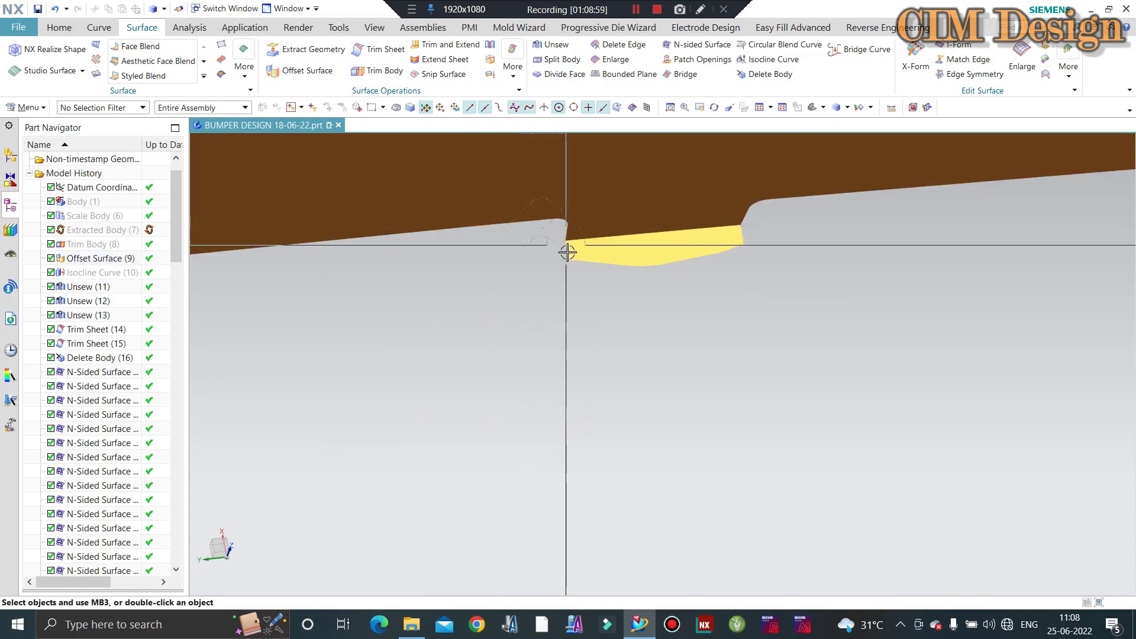
scroll(566, 252, "up", 2)
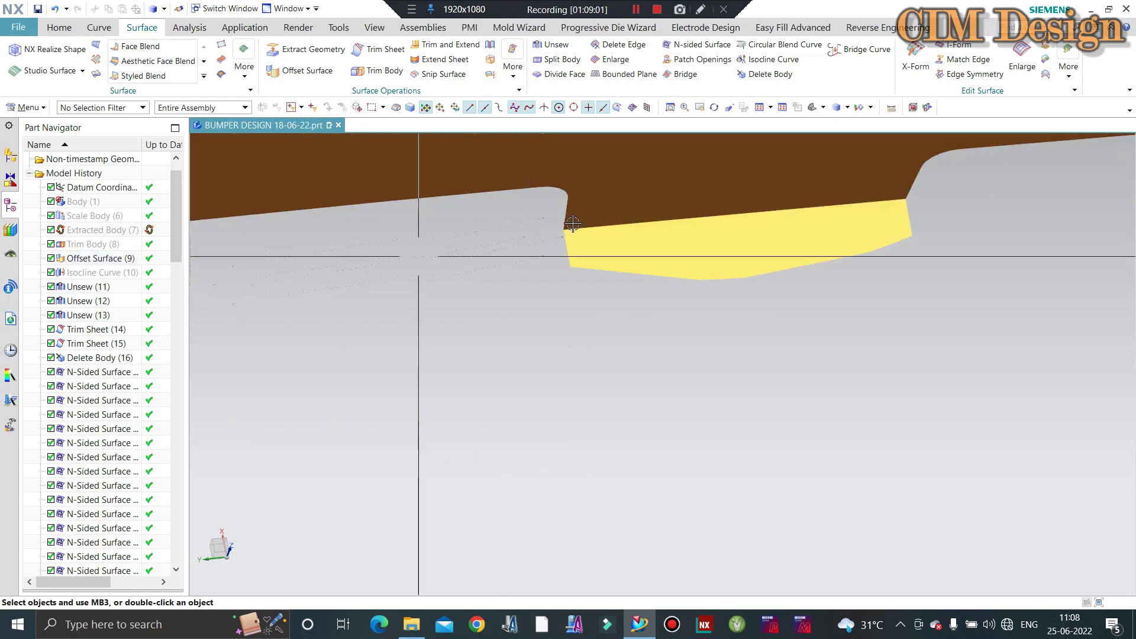
scroll(400, 284, "down", 3)
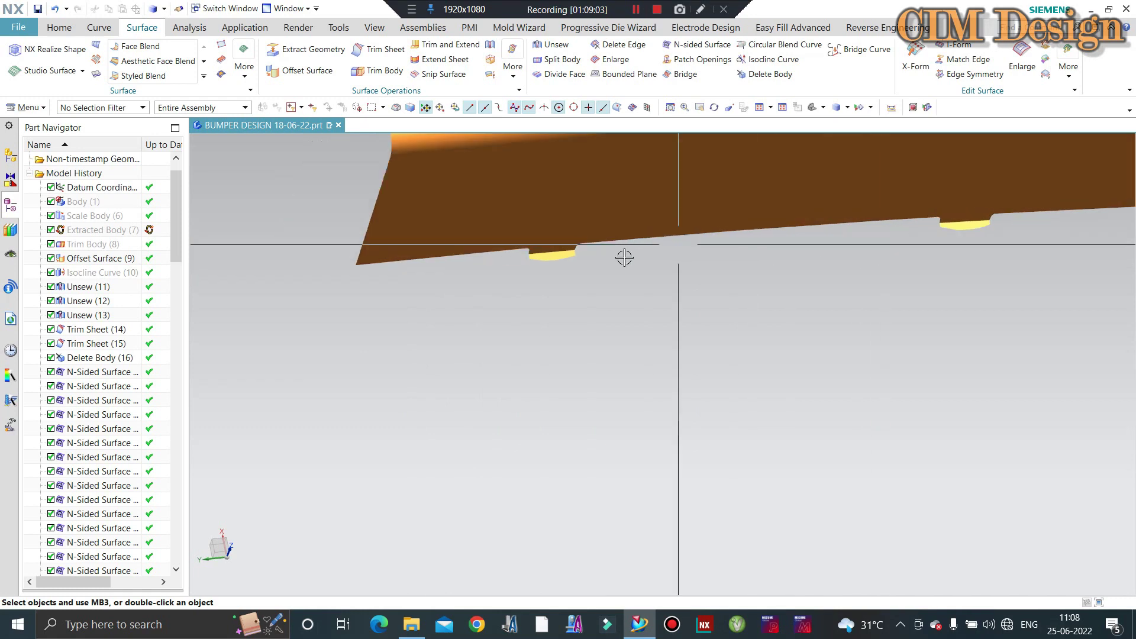
middle_click_drag(845, 236, 584, 221)
scroll(505, 303, "up", 3)
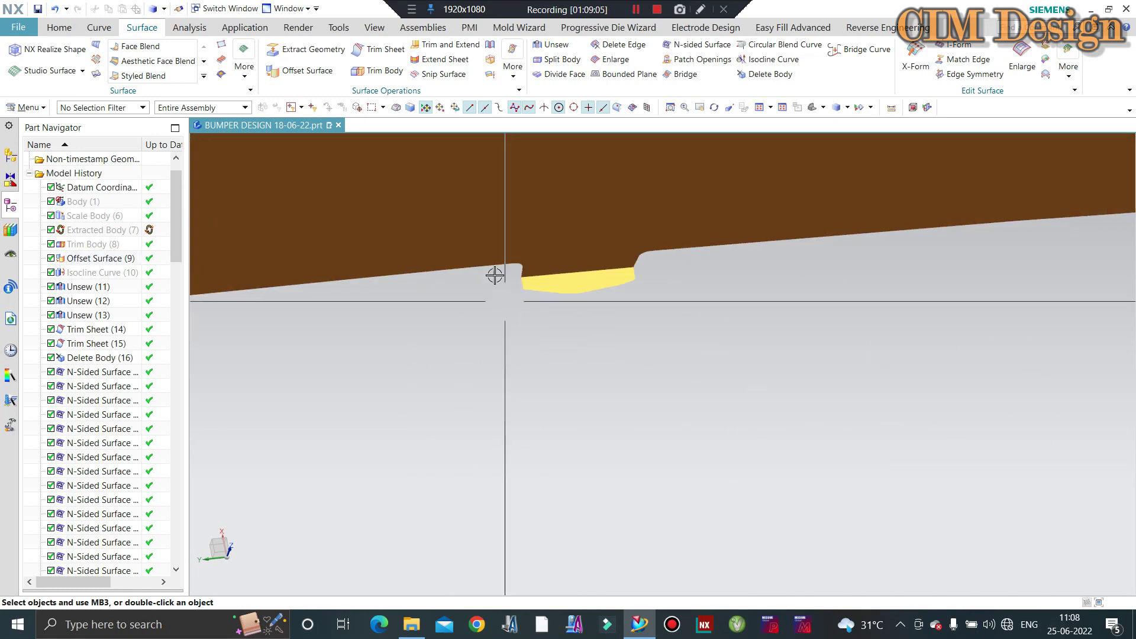
scroll(496, 276, "down", 2)
scroll(464, 312, "down", 2)
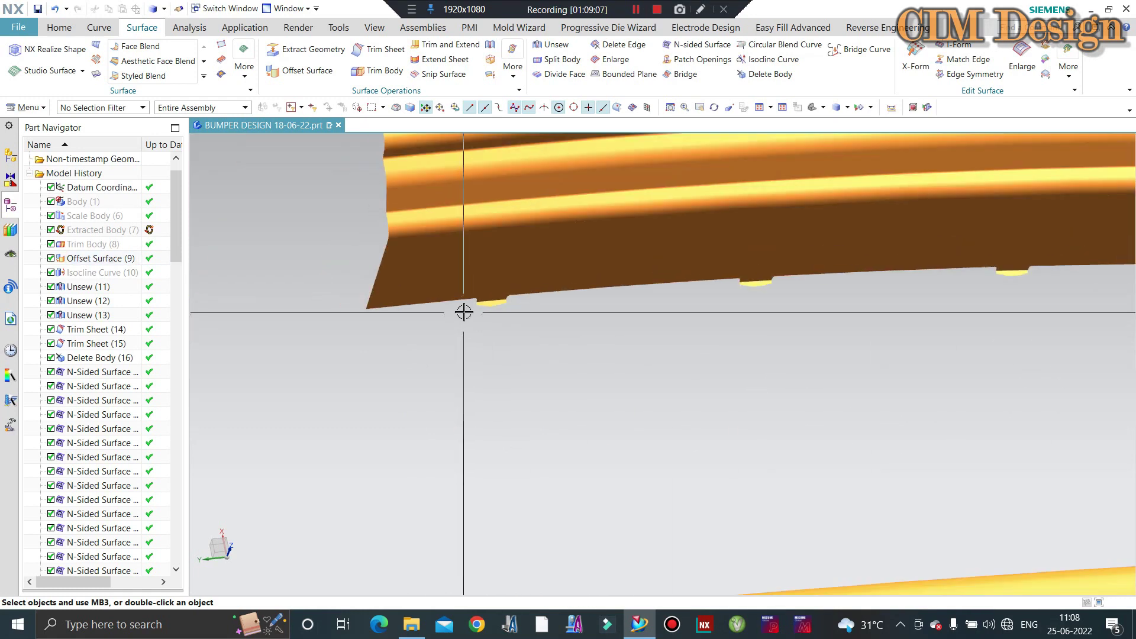
scroll(472, 301, "up", 3)
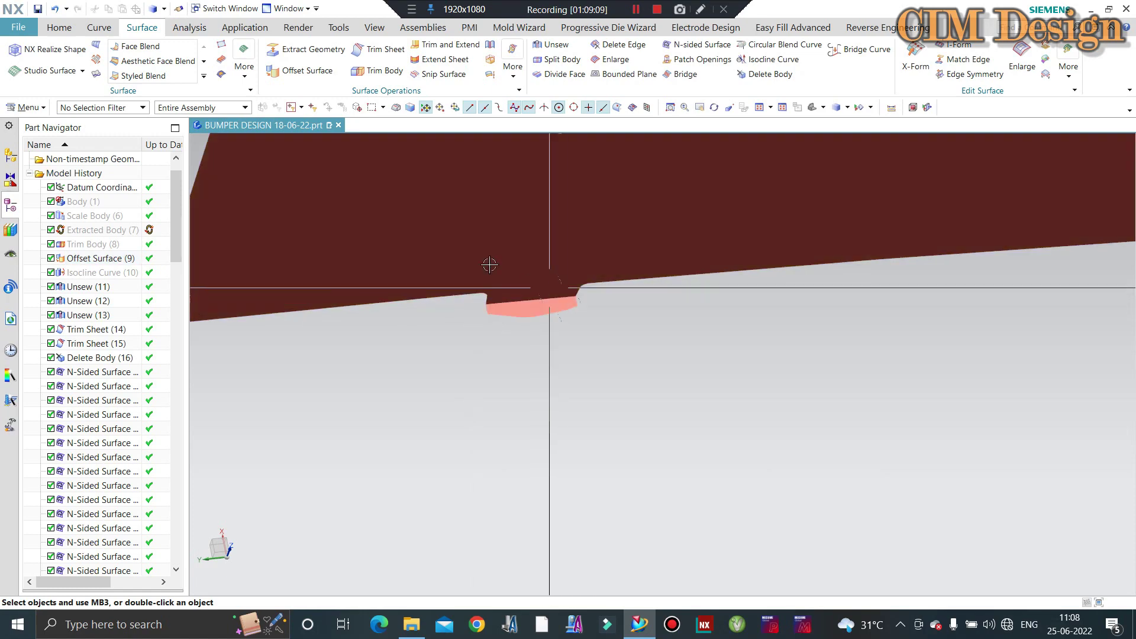
scroll(424, 264, "down", 2)
scroll(424, 264, "down", 2)
scroll(466, 287, "up", 3)
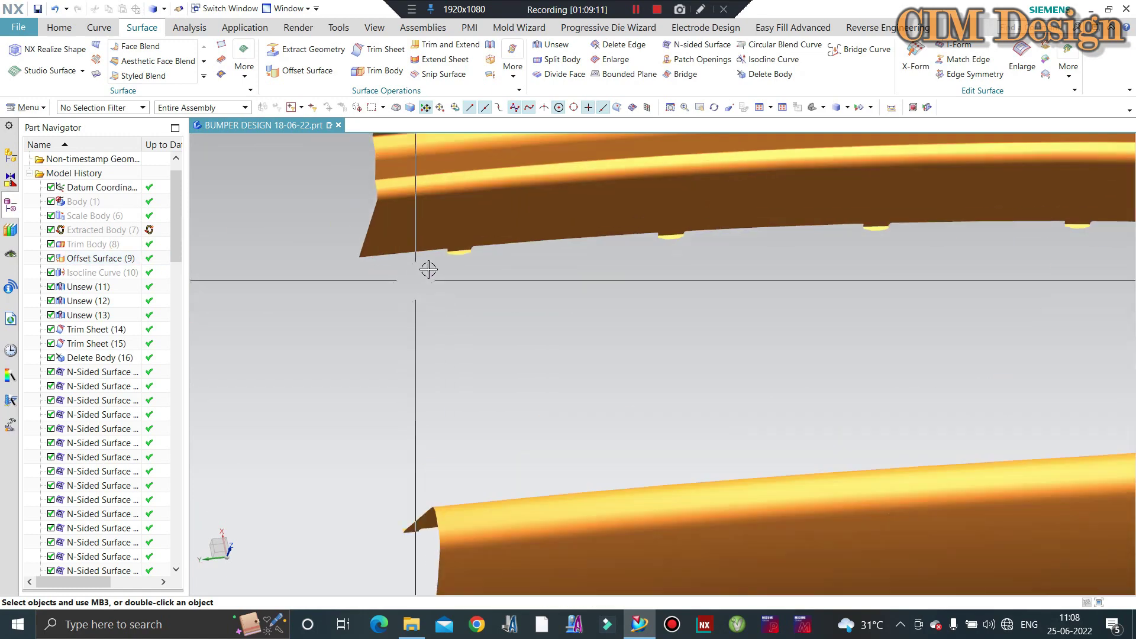
scroll(454, 243, "up", 3)
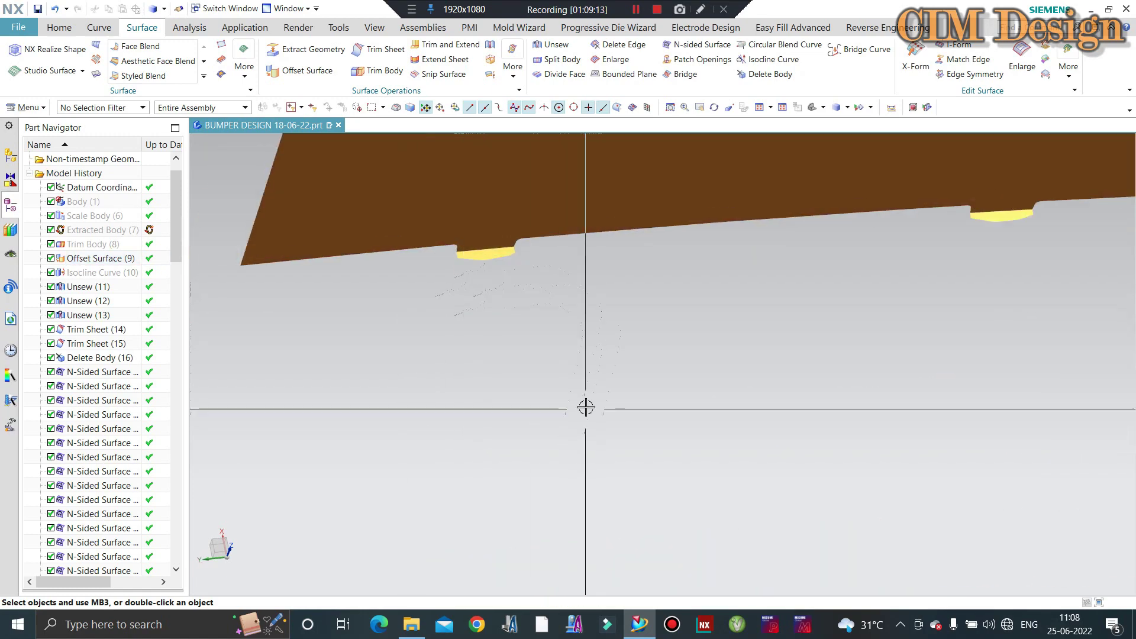
scroll(481, 251, "up", 4)
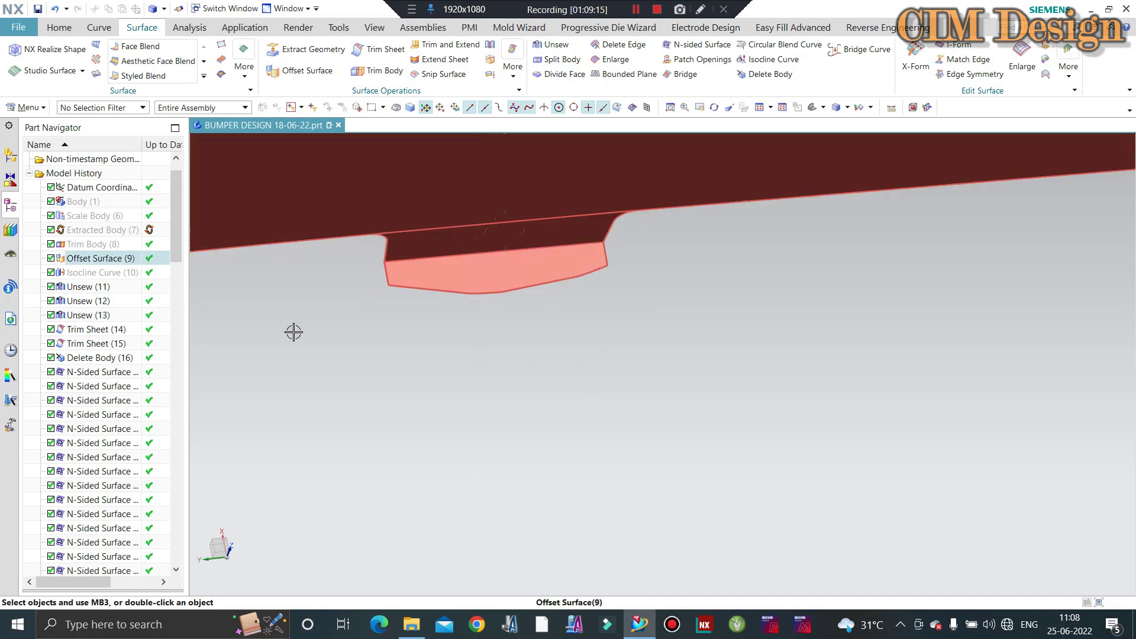
scroll(293, 332, "down", 2)
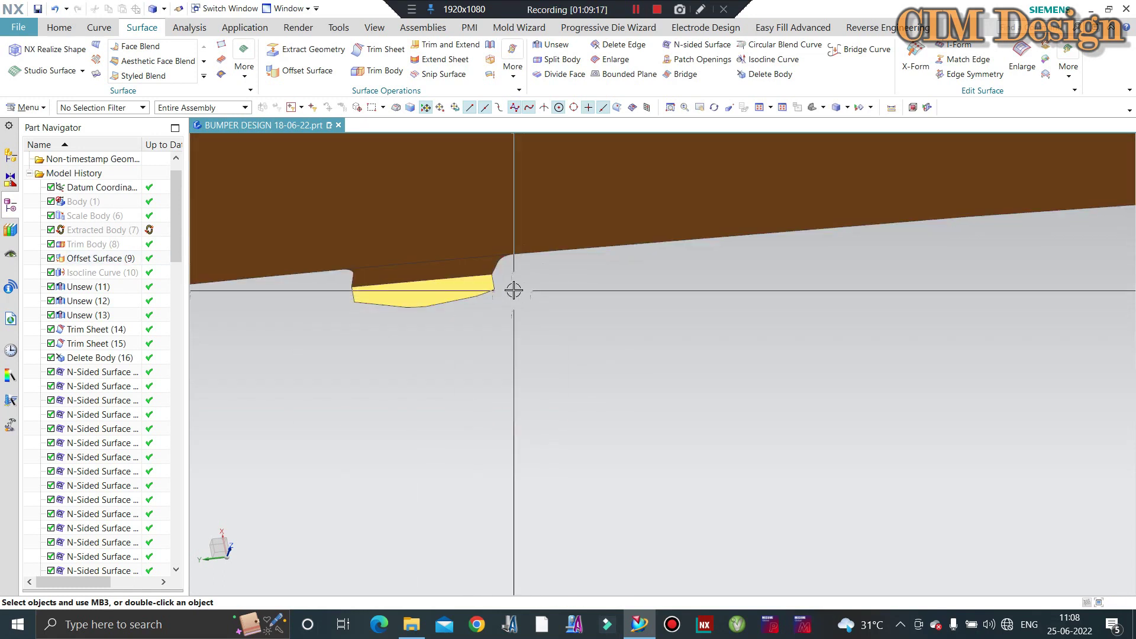
scroll(514, 290, "down", 3)
mouse_move(438, 324)
middle_mouse_down()
mouse_move(499, 314)
mouse_move(471, 330)
mouse_move(375, 293)
mouse_move(485, 306)
middle_mouse_up()
scroll(428, 322, "up", 3)
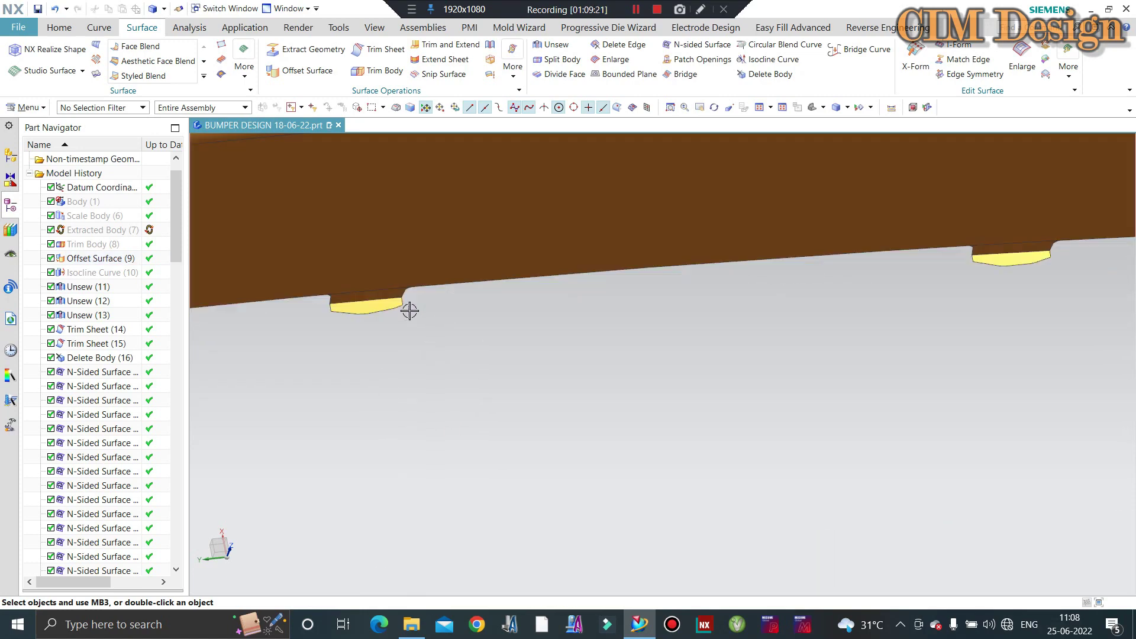
scroll(408, 309, "up", 2)
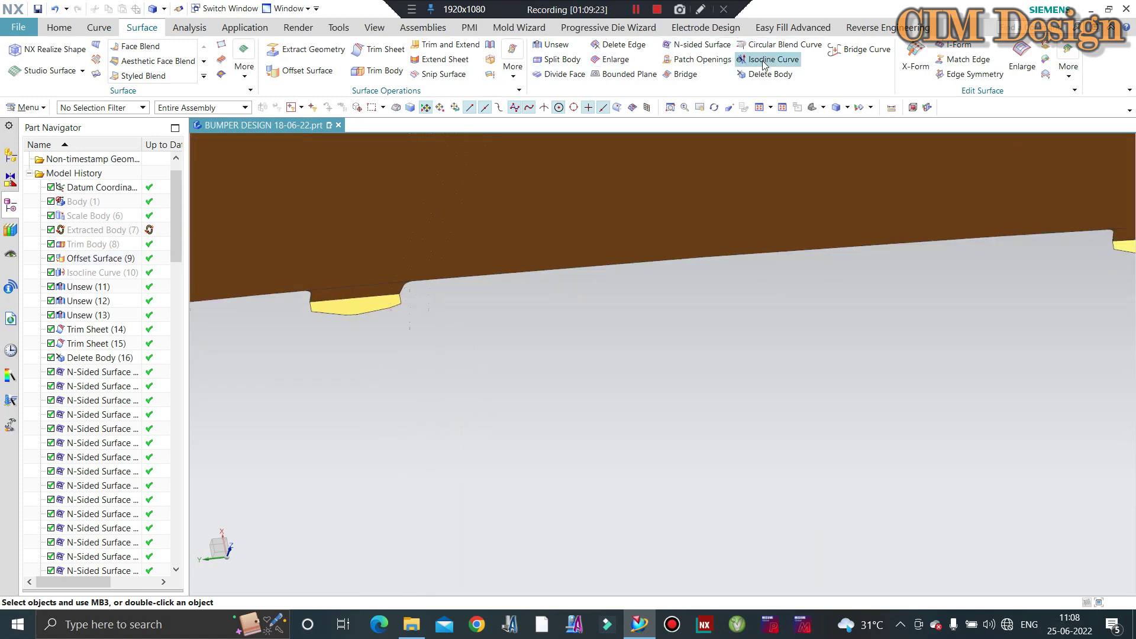
Create a bridge curve from the pad edge to the lower face edge across the gap
left_click(855, 54)
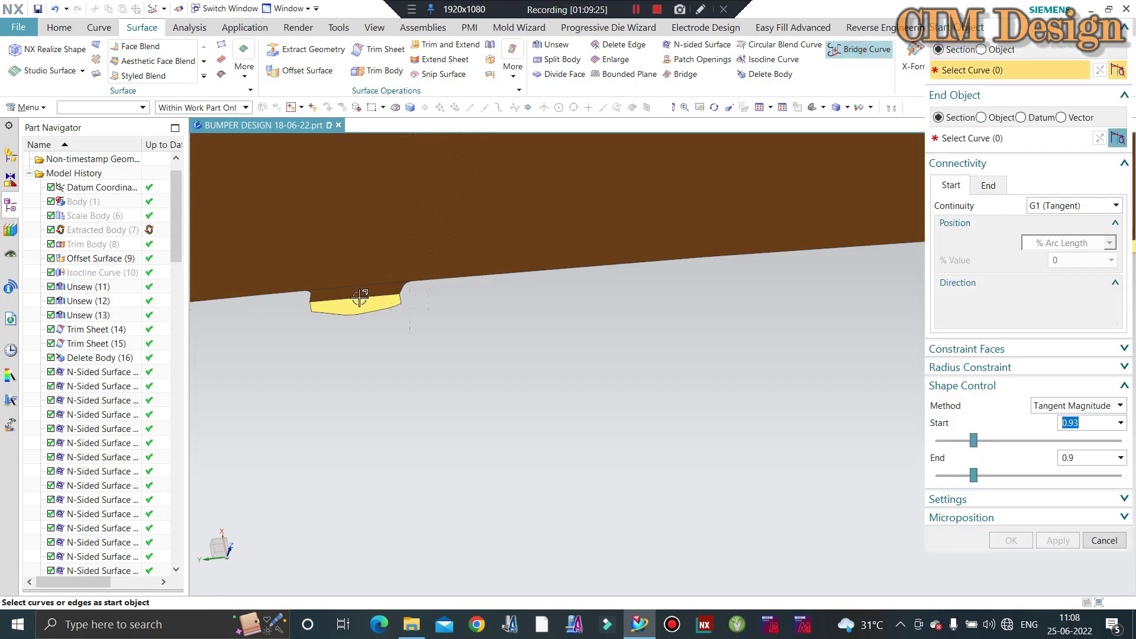
left_click(397, 294)
left_click(976, 142)
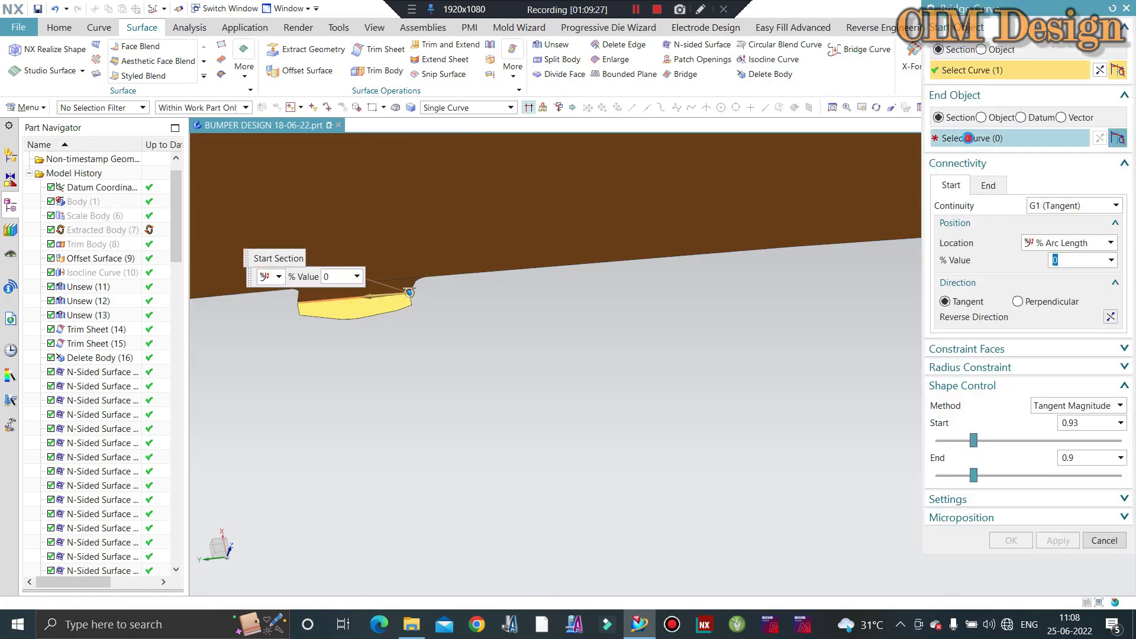
mouse_move(426, 317)
middle_mouse_down()
mouse_move(398, 330)
mouse_move(856, 284)
middle_mouse_up()
left_click(825, 294)
scroll(745, 286, "down", 3)
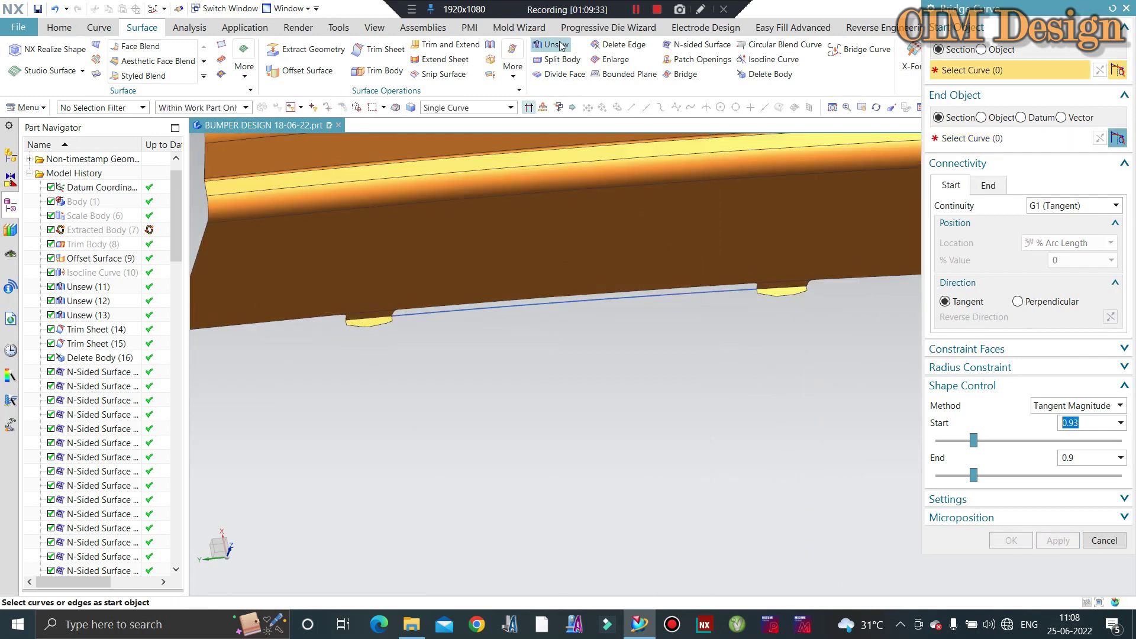
Start an N-sided surface using the gap's boundary edges and the short end edge as its loop
left_click(667, 45)
scroll(378, 319, "up", 4)
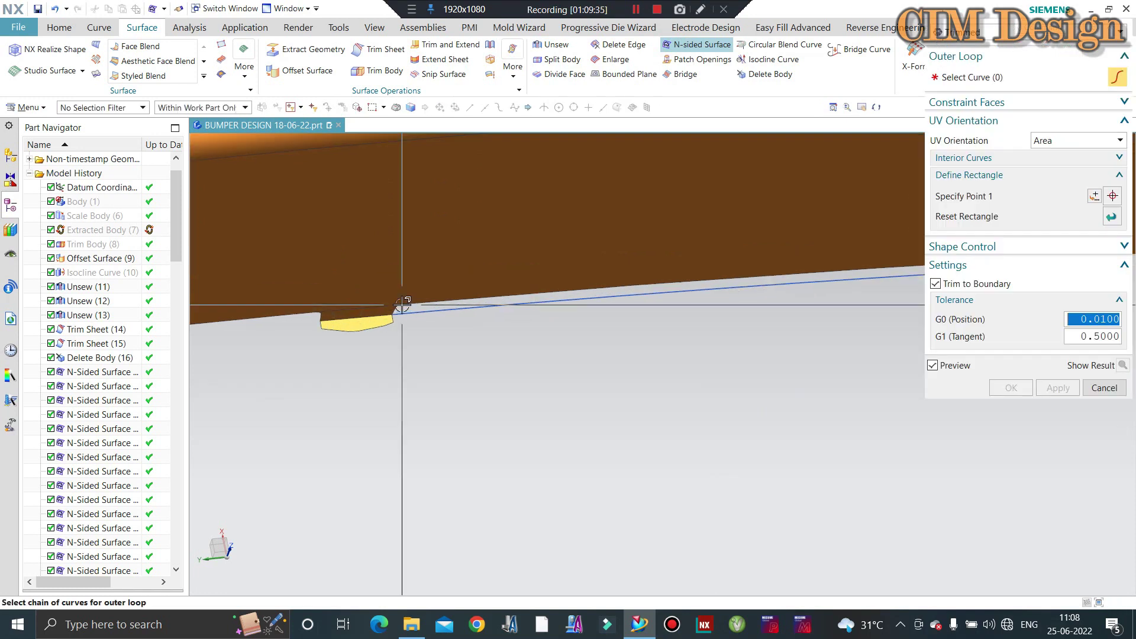
scroll(384, 314, "up", 2)
left_click(426, 297)
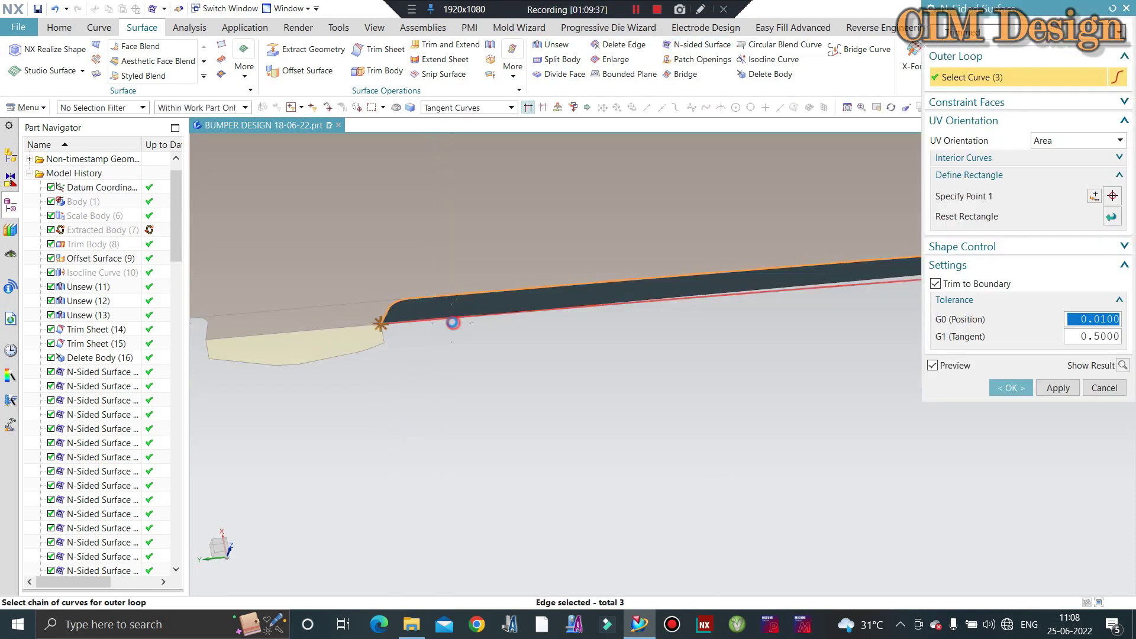
middle_click_drag(858, 295, 532, 284, "shift")
left_click(809, 276)
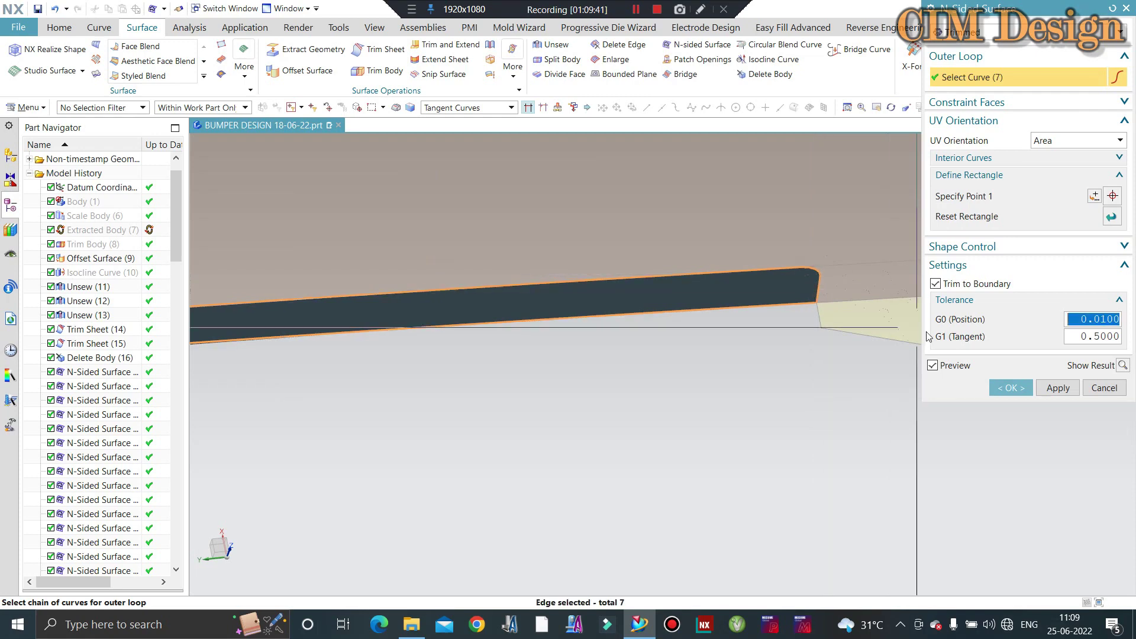
Apply the N-sided patch over the gap and zoom in to check it
left_click(1043, 384)
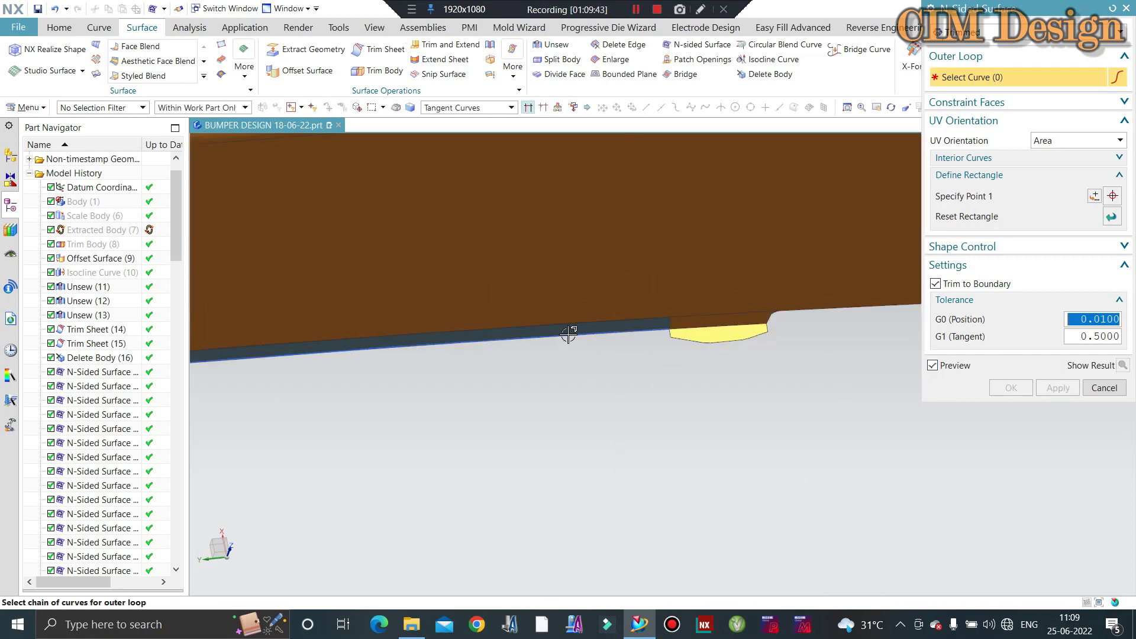
scroll(381, 379, "down", 3)
scroll(517, 296, "up", 5)
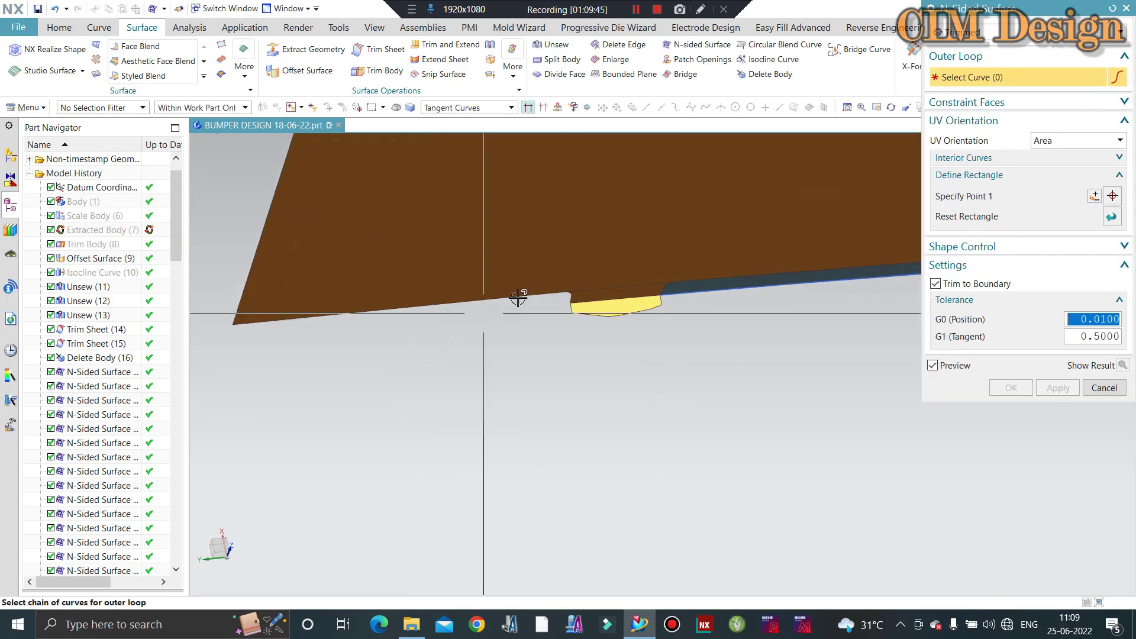
scroll(348, 338, "down", 2)
scroll(296, 363, "down", 2)
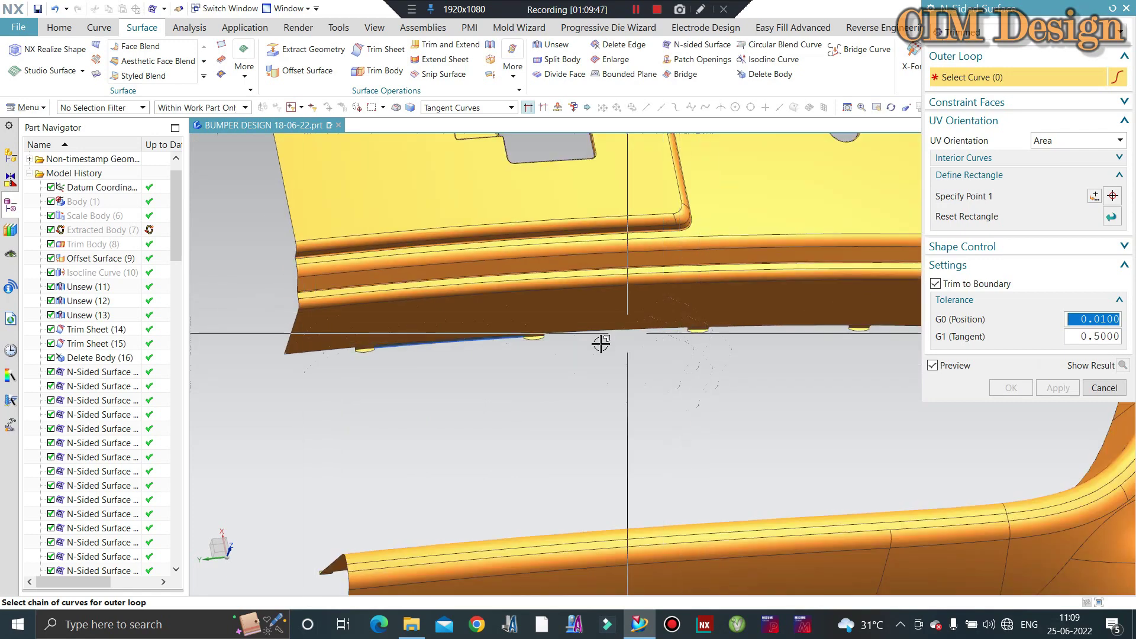
scroll(604, 340, "up", 3)
scroll(592, 372, "down", 2)
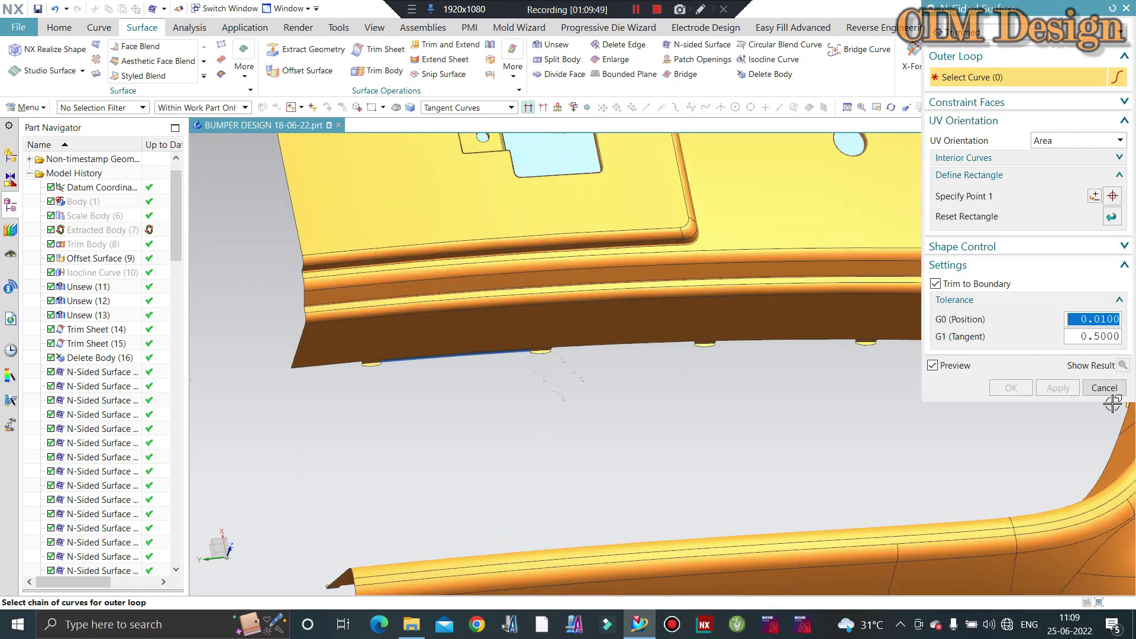
Cancel the N-Sided Surface dialog and zoom around the bumper's lower edge
left_click(1102, 388)
scroll(408, 373, "up", 3)
scroll(256, 375, "up", 2)
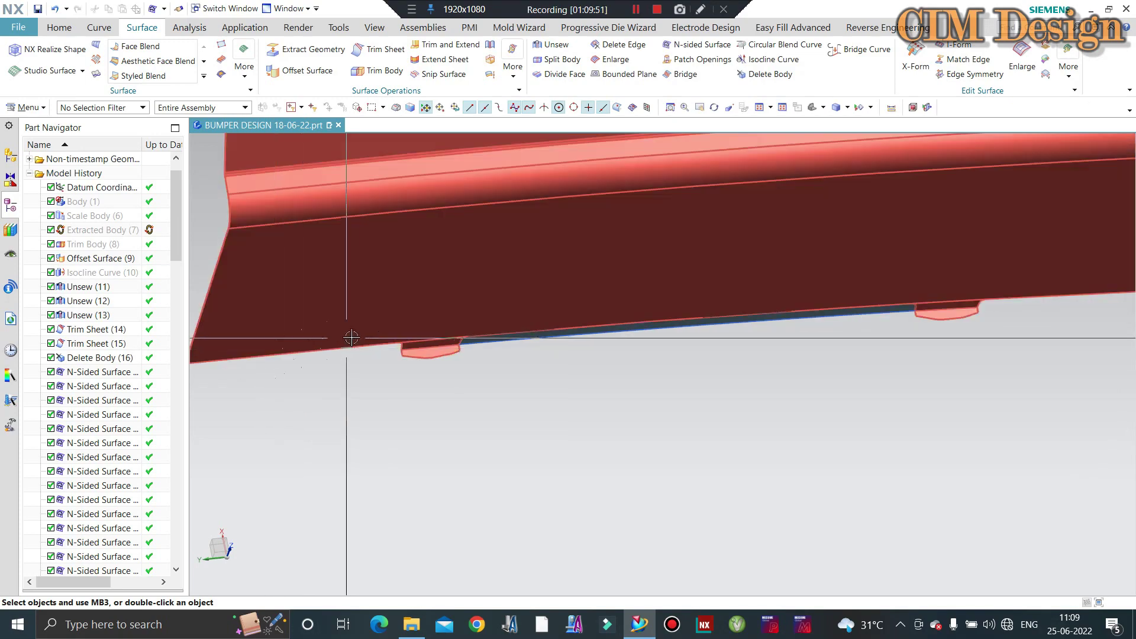
scroll(422, 299, "down", 2)
scroll(609, 304, "up", 1)
scroll(533, 294, "down", 1)
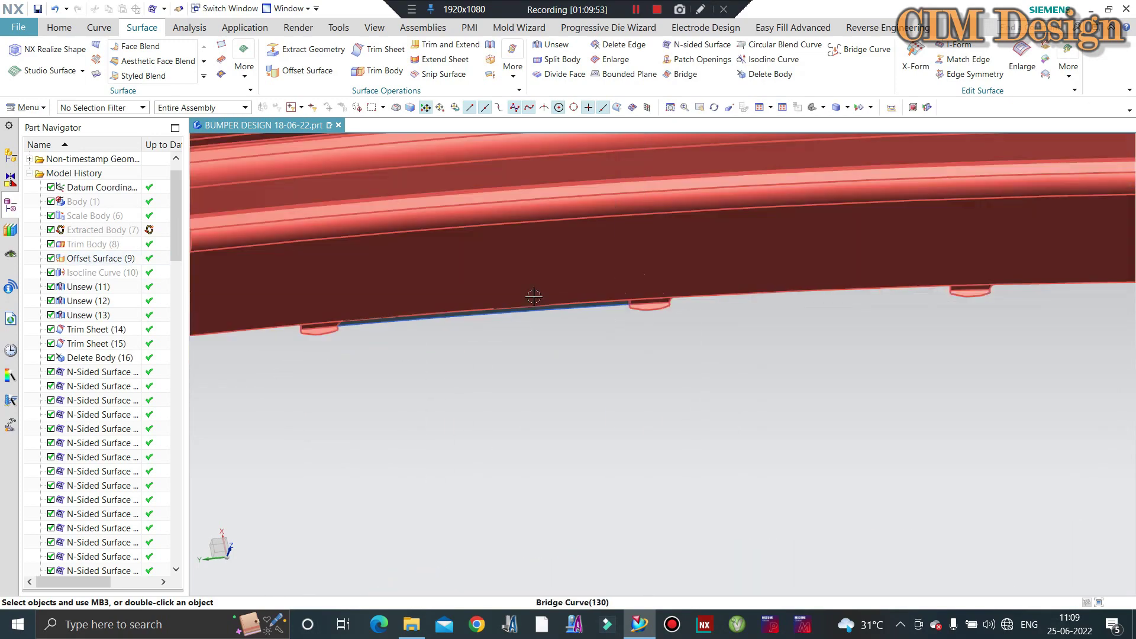
scroll(828, 289, "up", 2)
scroll(947, 288, "up", 1)
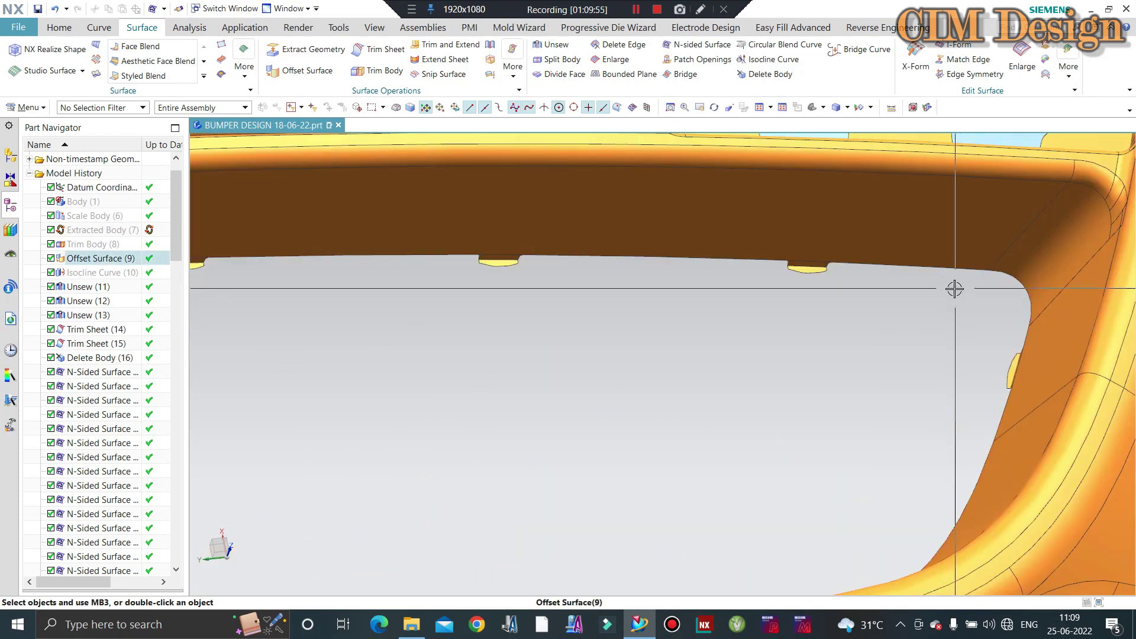
scroll(937, 320, "down", 3)
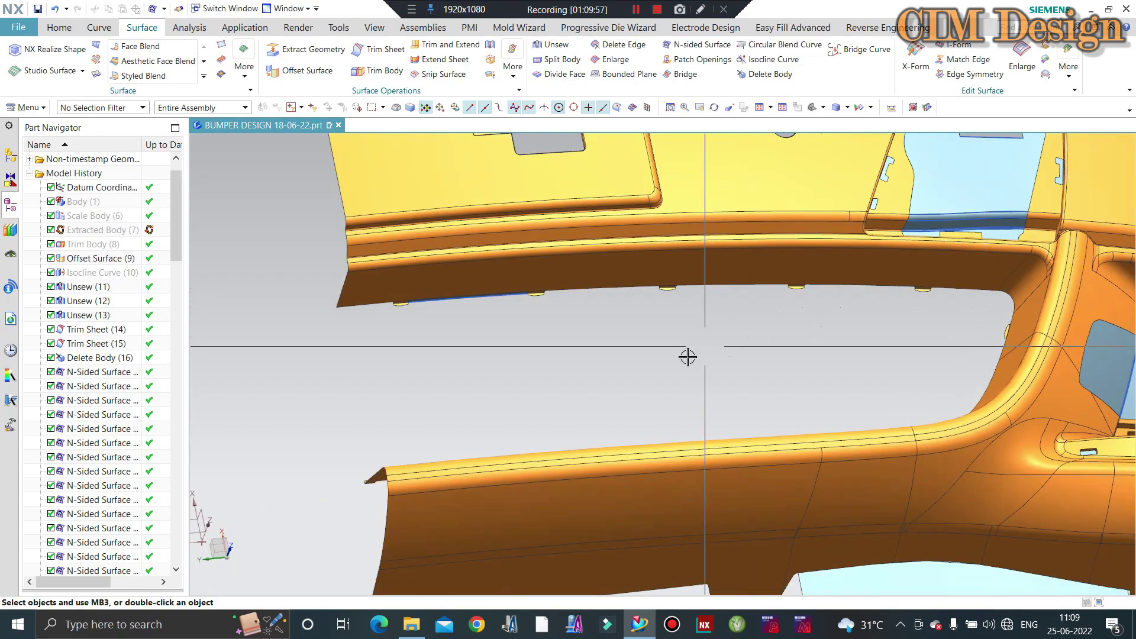
Orbit to inspect the bumper's underside, angled top face and side
mouse_move(685, 355)
middle_mouse_down()
mouse_move(686, 383)
mouse_move(705, 394)
mouse_move(588, 228)
mouse_move(618, 177)
mouse_move(649, 186)
middle_mouse_up()
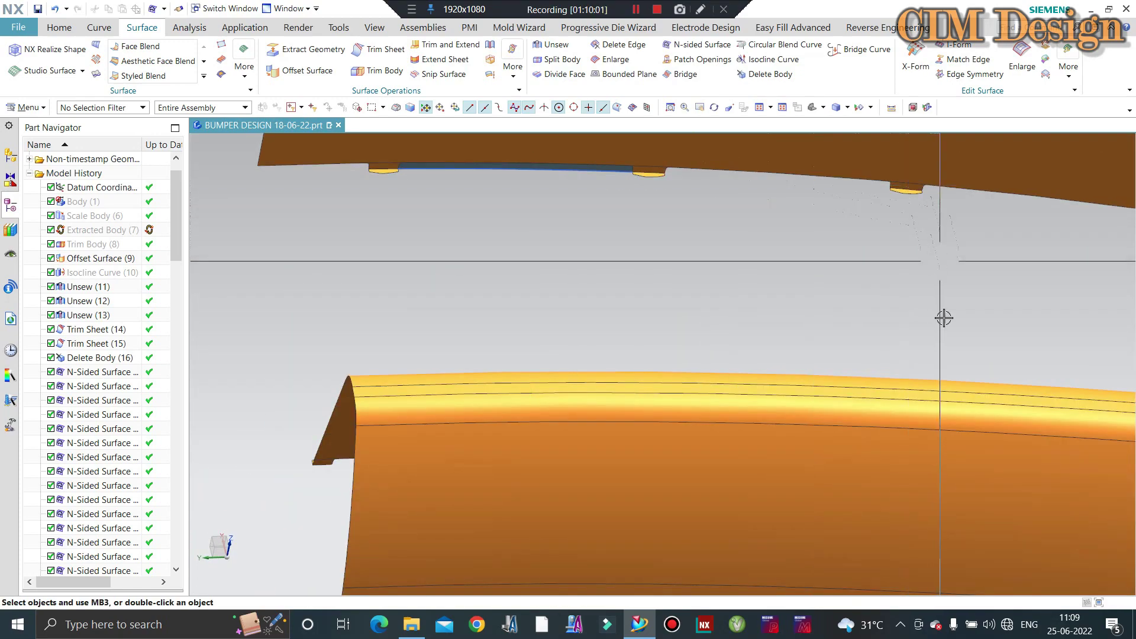
mouse_move(943, 317)
middle_mouse_down()
mouse_move(588, 307)
mouse_move(588, 337)
mouse_move(815, 44)
middle_mouse_up()
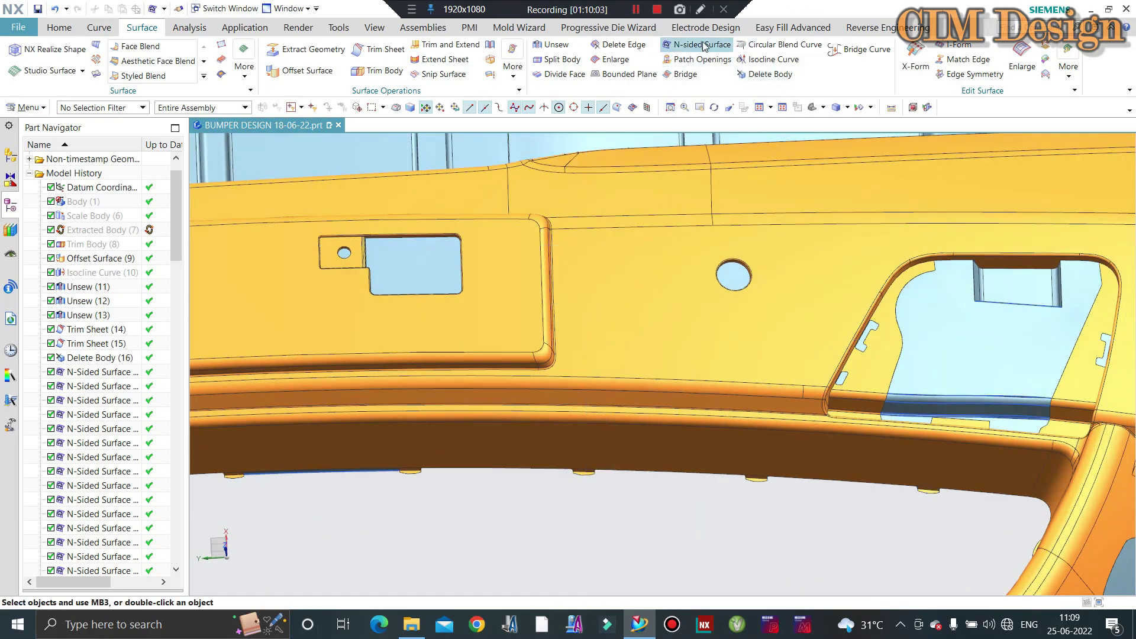
scroll(723, 292, "down", 2)
mouse_move(722, 292)
middle_mouse_down()
mouse_move(631, 477)
mouse_move(655, 370)
mouse_move(690, 418)
mouse_move(418, 467)
mouse_move(618, 426)
mouse_move(622, 451)
middle_mouse_up()
scroll(623, 319, "up", 3)
scroll(807, 418, "up", 3)
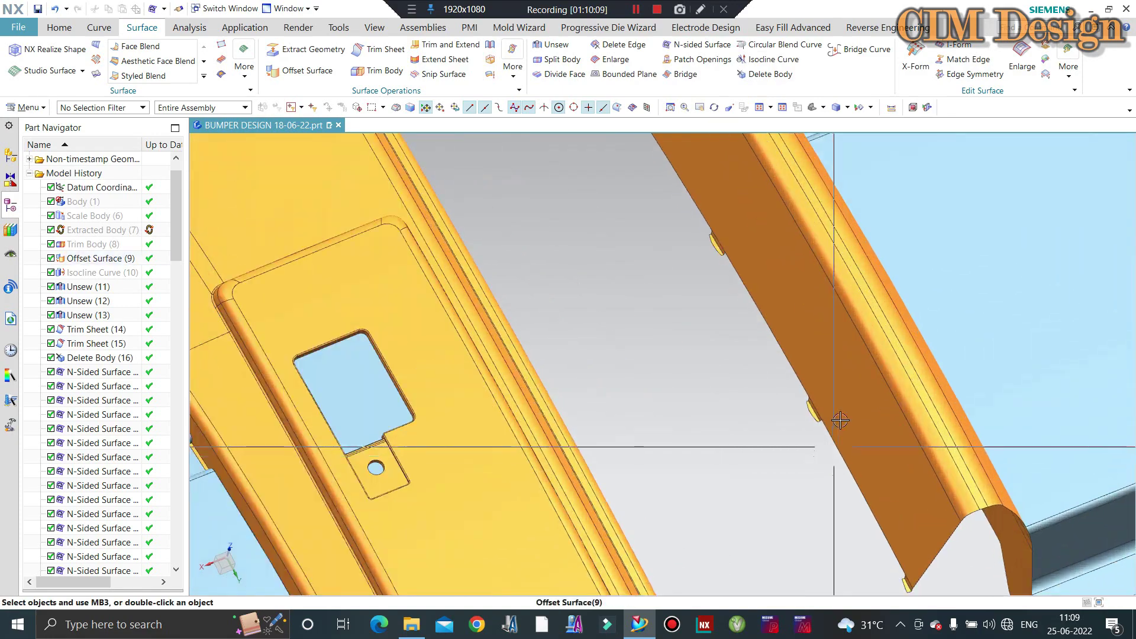
scroll(807, 418, "up", 3)
scroll(807, 417, "up", 2)
scroll(414, 196, "down", 1)
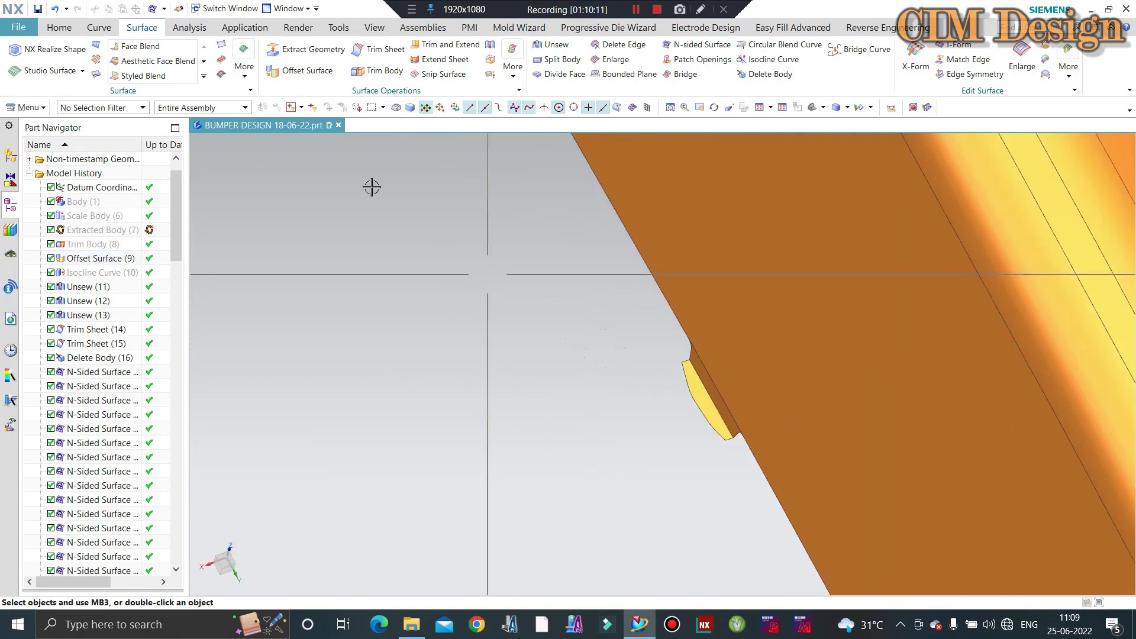
Switch to the Home tab and rotate around the yellow tab to a close-up of the pocket
left_click(57, 34)
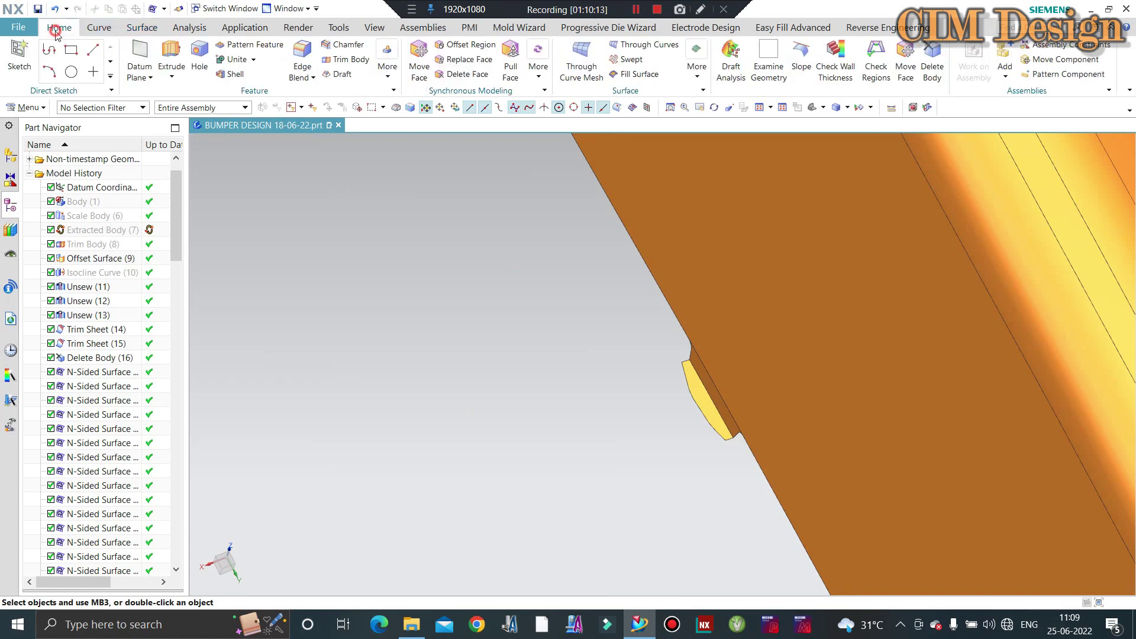
middle_click_drag(429, 144, 670, 333)
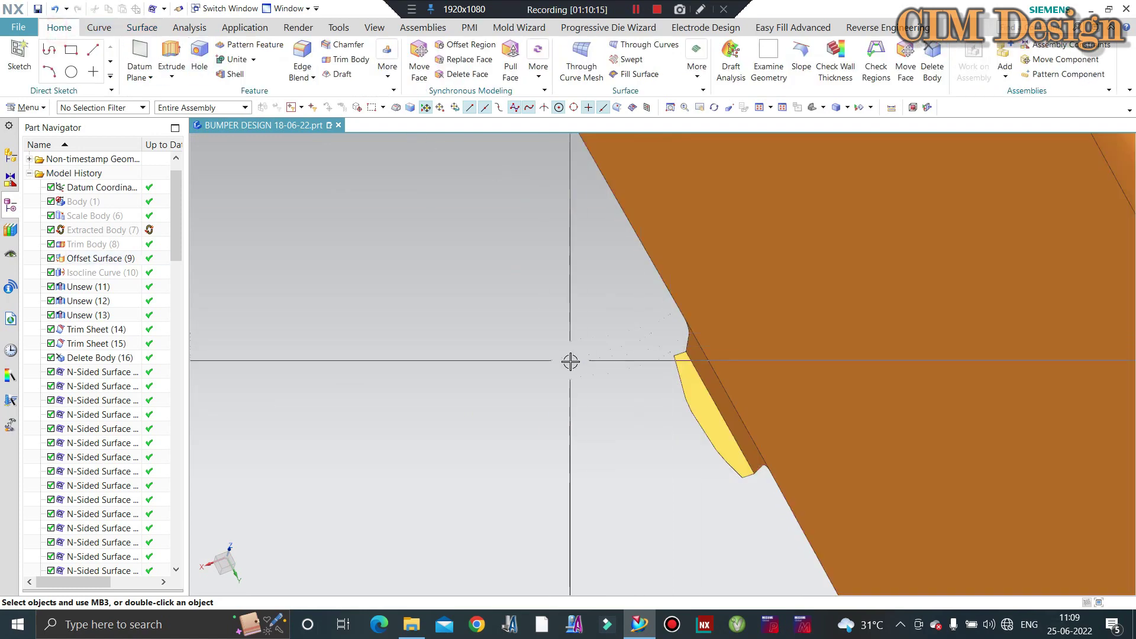
mouse_move(570, 360)
middle_mouse_down()
mouse_move(633, 553)
mouse_move(581, 367)
mouse_move(593, 431)
mouse_move(609, 443)
middle_mouse_up()
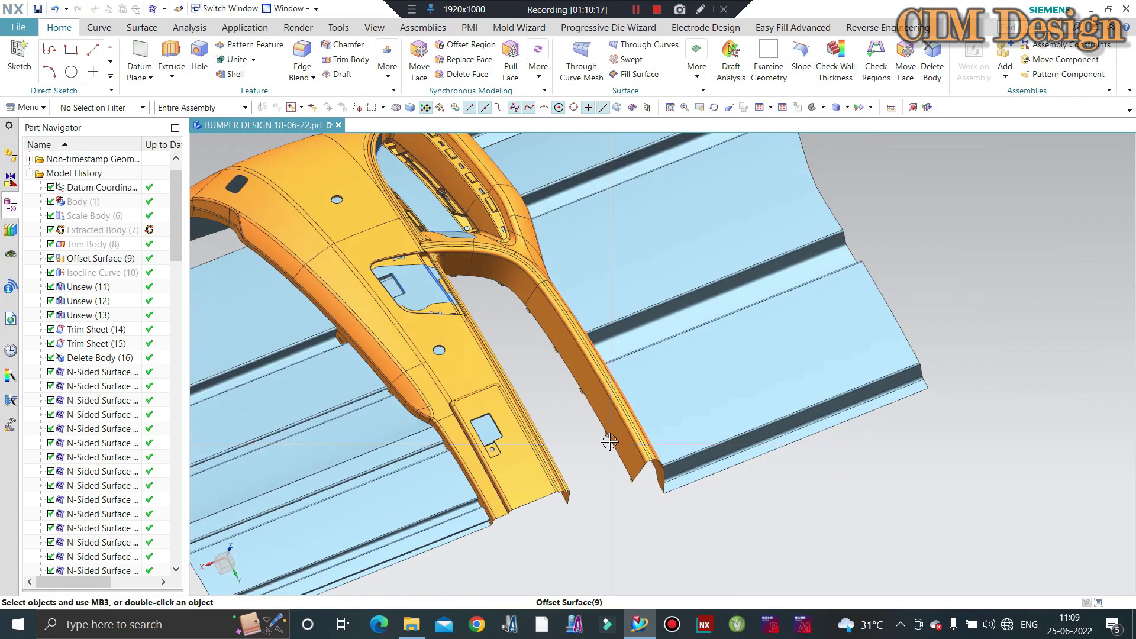
scroll(444, 313, "up", 5)
scroll(450, 296, "up", 3)
scroll(452, 288, "up", 2)
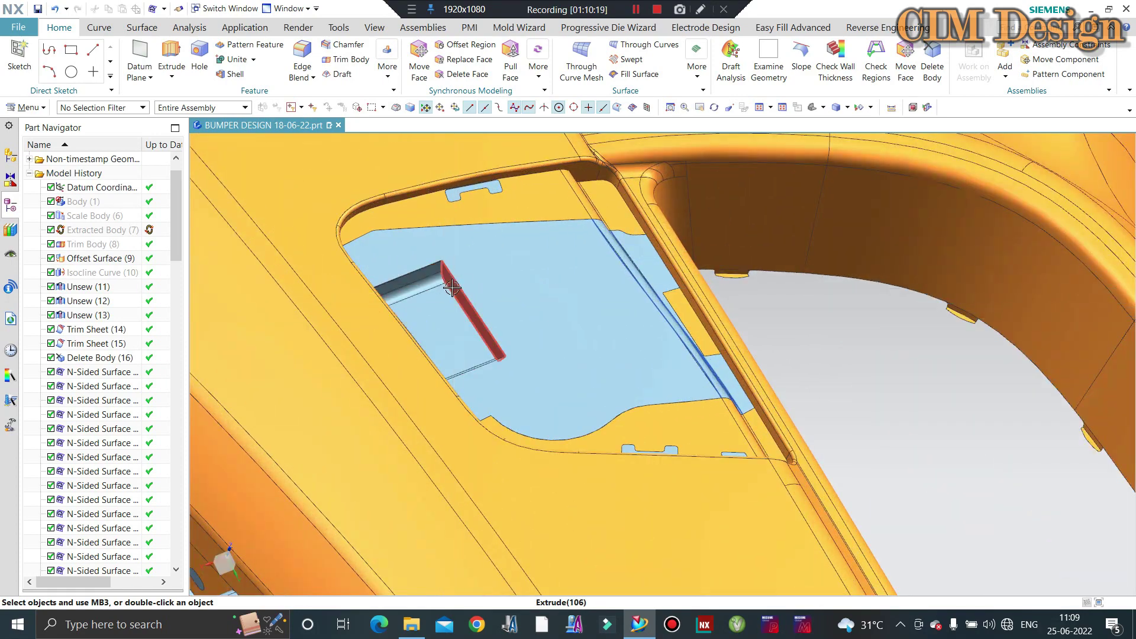
scroll(452, 288, "down", 2)
scroll(449, 331, "down", 2)
scroll(408, 308, "up", 3)
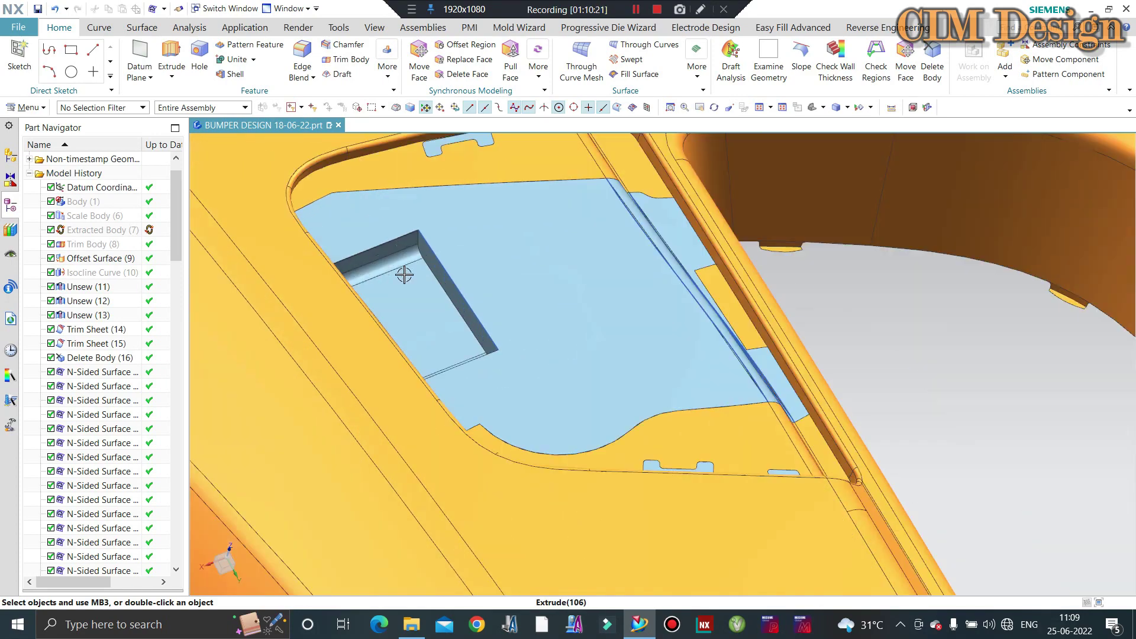
mouse_move(406, 271)
middle_mouse_down()
mouse_move(414, 278)
mouse_move(508, 171)
middle_mouse_up()
scroll(513, 163, "up", 2)
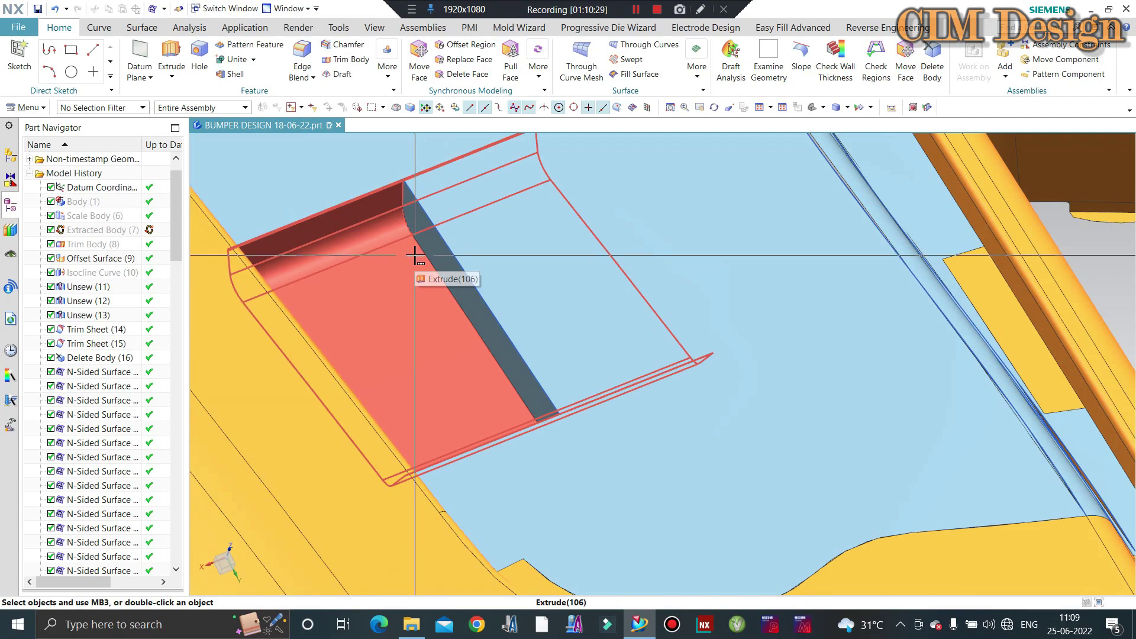
Zoom in and out on the pocket to examine its edges
scroll(405, 259, "down", 3)
scroll(405, 258, "down", 1)
scroll(405, 255, "up", 2)
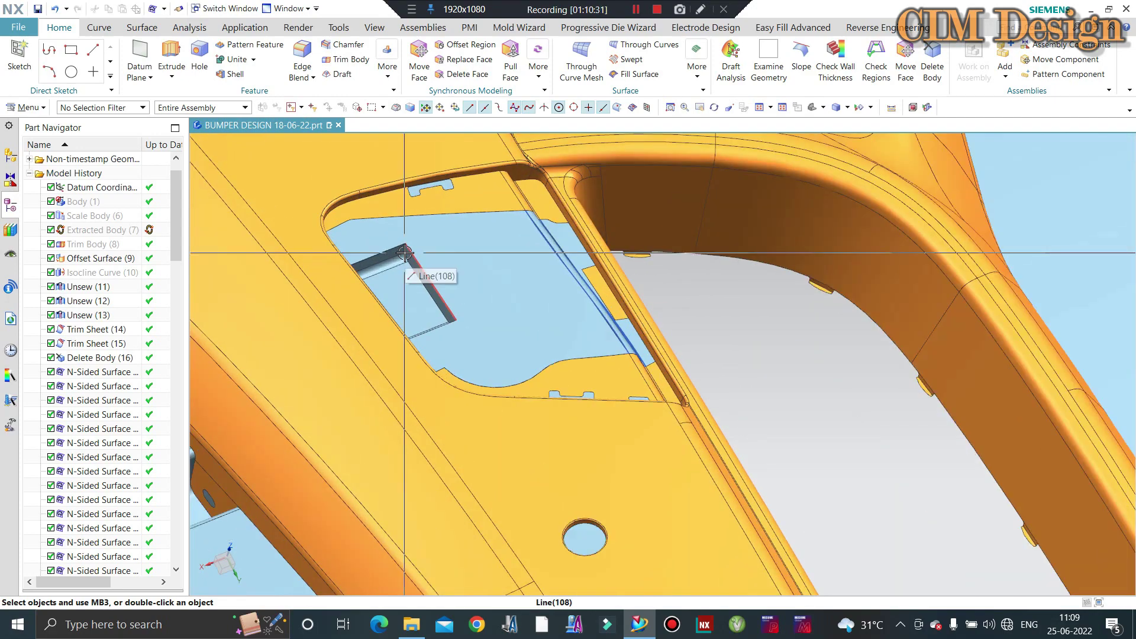
scroll(476, 267, "down", 2)
scroll(409, 323, "down", 2)
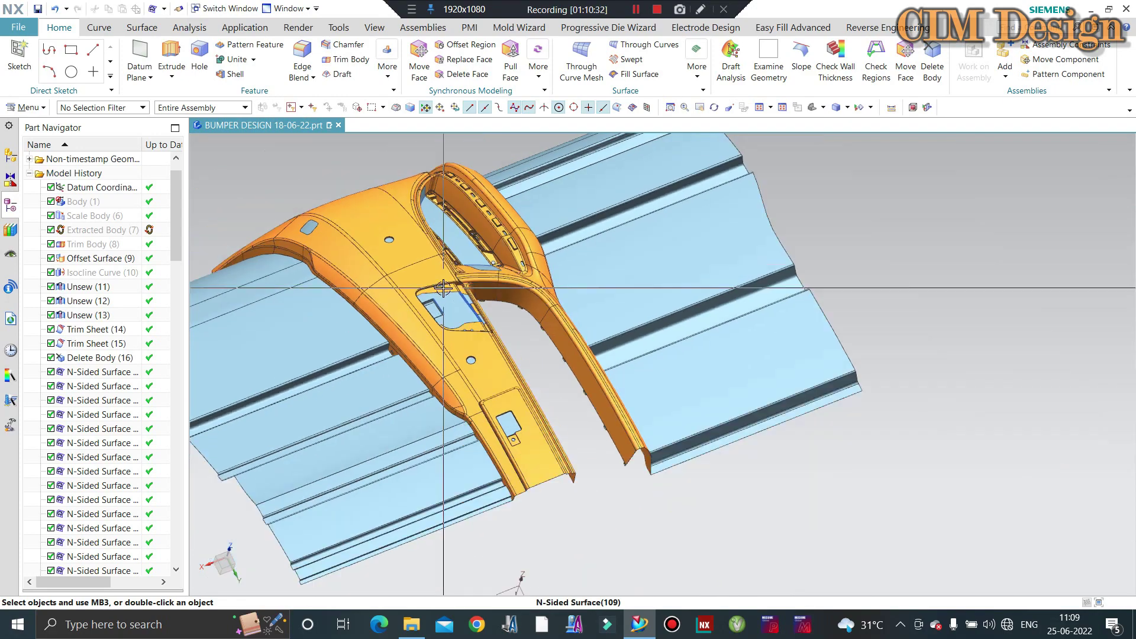
scroll(617, 406, "up", 3)
scroll(630, 338, "up", 2)
scroll(629, 338, "down", 2)
scroll(591, 380, "down", 2)
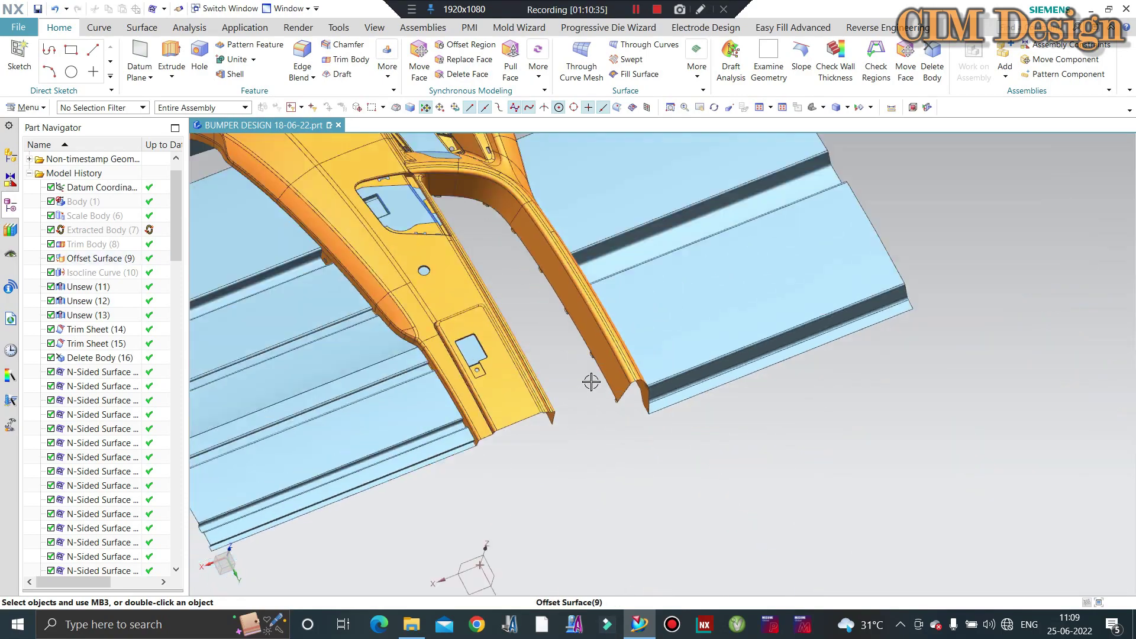
Orbit to view the whole bumper and zoom over its window opening and lower flange edge
middle_click_drag(591, 380, 537, 385)
scroll(537, 385, "down", 2)
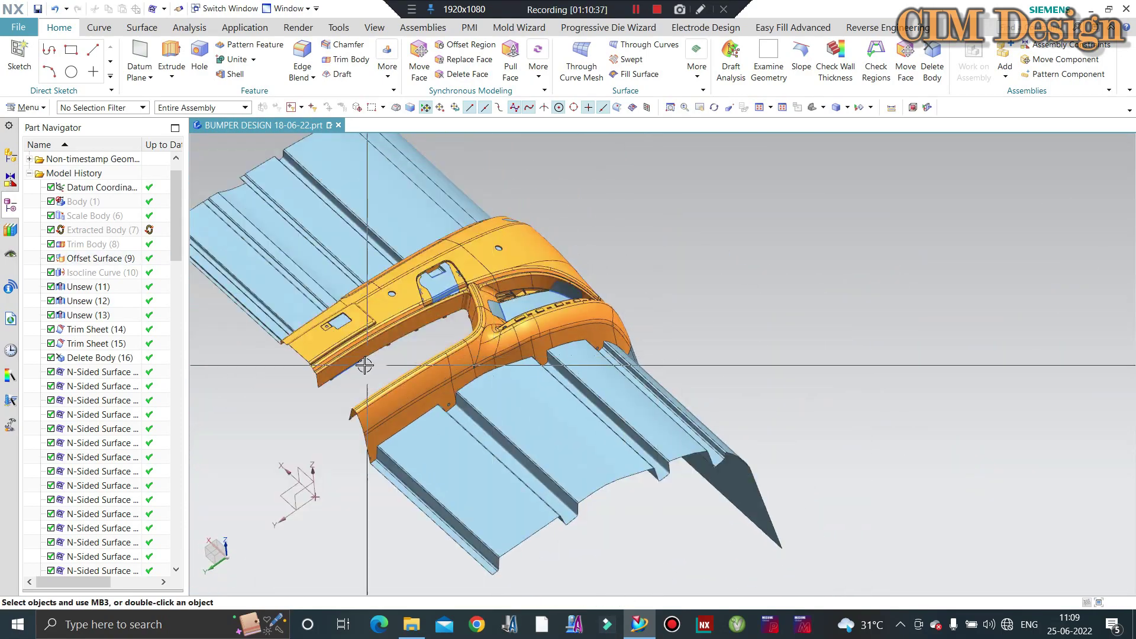
scroll(330, 367, "up", 3)
scroll(378, 330, "up", 2)
scroll(378, 329, "down", 2)
scroll(388, 330, "down", 2)
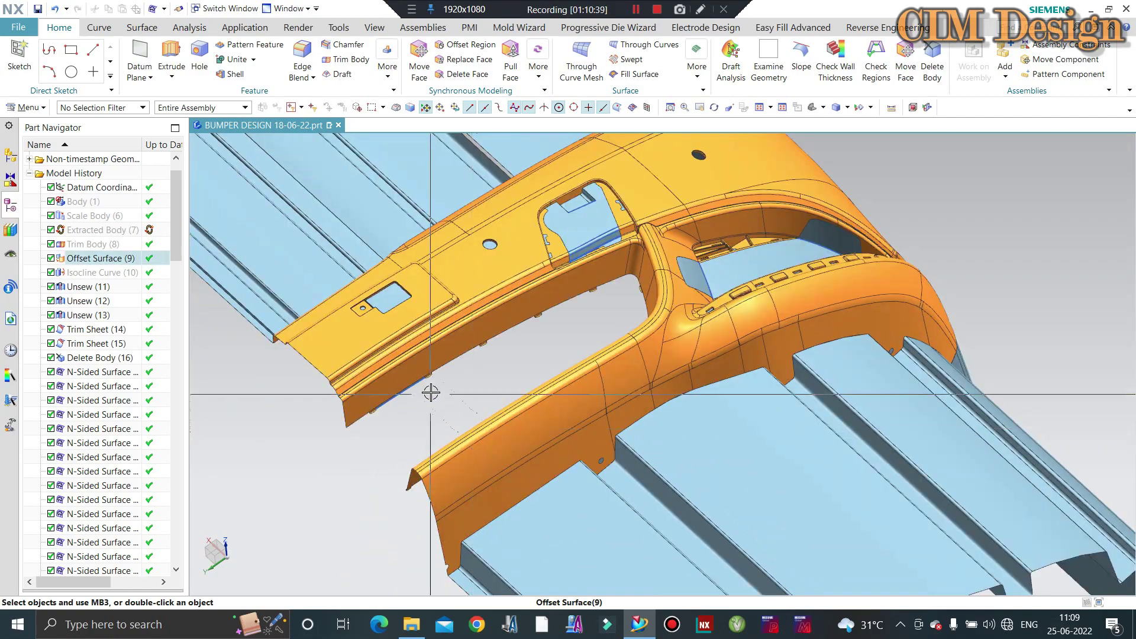
scroll(432, 393, "up", 2)
scroll(468, 351, "up", 2)
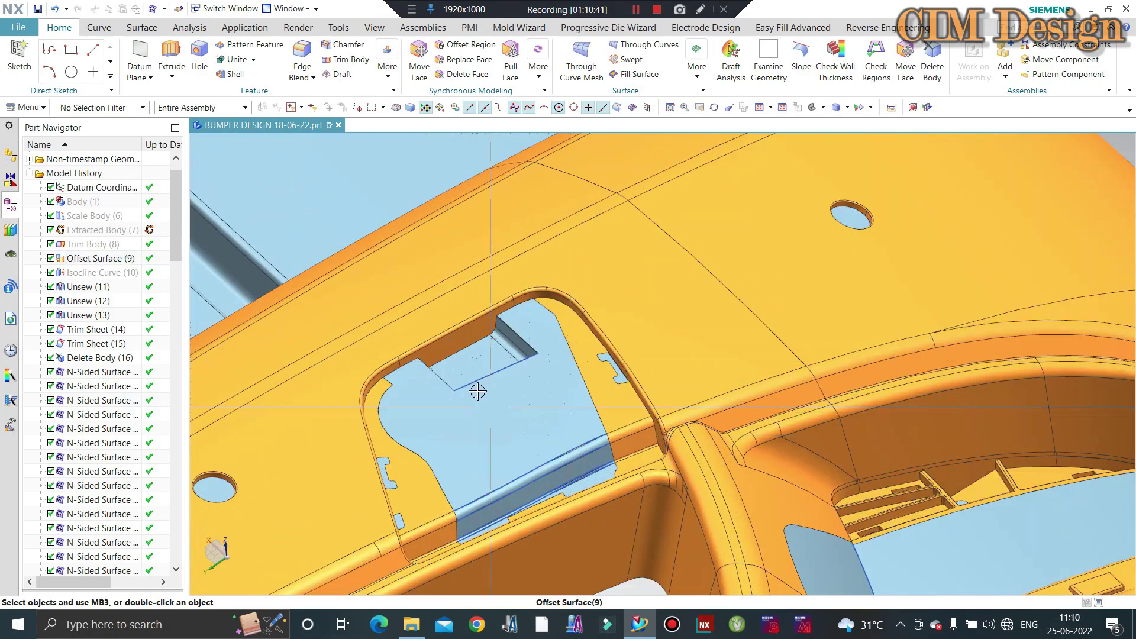
scroll(492, 361, "down", 2)
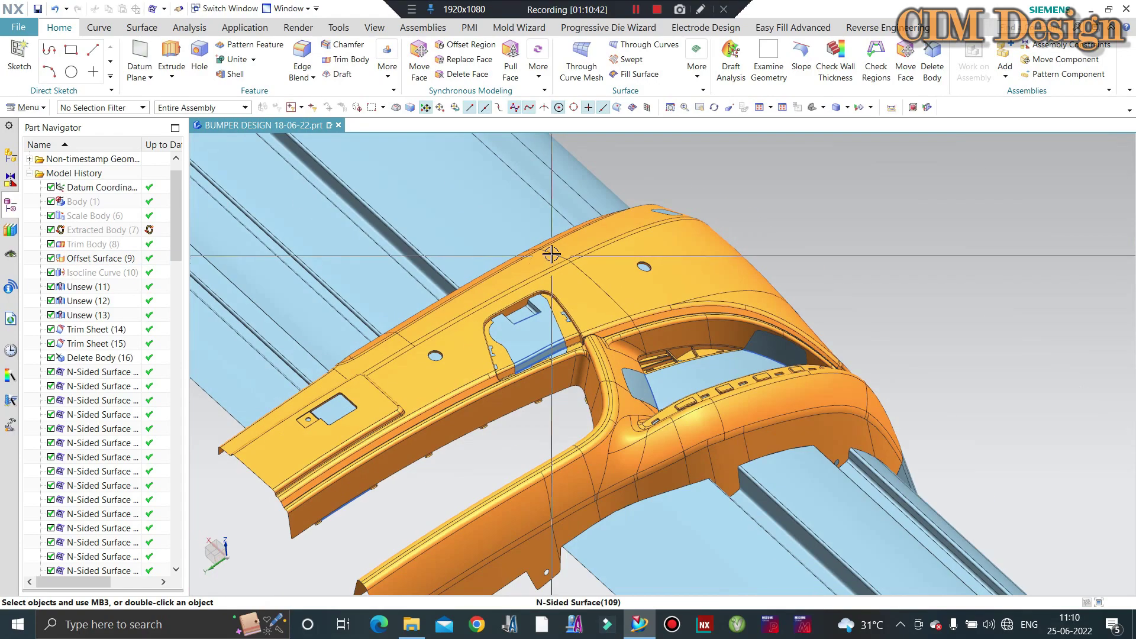
scroll(574, 230, "up", 2)
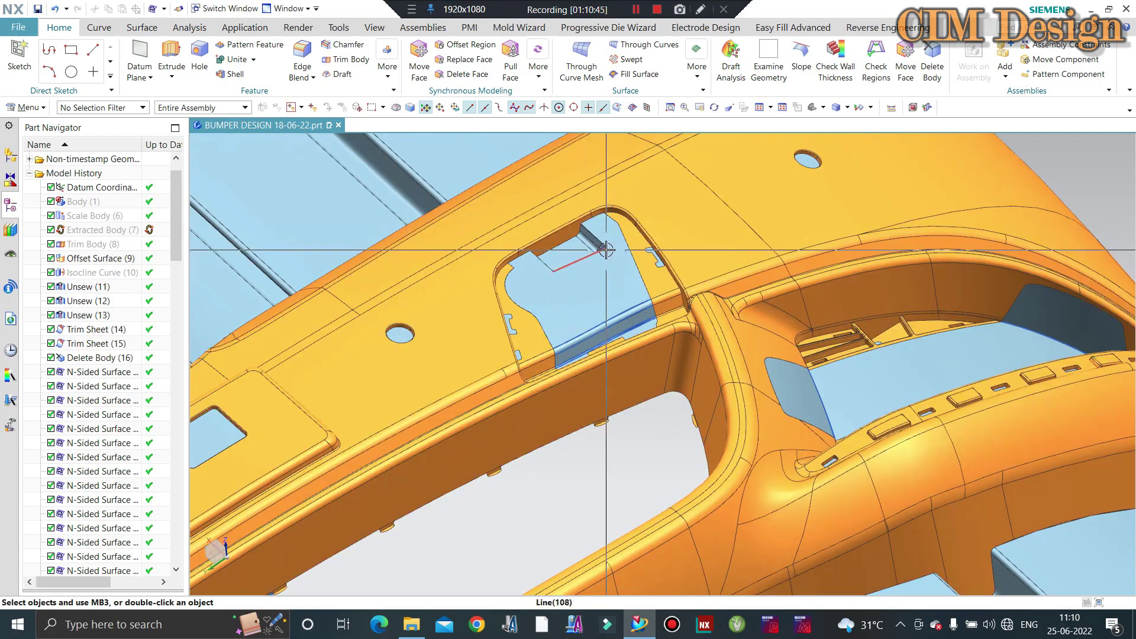
scroll(606, 251, "down", 2)
scroll(482, 431, "up", 3)
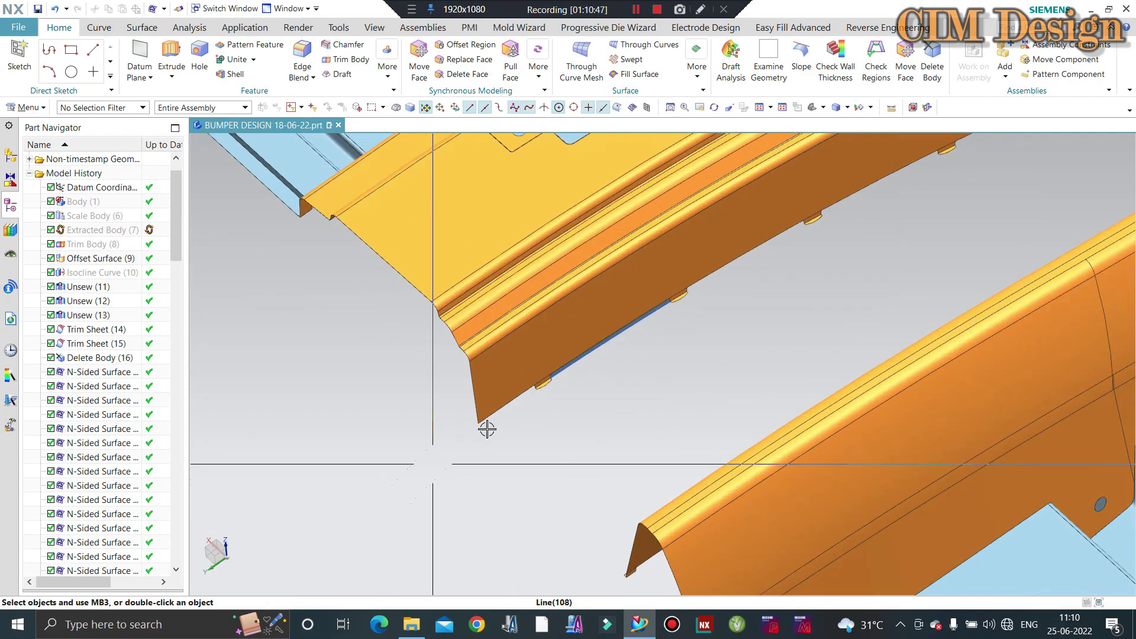
scroll(520, 352, "up", 2)
scroll(475, 493, "up", 2)
scroll(474, 492, "down", 2)
scroll(573, 296, "down", 1)
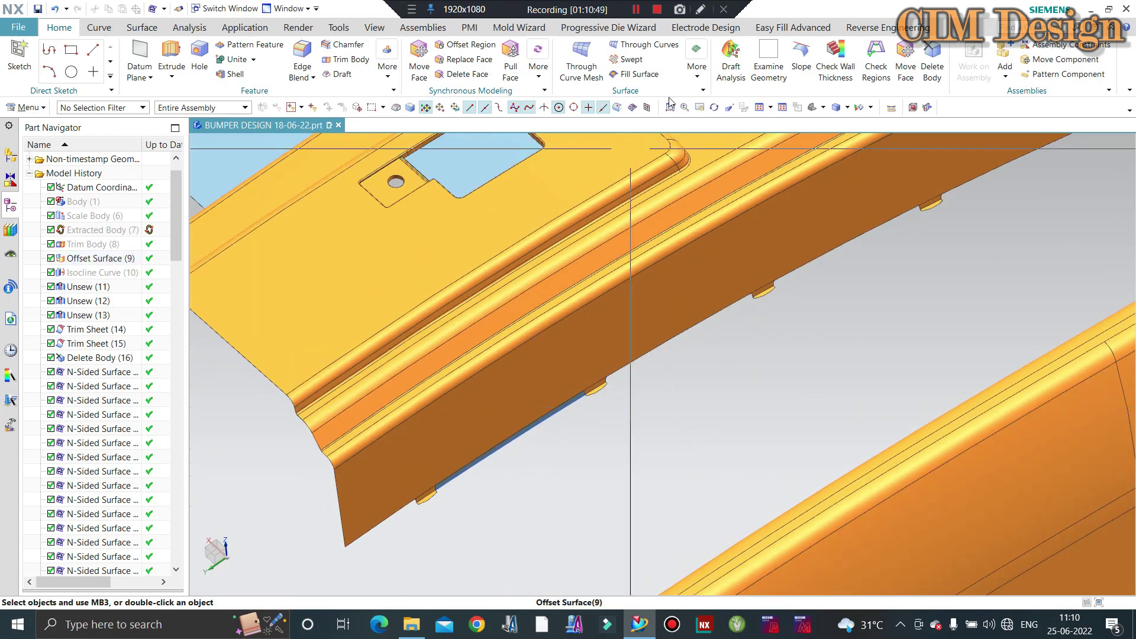
Create a bridge curve spanning the lower-edge gap between the two tab edges
left_click(156, 30)
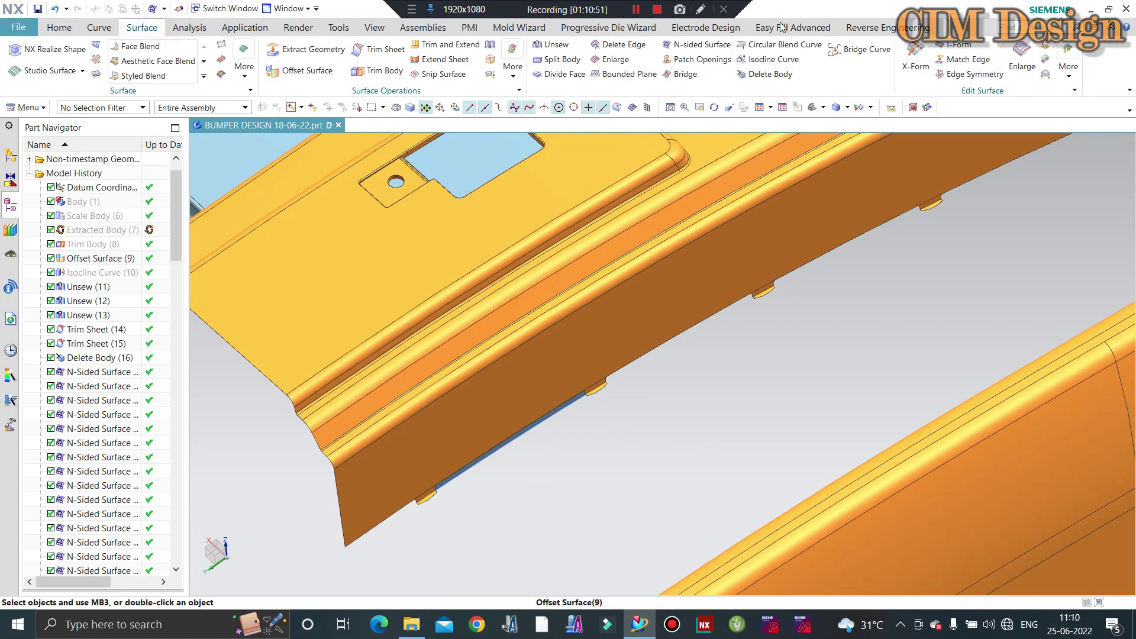
scroll(613, 371, "up", 3)
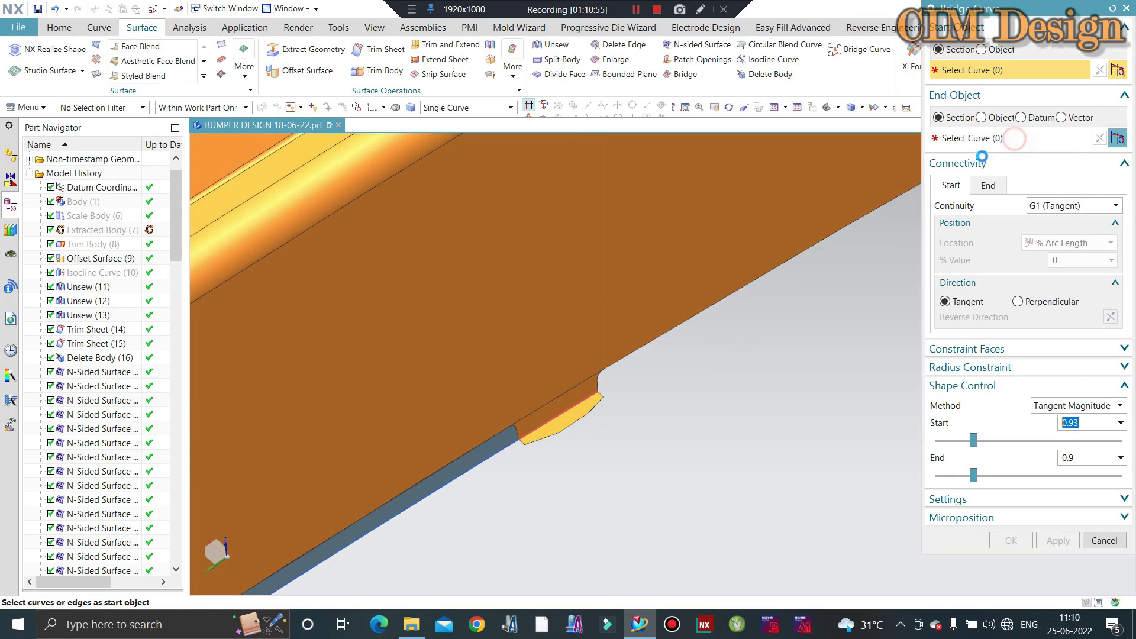
left_click(586, 400)
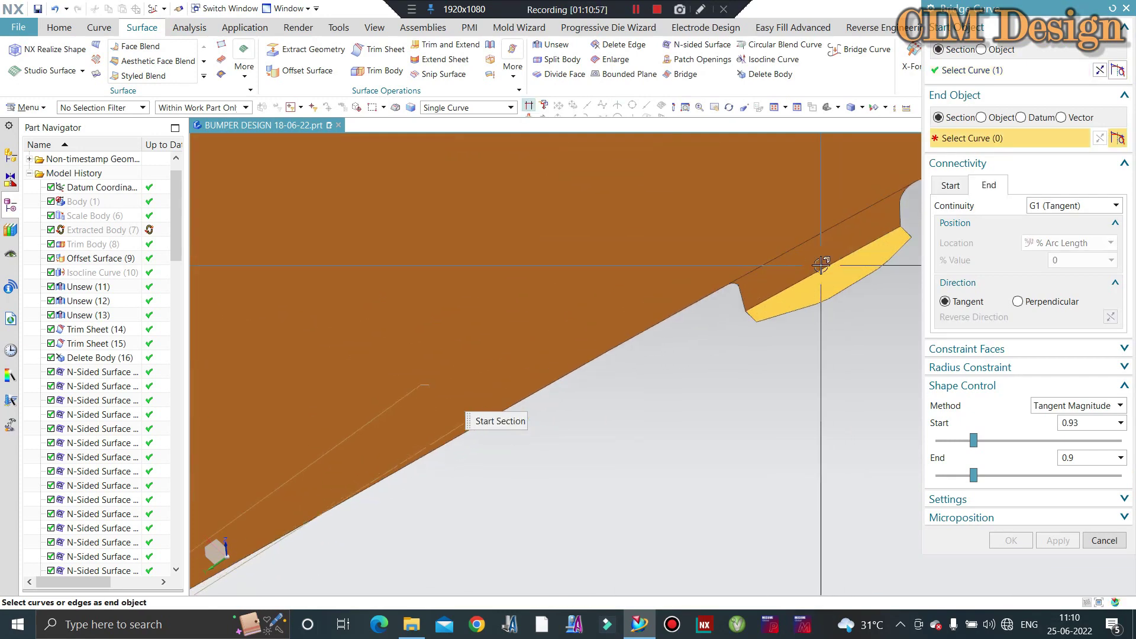
left_click(821, 265)
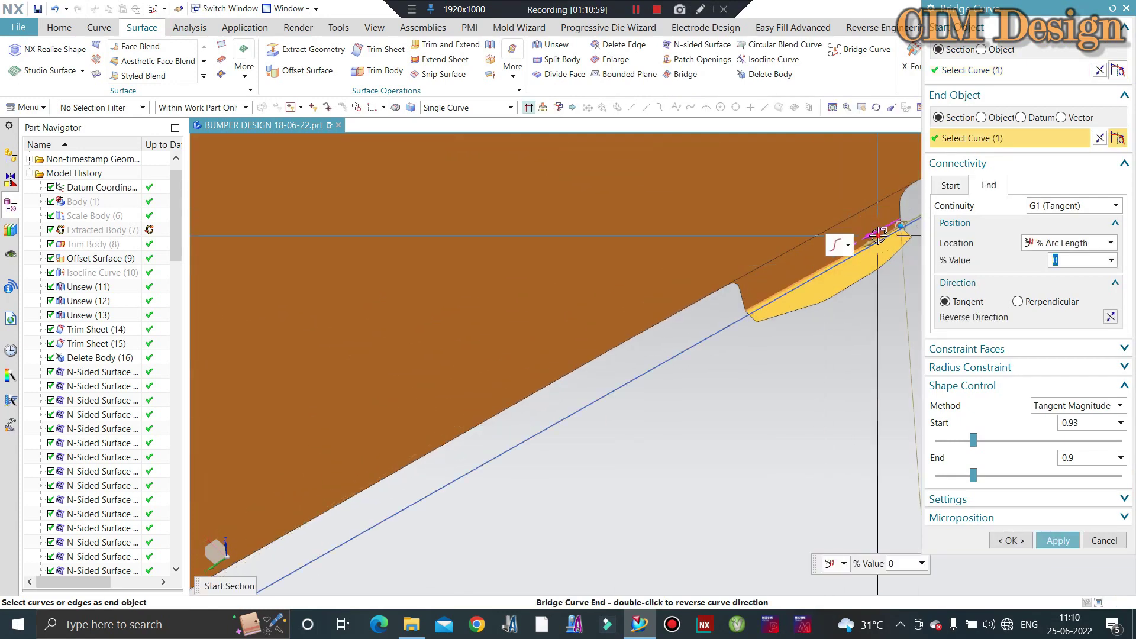
scroll(858, 249, "down", 2)
scroll(763, 255, "down", 3)
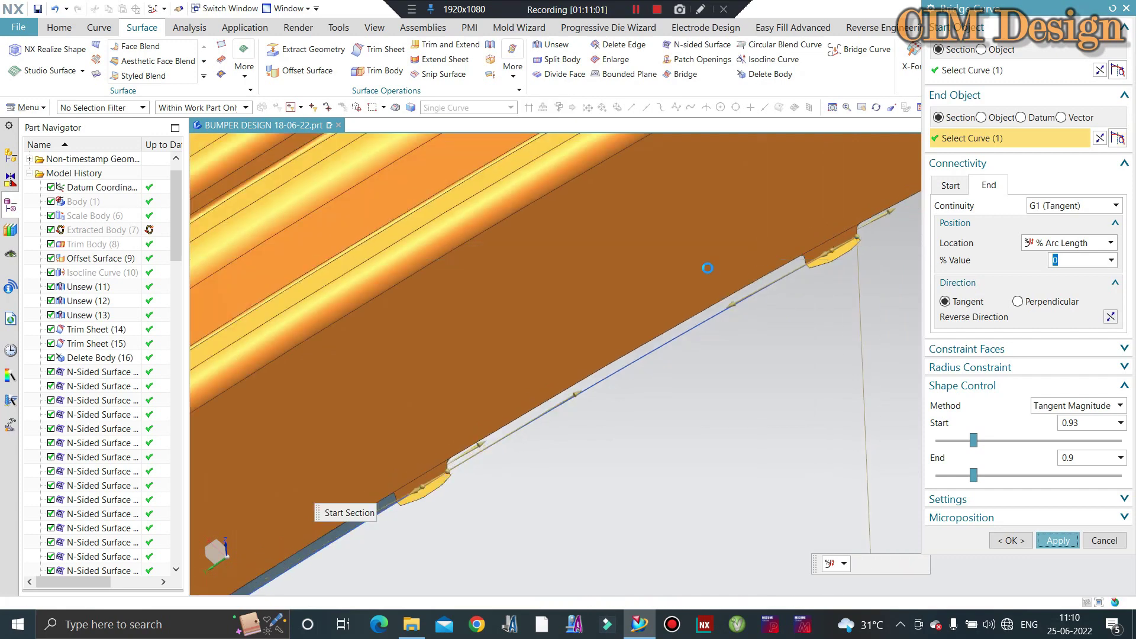
middle_click(733, 254)
Try reopening the latest bridge curve from the Part Navigator, then dismiss the info window and cancel
scroll(734, 291, "up", 1)
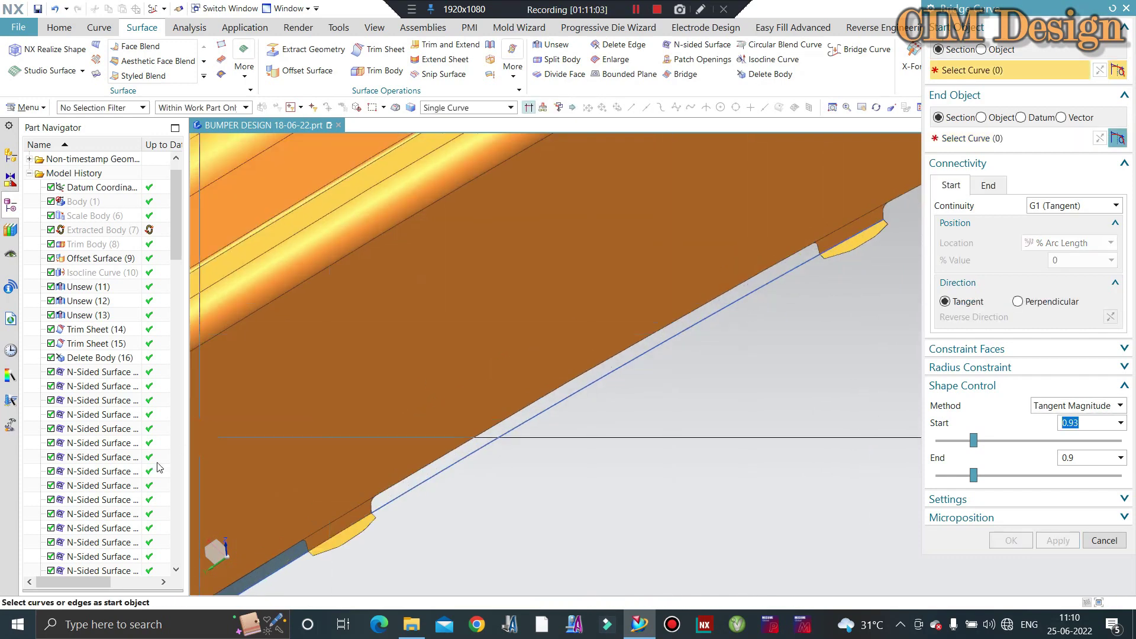
scroll(96, 459, "down", 8)
scroll(96, 459, "down", 5)
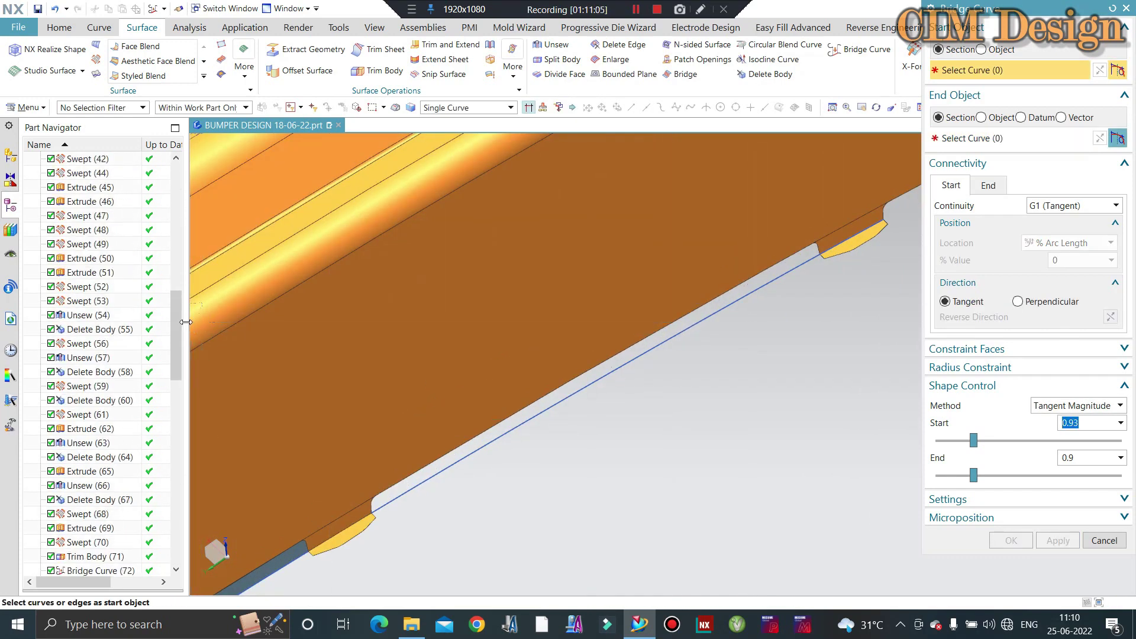
scroll(106, 443, "down", 5)
scroll(49, 569, "down", 5)
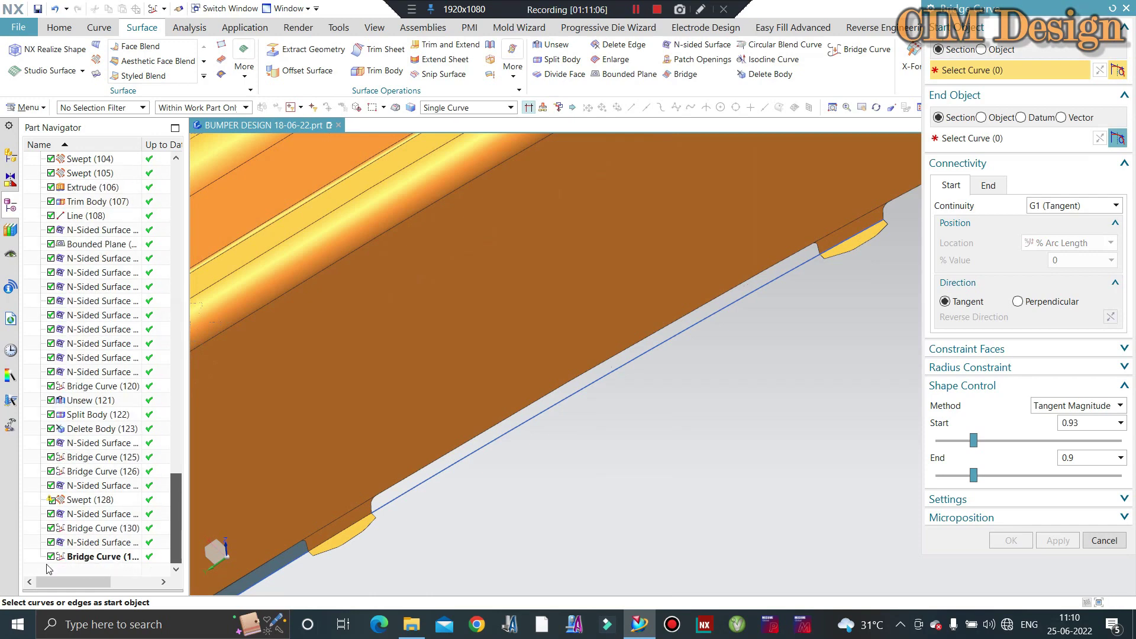
double_click(78, 556)
left_click(1076, 155)
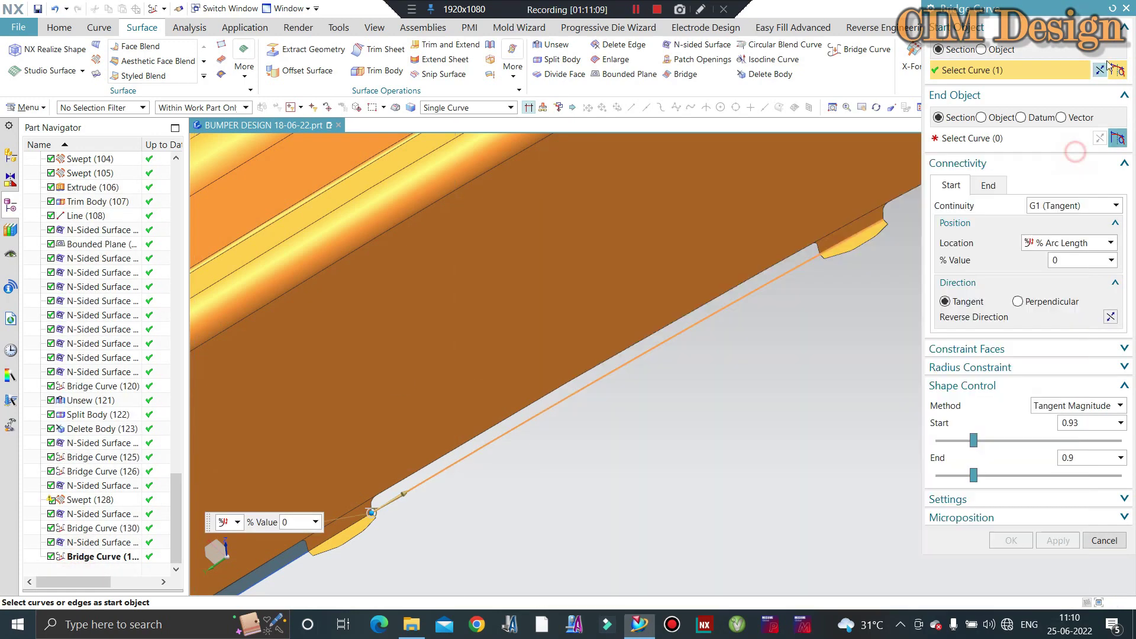
key("Escape")
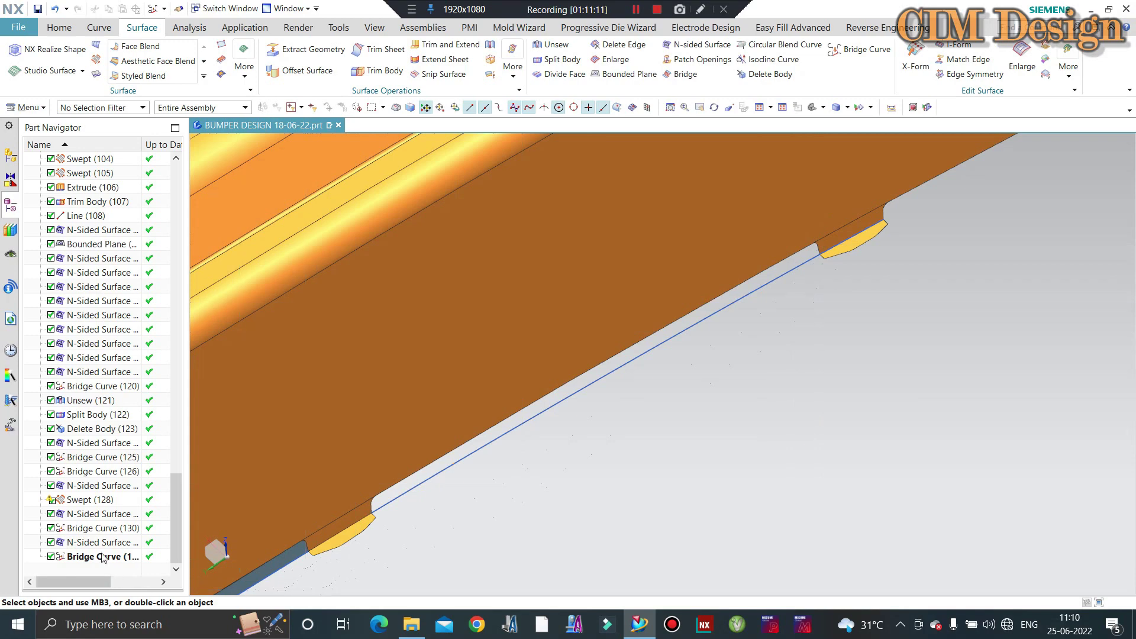
Edit Bridge Curve(132) so it ends at 100% of the far edge, and confirm
double_click(95, 556)
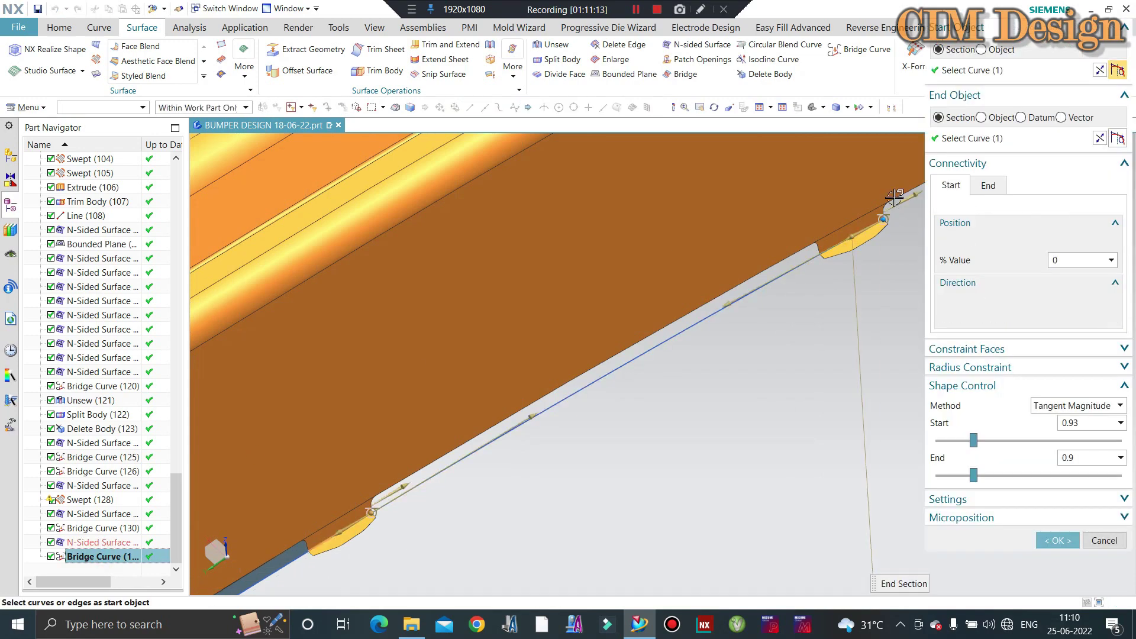
scroll(685, 354, "up", 3)
scroll(685, 354, "up", 2)
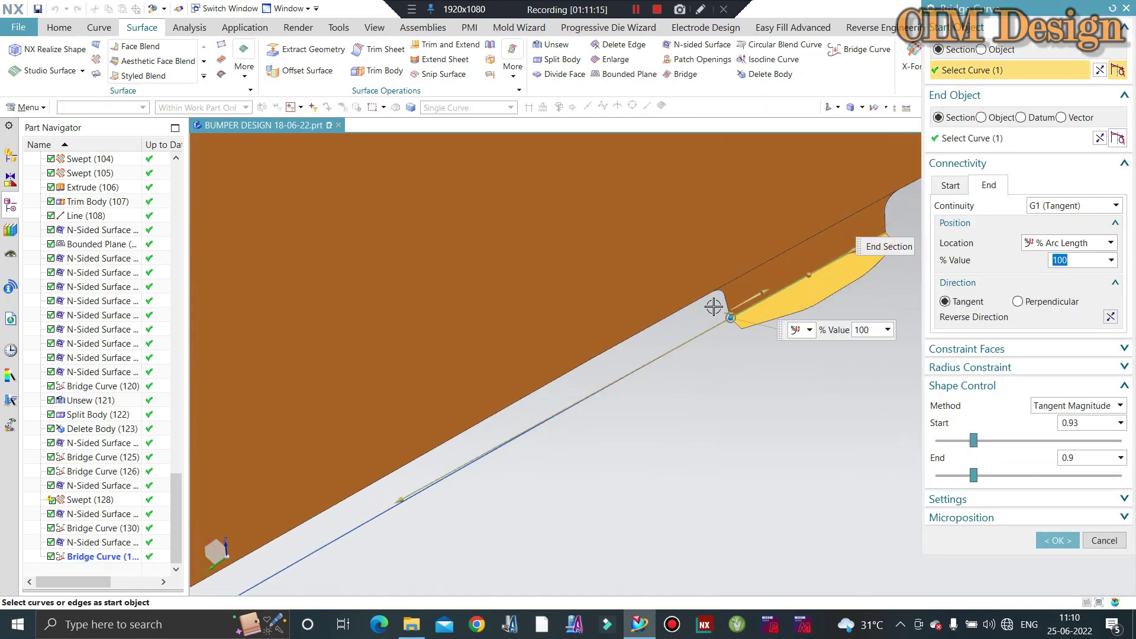
scroll(718, 304, "down", 3)
middle_click(499, 380)
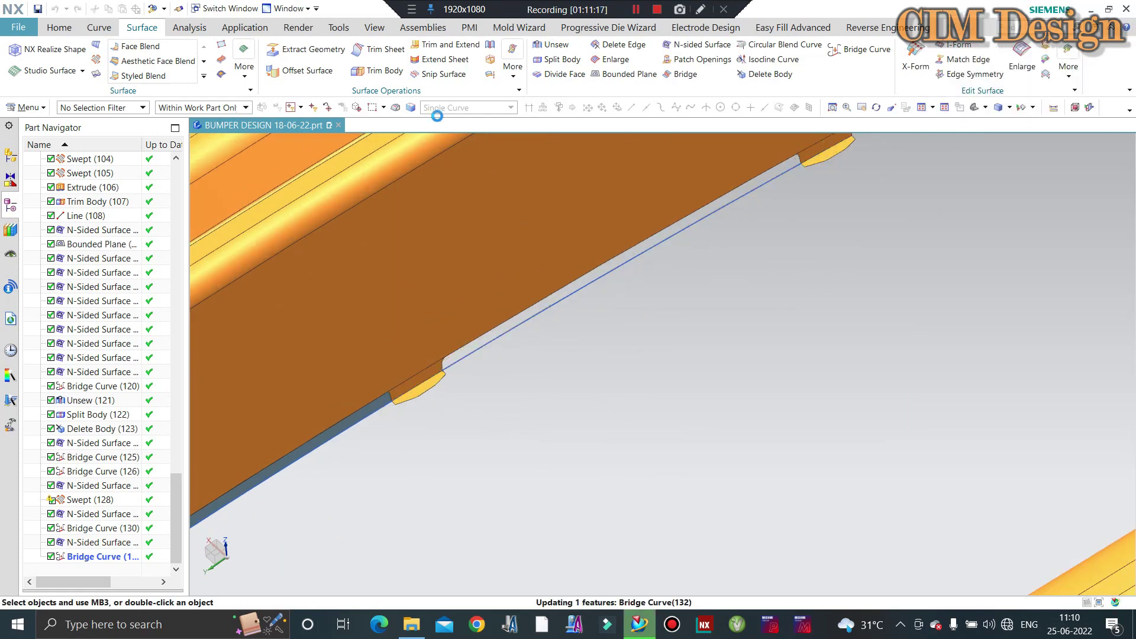
left_click(190, 28)
Build an N-sided patch over the bumper's lower-edge gap from three boundary edges
left_click(133, 28)
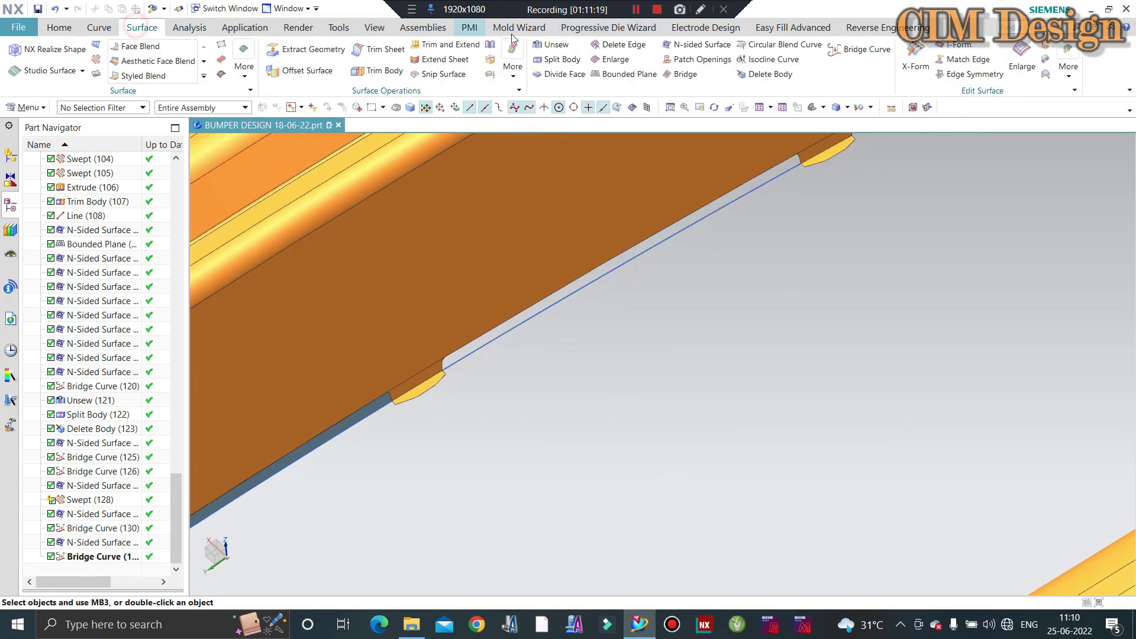
left_click(687, 47)
scroll(451, 370, "up", 3)
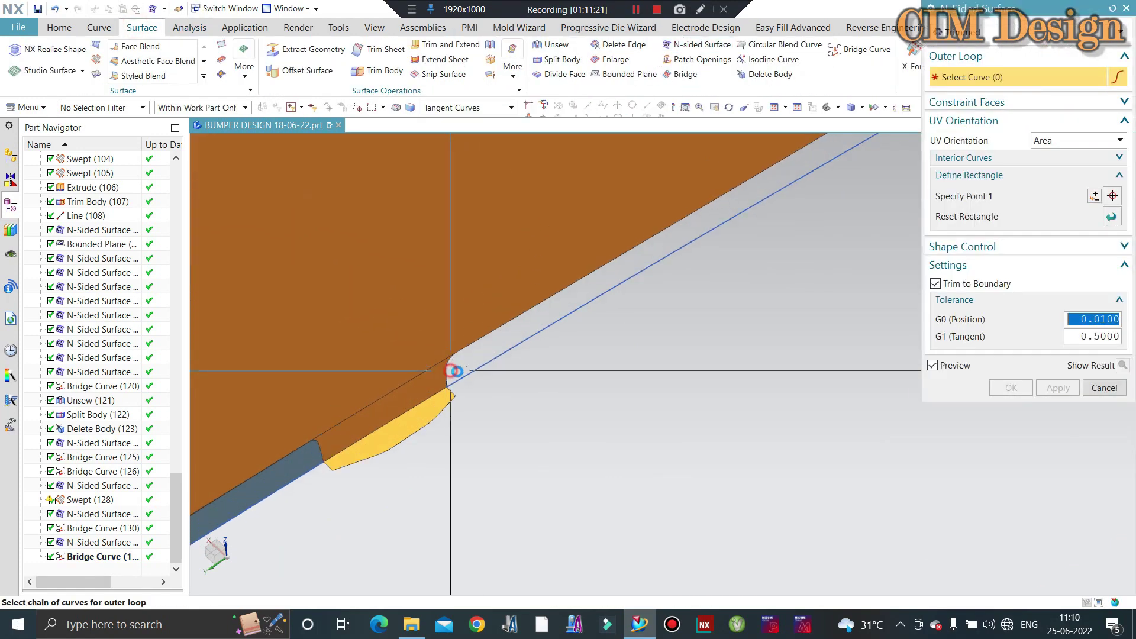
left_click(471, 374)
middle_click_drag(471, 374, 619, 220, "shift")
left_click(619, 220)
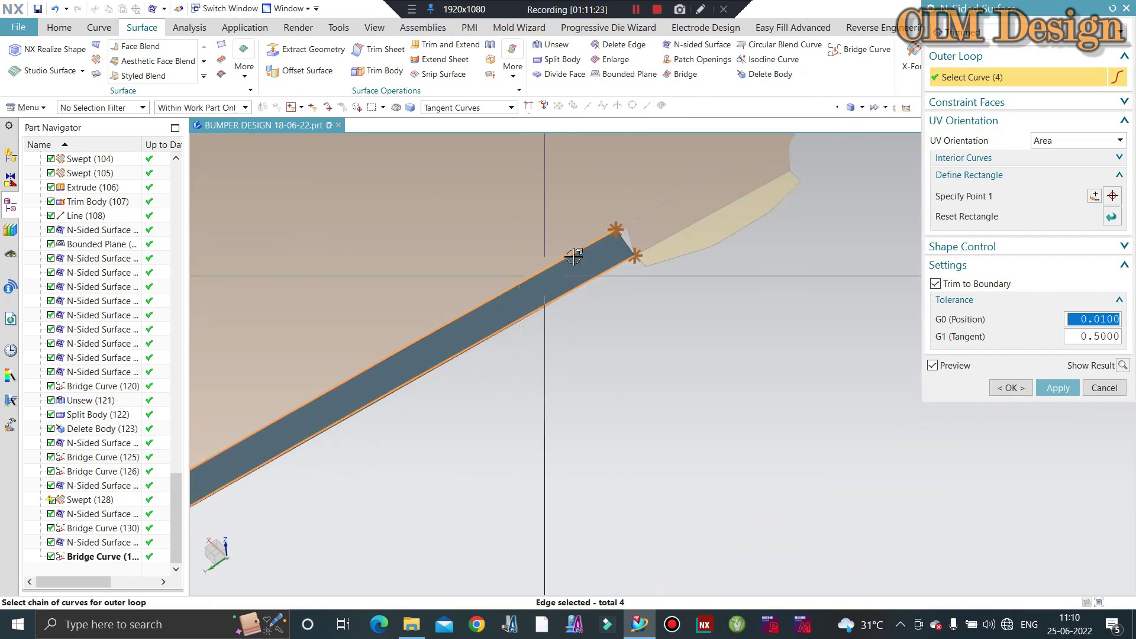
left_click(661, 244)
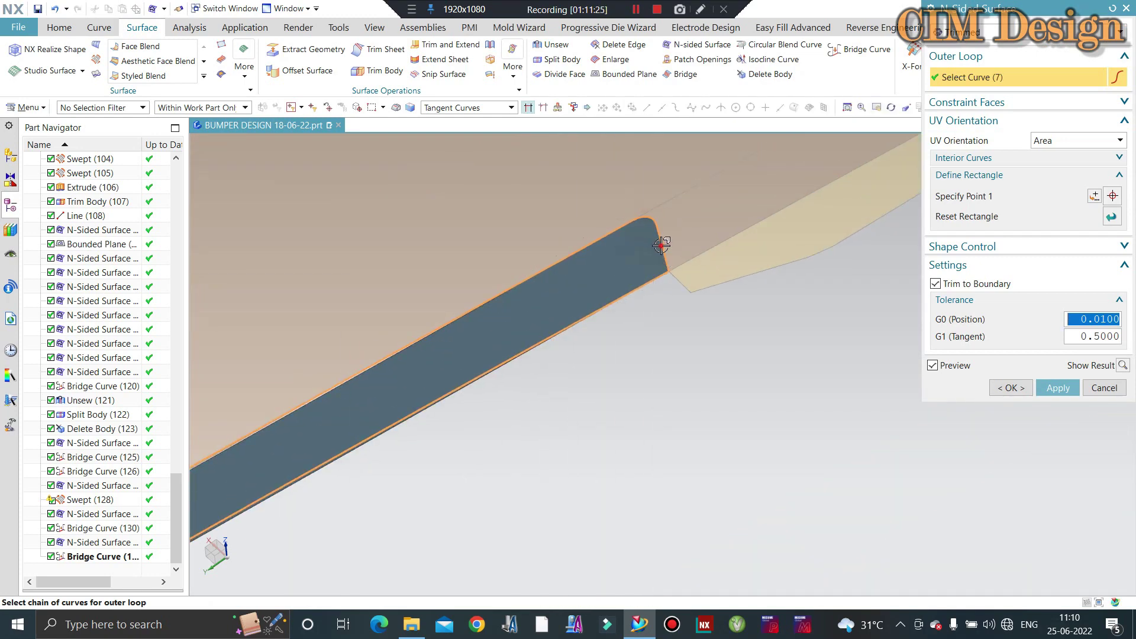
middle_click(580, 239)
Orbit and zoom around the bumper to inspect the patch and its lower edge
scroll(337, 410, "down", 4)
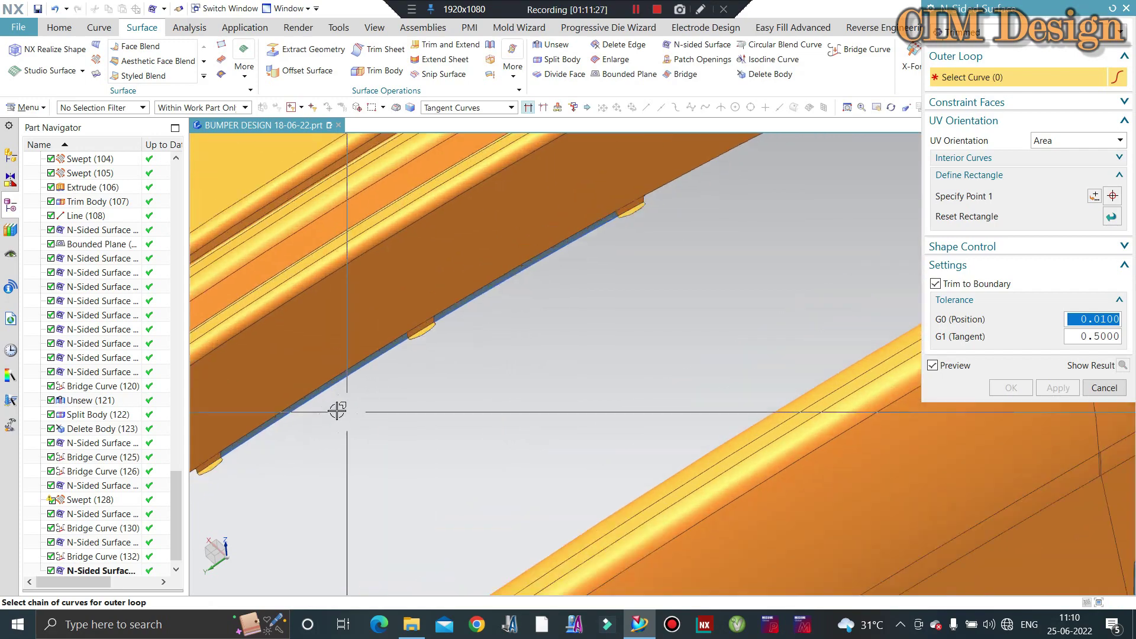
scroll(489, 263, "up", 2)
scroll(495, 251, "up", 2)
scroll(427, 241, "up", 2)
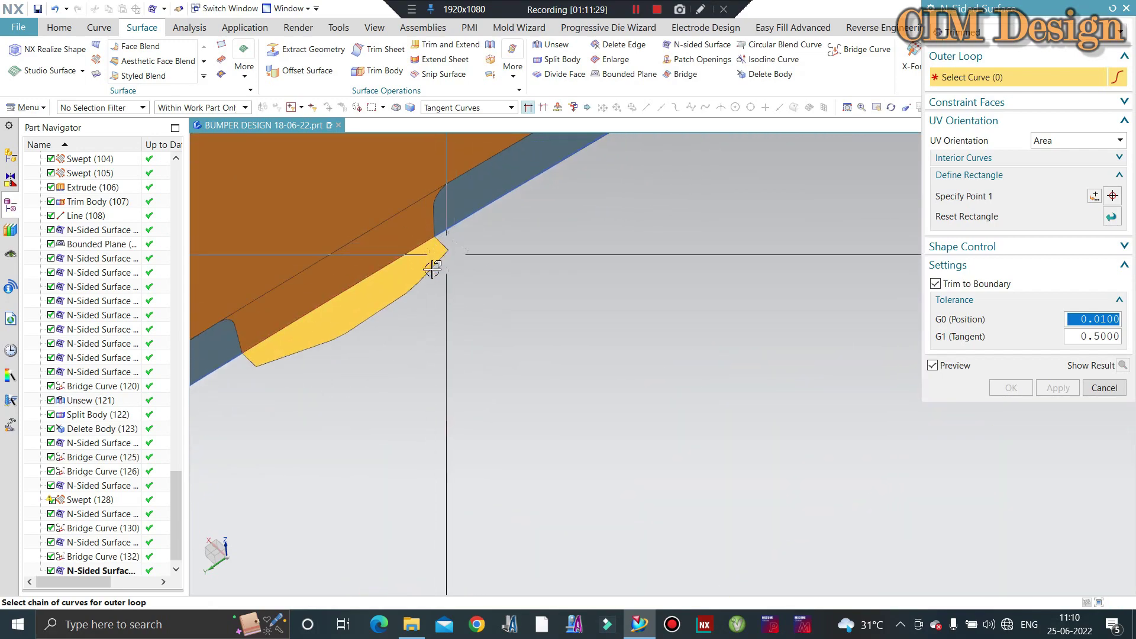
mouse_move(286, 377)
middle_mouse_down()
mouse_move(342, 340)
mouse_move(541, 325)
middle_mouse_up()
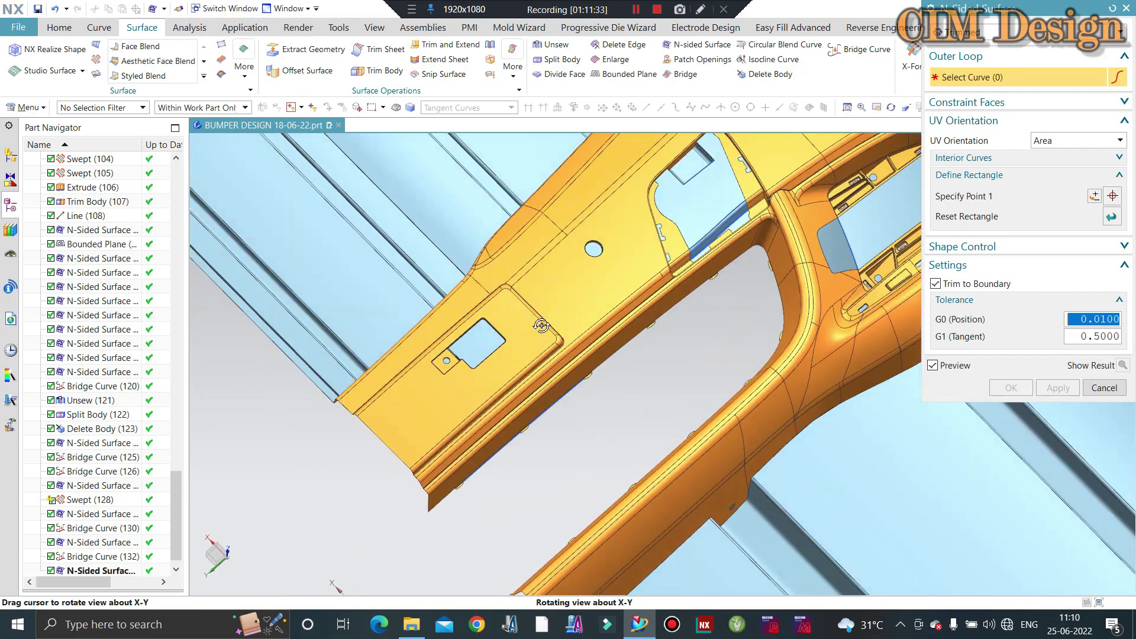
scroll(588, 432, "down", 2)
scroll(634, 452, "up", 1)
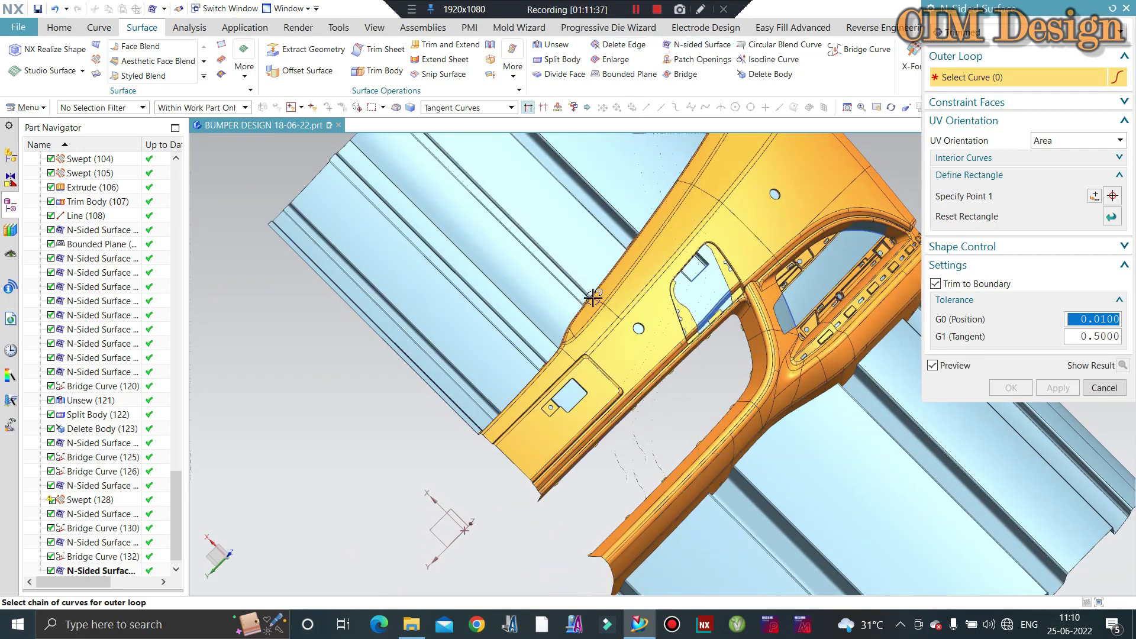
middle_click_drag(593, 297, 519, 276)
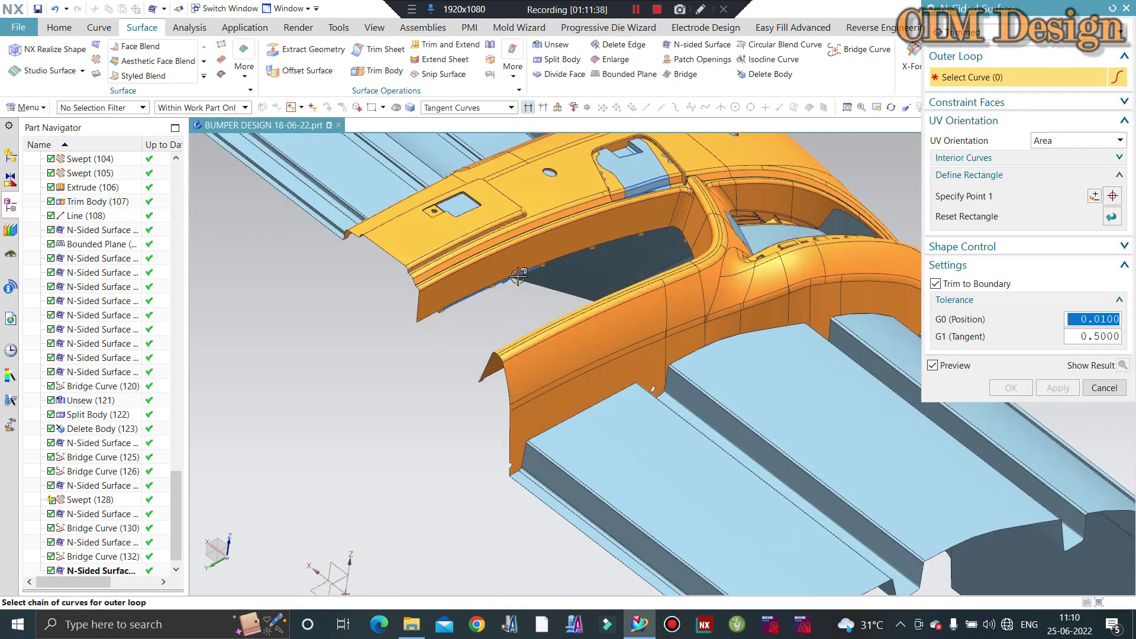
scroll(518, 276, "up", 5)
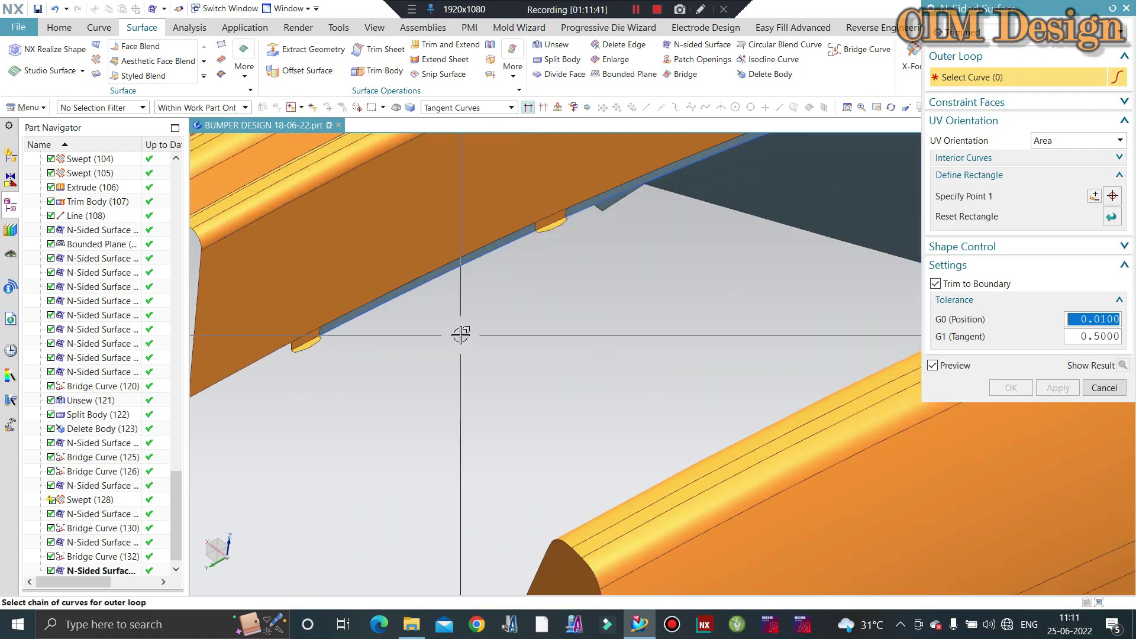
scroll(456, 319, "down", 3)
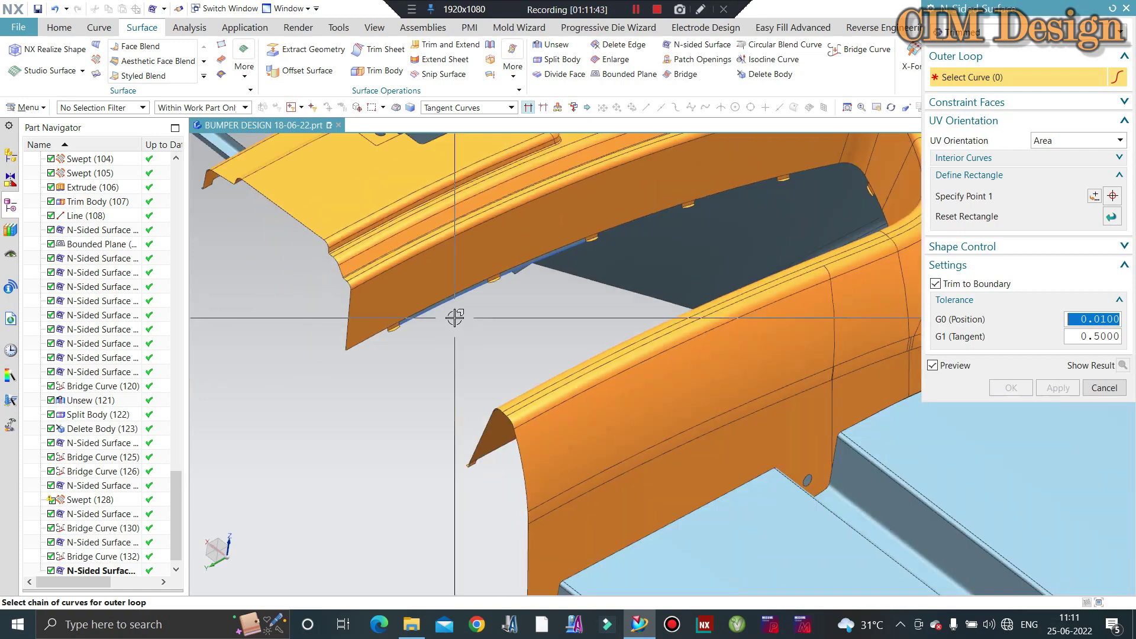
scroll(545, 355, "down", 2)
scroll(570, 325, "down", 2)
scroll(570, 324, "up", 2)
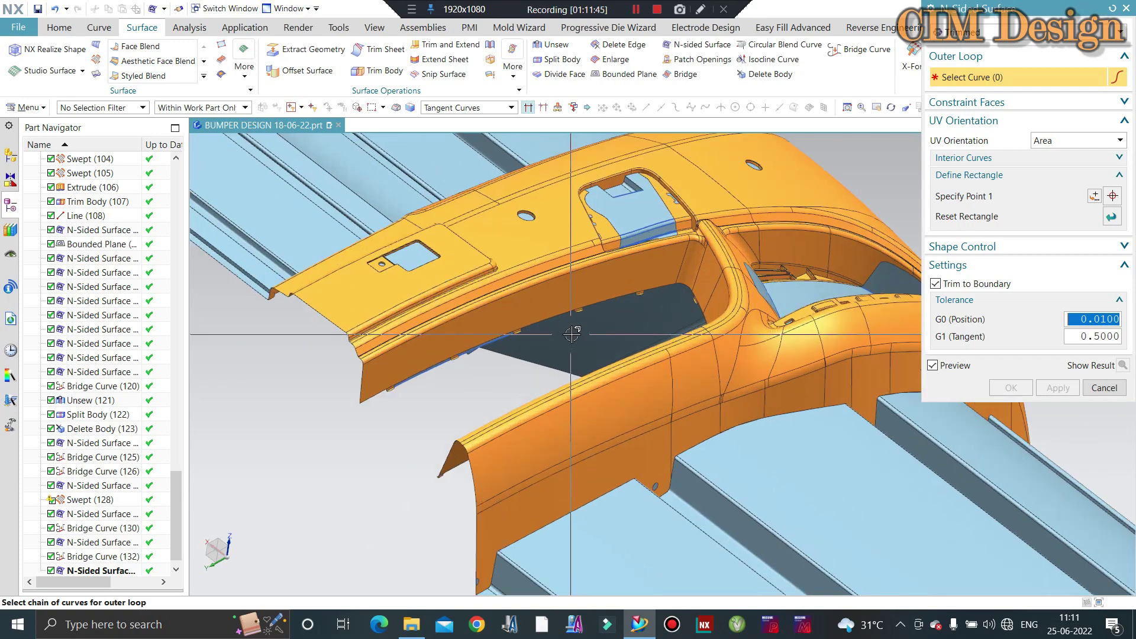
scroll(583, 284, "up", 2)
scroll(598, 249, "down", 1)
scroll(616, 210, "up", 1)
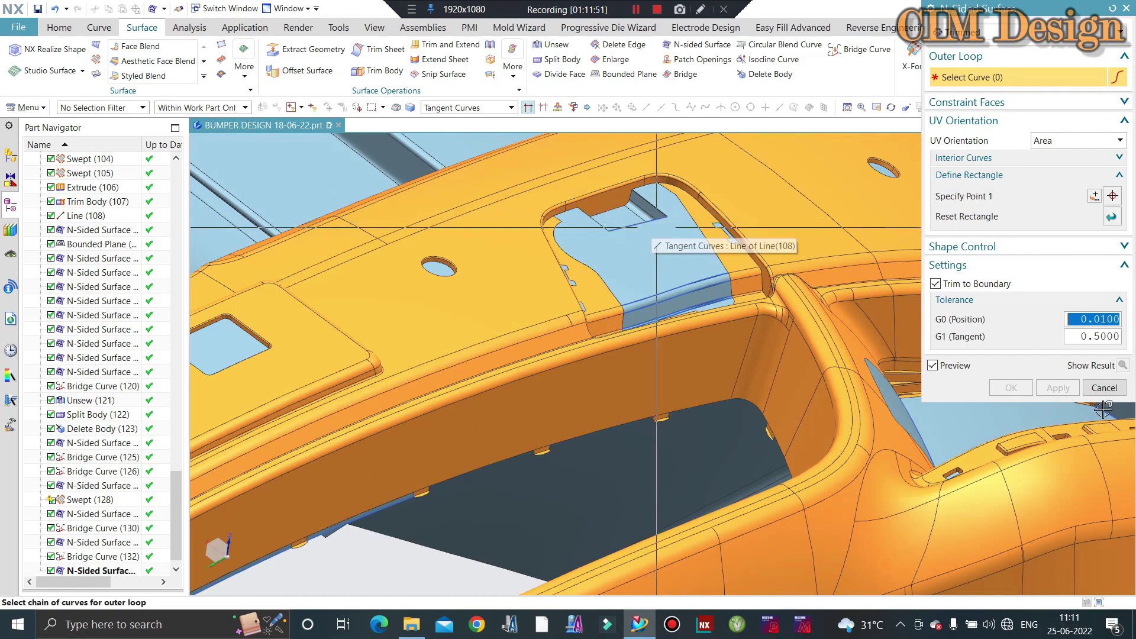
Cancel the unfinished N-sided patch and orbit out to view the whole bumper
left_click(1109, 386)
scroll(544, 355, "down", 3)
mouse_move(544, 355)
middle_mouse_down()
mouse_move(546, 387)
mouse_move(670, 255)
mouse_move(660, 345)
mouse_move(627, 308)
middle_mouse_up()
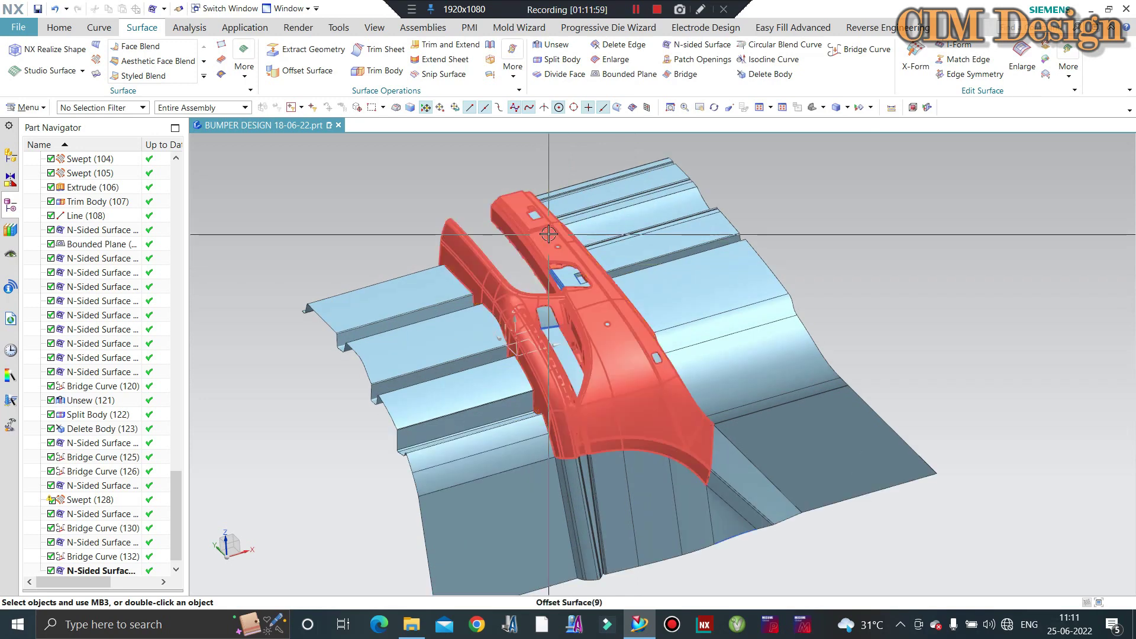
Select the bumper body and bring up the History list of recently opened parts
left_click(549, 234)
scroll(549, 234, "down", 2)
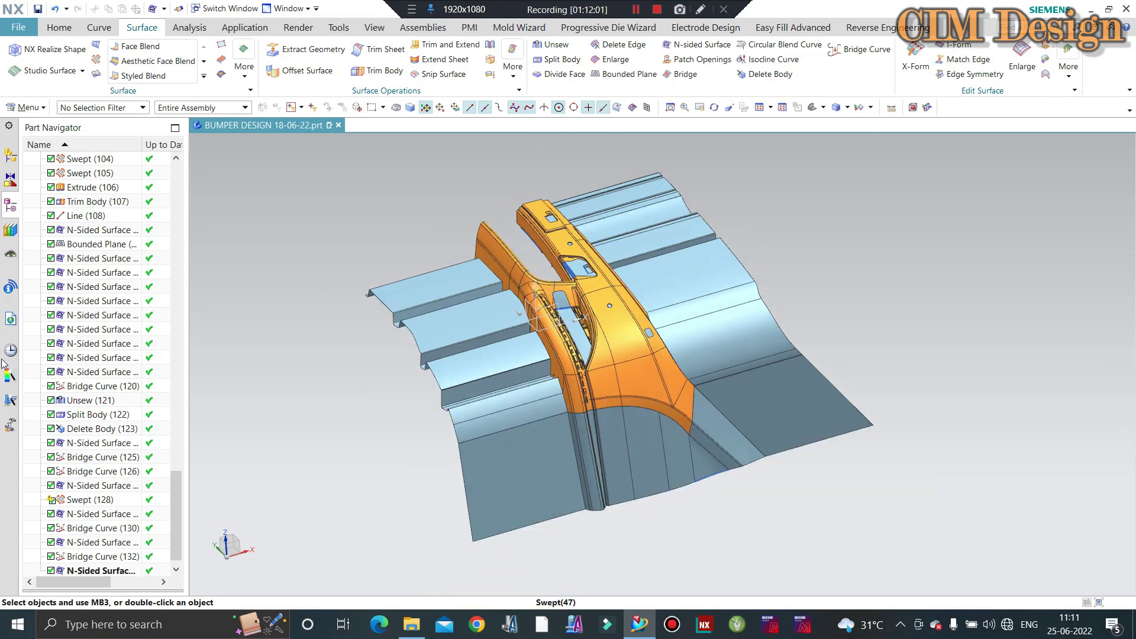
left_click(11, 350)
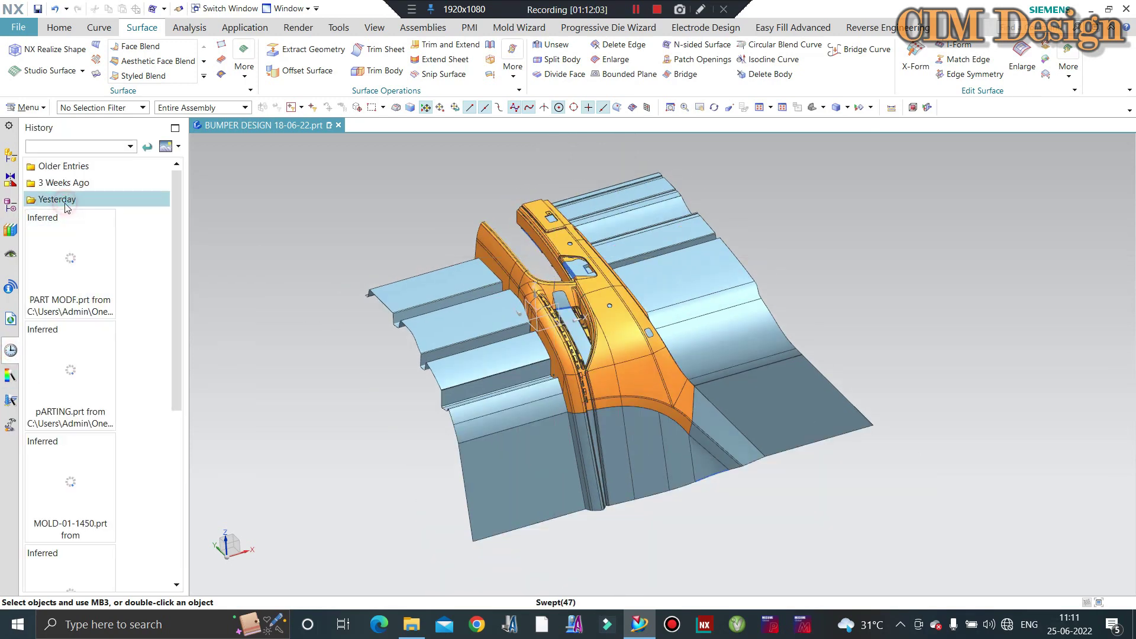
scroll(112, 449, "down", 5)
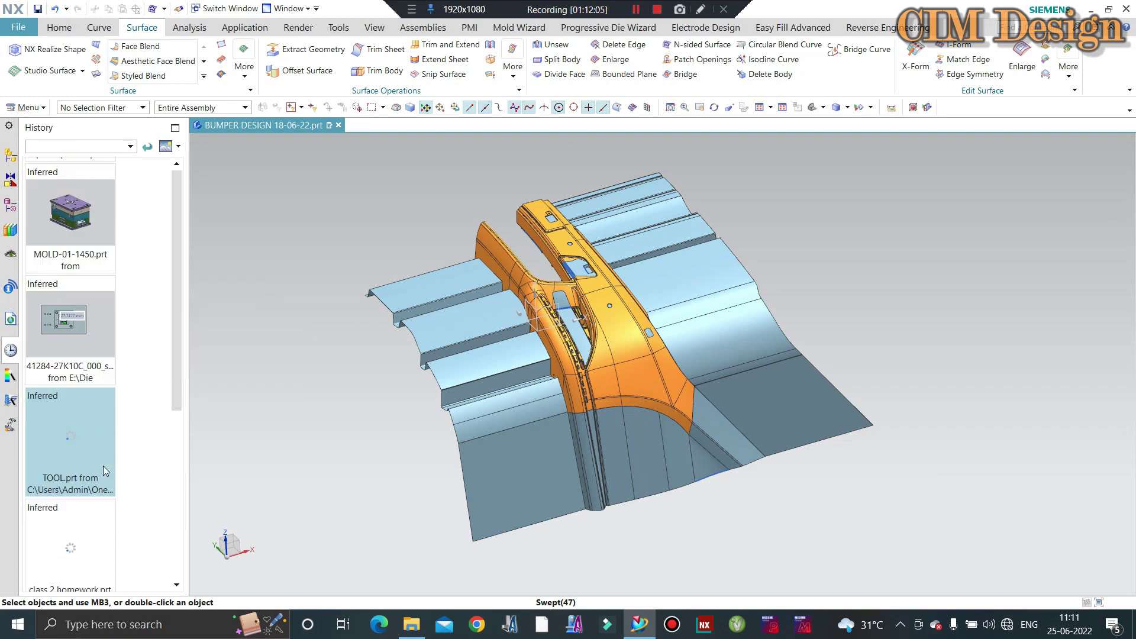
scroll(83, 304, "up", 3)
scroll(74, 254, "up", 2)
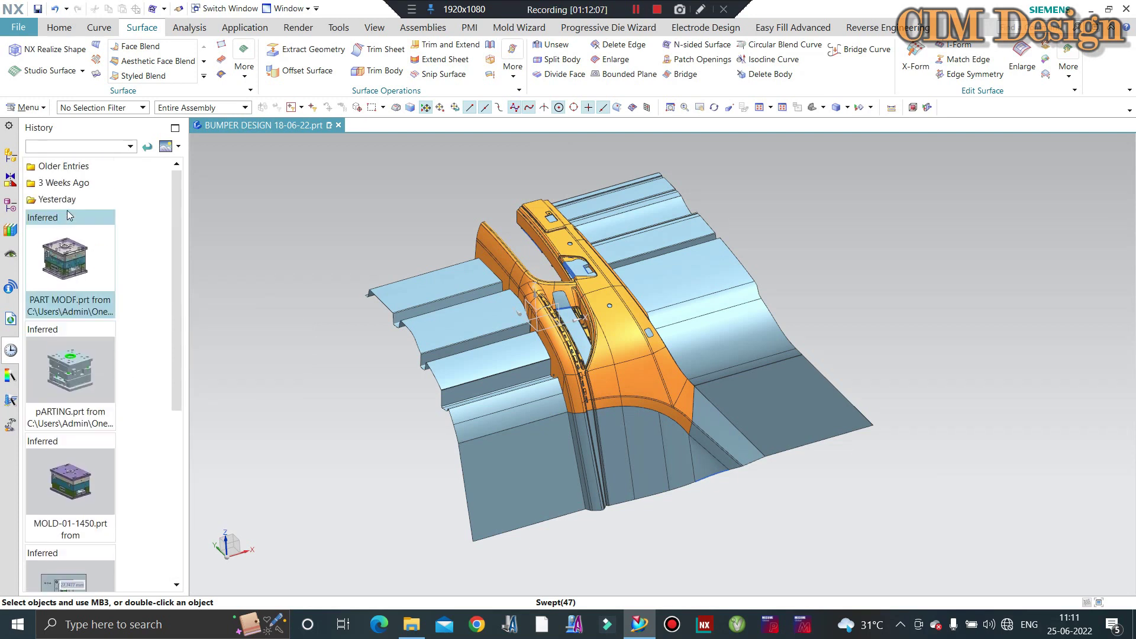
Expand the older recent-parts group and browse down to 17-06-2022.prt
left_click(62, 182)
scroll(133, 410, "down", 2)
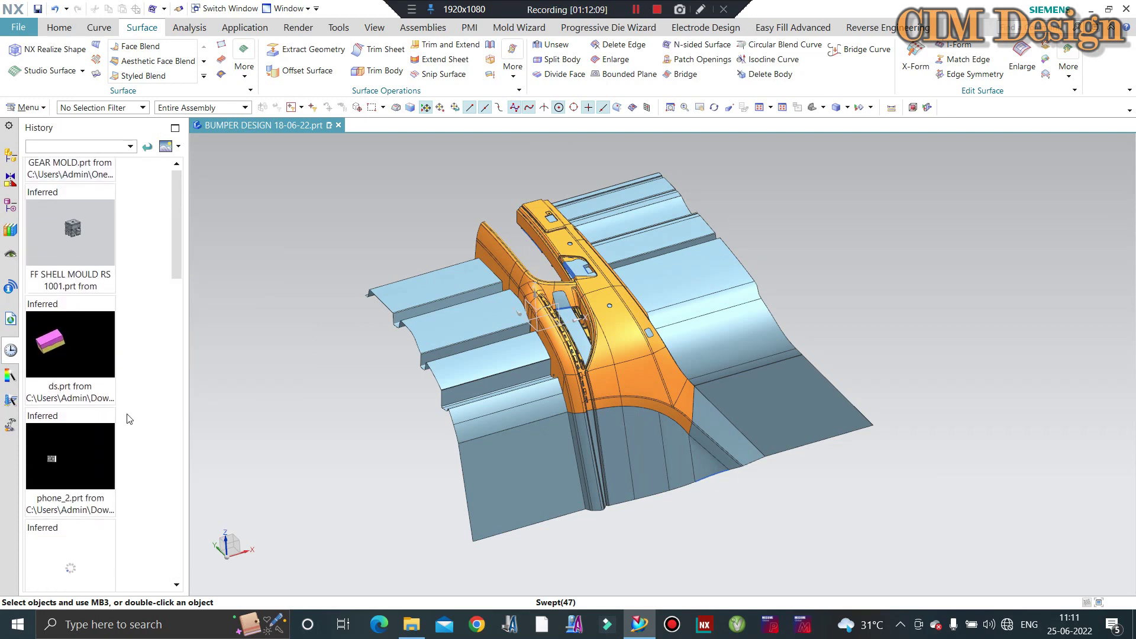
scroll(130, 419, "down", 3)
scroll(129, 418, "down", 3)
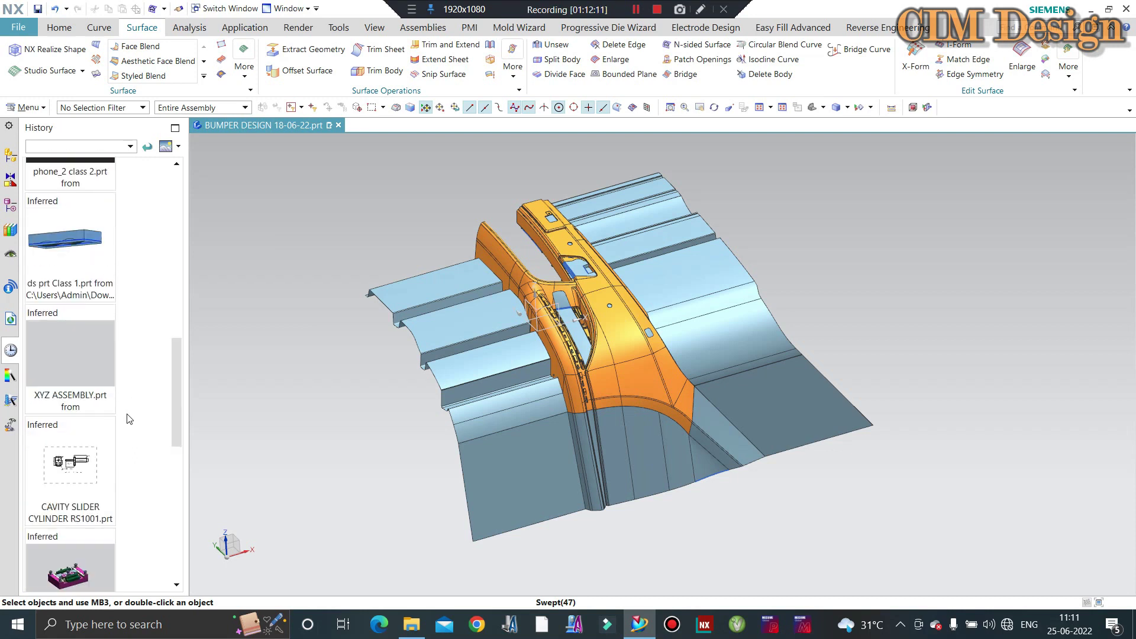
scroll(130, 418, "down", 2)
scroll(130, 418, "down", 4)
scroll(130, 418, "down", 2)
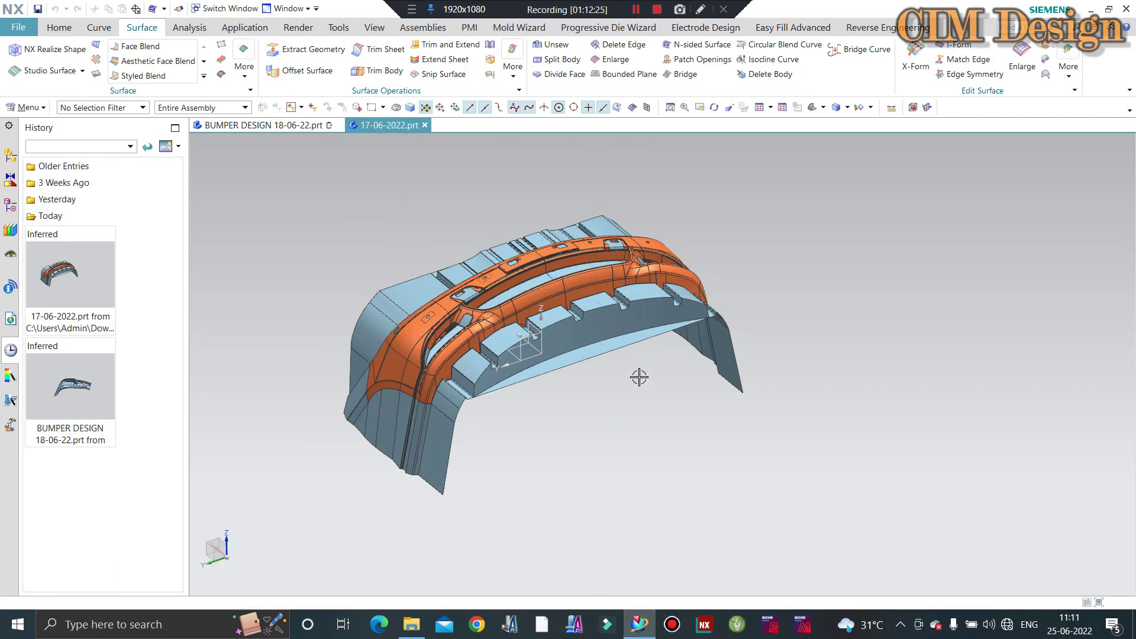
scroll(584, 376, "up", 2)
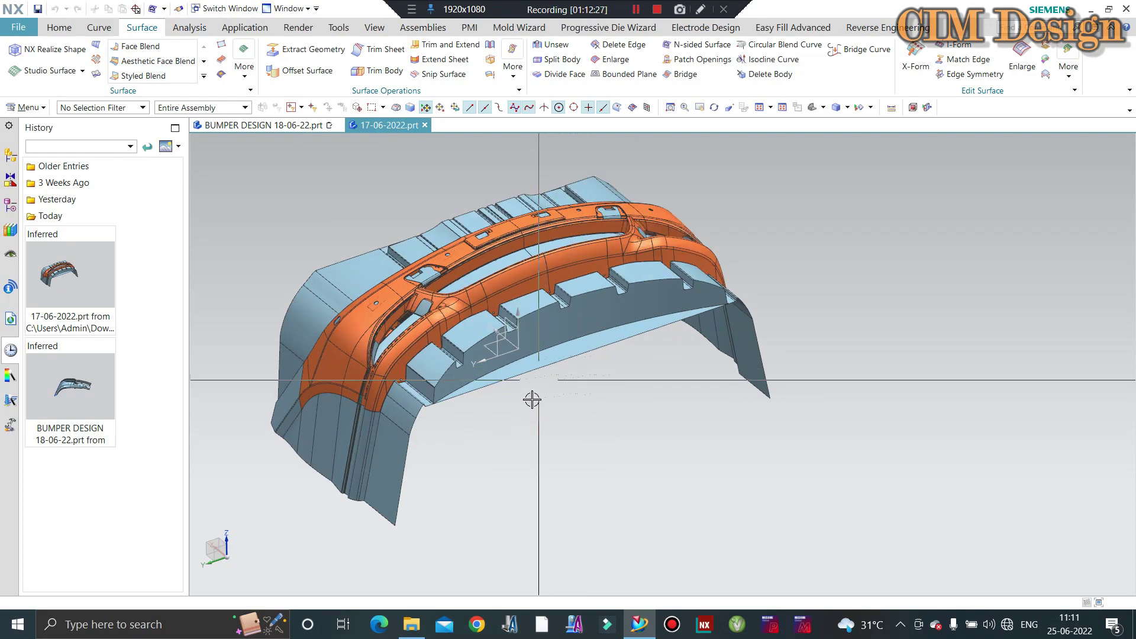
mouse_move(531, 400)
middle_mouse_down()
mouse_move(654, 505)
mouse_move(637, 516)
mouse_move(641, 499)
mouse_move(644, 514)
mouse_move(616, 390)
middle_mouse_up()
scroll(398, 272, "up", 3)
scroll(312, 241, "up", 3)
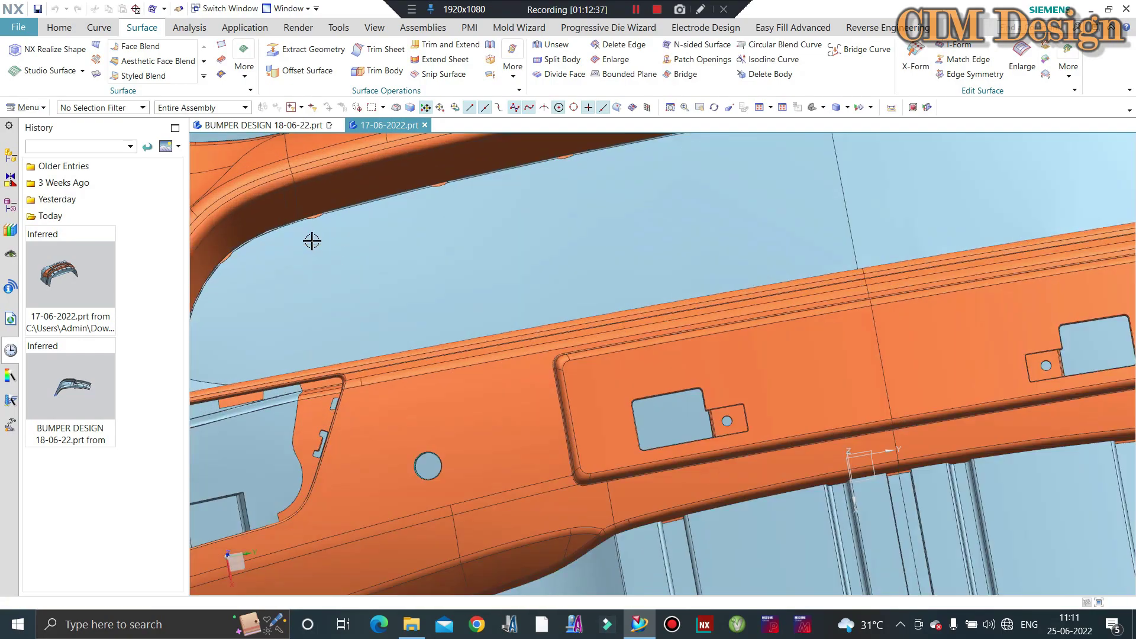
scroll(287, 198, "up", 3)
scroll(302, 193, "up", 2)
scroll(306, 191, "down", 2)
scroll(355, 192, "down", 2)
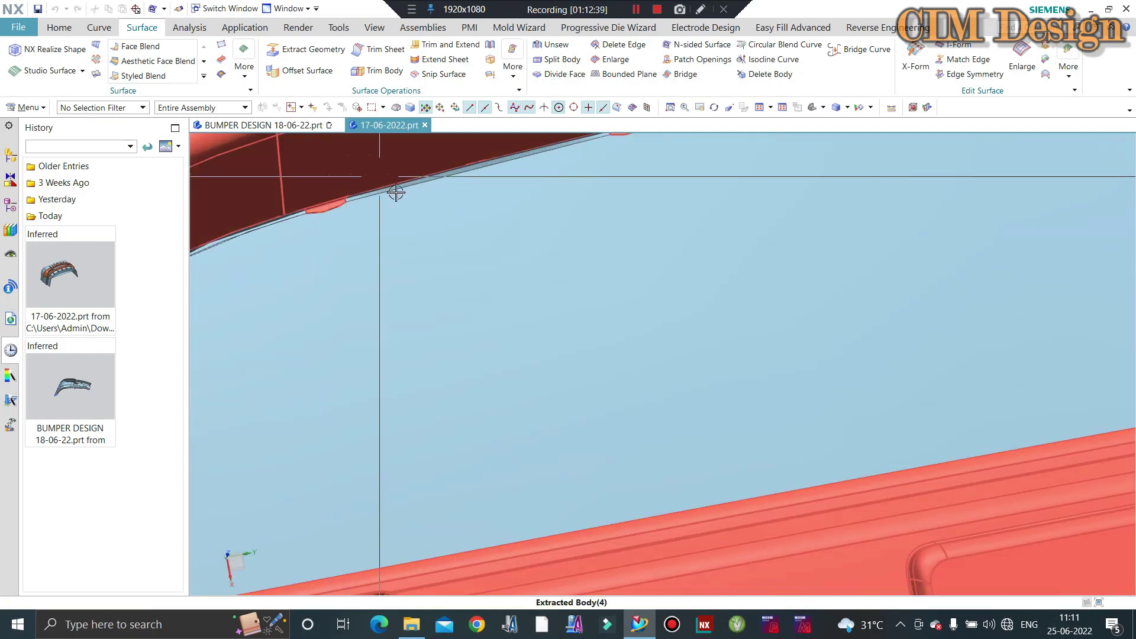
scroll(414, 213, "down", 2)
scroll(467, 249, "down", 2)
scroll(494, 265, "down", 5)
middle_click_drag(533, 308, 510, 241)
scroll(556, 236, "up", 3)
middle_click_drag(609, 228, 572, 231)
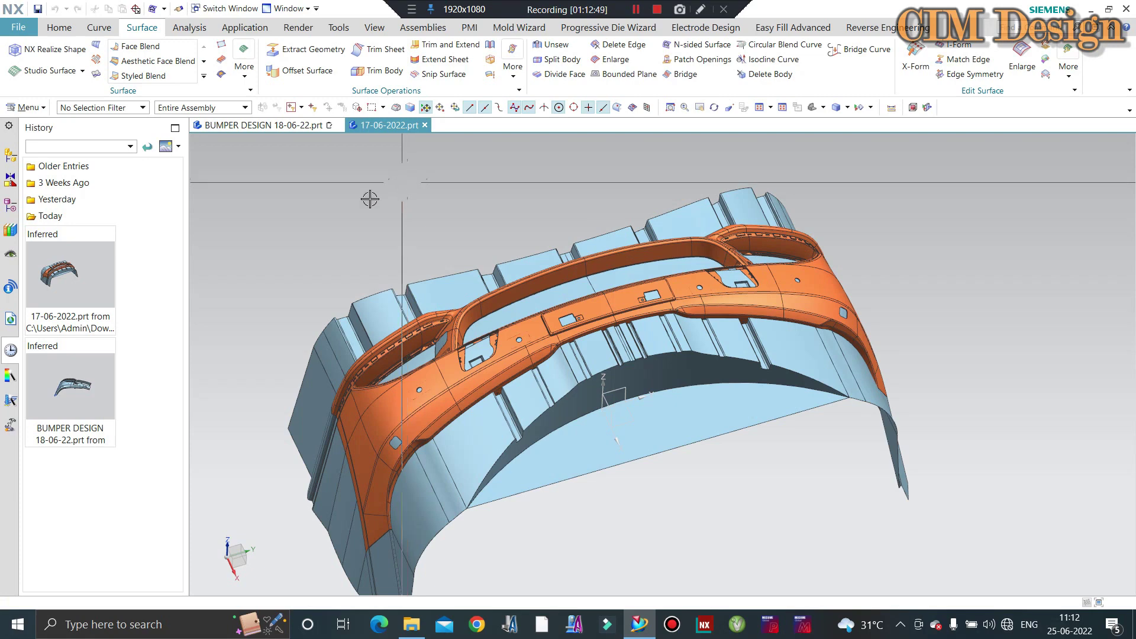
middle_click_drag(370, 197, 651, 243)
scroll(867, 254, "up", 3)
scroll(490, 253, "down", 2)
scroll(583, 236, "down", 1)
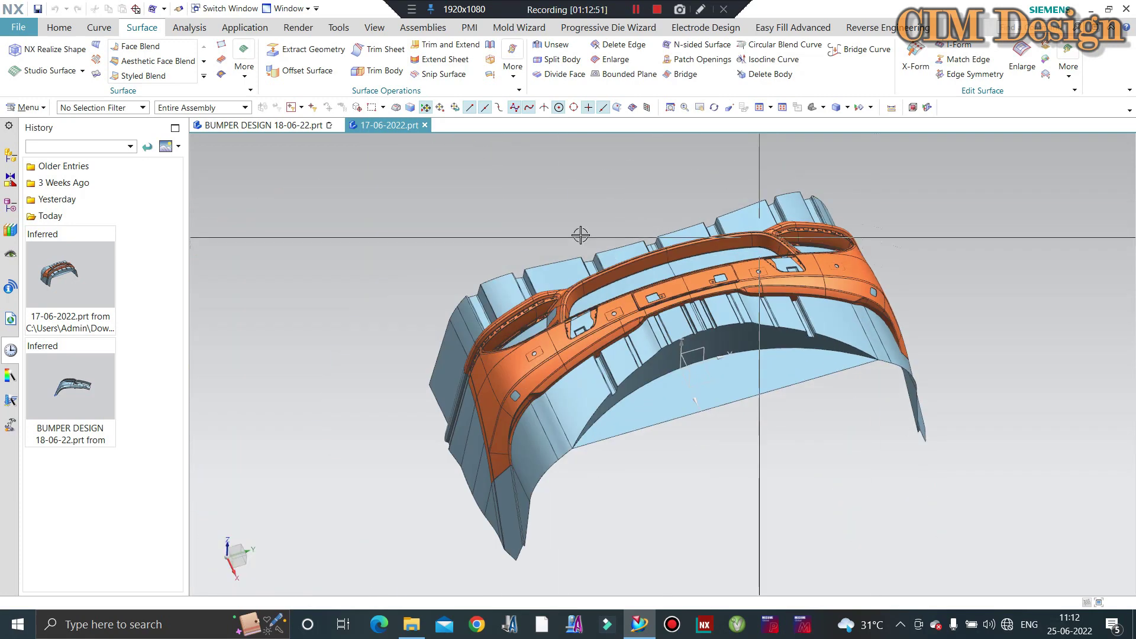
mouse_move(584, 236)
middle_mouse_down()
mouse_move(406, 246)
mouse_move(877, 223)
middle_mouse_up()
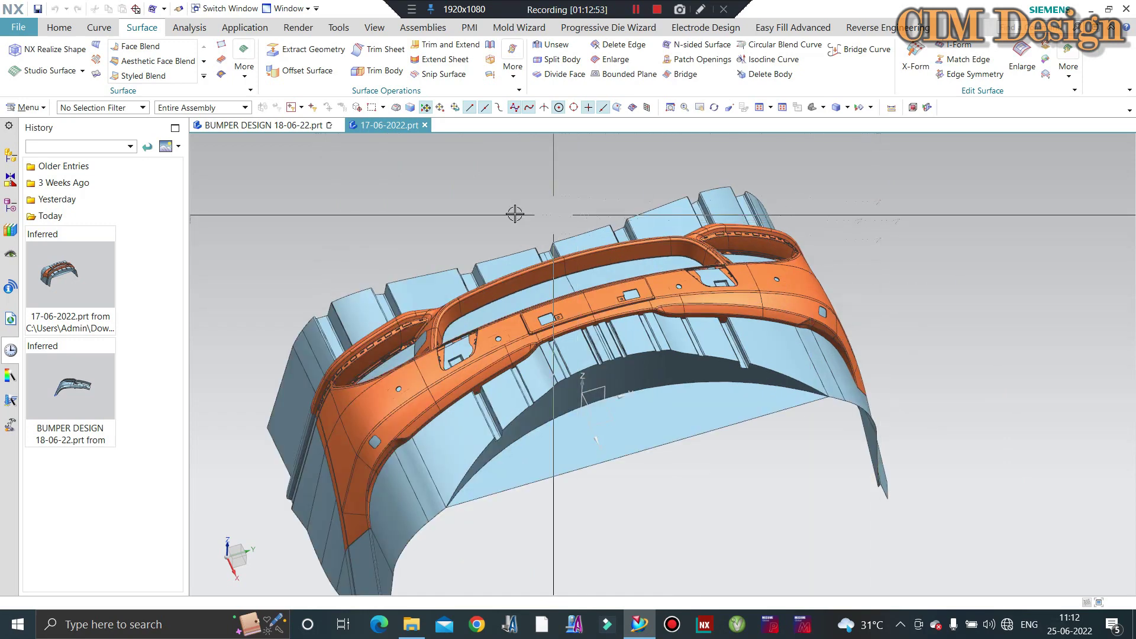
middle_click_drag(249, 177, 288, 188)
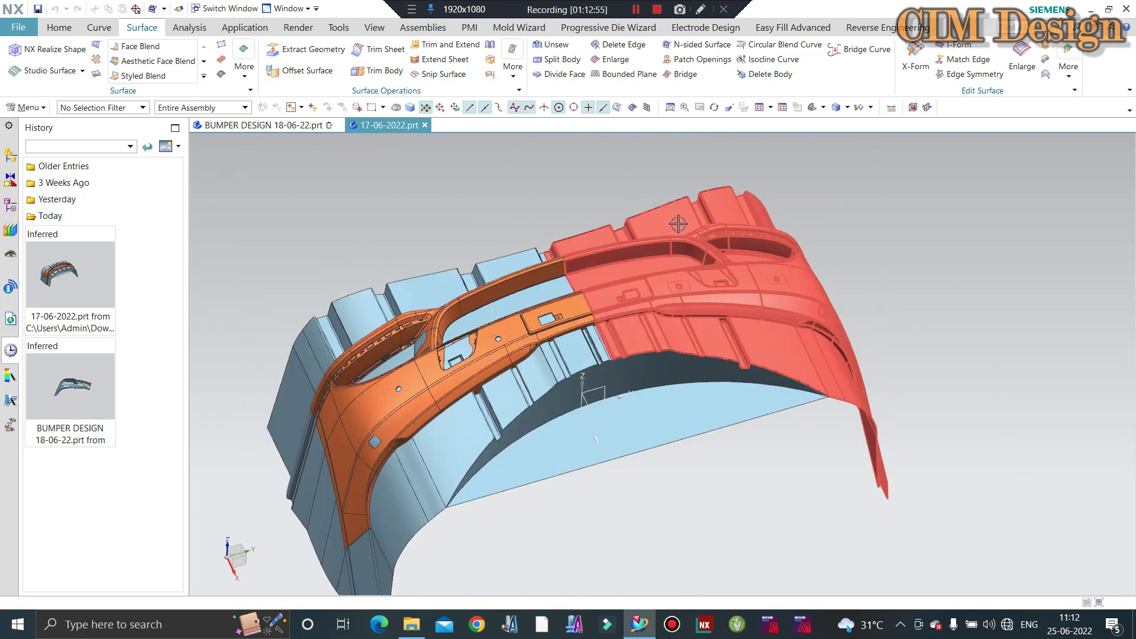
scroll(289, 188, "down", 1)
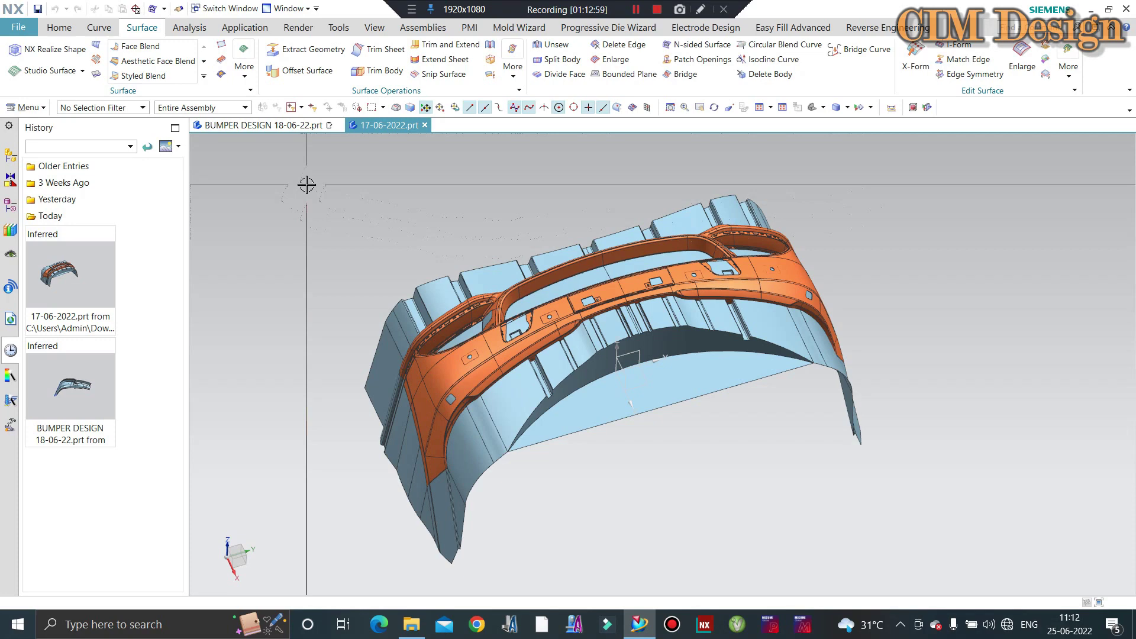
mouse_move(307, 184)
middle_mouse_down()
mouse_move(302, 261)
mouse_move(609, 277)
middle_mouse_up()
scroll(608, 277, "up", 3)
scroll(609, 277, "up", 2)
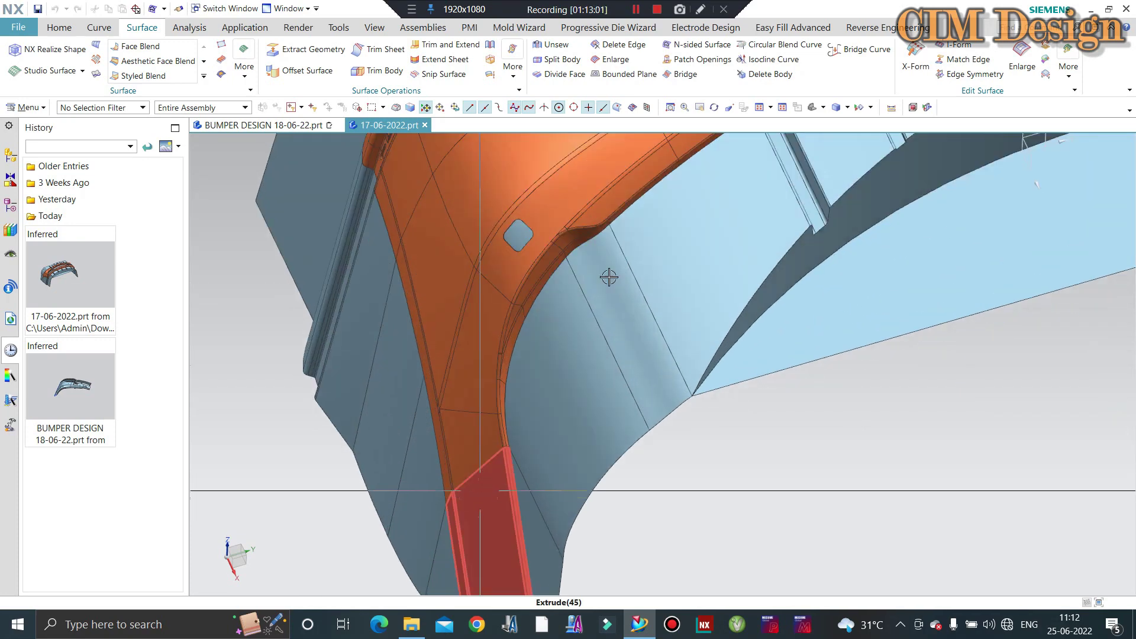
scroll(609, 277, "down", 1)
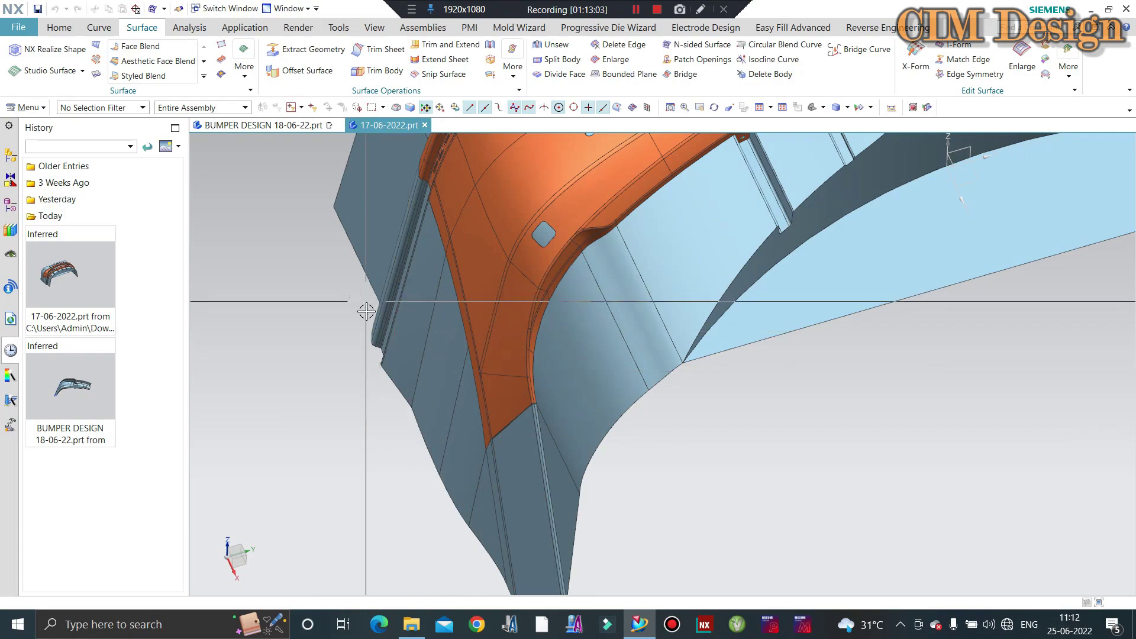
mouse_move(365, 310)
middle_mouse_down()
mouse_move(434, 376)
mouse_move(391, 328)
mouse_move(445, 285)
mouse_move(499, 413)
mouse_move(472, 254)
mouse_move(536, 309)
mouse_move(490, 370)
middle_mouse_up()
scroll(491, 370, "up", 2)
scroll(491, 369, "up", 3)
scroll(491, 369, "up", 2)
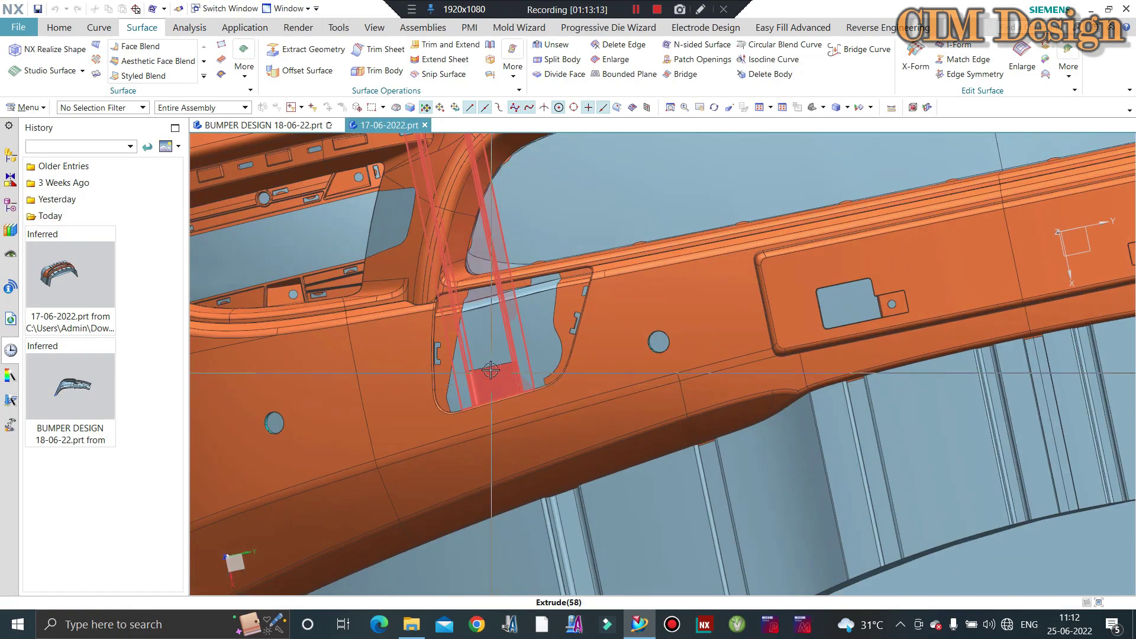
scroll(490, 370, "up", 1)
scroll(485, 358, "down", 2)
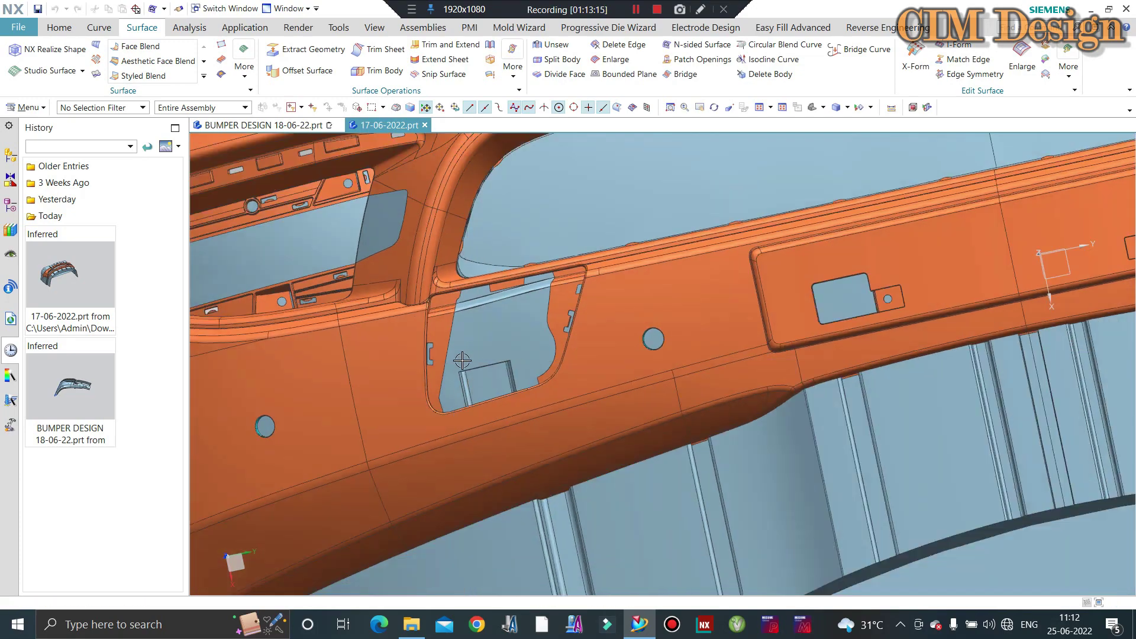
scroll(485, 358, "down", 3)
scroll(484, 357, "down", 2)
mouse_move(485, 358)
middle_mouse_down()
mouse_move(540, 289)
mouse_move(329, 223)
middle_mouse_up()
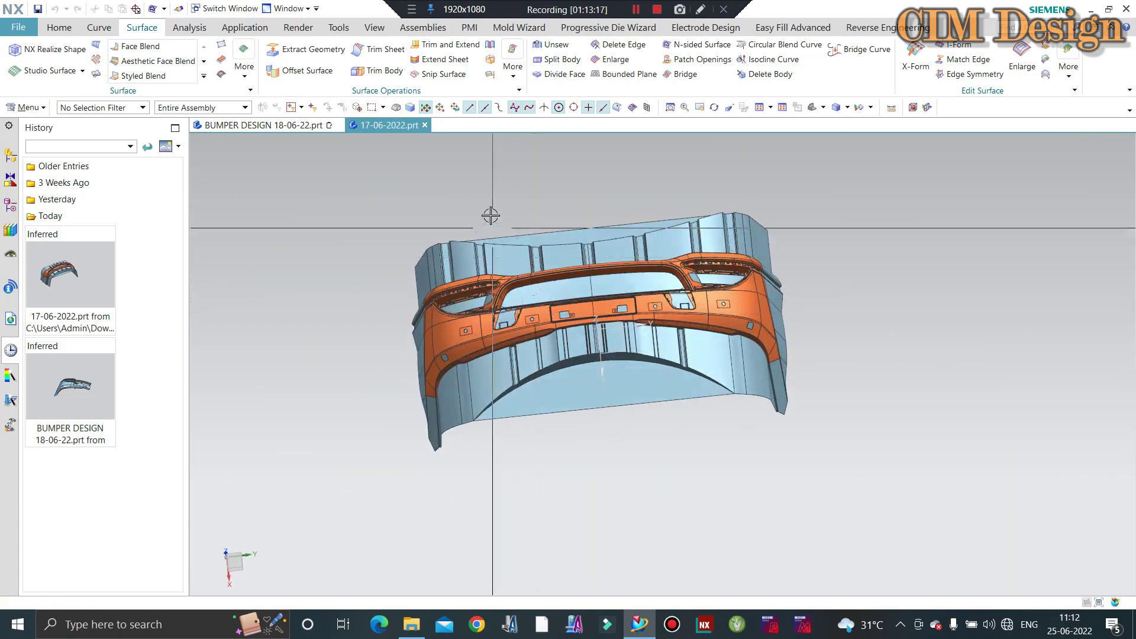
scroll(414, 266, "up", 2)
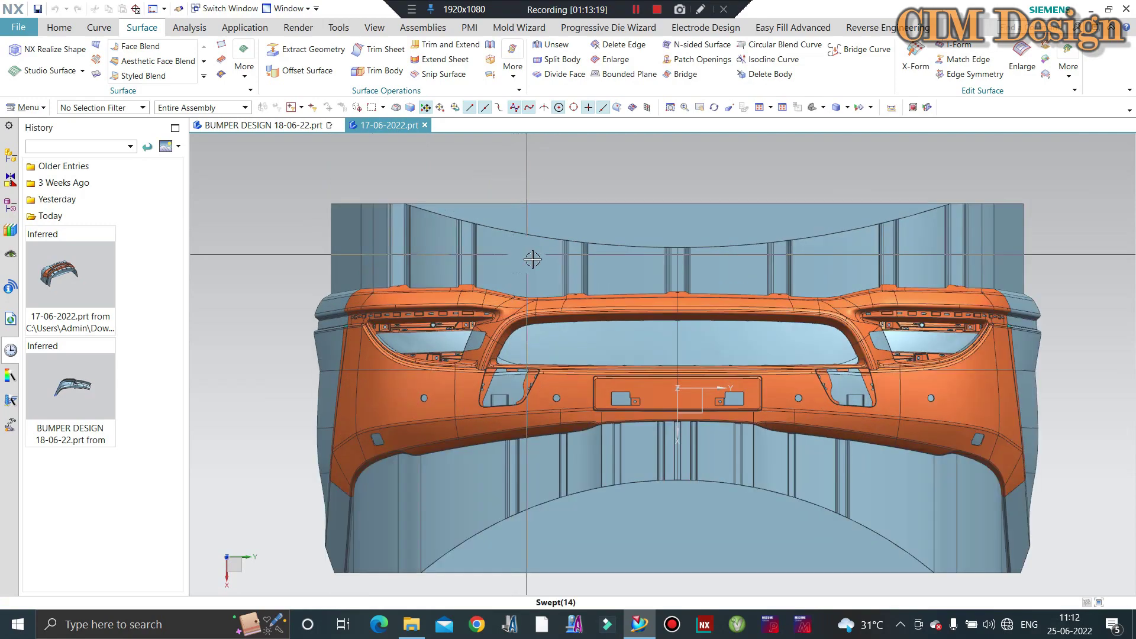
mouse_move(414, 266)
middle_mouse_down()
mouse_move(589, 180)
mouse_move(563, 221)
mouse_move(536, 206)
middle_mouse_up()
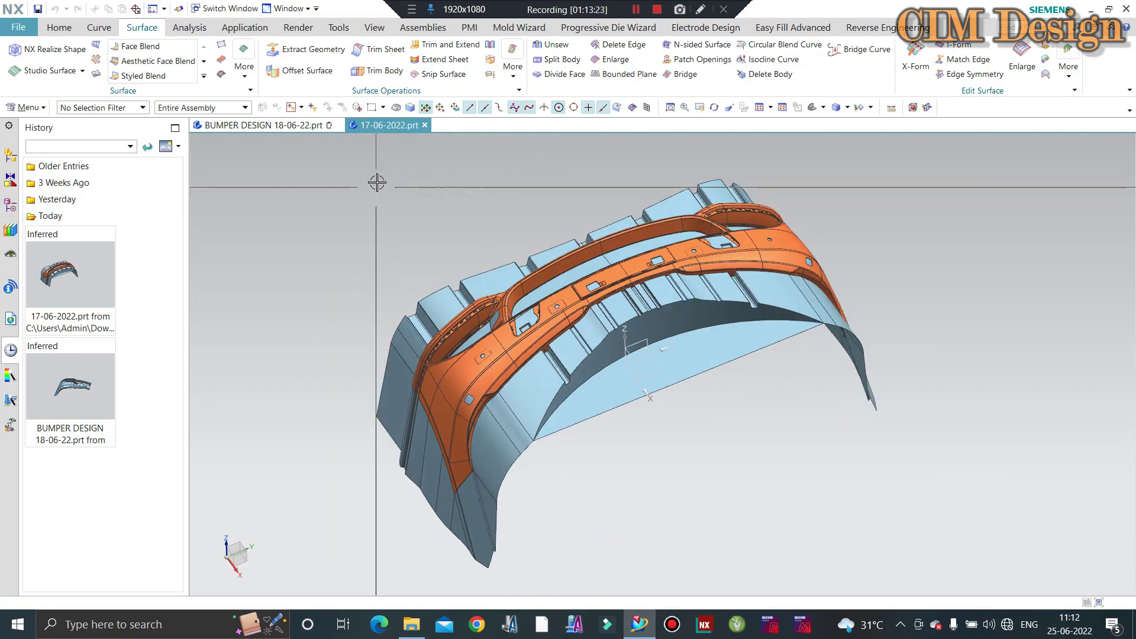